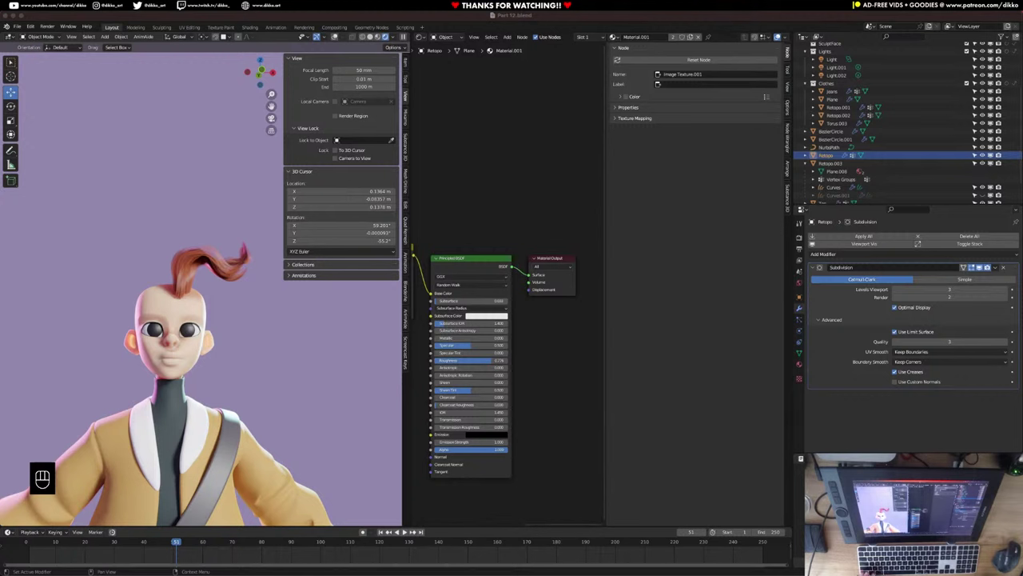
# Examine the rendered character from the full figure to the head and hair, narrowing the viewport sidebar.
pyautogui.scroll(-5, 207, 409)
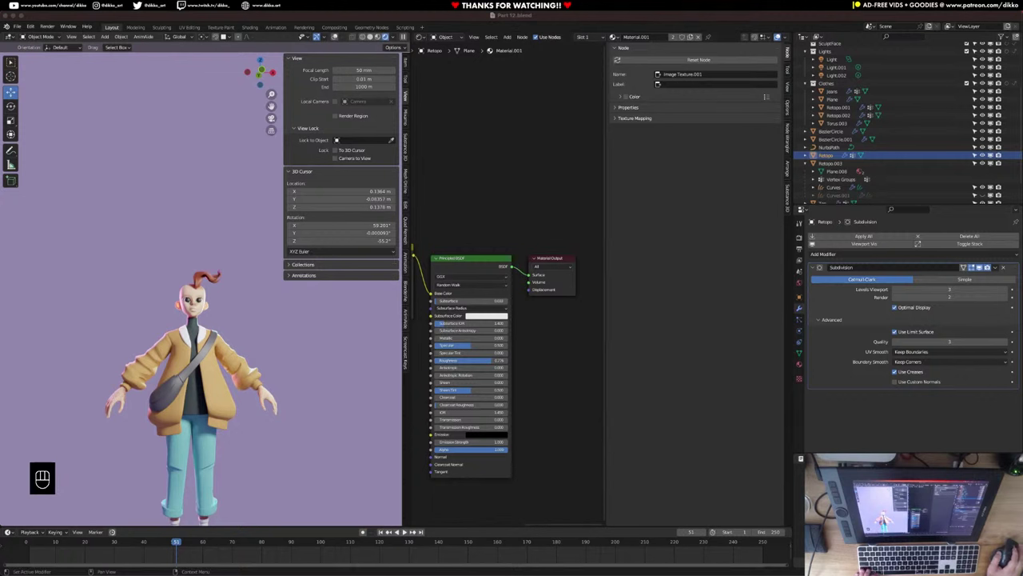
pyautogui.scroll(-2, 204, 473)
pyautogui.moveTo(205, 473); pyautogui.dragTo(263, 360, button='middle')
pyautogui.click(230, 379)
pyautogui.scroll(1, 213, 380)
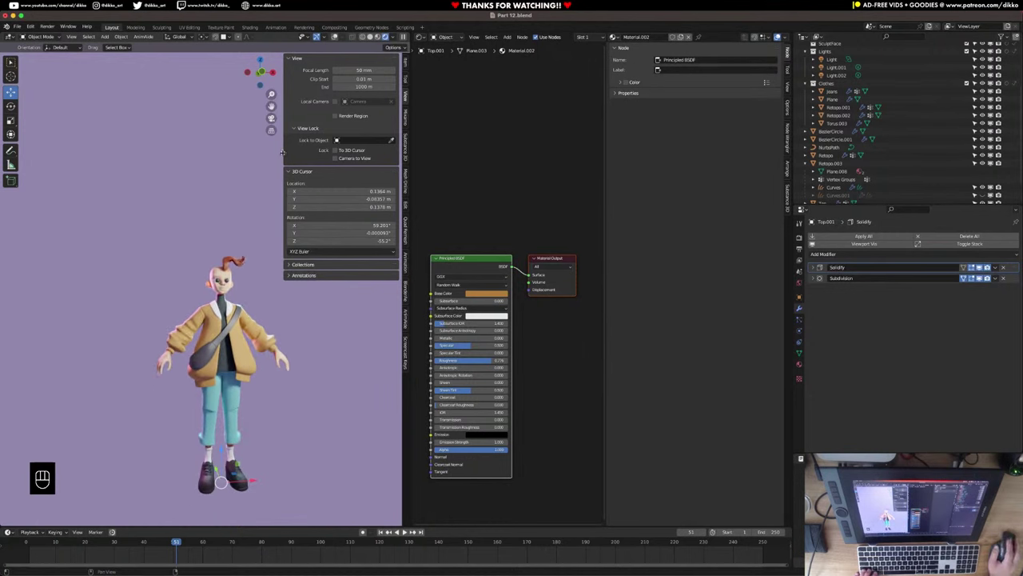
pyautogui.moveTo(282, 152); pyautogui.dragTo(321, 152)
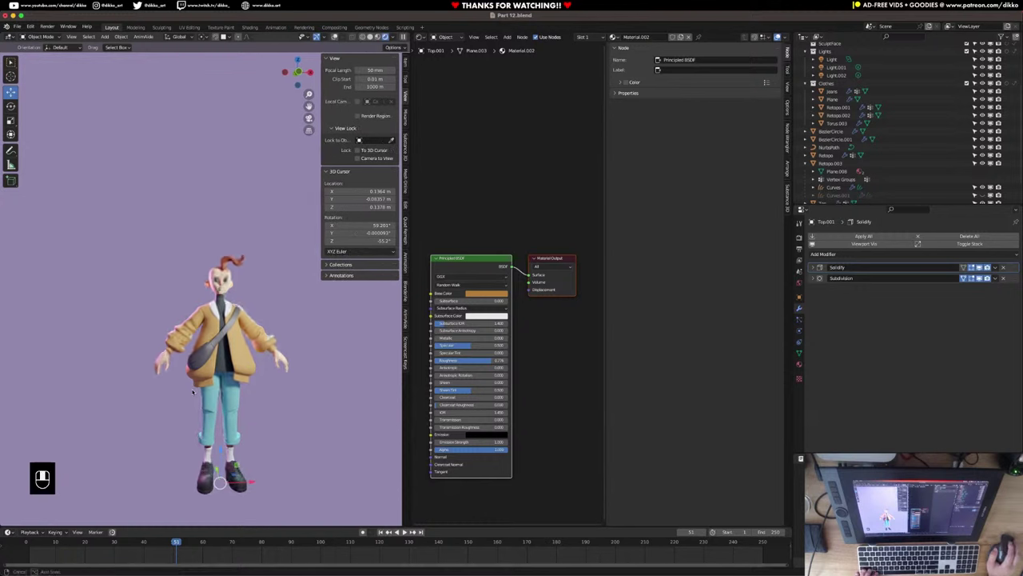
pyautogui.moveTo(193, 390); pyautogui.dragTo(226, 386, button='middle')
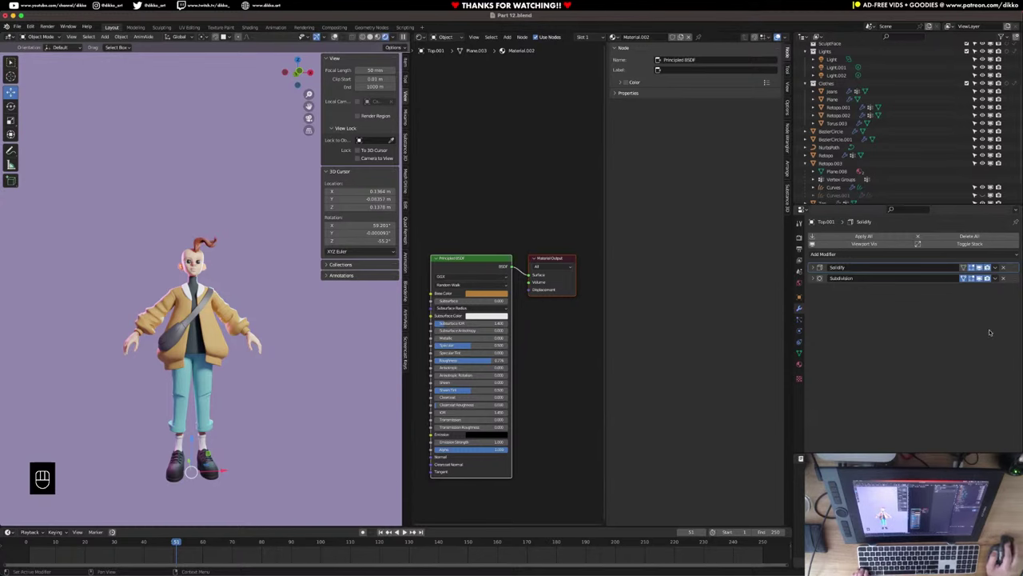
pyautogui.scroll(6, 228, 227)
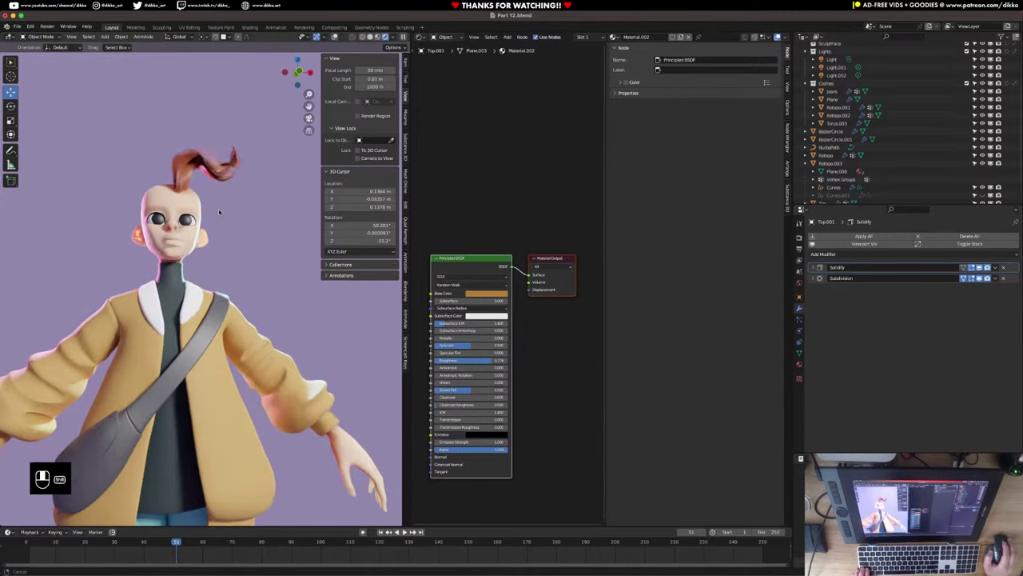
pyautogui.keyDown('shift'); pyautogui.moveTo(219, 208); pyautogui.dragTo(227, 237, button='middle'); pyautogui.keyUp('shift')
pyautogui.scroll(2, 224, 270)
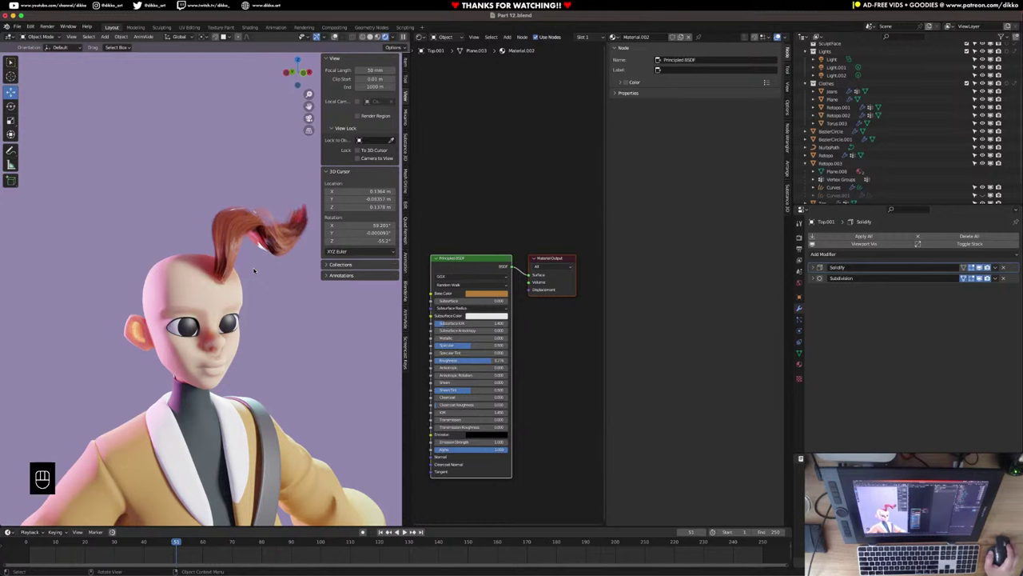
pyautogui.moveTo(229, 273); pyautogui.dragTo(177, 239, button='middle')
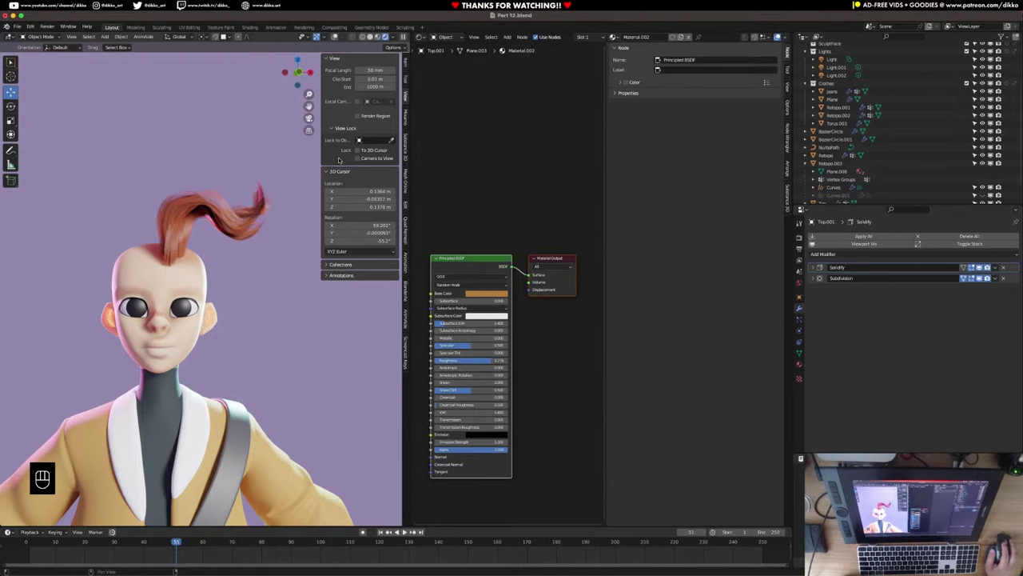
# Switch the viewport to solid shading with overlays shown and select the hair curves on the head.
pyautogui.click(370, 38)
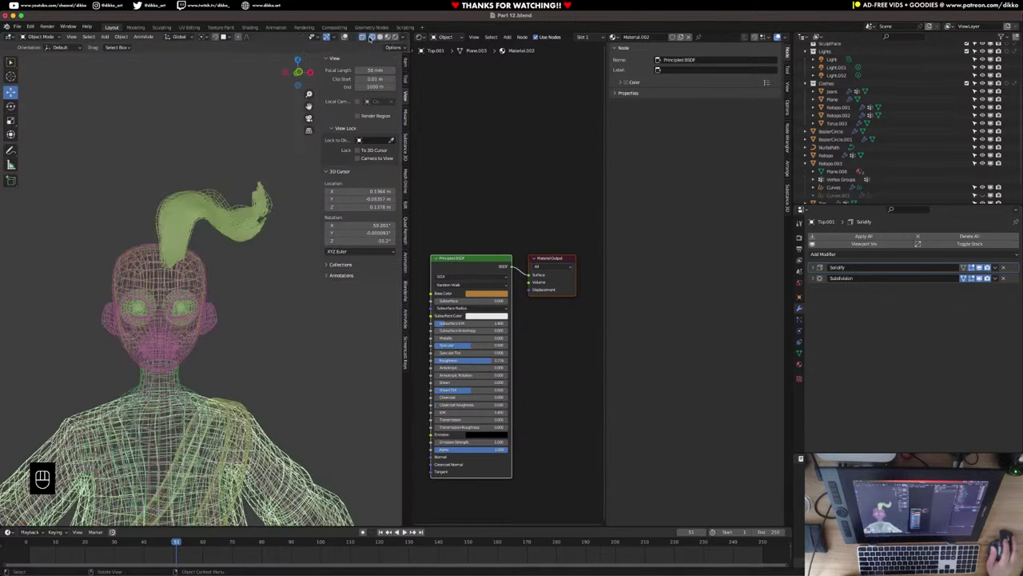
pyautogui.click(382, 38)
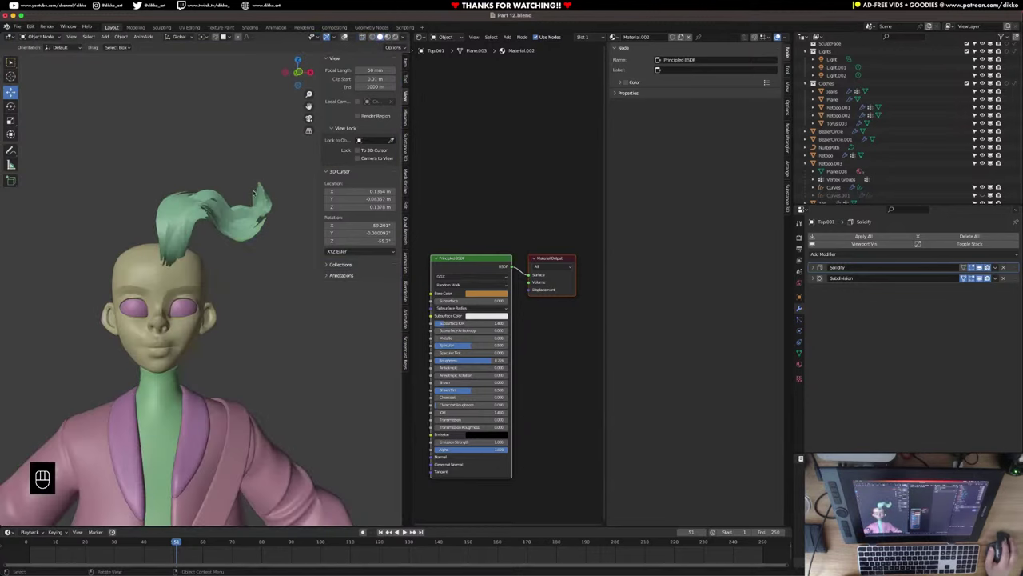
pyautogui.moveTo(240, 215); pyautogui.dragTo(263, 219, button='middle')
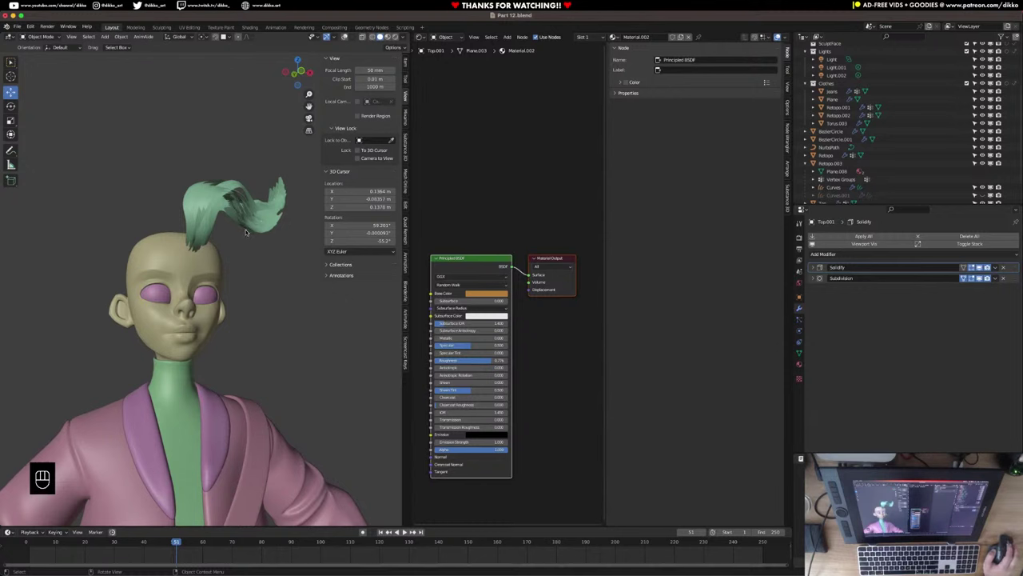
pyautogui.click(205, 203)
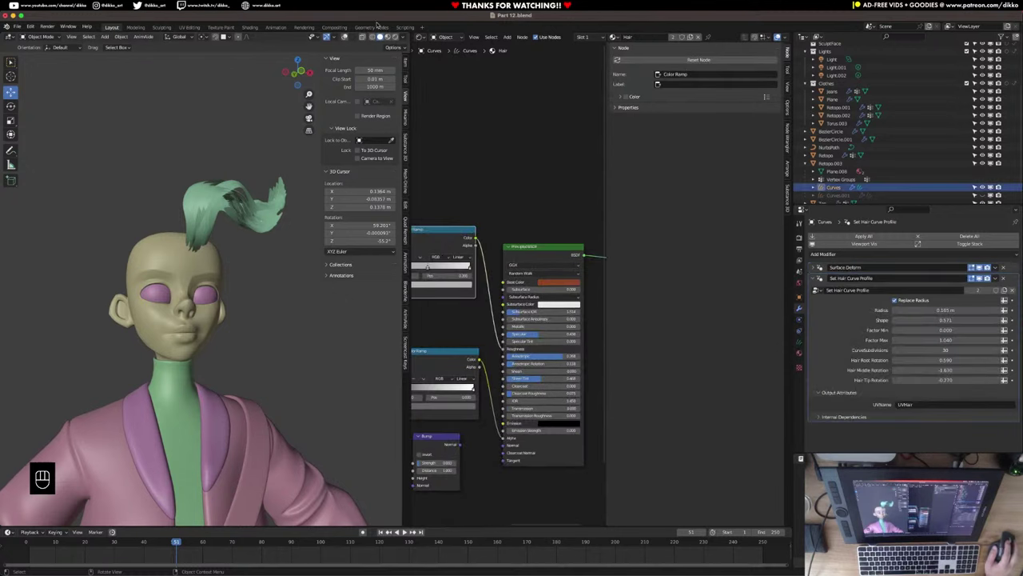
pyautogui.moveTo(205, 202); pyautogui.dragTo(152, 250, button='middle')
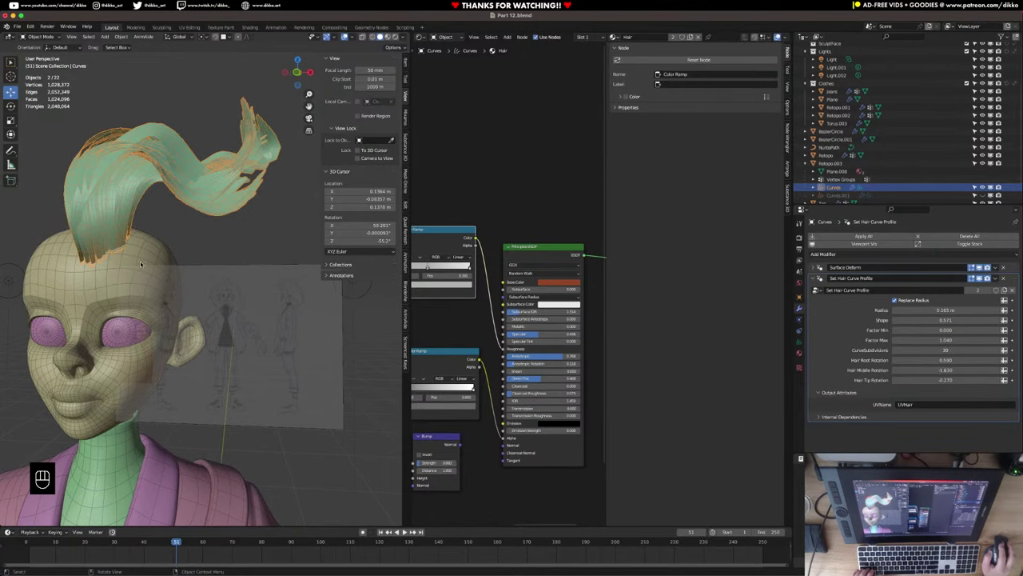
pyautogui.click(141, 263)
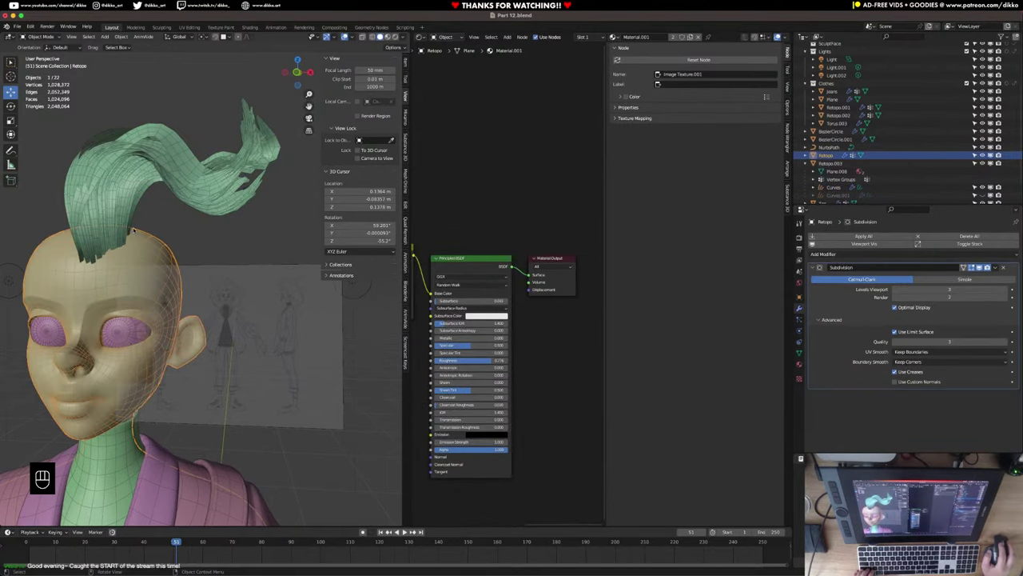
pyautogui.click(78, 208)
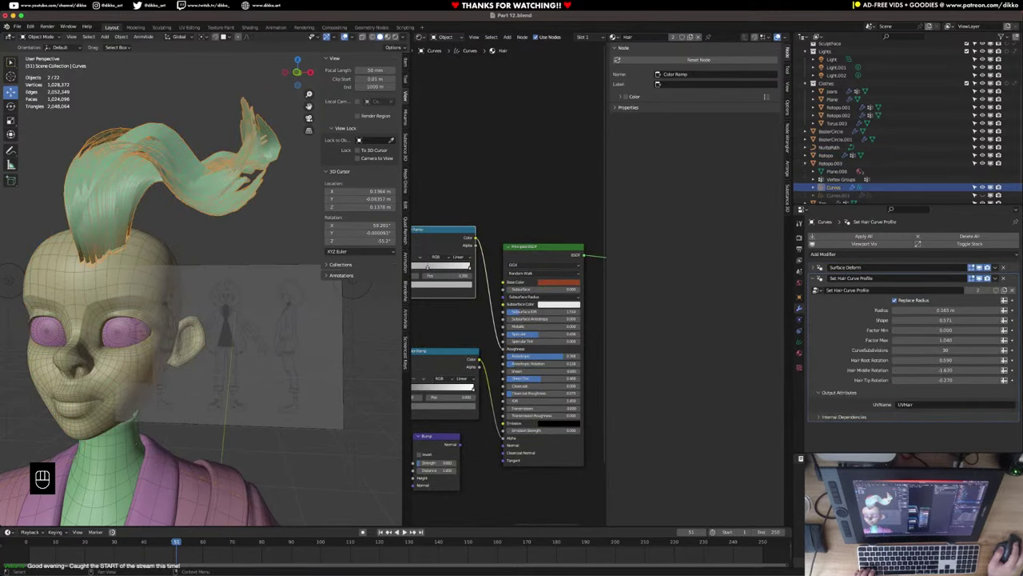
pyautogui.moveTo(78, 207)
pyautogui.mouseDown(button='middle')
pyautogui.moveTo(208, 227)
pyautogui.moveTo(85, 228)
pyautogui.moveTo(297, 255)
pyautogui.mouseUp(button='middle')
pyautogui.scroll(3, 225, 256)
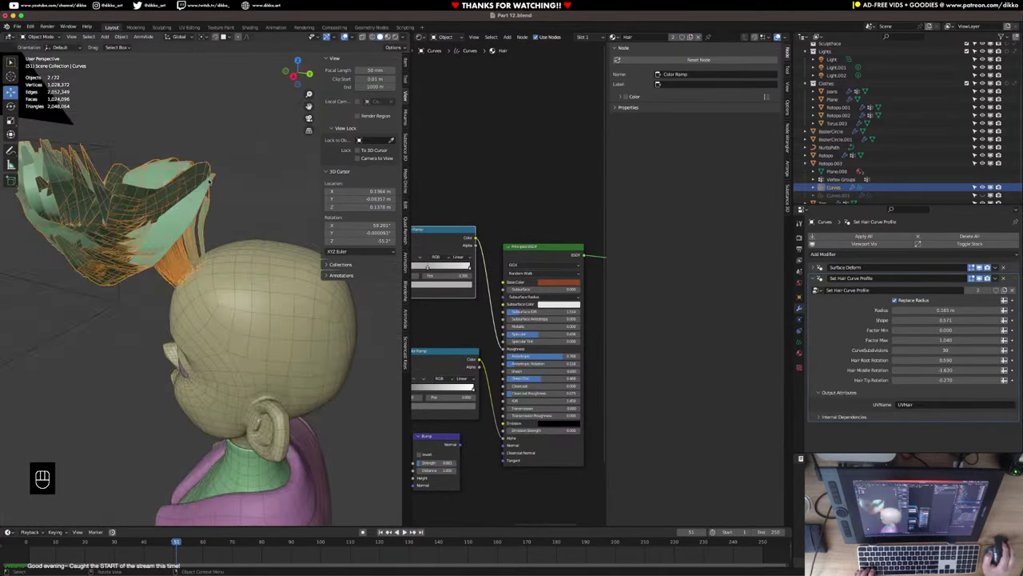
# Enter Sculpt Mode on the hair curves, add several strands to the bare scalp with the Add brush, and preview them rendered.
pyautogui.click(37, 38)
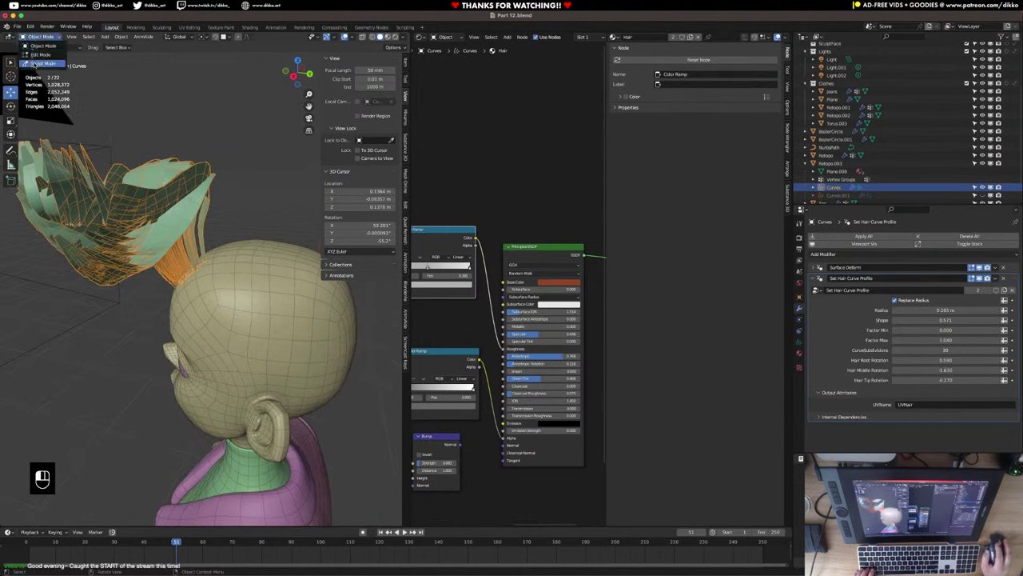
pyautogui.click(36, 63)
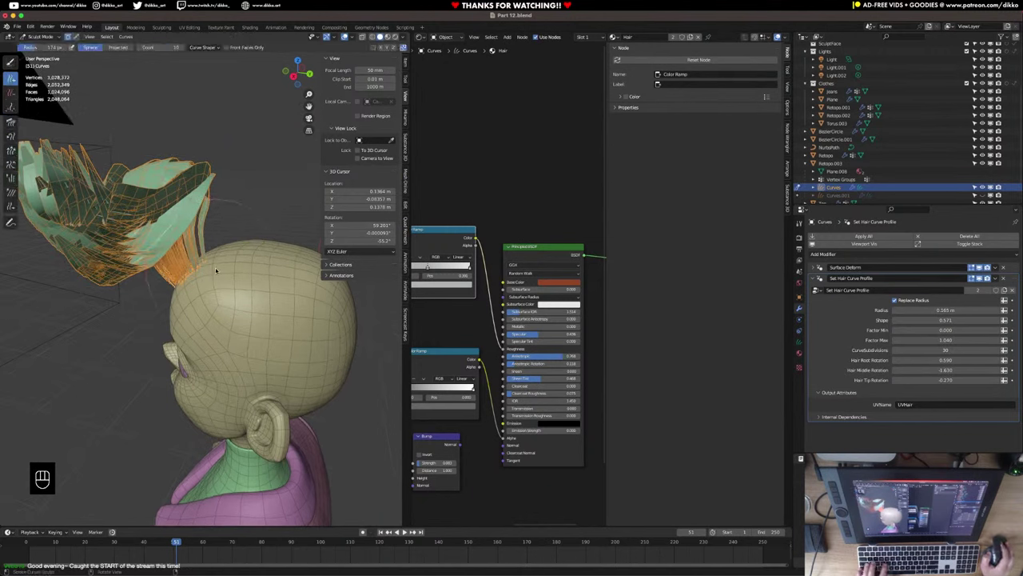
pyautogui.moveTo(211, 267); pyautogui.dragTo(252, 270, button='middle')
pyautogui.click(254, 266)
pyautogui.click(240, 281)
pyautogui.click(277, 264)
pyautogui.click(259, 274)
pyautogui.moveTo(252, 270); pyautogui.dragTo(196, 307, button='middle')
pyautogui.moveTo(195, 308); pyautogui.dragTo(188, 294, button='middle')
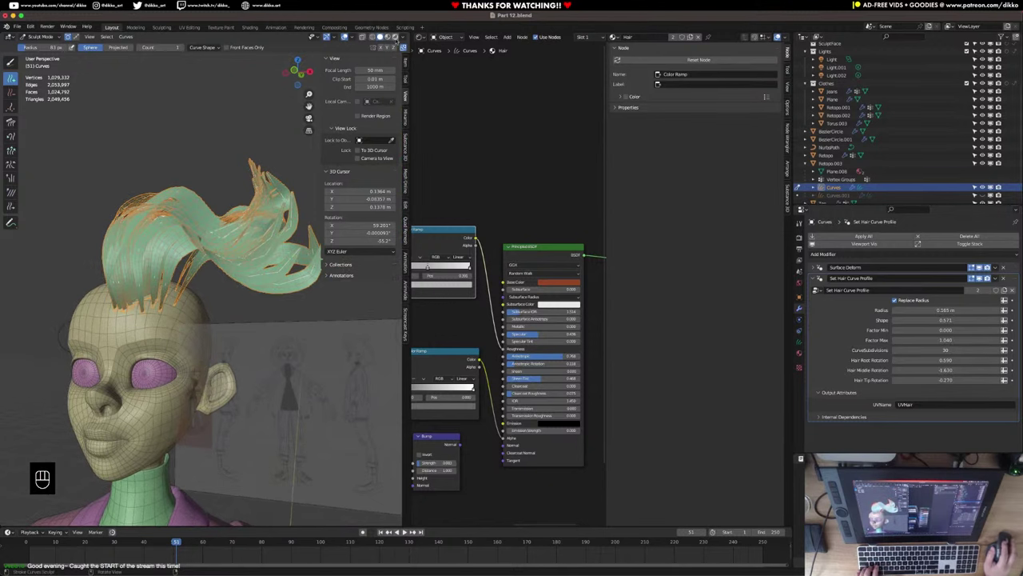
pyautogui.click(387, 38)
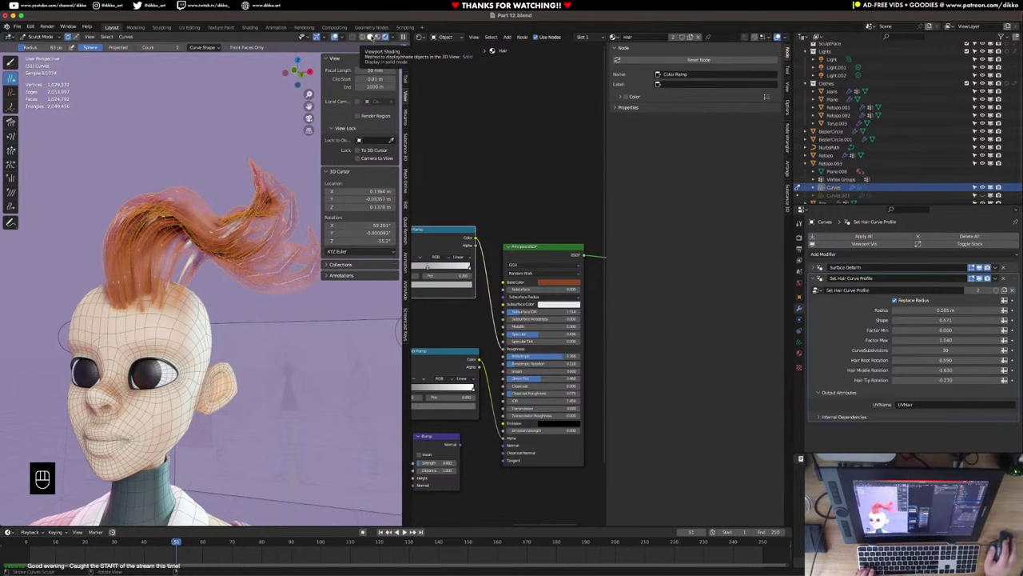
pyautogui.click(370, 38)
# Remove the loose added strands from the scalp with the Delete brush and return to Object Mode.
pyautogui.moveTo(95, 330)
pyautogui.mouseDown(button='middle')
pyautogui.moveTo(106, 316)
pyautogui.moveTo(32, 149)
pyautogui.mouseUp(button='middle')
pyautogui.click(11, 93)
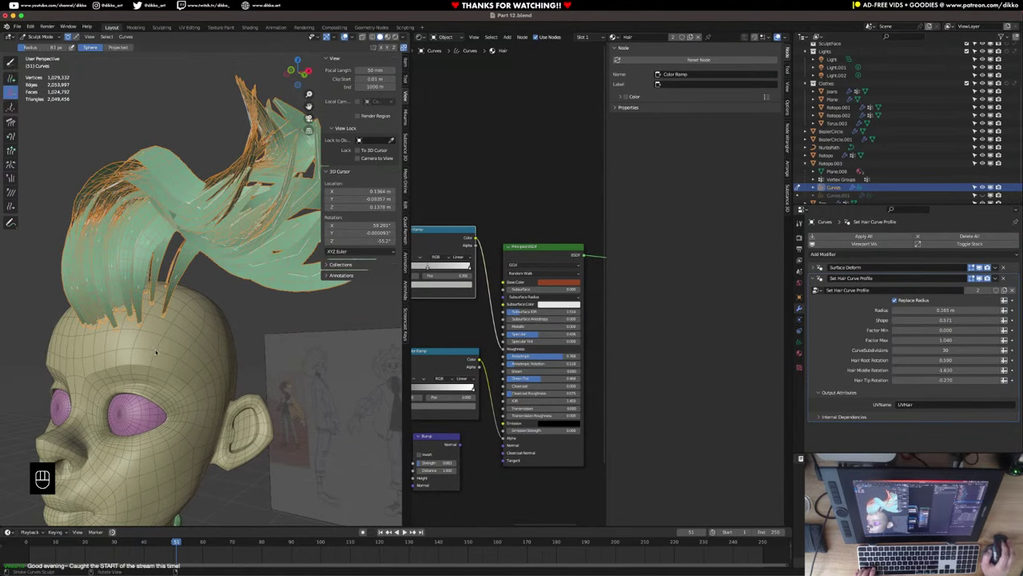
pyautogui.scroll(3, 156, 352)
pyautogui.moveTo(160, 302)
pyautogui.mouseDown()
pyautogui.moveTo(118, 346)
pyautogui.moveTo(74, 351)
pyautogui.mouseUp()
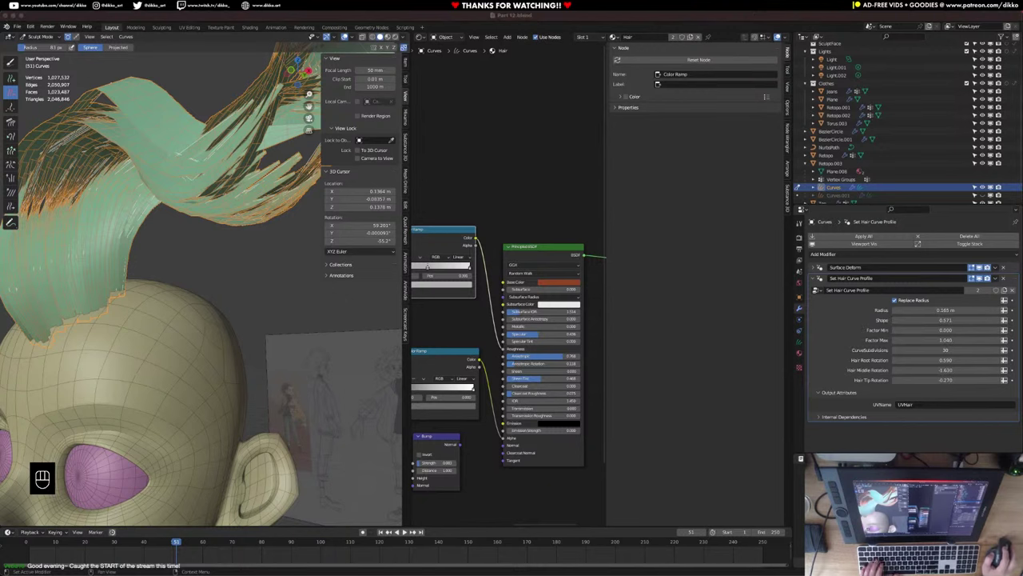
pyautogui.hotkey('ctrl', 'z')
pyautogui.moveTo(139, 319); pyautogui.dragTo(134, 285, button='middle')
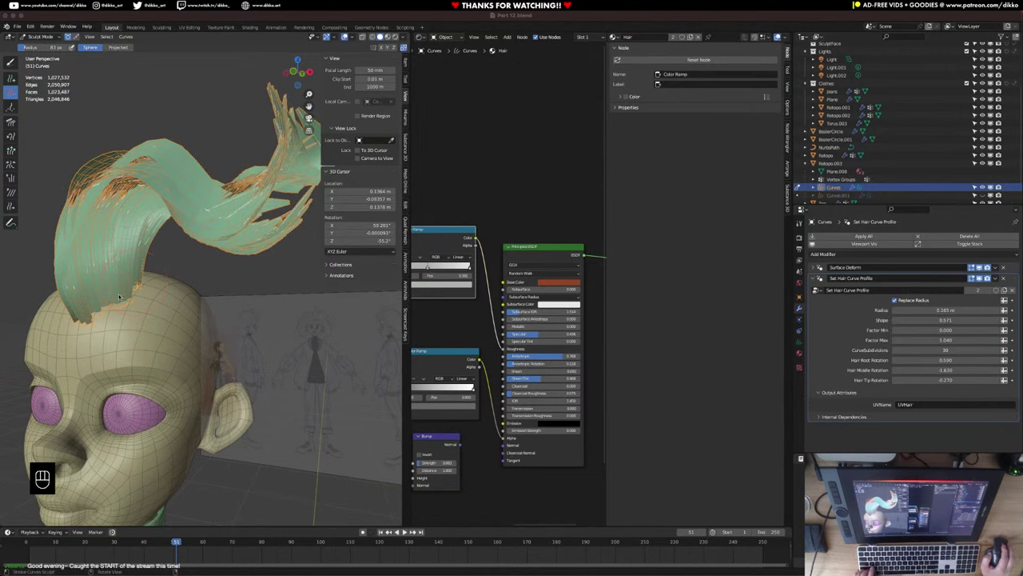
pyautogui.moveTo(135, 310)
pyautogui.mouseDown(button='middle')
pyautogui.moveTo(226, 229)
pyautogui.moveTo(230, 238)
pyautogui.moveTo(184, 276)
pyautogui.moveTo(117, 298)
pyautogui.moveTo(239, 300)
pyautogui.mouseUp(button='middle')
pyautogui.click(42, 37)
pyautogui.click(43, 46)
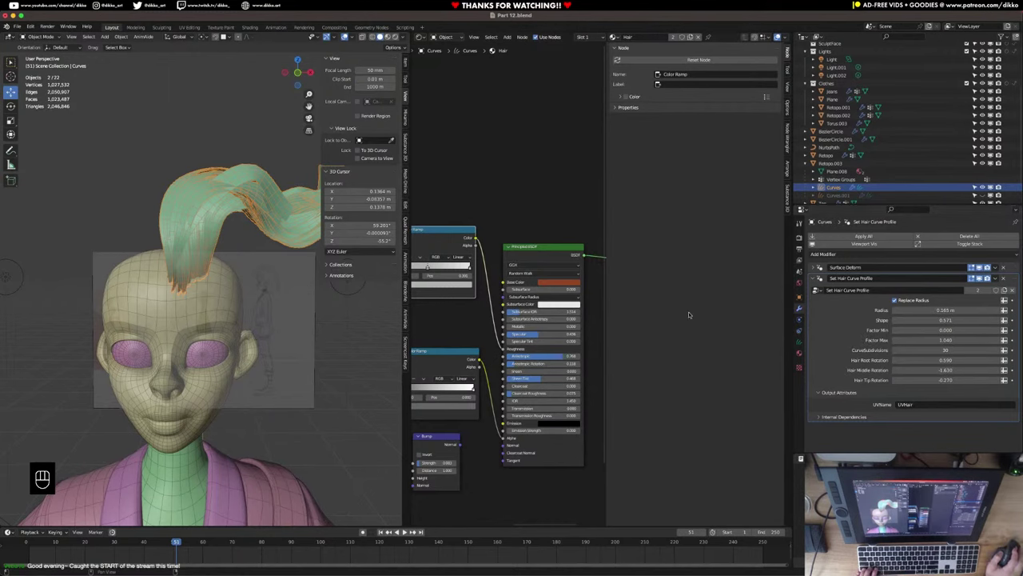
# Replace the Shader Editor with the Asset Browser and show the Read category of the hair assets.
pyautogui.scroll(3, 188, 230)
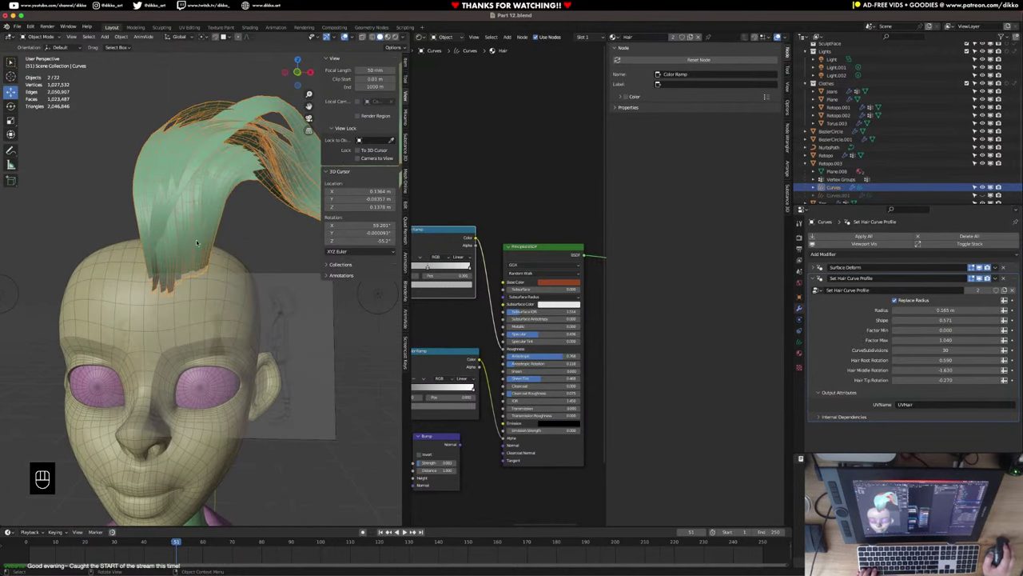
pyautogui.moveTo(195, 240)
pyautogui.mouseDown(button='middle')
pyautogui.moveTo(272, 243)
pyautogui.moveTo(197, 245)
pyautogui.mouseUp(button='middle')
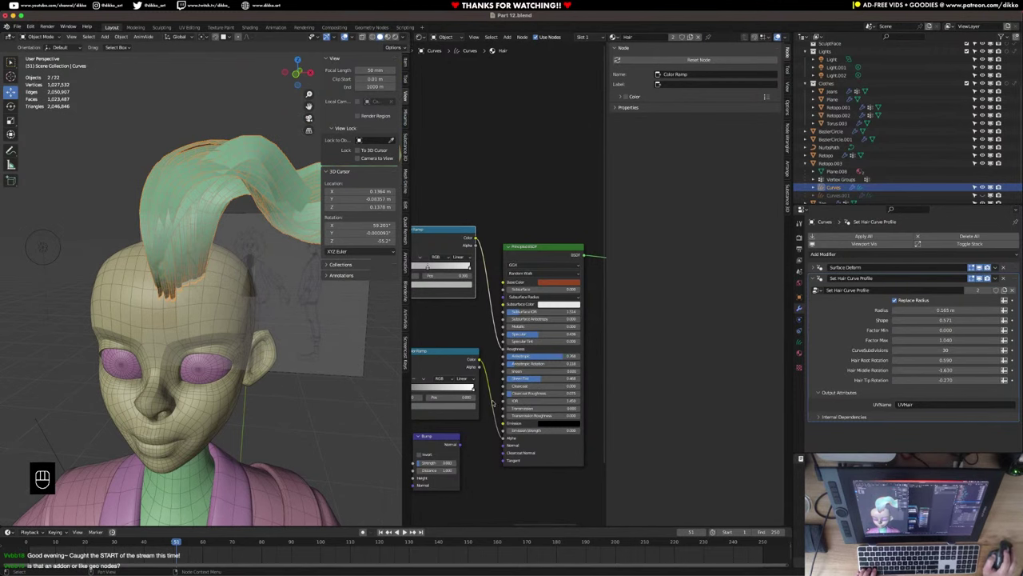
pyautogui.click(419, 37)
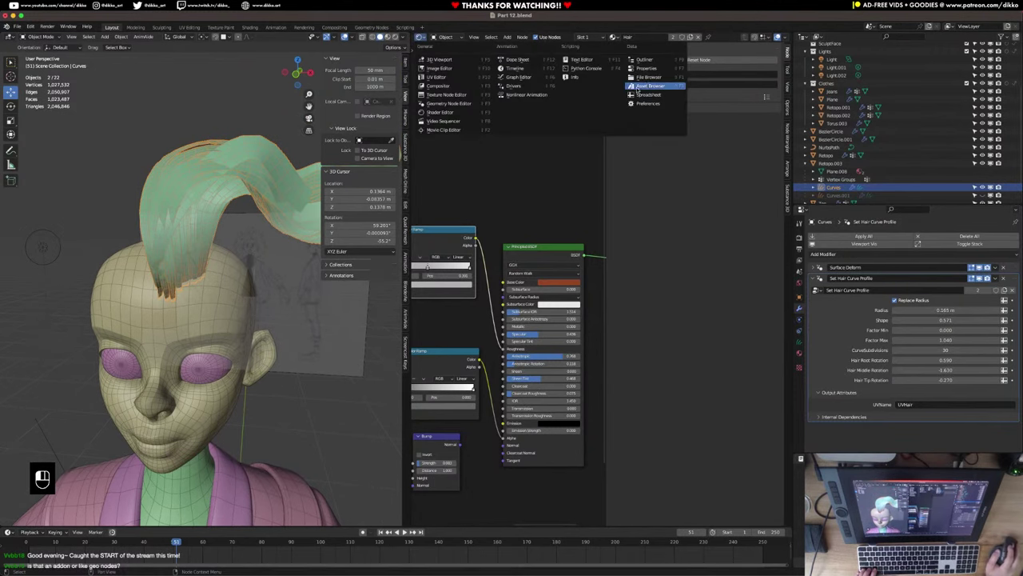
pyautogui.click(649, 86)
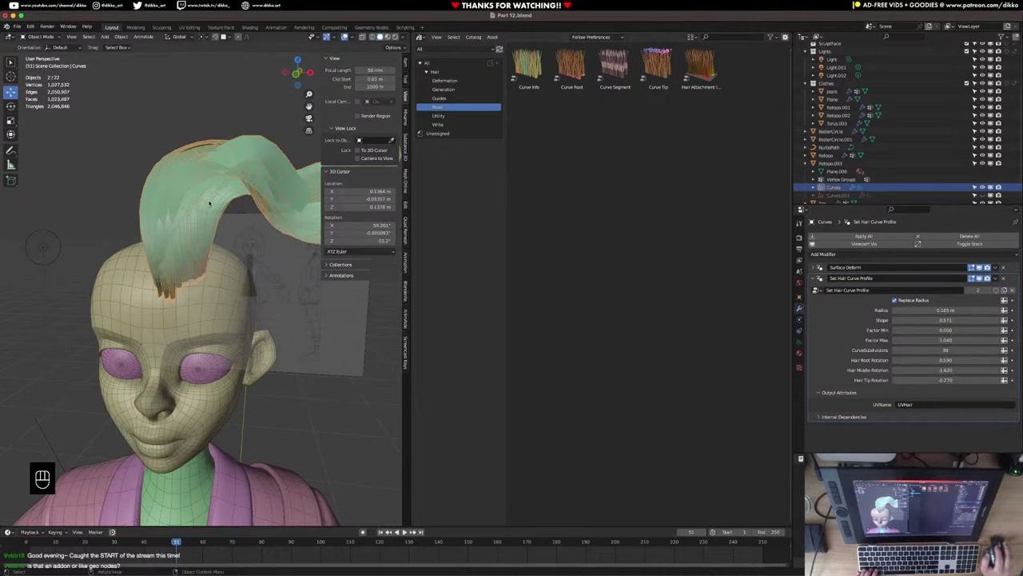
pyautogui.moveTo(218, 199); pyautogui.dragTo(190, 168, button='middle')
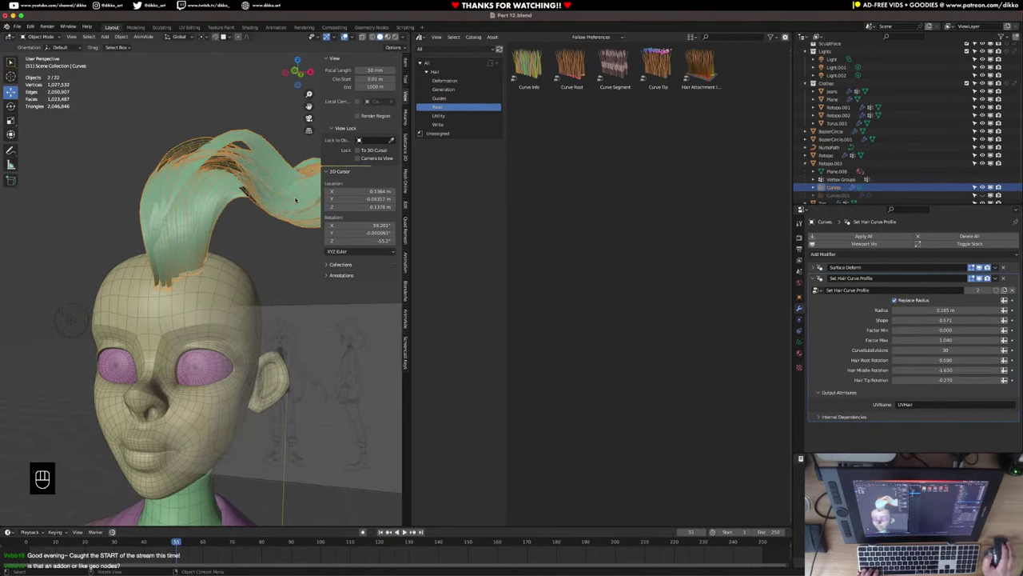
pyautogui.moveTo(296, 200); pyautogui.dragTo(244, 157, button='middle')
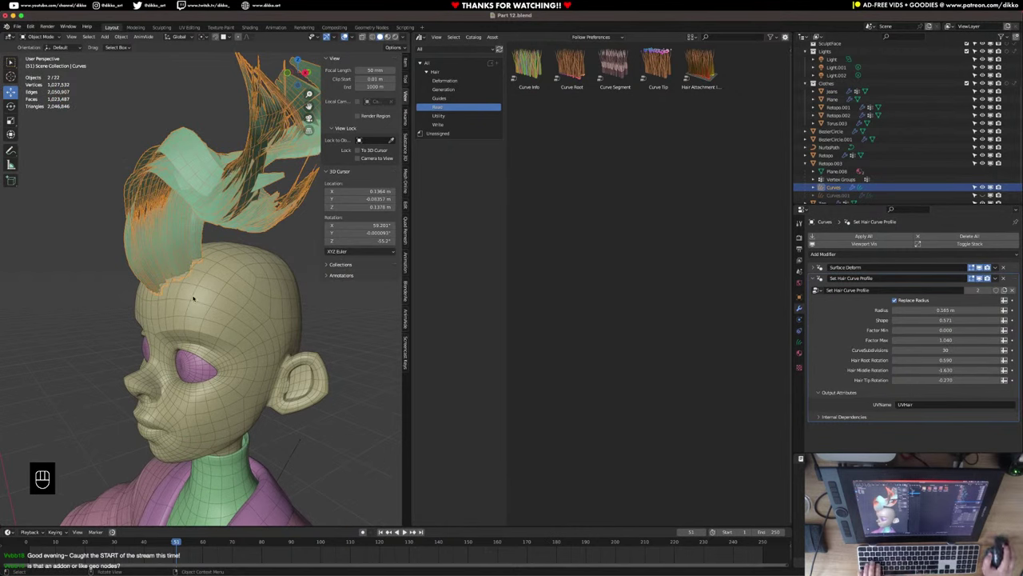
# Preview the full character in material and rendered shading, return to solid shading, and save the file.
pyautogui.scroll(-5, 194, 297)
pyautogui.moveTo(194, 296); pyautogui.dragTo(272, 304, button='middle')
pyautogui.keyDown('shift'); pyautogui.moveTo(297, 422); pyautogui.dragTo(200, 323, button='middle'); pyautogui.keyUp('shift')
pyautogui.scroll(-3, 269, 273)
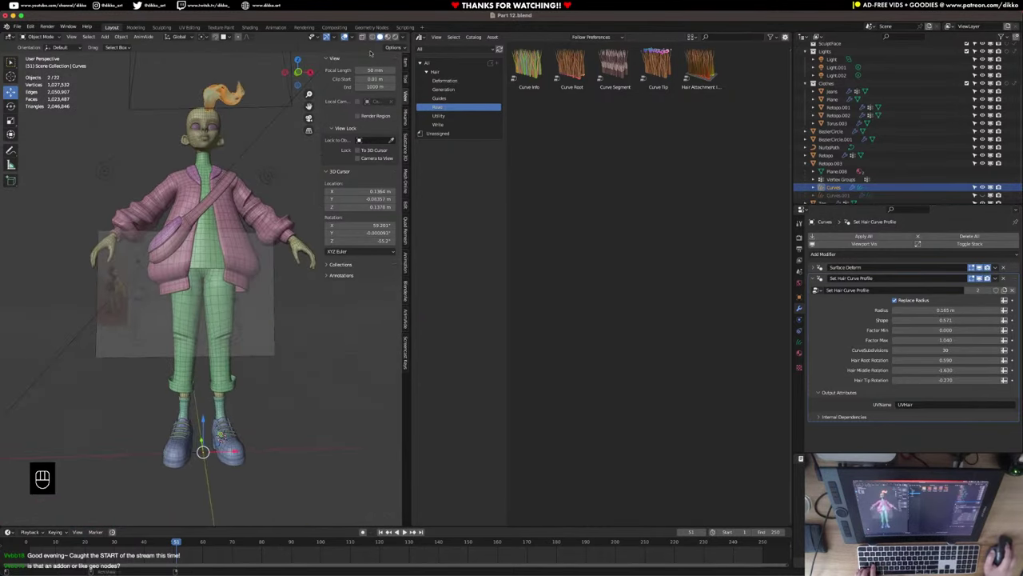
pyautogui.click(387, 37)
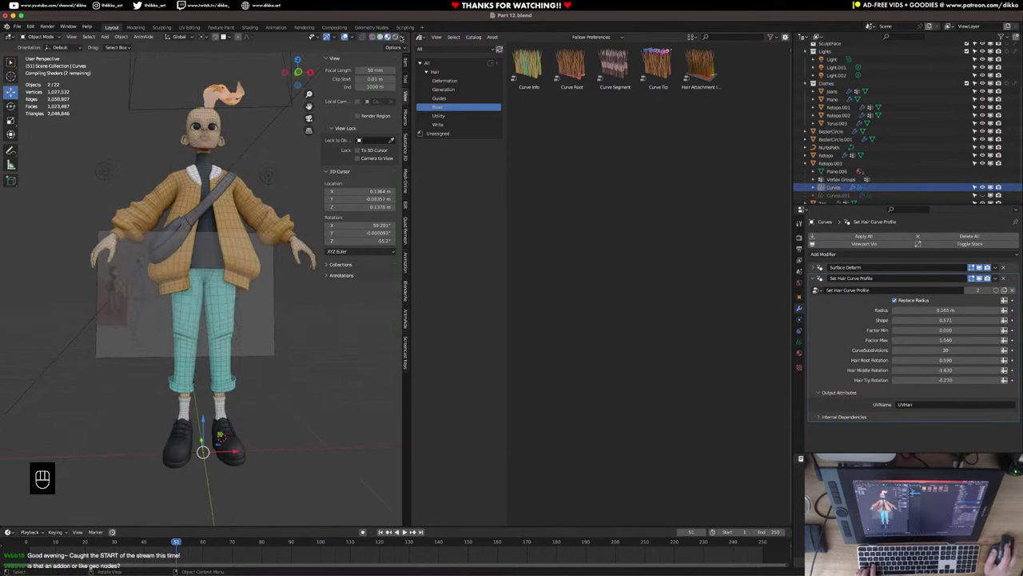
pyautogui.click(397, 38)
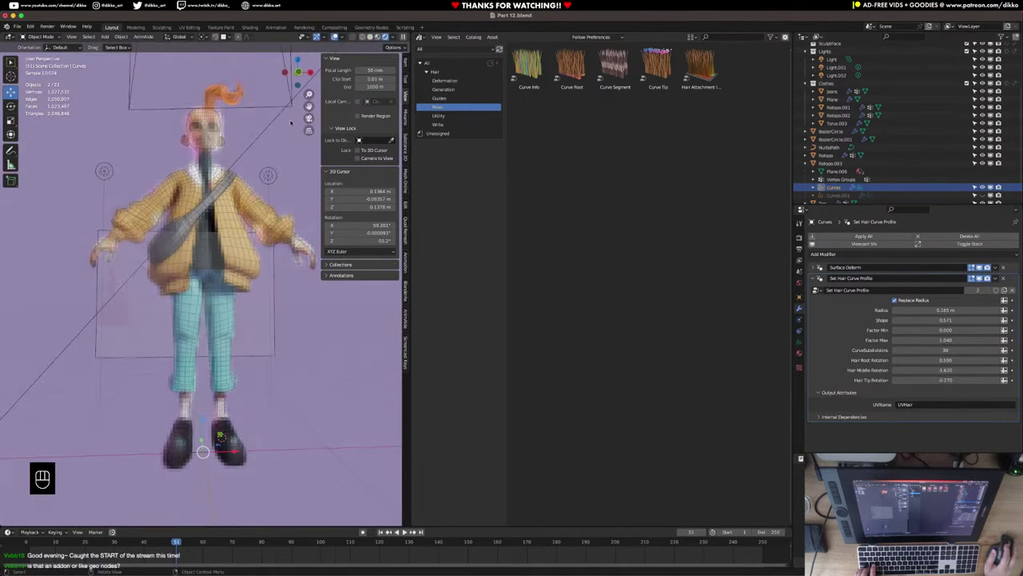
pyautogui.moveTo(195, 241)
pyautogui.mouseDown(button='middle')
pyautogui.moveTo(297, 251)
pyautogui.moveTo(182, 249)
pyautogui.moveTo(238, 268)
pyautogui.moveTo(189, 302)
pyautogui.moveTo(199, 295)
pyautogui.mouseUp(button='middle')
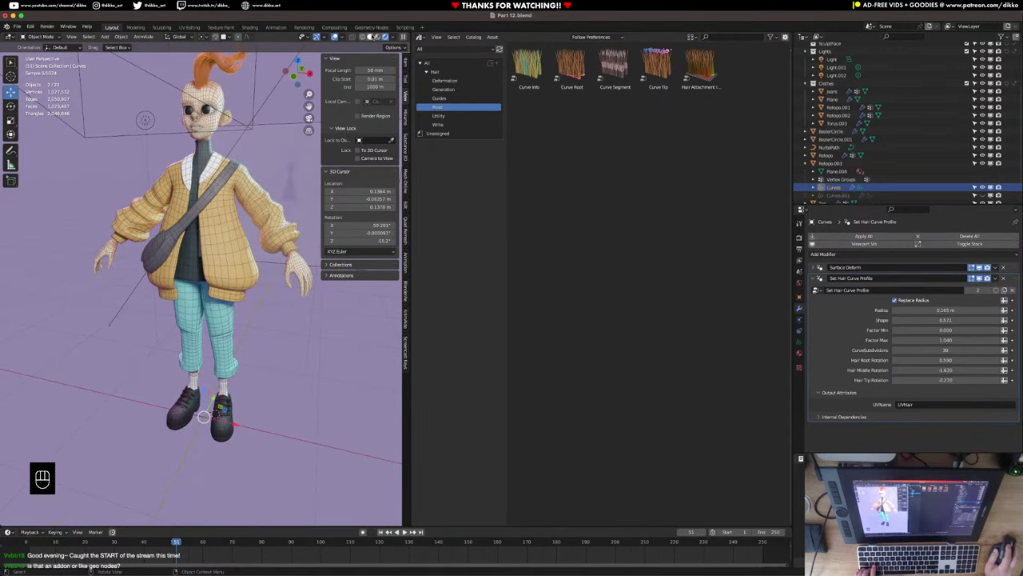
pyautogui.click(370, 37)
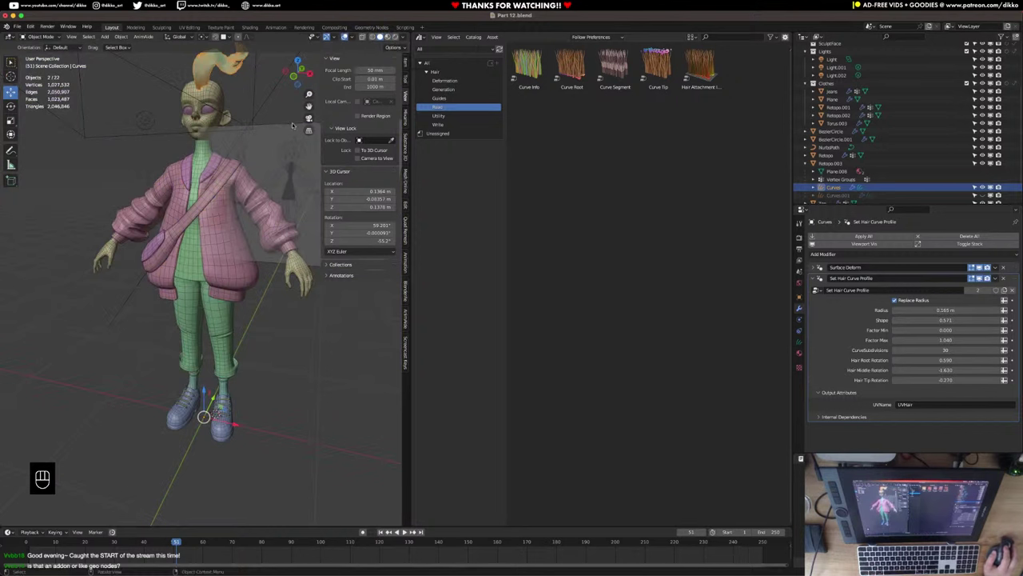
pyautogui.press('super+s')
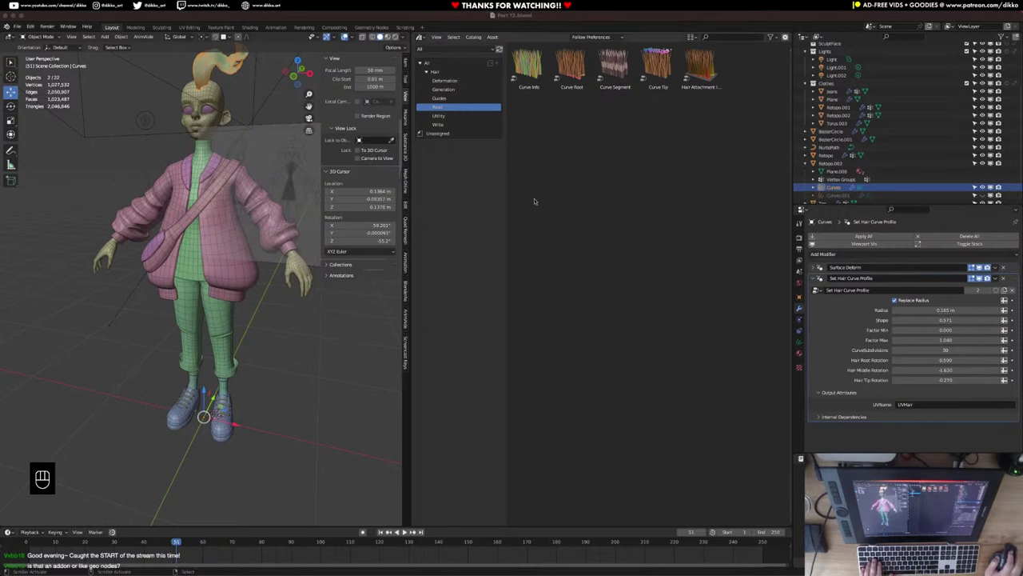
# Deselect the hair curves and examine the character reference sketches on the image planes in front view.
pyautogui.moveTo(156, 256); pyautogui.dragTo(181, 248, button='middle')
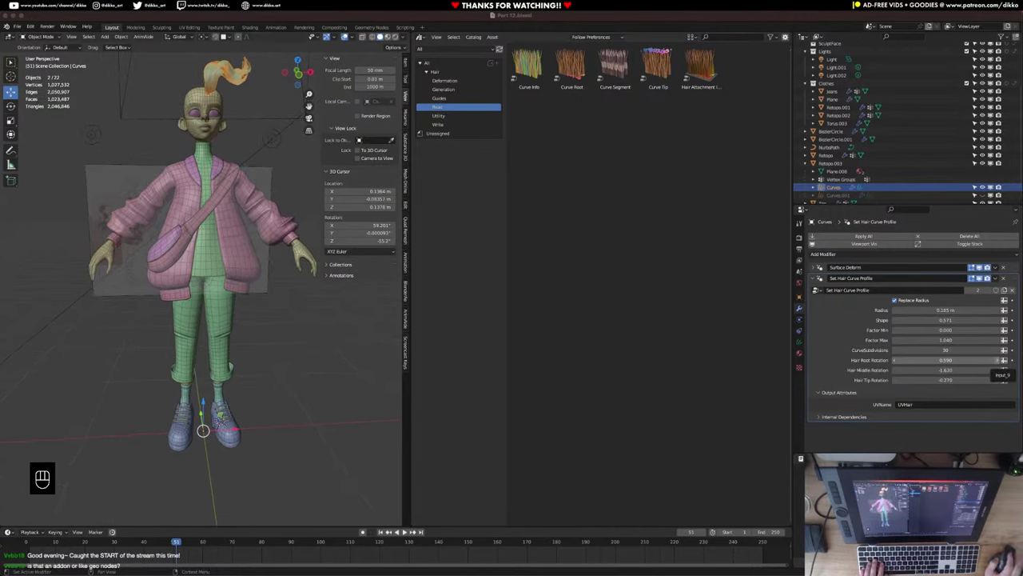
pyautogui.moveTo(98, 310); pyautogui.dragTo(124, 294, button='middle')
pyautogui.click(74, 247)
pyautogui.keyDown('shift'); pyautogui.moveTo(74, 246); pyautogui.dragTo(355, 306, button='middle'); pyautogui.keyUp('shift')
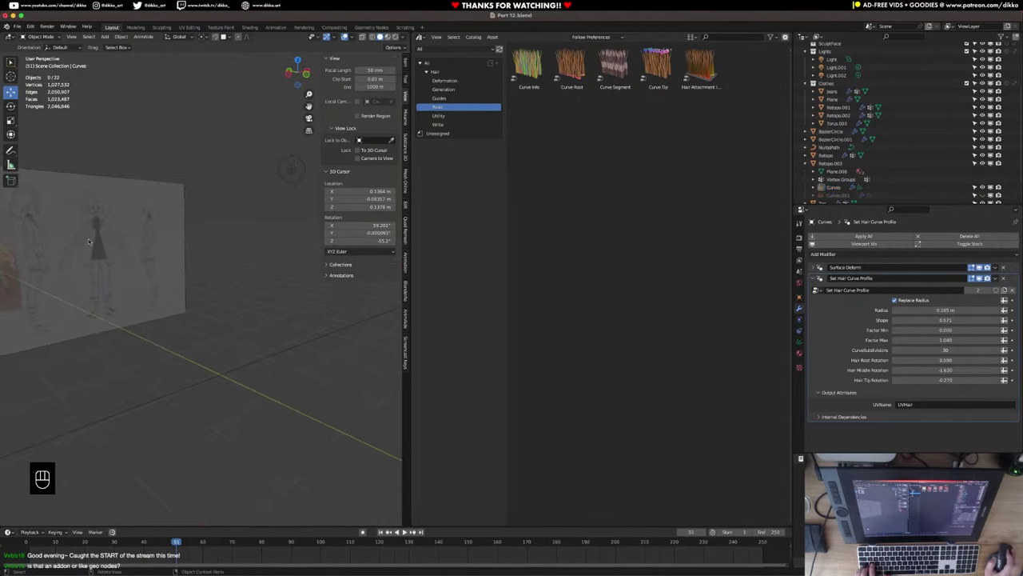
pyautogui.moveTo(128, 290); pyautogui.dragTo(119, 295, button='middle')
pyautogui.press('KP_1')
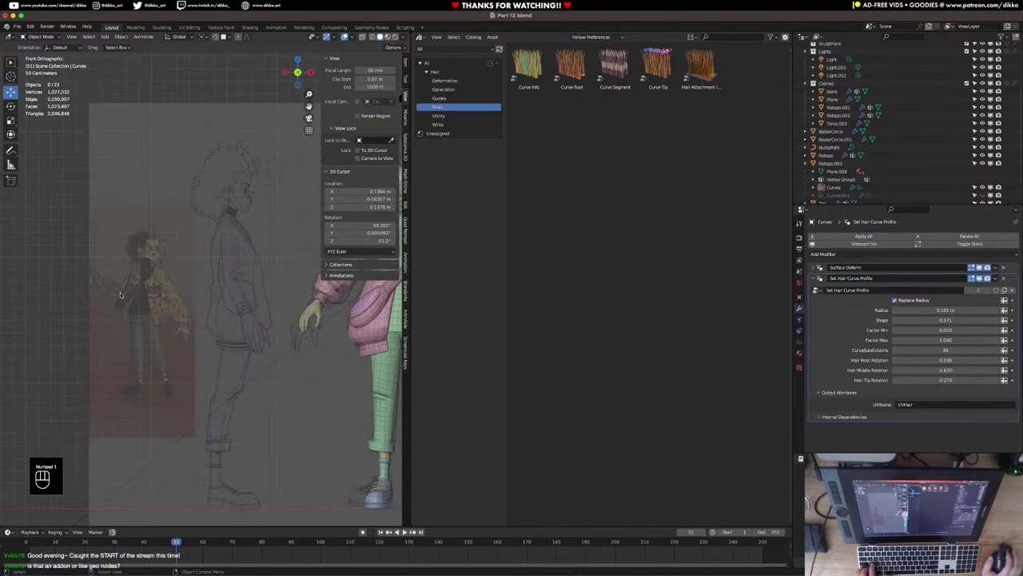
pyautogui.keyDown('shift'); pyautogui.moveTo(224, 323); pyautogui.dragTo(262, 291, button='middle'); pyautogui.keyUp('shift')
pyautogui.scroll(-2, 267, 284)
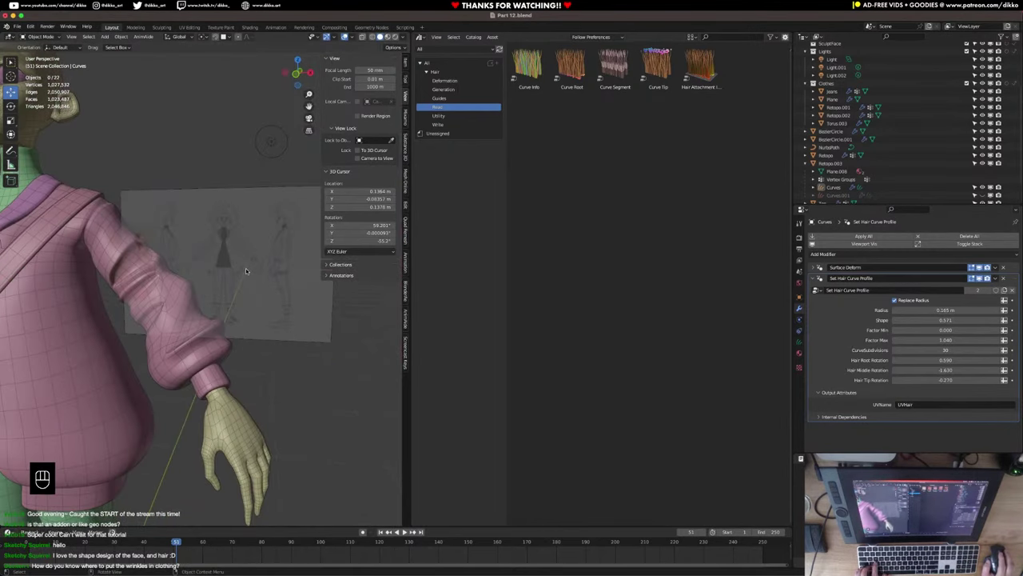
# Save the file and bring the full character back into view.
pyautogui.press('super+s')
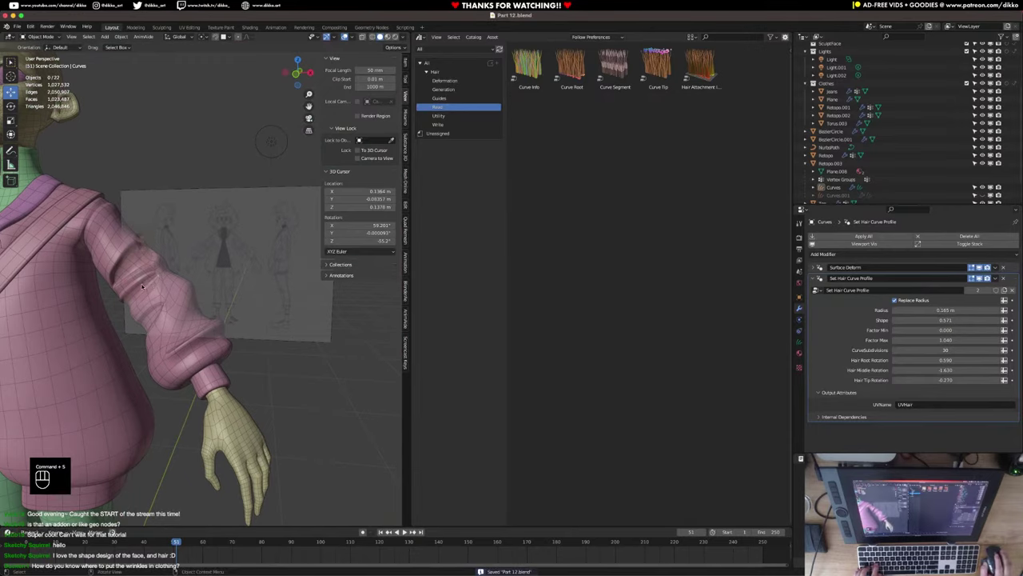
pyautogui.keyDown('shift'); pyautogui.moveTo(142, 286); pyautogui.dragTo(391, 283, button='middle'); pyautogui.keyUp('shift')
pyautogui.scroll(-3, 172, 288)
pyautogui.moveTo(173, 289); pyautogui.dragTo(320, 244, button='middle')
pyautogui.press('super+s')
pyautogui.scroll(-2, 276, 239)
pyautogui.press('super+s')
# Open the recent file Dealer_005.blend and inspect the trousers mesh, toggling between Object Mode and Edit Mode.
pyautogui.click(16, 26)
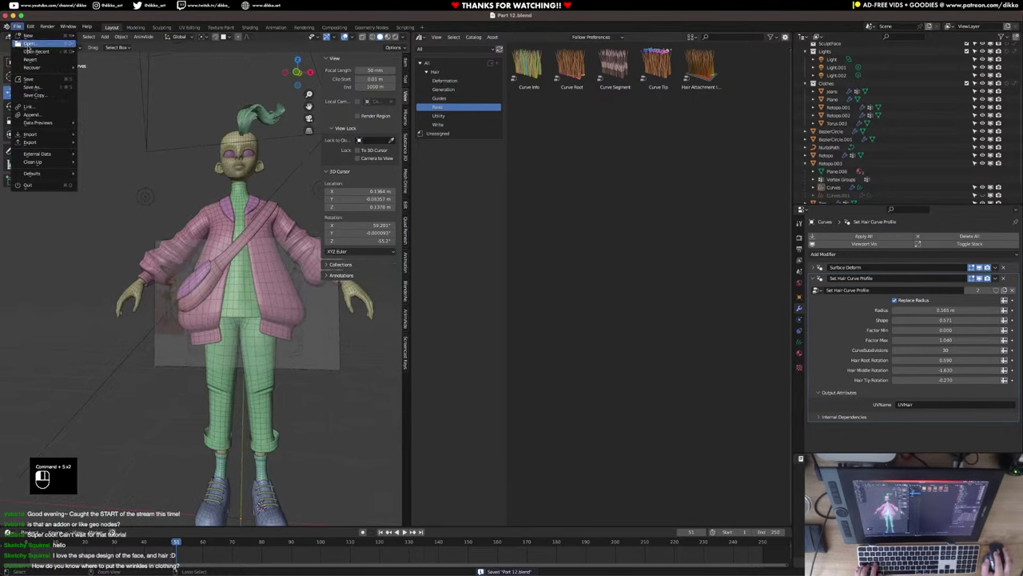
pyautogui.moveTo(40, 52)
pyautogui.click(103, 59)
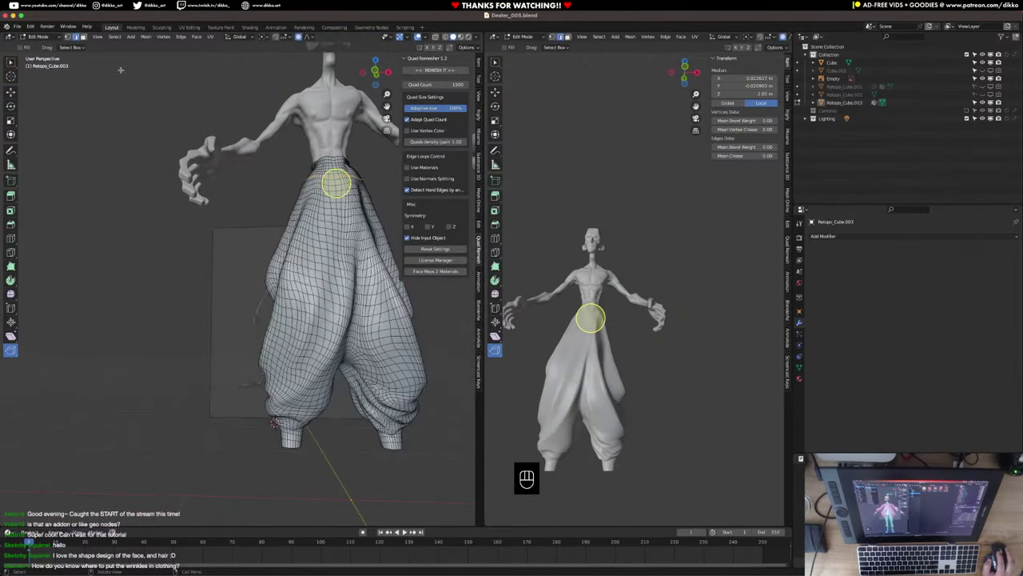
pyautogui.click(39, 37)
pyautogui.click(41, 45)
pyautogui.moveTo(198, 256); pyautogui.dragTo(292, 294, button='middle')
pyautogui.click(292, 300)
pyautogui.scroll(5, 293, 287)
pyautogui.press('Tab')
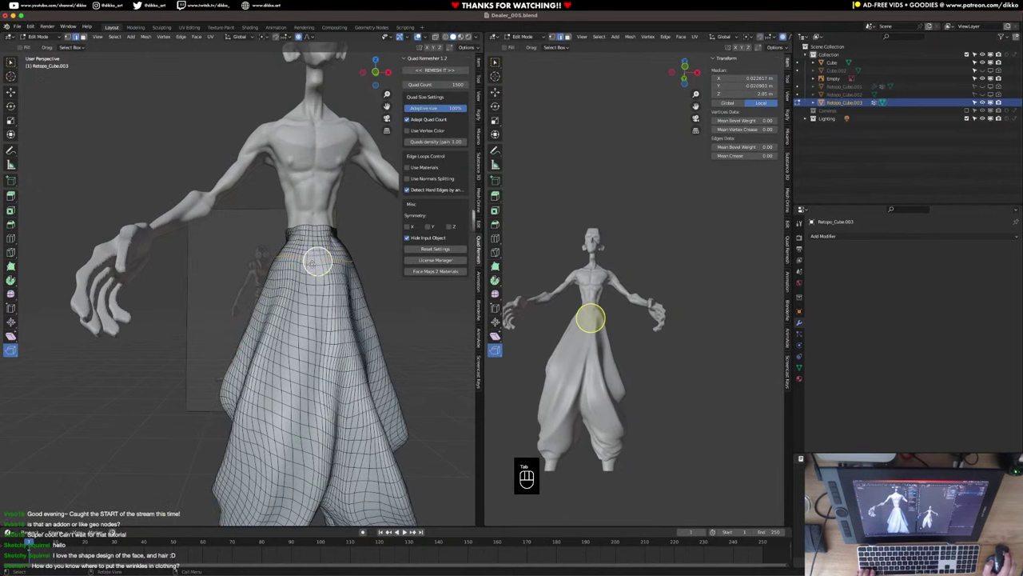
# In face select mode, select a face loop around the upper trousers and grow the selection repeatedly over the hips.
pyautogui.click(83, 38)
pyautogui.keyDown('shift'); pyautogui.moveTo(319, 263); pyautogui.dragTo(276, 287, button='middle'); pyautogui.keyUp('shift')
pyautogui.moveTo(276, 288); pyautogui.dragTo(270, 330, button='middle')
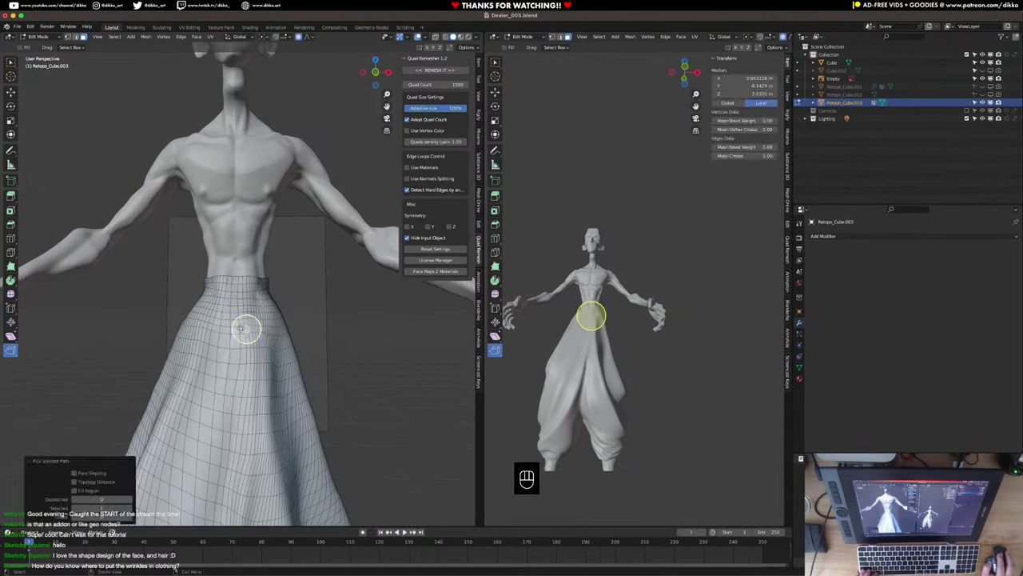
pyautogui.keyDown('alt'); pyautogui.click(244, 327); pyautogui.keyUp('alt')
pyautogui.press('super+KP_Add')
pyautogui.press('super+KP_Add')
pyautogui.press('super+KP_Add')
pyautogui.press('super+KP_Add')
pyautogui.press('super+KP_Add')
pyautogui.press('super+KP_Add')
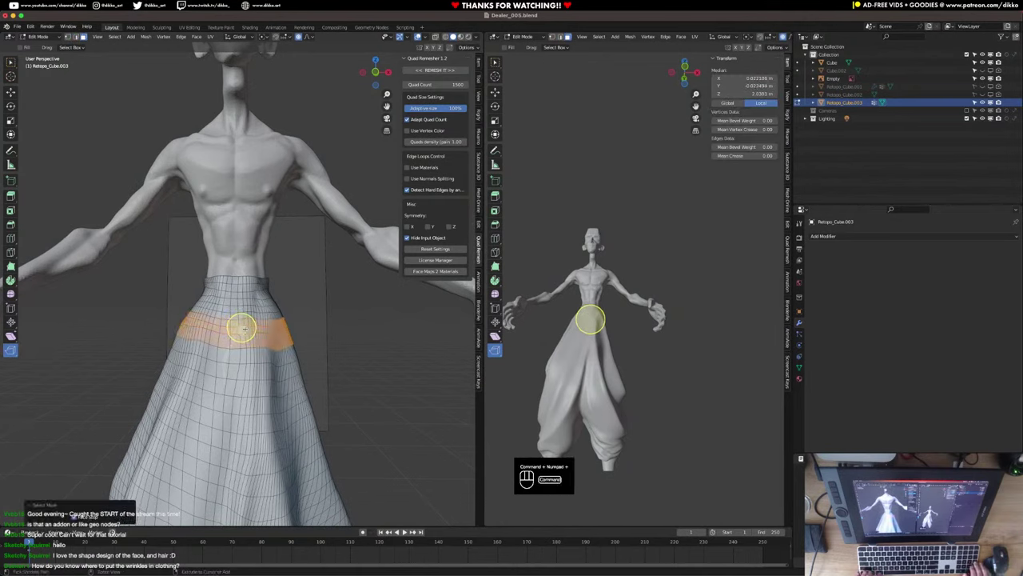
pyautogui.moveTo(244, 328); pyautogui.dragTo(213, 397, button='middle')
pyautogui.moveTo(319, 320); pyautogui.dragTo(261, 283, button='middle')
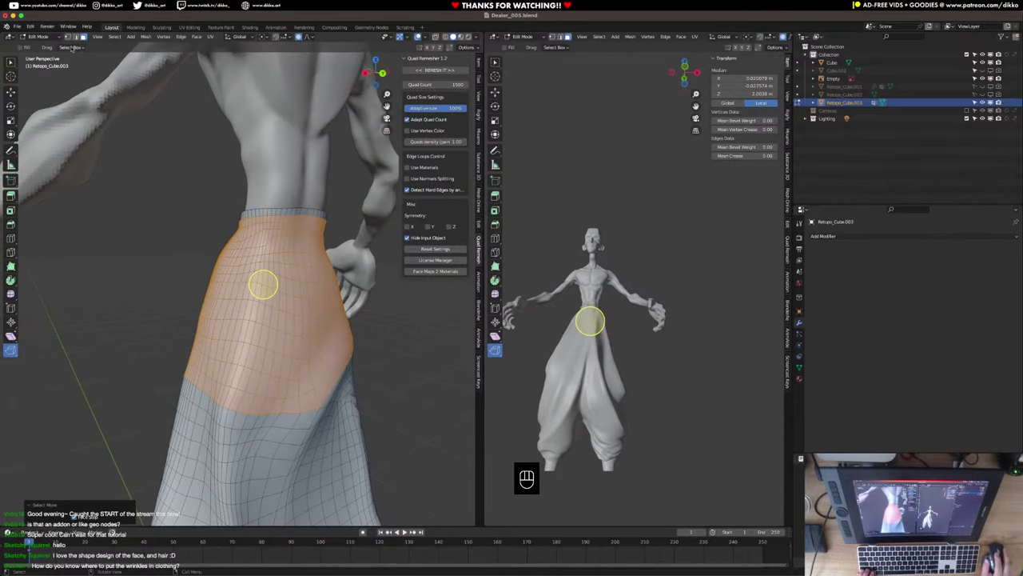
# In edge select mode, select a horizontal path of edges across the back of the trousers just below the waistband.
pyautogui.click(76, 36)
pyautogui.moveTo(227, 196); pyautogui.dragTo(190, 195, button='middle')
pyautogui.scroll(6, 191, 195)
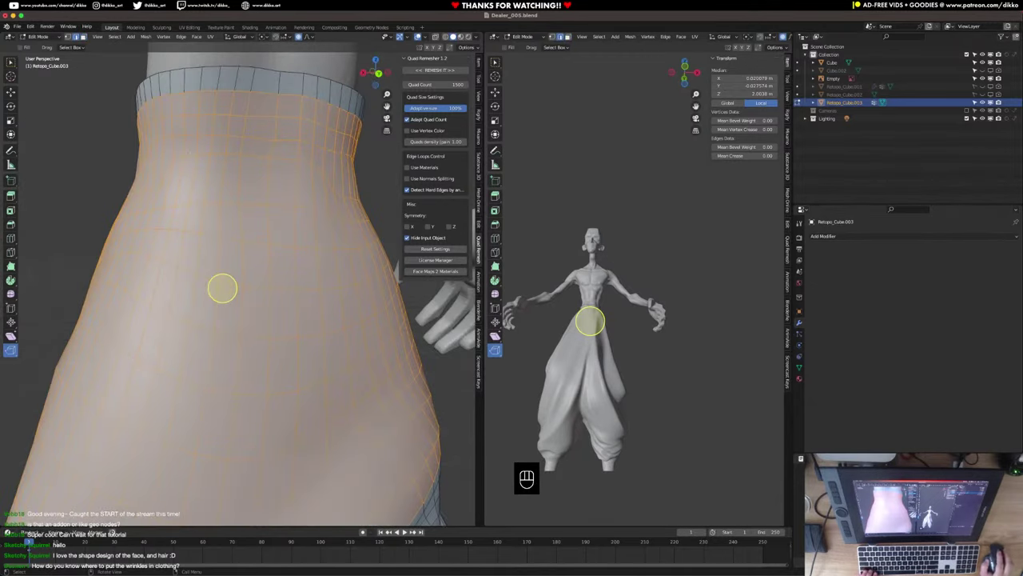
pyautogui.click(179, 157)
pyautogui.keyDown('ctrl'); pyautogui.click(244, 159); pyautogui.keyUp('ctrl')
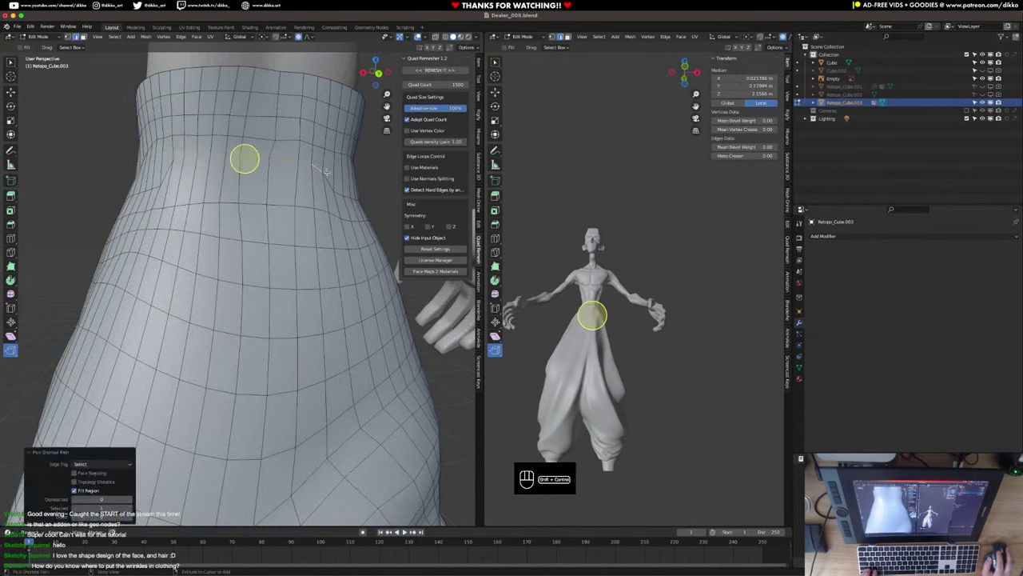
# Try the Smooth tool on the selected edge path at the back of the waist.
pyautogui.click(11, 293)
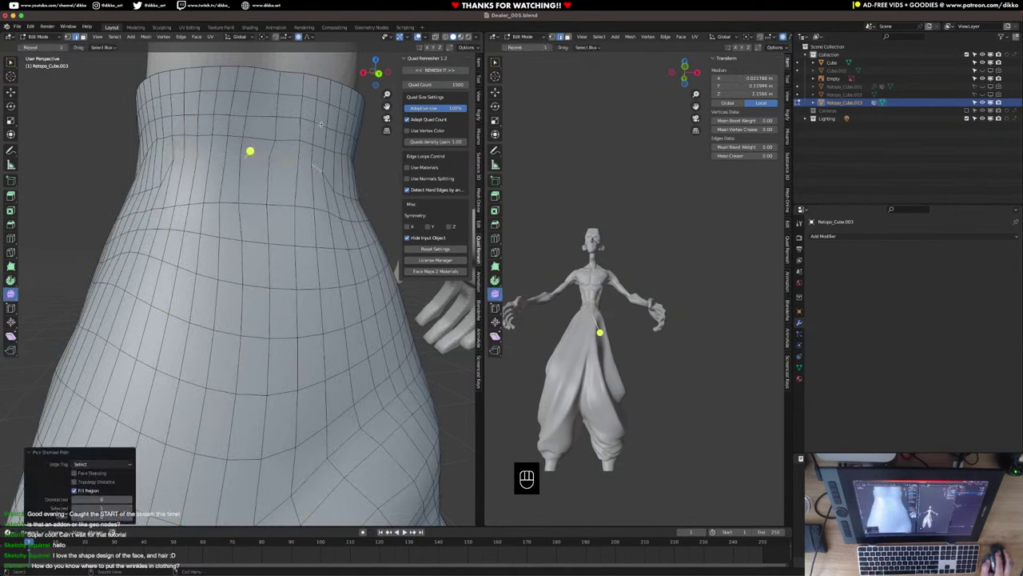
pyautogui.moveTo(250, 150); pyautogui.dragTo(472, 157)
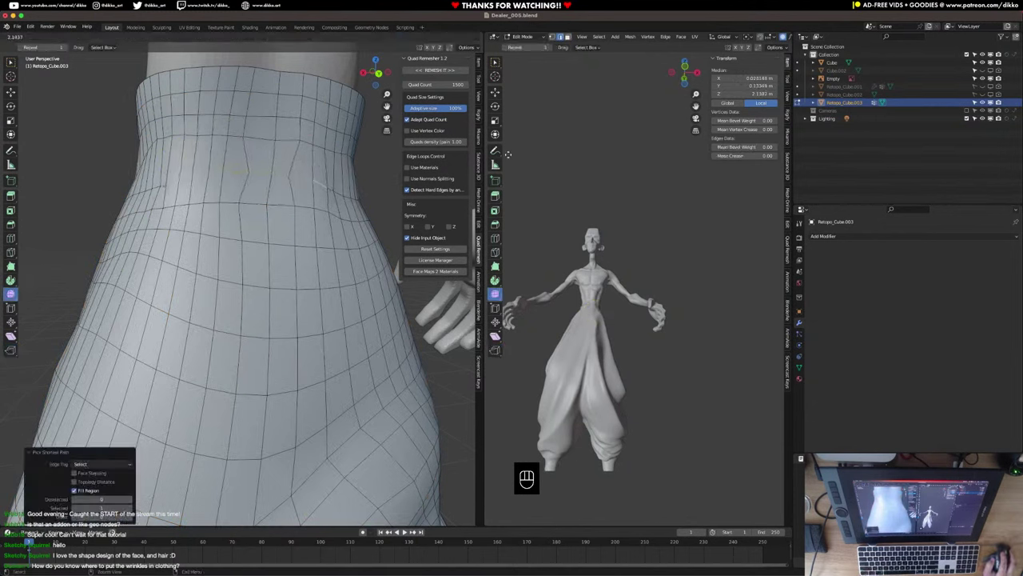
pyautogui.moveTo(244, 170); pyautogui.dragTo(250, 151)
pyautogui.press('super+z')
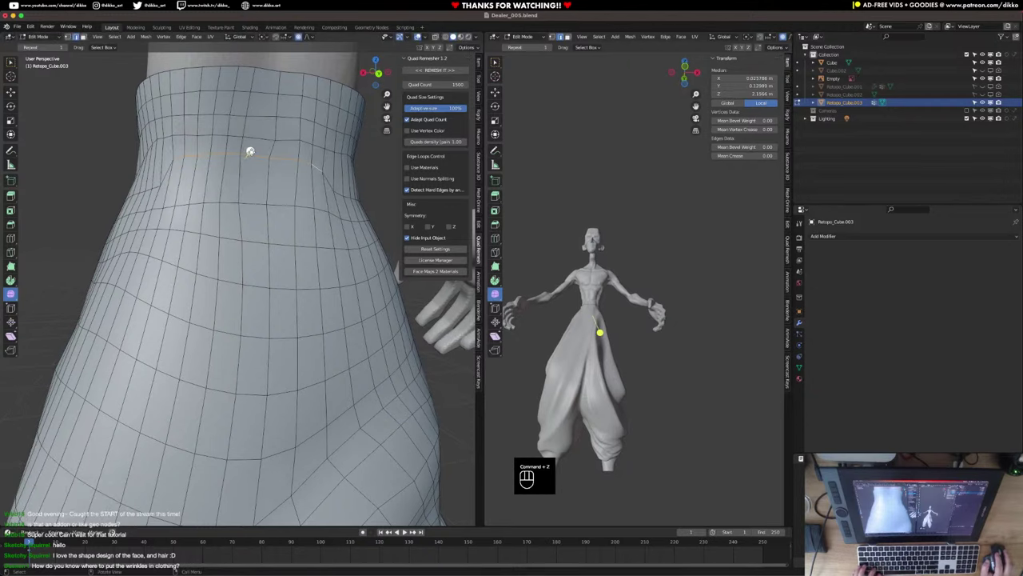
# Edge slide the selected path down toward the hips with a factor of about -0.449.
pyautogui.press('g')
pyautogui.press('g')
pyautogui.click(236, 171)
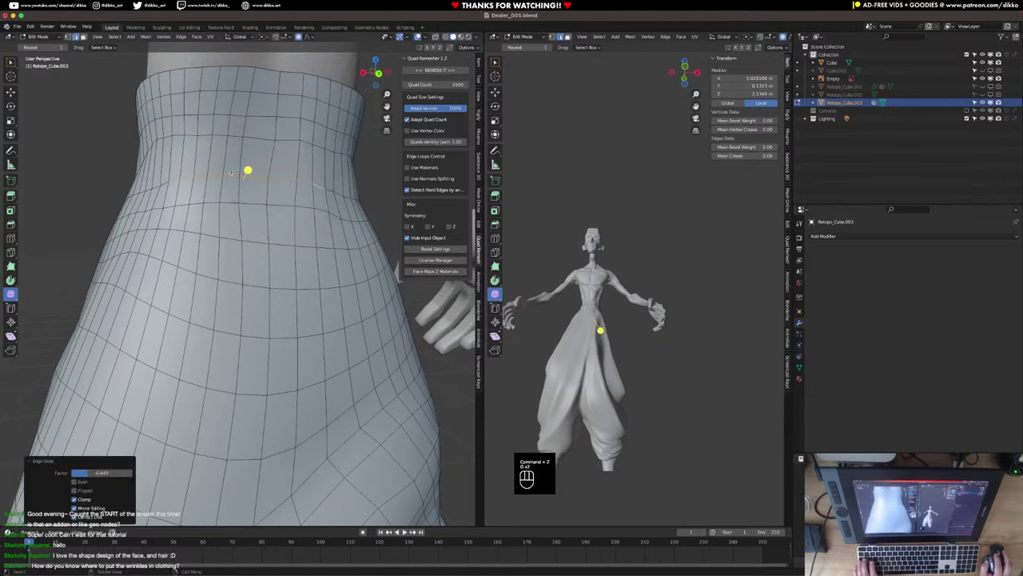
pyautogui.moveTo(236, 171); pyautogui.dragTo(212, 188, button='middle')
pyautogui.scroll(-10, 224, 216)
pyautogui.moveTo(232, 239); pyautogui.dragTo(253, 279, button='middle')
pyautogui.moveTo(267, 209); pyautogui.dragTo(219, 212, button='middle')
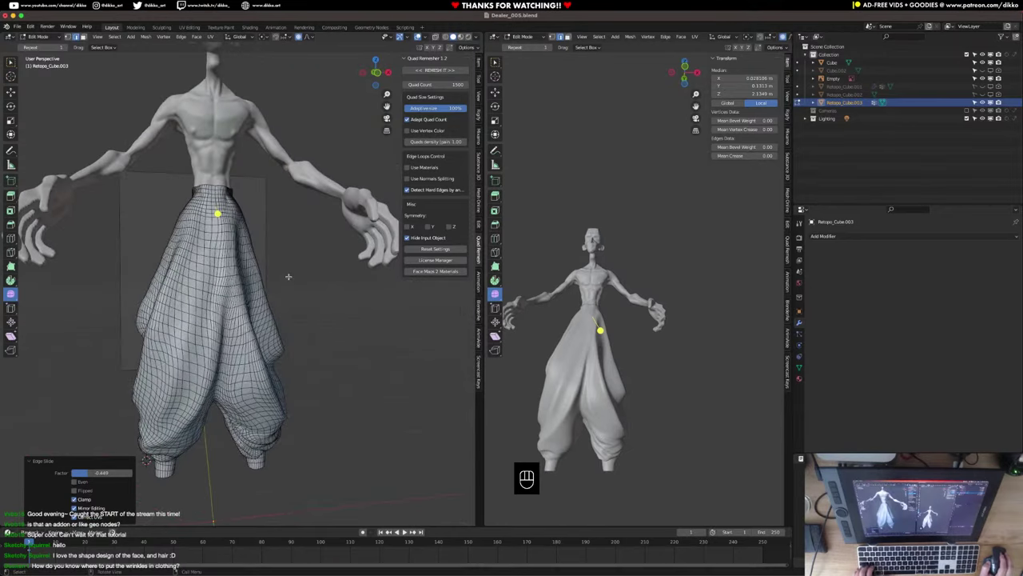
# Save the file, return to Object Mode, and examine the folds of the trousers.
pyautogui.press('super+s')
pyautogui.press('Tab')
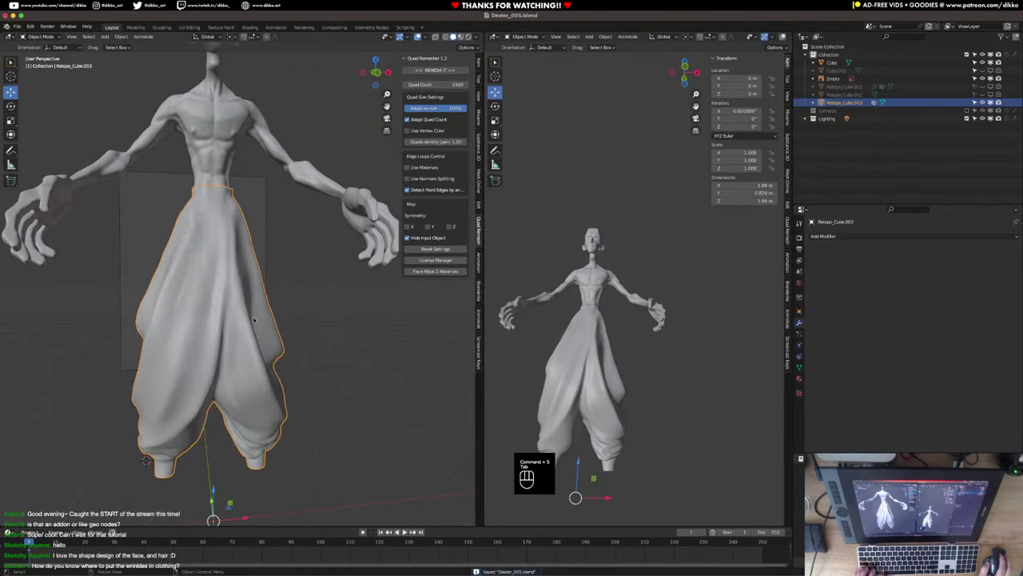
pyautogui.moveTo(255, 319); pyautogui.dragTo(239, 243, button='middle')
pyautogui.press('super+s')
pyautogui.moveTo(267, 358); pyautogui.dragTo(308, 259, button='middle')
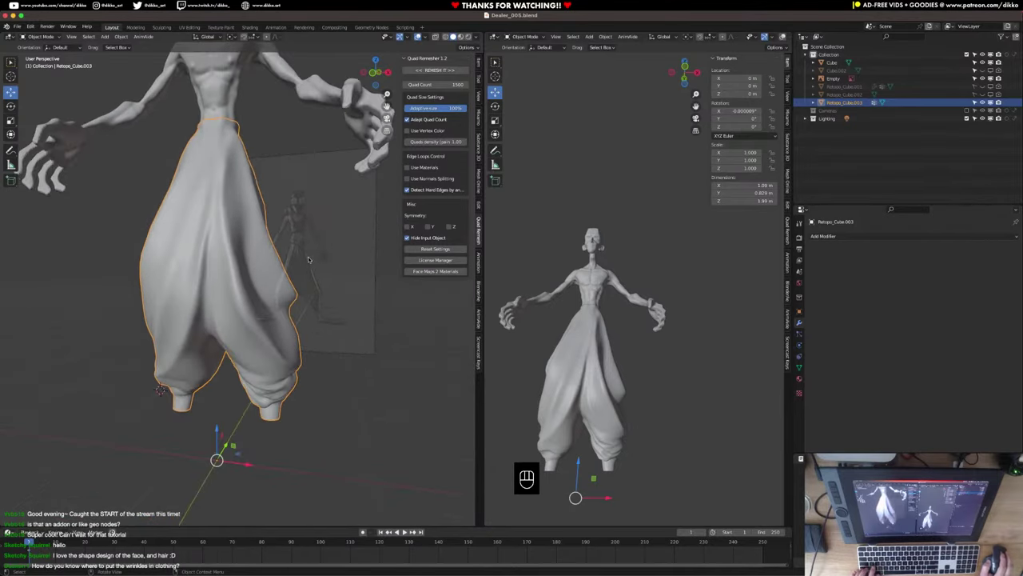
pyautogui.moveTo(268, 358); pyautogui.dragTo(289, 304, button='middle')
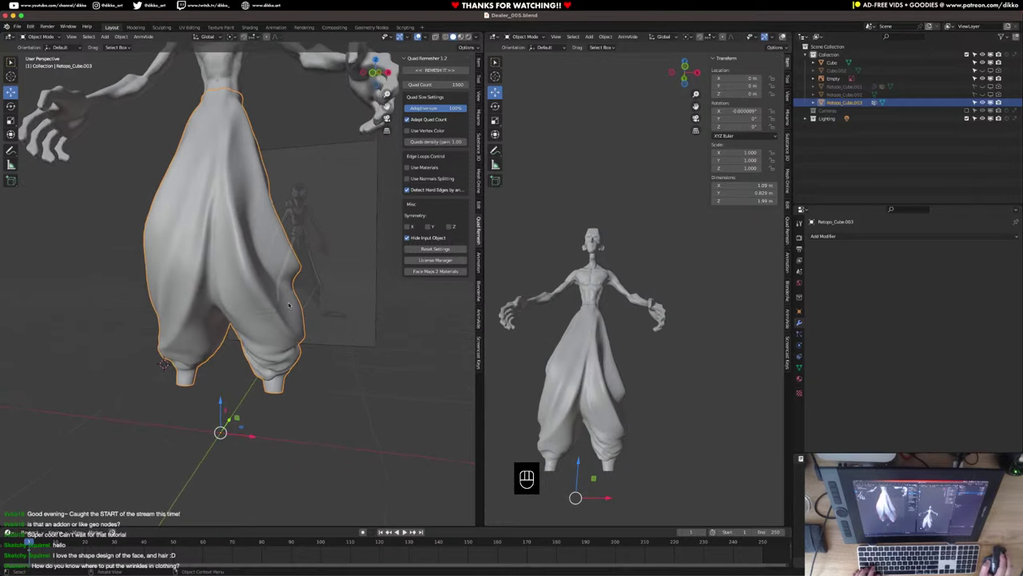
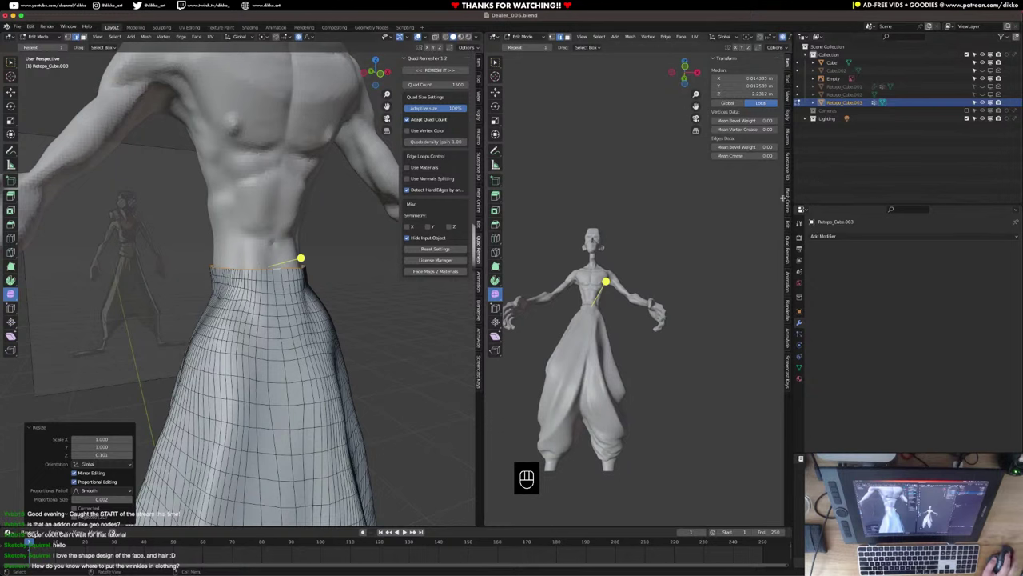
# Show the surface and voxel heat diffuse skinning settings and view the trousers from the side.
pyautogui.click(788, 196)
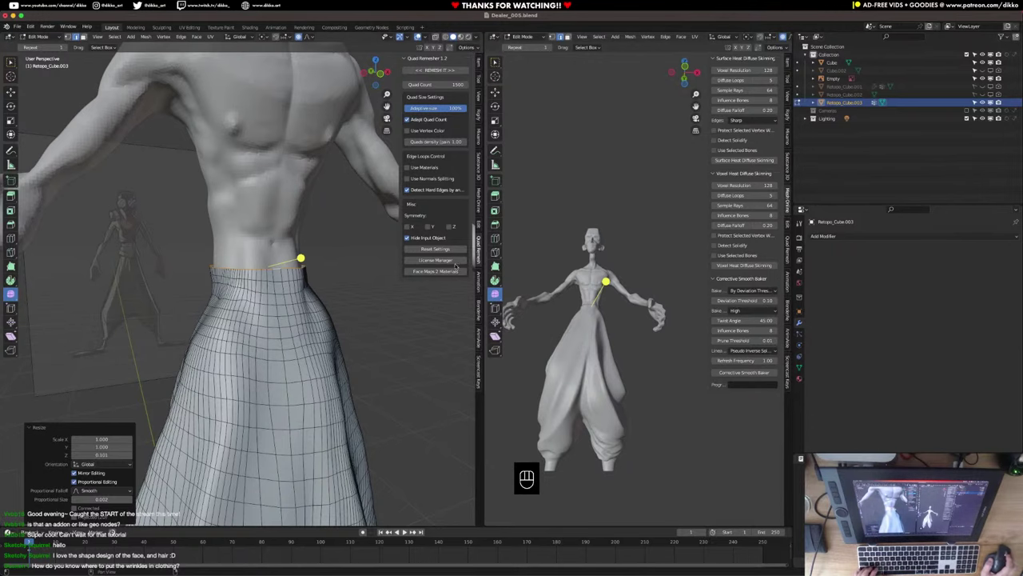
pyautogui.moveTo(347, 265); pyautogui.dragTo(349, 312, button='middle')
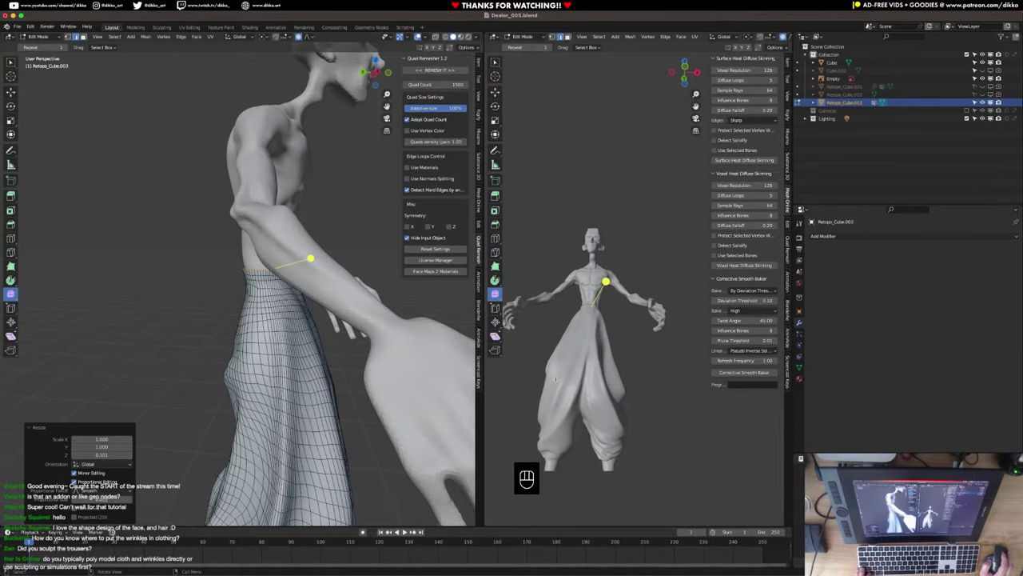
pyautogui.moveTo(281, 333); pyautogui.dragTo(321, 367, button='middle')
# Undo the last resize, then flatten the edge loop at the lower waistband by scaling along Z, saving the file.
pyautogui.press('super+z')
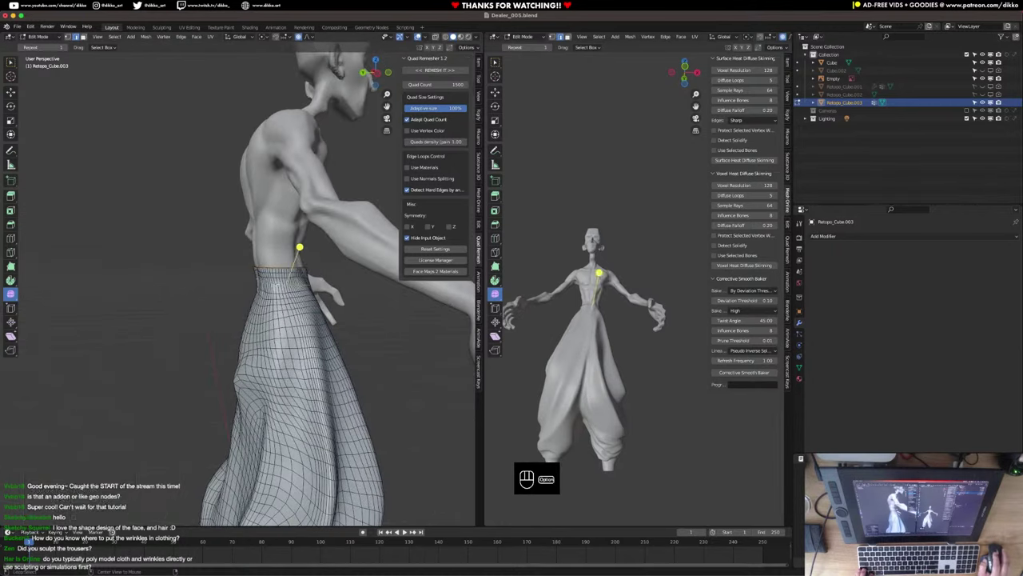
pyautogui.press('s')
pyautogui.press('z')
pyautogui.click(290, 304)
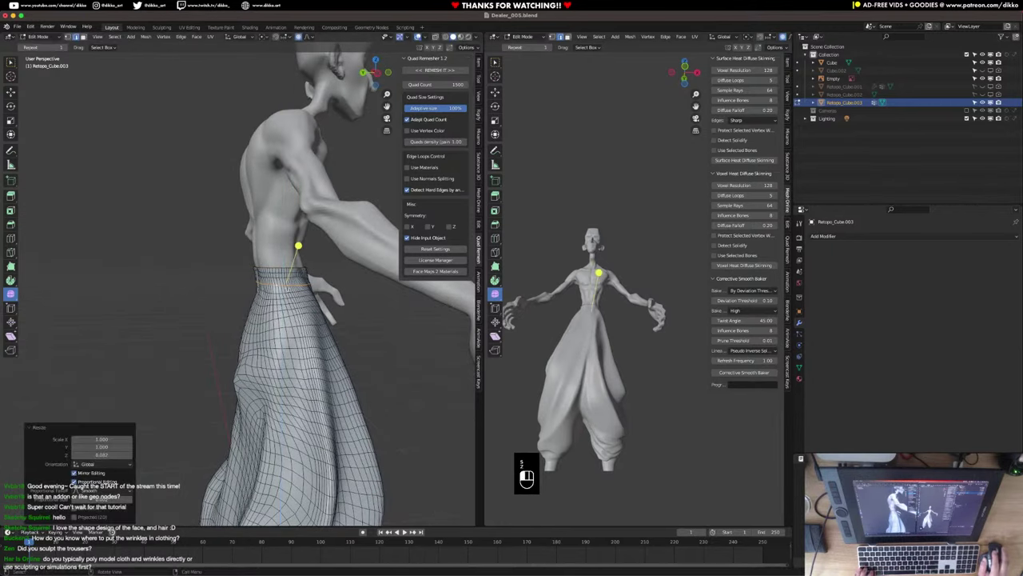
pyautogui.press('super+s')
# Reopen the recent file Part 12.blend and examine the clothed character's jacket and trousers from several angles.
pyautogui.click(18, 27)
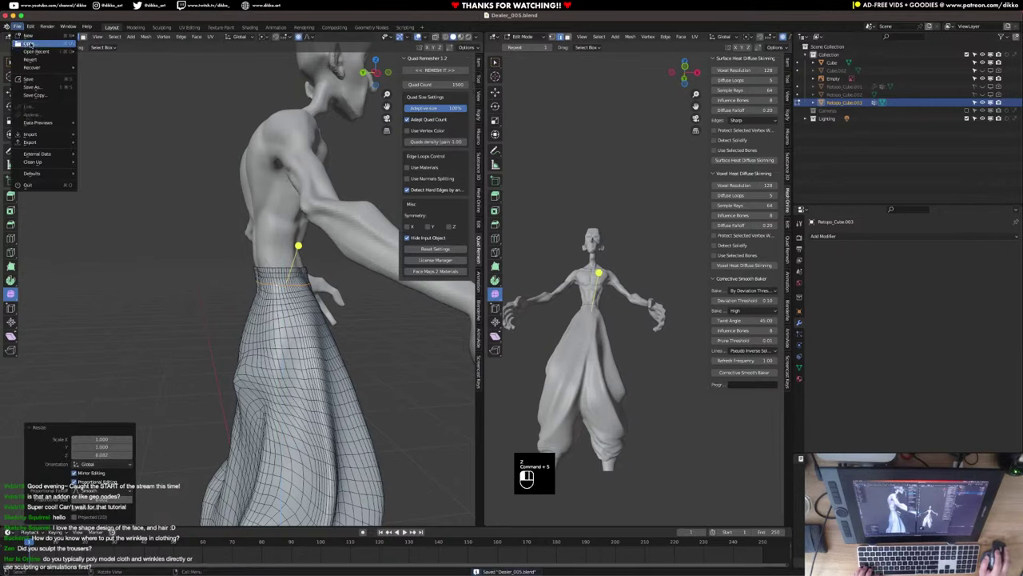
pyautogui.moveTo(44, 51)
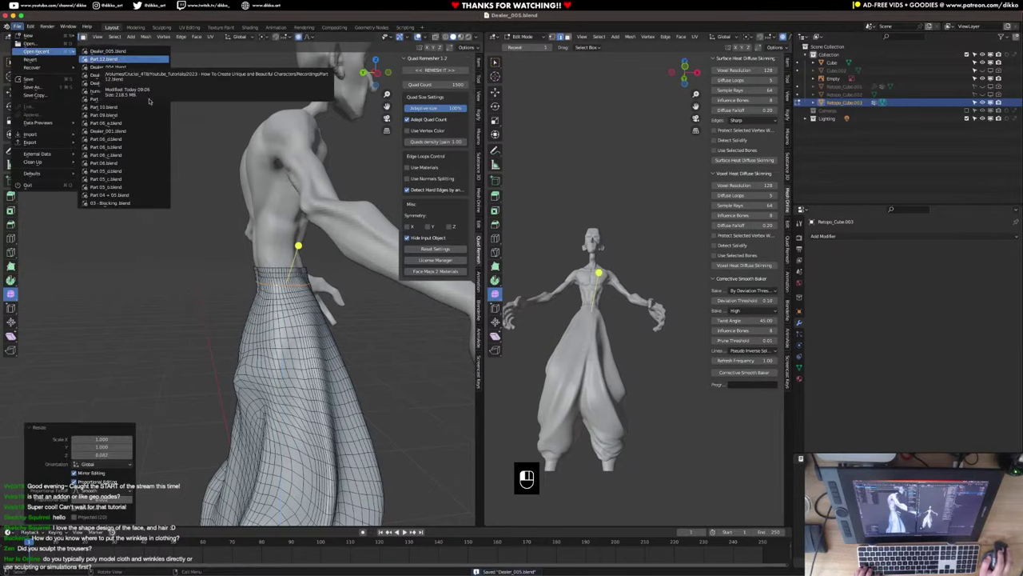
pyautogui.click(110, 59)
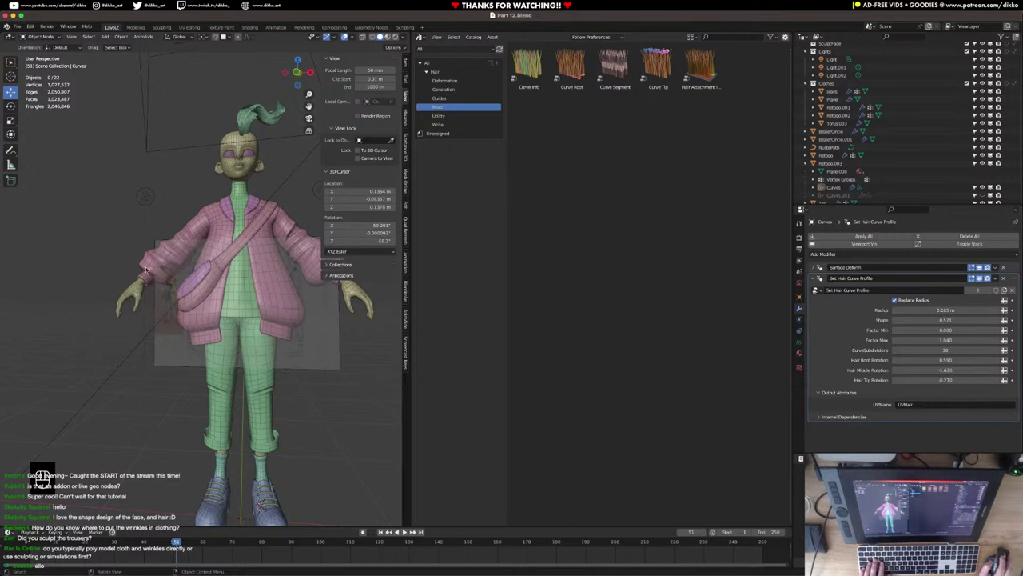
pyautogui.moveTo(261, 294); pyautogui.dragTo(260, 416, button='middle')
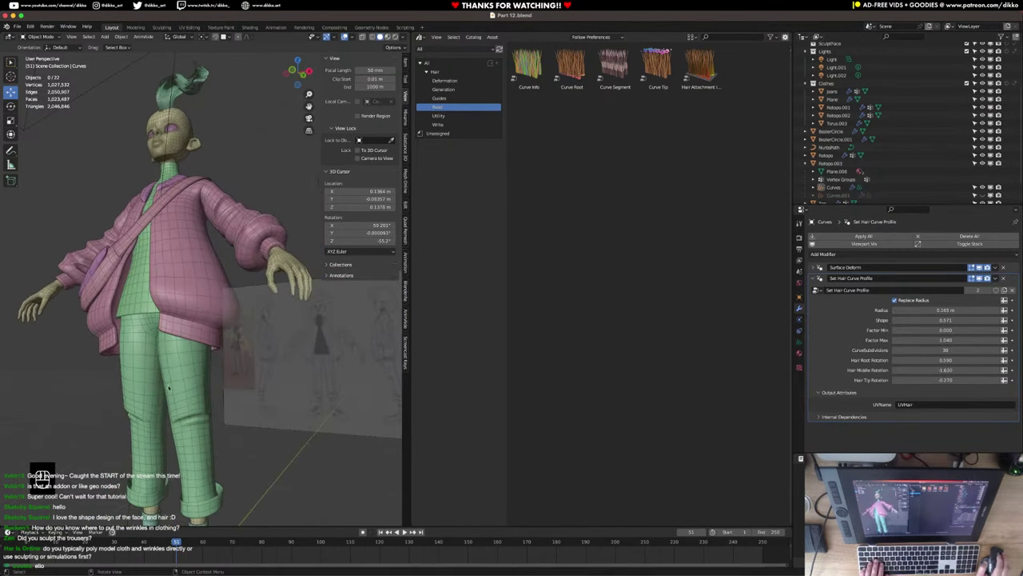
pyautogui.moveTo(169, 387); pyautogui.dragTo(187, 282, button='middle')
pyautogui.moveTo(187, 189); pyautogui.dragTo(228, 342, button='middle')
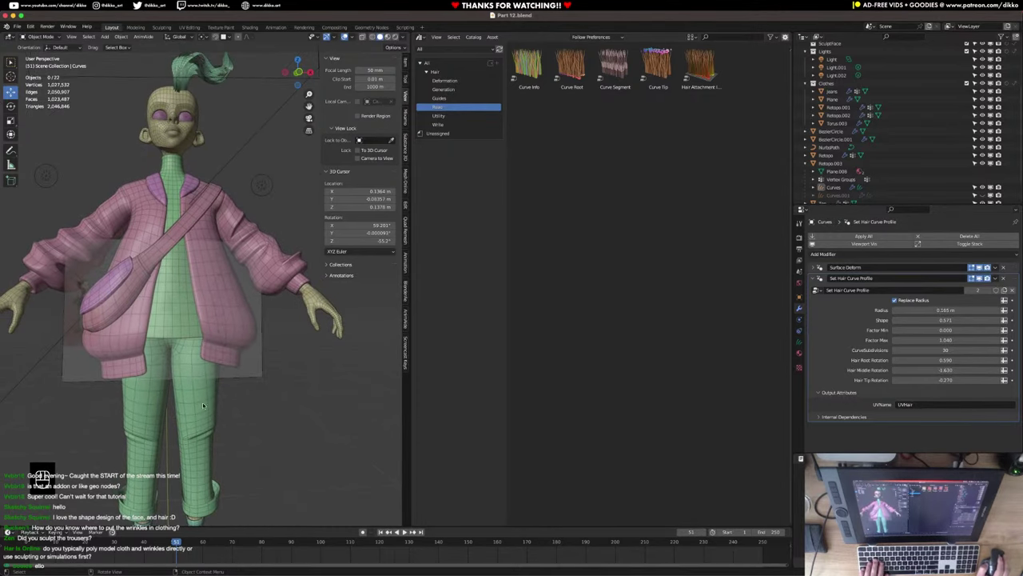
pyautogui.moveTo(195, 399); pyautogui.dragTo(180, 309, button='middle')
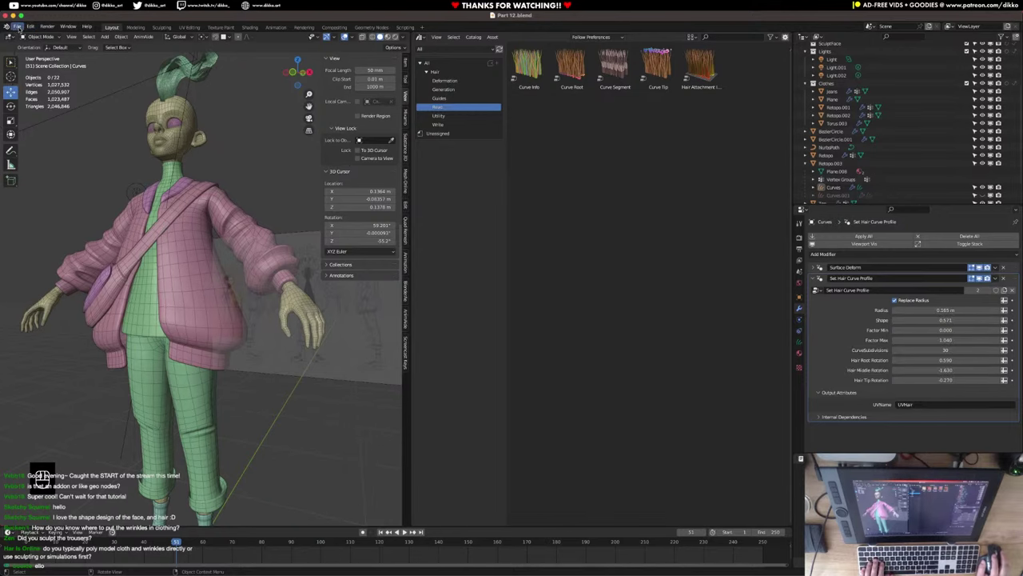
# Reopen the recent file Dealer_005.blend and pick Retopo_Cube.002 among the scene objects.
pyautogui.click(17, 26)
pyautogui.moveTo(40, 51)
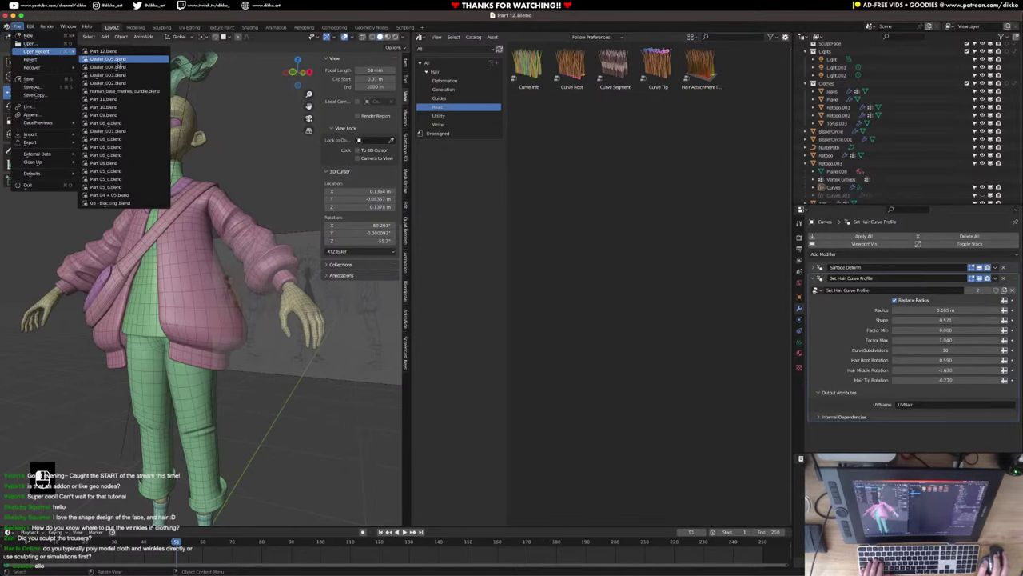
pyautogui.click(119, 61)
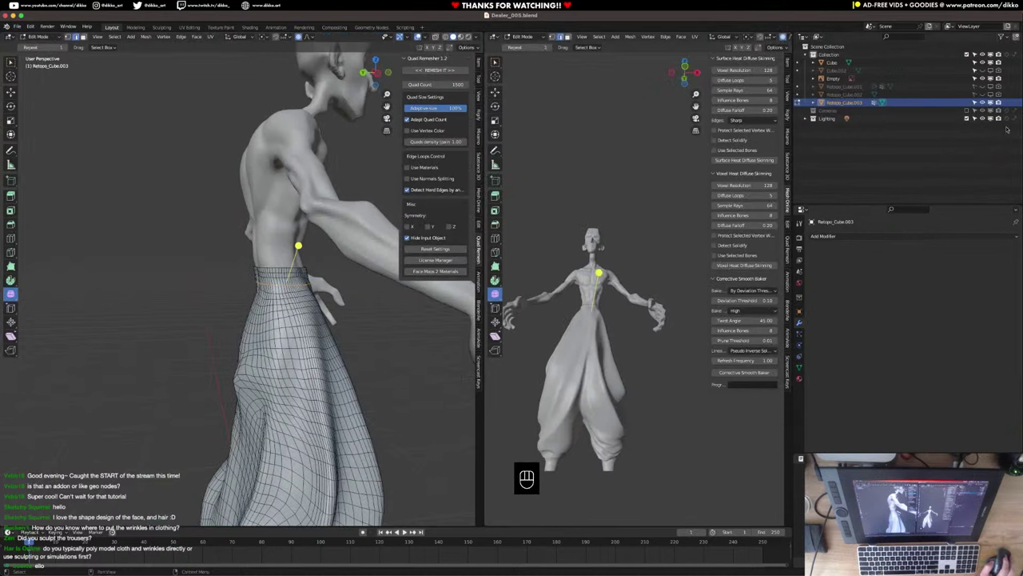
pyautogui.click(838, 94)
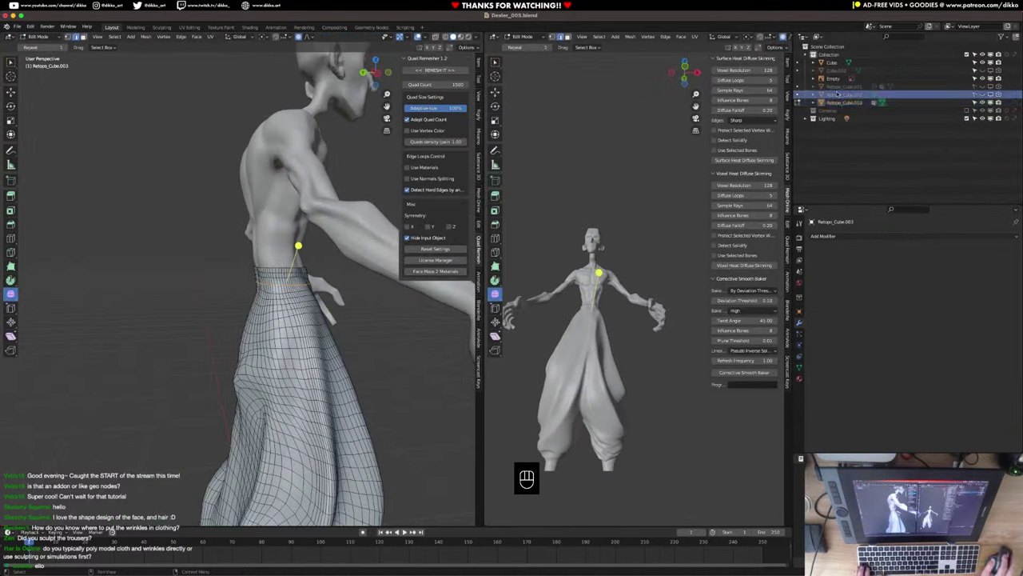
# Unhide the Retopo_Cube.001 and Retopo_Cube.002 objects and view the character from the side.
pyautogui.keyDown('shift'); pyautogui.click(837, 87); pyautogui.keyUp('shift')
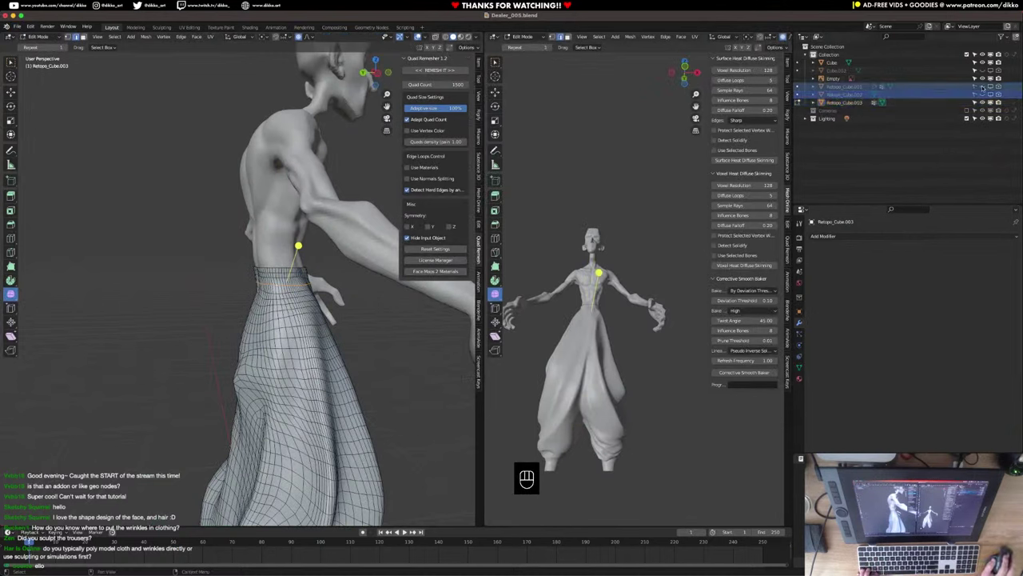
pyautogui.moveTo(982, 87); pyautogui.dragTo(982, 94)
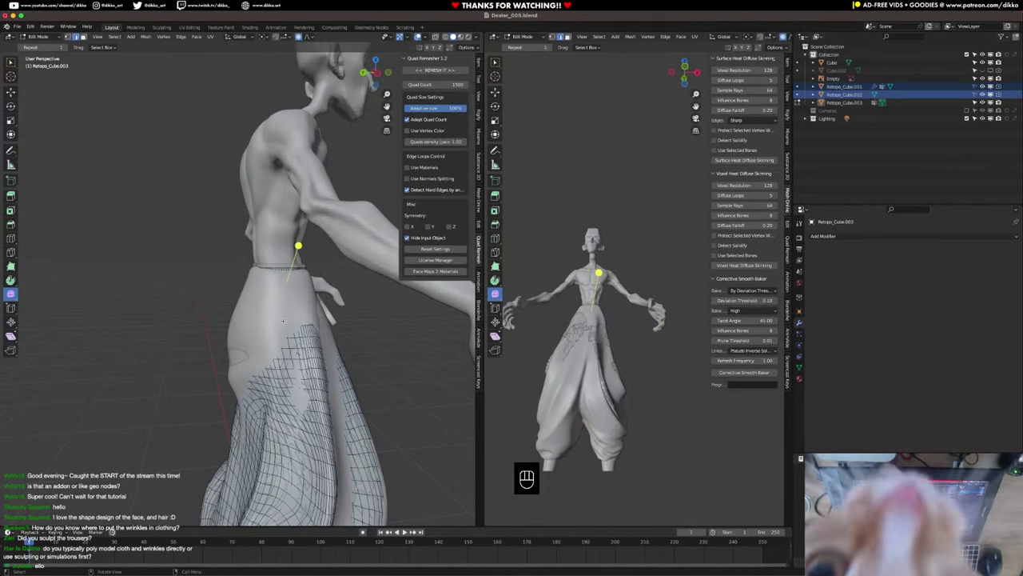
pyautogui.press('KP_2')
pyautogui.press('KP_3')
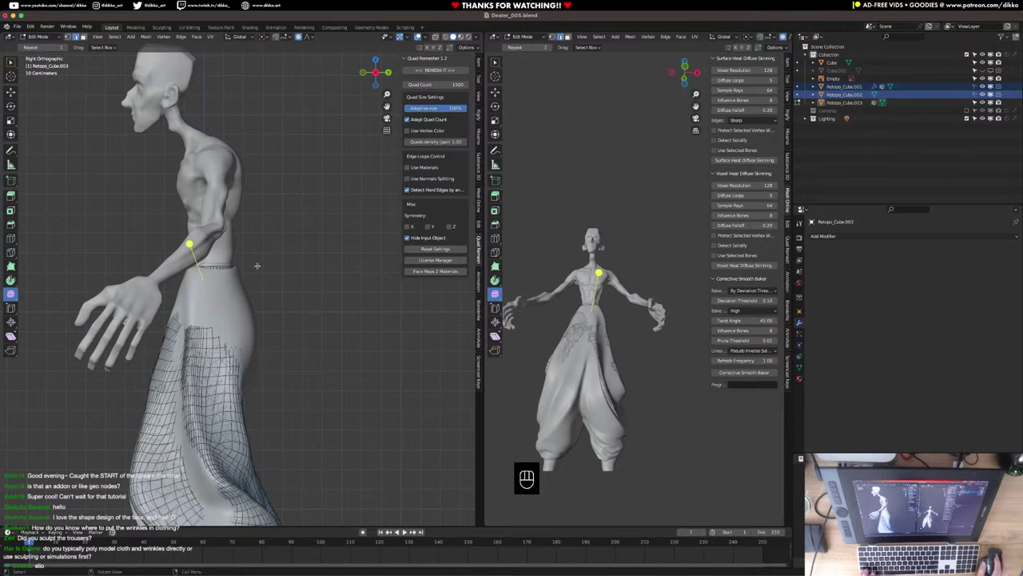
# Return to Object Mode and delete the surplus trouser meshes Retopo_Cube.002 and Retopo_Cube.001.
pyautogui.click(40, 37)
pyautogui.click(60, 75)
pyautogui.moveTo(168, 200); pyautogui.dragTo(272, 215, button='middle')
pyautogui.click(837, 97)
pyautogui.click(839, 94)
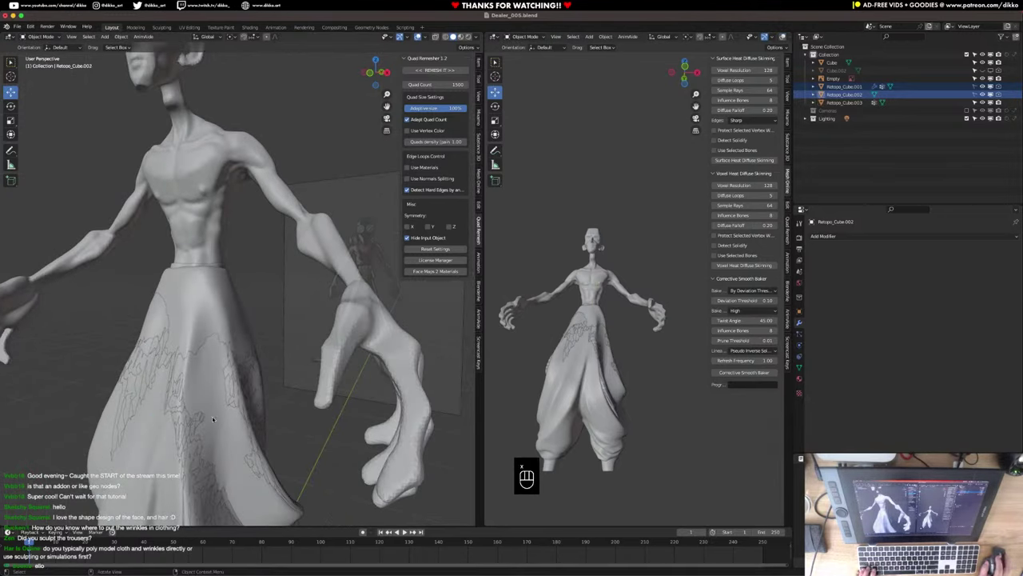
pyautogui.press('Delete')
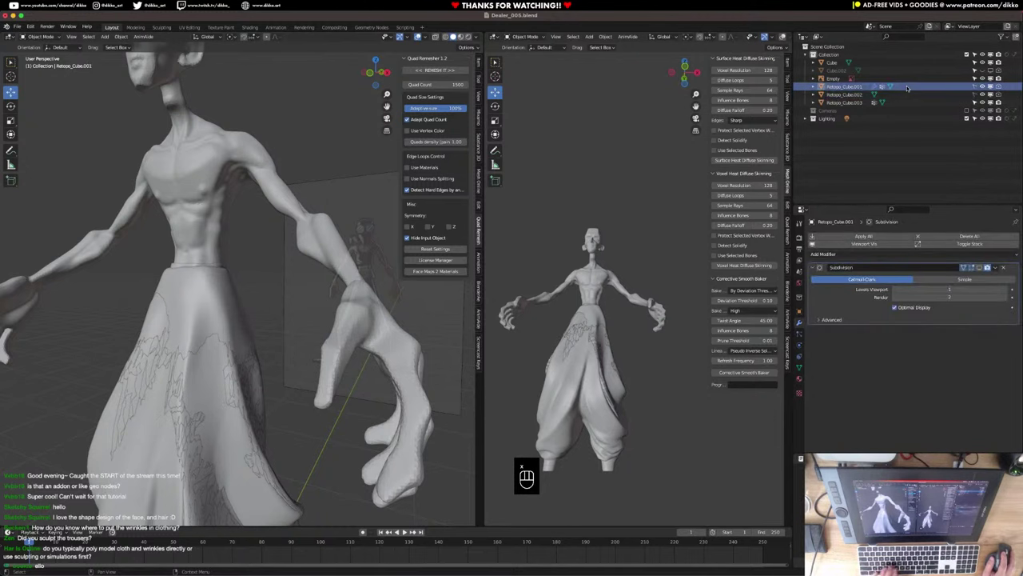
pyautogui.press('Delete')
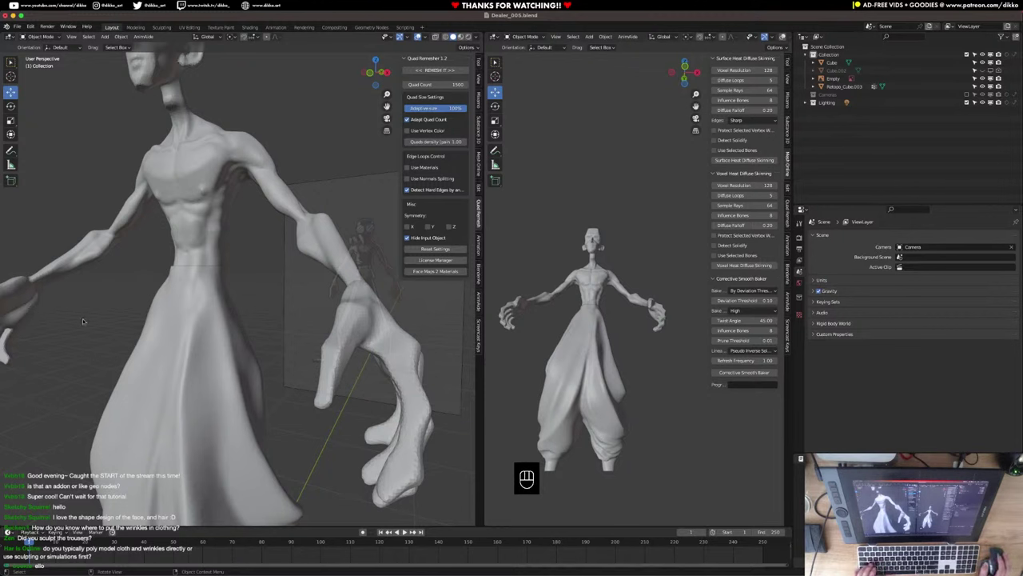
# Select the remaining trousers mesh Retopo_Cube.003 and save the file.
pyautogui.click(176, 348)
pyautogui.press('super+s')
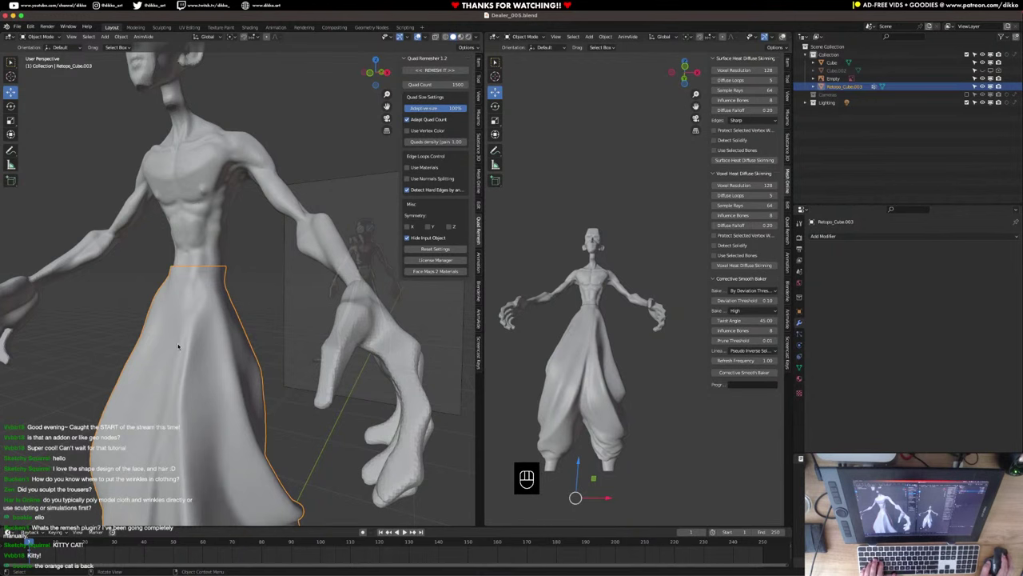
pyautogui.moveTo(180, 346); pyautogui.dragTo(176, 314, button='middle')
pyautogui.press('super+s')
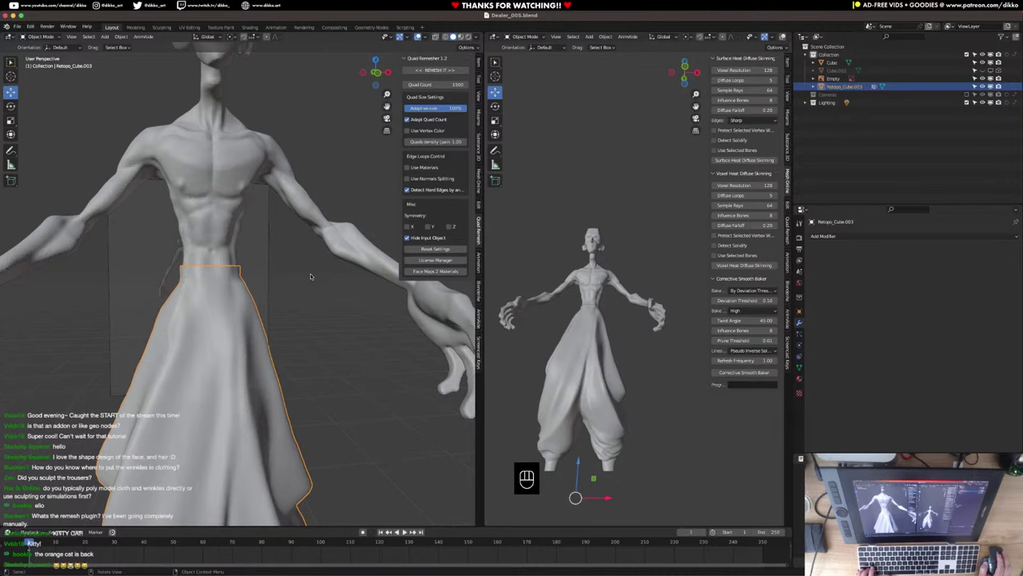
# Duplicate the top edge loop of the trousers in Edit Mode and move the copy slightly up along Z.
pyautogui.scroll(4, 265, 290)
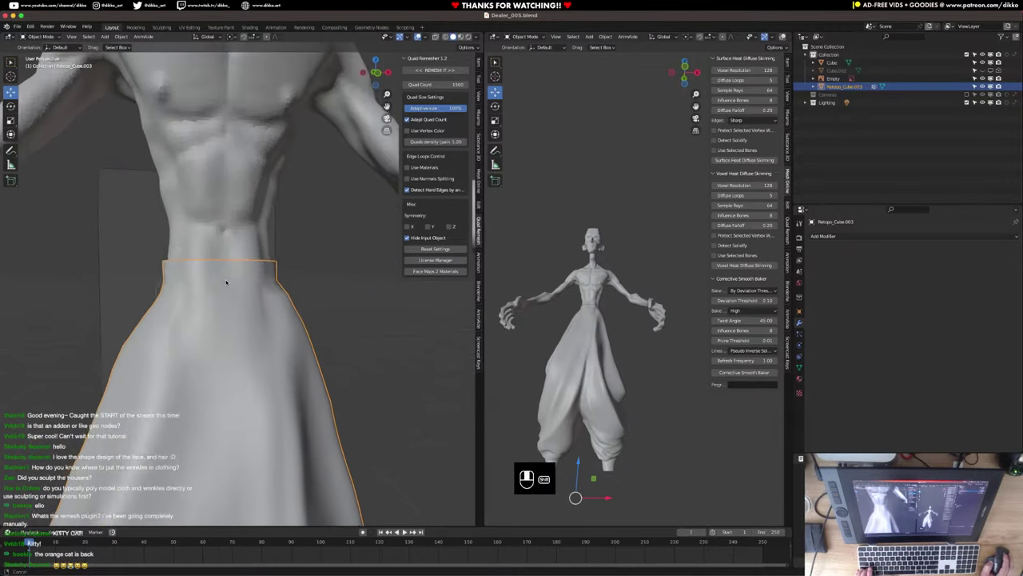
pyautogui.moveTo(266, 290); pyautogui.dragTo(287, 298, button='middle')
pyautogui.press('Tab')
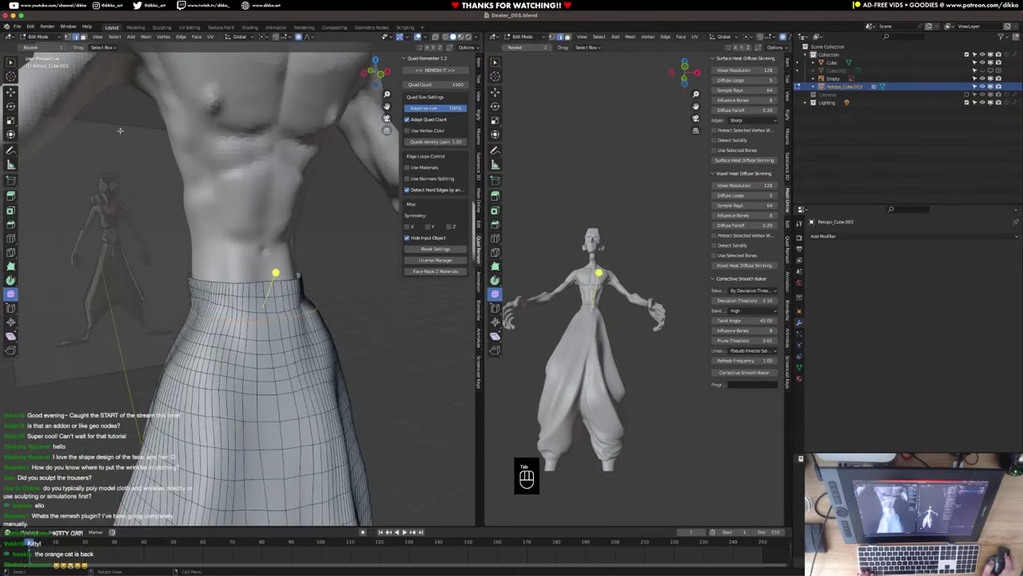
pyautogui.keyDown('alt'); pyautogui.click(259, 283); pyautogui.keyUp('alt')
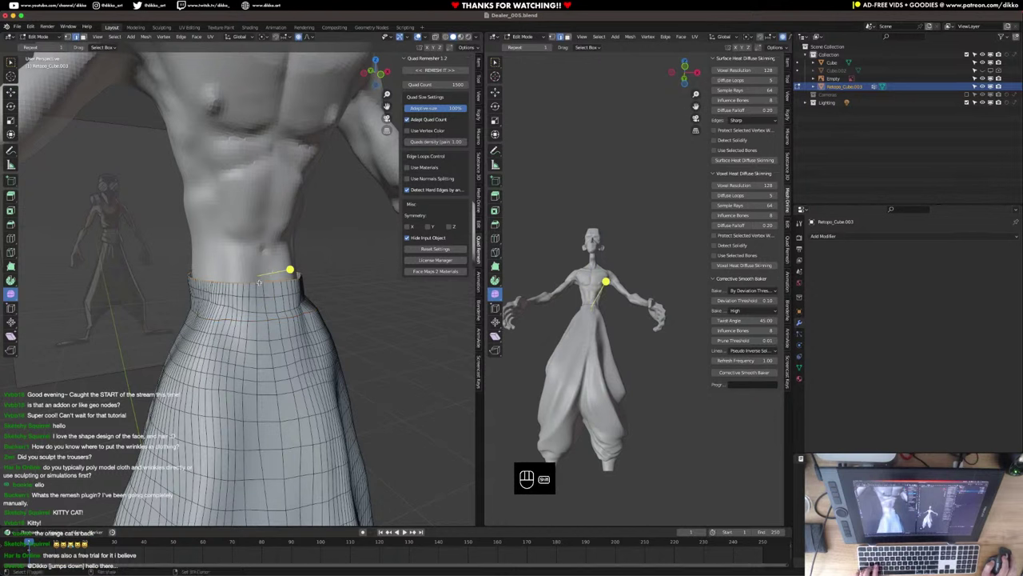
pyautogui.hotkey('shift', 'd')
pyautogui.press('z')
pyautogui.click(258, 278)
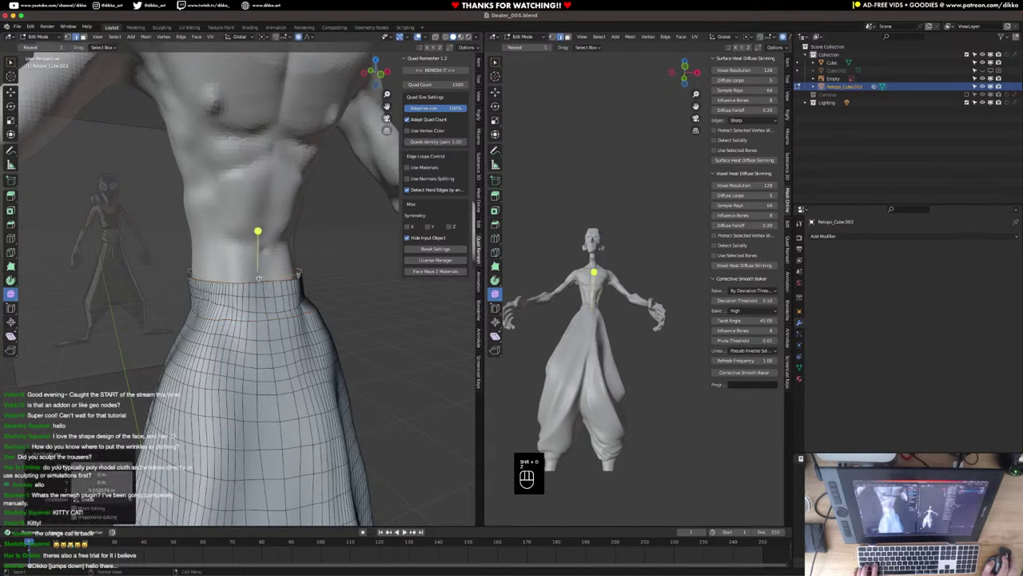
# Extrude the duplicated edge loop upward along Z into a narrow waistband ring.
pyautogui.press('e')
pyautogui.press('z')
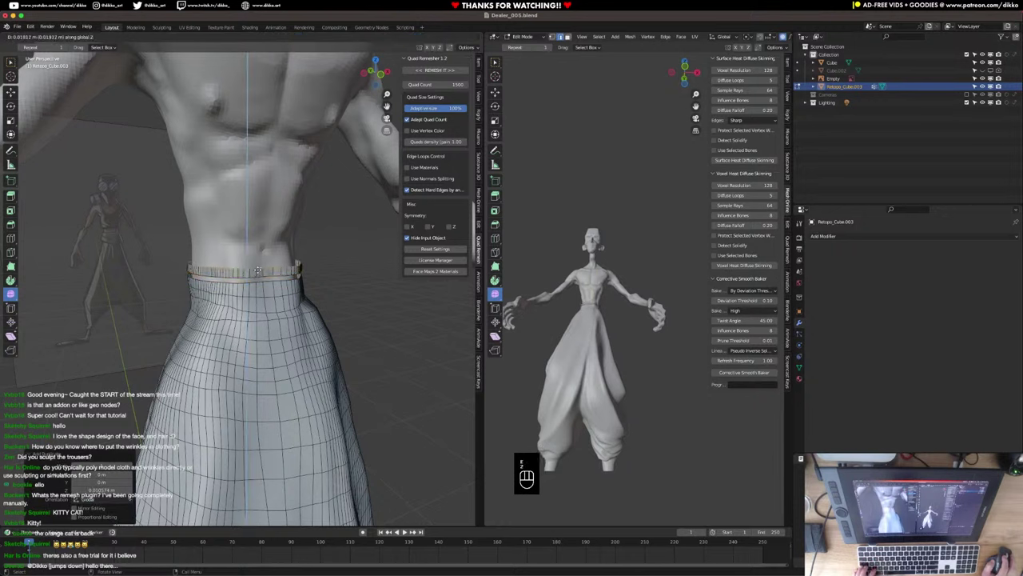
pyautogui.click(259, 267)
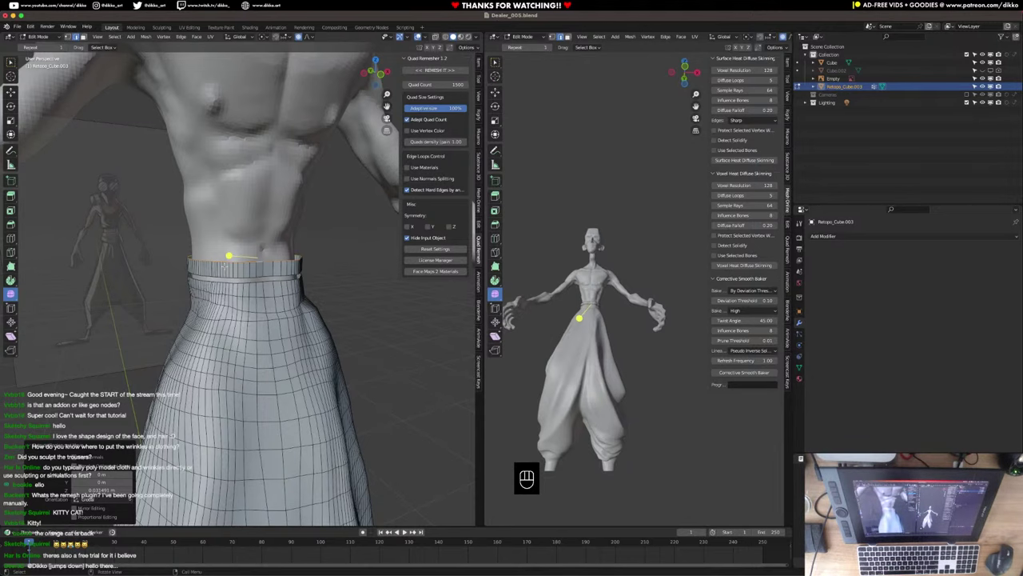
# Enable the Face Orientation overlay in the viewport and inspect the new waistband ring.
pyautogui.moveTo(224, 267); pyautogui.dragTo(227, 274, button='middle')
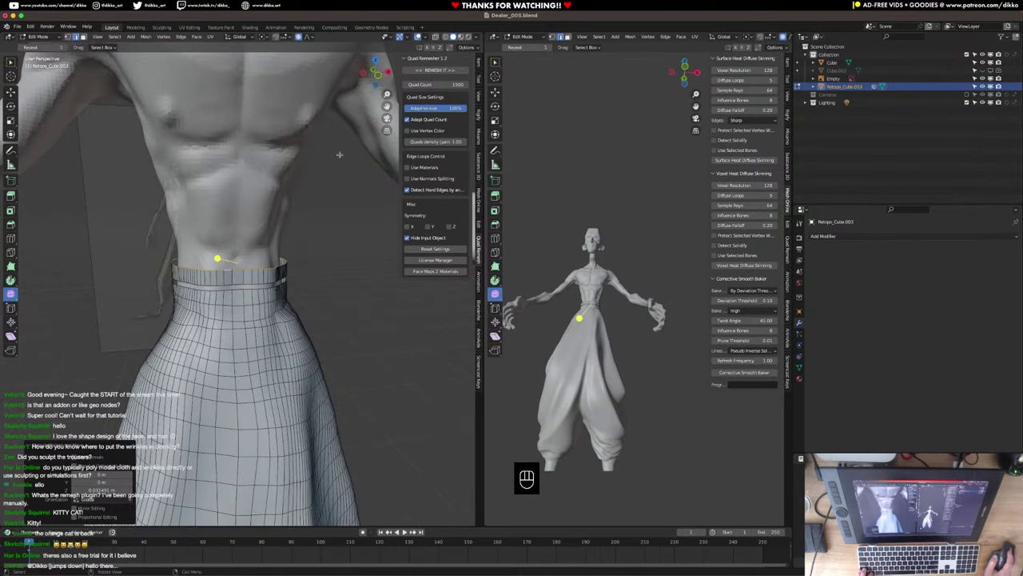
pyautogui.click(477, 38)
pyautogui.click(426, 39)
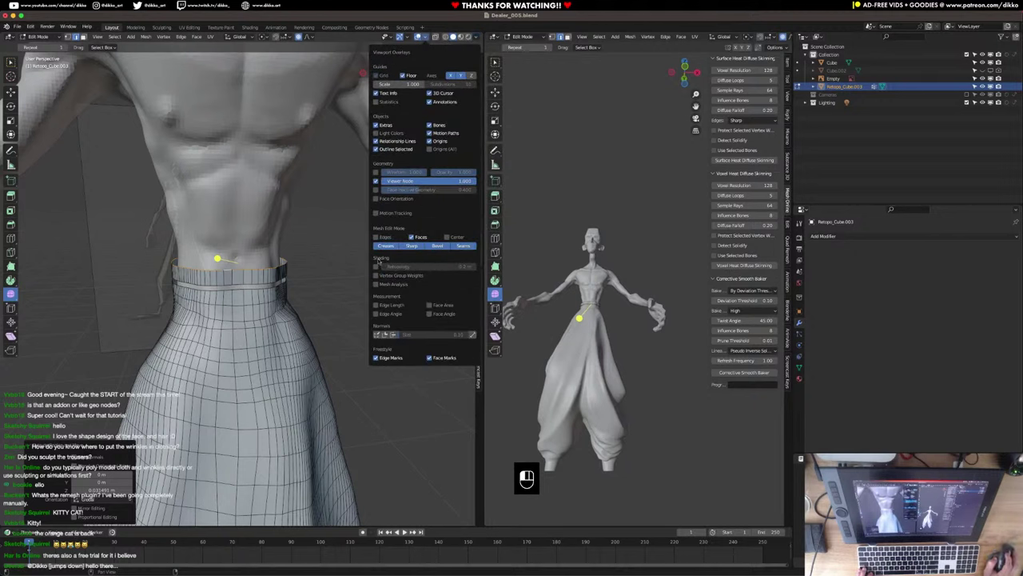
pyautogui.click(376, 198)
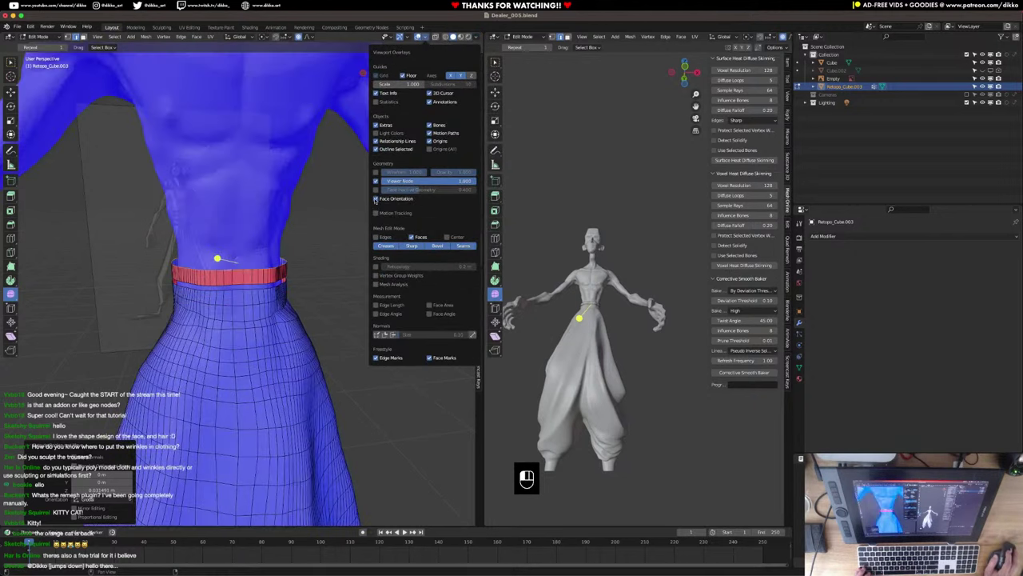
pyautogui.moveTo(230, 324); pyautogui.dragTo(241, 268, button='middle')
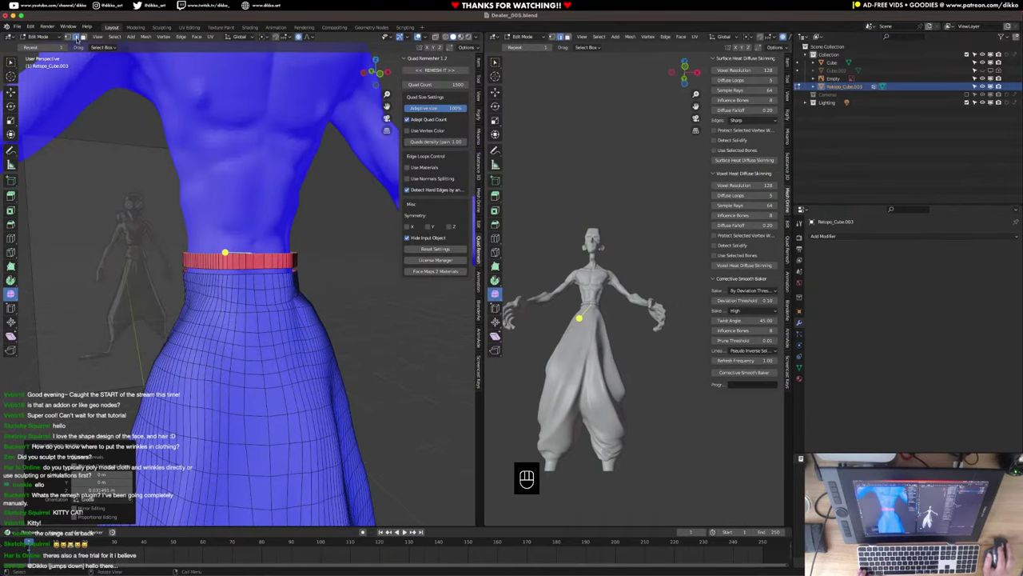
# Select the waistband ring's faces, adjust their offset with Shrink/Fatten, and lower the ring along Z onto the trousers.
pyautogui.moveTo(262, 244); pyautogui.dragTo(312, 302, button='middle')
pyautogui.scroll(3, 265, 320)
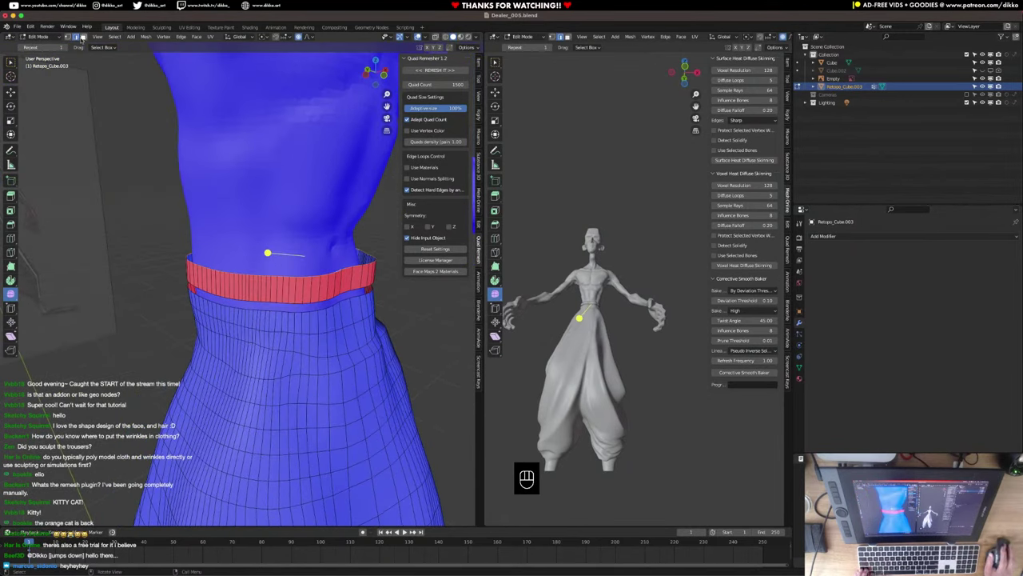
pyautogui.keyDown('alt'); pyautogui.click(260, 276); pyautogui.keyUp('alt')
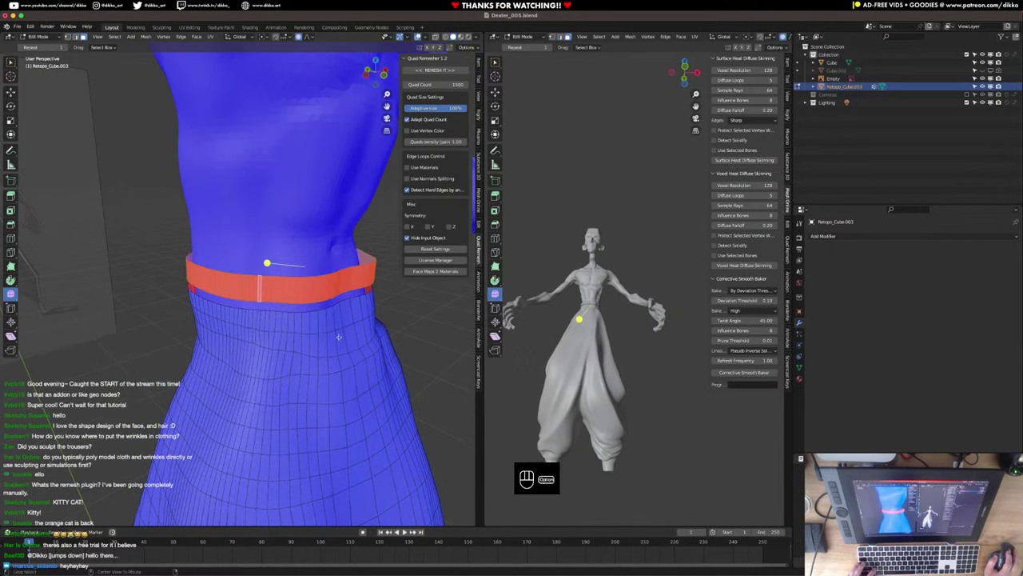
pyautogui.hotkey('alt', 's')
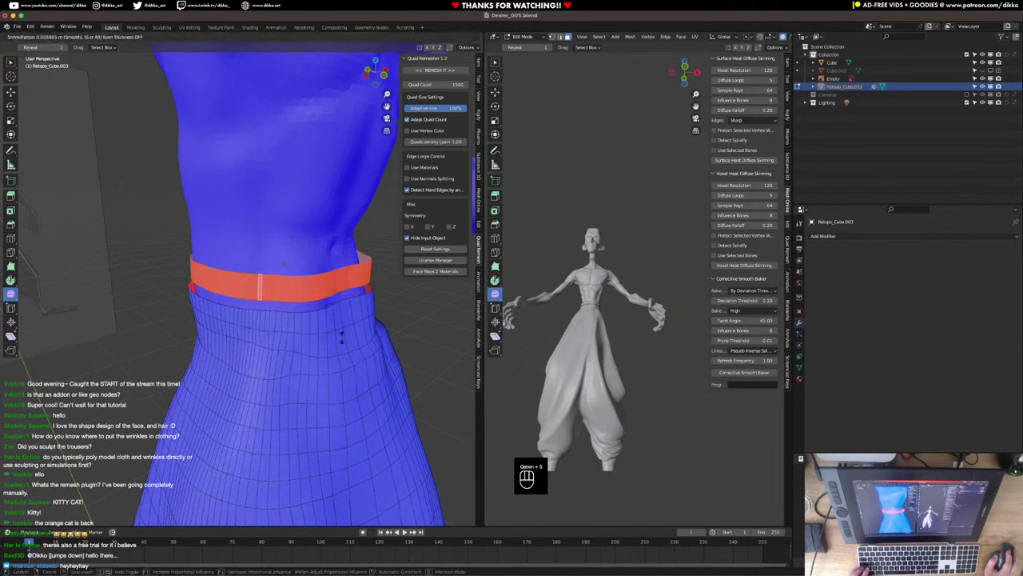
pyautogui.click(342, 335)
pyautogui.press('g')
pyautogui.press('z')
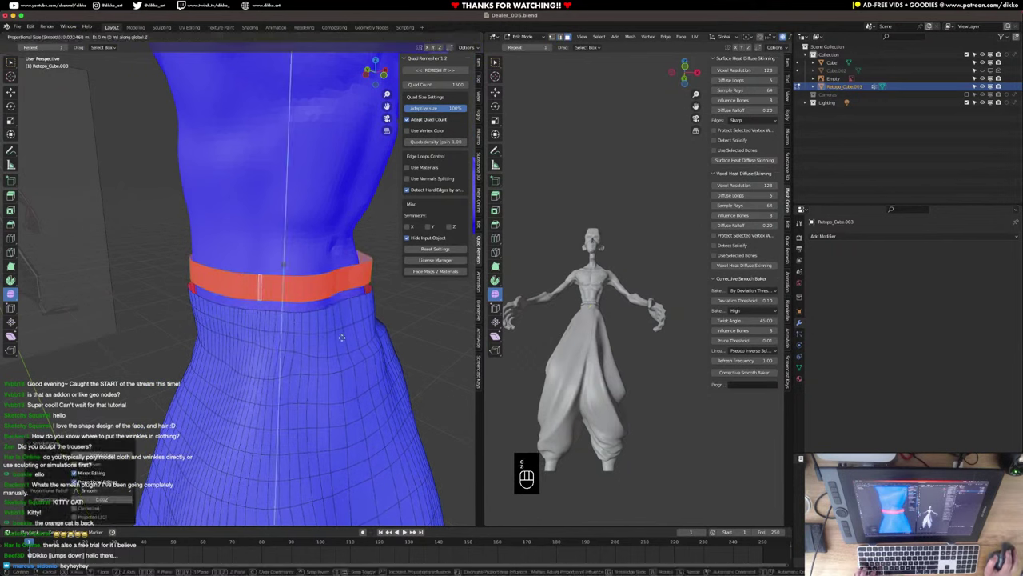
pyautogui.click(344, 350)
pyautogui.moveTo(344, 350); pyautogui.dragTo(100, 247, button='middle')
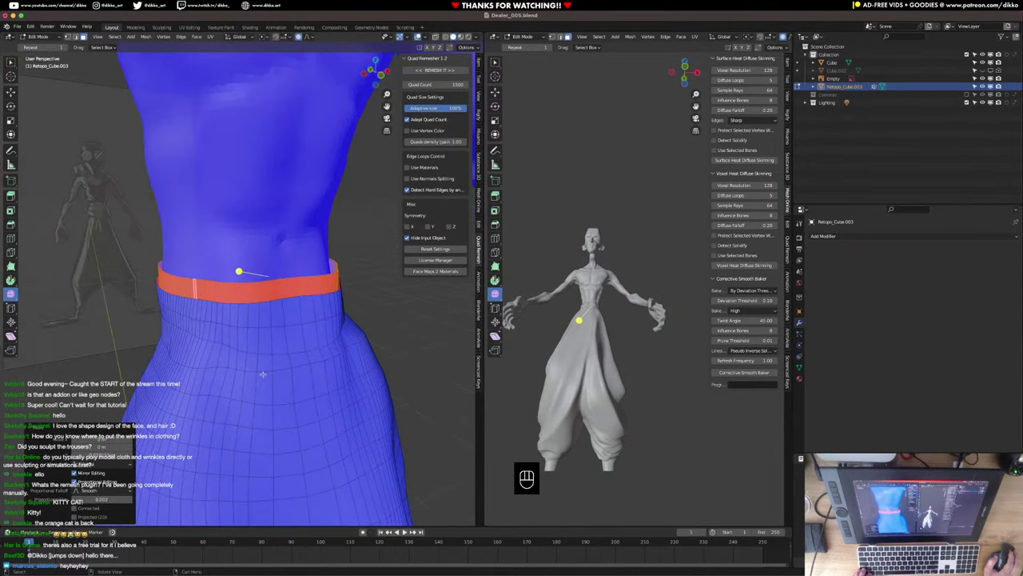
pyautogui.moveTo(262, 374); pyautogui.dragTo(277, 374, button='middle')
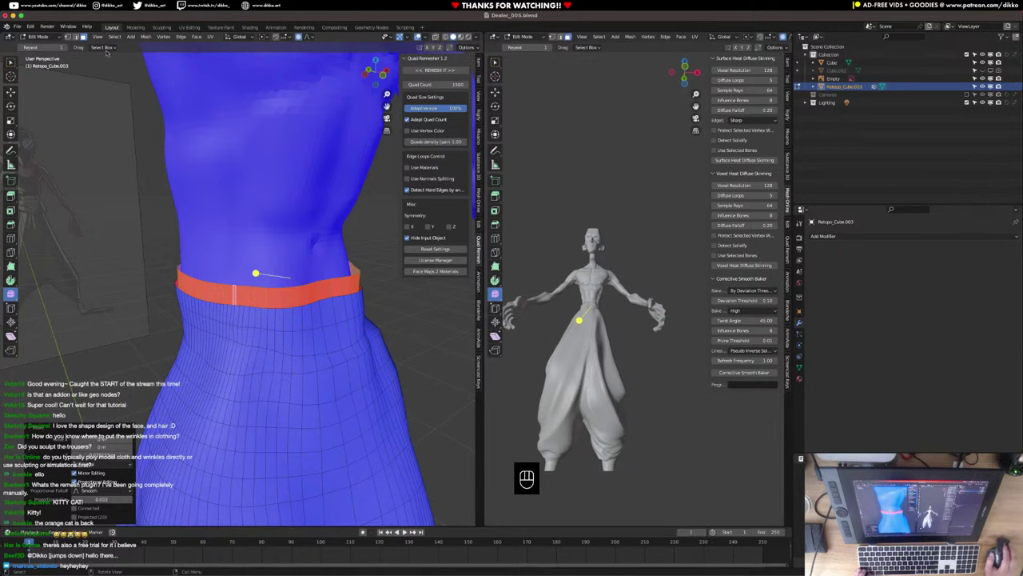
# Try deleting the front face of the waistband ring, and undo the deletion.
pyautogui.keyDown('alt'); pyautogui.click(271, 286); pyautogui.keyUp('alt')
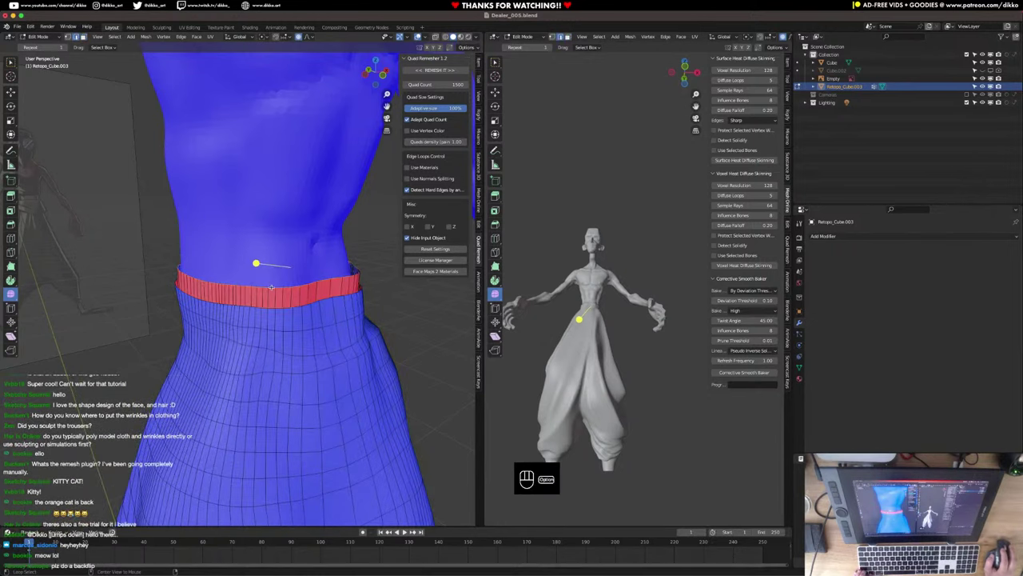
pyautogui.moveTo(276, 296); pyautogui.dragTo(251, 194, button='middle')
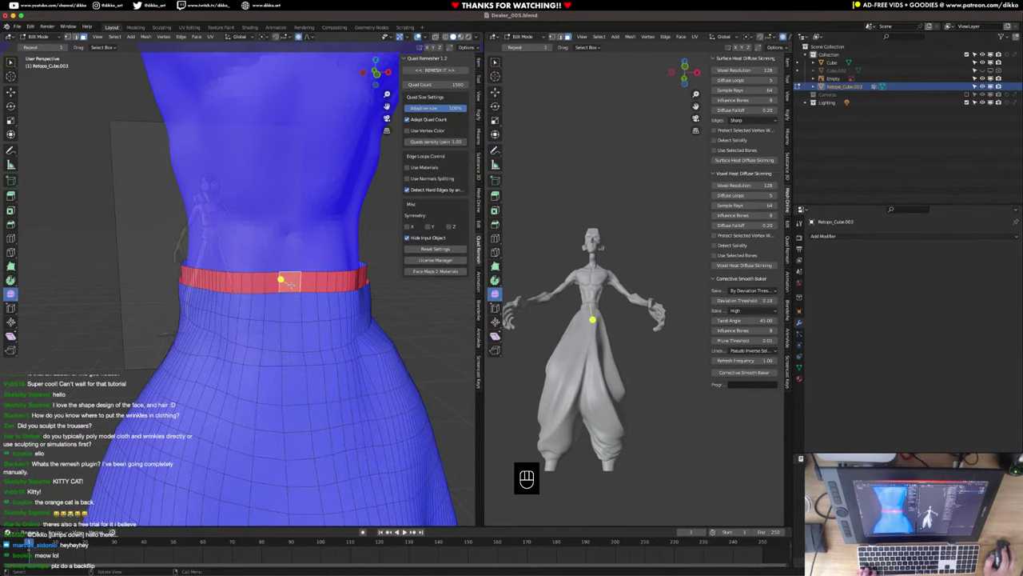
pyautogui.press('x')
pyautogui.click(278, 305)
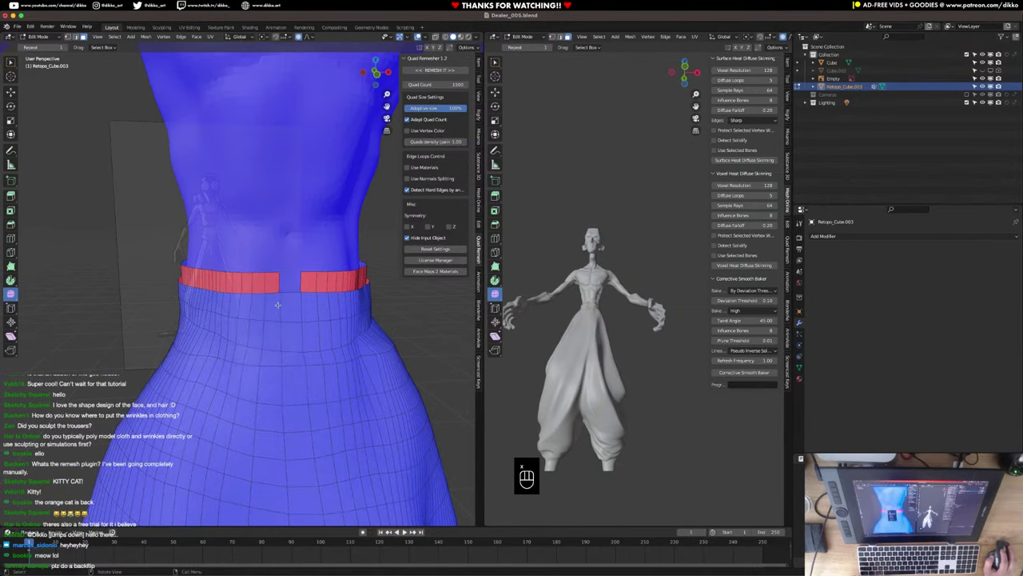
pyautogui.moveTo(303, 303)
pyautogui.mouseDown(button='middle')
pyautogui.moveTo(272, 320)
pyautogui.moveTo(344, 312)
pyautogui.moveTo(307, 311)
pyautogui.moveTo(307, 303)
pyautogui.mouseUp(button='middle')
pyautogui.press('super+z')
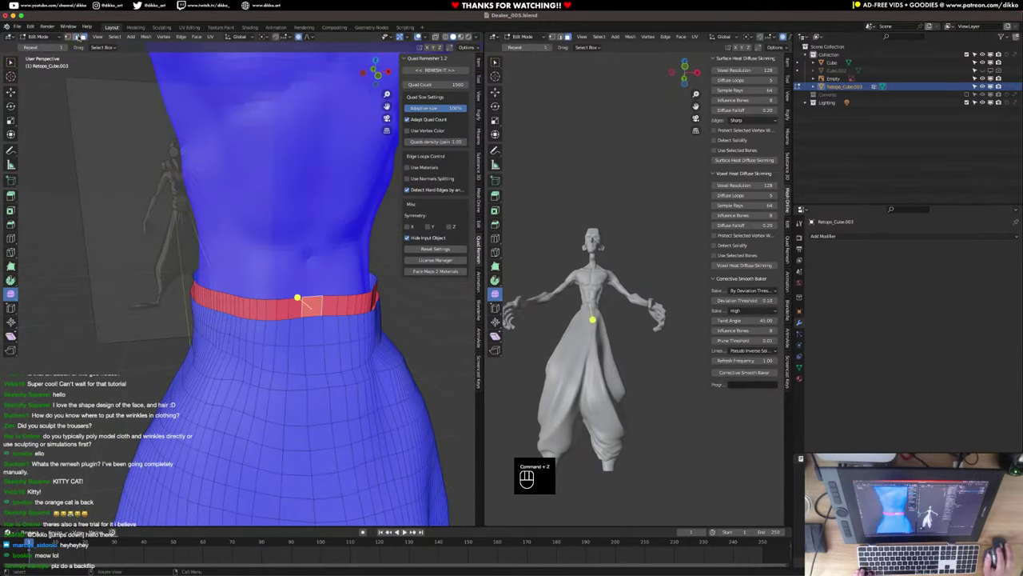
# Extrude the waistband's top edge loop slightly upward and scale it outward by about 1.22 to form a rim.
pyautogui.click(77, 38)
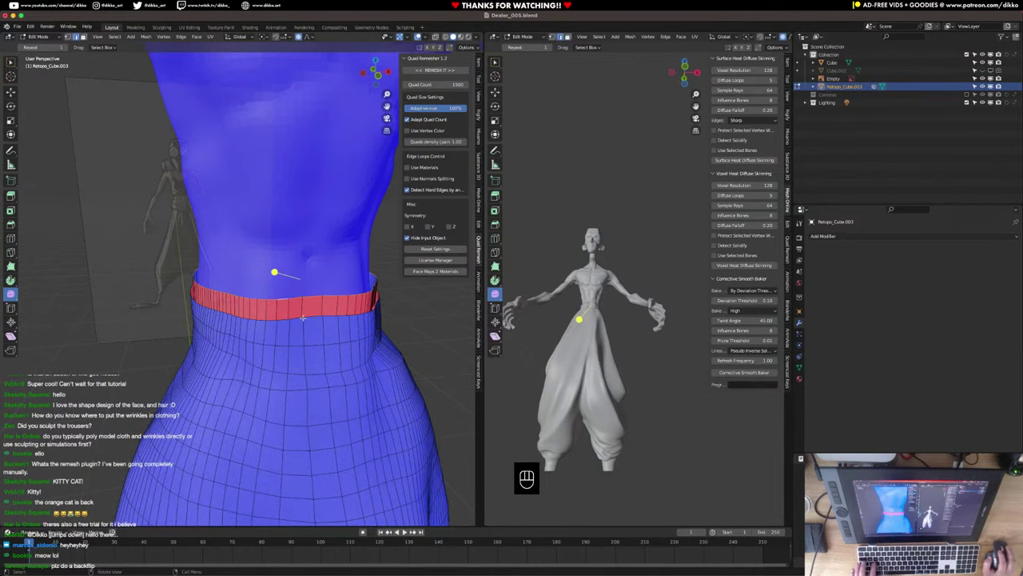
pyautogui.press('e')
pyautogui.click(330, 318)
pyautogui.press('s')
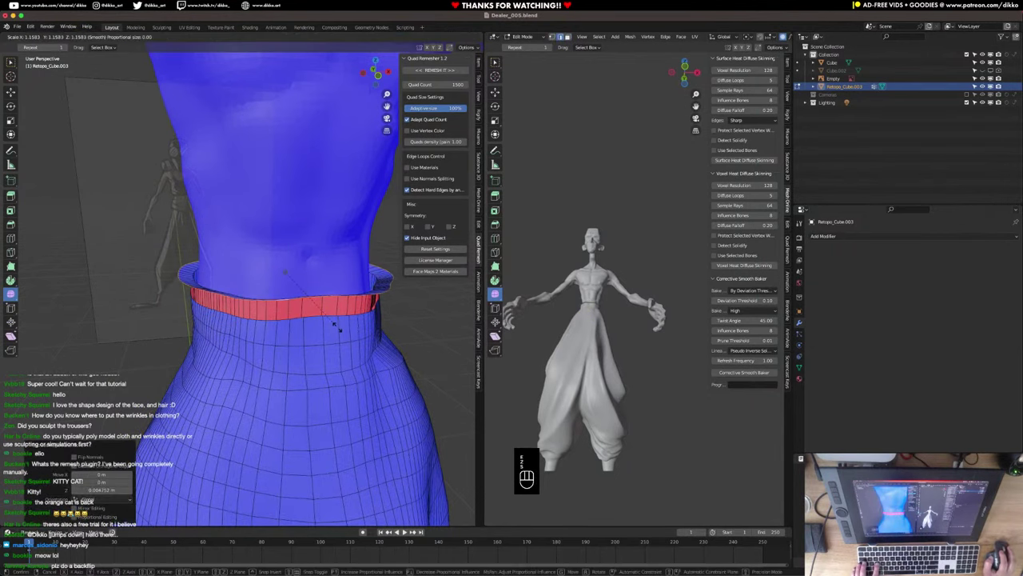
pyautogui.click(339, 331)
pyautogui.moveTo(339, 331); pyautogui.dragTo(320, 277, button='middle')
# Smooth the vertices of the rim's outer edge loop.
pyautogui.press('s')
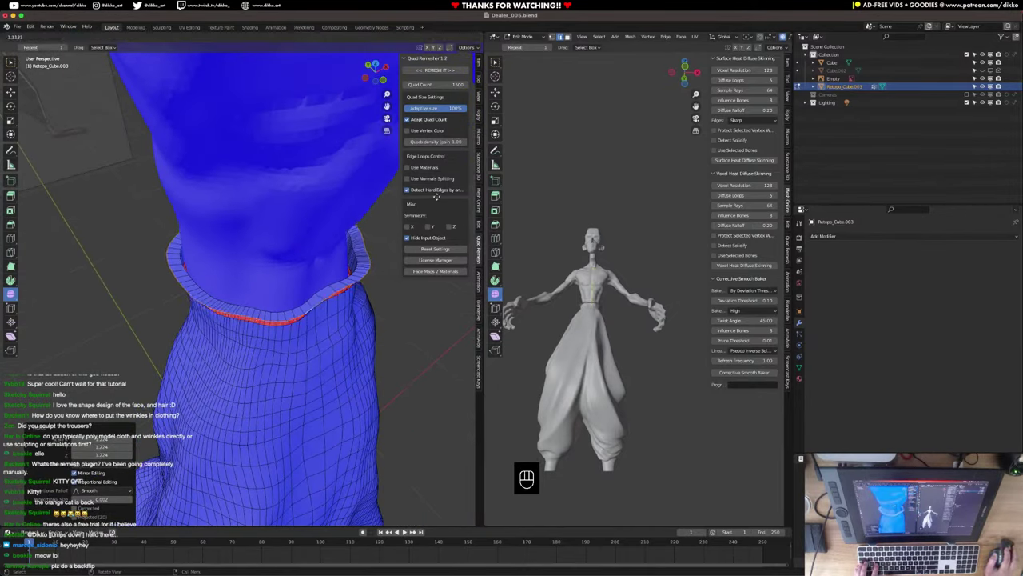
pyautogui.moveTo(540, 180); pyautogui.dragTo(542, 180)
pyautogui.moveTo(301, 288); pyautogui.dragTo(290, 277, button='middle')
# Extrude the rim's outer edge loop down about 0.14 m along Z and scale it by about 1.63 into a flared skirt.
pyautogui.press('e')
pyautogui.press('z')
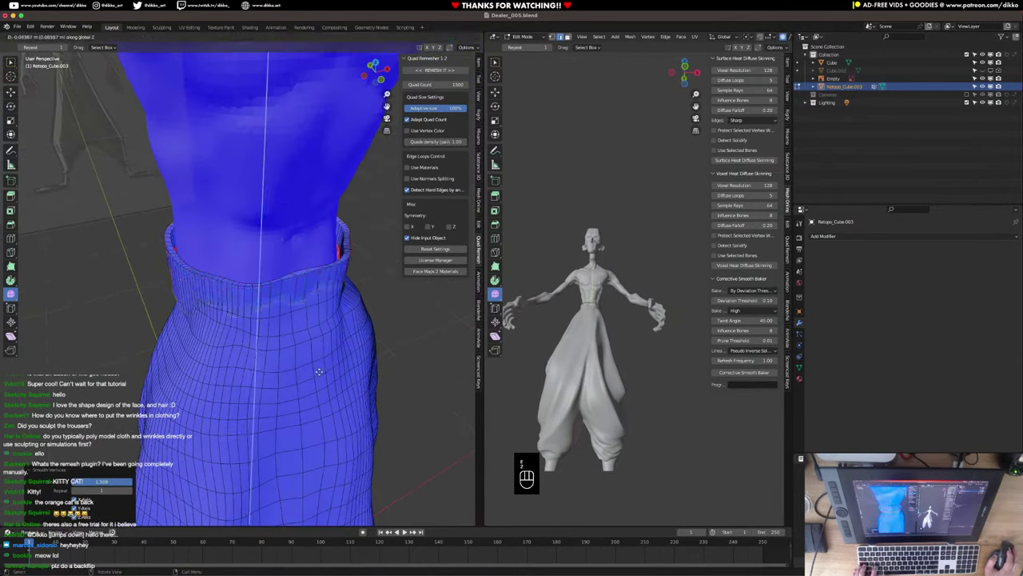
pyautogui.click(318, 372)
pyautogui.press('s')
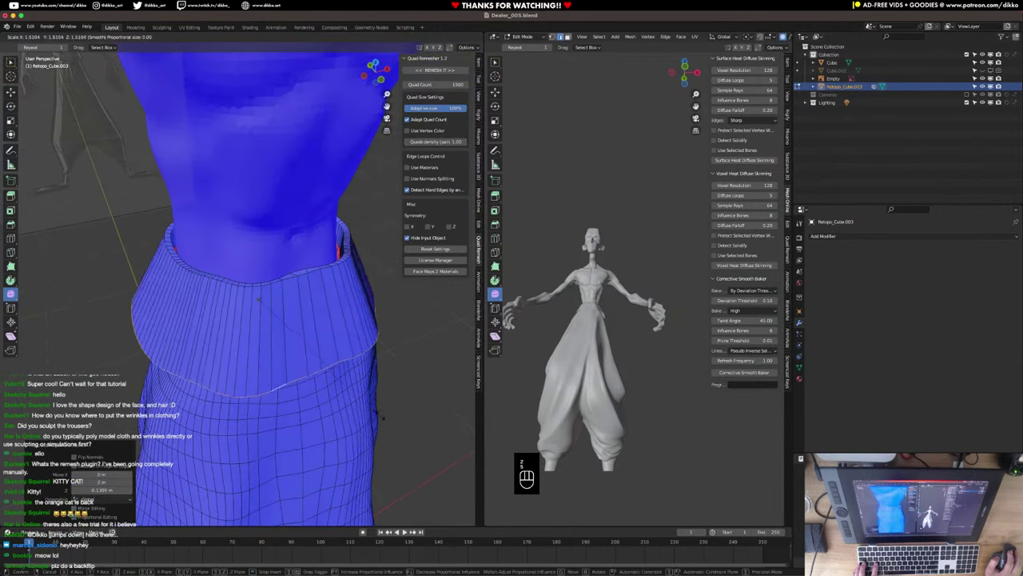
pyautogui.click(395, 419)
# Lower the flared skirt's hem edge loop by about 0.056 m along Z.
pyautogui.moveTo(358, 407); pyautogui.dragTo(333, 359, button='middle')
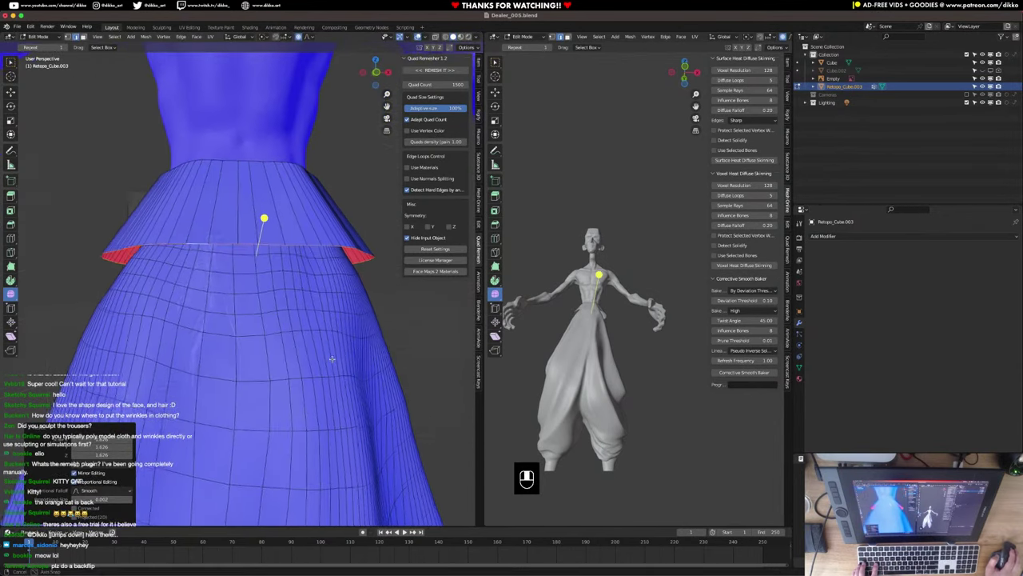
pyautogui.press('g')
pyautogui.press('z')
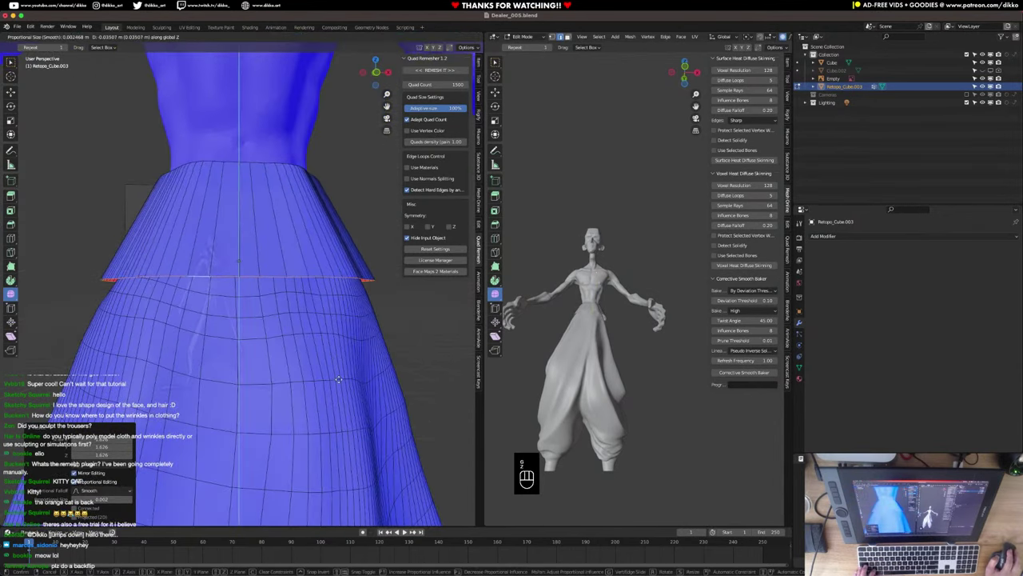
pyautogui.click(343, 387)
pyautogui.moveTo(343, 388); pyautogui.dragTo(298, 283, button='middle')
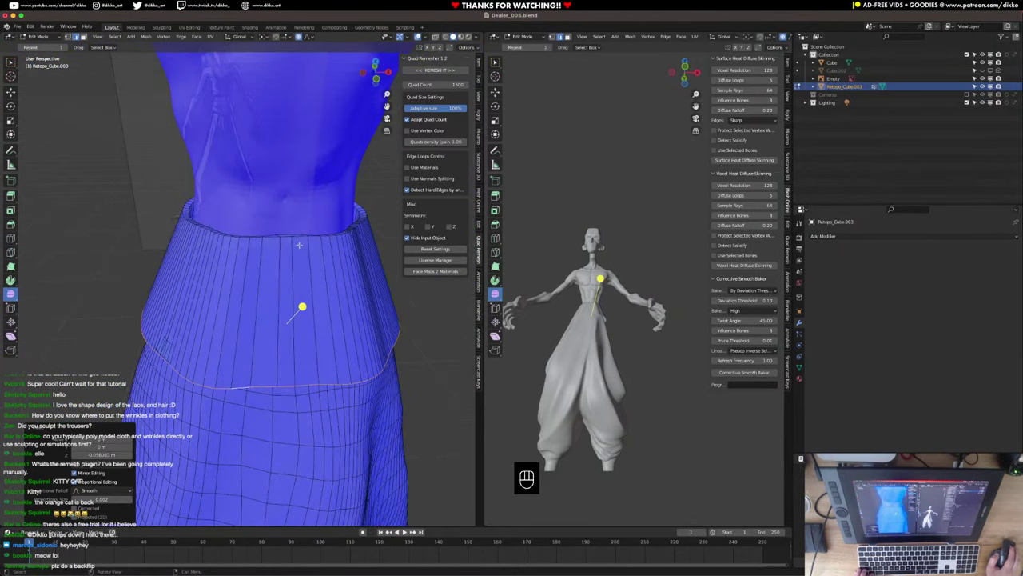
# Shift the hem edge loop forward and down by about 0.025 m each in the right side view.
pyautogui.moveTo(299, 244); pyautogui.dragTo(165, 235, button='middle')
pyautogui.press('KP_1')
pyautogui.press('KP_3')
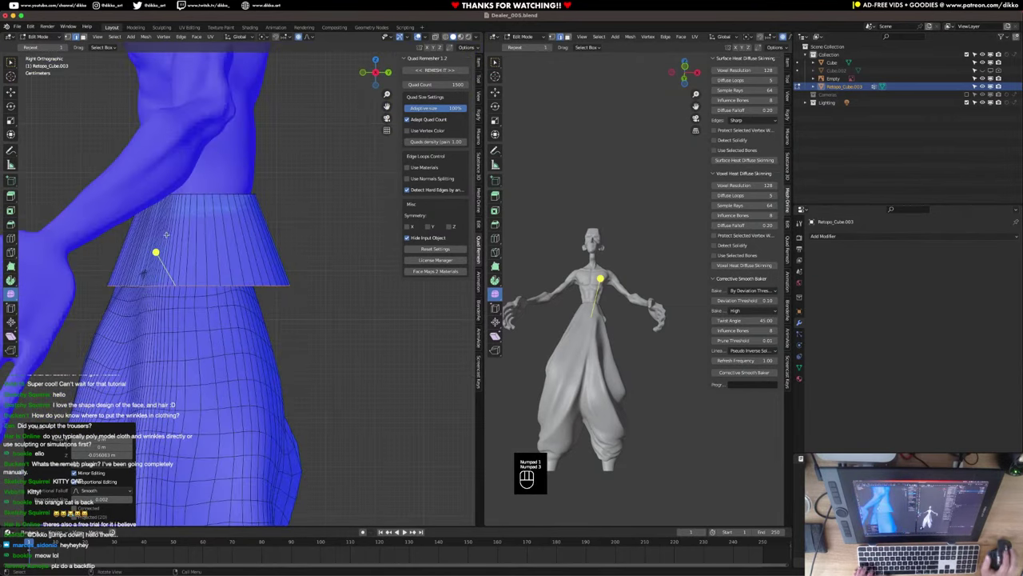
pyautogui.press('g')
pyautogui.click(192, 258)
pyautogui.press('t')
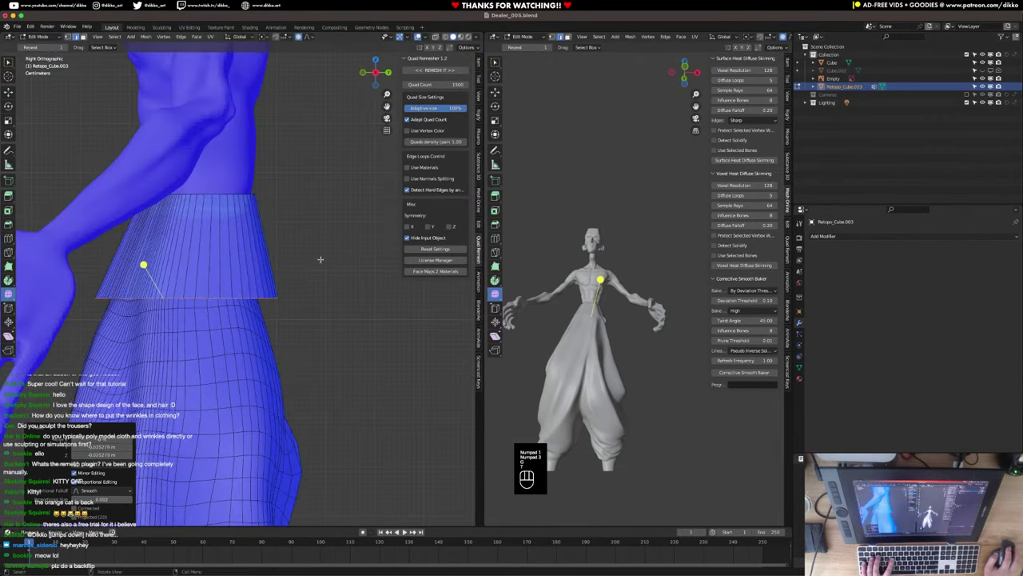
# Tilt the hem edge loop slightly in side view so its front sits higher, and nudge it down about 0.01 m.
pyautogui.press('t')
pyautogui.press('r')
pyautogui.click(326, 282)
pyautogui.press('g')
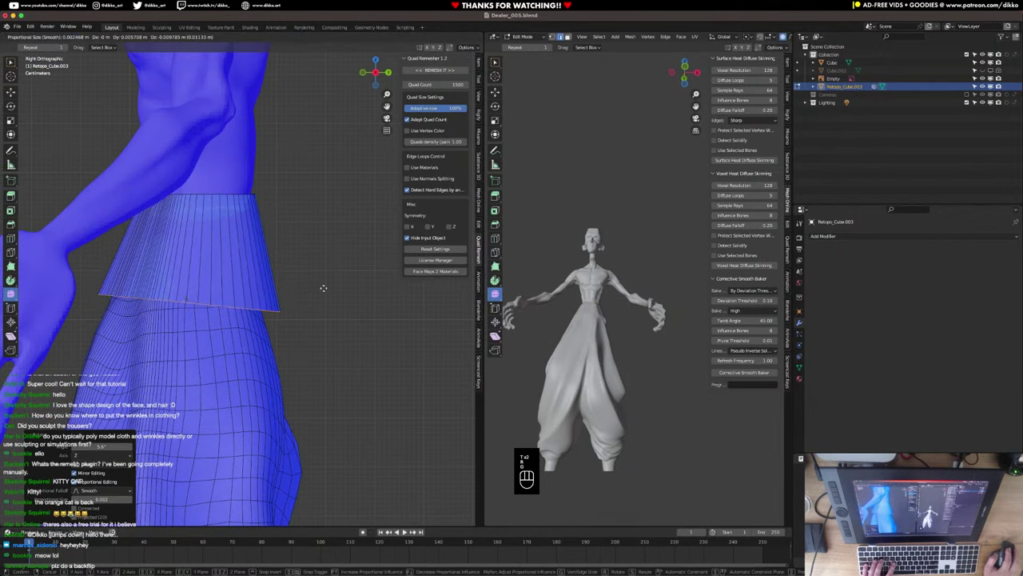
pyautogui.click(322, 287)
# Move the hem edge loop slightly sideways and down in the front view to centre it over the trousers.
pyautogui.moveTo(322, 287); pyautogui.dragTo(266, 293, button='middle')
pyautogui.press('KP_1')
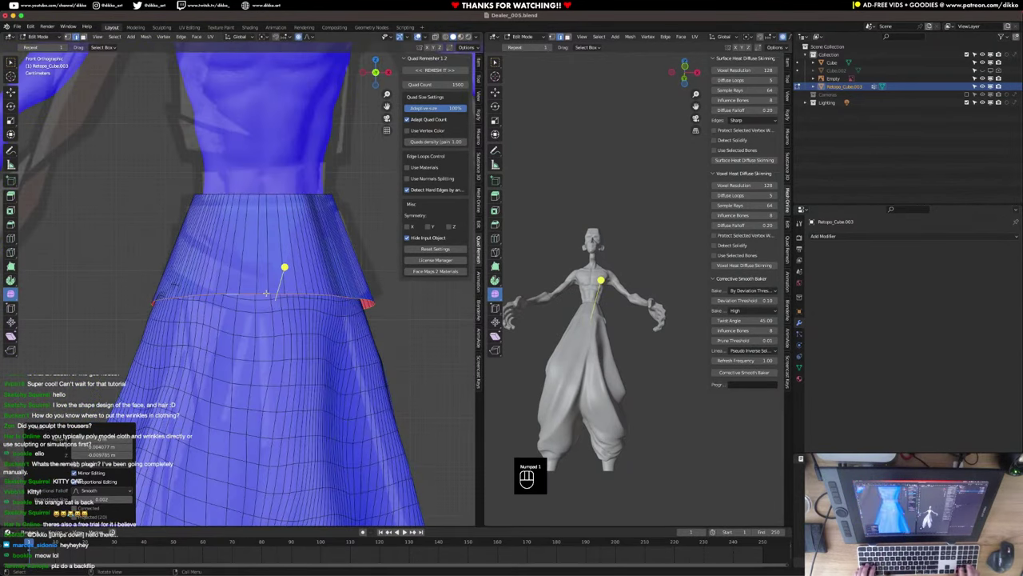
pyautogui.press('g')
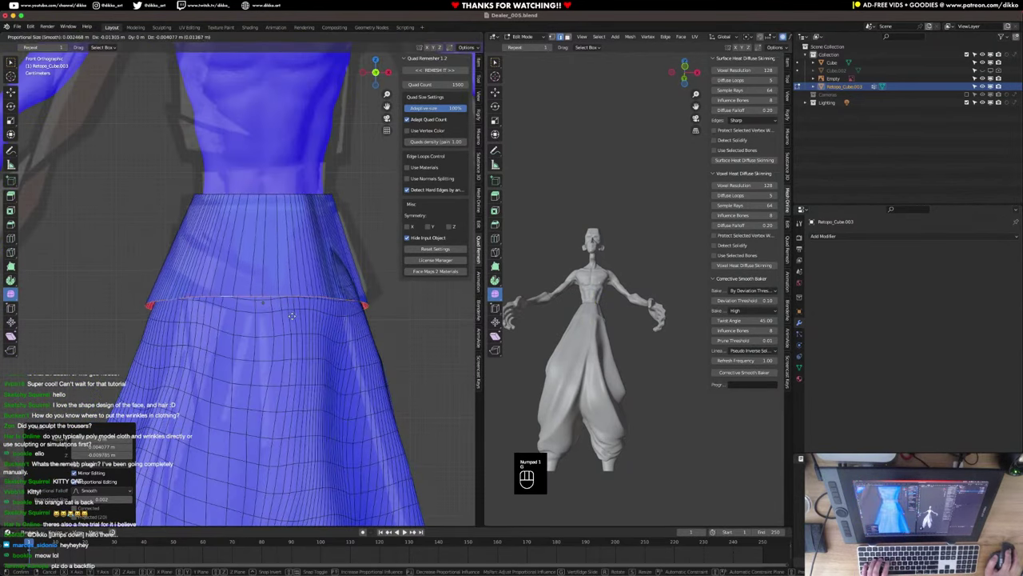
pyautogui.scroll(-3, 293, 315)
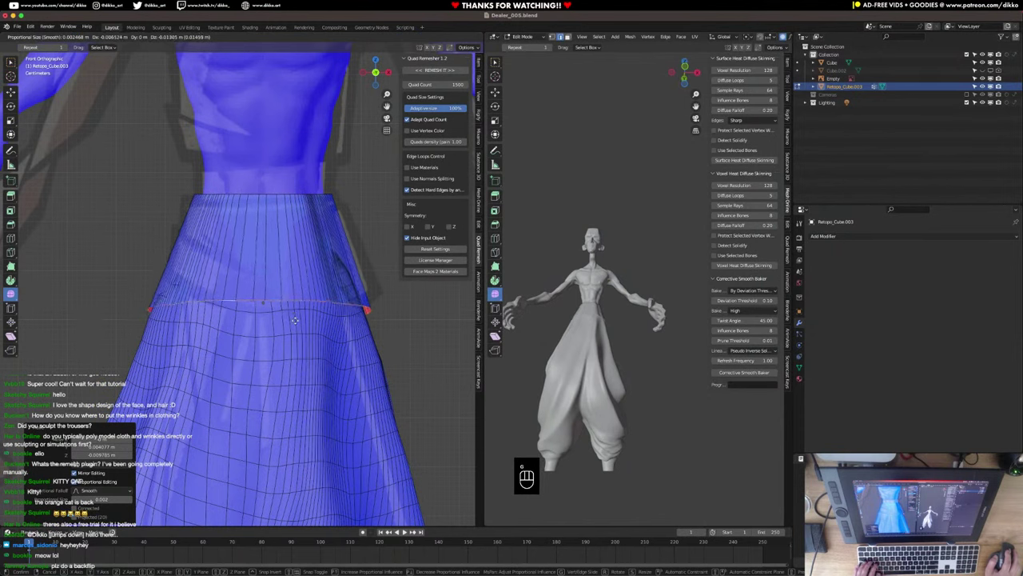
pyautogui.scroll(3, 295, 319)
pyautogui.click(294, 319)
# Add a horizontal edge loop just above the skirt's hem and scale it outward by about 1.06.
pyautogui.press('super+r')
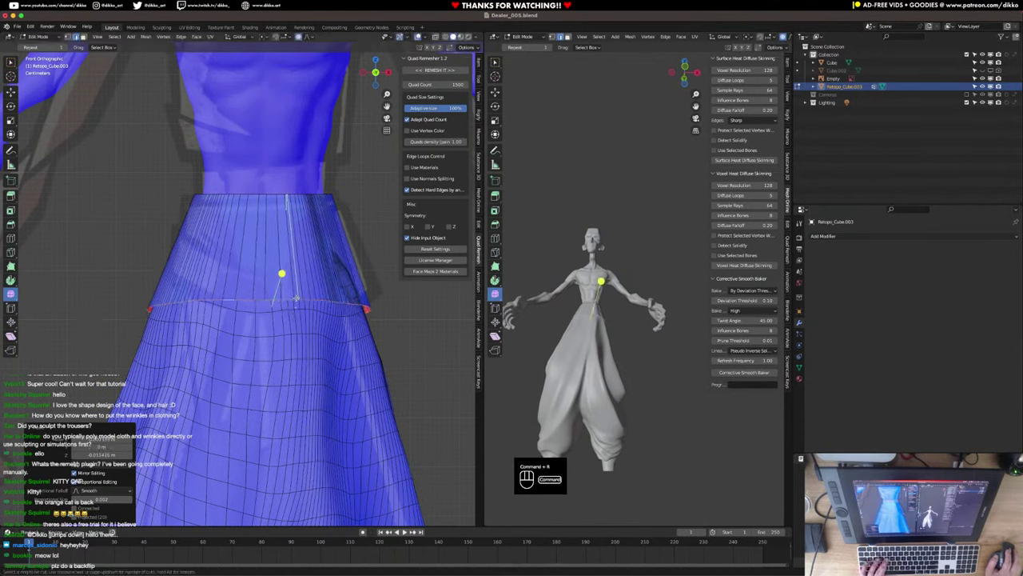
pyautogui.click(290, 280)
pyautogui.click(283, 244)
pyautogui.press('s')
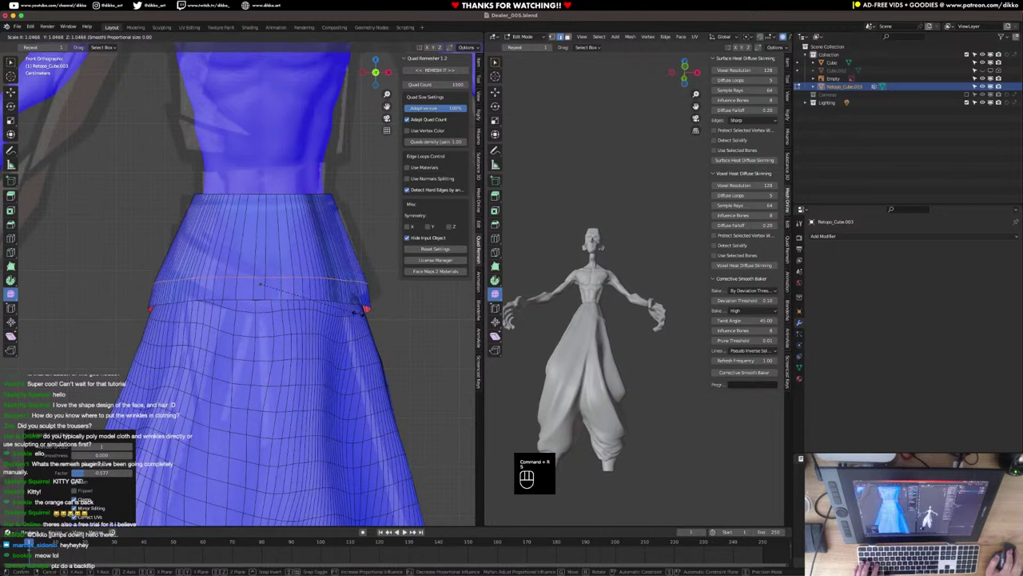
pyautogui.click(356, 311)
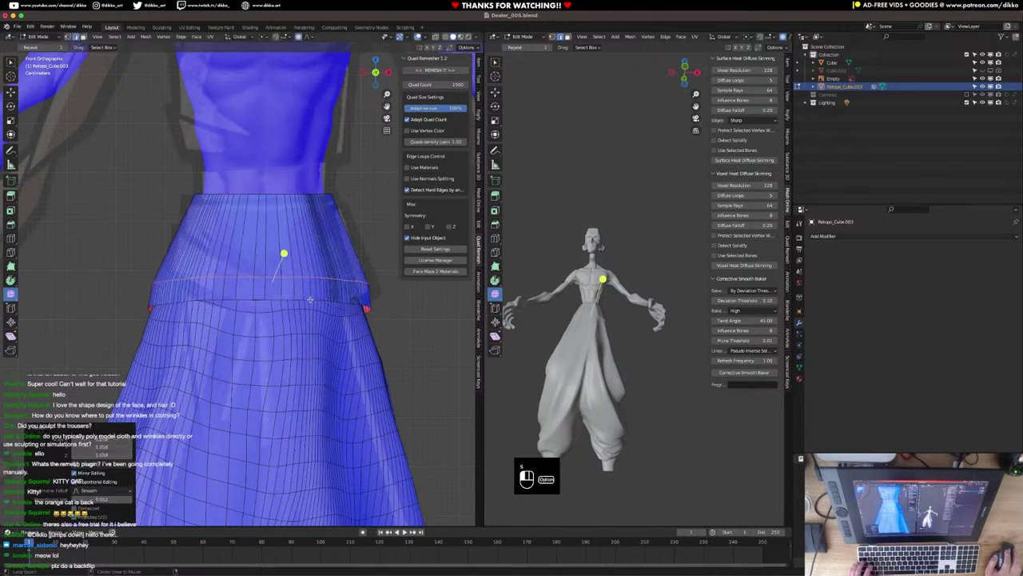
# Scale the skirt's hem edge loop outward by about 1.07.
pyautogui.keyDown('alt'); pyautogui.click(310, 300); pyautogui.keyUp('alt')
pyautogui.press('s')
pyautogui.click(319, 298)
# Add a horizontal edge loop around the upper part of the skirt and scale it inward by about 0.987.
pyautogui.press('super+r')
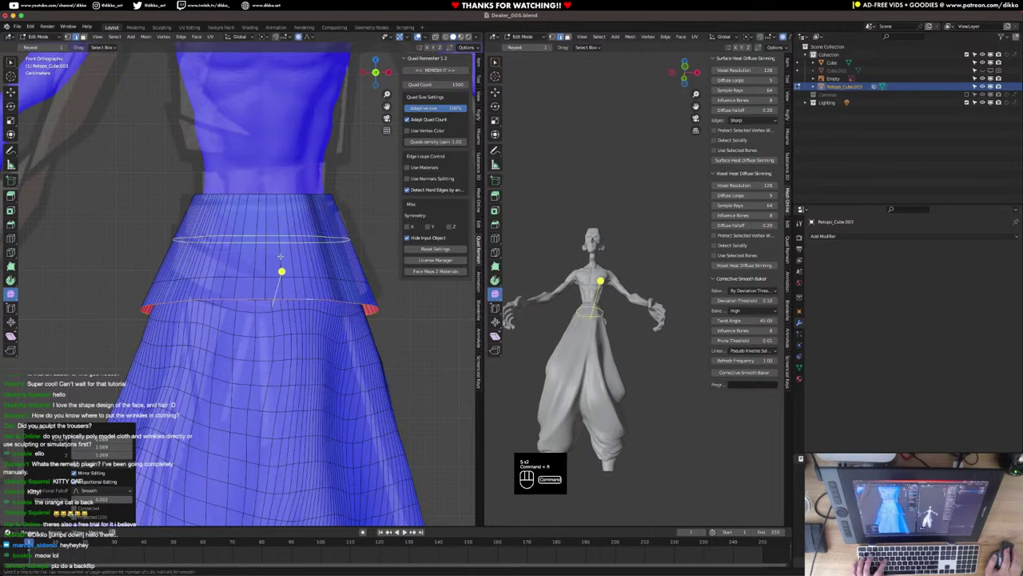
pyautogui.click(280, 256)
pyautogui.click(280, 255)
pyautogui.press('s')
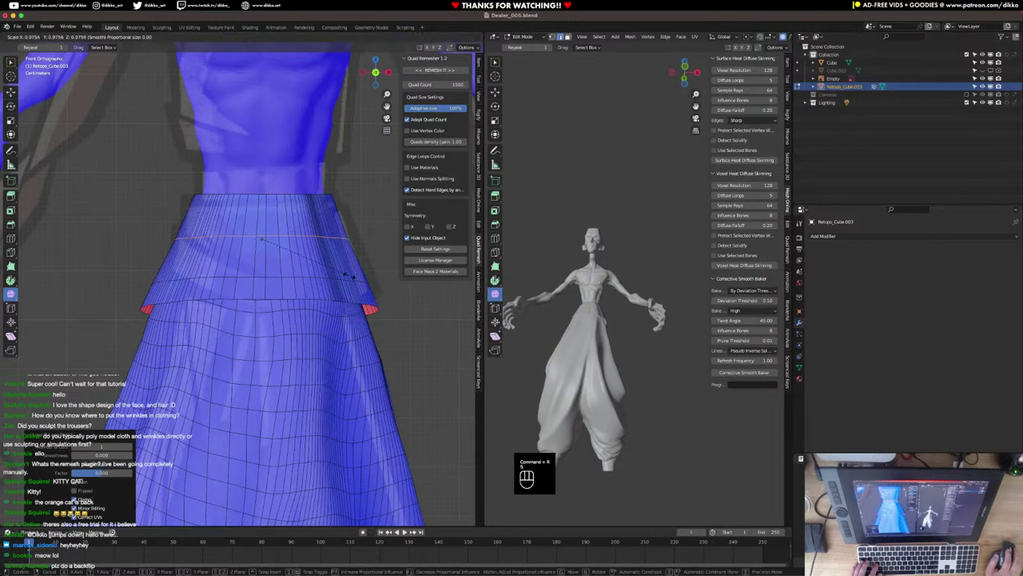
pyautogui.click(350, 275)
# Bevel the edge loop along the rim at the skirt's waist by a small amount.
pyautogui.moveTo(299, 251); pyautogui.dragTo(295, 294, button='middle')
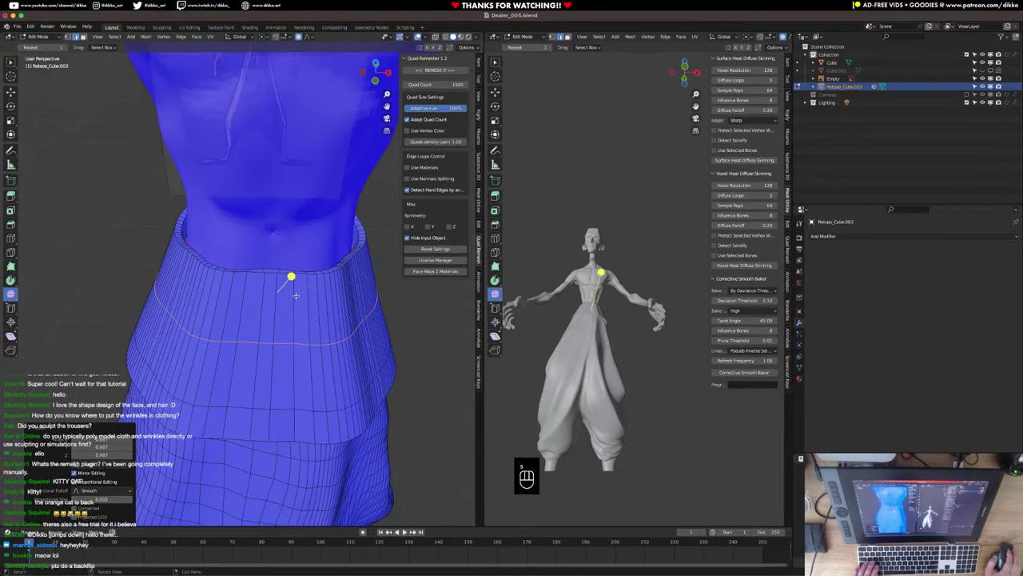
pyautogui.scroll(1, 294, 292)
pyautogui.keyDown('alt'); pyautogui.click(264, 267); pyautogui.keyUp('alt')
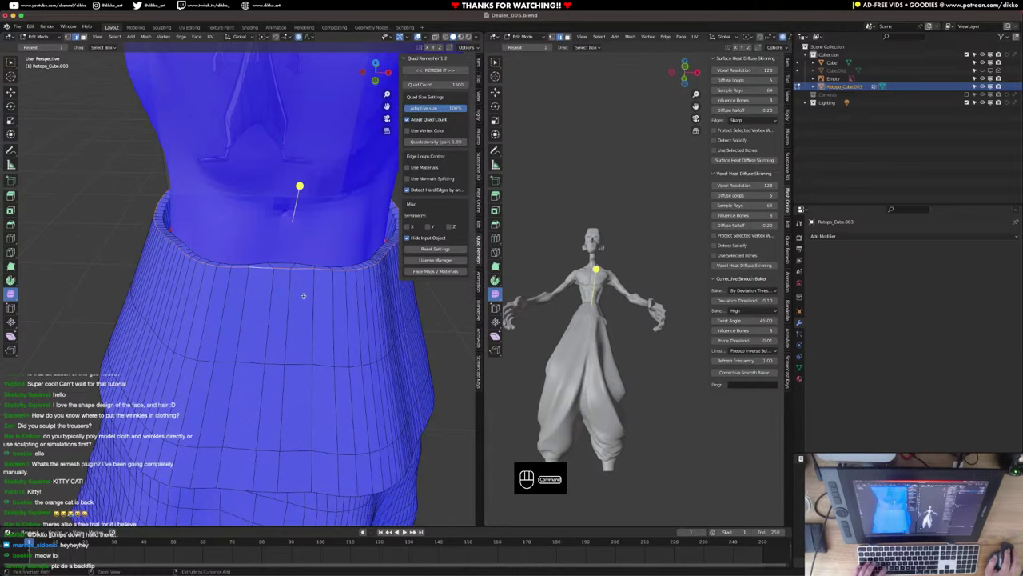
pyautogui.press('super+b')
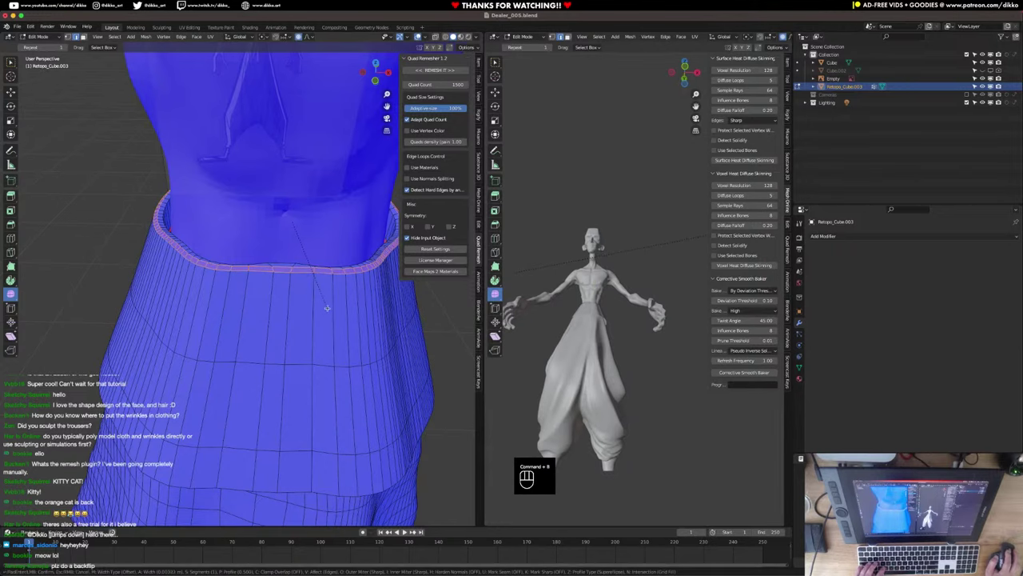
pyautogui.click(320, 299)
pyautogui.keyDown('alt'); pyautogui.moveTo(308, 288); pyautogui.dragTo(280, 258); pyautogui.keyUp('alt')
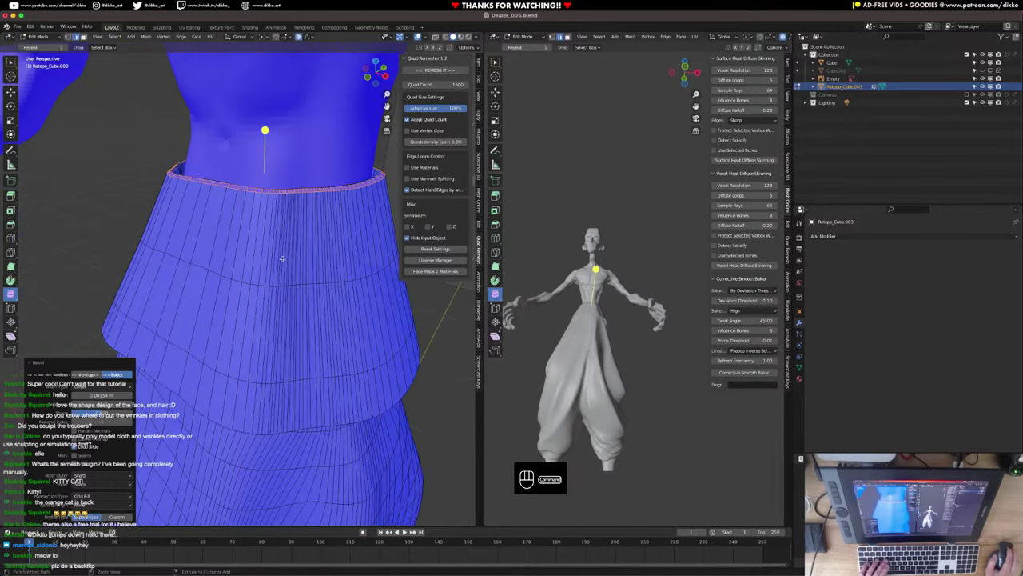
pyautogui.press('super+r')
pyautogui.scroll(2, 282, 256)
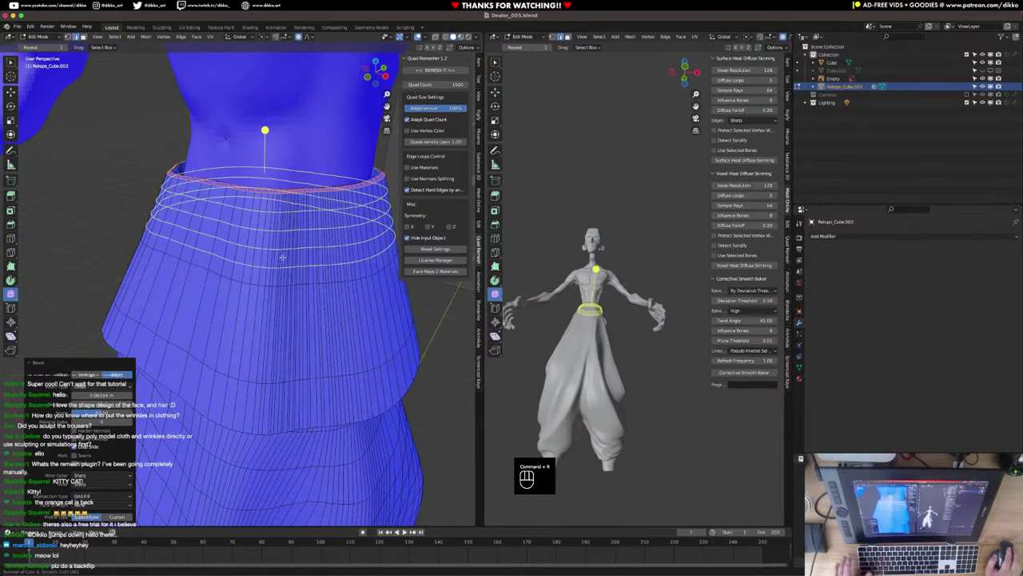
pyautogui.rightClick(282, 256)
pyautogui.moveTo(259, 279); pyautogui.dragTo(294, 298, button='middle')
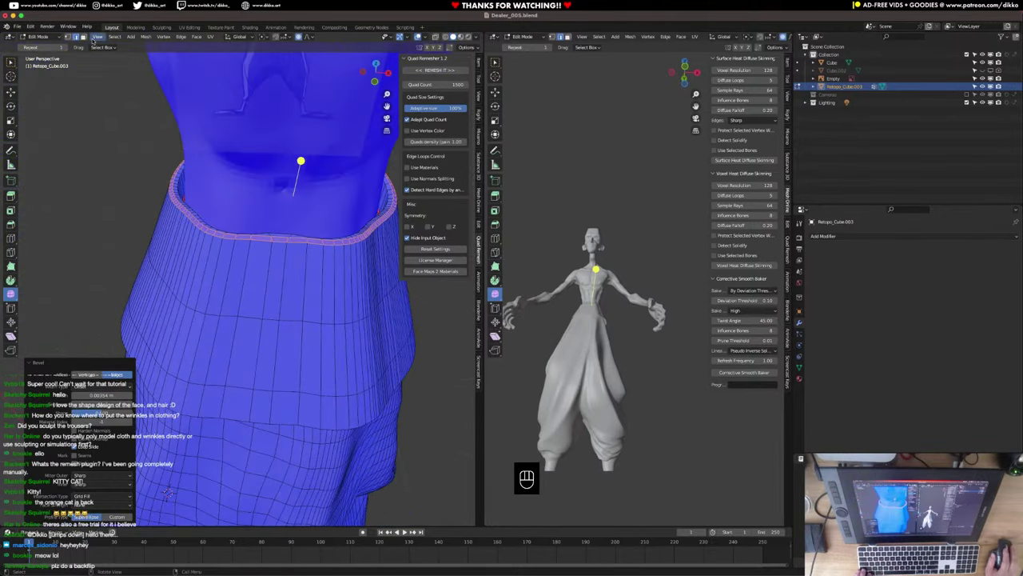
pyautogui.press('alt')
pyautogui.keyDown('alt'); pyautogui.moveTo(279, 269); pyautogui.dragTo(282, 264); pyautogui.keyUp('alt')
pyautogui.press('KP_1')
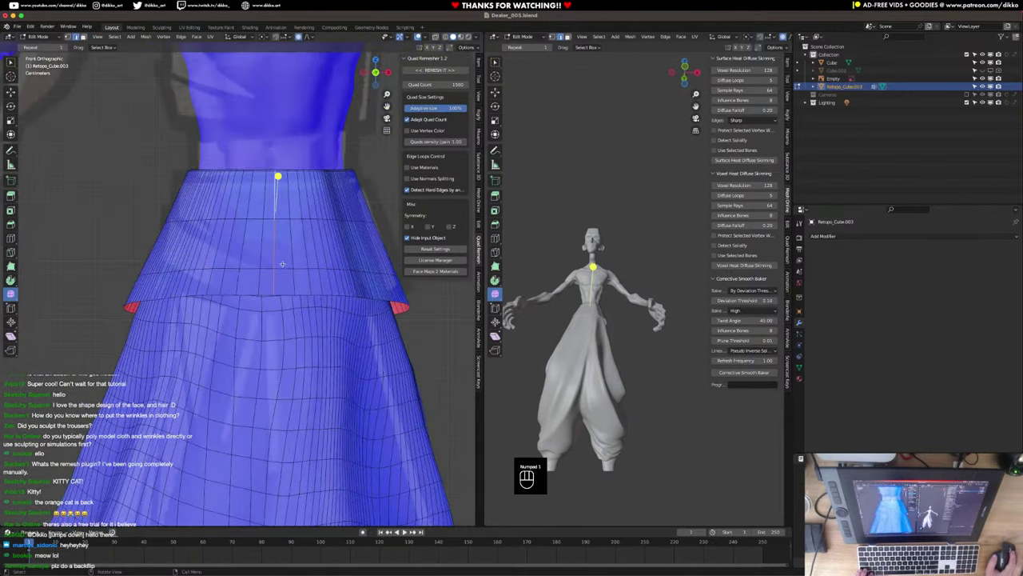
pyautogui.keyDown('alt'); pyautogui.moveTo(331, 242); pyautogui.dragTo(345, 213); pyautogui.keyUp('alt')
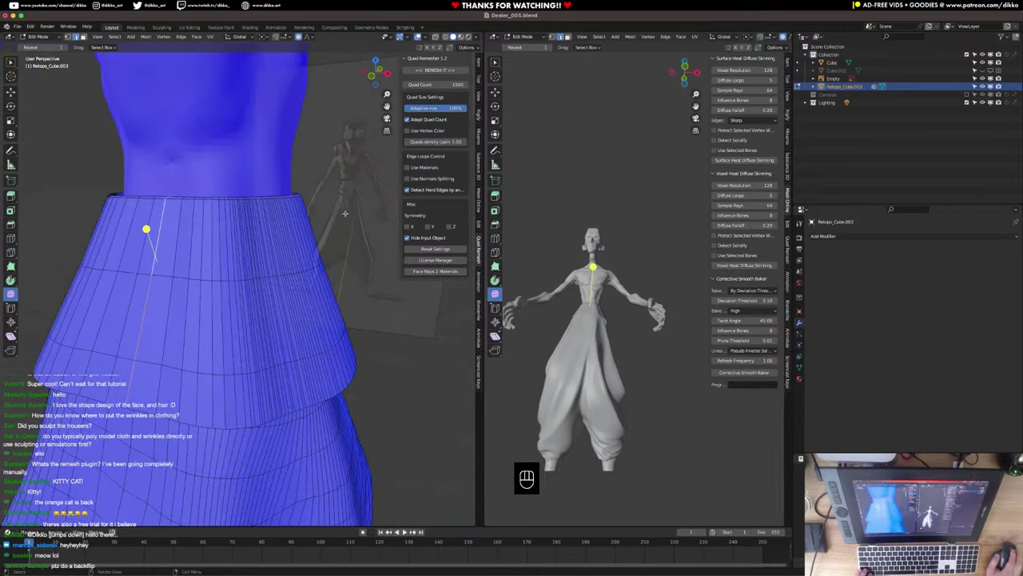
# Dissolve alternate vertical edge loops across the dense area at the front corner of the skirt.
pyautogui.moveTo(291, 258); pyautogui.dragTo(144, 296, button='middle')
pyautogui.scroll(1, 206, 309)
pyautogui.keyDown('alt'); pyautogui.click(135, 297); pyautogui.keyUp('alt')
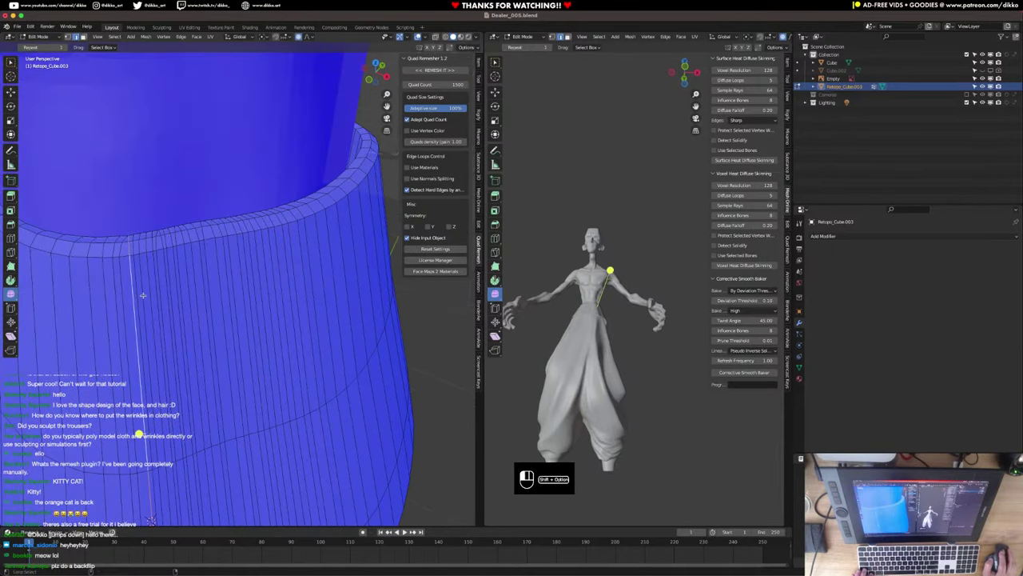
pyautogui.keyDown('alt'); pyautogui.keyDown('shift'); pyautogui.click(147, 295); pyautogui.keyUp('shift'); pyautogui.keyUp('alt')
pyautogui.keyDown('alt'); pyautogui.keyDown('shift'); pyautogui.click(158, 293); pyautogui.keyUp('shift'); pyautogui.keyUp('alt')
pyautogui.keyDown('alt'); pyautogui.keyDown('shift'); pyautogui.click(169, 290); pyautogui.keyUp('shift'); pyautogui.keyUp('alt')
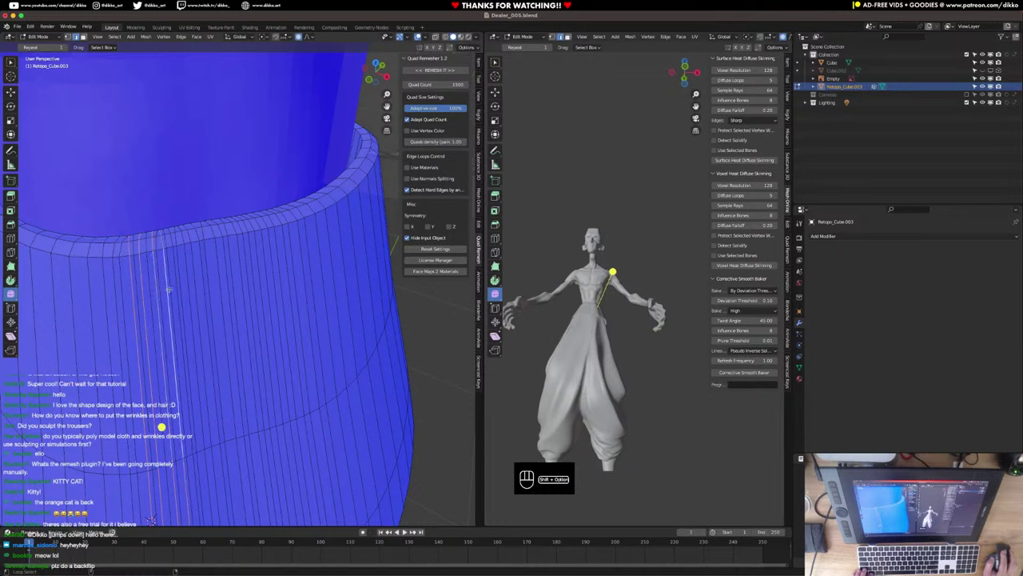
pyautogui.keyDown('alt'); pyautogui.keyDown('shift'); pyautogui.click(180, 286); pyautogui.keyUp('shift'); pyautogui.keyUp('alt')
pyautogui.keyDown('alt'); pyautogui.keyDown('shift'); pyautogui.click(187, 285); pyautogui.keyUp('shift'); pyautogui.keyUp('alt')
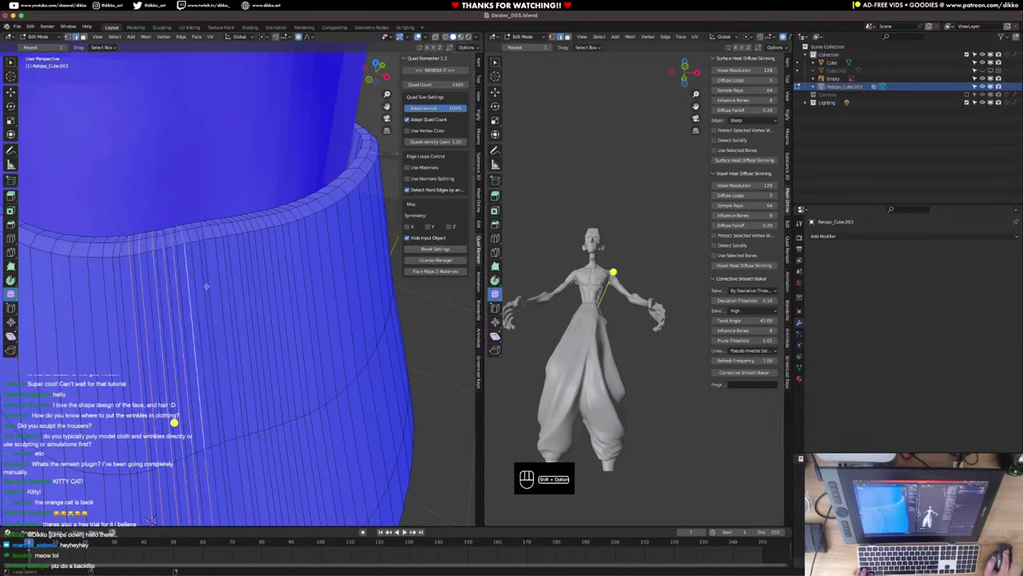
pyautogui.keyDown('alt'); pyautogui.keyDown('shift'); pyautogui.click(204, 286); pyautogui.keyUp('shift'); pyautogui.keyUp('alt')
pyautogui.keyDown('alt'); pyautogui.keyDown('shift'); pyautogui.click(224, 283); pyautogui.keyUp('shift'); pyautogui.keyUp('alt')
pyautogui.keyDown('alt'); pyautogui.keyDown('shift'); pyautogui.click(234, 284); pyautogui.keyUp('shift'); pyautogui.keyUp('alt')
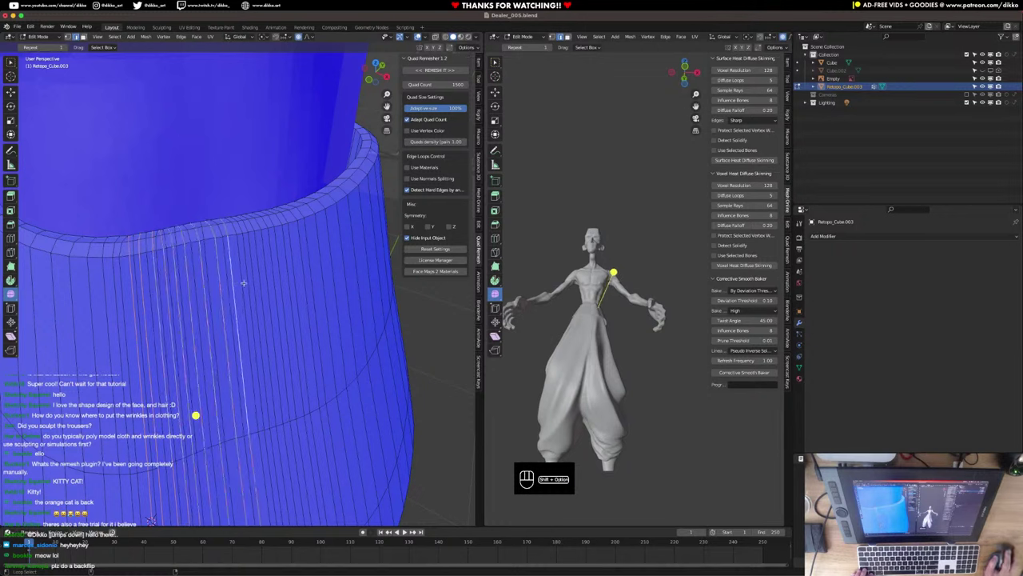
pyautogui.keyDown('alt'); pyautogui.keyDown('shift'); pyautogui.click(248, 281); pyautogui.keyUp('shift'); pyautogui.keyUp('alt')
pyautogui.keyDown('alt'); pyautogui.keyDown('shift'); pyautogui.click(262, 278); pyautogui.keyUp('shift'); pyautogui.keyUp('alt')
pyautogui.keyDown('alt'); pyautogui.keyDown('shift'); pyautogui.click(272, 277); pyautogui.keyUp('shift'); pyautogui.keyUp('alt')
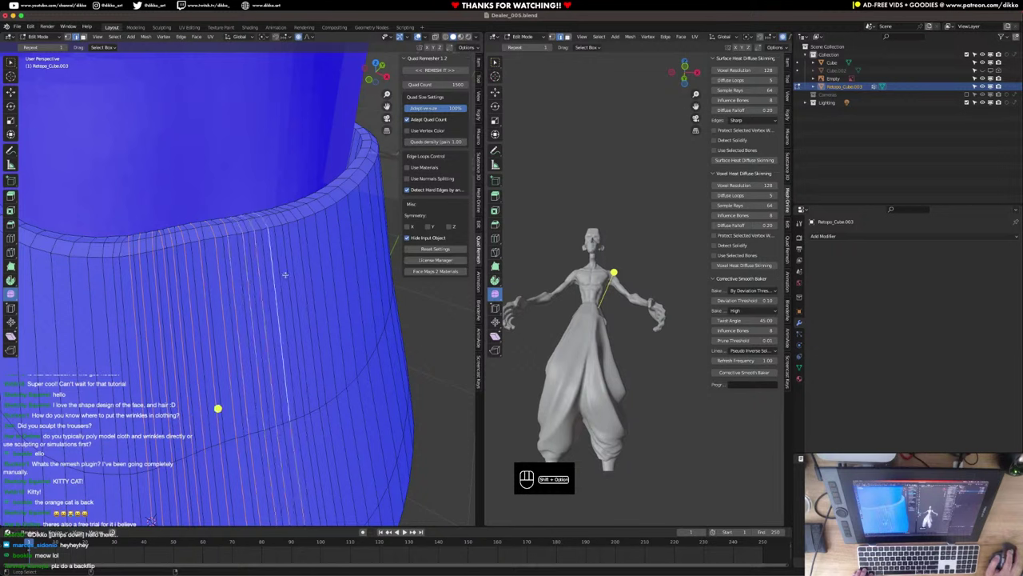
pyautogui.keyDown('alt'); pyautogui.keyDown('shift'); pyautogui.click(282, 280); pyautogui.keyUp('shift'); pyautogui.keyUp('alt')
pyautogui.press('super+x')
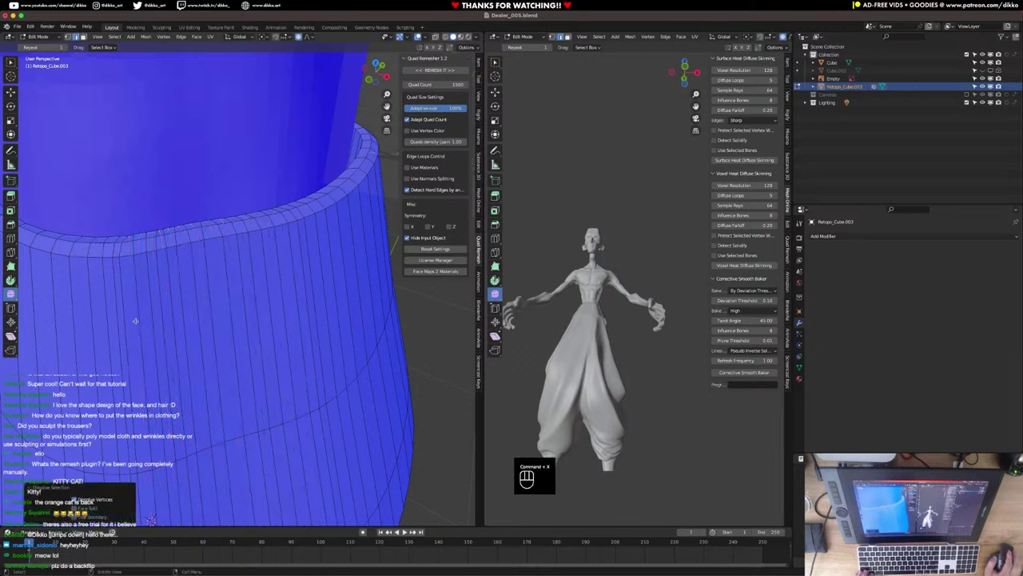
pyautogui.press('super+x')
# Dissolve further closely spaced vertical edge loops around the same front corner to even out the skirt's spacing.
pyautogui.moveTo(128, 320); pyautogui.dragTo(172, 312, button='middle')
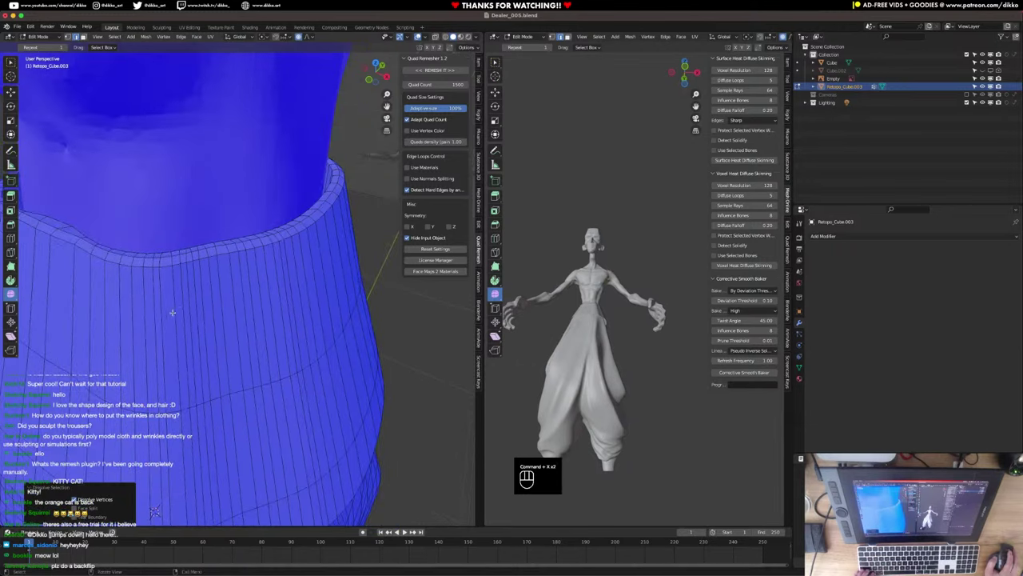
pyautogui.keyDown('alt'); pyautogui.click(184, 314); pyautogui.keyUp('alt')
pyautogui.keyDown('alt'); pyautogui.keyDown('shift'); pyautogui.click(198, 312); pyautogui.keyUp('shift'); pyautogui.keyUp('alt')
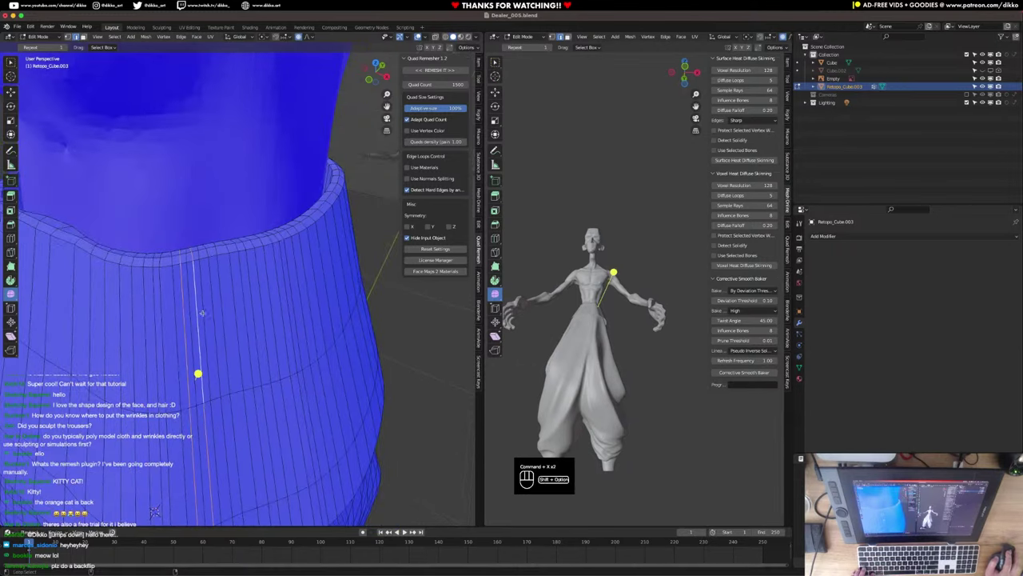
pyautogui.keyDown('alt'); pyautogui.keyDown('shift'); pyautogui.click(210, 311); pyautogui.keyUp('shift'); pyautogui.keyUp('alt')
pyautogui.keyDown('alt'); pyautogui.keyDown('shift'); pyautogui.click(249, 310); pyautogui.keyUp('shift'); pyautogui.keyUp('alt')
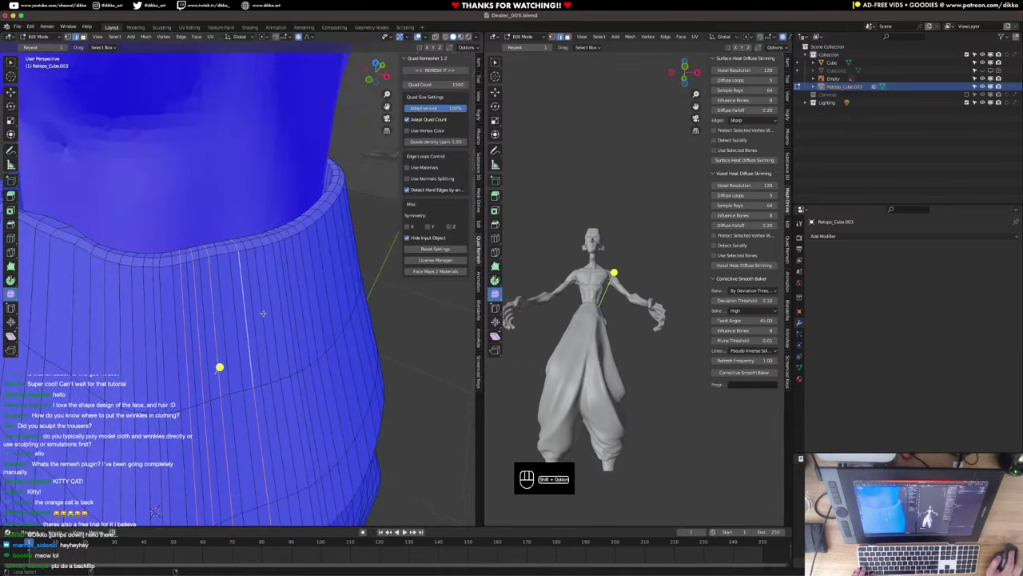
pyautogui.keyDown('alt'); pyautogui.keyDown('shift'); pyautogui.click(266, 313); pyautogui.keyUp('shift'); pyautogui.keyUp('alt')
pyautogui.keyDown('alt'); pyautogui.keyDown('shift'); pyautogui.click(285, 314); pyautogui.keyUp('shift'); pyautogui.keyUp('alt')
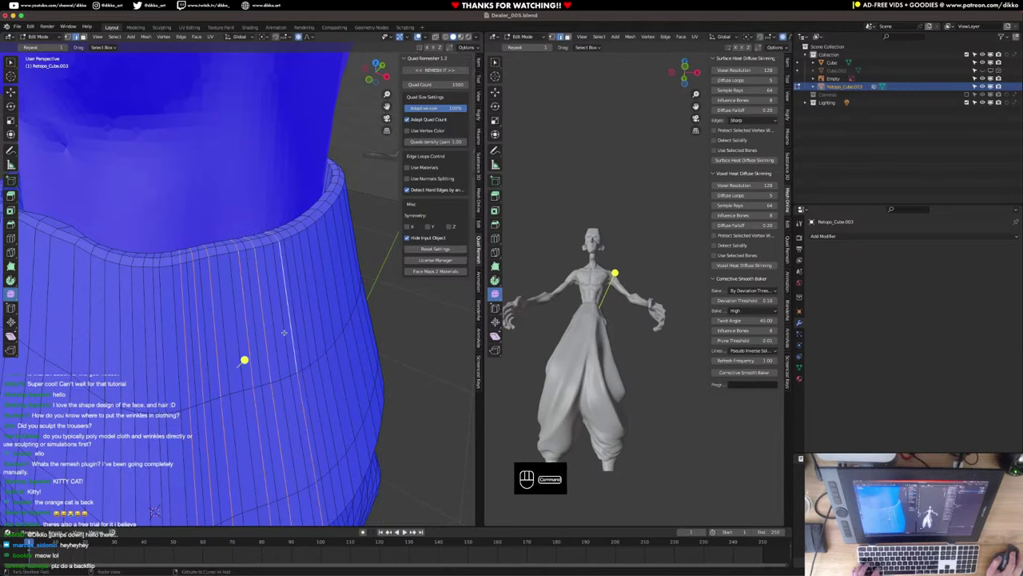
pyautogui.press('super+x')
pyautogui.keyDown('alt'); pyautogui.click(154, 337); pyautogui.keyUp('alt')
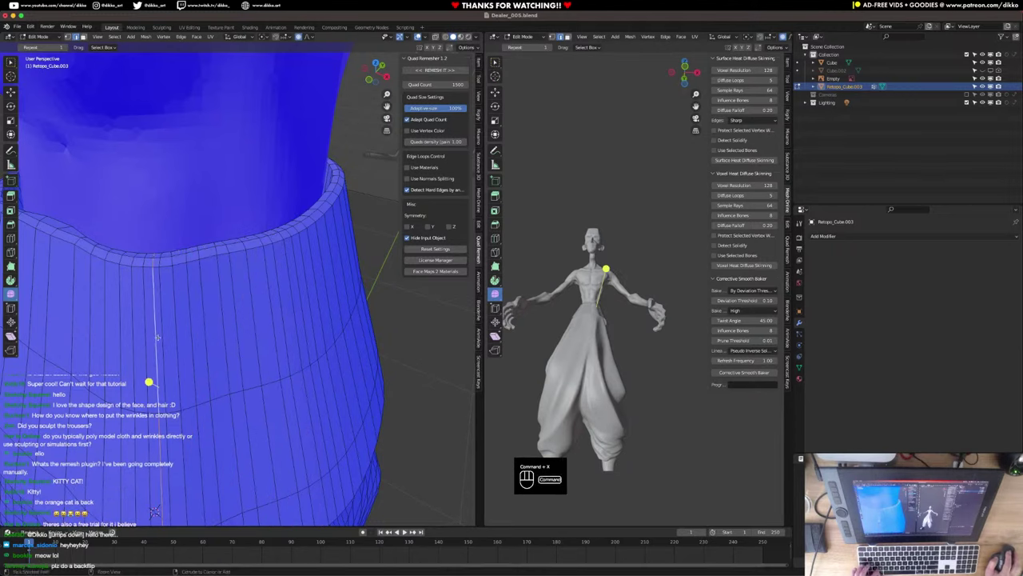
pyautogui.press('super+x')
# Examine the skirt's horizontal edge loops around the waist and compare its silhouette with the reference in front view.
pyautogui.scroll(-4, 155, 337)
pyautogui.moveTo(164, 339); pyautogui.dragTo(246, 279, button='middle')
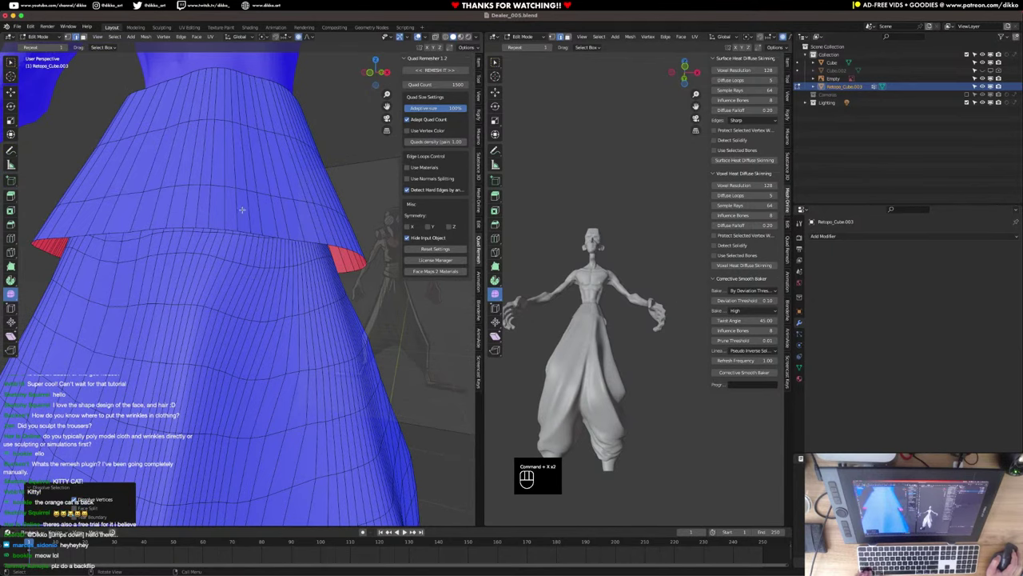
pyautogui.moveTo(240, 210); pyautogui.dragTo(245, 311, button='middle')
pyautogui.keyDown('alt'); pyautogui.click(113, 251); pyautogui.keyUp('alt')
pyautogui.scroll(-6, 327, 277)
pyautogui.scroll(3, 226, 381)
pyautogui.scroll(1, 245, 311)
pyautogui.keyDown('alt'); pyautogui.click(262, 290); pyautogui.keyUp('alt')
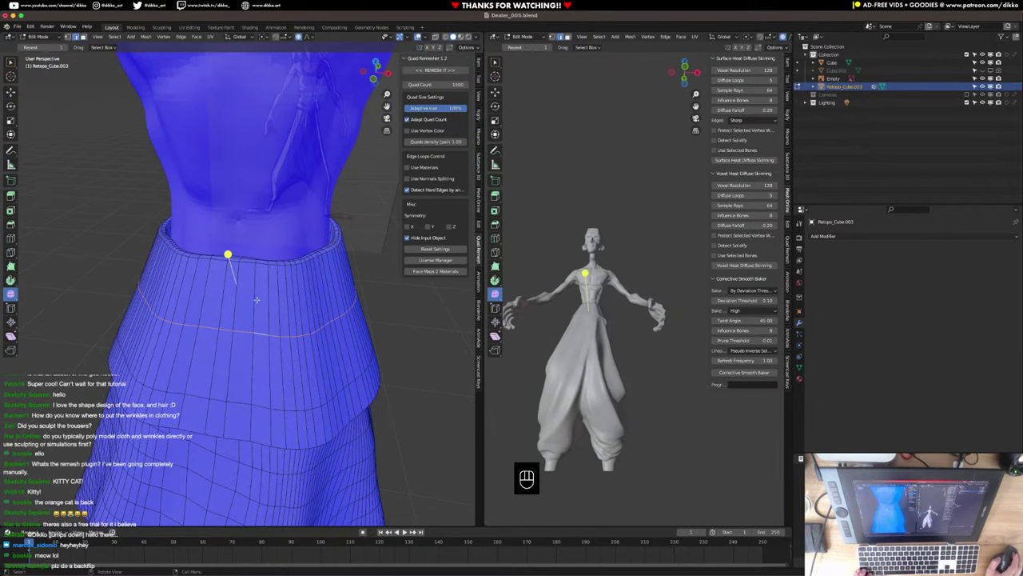
pyautogui.press('KP_1')
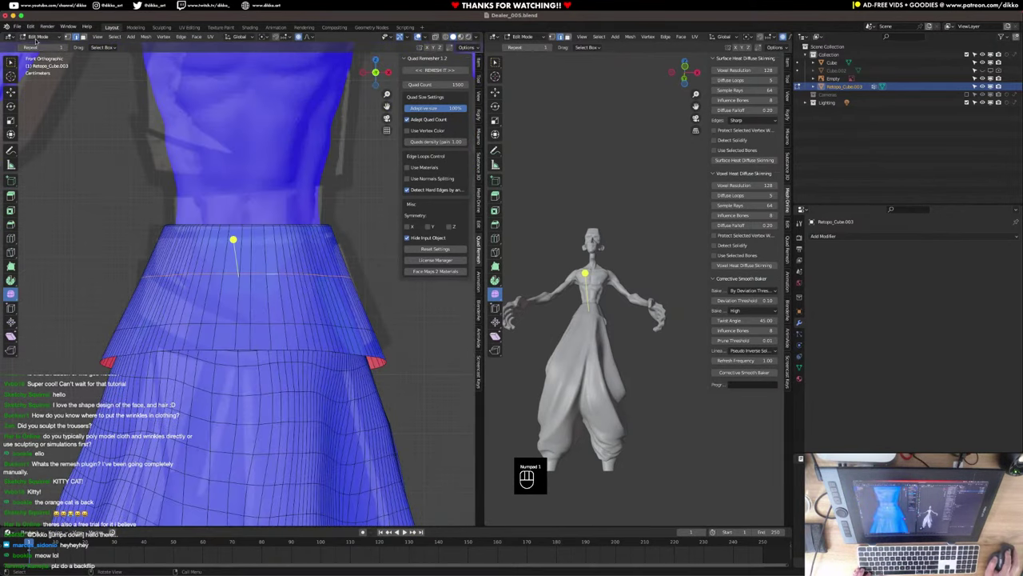
pyautogui.click(67, 37)
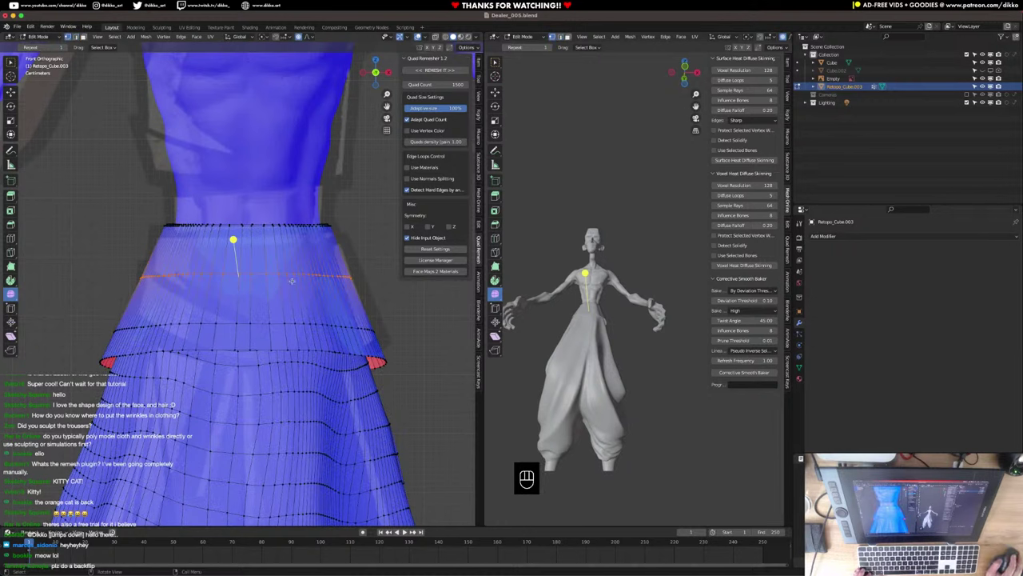
pyautogui.click(80, 38)
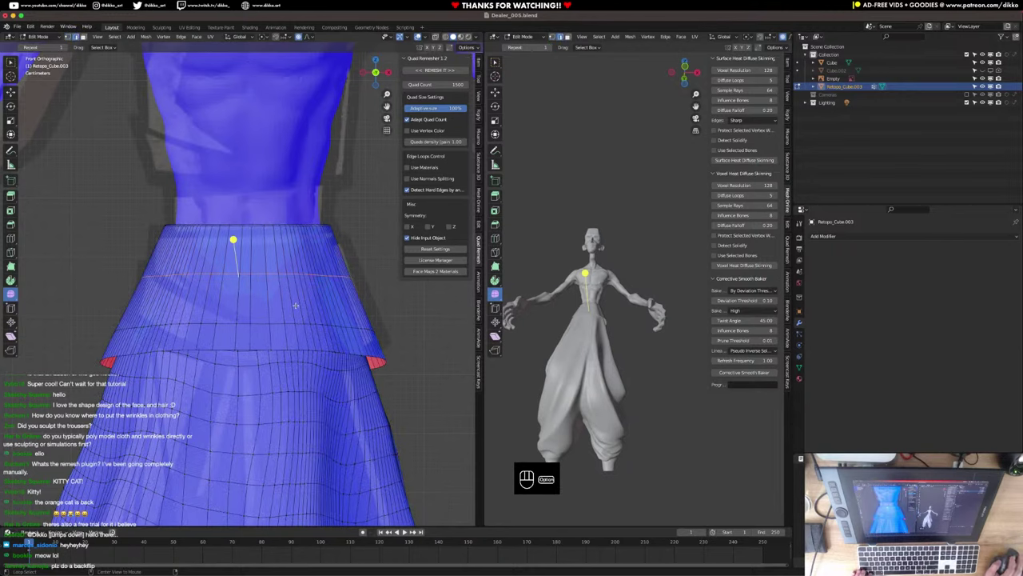
pyautogui.press('alt')
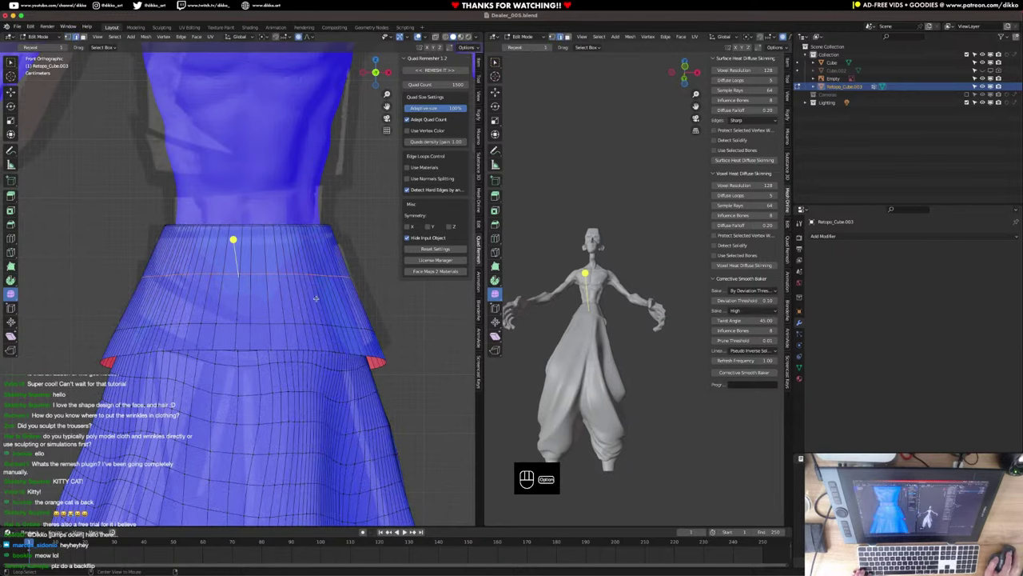
# Split the skirt mesh along a vertical edge line at its side and restrict proportional editing to connected geometry.
pyautogui.moveTo(327, 251); pyautogui.dragTo(288, 365, button='middle')
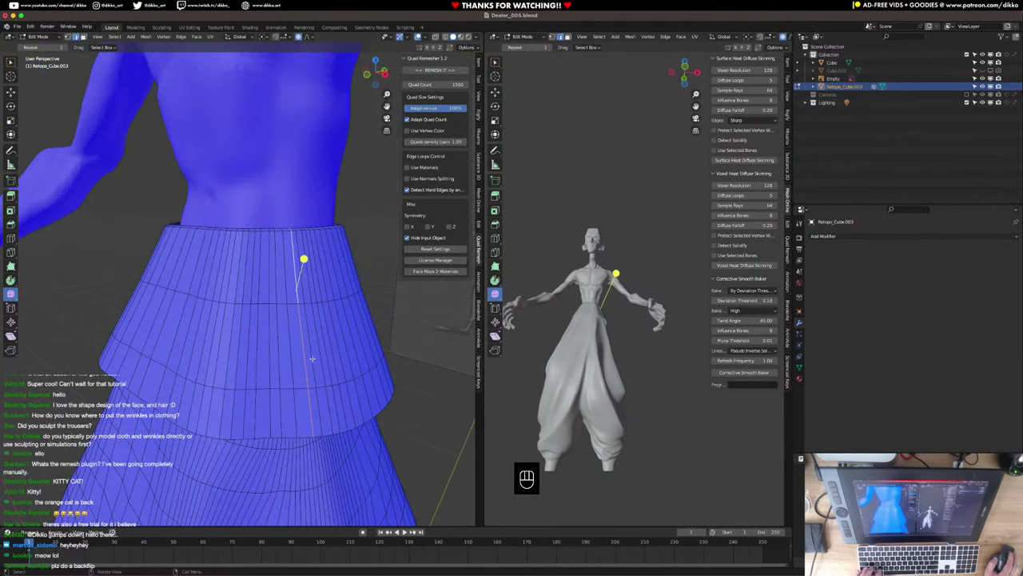
pyautogui.press('g')
pyautogui.click(310, 347)
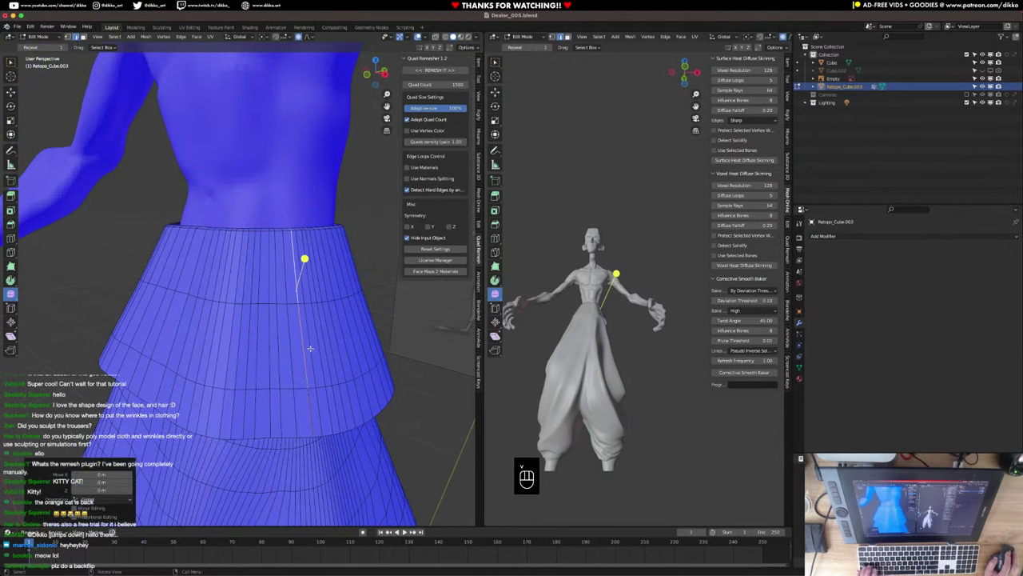
pyautogui.click(306, 38)
pyautogui.press('s')
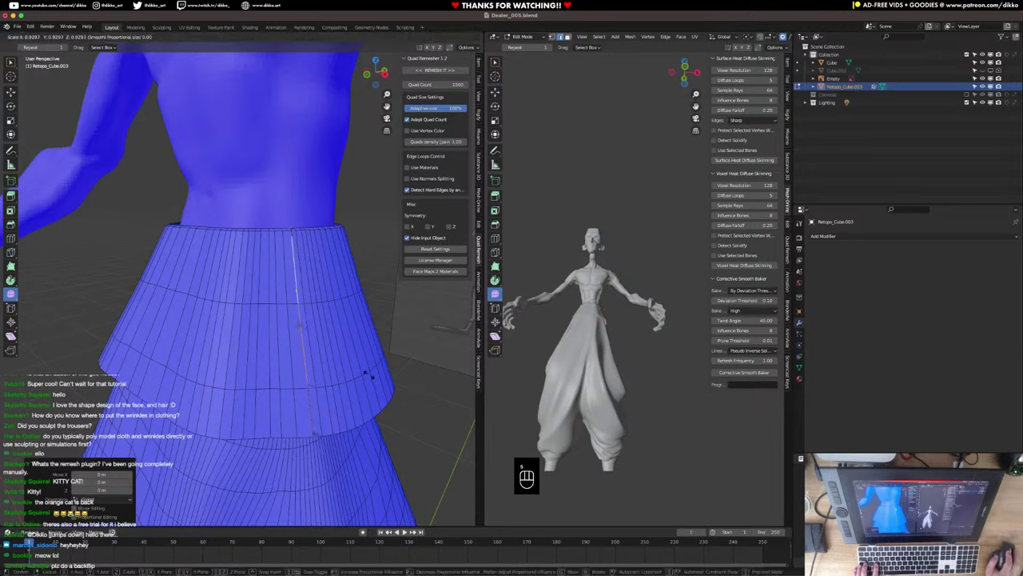
pyautogui.click(373, 380)
pyautogui.press('super+z')
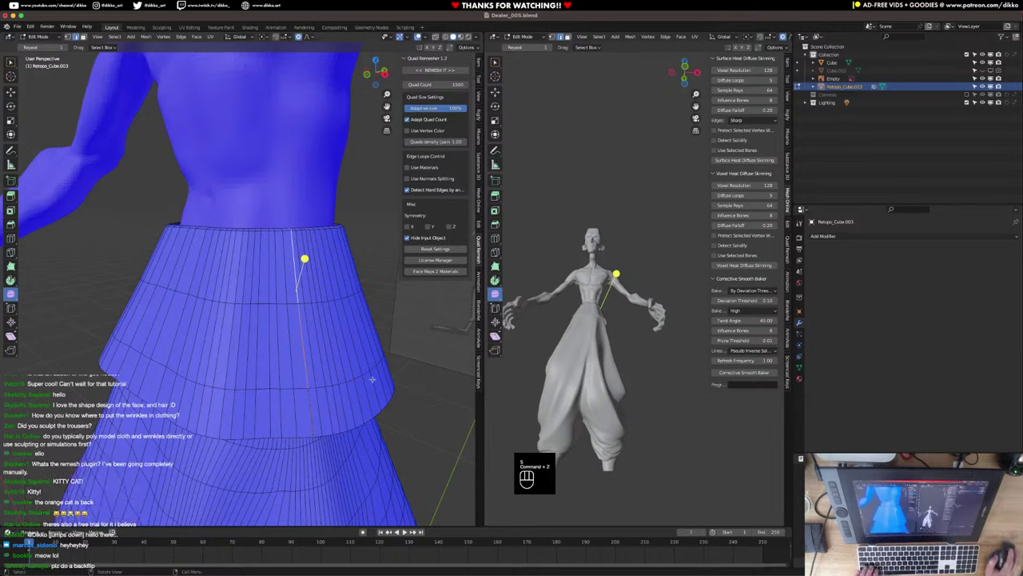
# Scale the split vertical edge to about 0.963 with smooth proportional editing at a size of about 0.12.
pyautogui.press('s')
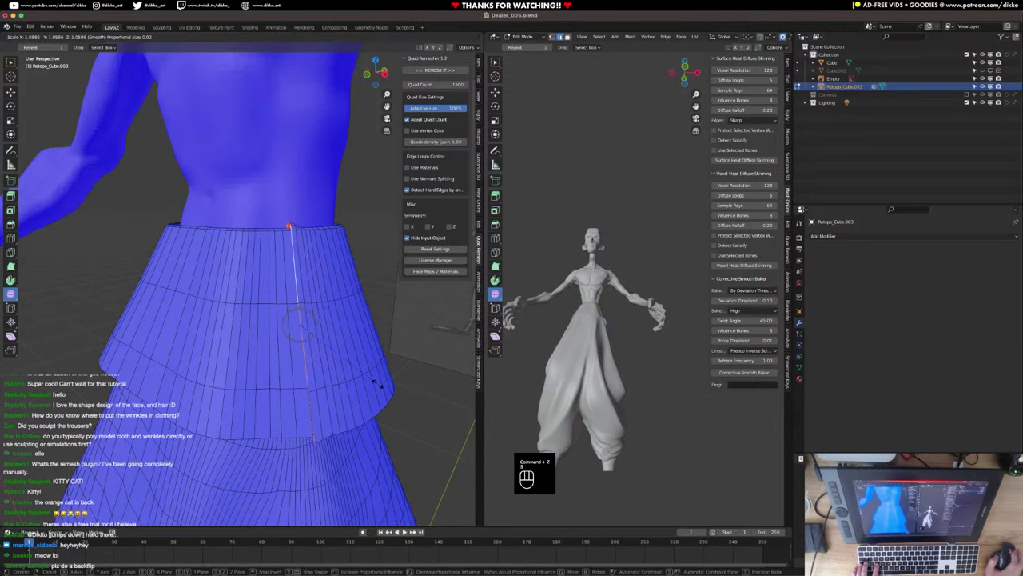
pyautogui.scroll(-14, 377, 383)
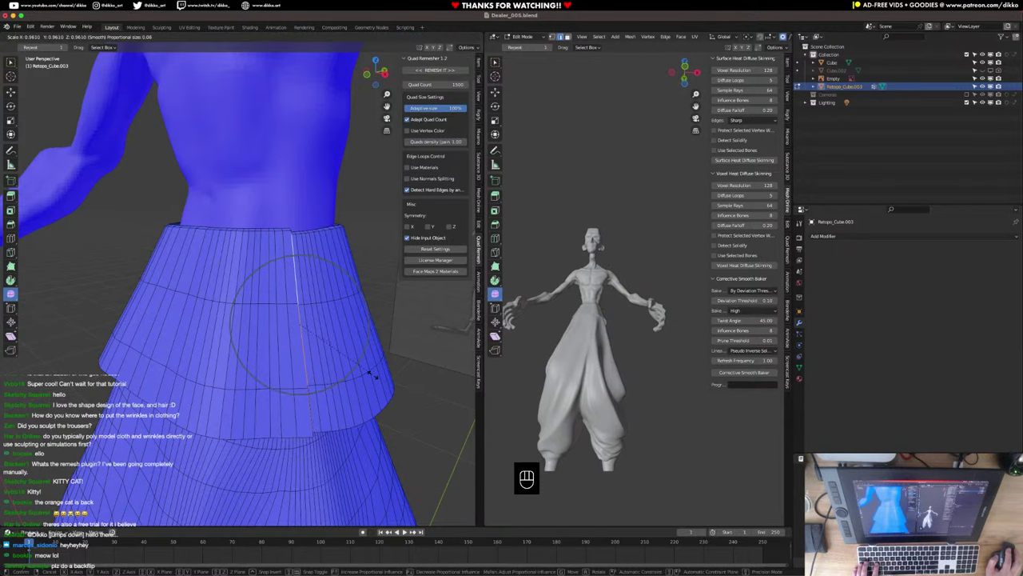
pyautogui.scroll(-4, 372, 374)
pyautogui.click(374, 374)
pyautogui.moveTo(374, 375); pyautogui.dragTo(345, 375, button='middle')
# Rotate and nudge the split edge with proportional editing to open a slit in the side of the skirt.
pyautogui.press('r')
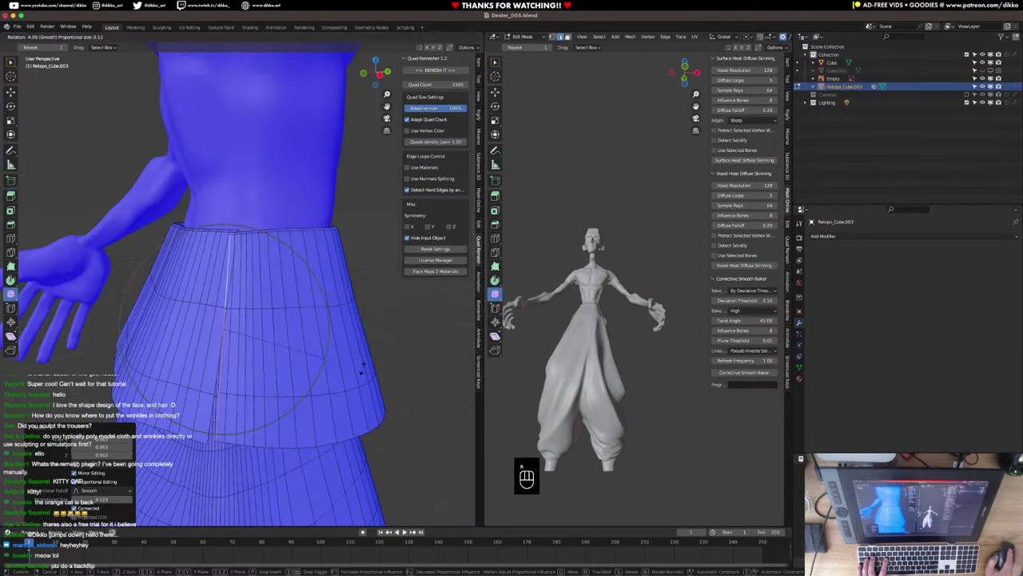
pyautogui.press('r')
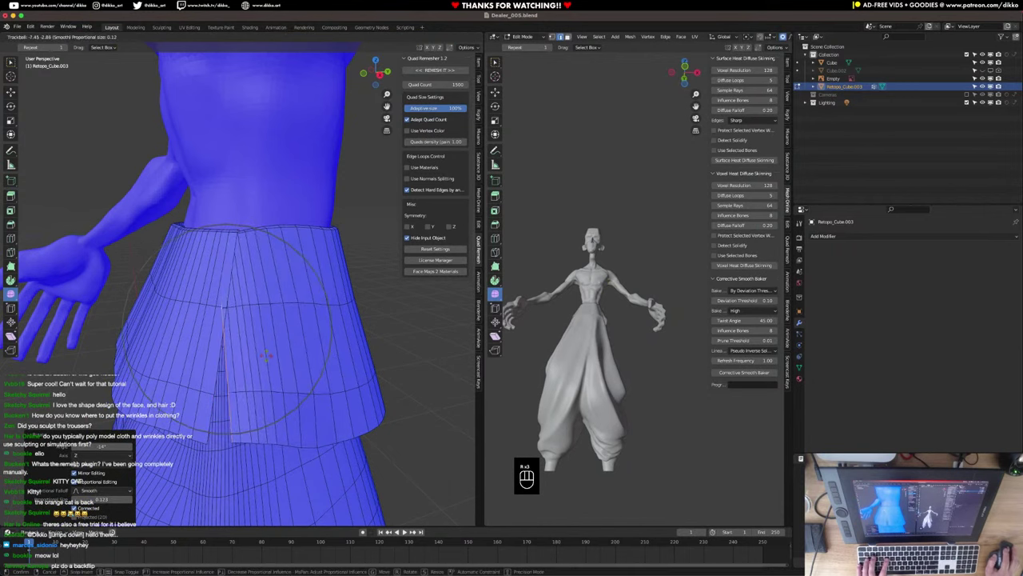
pyautogui.click(266, 355)
pyautogui.moveTo(266, 354); pyautogui.dragTo(260, 333, button='middle')
pyautogui.hotkey('ctrl', 'z')
pyautogui.press('g')
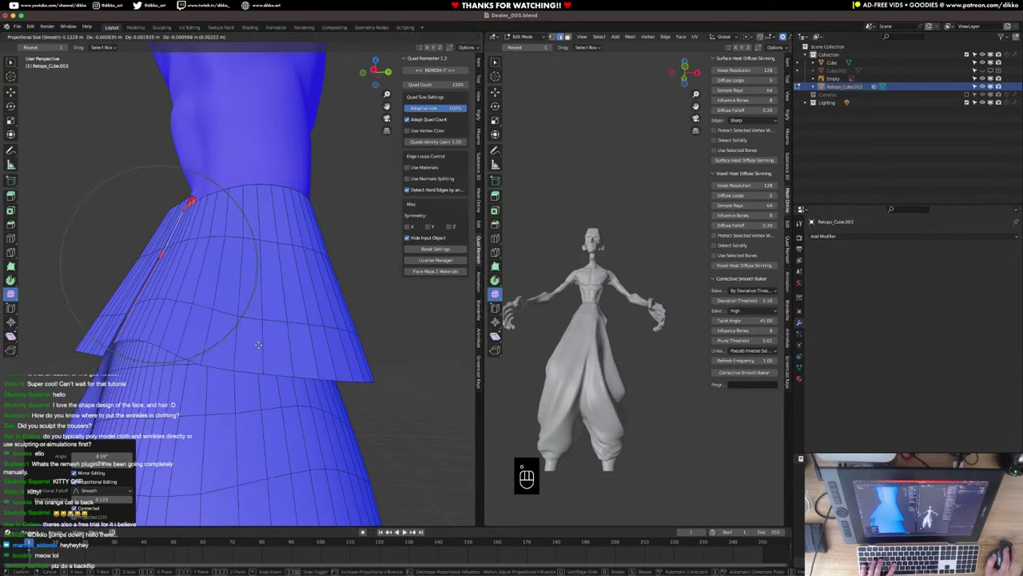
pyautogui.click(259, 344)
# Move the lower corner on the opposite edge of the slit inward in front view with a larger proportional size.
pyautogui.moveTo(258, 344); pyautogui.dragTo(89, 126, button='middle')
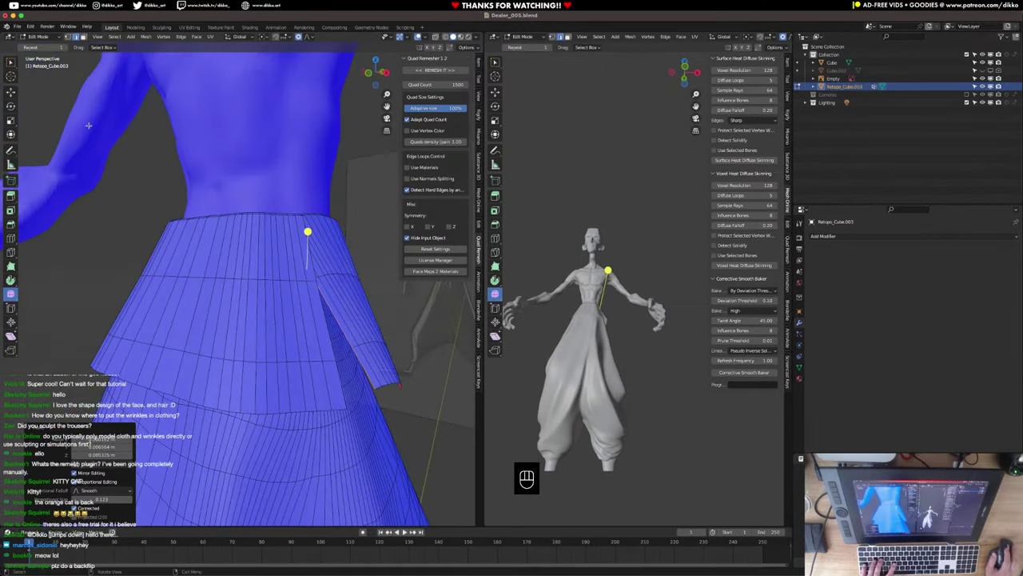
pyautogui.click(68, 36)
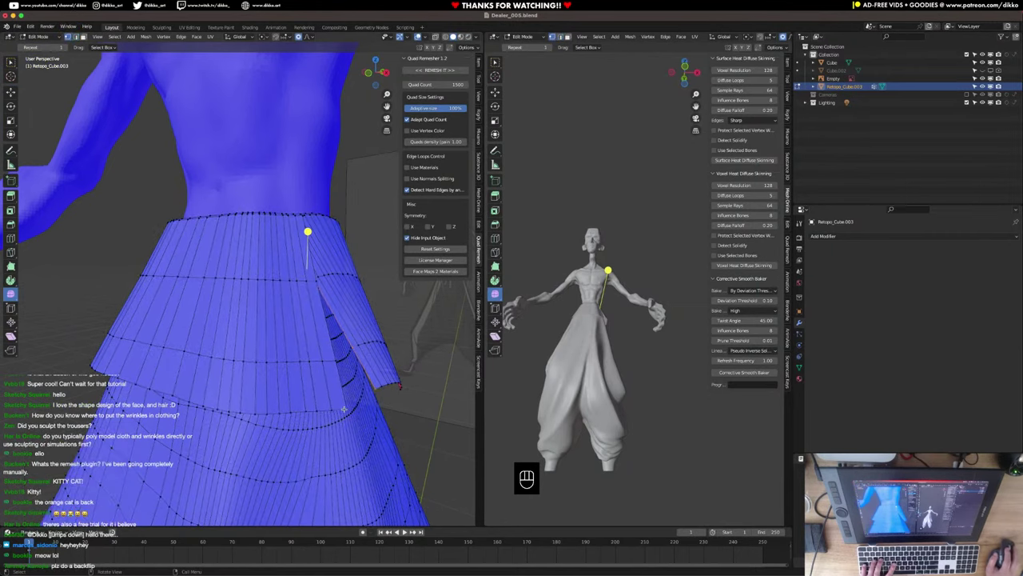
pyautogui.press('KP_1')
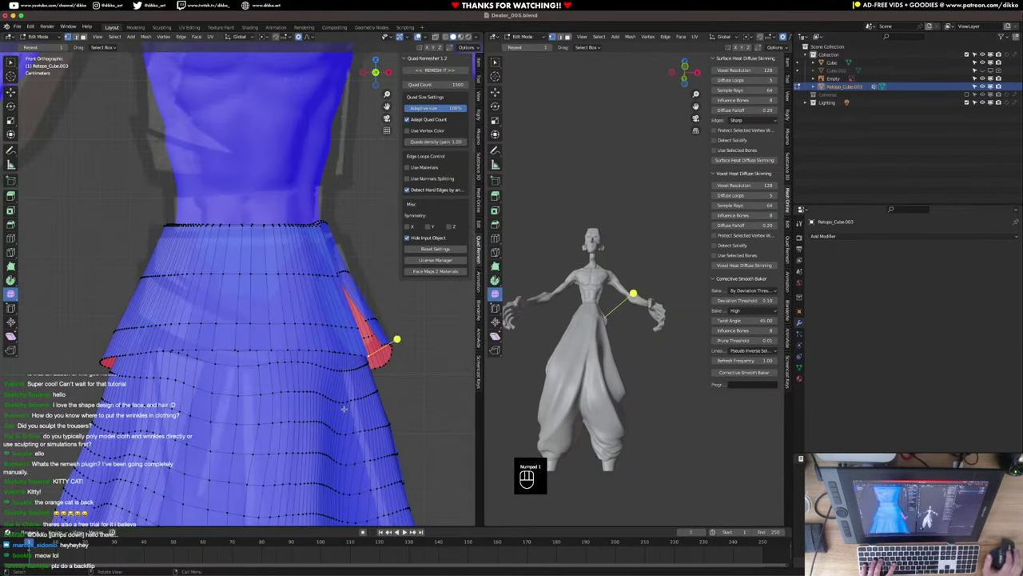
pyautogui.press('g')
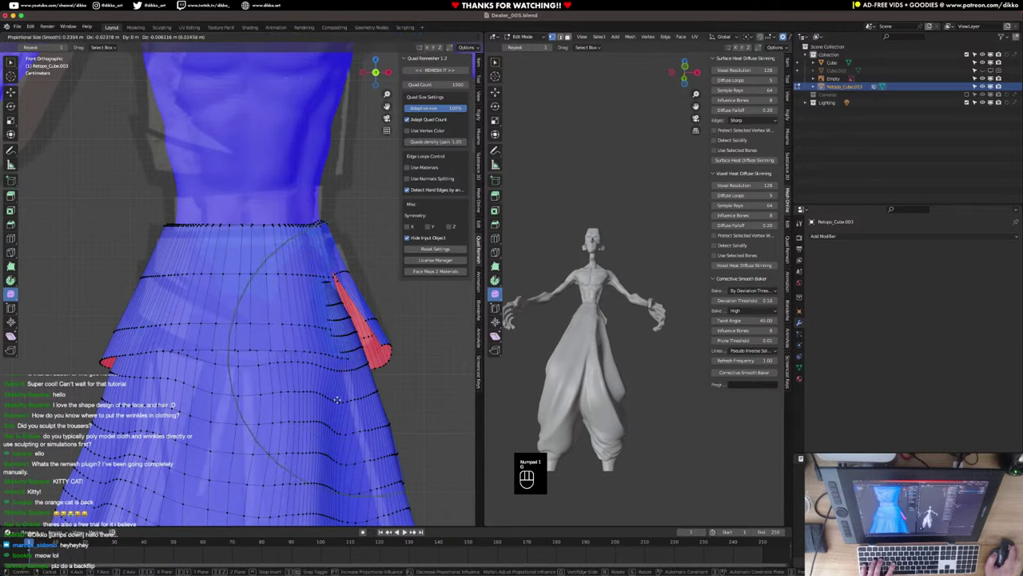
pyautogui.click(333, 399)
pyautogui.moveTo(333, 400); pyautogui.dragTo(171, 405, button='middle')
# Rotate and reposition the slit's opposite edge from the side with proportional editing to shape the flap.
pyautogui.scroll(5, 171, 405)
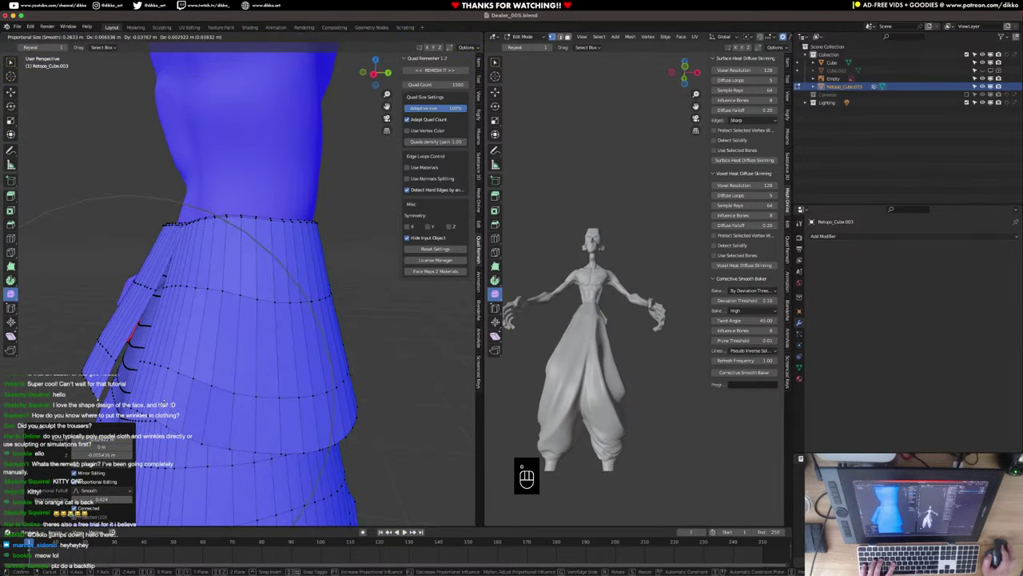
pyautogui.press('r')
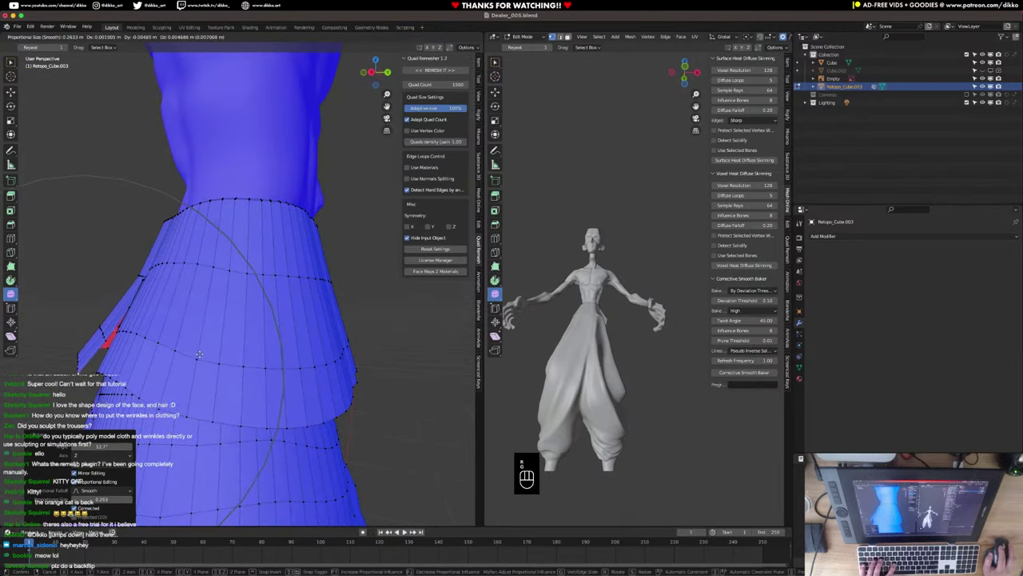
pyautogui.click(105, 347)
pyautogui.moveTo(104, 347); pyautogui.dragTo(354, 292, button='middle')
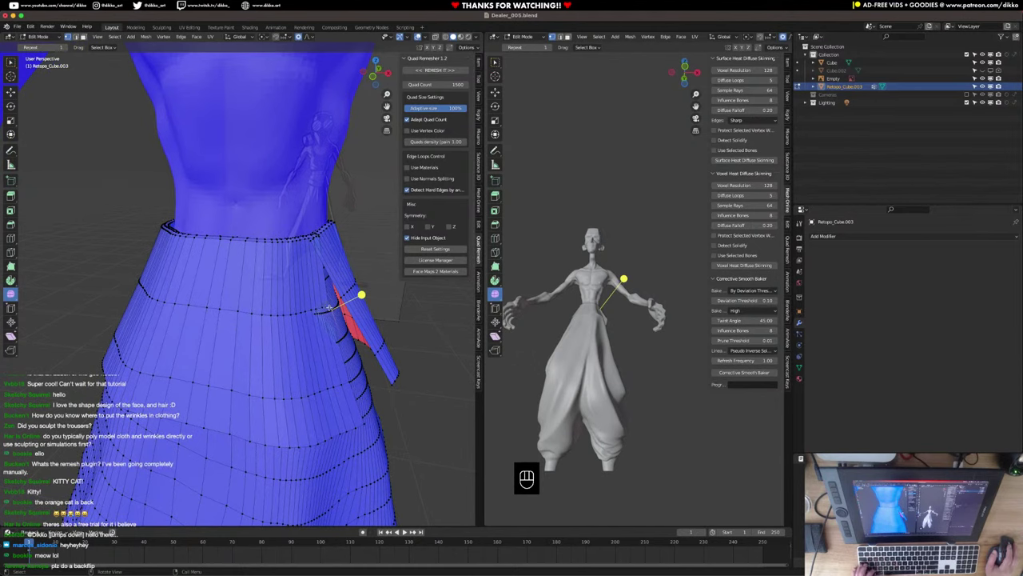
pyautogui.hotkey('shift', 'z')
pyautogui.press('z')
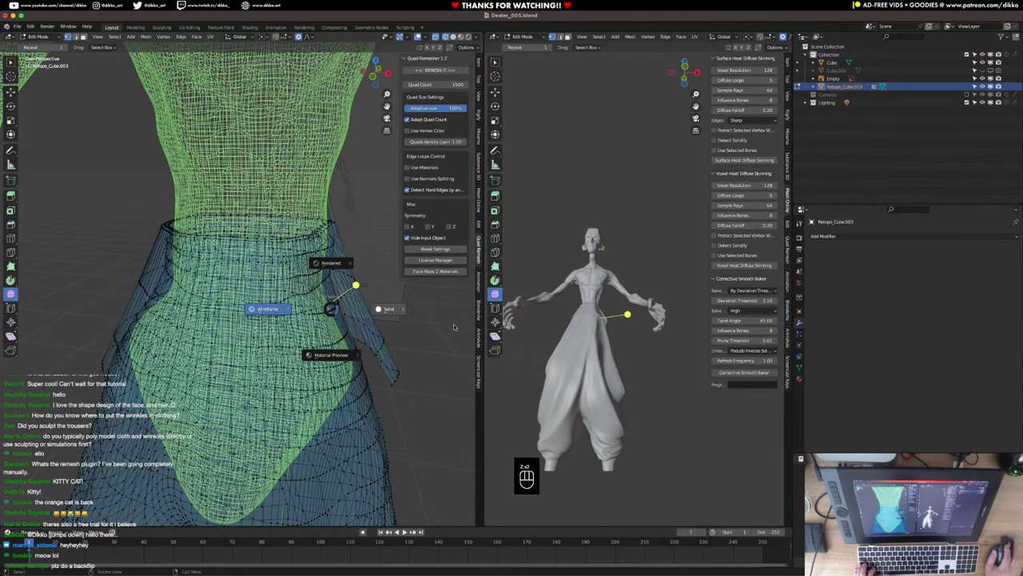
pyautogui.click(389, 309)
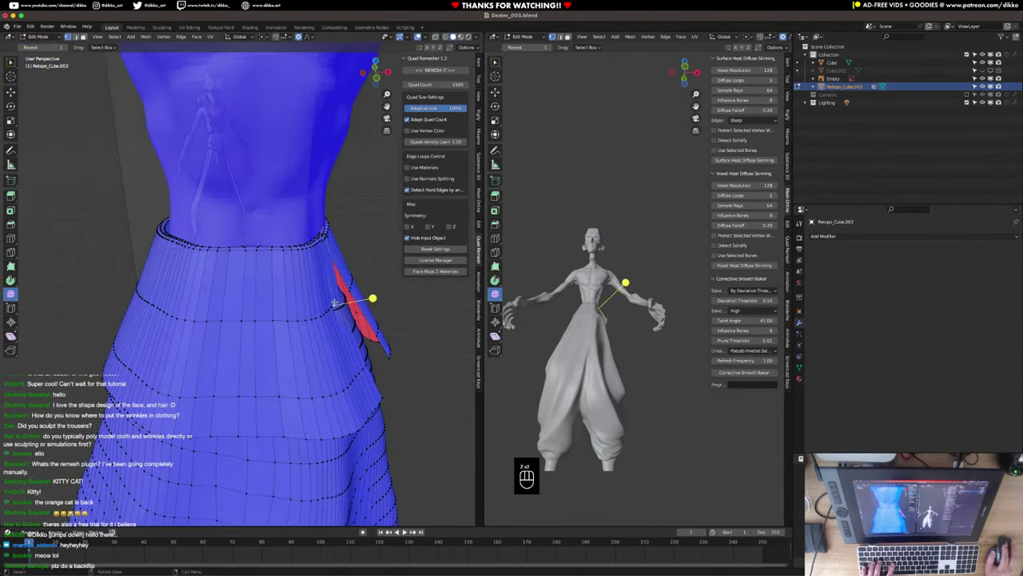
# Move the vertex near the top of the slit with a reduced proportional radius to tidy the opening.
pyautogui.scroll(3, 335, 303)
pyautogui.moveTo(350, 315); pyautogui.dragTo(229, 341, button='middle')
pyautogui.scroll(4, 296, 326)
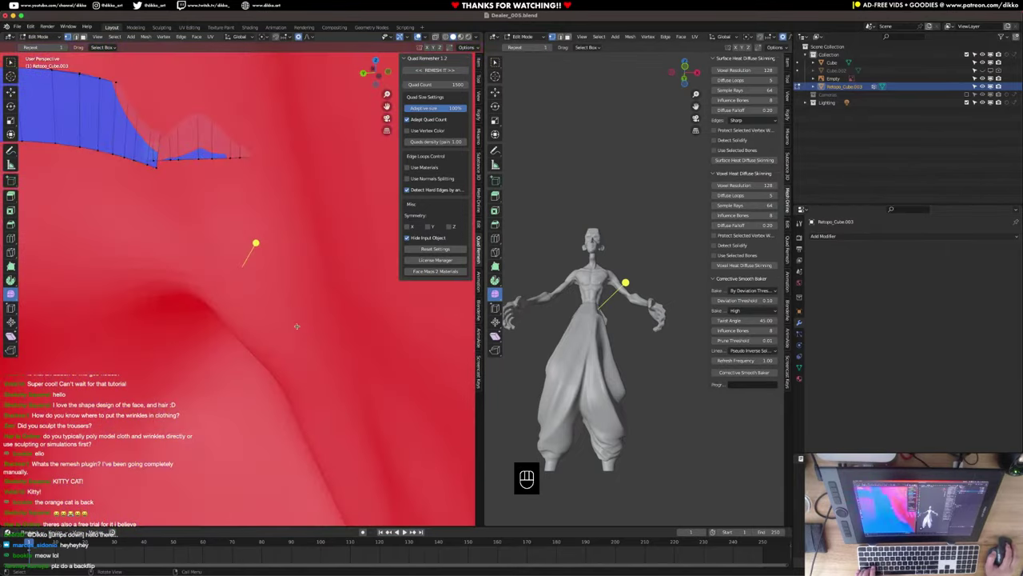
pyautogui.moveTo(297, 326); pyautogui.dragTo(278, 324, button='middle')
pyautogui.keyDown('shift'); pyautogui.moveTo(197, 136); pyautogui.dragTo(266, 290, button='middle'); pyautogui.keyUp('shift')
pyautogui.press('g')
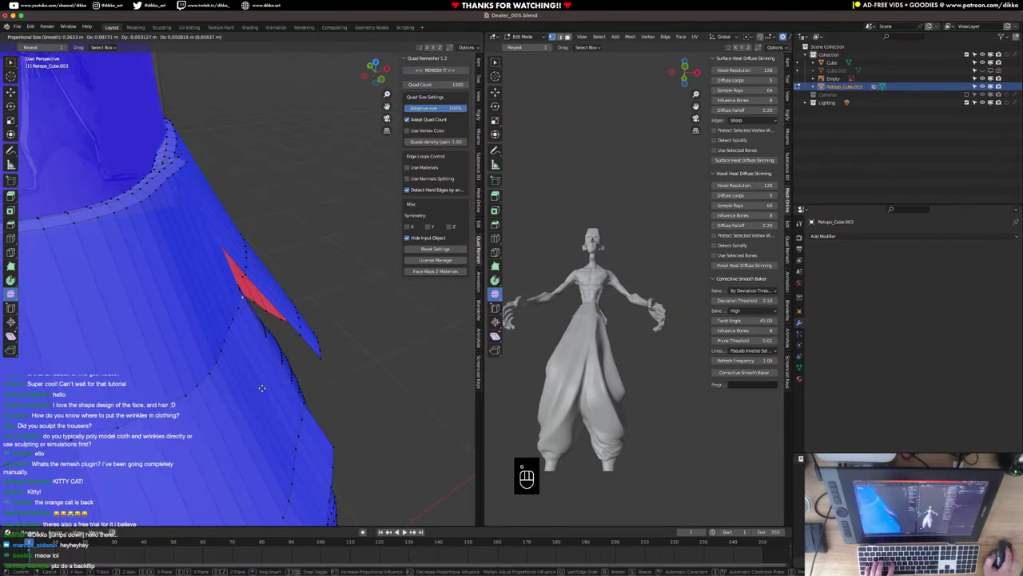
pyautogui.scroll(2, 263, 386)
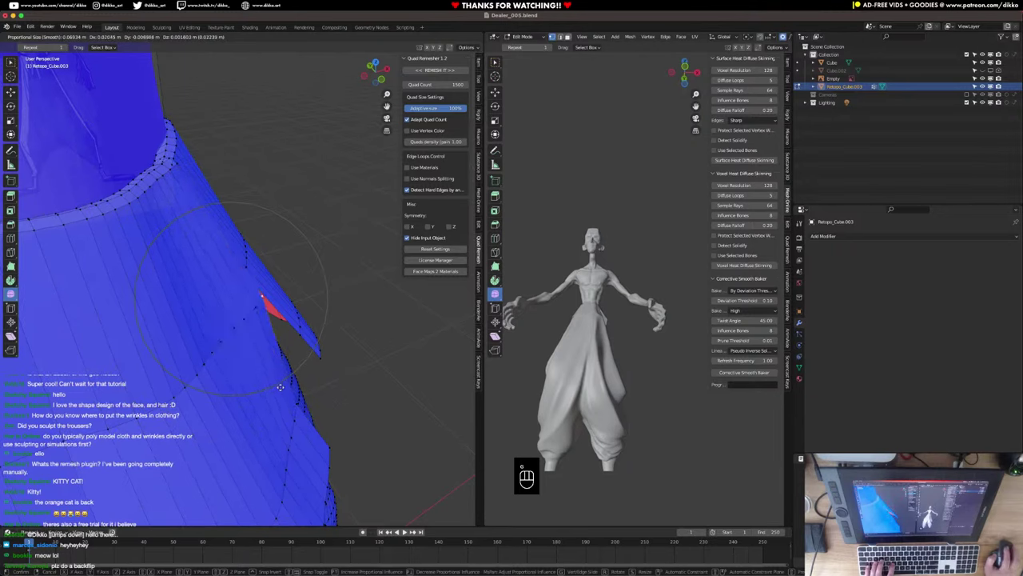
pyautogui.click(264, 389)
# Fatten the waist rim faces above the slit by about 0.005 m, and rotate and move them to smooth the rim.
pyautogui.moveTo(265, 389); pyautogui.dragTo(52, 107, button='middle')
pyautogui.click(135, 182)
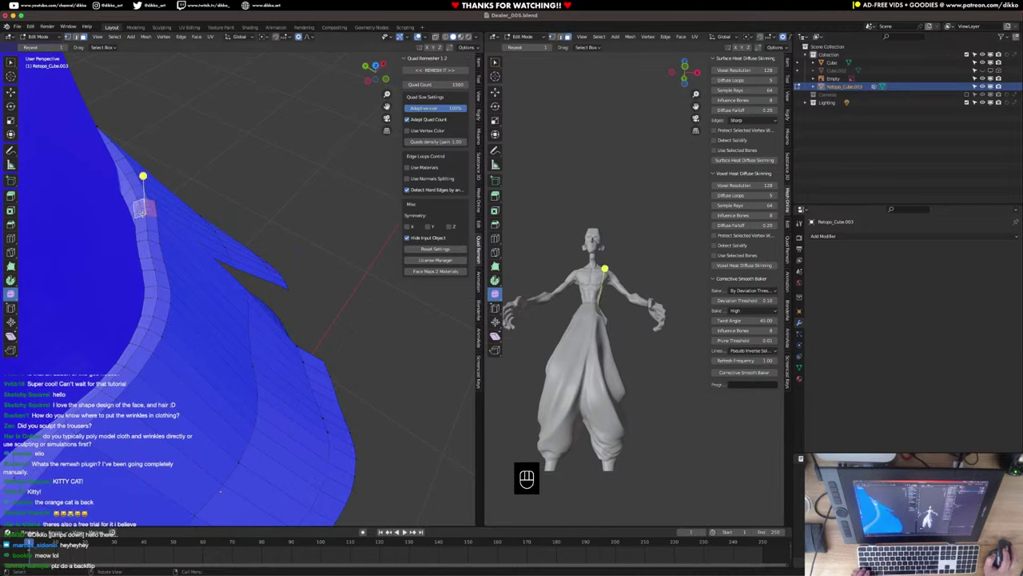
pyautogui.hotkey('alt', 's')
pyautogui.click(176, 220)
pyautogui.press('r')
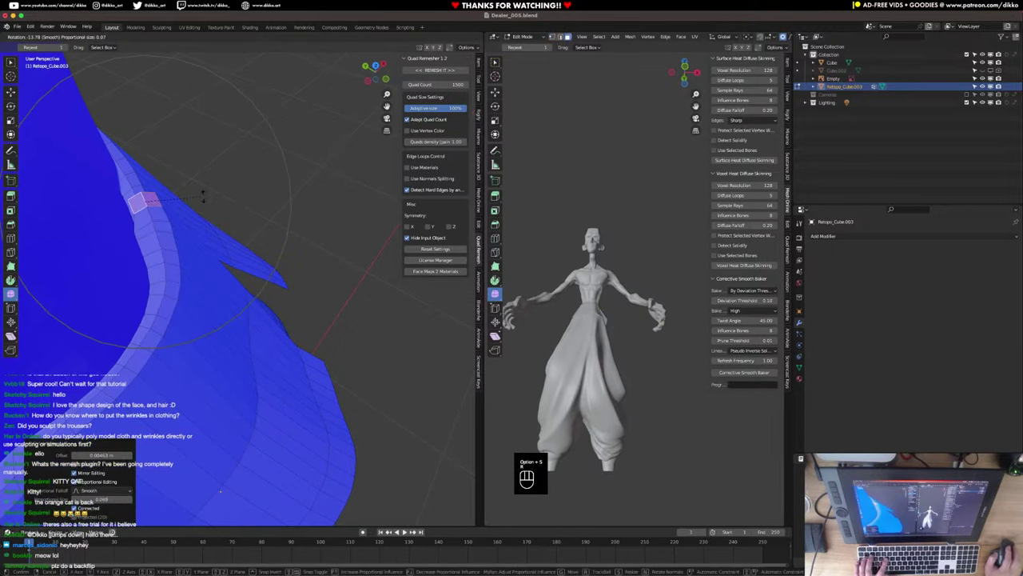
pyautogui.click(203, 197)
pyautogui.press('g')
pyautogui.click(194, 203)
pyautogui.moveTo(194, 203); pyautogui.dragTo(135, 175, button='middle')
# Examine the slit, the side and the back of the skirt from several angles.
pyautogui.scroll(-2, 135, 176)
pyautogui.moveTo(184, 268); pyautogui.dragTo(265, 274, button='middle')
pyautogui.moveTo(637, 312)
pyautogui.mouseDown(button='middle')
pyautogui.moveTo(642, 335)
pyautogui.moveTo(628, 323)
pyautogui.mouseUp(button='middle')
pyautogui.keyDown('shift'); pyautogui.moveTo(240, 277); pyautogui.dragTo(289, 257, button='middle'); pyautogui.keyUp('shift')
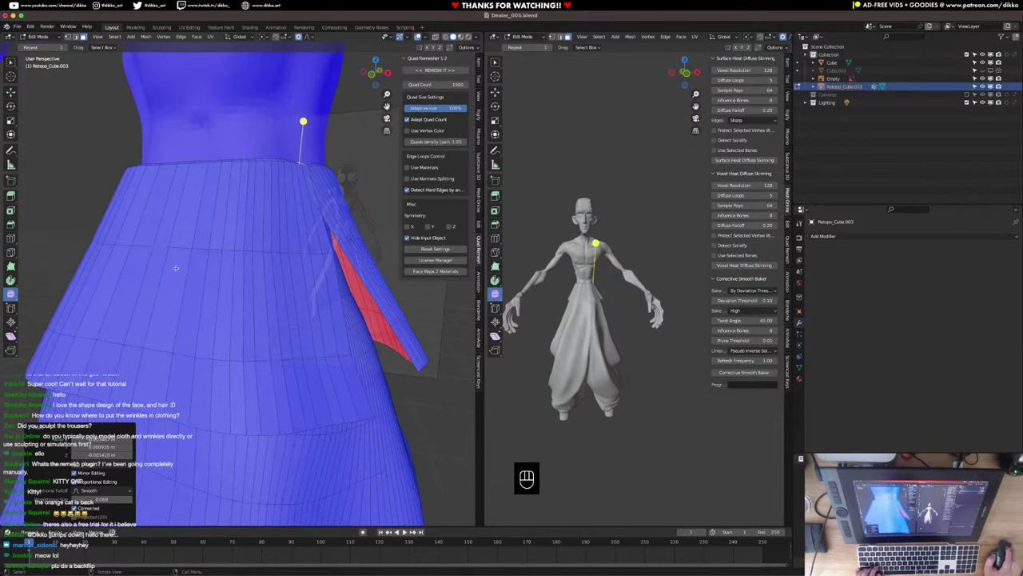
pyautogui.keyDown('shift'); pyautogui.moveTo(175, 268); pyautogui.dragTo(201, 286, button='middle'); pyautogui.keyUp('shift')
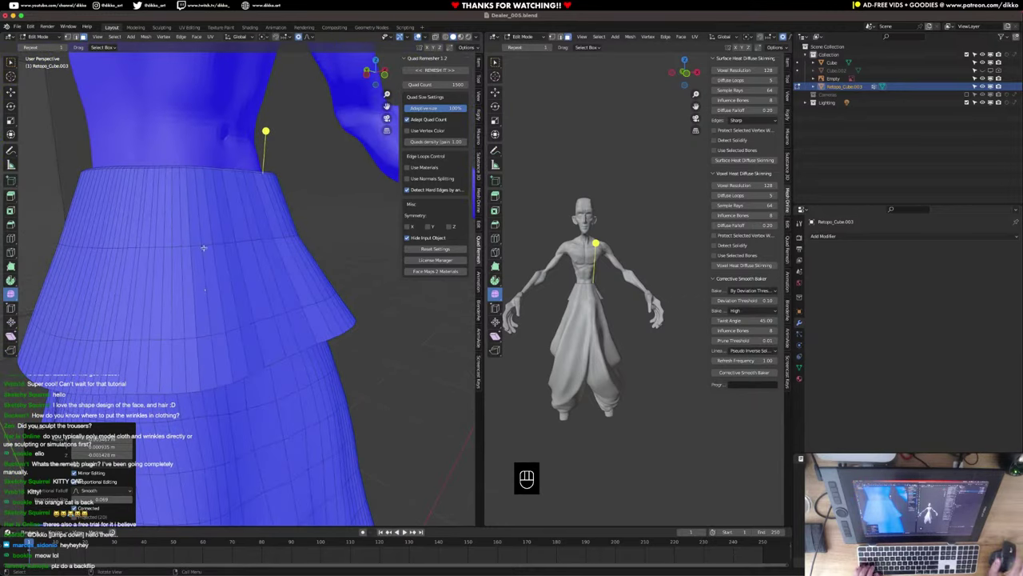
pyautogui.press('shift')
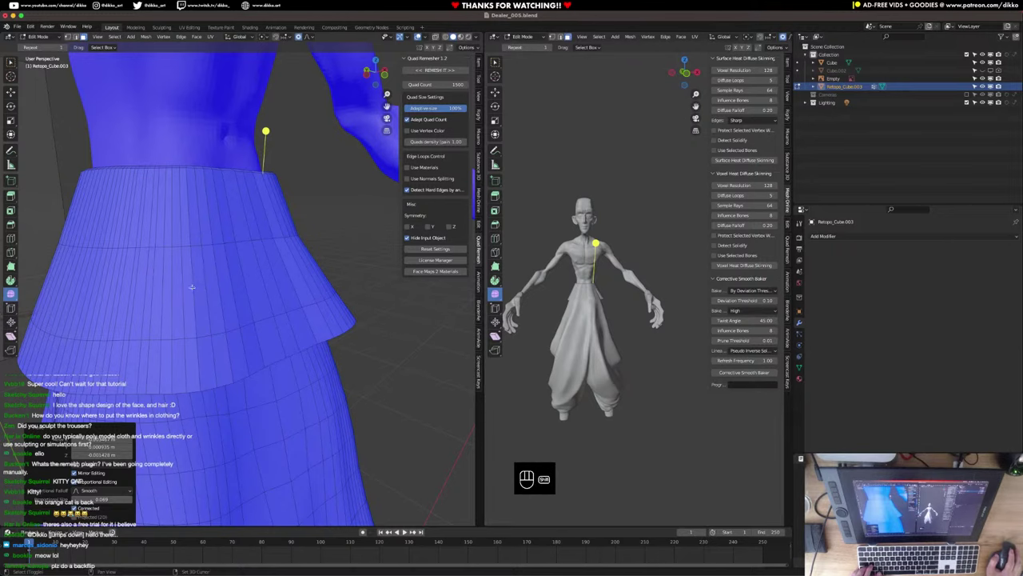
pyautogui.keyDown('shift'); pyautogui.moveTo(192, 271); pyautogui.dragTo(239, 266, button='middle'); pyautogui.keyUp('shift')
# Leave mesh editing and apply smooth shading to the clothing object.
pyautogui.scroll(5, 566, 296)
pyautogui.press('Tab')
pyautogui.rightClick(567, 296)
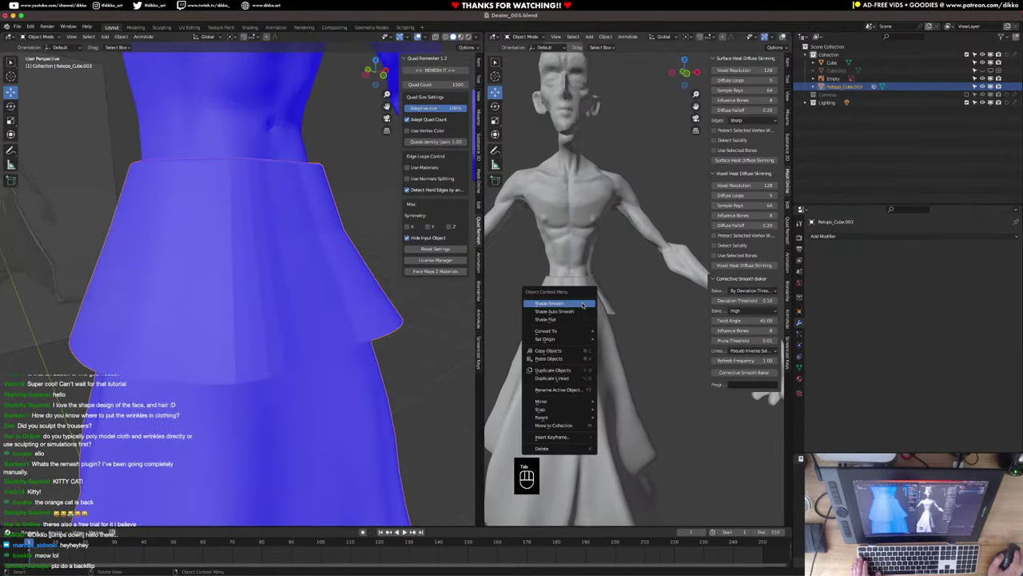
pyautogui.click(583, 302)
pyautogui.moveTo(559, 316); pyautogui.dragTo(650, 325, button='middle')
pyautogui.scroll(-5, 253, 255)
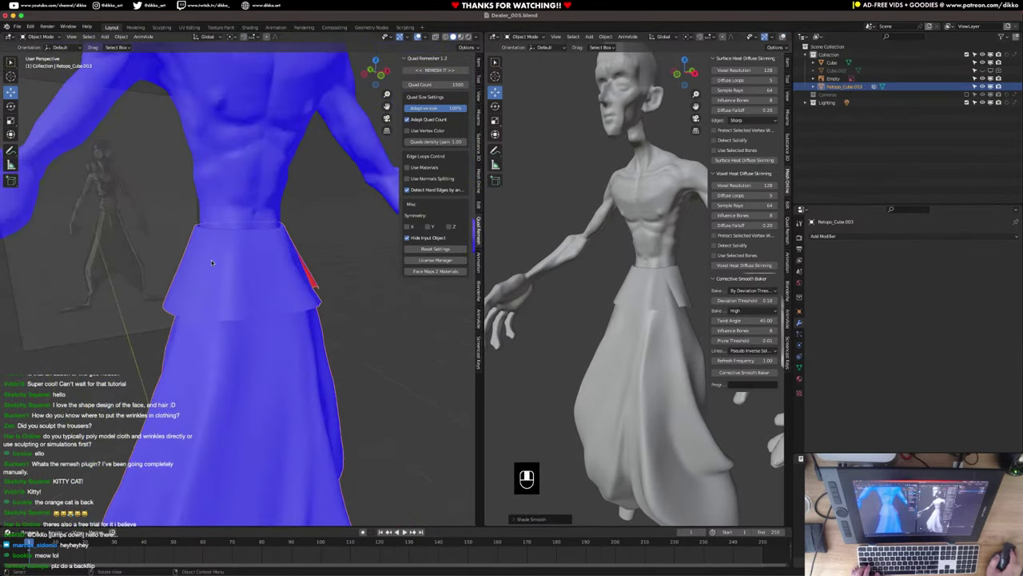
# Return to mesh editing and add a centred horizontal edge loop across the upper part of the skirt above the slit.
pyautogui.moveTo(211, 260); pyautogui.dragTo(265, 244, button='middle')
pyautogui.press('Tab')
pyautogui.press('super+r')
pyautogui.click(265, 244)
pyautogui.rightClick(266, 244)
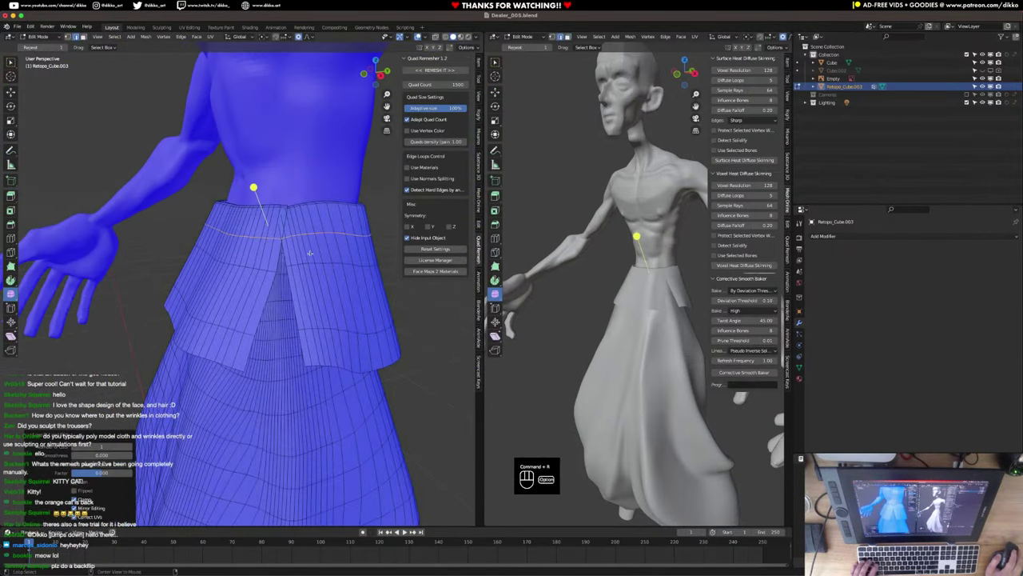
# Fatten the new edge loop slightly, fatten the short edge run just above the slit's tip further, and save the file.
pyautogui.hotkey('alt', 's')
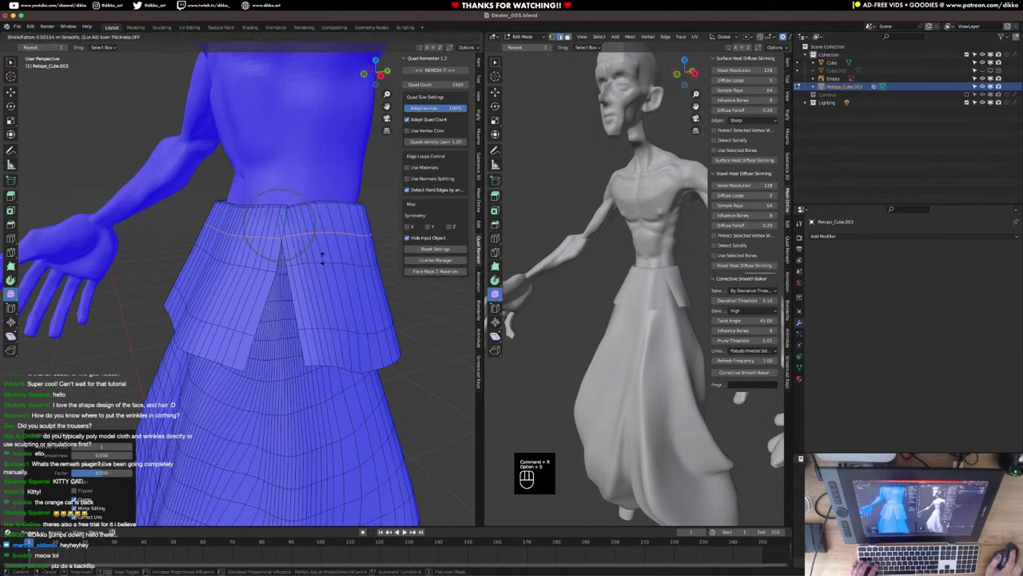
pyautogui.click(322, 256)
pyautogui.click(274, 235)
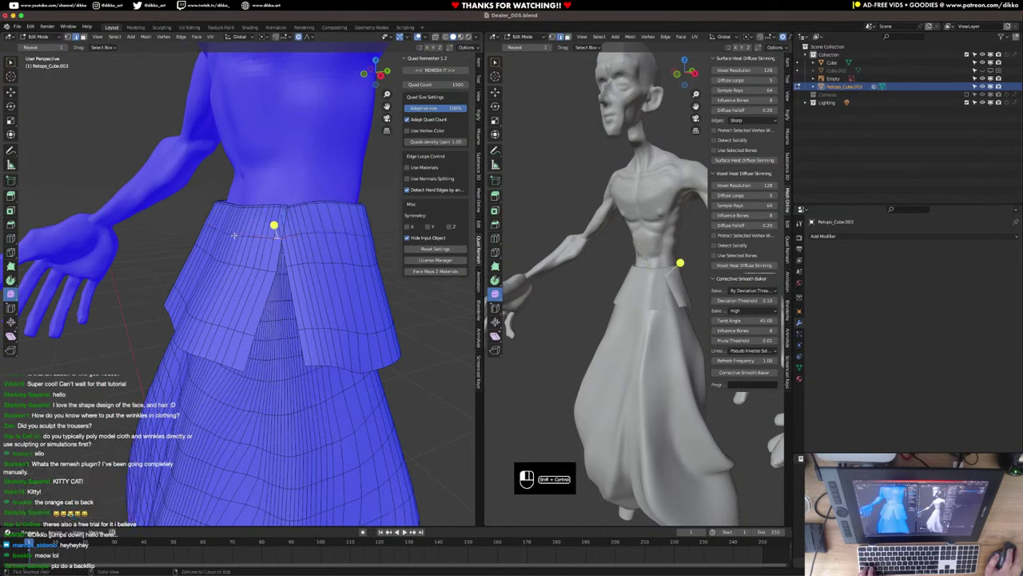
pyautogui.keyDown('super'); pyautogui.click(241, 225); pyautogui.keyUp('super')
pyautogui.press('super+s')
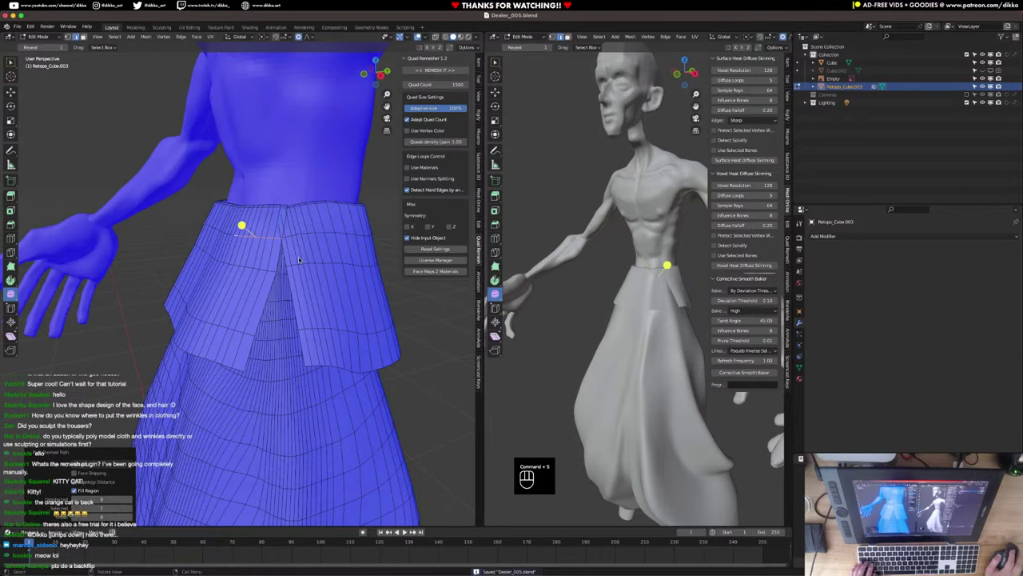
pyautogui.hotkey('alt', 's')
pyautogui.click(266, 281)
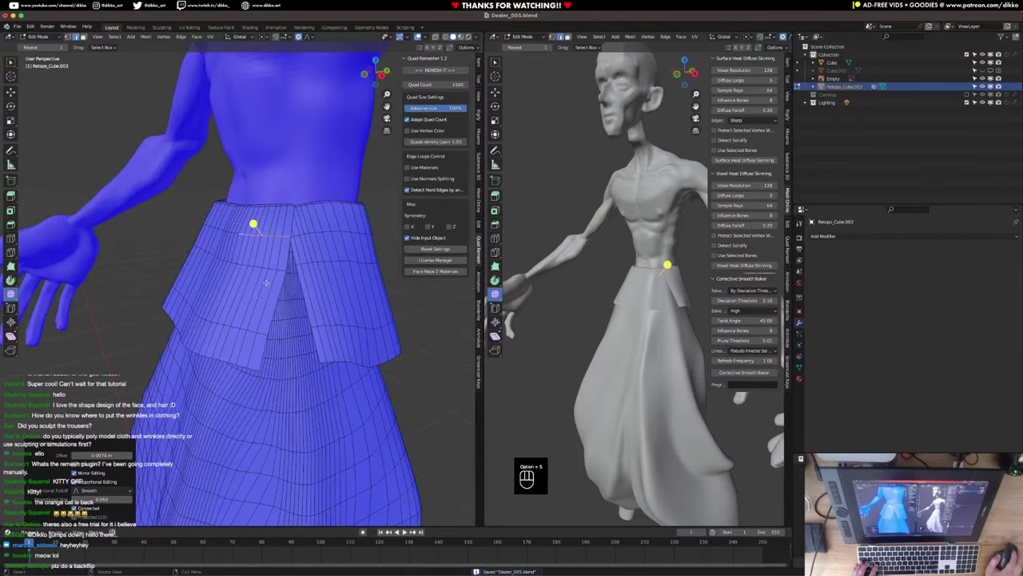
# Add horizontal edge loops between the existing rows of the upper skirt layer, from its hem up to the waist.
pyautogui.moveTo(266, 282); pyautogui.dragTo(290, 283, button='middle')
pyautogui.press('super+r')
pyautogui.click(286, 282)
pyautogui.press('super+r')
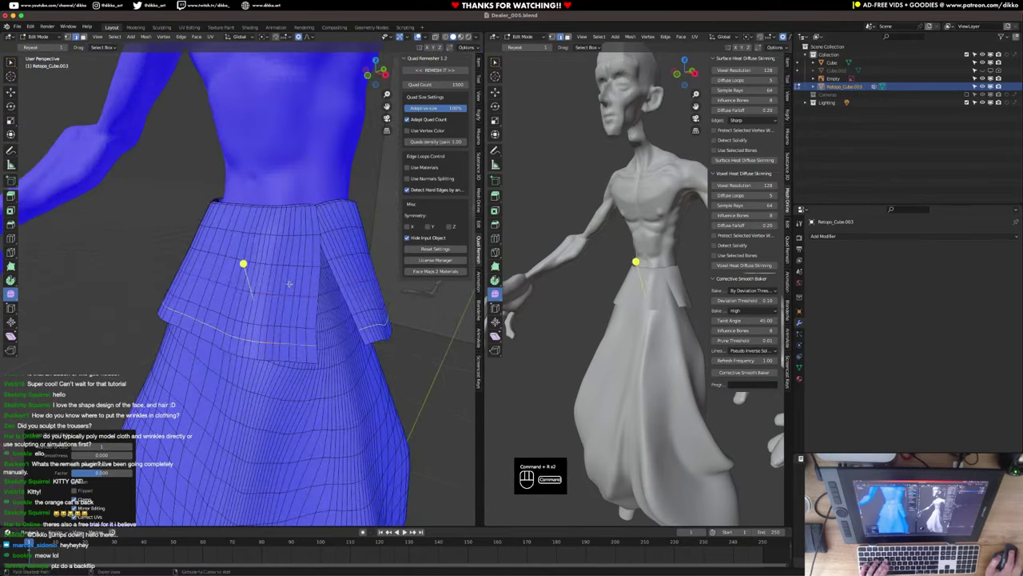
pyautogui.press('super+r')
pyautogui.click(286, 278)
pyautogui.press('super+r')
pyautogui.click(288, 258)
pyautogui.press('super+r')
pyautogui.click(291, 232)
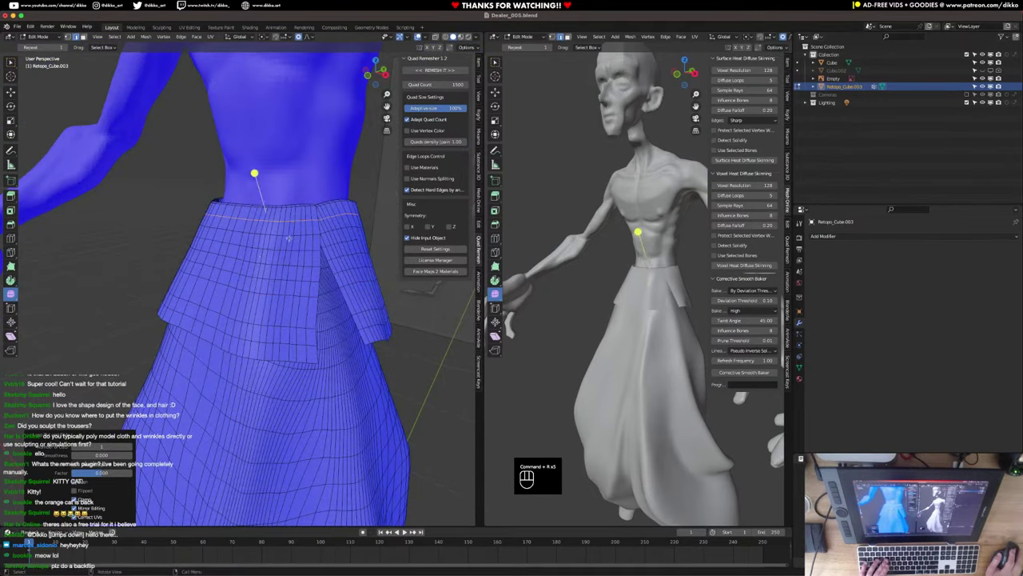
pyautogui.moveTo(289, 239); pyautogui.dragTo(181, 290, button='middle')
pyautogui.press('super+r')
pyautogui.click(316, 279)
# Dissolve the surplus closely spaced vertical edge loops on the upper skirt layer to even out its face spacing.
pyautogui.keyDown('alt'); pyautogui.click(169, 282); pyautogui.keyUp('alt')
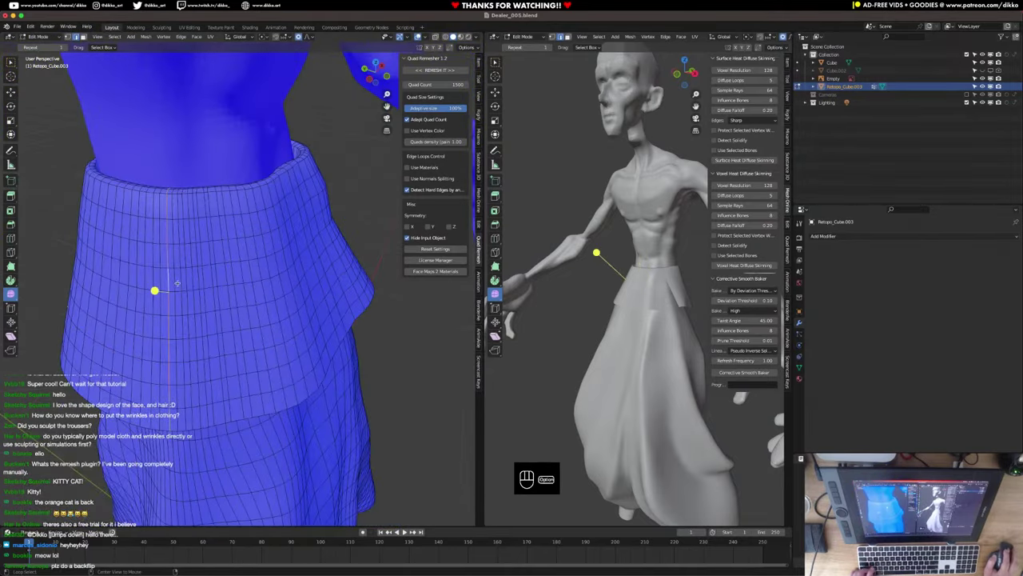
pyautogui.keyDown('alt'); pyautogui.keyDown('shift'); pyautogui.click(181, 283); pyautogui.keyUp('shift'); pyautogui.keyUp('alt')
pyautogui.keyDown('alt'); pyautogui.keyDown('shift'); pyautogui.click(193, 282); pyautogui.keyUp('shift'); pyautogui.keyUp('alt')
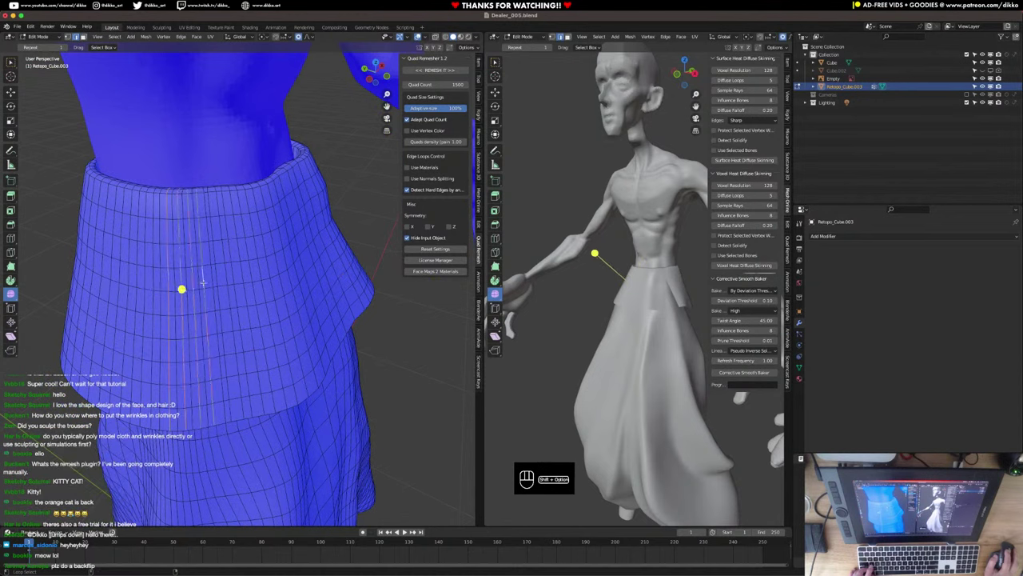
pyautogui.keyDown('alt'); pyautogui.keyDown('shift'); pyautogui.click(130, 287); pyautogui.keyUp('shift'); pyautogui.keyUp('alt')
pyautogui.keyDown('alt'); pyautogui.keyDown('shift'); pyautogui.click(115, 274); pyautogui.keyUp('shift'); pyautogui.keyUp('alt')
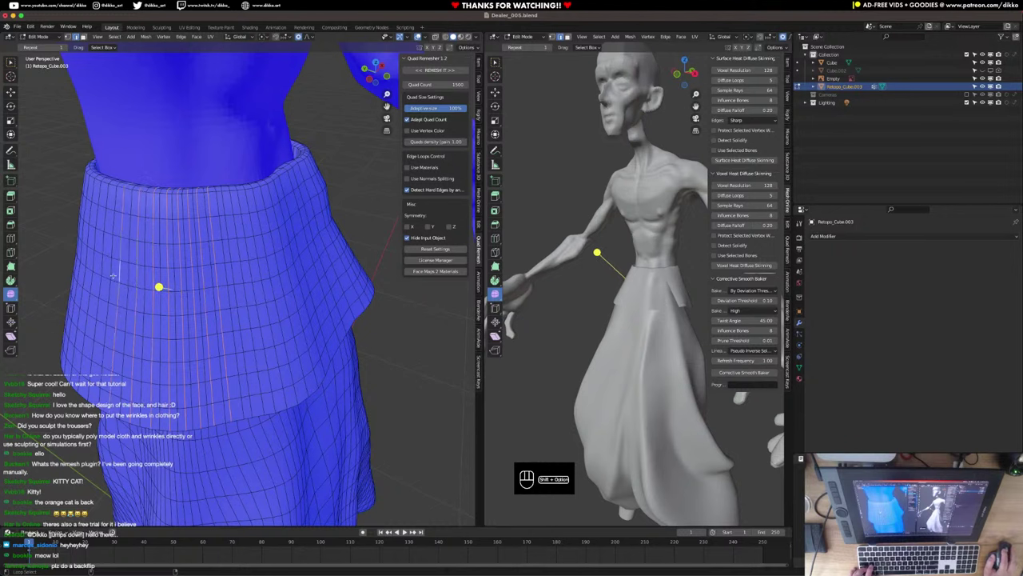
pyautogui.keyDown('alt'); pyautogui.keyDown('shift'); pyautogui.click(109, 272); pyautogui.keyUp('shift'); pyautogui.keyUp('alt')
pyautogui.press('super+x')
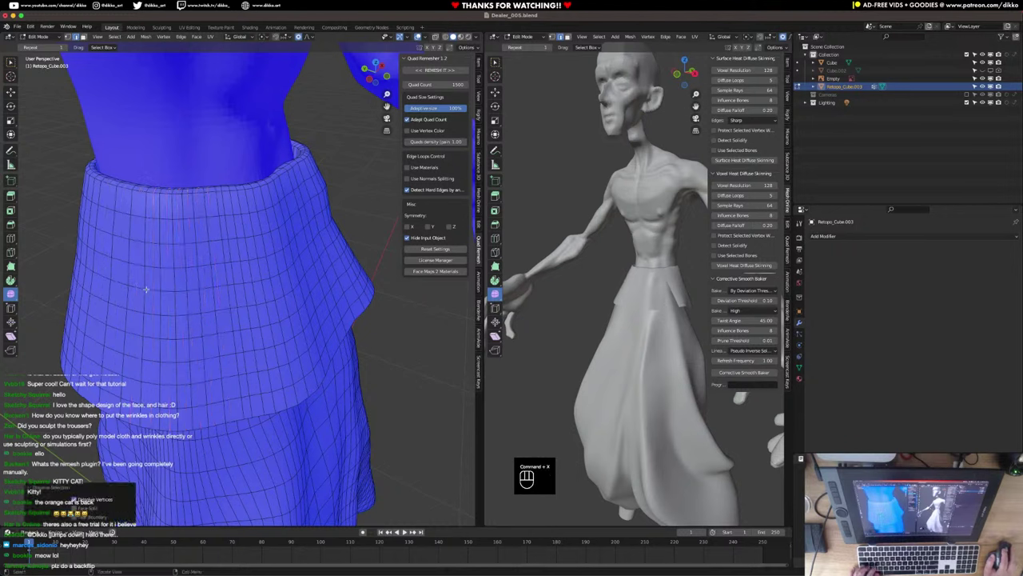
pyautogui.press('super+x')
pyautogui.moveTo(237, 318); pyautogui.dragTo(247, 342, button='middle')
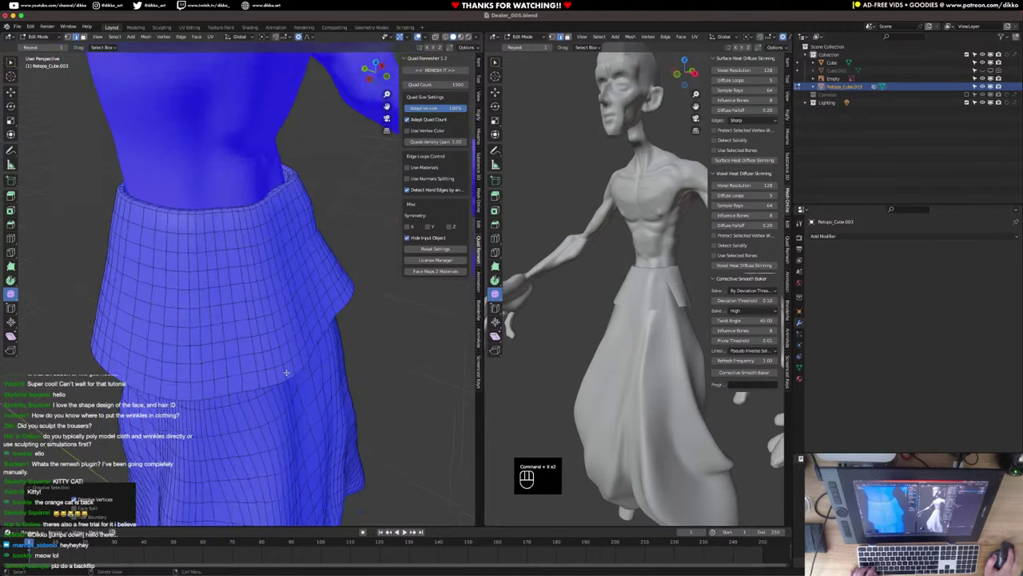
pyautogui.keyDown('alt'); pyautogui.click(212, 327); pyautogui.keyUp('alt')
pyautogui.press('super+x')
# Examine the topology of the trousers and the upper skirt layer from the full figure down to the slit.
pyautogui.scroll(-3, 249, 379)
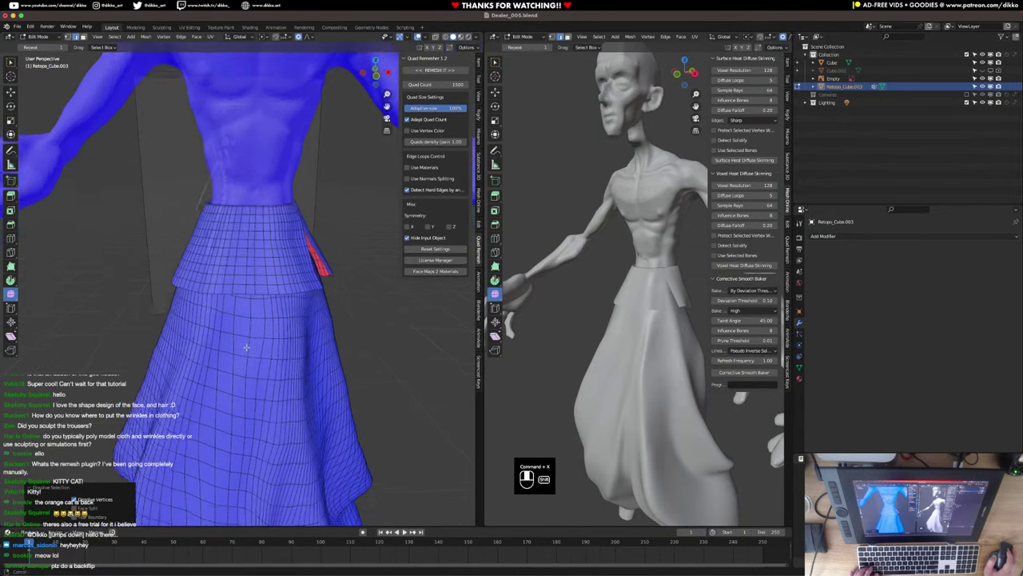
pyautogui.moveTo(263, 376); pyautogui.dragTo(281, 331, button='middle')
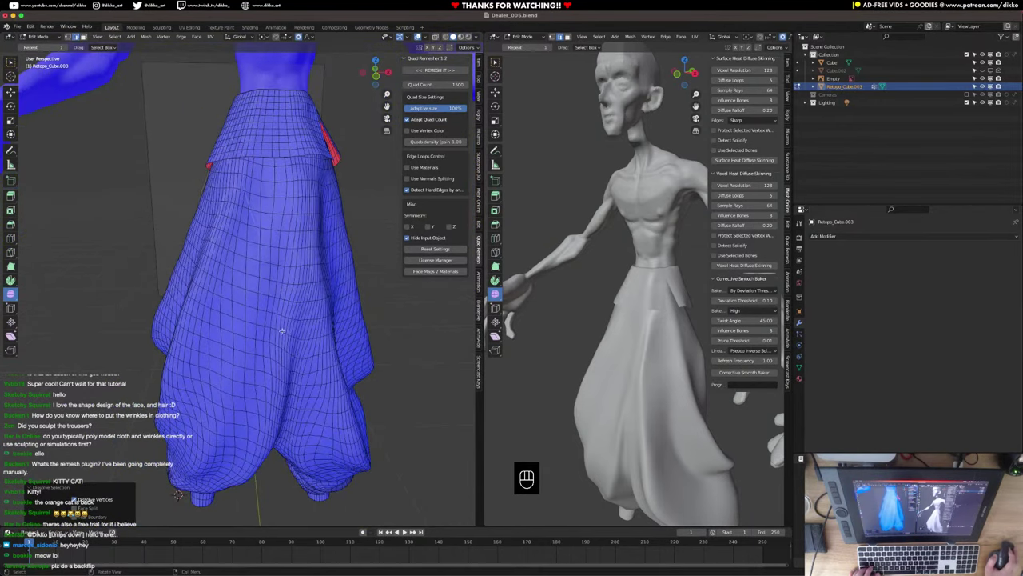
pyautogui.moveTo(243, 414); pyautogui.dragTo(207, 307, button='middle')
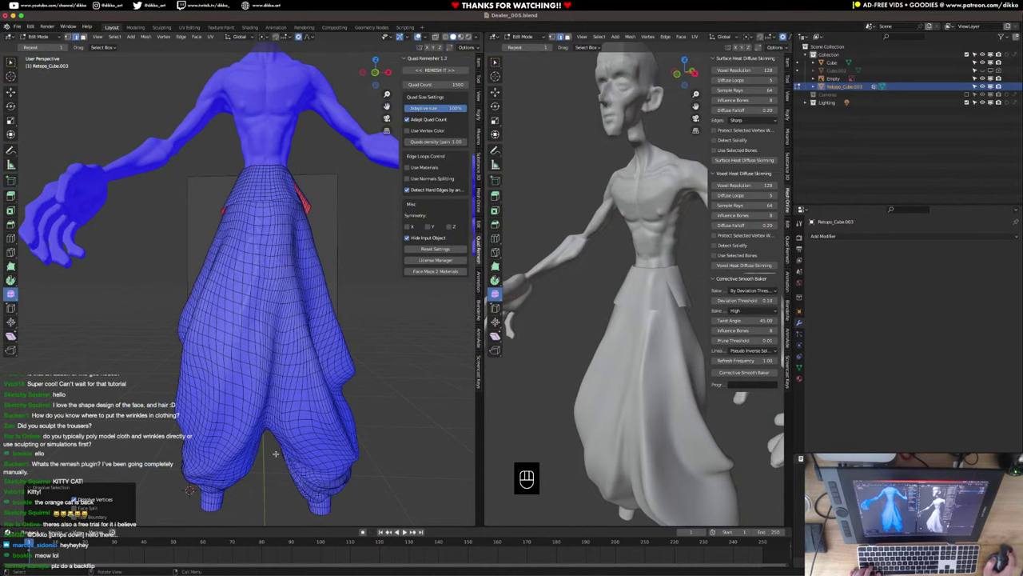
pyautogui.moveTo(214, 205); pyautogui.dragTo(253, 245, button='middle')
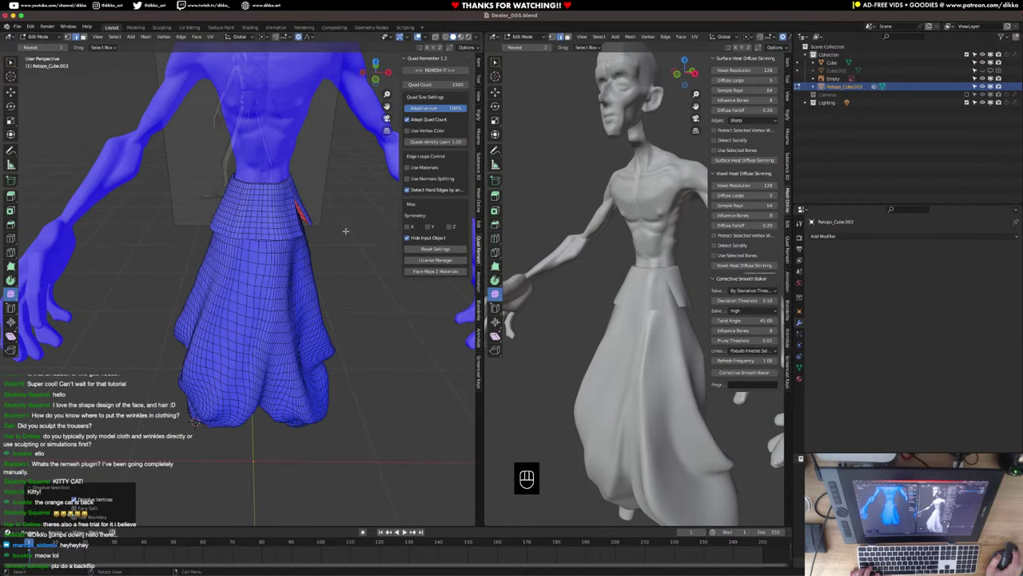
pyautogui.scroll(3, 271, 201)
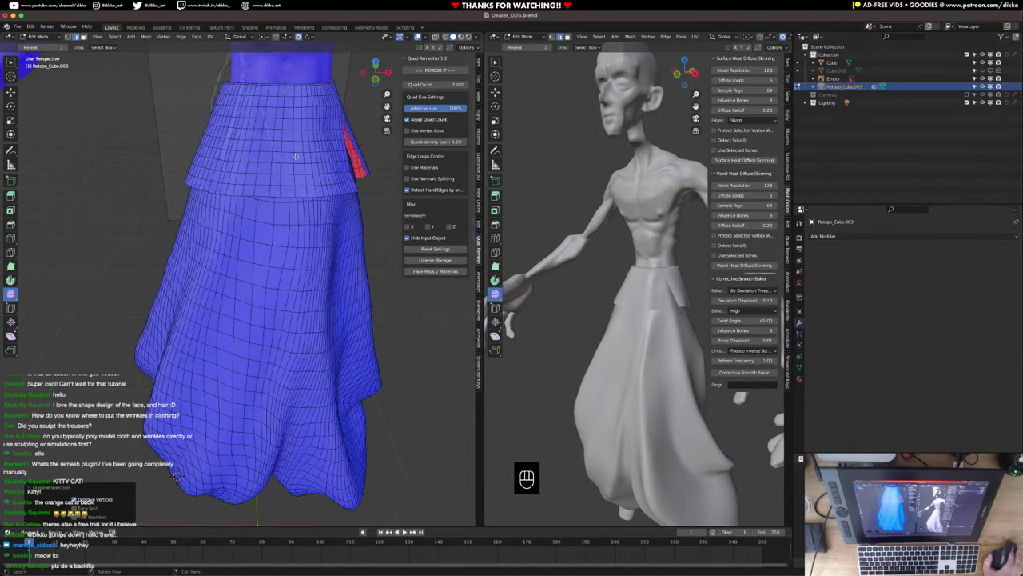
pyautogui.moveTo(298, 159); pyautogui.dragTo(281, 213, button='middle')
pyautogui.scroll(3, 280, 213)
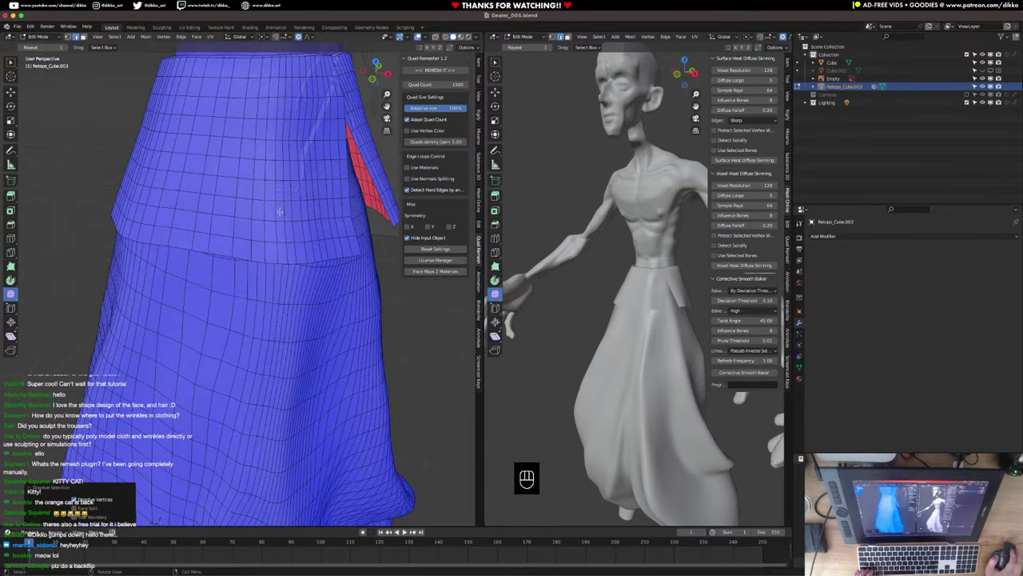
pyautogui.keyDown('shift'); pyautogui.moveTo(317, 178); pyautogui.dragTo(303, 238, button='middle'); pyautogui.keyUp('shift')
pyautogui.moveTo(304, 237); pyautogui.dragTo(269, 251, button='middle')
# Dissolve the crowded vertical edge loops on the panel beside the slit in the upper skirt layer.
pyautogui.press('alt')
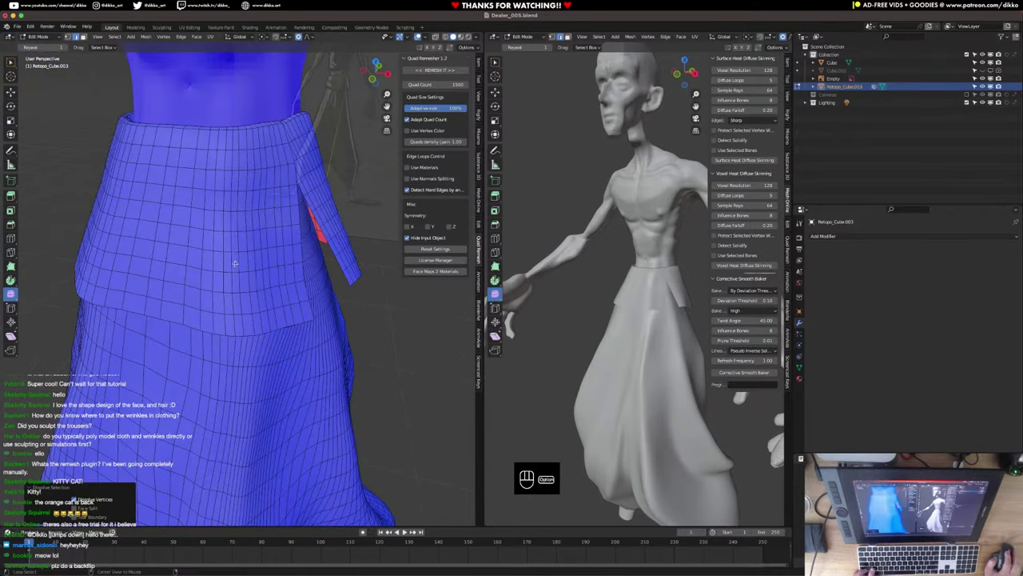
pyautogui.keyDown('alt'); pyautogui.keyDown('shift'); pyautogui.click(238, 264); pyautogui.keyUp('shift'); pyautogui.keyUp('alt')
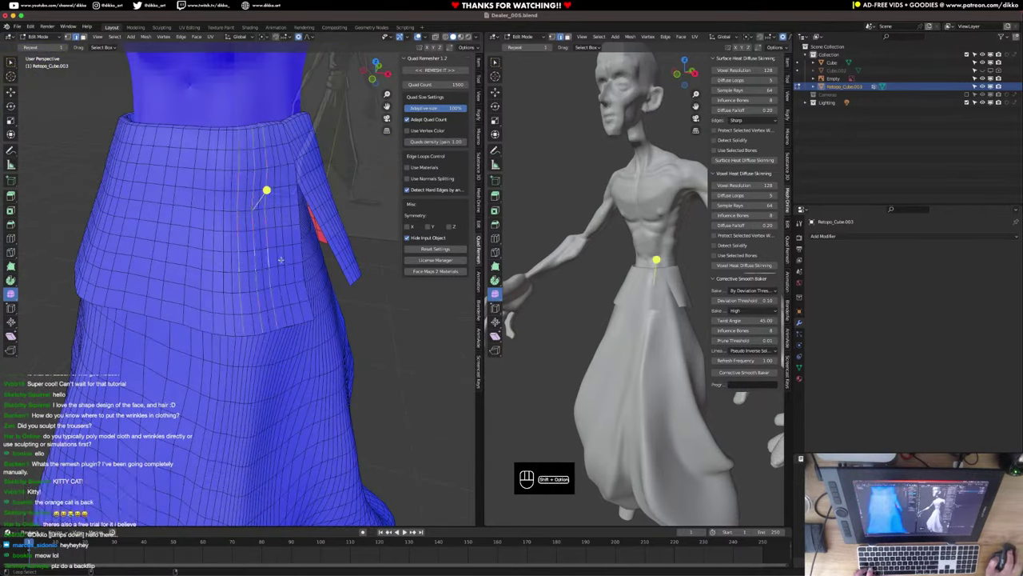
pyautogui.press('super+x')
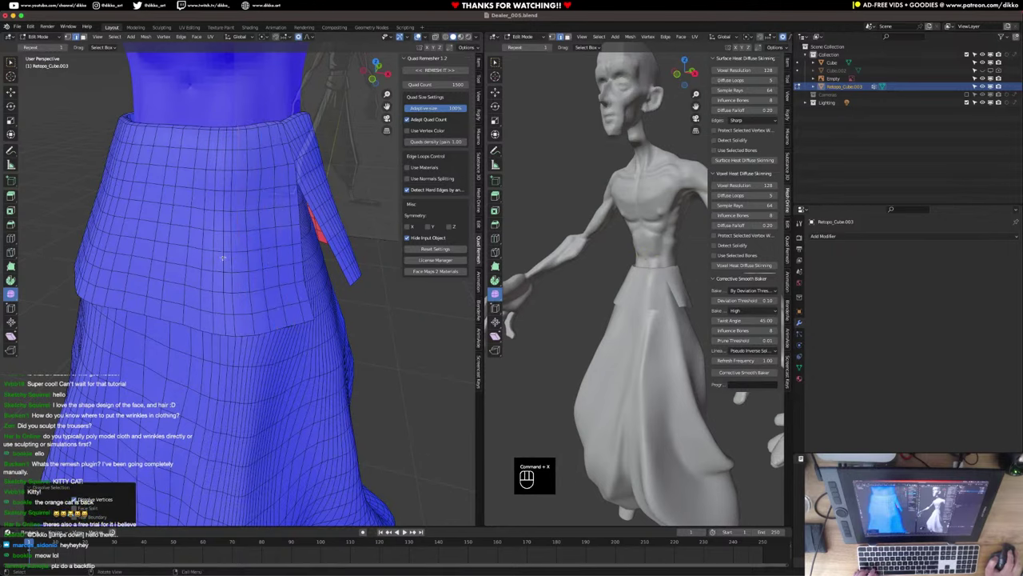
pyautogui.keyDown('alt'); pyautogui.keyDown('shift'); pyautogui.click(223, 259); pyautogui.keyUp('shift'); pyautogui.keyUp('alt')
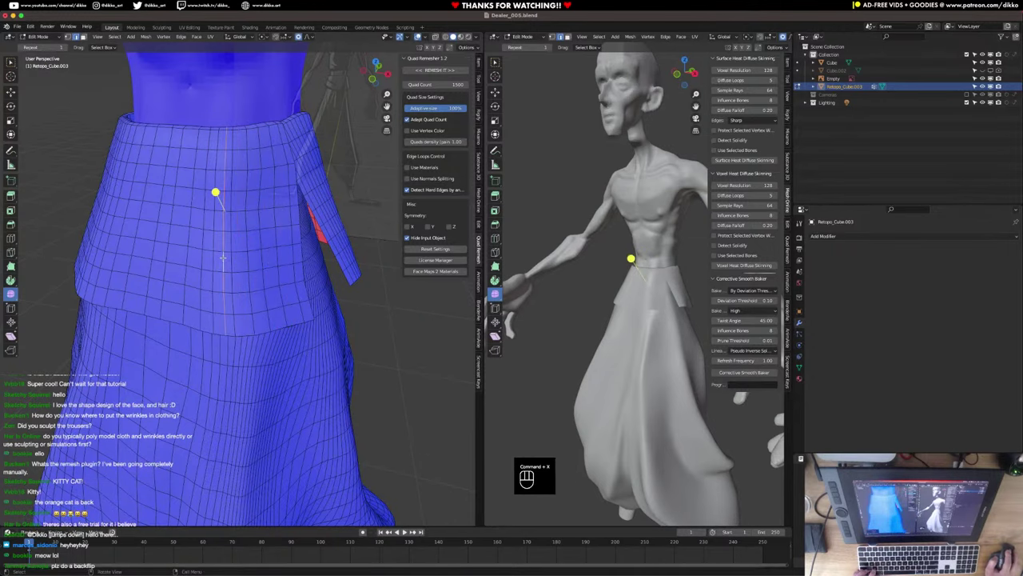
pyautogui.press('super+x')
pyautogui.moveTo(223, 259)
pyautogui.mouseDown(button='middle')
pyautogui.moveTo(176, 258)
pyautogui.moveTo(221, 267)
pyautogui.moveTo(210, 275)
pyautogui.moveTo(234, 268)
pyautogui.mouseUp(button='middle')
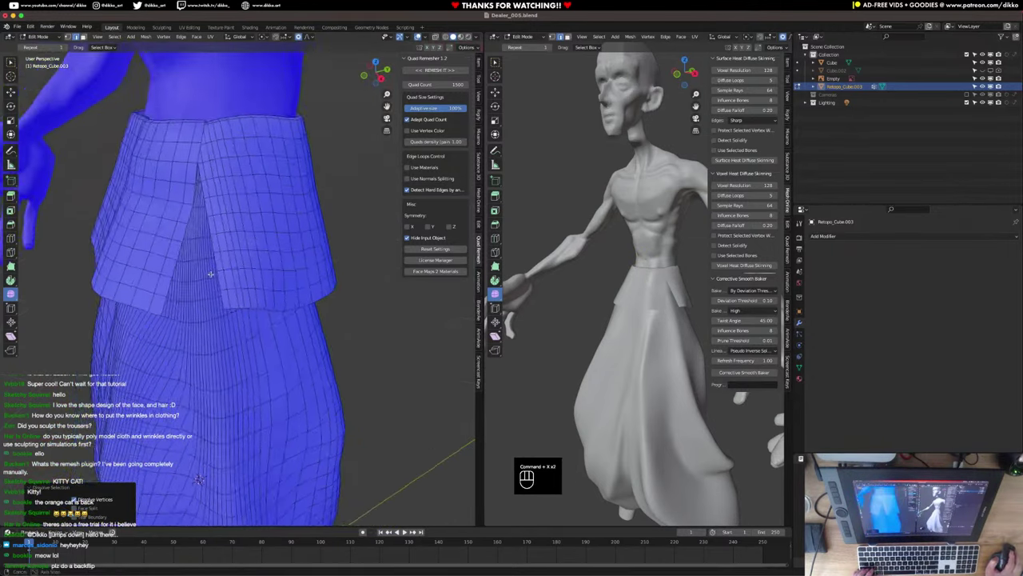
# Switch the garment to Sculpt Mode with solid shading and turn off the Face Orientation overlay.
pyautogui.scroll(-3, 234, 268)
pyautogui.keyDown('shift'); pyautogui.moveTo(234, 268); pyautogui.dragTo(150, 212, button='middle'); pyautogui.keyUp('shift')
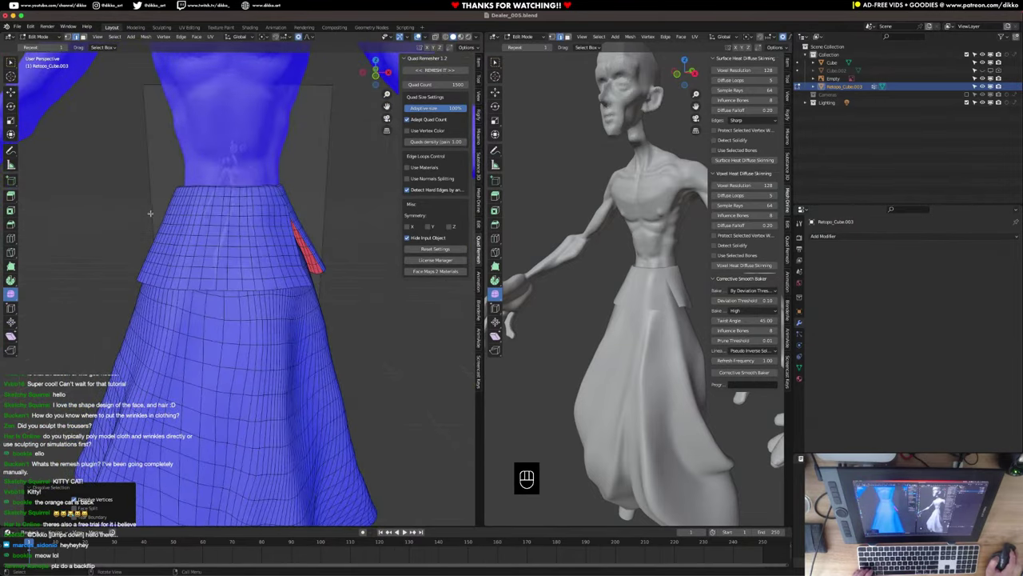
pyautogui.click(41, 38)
pyautogui.click(43, 64)
pyautogui.moveTo(254, 79); pyautogui.dragTo(336, 98, button='middle')
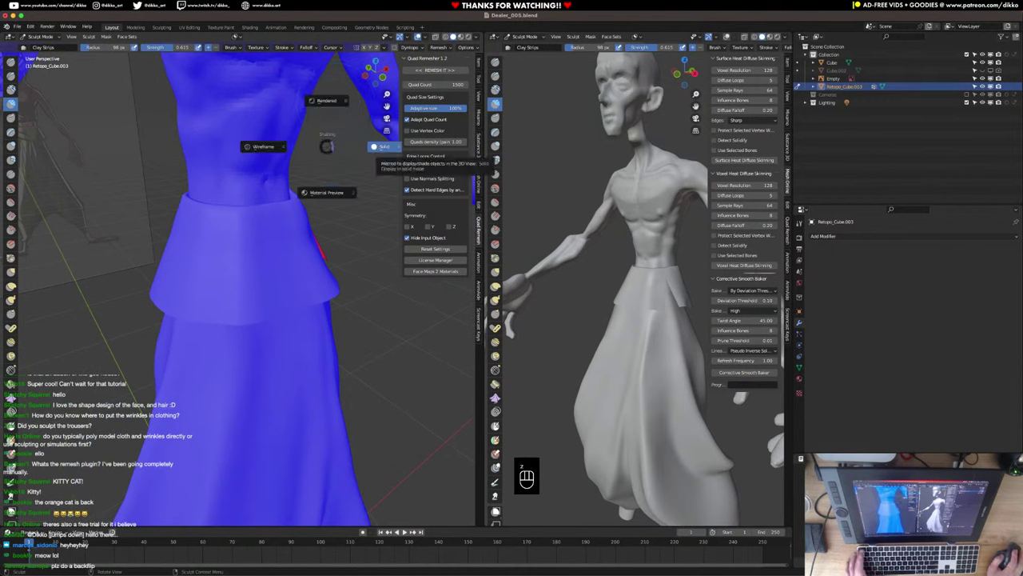
pyautogui.click(385, 147)
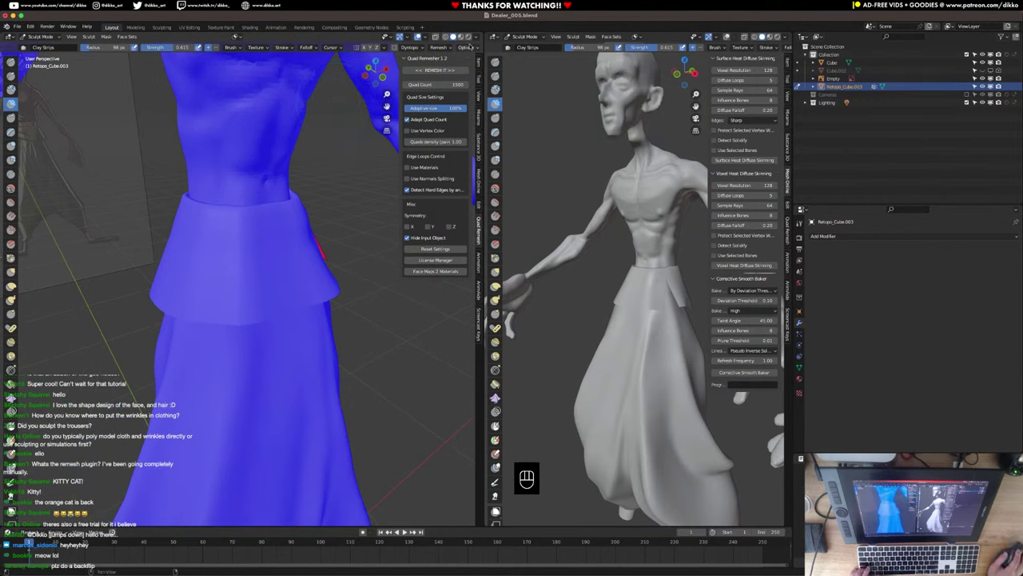
pyautogui.click(427, 37)
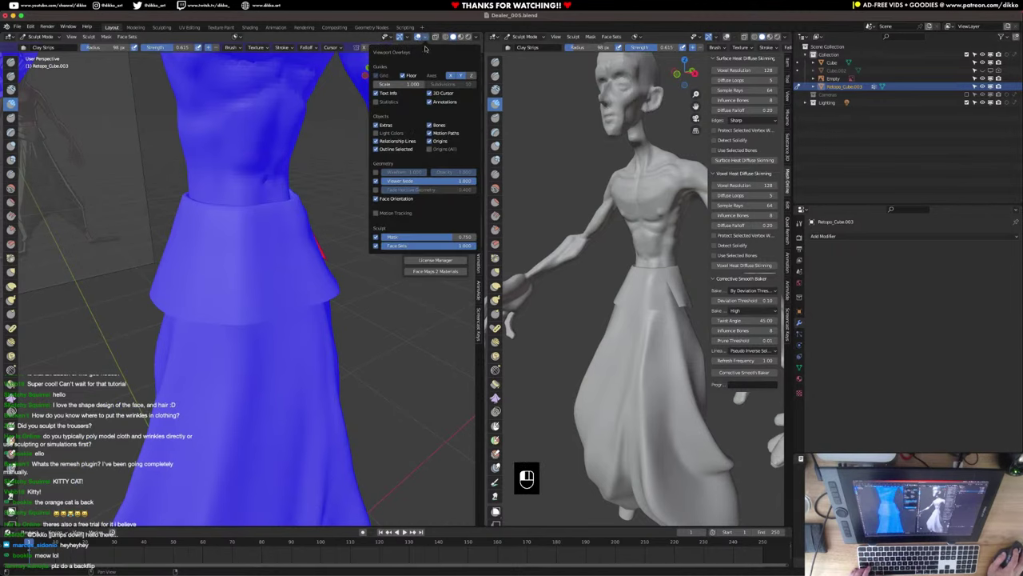
pyautogui.click(376, 199)
# Activate the Smooth sculpt brush and inspect the shading of the waist and upper skirt layer from several angles.
pyautogui.moveTo(320, 231)
pyautogui.mouseDown(button='middle')
pyautogui.moveTo(231, 248)
pyautogui.moveTo(247, 270)
pyautogui.moveTo(285, 270)
pyautogui.moveTo(246, 297)
pyautogui.mouseUp(button='middle')
pyautogui.scroll(-3, 308, 240)
pyautogui.scroll(4, 231, 251)
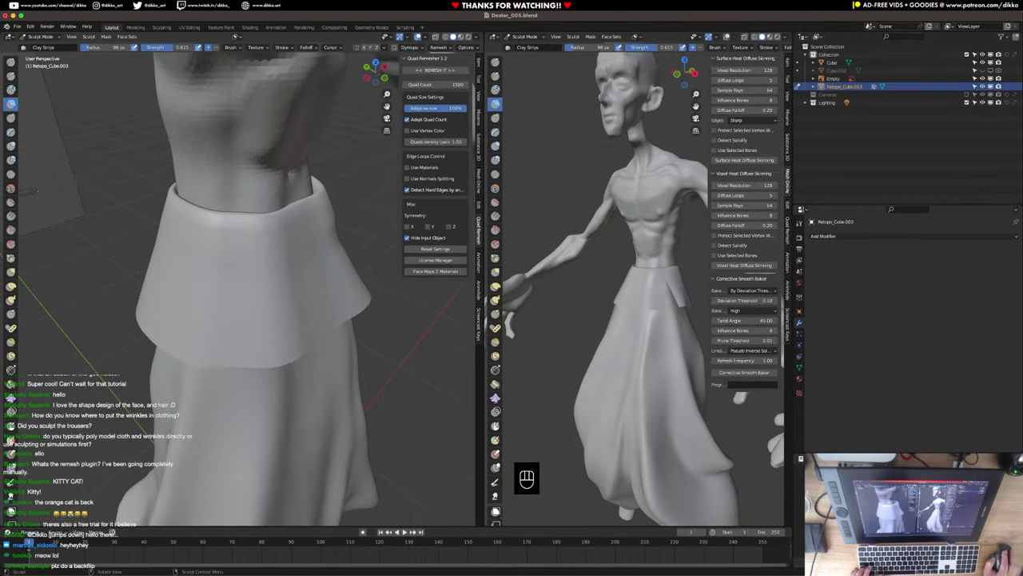
pyautogui.hotkey('shift', 's')
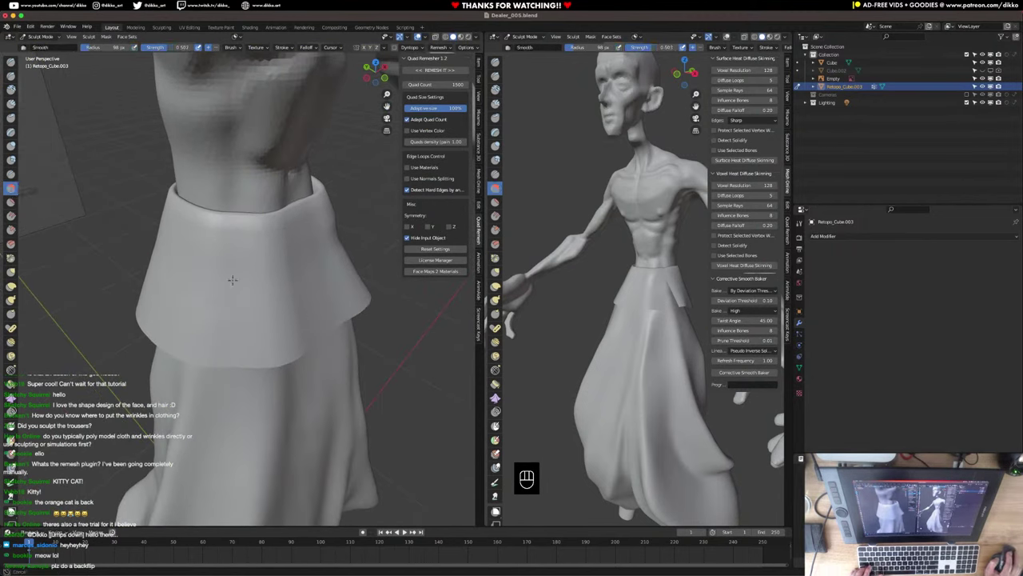
pyautogui.moveTo(308, 321); pyautogui.dragTo(272, 296, button='middle')
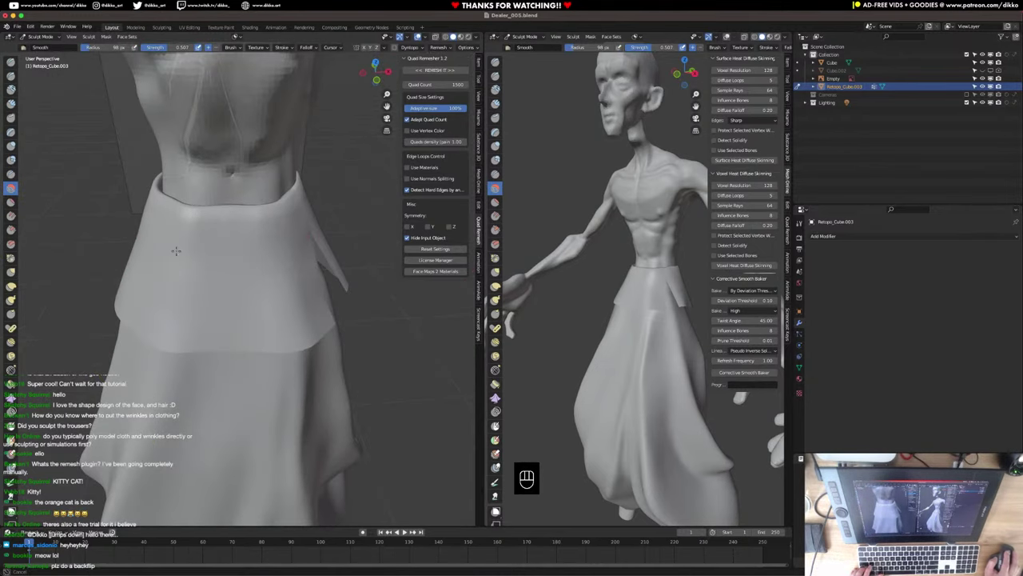
pyautogui.moveTo(213, 253); pyautogui.dragTo(194, 251, button='middle')
pyautogui.scroll(5, 194, 251)
# Return to mesh editing and add a horizontal edge loop just below the waist rim.
pyautogui.press('Tab')
pyautogui.scroll(-5, 197, 227)
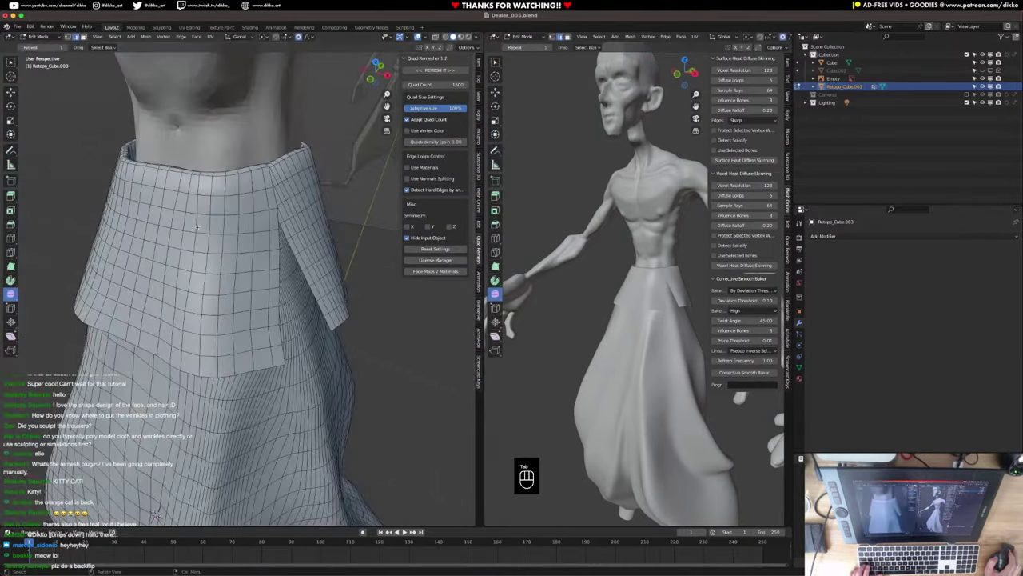
pyautogui.press('super+r')
pyautogui.click(209, 183)
pyautogui.click(211, 185)
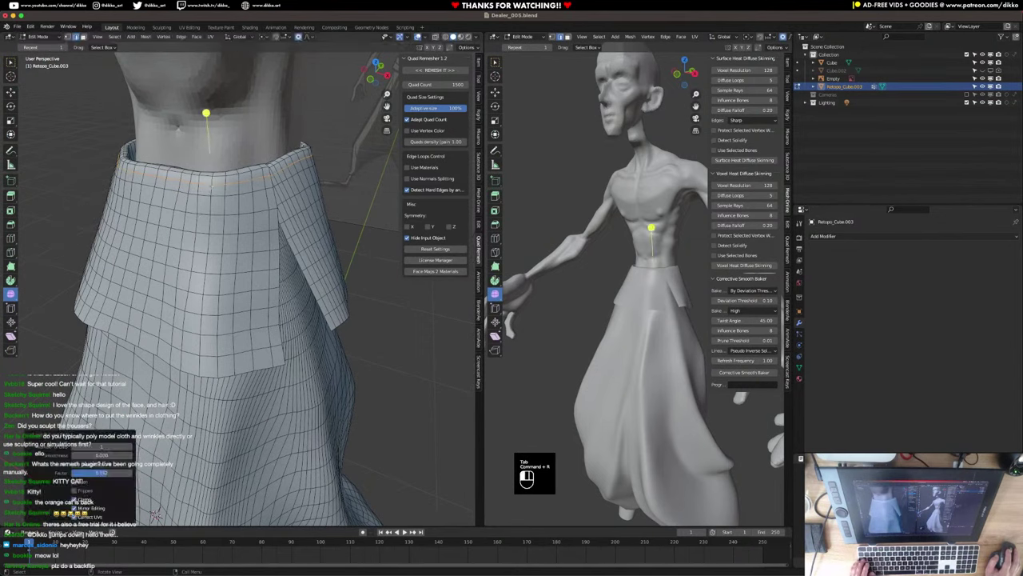
# Check the waist rim and side slit in Sculpt Mode, and compare them with the mesh wireframe.
pyautogui.press('Tab')
pyautogui.scroll(2, 217, 212)
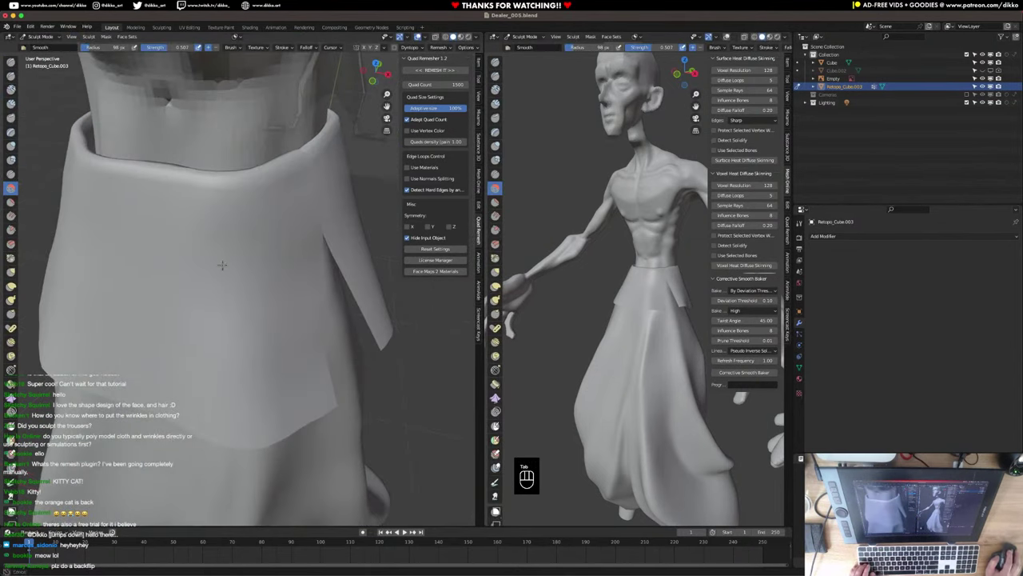
pyautogui.moveTo(235, 395)
pyautogui.mouseDown(button='middle')
pyautogui.moveTo(221, 392)
pyautogui.moveTo(259, 379)
pyautogui.moveTo(189, 318)
pyautogui.moveTo(197, 309)
pyautogui.moveTo(176, 325)
pyautogui.mouseUp(button='middle')
pyautogui.press('Tab')
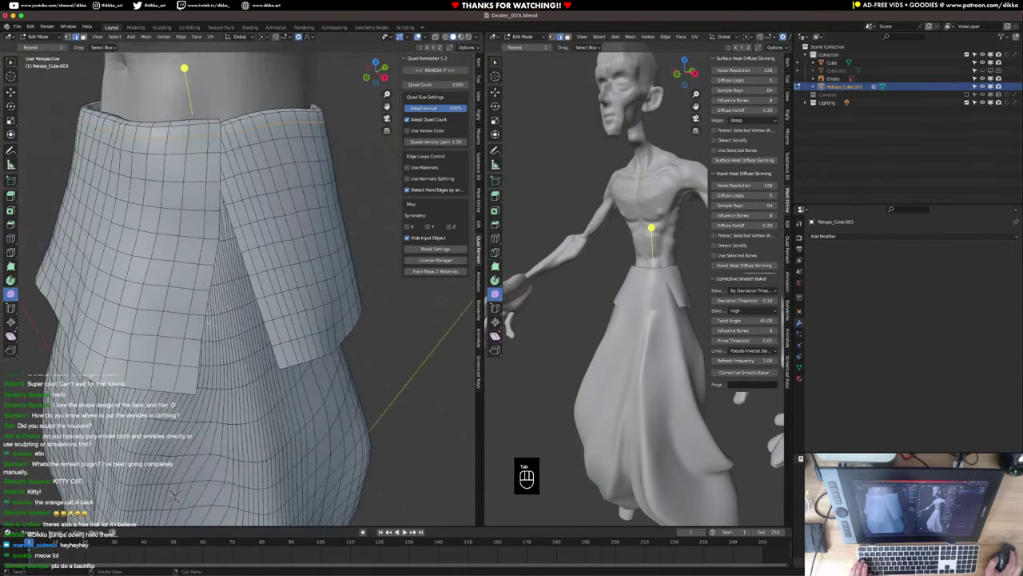
pyautogui.moveTo(174, 497)
pyautogui.mouseDown(button='middle')
pyautogui.moveTo(264, 415)
pyautogui.moveTo(279, 343)
pyautogui.moveTo(365, 280)
pyautogui.moveTo(411, 275)
pyautogui.moveTo(106, 294)
pyautogui.moveTo(253, 315)
pyautogui.mouseUp(button='middle')
# Select only the linked upper skirt layer and isolate the garment from the character body in local view.
pyautogui.press('Tab')
pyautogui.press('Tab')
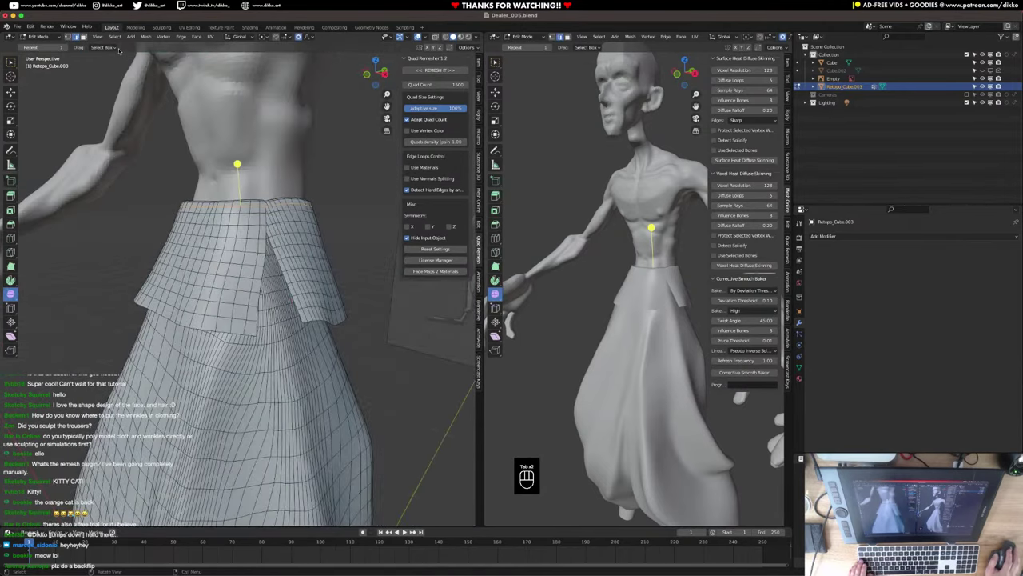
pyautogui.press('a')
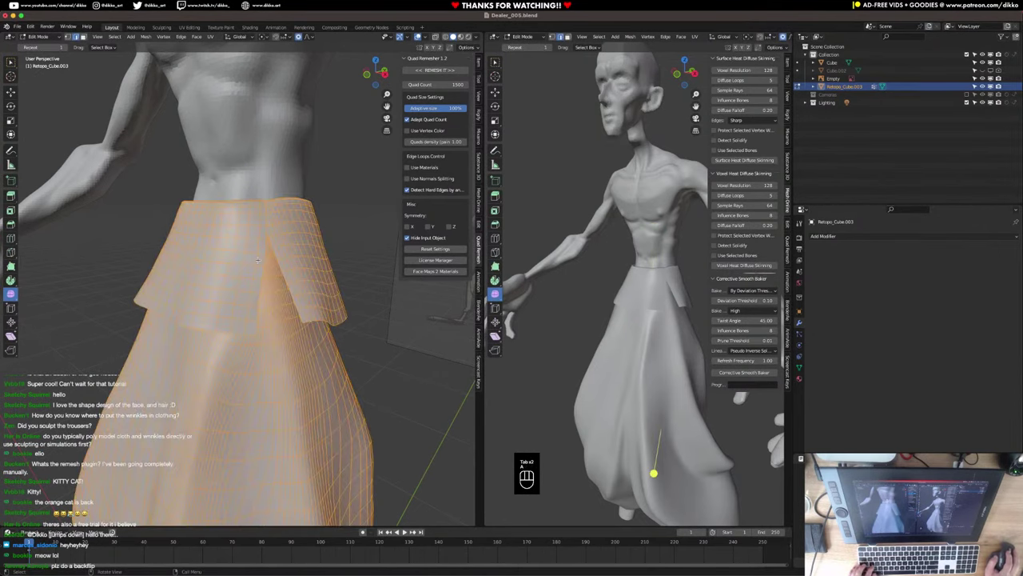
pyautogui.hotkey('alt', 'a')
pyautogui.press('l')
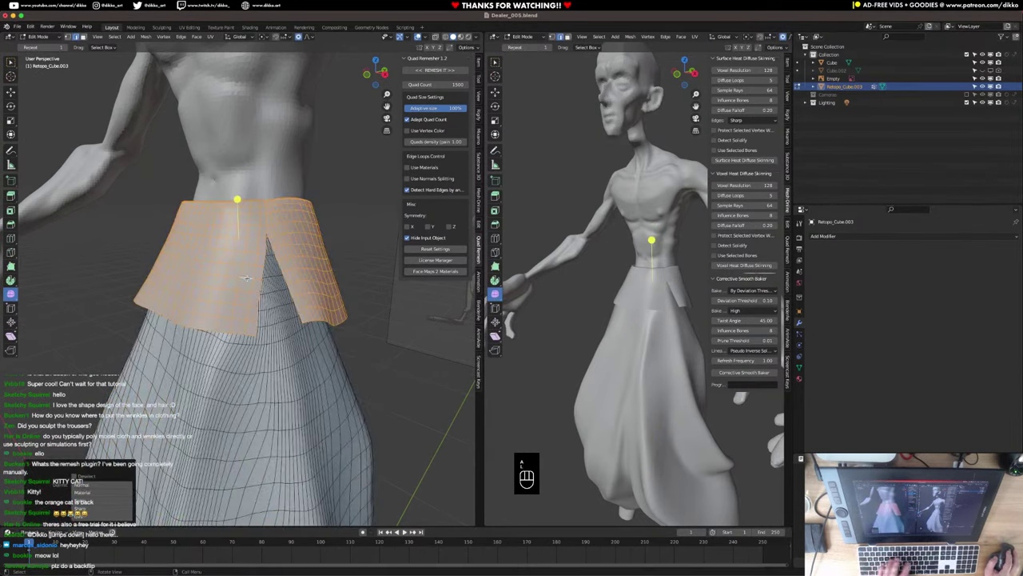
pyautogui.moveTo(246, 278); pyautogui.dragTo(209, 303, button='middle')
pyautogui.press('KP_Divide')
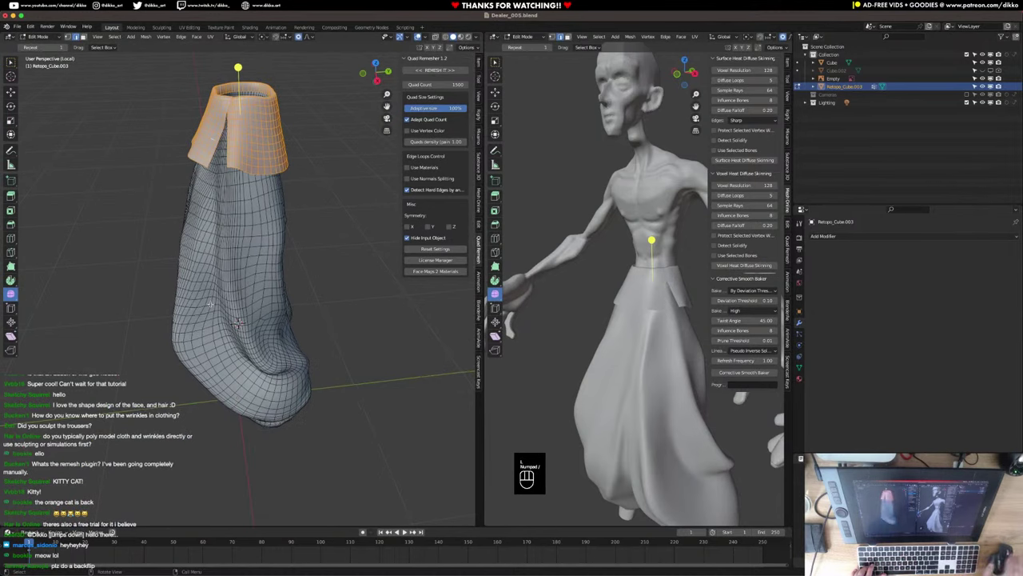
pyautogui.scroll(5, 247, 436)
pyautogui.scroll(-5, 245, 261)
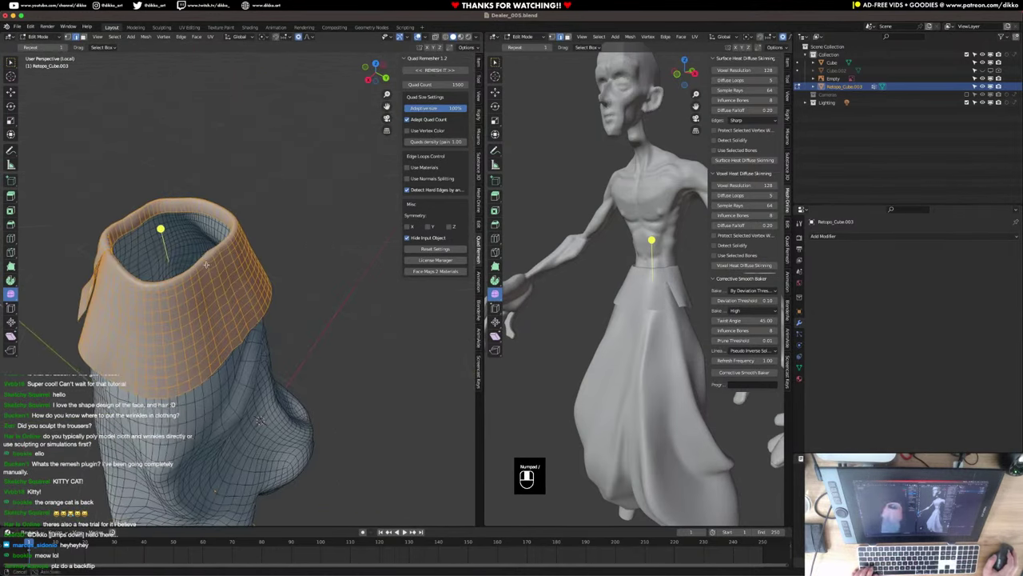
pyautogui.moveTo(239, 259); pyautogui.dragTo(181, 310, button='middle')
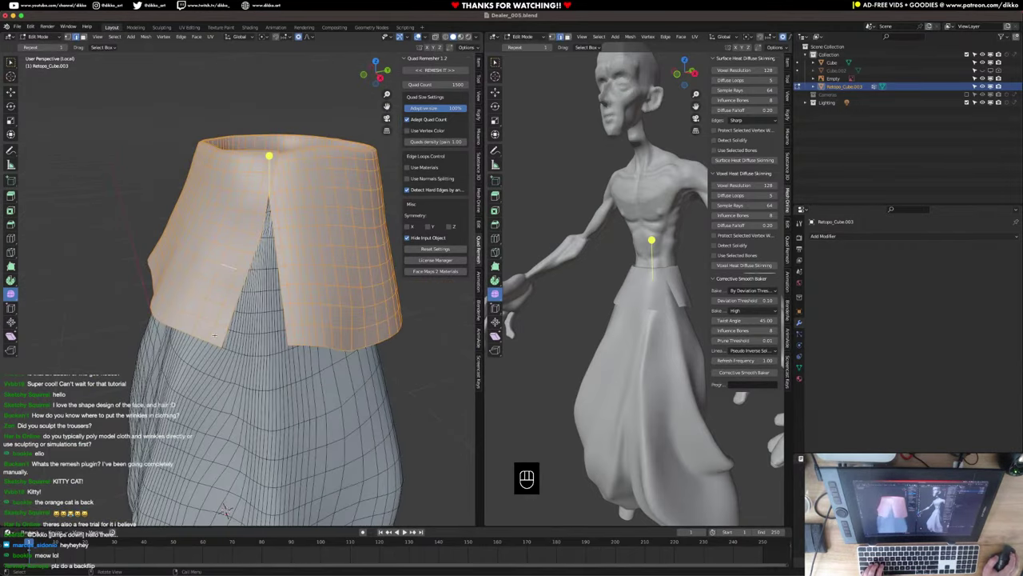
# Inset the upper skirt layer's faces by about 0.0056 m along its open borders.
pyautogui.scroll(4, 214, 334)
pyautogui.press('i')
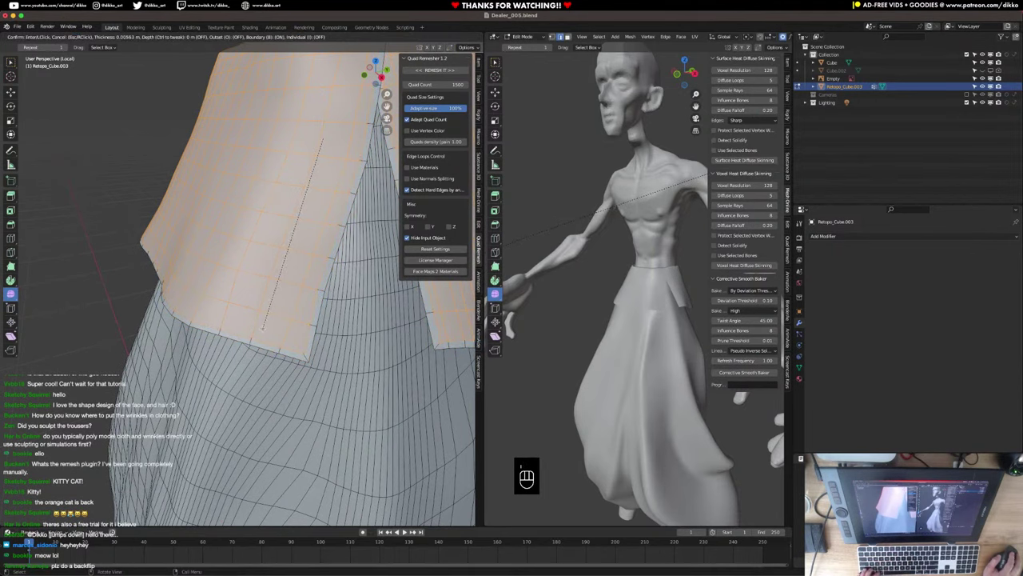
pyautogui.click(262, 328)
pyautogui.scroll(-4, 263, 327)
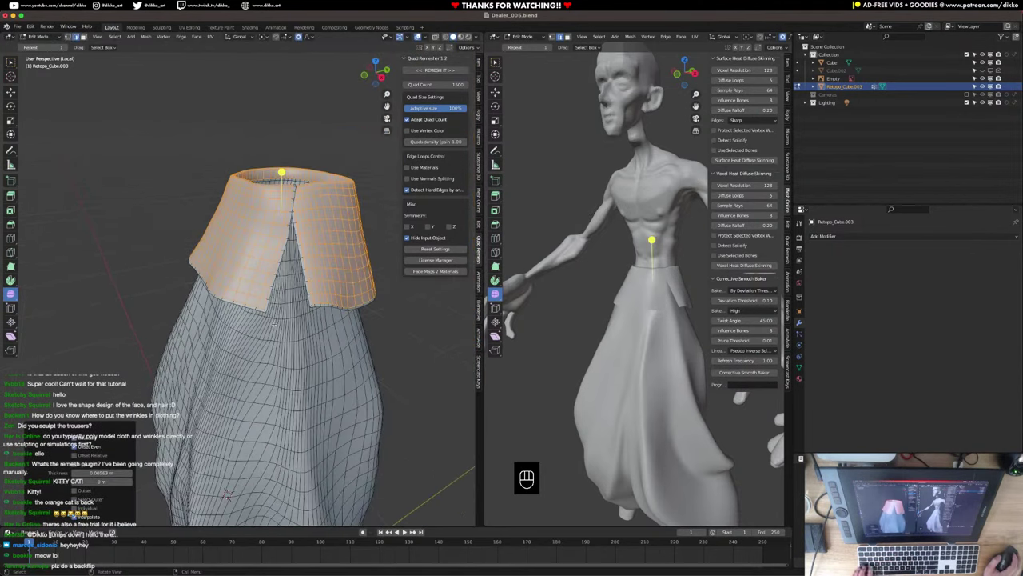
# Select the narrow border face loop along the hem and side slit, and smooth its vertices.
pyautogui.click(83, 37)
pyautogui.moveTo(230, 188); pyautogui.dragTo(226, 258, button='middle')
pyautogui.scroll(5, 189, 292)
pyautogui.moveTo(190, 293); pyautogui.dragTo(140, 263, button='middle')
pyautogui.keyDown('shift'); pyautogui.moveTo(140, 264); pyautogui.dragTo(290, 299, button='middle'); pyautogui.keyUp('shift')
pyautogui.keyDown('shift'); pyautogui.moveTo(91, 236); pyautogui.dragTo(157, 273, button='middle'); pyautogui.keyUp('shift')
pyautogui.hotkey('alt', 'a')
pyautogui.keyDown('alt'); pyautogui.click(124, 248); pyautogui.keyUp('alt')
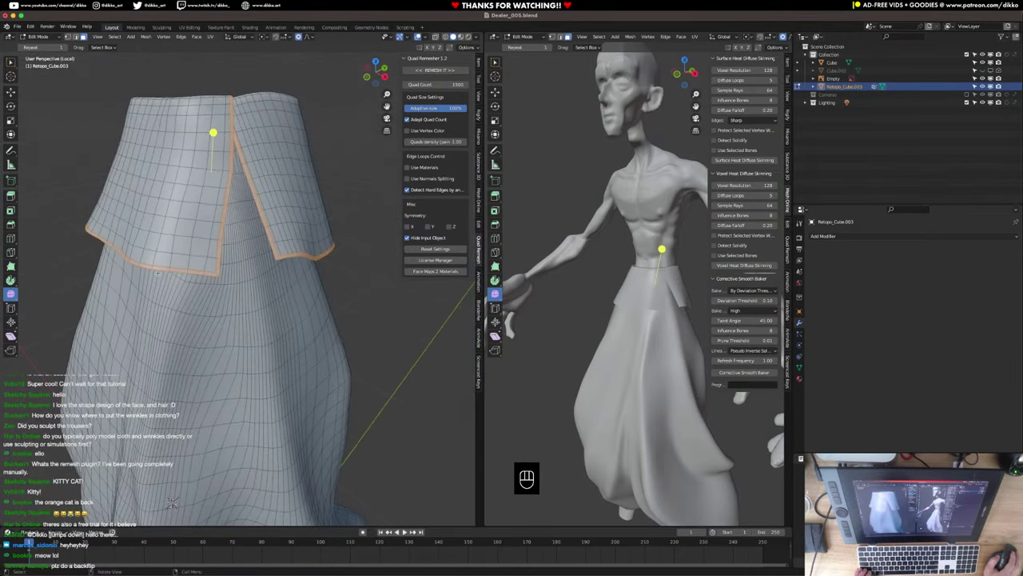
pyautogui.moveTo(213, 132); pyautogui.dragTo(240, 124)
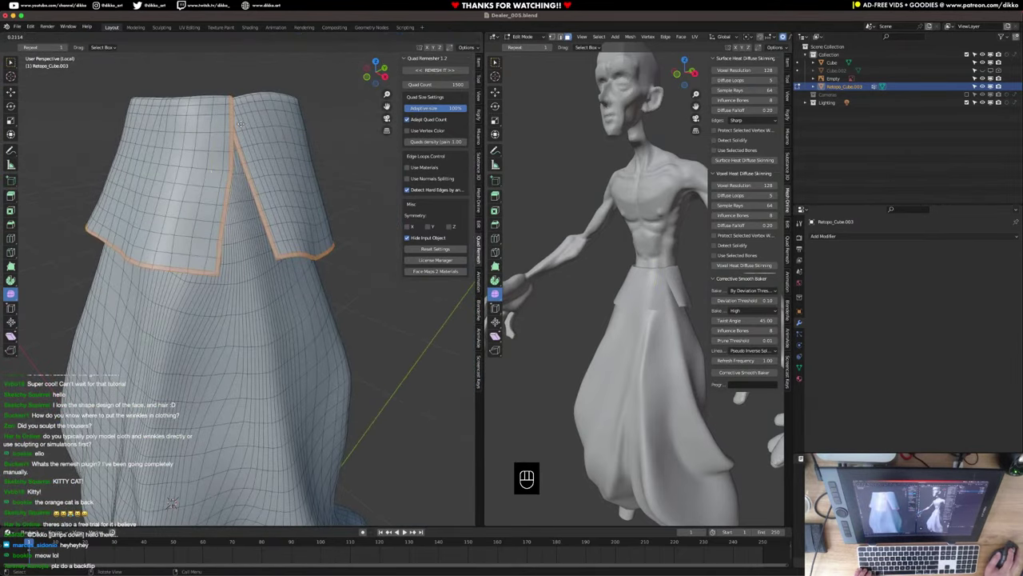
pyautogui.click(295, 109)
# Reposition the vertices at the slit's lower hem corner with a small proportional editing radius to sharpen the corner.
pyautogui.scroll(3, 165, 188)
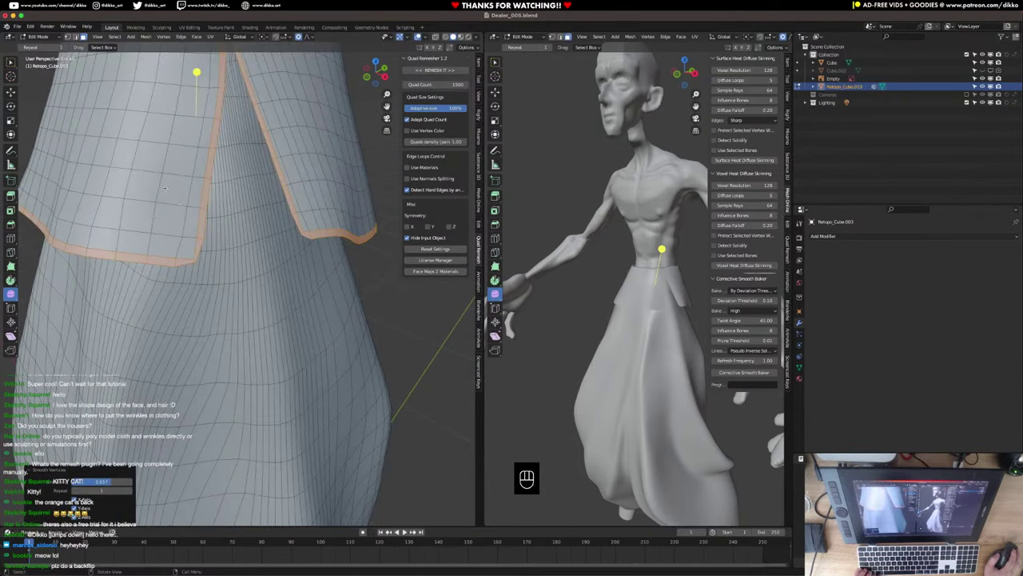
pyautogui.click(66, 37)
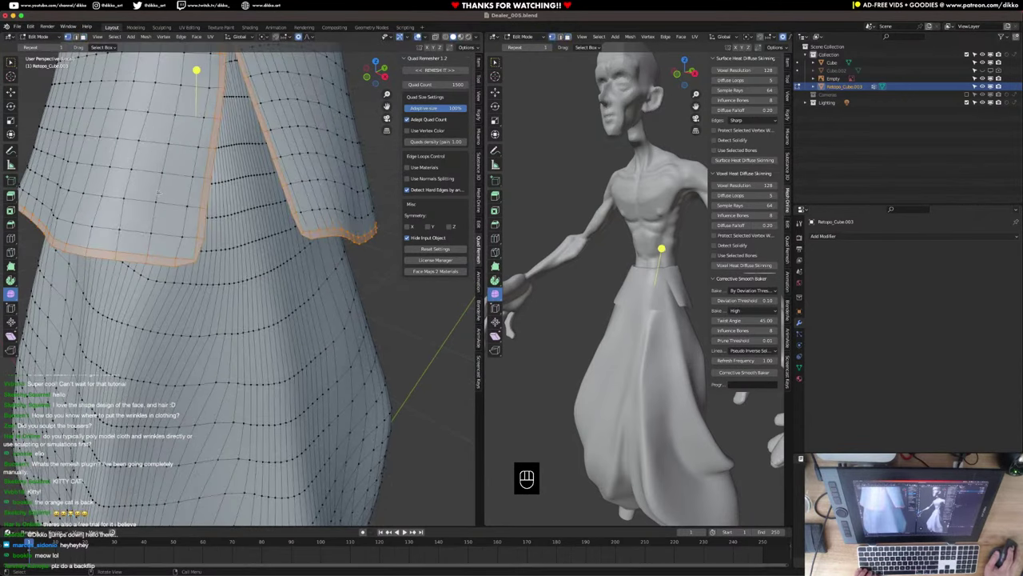
pyautogui.click(197, 261)
pyautogui.press('g')
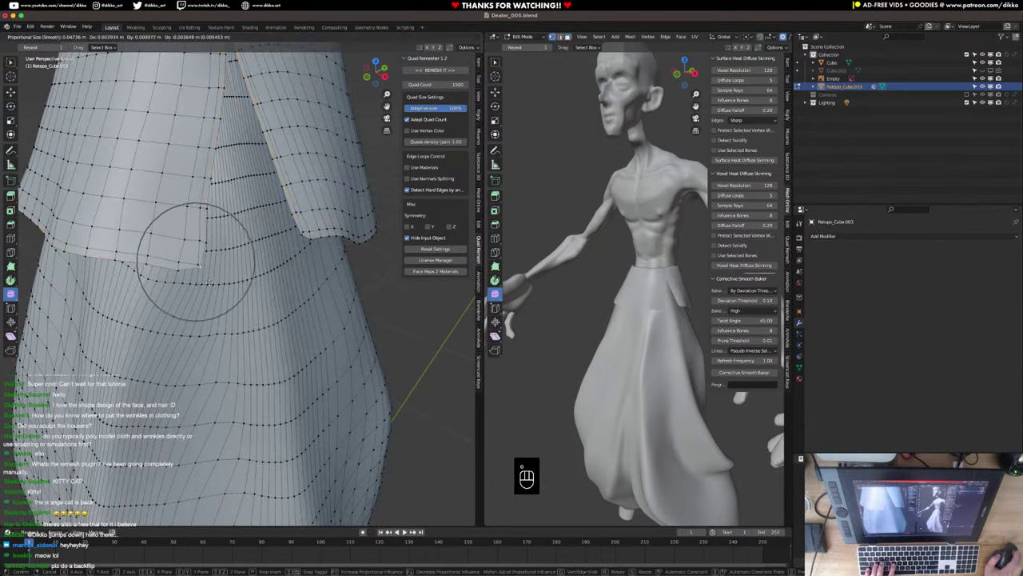
pyautogui.scroll(8, 208, 281)
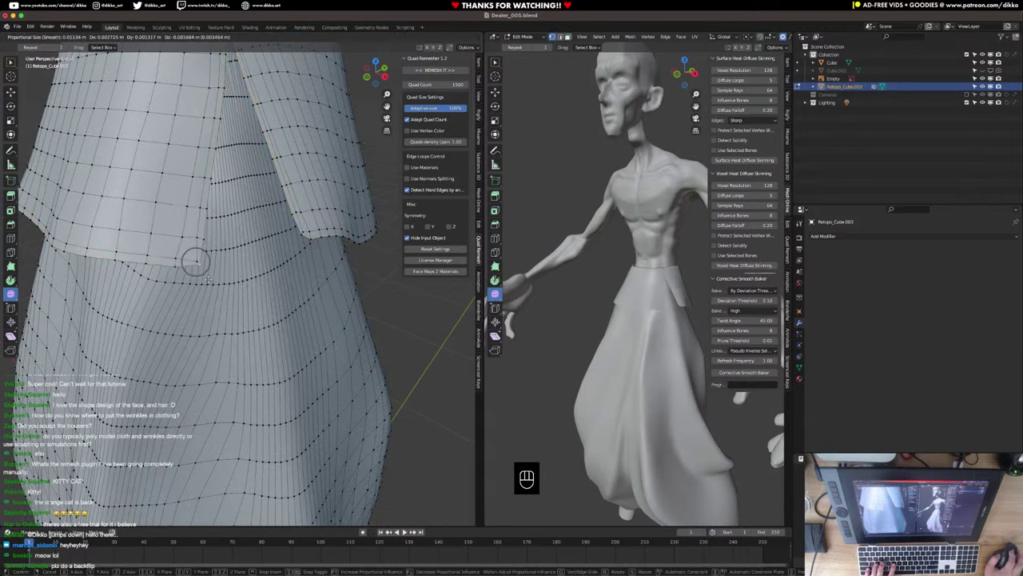
pyautogui.scroll(3, 207, 280)
pyautogui.click(206, 279)
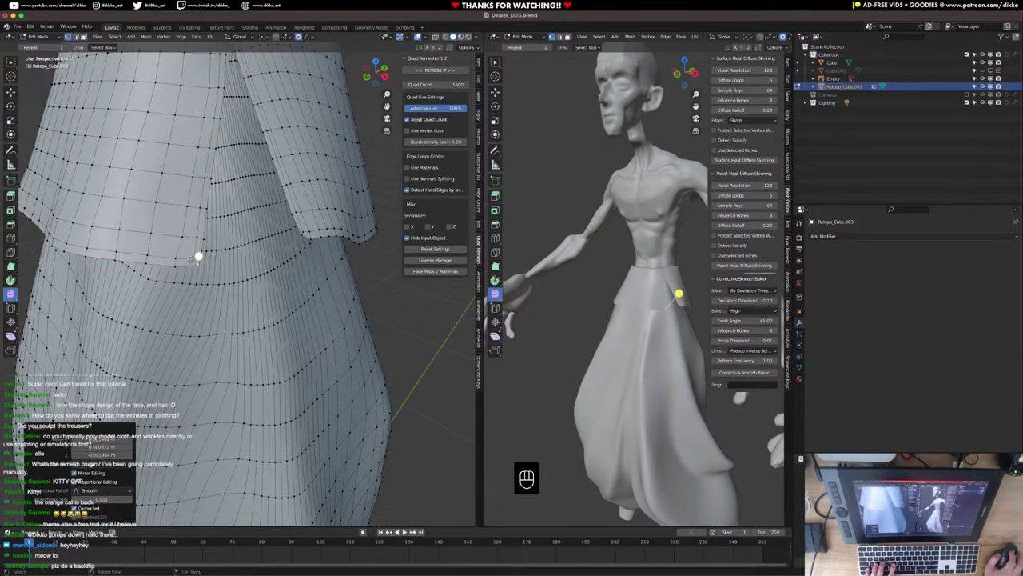
pyautogui.click(195, 260)
pyautogui.press('g')
pyautogui.click(198, 263)
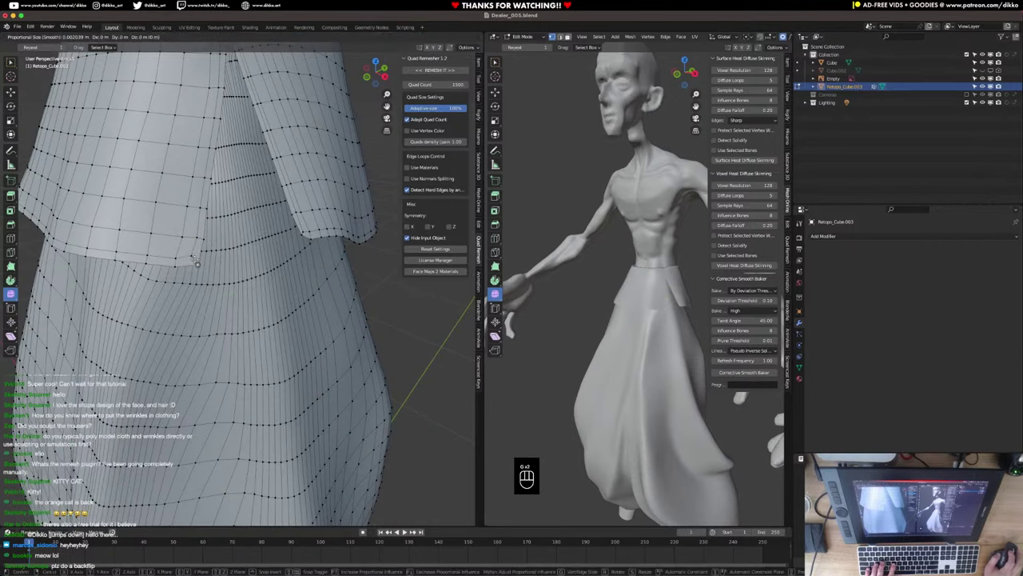
# Check the shading of the hem and slit in Sculpt Mode from the front and side.
pyautogui.moveTo(195, 262)
pyautogui.mouseDown(button='middle')
pyautogui.moveTo(266, 280)
pyautogui.moveTo(251, 294)
pyautogui.mouseUp(button='middle')
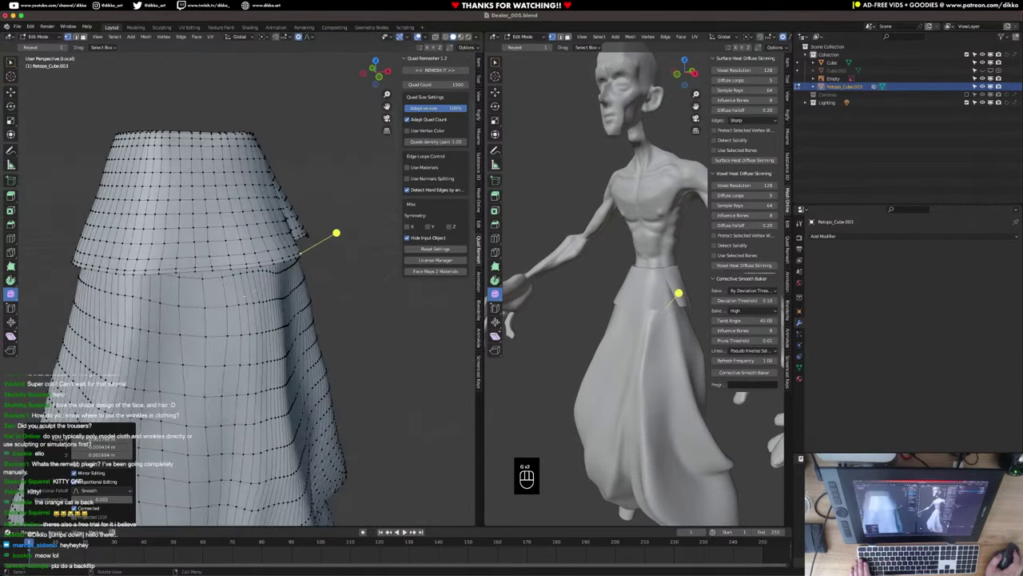
pyautogui.press('Tab')
pyautogui.moveTo(558, 326)
pyautogui.mouseDown(button='middle')
pyautogui.moveTo(614, 330)
pyautogui.moveTo(552, 329)
pyautogui.mouseUp(button='middle')
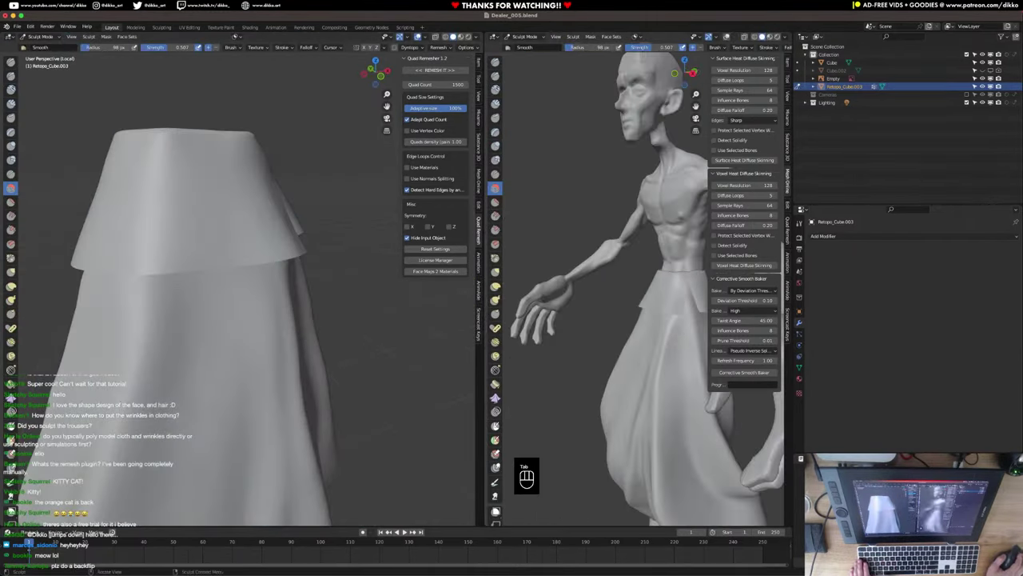
pyautogui.moveTo(213, 264); pyautogui.dragTo(146, 263, button='middle')
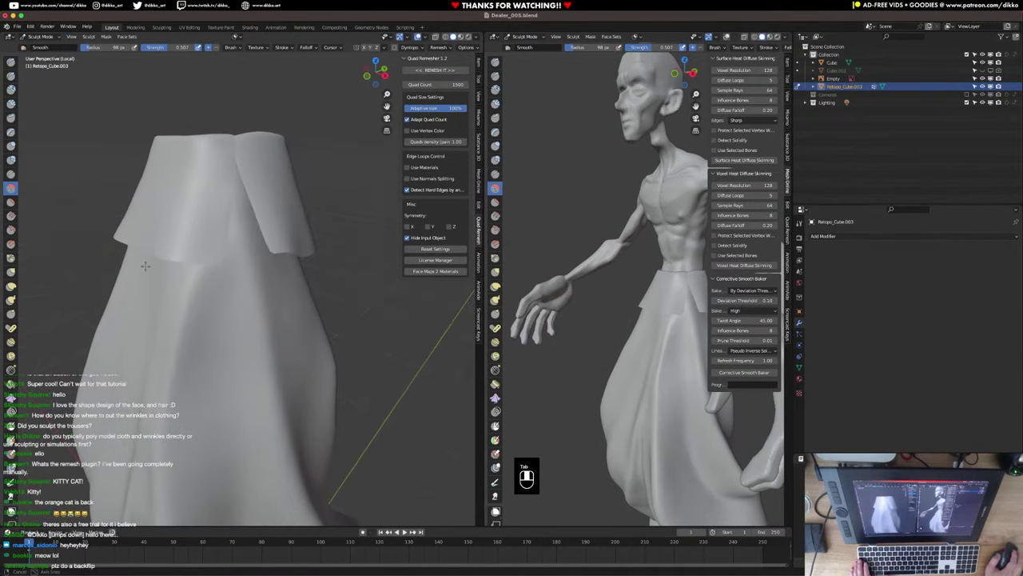
# Separate the upper skirt layer from the lower garment into its own object and return to Object Mode.
pyautogui.click(40, 36)
pyautogui.click(38, 63)
pyautogui.press('Tab')
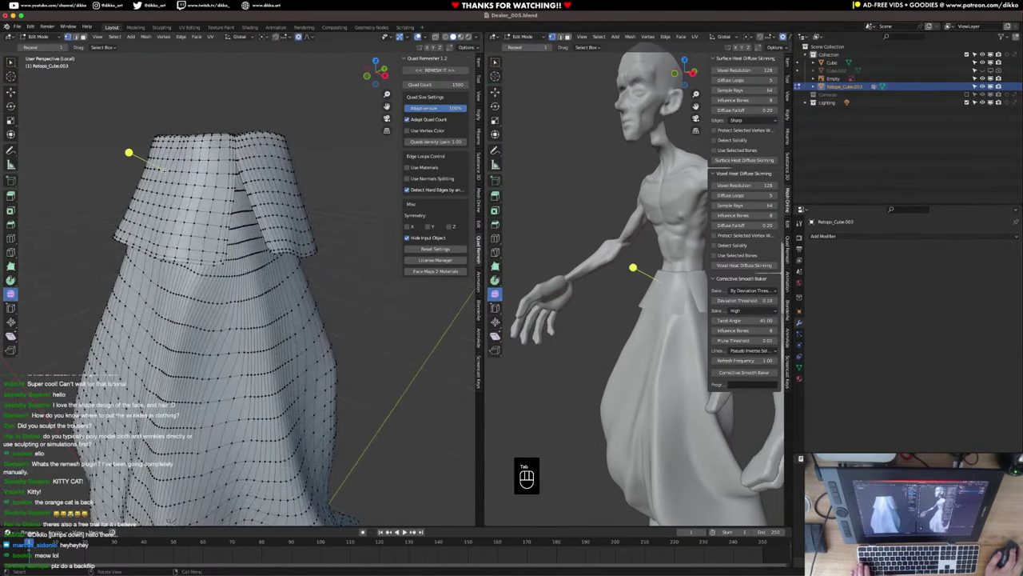
pyautogui.press('l')
pyautogui.press('p')
pyautogui.click(163, 171)
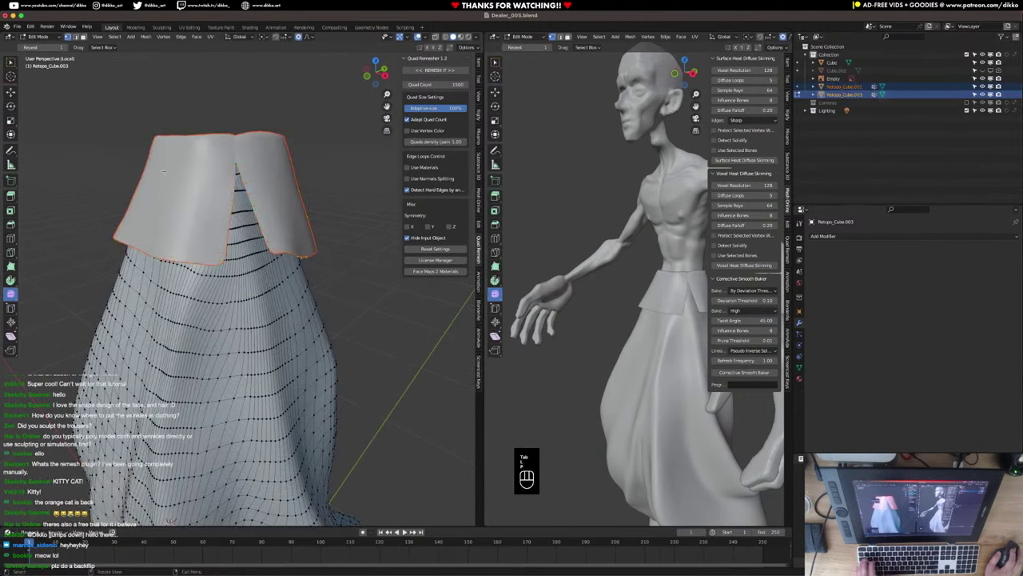
pyautogui.press('Tab')
pyautogui.moveTo(194, 199); pyautogui.dragTo(250, 332, button='middle')
pyautogui.click(250, 332)
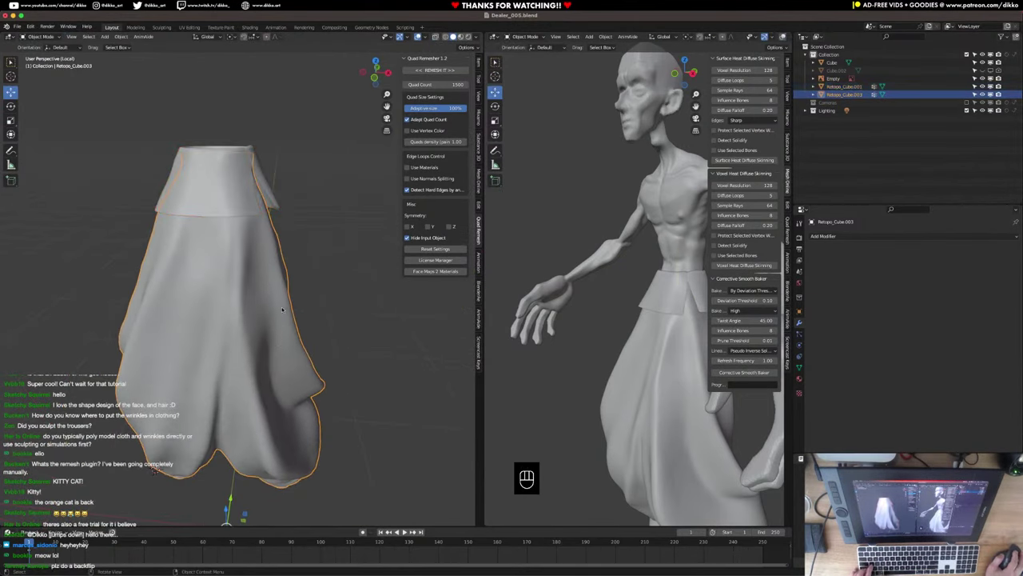
# Add a Solidify modifier with 0.008 m thickness to the upper skirt layer and save the file.
pyautogui.click(218, 210)
pyautogui.keyDown('ctrl'); pyautogui.moveTo(219, 210); pyautogui.dragTo(284, 303, button='middle'); pyautogui.keyUp('ctrl')
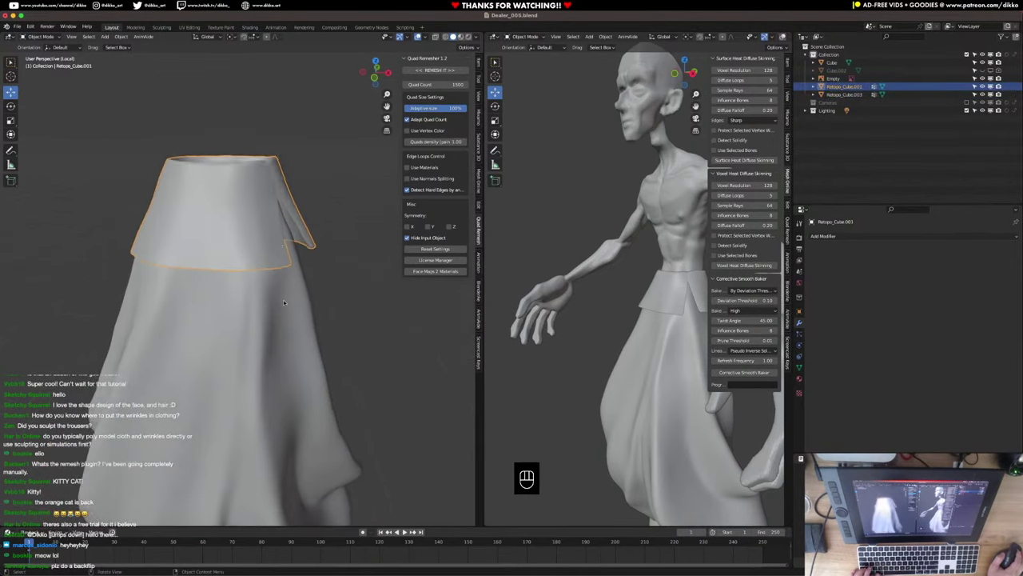
pyautogui.scroll(3, 284, 303)
pyautogui.click(823, 236)
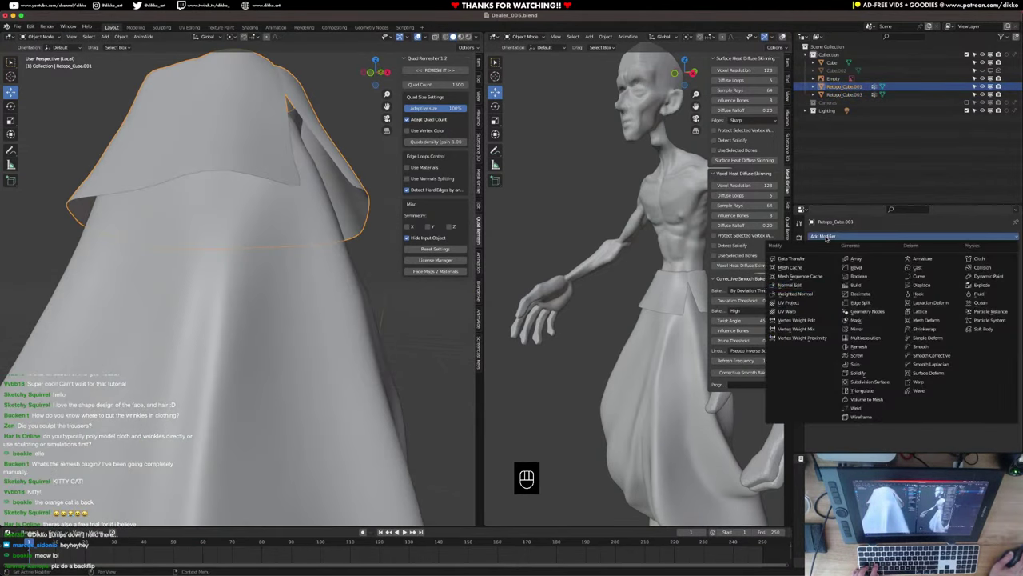
pyautogui.click(858, 373)
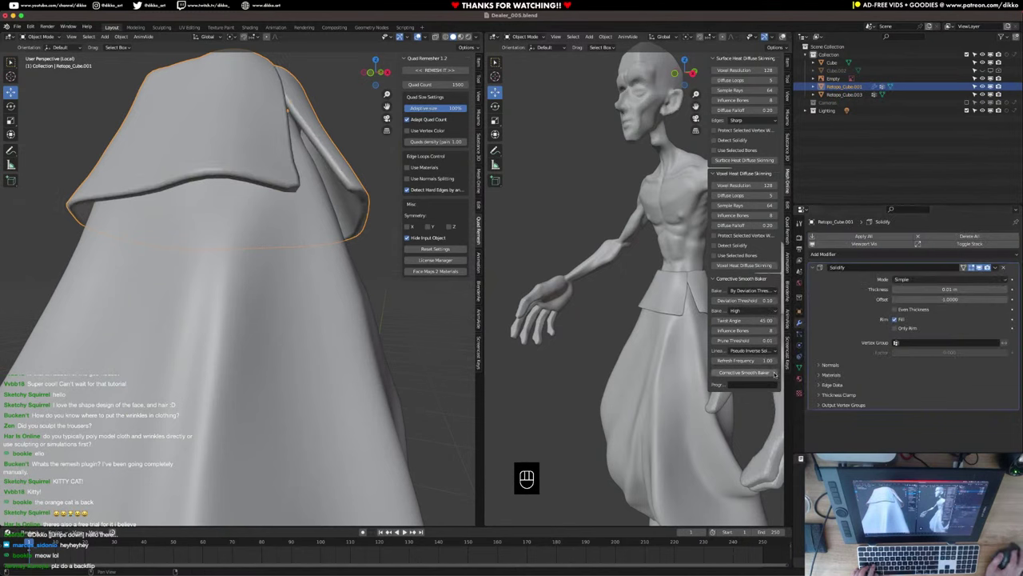
pyautogui.moveTo(951, 289)
pyautogui.mouseDown()
pyautogui.moveTo(999, 288)
pyautogui.moveTo(951, 289)
pyautogui.mouseUp()
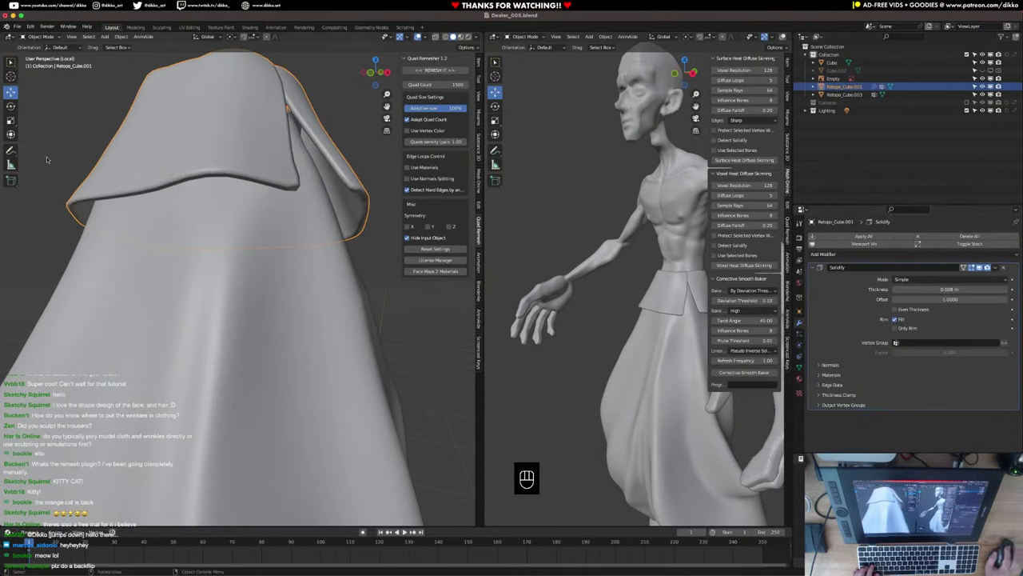
pyautogui.moveTo(46, 160); pyautogui.dragTo(160, 211, button='middle')
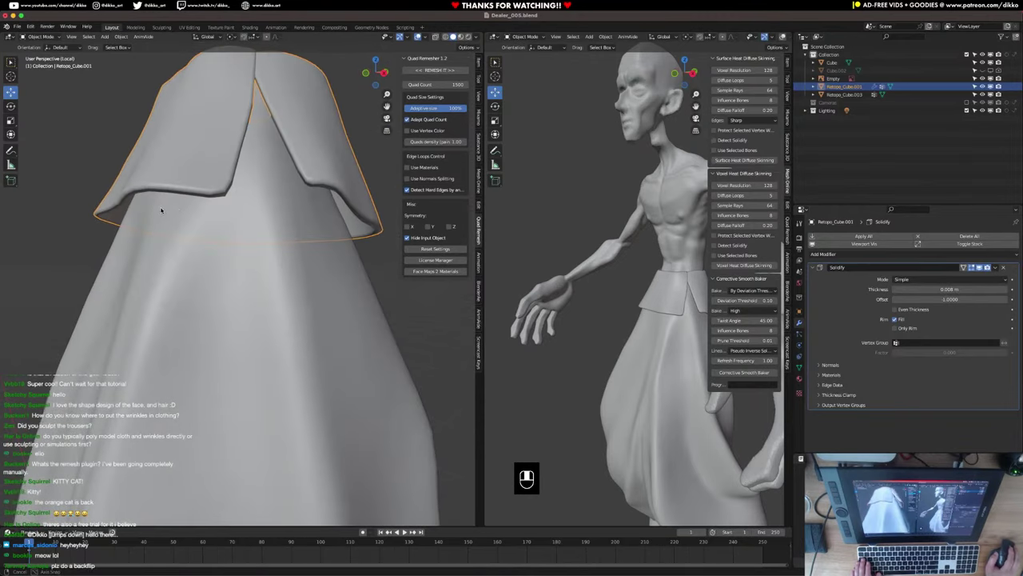
pyautogui.press('super+s')
# Assign an edge bevel weight to the border edges along the upper skirt layer's hem and slit.
pyautogui.press('Tab')
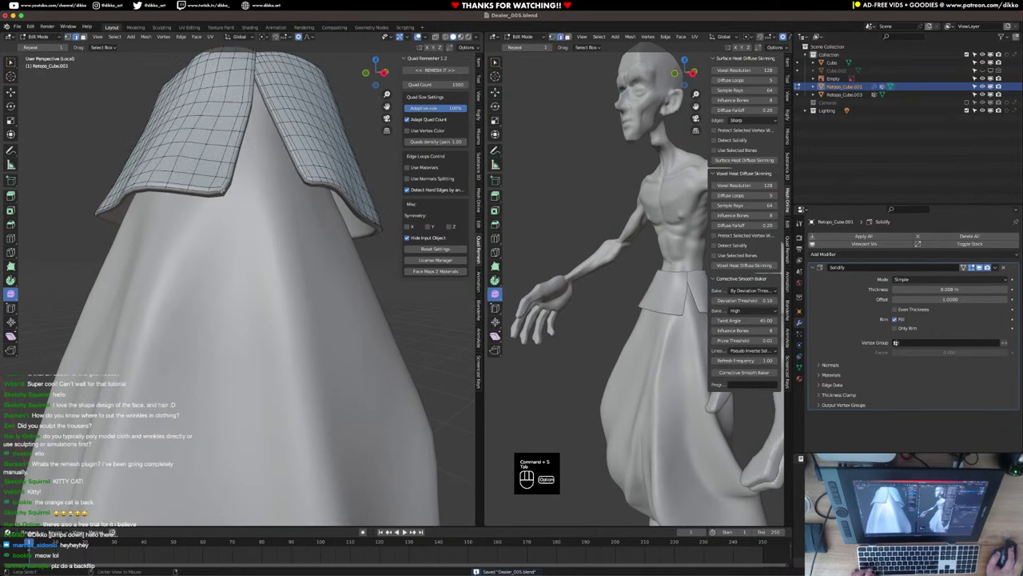
pyautogui.press('Tab')
pyautogui.moveTo(229, 193); pyautogui.dragTo(206, 208, button='middle')
pyautogui.press('super+e')
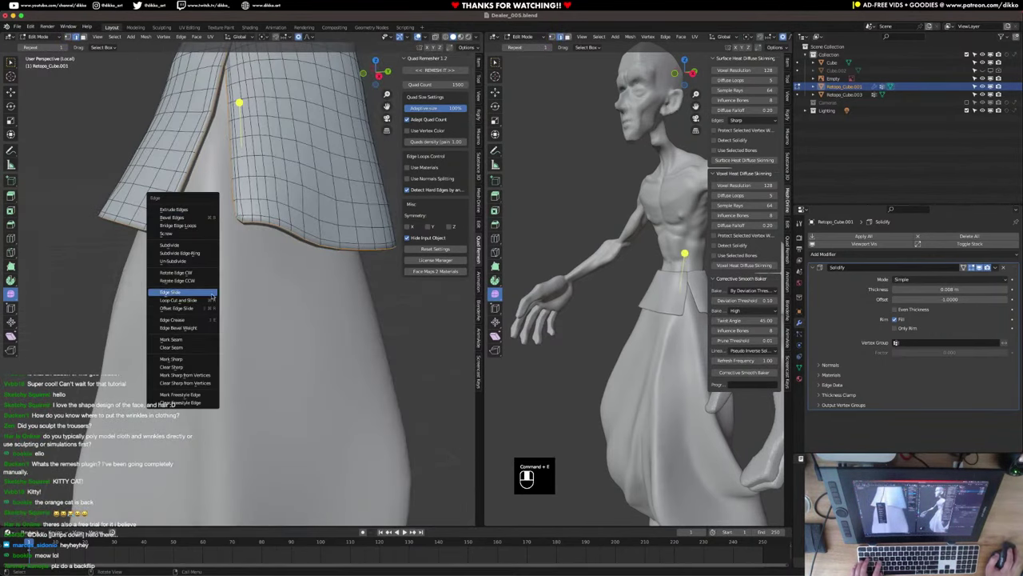
pyautogui.click(186, 328)
pyautogui.click(58, 211)
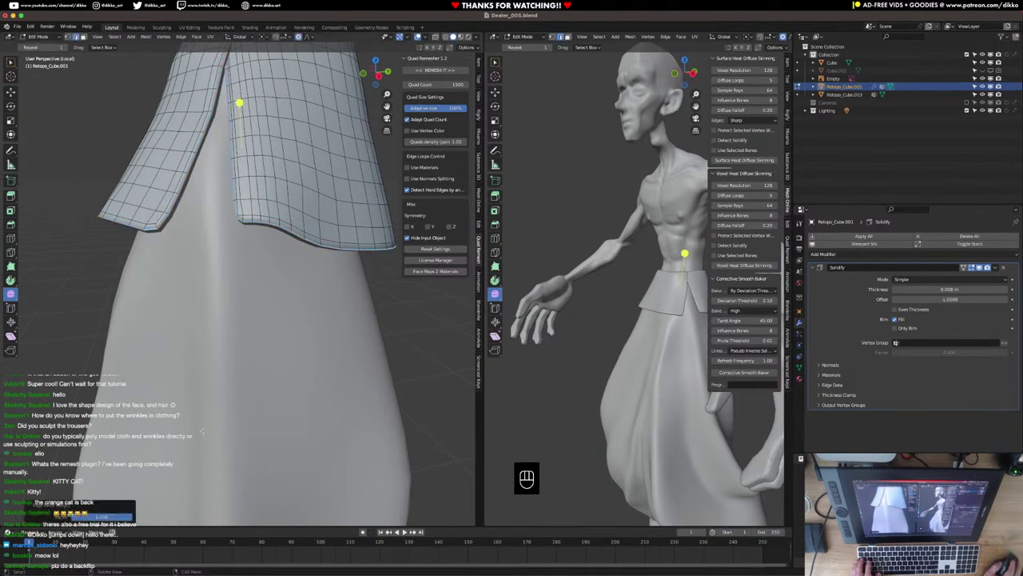
pyautogui.press('Tab')
pyautogui.moveTo(26, 263); pyautogui.dragTo(363, 278, button='middle')
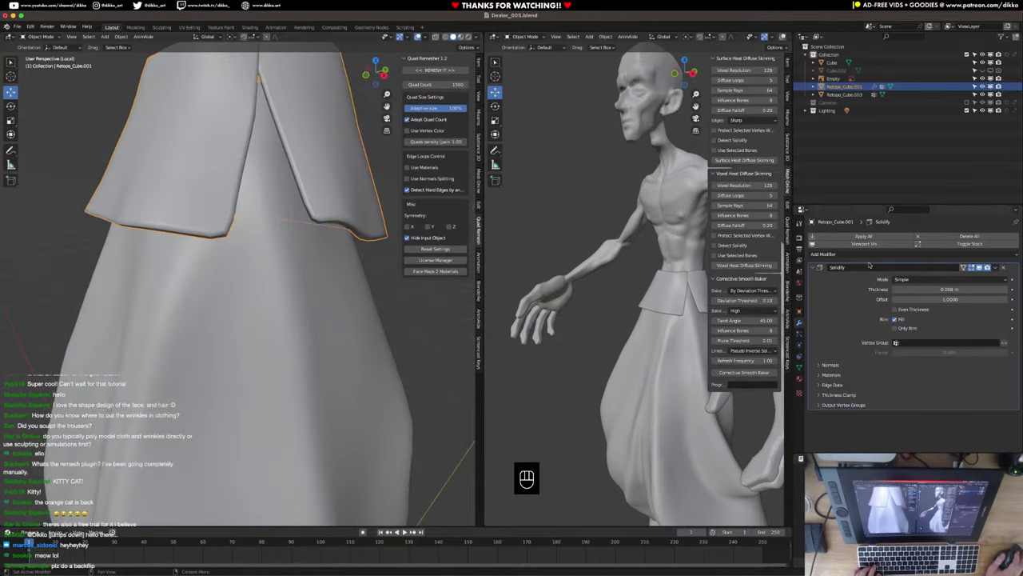
# Add a Bevel modifier to the upper skirt layer and set its limit method to Weight.
pyautogui.click(859, 254)
pyautogui.click(860, 286)
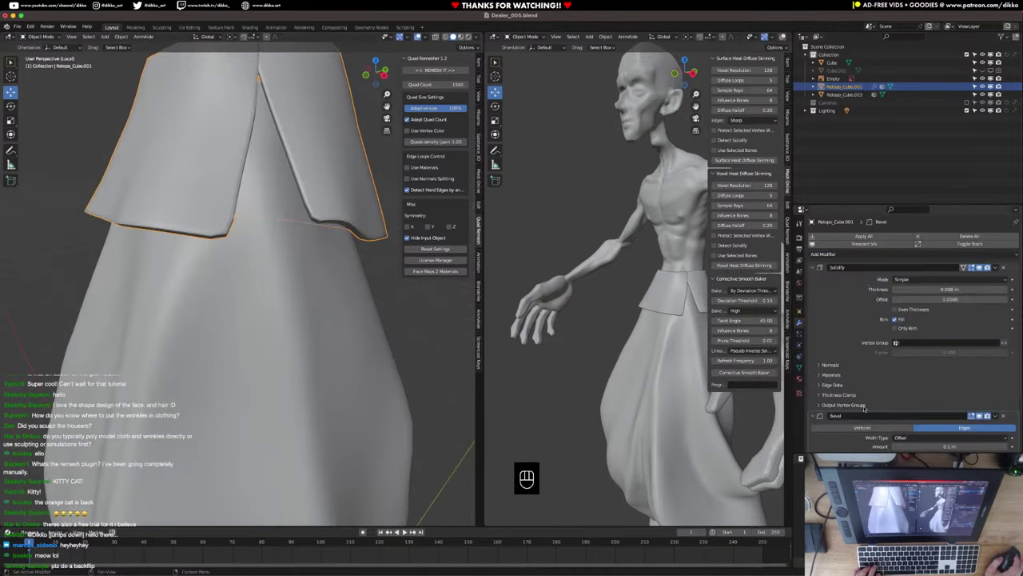
pyautogui.scroll(-3, 871, 407)
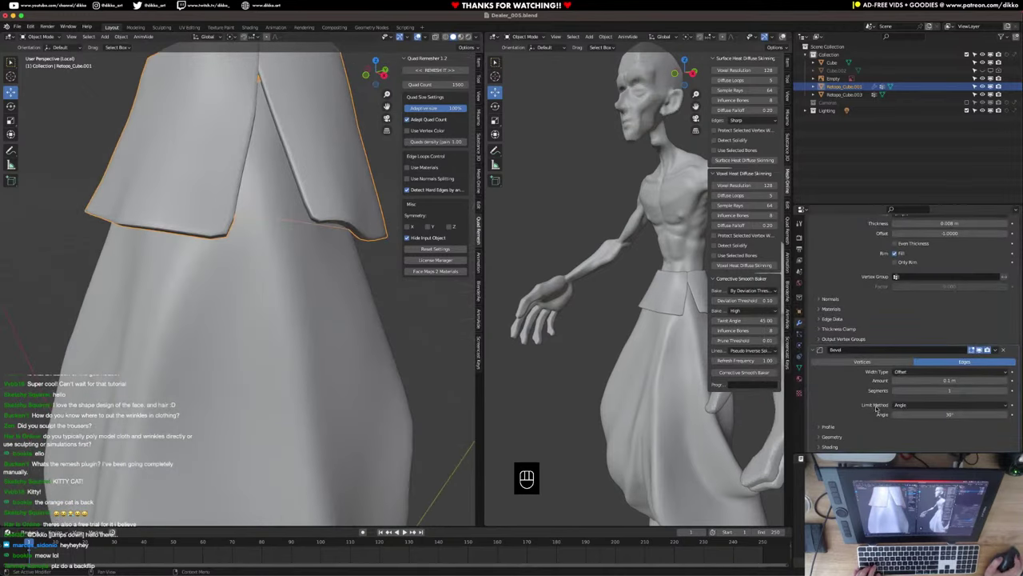
pyautogui.click(920, 406)
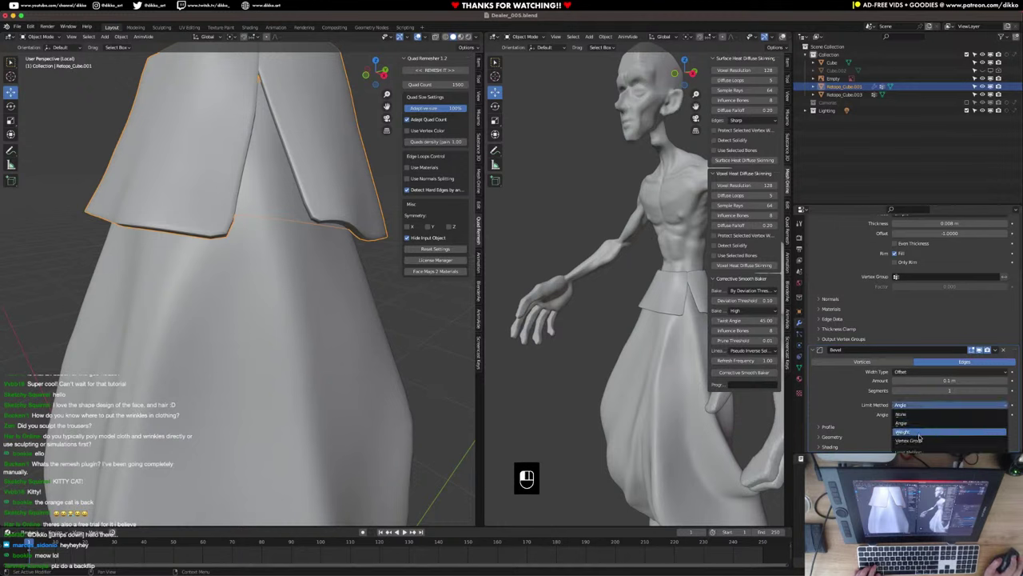
pyautogui.click(921, 431)
pyautogui.moveTo(256, 335); pyautogui.dragTo(280, 239, button='middle')
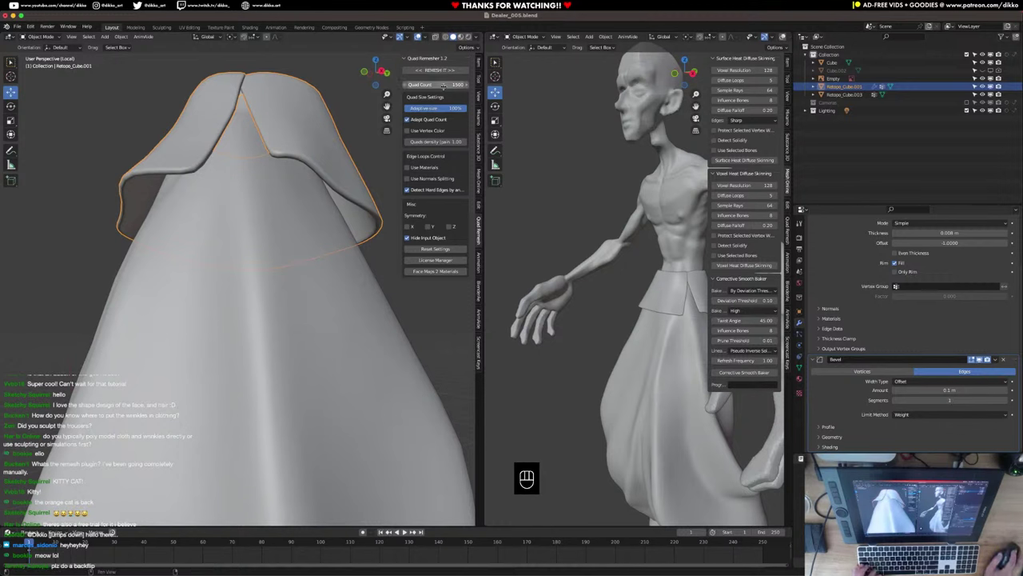
# Turn on the wireframe overlay and examine the mesh density of the upper skirt layer and the skirt beneath it.
pyautogui.click(425, 37)
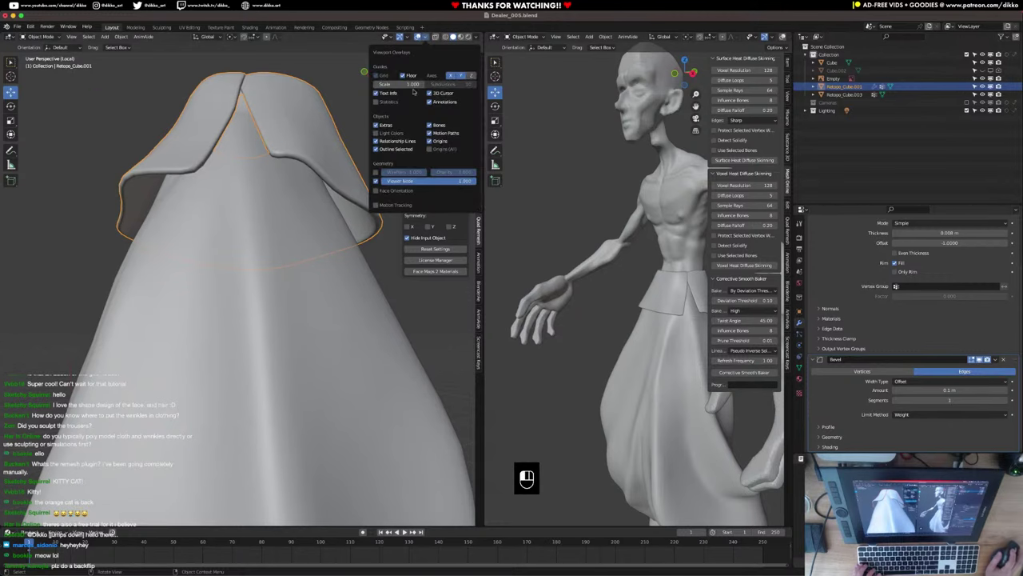
pyautogui.click(375, 175)
pyautogui.scroll(8, 134, 176)
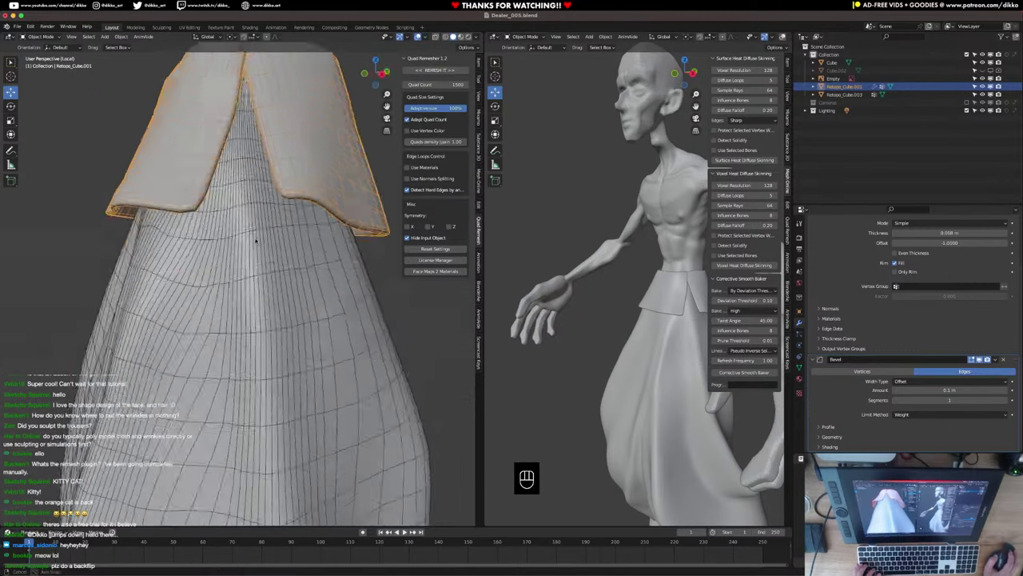
pyautogui.keyDown('shift'); pyautogui.moveTo(134, 175); pyautogui.dragTo(173, 205, button='middle'); pyautogui.keyUp('shift')
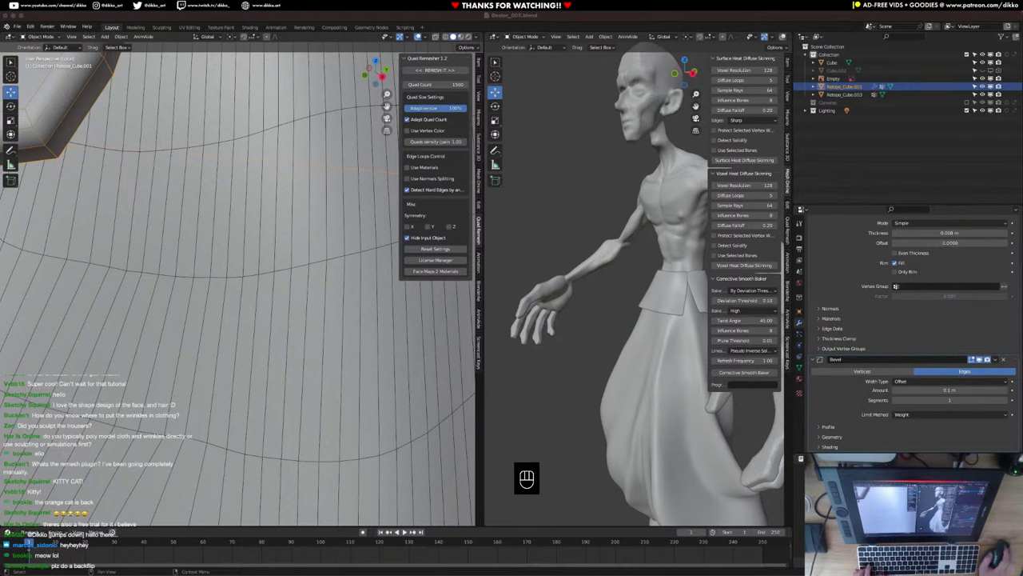
pyautogui.hotkey('ctrl', 'Up')
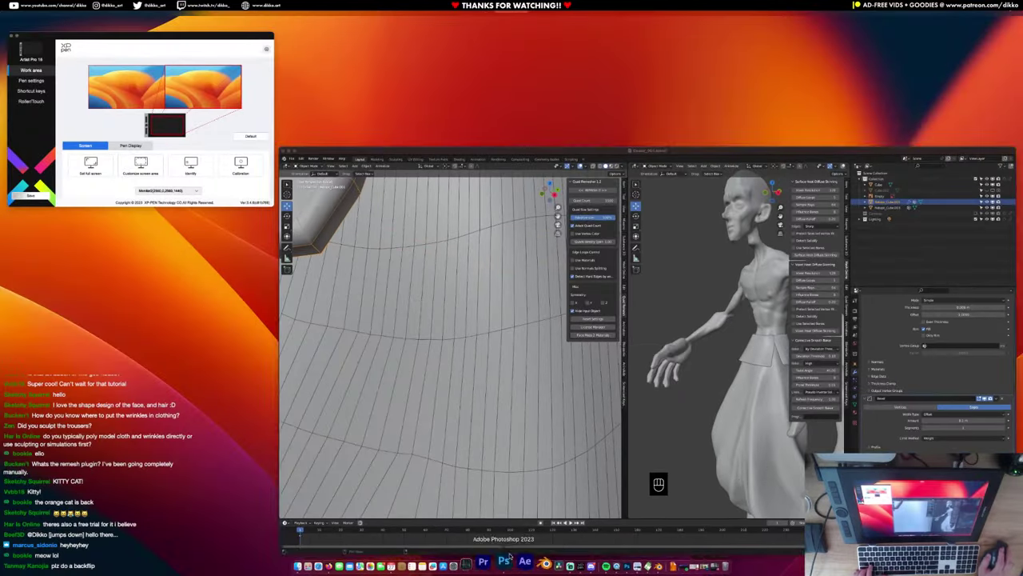
pyautogui.press('ctrl+super+f')
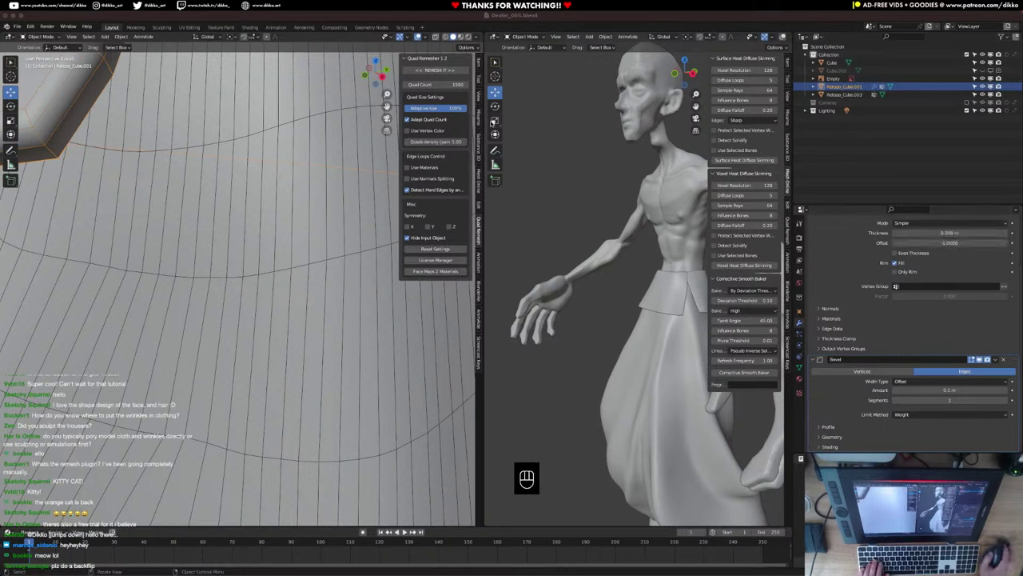
# Exit local view to show the full character from the front and turn the wireframe overlay off.
pyautogui.click(664, 306)
pyautogui.scroll(-3, 585, 308)
pyautogui.moveTo(584, 309); pyautogui.dragTo(660, 307, button='middle')
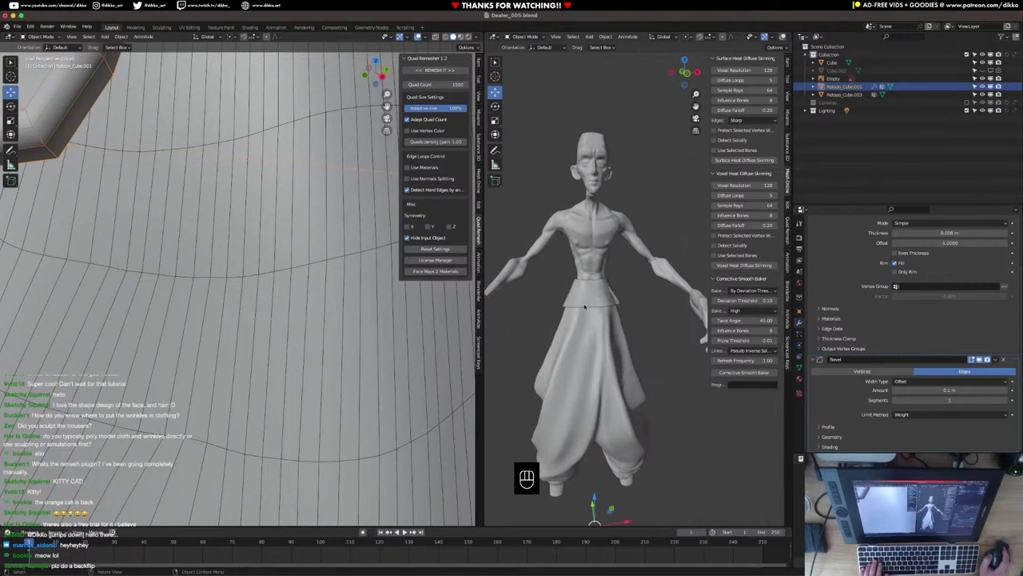
pyautogui.scroll(-4, 267, 262)
pyautogui.scroll(-3, 268, 262)
pyautogui.press('KP_Divide')
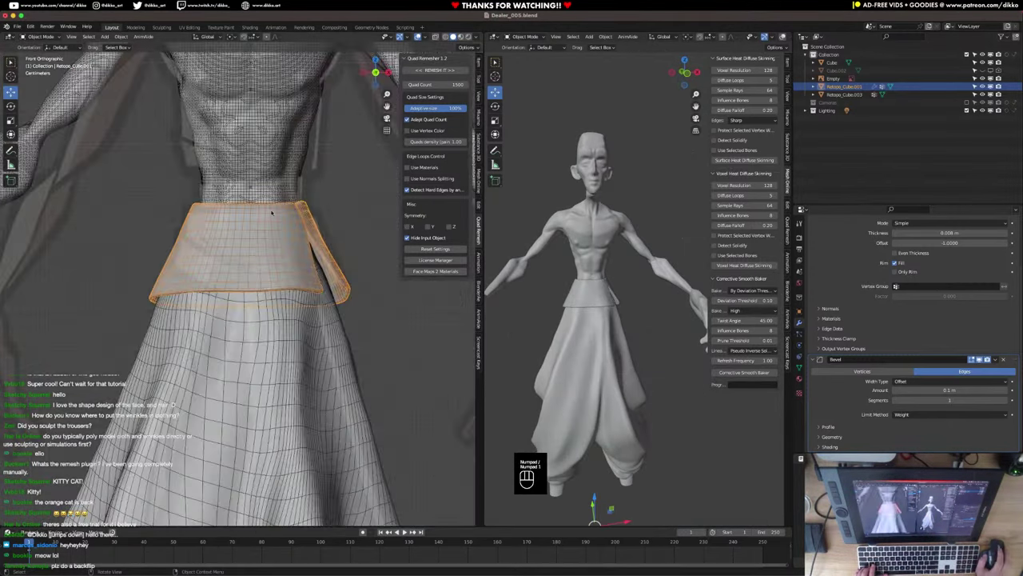
pyautogui.click(426, 38)
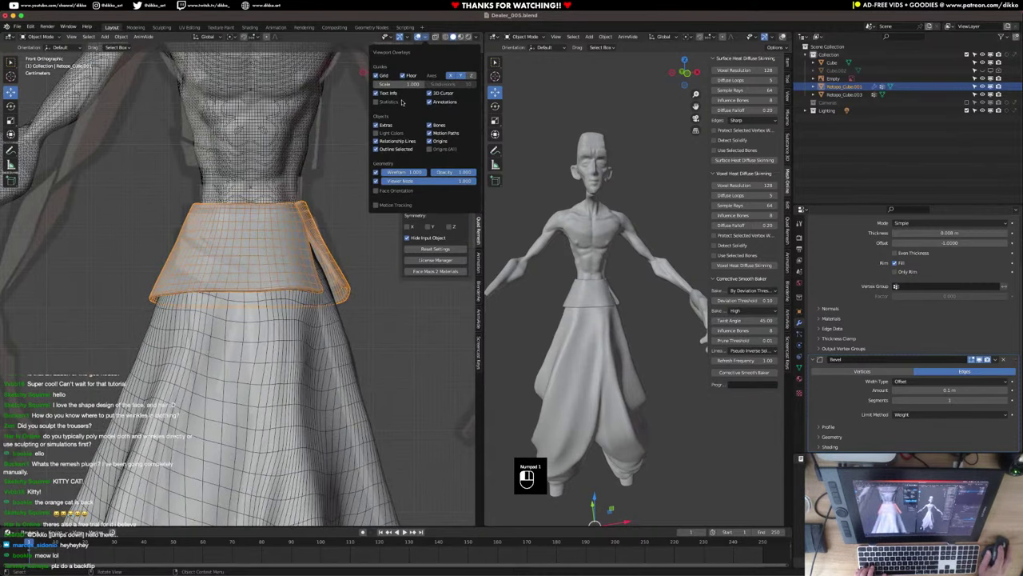
pyautogui.click(376, 171)
# Rotate an edge path on the upper skirt layer's hip by about 28.3° in Edit Mode front view, with proportional size 0.10.
pyautogui.keyDown('shift'); pyautogui.moveTo(212, 261); pyautogui.dragTo(312, 276, button='middle'); pyautogui.keyUp('shift')
pyautogui.press('Tab')
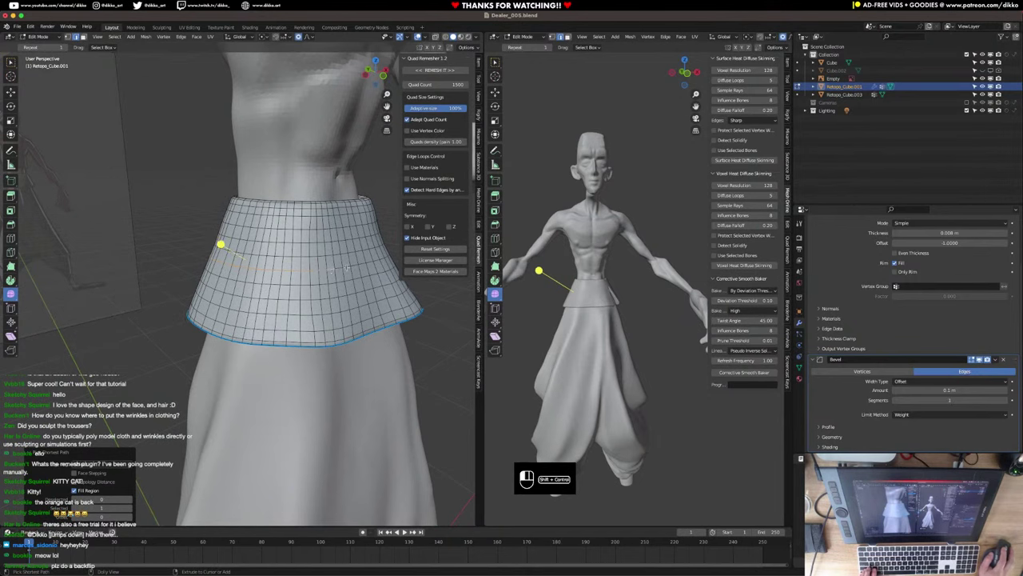
pyautogui.press('KP_1')
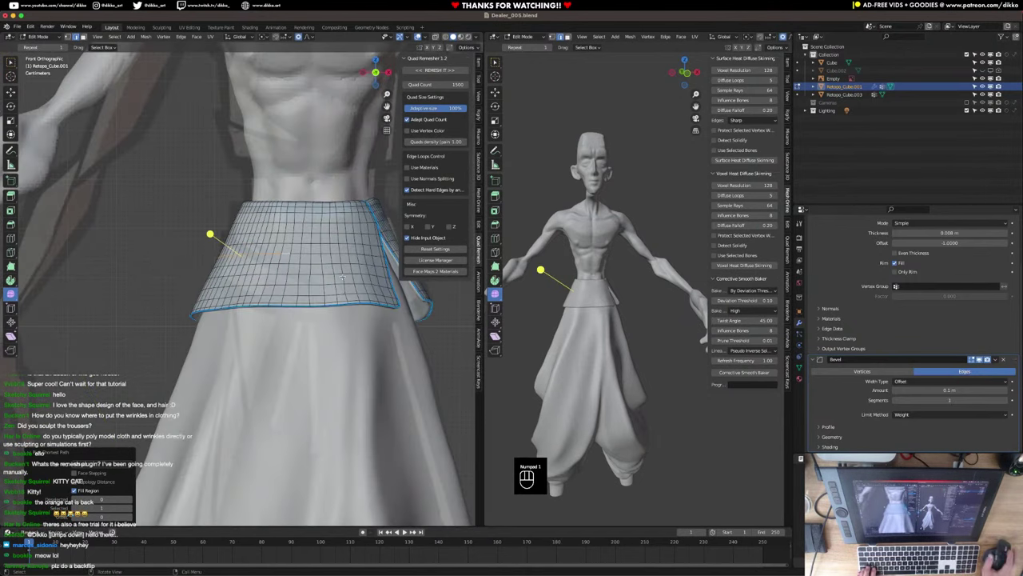
pyautogui.press('r')
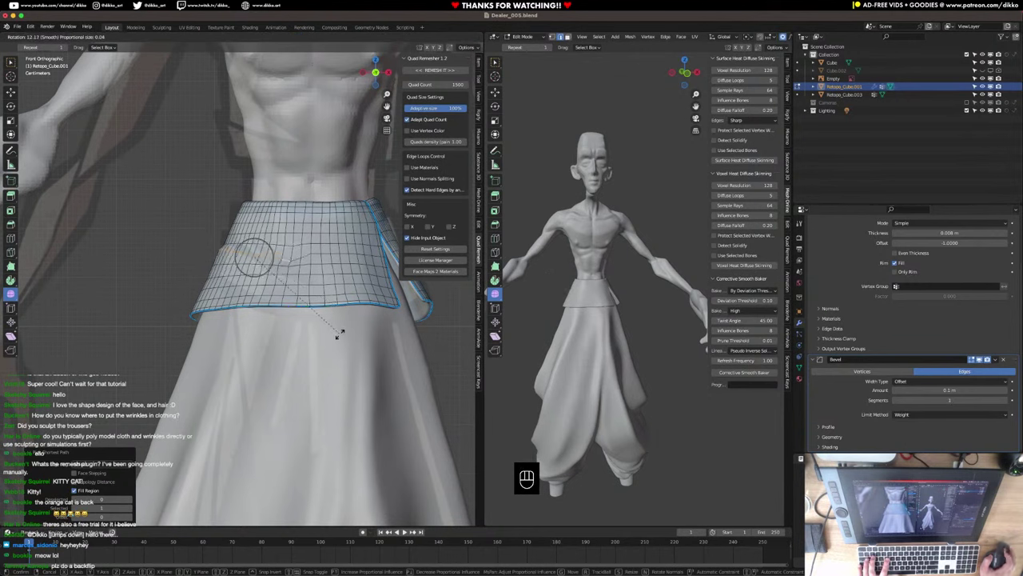
pyautogui.scroll(-6, 337, 334)
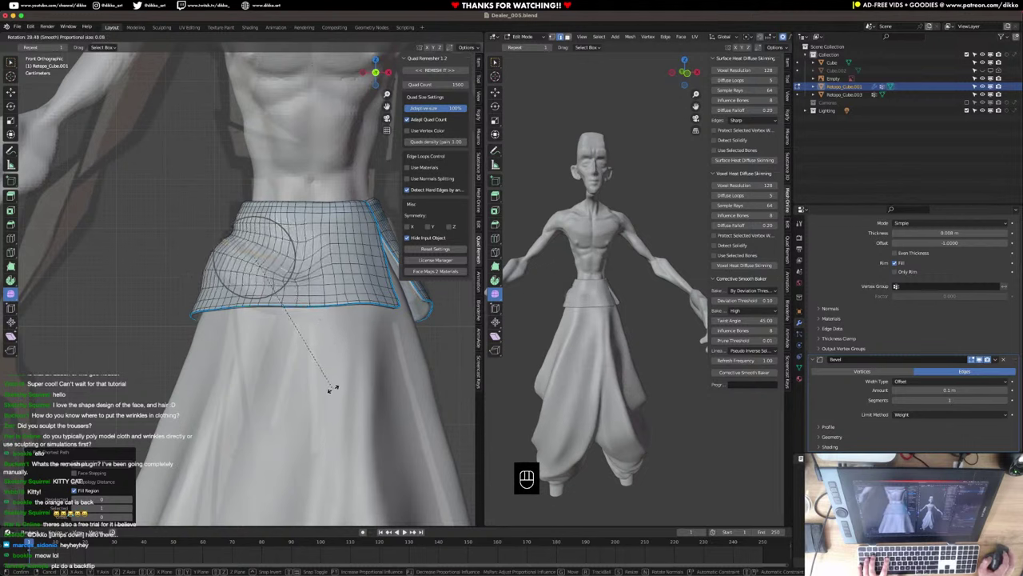
pyautogui.scroll(-3, 333, 388)
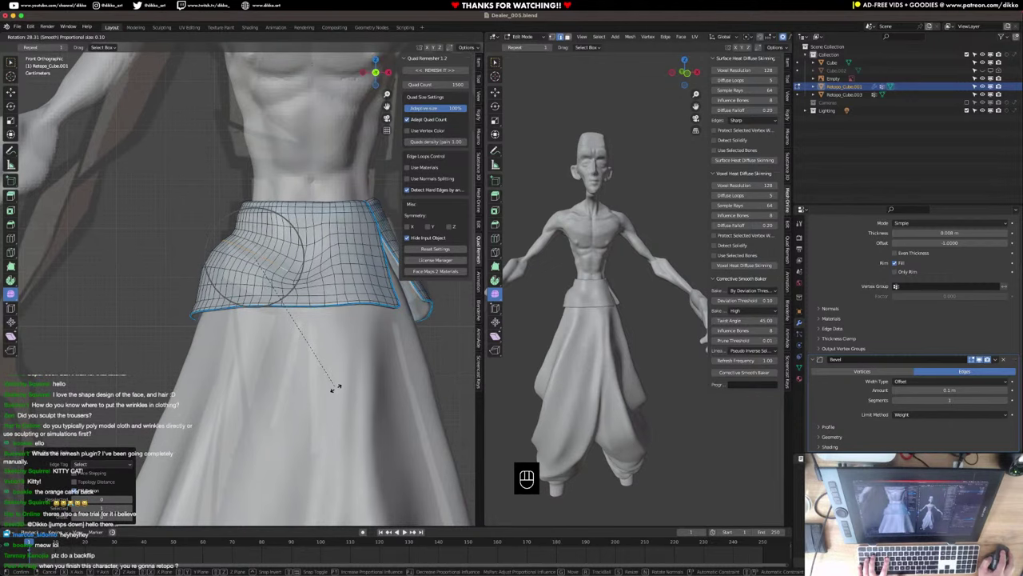
pyautogui.click(335, 388)
# Smooth the rotated hip area of the upper skirt layer in Sculpt Mode and return to Edit Mode.
pyautogui.scroll(-5, 294, 210)
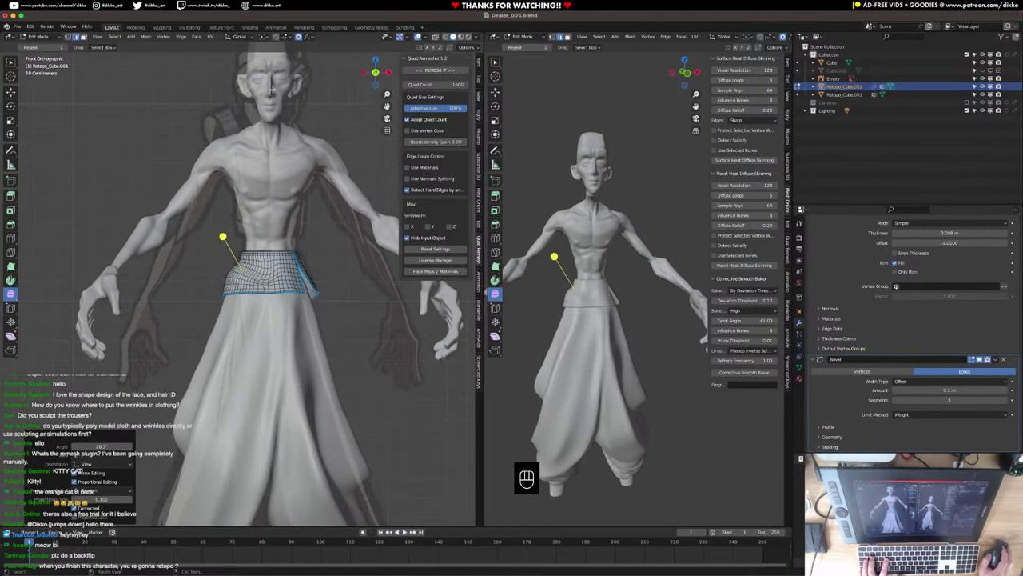
pyautogui.scroll(4, 271, 90)
pyautogui.moveTo(252, 262); pyautogui.dragTo(372, 265, button='middle')
pyautogui.click(37, 37)
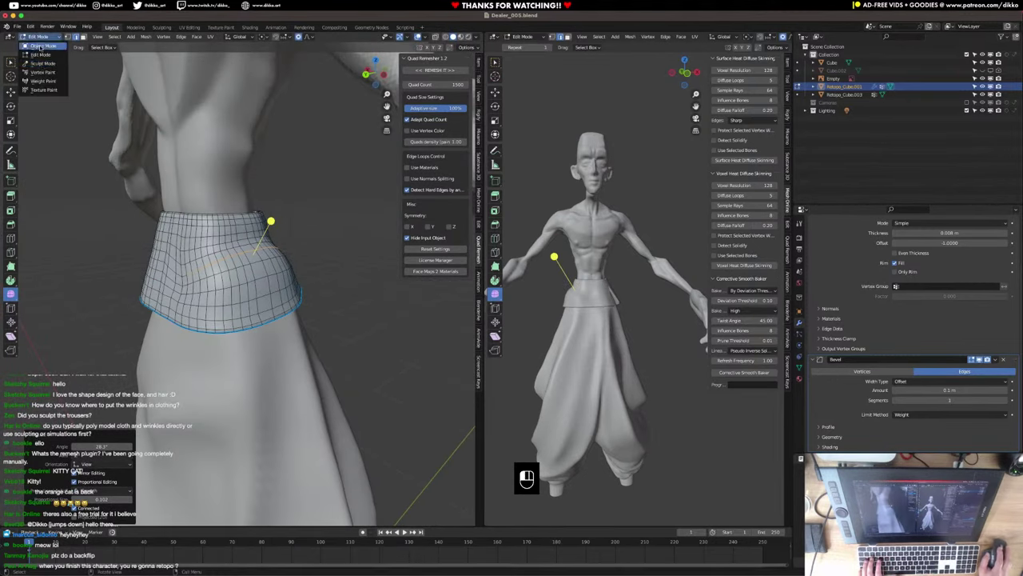
pyautogui.click(40, 70)
pyautogui.keyDown('shift'); pyautogui.moveTo(139, 272); pyautogui.dragTo(249, 297); pyautogui.keyUp('shift')
pyautogui.moveTo(249, 297); pyautogui.dragTo(218, 287, button='middle')
pyautogui.keyDown('shift'); pyautogui.moveTo(218, 287); pyautogui.dragTo(308, 289); pyautogui.keyUp('shift')
pyautogui.moveTo(307, 289); pyautogui.dragTo(248, 280, button='middle')
pyautogui.moveTo(319, 297); pyautogui.dragTo(206, 274, button='middle')
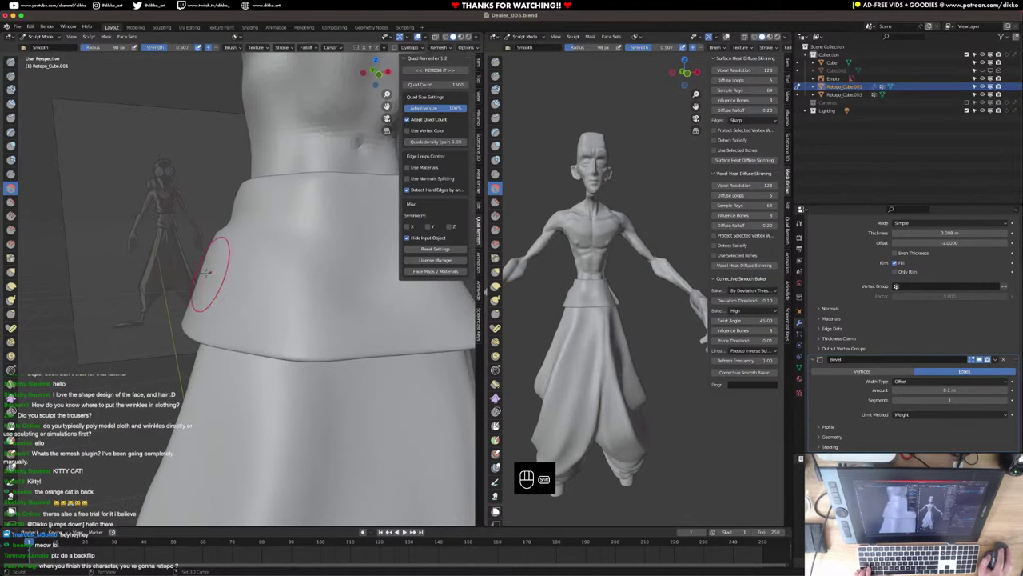
pyautogui.keyDown('shift'); pyautogui.moveTo(298, 304); pyautogui.dragTo(343, 308); pyautogui.keyUp('shift')
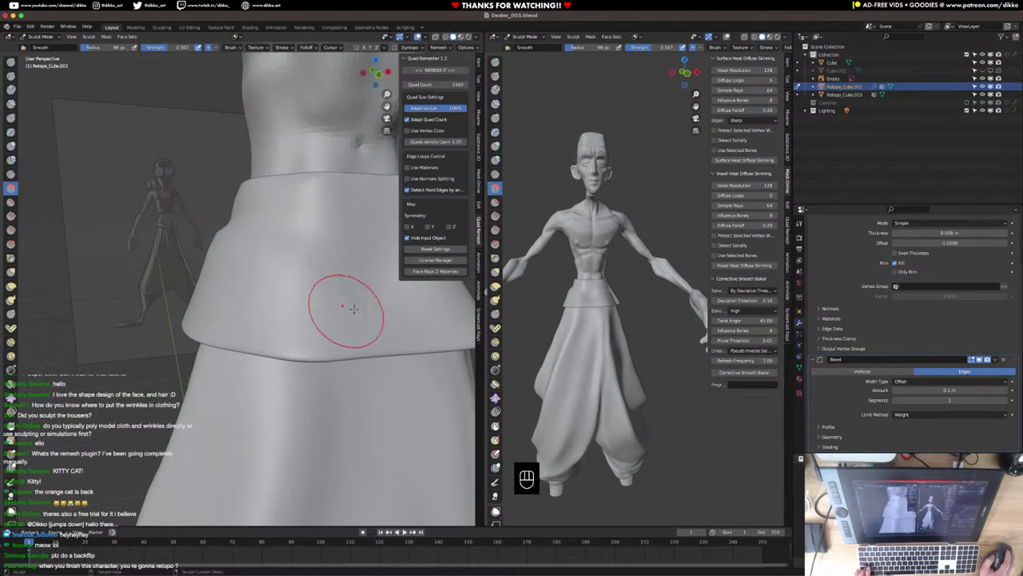
pyautogui.moveTo(354, 307); pyautogui.dragTo(288, 299, button='middle')
pyautogui.press('Tab')
pyautogui.moveTo(226, 224)
pyautogui.mouseDown(button='middle')
pyautogui.moveTo(219, 216)
pyautogui.moveTo(249, 213)
pyautogui.moveTo(217, 214)
pyautogui.mouseUp(button='middle')
# Try to bevel the selected edge path across the hip of the upper skirt layer.
pyautogui.press('super')
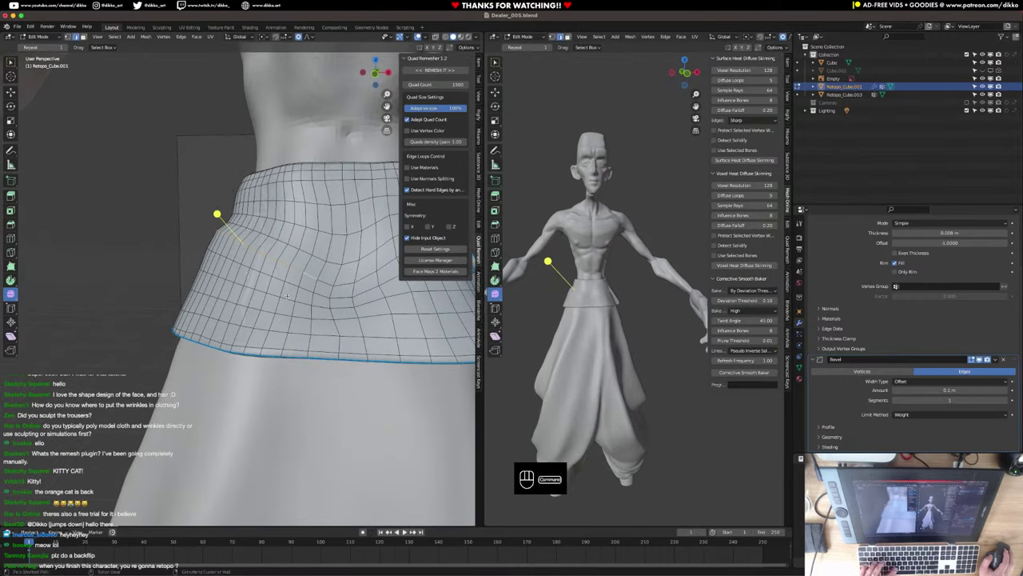
pyautogui.press('super+b')
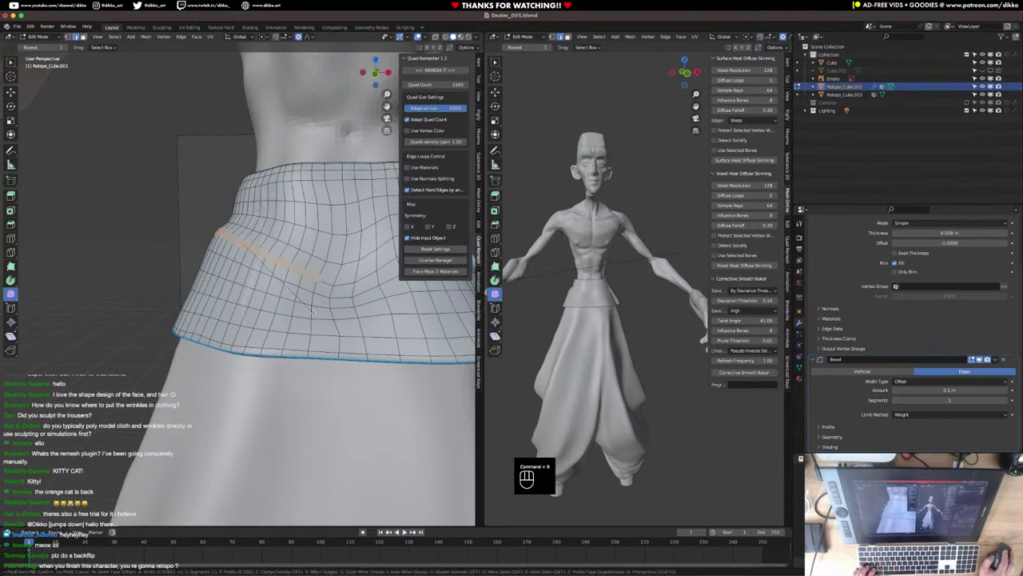
pyautogui.press('super+z')
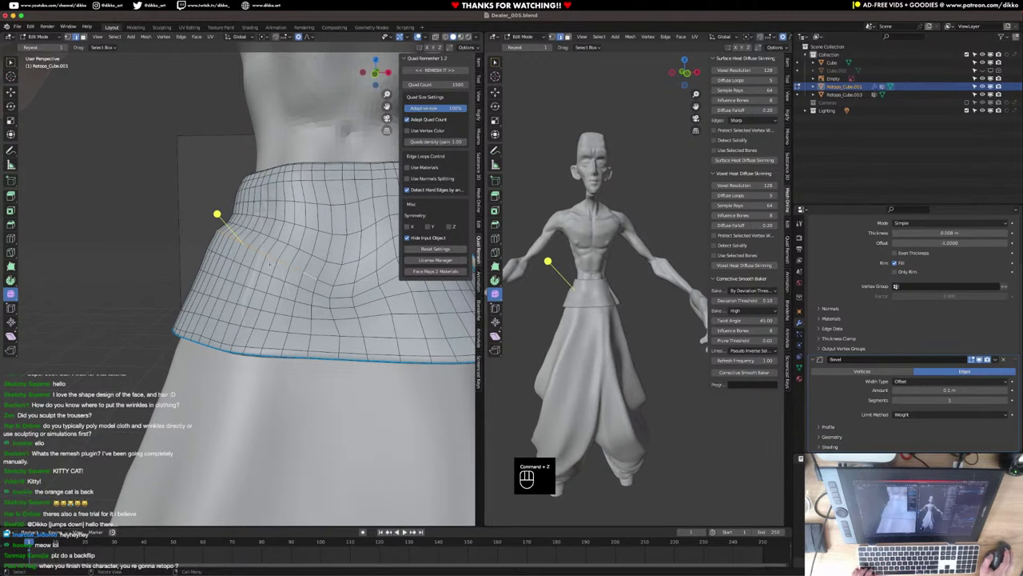
# Move the selected hip edge path outward with proportional editing to form a raised fold, and lower it slightly.
pyautogui.moveTo(270, 268); pyautogui.dragTo(269, 279, button='middle')
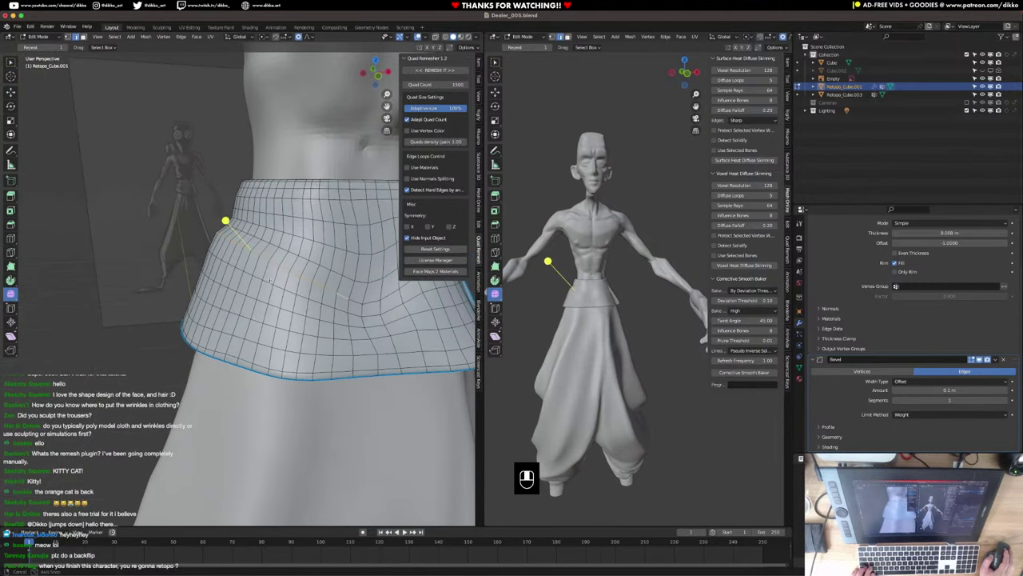
pyautogui.click(10, 93)
pyautogui.moveTo(295, 247); pyautogui.dragTo(277, 238, button='middle')
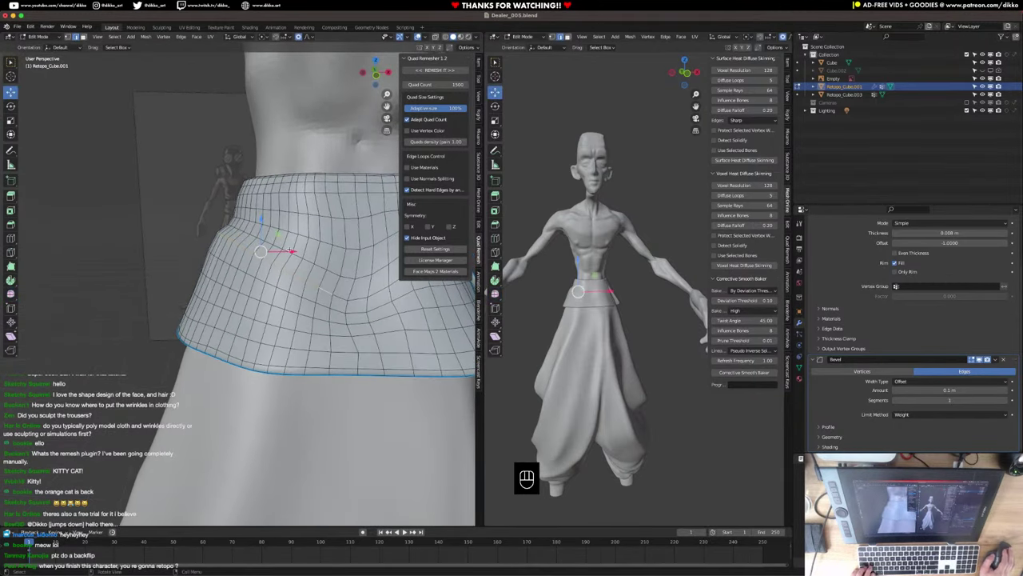
pyautogui.moveTo(291, 251); pyautogui.dragTo(235, 193)
pyautogui.scroll(6, 273, 248)
pyautogui.moveTo(242, 259); pyautogui.dragTo(355, 286, button='right')
pyautogui.moveTo(355, 285); pyautogui.dragTo(251, 266, button='middle')
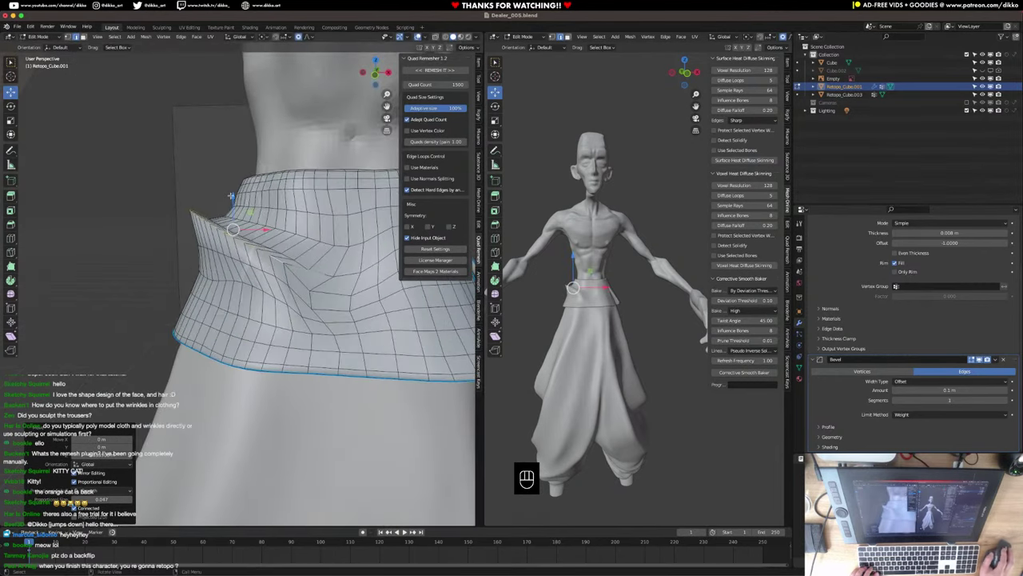
pyautogui.moveTo(232, 196); pyautogui.dragTo(232, 206)
pyautogui.moveTo(224, 267); pyautogui.dragTo(231, 256, button='middle')
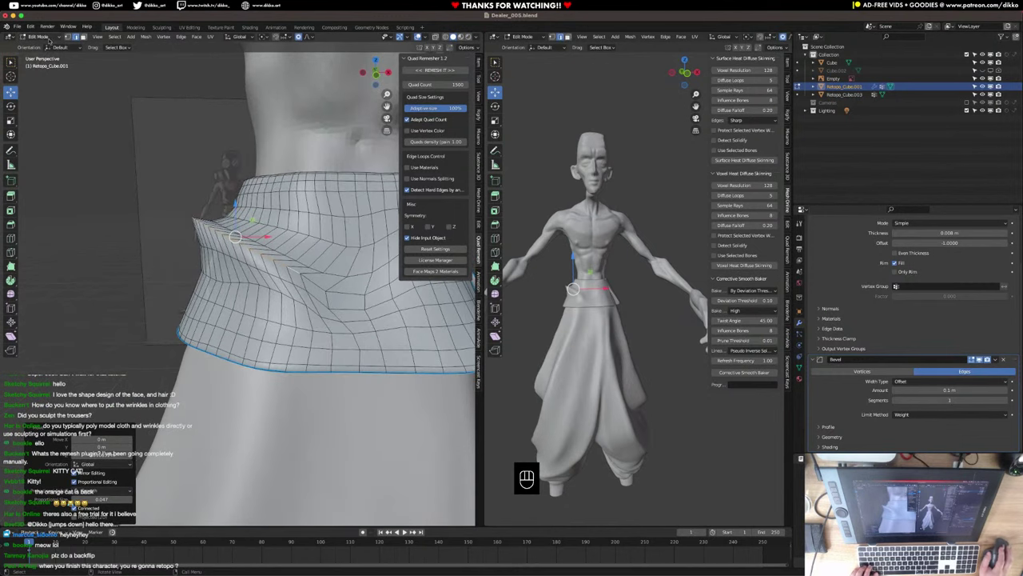
# Turn on the wireframe overlay and switch the upper skirt layer to Sculpt Mode.
pyautogui.click(40, 37)
pyautogui.click(44, 77)
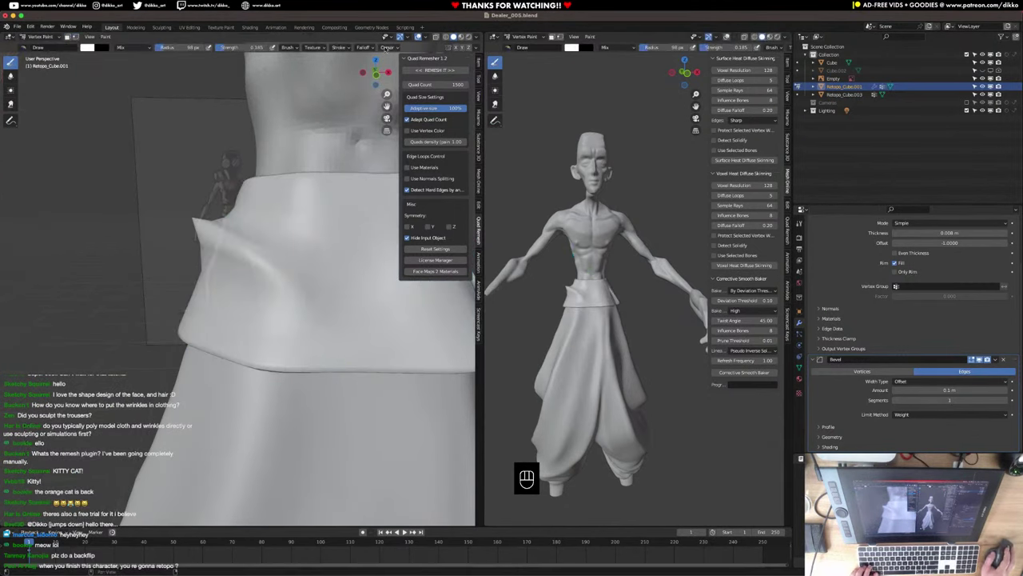
pyautogui.click(426, 39)
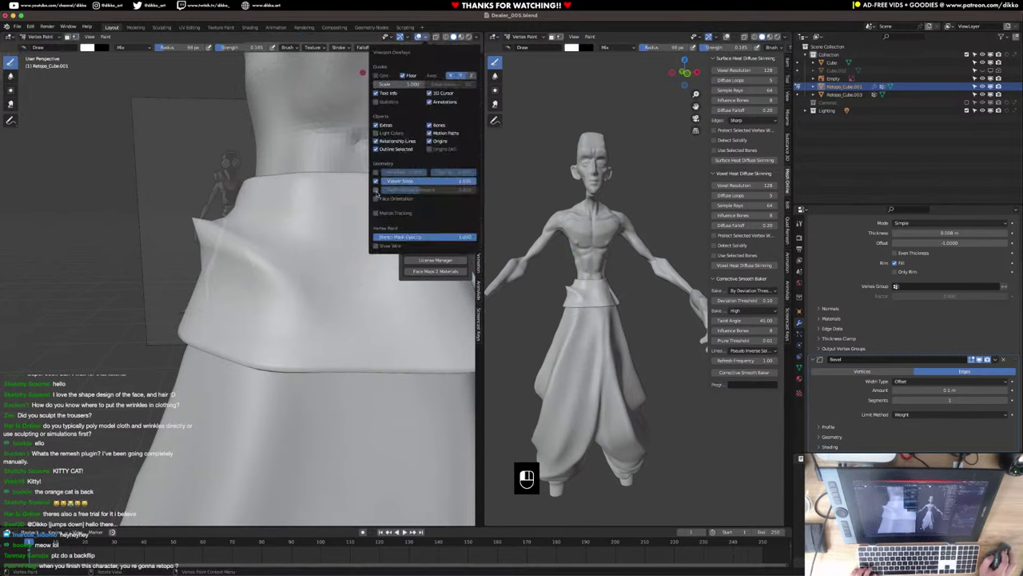
pyautogui.click(376, 171)
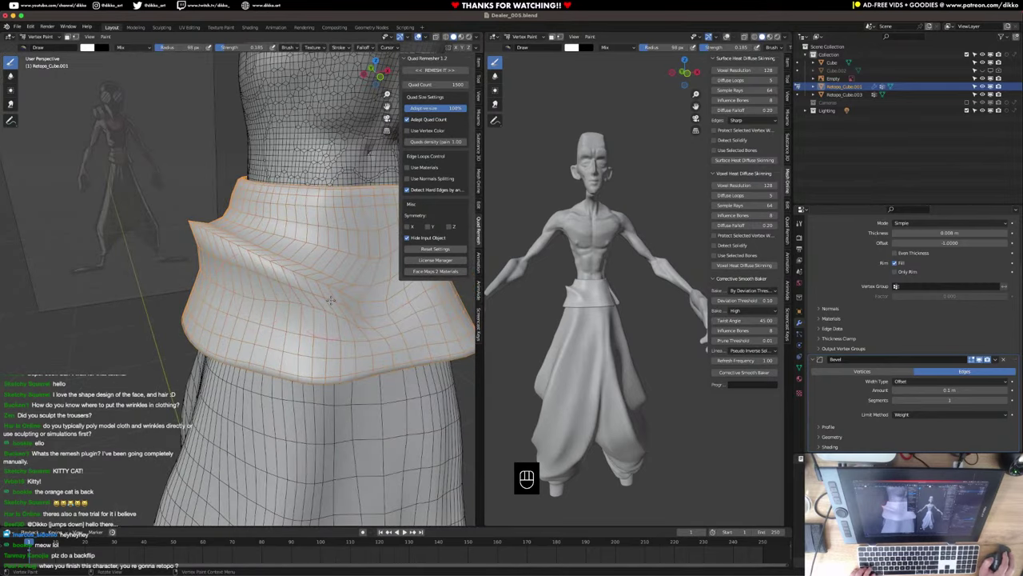
pyautogui.click(42, 38)
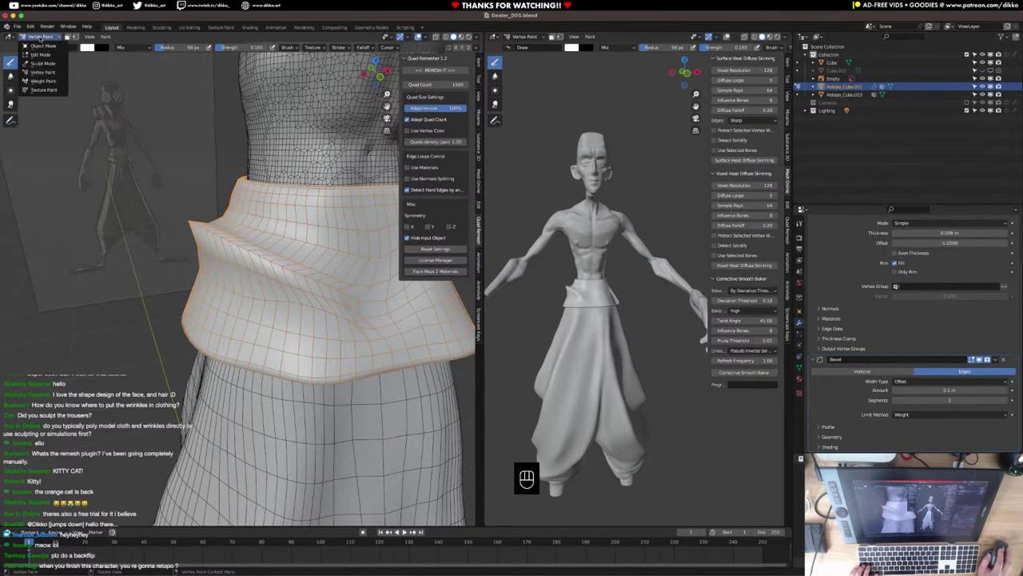
pyautogui.click(44, 63)
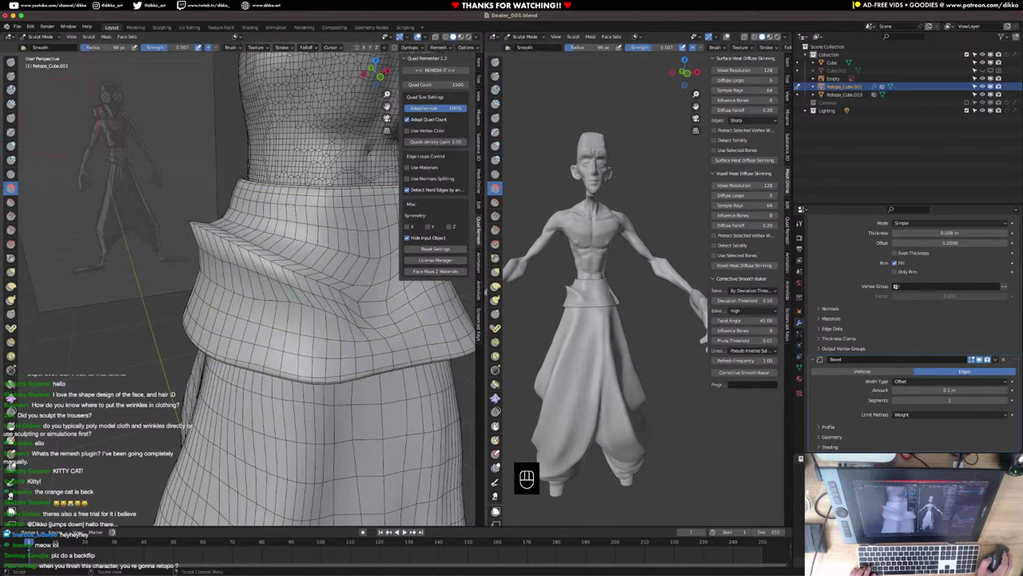
# Smooth the mesh around the raised fold on the upper skirt layer's front, side and back.
pyautogui.moveTo(191, 244); pyautogui.dragTo(164, 244, button='middle')
pyautogui.moveTo(232, 240)
pyautogui.keyDown('shift'); pyautogui.mouseDown()
pyautogui.moveTo(309, 297)
pyautogui.moveTo(406, 312)
pyautogui.mouseUp(); pyautogui.keyUp('shift')
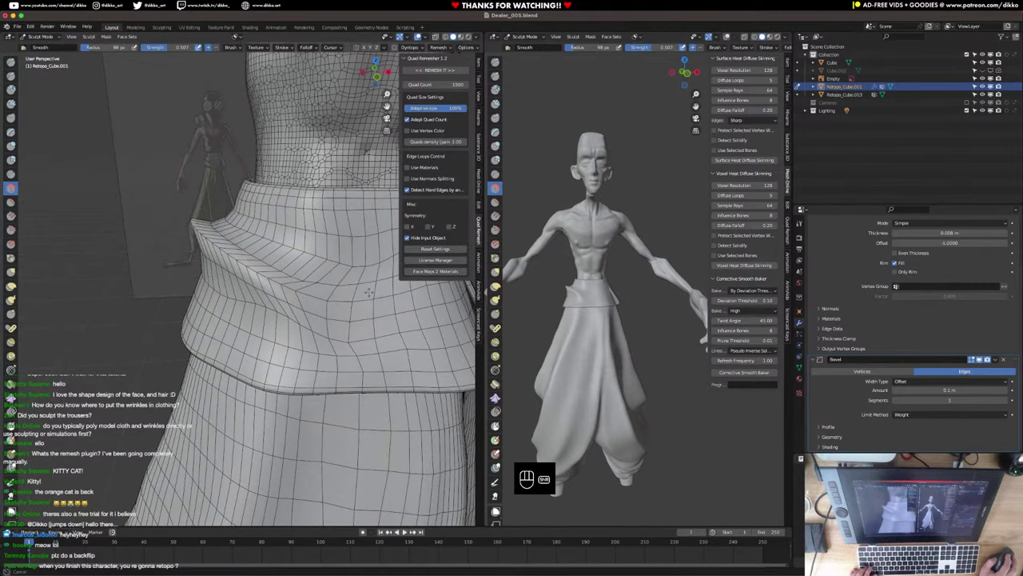
pyautogui.moveTo(336, 262); pyautogui.dragTo(338, 319, button='middle')
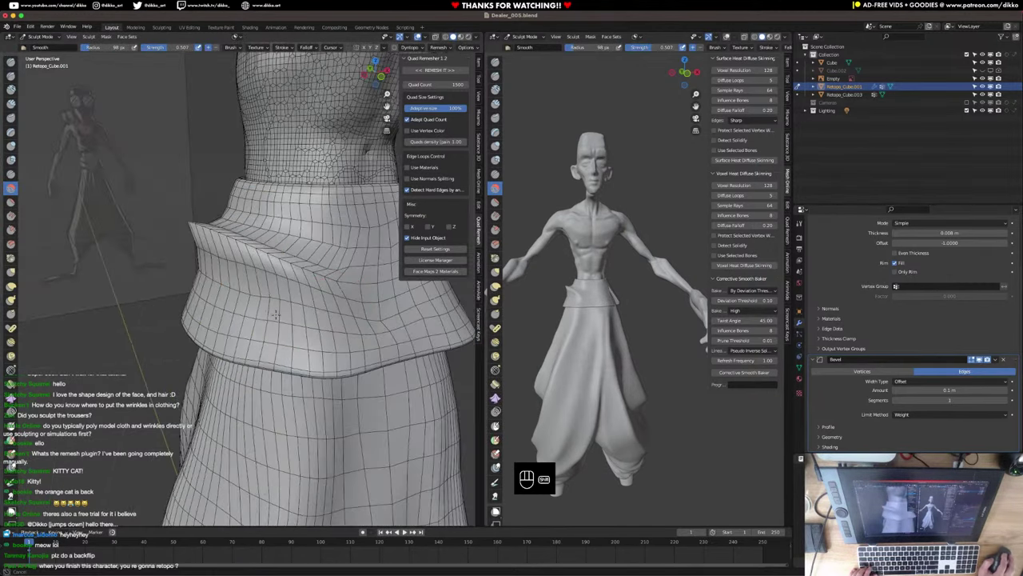
pyautogui.keyDown('shift'); pyautogui.moveTo(276, 315); pyautogui.dragTo(200, 296); pyautogui.keyUp('shift')
pyautogui.moveTo(200, 295)
pyautogui.mouseDown(button='middle')
pyautogui.moveTo(263, 286)
pyautogui.moveTo(253, 287)
pyautogui.mouseUp(button='middle')
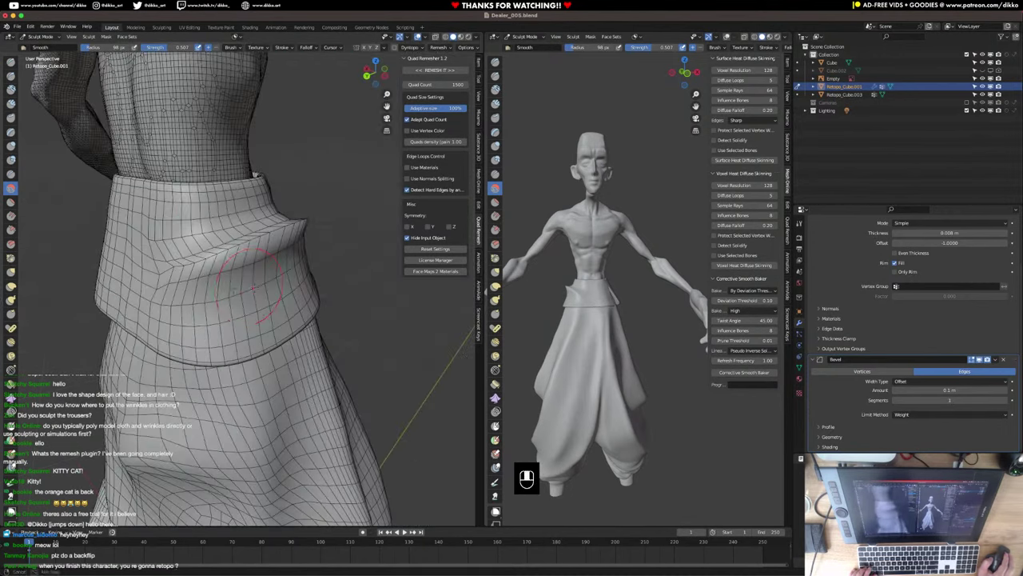
pyautogui.keyDown('shift'); pyautogui.moveTo(254, 287); pyautogui.dragTo(185, 287); pyautogui.keyUp('shift')
pyautogui.moveTo(186, 287); pyautogui.dragTo(218, 291, button='middle')
pyautogui.moveTo(218, 291)
pyautogui.keyDown('shift'); pyautogui.mouseDown()
pyautogui.moveTo(191, 295)
pyautogui.moveTo(170, 264)
pyautogui.moveTo(122, 278)
pyautogui.mouseUp(); pyautogui.keyUp('shift')
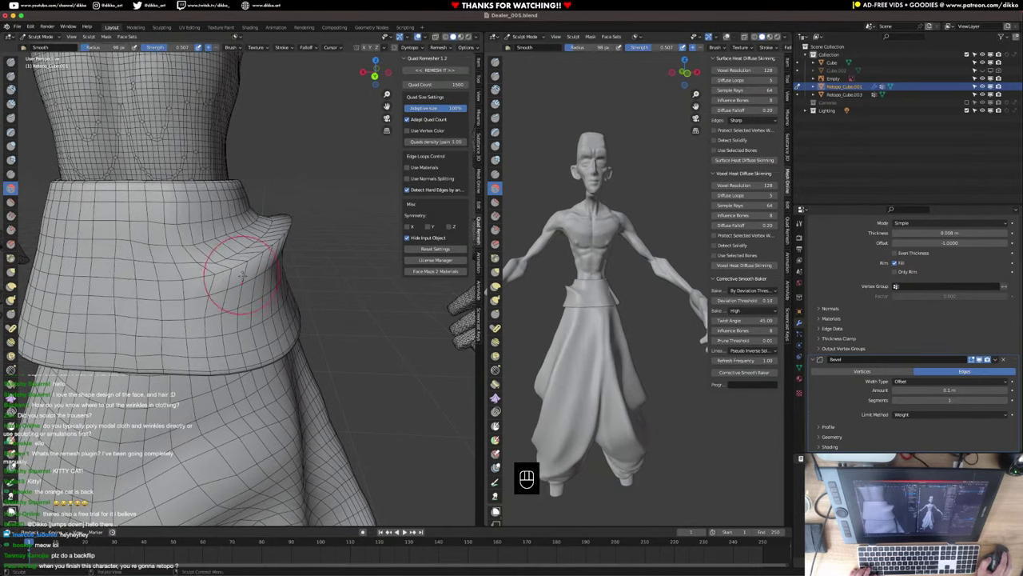
pyautogui.moveTo(240, 276); pyautogui.dragTo(140, 260, button='middle')
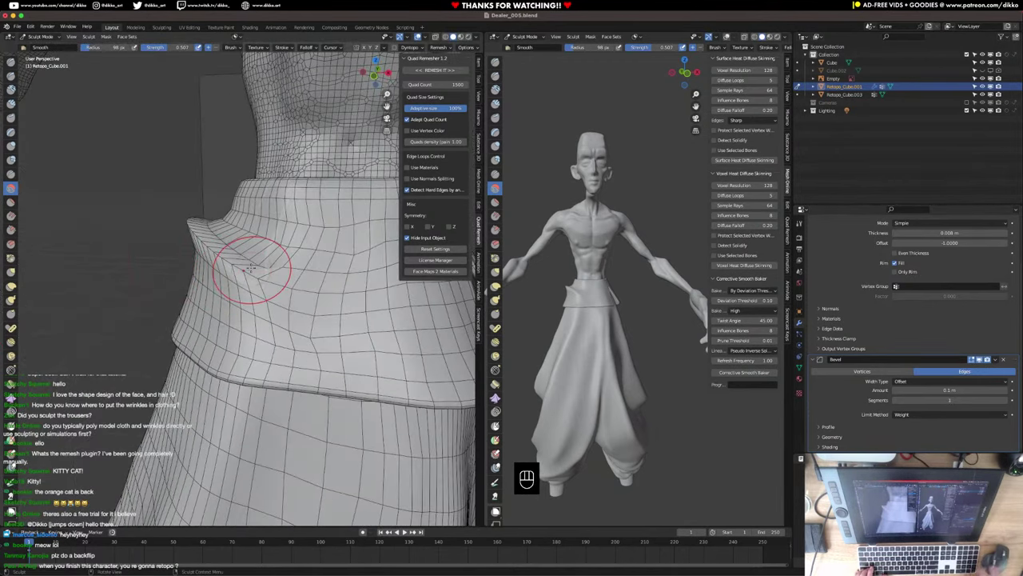
pyautogui.press('KP_0')
pyautogui.press('KP_2')
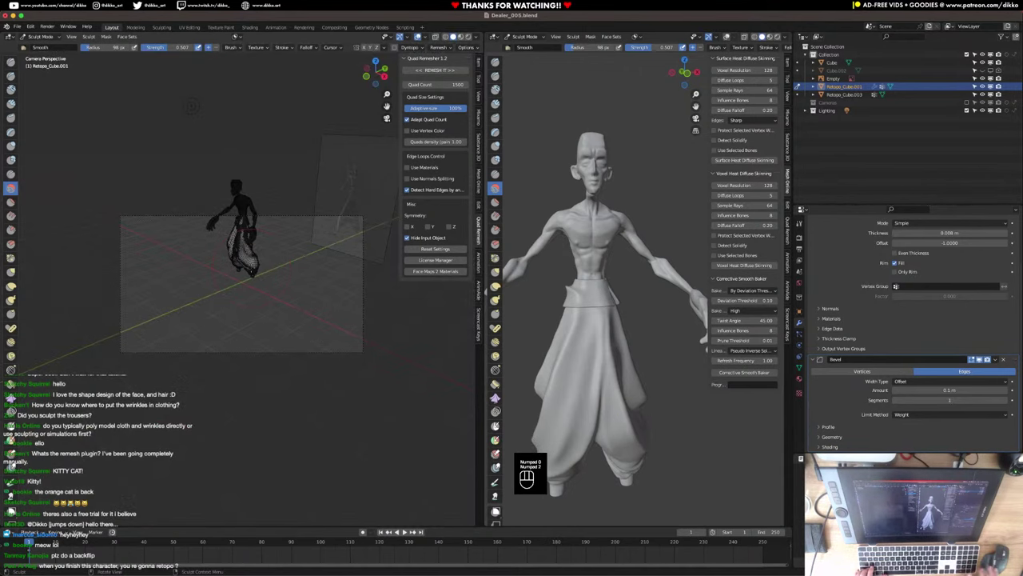
# Examine the upper skirt layer's raised fold against the reference image from the front and at an angle.
pyautogui.press('KP_1')
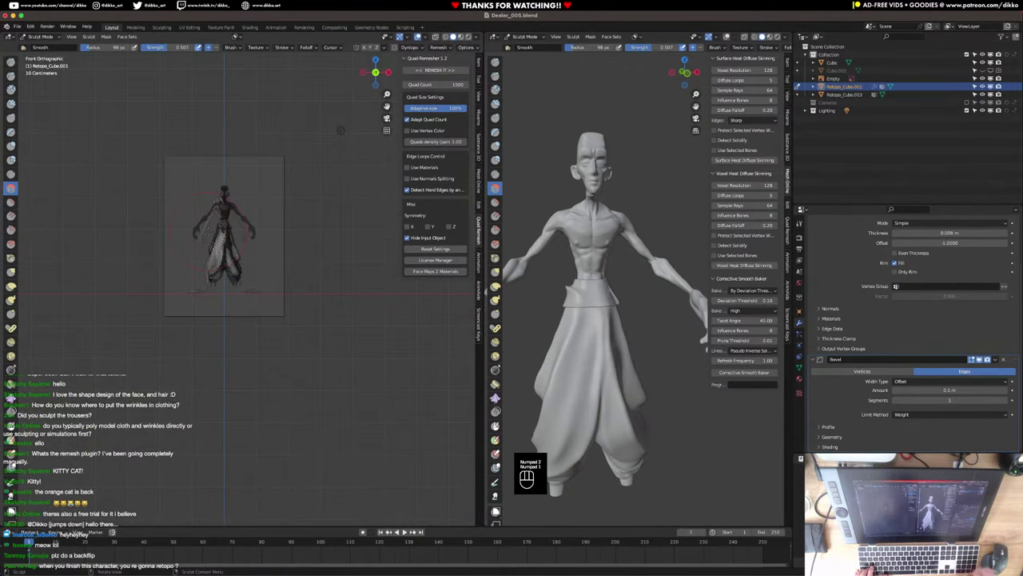
pyautogui.scroll(4, 240, 208)
pyautogui.scroll(4, 169, 274)
pyautogui.keyDown('shift'); pyautogui.moveTo(171, 256); pyautogui.dragTo(240, 464, button='middle'); pyautogui.keyUp('shift')
pyautogui.scroll(3, 228, 240)
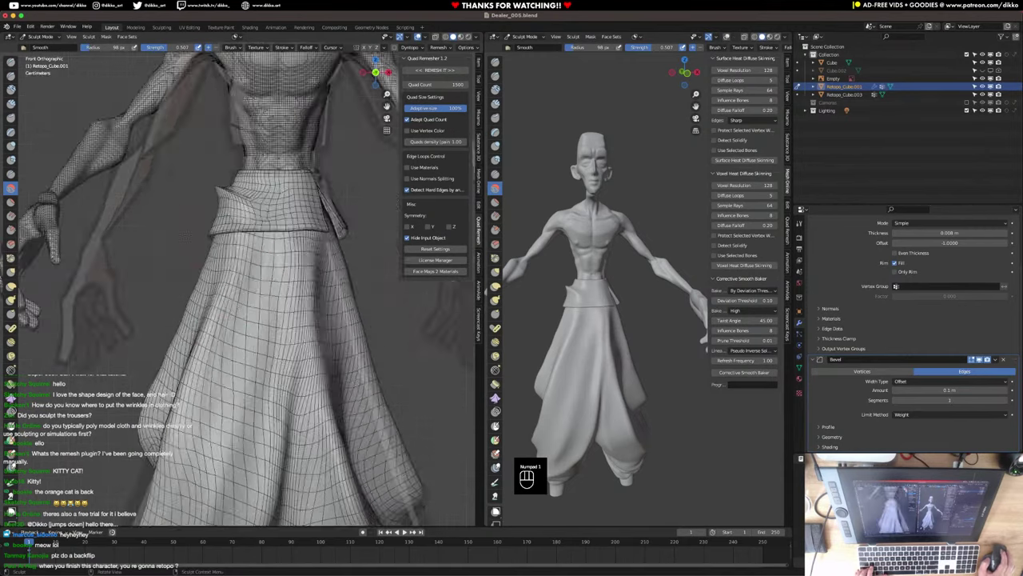
pyautogui.scroll(4, 220, 197)
pyautogui.keyDown('shift'); pyautogui.moveTo(219, 198); pyautogui.dragTo(201, 276, button='middle'); pyautogui.keyUp('shift')
pyautogui.scroll(1, 195, 243)
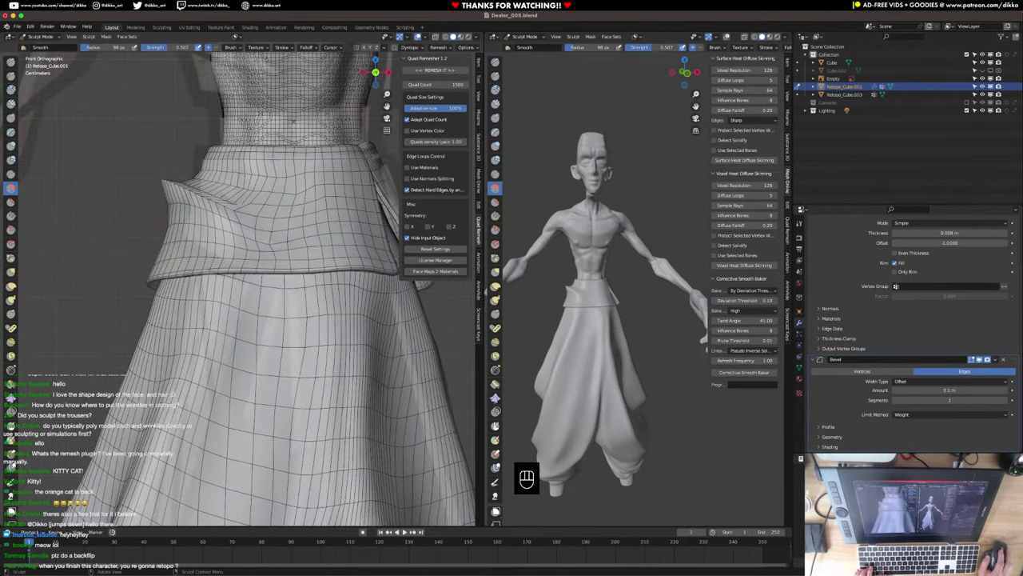
pyautogui.scroll(-4, 209, 200)
pyautogui.moveTo(209, 200)
pyautogui.mouseDown(button='middle')
pyautogui.moveTo(272, 217)
pyautogui.moveTo(258, 214)
pyautogui.mouseUp(button='middle')
# Leave Sculpt Mode for Edit Mode and knife an extra edge at the front end of the raised fold.
pyautogui.click(44, 38)
pyautogui.click(43, 45)
pyautogui.moveTo(168, 179)
pyautogui.keyDown('shift'); pyautogui.mouseDown(button='middle')
pyautogui.moveTo(218, 244)
pyautogui.moveTo(272, 278)
pyautogui.moveTo(277, 213)
pyautogui.moveTo(263, 239)
pyautogui.moveTo(185, 237)
pyautogui.moveTo(291, 251)
pyautogui.moveTo(258, 254)
pyautogui.mouseUp(button='middle'); pyautogui.keyUp('shift')
pyautogui.scroll(-2, 258, 254)
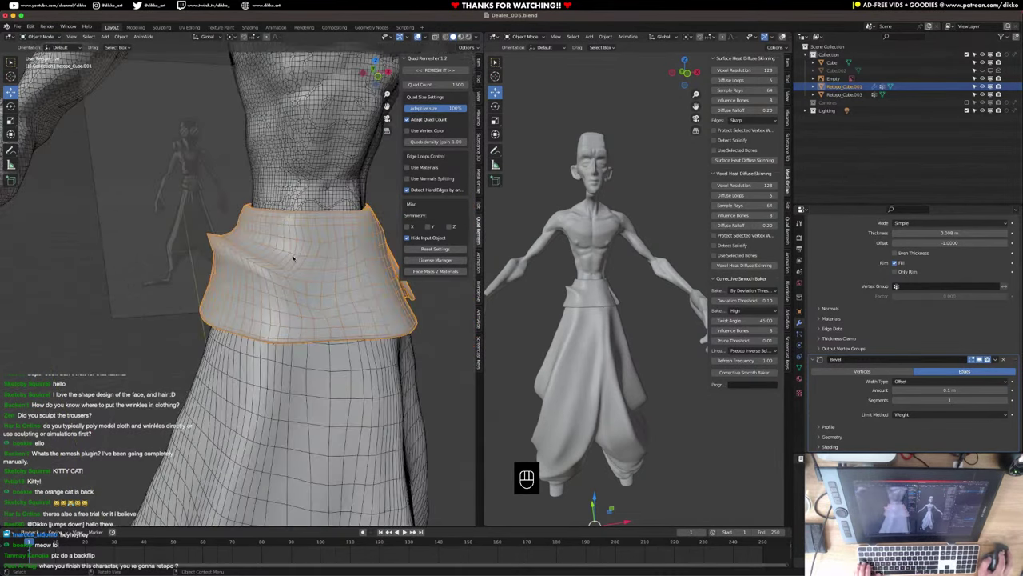
pyautogui.press('Tab')
pyautogui.moveTo(226, 224); pyautogui.dragTo(298, 321, button='middle')
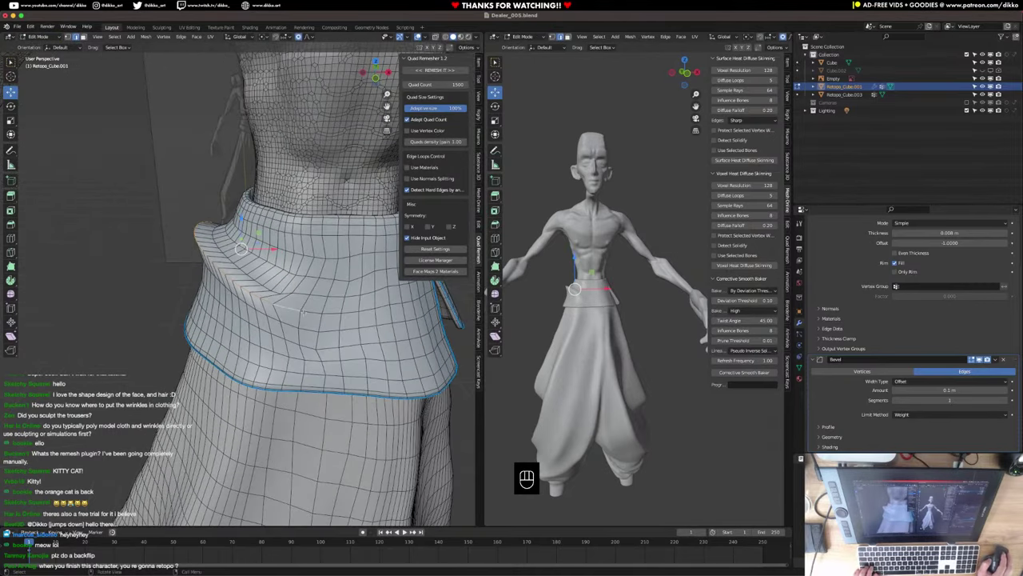
pyautogui.press('k')
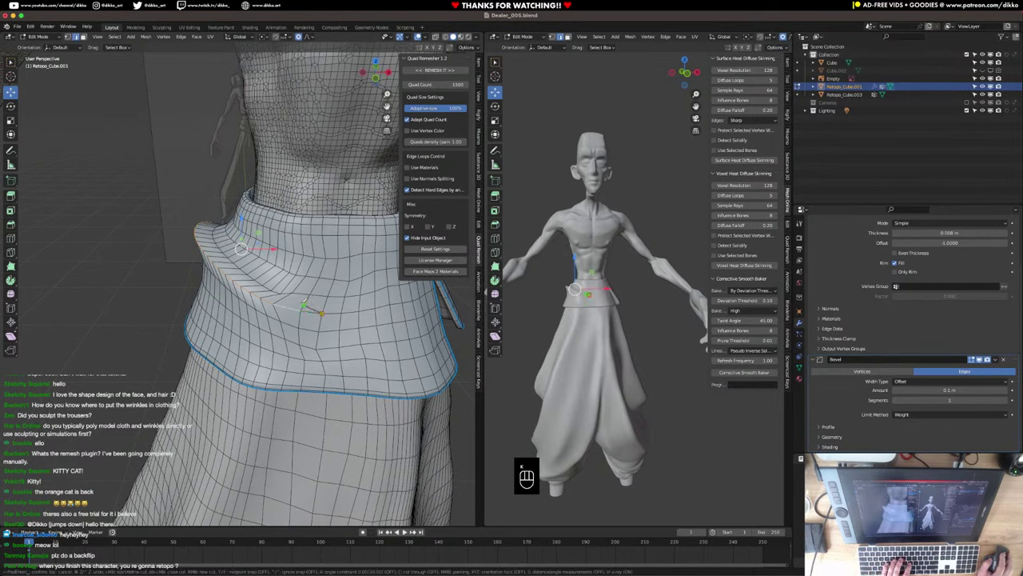
pyautogui.press('Return')
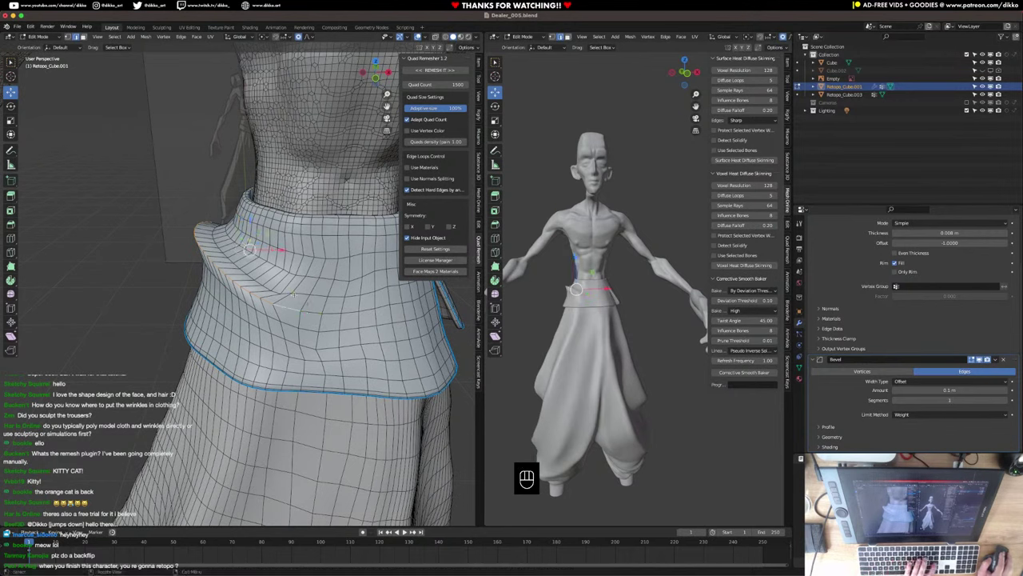
# Knife another edge into the mesh at the back end of the raised fold.
pyautogui.moveTo(233, 286); pyautogui.dragTo(247, 266, button='middle')
pyautogui.press('k')
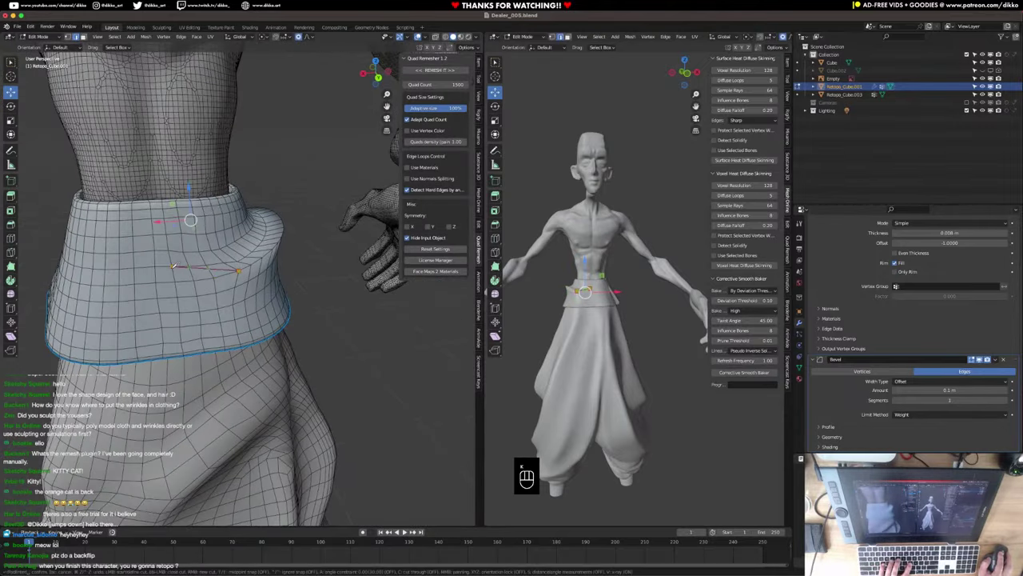
pyautogui.press('Return')
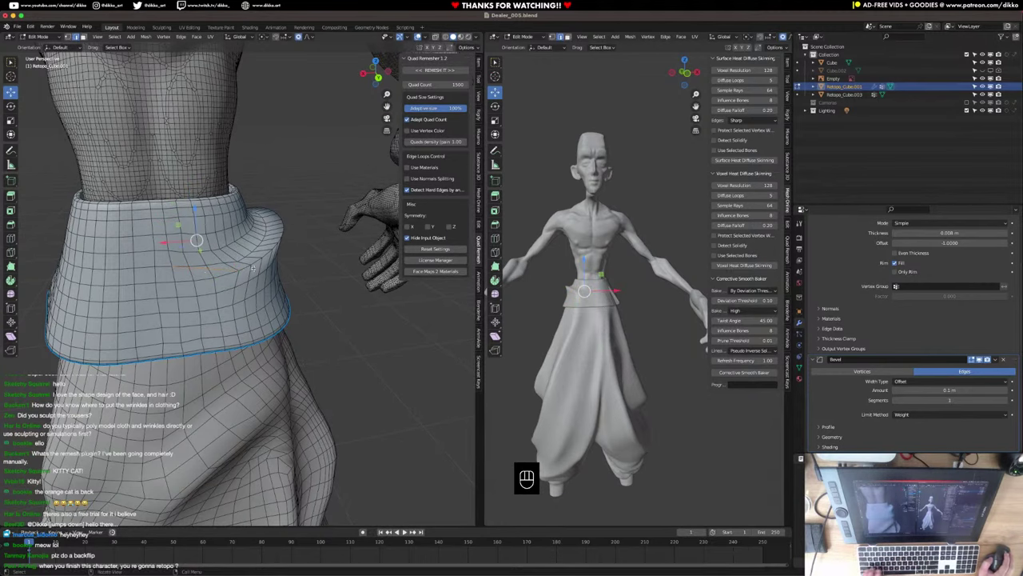
# Try deleting the three faces below the knife cut at the fold's back end, using face selection.
pyautogui.moveTo(238, 272); pyautogui.dragTo(244, 270, button='middle')
pyautogui.scroll(2, 243, 270)
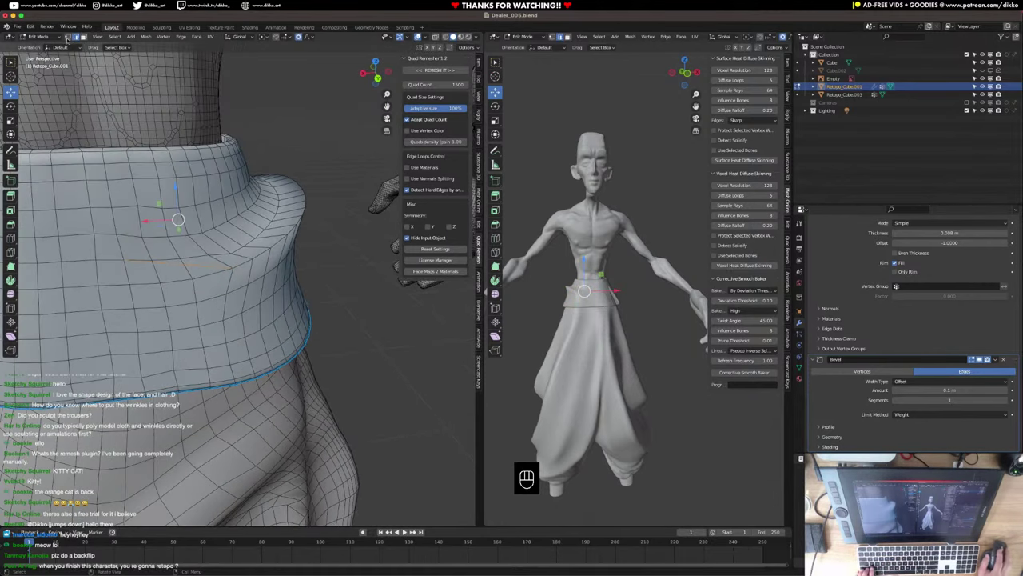
pyautogui.click(84, 37)
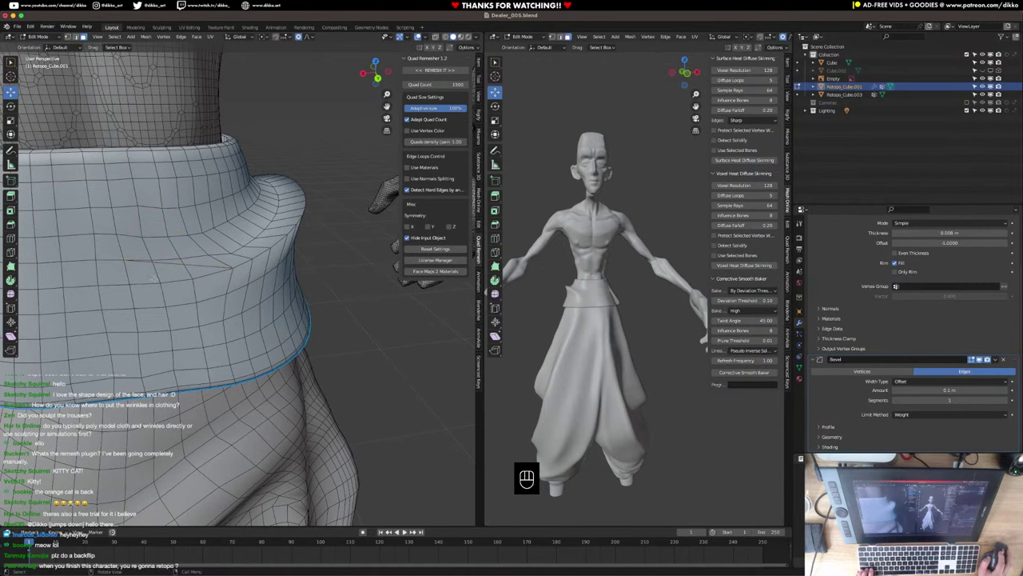
pyautogui.click(148, 273)
pyautogui.keyDown('shift'); pyautogui.click(176, 274); pyautogui.keyUp('shift')
pyautogui.keyDown('shift'); pyautogui.click(203, 275); pyautogui.keyUp('shift')
pyautogui.press('x')
pyautogui.click(203, 275)
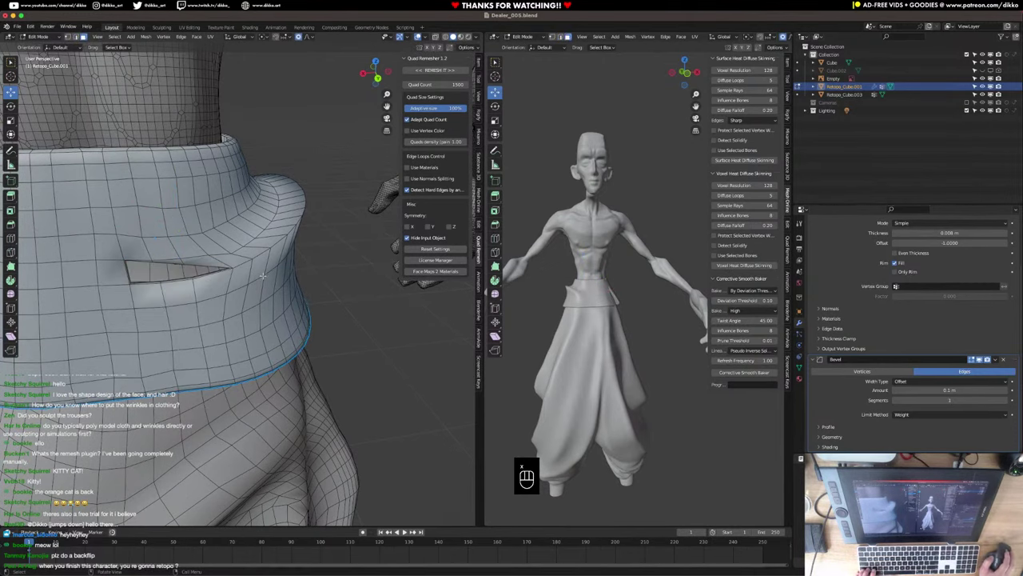
# Try adding a single loop cut along the raised fold from the front side.
pyautogui.moveTo(203, 275); pyautogui.dragTo(196, 307, button='middle')
pyautogui.moveTo(196, 308); pyautogui.dragTo(165, 275, button='middle')
pyautogui.press('super+r')
pyautogui.click(184, 318)
pyautogui.click(184, 316)
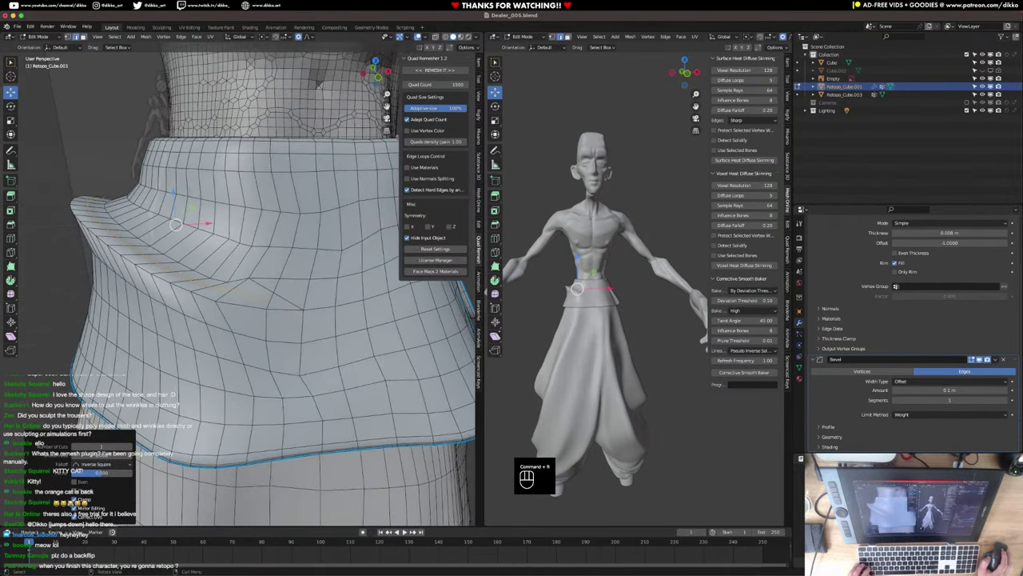
# Try shrinking the new fold edges inward and moving them along X with proportional editing and a smaller influence.
pyautogui.hotkey('alt', 's')
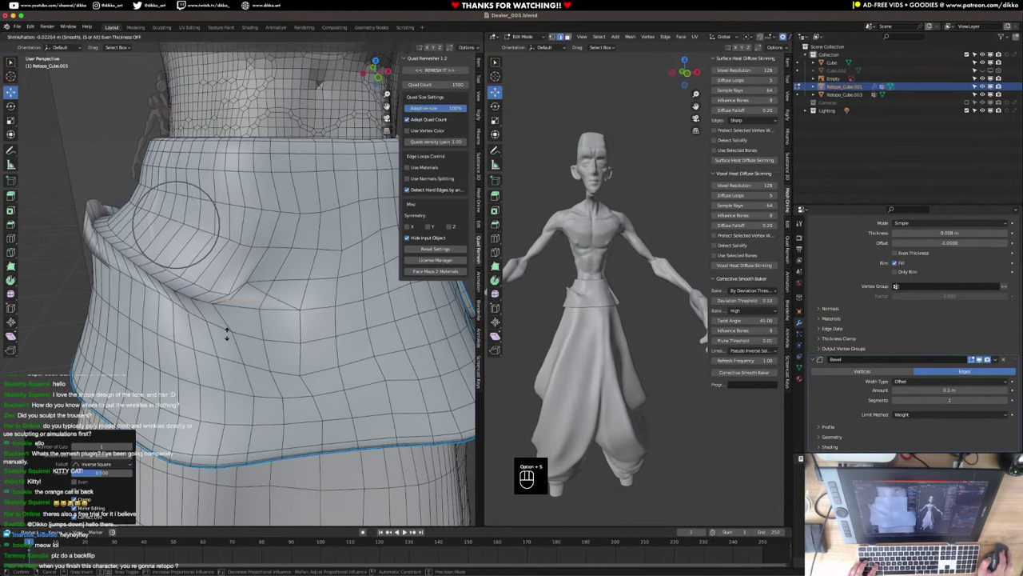
pyautogui.click(223, 333)
pyautogui.press('g')
pyautogui.press('x')
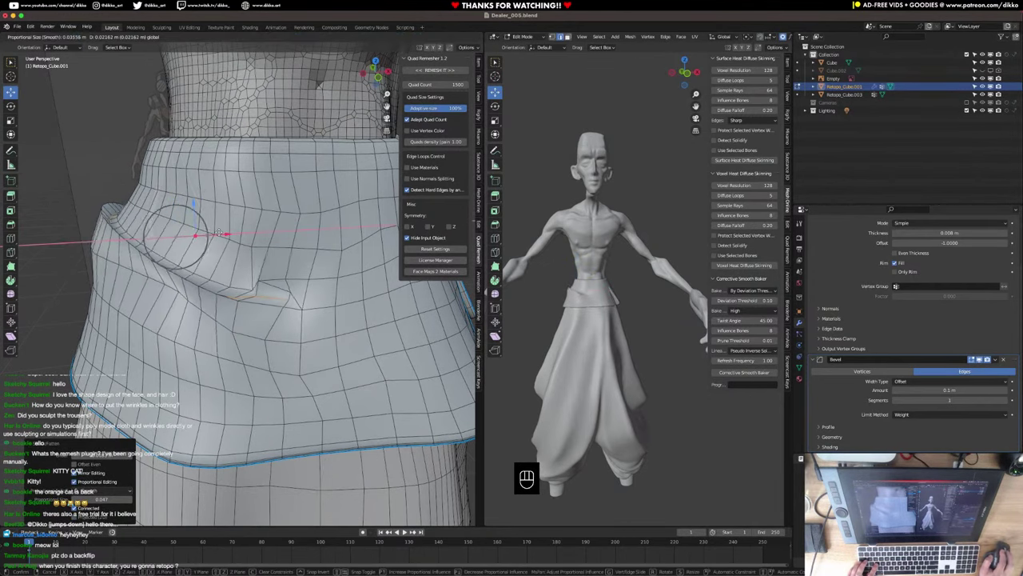
pyautogui.scroll(6, 218, 235)
pyautogui.click(217, 235)
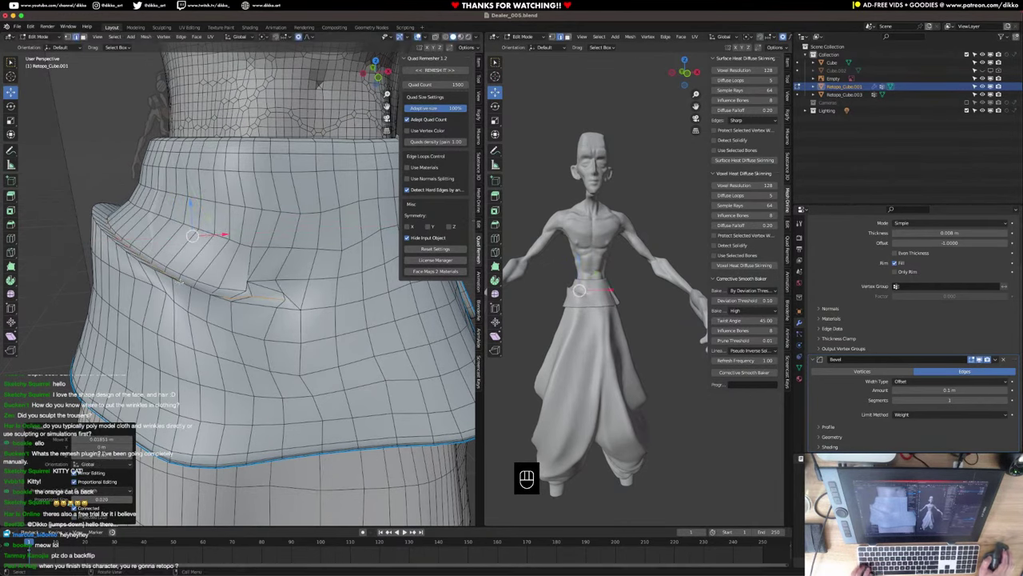
# Undo the fold move, the shrink, the loop cut and the face deletion at the back end.
pyautogui.moveTo(217, 235); pyautogui.dragTo(253, 267, button='middle')
pyautogui.press('super+z')
pyautogui.press('super+z')
pyautogui.press('super+z')
pyautogui.press('super+z')
pyautogui.press('super+z')
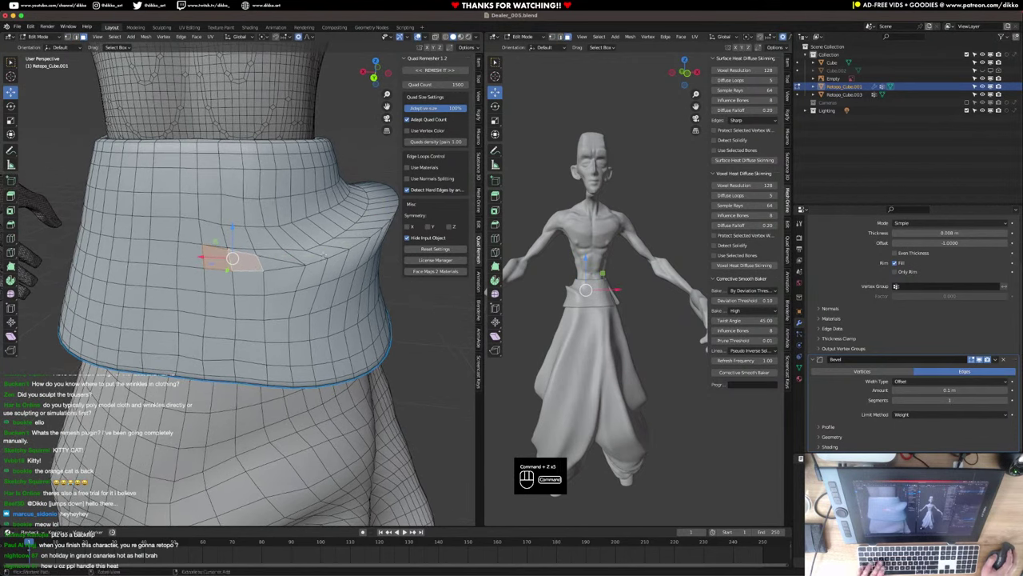
# Add one loop cut through the narrow face strip along the raised fold from the back of the skirt layer.
pyautogui.press('super+r')
pyautogui.click(249, 252)
pyautogui.click(249, 252)
pyautogui.scroll(4, 242, 251)
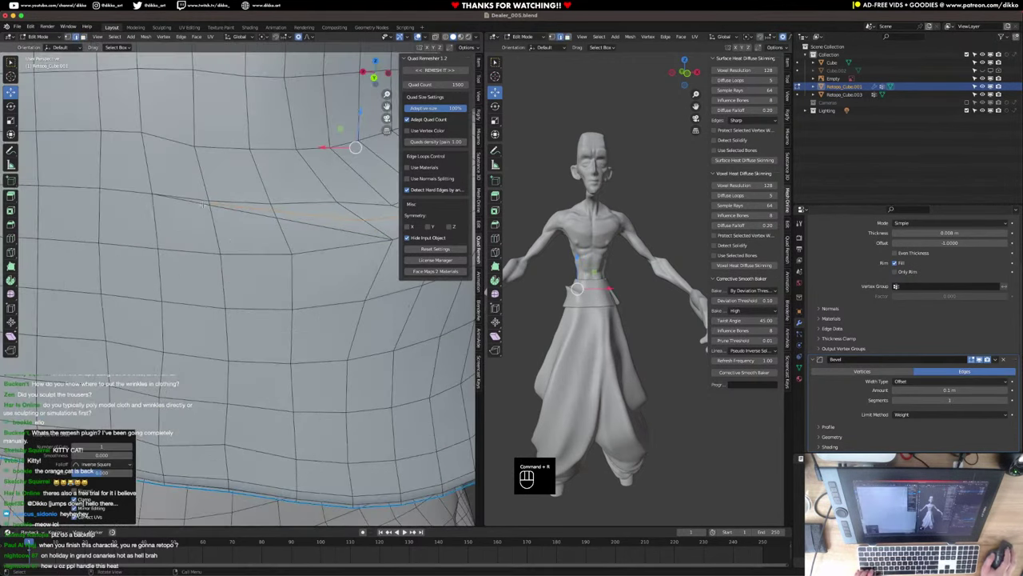
# Merge two vertex pairs At Last where the new loop ends at the back of the fold.
pyautogui.click(69, 36)
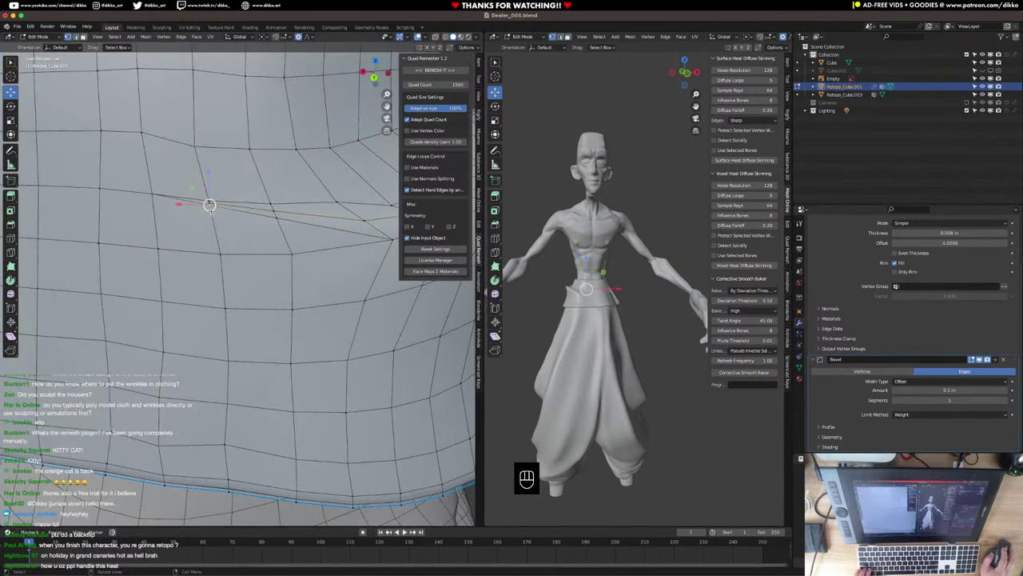
pyautogui.press('m')
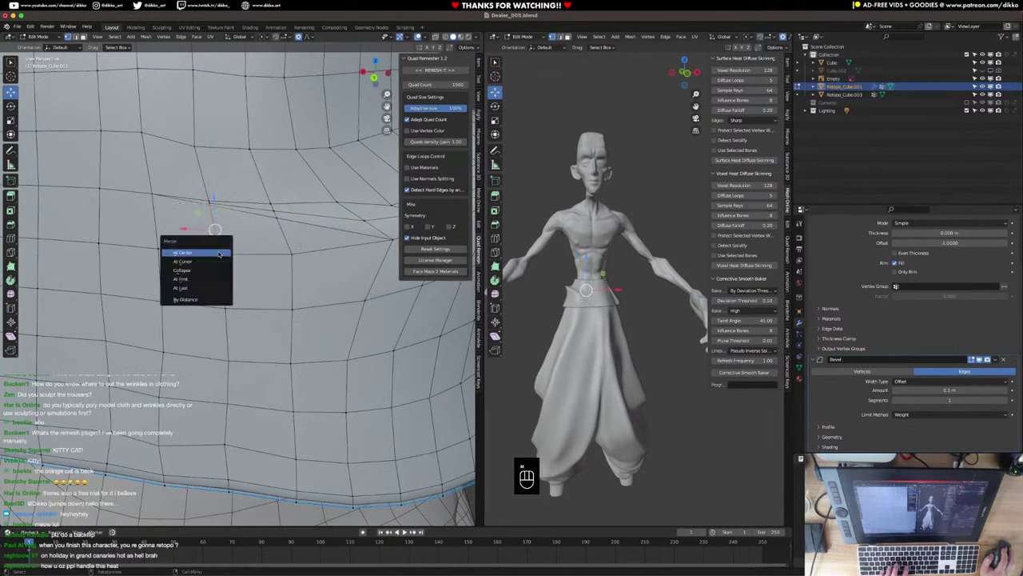
pyautogui.click(196, 287)
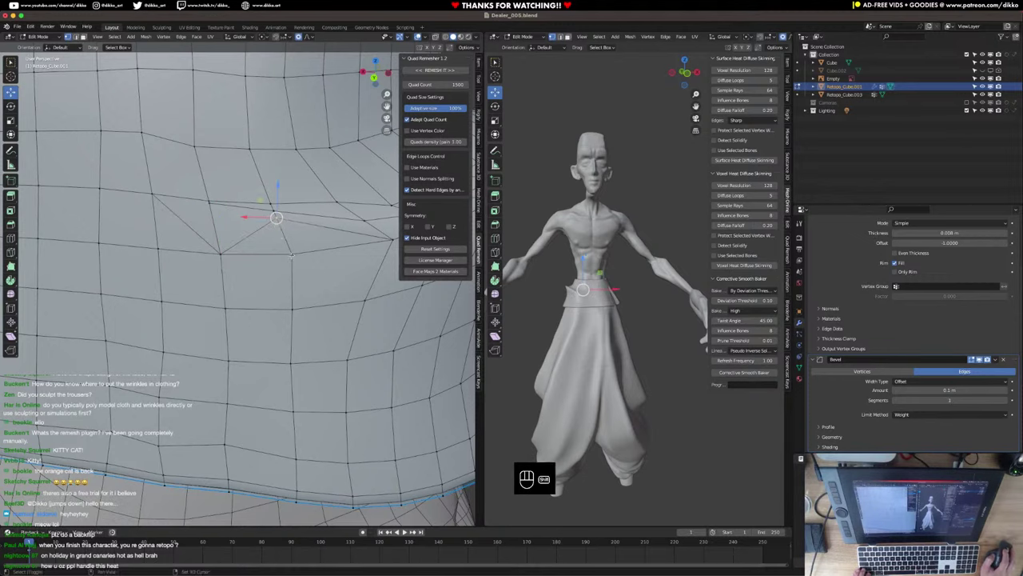
pyautogui.press('m')
pyautogui.click(272, 258)
pyautogui.scroll(-4, 288, 252)
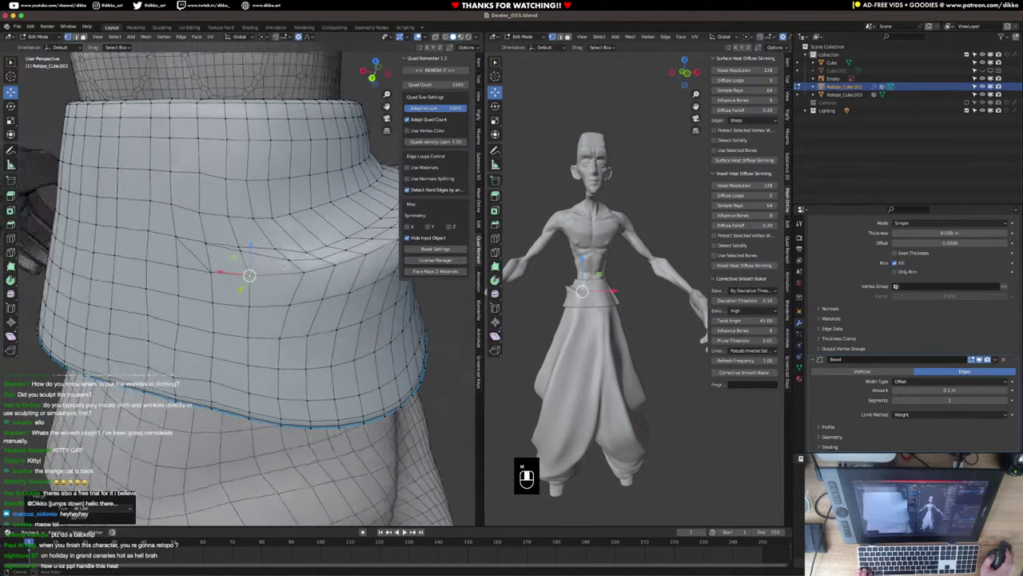
pyautogui.moveTo(285, 265); pyautogui.dragTo(238, 238, button='middle')
pyautogui.click(265, 261)
pyautogui.scroll(-3, 289, 254)
# Dissolve the selected surplus edges behind the fold on the back of the upper skirt layer.
pyautogui.click(77, 37)
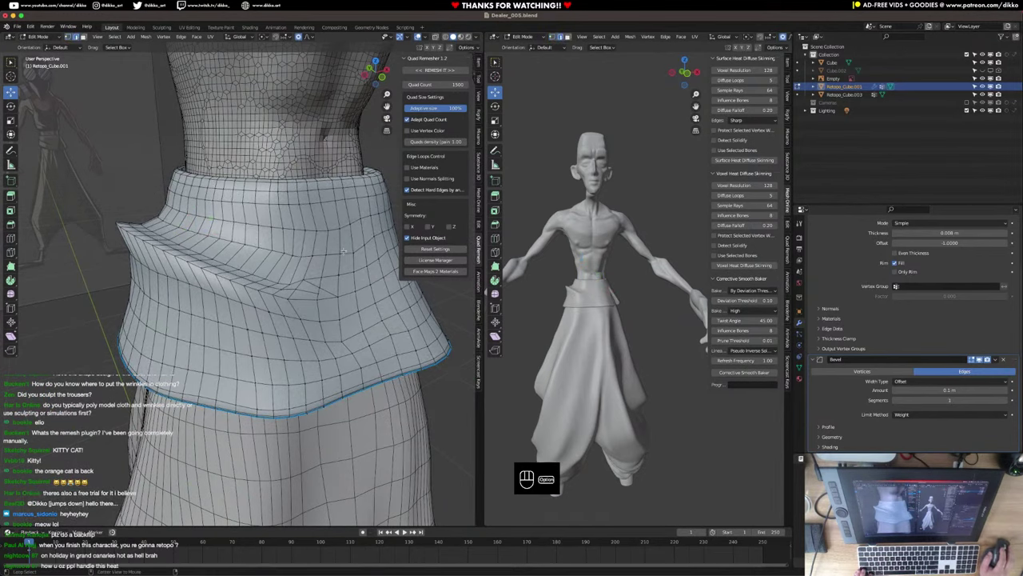
pyautogui.moveTo(350, 289); pyautogui.dragTo(211, 255, button='middle')
pyautogui.moveTo(210, 256); pyautogui.dragTo(188, 254, button='middle')
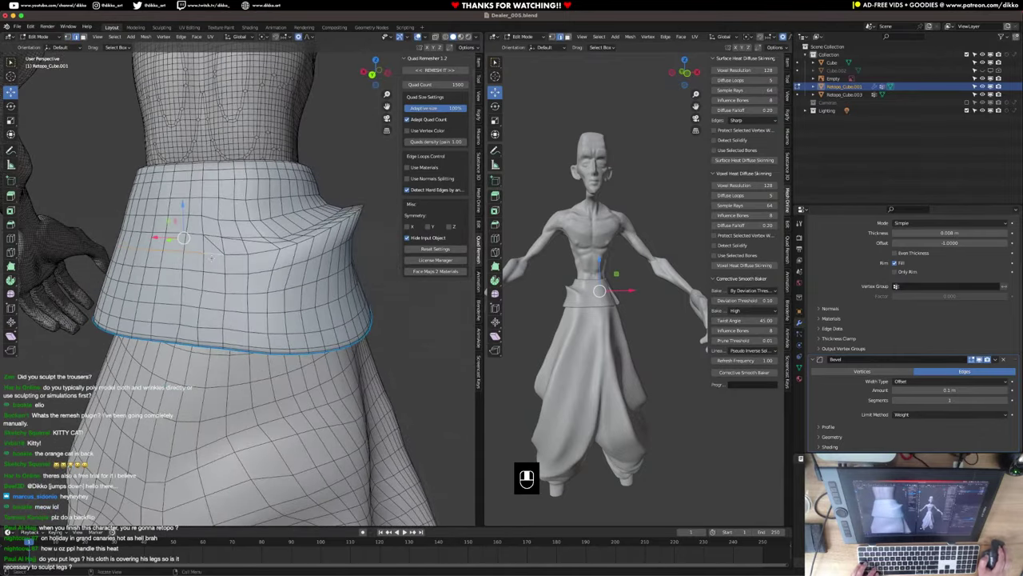
pyautogui.press('super+x')
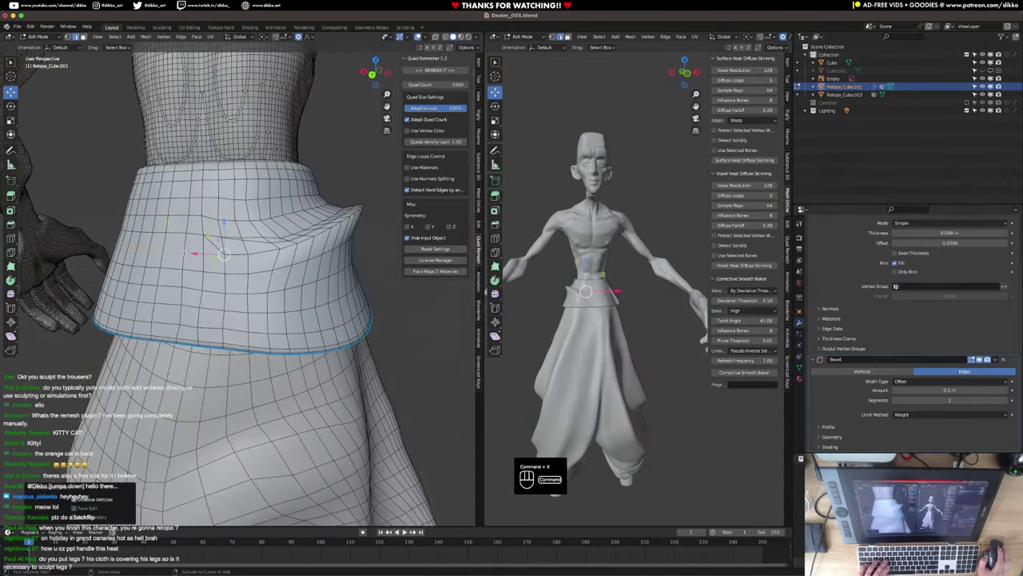
# Add a centred loop cut running around the skirt layer just below the raised fold.
pyautogui.press('super+r')
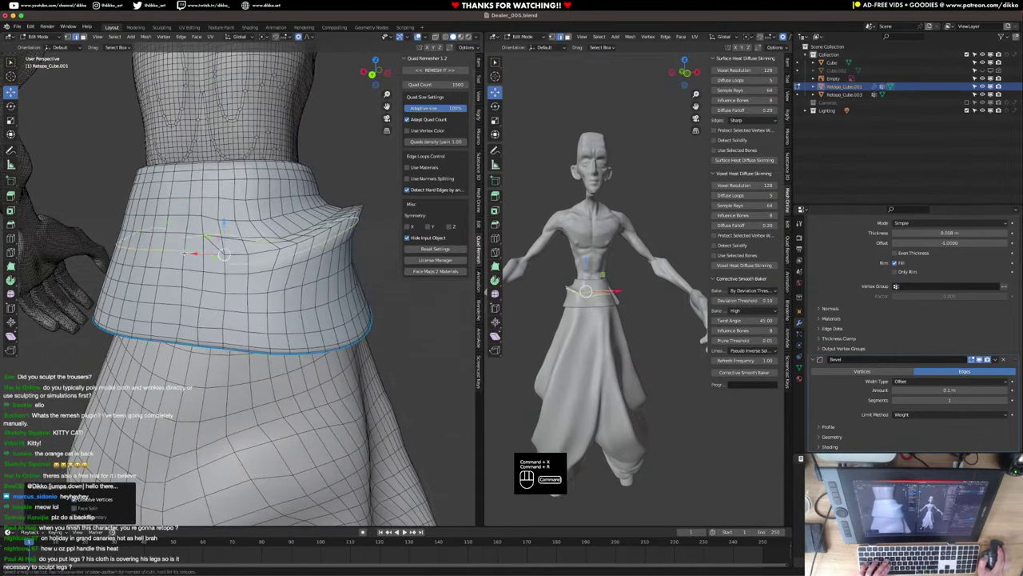
pyautogui.doubleClick(316, 247)
pyautogui.moveTo(319, 249); pyautogui.dragTo(149, 277, button='middle')
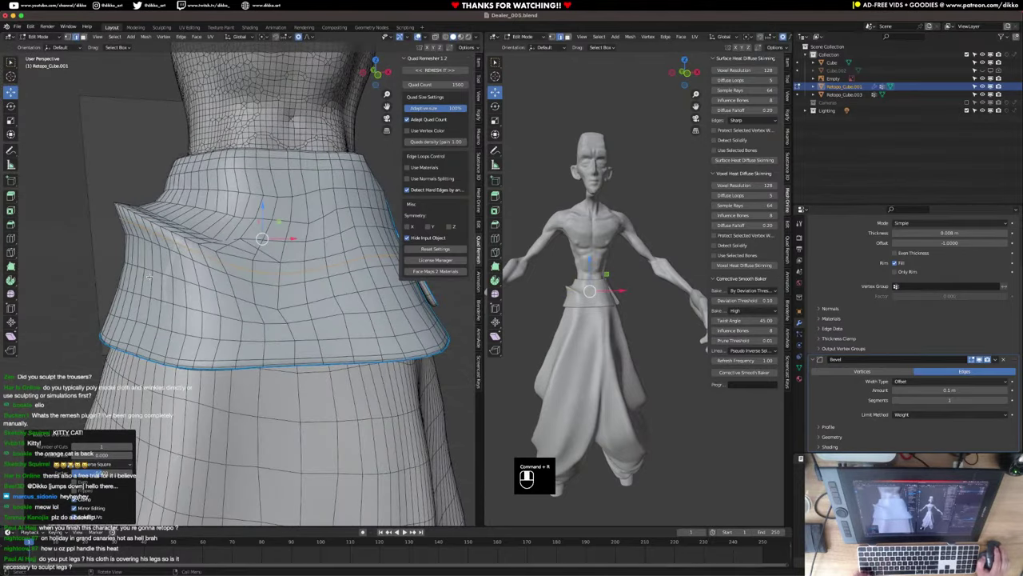
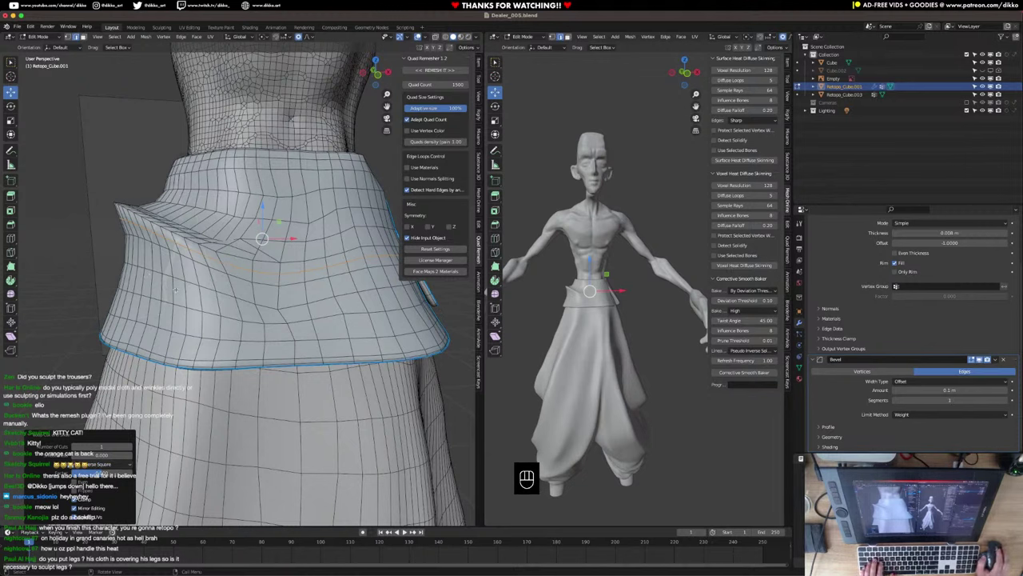
# Switch the upper skirt layer to Sculpt Mode and smooth the raised fold around the front and side.
pyautogui.moveTo(160, 274); pyautogui.dragTo(200, 317, button='middle')
pyautogui.click(50, 37)
pyautogui.click(40, 66)
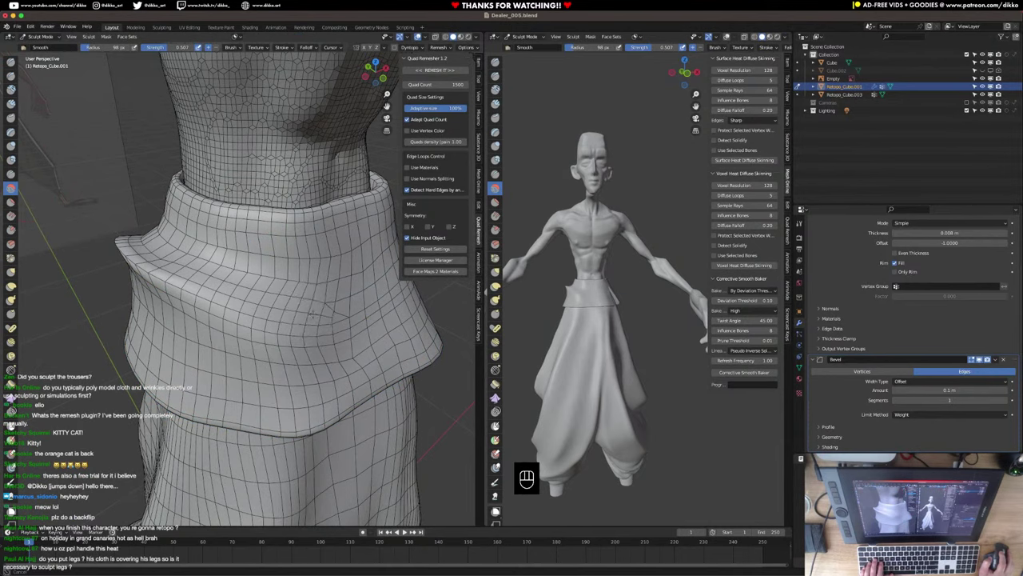
pyautogui.moveTo(304, 316); pyautogui.dragTo(285, 311, button='middle')
pyautogui.moveTo(191, 273)
pyautogui.mouseDown(button='middle')
pyautogui.moveTo(311, 269)
pyautogui.moveTo(214, 276)
pyautogui.moveTo(267, 297)
pyautogui.moveTo(215, 300)
pyautogui.mouseUp(button='middle')
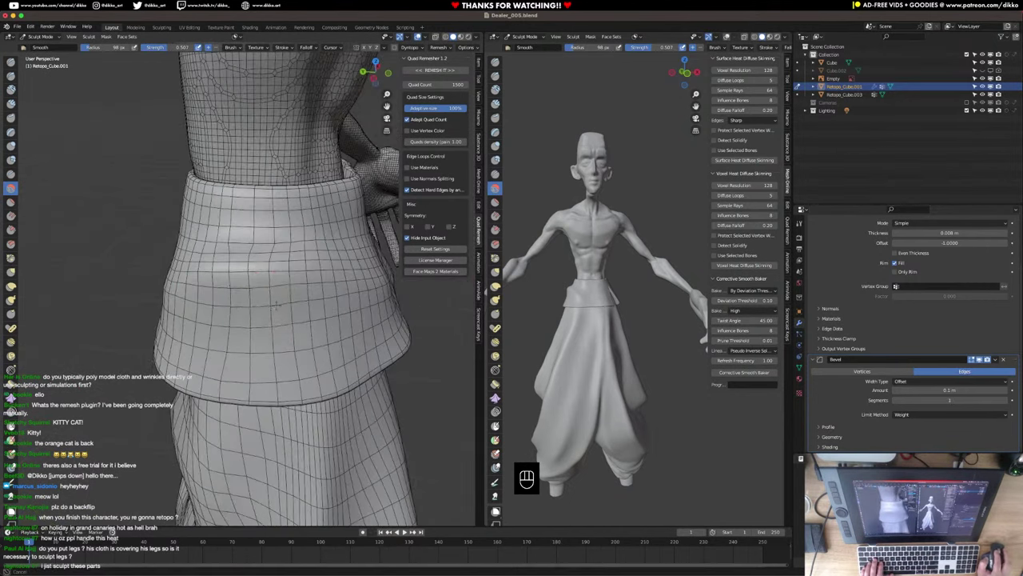
# Sharpen the fold's crease across the side of the upper skirt layer with the Pinch/Magnify brush.
pyautogui.click(11, 259)
pyautogui.moveTo(108, 285); pyautogui.dragTo(132, 283, button='middle')
pyautogui.moveTo(190, 277); pyautogui.dragTo(332, 271)
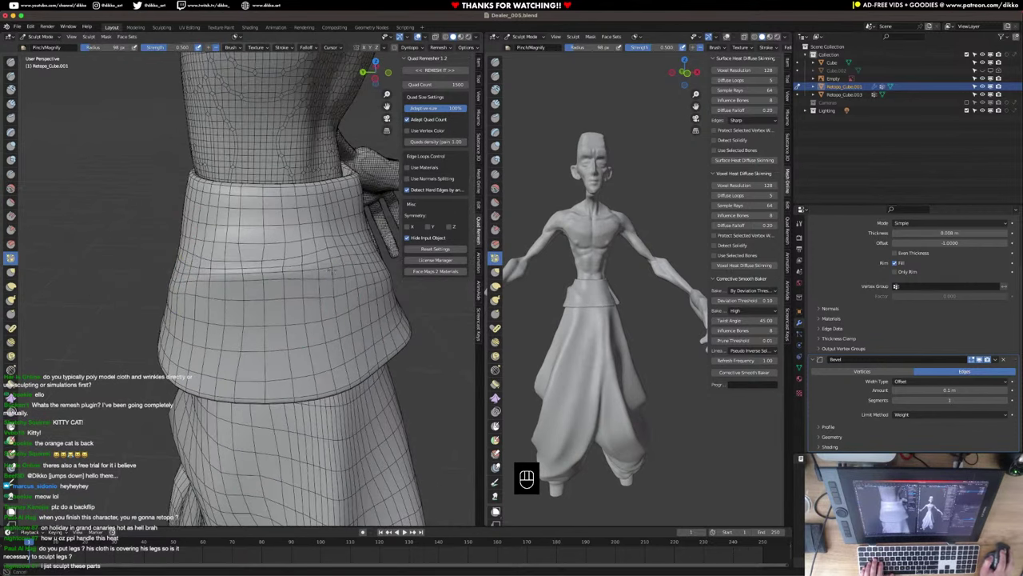
pyautogui.moveTo(330, 269); pyautogui.dragTo(160, 274, button='middle')
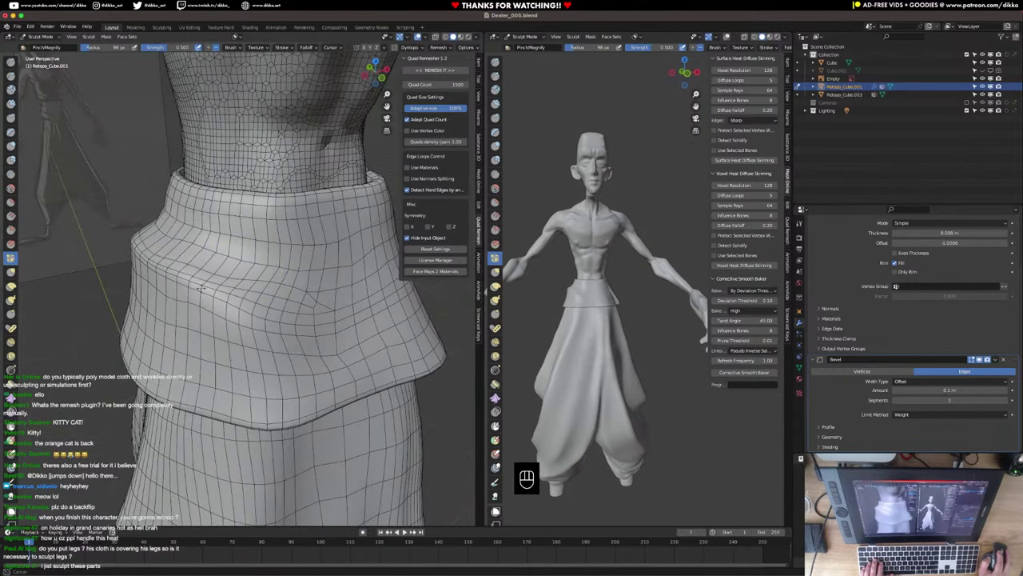
# Return the upper skirt layer to Edit Mode and add a loop cut around it near the fold crease.
pyautogui.moveTo(274, 309)
pyautogui.mouseDown(button='middle')
pyautogui.moveTo(164, 282)
pyautogui.moveTo(261, 303)
pyautogui.moveTo(196, 293)
pyautogui.mouseUp(button='middle')
pyautogui.press('Tab')
pyautogui.press('super+r')
pyautogui.click(263, 307)
pyautogui.click(262, 307)
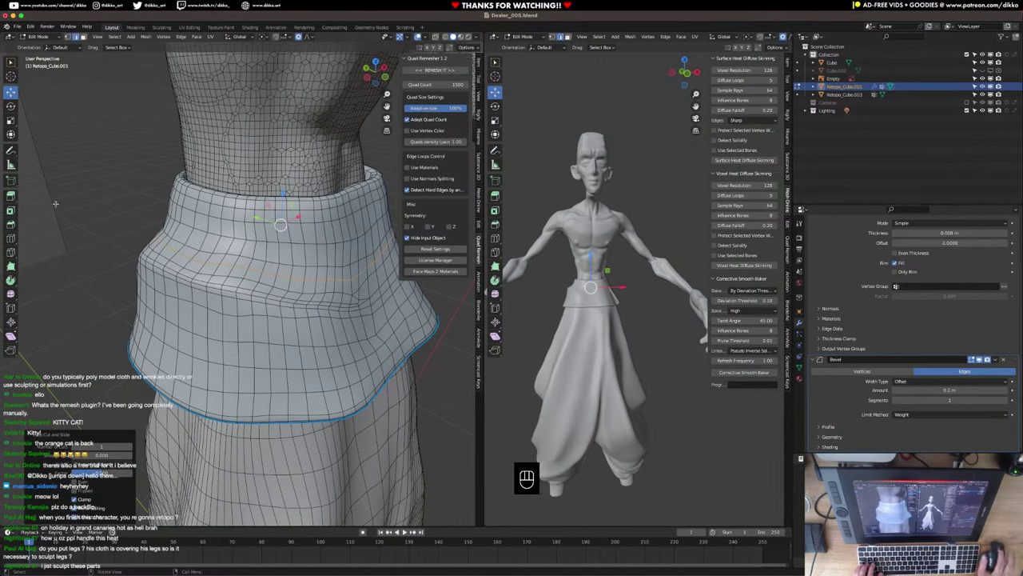
# Switch to the PenTablet settings and map the Artist Pro 16 screen area to all monitors.
pyautogui.moveTo(368, 573)
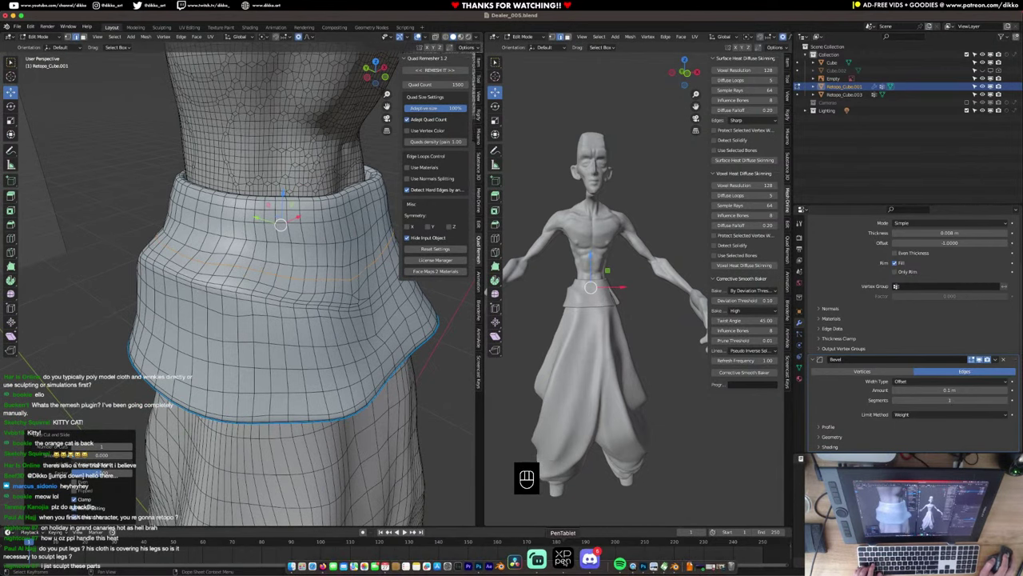
pyautogui.click(548, 559)
pyautogui.click(505, 324)
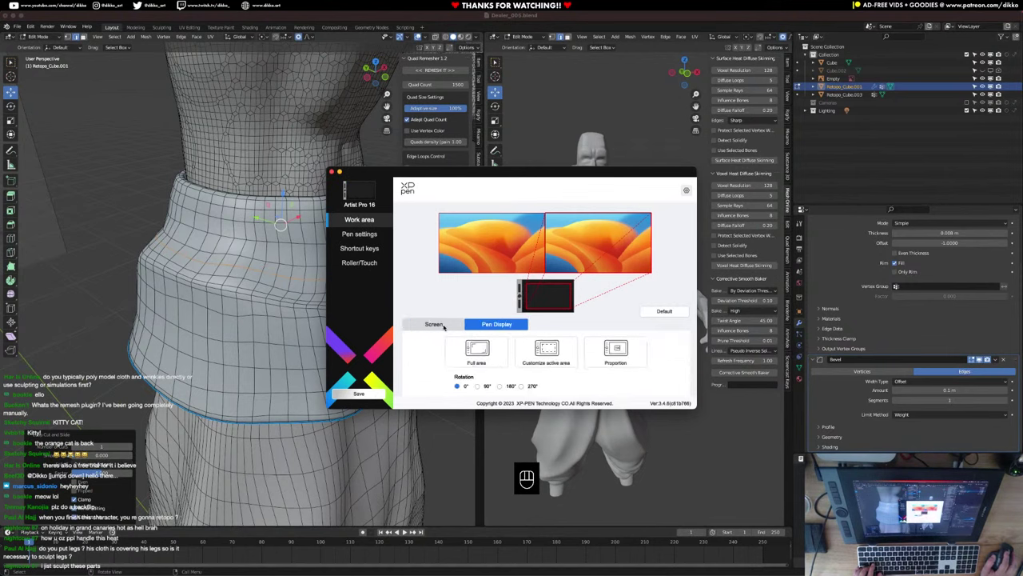
pyautogui.click(440, 324)
pyautogui.click(527, 386)
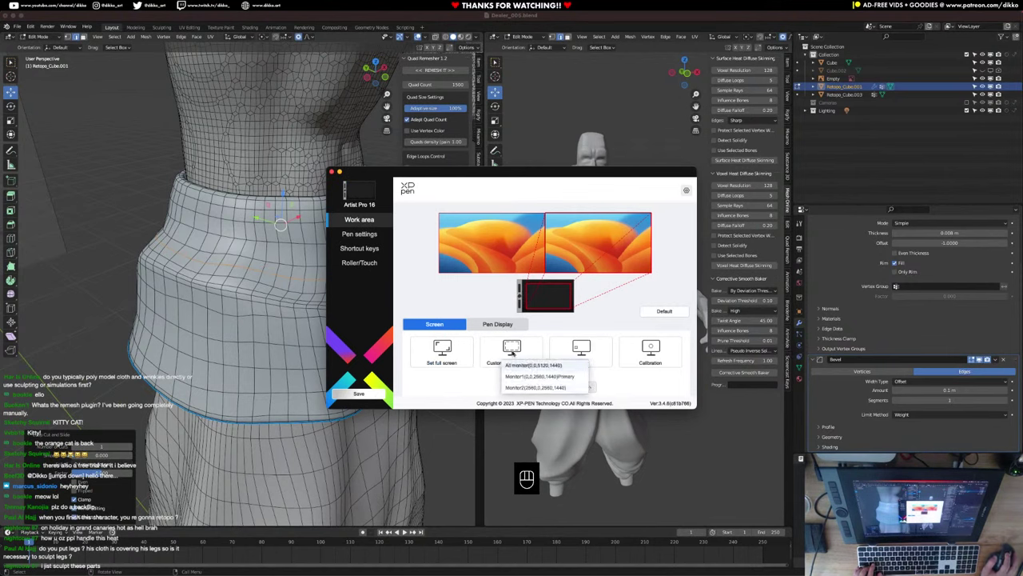
pyautogui.click(536, 364)
pyautogui.click(335, 173)
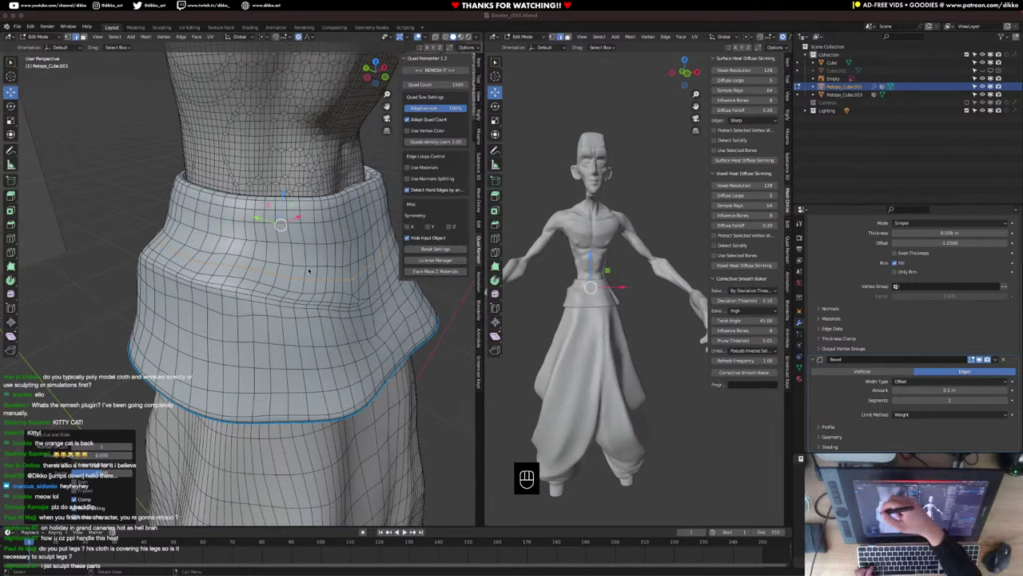
pyautogui.click(275, 216)
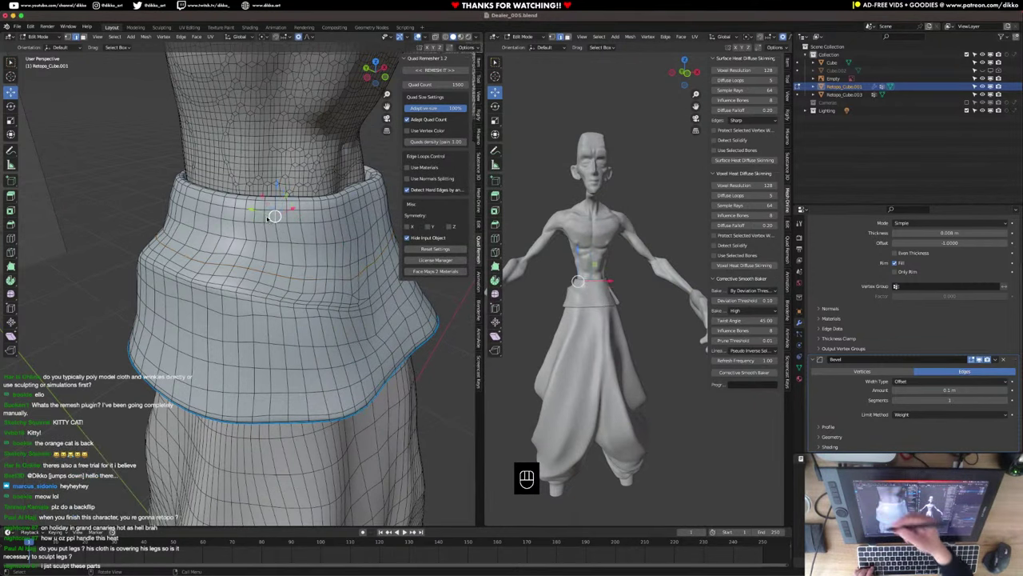
pyautogui.click(717, 268)
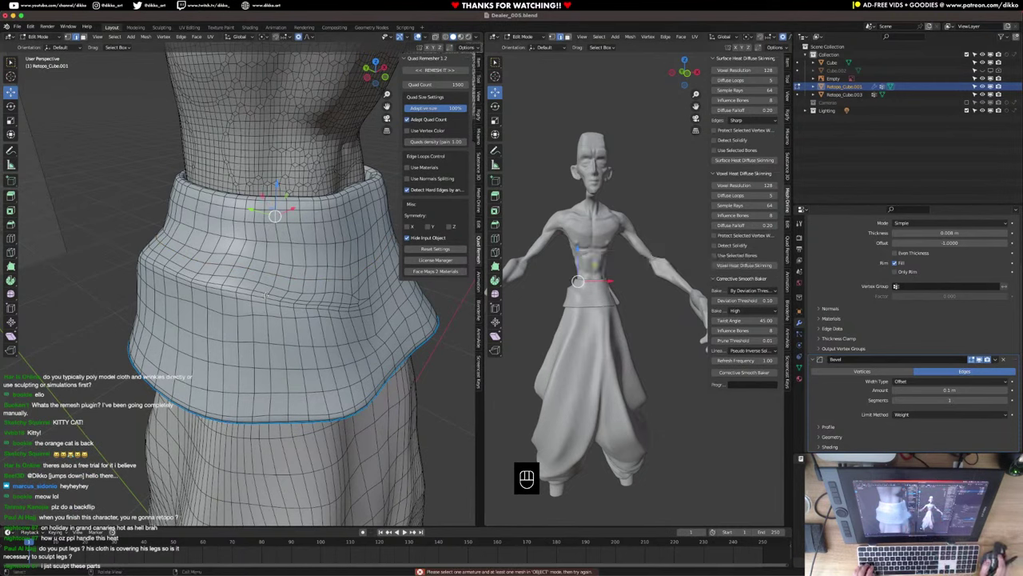
pyautogui.keyDown('shift'); pyautogui.rightClick(562, 306); pyautogui.keyUp('shift')
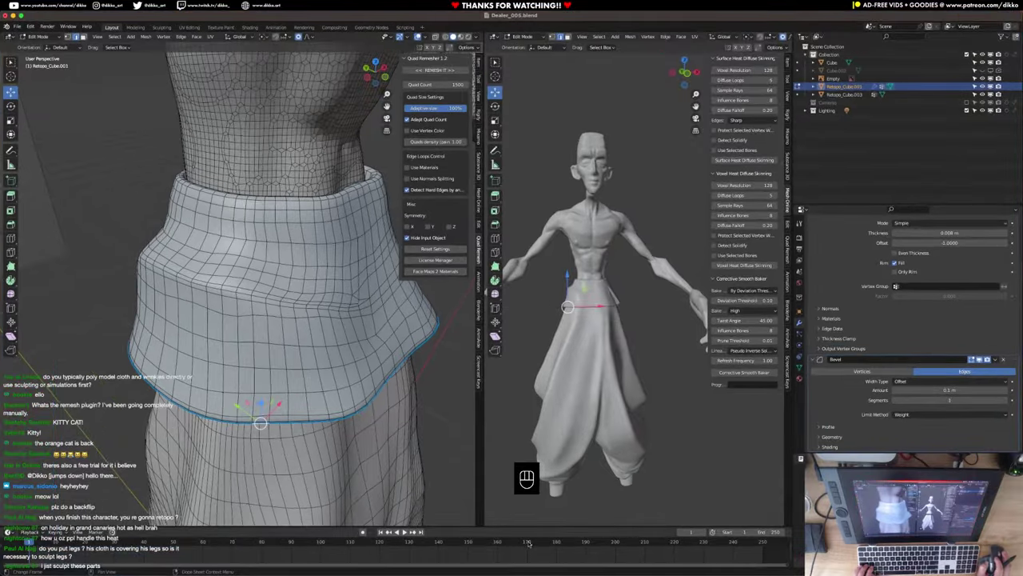
# Reopen the PenTablet settings, map the pen to Monitor1 (Primary), and put the settings window away.
pyautogui.click(549, 561)
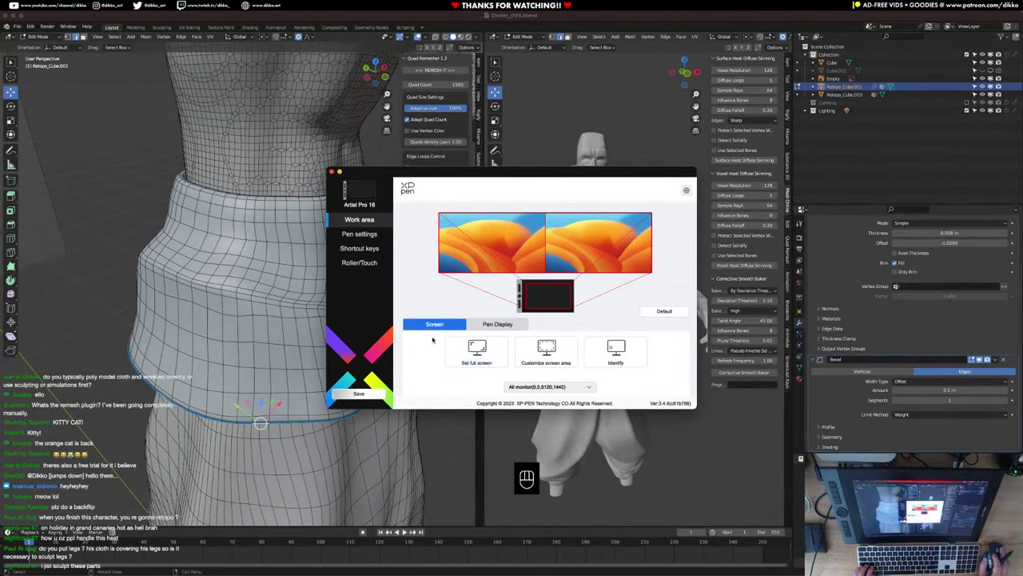
pyautogui.click(548, 387)
pyautogui.click(545, 397)
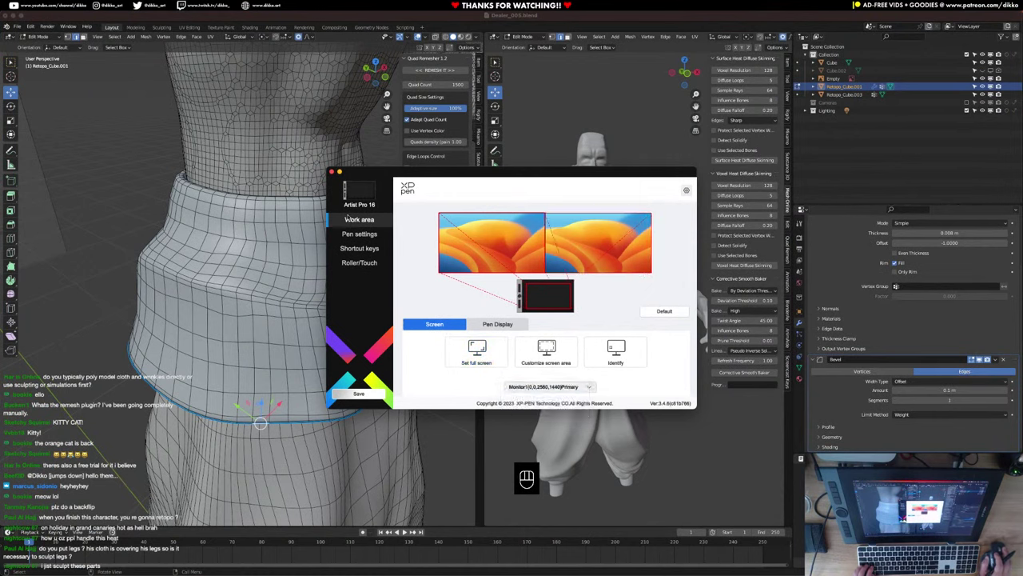
pyautogui.click(340, 172)
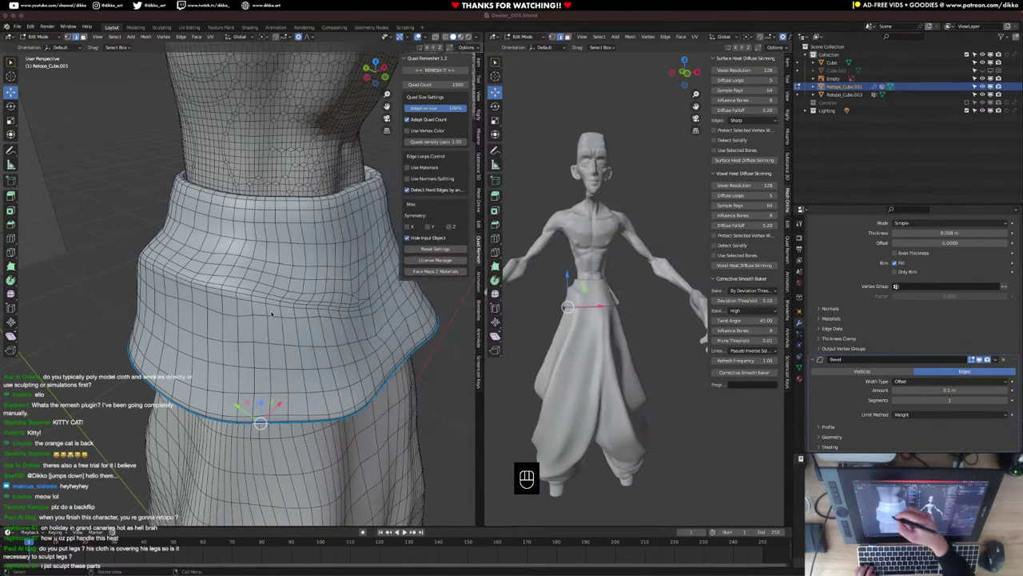
# Return the upper skirt layer to Sculpt Mode and smooth the mesh along the raised fold.
pyautogui.click(38, 36)
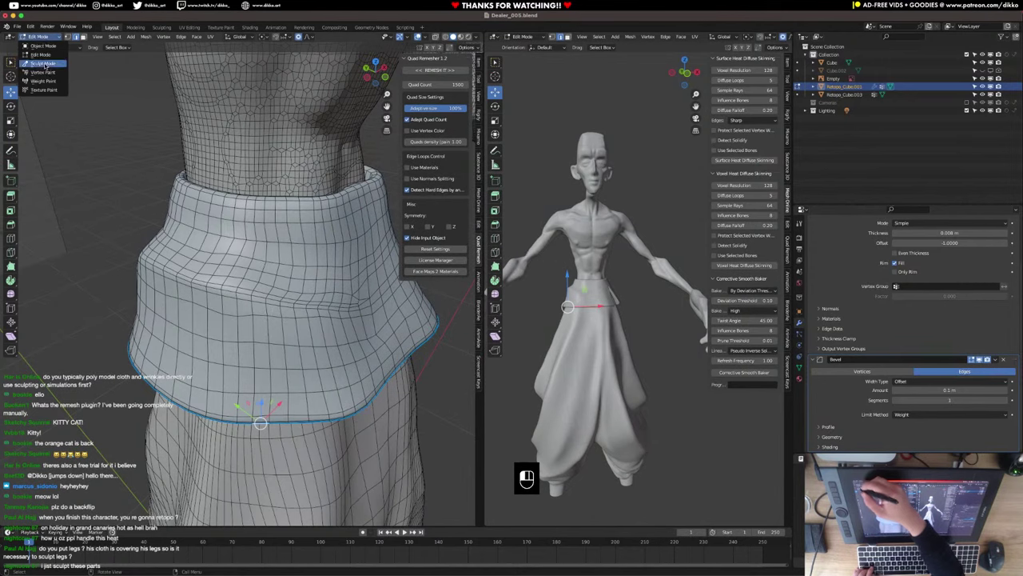
pyautogui.click(43, 63)
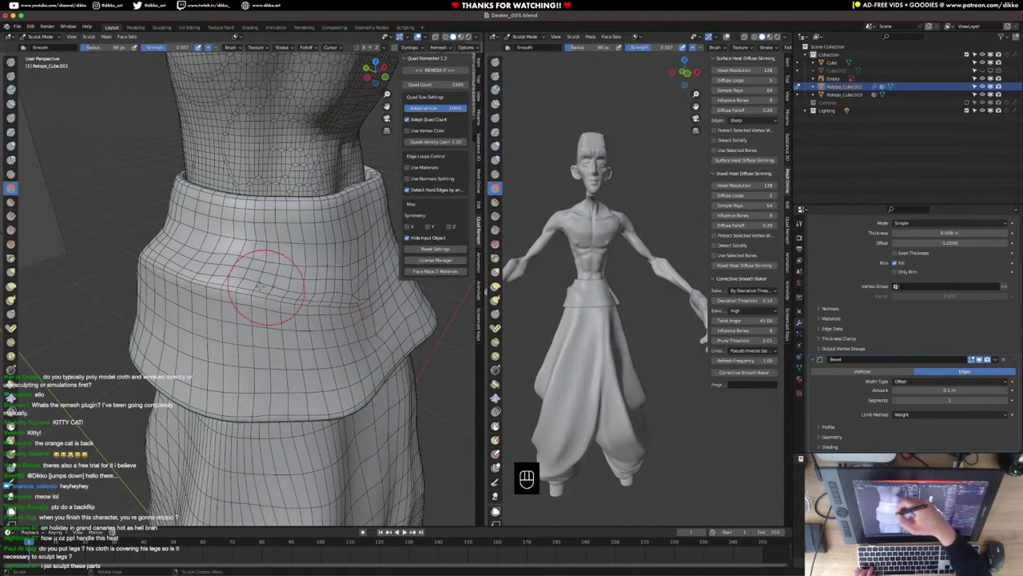
pyautogui.moveTo(263, 275); pyautogui.dragTo(196, 310, button='middle')
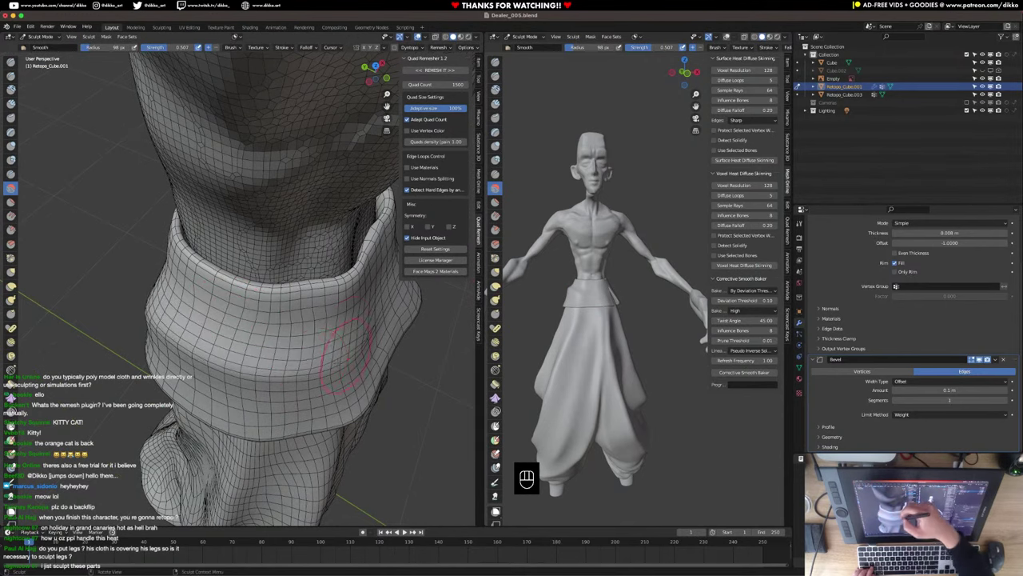
pyautogui.moveTo(344, 346)
pyautogui.mouseDown(button='middle')
pyautogui.moveTo(227, 318)
pyautogui.moveTo(257, 288)
pyautogui.mouseUp(button='middle')
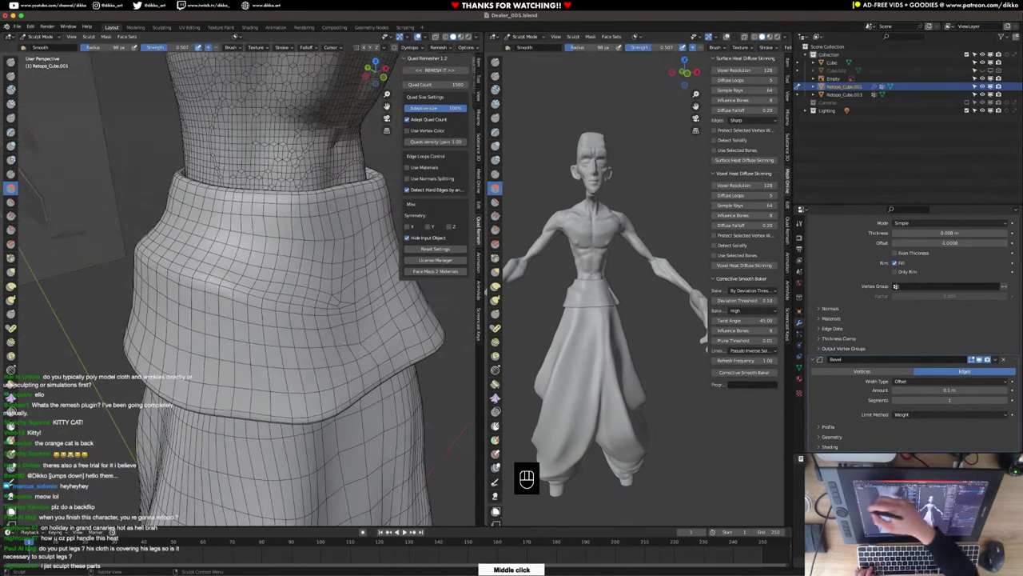
# Tighten the fold's crease around the side of the upper skirt layer with Pinch/Magnify, reducing the brush radius to 48 px.
pyautogui.click(12, 256)
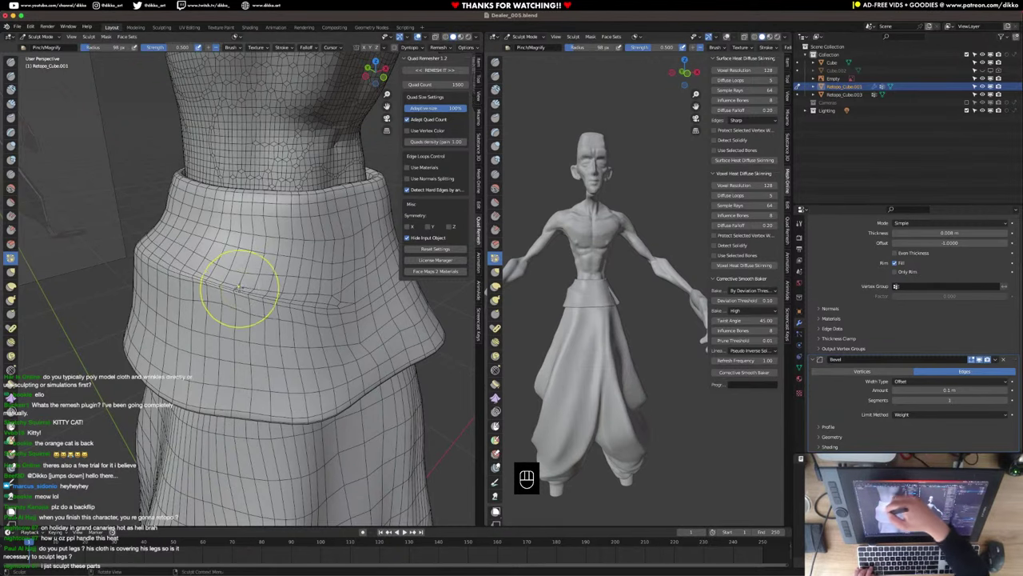
pyautogui.moveTo(235, 291)
pyautogui.mouseDown(button='middle')
pyautogui.moveTo(287, 305)
pyautogui.moveTo(327, 299)
pyautogui.mouseUp(button='middle')
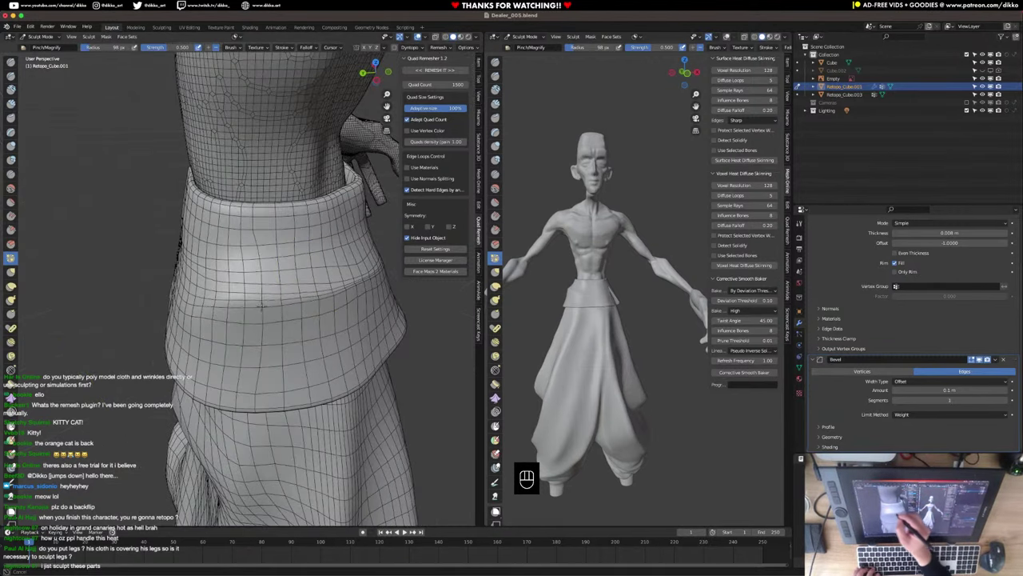
pyautogui.moveTo(222, 303)
pyautogui.mouseDown()
pyautogui.moveTo(295, 301)
pyautogui.moveTo(252, 302)
pyautogui.mouseUp()
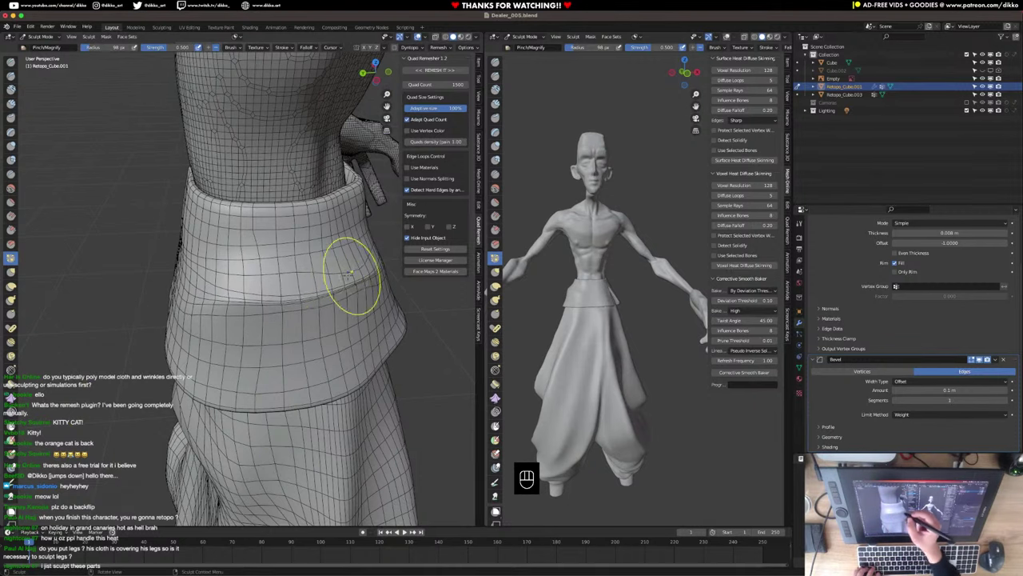
pyautogui.moveTo(279, 276); pyautogui.dragTo(331, 293, button='middle')
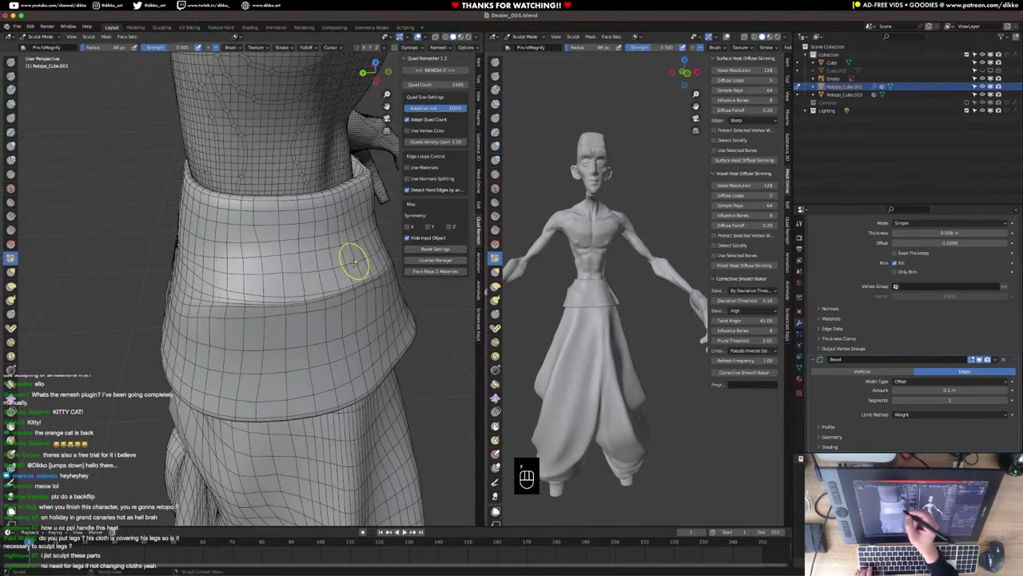
pyautogui.moveTo(349, 258); pyautogui.dragTo(299, 299, button='middle')
pyautogui.moveTo(233, 289); pyautogui.dragTo(308, 256, button='middle')
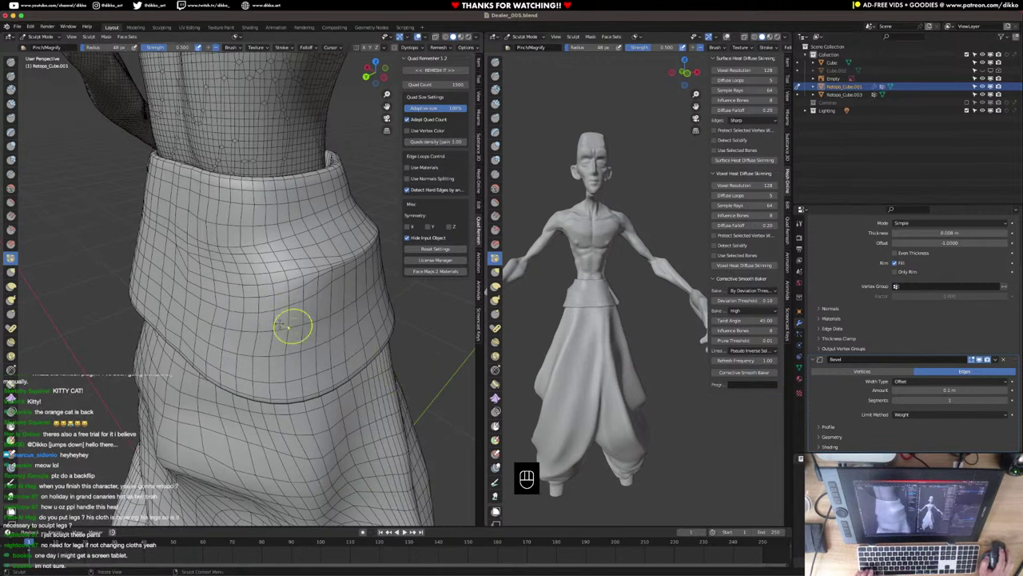
# Enlarge the brush radius to 119 px and smooth the back of the upper skirt layer where the fold fades out.
pyautogui.moveTo(281, 325)
pyautogui.mouseDown(button='middle')
pyautogui.moveTo(232, 304)
pyautogui.moveTo(190, 267)
pyautogui.mouseUp(button='middle')
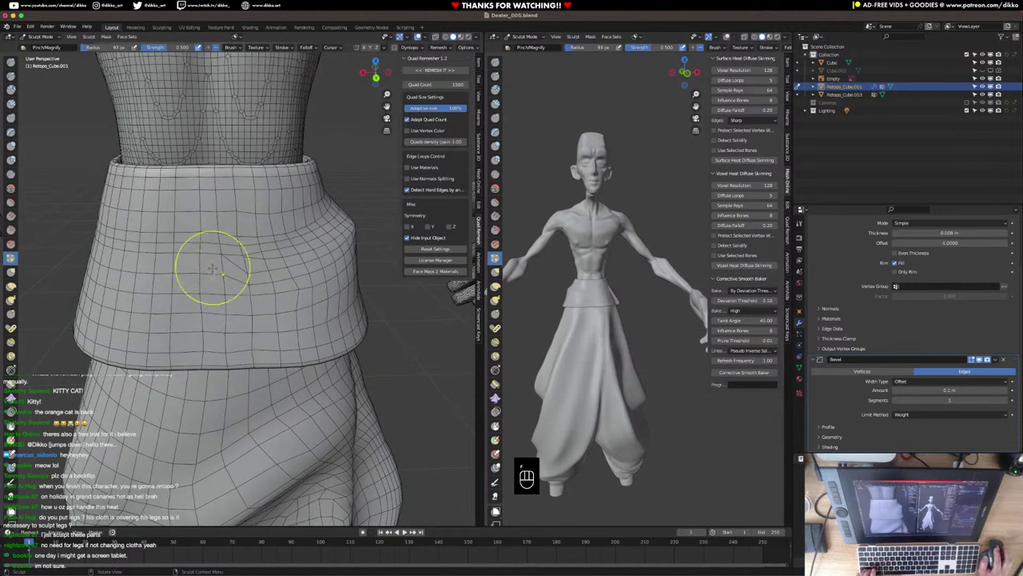
pyautogui.press('f')
pyautogui.click(226, 266)
pyautogui.moveTo(225, 266)
pyautogui.keyDown('shift'); pyautogui.mouseDown()
pyautogui.moveTo(118, 238)
pyautogui.moveTo(160, 291)
pyautogui.moveTo(226, 318)
pyautogui.mouseUp(); pyautogui.keyUp('shift')
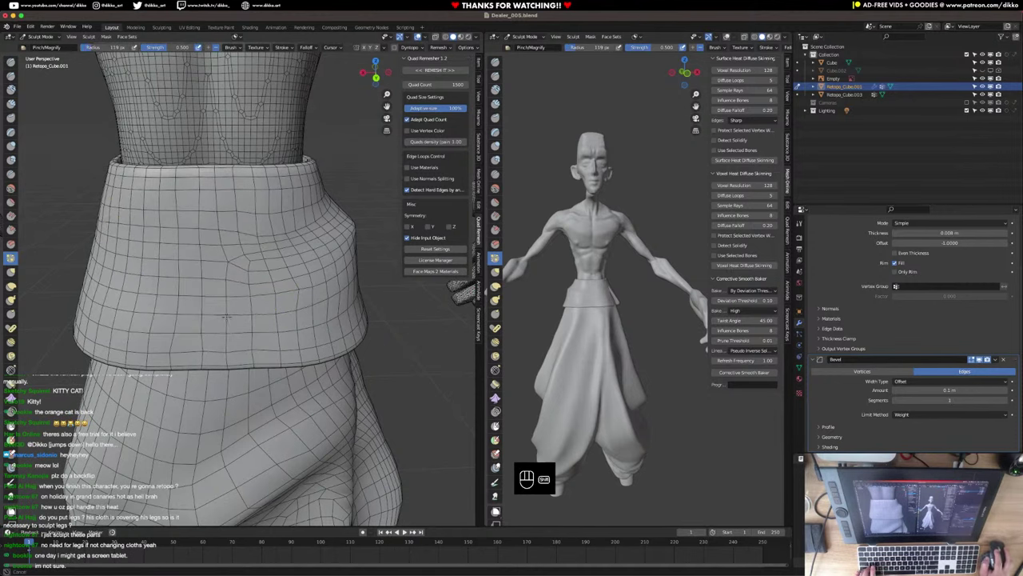
pyautogui.moveTo(171, 328); pyautogui.dragTo(183, 297, button='middle')
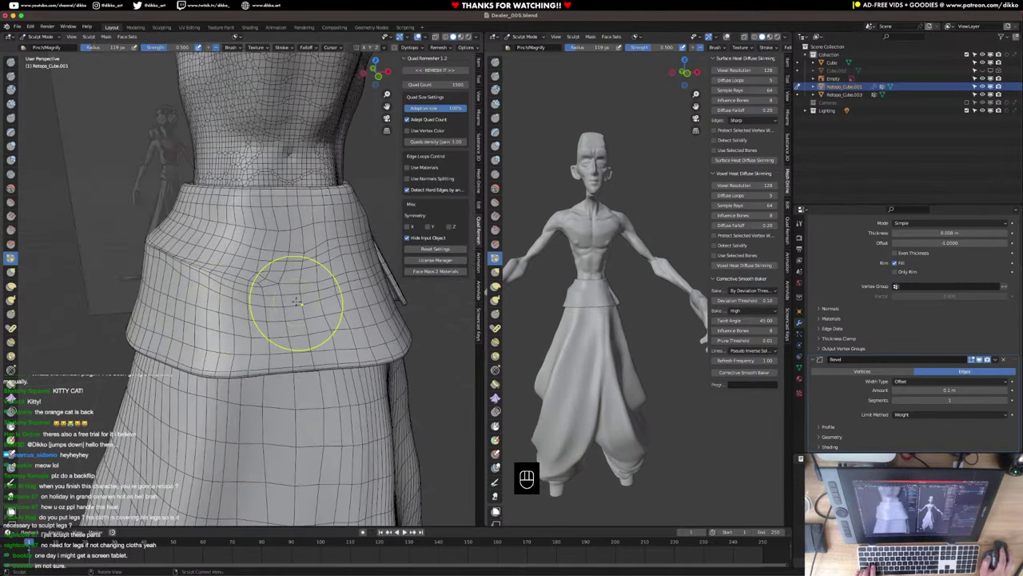
pyautogui.moveTo(296, 315); pyautogui.dragTo(265, 301, button='middle')
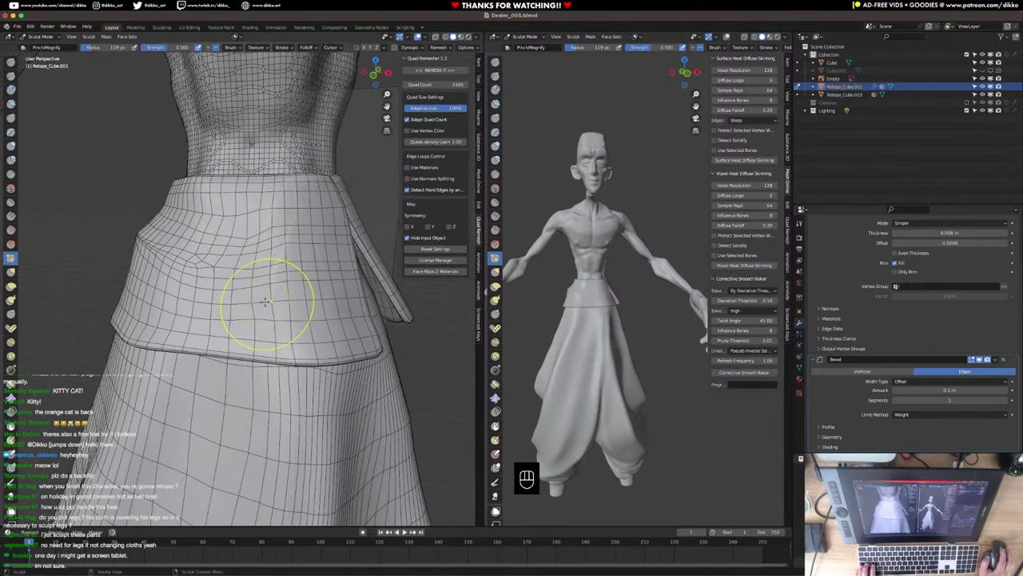
# Pull the fold and hem upward at the side of the upper skirt layer using Elastic Deform with a 191 px radius.
pyautogui.press('KP_1')
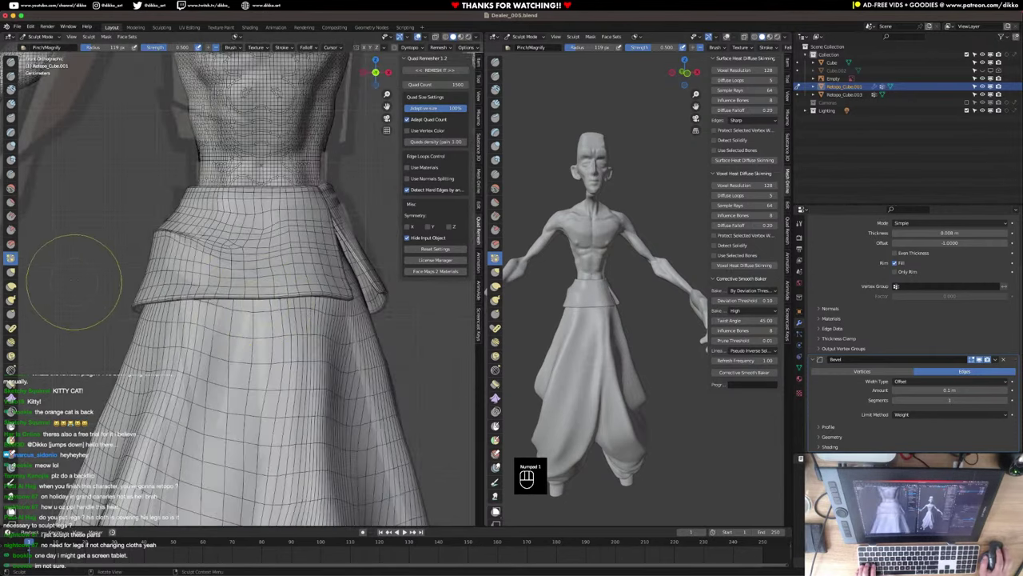
pyautogui.moveTo(74, 282); pyautogui.dragTo(18, 297, button='middle')
pyautogui.click(11, 286)
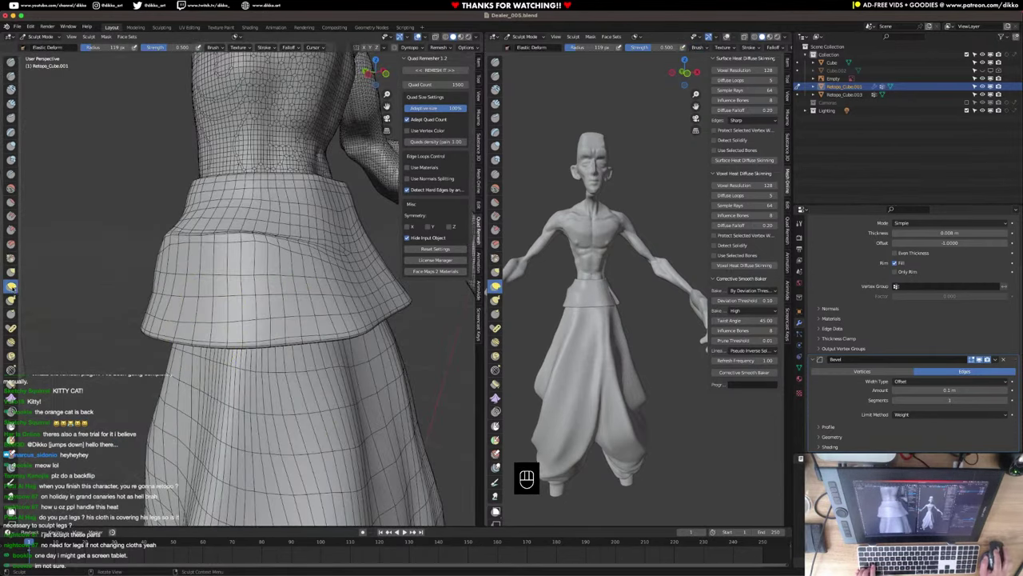
pyautogui.press('f')
pyautogui.click(212, 322)
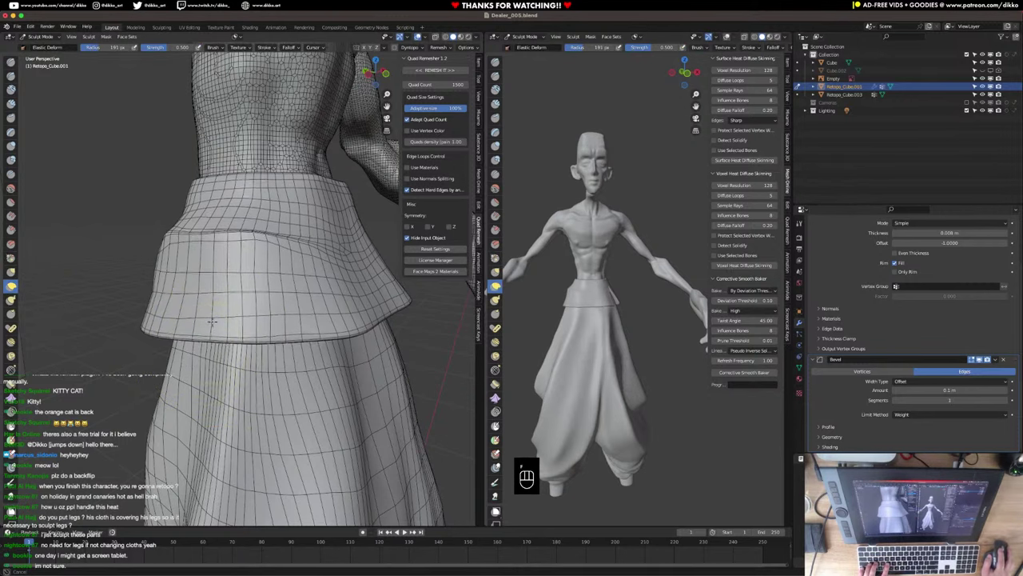
pyautogui.moveTo(172, 278); pyautogui.dragTo(191, 229)
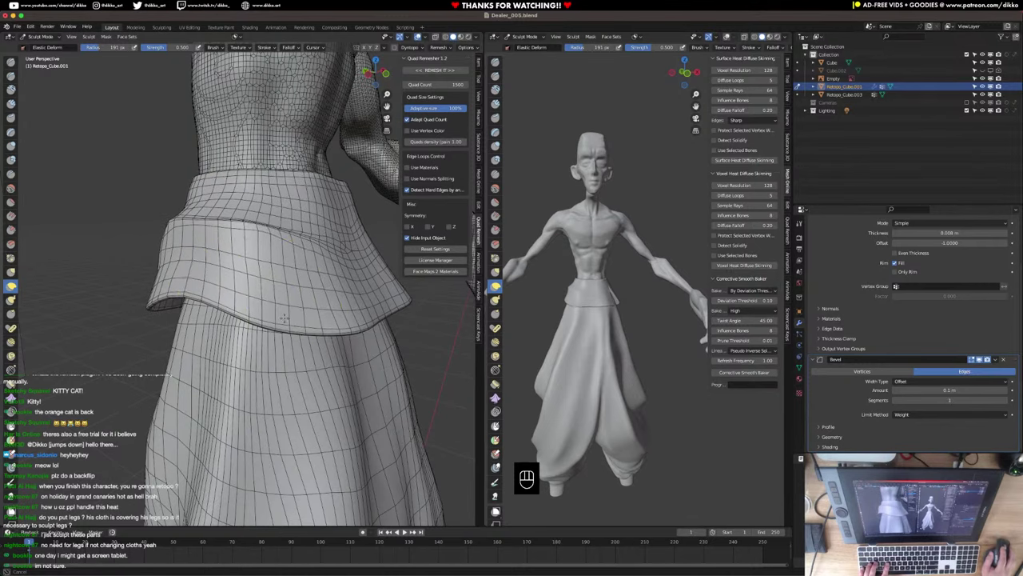
# Nudge the hem's outer corner slightly downward from the side view with the Elastic Deform brush.
pyautogui.moveTo(284, 300); pyautogui.dragTo(376, 289, button='middle')
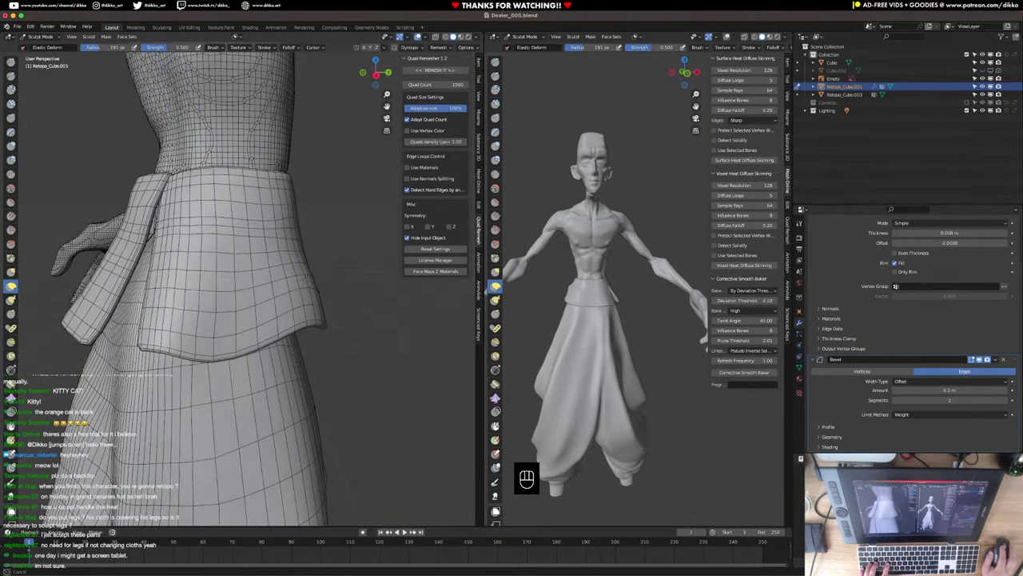
pyautogui.moveTo(311, 288)
pyautogui.mouseDown(button='middle')
pyautogui.moveTo(274, 331)
pyautogui.moveTo(328, 341)
pyautogui.mouseUp(button='middle')
pyautogui.moveTo(319, 343); pyautogui.dragTo(323, 350)
pyautogui.moveTo(242, 319); pyautogui.dragTo(297, 314, button='middle')
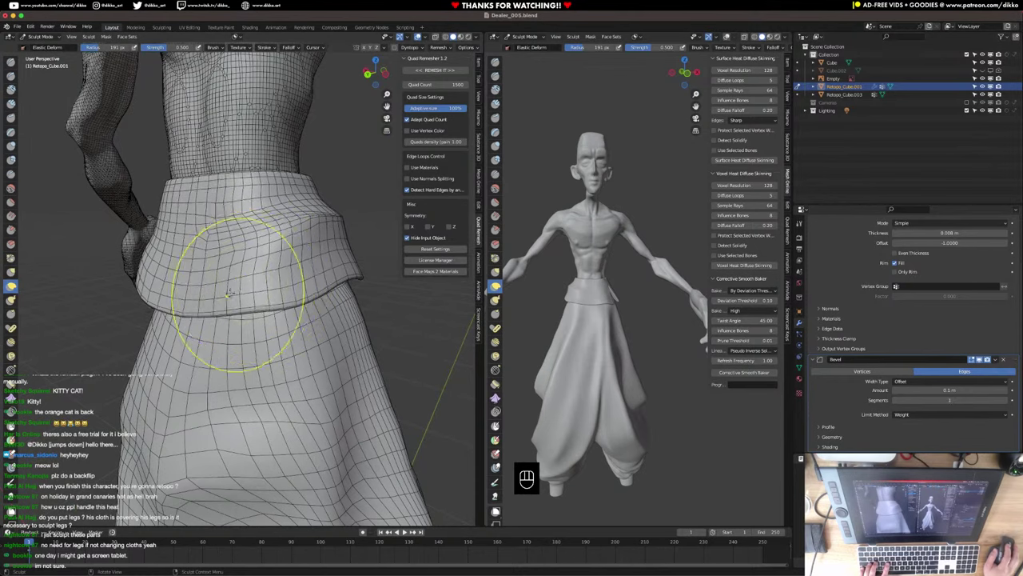
pyautogui.moveTo(229, 295); pyautogui.dragTo(319, 279, button='middle')
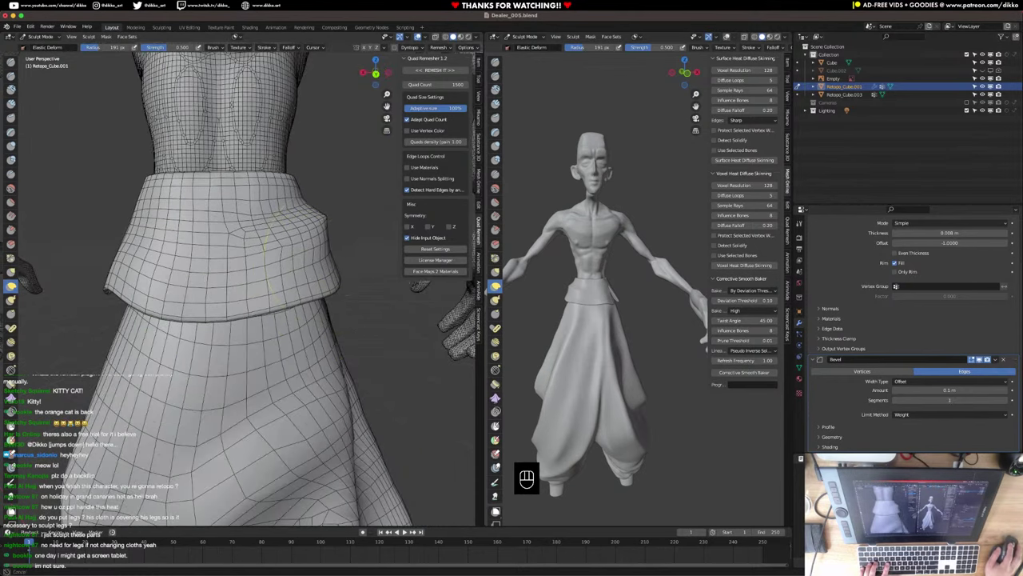
# Pull the raised section of the side hem down with Elastic Deform, reducing the brush radius to 166 px.
pyautogui.moveTo(242, 251)
pyautogui.mouseDown(button='middle')
pyautogui.moveTo(229, 266)
pyautogui.moveTo(235, 296)
pyautogui.moveTo(213, 290)
pyautogui.mouseUp(button='middle')
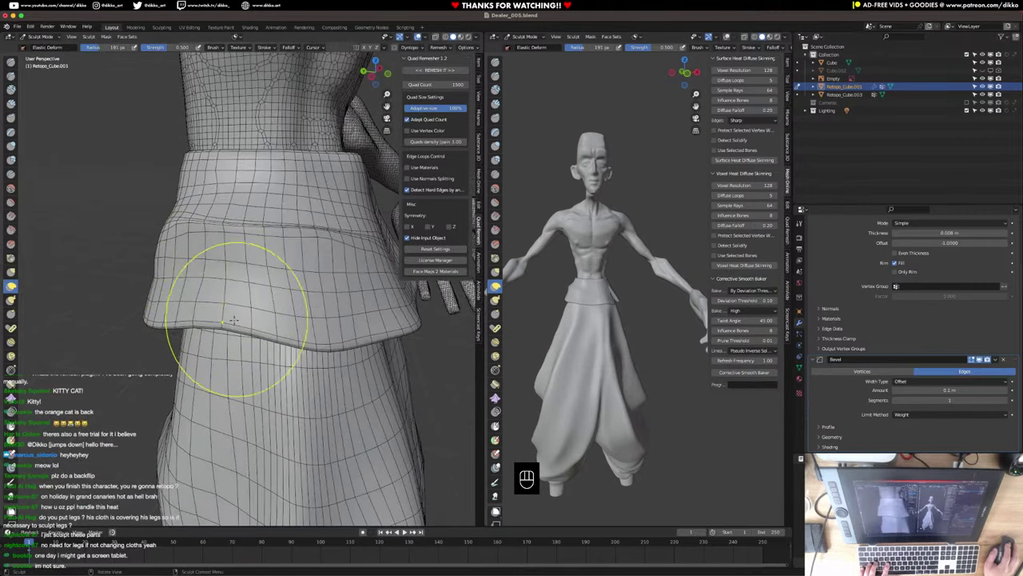
pyautogui.moveTo(240, 333); pyautogui.dragTo(241, 345)
pyautogui.press('f')
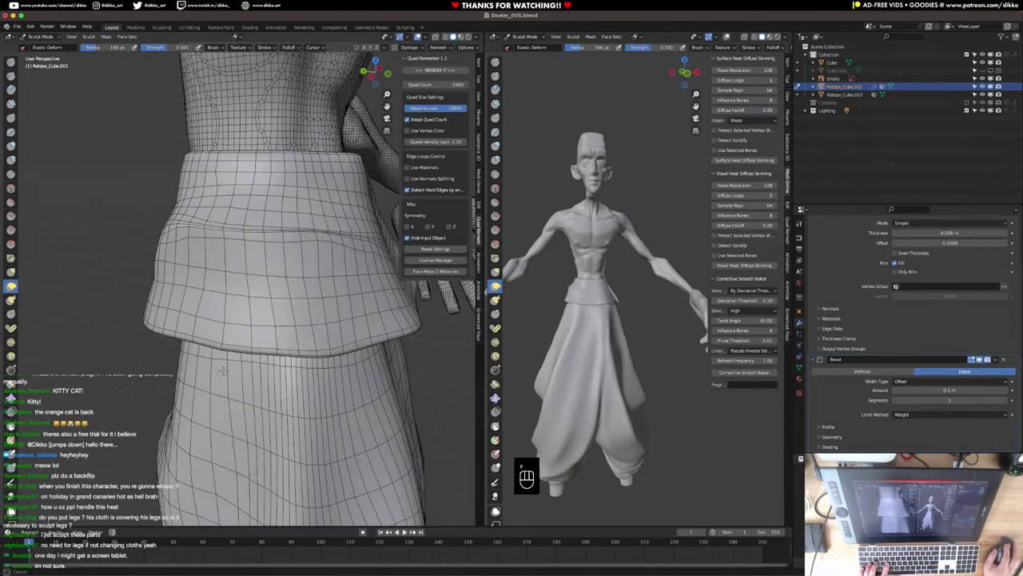
pyautogui.moveTo(197, 341)
pyautogui.mouseDown(button='middle')
pyautogui.moveTo(229, 321)
pyautogui.moveTo(206, 342)
pyautogui.mouseUp(button='middle')
# Try to shift the side hem with a 233 px Elastic Deform brush, and undo that stroke.
pyautogui.press('f')
pyautogui.click(228, 342)
pyautogui.moveTo(229, 342); pyautogui.dragTo(297, 348)
pyautogui.press('super+z')
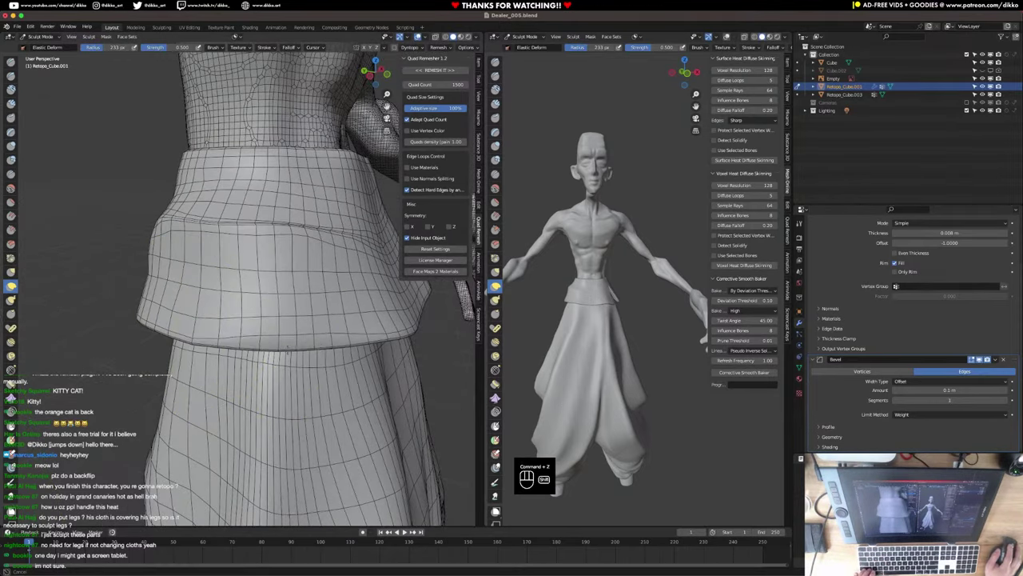
# Adjust the side hem of the upper skirt layer with Elastic Deform, reducing the brush radius to 189 px.
pyautogui.moveTo(150, 326); pyautogui.dragTo(140, 320, button='middle')
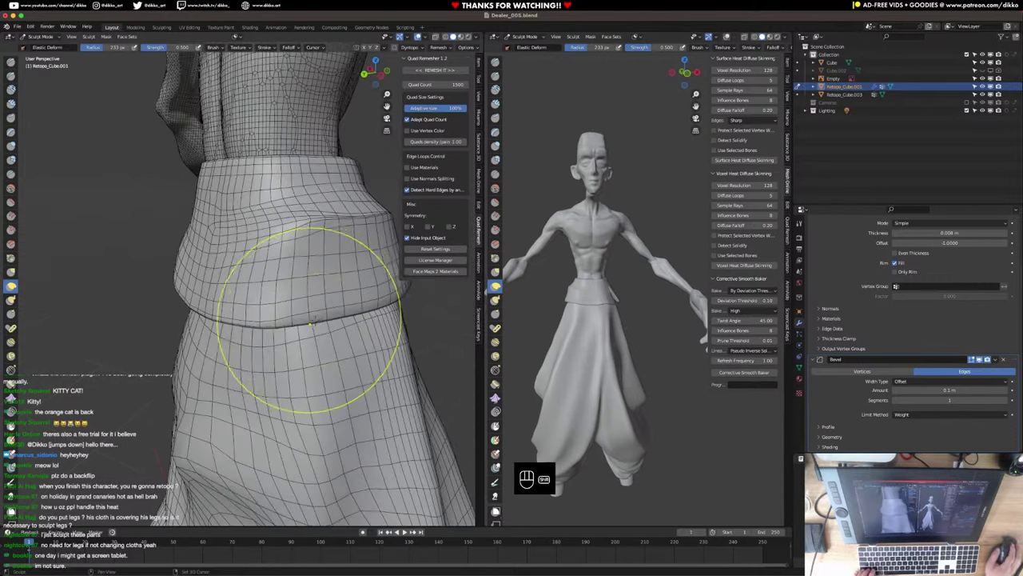
pyautogui.moveTo(214, 310); pyautogui.dragTo(238, 297, button='middle')
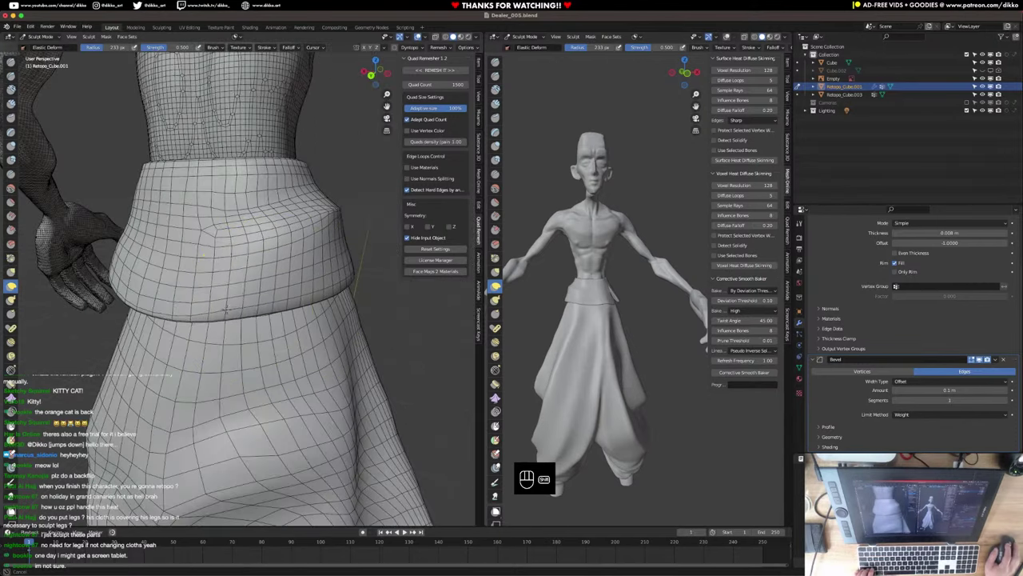
pyautogui.moveTo(149, 294); pyautogui.dragTo(250, 286, button='middle')
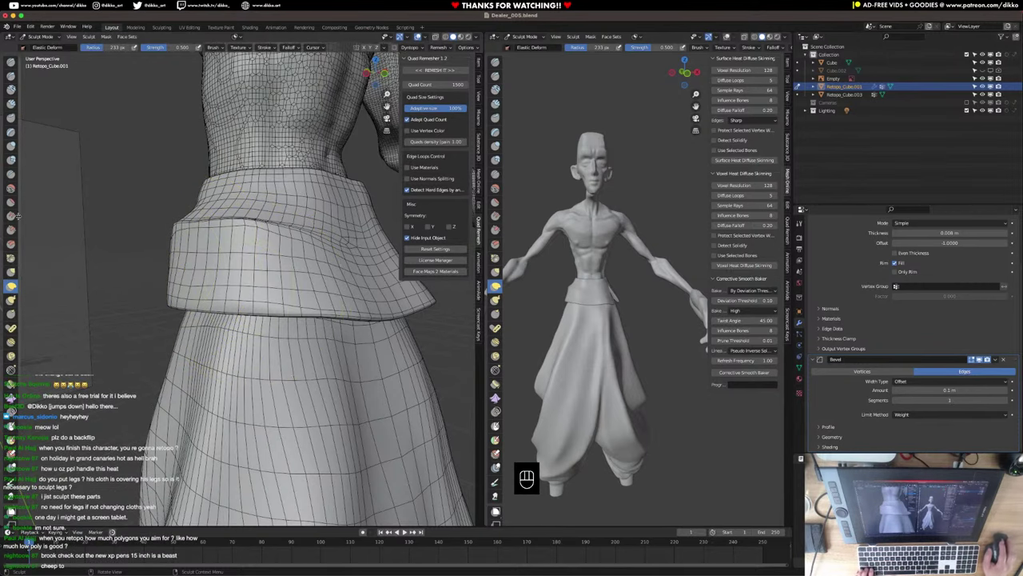
pyautogui.moveTo(204, 310)
pyautogui.mouseDown(button='middle')
pyautogui.moveTo(334, 339)
pyautogui.moveTo(263, 323)
pyautogui.moveTo(240, 285)
pyautogui.mouseUp(button='middle')
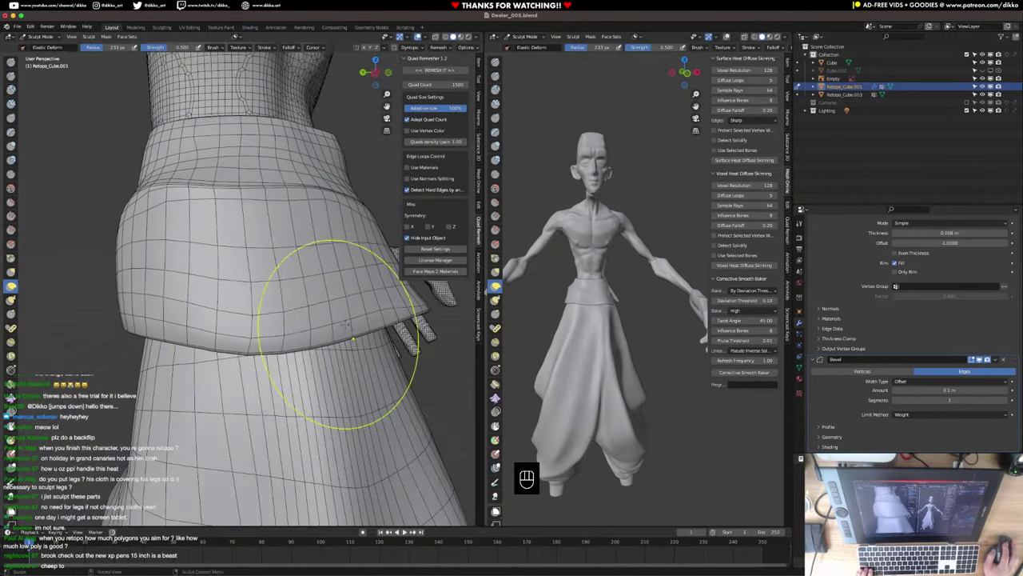
pyautogui.moveTo(368, 323); pyautogui.dragTo(272, 316, button='middle')
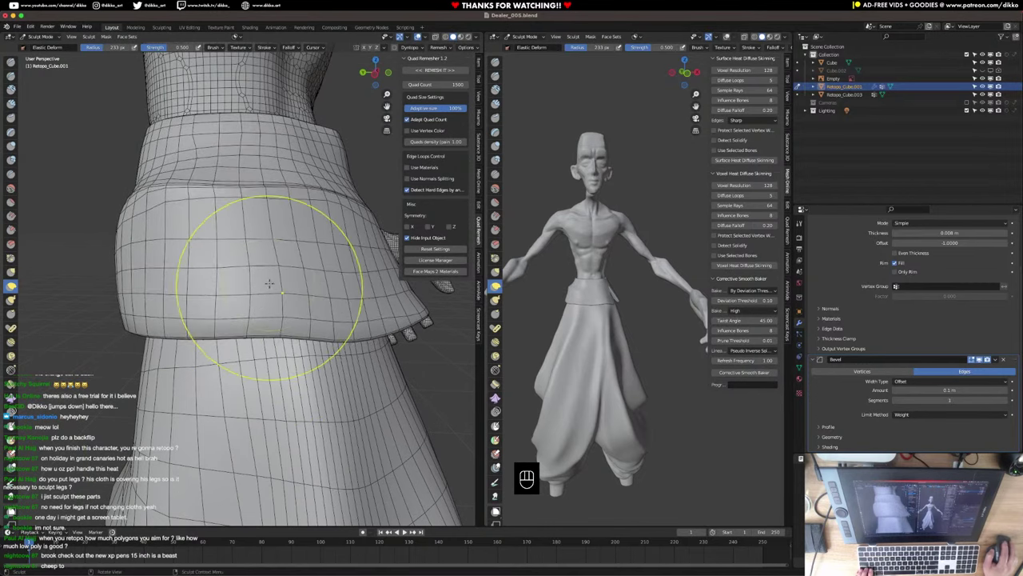
pyautogui.moveTo(233, 256)
pyautogui.mouseDown(button='middle')
pyautogui.moveTo(278, 338)
pyautogui.moveTo(352, 340)
pyautogui.moveTo(292, 350)
pyautogui.moveTo(296, 343)
pyautogui.moveTo(293, 377)
pyautogui.moveTo(354, 385)
pyautogui.moveTo(331, 388)
pyautogui.moveTo(364, 364)
pyautogui.mouseUp(button='middle')
pyautogui.scroll(-3, 352, 342)
pyautogui.press('f')
pyautogui.click(346, 386)
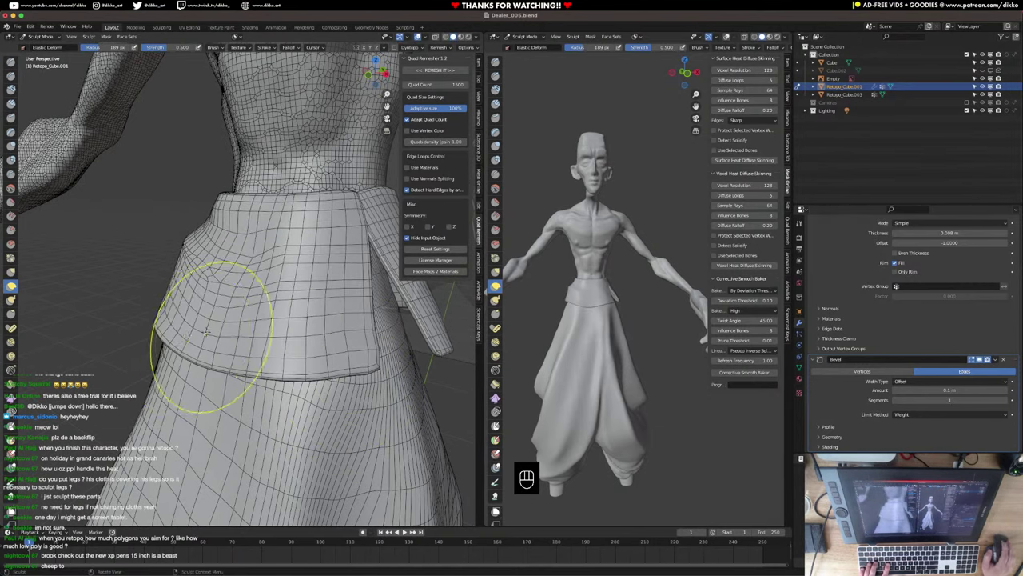
pyautogui.moveTo(206, 334)
pyautogui.mouseDown(button='middle')
pyautogui.moveTo(297, 274)
pyautogui.moveTo(239, 328)
pyautogui.mouseUp(button='middle')
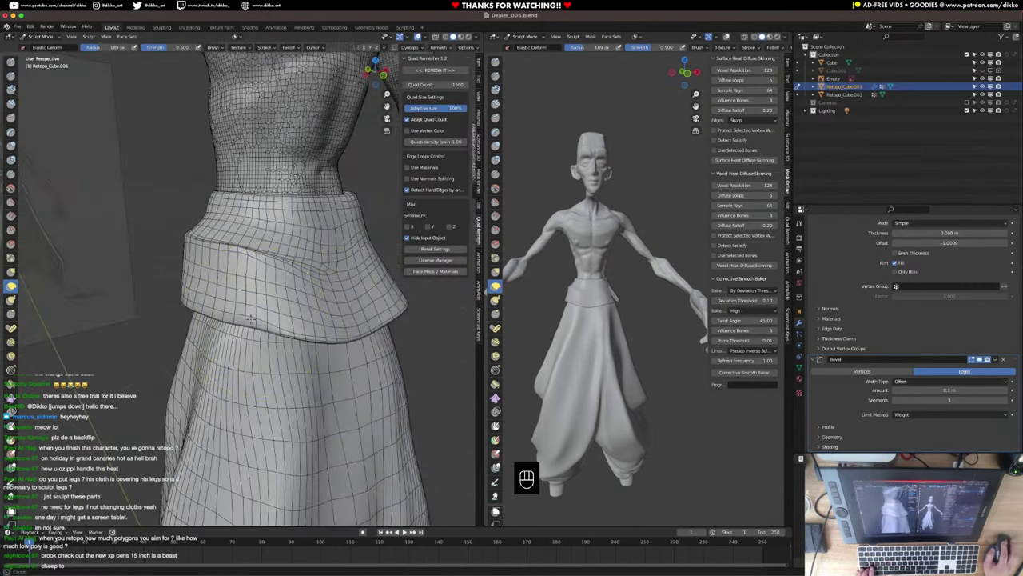
pyautogui.scroll(2, 246, 339)
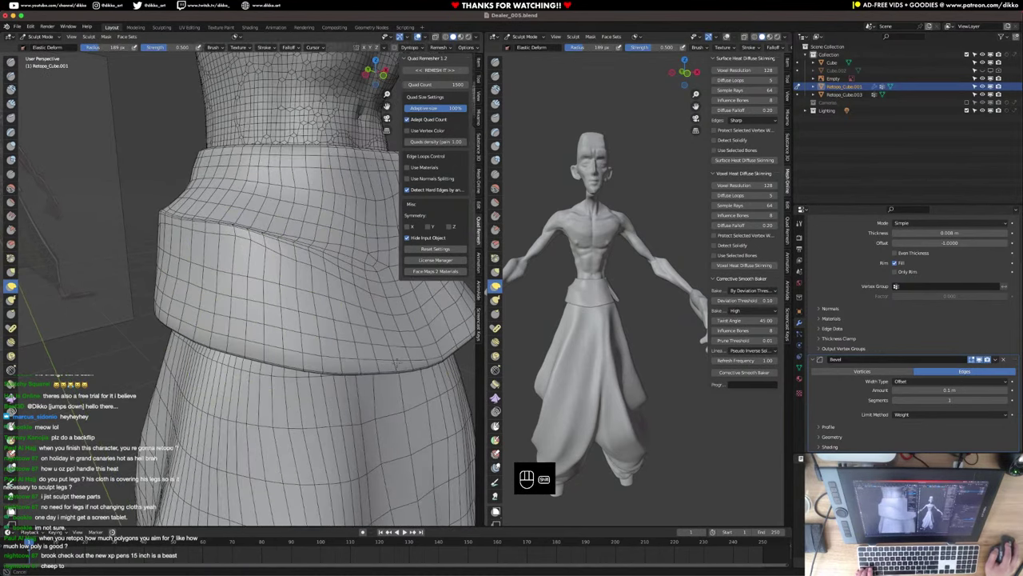
pyautogui.moveTo(240, 327); pyautogui.dragTo(263, 331, button='middle')
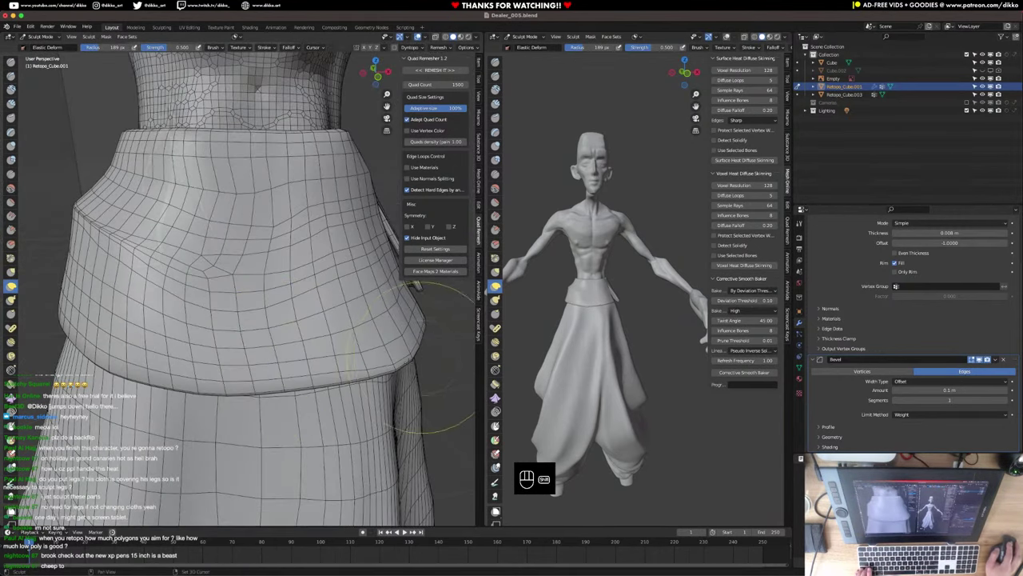
pyautogui.moveTo(443, 354); pyautogui.dragTo(181, 291, button='middle')
# Switch the skirt to Edit Mode and select the block of side faces between the fold and the hem.
pyautogui.click(40, 37)
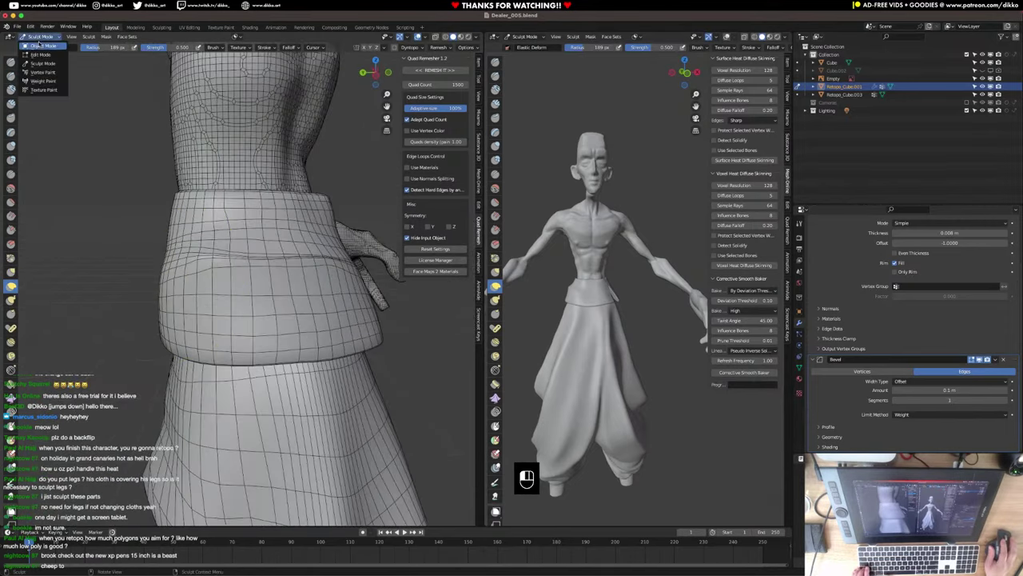
pyautogui.click(40, 46)
pyautogui.press('Tab')
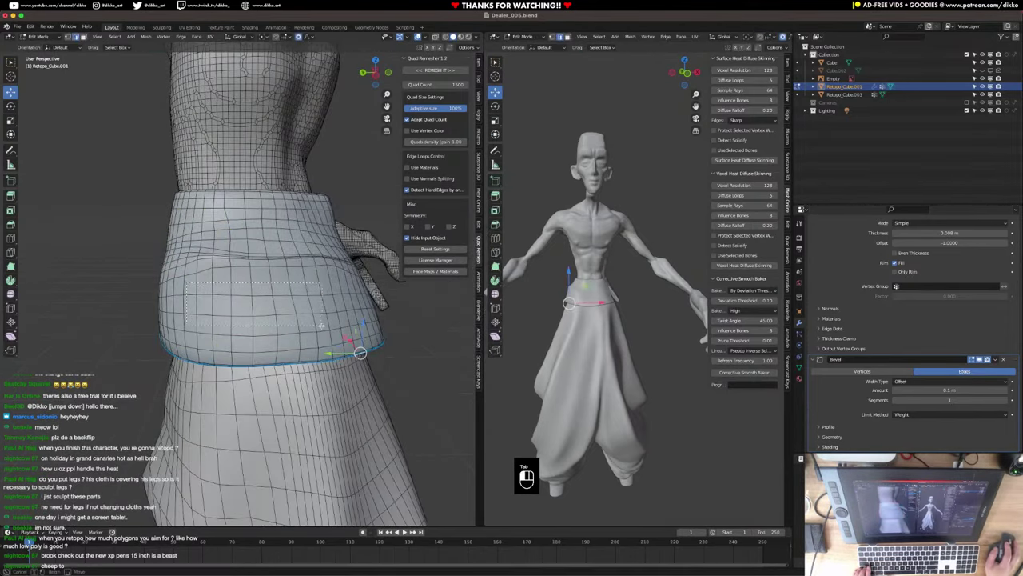
pyautogui.keyDown('alt'); pyautogui.click(186, 282); pyautogui.keyUp('alt')
pyautogui.moveTo(186, 282); pyautogui.dragTo(178, 281, button='middle')
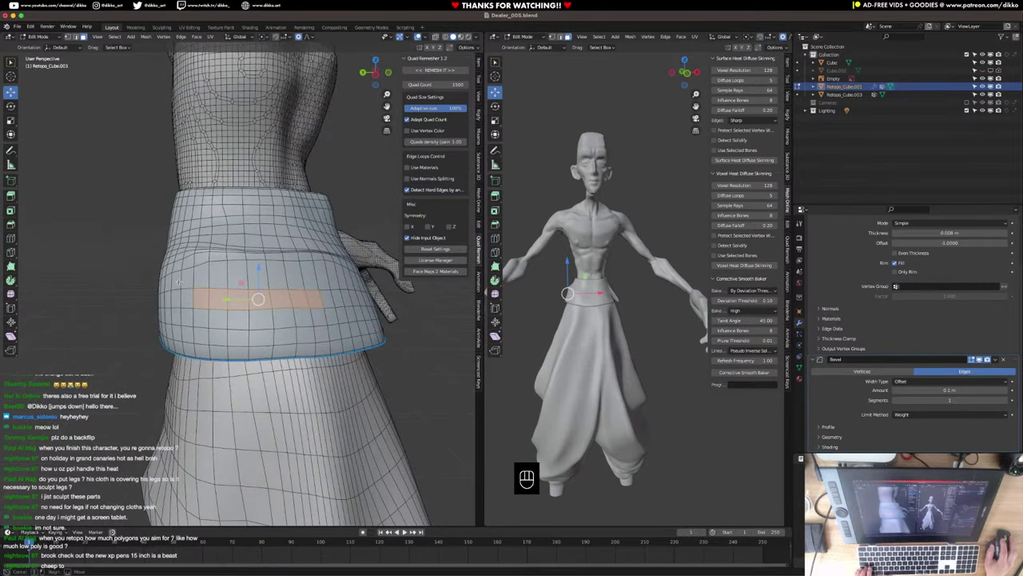
pyautogui.moveTo(350, 321); pyautogui.dragTo(369, 328)
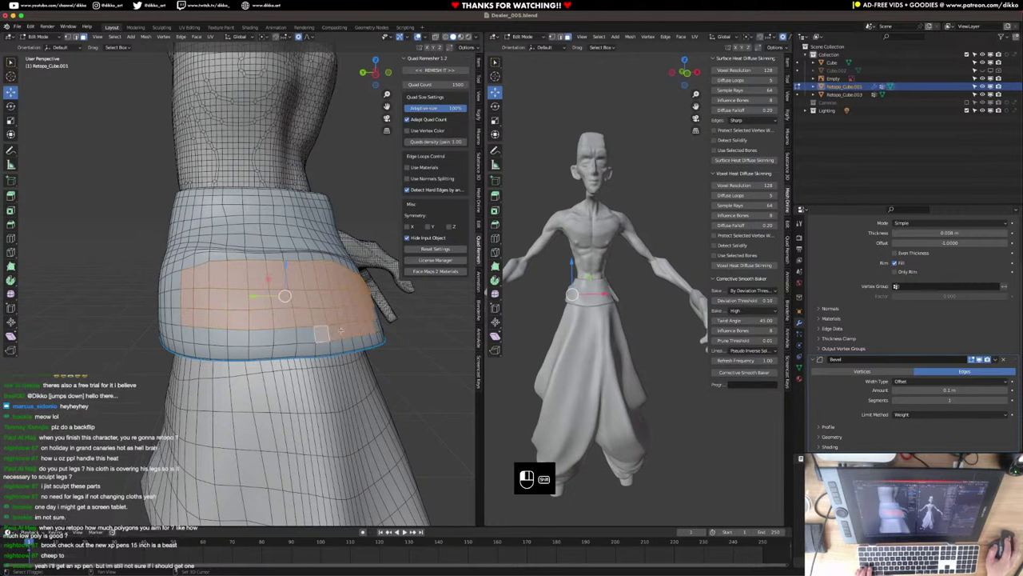
pyautogui.moveTo(333, 334); pyautogui.dragTo(297, 348, button='middle')
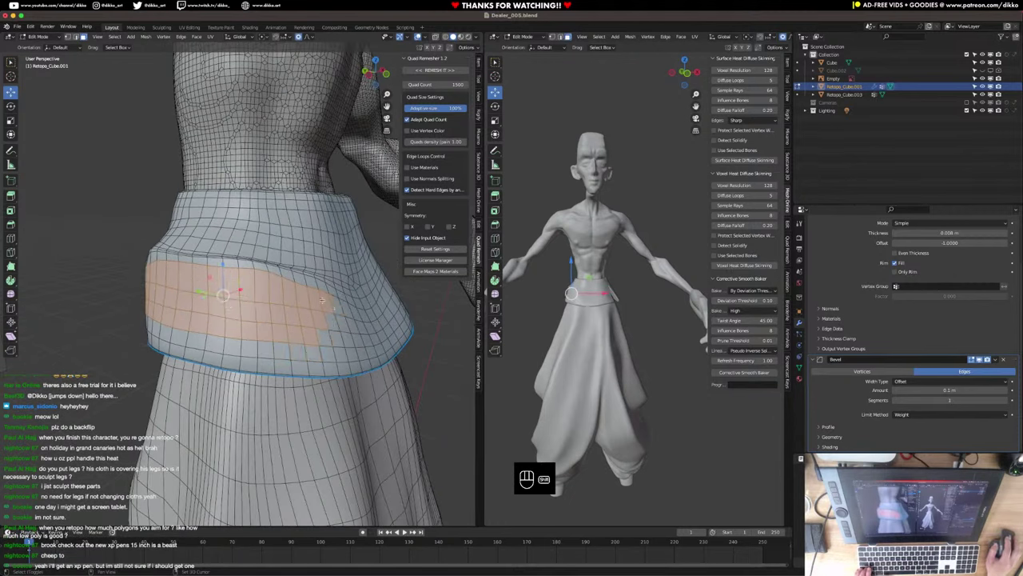
# Inset the selected side faces slightly and soften the patch with the Smooth tool.
pyautogui.press('i')
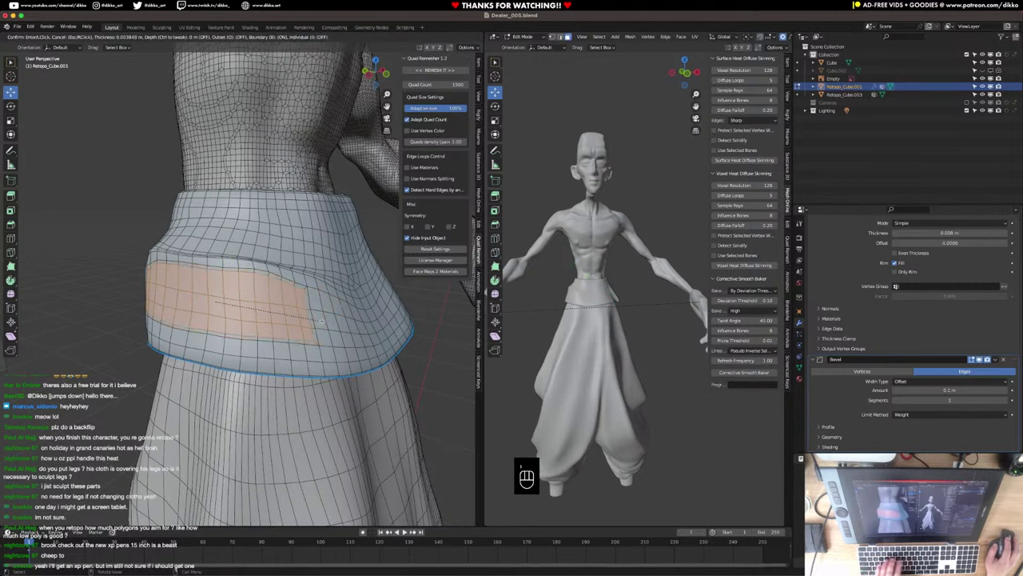
pyautogui.click(311, 323)
pyautogui.hotkey('ctrl', 'z')
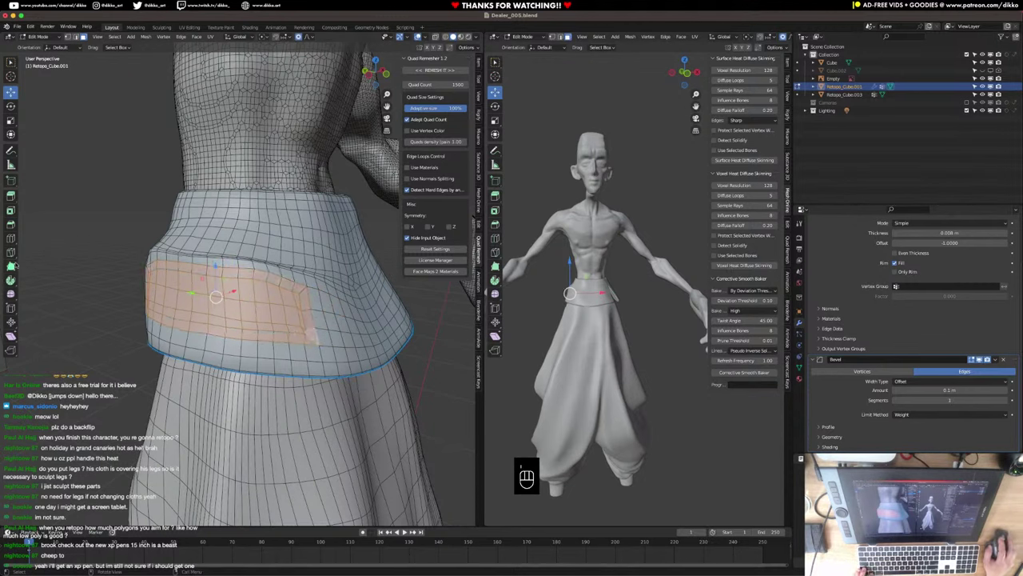
pyautogui.click(12, 294)
pyautogui.moveTo(196, 299); pyautogui.dragTo(474, 277)
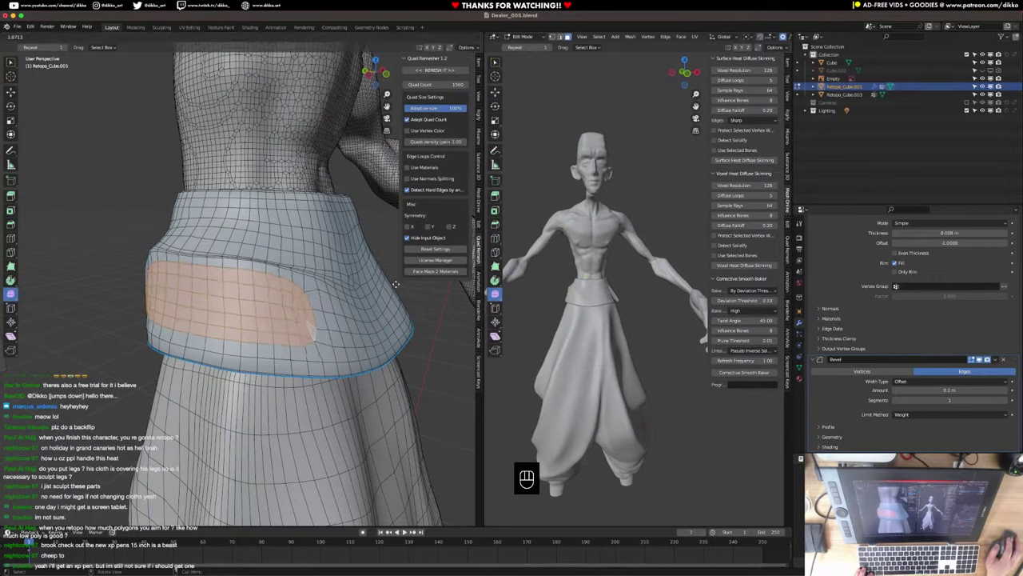
pyautogui.moveTo(395, 284); pyautogui.dragTo(393, 283)
pyautogui.click(313, 333)
# Reselect only the inner faces of the inset side patch and smooth them.
pyautogui.moveTo(312, 334); pyautogui.dragTo(231, 289, button='middle')
pyautogui.click(273, 345)
pyautogui.moveTo(239, 290); pyautogui.dragTo(284, 309)
pyautogui.moveTo(284, 308); pyautogui.dragTo(215, 292, button='middle')
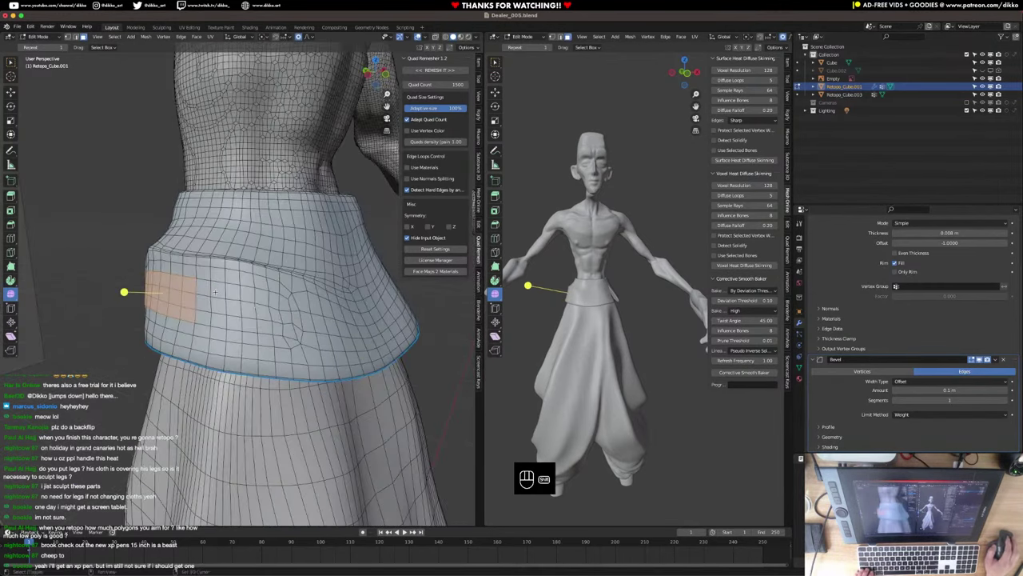
pyautogui.keyDown('shift'); pyautogui.moveTo(230, 309); pyautogui.dragTo(290, 326); pyautogui.keyUp('shift')
pyautogui.moveTo(183, 298); pyautogui.dragTo(309, 295)
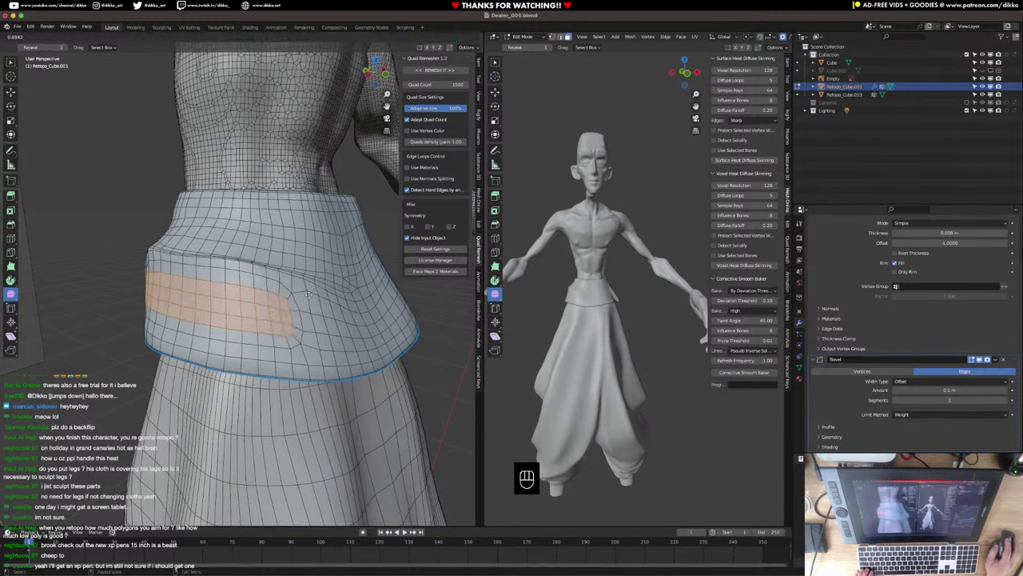
pyautogui.click(305, 294)
# Push the inner patch faces inward about 0.019 m with Shrink/Fatten and narrow them along Z with proportional editing.
pyautogui.hotkey('alt', 's')
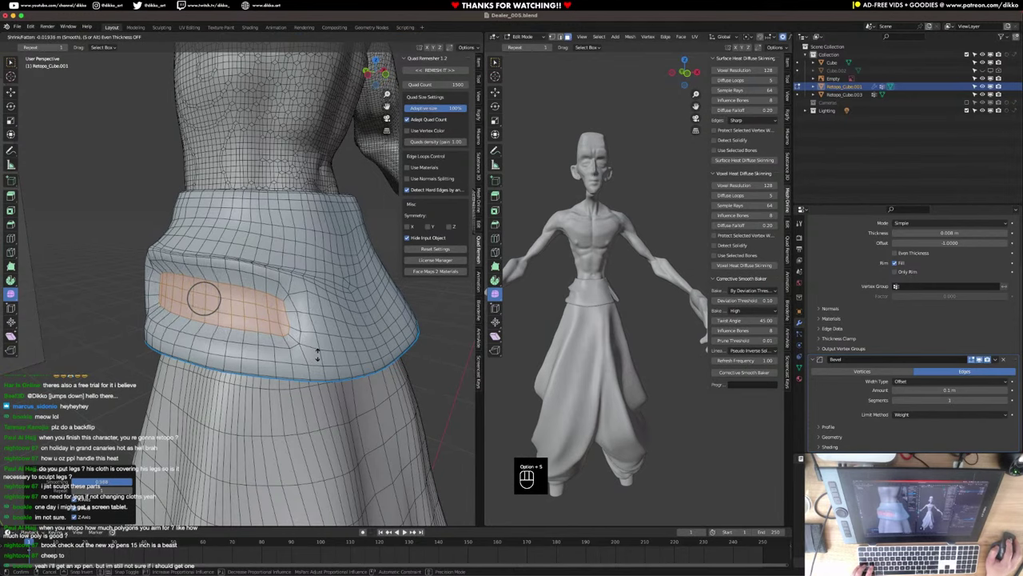
pyautogui.click(318, 355)
pyautogui.moveTo(317, 354); pyautogui.dragTo(370, 342, button='middle')
pyautogui.press('s')
pyautogui.press('z')
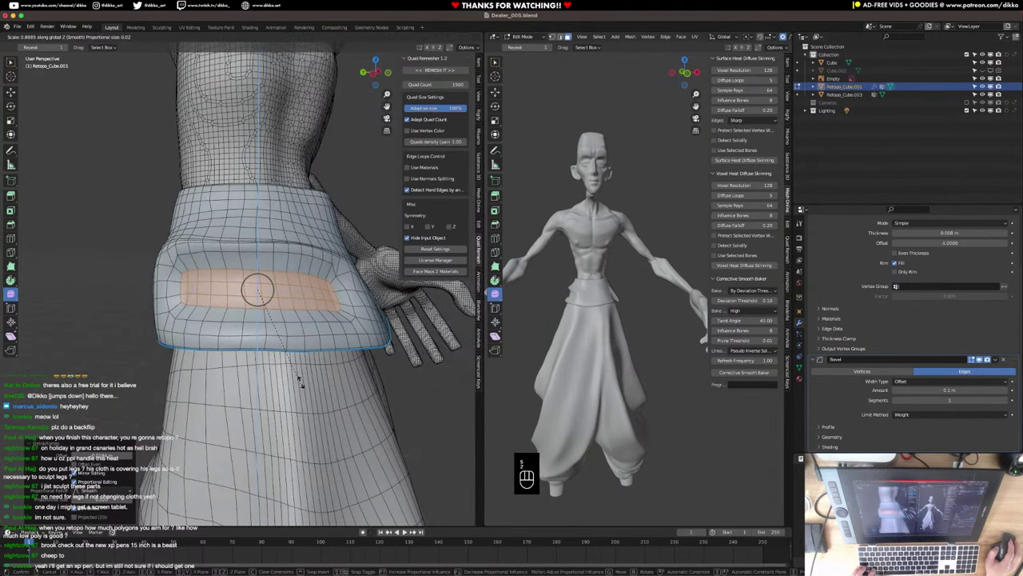
pyautogui.click(299, 354)
pyautogui.moveTo(299, 354)
pyautogui.mouseDown(button='middle')
pyautogui.moveTo(200, 342)
pyautogui.moveTo(204, 312)
pyautogui.mouseUp(button='middle')
# Switch to edge selection, select the edges at the dent's front end and move them outward to lengthen the dent.
pyautogui.click(75, 38)
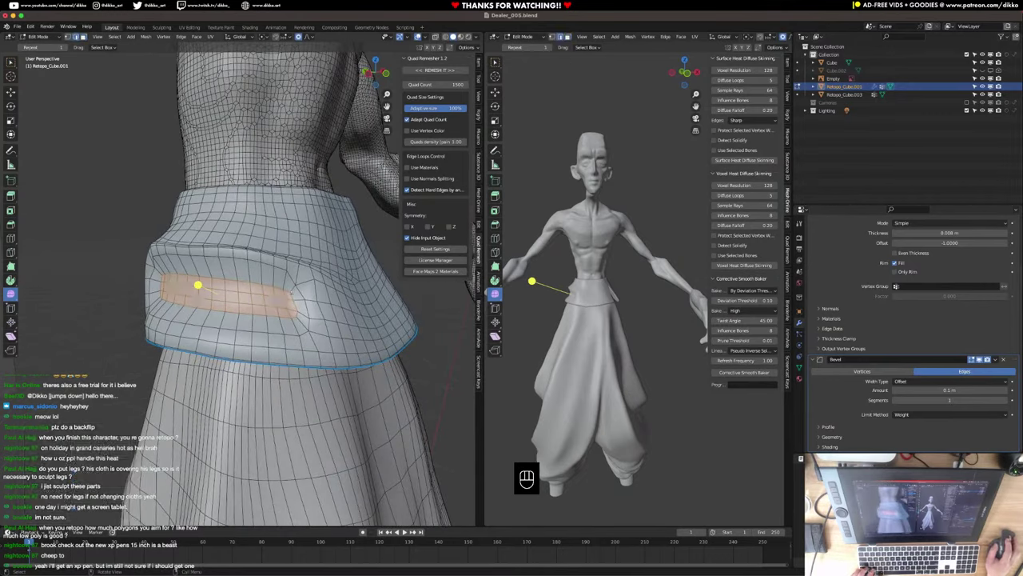
pyautogui.click(294, 306)
pyautogui.keyDown('alt'); pyautogui.click(298, 310); pyautogui.keyUp('alt')
pyautogui.click(300, 309)
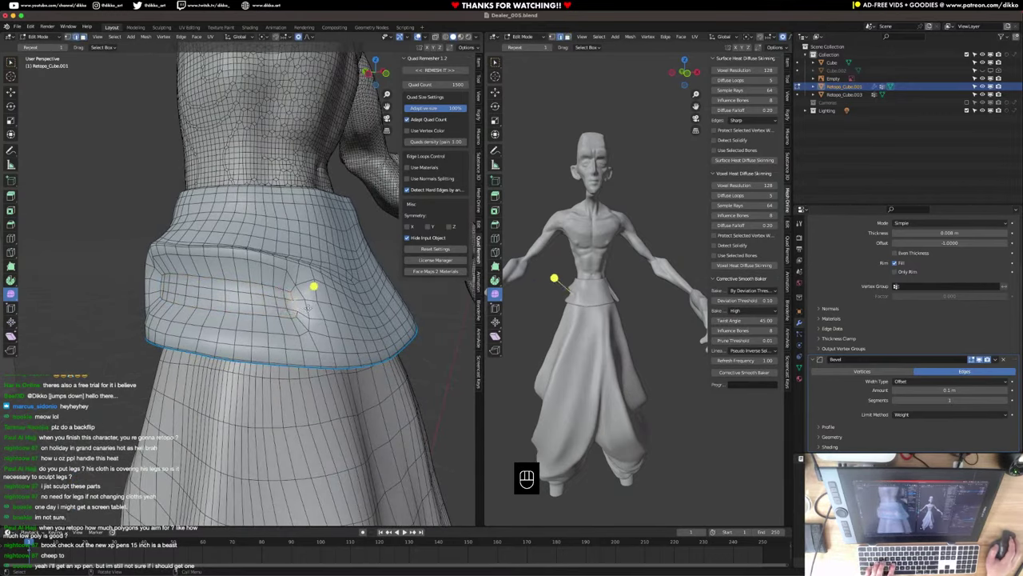
pyautogui.press('g')
pyautogui.scroll(-4, 316, 308)
pyautogui.click(320, 308)
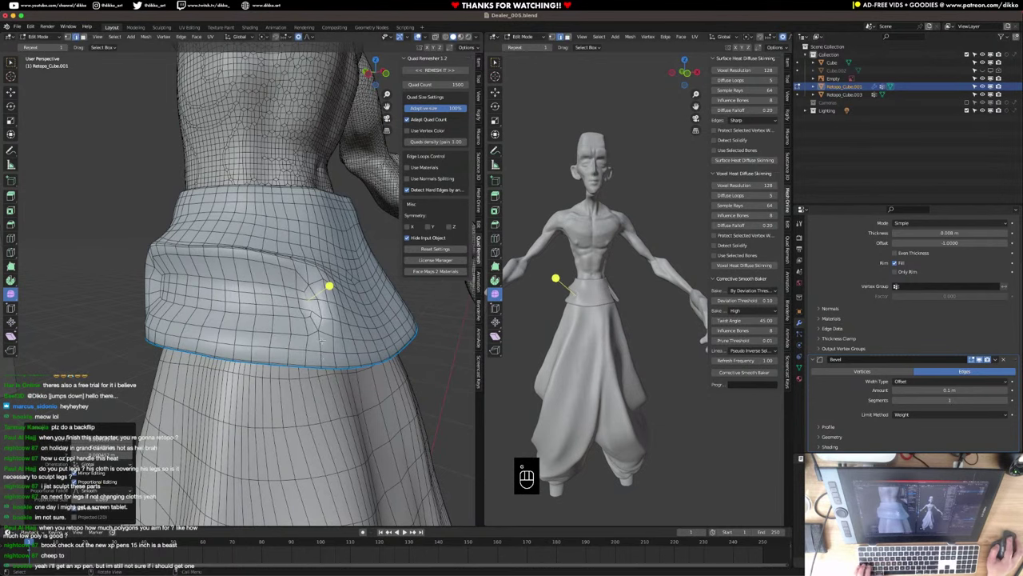
# Scale the dent's front end edges to about 0.27 along Z with a 0.04 proportional size to form a pinched crease.
pyautogui.press('s')
pyautogui.press('z')
pyautogui.scroll(7, 317, 315)
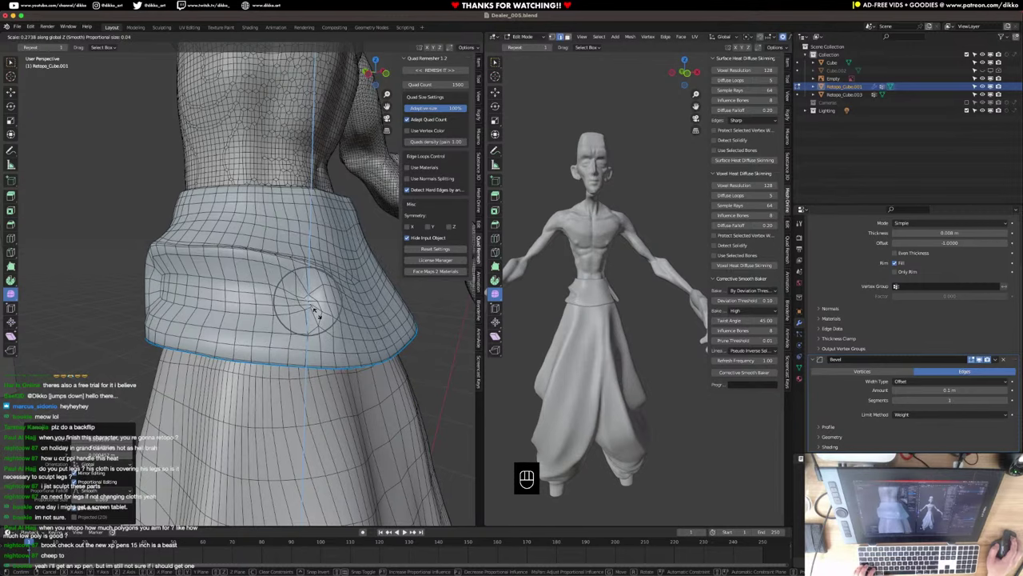
pyautogui.click(315, 314)
pyautogui.moveTo(319, 265); pyautogui.dragTo(365, 258, button='middle')
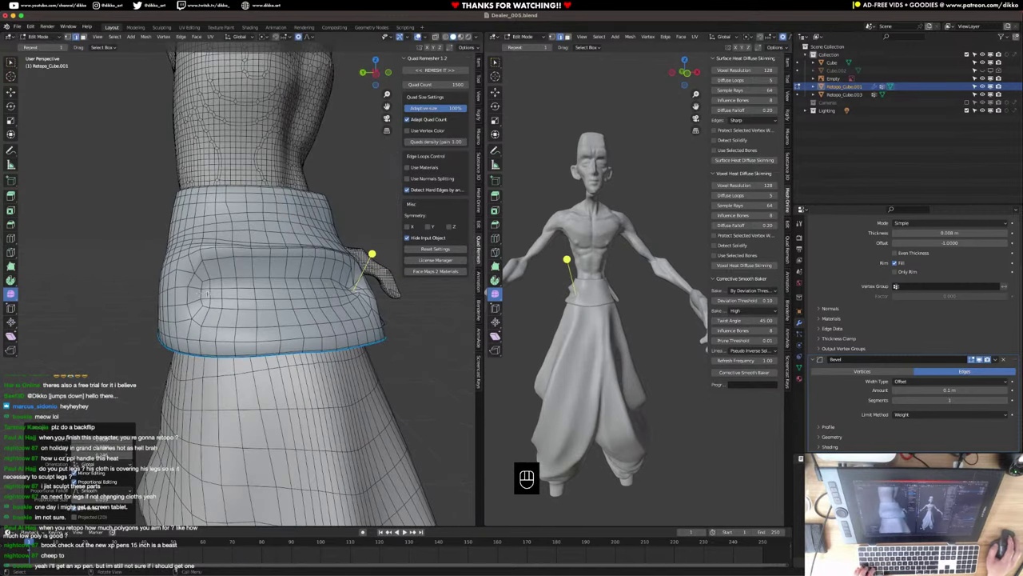
# Select the edges at the dent's opposite end and scale them to about 0.42 along Z with a 0.03 proportional size.
pyautogui.keyDown('shift'); pyautogui.click(200, 288); pyautogui.keyUp('shift')
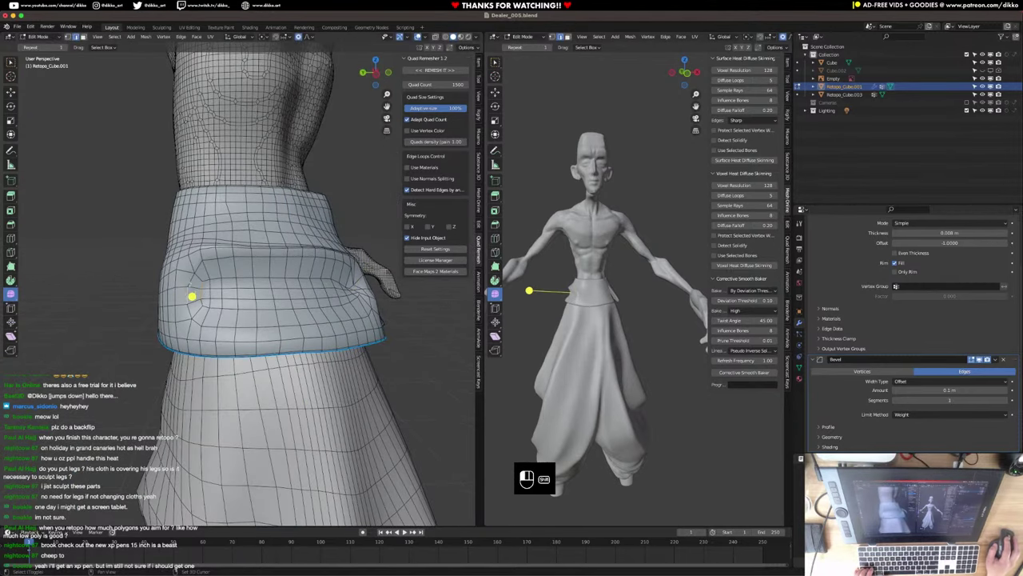
pyautogui.press('s')
pyautogui.press('z')
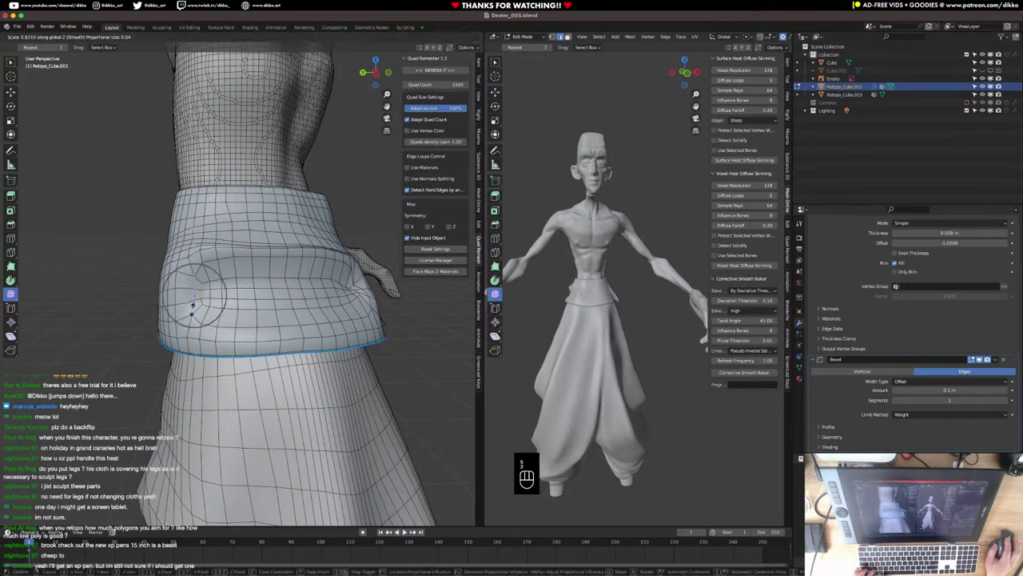
pyautogui.scroll(-6, 192, 299)
pyautogui.scroll(3, 190, 300)
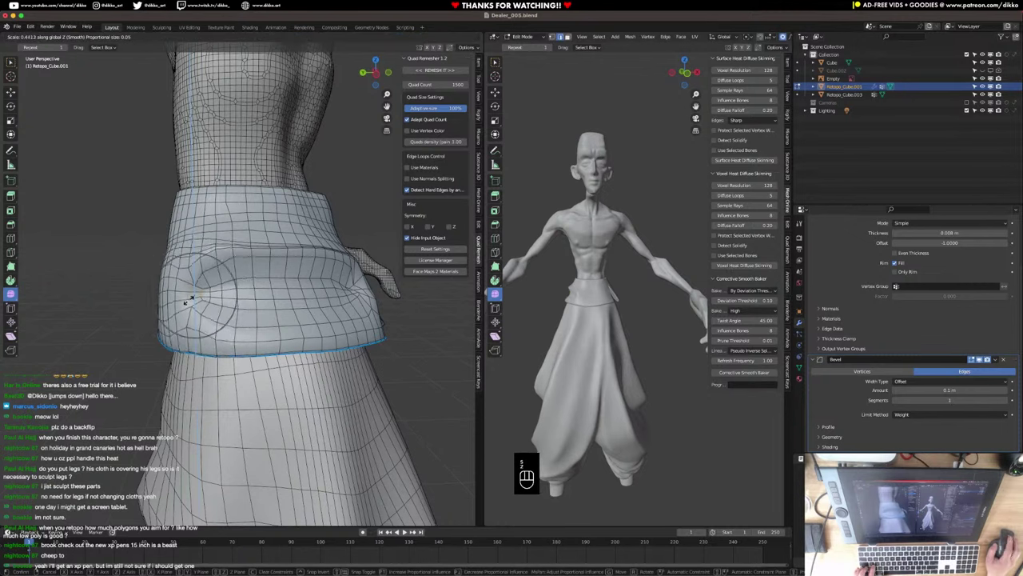
pyautogui.scroll(2, 189, 300)
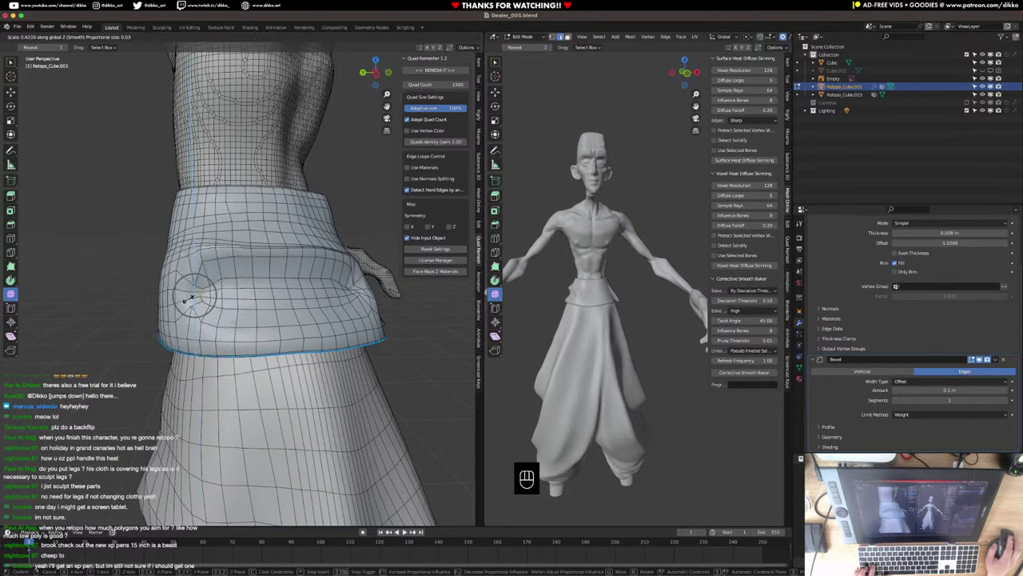
pyautogui.click(192, 297)
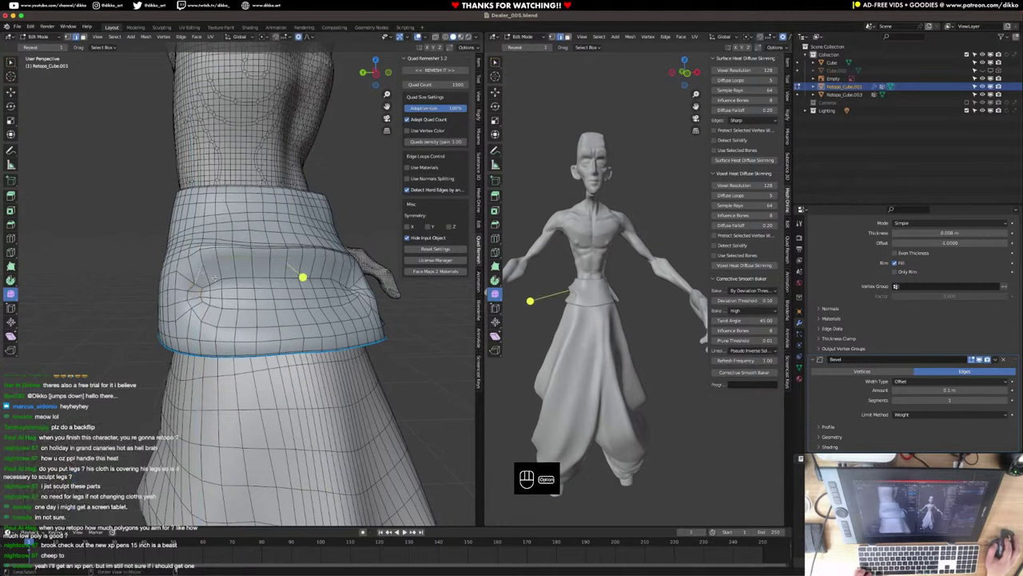
# Smooth the edge loops running above and below the dent in the side of the skirt.
pyautogui.keyDown('alt'); pyautogui.click(301, 276); pyautogui.keyUp('alt')
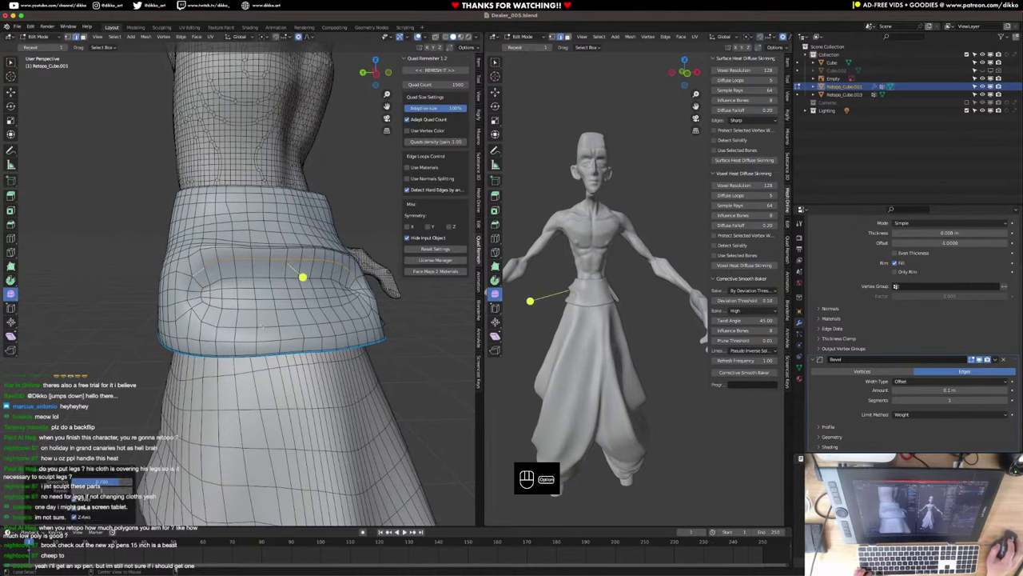
pyautogui.keyDown('alt'); pyautogui.click(269, 325); pyautogui.keyUp('alt')
pyautogui.moveTo(310, 301); pyautogui.dragTo(366, 305)
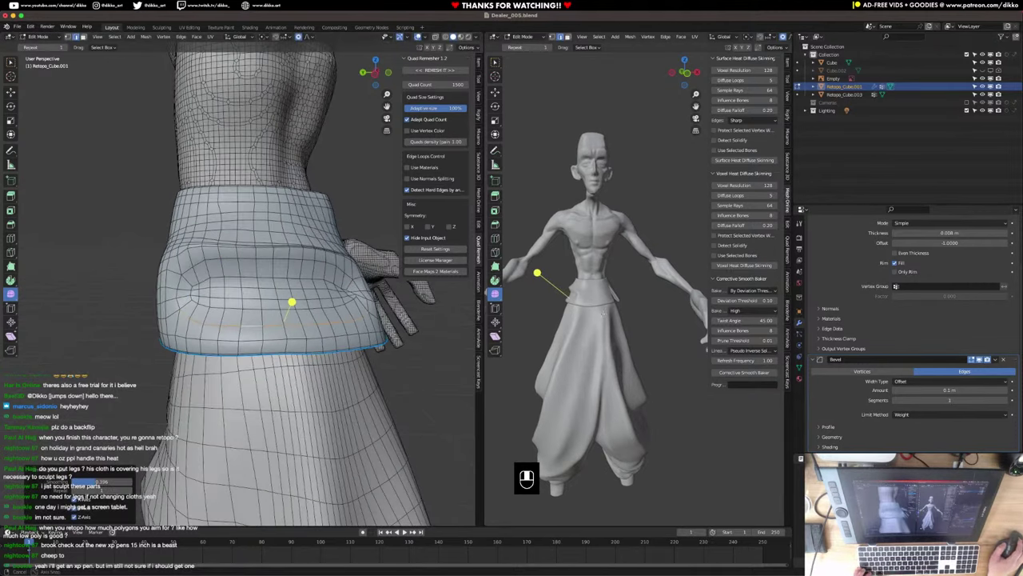
# Return the skirt mesh to Sculpt Mode for work on the pinched front end of the dent.
pyautogui.moveTo(292, 299); pyautogui.dragTo(143, 292, button='middle')
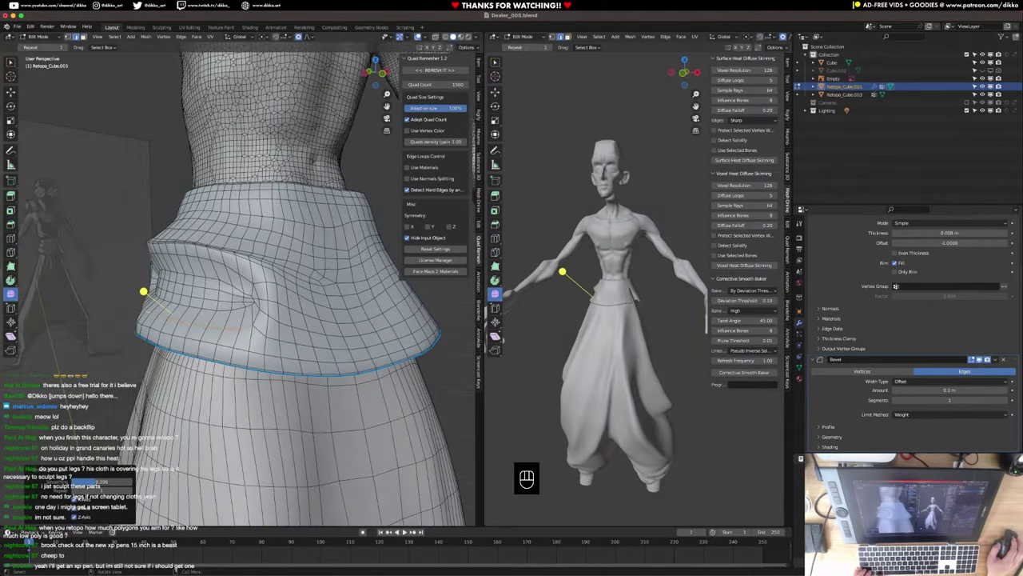
pyautogui.click(35, 37)
pyautogui.click(40, 62)
pyautogui.scroll(6, 241, 274)
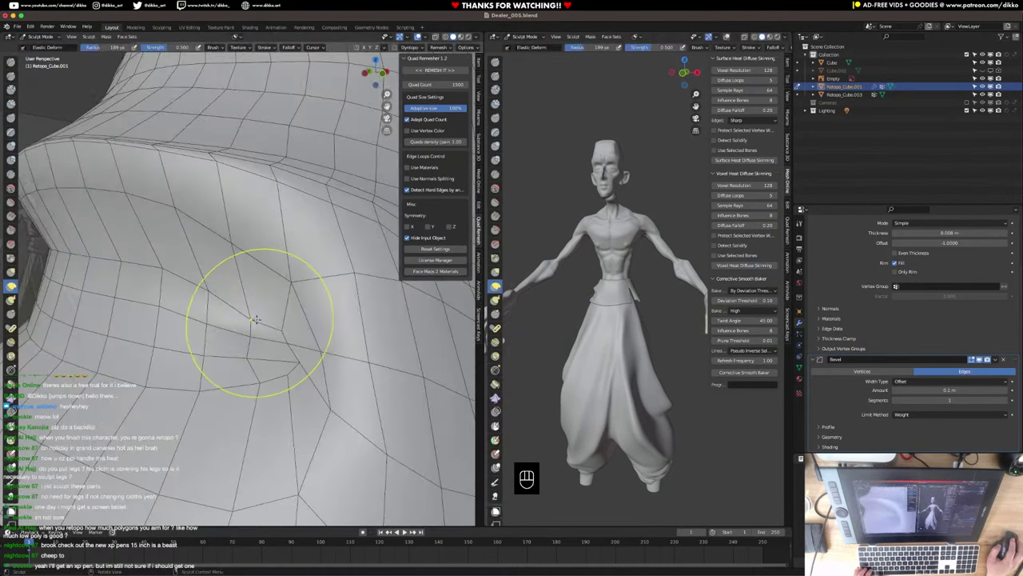
# Smooth the skirt surface around the dent's pinched front end, discarding the trial Elastic Deform stroke.
pyautogui.moveTo(256, 320); pyautogui.dragTo(289, 364)
pyautogui.press('super+z')
pyautogui.click(11, 189)
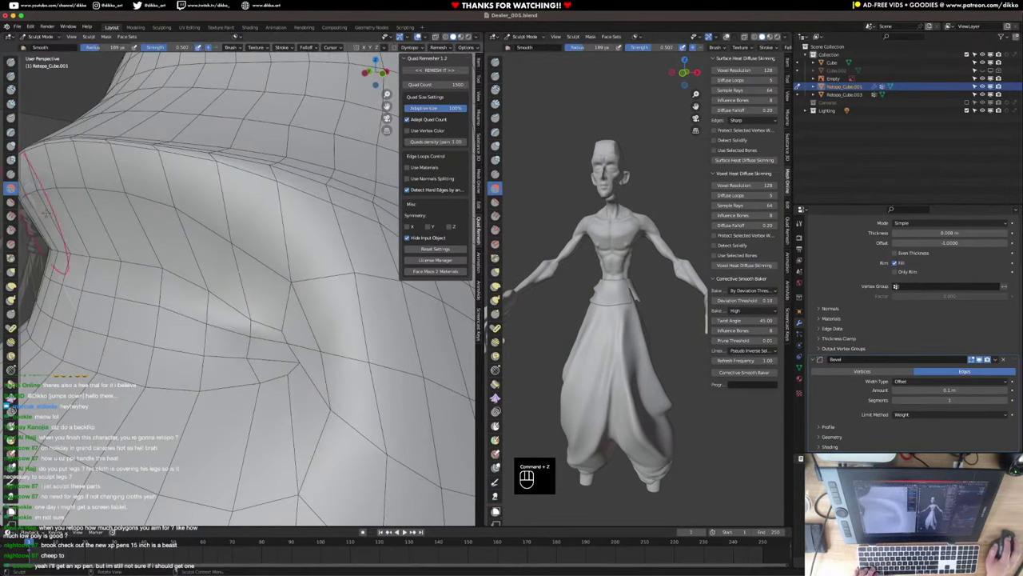
pyautogui.scroll(-4, 284, 361)
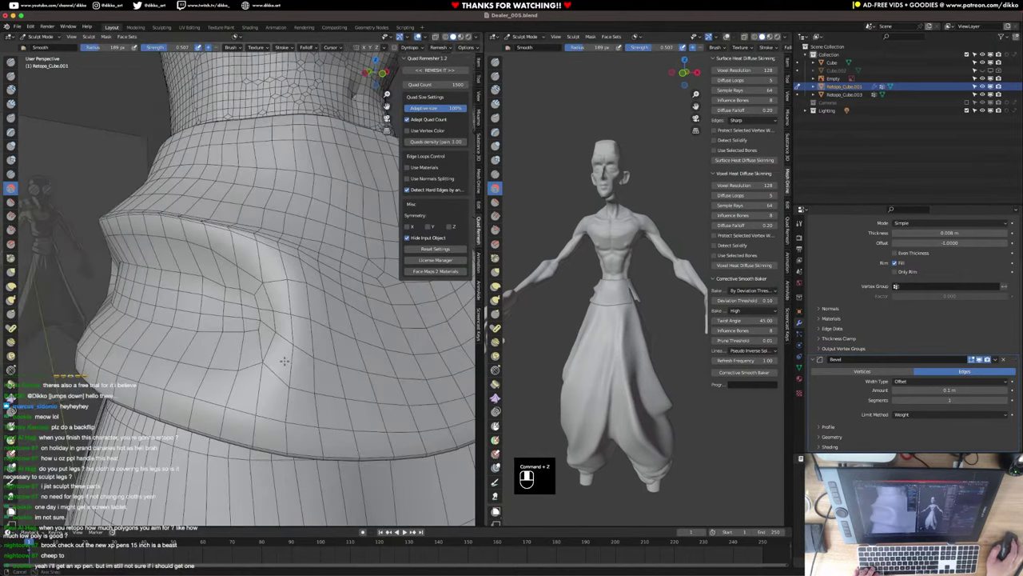
pyautogui.moveTo(284, 362)
pyautogui.mouseDown()
pyautogui.moveTo(272, 332)
pyautogui.moveTo(274, 269)
pyautogui.moveTo(236, 292)
pyautogui.mouseUp()
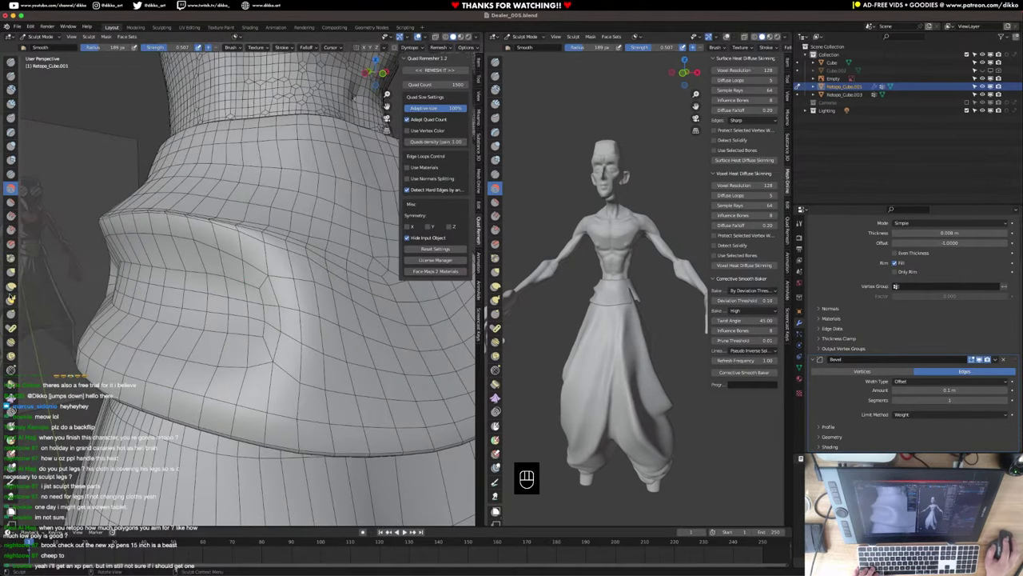
# Reshape the crease at the dent's front end with the Grab brush and smooth the surface beside it.
pyautogui.click(11, 257)
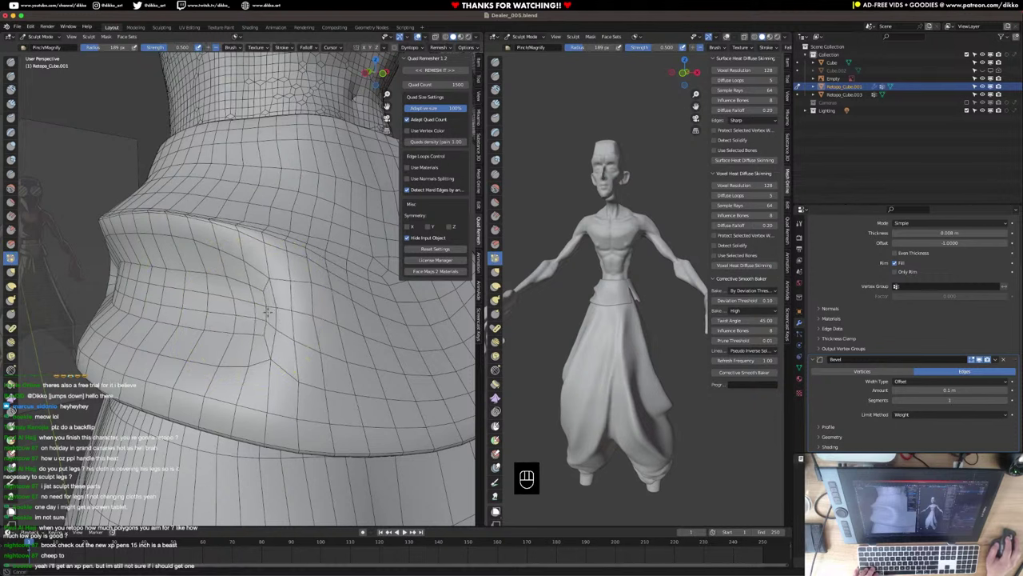
pyautogui.press('g')
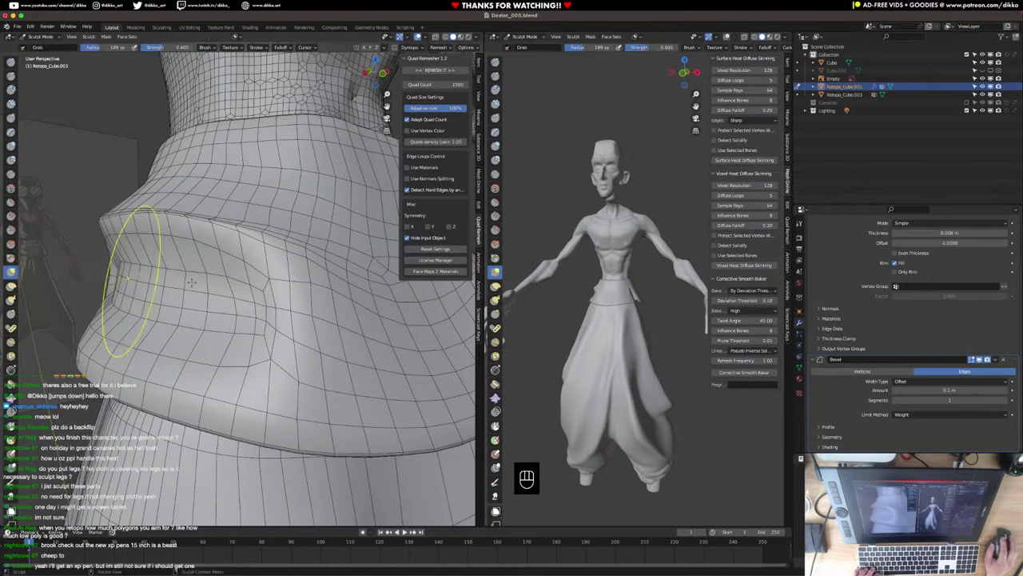
pyautogui.moveTo(271, 359)
pyautogui.mouseDown()
pyautogui.moveTo(283, 298)
pyautogui.moveTo(285, 317)
pyautogui.moveTo(315, 322)
pyautogui.moveTo(313, 335)
pyautogui.mouseUp()
pyautogui.scroll(-5, 286, 320)
pyautogui.scroll(5, 282, 321)
pyautogui.keyDown('shift'); pyautogui.moveTo(297, 373); pyautogui.dragTo(344, 382); pyautogui.keyUp('shift')
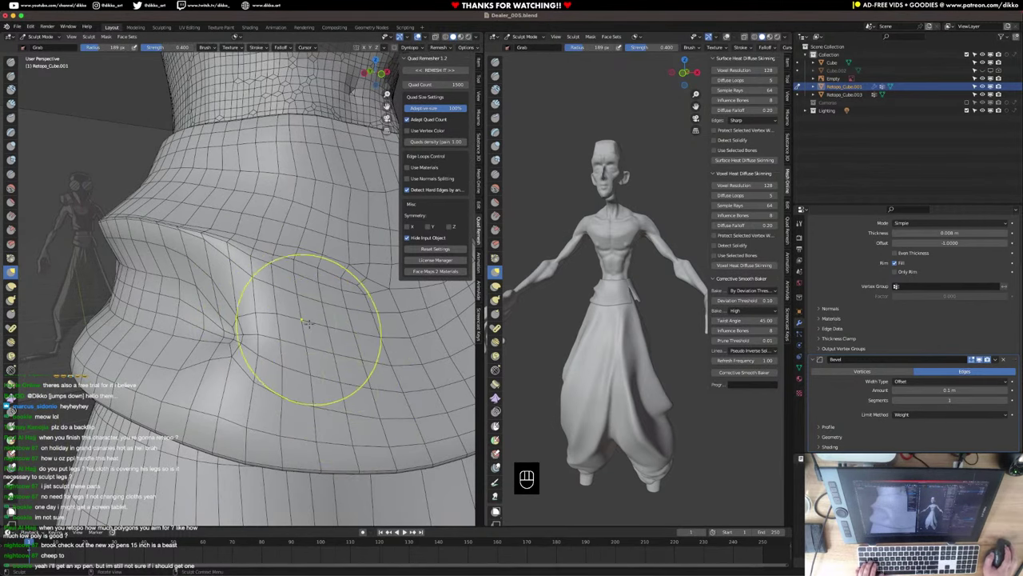
# Pull the surface at the dent's opposite end further along the skirt with the Grab brush.
pyautogui.scroll(-5, 310, 328)
pyautogui.moveTo(228, 314)
pyautogui.mouseDown(button='middle')
pyautogui.moveTo(357, 321)
pyautogui.moveTo(281, 294)
pyautogui.moveTo(285, 279)
pyautogui.mouseUp(button='middle')
pyautogui.scroll(5, 358, 324)
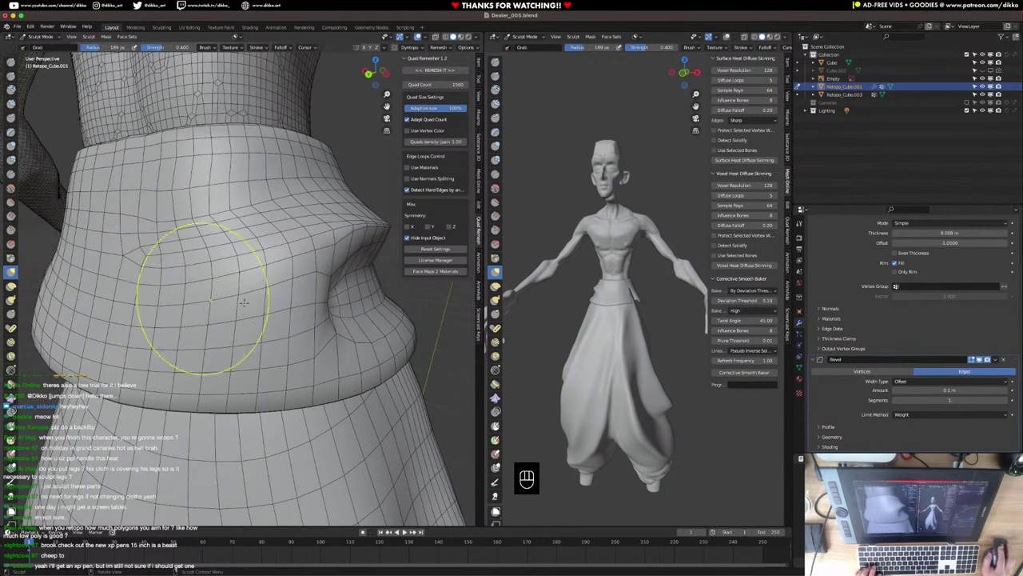
pyautogui.moveTo(294, 306); pyautogui.dragTo(277, 310)
pyautogui.moveTo(325, 283)
pyautogui.mouseDown()
pyautogui.moveTo(262, 291)
pyautogui.moveTo(265, 318)
pyautogui.moveTo(246, 324)
pyautogui.moveTo(265, 308)
pyautogui.moveTo(287, 312)
pyautogui.mouseUp()
# Check the reshaped fold from the side and switch the skirt layer to Object Mode.
pyautogui.moveTo(608, 336)
pyautogui.mouseDown(button='middle')
pyautogui.moveTo(640, 325)
pyautogui.moveTo(584, 317)
pyautogui.mouseUp(button='middle')
pyautogui.moveTo(471, 316); pyautogui.dragTo(228, 263, button='middle')
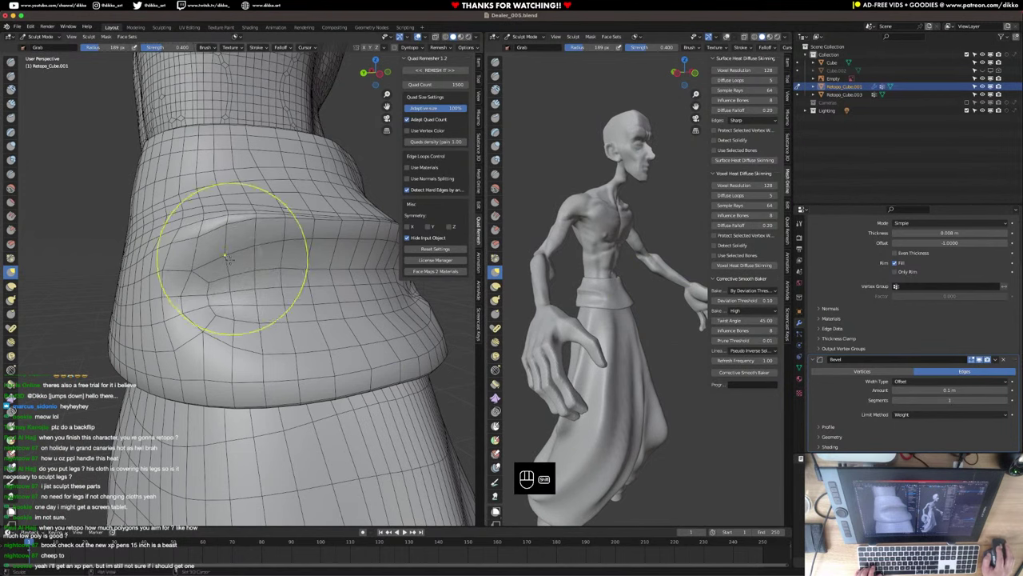
pyautogui.click(41, 37)
pyautogui.click(46, 47)
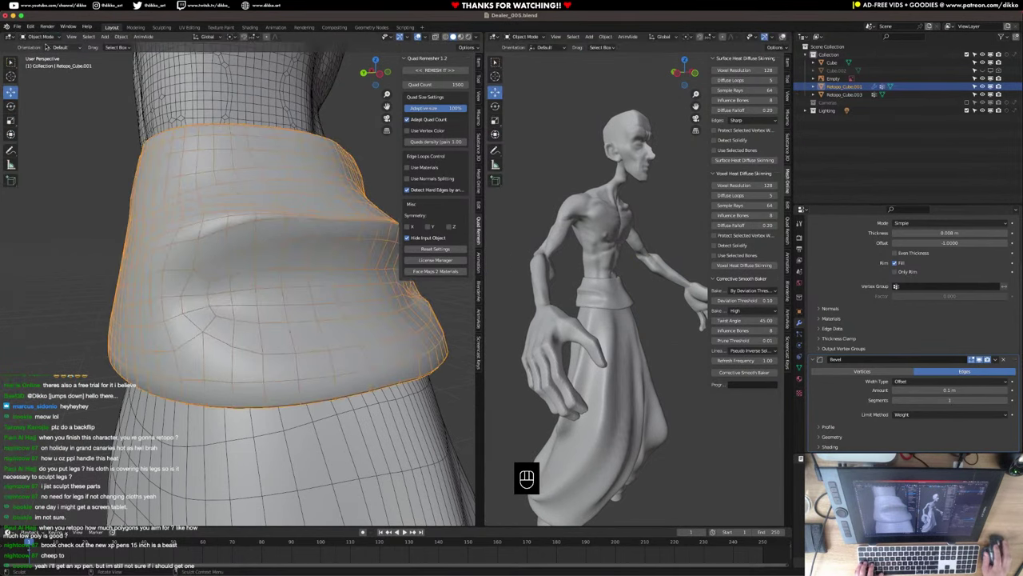
# Try a Catmull-Clark Subdivision Surface modifier on the upper skirt layer, after its Solidify and Bevel modifiers.
pyautogui.scroll(3, 830, 288)
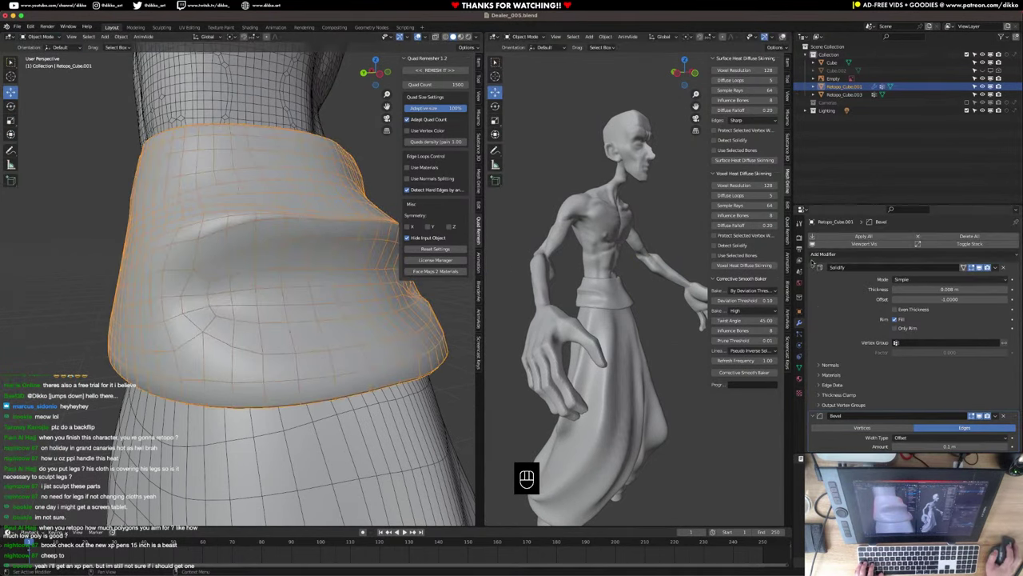
pyautogui.click(814, 266)
pyautogui.click(840, 256)
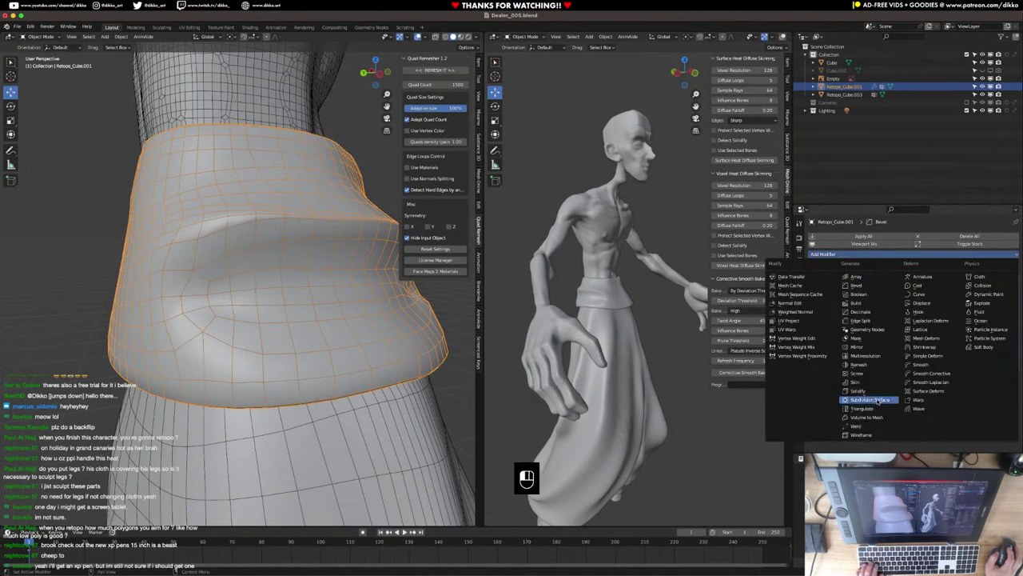
pyautogui.click(869, 408)
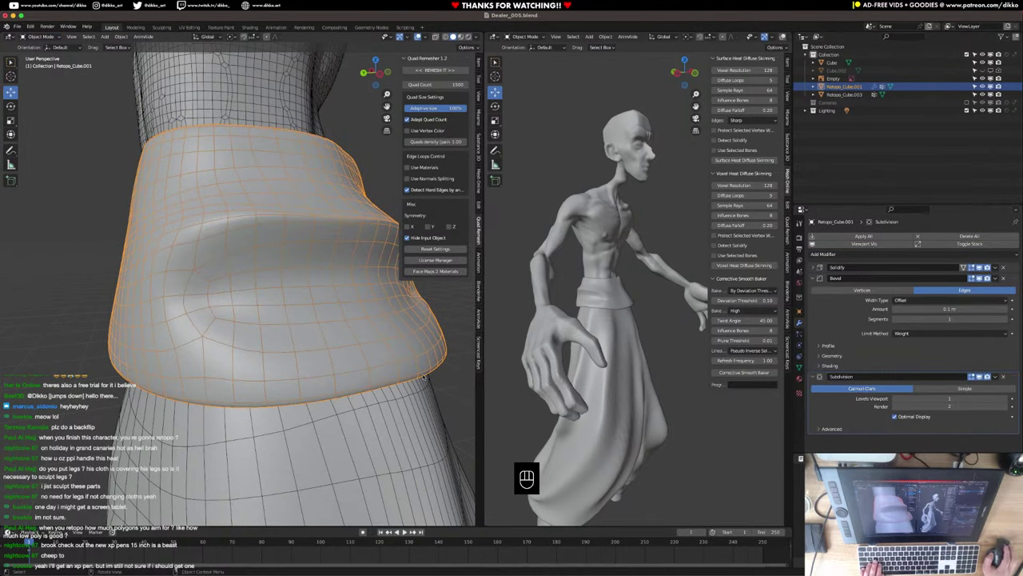
pyautogui.moveTo(1019, 378); pyautogui.dragTo(1010, 400)
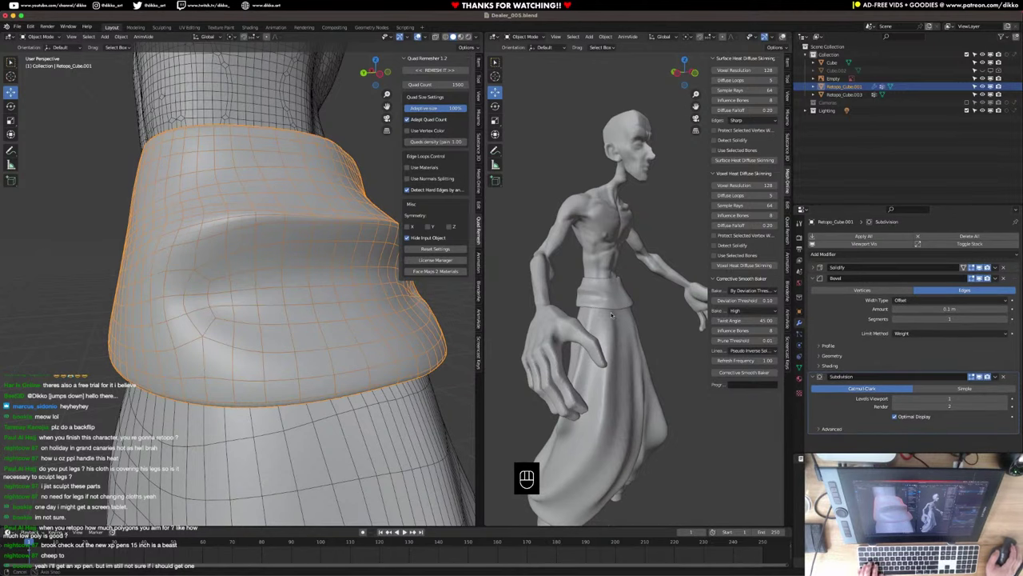
pyautogui.moveTo(612, 314); pyautogui.dragTo(569, 313, button='middle')
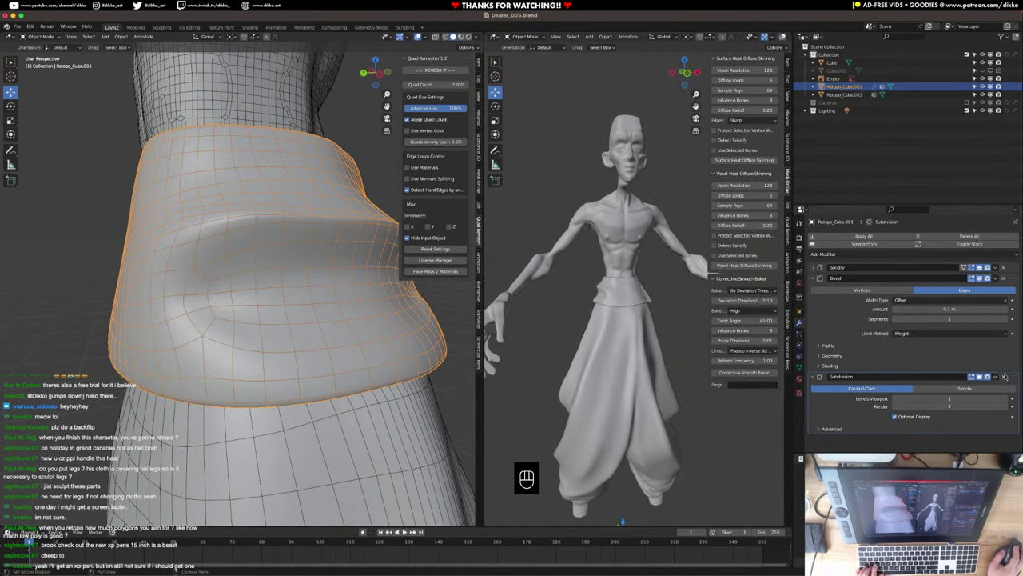
# Remove the Subdivision modifier from the upper skirt layer and look over the whole garment.
pyautogui.click(1004, 376)
pyautogui.moveTo(161, 323); pyautogui.dragTo(120, 346, button='middle')
pyautogui.moveTo(120, 346); pyautogui.dragTo(194, 299, button='middle')
pyautogui.scroll(-4, 185, 322)
pyautogui.scroll(2, 216, 313)
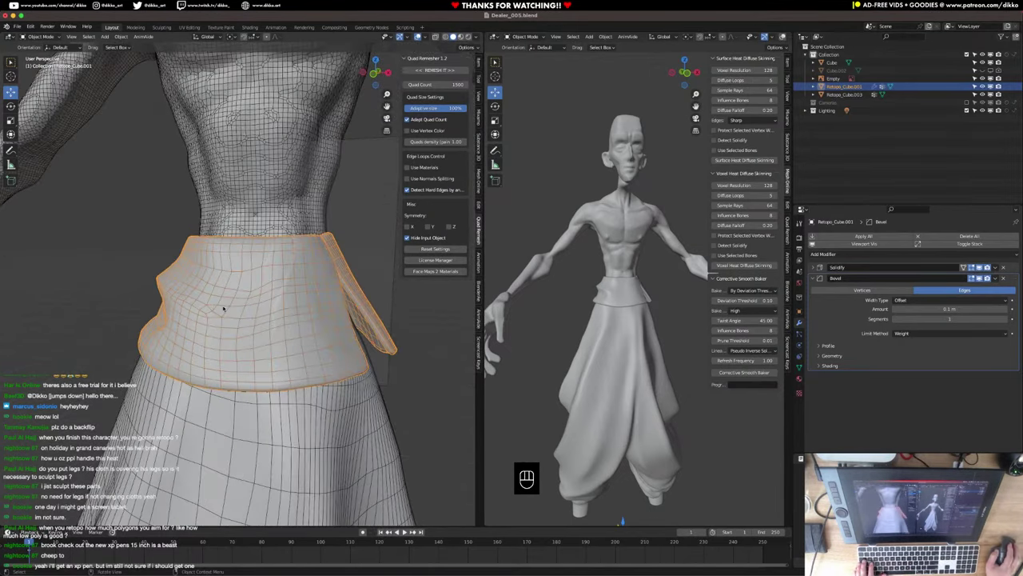
# Enter Edit Mode on the waist cloth, switch to face selection and select the small patch of faces beside its side fold.
pyautogui.press('Tab')
pyautogui.moveTo(292, 326); pyautogui.dragTo(149, 229, button='middle')
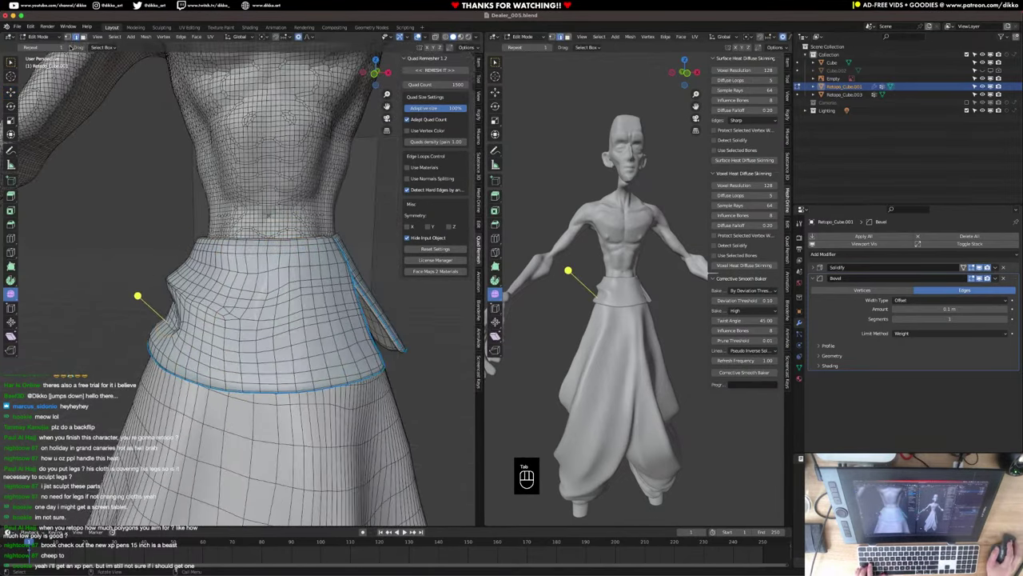
pyautogui.click(83, 38)
pyautogui.scroll(2, 184, 264)
pyautogui.keyDown('shift'); pyautogui.moveTo(182, 279); pyautogui.dragTo(200, 289); pyautogui.keyUp('shift')
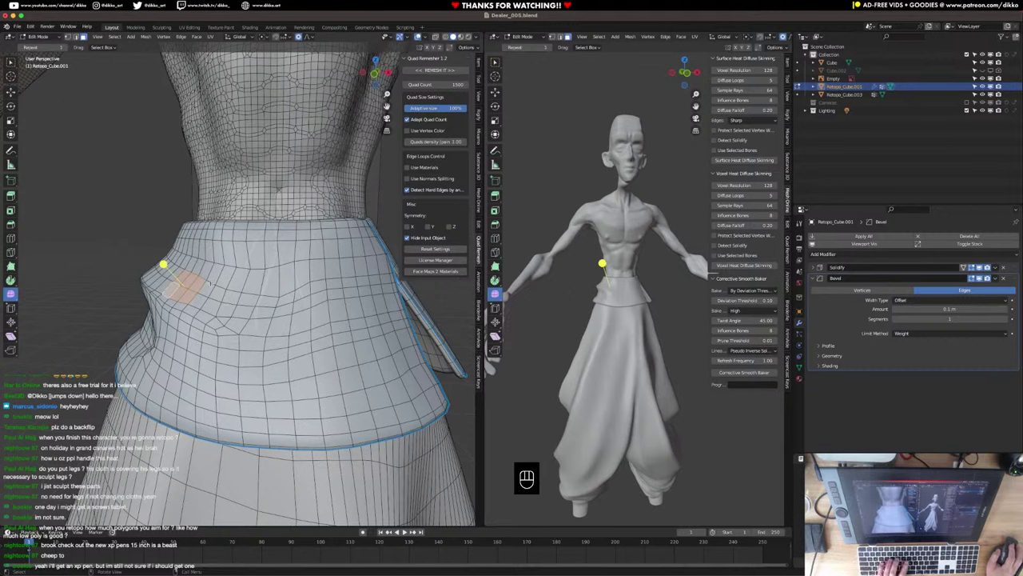
# Knife-cut new edges diagonally across the front of the waist cloth, from near the side fold down towards the opposite hem corner.
pyautogui.press('k')
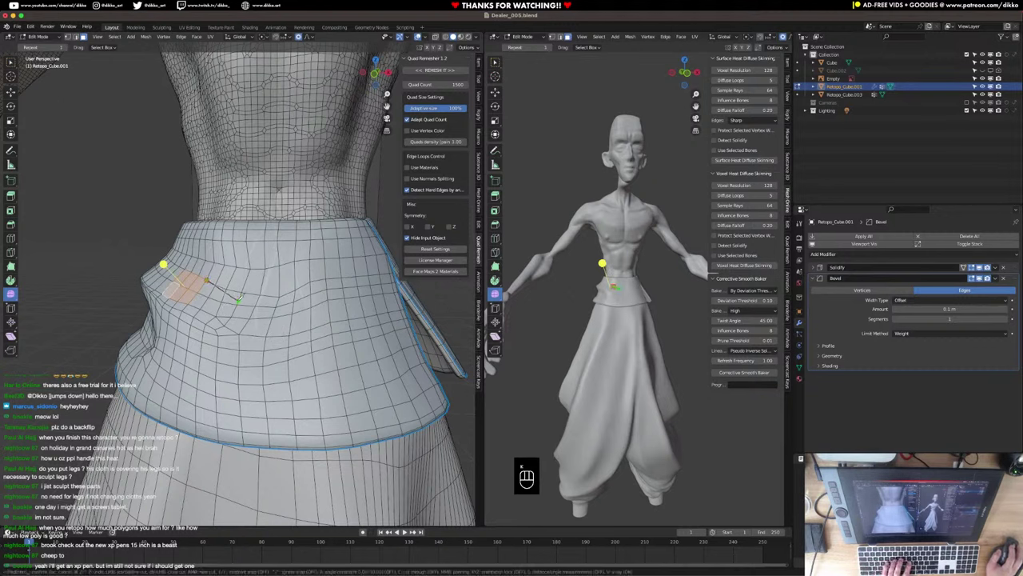
pyautogui.press('Escape')
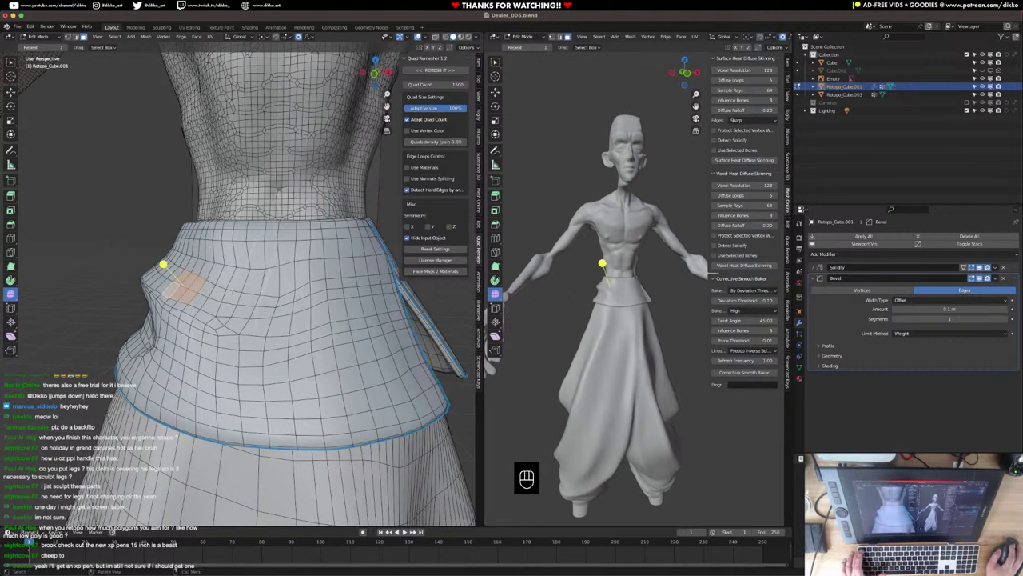
pyautogui.press('k')
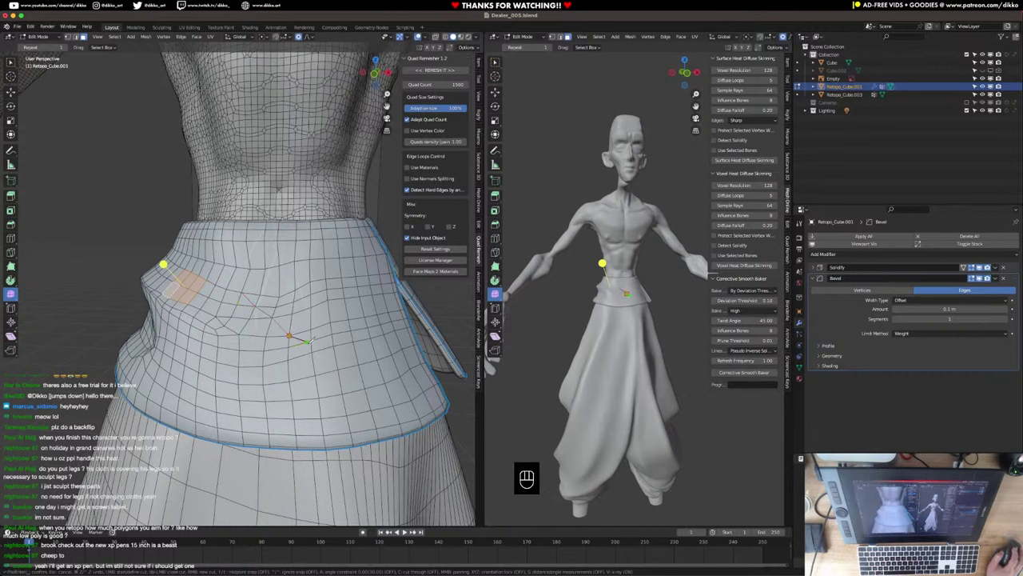
pyautogui.click(360, 364)
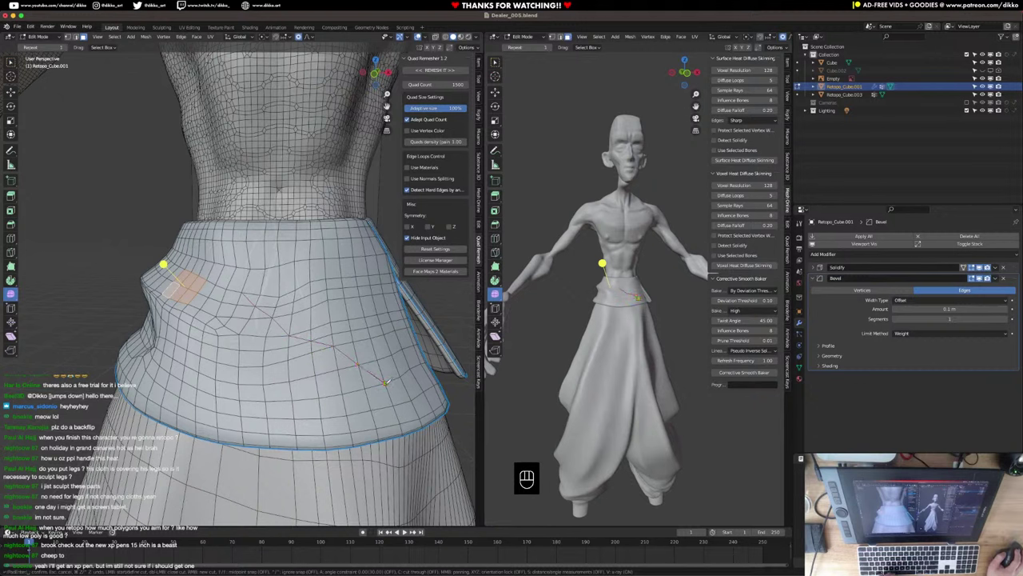
pyautogui.press('Return')
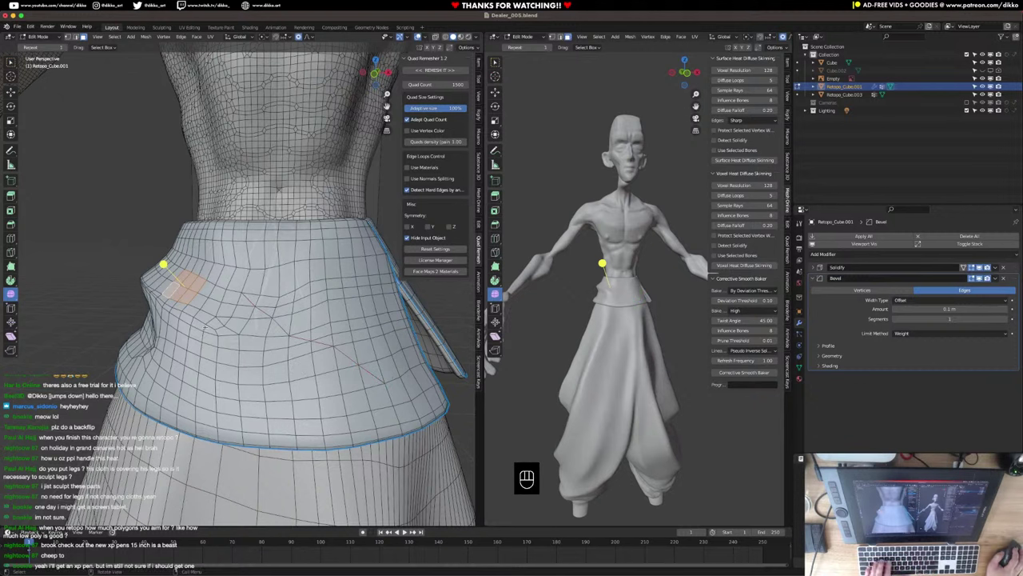
pyautogui.press('k')
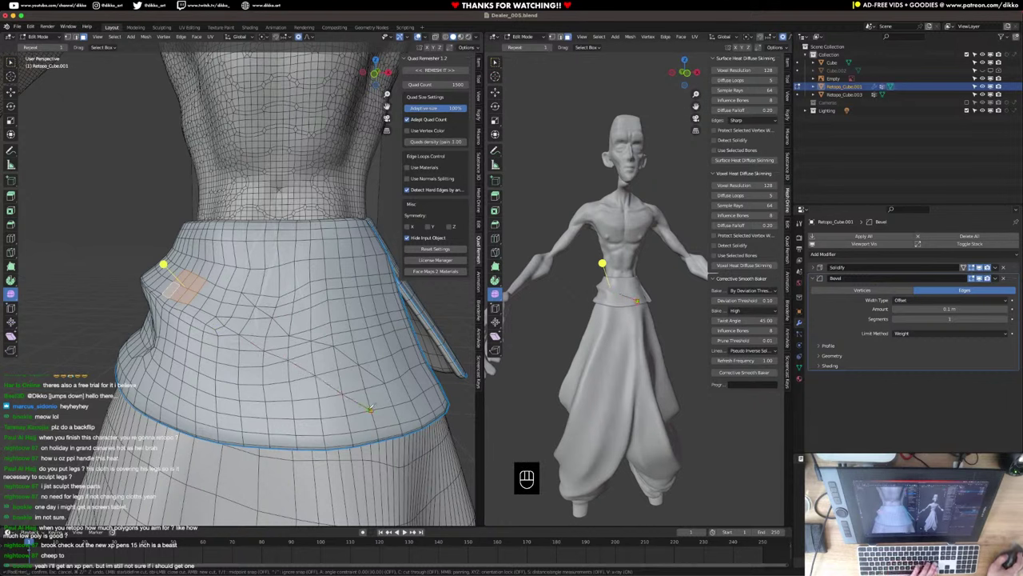
pyautogui.press('Escape')
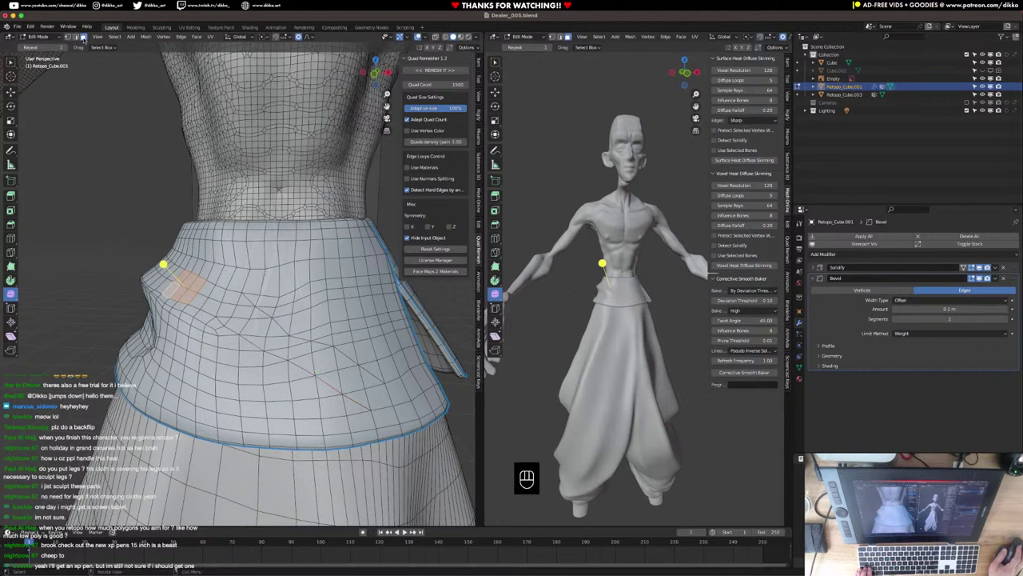
# Select the diagonal strip of irregular faces across the front of the waist cloth and delete them.
pyautogui.keyDown('shift'); pyautogui.click(237, 312); pyautogui.keyUp('shift')
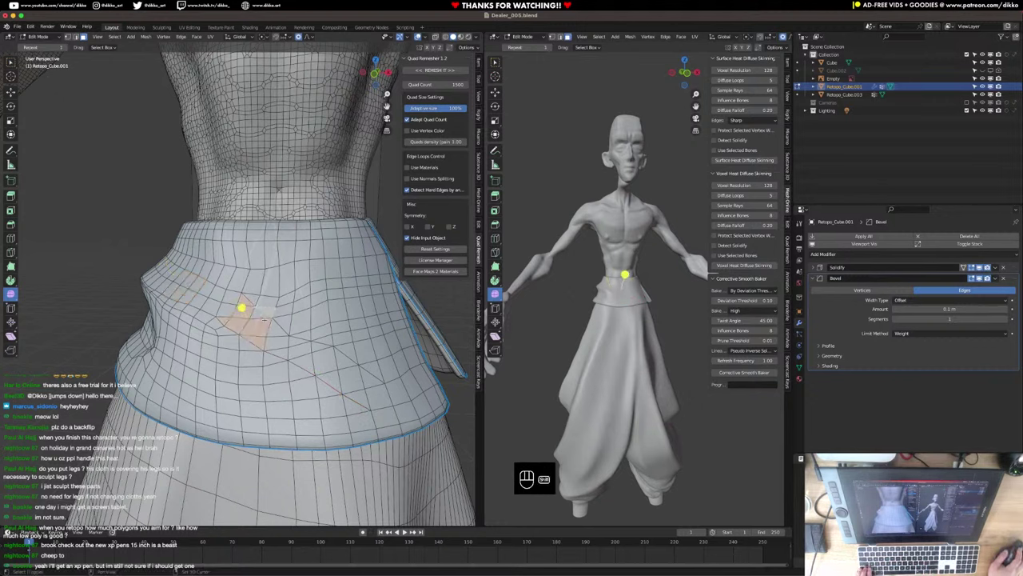
pyautogui.press('super+z')
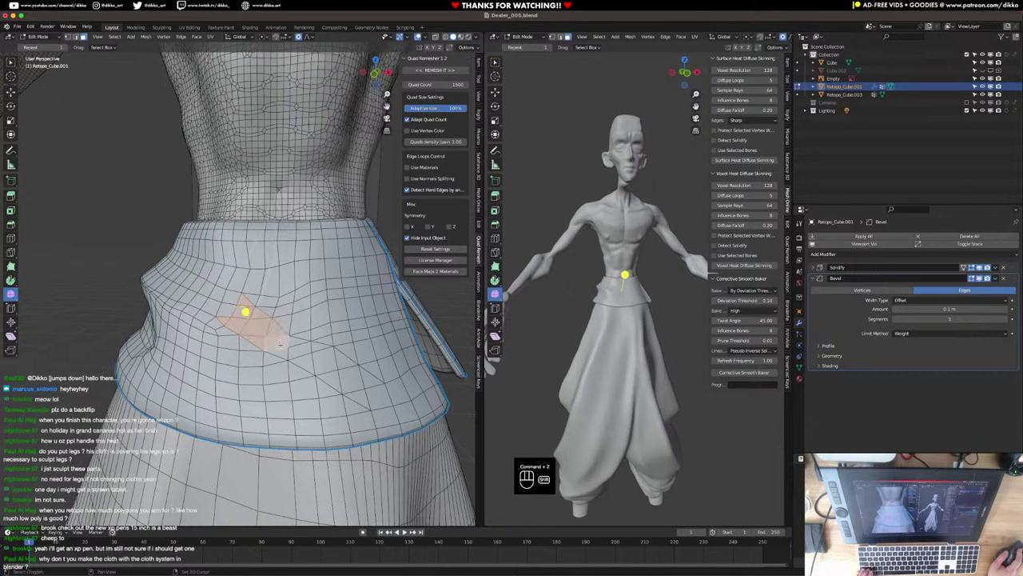
pyautogui.keyDown('shift'); pyautogui.click(300, 351); pyautogui.keyUp('shift')
pyautogui.keyDown('shift'); pyautogui.click(301, 363); pyautogui.keyUp('shift')
pyautogui.keyDown('shift'); pyautogui.click(322, 364); pyautogui.keyUp('shift')
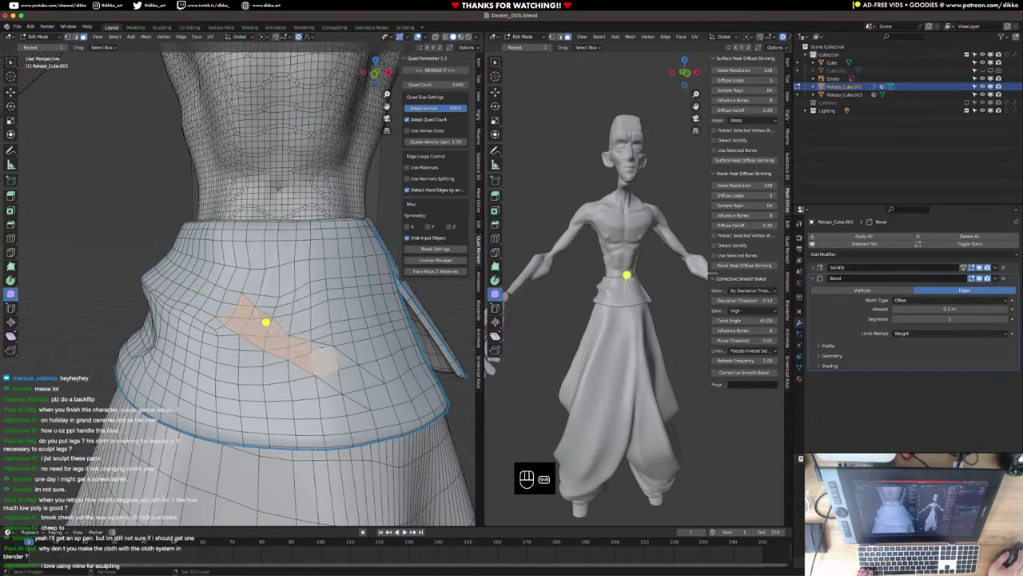
pyautogui.keyDown('shift'); pyautogui.click(326, 350); pyautogui.keyUp('shift')
pyautogui.keyDown('shift'); pyautogui.click(344, 366); pyautogui.keyUp('shift')
pyautogui.keyDown('shift'); pyautogui.click(358, 377); pyautogui.keyUp('shift')
pyautogui.keyDown('shift'); pyautogui.click(364, 392); pyautogui.keyUp('shift')
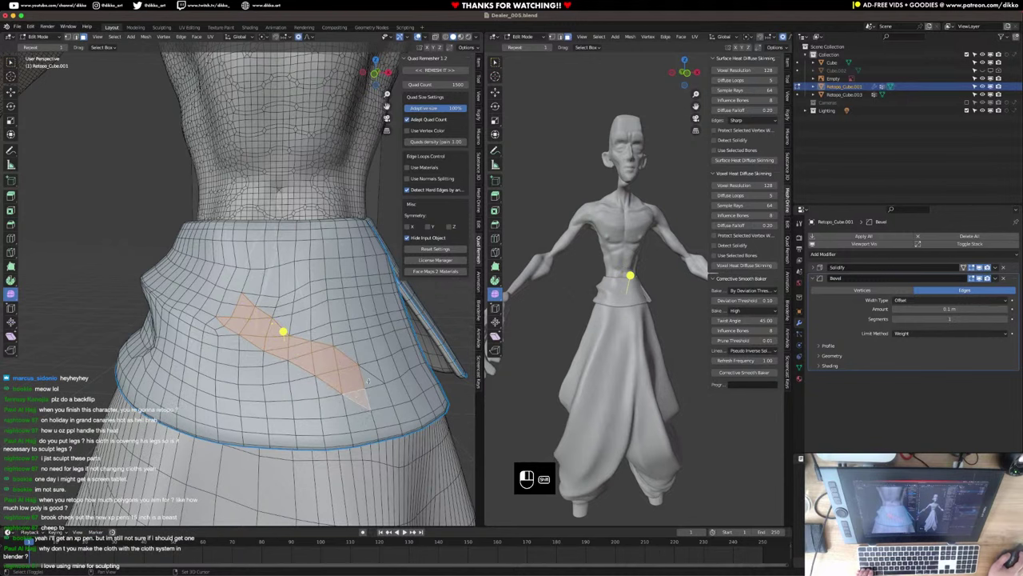
pyautogui.keyDown('shift'); pyautogui.click(368, 382); pyautogui.keyUp('shift')
pyautogui.press('Return')
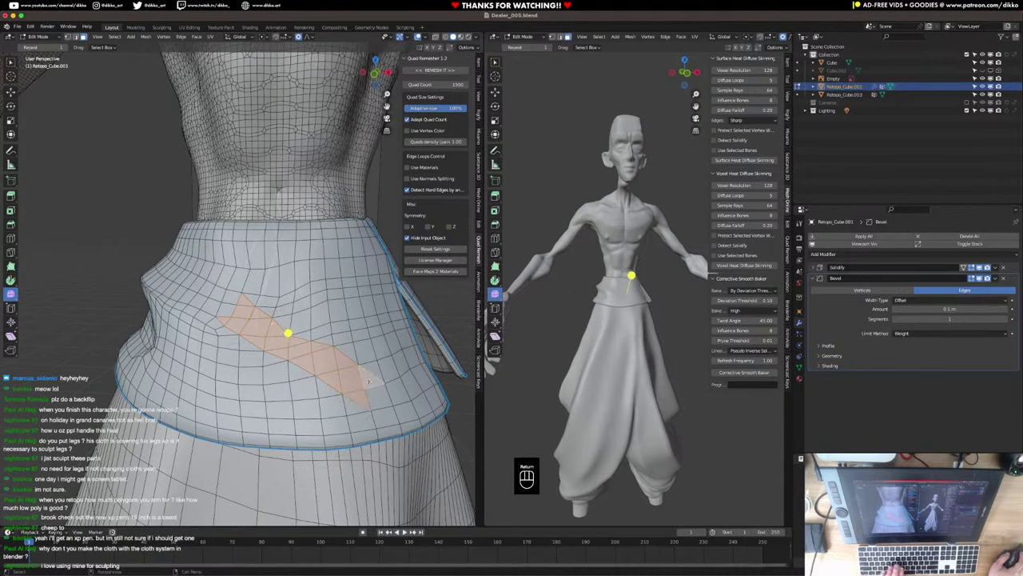
pyautogui.press('Delete')
pyautogui.click(359, 381)
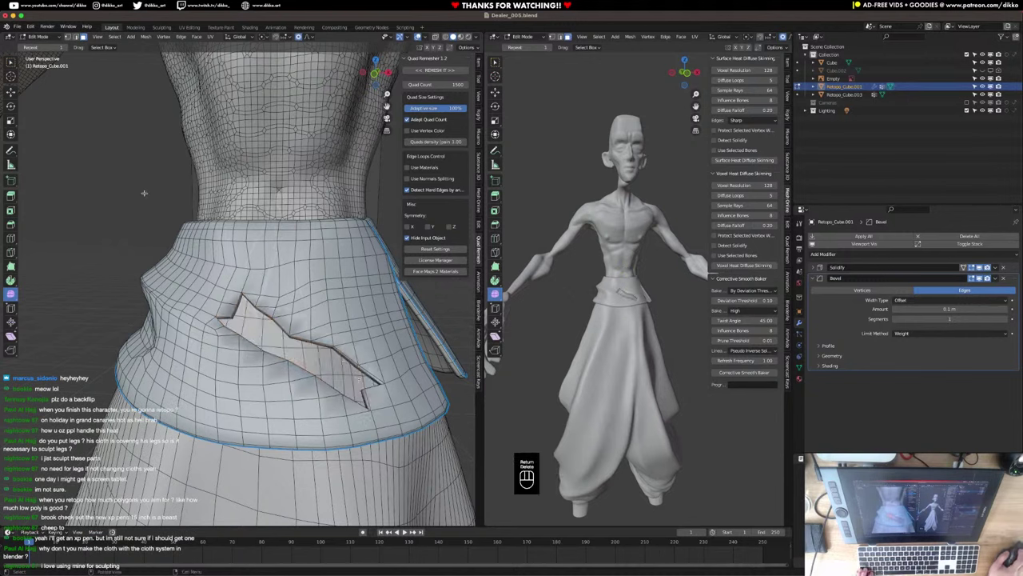
# Move the vertices at the hem-side end of the opening with proportional editing to tidy its notched corner.
pyautogui.keyDown('shift'); pyautogui.click(69, 39); pyautogui.keyUp('shift')
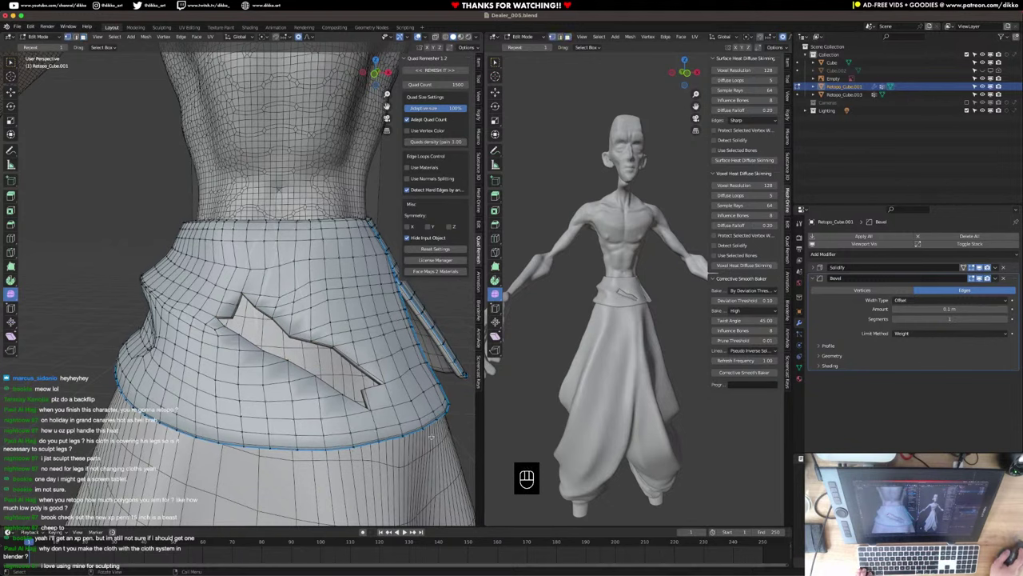
pyautogui.press('g')
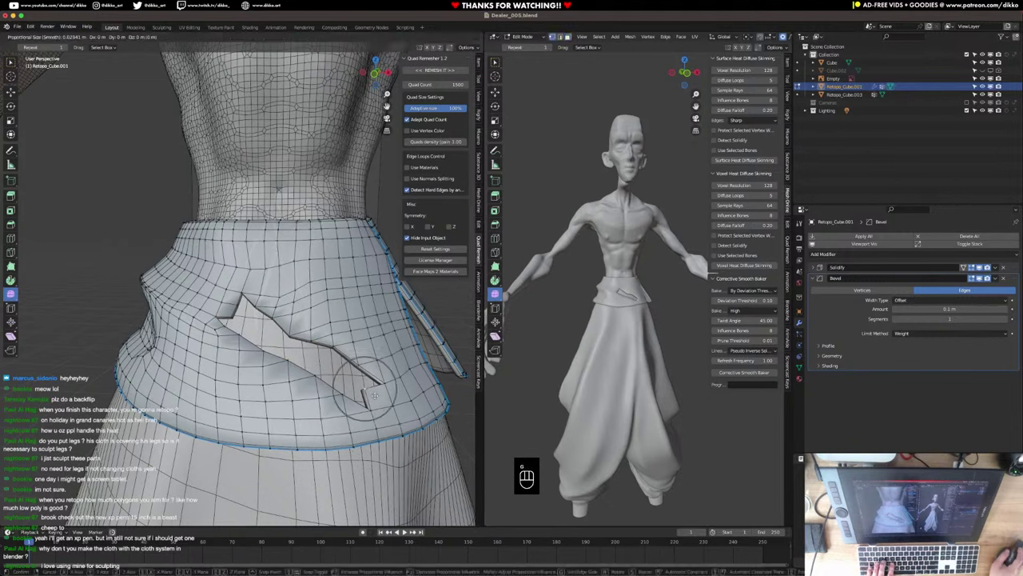
pyautogui.click(391, 389)
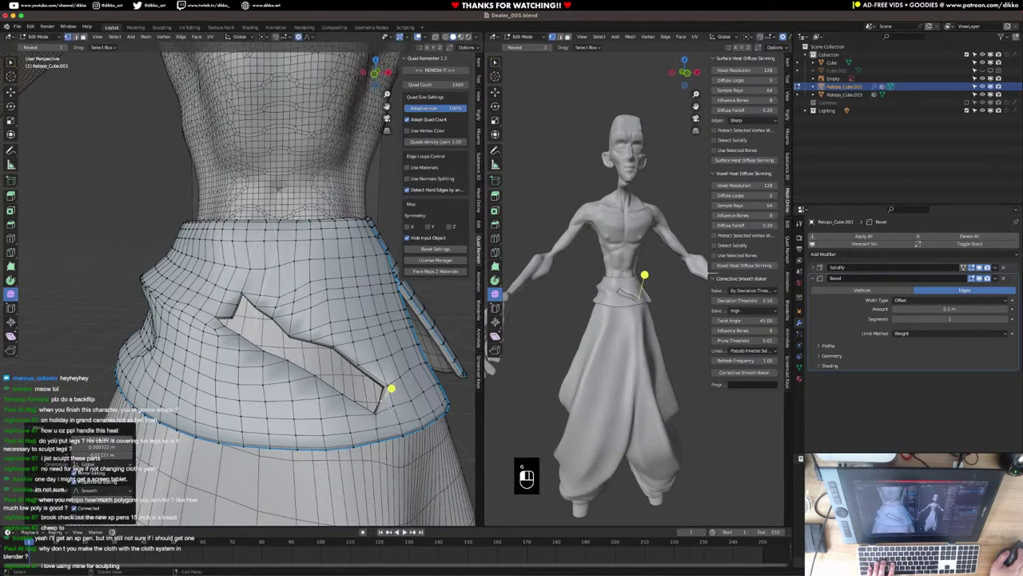
pyautogui.press('g')
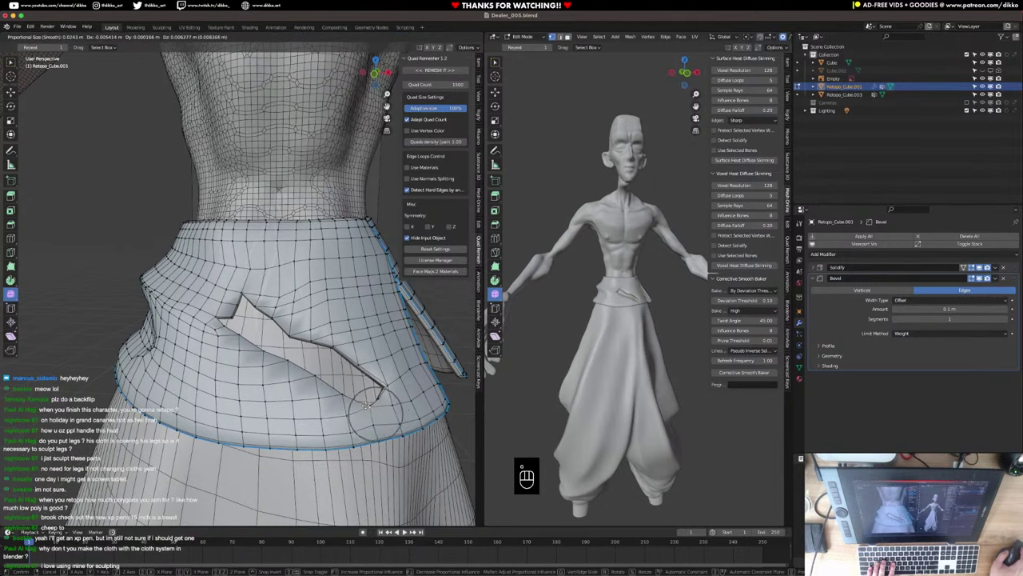
pyautogui.click(387, 403)
pyautogui.press('g')
pyautogui.click(402, 372)
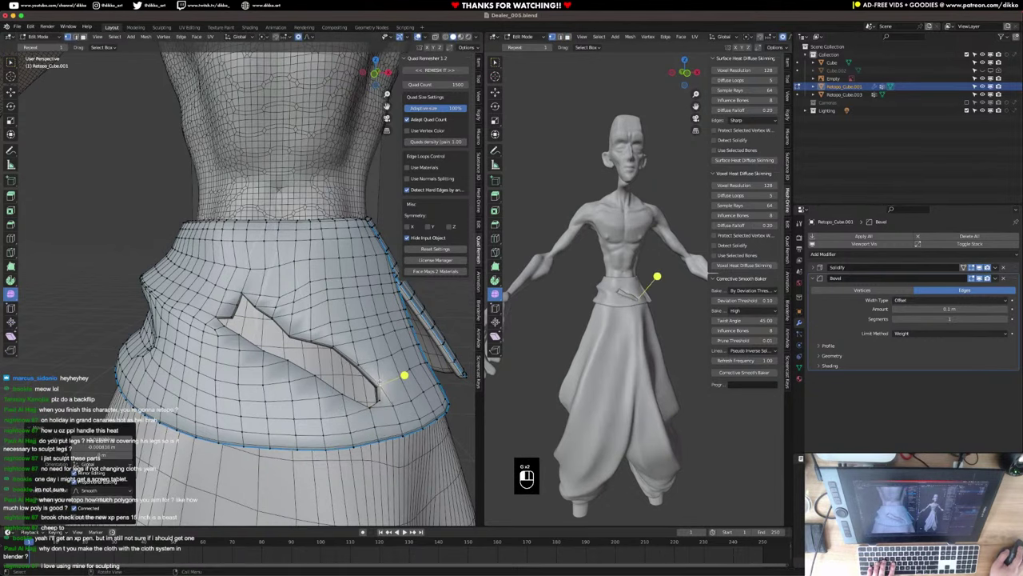
# Select the opening's long lower and upper boundary edges and even them out into cleaner lines.
pyautogui.click(76, 37)
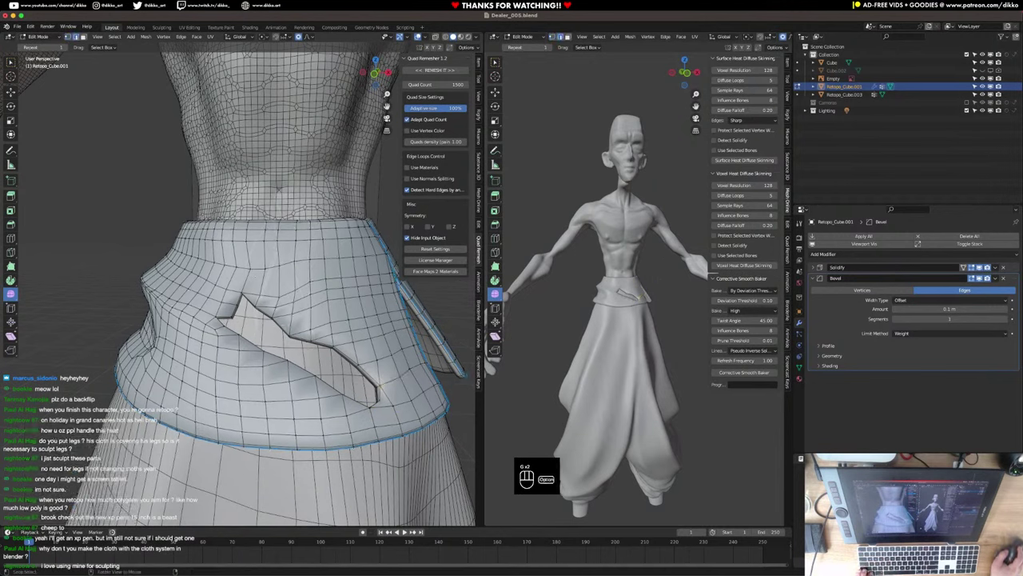
pyautogui.moveTo(298, 323); pyautogui.dragTo(337, 366)
pyautogui.keyDown('alt'); pyautogui.click(326, 380); pyautogui.keyUp('alt')
pyautogui.moveTo(283, 346); pyautogui.dragTo(355, 311)
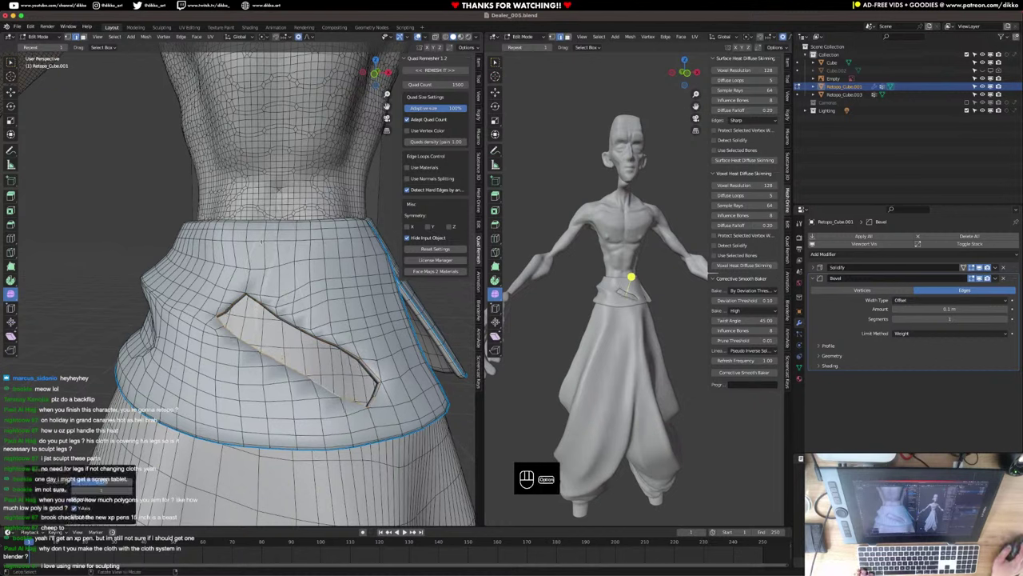
pyautogui.keyDown('alt'); pyautogui.click(276, 312); pyautogui.keyUp('alt')
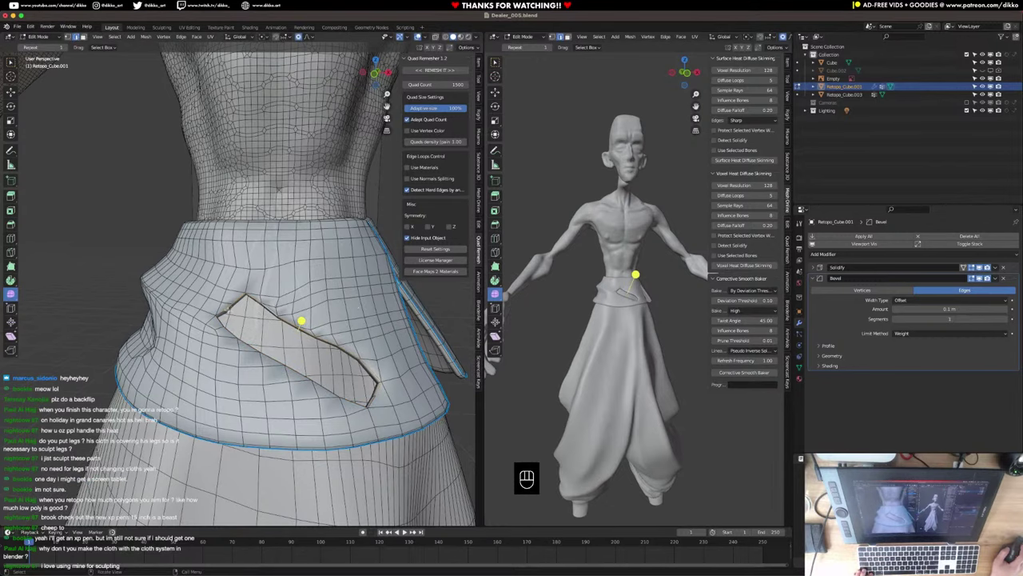
# Merge the vertices at the fold-side corner of the opening using At Last.
pyautogui.scroll(3, 227, 310)
pyautogui.keyDown('shift'); pyautogui.moveTo(228, 309); pyautogui.dragTo(250, 318, button='middle'); pyautogui.keyUp('shift')
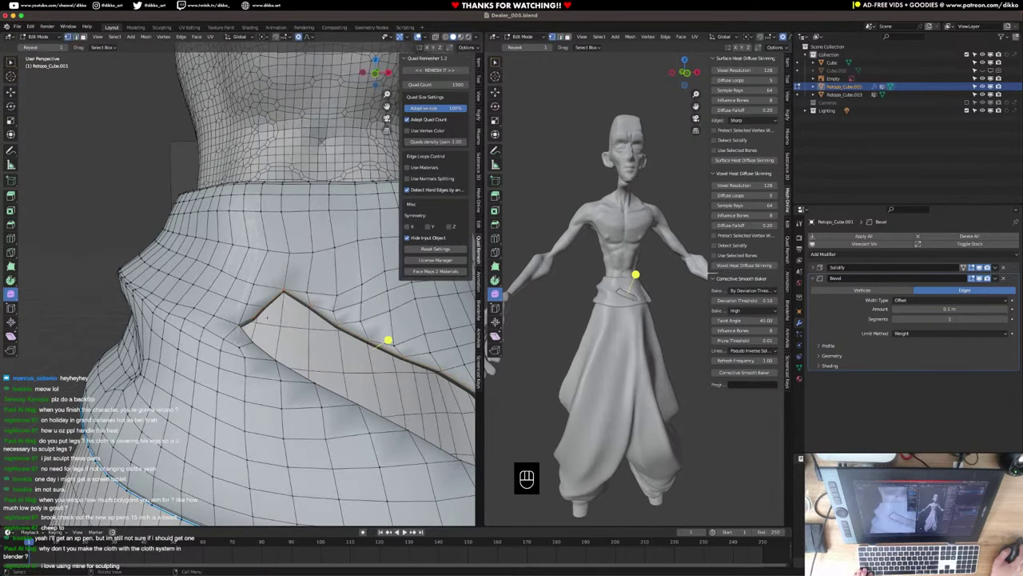
pyautogui.keyDown('shift'); pyautogui.click(250, 320); pyautogui.keyUp('shift')
pyautogui.press('m')
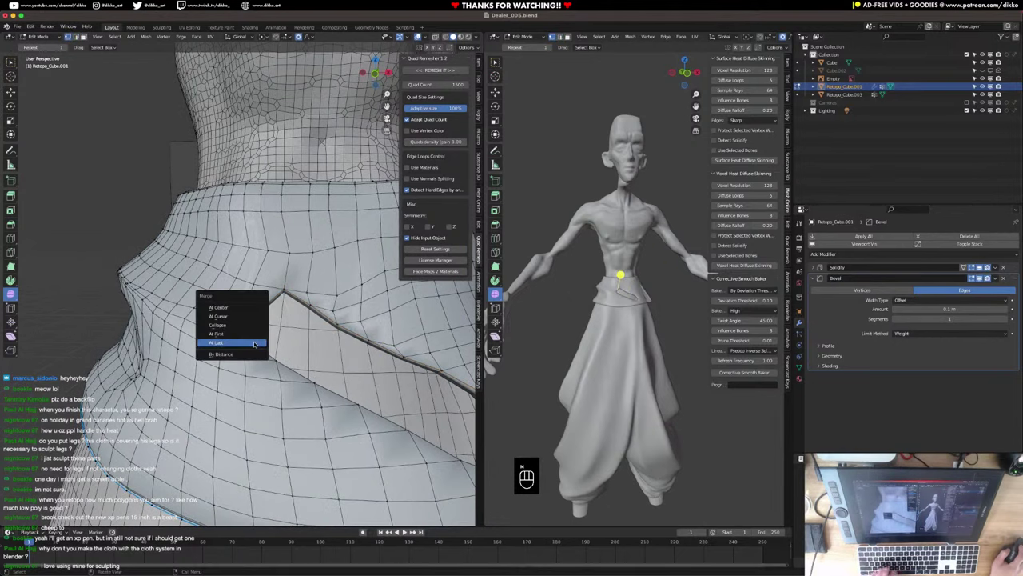
pyautogui.click(250, 334)
pyautogui.moveTo(271, 339); pyautogui.dragTo(263, 294, button='middle')
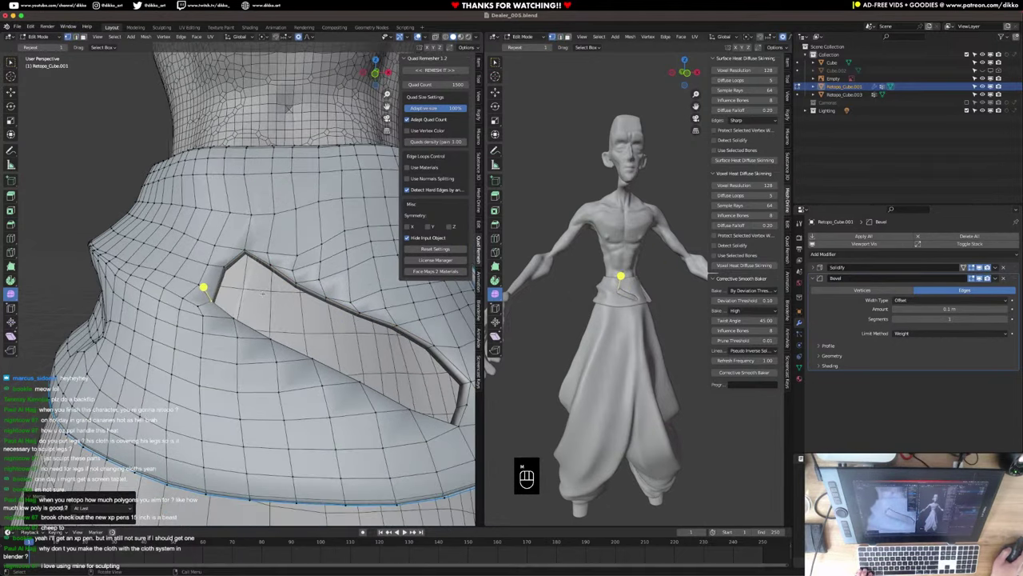
# Fill the middle of the opening with a row of faces between its opposite upper and lower edges.
pyautogui.press('2')
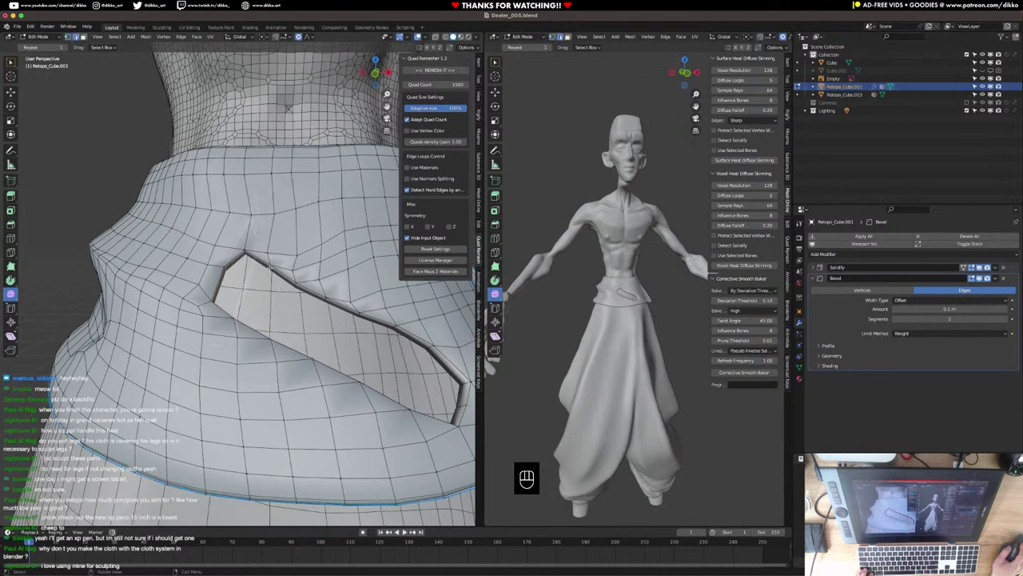
pyautogui.click(280, 277)
pyautogui.keyDown('shift'); pyautogui.click(256, 327); pyautogui.keyUp('shift')
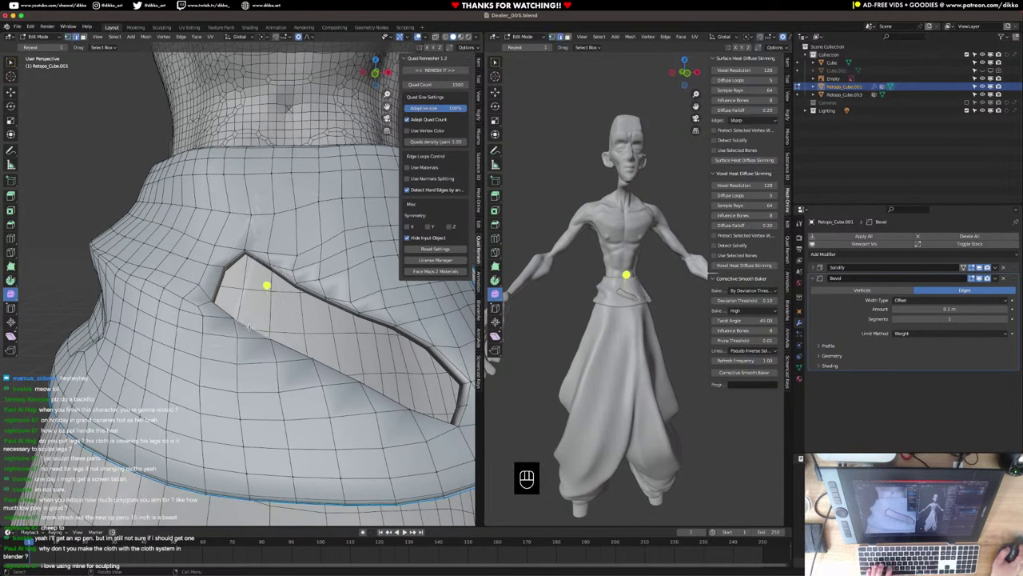
pyautogui.press('f')
pyautogui.click(290, 309)
pyautogui.press('f')
pyautogui.press('f')
pyautogui.press('f')
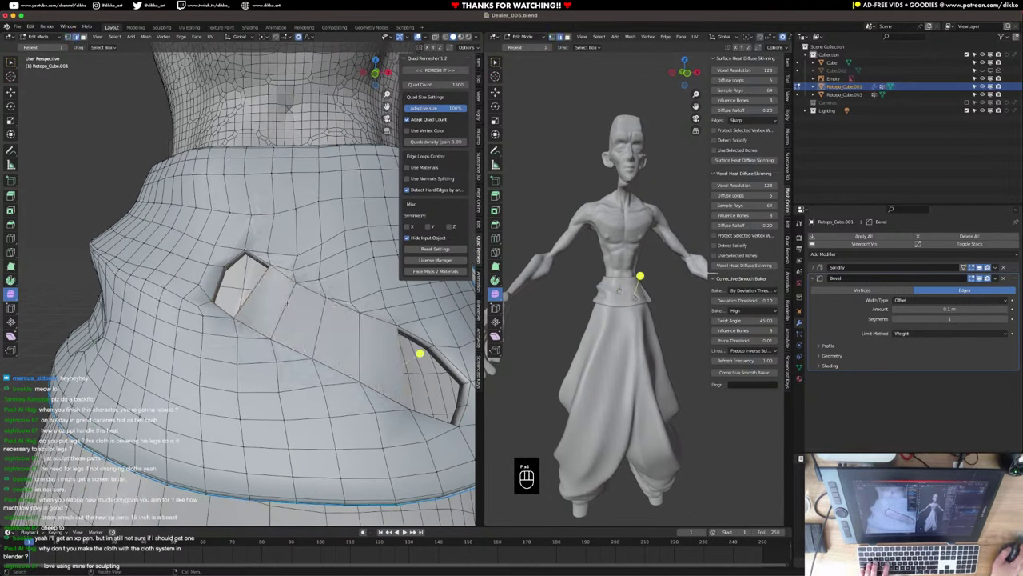
# Add an edge loop in the faces between the hem and the lower remaining hole, and extend it to the hole with the Knife tool.
pyautogui.moveTo(422, 357); pyautogui.dragTo(342, 342, button='middle')
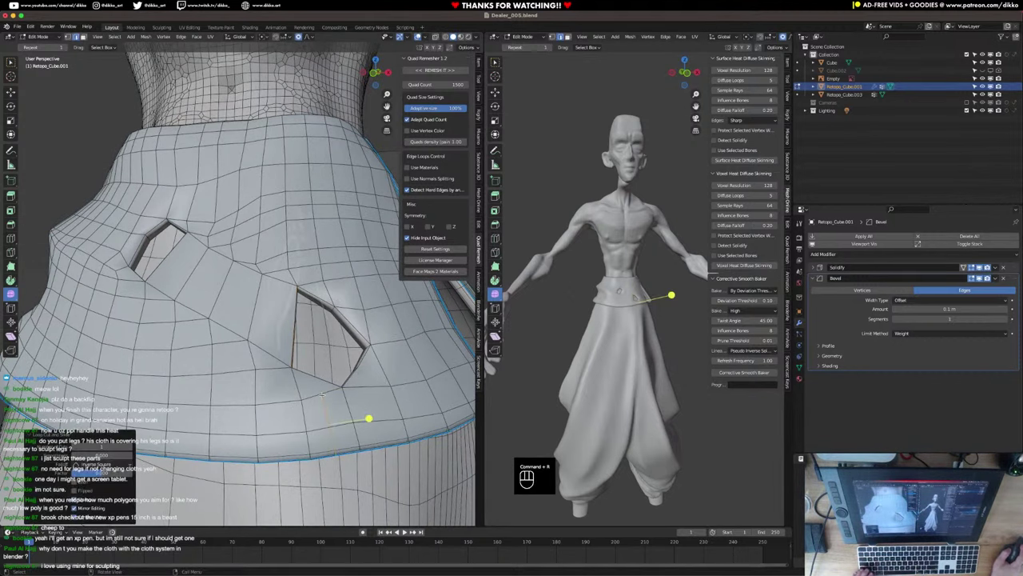
pyautogui.press('super+r')
pyautogui.press('k')
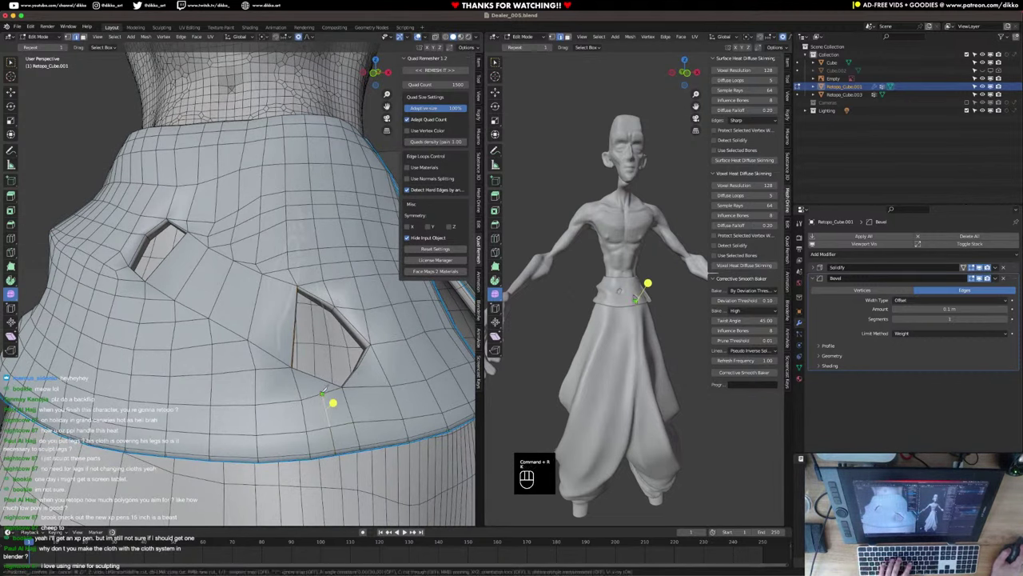
pyautogui.press('Escape')
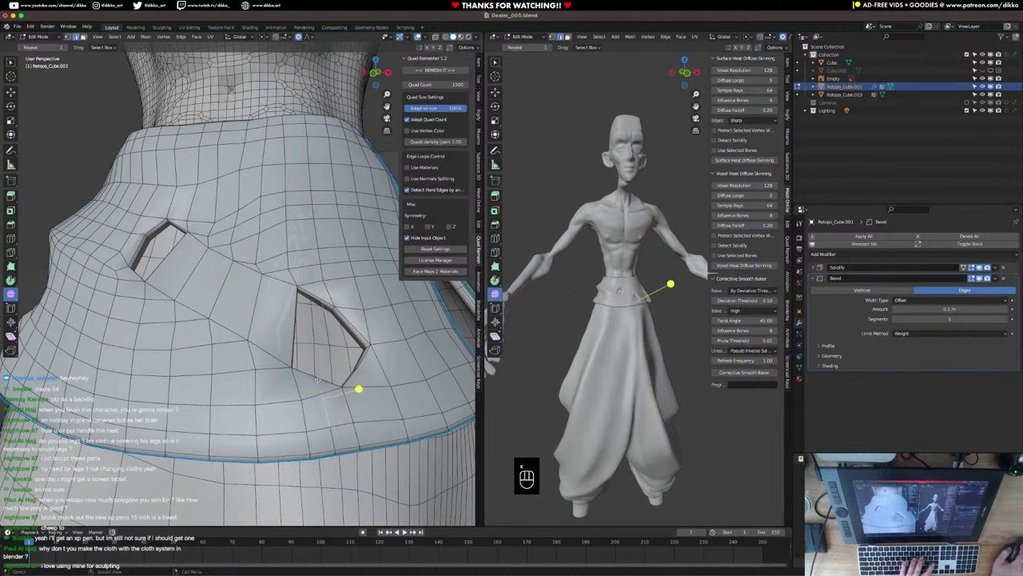
# Fill the lower remaining hole with faces and add a loop cut along the newly filled strip.
pyautogui.click(288, 328)
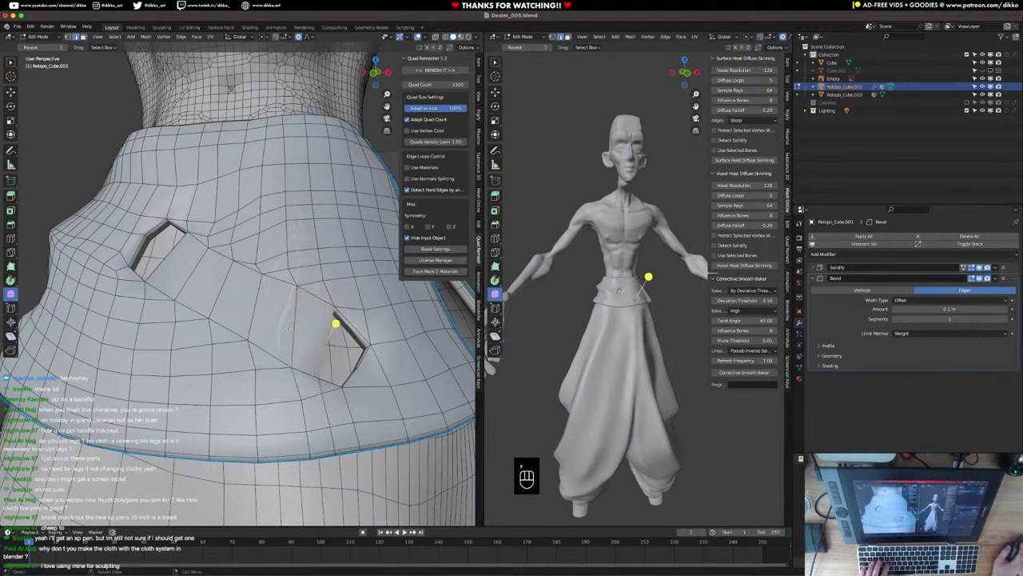
pyautogui.click(372, 350)
pyautogui.press('super+e')
pyautogui.press('Escape')
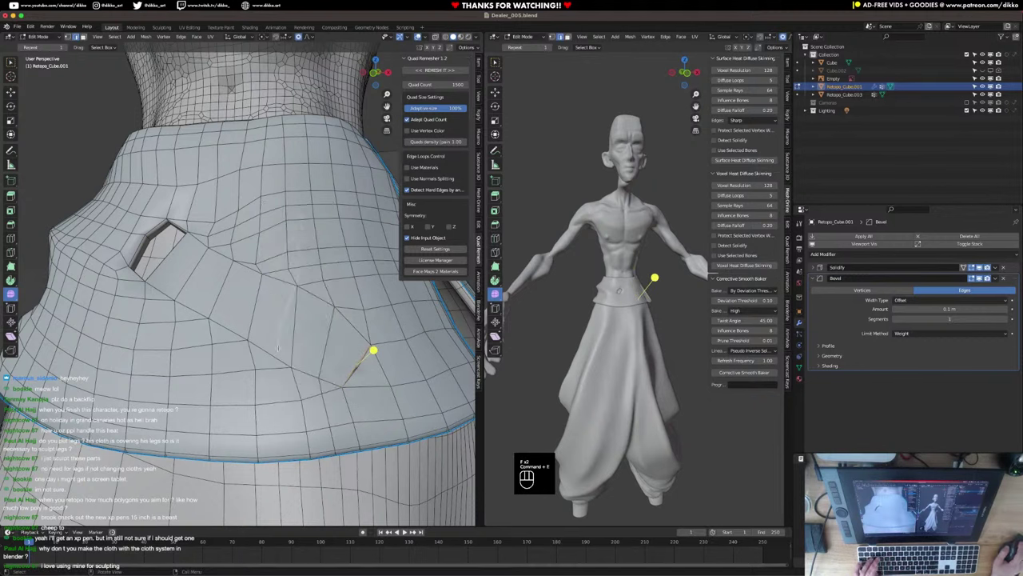
pyautogui.press('super+r')
pyautogui.doubleClick(266, 319)
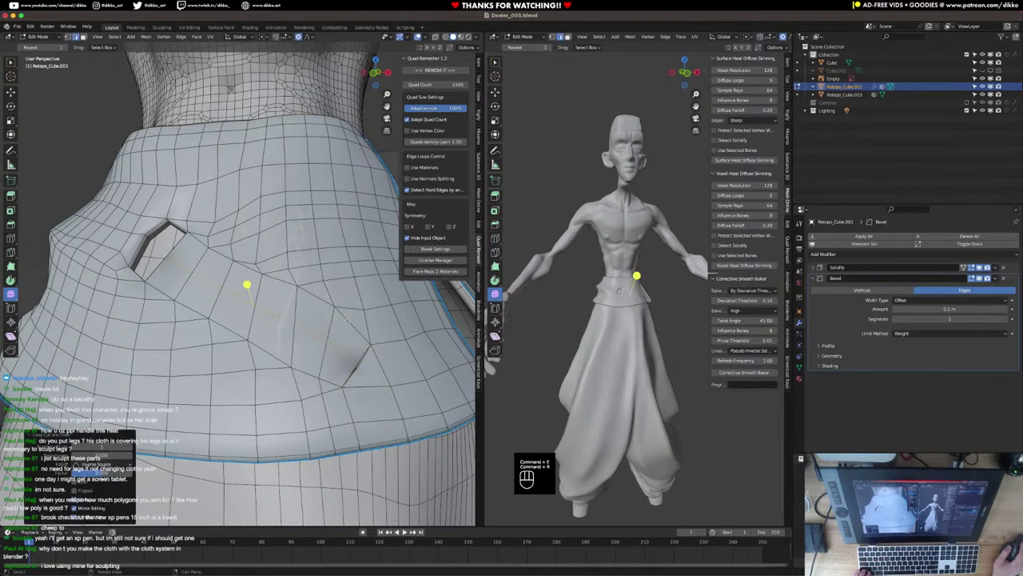
# Merge the two vertices at the lower end of the new edge loop using At Last.
pyautogui.click(68, 37)
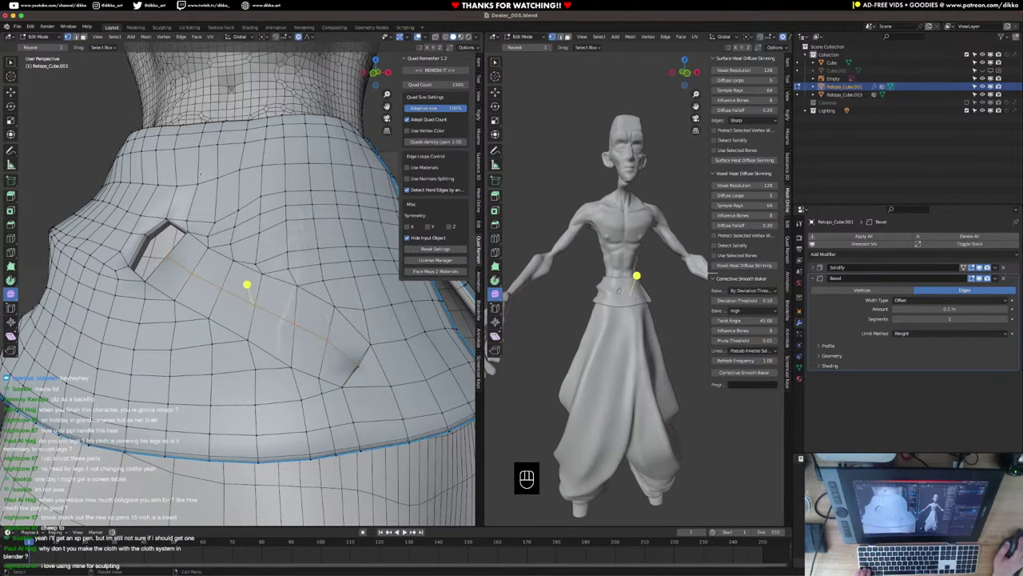
pyautogui.click(360, 366)
pyautogui.rightClick(365, 373)
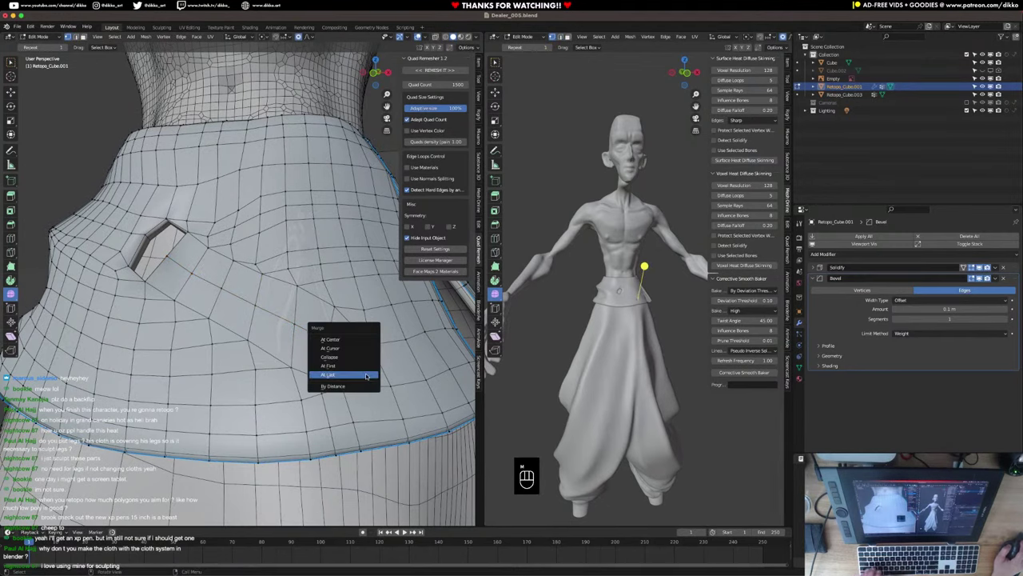
pyautogui.click(366, 373)
# Fill the remaining upper hole in the waist cloth with faces, starting from its lower edge.
pyautogui.moveTo(373, 352); pyautogui.dragTo(432, 357, button='middle')
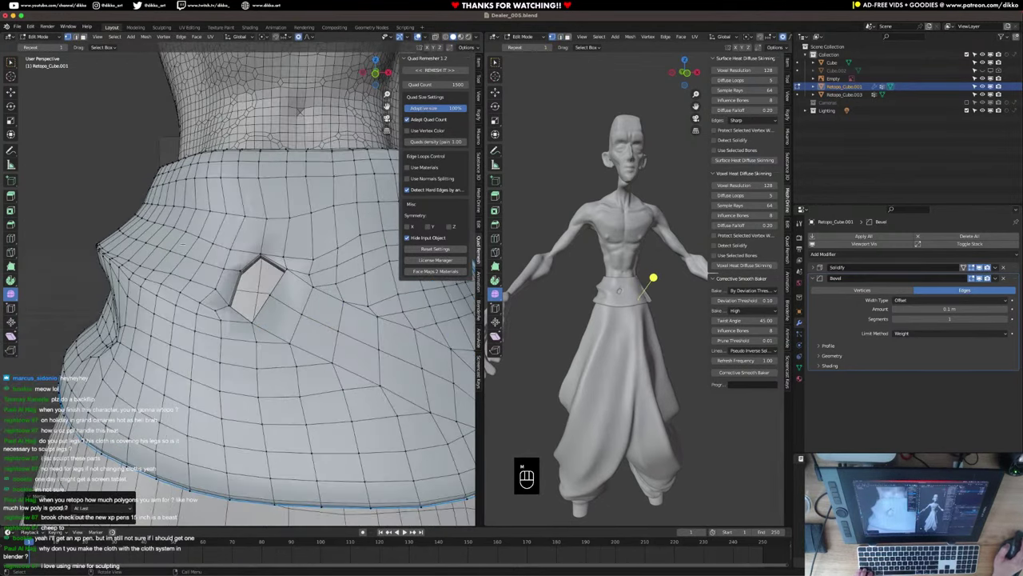
pyautogui.click(77, 37)
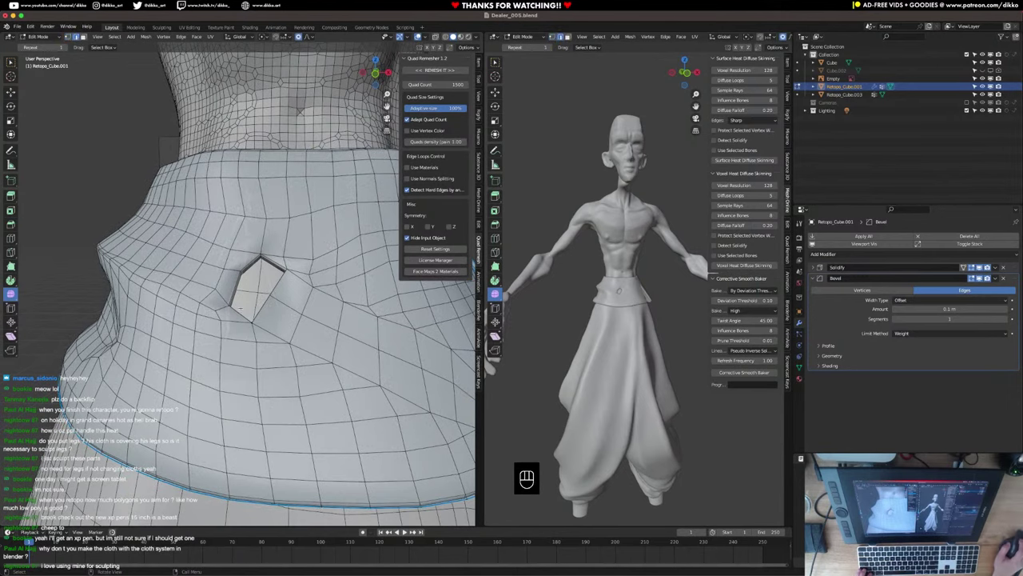
pyautogui.click(242, 313)
pyautogui.press('f')
pyautogui.press('f')
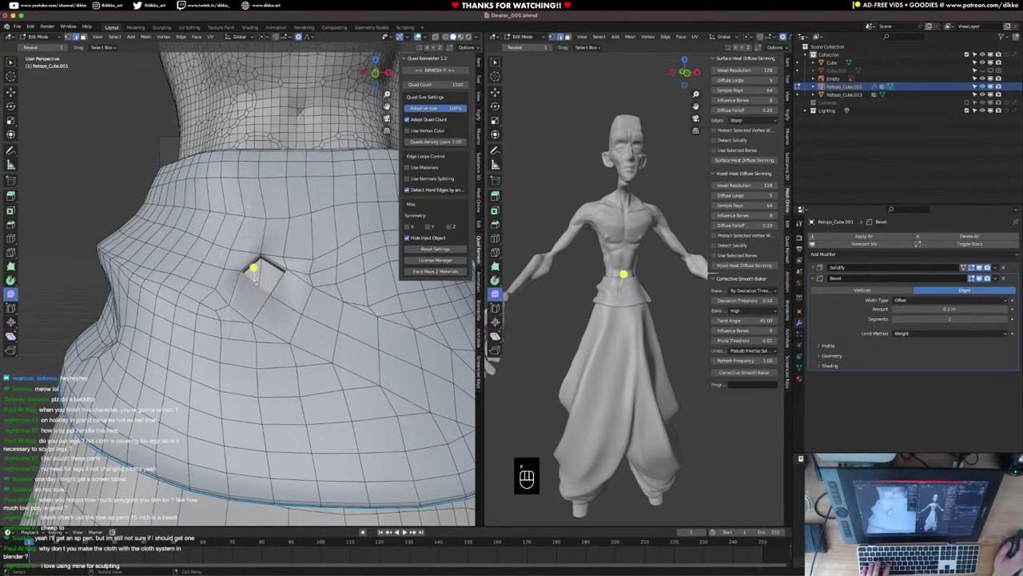
# Select the diagonal band of faces from the cloth's side fold to its front lower end and smooth its vertices.
pyautogui.moveTo(256, 281); pyautogui.dragTo(183, 182, button='middle')
pyautogui.scroll(2, 183, 182)
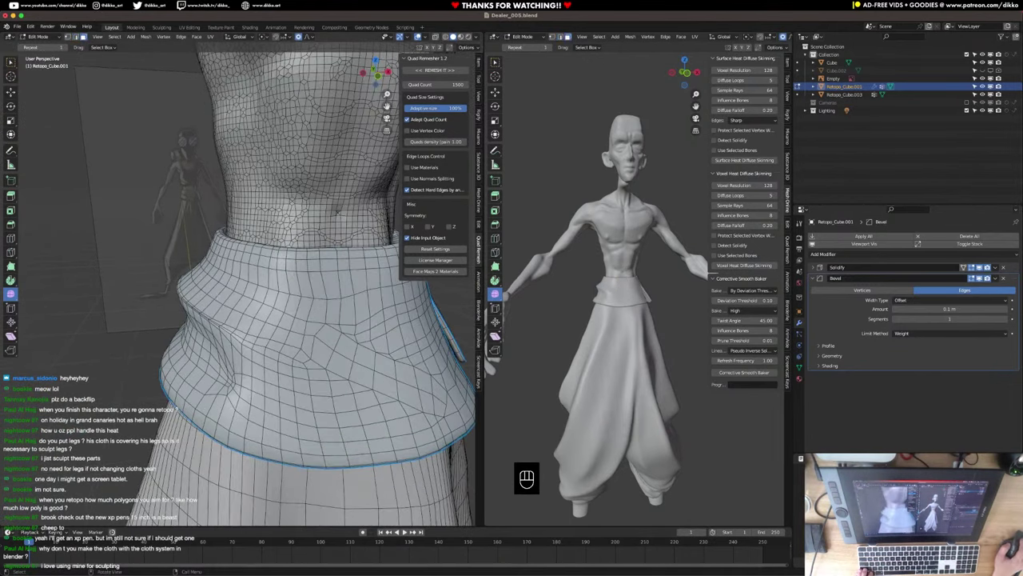
pyautogui.moveTo(204, 289); pyautogui.dragTo(320, 352)
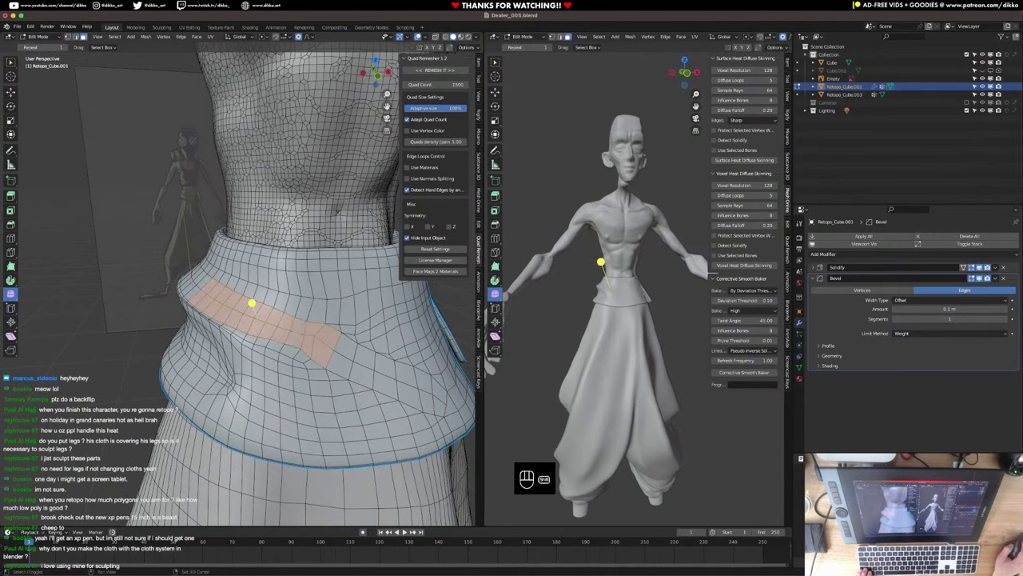
pyautogui.moveTo(263, 299); pyautogui.dragTo(202, 259, button='middle')
pyautogui.keyDown('shift'); pyautogui.moveTo(351, 341); pyautogui.dragTo(359, 350); pyautogui.keyUp('shift')
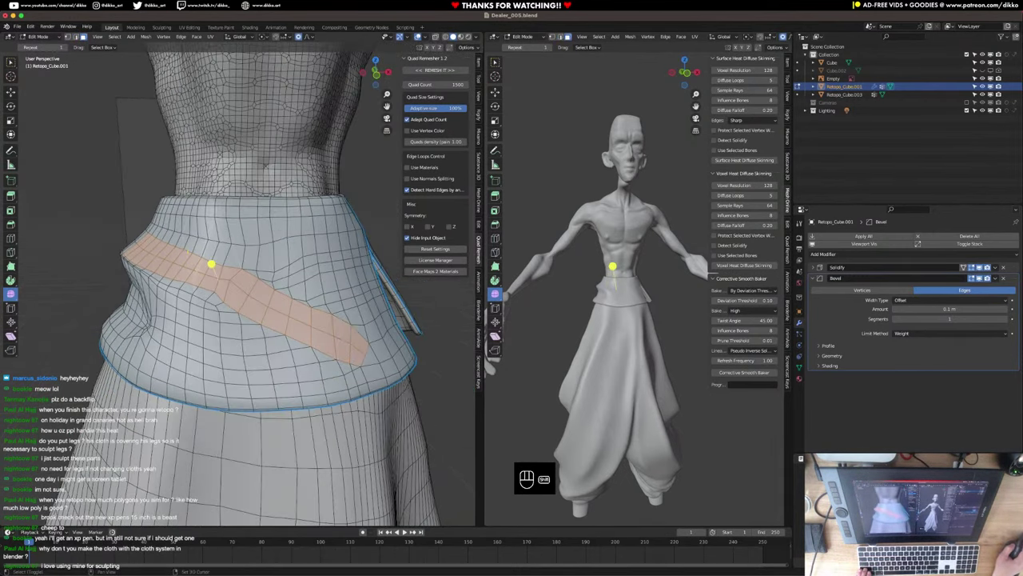
pyautogui.moveTo(211, 264); pyautogui.dragTo(307, 245)
pyautogui.keyDown('shift'); pyautogui.click(364, 356); pyautogui.keyUp('shift')
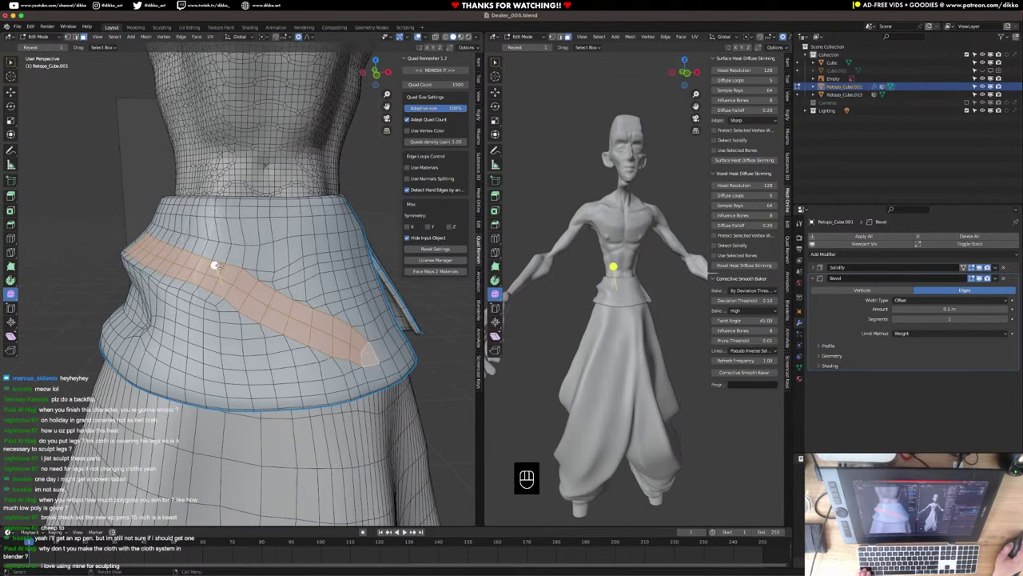
pyautogui.moveTo(256, 260); pyautogui.dragTo(258, 342, button='middle')
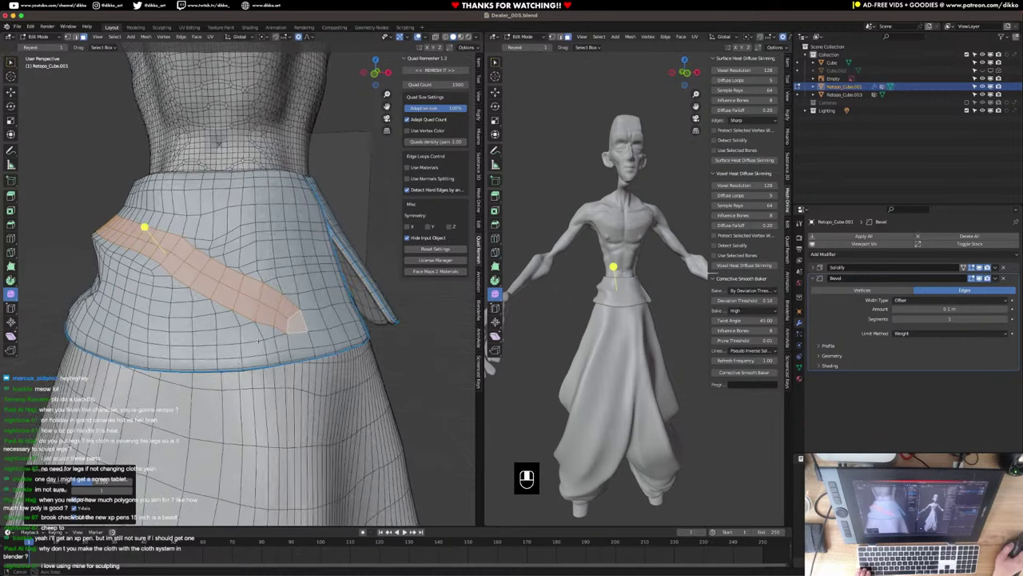
# Inset the diagonal band of faces slightly and offset the inner faces along their normals with Shrink/Fatten.
pyautogui.press('i')
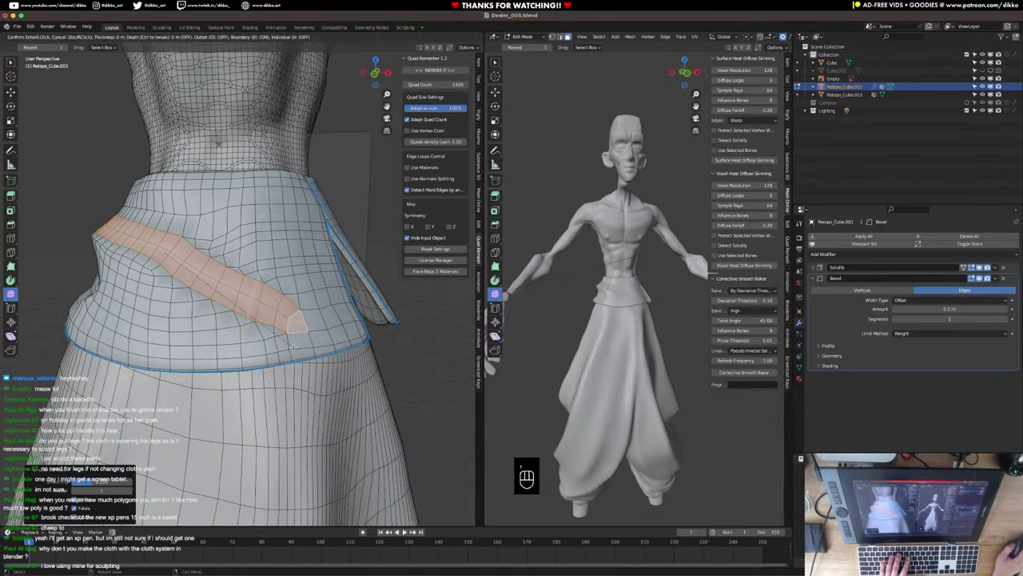
pyautogui.click(293, 343)
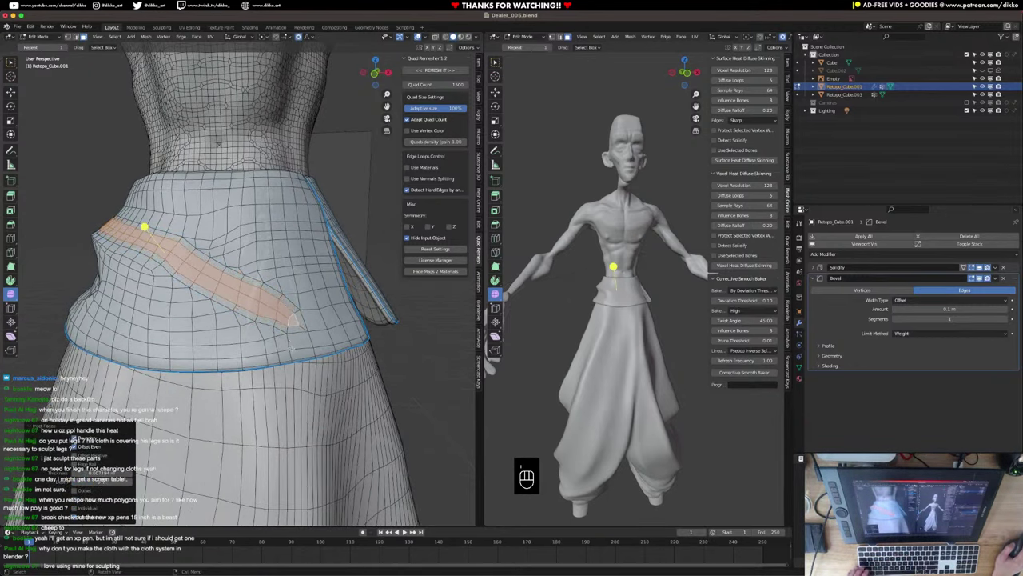
pyautogui.hotkey('alt', 's')
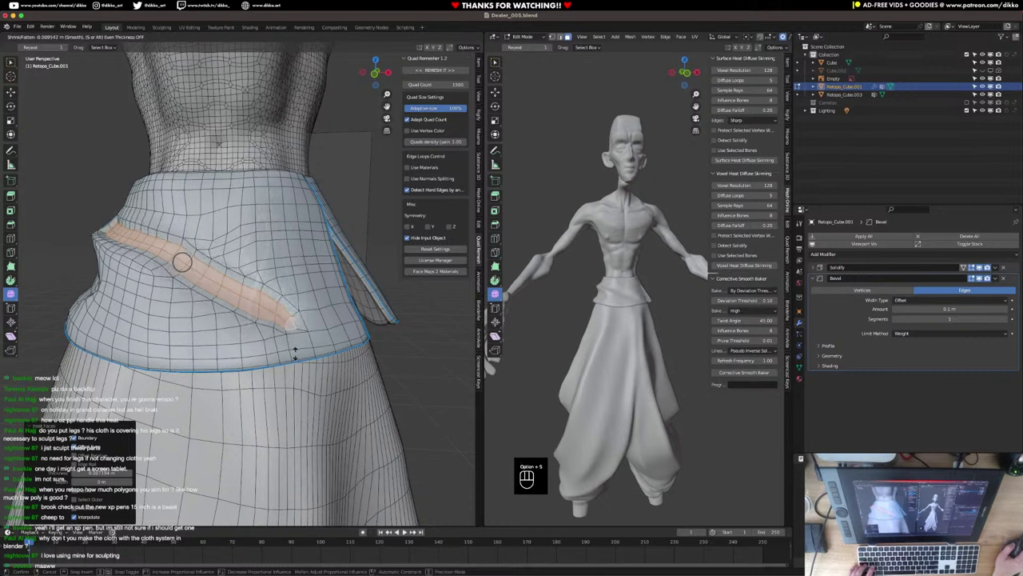
pyautogui.click(295, 353)
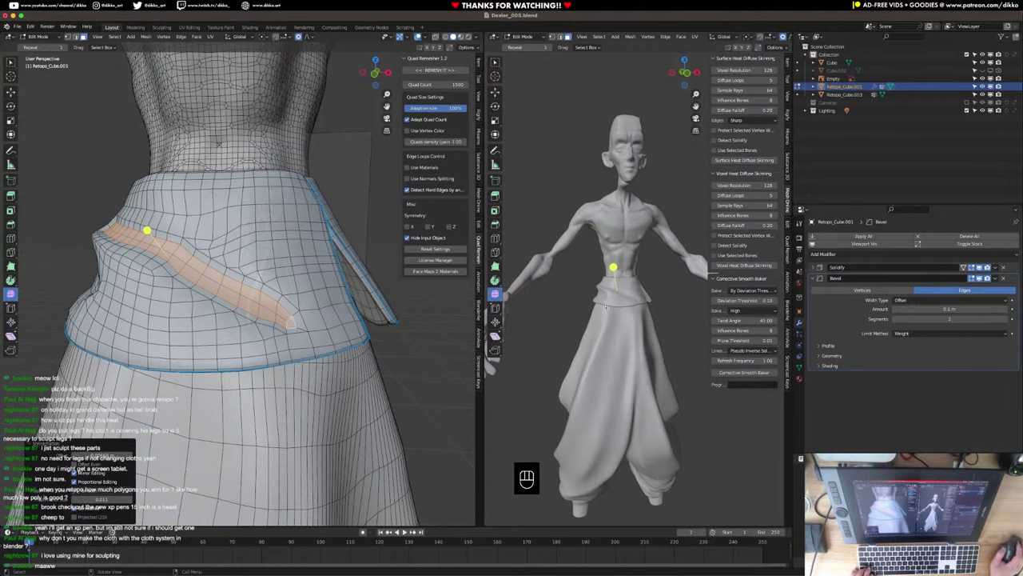
# Extend the selection to the inset ring around the diagonal band and smooth its vertices.
pyautogui.keyDown('alt'); pyautogui.keyDown('shift'); pyautogui.click(300, 328); pyautogui.keyUp('shift'); pyautogui.keyUp('alt')
pyautogui.moveTo(145, 230); pyautogui.dragTo(217, 210)
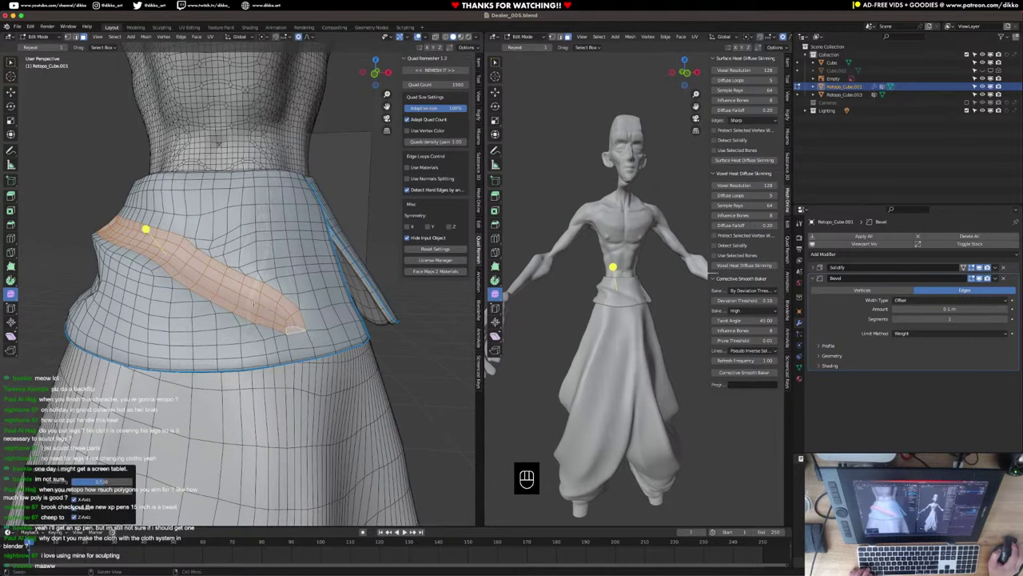
# Move the vertices at the band's side end outward with proportional editing and scale them to about 0.59.
pyautogui.moveTo(294, 330); pyautogui.dragTo(471, 370, button='middle')
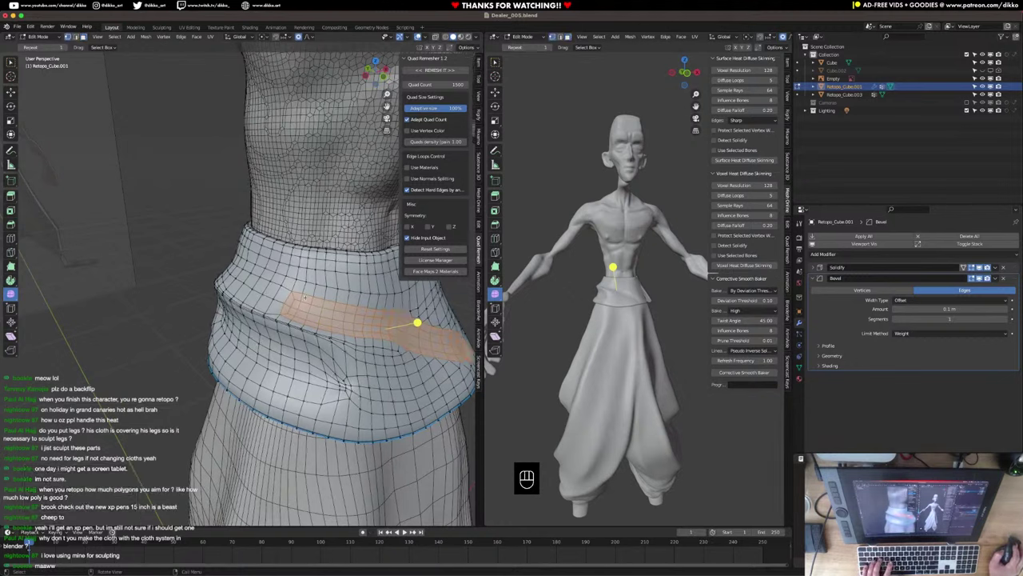
pyautogui.click(287, 302)
pyautogui.press('g')
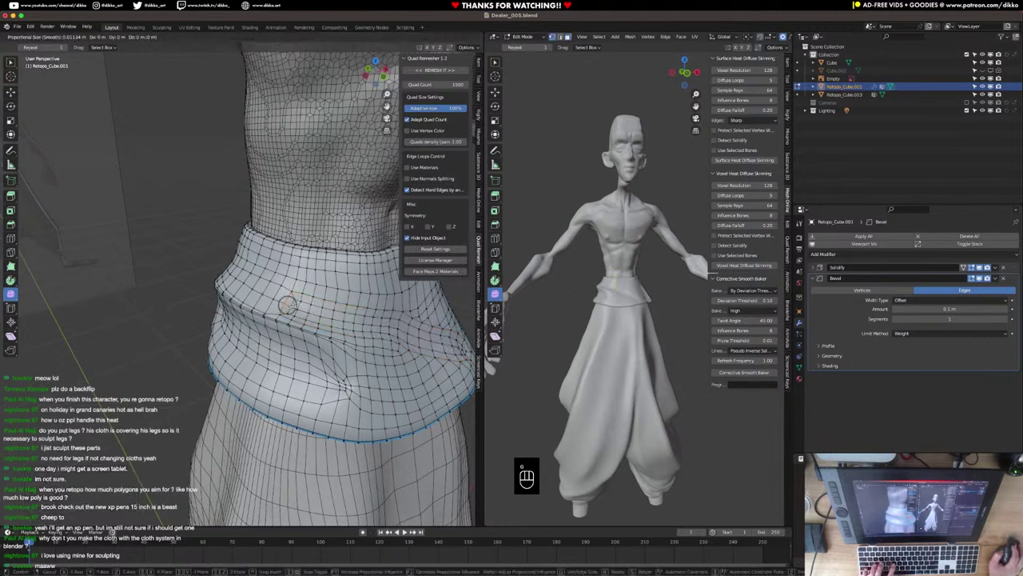
pyautogui.click(280, 298)
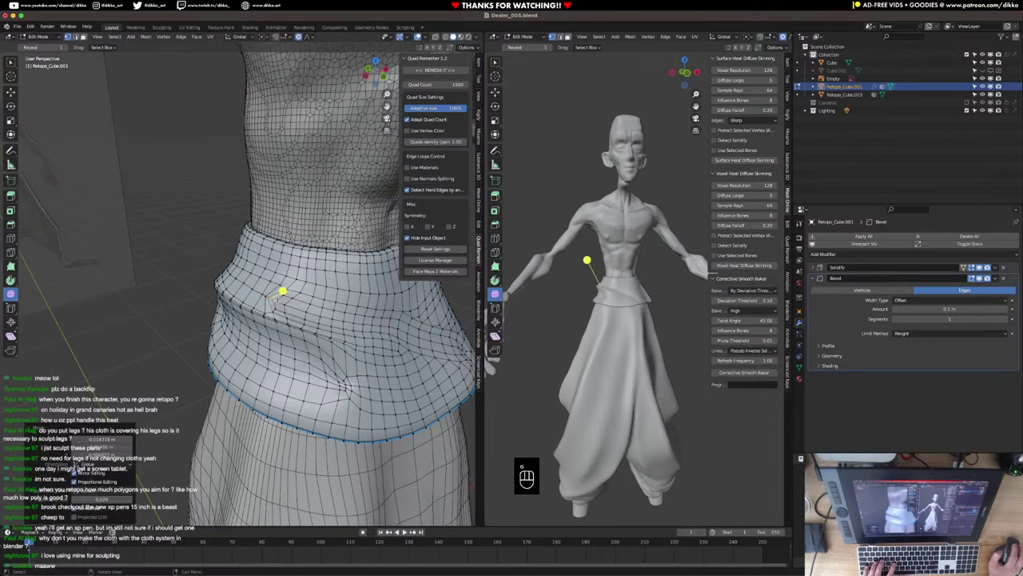
pyautogui.press('s')
pyautogui.press('s')
pyautogui.scroll(-2, 290, 309)
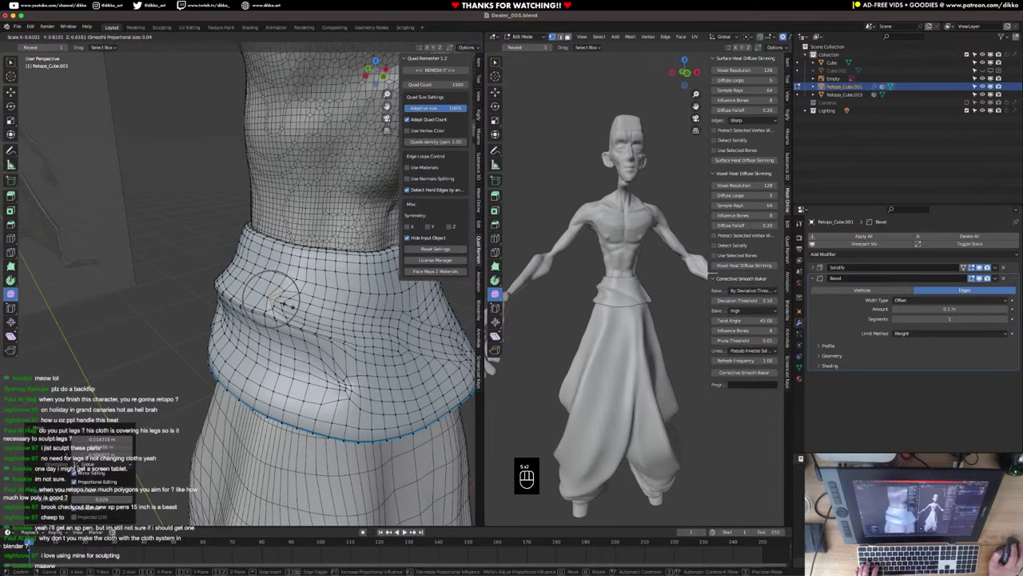
pyautogui.click(286, 306)
pyautogui.moveTo(286, 306); pyautogui.dragTo(252, 318, button='middle')
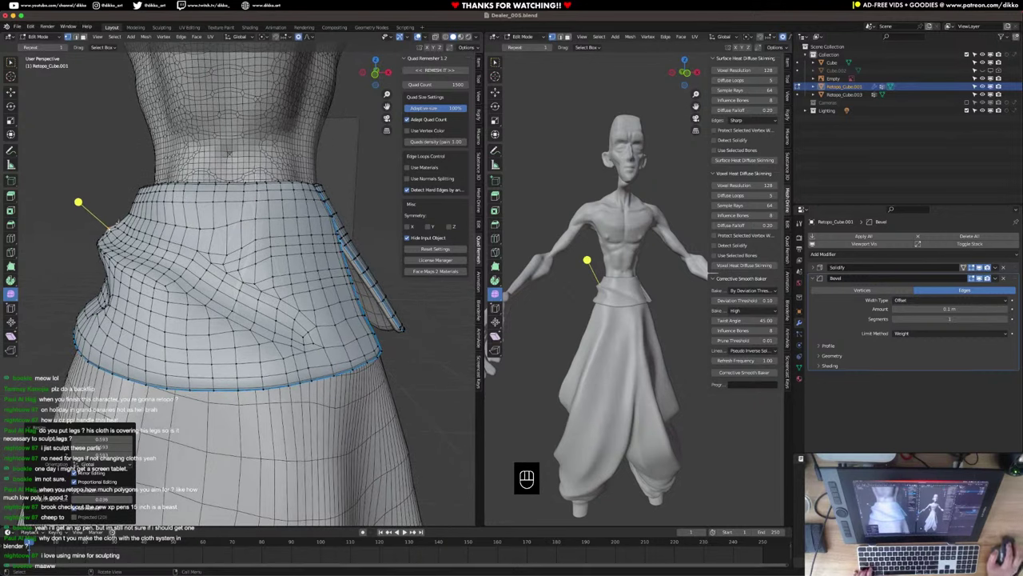
# Inspect the edges just below the diagonal band and the shaded fold on the waist cloth, and save the file.
pyautogui.click(189, 303)
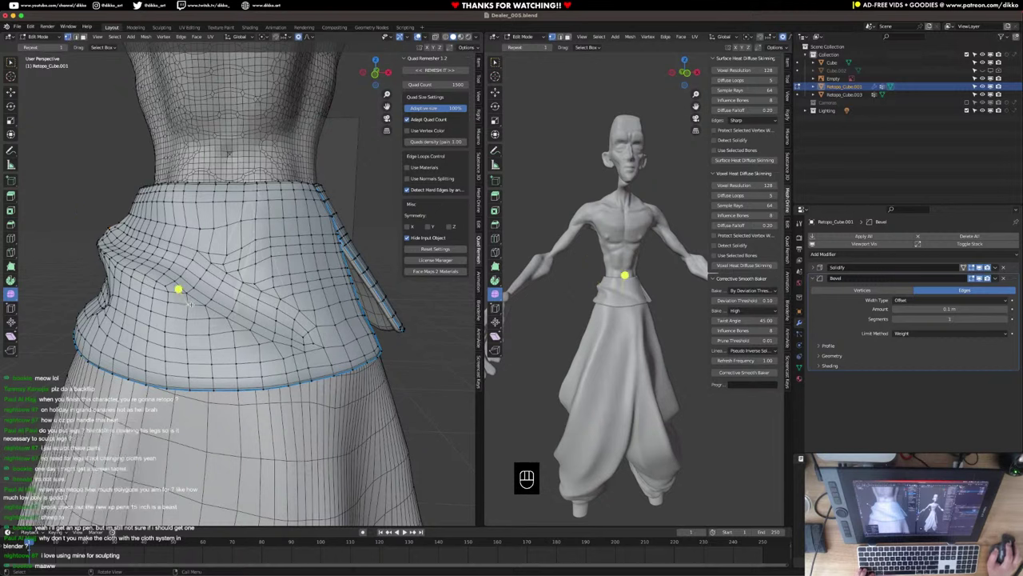
pyautogui.click(76, 37)
pyautogui.click(201, 304)
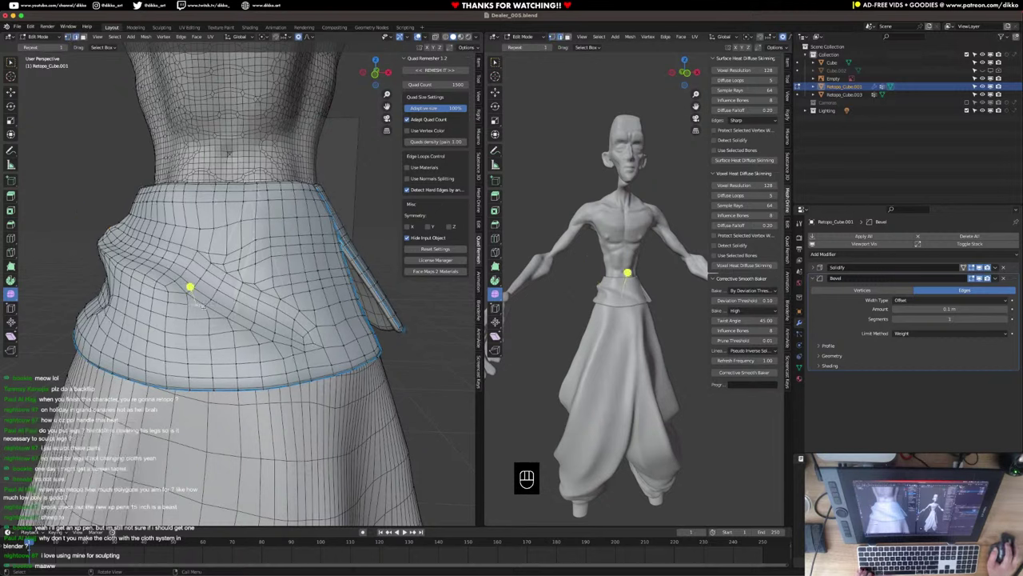
pyautogui.keyDown('shift'); pyautogui.click(214, 315); pyautogui.keyUp('shift')
pyautogui.keyDown('shift'); pyautogui.click(227, 327); pyautogui.keyUp('shift')
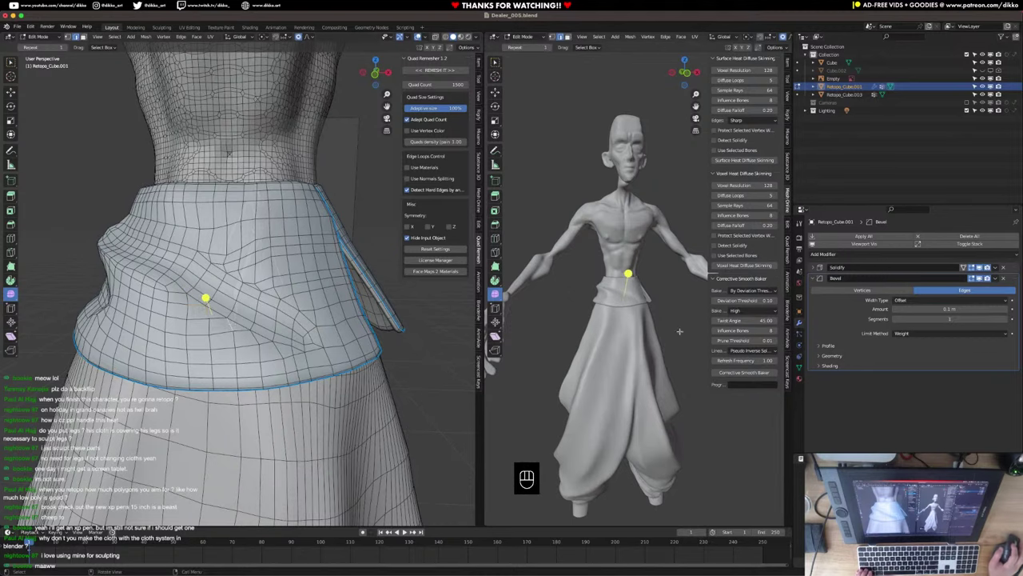
pyautogui.scroll(6, 679, 331)
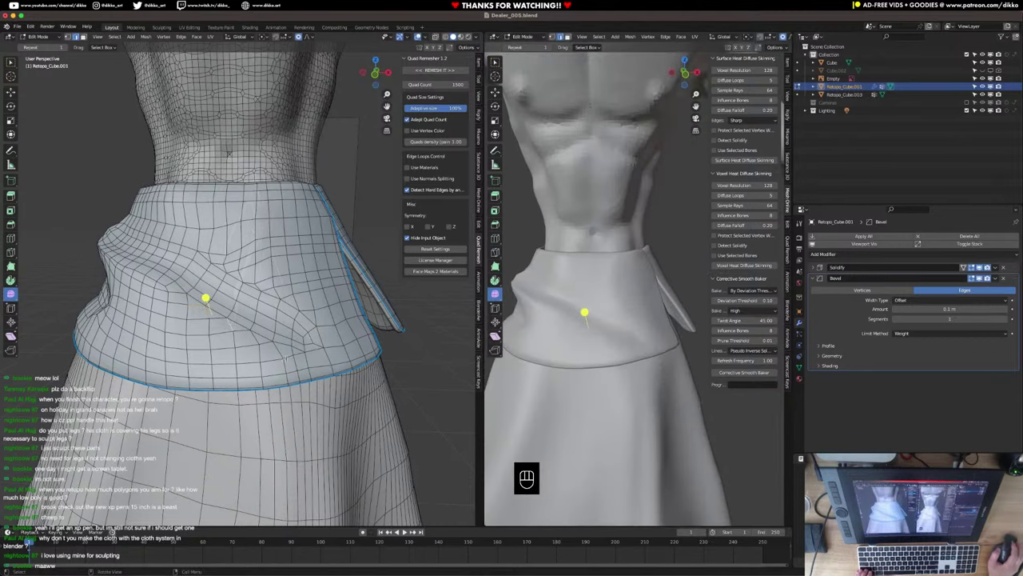
pyautogui.moveTo(203, 297); pyautogui.dragTo(141, 298, button='middle')
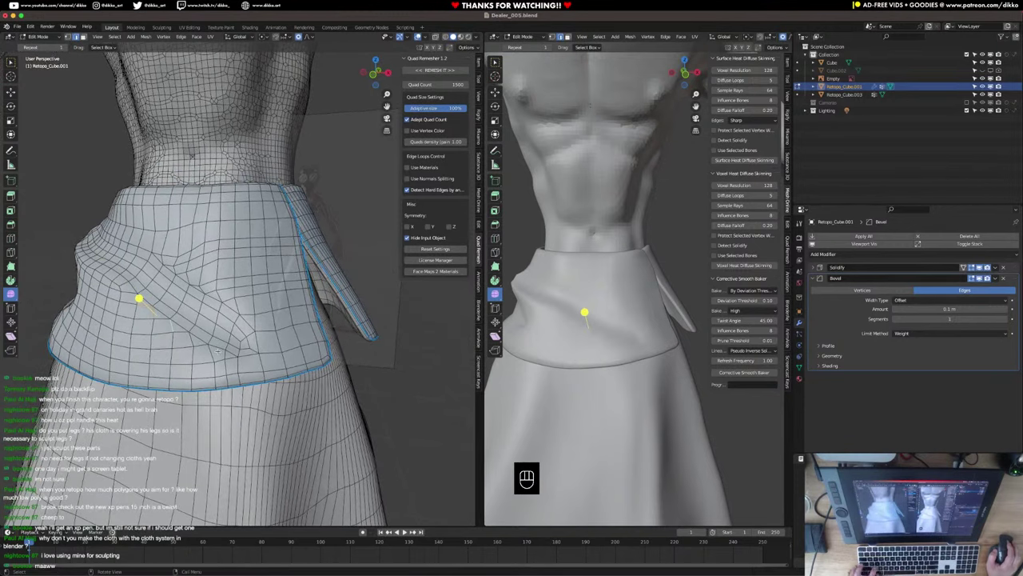
pyautogui.press('super+s')
# Try a Subdivision Surface modifier on the waist cloth in Object Mode and remove it after checking the shading.
pyautogui.click(841, 256)
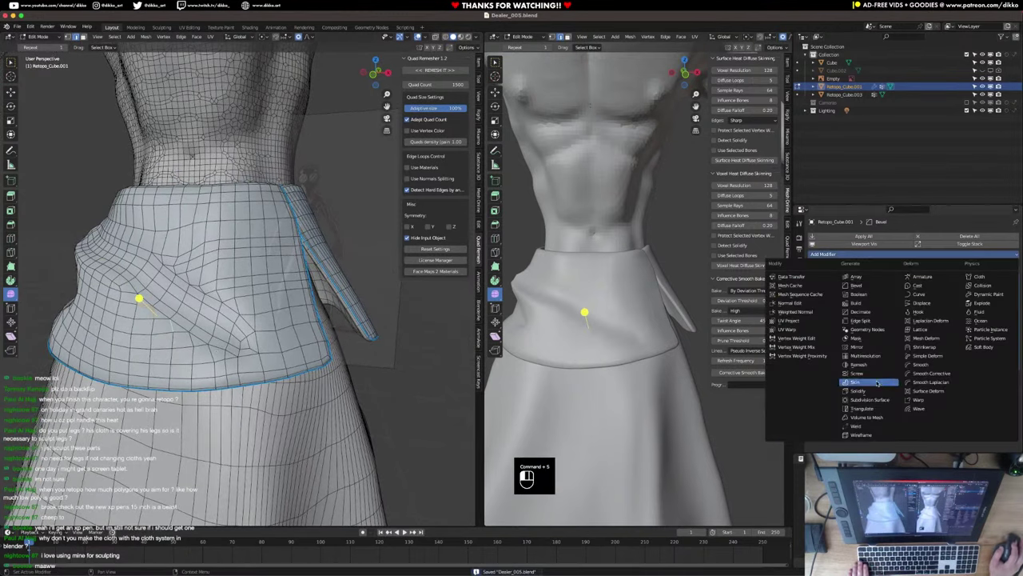
pyautogui.click(871, 399)
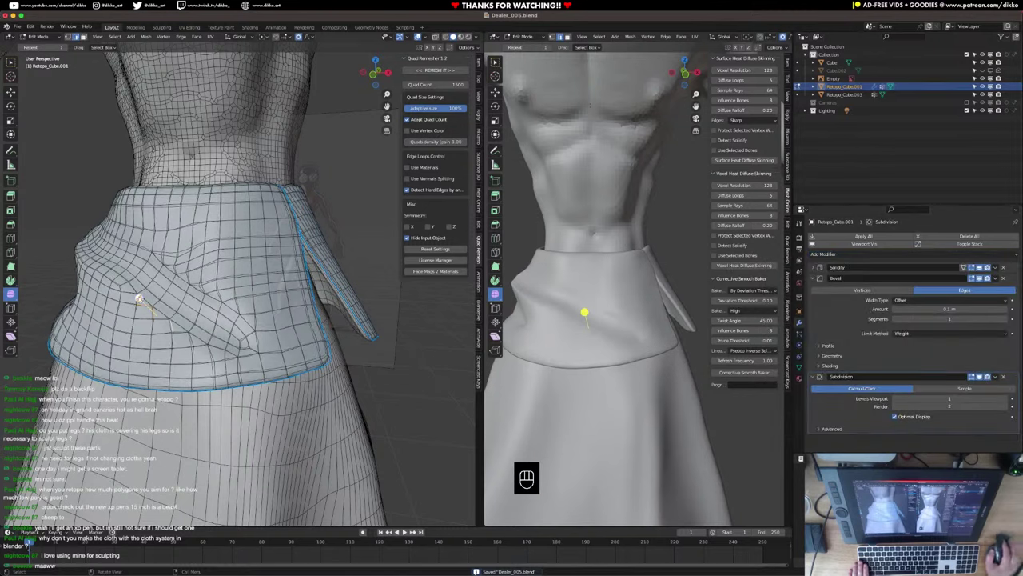
pyautogui.press('Tab')
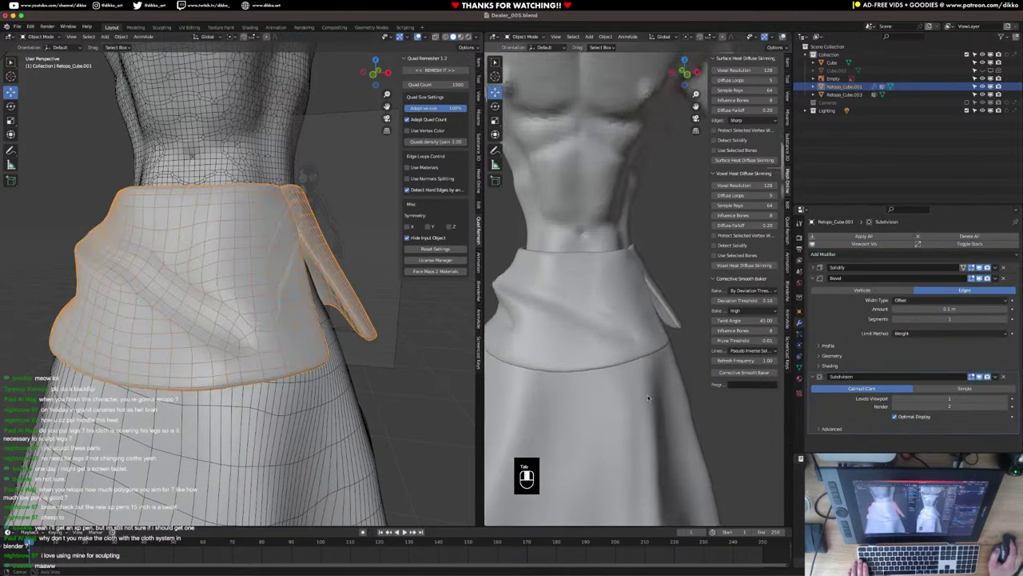
pyautogui.moveTo(647, 397); pyautogui.dragTo(627, 395, button='middle')
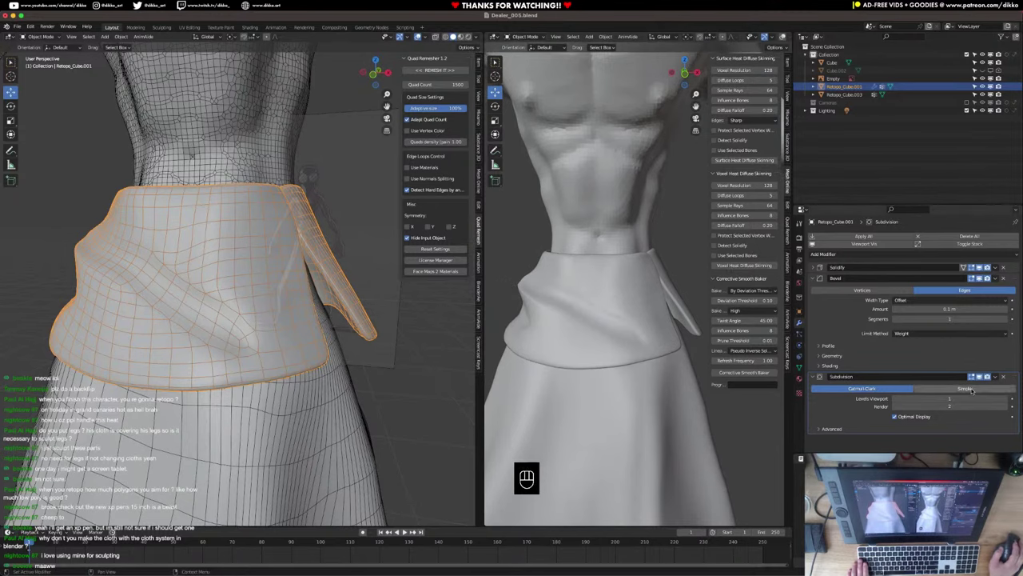
pyautogui.click(1004, 376)
# Dissolve the diagonal run of edges just below the fold band on the front of the waist cloth.
pyautogui.moveTo(168, 258); pyautogui.dragTo(232, 297, button='middle')
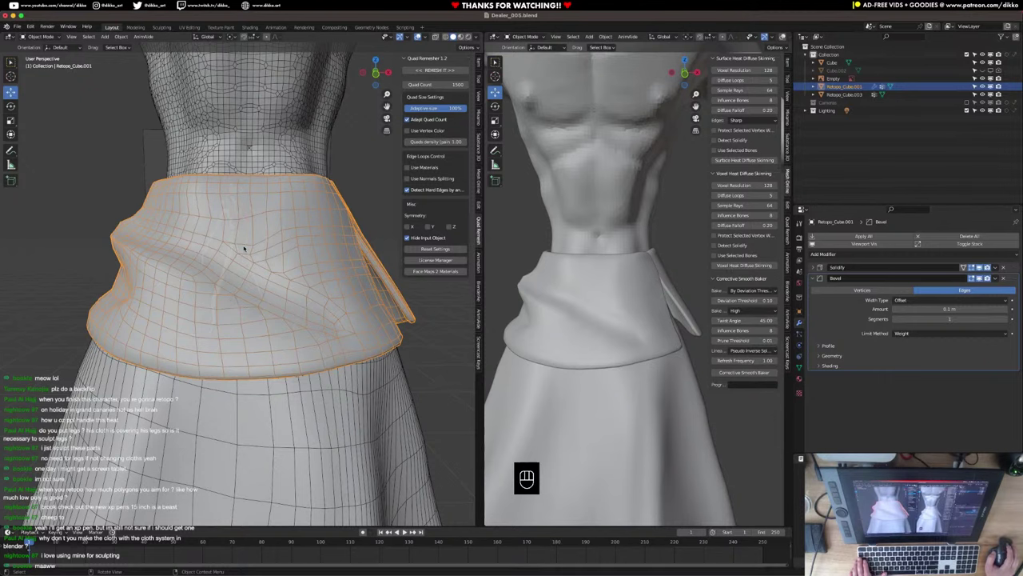
pyautogui.moveTo(216, 229); pyautogui.dragTo(223, 286, button='middle')
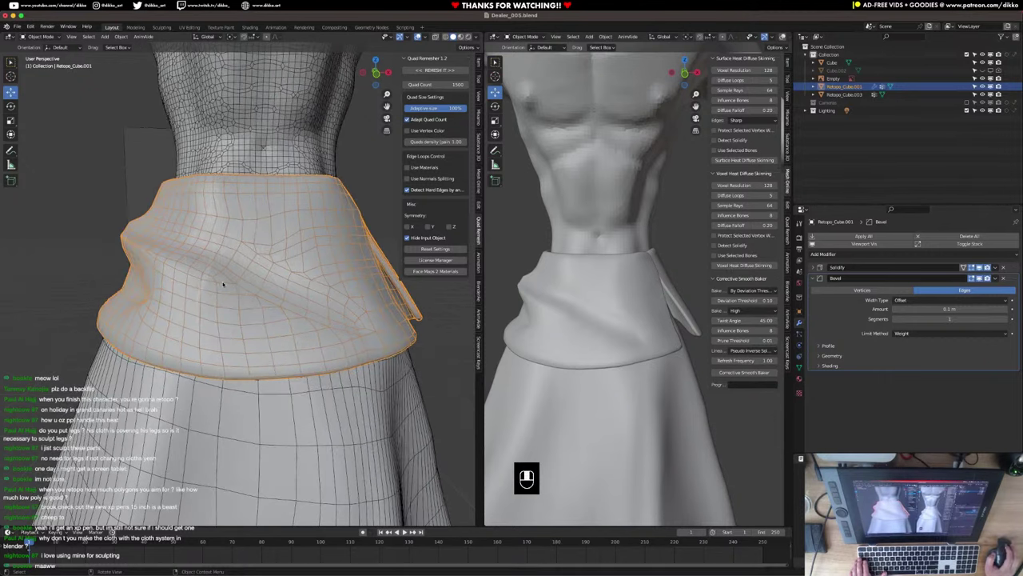
pyautogui.press('Tab')
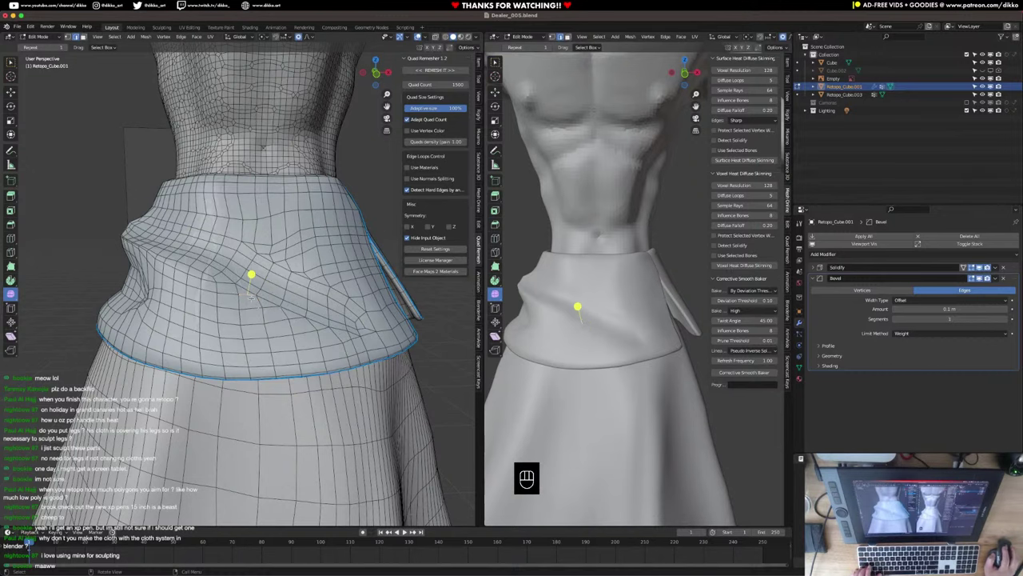
pyautogui.moveTo(250, 296); pyautogui.dragTo(257, 314, button='middle')
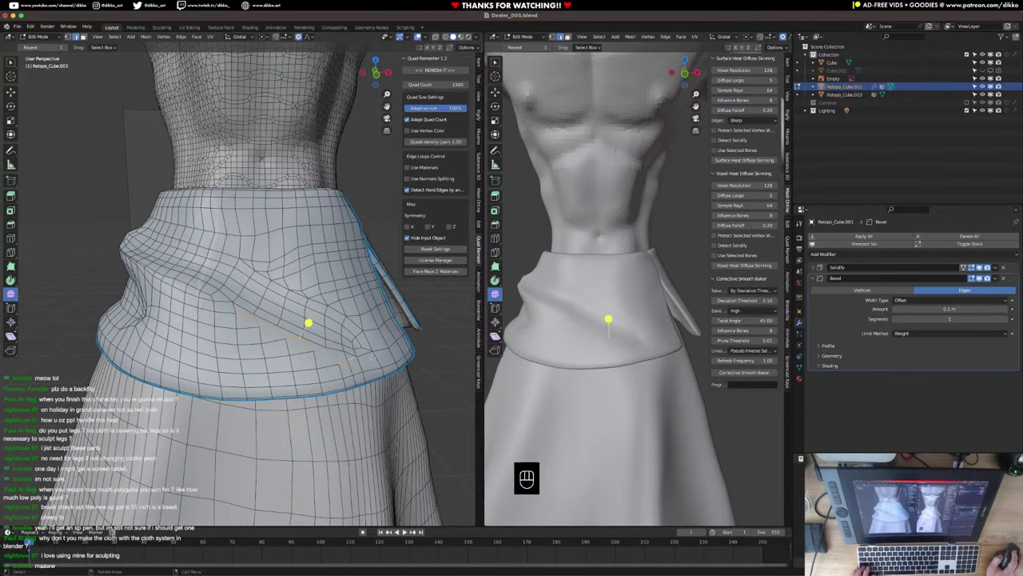
pyautogui.press('super+x')
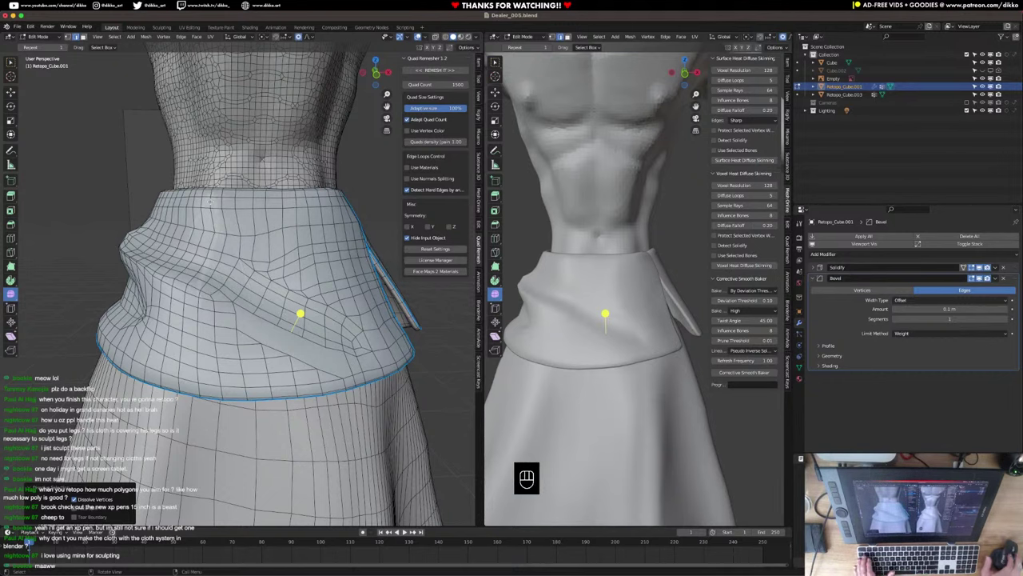
pyautogui.moveTo(240, 336); pyautogui.dragTo(262, 336, button='middle')
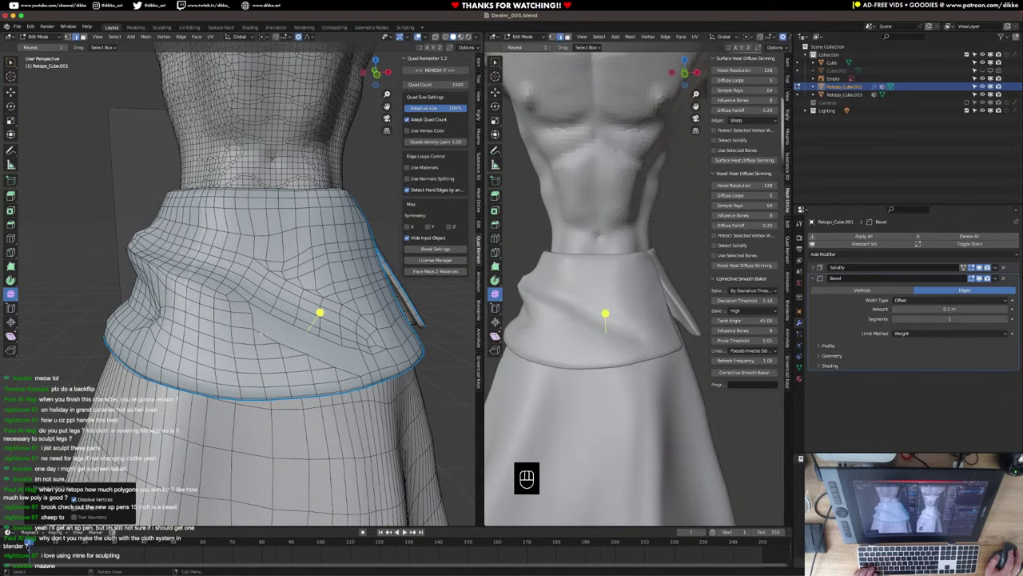
# Dissolve the leftover edges near the hem and knife a diagonal edge from the lower side of the fold toward the hem.
pyautogui.click(83, 38)
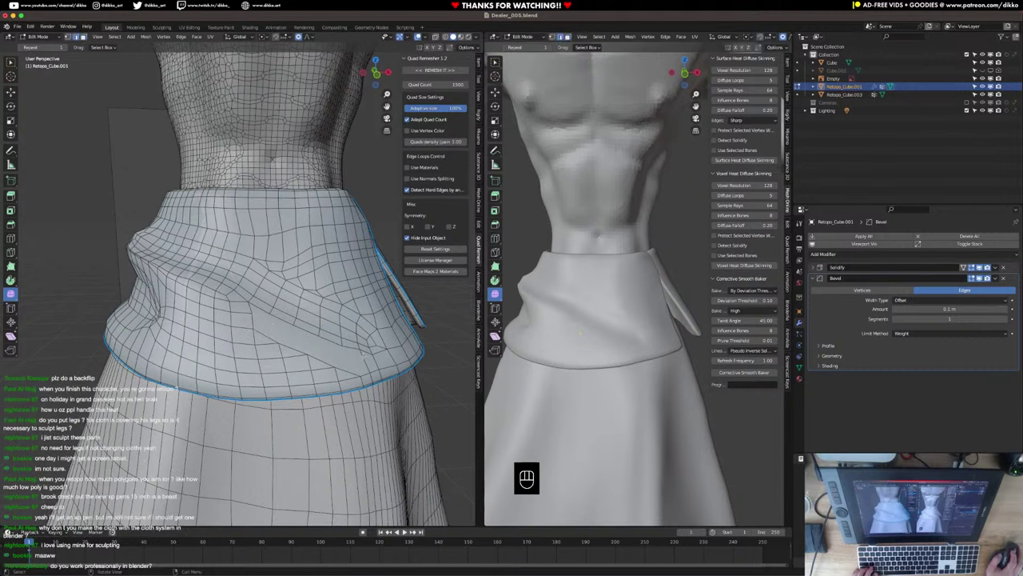
pyautogui.press('super+x')
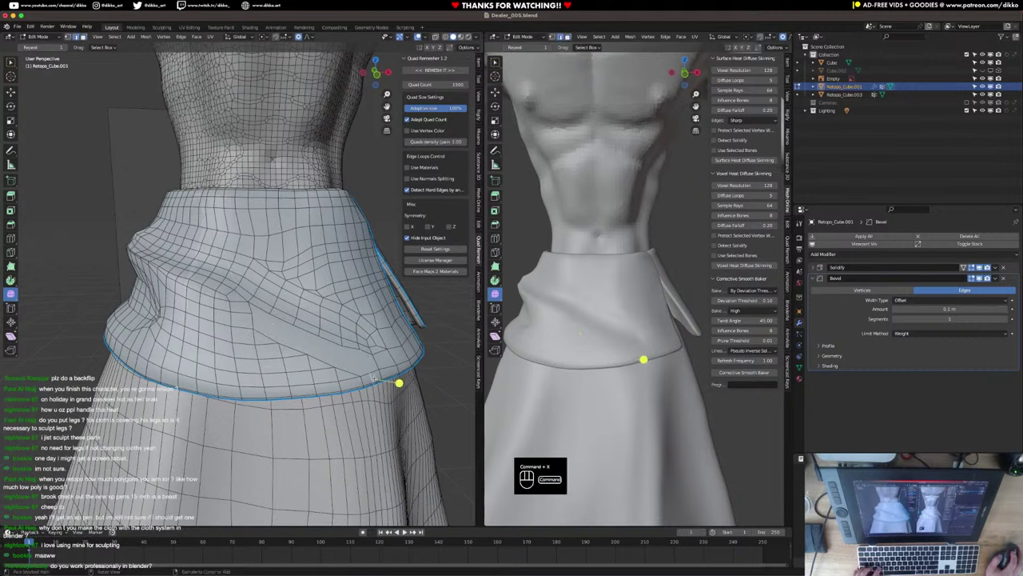
pyautogui.press('super+x')
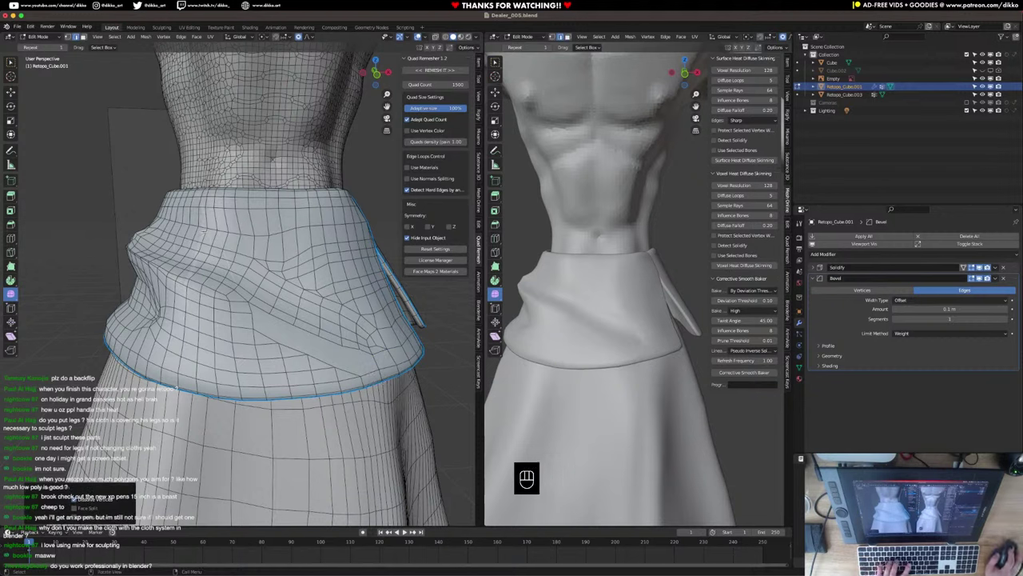
pyautogui.press('k')
pyautogui.click(251, 312)
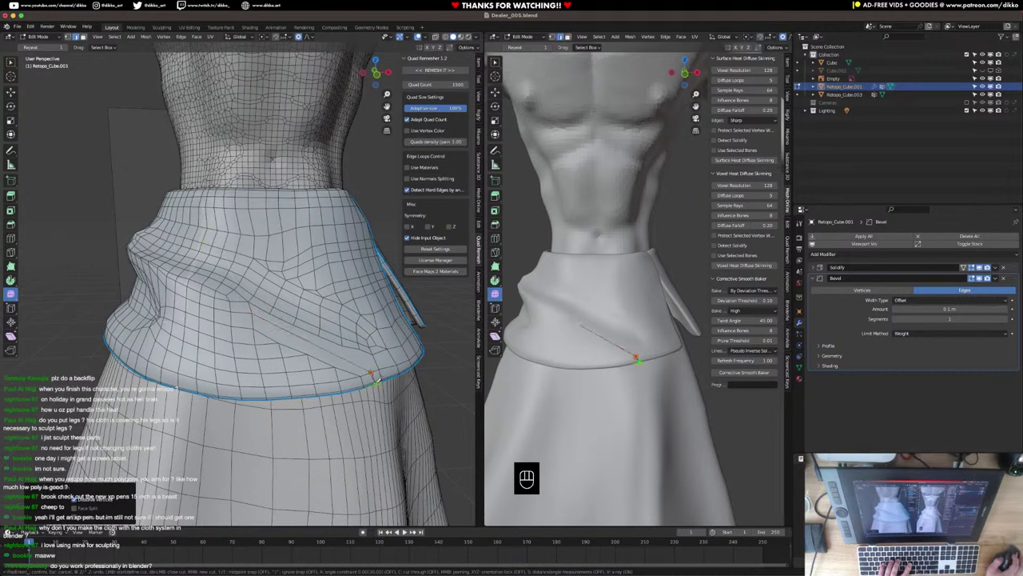
pyautogui.click(376, 382)
pyautogui.press('Return')
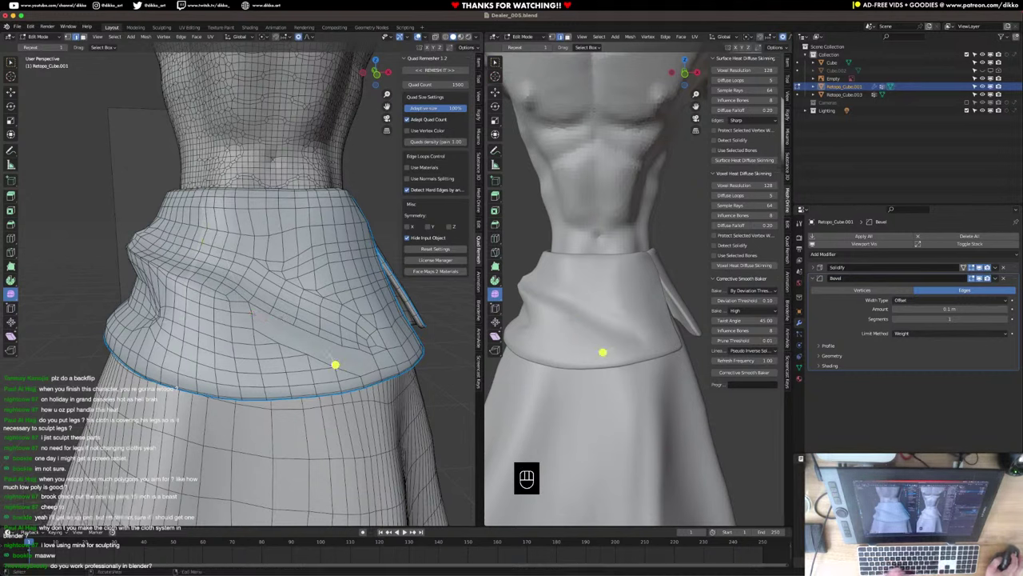
# Delete the faces directly below the new diagonal edge on the front of the waist cloth.
pyautogui.click(79, 36)
pyautogui.keyDown('shift'); pyautogui.click(269, 339); pyautogui.keyUp('shift')
pyautogui.keyDown('shift'); pyautogui.click(294, 350); pyautogui.keyUp('shift')
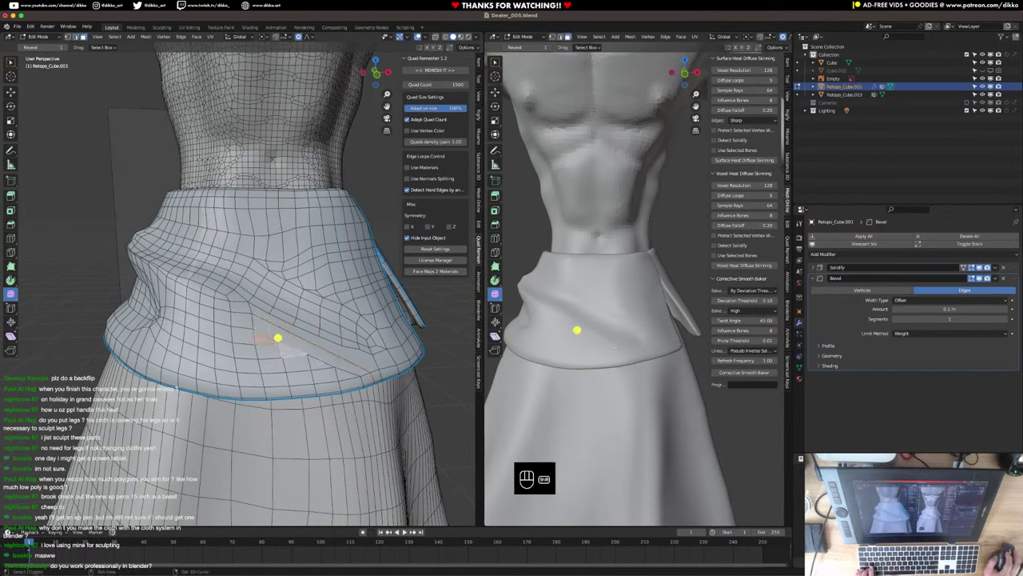
pyautogui.keyDown('shift'); pyautogui.click(321, 362); pyautogui.keyUp('shift')
pyautogui.keyDown('shift'); pyautogui.click(347, 375); pyautogui.keyUp('shift')
pyautogui.press('x')
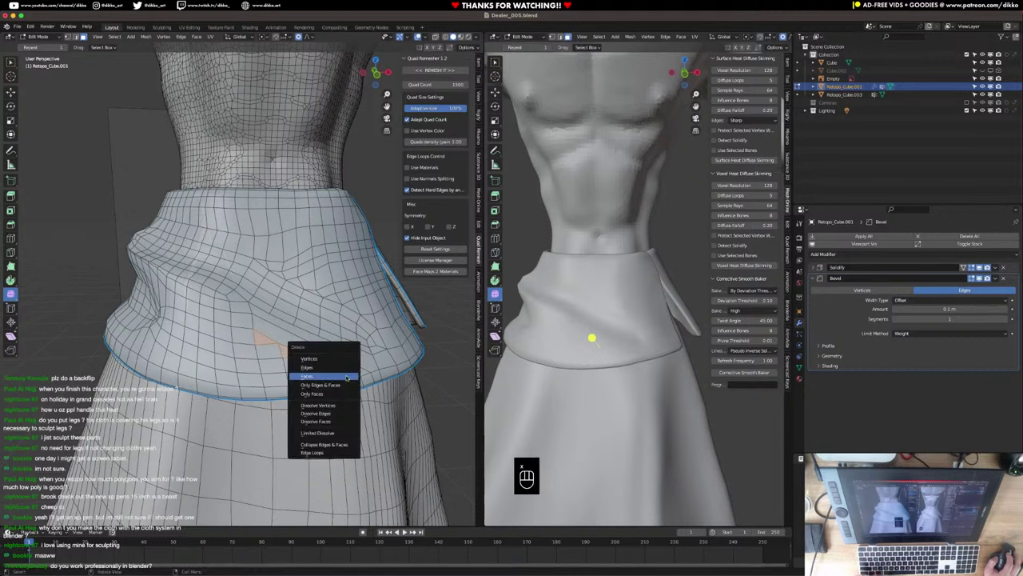
pyautogui.click(342, 375)
pyautogui.click(277, 354)
pyautogui.keyDown('shift'); pyautogui.click(304, 366); pyautogui.keyUp('shift')
pyautogui.keyDown('shift'); pyautogui.click(332, 377); pyautogui.keyUp('shift')
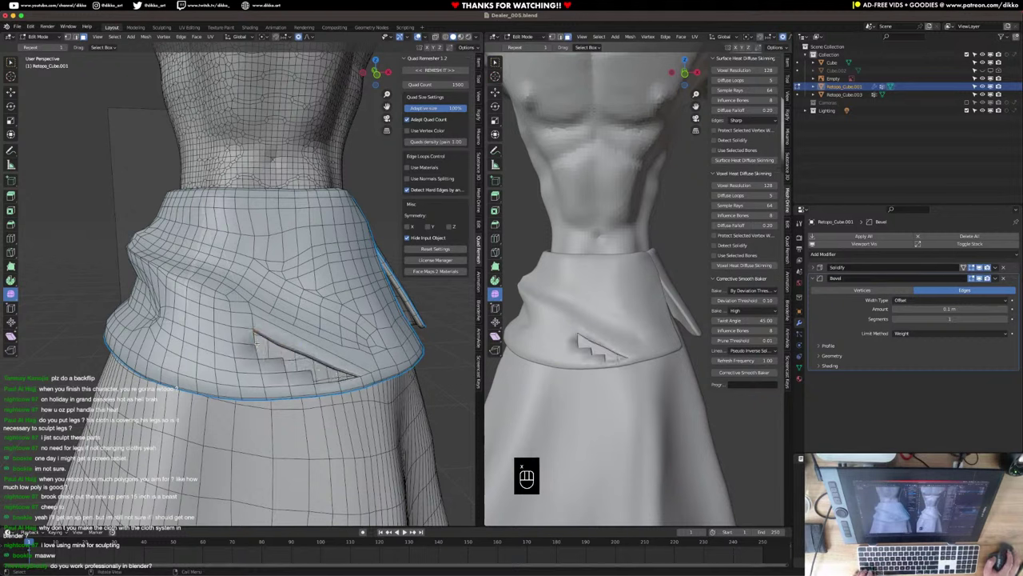
pyautogui.press('k')
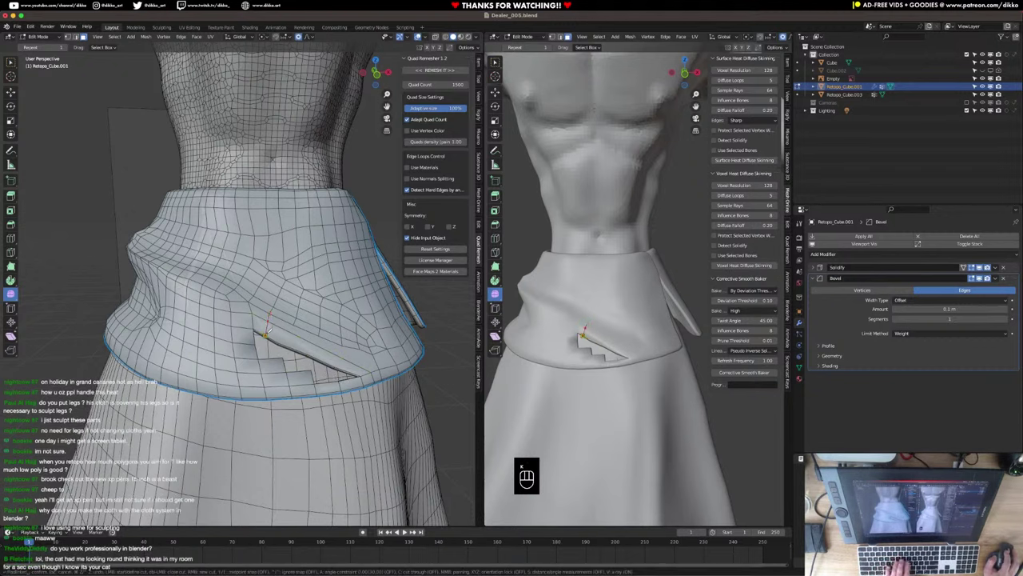
pyautogui.press('Escape')
pyautogui.press('k')
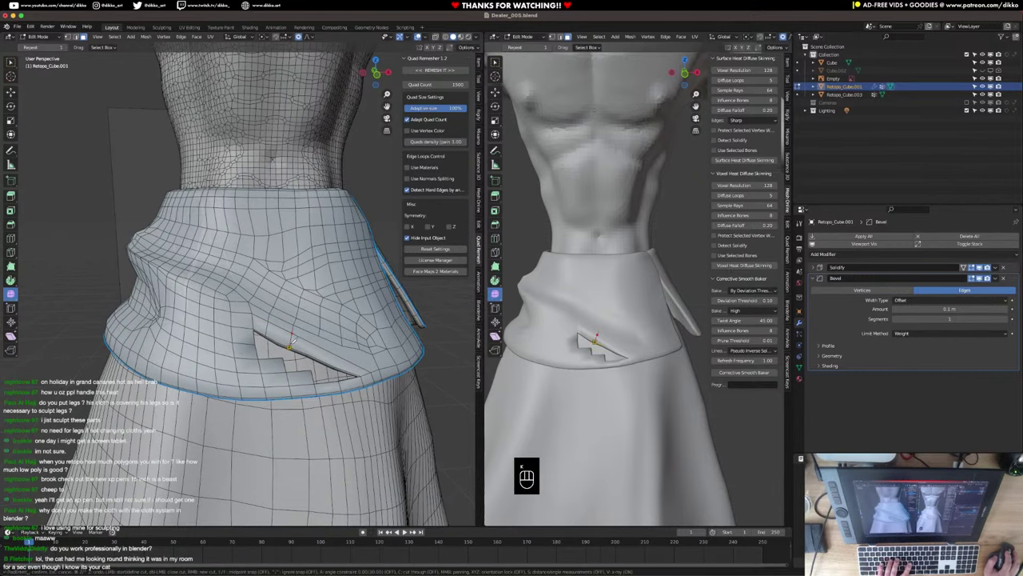
pyautogui.scroll(5, 291, 340)
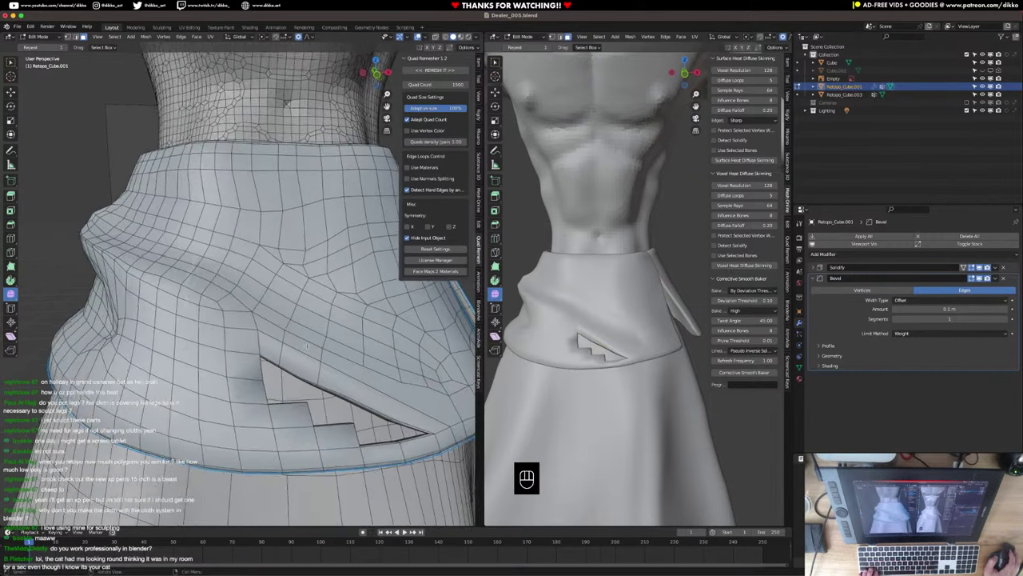
pyautogui.press('super+z')
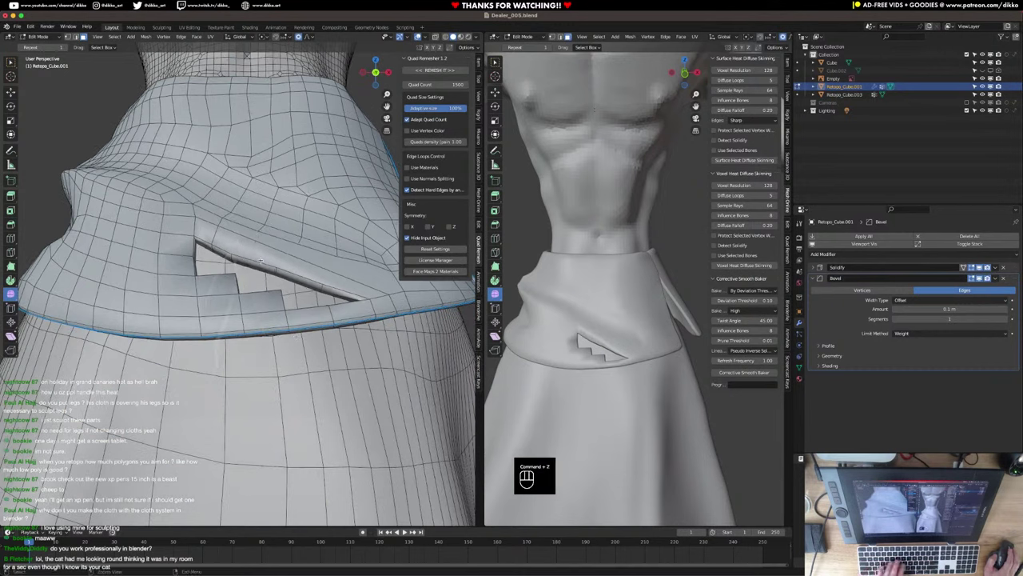
# Knife three short cross edges through the fold strip down to the upper rim of the opening, including one at its pointed end.
pyautogui.press('k')
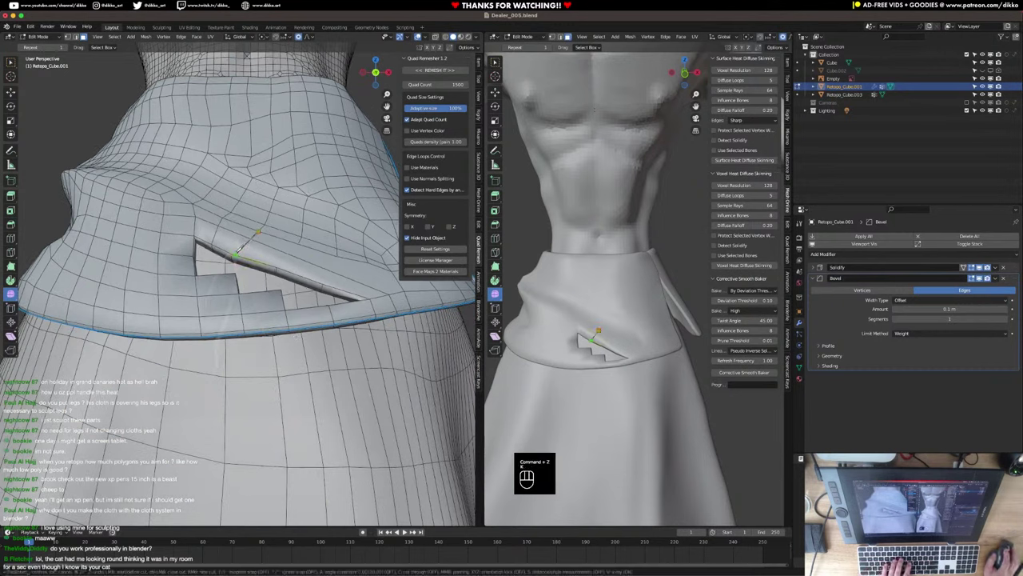
pyautogui.click(237, 254)
pyautogui.press('Return')
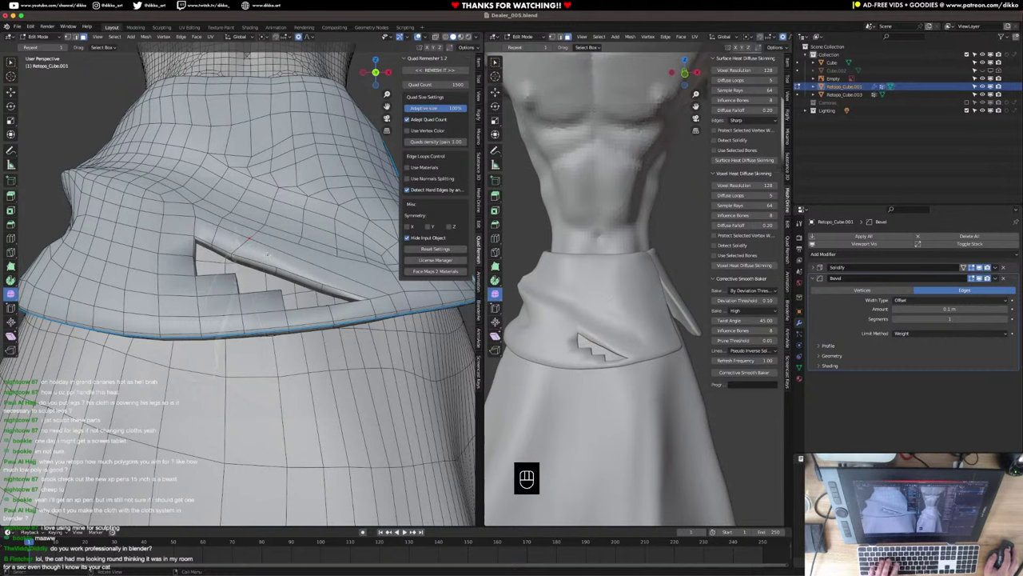
pyautogui.press('k')
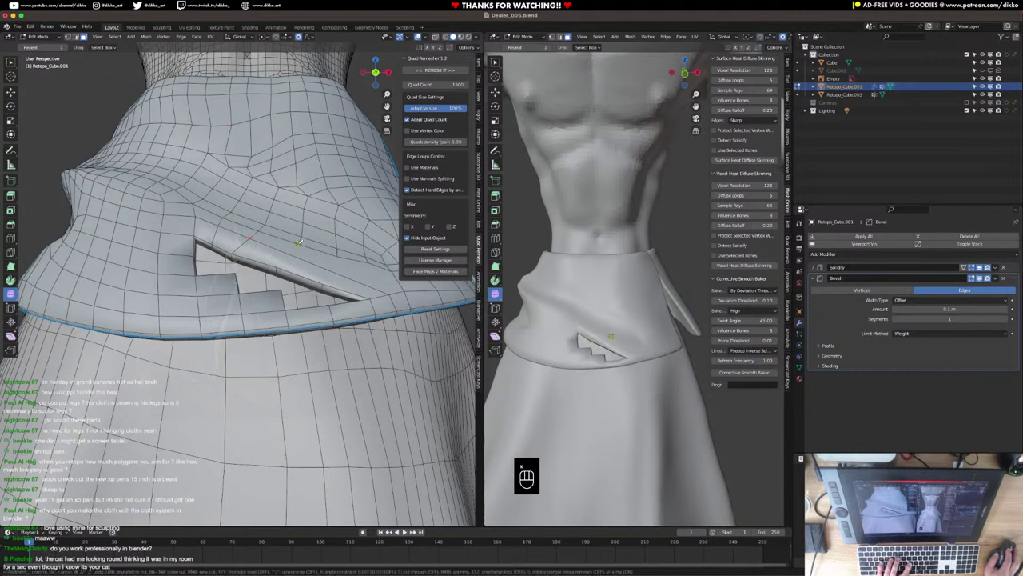
pyautogui.click(277, 266)
pyautogui.press('Return')
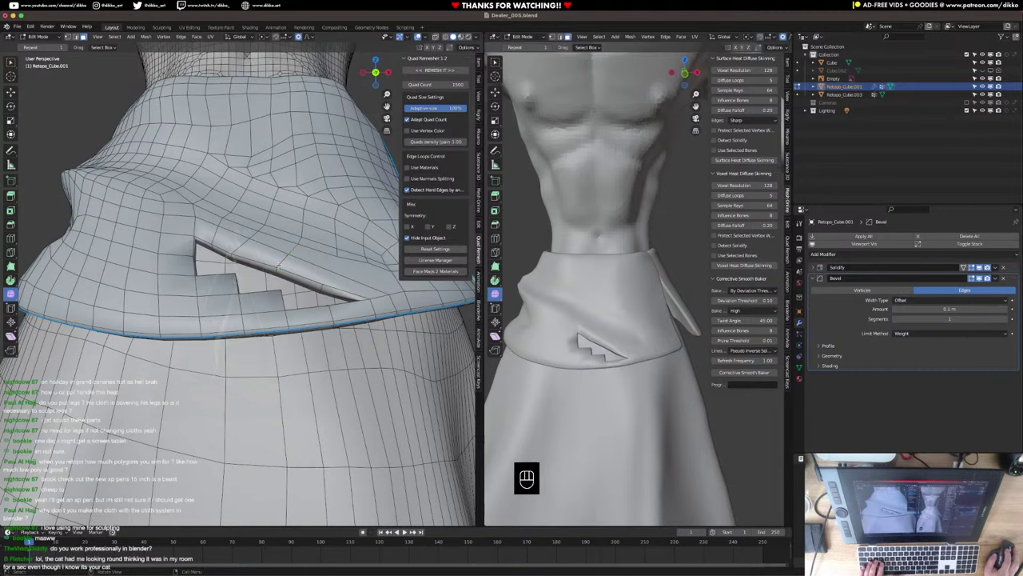
pyautogui.moveTo(318, 274); pyautogui.dragTo(344, 291, button='middle')
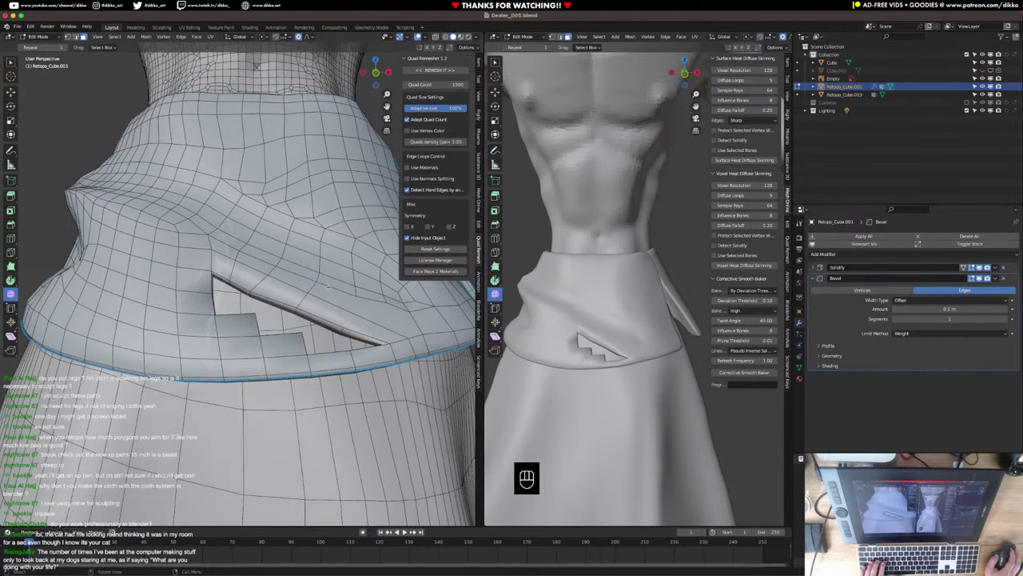
pyautogui.press('k')
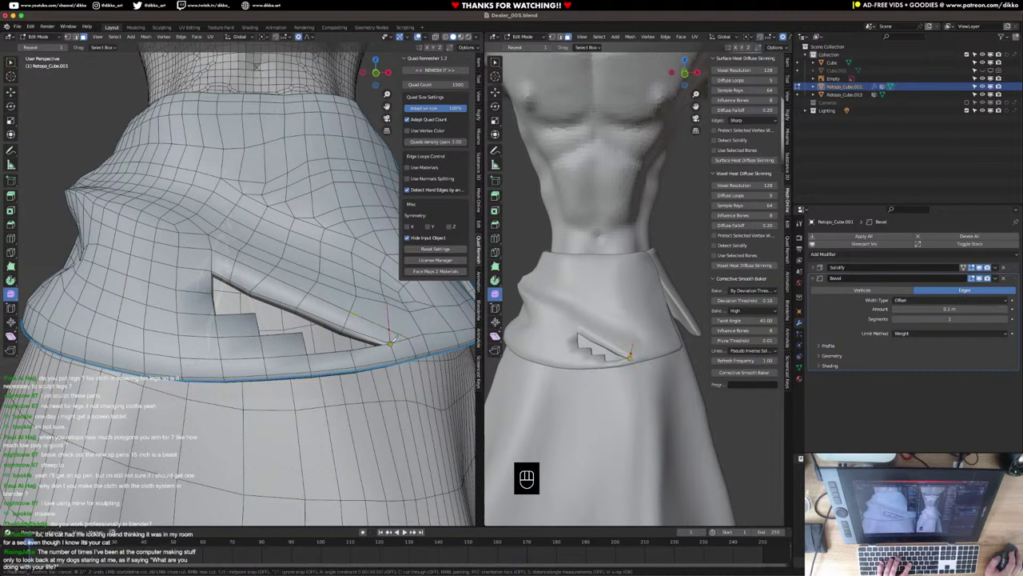
pyautogui.press('Return')
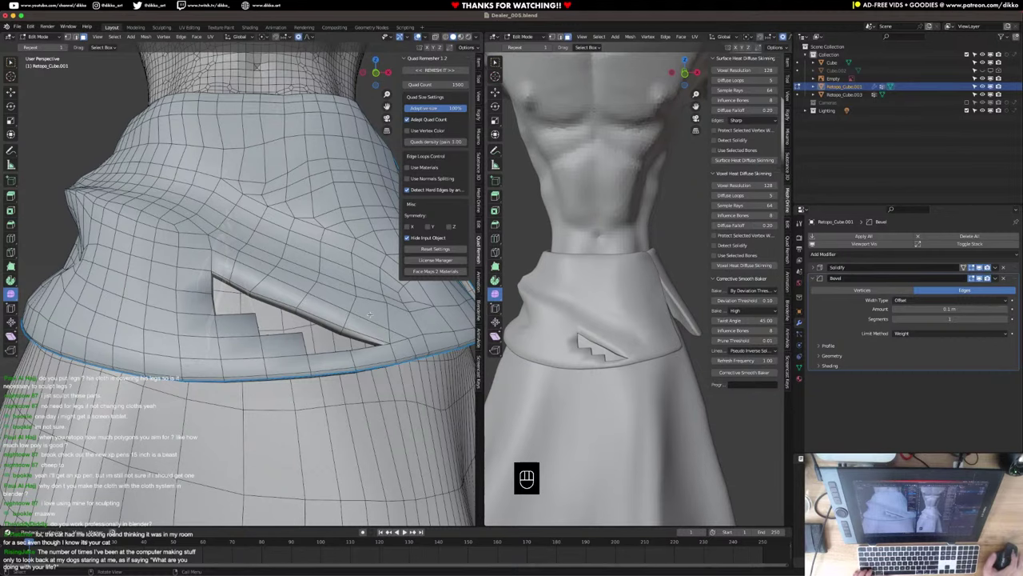
# Merge the two neighbouring vertices beside the pointed end of the opening near the hem.
pyautogui.moveTo(370, 314); pyautogui.dragTo(320, 239, button='middle')
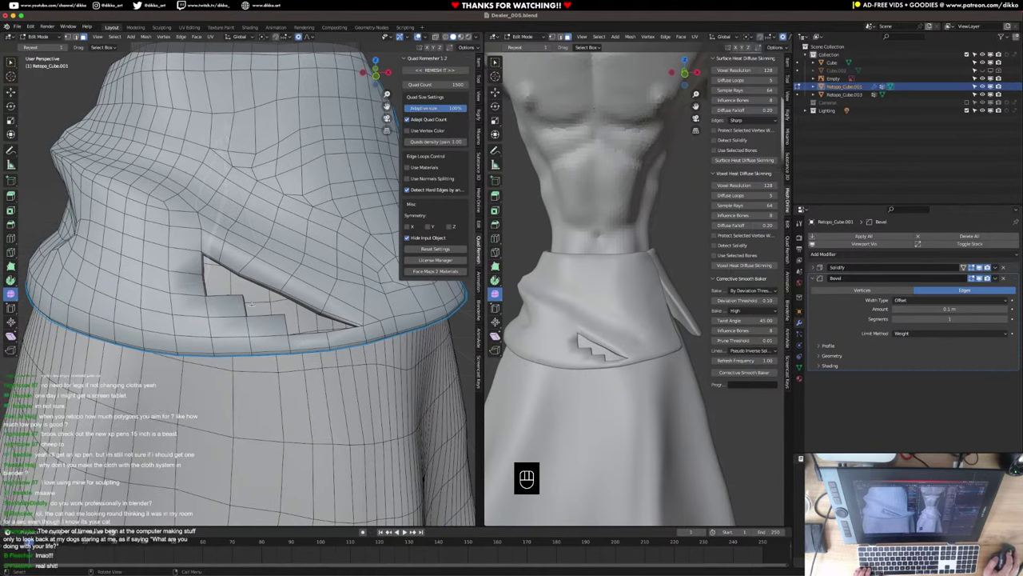
pyautogui.scroll(4, 316, 331)
pyautogui.scroll(-6, 300, 324)
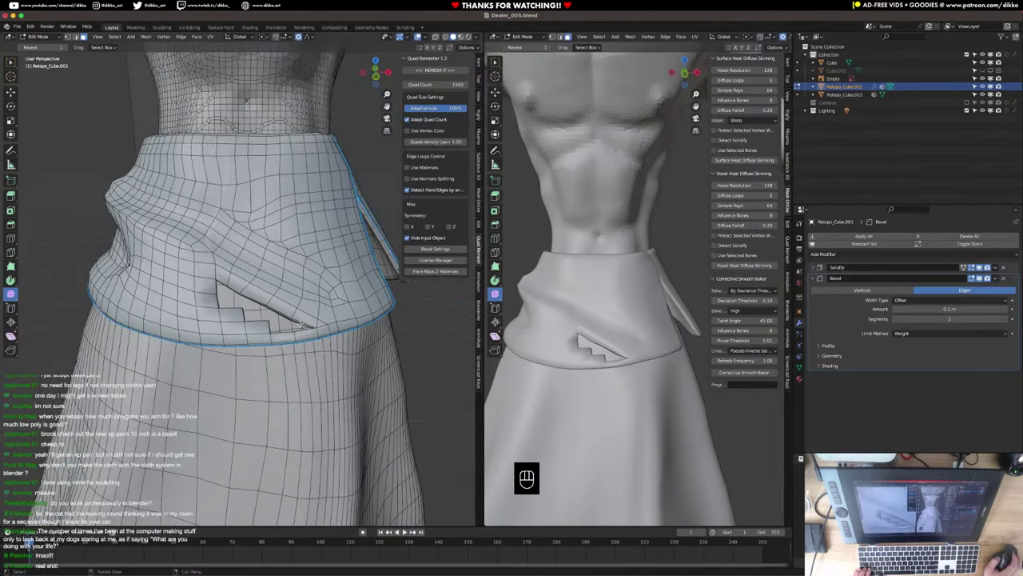
pyautogui.moveTo(304, 324); pyautogui.dragTo(304, 325, button='middle')
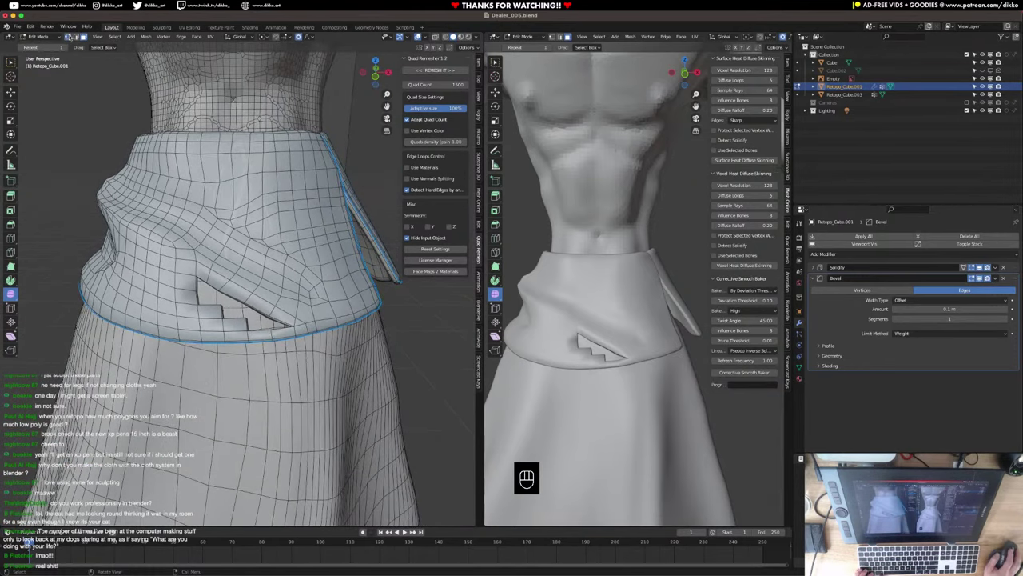
pyautogui.click(69, 37)
pyautogui.scroll(3, 304, 311)
pyautogui.click(344, 351)
pyautogui.keyDown('shift'); pyautogui.click(315, 328); pyautogui.keyUp('shift')
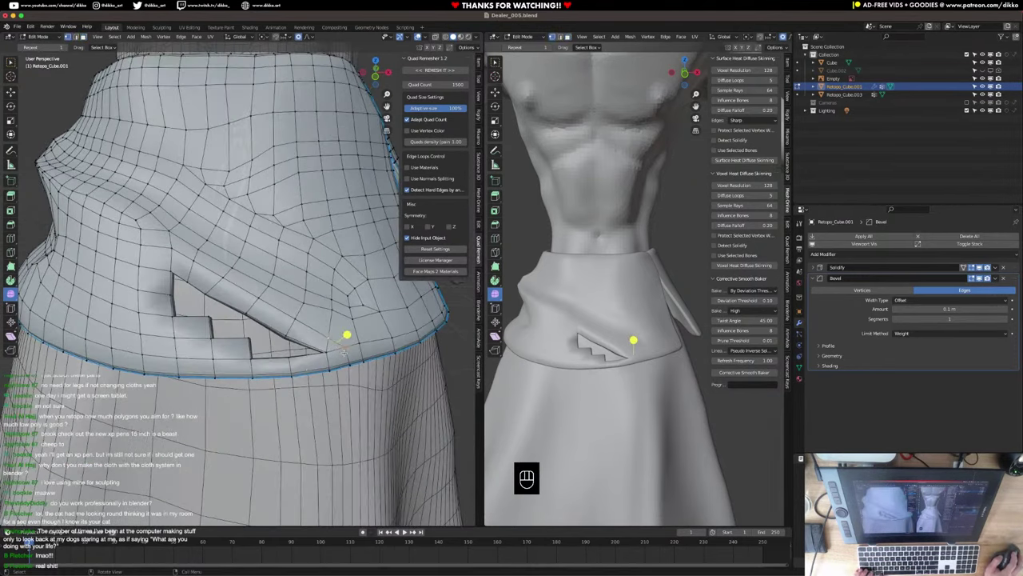
pyautogui.press('m')
pyautogui.click(344, 352)
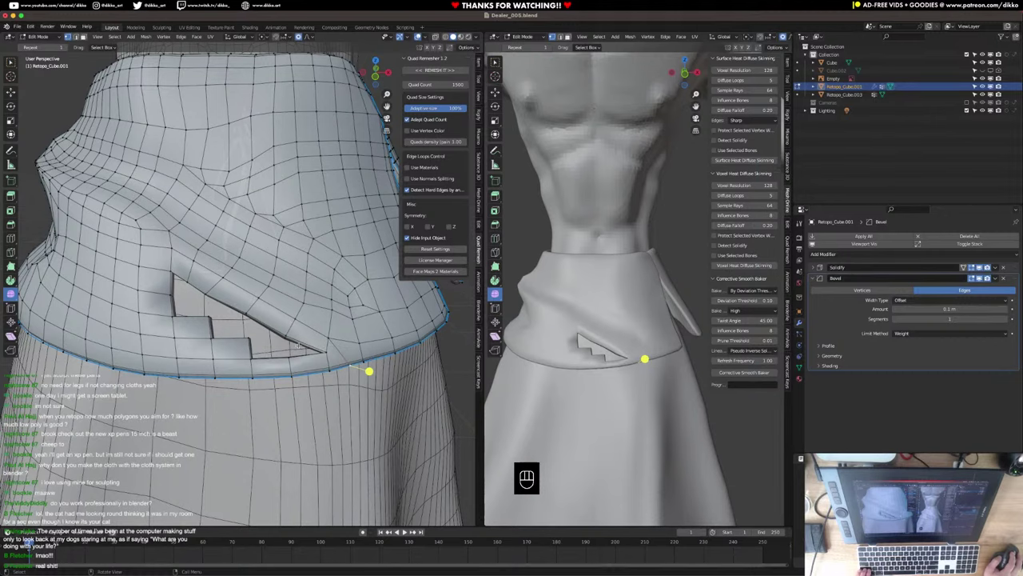
# Delete the protruding stair-step face on the lower rim of the opening.
pyautogui.moveTo(369, 370); pyautogui.dragTo(416, 344, button='middle')
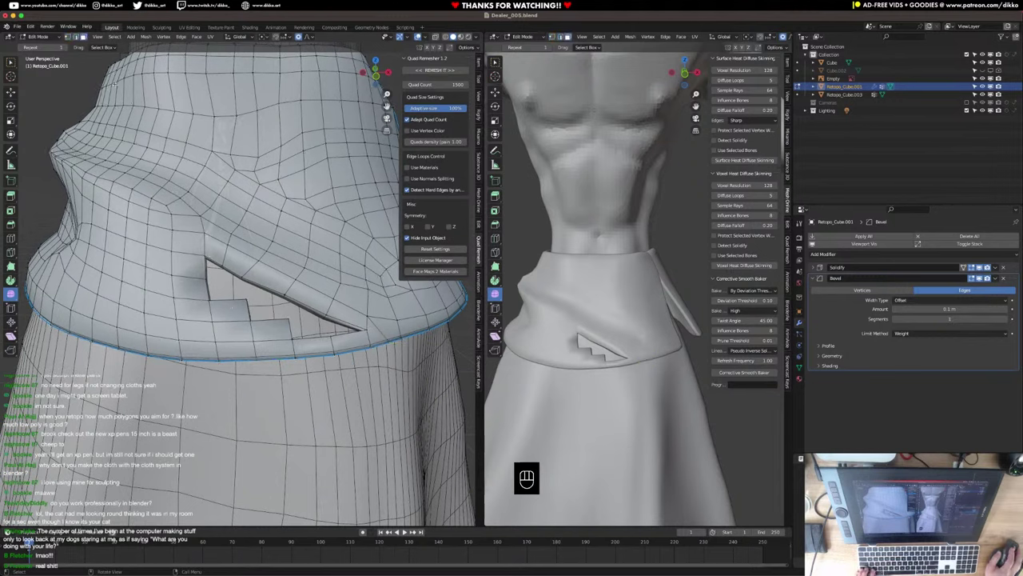
pyautogui.click(235, 312)
pyautogui.press('x')
pyautogui.click(235, 312)
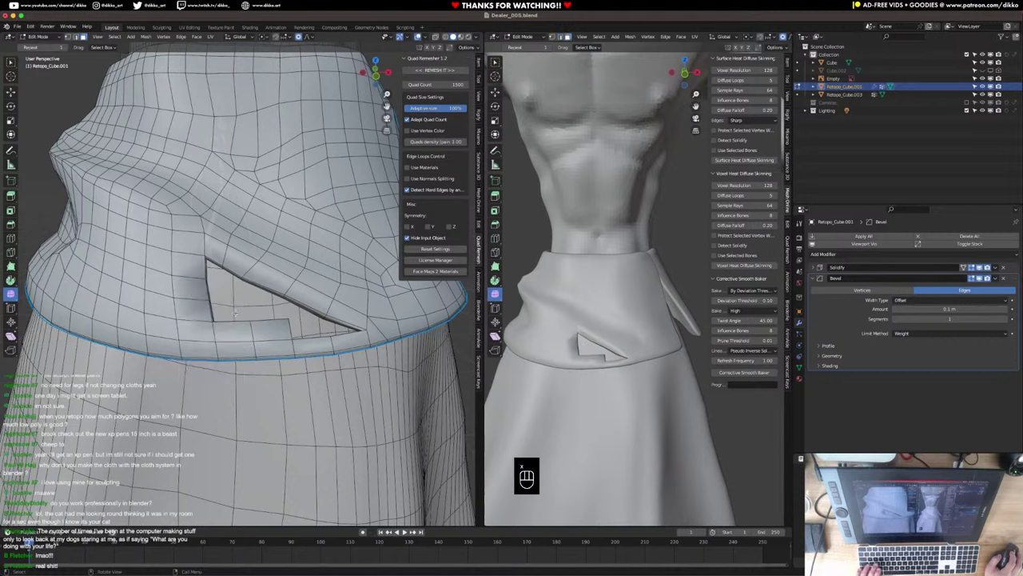
# Add a loop cut through the faces below the opening and fill its middle with faces joining the upper and lower rims.
pyautogui.press('super+r')
pyautogui.click(235, 324)
pyautogui.click(236, 321)
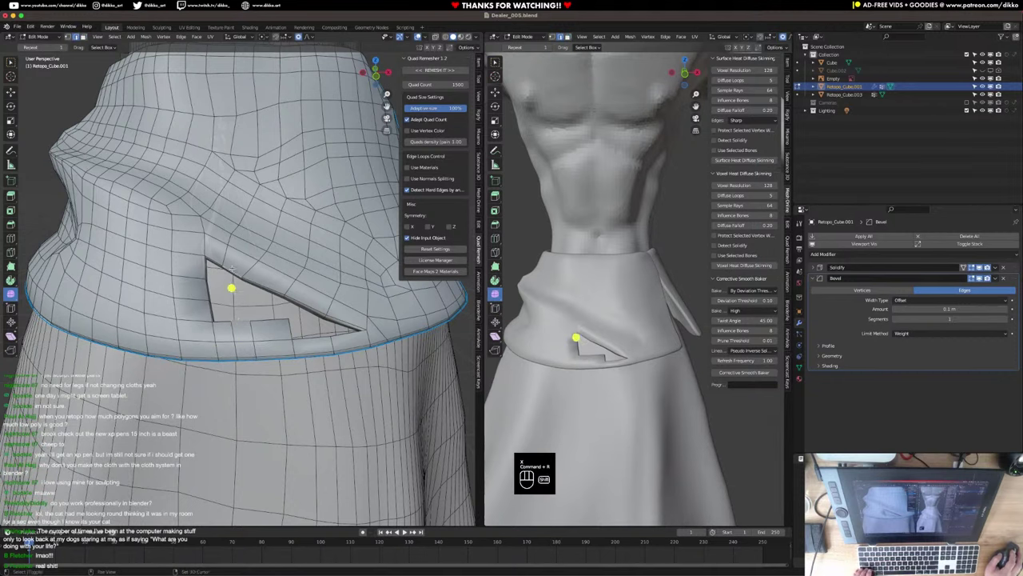
pyautogui.click(231, 270)
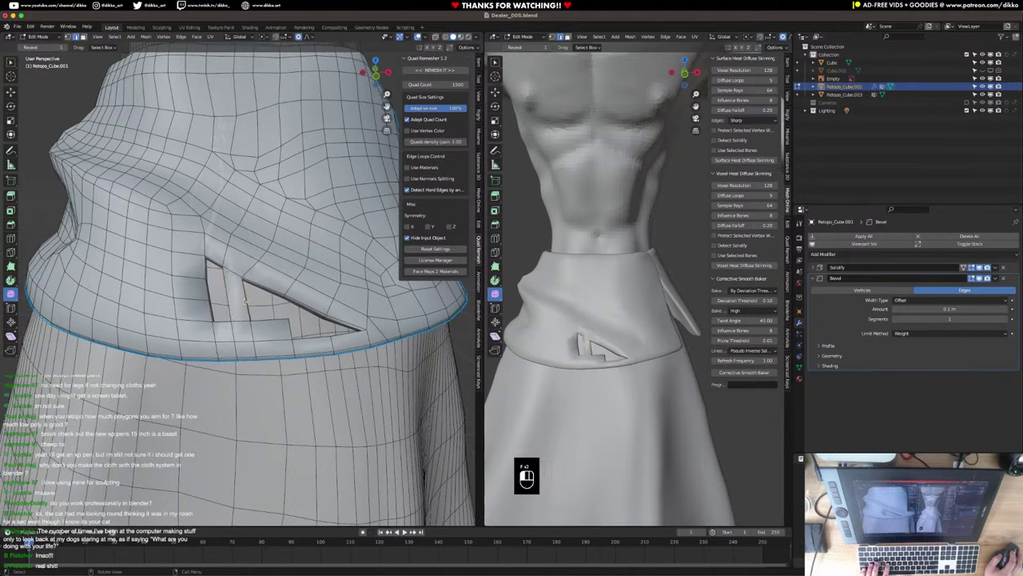
pyautogui.click(245, 300)
pyautogui.press('f')
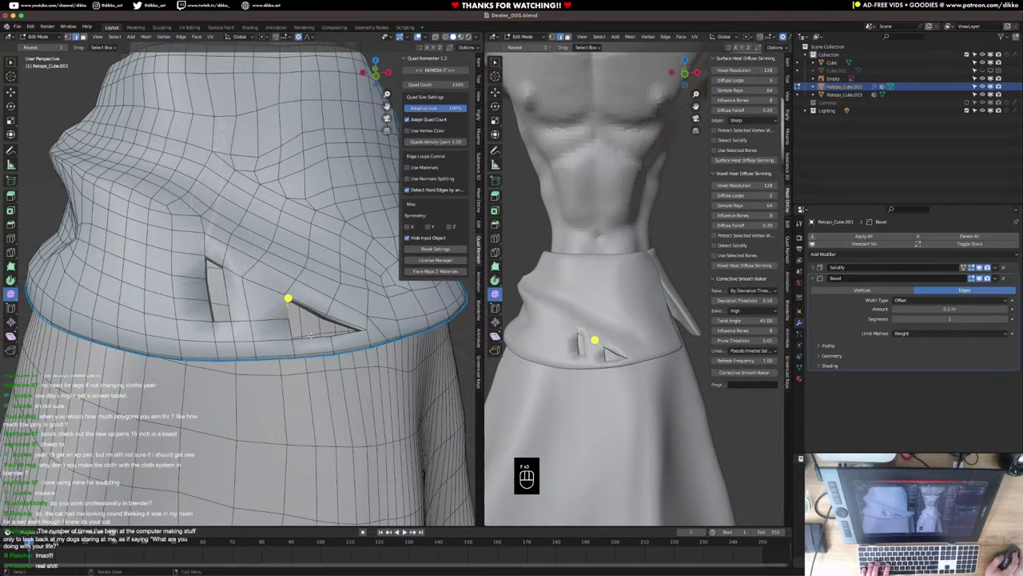
# Fill the pointed end of the opening with faces, subdividing a rim edge to match the opposite side.
pyautogui.click(338, 326)
pyautogui.keyDown('shift'); pyautogui.click(346, 335); pyautogui.keyUp('shift')
pyautogui.press('f')
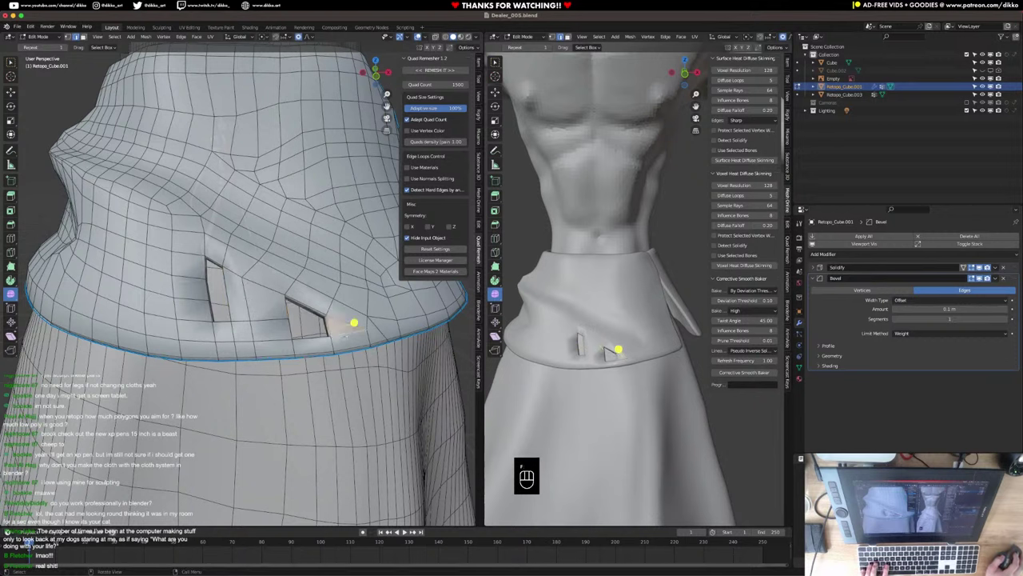
pyautogui.rightClick(330, 325)
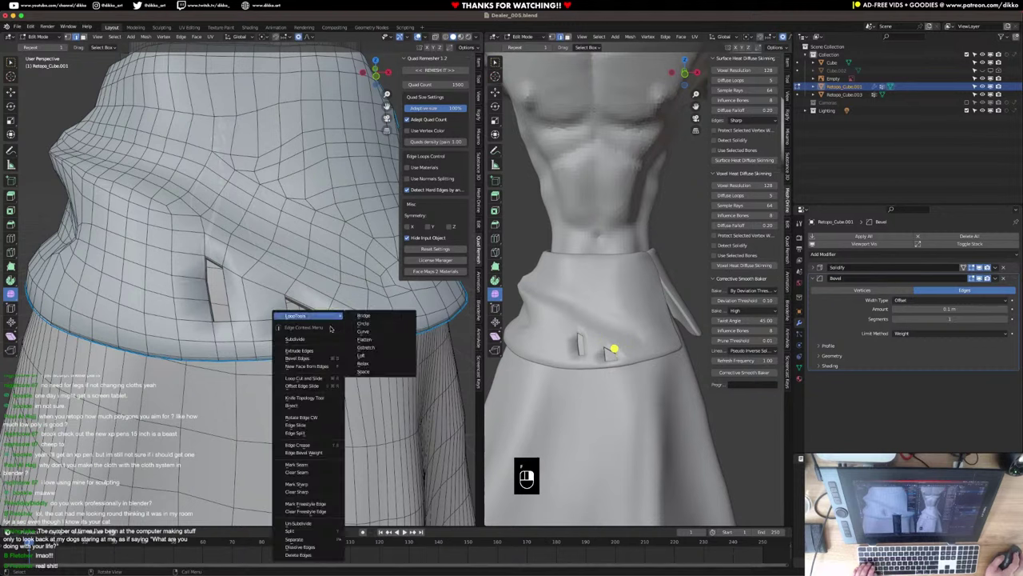
pyautogui.click(323, 341)
pyautogui.click(321, 336)
pyautogui.press('f')
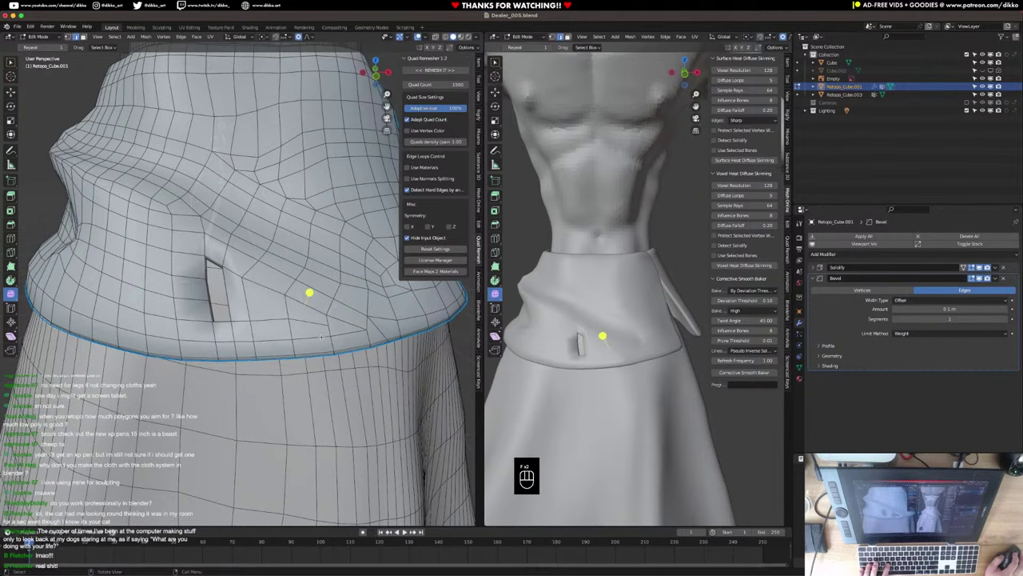
# Add a loop cut running sideways through the newly filled faces below the fold, undoing and repeating the cut.
pyautogui.moveTo(328, 350); pyautogui.dragTo(340, 306, button='middle')
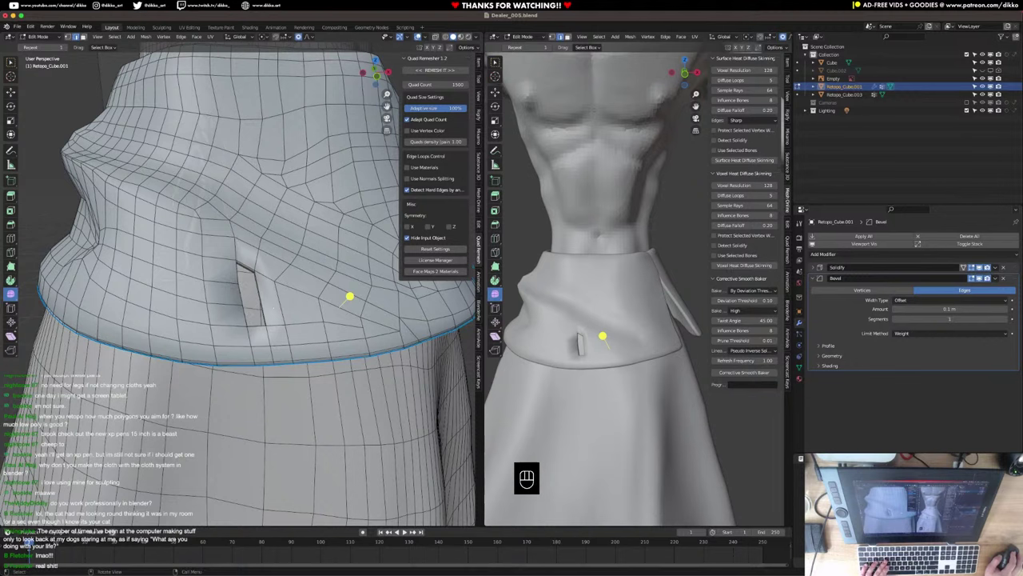
pyautogui.press('super+r')
pyautogui.click(271, 307)
pyautogui.click(272, 308)
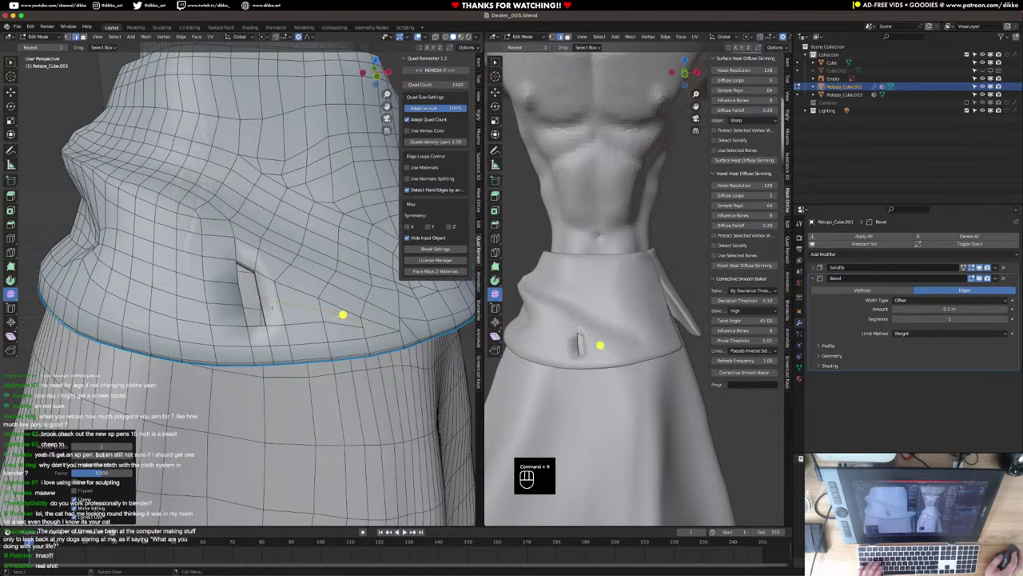
pyautogui.press('super+2')
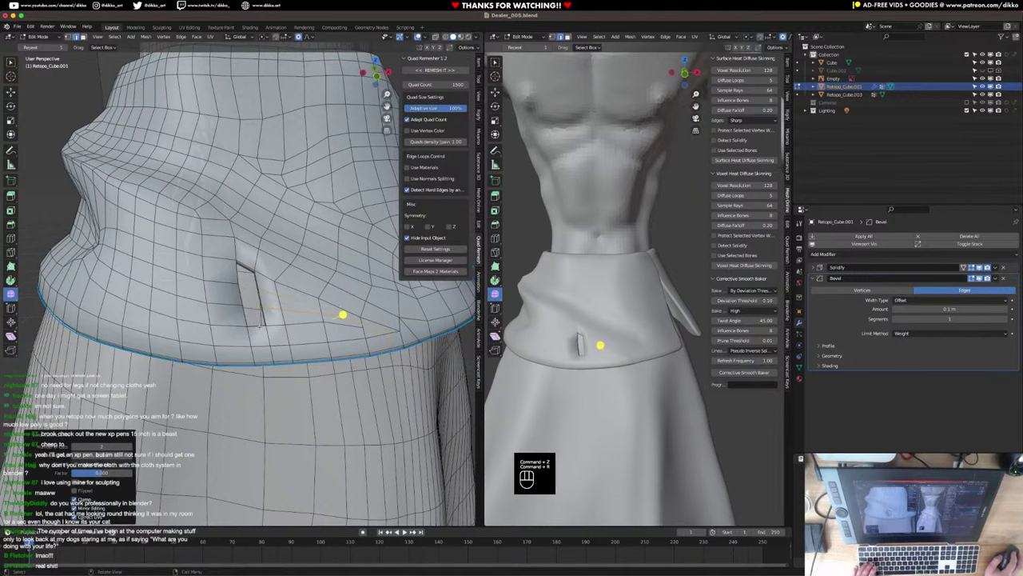
# Fill the remaining narrow slot below the diagonal fold with consecutive faces until the opening is closed.
pyautogui.click(259, 326)
pyautogui.press('f')
pyautogui.press('f')
pyautogui.press('f')
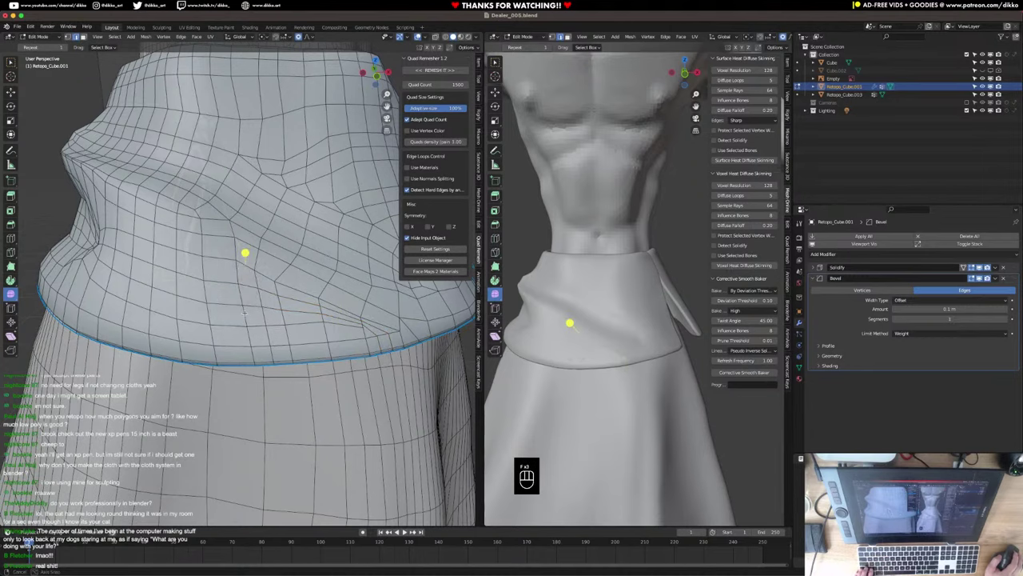
# Switch the waist cloth from Edit Mode to Sculpt Mode.
pyautogui.moveTo(245, 312); pyautogui.dragTo(236, 270, button='middle')
pyautogui.click(39, 37)
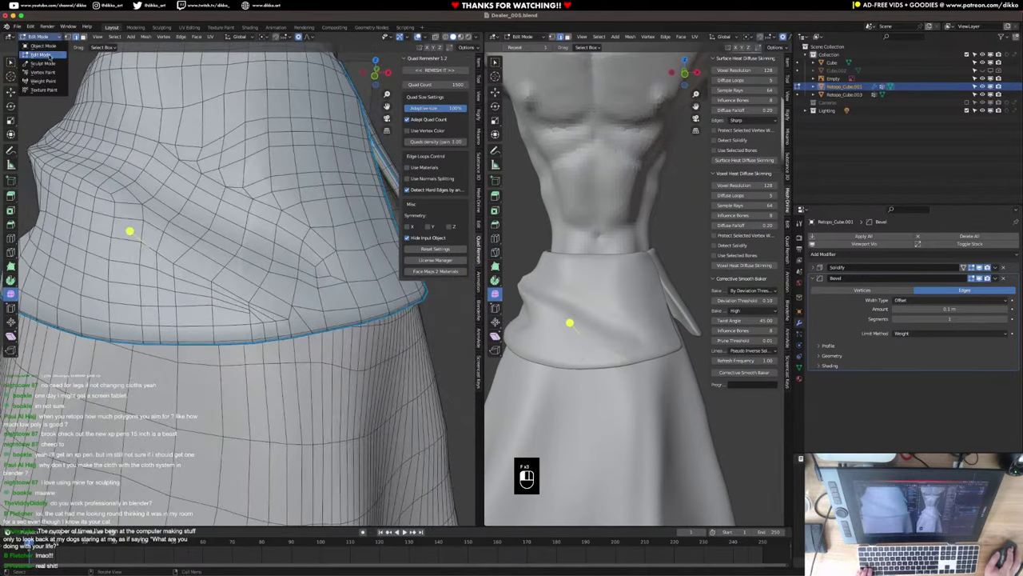
pyautogui.click(40, 72)
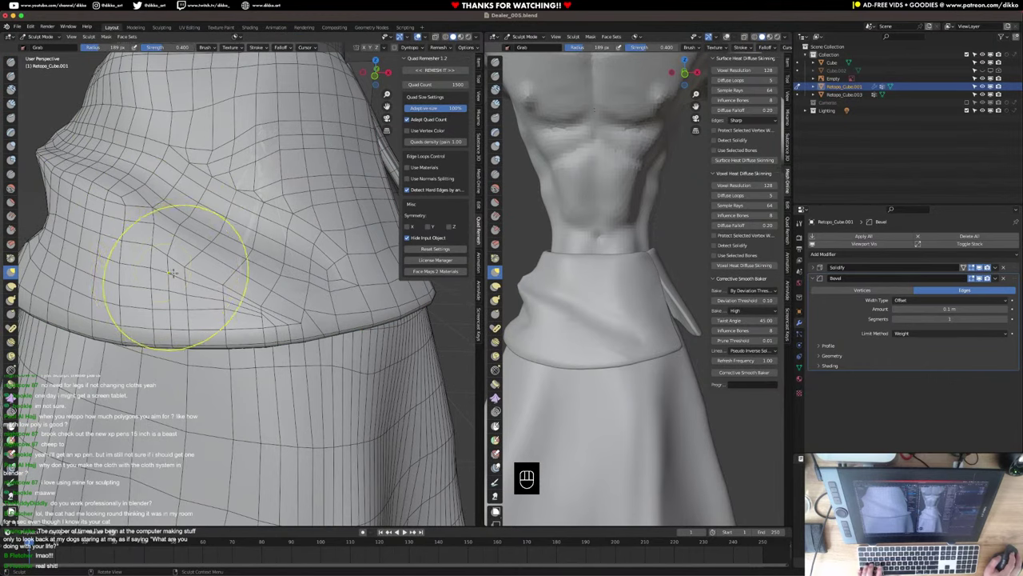
# Try to pull the rebuilt area below the fold with the Grab brush at a 113 px radius, and undo the stroke.
pyautogui.press('f')
pyautogui.click(146, 273)
pyautogui.moveTo(139, 271); pyautogui.dragTo(197, 289)
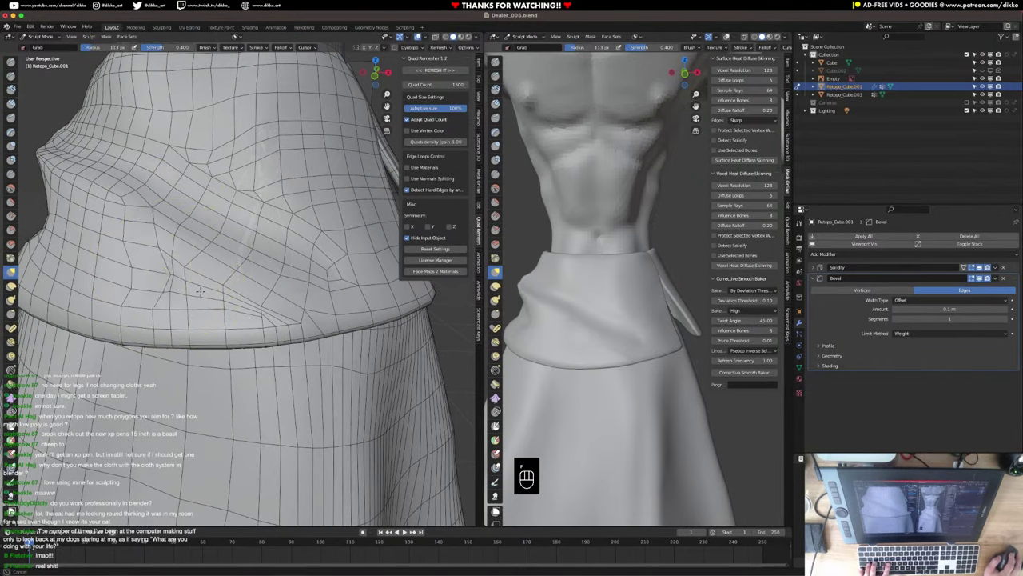
pyautogui.press('super+z')
pyautogui.moveTo(198, 291)
pyautogui.mouseDown(button='middle')
pyautogui.moveTo(245, 277)
pyautogui.moveTo(192, 268)
pyautogui.moveTo(238, 270)
pyautogui.mouseUp(button='middle')
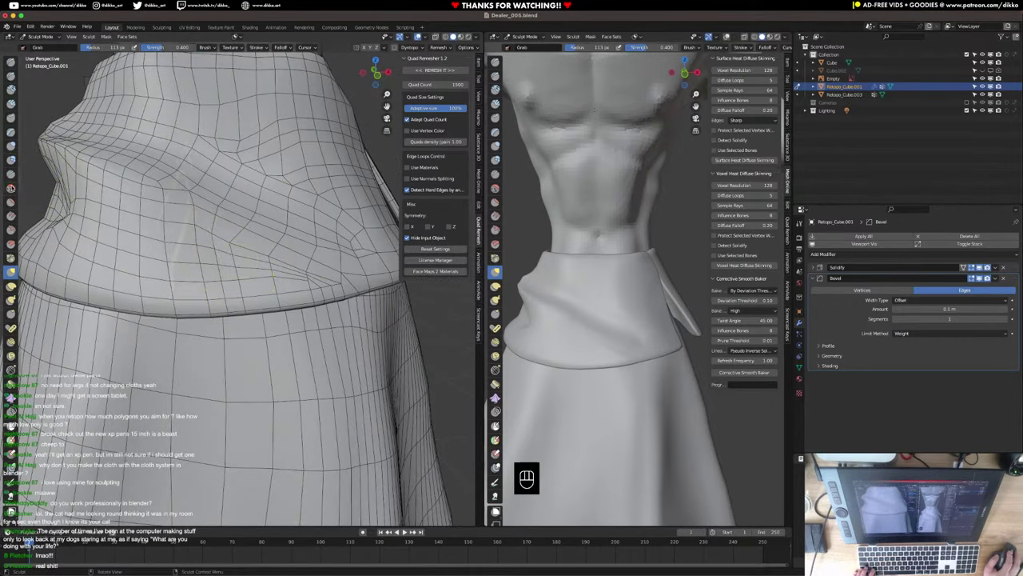
# Carve creases below the diagonal fold with inverted Clay Strips strokes at a 69 px radius, undoing the last stroke.
pyautogui.click(11, 188)
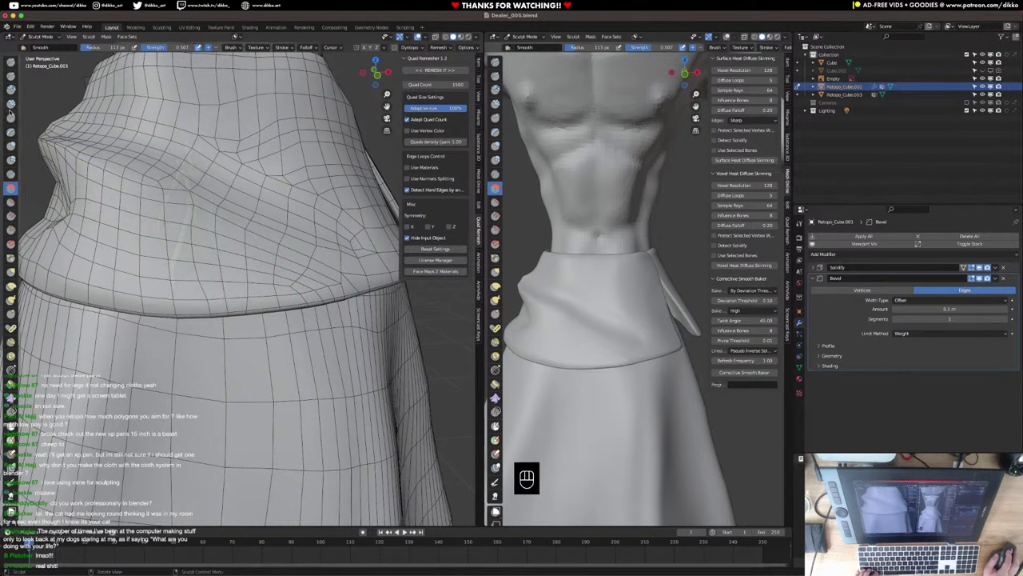
pyautogui.click(11, 104)
pyautogui.press('f')
pyautogui.click(133, 230)
pyautogui.keyDown('super'); pyautogui.moveTo(137, 230); pyautogui.dragTo(317, 281); pyautogui.keyUp('super')
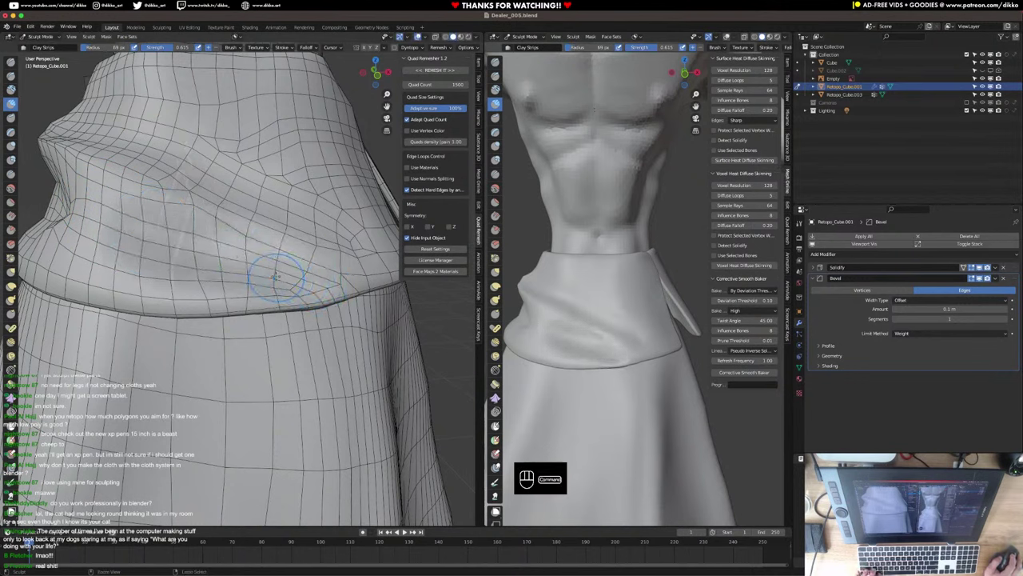
pyautogui.press('super+z')
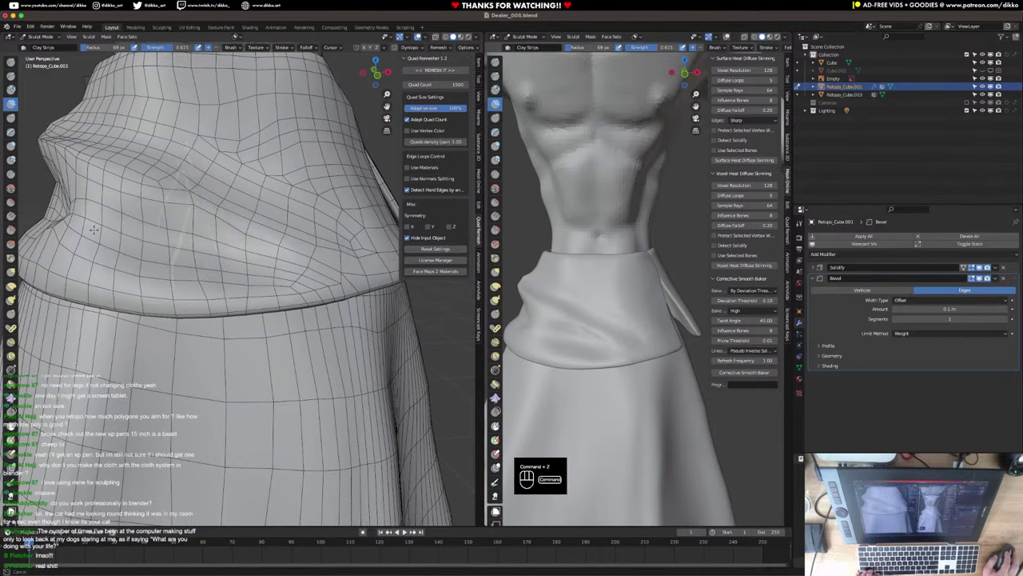
# Try a raised Clay Strips stroke across the front of the waist cloth and undo it.
pyautogui.scroll(-6, 102, 230)
pyautogui.moveTo(172, 255); pyautogui.dragTo(211, 268, button='middle')
pyautogui.scroll(3, 241, 278)
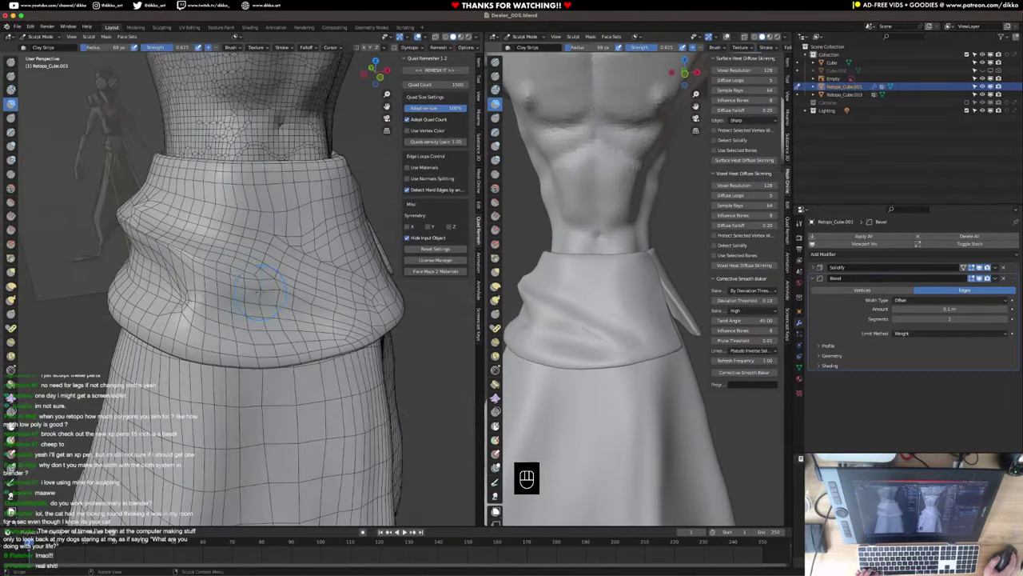
pyautogui.moveTo(240, 278); pyautogui.dragTo(333, 310)
pyautogui.press('super+z')
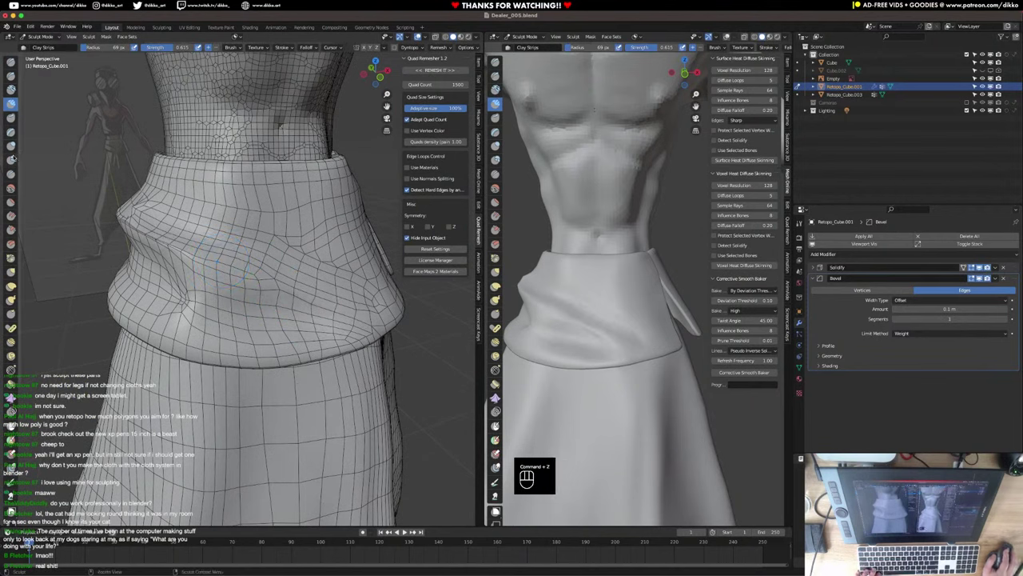
# Build up the fold ridge across the lower front of the waist cloth with several Blob brush strokes.
pyautogui.click(11, 159)
pyautogui.moveTo(276, 290); pyautogui.dragTo(316, 308)
pyautogui.moveTo(275, 286); pyautogui.dragTo(348, 310)
pyautogui.moveTo(324, 297)
pyautogui.mouseDown()
pyautogui.moveTo(363, 314)
pyautogui.moveTo(251, 278)
pyautogui.moveTo(292, 292)
pyautogui.mouseUp()
pyautogui.moveTo(303, 291); pyautogui.dragTo(276, 286, button='middle')
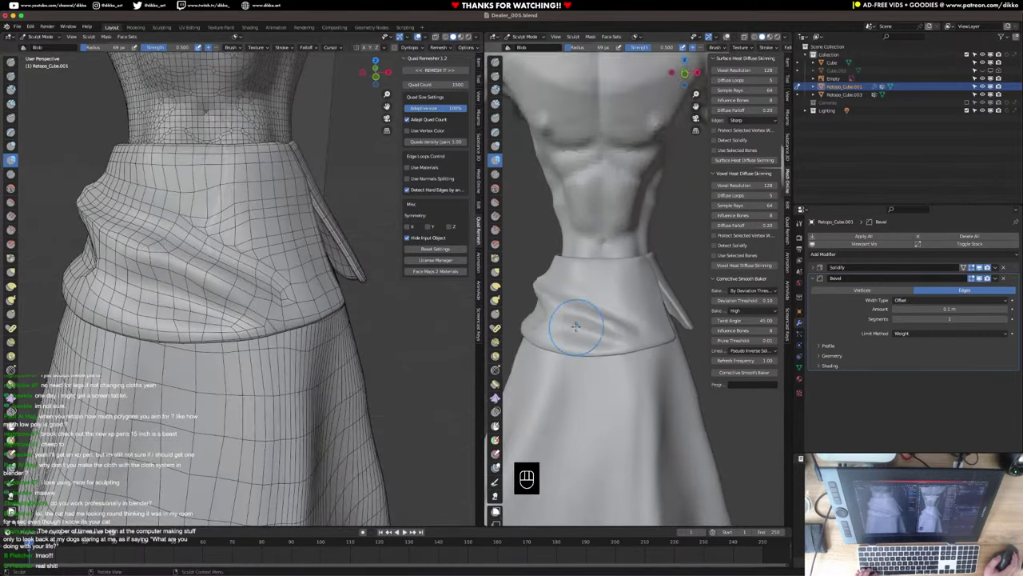
# Return to Edit Mode and delete the pinched faces above the upper fold on the cloth's side.
pyautogui.moveTo(580, 326); pyautogui.dragTo(728, 328, button='middle')
pyautogui.moveTo(120, 218); pyautogui.dragTo(267, 247, button='middle')
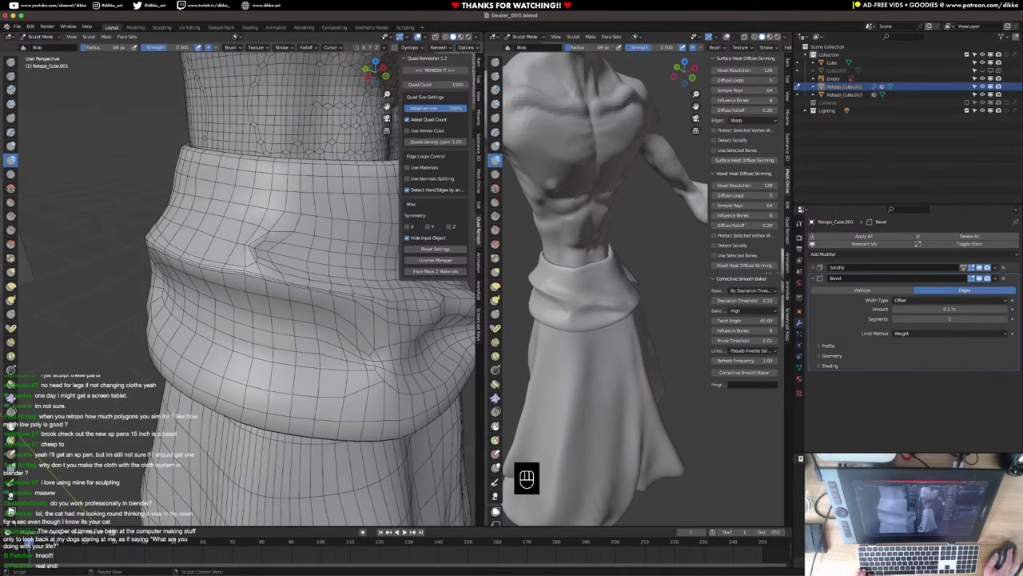
pyautogui.moveTo(373, 334)
pyautogui.mouseDown(button='middle')
pyautogui.moveTo(352, 330)
pyautogui.moveTo(375, 328)
pyautogui.mouseUp(button='middle')
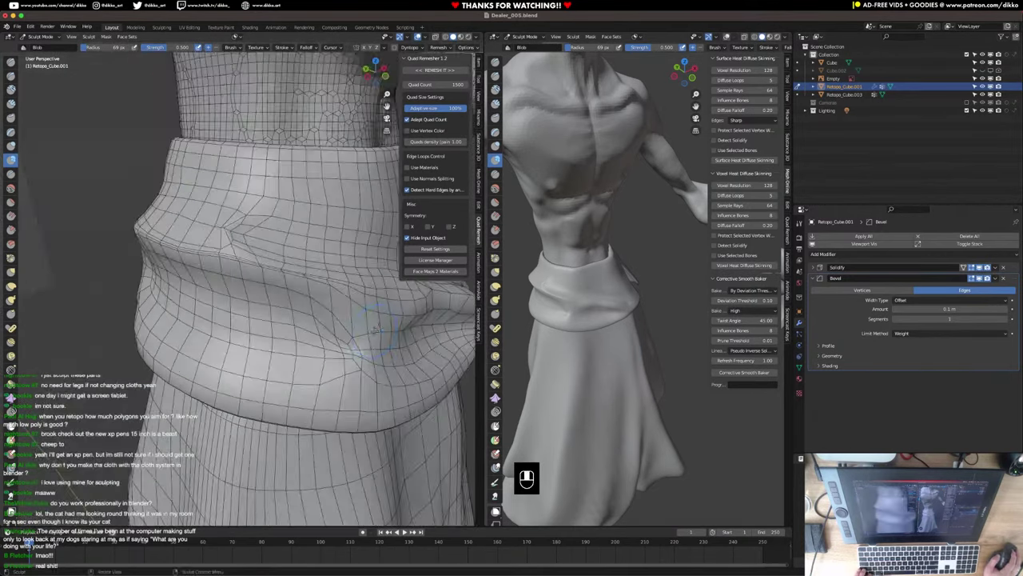
pyautogui.moveTo(166, 222)
pyautogui.mouseDown(button='middle')
pyautogui.moveTo(245, 225)
pyautogui.moveTo(179, 243)
pyautogui.moveTo(192, 240)
pyautogui.mouseUp(button='middle')
pyautogui.press('Tab')
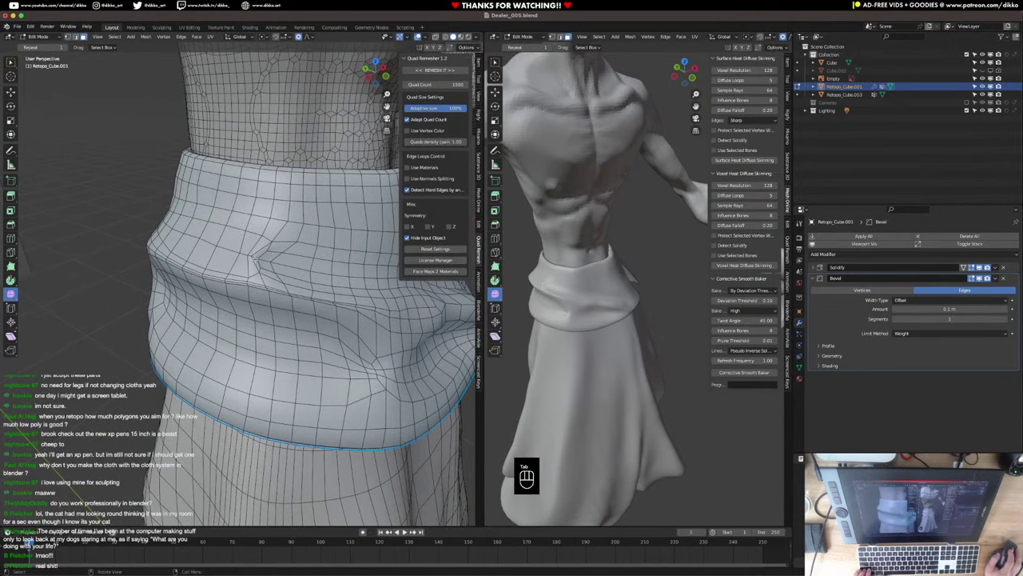
pyautogui.press('x')
pyautogui.click(264, 261)
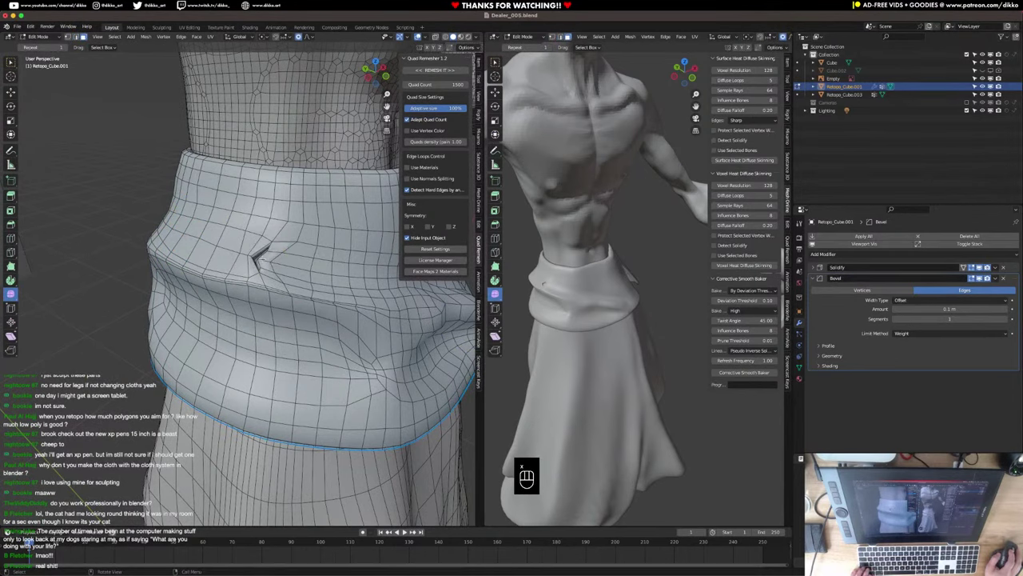
# Add a loop cut through the band of faces running from the new side opening around the upper cloth.
pyautogui.moveTo(264, 261); pyautogui.dragTo(267, 294, button='middle')
pyautogui.scroll(1, 329, 290)
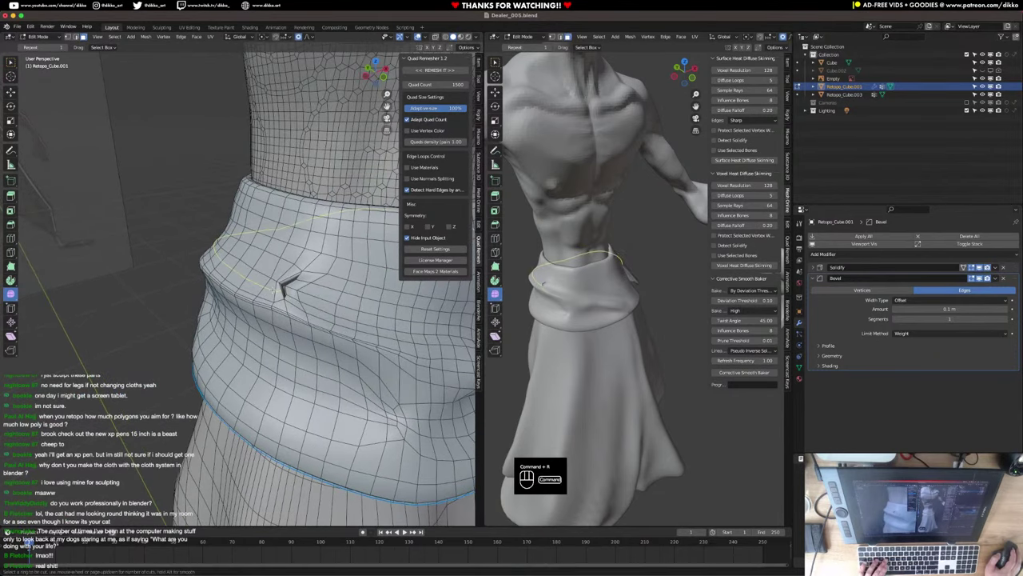
pyautogui.press('super+r')
pyautogui.press('super+r')
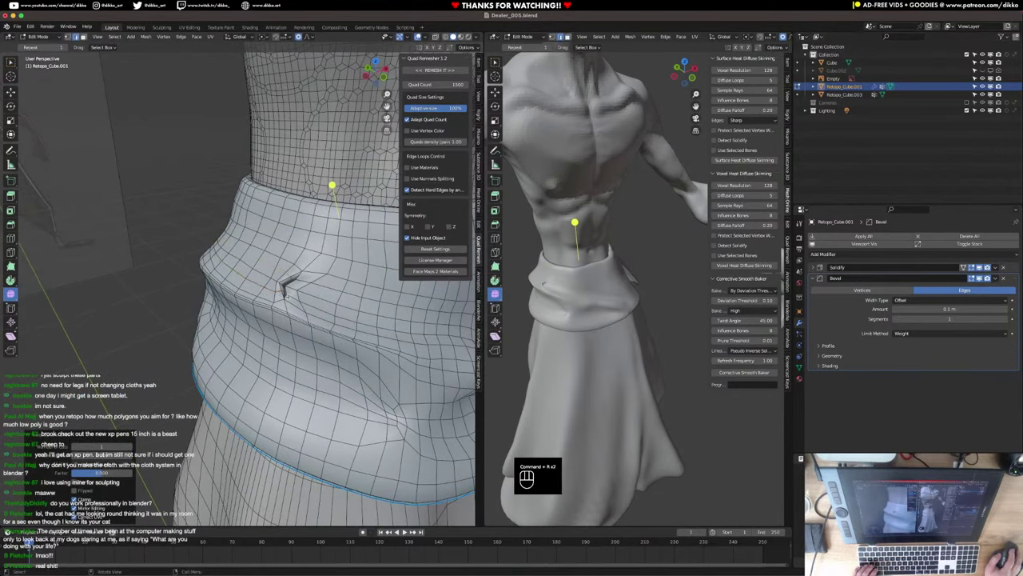
# Close the side opening by merging its facing rim vertices pair by pair at their centers.
pyautogui.scroll(3, 286, 296)
pyautogui.press('1')
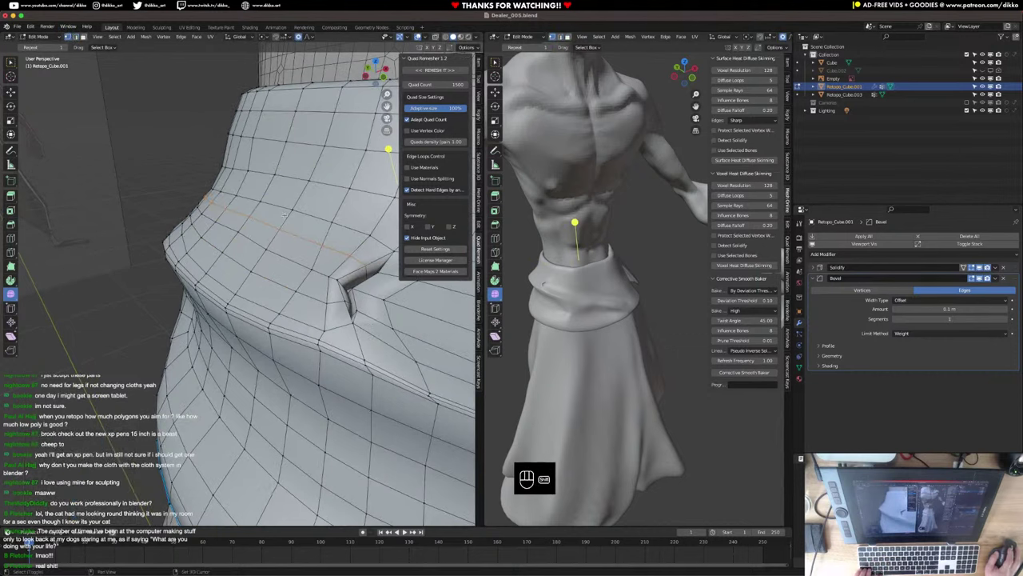
pyautogui.moveTo(388, 148); pyautogui.dragTo(382, 160, button='middle')
pyautogui.press('m')
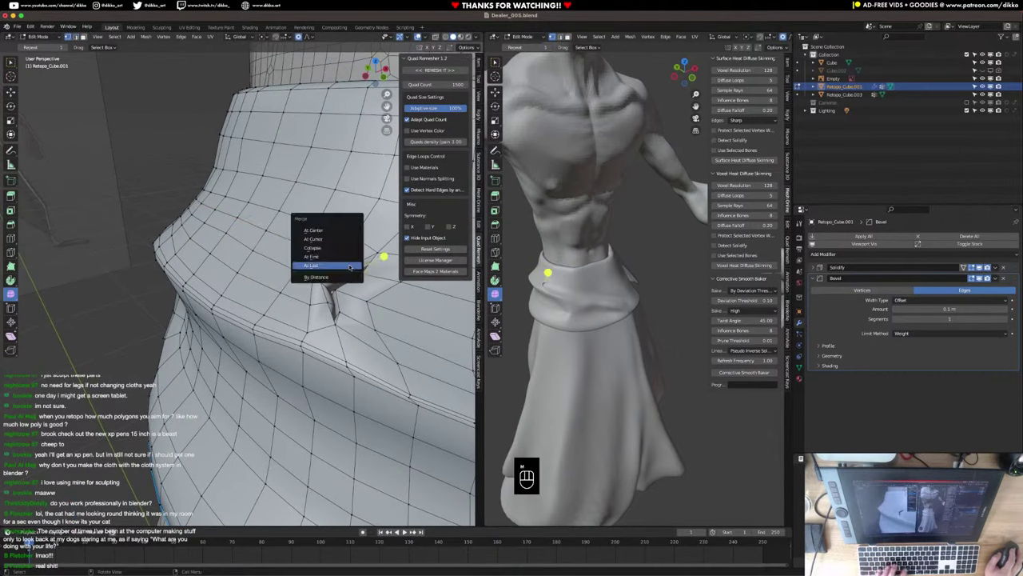
pyautogui.click(331, 231)
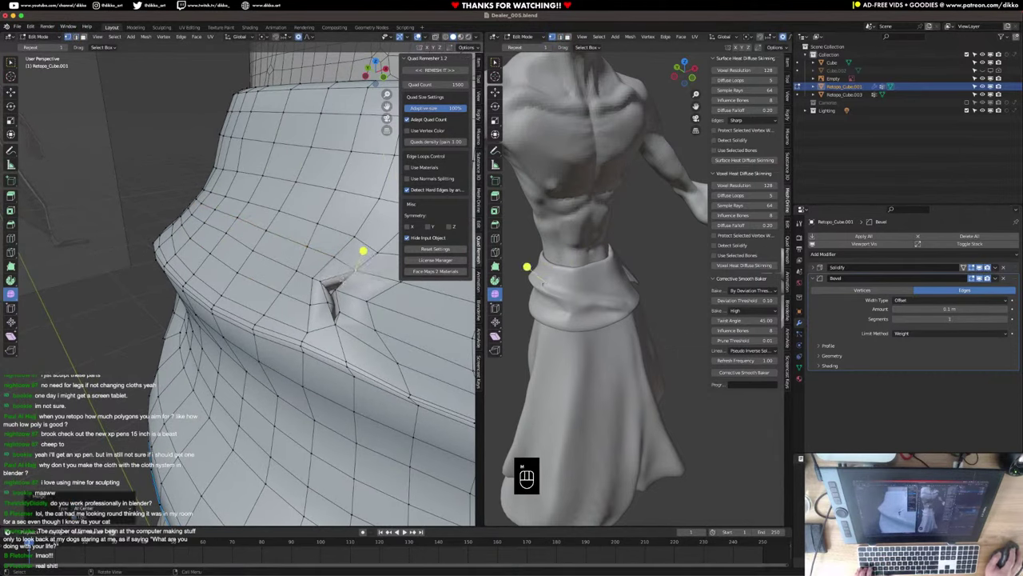
pyautogui.click(345, 277)
pyautogui.keyDown('shift'); pyautogui.click(329, 282); pyautogui.keyUp('shift')
pyautogui.press('m')
pyautogui.click(321, 276)
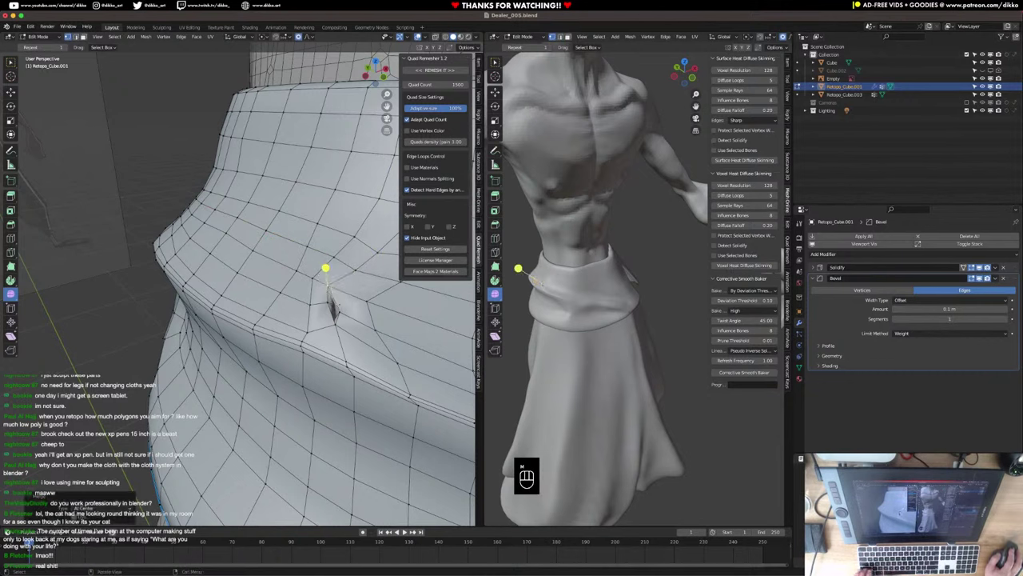
pyautogui.click(351, 302)
pyautogui.keyDown('shift'); pyautogui.click(330, 300); pyautogui.keyUp('shift')
pyautogui.press('m')
pyautogui.click(328, 299)
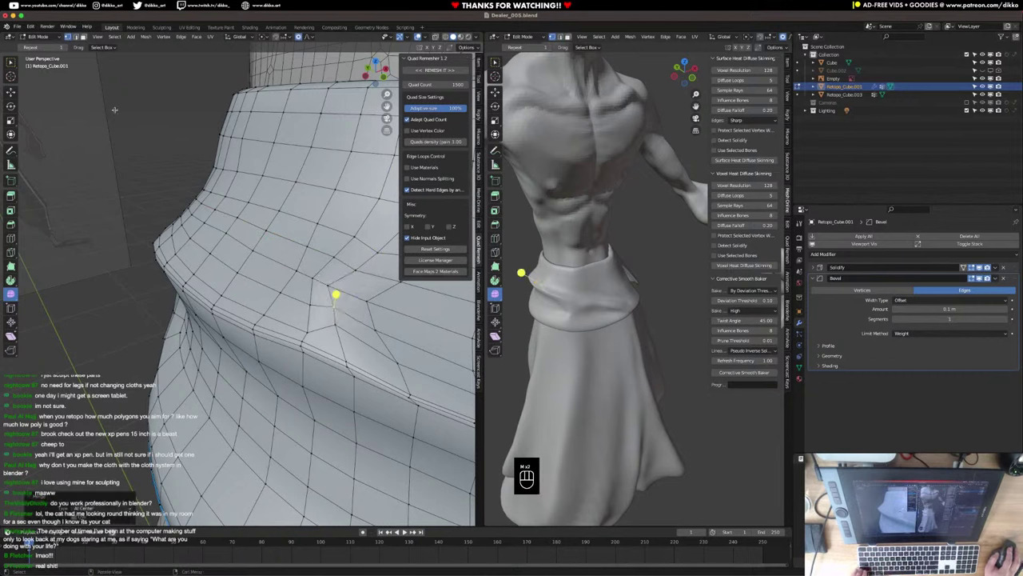
# Switch to Sculpt Mode and smooth the mesh around the merged vertices on the cloth's side.
pyautogui.click(40, 38)
pyautogui.click(43, 54)
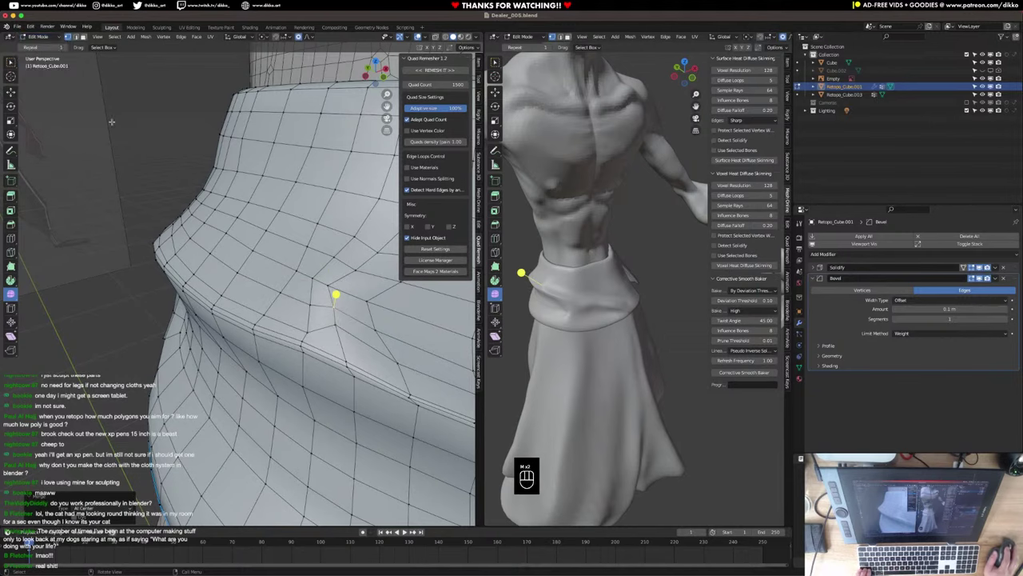
pyautogui.click(40, 38)
pyautogui.click(44, 63)
pyautogui.moveTo(328, 290)
pyautogui.keyDown('shift'); pyautogui.mouseDown()
pyautogui.moveTo(352, 299)
pyautogui.moveTo(340, 331)
pyautogui.moveTo(406, 345)
pyautogui.mouseUp(); pyautogui.keyUp('shift')
pyautogui.scroll(-4, 336, 288)
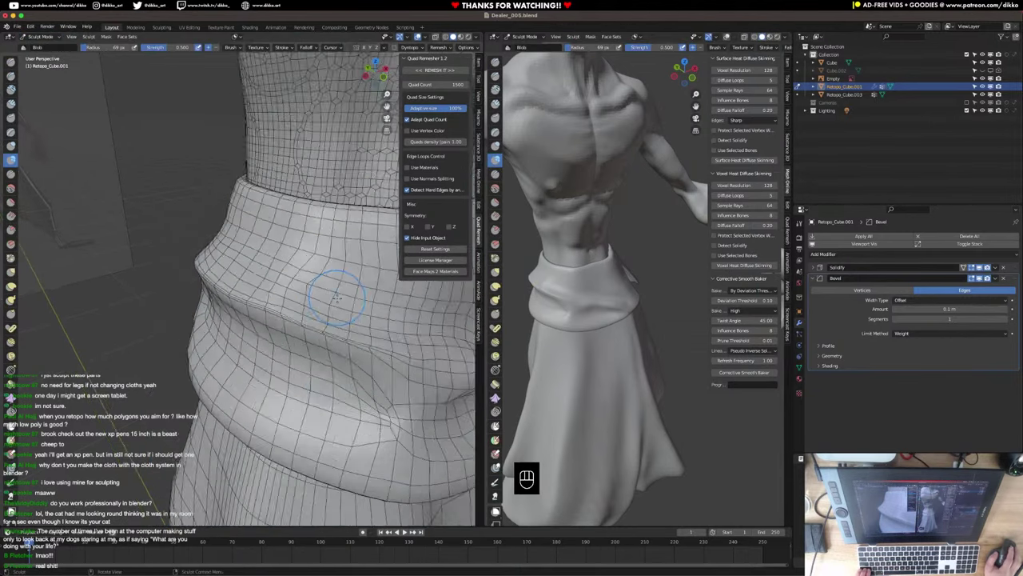
pyautogui.moveTo(336, 292)
pyautogui.keyDown('shift'); pyautogui.mouseDown(button='middle')
pyautogui.moveTo(347, 326)
pyautogui.moveTo(312, 319)
pyautogui.mouseUp(button='middle'); pyautogui.keyUp('shift')
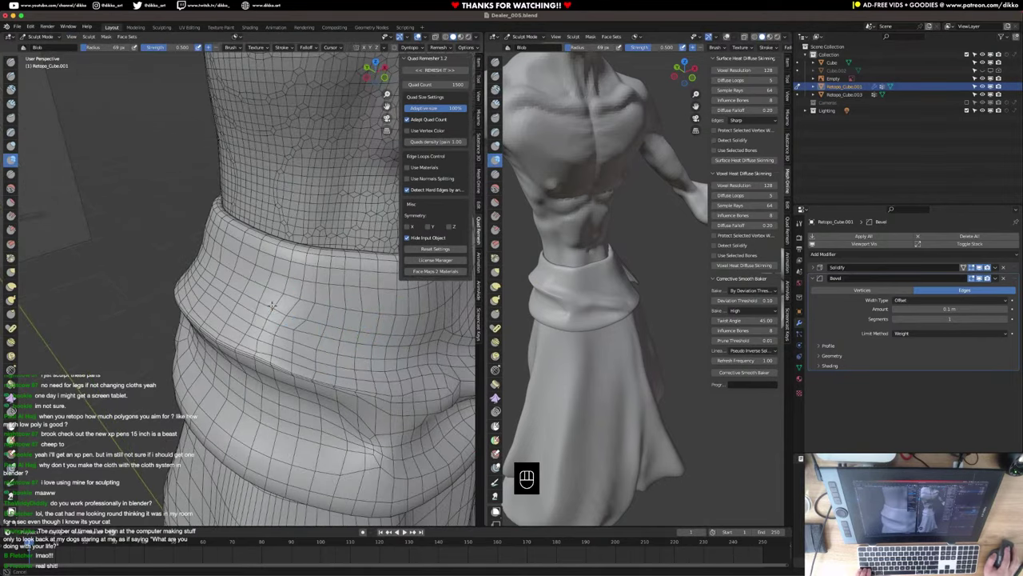
pyautogui.moveTo(305, 327)
pyautogui.keyDown('shift'); pyautogui.mouseDown()
pyautogui.moveTo(281, 341)
pyautogui.moveTo(295, 335)
pyautogui.mouseUp(); pyautogui.keyUp('shift')
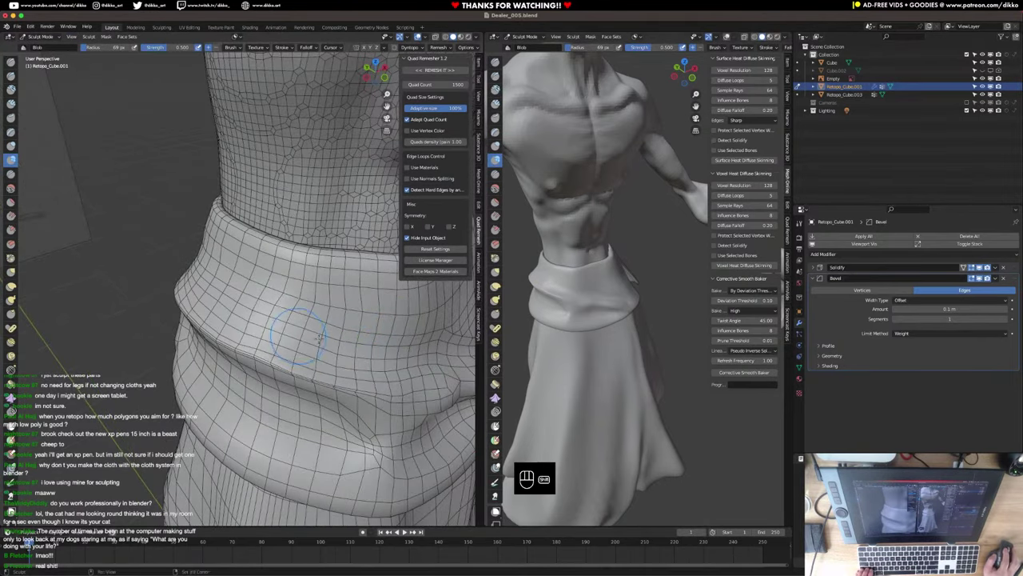
# Smooth the upper fold from the cloth's side toward the front and the pinched area beneath it.
pyautogui.moveTo(584, 336); pyautogui.dragTo(539, 296, button='middle')
pyautogui.moveTo(365, 352); pyautogui.dragTo(271, 321, button='middle')
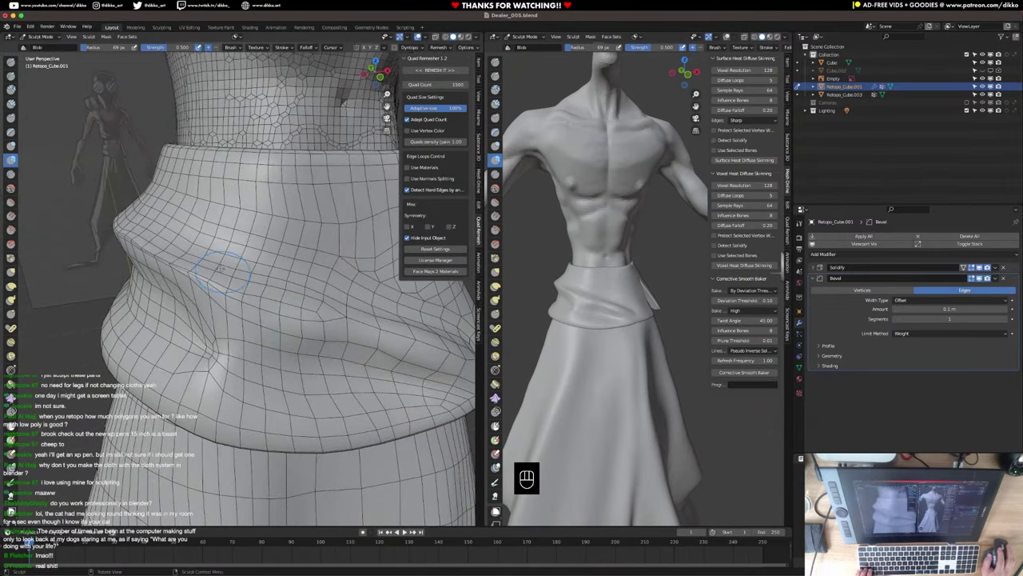
pyautogui.moveTo(121, 230)
pyautogui.keyDown('shift'); pyautogui.mouseDown()
pyautogui.moveTo(187, 280)
pyautogui.moveTo(322, 333)
pyautogui.mouseUp(); pyautogui.keyUp('shift')
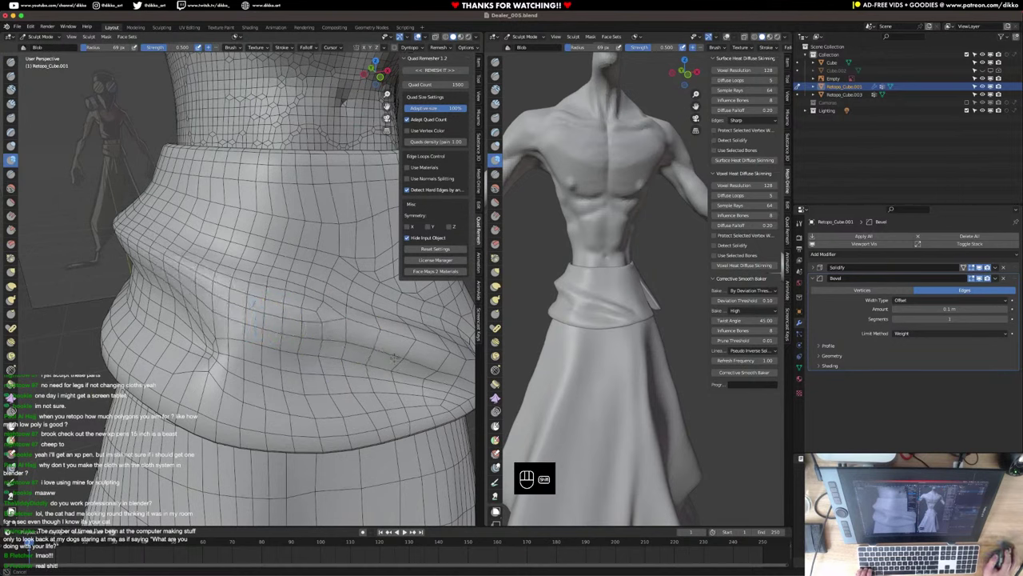
pyautogui.keyDown('shift'); pyautogui.moveTo(254, 303); pyautogui.dragTo(265, 314); pyautogui.keyUp('shift')
pyautogui.moveTo(578, 336); pyautogui.dragTo(657, 340, button='middle')
pyautogui.keyDown('shift'); pyautogui.moveTo(227, 334); pyautogui.dragTo(239, 339); pyautogui.keyUp('shift')
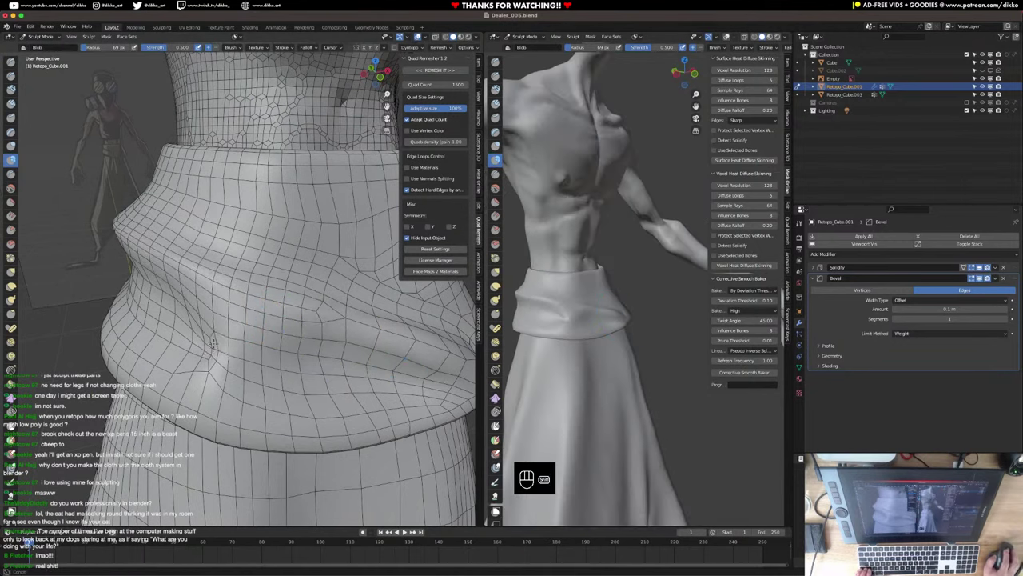
# Return to Edit Mode and dissolve the irregular edges at the pinch below the side fold.
pyautogui.moveTo(203, 354)
pyautogui.mouseDown(button='middle')
pyautogui.moveTo(304, 354)
pyautogui.moveTo(228, 220)
pyautogui.mouseUp(button='middle')
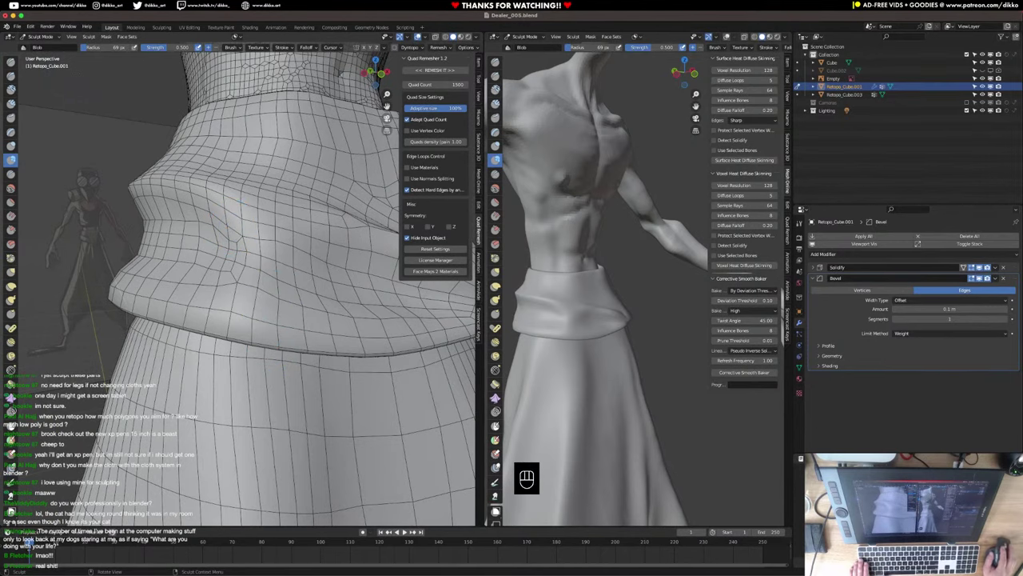
pyautogui.moveTo(397, 398)
pyautogui.mouseDown(button='middle')
pyautogui.moveTo(228, 341)
pyautogui.moveTo(229, 297)
pyautogui.mouseUp(button='middle')
pyautogui.press('Tab')
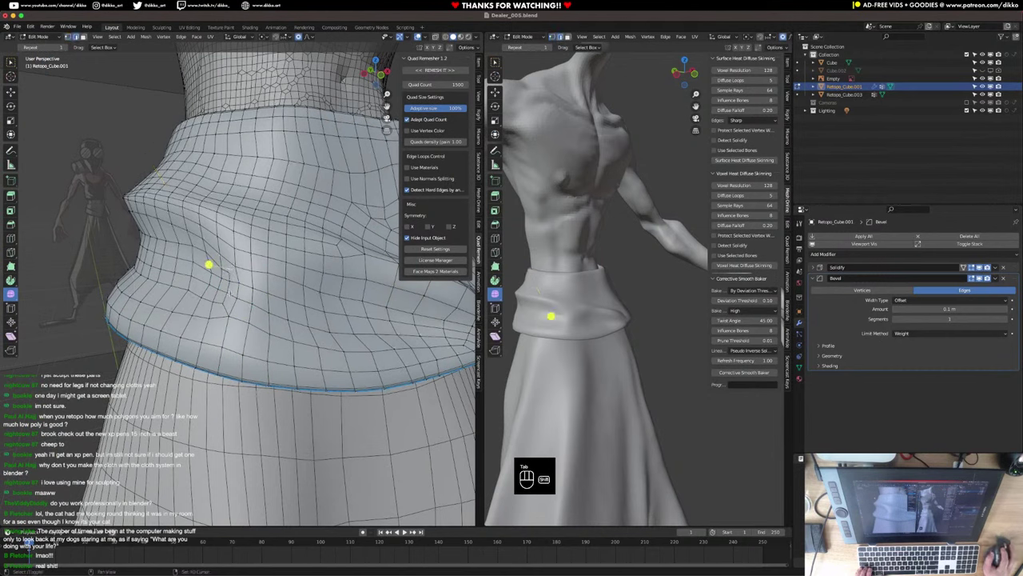
pyautogui.press('super+x')
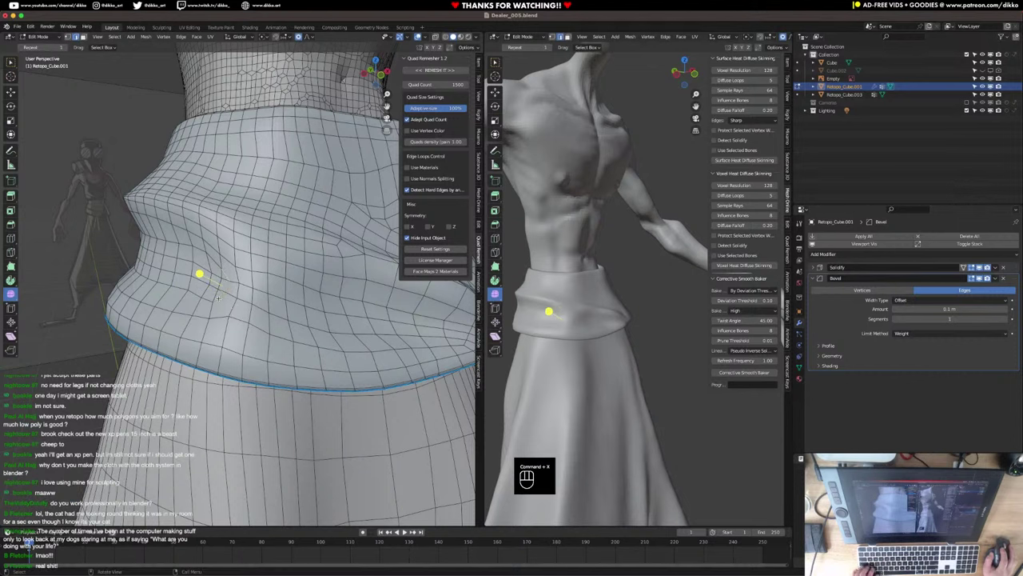
# Add edge loops from the pinch below the side fold toward the front and connect their ends with knife cuts.
pyautogui.press('super+r')
pyautogui.click(238, 291)
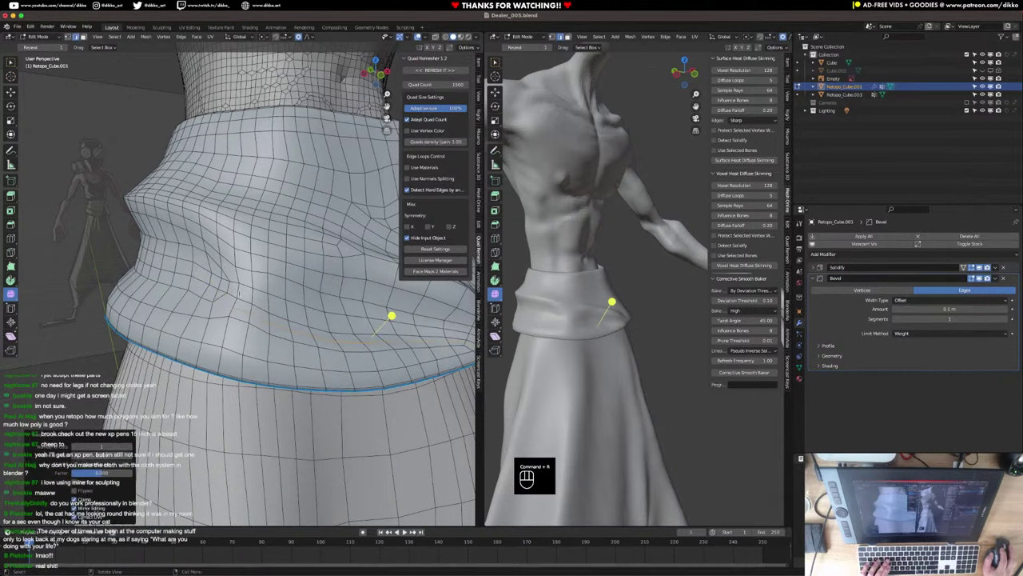
pyautogui.press('super+r')
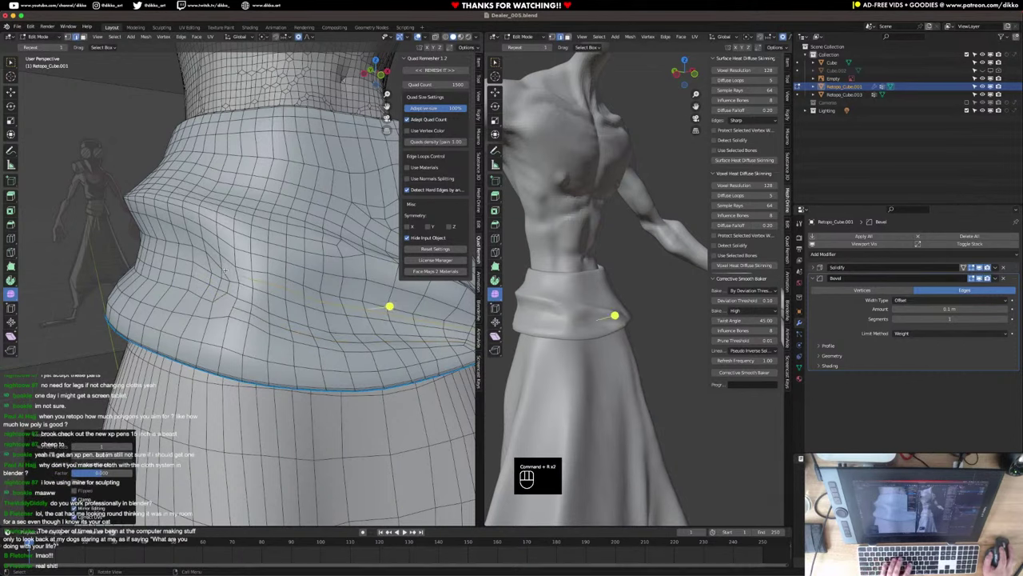
pyautogui.press('k')
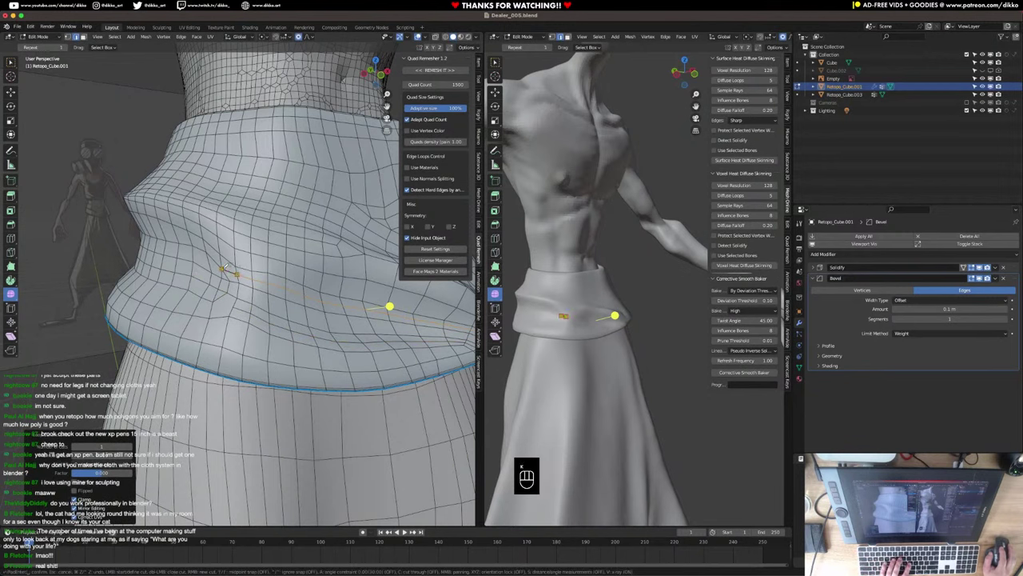
pyautogui.press('Return')
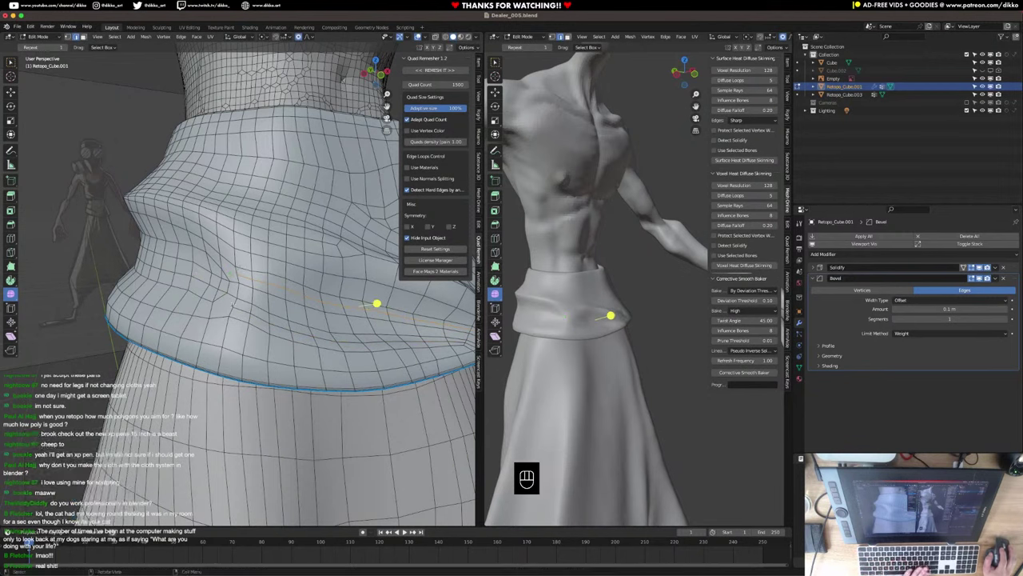
pyautogui.press('k')
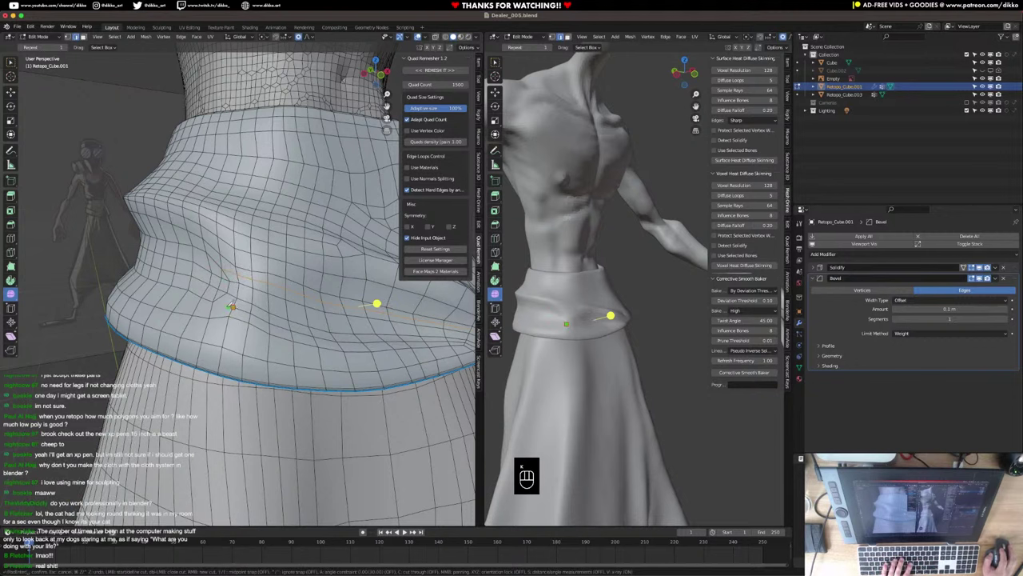
pyautogui.press('Return')
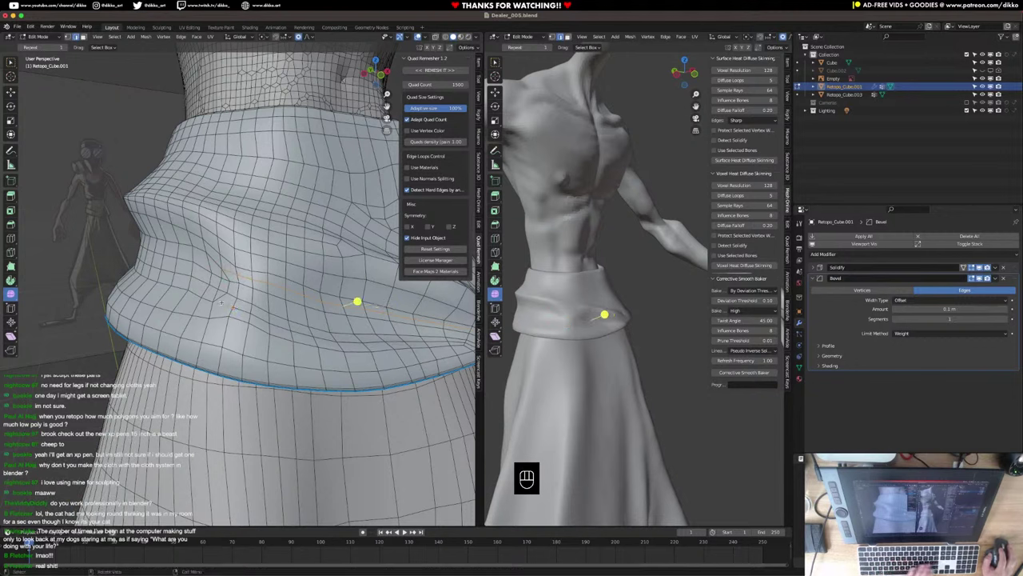
# Dissolve the leftover edges running into the pinch below the side fold.
pyautogui.click(204, 280)
pyautogui.keyDown('shift'); pyautogui.click(204, 276); pyautogui.keyUp('shift')
pyautogui.press('super+x')
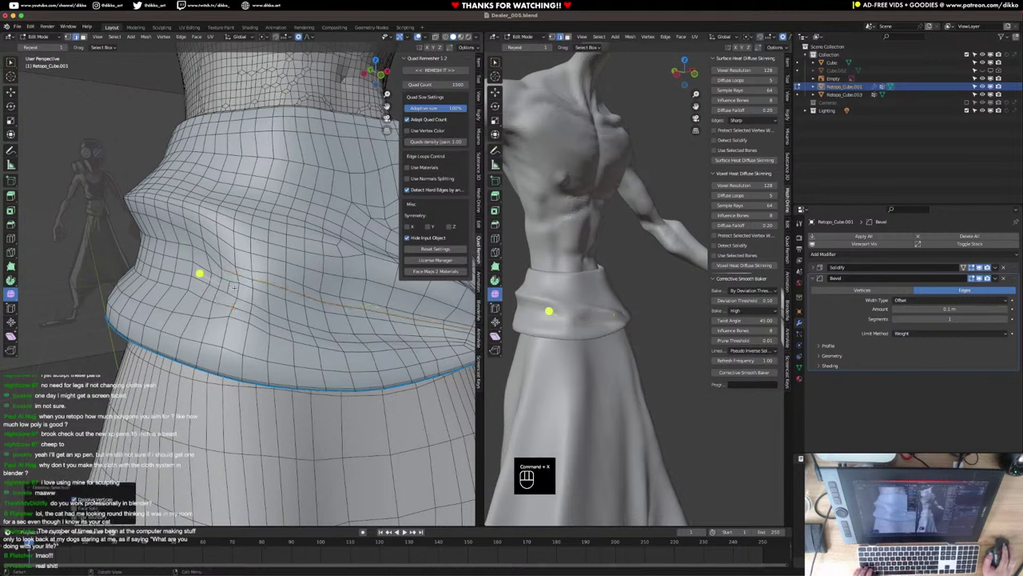
pyautogui.press('super+z')
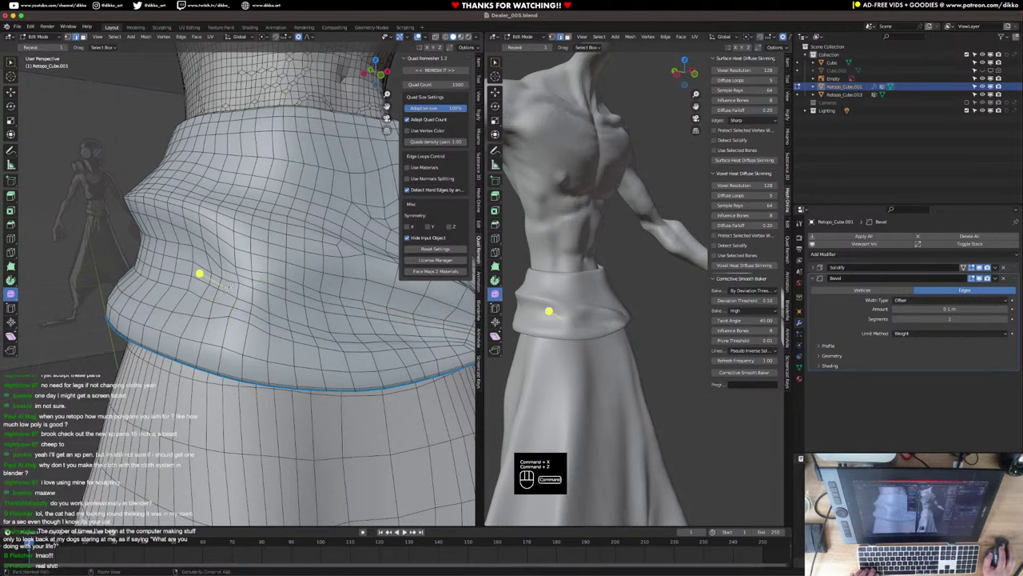
pyautogui.press('super+x')
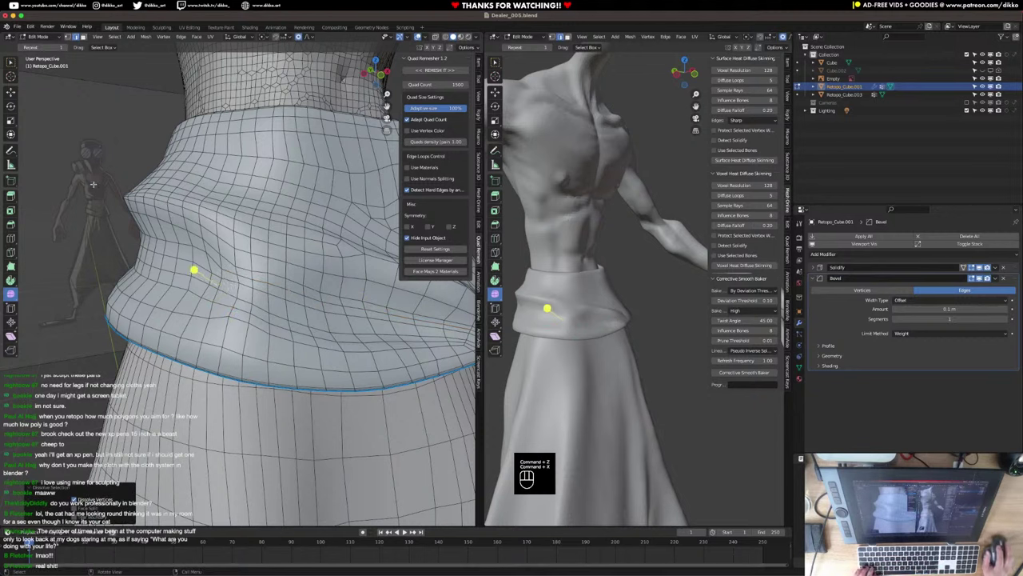
# Switch to Sculpt Mode and smooth the waist cloth from the side pinch along the lower folds toward the front.
pyautogui.click(37, 37)
pyautogui.click(40, 73)
pyautogui.moveTo(163, 286)
pyautogui.keyDown('shift'); pyautogui.mouseDown()
pyautogui.moveTo(259, 315)
pyautogui.moveTo(212, 261)
pyautogui.moveTo(320, 317)
pyautogui.moveTo(289, 289)
pyautogui.mouseUp(); pyautogui.keyUp('shift')
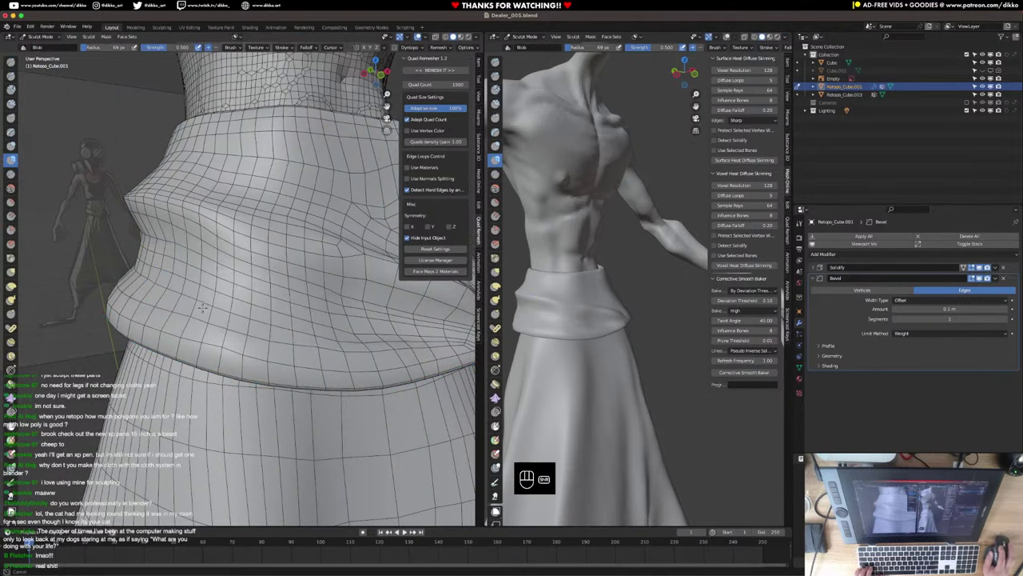
pyautogui.moveTo(203, 307)
pyautogui.keyDown('shift'); pyautogui.mouseDown()
pyautogui.moveTo(334, 337)
pyautogui.moveTo(324, 345)
pyautogui.mouseUp(); pyautogui.keyUp('shift')
pyautogui.scroll(-4, 303, 327)
pyautogui.moveTo(304, 328); pyautogui.dragTo(248, 312, button='middle')
pyautogui.scroll(2, 231, 308)
pyautogui.keyDown('shift'); pyautogui.moveTo(196, 299); pyautogui.dragTo(250, 304); pyautogui.keyUp('shift')
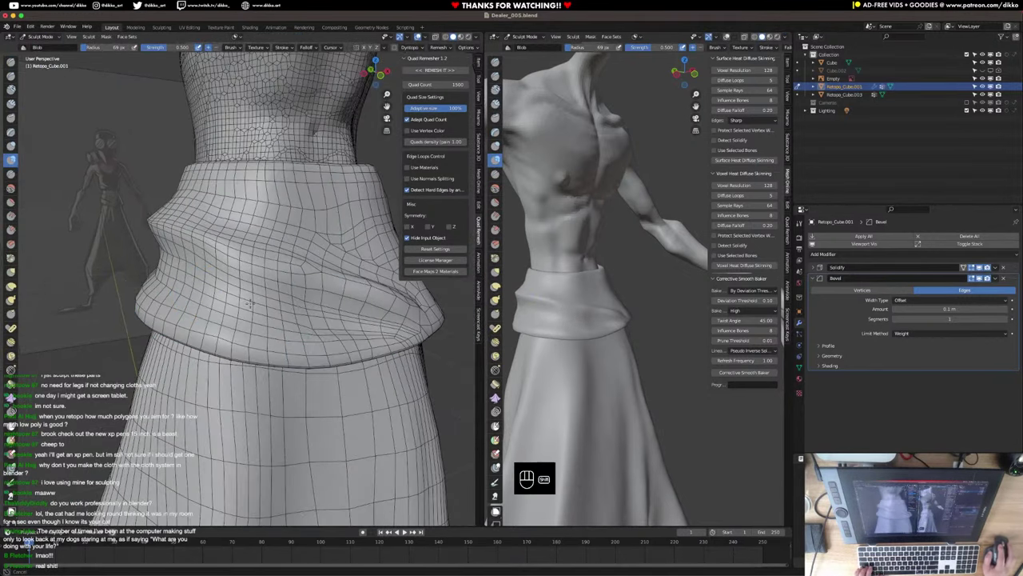
pyautogui.moveTo(230, 304); pyautogui.dragTo(284, 308, button='middle')
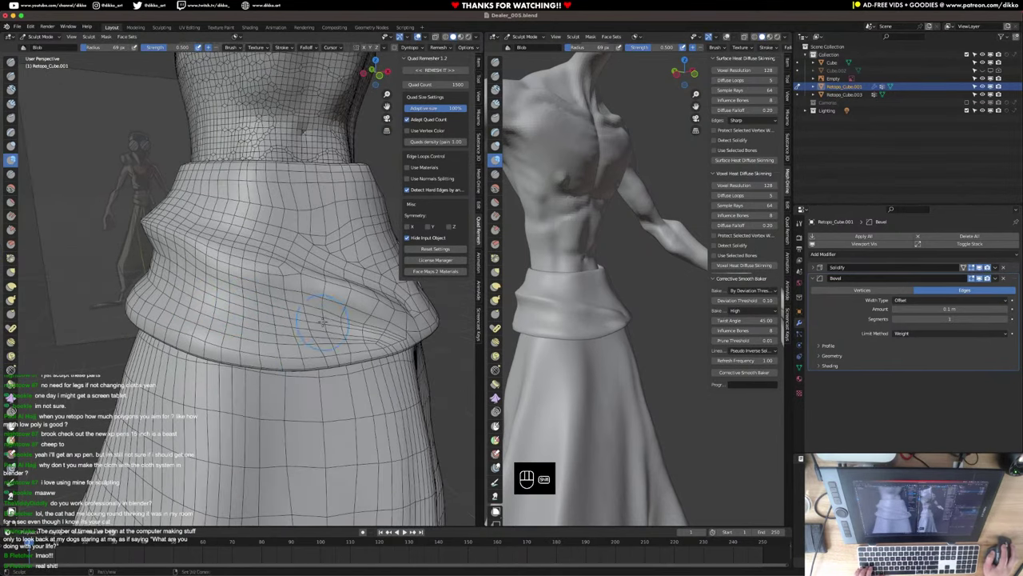
pyautogui.moveTo(217, 297); pyautogui.dragTo(223, 280, button='middle')
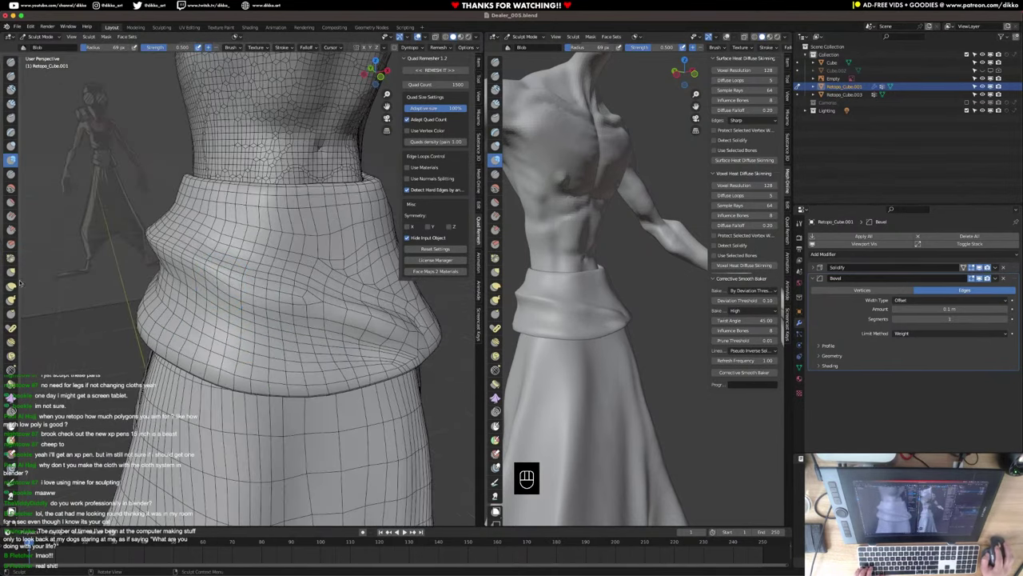
# Sharpen the side fold with the Multi-plane Scrape brush at a radius of 119 px.
pyautogui.click(11, 244)
pyautogui.press('f')
pyautogui.click(239, 282)
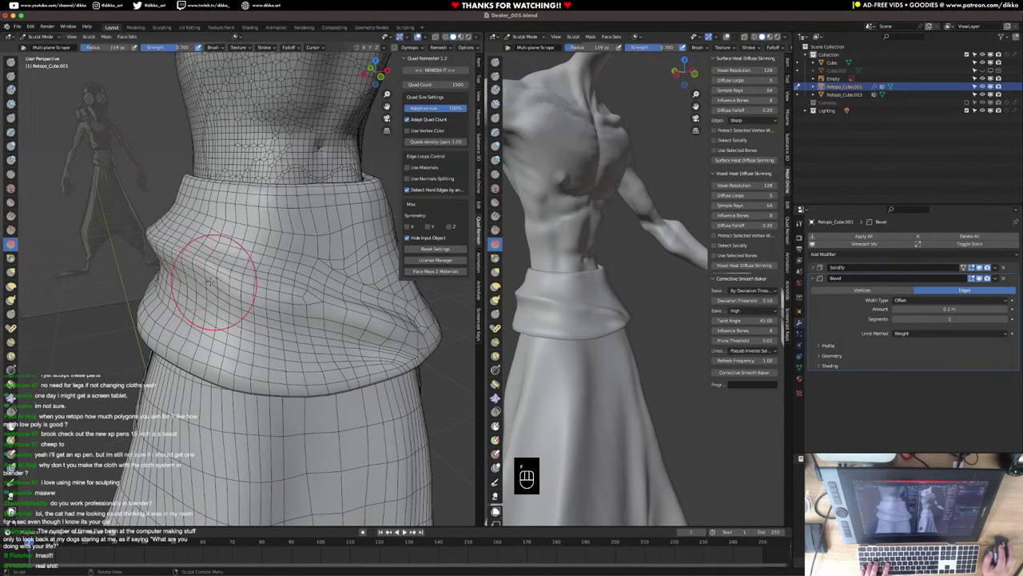
pyautogui.moveTo(209, 282); pyautogui.dragTo(218, 283)
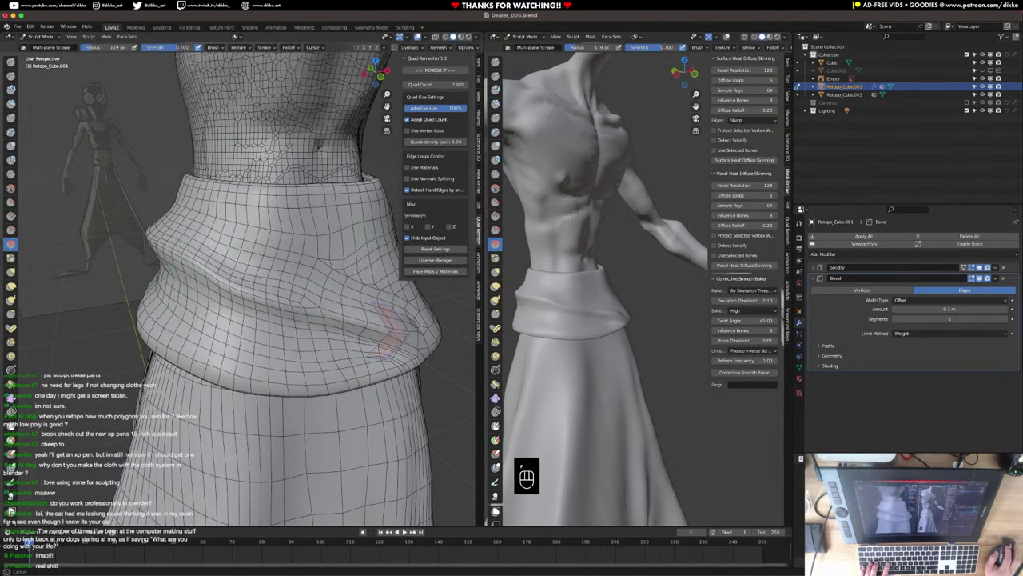
# Smooth the lower front fold, then try a scrape stroke along the upper front fold and undo it.
pyautogui.moveTo(384, 328)
pyautogui.mouseDown(button='middle')
pyautogui.moveTo(353, 342)
pyautogui.moveTo(243, 300)
pyautogui.mouseUp(button='middle')
pyautogui.moveTo(620, 310); pyautogui.dragTo(504, 305, button='middle')
pyautogui.keyDown('shift'); pyautogui.moveTo(210, 294); pyautogui.dragTo(188, 280, button='middle'); pyautogui.keyUp('shift')
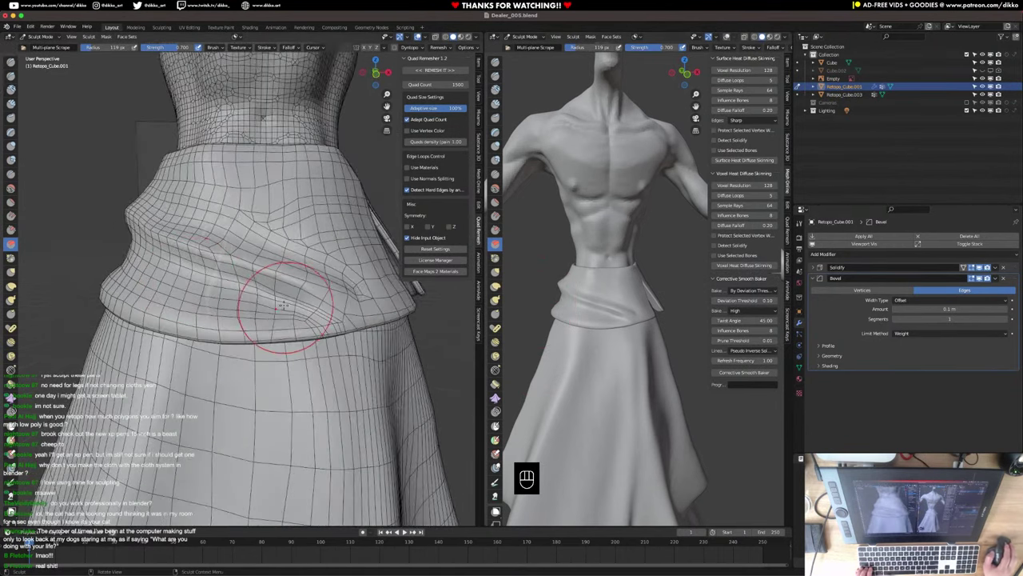
pyautogui.keyDown('shift'); pyautogui.moveTo(266, 297); pyautogui.dragTo(307, 314); pyautogui.keyUp('shift')
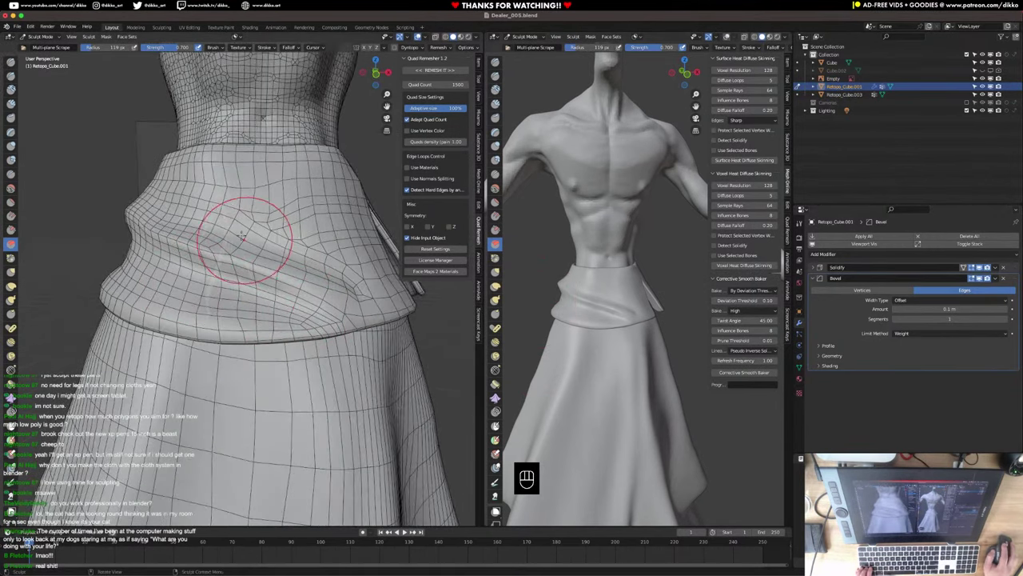
pyautogui.moveTo(245, 239); pyautogui.dragTo(334, 280)
pyautogui.press('super+z')
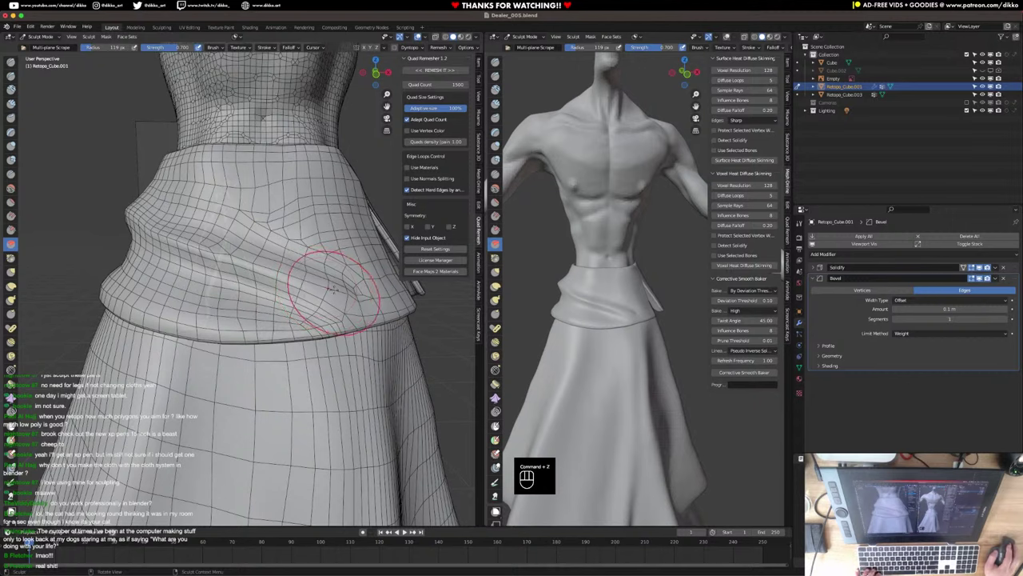
# In Edit Mode, delete the irregular faces along the diagonal above the front fold, including those at its upper end.
pyautogui.moveTo(230, 228)
pyautogui.mouseDown(button='middle')
pyautogui.moveTo(194, 218)
pyautogui.moveTo(235, 217)
pyautogui.mouseUp(button='middle')
pyautogui.press('Tab')
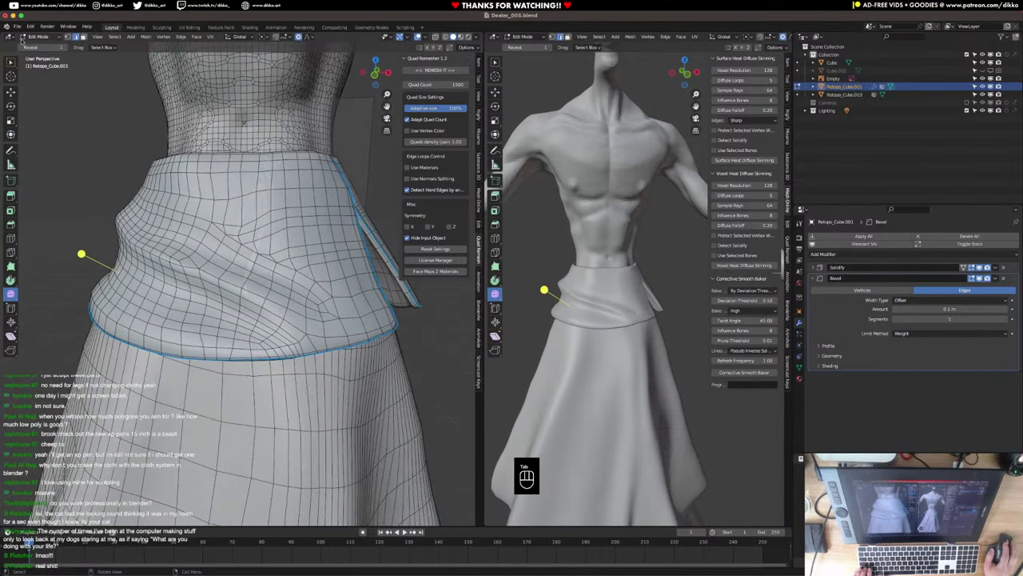
pyautogui.scroll(2, 224, 280)
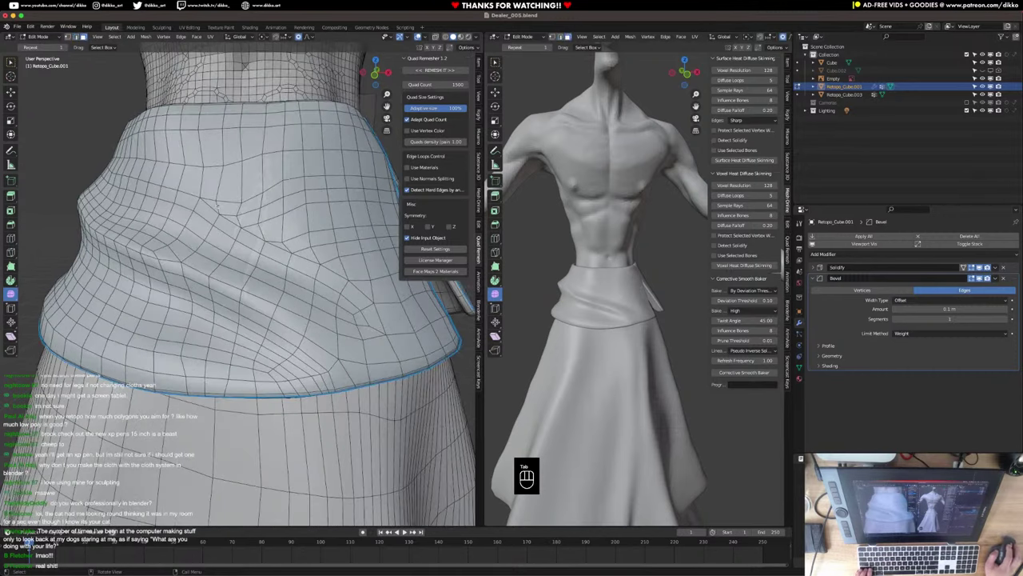
pyautogui.keyDown('shift'); pyautogui.click(235, 218); pyautogui.keyUp('shift')
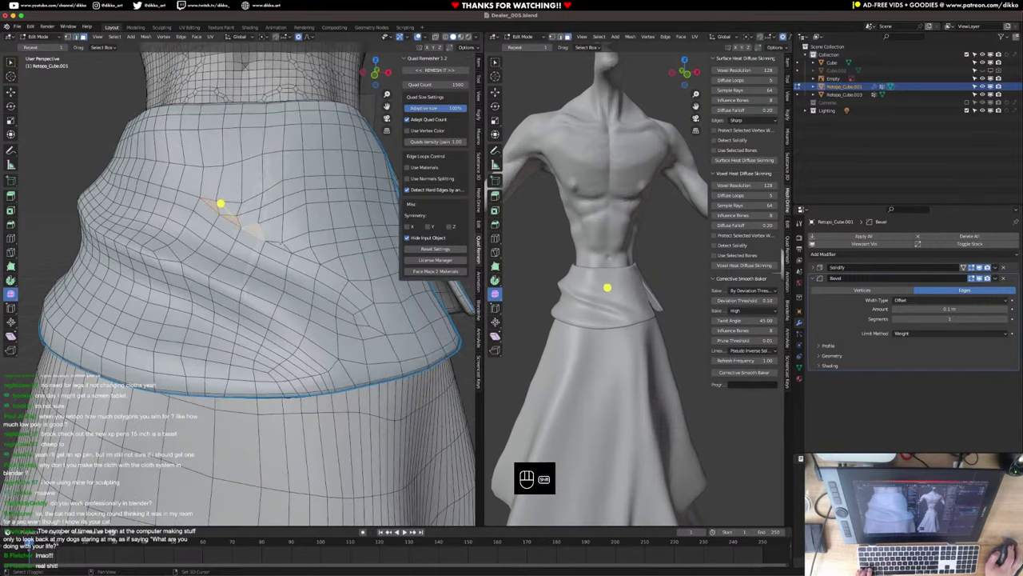
pyautogui.moveTo(220, 203)
pyautogui.keyDown('shift'); pyautogui.mouseDown()
pyautogui.moveTo(240, 222)
pyautogui.moveTo(290, 231)
pyautogui.mouseUp(); pyautogui.keyUp('shift')
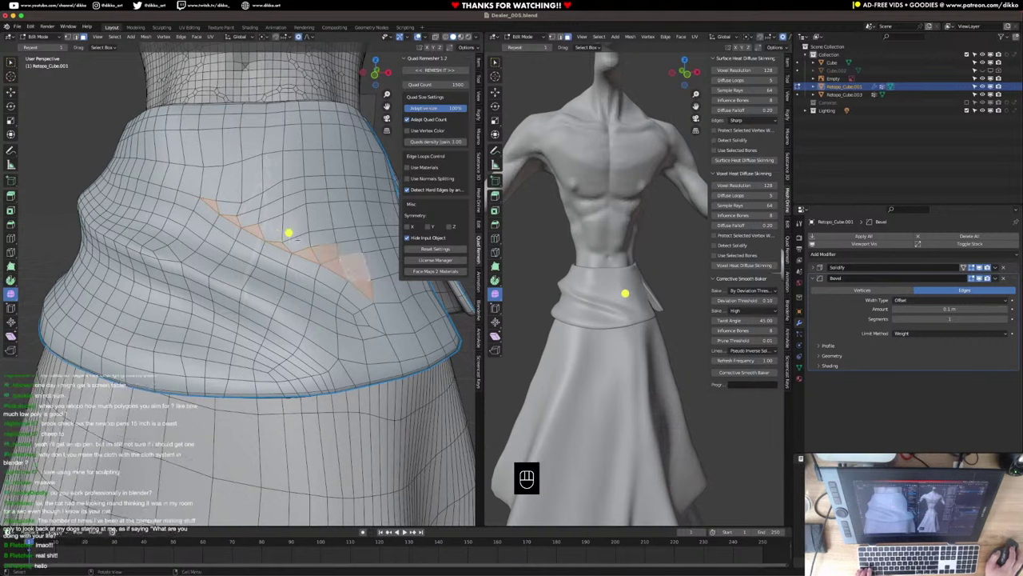
pyautogui.keyDown('shift'); pyautogui.click(298, 240); pyautogui.keyUp('shift')
pyautogui.keyDown('shift'); pyautogui.click(275, 227); pyautogui.keyUp('shift')
pyautogui.keyDown('shift'); pyautogui.click(250, 216); pyautogui.keyUp('shift')
pyautogui.keyDown('shift'); pyautogui.click(229, 205); pyautogui.keyUp('shift')
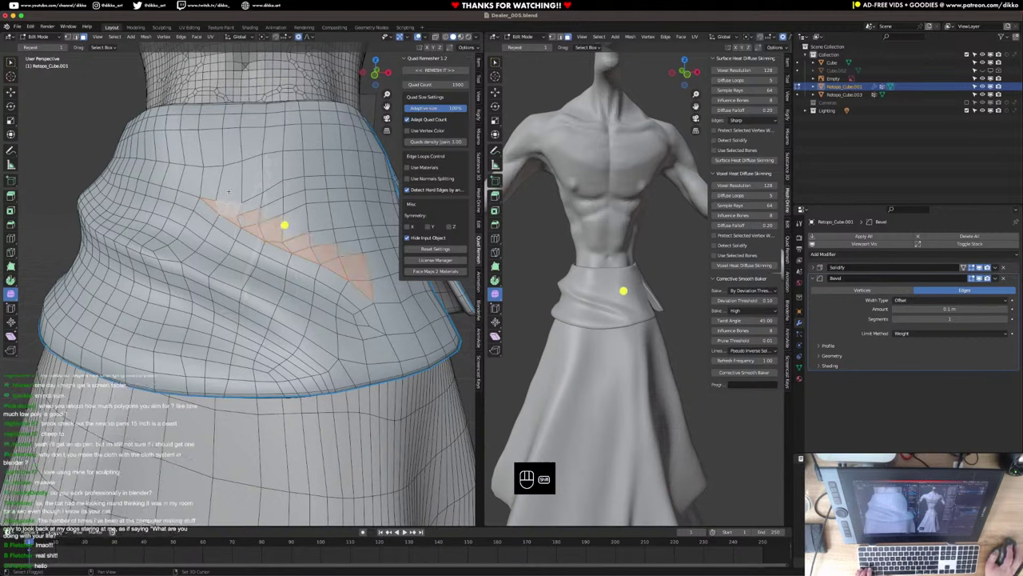
pyautogui.moveTo(229, 190)
pyautogui.keyDown('shift'); pyautogui.mouseDown()
pyautogui.moveTo(224, 179)
pyautogui.moveTo(214, 192)
pyautogui.mouseUp(); pyautogui.keyUp('shift')
pyautogui.press('x')
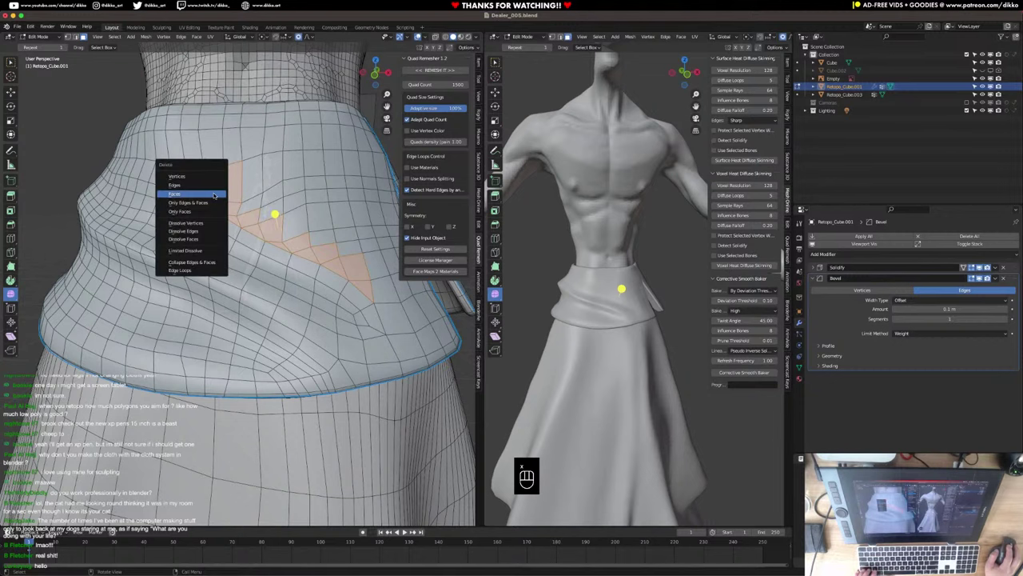
pyautogui.click(200, 186)
# Delete the next row of faces above the diagonal gap to widen it.
pyautogui.moveTo(252, 188)
pyautogui.keyDown('shift'); pyautogui.mouseDown()
pyautogui.moveTo(283, 200)
pyautogui.moveTo(292, 224)
pyautogui.mouseUp(); pyautogui.keyUp('shift')
pyautogui.press('x')
pyautogui.click(298, 224)
pyautogui.moveTo(298, 224); pyautogui.dragTo(304, 247, button='middle')
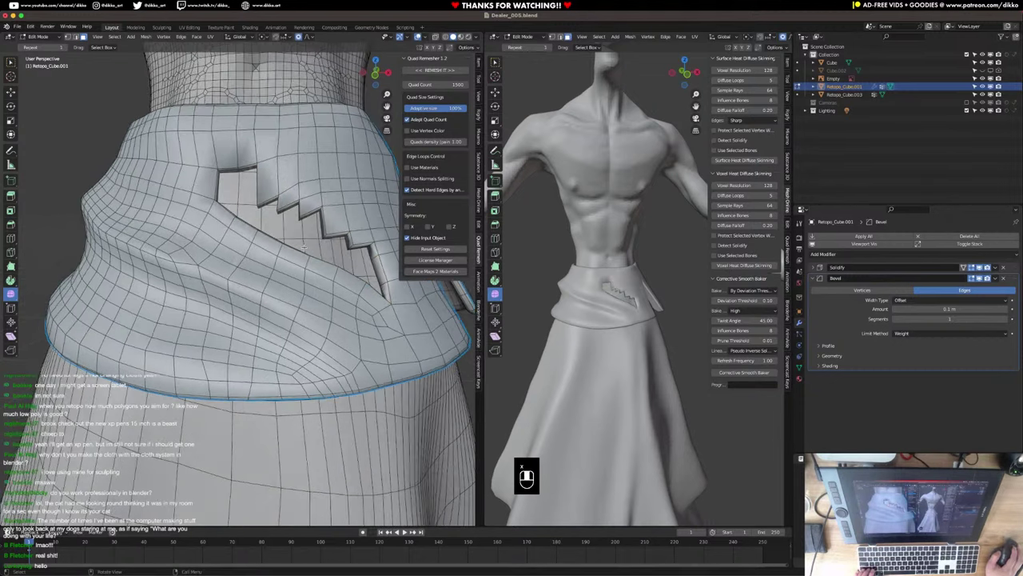
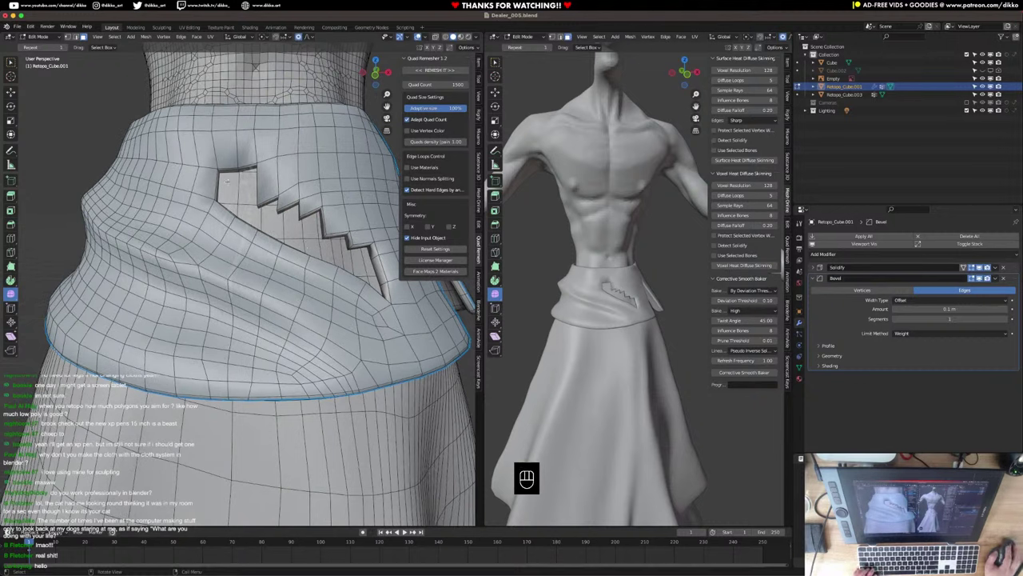
# Delete another row of stepped faces along the upper edge of the front hole.
pyautogui.moveTo(264, 167); pyautogui.dragTo(179, 163, button='middle')
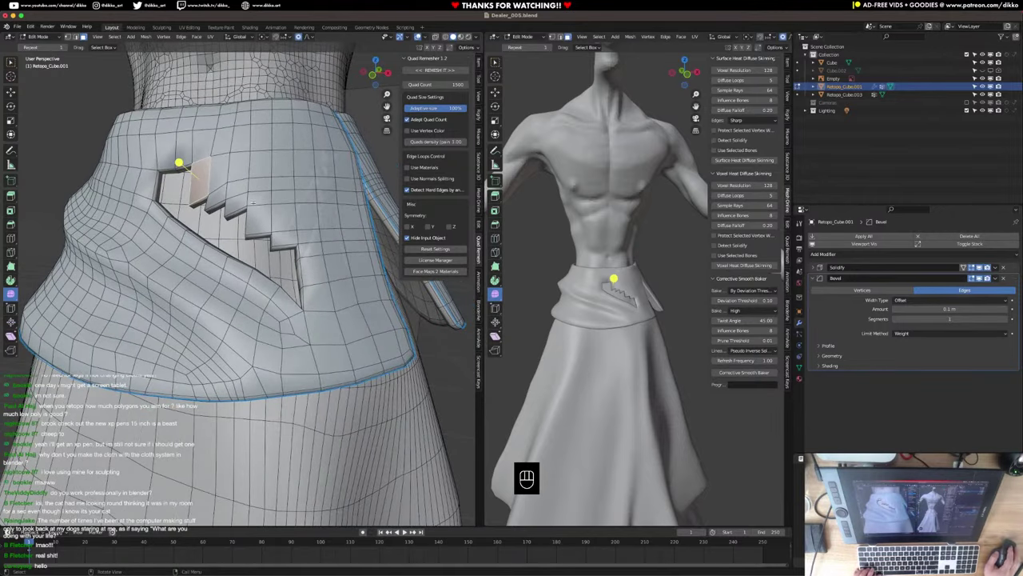
pyautogui.keyDown('shift'); pyautogui.click(217, 195); pyautogui.keyUp('shift')
pyautogui.keyDown('shift'); pyautogui.click(237, 205); pyautogui.keyUp('shift')
pyautogui.keyDown('shift'); pyautogui.click(260, 218); pyautogui.keyUp('shift')
pyautogui.keyDown('shift'); pyautogui.click(287, 236); pyautogui.keyUp('shift')
pyautogui.press('x')
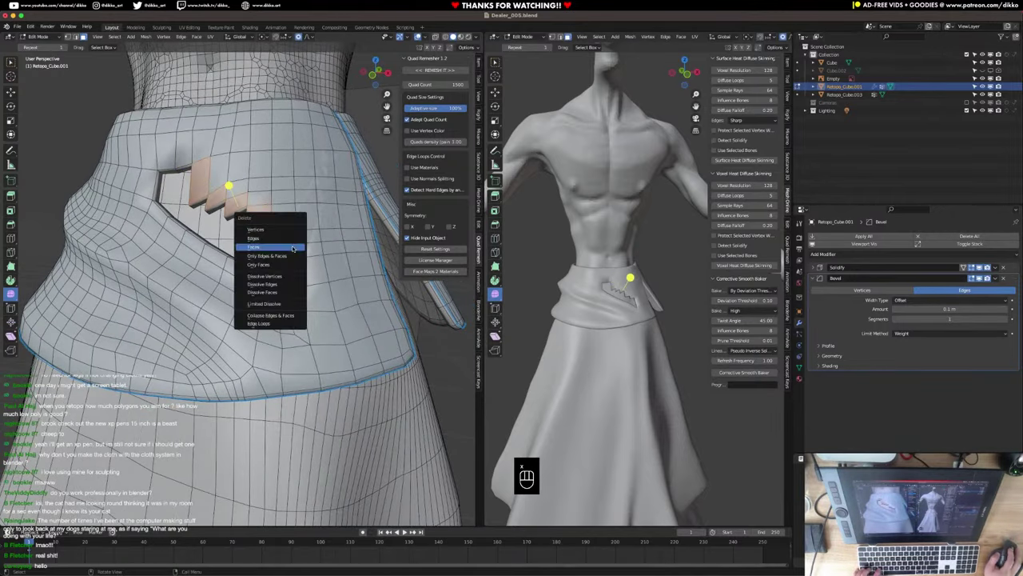
pyautogui.click(293, 249)
pyautogui.moveTo(293, 249)
pyautogui.mouseDown(button='middle')
pyautogui.moveTo(356, 214)
pyautogui.moveTo(298, 219)
pyautogui.moveTo(292, 250)
pyautogui.moveTo(306, 262)
pyautogui.mouseUp(button='middle')
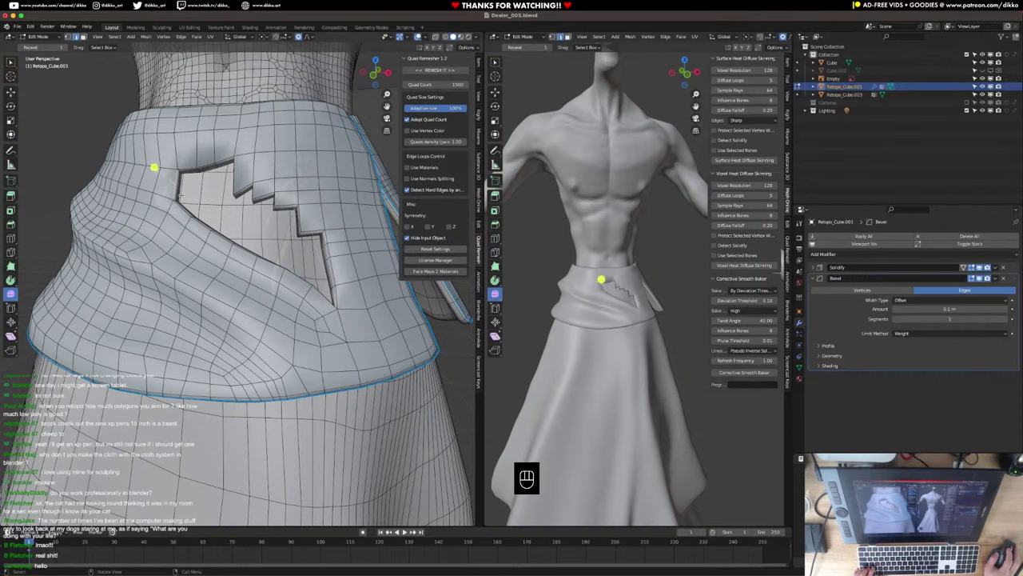
# Fill the hole's narrow side end with new faces and delete the remaining stepped faces to straighten its upper corner.
pyautogui.moveTo(154, 167); pyautogui.dragTo(193, 178)
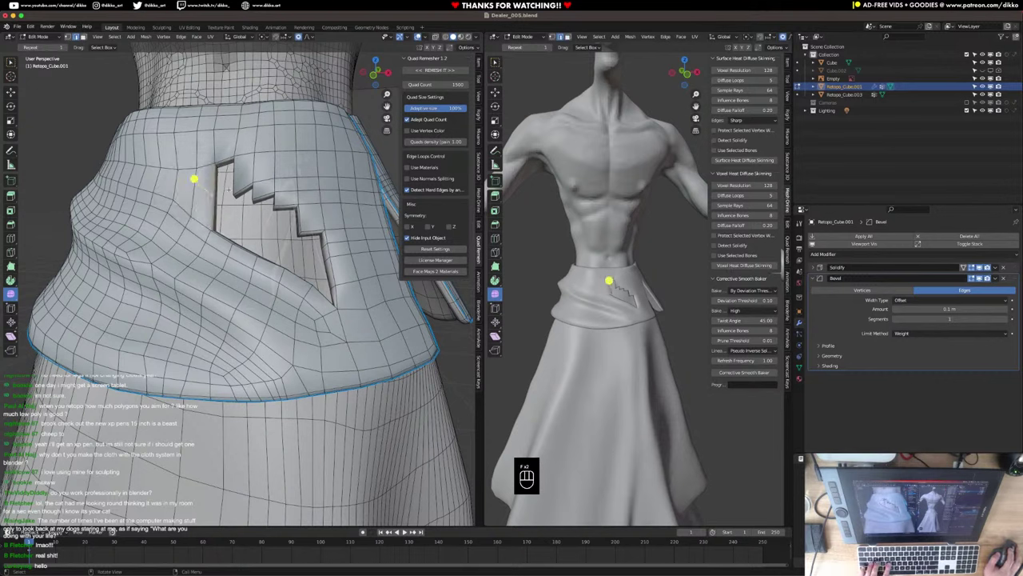
pyautogui.click(83, 37)
pyautogui.click(244, 174)
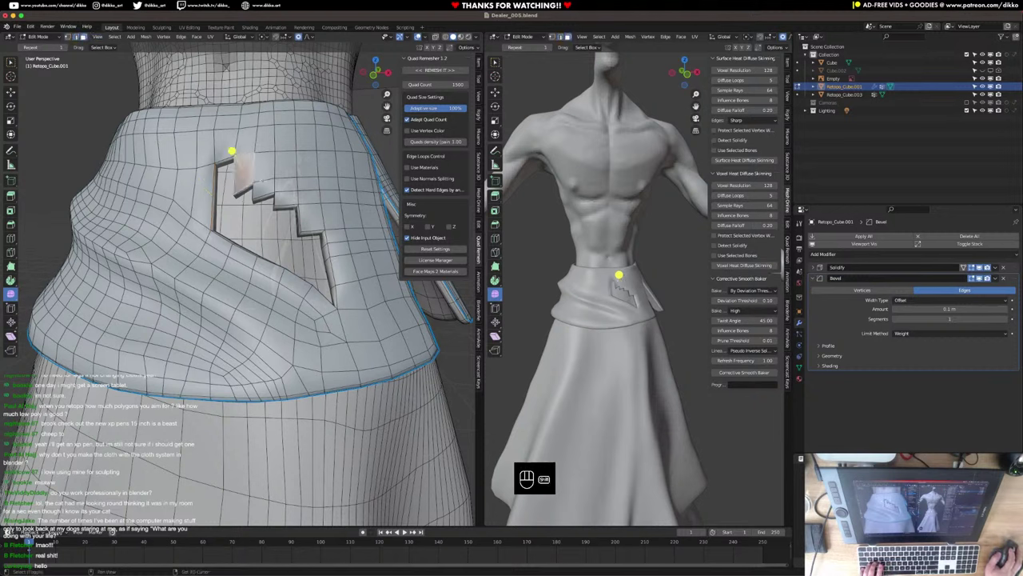
pyautogui.keyDown('shift'); pyautogui.click(266, 178); pyautogui.keyUp('shift')
pyautogui.keyDown('shift'); pyautogui.click(287, 190); pyautogui.keyUp('shift')
pyautogui.keyDown('shift'); pyautogui.click(272, 156); pyautogui.keyUp('shift')
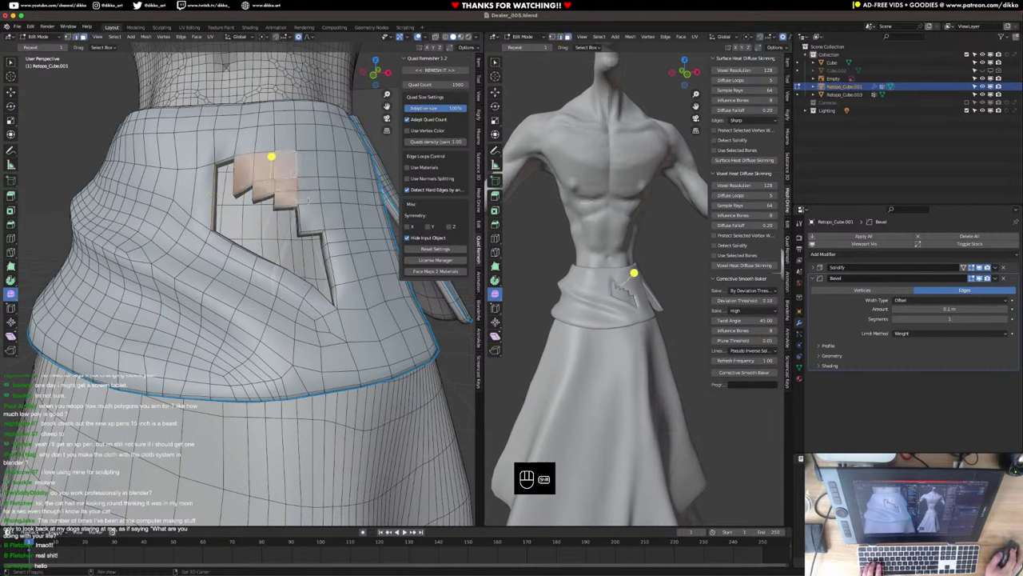
pyautogui.press('x')
pyautogui.click(287, 168)
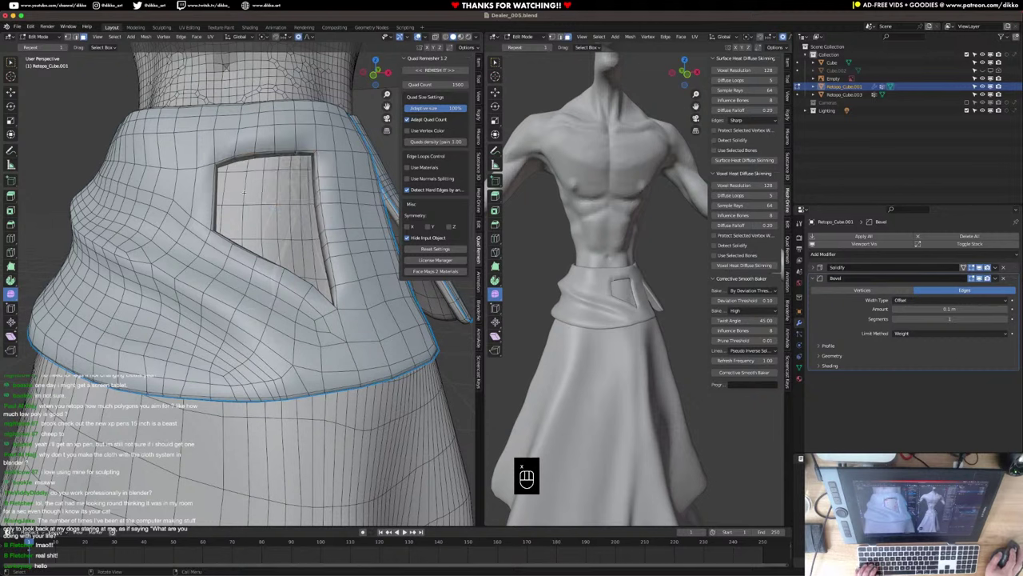
# Fill columns of new quads inward from the hole's side edge, leaving only a narrow vertical slit.
pyautogui.click(185, 176)
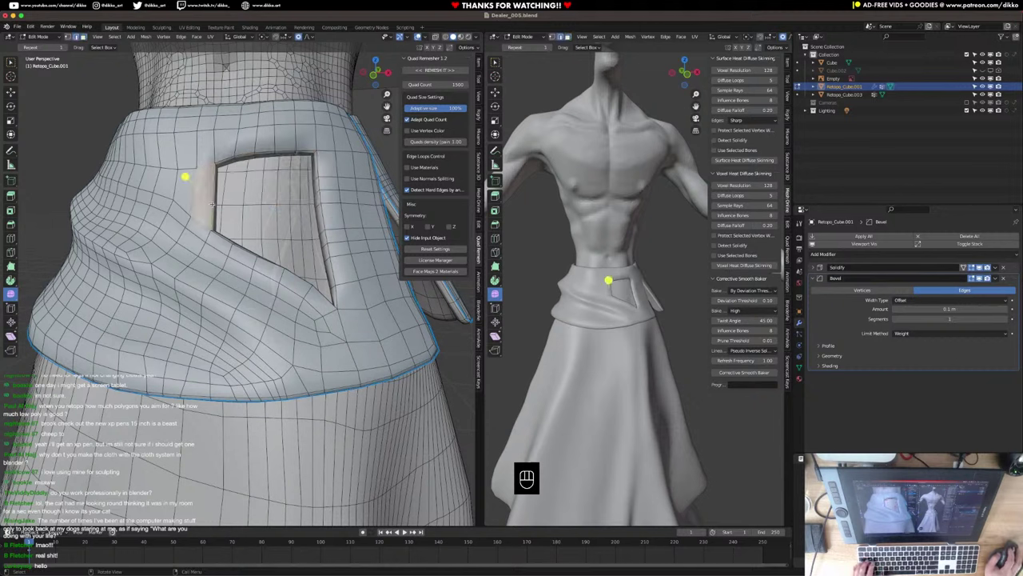
pyautogui.moveTo(194, 179); pyautogui.dragTo(342, 203)
pyautogui.press('super+z')
pyautogui.moveTo(212, 204); pyautogui.dragTo(270, 279, button='middle')
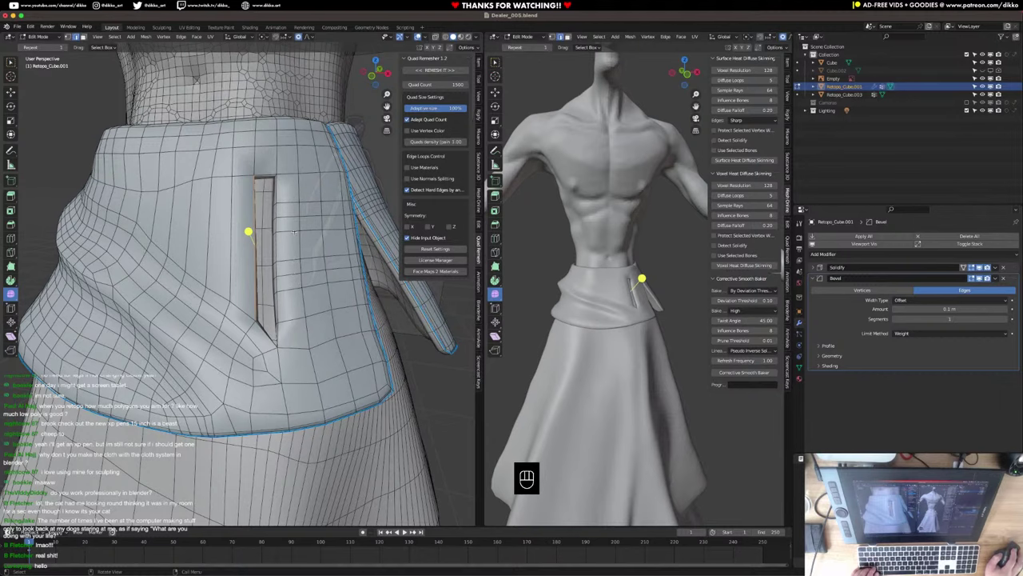
# Cut extra horizontal edge loops into the cloth beside the slit and fill the slit's upper end with faces.
pyautogui.moveTo(291, 201); pyautogui.dragTo(258, 211, button='middle')
pyautogui.press('super+r')
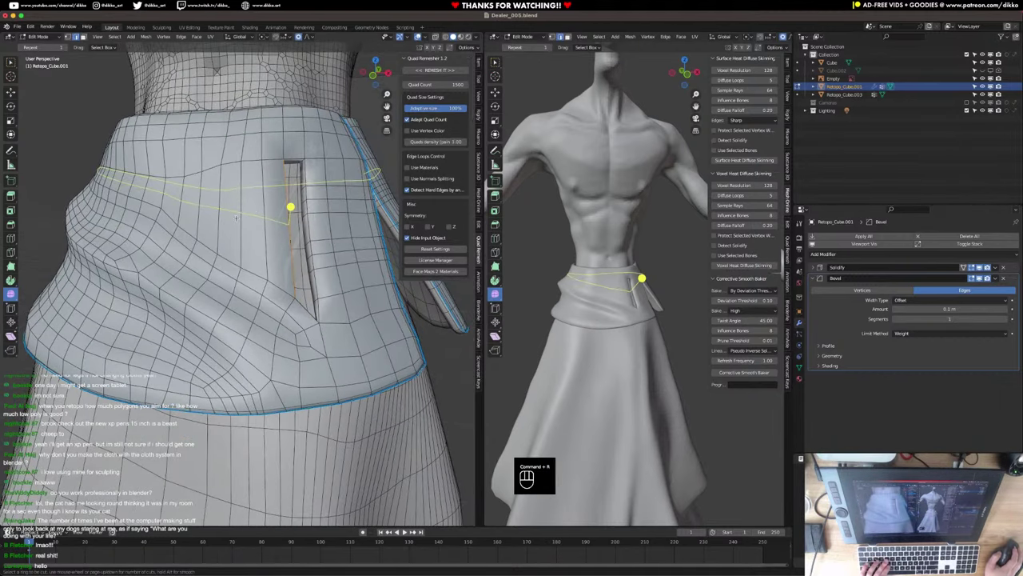
pyautogui.click(235, 217)
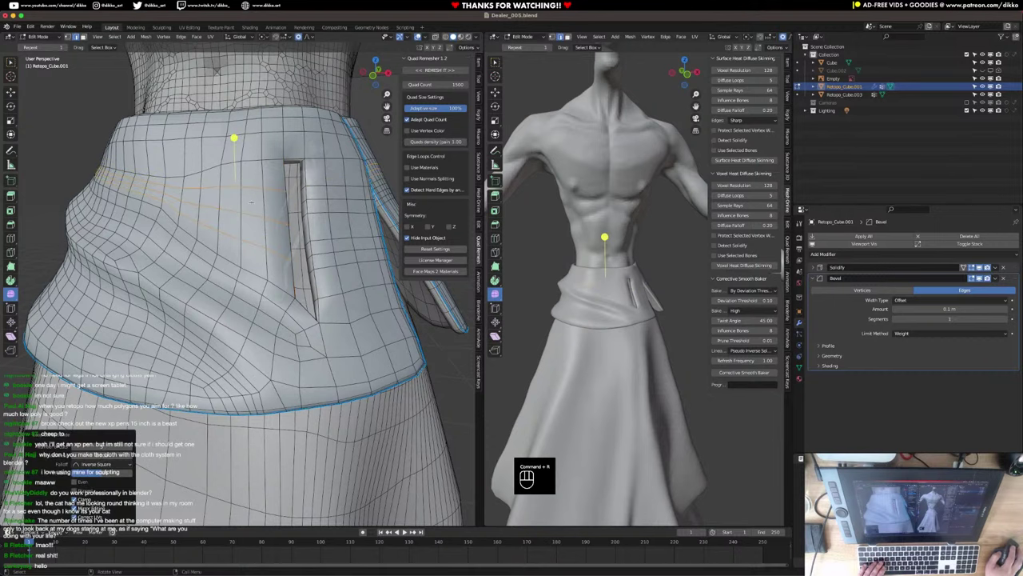
pyautogui.click(293, 156)
pyautogui.press('f')
pyautogui.press('f')
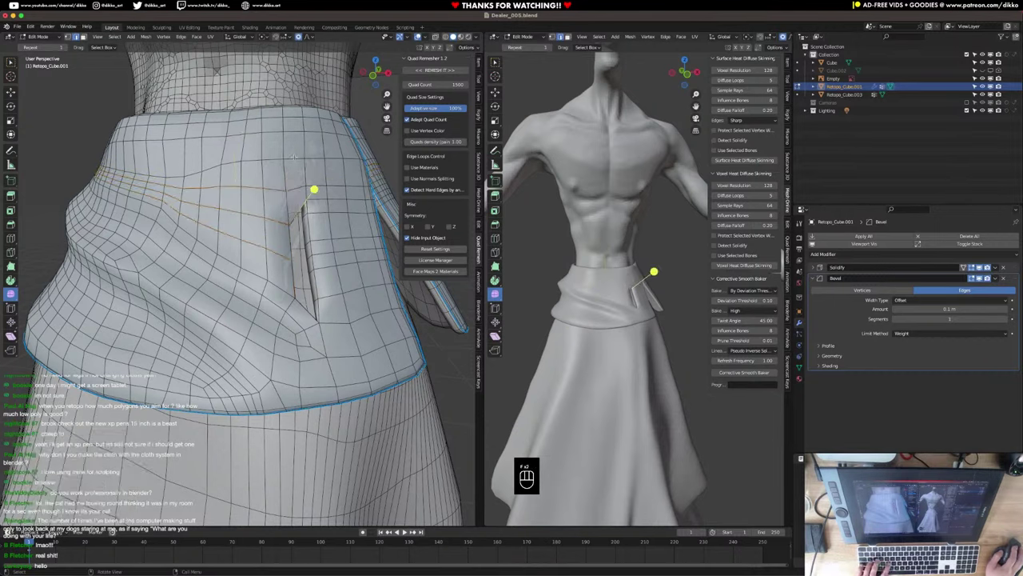
pyautogui.press('super+z')
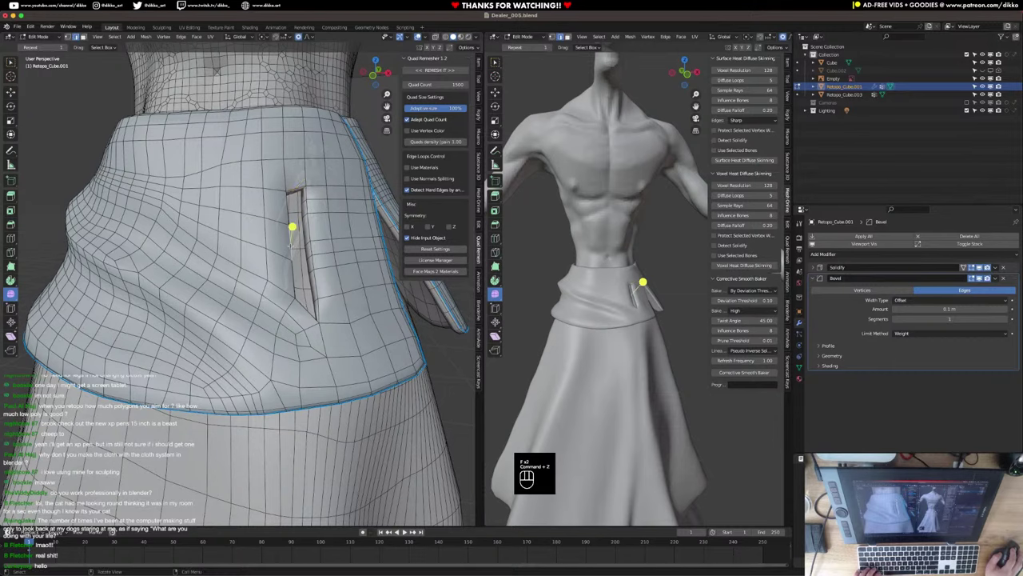
# Dissolve the uneven horizontal edges between the slit and the cloth's outer border, replacing them with new loop cuts.
pyautogui.moveTo(292, 227); pyautogui.dragTo(249, 216, button='middle')
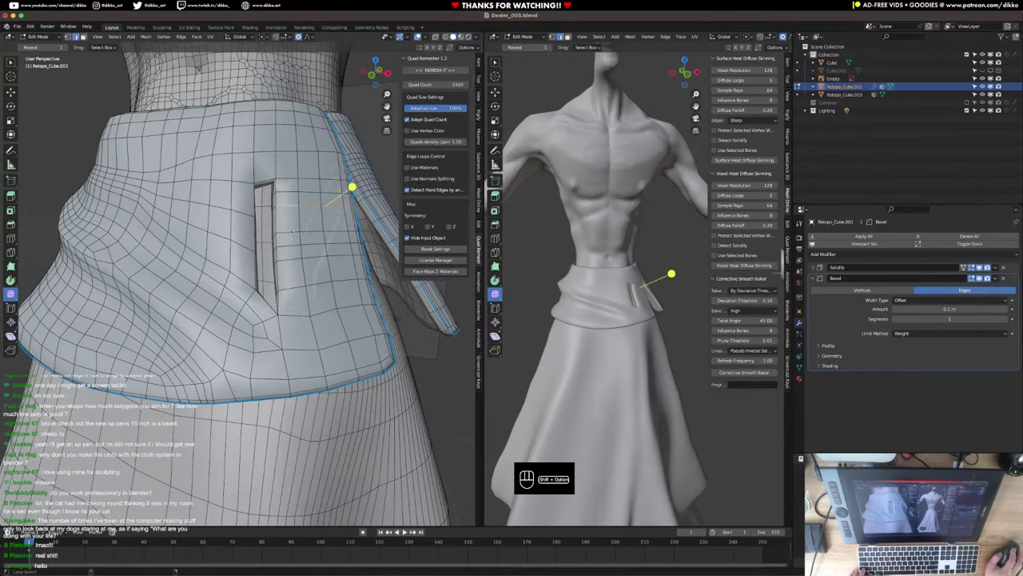
pyautogui.moveTo(292, 231); pyautogui.dragTo(293, 257, button='middle')
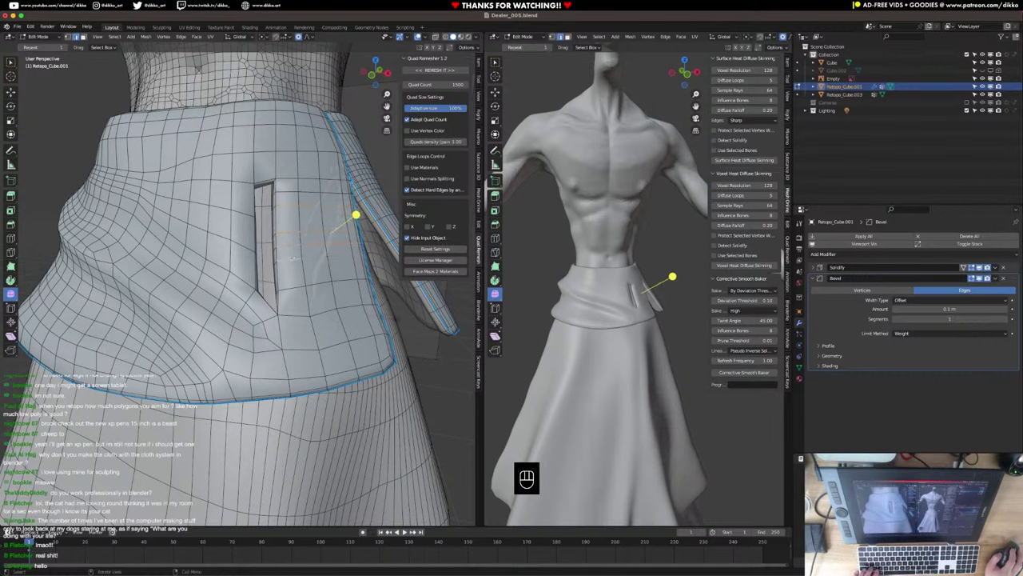
pyautogui.press('super+x')
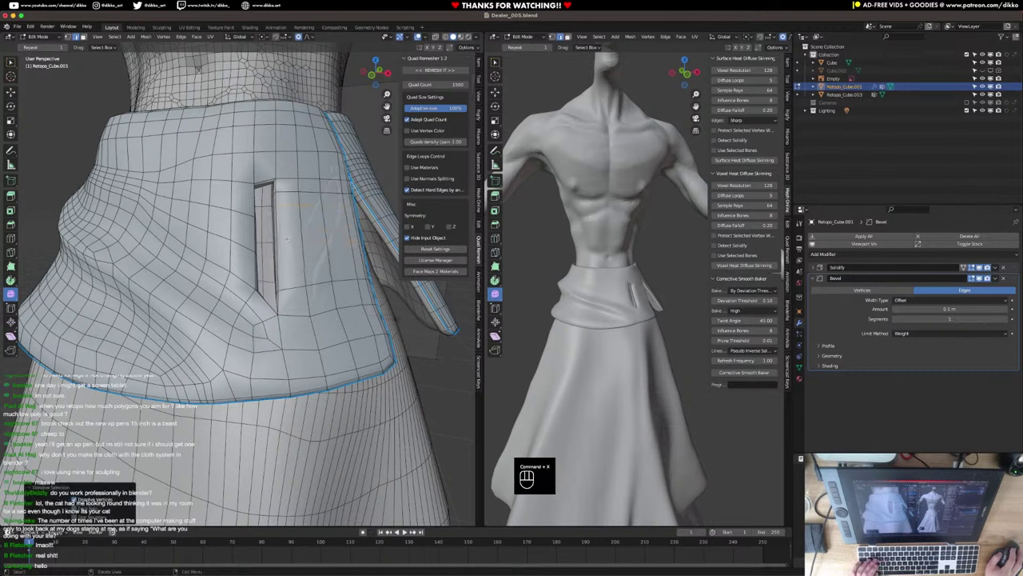
pyautogui.press('super+r')
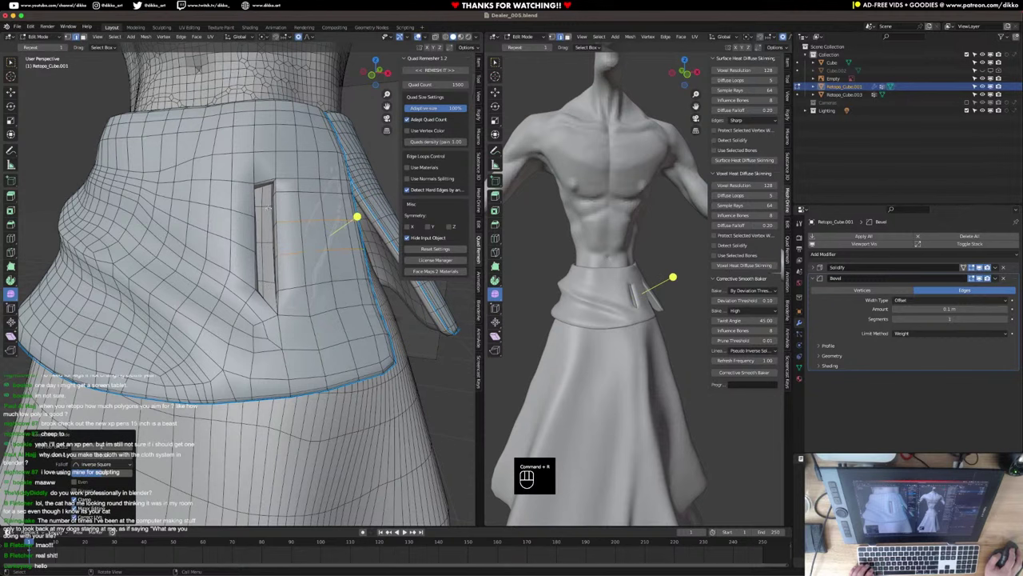
pyautogui.press('super+r')
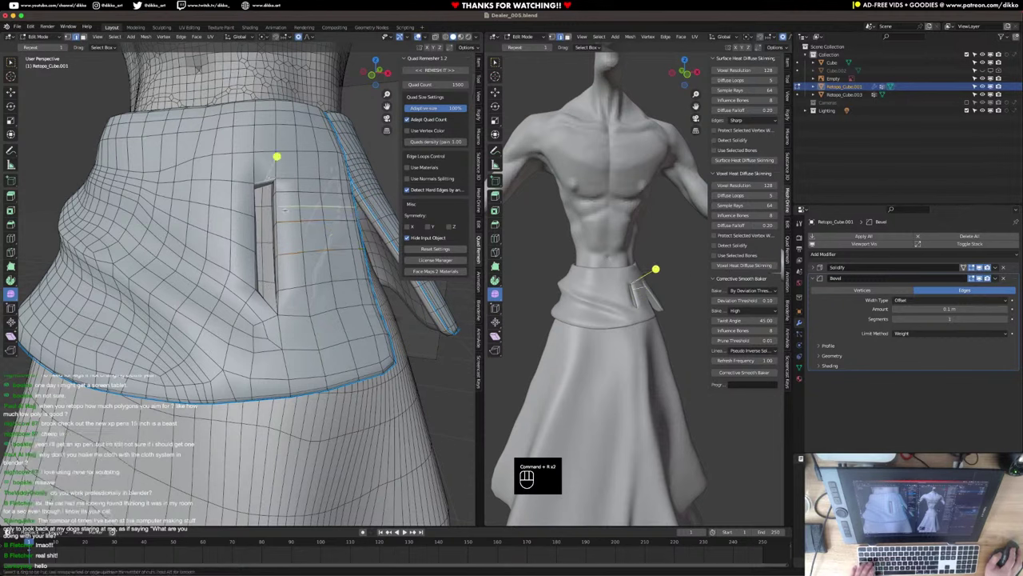
pyautogui.click(284, 208)
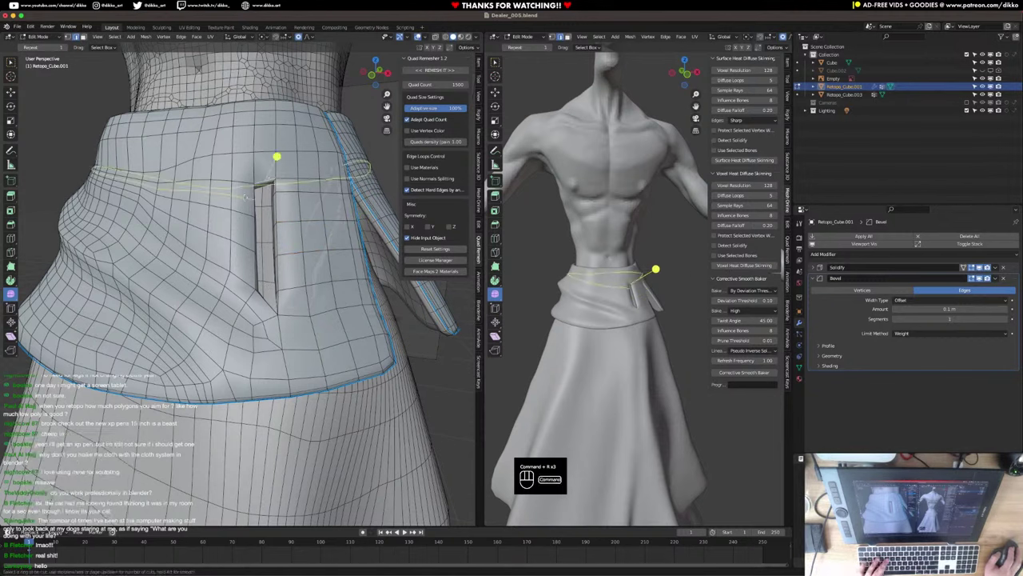
# Fill the slit from its upper end downward with quads, leaving only a small gap at the lower end.
pyautogui.press('super+r')
pyautogui.press('f')
pyautogui.press('f')
pyautogui.press('f')
pyautogui.press('f')
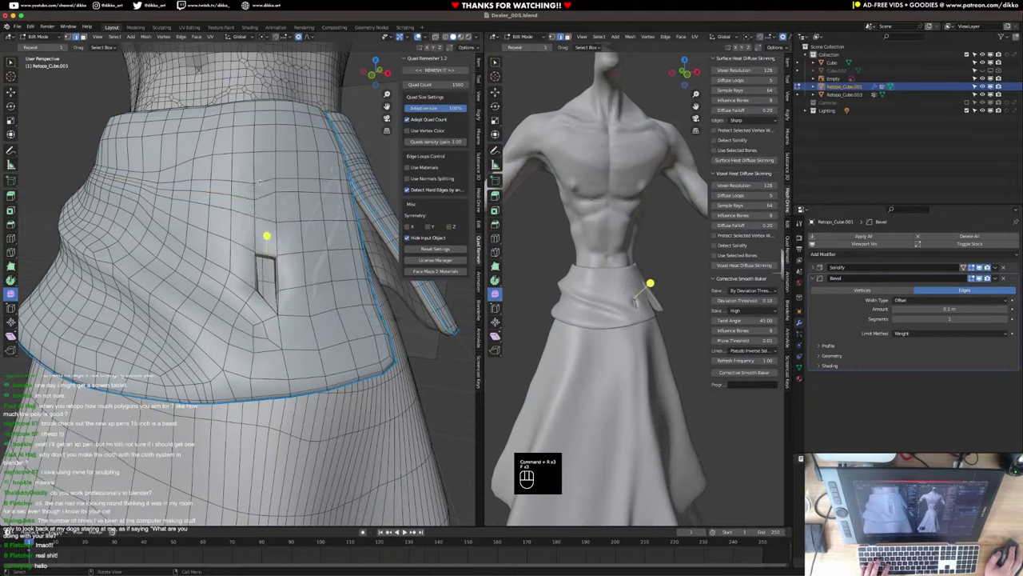
pyautogui.press('super')
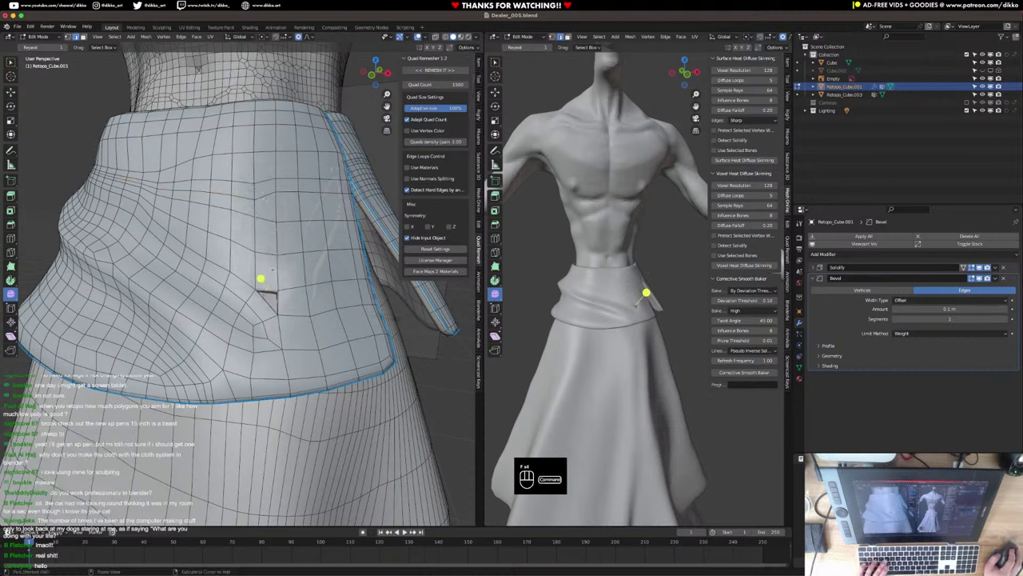
pyautogui.press('super+r')
pyautogui.click(292, 299)
pyautogui.click(293, 300)
pyautogui.press('super+z')
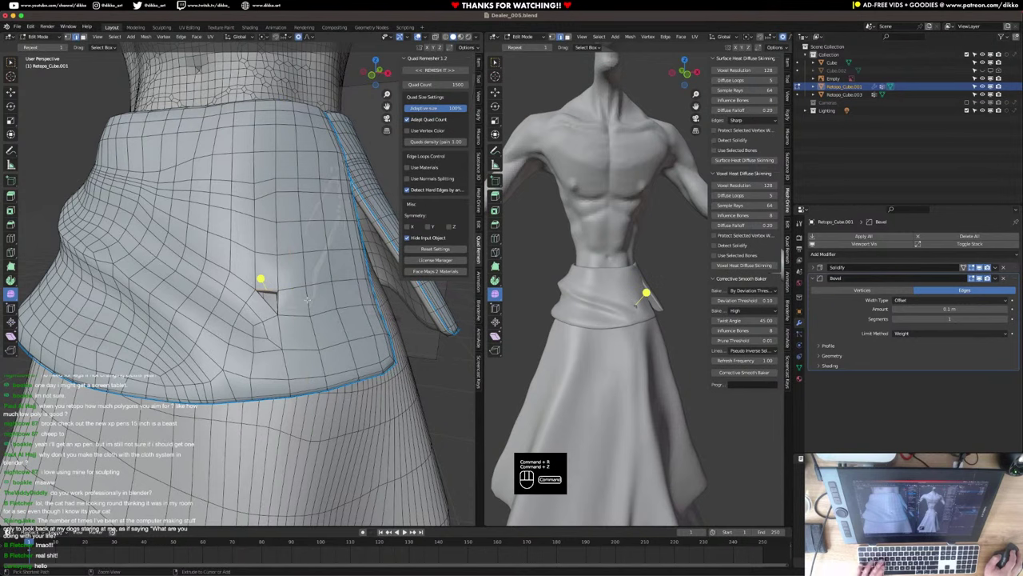
# Add a loop cut beside the remaining small gap and close the gap with a face.
pyautogui.press('super+r')
pyautogui.doubleClick(307, 300)
pyautogui.click(277, 297)
pyautogui.keyDown('shift'); pyautogui.click(268, 292); pyautogui.keyUp('shift')
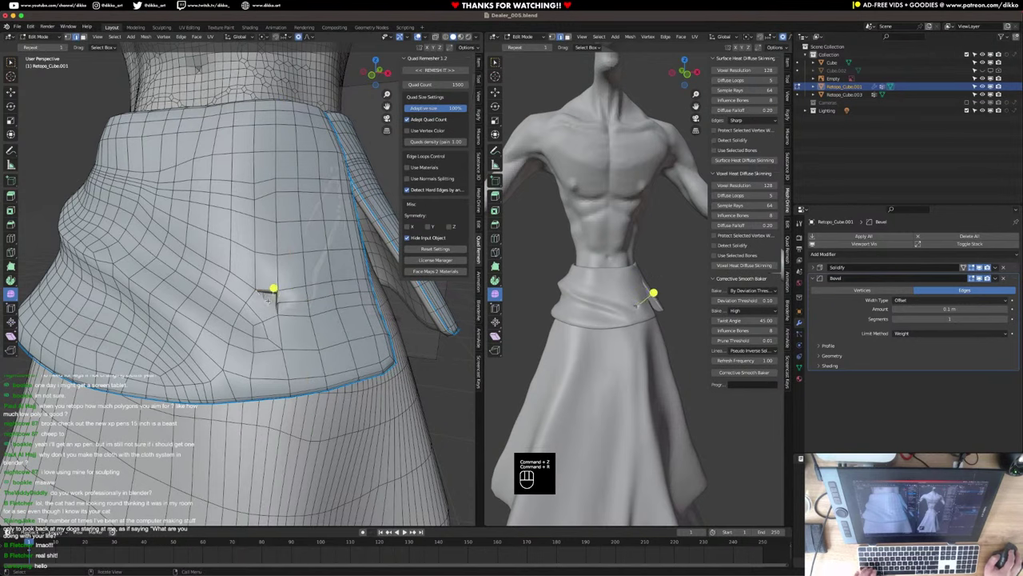
pyautogui.press('f')
# In vertex selection, nudge the vertex at the closed gap slightly with proportional editing to even out the surrounding quads.
pyautogui.press('1')
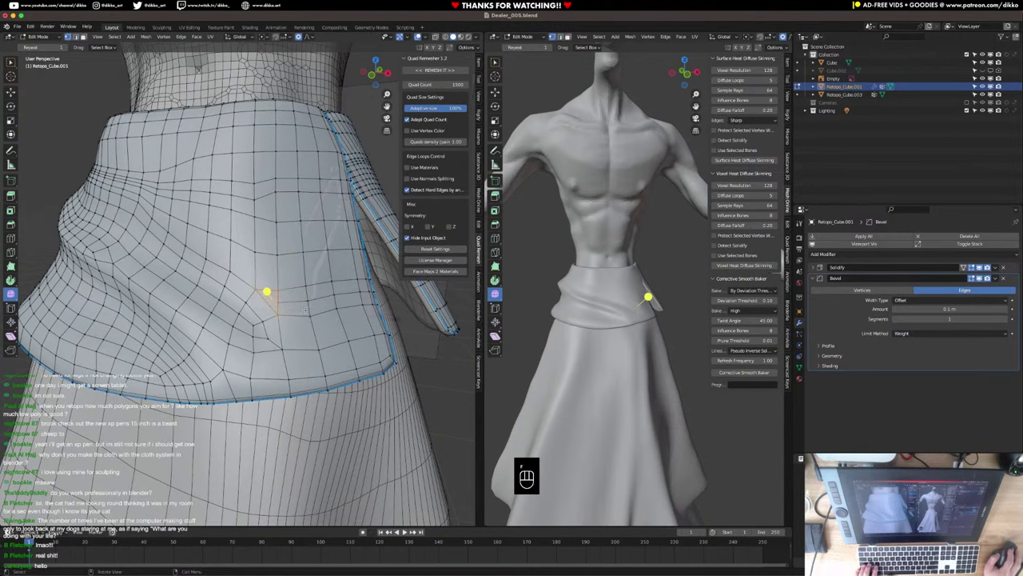
pyautogui.press('g')
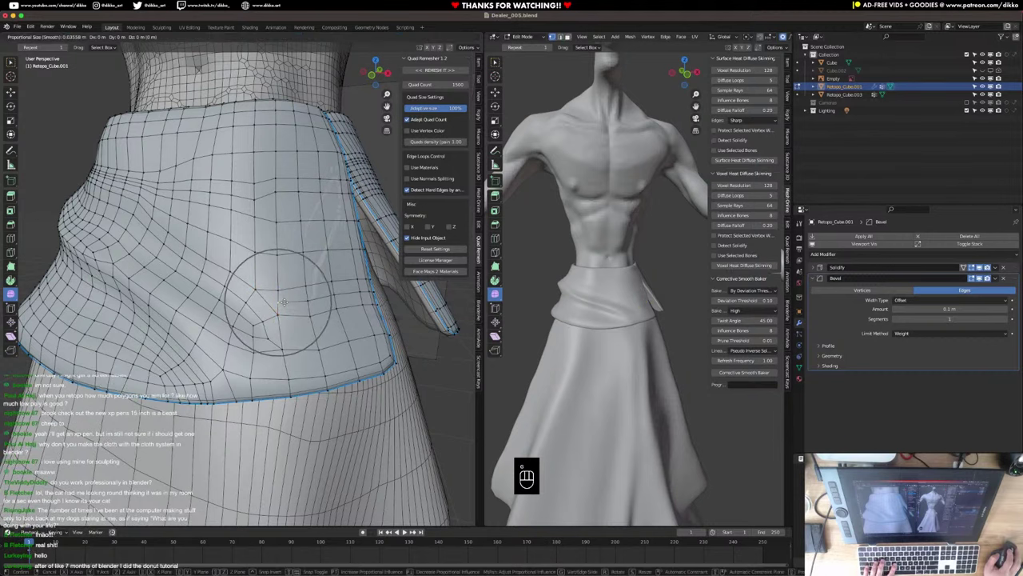
pyautogui.click(286, 303)
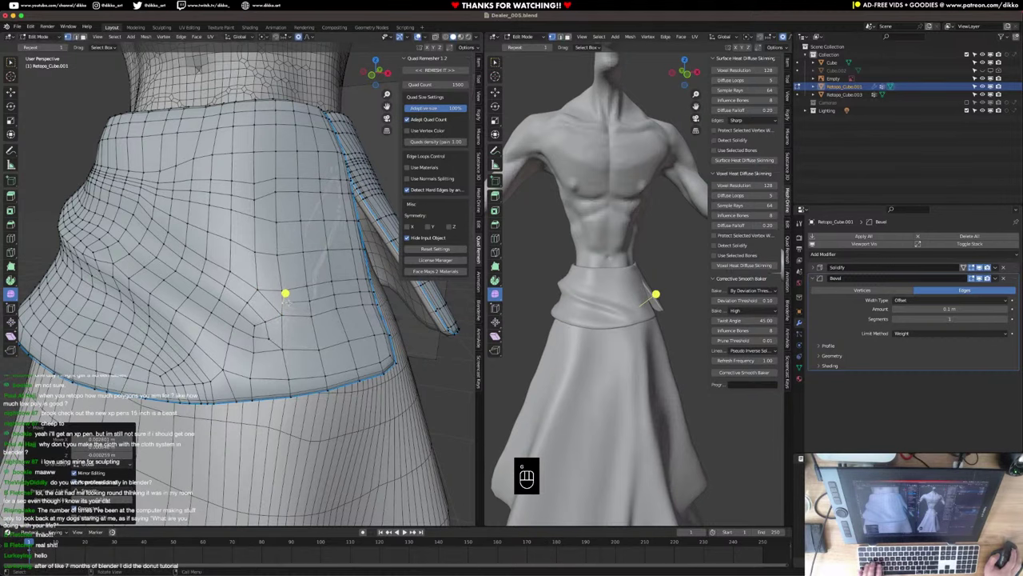
# Switch to Sculpt Mode and smooth the rebuilt front area and the adjoining folds.
pyautogui.moveTo(285, 294); pyautogui.dragTo(330, 423, button='middle')
pyautogui.click(36, 37)
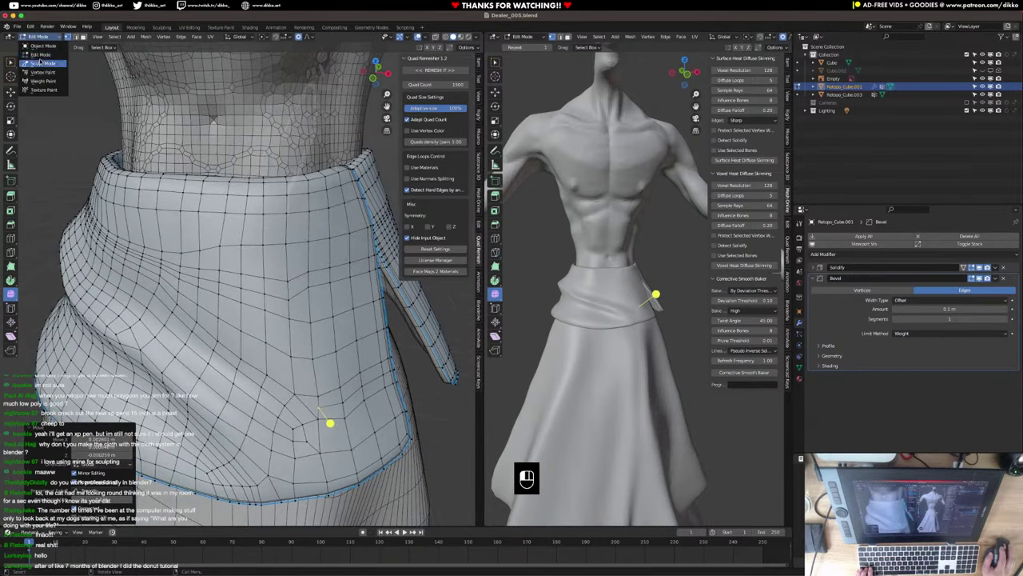
pyautogui.click(39, 62)
pyautogui.moveTo(204, 232)
pyautogui.keyDown('shift'); pyautogui.mouseDown()
pyautogui.moveTo(240, 240)
pyautogui.moveTo(344, 352)
pyautogui.moveTo(318, 304)
pyautogui.mouseUp(); pyautogui.keyUp('shift')
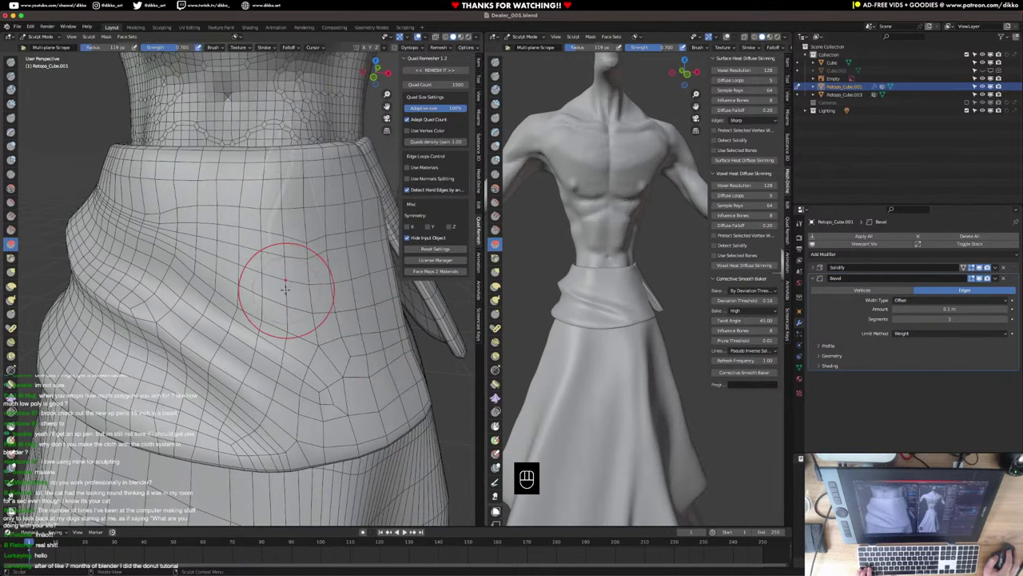
pyautogui.moveTo(280, 283); pyautogui.dragTo(298, 290, button='middle')
pyautogui.keyDown('shift'); pyautogui.moveTo(209, 227); pyautogui.dragTo(200, 218); pyautogui.keyUp('shift')
pyautogui.moveTo(148, 194); pyautogui.dragTo(206, 229, button='middle')
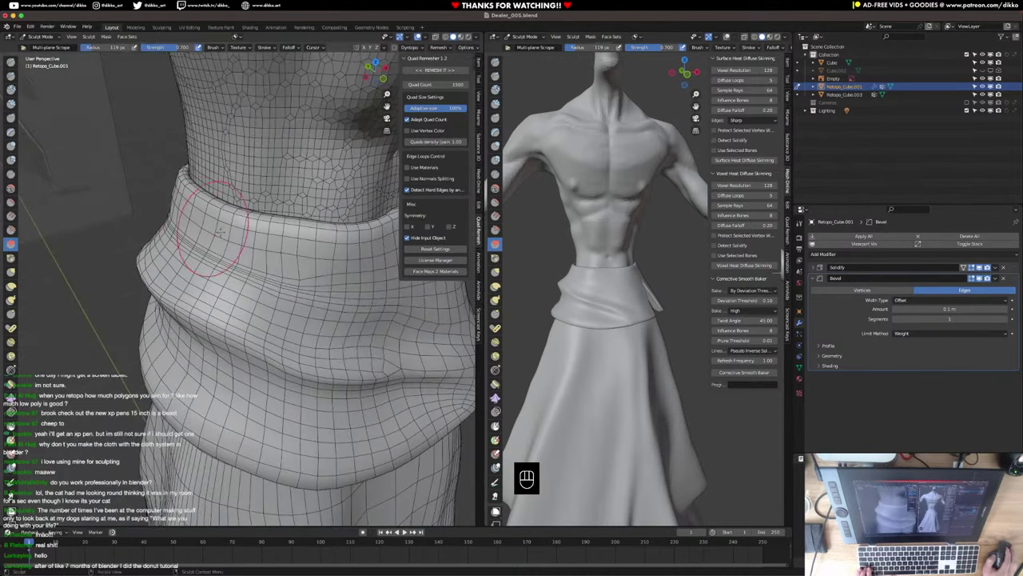
pyautogui.moveTo(248, 272)
pyautogui.mouseDown()
pyautogui.moveTo(211, 240)
pyautogui.moveTo(192, 251)
pyautogui.mouseUp()
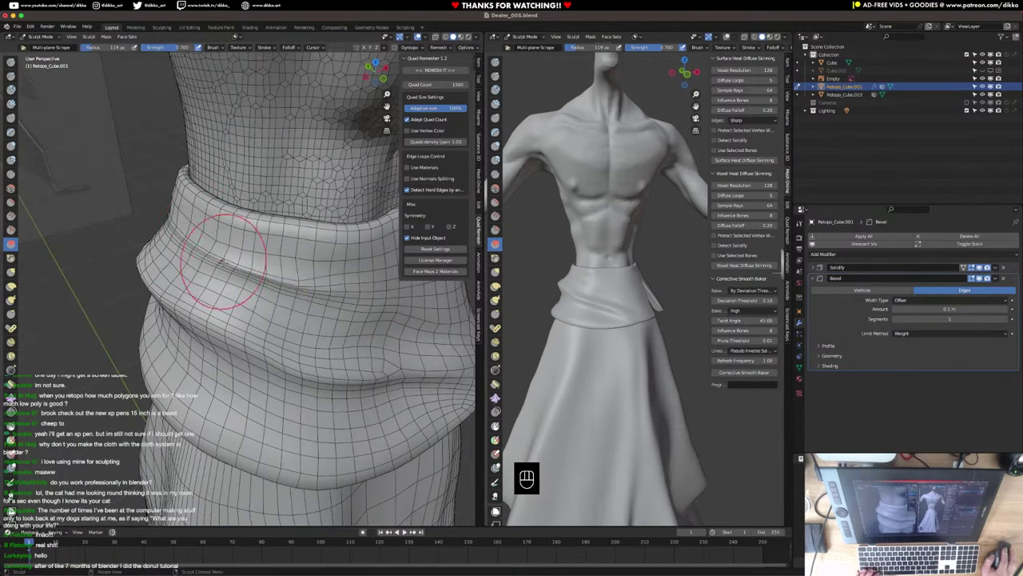
pyautogui.moveTo(224, 261); pyautogui.dragTo(240, 224, button='middle')
pyautogui.press('super+z')
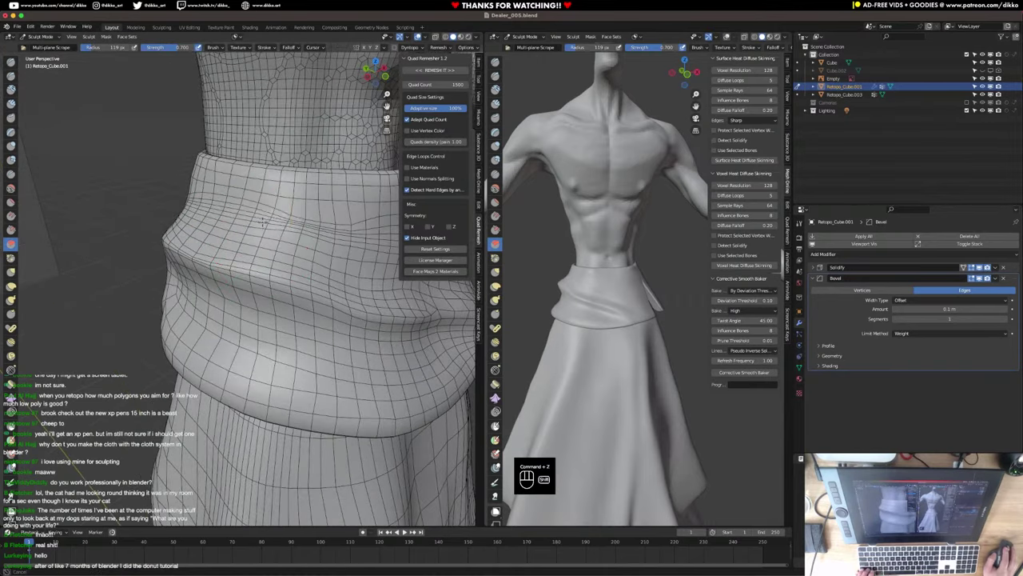
# Smooth the upper folds around the side and back of the waist cloth.
pyautogui.moveTo(365, 240)
pyautogui.mouseDown(button='middle')
pyautogui.moveTo(216, 207)
pyautogui.moveTo(269, 228)
pyautogui.moveTo(228, 195)
pyautogui.moveTo(240, 200)
pyautogui.moveTo(218, 196)
pyautogui.moveTo(229, 208)
pyautogui.mouseUp(button='middle')
pyautogui.moveTo(227, 206)
pyautogui.keyDown('shift'); pyautogui.mouseDown()
pyautogui.moveTo(166, 200)
pyautogui.moveTo(226, 200)
pyautogui.mouseUp(); pyautogui.keyUp('shift')
pyautogui.moveTo(226, 200); pyautogui.dragTo(220, 202, button='middle')
# Build up raised folds around the upper waist cloth using the Blob brush with a 77 px radius.
pyautogui.press('i')
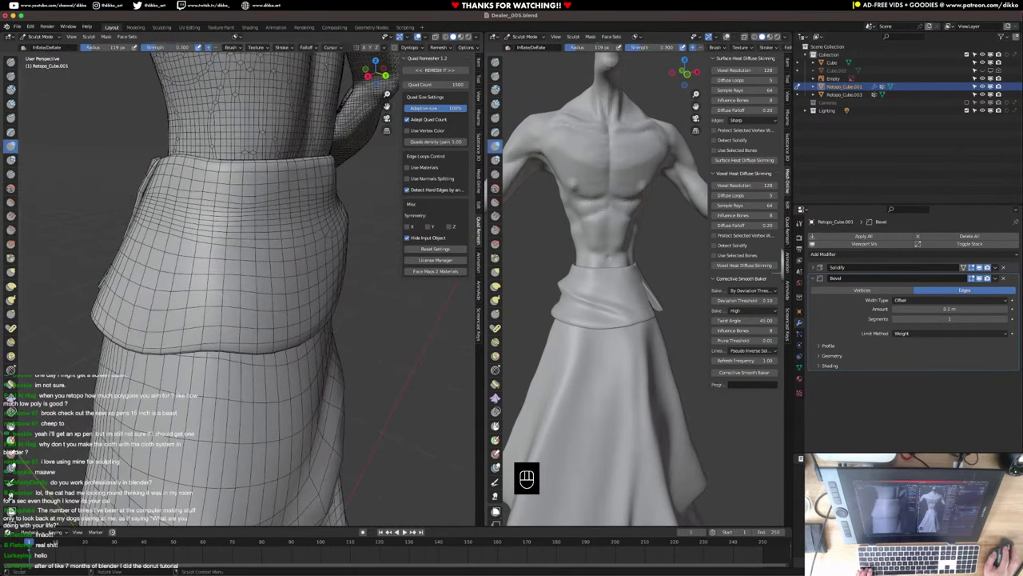
pyautogui.press('f')
pyautogui.click(178, 209)
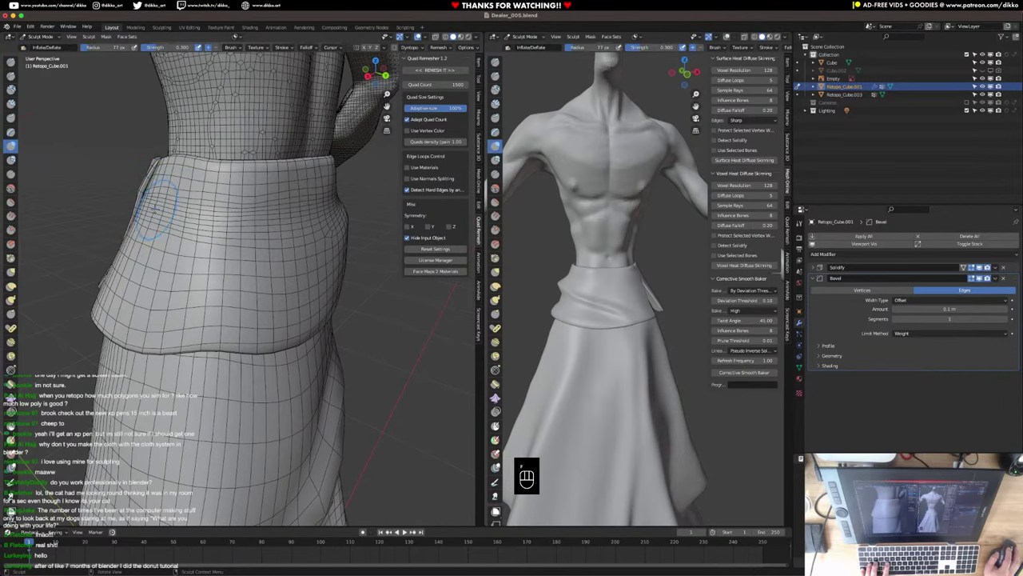
pyautogui.click(10, 160)
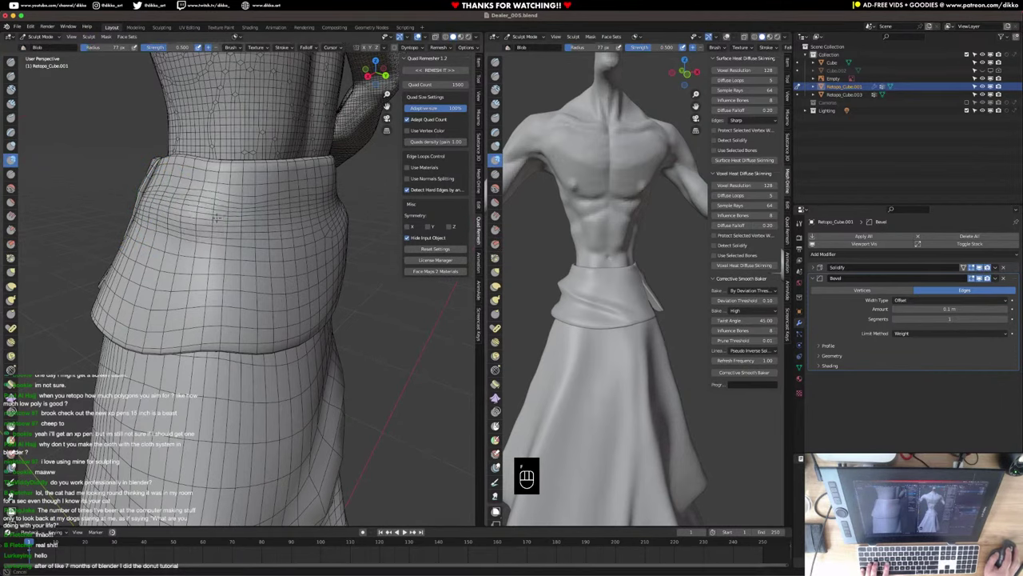
pyautogui.moveTo(287, 219); pyautogui.dragTo(203, 216, button='middle')
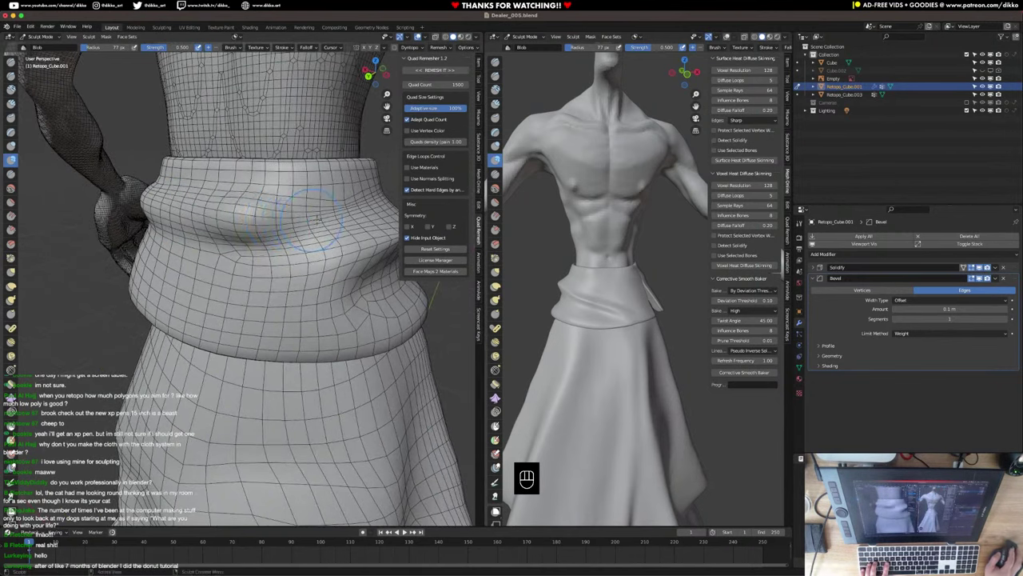
pyautogui.moveTo(318, 220)
pyautogui.mouseDown(button='middle')
pyautogui.moveTo(276, 212)
pyautogui.moveTo(151, 224)
pyautogui.moveTo(189, 213)
pyautogui.mouseUp(button='middle')
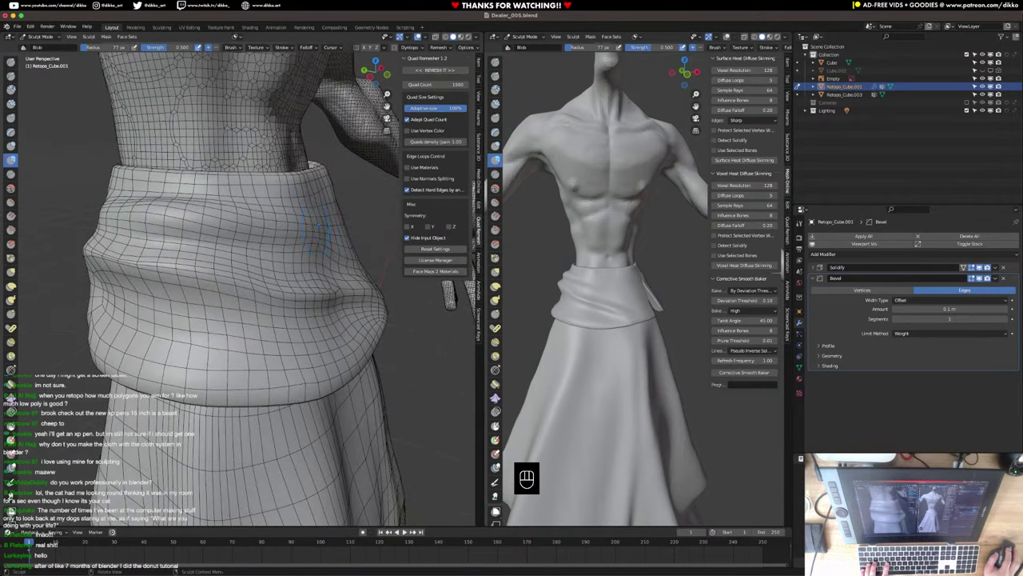
pyautogui.moveTo(315, 224); pyautogui.dragTo(132, 209, button='middle')
pyautogui.moveTo(316, 228); pyautogui.dragTo(200, 211, button='middle')
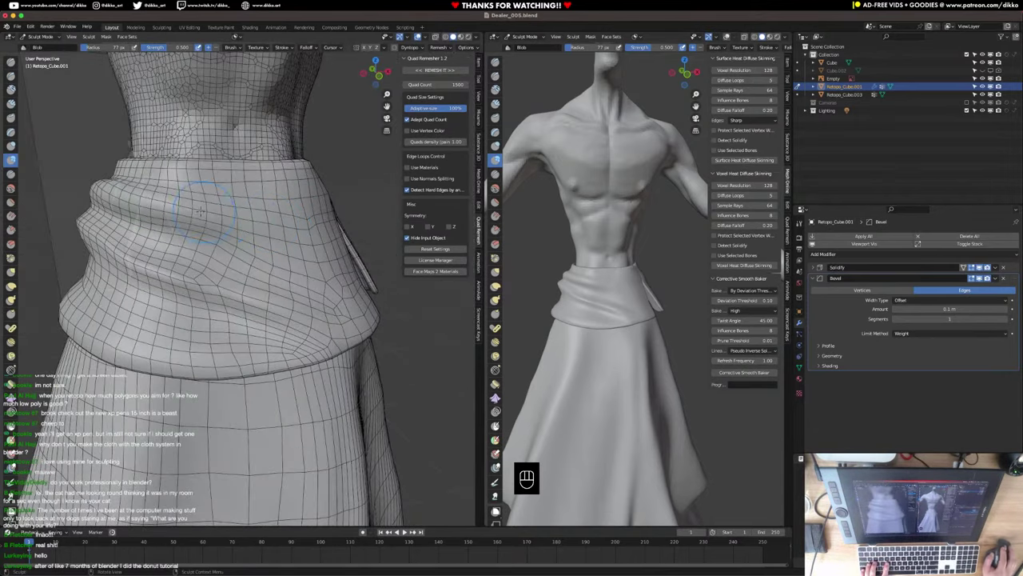
pyautogui.moveTo(308, 238); pyautogui.dragTo(245, 228, button='middle')
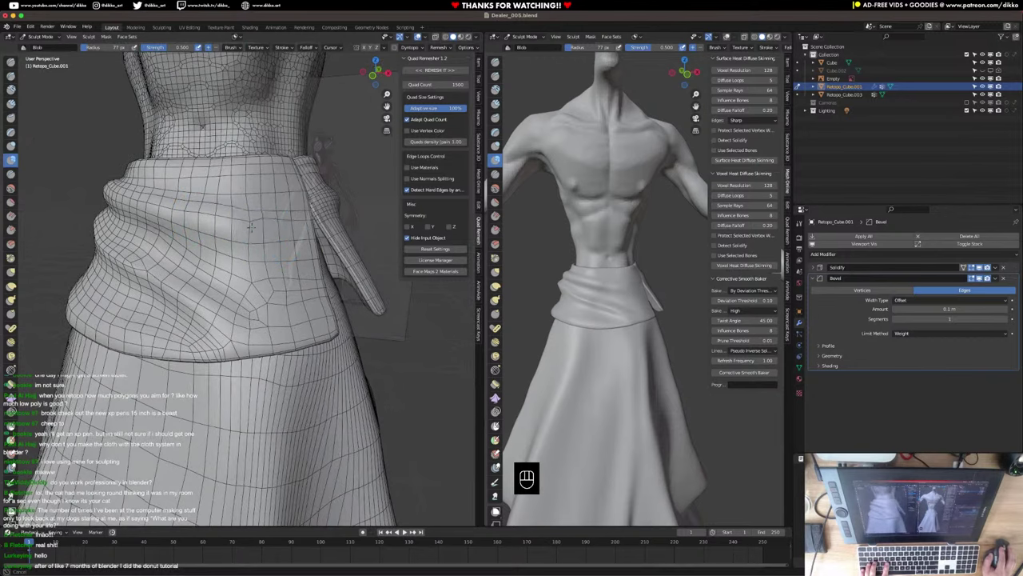
# Smooth the new folds and reshape them around the side and front with the Blob brush at a 145 px radius.
pyautogui.moveTo(259, 229)
pyautogui.keyDown('shift'); pyautogui.mouseDown()
pyautogui.moveTo(251, 213)
pyautogui.moveTo(238, 216)
pyautogui.mouseUp(); pyautogui.keyUp('shift')
pyautogui.moveTo(292, 226); pyautogui.dragTo(254, 215, button='middle')
pyautogui.click(270, 215)
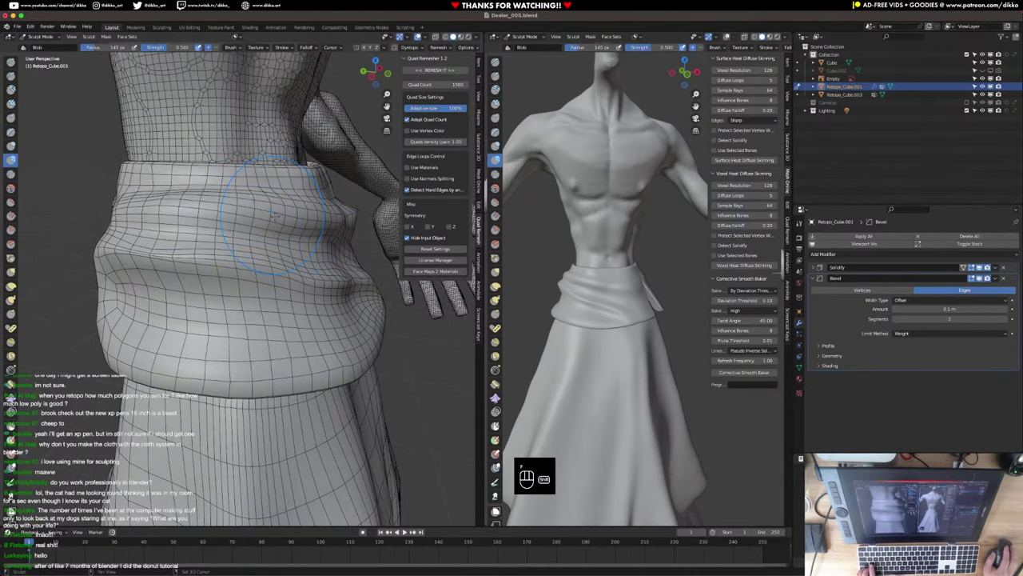
pyautogui.moveTo(272, 212); pyautogui.dragTo(248, 203, button='middle')
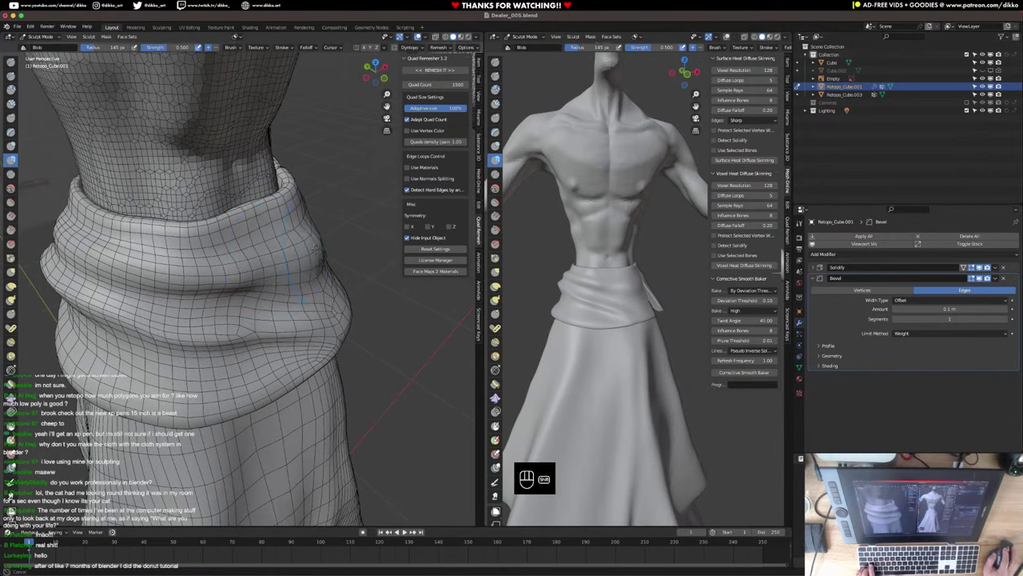
pyautogui.moveTo(276, 284)
pyautogui.mouseDown(button='middle')
pyautogui.moveTo(286, 273)
pyautogui.moveTo(269, 270)
pyautogui.mouseUp(button='middle')
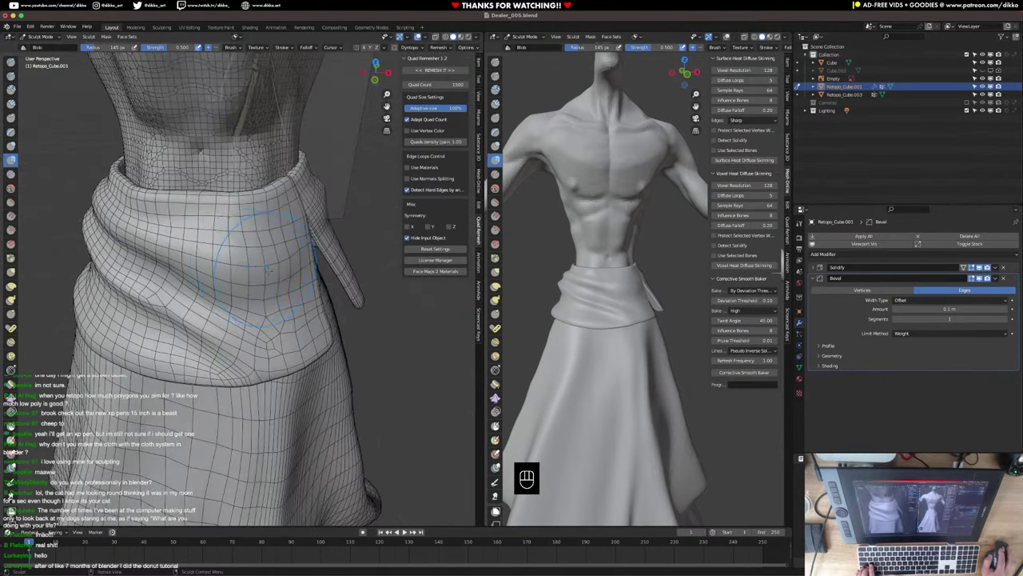
# Tighten the fold creases around the front and side of the waist cloth with the Pinch/Magnify brush at a 145 px radius.
pyautogui.click(10, 258)
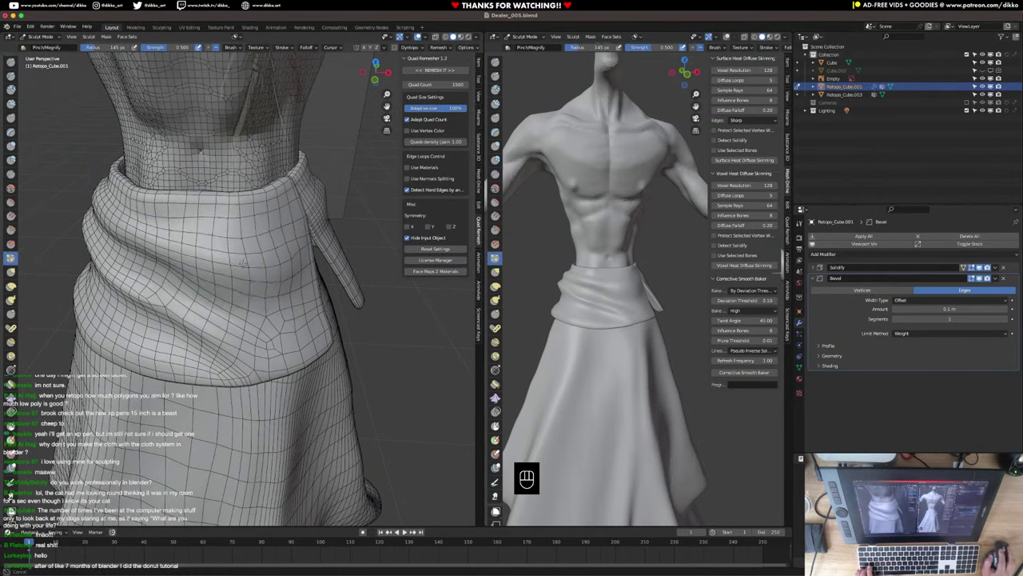
pyautogui.moveTo(290, 257); pyautogui.dragTo(256, 252, button='middle')
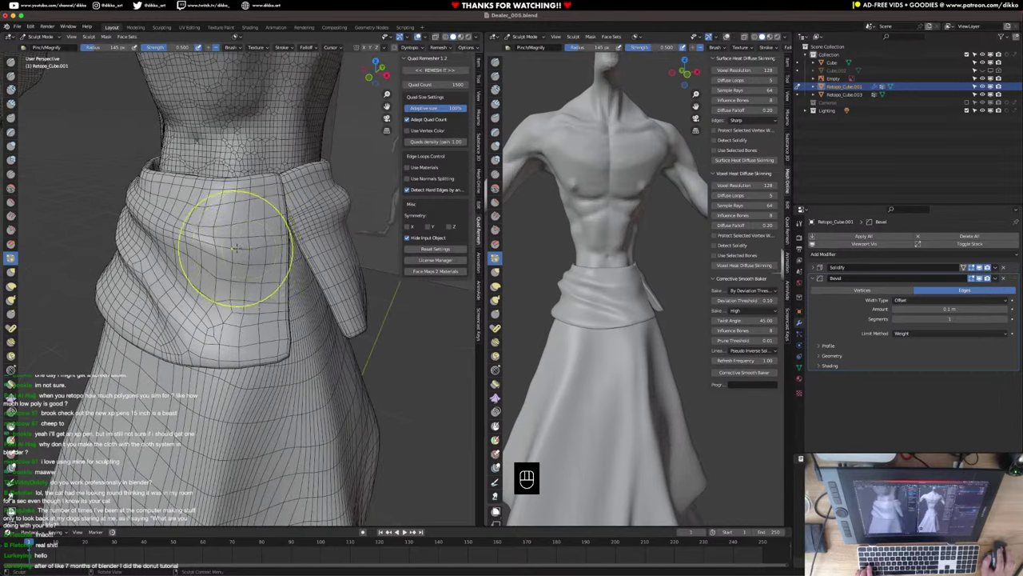
pyautogui.scroll(2, 236, 247)
pyautogui.moveTo(230, 216); pyautogui.dragTo(303, 205, button='middle')
pyautogui.moveTo(156, 207); pyautogui.dragTo(298, 248, button='middle')
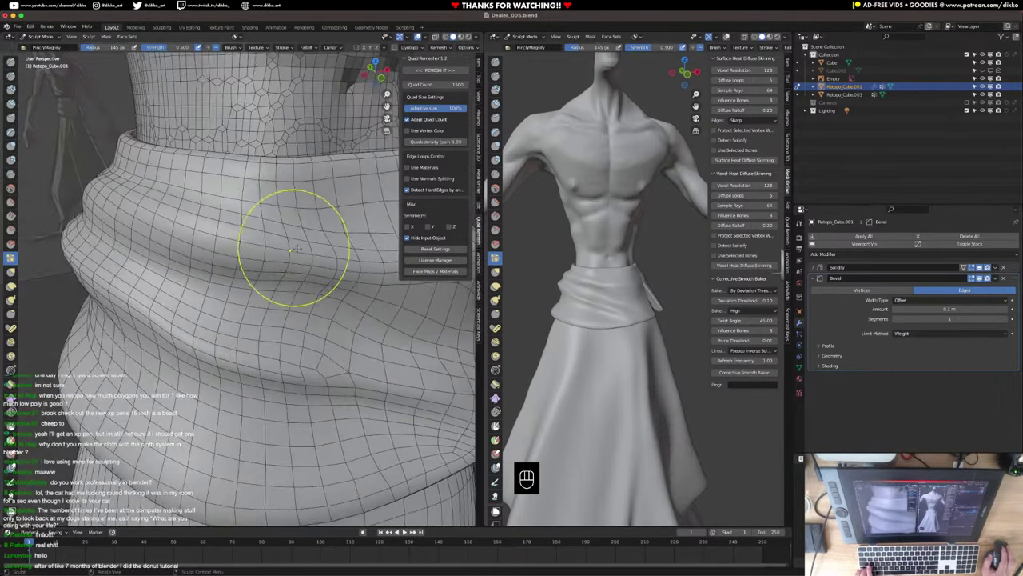
pyautogui.moveTo(176, 227); pyautogui.dragTo(318, 248, button='middle')
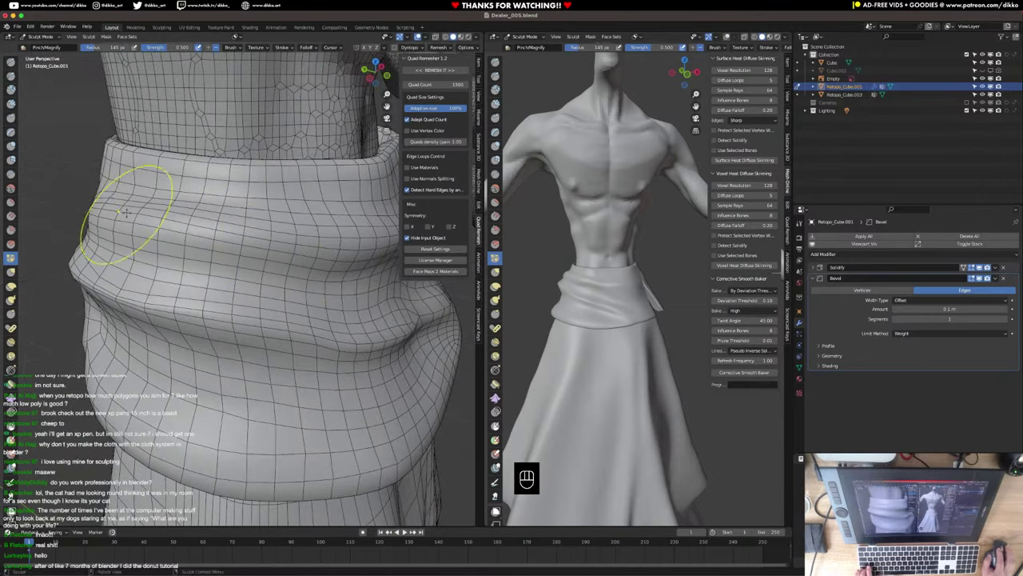
pyautogui.moveTo(212, 228)
pyautogui.mouseDown(button='middle')
pyautogui.moveTo(144, 222)
pyautogui.moveTo(179, 229)
pyautogui.moveTo(201, 296)
pyautogui.moveTo(226, 259)
pyautogui.mouseUp(button='middle')
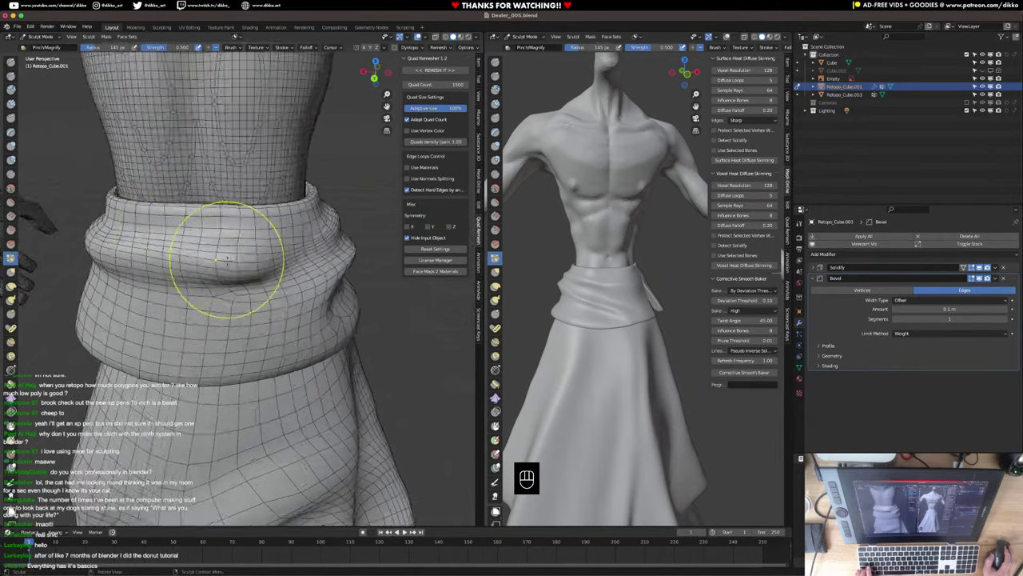
# Pinch the creases across the back of the waist cloth and smooth the fold near the overlapping flap.
pyautogui.scroll(2, 226, 259)
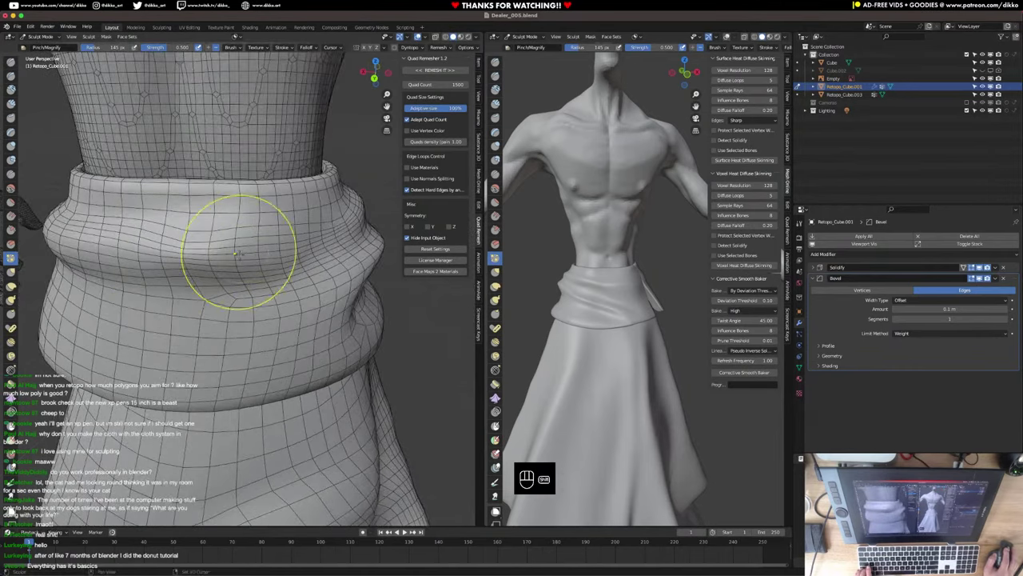
pyautogui.moveTo(57, 248); pyautogui.dragTo(112, 260)
pyautogui.moveTo(112, 256); pyautogui.dragTo(178, 246, button='middle')
pyautogui.moveTo(178, 246); pyautogui.dragTo(101, 271)
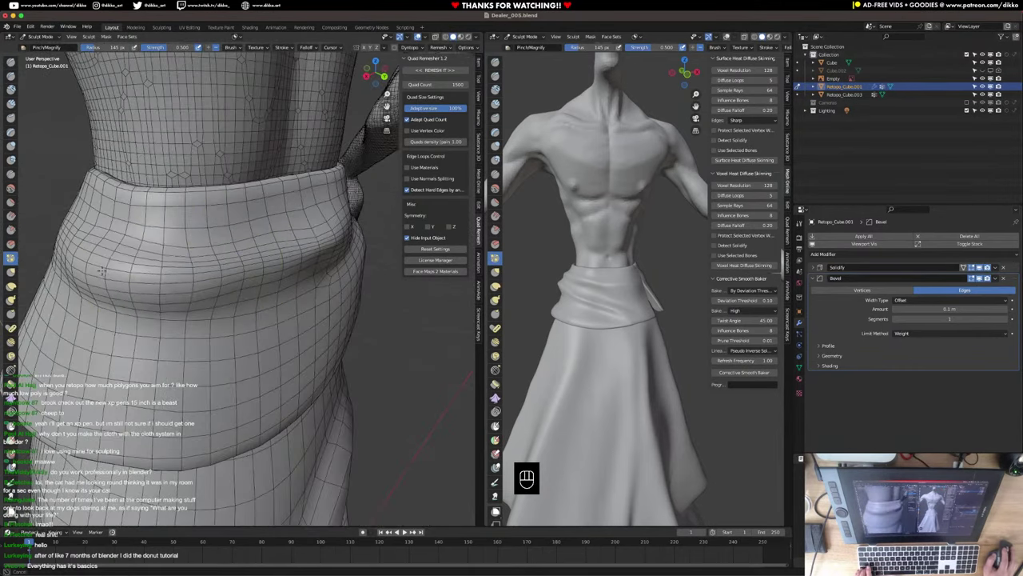
pyautogui.moveTo(192, 280)
pyautogui.mouseDown(button='middle')
pyautogui.moveTo(306, 304)
pyautogui.moveTo(356, 289)
pyautogui.mouseUp(button='middle')
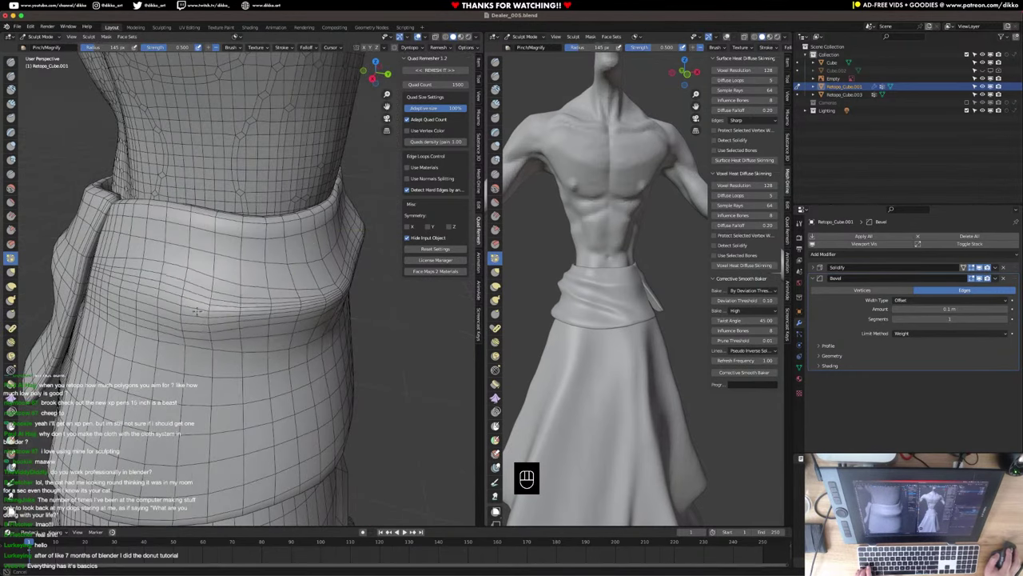
pyautogui.moveTo(161, 300); pyautogui.dragTo(296, 269, button='middle')
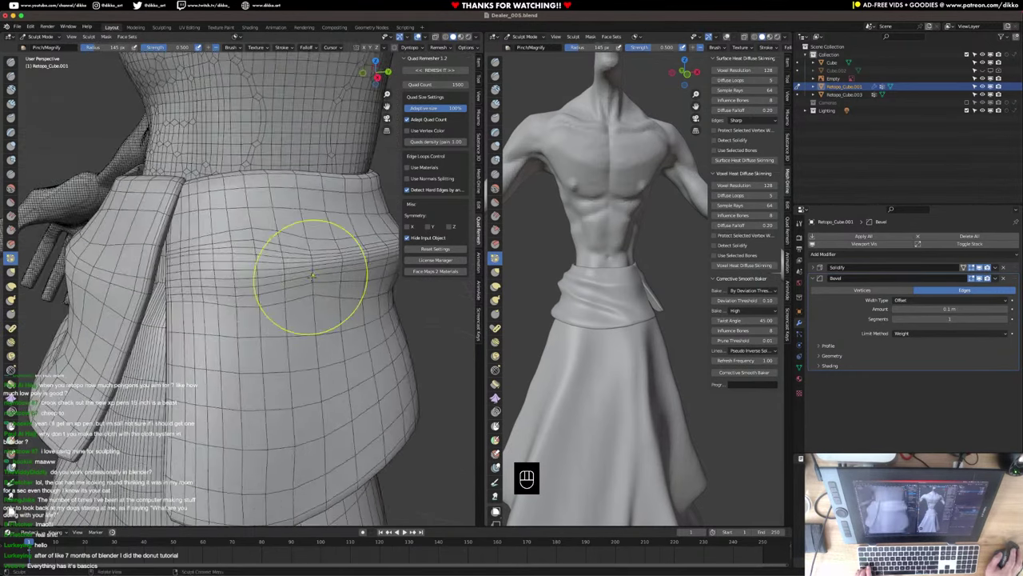
pyautogui.moveTo(230, 277)
pyautogui.mouseDown(button='middle')
pyautogui.moveTo(350, 249)
pyautogui.moveTo(162, 254)
pyautogui.moveTo(257, 264)
pyautogui.moveTo(171, 263)
pyautogui.moveTo(185, 267)
pyautogui.mouseUp(button='middle')
pyautogui.keyDown('shift'); pyautogui.moveTo(188, 270); pyautogui.dragTo(240, 276); pyautogui.keyUp('shift')
# Check the waist cloth from behind and smooth the folds across its front.
pyautogui.moveTo(592, 310); pyautogui.dragTo(771, 327, button='middle')
pyautogui.scroll(-3, 242, 288)
pyautogui.keyDown('shift'); pyautogui.moveTo(695, 331); pyautogui.dragTo(616, 318, button='middle'); pyautogui.keyUp('shift')
pyautogui.moveTo(751, 320); pyautogui.dragTo(653, 318, button='middle')
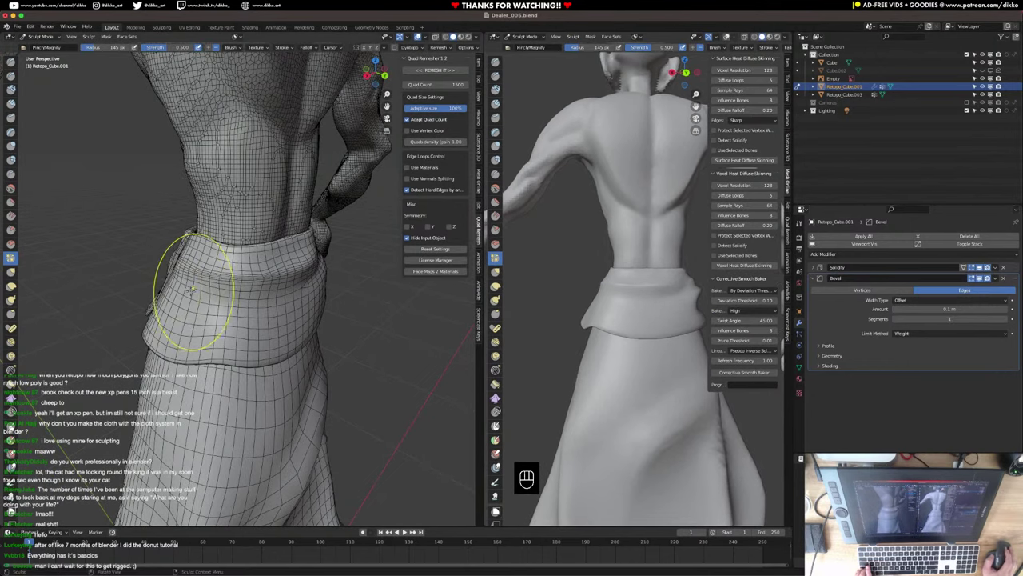
pyautogui.moveTo(228, 306)
pyautogui.mouseDown(button='middle')
pyautogui.moveTo(240, 271)
pyautogui.moveTo(256, 264)
pyautogui.moveTo(272, 284)
pyautogui.moveTo(251, 272)
pyautogui.mouseUp(button='middle')
pyautogui.scroll(3, 252, 272)
pyautogui.keyDown('shift'); pyautogui.moveTo(279, 276); pyautogui.dragTo(283, 271); pyautogui.keyUp('shift')
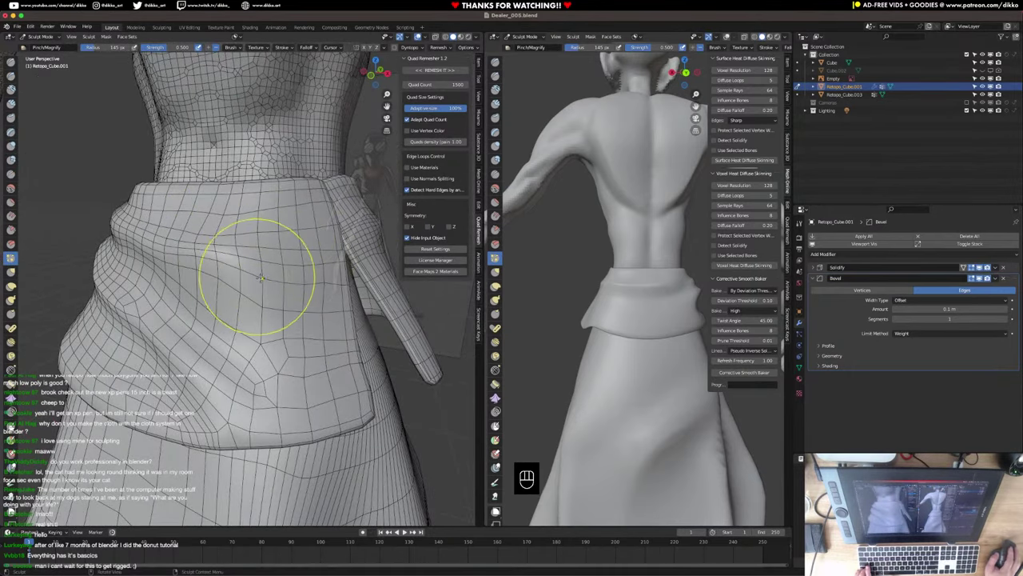
pyautogui.scroll(-3, 312, 288)
pyautogui.moveTo(248, 276)
pyautogui.mouseDown(button='middle')
pyautogui.moveTo(290, 263)
pyautogui.moveTo(243, 264)
pyautogui.moveTo(251, 256)
pyautogui.mouseUp(button='middle')
pyautogui.scroll(3, 239, 258)
# Switch to the Elastic Deform brush and set its radius to 77 px.
pyautogui.click(11, 286)
pyautogui.press('f')
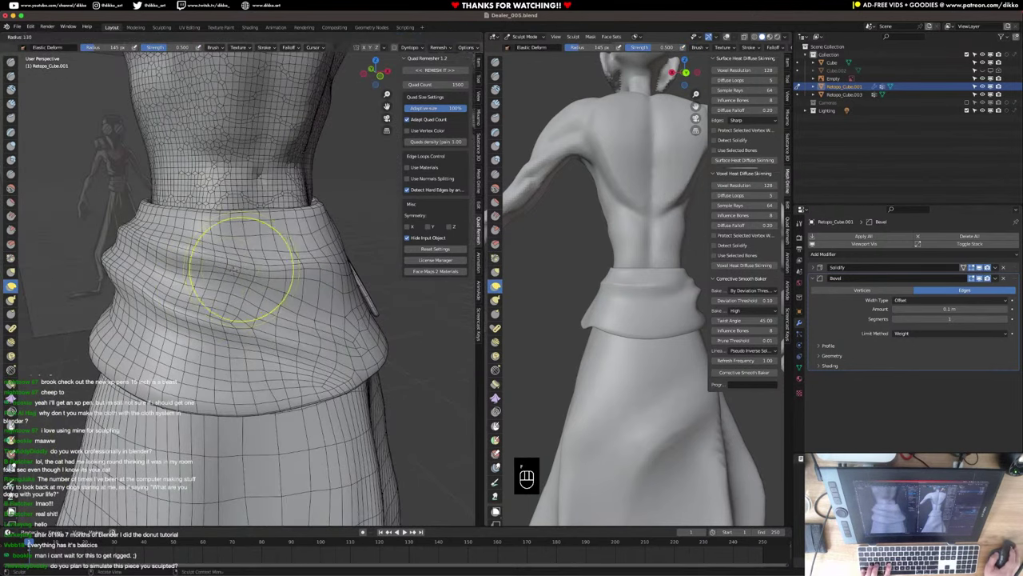
pyautogui.click(215, 270)
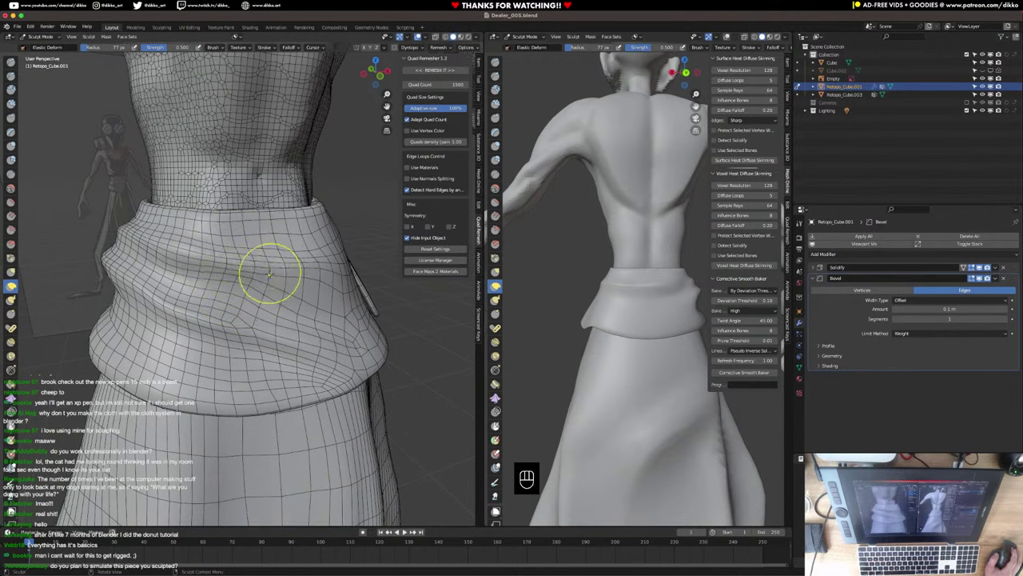
# Save the file in Object Mode and add a Collision modifier to the skirt.
pyautogui.click(40, 37)
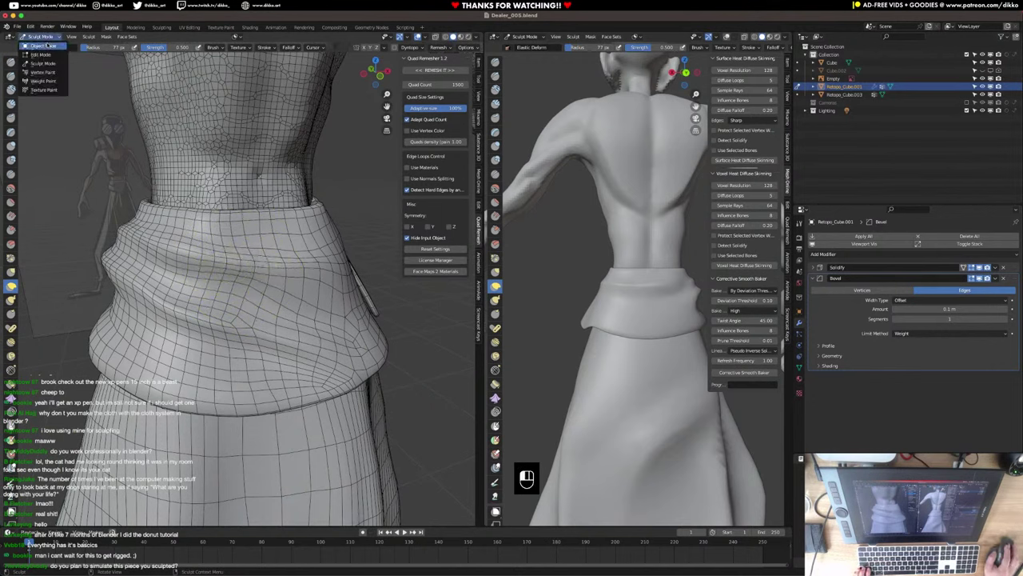
pyautogui.click(41, 45)
pyautogui.scroll(-2, 178, 250)
pyautogui.scroll(-3, 180, 252)
pyautogui.click(269, 336)
pyautogui.moveTo(269, 335)
pyautogui.mouseDown(button='middle')
pyautogui.moveTo(183, 332)
pyautogui.moveTo(274, 284)
pyautogui.moveTo(266, 345)
pyautogui.mouseUp(button='middle')
pyautogui.press('super+s')
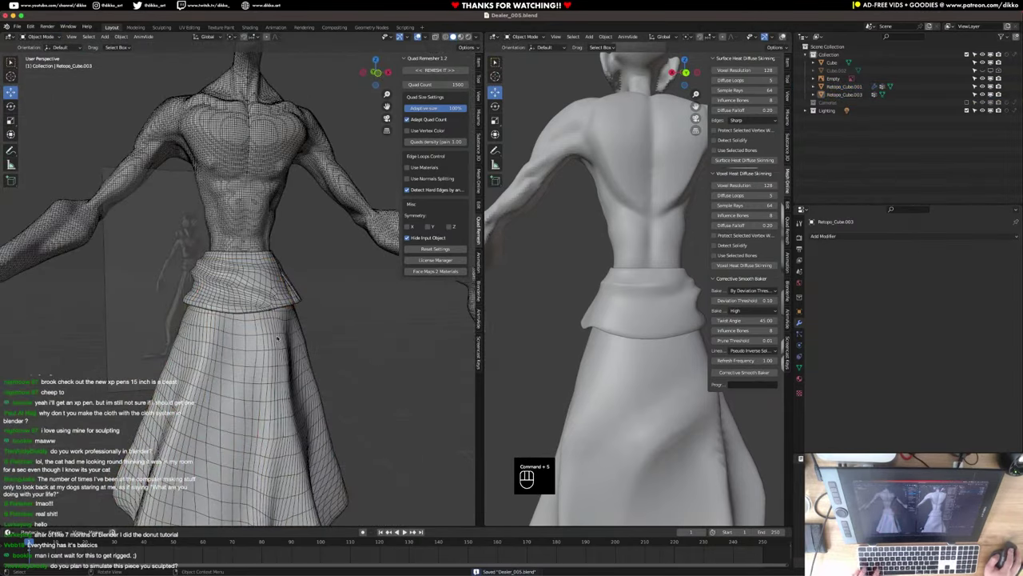
pyautogui.click(903, 236)
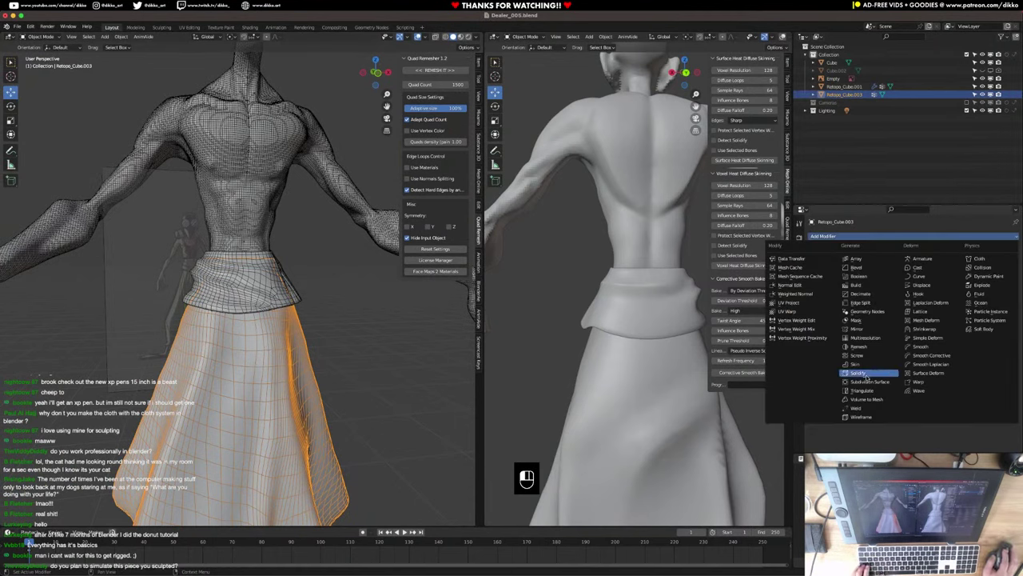
pyautogui.click(982, 267)
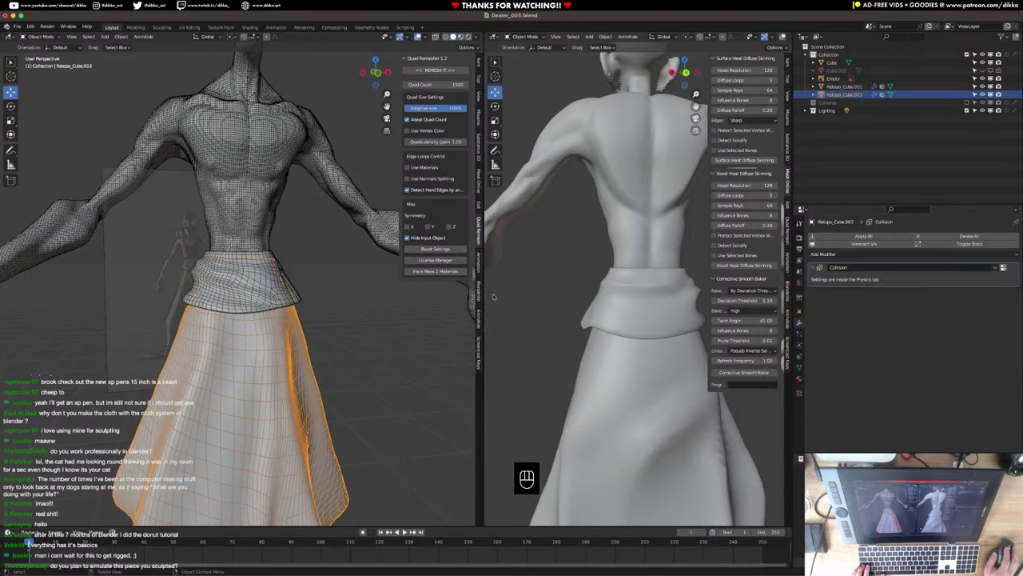
# In Edit Mode, select the face loop along the waist cloth's upper rim and grow the selection twice.
pyautogui.click(280, 278)
pyautogui.press('KP_Decimal')
pyautogui.press('Tab')
pyautogui.moveTo(384, 338); pyautogui.dragTo(264, 450, button='middle')
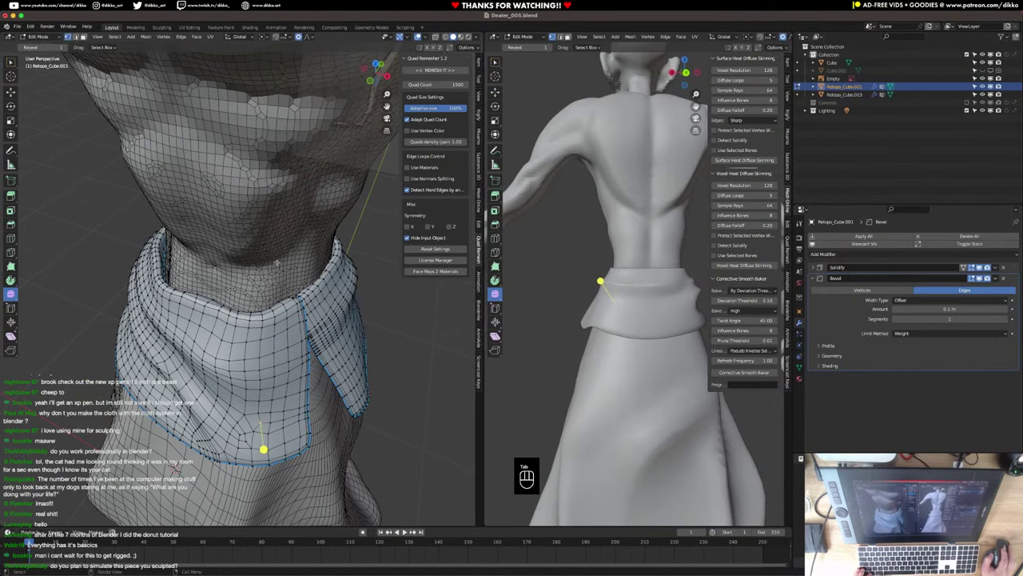
pyautogui.click(83, 38)
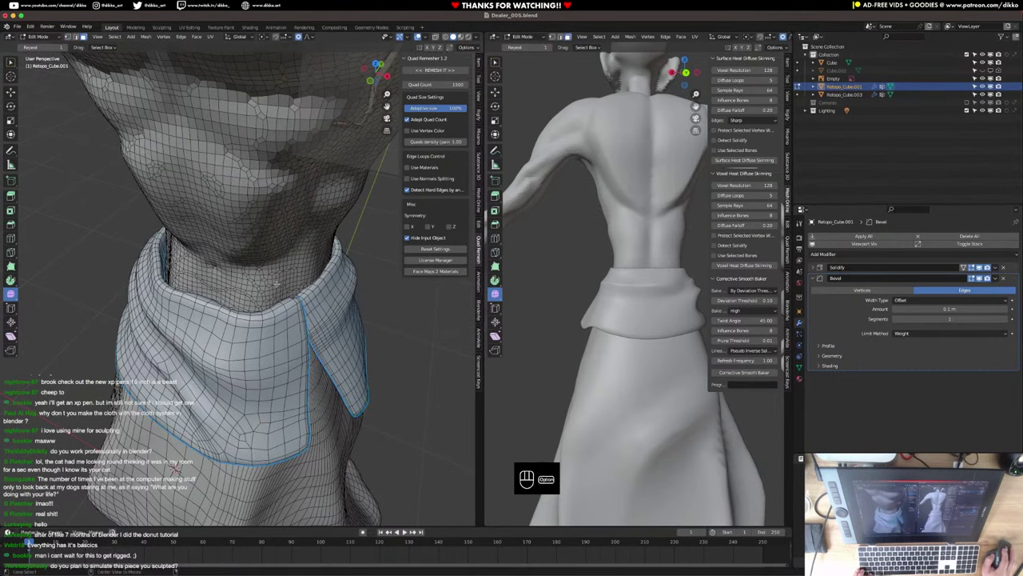
pyautogui.keyDown('alt'); pyautogui.click(271, 314); pyautogui.keyUp('alt')
pyautogui.press('super')
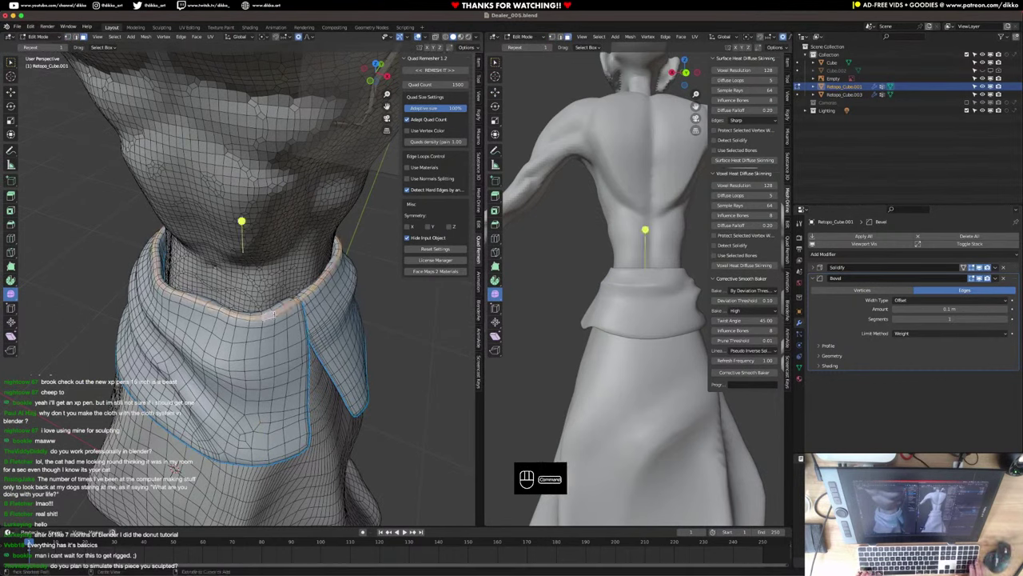
pyautogui.press('super+KP_Add')
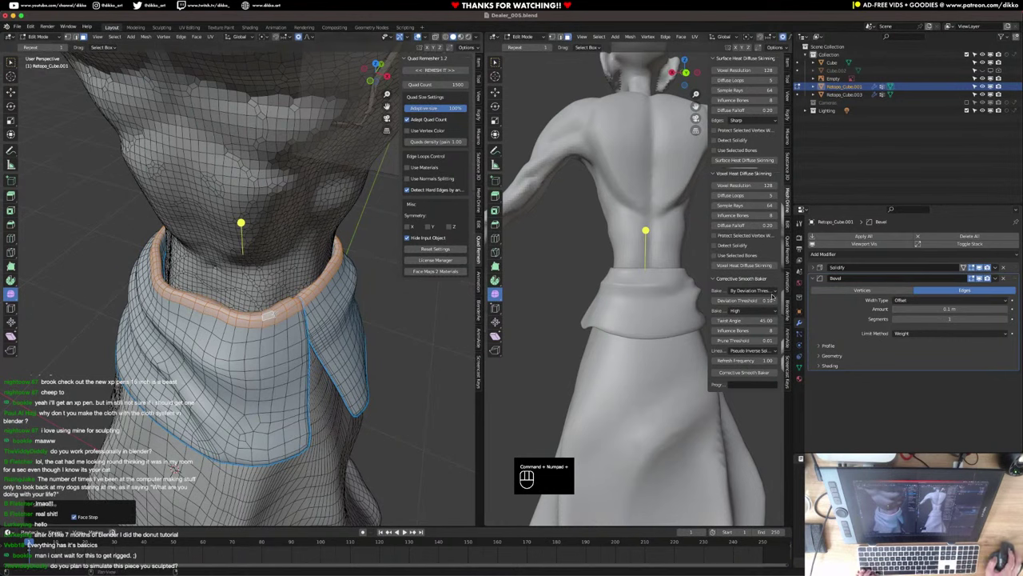
pyautogui.keyDown('alt'); pyautogui.keyDown('shift'); pyautogui.click(164, 242); pyautogui.keyUp('shift'); pyautogui.keyUp('alt')
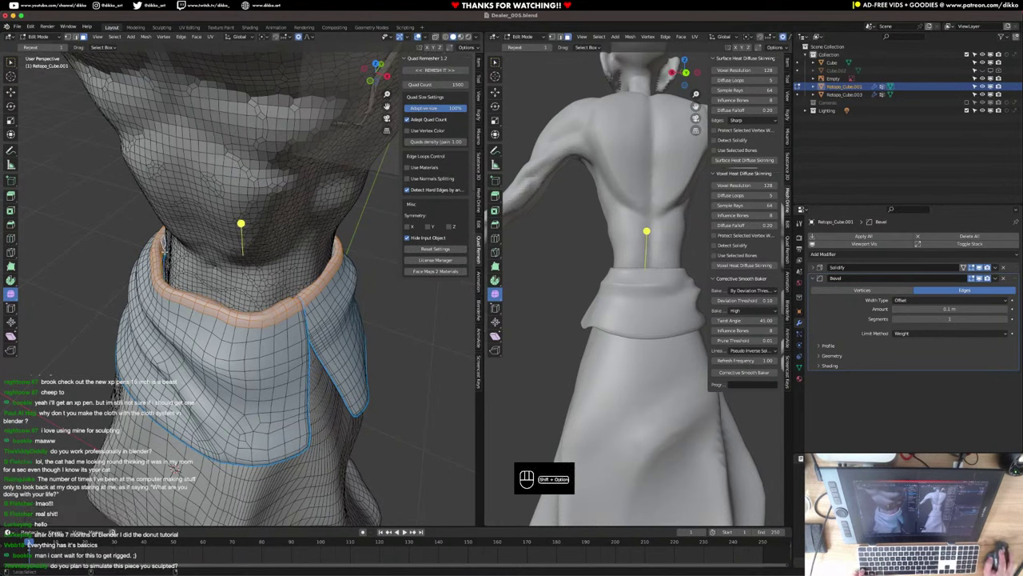
pyautogui.press('super+z')
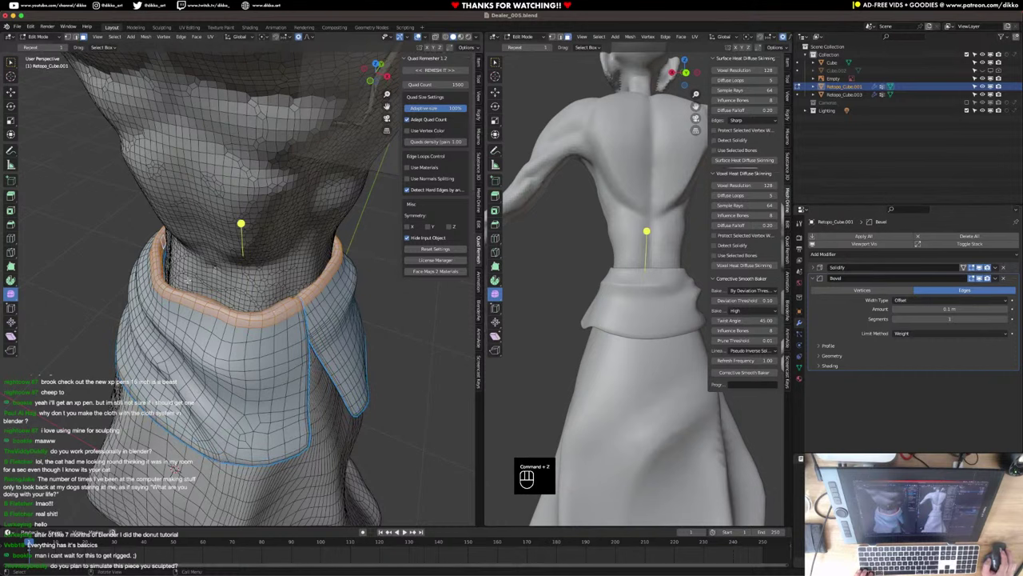
pyautogui.press('super')
pyautogui.press('super+KP_Add')
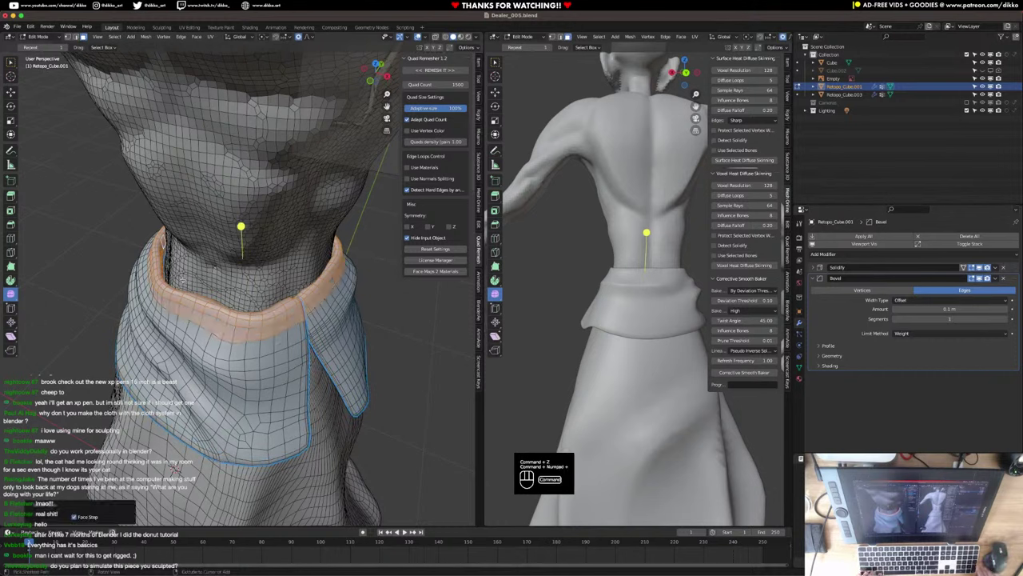
# Create a vertex group named Pin on the waist cloth.
pyautogui.click(872, 252)
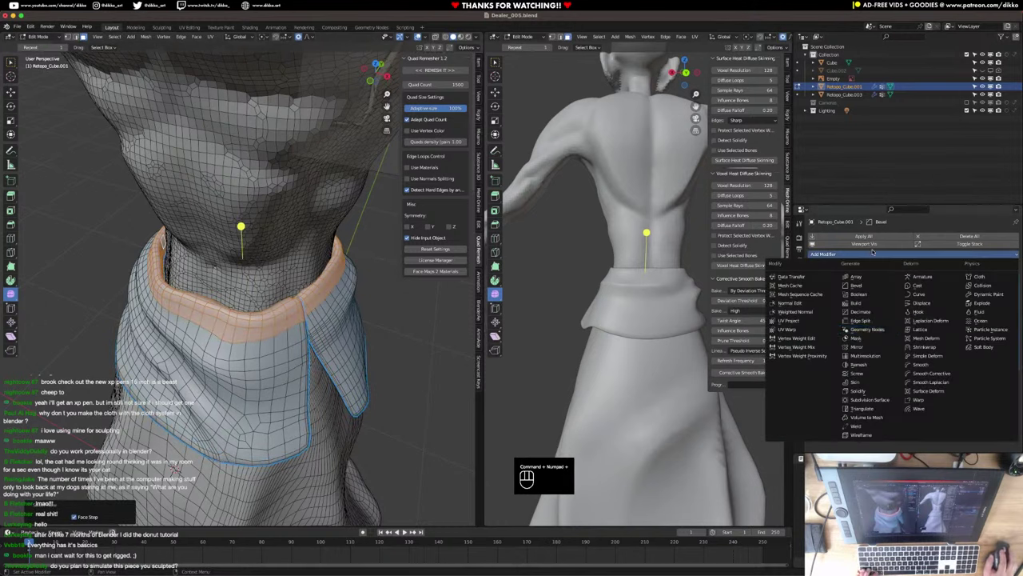
pyautogui.click(797, 370)
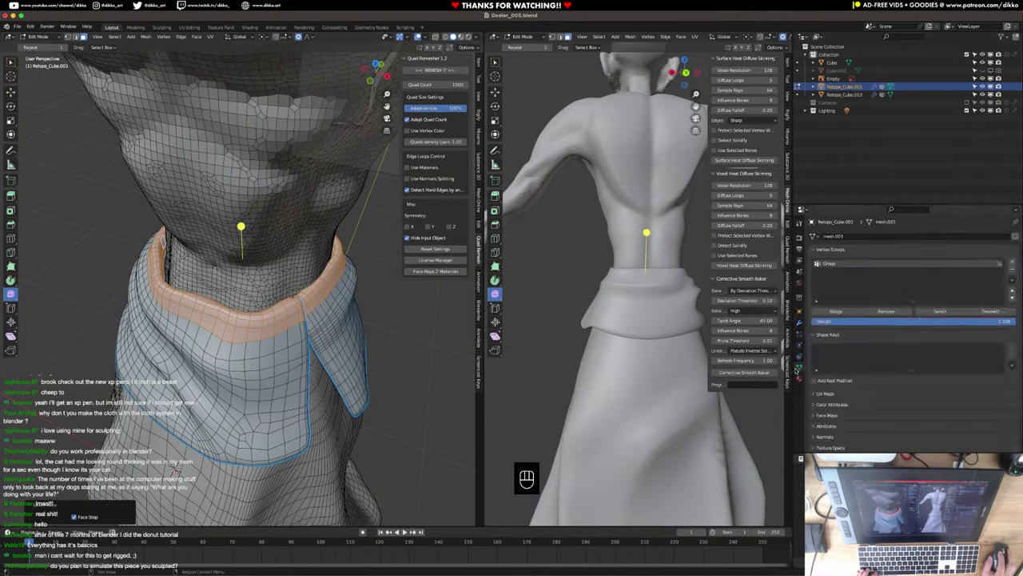
pyautogui.click(1013, 263)
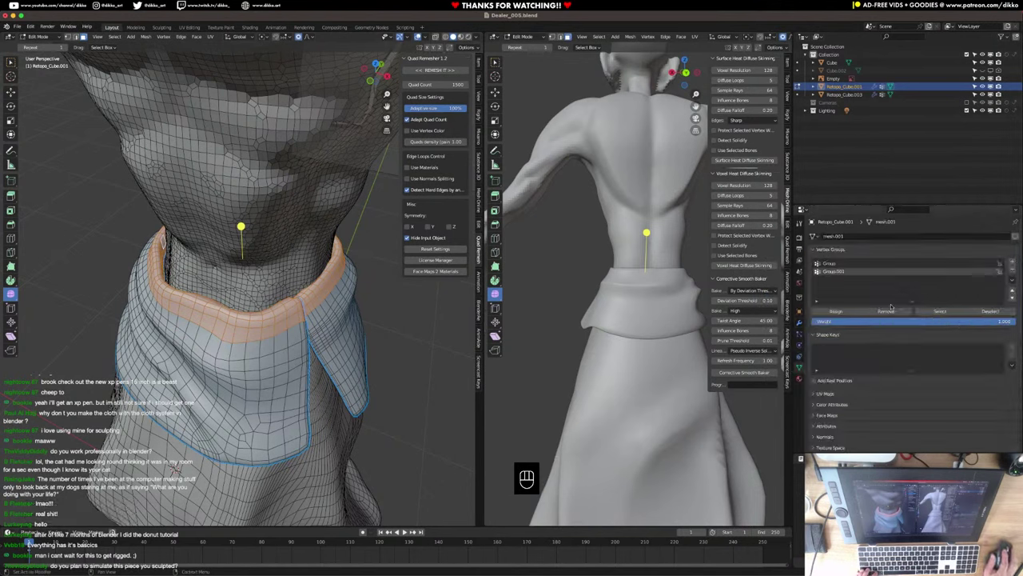
pyautogui.doubleClick(836, 271)
pyautogui.write('Pin')
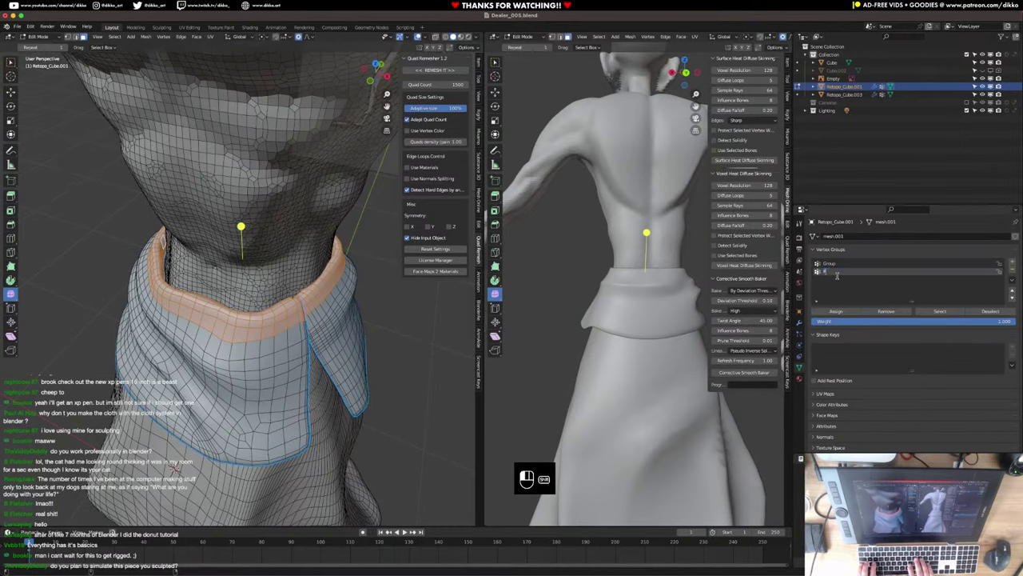
pyautogui.press('Return')
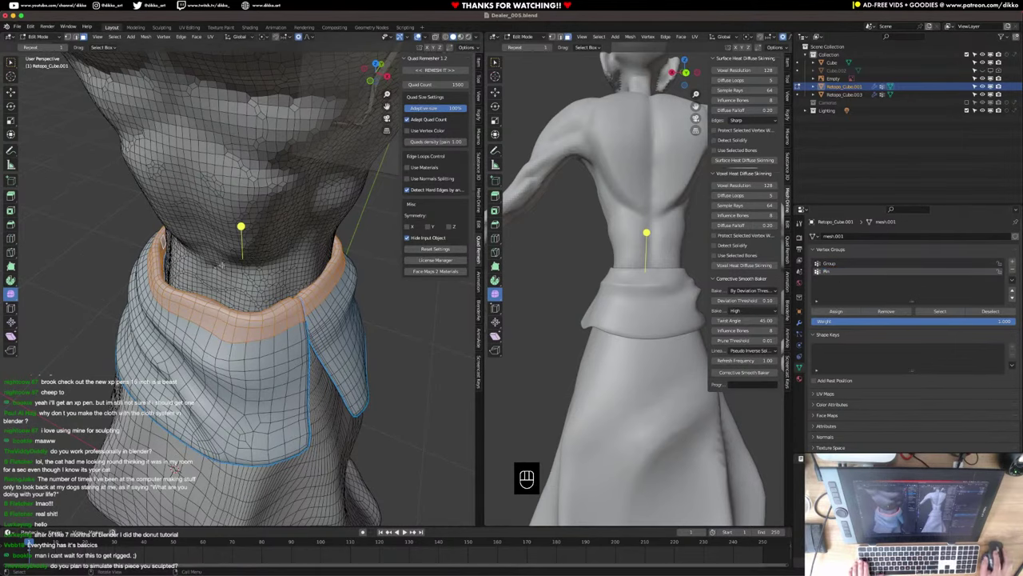
# Return to Object Mode, add a Cloth modifier to the waist cloth and move it above Solidify and Bevel.
pyautogui.press('Tab')
pyautogui.moveTo(222, 264); pyautogui.dragTo(454, 286, button='middle')
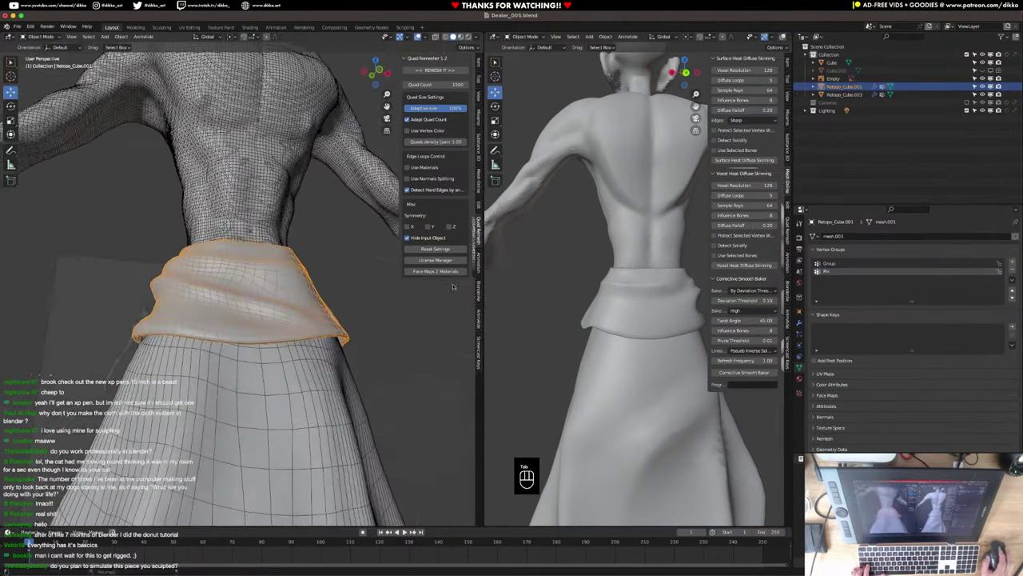
pyautogui.click(799, 324)
pyautogui.click(854, 256)
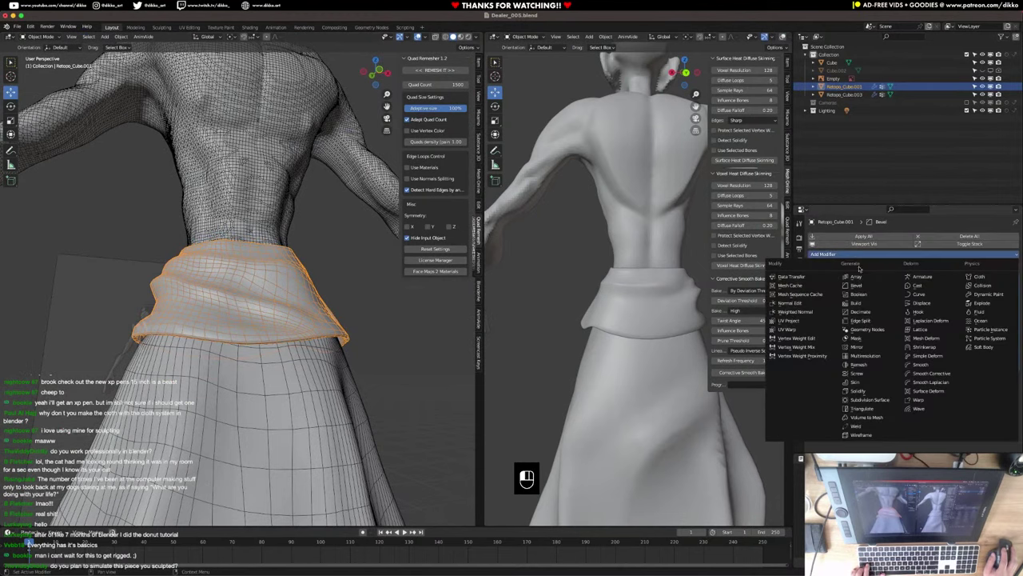
pyautogui.click(985, 271)
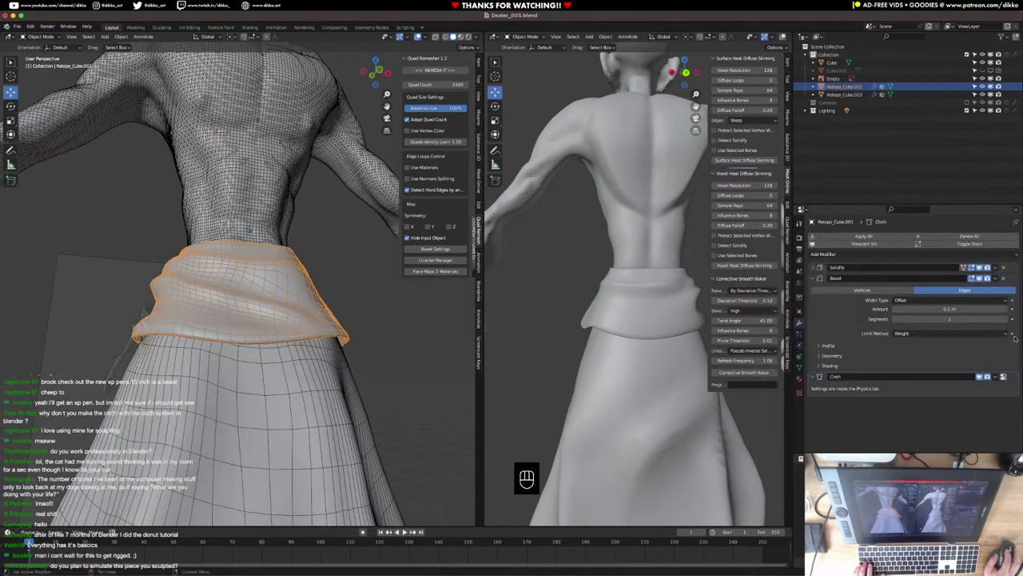
pyautogui.moveTo(1003, 375); pyautogui.dragTo(1003, 275)
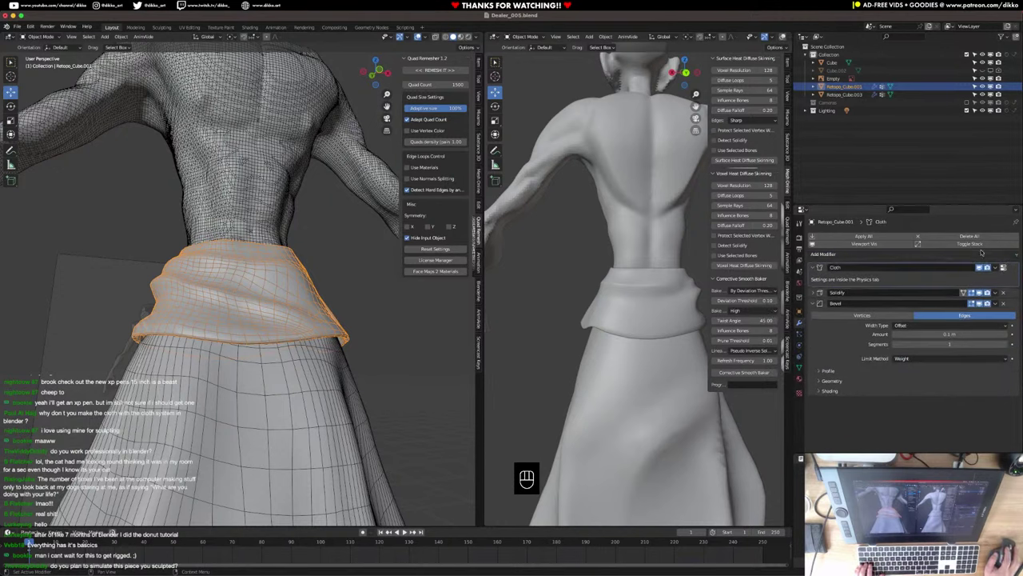
# Save the file and open the waist cloth's Cloth physics settings.
pyautogui.press('super+s')
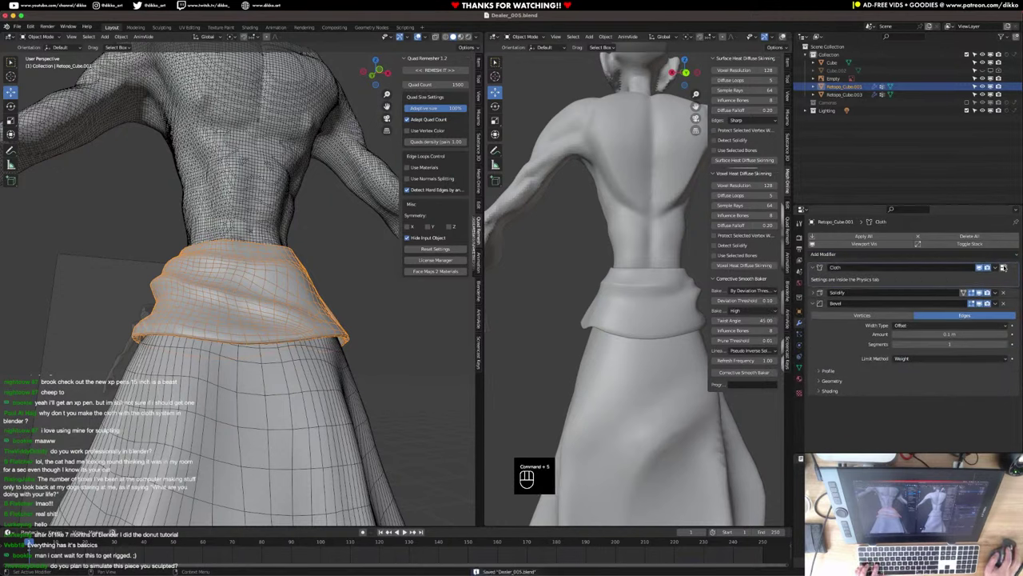
pyautogui.click(1003, 268)
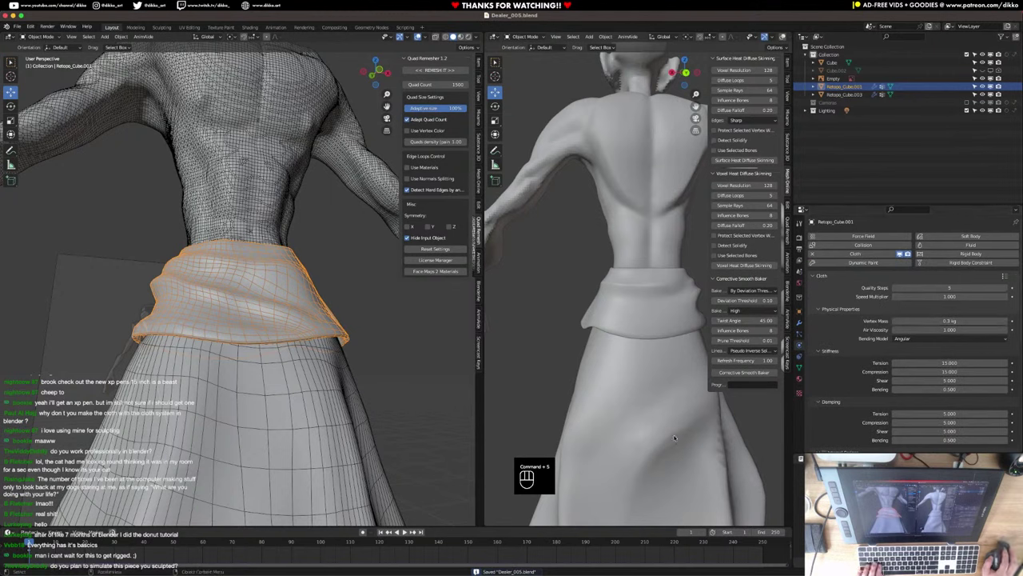
# Assign the Pin vertex group as the pin group in the waist cloth's Shape settings.
pyautogui.scroll(-5, 879, 360)
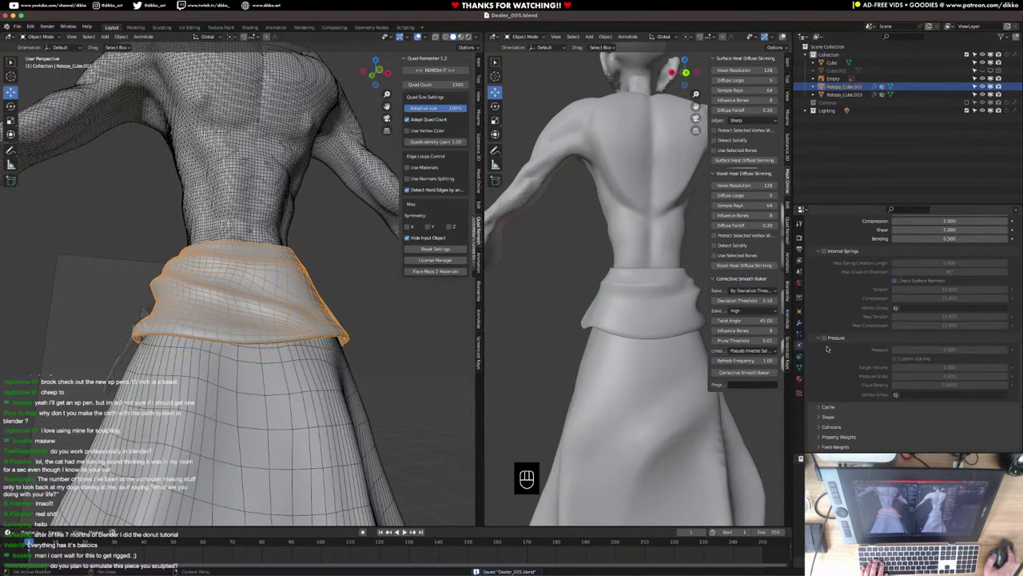
pyautogui.click(818, 417)
pyautogui.scroll(-2, 847, 384)
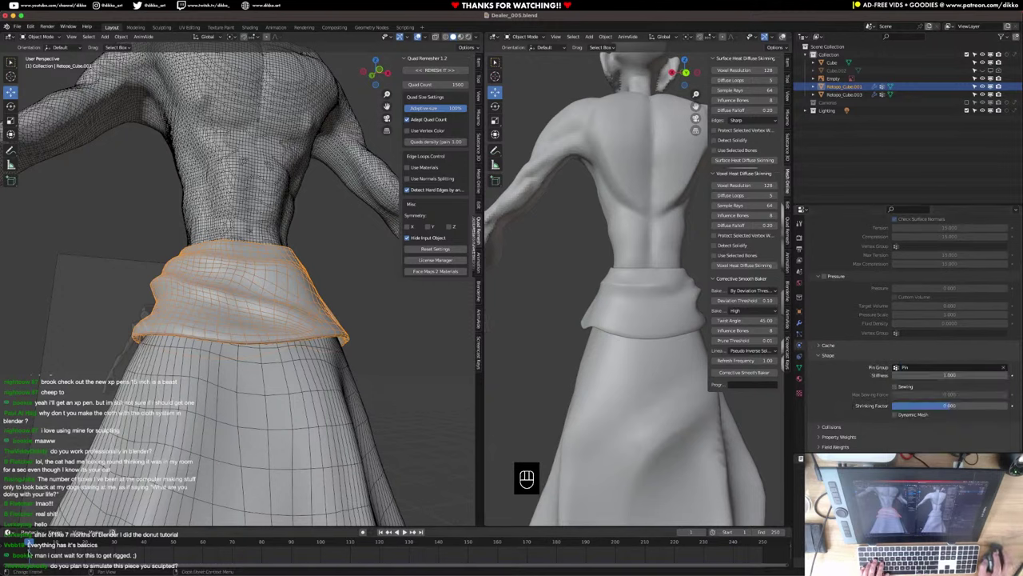
# Play the cloth simulation briefly and examine from below how the waist cloth sits around the skirt.
pyautogui.press('space')
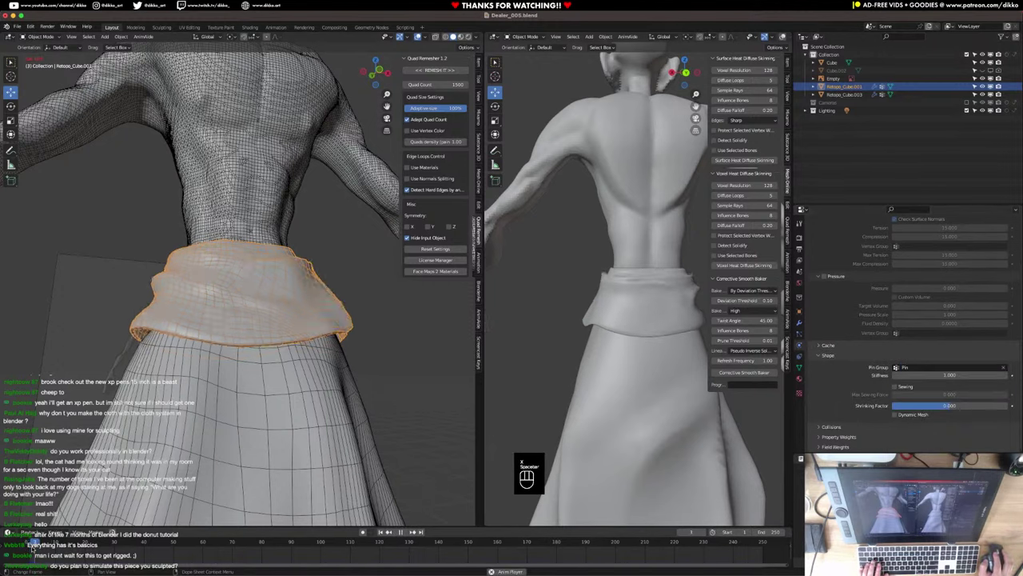
pyautogui.press('space')
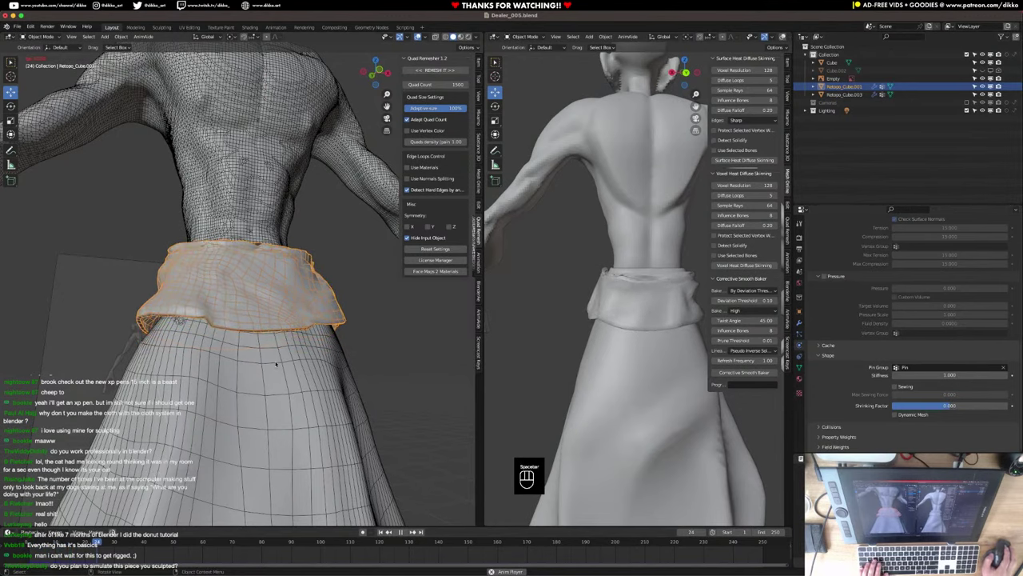
pyautogui.moveTo(279, 359); pyautogui.dragTo(223, 319, button='middle')
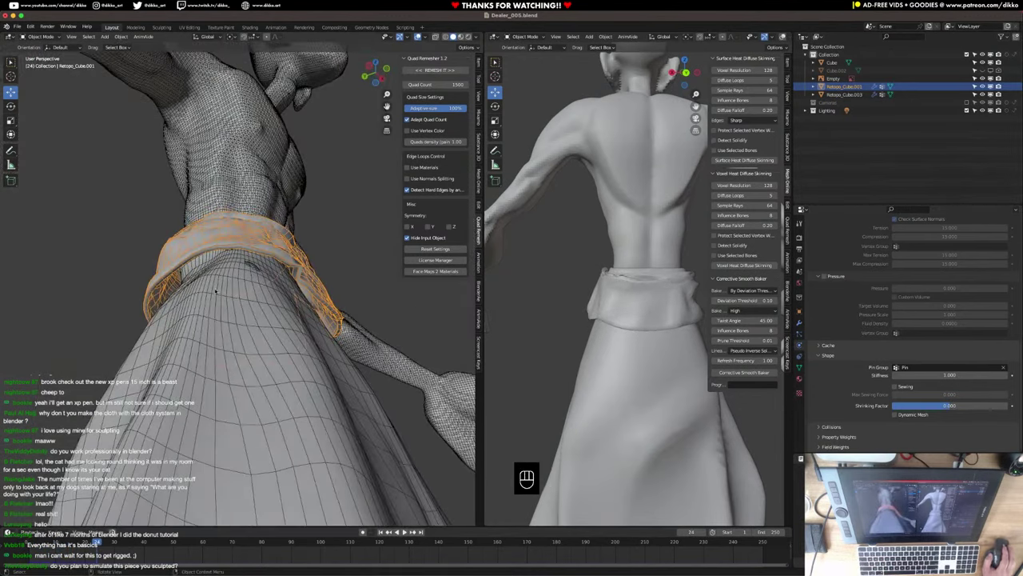
# Set the skirt's outer collision thickness to 0.005 for soft bodies and cloth.
pyautogui.click(148, 374)
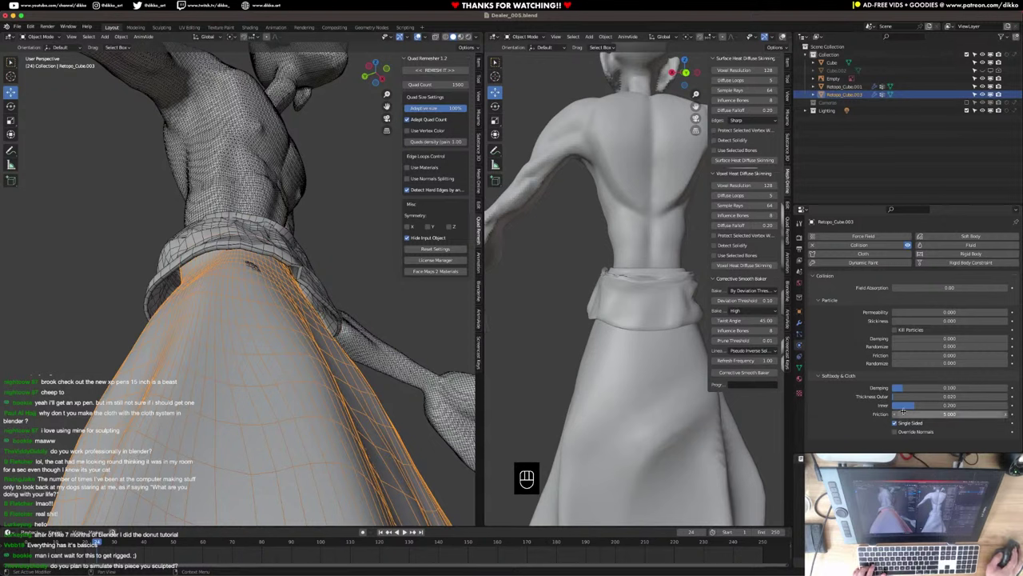
pyautogui.click(951, 397)
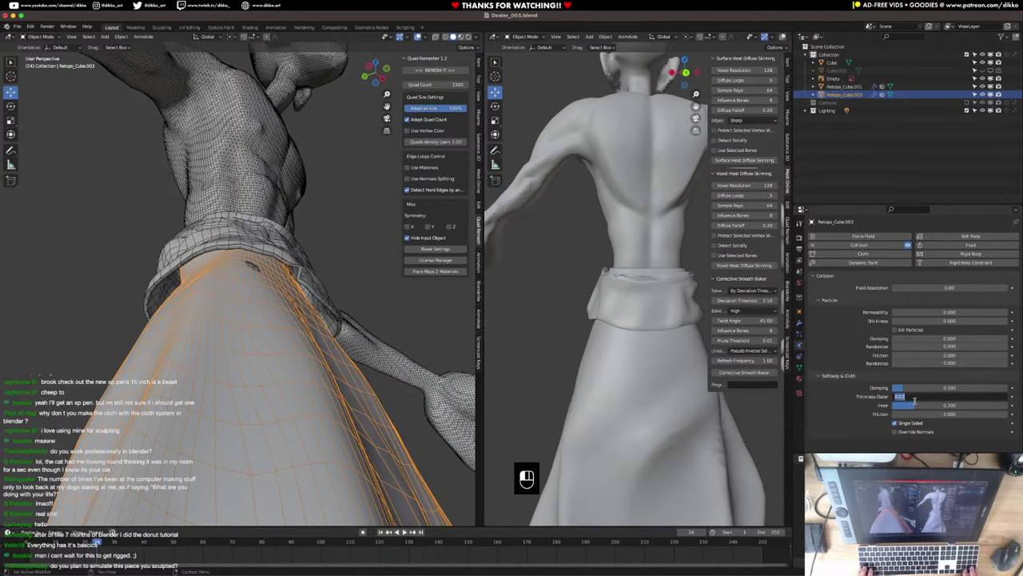
pyautogui.press('Return')
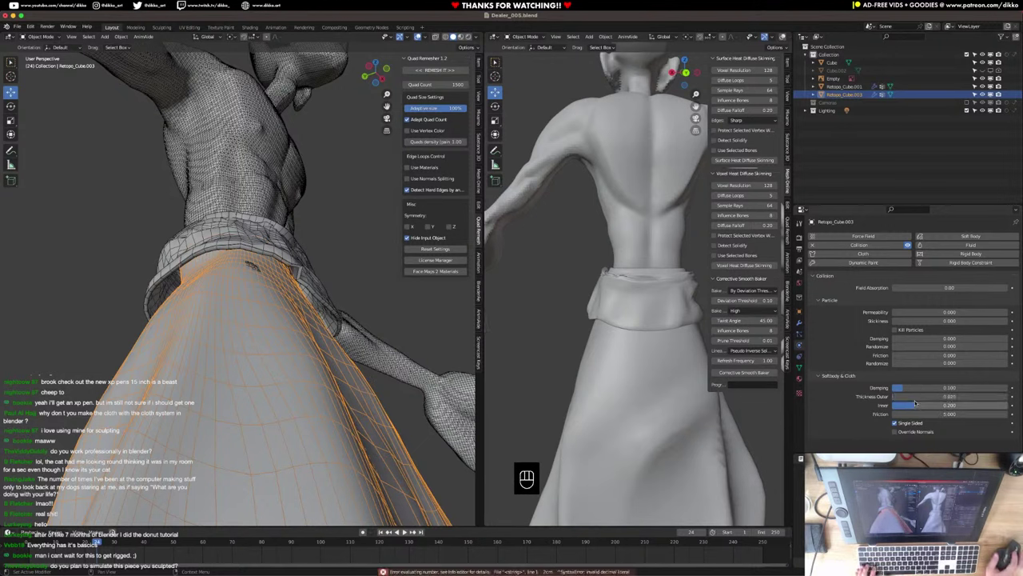
pyautogui.click(927, 397)
pyautogui.hotkey('ctrl', 'a')
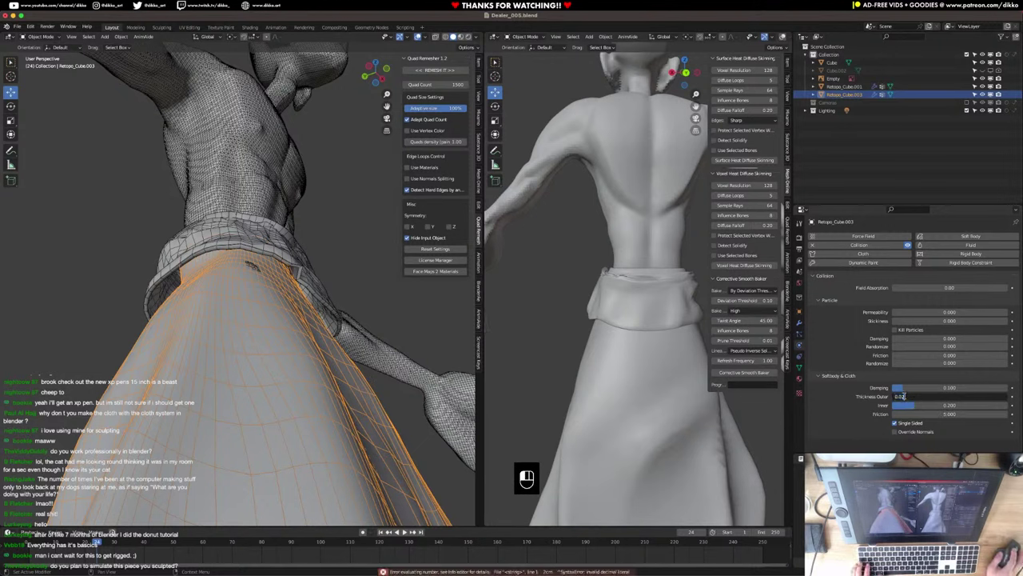
pyautogui.press('BackSpace')
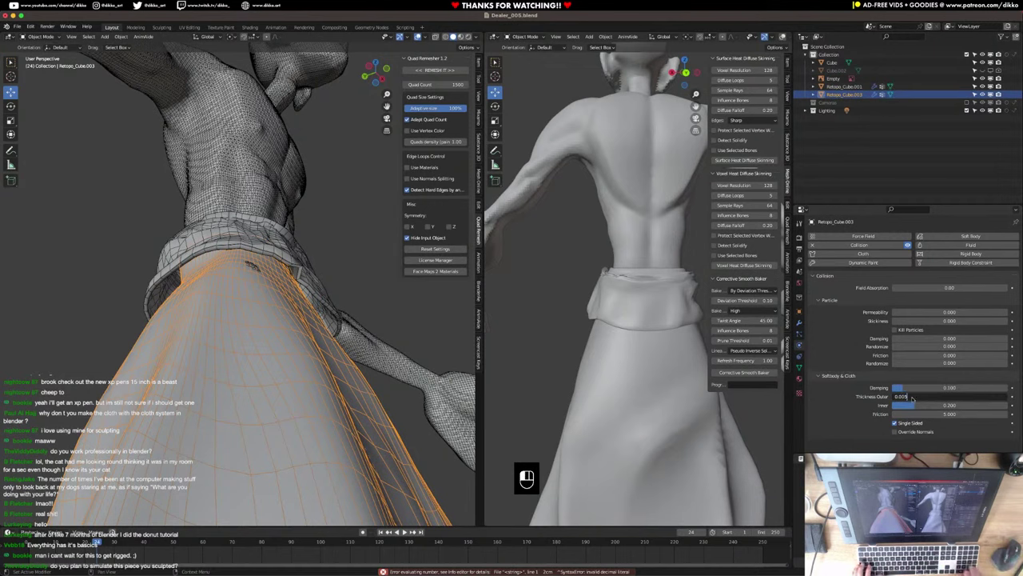
pyautogui.write('05')
pyautogui.press('Return')
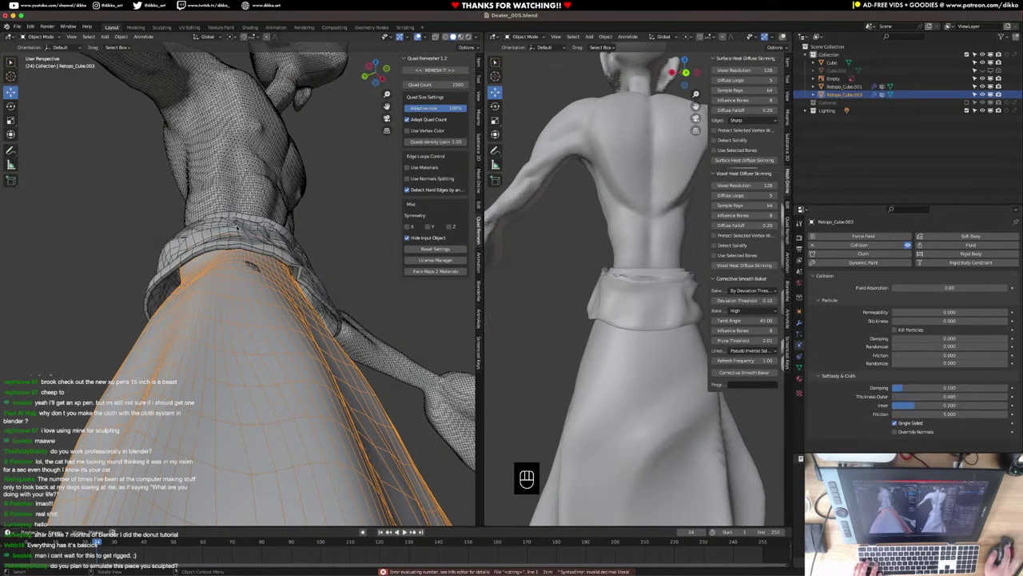
# Reselect the waist cloth, replay its simulation from the start and check how closely it drapes over the skirt.
pyautogui.click(237, 227)
pyautogui.scroll(-3, 877, 403)
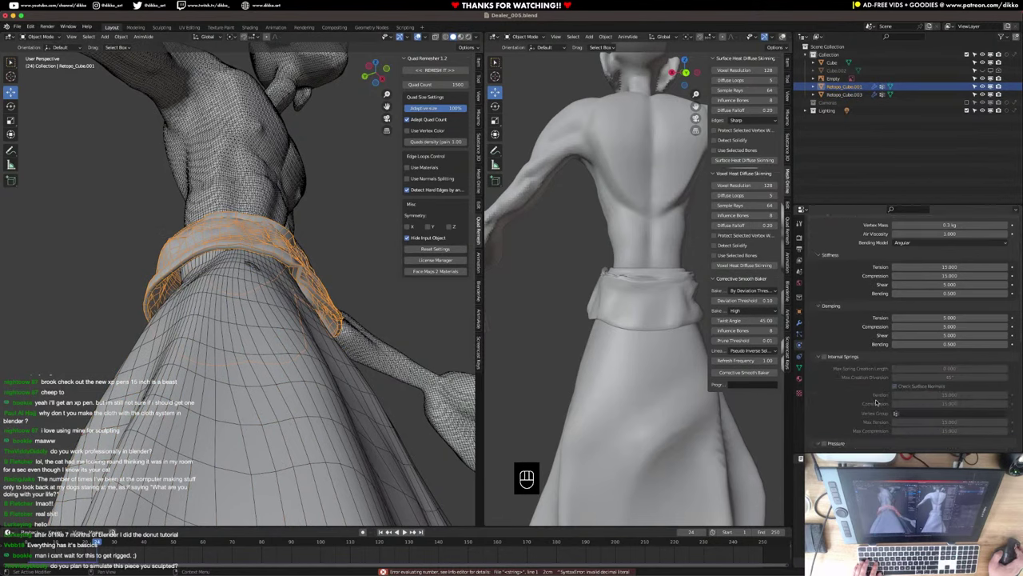
pyautogui.press('space')
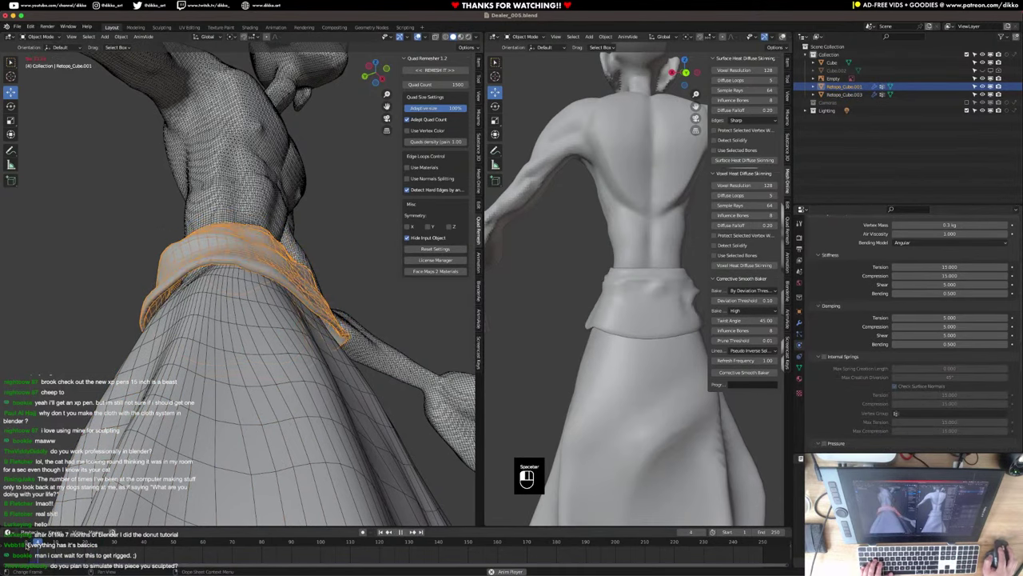
pyautogui.moveTo(319, 346); pyautogui.dragTo(260, 424, button='middle')
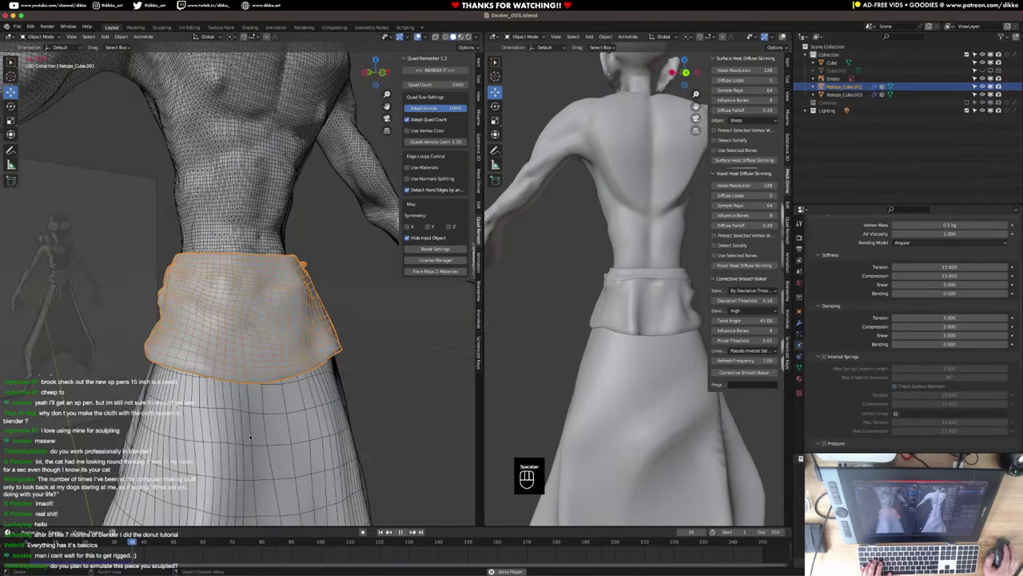
pyautogui.press('space')
pyautogui.click(31, 544)
pyautogui.press('space')
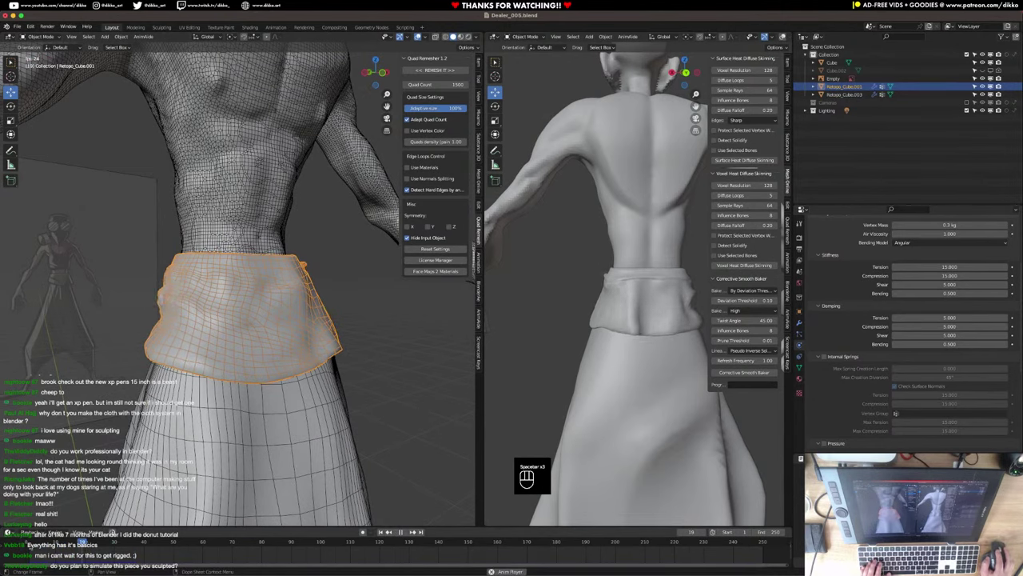
pyautogui.press('space')
pyautogui.moveTo(239, 360); pyautogui.dragTo(336, 357, button='middle')
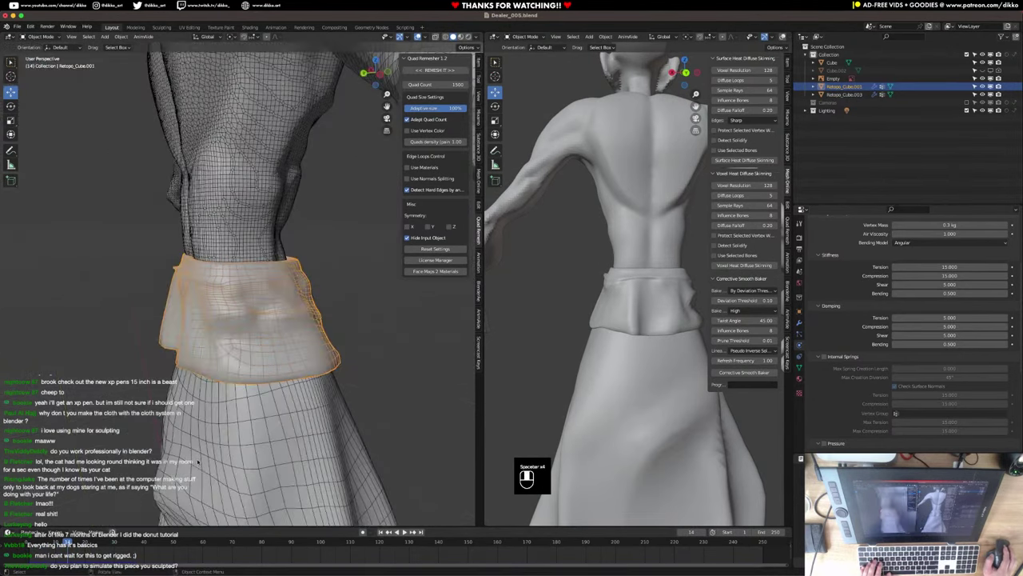
# Rerun the simulation from the first frame and examine the waist cloth's folds at the back and sides.
pyautogui.press('space')
pyautogui.click(30, 544)
pyautogui.press('space')
pyautogui.moveTo(343, 435); pyautogui.dragTo(253, 411, button='middle')
pyautogui.press('space')
pyautogui.press('space')
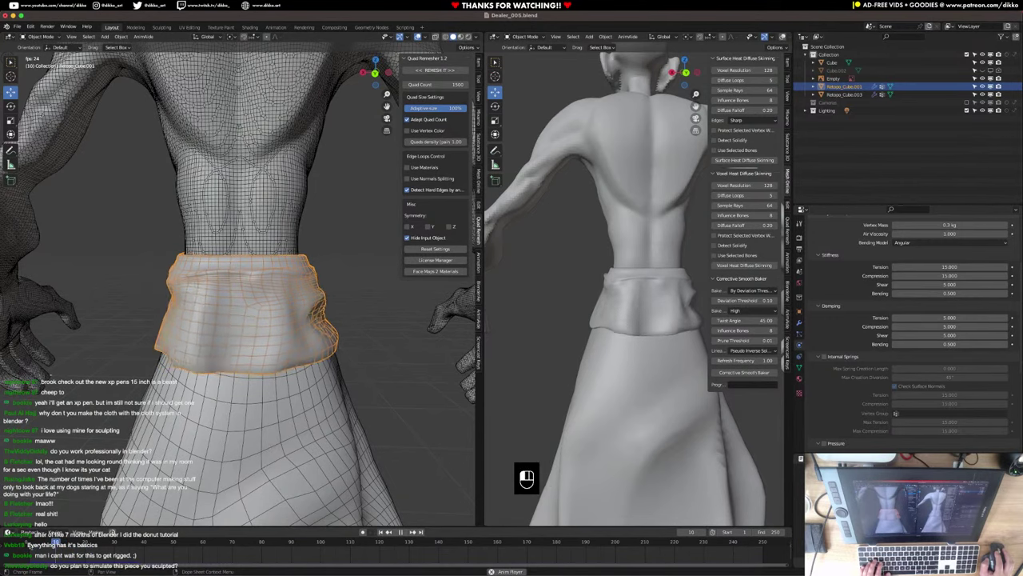
pyautogui.moveTo(240, 304); pyautogui.dragTo(384, 336, button='middle')
pyautogui.press('space')
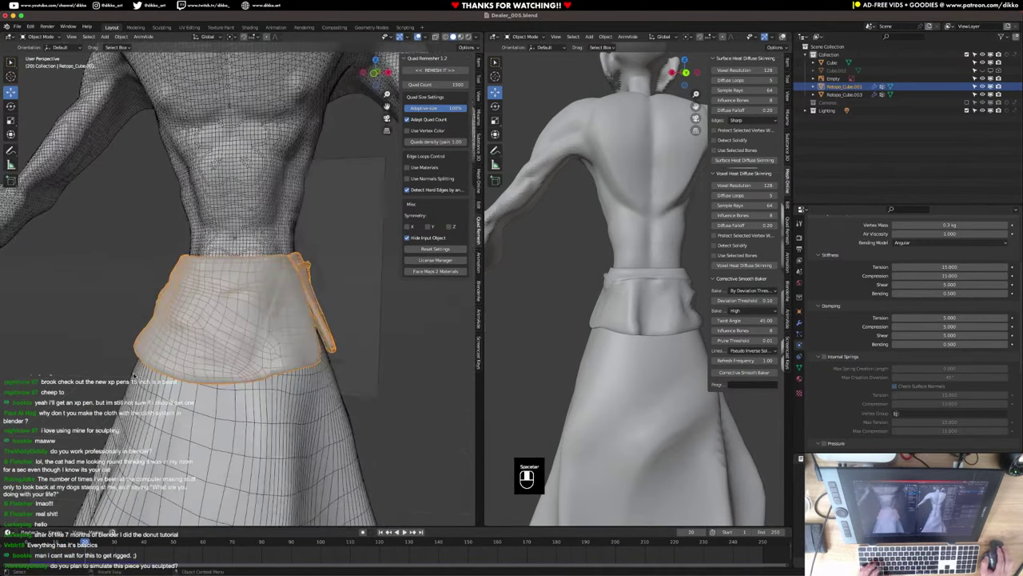
# Apply the Cotton preset to the waist cloth's simulation settings.
pyautogui.scroll(5, 879, 344)
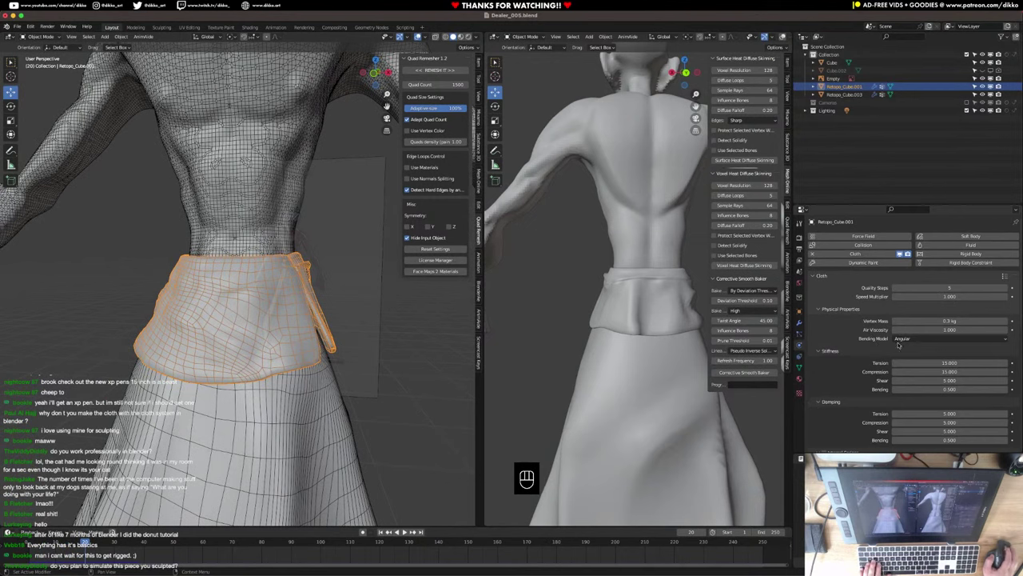
pyautogui.click(1004, 276)
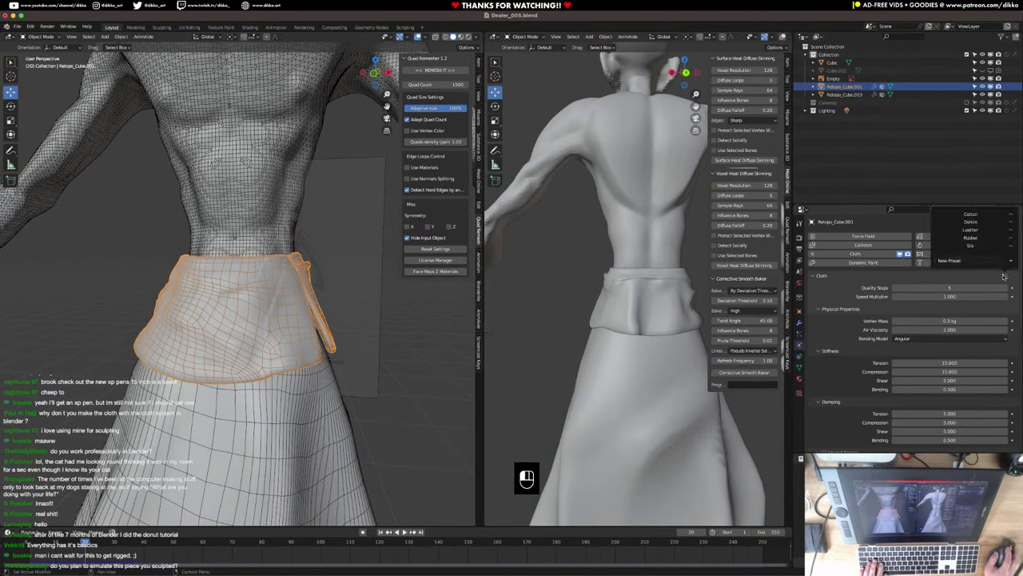
pyautogui.click(983, 214)
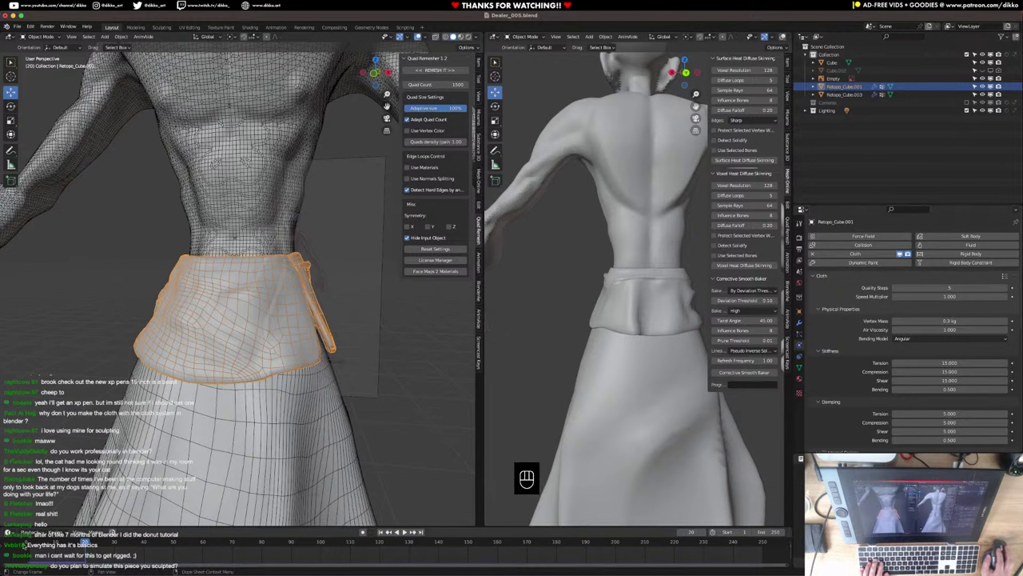
# Play the simulation with the Cotton preset and examine the resulting back folds and the remaining cloth settings.
pyautogui.press('space')
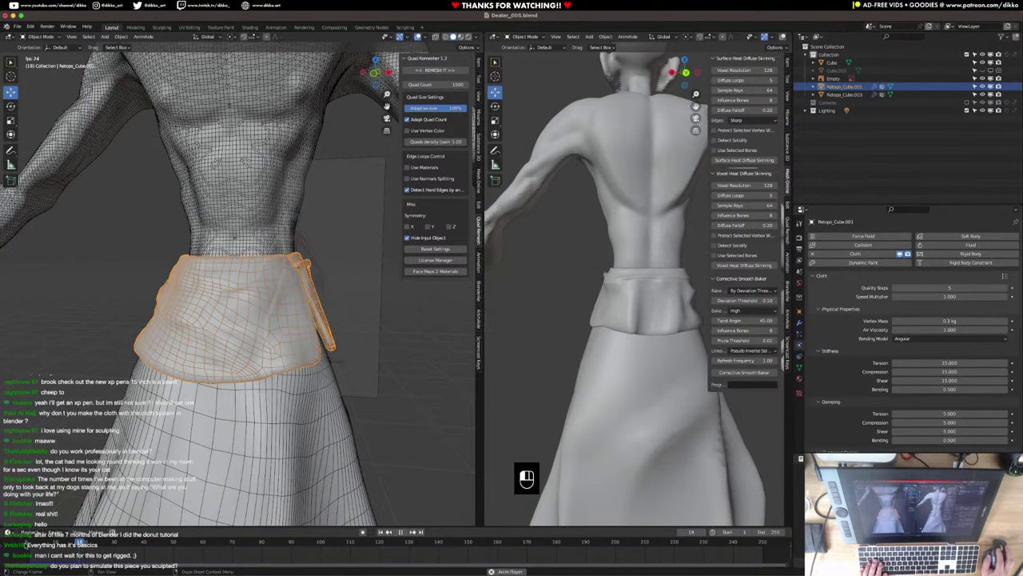
pyautogui.press('space')
pyautogui.moveTo(351, 343); pyautogui.dragTo(230, 342, button='middle')
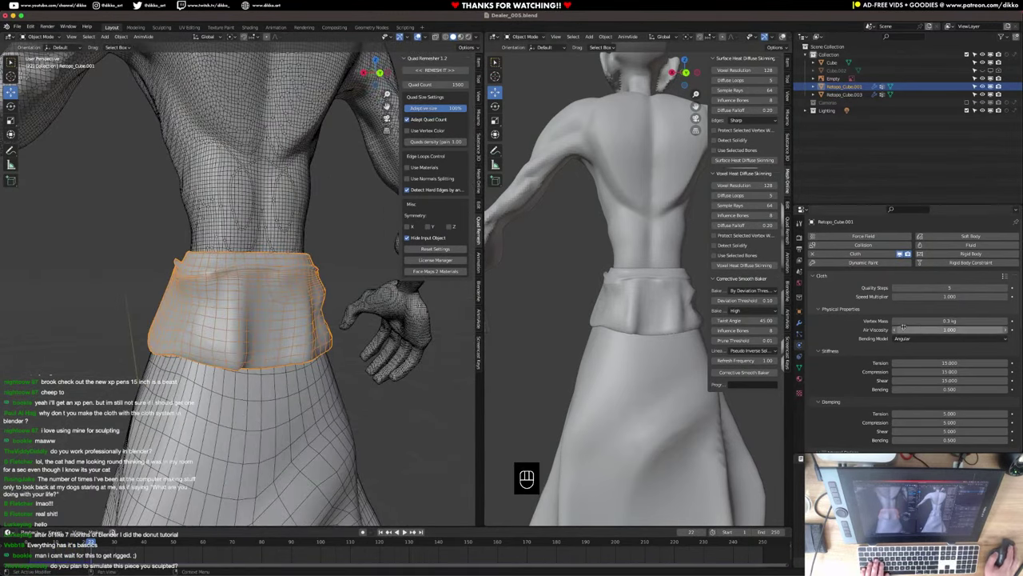
pyautogui.scroll(-2, 880, 364)
pyautogui.scroll(-1, 857, 364)
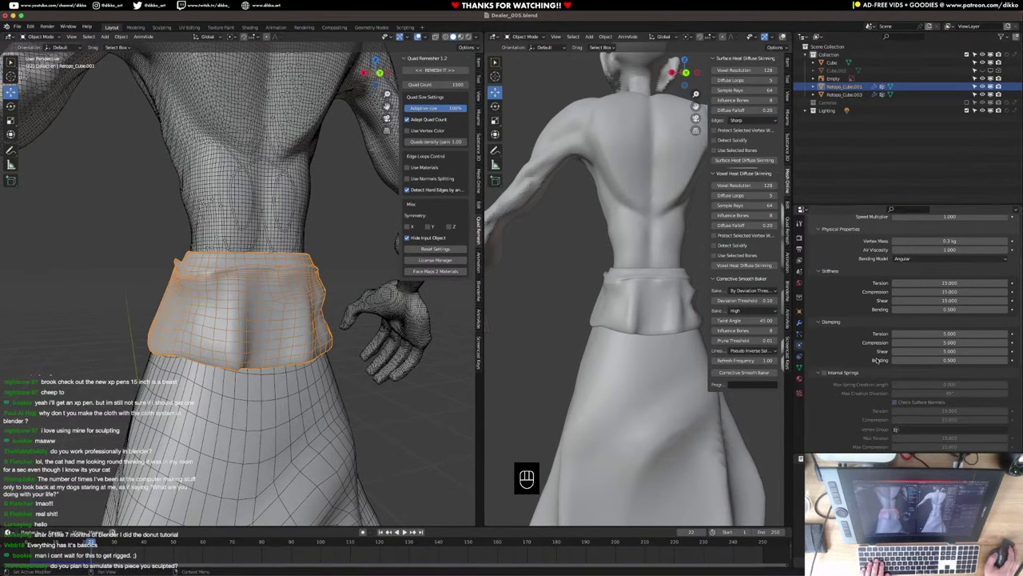
pyautogui.moveTo(178, 308); pyautogui.dragTo(462, 306, button='middle')
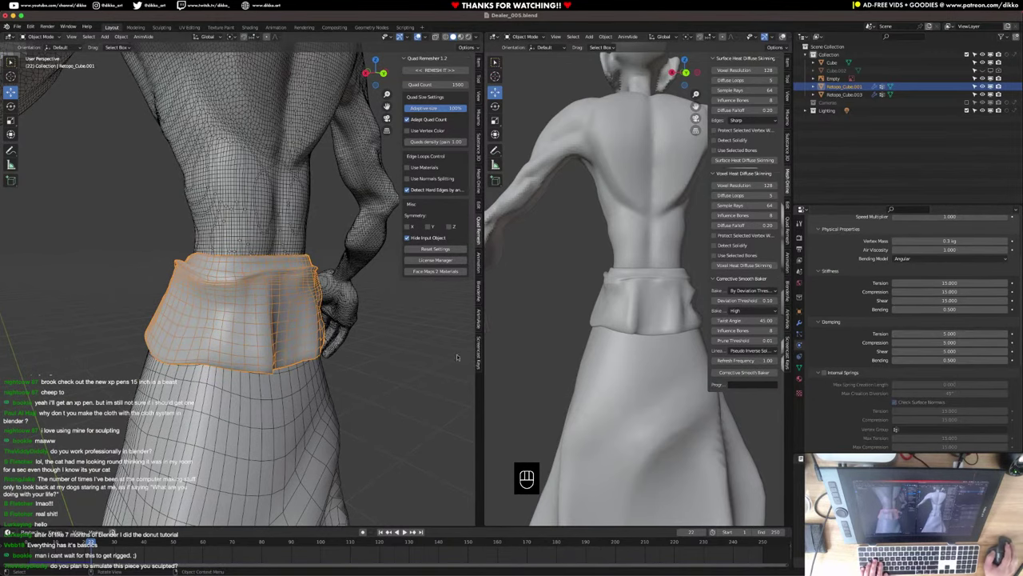
pyautogui.moveTo(165, 323); pyautogui.dragTo(203, 280, button='middle')
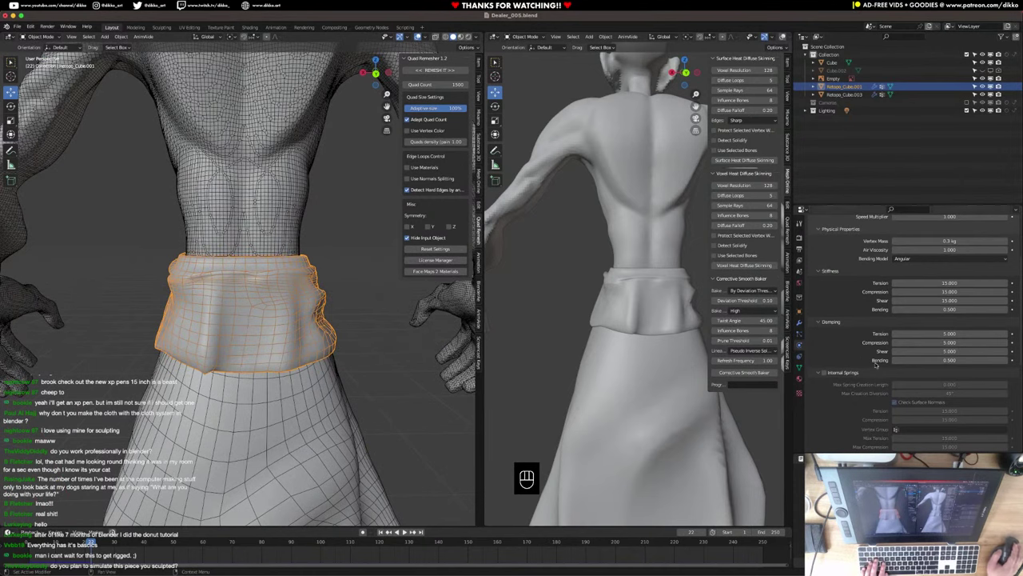
pyautogui.scroll(-5, 876, 364)
pyautogui.scroll(-1, 891, 398)
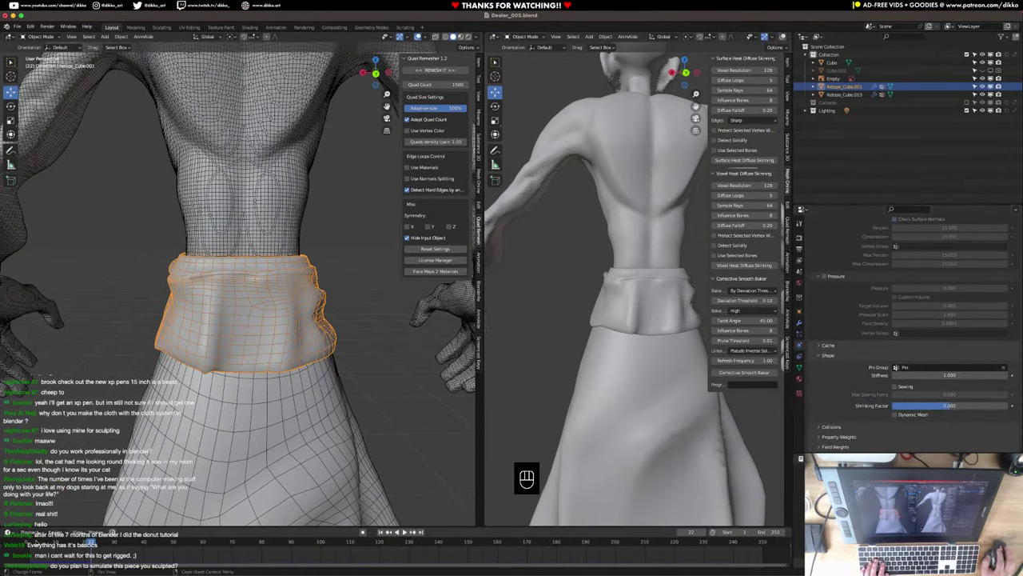
# Try moving the waist cloth while the simulation plays, and undo the move.
pyautogui.press('space')
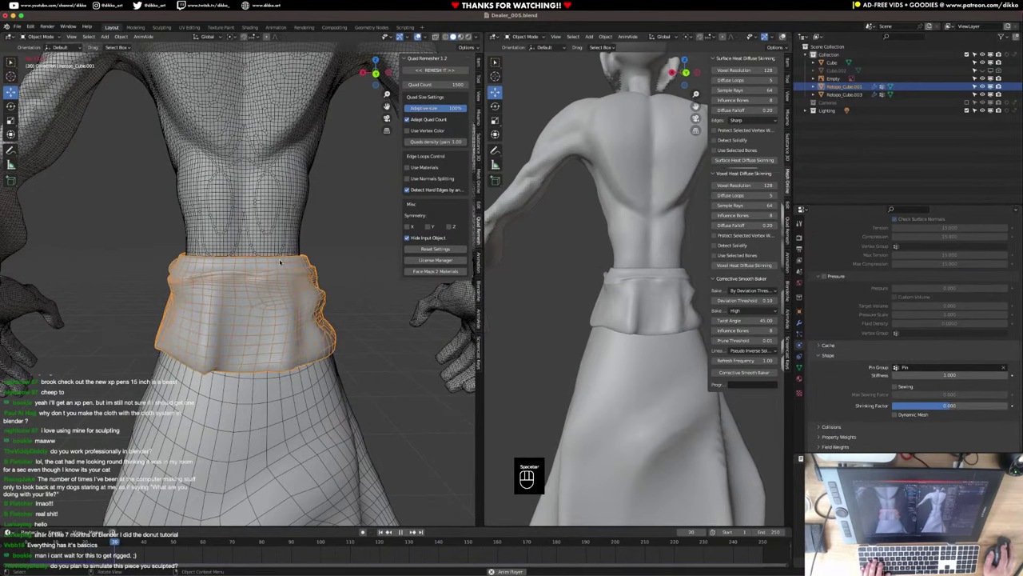
pyautogui.press('g')
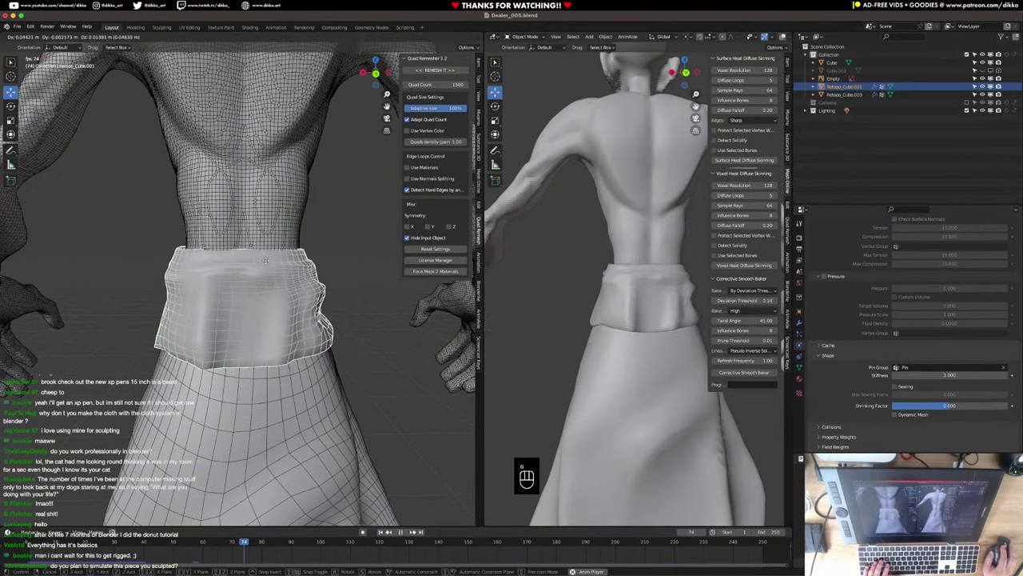
pyautogui.click(281, 272)
pyautogui.press('space')
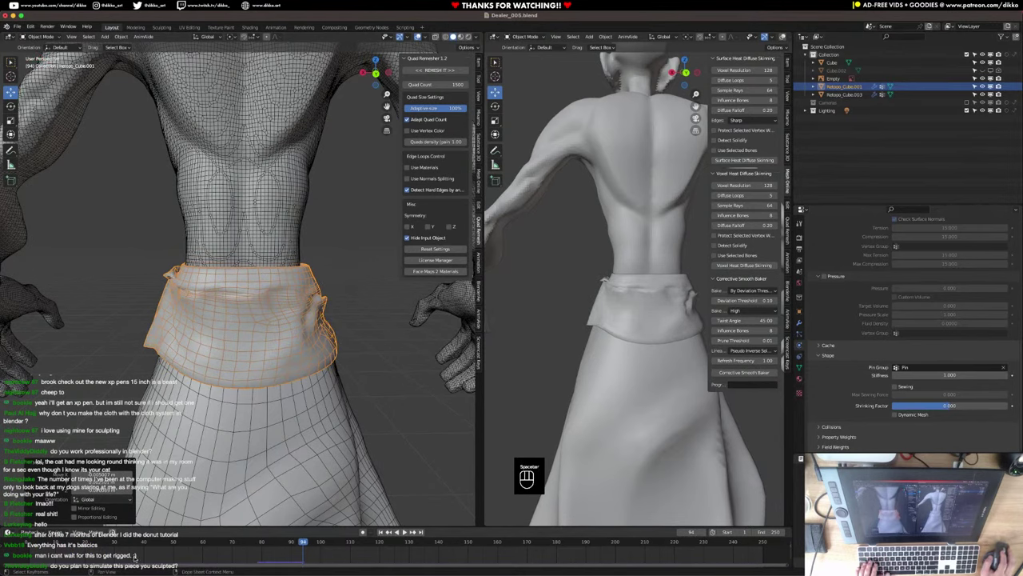
pyautogui.press('super+z')
# Replay the simulation from the start and examine how the overlapping opening of the waist cloth falls over the skirt.
pyautogui.click(30, 546)
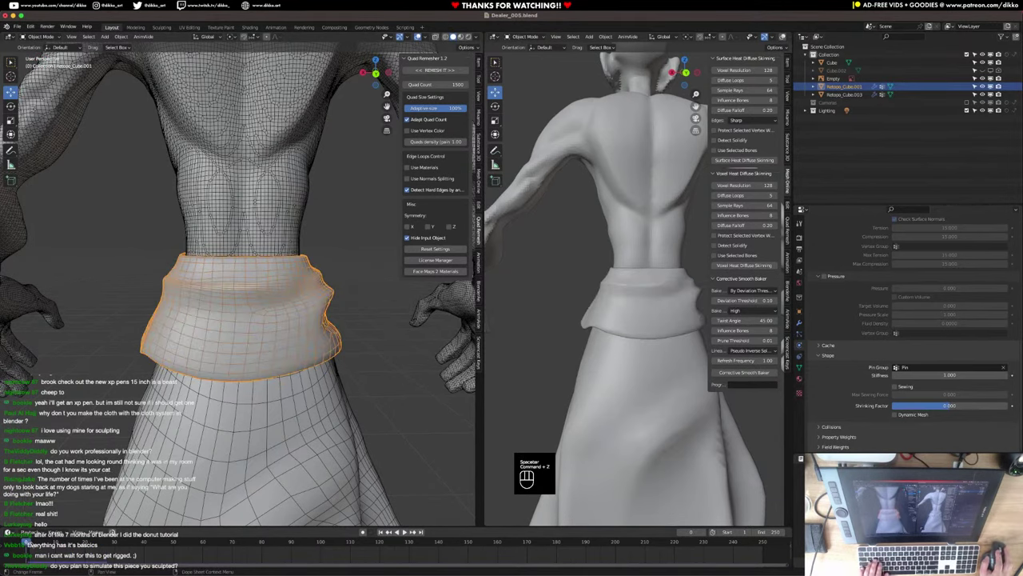
pyautogui.moveTo(359, 240); pyautogui.dragTo(241, 244, button='middle')
pyautogui.press('space')
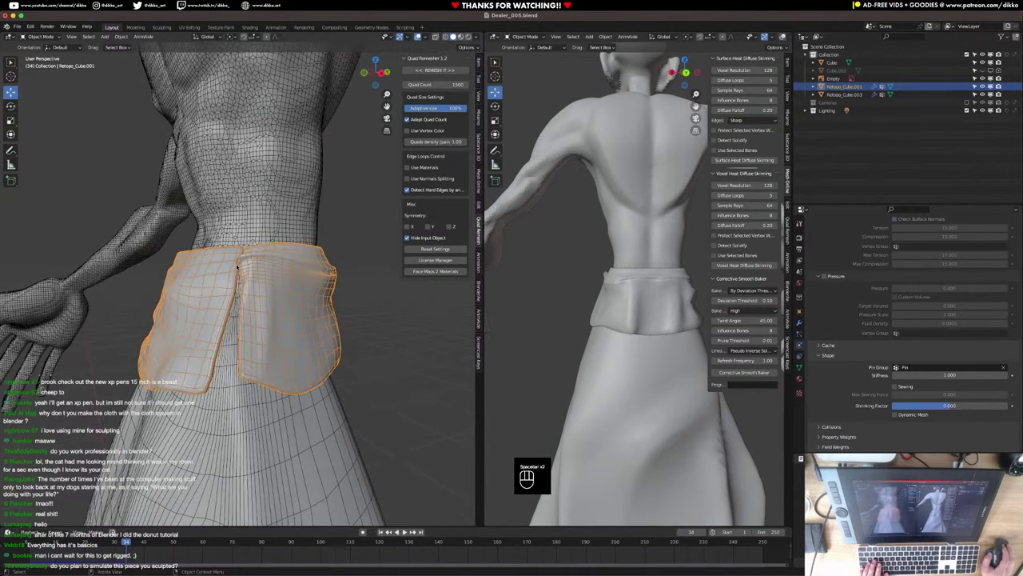
pyautogui.moveTo(250, 251); pyautogui.dragTo(220, 253, button='middle')
pyautogui.press('space')
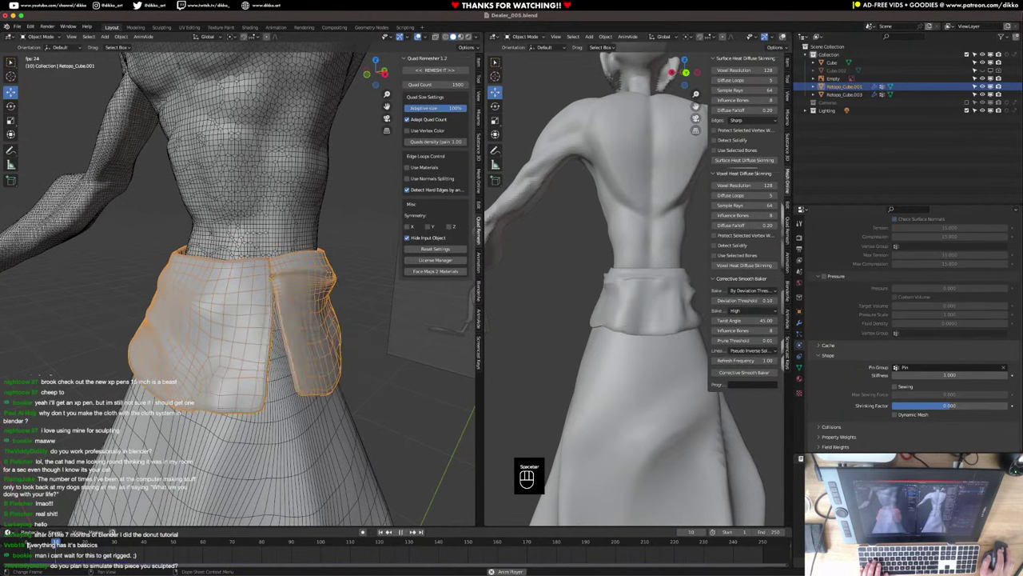
pyautogui.press('space')
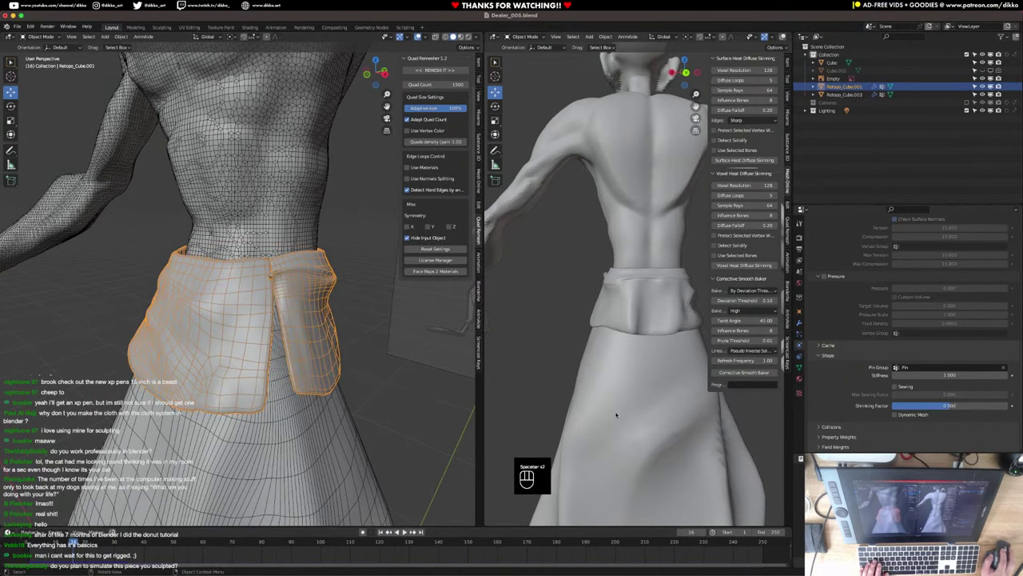
pyautogui.click(26, 544)
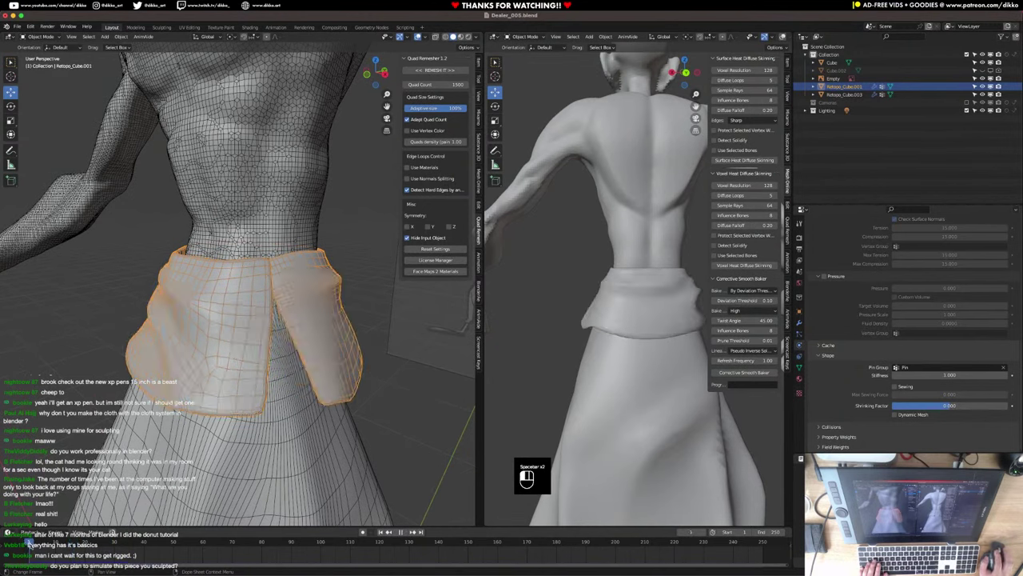
# Try growing the waistband face selection six times down the waist cloth, and shrink it three times.
pyautogui.moveTo(239, 320); pyautogui.dragTo(275, 317, button='middle')
pyautogui.press('Tab')
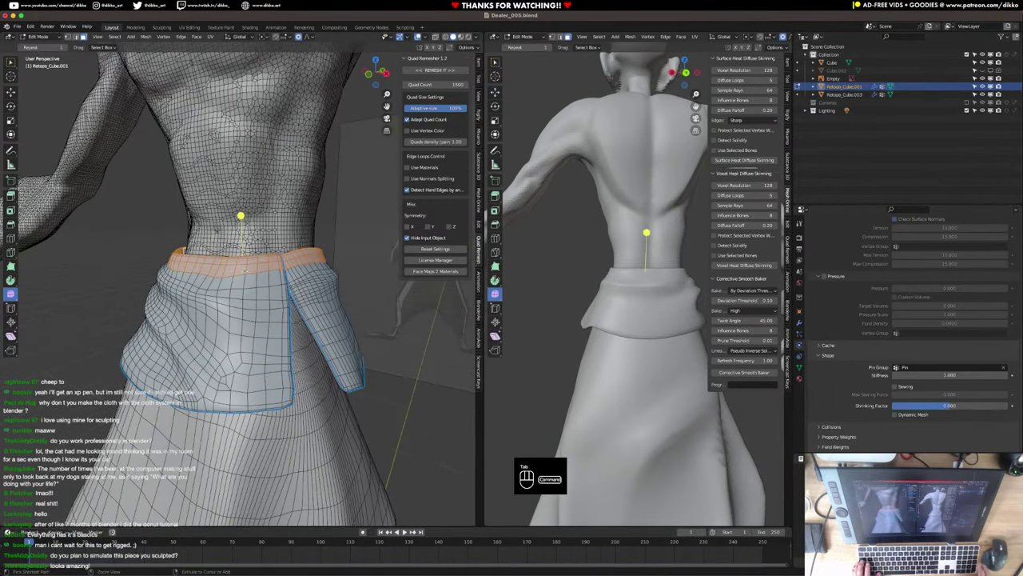
pyautogui.press('super+KP_Add')
pyautogui.press('super+KP_Add')
pyautogui.press('super+KP_Add')
pyautogui.press('super+KP_Add')
pyautogui.press('super+KP_Add')
pyautogui.press('super+KP_Add')
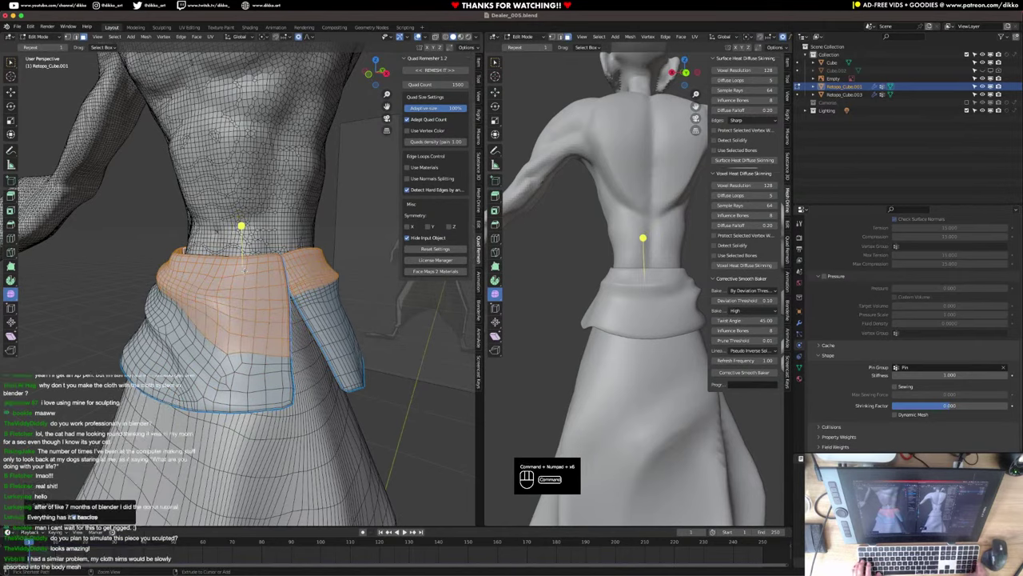
pyautogui.press('super+KP_Subtract')
pyautogui.press('super+KP_Subtract')
pyautogui.press('super+KP_Subtract')
pyautogui.moveTo(245, 271); pyautogui.dragTo(128, 281, button='middle')
# Merge the vertices at an irregular point of the waist cloth's back fold and dissolve the redundant edges there.
pyautogui.click(67, 38)
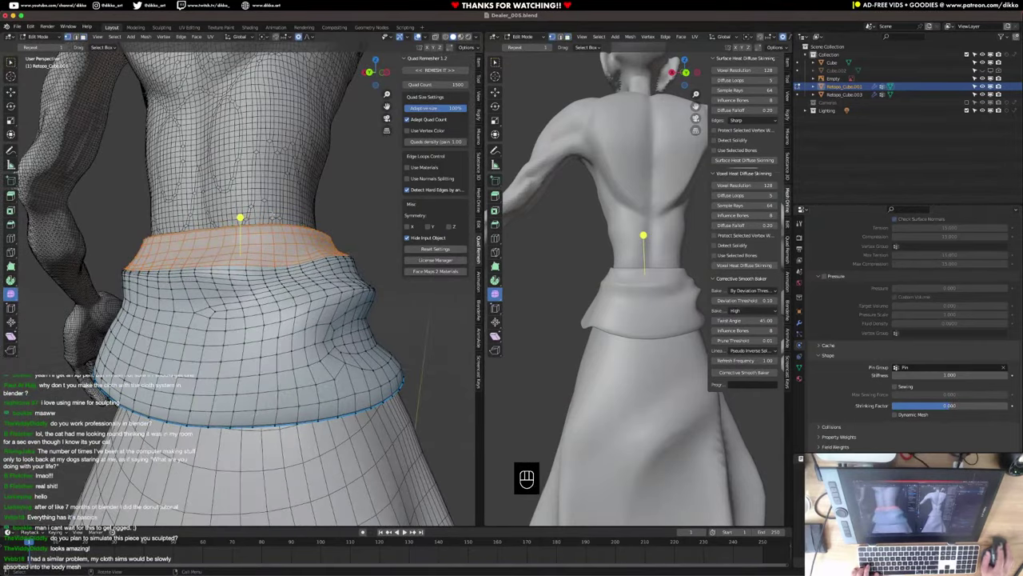
pyautogui.moveTo(290, 288); pyautogui.dragTo(284, 306, button='middle')
pyautogui.scroll(1, 285, 307)
pyautogui.keyDown('shift'); pyautogui.rightClick(284, 305); pyautogui.keyUp('shift')
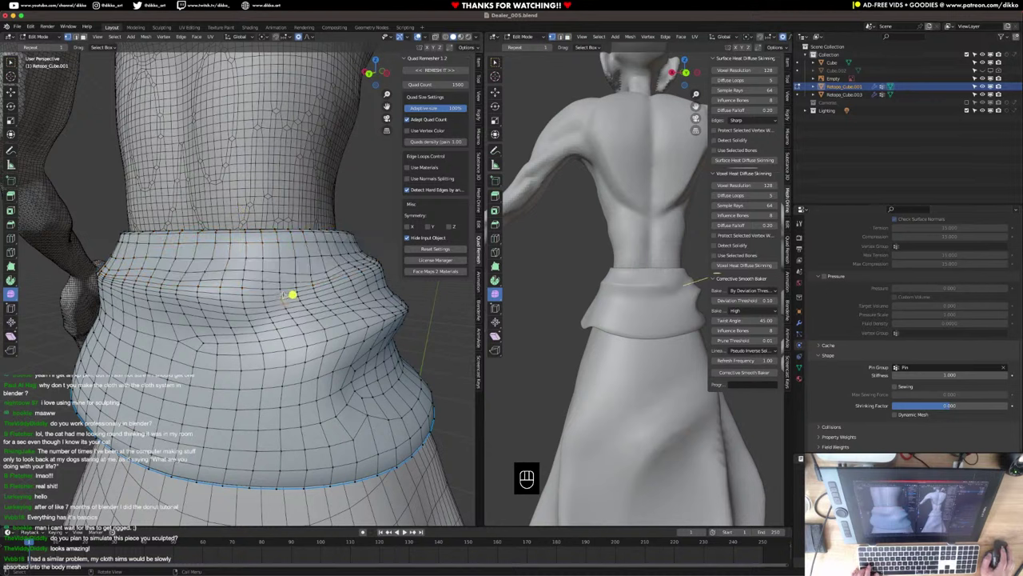
pyautogui.press('m')
pyautogui.click(289, 295)
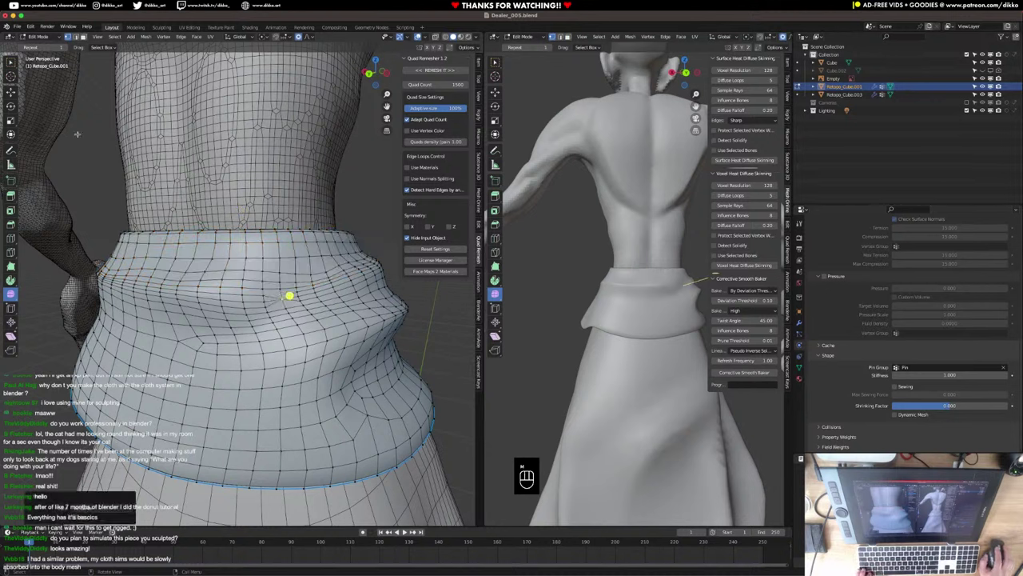
pyautogui.press('2')
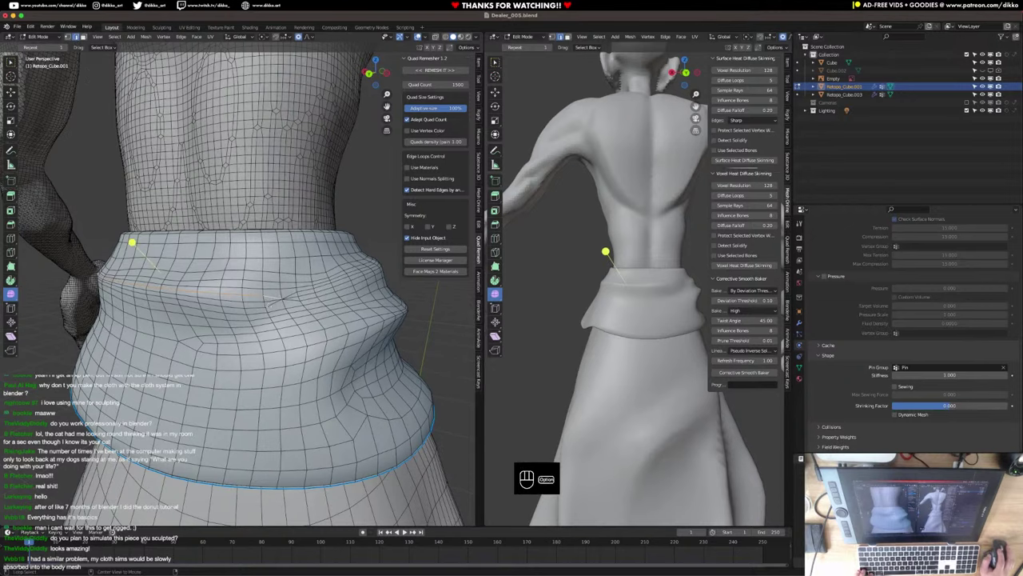
pyautogui.press('super+x')
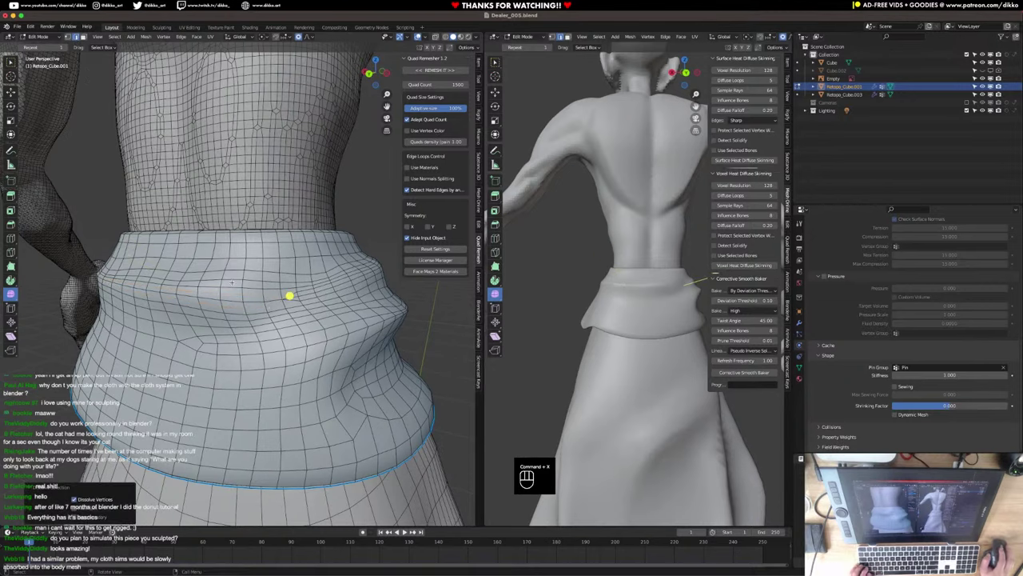
pyautogui.moveTo(290, 296); pyautogui.dragTo(355, 287, button='middle')
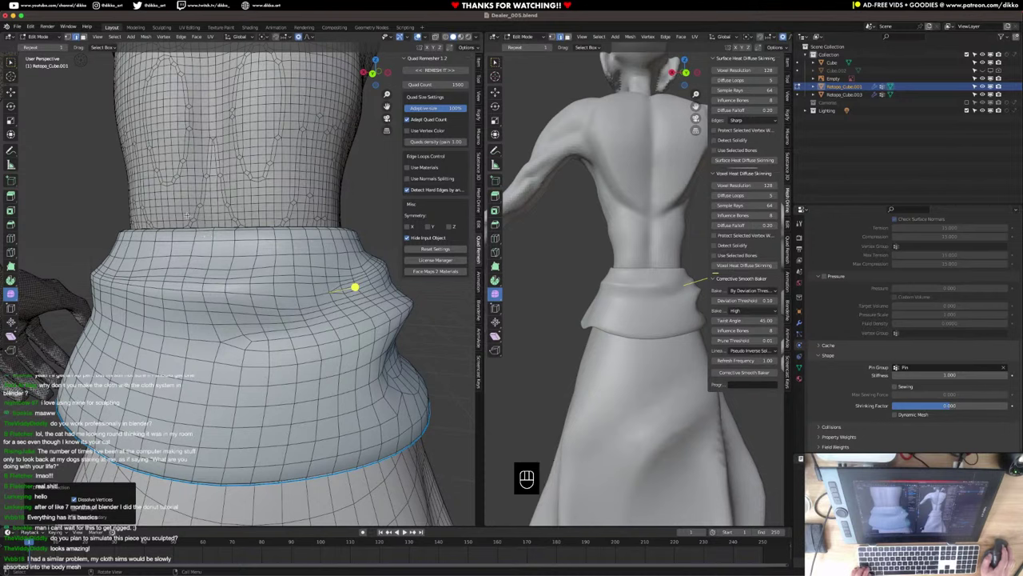
# Merge another pair of vertices on the back fold below the waistband and dissolve the leftover edges beside them.
pyautogui.click(68, 37)
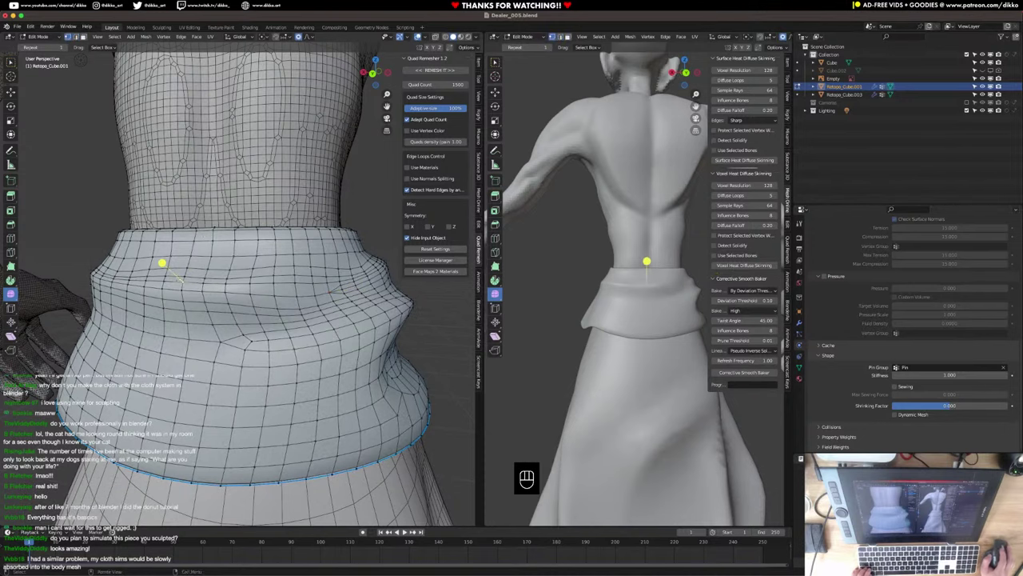
pyautogui.keyDown('shift'); pyautogui.moveTo(181, 280); pyautogui.dragTo(192, 282, button='middle'); pyautogui.keyUp('shift')
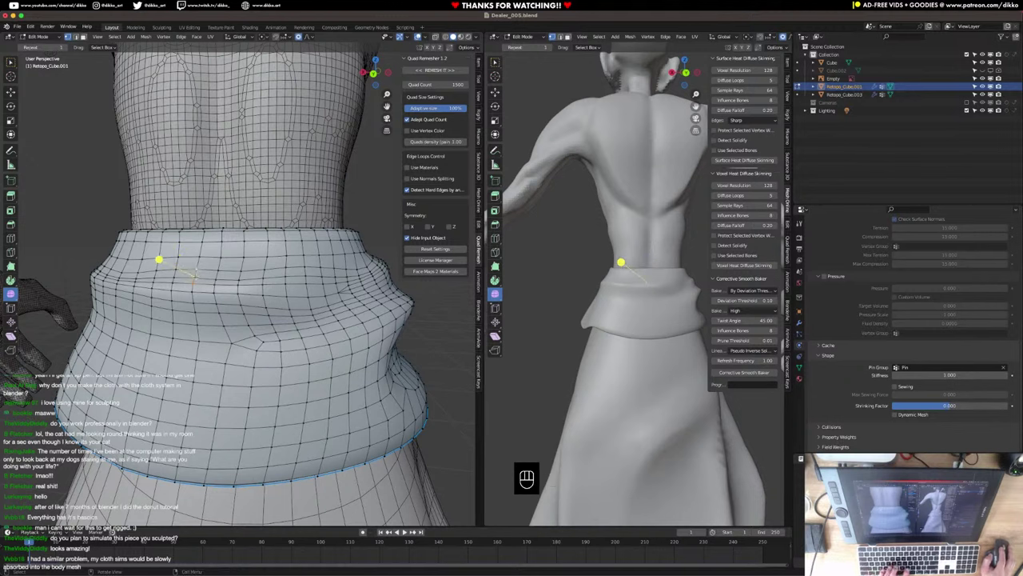
pyautogui.press('m')
pyautogui.click(192, 278)
pyautogui.click(77, 38)
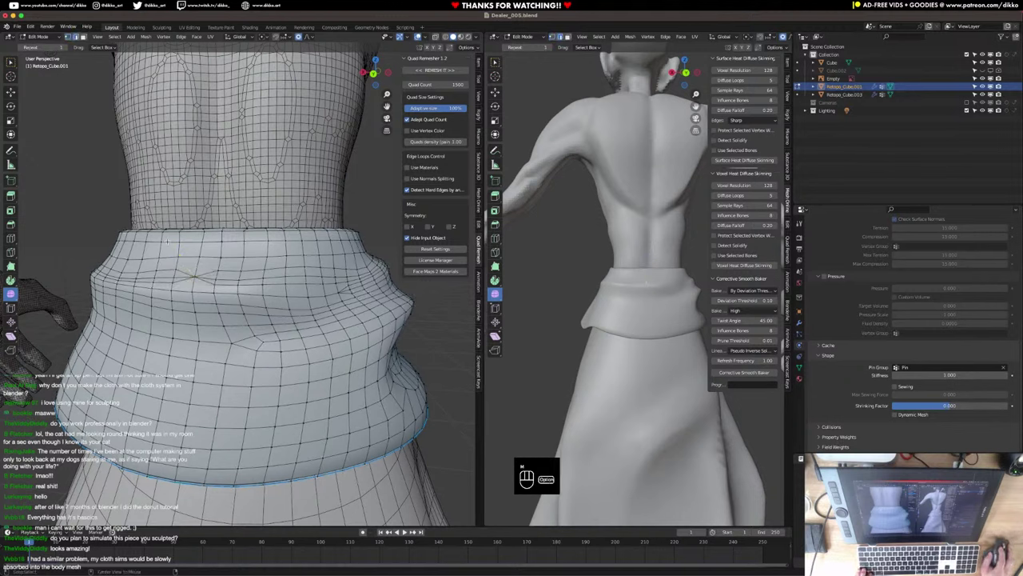
pyautogui.keyDown('alt'); pyautogui.click(184, 279); pyautogui.keyUp('alt')
pyautogui.press('super+x')
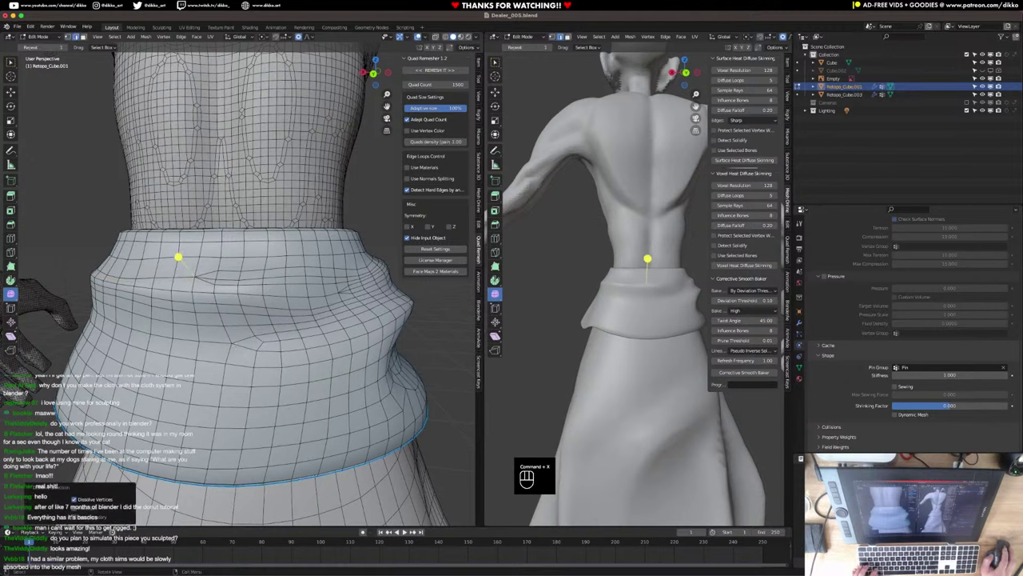
# Dissolve the next surplus edges in the back fold between the cleaned-up point and the side of the cloth.
pyautogui.moveTo(185, 280); pyautogui.dragTo(273, 346, button='middle')
pyautogui.keyDown('alt'); pyautogui.moveTo(271, 345); pyautogui.dragTo(243, 303); pyautogui.keyUp('alt')
pyautogui.click(238, 291)
pyautogui.moveTo(342, 304); pyautogui.dragTo(317, 304, button='middle')
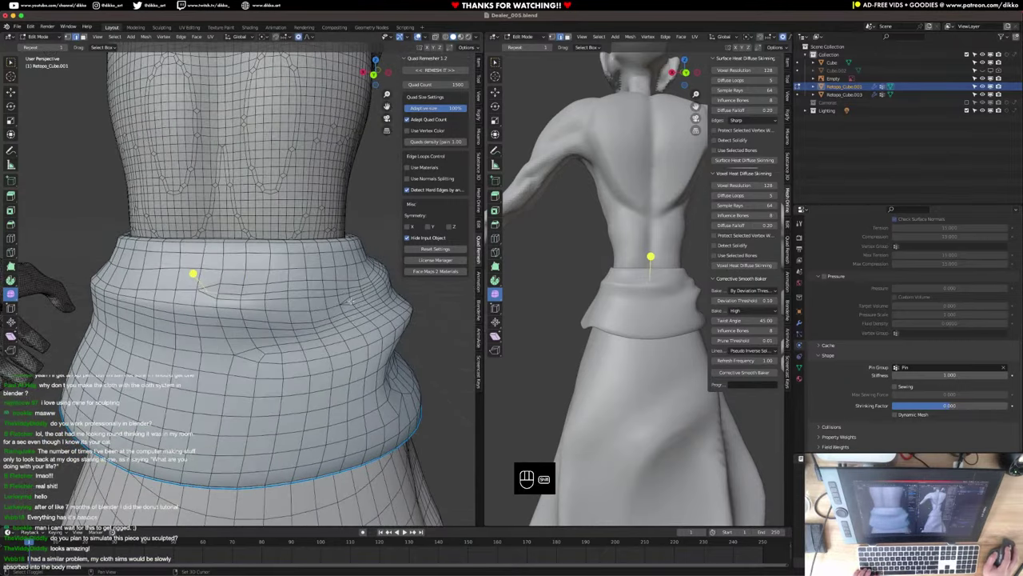
pyautogui.press('super+x')
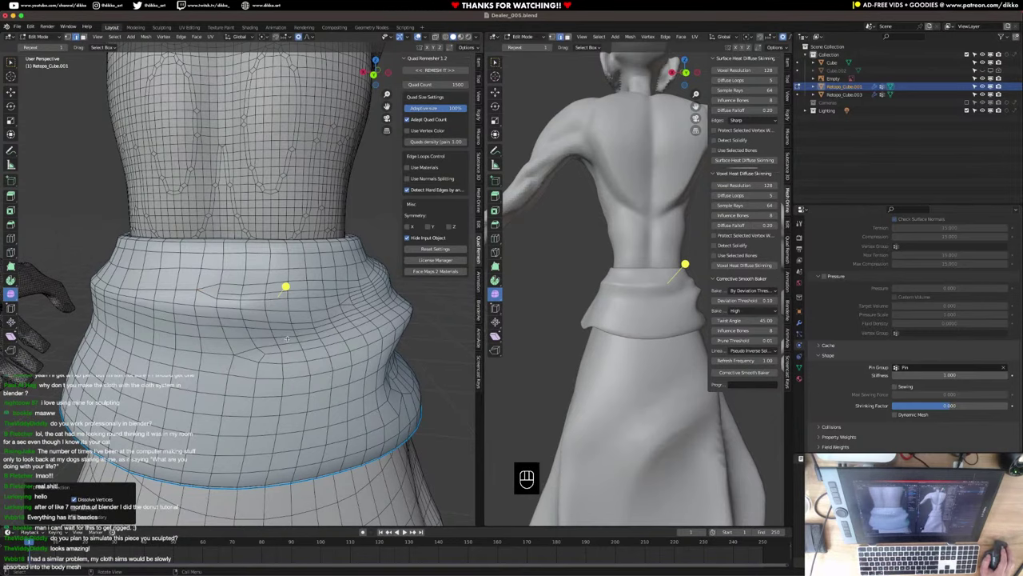
pyautogui.moveTo(287, 338); pyautogui.dragTo(296, 340, button='middle')
pyautogui.moveTo(302, 286); pyautogui.dragTo(376, 254, button='middle')
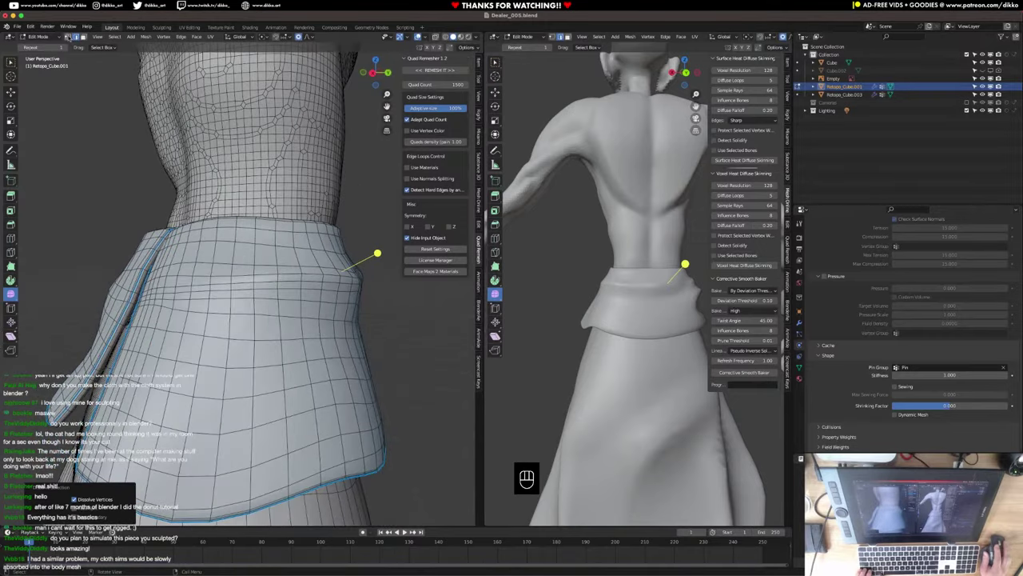
# Merge the crowded vertices on the side of the waist cloth and dissolve the edge run leading toward the front opening.
pyautogui.press('super+z')
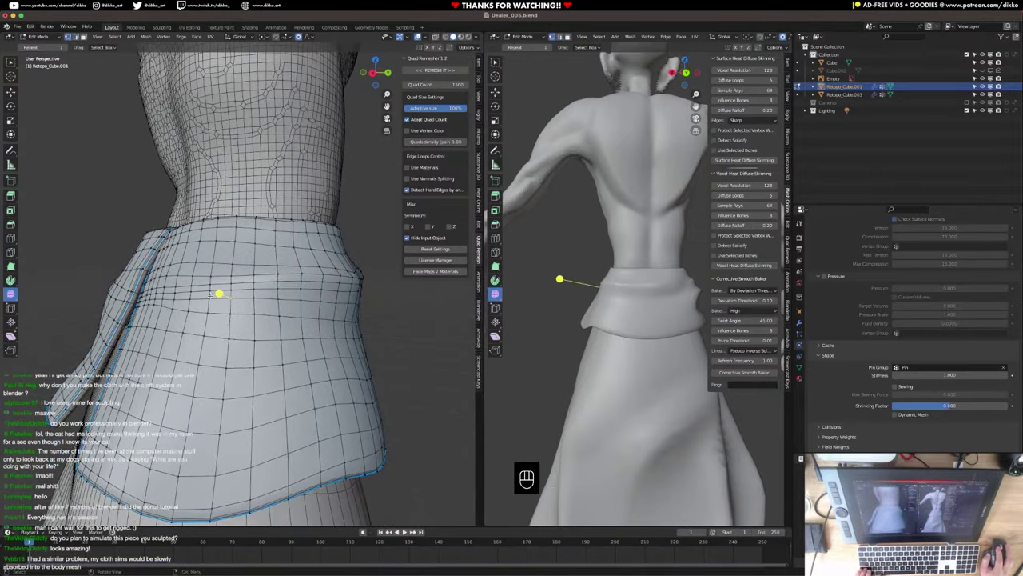
pyautogui.press('m')
pyautogui.click(213, 292)
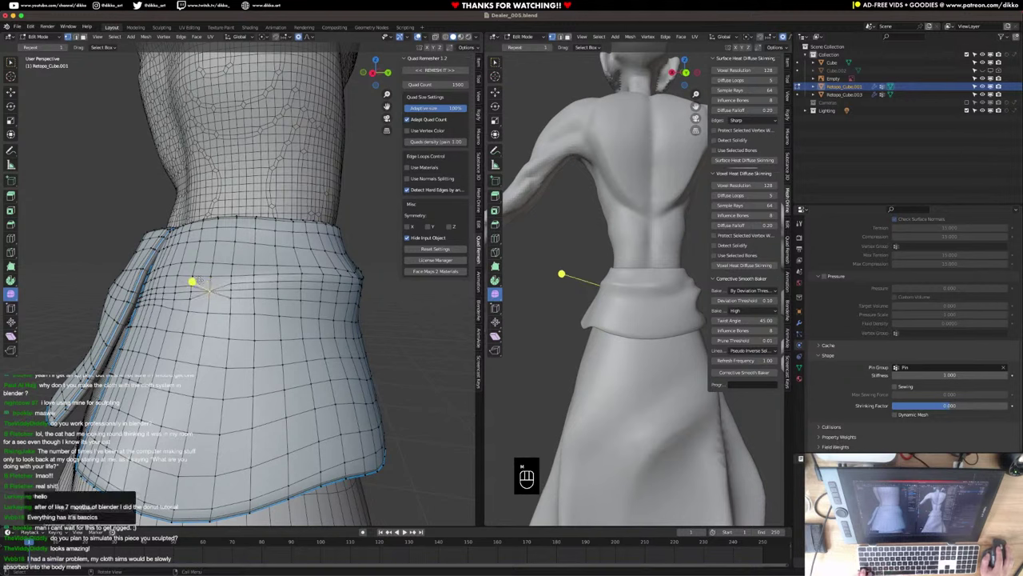
pyautogui.click(80, 38)
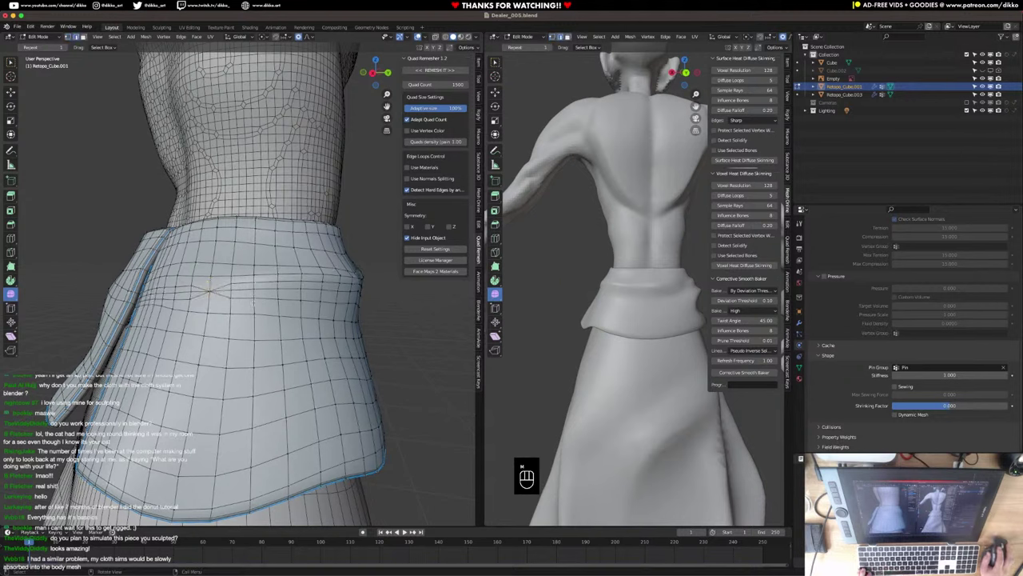
pyautogui.press('alt')
pyautogui.keyDown('alt'); pyautogui.click(204, 291); pyautogui.keyUp('alt')
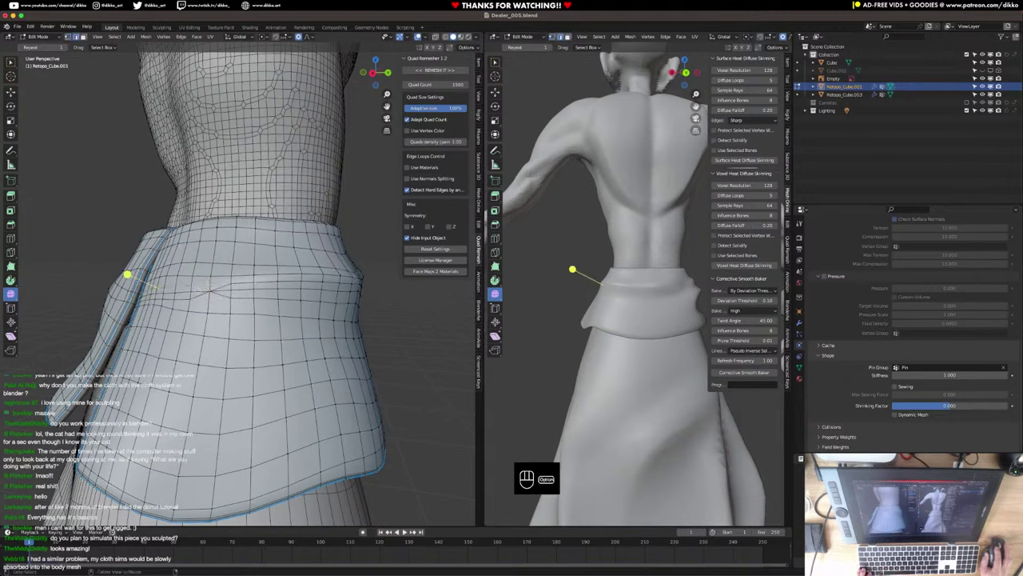
pyautogui.keyDown('alt'); pyautogui.click(193, 294); pyautogui.keyUp('alt')
pyautogui.keyDown('ctrl'); pyautogui.click(193, 295); pyautogui.keyUp('ctrl')
pyautogui.keyDown('ctrl'); pyautogui.click(193, 297); pyautogui.keyUp('ctrl')
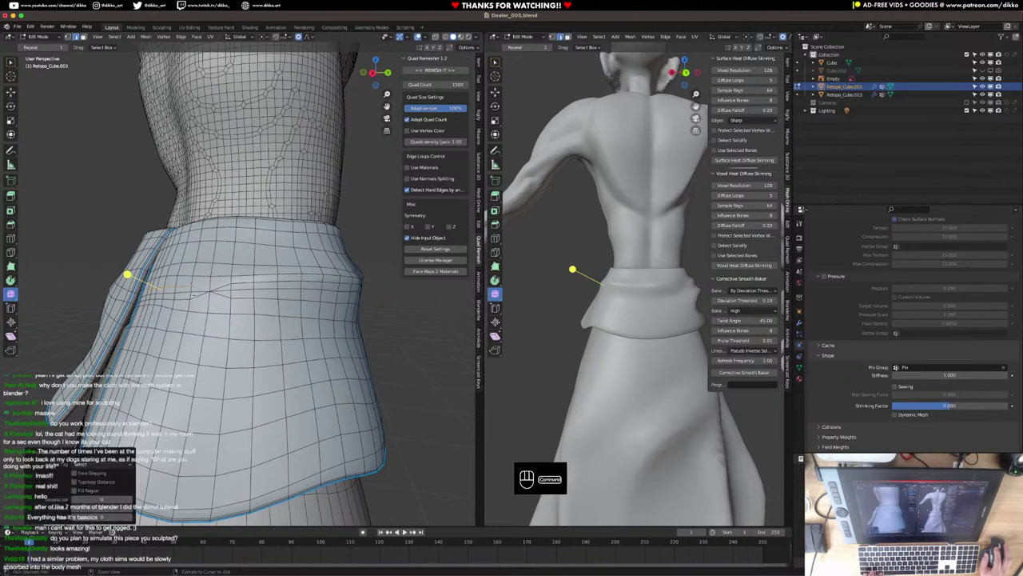
pyautogui.keyDown('alt'); pyautogui.click(194, 296); pyautogui.keyUp('alt')
pyautogui.press('super+x')
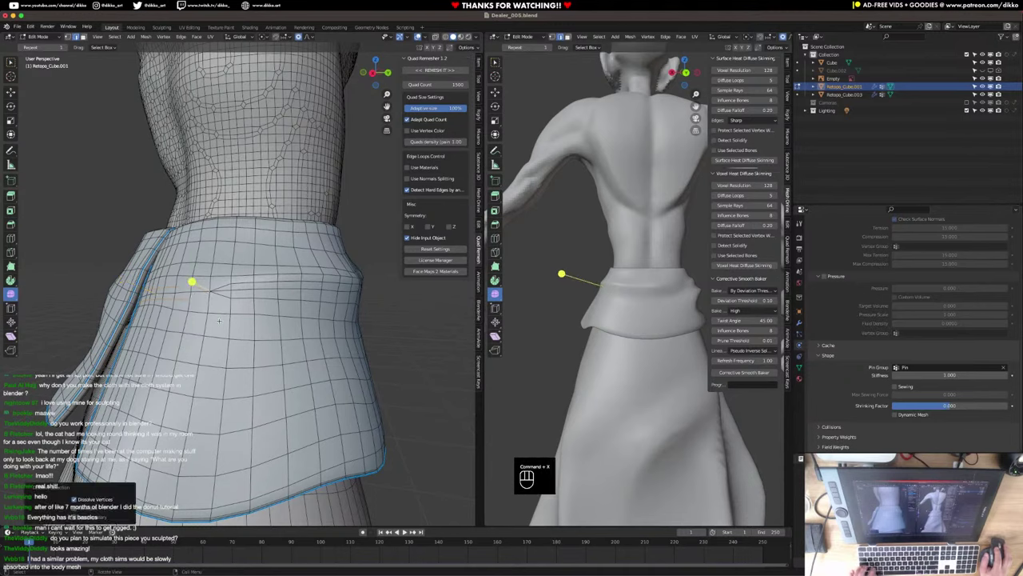
# Dissolve the remaining extra edges along the crease on the side of the waist cloth.
pyautogui.moveTo(194, 295); pyautogui.dragTo(313, 339, button='middle')
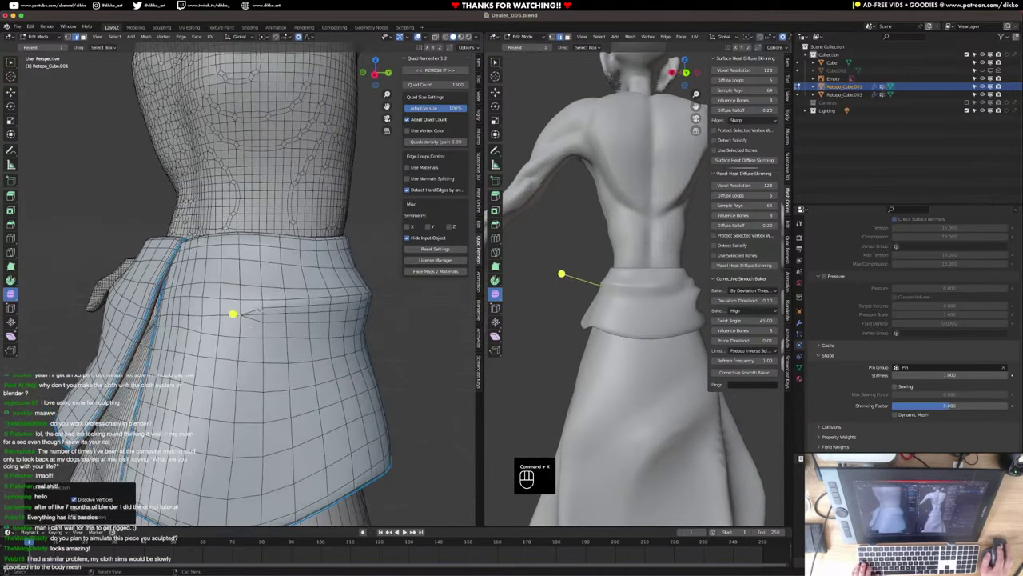
pyautogui.click(260, 311)
pyautogui.click(259, 315)
pyautogui.press('super+x')
pyautogui.scroll(-3, 261, 332)
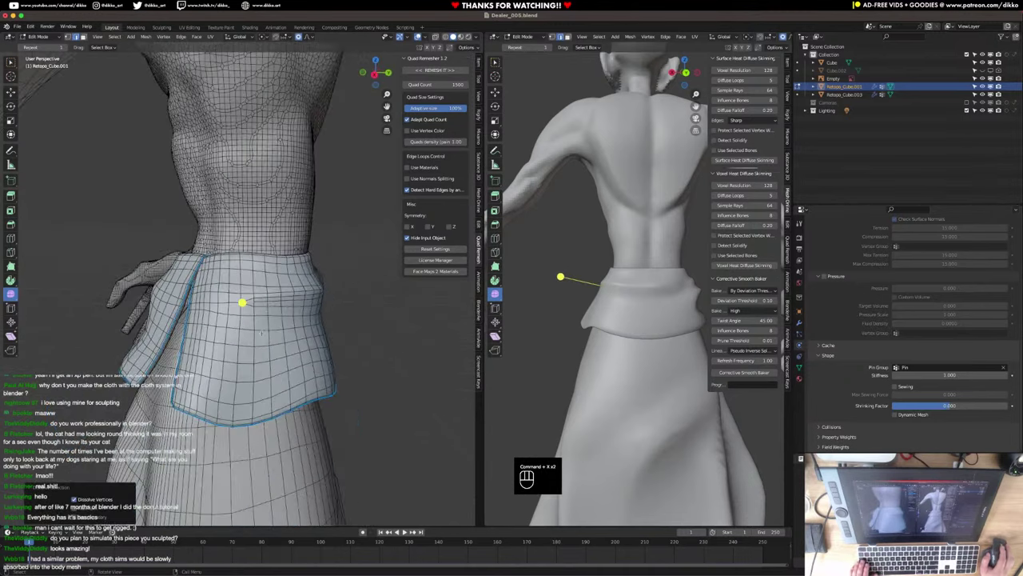
# Play the simulation with the cleaned-up mesh, check how the waist cloth falls, and return to the start.
pyautogui.scroll(8, 272, 344)
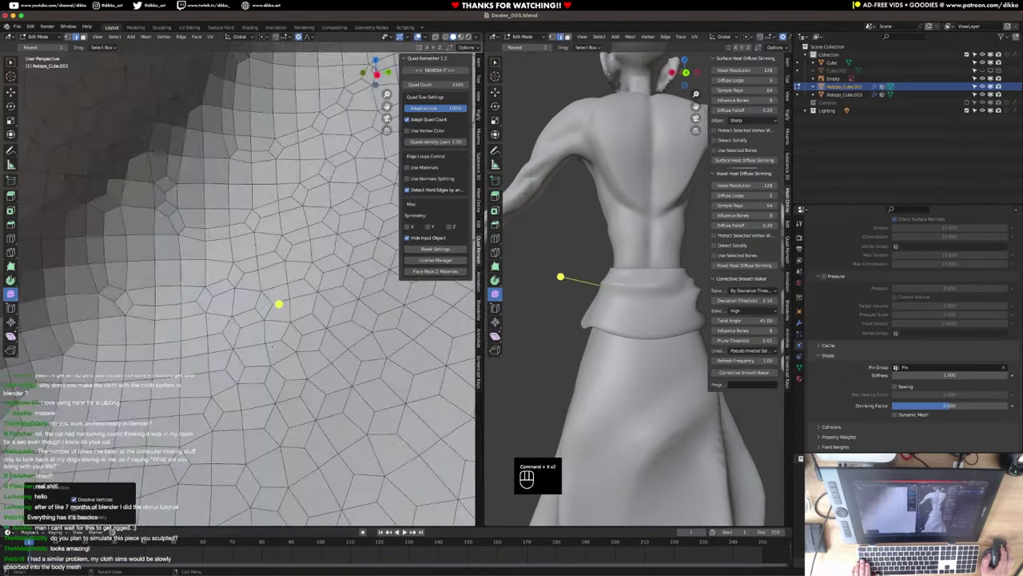
pyautogui.scroll(-8, 248, 364)
pyautogui.press('Tab')
pyautogui.press('space')
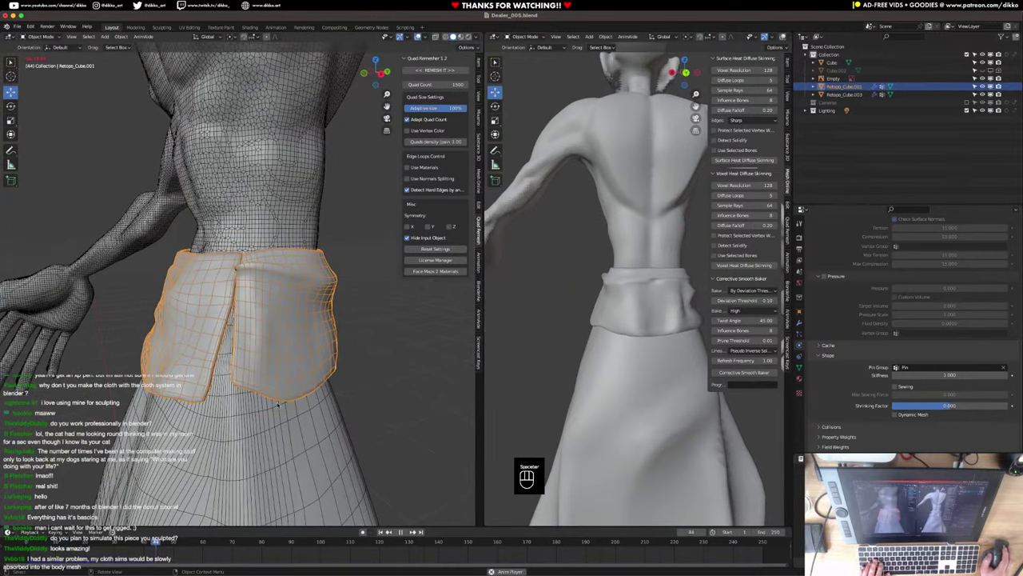
pyautogui.press('space')
pyautogui.hotkey('shift', 'Left')
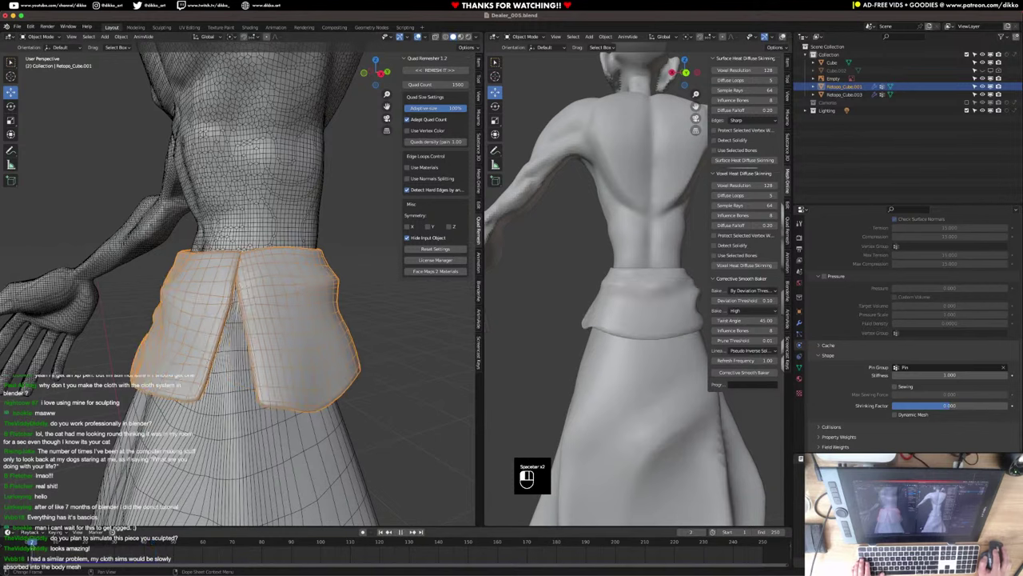
# Select the whole upper band of the waist cloth through the mesh in front view and assign it to the Pin vertex group.
pyautogui.press('Tab')
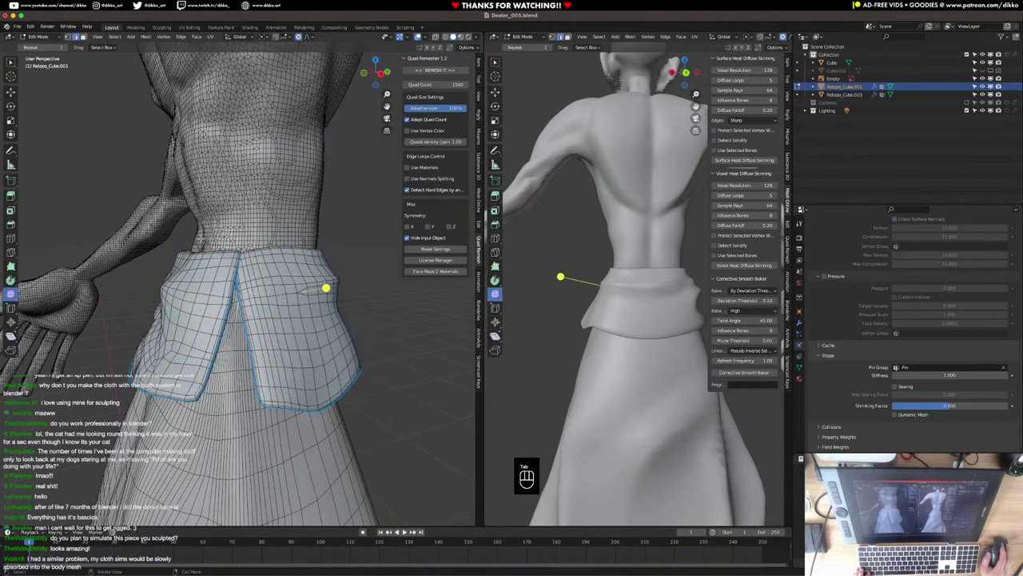
pyautogui.press('KP_1')
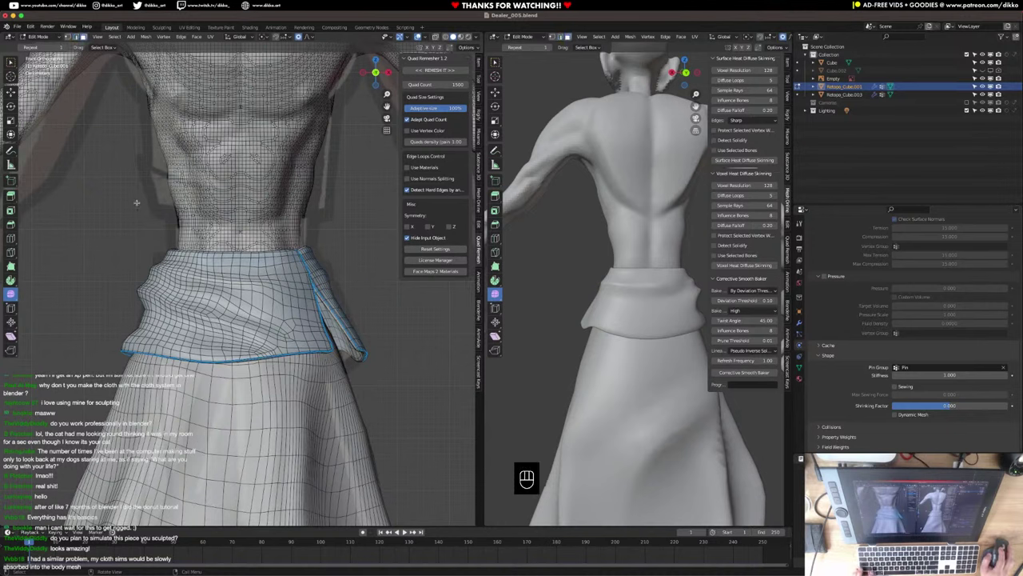
pyautogui.hotkey('shift', 'z')
pyautogui.moveTo(84, 208); pyautogui.dragTo(345, 285)
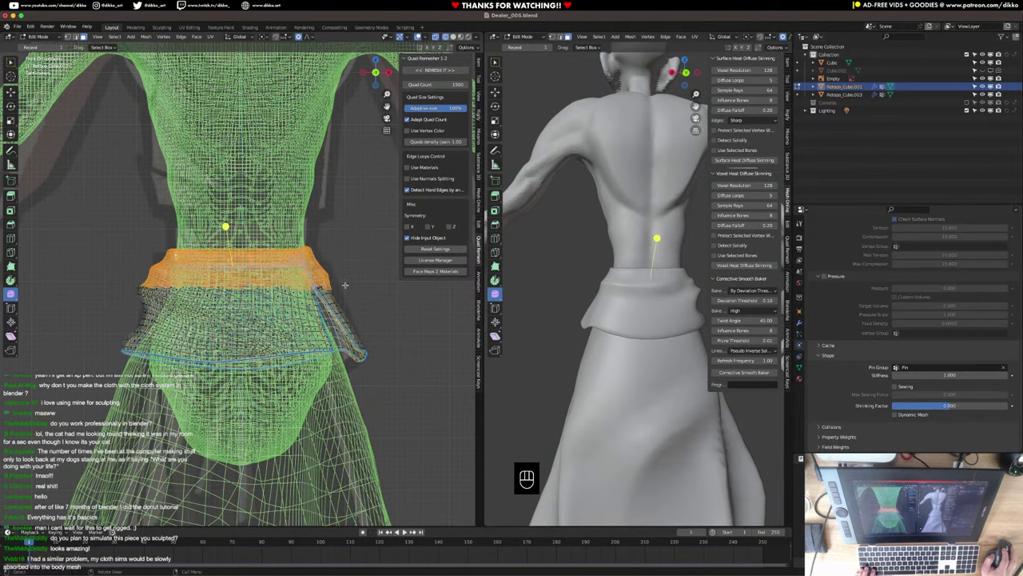
pyautogui.click(798, 367)
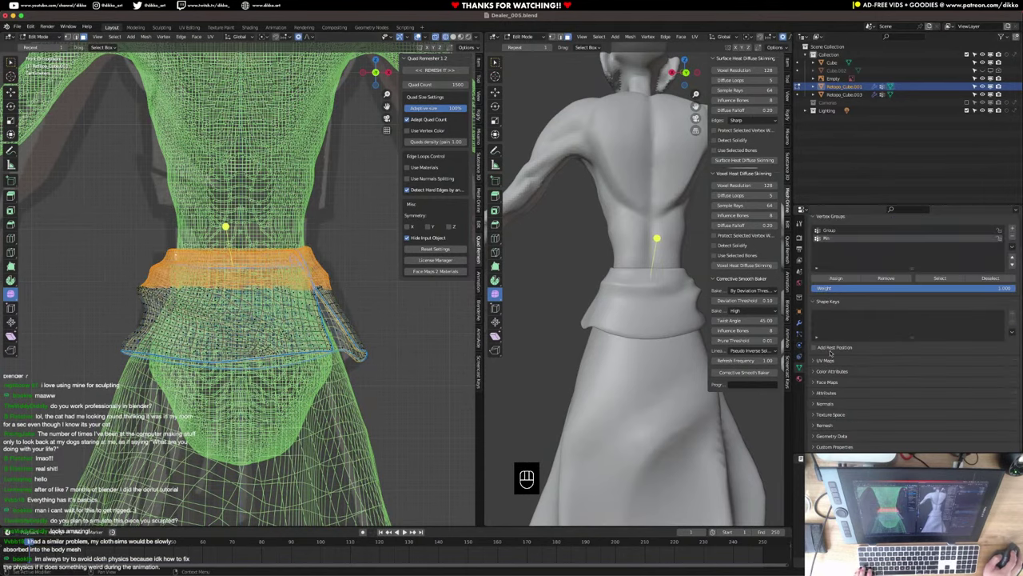
pyautogui.click(836, 278)
# Smooth the Pin vertex group's weights in Weight Paint mode and increase the smoothing for a wider falloff below the waistband.
pyautogui.moveTo(349, 343); pyautogui.dragTo(270, 356, button='middle')
pyautogui.click(31, 37)
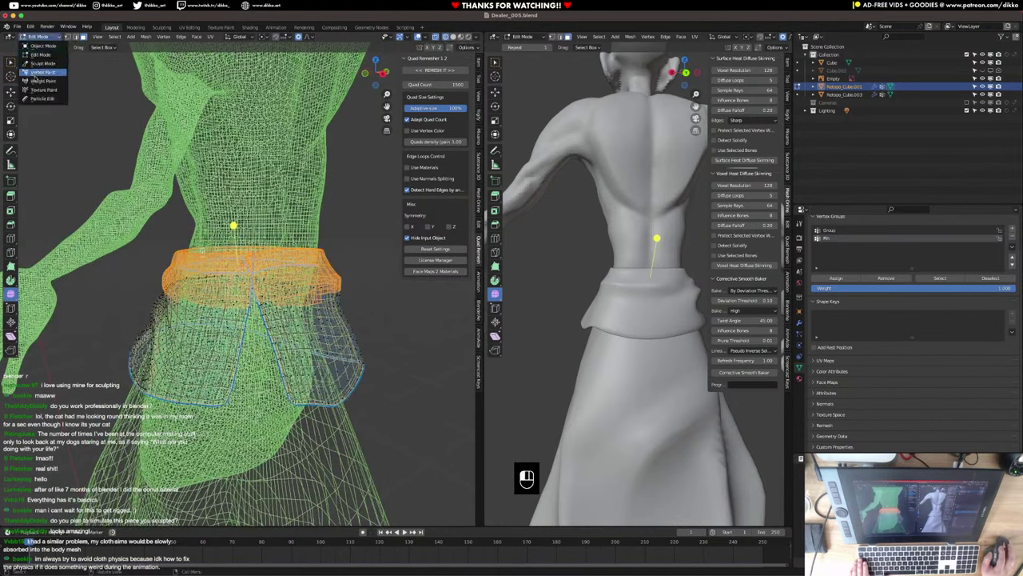
pyautogui.click(40, 88)
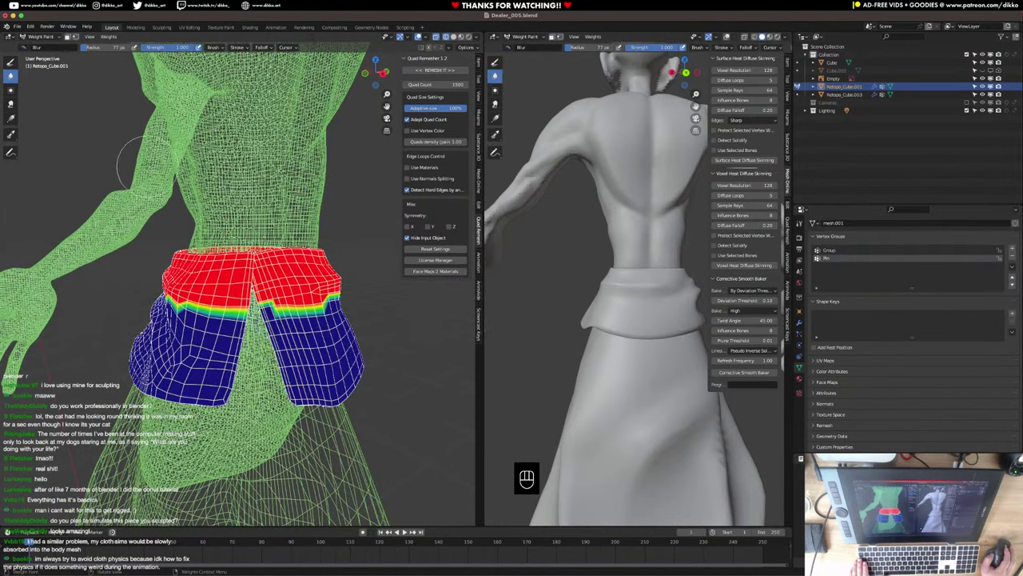
pyautogui.click(108, 37)
pyautogui.click(136, 132)
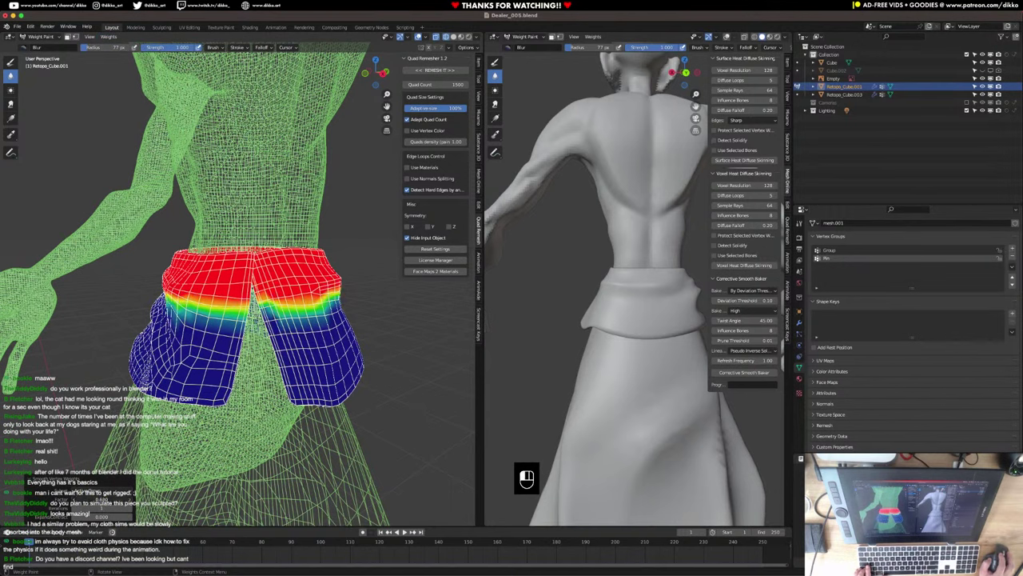
pyautogui.moveTo(102, 498); pyautogui.dragTo(111, 507)
pyautogui.moveTo(118, 500); pyautogui.dragTo(179, 345, button='middle')
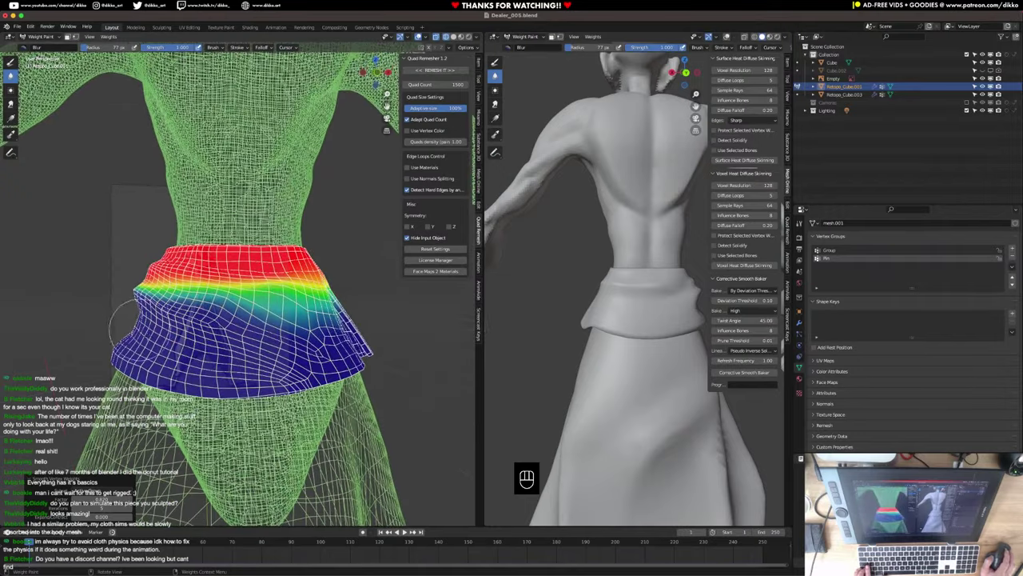
# Return the waist cloth to Object Mode and show the left viewport in solid shading.
pyautogui.click(30, 27)
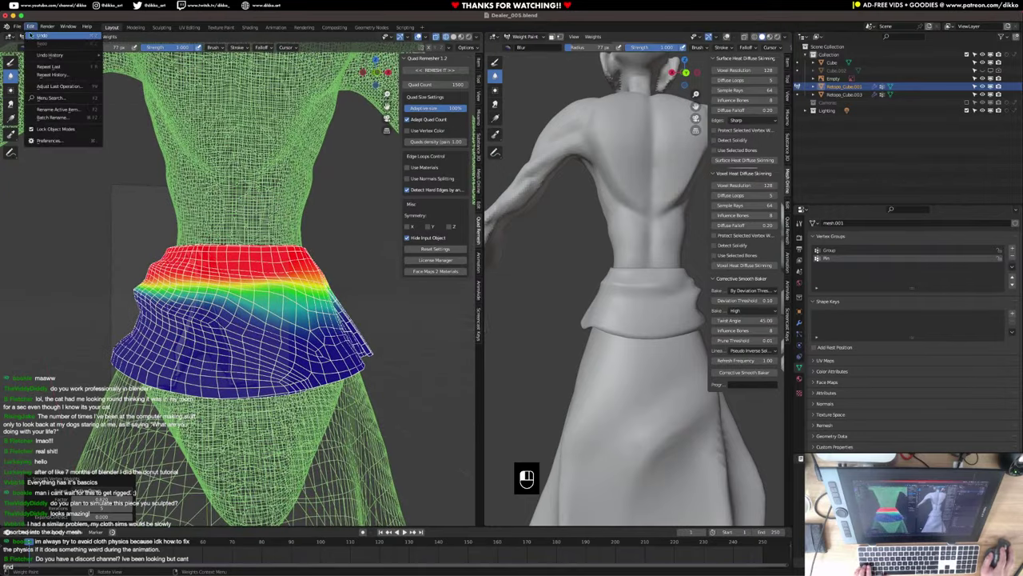
pyautogui.click(34, 37)
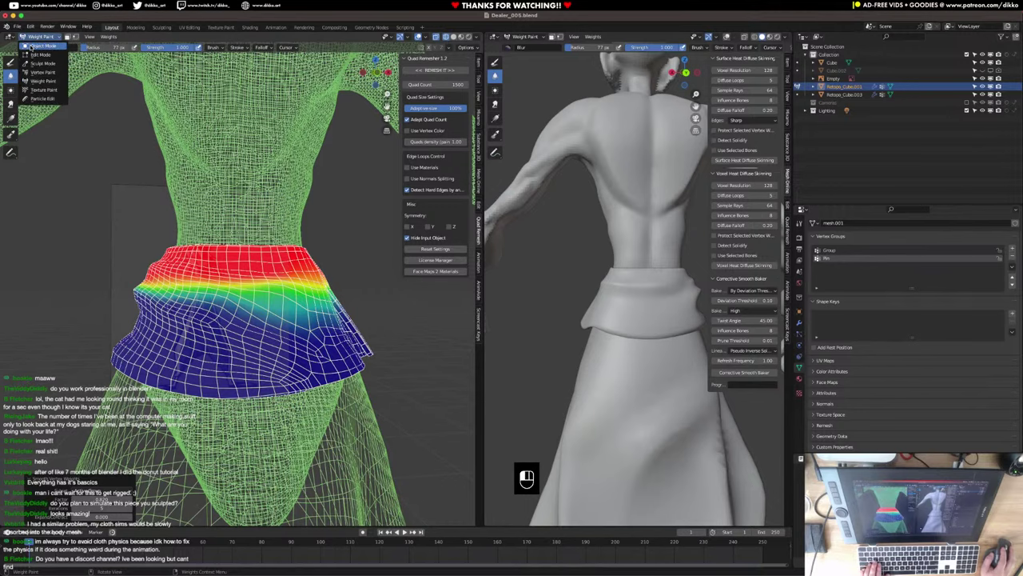
pyautogui.click(40, 45)
pyautogui.press('KP_Divide')
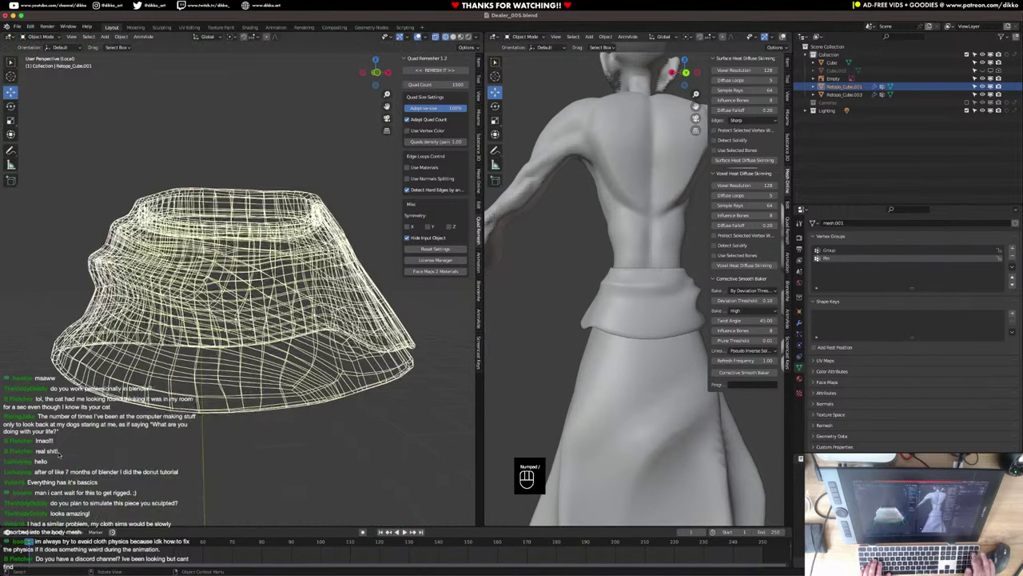
pyautogui.press('KP_Divide')
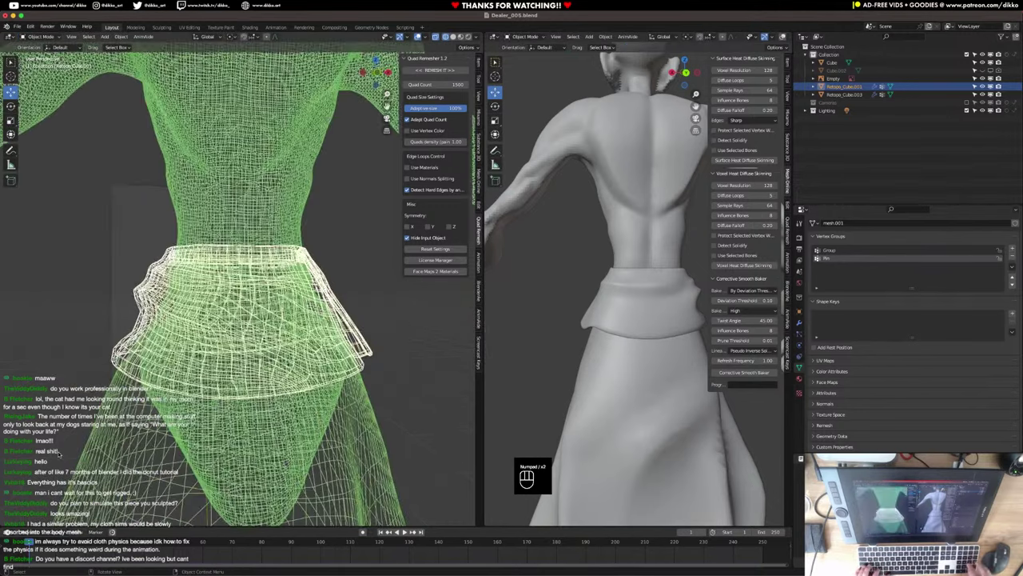
pyautogui.press('z')
pyautogui.click(148, 453)
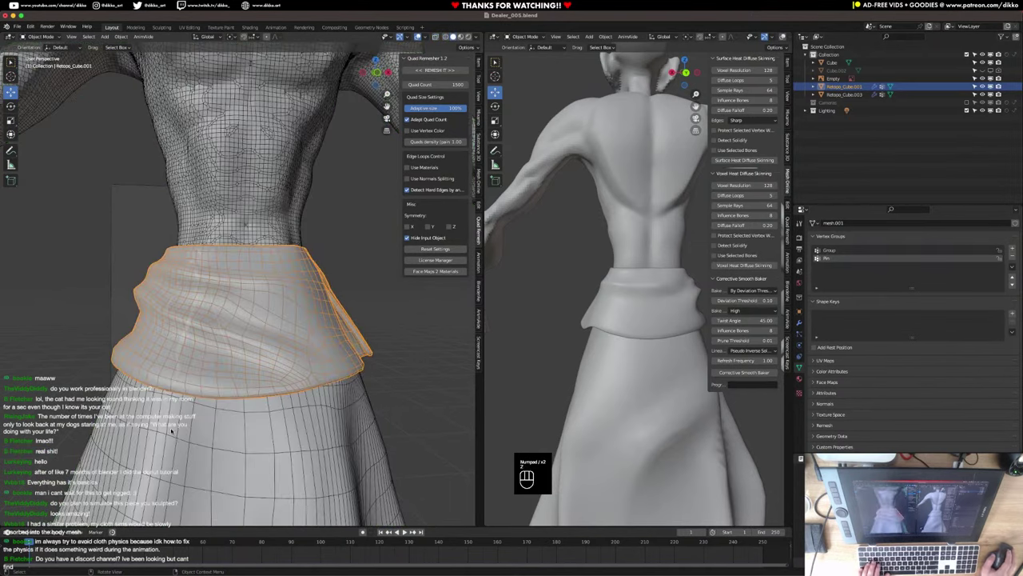
# Play the cloth simulation with the smoothed pin weights, restart it, and check the waist cloth's drape from several sides.
pyautogui.press('space')
pyautogui.moveTo(169, 449); pyautogui.dragTo(92, 531, button='middle')
pyautogui.press('space')
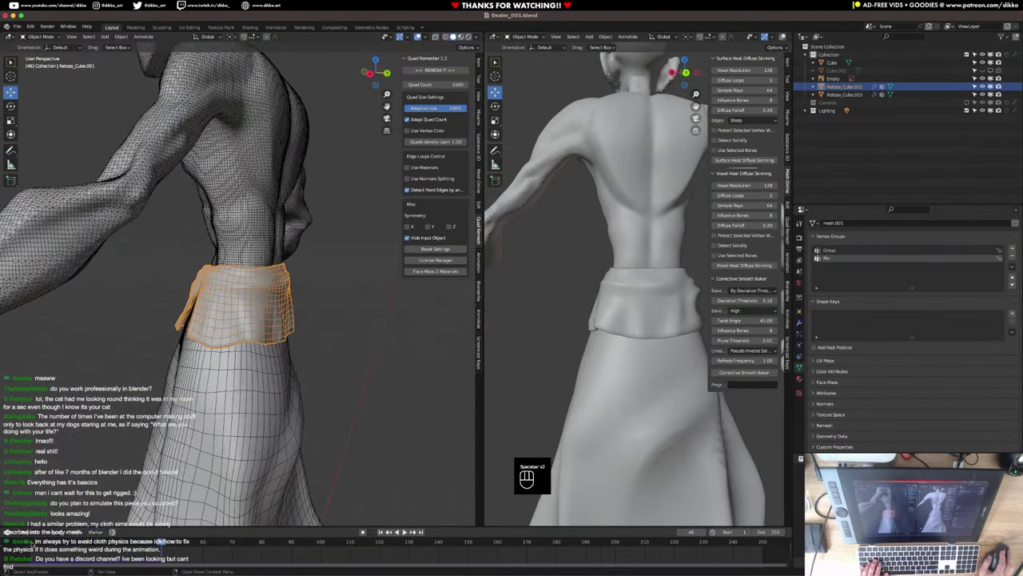
pyautogui.press('space')
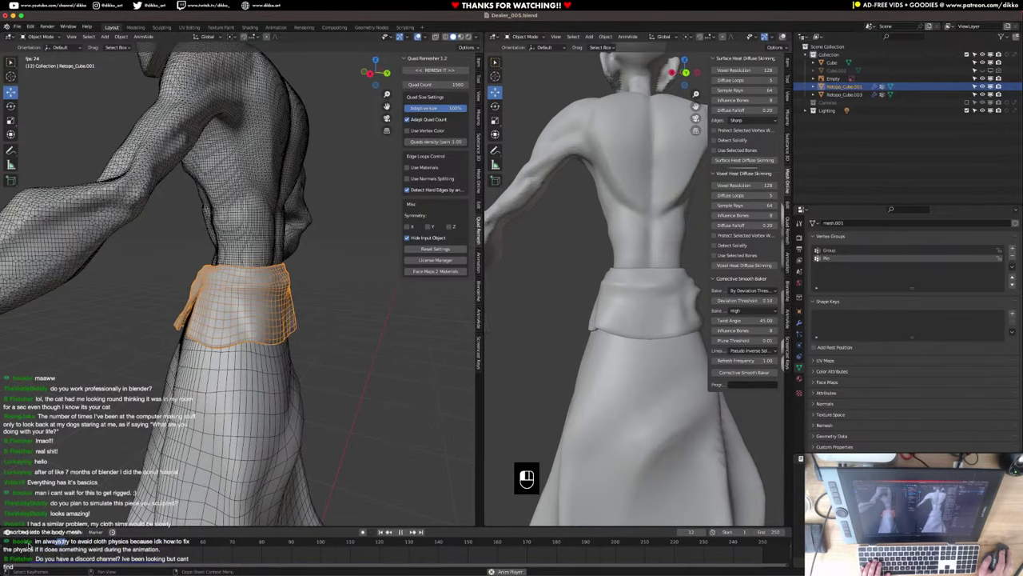
pyautogui.moveTo(172, 448); pyautogui.dragTo(90, 454, button='middle')
pyautogui.click(28, 546)
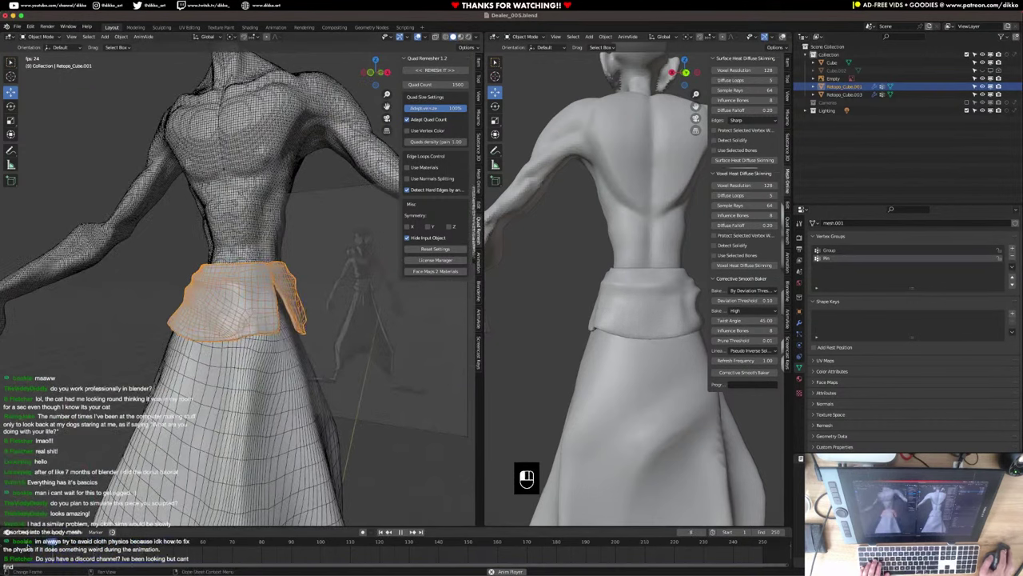
pyautogui.press('space')
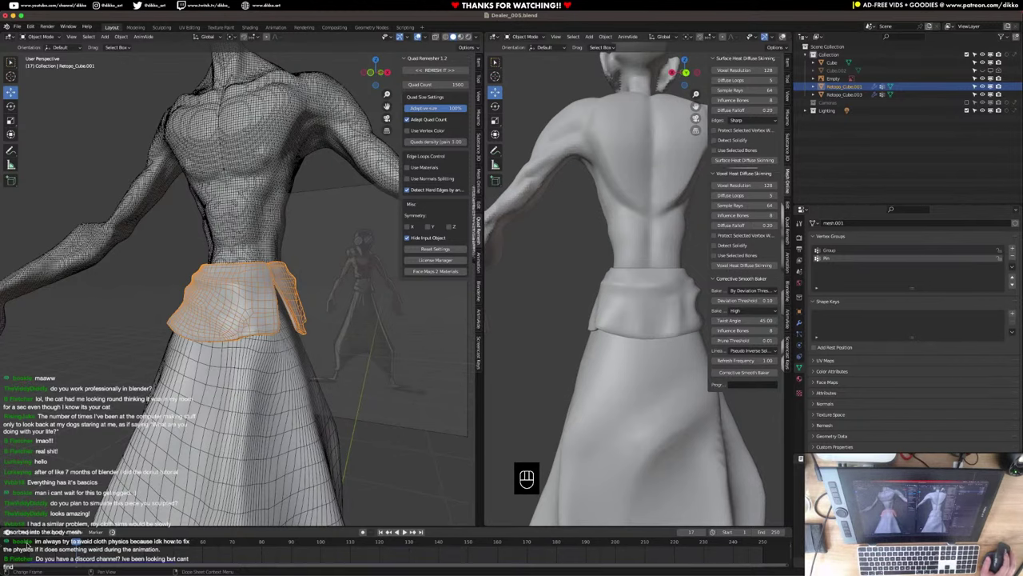
pyautogui.moveTo(239, 384); pyautogui.dragTo(281, 393, button='middle')
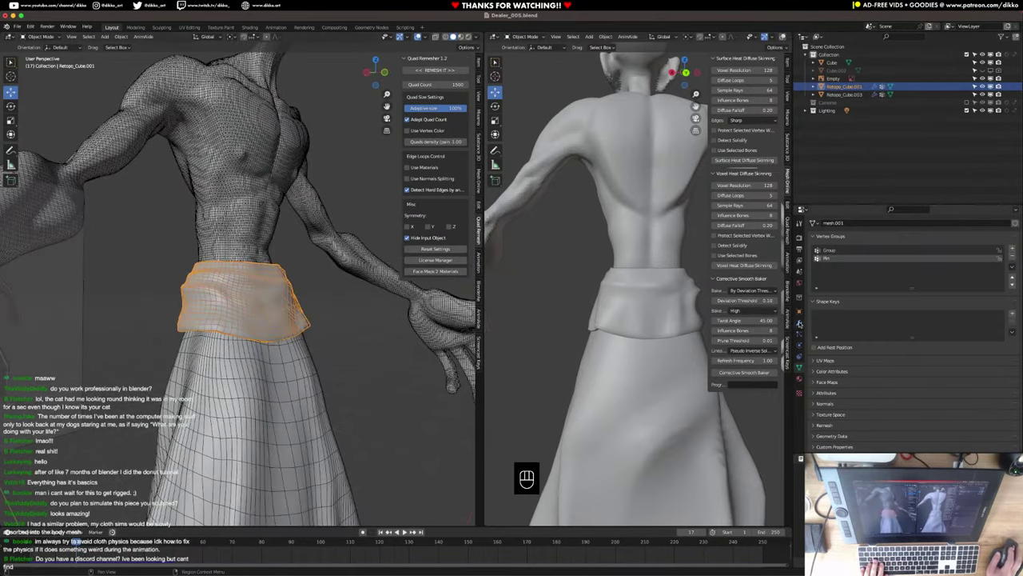
# Remove the Cloth physics from the waist cloth and save the file.
pyautogui.click(800, 313)
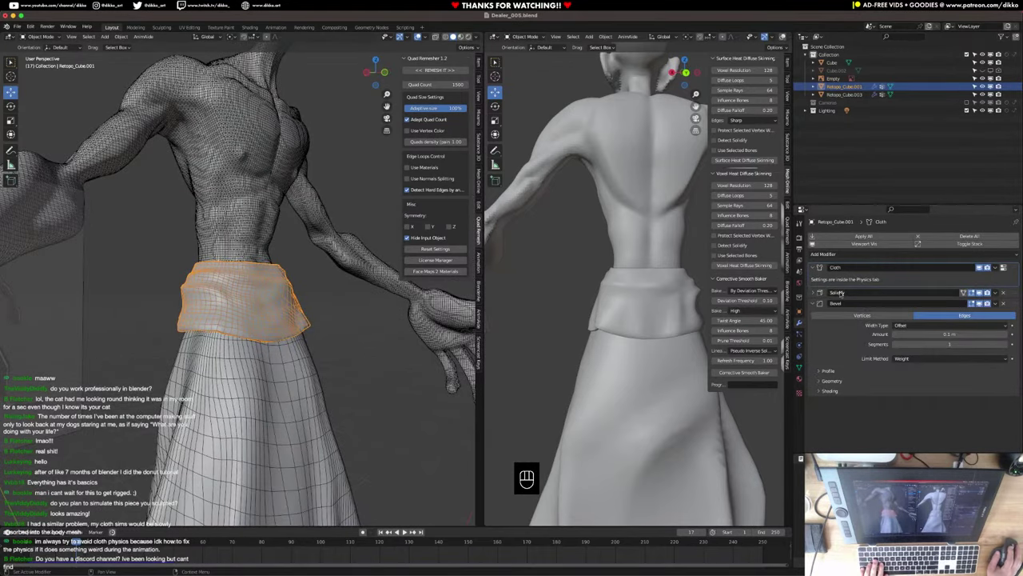
pyautogui.click(1003, 269)
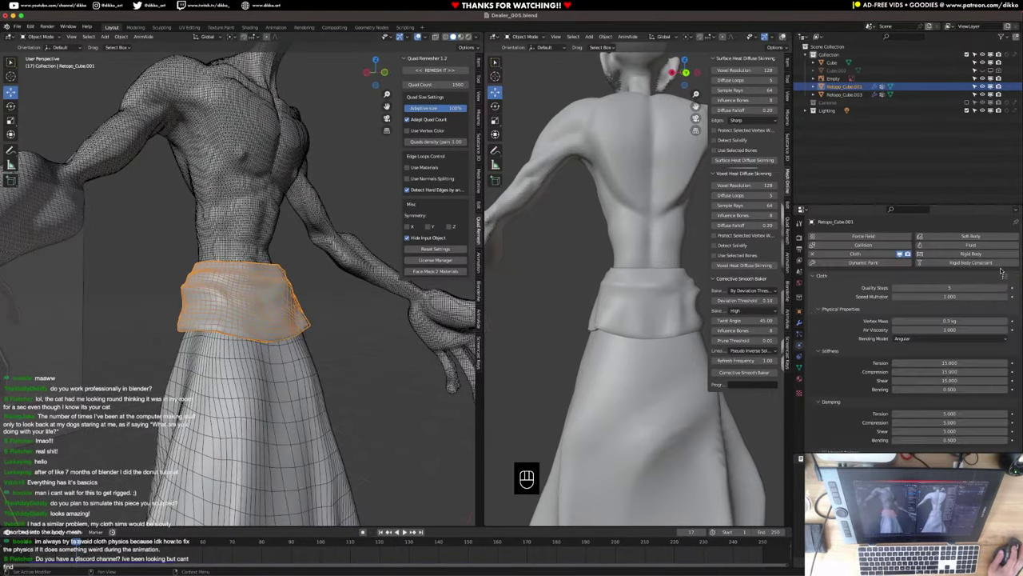
pyautogui.click(868, 254)
pyautogui.press('super+s')
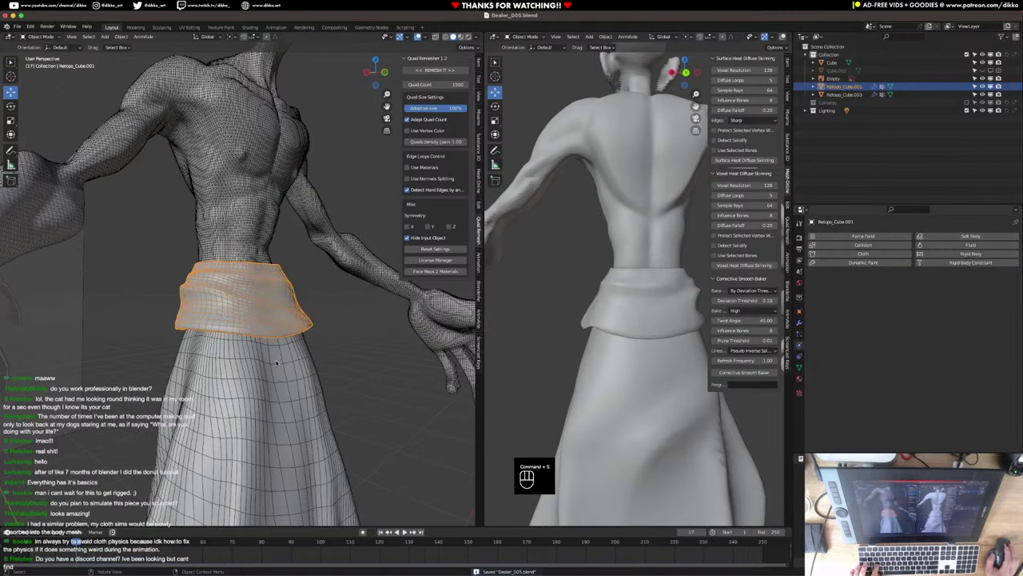
# Examine the waist cloth's shape and its front opening against the skirt from the front, back and side in both viewports.
pyautogui.moveTo(325, 350); pyautogui.dragTo(287, 357, button='middle')
pyautogui.click(282, 364)
pyautogui.click(378, 374)
pyautogui.moveTo(592, 344); pyautogui.dragTo(564, 324, button='middle')
pyautogui.moveTo(327, 339)
pyautogui.mouseDown(button='middle')
pyautogui.moveTo(136, 336)
pyautogui.moveTo(316, 344)
pyautogui.mouseUp(button='middle')
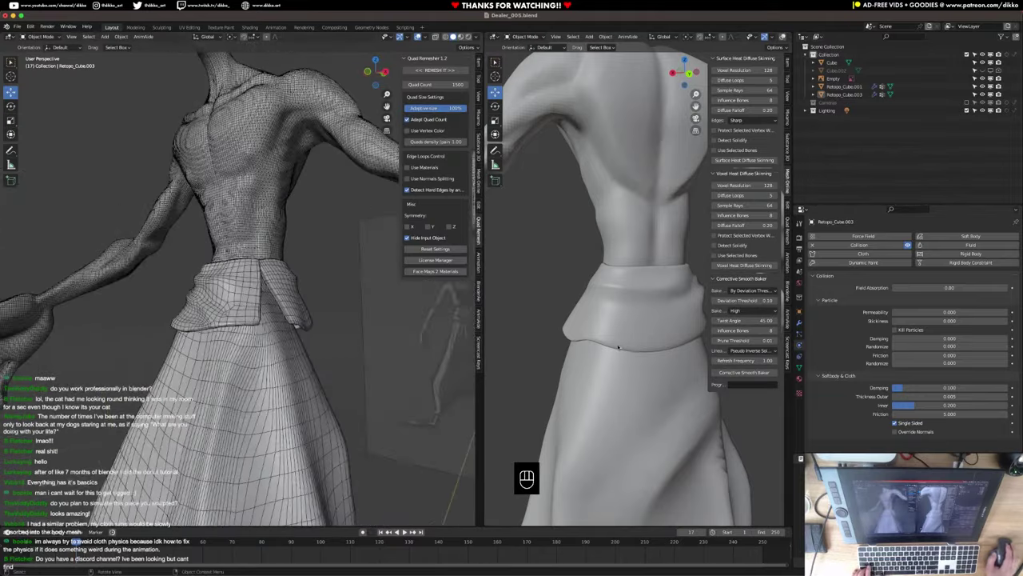
pyautogui.moveTo(515, 364); pyautogui.dragTo(512, 391, button='middle')
pyautogui.scroll(-2, 683, 383)
pyautogui.scroll(2, 308, 328)
pyautogui.moveTo(303, 327); pyautogui.dragTo(221, 327, button='middle')
# Save the file and knife-cut a narrow horizontal strip around the side of the waist cloth, starting near the front opening.
pyautogui.click(220, 328)
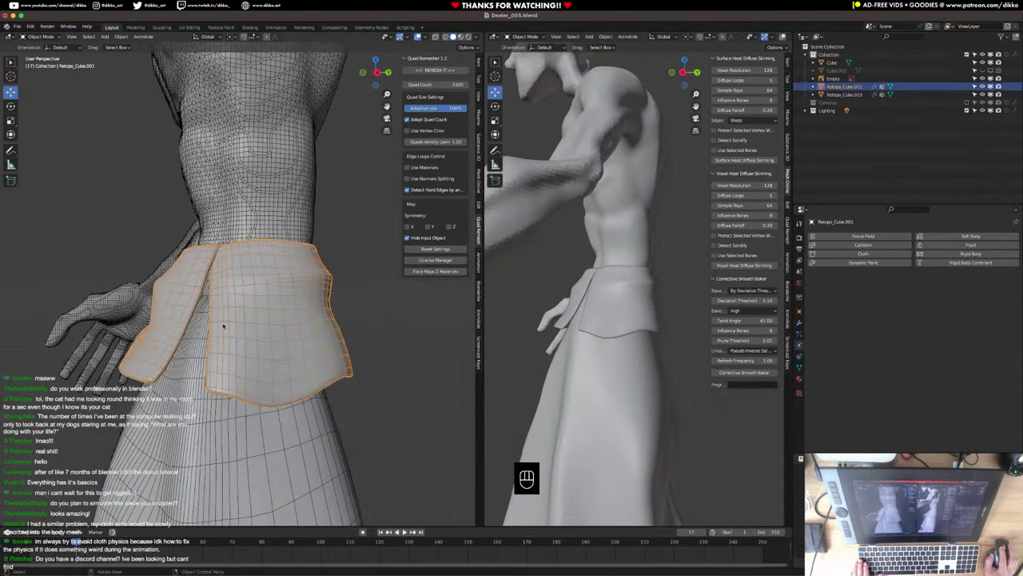
pyautogui.press('super+s')
pyautogui.scroll(4, 226, 329)
pyautogui.moveTo(288, 324); pyautogui.dragTo(258, 336, button='middle')
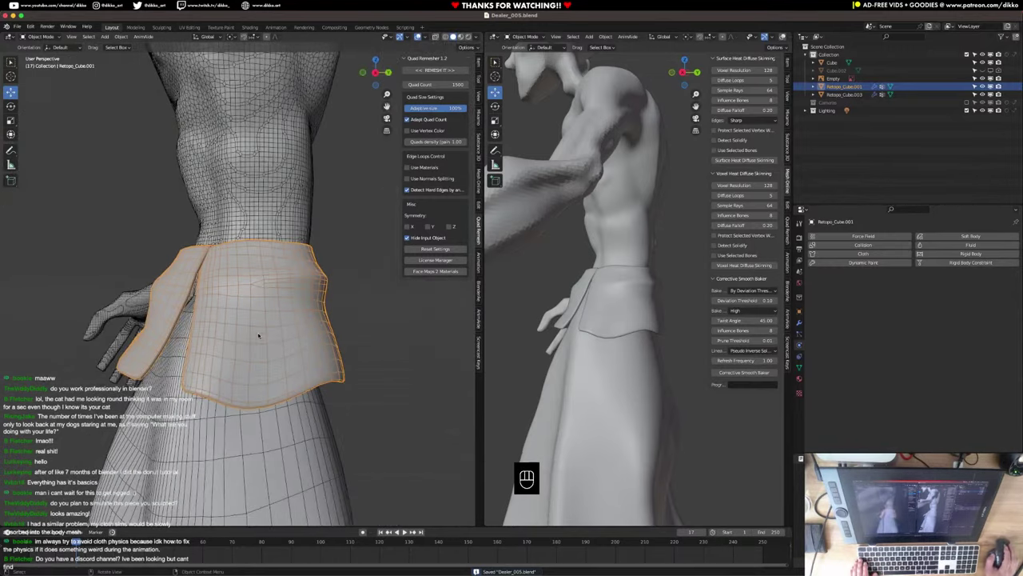
pyautogui.press('Tab')
pyautogui.hotkey('alt', 'a')
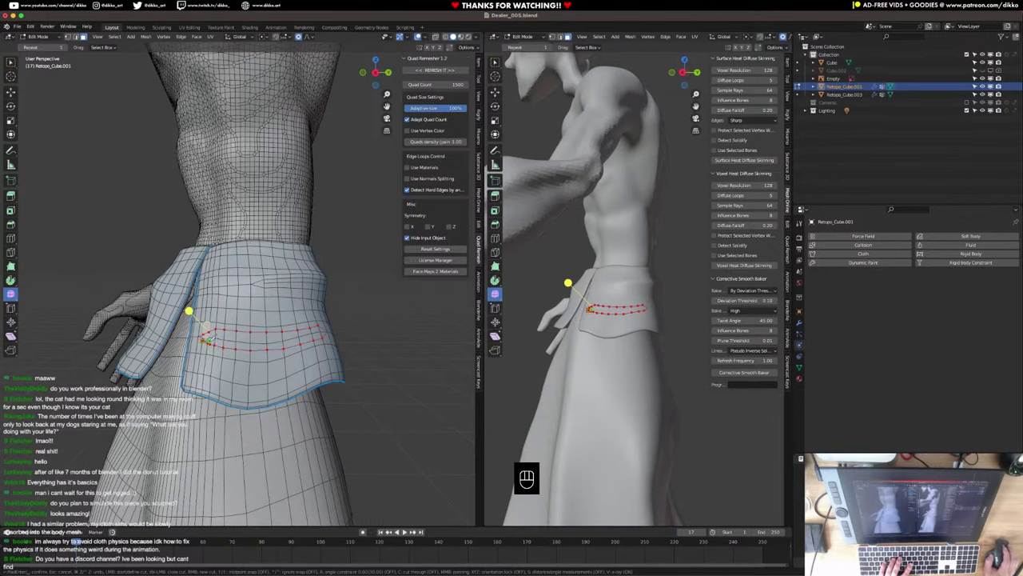
pyautogui.moveTo(207, 337); pyautogui.dragTo(290, 336, button='middle')
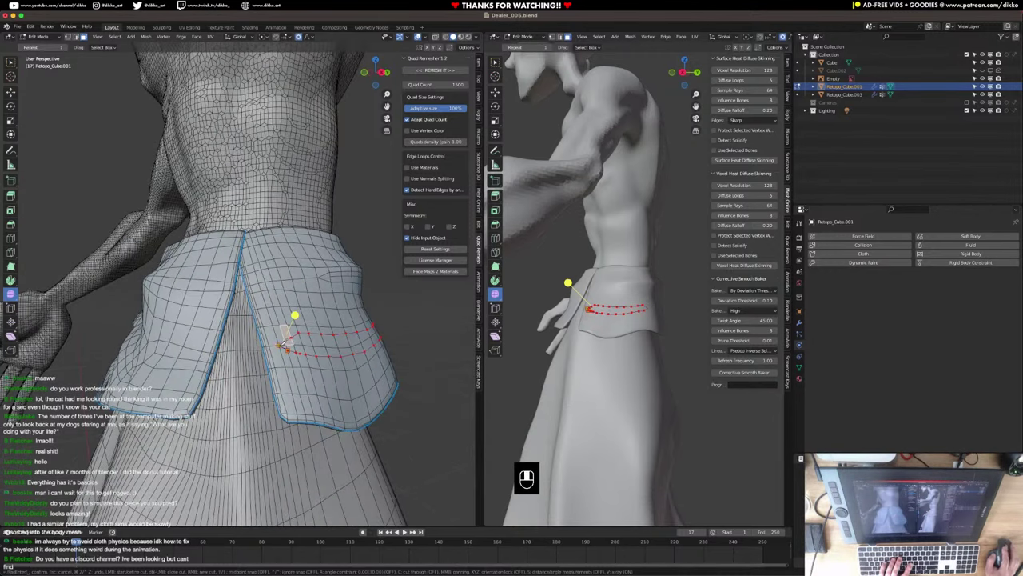
pyautogui.press('Return')
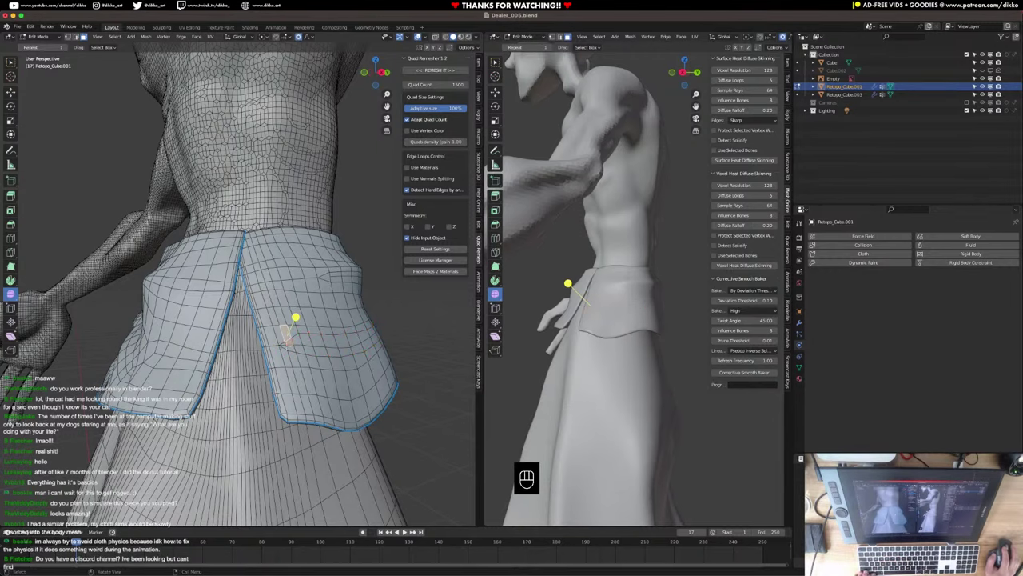
# Dissolve the extra edges at the front and back ends of the newly cut strip.
pyautogui.moveTo(298, 324); pyautogui.dragTo(239, 341, button='middle')
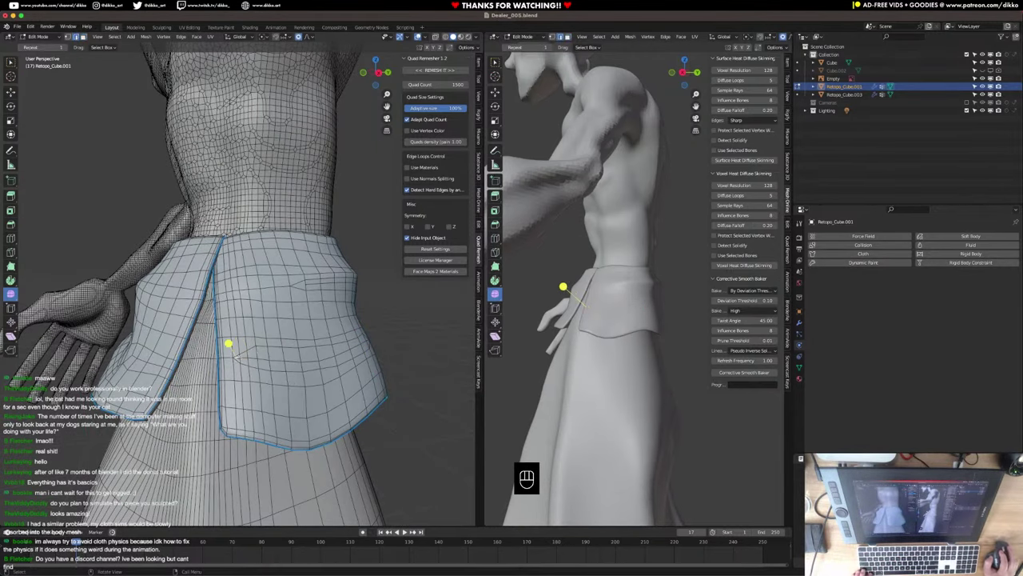
pyautogui.press('super+x')
pyautogui.moveTo(237, 357); pyautogui.dragTo(244, 361, button='middle')
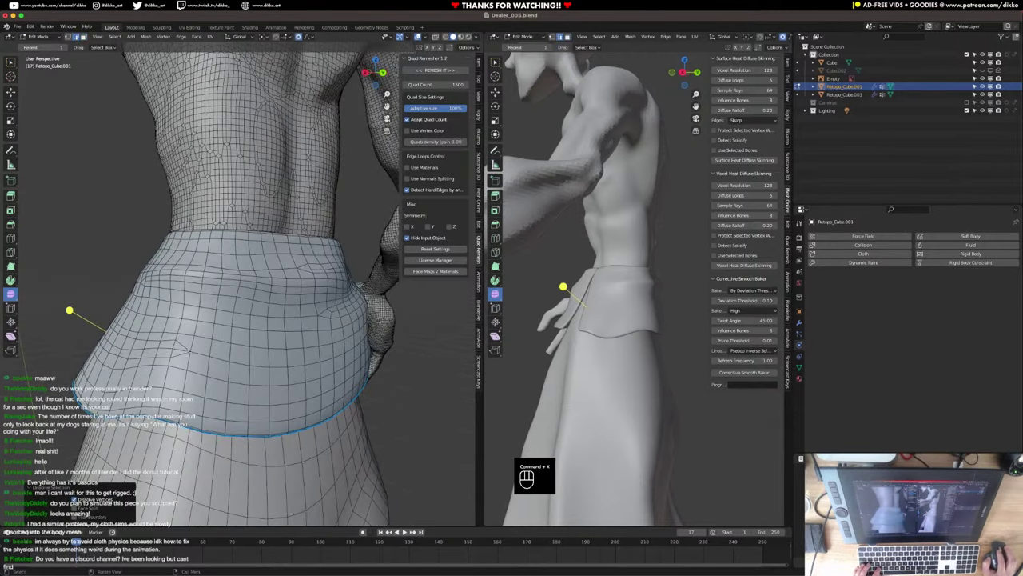
pyautogui.press('super+x')
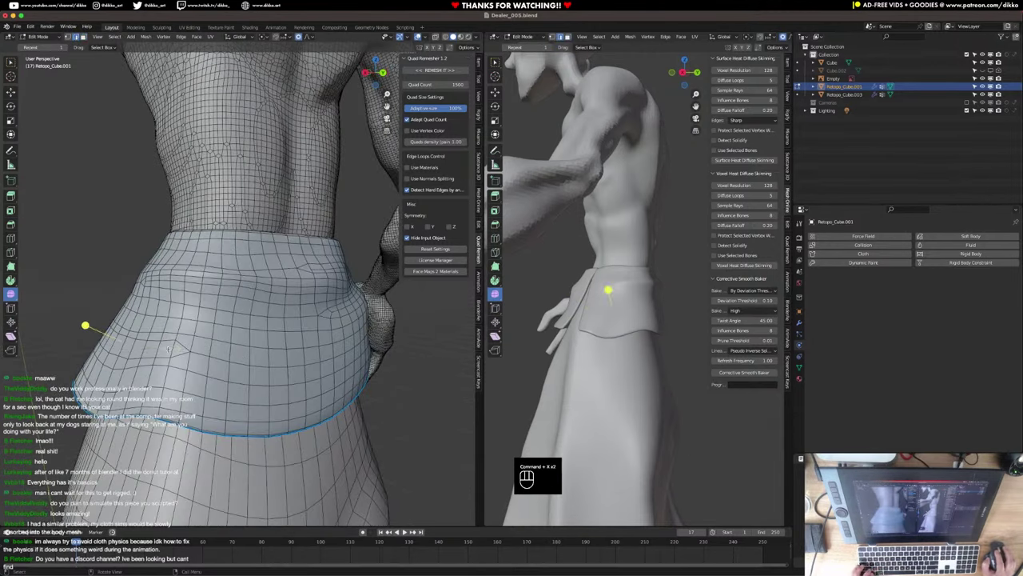
# Push the cut edge line on the side outward about 0.019 m with Shrink/Fatten and proportional editing to raise a fold.
pyautogui.hotkey('alt', 's')
pyautogui.click(203, 350)
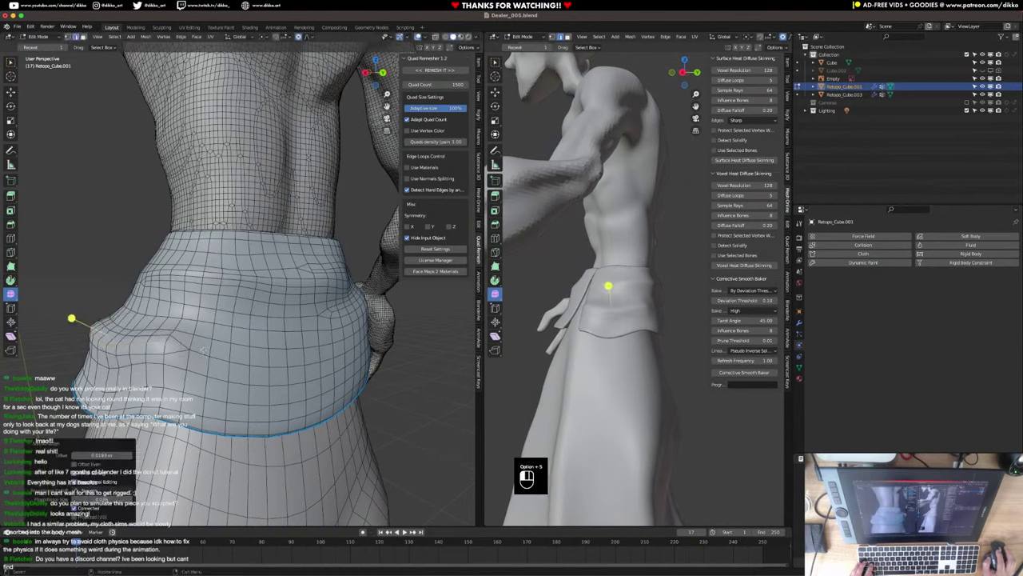
pyautogui.moveTo(599, 345); pyautogui.dragTo(724, 348, button='middle')
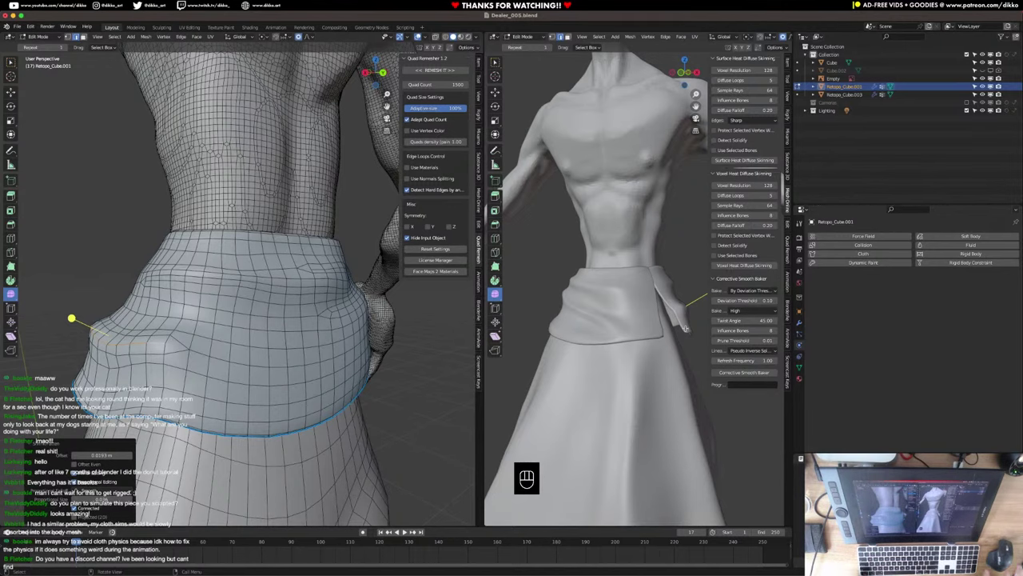
pyautogui.moveTo(186, 324); pyautogui.dragTo(263, 326, button='middle')
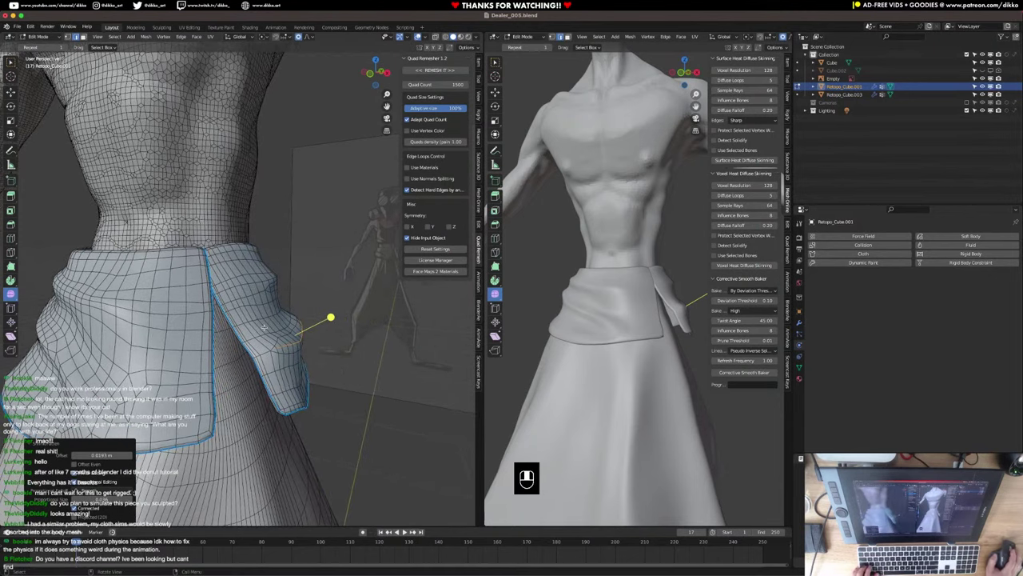
# Move the raised fold's edge line slightly outward, rotate it about 4.3° around Z, and nudge it into place with proportional editing.
pyautogui.press('KP_2')
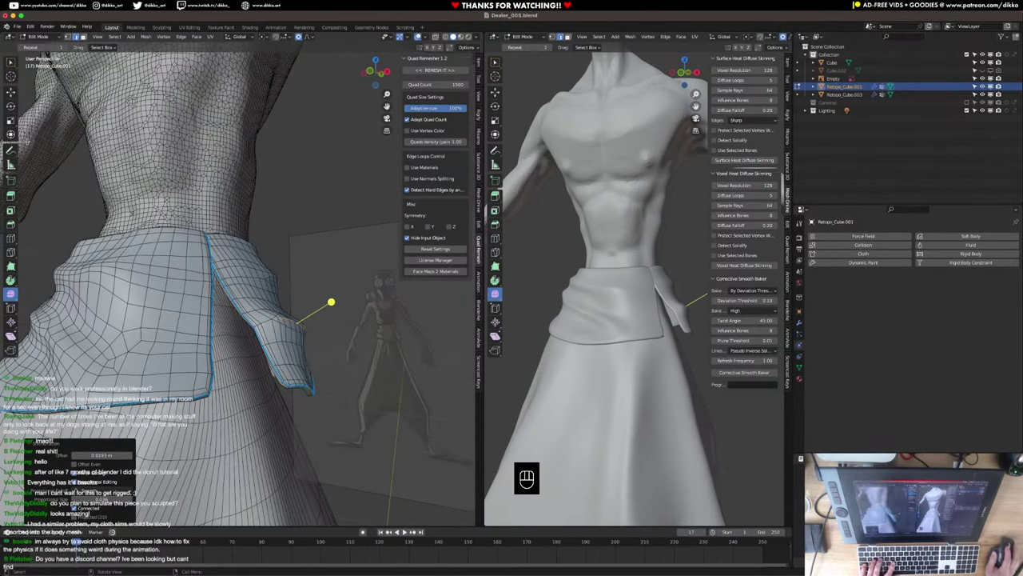
pyautogui.click(11, 93)
pyautogui.moveTo(298, 323); pyautogui.dragTo(308, 322)
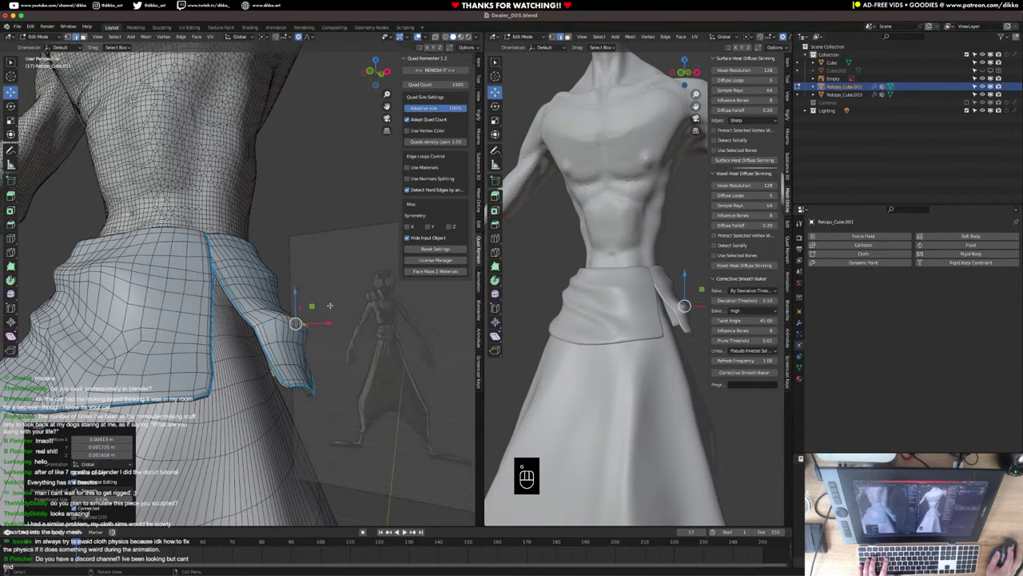
pyautogui.press('g')
pyautogui.press('r')
pyautogui.click(342, 299)
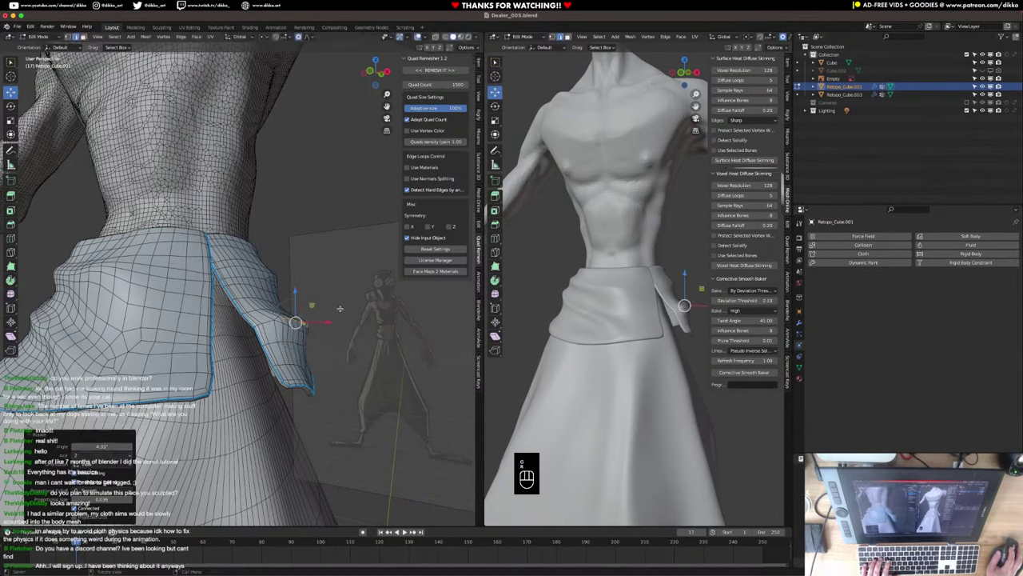
pyautogui.press('g')
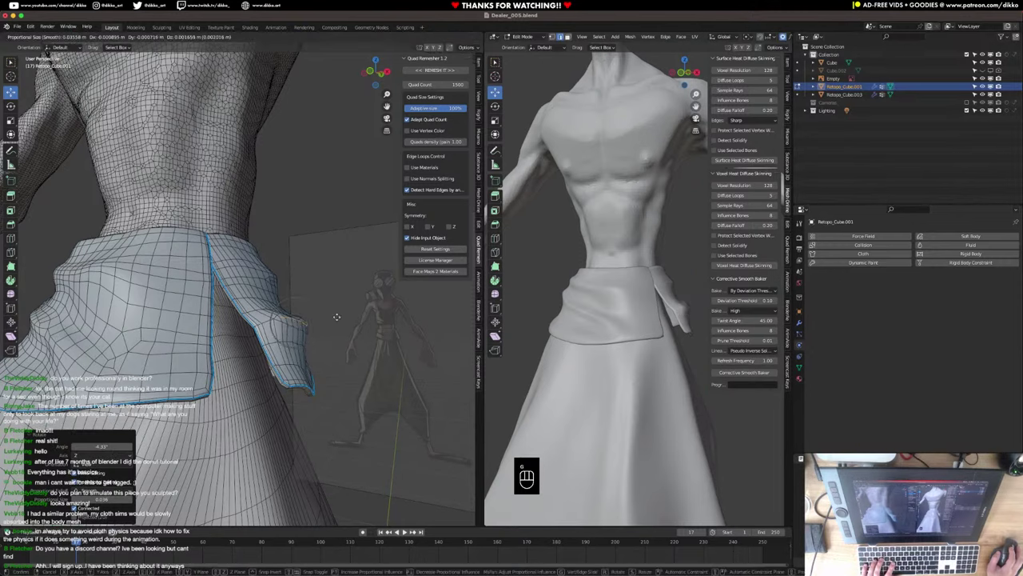
pyautogui.click(335, 322)
# Adjust the height of vertices along the middle of the side fold line, moving them along Z with proportional editing.
pyautogui.moveTo(335, 322); pyautogui.dragTo(104, 157, button='middle')
pyautogui.click(68, 37)
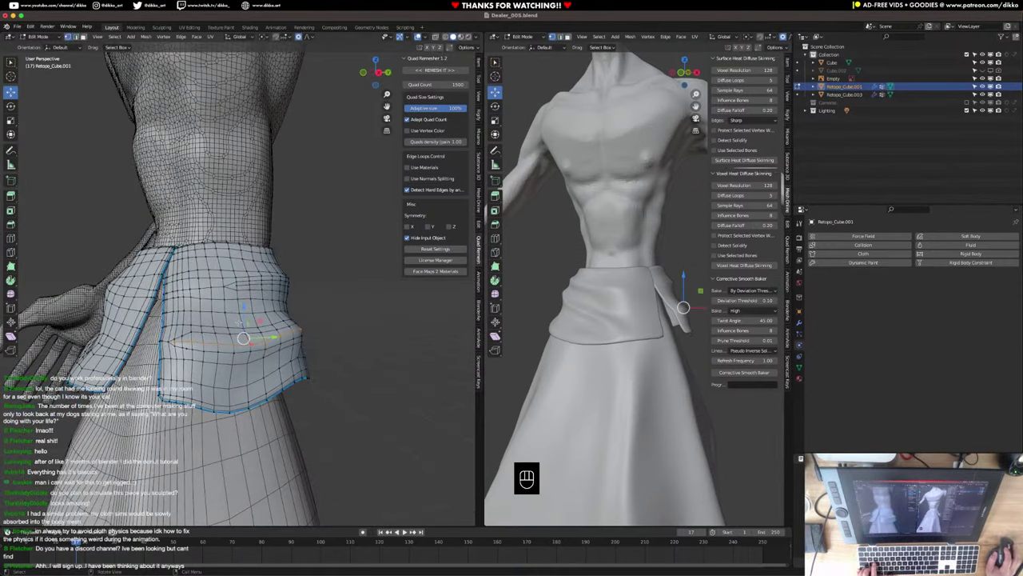
pyautogui.press('g')
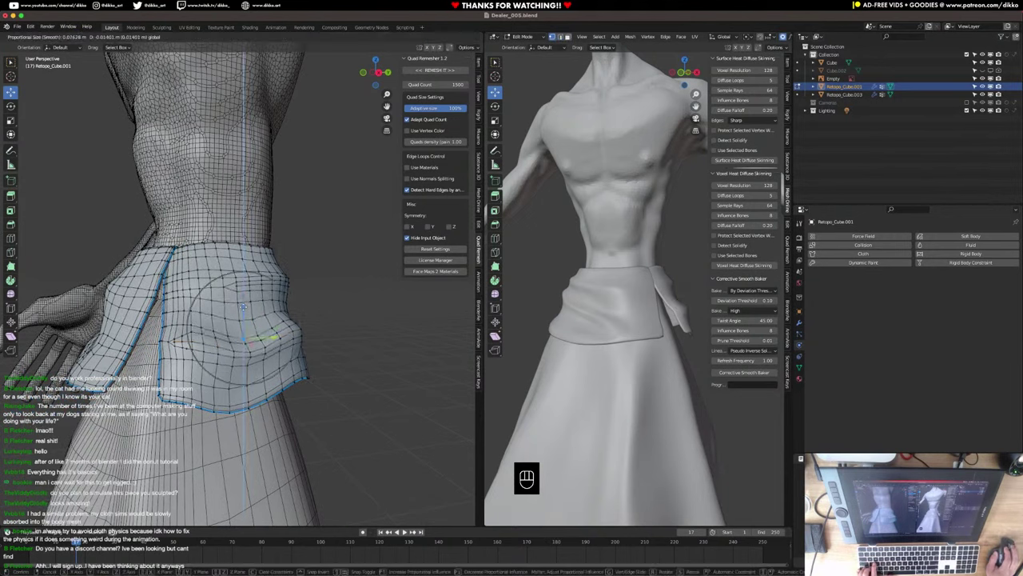
pyautogui.click(224, 341)
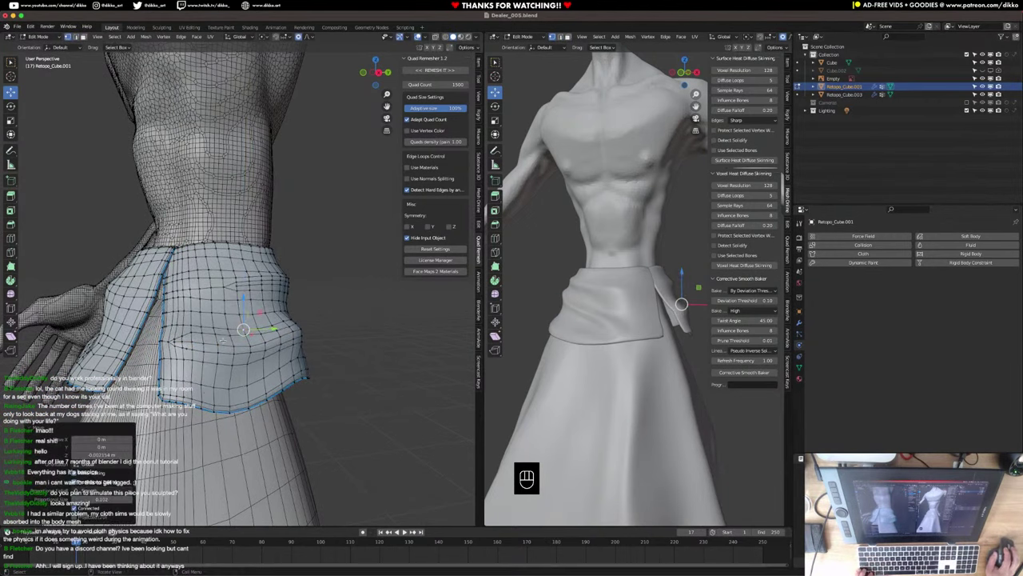
pyautogui.click(249, 362)
pyautogui.moveTo(247, 331); pyautogui.dragTo(216, 309)
pyautogui.press('g')
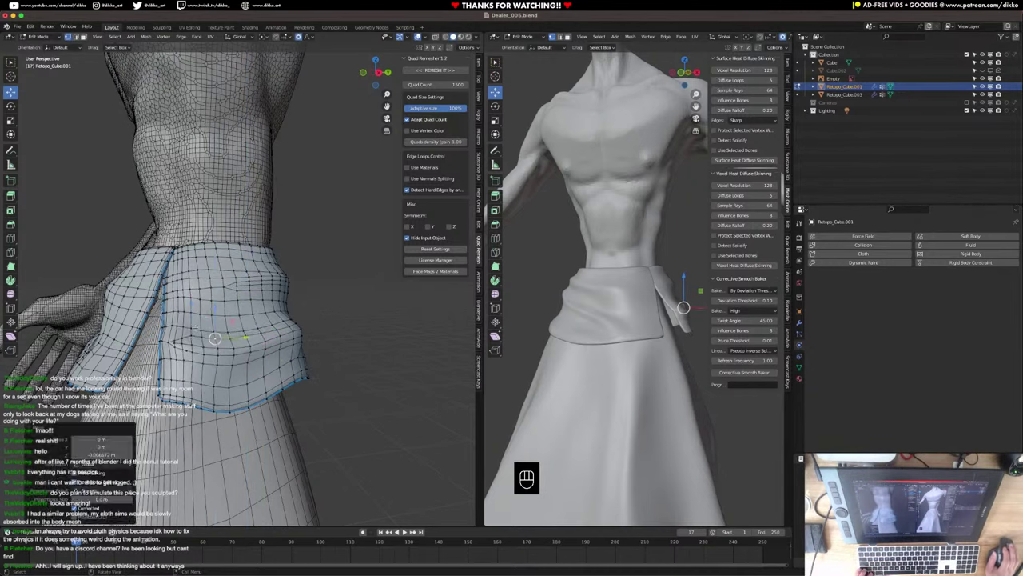
# Shift the fold line's vertices near the front opening and toward the back along Z with proportional editing.
pyautogui.click(191, 335)
pyautogui.press('g')
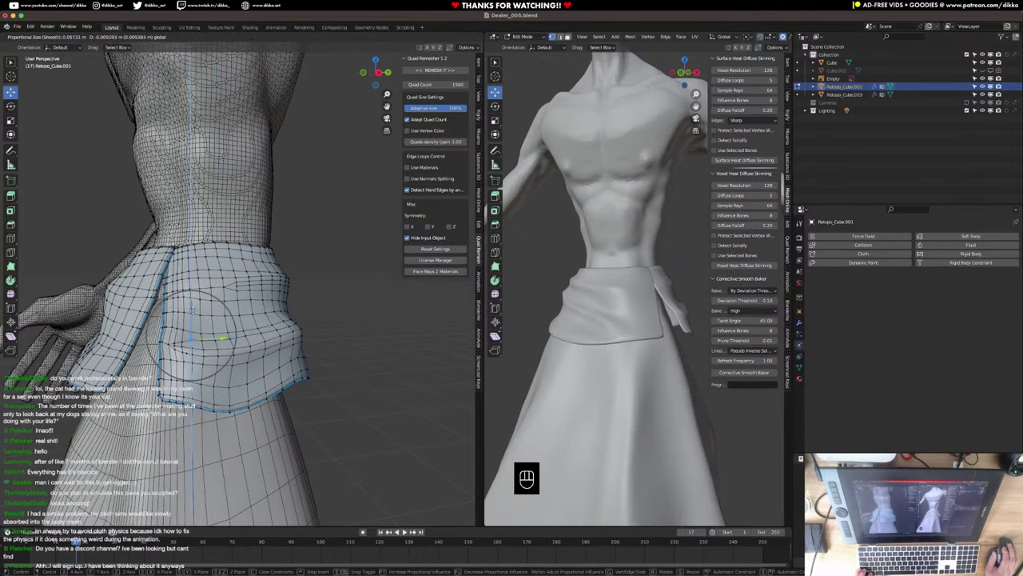
pyautogui.click(184, 348)
pyautogui.moveTo(208, 320); pyautogui.dragTo(211, 344, button='middle')
pyautogui.press('g')
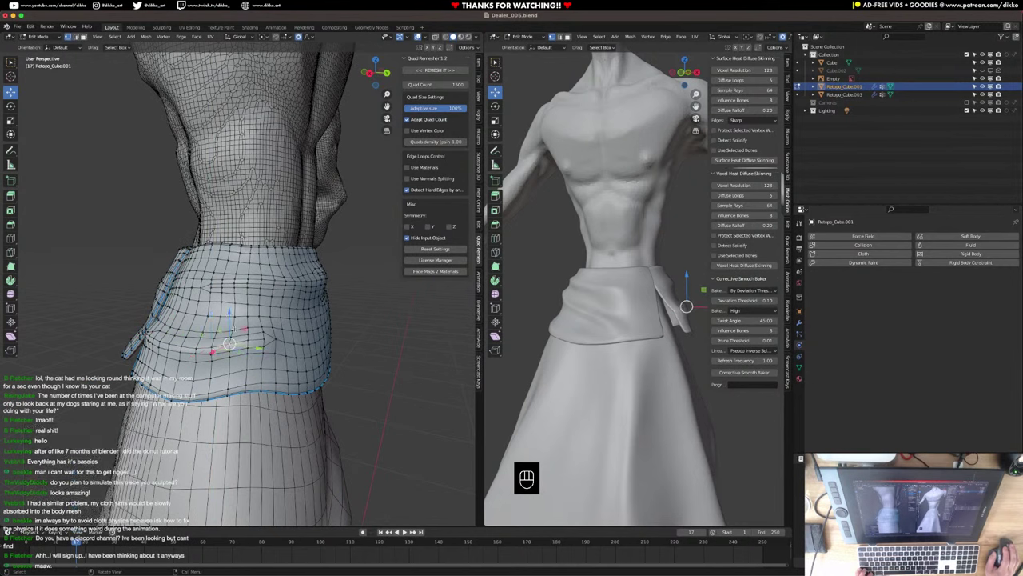
pyautogui.click(261, 304)
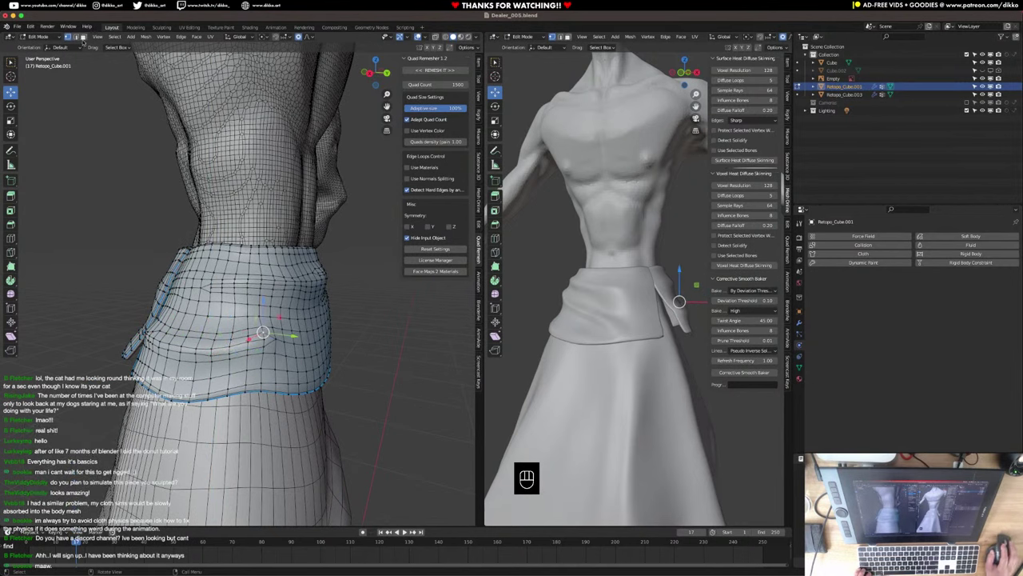
# Select the two edge lines of the side fold and soften them with the Smooth tool.
pyautogui.click(76, 37)
pyautogui.keyDown('alt'); pyautogui.click(160, 346); pyautogui.keyUp('alt')
pyautogui.keyDown('alt'); pyautogui.keyDown('shift'); pyautogui.click(171, 340); pyautogui.keyUp('shift'); pyautogui.keyUp('alt')
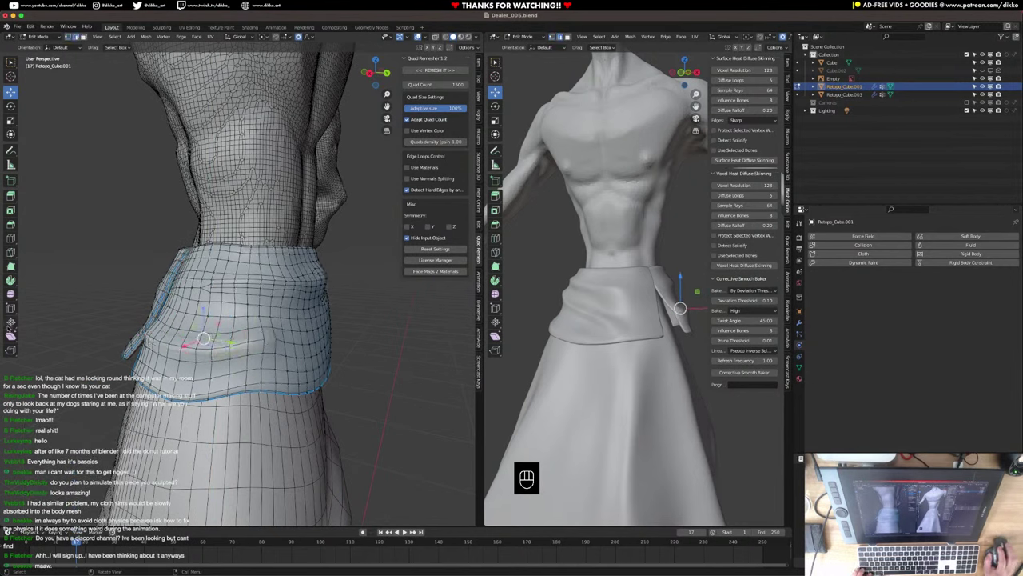
pyautogui.click(10, 293)
pyautogui.moveTo(171, 328); pyautogui.dragTo(238, 326)
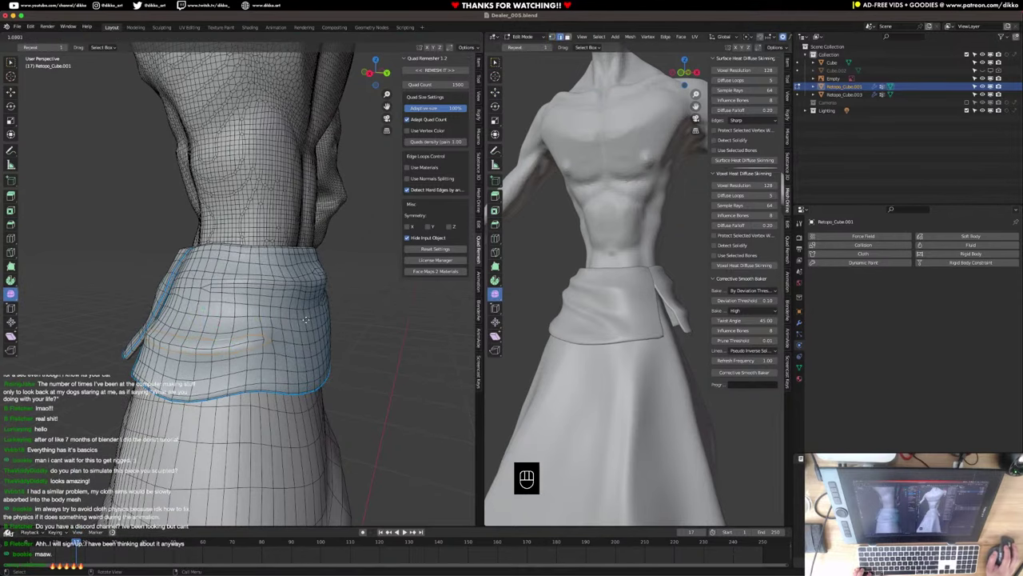
pyautogui.moveTo(308, 319)
pyautogui.mouseDown(button='middle')
pyautogui.moveTo(192, 335)
pyautogui.moveTo(312, 317)
pyautogui.mouseUp(button='middle')
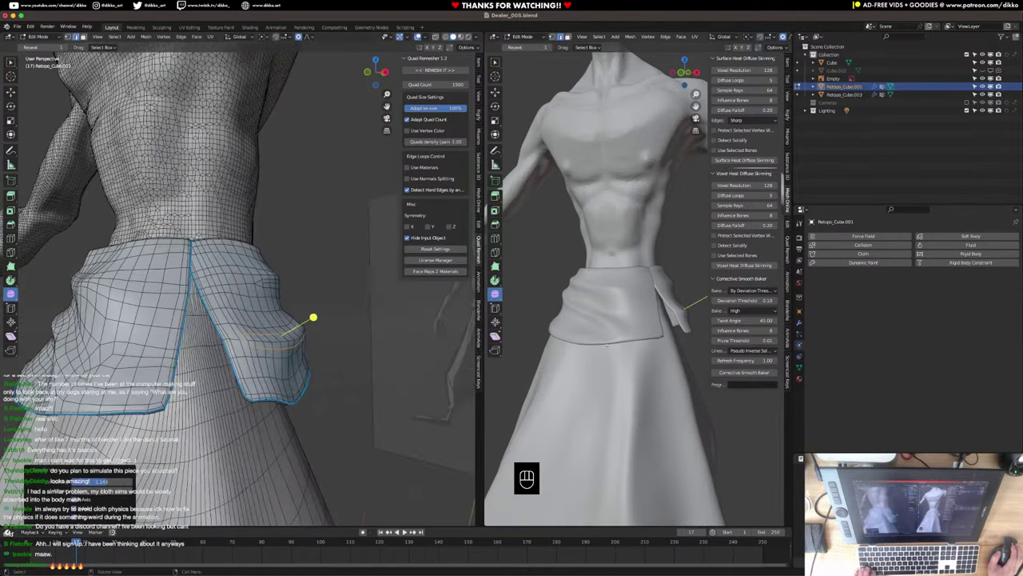
# Leave mesh editing and examine the waist cloth's folds from the front, side and back.
pyautogui.moveTo(581, 355); pyautogui.dragTo(601, 357, button='middle')
pyautogui.press('Tab')
pyautogui.scroll(-2, 331, 391)
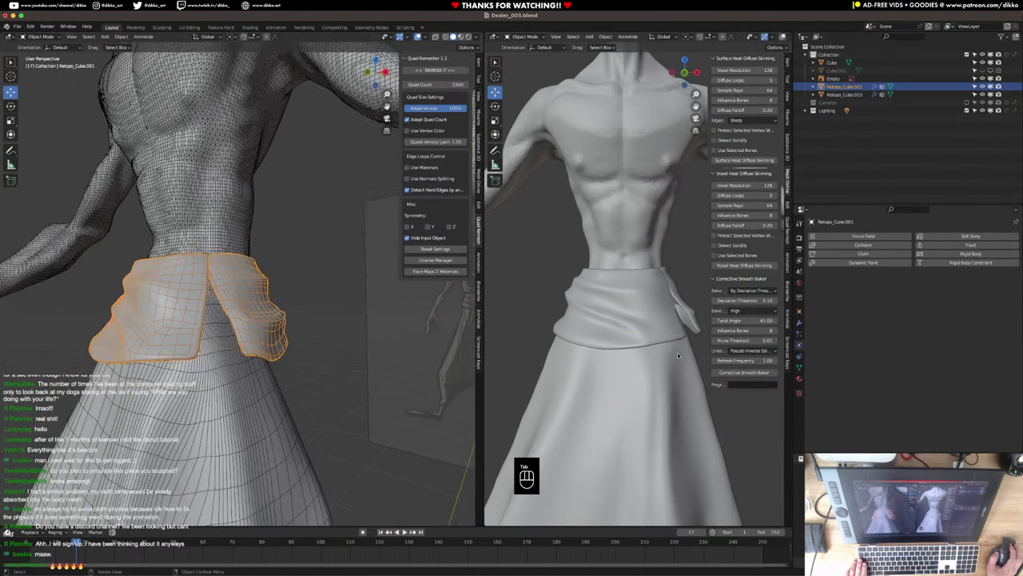
pyautogui.moveTo(688, 366); pyautogui.dragTo(566, 369, button='middle')
pyautogui.moveTo(319, 304); pyautogui.dragTo(240, 288, button='middle')
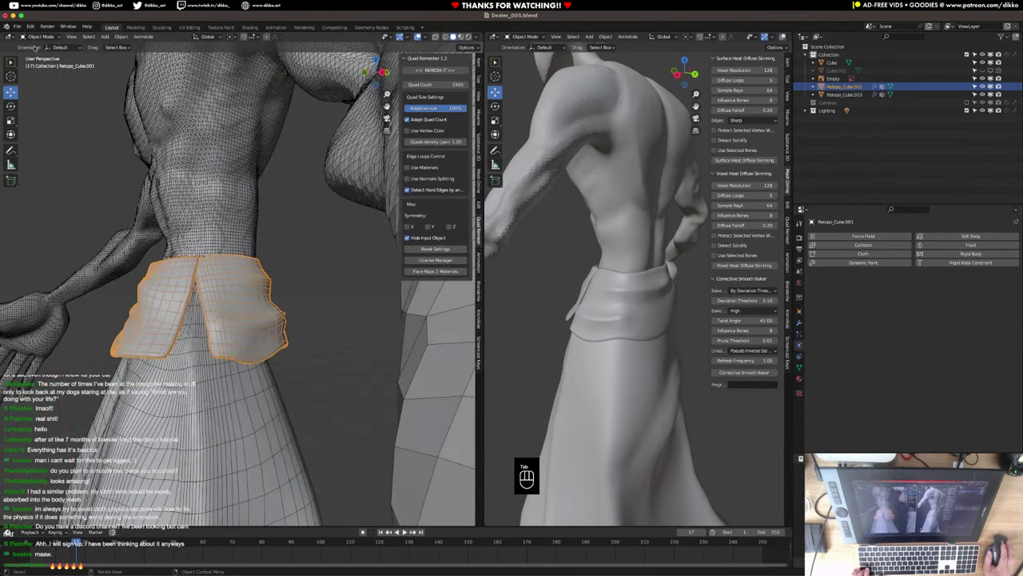
pyautogui.click(39, 39)
pyautogui.click(40, 64)
pyautogui.moveTo(384, 344); pyautogui.dragTo(302, 371, button='middle')
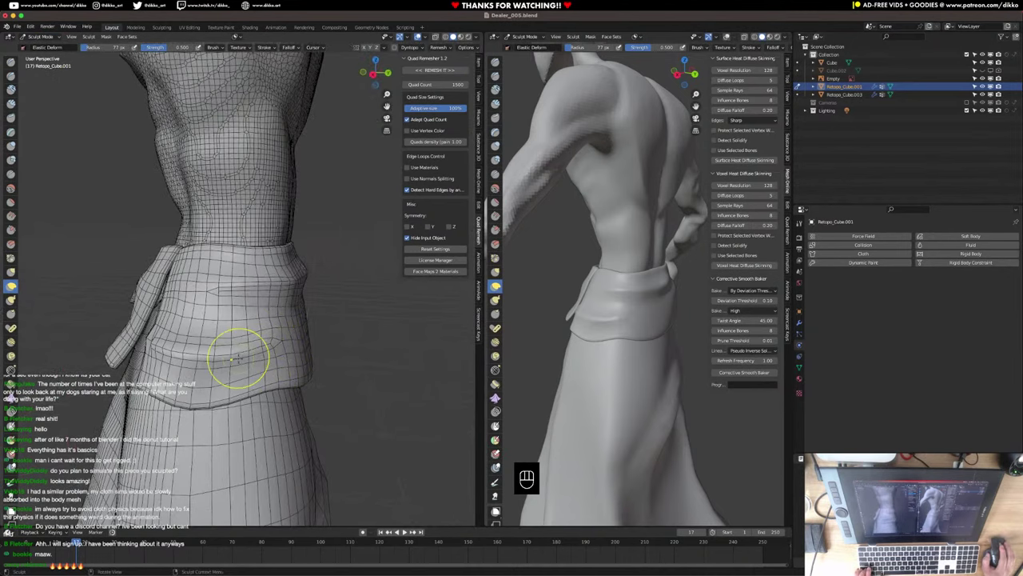
pyautogui.moveTo(278, 364); pyautogui.dragTo(329, 372, button='middle')
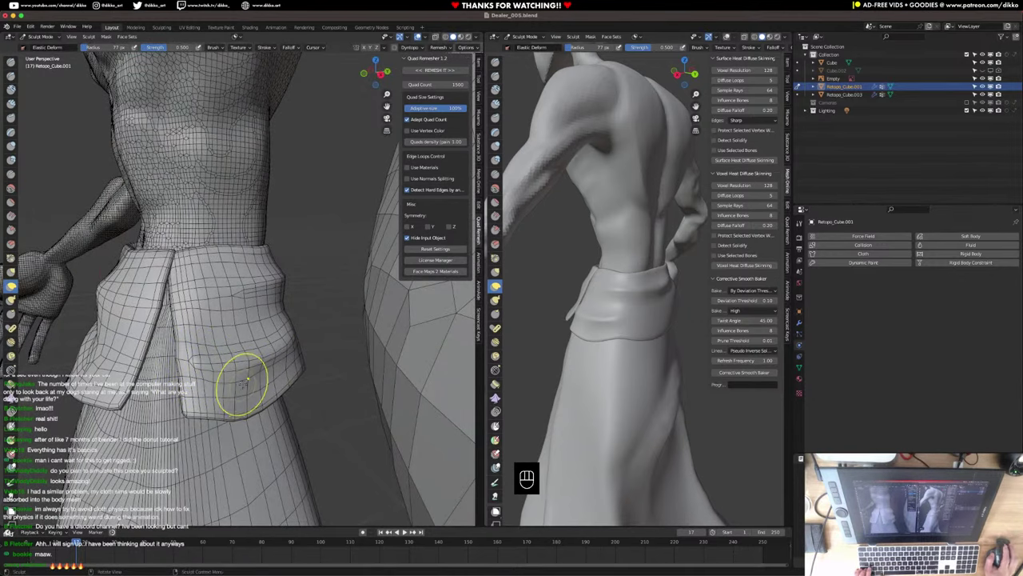
pyautogui.moveTo(243, 384); pyautogui.dragTo(88, 70, button='middle')
pyautogui.click(44, 39)
pyautogui.click(47, 48)
# Deselect the waist cloth, turn off the wireframe overlay in the working viewport, and save the file.
pyautogui.click(112, 199)
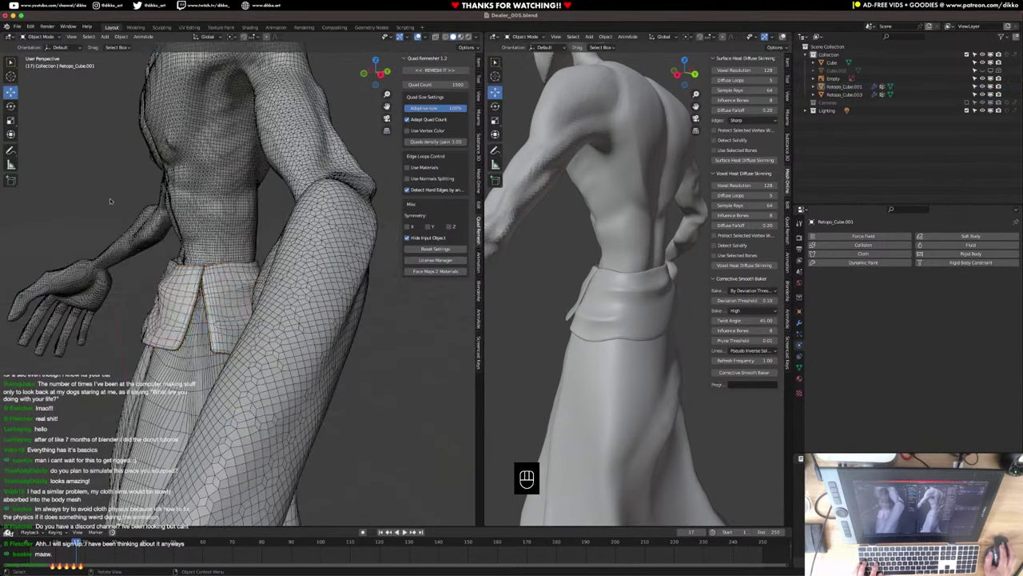
pyautogui.moveTo(112, 199); pyautogui.dragTo(393, 87, button='middle')
pyautogui.press('super+s')
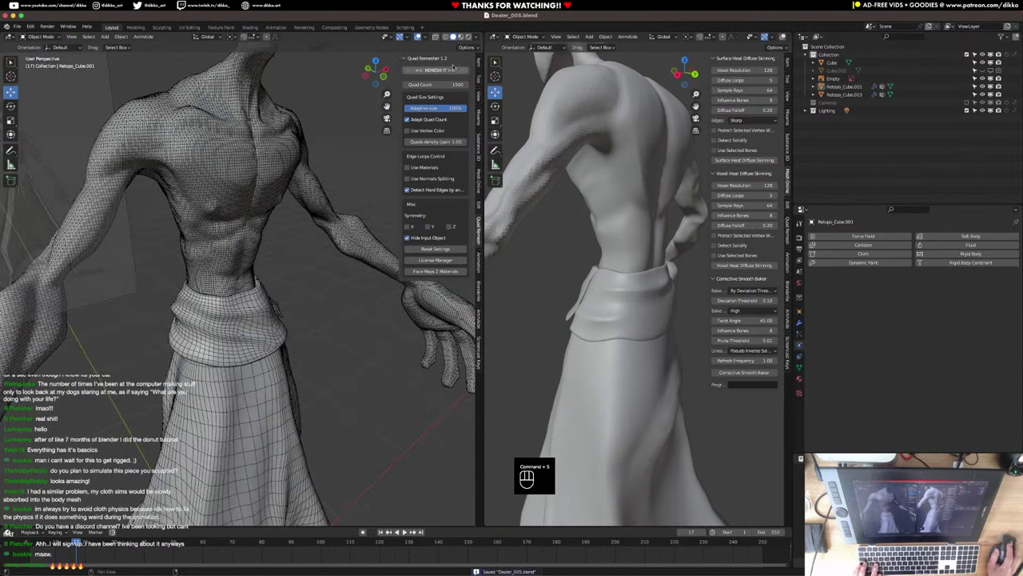
pyautogui.click(477, 37)
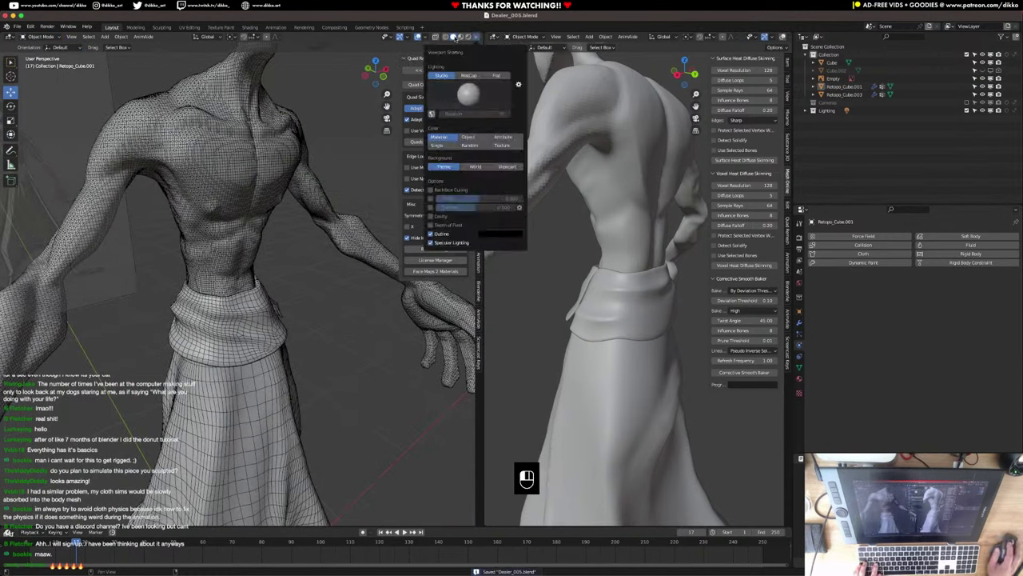
pyautogui.click(424, 36)
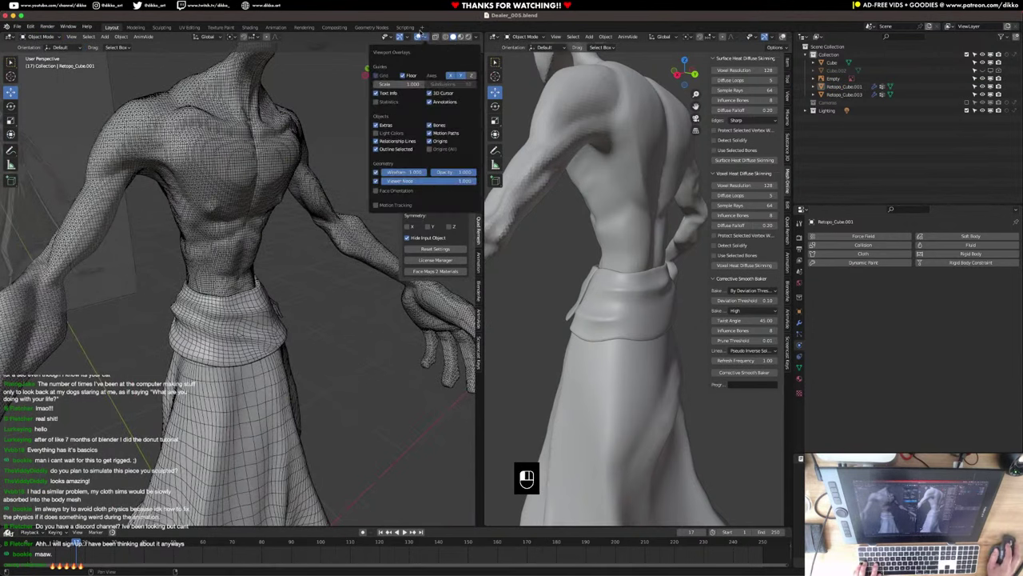
pyautogui.click(375, 172)
pyautogui.scroll(-4, 288, 318)
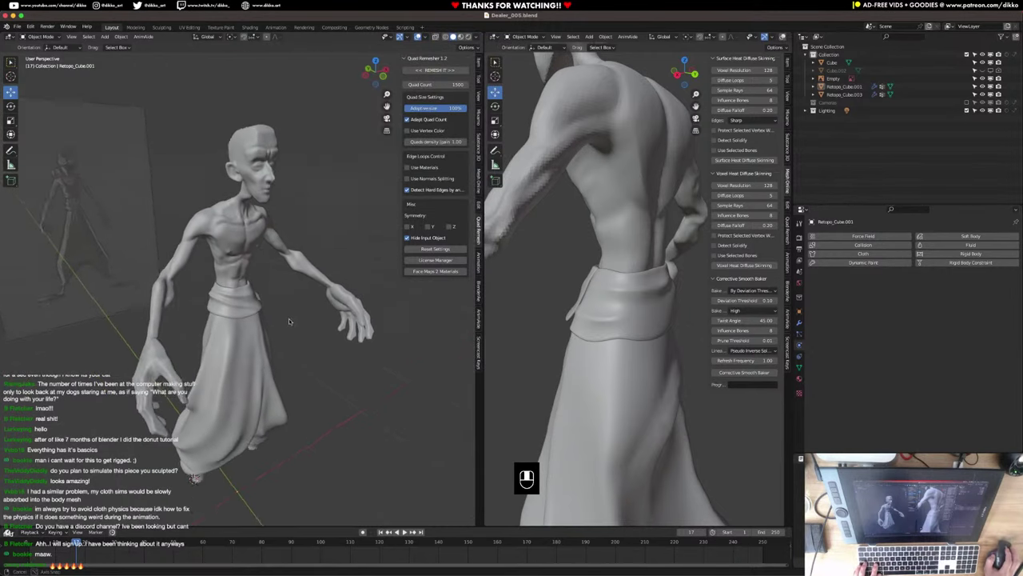
pyautogui.moveTo(288, 318); pyautogui.dragTo(382, 315, button='middle')
pyautogui.press('super+s')
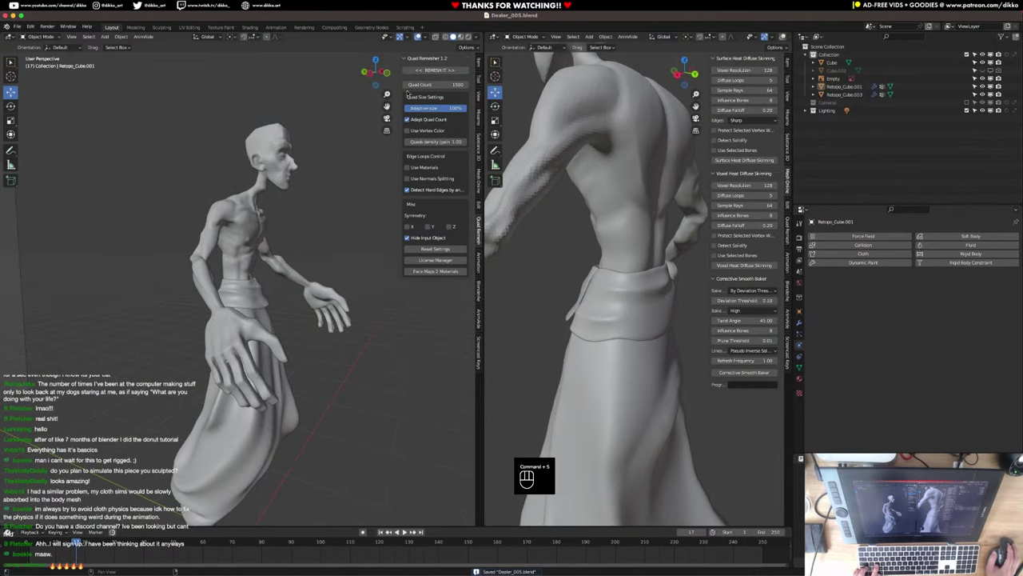
# Switch the working viewport's lighting to MatCap and choose a brown clay material.
pyautogui.click(477, 39)
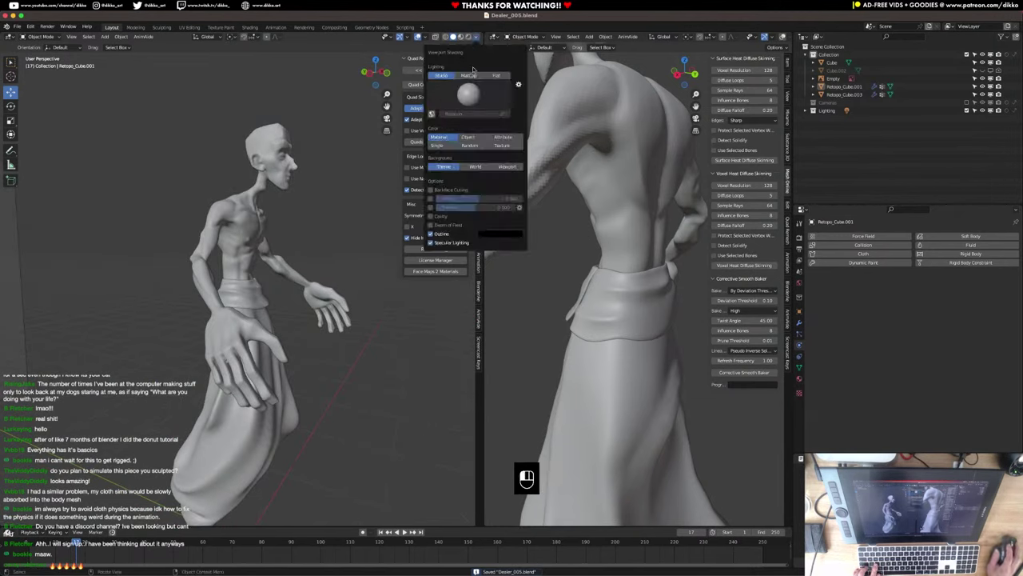
pyautogui.click(475, 75)
pyautogui.click(469, 95)
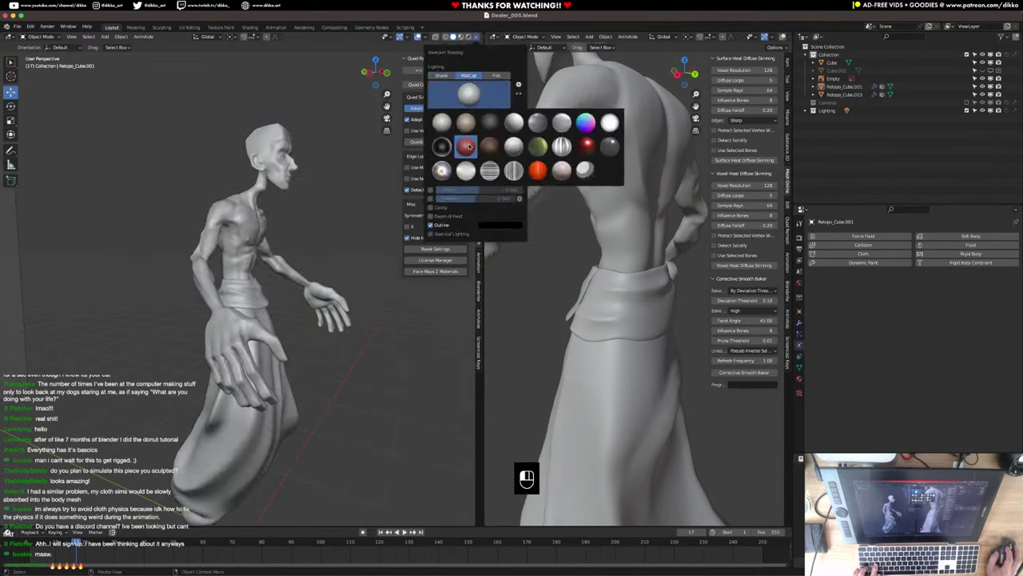
pyautogui.click(466, 146)
# Examine the head, neck and chest up close and select the character's body mesh.
pyautogui.moveTo(291, 280); pyautogui.dragTo(316, 193, button='middle')
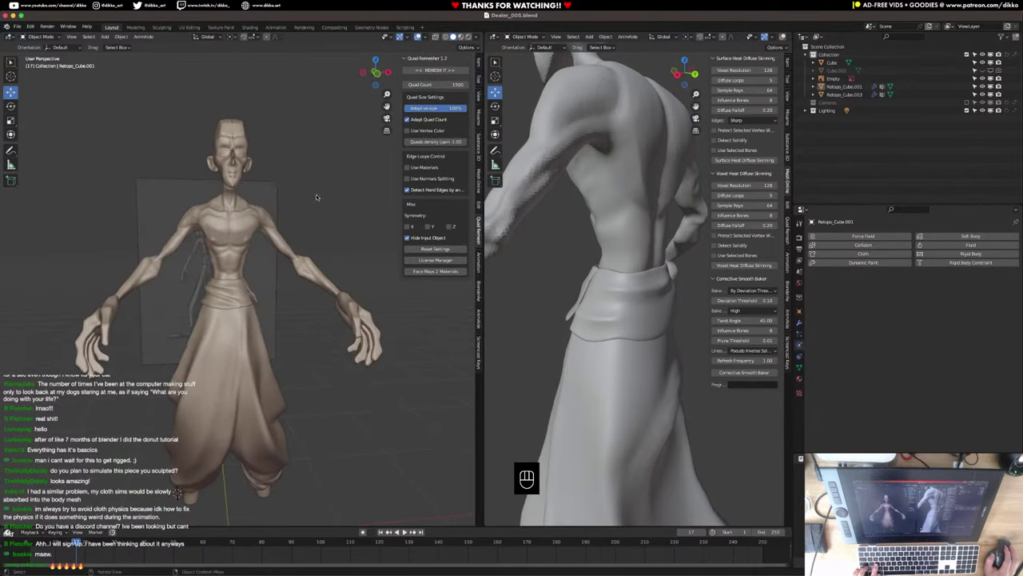
pyautogui.moveTo(306, 151); pyautogui.dragTo(282, 225, button='middle')
pyautogui.scroll(5, 296, 185)
pyautogui.scroll(8, 281, 224)
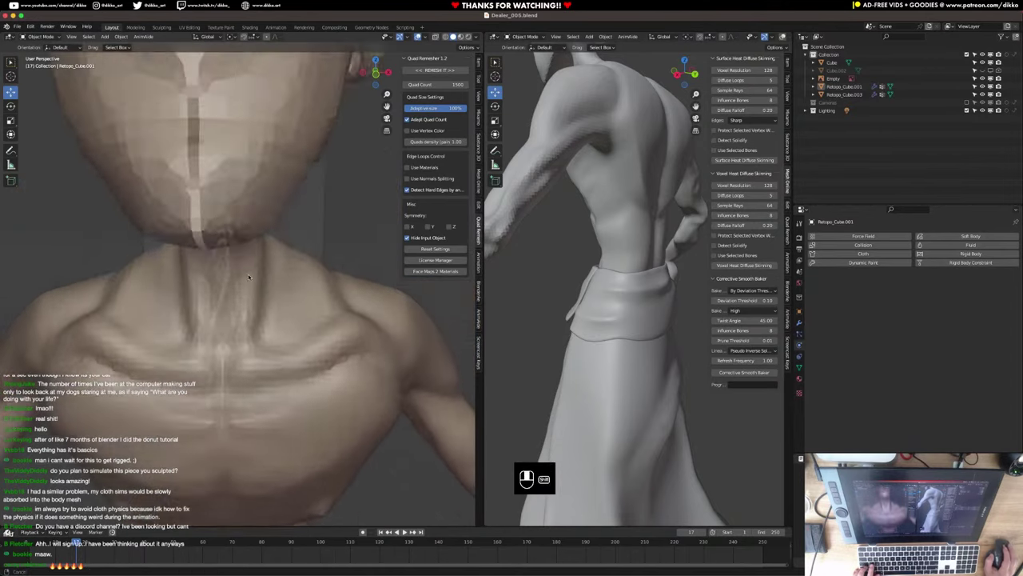
pyautogui.scroll(-6, 212, 262)
pyautogui.scroll(-4, 227, 239)
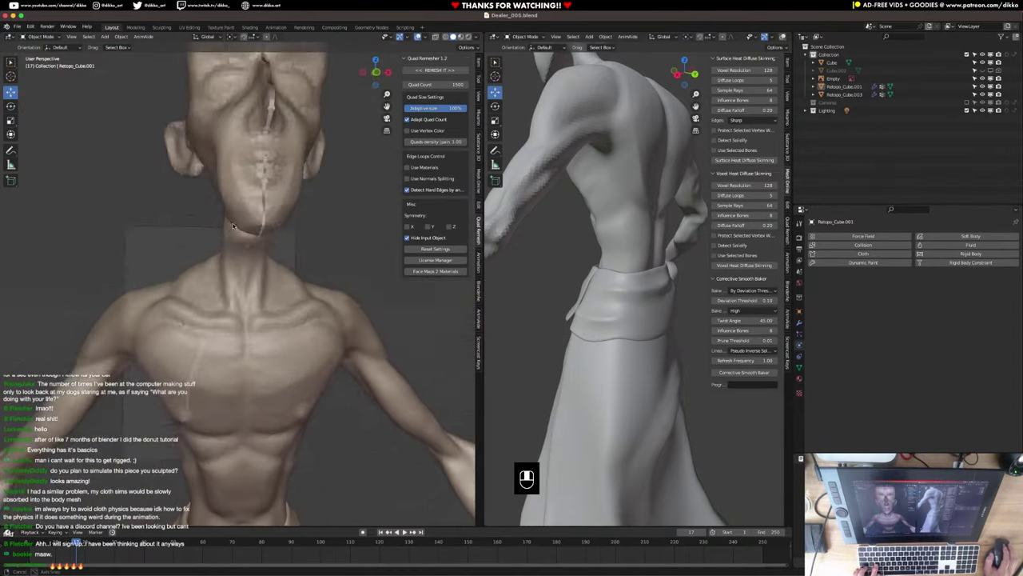
pyautogui.click(258, 217)
pyautogui.moveTo(258, 218); pyautogui.dragTo(246, 243, button='middle')
pyautogui.scroll(-2, 294, 268)
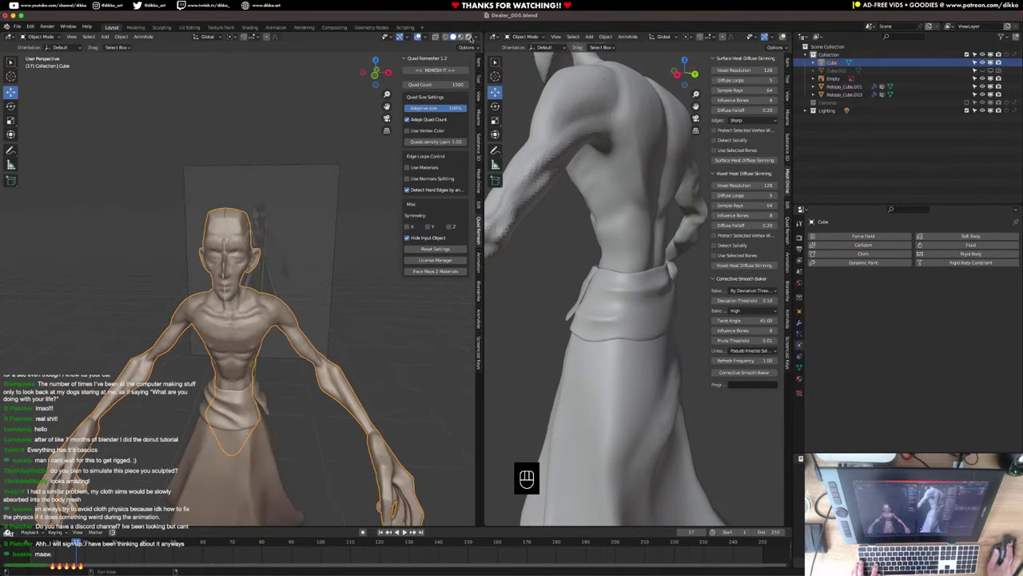
# Enable Depth of Field in the working viewport's shading options.
pyautogui.click(473, 37)
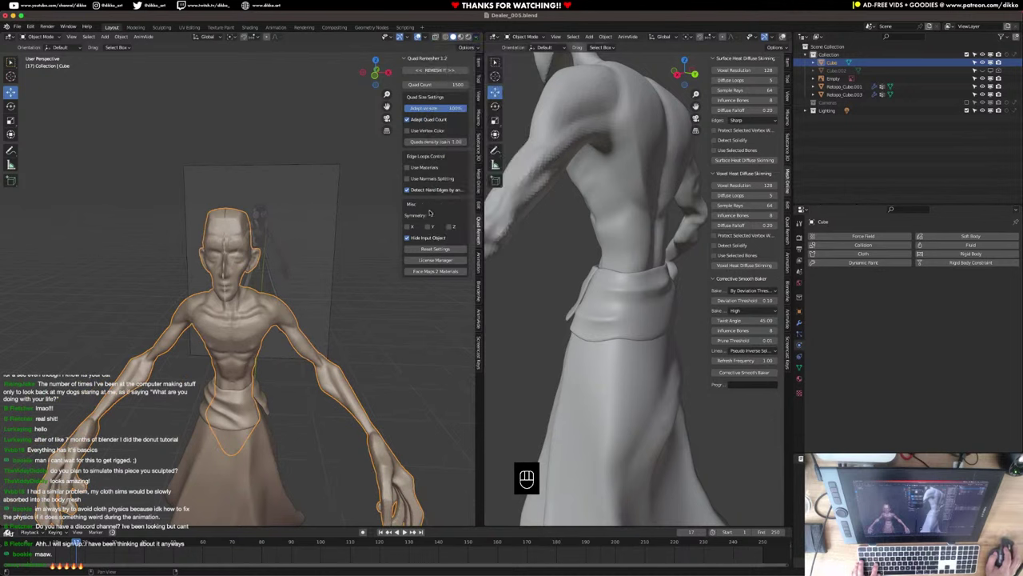
pyautogui.click(478, 37)
pyautogui.click(430, 207)
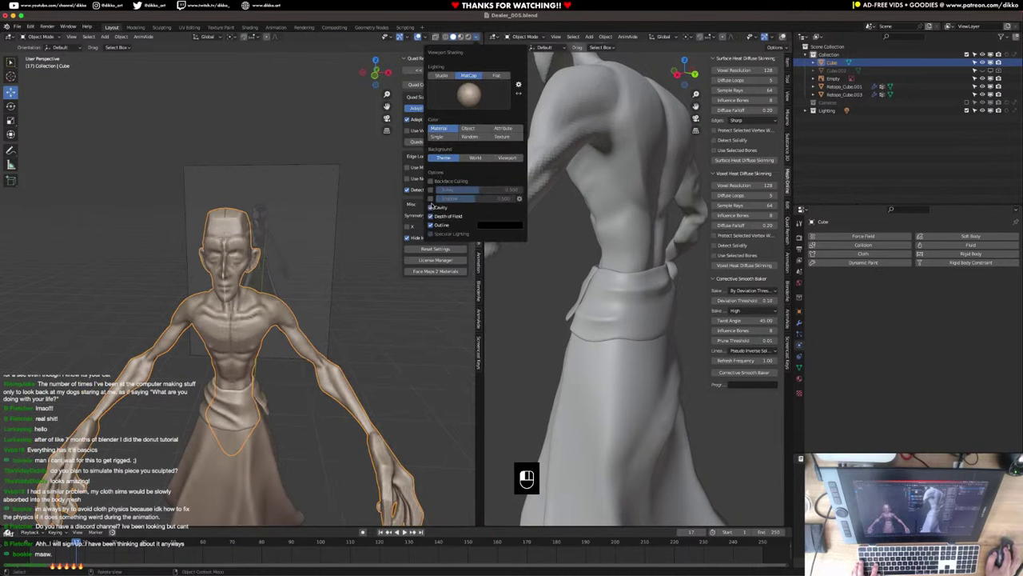
pyautogui.moveTo(348, 229)
pyautogui.mouseDown(button='middle')
pyautogui.moveTo(393, 233)
pyautogui.moveTo(334, 239)
pyautogui.moveTo(376, 184)
pyautogui.mouseUp(button='middle')
pyautogui.click(474, 39)
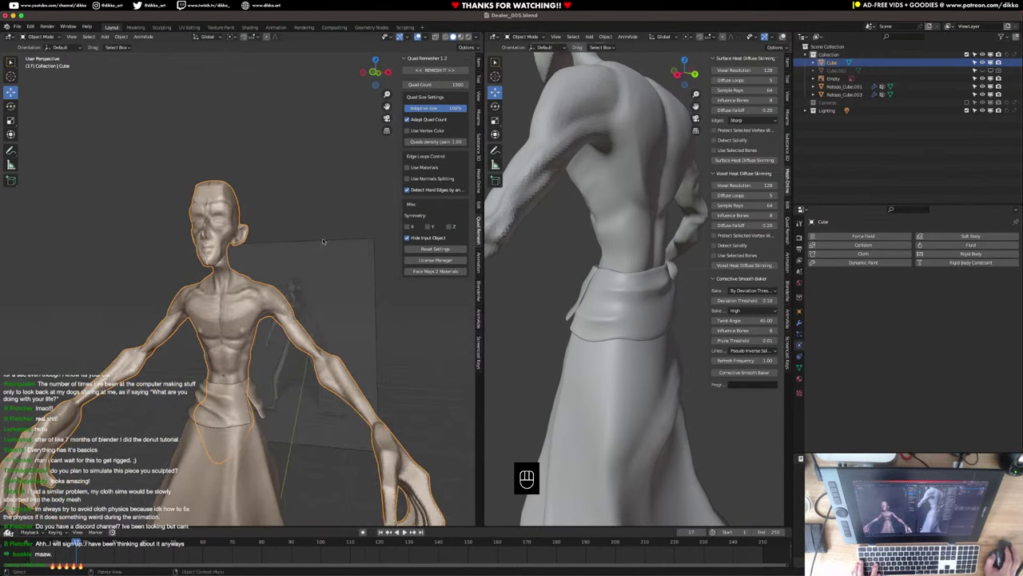
# Enter Sculpt Mode on the body mesh and smooth the raised centre seam on the chin.
pyautogui.moveTo(384, 240)
pyautogui.mouseDown(button='middle')
pyautogui.moveTo(276, 264)
pyautogui.moveTo(218, 256)
pyautogui.mouseUp(button='middle')
pyautogui.scroll(10, 348, 245)
pyautogui.scroll(-5, 223, 280)
pyautogui.moveTo(239, 365); pyautogui.dragTo(240, 315, button='middle')
pyautogui.click(44, 38)
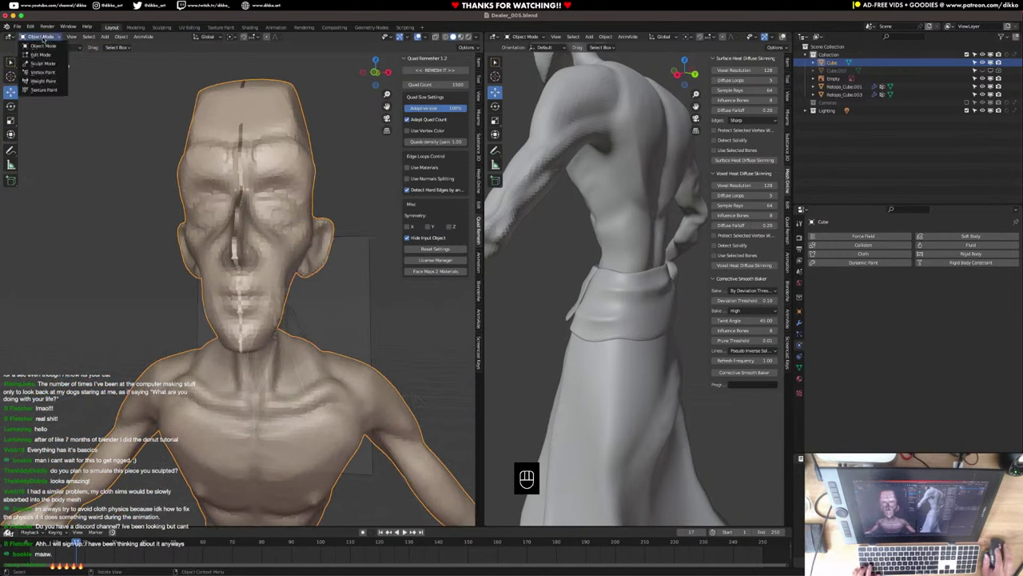
pyautogui.click(40, 64)
pyautogui.scroll(5, 223, 325)
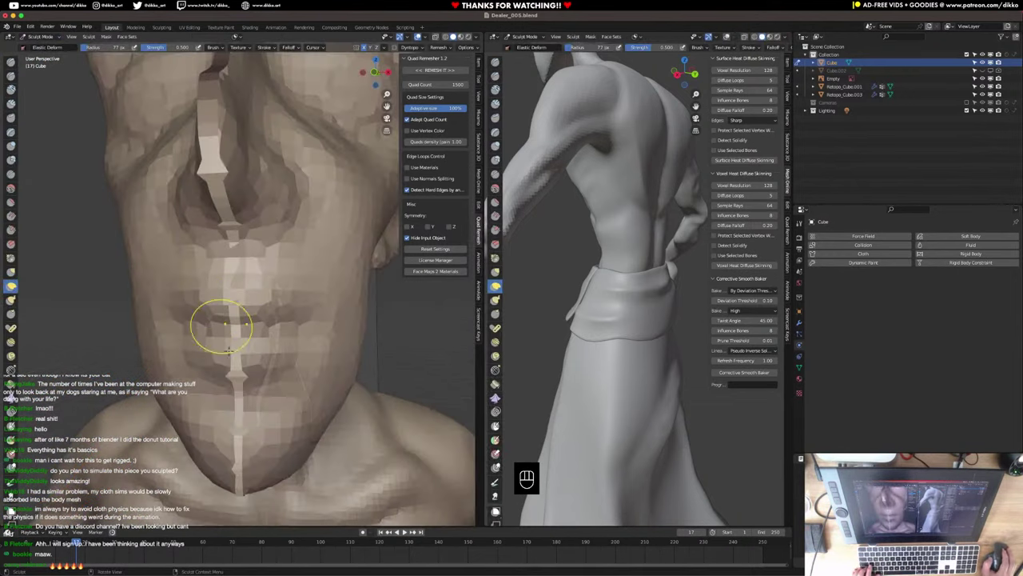
pyautogui.keyDown('shift'); pyautogui.moveTo(224, 325); pyautogui.dragTo(231, 432, button='middle'); pyautogui.keyUp('shift')
pyautogui.keyDown('shift'); pyautogui.moveTo(236, 458); pyautogui.dragTo(240, 477); pyautogui.keyUp('shift')
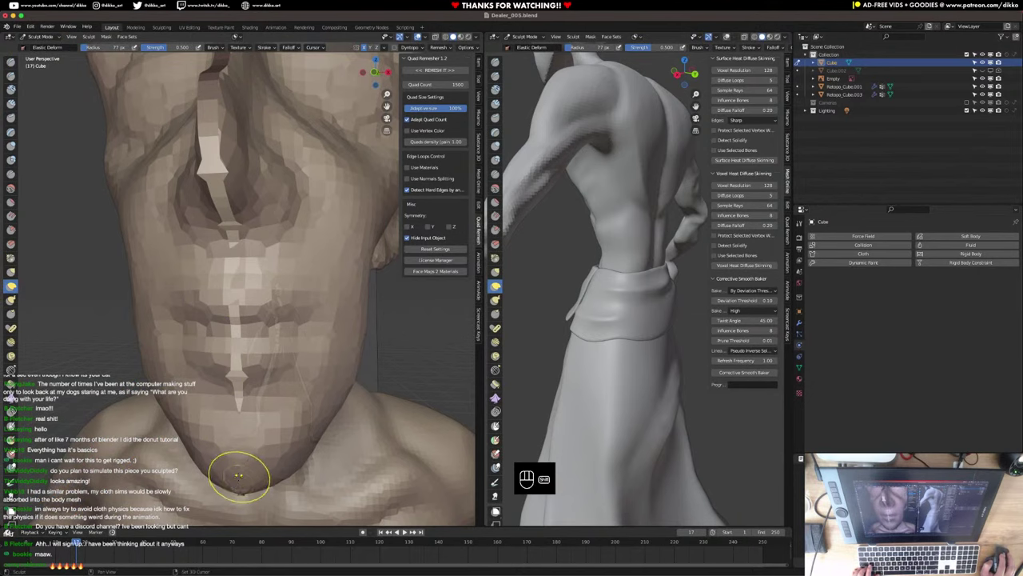
# Smooth the remaining raised centre seam under the chin where it meets the neck.
pyautogui.scroll(-5, 242, 467)
pyautogui.moveTo(242, 453)
pyautogui.mouseDown(button='middle')
pyautogui.moveTo(284, 308)
pyautogui.moveTo(304, 362)
pyautogui.moveTo(293, 320)
pyautogui.mouseUp(button='middle')
pyautogui.scroll(-4, 258, 429)
pyautogui.scroll(4, 304, 363)
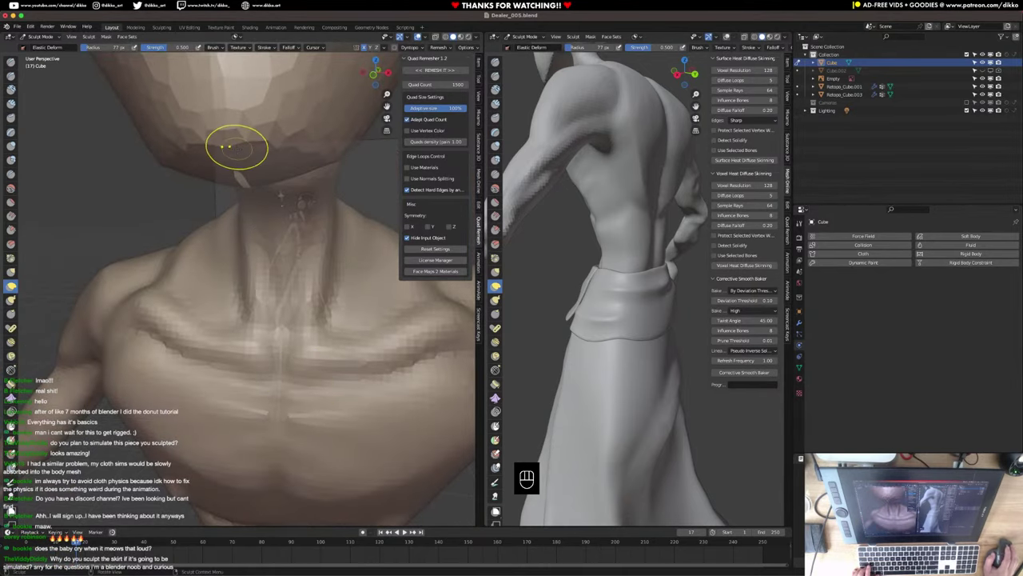
pyautogui.moveTo(237, 147)
pyautogui.mouseDown(button='middle')
pyautogui.moveTo(240, 103)
pyautogui.moveTo(269, 229)
pyautogui.moveTo(272, 160)
pyautogui.moveTo(268, 192)
pyautogui.mouseUp(button='middle')
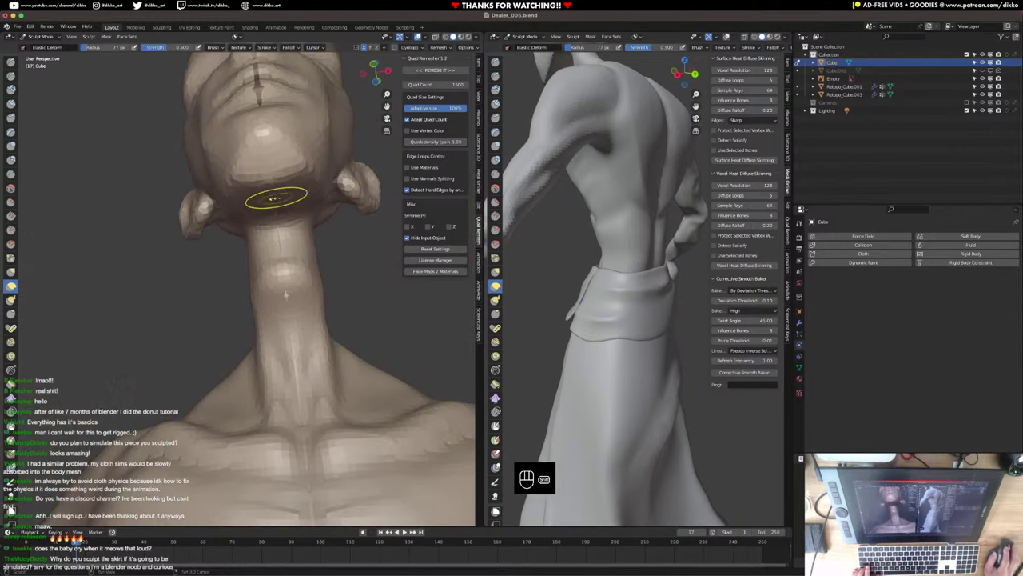
# Smooth the raised centre seam along the lips and nose and up over the forehead.
pyautogui.moveTo(277, 290)
pyautogui.mouseDown(button='middle')
pyautogui.moveTo(290, 354)
pyautogui.moveTo(280, 436)
pyautogui.mouseUp(button='middle')
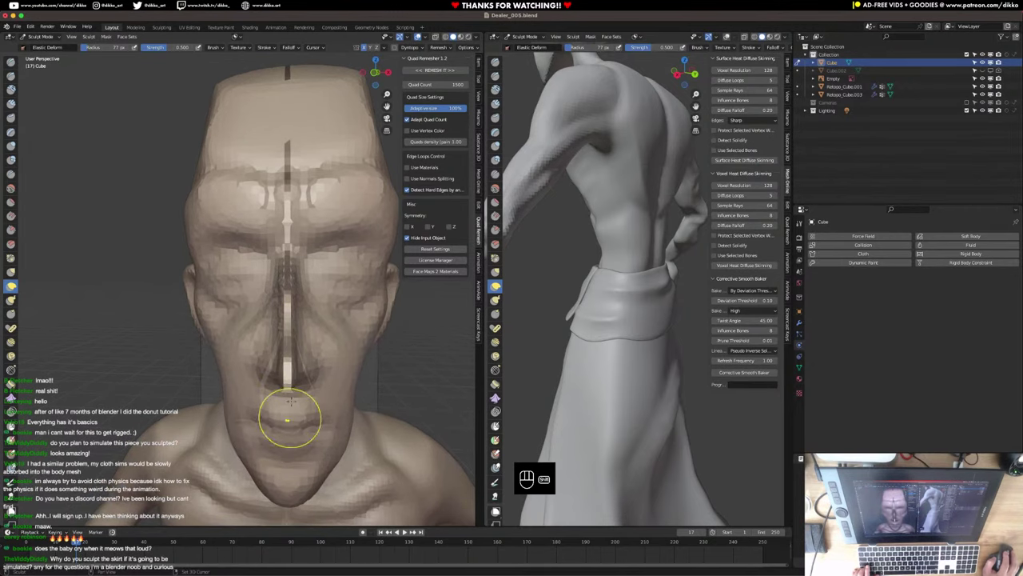
pyautogui.keyDown('shift'); pyautogui.moveTo(291, 401); pyautogui.dragTo(291, 374); pyautogui.keyUp('shift')
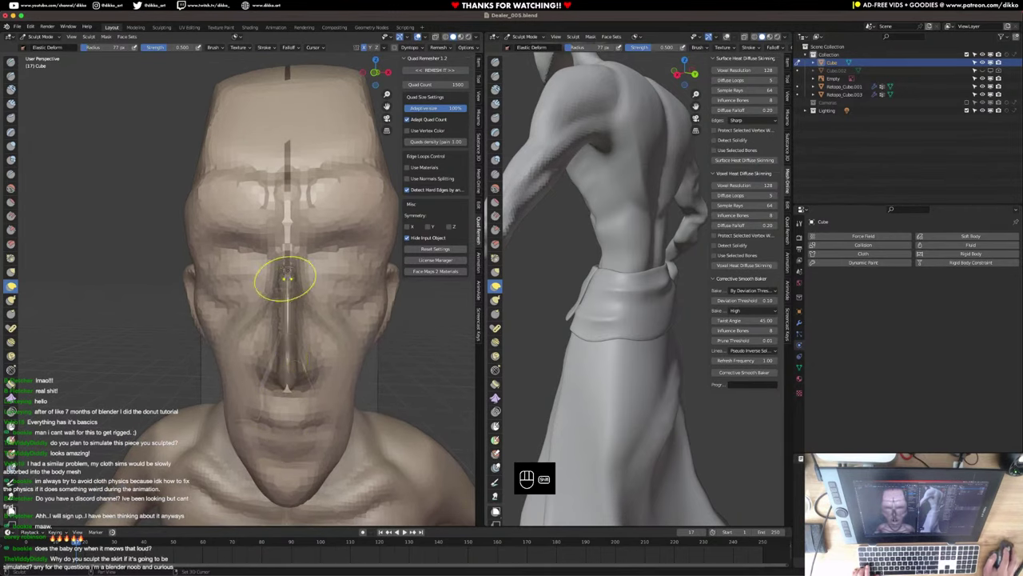
pyautogui.moveTo(283, 229)
pyautogui.mouseDown(button='middle')
pyautogui.moveTo(285, 269)
pyautogui.moveTo(194, 276)
pyautogui.moveTo(267, 263)
pyautogui.mouseUp(button='middle')
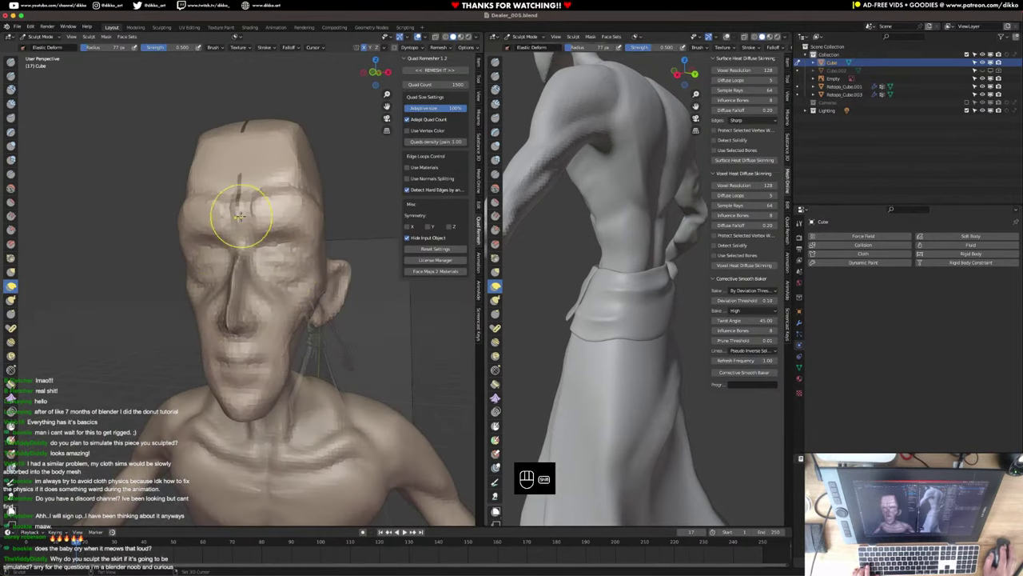
pyautogui.moveTo(258, 148)
pyautogui.mouseDown(button='middle')
pyautogui.moveTo(257, 240)
pyautogui.moveTo(209, 248)
pyautogui.moveTo(236, 315)
pyautogui.mouseUp(button='middle')
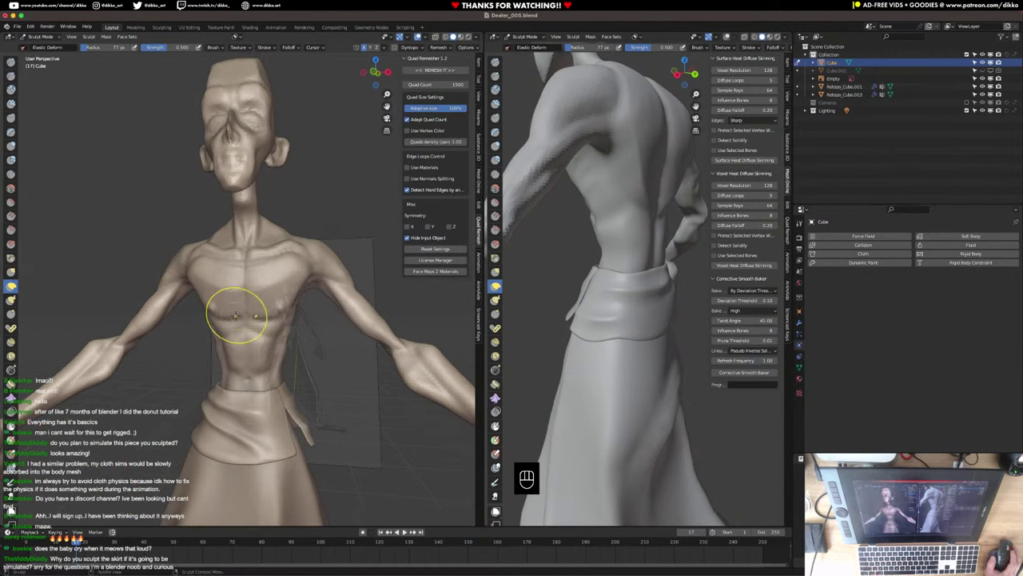
# Return the body mesh to Object Mode and save the file.
pyautogui.scroll(-4, 224, 364)
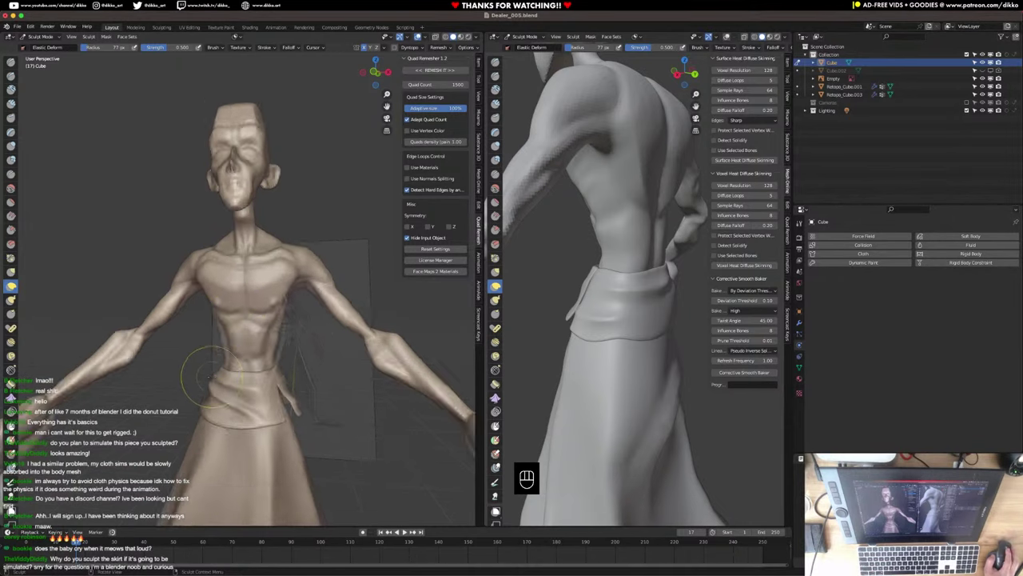
pyautogui.moveTo(221, 370); pyautogui.dragTo(226, 334, button='middle')
pyautogui.click(41, 37)
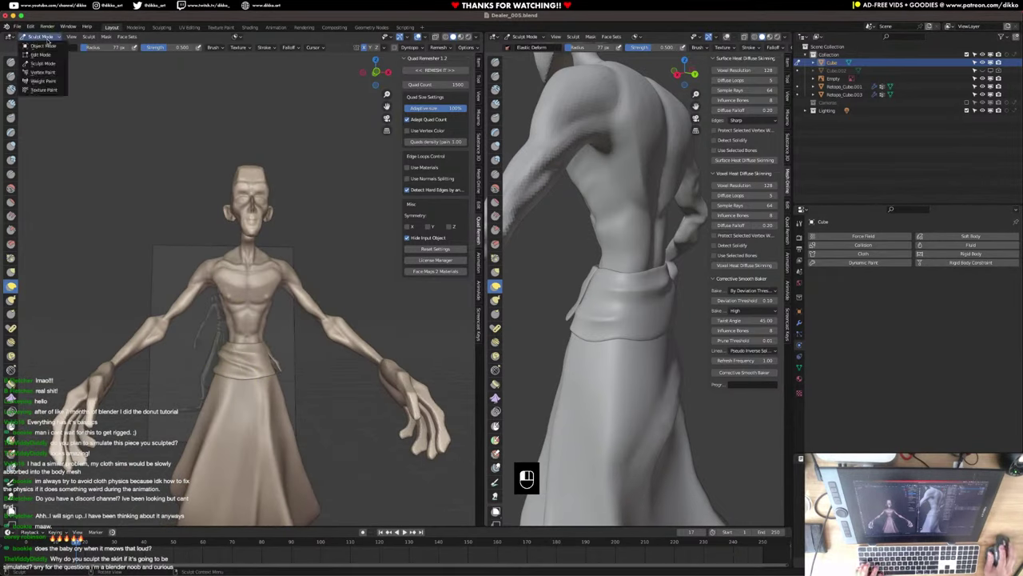
pyautogui.click(40, 46)
pyautogui.keyDown('shift'); pyautogui.moveTo(216, 400); pyautogui.dragTo(214, 310, button='middle'); pyautogui.keyUp('shift')
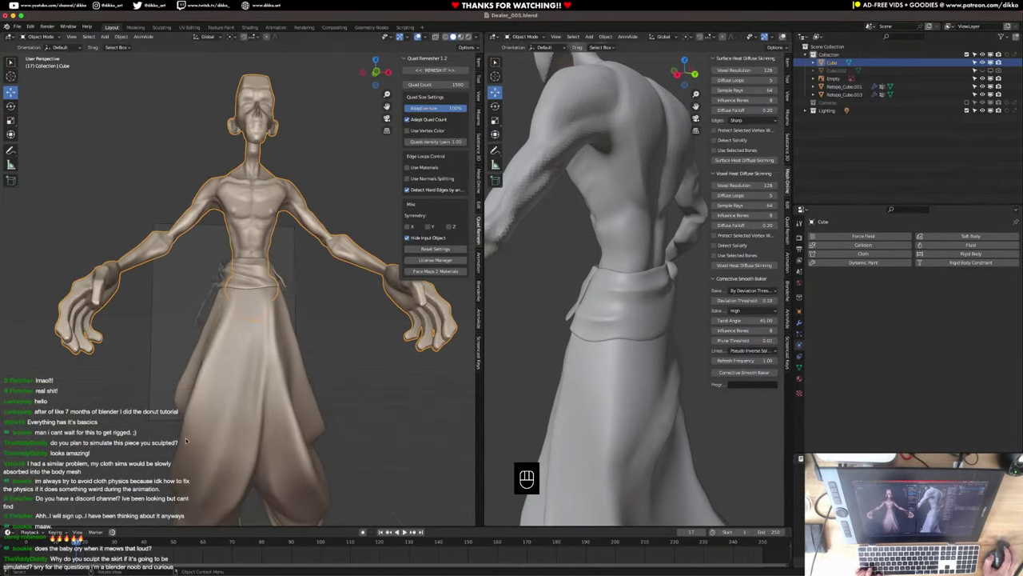
pyautogui.press('super+s')
# Select the baggy trousers mesh and inspect its wireframe topology in Edit Mode, returning to Object Mode.
pyautogui.keyDown('shift'); pyautogui.moveTo(213, 401); pyautogui.dragTo(221, 338, button='middle'); pyautogui.keyUp('shift')
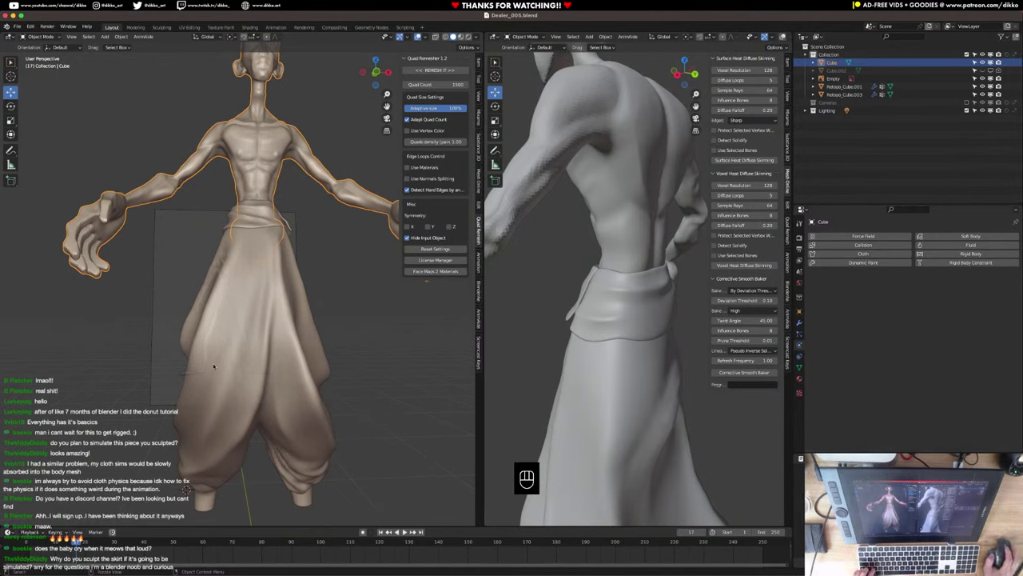
pyautogui.scroll(-2, 213, 366)
pyautogui.moveTo(213, 366); pyautogui.dragTo(222, 381, button='middle')
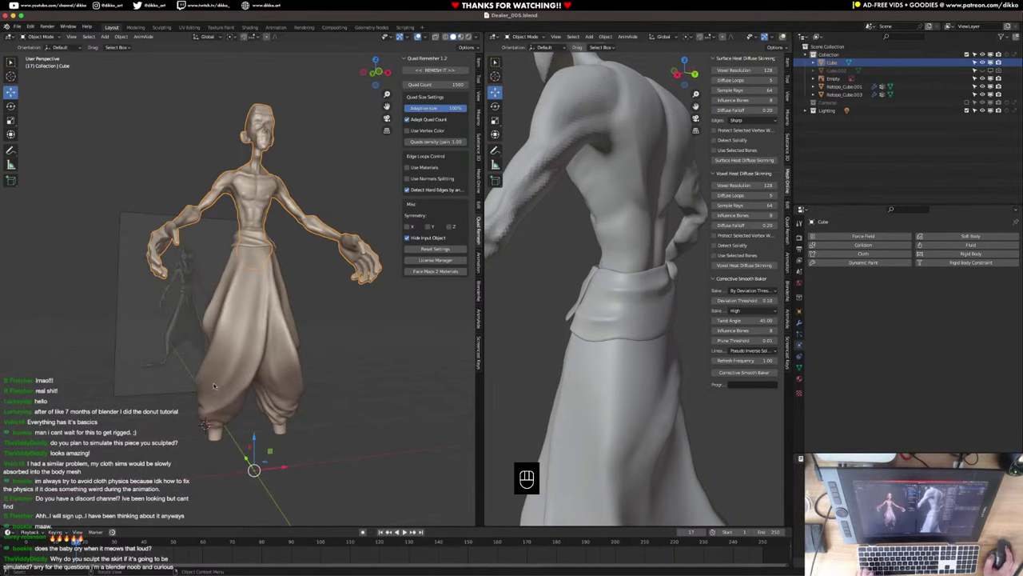
pyautogui.moveTo(214, 386); pyautogui.dragTo(238, 372, button='middle')
pyautogui.click(238, 372)
pyautogui.press('Tab')
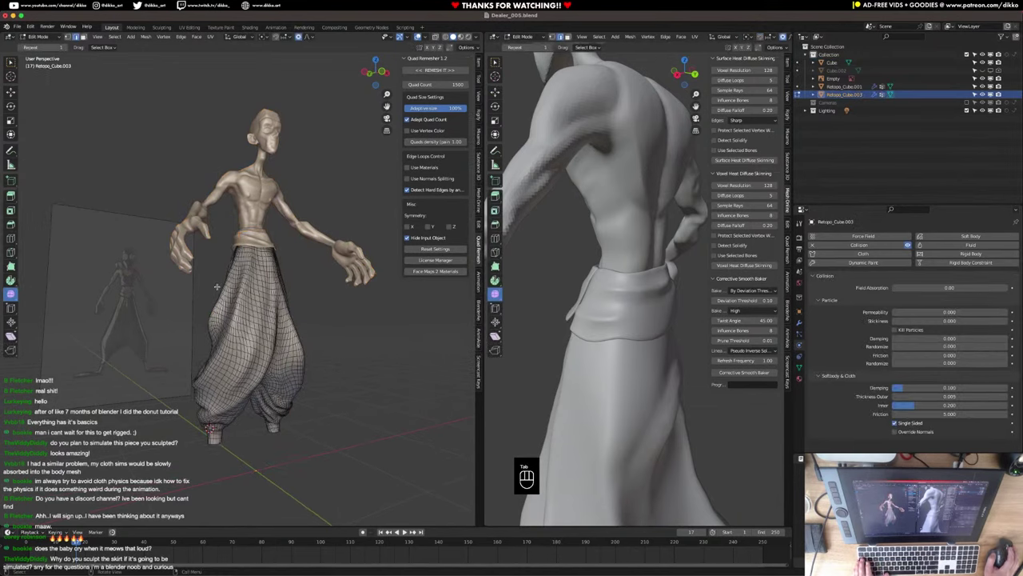
pyautogui.press('Tab')
pyautogui.moveTo(228, 317); pyautogui.dragTo(232, 314, button='middle')
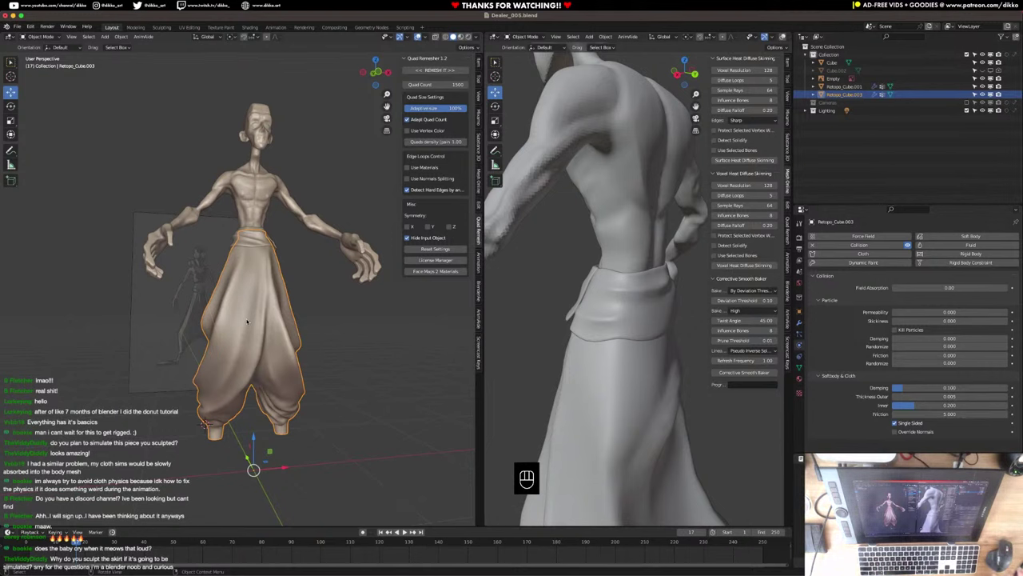
# Examine the head, torso and trousers in perspective and compare the figure with the reference drawing in front orthographic view.
pyautogui.moveTo(325, 351); pyautogui.dragTo(258, 324, button='middle')
pyautogui.scroll(3, 258, 324)
pyautogui.keyDown('shift'); pyautogui.moveTo(259, 263); pyautogui.dragTo(271, 340, button='middle'); pyautogui.keyUp('shift')
pyautogui.moveTo(272, 340)
pyautogui.mouseDown(button='middle')
pyautogui.moveTo(276, 322)
pyautogui.moveTo(242, 342)
pyautogui.moveTo(214, 339)
pyautogui.moveTo(263, 339)
pyautogui.mouseUp(button='middle')
pyautogui.scroll(5, 276, 322)
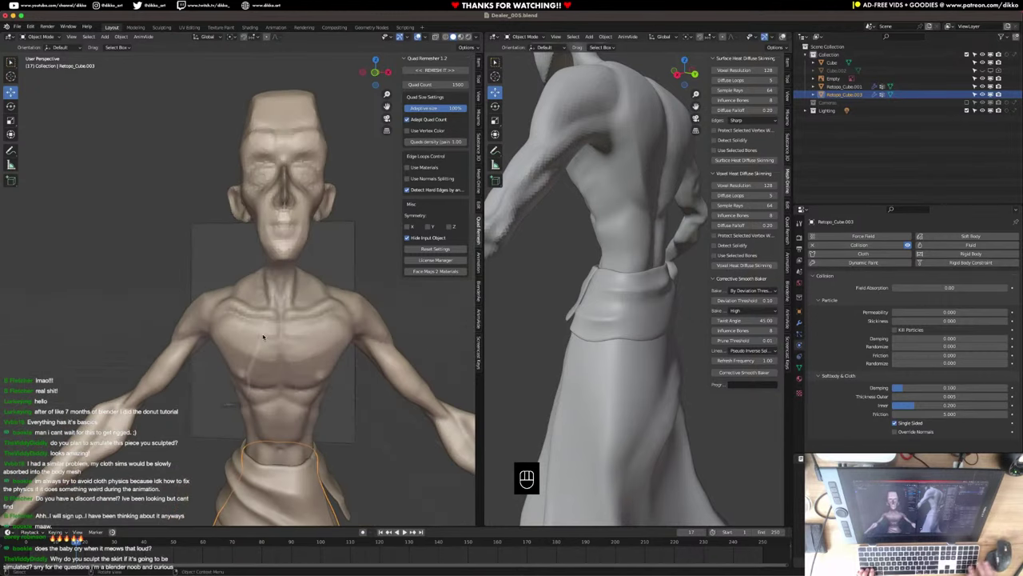
pyautogui.press('KP_1')
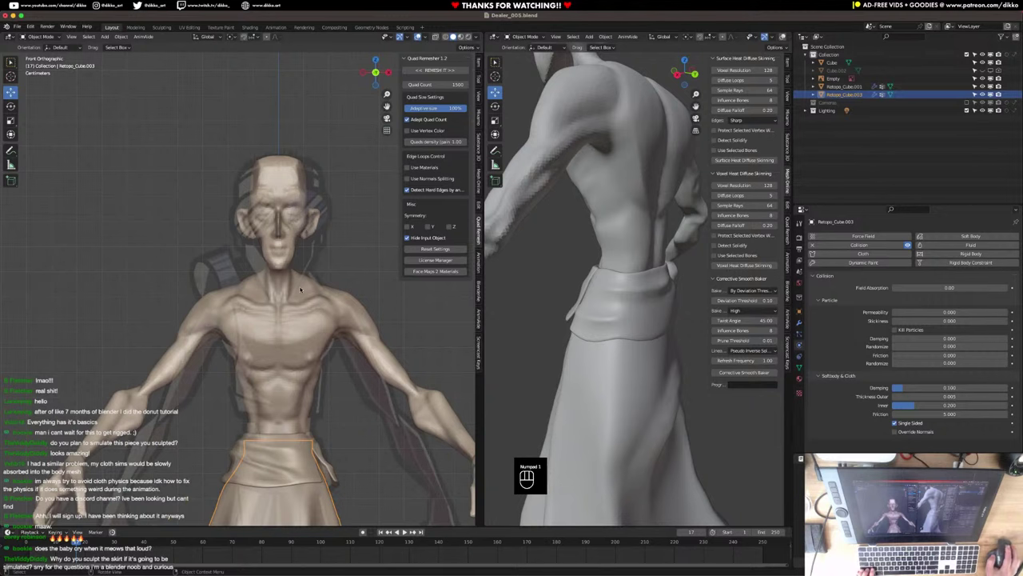
pyautogui.scroll(-2, 296, 300)
pyautogui.scroll(4, 283, 314)
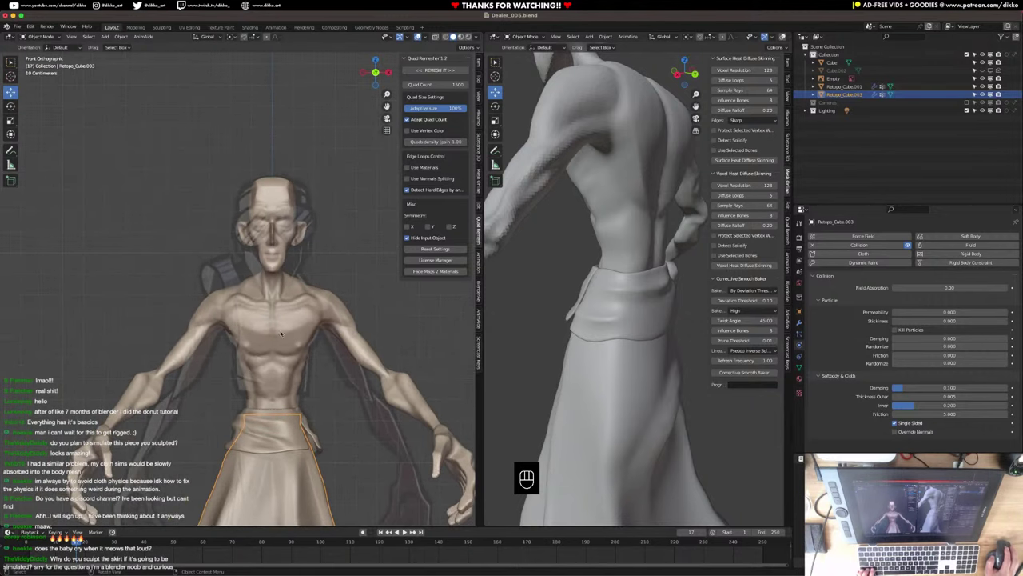
pyautogui.keyDown('shift'); pyautogui.moveTo(311, 227); pyautogui.dragTo(304, 262, button='middle'); pyautogui.keyUp('shift')
pyautogui.keyDown('shift'); pyautogui.moveTo(232, 400); pyautogui.dragTo(262, 298, button='middle'); pyautogui.keyUp('shift')
pyautogui.scroll(-3, 280, 336)
pyautogui.keyDown('ctrl'); pyautogui.scroll(-2, 262, 297); pyautogui.keyUp('ctrl')
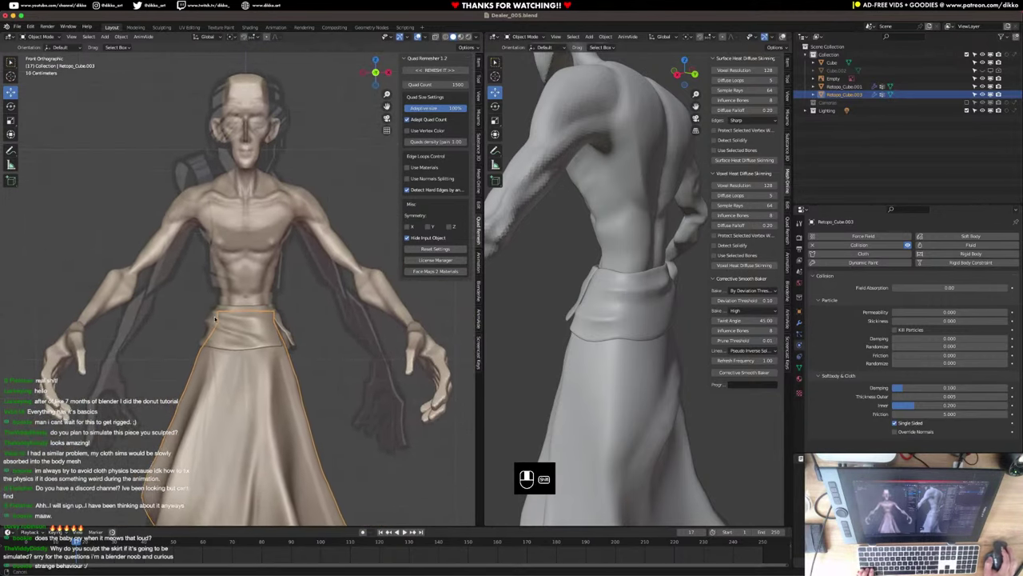
# Save the file with the body mesh selected, and open the recent file Dealer_004.blend.
pyautogui.click(265, 276)
pyautogui.press('super+s')
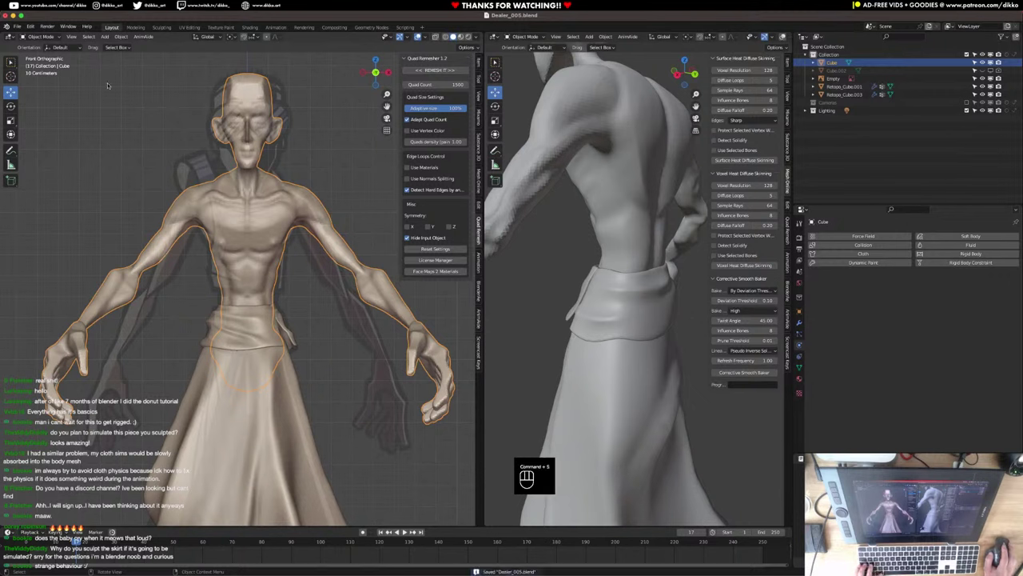
pyautogui.click(14, 27)
pyautogui.moveTo(48, 51)
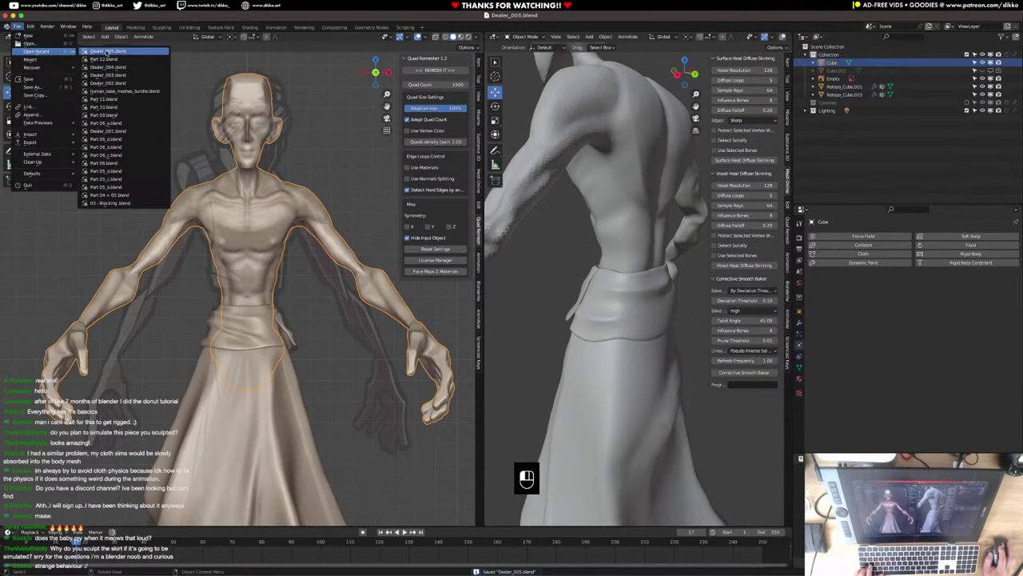
pyautogui.click(104, 66)
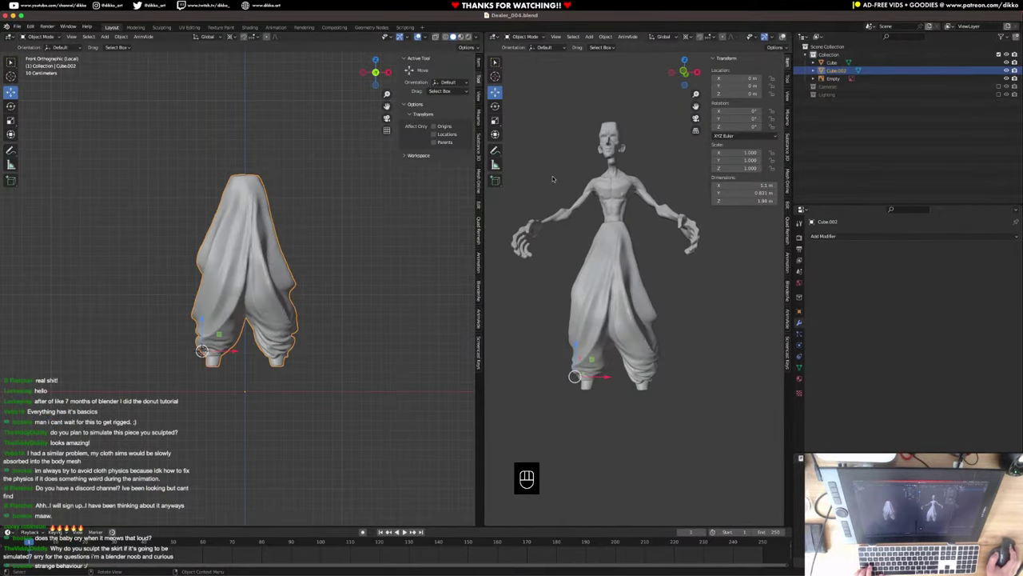
# Bring the older figure's head and chest into close view and select its body mesh.
pyautogui.scroll(3, 577, 185)
pyautogui.moveTo(553, 179); pyautogui.dragTo(640, 380, button='middle')
pyautogui.scroll(5, 595, 396)
pyautogui.scroll(-3, 657, 346)
pyautogui.click(626, 364)
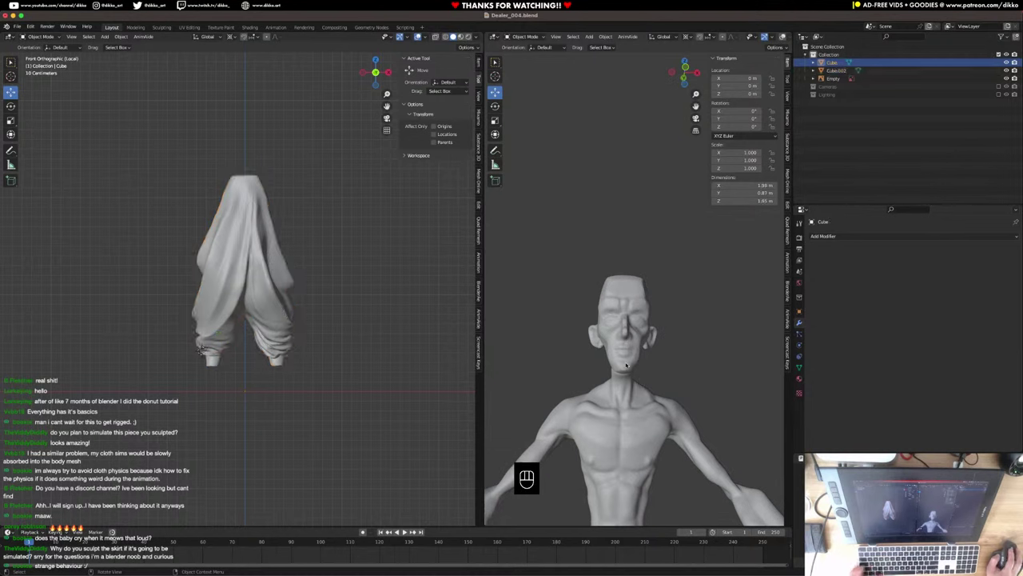
# Show the overlays in the second viewport and copy the selected body mesh.
pyautogui.scroll(-3, 626, 365)
pyautogui.moveTo(750, 40); pyautogui.dragTo(643, 48, button='middle')
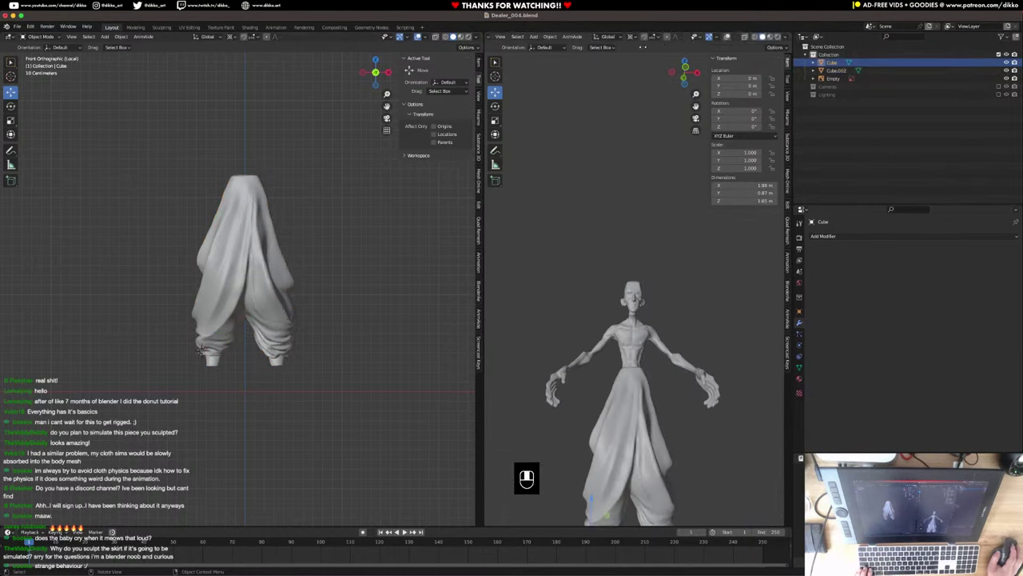
pyautogui.click(727, 37)
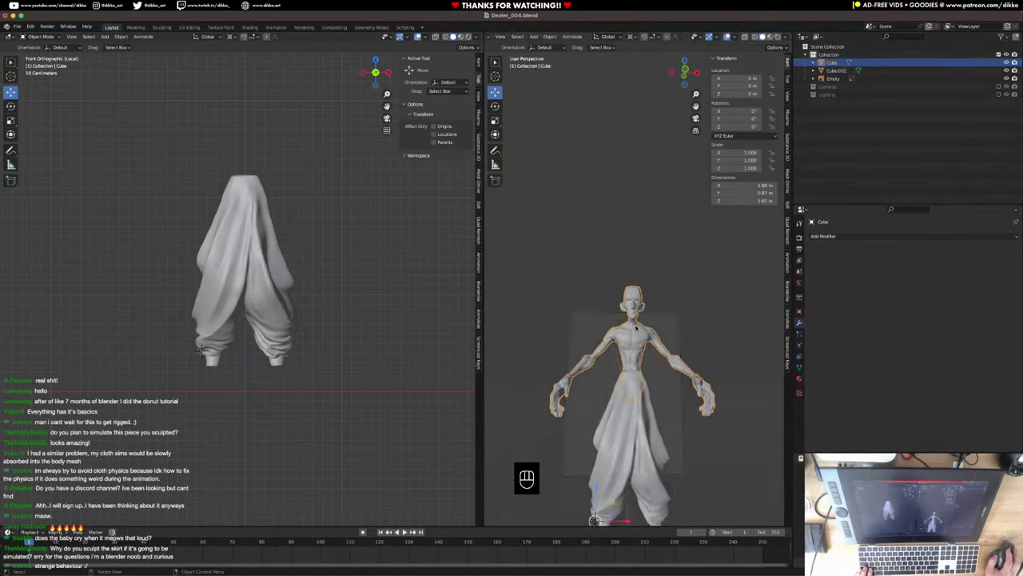
pyautogui.press('super+c')
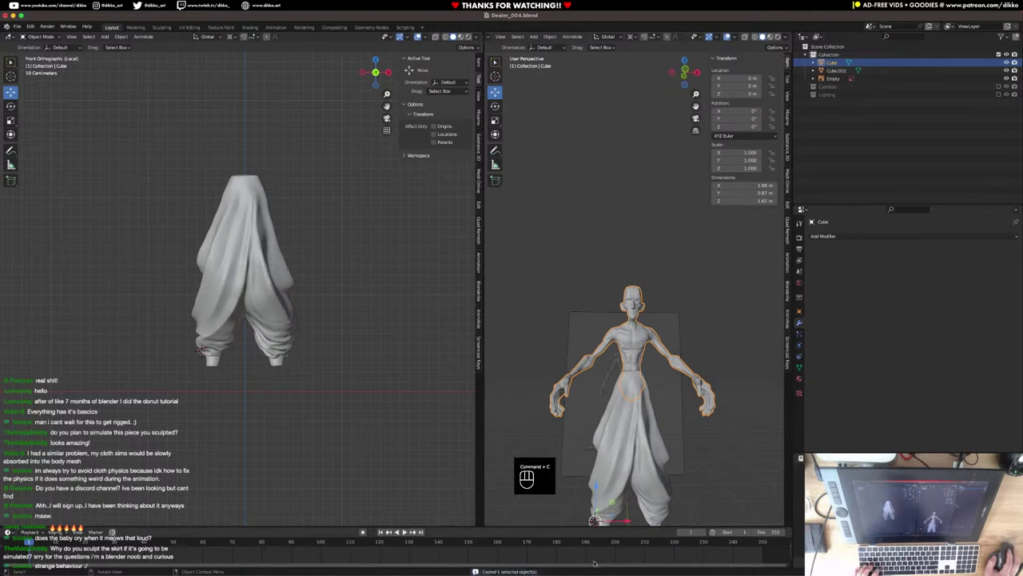
# Launch a second Blender instance and open the recent file Dealer_005.blend.
pyautogui.moveTo(613, 572)
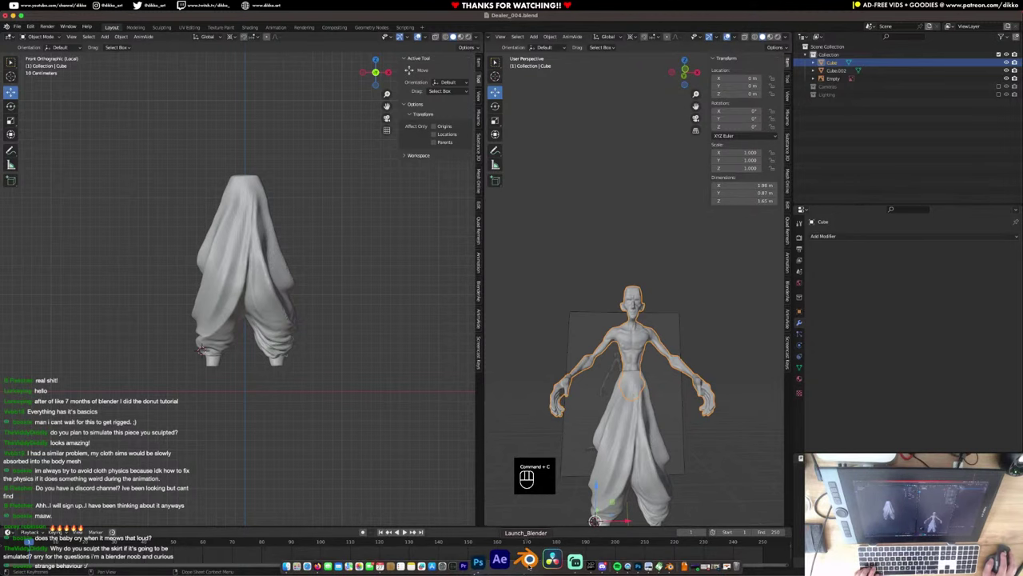
pyautogui.click(527, 560)
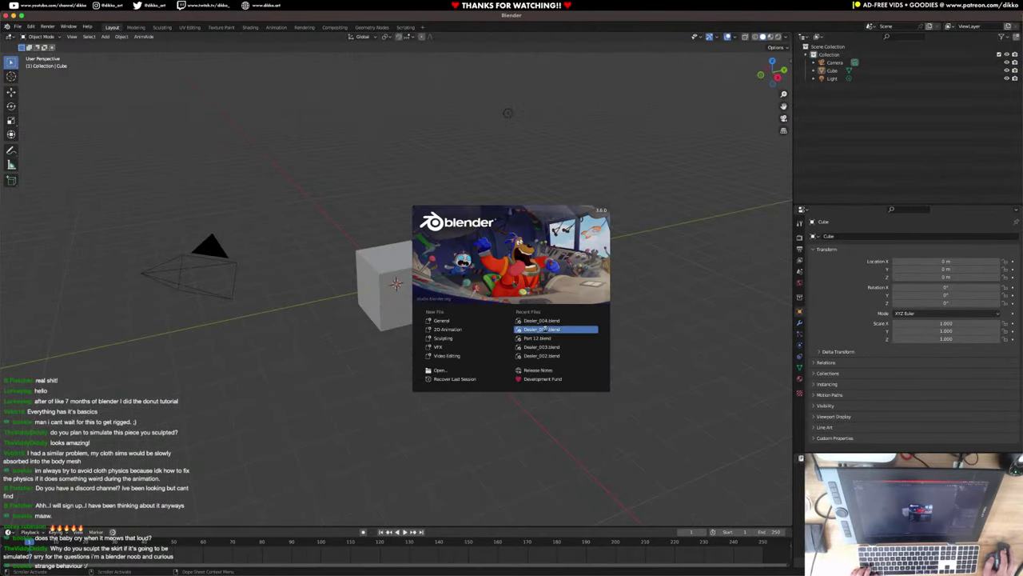
pyautogui.click(544, 329)
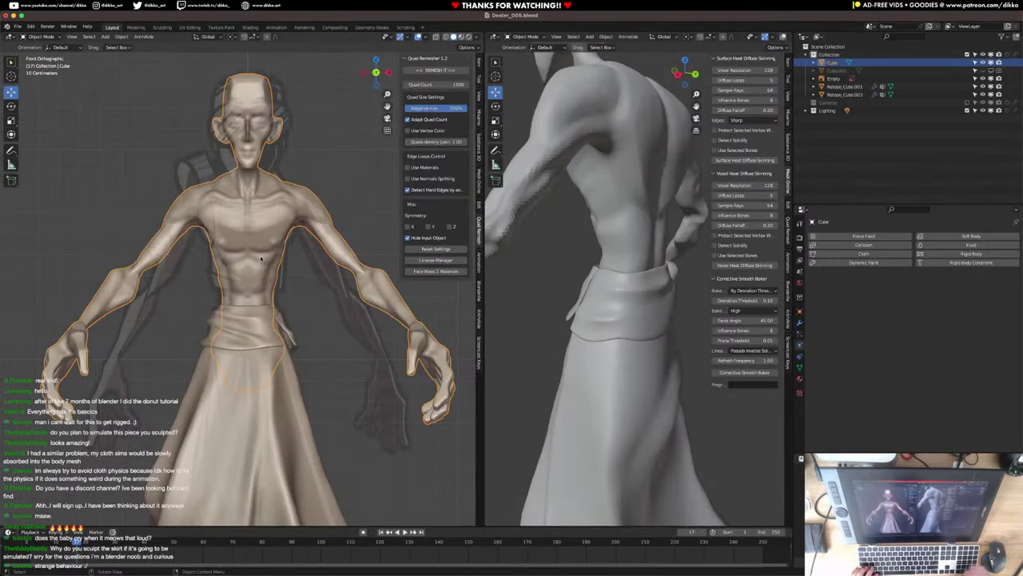
# Delete the old body mesh, paste the copied body in its place and save Dealer_005.blend.
pyautogui.press('Delete')
pyautogui.press('super+v')
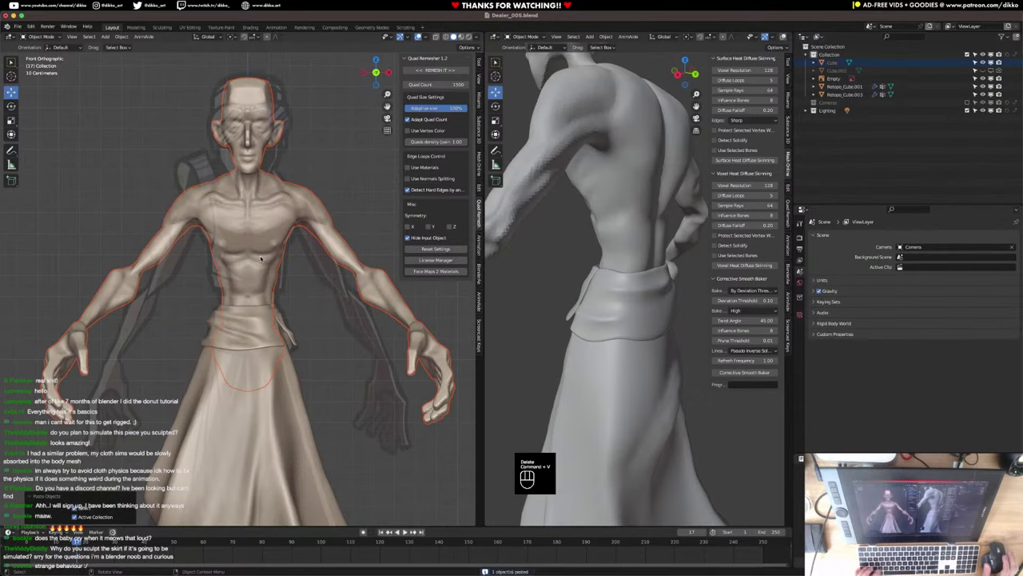
pyautogui.click(275, 249)
pyautogui.moveTo(276, 250); pyautogui.dragTo(298, 280, button='middle')
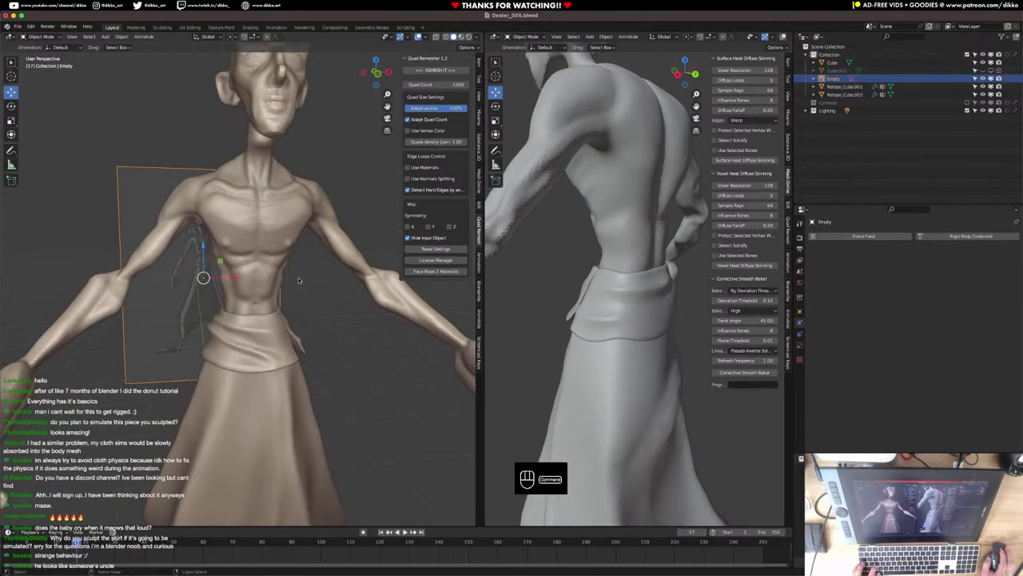
pyautogui.press('super+s')
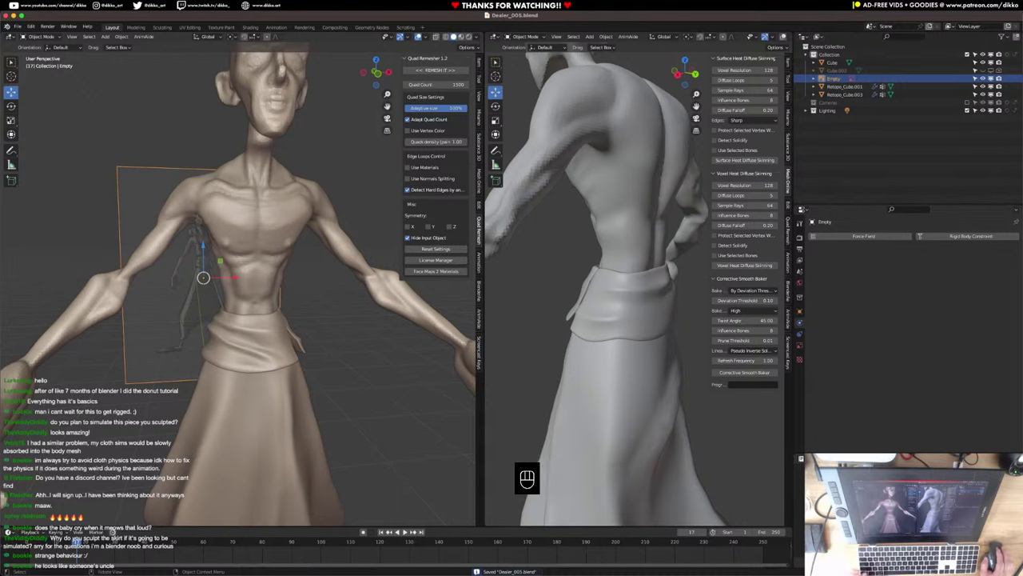
pyautogui.click(18, 28)
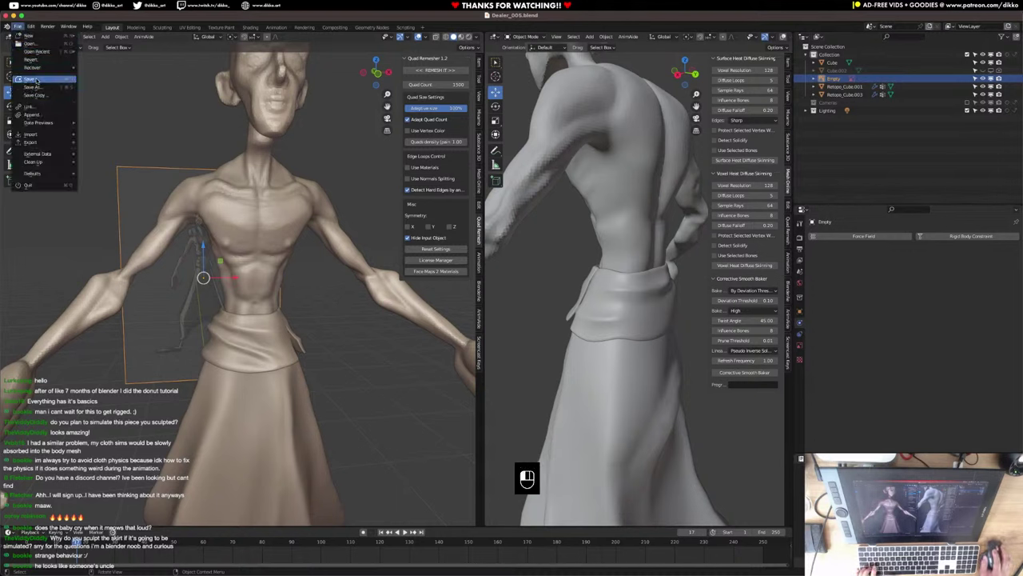
pyautogui.click(36, 80)
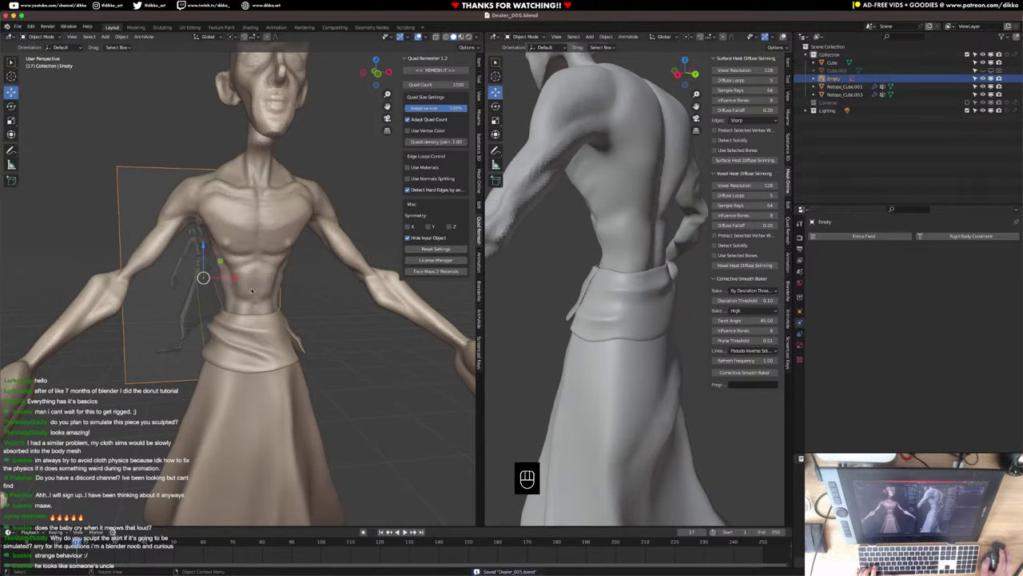
pyautogui.moveTo(251, 291); pyautogui.dragTo(286, 317, button='middle')
pyautogui.press('super+s')
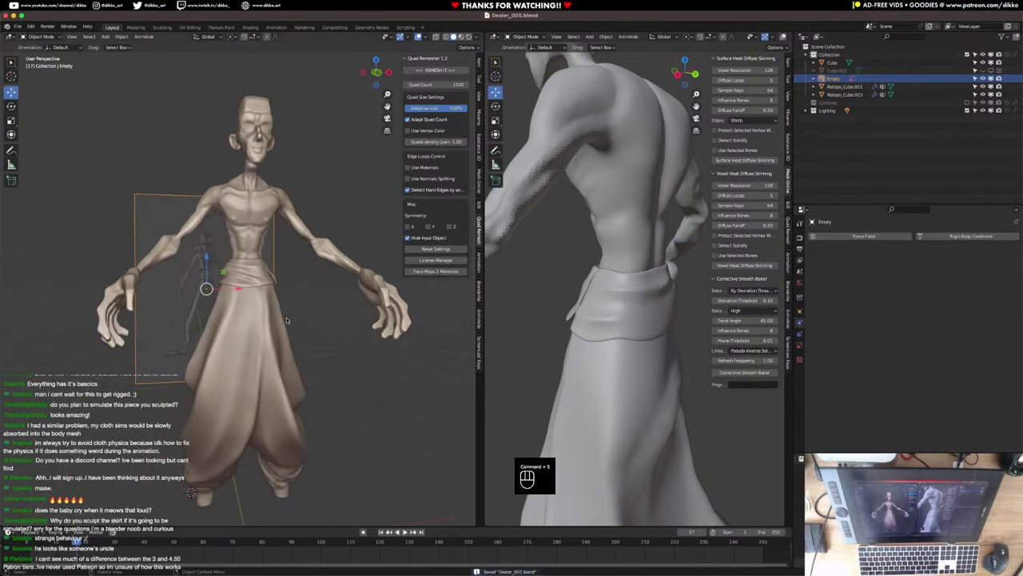
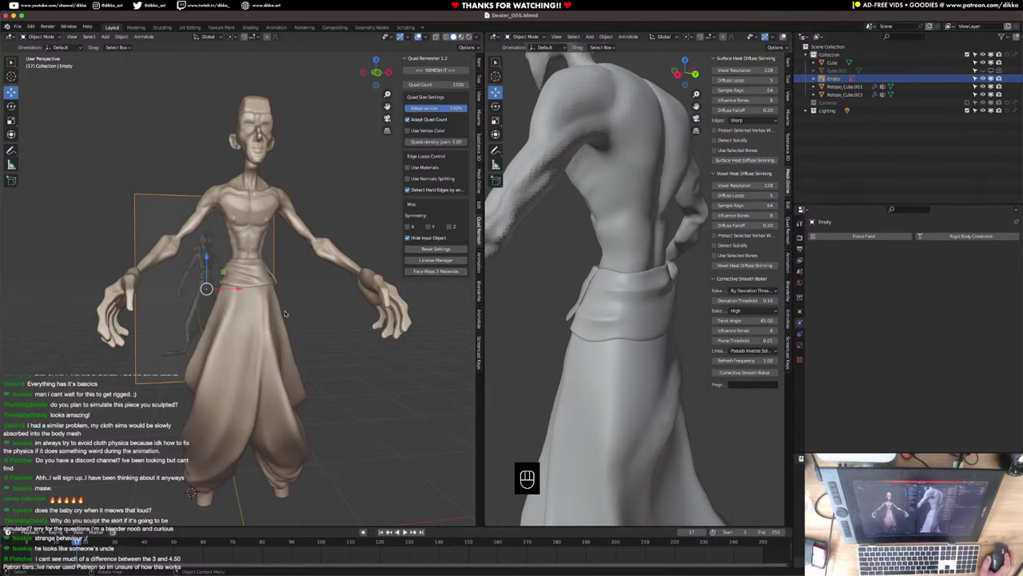
# Examine the whole character from the front, the sides and around the feet, saving the file along the way.
pyautogui.click(272, 311)
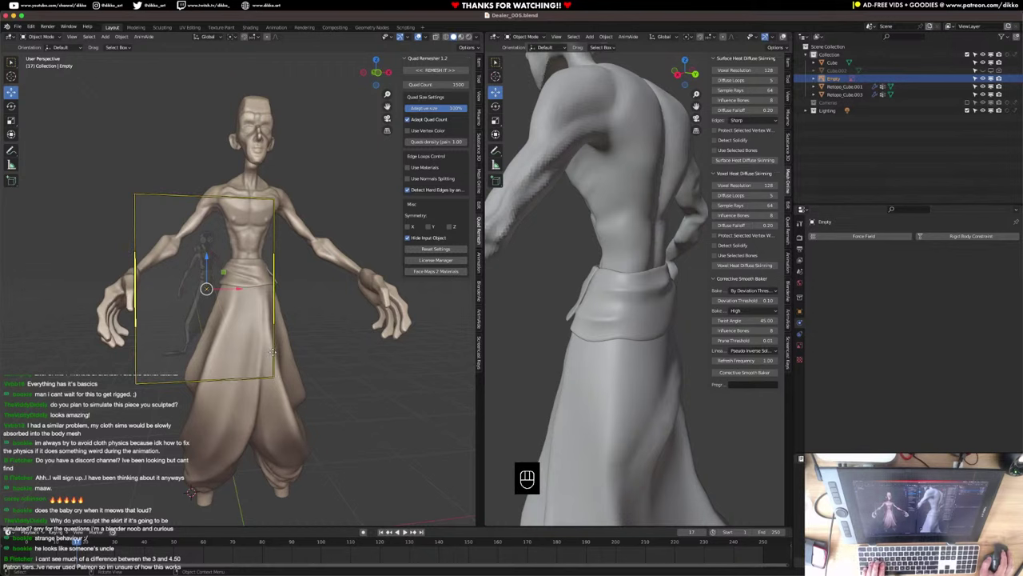
pyautogui.press('super+s')
pyautogui.moveTo(360, 375); pyautogui.dragTo(342, 368, button='middle')
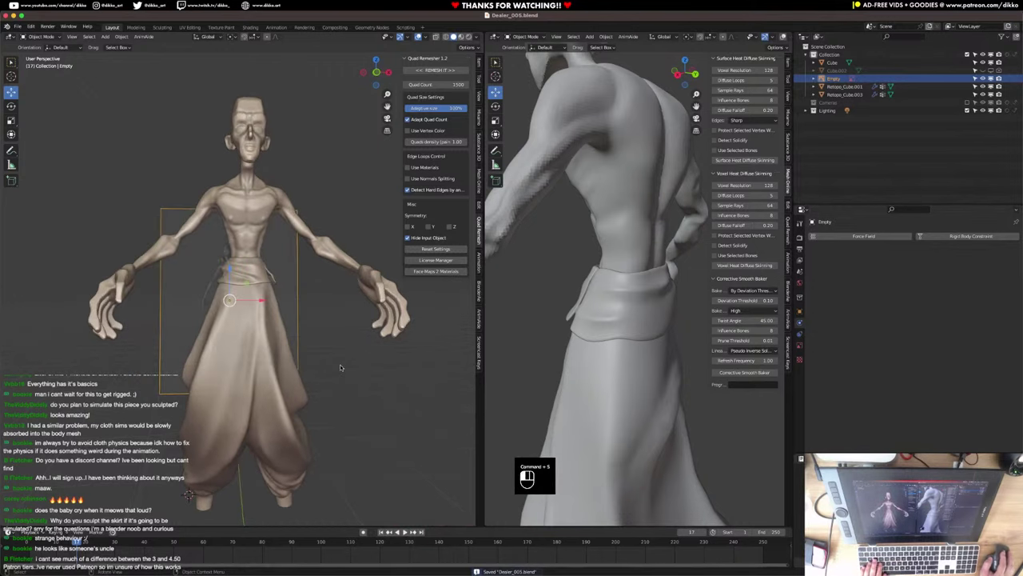
pyautogui.click(340, 369)
pyautogui.press('KP_1')
pyautogui.keyDown('shift'); pyautogui.moveTo(296, 436); pyautogui.dragTo(312, 327, button='middle'); pyautogui.keyUp('shift')
pyautogui.moveTo(249, 160); pyautogui.dragTo(286, 384, button='middle')
pyautogui.keyDown('shift'); pyautogui.moveTo(288, 383); pyautogui.dragTo(330, 398, button='middle'); pyautogui.keyUp('shift')
pyautogui.press('super+s')
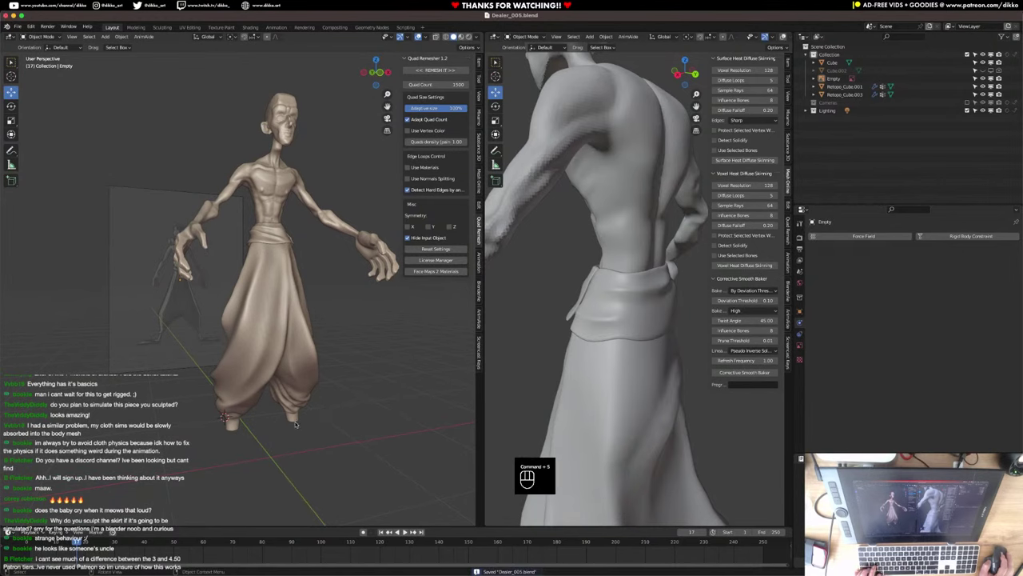
pyautogui.moveTo(295, 423); pyautogui.dragTo(233, 371, button='middle')
pyautogui.press('super+s')
pyautogui.press('KP_1')
# Set the 3D cursor's X, Y and Z location to 0 and save the file.
pyautogui.click(275, 352)
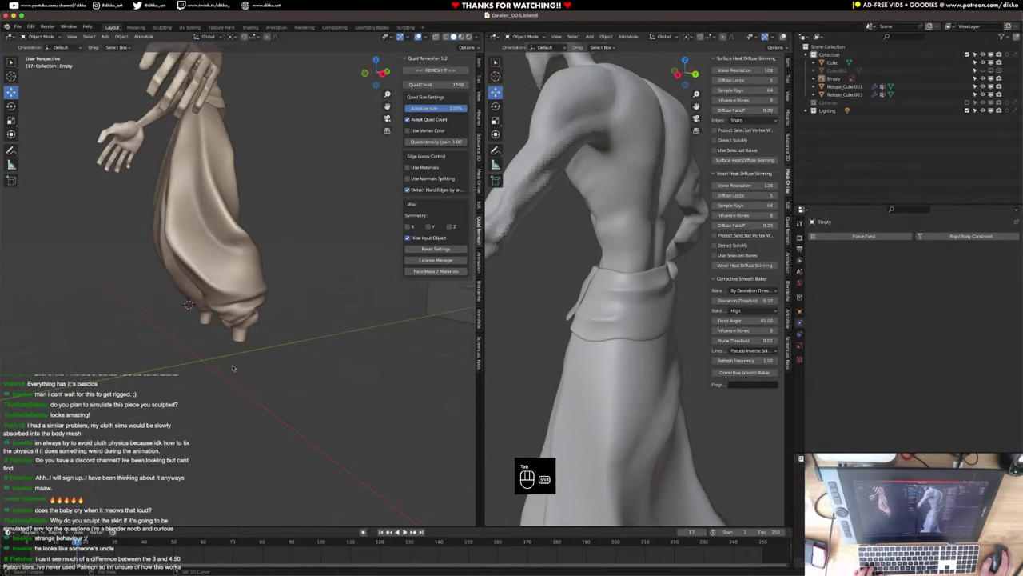
pyautogui.click(481, 93)
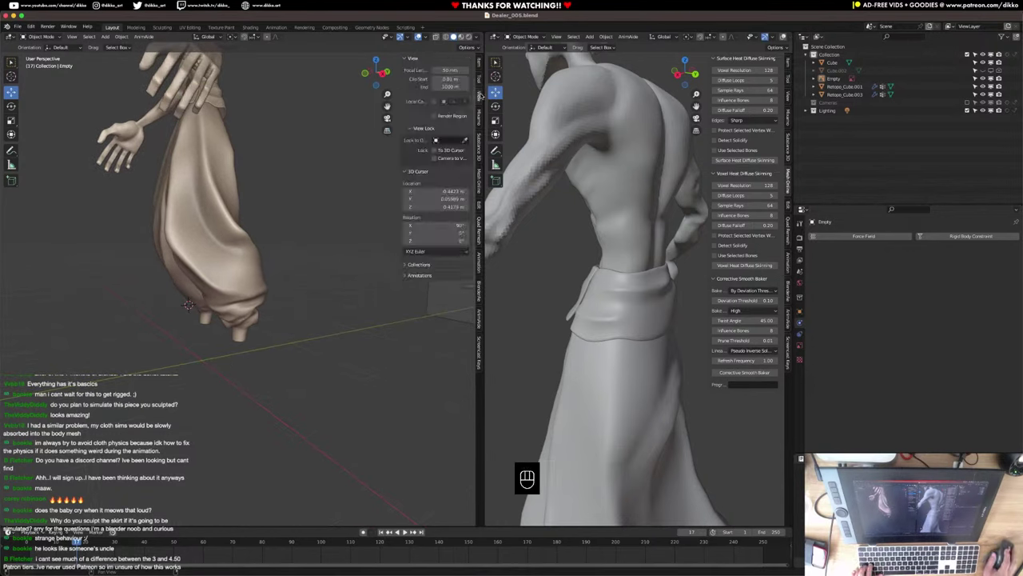
pyautogui.click(447, 192)
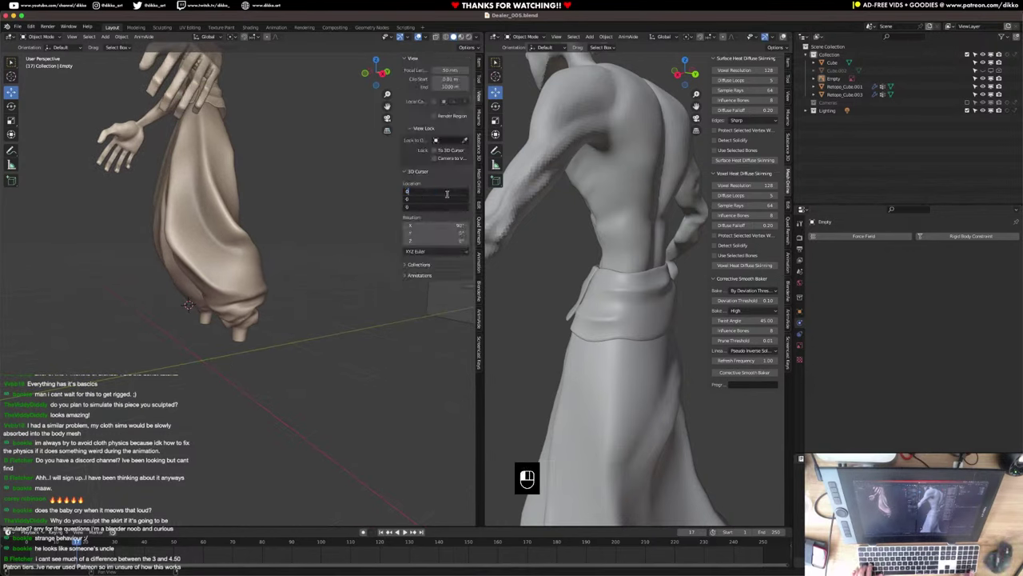
pyautogui.write('0')
pyautogui.press('Return')
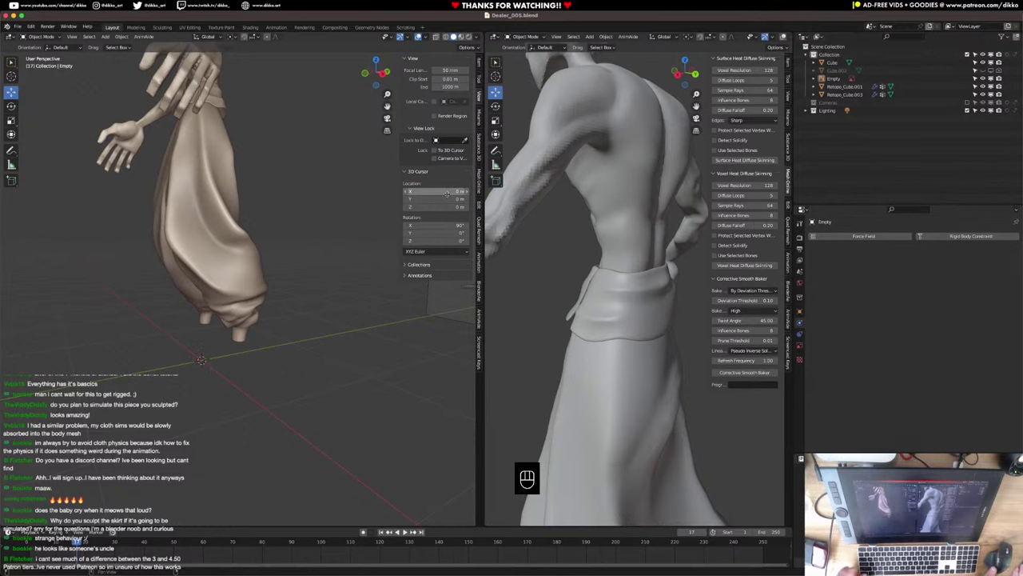
pyautogui.press('super+s')
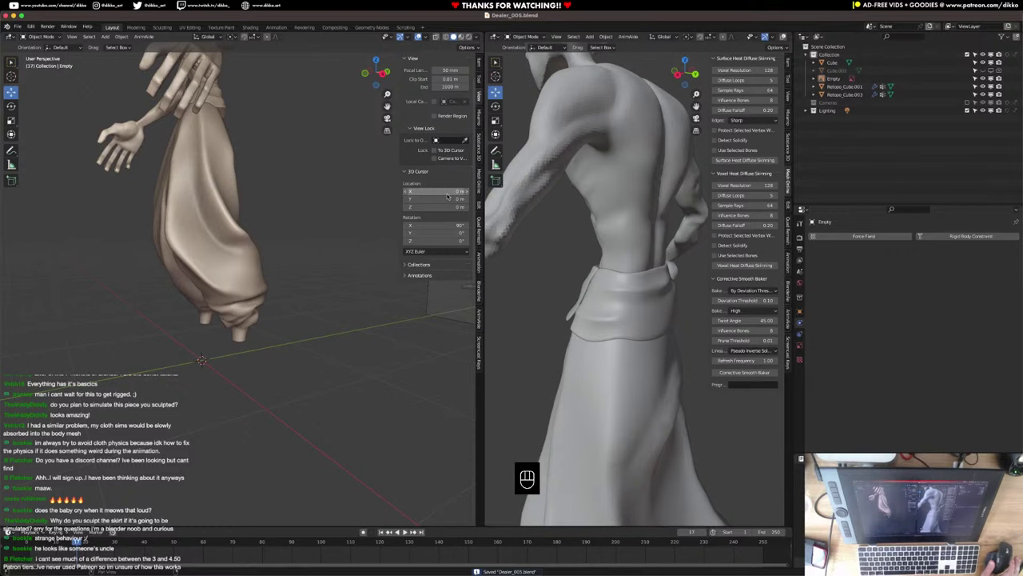
pyautogui.press('super+s')
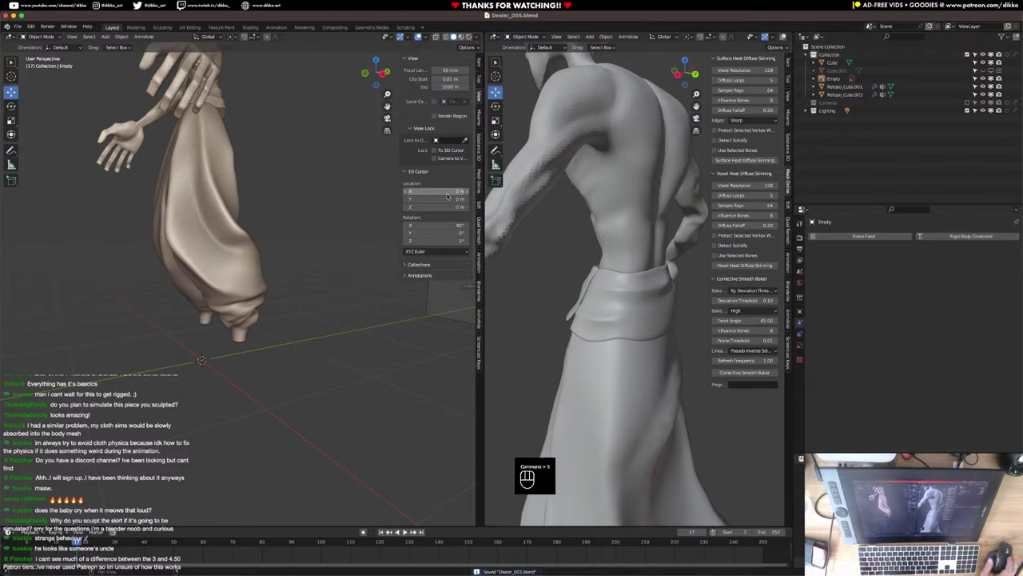
# Examine the body mesh, the trouser cuffs and the bare ankle ends, saving the file and leaving the body deselected.
pyautogui.moveTo(216, 302); pyautogui.dragTo(230, 231, button='middle')
pyautogui.click(163, 273)
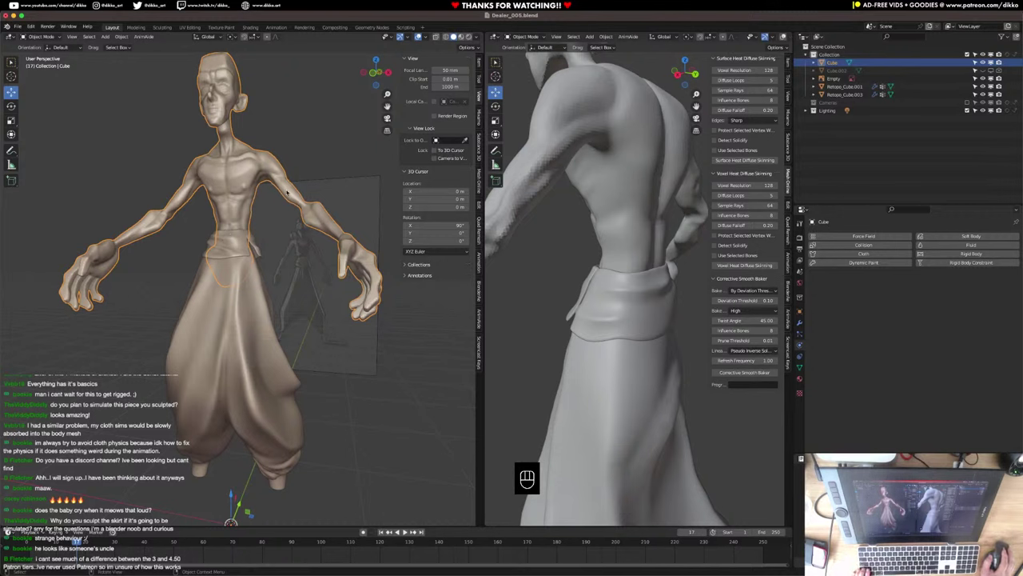
pyautogui.moveTo(357, 382); pyautogui.dragTo(355, 340, button='middle')
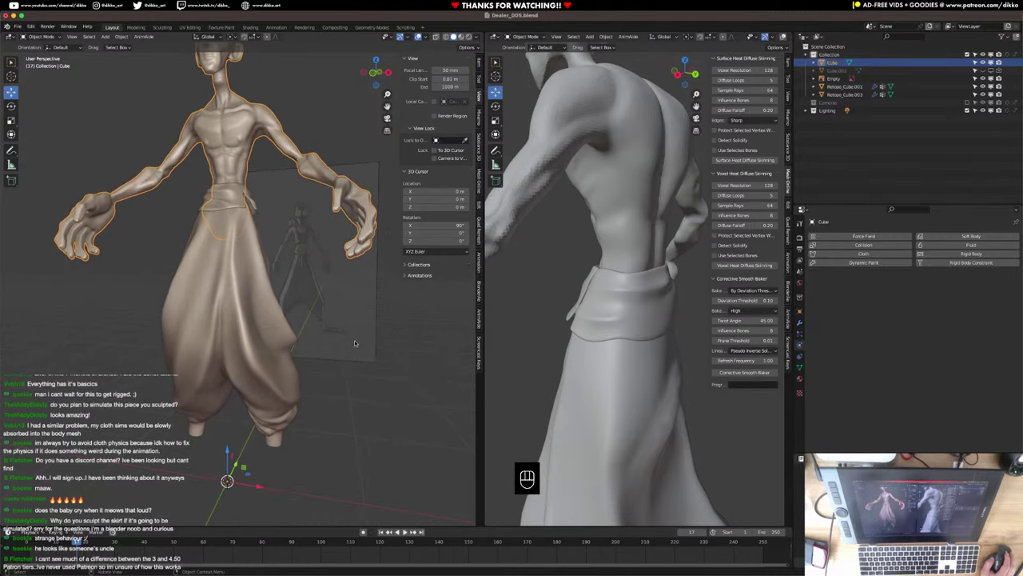
pyautogui.press('super+s')
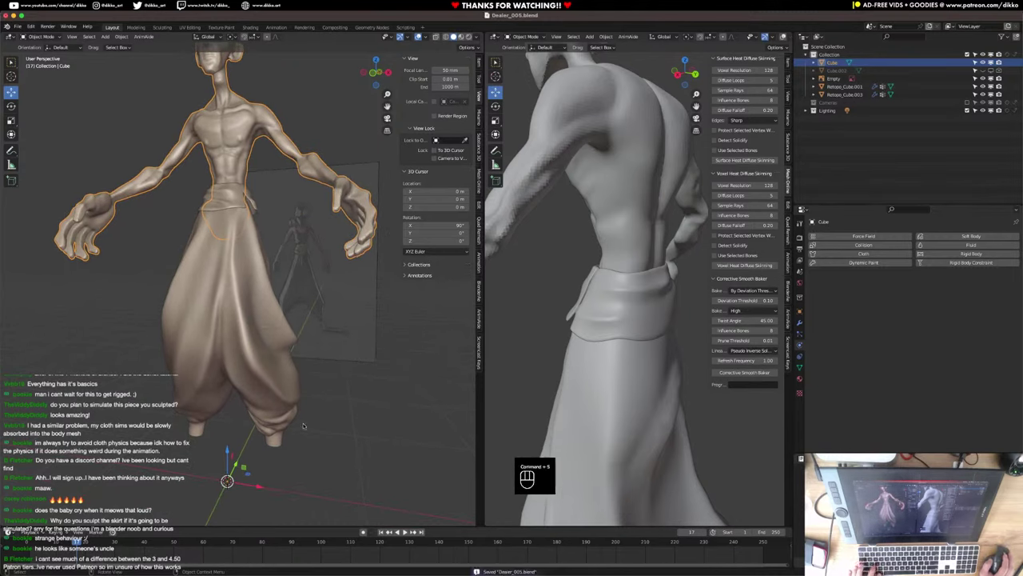
pyautogui.moveTo(356, 340); pyautogui.dragTo(229, 365, button='middle')
pyautogui.click(310, 418)
pyautogui.moveTo(235, 330); pyautogui.dragTo(336, 351, button='middle')
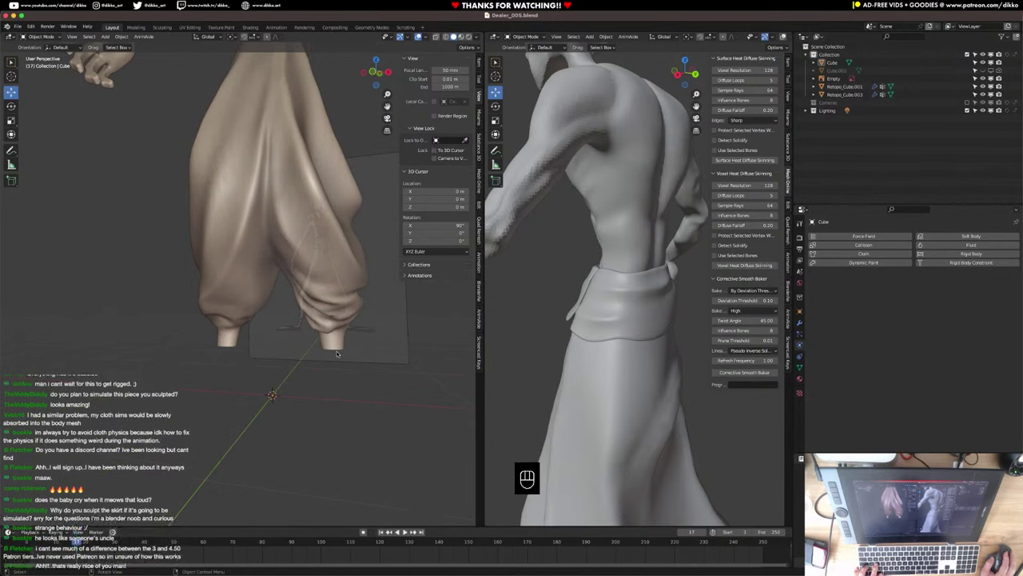
pyautogui.moveTo(307, 370); pyautogui.dragTo(290, 363, button='middle')
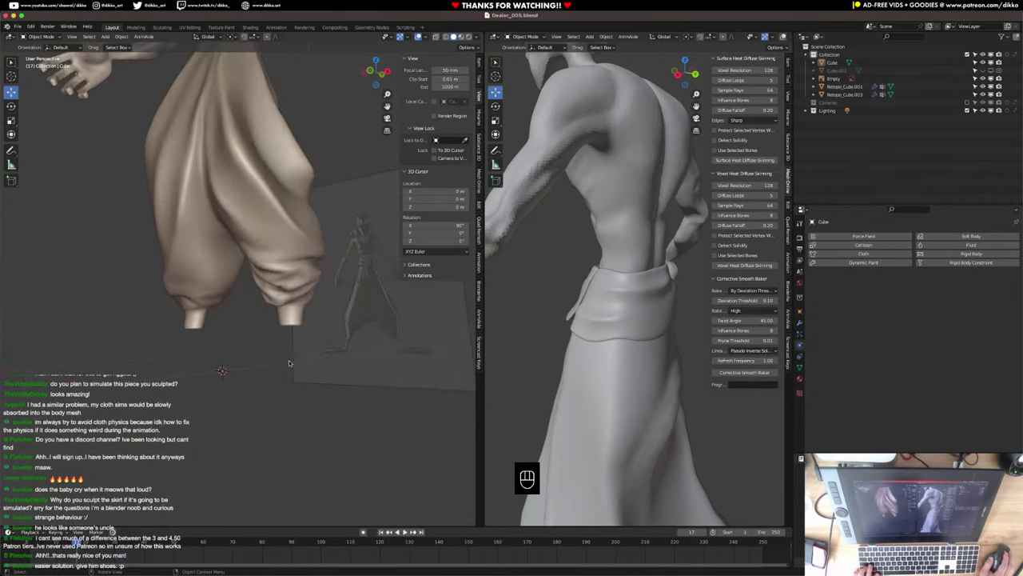
# Add a cube at the world origin and scale it down to about 0.10.
pyautogui.hotkey('shift', 'a')
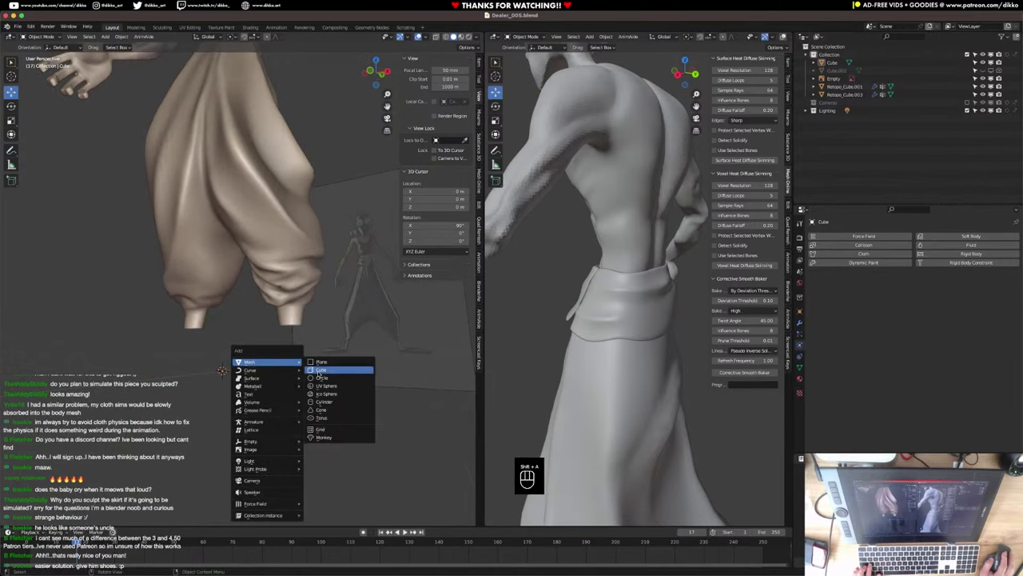
pyautogui.click(320, 370)
pyautogui.press('s')
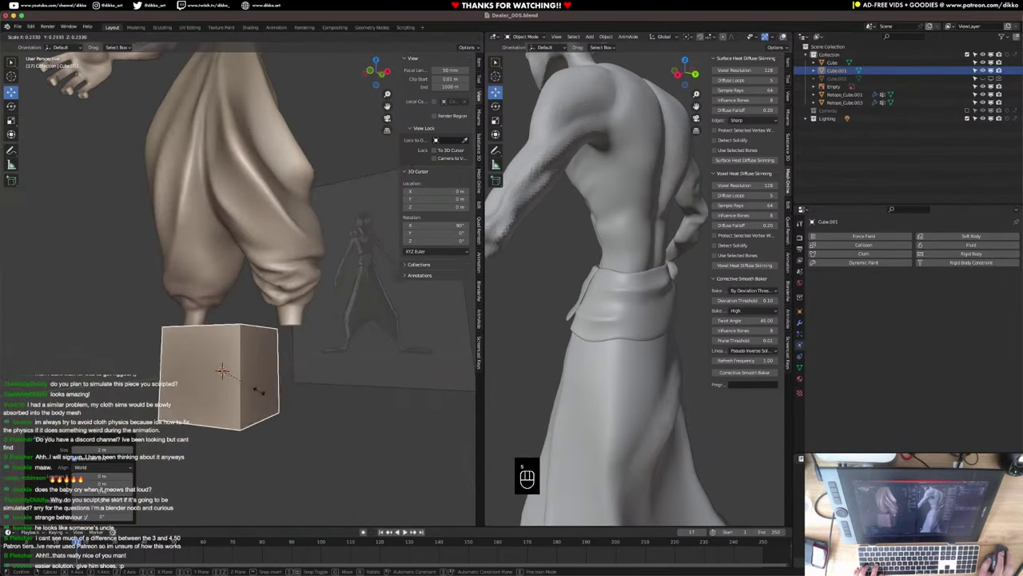
pyautogui.click(233, 387)
# In front view, move the cube about 0.33 m along X beneath the character's left ankle and scale it by about 0.376.
pyautogui.press('KP_1')
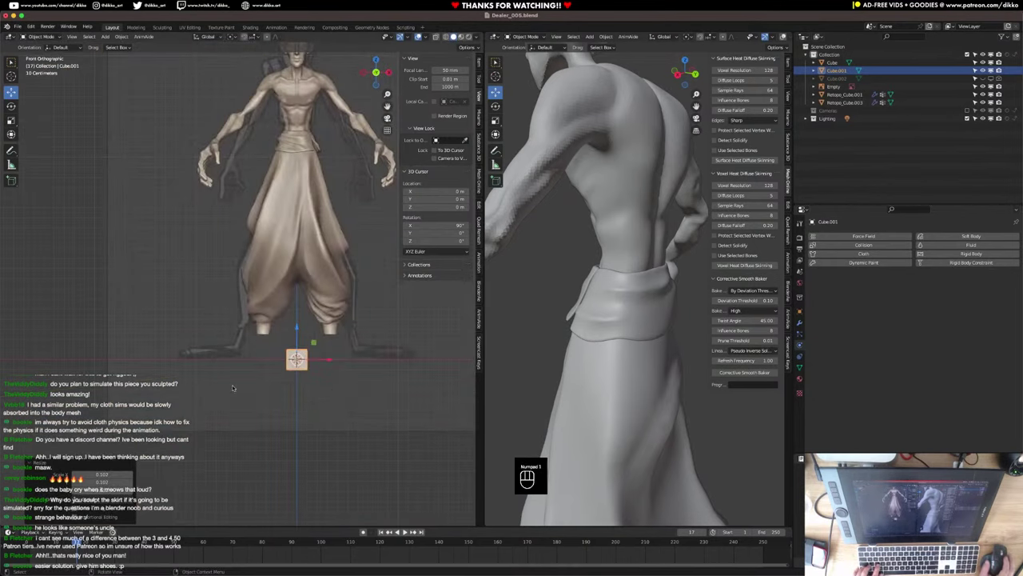
pyautogui.press('g')
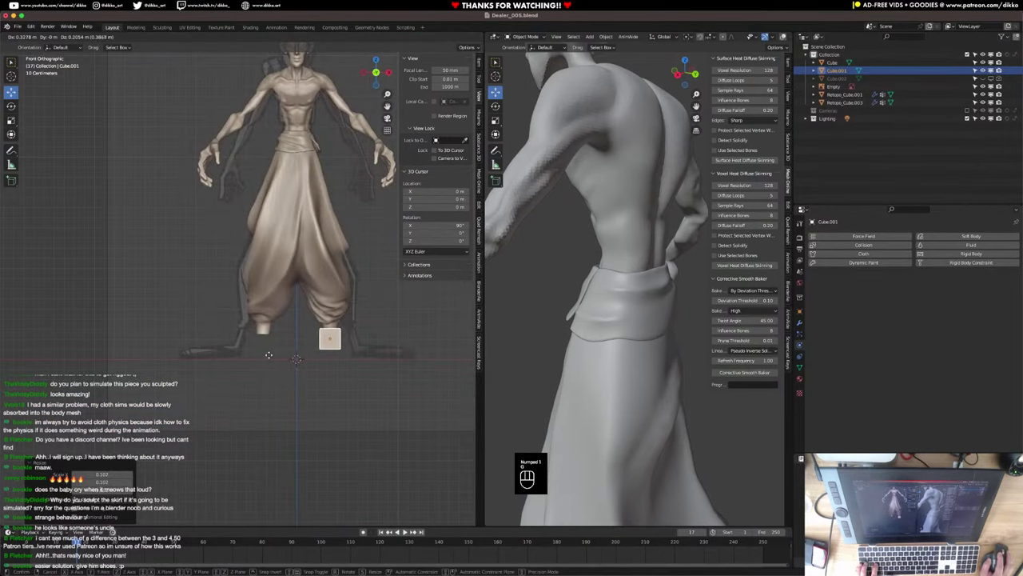
pyautogui.scroll(2, 304, 367)
pyautogui.press('s')
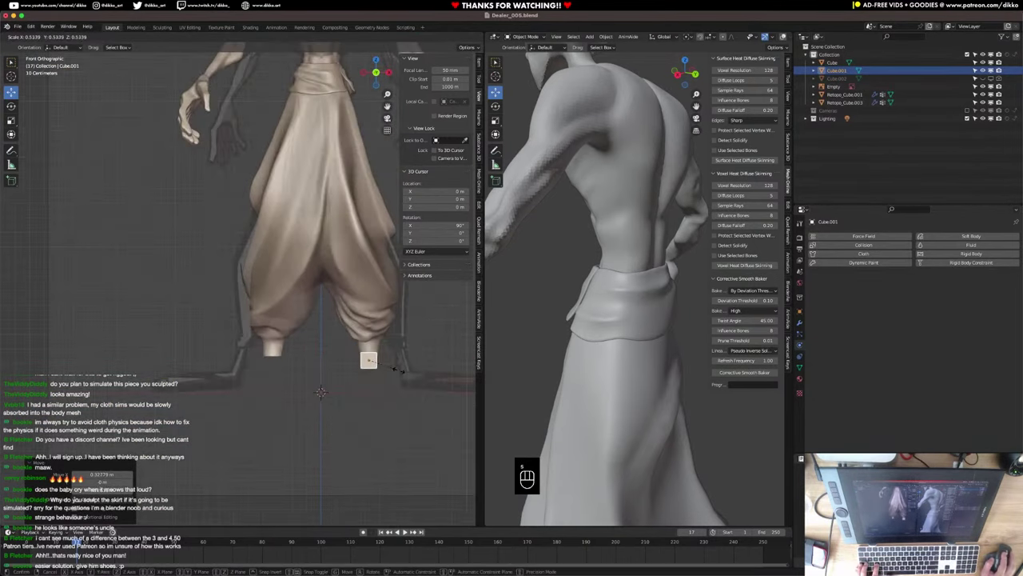
pyautogui.click(389, 368)
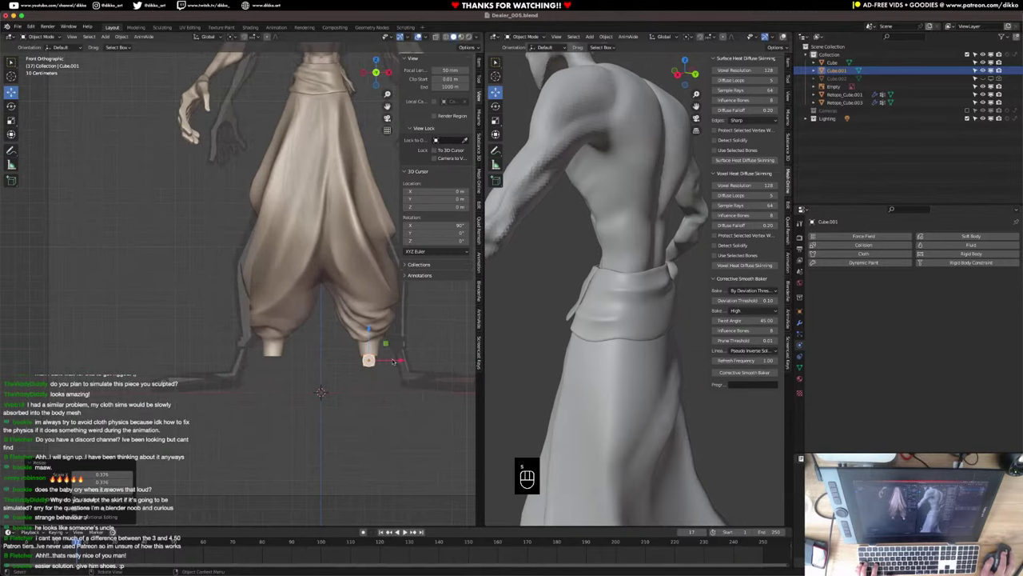
pyautogui.moveTo(393, 360); pyautogui.dragTo(395, 359)
# Move the cube about 0.19 m along Y to line it up with the ankle, and frame it in the viewport.
pyautogui.scroll(6, 346, 390)
pyautogui.moveTo(346, 390); pyautogui.dragTo(112, 396, button='middle')
pyautogui.moveTo(53, 397); pyautogui.dragTo(84, 399)
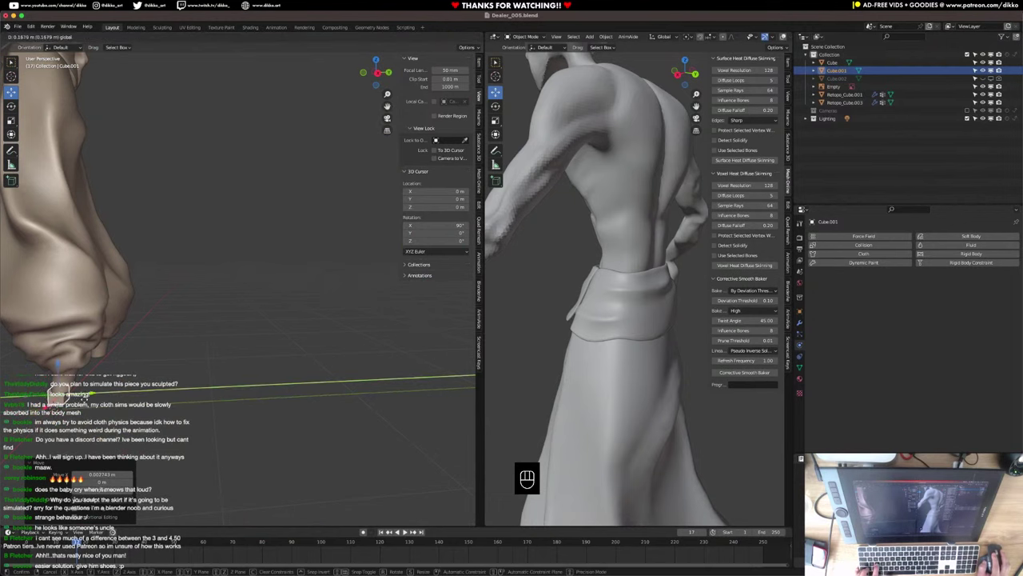
pyautogui.click(126, 390)
pyautogui.press('KP_Decimal')
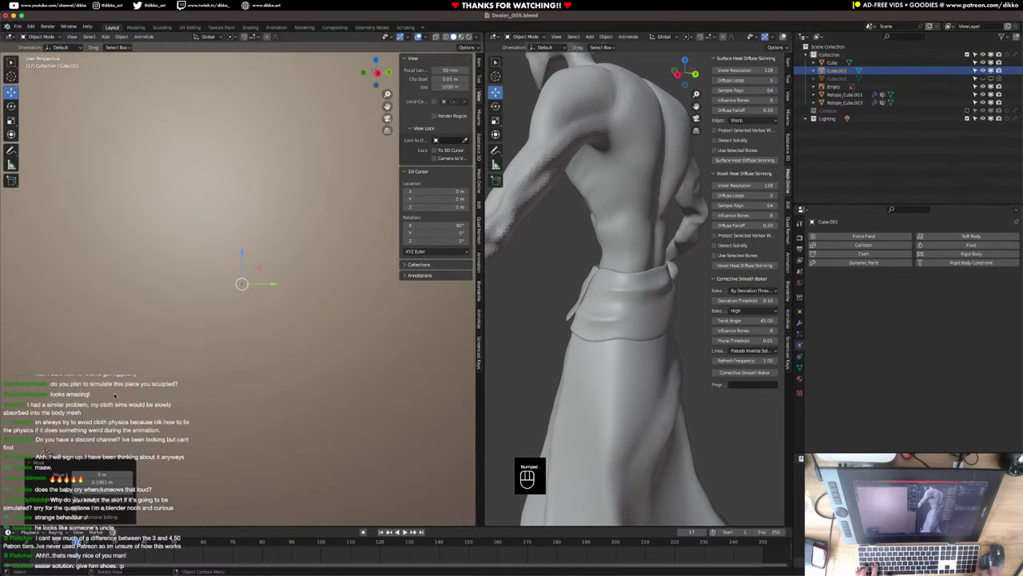
# Nudge the cube slightly along Y and rescale it to fit the ankle opening.
pyautogui.scroll(-5, 126, 390)
pyautogui.moveTo(126, 390); pyautogui.dragTo(183, 312, button='middle')
pyautogui.moveTo(264, 287); pyautogui.dragTo(268, 286)
pyautogui.moveTo(268, 287); pyautogui.dragTo(272, 272, button='middle')
pyautogui.moveTo(267, 287); pyautogui.dragTo(269, 287)
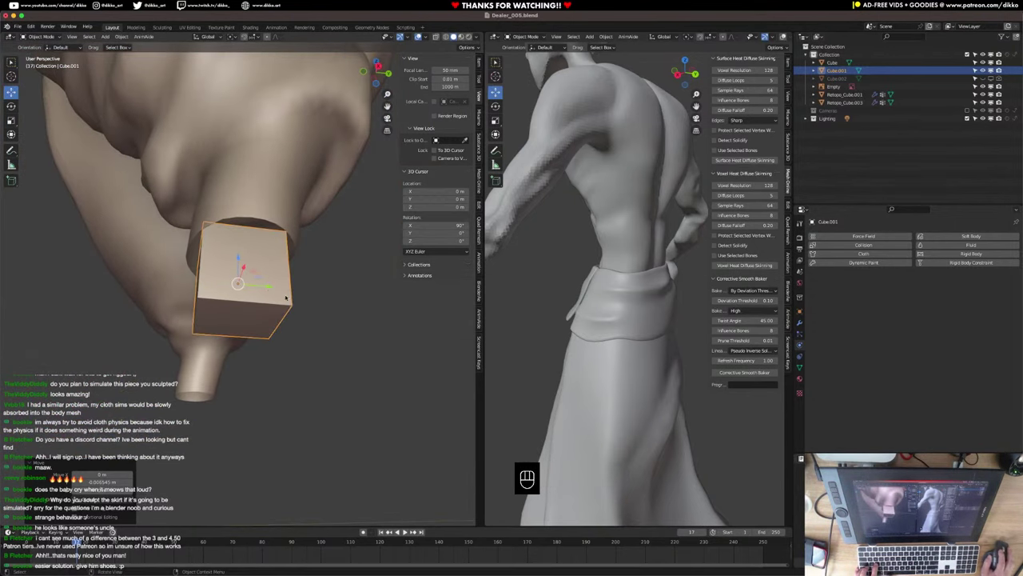
pyautogui.press('s')
pyautogui.click(282, 295)
# Enter Edit Mode on the cube and select its bottom face.
pyautogui.moveTo(281, 299); pyautogui.dragTo(260, 281, button='middle')
pyautogui.press('Tab')
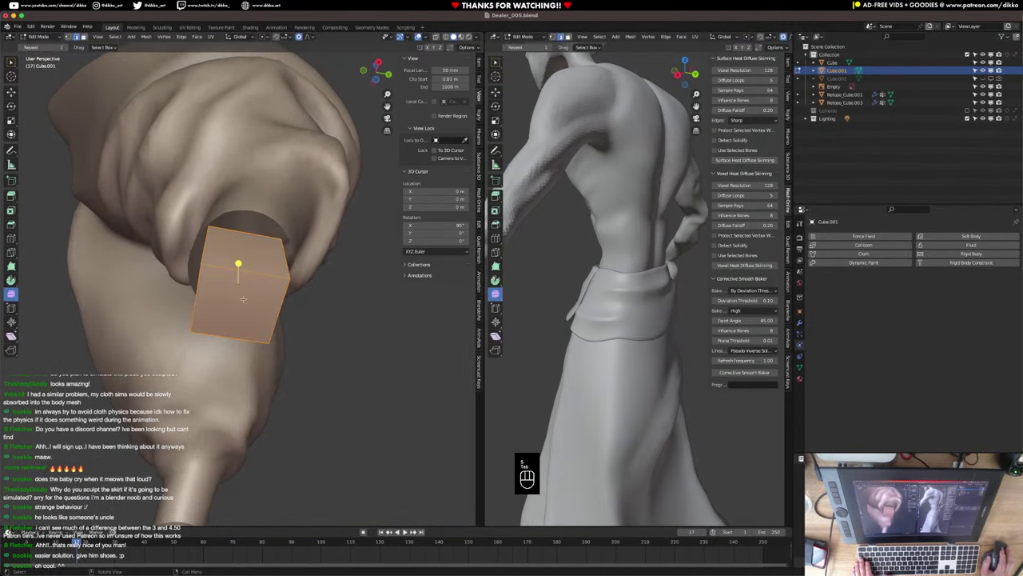
pyautogui.click(250, 323)
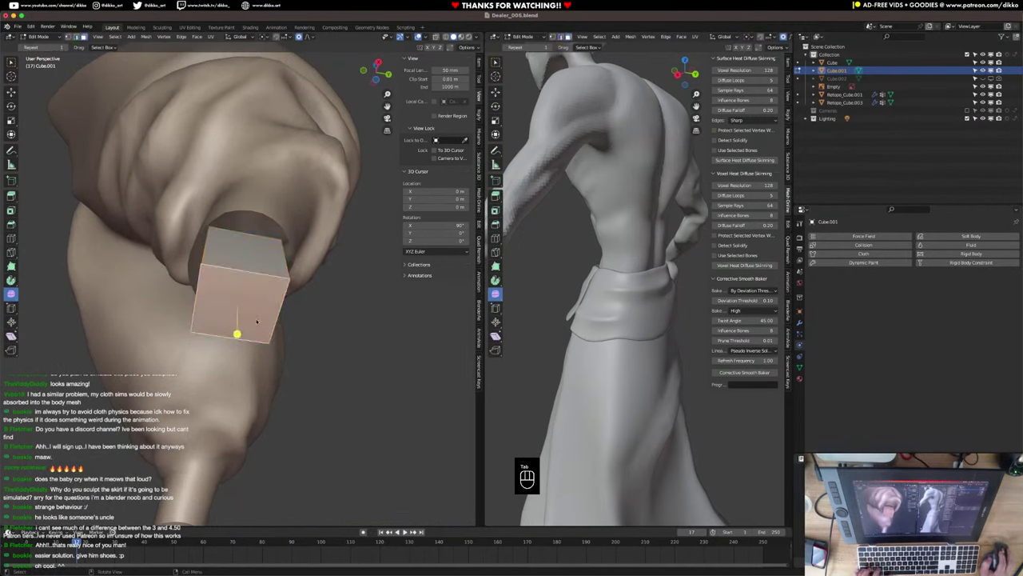
pyautogui.press('x')
pyautogui.click(250, 323)
pyautogui.click(240, 277)
pyautogui.press('x')
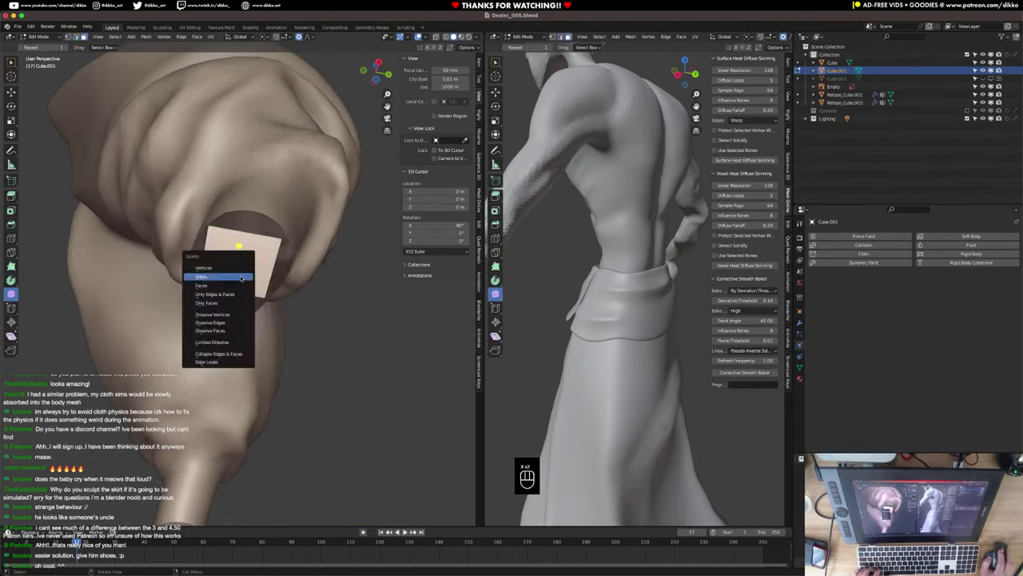
pyautogui.click(210, 303)
pyautogui.press('super+z')
pyautogui.press('super+z')
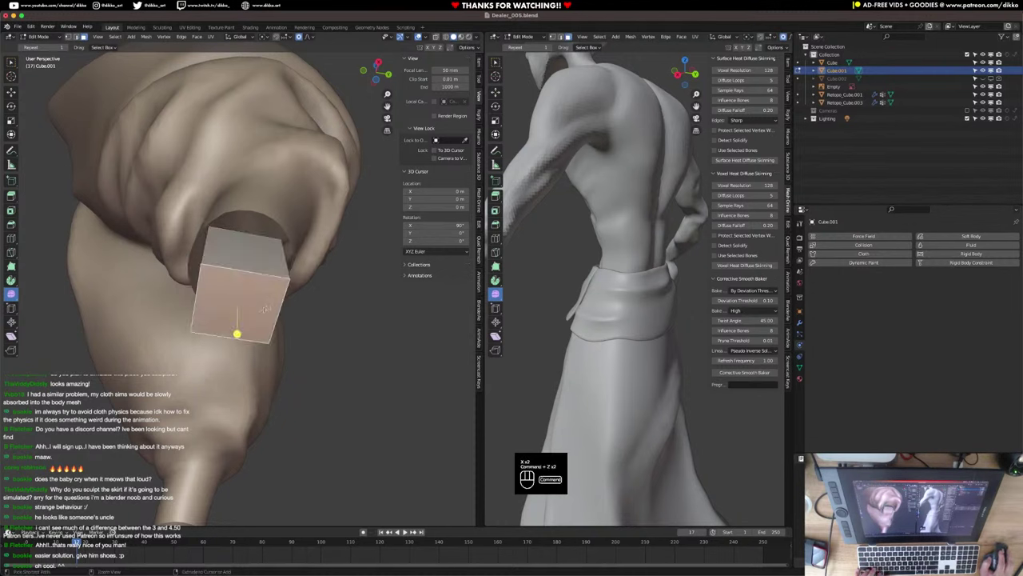
# Delete the cube's bottom and top faces to leave an open four-sided tube.
pyautogui.press('x')
pyautogui.click(252, 318)
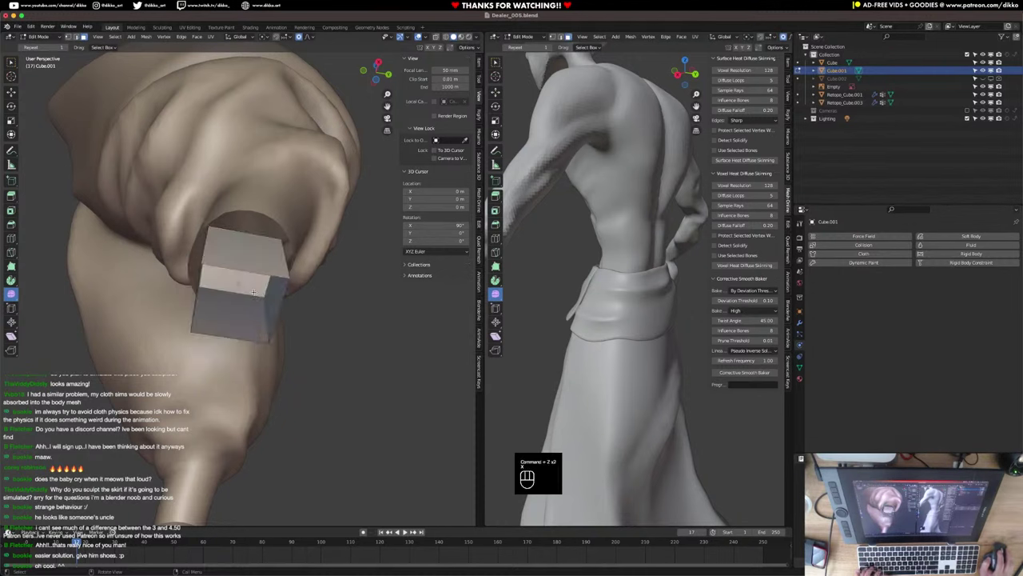
pyautogui.click(253, 292)
pyautogui.press('x')
pyautogui.click(253, 292)
# Raise the tube's top edge loop along Z so it reaches up inside the ankle cuff.
pyautogui.moveTo(254, 293); pyautogui.dragTo(339, 371, button='middle')
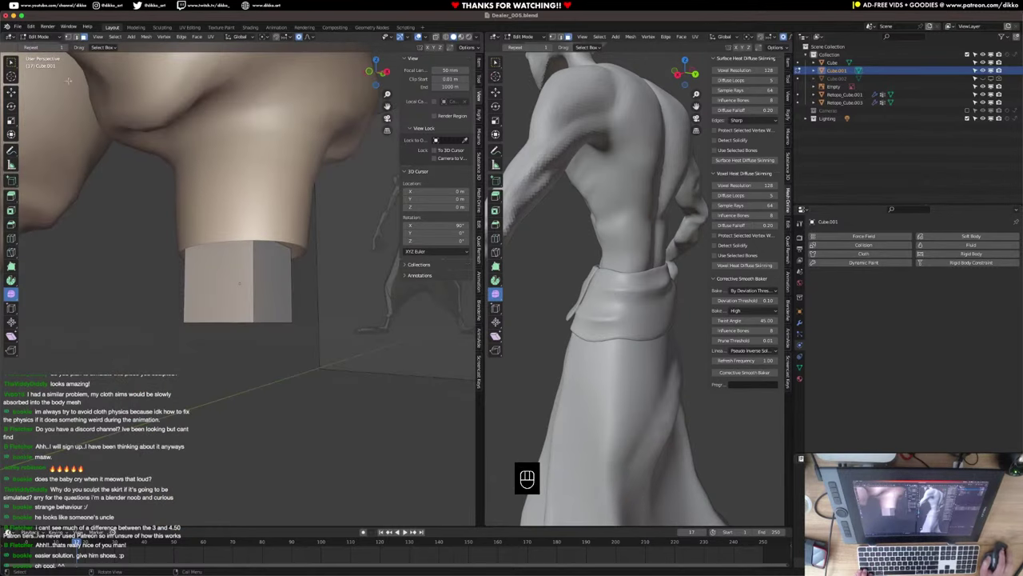
pyautogui.click(77, 37)
pyautogui.keyDown('alt'); pyautogui.click(252, 247); pyautogui.keyUp('alt')
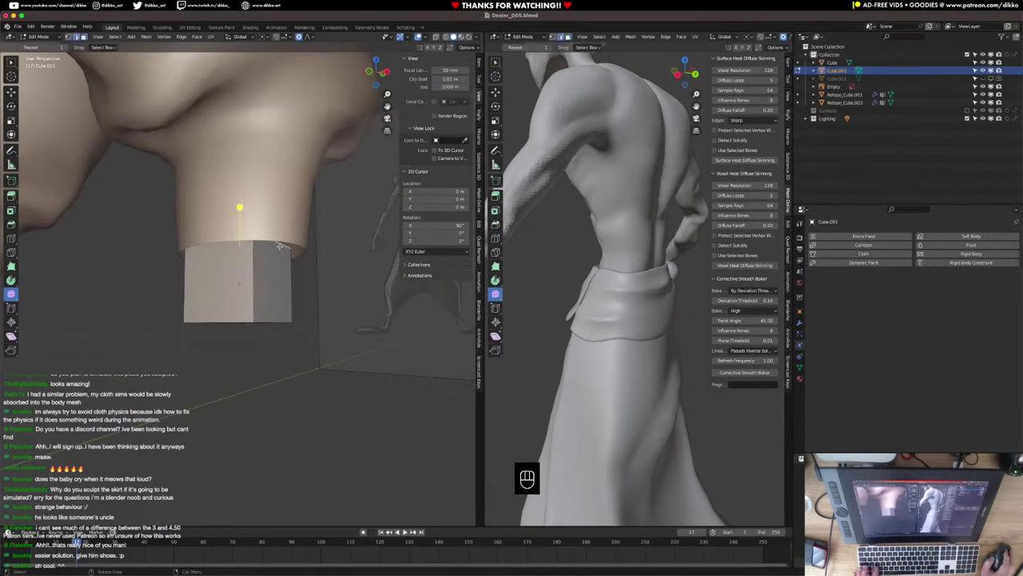
pyautogui.press('g')
pyautogui.press('z')
pyautogui.click(284, 214)
# Shift the whole tube mesh slightly along X to centre it under the ankle, and save the file.
pyautogui.scroll(-2, 282, 264)
pyautogui.moveTo(280, 291); pyautogui.dragTo(307, 297, button='middle')
pyautogui.press('a')
pyautogui.press('g')
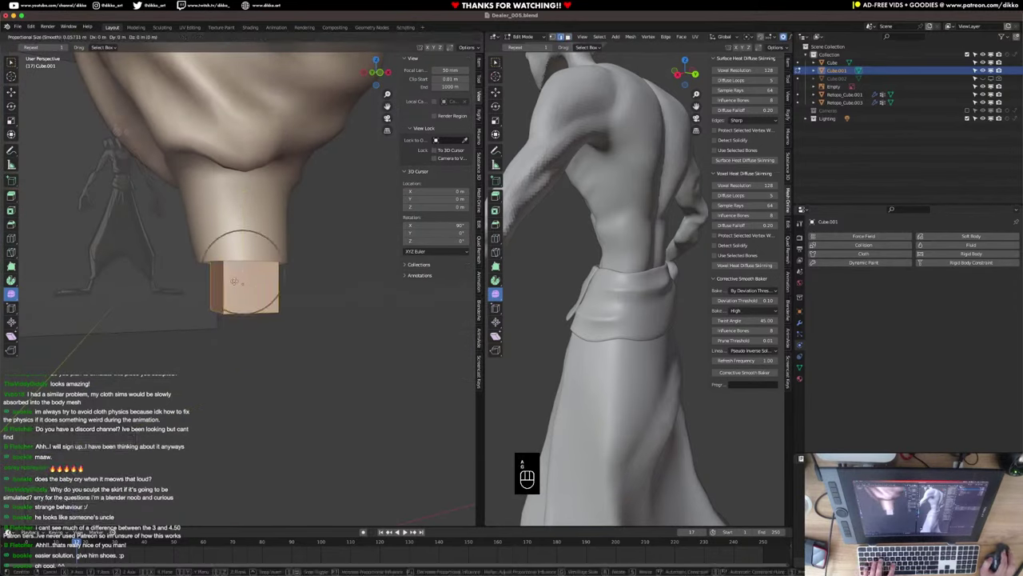
pyautogui.press('x')
pyautogui.click(231, 282)
pyautogui.moveTo(231, 282); pyautogui.dragTo(243, 312, button='middle')
pyautogui.press('super+s')
# Return to Object Mode, apply the tube's transforms and add a Mirror modifier across the X axis.
pyautogui.scroll(-8, 263, 313)
pyautogui.press('Tab')
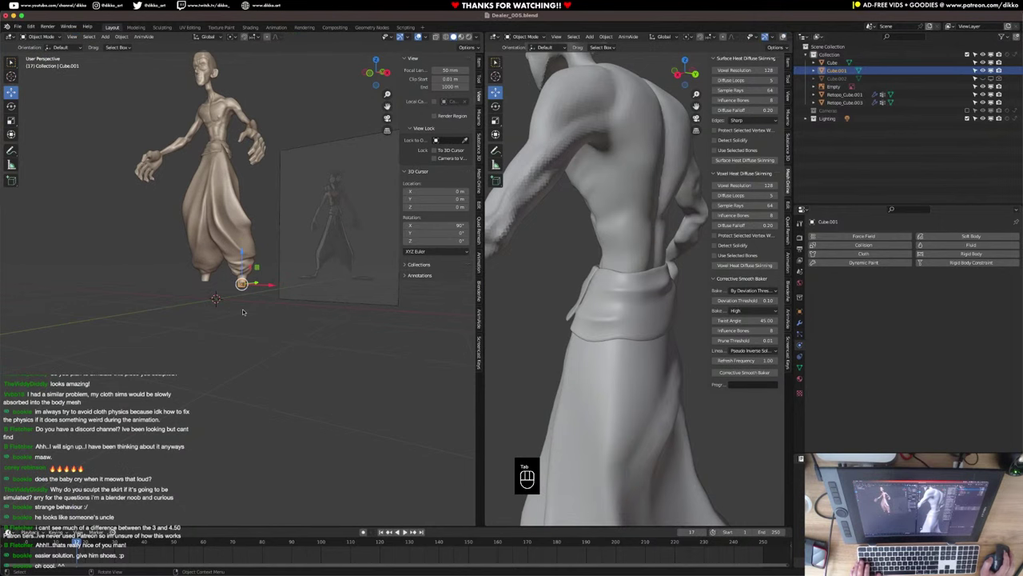
pyautogui.press('super+a')
pyautogui.click(234, 336)
pyautogui.scroll(8, 254, 316)
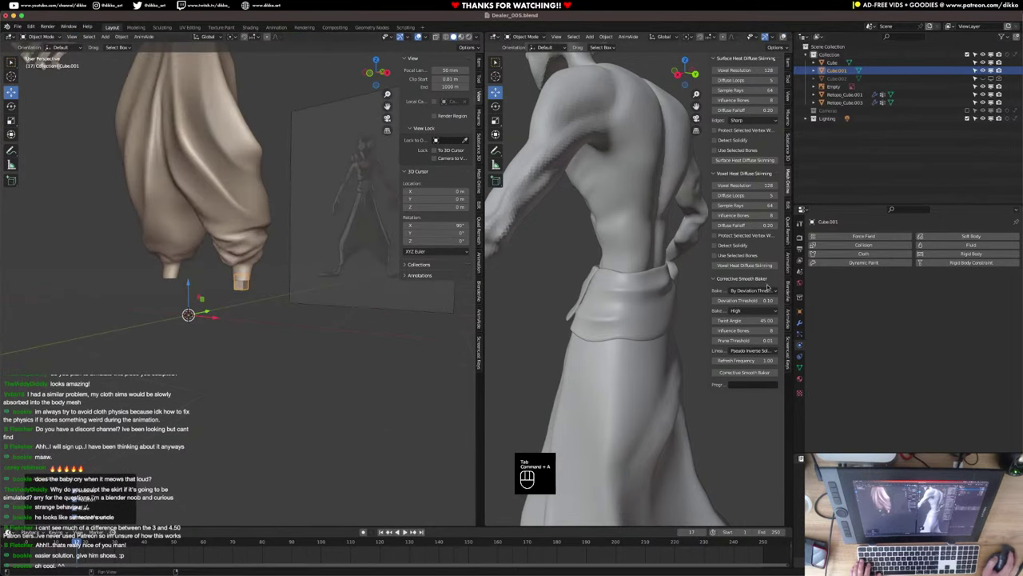
pyautogui.click(799, 323)
pyautogui.click(853, 236)
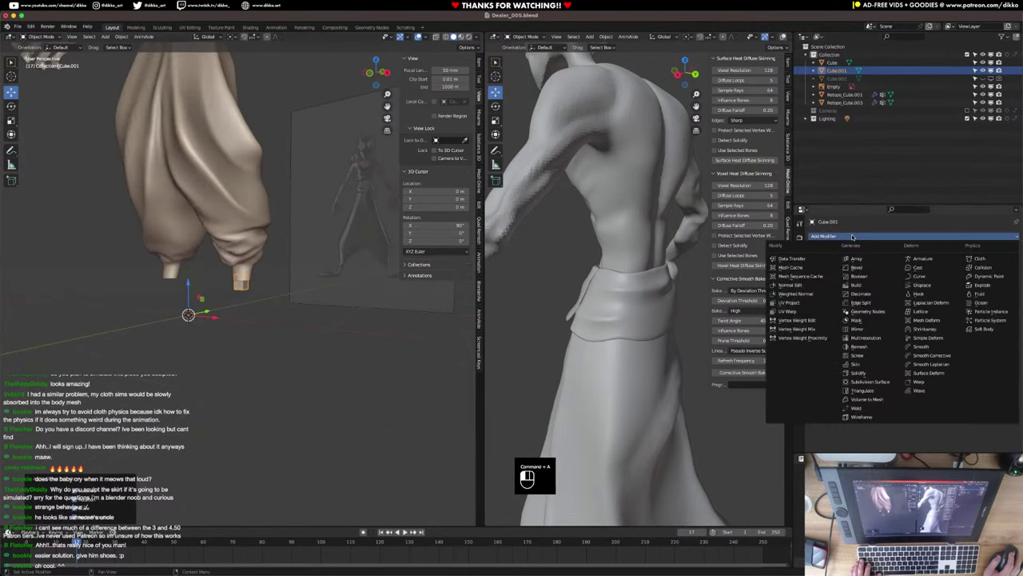
pyautogui.click(862, 328)
# In right view, move the tube's bottom edge loop down about 0.16 m along Z to just above the ground.
pyautogui.moveTo(217, 358); pyautogui.dragTo(180, 354, button='middle')
pyautogui.scroll(4, 177, 347)
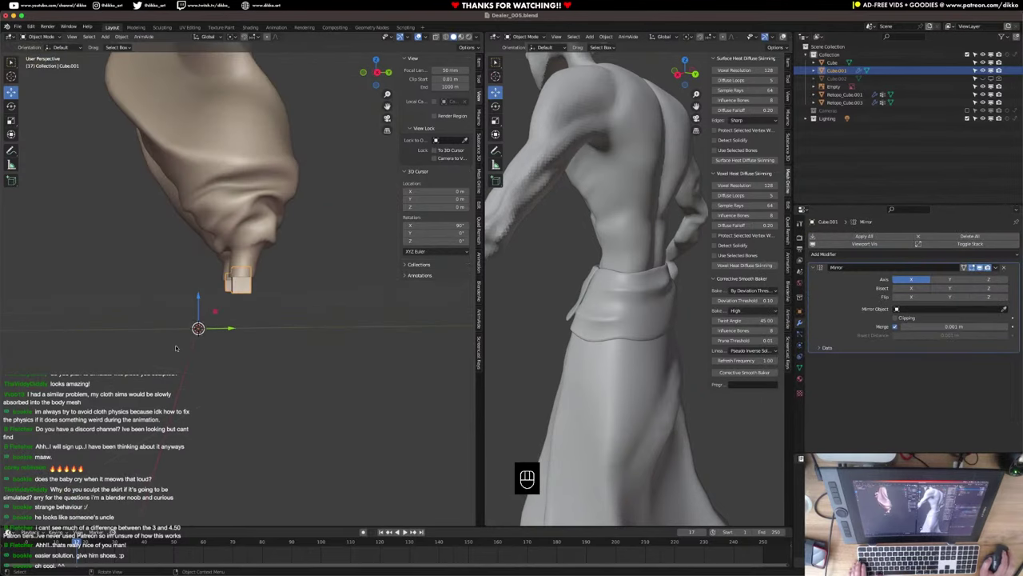
pyautogui.press('Tab')
pyautogui.moveTo(214, 325); pyautogui.dragTo(207, 307, button='middle')
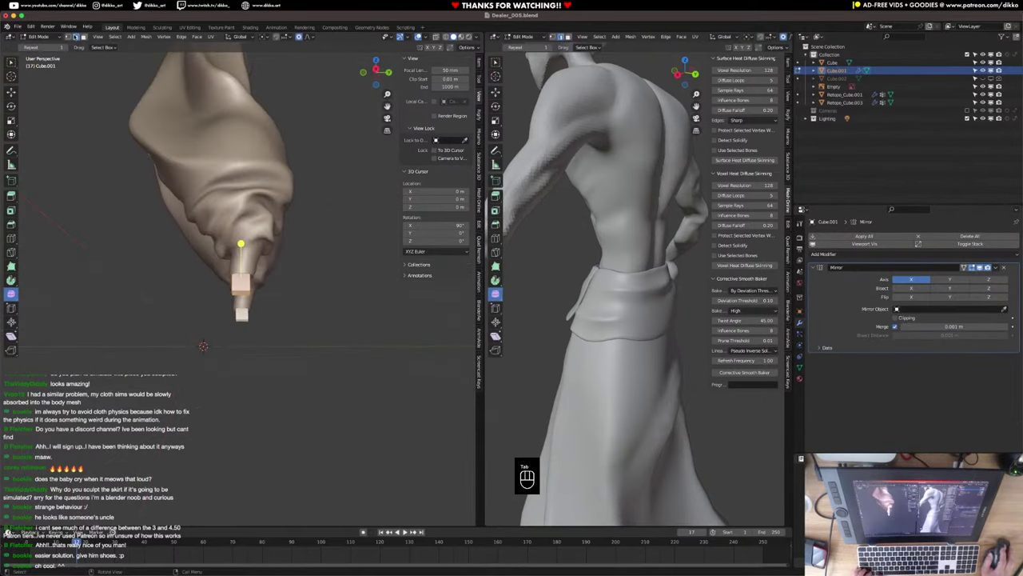
pyautogui.scroll(3, 243, 289)
pyautogui.keyDown('alt'); pyautogui.click(246, 296); pyautogui.keyUp('alt')
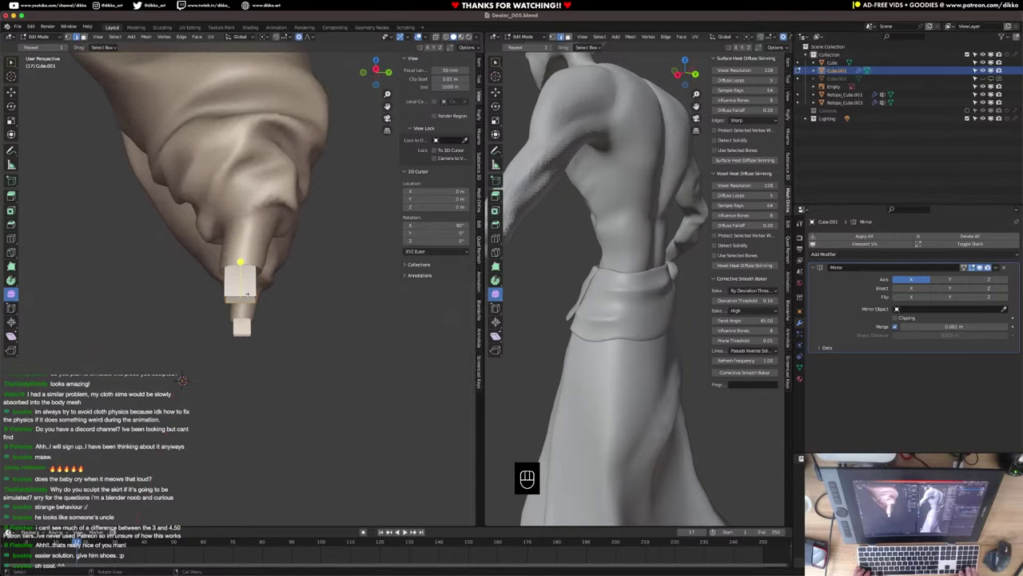
pyautogui.press('KP_1')
pyautogui.press('KP_3')
pyautogui.press('g')
pyautogui.press('z')
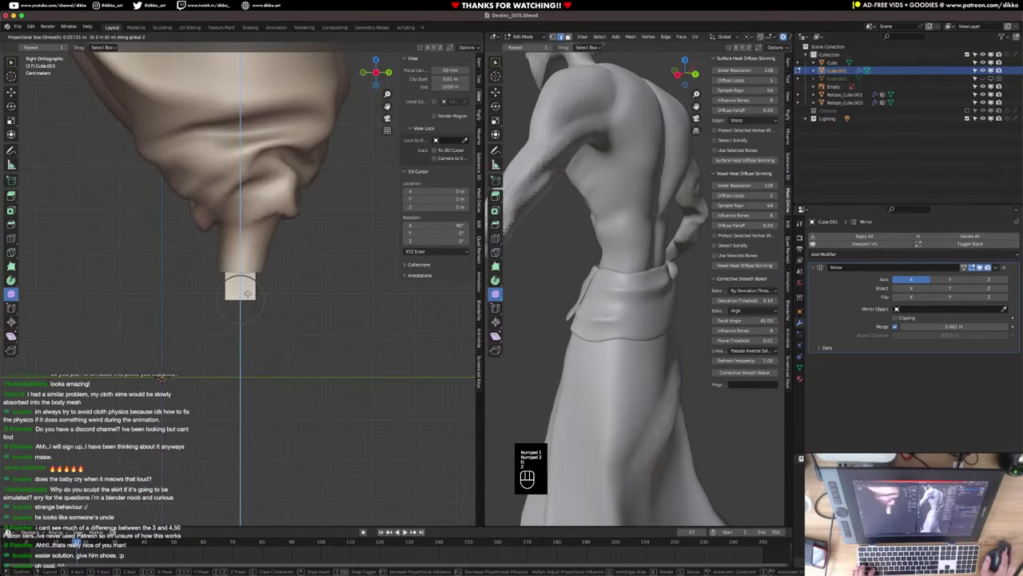
pyautogui.click(240, 326)
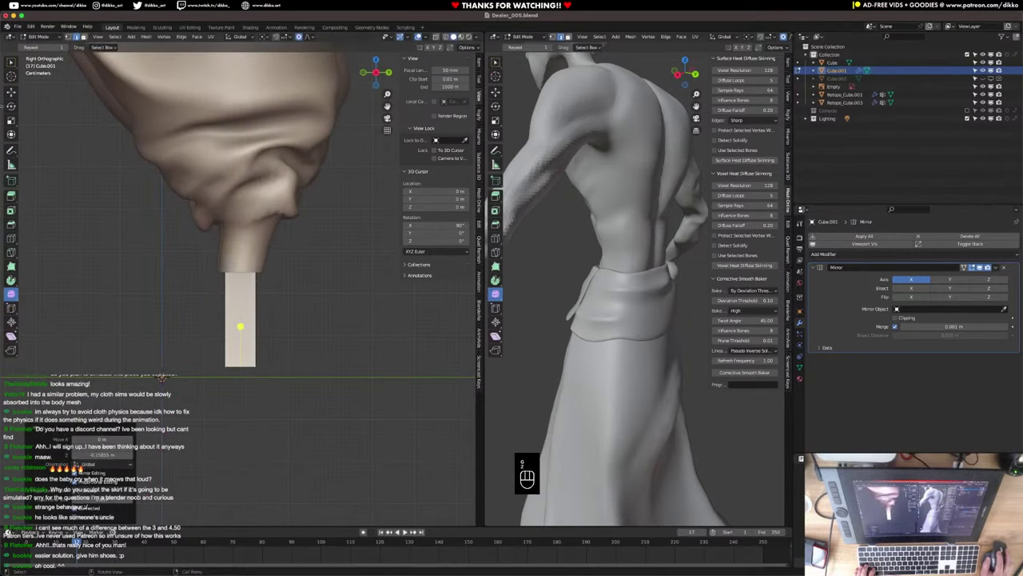
# Shift the bottom edge loop slightly forward along Y and add a centred loop cut across the tube.
pyautogui.click(12, 95)
pyautogui.moveTo(265, 366); pyautogui.dragTo(250, 366)
pyautogui.press('super+r')
pyautogui.click(244, 328)
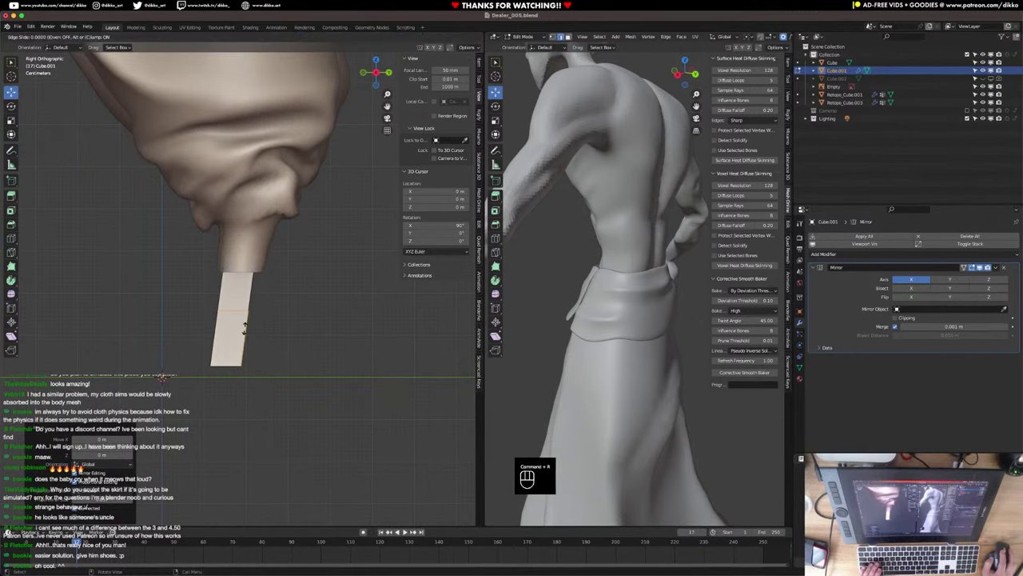
pyautogui.click(245, 328)
# Move the tube's back bottom edge backward along Y to flare out the heel.
pyautogui.moveTo(245, 328); pyautogui.dragTo(250, 354, button='middle')
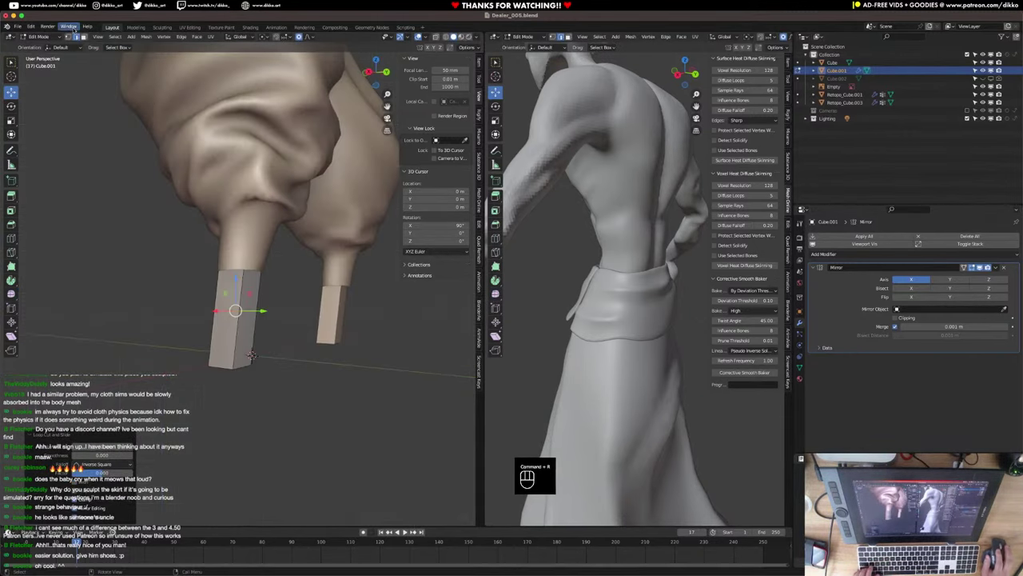
pyautogui.press('KP_1')
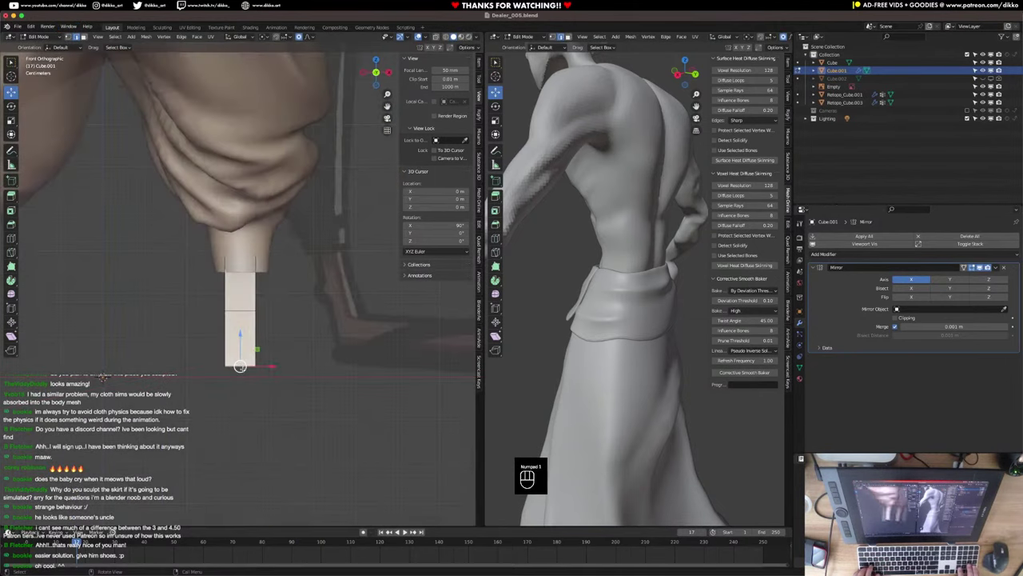
pyautogui.press('KP_3')
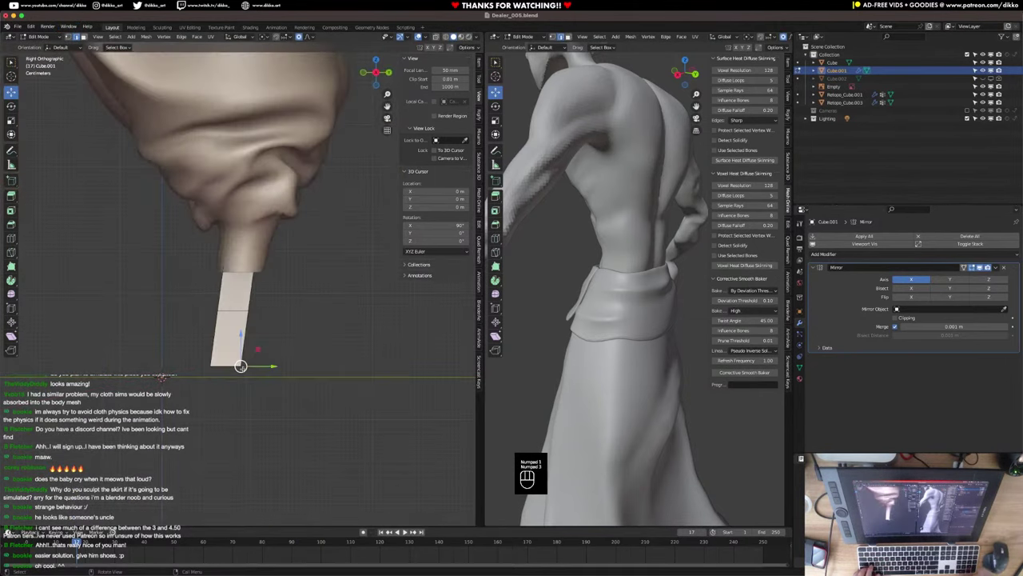
pyautogui.moveTo(268, 367); pyautogui.dragTo(283, 368)
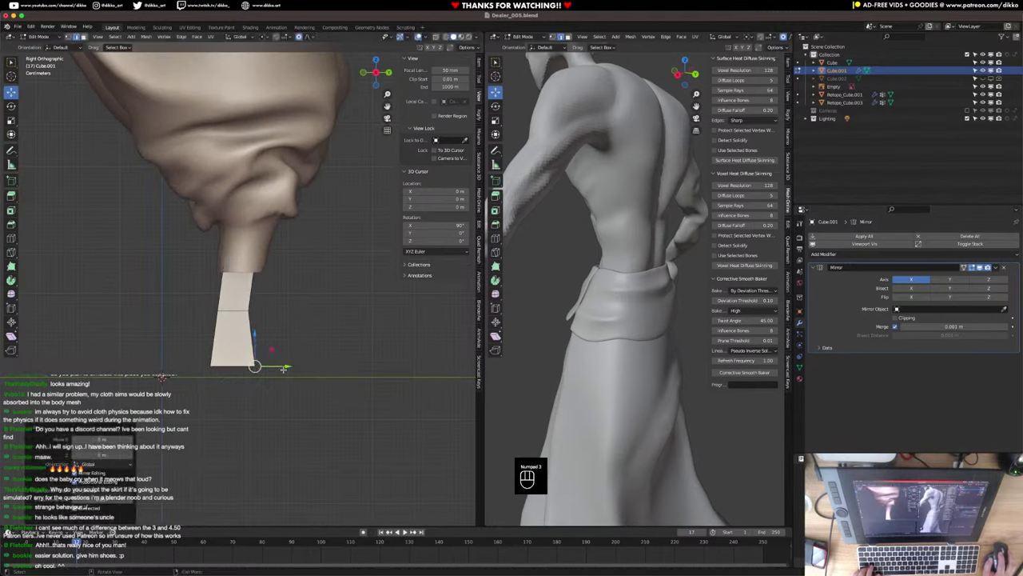
pyautogui.scroll(-1, 243, 335)
# Extrude the lower front face forward along Y to form the foot, and widen its toe end by about 2.7 along X.
pyautogui.click(85, 37)
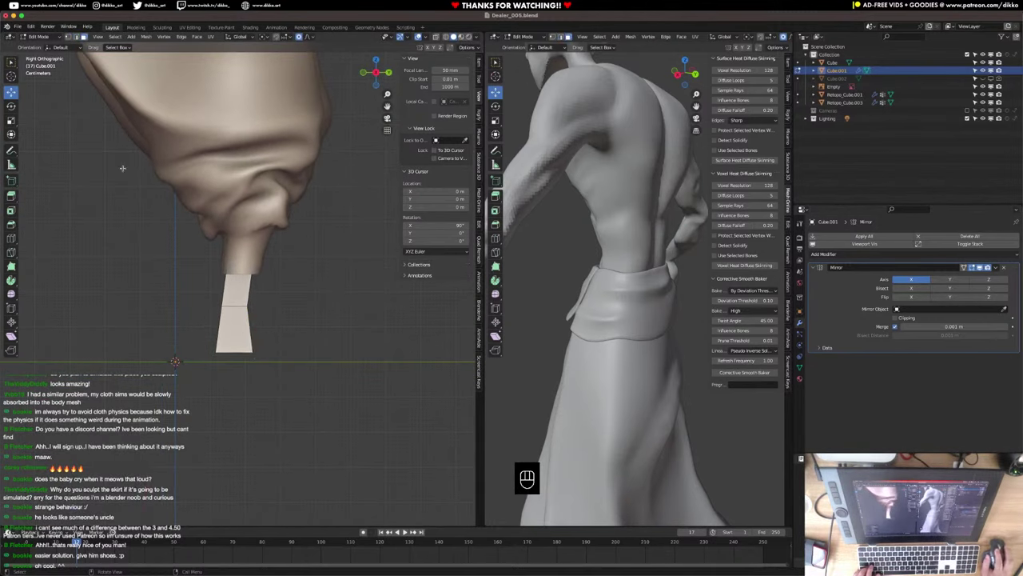
pyautogui.moveTo(123, 168); pyautogui.dragTo(219, 297, button='middle')
pyautogui.click(227, 335)
pyautogui.moveTo(229, 334); pyautogui.dragTo(208, 424)
pyautogui.press('s')
pyautogui.press('x')
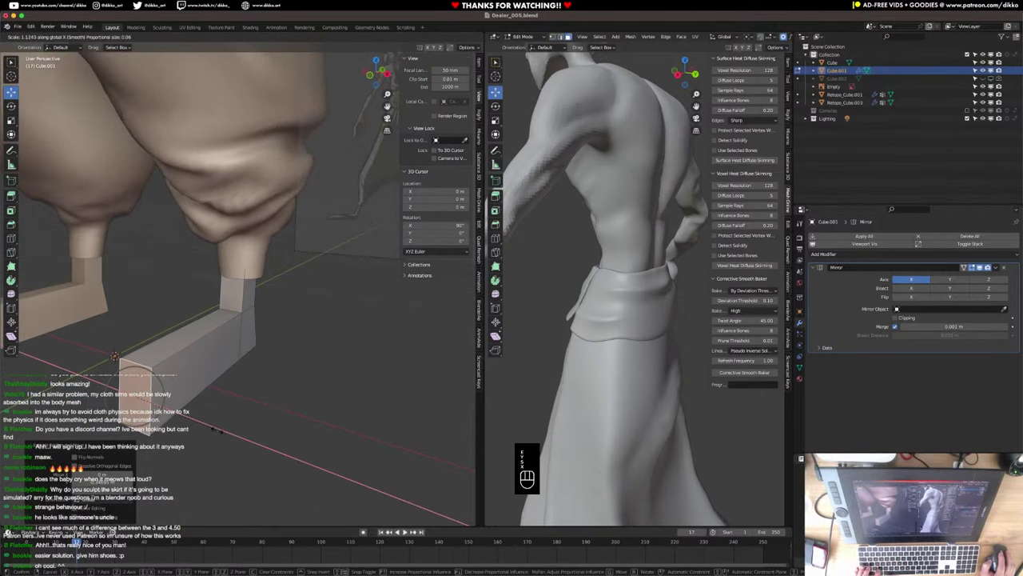
pyautogui.click(269, 434)
# Adjust the foot's length by moving the toe-end face along Y, judging it from the side.
pyautogui.scroll(-3, 267, 433)
pyautogui.moveTo(240, 428); pyautogui.dragTo(178, 409, button='middle')
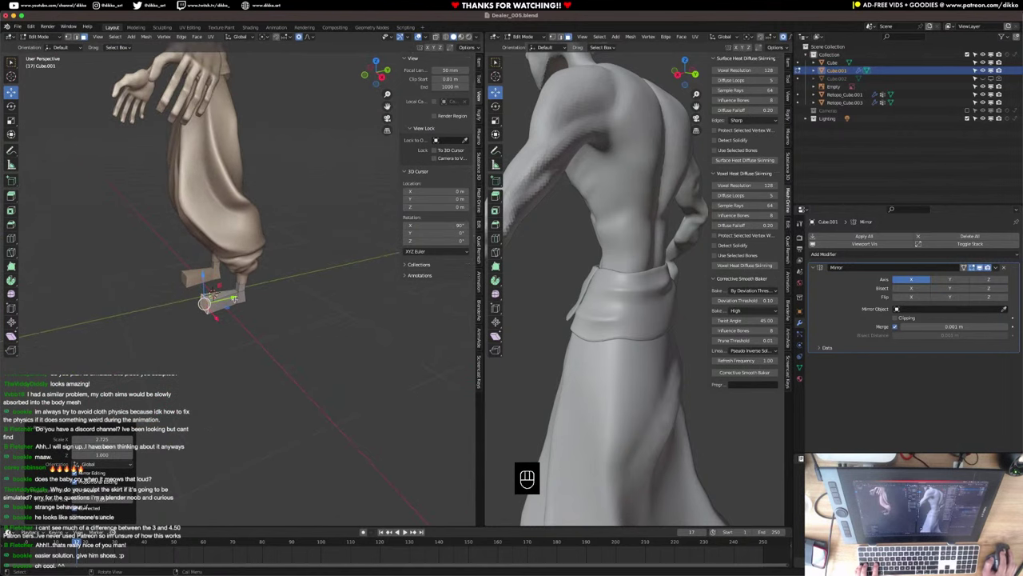
pyautogui.press('g')
pyautogui.press('y')
pyautogui.click(212, 301)
pyautogui.moveTo(212, 301); pyautogui.dragTo(225, 298, button='middle')
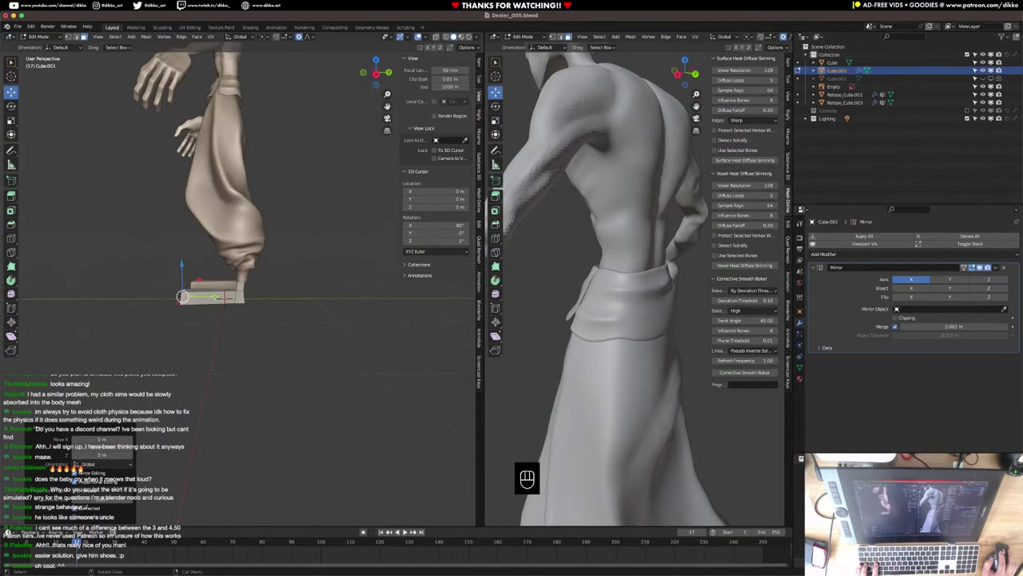
pyautogui.press('g')
pyautogui.press('y')
pyautogui.click(220, 296)
# In right view, shorten the foot by moving its toe end back about 0.11 m along Y, and check it against the full figure.
pyautogui.scroll(-3, 220, 296)
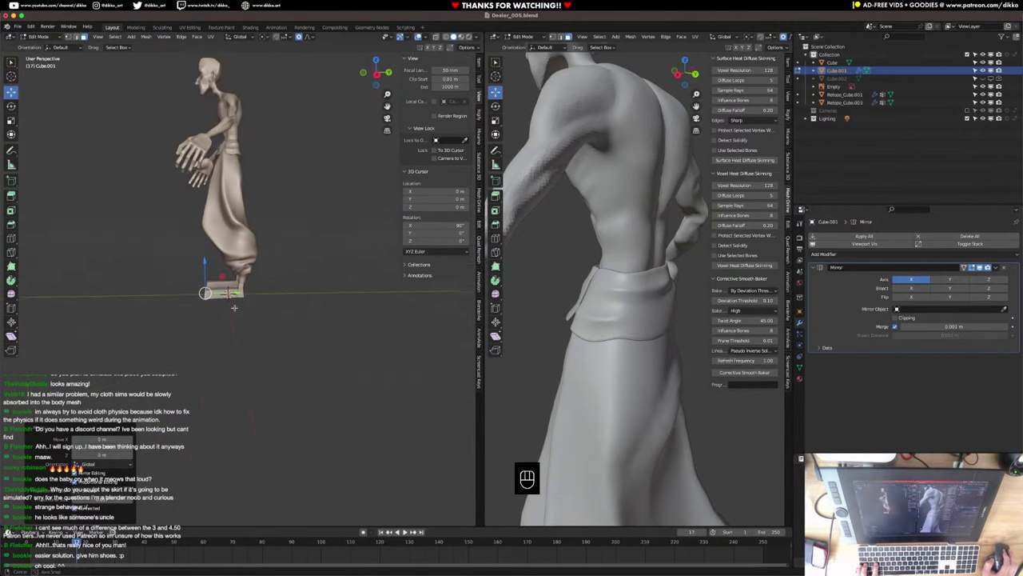
pyautogui.moveTo(219, 296)
pyautogui.mouseDown(button='middle')
pyautogui.moveTo(220, 276)
pyautogui.moveTo(231, 296)
pyautogui.mouseUp(button='middle')
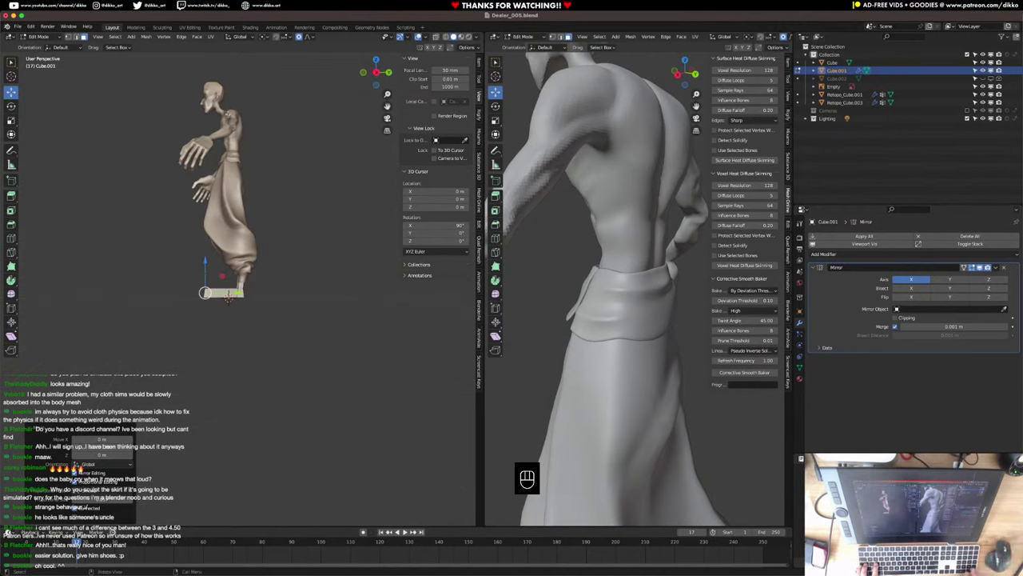
pyautogui.press('KP_1')
pyautogui.press('KP_3')
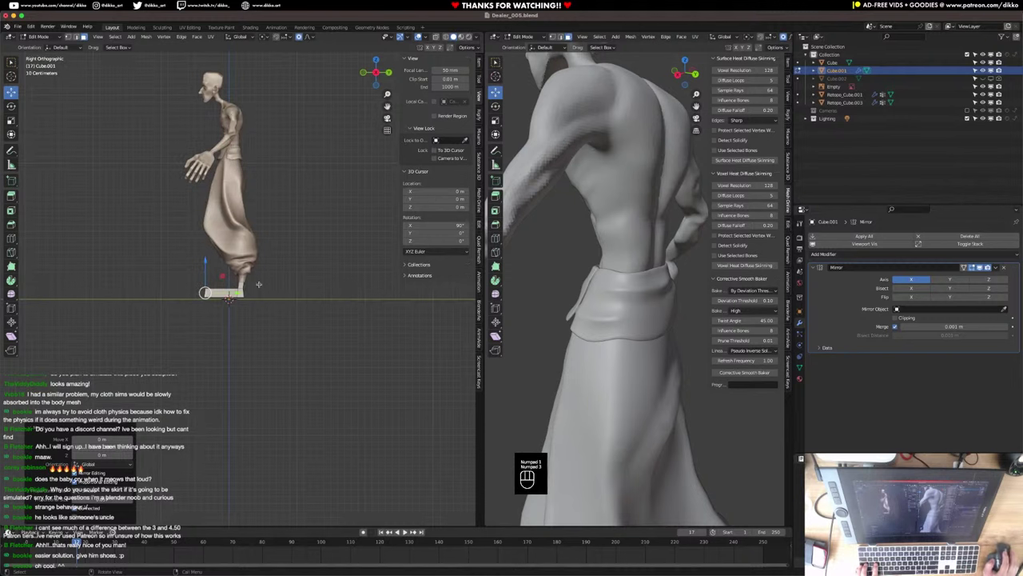
pyautogui.press('g')
pyautogui.press('y')
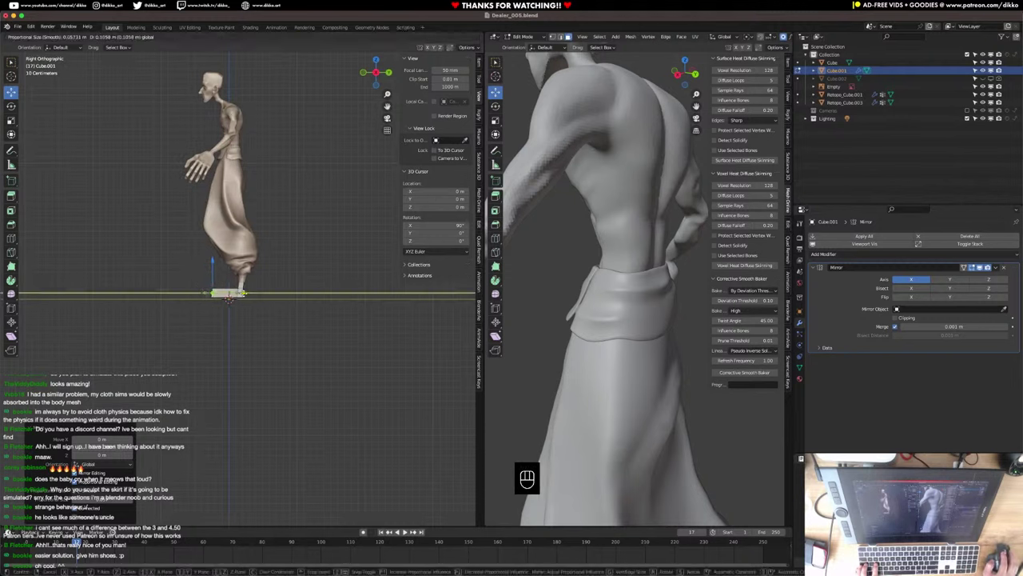
pyautogui.click(229, 295)
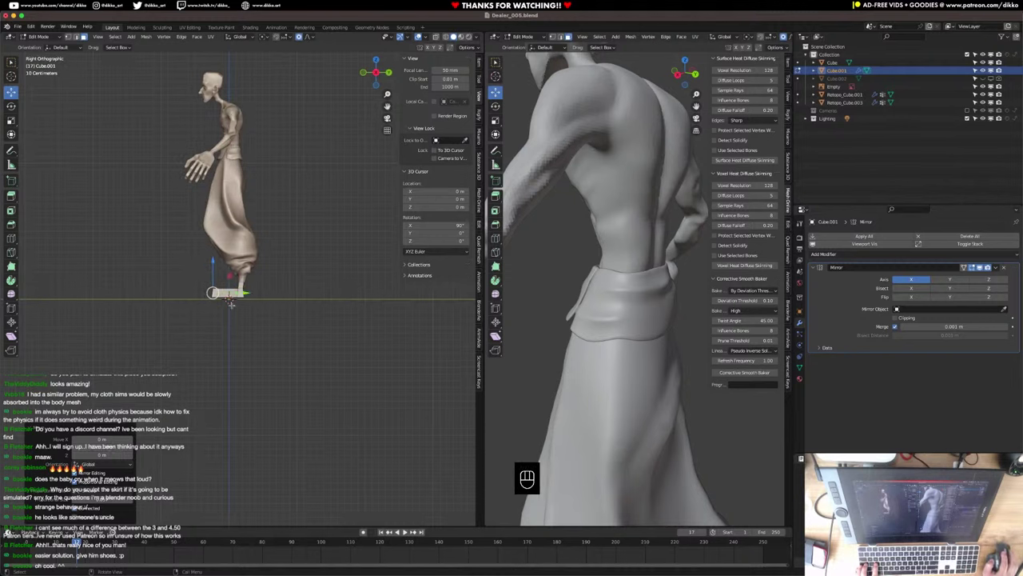
pyautogui.scroll(3, 231, 303)
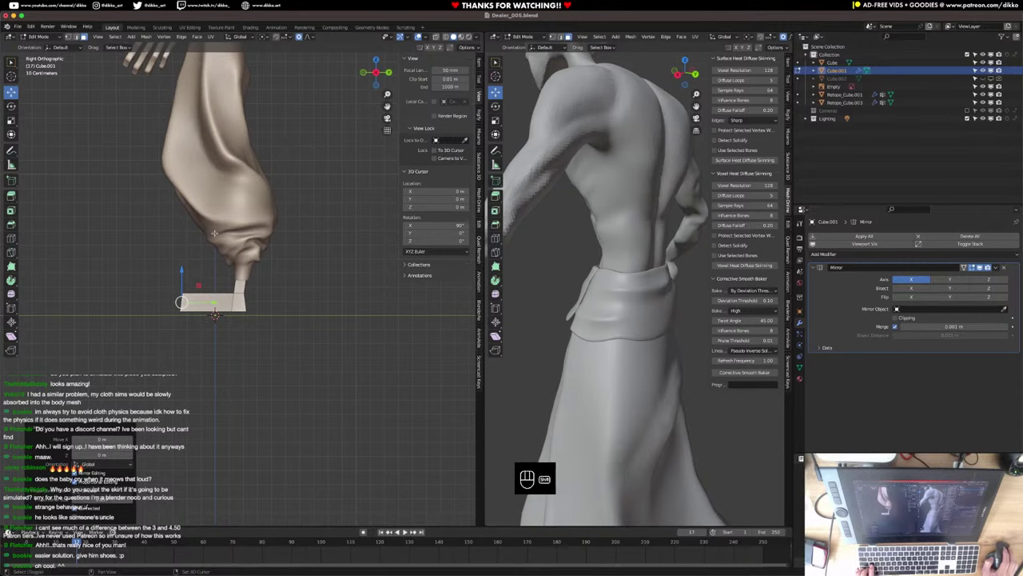
pyautogui.keyDown('shift'); pyautogui.moveTo(214, 233); pyautogui.dragTo(221, 369, button='middle'); pyautogui.keyUp('shift')
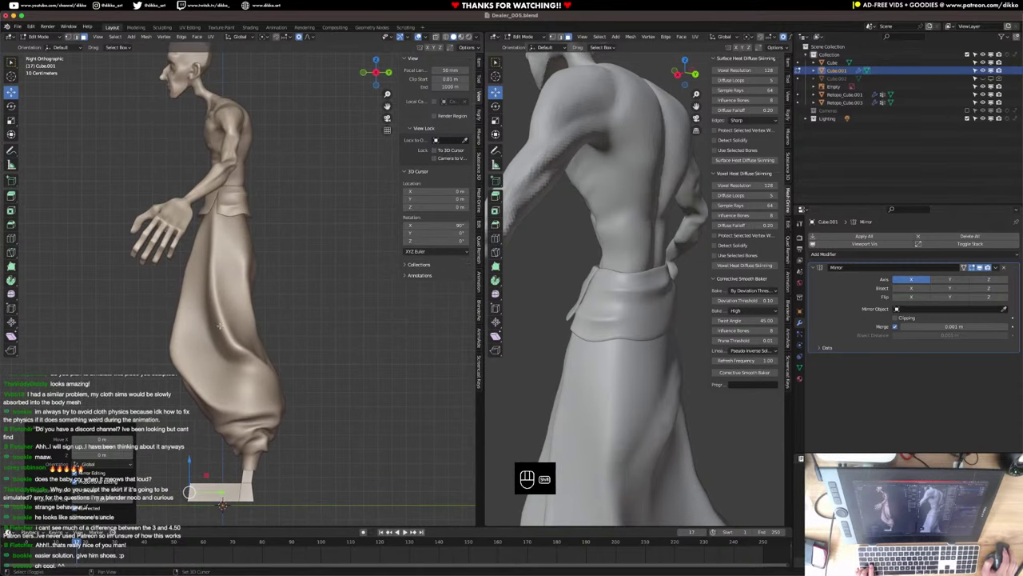
pyautogui.keyDown('shift'); pyautogui.moveTo(220, 325); pyautogui.dragTo(227, 406, button='middle'); pyautogui.keyUp('shift')
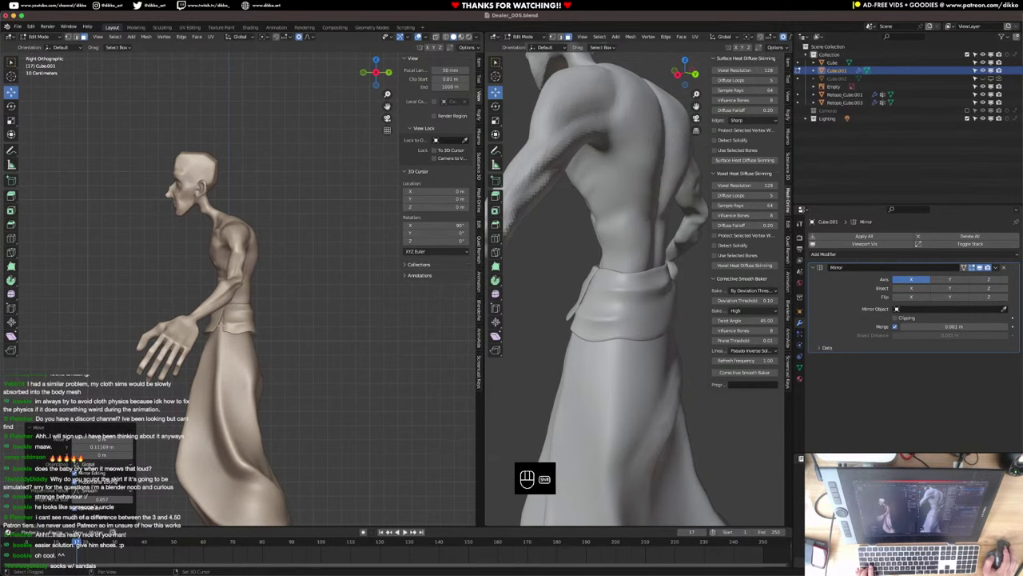
pyautogui.moveTo(228, 285); pyautogui.dragTo(144, 324, button='middle')
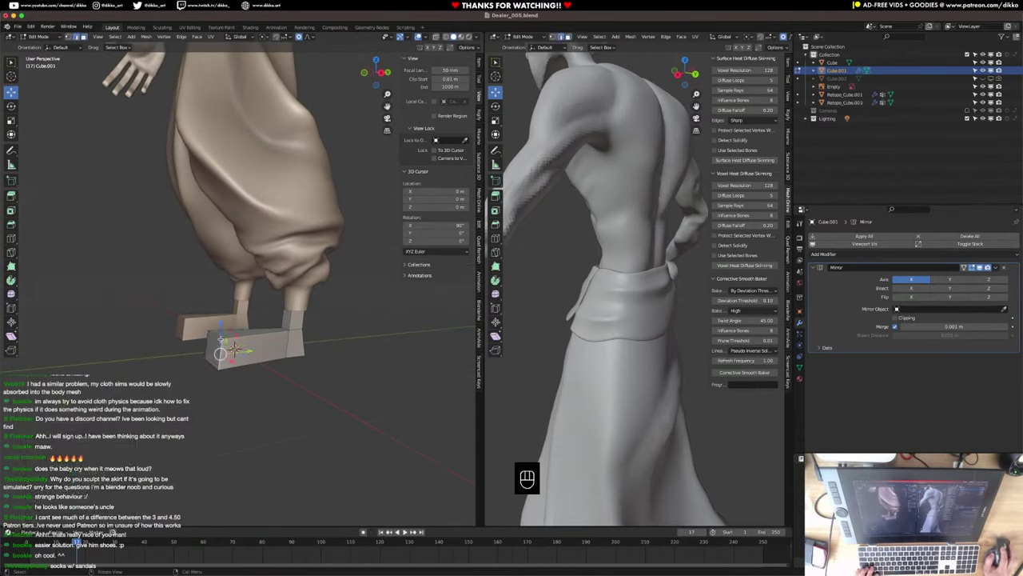
# Lower the toe's top edge about 0.077 m along Z, and shift it about -0.072 m along Y.
pyautogui.press('g')
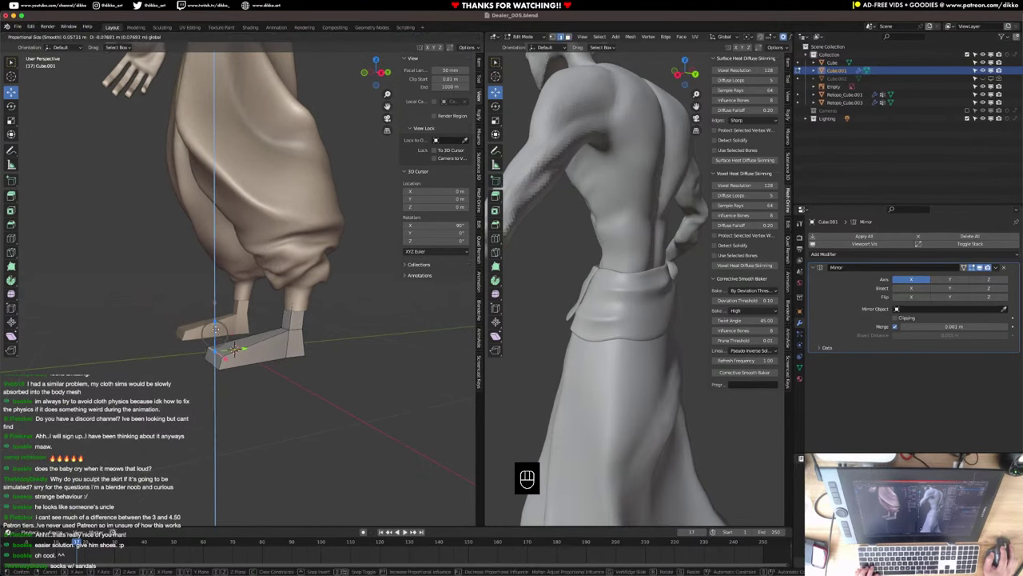
pyautogui.press('y')
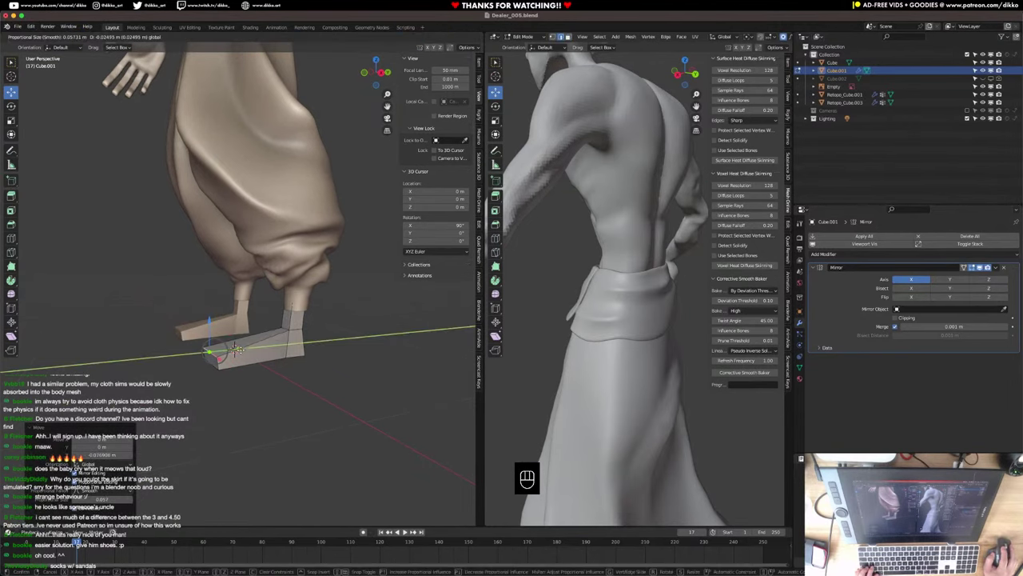
pyautogui.click(239, 351)
pyautogui.moveTo(240, 351); pyautogui.dragTo(290, 322, button='middle')
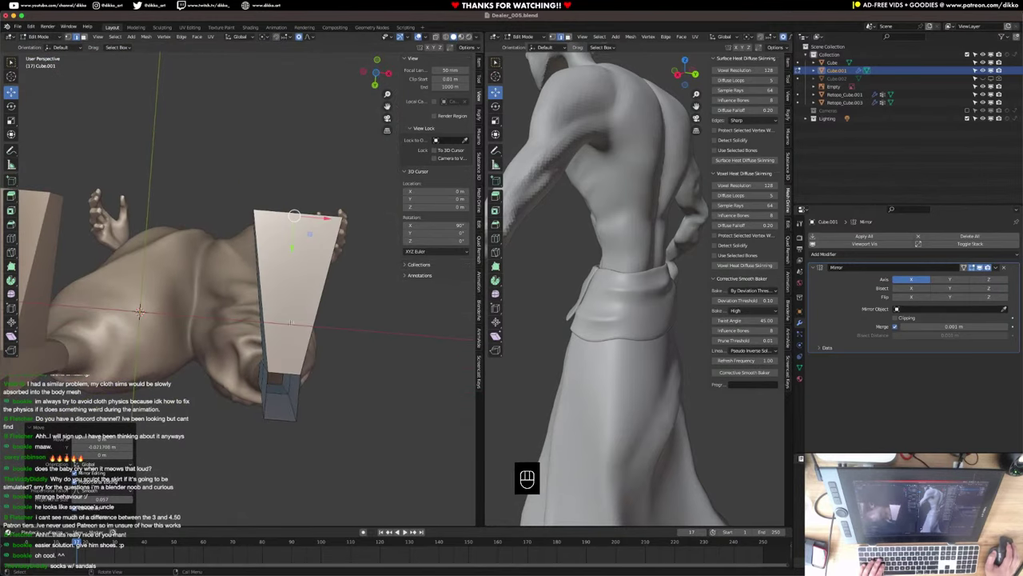
# Fill the open underside of the heel with a face.
pyautogui.click(286, 376)
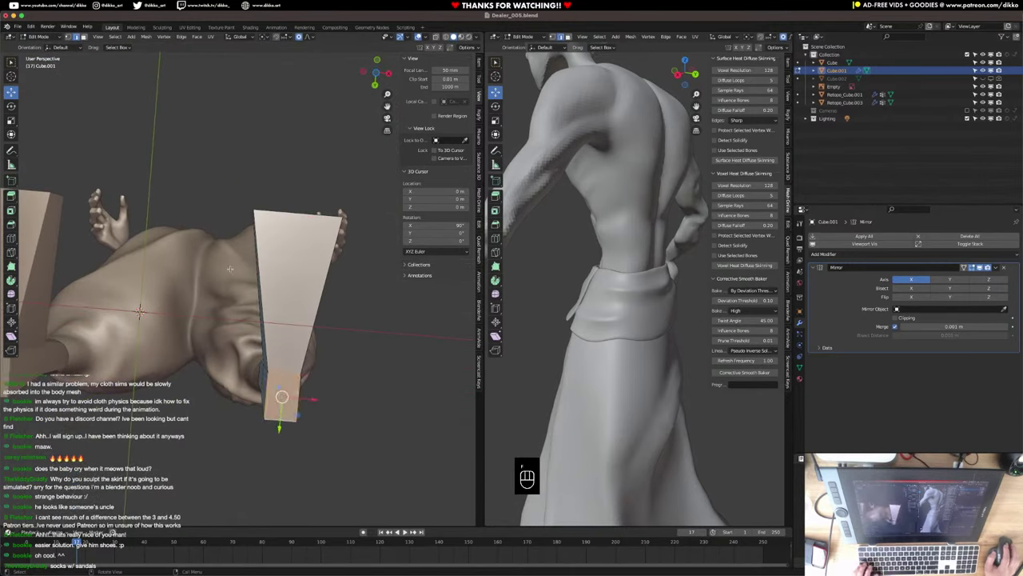
pyautogui.moveTo(230, 269); pyautogui.dragTo(247, 418, button='middle')
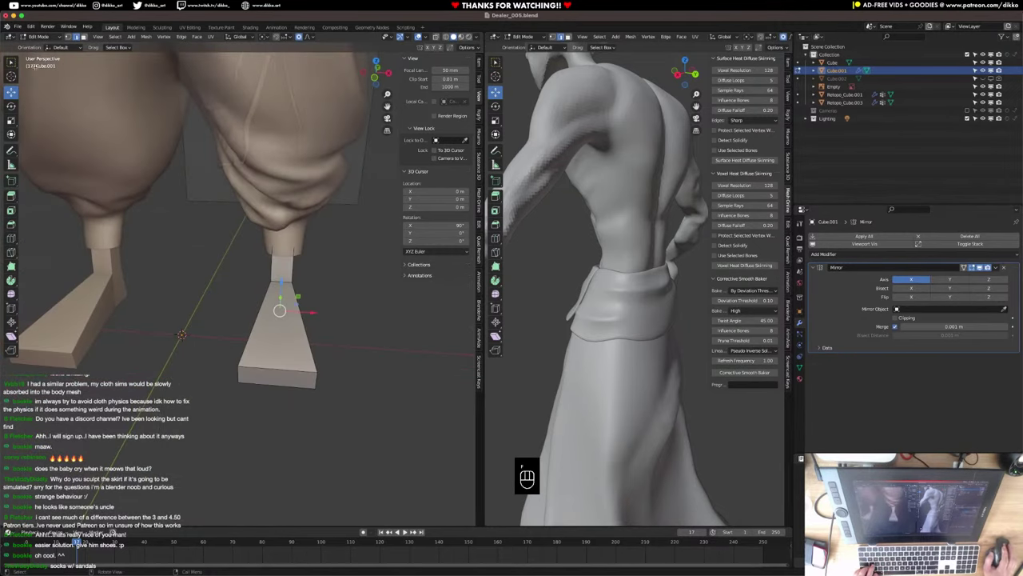
pyautogui.moveTo(235, 322)
pyautogui.mouseDown(button='middle')
pyautogui.moveTo(140, 284)
pyautogui.moveTo(211, 321)
pyautogui.moveTo(235, 315)
pyautogui.mouseUp(button='middle')
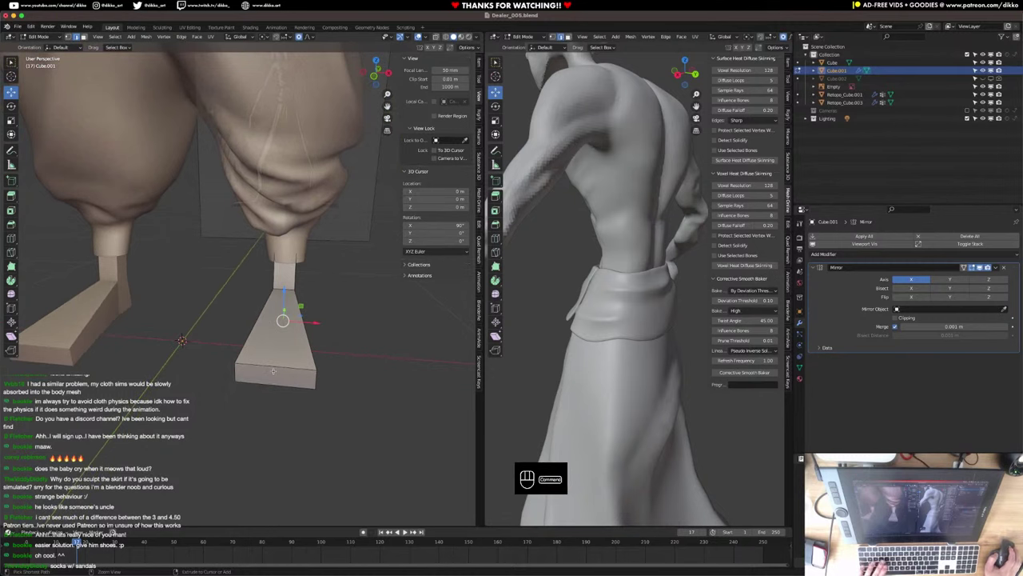
# Add four evenly spaced lengthwise loop cuts along the foot without sliding them.
pyautogui.press('super+r')
pyautogui.click(273, 370)
pyautogui.rightClick(273, 371)
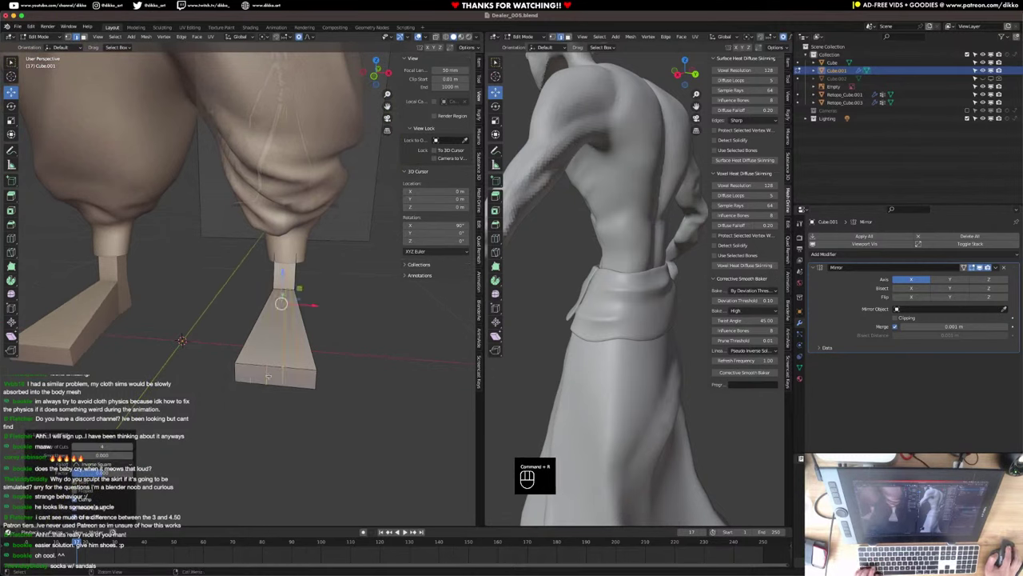
pyautogui.moveTo(272, 370); pyautogui.dragTo(211, 338, button='middle')
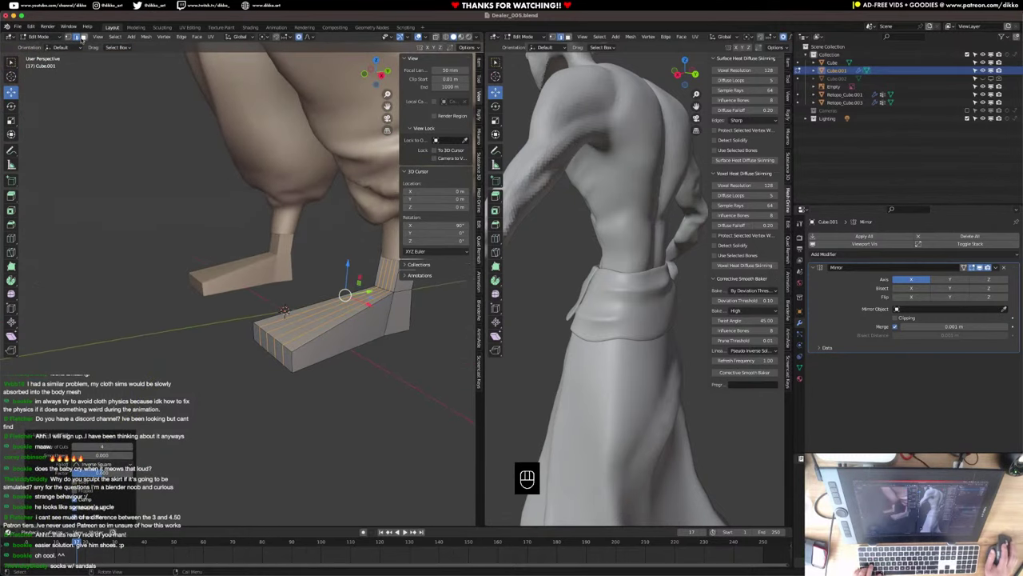
pyautogui.scroll(2, 280, 364)
pyautogui.moveTo(280, 371); pyautogui.dragTo(361, 388, button='middle')
pyautogui.scroll(1, 343, 375)
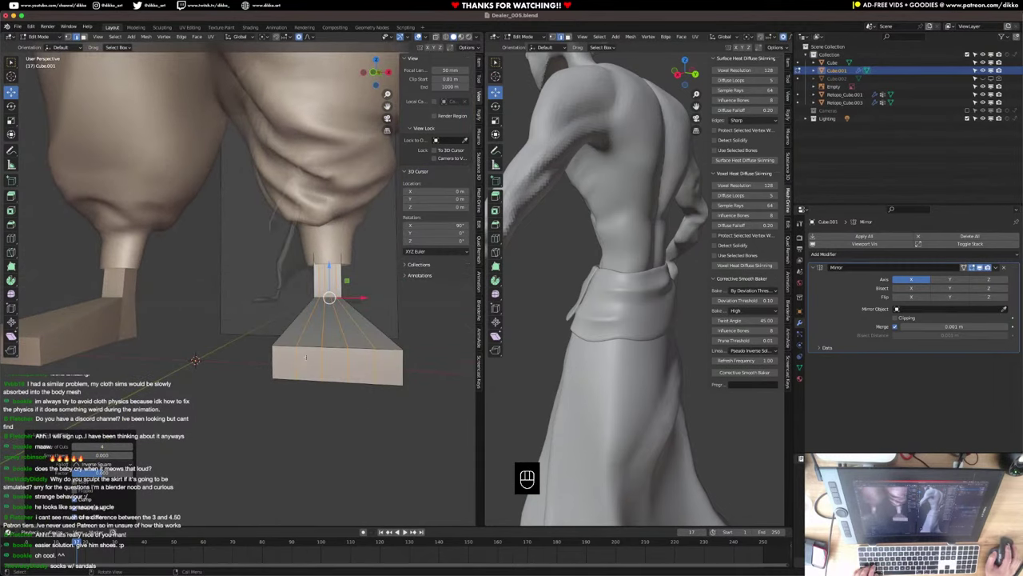
# Add a loop cut across the width of the foot and slide it close to the toe end.
pyautogui.moveTo(305, 357)
pyautogui.mouseDown(button='middle')
pyautogui.moveTo(324, 320)
pyautogui.moveTo(315, 343)
pyautogui.moveTo(292, 352)
pyautogui.mouseUp(button='middle')
pyautogui.press('super+r')
pyautogui.click(328, 307)
pyautogui.click(335, 332)
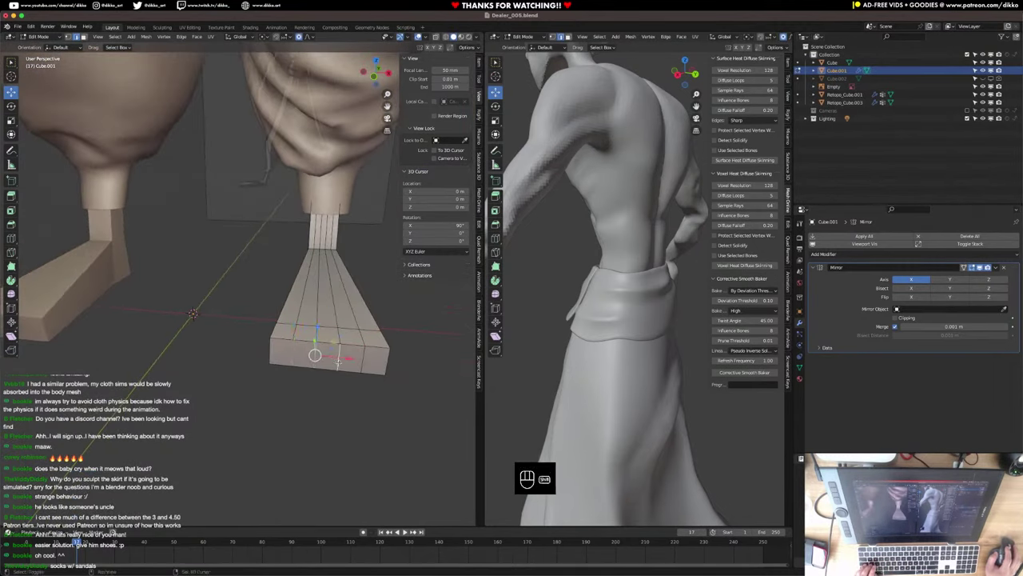
# In front view, rotate the toe's top front edges about 7° down toward the outer side, and lower them about 0.011 m along Z.
pyautogui.moveTo(357, 373); pyautogui.dragTo(336, 342, button='middle')
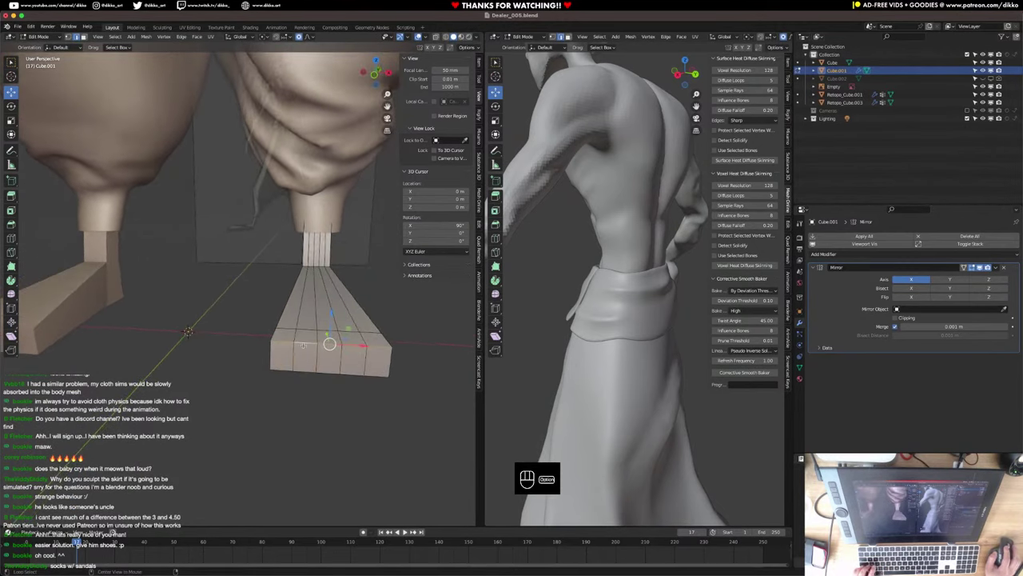
pyautogui.press('KP_1')
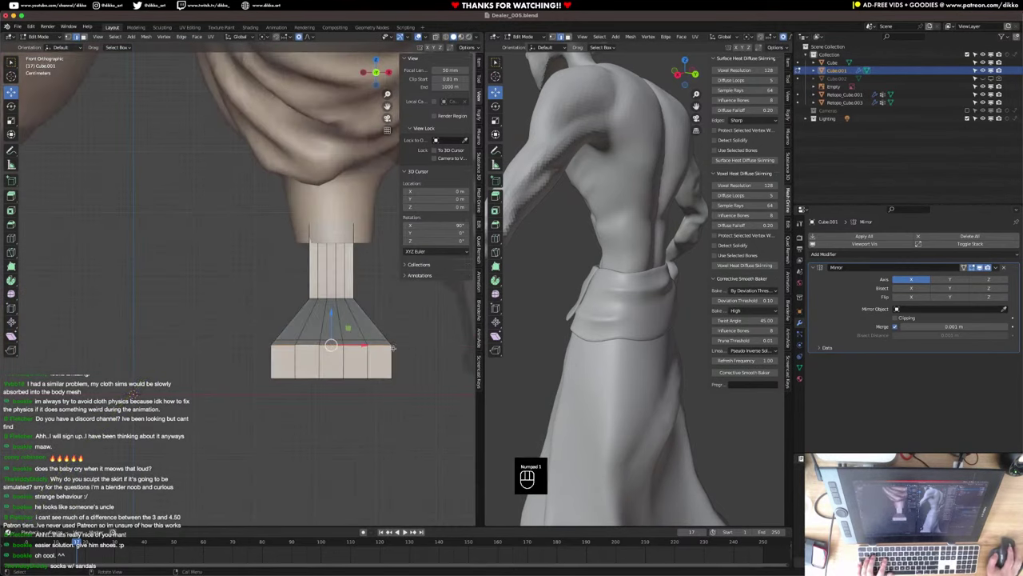
pyautogui.press('shift')
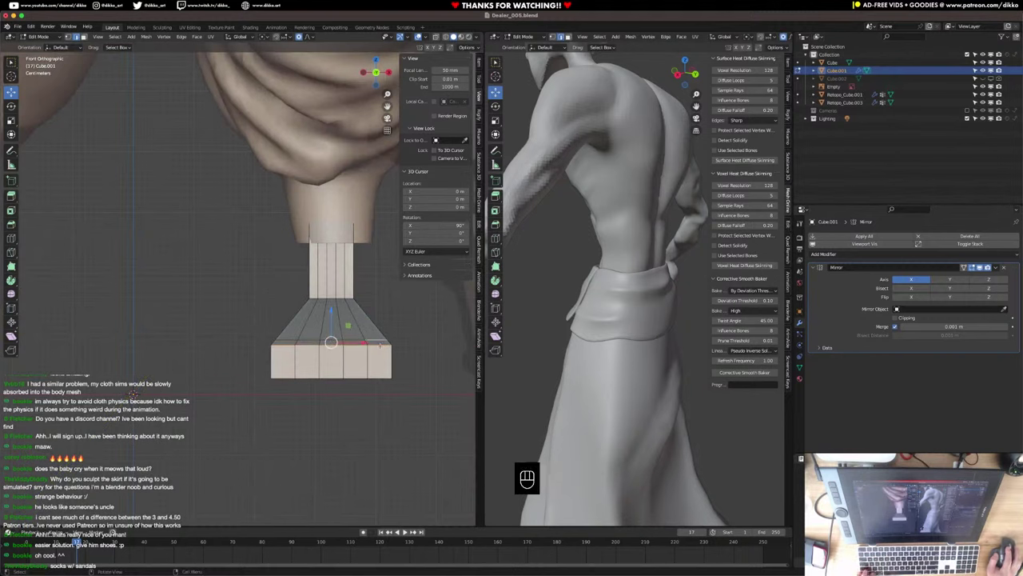
pyautogui.press('shift')
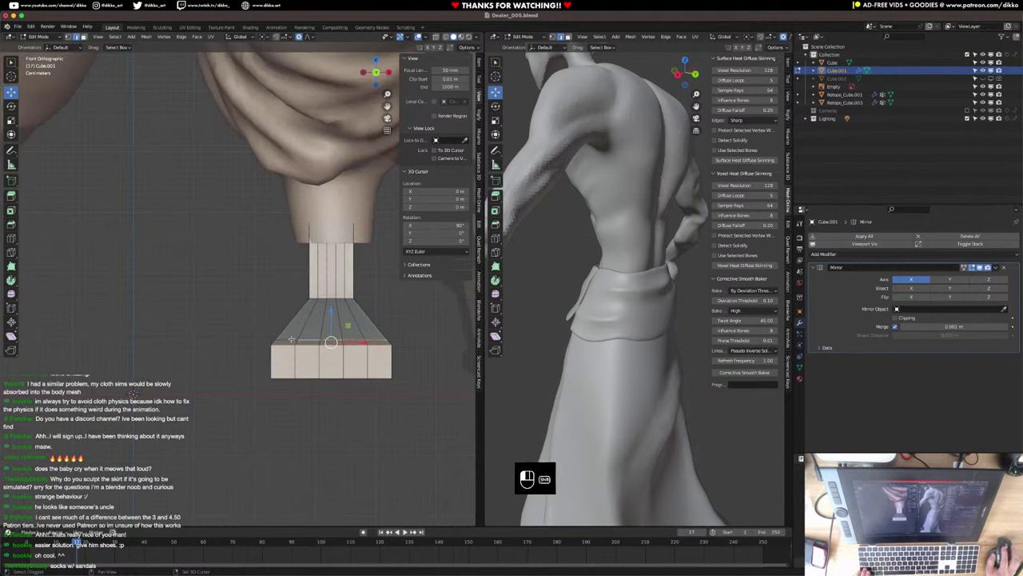
pyautogui.press('r')
pyautogui.click(134, 394)
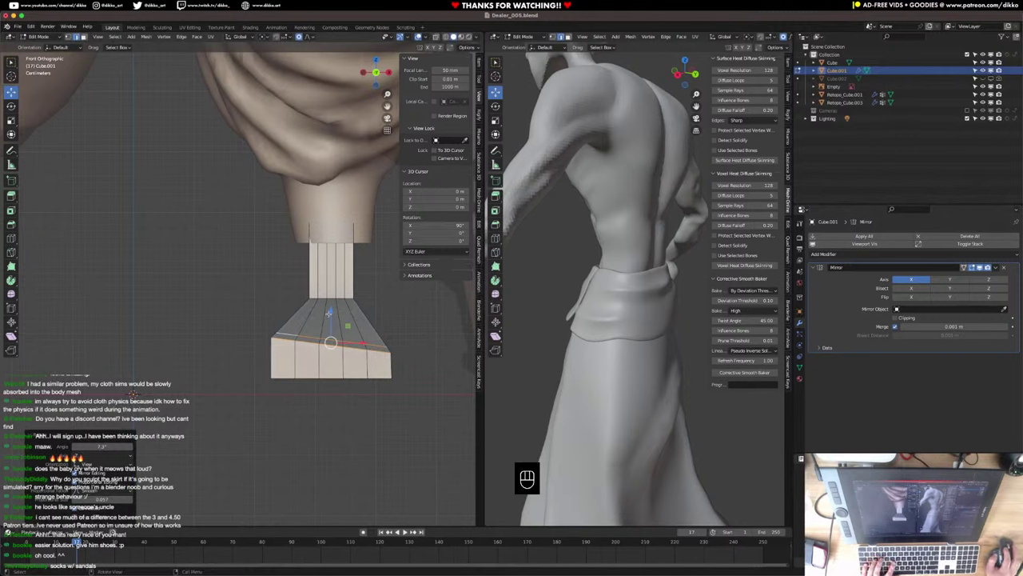
pyautogui.moveTo(330, 313); pyautogui.dragTo(329, 321)
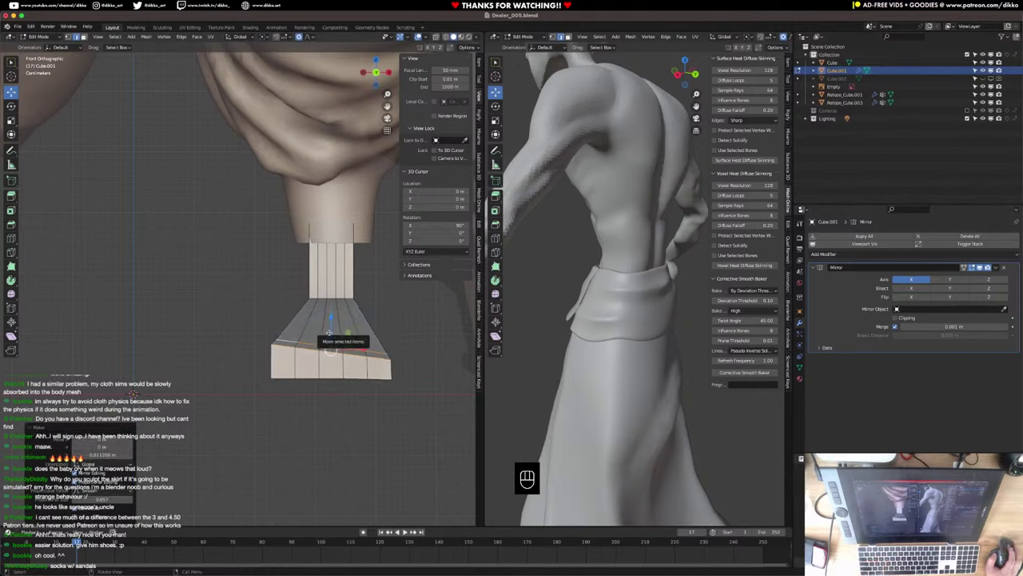
pyautogui.moveTo(329, 333); pyautogui.dragTo(260, 324, button='middle')
# Bevel the four vertical edges on the toe's front face narrowly to start separating the toes.
pyautogui.click(207, 216)
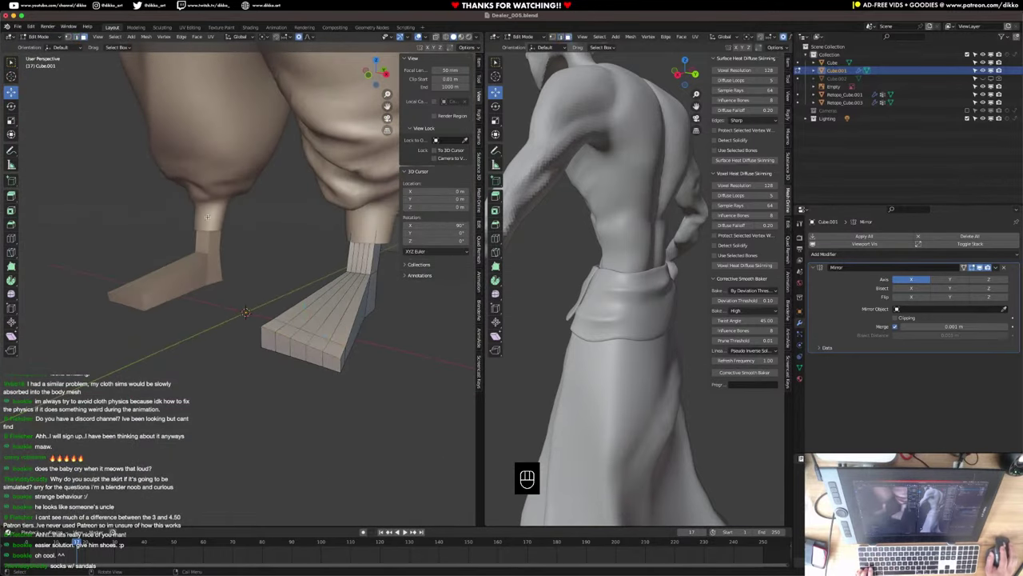
pyautogui.click(271, 343)
pyautogui.moveTo(271, 344); pyautogui.dragTo(240, 266, button='middle')
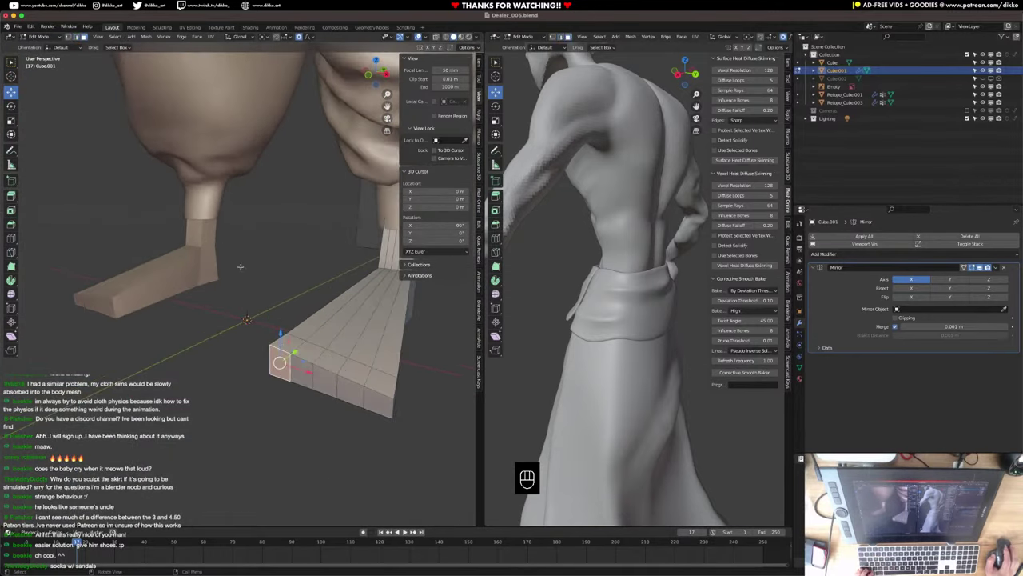
pyautogui.click(77, 38)
pyautogui.keyDown('shift'); pyautogui.click(309, 384); pyautogui.keyUp('shift')
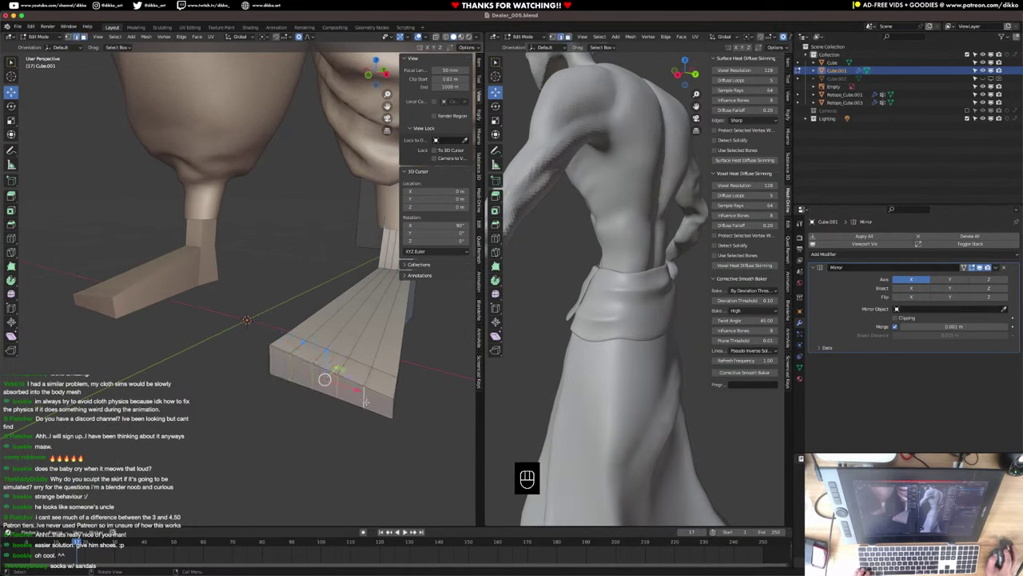
pyautogui.press('super+r')
pyautogui.click(389, 415)
pyautogui.rightClick(388, 415)
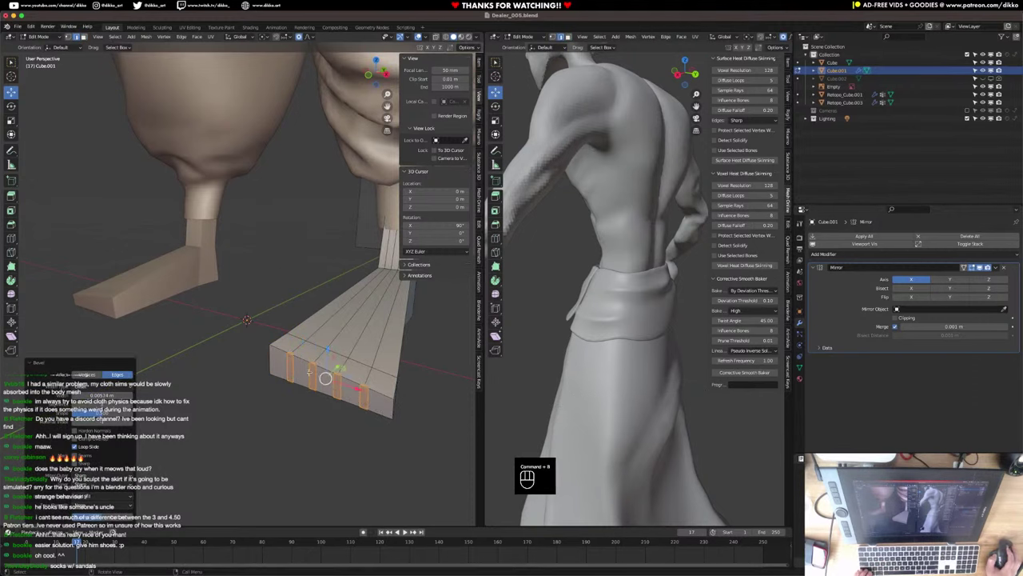
# On top of the foot, merge the two inner bevel tip vertices at last into the crosswise loop vertices behind them.
pyautogui.scroll(2, 250, 240)
pyautogui.click(70, 37)
pyautogui.keyDown('shift'); pyautogui.moveTo(322, 377); pyautogui.dragTo(276, 378, button='middle'); pyautogui.keyUp('shift')
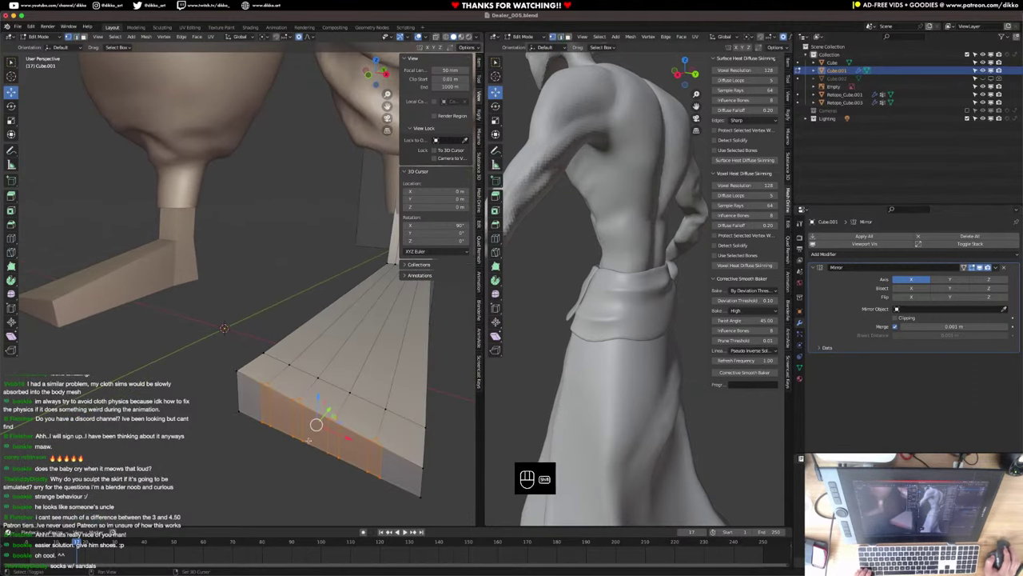
pyautogui.click(272, 379)
pyautogui.keyDown('shift'); pyautogui.click(290, 367); pyautogui.keyUp('shift')
pyautogui.press('n')
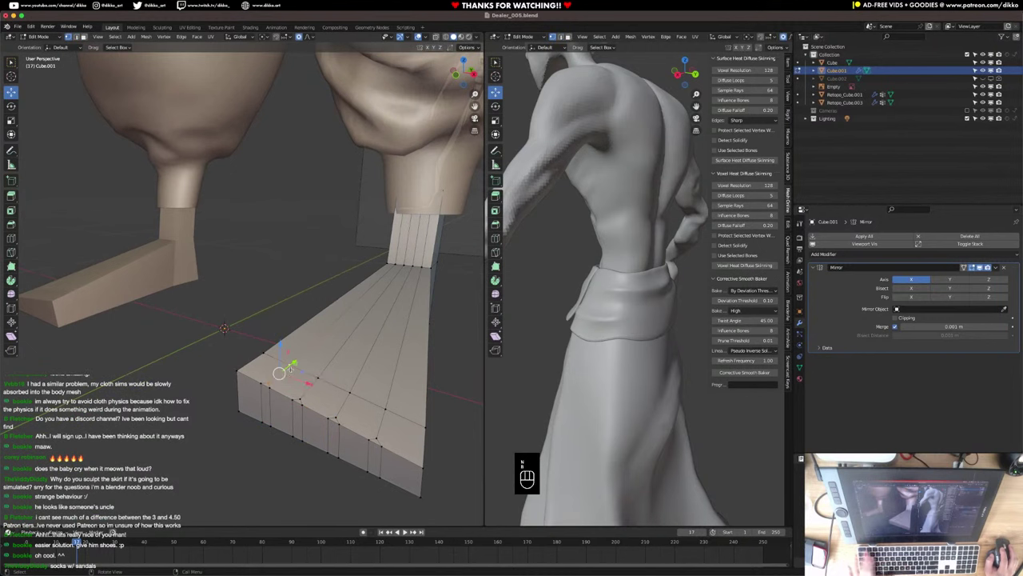
pyautogui.press('m')
pyautogui.click(267, 398)
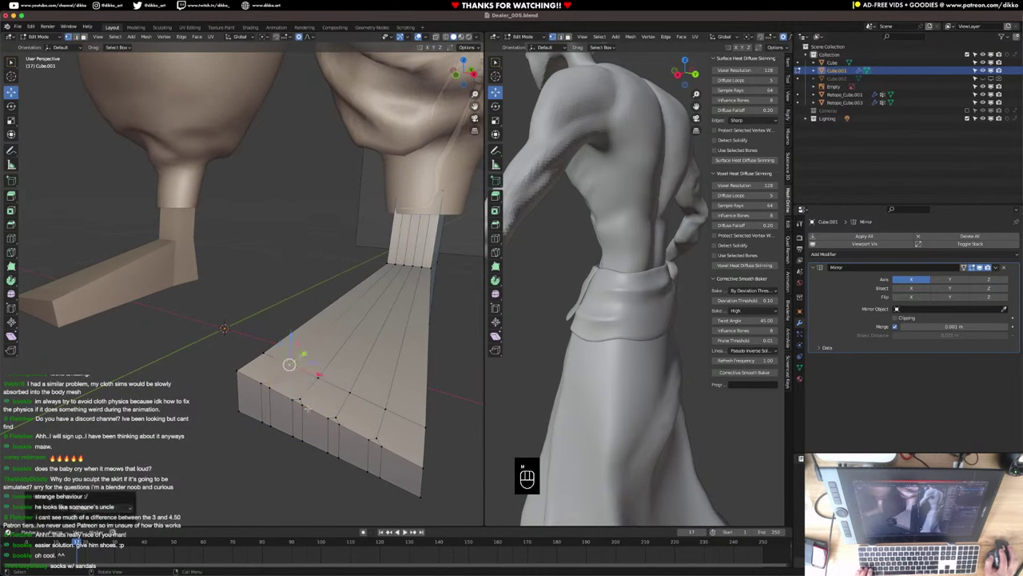
pyautogui.click(303, 398)
pyautogui.keyDown('shift'); pyautogui.click(319, 379); pyautogui.keyUp('shift')
pyautogui.press('m')
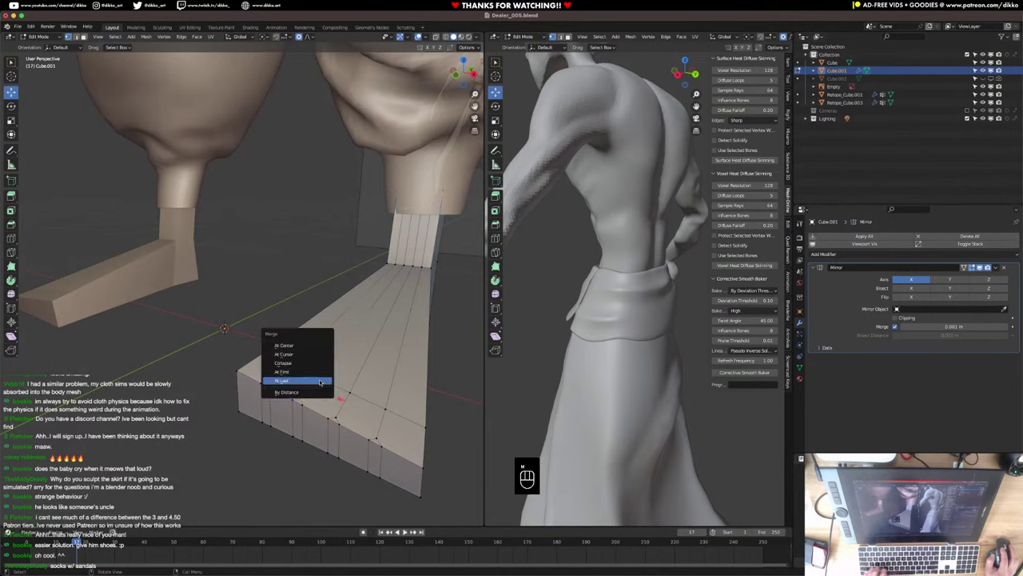
pyautogui.click(322, 382)
# Merge the two outer bevel tip vertices on the foot's top into their crosswise loop vertices, and check the foot against the full figure.
pyautogui.click(336, 418)
pyautogui.keyDown('shift'); pyautogui.click(349, 393); pyautogui.keyUp('shift')
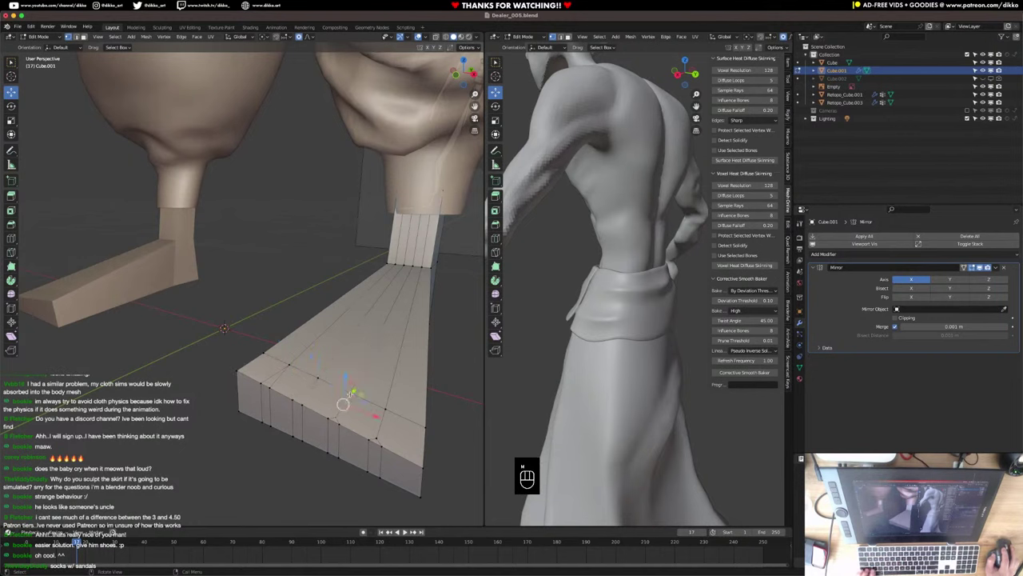
pyautogui.press('m')
pyautogui.click(352, 395)
pyautogui.click(376, 437)
pyautogui.keyDown('shift'); pyautogui.click(386, 409); pyautogui.keyUp('shift')
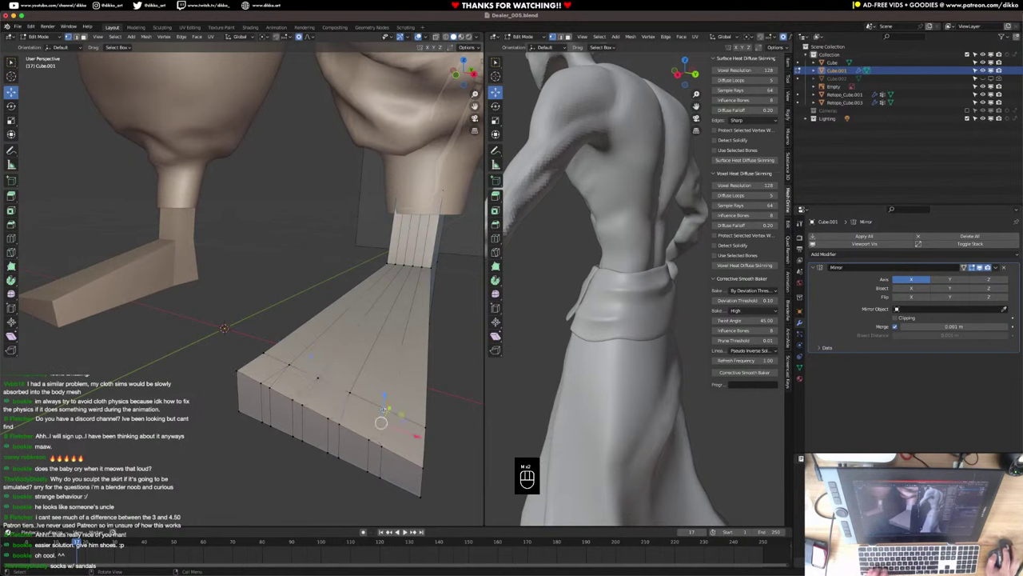
pyautogui.press('m')
pyautogui.click(387, 410)
pyautogui.scroll(-3, 583, 393)
pyautogui.scroll(-1, 582, 393)
pyautogui.moveTo(583, 393); pyautogui.dragTo(659, 416, button='middle')
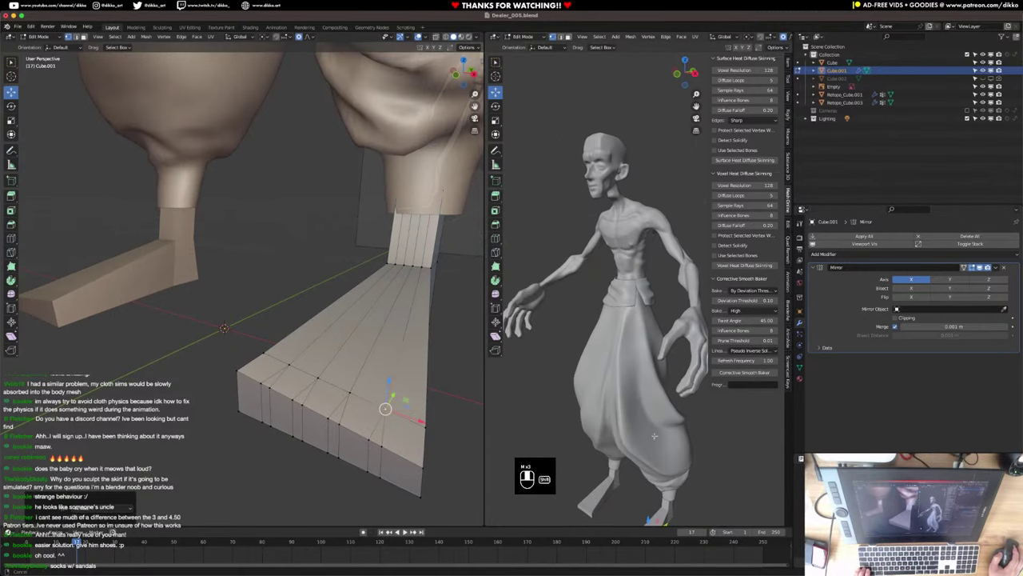
pyautogui.keyDown('shift'); pyautogui.moveTo(644, 480); pyautogui.dragTo(626, 371, button='middle'); pyautogui.keyUp('shift')
pyautogui.scroll(-2, 649, 407)
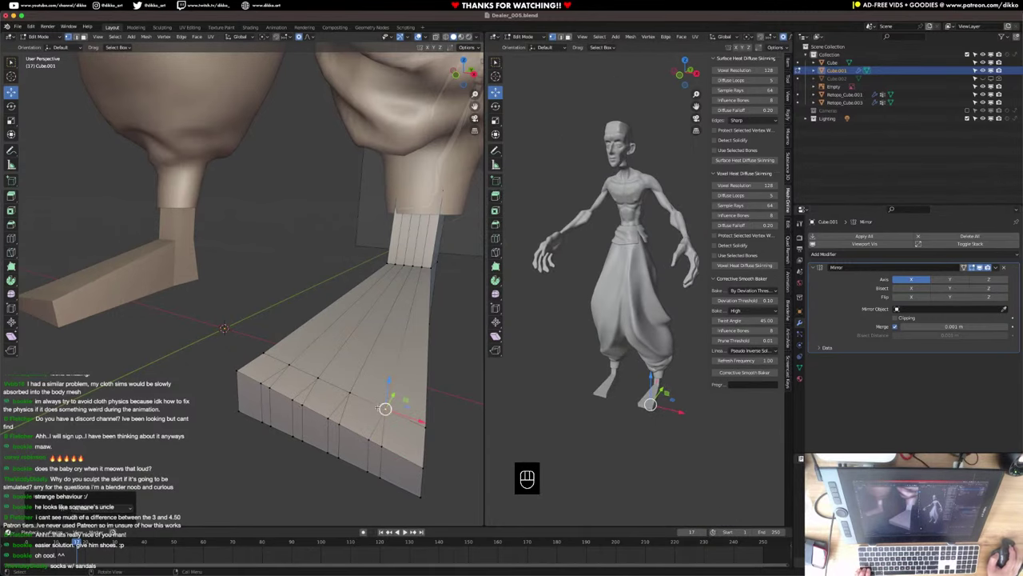
# On the sole, merge the two inner bevel tip vertices at last into the crosswise loop vertices behind them.
pyautogui.moveTo(354, 432); pyautogui.dragTo(213, 264, button='middle')
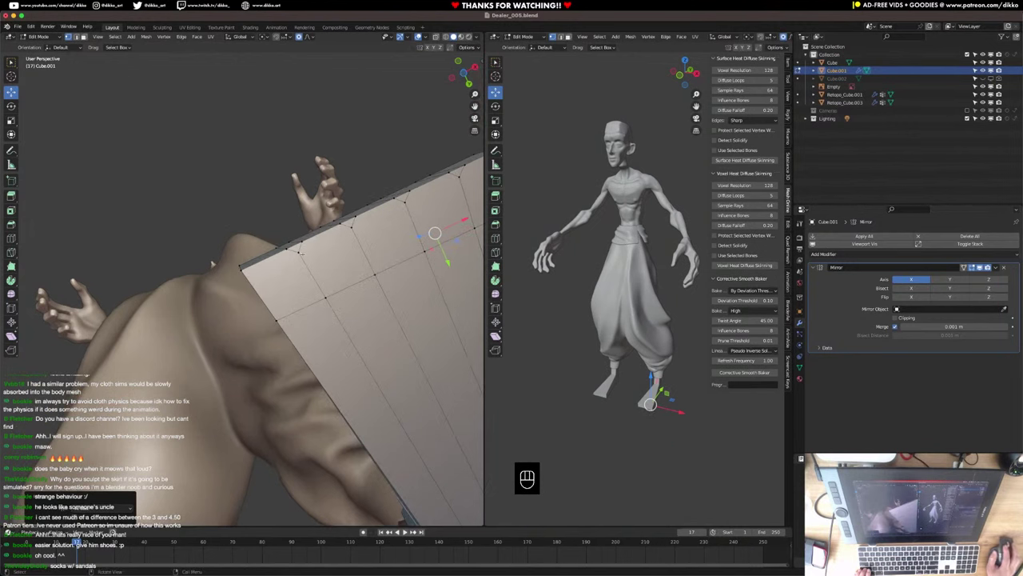
pyautogui.keyDown('shift'); pyautogui.click(325, 297); pyautogui.keyUp('shift')
pyautogui.press('m')
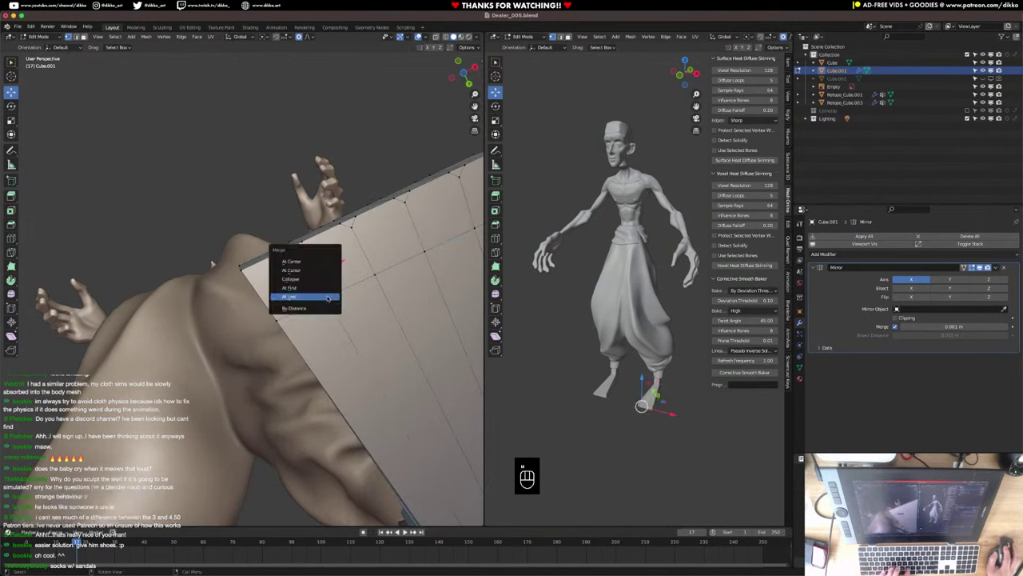
pyautogui.click(326, 296)
pyautogui.click(352, 228)
pyautogui.keyDown('shift'); pyautogui.click(373, 269); pyautogui.keyUp('shift')
pyautogui.press('m')
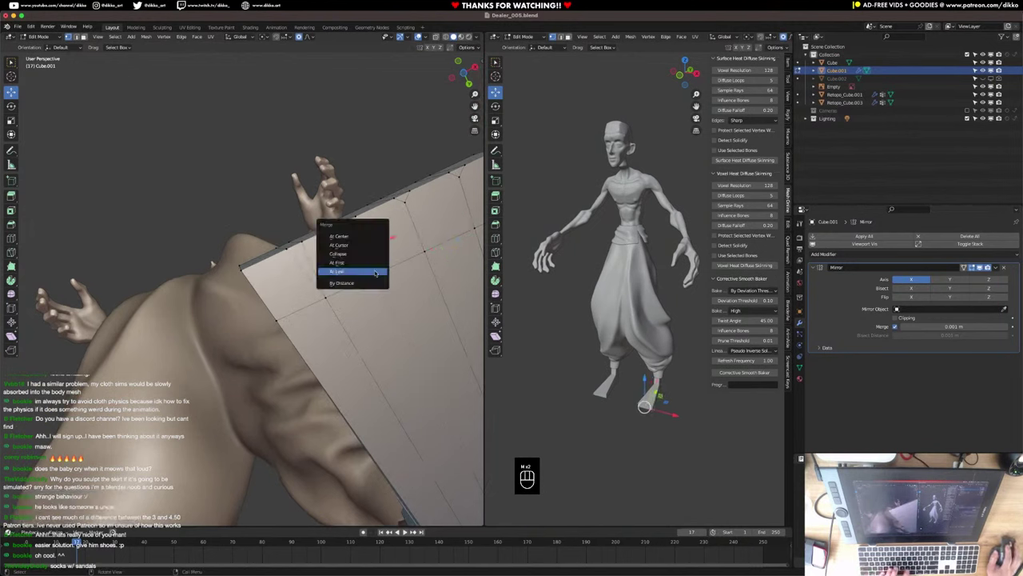
pyautogui.click(375, 272)
# On the sole, merge the remaining bevel tip vertices at last into the crosswise loop vertices behind them.
pyautogui.keyDown('shift'); pyautogui.moveTo(431, 199); pyautogui.dragTo(324, 242, button='middle'); pyautogui.keyUp('shift')
pyautogui.keyDown('shift'); pyautogui.rightClick(300, 233); pyautogui.keyUp('shift')
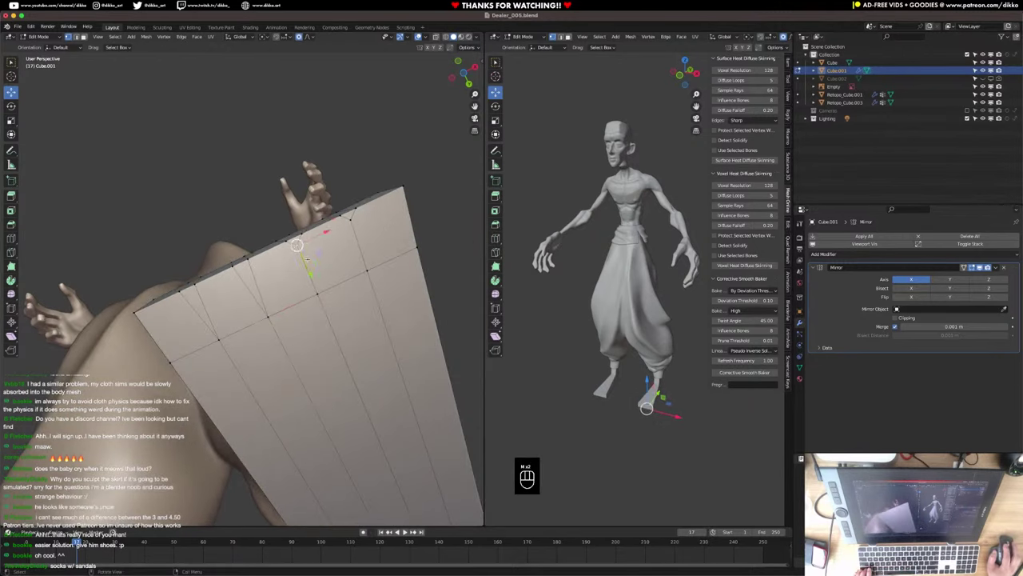
pyautogui.keyDown('shift'); pyautogui.click(318, 293); pyautogui.keyUp('shift')
pyautogui.press('m')
pyautogui.click(319, 294)
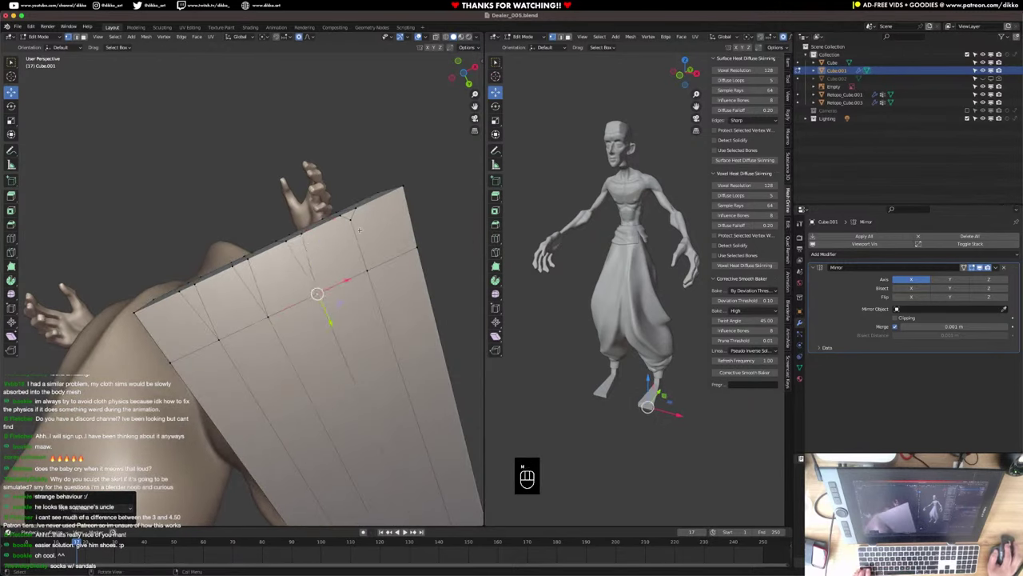
pyautogui.keyDown('shift'); pyautogui.rightClick(360, 232); pyautogui.keyUp('shift')
pyautogui.press('m')
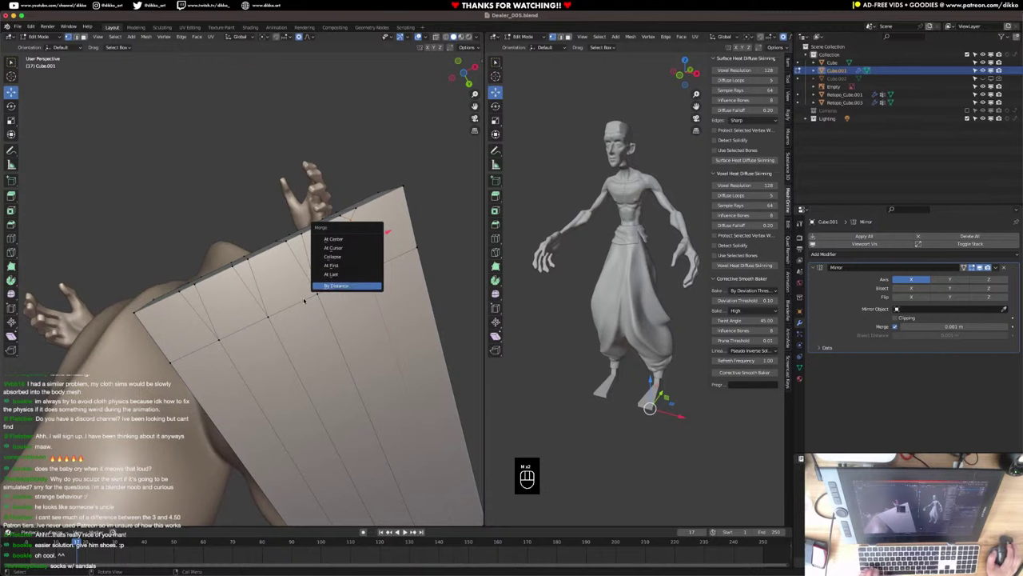
pyautogui.click(339, 275)
pyautogui.press('m')
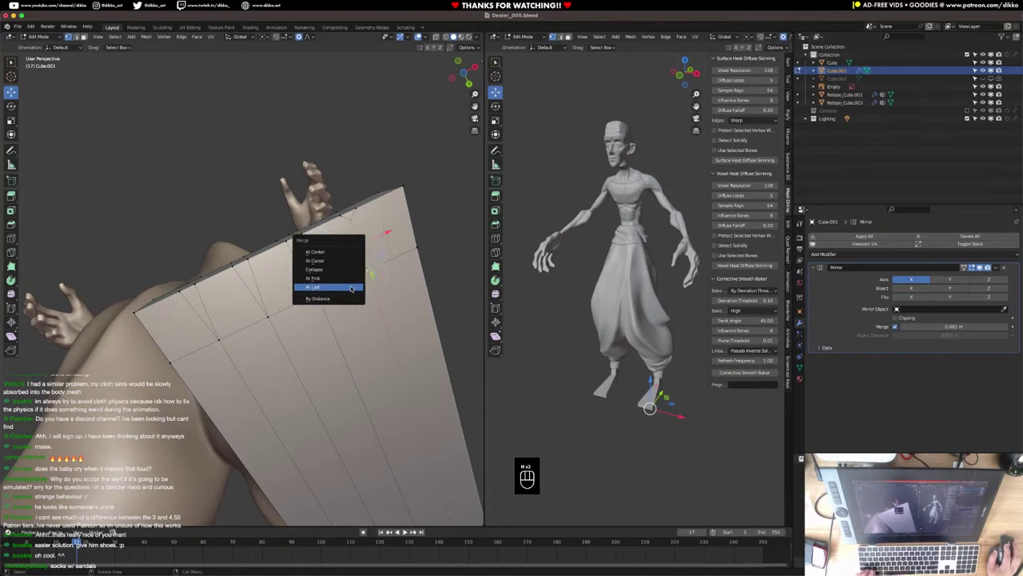
pyautogui.click(351, 289)
# Add a centred vertical loop cut to each of the four narrow strips between the toes on the foot's front face.
pyautogui.moveTo(351, 289); pyautogui.dragTo(220, 360, button='middle')
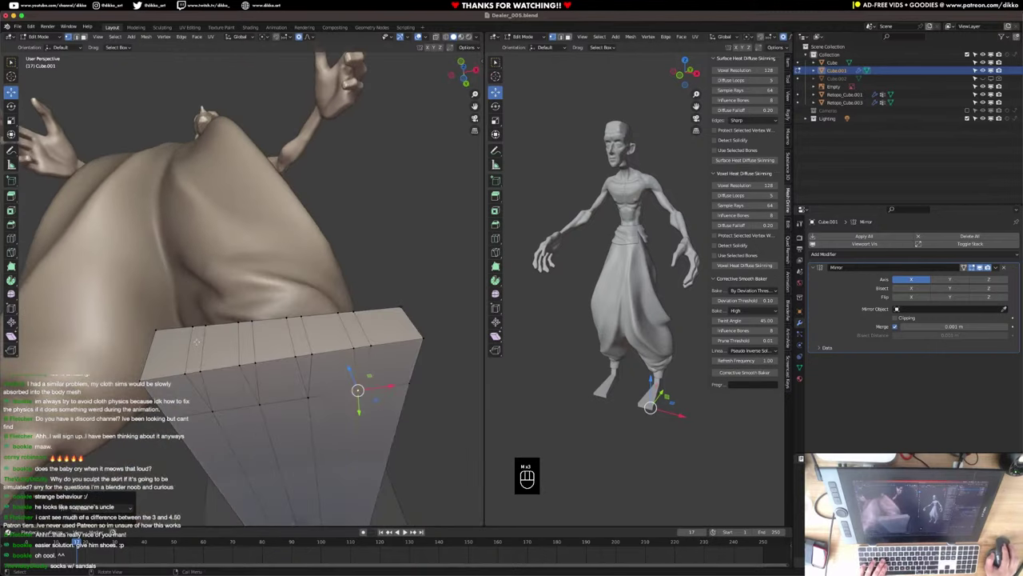
pyautogui.press('super+r')
pyautogui.click(193, 369)
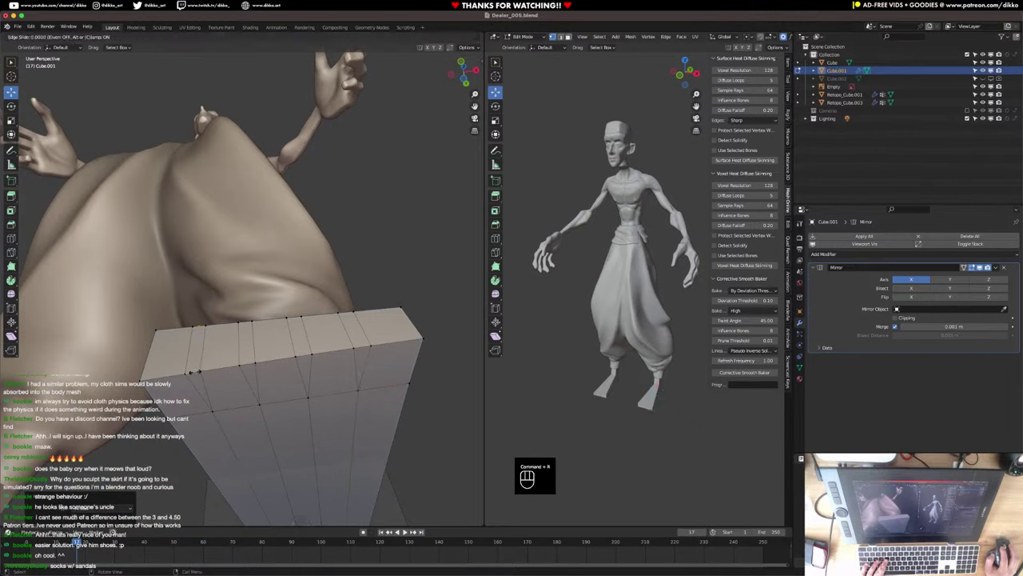
pyautogui.click(194, 372)
pyautogui.press('super+r')
pyautogui.click(249, 365)
pyautogui.click(249, 364)
pyautogui.press('super+r')
pyautogui.click(305, 353)
pyautogui.click(305, 354)
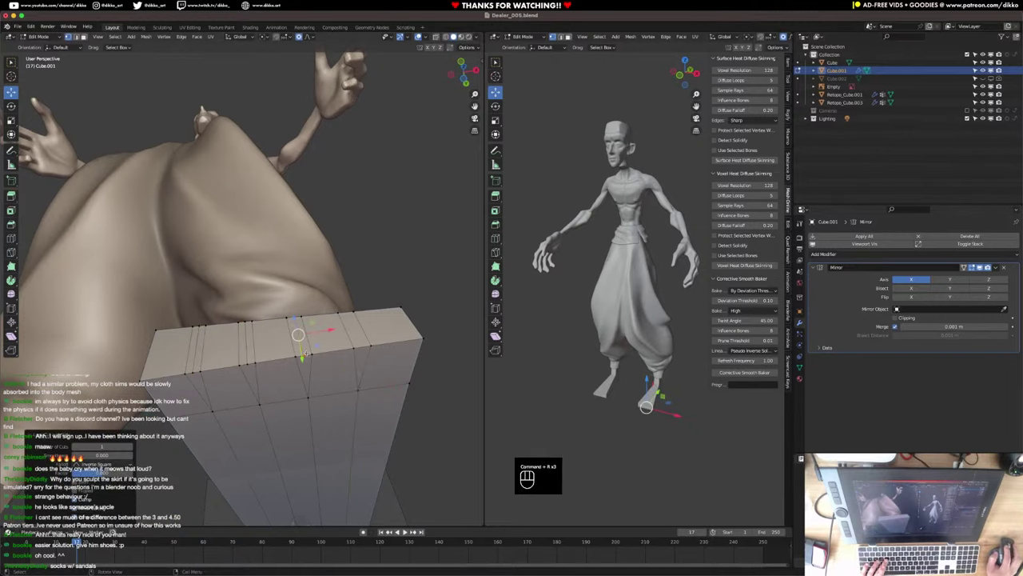
pyautogui.press('super+r')
pyautogui.click(361, 346)
pyautogui.click(361, 347)
pyautogui.moveTo(362, 347); pyautogui.dragTo(69, 65, button='middle')
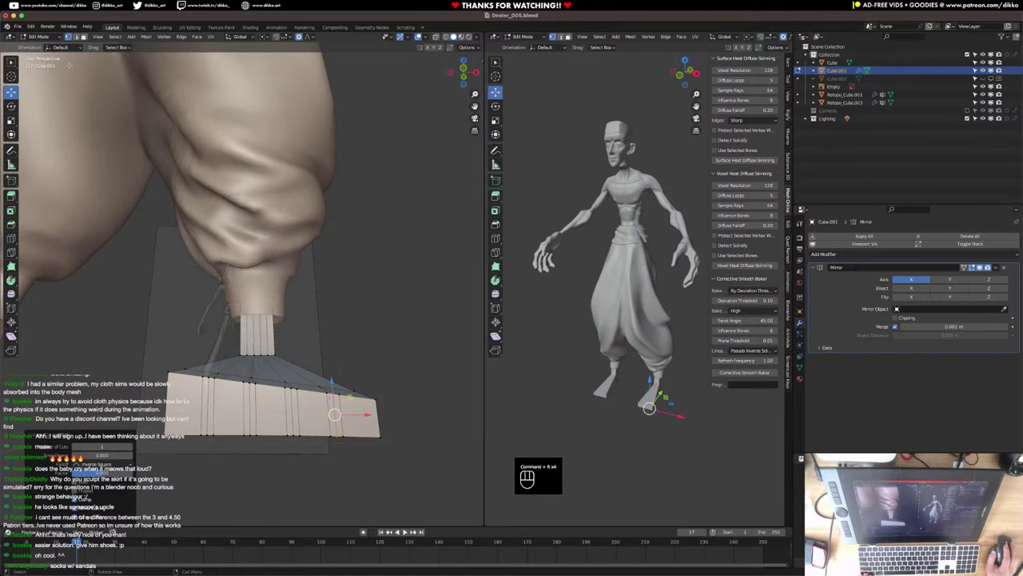
# Scale the four centre edges between the toes to about 0.66 along Z, shrinking the proportional editing radius so neighbouring edges stay out.
pyautogui.click(77, 37)
pyautogui.click(209, 415)
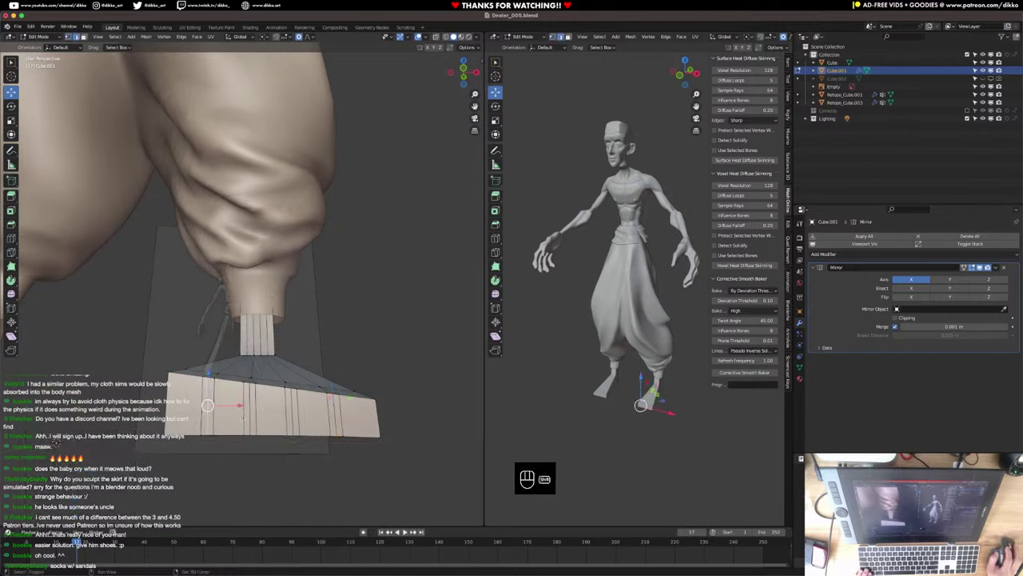
pyautogui.keyDown('shift'); pyautogui.click(336, 424); pyautogui.keyUp('shift')
pyautogui.press('z')
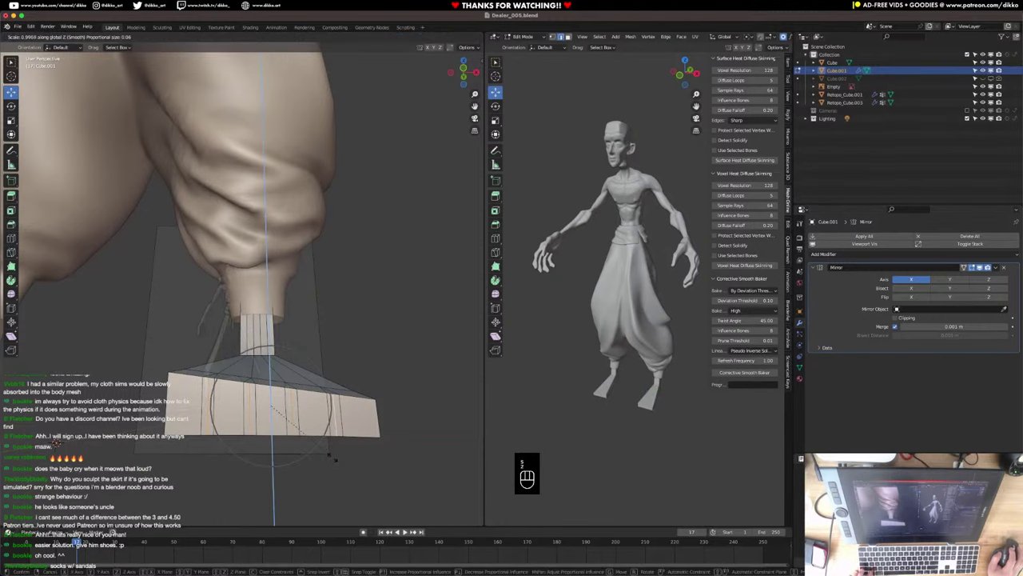
pyautogui.scroll(4, 320, 440)
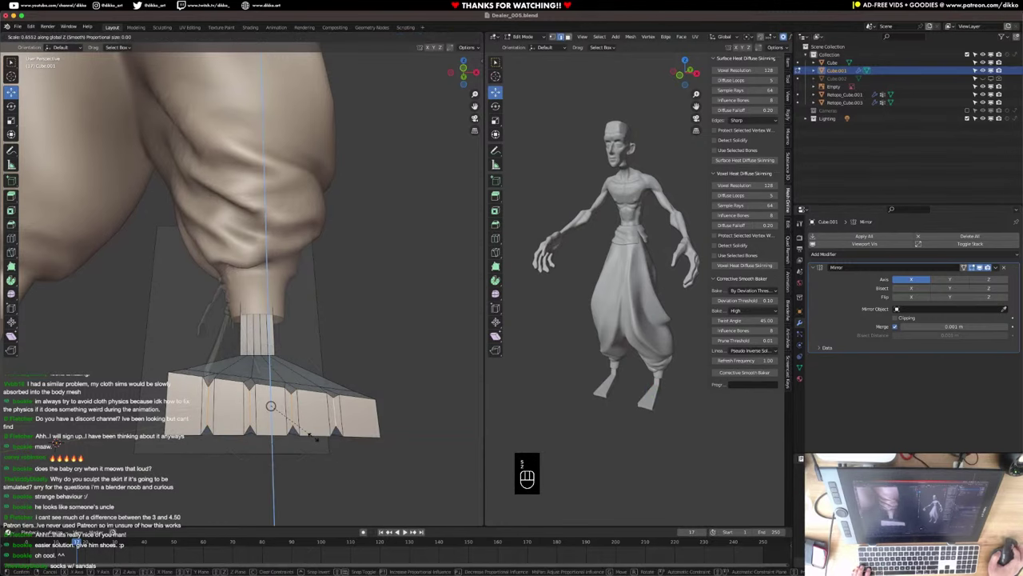
pyautogui.click(311, 436)
# Extrude the five toe front faces forward along Y to form separate toes.
pyautogui.moveTo(312, 436); pyautogui.dragTo(86, 75, button='middle')
pyautogui.click(83, 38)
pyautogui.click(217, 363)
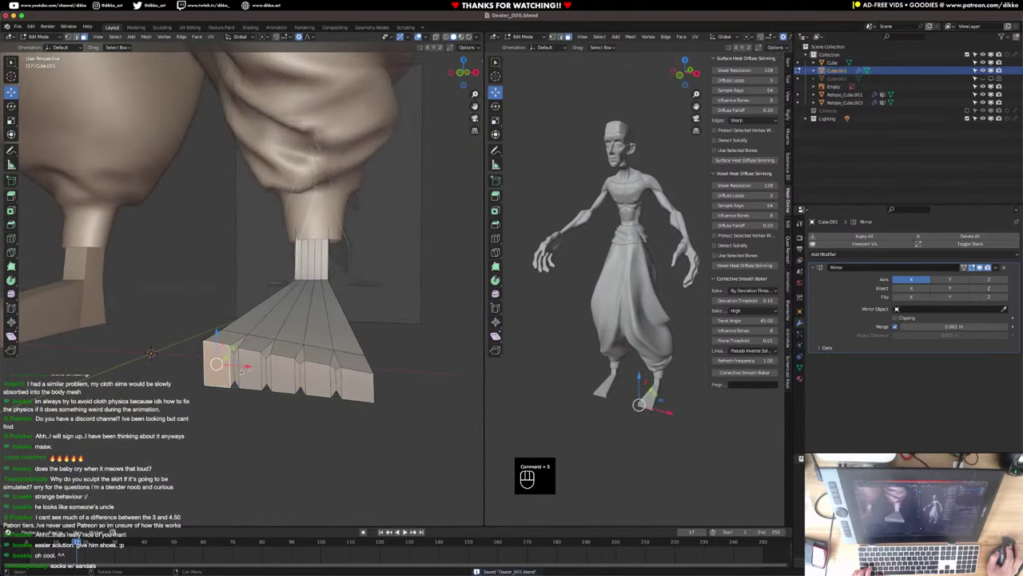
pyautogui.keyDown('shift'); pyautogui.click(249, 369); pyautogui.keyUp('shift')
pyautogui.keyDown('shift'); pyautogui.click(249, 370); pyautogui.keyUp('shift')
pyautogui.keyDown('shift'); pyautogui.click(281, 374); pyautogui.keyUp('shift')
pyautogui.keyDown('shift'); pyautogui.click(321, 381); pyautogui.keyUp('shift')
pyautogui.keyDown('shift'); pyautogui.click(356, 385); pyautogui.keyUp('shift')
pyautogui.moveTo(221, 411); pyautogui.dragTo(192, 431, button='middle')
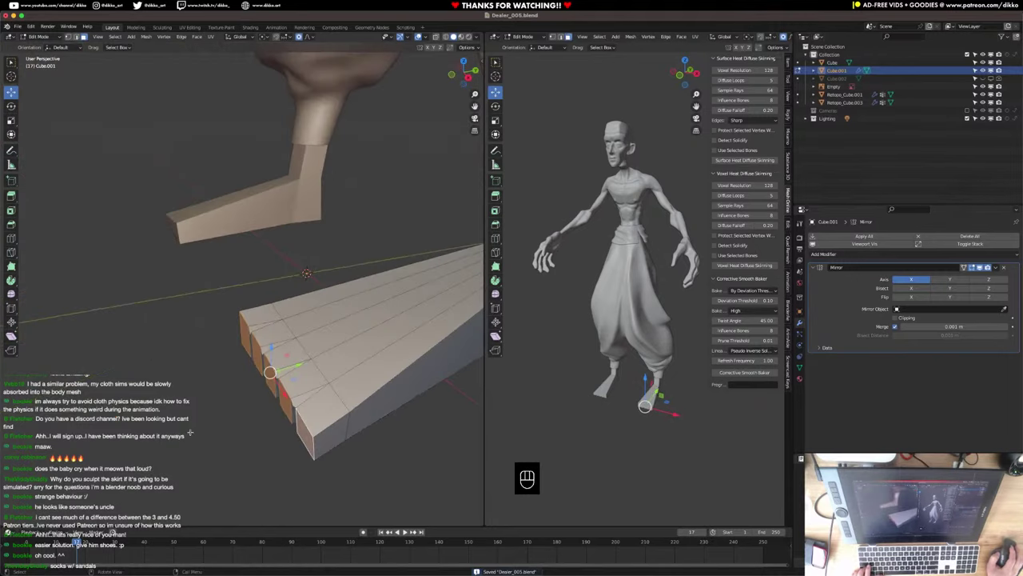
pyautogui.press('e')
pyautogui.press('y')
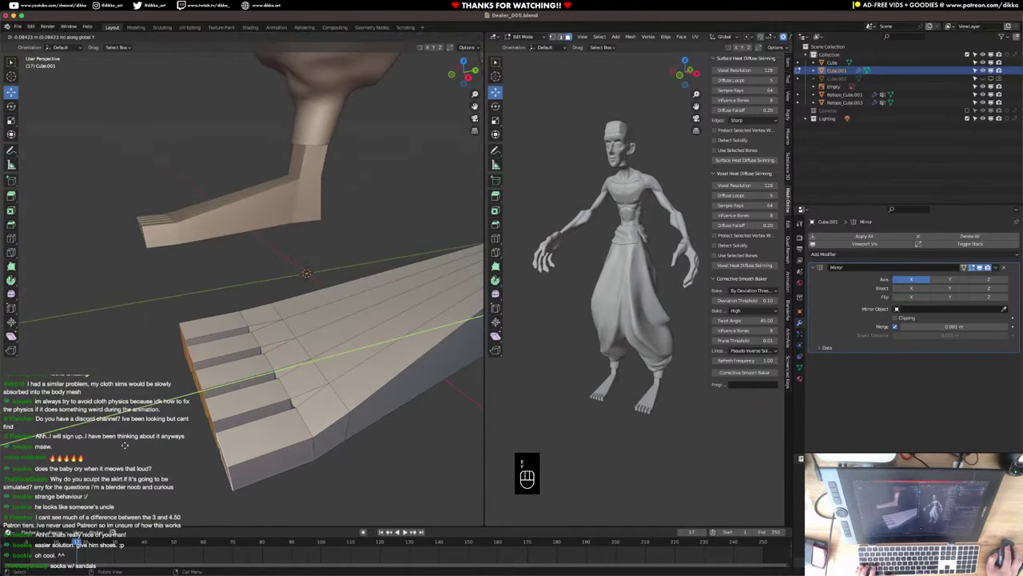
pyautogui.click(100, 454)
# Try to level the upper front edges of the big toe and second toe by scaling them to 0 along Z.
pyautogui.moveTo(104, 452); pyautogui.dragTo(111, 353, button='middle')
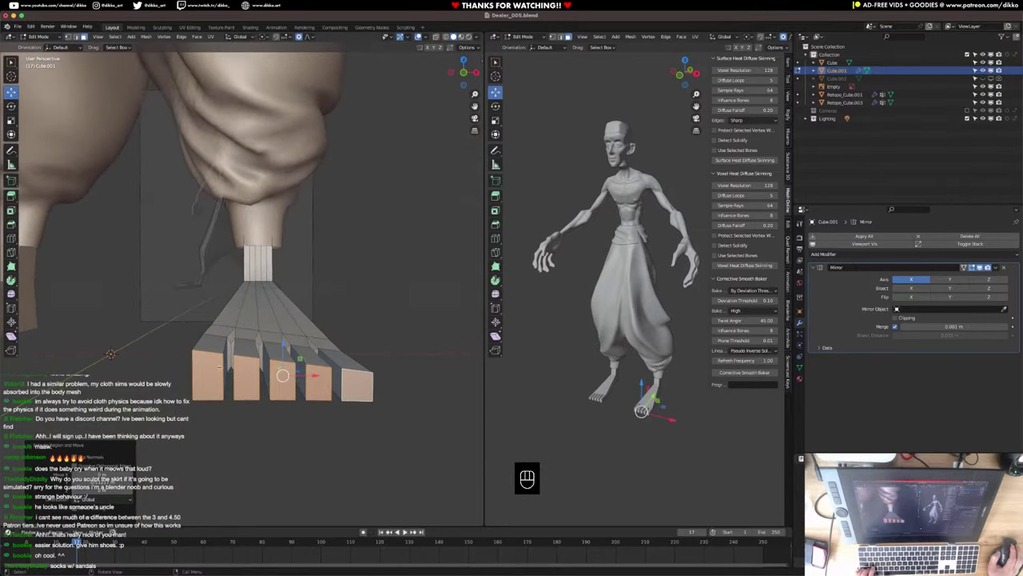
pyautogui.click(76, 37)
pyautogui.click(210, 351)
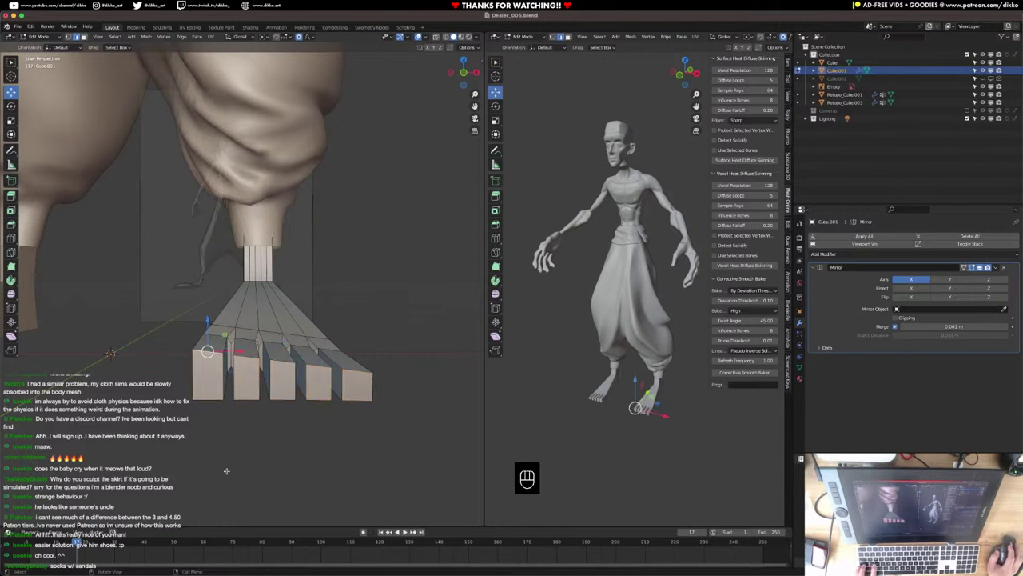
pyautogui.press('s')
pyautogui.press('z')
pyautogui.press('KP_0')
pyautogui.press('KP_Enter')
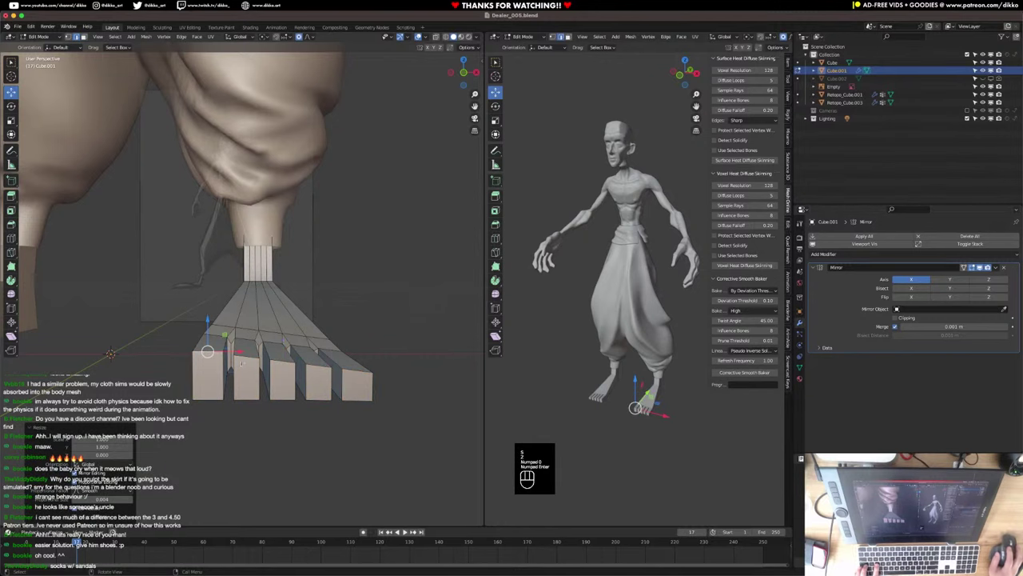
pyautogui.click(243, 361)
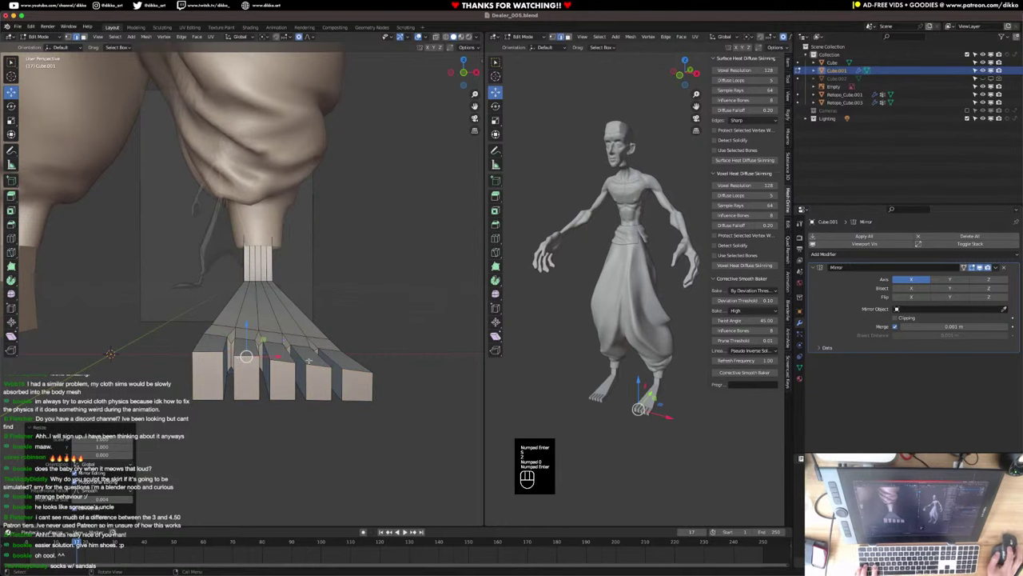
pyautogui.press('super+z')
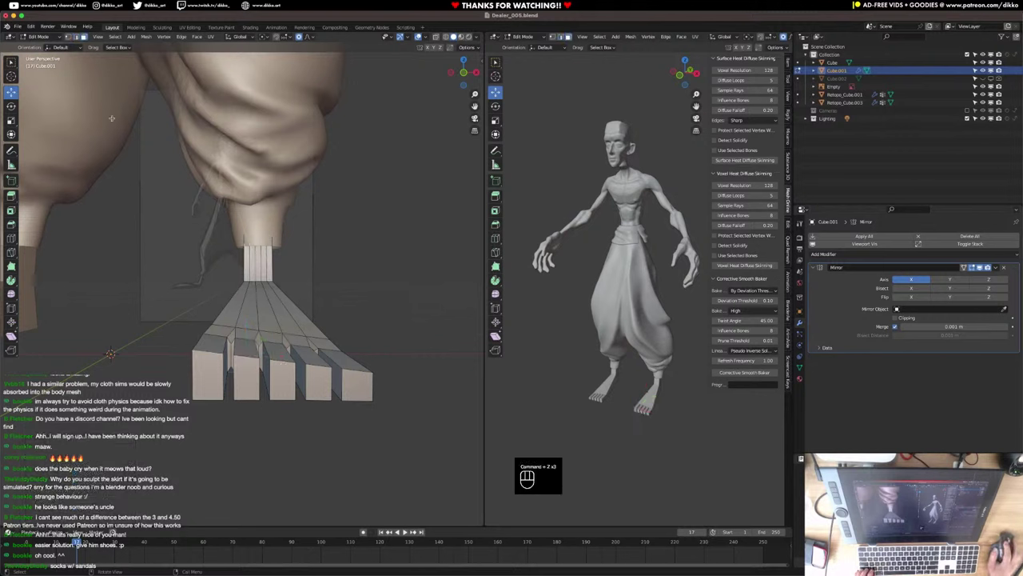
# Widen the toes' front faces along X, starting with the big toe and the toe beside it.
pyautogui.click(213, 385)
pyautogui.press('s')
pyautogui.press('x')
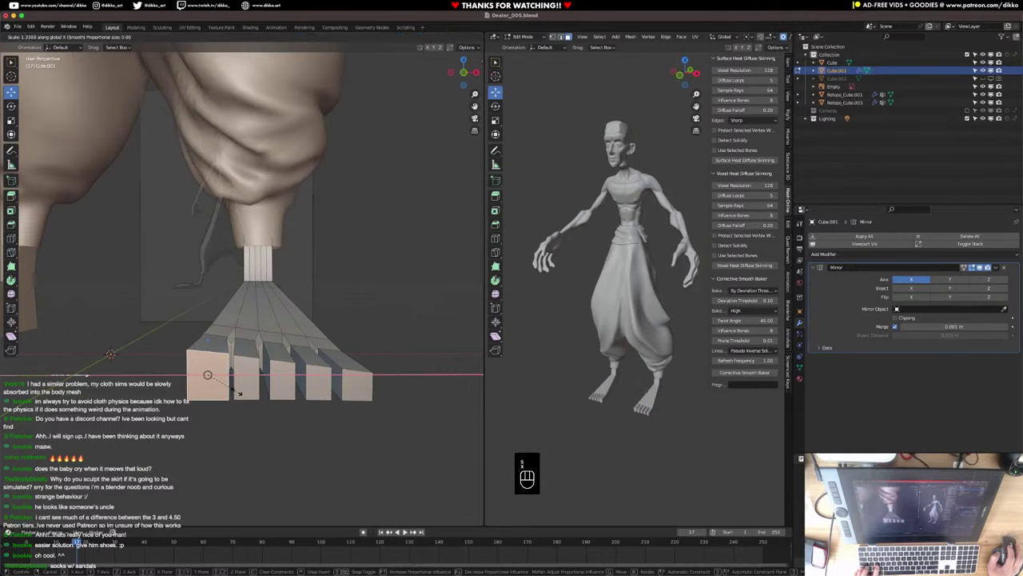
pyautogui.click(247, 379)
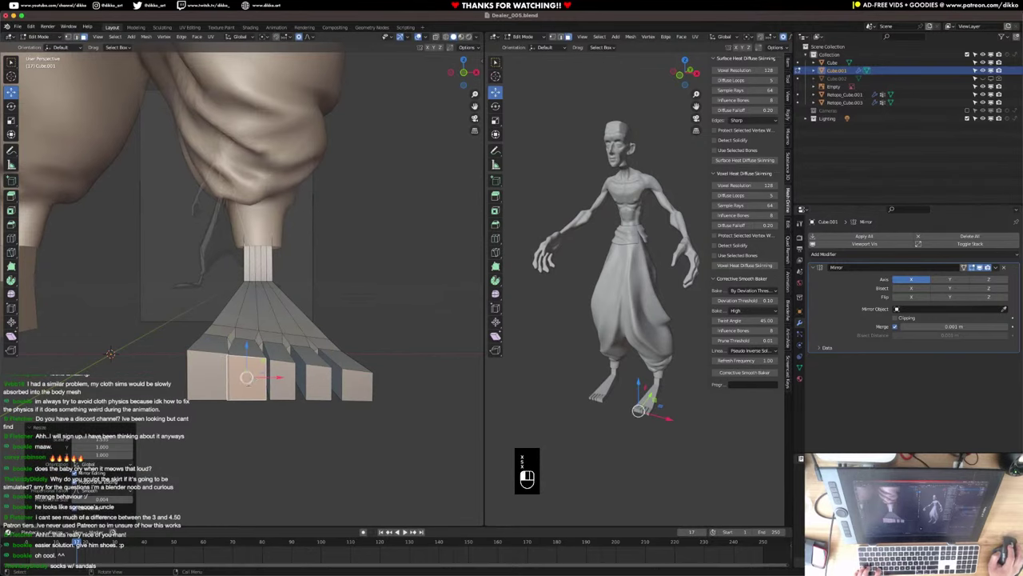
pyautogui.moveTo(267, 377); pyautogui.dragTo(272, 377)
pyautogui.moveTo(273, 378); pyautogui.dragTo(199, 449, button='middle')
pyautogui.moveTo(200, 303); pyautogui.dragTo(176, 248, button='middle')
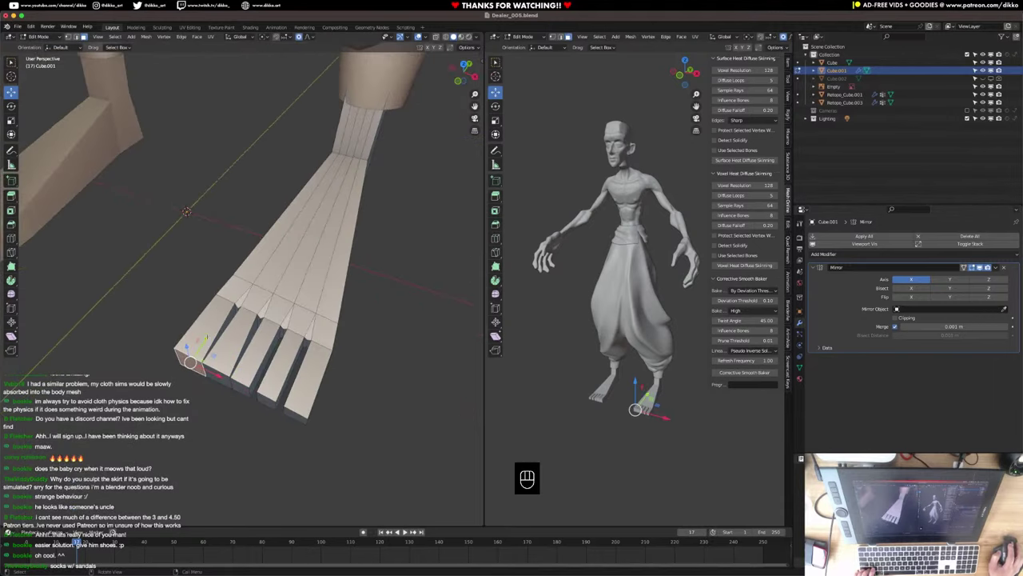
# Shift the front faces of the larger toes sideways along X one by one to fan the toes out.
pyautogui.moveTo(206, 337); pyautogui.dragTo(271, 404)
pyautogui.click(216, 372)
pyautogui.click(240, 382)
pyautogui.click(241, 390)
pyautogui.press('g')
pyautogui.press('x')
pyautogui.click(269, 401)
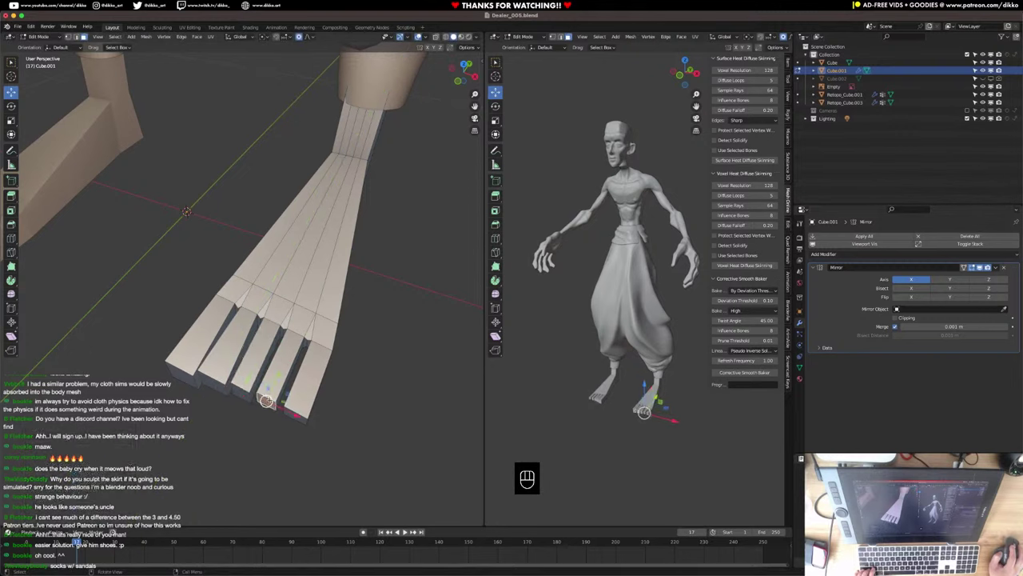
# Shift the little toe slightly inward along X and pull its tip face back about 0.019 m along Y to shorten it.
pyautogui.click(295, 407)
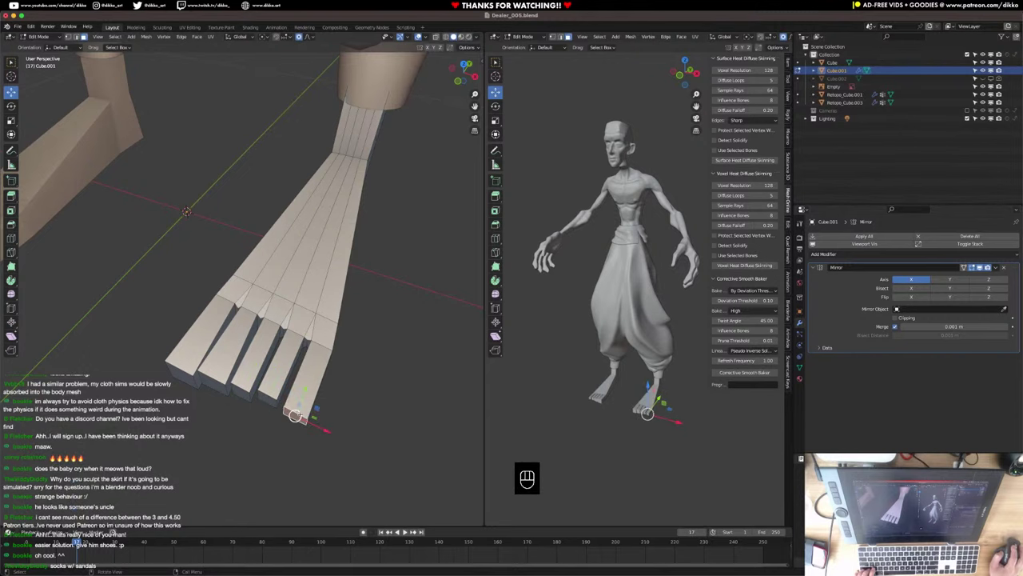
pyautogui.moveTo(296, 409); pyautogui.dragTo(325, 389, button='middle')
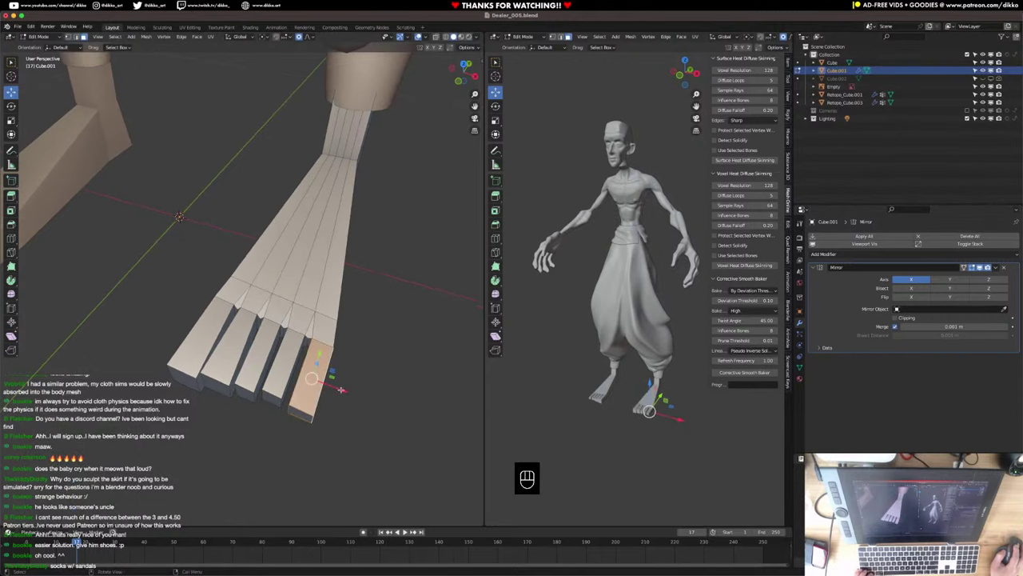
pyautogui.moveTo(340, 389); pyautogui.dragTo(326, 372)
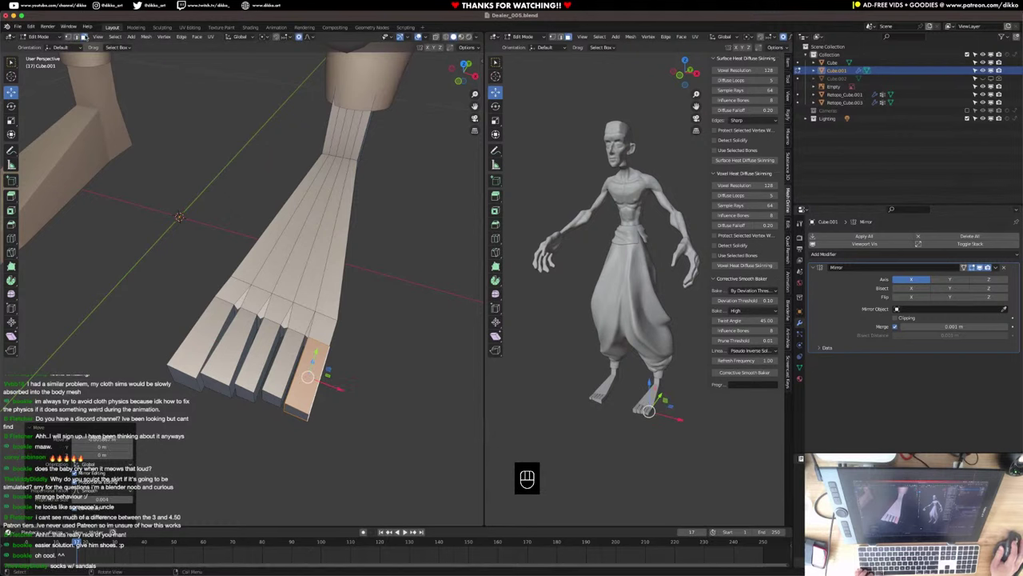
pyautogui.click(296, 411)
pyautogui.moveTo(306, 386); pyautogui.dragTo(311, 371)
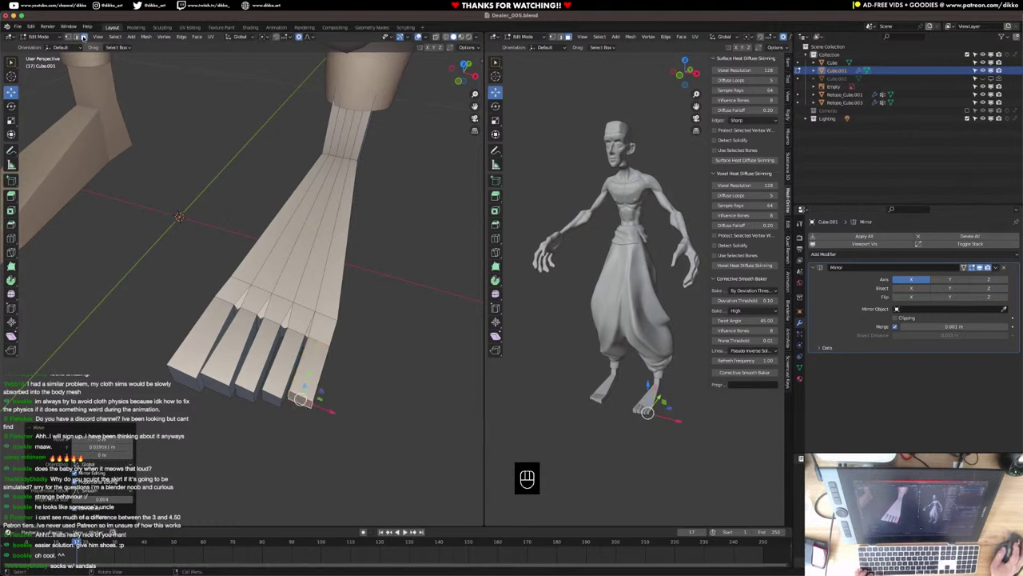
# Move the big toe's front face about 0.02 m along X, away from the other toes.
pyautogui.click(182, 374)
pyautogui.press('g')
pyautogui.press('x')
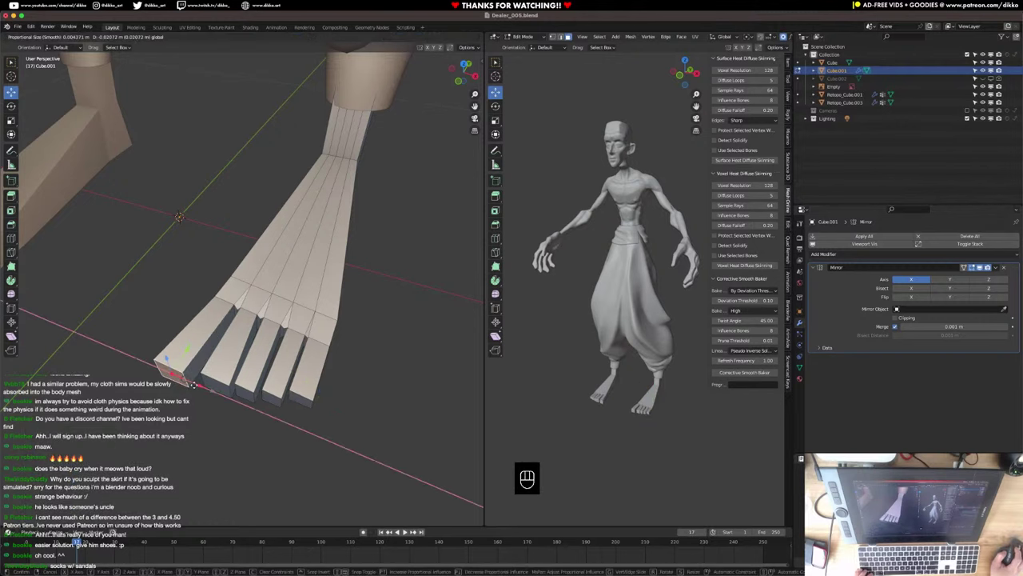
pyautogui.moveTo(187, 382); pyautogui.dragTo(186, 382)
# Move the vertical side edge at the ball of the foot, behind the big toe, about 0.009 m along X.
pyautogui.moveTo(190, 388); pyautogui.dragTo(317, 423, button='middle')
pyautogui.click(77, 37)
pyautogui.moveTo(240, 382); pyautogui.dragTo(253, 402, button='middle')
pyautogui.click(232, 360)
pyautogui.press('g')
pyautogui.press('x')
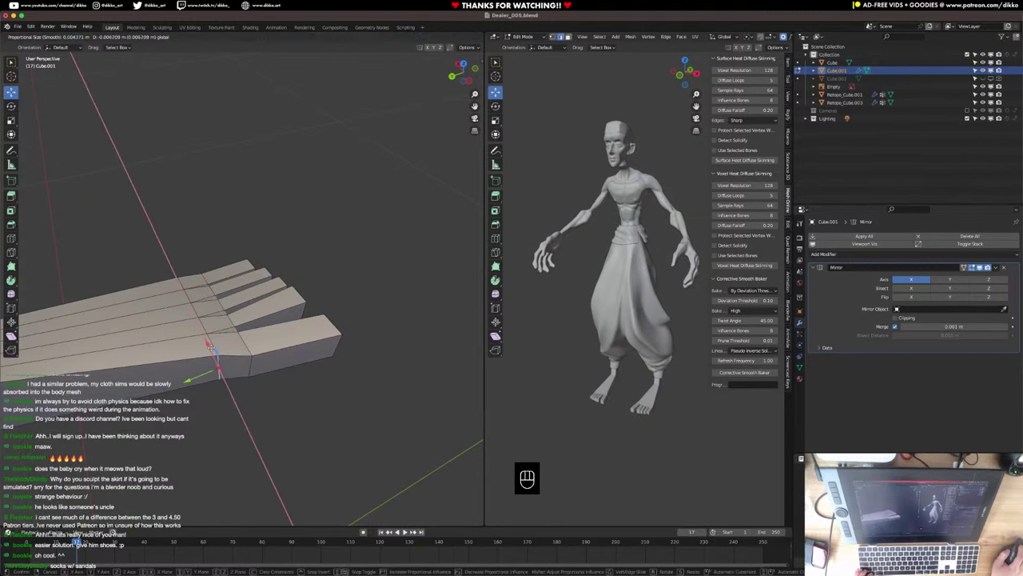
pyautogui.click(213, 350)
pyautogui.scroll(-5, 217, 355)
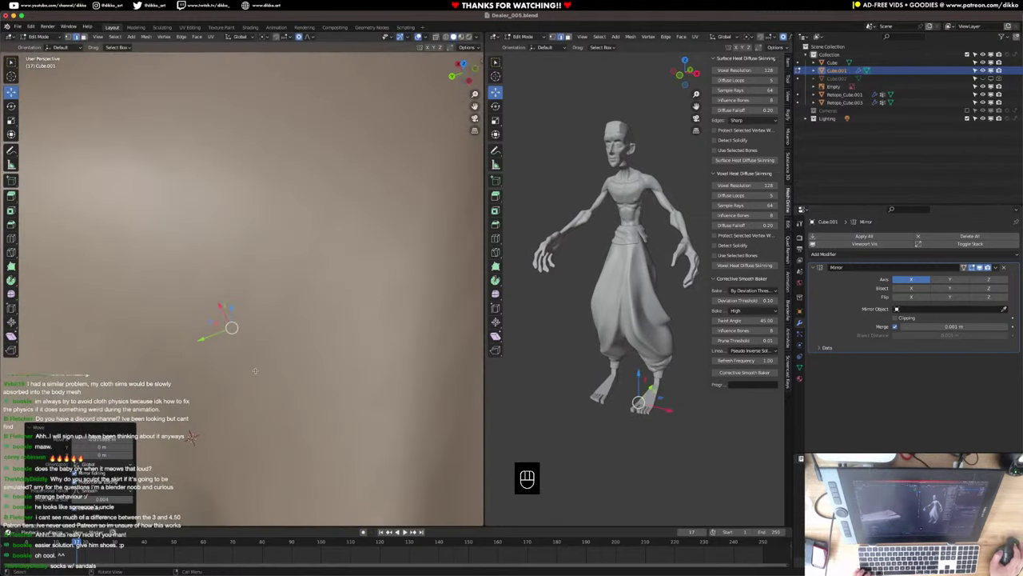
# Add six crosswise loop cuts between the ankle and the toe base, and horizontal loop cuts around the foot's sides and toes.
pyautogui.moveTo(256, 370); pyautogui.dragTo(368, 291, button='middle')
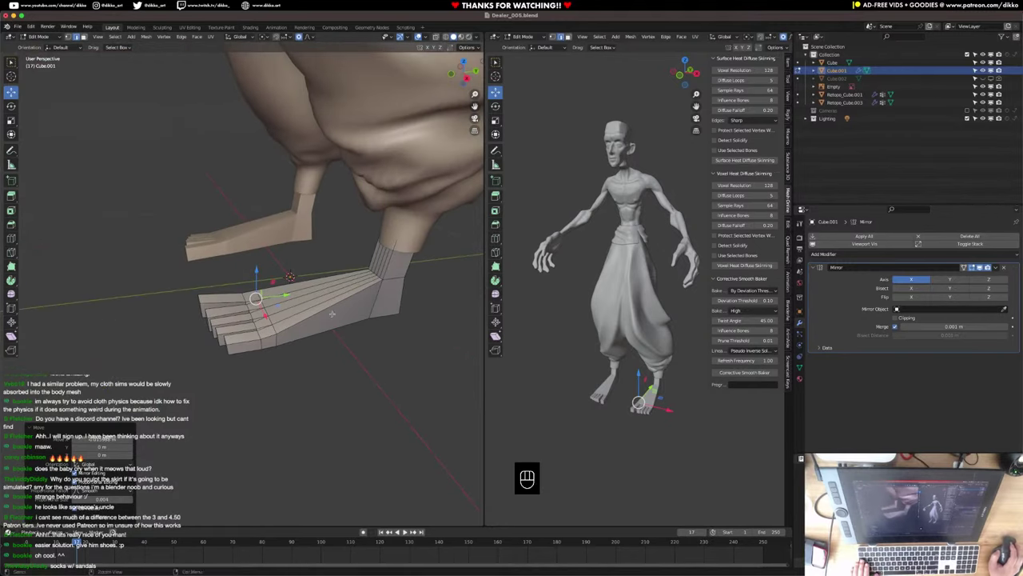
pyautogui.hotkey('ctrl', 'r')
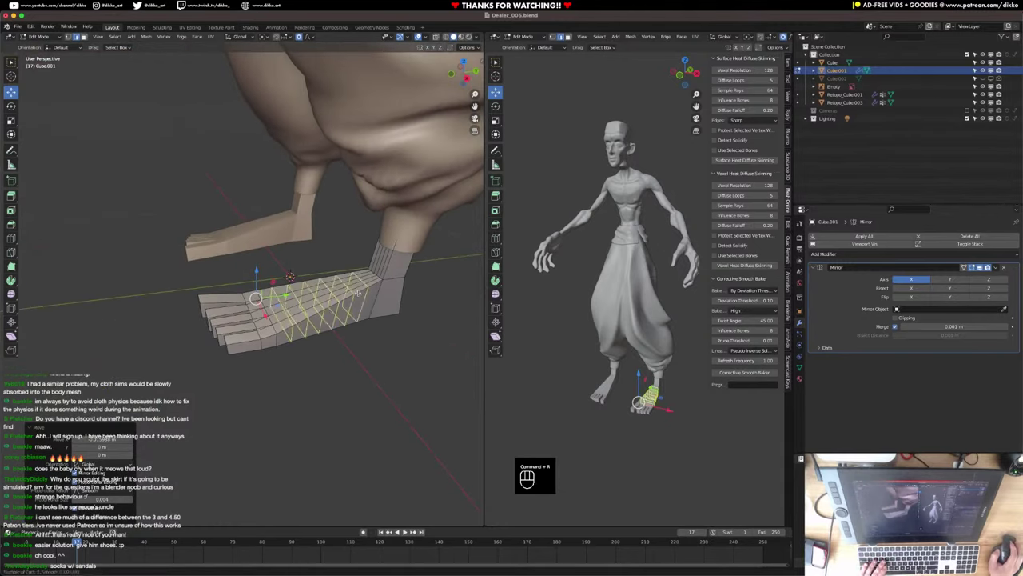
pyautogui.moveTo(359, 292); pyautogui.dragTo(317, 330, button='middle')
pyautogui.hotkey('ctrl', 'r')
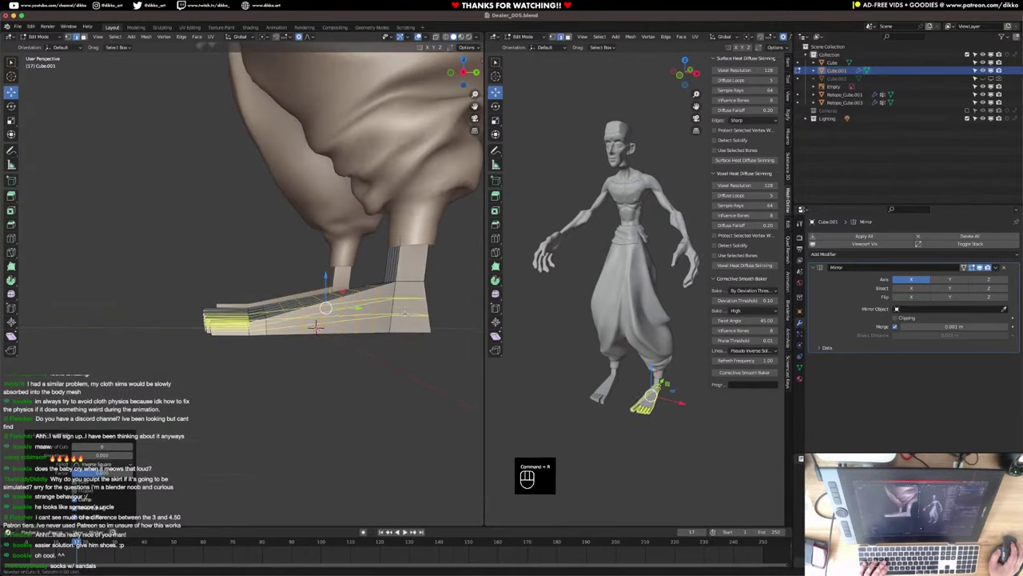
pyautogui.click(316, 327)
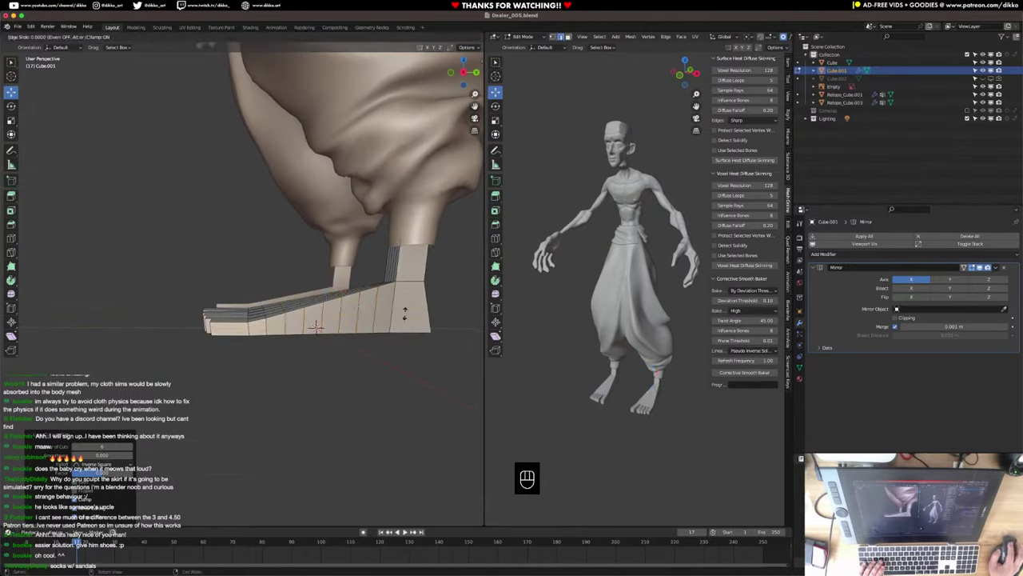
pyautogui.moveTo(317, 326); pyautogui.dragTo(275, 378, button='middle')
# Add single lengthwise loop cuts along the toes, running up over the foot to the ankle.
pyautogui.hotkey('ctrl', 'r')
pyautogui.click(266, 366)
pyautogui.click(266, 366)
pyautogui.hotkey('ctrl', 'r')
pyautogui.click(294, 370)
pyautogui.click(294, 369)
pyautogui.hotkey('ctrl', 'r')
pyautogui.hotkey('ctrl', 'r')
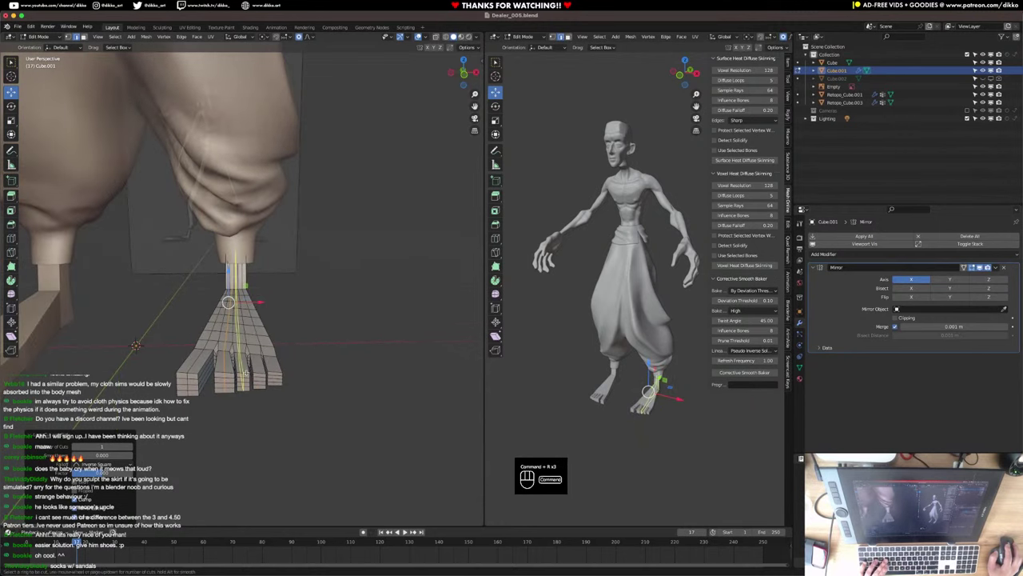
pyautogui.hotkey('ctrl', 'r')
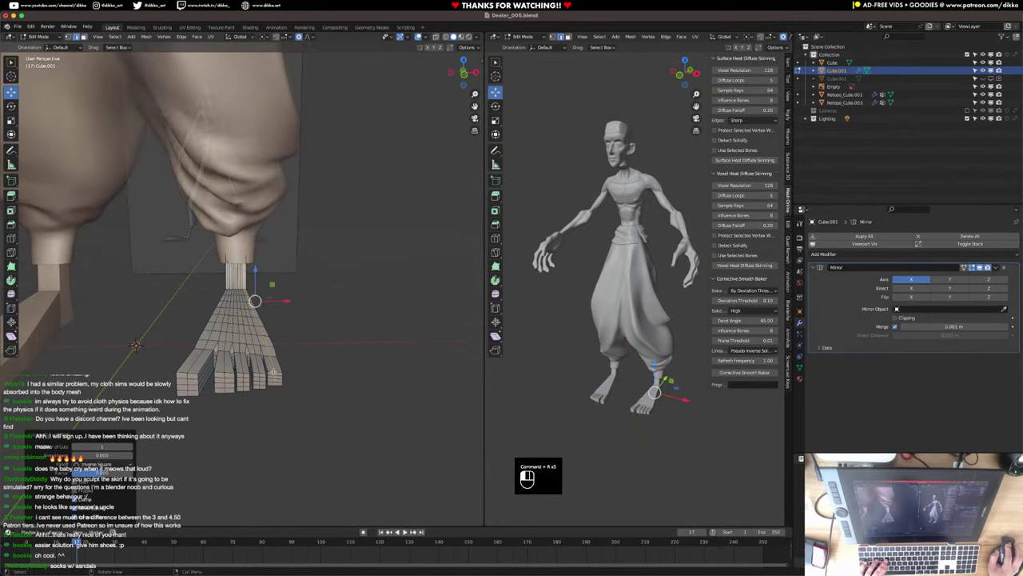
# Add three vertical loop cuts along the side of the heel and ankle.
pyautogui.moveTo(272, 372); pyautogui.dragTo(289, 371, button='middle')
pyautogui.moveTo(183, 380); pyautogui.dragTo(178, 383, button='middle')
pyautogui.press('super+r')
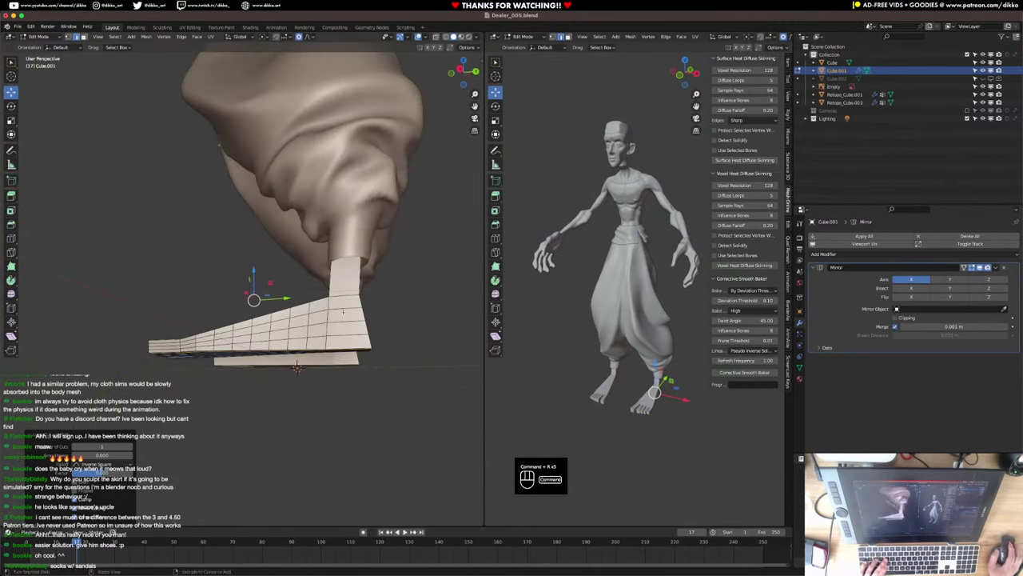
pyautogui.scroll(2, 342, 308)
pyautogui.click(342, 309)
pyautogui.click(342, 308)
pyautogui.moveTo(342, 309); pyautogui.dragTo(267, 343, button='middle')
# Switch the foot mesh to Sculpt Mode and save the file.
pyautogui.click(39, 37)
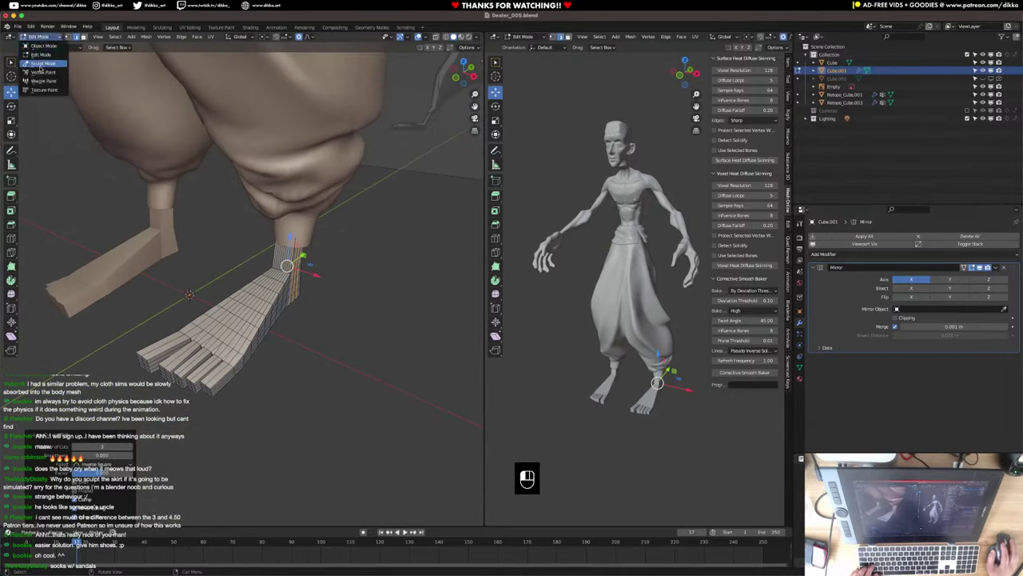
pyautogui.click(41, 68)
pyautogui.press('super+s')
pyautogui.scroll(4, 231, 400)
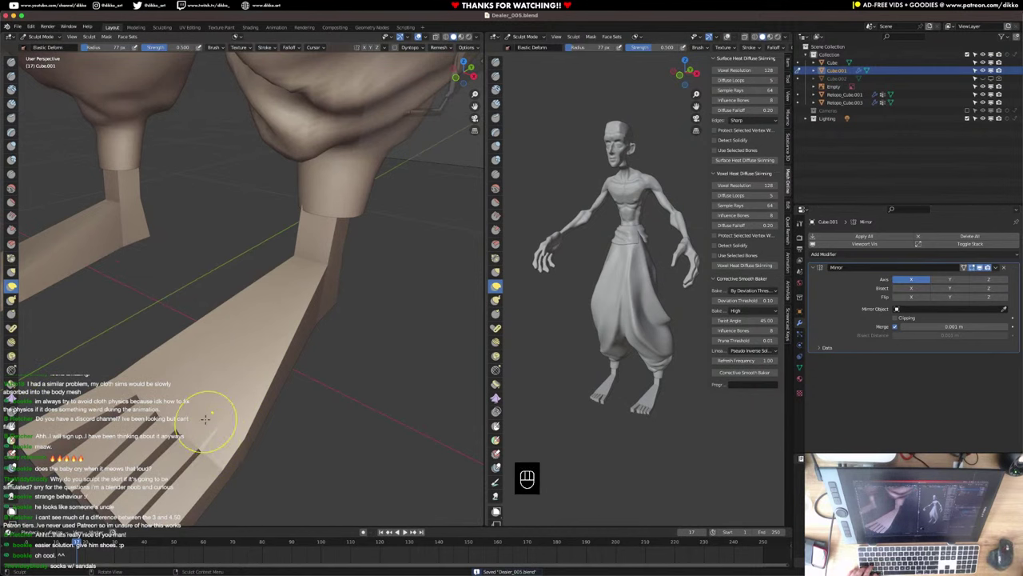
# Try smoothing the front of the ankle and the foot near the toe bases, and undo the strokes.
pyautogui.keyDown('shift'); pyautogui.moveTo(205, 420); pyautogui.dragTo(291, 340); pyautogui.keyUp('shift')
pyautogui.keyDown('shift'); pyautogui.moveTo(332, 254); pyautogui.dragTo(331, 243); pyautogui.keyUp('shift')
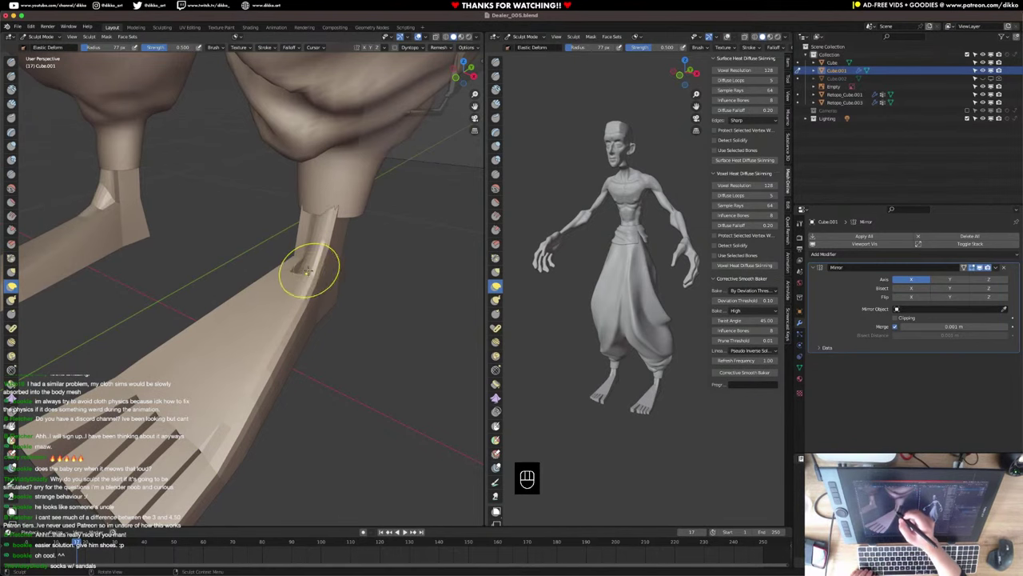
pyautogui.press('super+z')
pyautogui.press('super+z')
pyautogui.press('super+z')
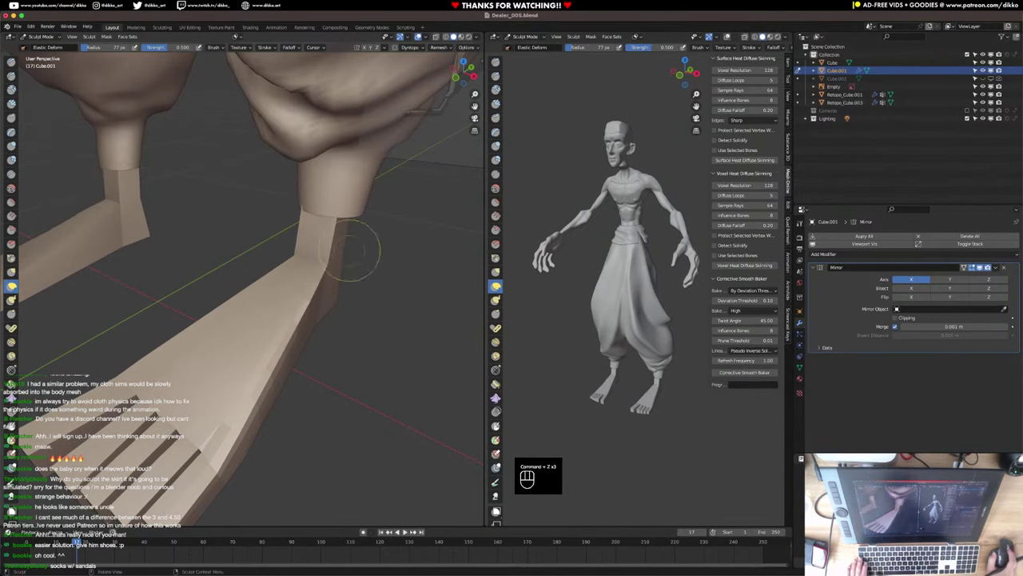
# Return to Edit Mode and add five horizontal loop cuts around the ankle.
pyautogui.moveTo(346, 252)
pyautogui.mouseDown(button='middle')
pyautogui.moveTo(319, 231)
pyautogui.moveTo(326, 222)
pyautogui.moveTo(370, 277)
pyautogui.mouseUp(button='middle')
pyautogui.press('Tab')
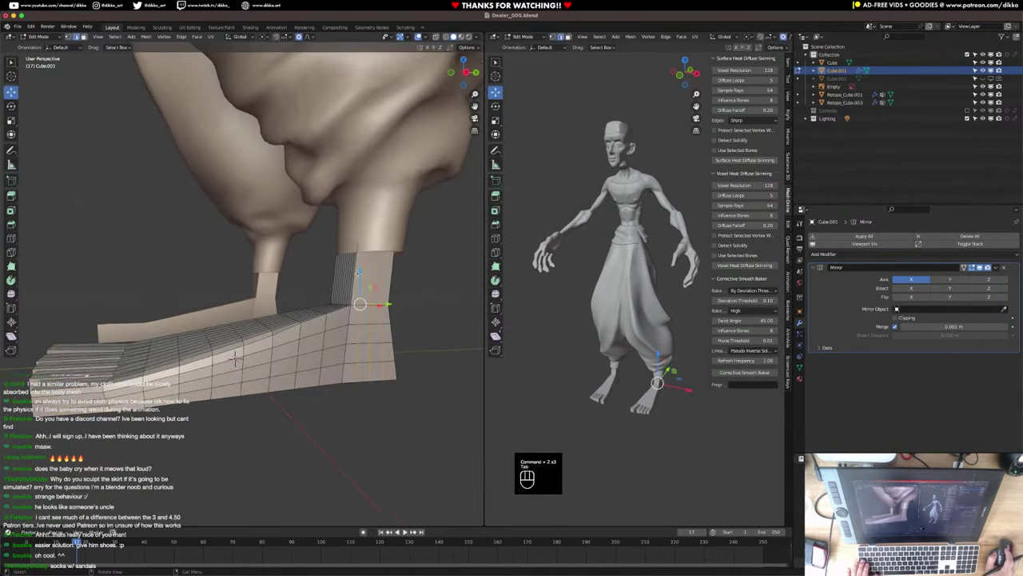
pyautogui.press('super+r')
pyautogui.scroll(4, 369, 276)
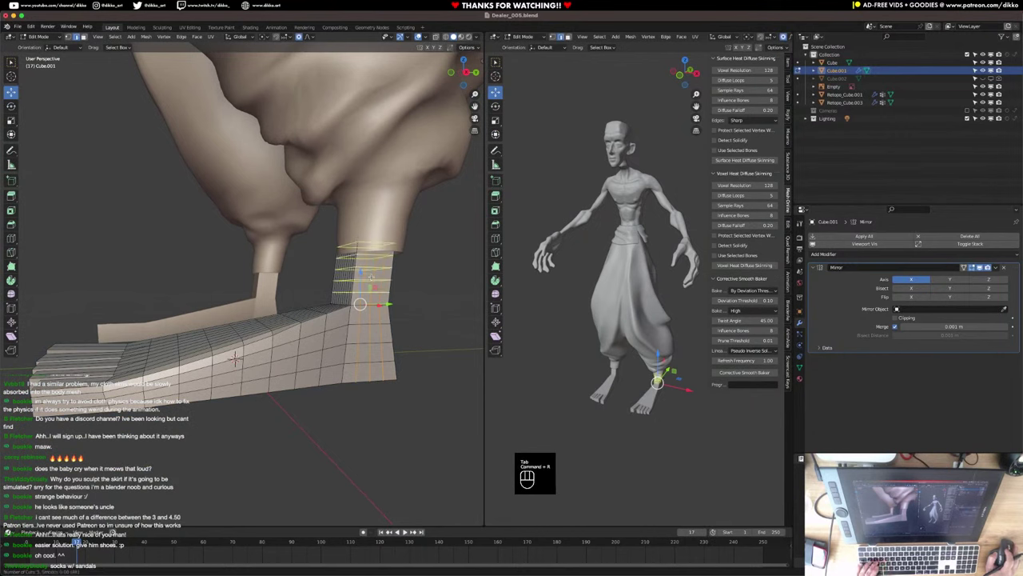
pyautogui.click(371, 276)
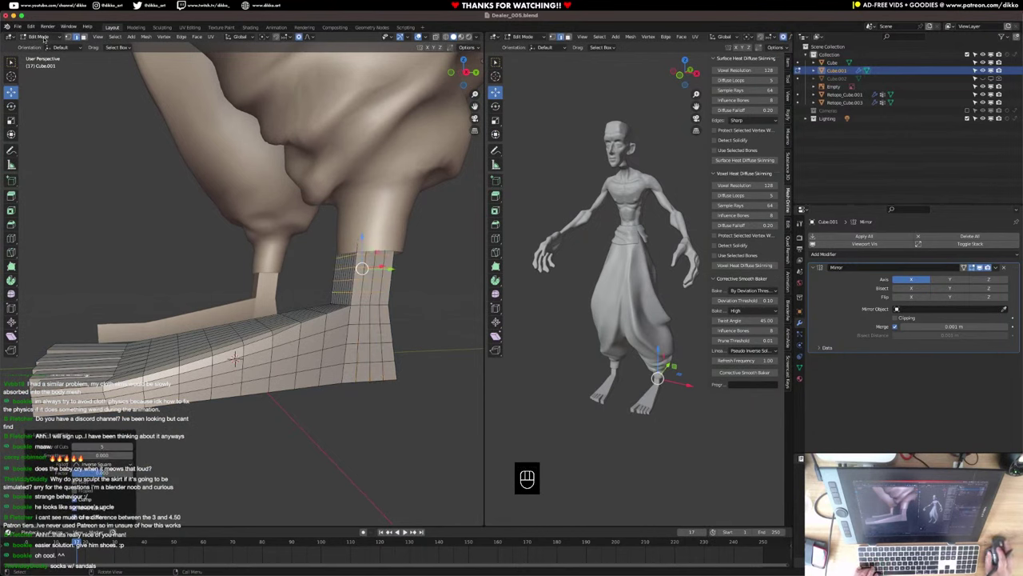
# Switch back to Sculpt Mode and smooth the front of the ankle where it bends into the foot.
pyautogui.click(41, 37)
pyautogui.click(43, 64)
pyautogui.moveTo(240, 240); pyautogui.dragTo(264, 240, button='middle')
pyautogui.moveTo(225, 375); pyautogui.dragTo(243, 342)
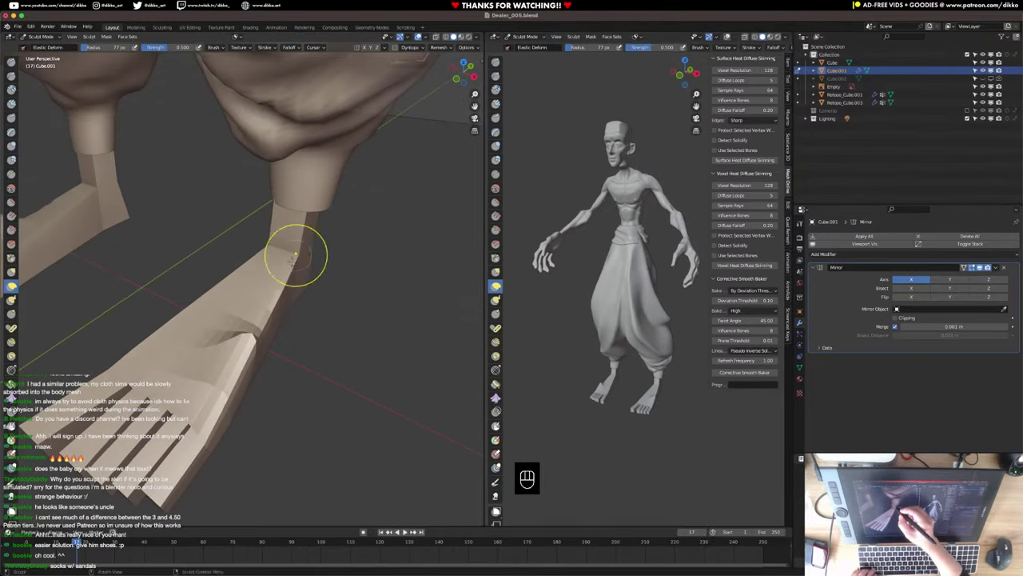
pyautogui.press('super+z')
pyautogui.moveTo(303, 212); pyautogui.dragTo(274, 233)
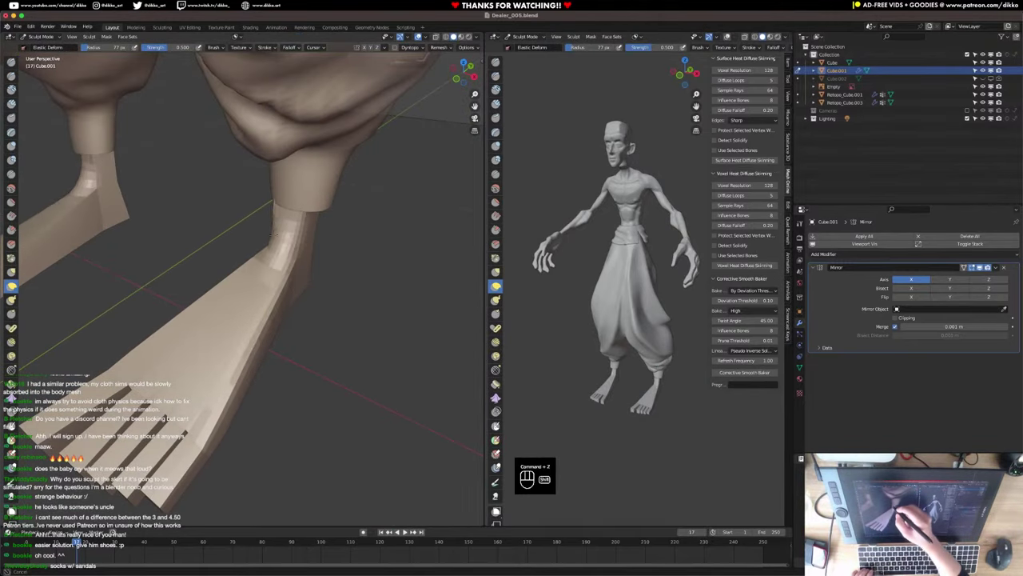
# Round off the back and sides of the ankle and the heel by smoothing their hard edges.
pyautogui.moveTo(329, 291); pyautogui.dragTo(289, 292, button='middle')
pyautogui.moveTo(304, 326); pyautogui.dragTo(285, 285, button='middle')
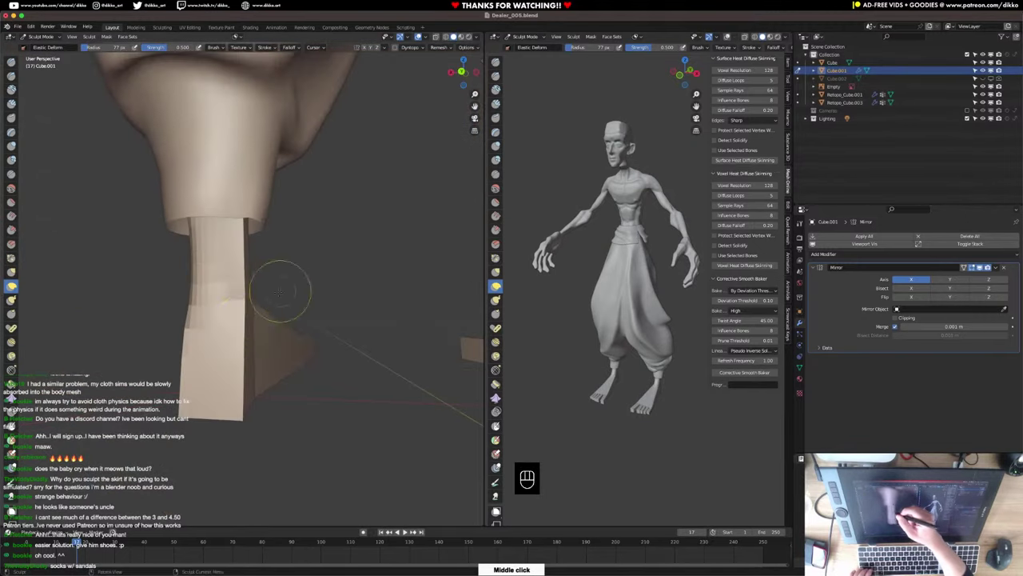
pyautogui.moveTo(222, 285)
pyautogui.mouseDown(button='middle')
pyautogui.moveTo(330, 362)
pyautogui.moveTo(307, 374)
pyautogui.moveTo(199, 335)
pyautogui.moveTo(209, 358)
pyautogui.moveTo(213, 296)
pyautogui.moveTo(214, 318)
pyautogui.mouseUp(button='middle')
pyautogui.moveTo(287, 341); pyautogui.dragTo(232, 275, button='middle')
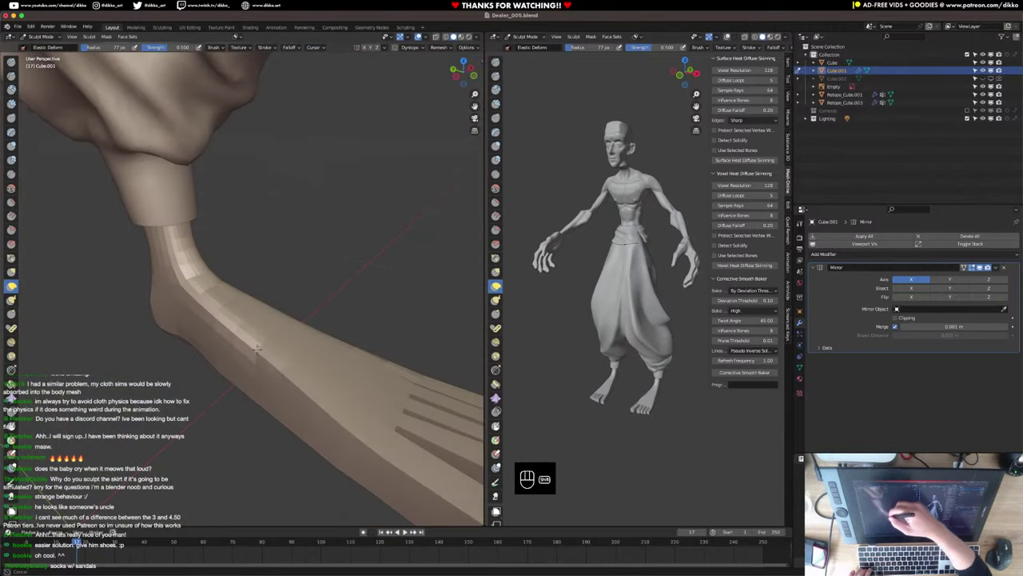
# Try smoothing the foot's upper side edge toward the big toe, and undo the last stroke.
pyautogui.moveTo(315, 406); pyautogui.dragTo(308, 360, button='middle')
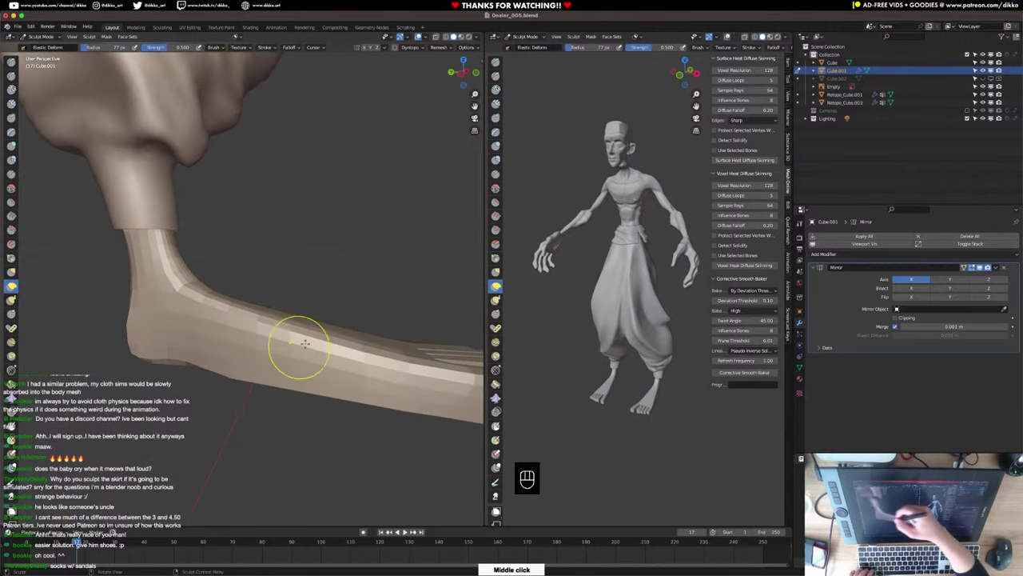
pyautogui.moveTo(347, 256); pyautogui.dragTo(216, 285, button='middle')
pyautogui.press('super+z')
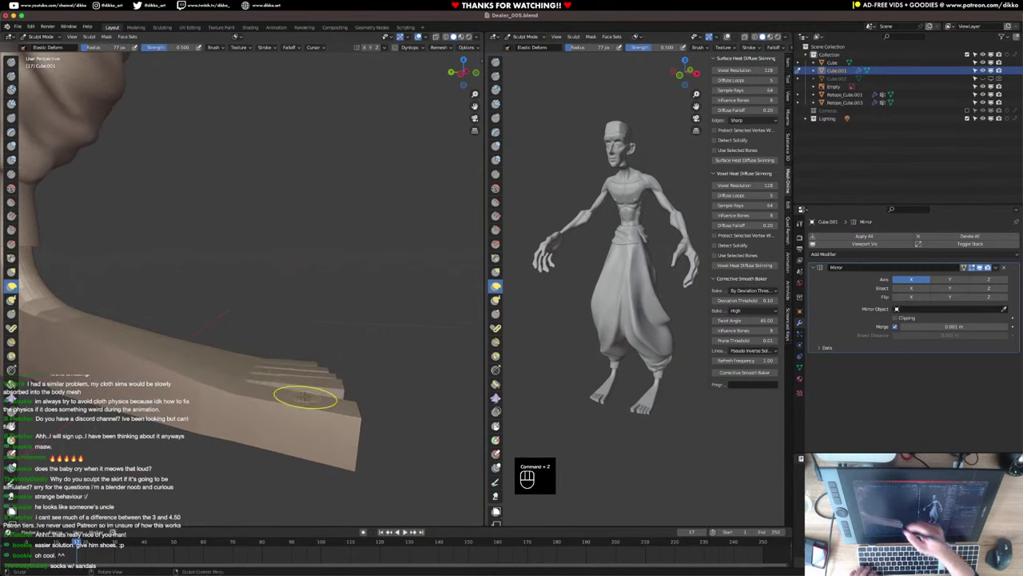
# In Edit Mode, add four crosswise loop cuts to each of the five toes.
pyautogui.press('Tab')
pyautogui.press('super+r')
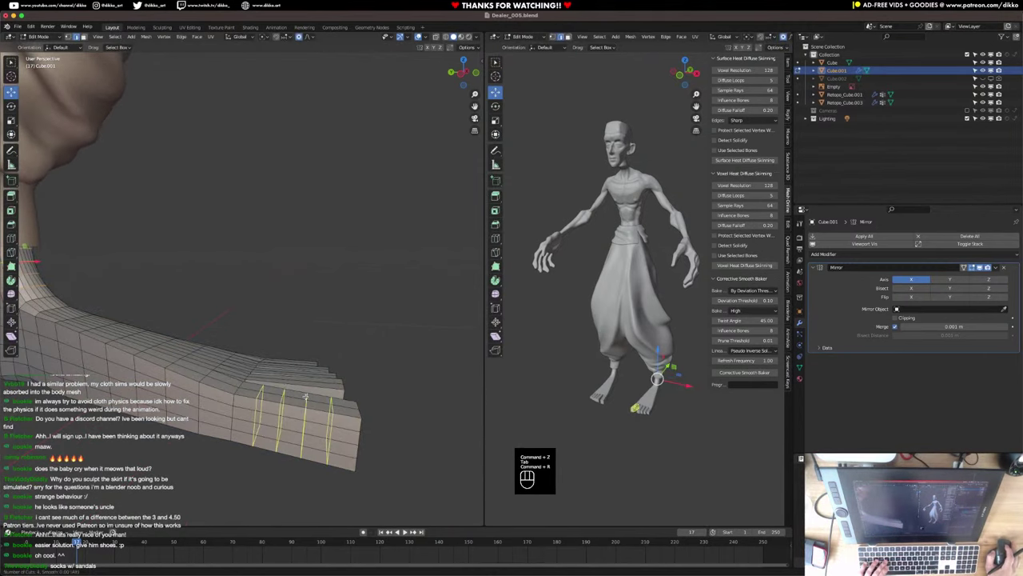
pyautogui.doubleClick(305, 397)
pyautogui.moveTo(304, 397); pyautogui.dragTo(276, 432, button='middle')
pyautogui.press('super+r')
pyautogui.scroll(2, 281, 390)
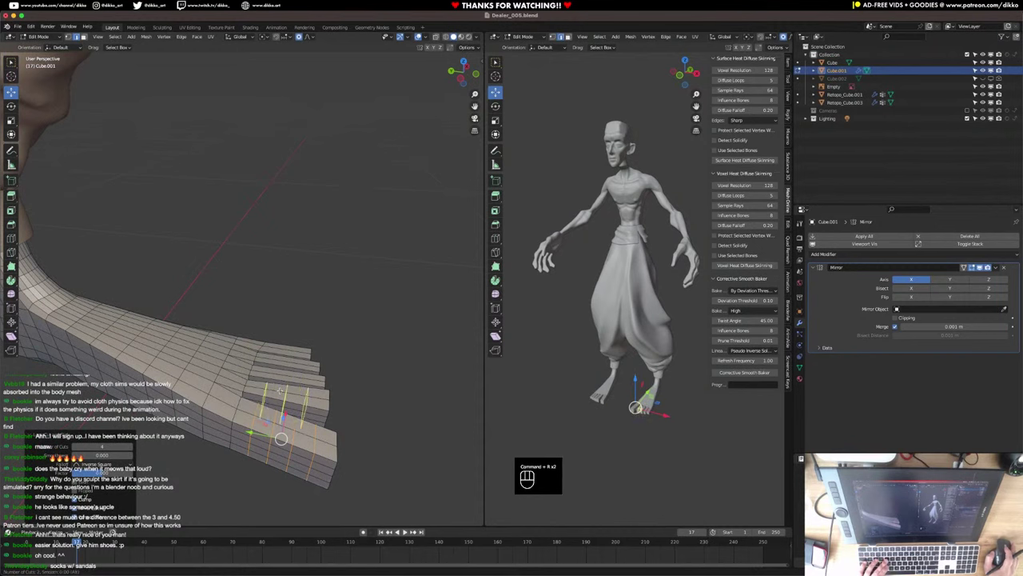
pyautogui.doubleClick(280, 390)
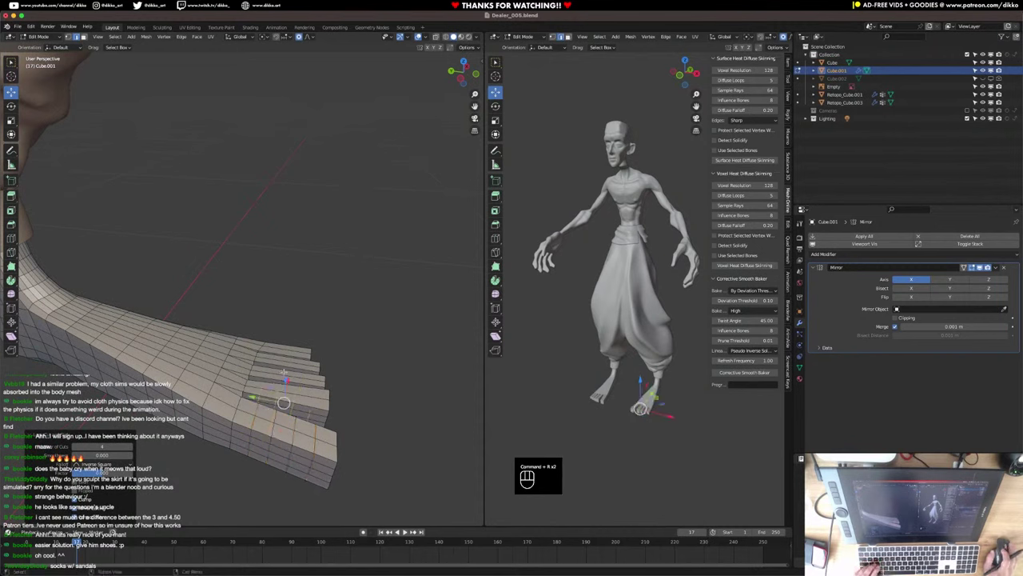
pyautogui.hotkey('shift', 'r')
pyautogui.press('super+z')
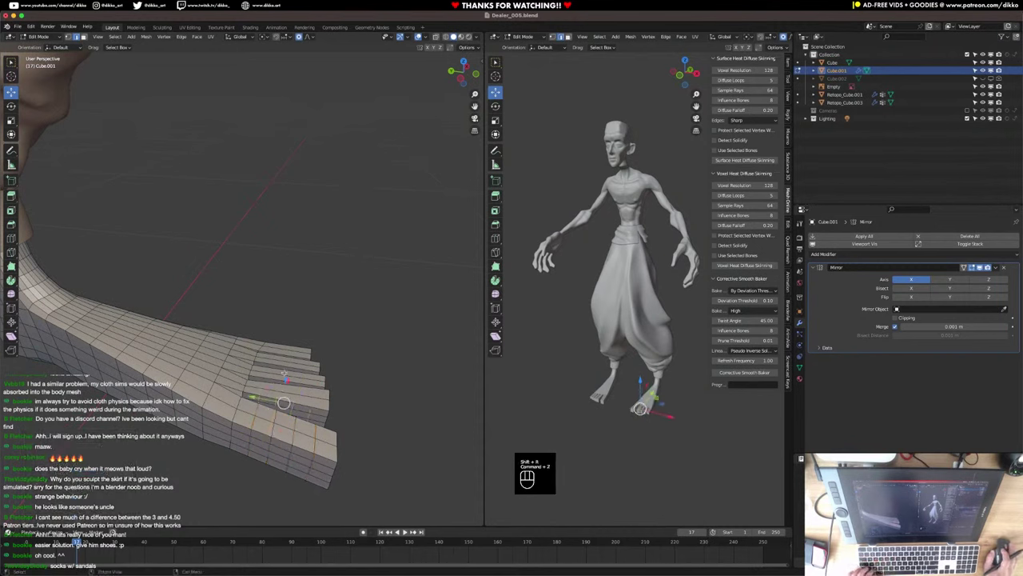
pyautogui.press('super+r')
pyautogui.click(284, 373)
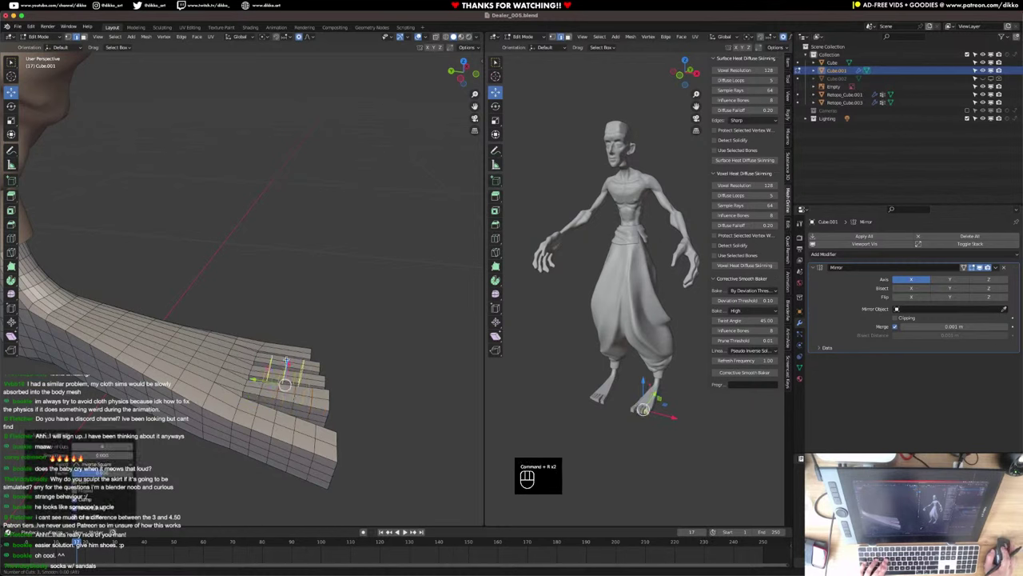
pyautogui.click(285, 384)
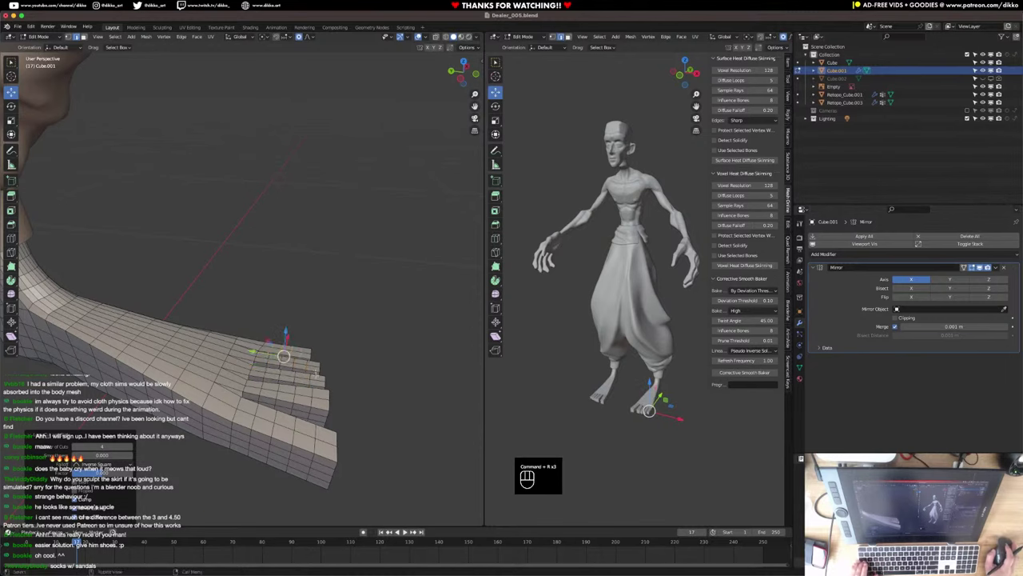
# Return to Sculpt Mode, save the file, and smooth the foot's upper side edge from the ankle to the big toe.
pyautogui.moveTo(282, 343); pyautogui.dragTo(205, 365, button='middle')
pyautogui.press('Tab')
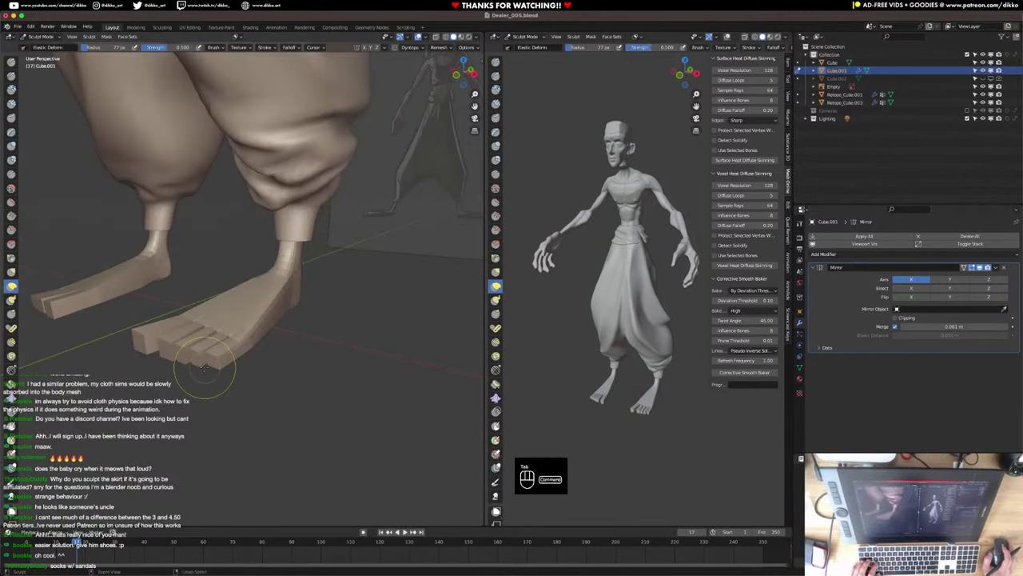
pyautogui.press('super+s')
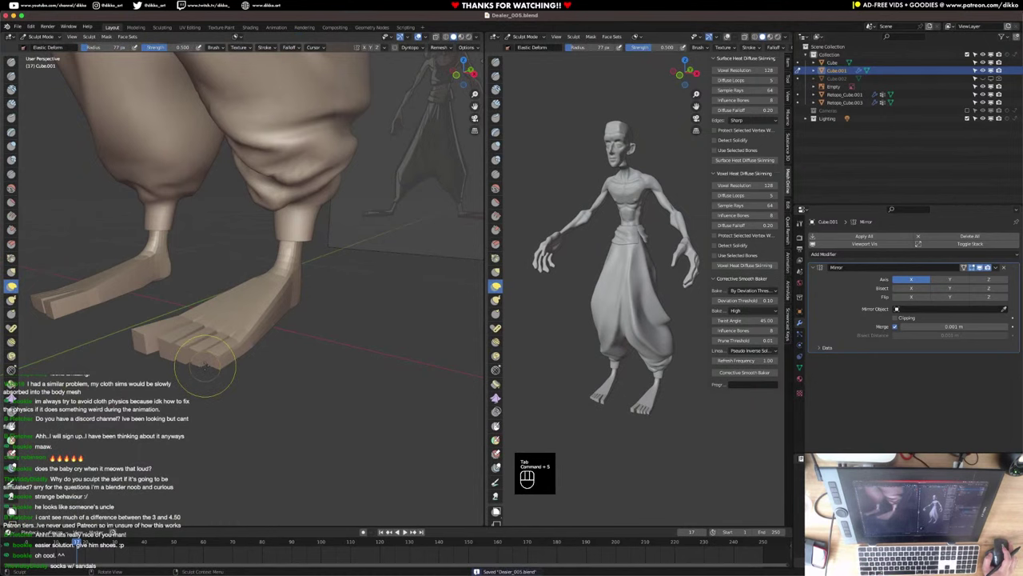
pyautogui.moveTo(206, 366)
pyautogui.mouseDown(button='middle')
pyautogui.moveTo(195, 366)
pyautogui.moveTo(205, 360)
pyautogui.mouseUp(button='middle')
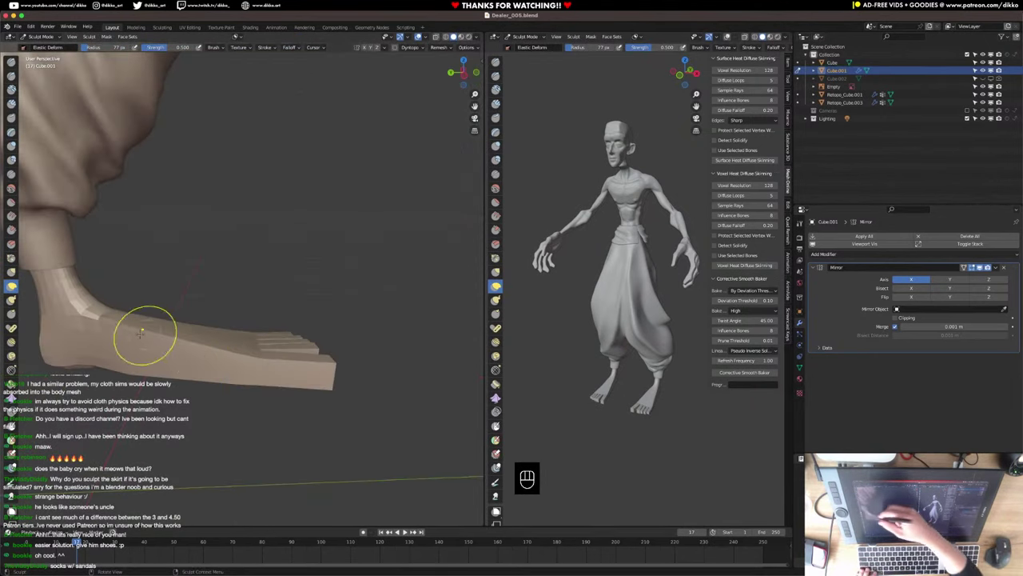
pyautogui.moveTo(141, 333); pyautogui.dragTo(114, 320, button='middle')
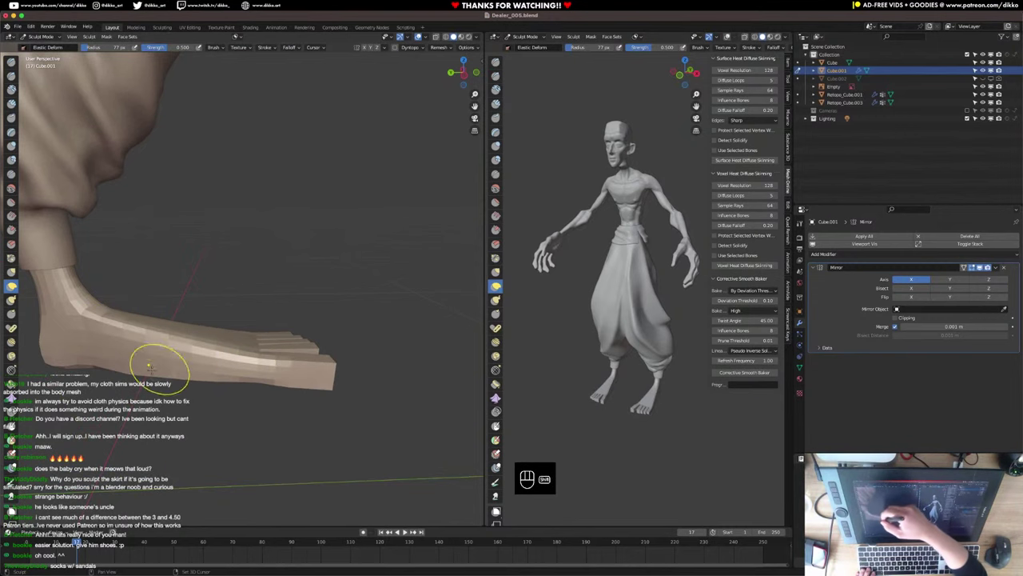
# Try smoothing the underside of the big toe's tip, and undo the strokes.
pyautogui.moveTo(149, 366); pyautogui.dragTo(201, 247, button='middle')
pyautogui.keyDown('shift'); pyautogui.moveTo(139, 237); pyautogui.dragTo(184, 247); pyautogui.keyUp('shift')
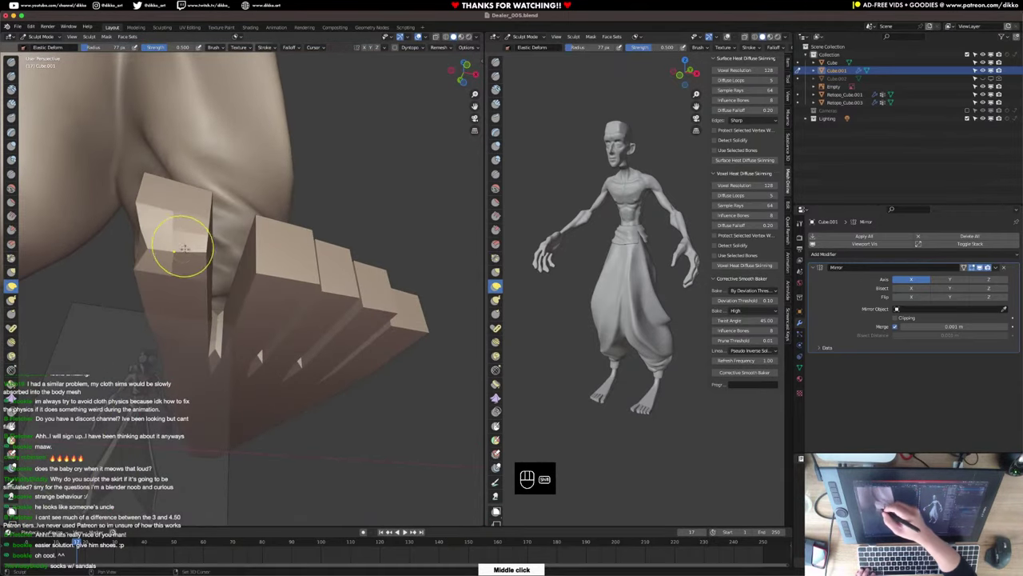
pyautogui.press('super+z')
pyautogui.press('super+z')
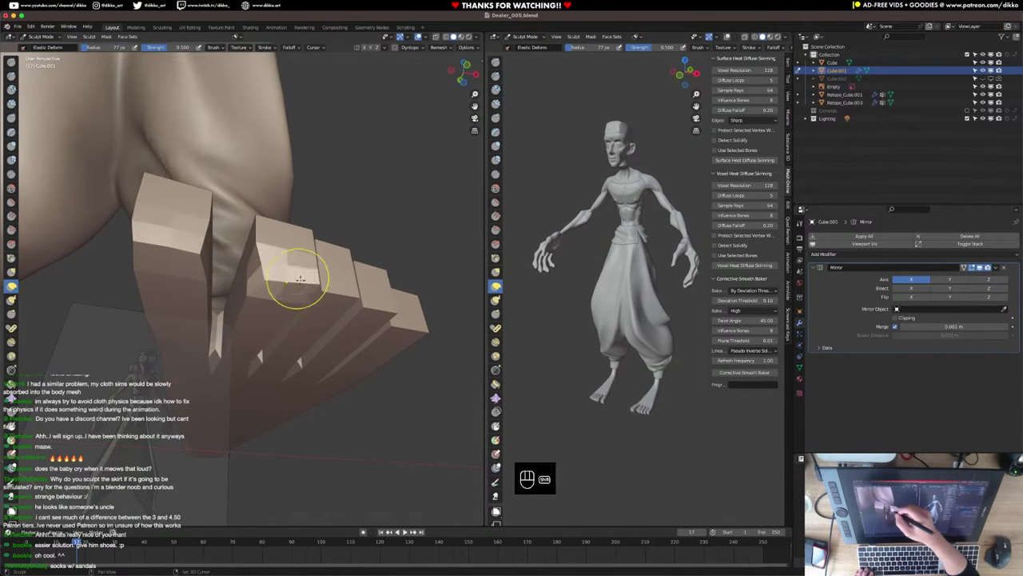
# Smooth the tips, undersides and side edges of the toes to round off their boxy shapes.
pyautogui.moveTo(293, 279); pyautogui.dragTo(228, 239, button='middle')
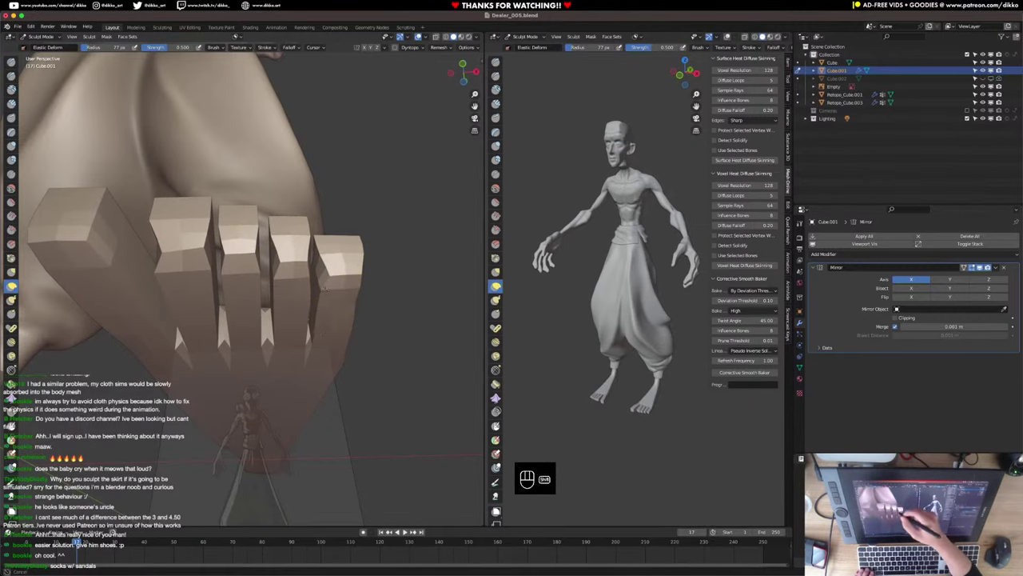
pyautogui.moveTo(322, 336)
pyautogui.mouseDown(button='middle')
pyautogui.moveTo(210, 333)
pyautogui.moveTo(279, 310)
pyautogui.moveTo(275, 195)
pyautogui.mouseUp(button='middle')
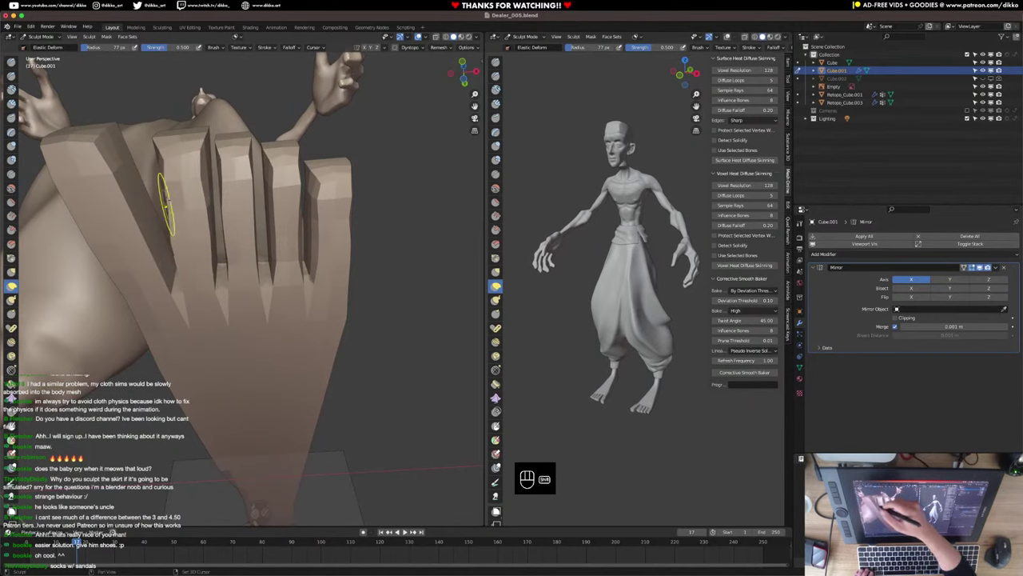
pyautogui.moveTo(174, 245); pyautogui.dragTo(304, 247, button='middle')
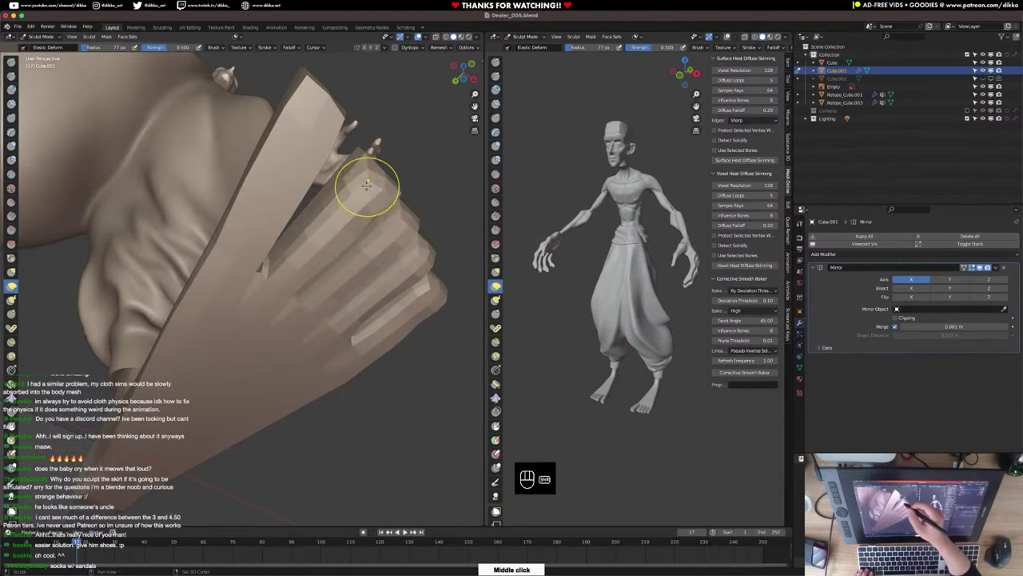
pyautogui.moveTo(407, 191); pyautogui.dragTo(352, 197, button='middle')
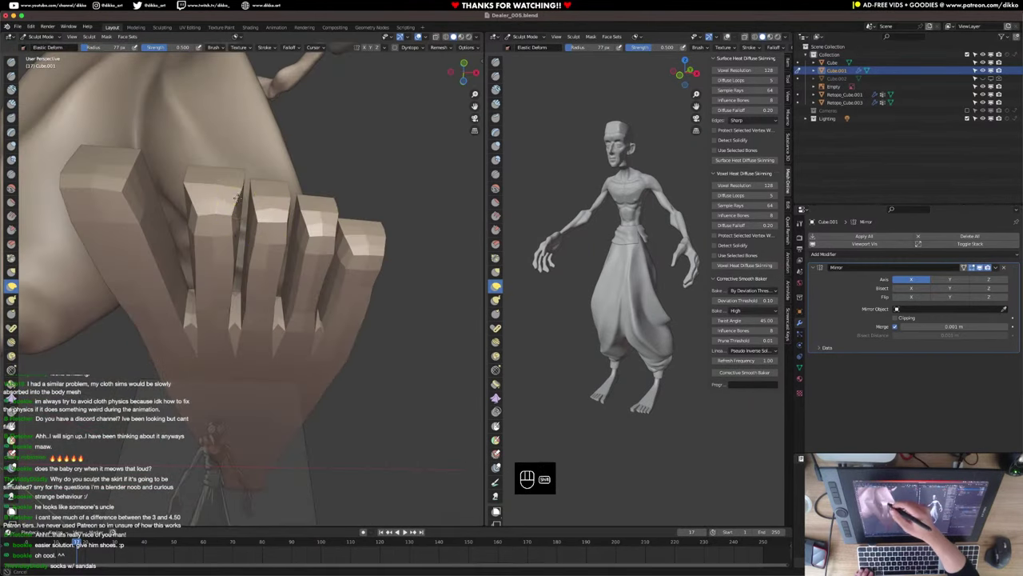
# Try inflating the top of the foot with the Inflate/Deflate brush at a 208 px radius, and undo the stroke.
pyautogui.moveTo(237, 201); pyautogui.dragTo(260, 322, button='middle')
pyautogui.moveTo(257, 291); pyautogui.dragTo(258, 310, button='middle')
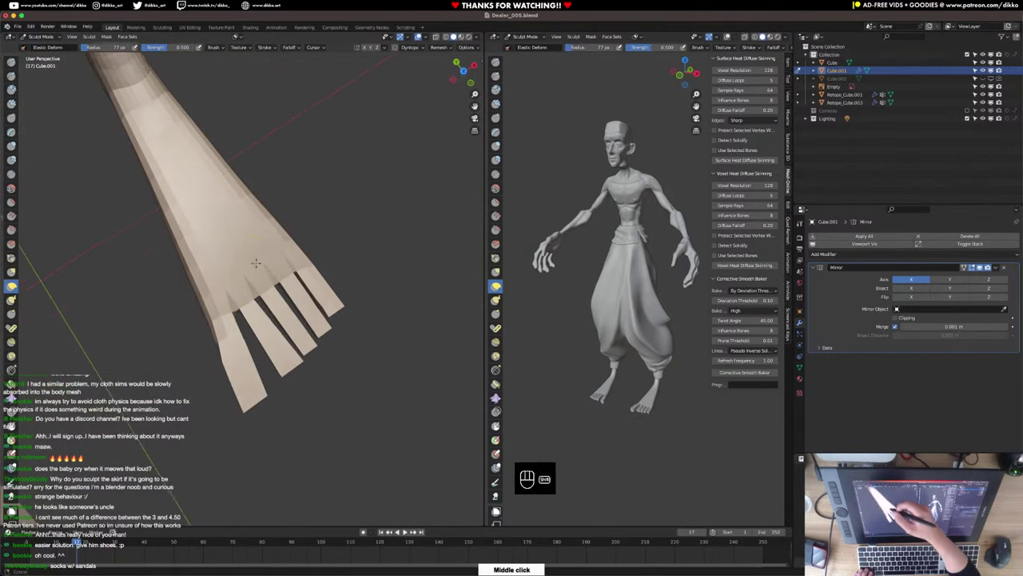
pyautogui.keyDown('shift'); pyautogui.moveTo(256, 242); pyautogui.dragTo(269, 293, button='middle'); pyautogui.keyUp('shift')
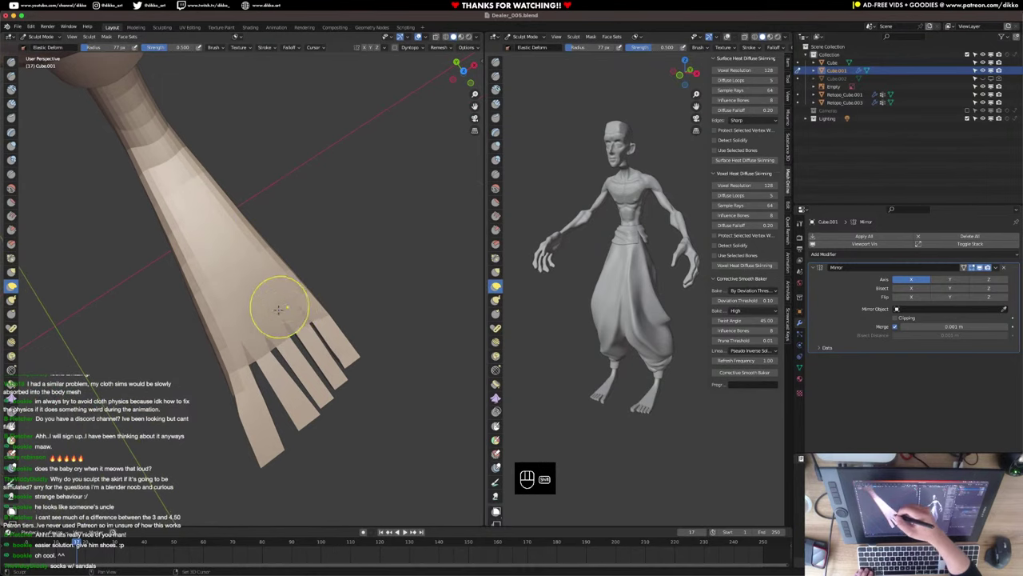
pyautogui.moveTo(262, 357); pyautogui.dragTo(266, 361, button='middle')
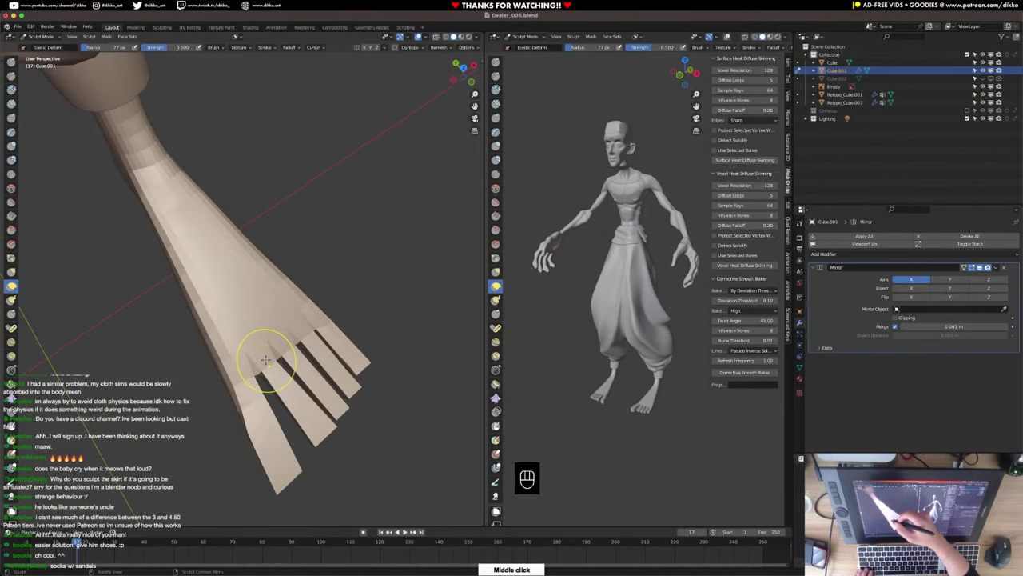
pyautogui.click(11, 145)
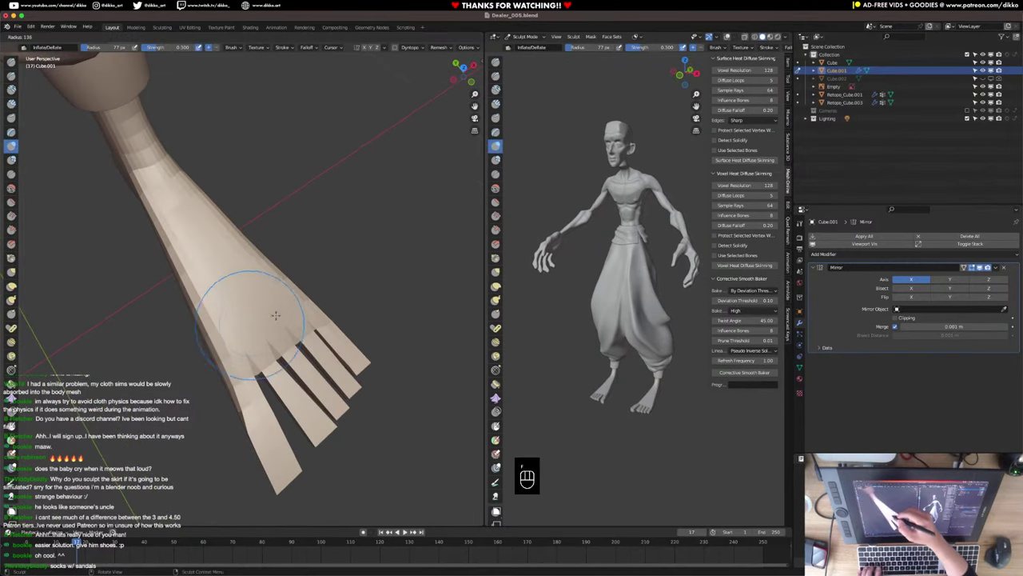
pyautogui.press('super+z')
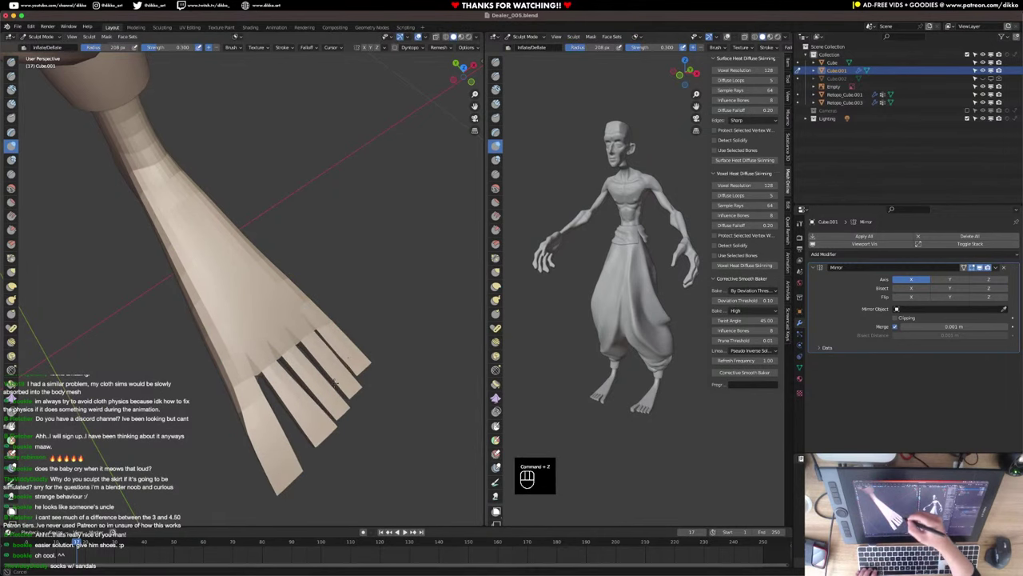
pyautogui.moveTo(265, 426); pyautogui.dragTo(274, 366, button='middle')
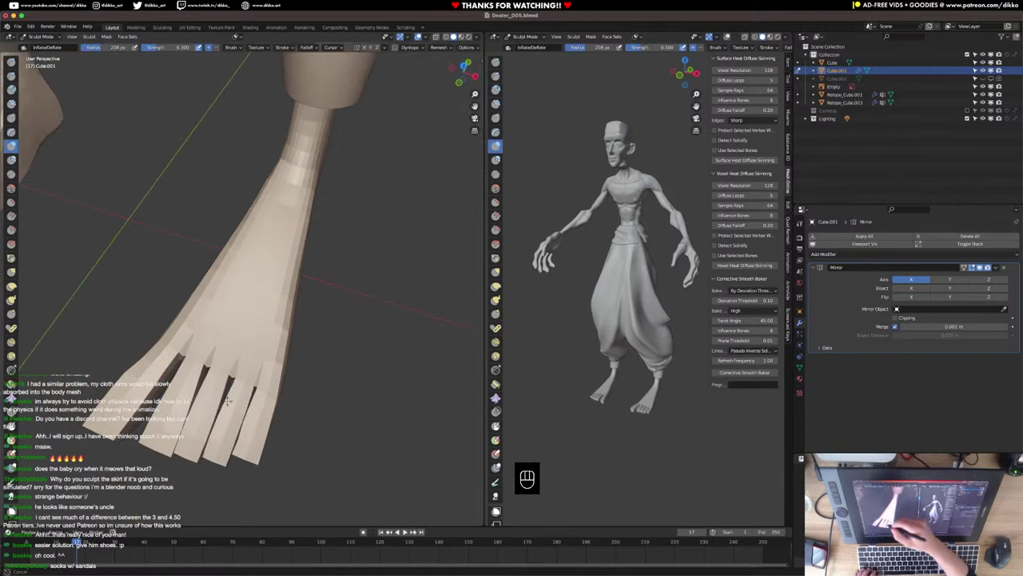
pyautogui.keyDown('shift'); pyautogui.moveTo(269, 434); pyautogui.dragTo(181, 161, button='middle'); pyautogui.keyUp('shift')
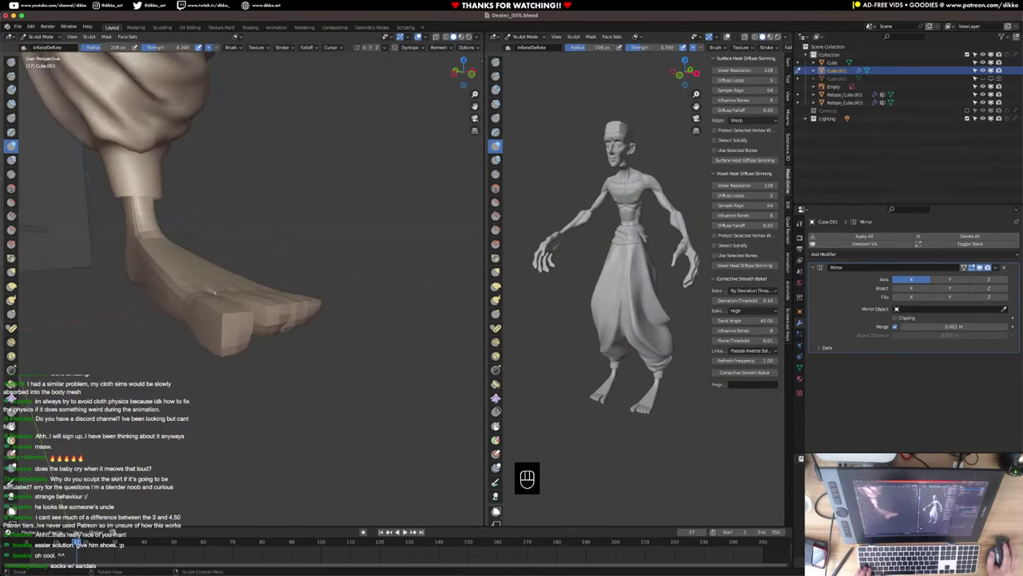
# Switch from Sculpt Mode to Edit Mode and select the upper front edges across the tips of all five toes.
pyautogui.click(40, 37)
pyautogui.click(40, 45)
pyautogui.moveTo(190, 214); pyautogui.dragTo(269, 321, button='middle')
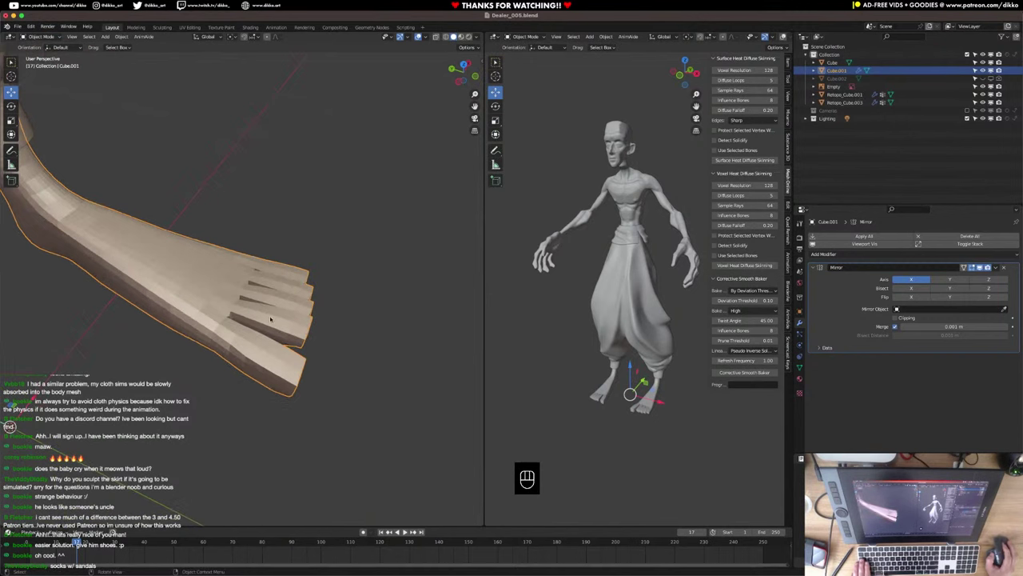
pyautogui.press('Tab')
pyautogui.moveTo(299, 379); pyautogui.dragTo(210, 323, button='middle')
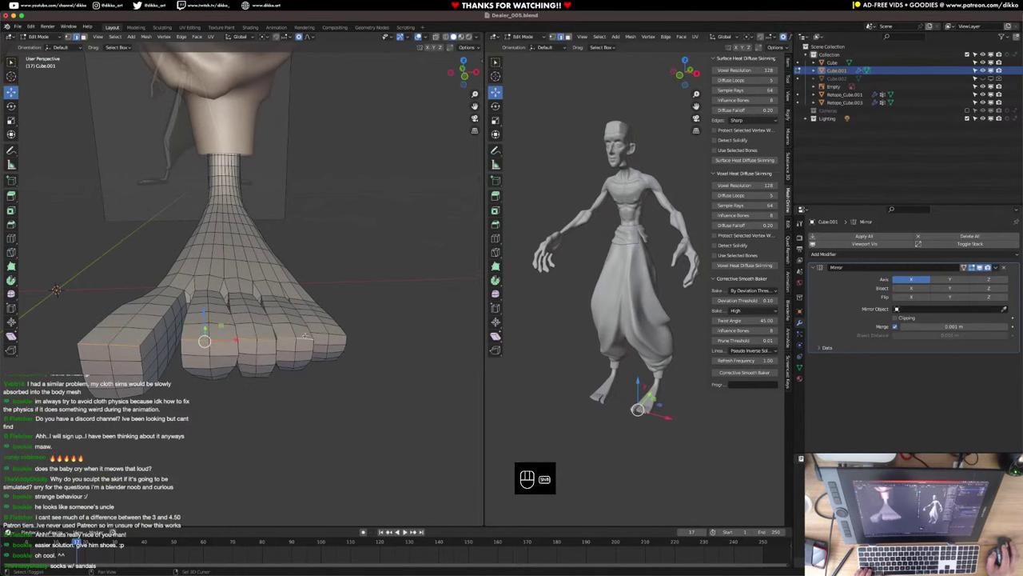
pyautogui.moveTo(332, 333); pyautogui.dragTo(297, 296, button='middle')
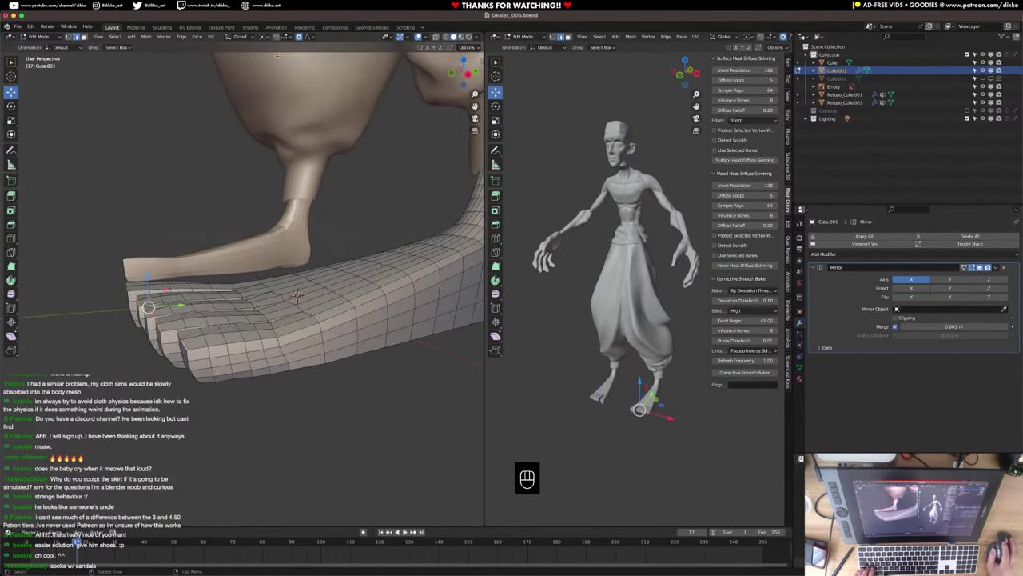
# Try rotating the selected toe-tip edges about the X axis, and undo the rotation.
pyautogui.press('r')
pyautogui.press('x')
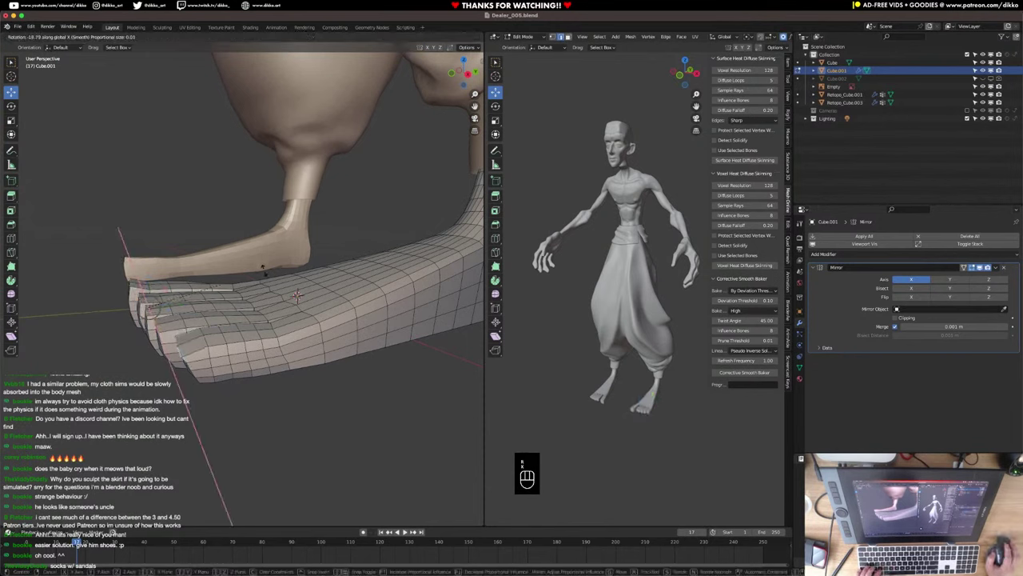
pyautogui.press('super+z')
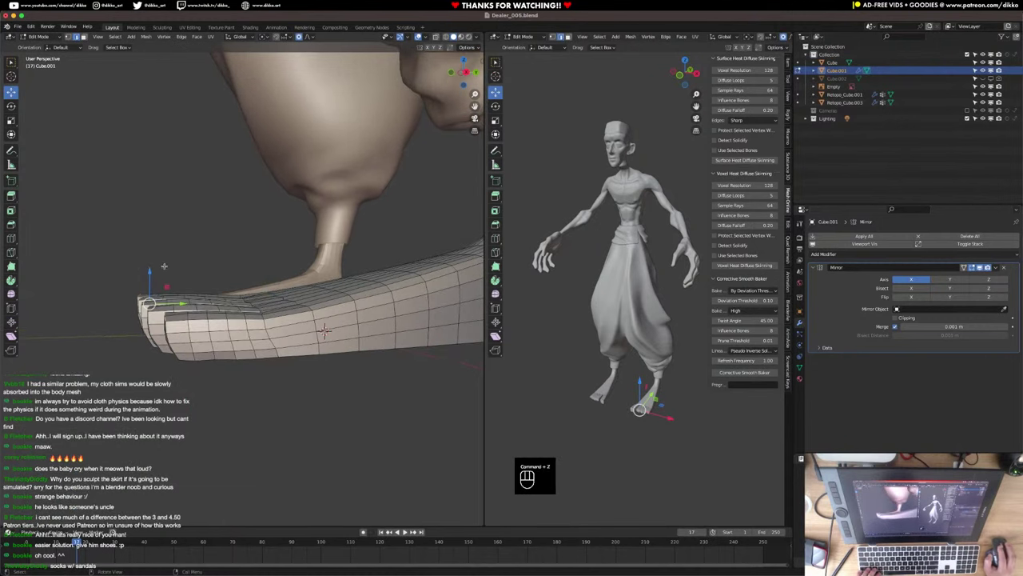
# Raise the selected toe-tip edges about 0.018 m along Z with smooth proportional editing, and adjust their height once more.
pyautogui.press('g')
pyautogui.press('z')
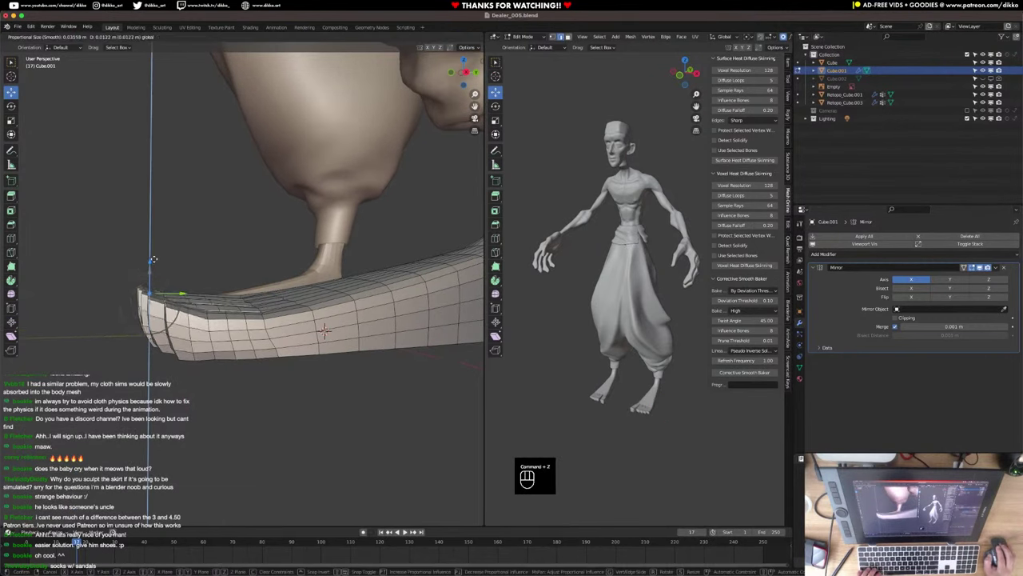
pyautogui.scroll(-8, 152, 258)
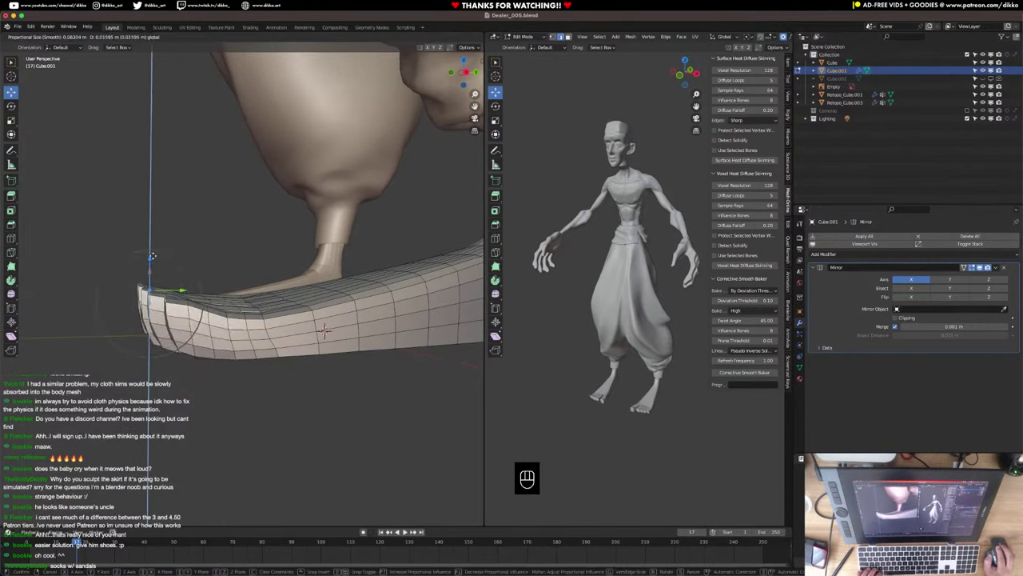
pyautogui.scroll(5, 153, 255)
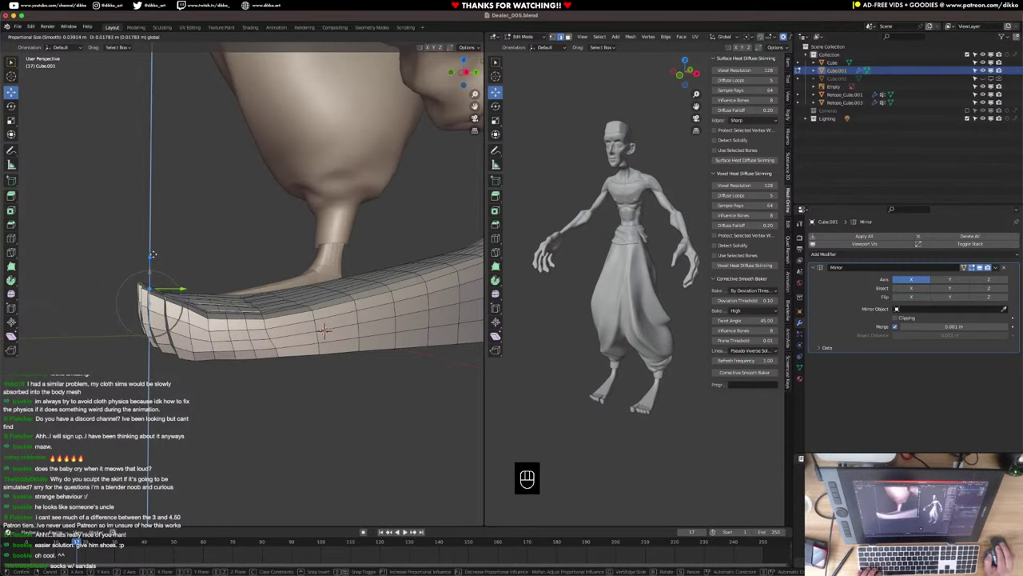
pyautogui.click(152, 257)
pyautogui.moveTo(159, 276); pyautogui.dragTo(284, 357, button='middle')
pyautogui.press('g')
pyautogui.press('z')
pyautogui.click(369, 316)
# Select the lower front edges across the toes and move them about -0.0156 m along Y with smooth proportional editing.
pyautogui.click(193, 352)
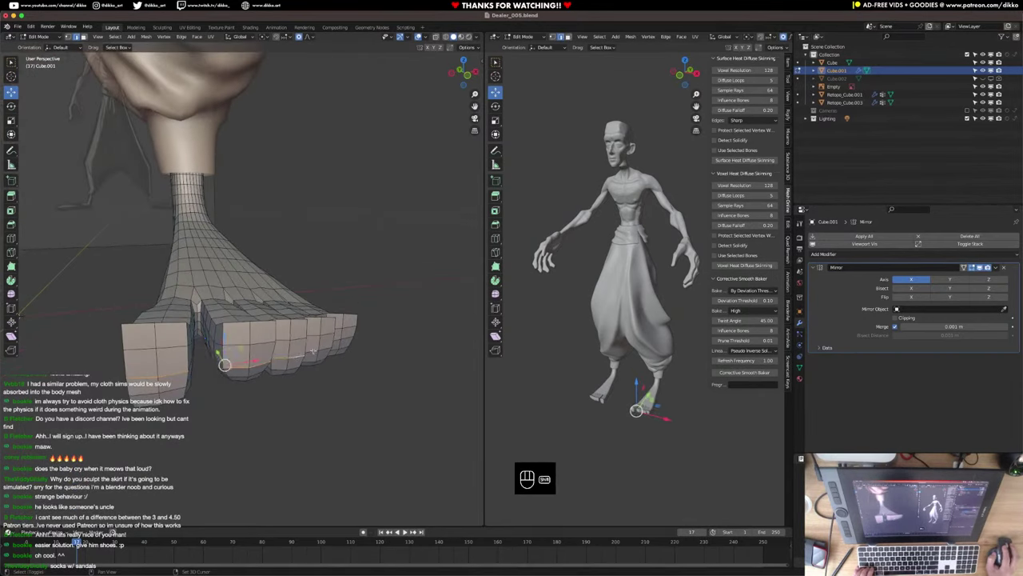
pyautogui.moveTo(340, 340); pyautogui.dragTo(324, 354, button='middle')
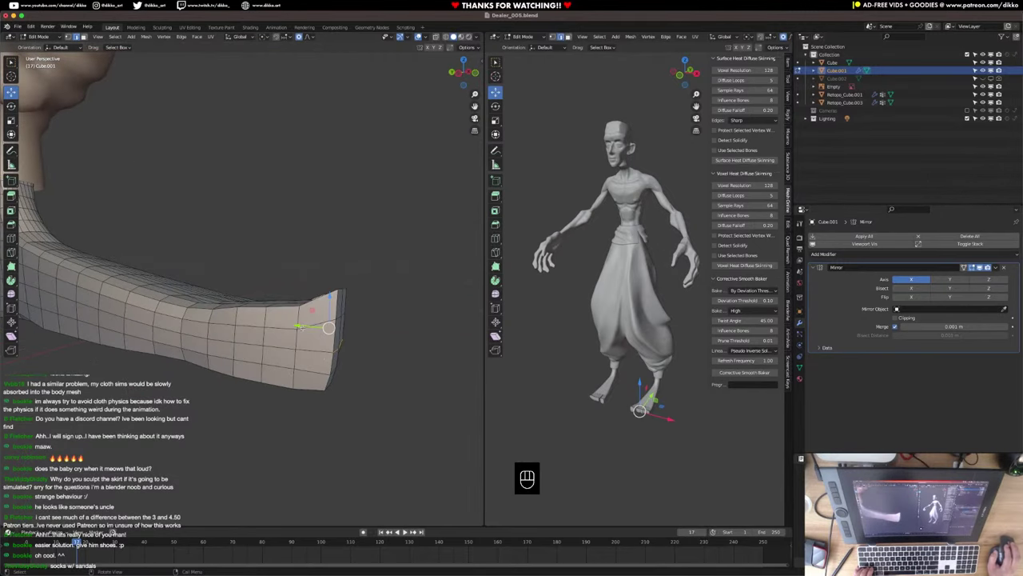
pyautogui.press('g')
pyautogui.press('y')
pyautogui.scroll(10, 319, 332)
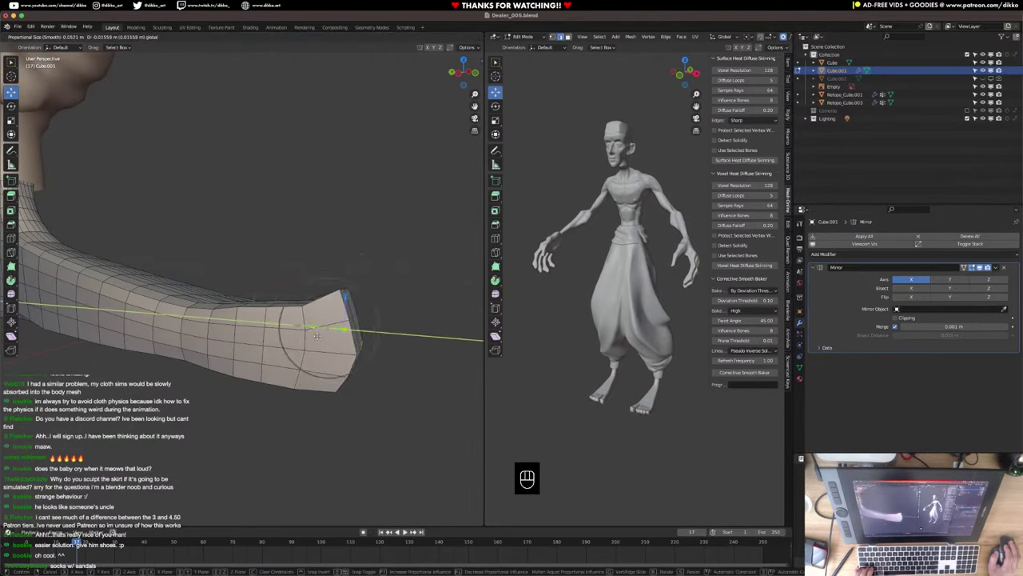
pyautogui.click(337, 345)
# Select the whole foot mesh and rotate it about 7.7° around the Z axis.
pyautogui.moveTo(641, 436); pyautogui.dragTo(538, 367, button='middle')
pyautogui.scroll(3, 640, 447)
pyautogui.moveTo(376, 308); pyautogui.dragTo(254, 320, button='middle')
pyautogui.scroll(-4, 266, 338)
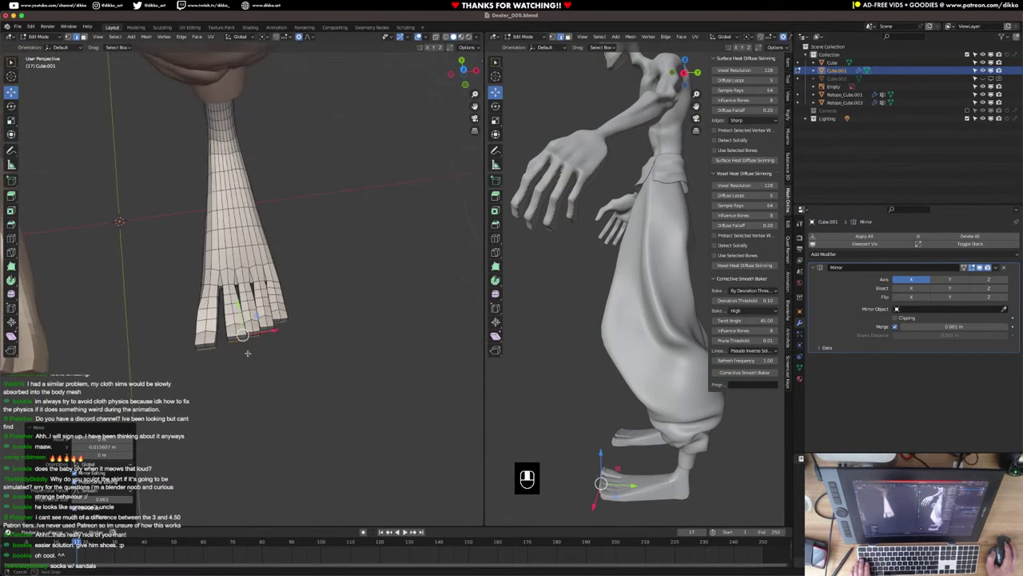
pyautogui.press('a')
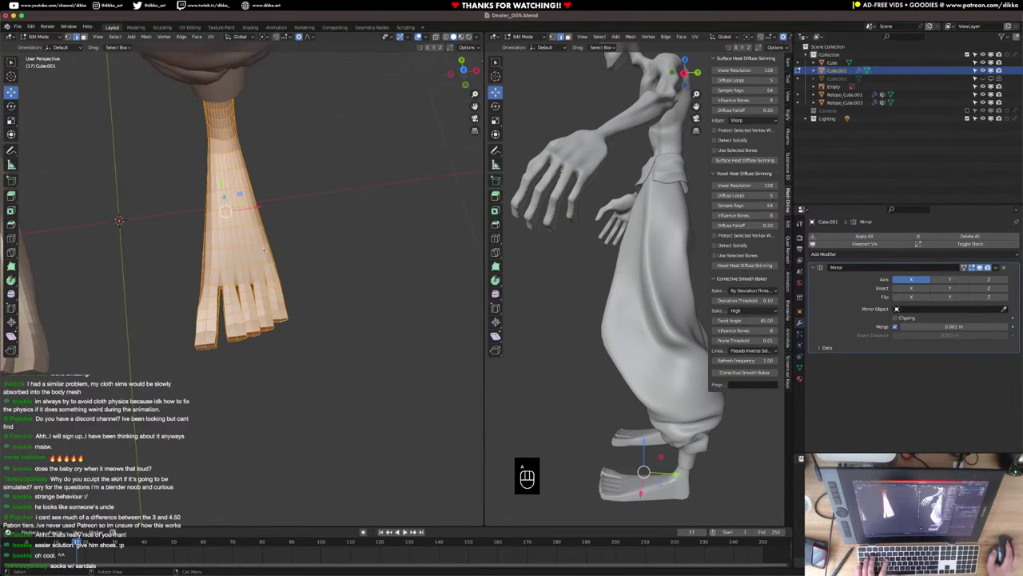
pyautogui.moveTo(264, 251); pyautogui.dragTo(272, 254, button='middle')
pyautogui.press('r')
pyautogui.press('z')
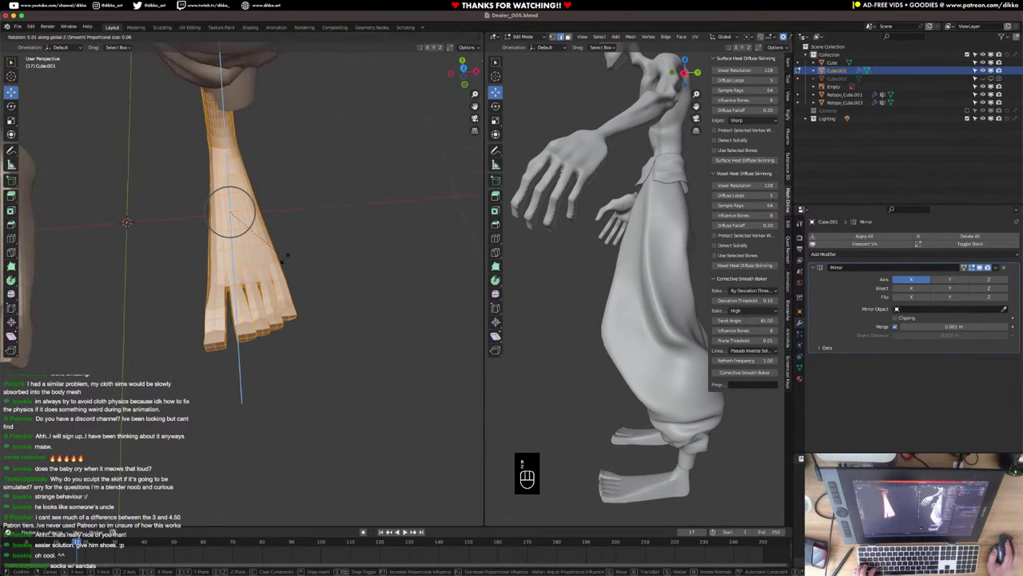
pyautogui.click(281, 214)
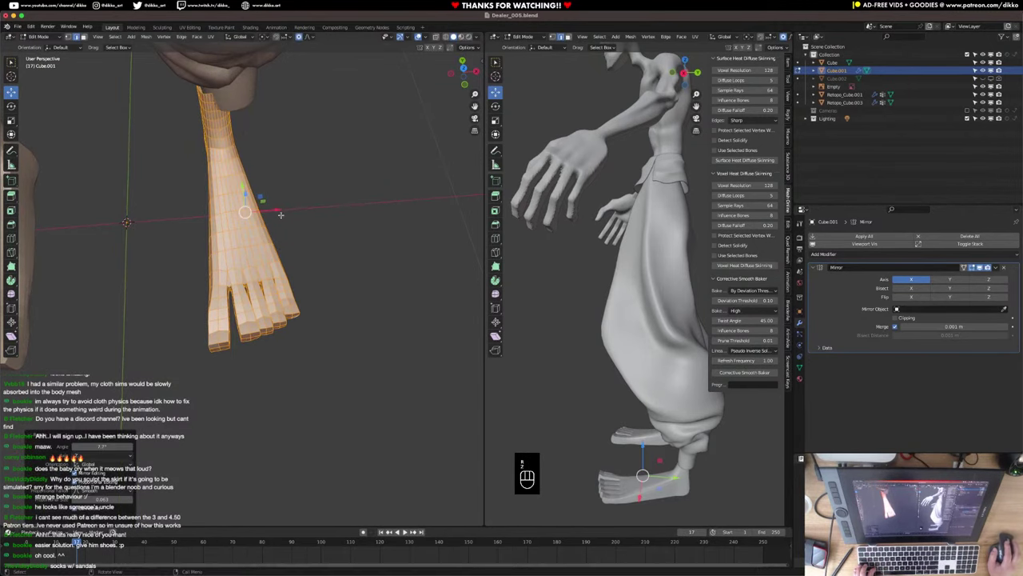
# Move the whole foot mesh about 0.041 m along X and nudge it slightly further outward under the trouser leg.
pyautogui.press('g')
pyautogui.press('x')
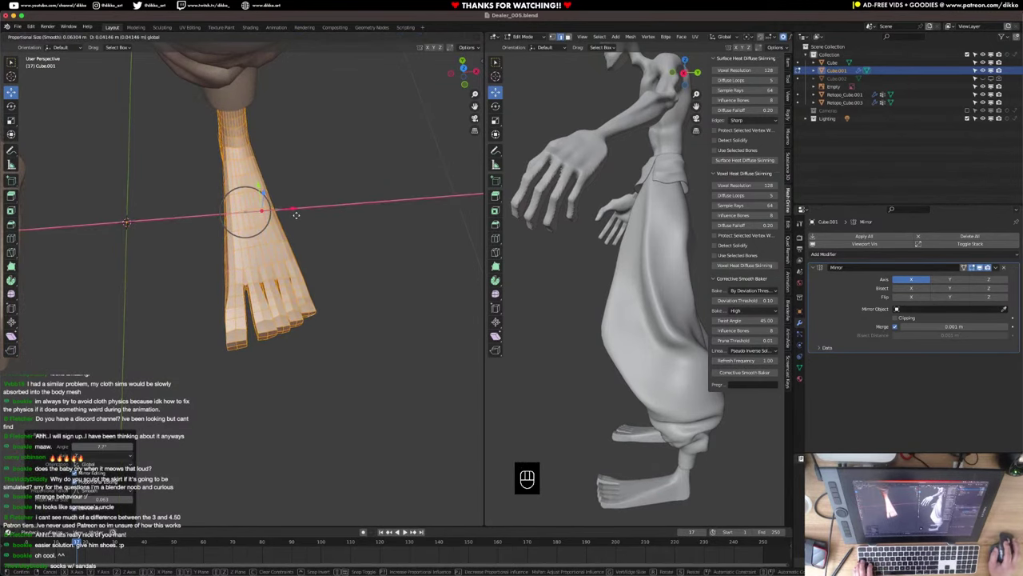
pyautogui.click(296, 215)
pyautogui.moveTo(307, 276); pyautogui.dragTo(300, 239, button='middle')
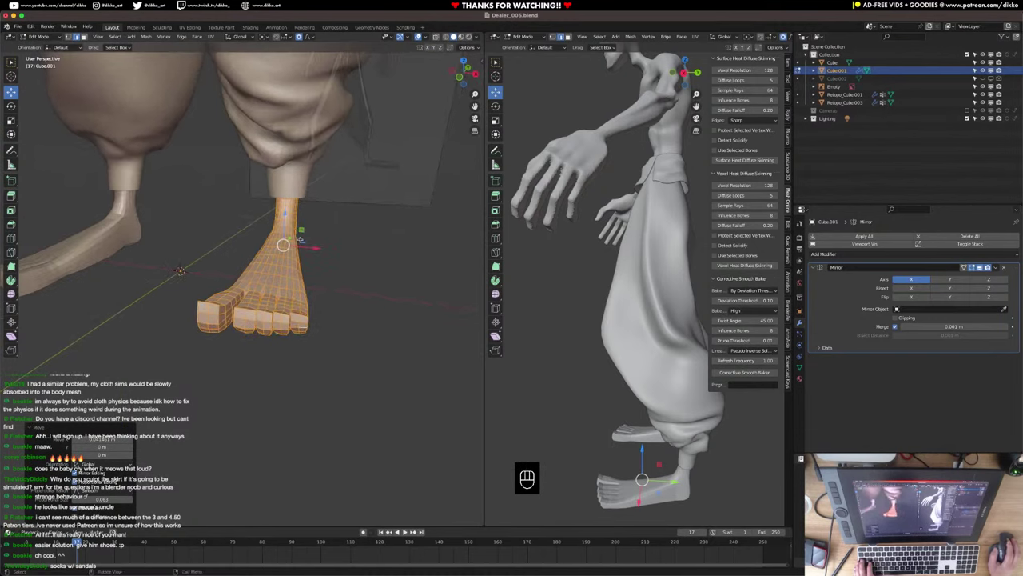
pyautogui.moveTo(313, 248); pyautogui.dragTo(314, 248)
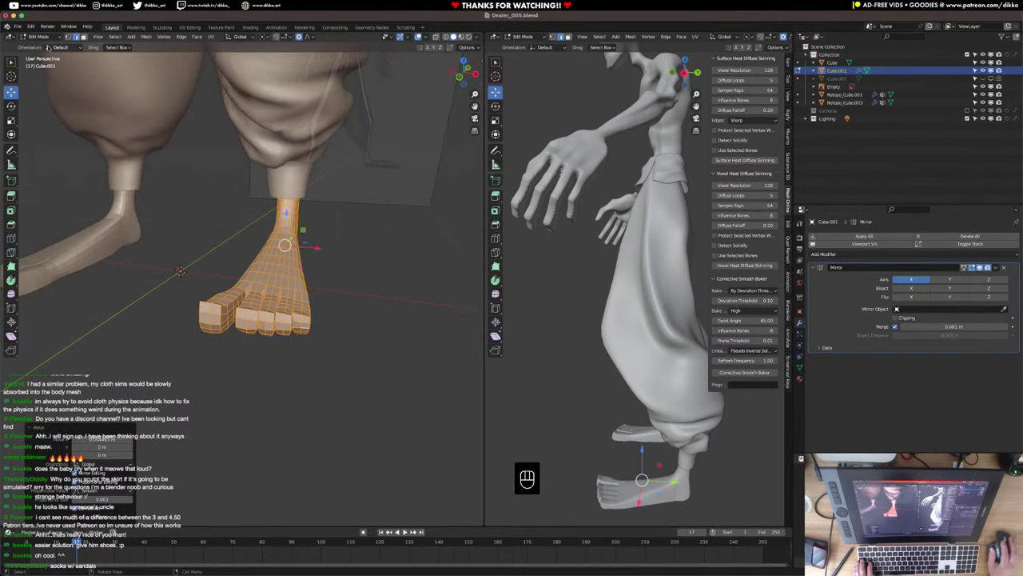
# In Object Mode, shade the feet smooth and add a Subdivision Surface modifier to them.
pyautogui.click(39, 38)
pyautogui.click(40, 45)
pyautogui.click(187, 349)
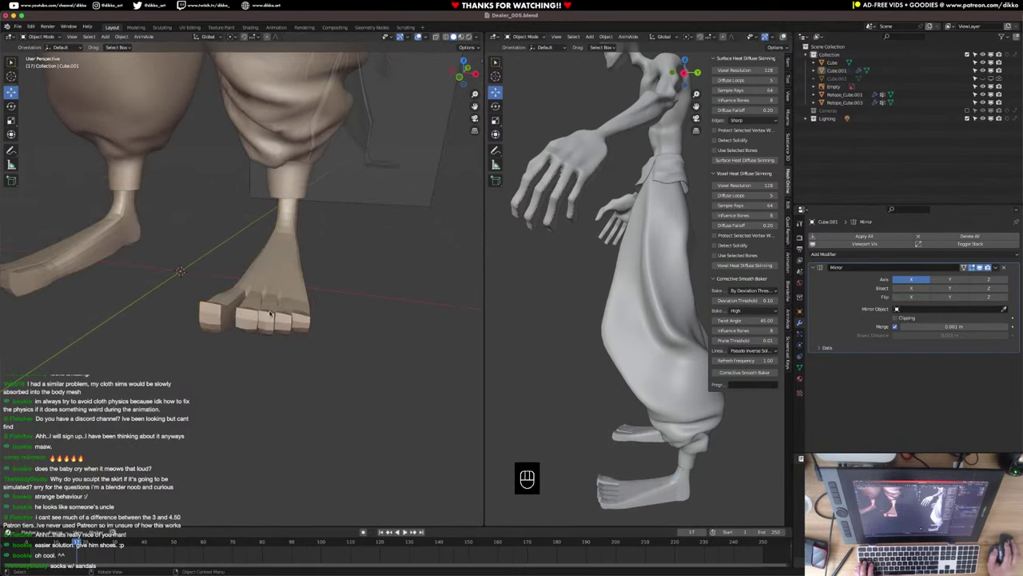
pyautogui.click(257, 309)
pyautogui.rightClick(256, 311)
pyautogui.click(255, 311)
pyautogui.moveTo(321, 356)
pyautogui.mouseDown(button='middle')
pyautogui.moveTo(273, 363)
pyautogui.moveTo(308, 371)
pyautogui.mouseUp(button='middle')
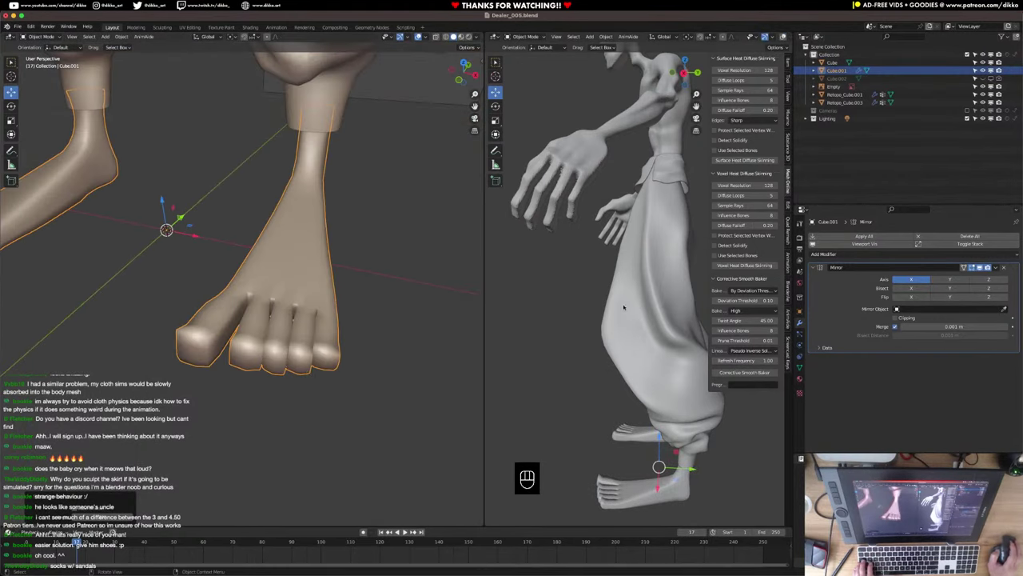
pyautogui.click(823, 254)
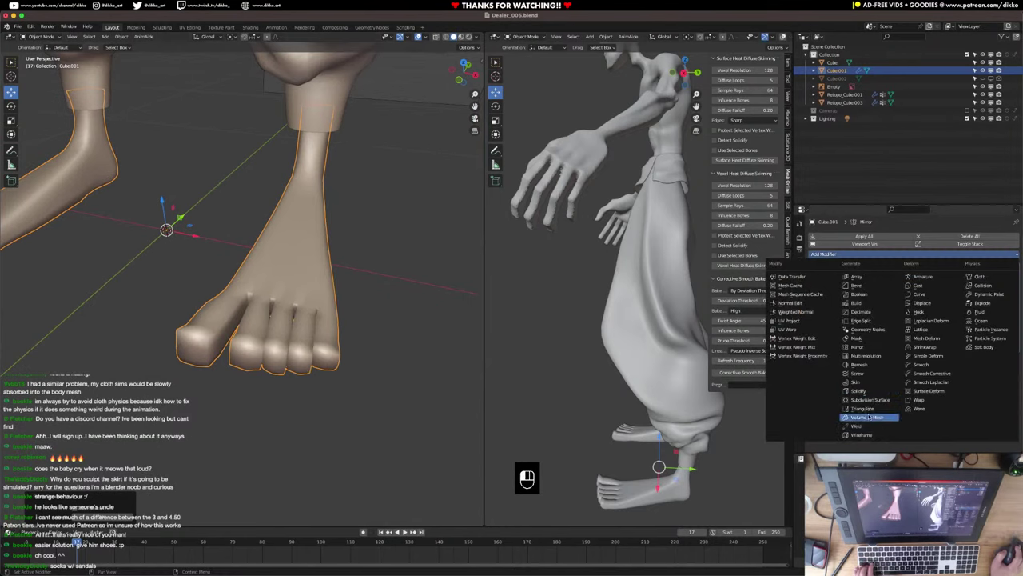
pyautogui.click(870, 400)
# In Edit Mode, lower the top of the big toe about 0.002 m along Z with proportional editing, and return to Object Mode.
pyautogui.moveTo(455, 363); pyautogui.dragTo(309, 306, button='middle')
pyautogui.press('Tab')
pyautogui.click(313, 311)
pyautogui.press('g')
pyautogui.press('z')
pyautogui.click(309, 306)
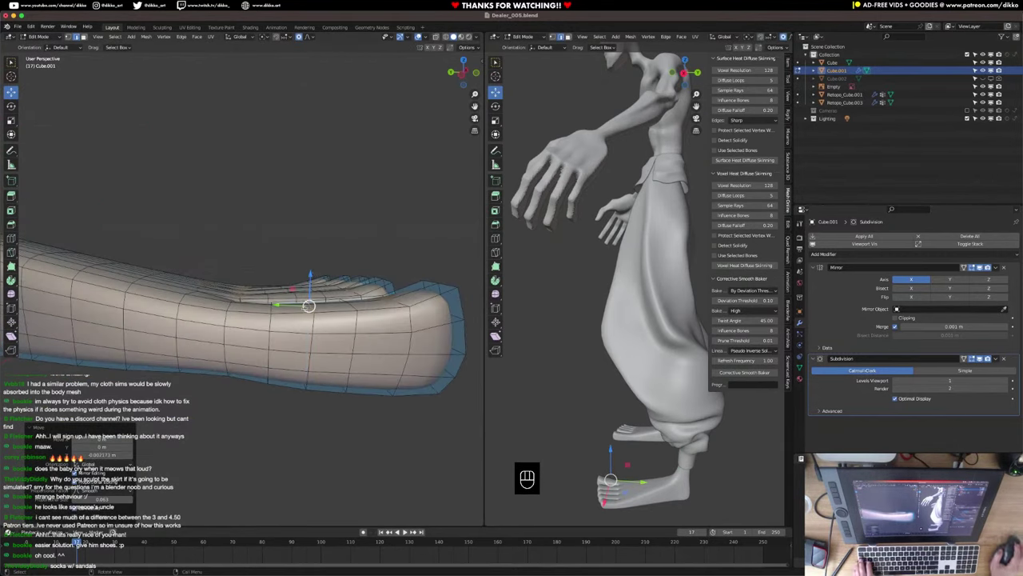
pyautogui.press('Tab')
# In Edit Mode, select the edges bordering the top surface of the big toe and apply an edge crease to them.
pyautogui.scroll(-7, 254, 348)
pyautogui.moveTo(256, 347); pyautogui.dragTo(312, 240, button='middle')
pyautogui.scroll(6, 312, 240)
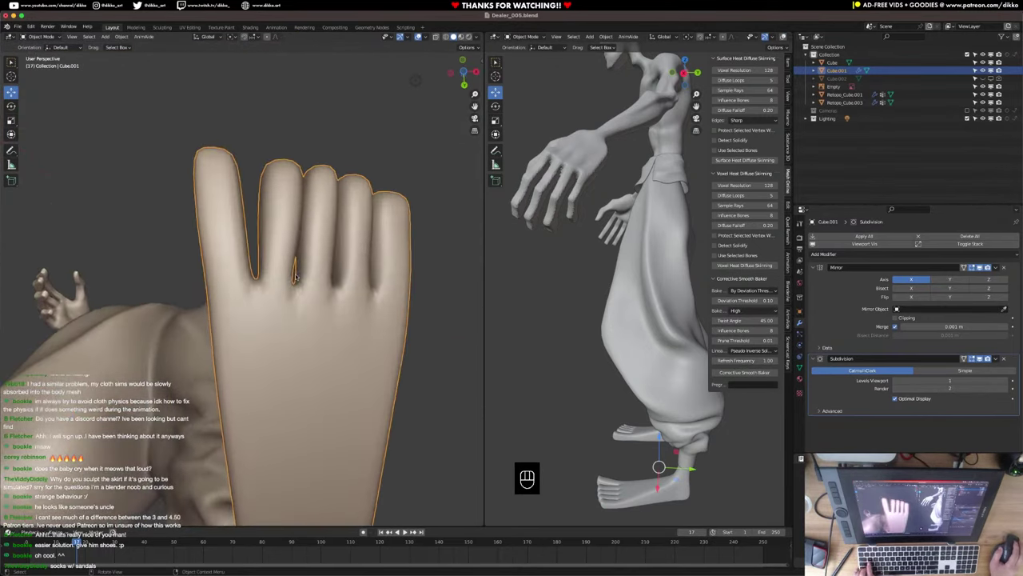
pyautogui.moveTo(294, 278); pyautogui.dragTo(360, 92, button='middle')
pyautogui.press('Tab')
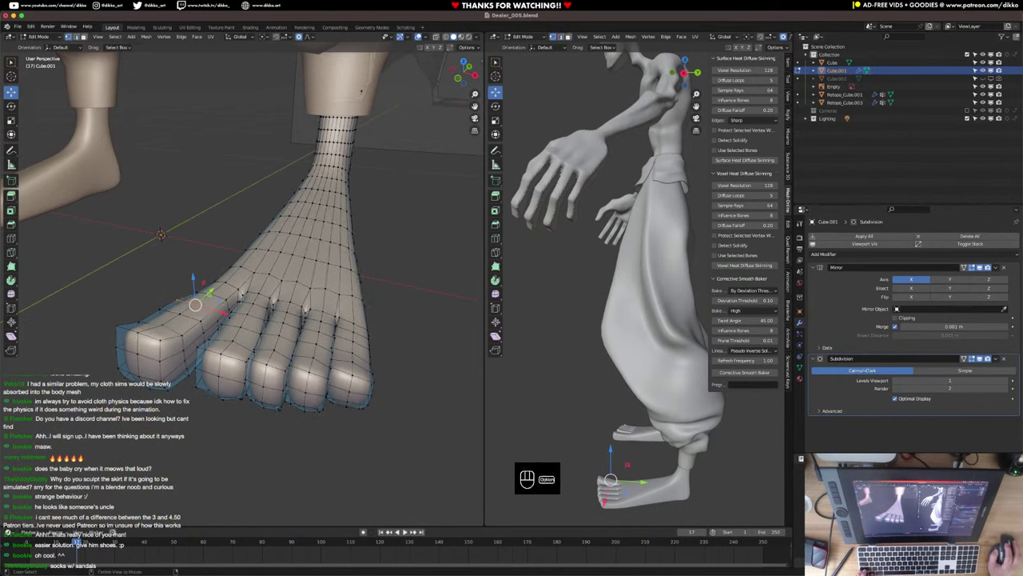
pyautogui.keyDown('alt'); pyautogui.click(157, 342); pyautogui.keyUp('alt')
pyautogui.keyDown('alt'); pyautogui.keyDown('shift'); pyautogui.click(150, 312); pyautogui.keyUp('shift'); pyautogui.keyUp('alt')
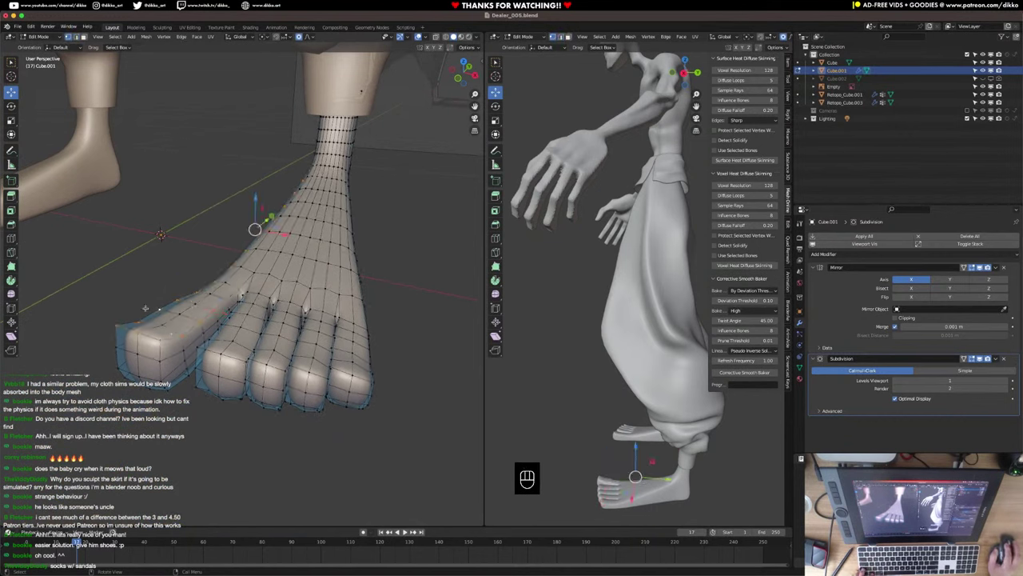
pyautogui.keyDown('alt'); pyautogui.click(148, 269); pyautogui.keyUp('alt')
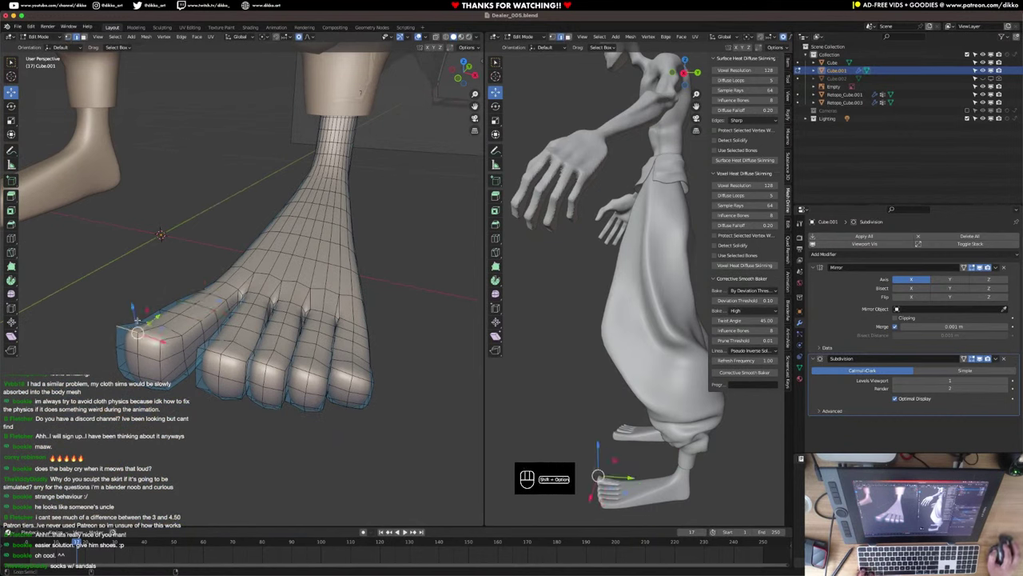
pyautogui.keyDown('alt'); pyautogui.keyDown('shift'); pyautogui.click(131, 325); pyautogui.keyUp('shift'); pyautogui.keyUp('alt')
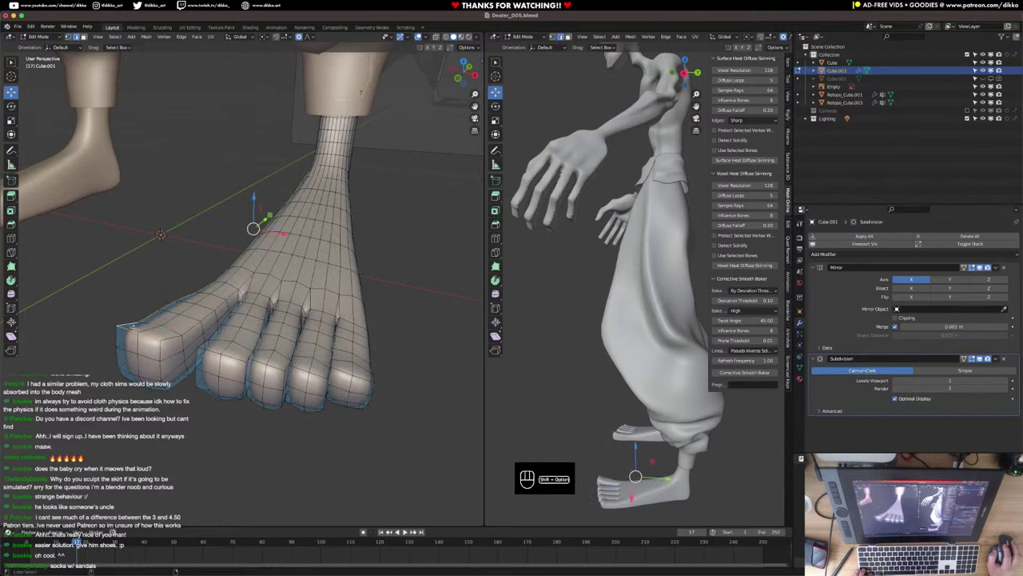
pyautogui.click(204, 288)
pyautogui.keyDown('ctrl'); pyautogui.keyDown('shift'); pyautogui.click(126, 329); pyautogui.keyUp('shift'); pyautogui.keyUp('ctrl')
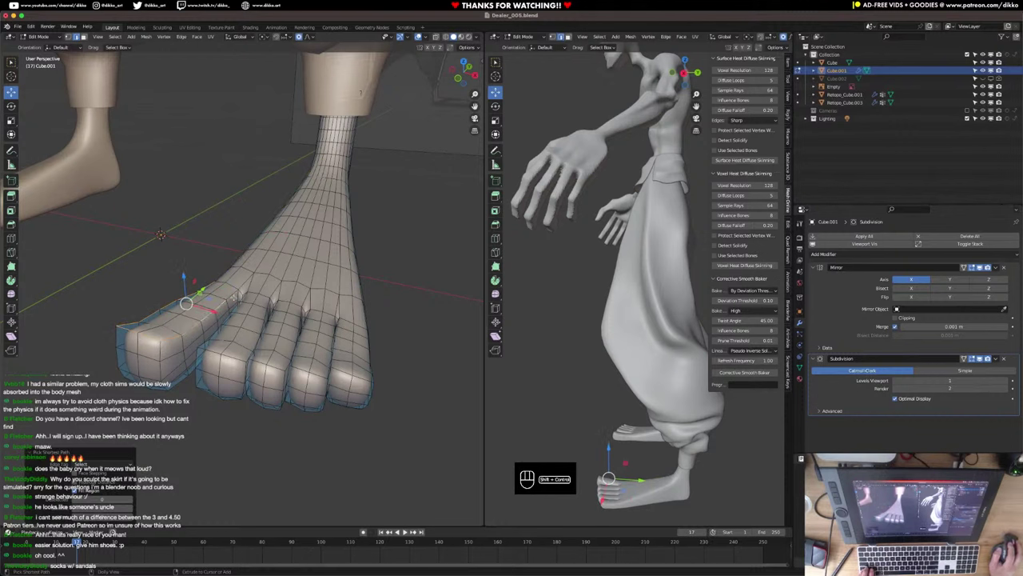
pyautogui.press('super+e')
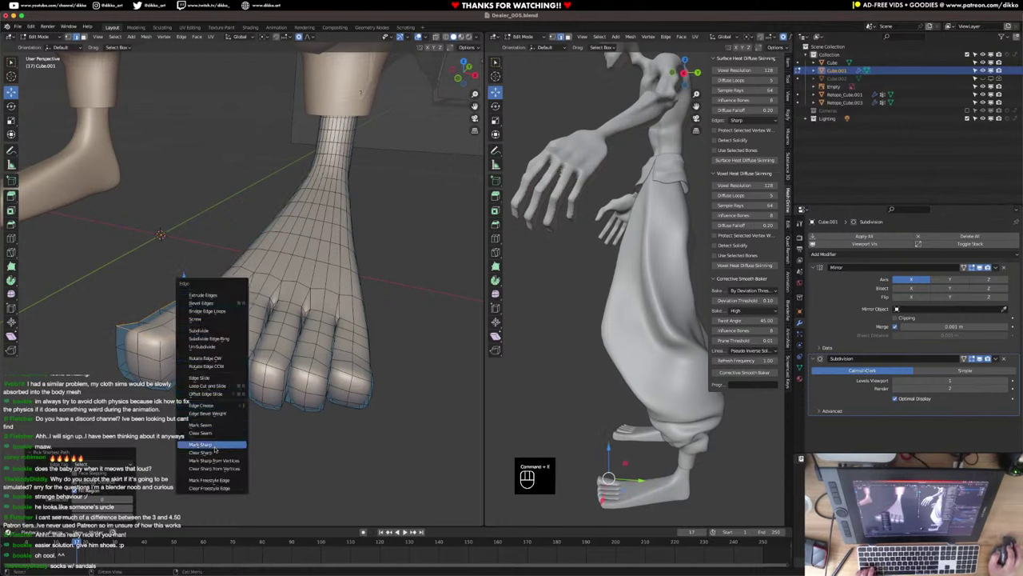
pyautogui.click(214, 406)
pyautogui.click(288, 456)
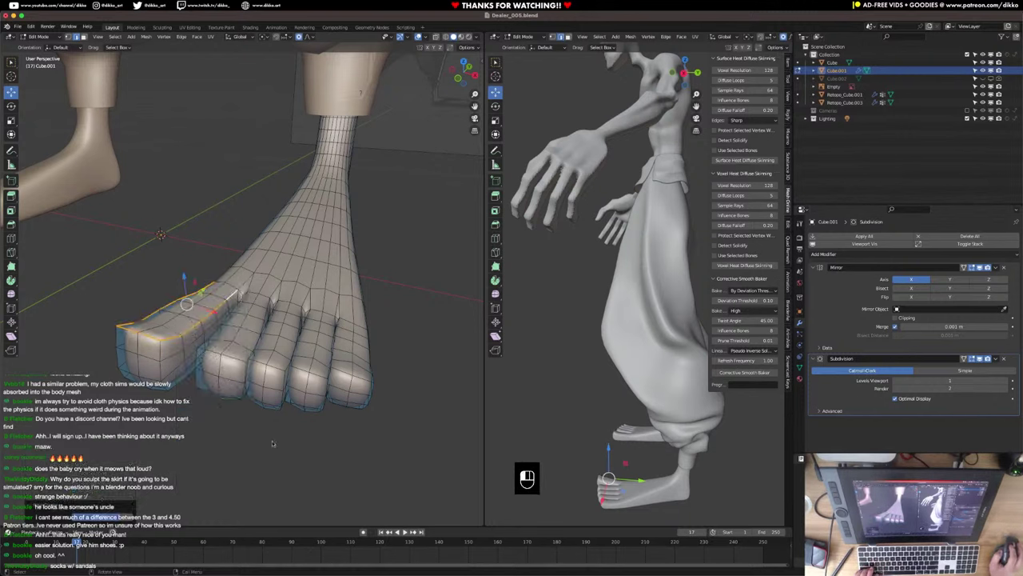
# Select the edges bordering the tops of the four smaller toes and crease them as well.
pyautogui.keyDown('alt'); pyautogui.click(211, 342); pyautogui.keyUp('alt')
pyautogui.moveTo(214, 339); pyautogui.dragTo(194, 342, button='middle')
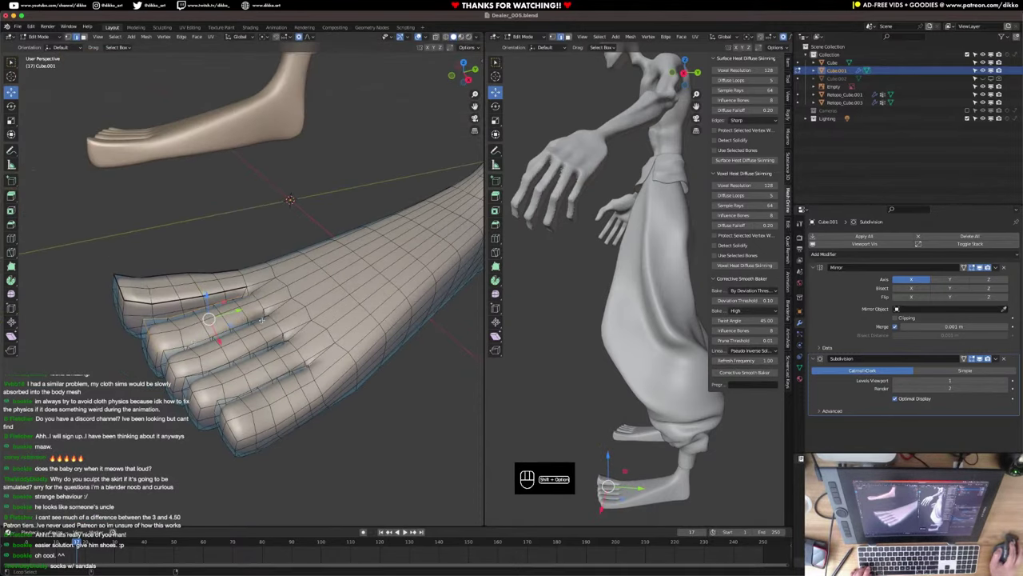
pyautogui.moveTo(214, 328); pyautogui.dragTo(208, 341, button='middle')
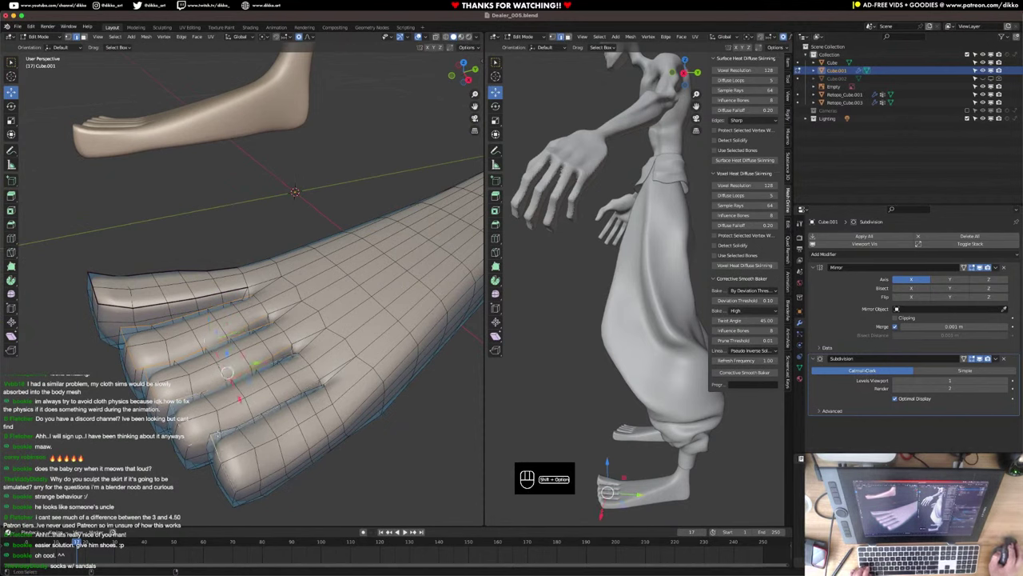
pyautogui.press('super+z')
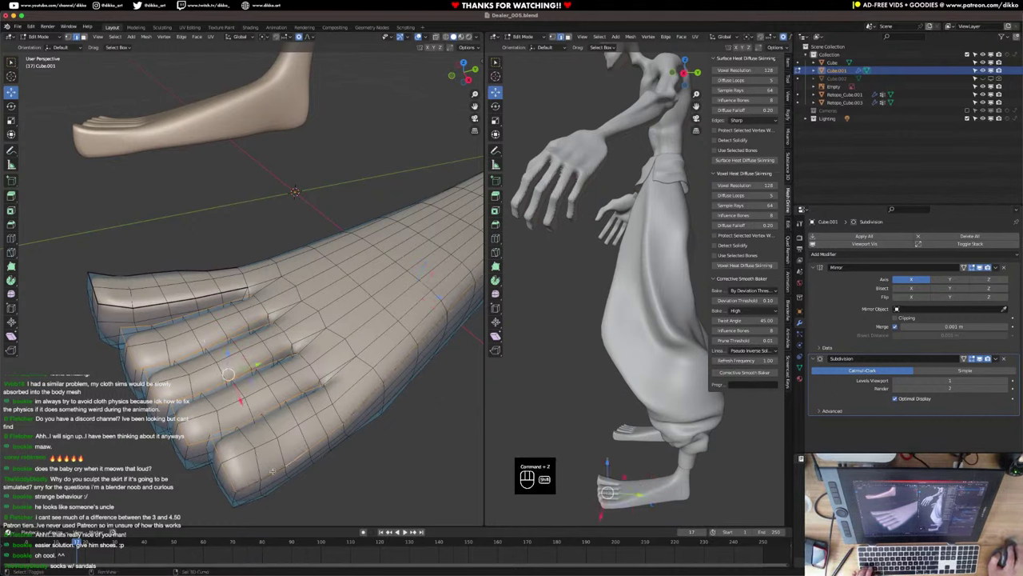
pyautogui.keyDown('shift'); pyautogui.click(247, 480); pyautogui.keyUp('shift')
pyautogui.press('super+e')
pyautogui.click(247, 481)
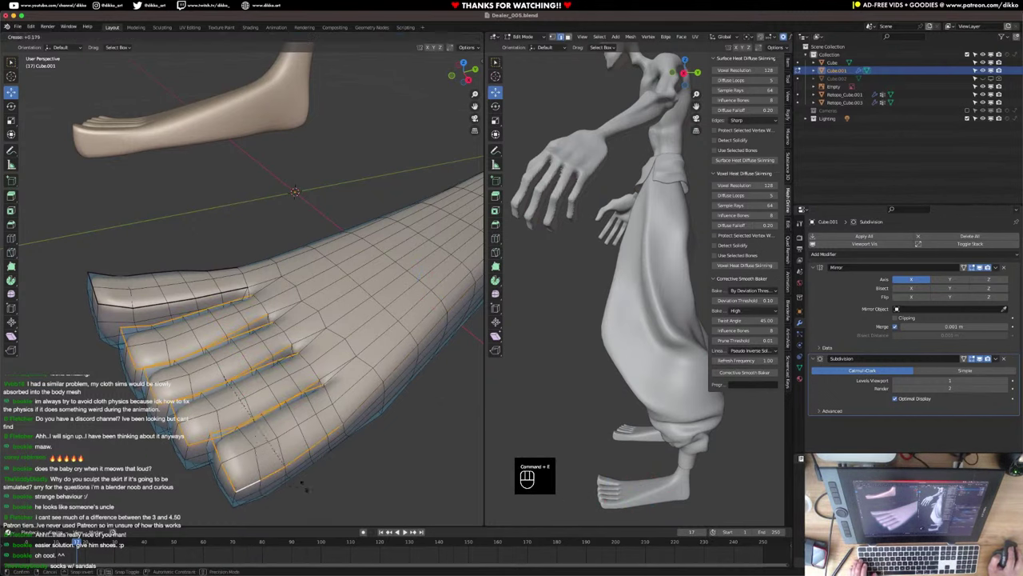
pyautogui.click(397, 493)
# Examine the creased toes and the whole character's feet in Object Mode from several angles.
pyautogui.moveTo(327, 466); pyautogui.dragTo(218, 375, button='middle')
pyautogui.scroll(-4, 294, 423)
pyautogui.press('Tab')
pyautogui.scroll(-3, 281, 364)
pyautogui.scroll(1, 281, 364)
pyautogui.moveTo(280, 365); pyautogui.dragTo(270, 347, button='middle')
pyautogui.moveTo(555, 429); pyautogui.dragTo(800, 461, button='middle')
pyautogui.moveTo(242, 358); pyautogui.dragTo(259, 331, button='middle')
pyautogui.scroll(5, 285, 393)
# Back in Edit Mode, add one loop cut around the foot just behind the toes.
pyautogui.press('Tab')
pyautogui.press('super+e')
pyautogui.press('Escape')
pyautogui.press('super+r')
pyautogui.click(310, 320)
pyautogui.click(309, 319)
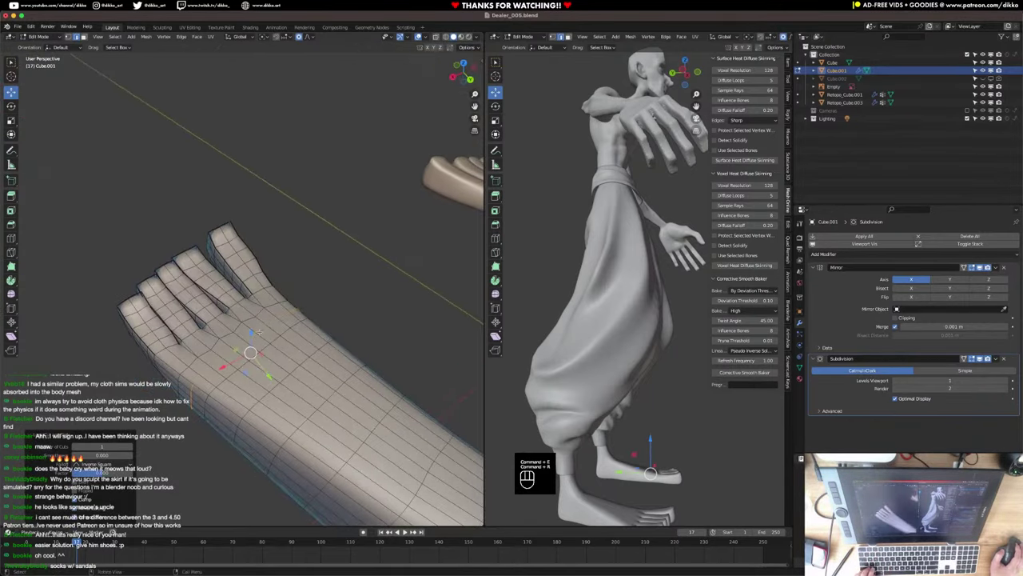
# Select the edge row across the top of the foot behind the toes and raise it about 0.021 m along Z with proportional editing.
pyautogui.keyDown('alt'); pyautogui.click(270, 324); pyautogui.keyUp('alt')
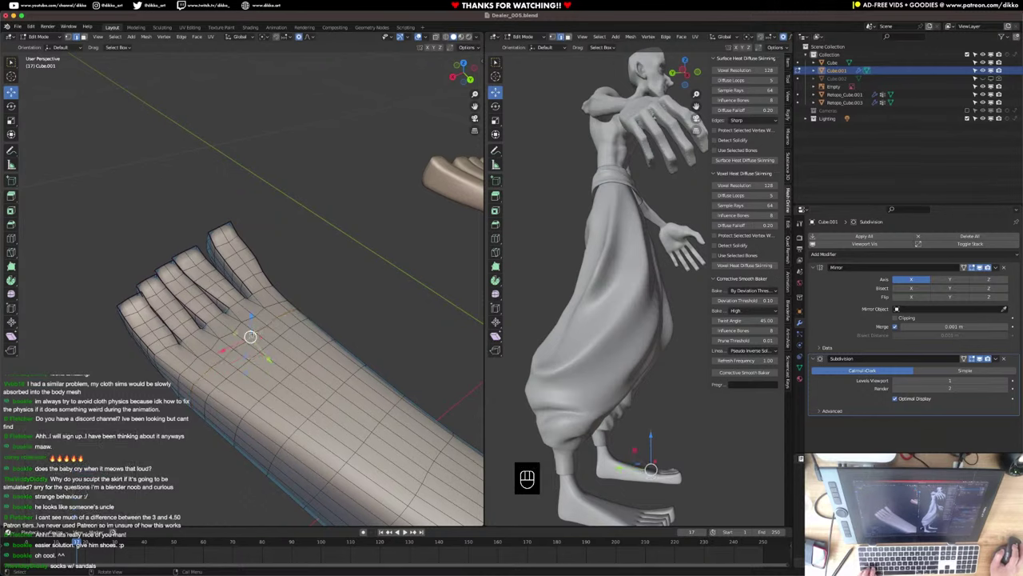
pyautogui.moveTo(186, 393); pyautogui.dragTo(215, 349, button='middle')
pyautogui.click(294, 313)
pyautogui.moveTo(294, 313); pyautogui.dragTo(280, 355, button='middle')
pyautogui.moveTo(299, 293); pyautogui.dragTo(299, 290, button='middle')
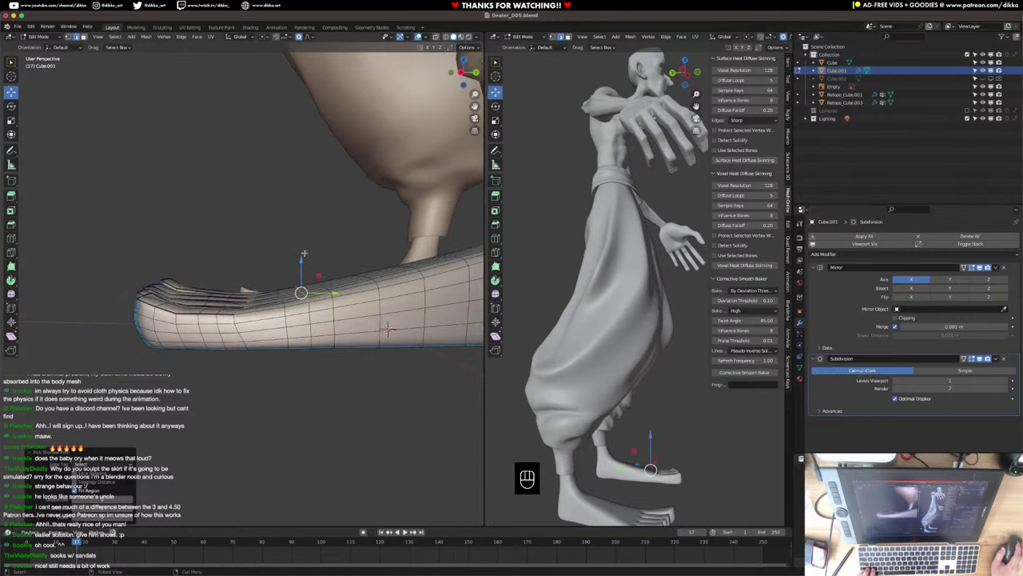
pyautogui.press('g')
pyautogui.press('z')
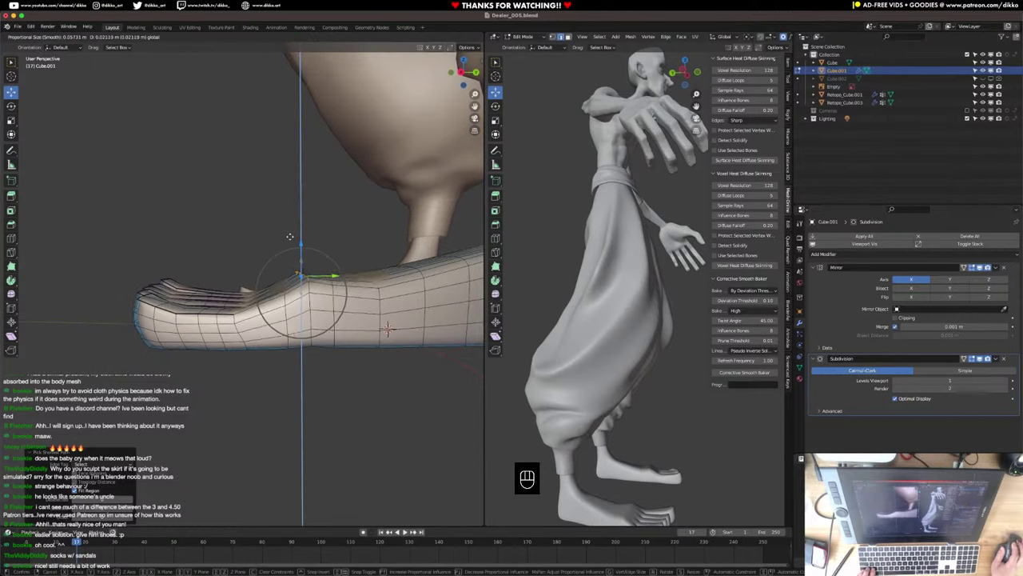
pyautogui.click(289, 237)
# Select the edges across the foot's upper surface near the raised ridge and adjust their height slightly along Z with a smaller proportional radius.
pyautogui.moveTo(289, 237); pyautogui.dragTo(292, 315, button='middle')
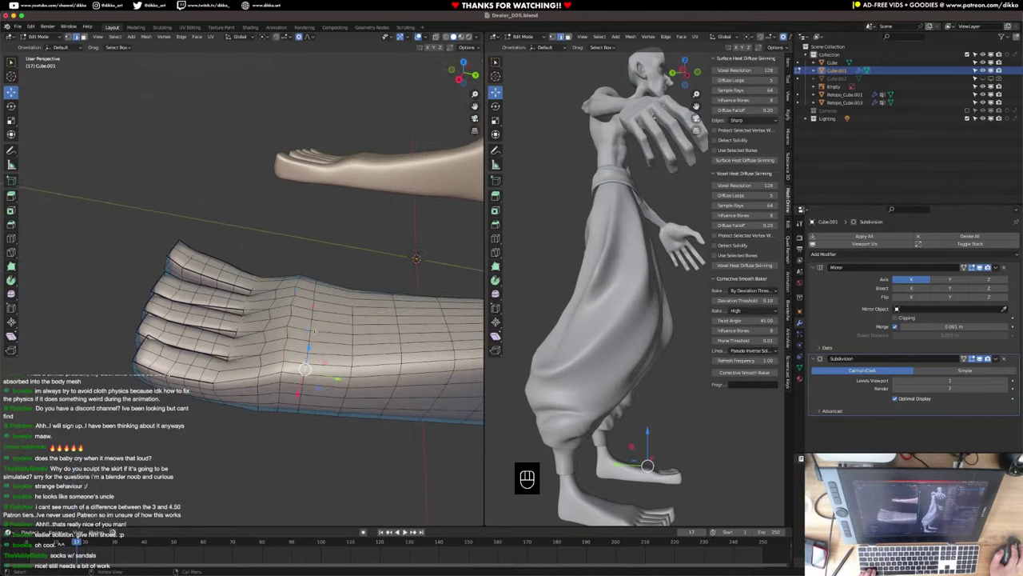
pyautogui.moveTo(301, 366); pyautogui.dragTo(322, 272, button='middle')
pyautogui.keyDown('ctrl'); pyautogui.keyDown('shift'); pyautogui.click(315, 292); pyautogui.keyUp('shift'); pyautogui.keyUp('ctrl')
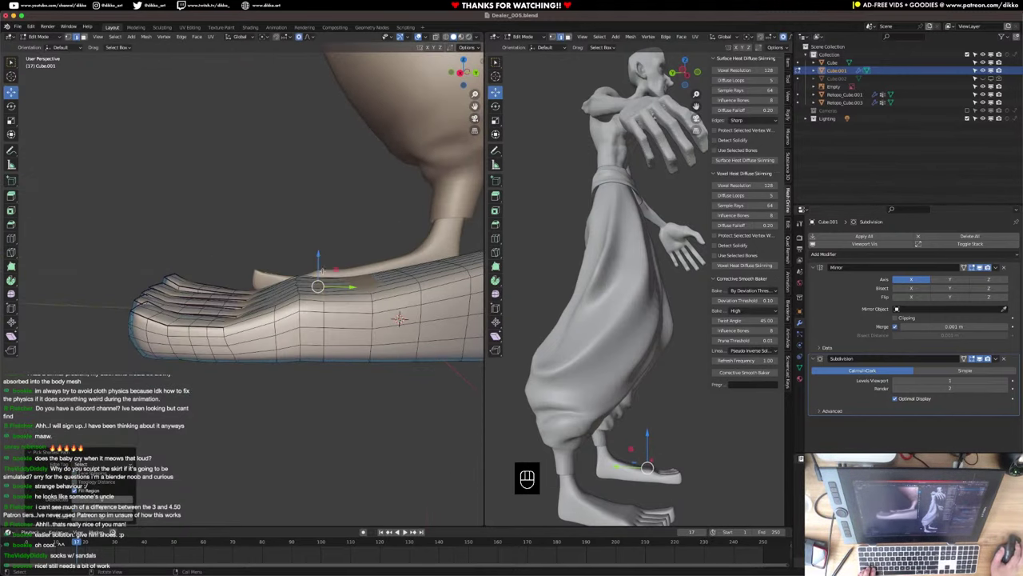
pyautogui.press('g')
pyautogui.press('z')
pyautogui.scroll(2, 320, 249)
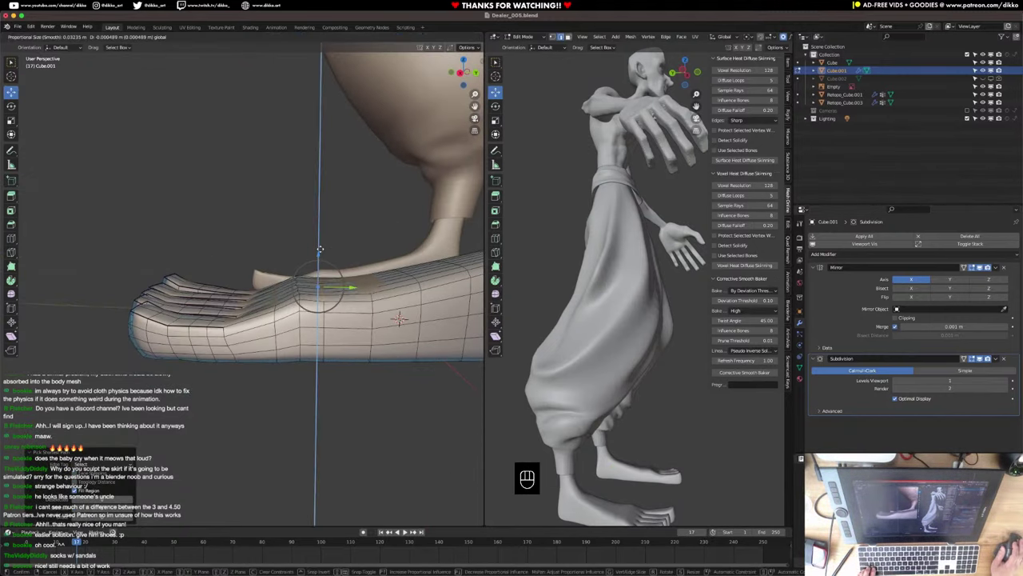
pyautogui.moveTo(320, 246); pyautogui.dragTo(320, 247)
# Raise the next edge row farther back on the instep about 0.0048 m along Z with proportional editing.
pyautogui.moveTo(319, 247); pyautogui.dragTo(315, 277, button='middle')
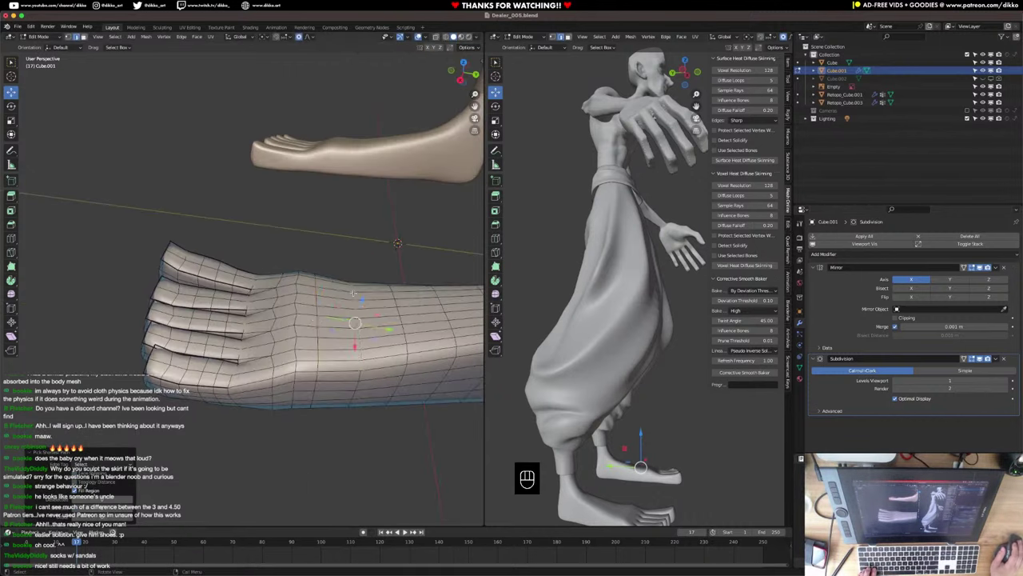
pyautogui.moveTo(424, 336); pyautogui.dragTo(426, 297, button='middle')
pyautogui.press('g')
pyautogui.press('z')
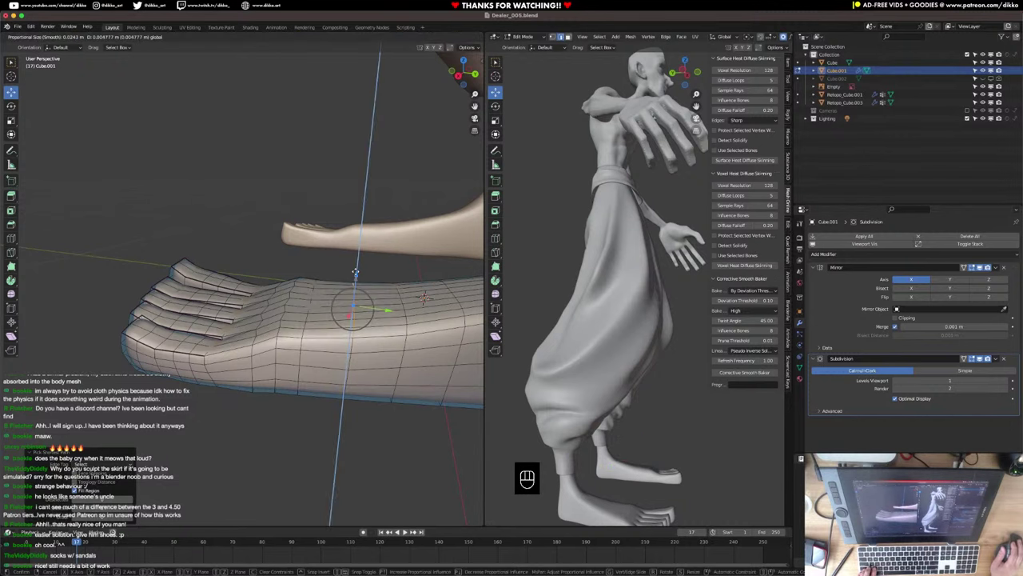
pyautogui.moveTo(355, 271); pyautogui.dragTo(356, 271)
# Examine the raised foot shape from the front view and at an angle against the trouser leg.
pyautogui.scroll(-2, 546, 443)
pyautogui.scroll(-1, 157, 327)
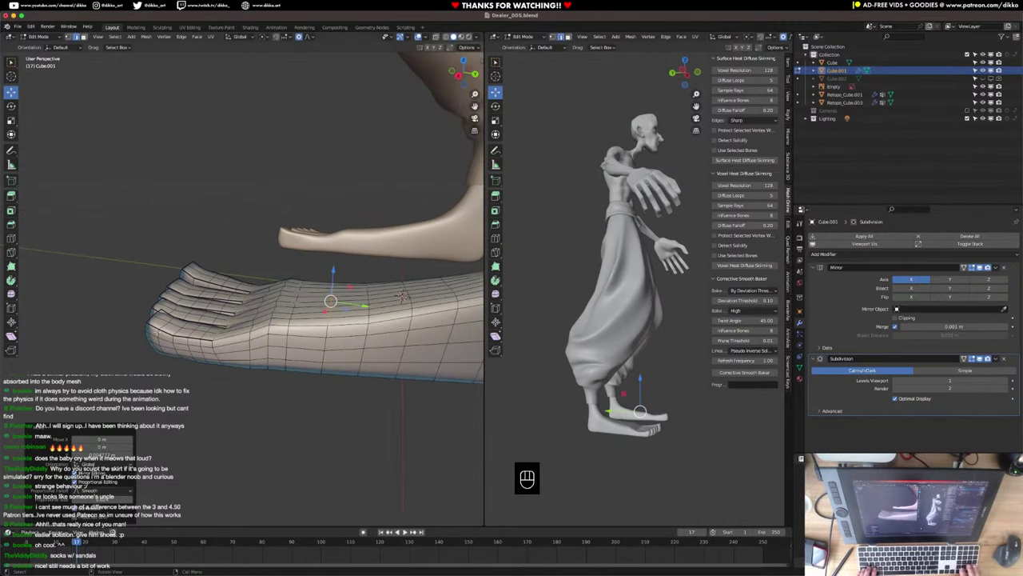
pyautogui.press('KP_1')
pyautogui.keyDown('shift'); pyautogui.moveTo(392, 282); pyautogui.dragTo(265, 326, button='middle'); pyautogui.keyUp('shift')
pyautogui.keyDown('shift'); pyautogui.moveTo(440, 336); pyautogui.dragTo(267, 339, button='middle'); pyautogui.keyUp('shift')
pyautogui.keyDown('shift'); pyautogui.moveTo(200, 323); pyautogui.dragTo(479, 334, button='middle'); pyautogui.keyUp('shift')
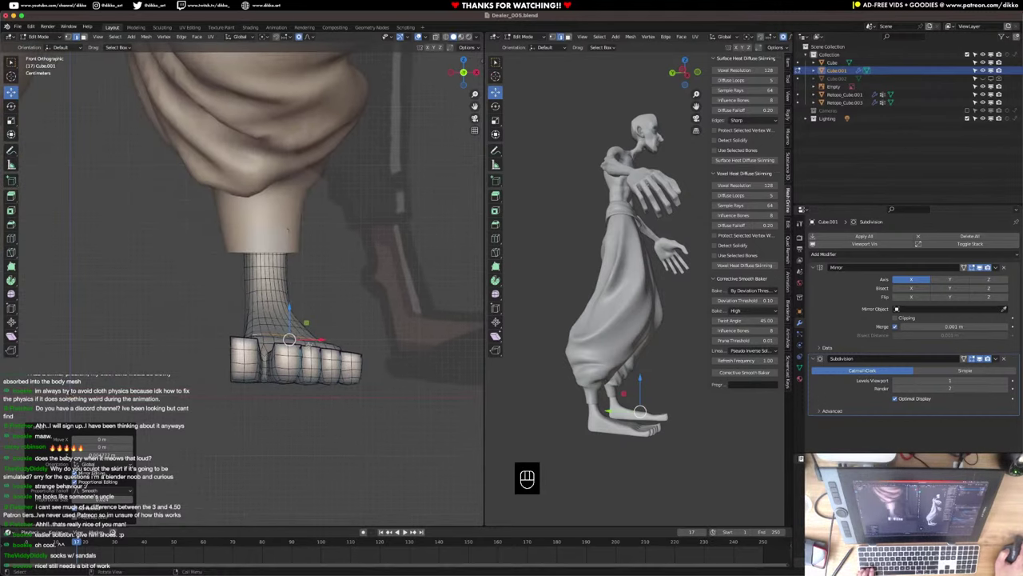
pyautogui.moveTo(309, 344); pyautogui.dragTo(478, 346, button='middle')
pyautogui.moveTo(375, 337); pyautogui.dragTo(177, 373, button='middle')
pyautogui.moveTo(238, 422); pyautogui.dragTo(290, 439, button='middle')
pyautogui.scroll(4, 284, 392)
# Select the edge row along the raised ridge across the ball of the foot and crease it.
pyautogui.press('Tab')
pyautogui.moveTo(284, 392); pyautogui.dragTo(336, 390, button='middle')
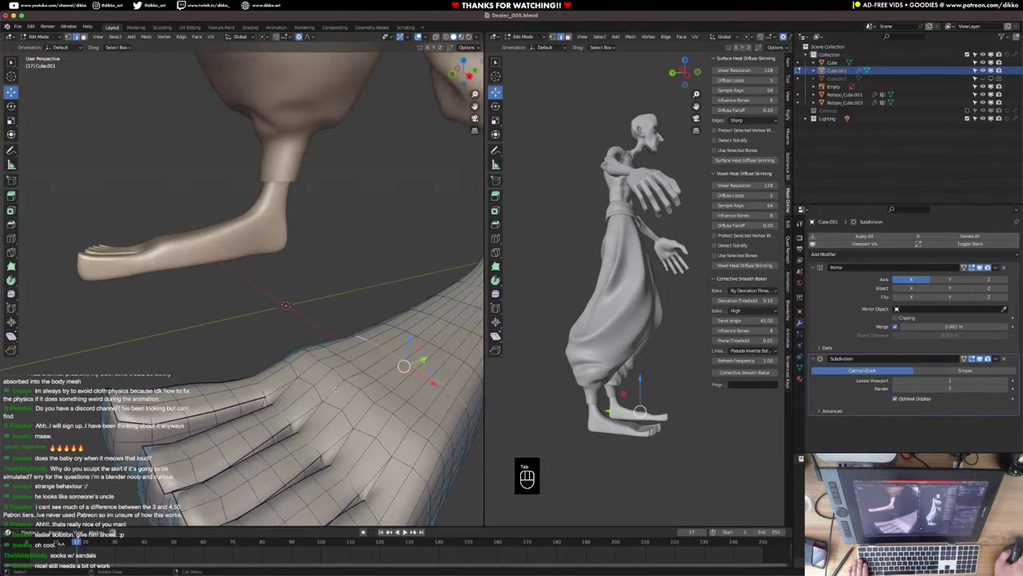
pyautogui.click(304, 349)
pyautogui.keyDown('super'); pyautogui.click(430, 444); pyautogui.keyUp('super')
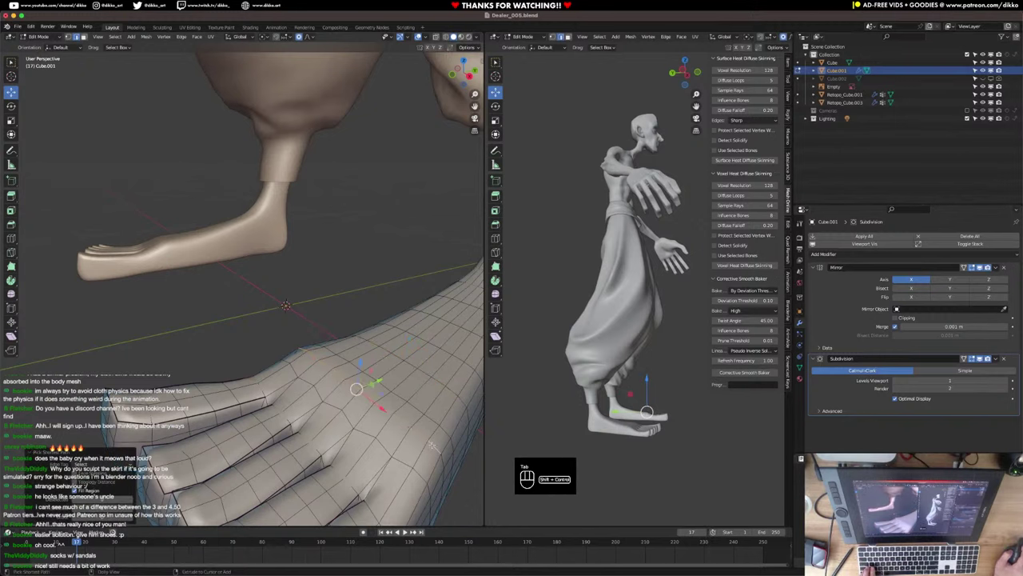
pyautogui.press('super+e')
pyautogui.click(432, 445)
pyautogui.click(432, 444)
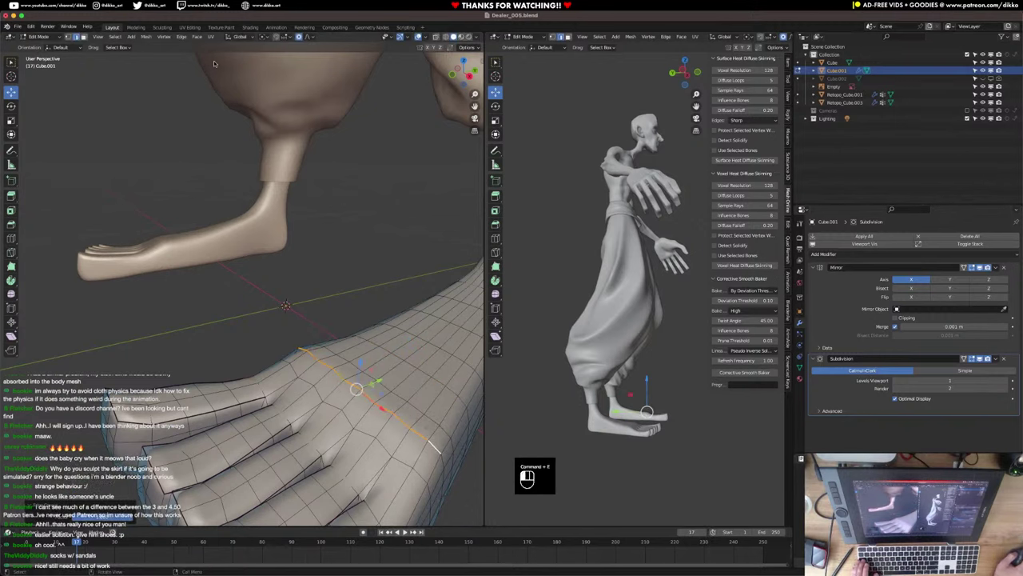
# In Object Mode, set the Subdivision modifier's viewport level to 2 and check the feet.
pyautogui.press('Tab')
pyautogui.scroll(-2, 371, 353)
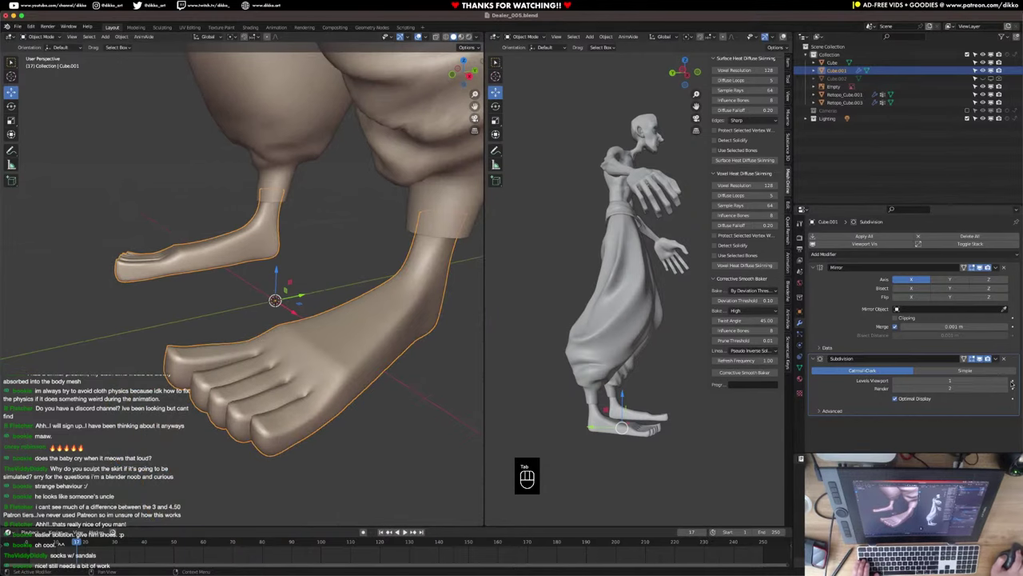
pyautogui.click(1004, 381)
pyautogui.moveTo(365, 366); pyautogui.dragTo(240, 431, button='middle')
pyautogui.scroll(-3, 322, 381)
# In Edit Mode, select the edges midway along the big toe's inner side and shift them along X.
pyautogui.press('Tab')
pyautogui.click(284, 378)
pyautogui.keyDown('ctrl'); pyautogui.keyDown('shift'); pyautogui.click(285, 414); pyautogui.keyUp('shift'); pyautogui.keyUp('ctrl')
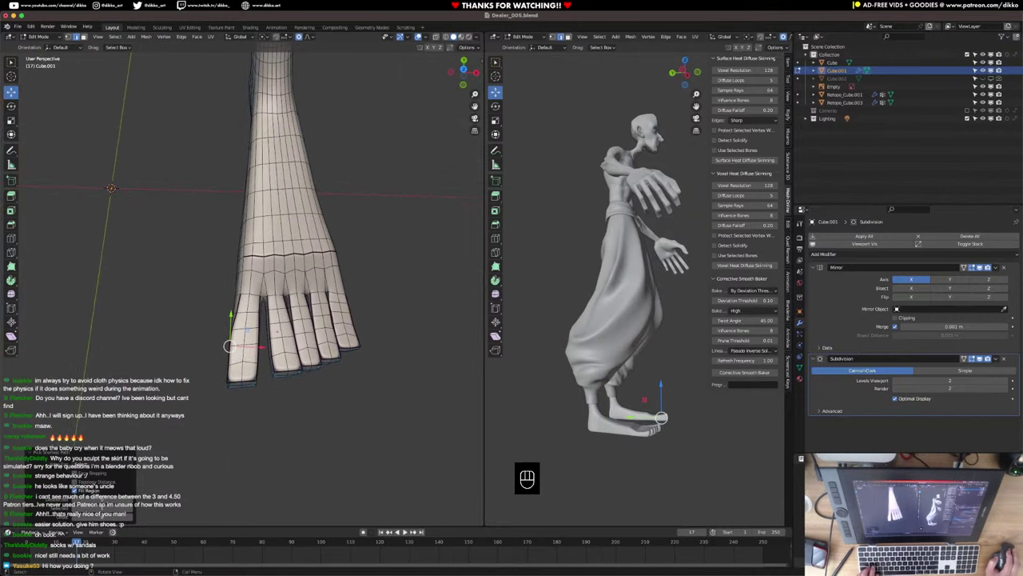
pyautogui.press('g')
pyautogui.press('x')
pyautogui.click(260, 349)
pyautogui.moveTo(259, 349); pyautogui.dragTo(287, 400, button='middle')
pyautogui.press('g')
pyautogui.press('x')
pyautogui.click(295, 373)
# Crease the selected edges on the big toe's inner side and check the result in Object Mode.
pyautogui.press('super+e')
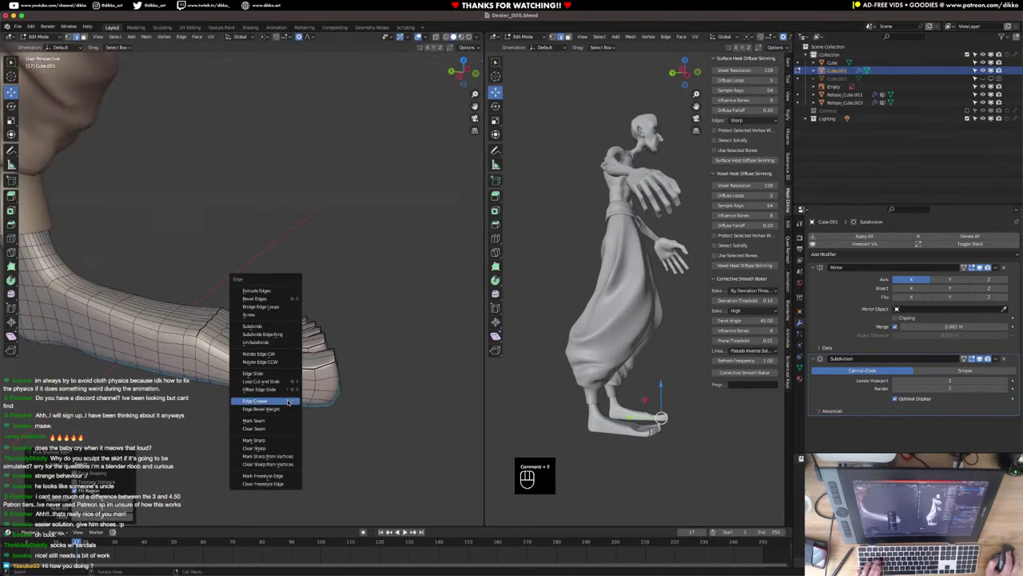
pyautogui.click(287, 400)
pyautogui.click(453, 411)
pyautogui.moveTo(452, 411); pyautogui.dragTo(223, 356, button='middle')
pyautogui.press('Tab')
# Crease the edges midway along the big toe's side facing the second toe and move them about 0.0079 m along X.
pyautogui.click(256, 381)
pyautogui.press('Tab')
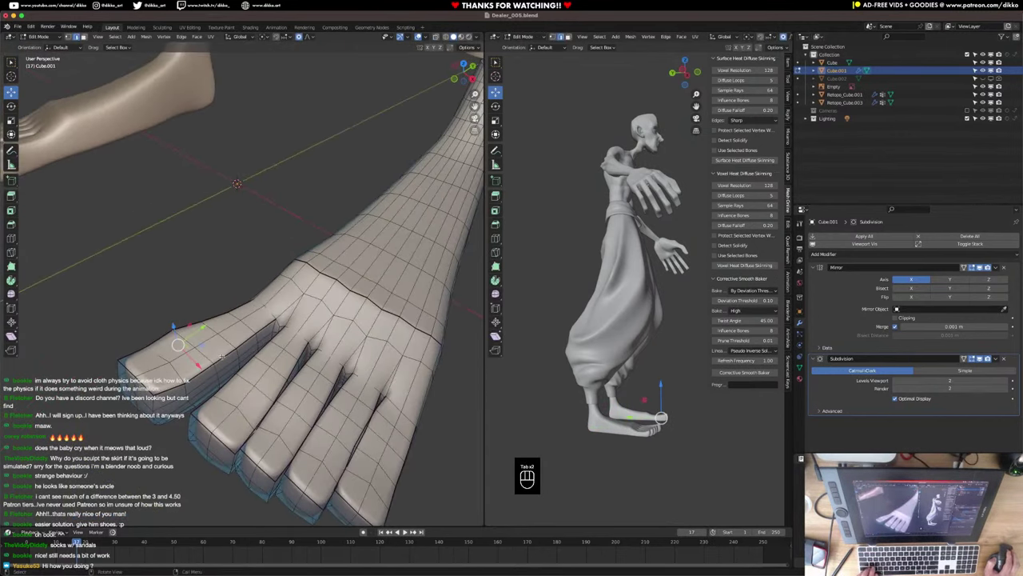
pyautogui.keyDown('ctrl'); pyautogui.keyDown('shift'); pyautogui.click(219, 383); pyautogui.keyUp('shift'); pyautogui.keyUp('ctrl')
pyautogui.press('super+e')
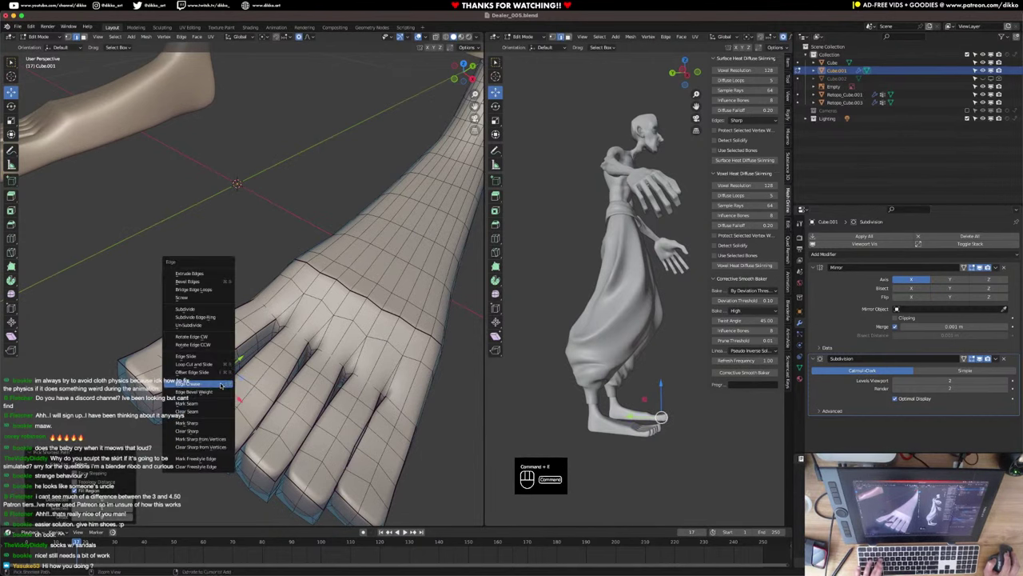
pyautogui.click(224, 383)
pyautogui.click(216, 376)
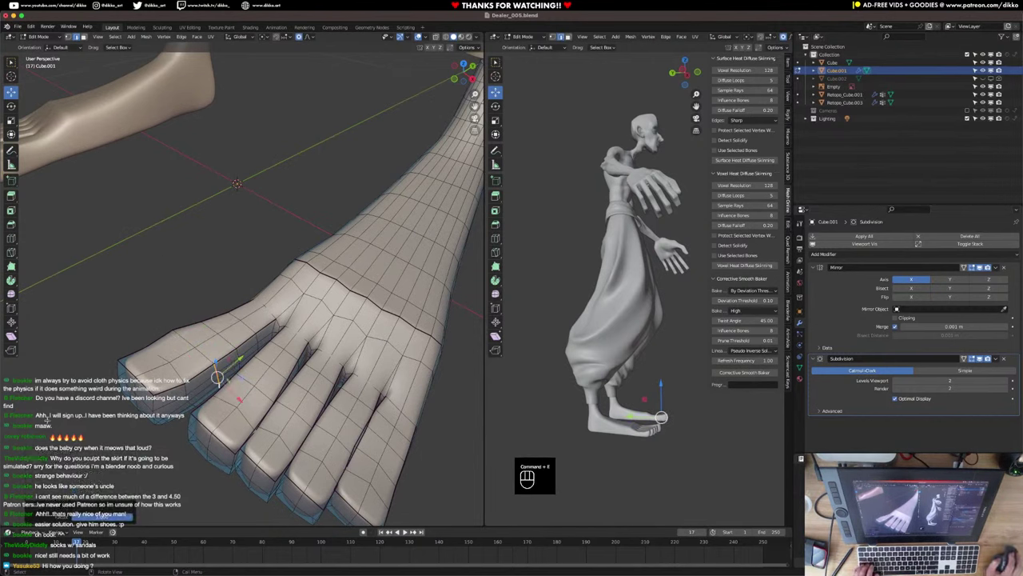
pyautogui.moveTo(240, 359); pyautogui.dragTo(243, 365)
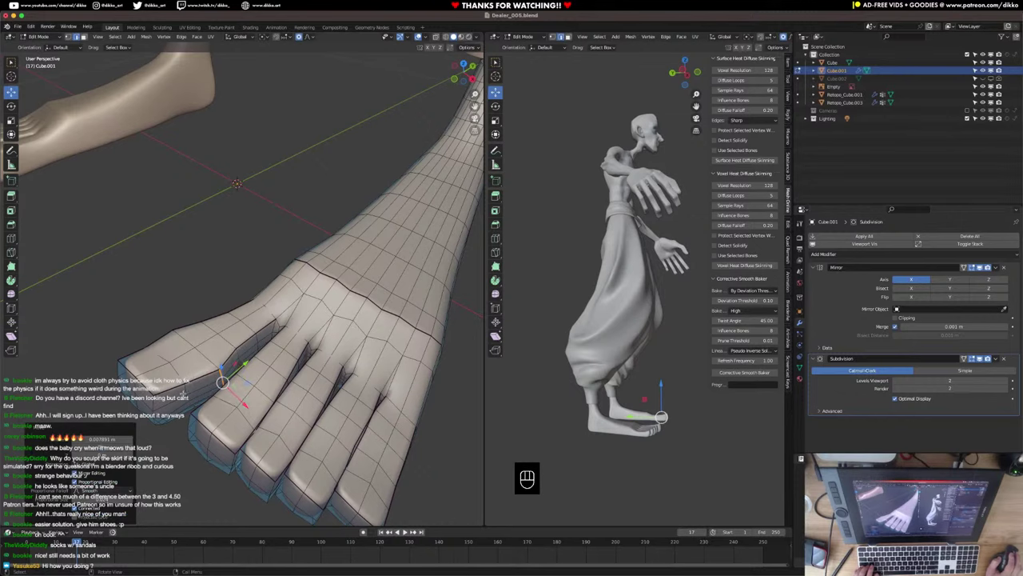
# Crease the line of edges running across the middle of the toes by 1.000 and check the foot in Object Mode.
pyautogui.click(183, 391)
pyautogui.moveTo(185, 389); pyautogui.dragTo(273, 440, button='middle')
pyautogui.press('Tab')
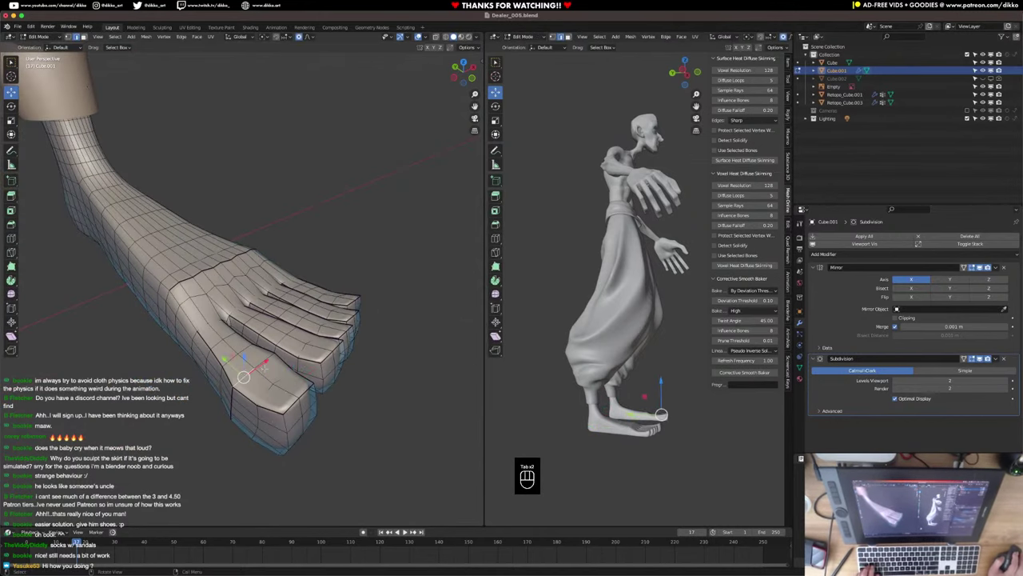
pyautogui.moveTo(288, 334); pyautogui.dragTo(260, 359, button='middle')
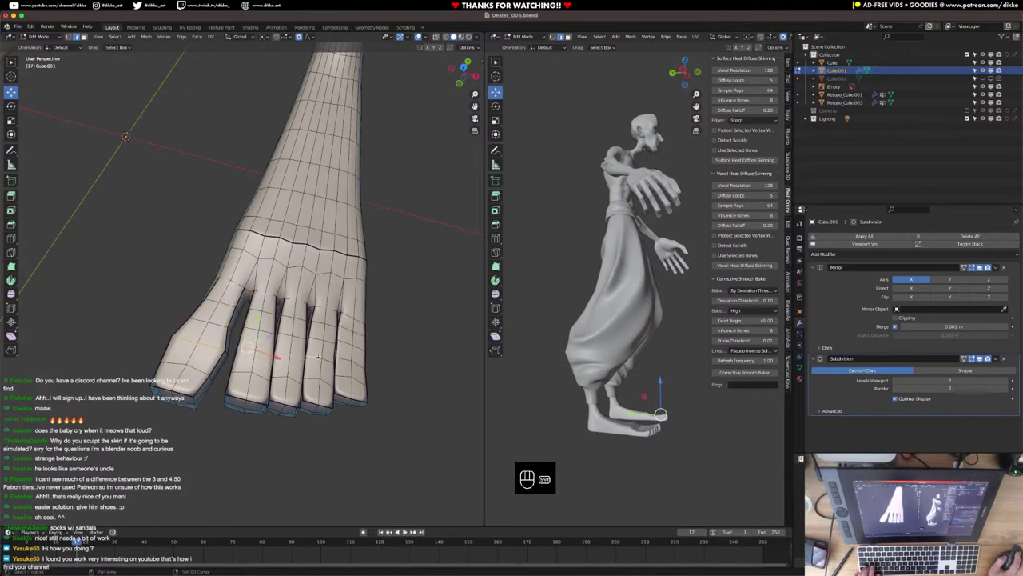
pyautogui.moveTo(354, 361); pyautogui.dragTo(295, 326, button='middle')
pyautogui.moveTo(295, 329); pyautogui.dragTo(296, 332)
pyautogui.press('super+e')
pyautogui.click(295, 321)
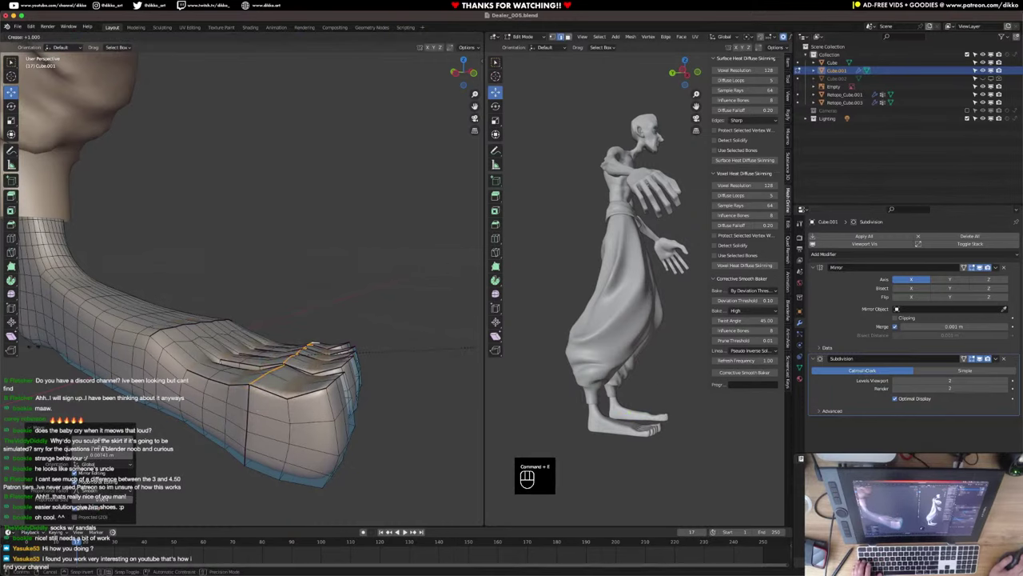
pyautogui.click(33, 346)
pyautogui.press('Tab')
pyautogui.moveTo(287, 442); pyautogui.dragTo(301, 285, button='middle')
pyautogui.press('Tab')
pyautogui.click(38, 37)
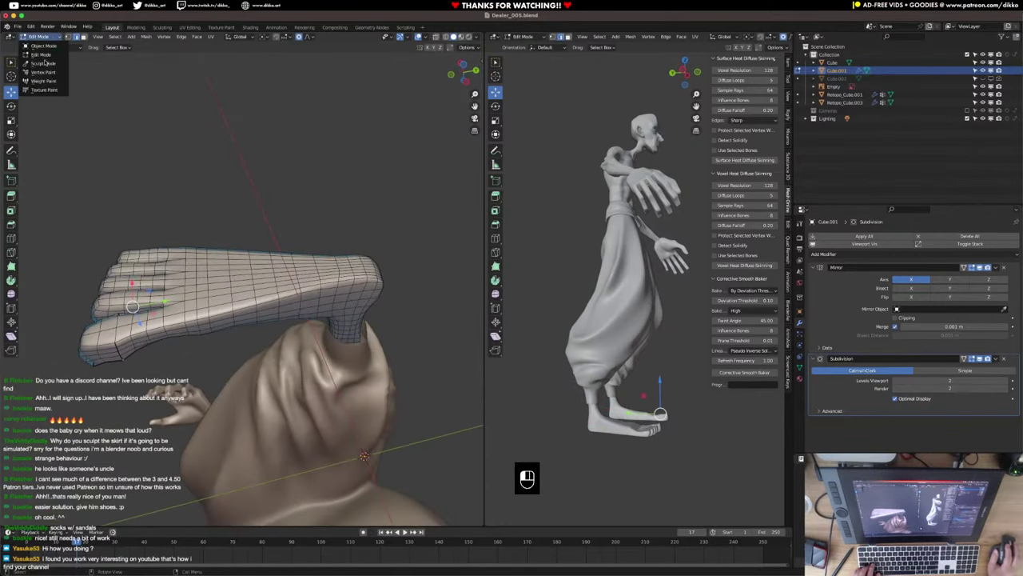
pyautogui.click(44, 64)
pyautogui.scroll(4, 192, 319)
pyautogui.press('f')
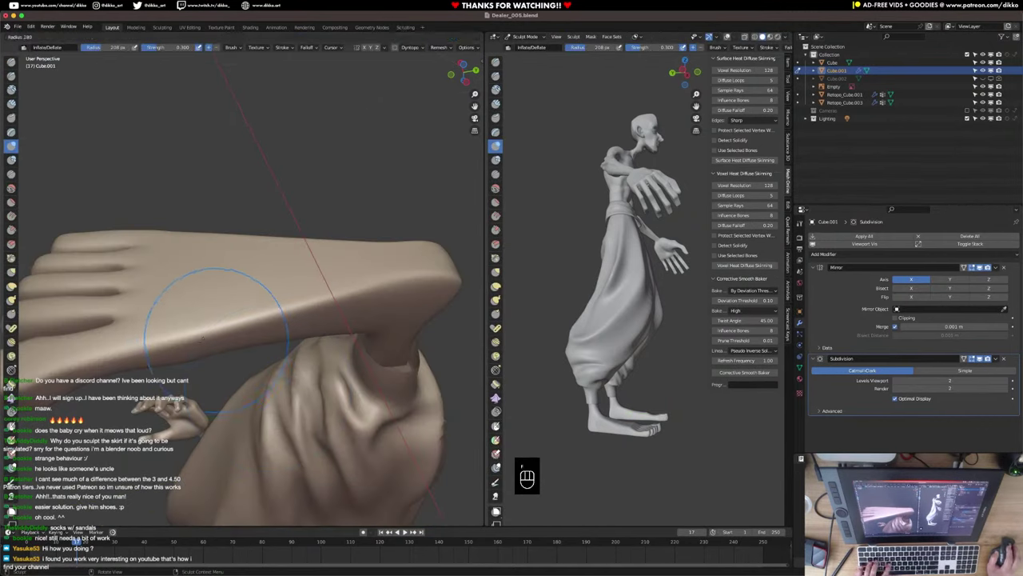
pyautogui.click(174, 340)
pyautogui.press('f')
pyautogui.click(190, 334)
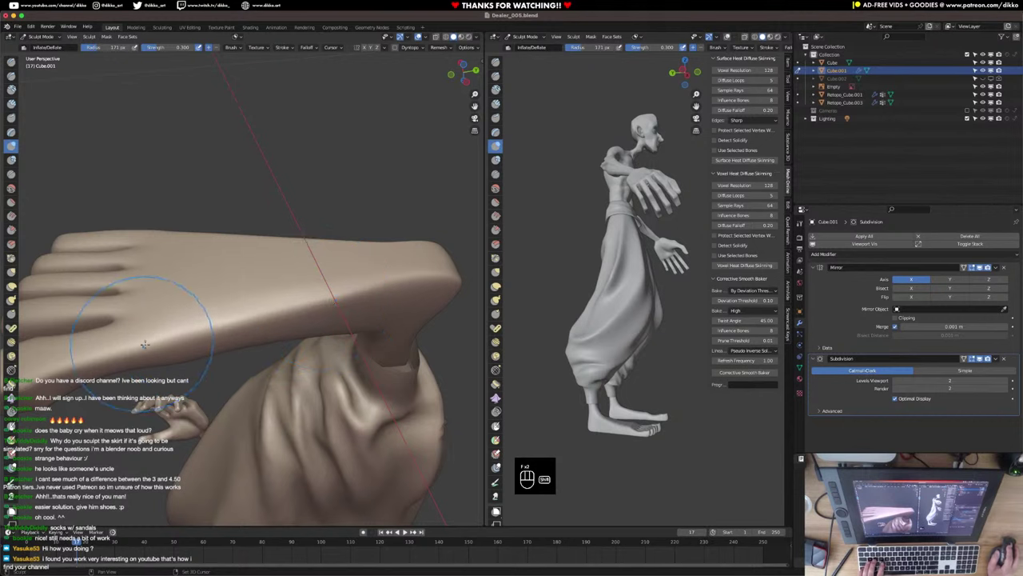
pyautogui.moveTo(272, 320)
pyautogui.mouseDown(button='middle')
pyautogui.moveTo(240, 352)
pyautogui.moveTo(228, 416)
pyautogui.moveTo(266, 439)
pyautogui.moveTo(307, 447)
pyautogui.moveTo(225, 400)
pyautogui.mouseUp(button='middle')
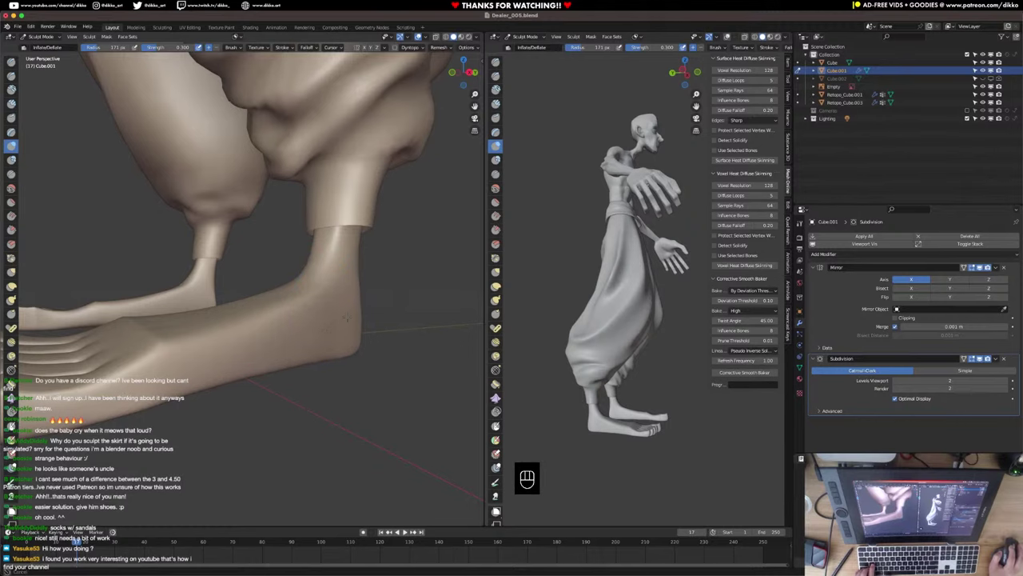
pyautogui.moveTo(331, 323); pyautogui.dragTo(251, 365, button='middle')
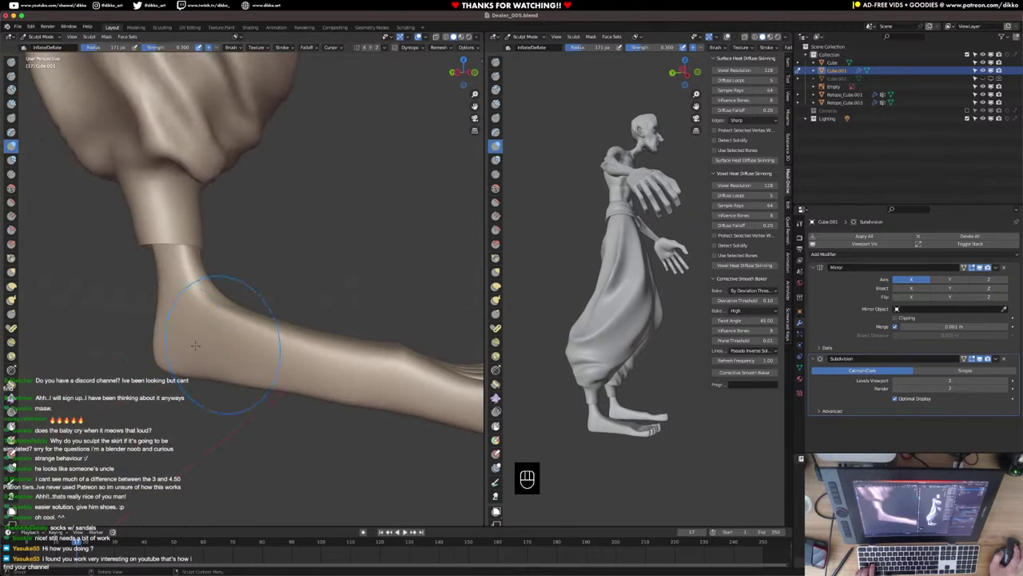
pyautogui.press('KP_3')
pyautogui.press('KP_1')
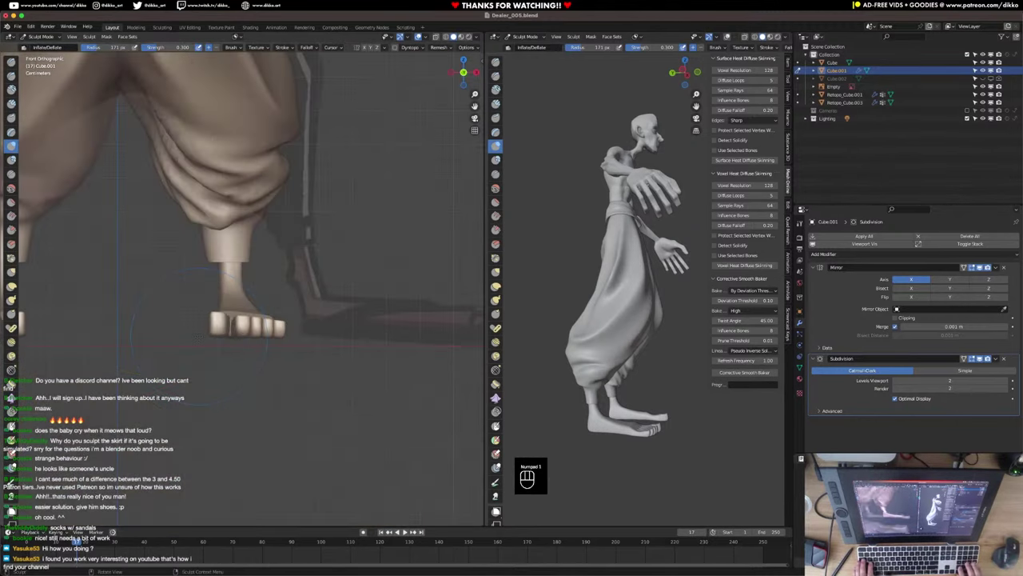
# In Edit Mode, select the block of faces on the ankle's inner side, just below the trouser cuff, and inset them slightly.
pyautogui.scroll(7, 203, 334)
pyautogui.moveTo(201, 283); pyautogui.dragTo(258, 299, button='middle')
pyautogui.press('Tab')
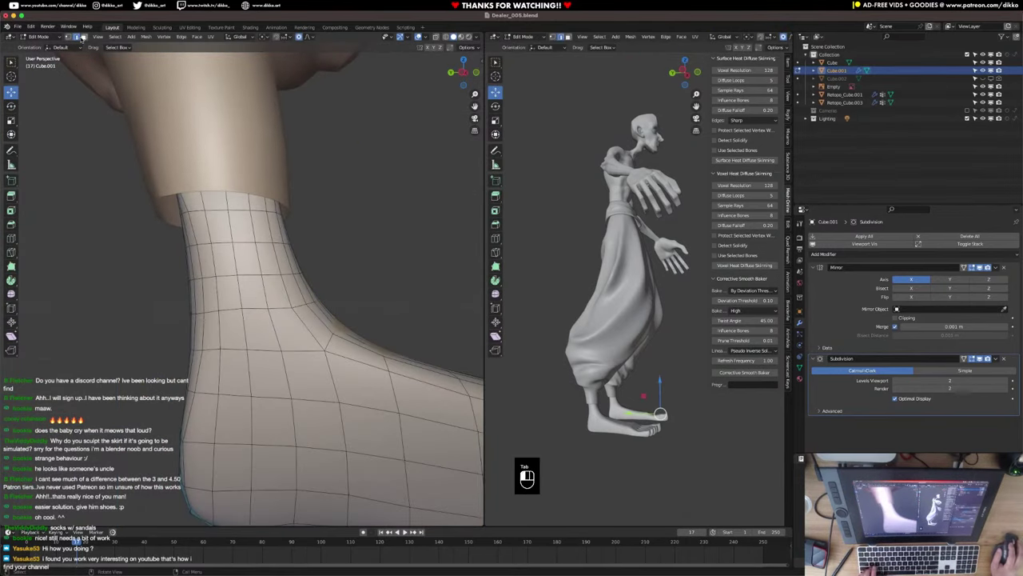
pyautogui.keyDown('shift'); pyautogui.moveTo(266, 293); pyautogui.dragTo(231, 251); pyautogui.keyUp('shift')
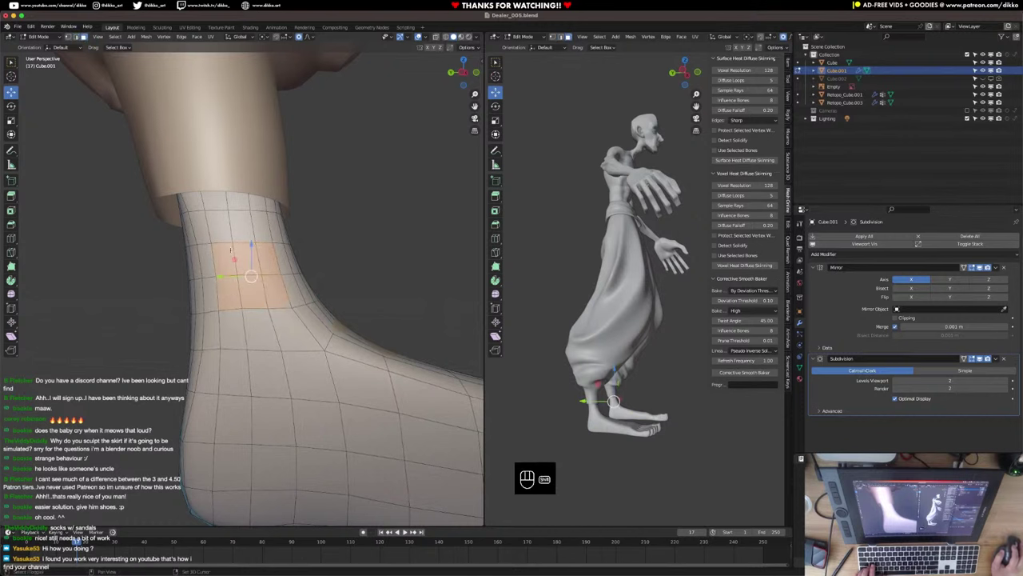
pyautogui.keyDown('shift'); pyautogui.moveTo(252, 296); pyautogui.dragTo(252, 297); pyautogui.keyUp('shift')
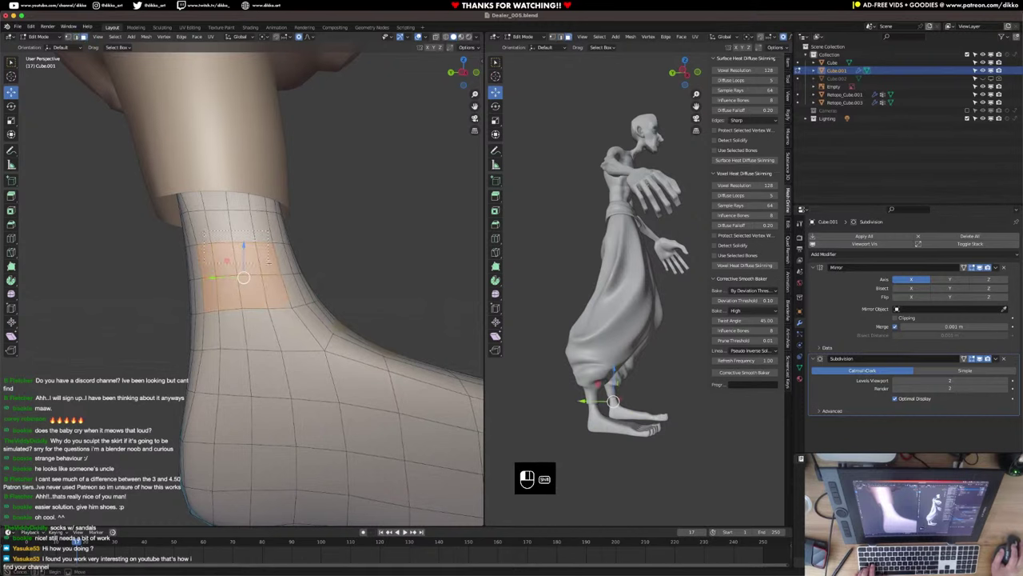
pyautogui.keyDown('shift'); pyautogui.moveTo(269, 261); pyautogui.dragTo(268, 270); pyautogui.keyUp('shift')
pyautogui.press('KP_1')
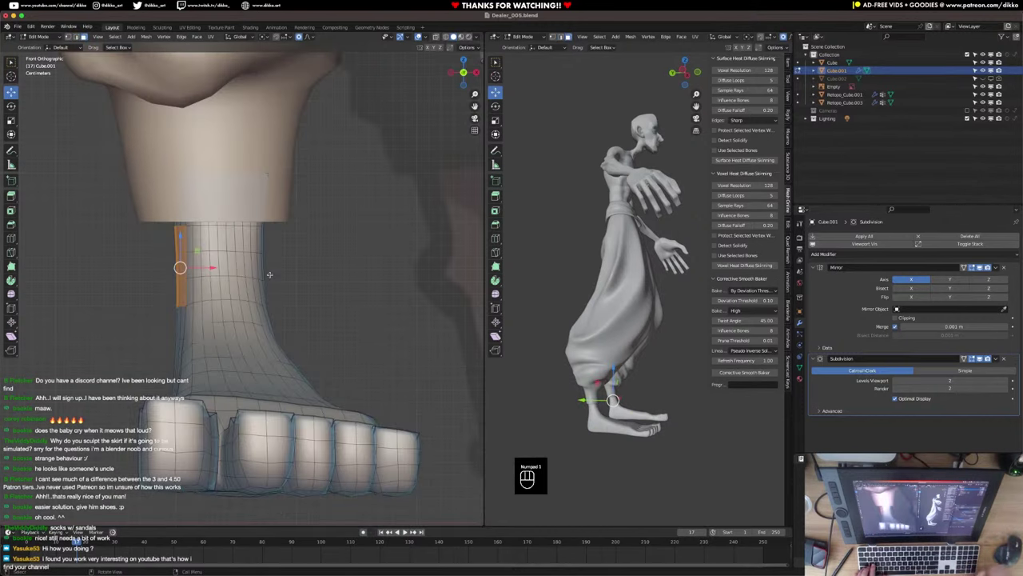
pyautogui.press('i')
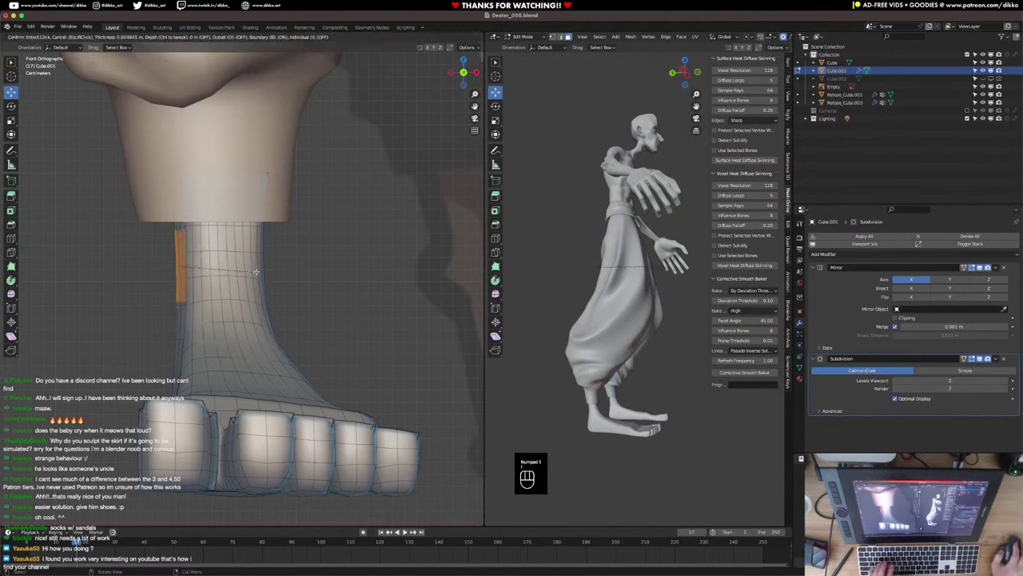
pyautogui.click(252, 272)
# Push the inset ankle faces outward along X, expand the selection by one ring and smooth it.
pyautogui.press('g')
pyautogui.press('x')
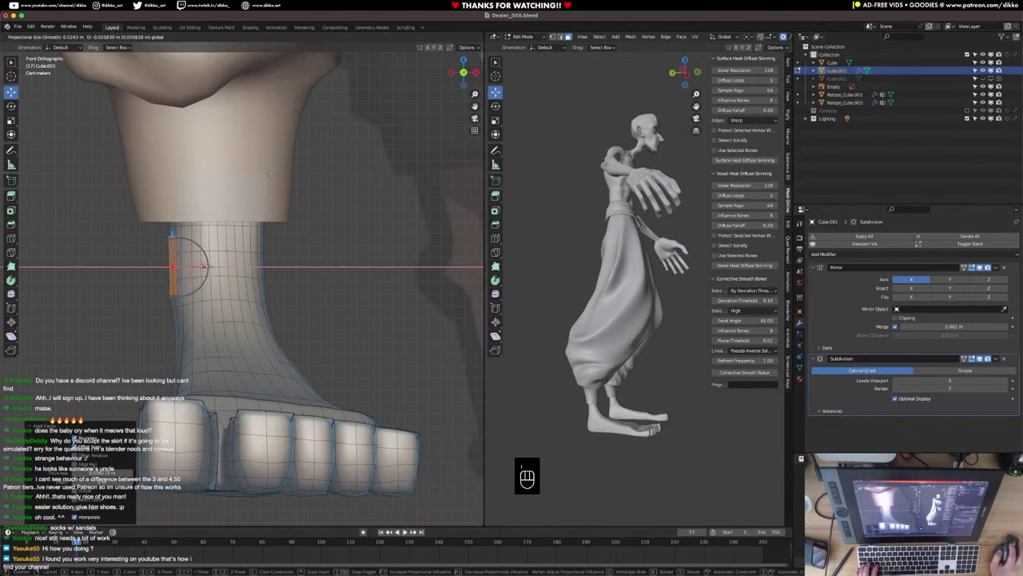
pyautogui.click(201, 267)
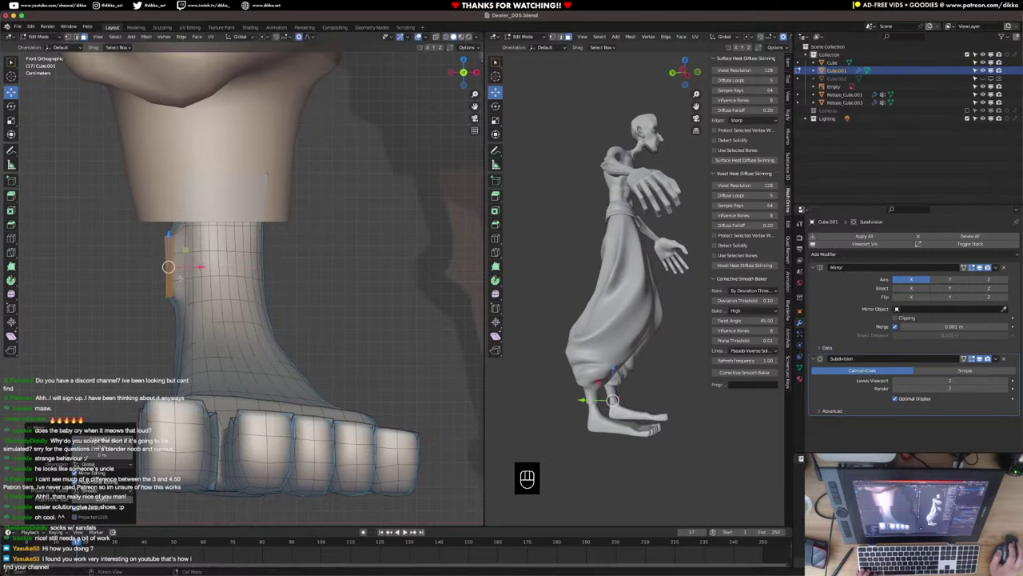
pyautogui.press('ctrl+KP_Add')
pyautogui.click(11, 293)
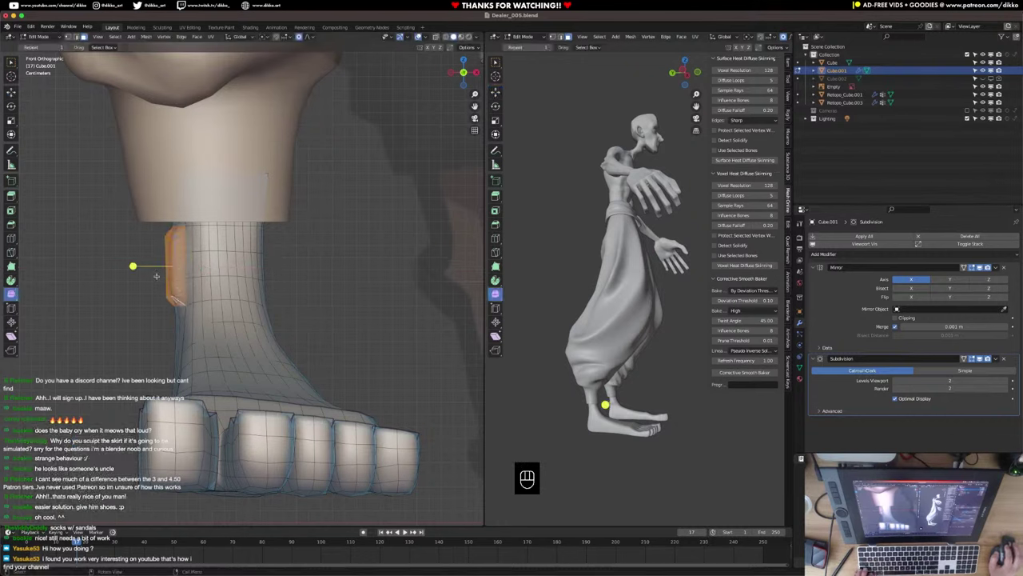
pyautogui.moveTo(135, 266)
pyautogui.mouseDown()
pyautogui.moveTo(250, 254)
pyautogui.moveTo(294, 275)
pyautogui.mouseUp()
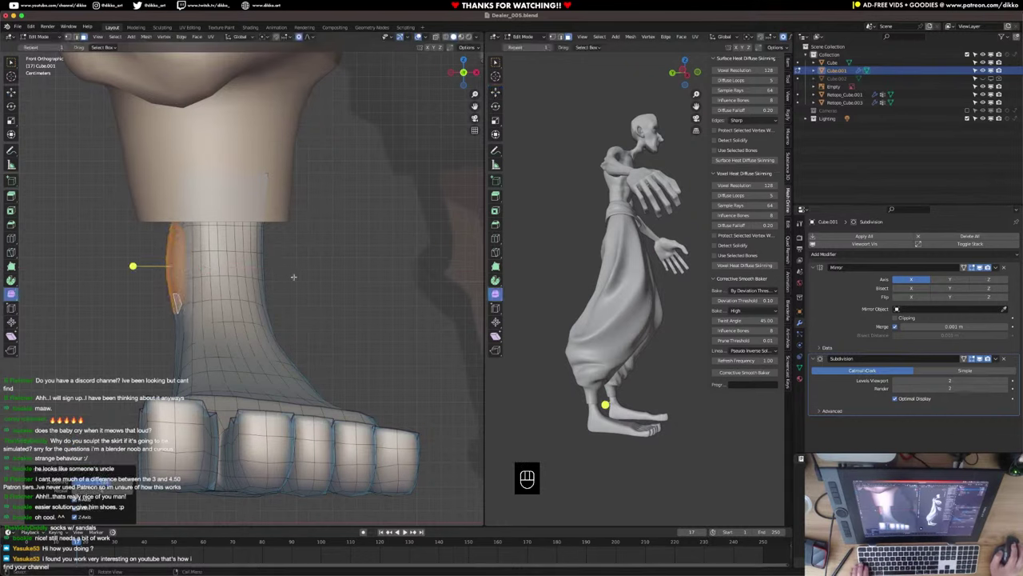
# Check the ankle bump in Object Mode and scale its selected faces down to 0.747 and back up by about 1.3.
pyautogui.press('Tab')
pyautogui.moveTo(235, 280)
pyautogui.mouseDown(button='middle')
pyautogui.moveTo(229, 291)
pyautogui.moveTo(241, 290)
pyautogui.mouseUp(button='middle')
pyautogui.scroll(3, 228, 290)
pyautogui.press('Tab')
pyautogui.scroll(-2, 241, 290)
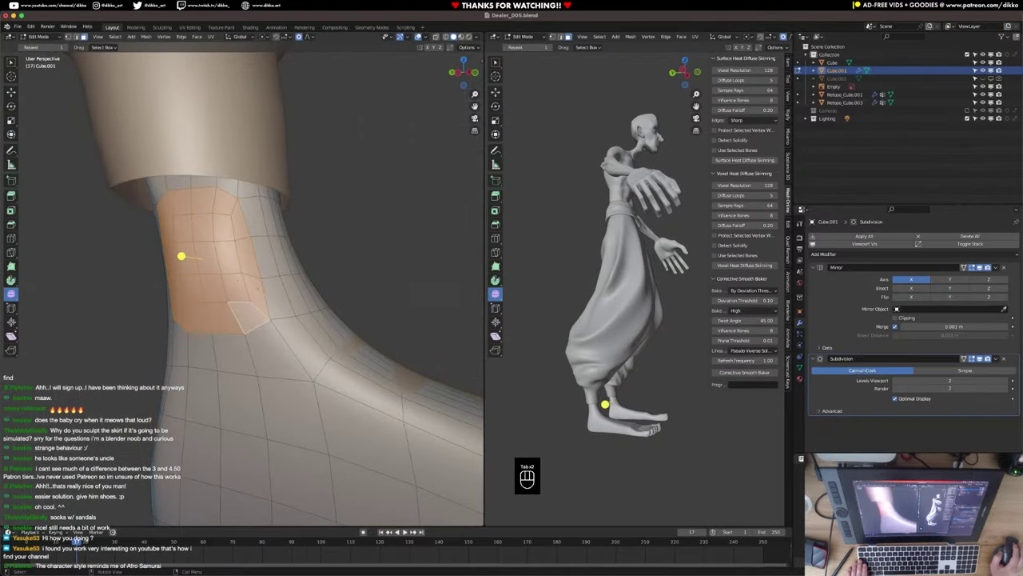
pyautogui.press('s')
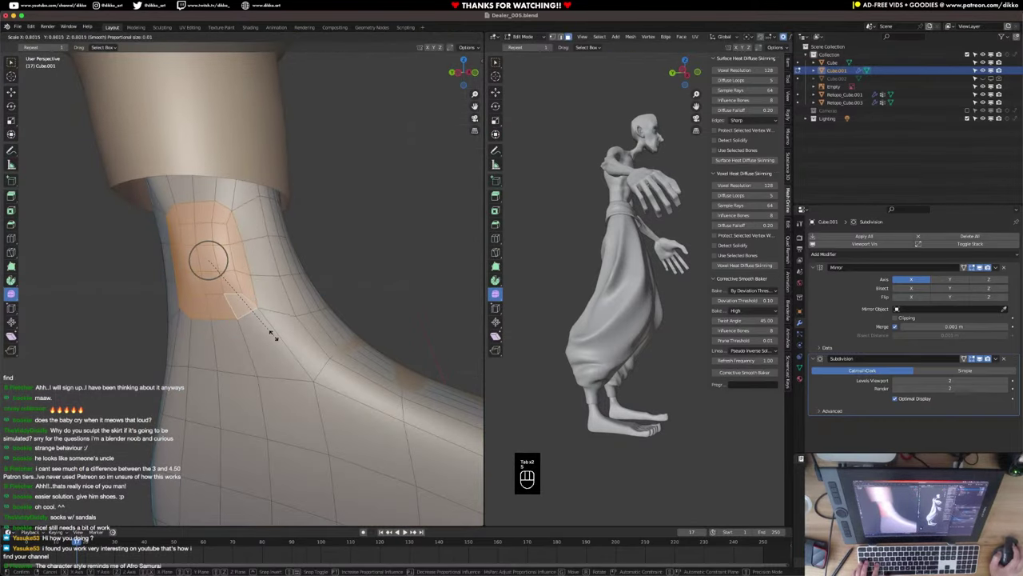
pyautogui.click(260, 330)
pyautogui.press('s')
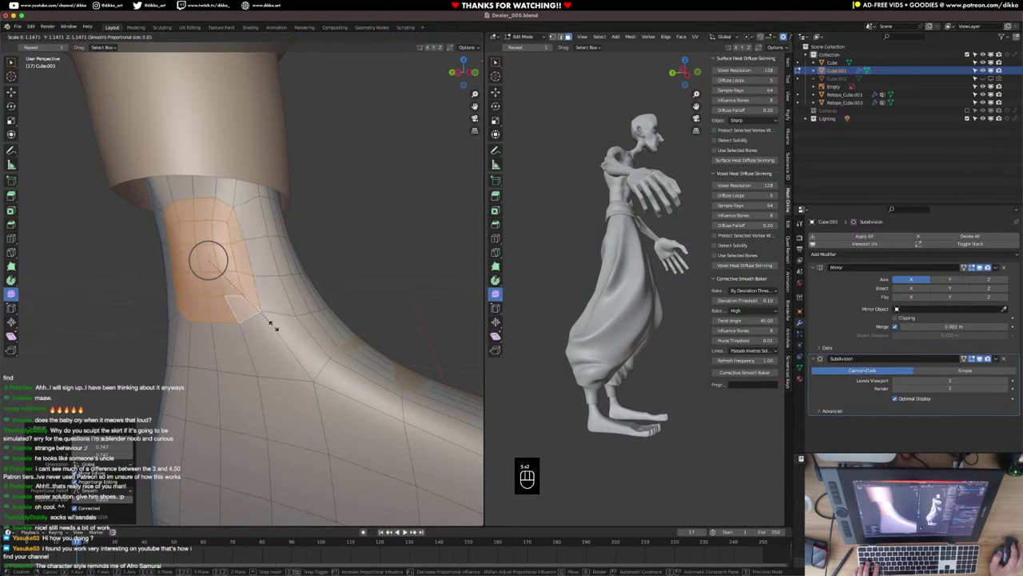
pyautogui.click(181, 255)
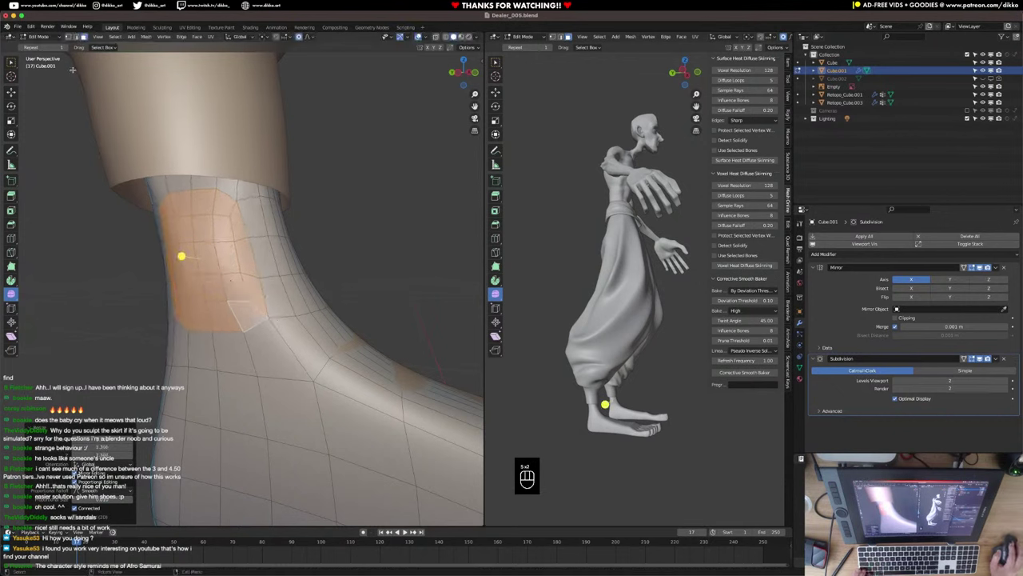
# Select the ring of edges around the inner part of the ankle bump and smooth them.
pyautogui.keyDown('alt'); pyautogui.click(186, 309); pyautogui.keyUp('alt')
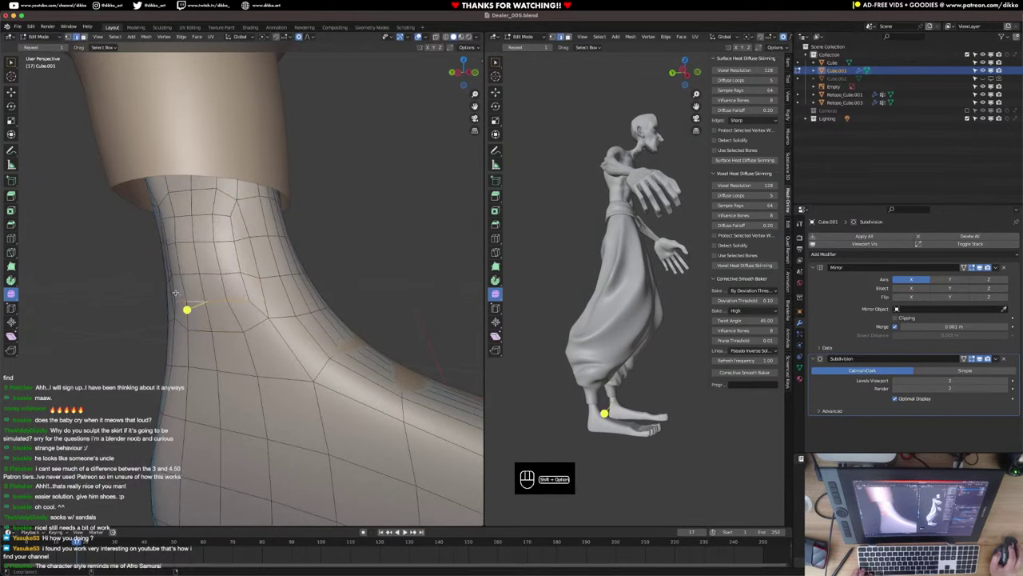
pyautogui.keyDown('alt'); pyautogui.keyDown('shift'); pyautogui.click(225, 228); pyautogui.keyUp('shift'); pyautogui.keyUp('alt')
pyautogui.moveTo(224, 227); pyautogui.dragTo(198, 251, button='middle')
pyautogui.moveTo(157, 270); pyautogui.dragTo(222, 268)
pyautogui.moveTo(339, 259)
pyautogui.mouseDown(button='middle')
pyautogui.moveTo(131, 274)
pyautogui.moveTo(113, 265)
pyautogui.moveTo(344, 256)
pyautogui.moveTo(224, 273)
pyautogui.mouseUp(button='middle')
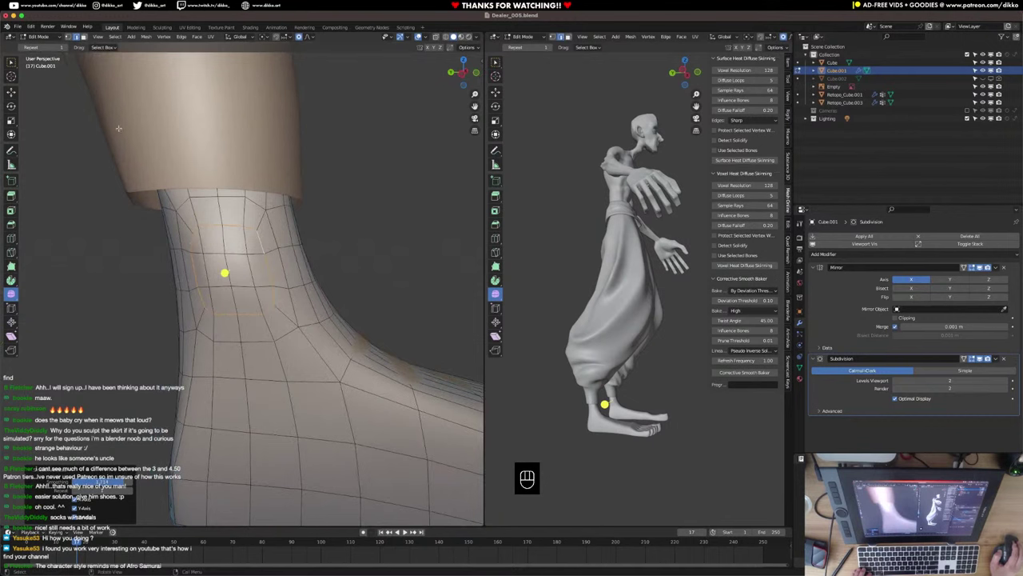
# Select the faces at the centre of the ankle bump, shift them along X and smooth them.
pyautogui.click(84, 36)
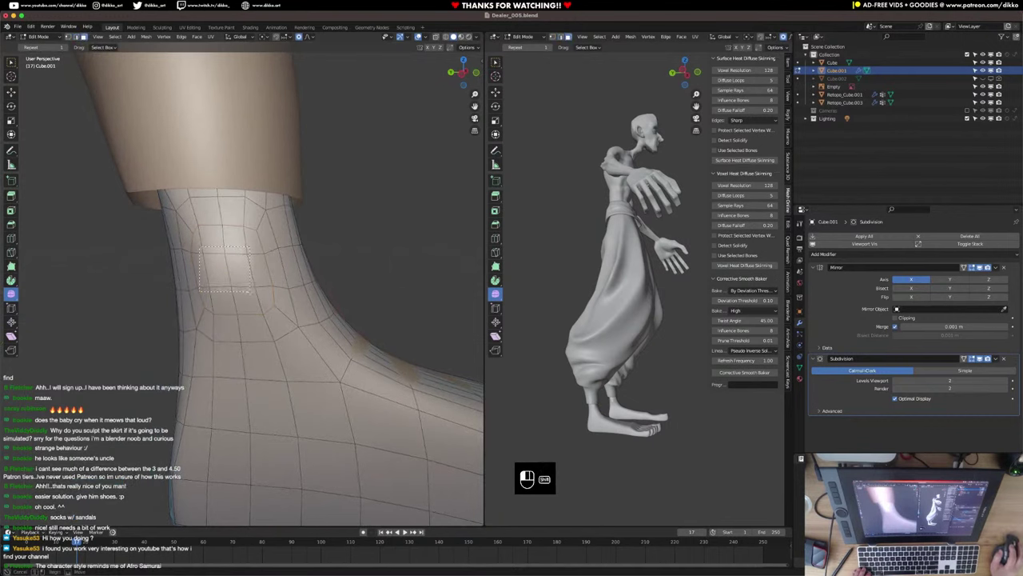
pyautogui.keyDown('shift'); pyautogui.moveTo(249, 291); pyautogui.dragTo(248, 293); pyautogui.keyUp('shift')
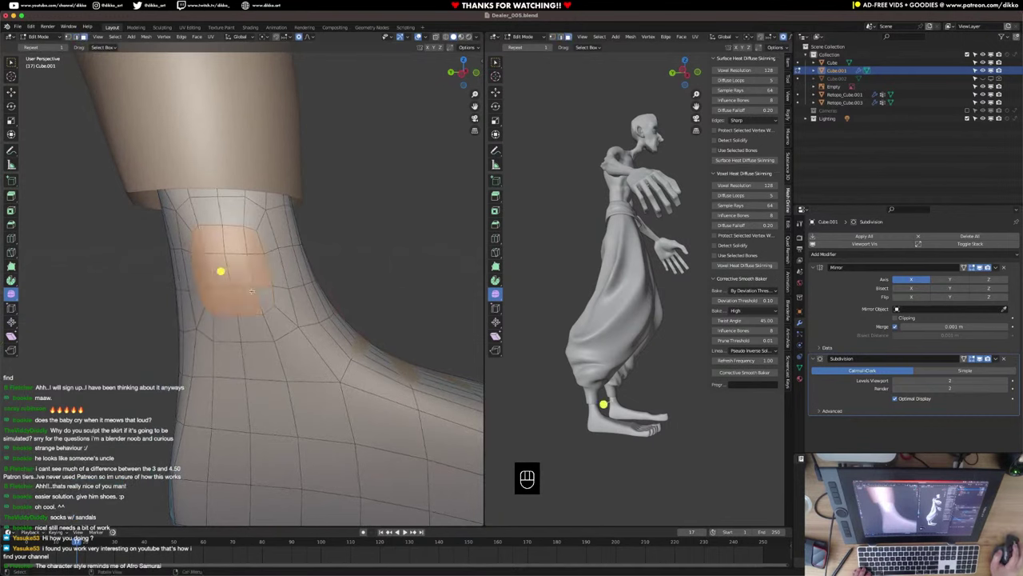
pyautogui.click(12, 94)
pyautogui.moveTo(215, 226); pyautogui.dragTo(135, 224, button='middle')
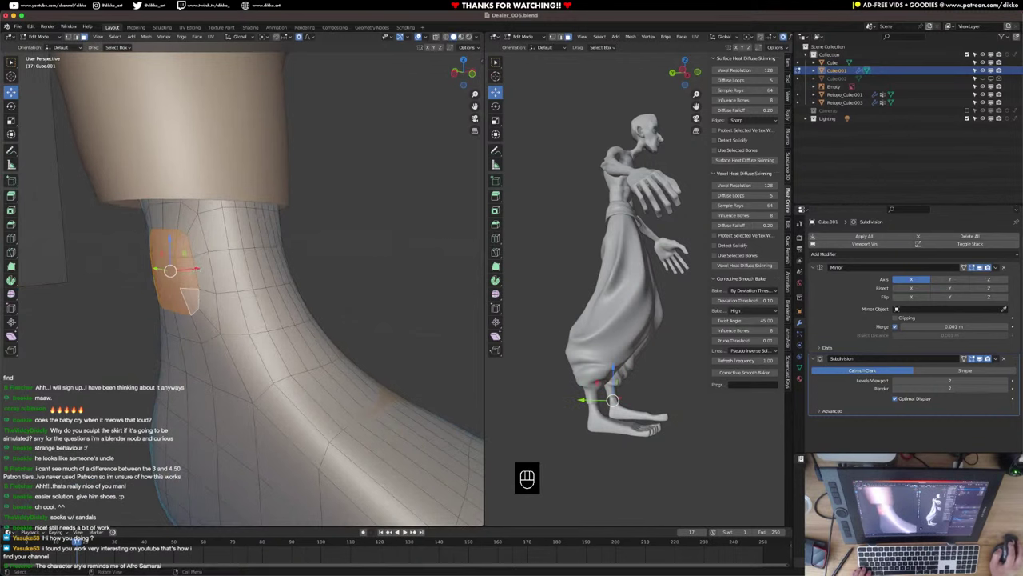
pyautogui.moveTo(197, 269); pyautogui.dragTo(310, 254)
pyautogui.click(12, 294)
pyautogui.moveTo(311, 254); pyautogui.dragTo(91, 132, button='middle')
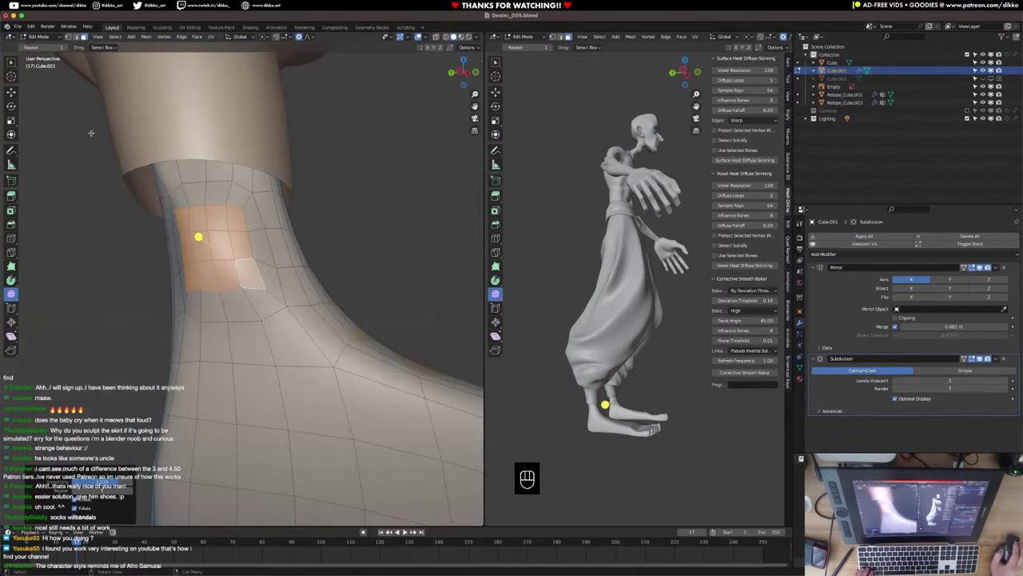
# Merge the vertices in the middle of the ankle bump into a single vertex at their centre.
pyautogui.click(69, 37)
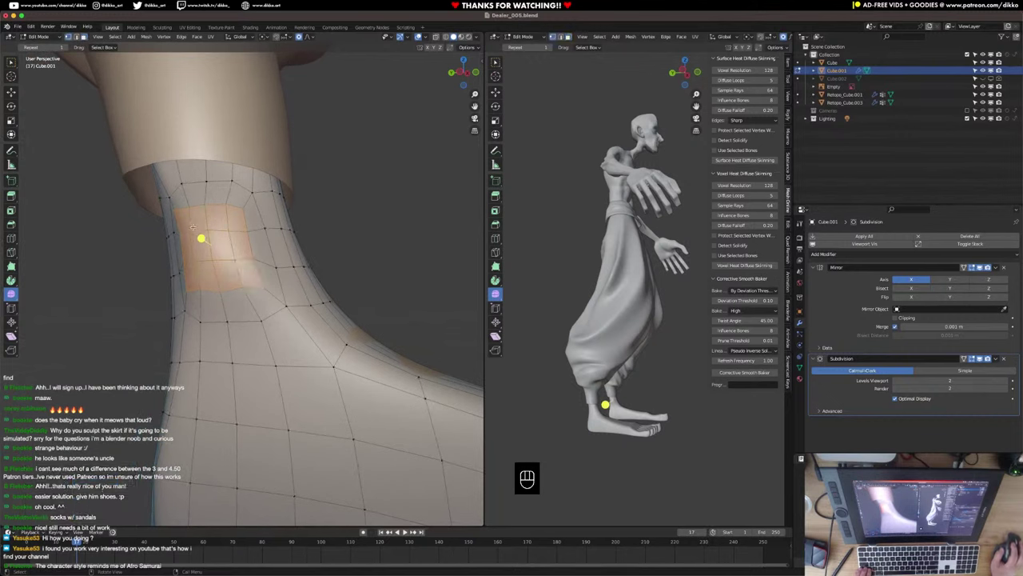
pyautogui.moveTo(235, 261); pyautogui.dragTo(232, 261)
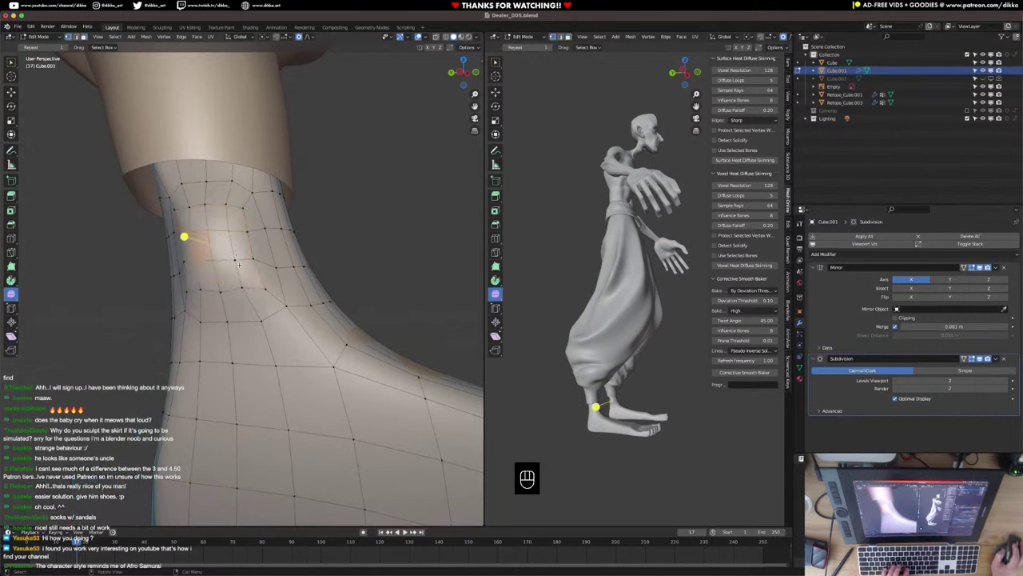
pyautogui.press('m')
pyautogui.click(239, 265)
pyautogui.moveTo(191, 233); pyautogui.dragTo(212, 243)
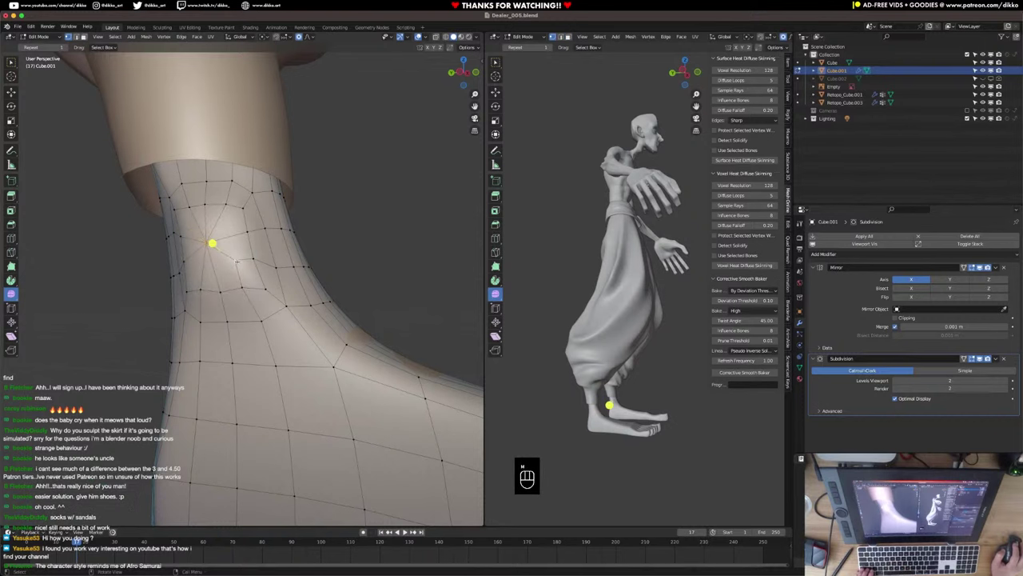
pyautogui.press('m')
pyautogui.click(237, 262)
pyautogui.moveTo(236, 262); pyautogui.dragTo(142, 239, button='middle')
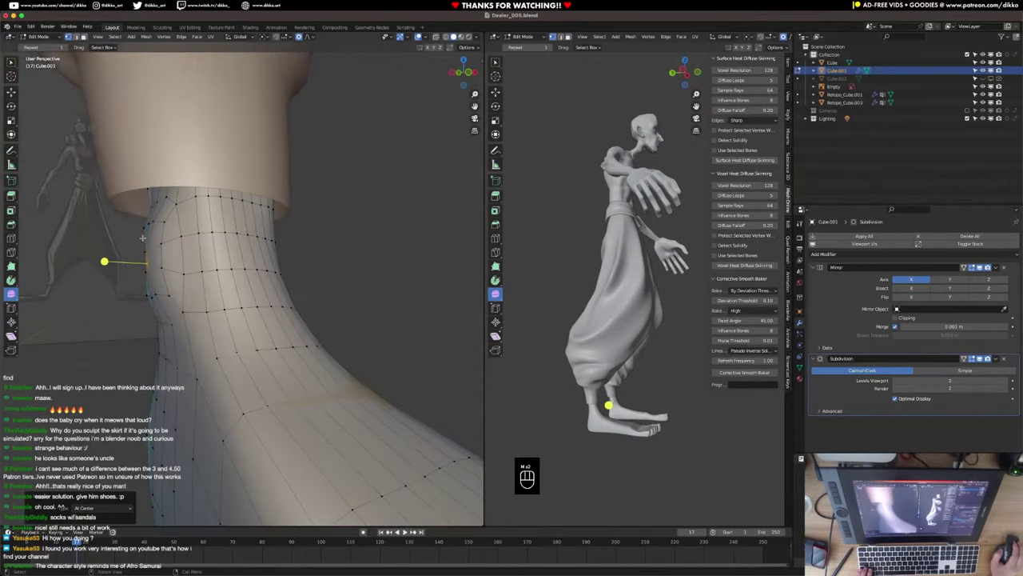
# Move the ankle bump's central vertex outward along X and about 0.003 m along Y.
pyautogui.click(12, 93)
pyautogui.moveTo(179, 264); pyautogui.dragTo(131, 230)
pyautogui.moveTo(160, 261); pyautogui.dragTo(234, 277, button='middle')
pyautogui.moveTo(197, 256); pyautogui.dragTo(190, 257)
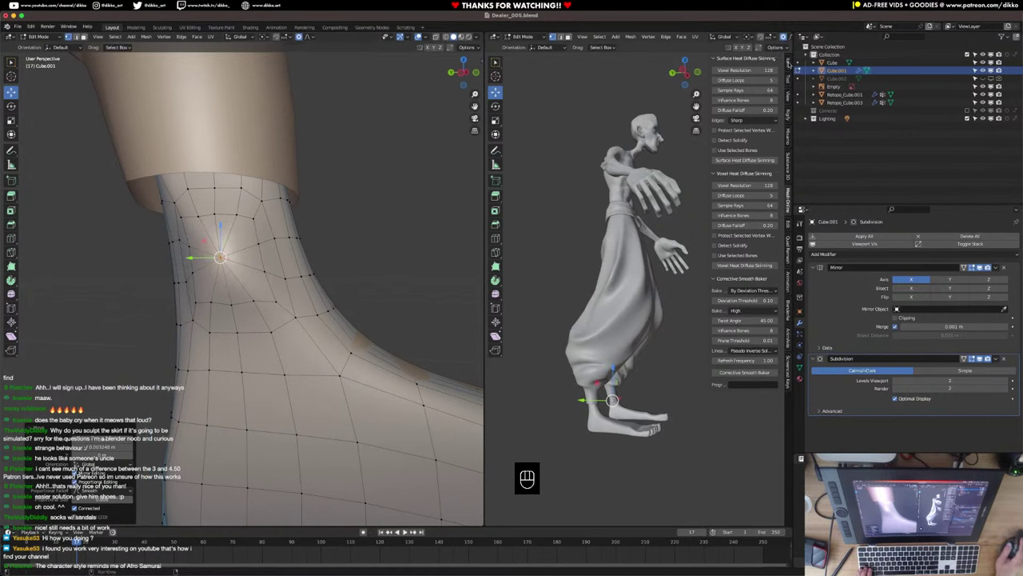
# Set the vertex crease of the ankle bump's central vertex to 1.00 and shift that vertex slightly along X.
pyautogui.click(789, 78)
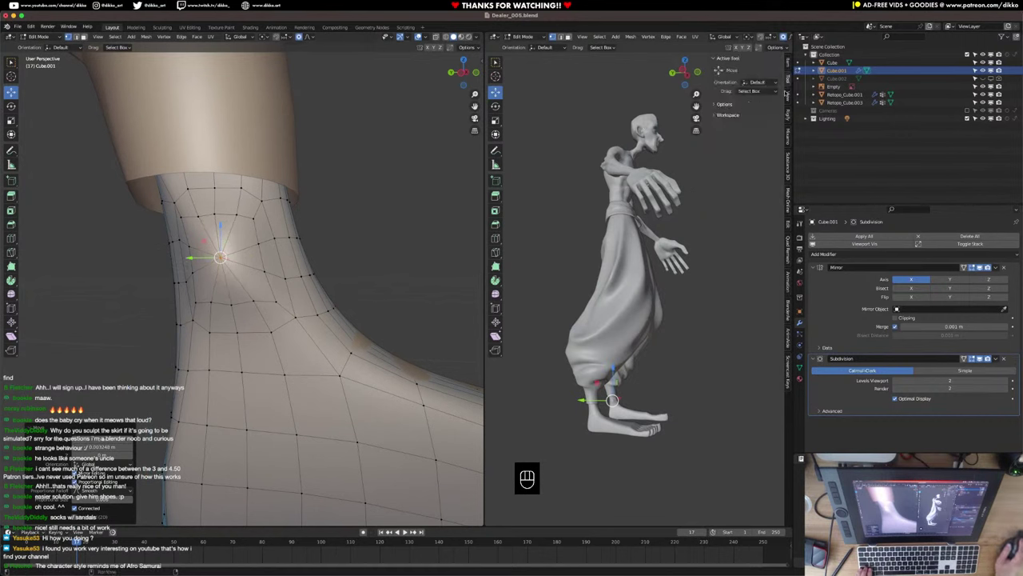
pyautogui.click(788, 62)
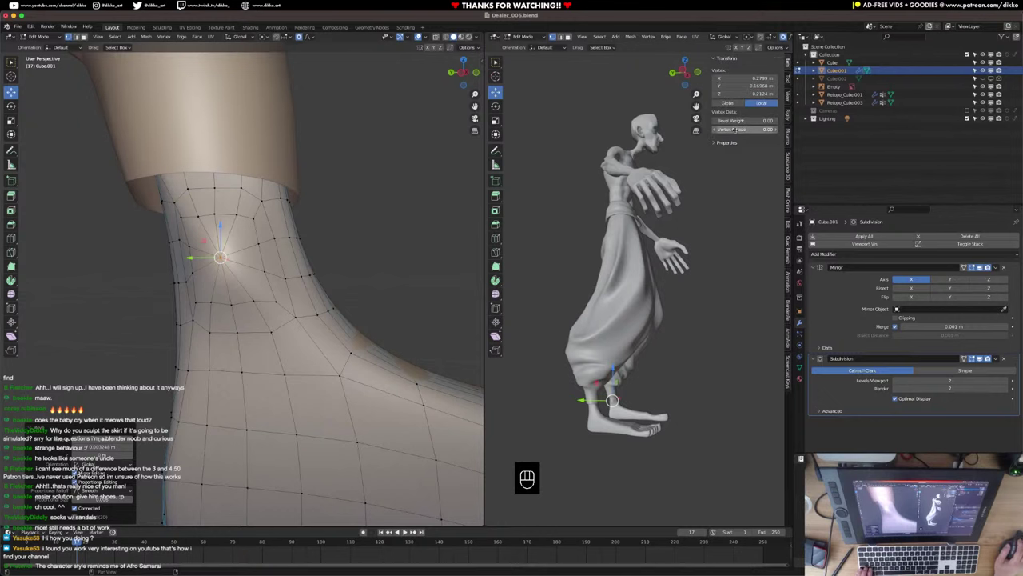
pyautogui.moveTo(743, 130); pyautogui.dragTo(774, 130)
pyautogui.moveTo(316, 298); pyautogui.dragTo(152, 314, button='middle')
pyautogui.press('g')
pyautogui.press('x')
pyautogui.click(158, 261)
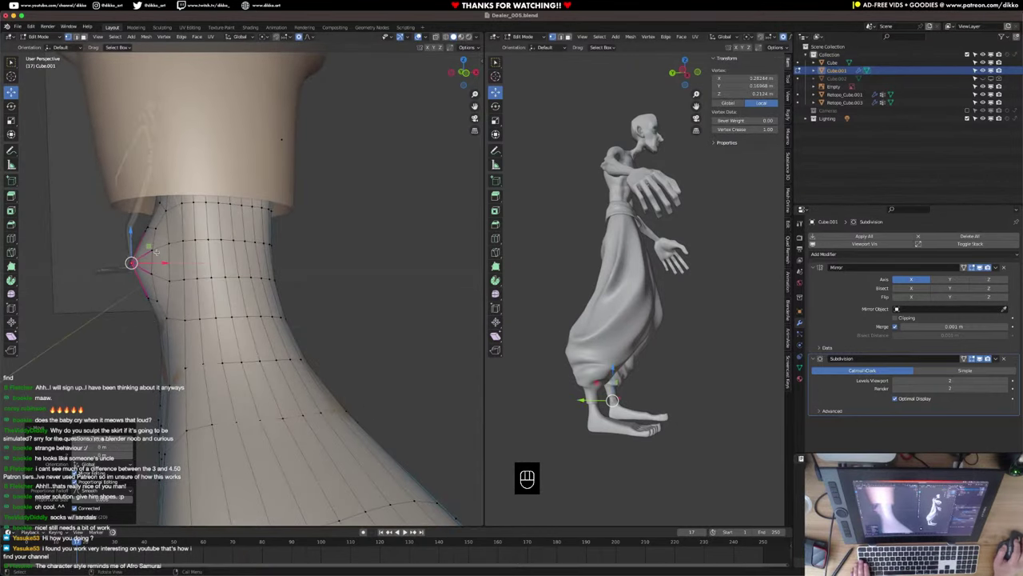
# Select the ring of edges around the inner ankle bump's peak, scale it and shift it slightly along X.
pyautogui.click(76, 37)
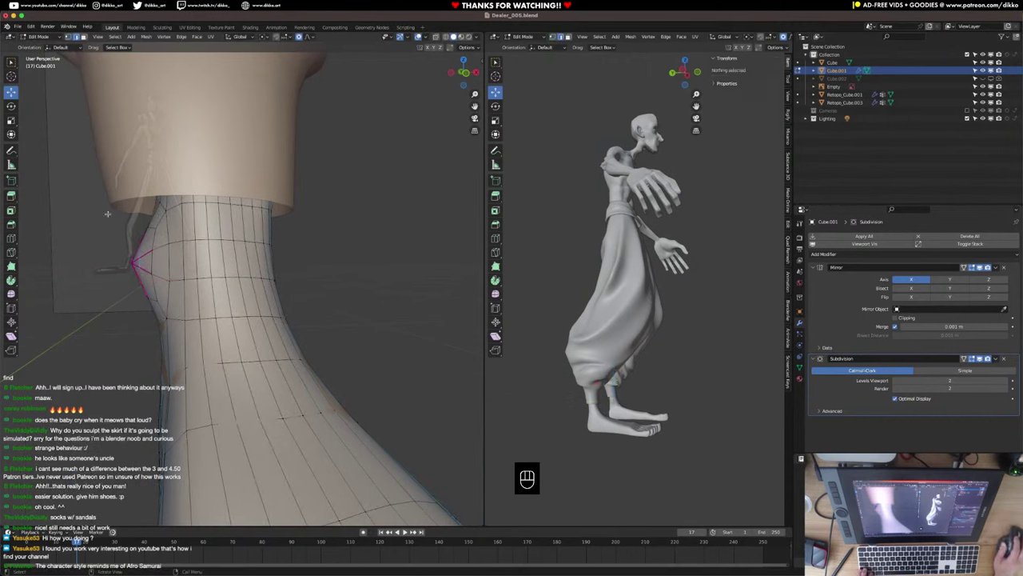
pyautogui.click(139, 278)
pyautogui.keyDown('alt'); pyautogui.click(152, 262); pyautogui.keyUp('alt')
pyautogui.moveTo(151, 262); pyautogui.dragTo(202, 283, button='middle')
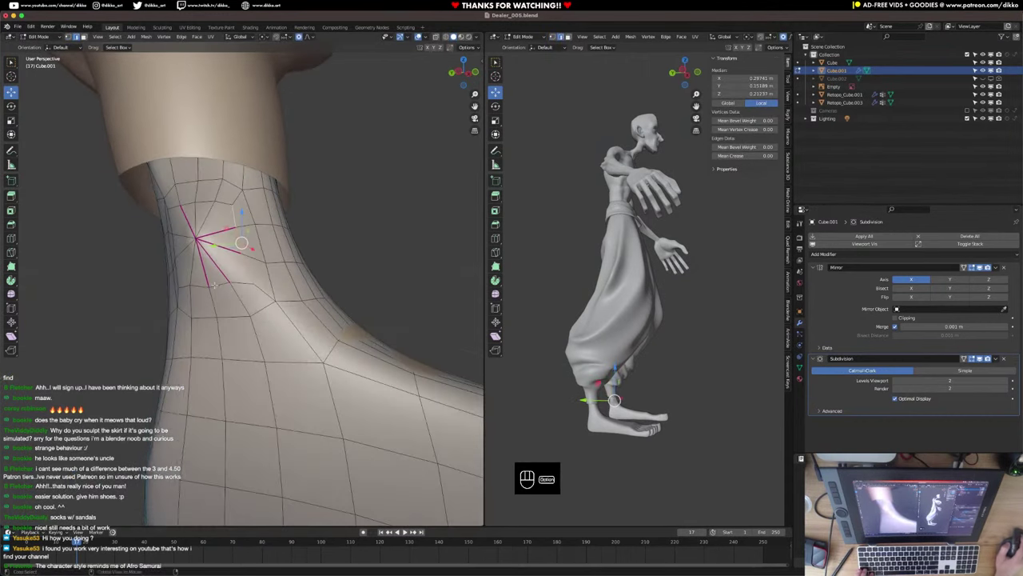
pyautogui.keyDown('alt'); pyautogui.keyDown('shift'); pyautogui.click(173, 210); pyautogui.keyUp('shift'); pyautogui.keyUp('alt')
pyautogui.moveTo(174, 211); pyautogui.dragTo(184, 257, button='middle')
pyautogui.press('s')
pyautogui.click(254, 310)
pyautogui.moveTo(254, 311); pyautogui.dragTo(172, 294, button='middle')
pyautogui.moveTo(183, 263); pyautogui.dragTo(186, 263)
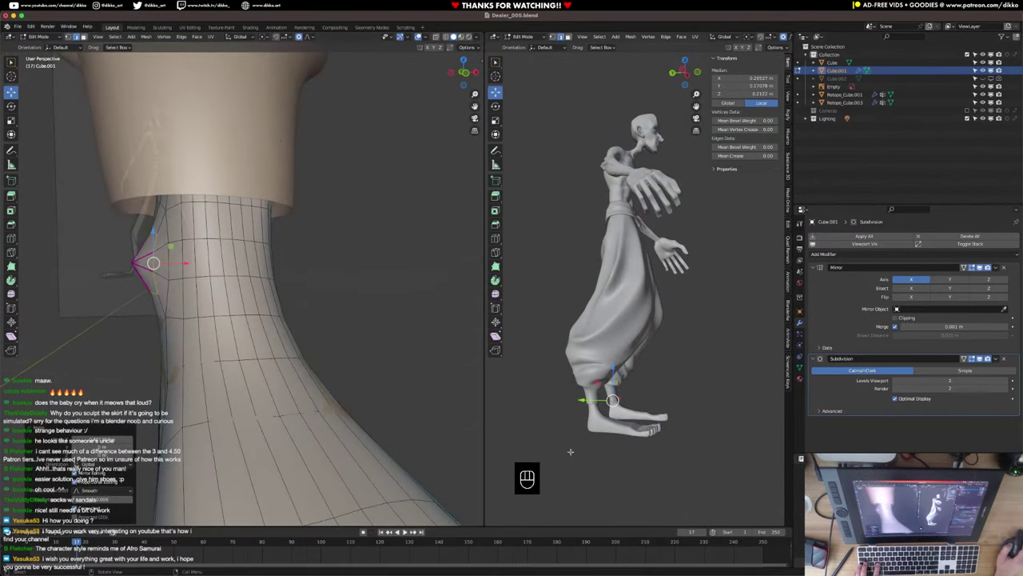
# Switch to Object Mode and examine the shape of the inner ankle bump and the foot from several angles.
pyautogui.moveTo(570, 452); pyautogui.dragTo(604, 444, button='middle')
pyautogui.scroll(5, 603, 444)
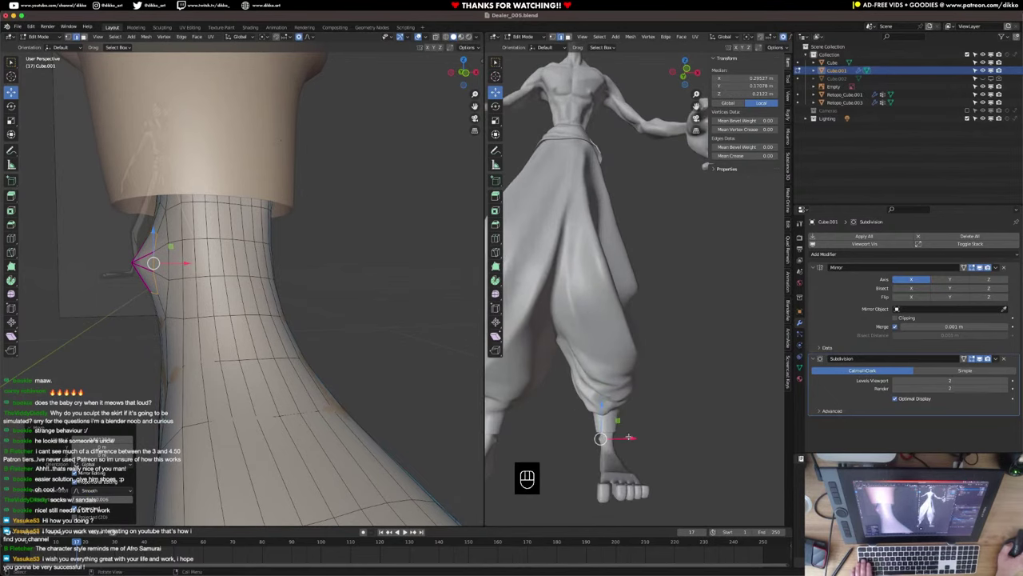
pyautogui.press('Tab')
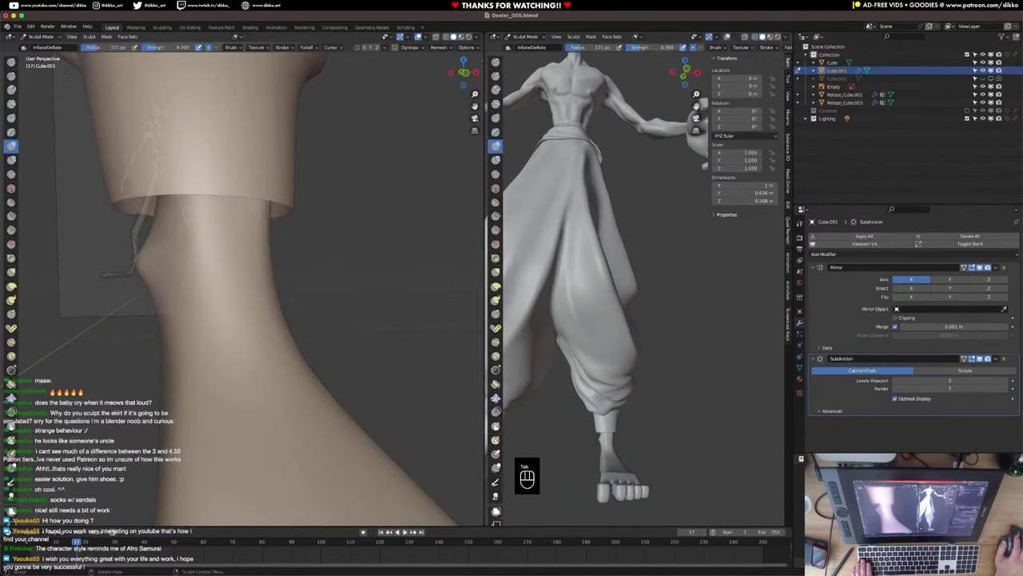
pyautogui.click(44, 36)
pyautogui.click(44, 56)
pyautogui.moveTo(208, 323); pyautogui.dragTo(272, 320, button='middle')
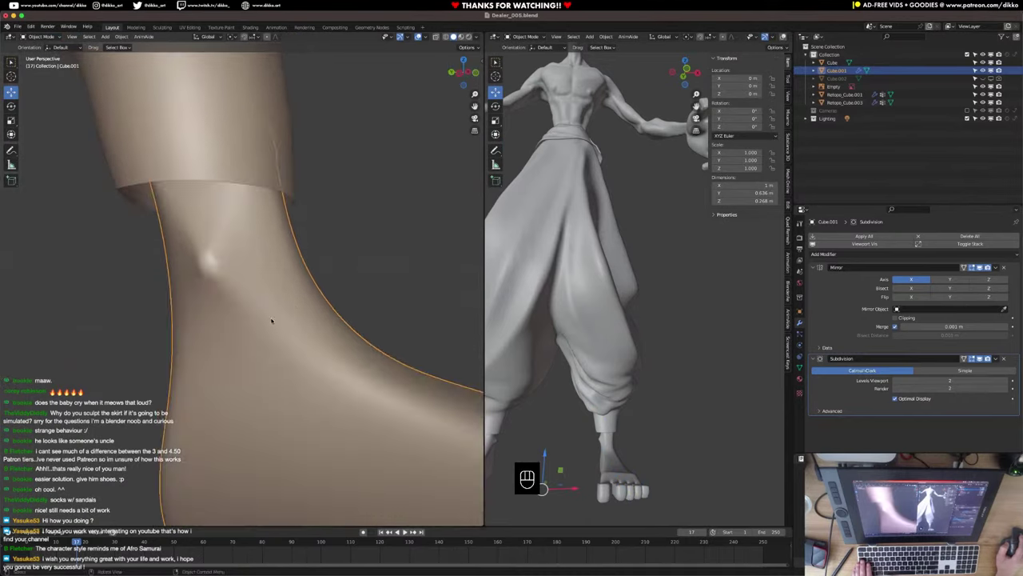
pyautogui.scroll(-3, 356, 311)
pyautogui.moveTo(357, 311); pyautogui.dragTo(248, 348, button='middle')
pyautogui.scroll(-5, 603, 462)
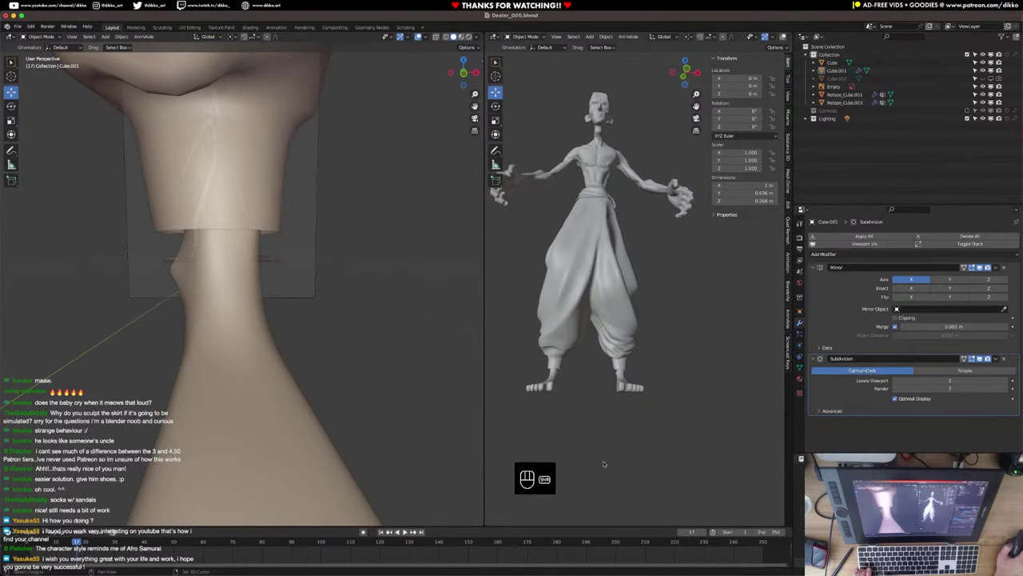
pyautogui.scroll(5, 611, 441)
pyautogui.moveTo(610, 440); pyautogui.dragTo(618, 416, button='middle')
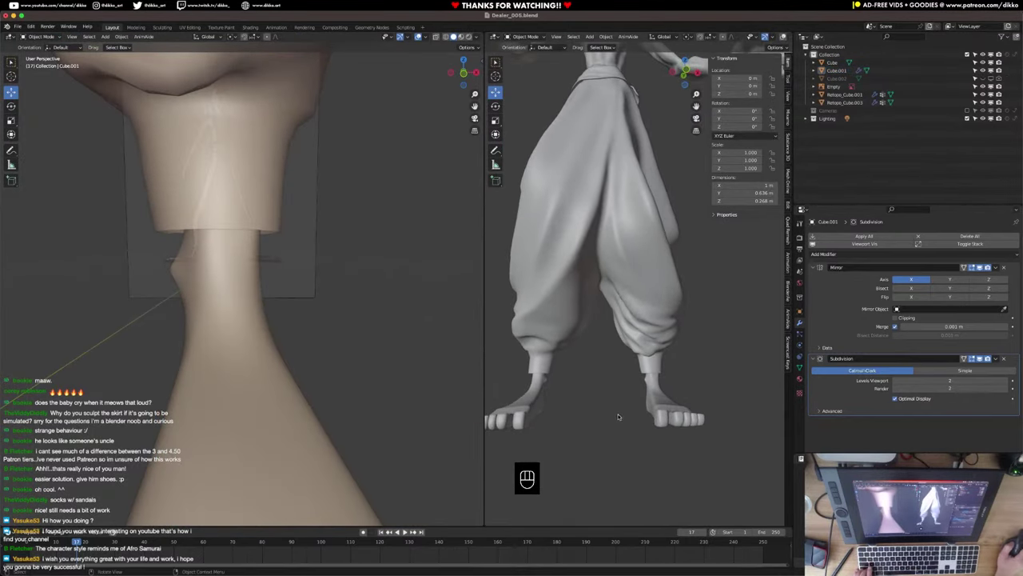
pyautogui.moveTo(337, 331); pyautogui.dragTo(262, 301, button='middle')
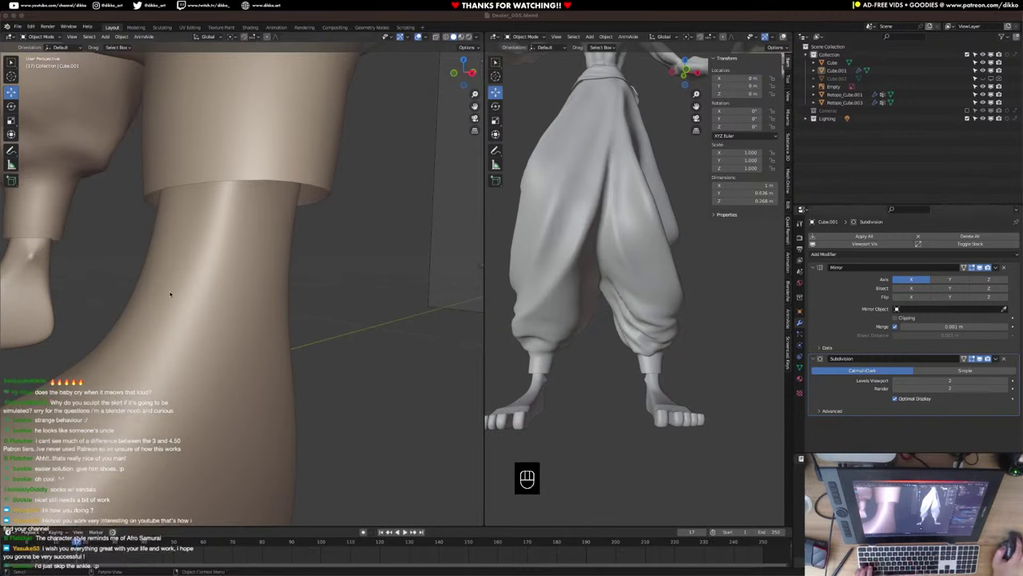
pyautogui.moveTo(170, 294); pyautogui.dragTo(225, 311, button='middle')
# Return to vertex editing and reposition two vertices on the outer side of the ankle, above the heel.
pyautogui.press('Tab')
pyautogui.press('1')
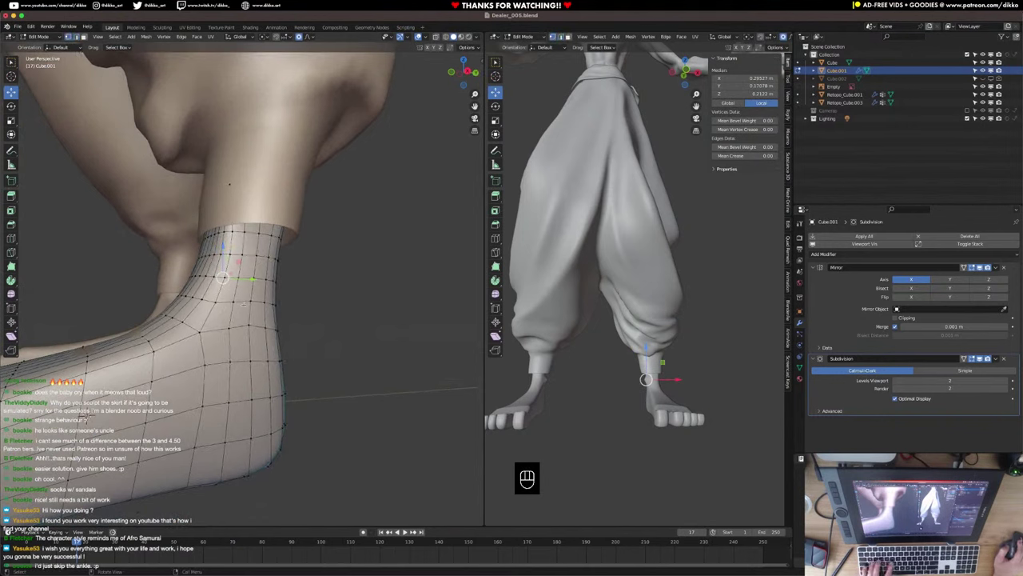
pyautogui.click(248, 326)
pyautogui.press('g')
pyautogui.press('g')
pyautogui.press('g')
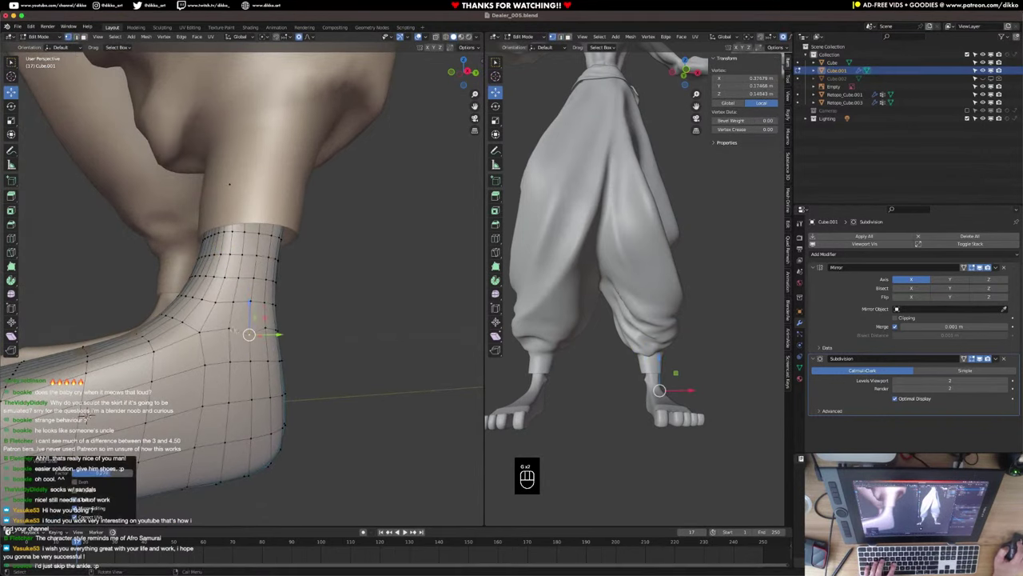
pyautogui.click(264, 332)
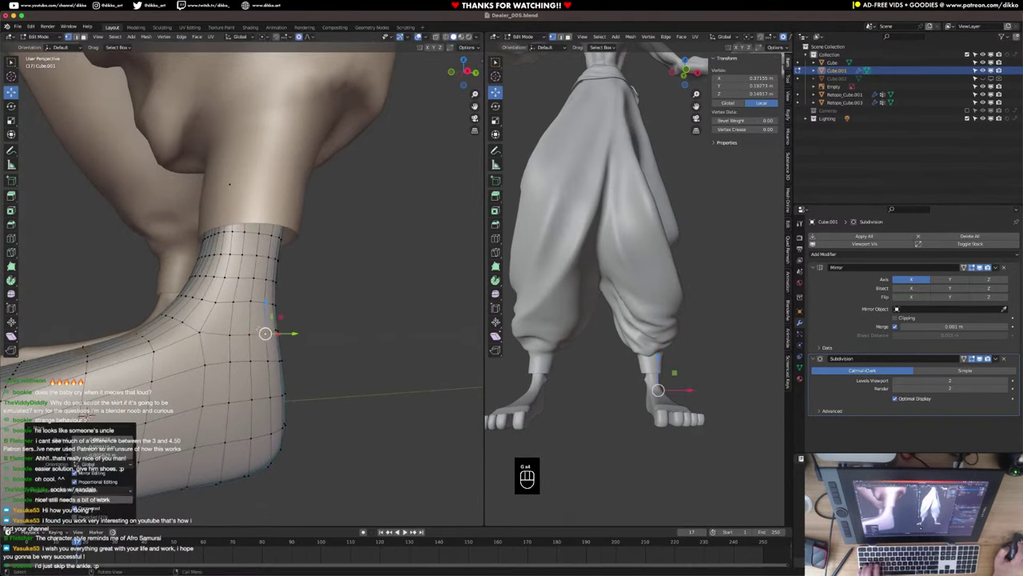
# Select the block of faces on the outer side of the ankle and inset them.
pyautogui.click(86, 37)
pyautogui.moveTo(166, 307); pyautogui.dragTo(221, 307, button='middle')
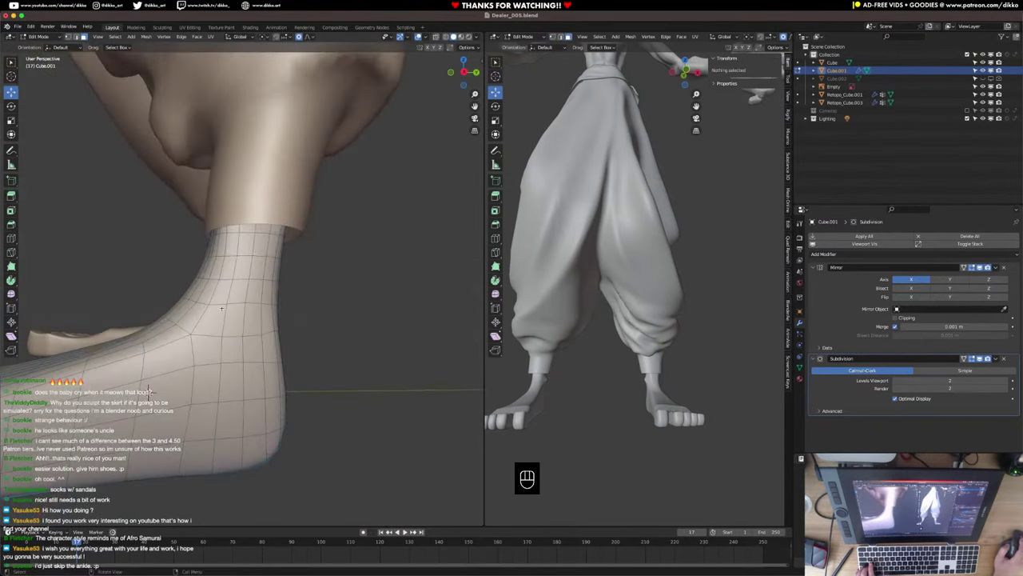
pyautogui.click(226, 285)
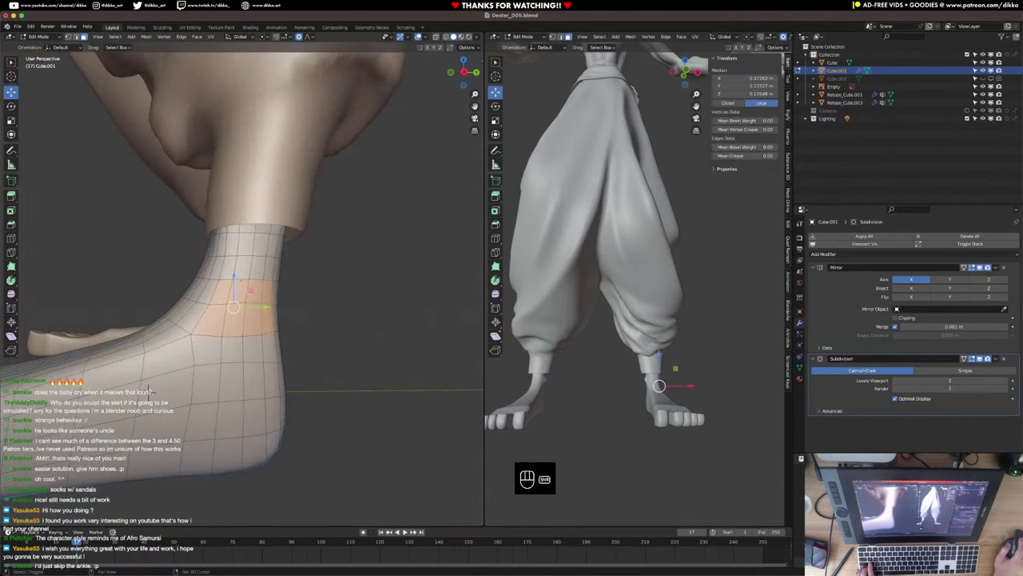
pyautogui.moveTo(226, 285); pyautogui.dragTo(257, 317)
pyautogui.press('super+z')
pyautogui.moveTo(258, 283); pyautogui.dragTo(217, 272, button='middle')
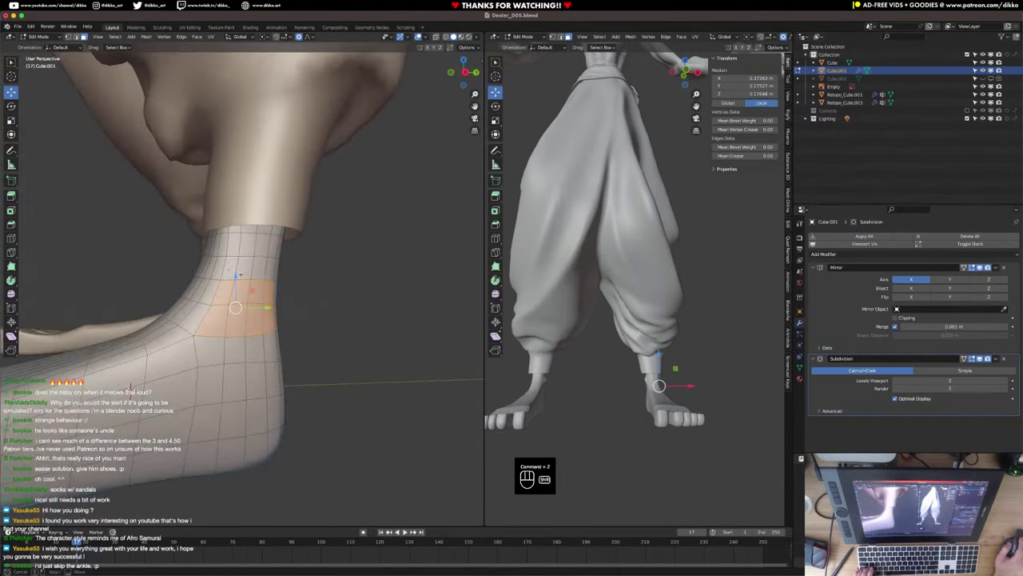
pyautogui.keyDown('shift'); pyautogui.moveTo(265, 279); pyautogui.dragTo(267, 280); pyautogui.keyUp('shift')
pyautogui.moveTo(267, 286); pyautogui.dragTo(304, 304, button='middle')
pyautogui.press('i')
pyautogui.click(272, 323)
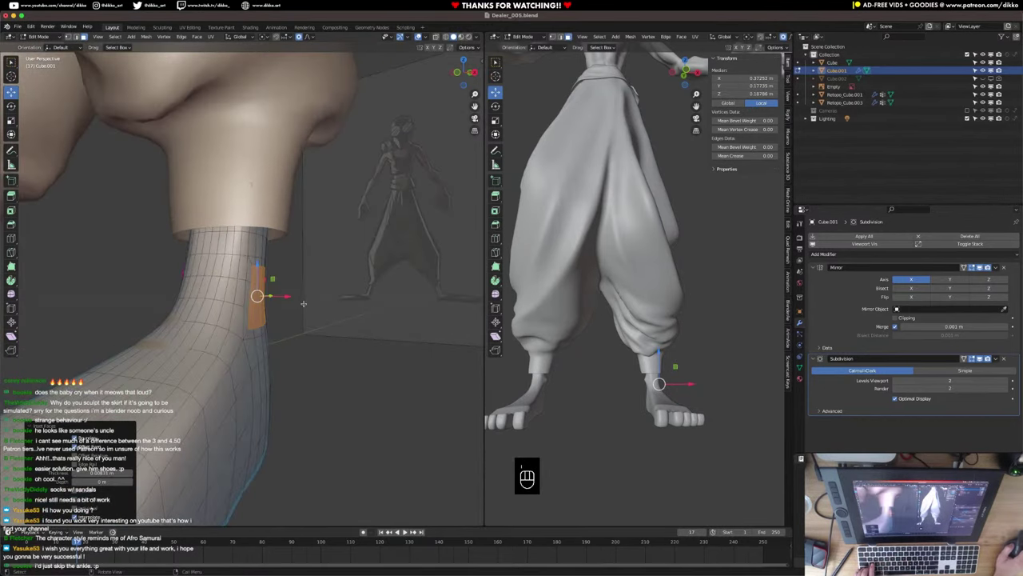
# Pull the inset outer ankle faces outward, extrude them about 0.01 m along X and merge the extruded end at its centre.
pyautogui.moveTo(288, 296); pyautogui.dragTo(288, 297)
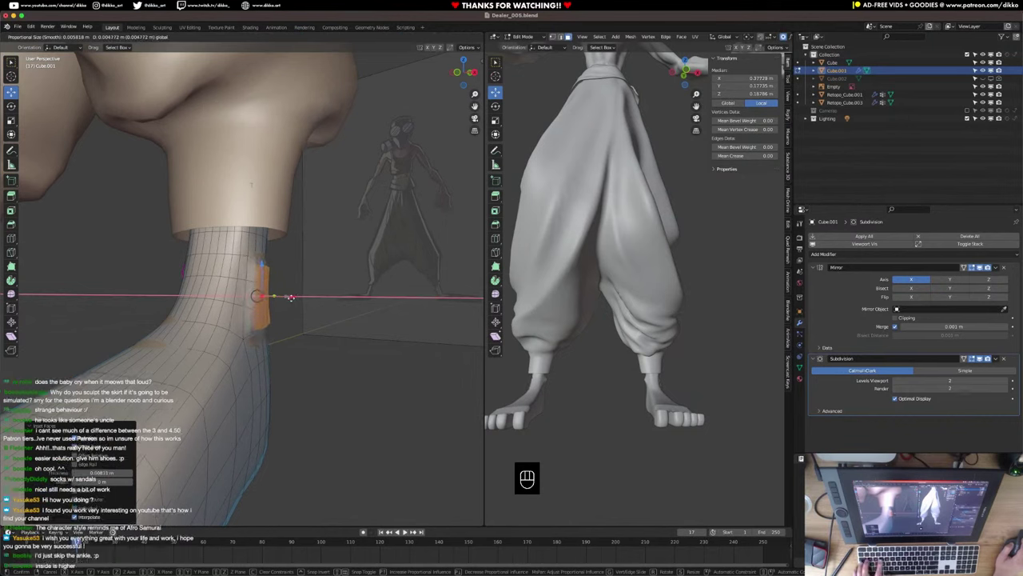
pyautogui.click(291, 297)
pyautogui.press('g')
pyautogui.press('x')
pyautogui.click(300, 298)
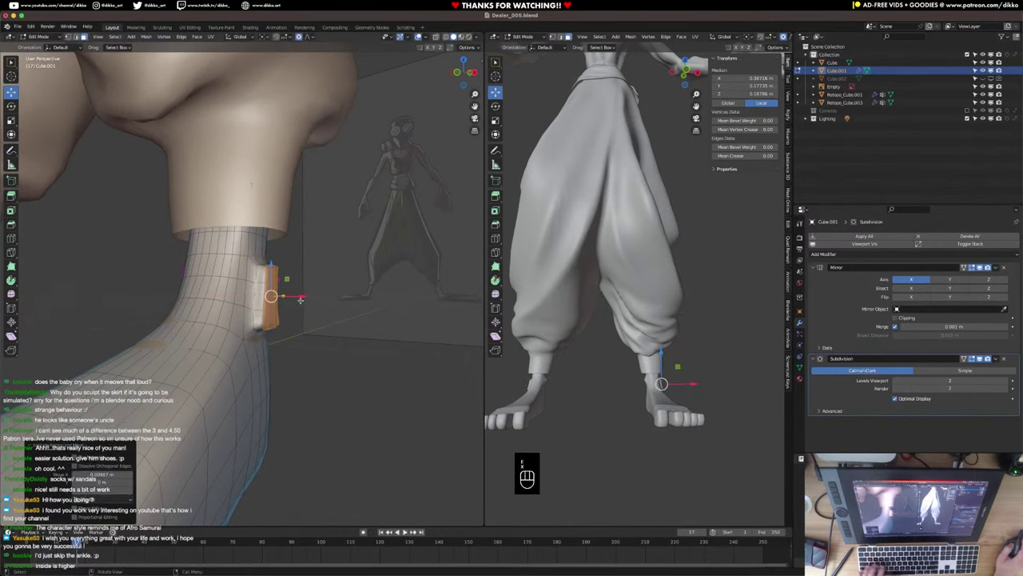
pyautogui.press('x')
pyautogui.click(300, 299)
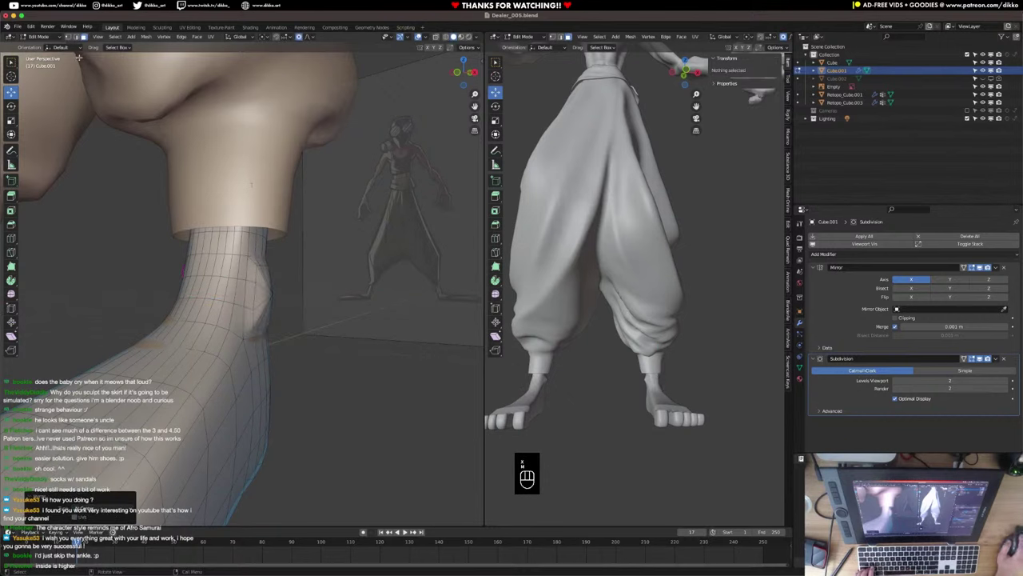
# Select the ring of faces around the outer ankle bump and smooth them with the Smooth tool.
pyautogui.keyDown('alt'); pyautogui.click(266, 295); pyautogui.keyUp('alt')
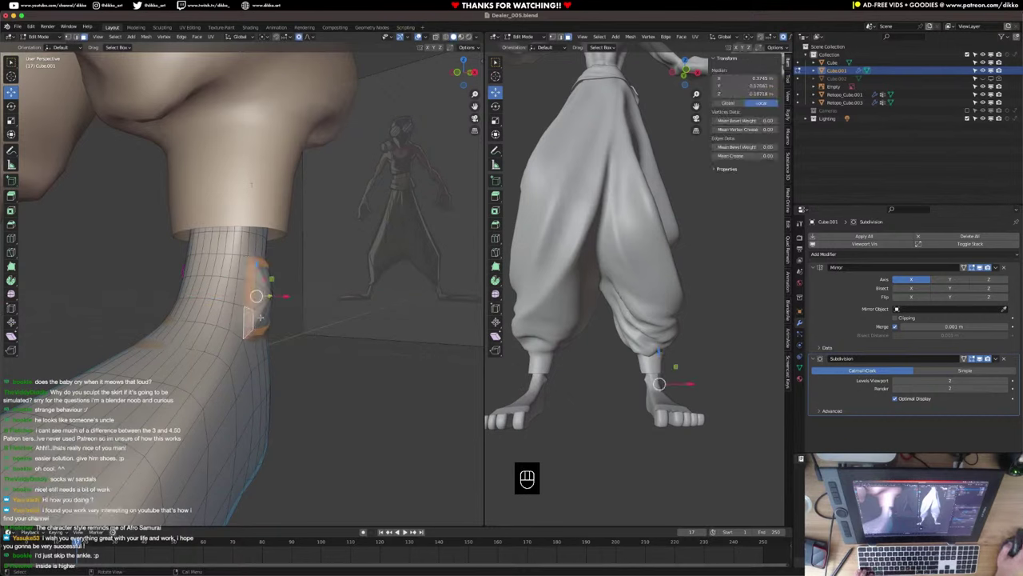
pyautogui.moveTo(265, 297); pyautogui.dragTo(84, 203, button='middle')
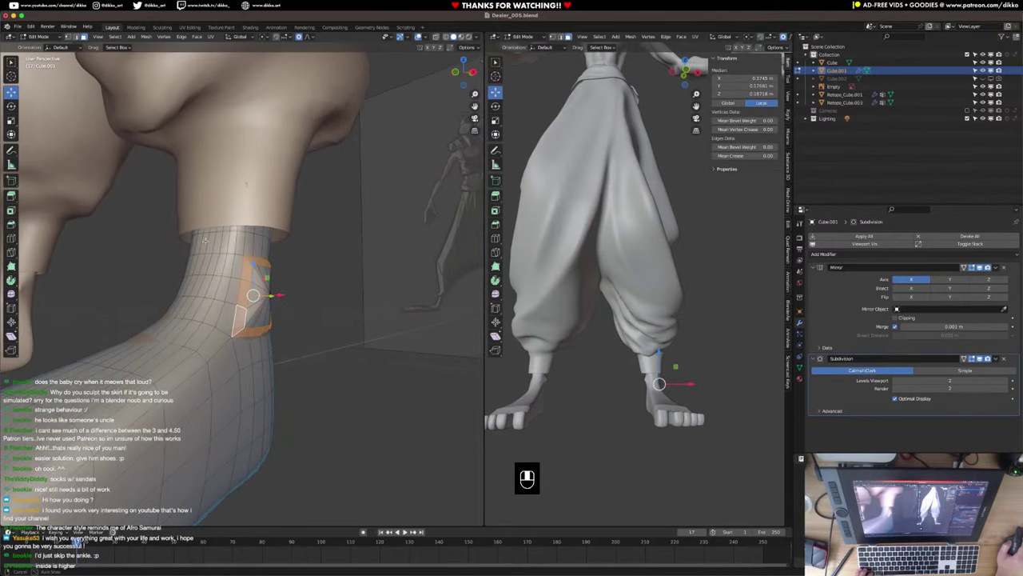
pyautogui.click(12, 295)
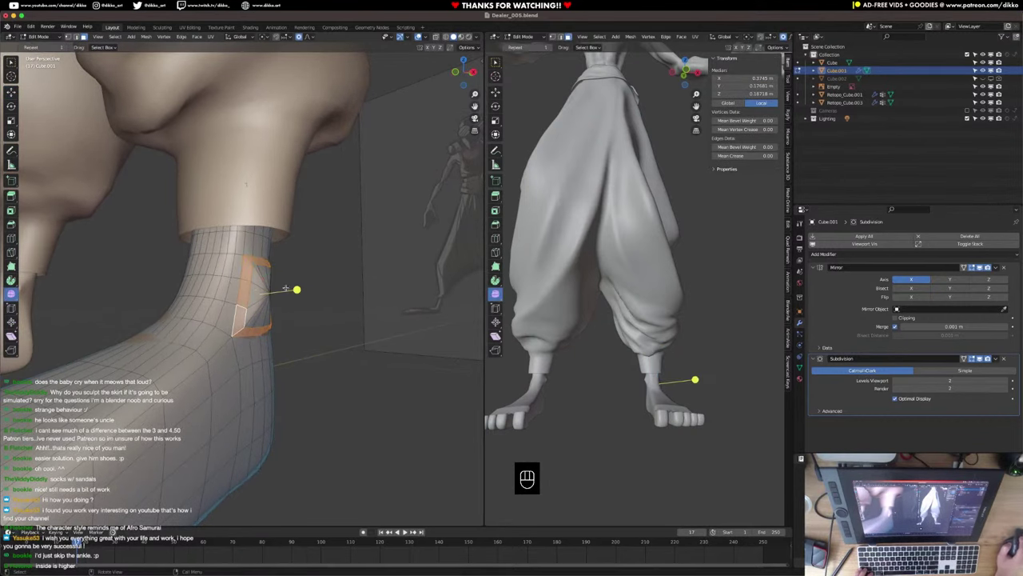
pyautogui.moveTo(295, 288); pyautogui.dragTo(449, 293)
pyautogui.moveTo(283, 308); pyautogui.dragTo(318, 307, button='middle')
# Set the vertex crease of the outer ankle bump's peak vertex to 1.00 and move it about 0.004 m outward along X.
pyautogui.click(68, 36)
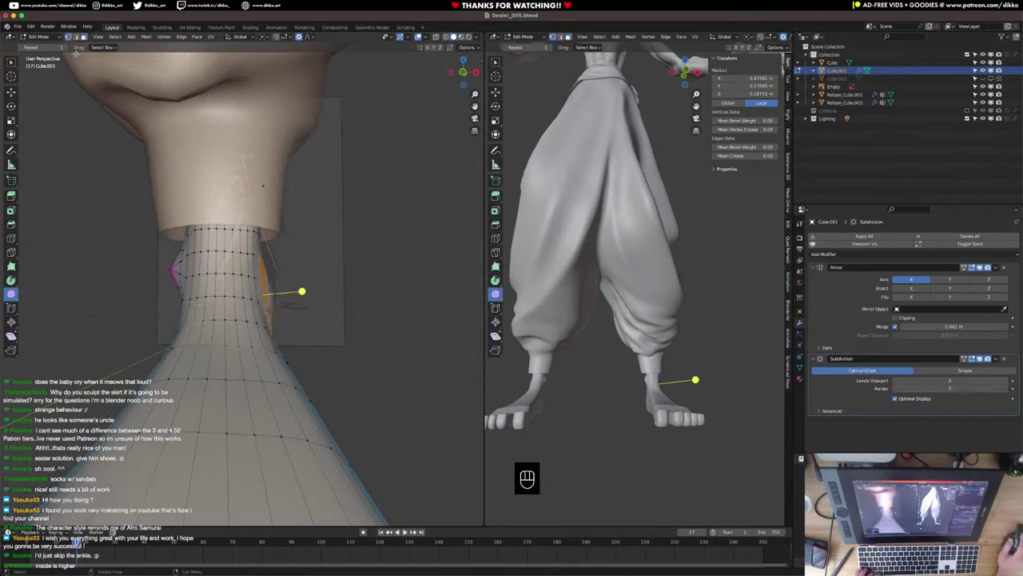
pyautogui.click(275, 297)
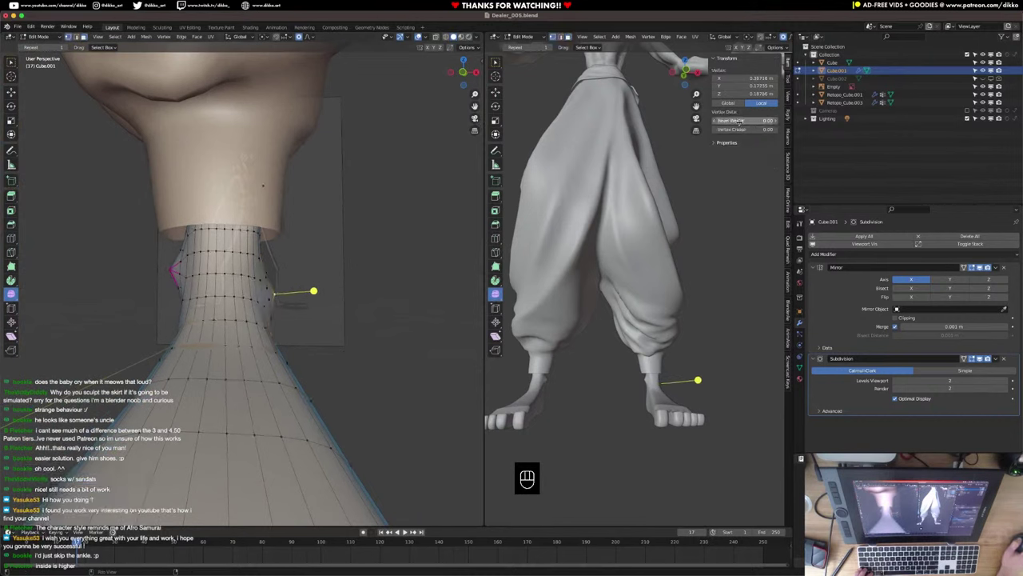
pyautogui.click(11, 94)
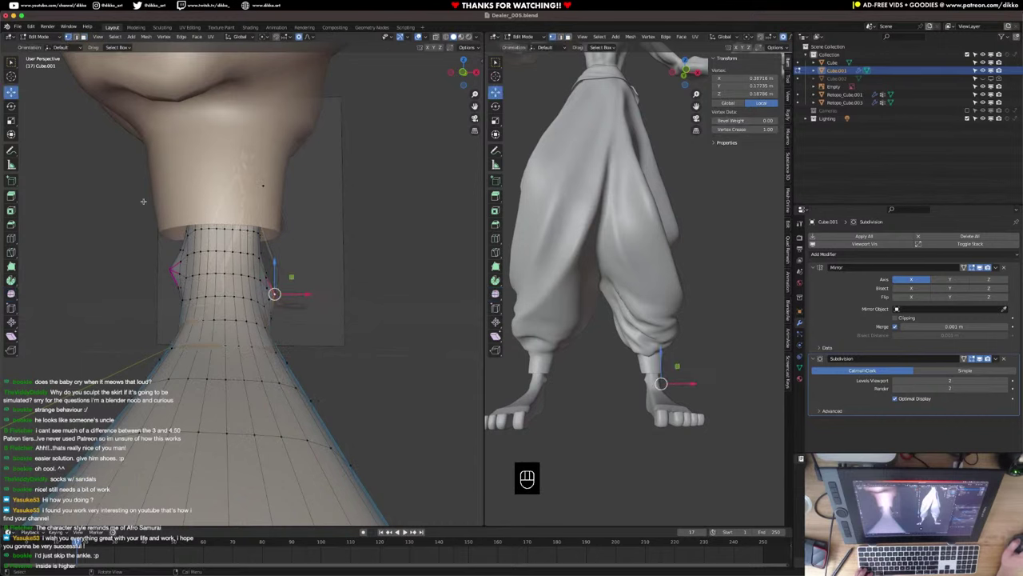
pyautogui.moveTo(310, 295); pyautogui.dragTo(315, 295)
# Switch to Object Mode and examine both ankle bumps, the feet and the whole character from several angles.
pyautogui.moveTo(564, 400); pyautogui.dragTo(603, 405, button='middle')
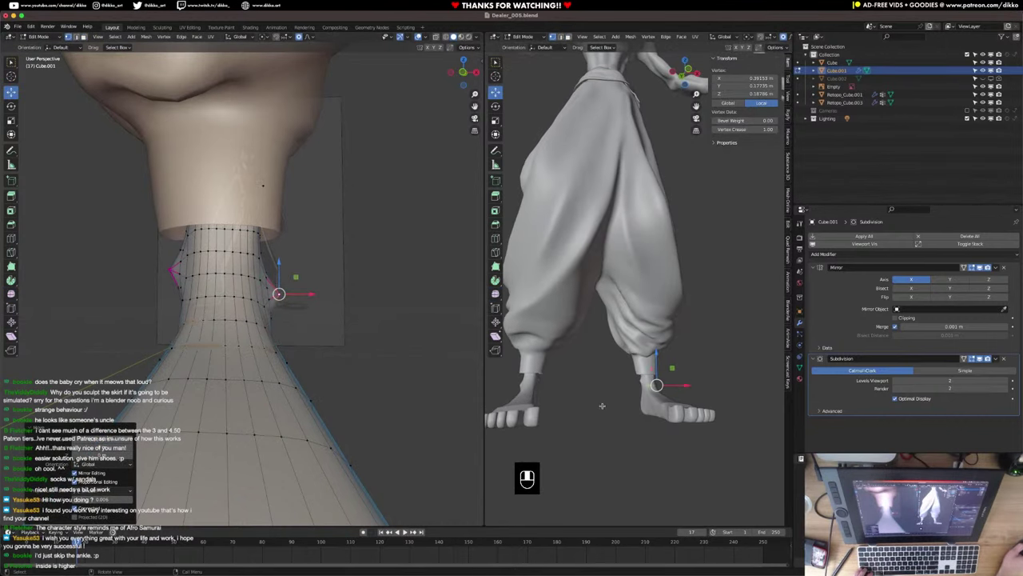
pyautogui.press('Tab')
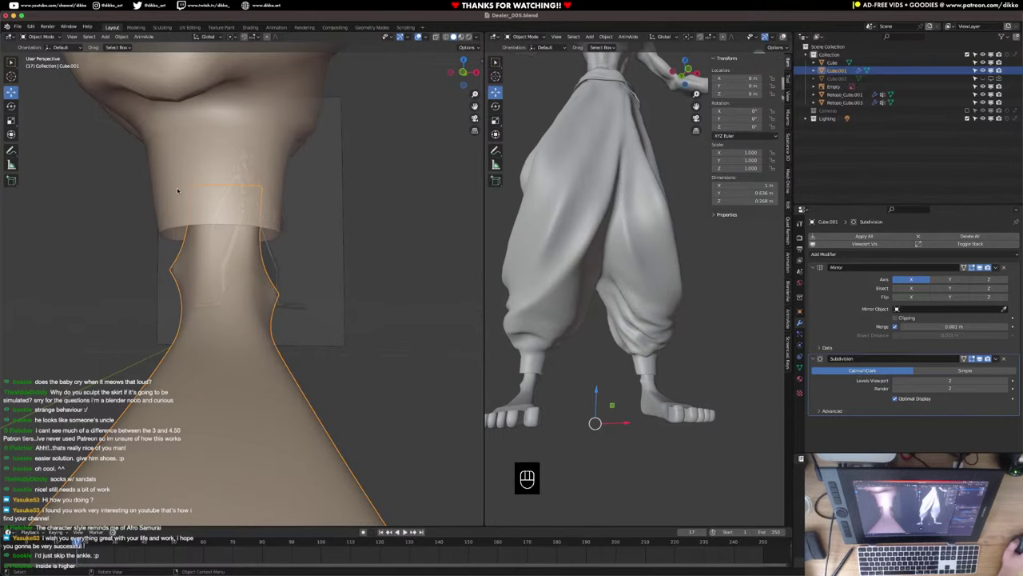
pyautogui.click(37, 38)
pyautogui.scroll(-5, 344, 305)
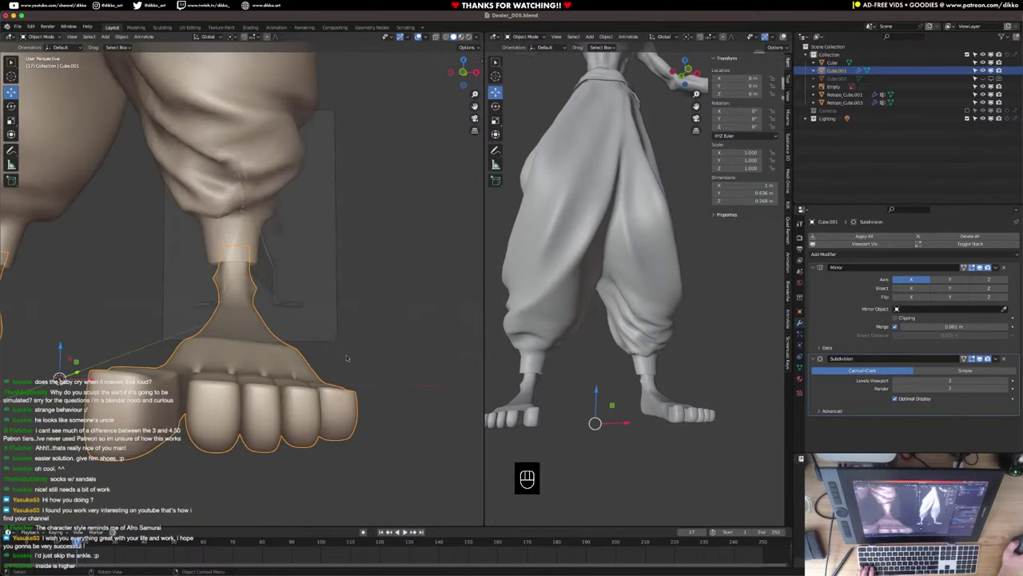
pyautogui.moveTo(347, 357); pyautogui.dragTo(265, 394, button='middle')
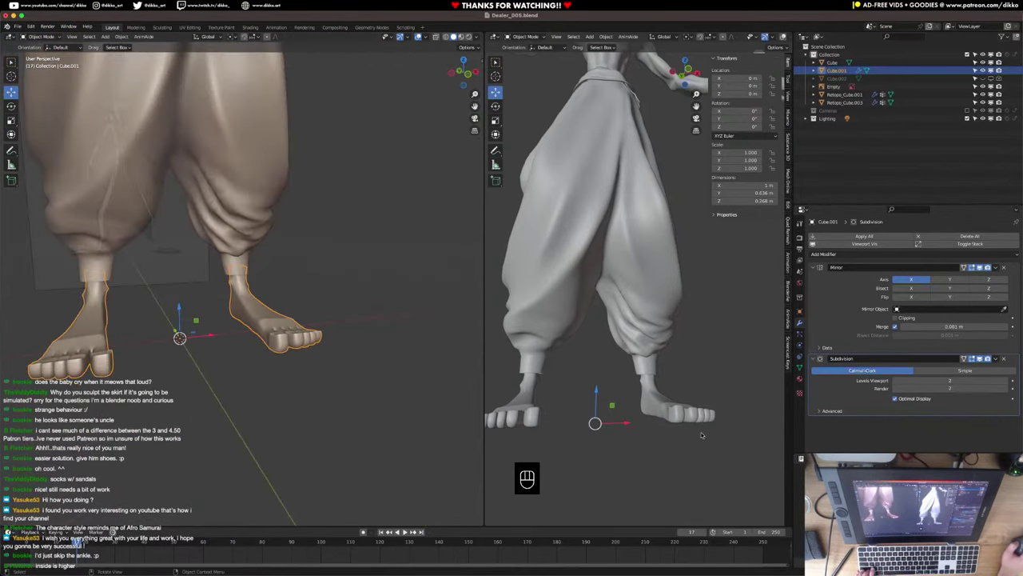
pyautogui.scroll(-4, 701, 434)
pyautogui.moveTo(701, 434); pyautogui.dragTo(677, 425, button='middle')
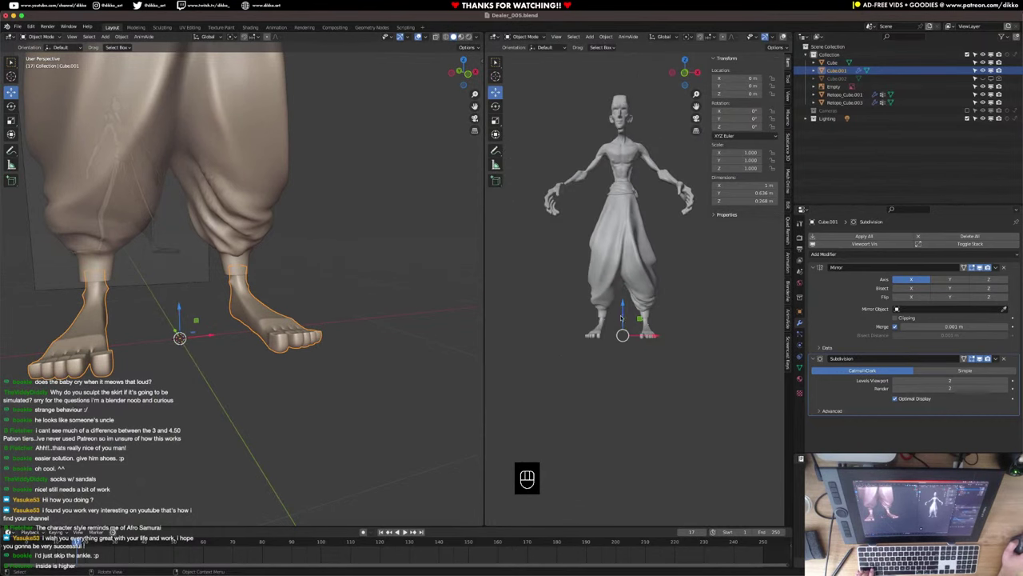
pyautogui.moveTo(621, 318); pyautogui.dragTo(652, 300, button='middle')
pyautogui.scroll(1, 649, 293)
pyautogui.moveTo(308, 285); pyautogui.dragTo(171, 278, button='middle')
pyautogui.scroll(4, 232, 286)
pyautogui.moveTo(255, 295); pyautogui.dragTo(274, 333, button='middle')
# Save Dealer_005.blend and deselect the feet to view the whole character.
pyautogui.press('super+s')
pyautogui.scroll(-5, 244, 315)
pyautogui.scroll(-4, 260, 324)
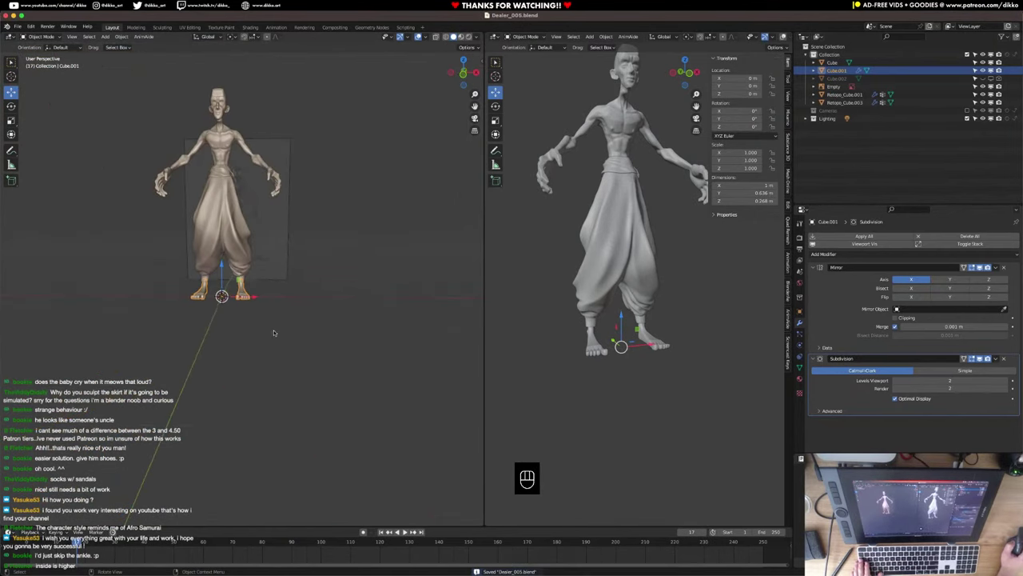
pyautogui.click(274, 332)
pyautogui.moveTo(542, 305); pyautogui.dragTo(575, 355, button='middle')
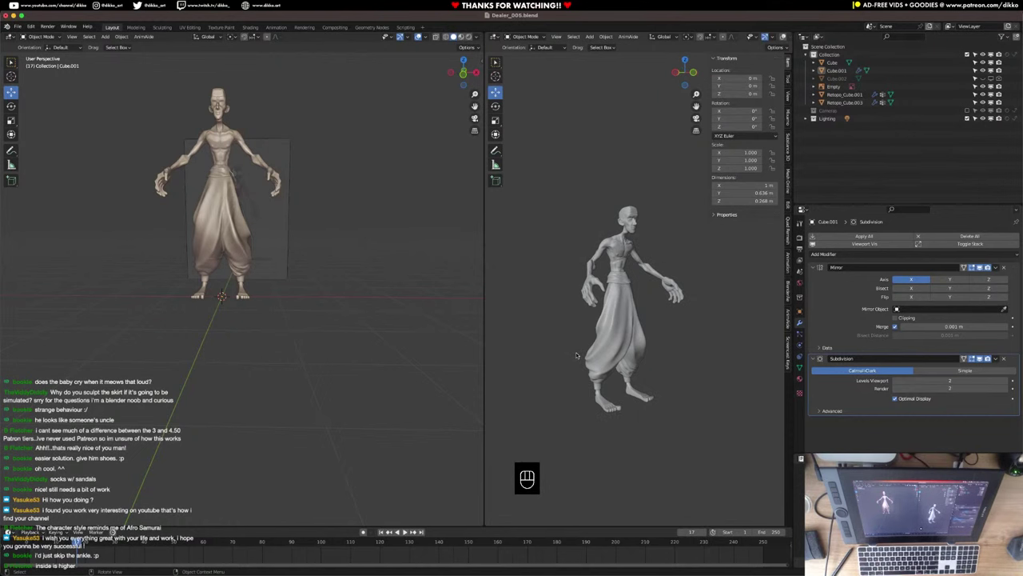
# Save Dealer_005.blend and view the character from the upper body to the full figure.
pyautogui.press('super+s')
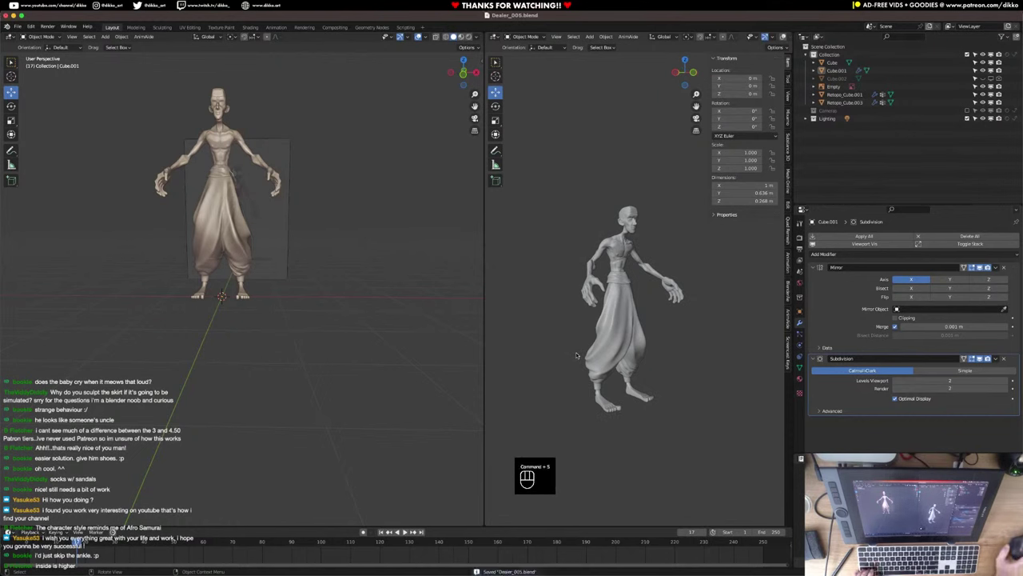
pyautogui.keyDown('shift'); pyautogui.moveTo(231, 188); pyautogui.dragTo(274, 297, button='middle'); pyautogui.keyUp('shift')
pyautogui.scroll(5, 262, 324)
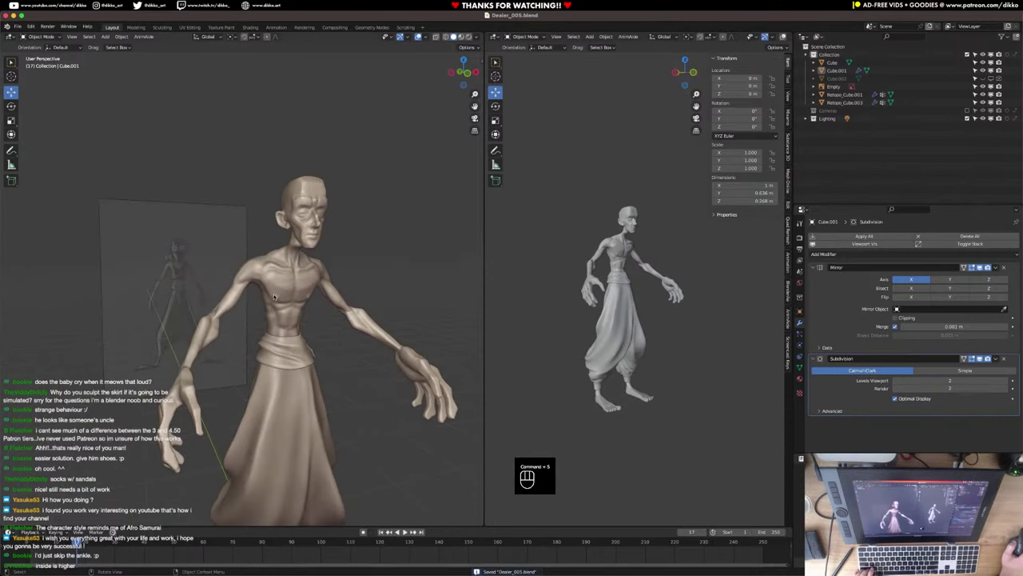
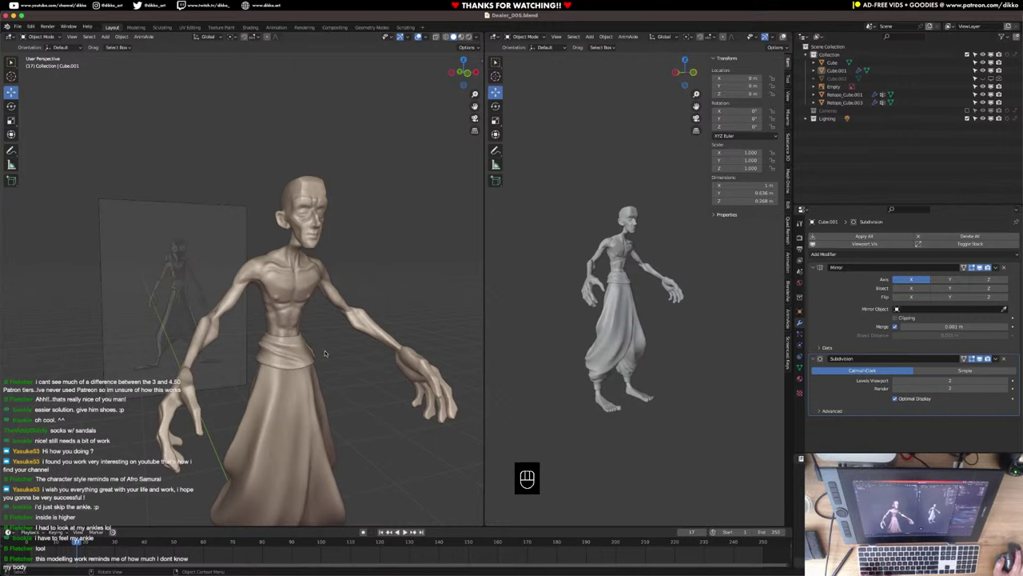
pyautogui.keyDown('shift'); pyautogui.moveTo(324, 352); pyautogui.dragTo(327, 291, button='middle'); pyautogui.keyUp('shift')
pyautogui.press('super+s')
pyautogui.scroll(-4, 328, 341)
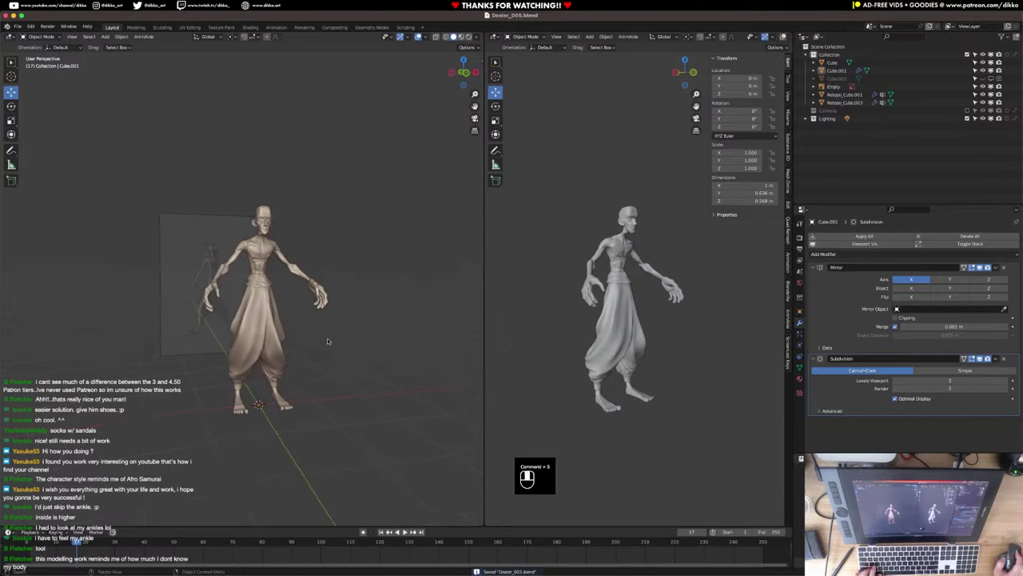
# Add a mesh cube at the origin, flatten it along Z and scale it down to a slab about 0.41 m wide.
pyautogui.moveTo(327, 341); pyautogui.dragTo(360, 351, button='middle')
pyautogui.scroll(4, 358, 368)
pyautogui.keyDown('shift'); pyautogui.moveTo(352, 511); pyautogui.dragTo(304, 362, button='middle'); pyautogui.keyUp('shift')
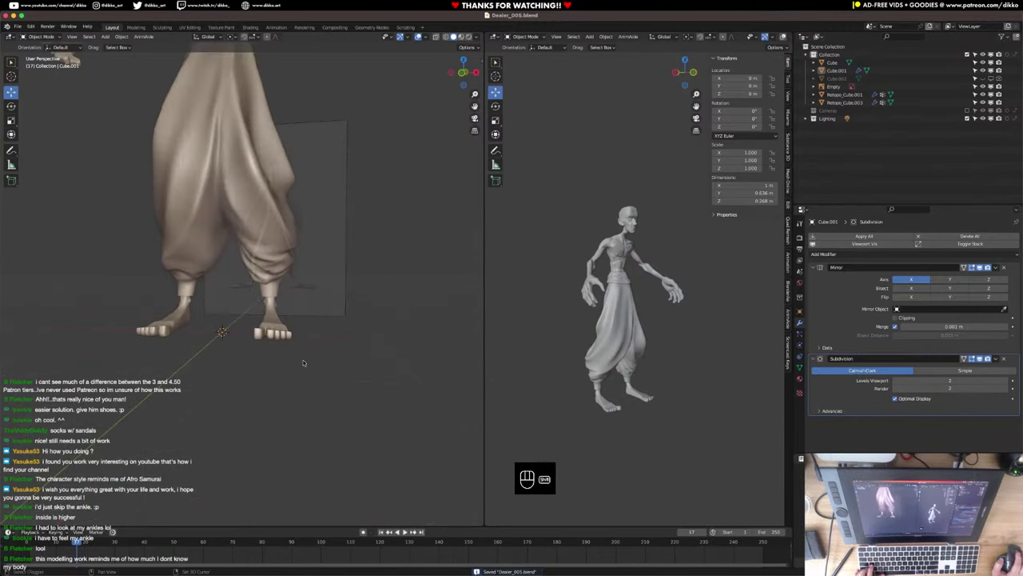
pyautogui.hotkey('shift', 'a')
pyautogui.moveTo(303, 362)
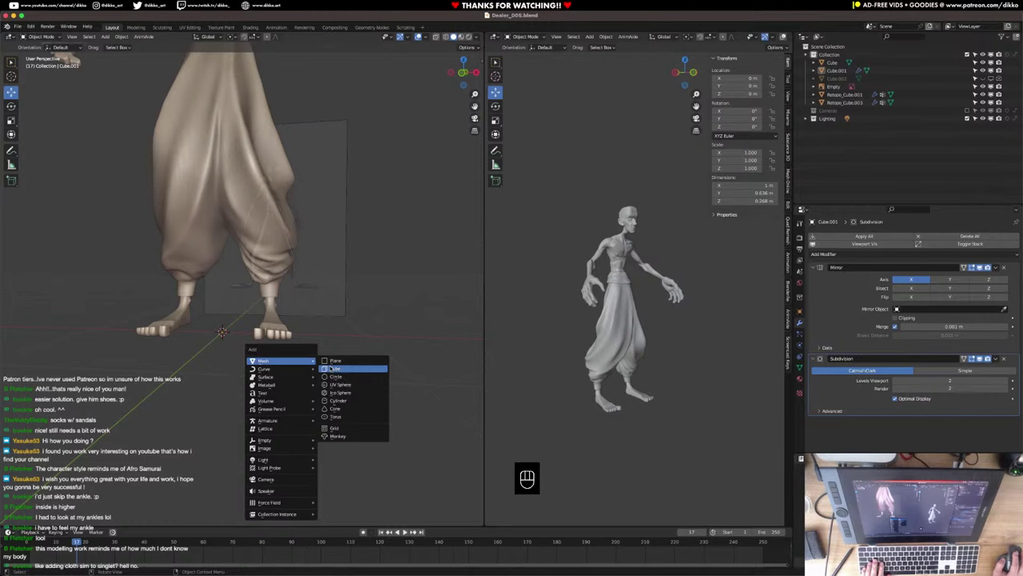
pyautogui.click(332, 368)
pyautogui.press('s')
pyautogui.press('z')
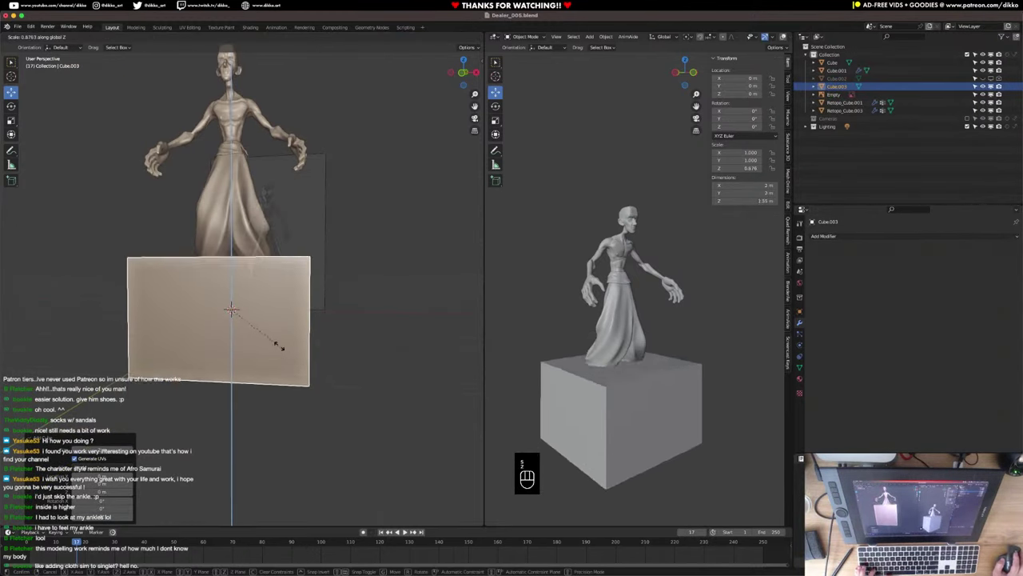
pyautogui.click(248, 312)
pyautogui.press('s')
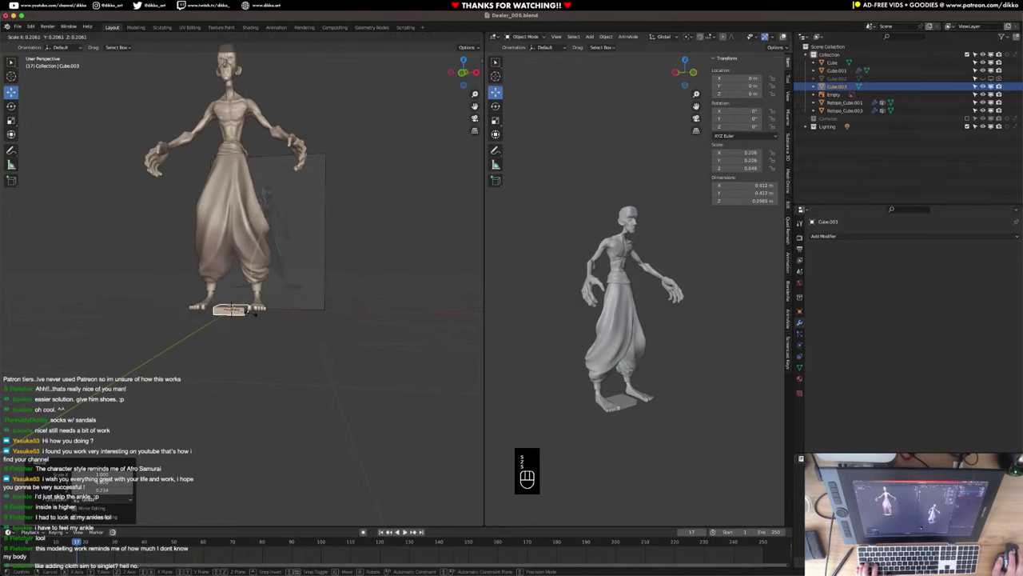
pyautogui.click(255, 314)
# In front view, thin the slab along Z to about 0.041 m.
pyautogui.press('KP_1')
pyautogui.scroll(5, 272, 276)
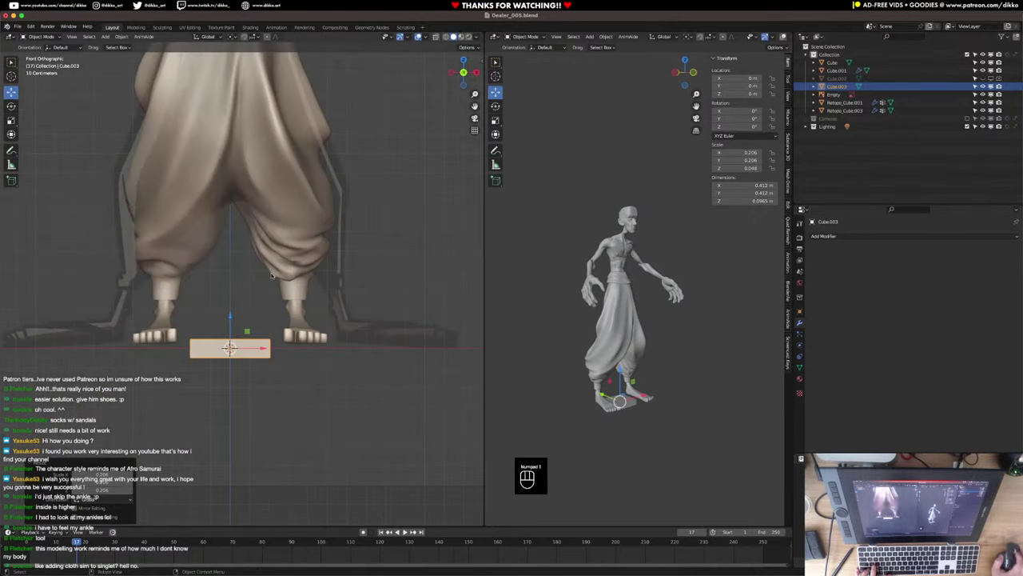
pyautogui.scroll(4, 271, 276)
pyautogui.press('s')
pyautogui.press('z')
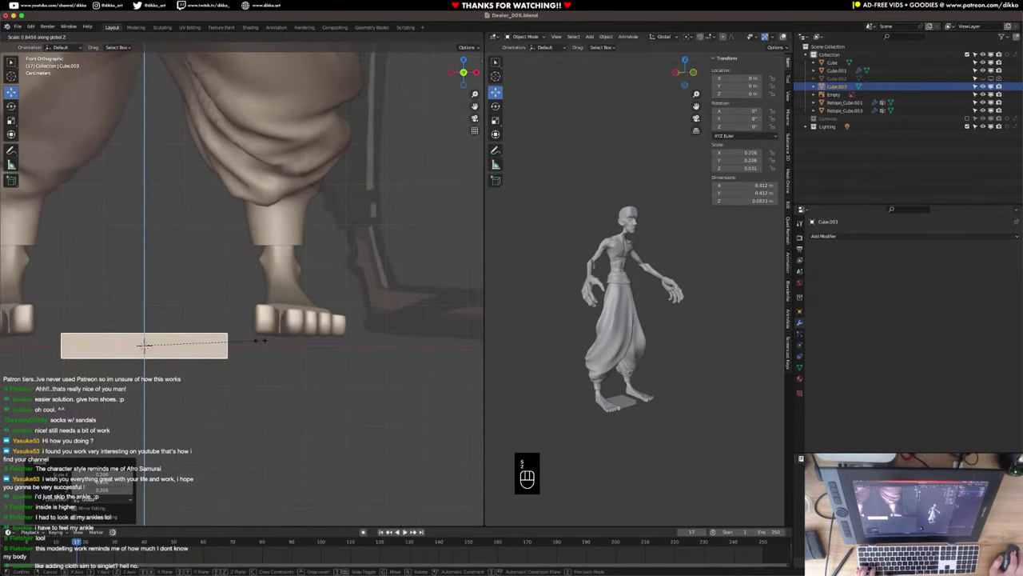
pyautogui.click(260, 340)
# Move the slab along X to about 0.39 m beneath one foot and raise it about 0.027 m along Z.
pyautogui.press('g')
pyautogui.press('x')
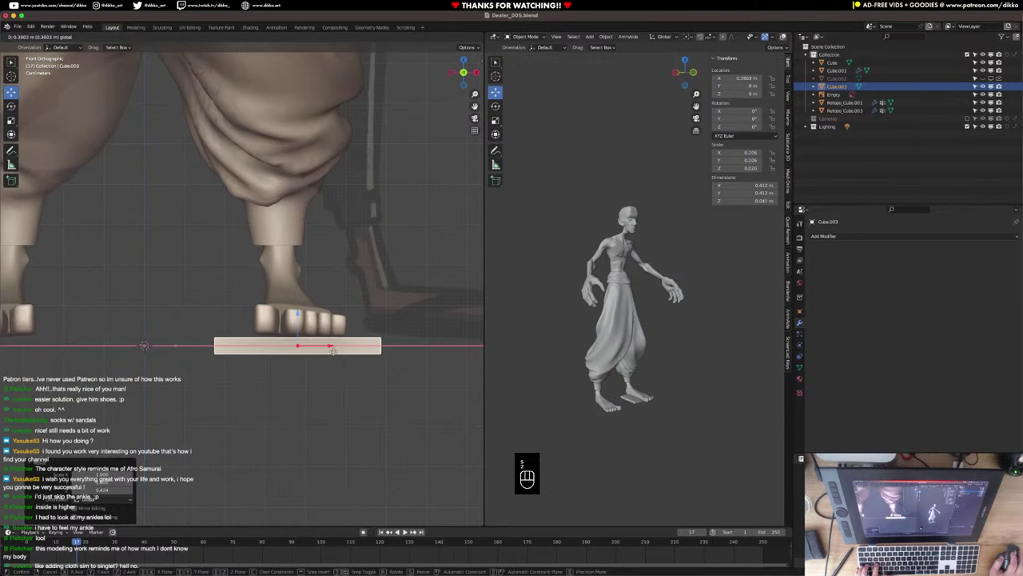
pyautogui.click(332, 351)
pyautogui.scroll(-2, 299, 292)
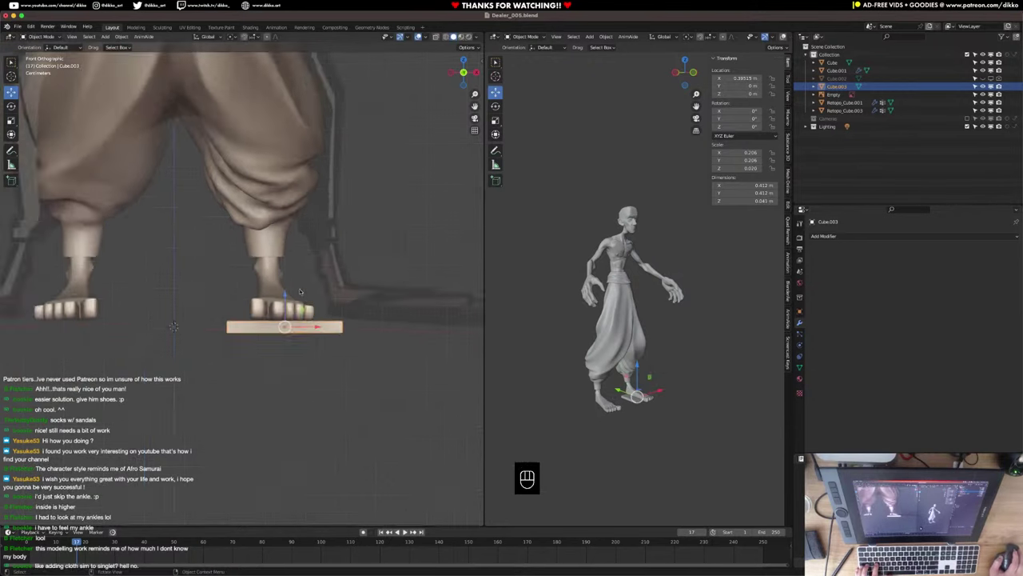
pyautogui.press('g')
pyautogui.press('x')
pyautogui.press('z')
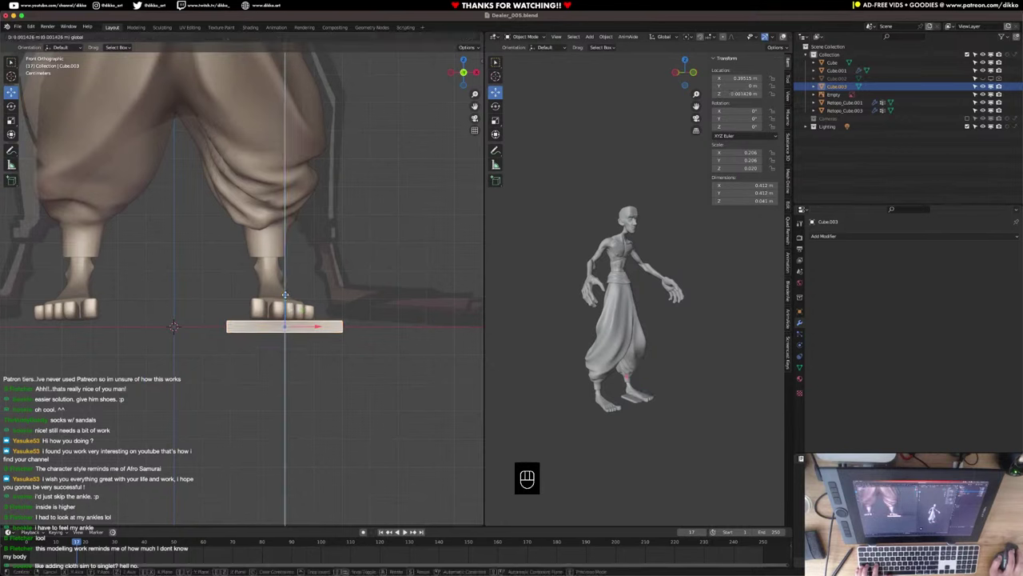
pyautogui.click(287, 286)
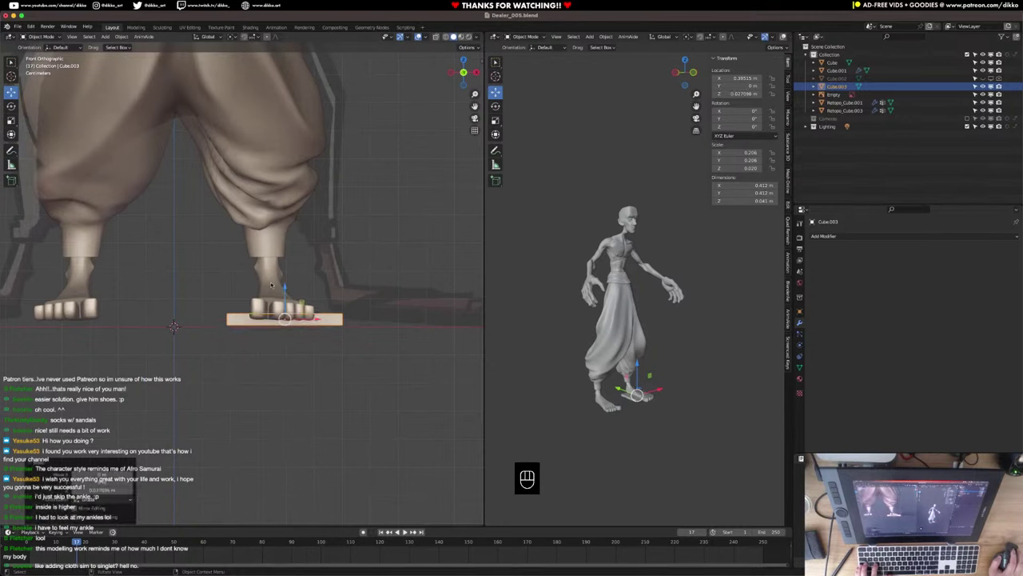
# Select the whole foot mesh in Edit Mode and raise it about 0.026 m along Z onto the slab.
pyautogui.click(283, 262)
pyautogui.press('Tab')
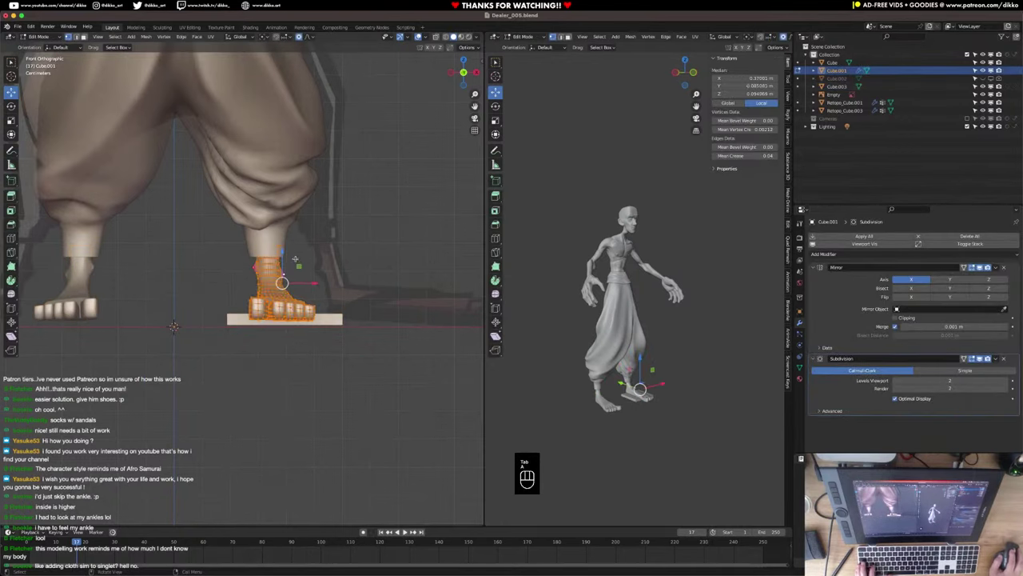
pyautogui.press('g')
pyautogui.press('z')
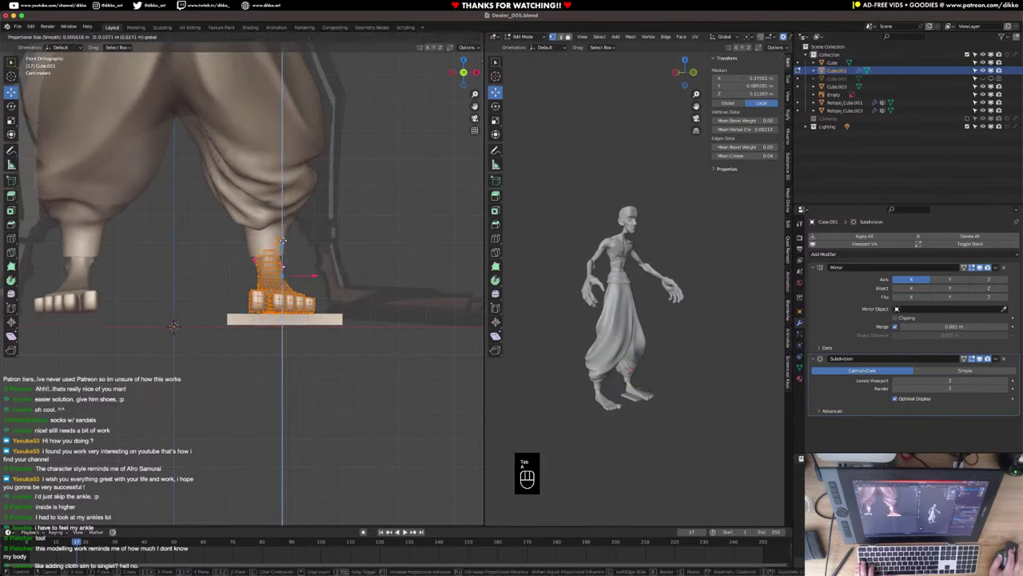
pyautogui.click(282, 241)
pyautogui.press('Tab')
# Select the hem loops of both trouser legs and raise them about 0.096 m along Z with proportional editing at a size of about 3.45 m.
pyautogui.click(273, 237)
pyautogui.press('Tab')
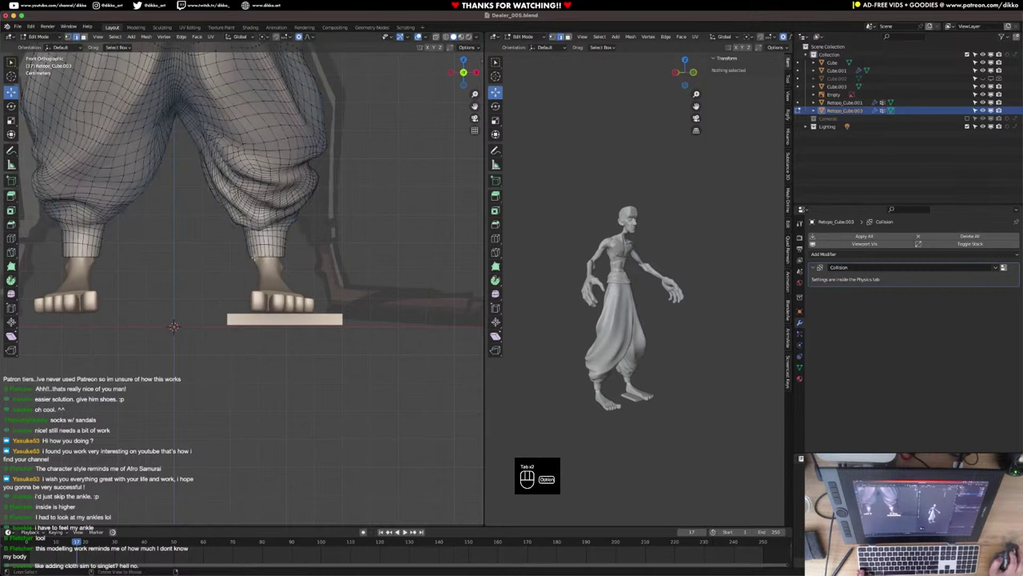
pyautogui.keyDown('alt'); pyautogui.click(257, 257); pyautogui.keyUp('alt')
pyautogui.keyDown('alt'); pyautogui.click(260, 227); pyautogui.keyUp('alt')
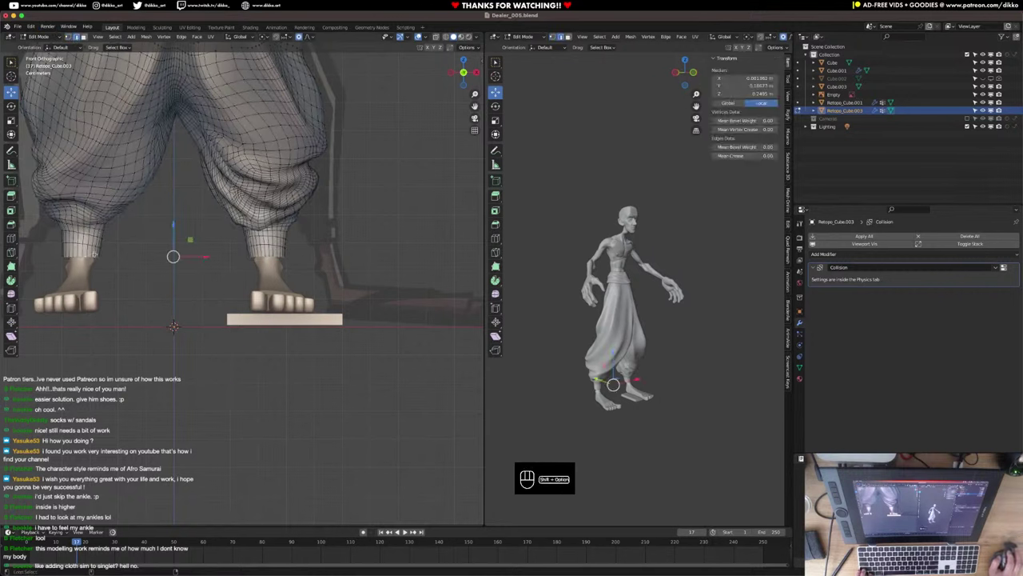
pyautogui.press('g')
pyautogui.press('z')
pyautogui.scroll(-20, 172, 217)
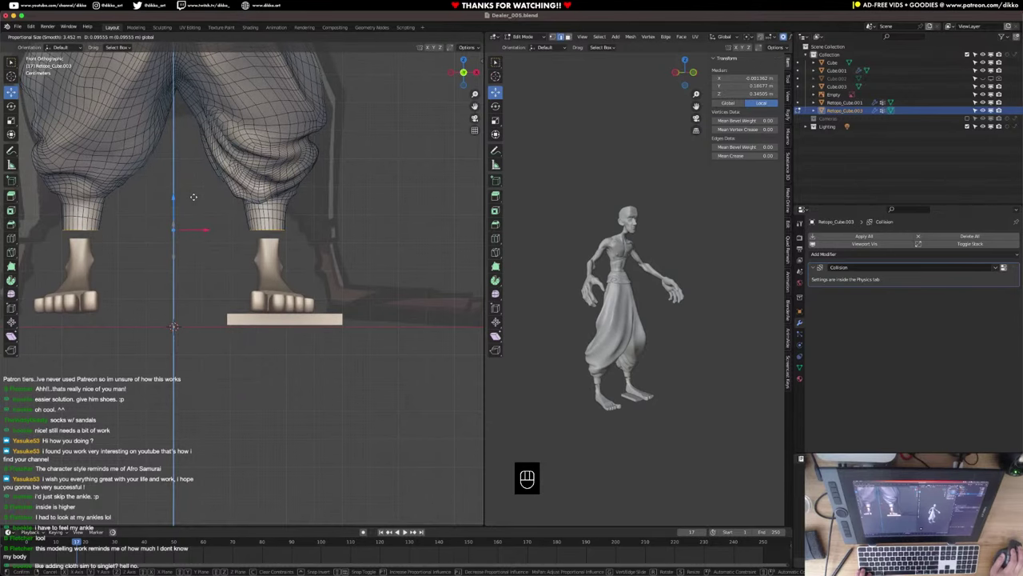
pyautogui.click(193, 197)
# Leave the trousers' Edit Mode and enter Edit Mode on the foot mesh.
pyautogui.press('Tab')
pyautogui.click(261, 248)
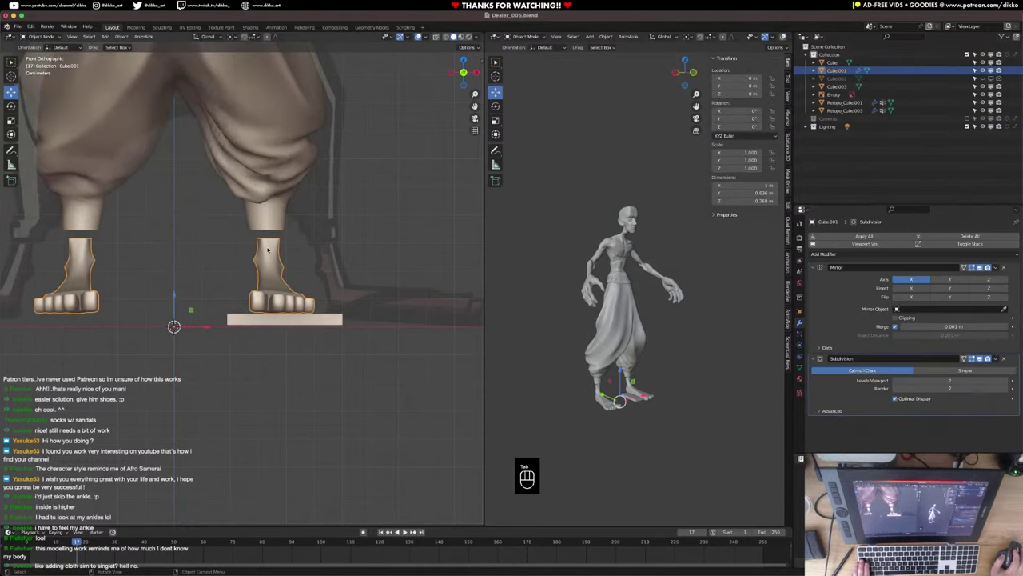
pyautogui.press('Tab')
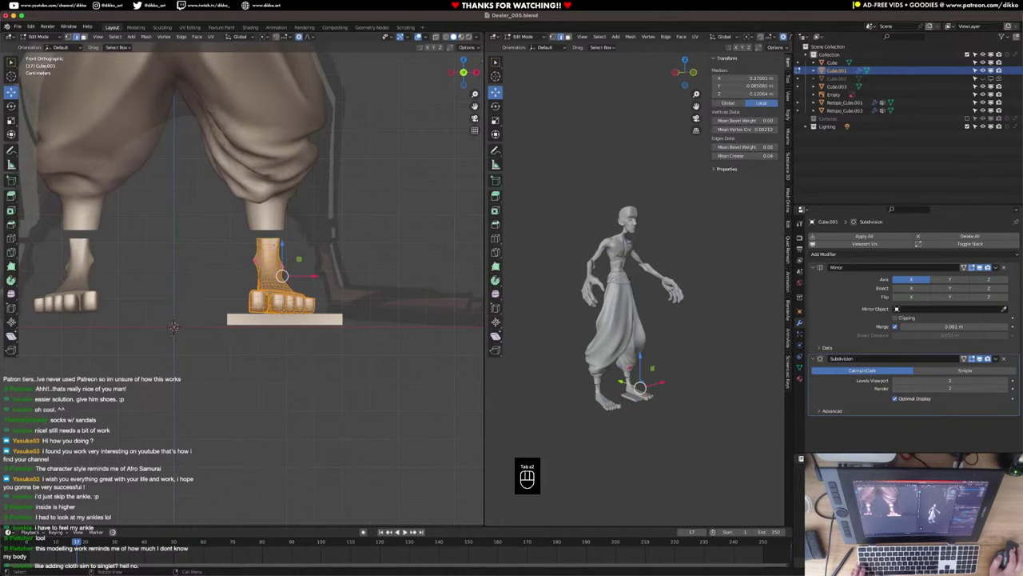
# Try raising the ankle's top edge loop along Z with proportional editing, and undo the move.
pyautogui.press('g')
pyautogui.press('z')
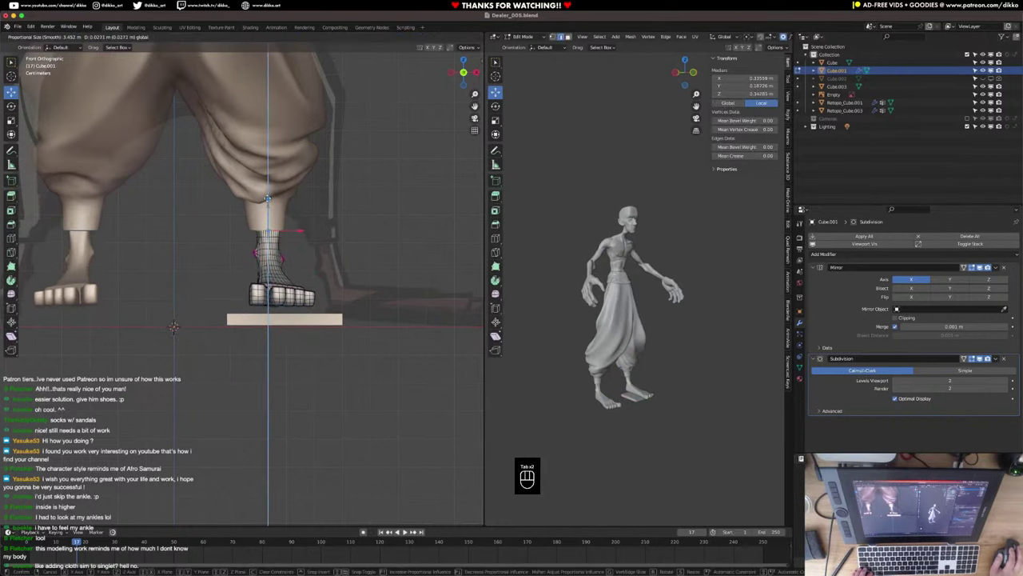
pyautogui.scroll(5, 267, 196)
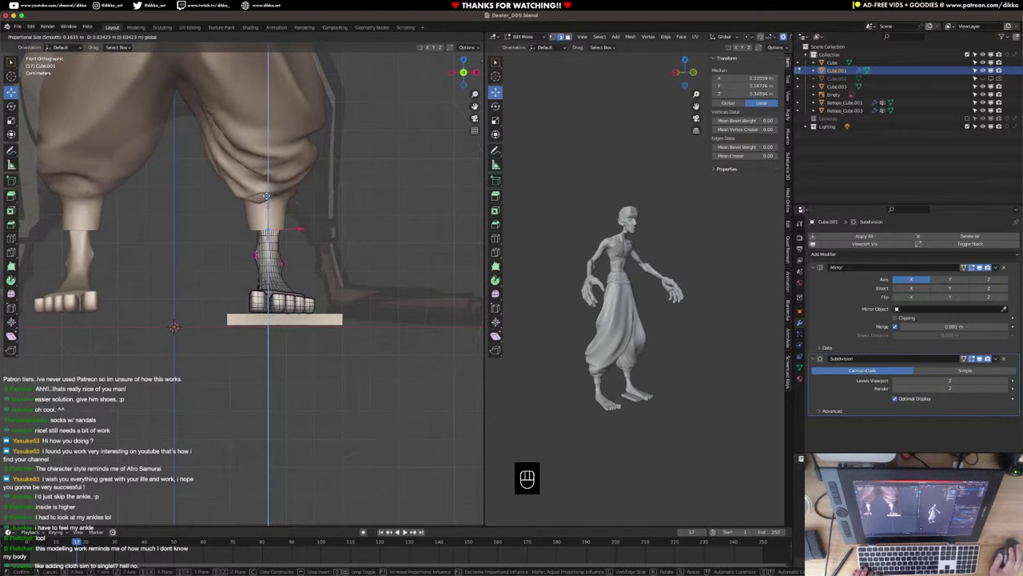
pyautogui.scroll(2, 267, 195)
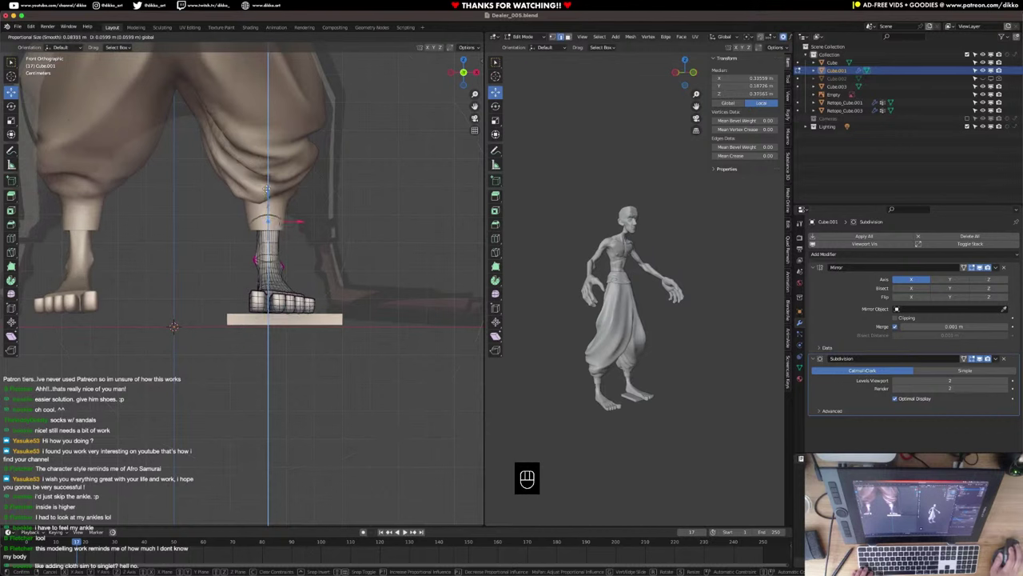
pyautogui.click(267, 188)
pyautogui.scroll(2, 285, 211)
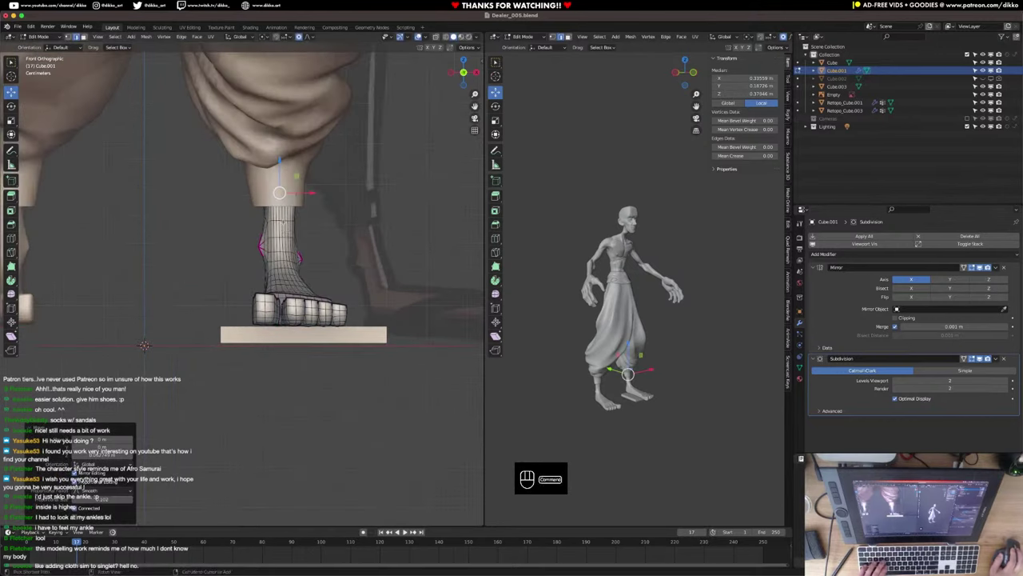
pyautogui.scroll(2, 296, 206)
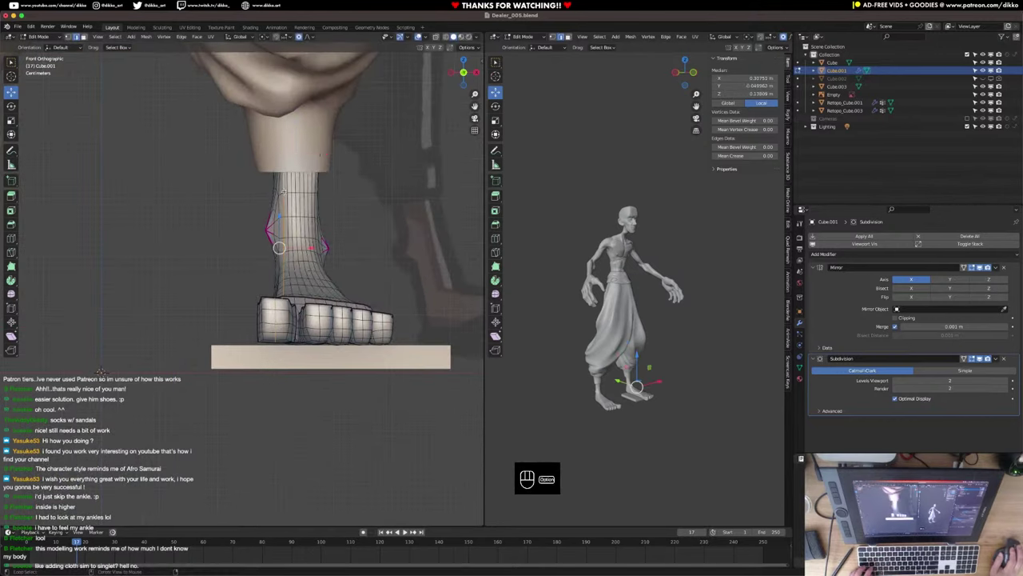
pyautogui.keyDown('alt'); pyautogui.click(281, 193); pyautogui.keyUp('alt')
pyautogui.press('super+z')
pyautogui.press('super+z')
pyautogui.press('super+z')
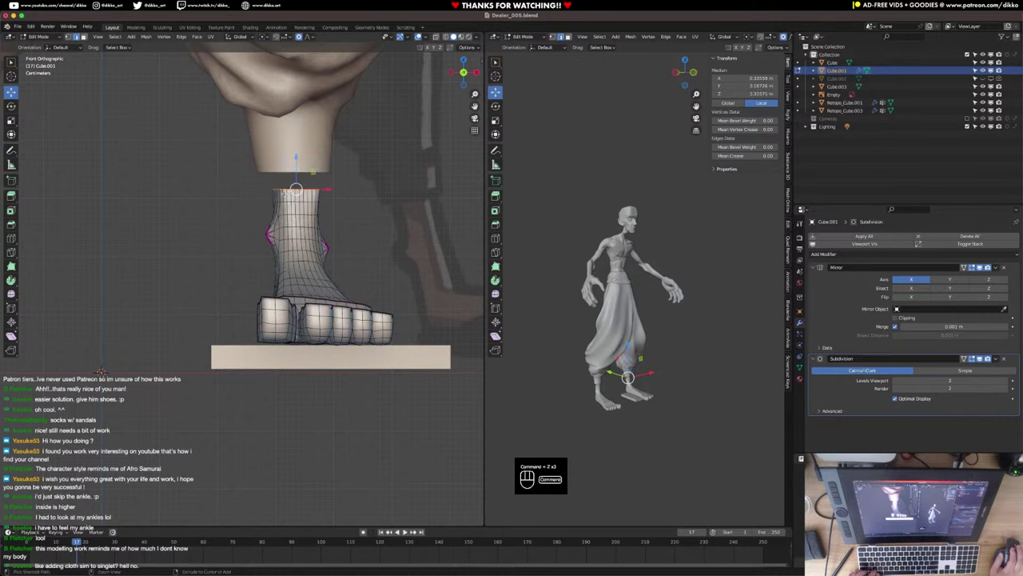
# Extrude the ankle's top edge loop about 0.07 m upward along Z and add a centred loop cut around the new section.
pyautogui.press('w')
pyautogui.press('e')
pyautogui.press('z')
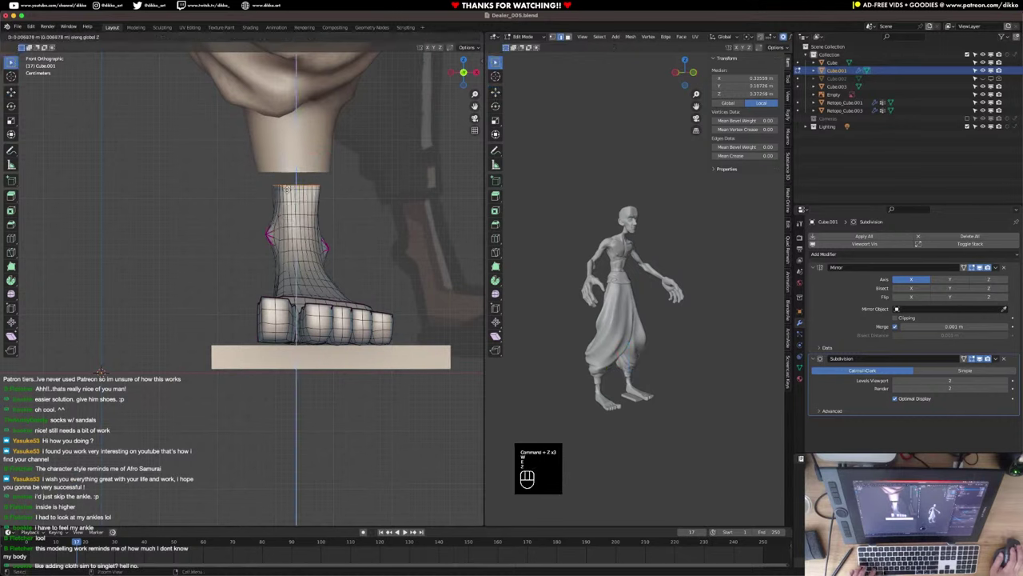
pyautogui.click(283, 161)
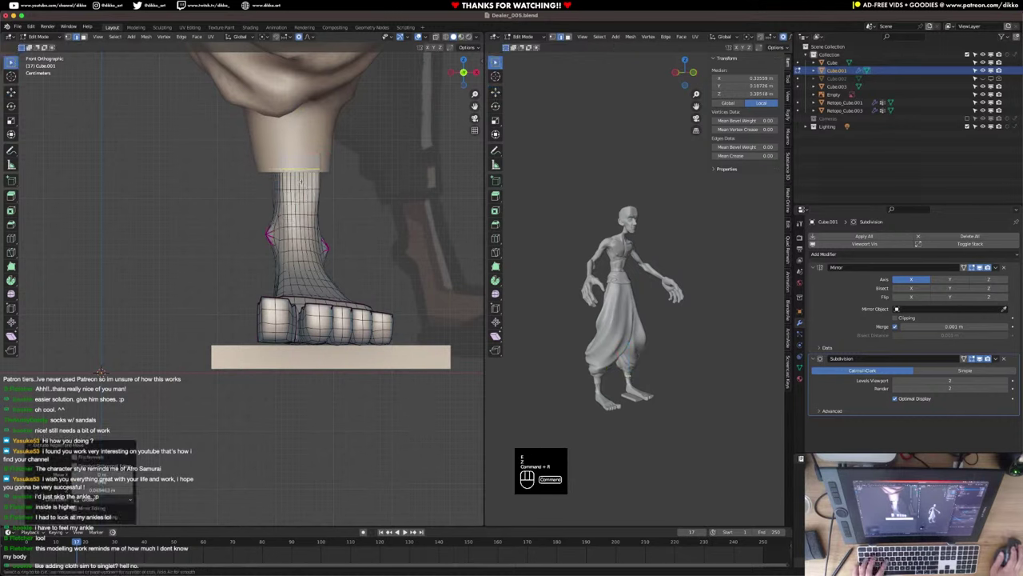
pyautogui.press('super+r')
pyautogui.click(301, 185)
pyautogui.rightClick(300, 185)
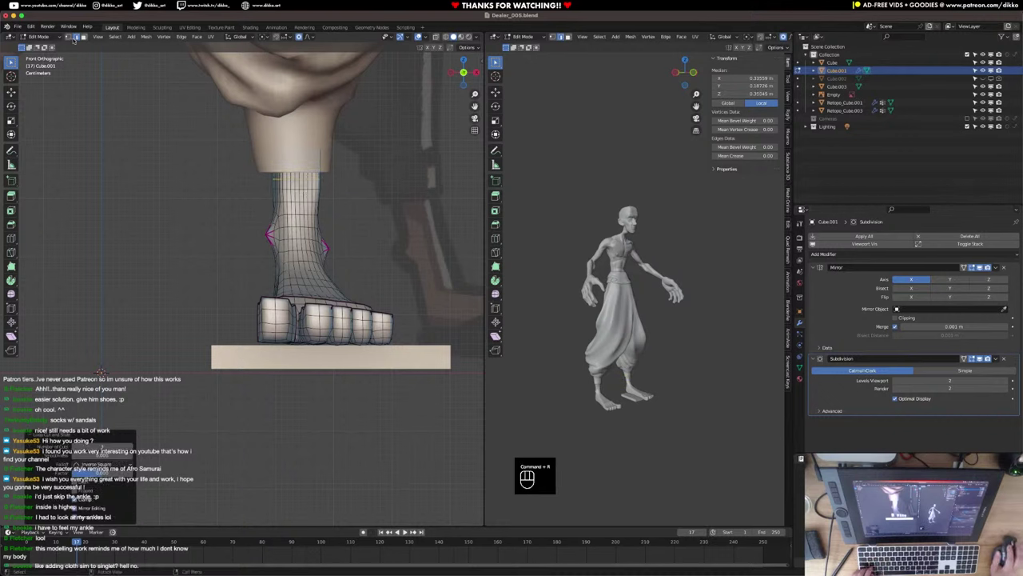
# Select the faces of the extruded upper ankle section, smooth them with the Smooth tool and check the leg in Object Mode.
pyautogui.hotkey('alt', 'a')
pyautogui.moveTo(251, 167); pyautogui.dragTo(352, 187)
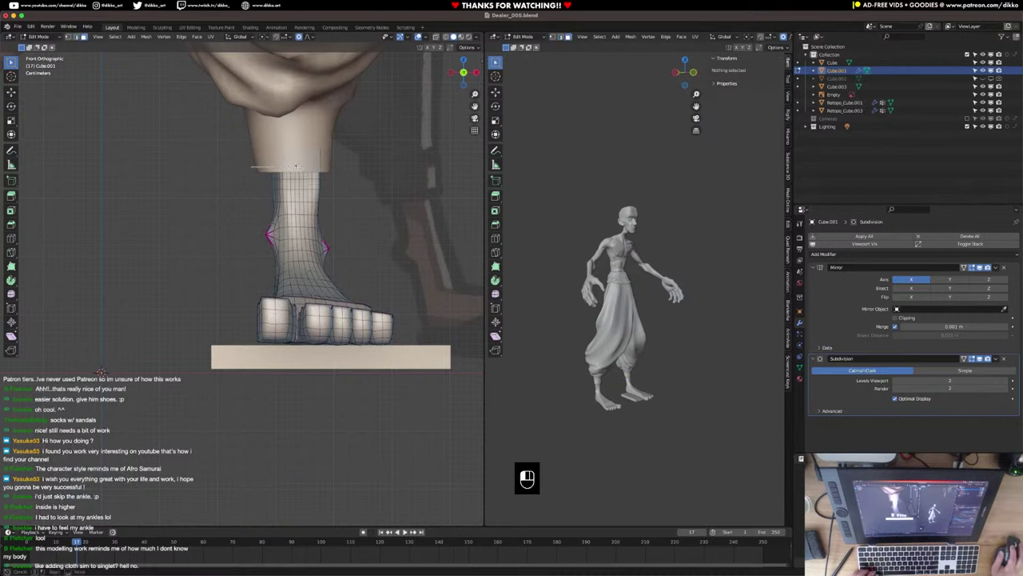
pyautogui.keyDown('alt'); pyautogui.click(287, 181); pyautogui.keyUp('alt')
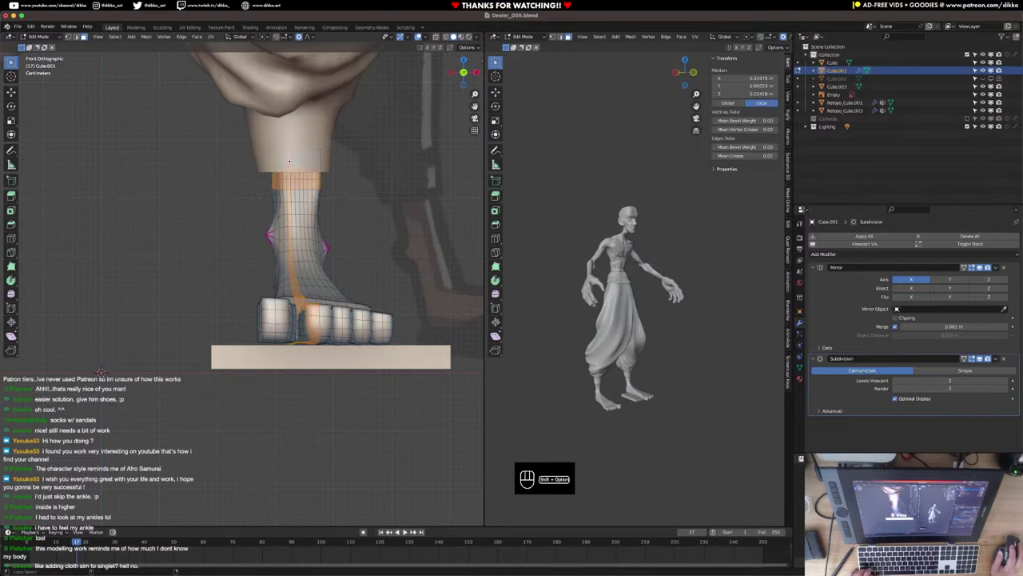
pyautogui.press('super+z')
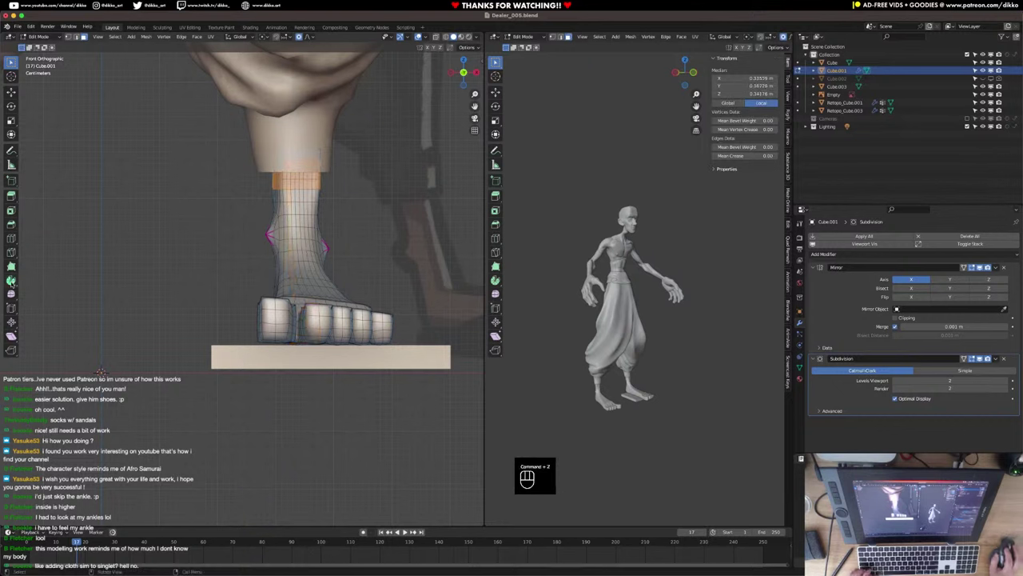
pyautogui.click(12, 293)
pyautogui.moveTo(256, 173); pyautogui.dragTo(257, 188)
pyautogui.press('Tab')
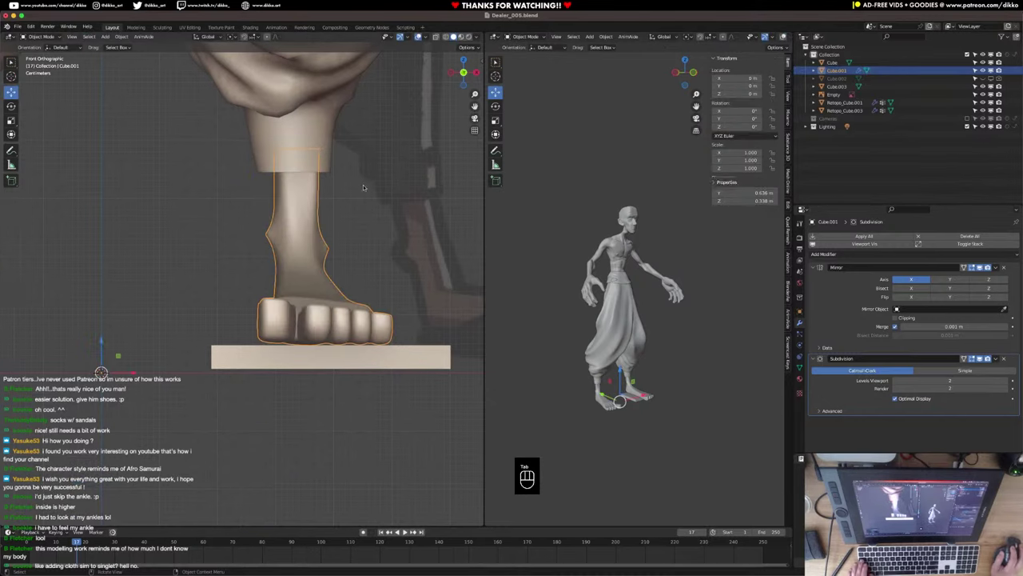
pyautogui.moveTo(239, 231); pyautogui.dragTo(255, 292, button='middle')
pyautogui.press('Tab')
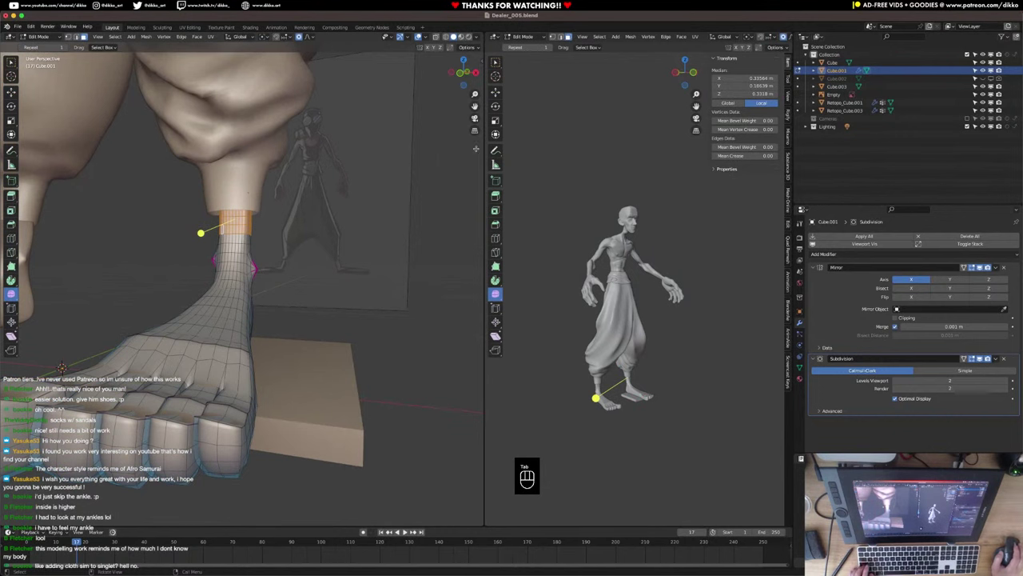
# Select two face loops of the extruded ankle below the trouser cuff in turn and round each with LoopTools Circle.
pyautogui.keyDown('alt'); pyautogui.click(235, 229); pyautogui.keyUp('alt')
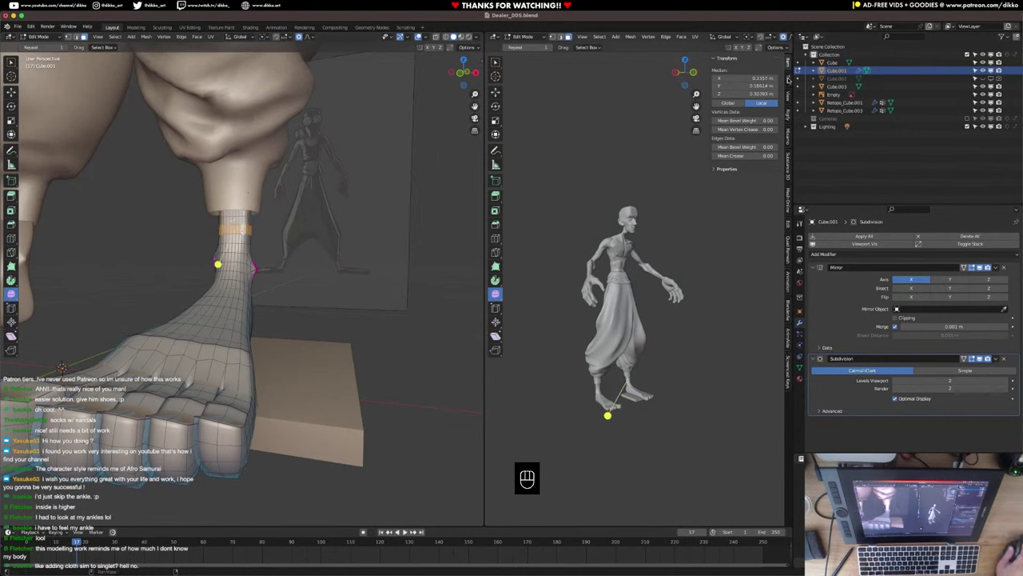
pyautogui.click(790, 220)
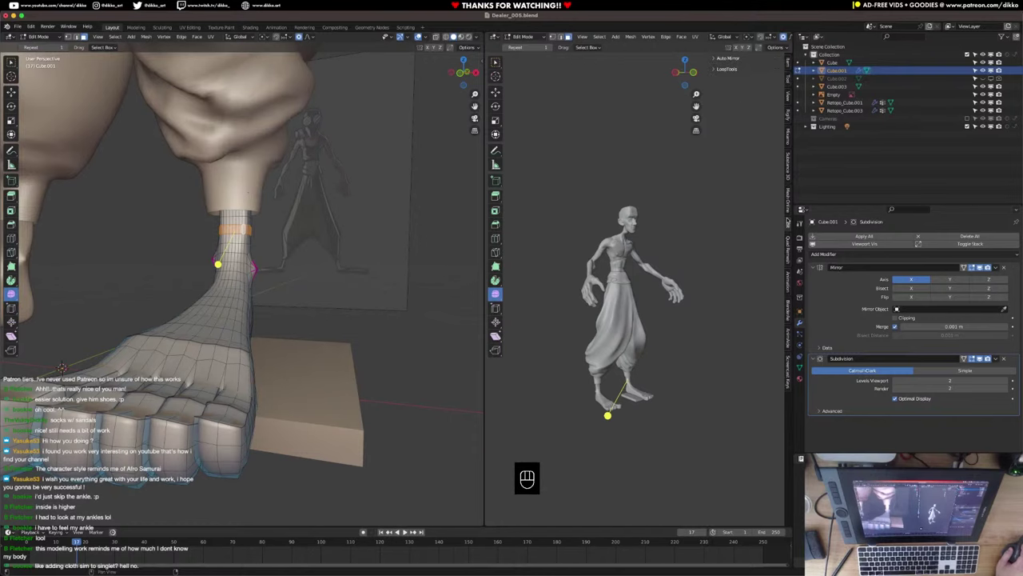
pyautogui.click(726, 69)
pyautogui.click(749, 89)
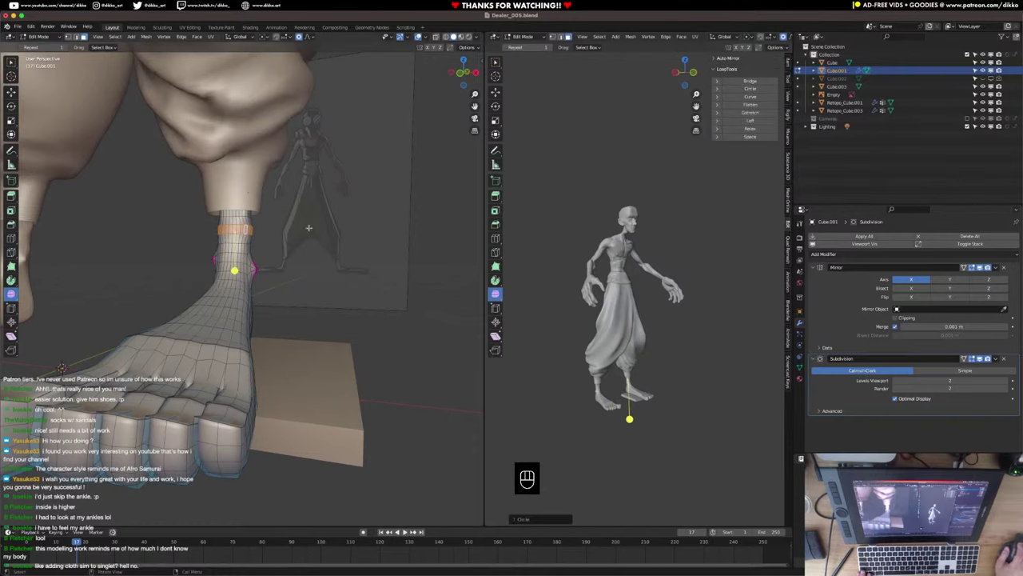
pyautogui.scroll(6, 311, 226)
pyautogui.keyDown('shift'); pyautogui.moveTo(311, 226); pyautogui.dragTo(322, 281, button='middle'); pyautogui.keyUp('shift')
pyautogui.keyDown('alt'); pyautogui.click(252, 213); pyautogui.keyUp('alt')
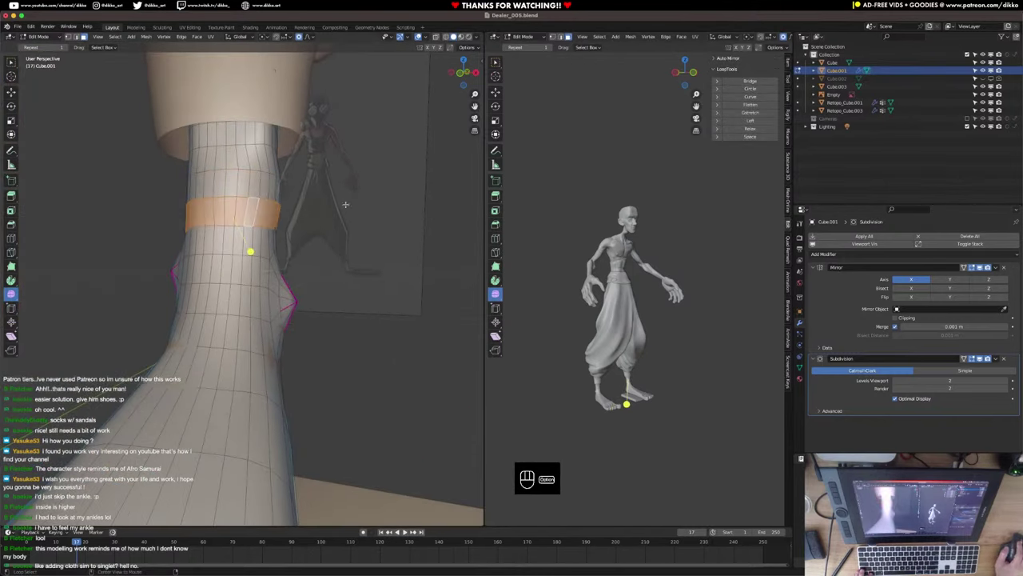
pyautogui.click(750, 96)
pyautogui.click(750, 89)
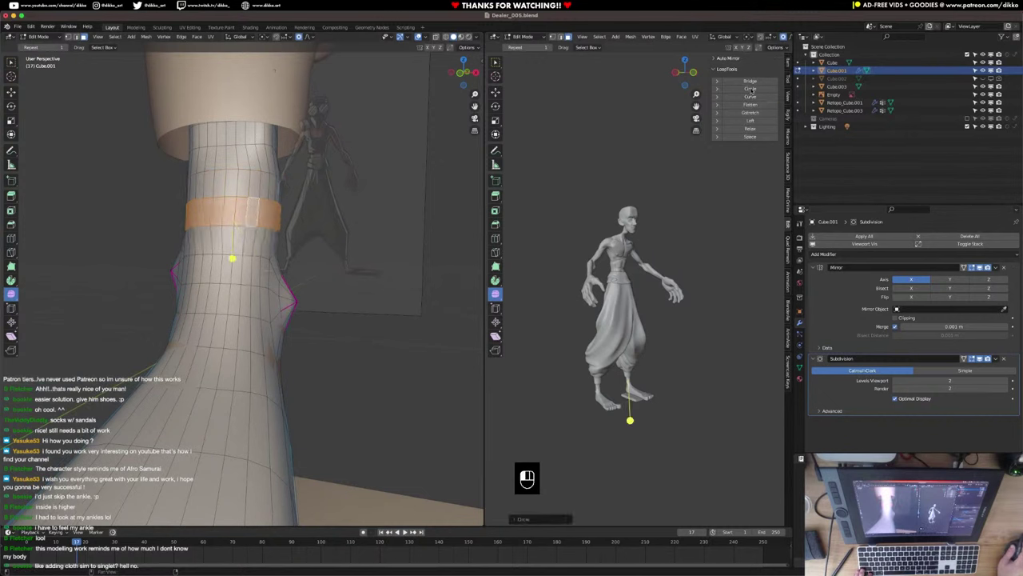
# Select the top ankle loops at and inside the trouser cuff and round them with LoopTools Circle.
pyautogui.keyDown('alt'); pyautogui.click(272, 140); pyautogui.keyUp('alt')
pyautogui.moveTo(448, 160); pyautogui.dragTo(465, 149, button='middle')
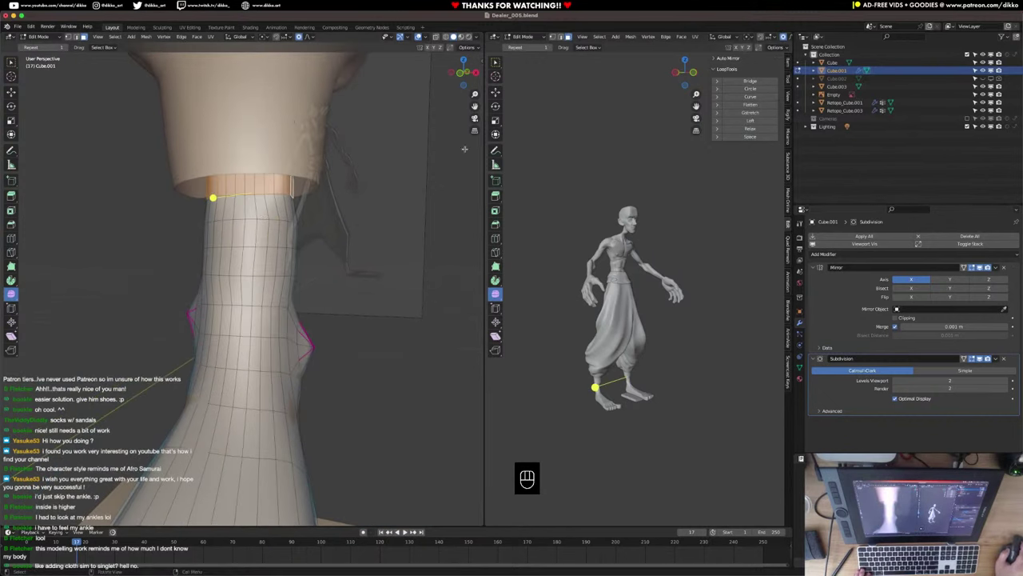
pyautogui.click(740, 89)
pyautogui.moveTo(336, 200); pyautogui.dragTo(408, 95, button='middle')
pyautogui.click(291, 60)
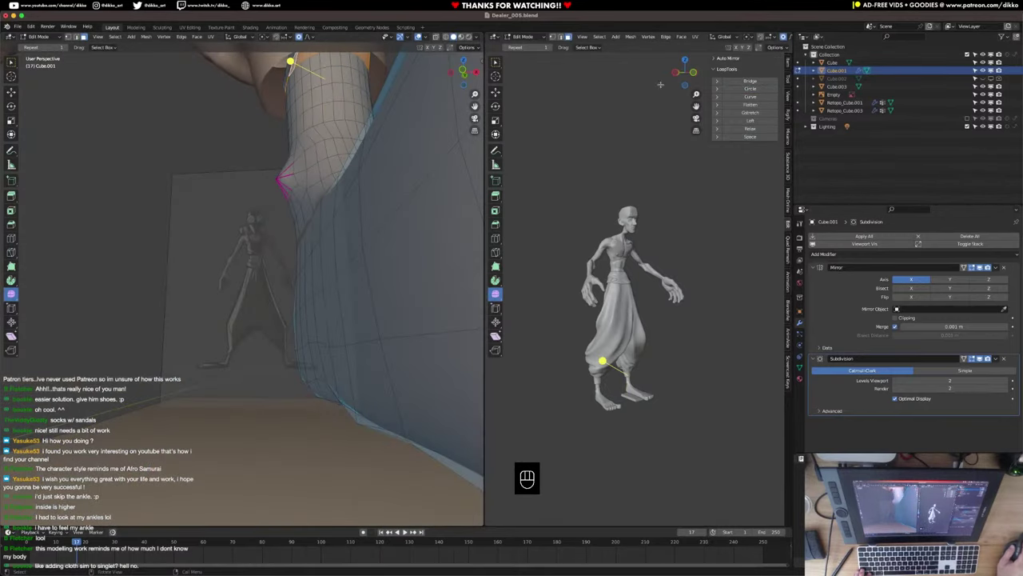
pyautogui.click(757, 90)
pyautogui.keyDown('shift'); pyautogui.moveTo(351, 152); pyautogui.dragTo(275, 160, button='middle'); pyautogui.keyUp('shift')
pyautogui.keyDown('shift'); pyautogui.moveTo(276, 160); pyautogui.dragTo(263, 187, button='middle'); pyautogui.keyUp('shift')
pyautogui.keyDown('alt'); pyautogui.click(324, 157); pyautogui.keyUp('alt')
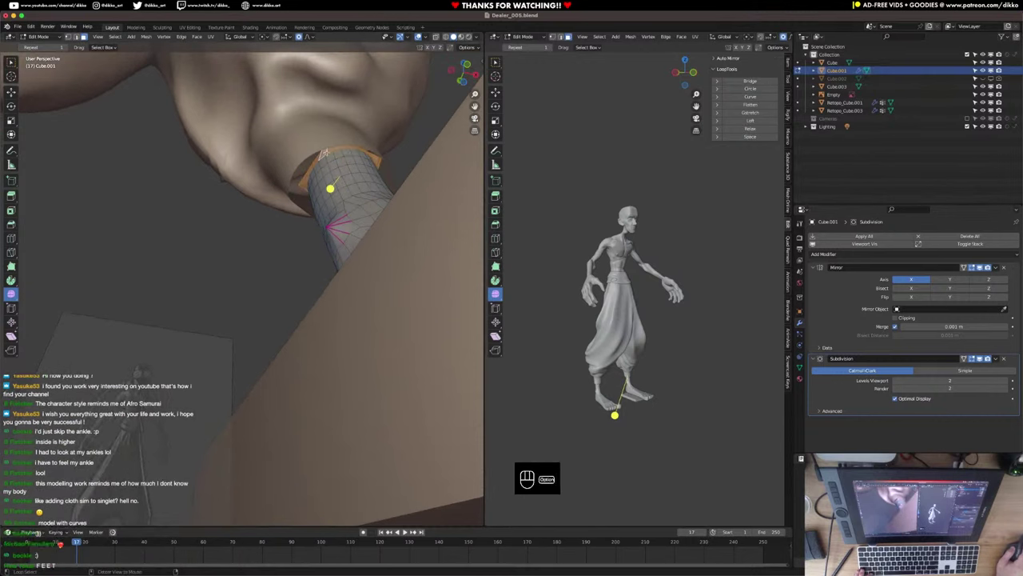
pyautogui.click(749, 89)
# Leave the foot's Edit Mode, check both legs in Object Mode, and save Dealer_005.blend.
pyautogui.moveTo(384, 240); pyautogui.dragTo(268, 470, button='middle')
pyautogui.scroll(-3, 309, 333)
pyautogui.press('Tab')
pyautogui.keyDown('ctrl'); pyautogui.moveTo(275, 360); pyautogui.dragTo(274, 413, button='middle'); pyautogui.keyUp('ctrl')
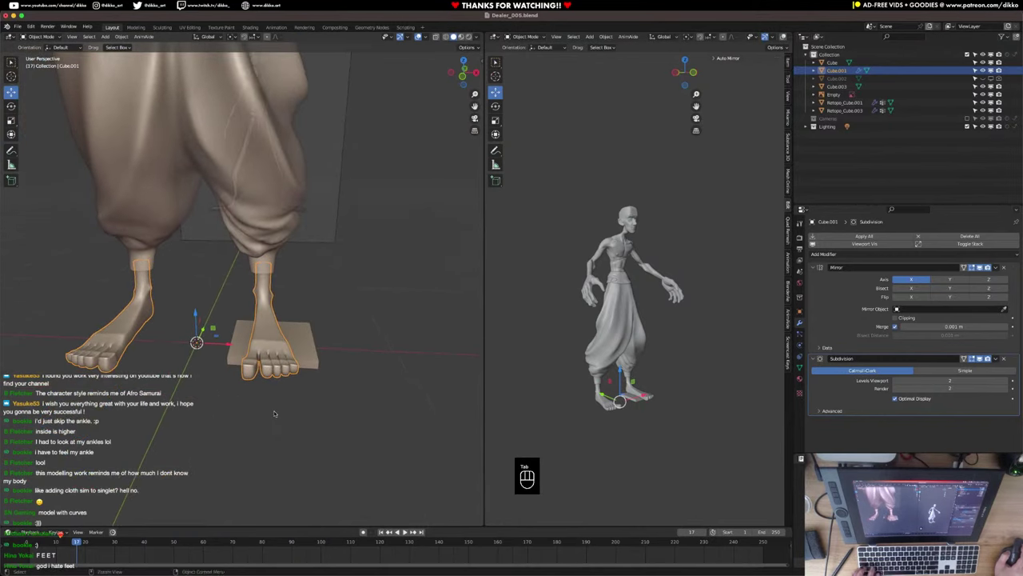
pyautogui.press('super+s')
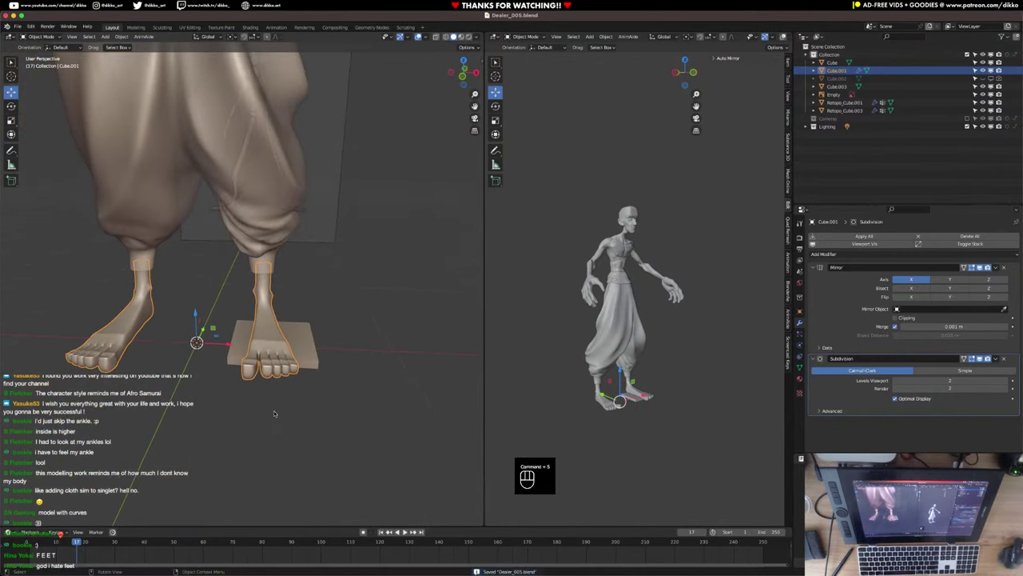
# Select the slab beneath the foot, check it against the reference in front view, and save the file.
pyautogui.scroll(-2, 246, 432)
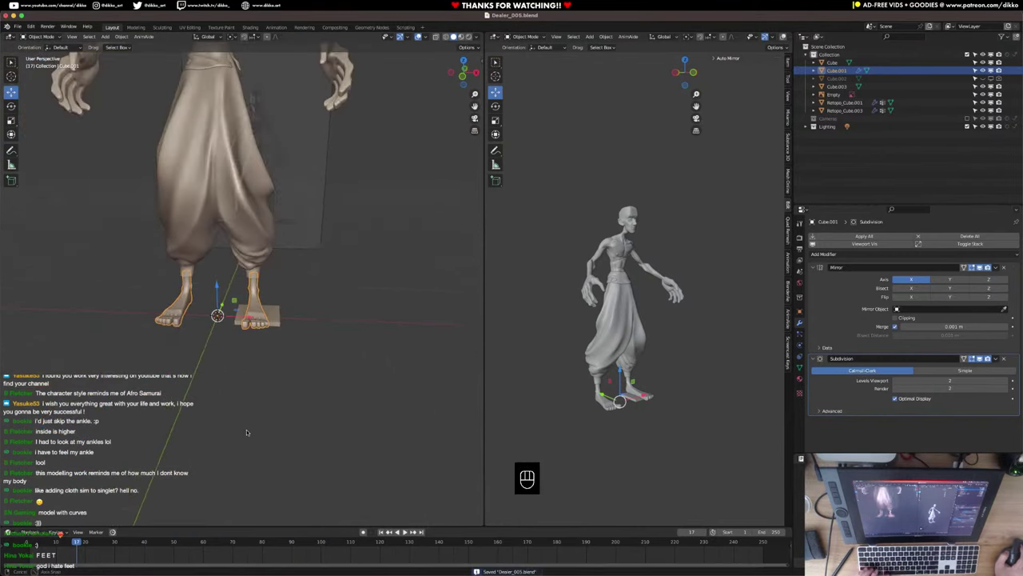
pyautogui.moveTo(246, 429); pyautogui.dragTo(228, 349, button='middle')
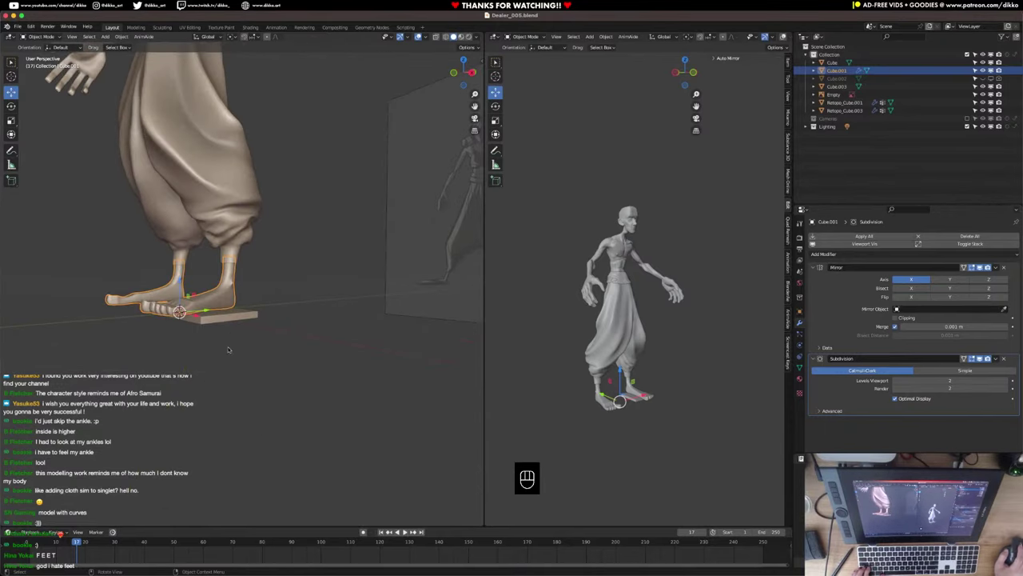
pyautogui.click(224, 319)
pyautogui.press('KP_1')
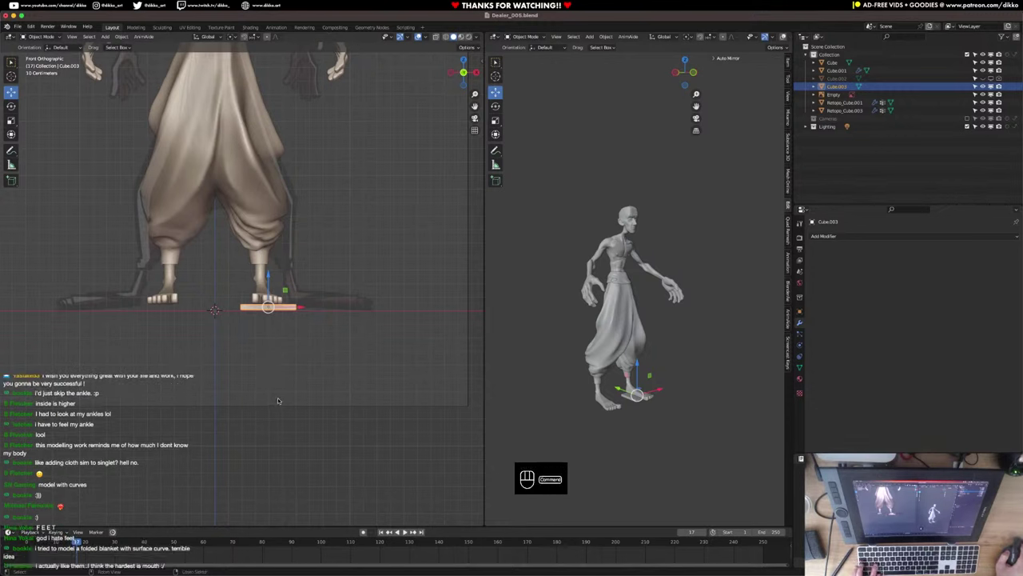
pyautogui.press('super+s')
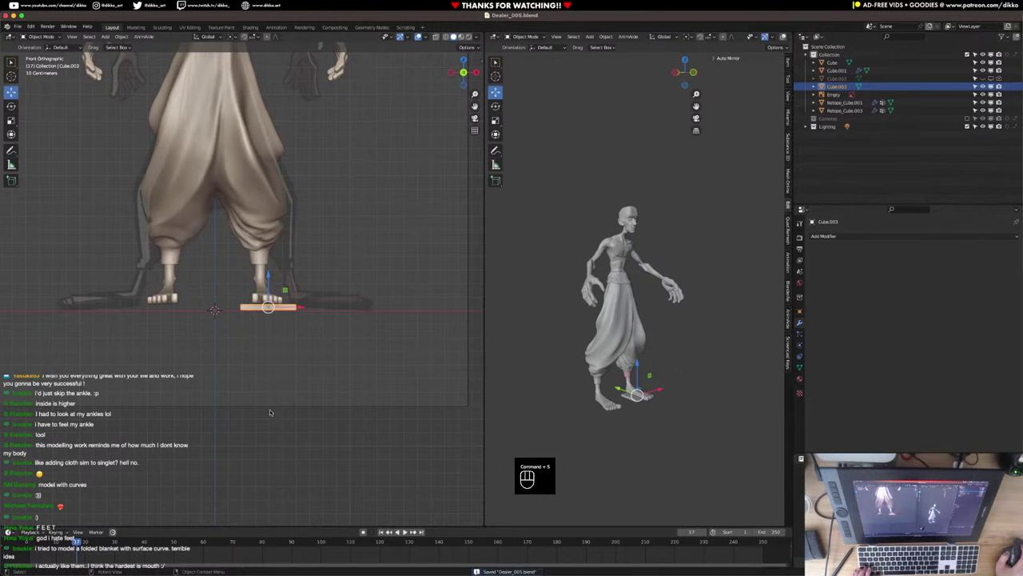
# Enter Edit Mode on the slab and move its front face along Y to extend it past the toes.
pyautogui.moveTo(269, 412); pyautogui.dragTo(234, 360, button='middle')
pyautogui.press('Tab')
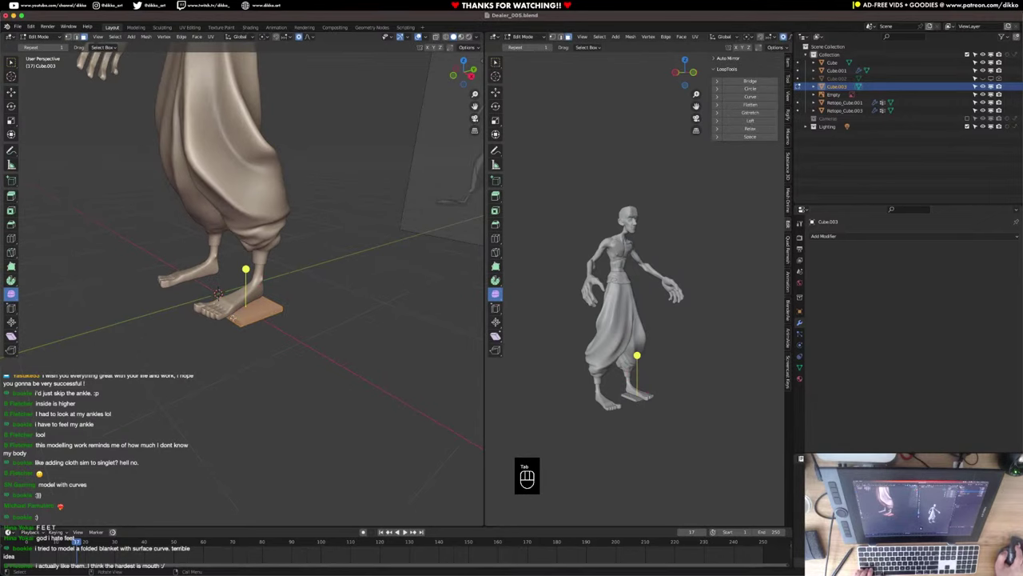
pyautogui.click(233, 318)
pyautogui.click(11, 92)
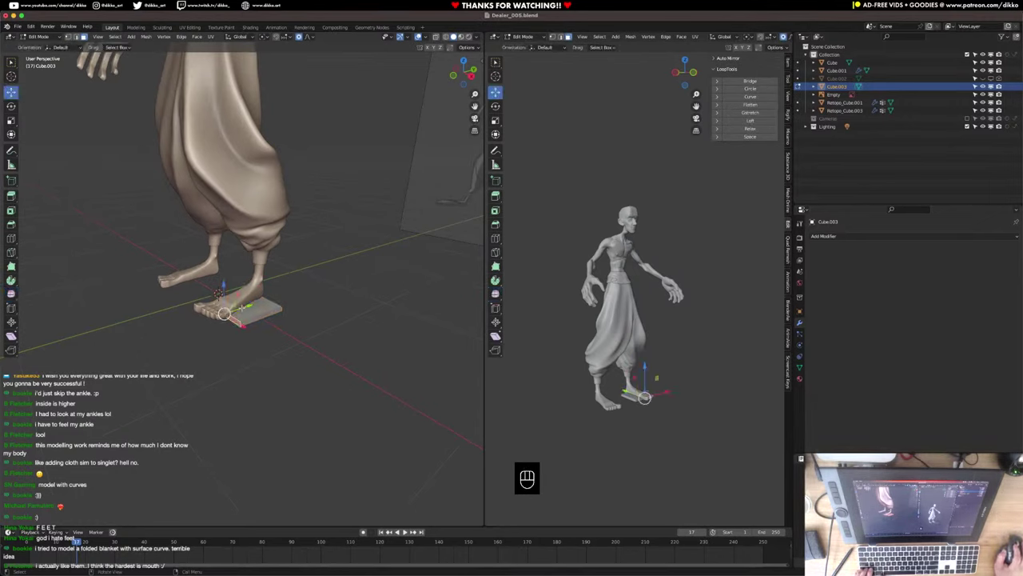
pyautogui.moveTo(248, 305); pyautogui.dragTo(219, 318)
# Select the slab's rear face and reposition it closer to the heel.
pyautogui.moveTo(241, 322); pyautogui.dragTo(165, 339, button='middle')
pyautogui.click(211, 318)
pyautogui.moveTo(233, 326); pyautogui.dragTo(238, 335)
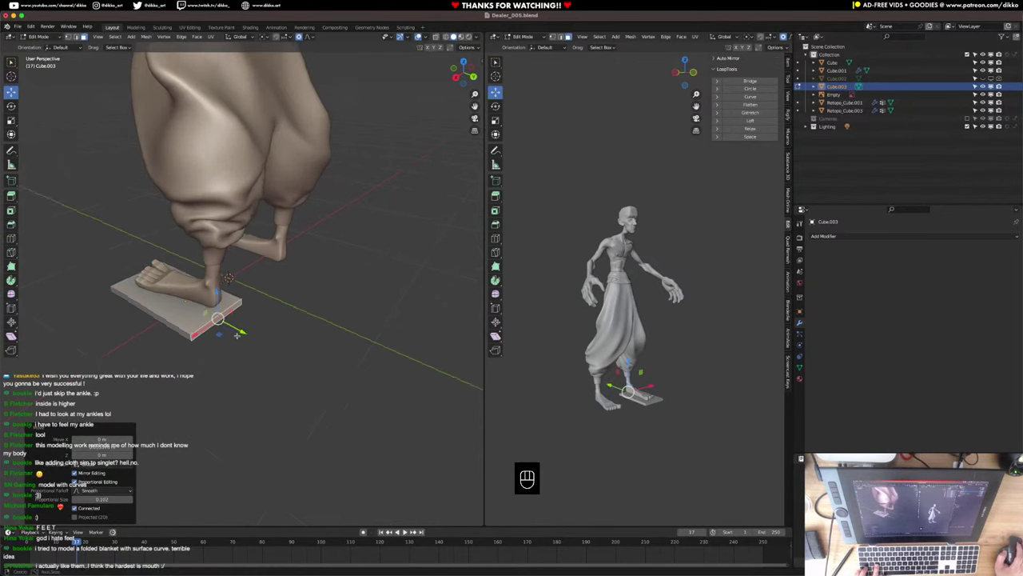
pyautogui.moveTo(237, 334); pyautogui.dragTo(269, 343, button='middle')
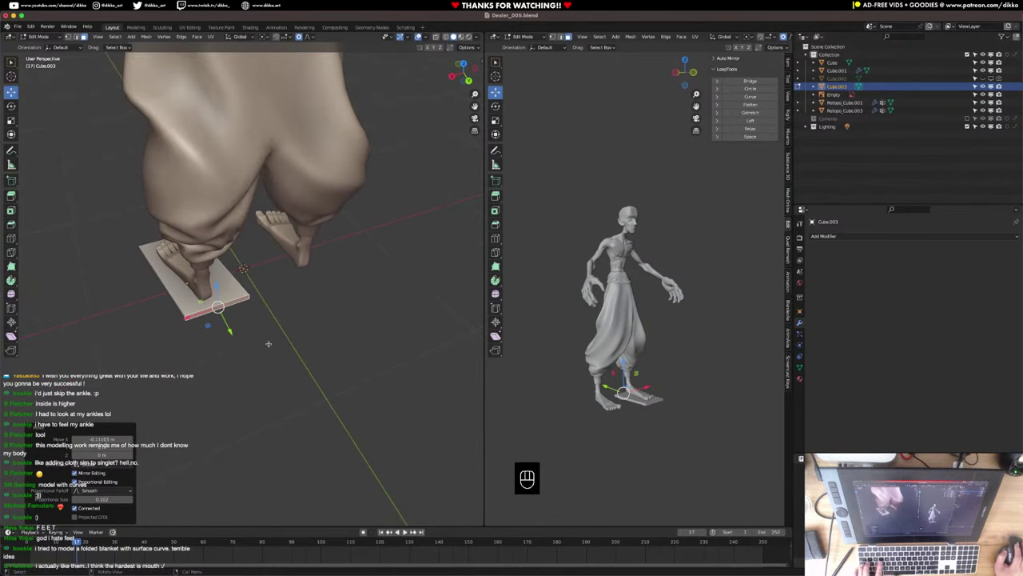
# Rotate the slab's rear face about Z, try scaling it uniformly, and undo the scaling.
pyautogui.press('r')
pyautogui.press('z')
pyautogui.click(282, 340)
pyautogui.press('s')
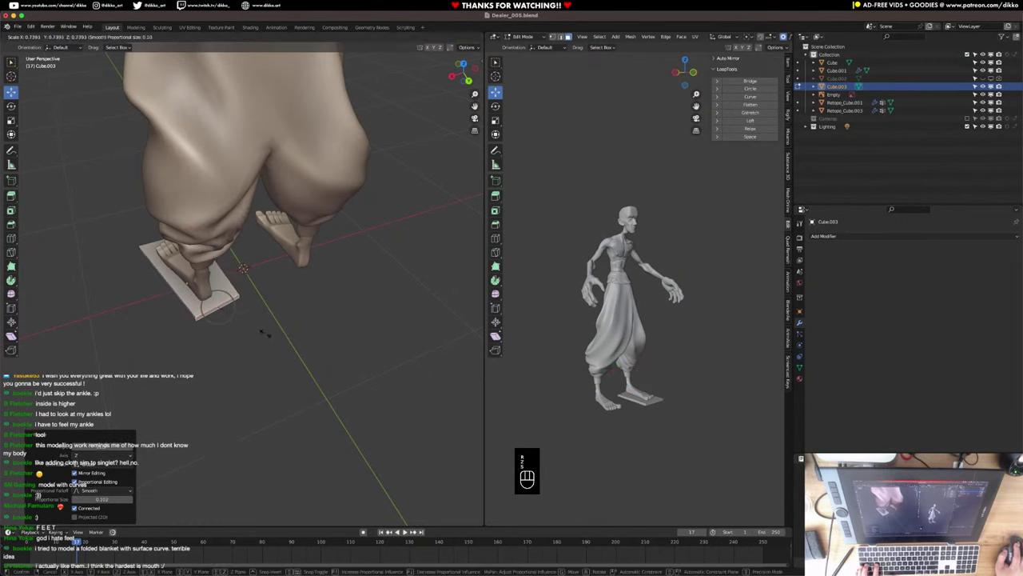
pyautogui.click(237, 337)
pyautogui.moveTo(236, 336); pyautogui.dragTo(280, 321, button='middle')
pyautogui.press('super+z')
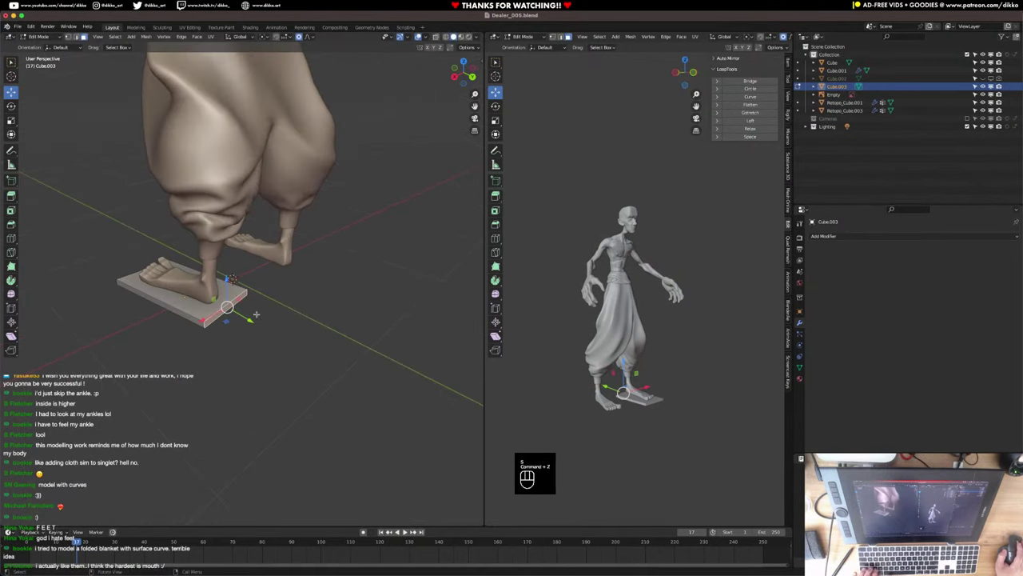
# Scale the slab's rear face along X to about 0.385 and rotate it about Z at the heel.
pyautogui.press('s')
pyautogui.press('x')
pyautogui.click(240, 325)
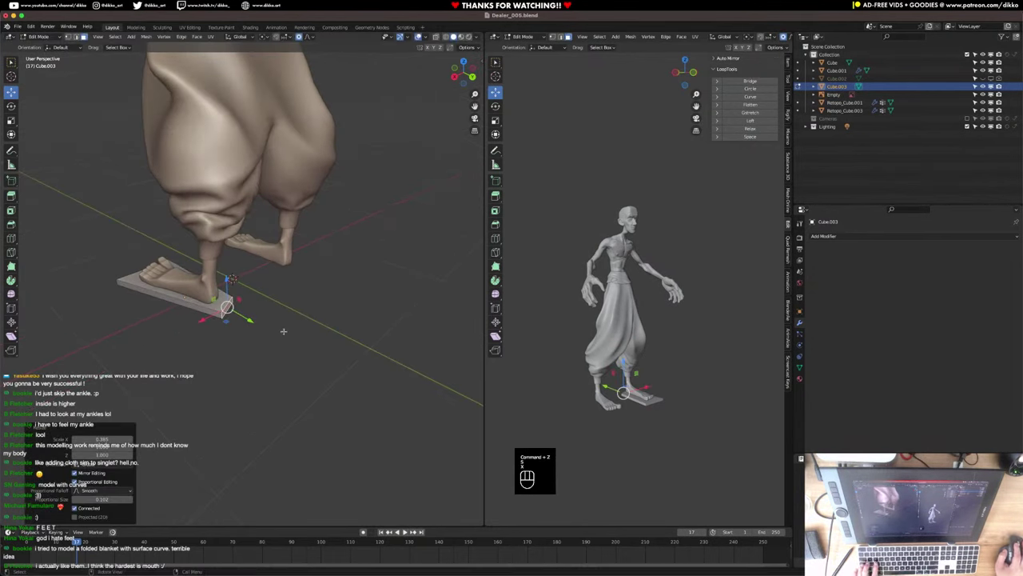
pyautogui.press('r')
pyautogui.press('z')
pyautogui.click(280, 341)
# Move the narrowed rear face forward along Y to sit closely behind the heel.
pyautogui.press('g')
pyautogui.press('y')
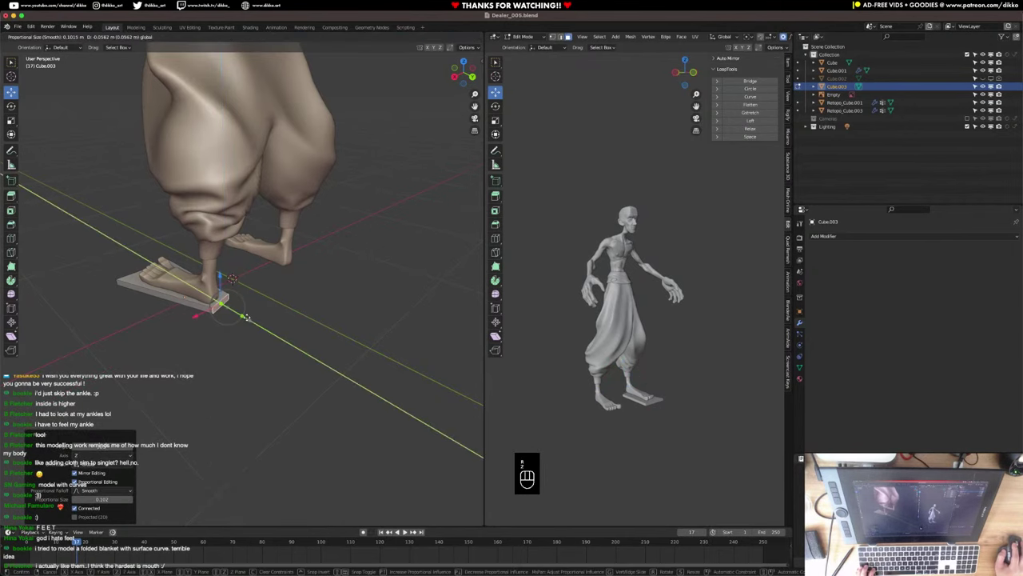
pyautogui.click(242, 318)
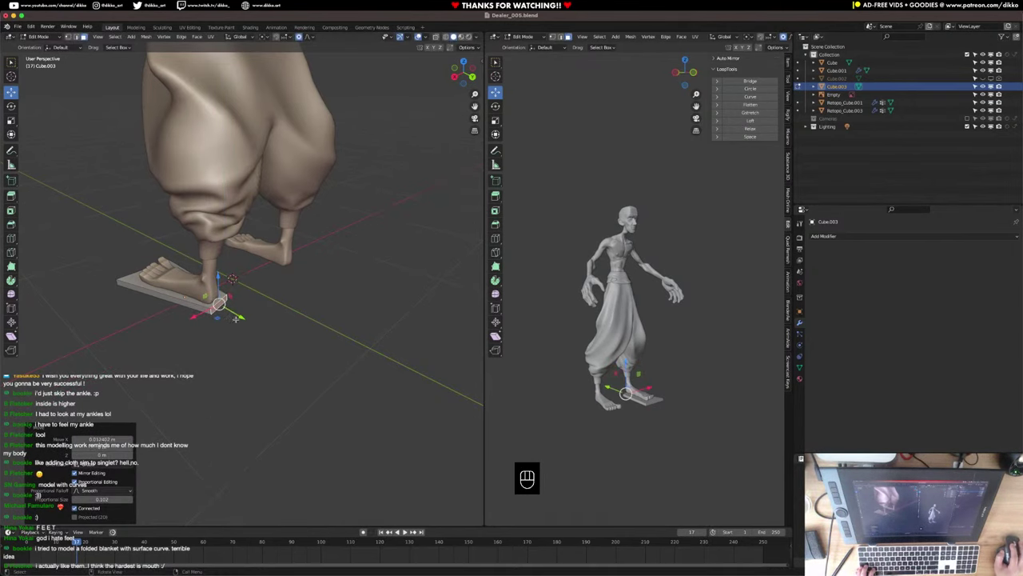
pyautogui.moveTo(241, 318); pyautogui.dragTo(238, 316)
pyautogui.moveTo(216, 332); pyautogui.dragTo(304, 360, button='middle')
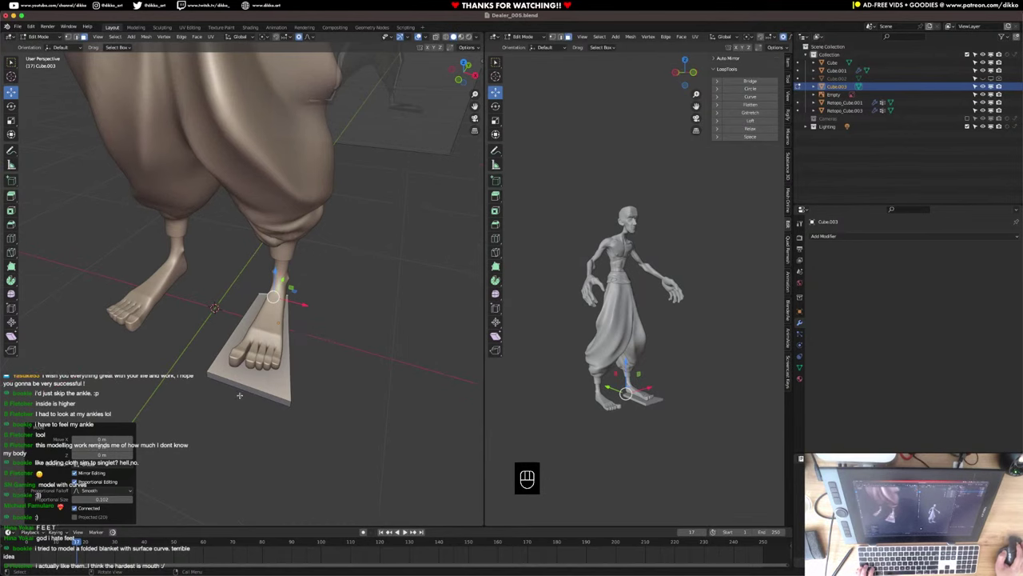
# Edge-slide the slab's rear inner edge along its side and adjust the heel end along Y.
pyautogui.click(264, 394)
pyautogui.moveTo(247, 390); pyautogui.dragTo(208, 243, button='middle')
pyautogui.hotkey('ctrl', 'z')
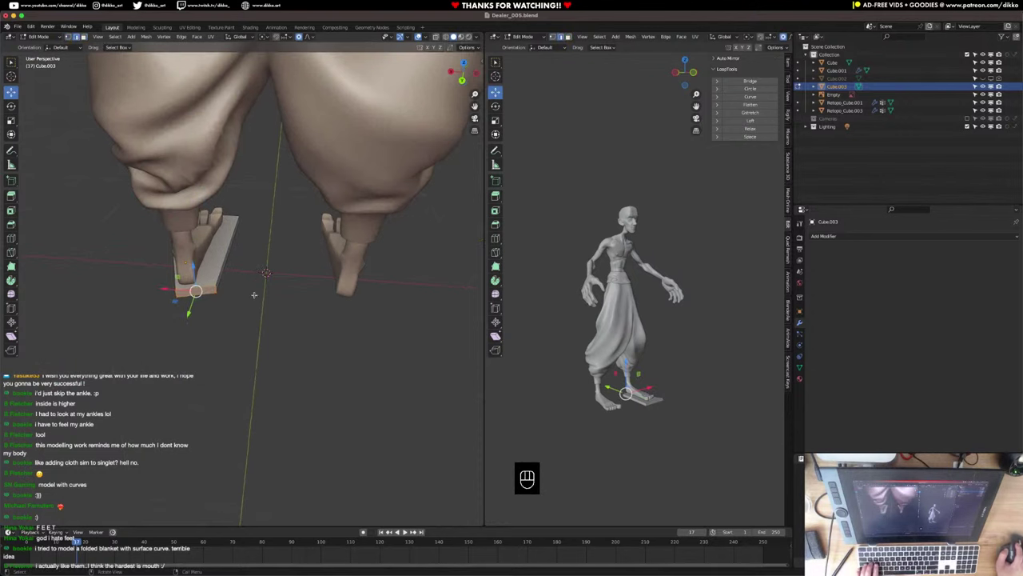
pyautogui.press('g')
pyautogui.press('g')
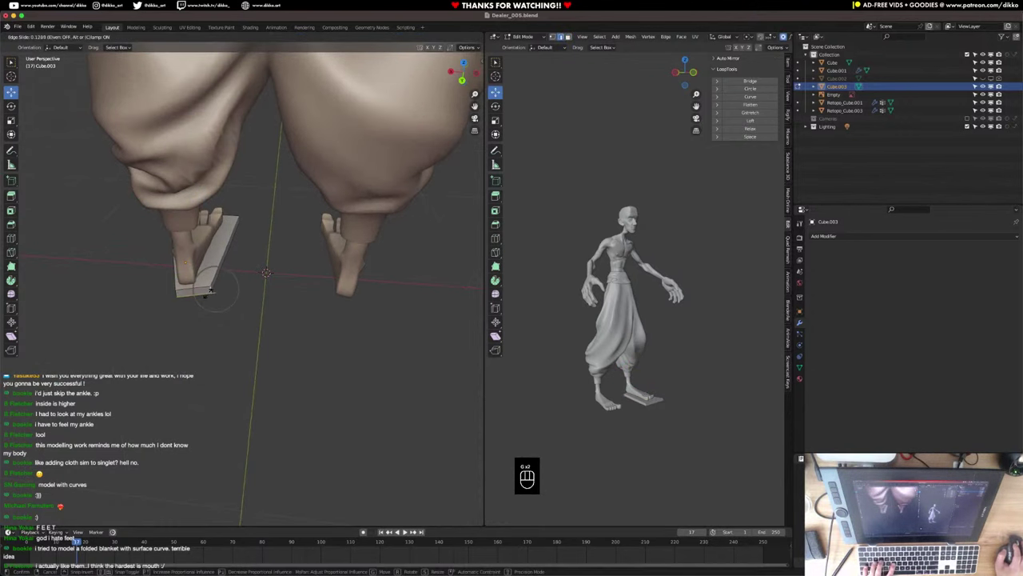
pyautogui.click(184, 291)
pyautogui.moveTo(192, 290); pyautogui.dragTo(196, 314, button='middle')
pyautogui.moveTo(195, 315); pyautogui.dragTo(194, 321)
pyautogui.click(193, 320)
pyautogui.moveTo(193, 321); pyautogui.dragTo(209, 297, button='middle')
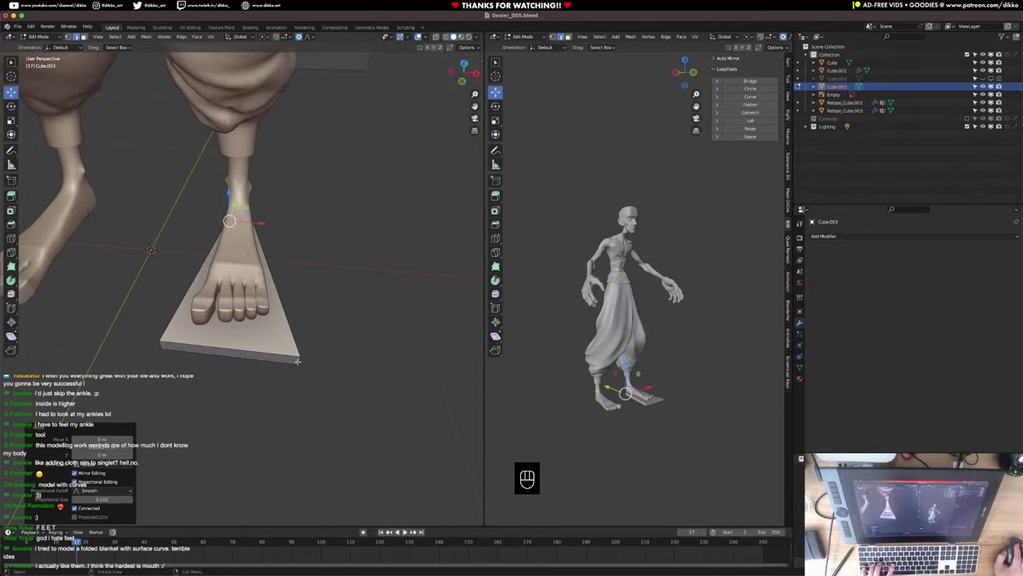
# Edge-slide the slab's front outer edge back toward the little toe and adjust the front inner edge the same way.
pyautogui.click(297, 360)
pyautogui.press('g')
pyautogui.press('g')
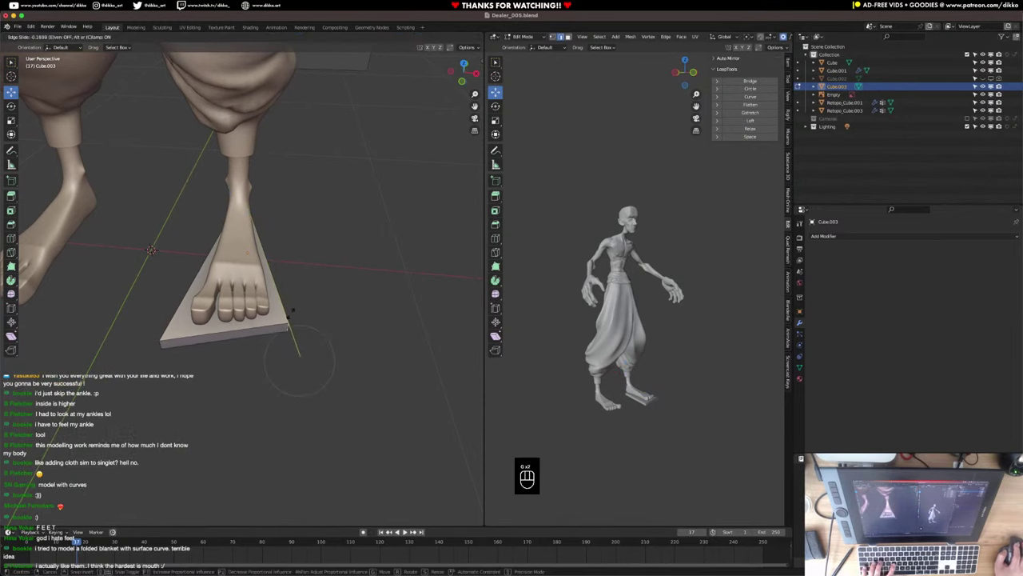
pyautogui.click(164, 341)
pyautogui.press('g')
pyautogui.press('g')
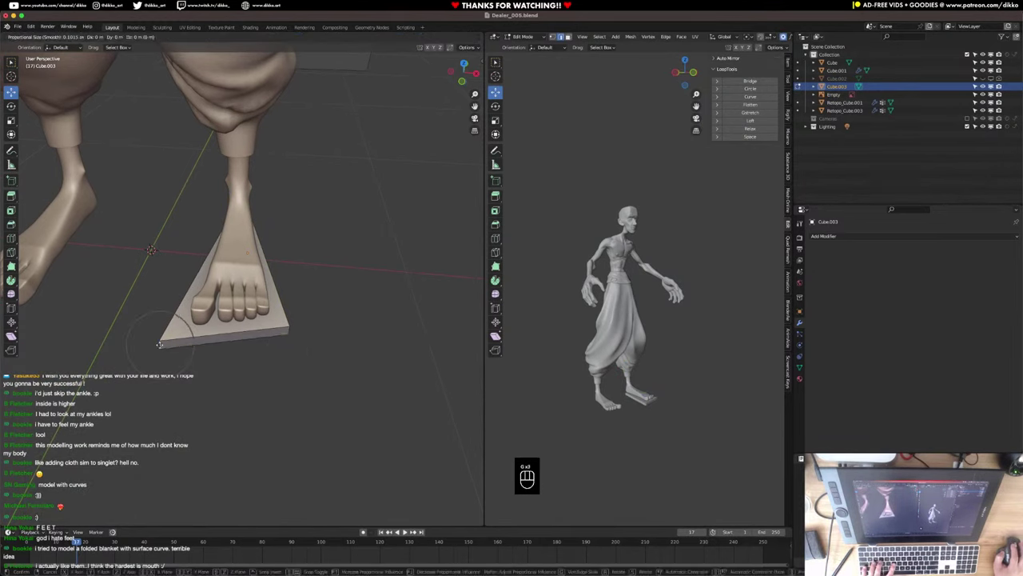
pyautogui.click(186, 341)
# Add a centred lengthwise loop cut to the slab and move its front edge forward along Y to shape the toe end.
pyautogui.moveTo(187, 341); pyautogui.dragTo(250, 331, button='middle')
pyautogui.press('super+e')
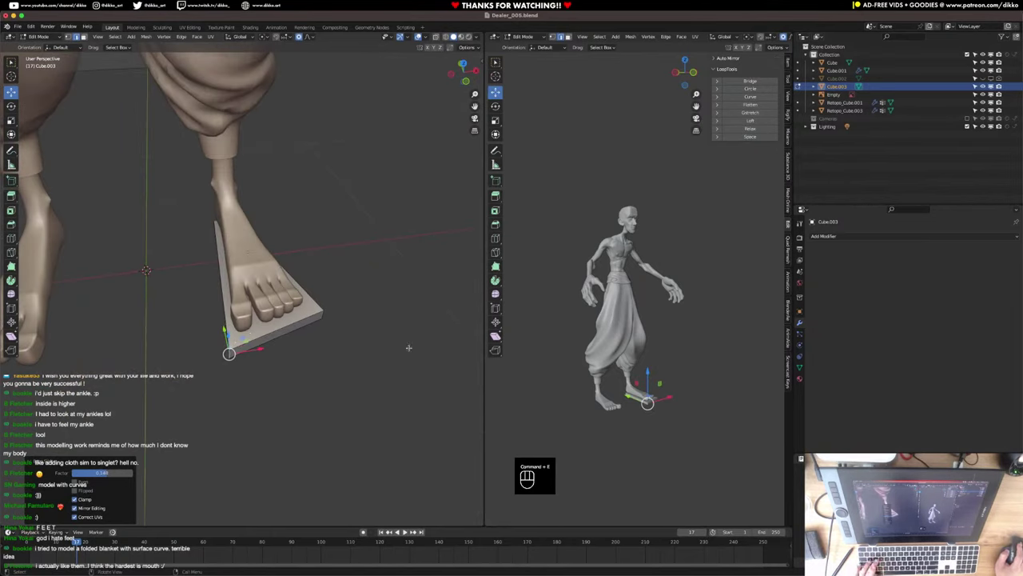
pyautogui.press('super+r')
pyautogui.click(285, 338)
pyautogui.rightClick(279, 334)
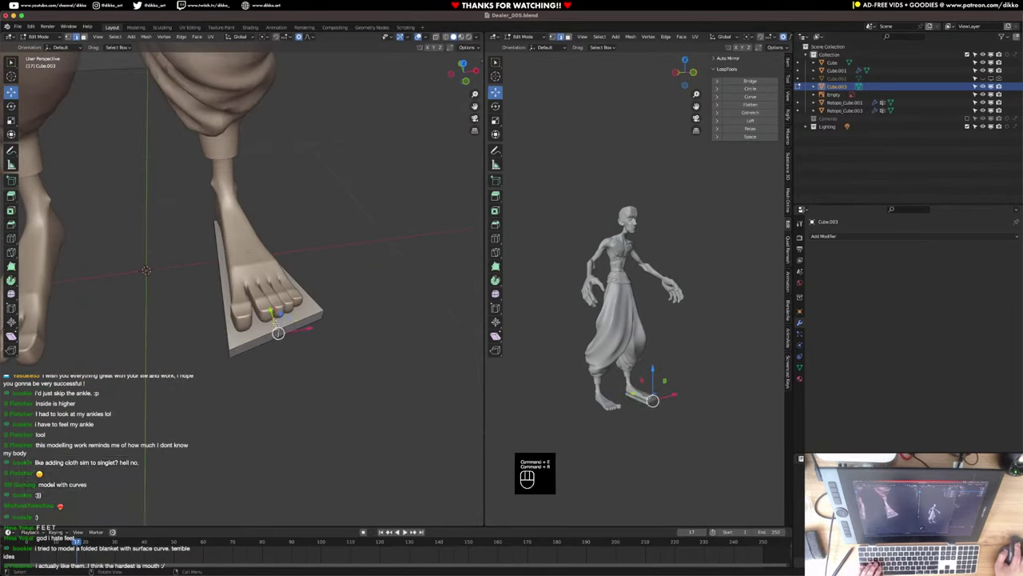
pyautogui.press('g')
pyautogui.press('y')
pyautogui.click(279, 334)
# Add a series of evenly spaced crosswise loop cuts along the slab and flatten an edge loop near the toe end with LoopTools.
pyautogui.moveTo(279, 334); pyautogui.dragTo(233, 184, button='middle')
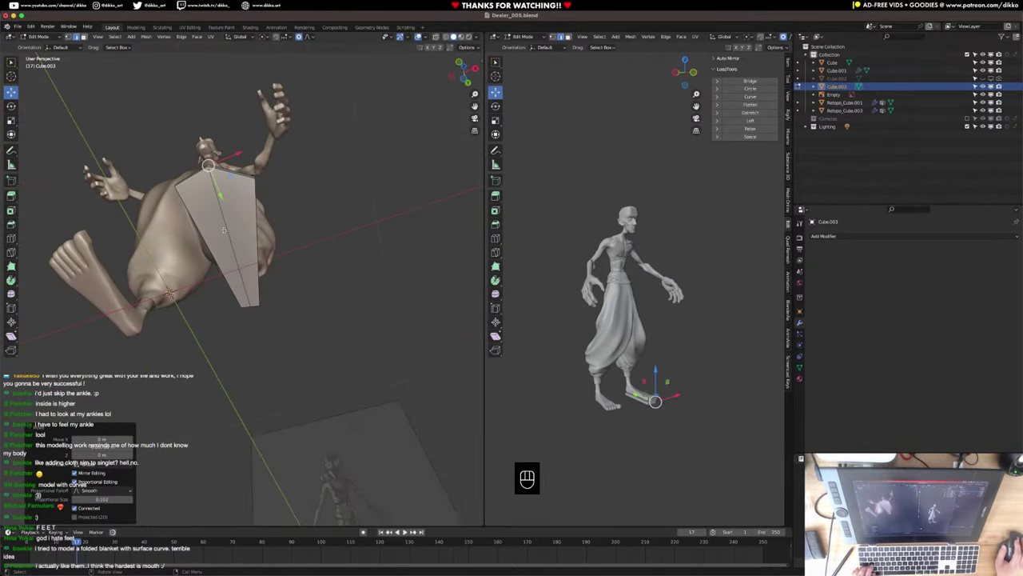
pyautogui.press('super+e')
pyautogui.press('super+r')
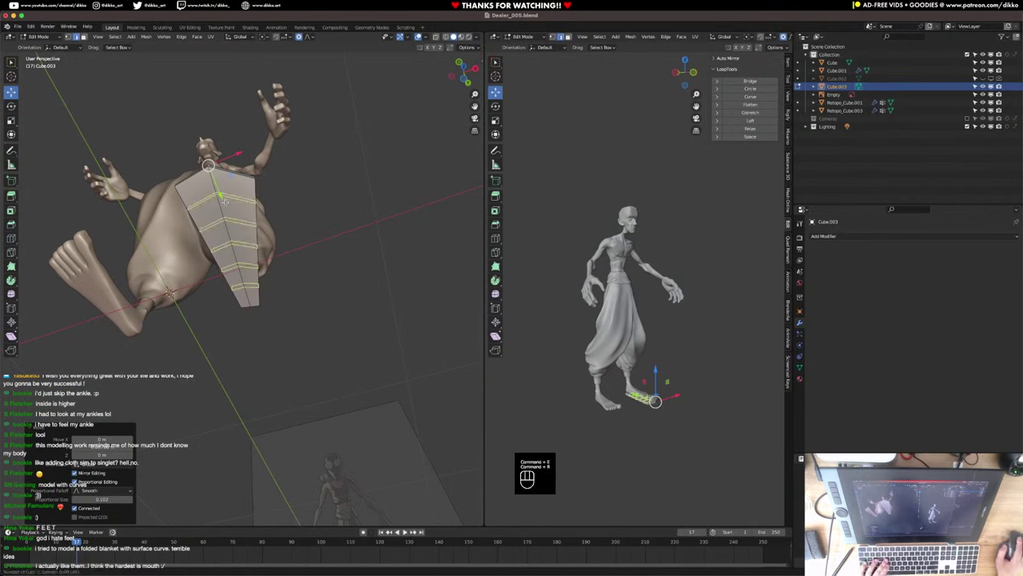
pyautogui.scroll(3, 225, 201)
pyautogui.click(225, 201)
pyautogui.rightClick(223, 201)
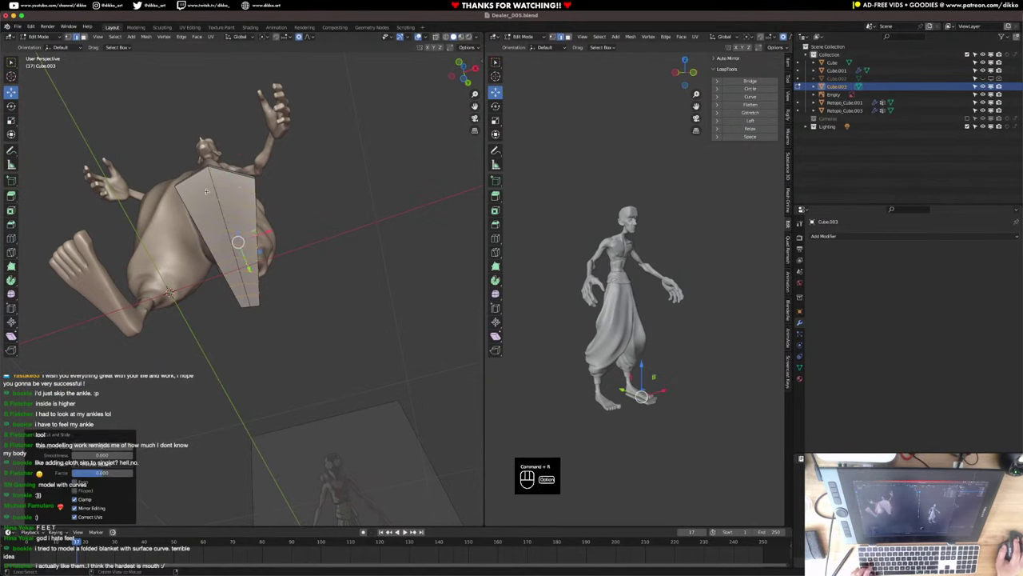
pyautogui.click(206, 192)
pyautogui.click(761, 97)
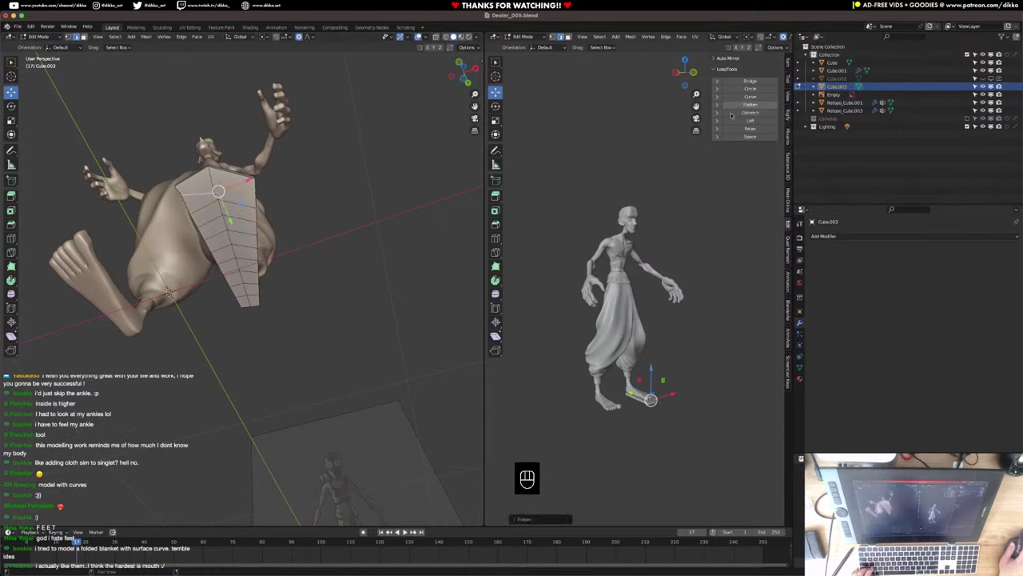
# Flatten the next crosswise edge loops one after another along the slab's front half with LoopTools Flatten.
pyautogui.click(759, 105)
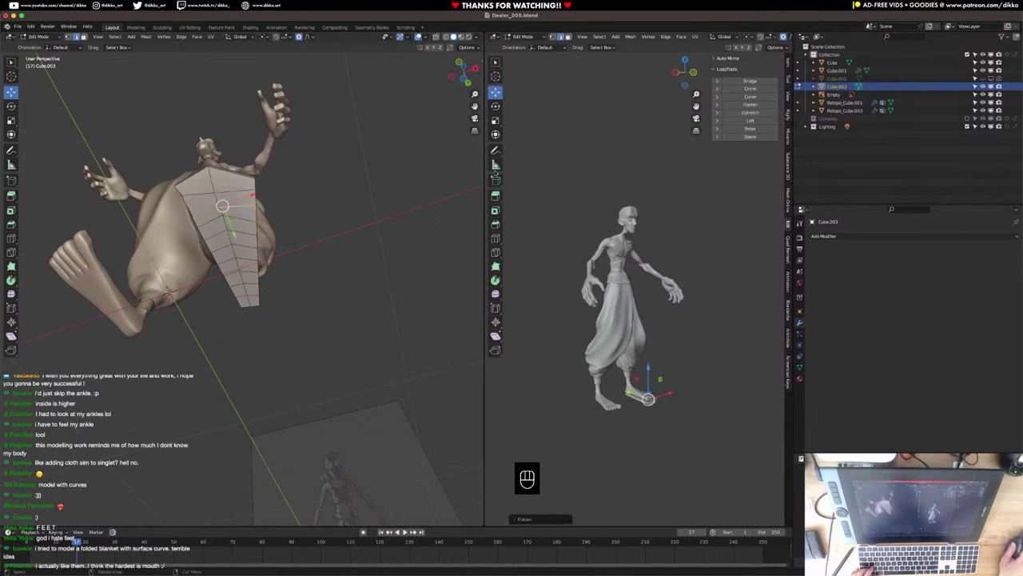
pyautogui.keyDown('alt'); pyautogui.click(243, 217); pyautogui.keyUp('alt')
pyautogui.hotkey('shift', 'r')
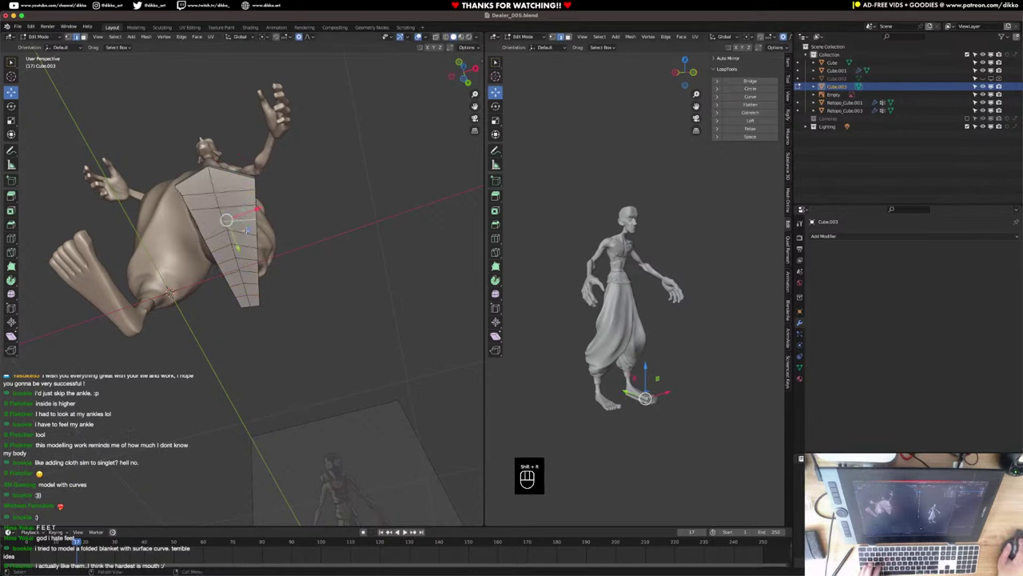
pyautogui.keyDown('alt'); pyautogui.click(246, 234); pyautogui.keyUp('alt')
pyautogui.hotkey('shift', 'r')
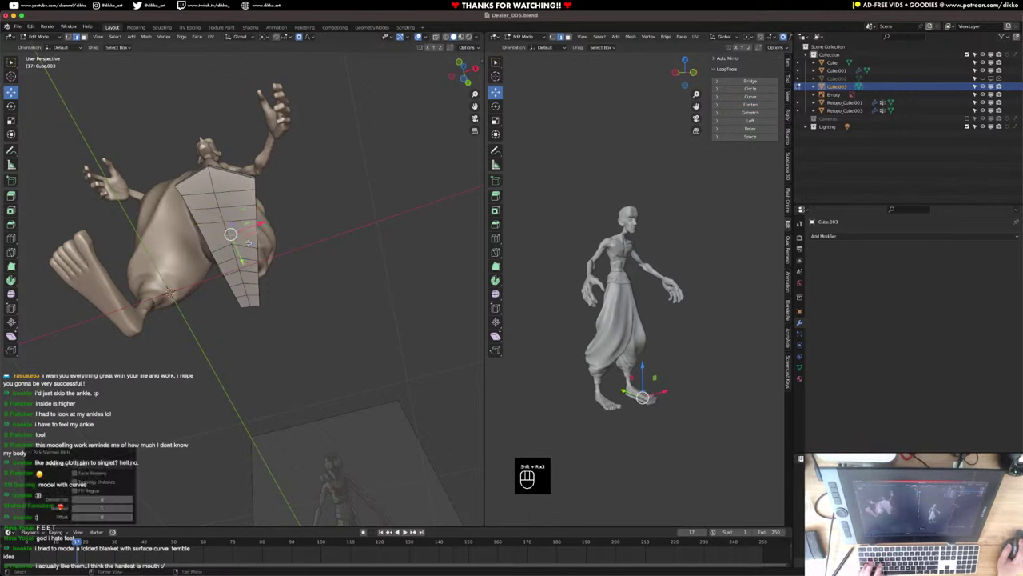
pyautogui.press('super+z')
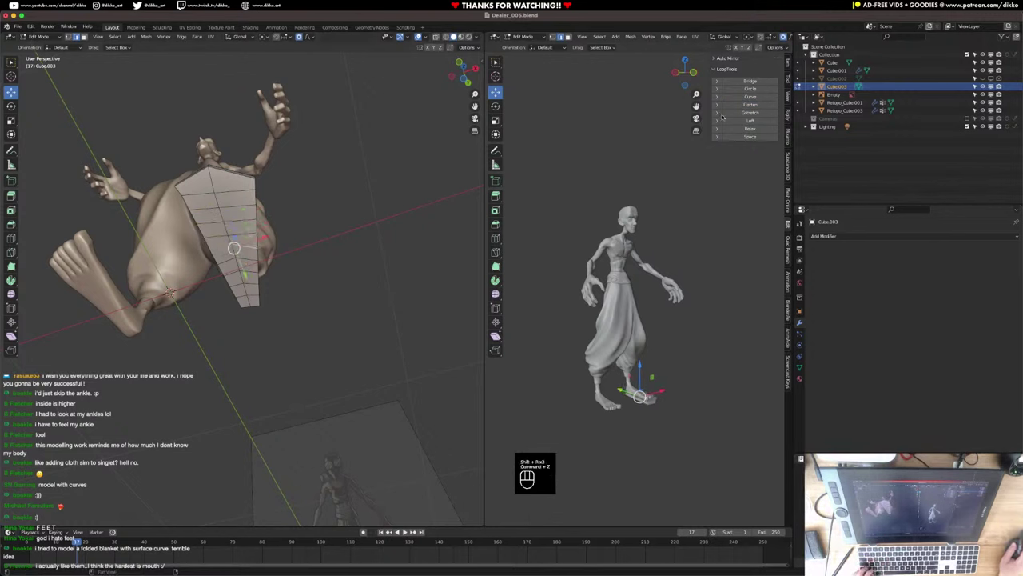
# Flatten the remaining crosswise edge loops toward the slab's heel end with LoopTools Flatten.
pyautogui.keyDown('alt'); pyautogui.click(237, 260); pyautogui.keyUp('alt')
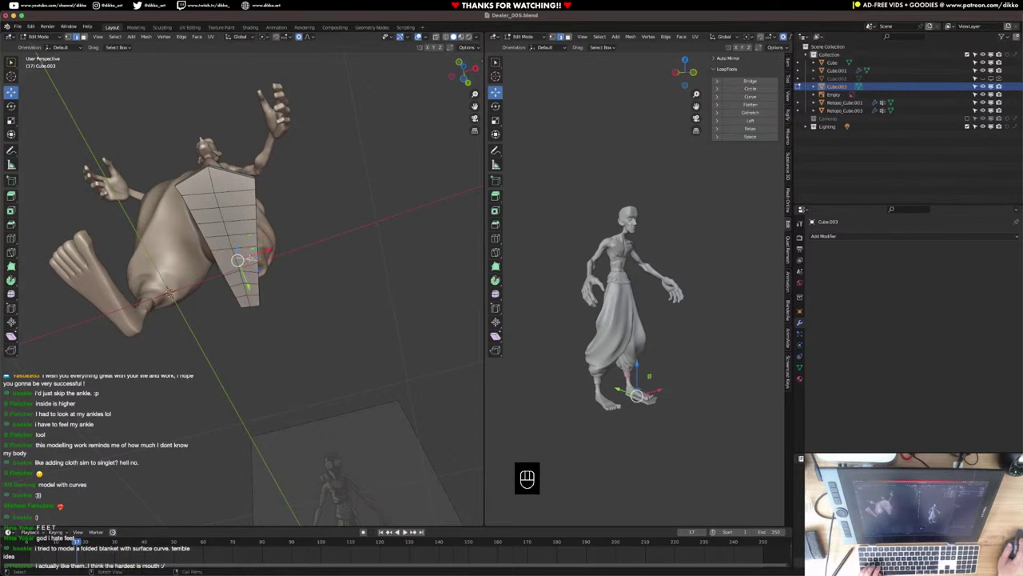
pyautogui.hotkey('shift', 'r')
pyautogui.hotkey('shift', 'r')
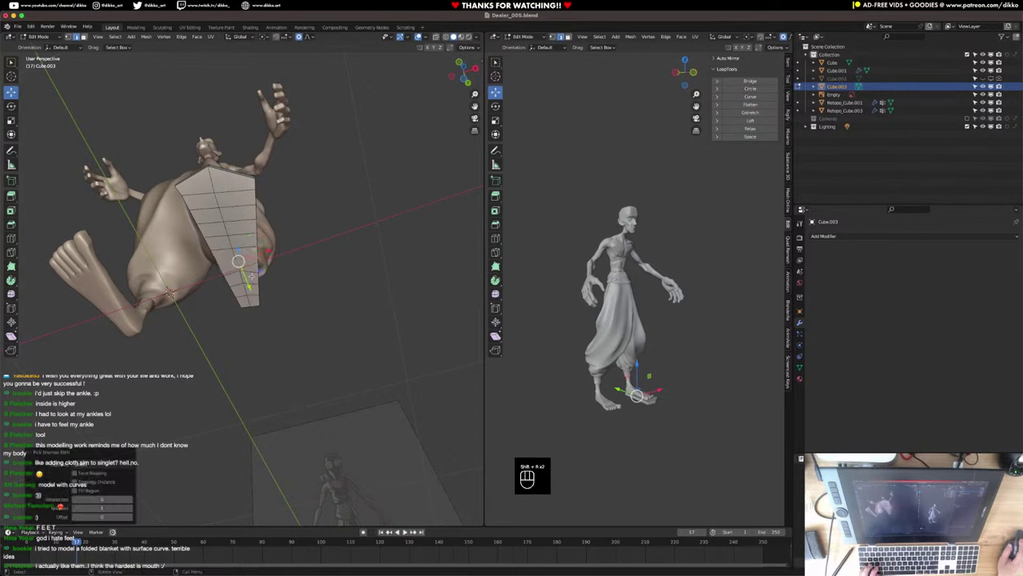
pyautogui.press('super+z')
pyautogui.keyDown('alt'); pyautogui.click(251, 273); pyautogui.keyUp('alt')
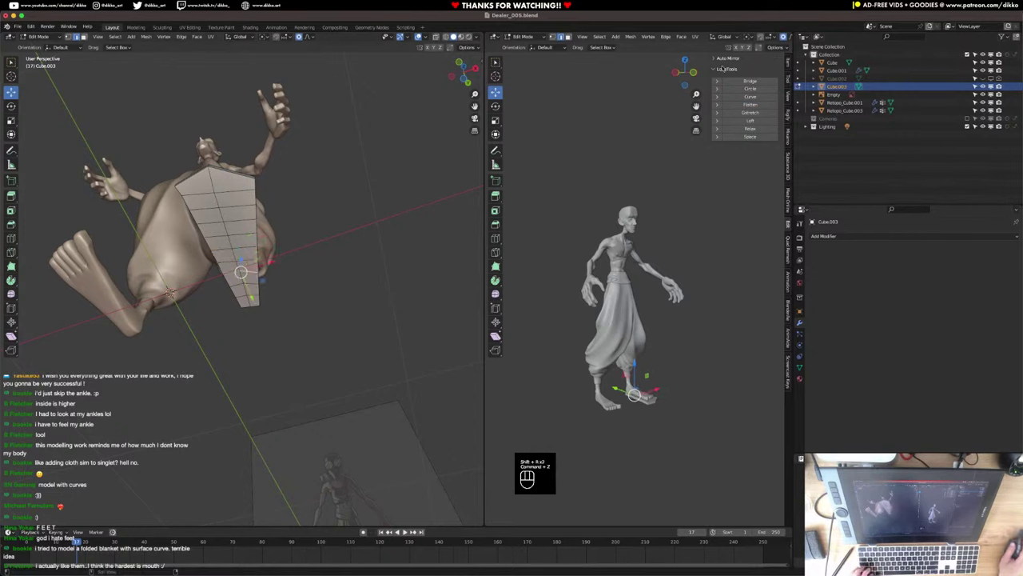
pyautogui.click(749, 105)
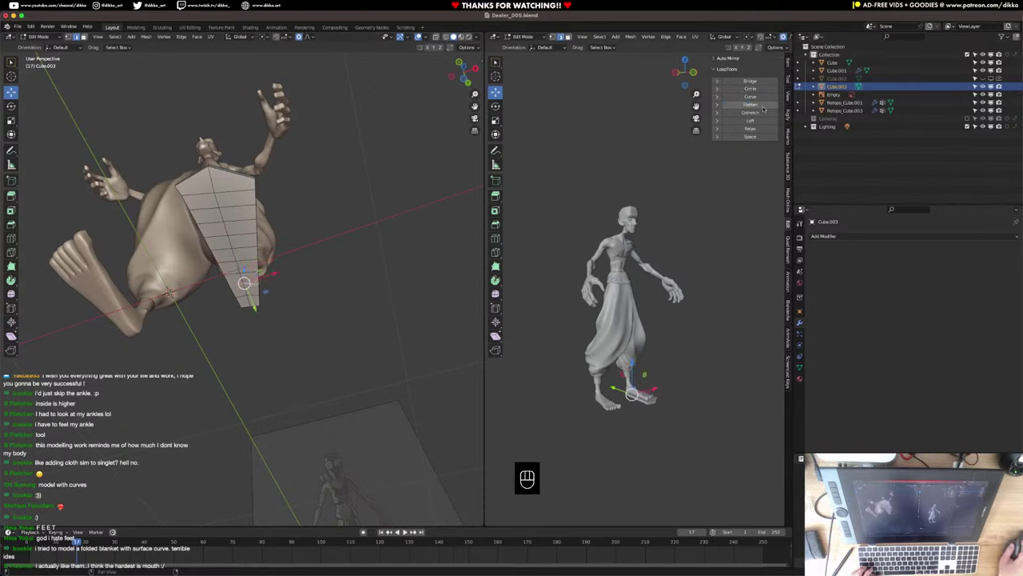
# Edge-slide the vertical edge at the slab's front inner corner very slightly.
pyautogui.moveTo(254, 284); pyautogui.dragTo(260, 354, button='middle')
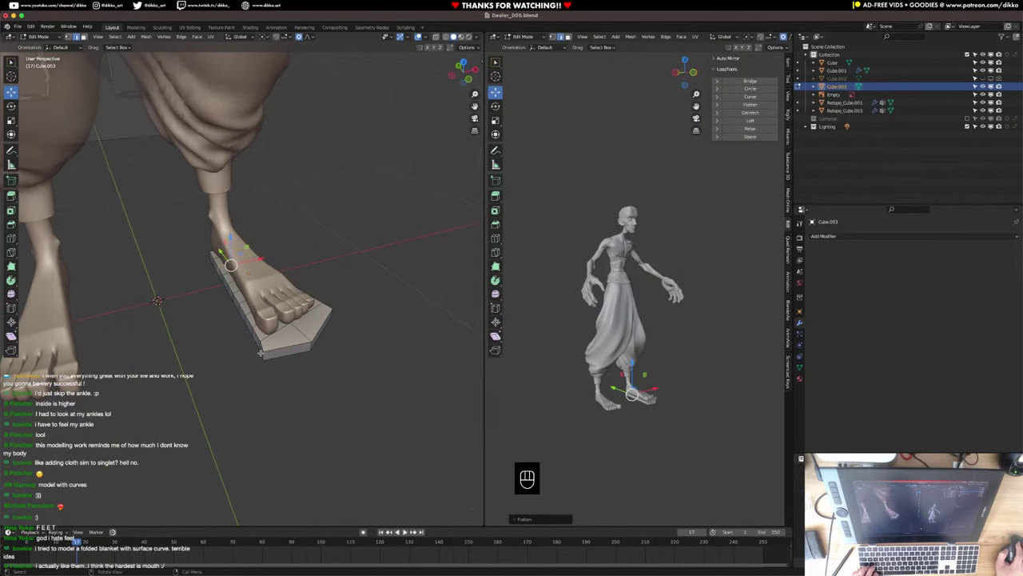
pyautogui.click(261, 354)
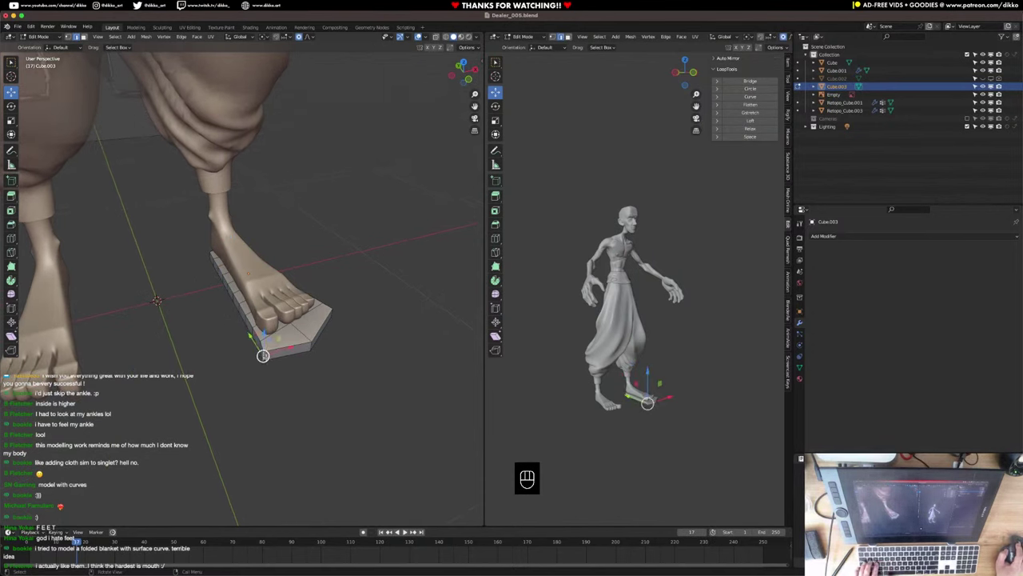
pyautogui.press('g')
pyautogui.press('g')
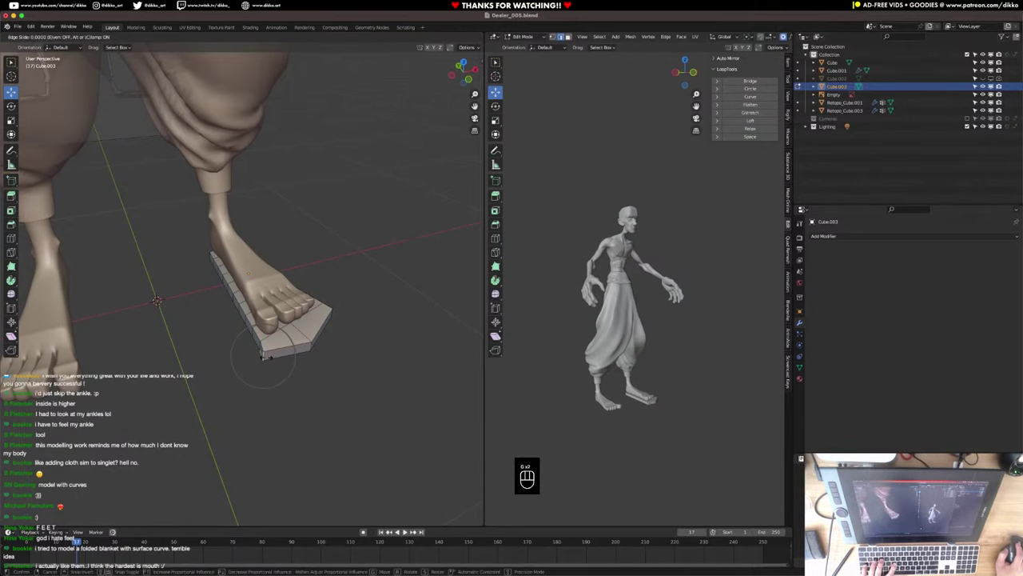
pyautogui.click(264, 357)
# Select all faces on the slab's underside in face mode and inset them slightly.
pyautogui.moveTo(265, 357); pyautogui.dragTo(242, 232, button='middle')
pyautogui.click(84, 38)
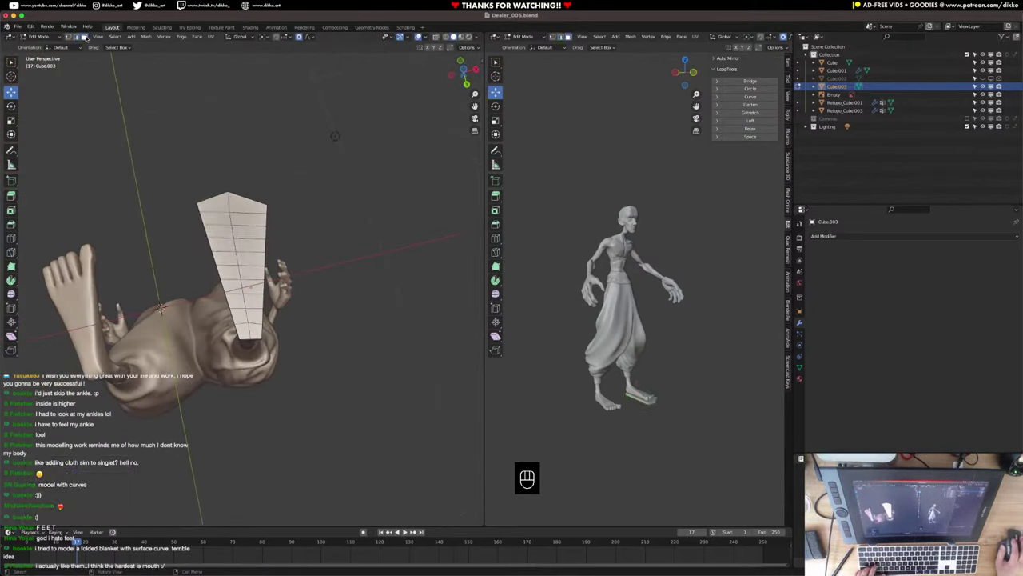
pyautogui.click(236, 221)
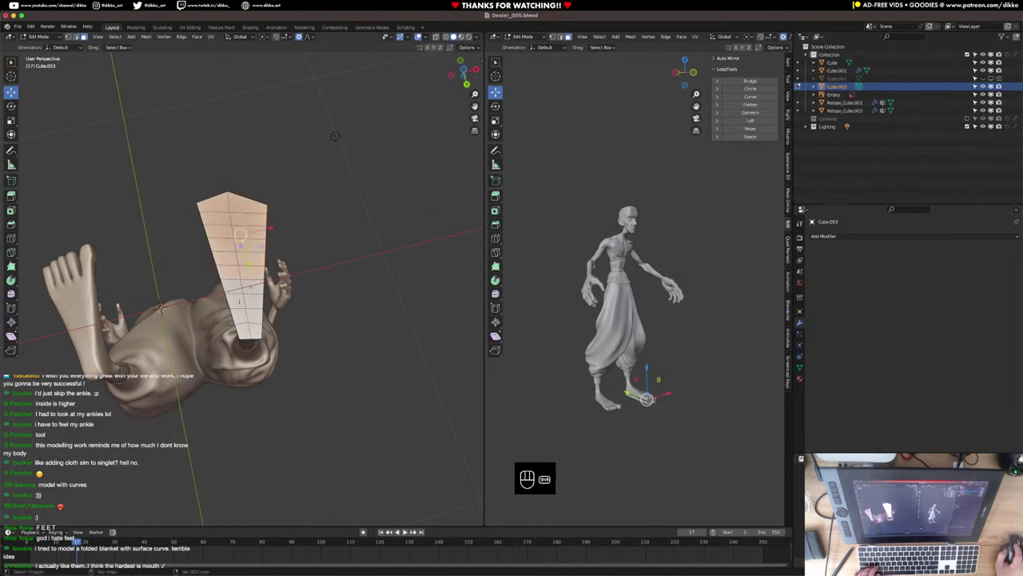
pyautogui.keyDown('shift'); pyautogui.moveTo(245, 303); pyautogui.dragTo(254, 330); pyautogui.keyUp('shift')
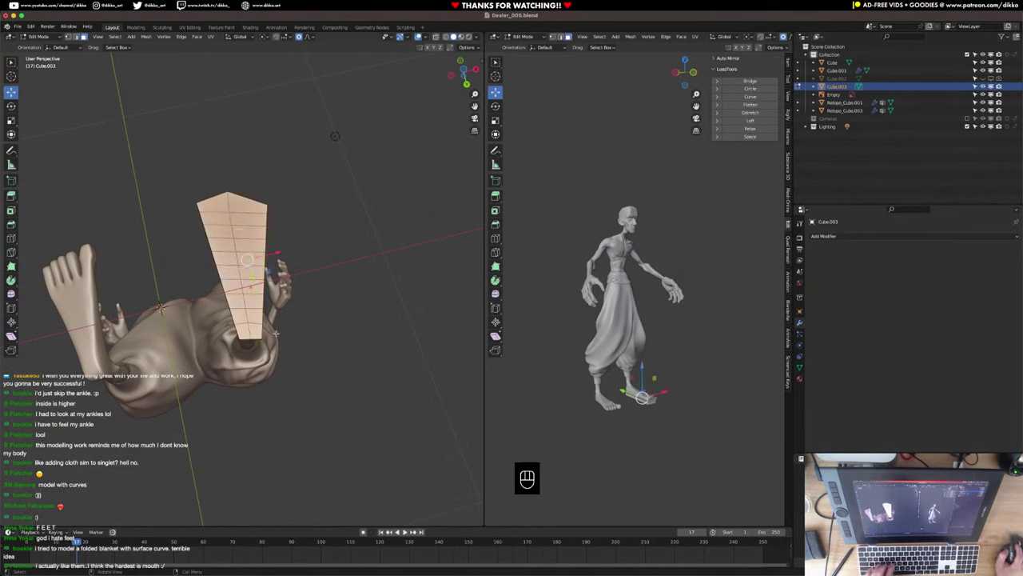
pyautogui.press('i')
pyautogui.click(267, 329)
# Isolate the slab in local view, select all its top faces and inset them by about 0.085 m.
pyautogui.moveTo(267, 328); pyautogui.dragTo(185, 348, button='middle')
pyautogui.press('KP_Divide')
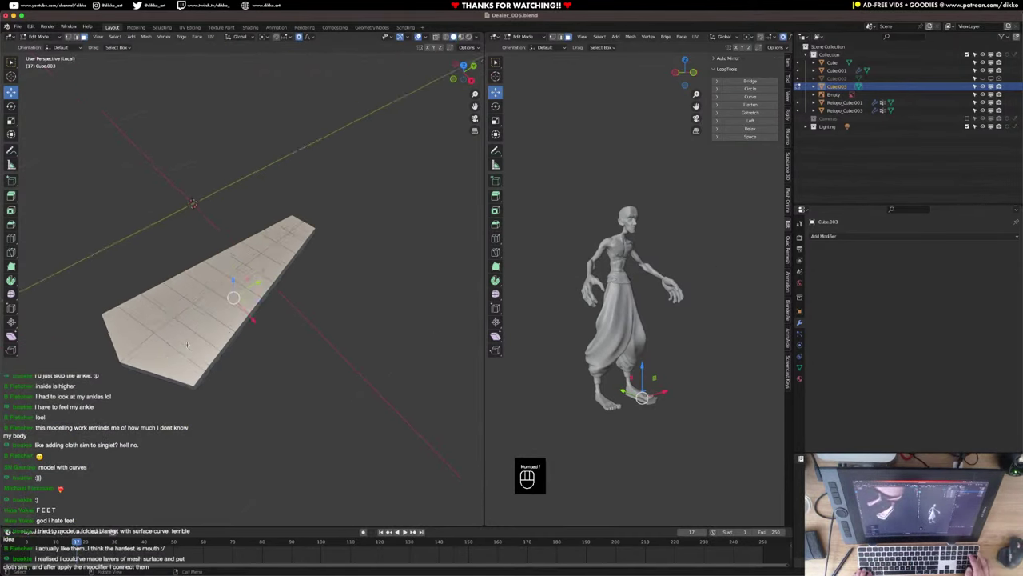
pyautogui.scroll(2, 187, 345)
pyautogui.moveTo(143, 347); pyautogui.dragTo(177, 363)
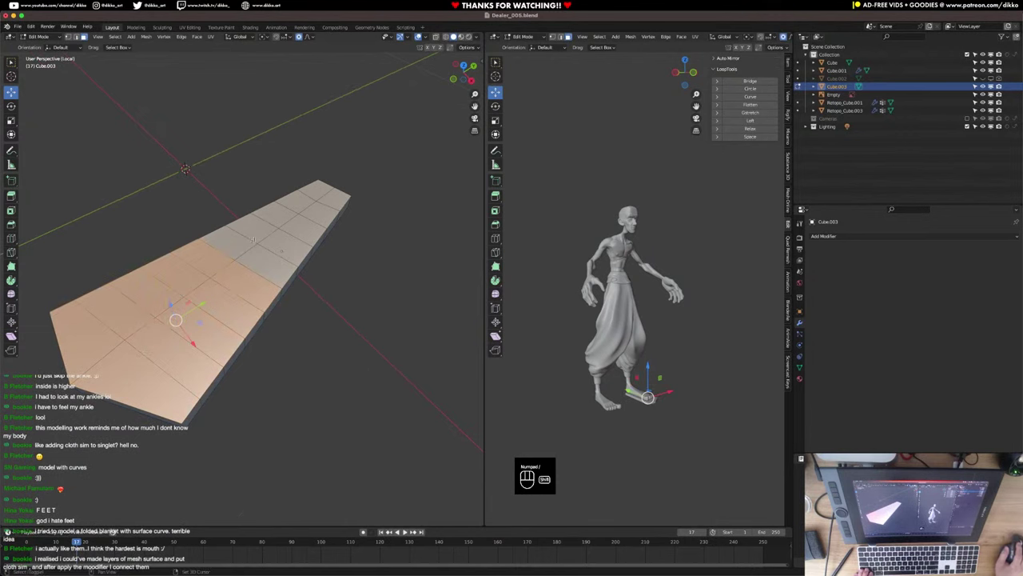
pyautogui.keyDown('shift'); pyautogui.moveTo(253, 239); pyautogui.dragTo(335, 232); pyautogui.keyUp('shift')
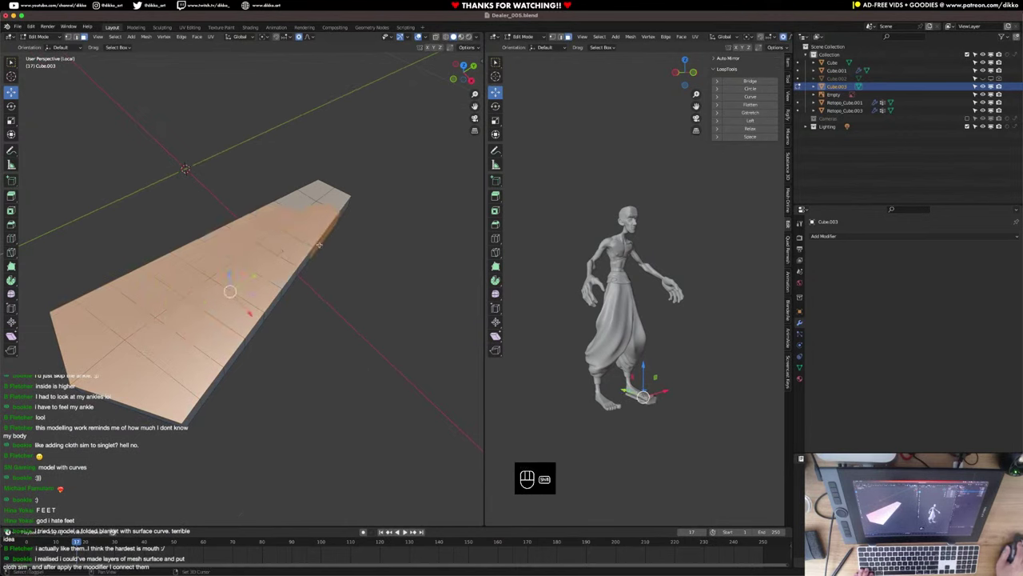
pyautogui.moveTo(304, 206)
pyautogui.mouseDown(button='middle')
pyautogui.moveTo(233, 181)
pyautogui.moveTo(292, 246)
pyautogui.moveTo(304, 219)
pyautogui.mouseUp(button='middle')
pyautogui.press('i')
pyautogui.click(285, 239)
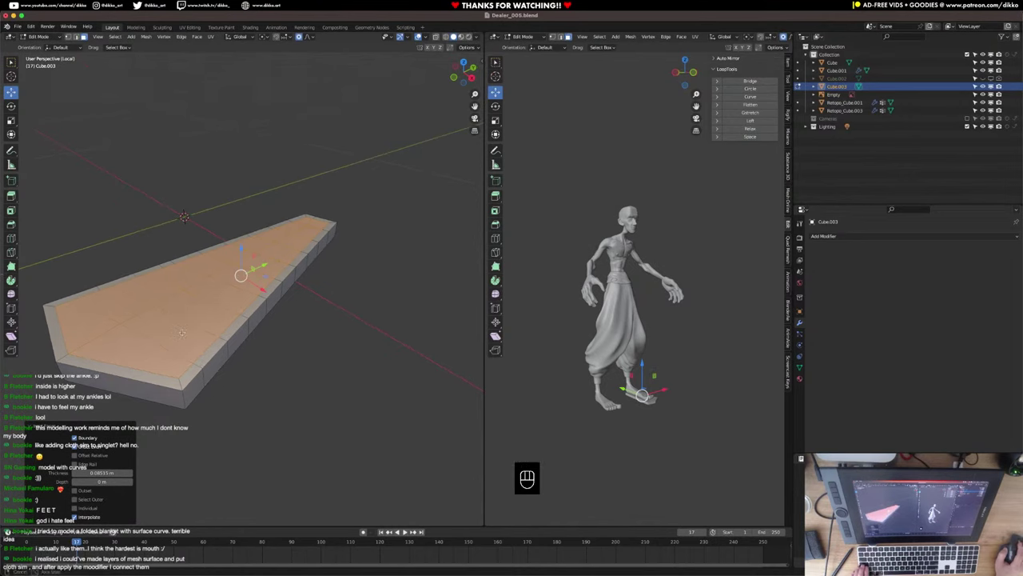
pyautogui.moveTo(182, 333); pyautogui.dragTo(196, 319, button='middle')
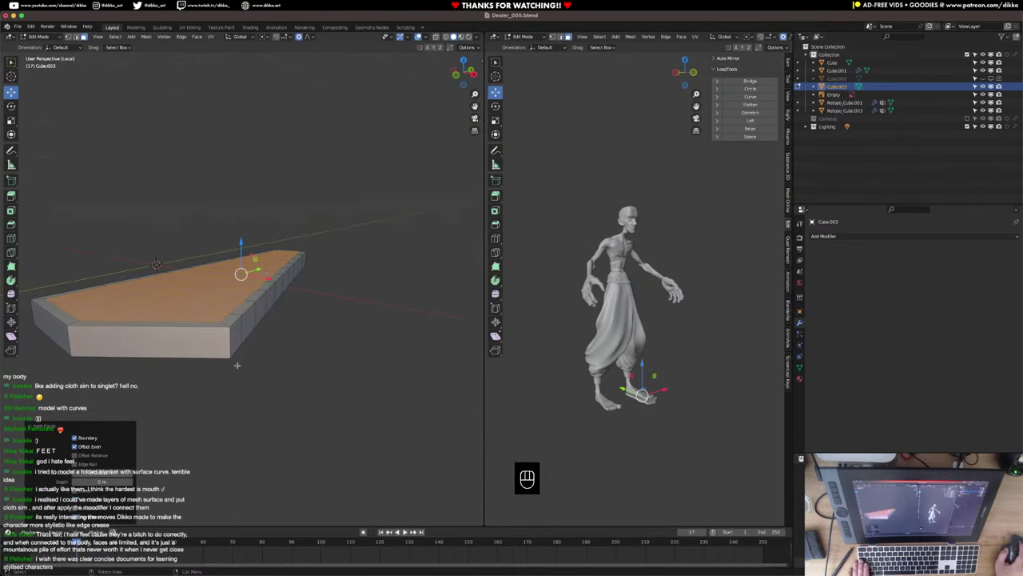
# Add a Subdivision Surface modifier to the slab in Object Mode and set its viewport level to 2.
pyautogui.moveTo(237, 365); pyautogui.dragTo(257, 364, button='middle')
pyautogui.press('Tab')
pyautogui.click(834, 237)
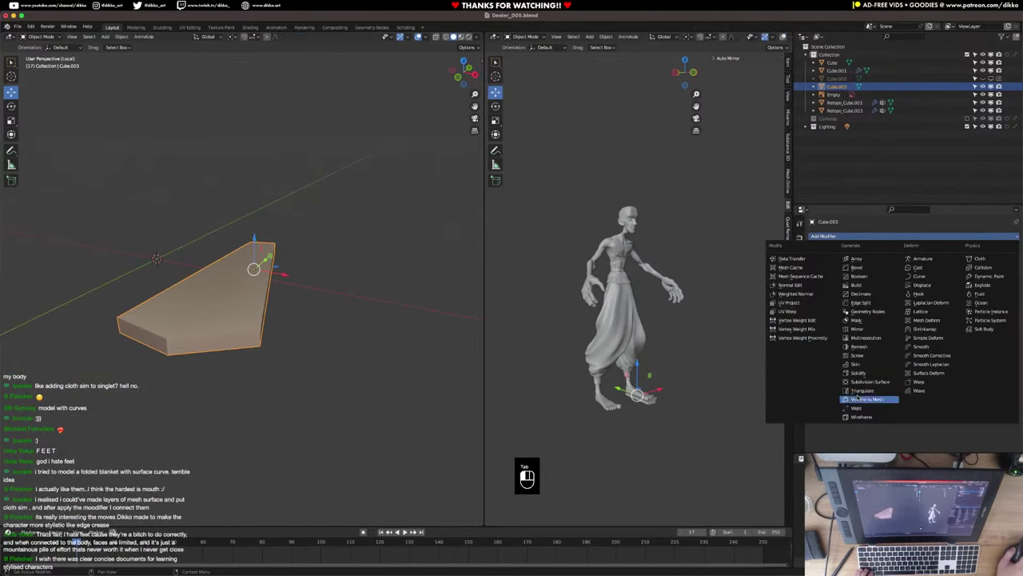
pyautogui.click(868, 382)
pyautogui.click(1005, 290)
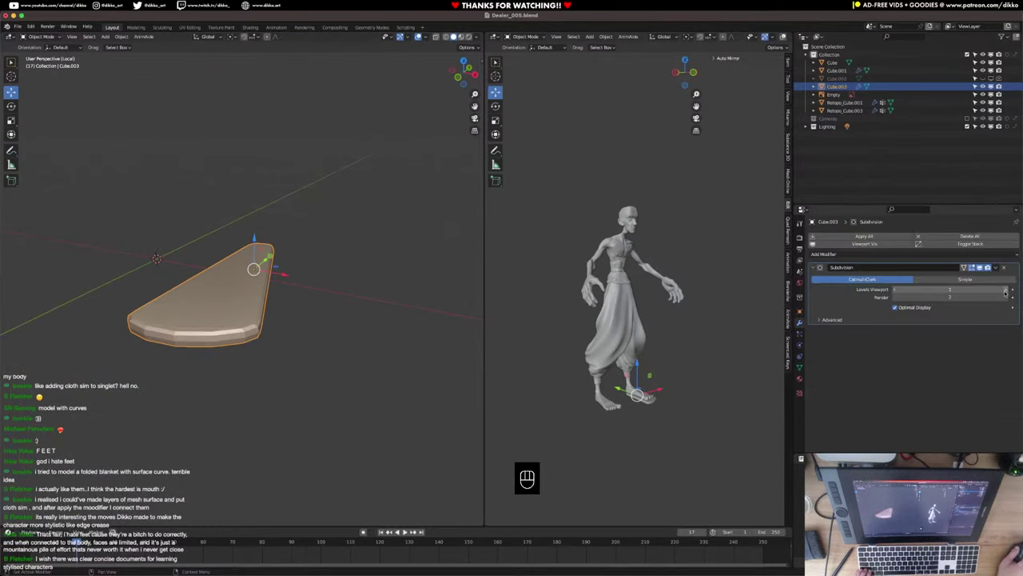
pyautogui.moveTo(342, 303); pyautogui.dragTo(262, 285, button='middle')
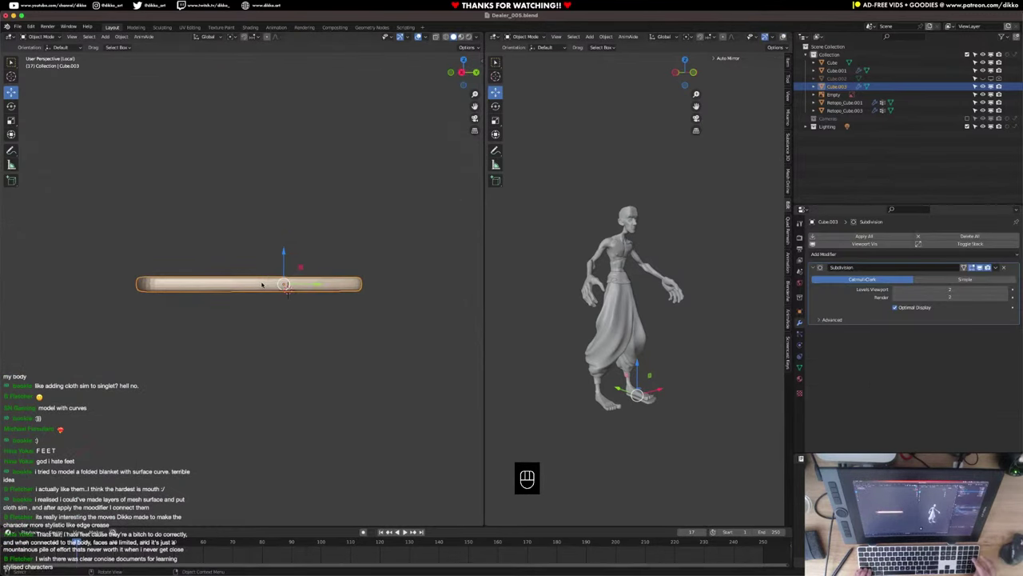
# Leave local view and select the slab's front side face beside the big toe in Edit Mode.
pyautogui.press('KP_Divide')
pyautogui.moveTo(259, 323); pyautogui.dragTo(214, 330, button='middle')
pyautogui.press('Tab')
pyautogui.click(170, 314)
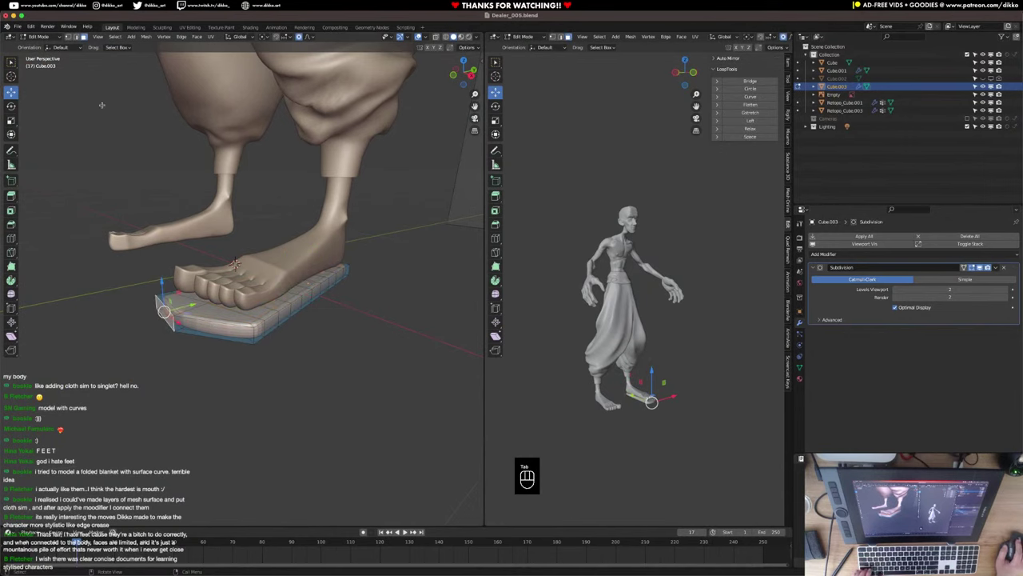
# Select the faces at the toe end of the sole in a straight side view from the right.
pyautogui.keyDown('shift'); pyautogui.click(212, 329); pyautogui.keyUp('shift')
pyautogui.press('KP_3')
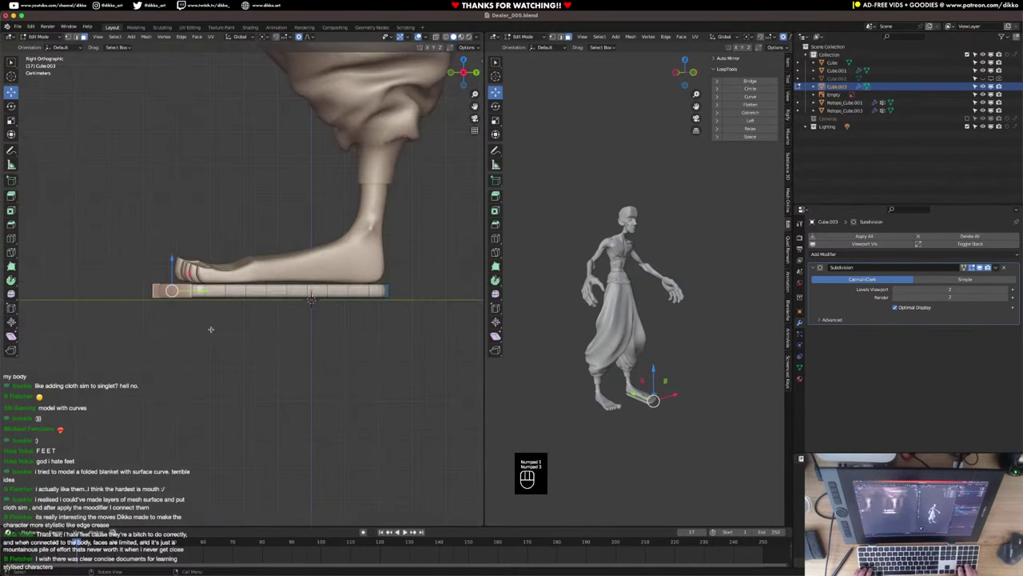
# Try tilting the sole's toe end upward by 12° with proportional editing and shifting it, and undo both transforms.
pyautogui.press('r')
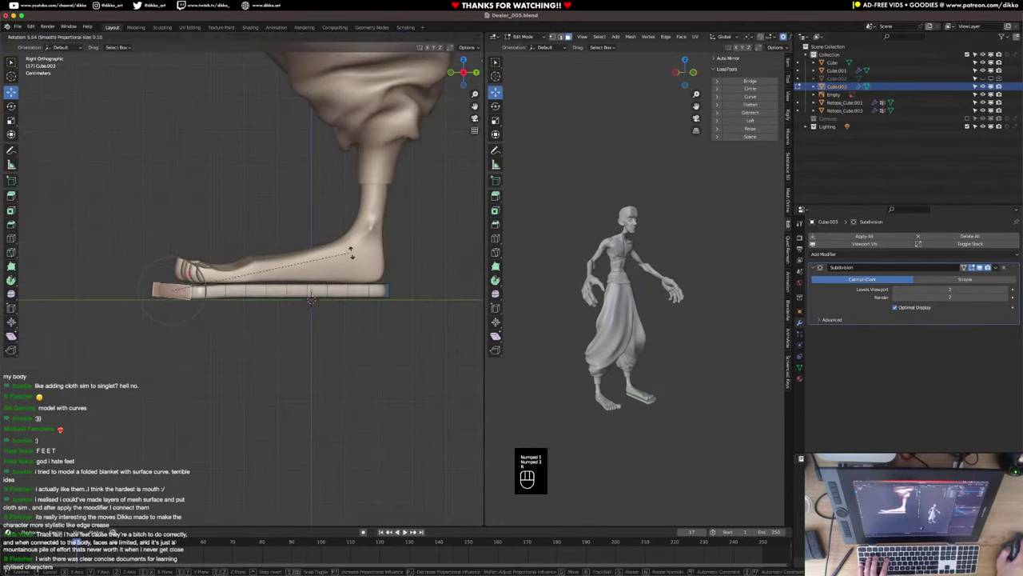
pyautogui.scroll(-5, 359, 273)
pyautogui.click(359, 273)
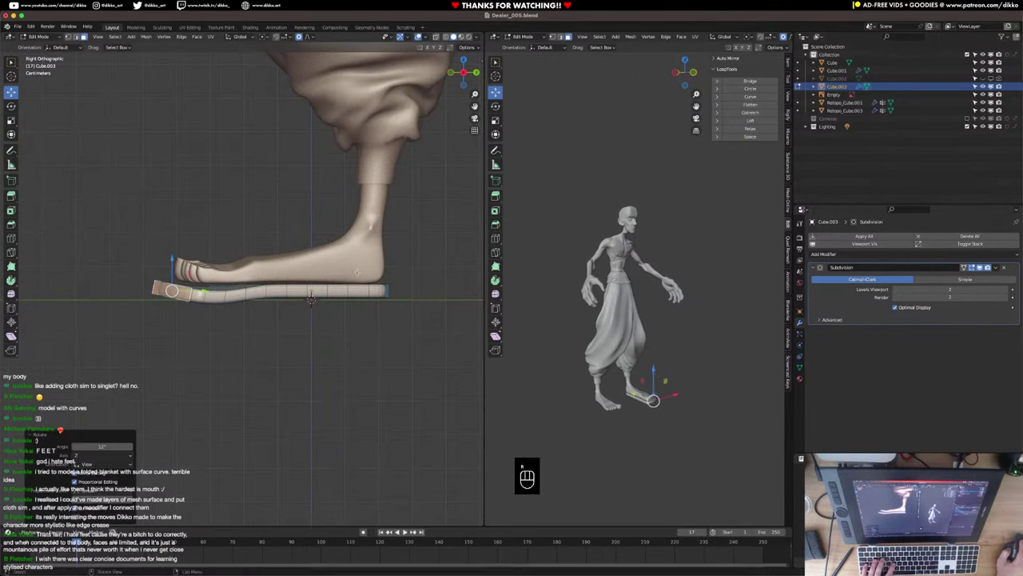
pyautogui.press('g')
pyautogui.click(352, 265)
pyautogui.press('super+z')
pyautogui.press('super+z')
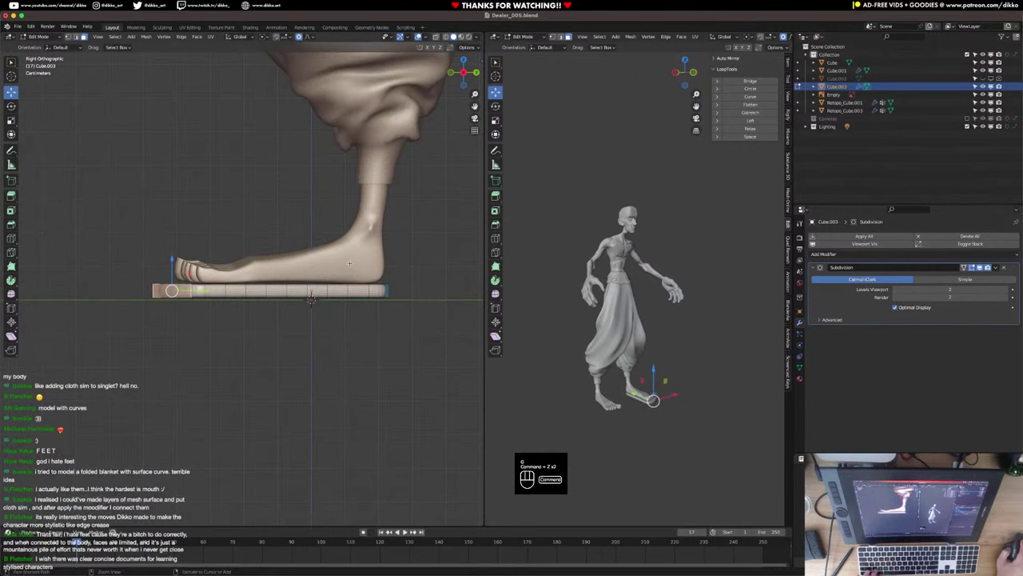
# Rotate the sole's toe end about 10° upward with a tighter proportional falloff and raise it slightly toward the toes.
pyautogui.press('r')
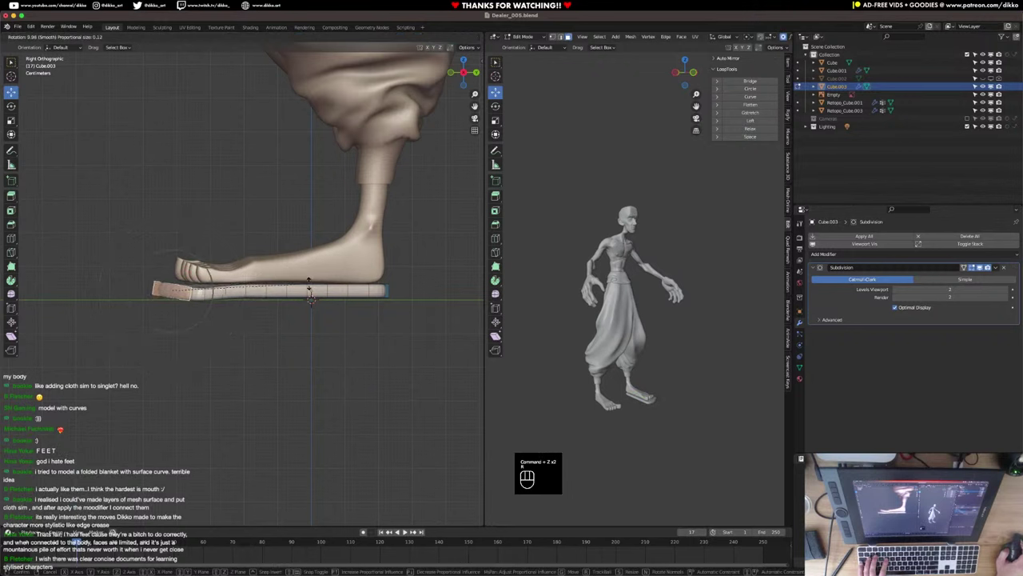
pyautogui.click(310, 291)
pyautogui.press('g')
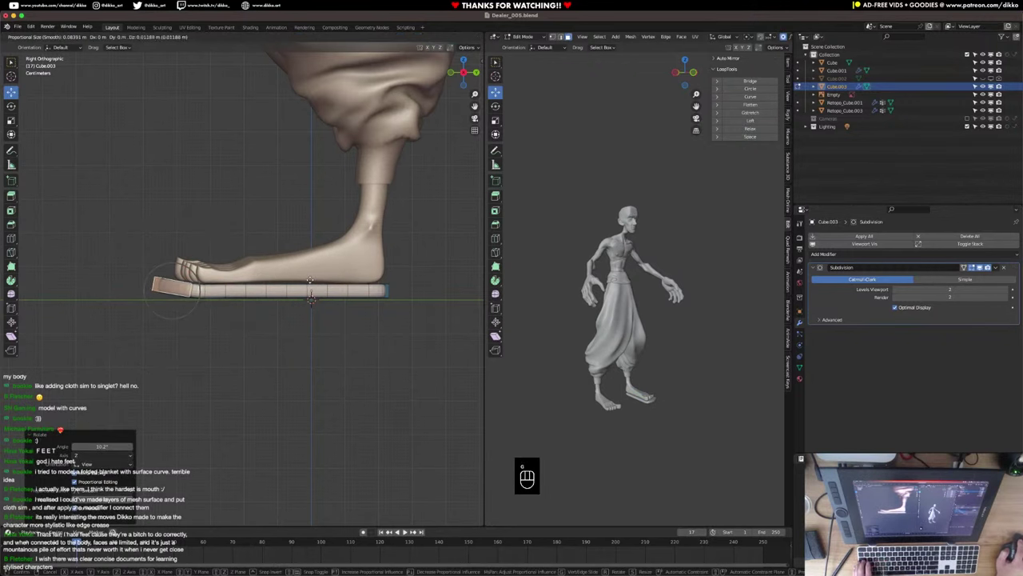
pyautogui.click(310, 279)
# Apply an edge crease of about 0.37 to the edge loop around the sole's rim and return to Object Mode.
pyautogui.press('Tab')
pyautogui.moveTo(250, 313); pyautogui.dragTo(297, 340, button='middle')
pyautogui.press('Tab')
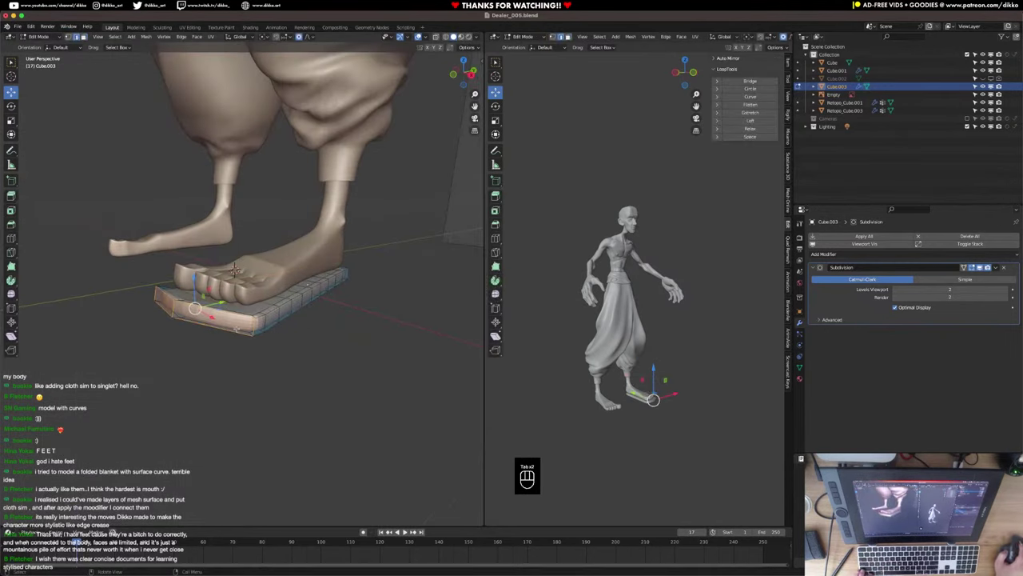
pyautogui.keyDown('alt'); pyautogui.click(242, 335); pyautogui.keyUp('alt')
pyautogui.press('super+e')
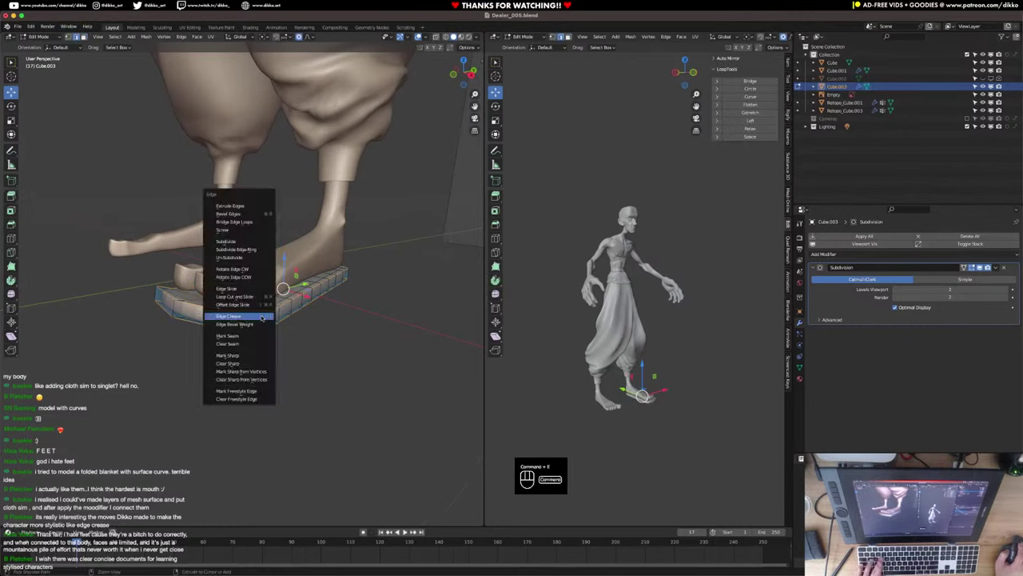
pyautogui.click(254, 313)
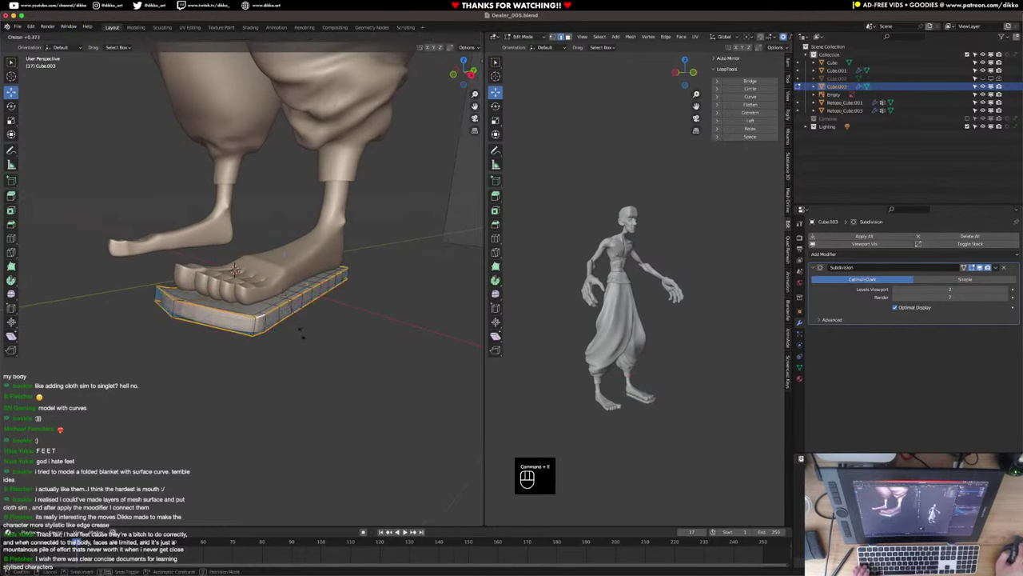
pyautogui.click(301, 331)
pyautogui.press('Tab')
pyautogui.moveTo(301, 331); pyautogui.dragTo(316, 359, button='middle')
# Edit the foot mesh, select the tip faces of the four smaller toes, and move them about 0.014 m along X.
pyautogui.rightClick(199, 316)
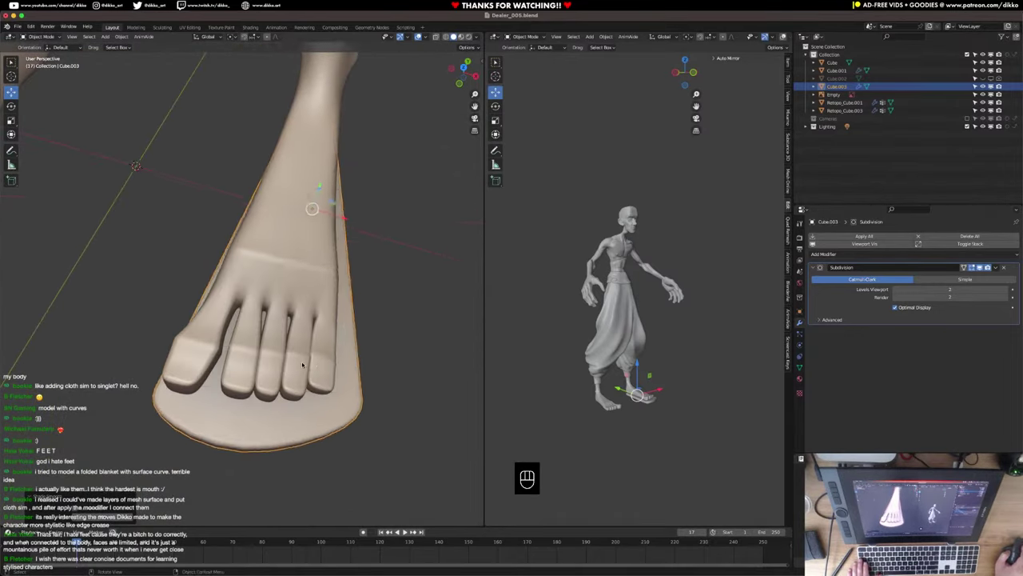
pyautogui.press('Tab')
pyautogui.press('Tab')
pyautogui.click(324, 356)
pyautogui.press('Tab')
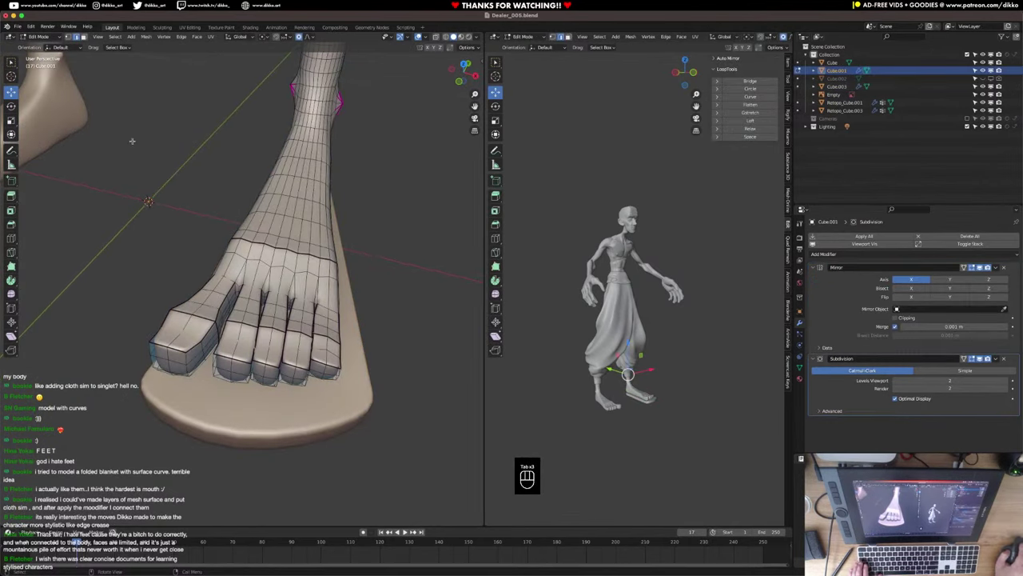
pyautogui.click(86, 38)
pyautogui.keyDown('shift'); pyautogui.rightClick(331, 370); pyautogui.keyUp('shift')
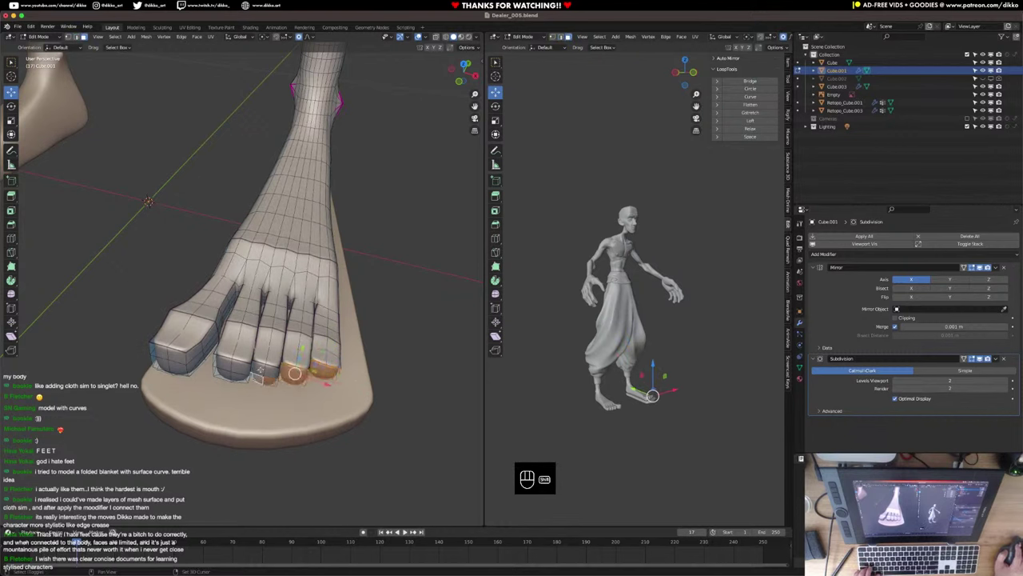
pyautogui.keyDown('shift'); pyautogui.click(223, 367); pyautogui.keyUp('shift')
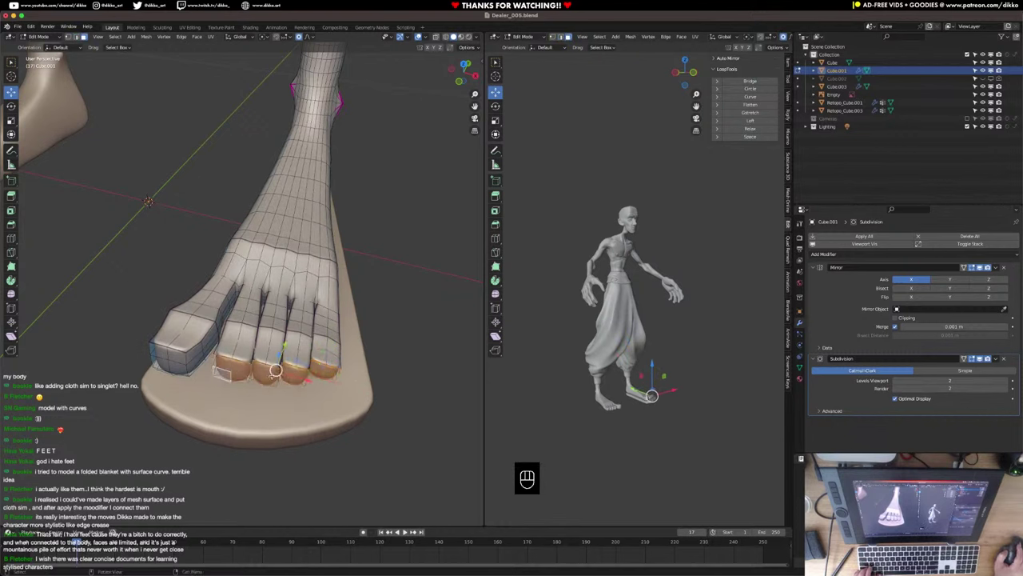
pyautogui.press('g')
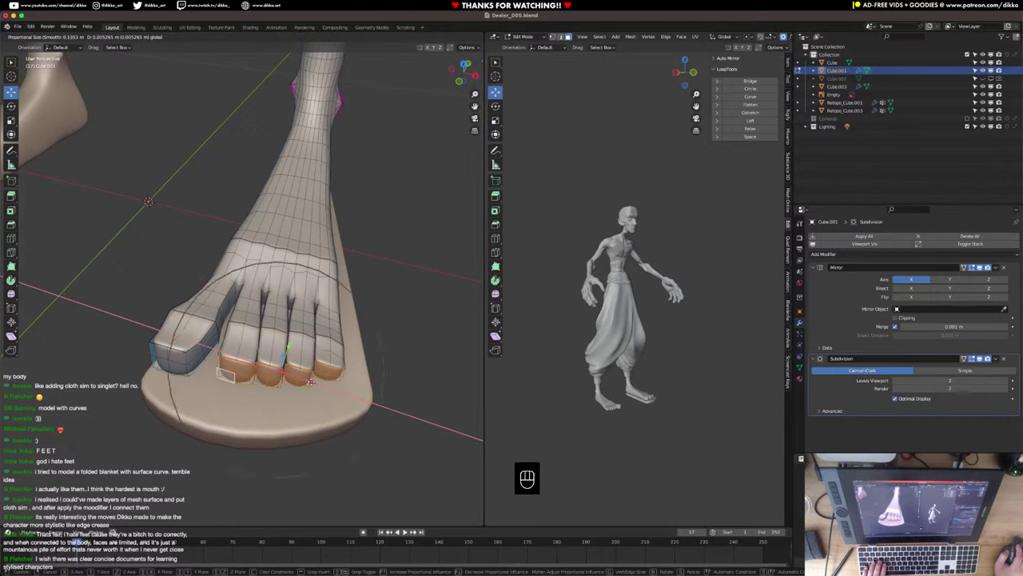
pyautogui.moveTo(317, 381); pyautogui.dragTo(319, 381)
# Rotate the four smaller toe tips about 3.7° around Z and nudge them slightly further along X.
pyautogui.press('r')
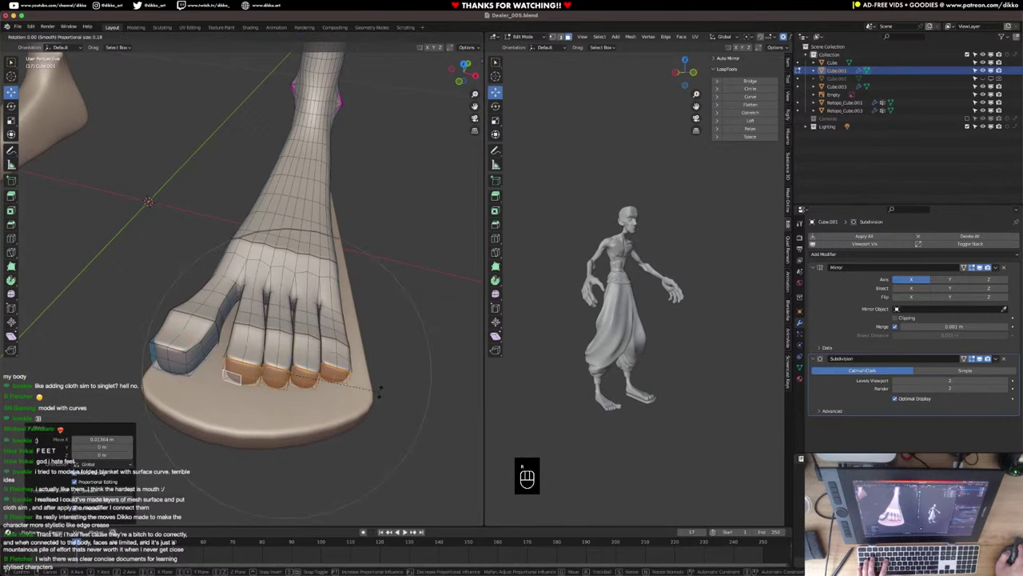
pyautogui.press('z')
pyautogui.click(383, 386)
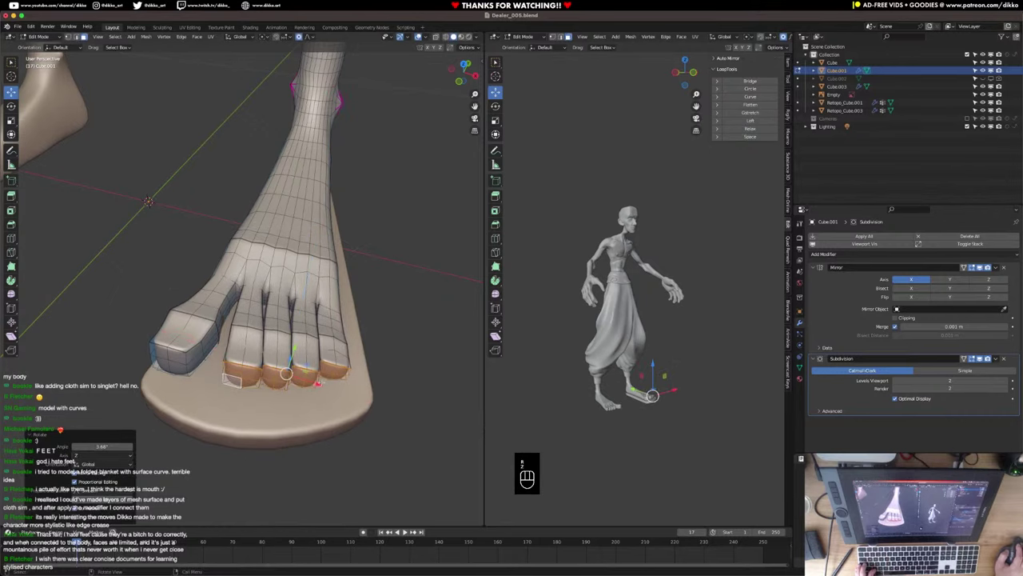
pyautogui.moveTo(319, 383); pyautogui.dragTo(323, 383)
pyautogui.moveTo(273, 376); pyautogui.dragTo(302, 377, button='middle')
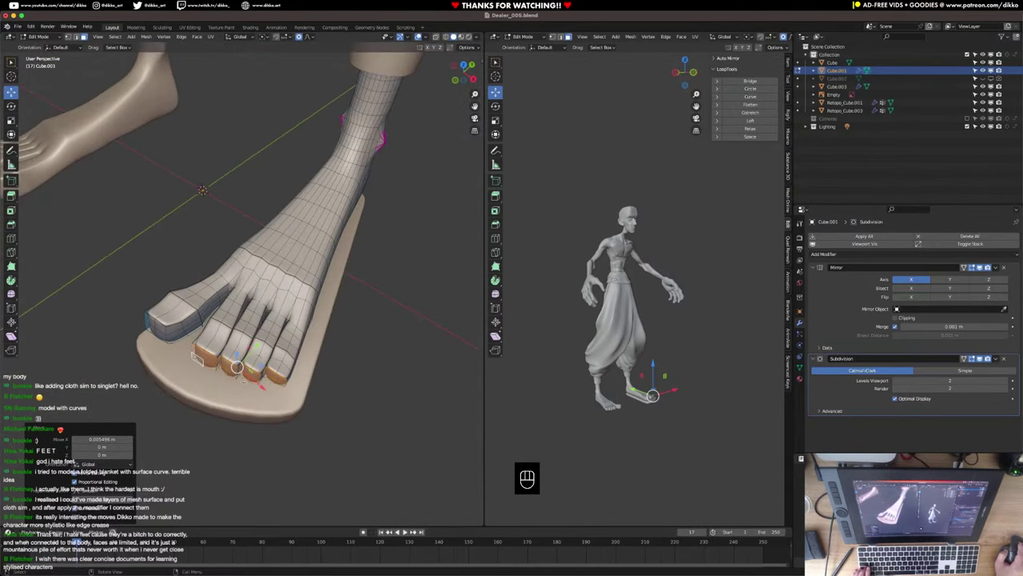
# Select the fourth toe's tip, rotate it about 6.5° around Z, and nudge it along X.
pyautogui.click(223, 361)
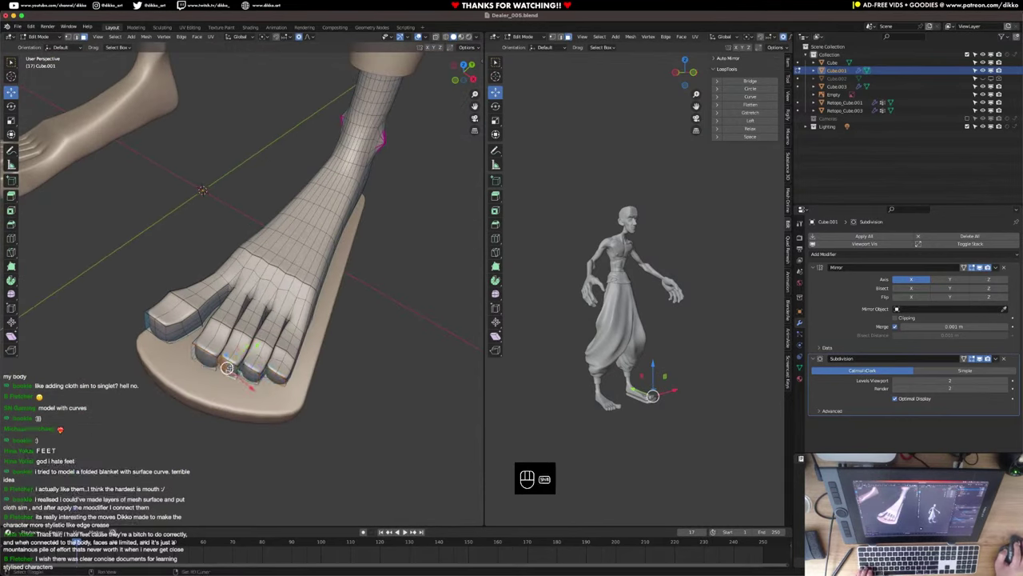
pyautogui.moveTo(242, 349); pyautogui.dragTo(250, 386)
pyautogui.click(246, 370)
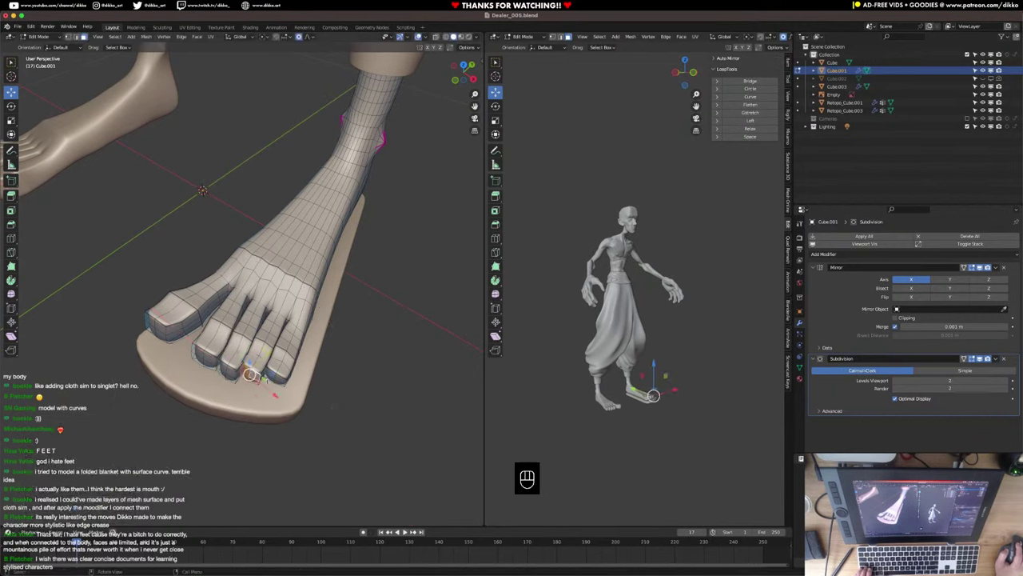
pyautogui.press('r')
pyautogui.press('z')
pyautogui.click(278, 382)
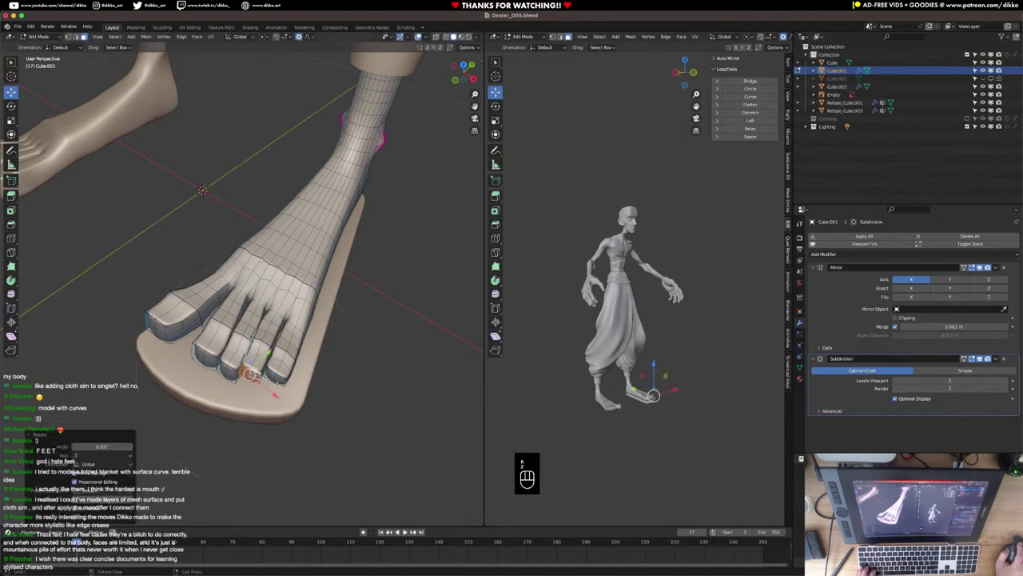
pyautogui.press('g')
pyautogui.press('x')
pyautogui.moveTo(274, 391); pyautogui.dragTo(276, 392)
# Select the little toe's tip, rotate it slightly around Z, and nudge it outward along X.
pyautogui.click(271, 372)
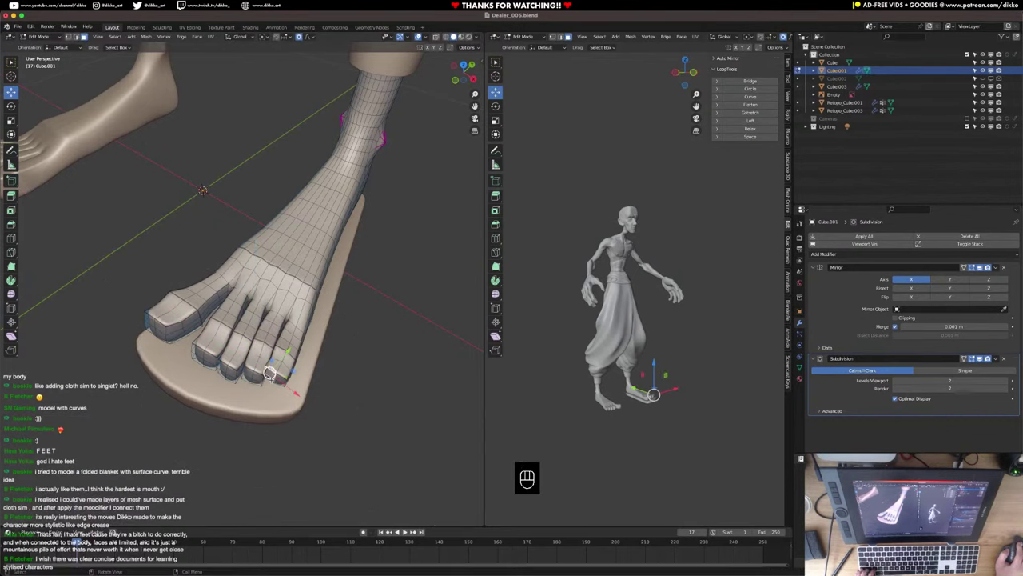
pyautogui.press('r')
pyautogui.press('z')
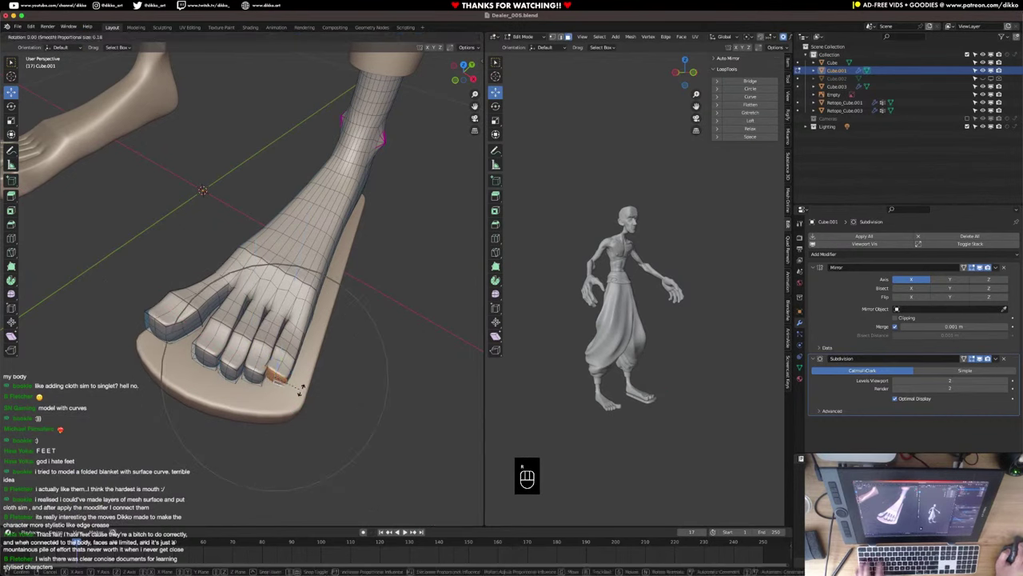
pyautogui.click(299, 391)
pyautogui.press('g')
pyautogui.press('x')
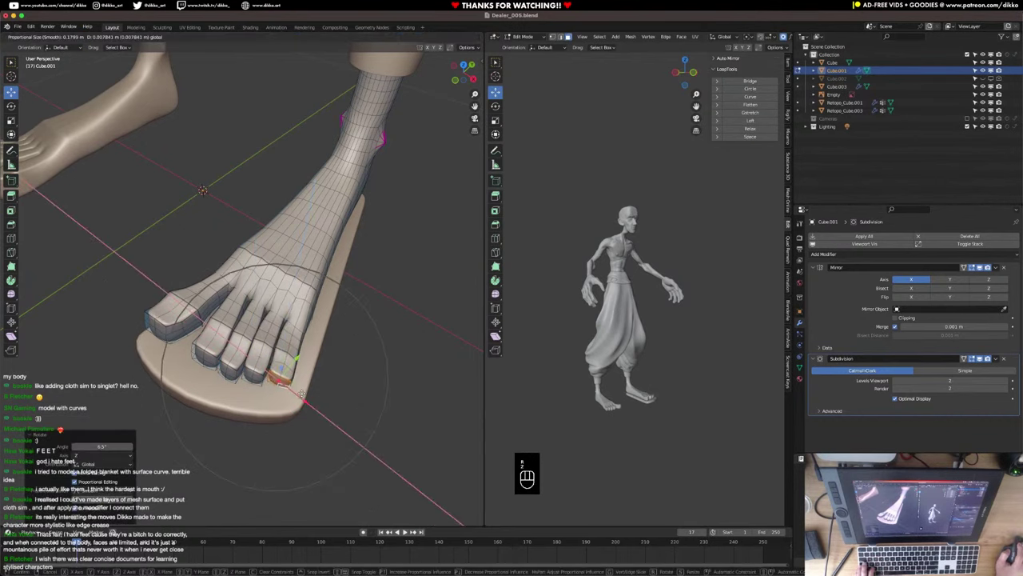
pyautogui.click(299, 390)
# Leave mesh editing on the foot, save the file, and check the reshaped toes from the front.
pyautogui.moveTo(299, 391); pyautogui.dragTo(253, 350, button='middle')
pyautogui.press('Tab')
pyautogui.press('super+s')
pyautogui.scroll(-5, 300, 408)
pyautogui.scroll(5, 279, 348)
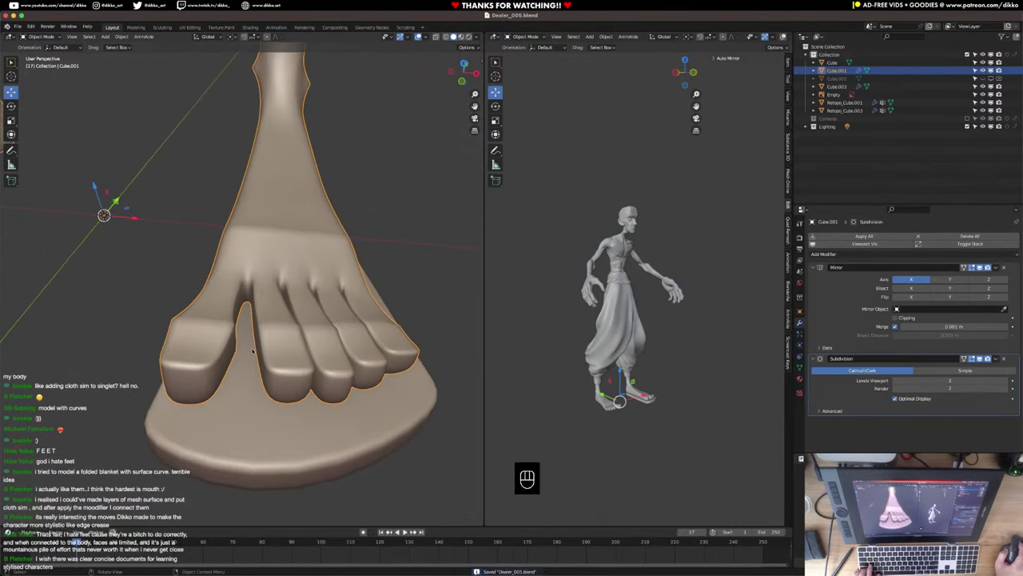
pyautogui.scroll(-4, 246, 318)
# Filter the add-on preferences for "extra" and enable the Add Mesh: Extra Objects add-on.
pyautogui.hotkey('shift', 'a')
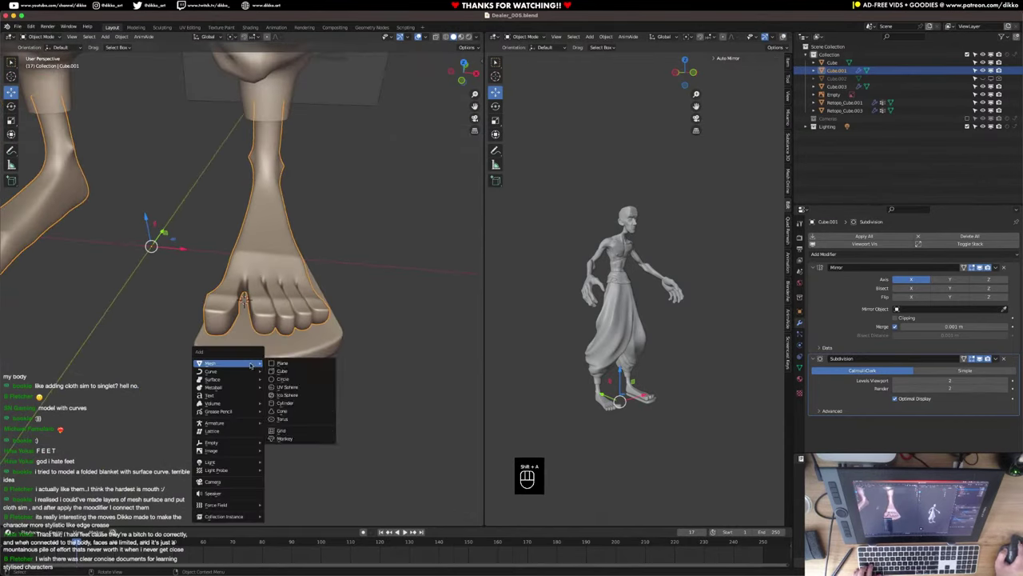
pyautogui.moveTo(240, 365)
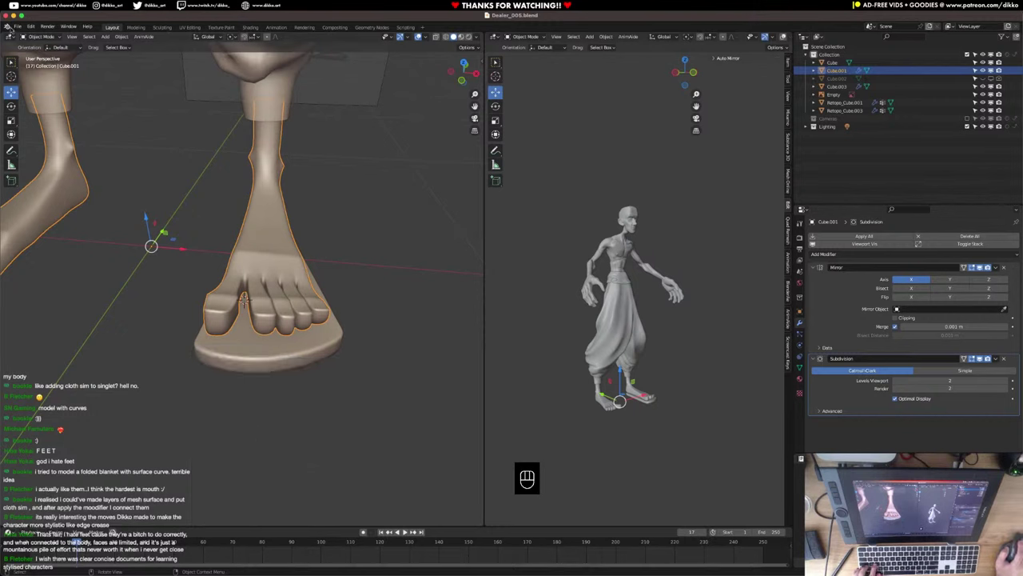
pyautogui.click(29, 26)
pyautogui.click(88, 140)
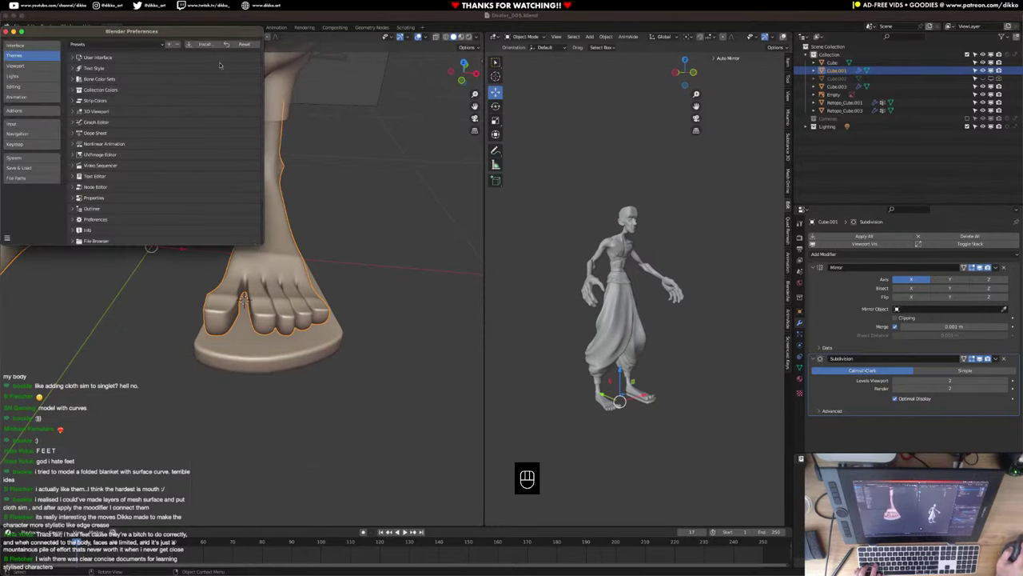
pyautogui.click(17, 110)
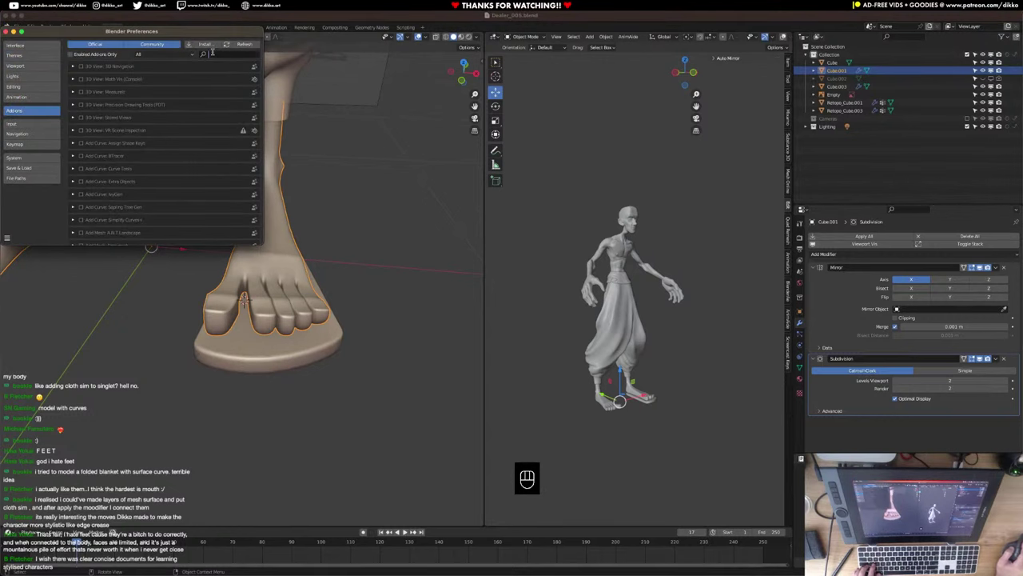
pyautogui.write('mesh')
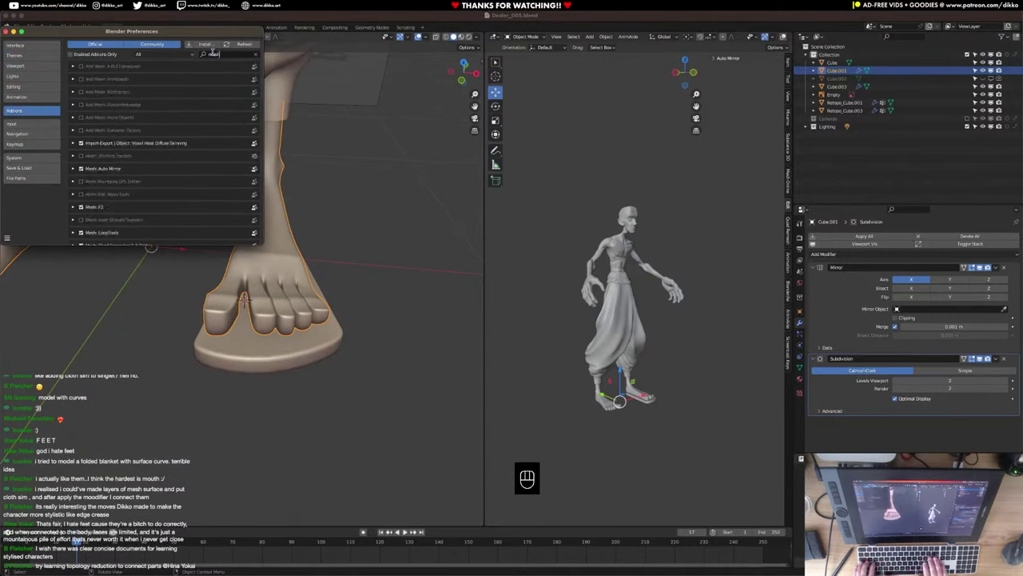
pyautogui.press('BackSpace')
pyautogui.press('BackSpace')
pyautogui.press('BackSpace')
pyautogui.press('BackSpace')
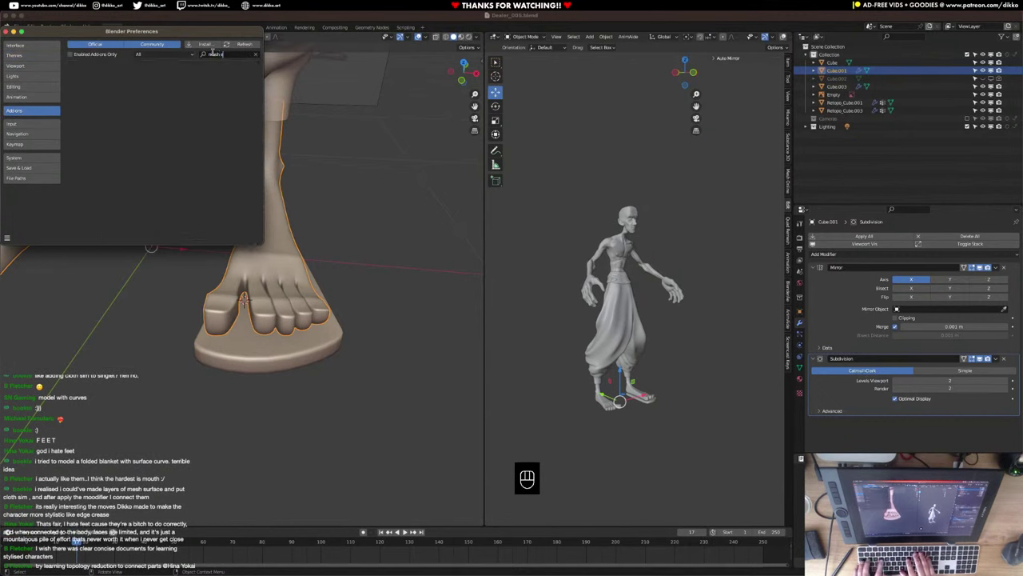
pyautogui.write('extra')
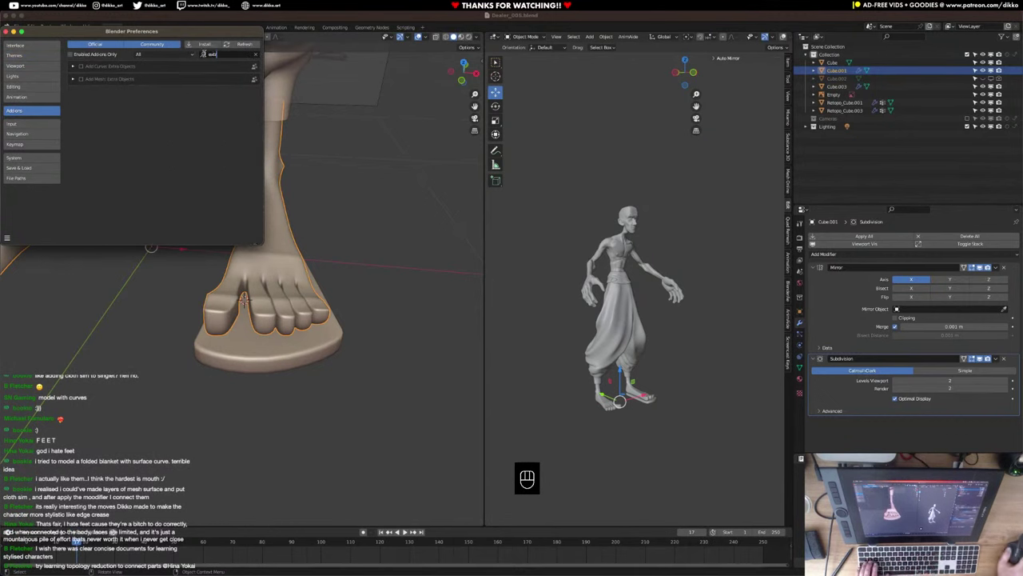
pyautogui.click(5, 32)
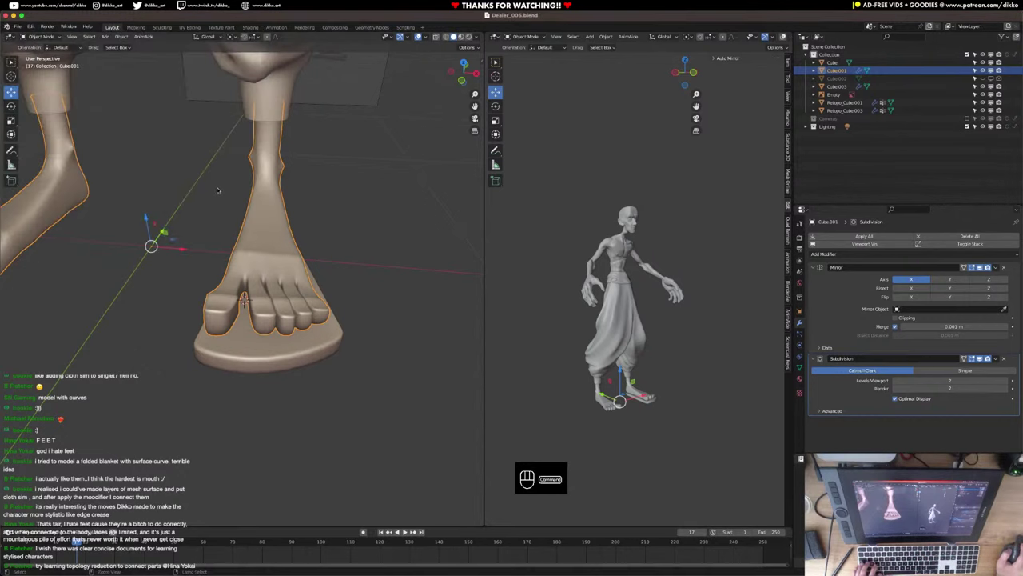
# Save the file and add a Single Vert mesh at the 3D cursor between the big toe and second toe.
pyautogui.press('super+s')
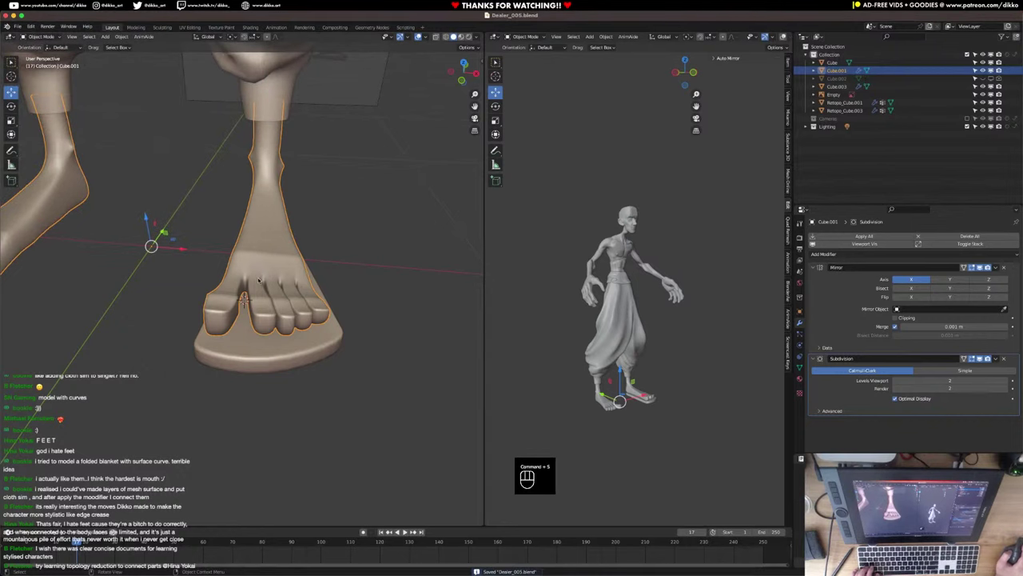
pyautogui.hotkey('shift', 'a')
pyautogui.moveTo(238, 298)
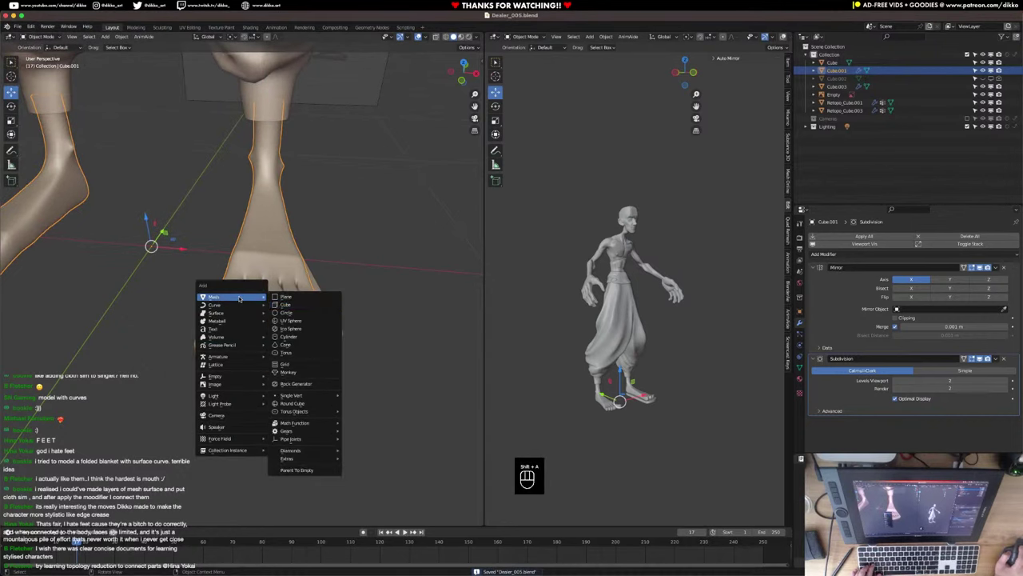
pyautogui.moveTo(304, 396)
pyautogui.click(374, 395)
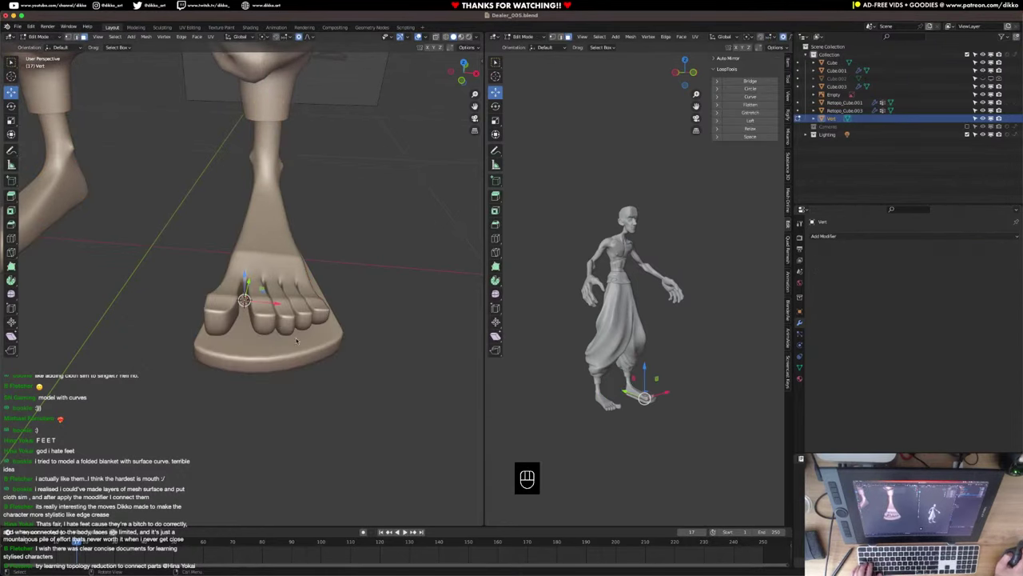
# Extrude the vertex upward between the big toe and second toe, and move it into place with the proportional size reduced to about 0.076 m.
pyautogui.scroll(2, 212, 302)
pyautogui.moveTo(213, 302); pyautogui.dragTo(263, 284, button='middle')
pyautogui.press('Tab')
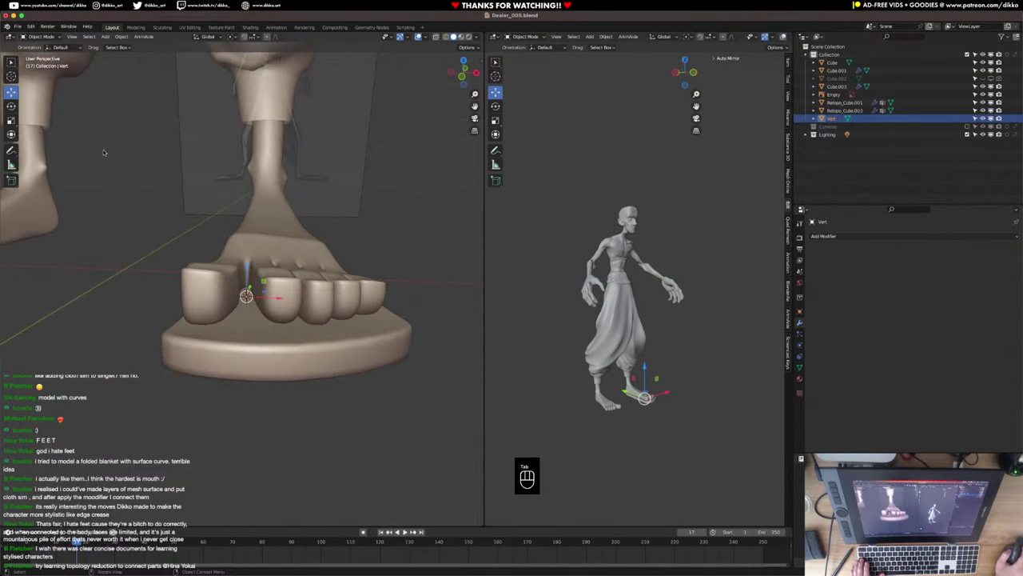
pyautogui.press('Tab')
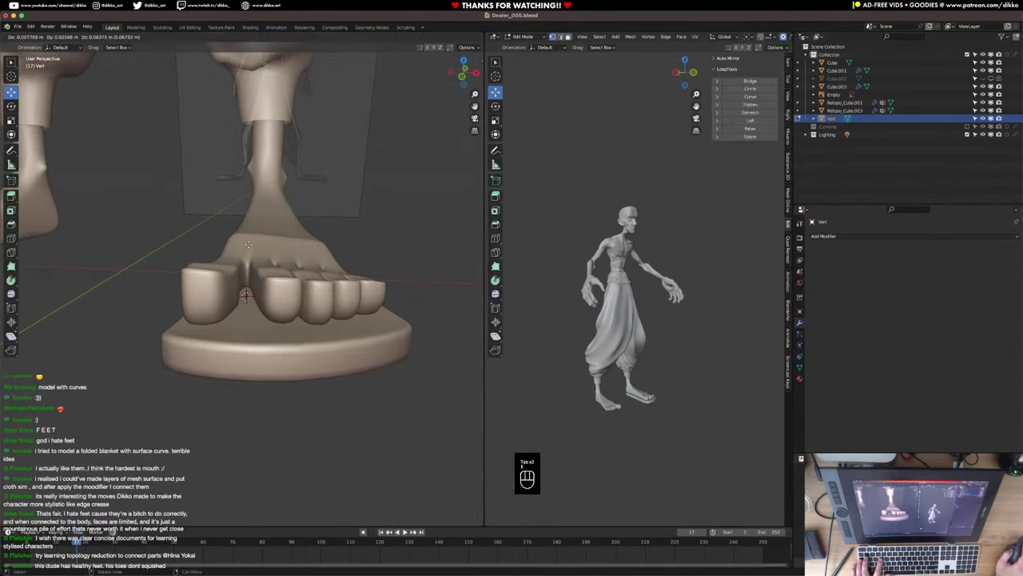
pyautogui.moveTo(251, 242)
pyautogui.mouseDown(button='middle')
pyautogui.moveTo(347, 297)
pyautogui.moveTo(249, 245)
pyautogui.mouseUp(button='middle')
pyautogui.press('g')
pyautogui.click(321, 284)
pyautogui.scroll(4, 269, 271)
pyautogui.press('g')
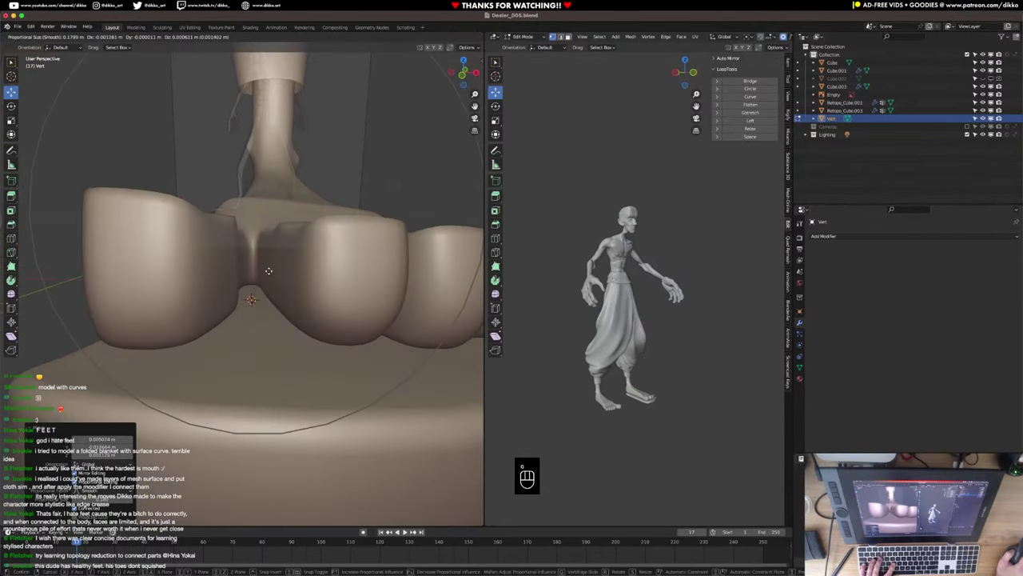
pyautogui.scroll(9, 267, 271)
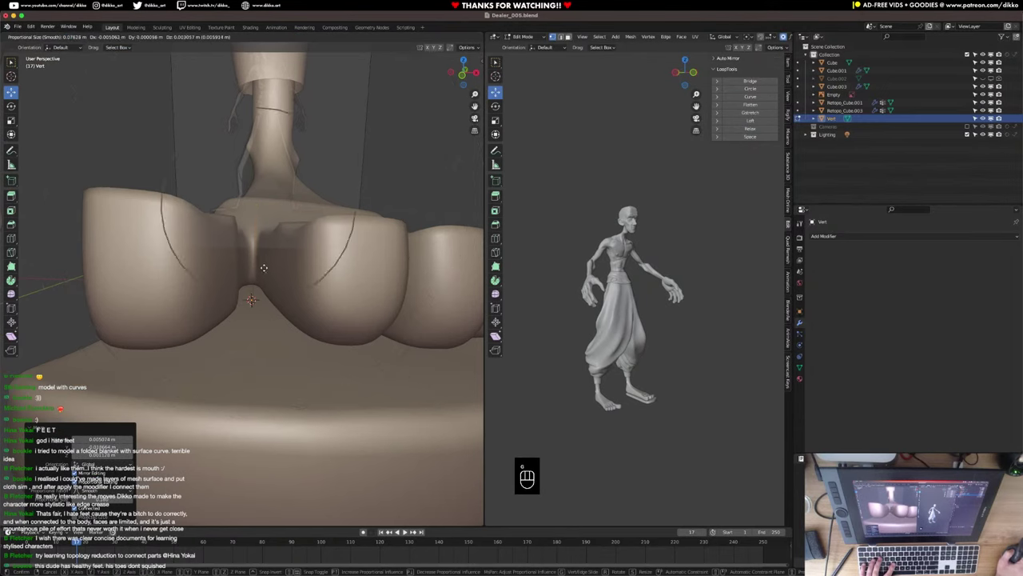
pyautogui.click(265, 268)
# Add a Skin modifier to the strap object and return to editing its mesh.
pyautogui.press('Tab')
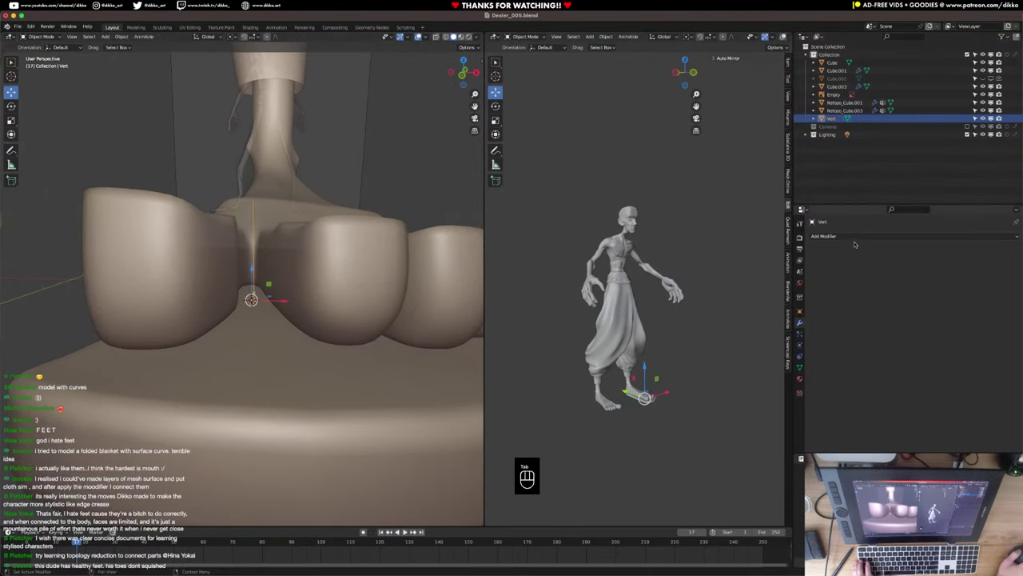
pyautogui.click(854, 238)
pyautogui.click(859, 365)
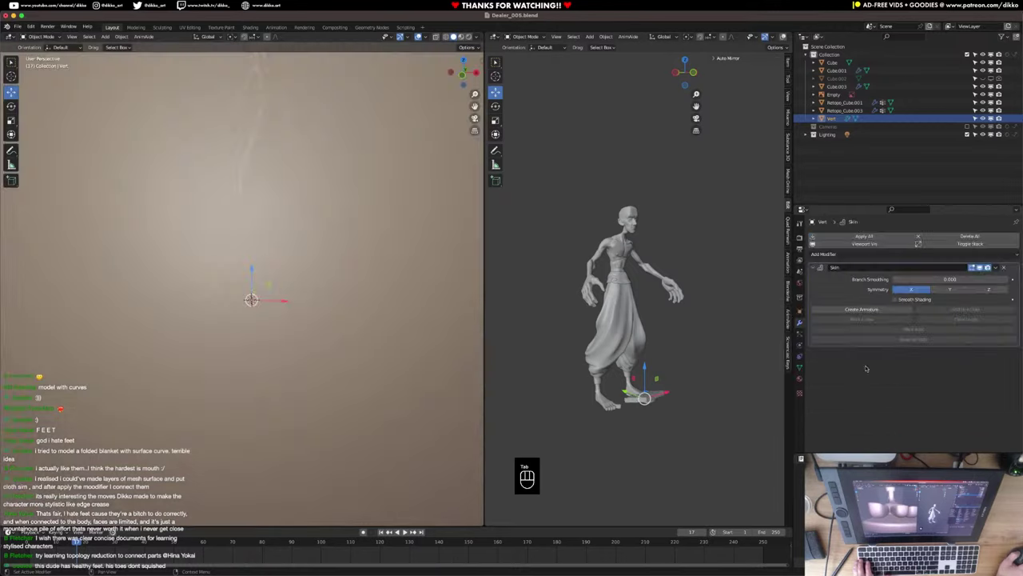
pyautogui.press('Tab')
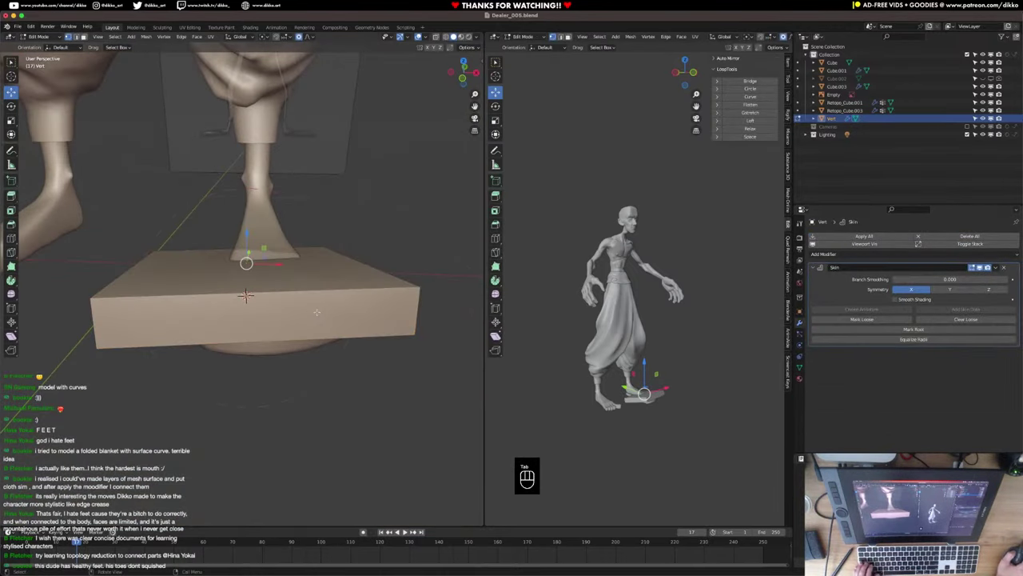
pyautogui.hotkey('alt', 's')
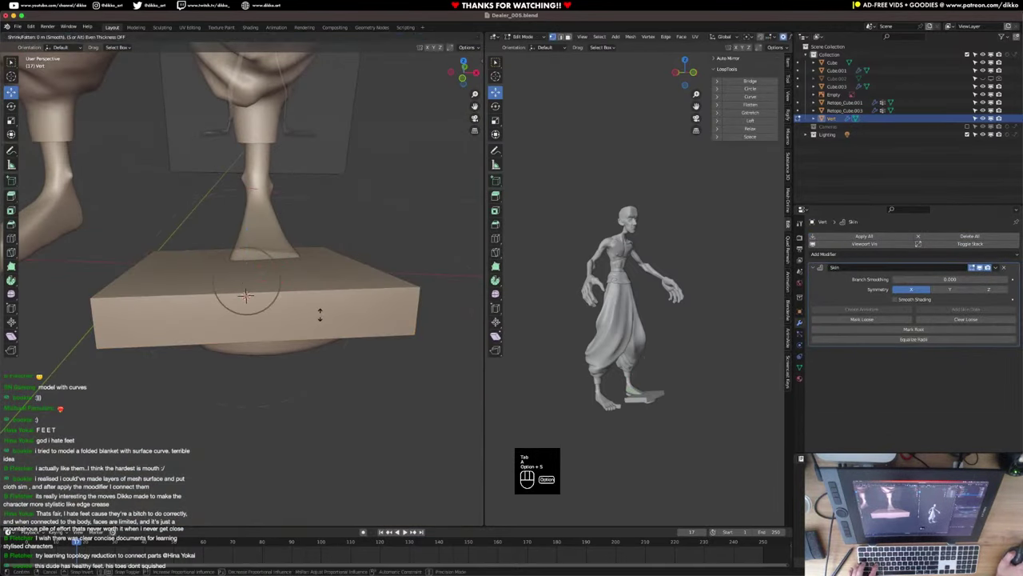
pyautogui.press('super+z')
pyautogui.hotkey('alt', 'a')
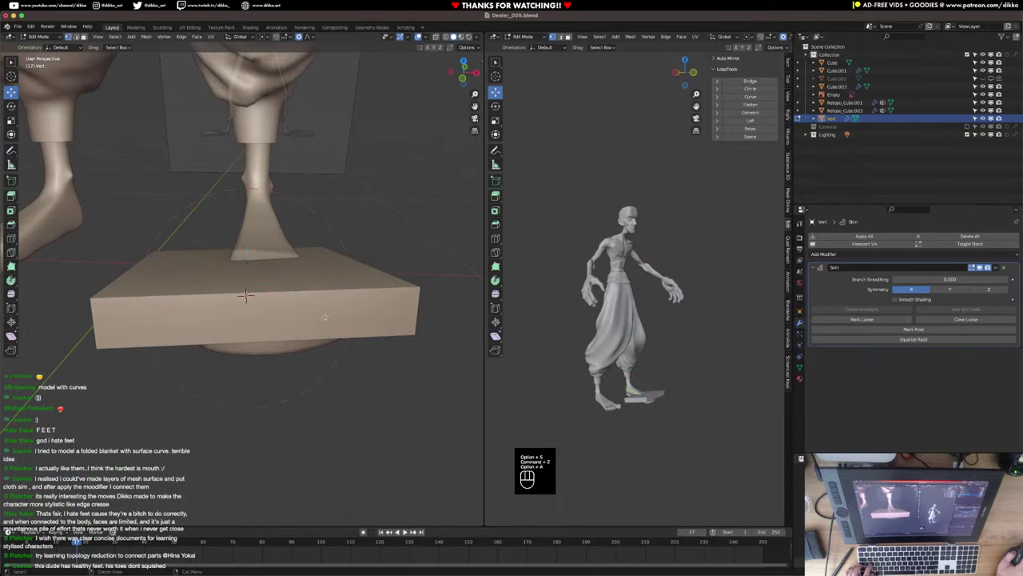
pyautogui.press('shift+super+a')
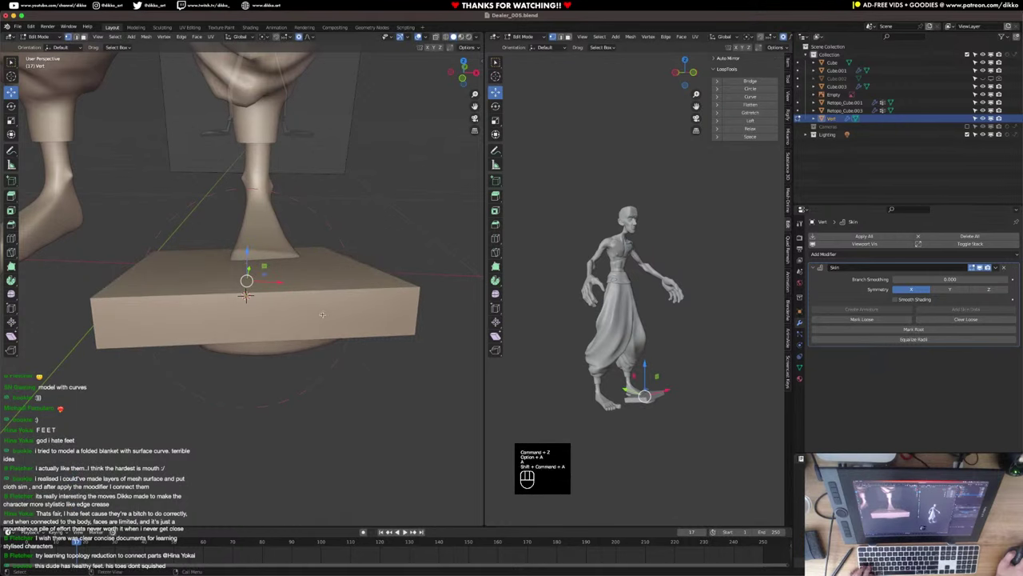
pyautogui.hotkey('shift', 'alt', 'a')
pyautogui.press('super+s')
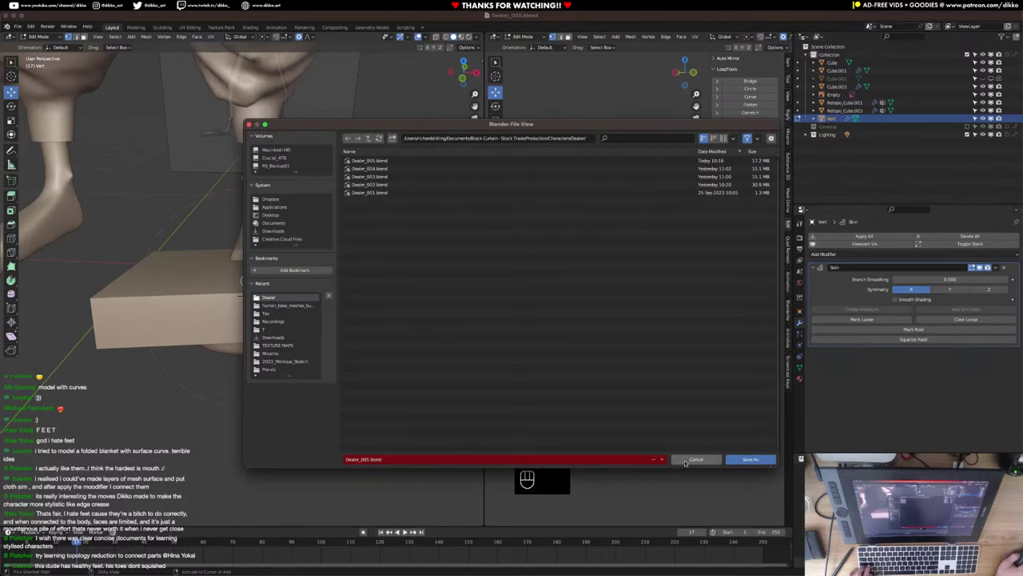
pyautogui.click(686, 461)
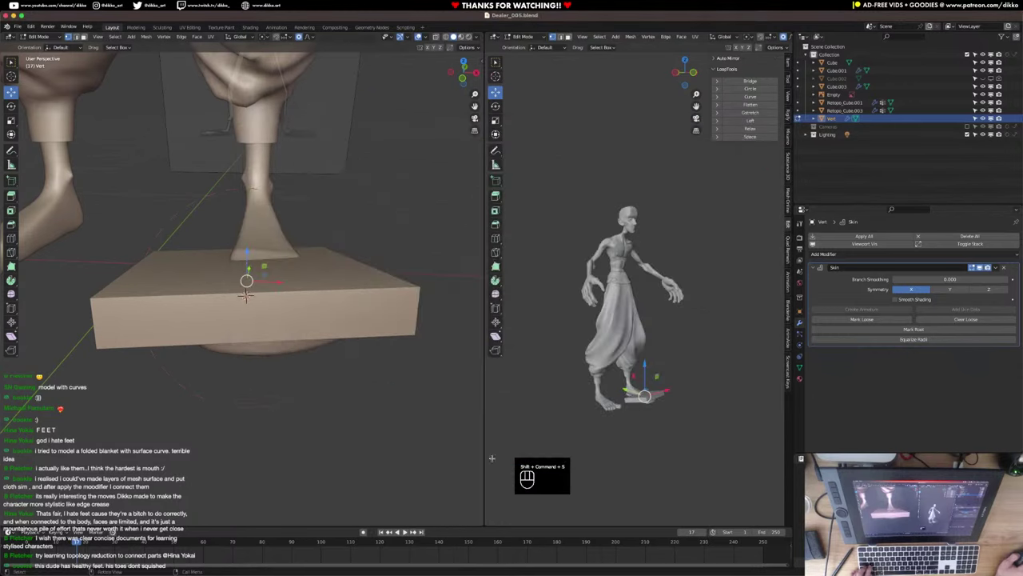
pyautogui.hotkey('shift', 'alt', 's')
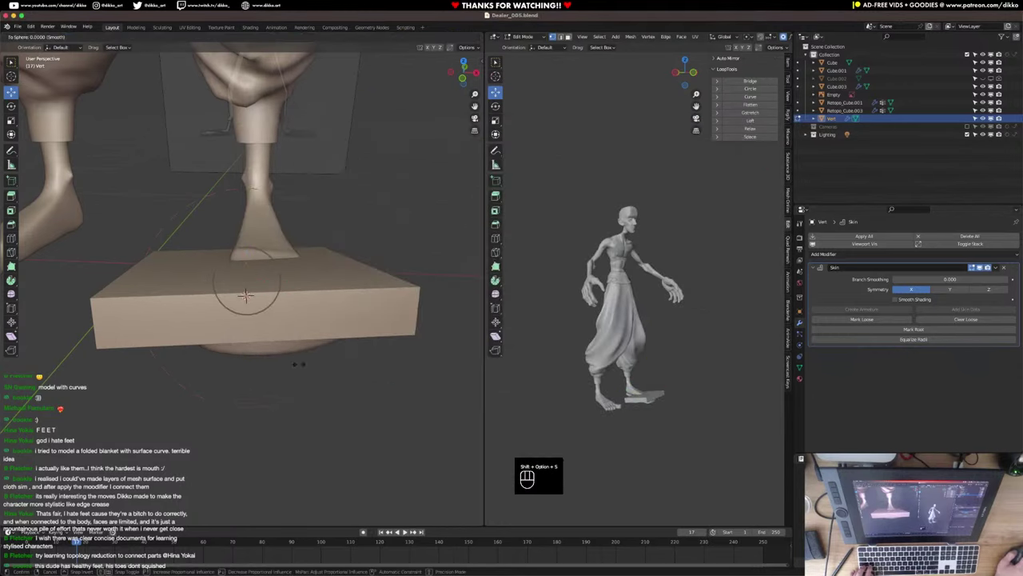
pyautogui.press('Escape')
pyautogui.hotkey('shift', 'alt', 'a')
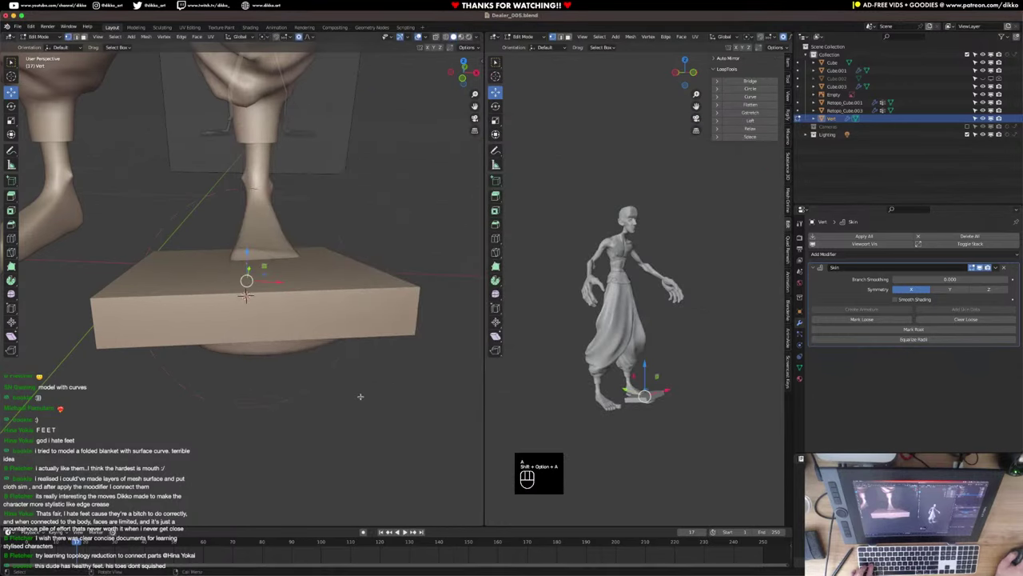
pyautogui.hotkey('alt', 'a')
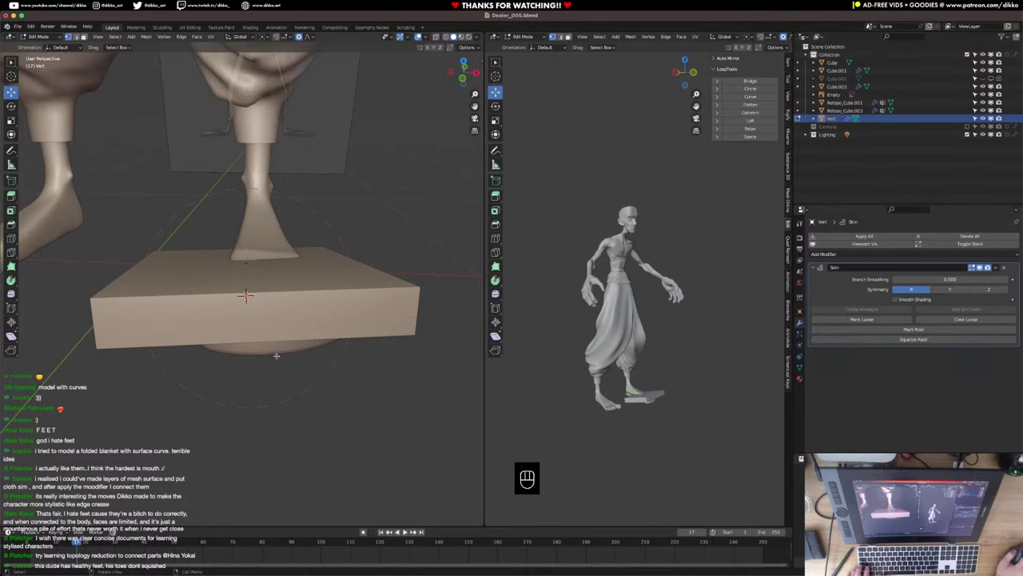
# Scale down the skin radius of both strap vertices in several passes, starting at about 0.146, to form a thin post between the toes.
pyautogui.press('super+a')
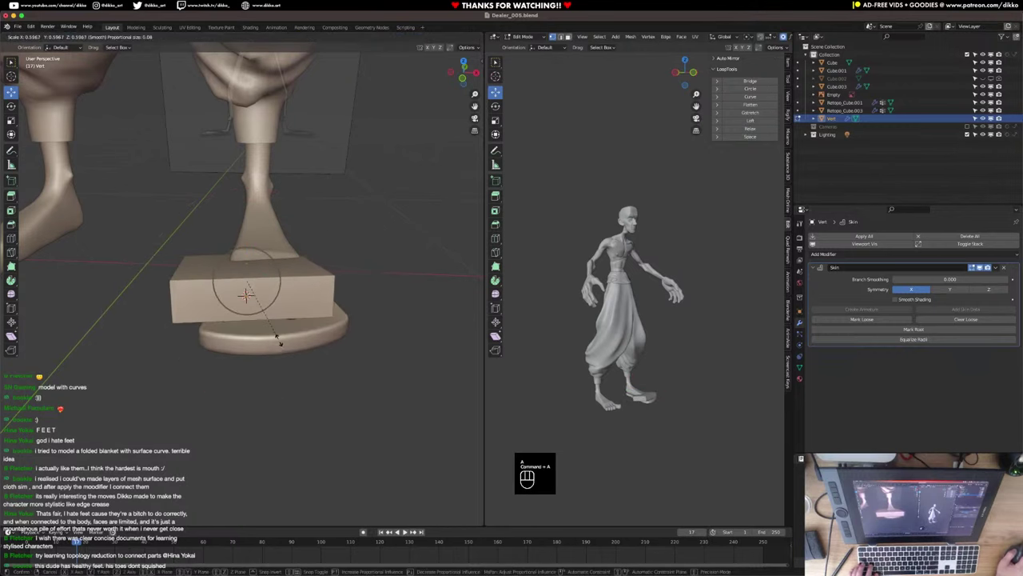
pyautogui.click(253, 297)
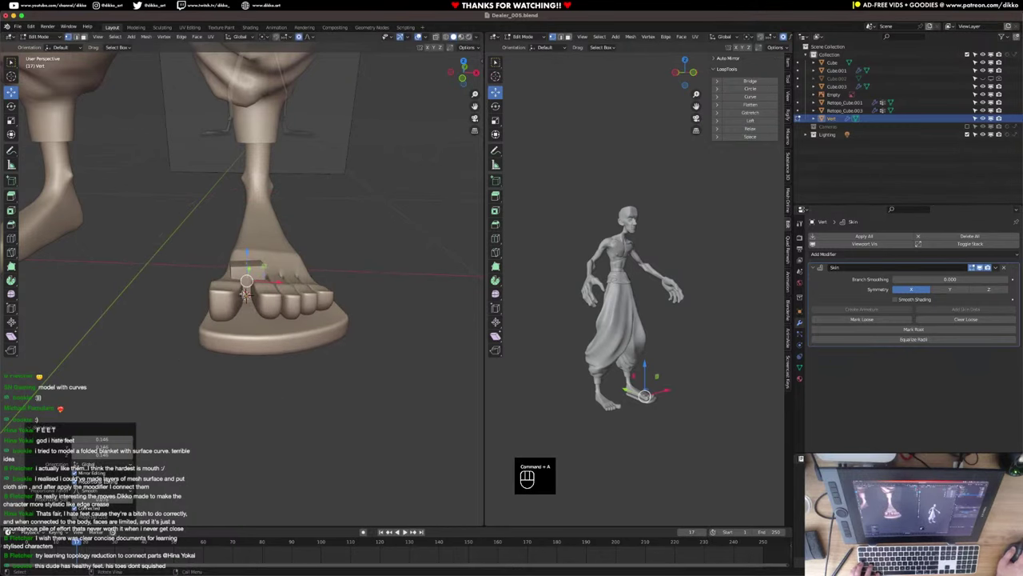
pyautogui.keyDown('super'); pyautogui.moveTo(255, 299); pyautogui.dragTo(347, 355, button='middle'); pyautogui.keyUp('super')
pyautogui.press('super+a')
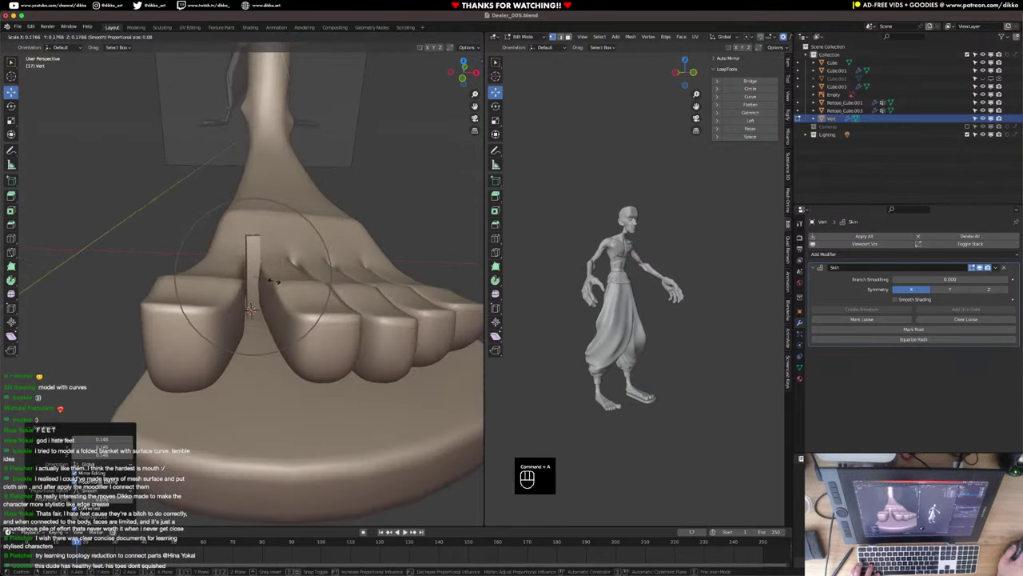
pyautogui.click(274, 281)
pyautogui.scroll(5, 271, 231)
pyautogui.press('super+a')
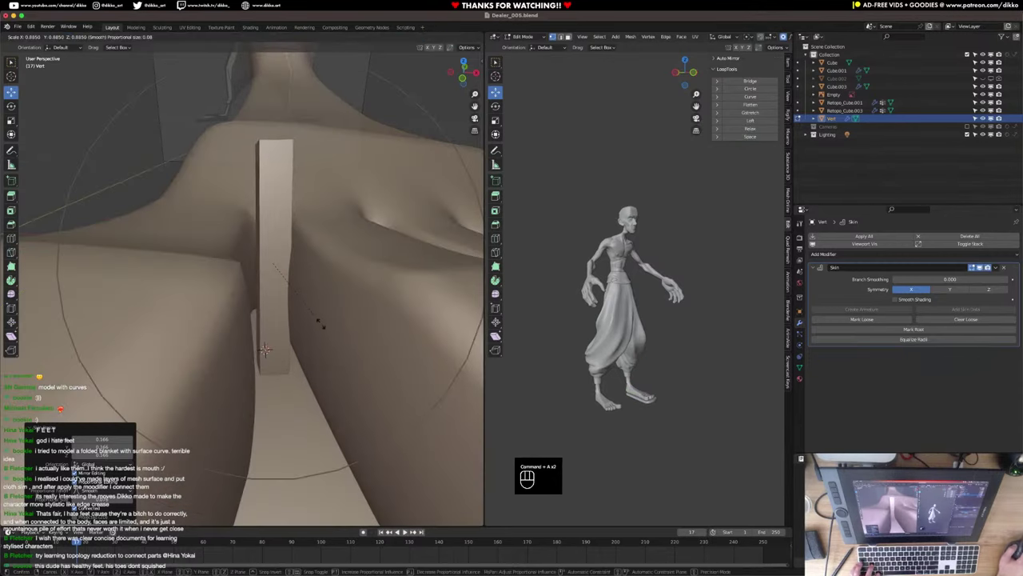
pyautogui.click(319, 320)
pyautogui.press('super+a')
pyautogui.click(310, 322)
# Lower the post's top vertex into the gap between the toes and move its bottom vertex down toward the sole.
pyautogui.moveTo(310, 323); pyautogui.dragTo(299, 303, button='middle')
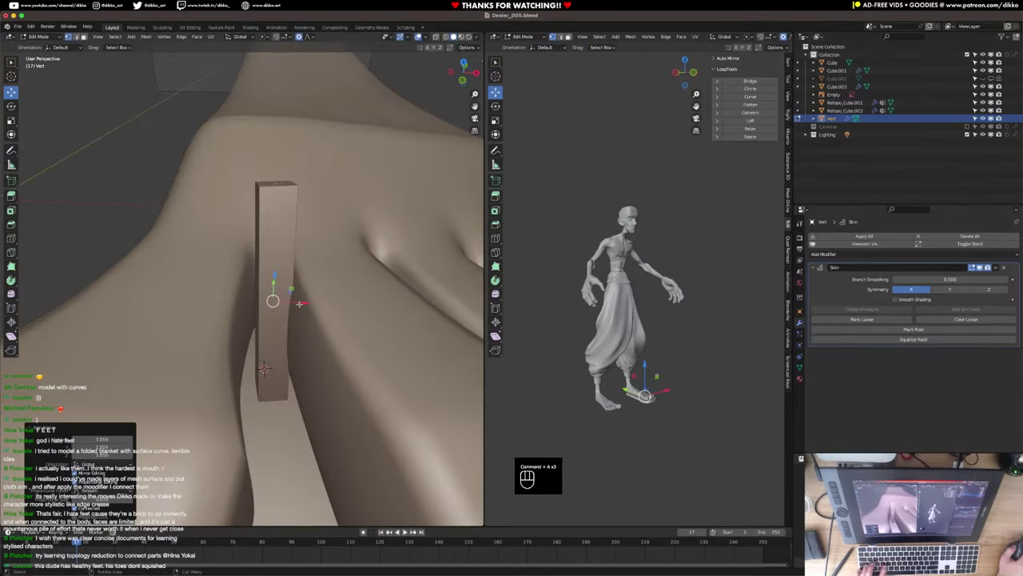
pyautogui.press('g')
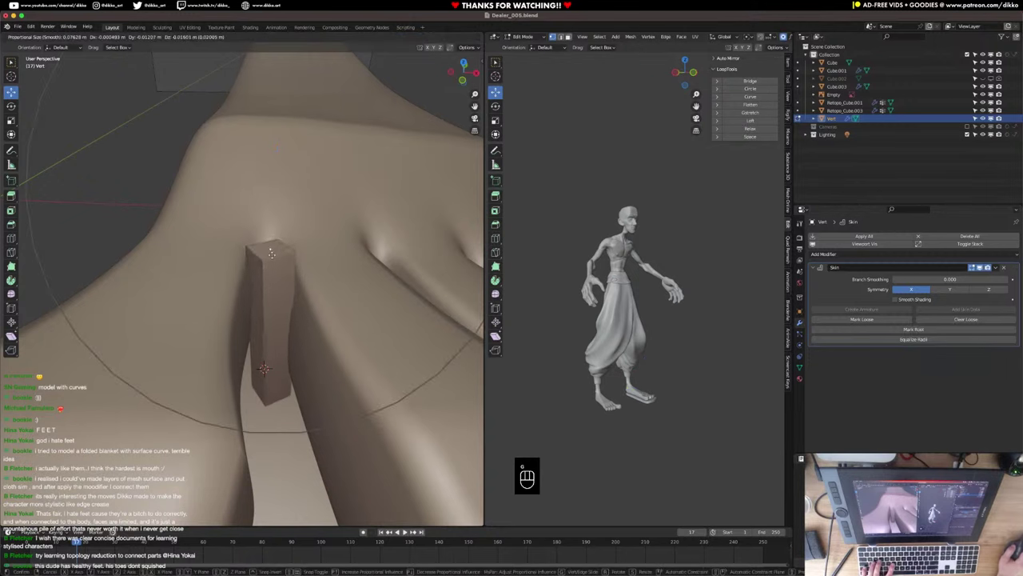
pyautogui.click(270, 274)
pyautogui.moveTo(269, 274); pyautogui.dragTo(251, 312, button='middle')
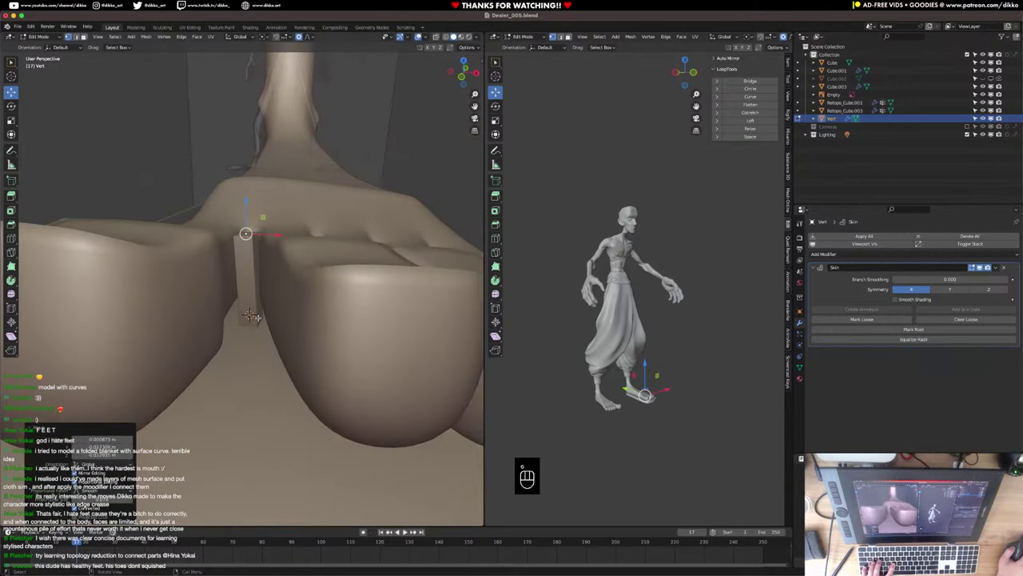
pyautogui.press('g')
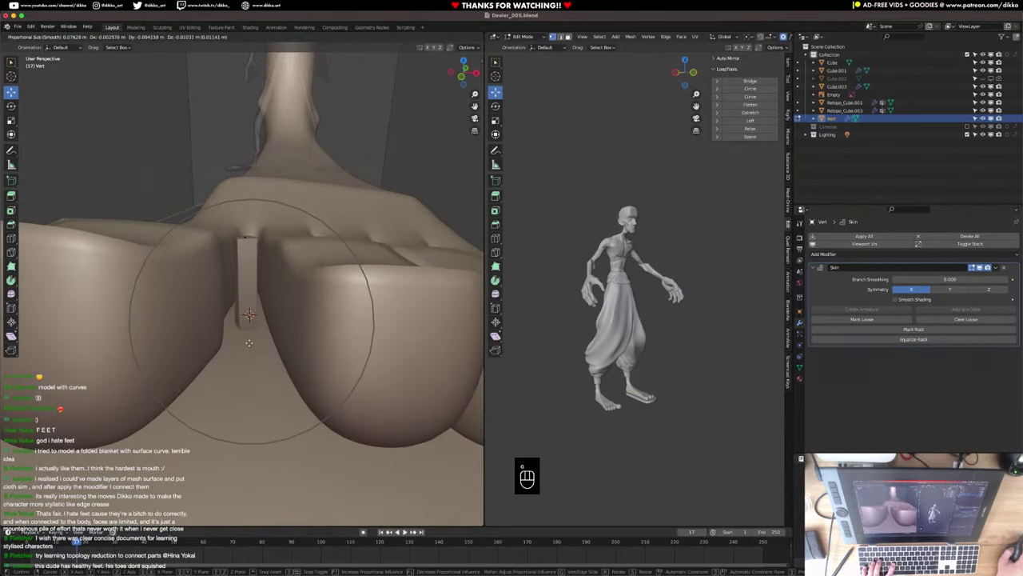
pyautogui.click(245, 345)
pyautogui.moveTo(244, 345); pyautogui.dragTo(240, 338, button='middle')
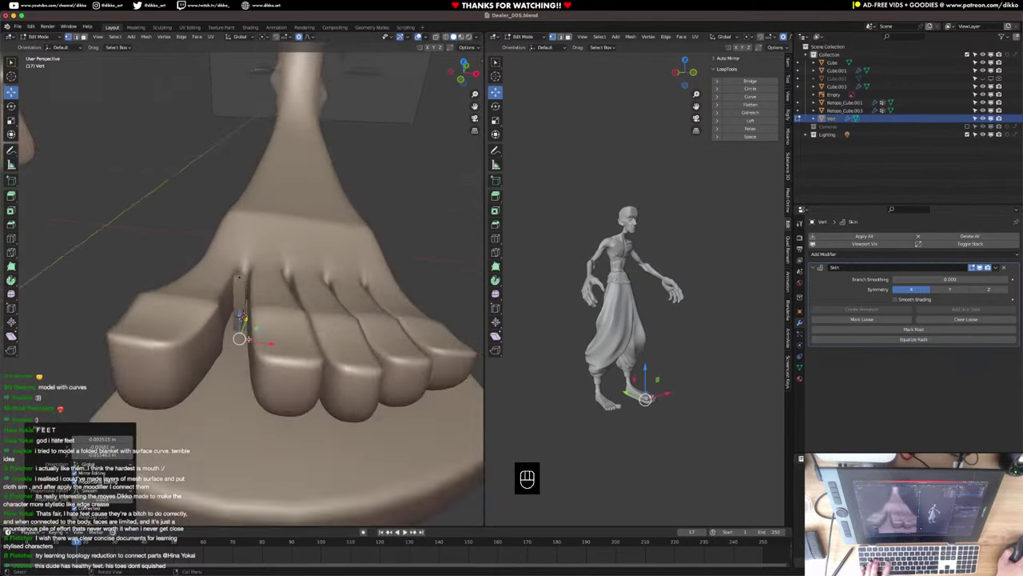
# Select the post's top vertex and extrude two strap segments from it across the top of the foot toward the outer side.
pyautogui.scroll(-2, 248, 339)
pyautogui.click(243, 278)
pyautogui.moveTo(243, 289); pyautogui.dragTo(244, 280, button='middle')
pyautogui.press('e')
pyautogui.click(293, 250)
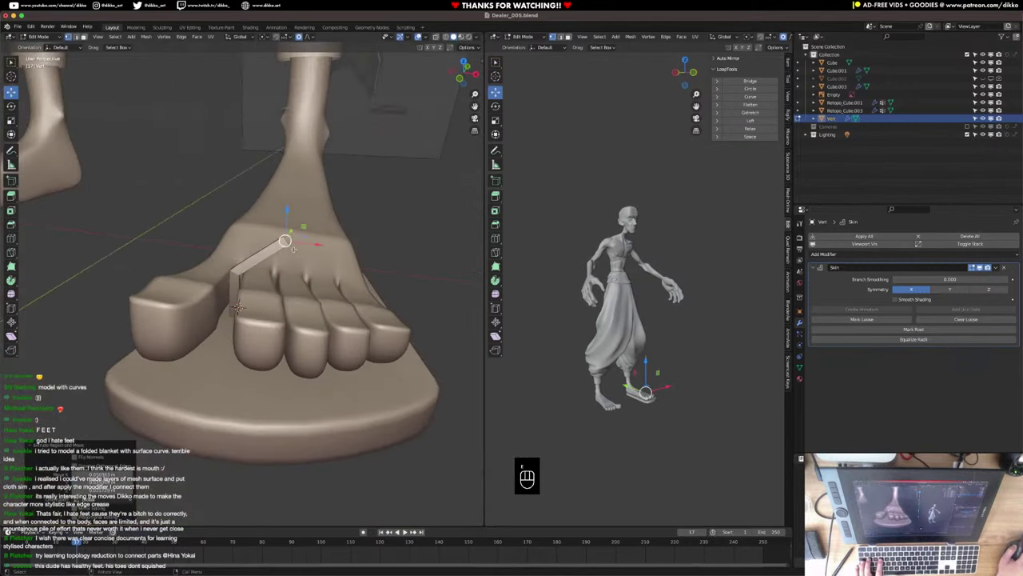
pyautogui.moveTo(294, 249); pyautogui.dragTo(232, 251, button='middle')
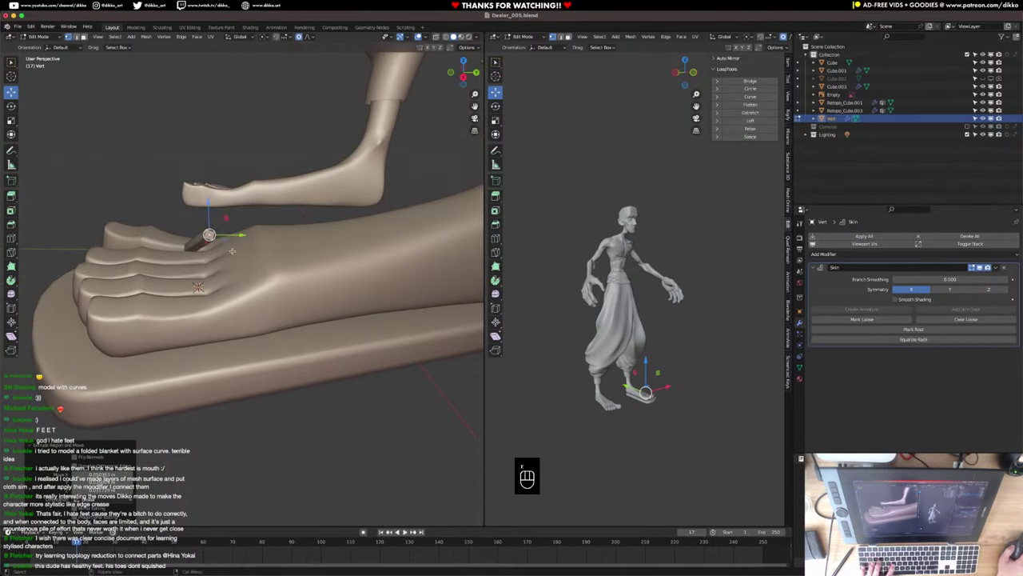
pyautogui.press('e')
pyautogui.click(315, 265)
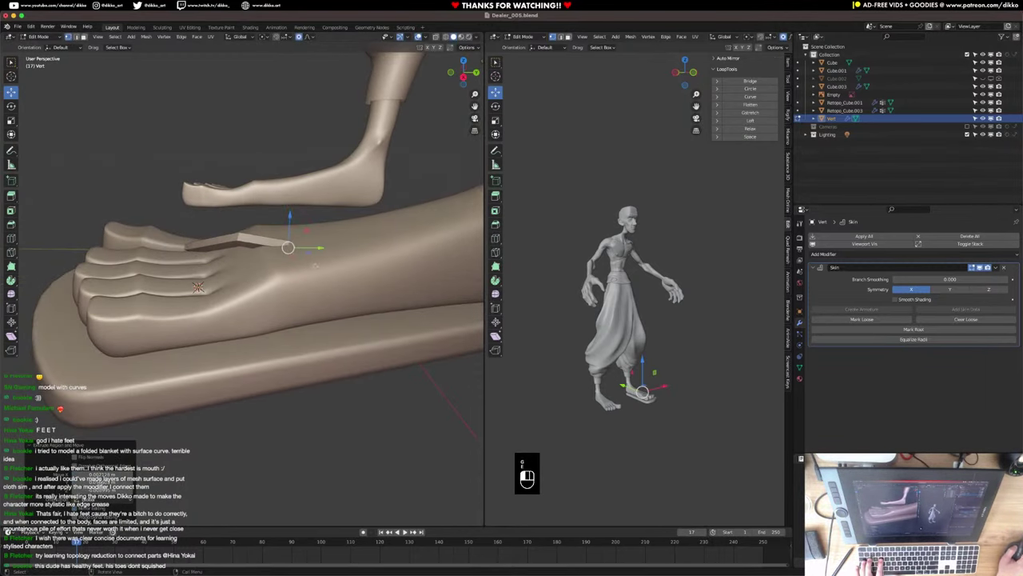
# Reposition the strap's outer vertices with a proportional size of about 0.029 m so the segments follow the top of the foot.
pyautogui.moveTo(315, 265); pyautogui.dragTo(365, 243, button='middle')
pyautogui.press('g')
pyautogui.click(411, 286)
pyautogui.press('g')
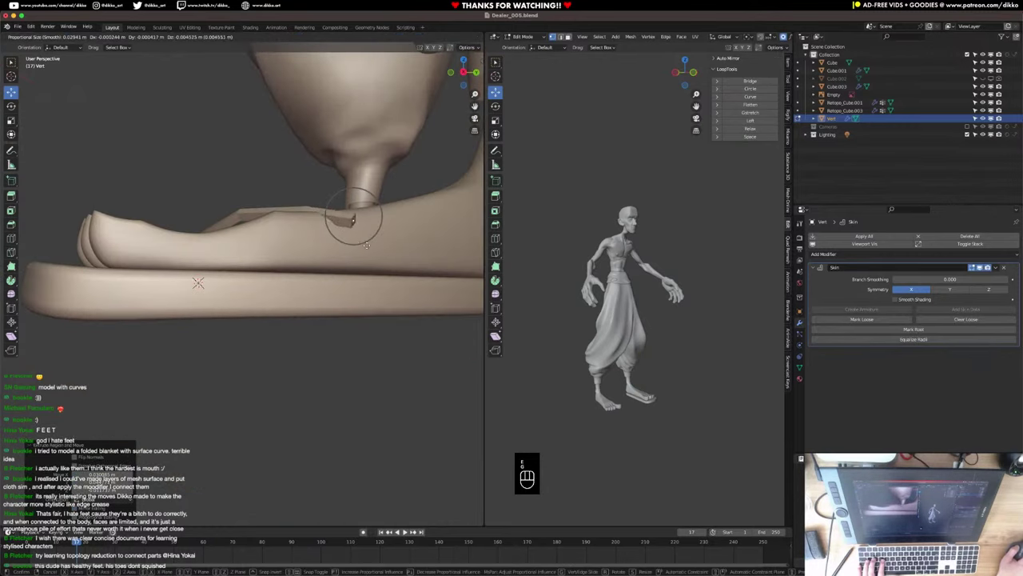
pyautogui.click(360, 239)
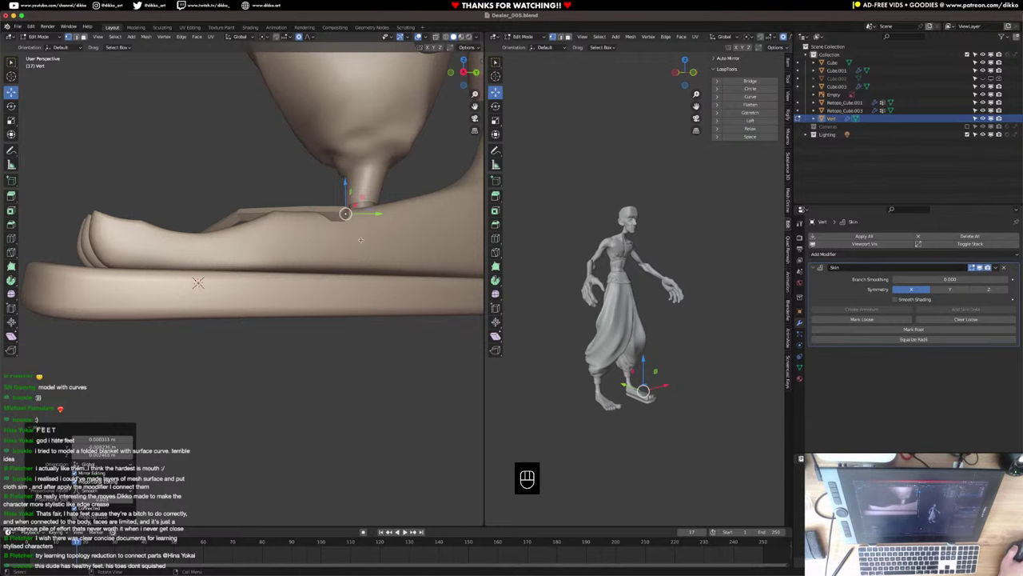
pyautogui.moveTo(328, 250); pyautogui.dragTo(348, 238, button='middle')
pyautogui.press('g')
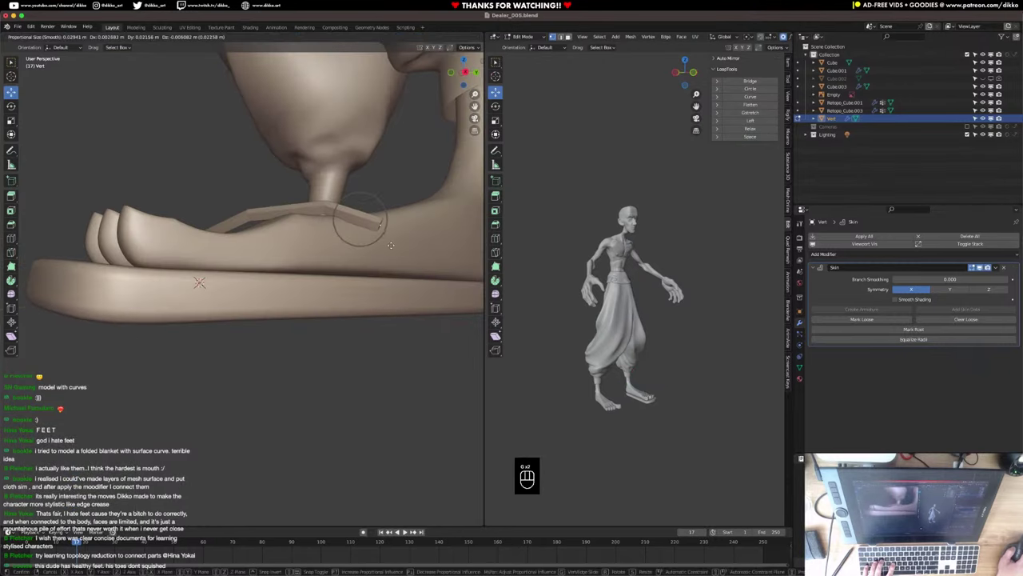
pyautogui.click(392, 248)
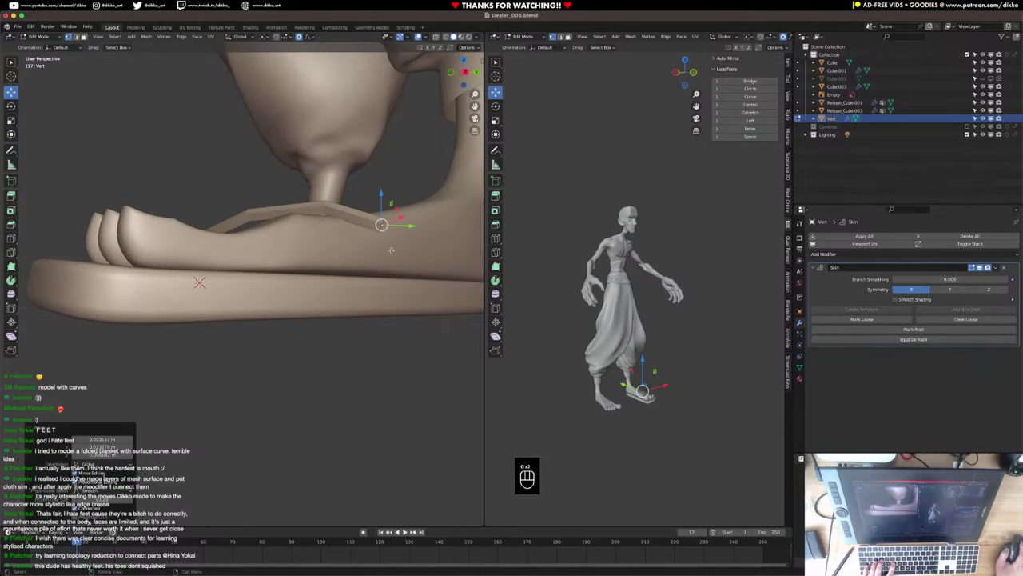
# Adjust the strap's outer end vertex and extend the strap down the outer side of the foot toward the sole.
pyautogui.moveTo(398, 246); pyautogui.dragTo(354, 261, button='middle')
pyautogui.press('g')
pyautogui.click(361, 266)
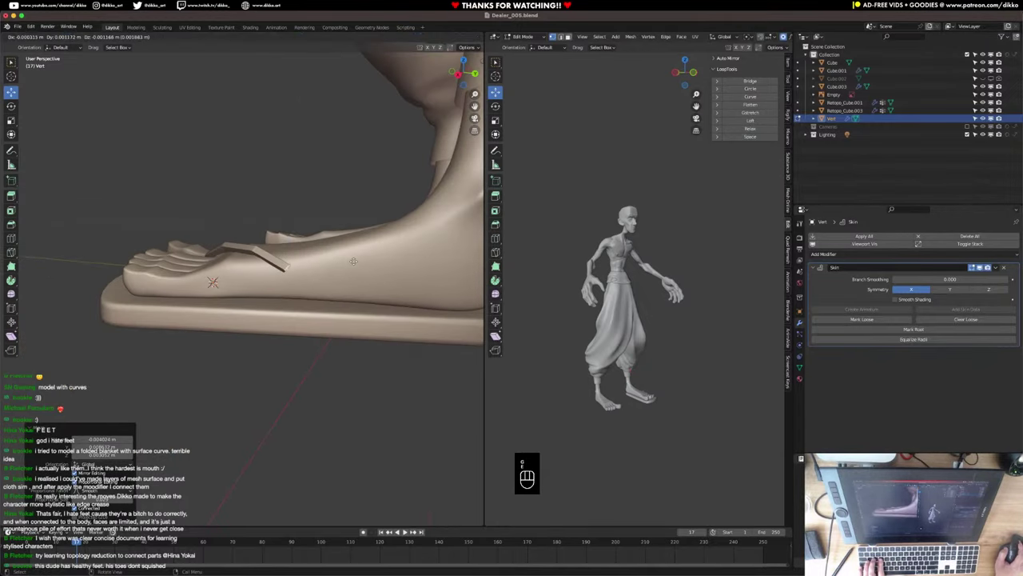
pyautogui.moveTo(396, 302); pyautogui.dragTo(268, 252, button='middle')
pyautogui.press('g')
pyautogui.click(355, 345)
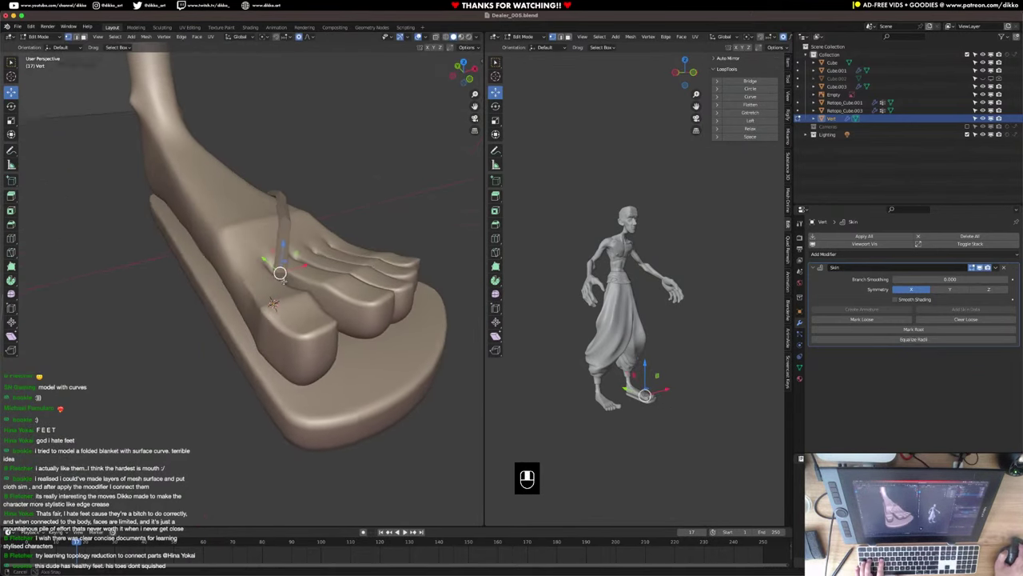
# Extrude the strap's second branch from the post across the big-toe side of the foot and down to the sole.
pyautogui.press('g')
pyautogui.moveTo(260, 244)
pyautogui.mouseDown(button='middle')
pyautogui.moveTo(267, 221)
pyautogui.moveTo(252, 227)
pyautogui.mouseUp(button='middle')
pyautogui.press('g')
pyautogui.click(211, 218)
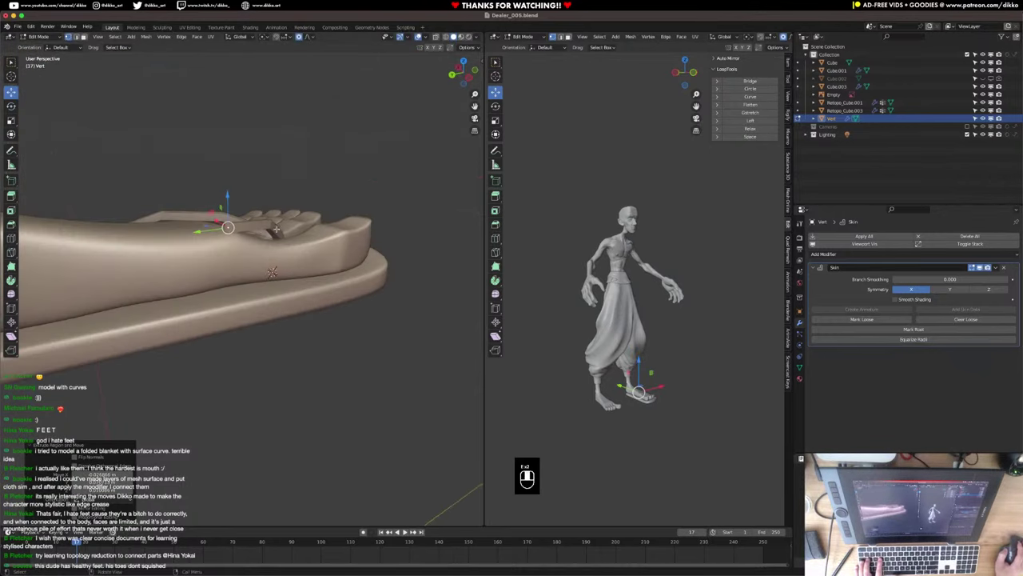
pyautogui.press('e')
pyautogui.click(211, 268)
# Reposition the inner branch's end and side vertices so the strap meets the sole and follows the foot.
pyautogui.press('g')
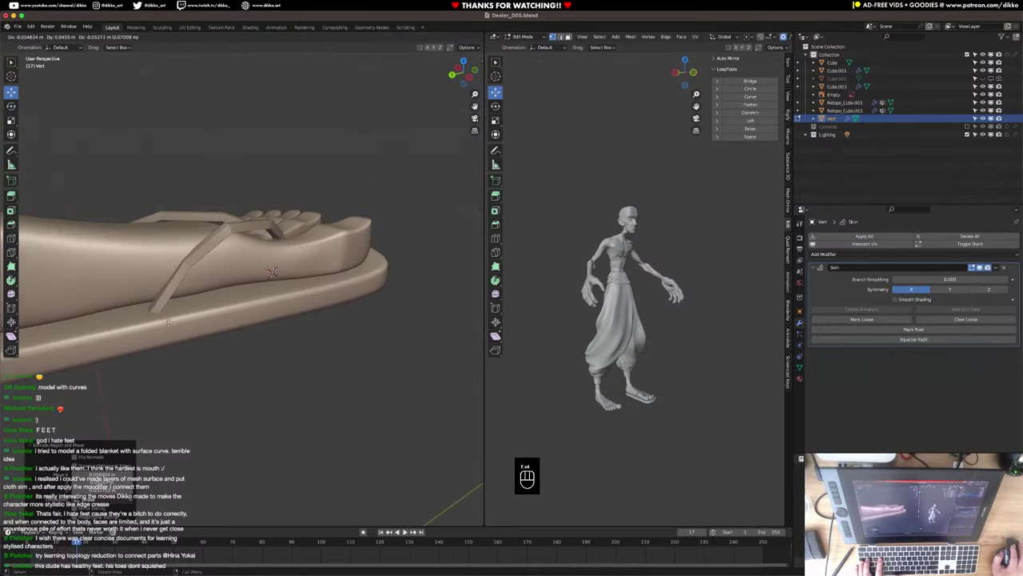
pyautogui.moveTo(167, 322)
pyautogui.mouseDown(button='middle')
pyautogui.moveTo(183, 308)
pyautogui.moveTo(197, 322)
pyautogui.moveTo(227, 313)
pyautogui.moveTo(153, 309)
pyautogui.mouseUp(button='middle')
pyautogui.press('o')
pyautogui.click(232, 312)
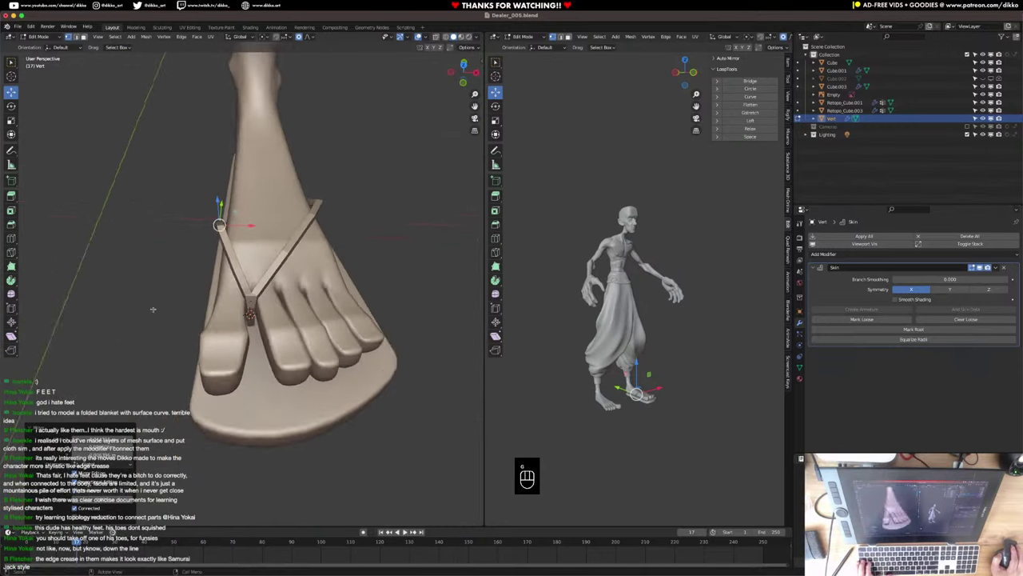
# Select all strap vertices and enlarge their skin radius by a factor of about 1.9.
pyautogui.scroll(-3, 153, 310)
pyautogui.press('a')
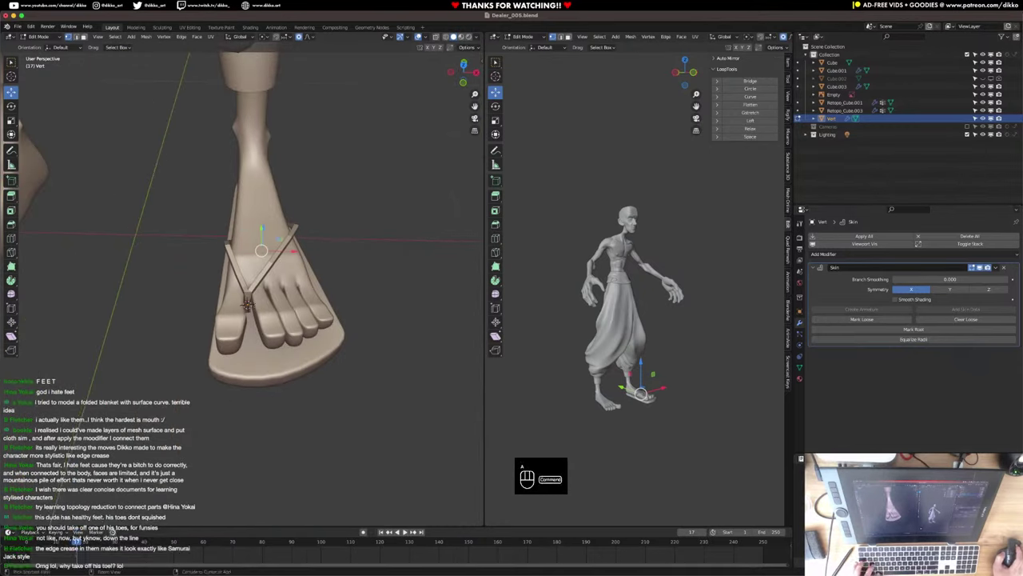
pyautogui.press('super+a')
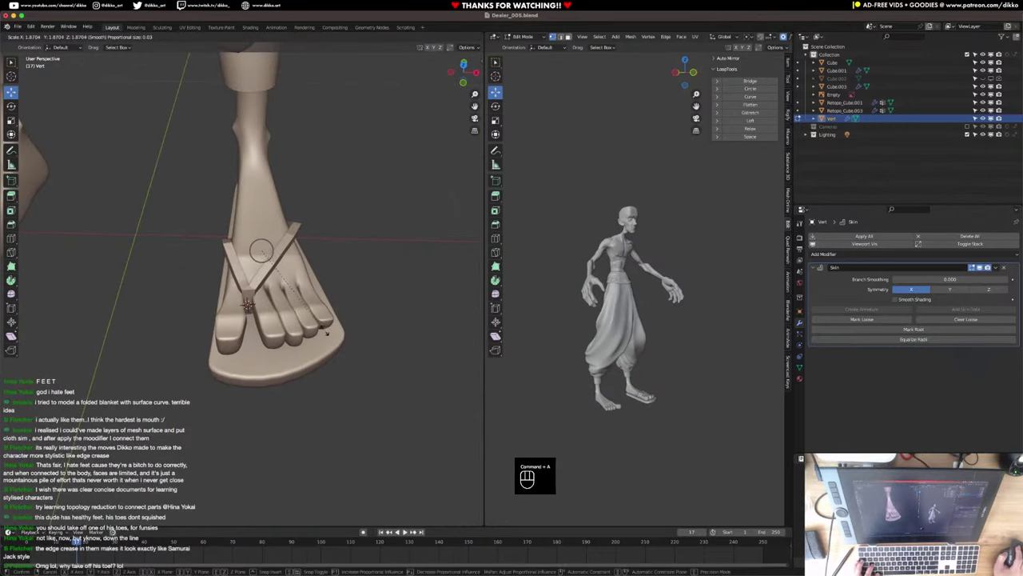
pyautogui.click(336, 333)
pyautogui.moveTo(320, 328); pyautogui.dragTo(280, 312, button='middle')
# Return to Object Mode and add a Subdivision Surface modifier after the strap's Skin modifier.
pyautogui.press('Tab')
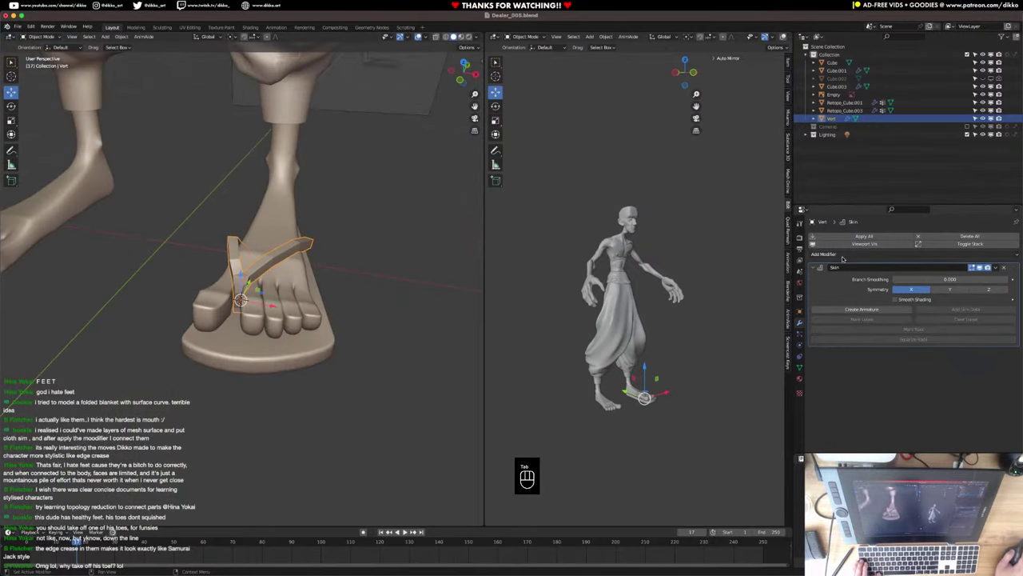
pyautogui.click(842, 255)
pyautogui.click(862, 398)
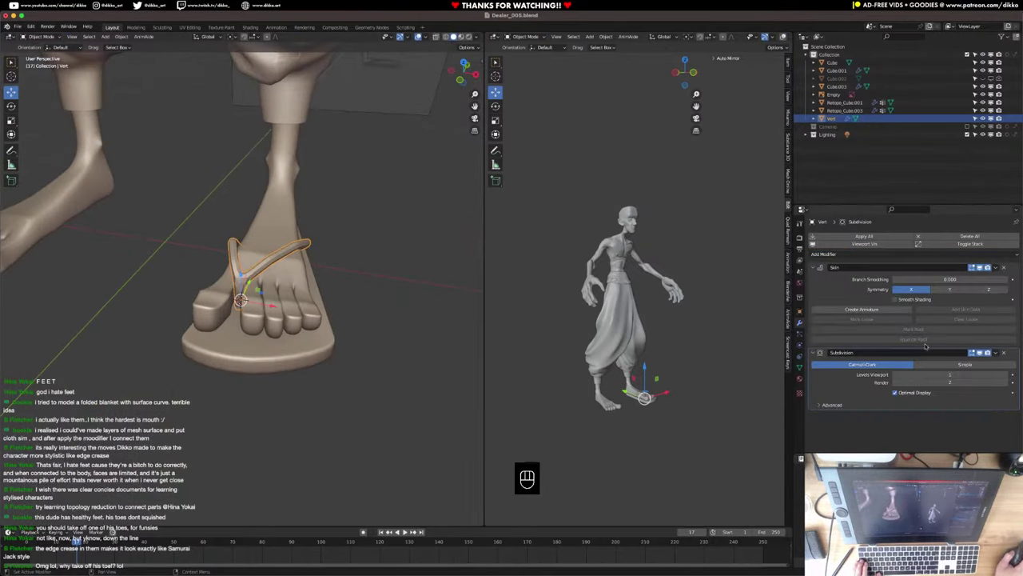
# Add a second Subdivision Surface modifier to the strap and move it above the Skin modifier in the stack.
pyautogui.click(847, 253)
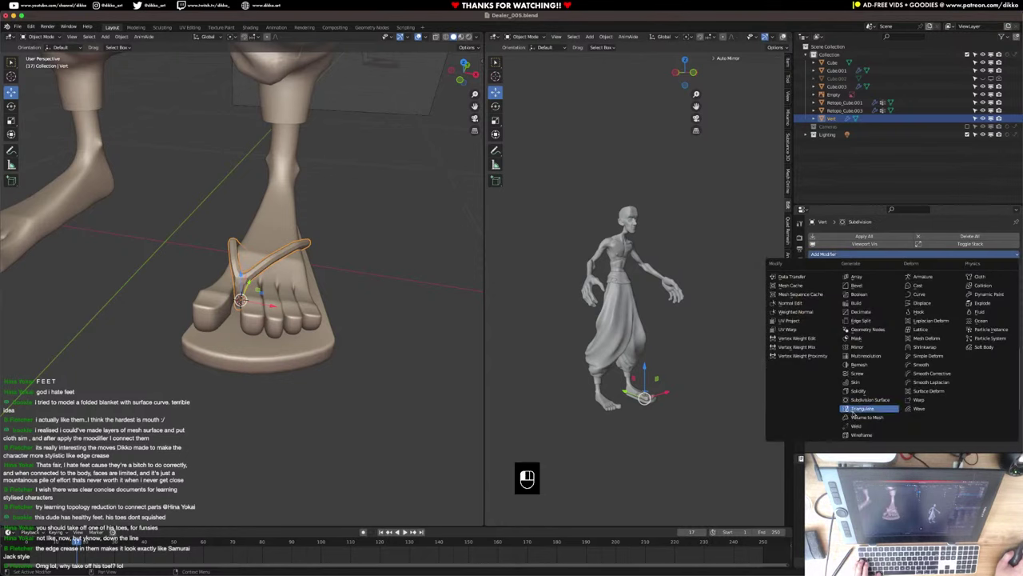
pyautogui.click(862, 407)
pyautogui.moveTo(1014, 416); pyautogui.dragTo(1010, 247)
pyautogui.moveTo(217, 309); pyautogui.dragTo(274, 318, button='middle')
pyautogui.scroll(5, 242, 310)
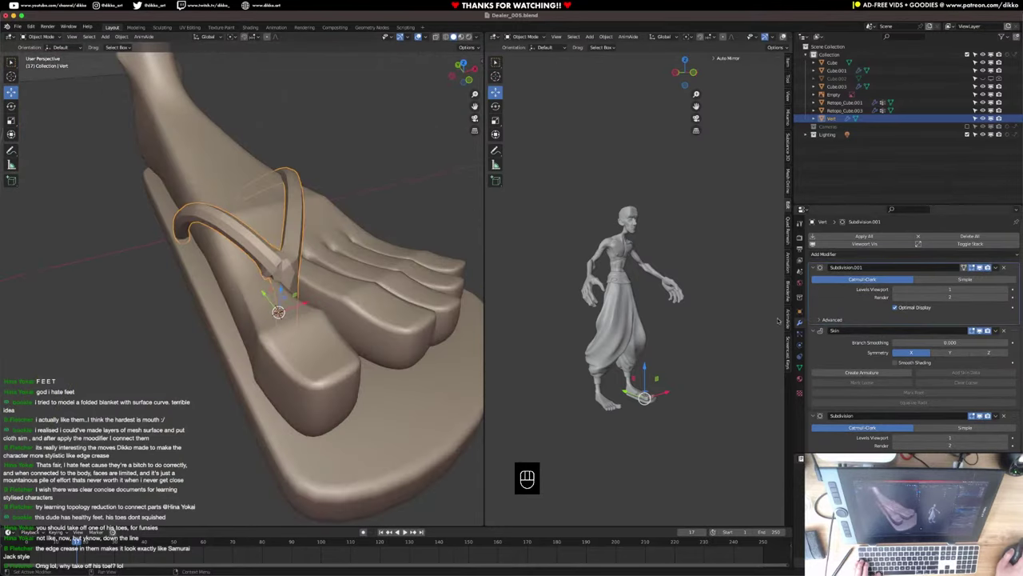
# In Edit Mode, toggle the viewport display of the strap's Subdivision and Skin modifiers to compare their effects.
pyautogui.press('Tab')
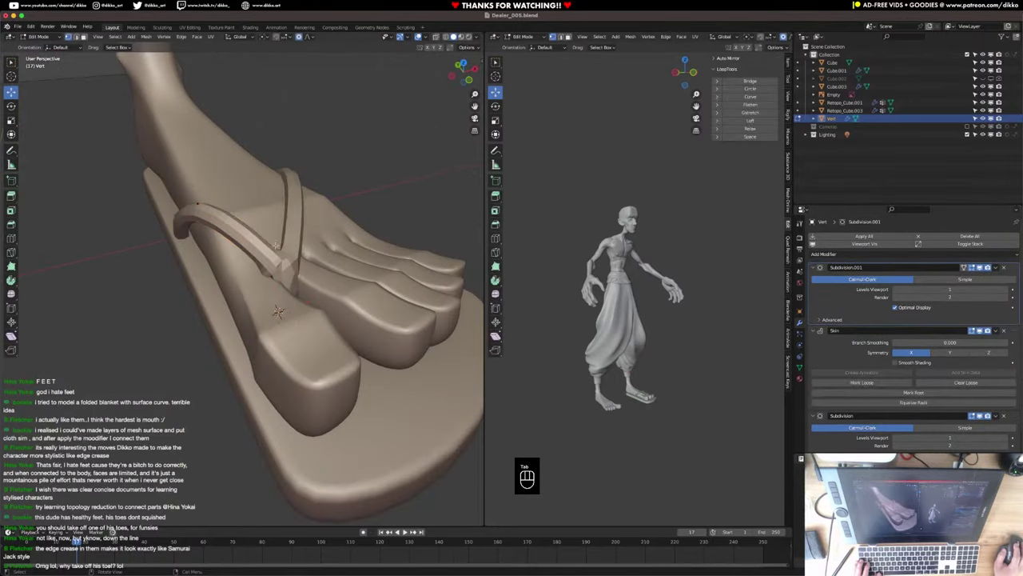
pyautogui.click(976, 268)
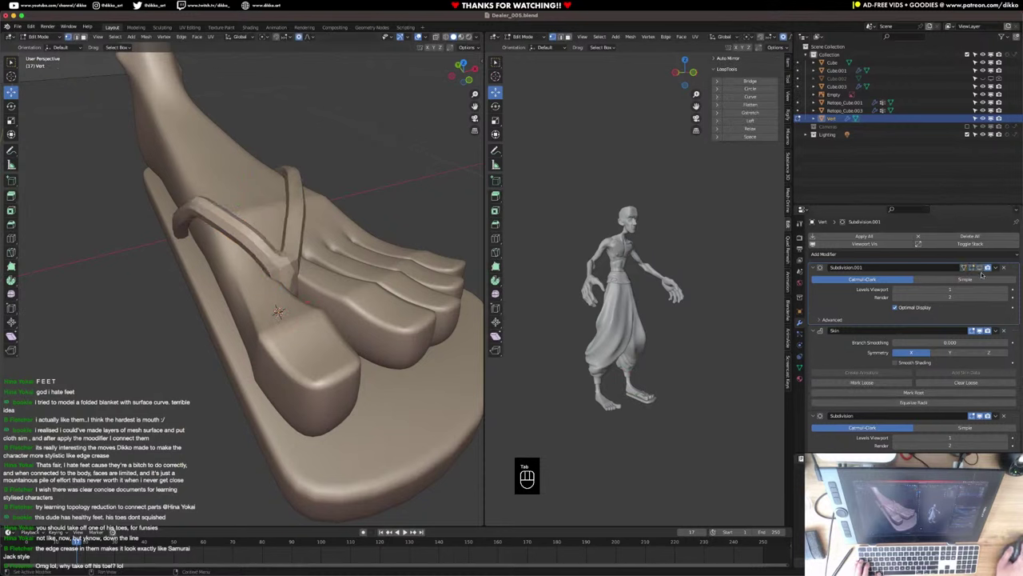
pyautogui.click(981, 417)
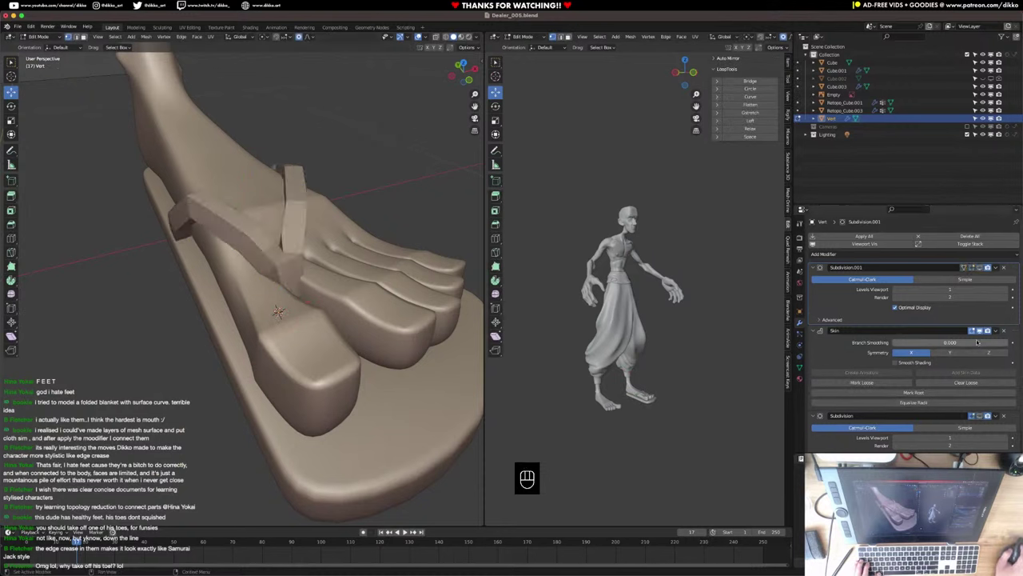
pyautogui.click(980, 331)
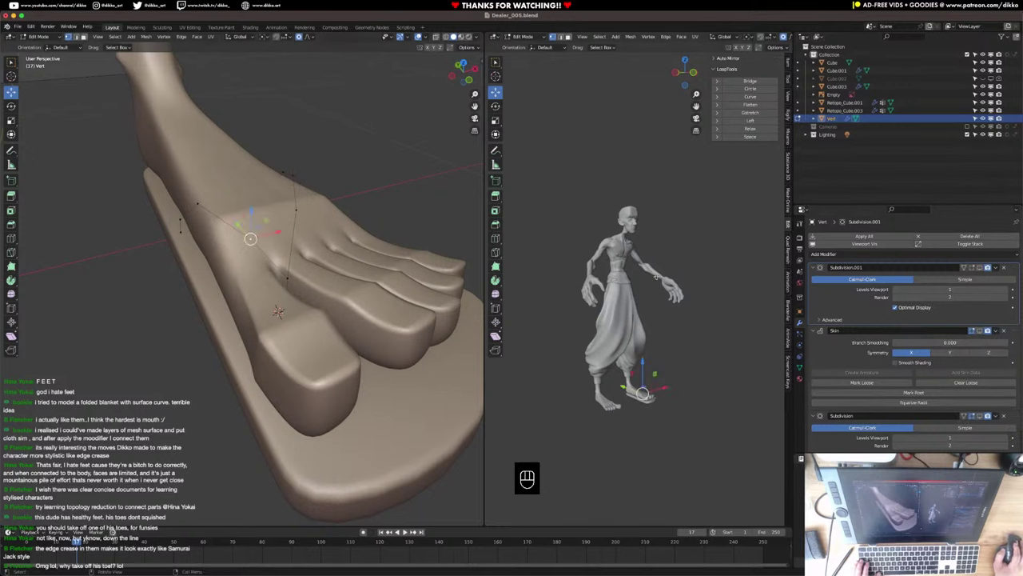
pyautogui.click(976, 330)
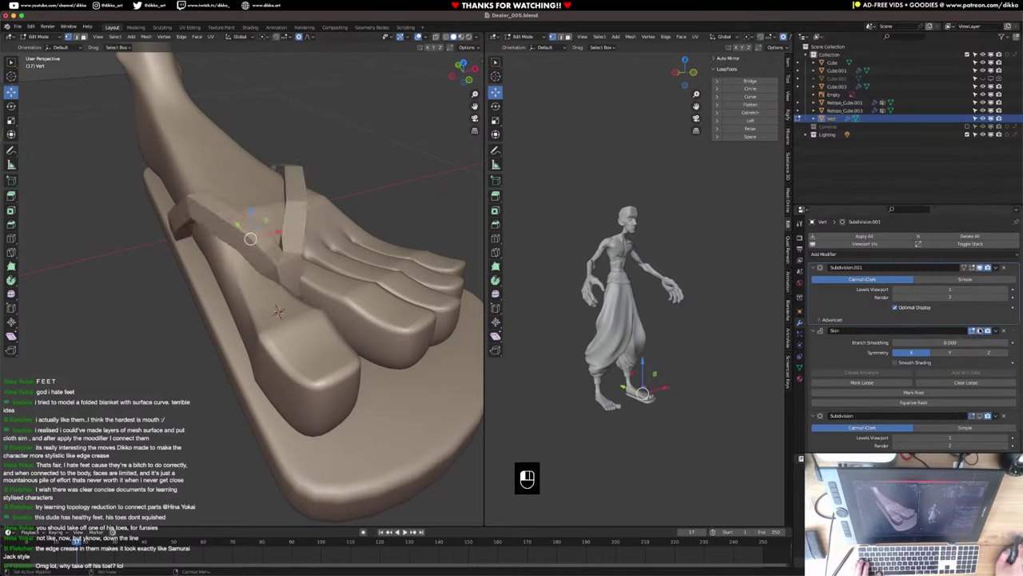
pyautogui.click(978, 415)
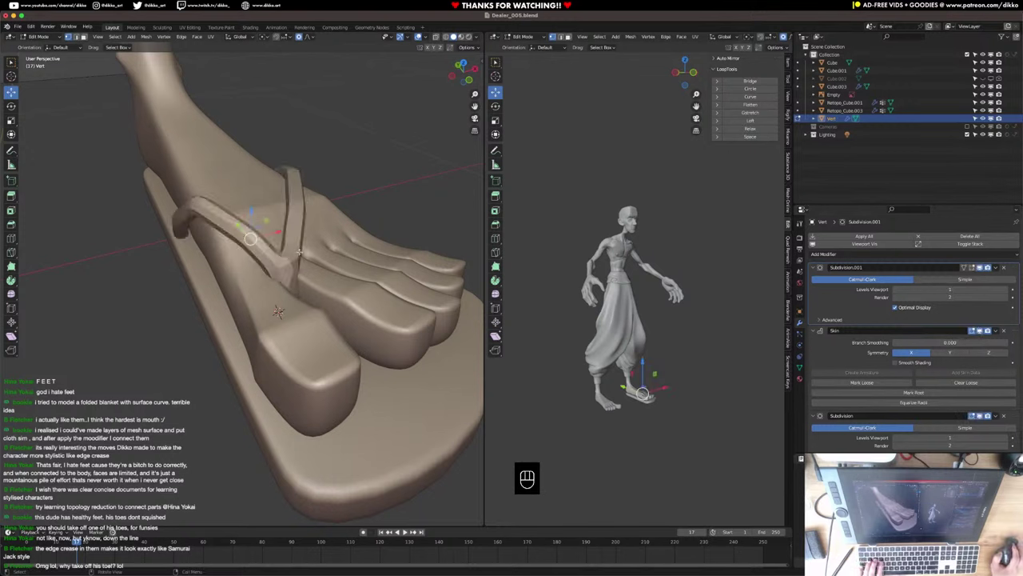
# Move the inner strap branch's vertices with a proportional size of about 0.029 m so the curve hugs the foot.
pyautogui.moveTo(303, 250)
pyautogui.mouseDown(button='middle')
pyautogui.moveTo(317, 238)
pyautogui.moveTo(304, 232)
pyautogui.mouseUp(button='middle')
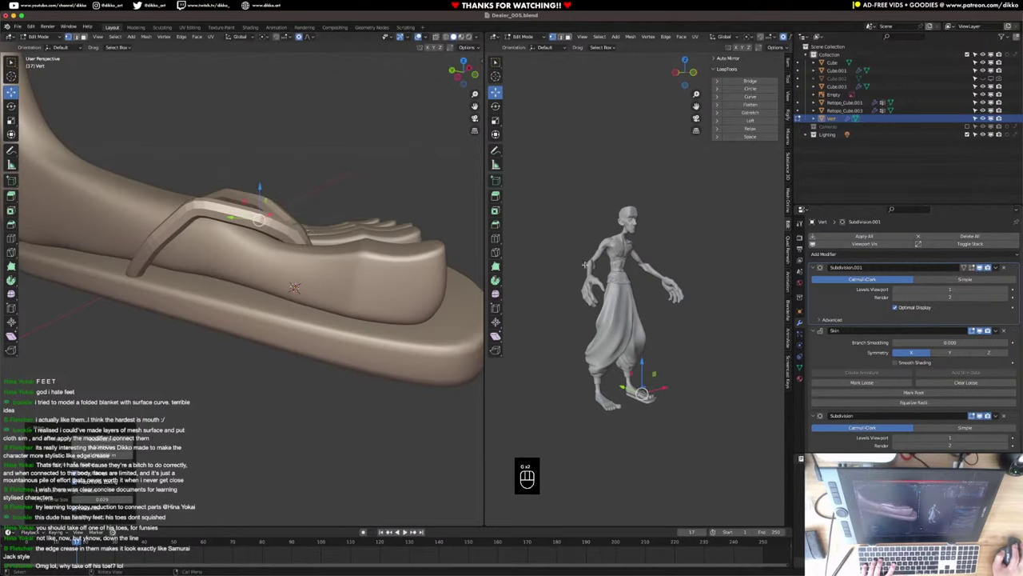
pyautogui.press('g')
pyautogui.press('g')
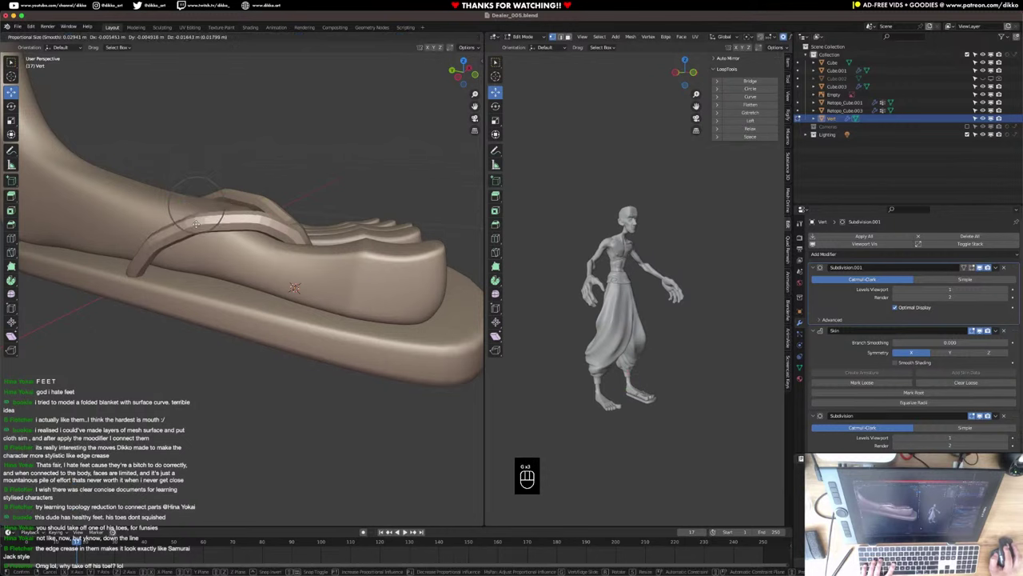
pyautogui.click(196, 222)
pyautogui.press('g')
pyautogui.click(195, 224)
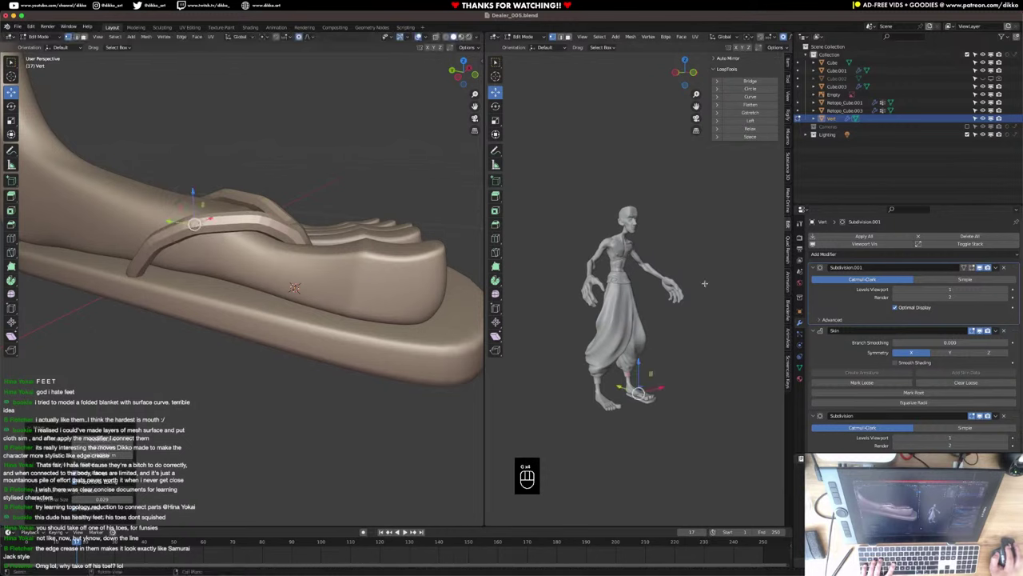
# Set the first Subdivision modifier's viewport levels to 2 and enable smooth shading on the strap's Skin modifier.
pyautogui.click(1005, 291)
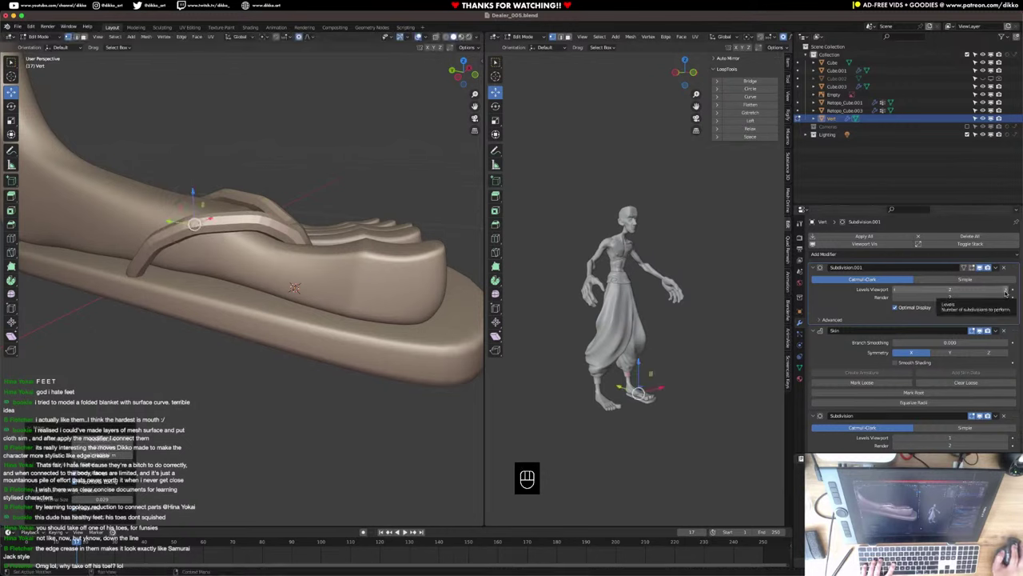
pyautogui.click(813, 331)
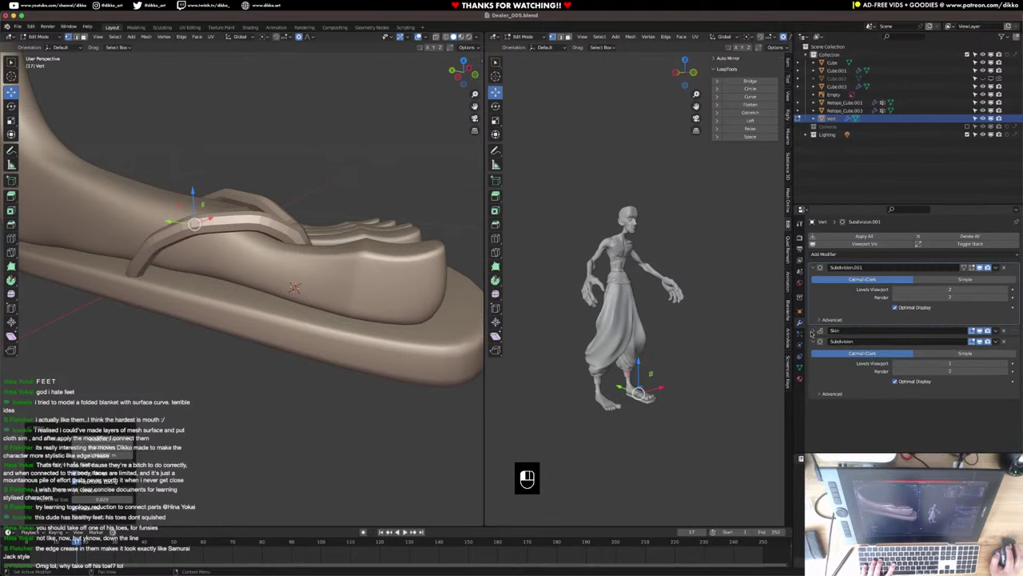
pyautogui.moveTo(181, 269); pyautogui.dragTo(352, 265, button='middle')
pyautogui.press('Tab')
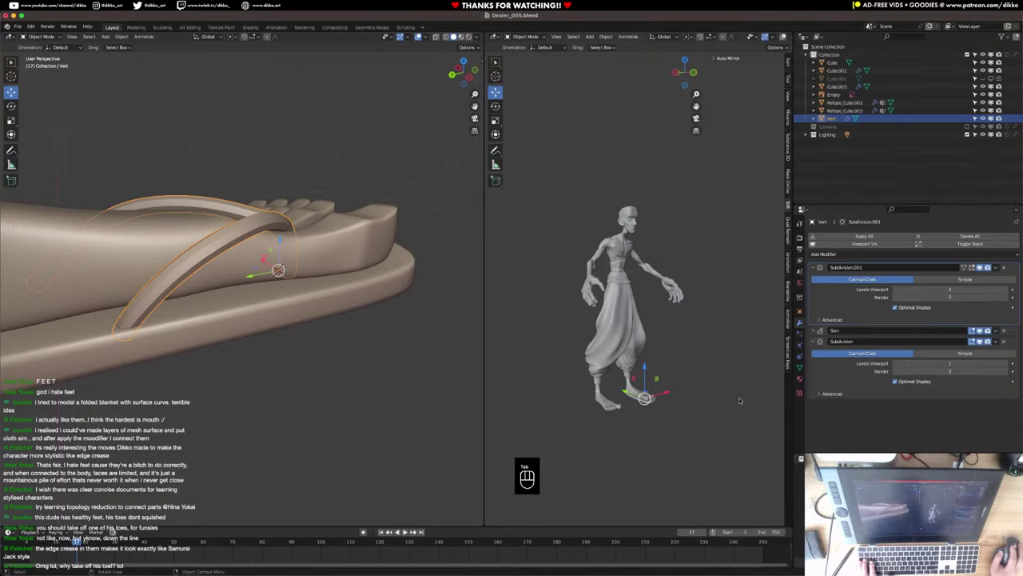
pyautogui.click(815, 330)
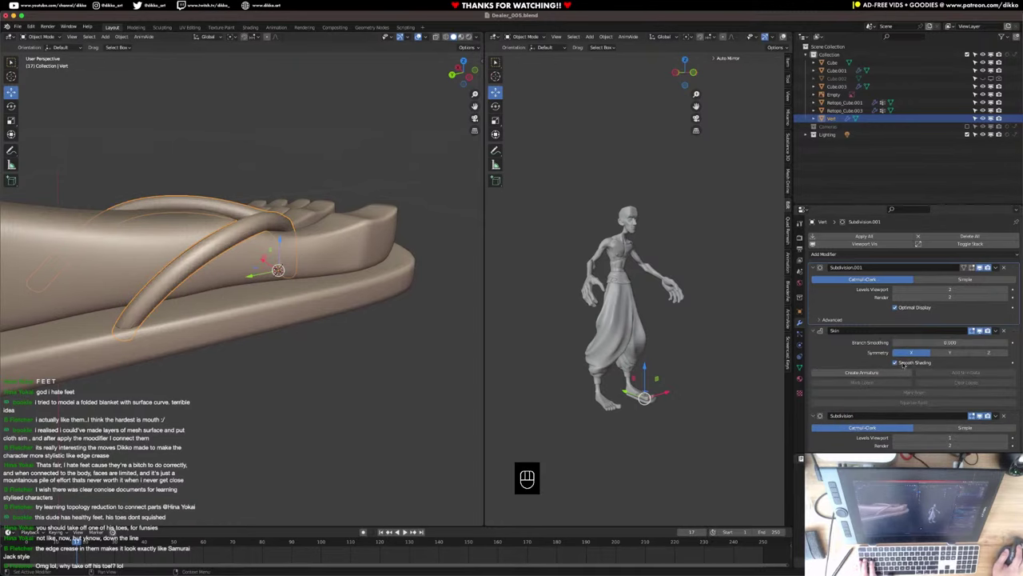
# Select the strap, save the file, and apply all of the strap's modifiers.
pyautogui.click(309, 385)
pyautogui.moveTo(309, 385); pyautogui.dragTo(363, 375, button='middle')
pyautogui.scroll(-5, 272, 411)
pyautogui.scroll(6, 644, 426)
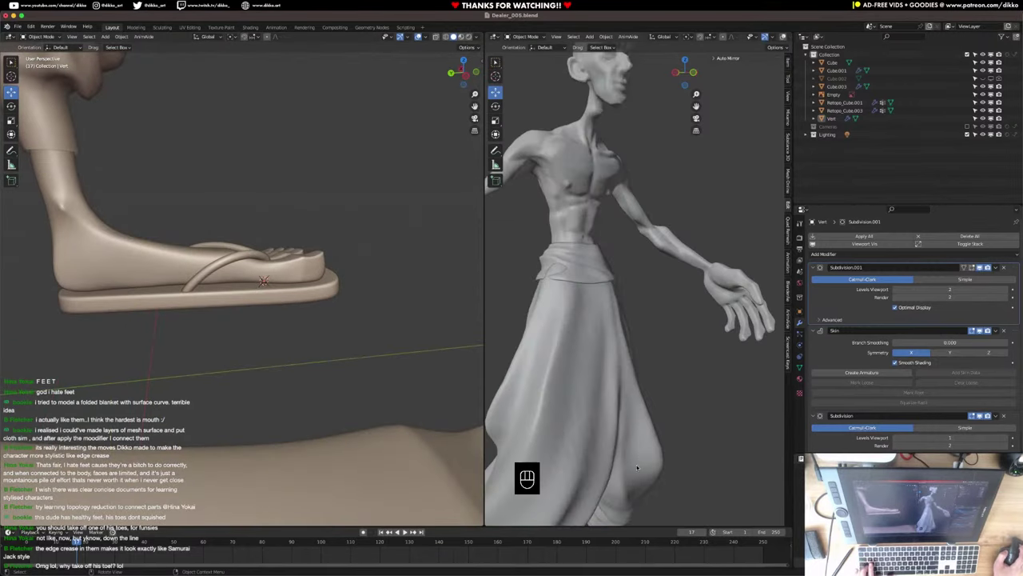
pyautogui.keyDown('shift'); pyautogui.moveTo(636, 464); pyautogui.dragTo(640, 377, button='middle'); pyautogui.keyUp('shift')
pyautogui.click(228, 270)
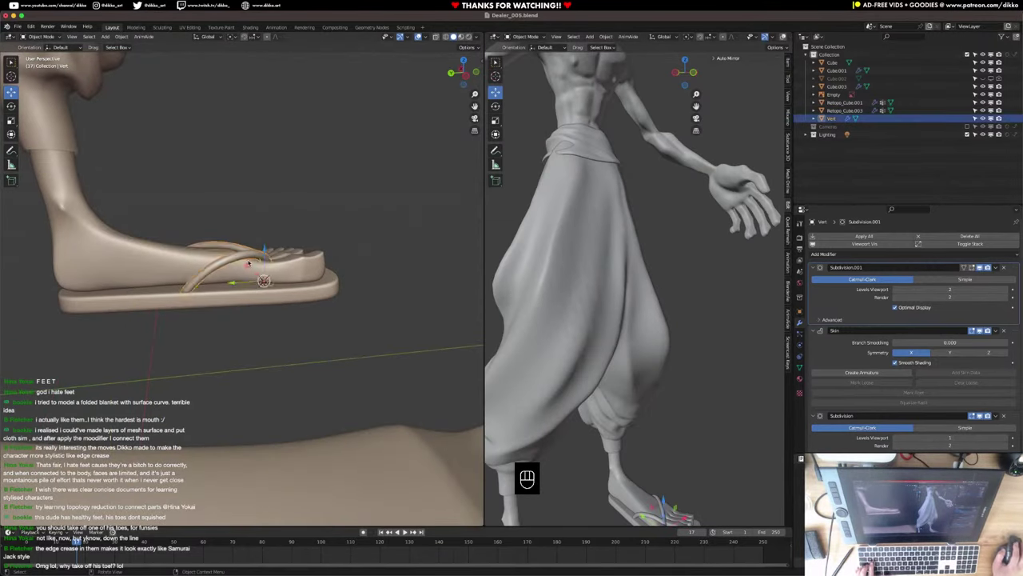
pyautogui.moveTo(228, 270); pyautogui.dragTo(273, 270, button='middle')
pyautogui.press('super+s')
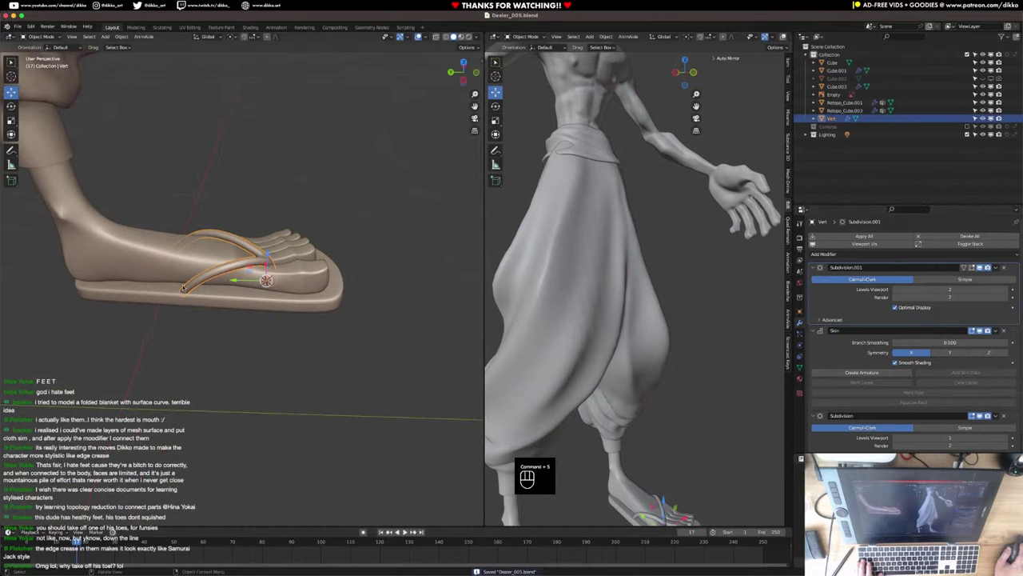
pyautogui.click(864, 237)
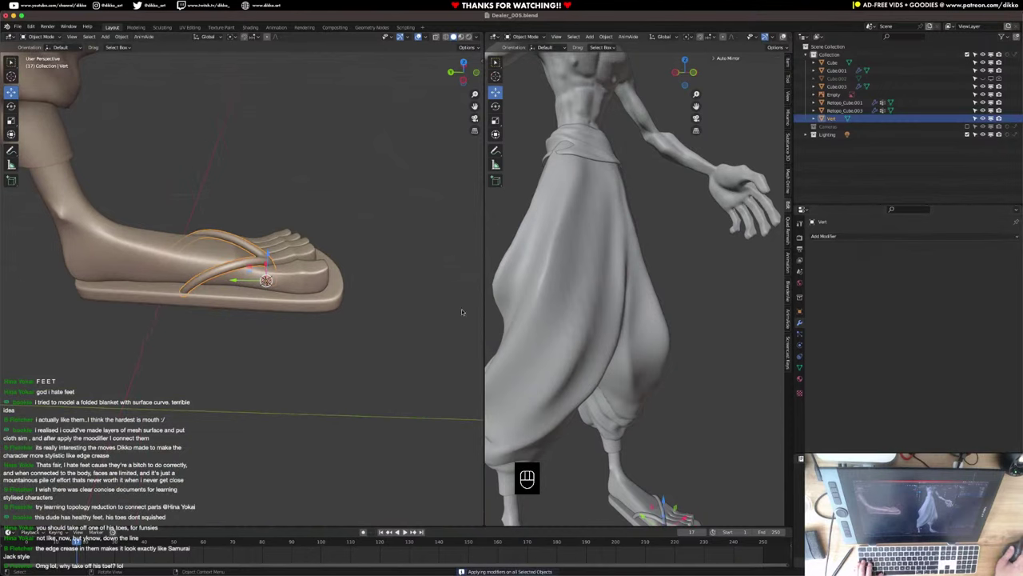
# Apply the sandal sole's transforms, keeping its Subdivision modifier live, and add a Mirror modifier to copy it to the other foot.
pyautogui.click(238, 299)
pyautogui.moveTo(187, 354); pyautogui.dragTo(317, 358, button='middle')
pyautogui.click(864, 236)
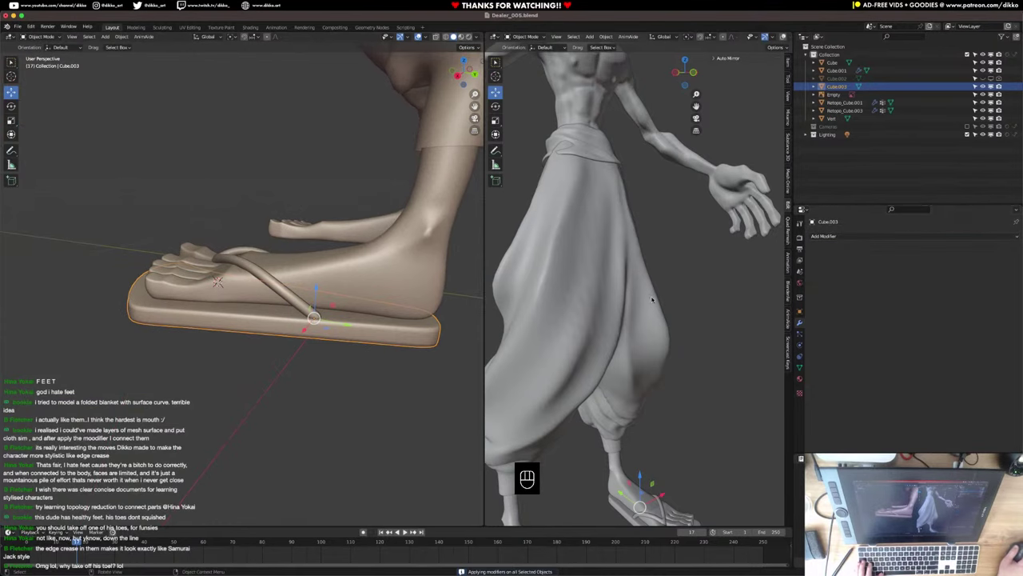
pyautogui.press('super+z')
pyautogui.moveTo(412, 283); pyautogui.dragTo(376, 304, button='middle')
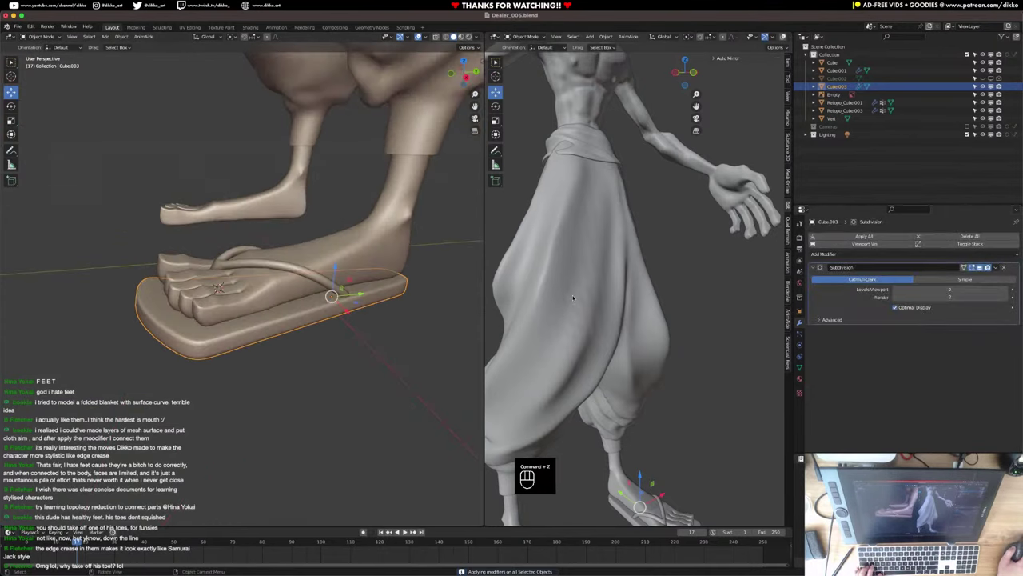
pyautogui.press('super+a')
pyautogui.click(239, 346)
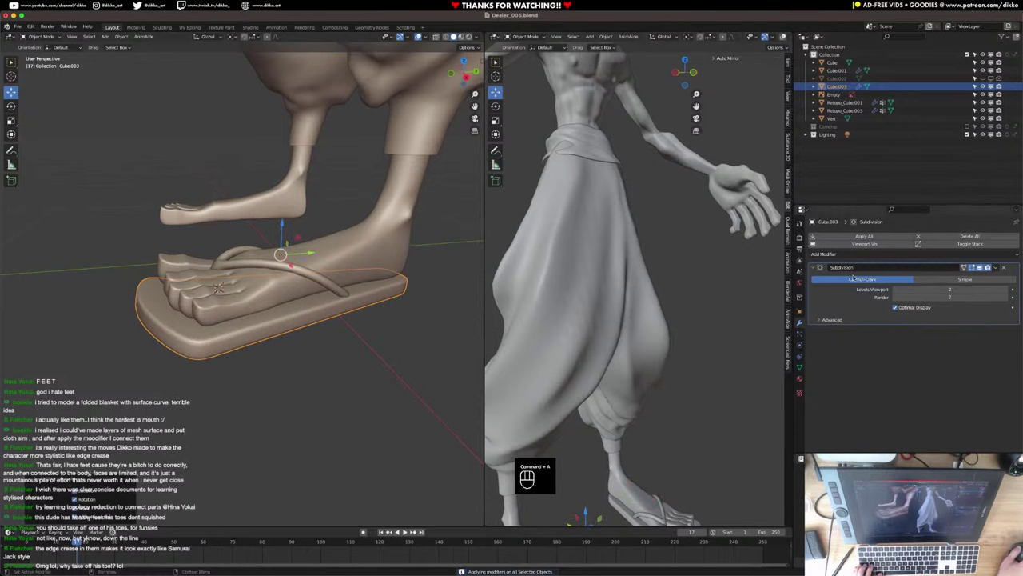
pyautogui.click(863, 254)
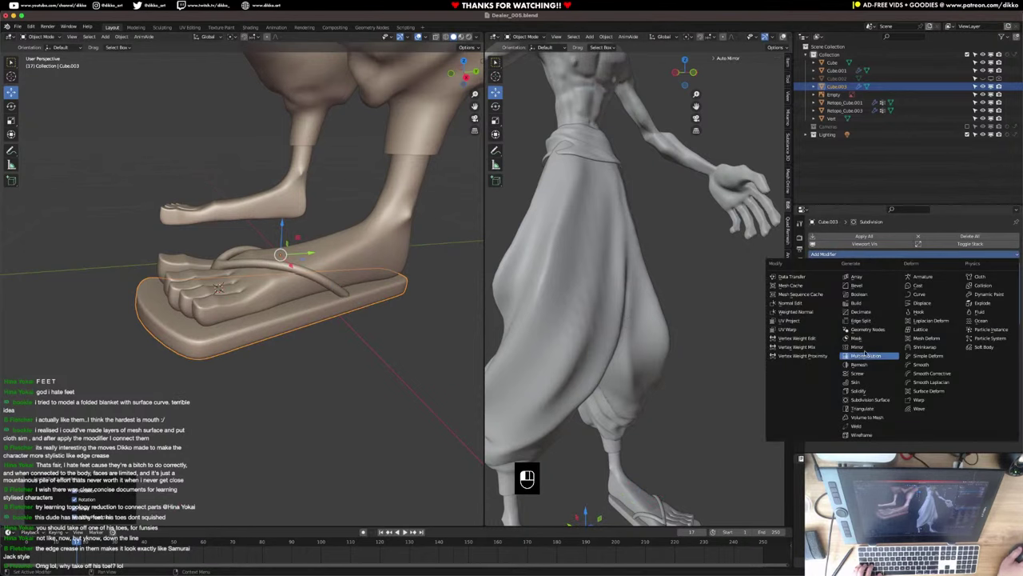
pyautogui.click(867, 356)
# Apply the strap's transforms and add a Mirror modifier on the X axis to copy it to the other foot.
pyautogui.moveTo(281, 336); pyautogui.dragTo(328, 282, button='middle')
pyautogui.click(329, 282)
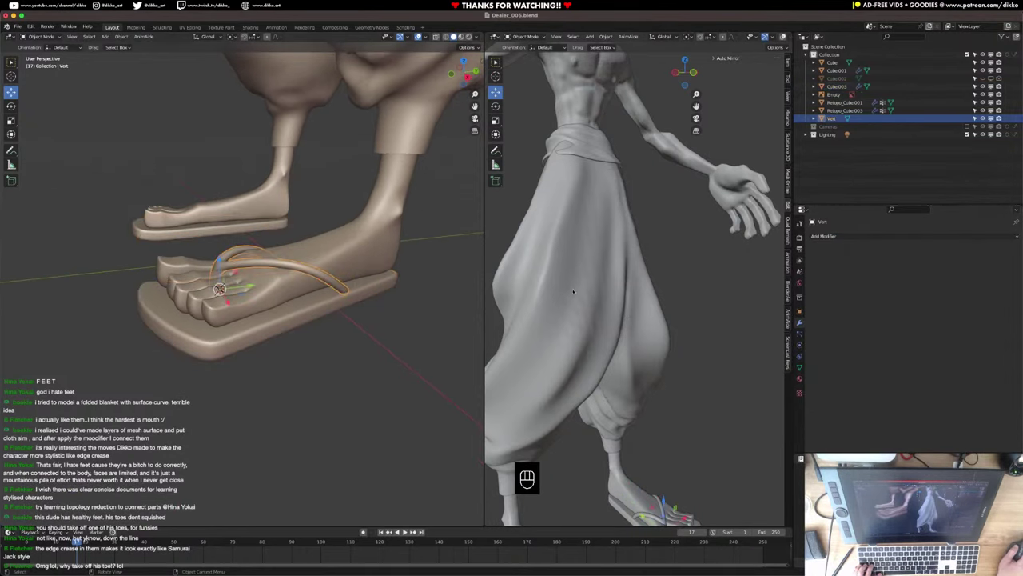
pyautogui.press('super+a')
pyautogui.click(303, 328)
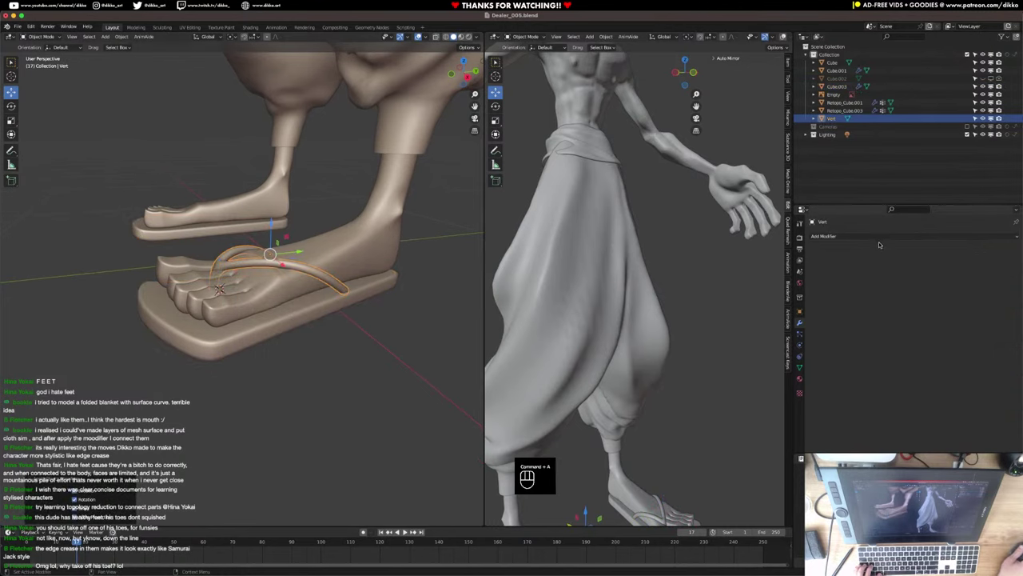
pyautogui.click(879, 237)
pyautogui.click(870, 339)
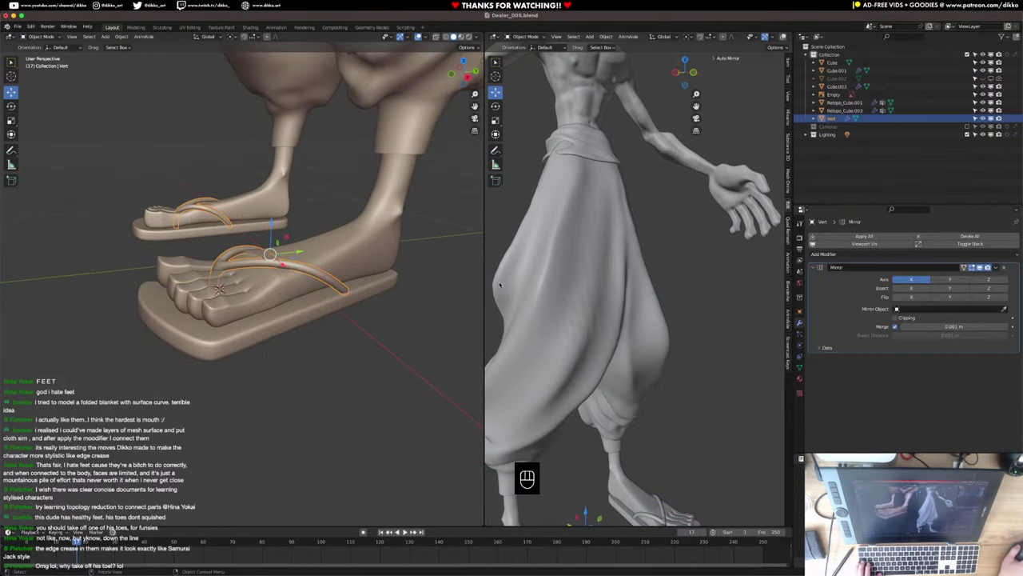
# Deselect the mirrored strap and save Dealer_005.blend.
pyautogui.scroll(-4, 392, 323)
pyautogui.moveTo(392, 324); pyautogui.dragTo(264, 356, button='middle')
pyautogui.click(176, 363)
pyautogui.scroll(-3, 176, 363)
pyautogui.moveTo(175, 363); pyautogui.dragTo(353, 352, button='middle')
pyautogui.press('super')
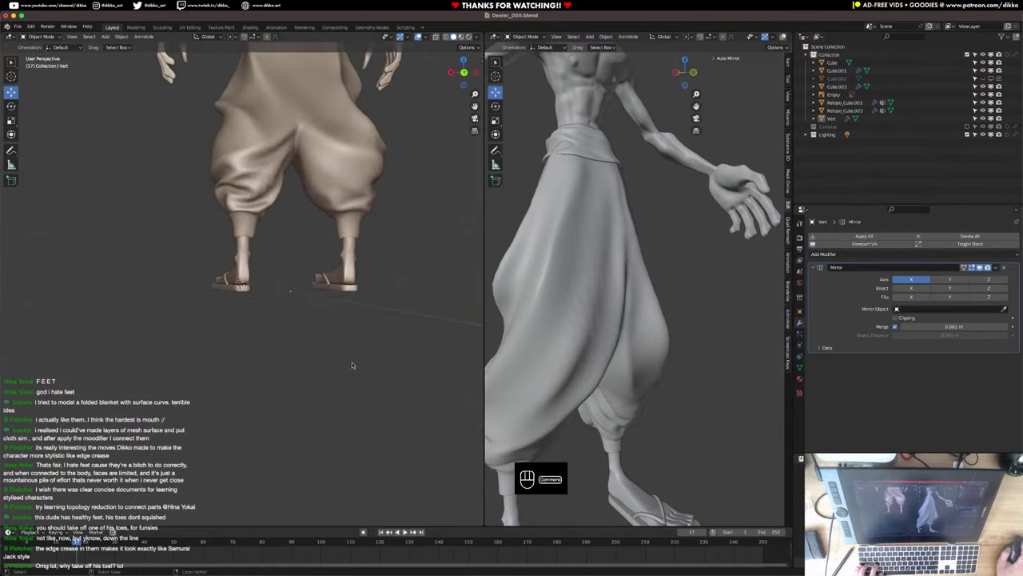
pyautogui.press('super+s')
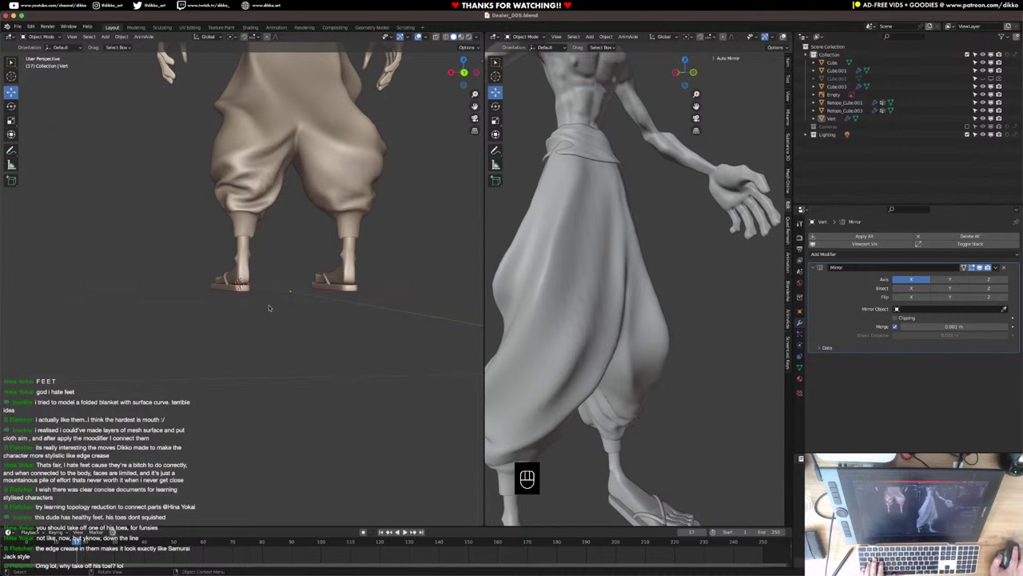
# Select the foot mesh inside the sandal and switch it to Sculpt Mode.
pyautogui.moveTo(270, 308); pyautogui.dragTo(170, 356, button='middle')
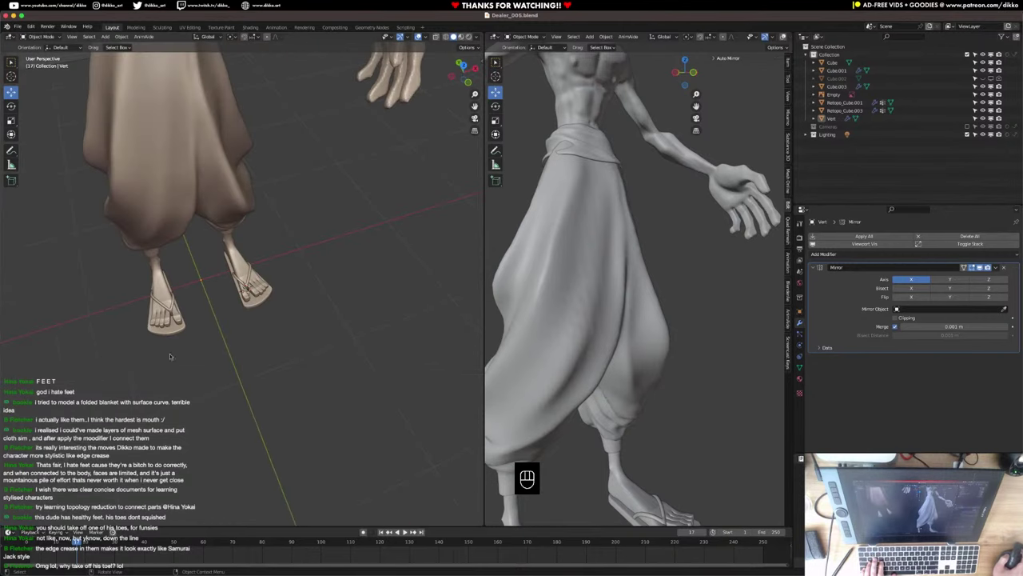
pyautogui.scroll(-1, 169, 357)
pyautogui.scroll(-5, 537, 370)
pyautogui.moveTo(559, 376); pyautogui.dragTo(672, 391, button='middle')
pyautogui.scroll(4, 200, 288)
pyautogui.moveTo(200, 288); pyautogui.dragTo(281, 215, button='middle')
pyautogui.click(279, 214)
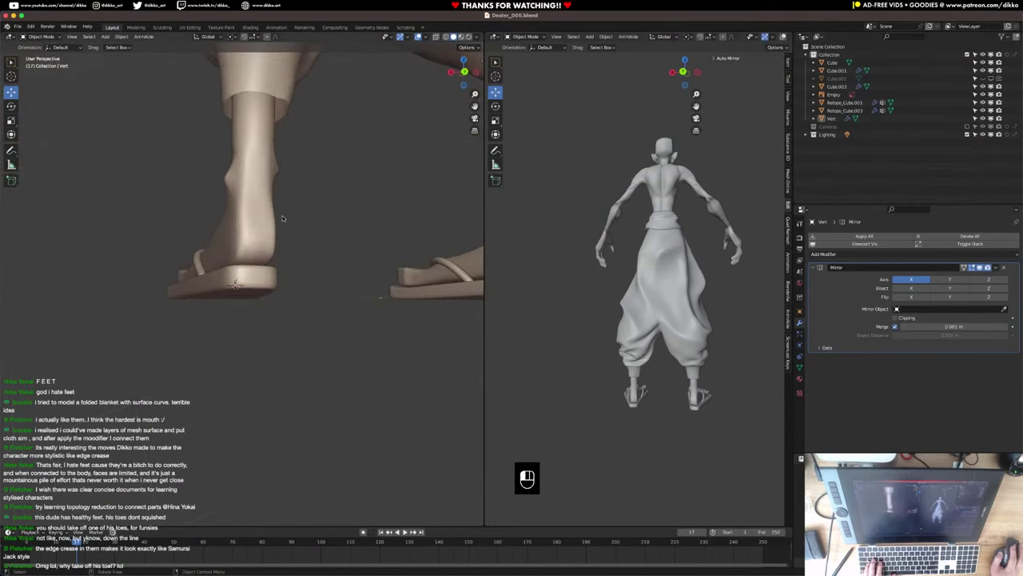
pyautogui.click(37, 37)
pyautogui.click(34, 63)
# Enlarge the Inflate/Deflate brush to 275 px and inflate the heel so it sits fuller on the sandal sole.
pyautogui.scroll(6, 240, 192)
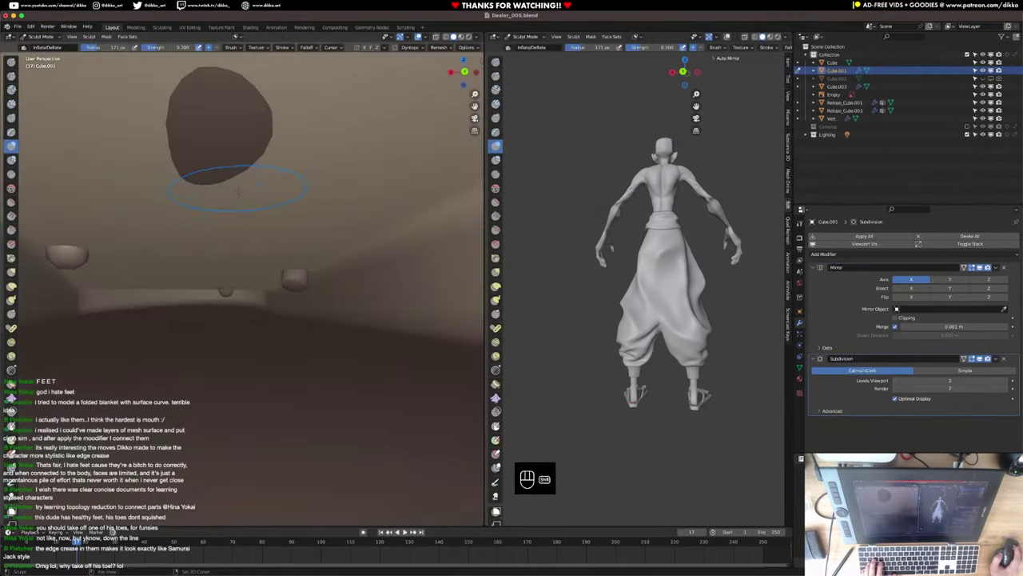
pyautogui.scroll(-3, 242, 187)
pyautogui.moveTo(242, 185); pyautogui.dragTo(260, 192, button='middle')
pyautogui.keyDown('shift'); pyautogui.moveTo(259, 192); pyautogui.dragTo(257, 202, button='middle'); pyautogui.keyUp('shift')
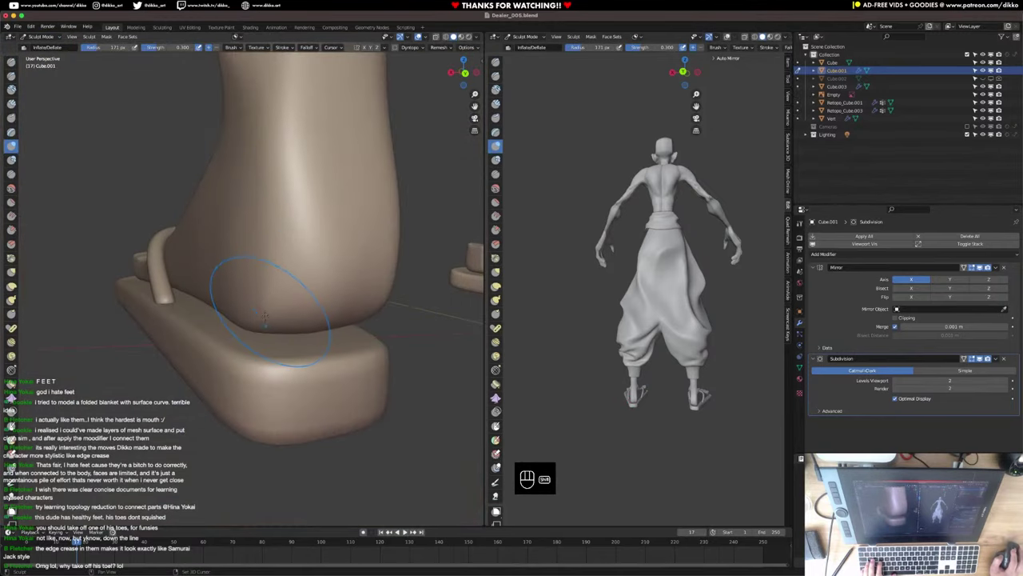
pyautogui.moveTo(289, 321)
pyautogui.mouseDown(button='middle')
pyautogui.moveTo(246, 303)
pyautogui.moveTo(225, 281)
pyautogui.mouseUp(button='middle')
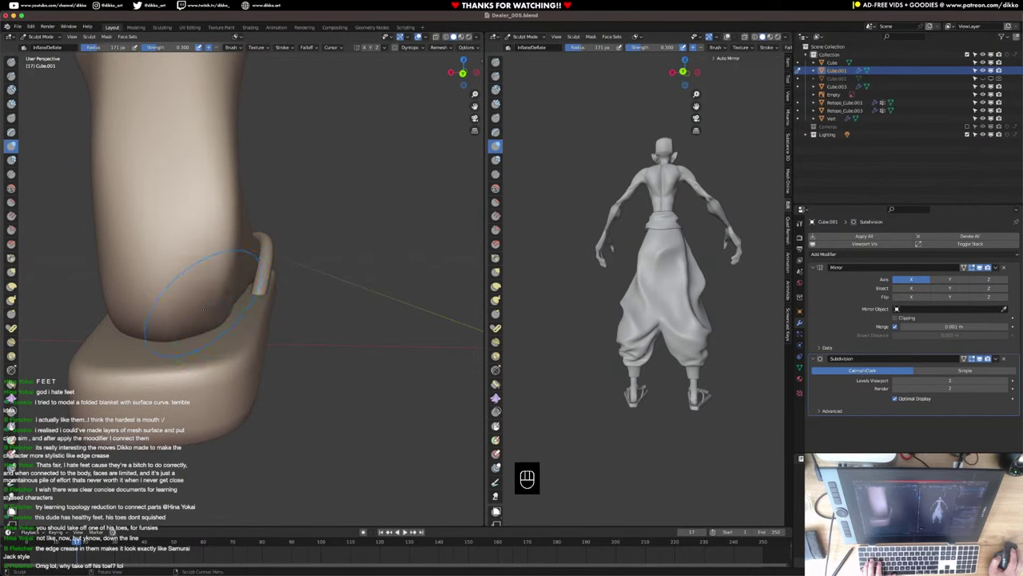
pyautogui.click(14, 149)
pyautogui.scroll(-6, 187, 240)
pyautogui.press('f')
pyautogui.moveTo(190, 248)
pyautogui.mouseDown(button='middle')
pyautogui.moveTo(254, 262)
pyautogui.moveTo(185, 275)
pyautogui.moveTo(229, 300)
pyautogui.moveTo(333, 325)
pyautogui.moveTo(130, 299)
pyautogui.mouseUp(button='middle')
pyautogui.click(290, 265)
pyautogui.scroll(2, 227, 277)
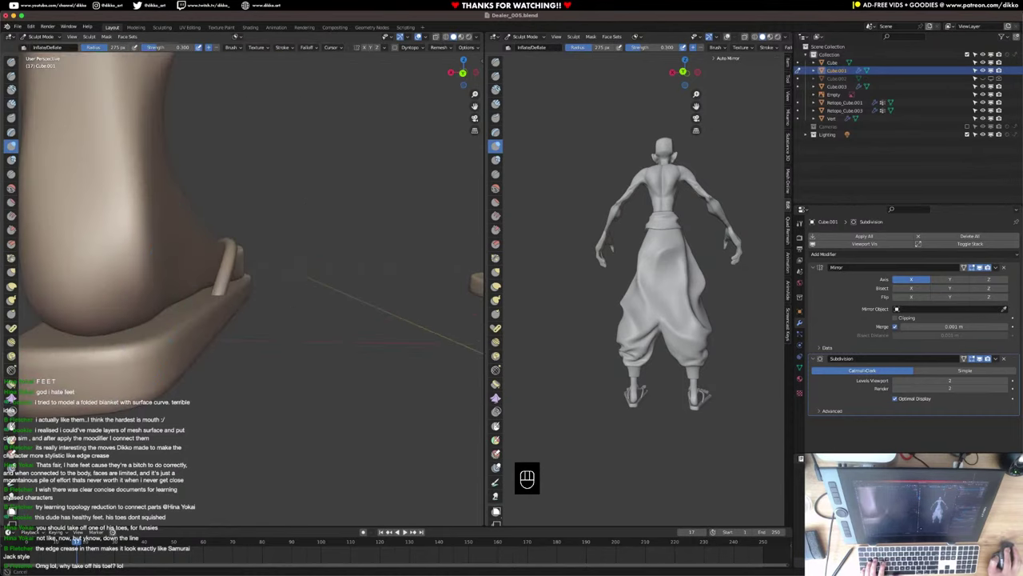
# Return the foot mesh to Object Mode and save Dealer_005.blend.
pyautogui.click(33, 37)
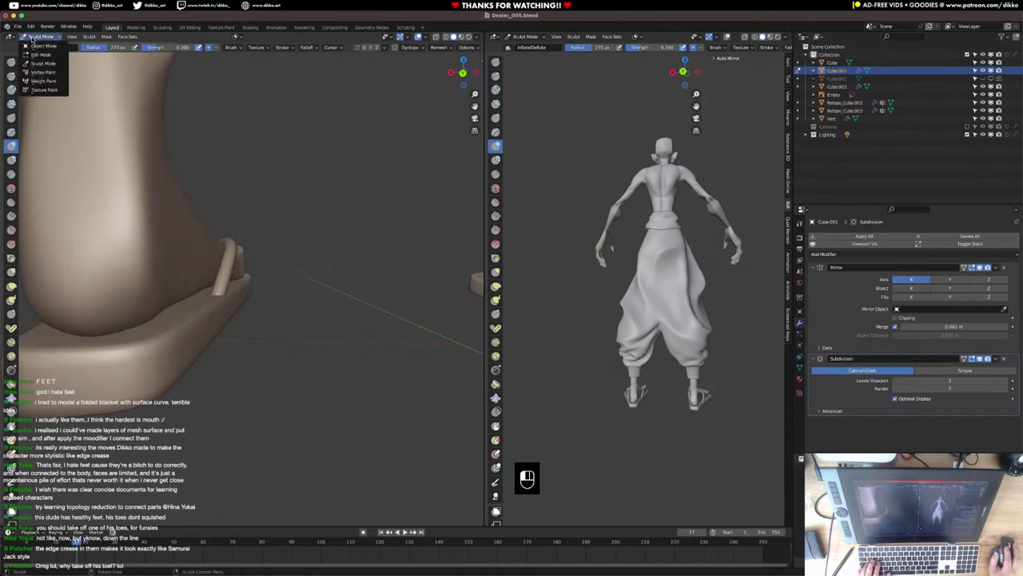
pyautogui.click(44, 46)
pyautogui.press('super+s')
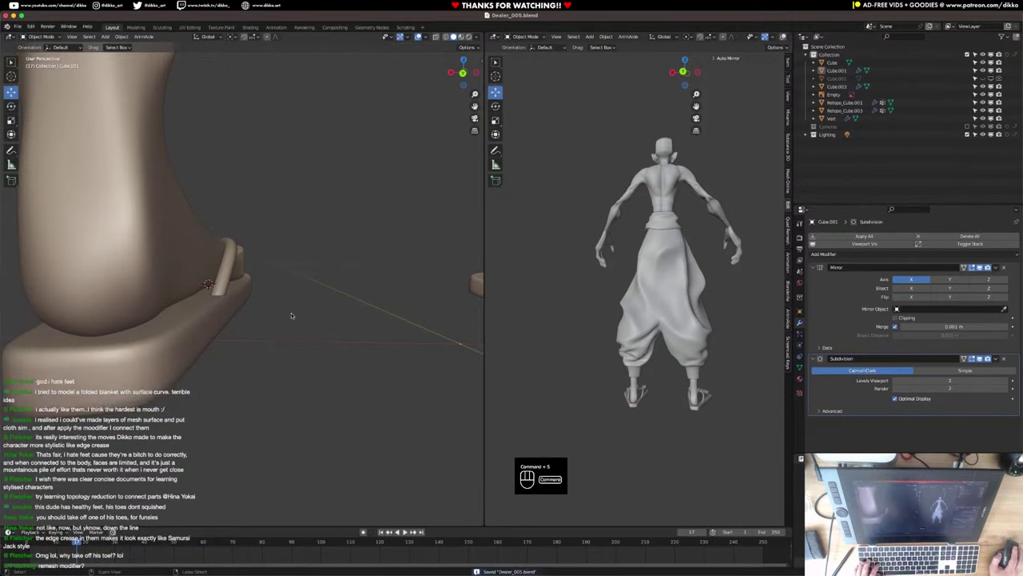
pyautogui.scroll(-5, 272, 336)
pyautogui.moveTo(273, 336); pyautogui.dragTo(239, 239, button='middle')
pyautogui.scroll(-4, 240, 240)
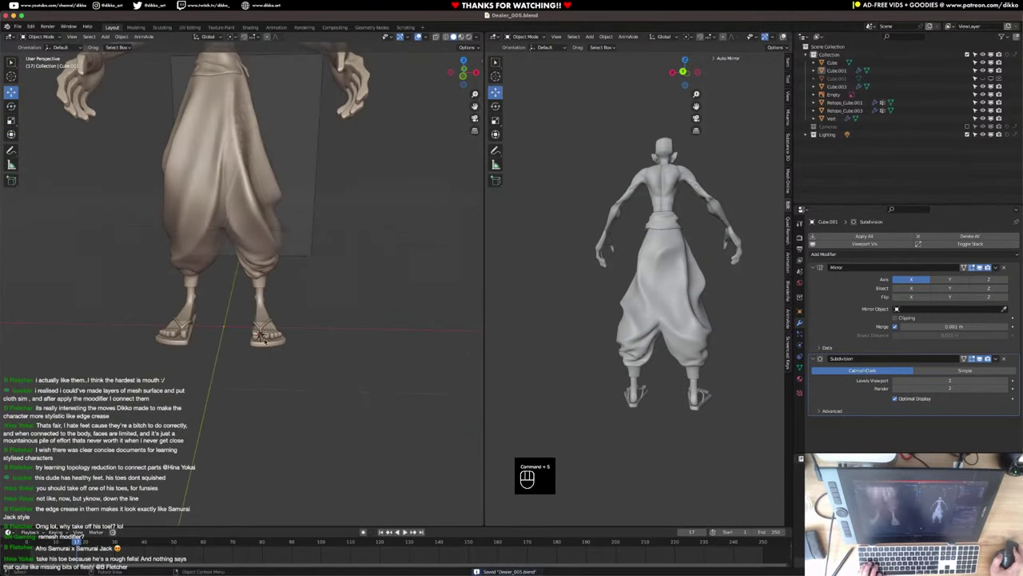
pyautogui.keyDown('shift'); pyautogui.moveTo(228, 194); pyautogui.dragTo(227, 316, button='middle'); pyautogui.keyUp('shift')
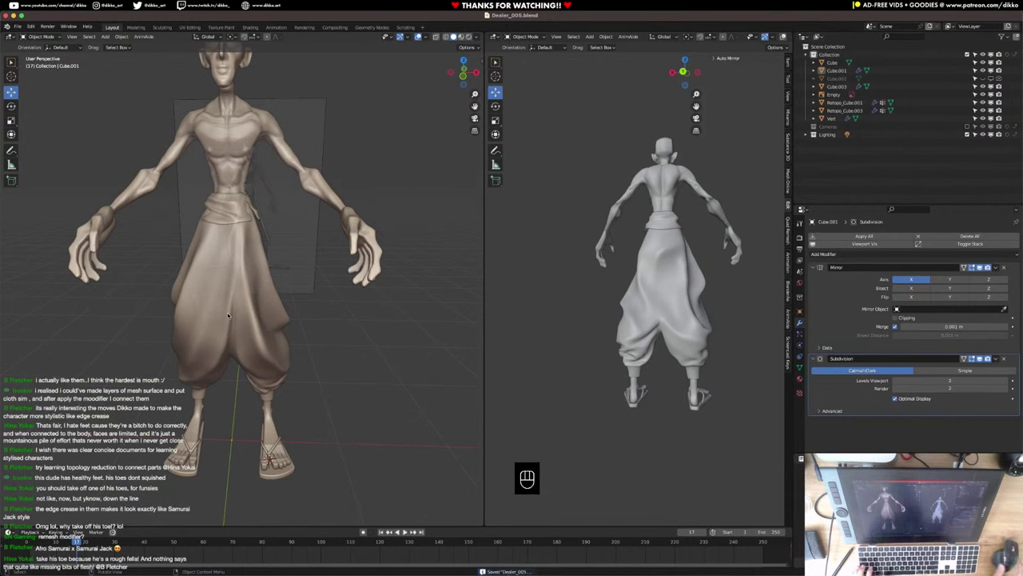
pyautogui.press('super+s')
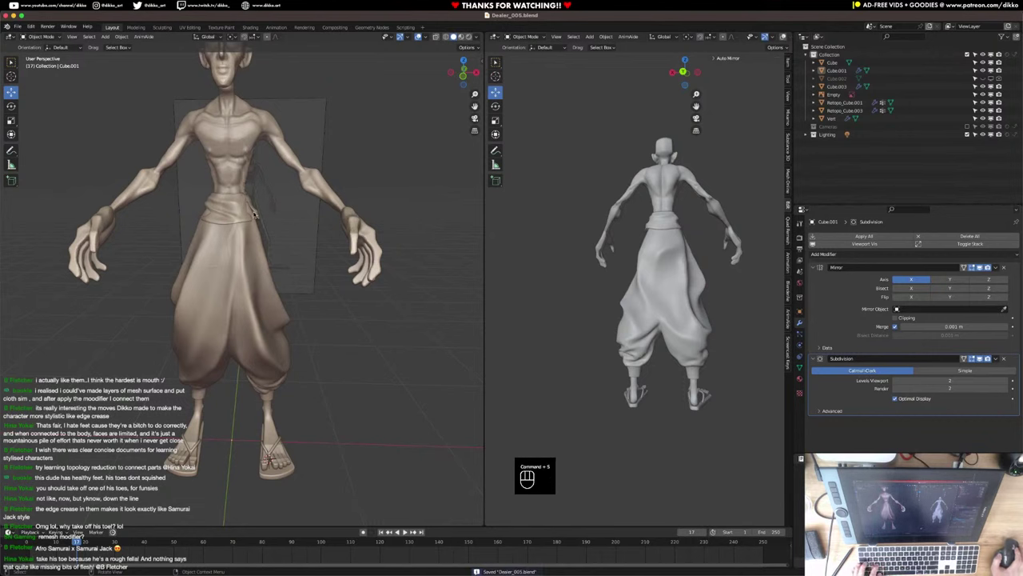
# Compare the character's torso, arms and overall pose with the reference image from the front and from several angles.
pyautogui.keyDown('shift'); pyautogui.moveTo(253, 194); pyautogui.dragTo(237, 268, button='middle'); pyautogui.keyUp('shift')
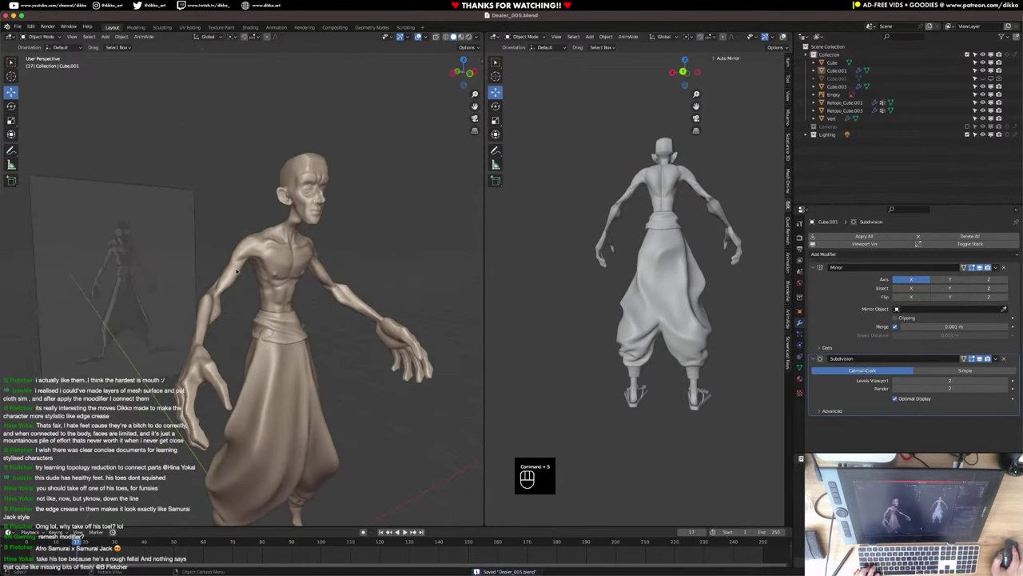
pyautogui.scroll(3, 125, 270)
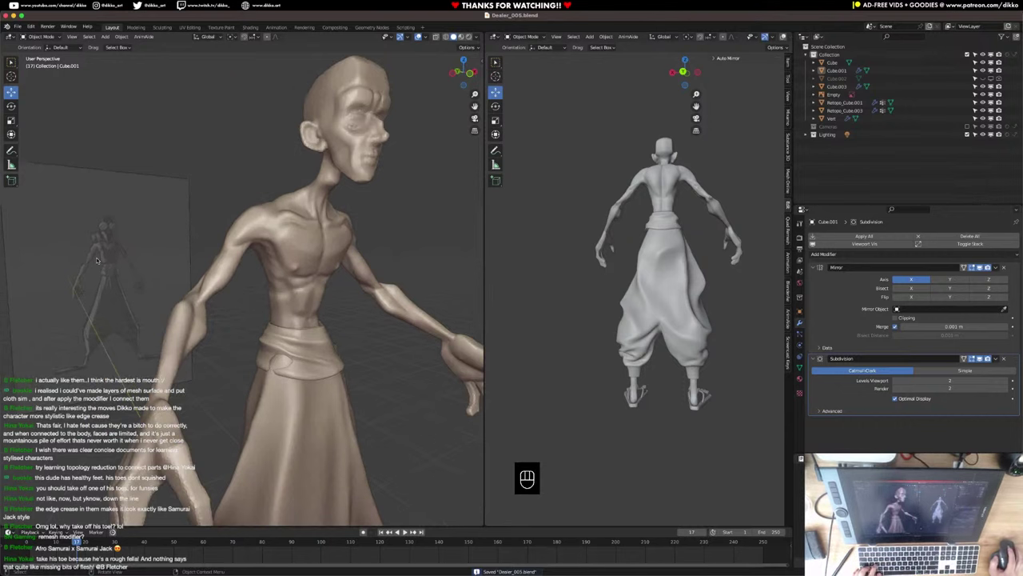
pyautogui.click(125, 264)
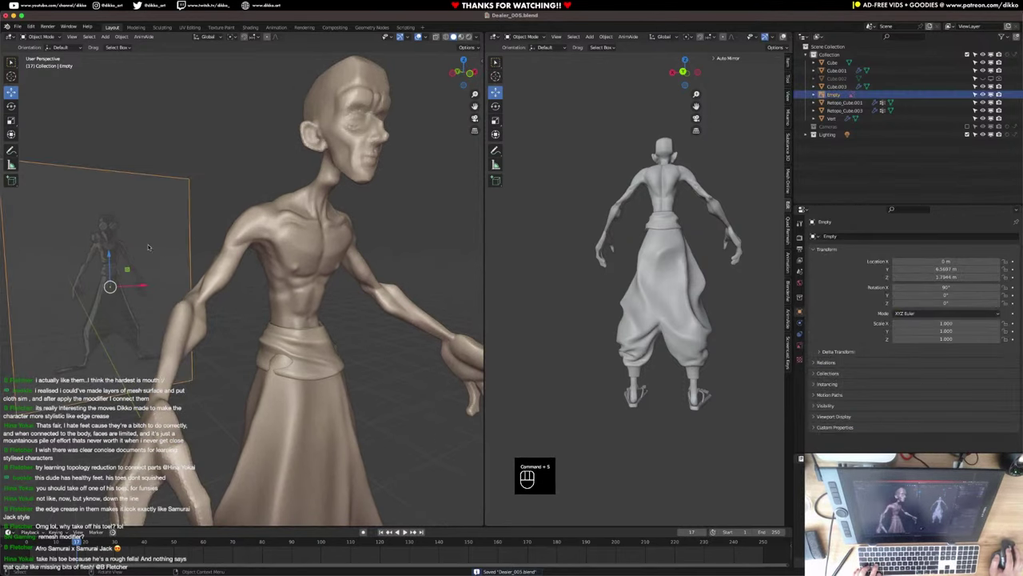
pyautogui.press('KP_1')
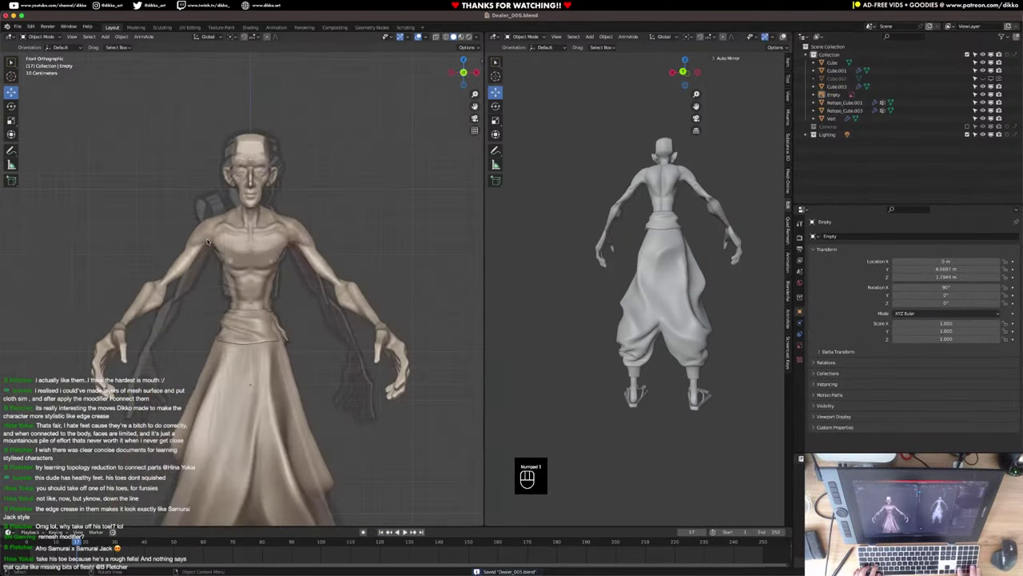
pyautogui.scroll(3, 207, 242)
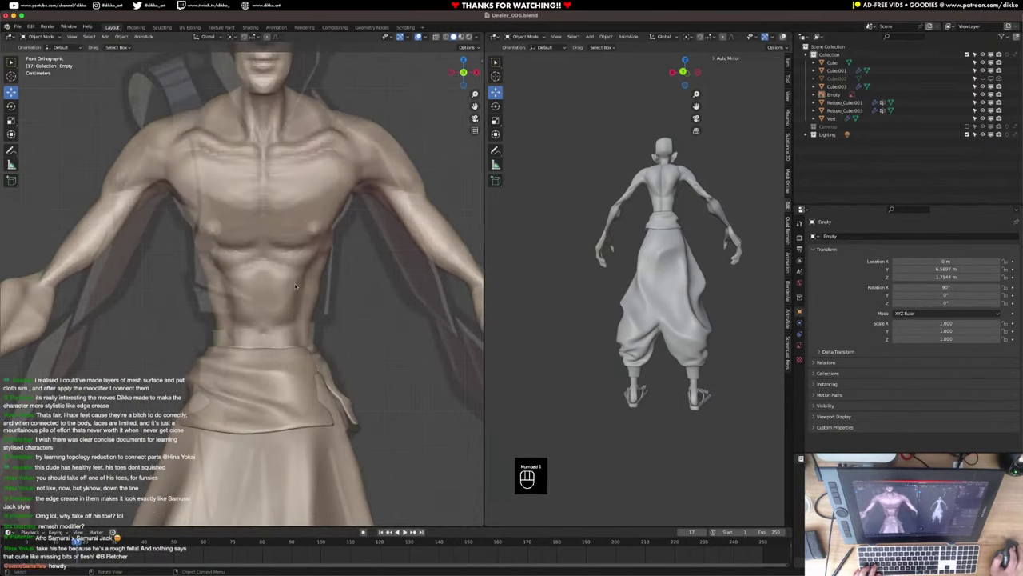
pyautogui.moveTo(400, 161); pyautogui.dragTo(292, 291, button='middle')
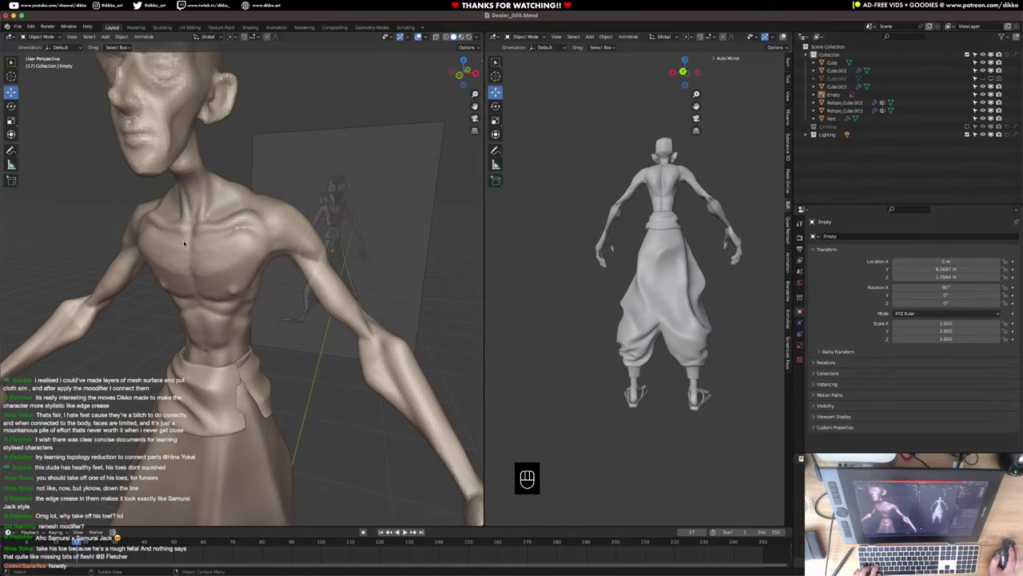
pyautogui.moveTo(184, 243); pyautogui.dragTo(308, 194, button='middle')
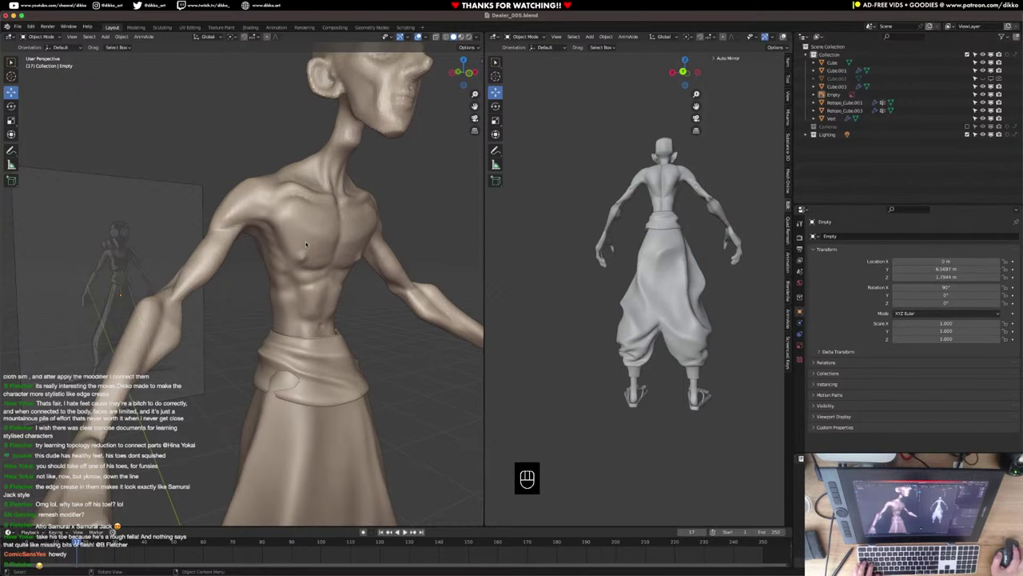
pyautogui.scroll(-7, 330, 281)
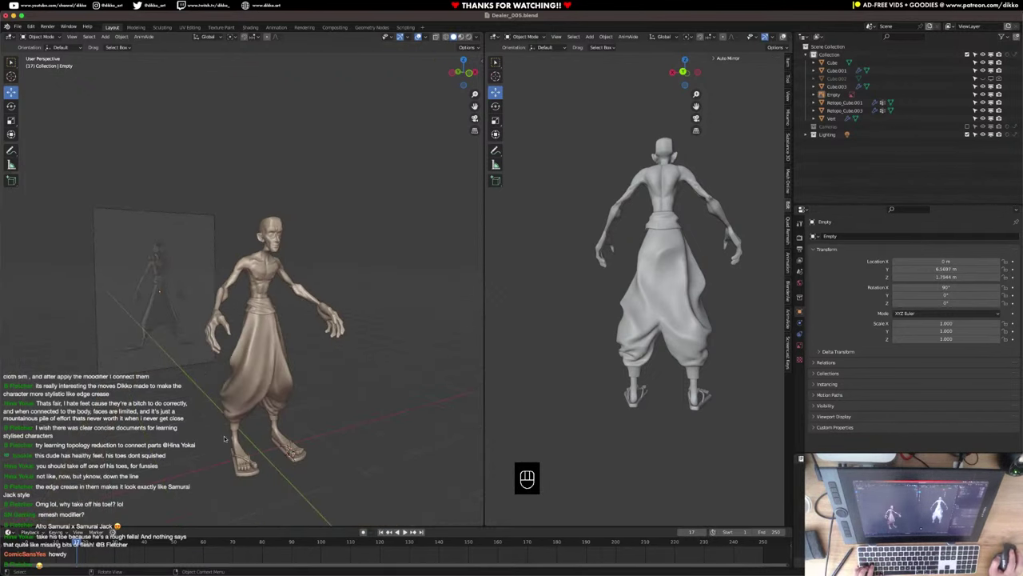
pyautogui.moveTo(233, 446)
pyautogui.mouseDown(button='middle')
pyautogui.moveTo(199, 457)
pyautogui.moveTo(425, 442)
pyautogui.moveTo(234, 444)
pyautogui.mouseUp(button='middle')
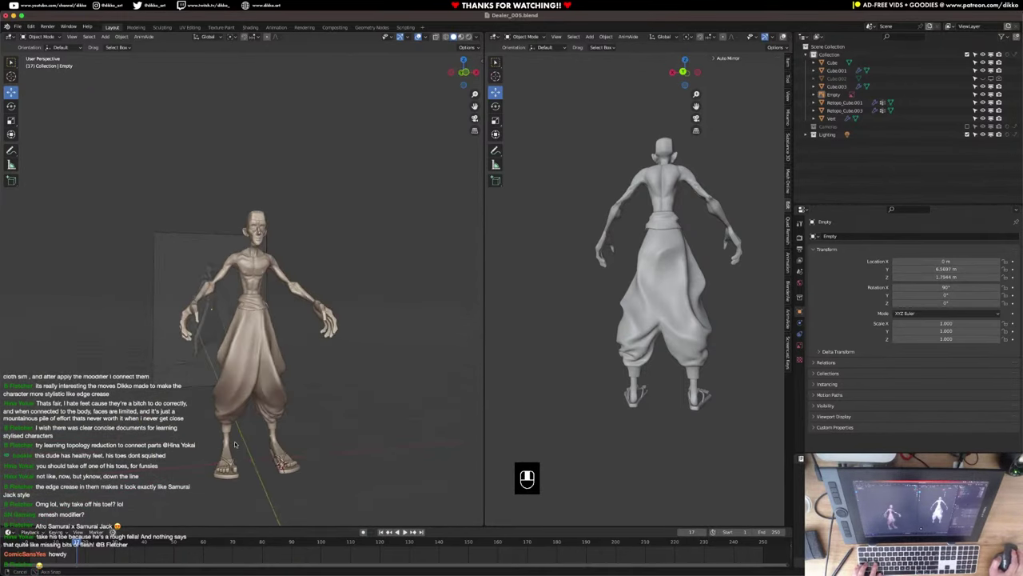
# Save Dealer_005.blend and select the cloth sash around the character's waist.
pyautogui.press('super+s')
pyautogui.scroll(8, 240, 351)
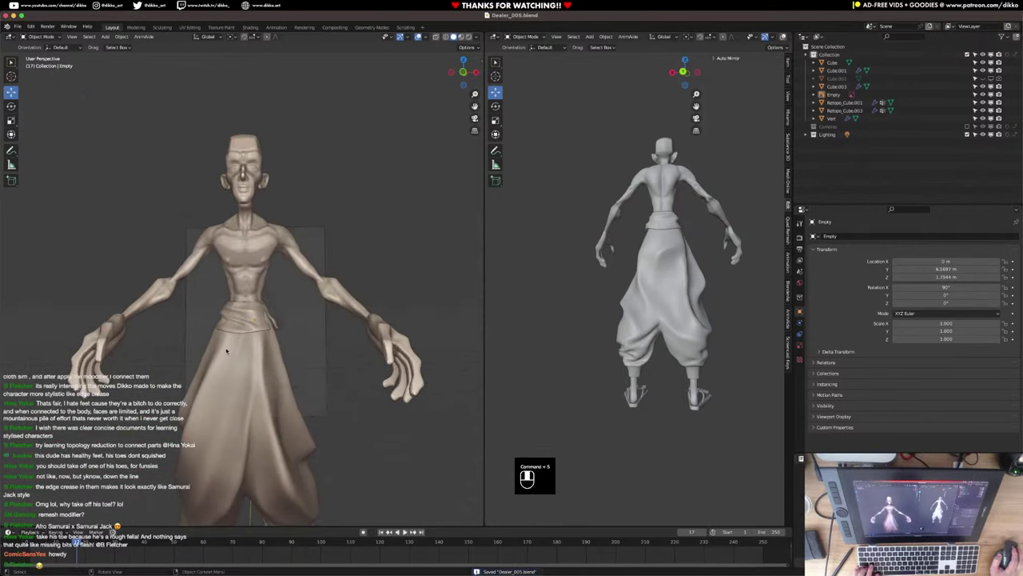
pyautogui.click(242, 345)
pyautogui.moveTo(243, 345); pyautogui.dragTo(267, 359, button='middle')
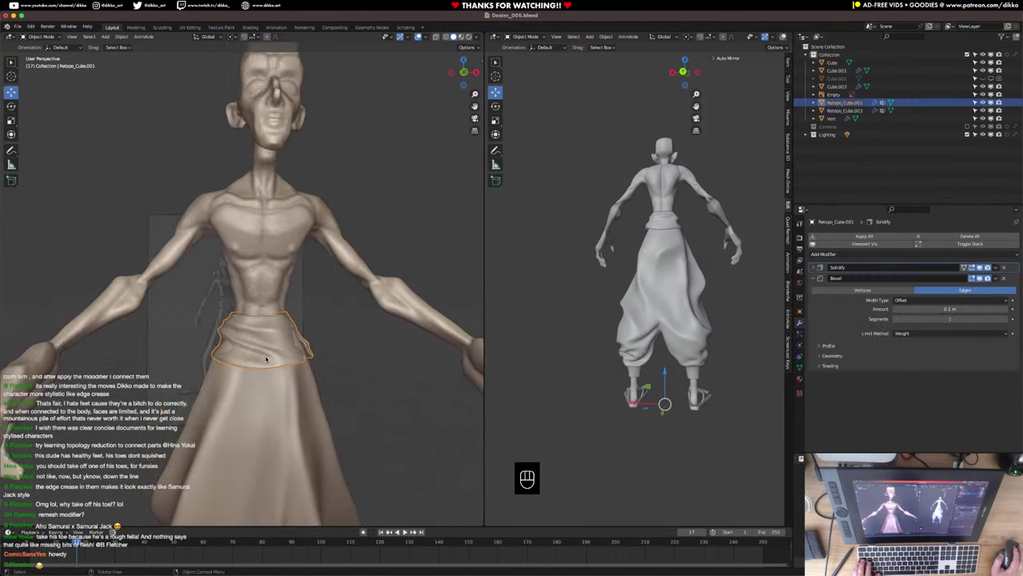
# Try to scale the waist sash as a whole object in Object Mode.
pyautogui.press('s')
pyautogui.click(310, 364)
pyautogui.press('super+z')
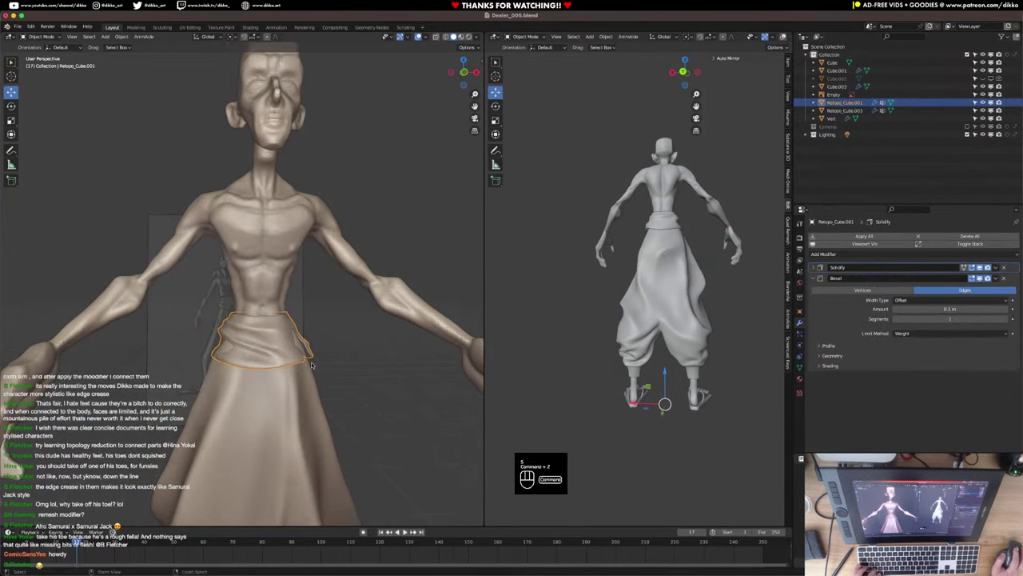
# Scale the waist sash's entire mesh up slightly in Edit Mode, in two passes, and return to Object Mode.
pyautogui.press('Tab')
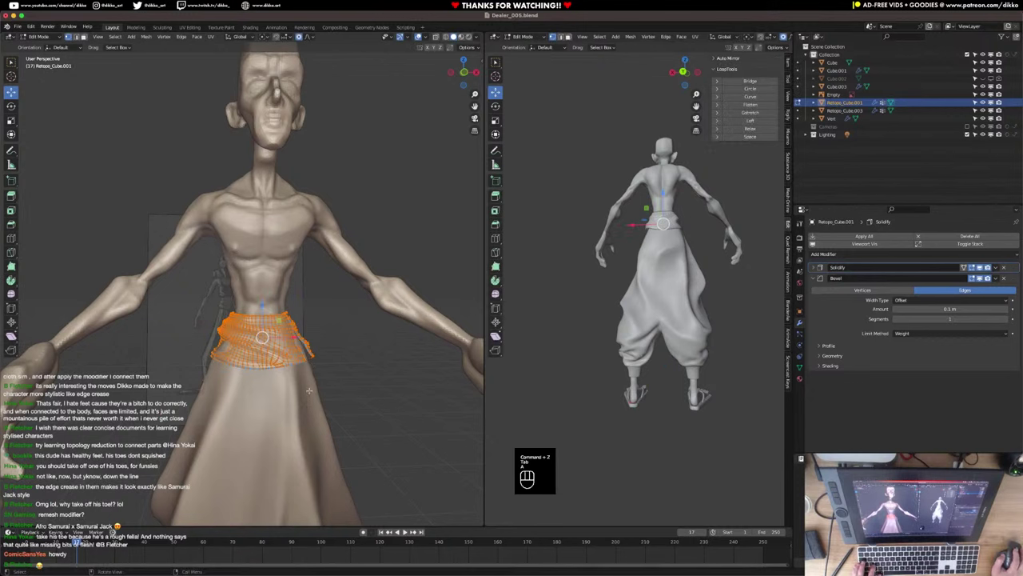
pyautogui.press('s')
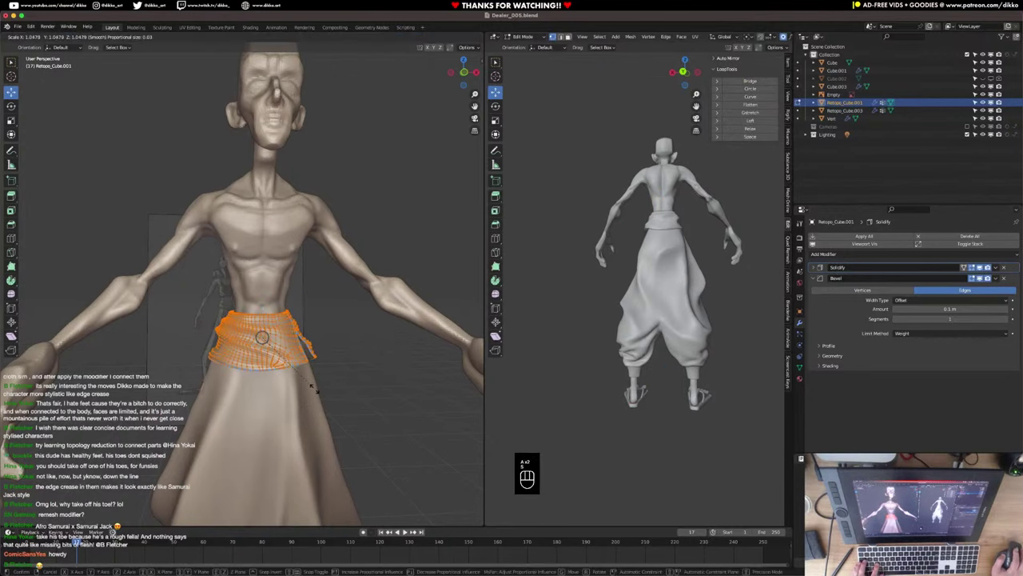
pyautogui.click(313, 387)
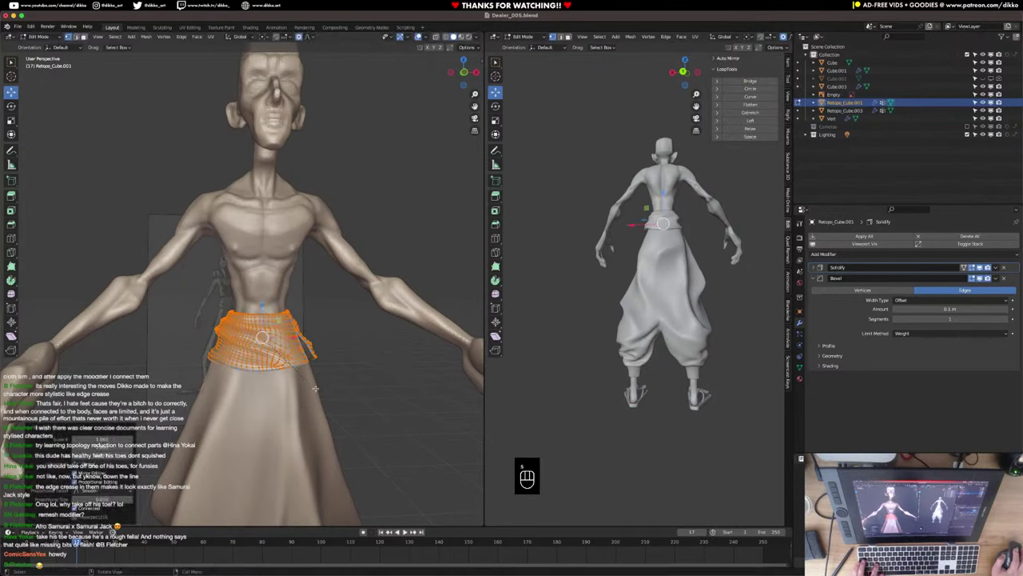
pyautogui.press('s')
pyautogui.click(318, 389)
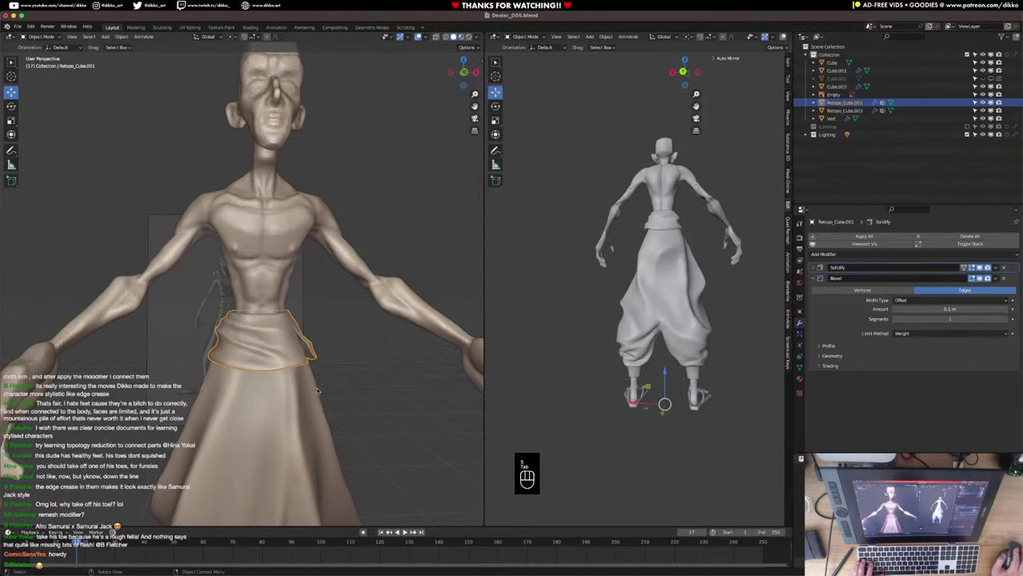
pyautogui.press('Tab')
pyautogui.click(296, 393)
pyautogui.moveTo(286, 401); pyautogui.dragTo(259, 300, button='middle')
pyautogui.press('Tab')
pyautogui.press('Tab')
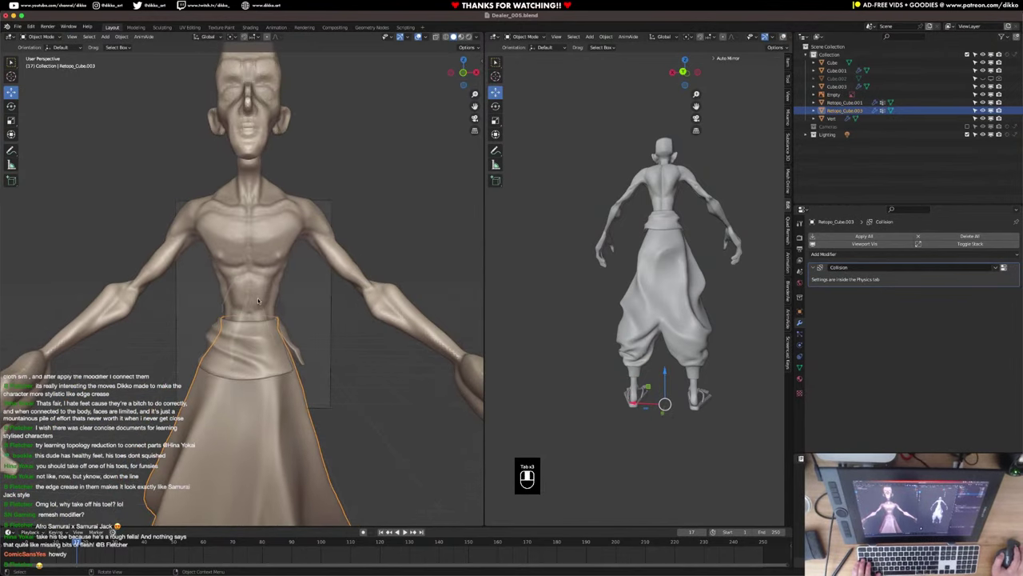
# Select the enlarged waist sash, save Dealer_005.blend, and clear the selection.
pyautogui.click(271, 353)
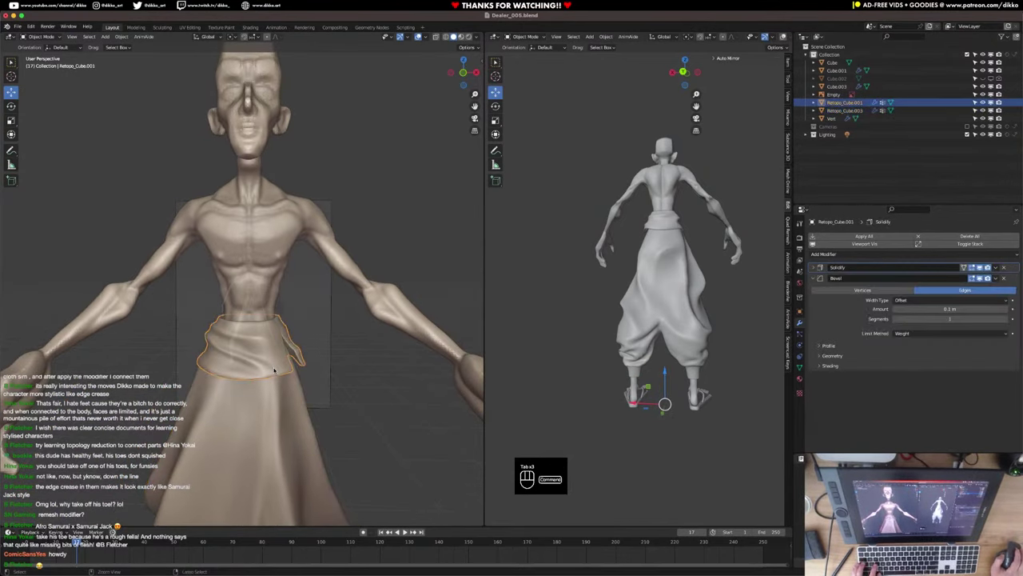
pyautogui.press('super+s')
pyautogui.moveTo(275, 370)
pyautogui.mouseDown(button='middle')
pyautogui.moveTo(319, 368)
pyautogui.moveTo(247, 363)
pyautogui.moveTo(267, 354)
pyautogui.mouseUp(button='middle')
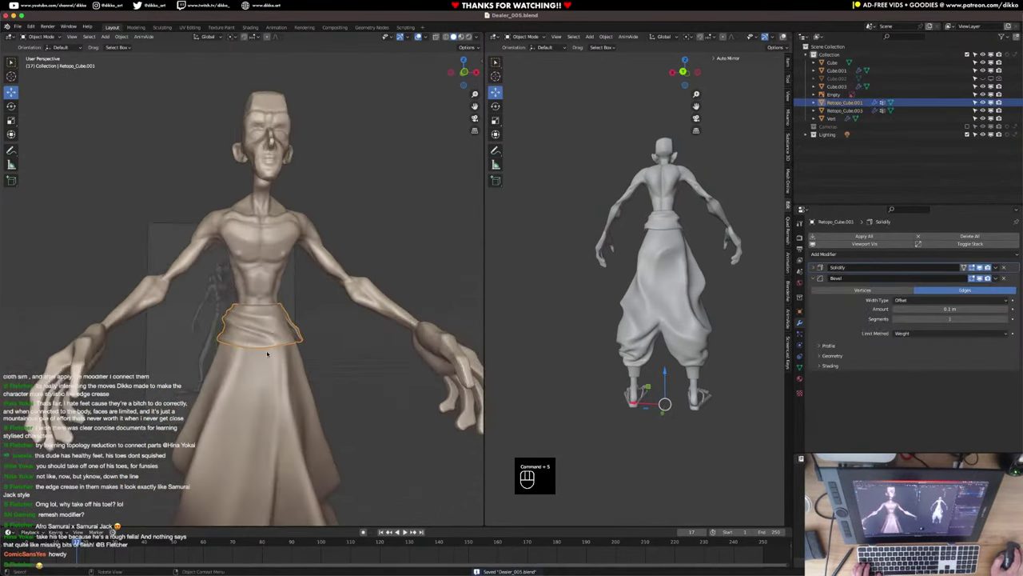
pyautogui.keyDown('shift'); pyautogui.moveTo(272, 254); pyautogui.dragTo(256, 314, button='middle'); pyautogui.keyUp('shift')
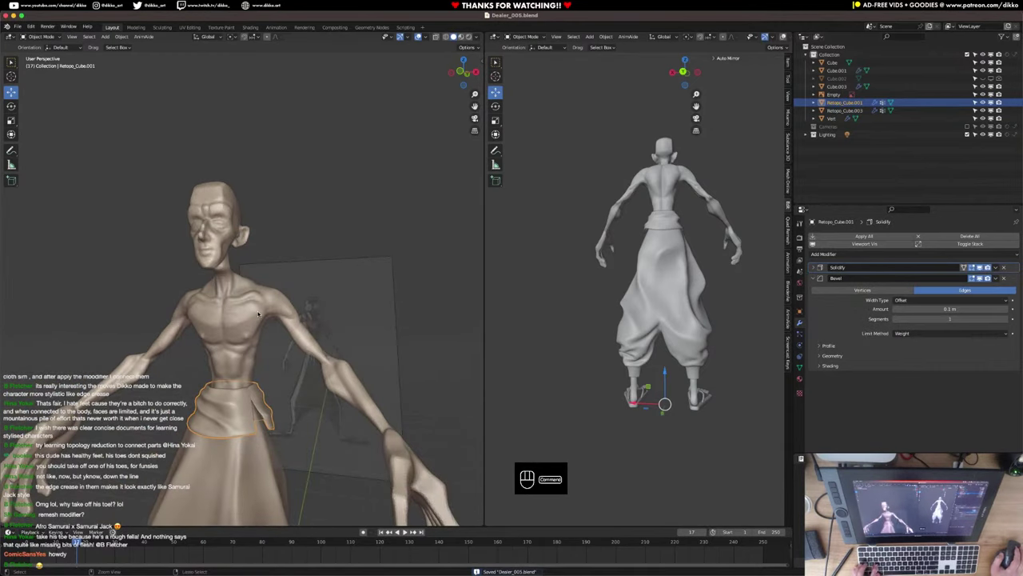
pyautogui.press('super+s')
pyautogui.scroll(-4, 261, 319)
pyautogui.moveTo(276, 400); pyautogui.dragTo(294, 432, button='middle')
pyautogui.click(316, 452)
pyautogui.press('super+s')
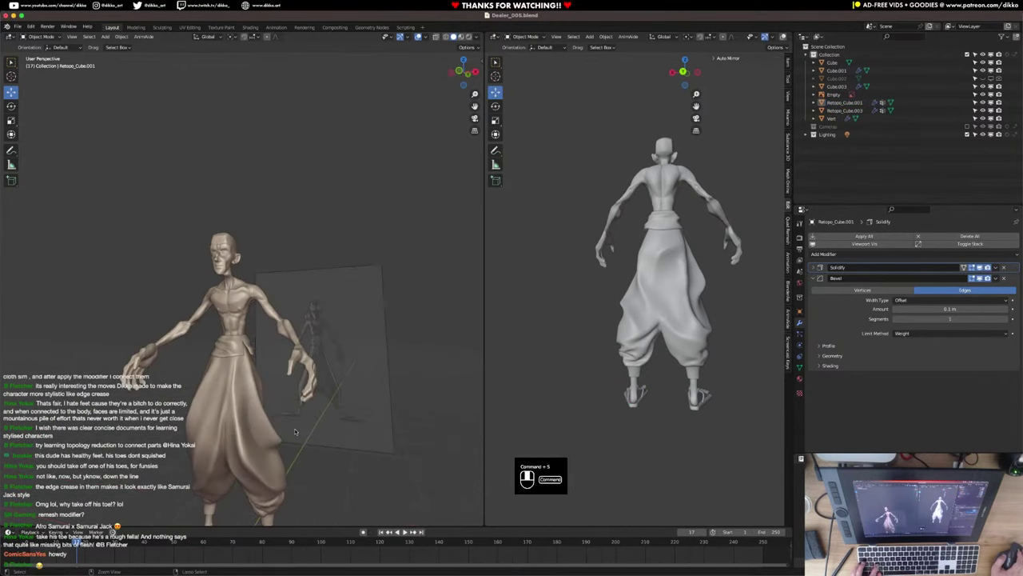
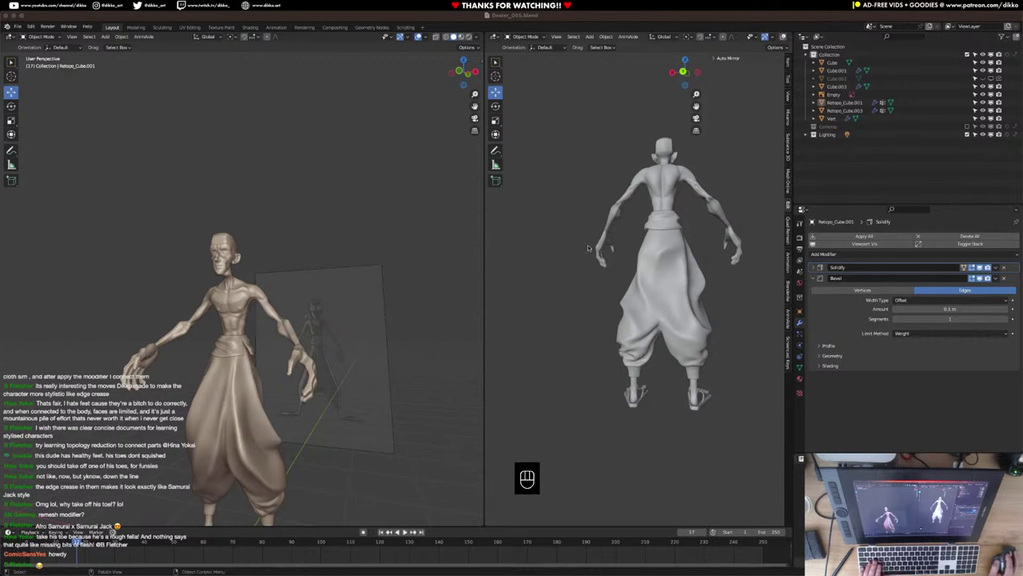
# Make the upper-body mesh the active object and leave nothing selected.
pyautogui.moveTo(389, 279); pyautogui.dragTo(275, 328, button='middle')
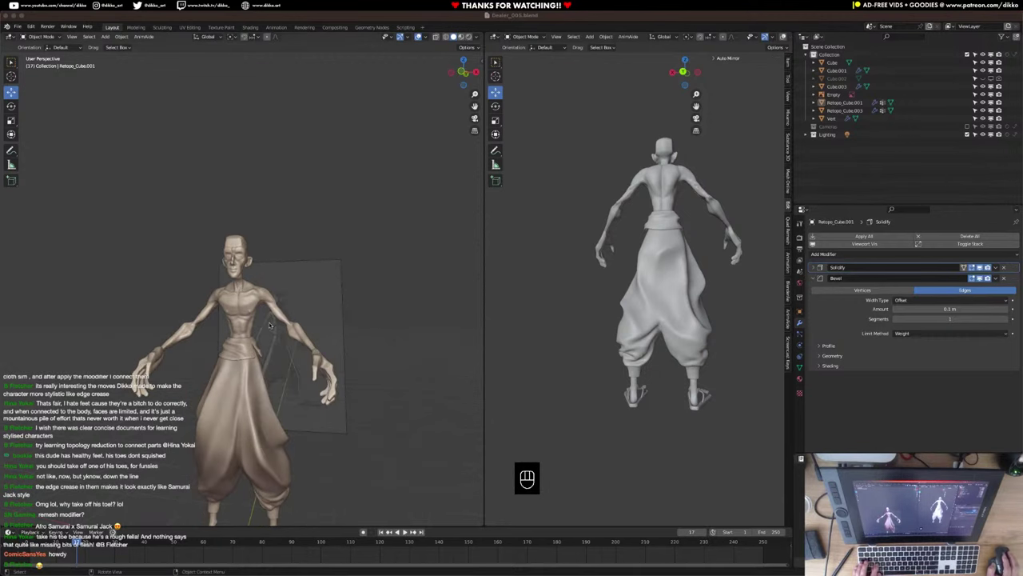
pyautogui.click(254, 318)
pyautogui.scroll(4, 240, 308)
pyautogui.click(181, 290)
pyautogui.moveTo(181, 290); pyautogui.dragTo(232, 302, button='middle')
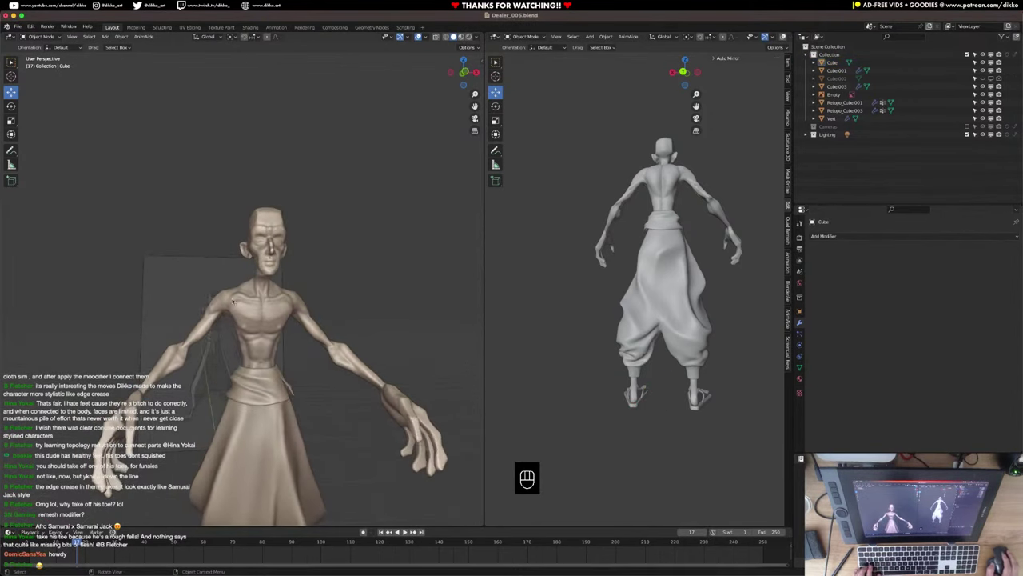
# Add a cube mesh to the scene in front view.
pyautogui.press('KP_1')
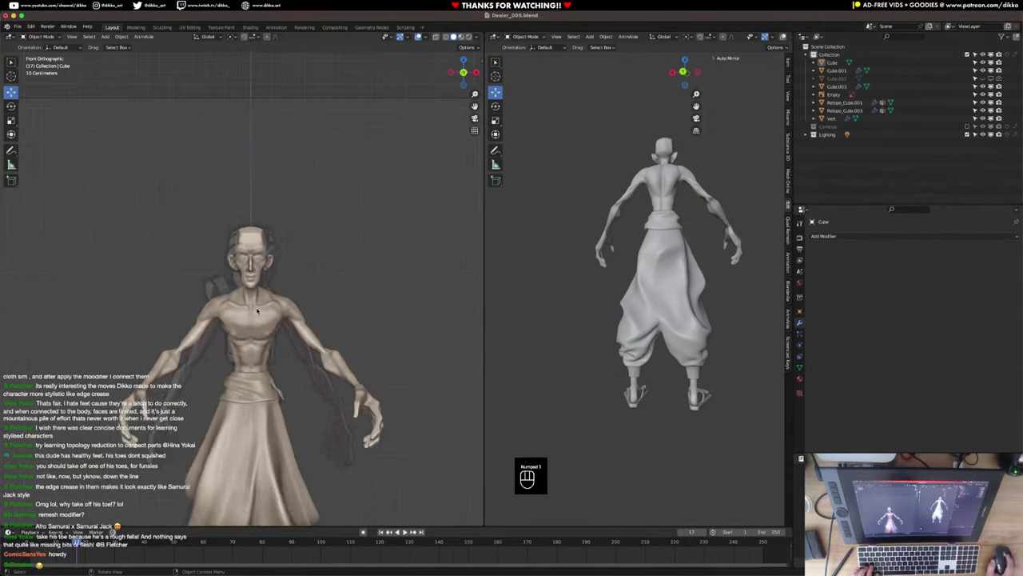
pyautogui.scroll(-3, 257, 311)
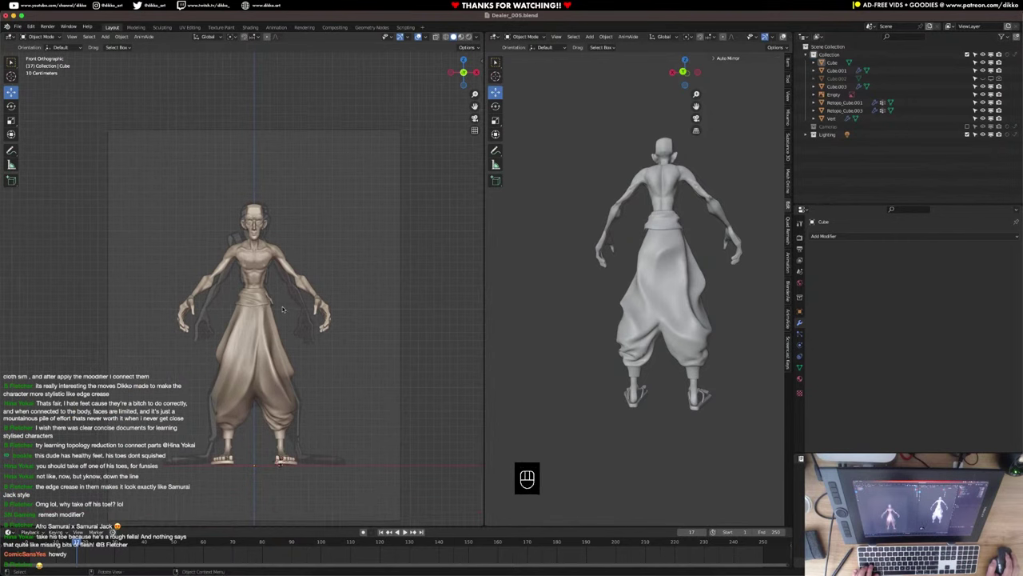
pyautogui.hotkey('shift', 'a')
pyautogui.click(318, 320)
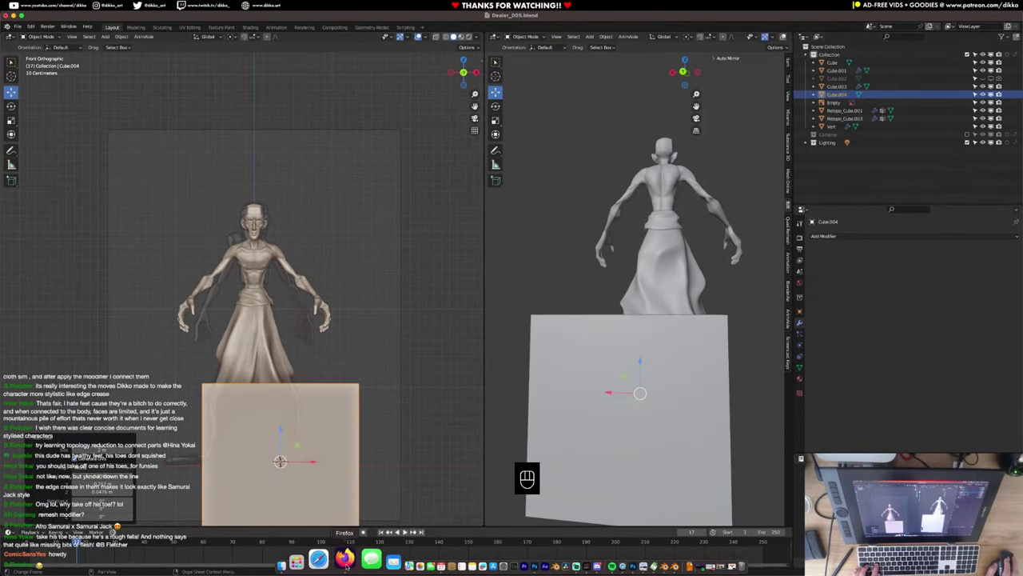
pyautogui.click(345, 560)
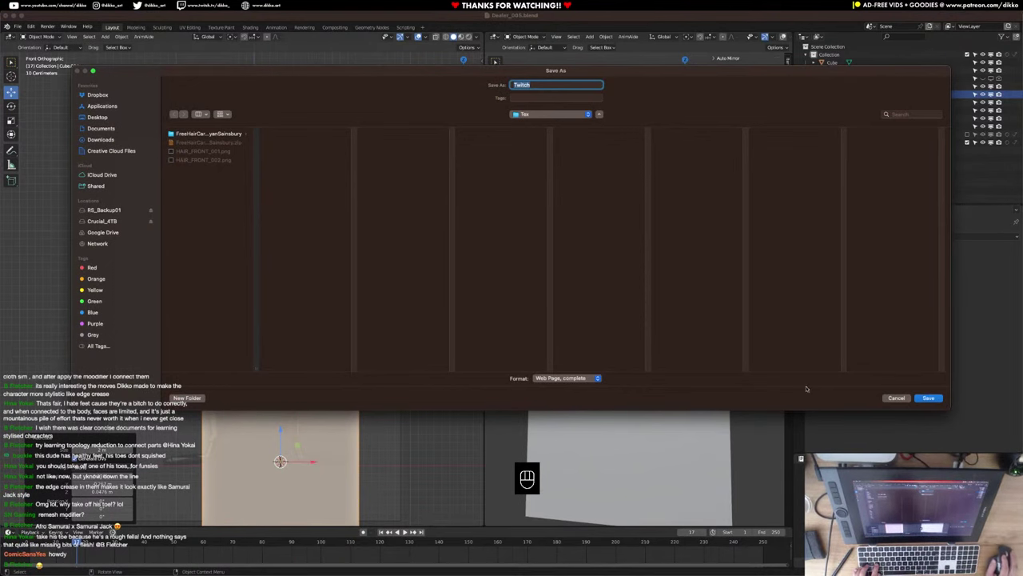
pyautogui.click(896, 397)
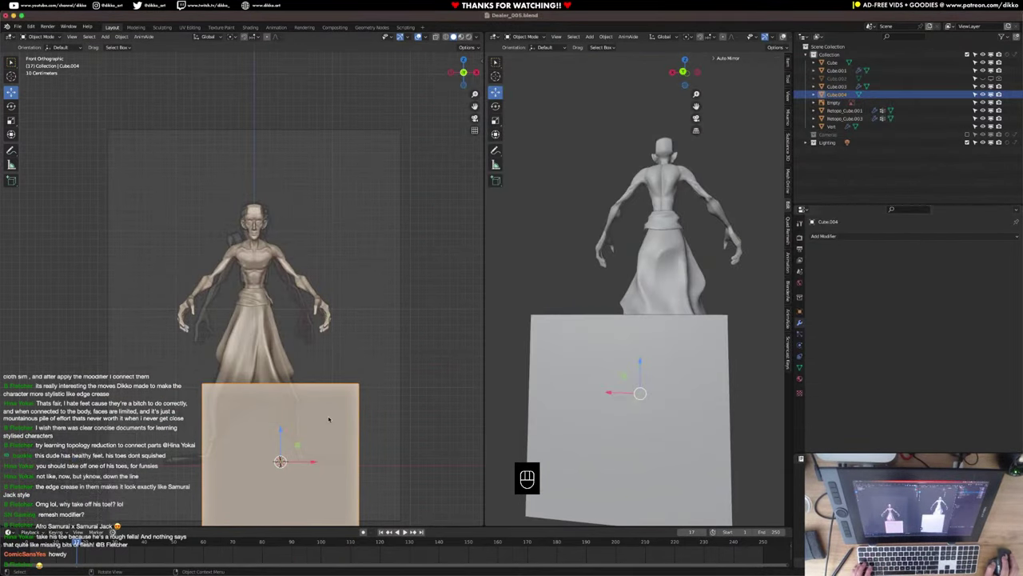
# Clear the cube's location, raise it along Z to the character's torso and scale it down to about shoulder width.
pyautogui.hotkey('alt', 'g')
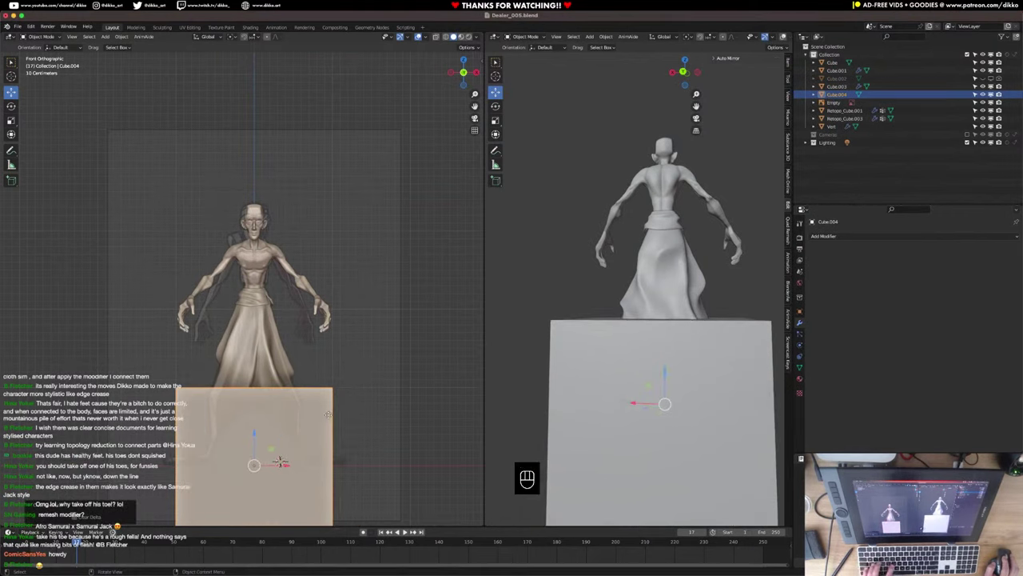
pyautogui.press('g')
pyautogui.press('z')
pyautogui.click(342, 262)
pyautogui.press('s')
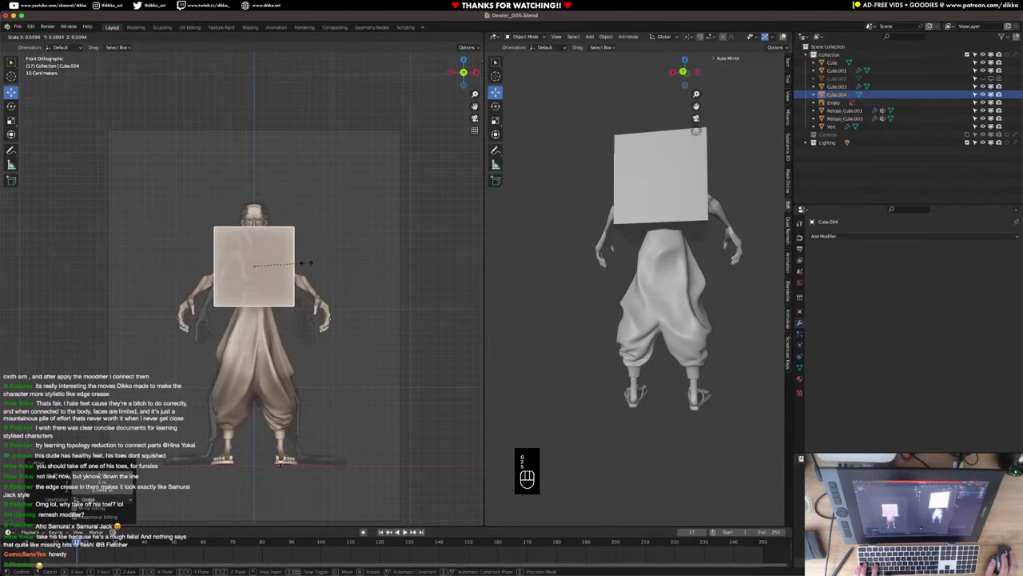
pyautogui.click(295, 263)
# Auto-mirror the cube across the X axis with Cut and Mirror enabled, and apply its scale.
pyautogui.scroll(3, 370, 166)
pyautogui.scroll(1, 370, 166)
pyautogui.keyDown('shift'); pyautogui.moveTo(363, 186); pyautogui.dragTo(352, 243, button='middle'); pyautogui.keyUp('shift')
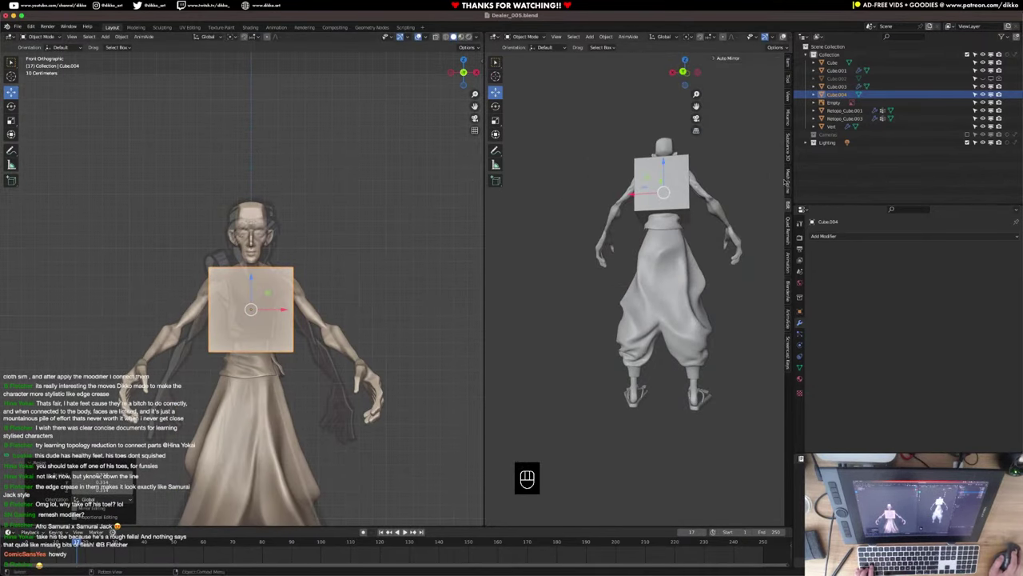
pyautogui.click(720, 59)
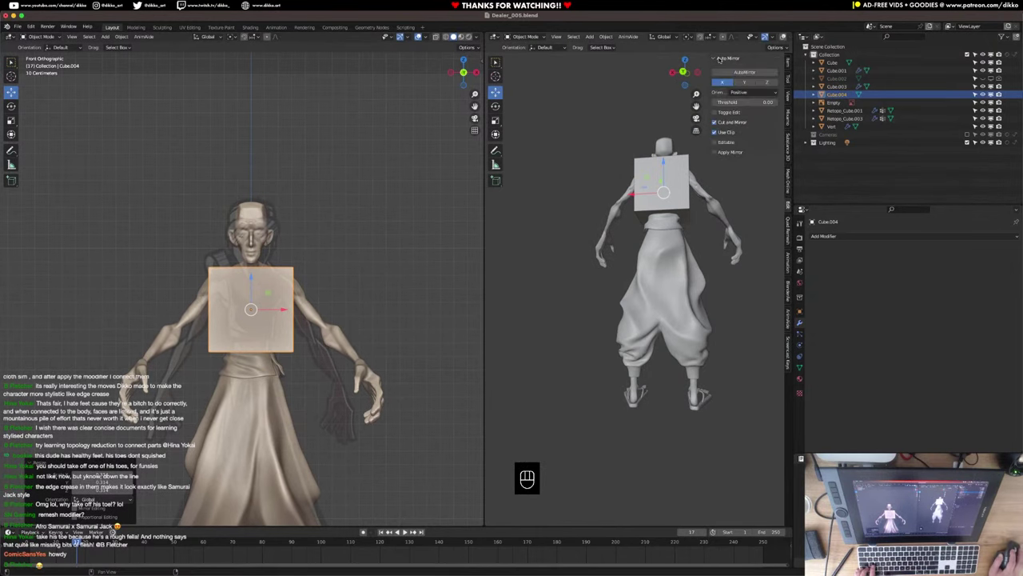
pyautogui.click(730, 74)
pyautogui.press('super+a')
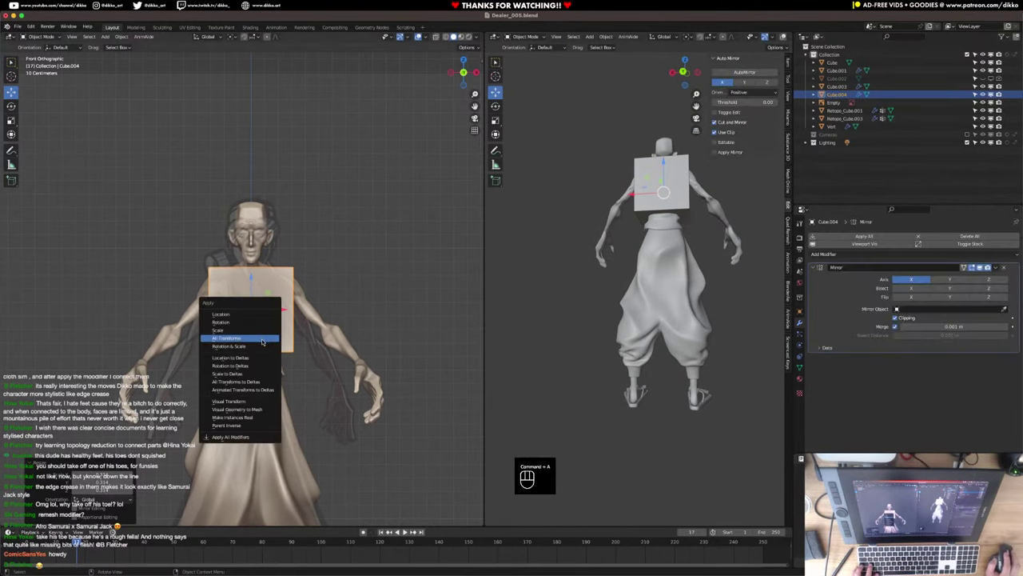
pyautogui.click(247, 330)
# Raise the cube slightly along Z and cut a horizontal edge loop around its middle in Edit Mode.
pyautogui.scroll(3, 279, 316)
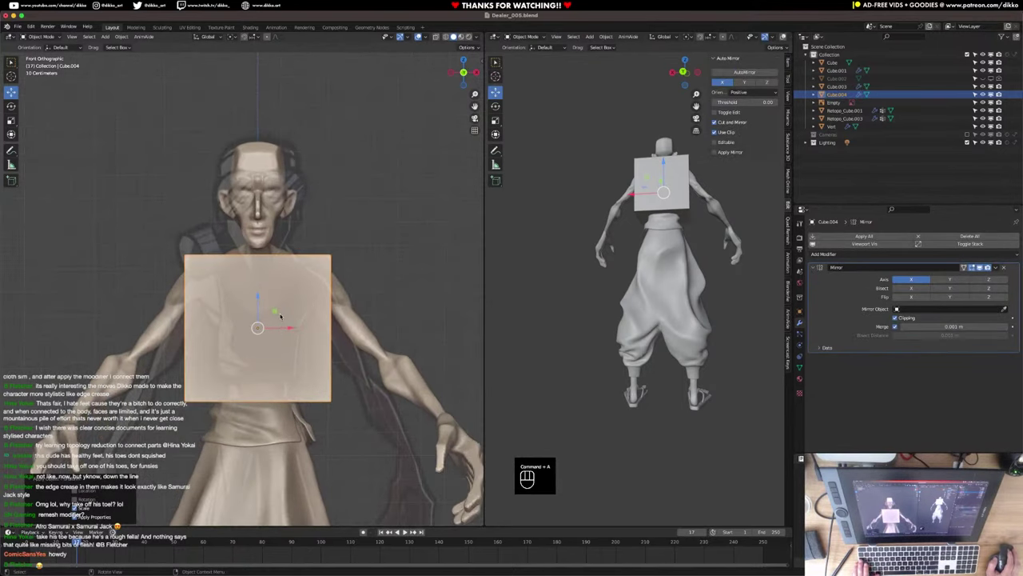
pyautogui.press('Tab')
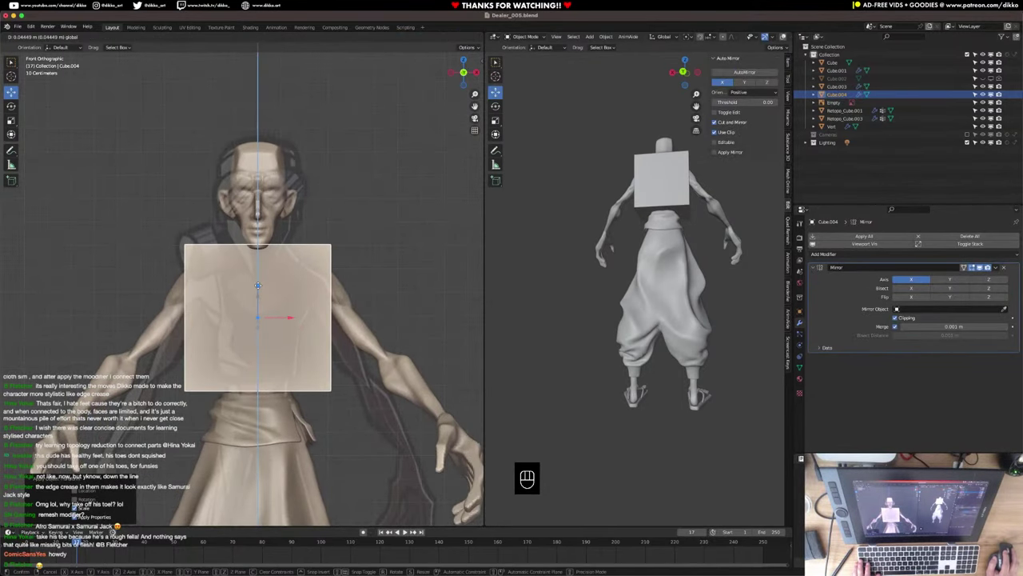
pyautogui.moveTo(318, 296); pyautogui.dragTo(233, 245, button='middle')
pyautogui.press('super+r')
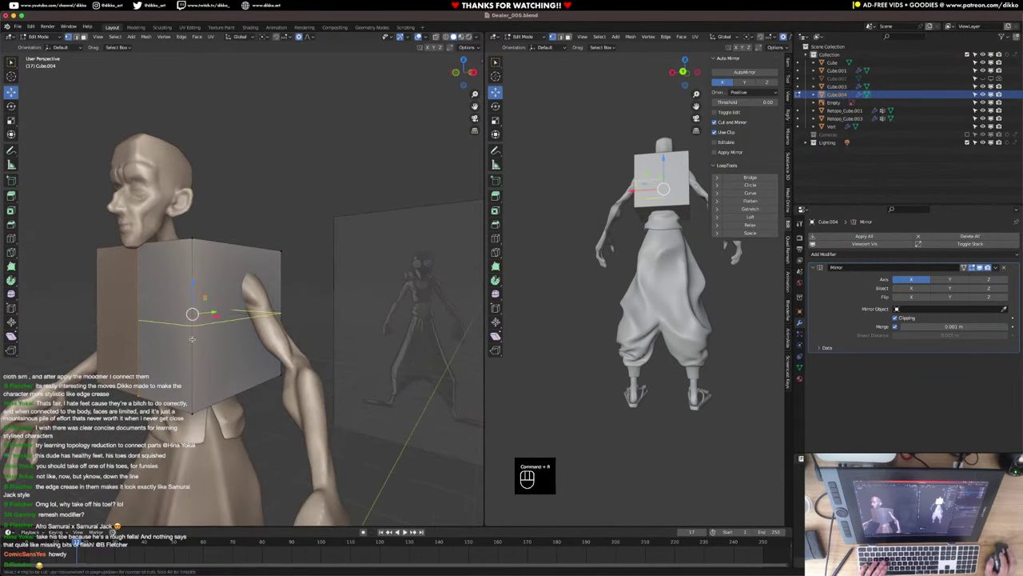
# Inset the upper outer side face of the cube and delete the inner face to open an armhole.
pyautogui.click(85, 38)
pyautogui.click(223, 278)
pyautogui.press('s')
pyautogui.click(223, 278)
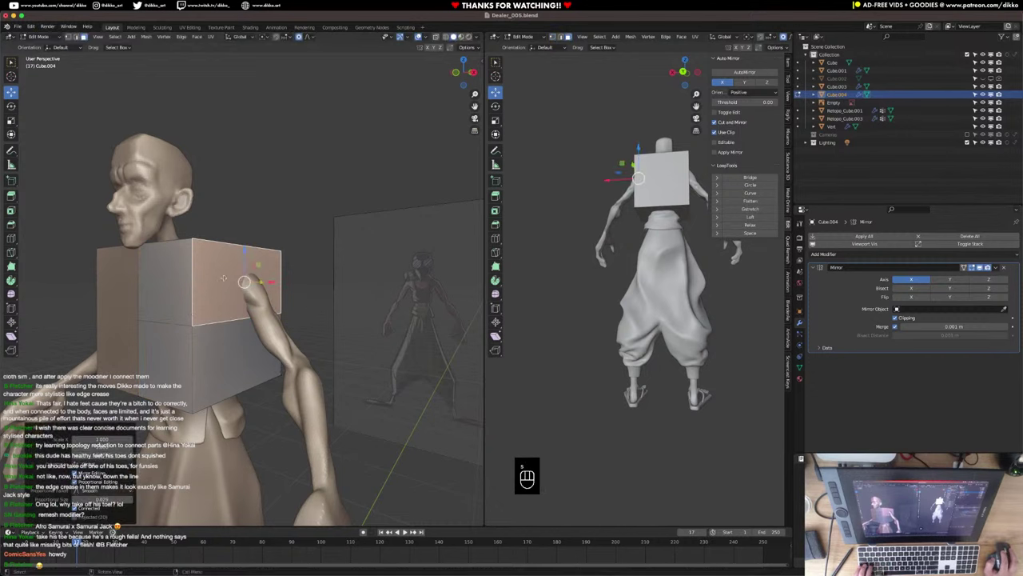
pyautogui.press('x')
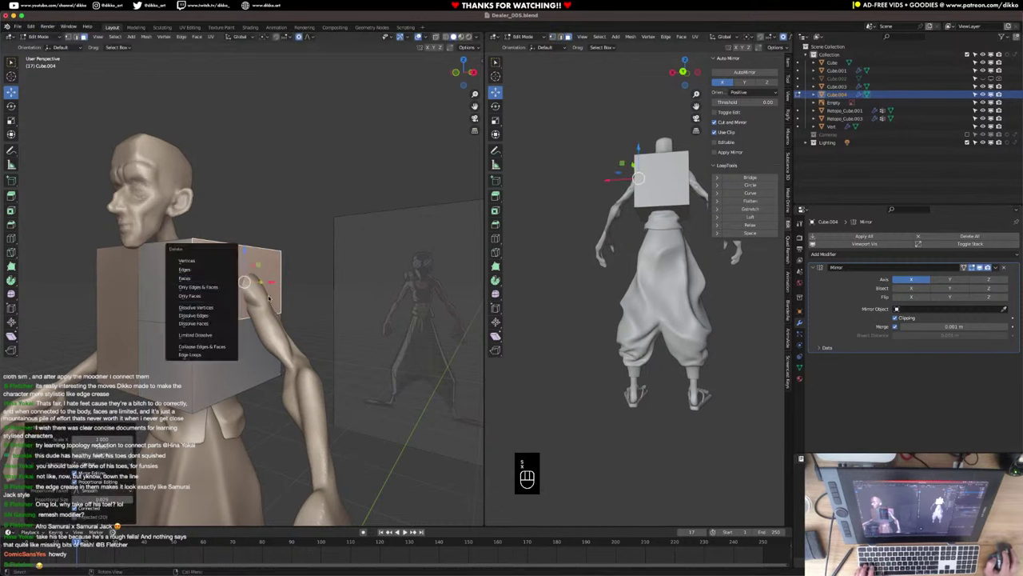
pyautogui.press('i')
pyautogui.click(270, 292)
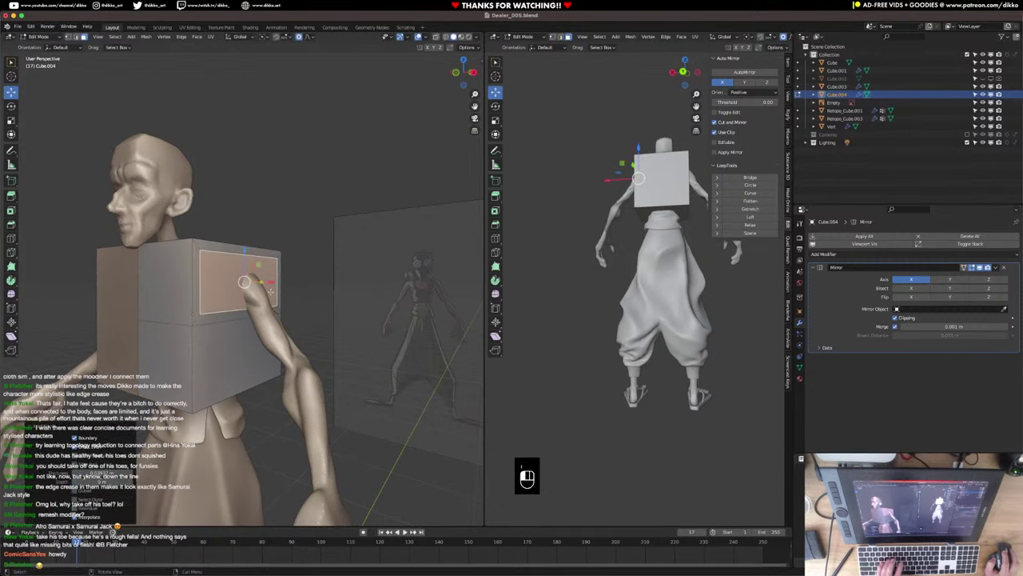
pyautogui.press('x')
pyautogui.click(243, 281)
# Delete the cube's bottom face to open the garment at the waist.
pyautogui.moveTo(243, 282); pyautogui.dragTo(260, 316, button='middle')
pyautogui.click(228, 298)
pyautogui.press('x')
pyautogui.click(218, 297)
pyautogui.press('a')
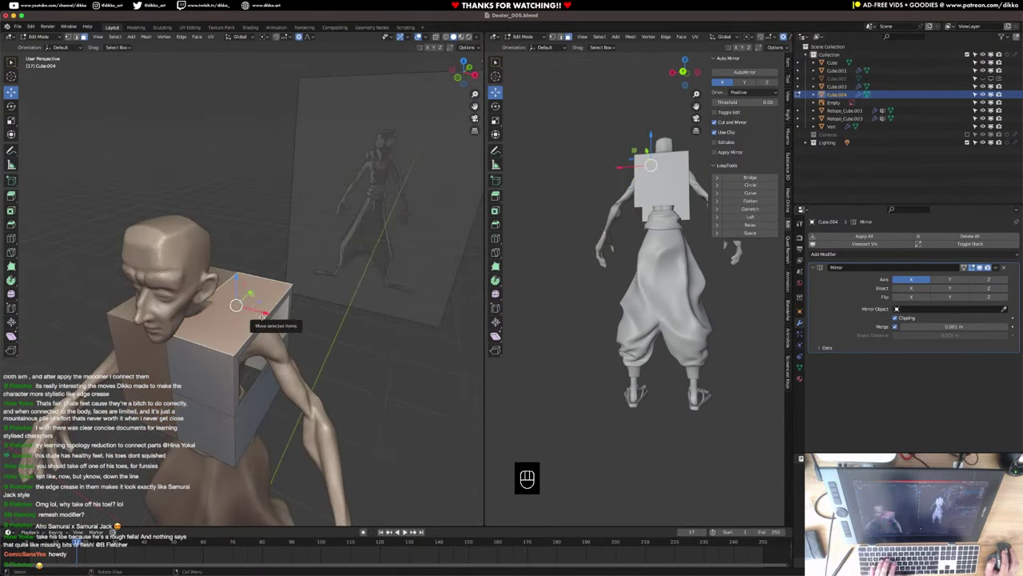
# Cut two front-to-back edge loops and a centred side-to-side loop across the top of the vest block.
pyautogui.press('super+r')
pyautogui.scroll(1, 217, 339)
pyautogui.click(219, 349)
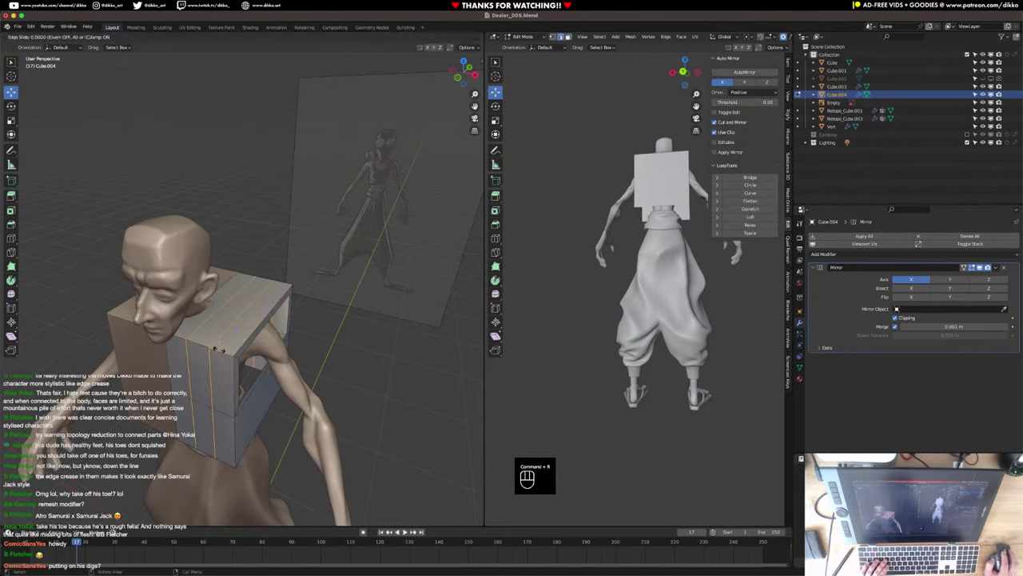
pyautogui.press('super+r')
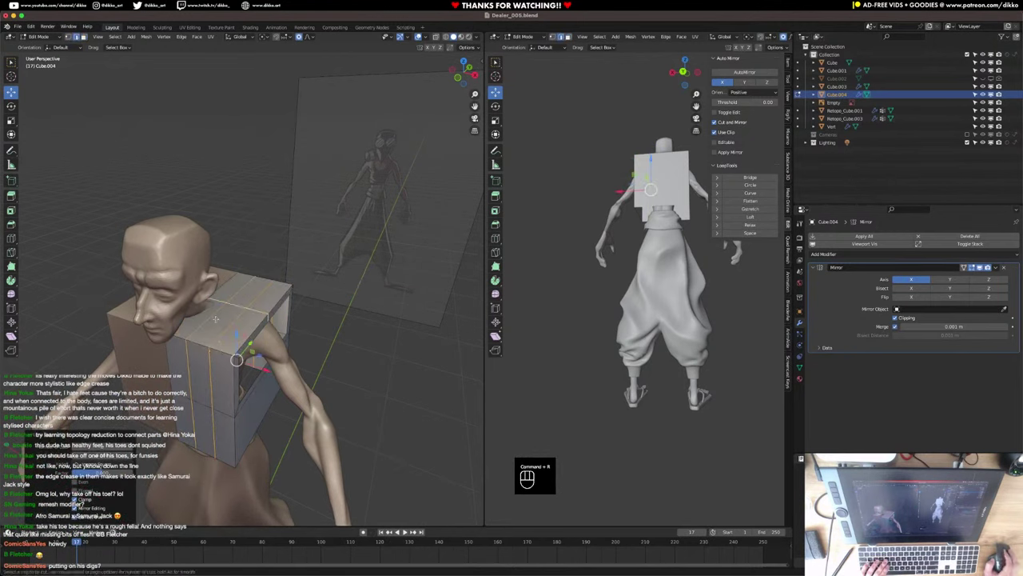
pyautogui.click(213, 287)
pyautogui.rightClick(195, 257)
# Enlarge the top face beside the neck with proportional editing and shift it slightly along Y.
pyautogui.click(83, 38)
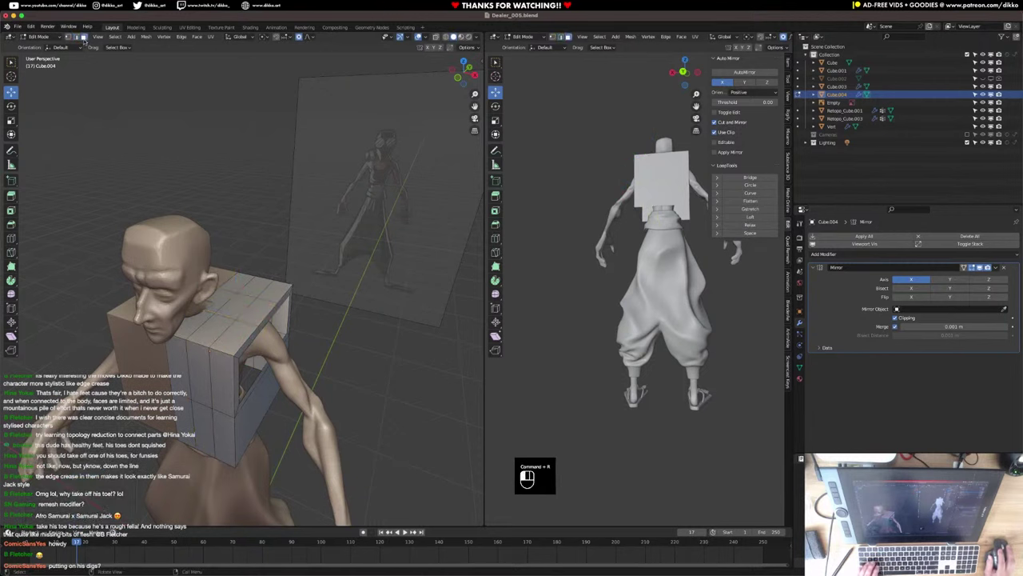
pyautogui.click(216, 299)
pyautogui.moveTo(218, 319); pyautogui.dragTo(207, 318, button='middle')
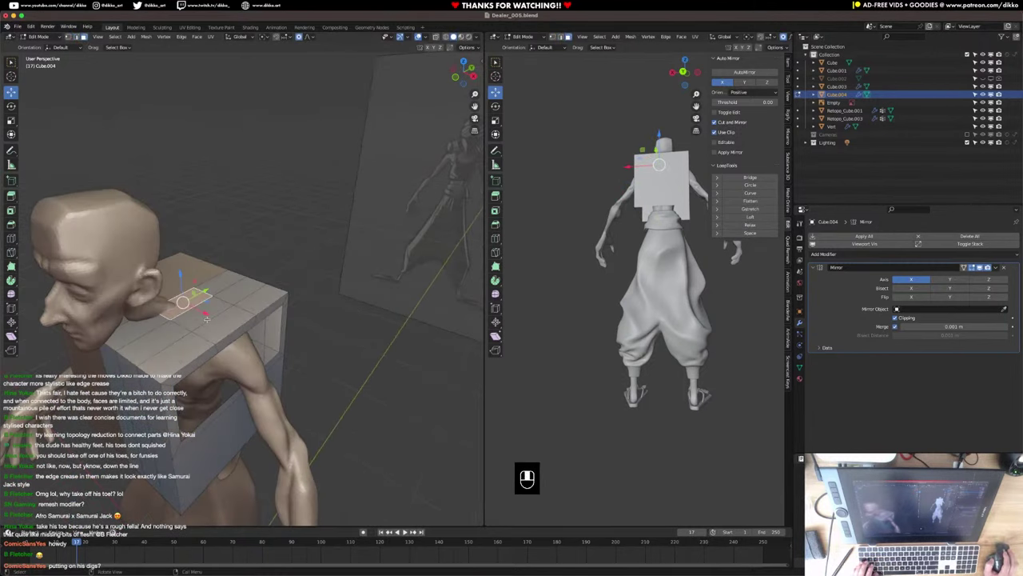
pyautogui.press('s')
pyautogui.click(277, 342)
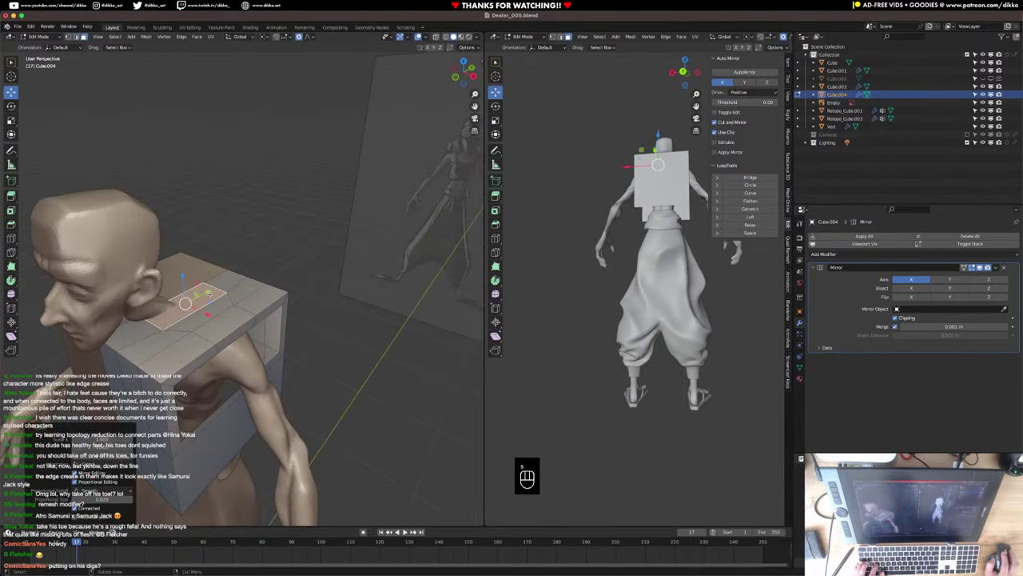
pyautogui.moveTo(207, 293); pyautogui.dragTo(201, 297)
pyautogui.click(204, 293)
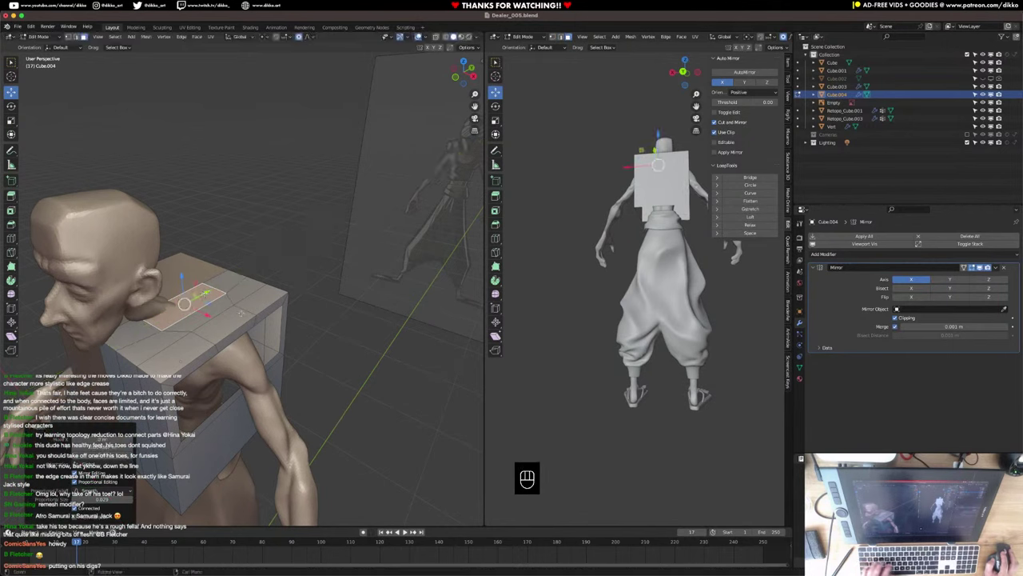
# Inset the face around the neck, delete the inner face to open a neck hole, and save Dealer_005.blend.
pyautogui.press('i')
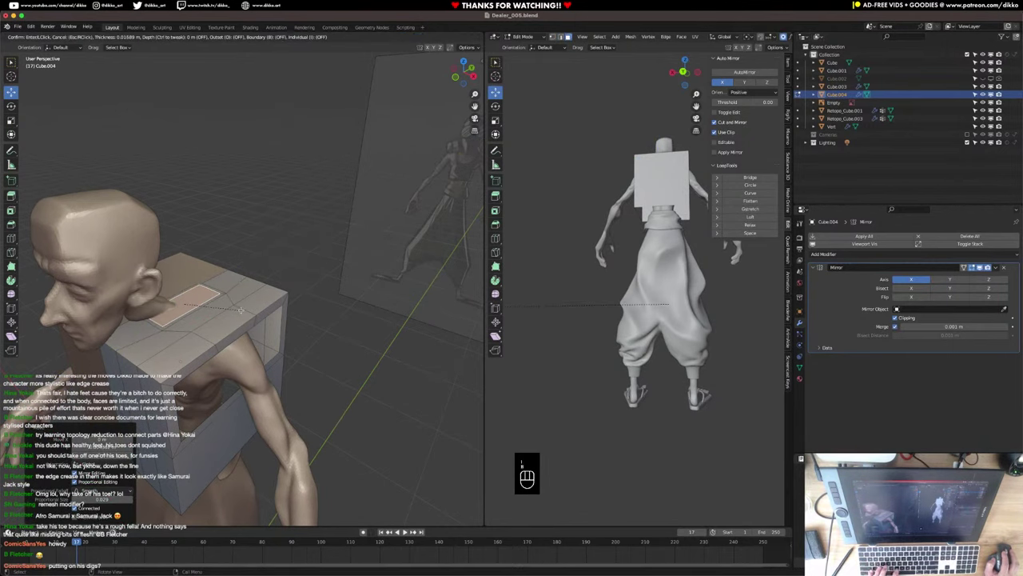
pyautogui.click(235, 309)
pyautogui.press('x')
pyautogui.click(235, 309)
pyautogui.moveTo(180, 329); pyautogui.dragTo(400, 345, button='middle')
pyautogui.press('super+s')
# Activate the Smooth tool and cut two evenly spaced horizontal edge loops around the vest's lower half.
pyautogui.press('a')
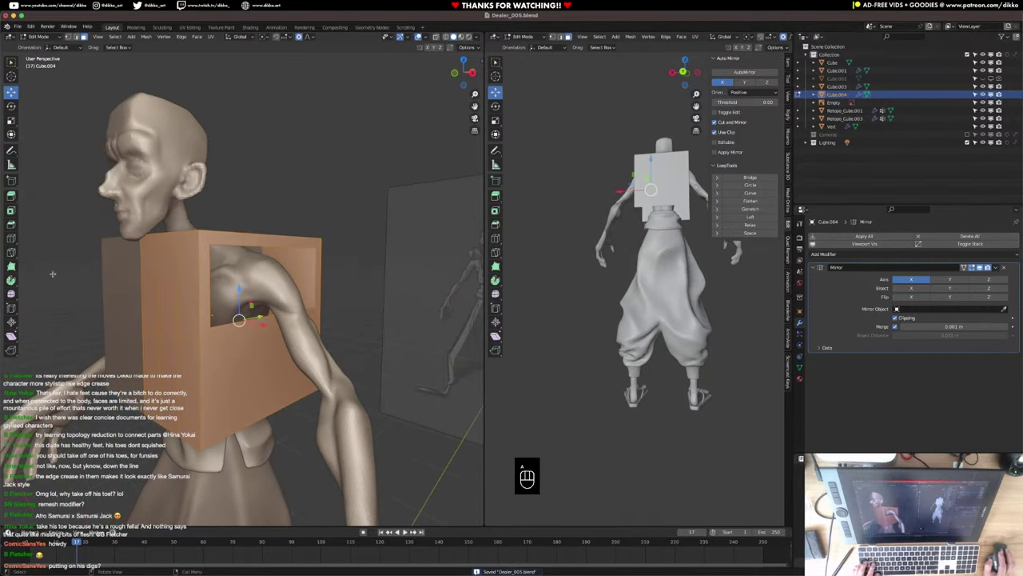
pyautogui.click(12, 296)
pyautogui.press('super+r')
pyautogui.scroll(1, 207, 370)
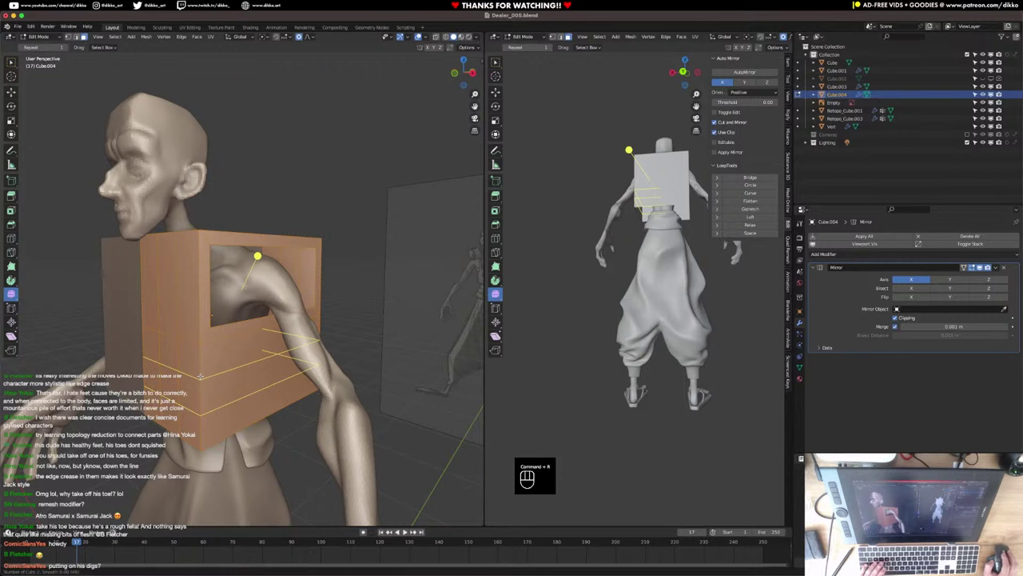
pyautogui.click(207, 370)
pyautogui.rightClick(207, 370)
# Select the whole vest mesh and strongly smooth its vertices into a rounded torso shape.
pyautogui.press('a')
pyautogui.moveTo(260, 280); pyautogui.dragTo(402, 258)
pyautogui.click(402, 258)
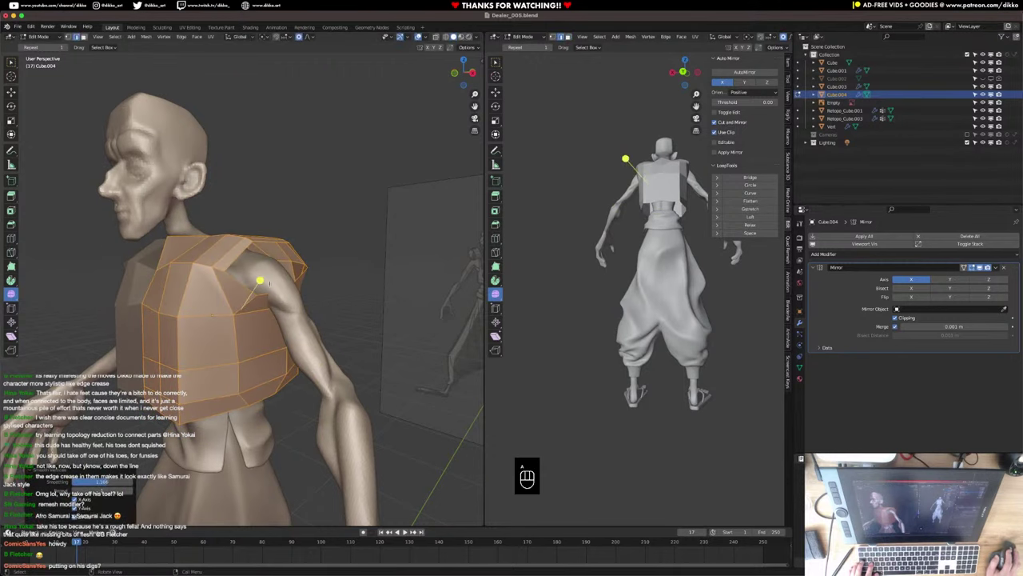
# Fatten the whole vest mesh along its normals and smooth its vertices again by about 0.28.
pyautogui.moveTo(263, 274); pyautogui.dragTo(251, 331, button='middle')
pyautogui.hotkey('alt', 's')
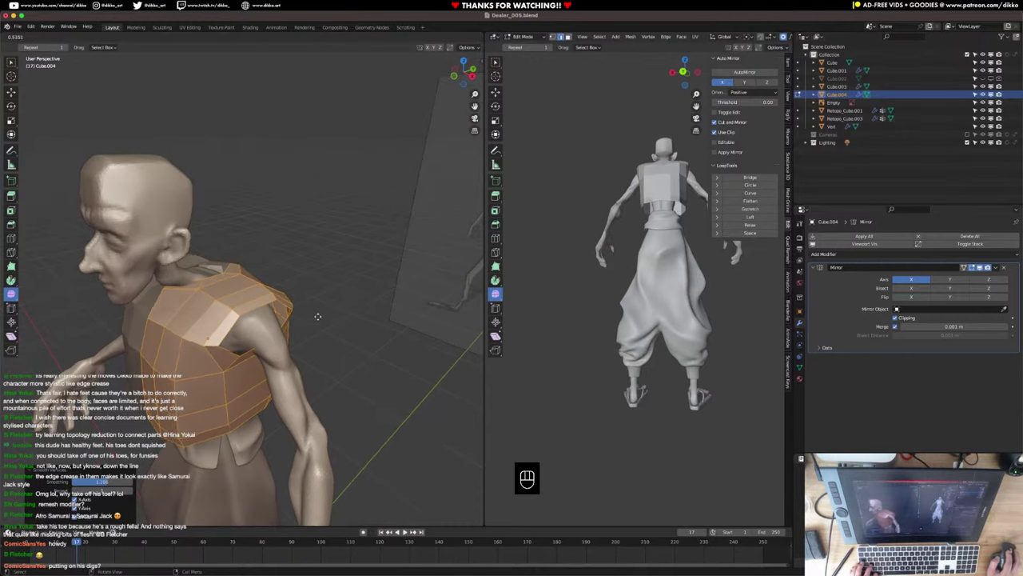
pyautogui.moveTo(256, 326); pyautogui.dragTo(289, 324)
# Inset the upper chest face beside the vest's centre line.
pyautogui.moveTo(254, 337)
pyautogui.mouseDown(button='middle')
pyautogui.moveTo(310, 319)
pyautogui.moveTo(250, 312)
pyautogui.moveTo(264, 332)
pyautogui.mouseUp(button='middle')
pyautogui.scroll(3, 265, 332)
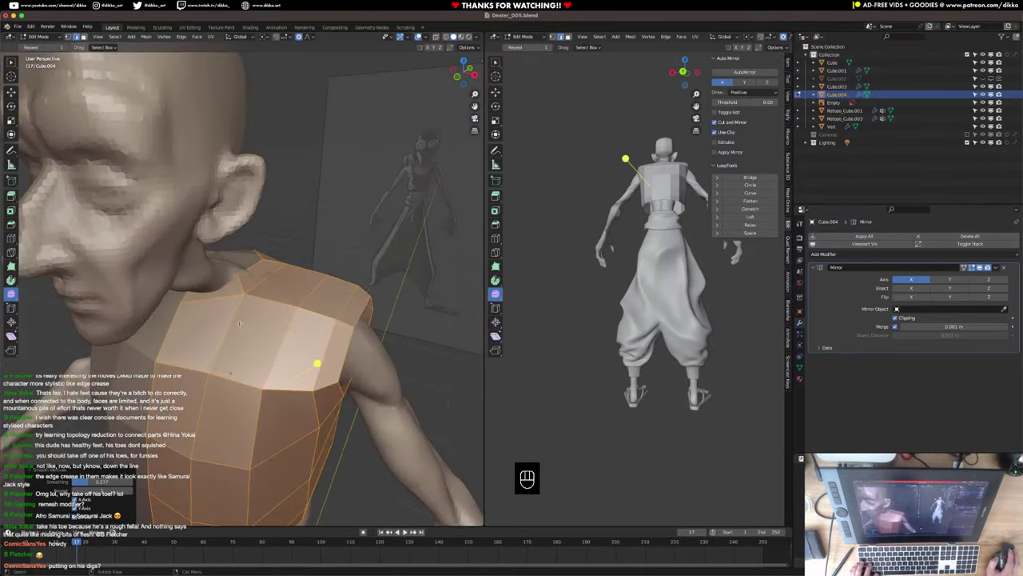
pyautogui.moveTo(367, 210); pyautogui.dragTo(218, 369, button='middle')
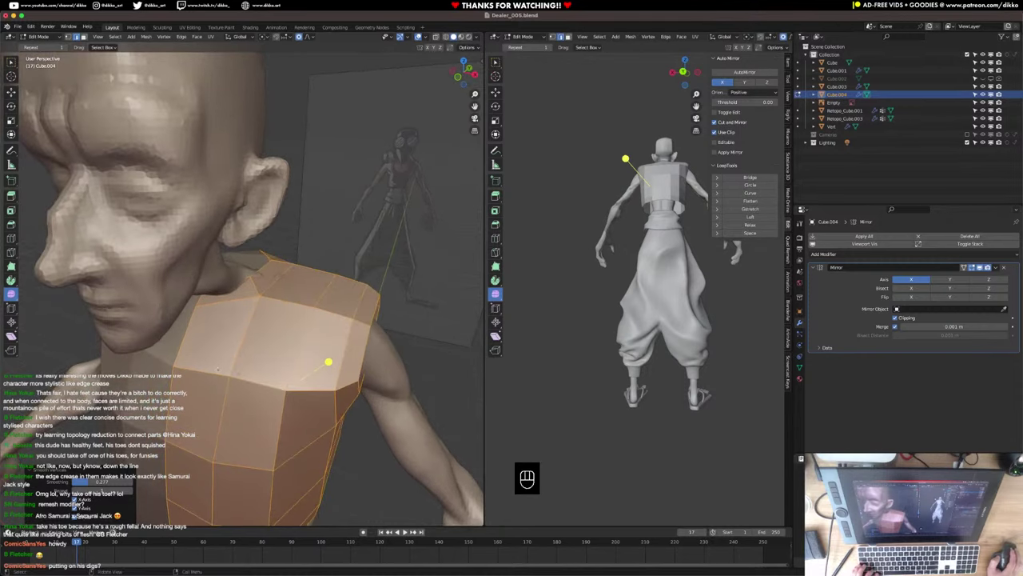
pyautogui.click(201, 408)
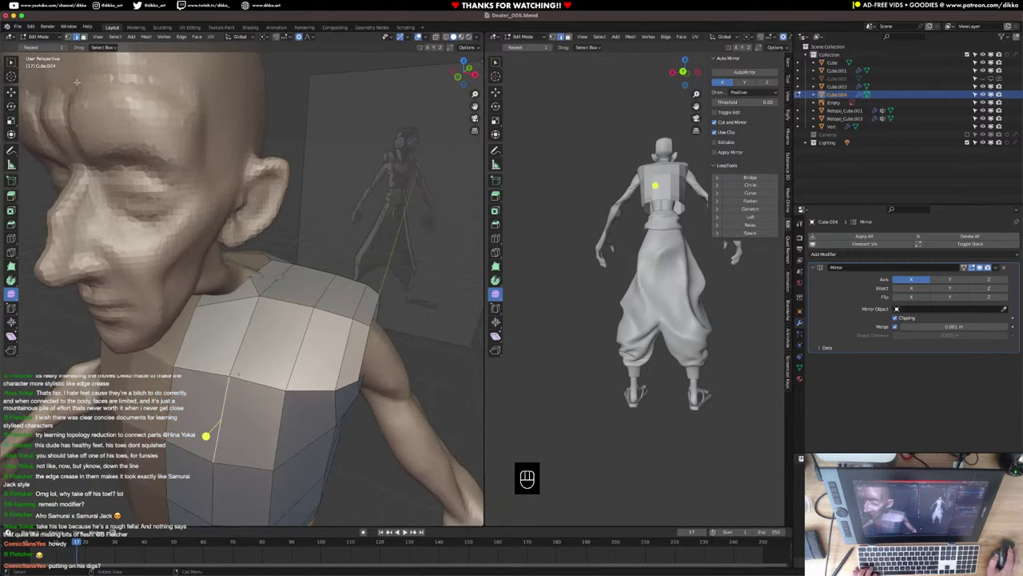
pyautogui.moveTo(149, 273); pyautogui.dragTo(211, 391, button='middle')
pyautogui.click(218, 400)
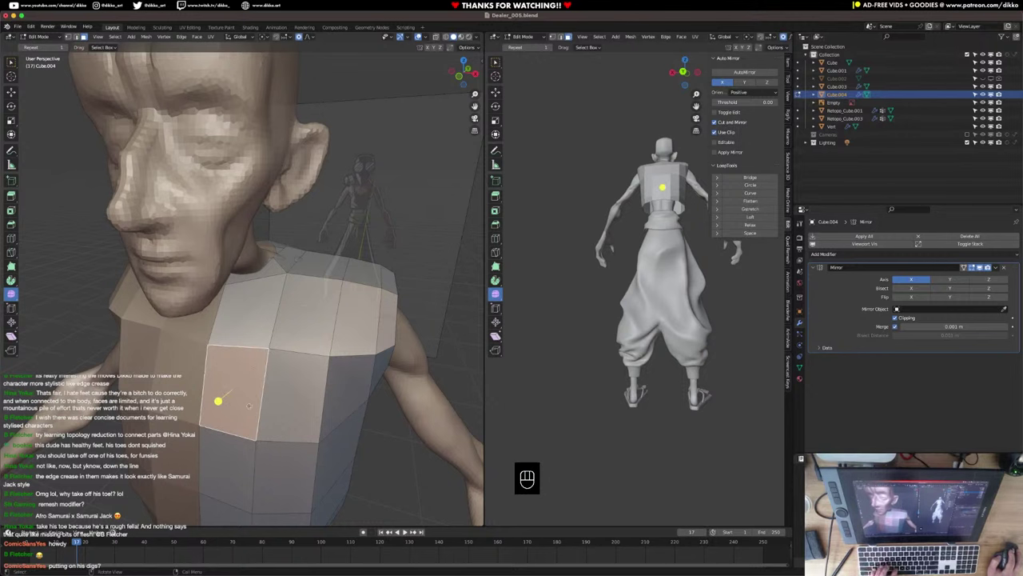
pyautogui.press('i')
pyautogui.click(238, 384)
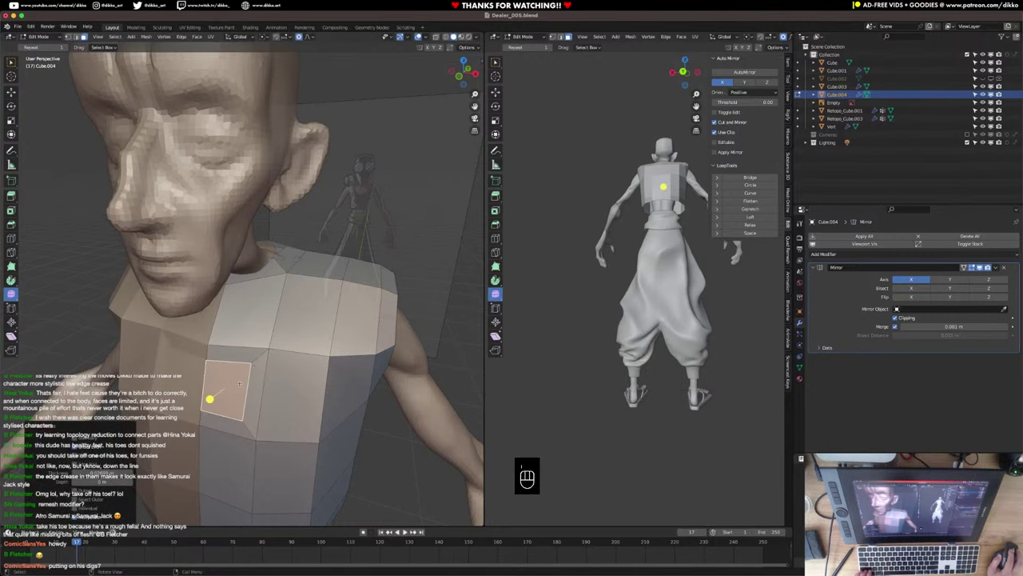
# Delete the three faces between the chest inset and the neck hole to open the front neckline.
pyautogui.click(222, 361)
pyautogui.keyDown('shift'); pyautogui.click(235, 322); pyautogui.keyUp('shift')
pyautogui.keyDown('shift'); pyautogui.click(254, 276); pyautogui.keyUp('shift')
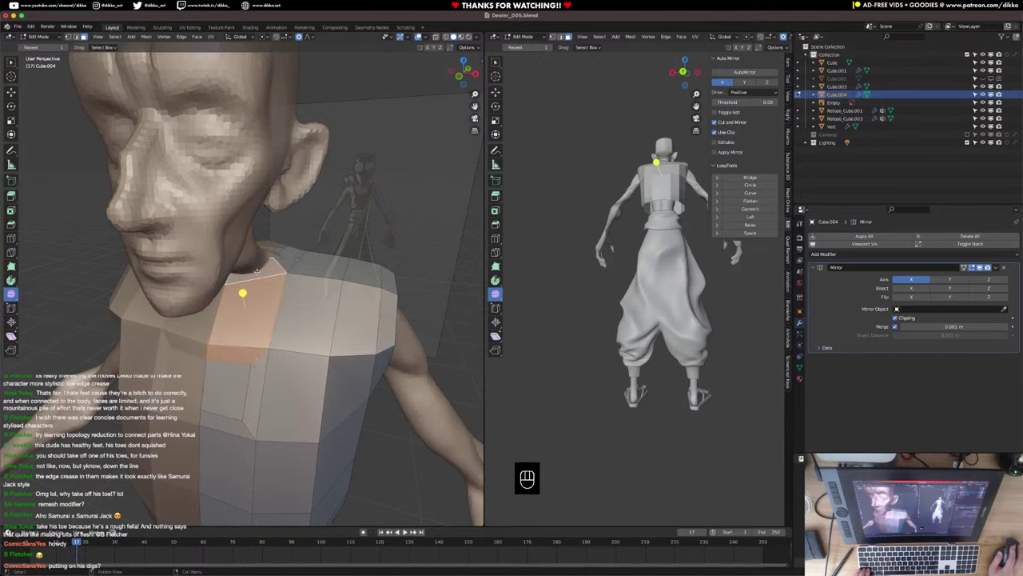
pyautogui.press('x')
pyautogui.click(256, 273)
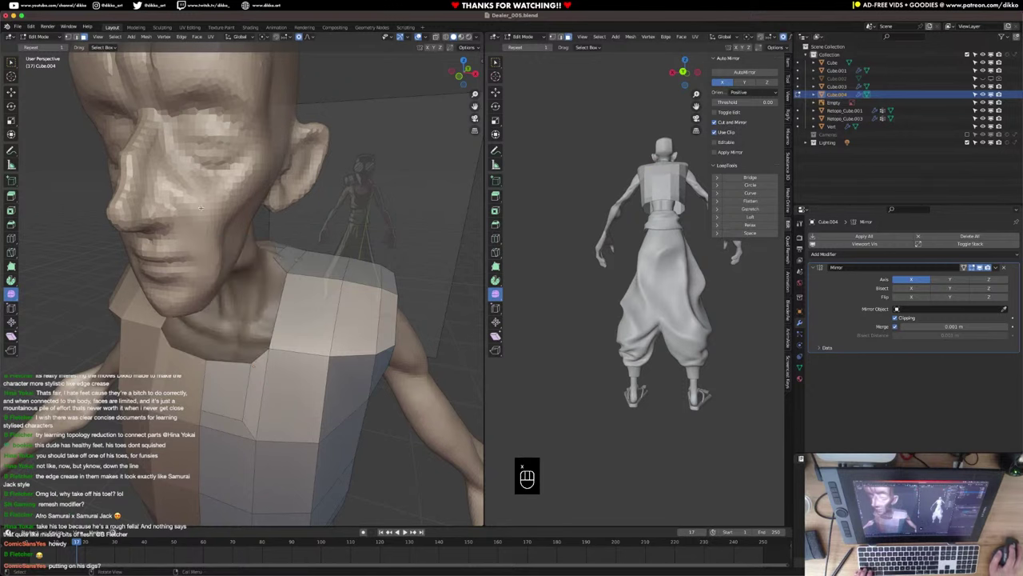
# Reposition the neckline corner beside the neck and fill the narrow gap along the shoulder strap with a face.
pyautogui.moveTo(154, 107); pyautogui.dragTo(136, 130, button='middle')
pyautogui.press('g')
pyautogui.click(198, 334)
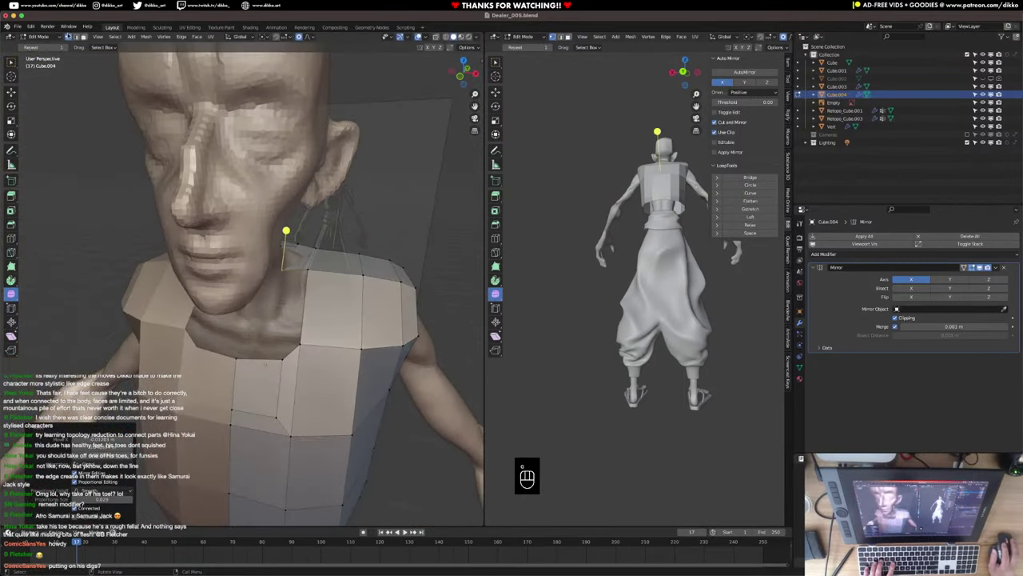
pyautogui.click(74, 37)
pyautogui.click(300, 322)
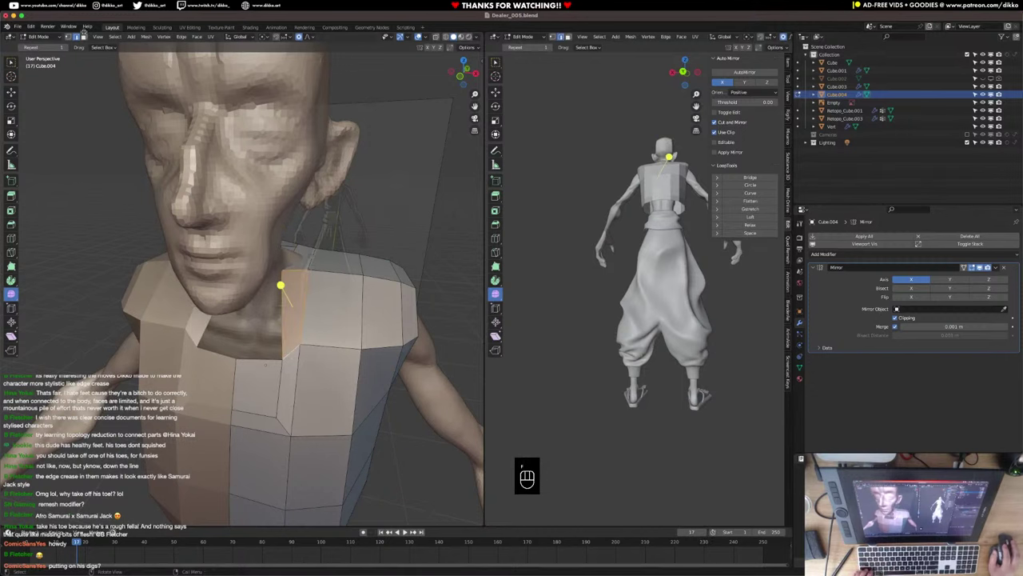
# Delete the inset face on the upper chest to deepen the front neckline.
pyautogui.click(259, 384)
pyautogui.press('x')
pyautogui.click(259, 385)
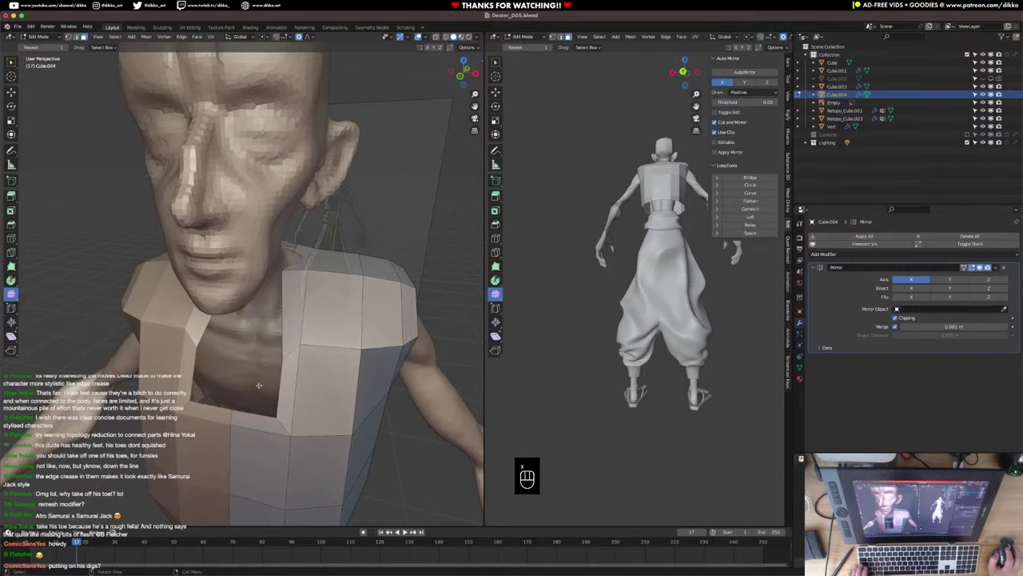
# Select the whole vest mesh and scale it down along the Y axis to reduce its front-to-back depth.
pyautogui.moveTo(259, 385); pyautogui.dragTo(340, 392, button='middle')
pyautogui.scroll(-3, 340, 398)
pyautogui.press('a')
pyautogui.moveTo(350, 286); pyautogui.dragTo(539, 281)
pyautogui.moveTo(284, 380); pyautogui.dragTo(301, 325, button='middle')
pyautogui.press('a')
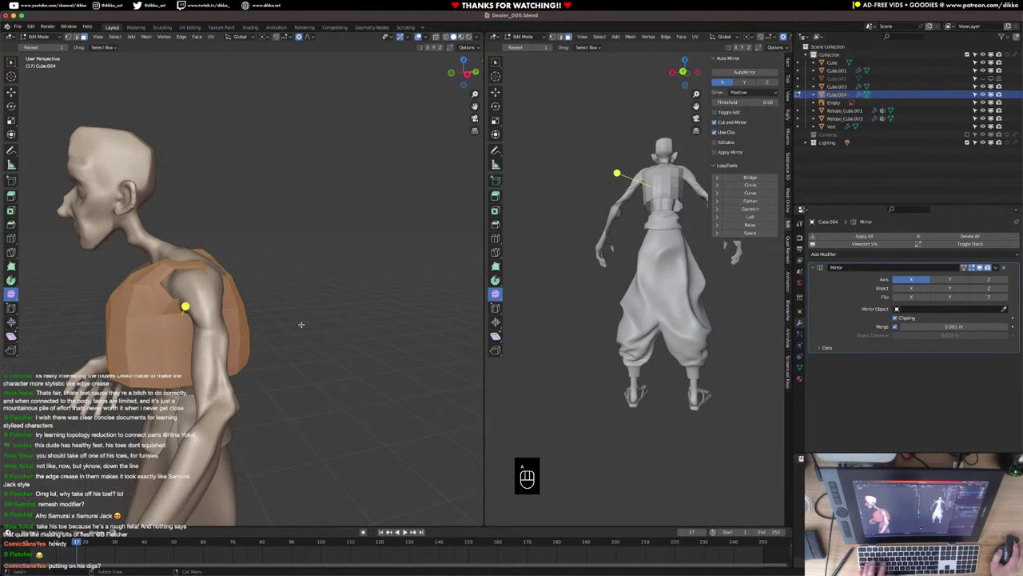
pyautogui.press('y')
pyautogui.press('a')
pyautogui.press('a')
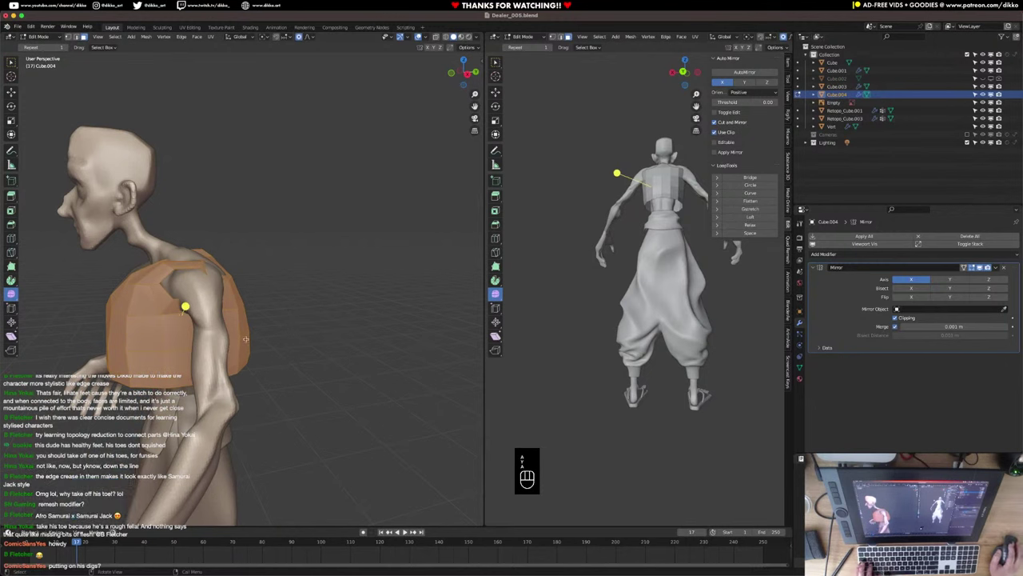
pyautogui.press('s')
pyautogui.press('y')
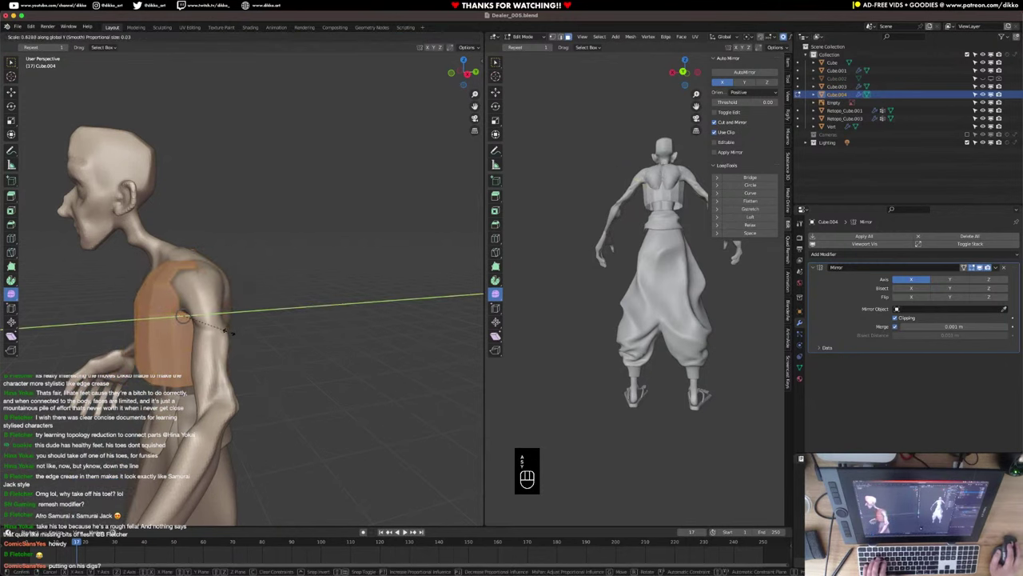
pyautogui.click(232, 332)
# Shift the whole vest mesh backward along the Y axis and scale it up uniformly by about 1.13.
pyautogui.press('g')
pyautogui.press('y')
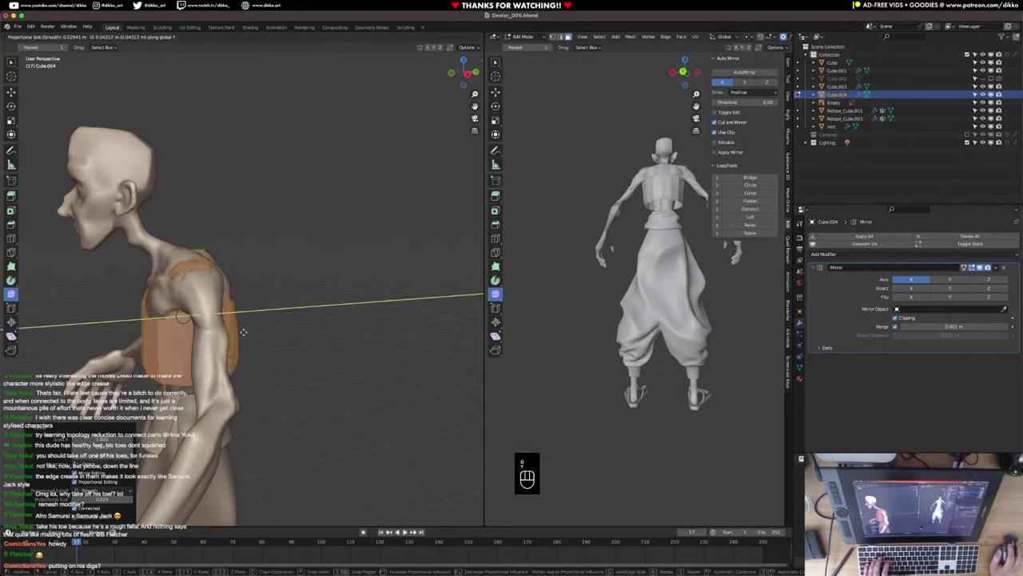
pyautogui.click(248, 333)
pyautogui.press('s')
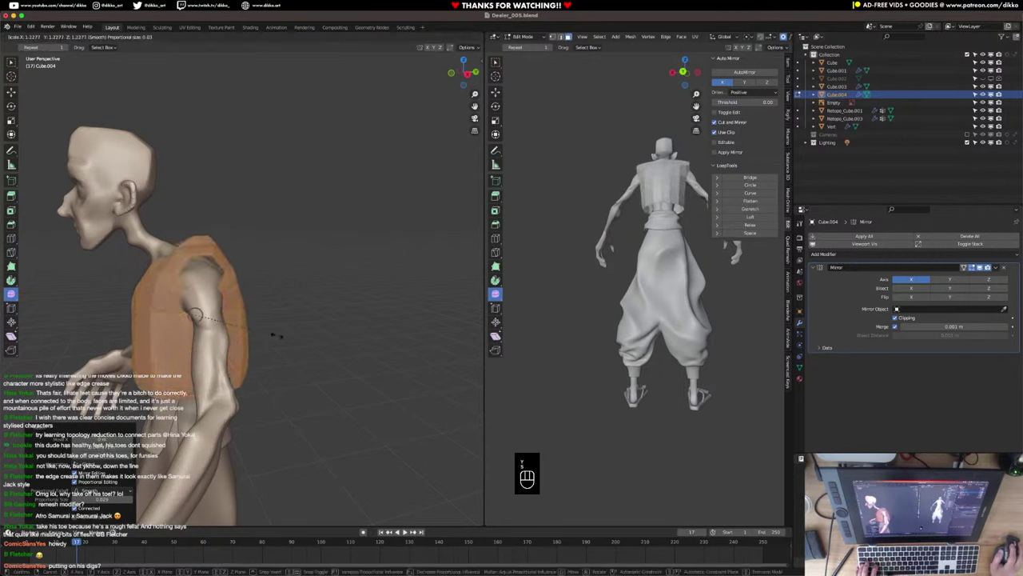
pyautogui.click(270, 336)
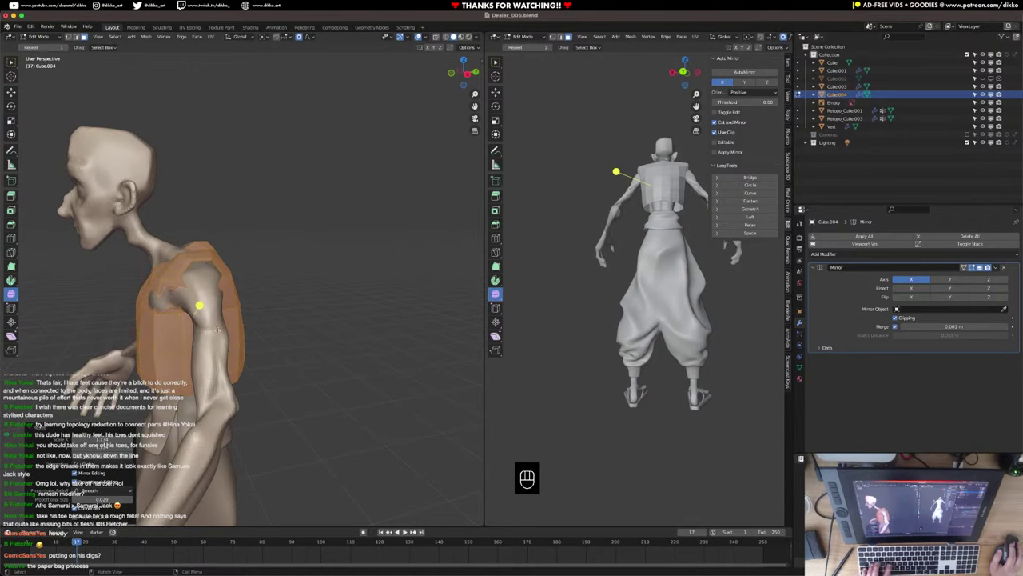
# Switch to vertex selection and clear the selection on the vest mesh.
pyautogui.moveTo(218, 330); pyautogui.dragTo(281, 312, button='middle')
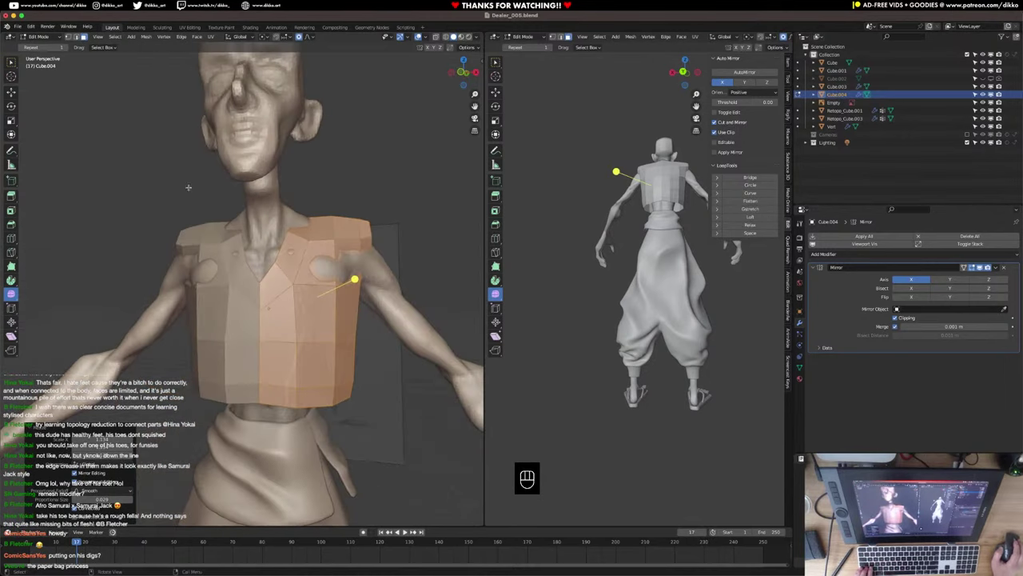
pyautogui.click(69, 38)
pyautogui.moveTo(299, 276); pyautogui.dragTo(229, 286, button='middle')
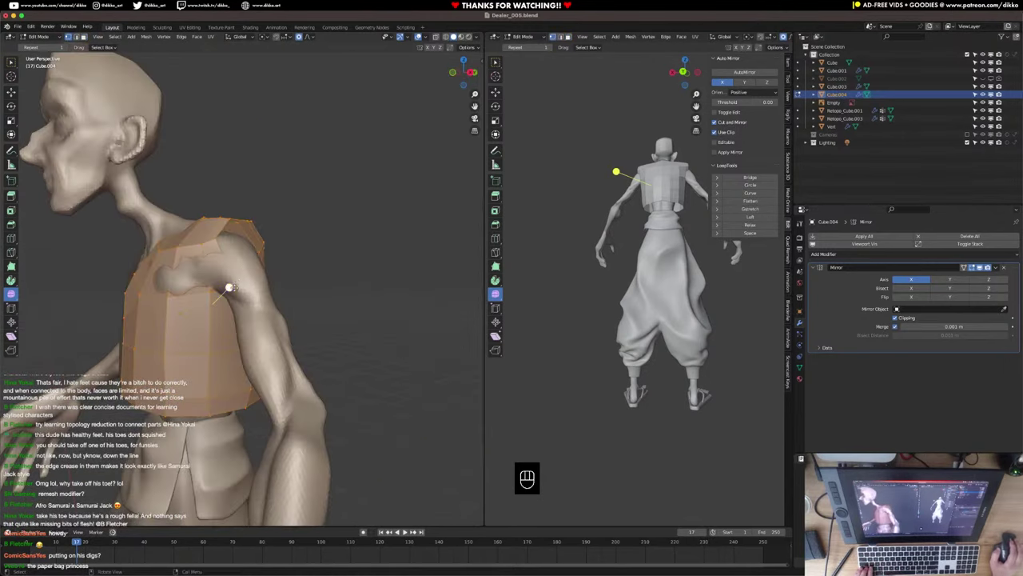
pyautogui.hotkey('alt', 'a')
pyautogui.press('z')
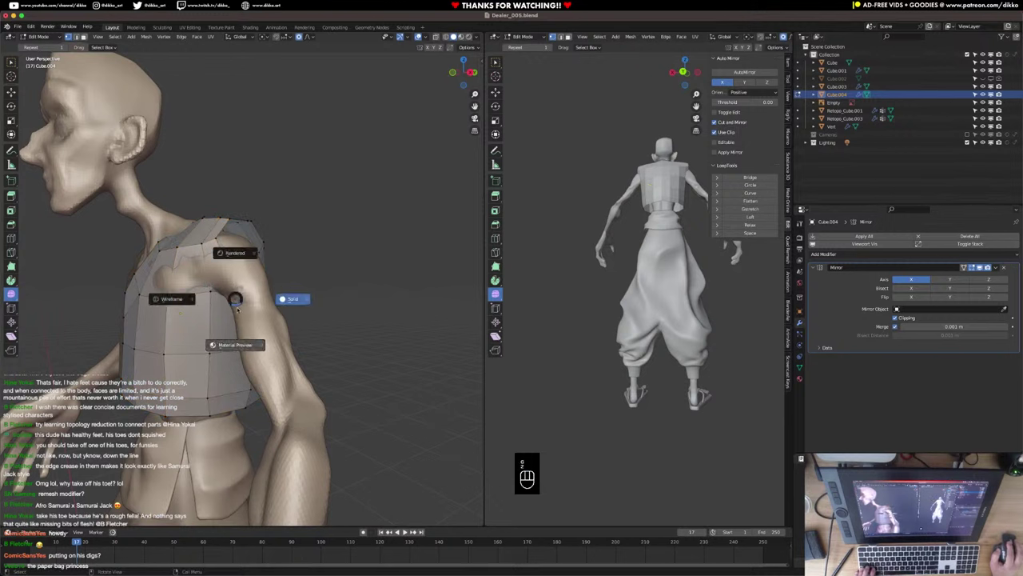
pyautogui.press('Escape')
pyautogui.press('z')
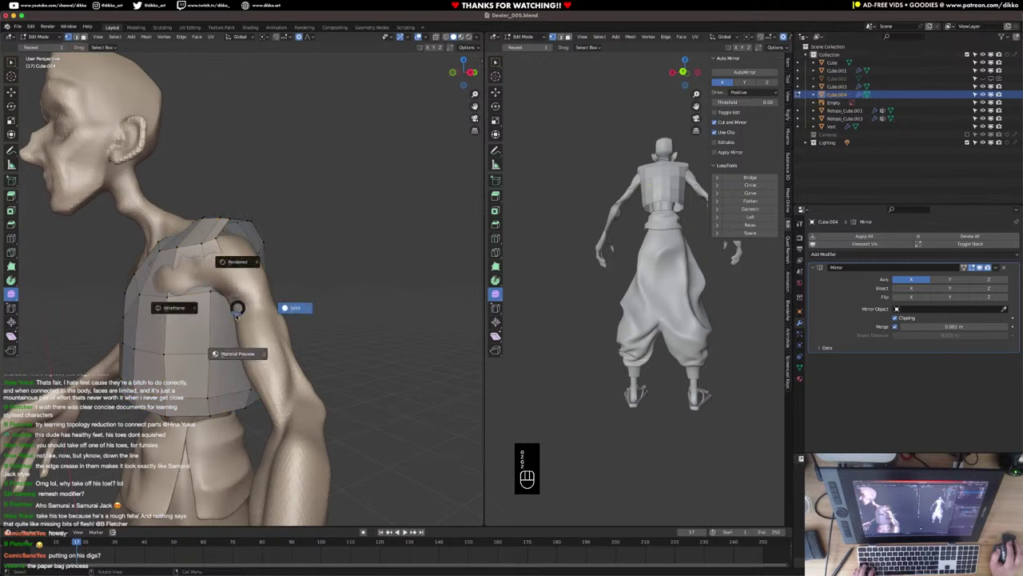
pyautogui.click(236, 314)
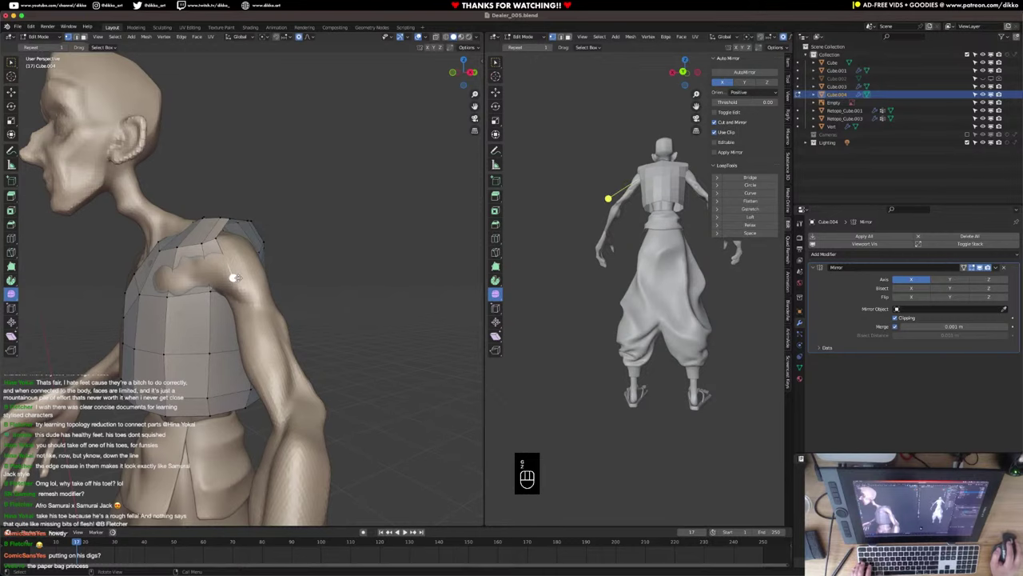
pyautogui.moveTo(234, 277); pyautogui.dragTo(222, 342, button='middle')
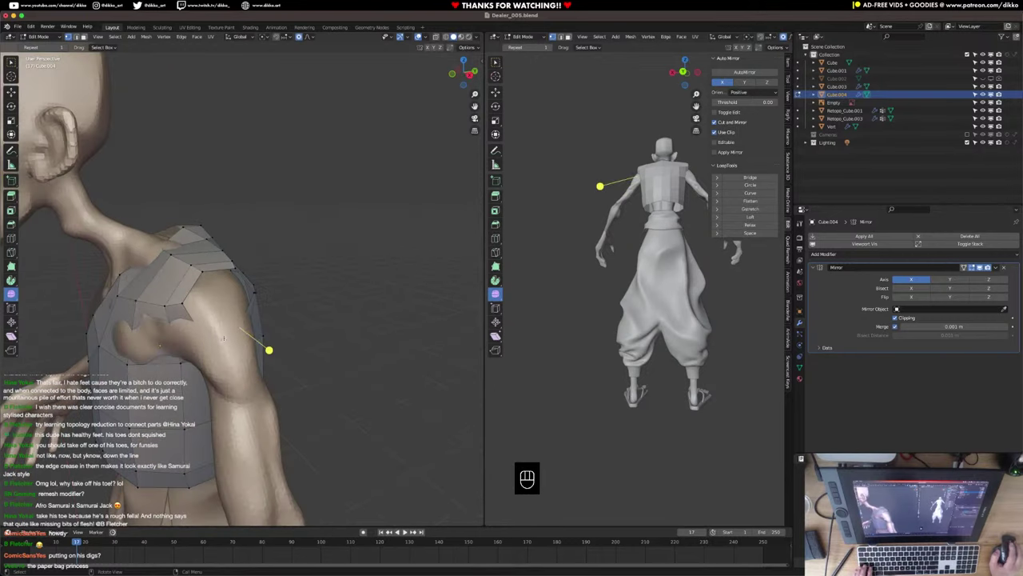
# Isolate the vest and add centred loop cuts down its side panel below the armhole and over the shoulder strap.
pyautogui.press('KP_Divide')
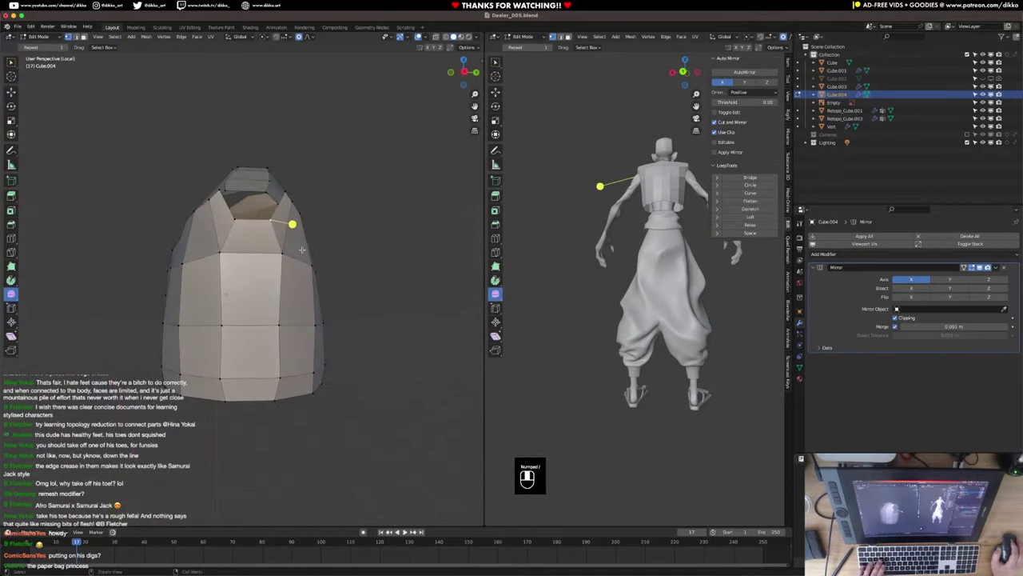
pyautogui.press('super+e')
pyautogui.press('super+r')
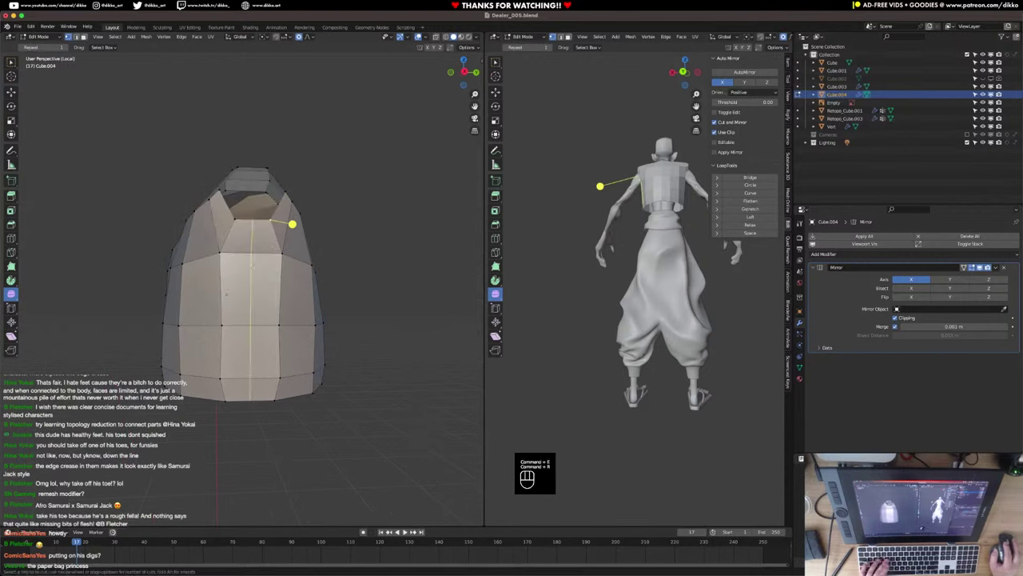
pyautogui.rightClick(253, 259)
pyautogui.press('super+r')
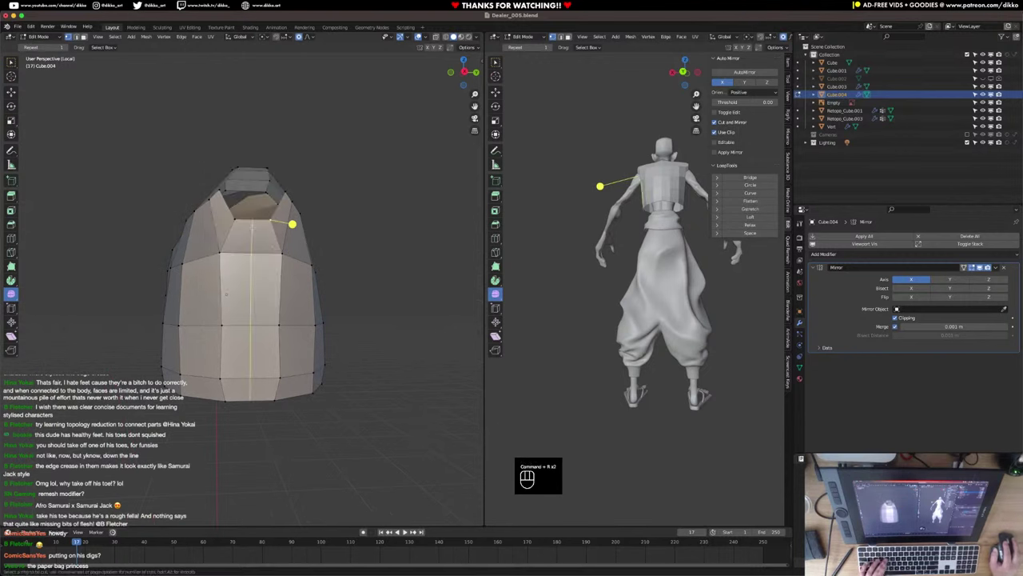
pyautogui.click(253, 260)
pyautogui.rightClick(253, 260)
pyautogui.moveTo(253, 260)
pyautogui.mouseDown(button='middle')
pyautogui.moveTo(248, 319)
pyautogui.moveTo(259, 263)
pyautogui.mouseUp(button='middle')
pyautogui.press('super+r')
pyautogui.click(247, 238)
pyautogui.rightClick(247, 238)
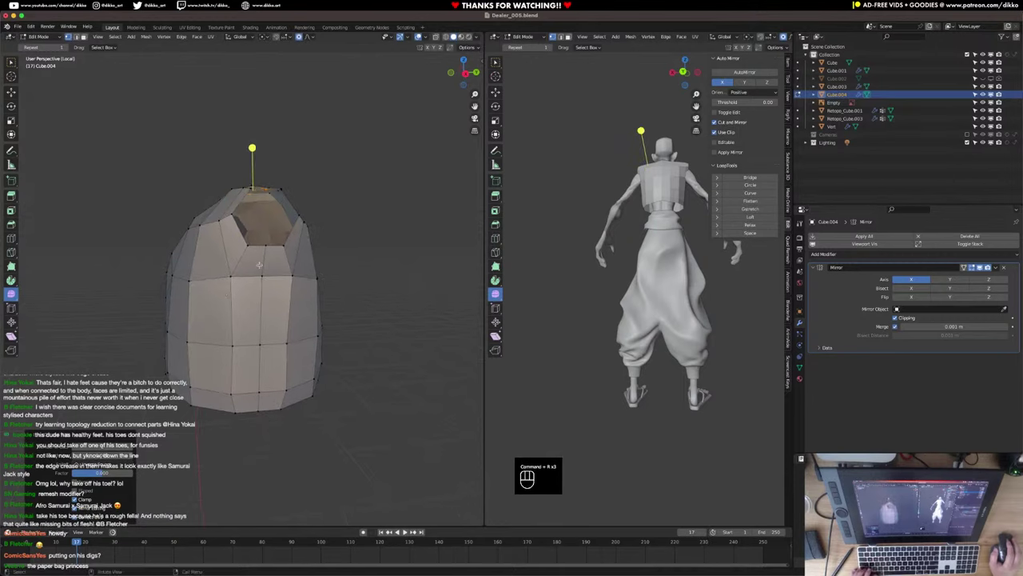
# Bring back the full character and lower the vest's middle underarm vertex along Z with a widened proportional falloff.
pyautogui.click(260, 264)
pyautogui.press('KP_1')
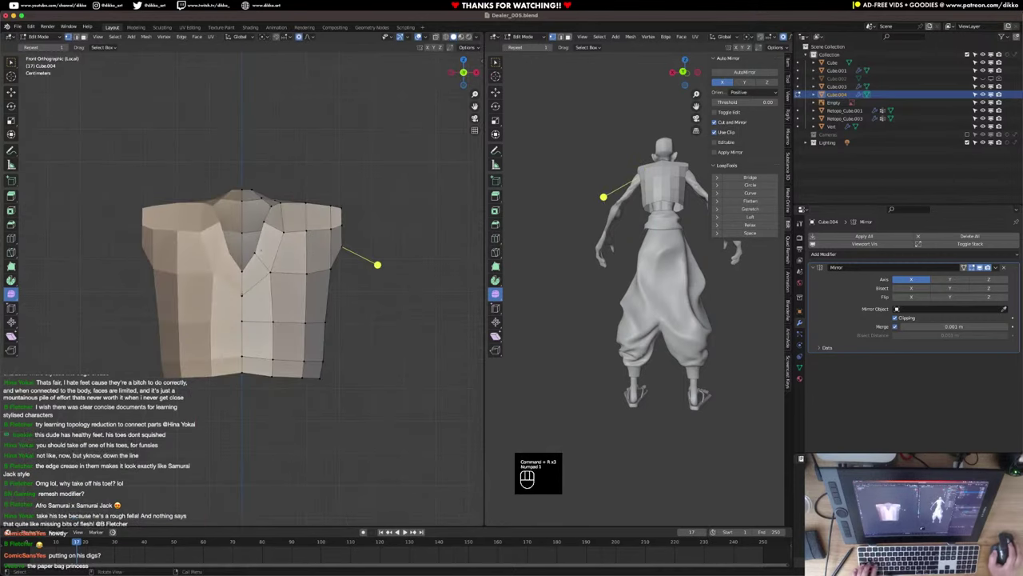
pyautogui.press('KP_Divide')
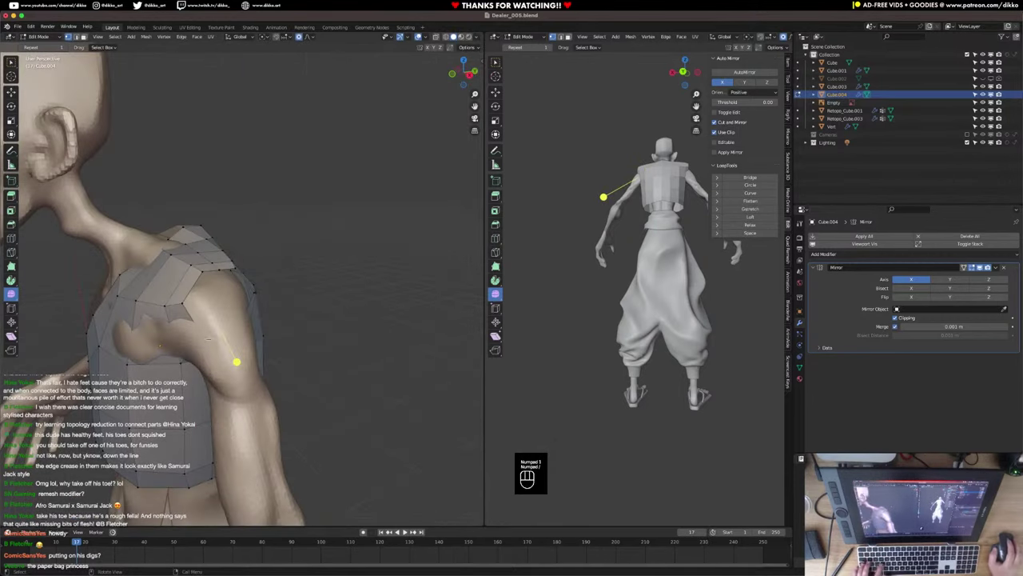
pyautogui.moveTo(186, 364); pyautogui.dragTo(205, 342, button='middle')
pyautogui.press('g')
pyautogui.press('z')
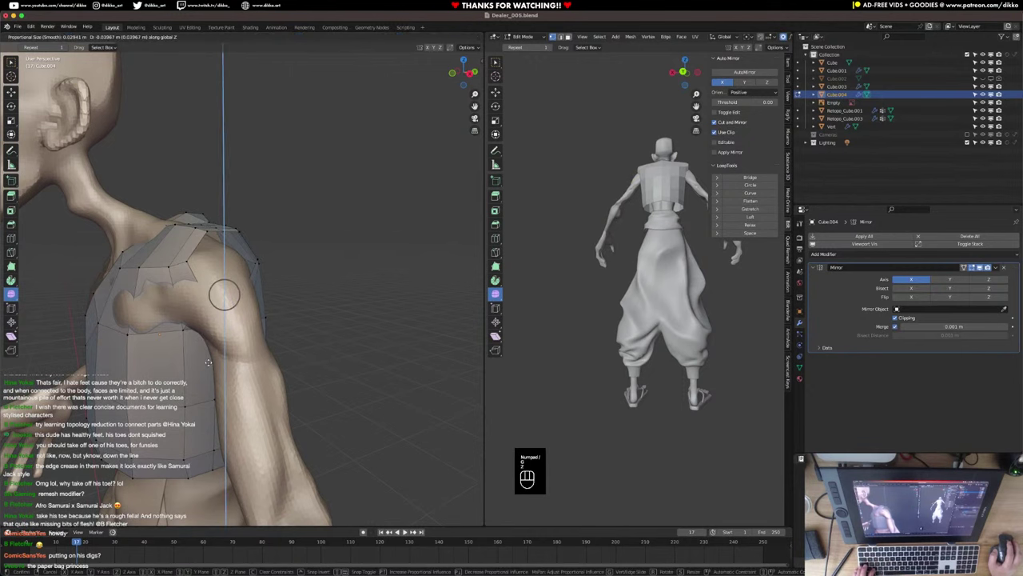
pyautogui.scroll(-15, 210, 383)
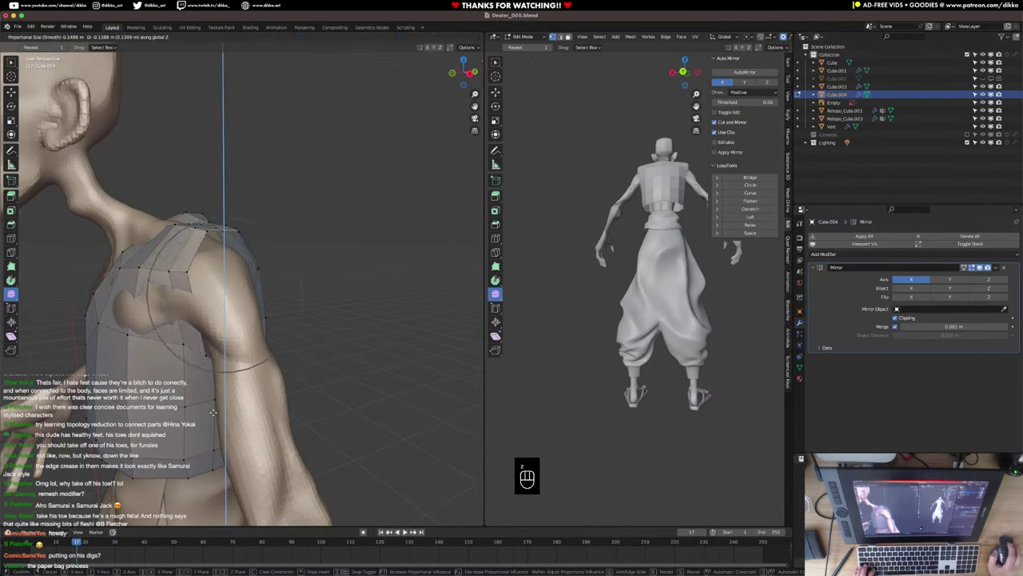
pyautogui.scroll(-7, 212, 413)
pyautogui.moveTo(212, 413); pyautogui.dragTo(322, 376, button='middle')
pyautogui.moveTo(313, 295); pyautogui.dragTo(327, 278, button='middle')
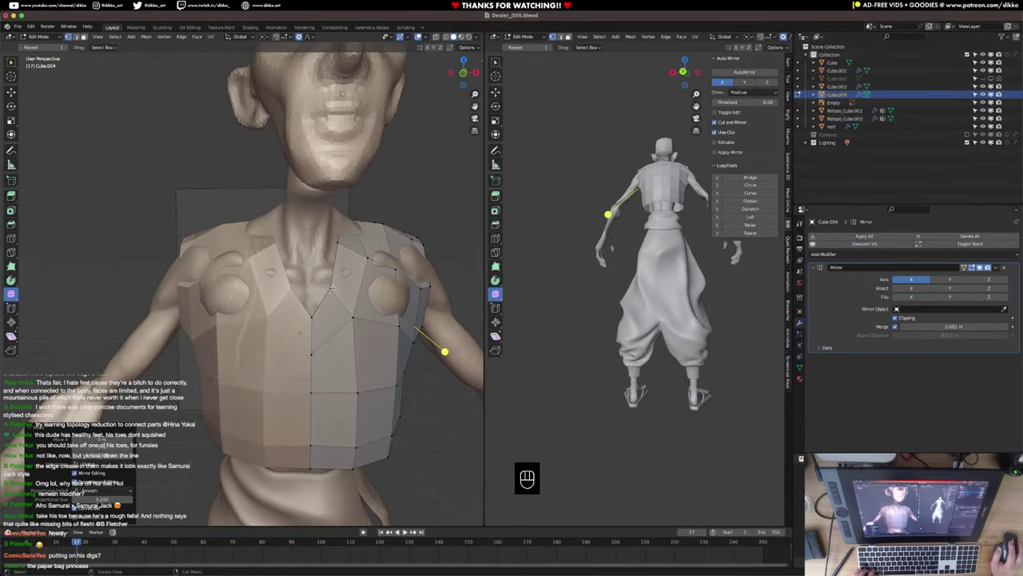
# Return to Object Mode and add a Subdivision Surface modifier to the vest.
pyautogui.press('Tab')
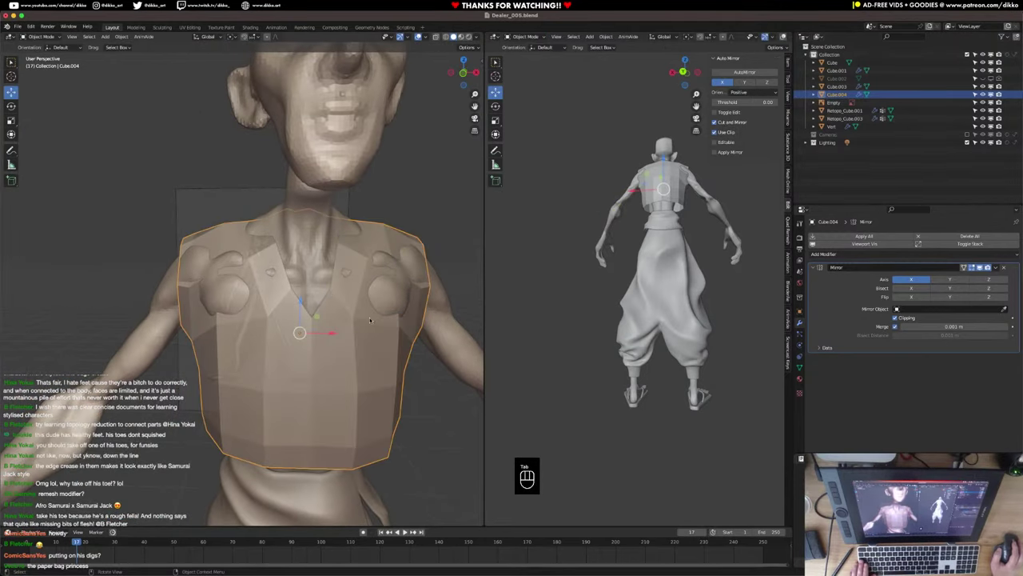
pyautogui.moveTo(370, 321); pyautogui.dragTo(364, 353, button='middle')
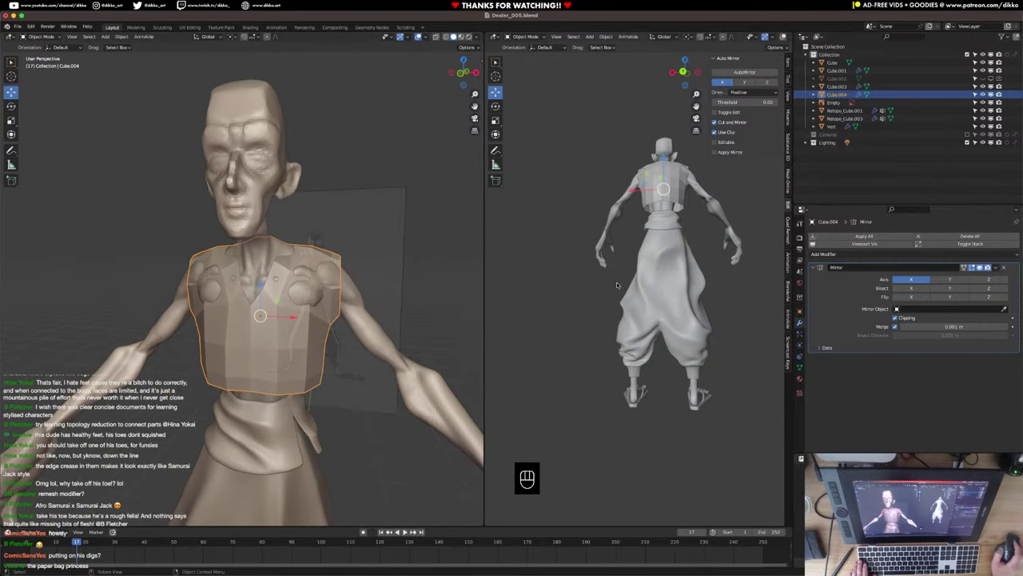
pyautogui.click(817, 255)
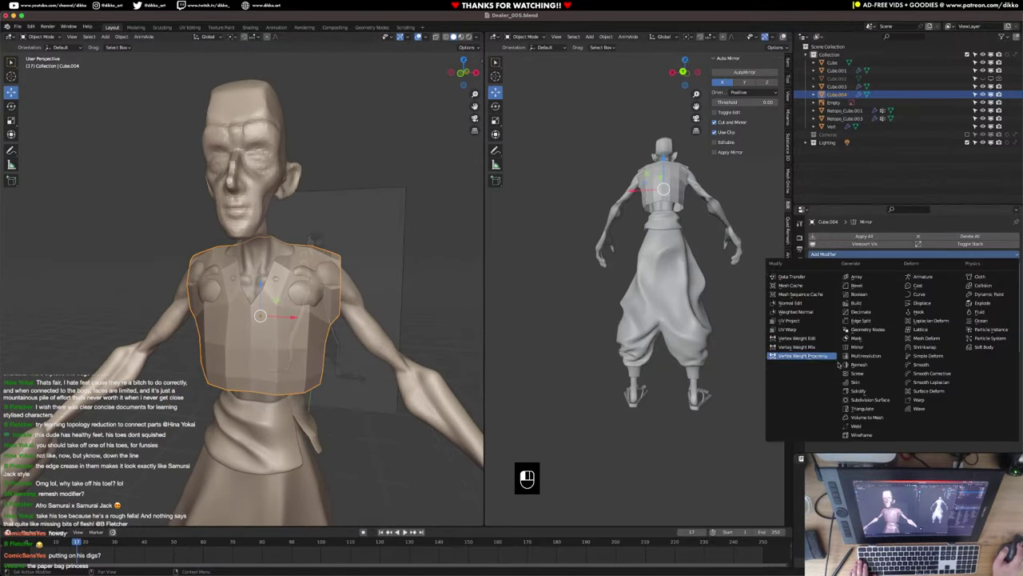
pyautogui.click(870, 400)
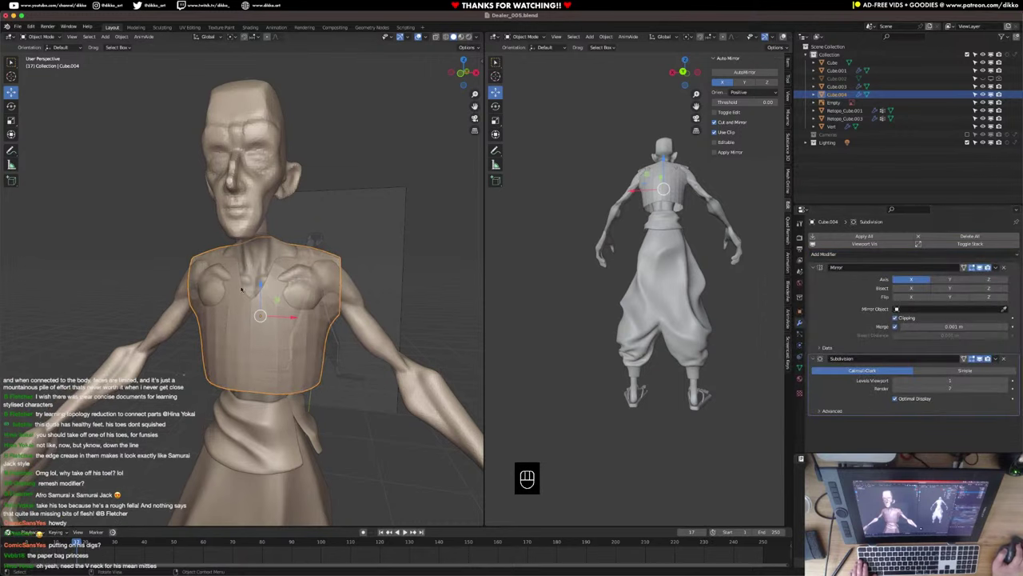
# Add a Shrinkwrap modifier to the vest with the character's body, Cube, as its target.
pyautogui.moveTo(242, 289); pyautogui.dragTo(239, 258, button='middle')
pyautogui.moveTo(334, 276); pyautogui.dragTo(313, 280, button='middle')
pyautogui.click(835, 254)
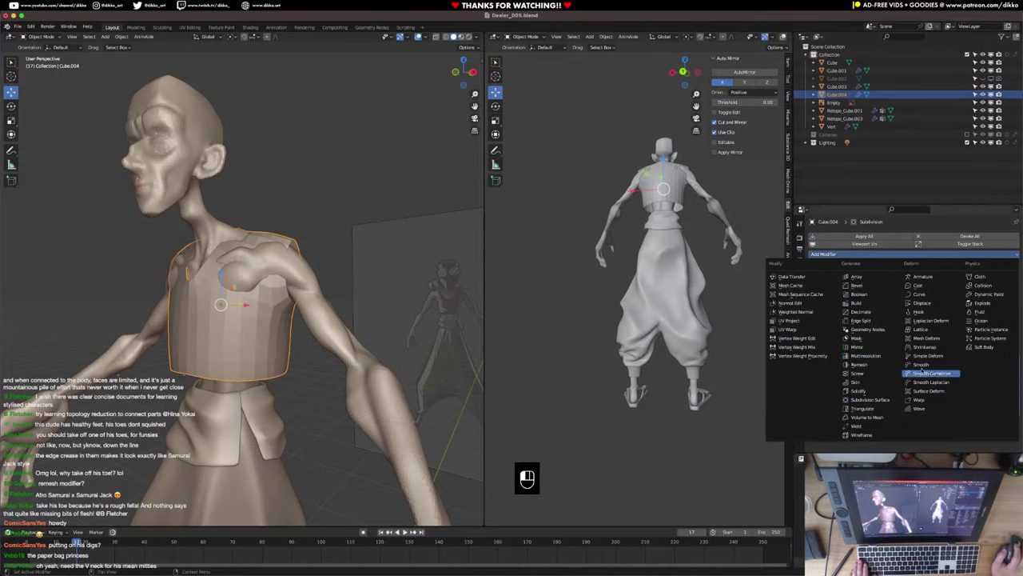
pyautogui.click(929, 347)
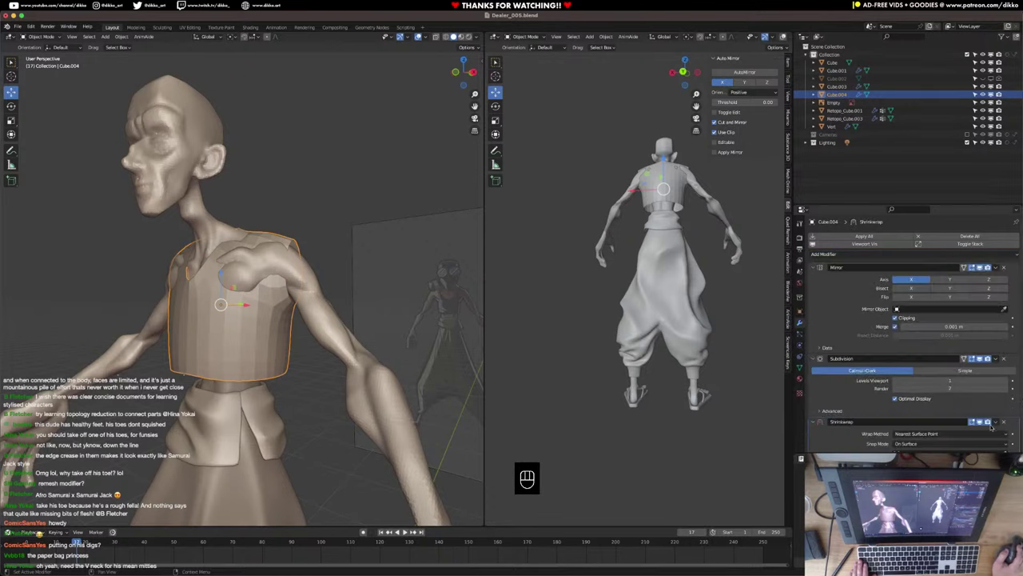
pyautogui.scroll(-2, 991, 427)
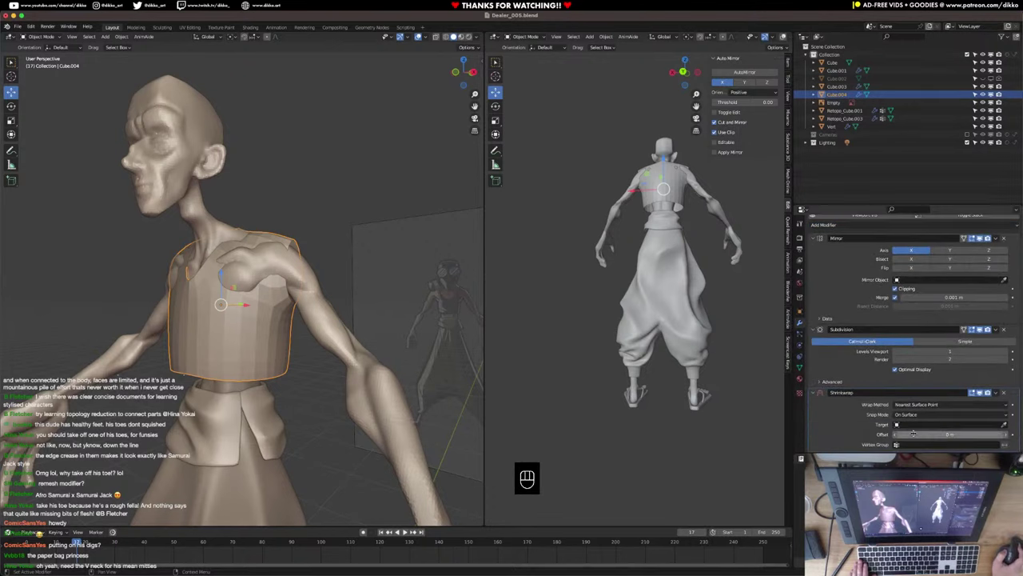
pyautogui.click(359, 334)
# Set the vest's Shrinkwrap offset to about 0.013 m so it sits just off the body.
pyautogui.moveTo(360, 334); pyautogui.dragTo(320, 332, button='middle')
pyautogui.press('Tab')
pyautogui.moveTo(627, 257); pyautogui.dragTo(497, 302, button='middle')
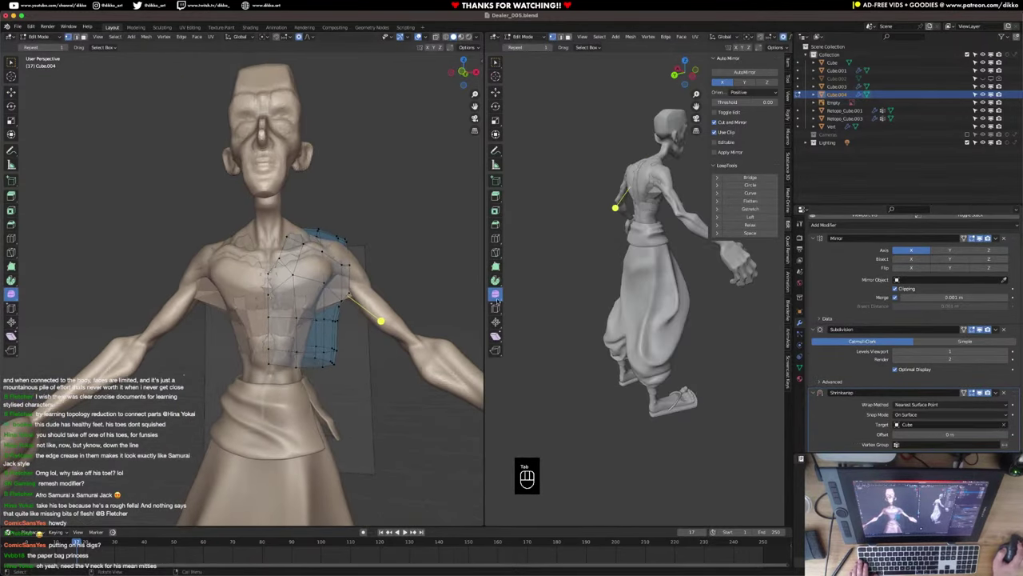
pyautogui.press('Tab')
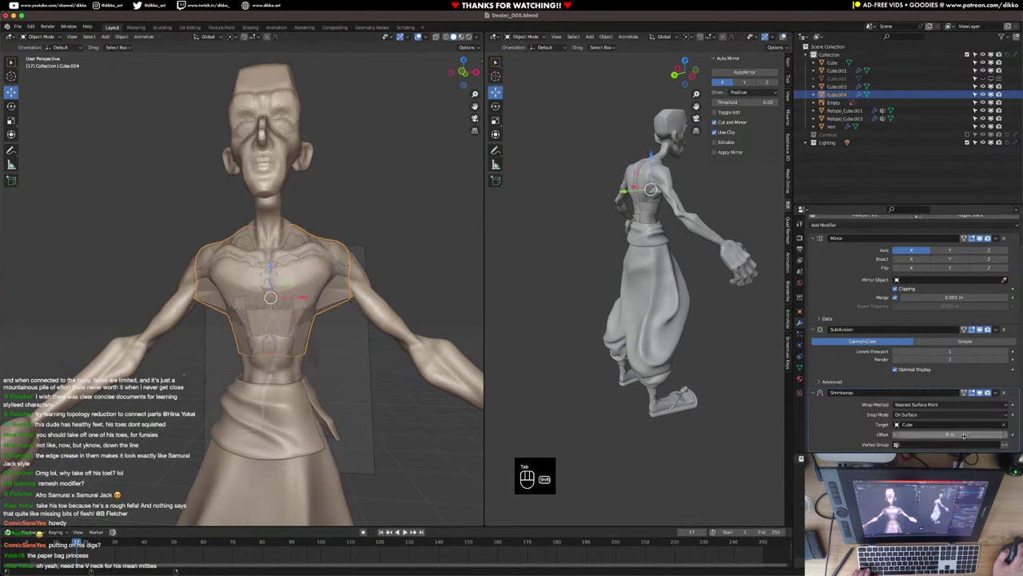
pyautogui.keyDown('shift'); pyautogui.moveTo(947, 434); pyautogui.dragTo(975, 434); pyautogui.keyUp('shift')
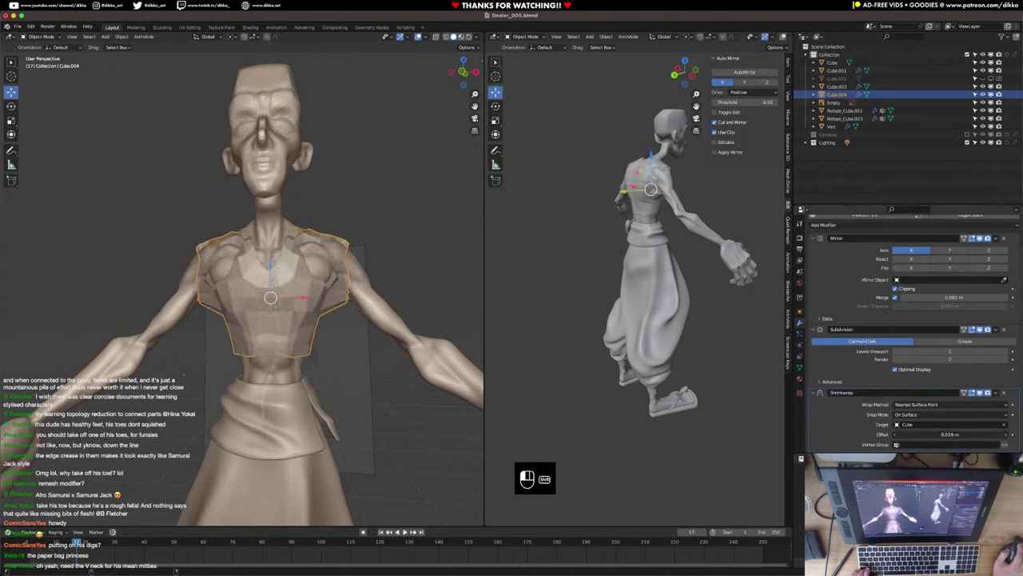
pyautogui.moveTo(295, 298); pyautogui.dragTo(262, 302, button='middle')
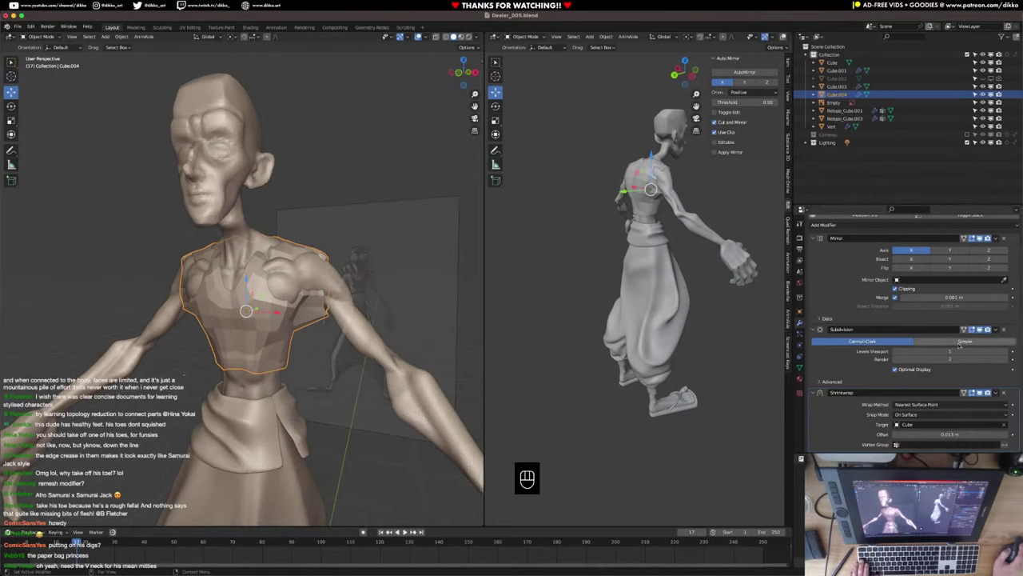
# Raise the vest's Subdivision viewport level to 2, and isolate it in Edit Mode with the Shrinkwrap display switched off.
pyautogui.click(1003, 351)
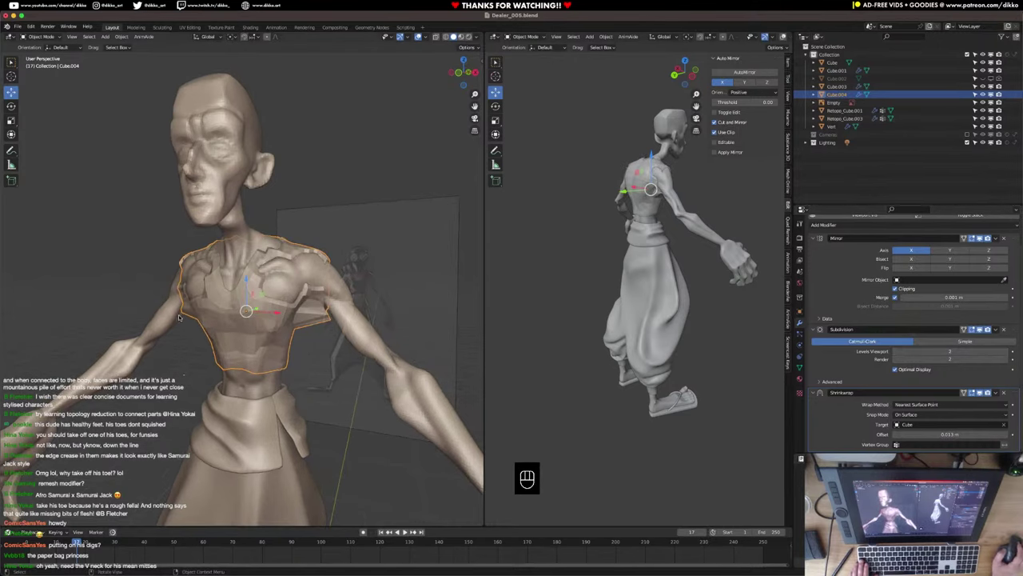
pyautogui.press('Tab')
pyautogui.scroll(4, 212, 314)
pyautogui.moveTo(212, 314); pyautogui.dragTo(249, 298, button='middle')
pyautogui.press('KP_Divide')
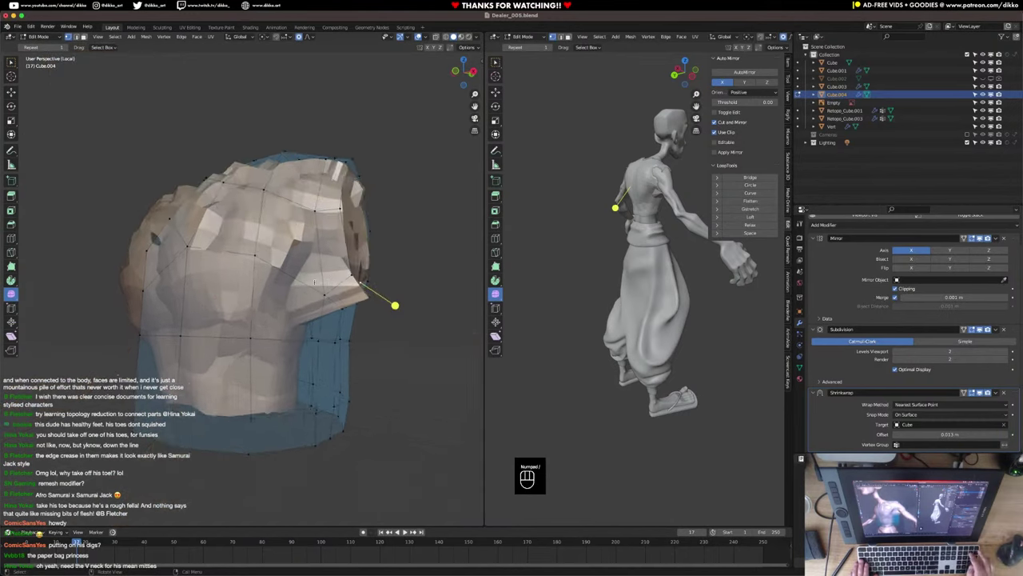
pyautogui.click(980, 392)
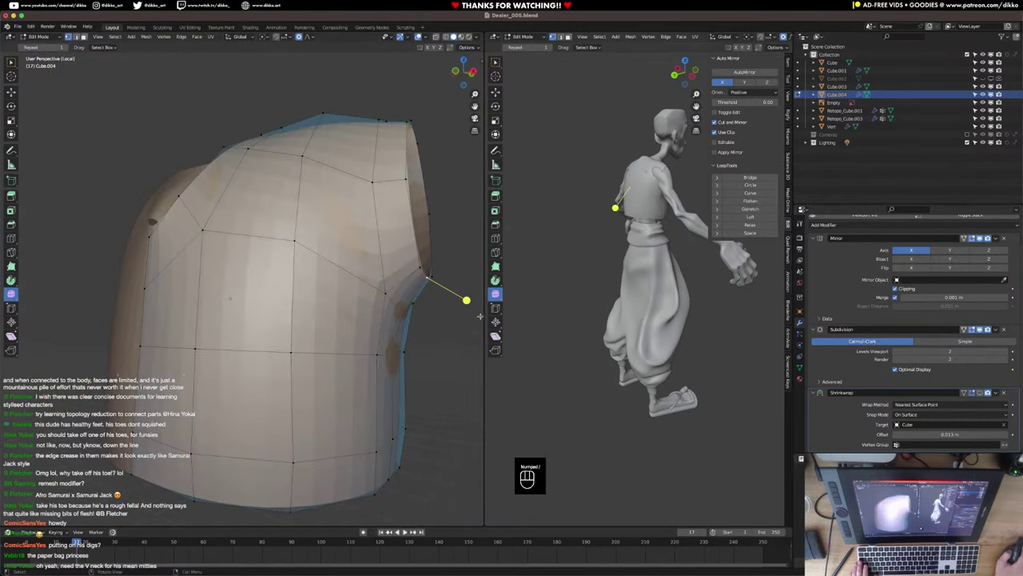
# Delete the ring of faces around the vest's armhole to enlarge the opening.
pyautogui.scroll(-2, 224, 281)
pyautogui.moveTo(224, 282); pyautogui.dragTo(184, 240, button='middle')
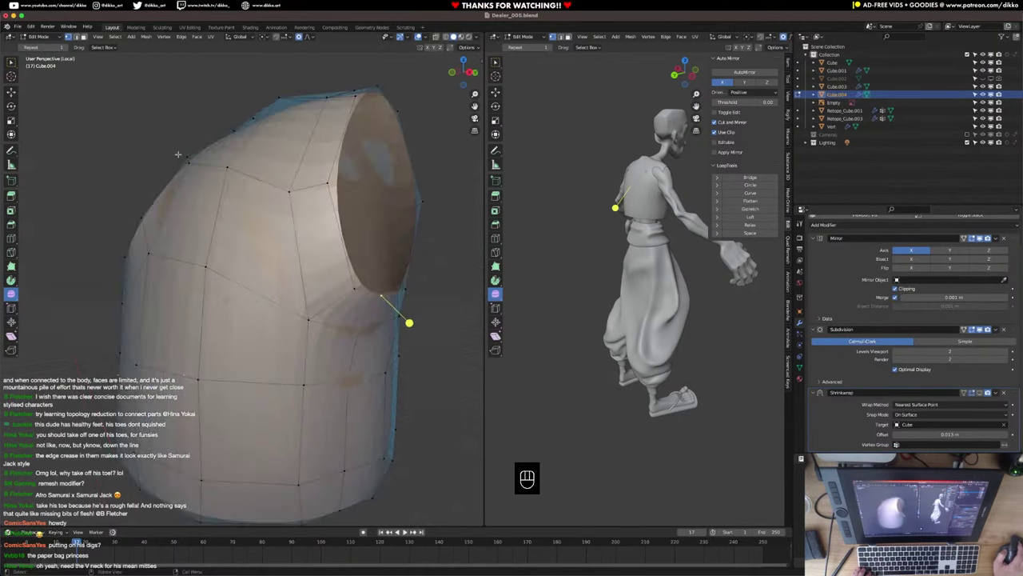
pyautogui.keyDown('alt'); pyautogui.click(327, 296); pyautogui.keyUp('alt')
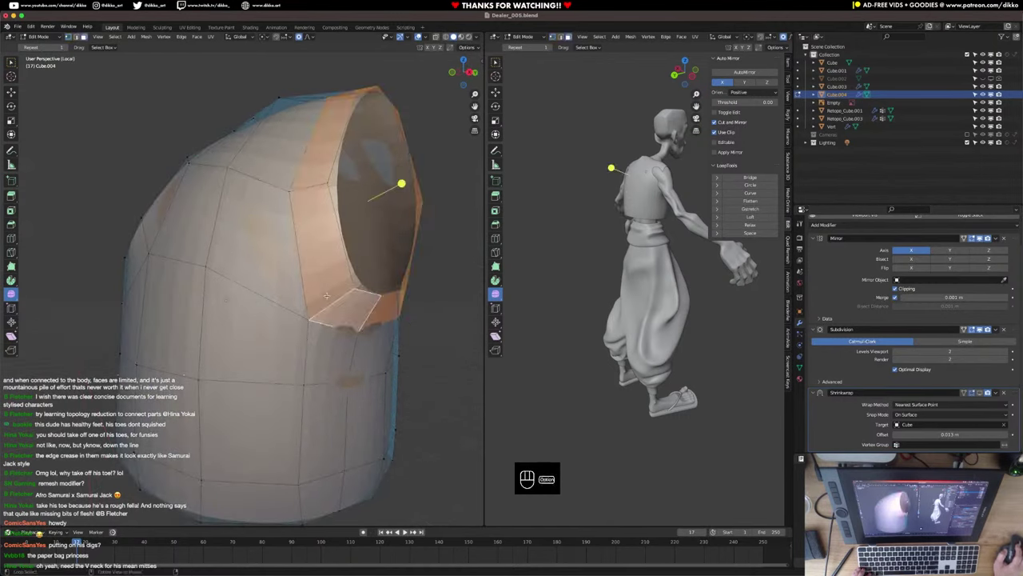
pyautogui.press('x')
pyautogui.click(326, 295)
pyautogui.moveTo(327, 296); pyautogui.dragTo(337, 316, button='middle')
pyautogui.scroll(-3, 340, 301)
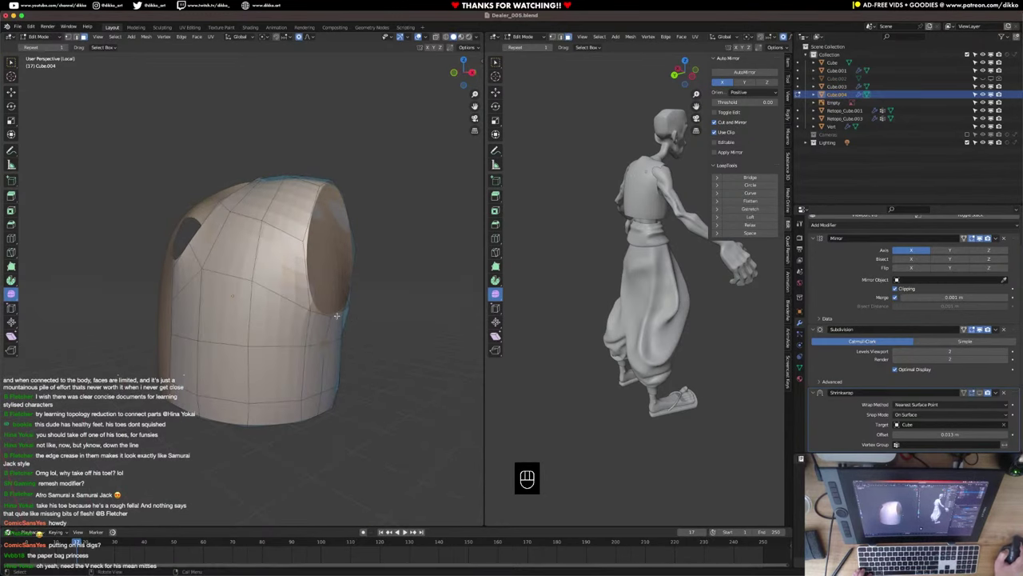
# Add two centred vertical edge loops to the side of the vest near the armhole.
pyautogui.press('super+r')
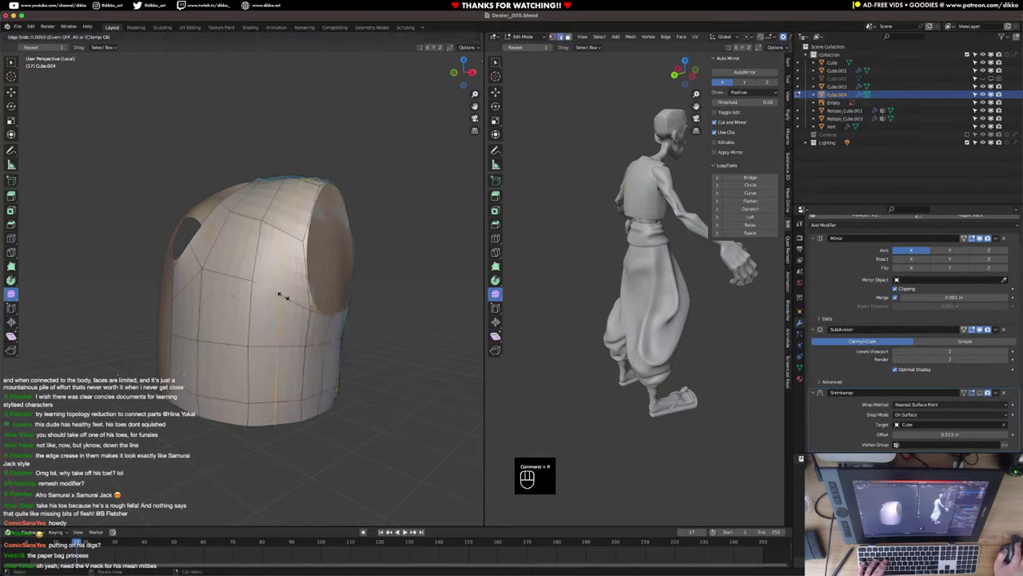
pyautogui.click(343, 294)
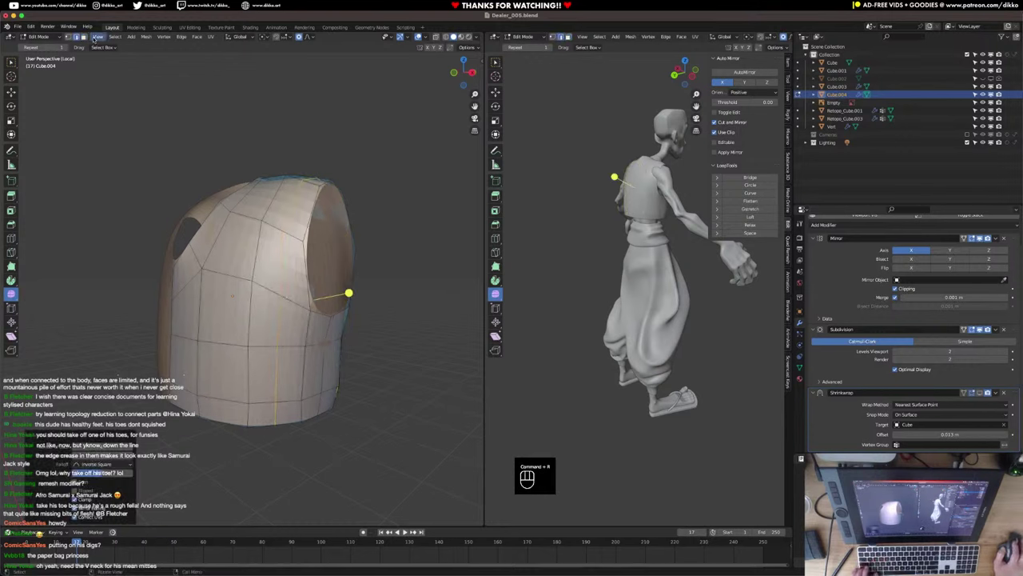
pyautogui.click(349, 293)
pyautogui.press('super+r')
pyautogui.click(324, 366)
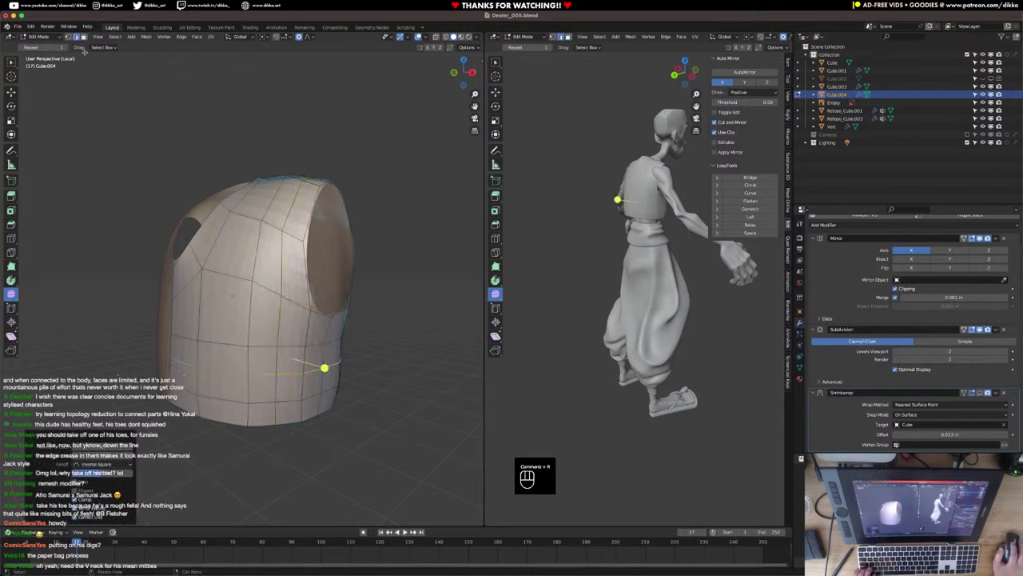
pyautogui.click(324, 366)
pyautogui.moveTo(324, 366); pyautogui.dragTo(388, 397, button='middle')
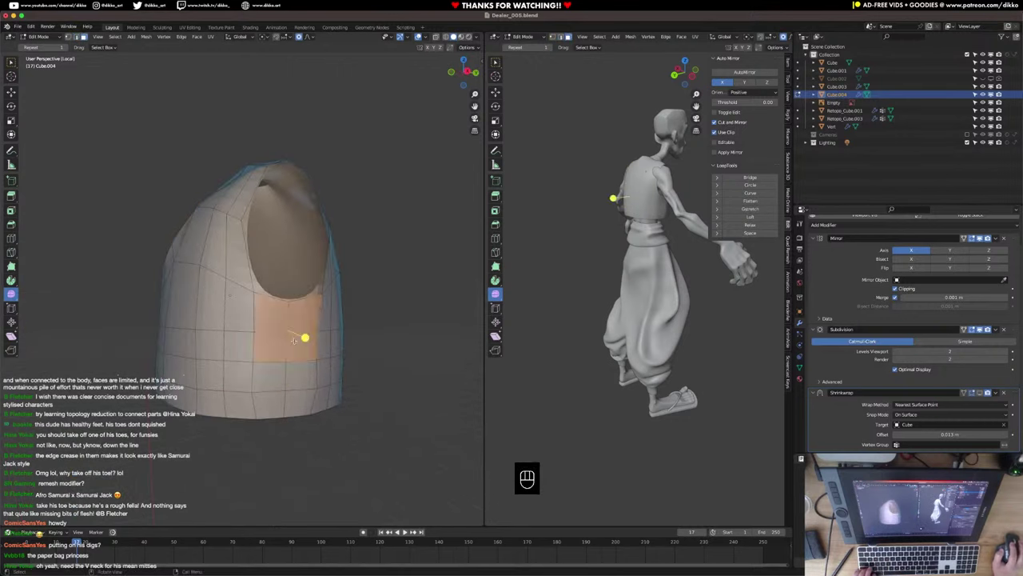
# Undo the last deletion and remove the selected faces directly beneath the vest's armhole.
pyautogui.moveTo(293, 339); pyautogui.dragTo(311, 320, button='middle')
pyautogui.press('super+z')
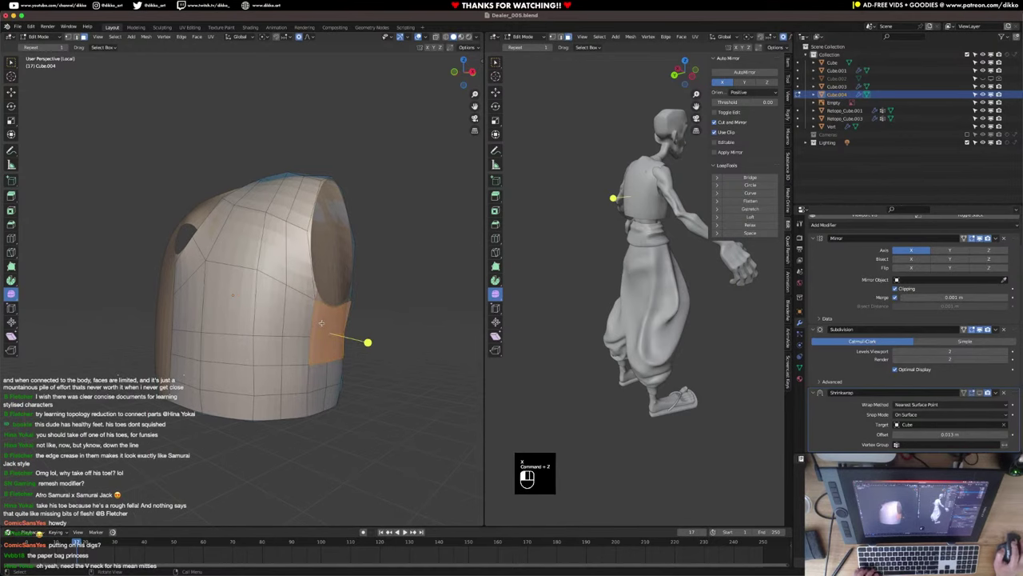
pyautogui.click(321, 323)
pyautogui.keyDown('shift'); pyautogui.click(341, 319); pyautogui.keyUp('shift')
pyautogui.press('x')
pyautogui.click(340, 320)
# Select the armhole's boundary edge loop and round it out with the Smooth tool.
pyautogui.moveTo(329, 314); pyautogui.dragTo(112, 122, button='middle')
pyautogui.click(77, 37)
pyautogui.keyDown('alt'); pyautogui.click(257, 345); pyautogui.keyUp('alt')
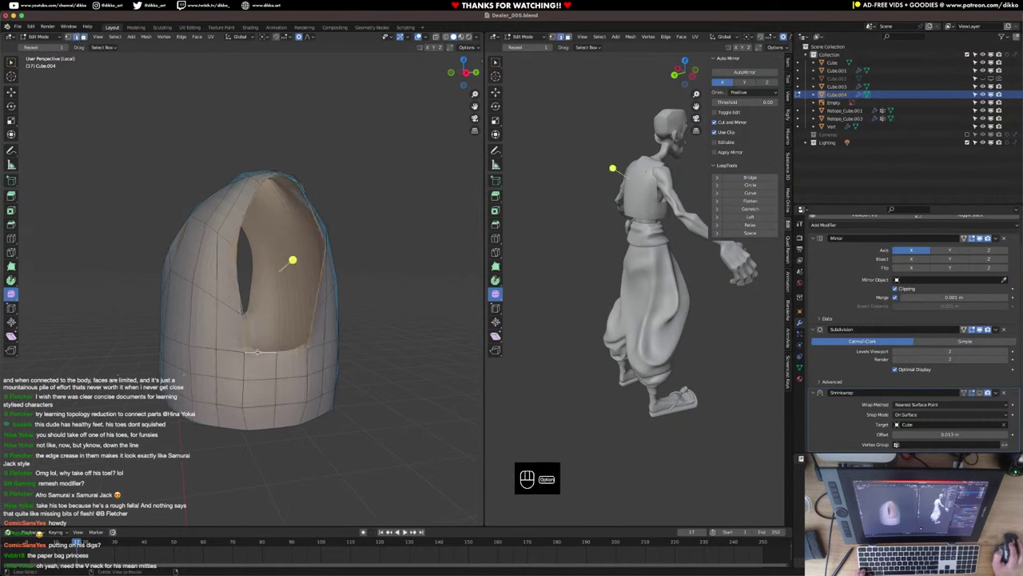
pyautogui.moveTo(292, 259); pyautogui.dragTo(387, 250)
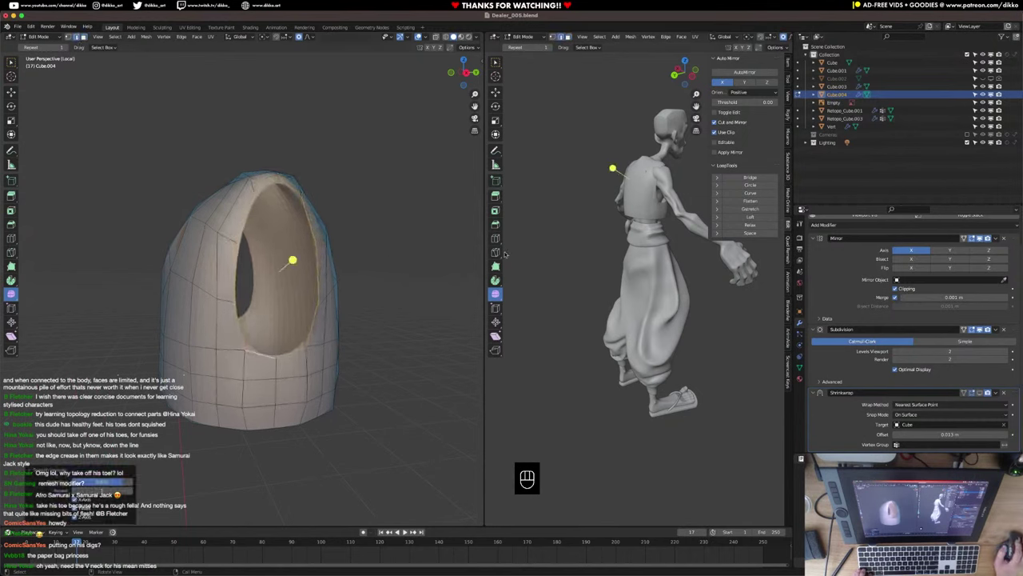
pyautogui.moveTo(699, 242); pyautogui.dragTo(516, 252, button='middle')
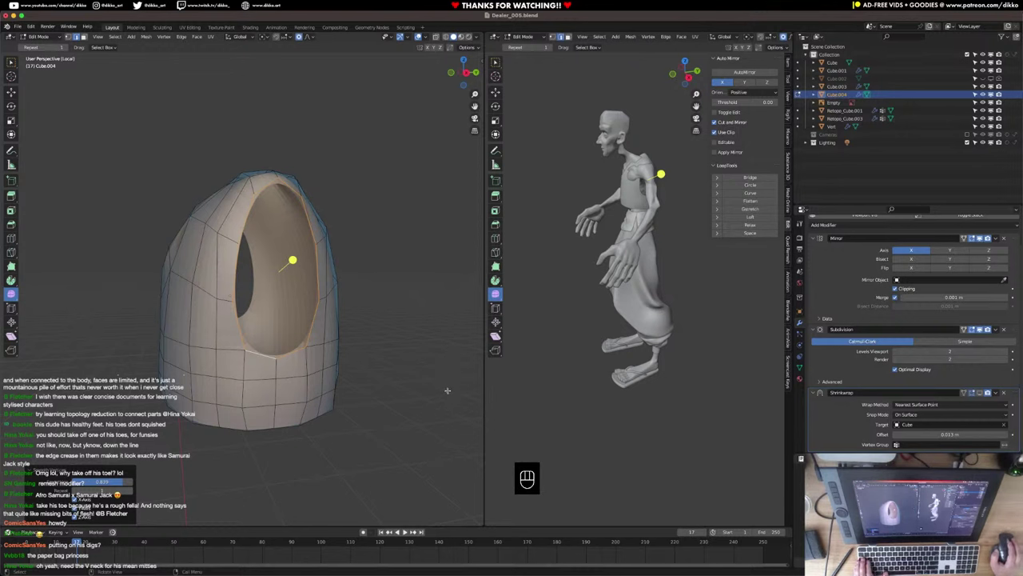
# Widen the neckline by moving its front edge outward about 0.07 m along X with proportional editing.
pyautogui.moveTo(344, 384); pyautogui.dragTo(337, 336, button='middle')
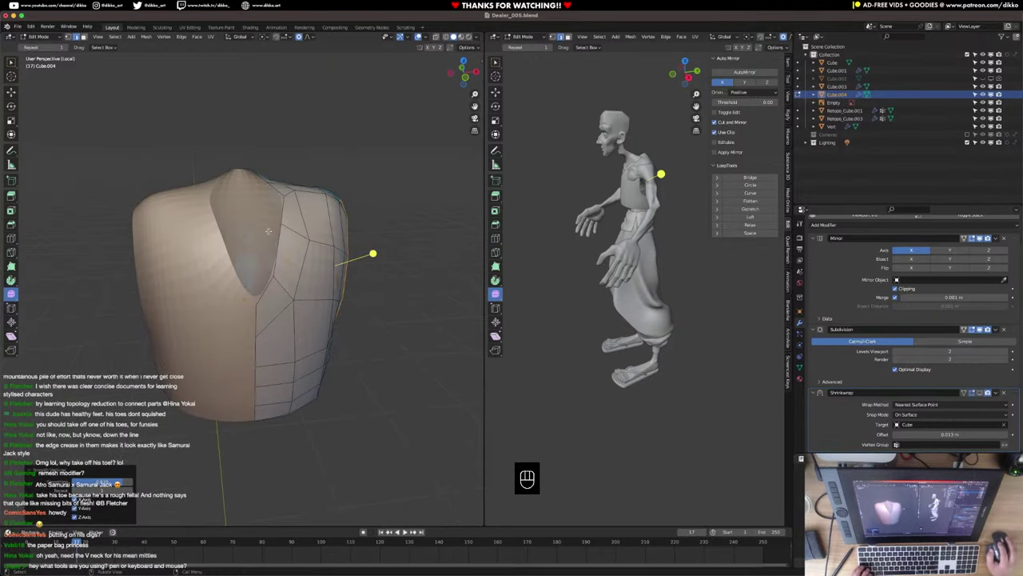
pyautogui.click(285, 257)
pyautogui.press('g')
pyautogui.press('x')
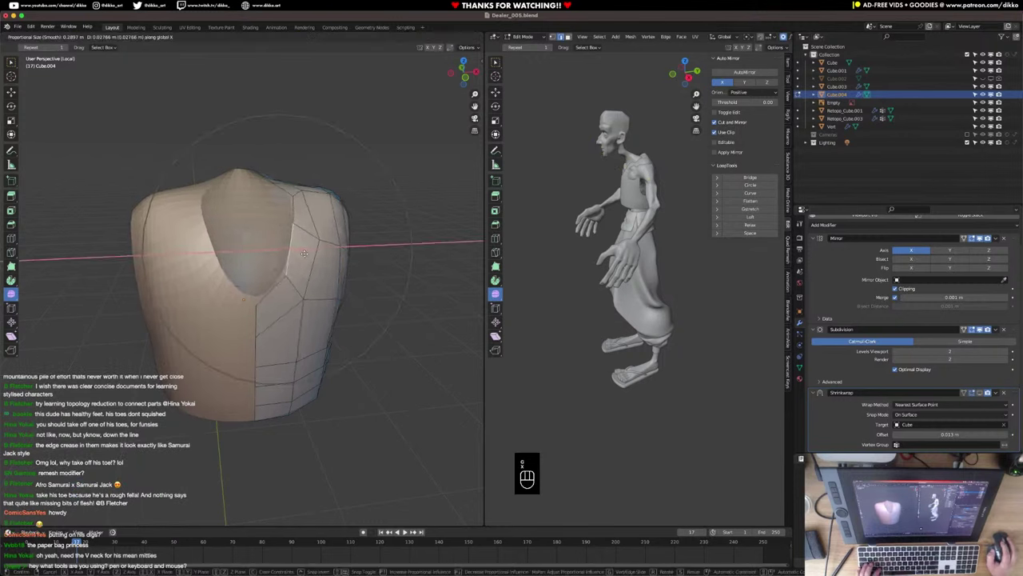
pyautogui.click(315, 248)
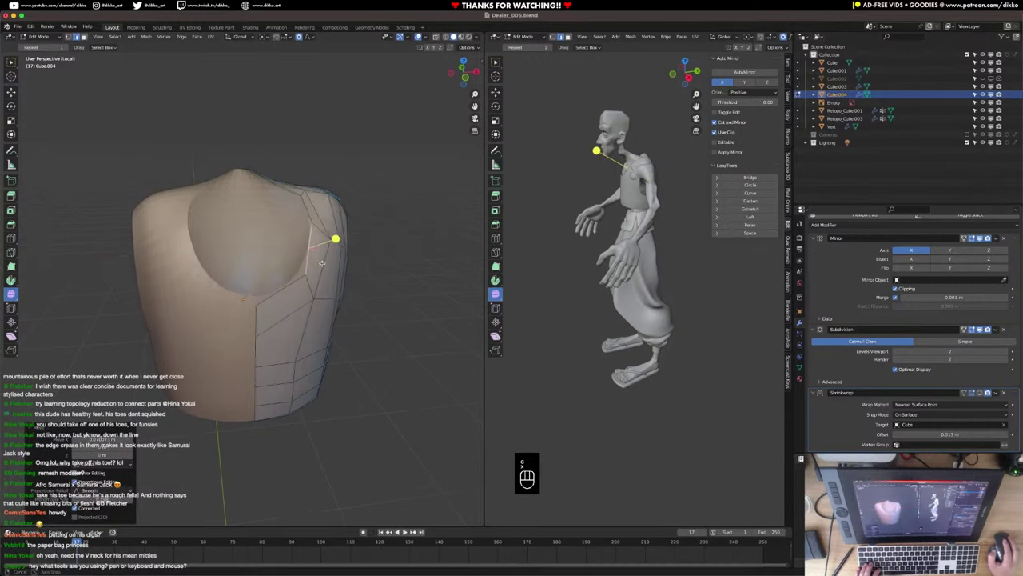
# Switch to vertex selection and pull the back neckline vertex outward with a reduced proportional falloff.
pyautogui.moveTo(315, 248); pyautogui.dragTo(295, 216, button='middle')
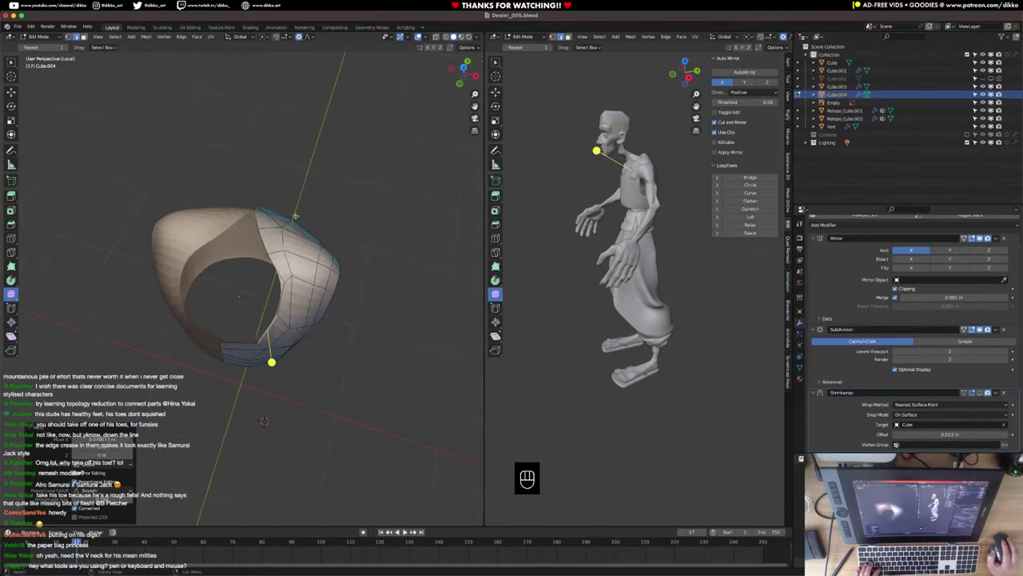
pyautogui.click(68, 38)
pyautogui.press('g')
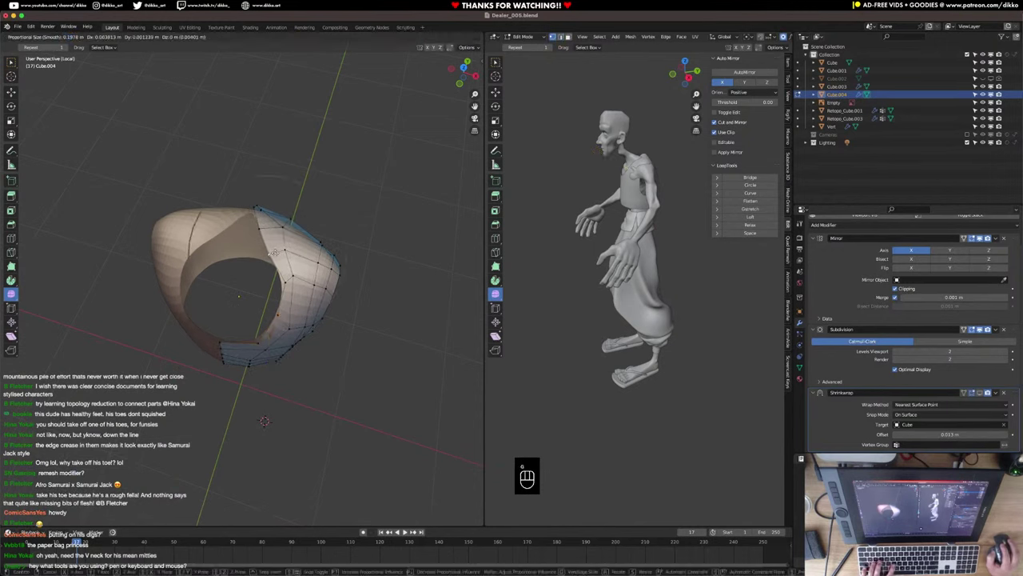
pyautogui.click(302, 251)
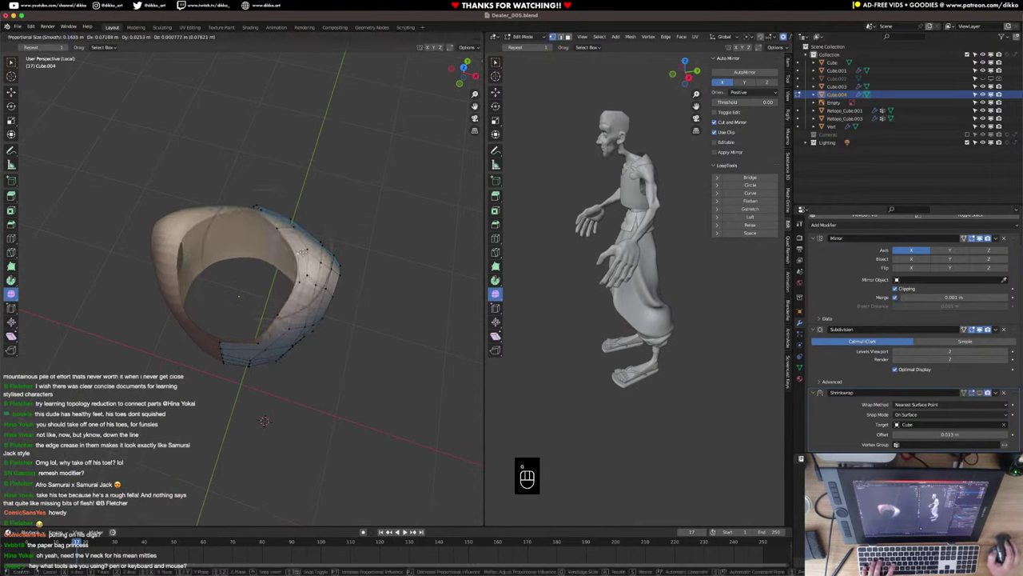
# Select the vertex row across the upper chest, shift it along Y and raise it about 0.039 m along Z.
pyautogui.moveTo(302, 251); pyautogui.dragTo(247, 237, button='middle')
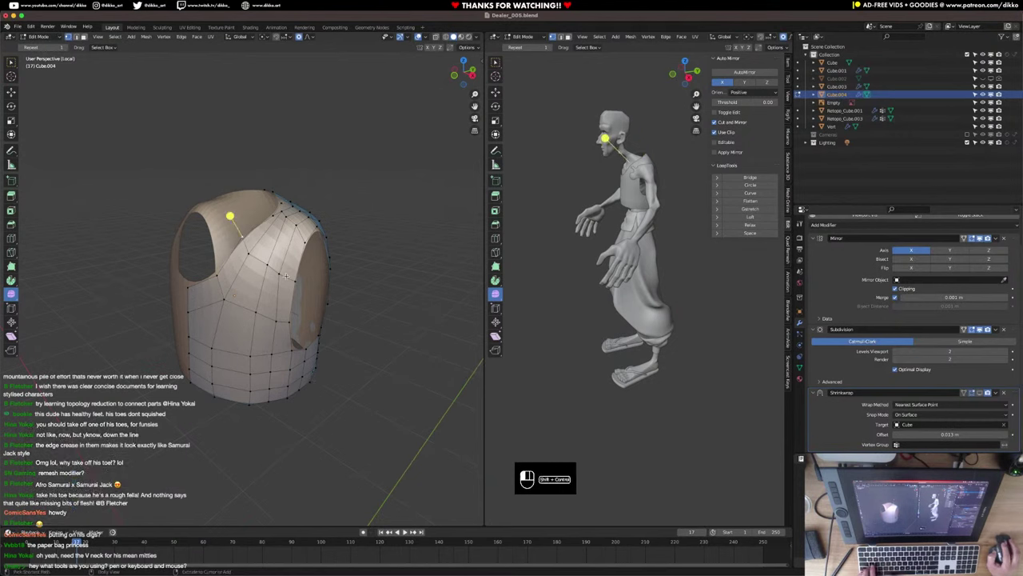
pyautogui.press('g')
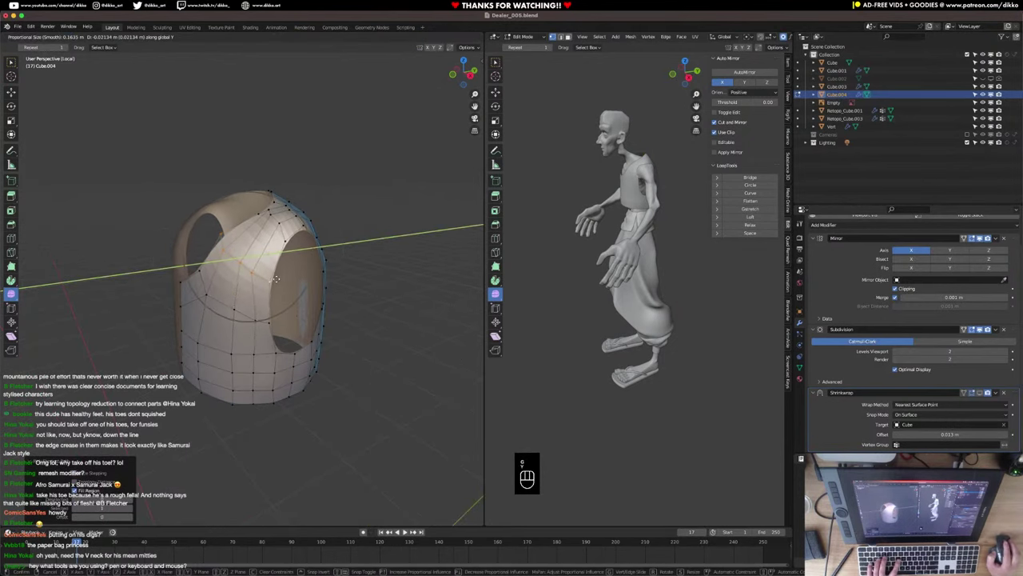
pyautogui.click(274, 278)
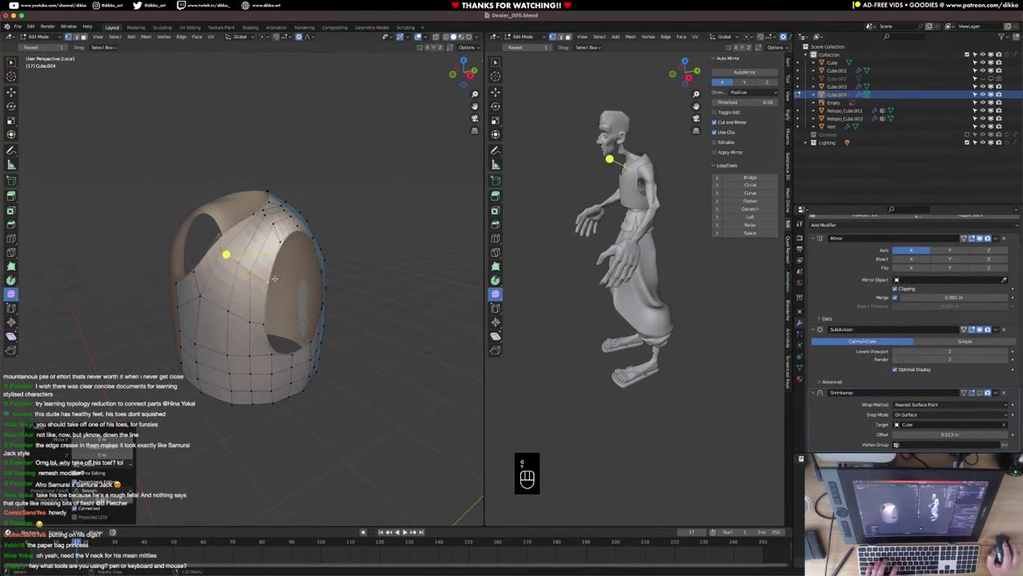
pyautogui.press('g')
pyautogui.press('z')
pyautogui.click(298, 271)
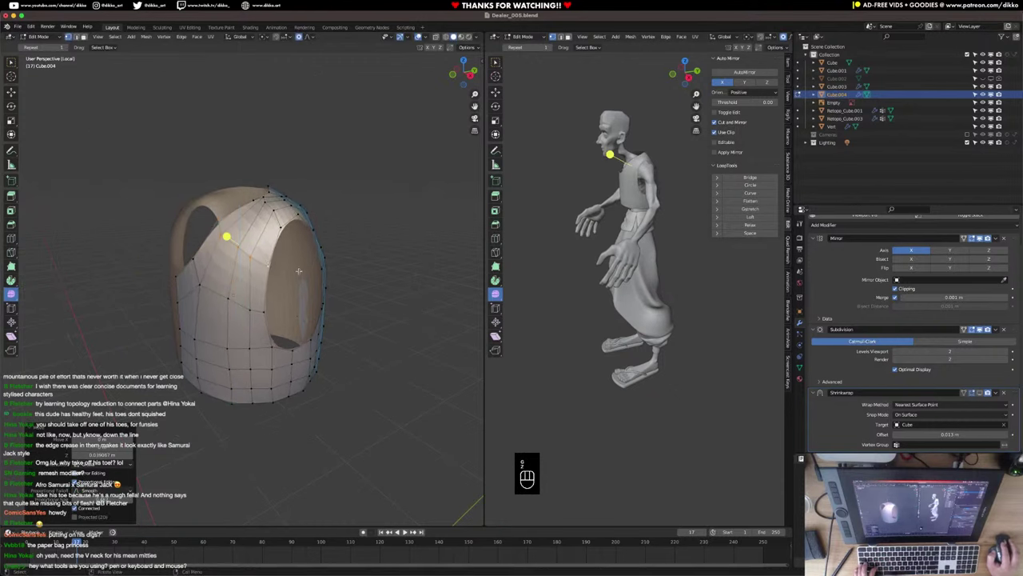
# Add an edge loop behind the armhole and move it backward along Y with proportional editing.
pyautogui.moveTo(299, 271); pyautogui.dragTo(148, 226, button='middle')
pyautogui.press('super+r')
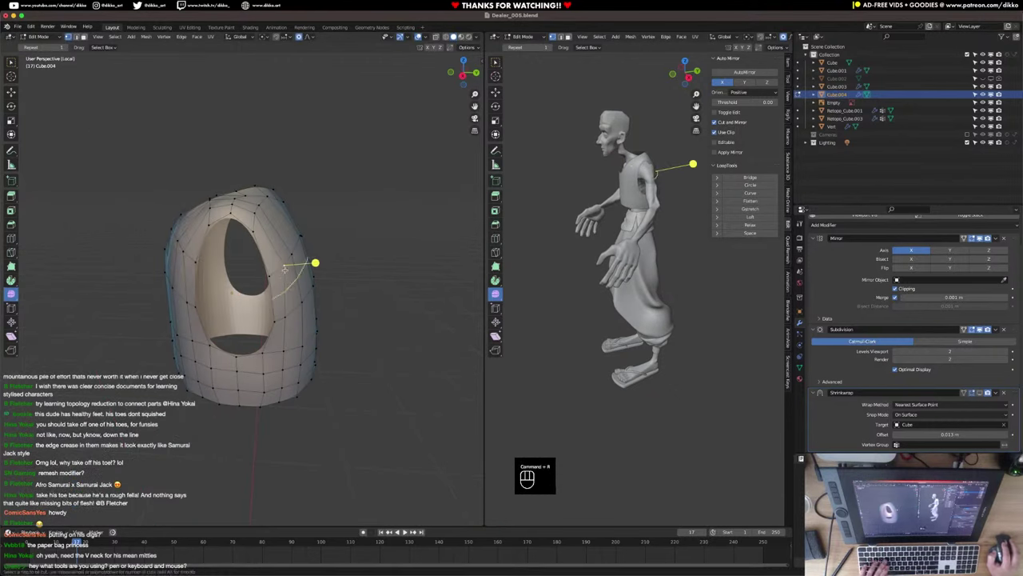
pyautogui.click(273, 248)
pyautogui.press('g')
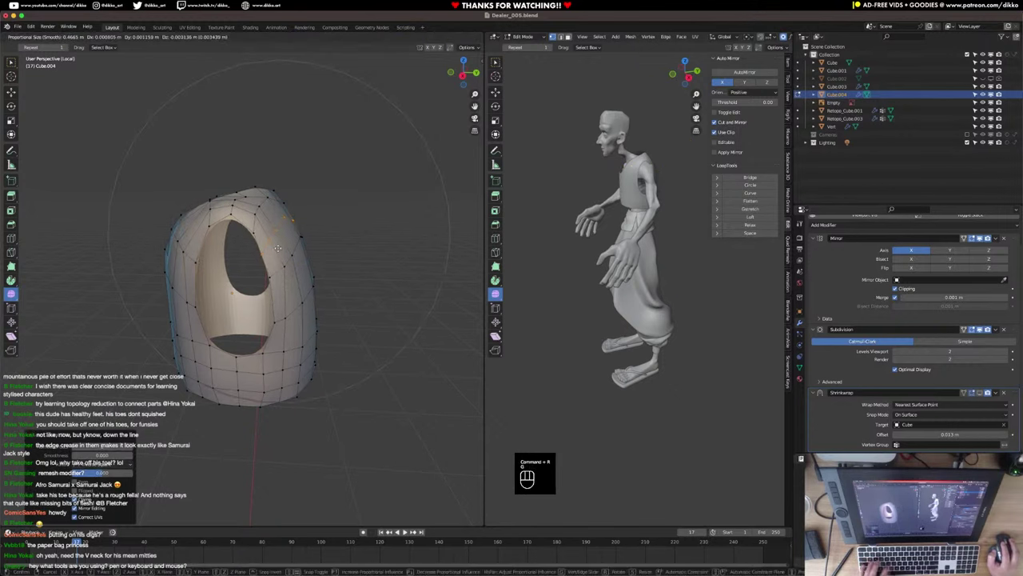
pyautogui.press('x')
pyautogui.press('y')
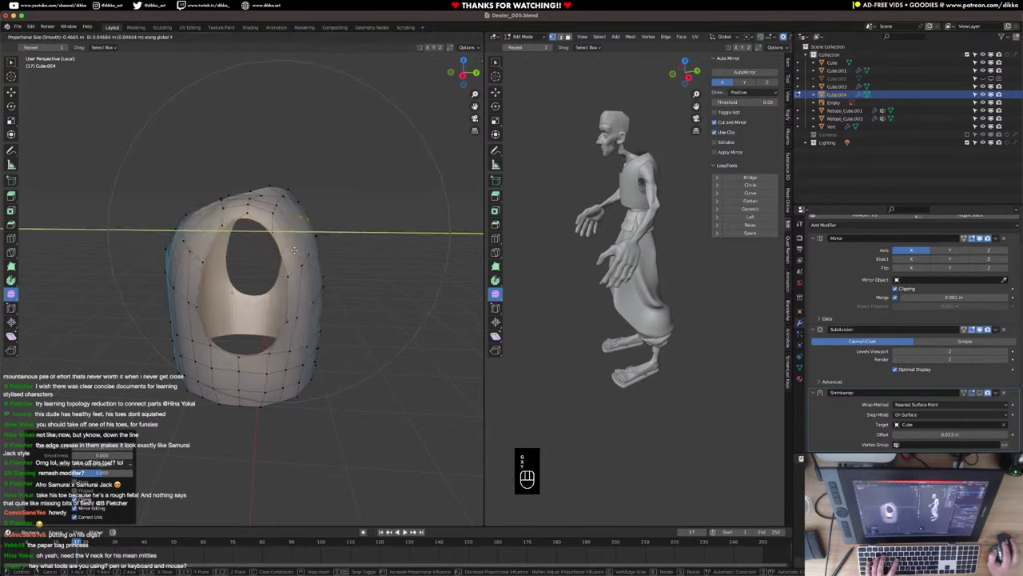
pyautogui.click(227, 250)
# Move the vertices in front of the armhole forward along Y with proportional editing.
pyautogui.keyDown('alt'); pyautogui.click(205, 257); pyautogui.keyUp('alt')
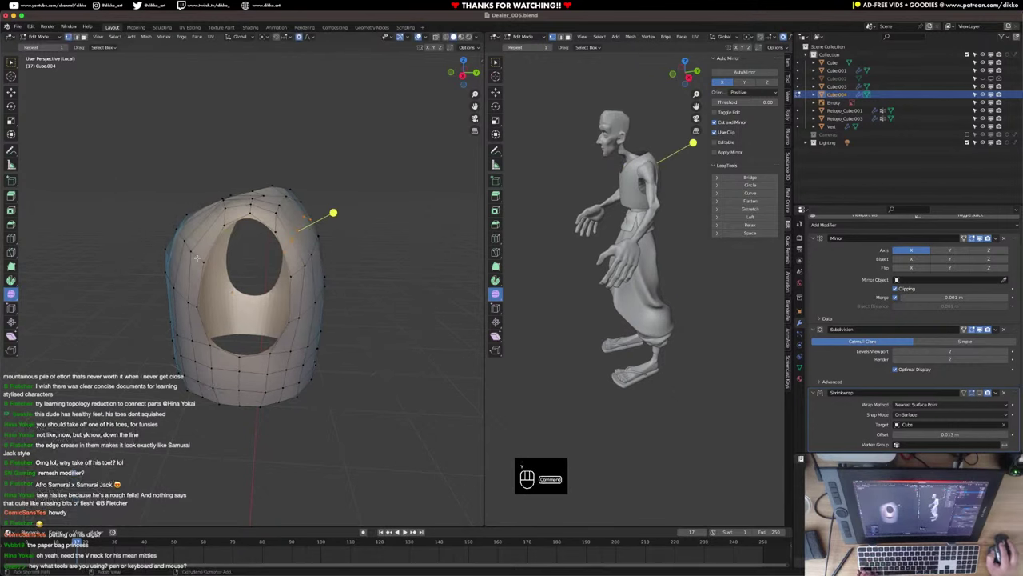
pyautogui.keyDown('alt'); pyautogui.click(198, 258); pyautogui.keyUp('alt')
pyautogui.press('g')
pyautogui.press('y')
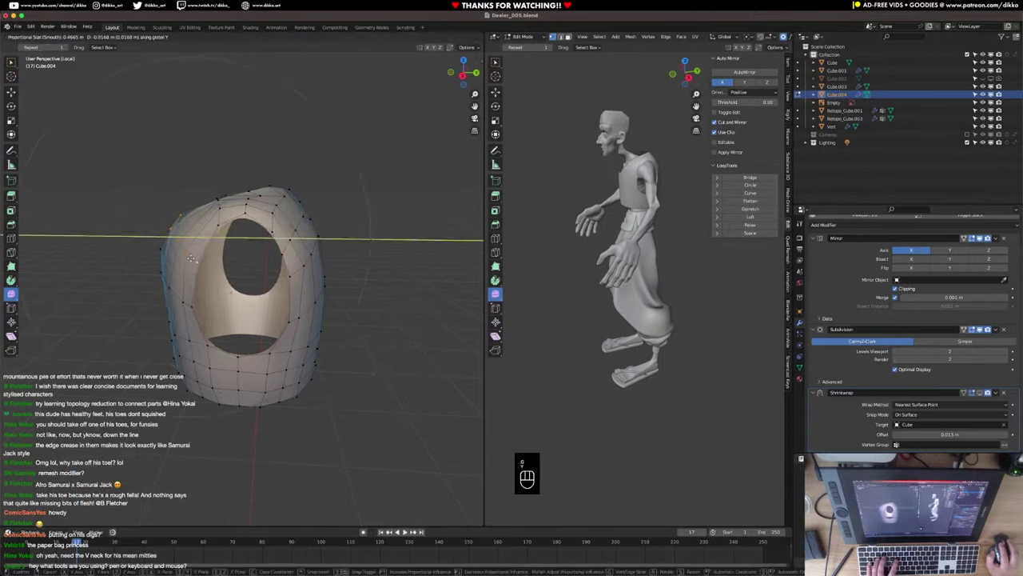
pyautogui.click(184, 258)
# Return to Object Mode and switch the vest's Shrinkwrap viewport display back on.
pyautogui.moveTo(183, 257); pyautogui.dragTo(343, 257, button='middle')
pyautogui.scroll(1, 600, 205)
pyautogui.moveTo(600, 205)
pyautogui.mouseDown(button='middle')
pyautogui.moveTo(643, 191)
pyautogui.moveTo(598, 192)
pyautogui.mouseUp(button='middle')
pyautogui.press('Tab')
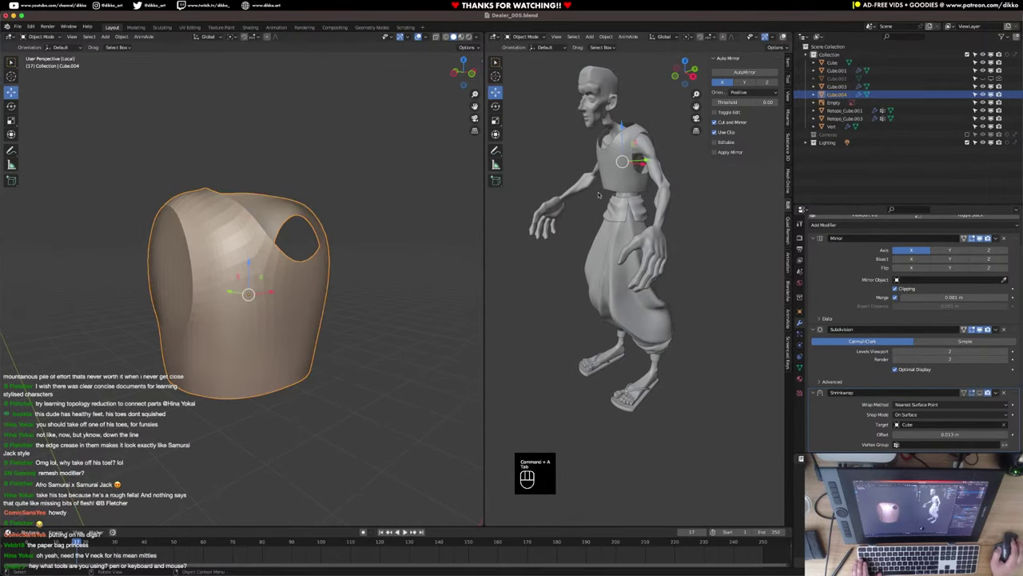
pyautogui.click(979, 393)
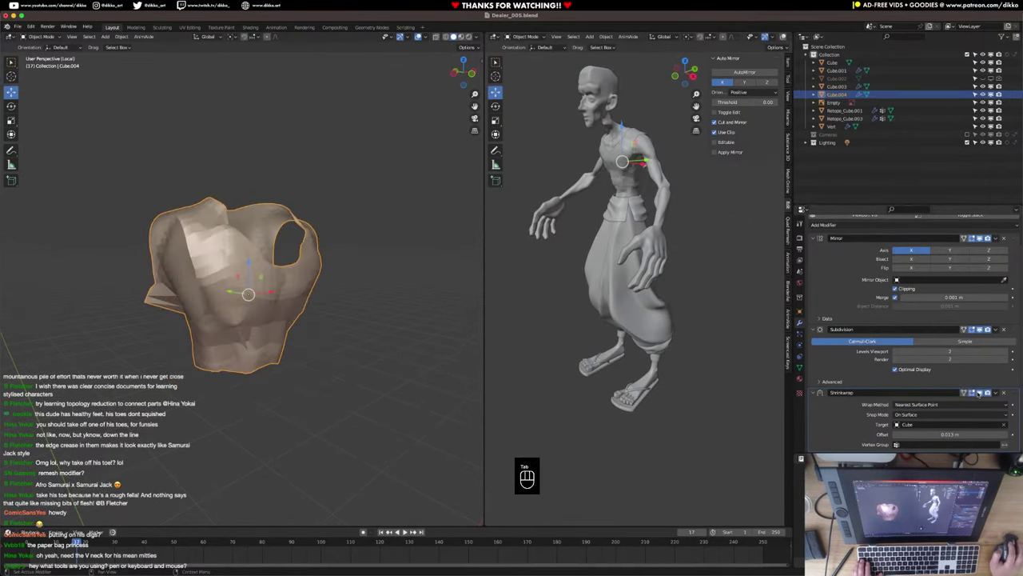
# In Edit Mode, move the vest's protruding underarm area inward about 0.014 m along X with proportional editing.
pyautogui.moveTo(72, 235); pyautogui.dragTo(299, 231, button='middle')
pyautogui.press('Tab')
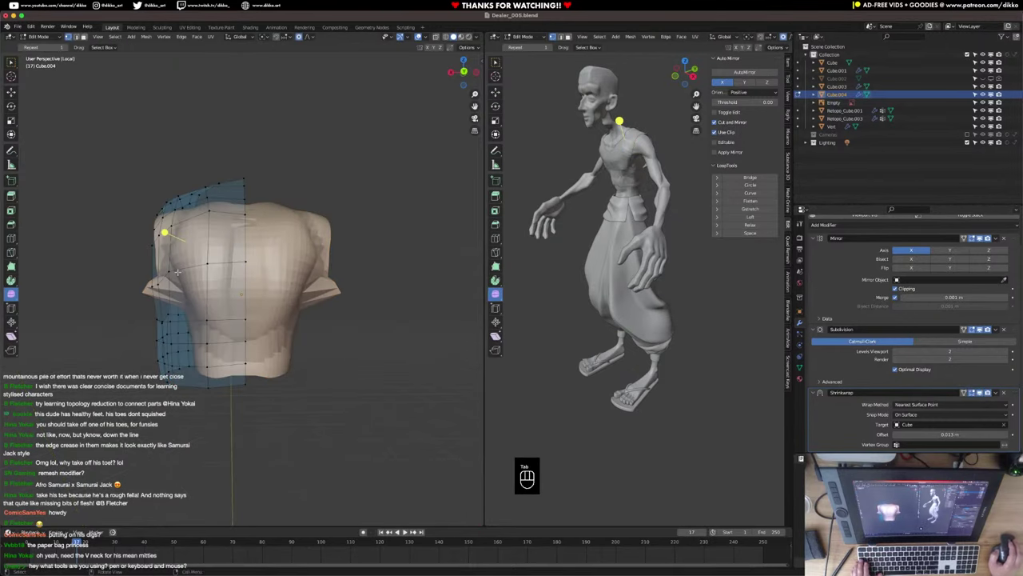
pyautogui.moveTo(145, 262); pyautogui.dragTo(200, 270, button='middle')
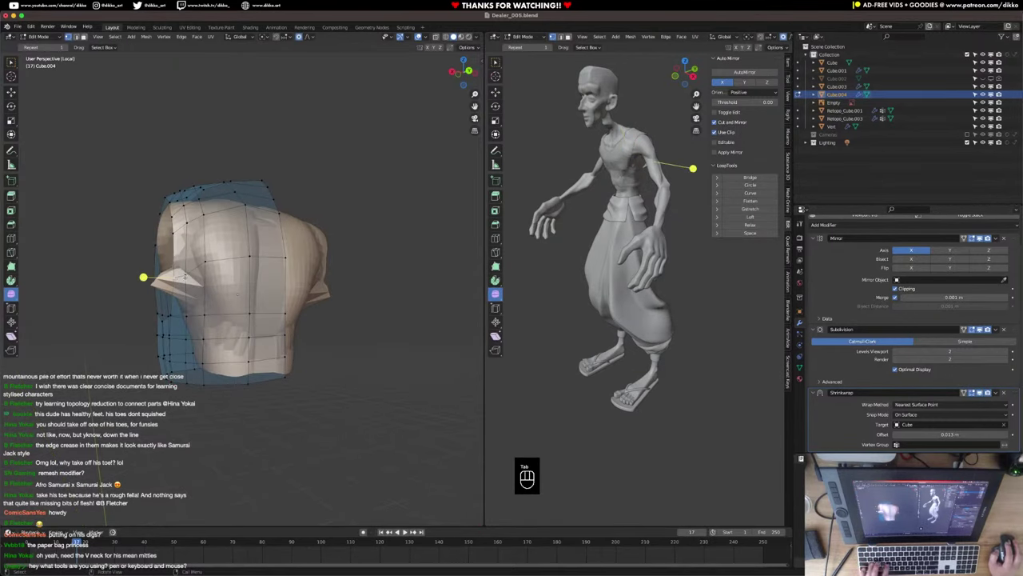
pyautogui.press('g')
pyautogui.press('x')
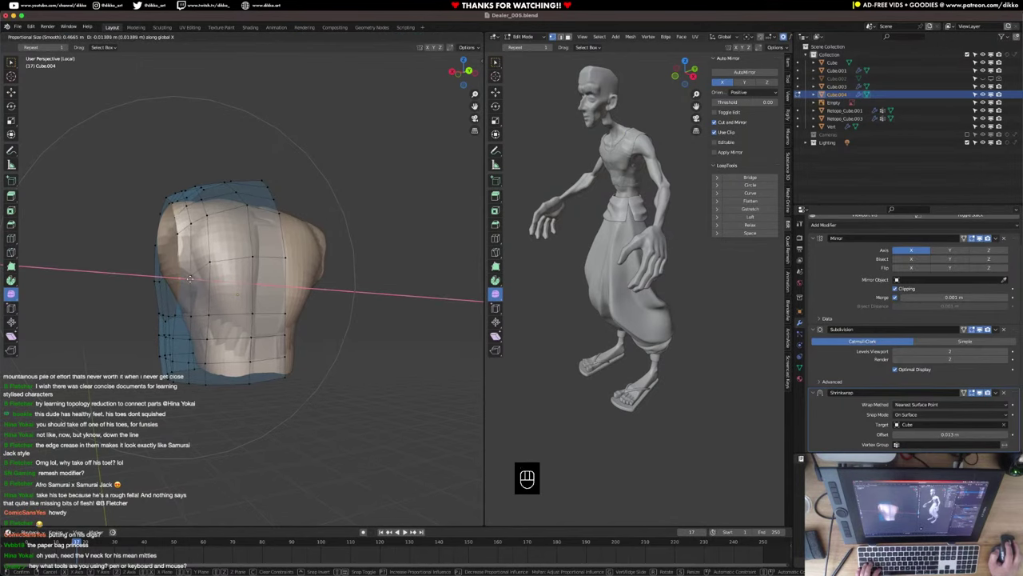
pyautogui.click(190, 278)
pyautogui.moveTo(189, 277); pyautogui.dragTo(339, 281, button='middle')
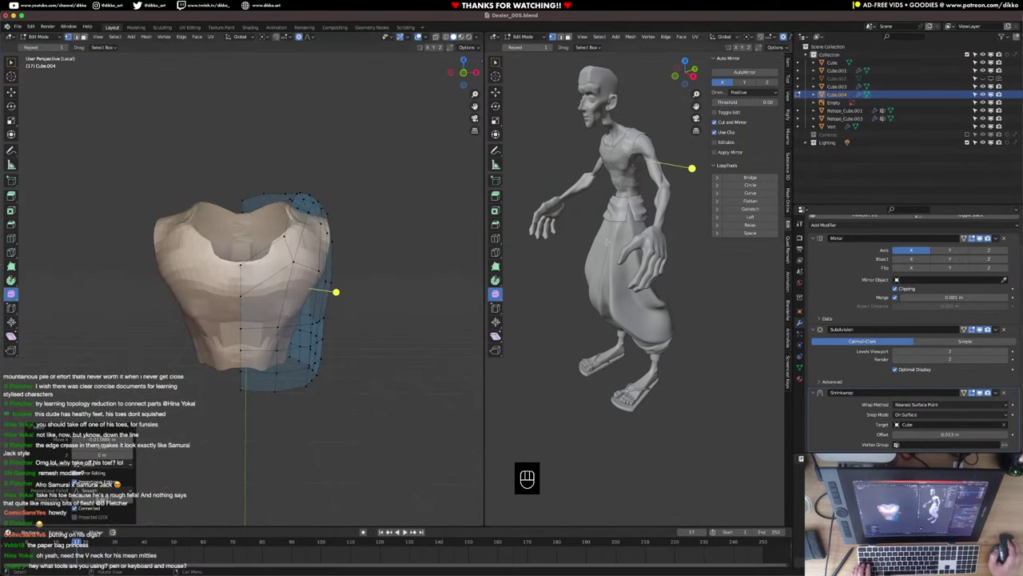
# Set the vest's Shrinkwrap offset to about 0.02 m and its Subdivision viewport level to 1.
pyautogui.scroll(3, 691, 206)
pyautogui.moveTo(607, 242); pyautogui.dragTo(714, 282, button='middle')
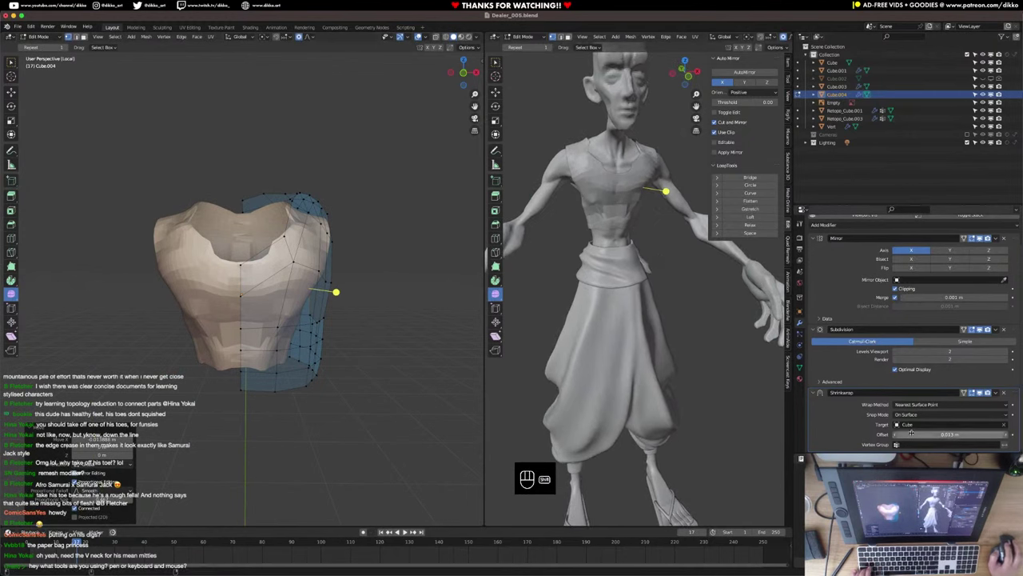
pyautogui.moveTo(950, 434)
pyautogui.keyDown('shift'); pyautogui.mouseDown()
pyautogui.moveTo(966, 434)
pyautogui.moveTo(957, 434)
pyautogui.mouseUp(); pyautogui.keyUp('shift')
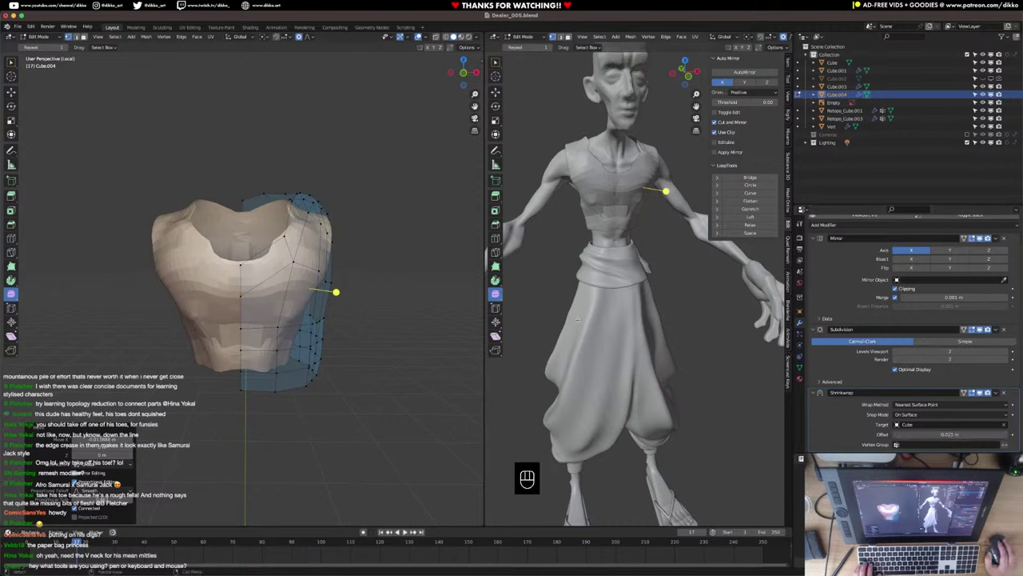
pyautogui.click(894, 352)
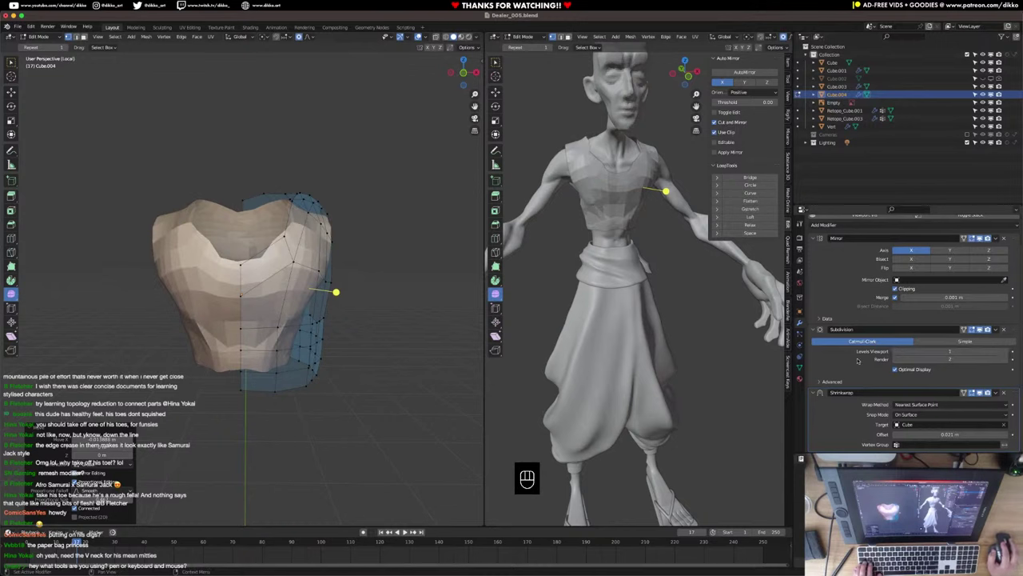
# Return to Object Mode and apply all of the vest's modifiers.
pyautogui.scroll(2, 834, 319)
pyautogui.click(865, 236)
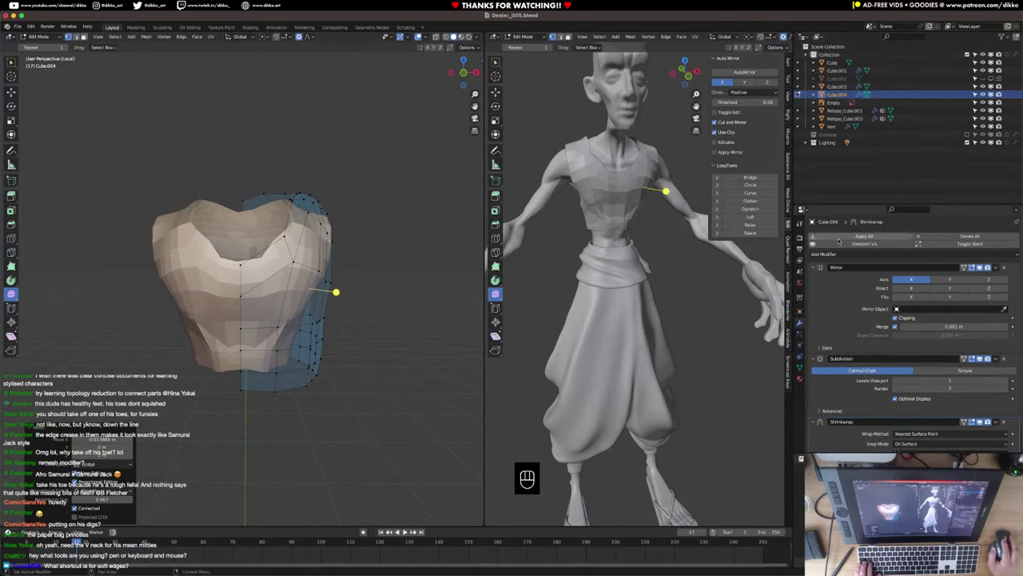
pyautogui.press('Tab')
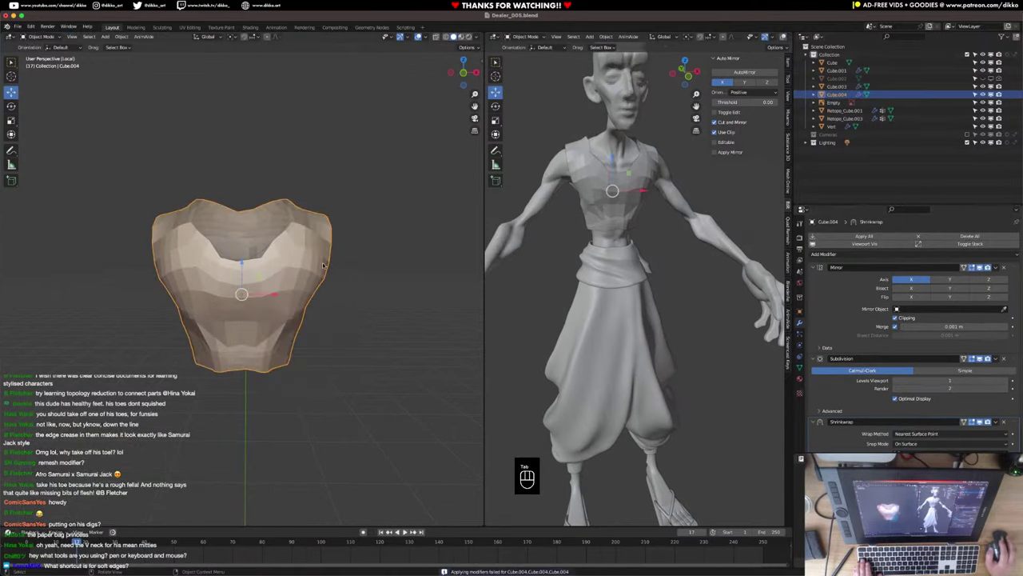
pyautogui.click(844, 253)
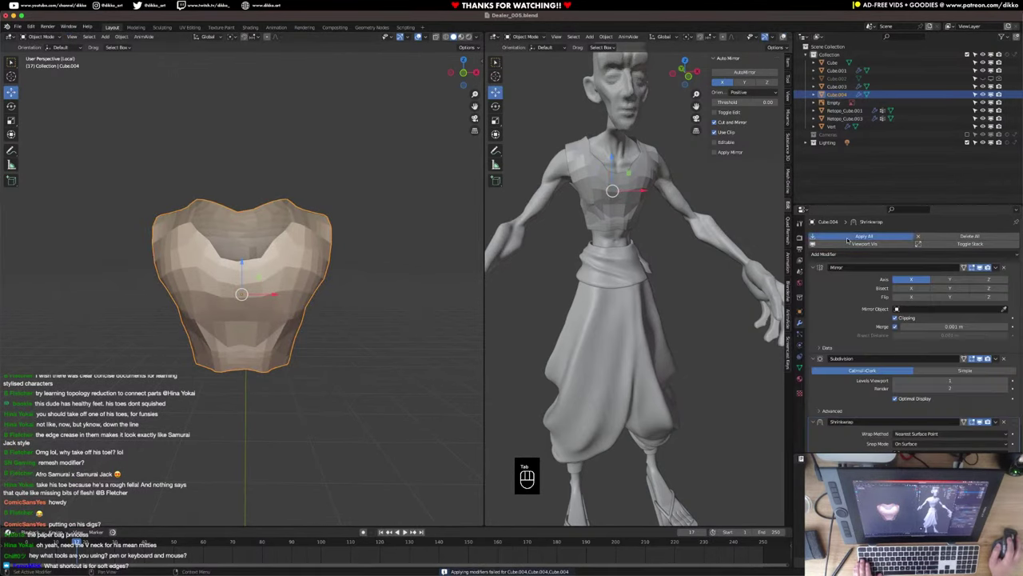
pyautogui.click(865, 235)
# In Sculpt Mode, smooth the front and back surfaces of the vest with a large brush.
pyautogui.click(40, 37)
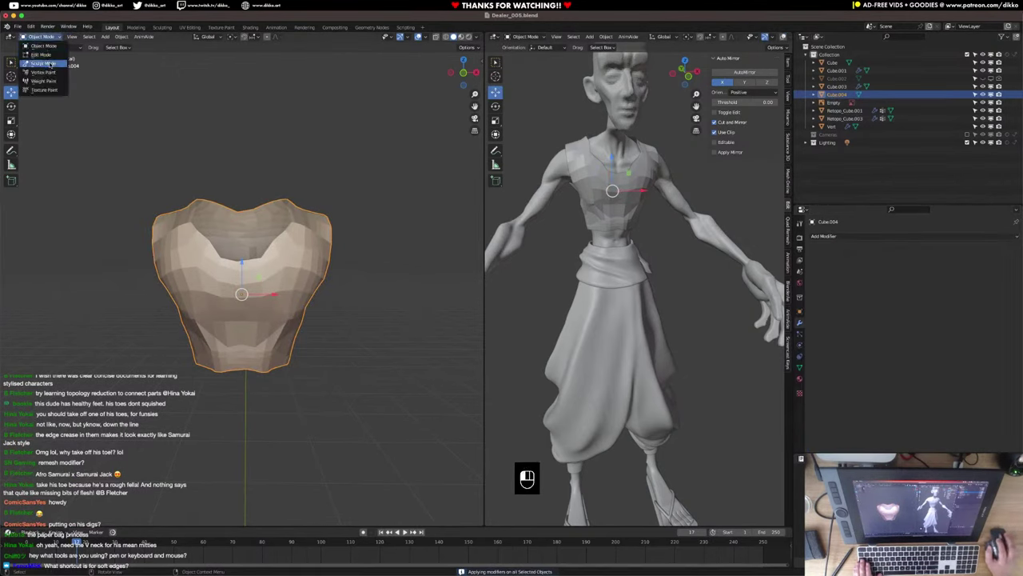
pyautogui.click(44, 65)
pyautogui.click(242, 321)
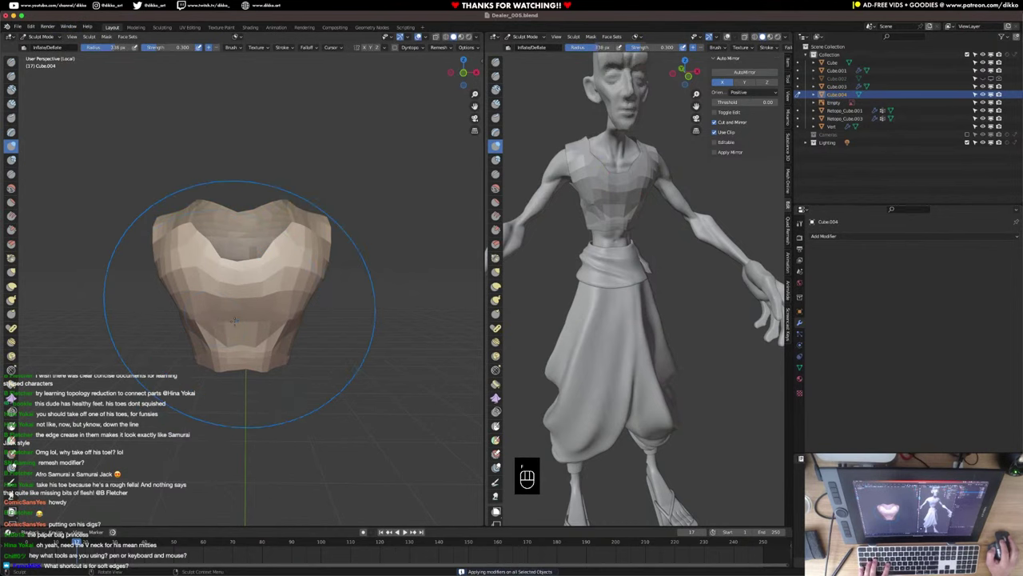
pyautogui.keyDown('shift'); pyautogui.moveTo(265, 327); pyautogui.dragTo(251, 333); pyautogui.keyUp('shift')
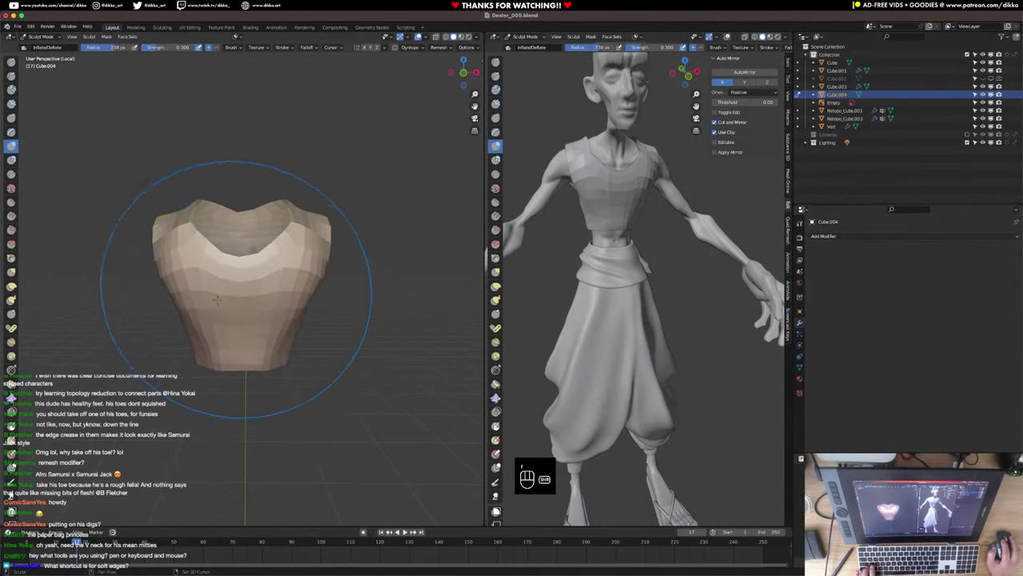
pyautogui.moveTo(250, 331)
pyautogui.mouseDown(button='middle')
pyautogui.moveTo(216, 285)
pyautogui.moveTo(230, 251)
pyautogui.moveTo(301, 240)
pyautogui.moveTo(222, 263)
pyautogui.mouseUp(button='middle')
pyautogui.moveTo(585, 215); pyautogui.dragTo(685, 209, button='middle')
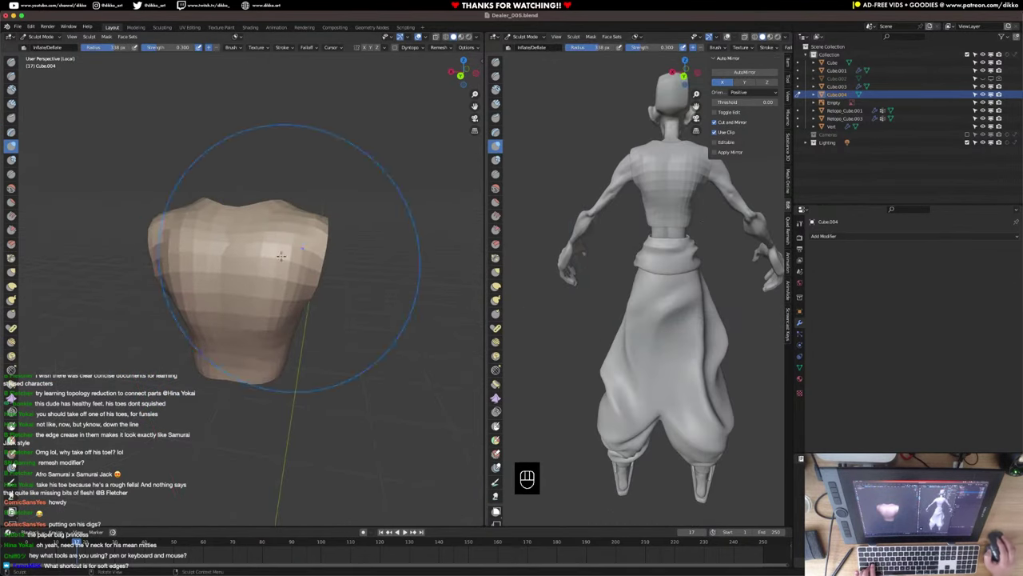
pyautogui.moveTo(288, 257); pyautogui.dragTo(306, 254, button='middle')
pyautogui.moveTo(677, 214)
pyautogui.mouseDown(button='middle')
pyautogui.moveTo(725, 238)
pyautogui.moveTo(679, 264)
pyautogui.mouseUp(button='middle')
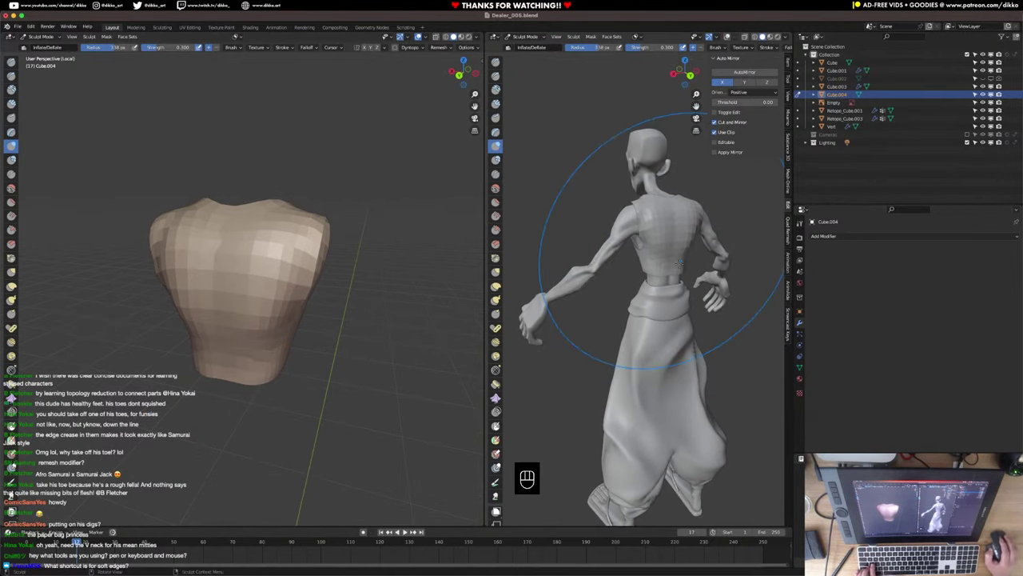
pyautogui.scroll(2, 668, 254)
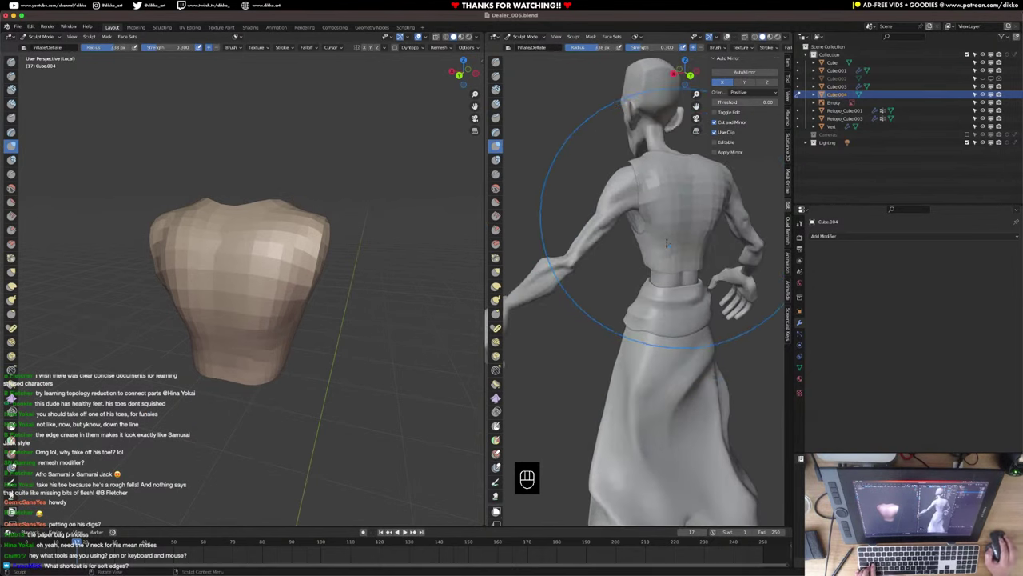
pyautogui.moveTo(655, 207)
pyautogui.mouseDown(button='middle')
pyautogui.moveTo(640, 225)
pyautogui.moveTo(655, 210)
pyautogui.moveTo(639, 256)
pyautogui.mouseUp(button='middle')
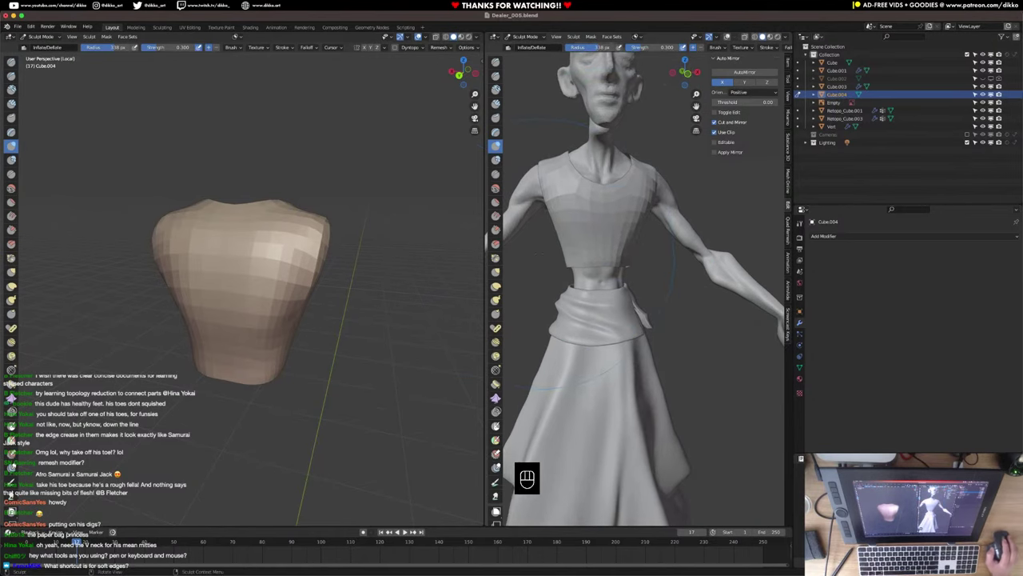
# Leave local view so the body shows around the vest, and switch the vest to Edit Mode.
pyautogui.press('KP_1')
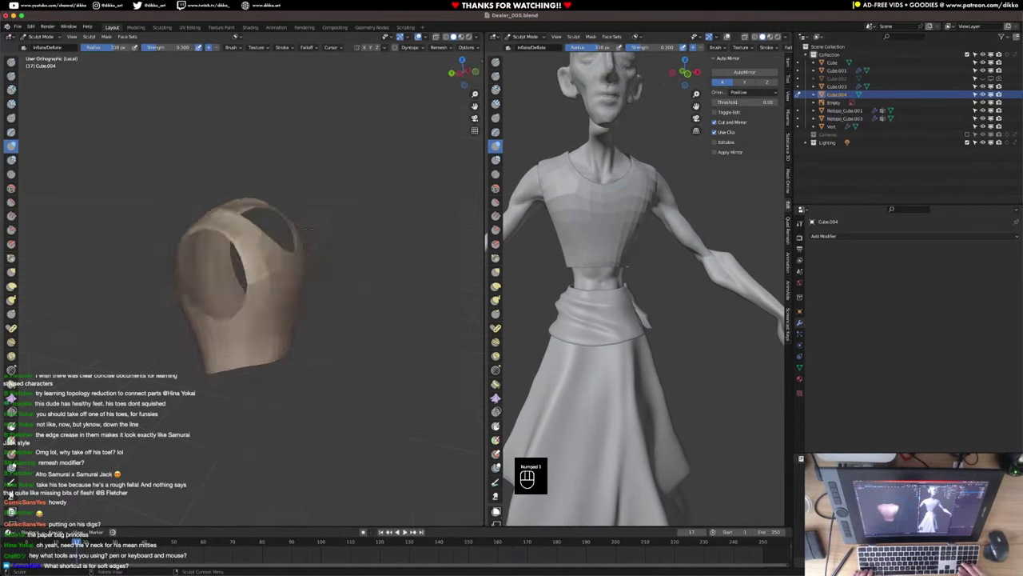
pyautogui.press('KP_Divide')
pyautogui.moveTo(307, 228)
pyautogui.mouseDown(button='middle')
pyautogui.moveTo(350, 254)
pyautogui.moveTo(328, 256)
pyautogui.moveTo(277, 294)
pyautogui.moveTo(291, 315)
pyautogui.mouseUp(button='middle')
pyautogui.press('Tab')
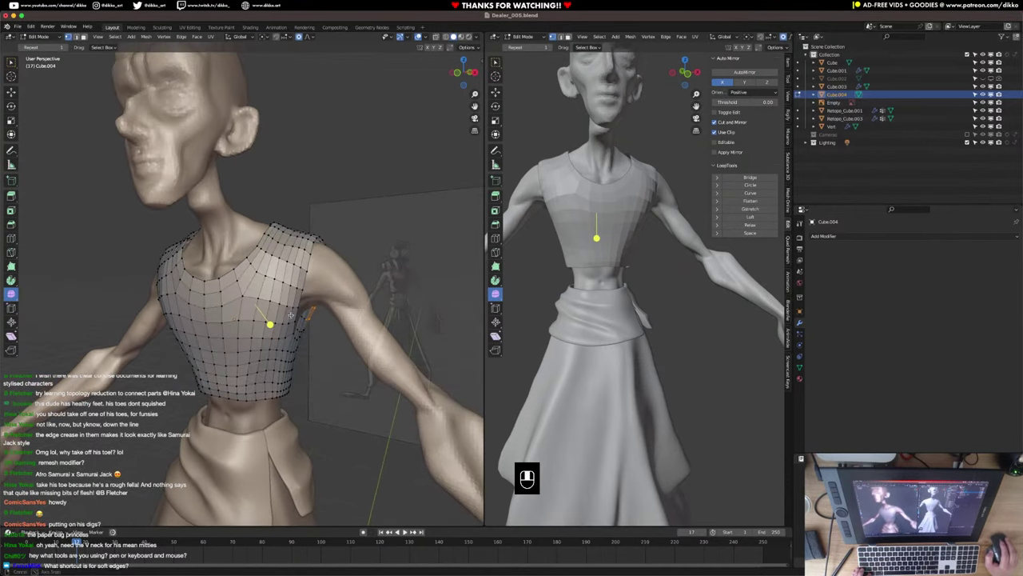
# Select the vest faces around one armhole, from the chest over the shoulder, down the back and under the arm, and delete them.
pyautogui.moveTo(399, 280); pyautogui.dragTo(134, 90, button='middle')
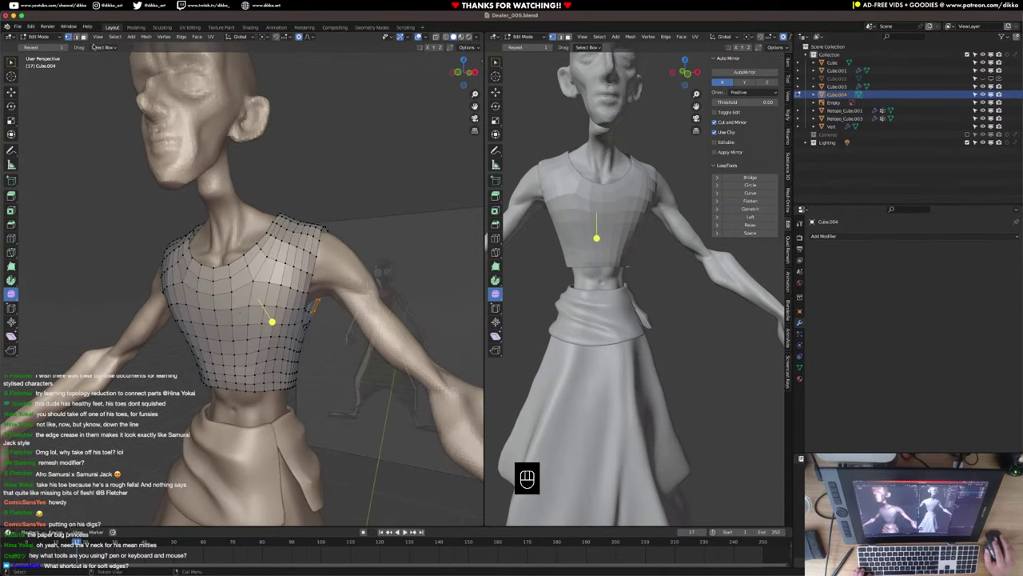
pyautogui.scroll(2, 284, 258)
pyautogui.moveTo(304, 333); pyautogui.dragTo(242, 289, button='middle')
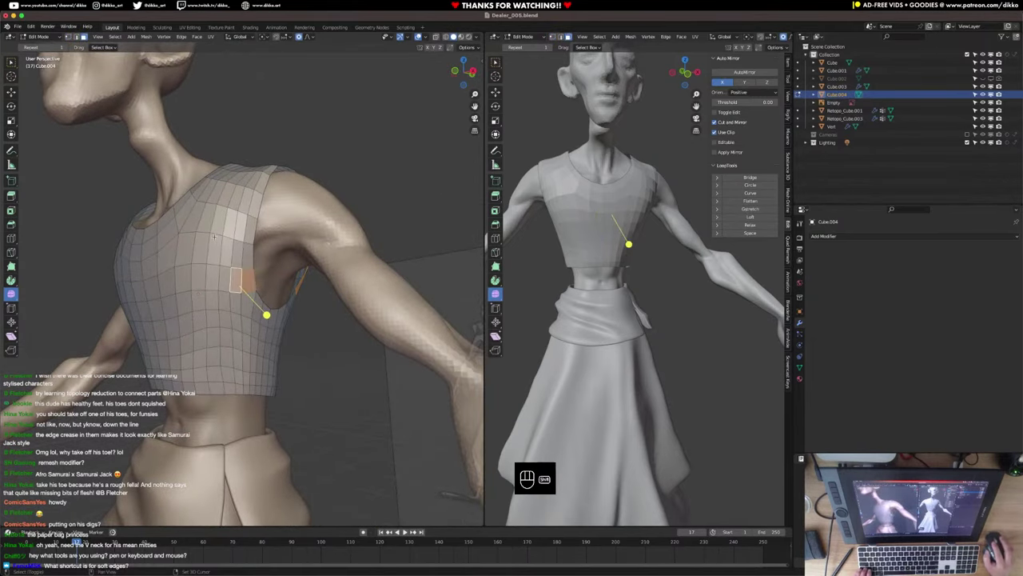
pyautogui.keyDown('shift'); pyautogui.moveTo(242, 275); pyautogui.dragTo(243, 277); pyautogui.keyUp('shift')
pyautogui.moveTo(232, 224); pyautogui.dragTo(261, 278, button='middle')
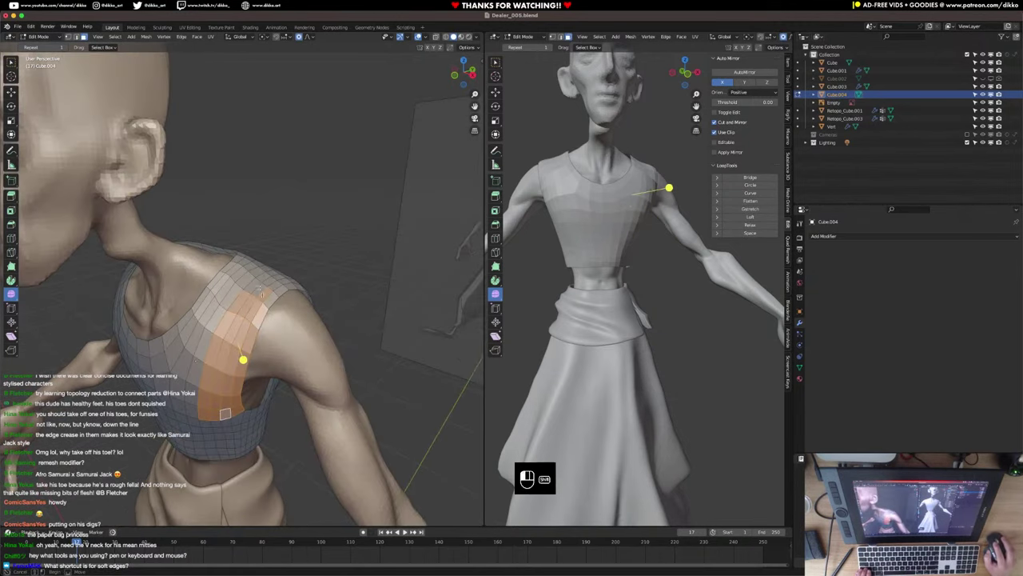
pyautogui.keyDown('shift'); pyautogui.moveTo(262, 294); pyautogui.dragTo(264, 285); pyautogui.keyUp('shift')
pyautogui.moveTo(280, 295); pyautogui.dragTo(185, 284, button='middle')
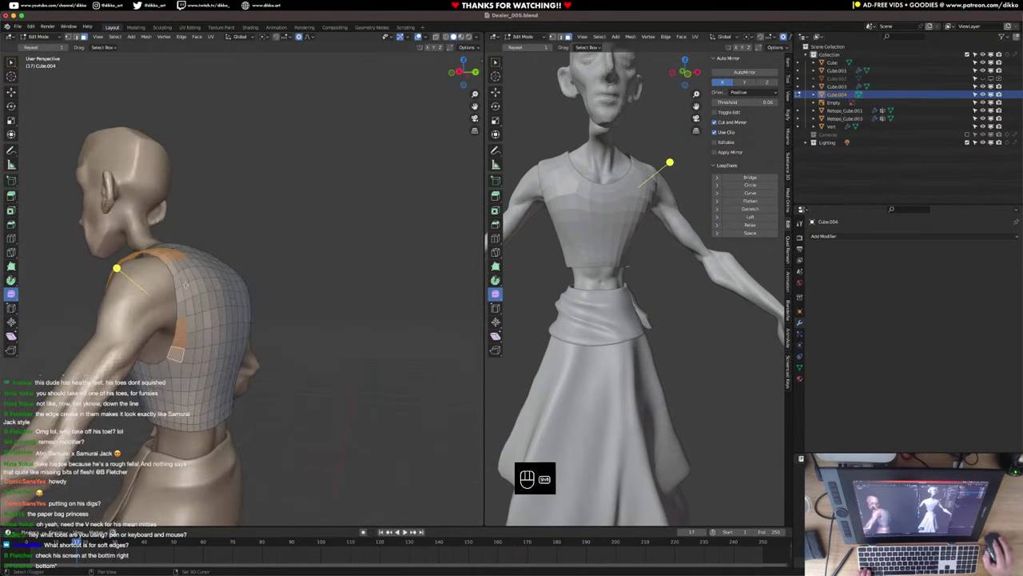
pyautogui.keyDown('shift'); pyautogui.moveTo(181, 269); pyautogui.dragTo(199, 321); pyautogui.keyUp('shift')
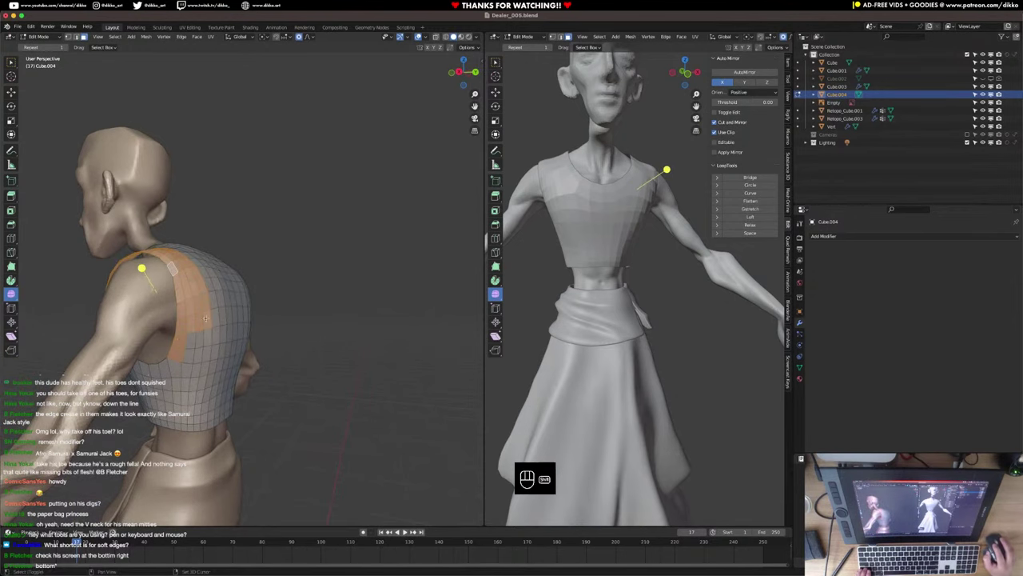
pyautogui.moveTo(199, 352); pyautogui.dragTo(207, 317, button='middle')
pyautogui.keyDown('shift'); pyautogui.moveTo(231, 317); pyautogui.dragTo(233, 317); pyautogui.keyUp('shift')
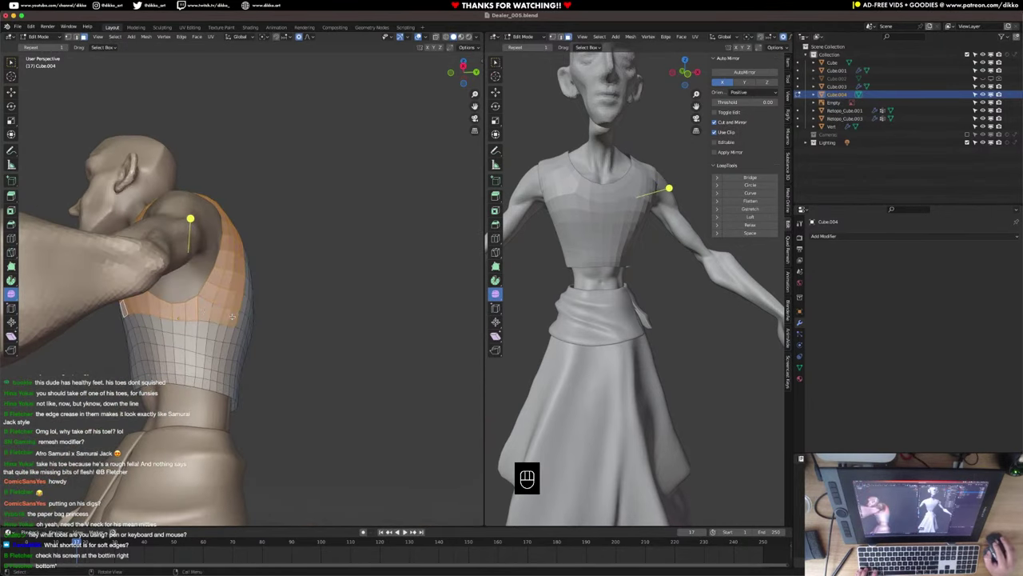
pyautogui.press('x')
pyautogui.click(231, 318)
pyautogui.moveTo(231, 320); pyautogui.dragTo(313, 349, button='middle')
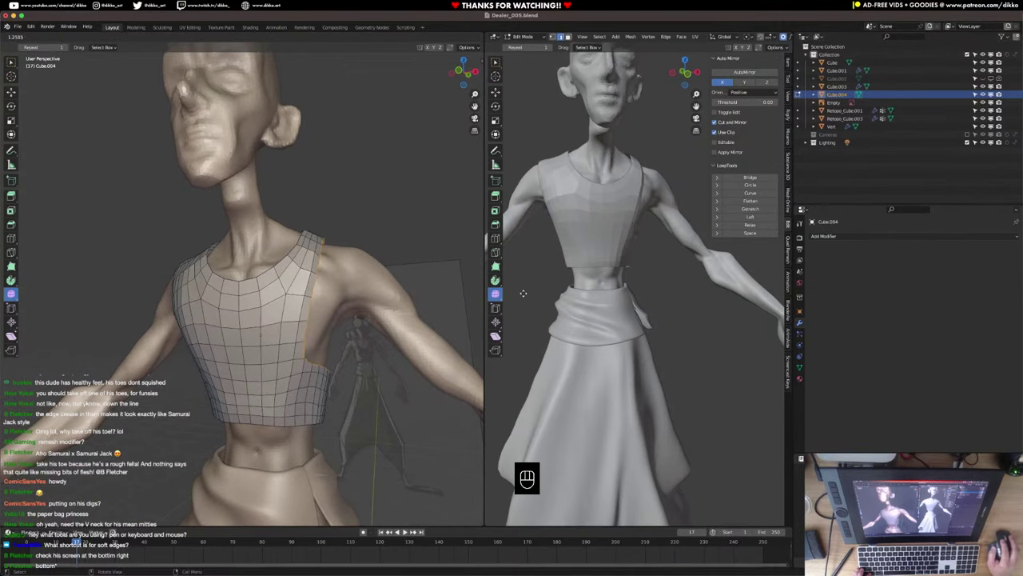
# Smooth the enlarged armhole's border edges and scale them along Y to about 0.98 with a small proportional editing radius.
pyautogui.moveTo(373, 308); pyautogui.dragTo(297, 310, button='middle')
pyautogui.moveTo(297, 309); pyautogui.dragTo(382, 299)
pyautogui.moveTo(382, 299); pyautogui.dragTo(326, 349, button='middle')
pyautogui.press('s')
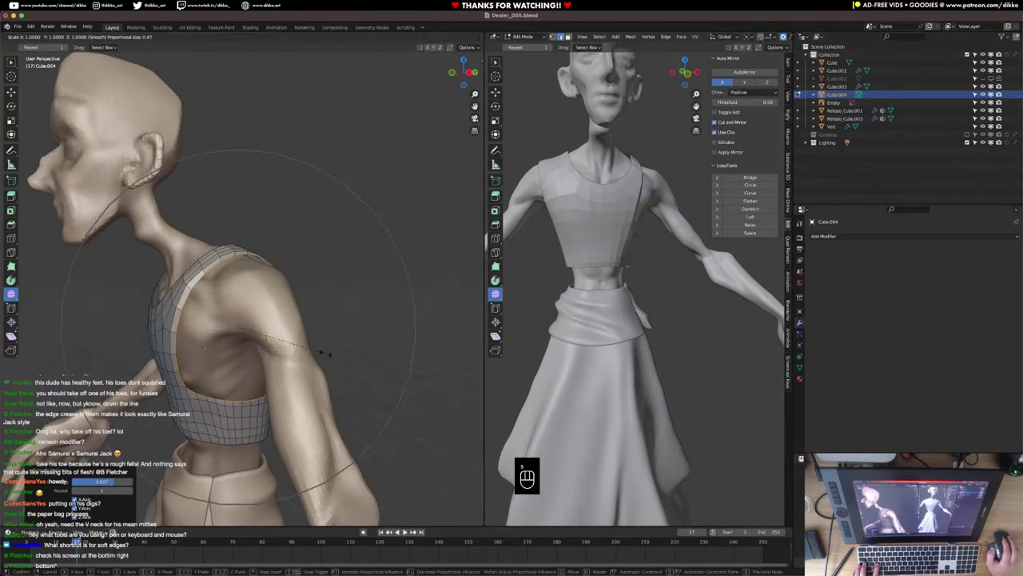
pyautogui.press('y')
pyautogui.scroll(5, 315, 351)
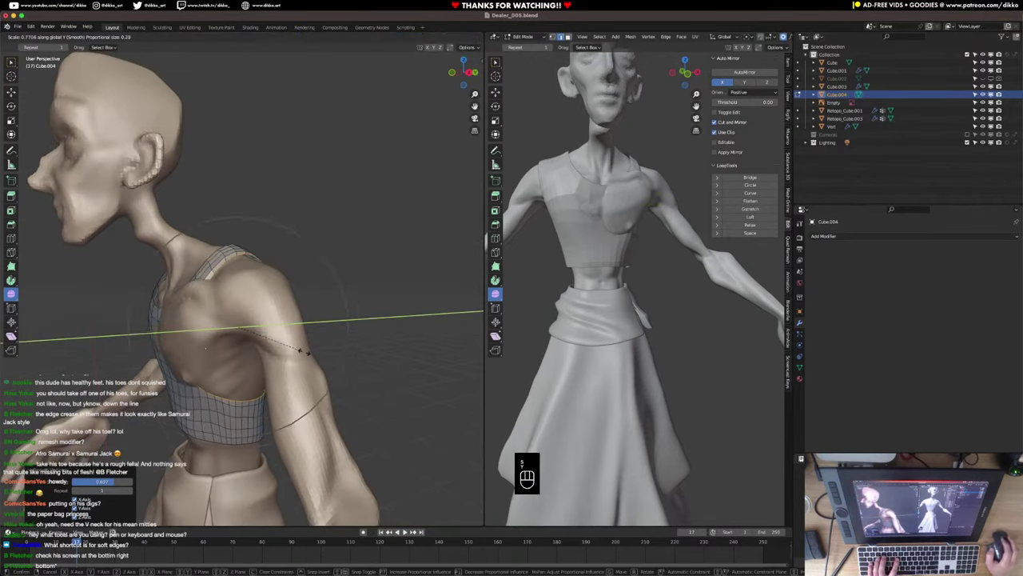
pyautogui.scroll(10, 297, 352)
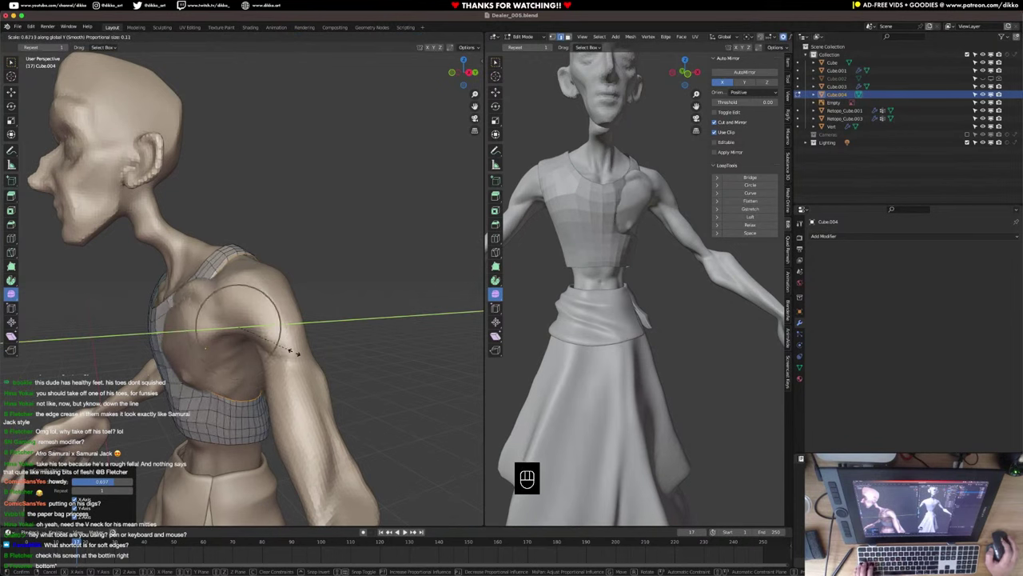
pyautogui.scroll(10, 295, 352)
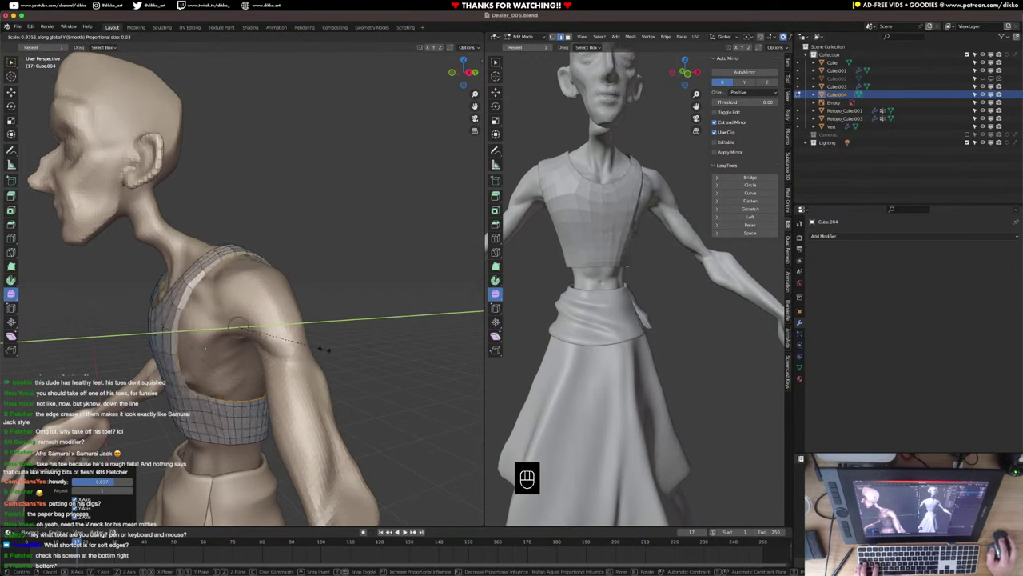
pyautogui.click(324, 348)
# In Sculpt Mode, smooth the vest around the back and underside of the enlarged armhole.
pyautogui.moveTo(581, 339); pyautogui.dragTo(550, 339, button='middle')
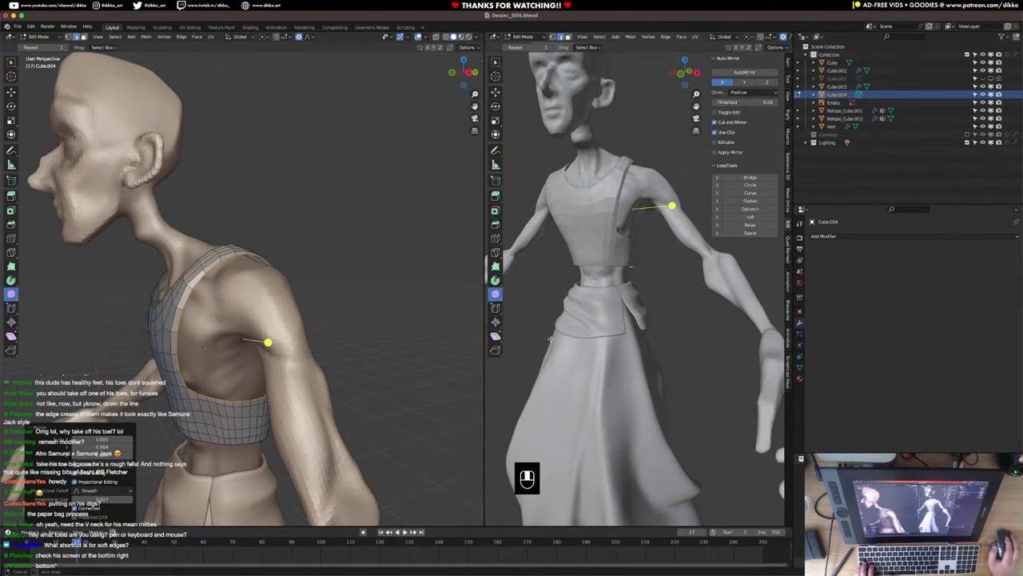
pyautogui.moveTo(215, 344)
pyautogui.mouseDown(button='middle')
pyautogui.moveTo(368, 347)
pyautogui.moveTo(216, 336)
pyautogui.moveTo(300, 358)
pyautogui.moveTo(247, 367)
pyautogui.moveTo(234, 409)
pyautogui.moveTo(153, 379)
pyautogui.mouseUp(button='middle')
pyautogui.scroll(-1, 368, 347)
pyautogui.scroll(1, 216, 336)
pyautogui.press('Tab')
pyautogui.scroll(3, 247, 367)
pyautogui.scroll(-1, 231, 385)
pyautogui.moveTo(154, 367)
pyautogui.keyDown('shift'); pyautogui.mouseDown()
pyautogui.moveTo(153, 391)
pyautogui.moveTo(152, 357)
pyautogui.mouseUp(); pyautogui.keyUp('shift')
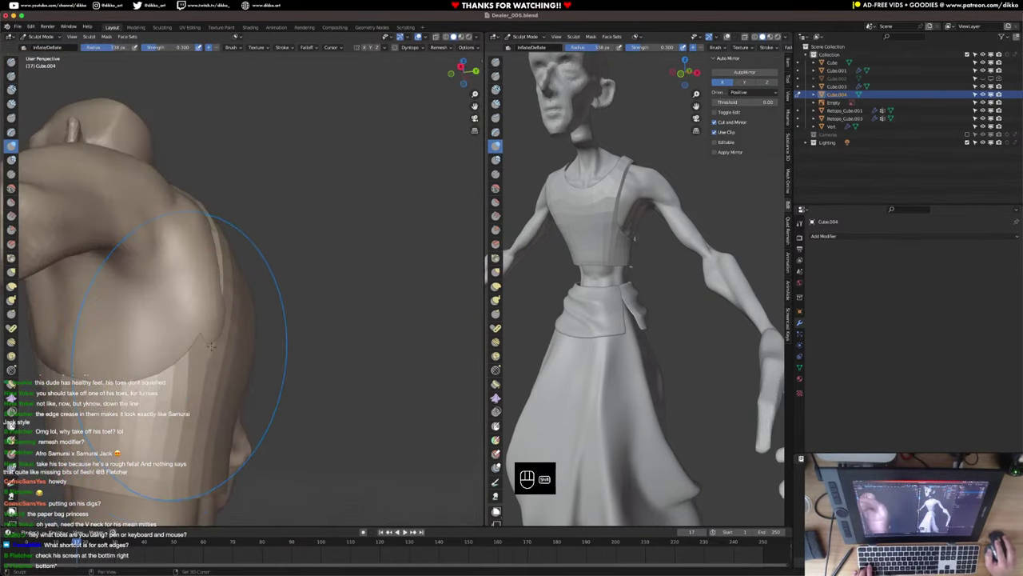
pyautogui.moveTo(155, 365)
pyautogui.mouseDown(button='middle')
pyautogui.moveTo(201, 358)
pyautogui.moveTo(186, 339)
pyautogui.mouseUp(button='middle')
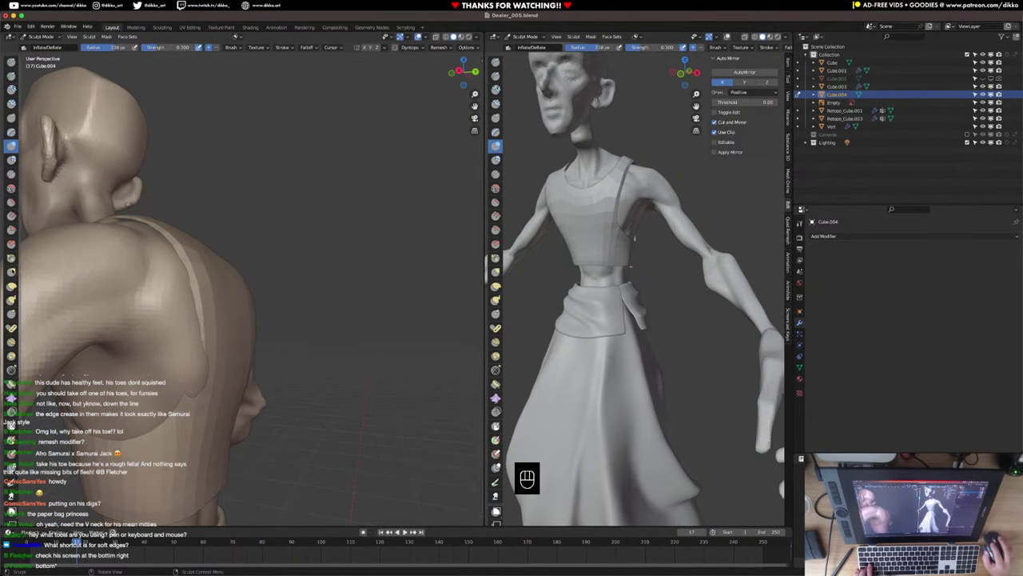
pyautogui.click(11, 272)
pyautogui.click(11, 145)
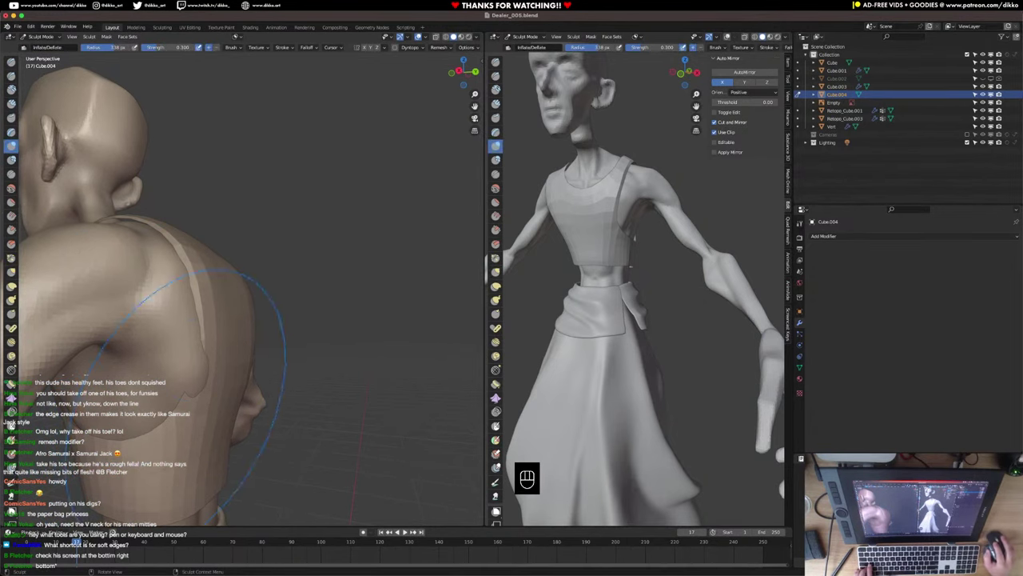
pyautogui.moveTo(195, 374); pyautogui.dragTo(190, 305, button='middle')
pyautogui.scroll(-5, 368, 340)
# Return to Object Mode, mirror the vest across X with AutoMirror, and save the file.
pyautogui.click(42, 36)
pyautogui.click(42, 53)
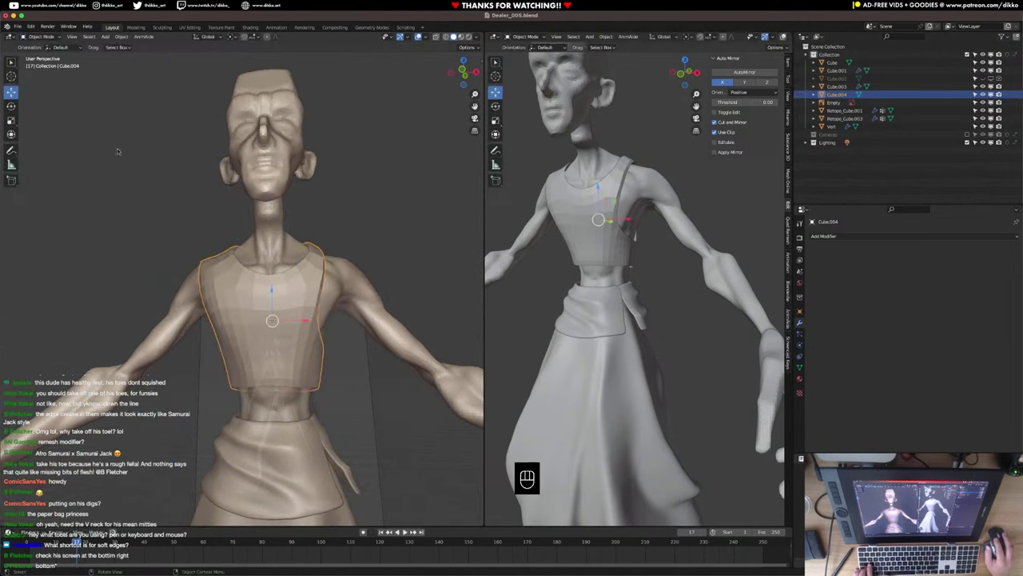
pyautogui.click(749, 74)
pyautogui.moveTo(336, 400); pyautogui.dragTo(246, 434, button='middle')
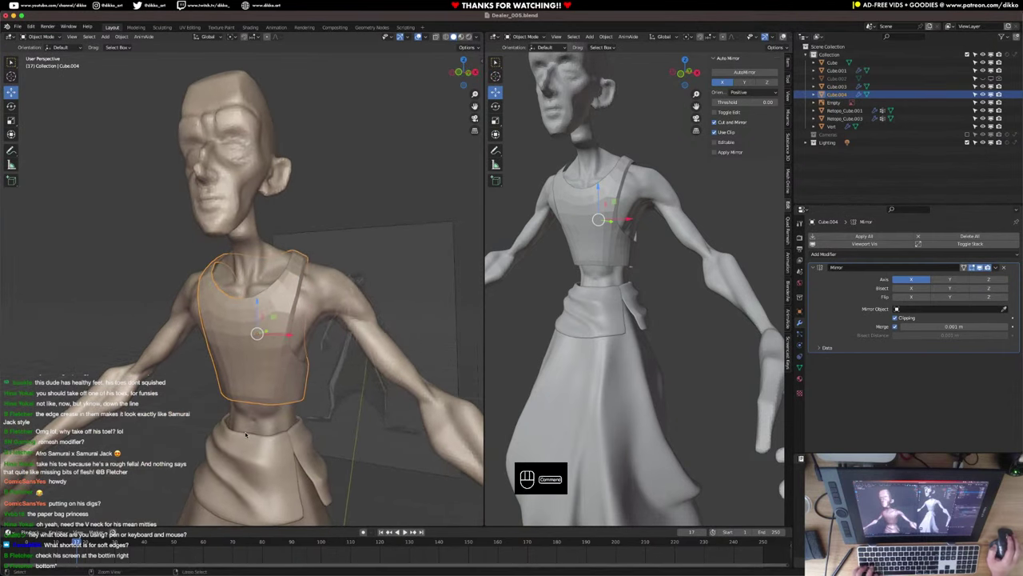
pyautogui.press('super+s')
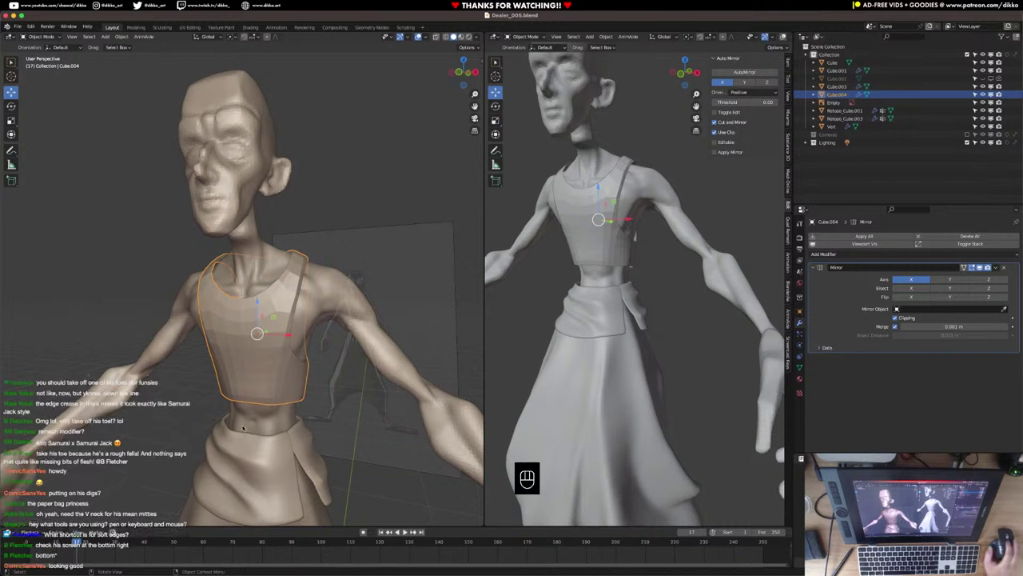
pyautogui.rightClick(224, 397)
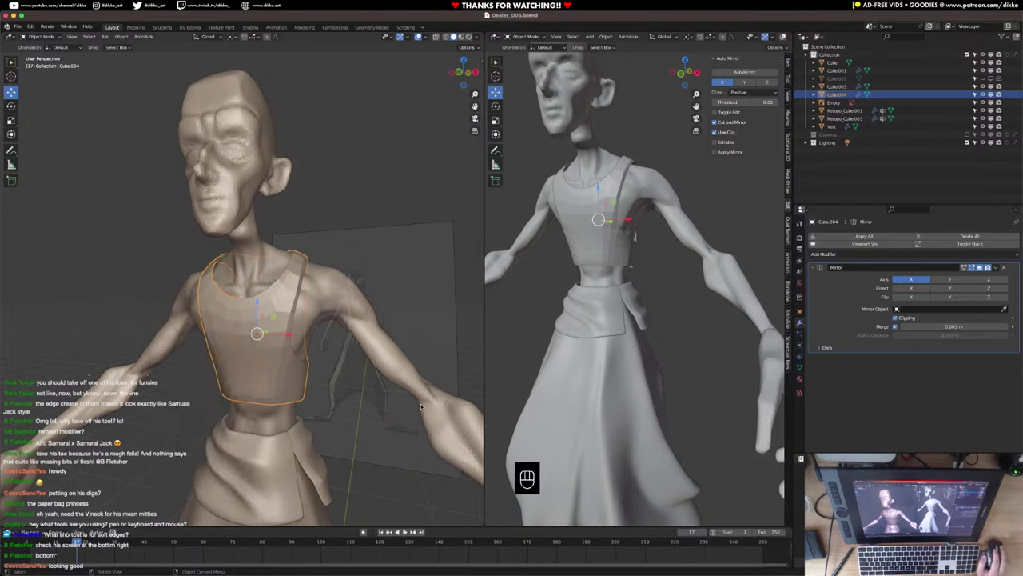
pyautogui.rightClick(276, 366)
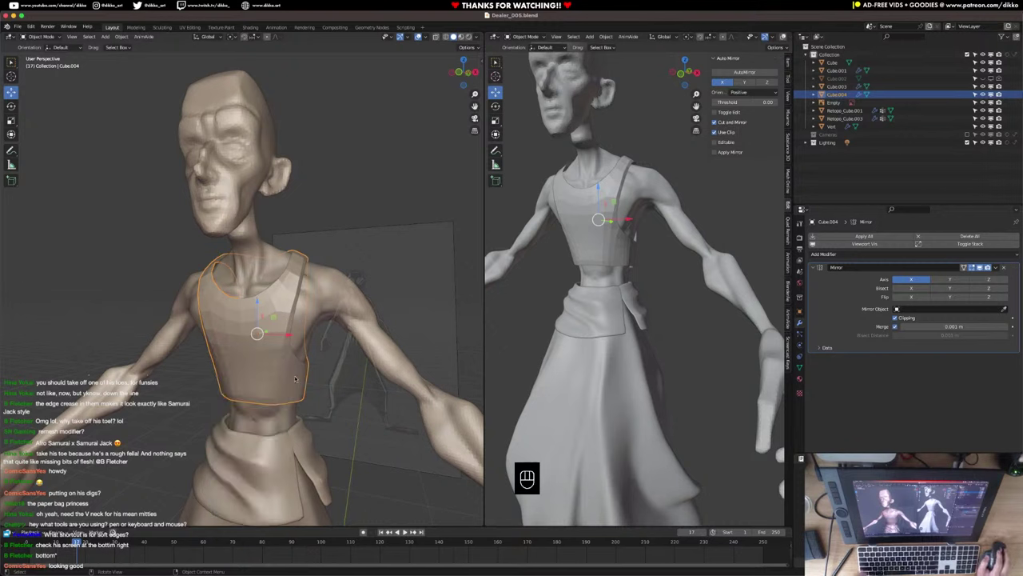
# In Edit Mode, try to lower the vest's bottom hem from the front view with proportional editing.
pyautogui.moveTo(302, 405); pyautogui.dragTo(295, 391, button='middle')
pyautogui.press('KP_1')
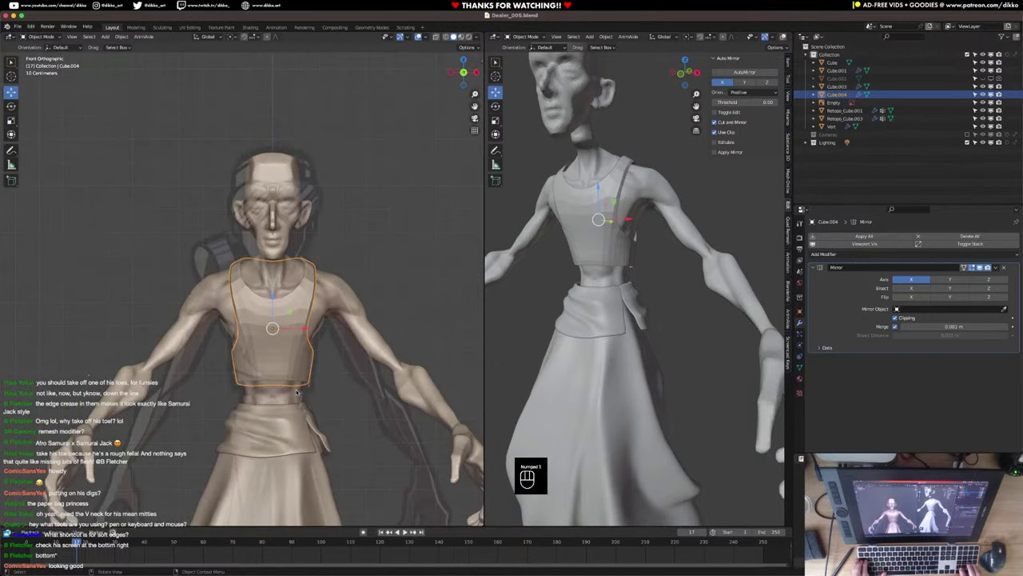
pyautogui.press('Tab')
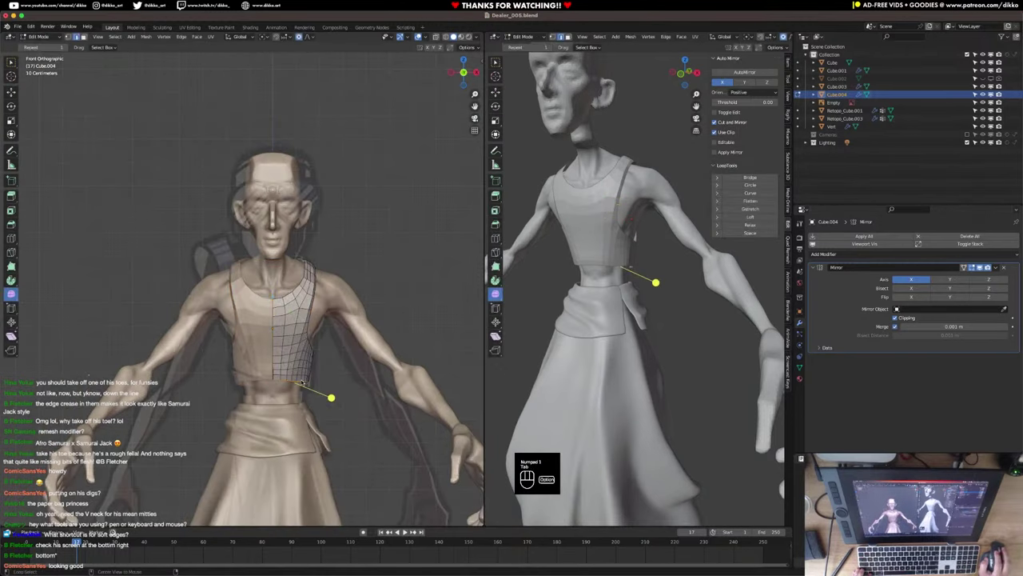
pyautogui.press('g')
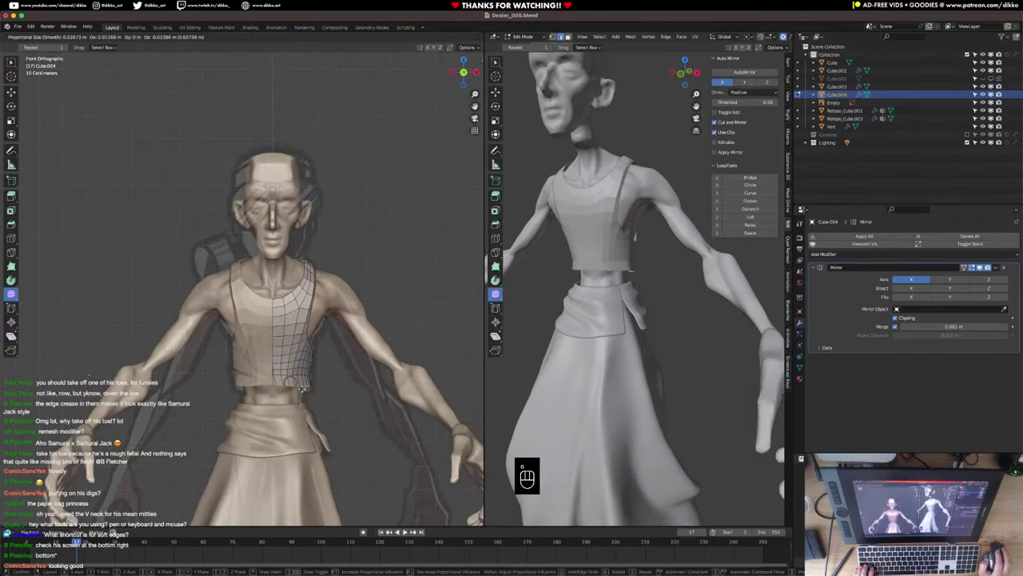
pyautogui.click(302, 391)
pyautogui.press('super+z')
# Dissolve the stray vertical edge loop beside the vest's centre line at the front and at the back.
pyautogui.scroll(3, 302, 392)
pyautogui.keyDown('shift'); pyautogui.moveTo(302, 400); pyautogui.dragTo(310, 322, button='middle'); pyautogui.keyUp('shift')
pyautogui.scroll(2, 295, 365)
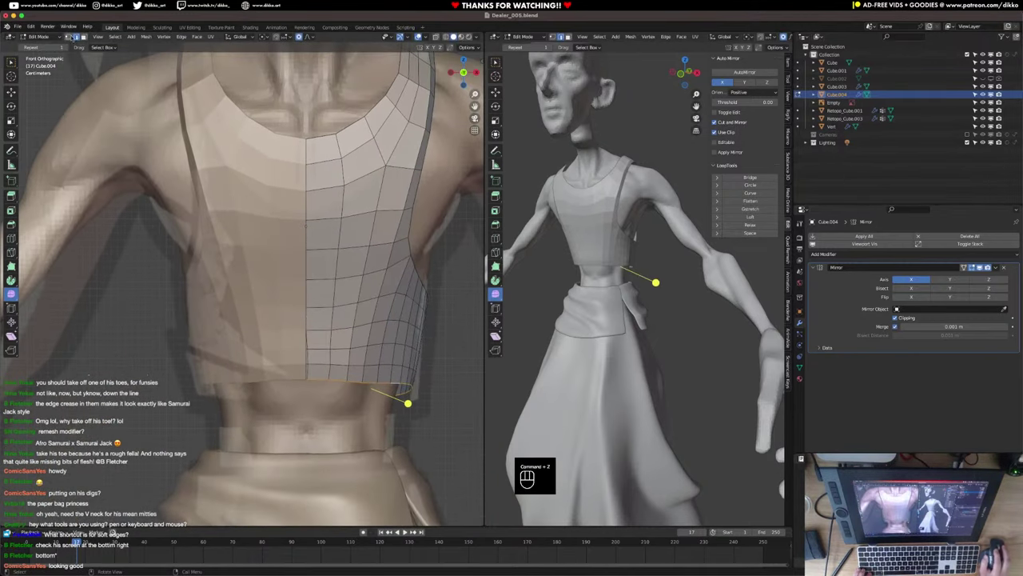
pyautogui.press('alt')
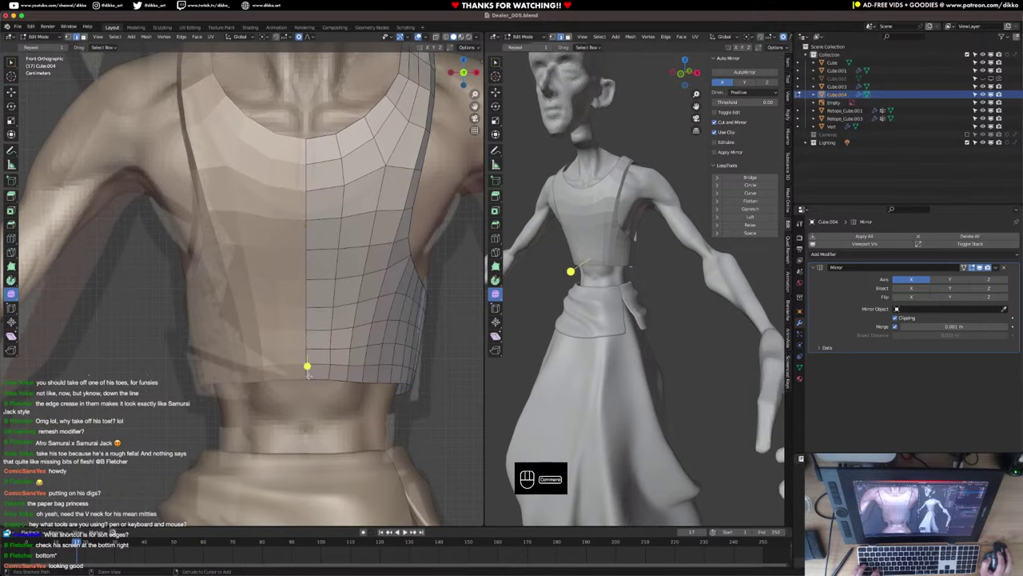
pyautogui.press('super+x')
pyautogui.moveTo(308, 374); pyautogui.dragTo(210, 309, button='middle')
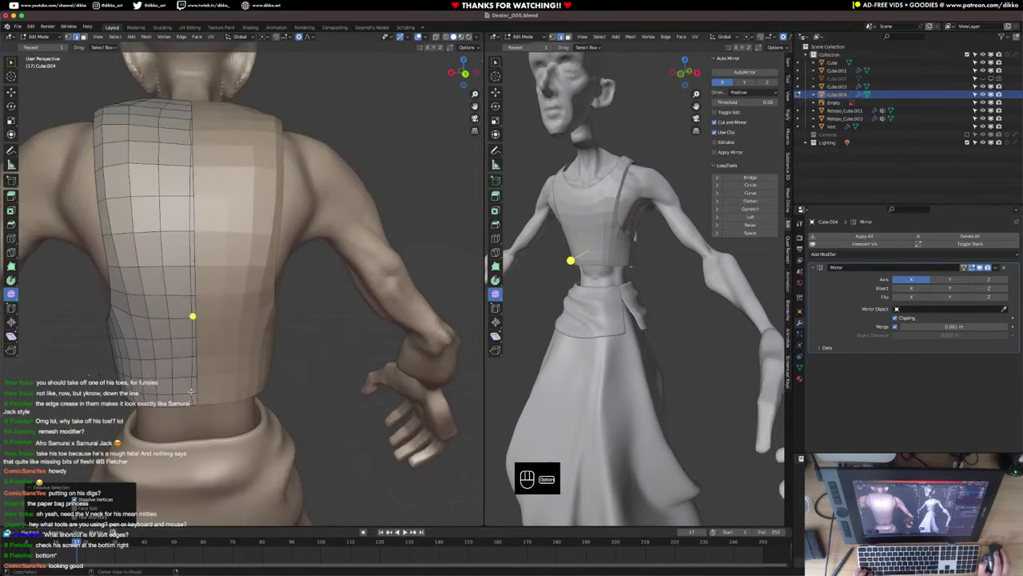
pyautogui.keyDown('alt'); pyautogui.click(190, 400); pyautogui.keyUp('alt')
pyautogui.keyDown('alt'); pyautogui.click(192, 399); pyautogui.keyUp('alt')
pyautogui.press('super+x')
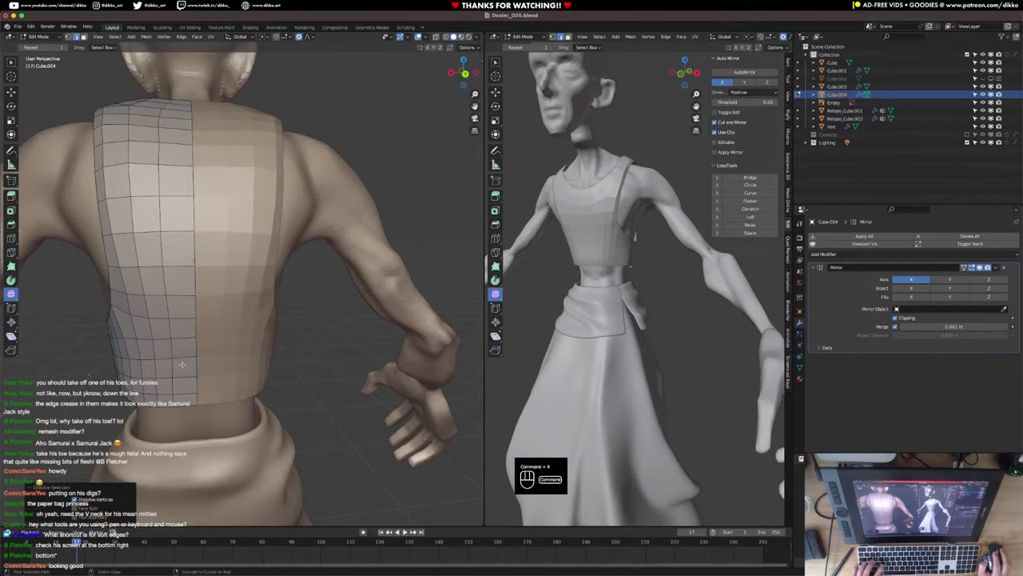
# Loop cut the vest beside its centre line to add an evenly spaced vertical edge loop.
pyautogui.press('super+r')
pyautogui.click(182, 364)
pyautogui.moveTo(182, 364); pyautogui.dragTo(315, 372, button='middle')
pyautogui.scroll(-8, 315, 372)
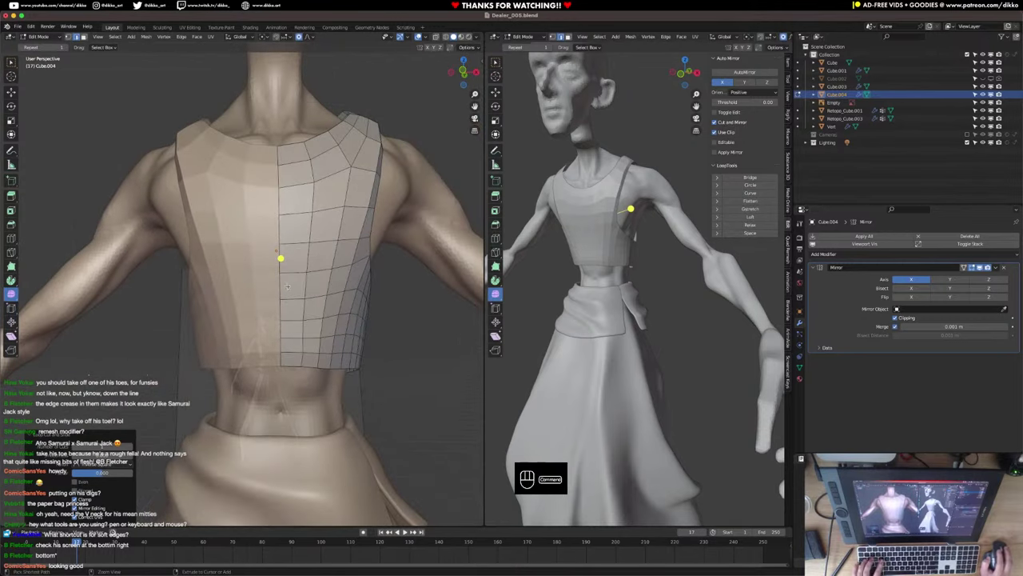
pyautogui.press('super+r')
pyautogui.moveTo(302, 350); pyautogui.dragTo(307, 351, button='middle')
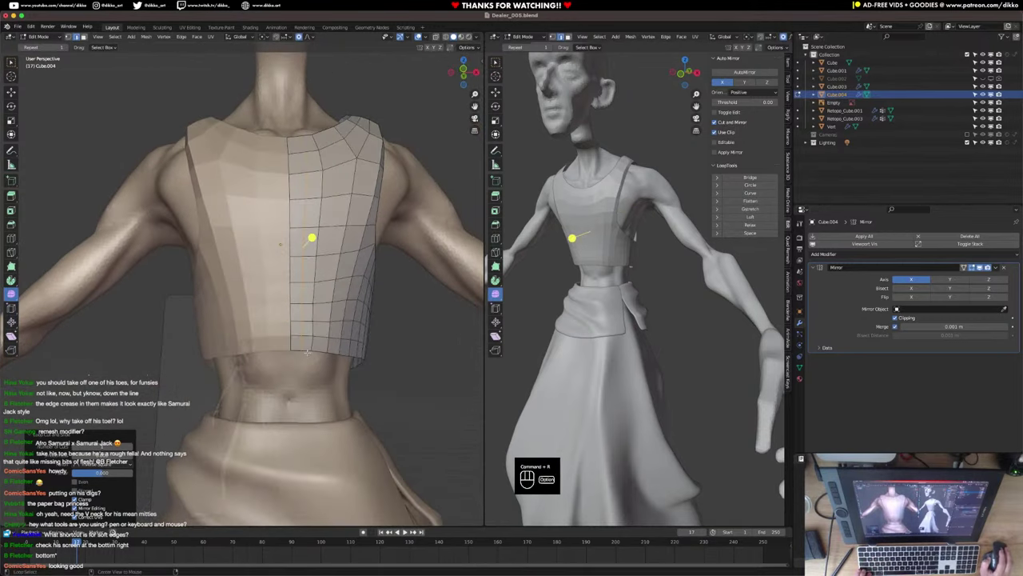
# Select the vest's bottom hem edges, move them slightly down and scale them outward with a small proportional radius.
pyautogui.keyDown('alt'); pyautogui.click(306, 352); pyautogui.keyUp('alt')
pyautogui.press('KP_1')
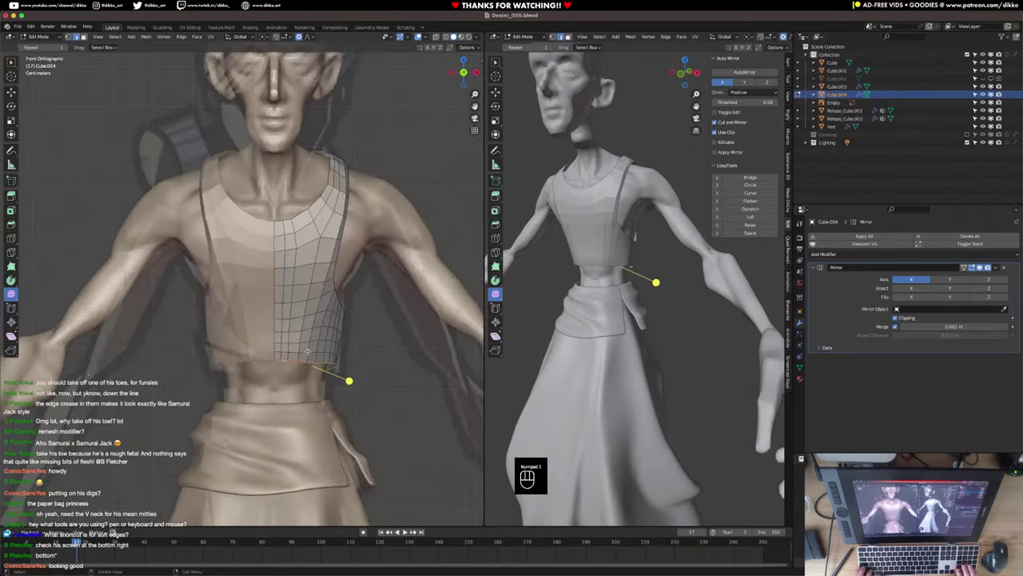
pyautogui.press('g')
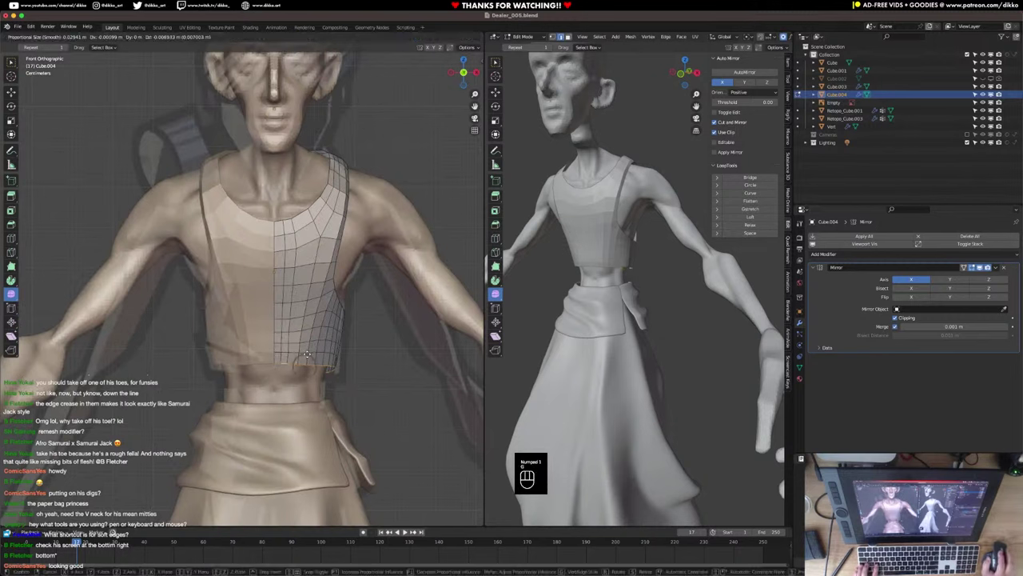
pyautogui.click(306, 353)
pyautogui.press('s')
pyautogui.scroll(-2, 348, 378)
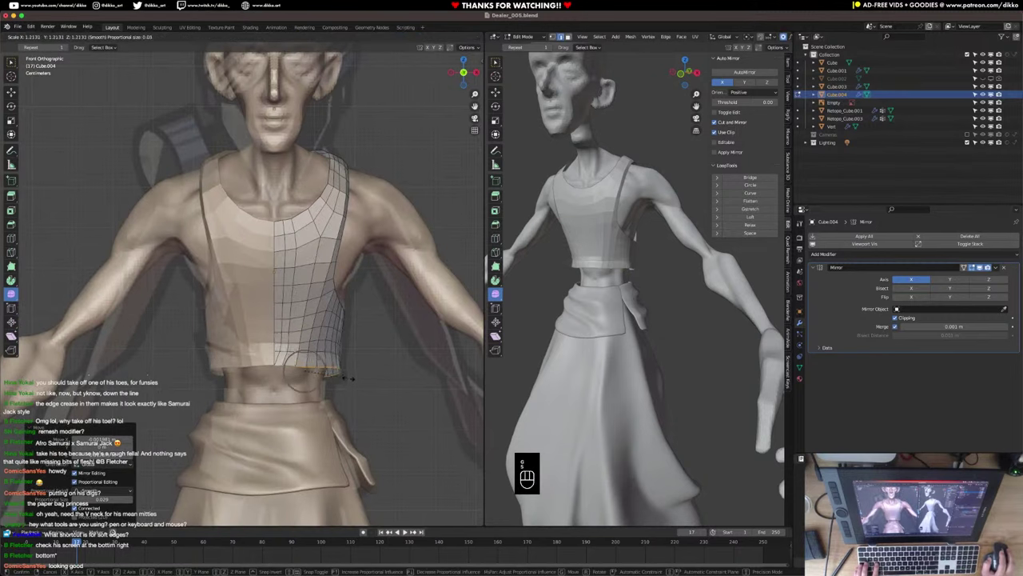
pyautogui.click(347, 378)
# Move the hem down and outward in front view with the proportional editing radius enlarged to about 0.18 m.
pyautogui.press('g')
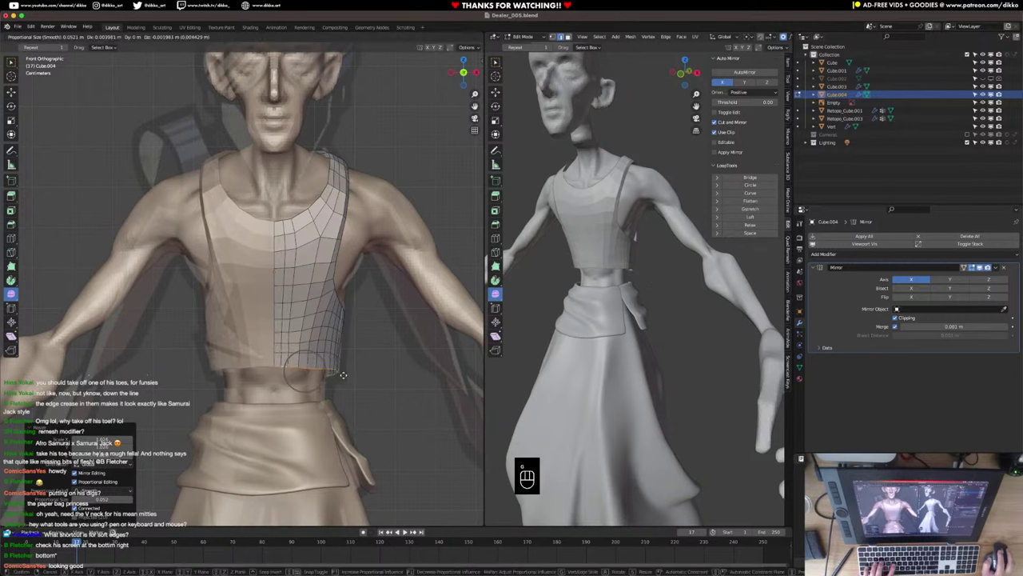
pyautogui.scroll(-3, 350, 382)
pyautogui.scroll(-3, 350, 383)
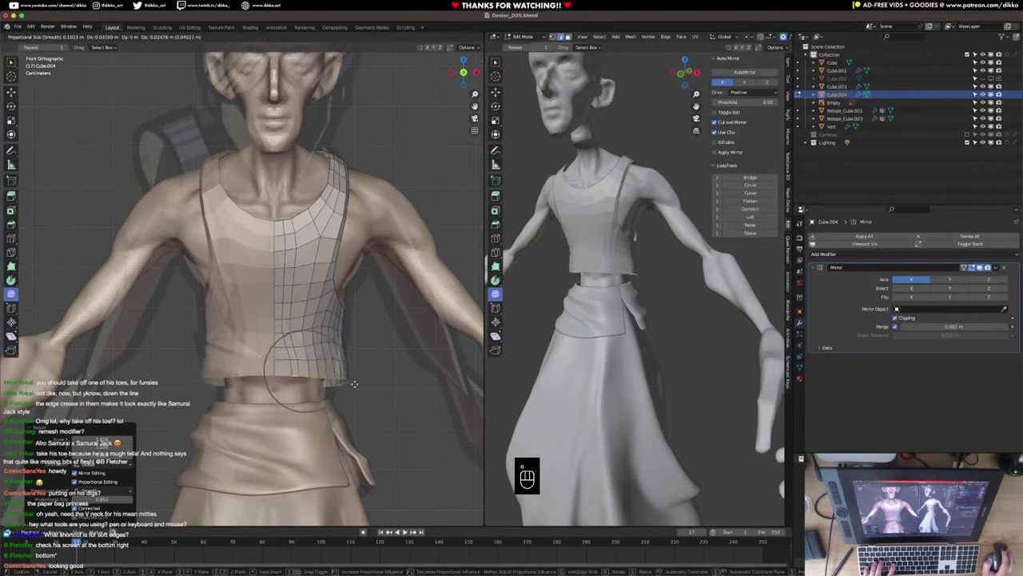
pyautogui.scroll(-4, 352, 382)
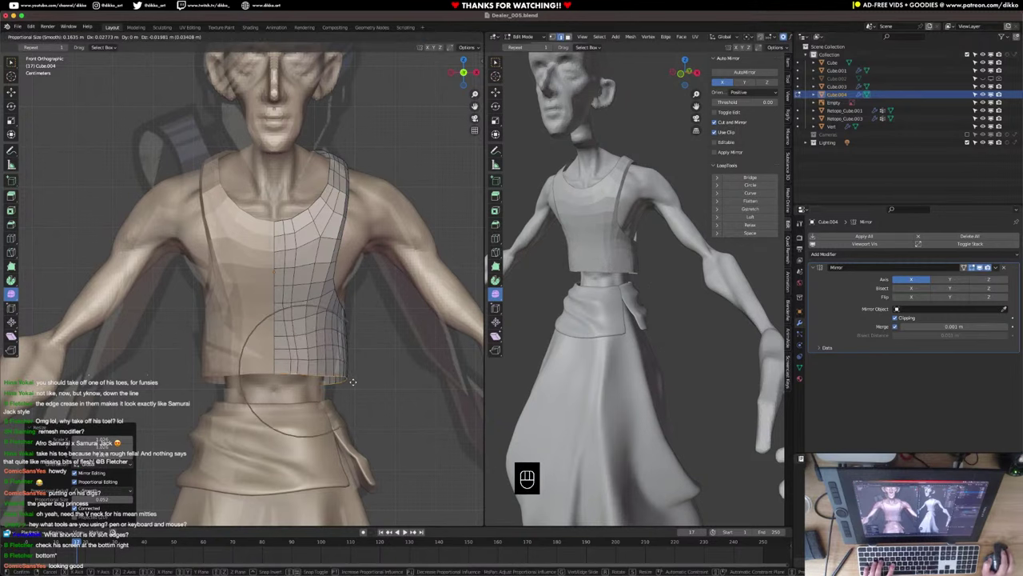
pyautogui.click(352, 380)
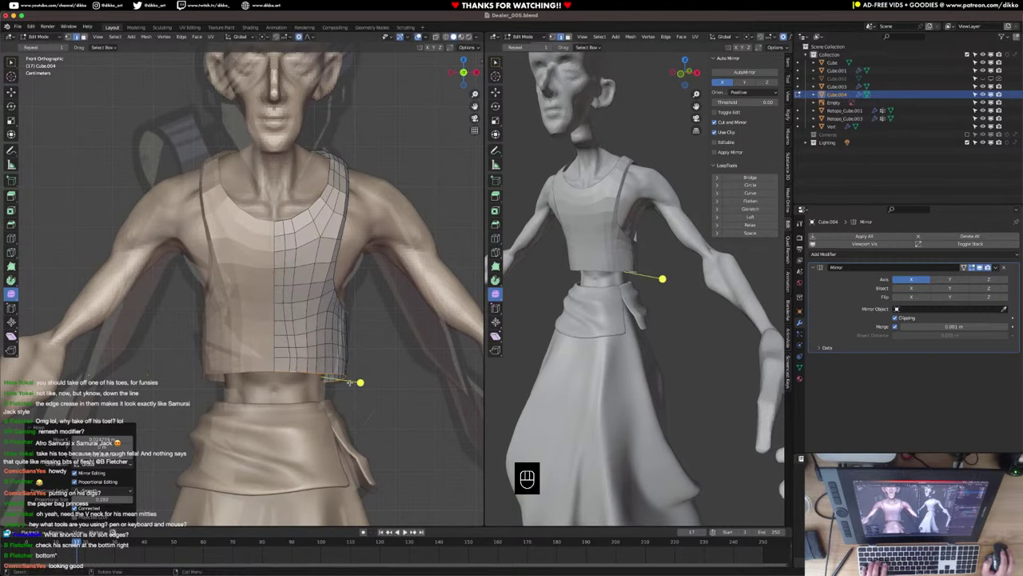
# In the side view, rotate the hem about the X axis until it runs level around the waist.
pyautogui.moveTo(359, 381); pyautogui.dragTo(302, 352, button='middle')
pyautogui.press('KP_1')
pyautogui.press('KP_3')
pyautogui.press('r')
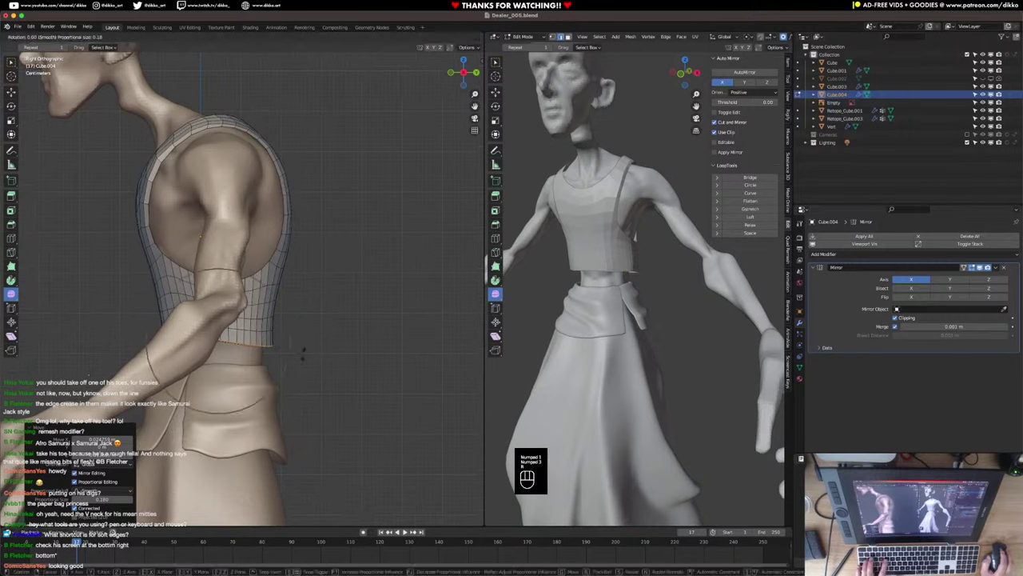
pyautogui.press('g')
pyautogui.press('x')
pyautogui.scroll(3, 306, 347)
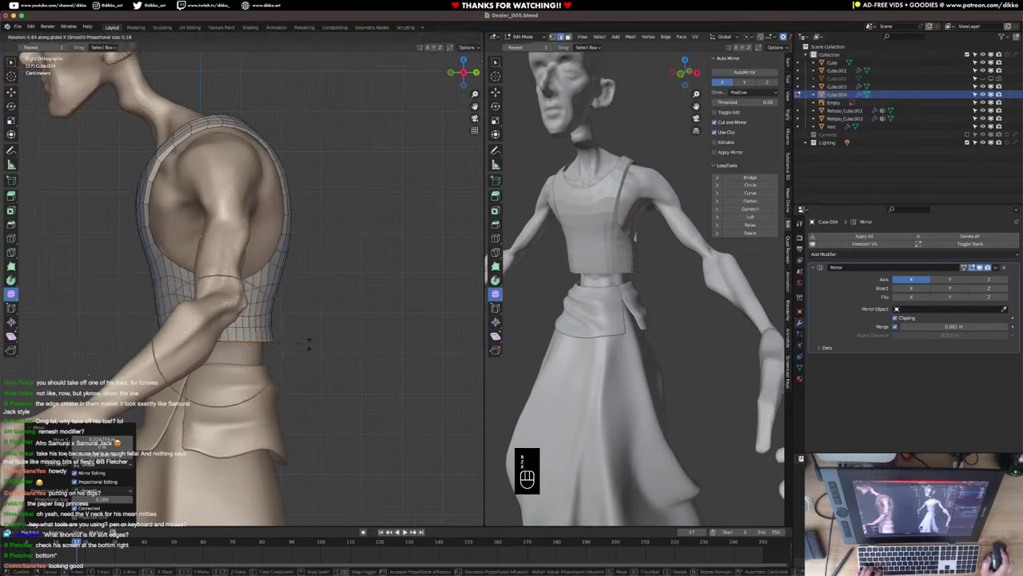
# Flatten the hem by scaling it along Z with a smaller proportional editing radius.
pyautogui.press('s')
pyautogui.press('z')
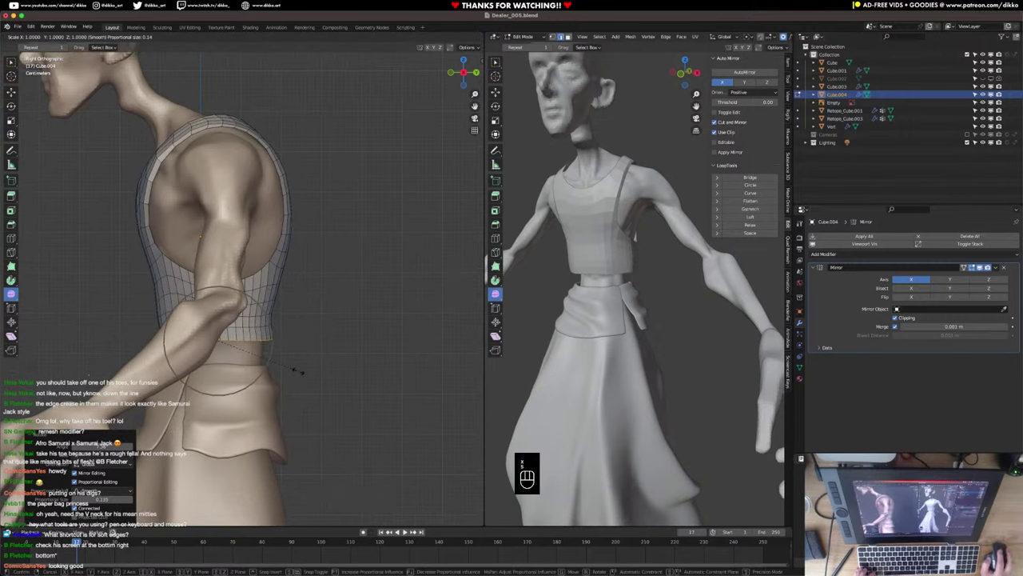
pyautogui.scroll(5, 283, 367)
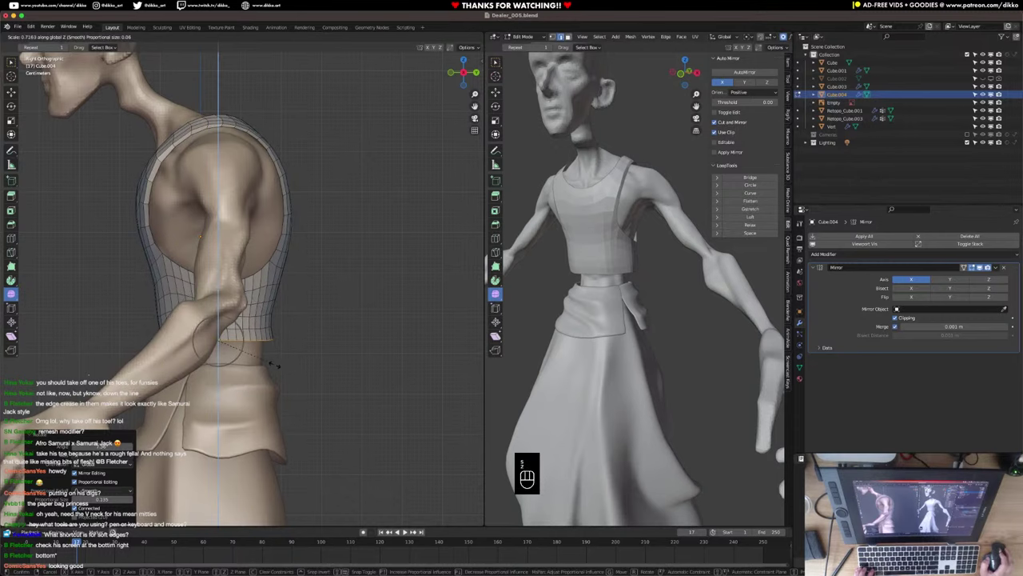
pyautogui.click(217, 346)
# In Sculpt Mode, enlarge the brush to about 246 px and smooth the lower part of the vest.
pyautogui.moveTo(218, 347); pyautogui.dragTo(208, 215, button='middle')
pyautogui.click(40, 37)
pyautogui.click(40, 67)
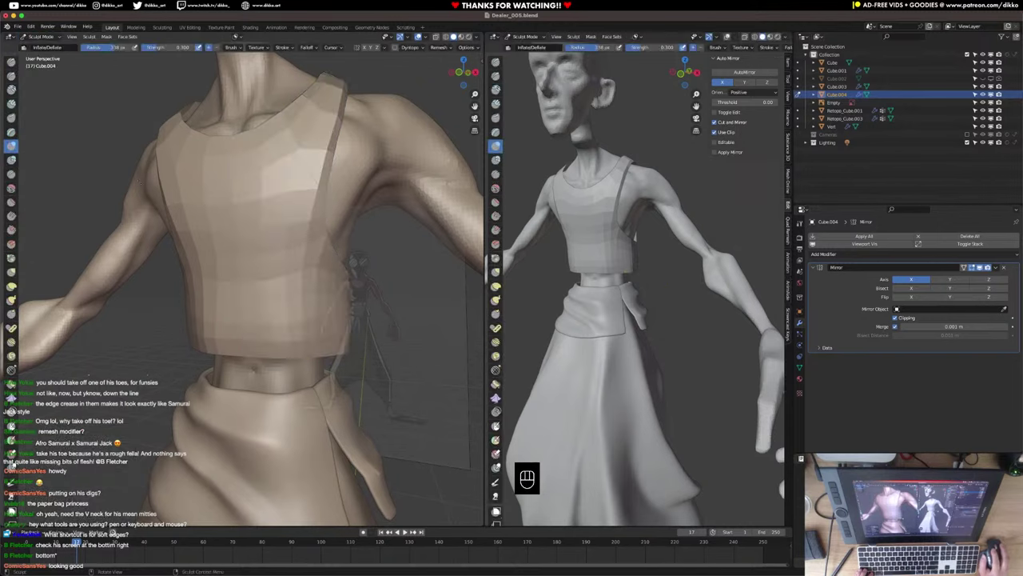
pyautogui.scroll(3, 246, 296)
pyautogui.press('f')
pyautogui.click(376, 307)
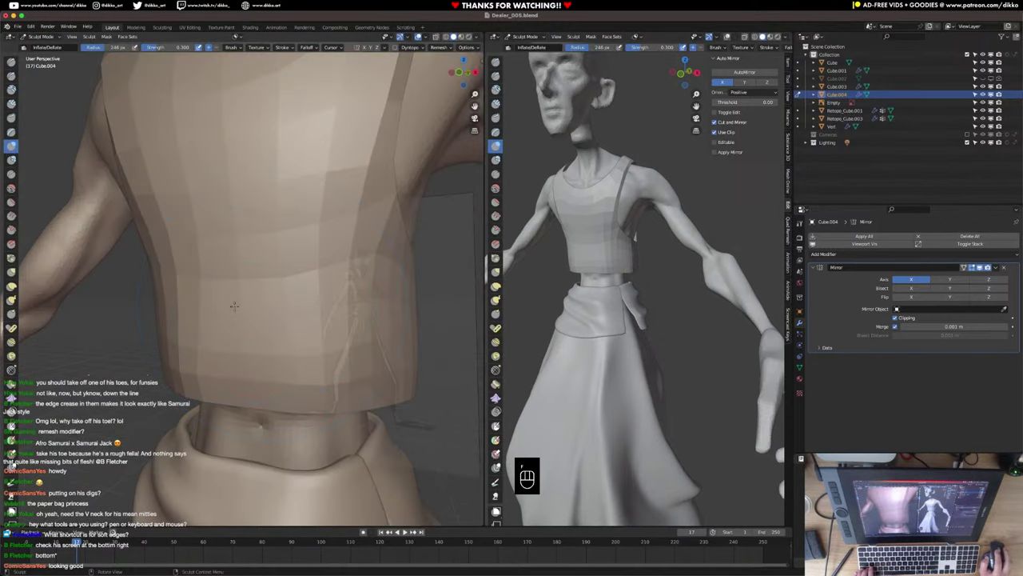
pyautogui.keyDown('shift'); pyautogui.moveTo(359, 315); pyautogui.dragTo(339, 326); pyautogui.keyUp('shift')
pyautogui.moveTo(355, 306); pyautogui.dragTo(131, 320, button='middle')
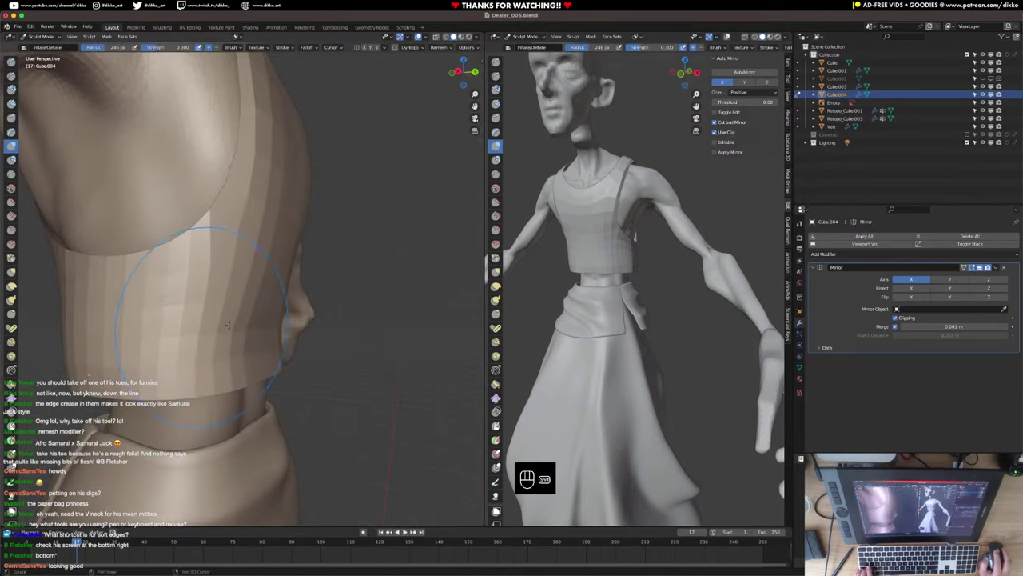
pyautogui.scroll(-5, 249, 310)
pyautogui.moveTo(264, 300); pyautogui.dragTo(220, 274, button='middle')
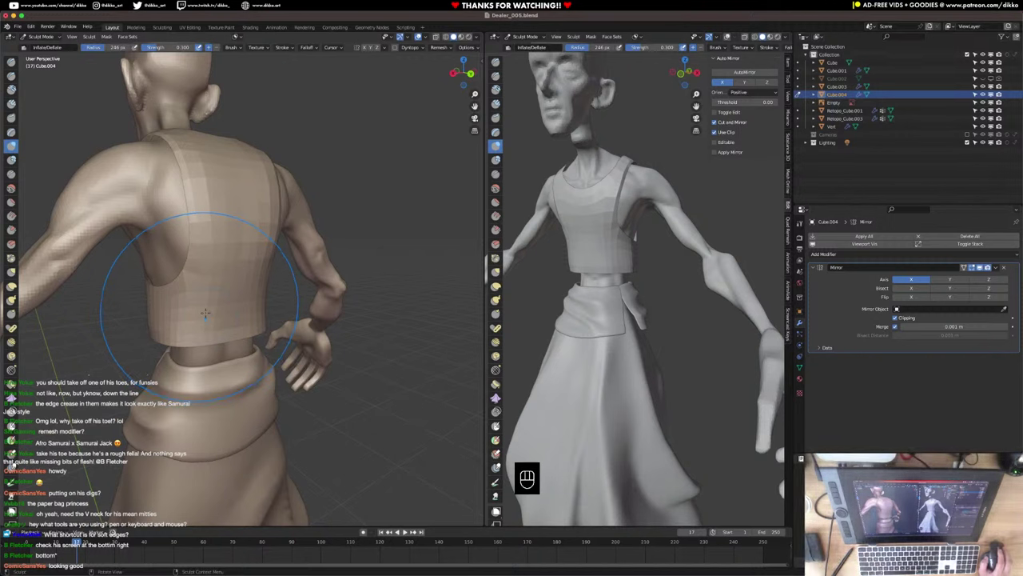
pyautogui.moveTo(205, 312)
pyautogui.mouseDown(button='middle')
pyautogui.moveTo(228, 287)
pyautogui.moveTo(310, 275)
pyautogui.moveTo(295, 240)
pyautogui.moveTo(304, 212)
pyautogui.mouseUp(button='middle')
pyautogui.press('Tab')
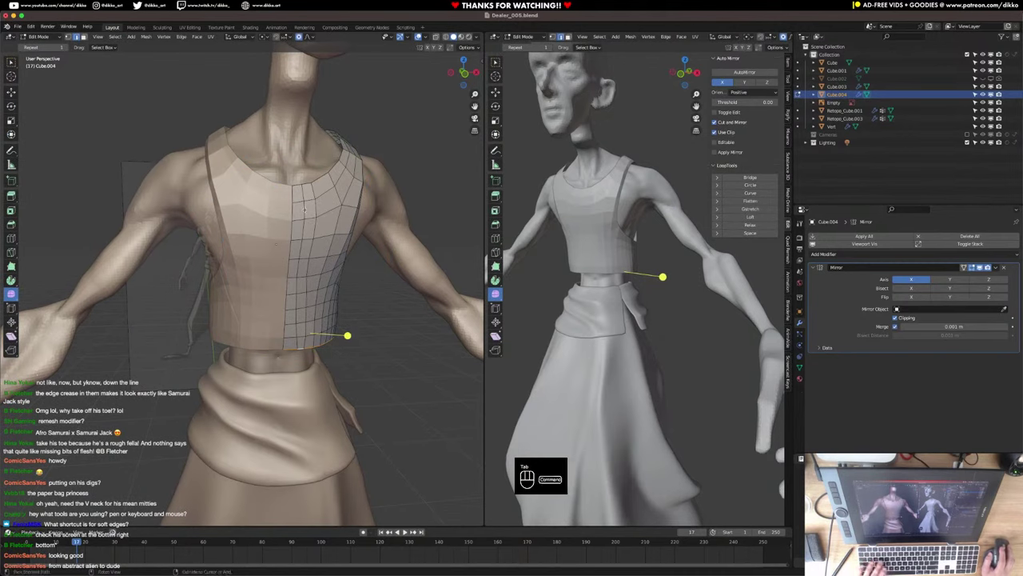
pyautogui.press('super+r')
pyautogui.press('Tab')
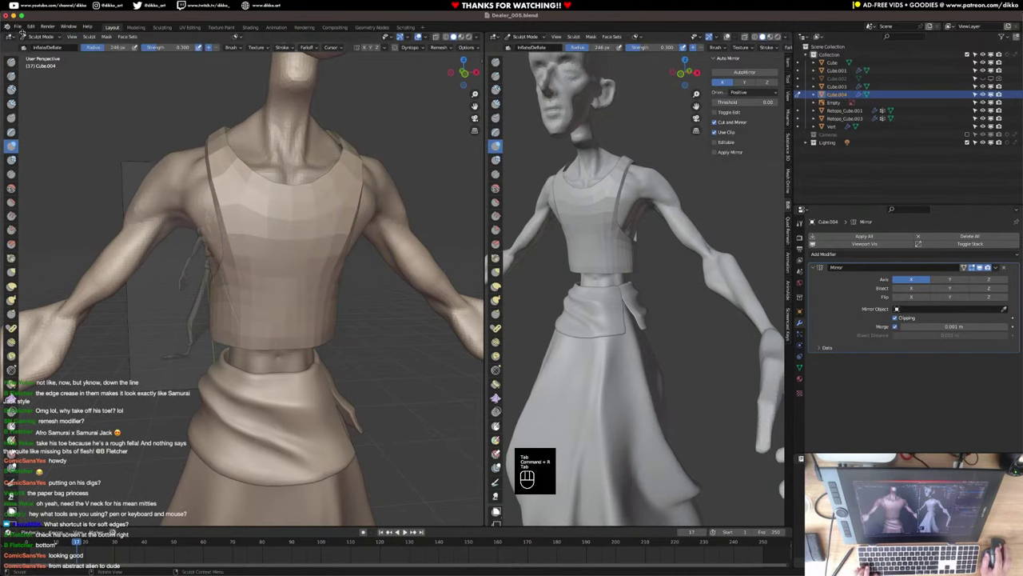
# Return to Object Mode, apply smooth shading to the vest and deselect it.
pyautogui.click(32, 37)
pyautogui.click(37, 45)
pyautogui.rightClick(280, 292)
pyautogui.click(279, 291)
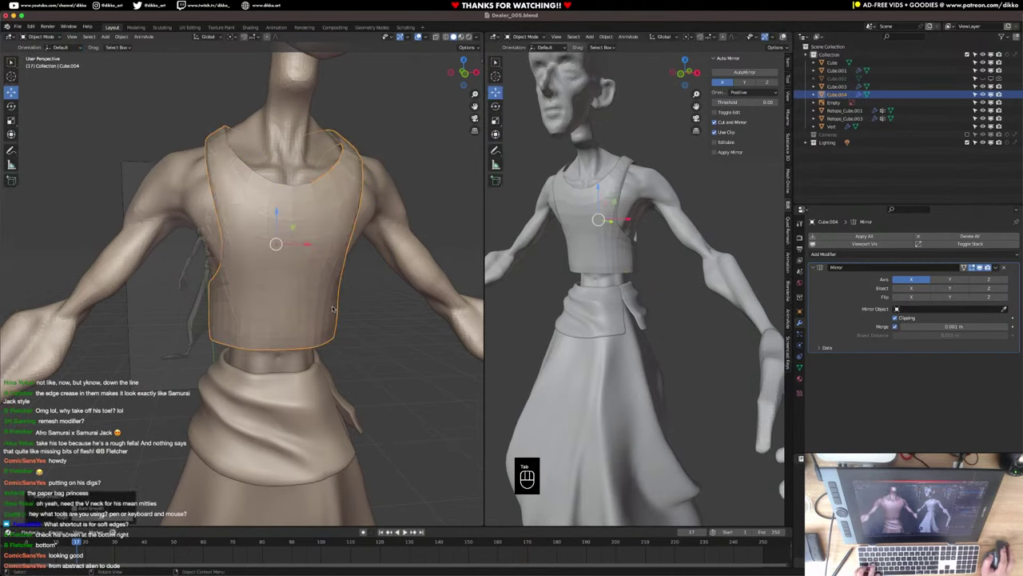
pyautogui.click(351, 317)
pyautogui.scroll(-1, 308, 305)
pyautogui.moveTo(288, 300)
pyautogui.mouseDown(button='middle')
pyautogui.moveTo(191, 295)
pyautogui.moveTo(271, 294)
pyautogui.mouseUp(button='middle')
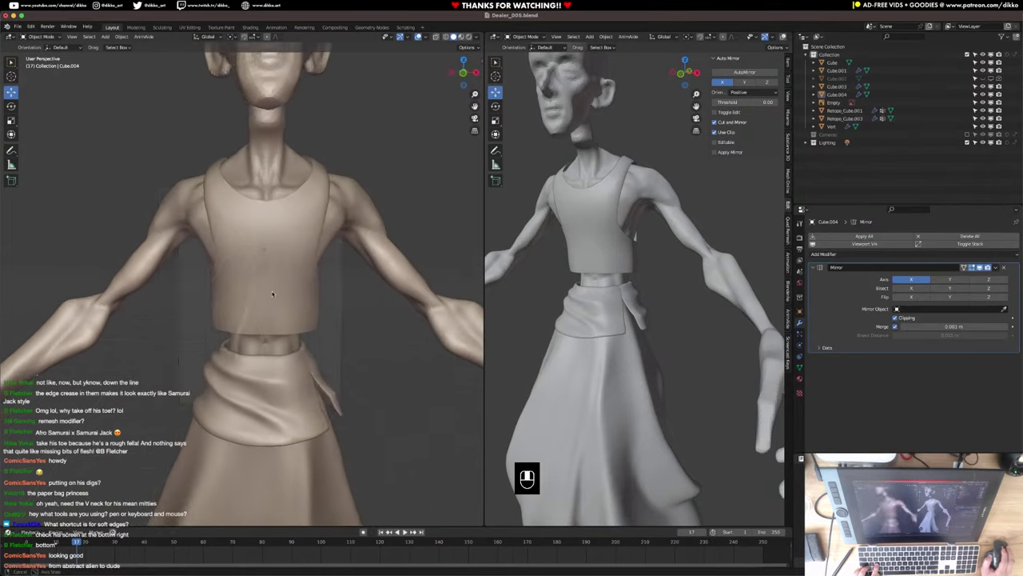
# In Edit Mode, push the front centre of the vest's hem forward along Y with a large proportional radius.
pyautogui.moveTo(551, 264); pyautogui.dragTo(620, 244, button='middle')
pyautogui.moveTo(184, 346); pyautogui.dragTo(240, 228, button='middle')
pyautogui.press('Tab')
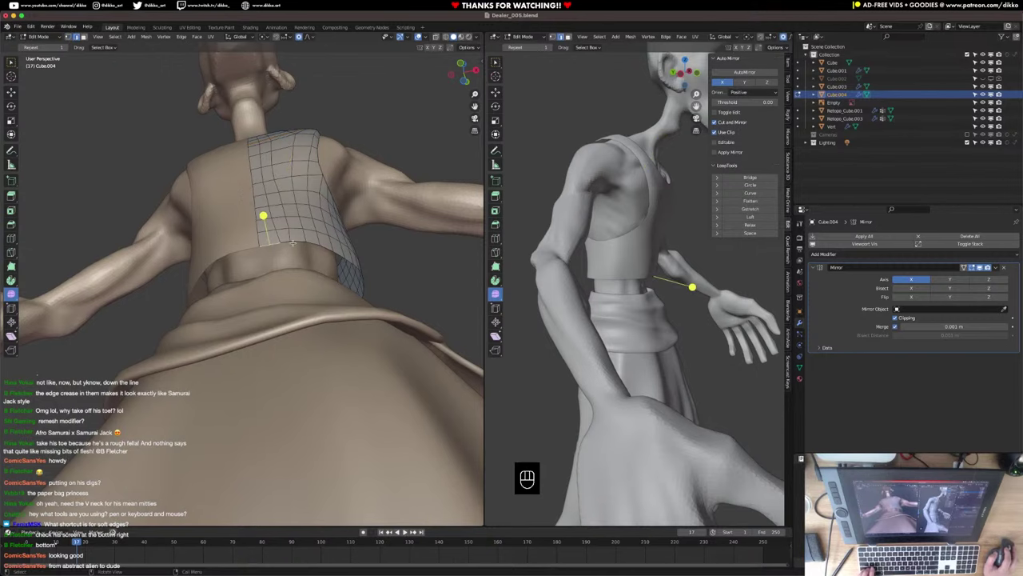
pyautogui.moveTo(292, 242); pyautogui.dragTo(206, 289, button='middle')
pyautogui.press('g')
pyautogui.press('y')
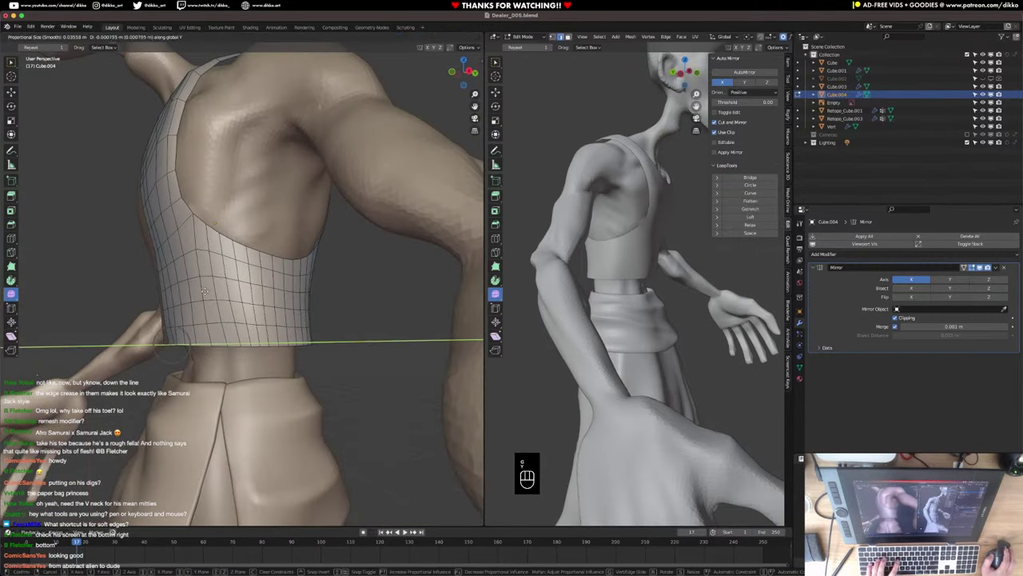
pyautogui.scroll(-4, 194, 300)
pyautogui.scroll(-8, 194, 301)
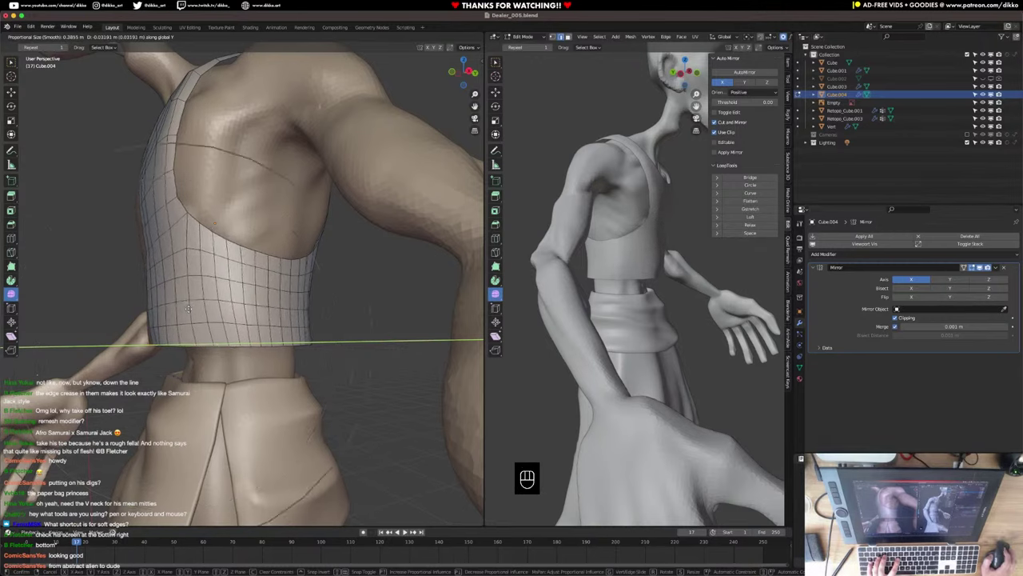
pyautogui.click(174, 317)
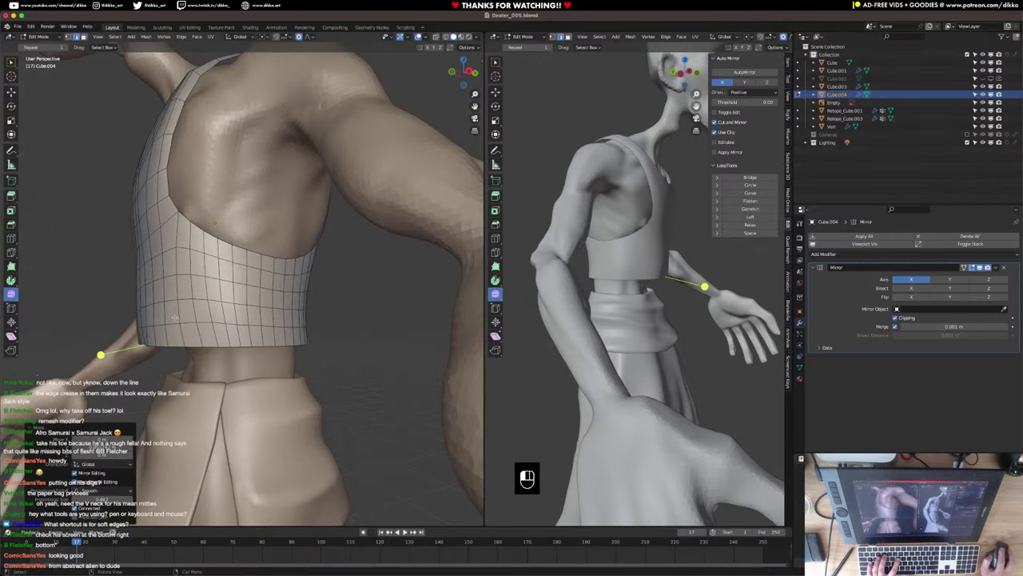
# Select the front centre edge just above the hem and move it slightly back along Y with proportional editing.
pyautogui.click(142, 309)
pyautogui.press('g')
pyautogui.press('y')
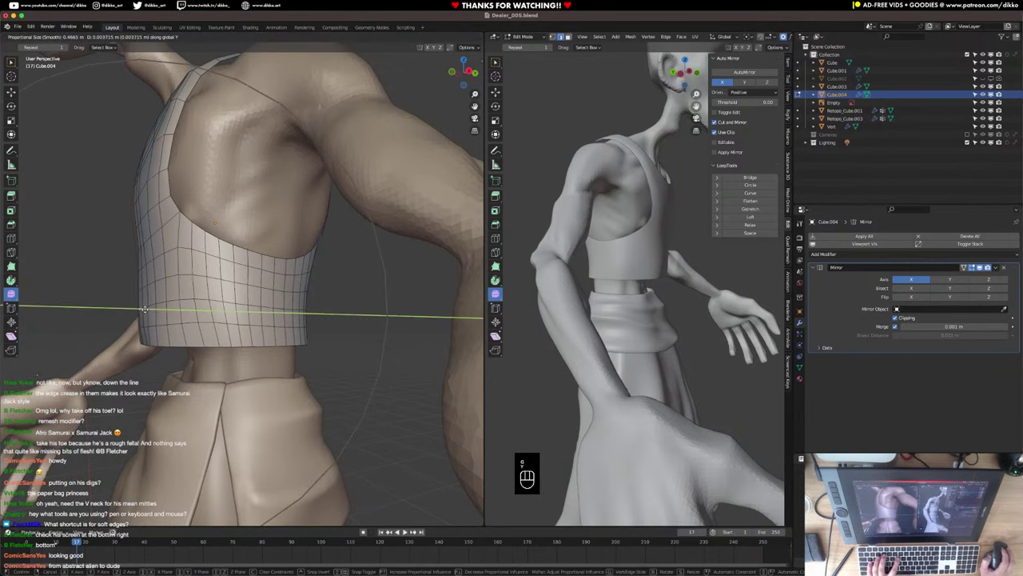
pyautogui.scroll(4, 148, 308)
pyautogui.click(152, 310)
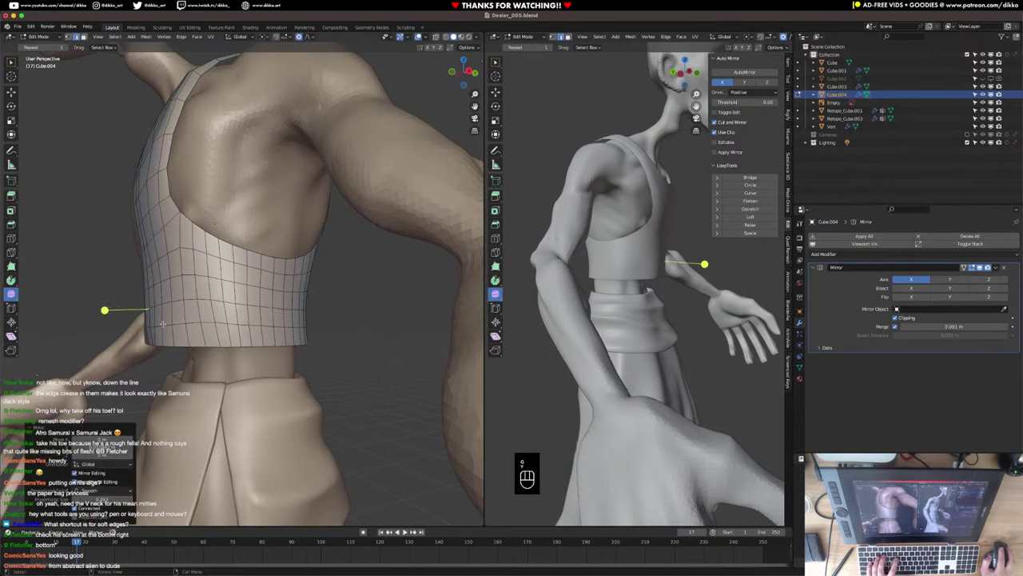
pyautogui.moveTo(160, 337); pyautogui.dragTo(201, 302, button='middle')
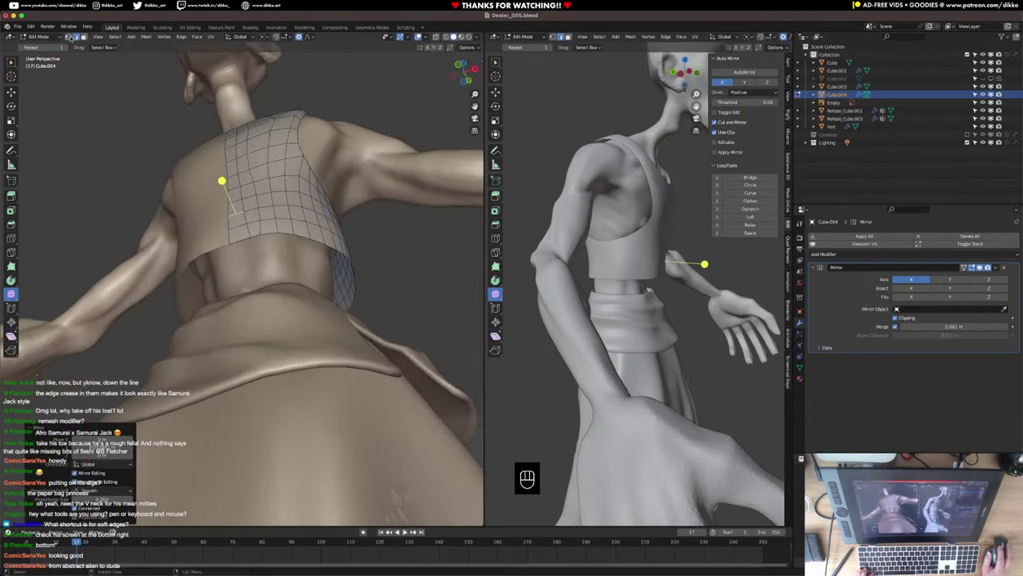
# In vertex select mode, slide and nudge the vertices beside the front centre line at and just above the vest's hem.
pyautogui.click(70, 37)
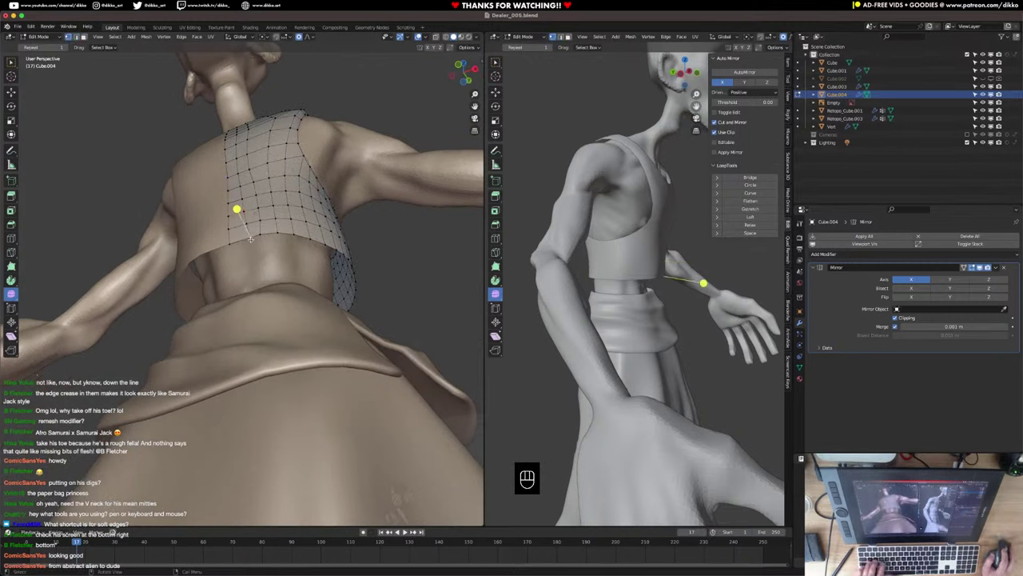
pyautogui.press('g')
pyautogui.press('g')
pyautogui.click(248, 240)
pyautogui.moveTo(248, 240); pyautogui.dragTo(245, 328, button='middle')
pyautogui.click(245, 321)
pyautogui.press('g')
pyautogui.press('g')
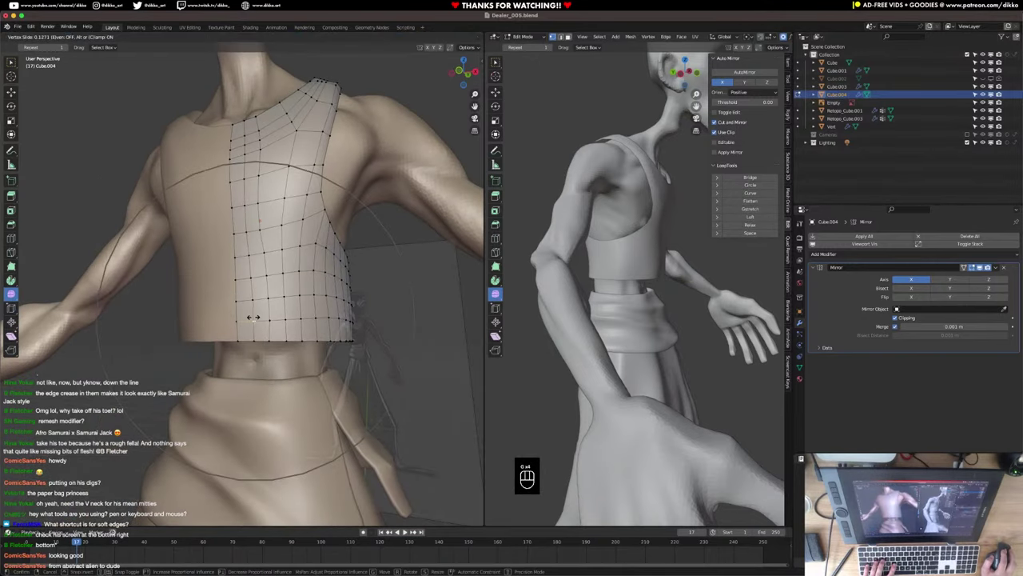
pyautogui.click(246, 319)
pyautogui.press('g')
pyautogui.click(242, 297)
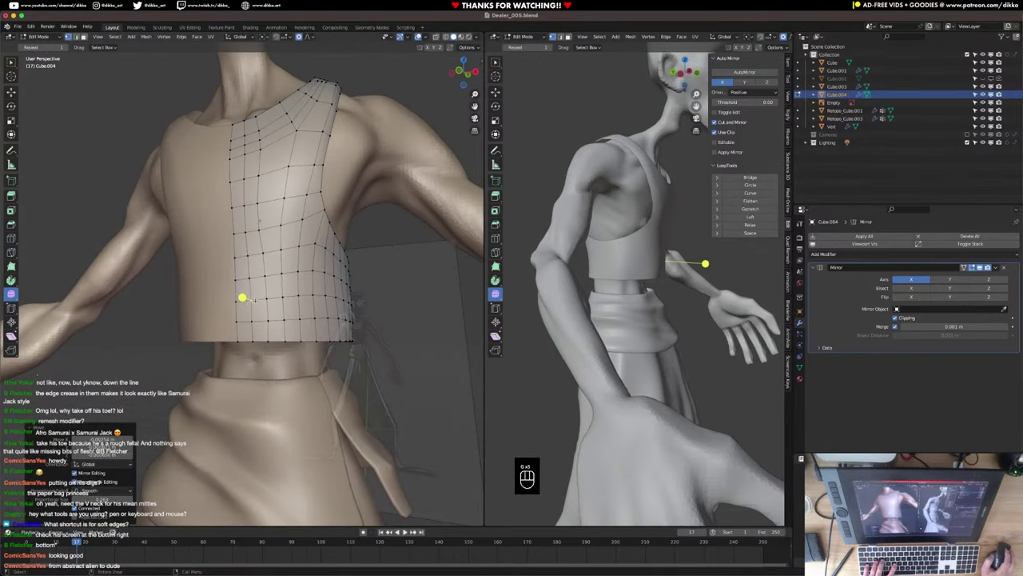
# Add two horizontal loop cuts across the upper chest of the vest.
pyautogui.moveTo(243, 297); pyautogui.dragTo(220, 349, button='middle')
pyautogui.press('super+r')
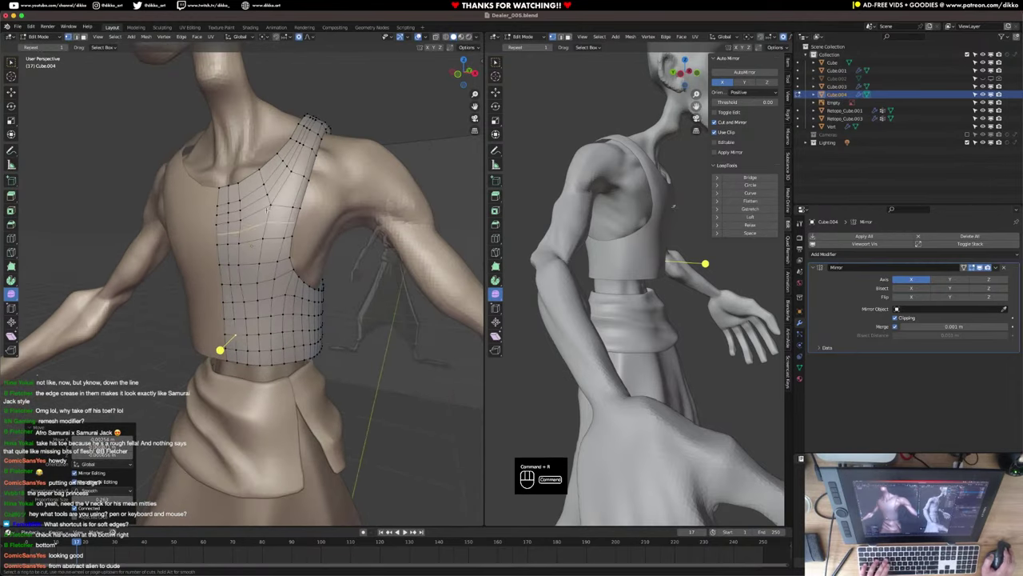
pyautogui.click(256, 210)
pyautogui.click(255, 210)
pyautogui.press('super+r')
pyautogui.click(267, 223)
pyautogui.click(267, 223)
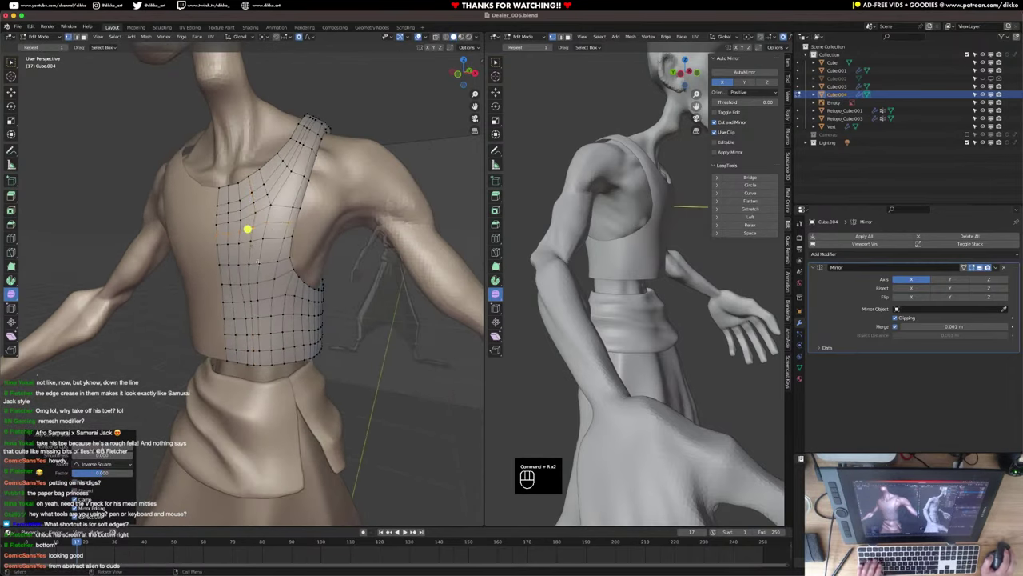
# Slide two vertical edge loops on the vest's front to even out the spacing between the columns.
pyautogui.moveTo(258, 261); pyautogui.dragTo(283, 255, button='middle')
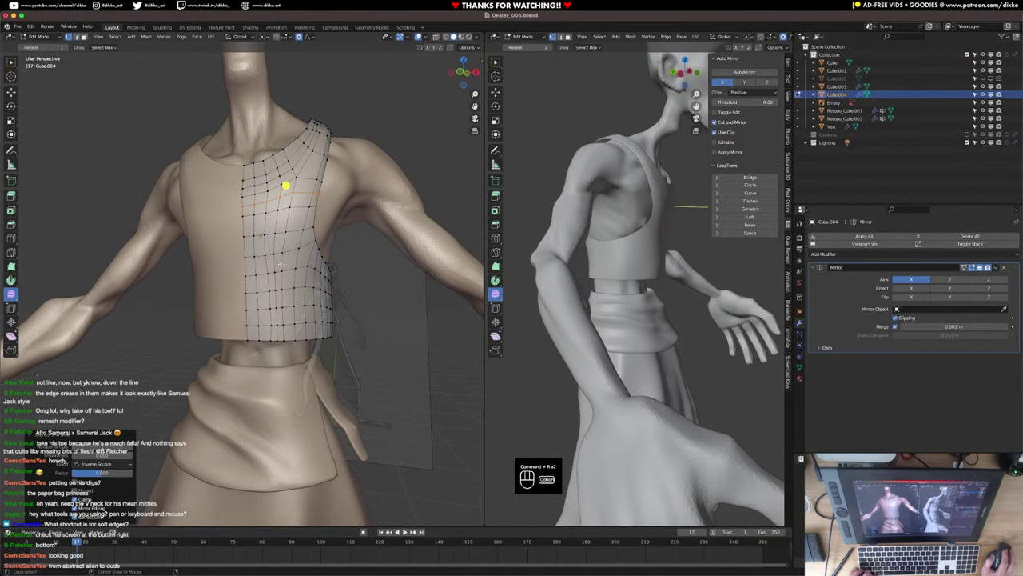
pyautogui.keyDown('alt'); pyautogui.click(281, 265); pyautogui.keyUp('alt')
pyautogui.press('g')
pyautogui.press('g')
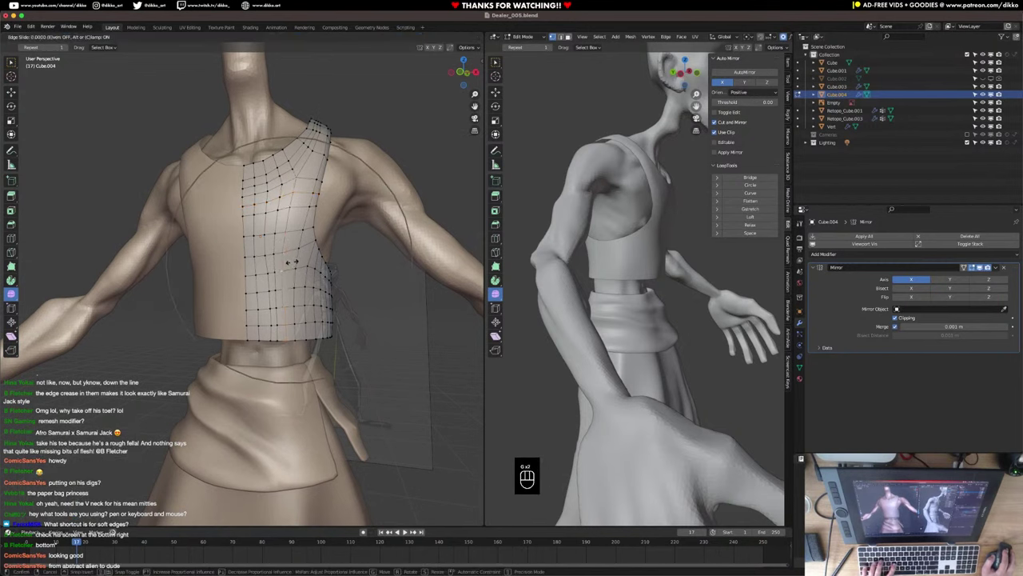
pyautogui.click(296, 260)
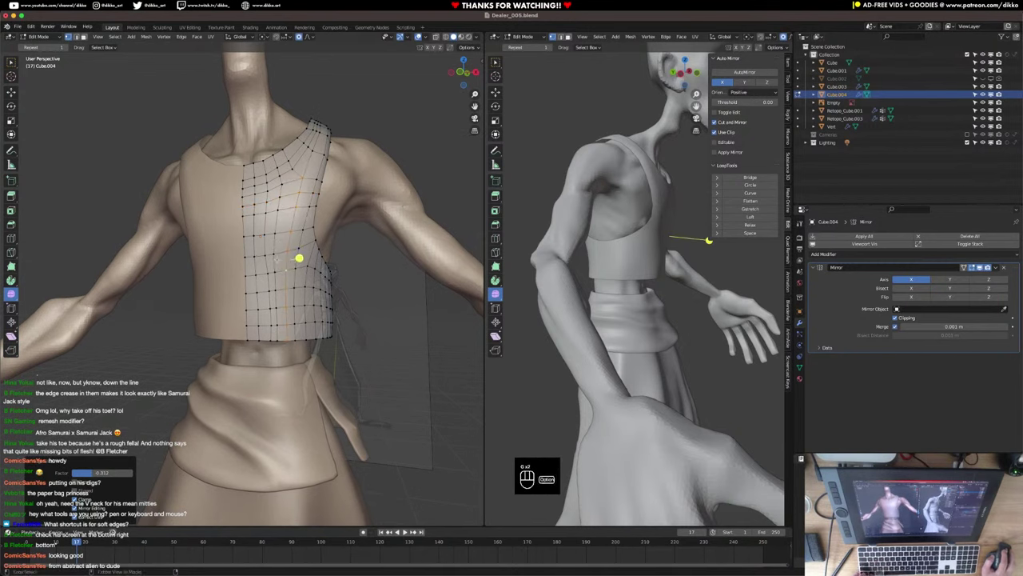
pyautogui.press('g')
pyautogui.press('g')
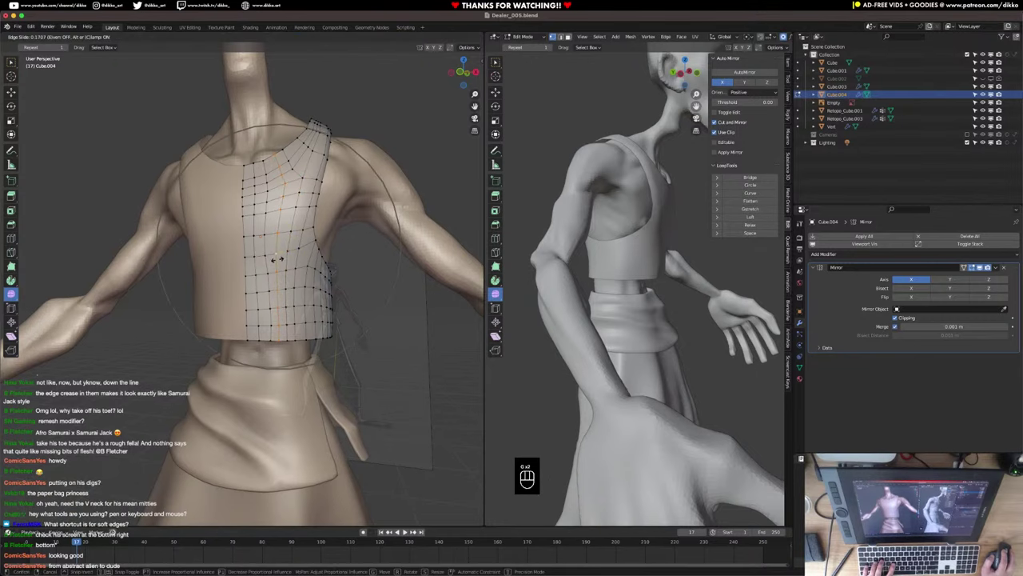
pyautogui.click(277, 259)
# Add a loop cut across the upper chest where the shoulder strap begins.
pyautogui.moveTo(277, 257); pyautogui.dragTo(217, 295, button='middle')
pyautogui.press('super+r')
pyautogui.click(276, 204)
pyautogui.click(275, 205)
# Add two more loop cuts across the vest's strap over the top of the shoulder.
pyautogui.press('super+r')
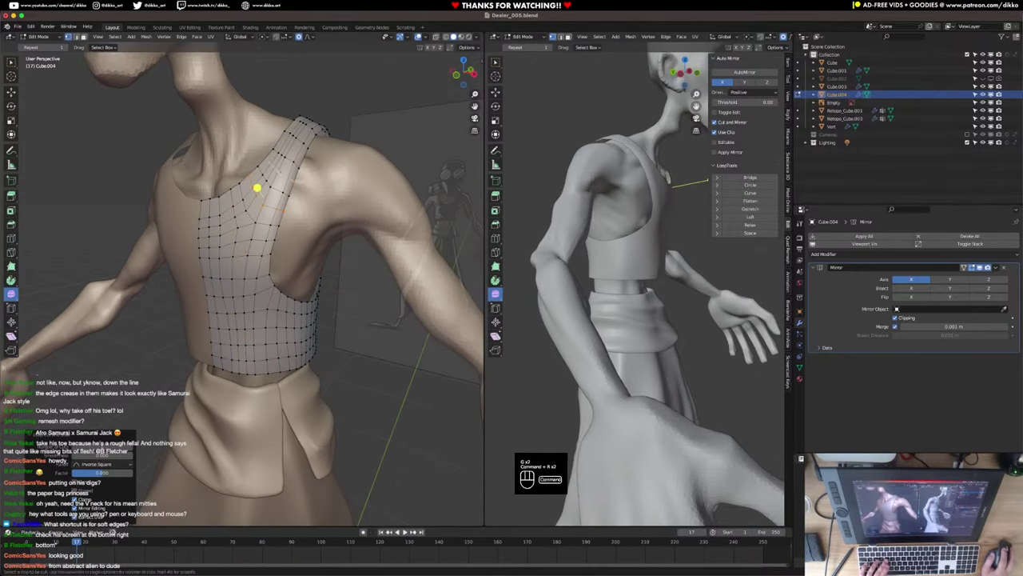
pyautogui.moveTo(277, 149); pyautogui.dragTo(210, 255, button='middle')
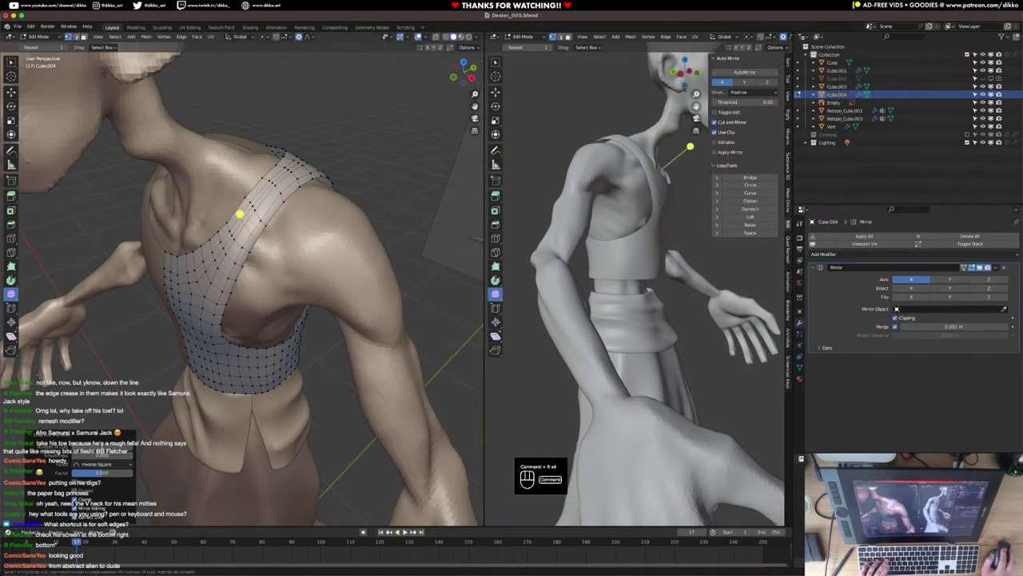
pyautogui.moveTo(264, 200); pyautogui.dragTo(252, 236, button='middle')
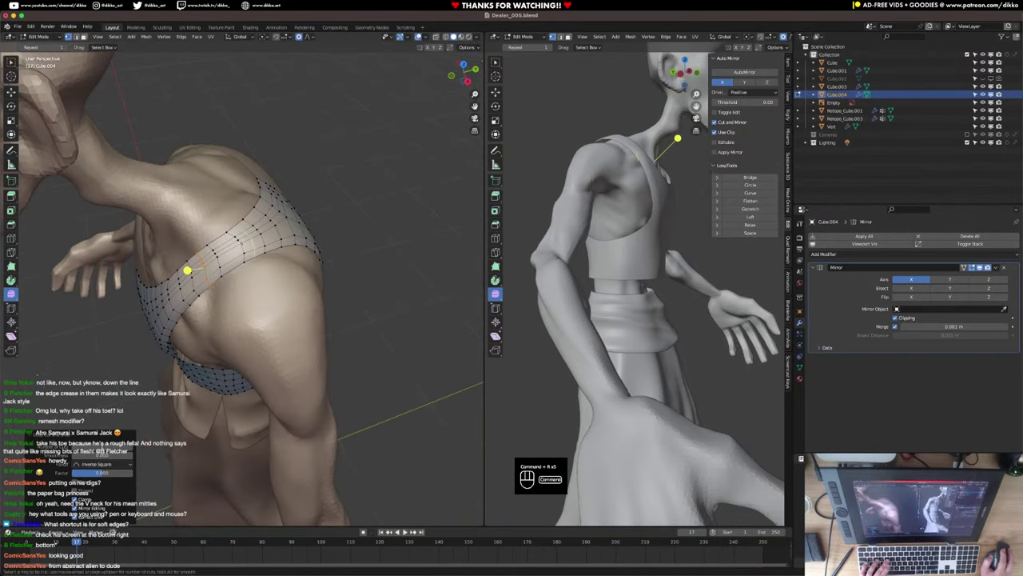
pyautogui.click(261, 230)
pyautogui.click(260, 229)
pyautogui.press('super+r')
pyautogui.click(248, 237)
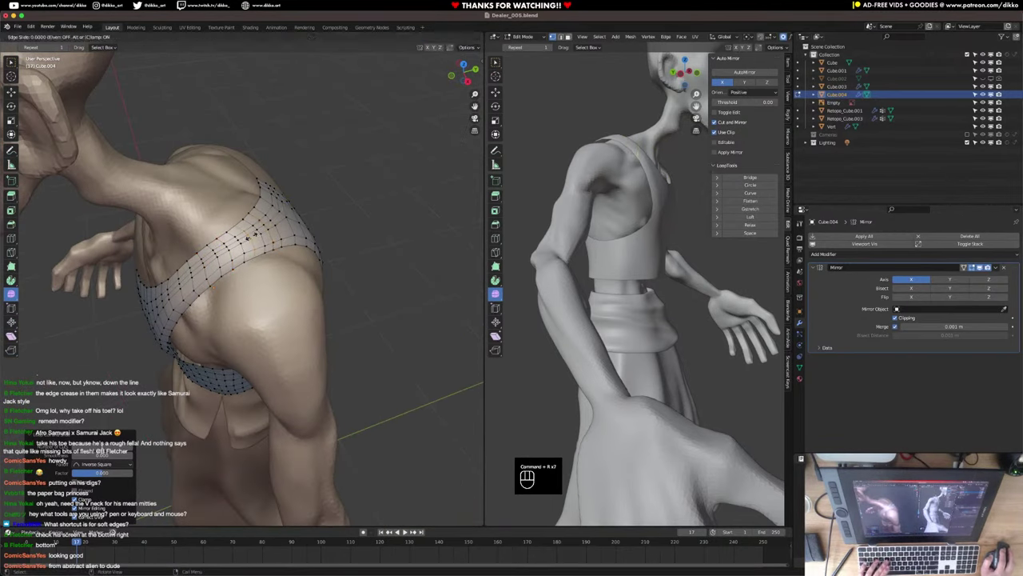
pyautogui.click(248, 236)
# Return to Object Mode, add a Solidify modifier to the vest and save the file.
pyautogui.moveTo(249, 237); pyautogui.dragTo(511, 239, button='middle')
pyautogui.press('Tab')
pyautogui.click(827, 255)
pyautogui.click(867, 393)
pyautogui.press('super+s')
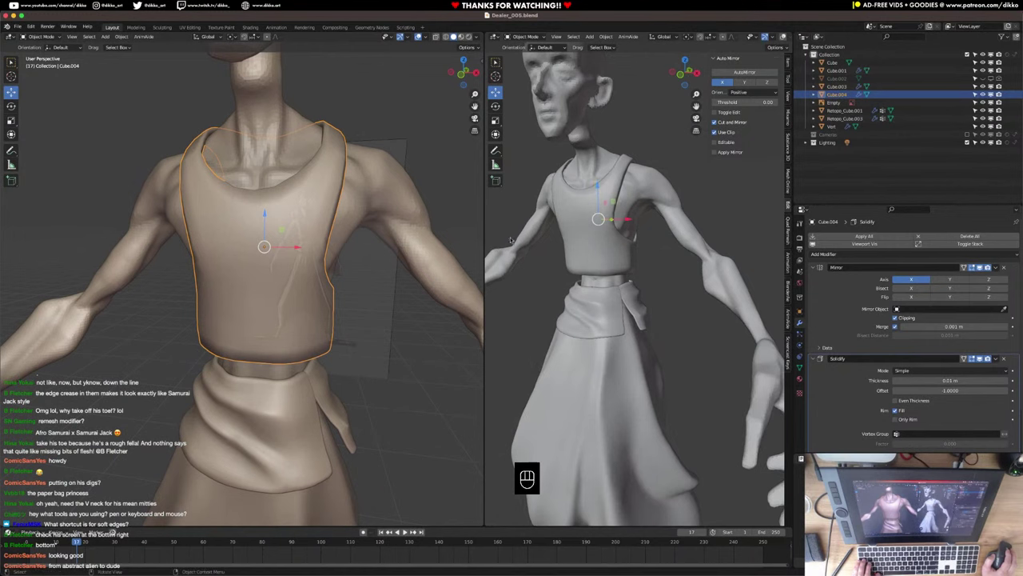
pyautogui.click(838, 254)
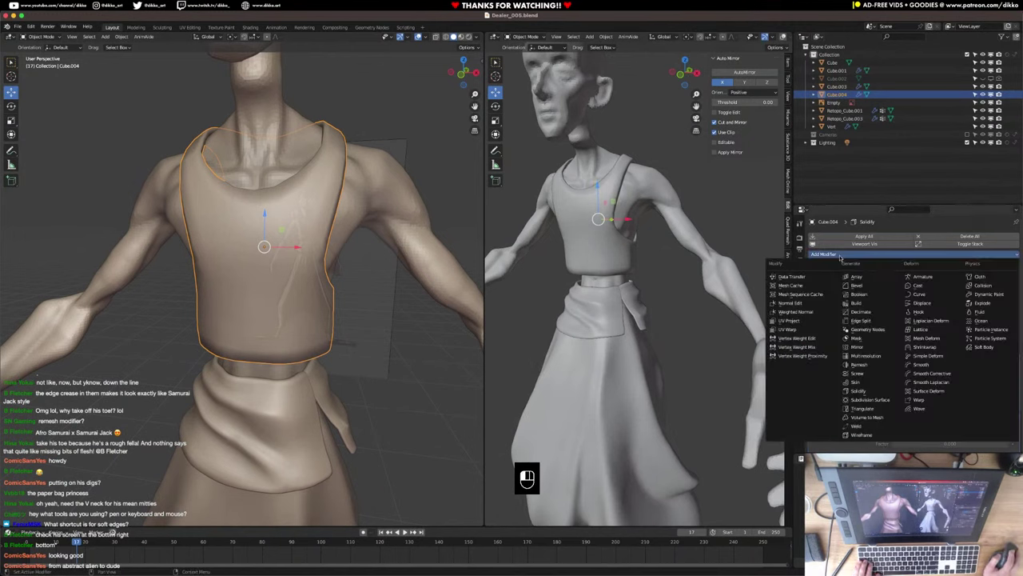
pyautogui.click(863, 356)
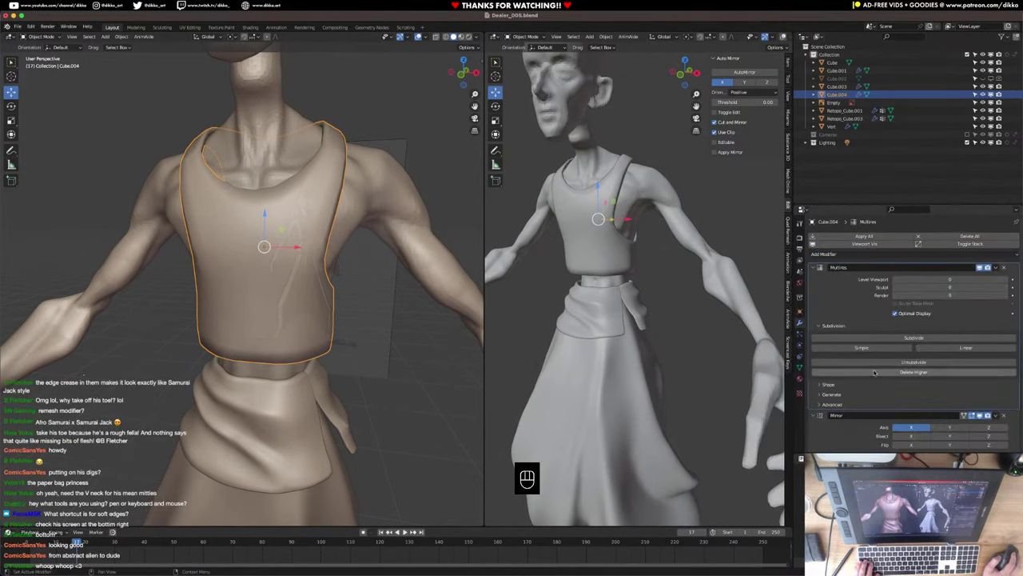
pyautogui.scroll(2, 879, 367)
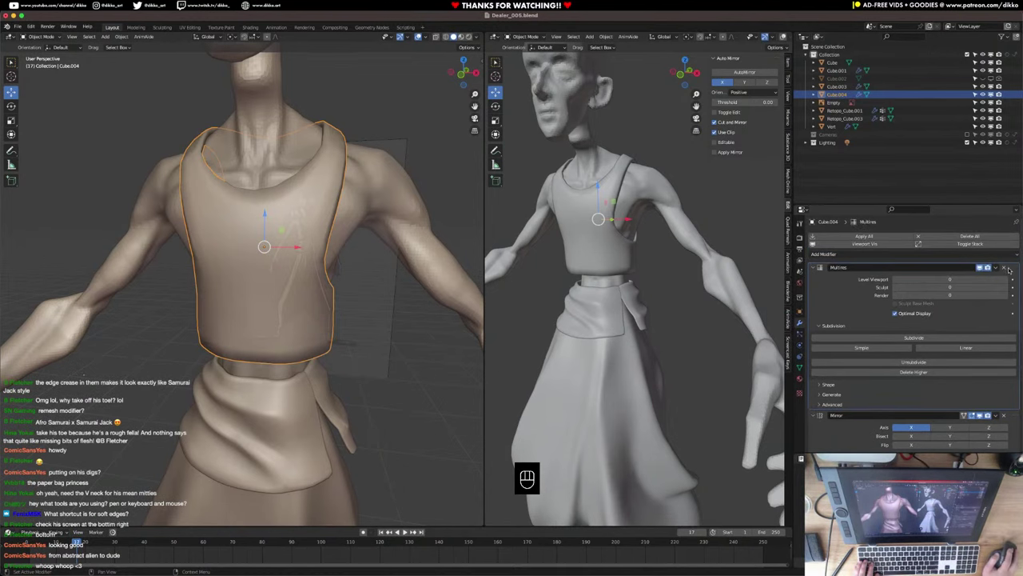
pyautogui.click(1005, 268)
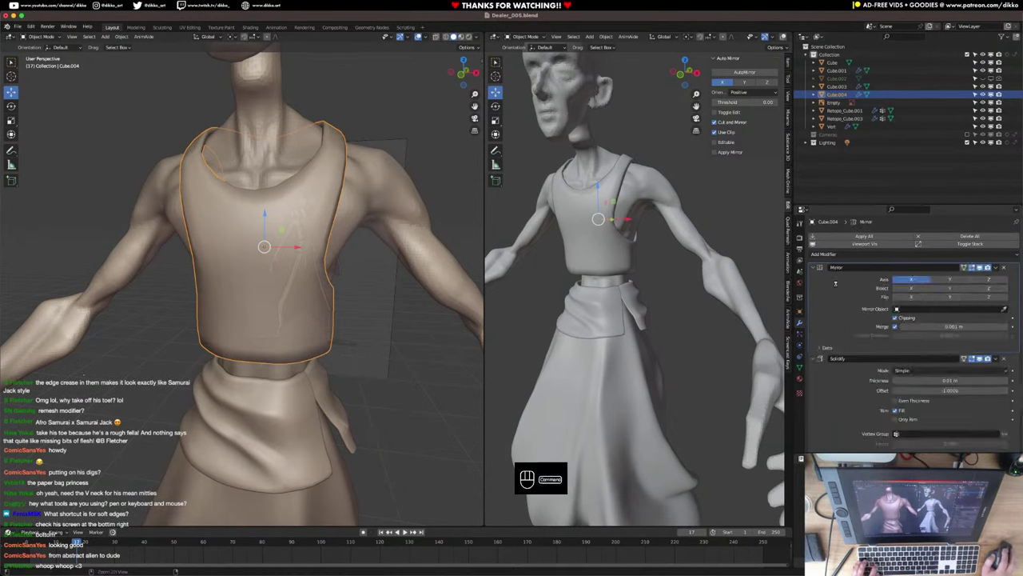
# Save the file and apply the vest's Mirror modifier, keeping Solidify live.
pyautogui.press('super+s')
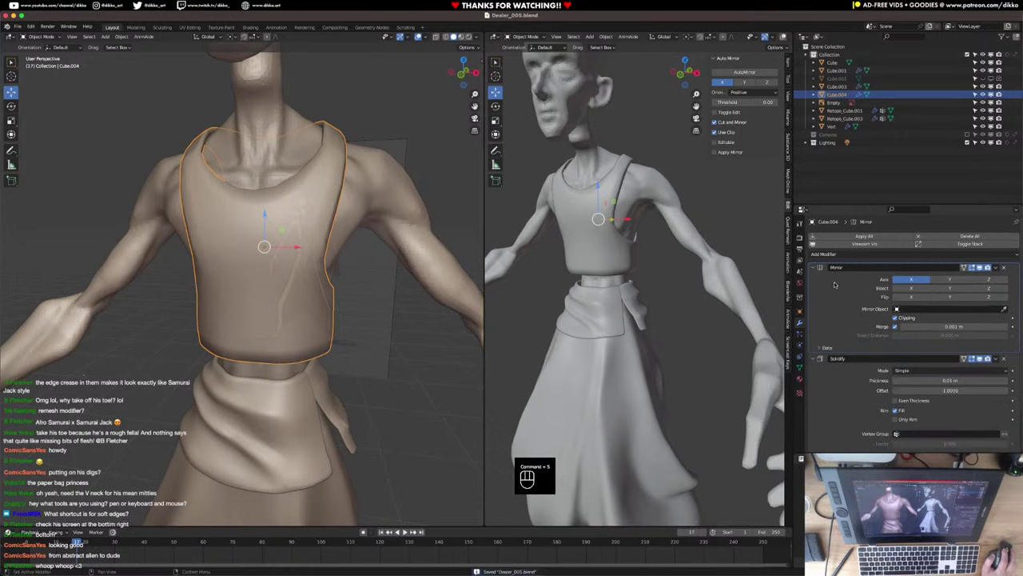
pyautogui.press('super')
pyautogui.press('super+s')
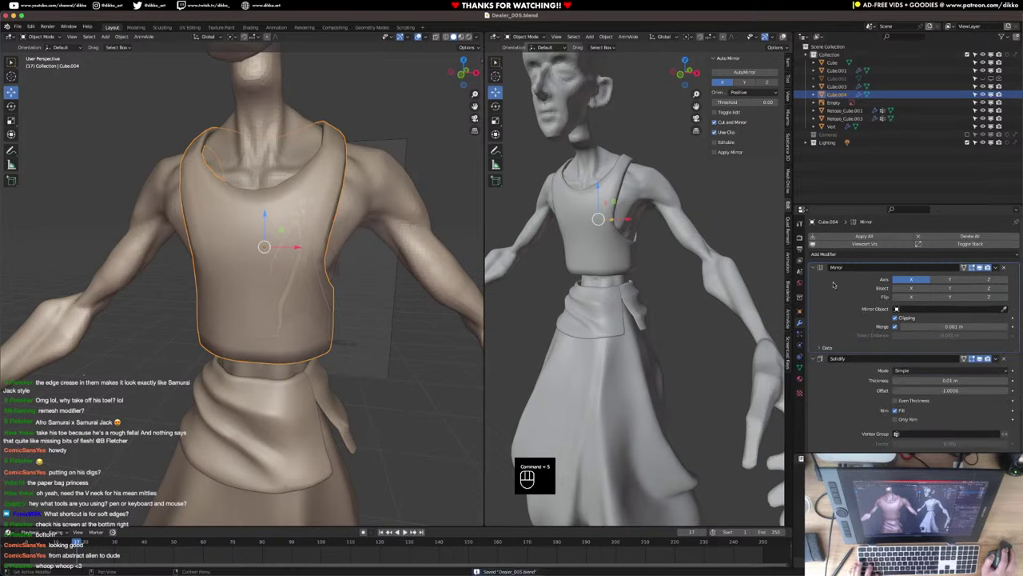
pyautogui.click(864, 236)
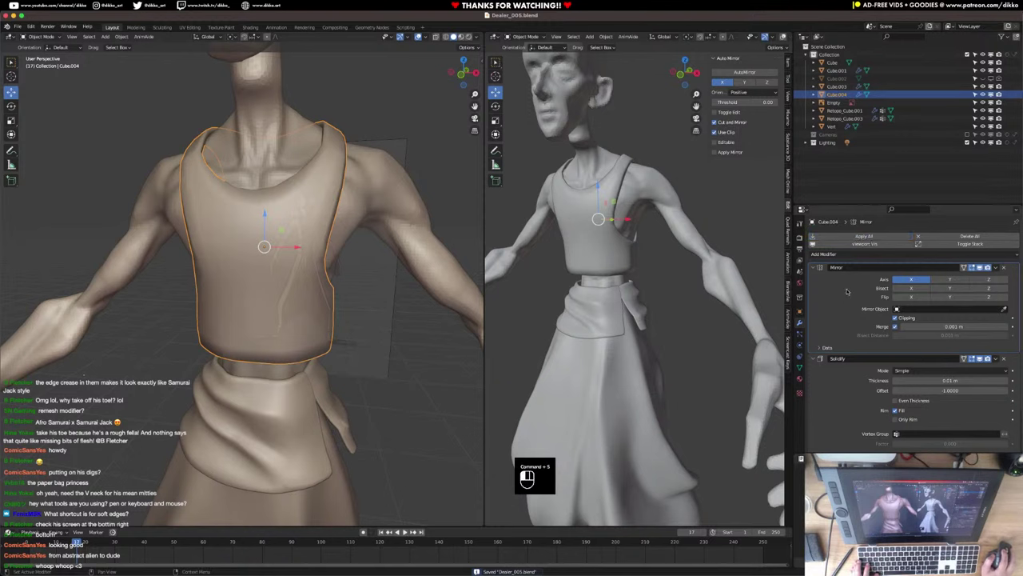
pyautogui.press('super+a')
# Add a Multiresolution modifier to the vest and subdivide it to level 3.
pyautogui.click(843, 253)
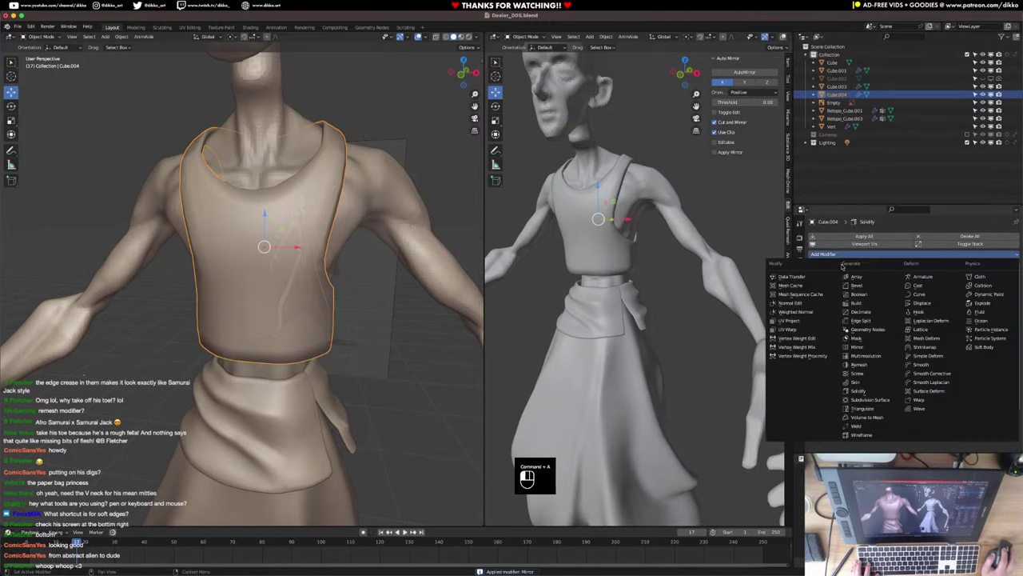
pyautogui.click(866, 355)
pyautogui.moveTo(1016, 415)
pyautogui.mouseDown()
pyautogui.moveTo(1014, 267)
pyautogui.moveTo(1012, 429)
pyautogui.mouseUp()
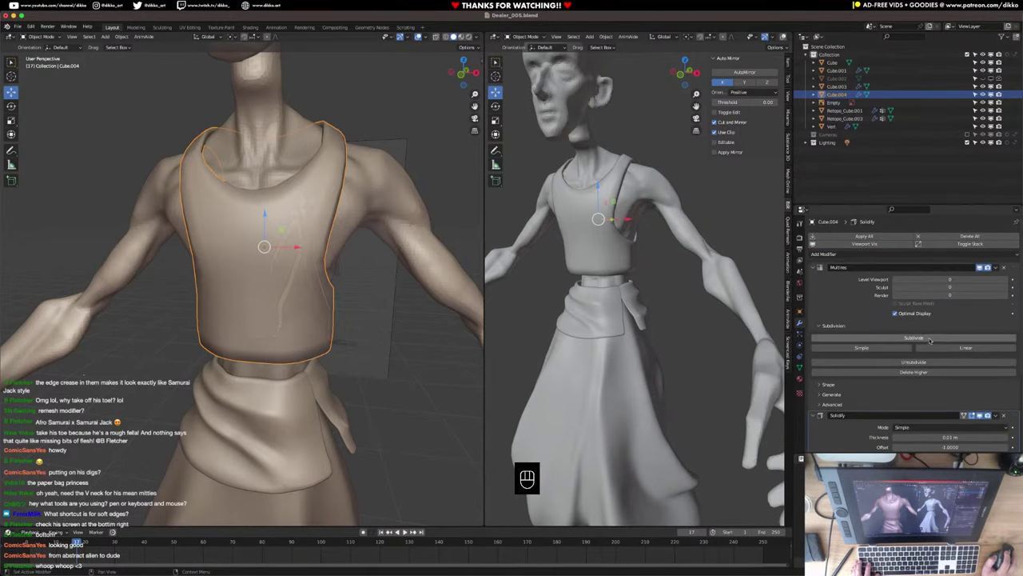
pyautogui.click(929, 340)
pyautogui.click(929, 340)
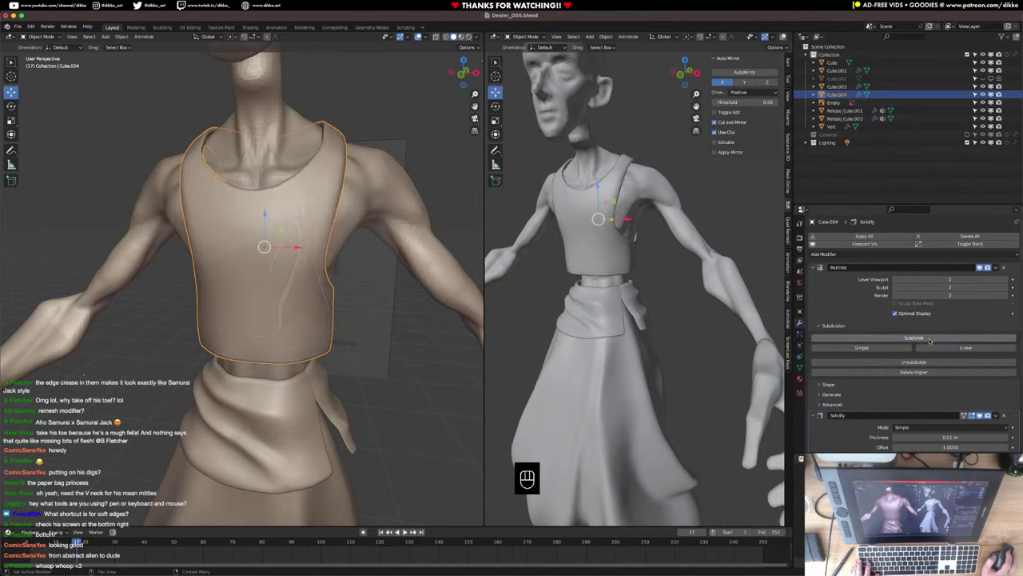
# Check the subdivided vest against the whole character and save the file.
pyautogui.moveTo(336, 274); pyautogui.dragTo(156, 288, button='middle')
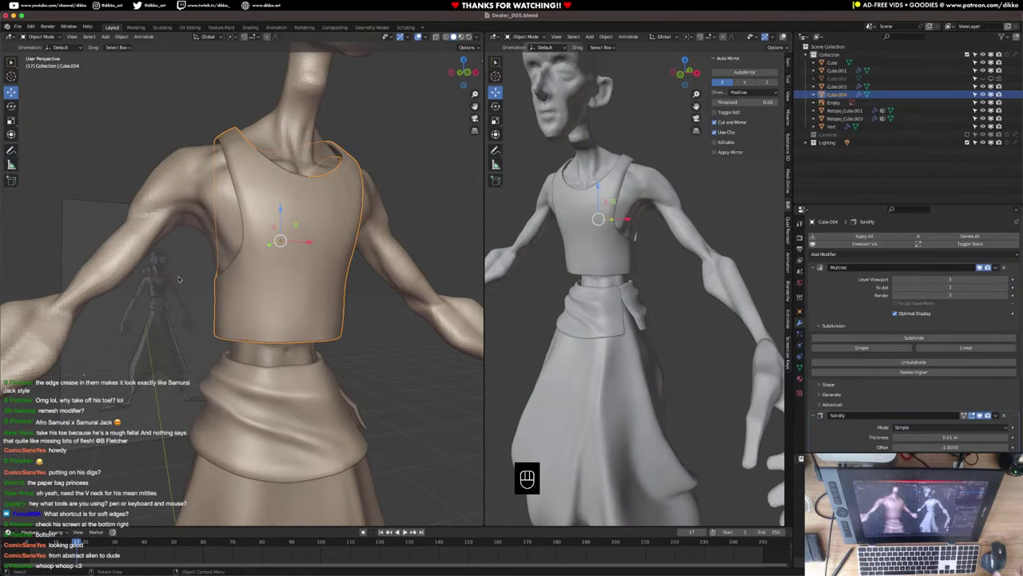
pyautogui.scroll(-2, 903, 335)
pyautogui.scroll(-3, 672, 343)
pyautogui.moveTo(631, 366); pyautogui.dragTo(682, 380, button='middle')
pyautogui.scroll(-2, 683, 379)
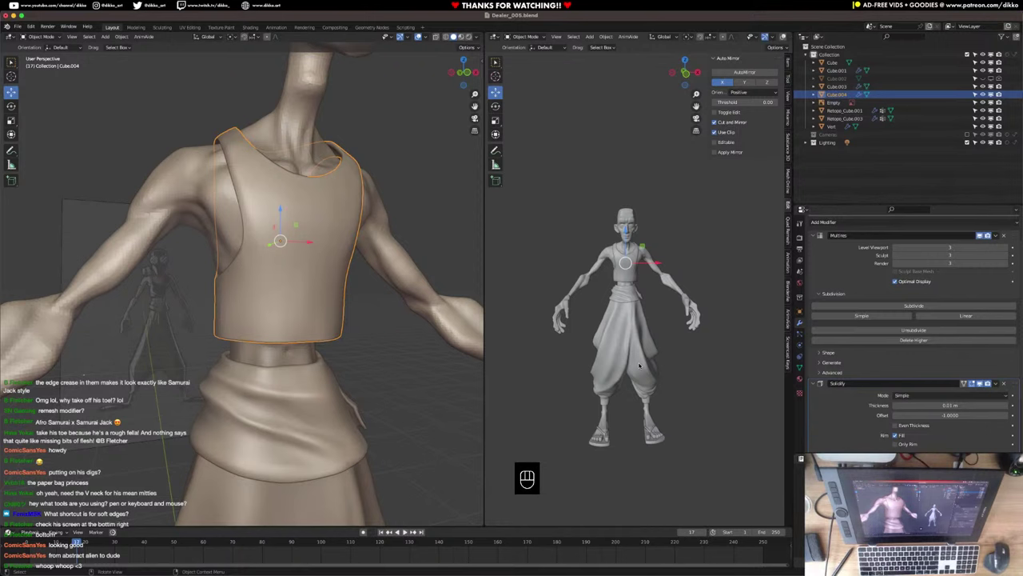
pyautogui.press('super+s')
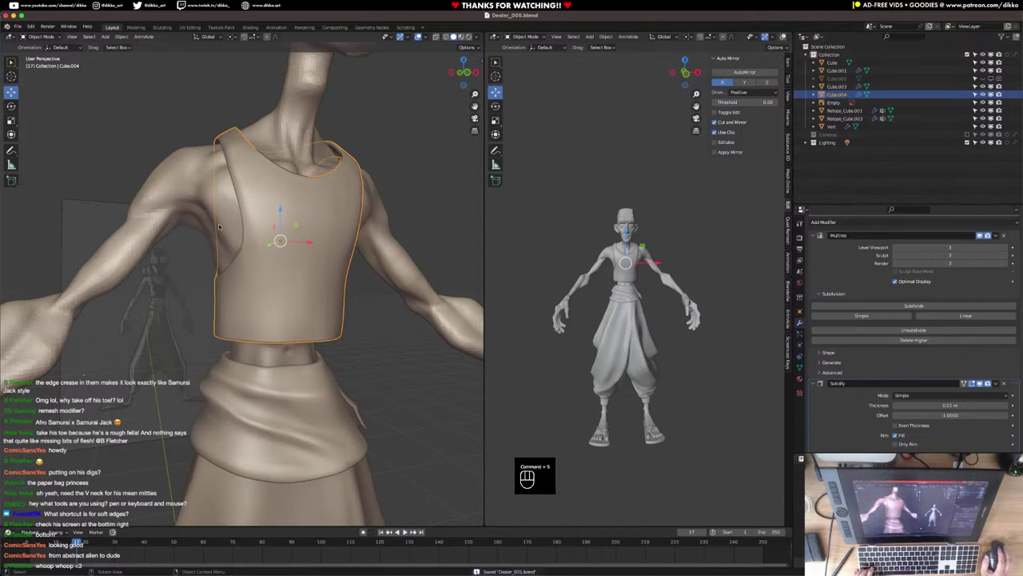
# Switch the vest to Sculpt Mode and reduce the Inflate brush radius to about 152 px.
pyautogui.moveTo(220, 228); pyautogui.dragTo(225, 279, button='middle')
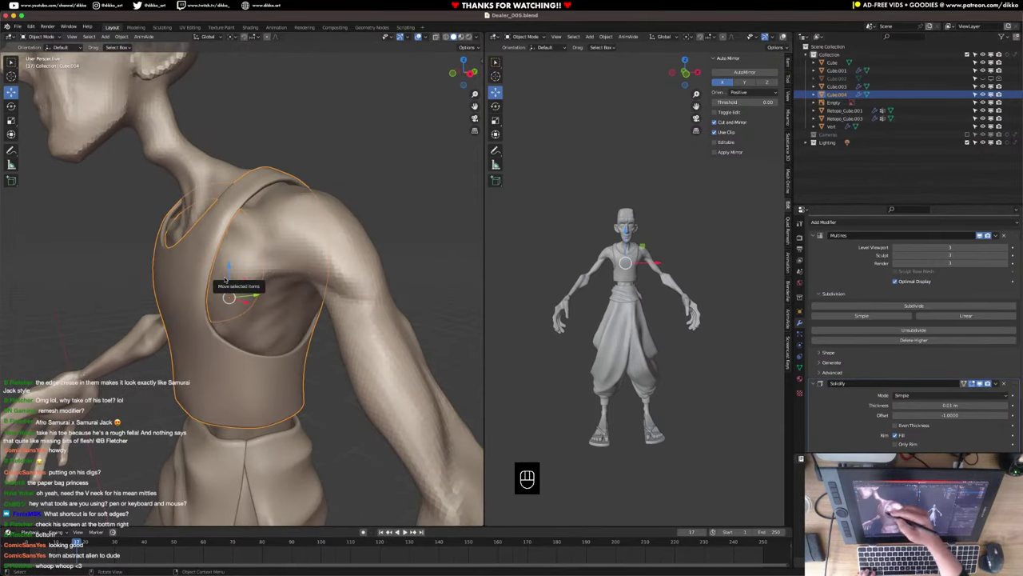
pyautogui.click(44, 37)
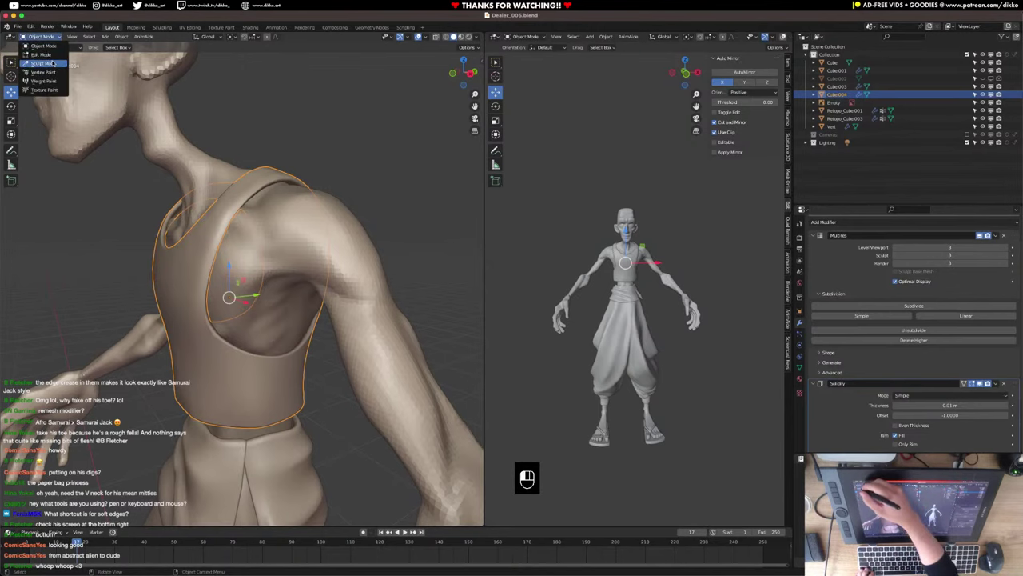
pyautogui.click(53, 64)
pyautogui.moveTo(186, 232)
pyautogui.mouseDown(button='middle')
pyautogui.moveTo(247, 179)
pyautogui.moveTo(285, 304)
pyautogui.moveTo(218, 268)
pyautogui.moveTo(127, 251)
pyautogui.moveTo(143, 248)
pyautogui.mouseUp(button='middle')
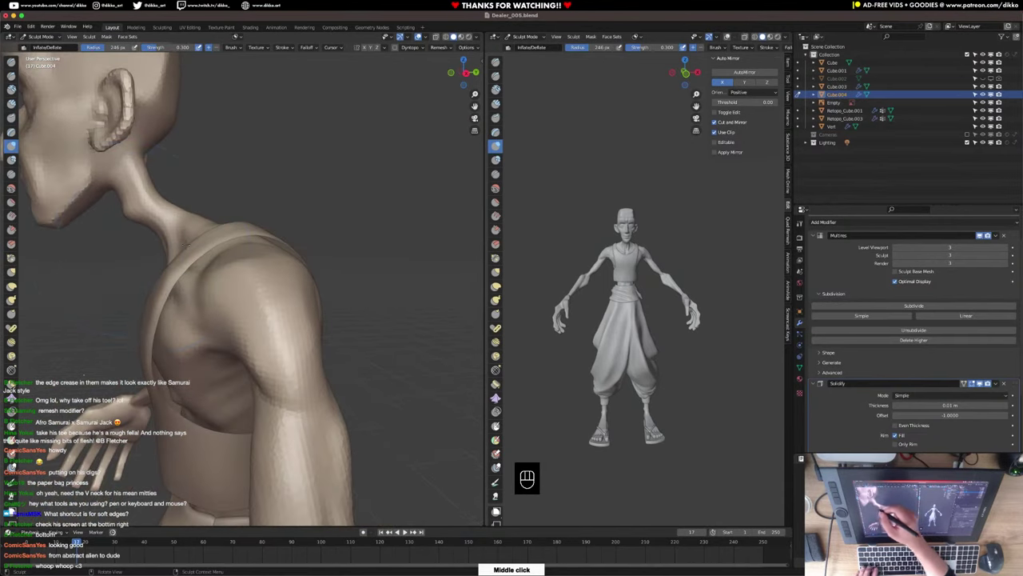
pyautogui.press('f')
pyautogui.click(254, 237)
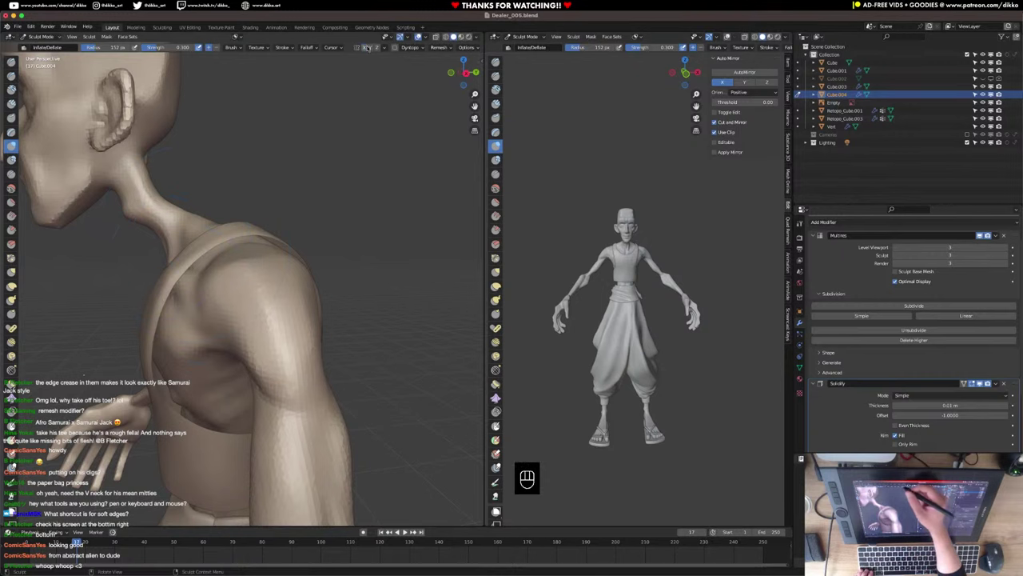
# Turn on X mirror symmetry and enable Front Faces Only in the Inflate brush's advanced settings.
pyautogui.click(483, 63)
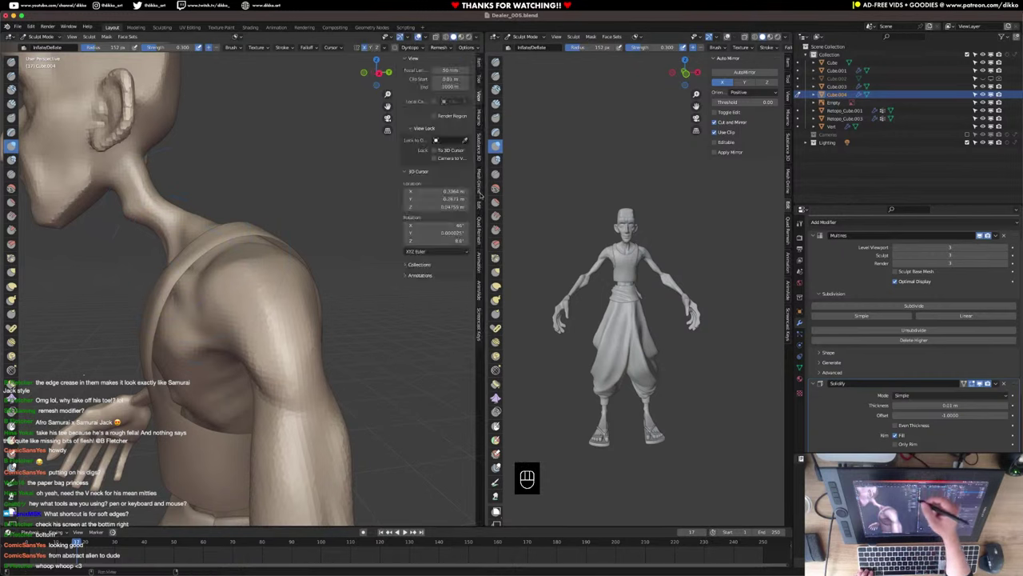
pyautogui.click(481, 66)
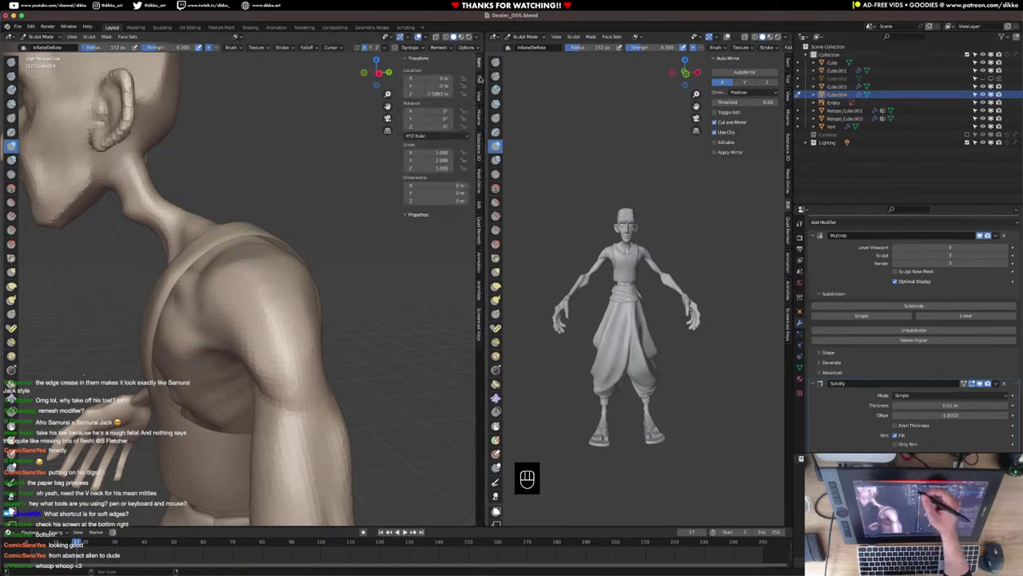
pyautogui.click(480, 79)
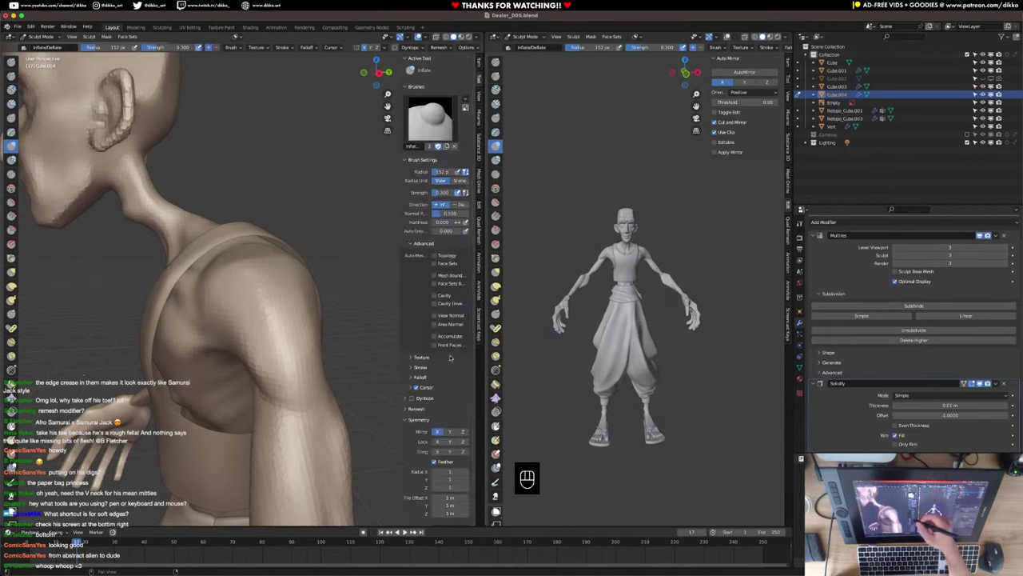
pyautogui.moveTo(264, 336); pyautogui.dragTo(293, 330, button='middle')
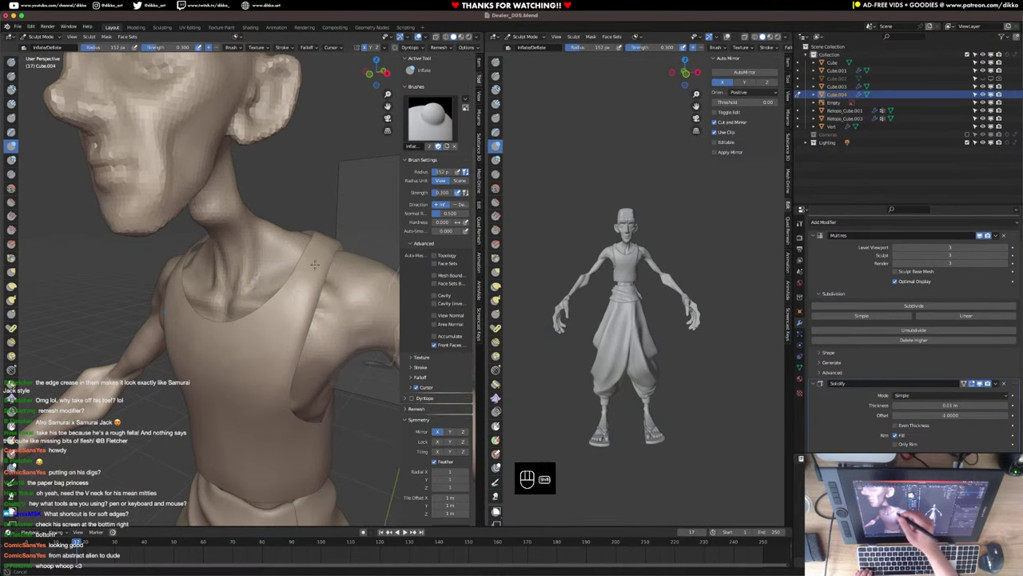
# Pull the vest's round neckline down and reshape it into a deeper scoop with Elastic Deform at a radius of 62 px.
pyautogui.moveTo(314, 264); pyautogui.dragTo(286, 317, button='middle')
pyautogui.click(11, 285)
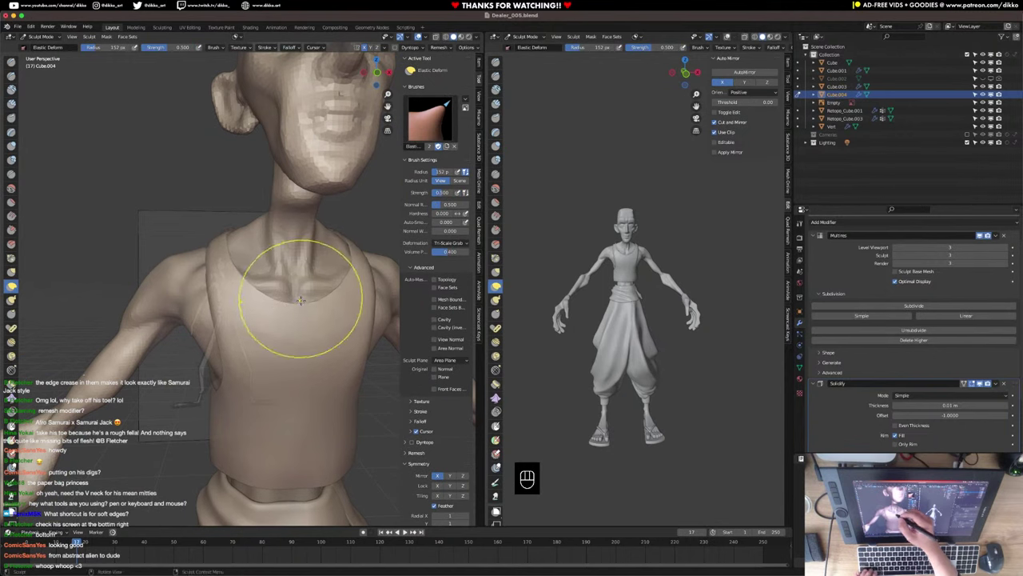
pyautogui.press('super+z')
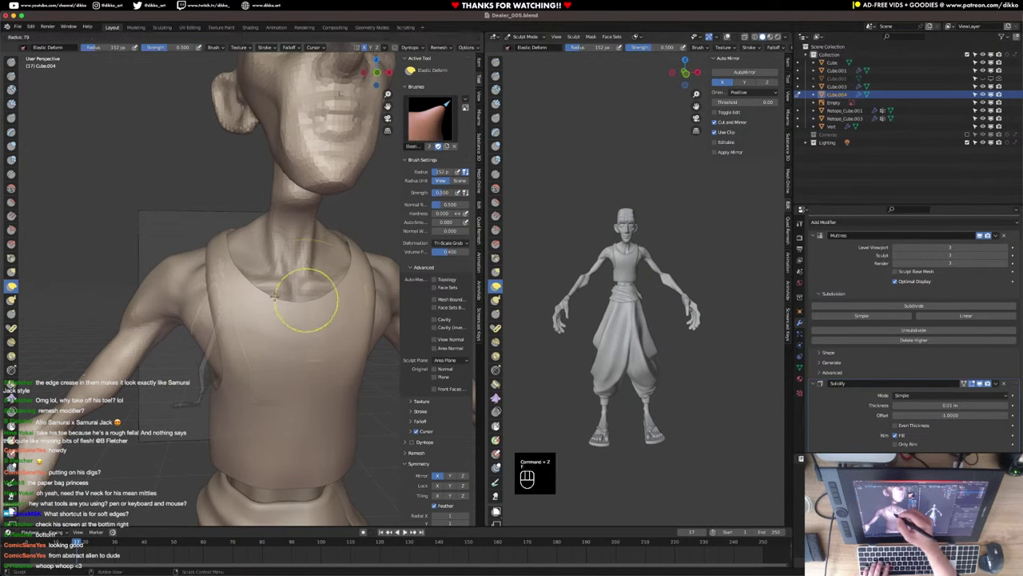
pyautogui.moveTo(307, 297); pyautogui.dragTo(318, 319, button='middle')
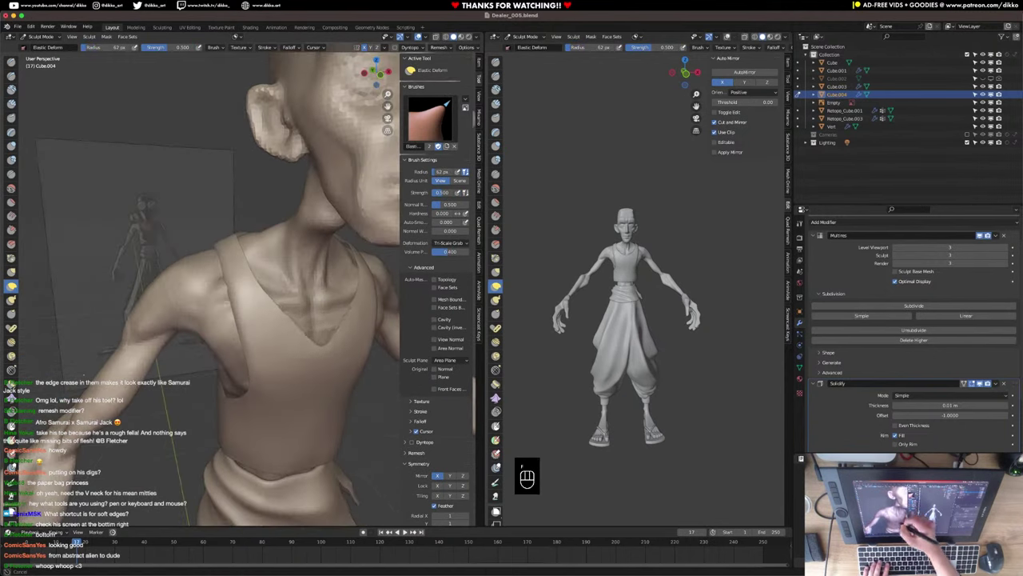
pyautogui.moveTo(311, 389); pyautogui.dragTo(293, 339, button='middle')
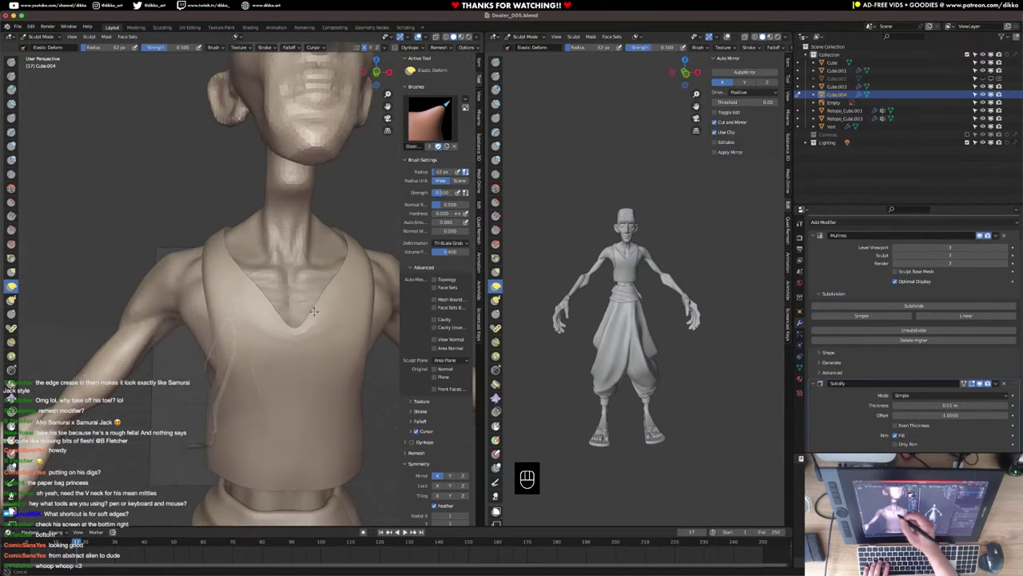
pyautogui.moveTo(330, 295); pyautogui.dragTo(345, 282)
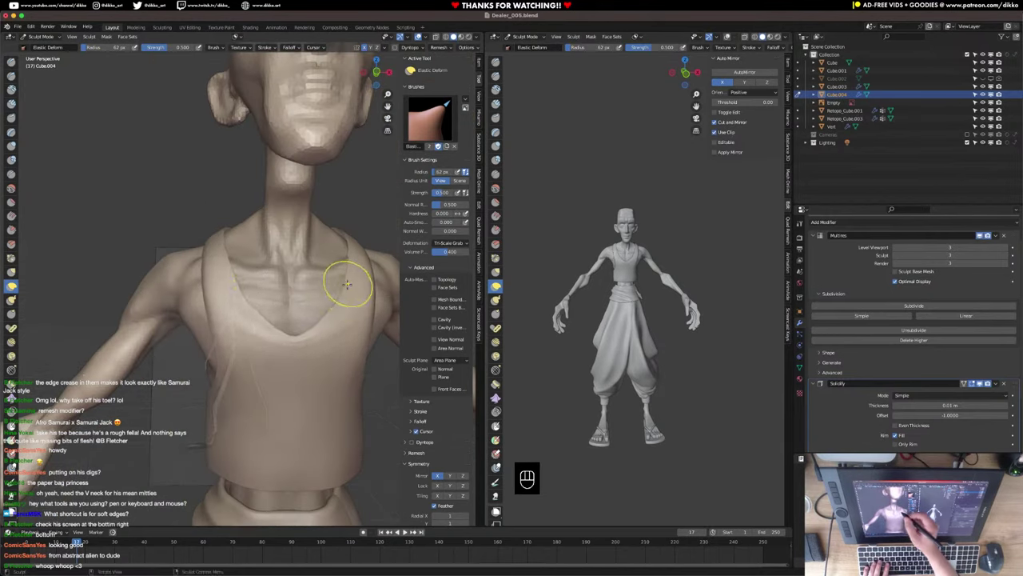
pyautogui.moveTo(347, 284); pyautogui.dragTo(317, 295, button='middle')
pyautogui.keyDown('shift'); pyautogui.moveTo(309, 323); pyautogui.dragTo(314, 309); pyautogui.keyUp('shift')
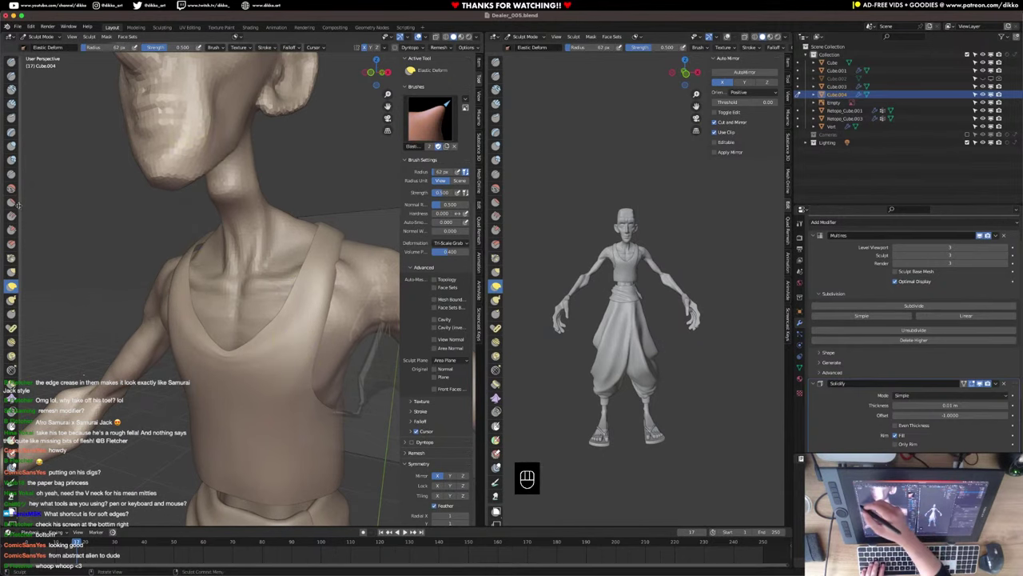
# Round out the lower curve of the vest's neckline with Elastic Deform at a radius of 70 px and save the file.
pyautogui.click(11, 229)
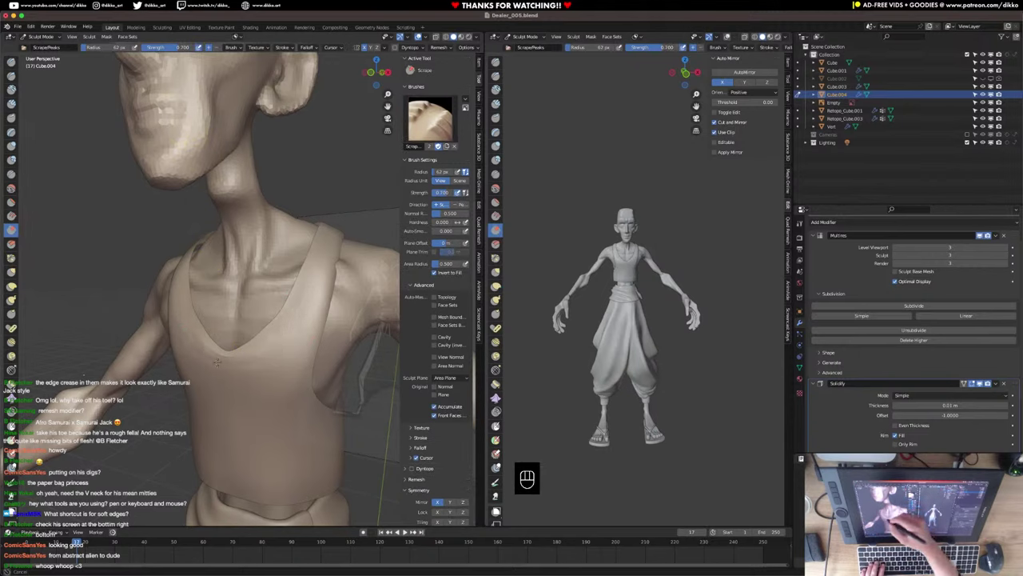
pyautogui.moveTo(225, 353); pyautogui.dragTo(285, 341, button='middle')
pyautogui.click(11, 285)
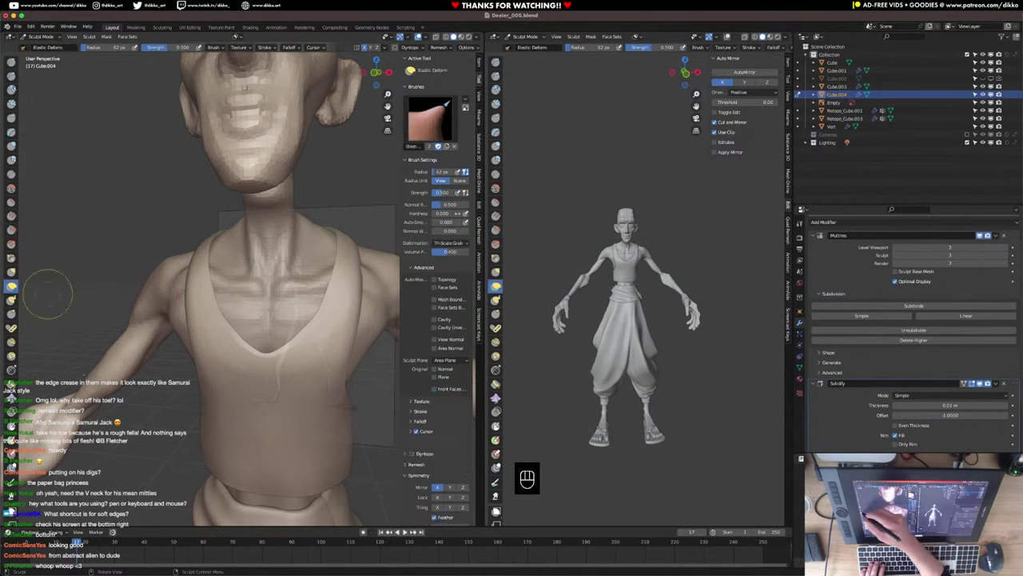
pyautogui.press('f')
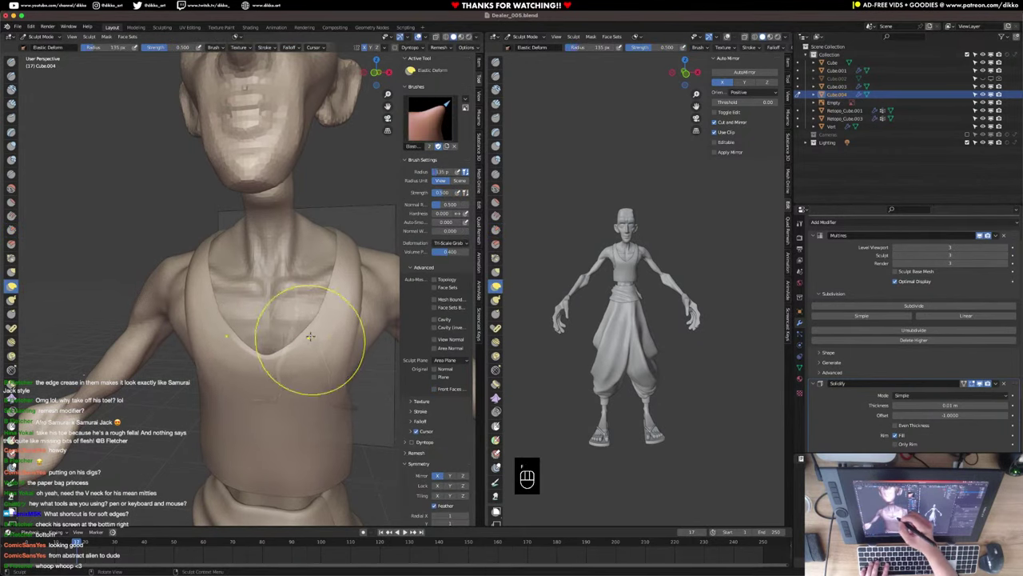
pyautogui.click(316, 344)
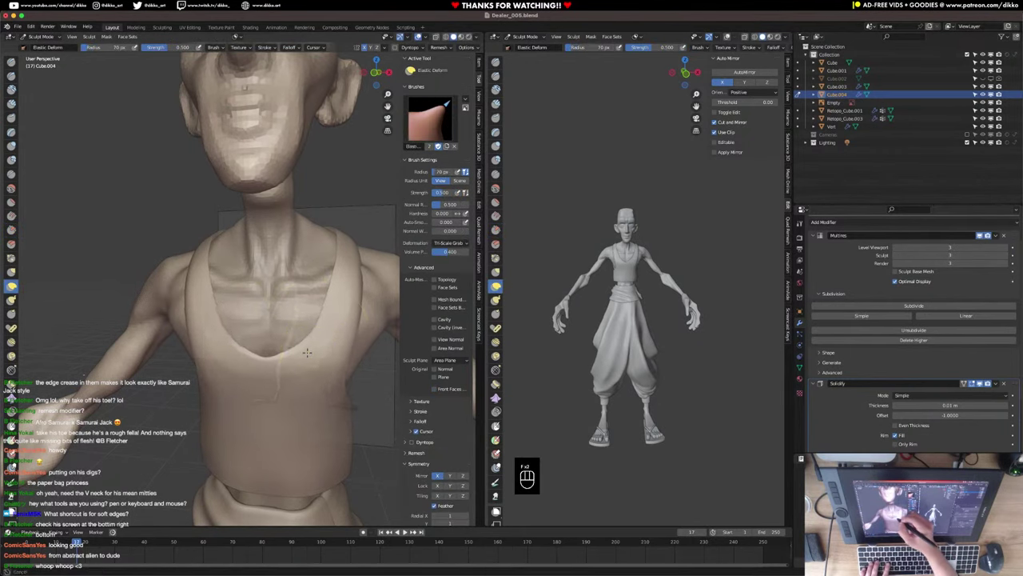
pyautogui.moveTo(263, 361); pyautogui.dragTo(304, 312, button='middle')
pyautogui.press('super+s')
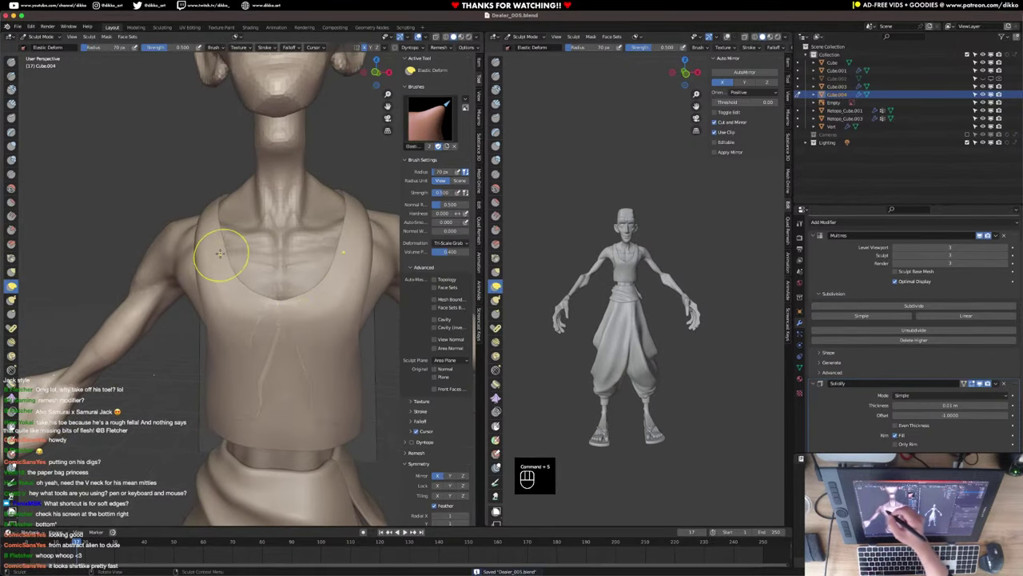
# Narrow the vest's shoulder straps and open the armholes with Elastic Deform at a radius of 53 px, and save the file.
pyautogui.moveTo(219, 253); pyautogui.dragTo(221, 274, button='middle')
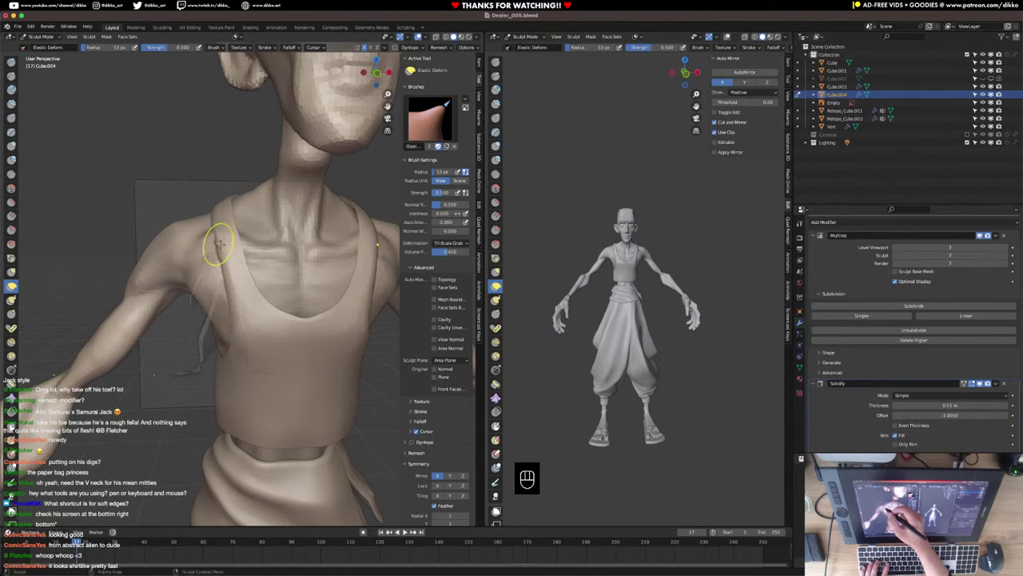
pyautogui.moveTo(217, 243); pyautogui.dragTo(138, 250, button='middle')
pyautogui.press('super+d')
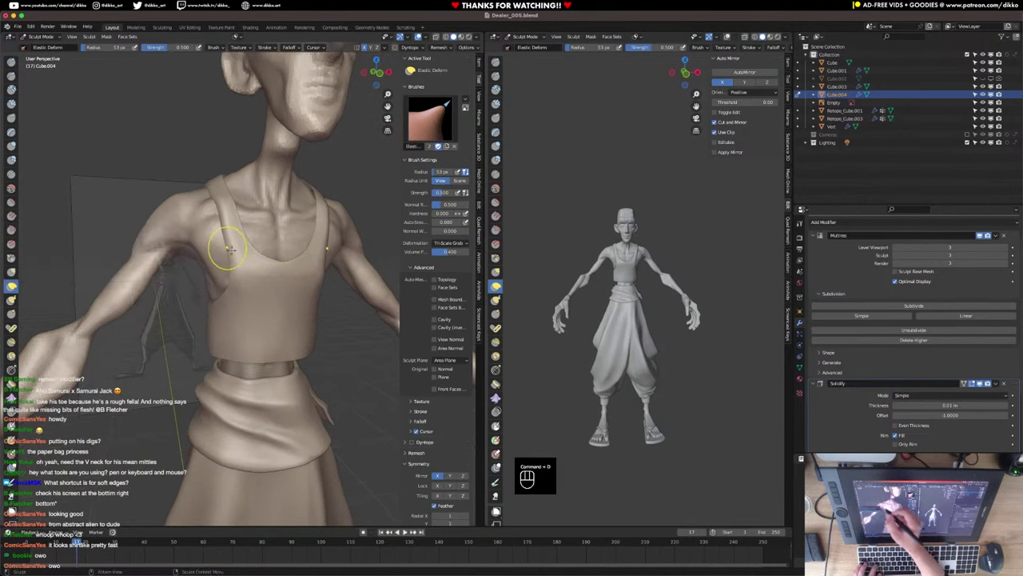
pyautogui.press('super+s')
pyautogui.press('super+s')
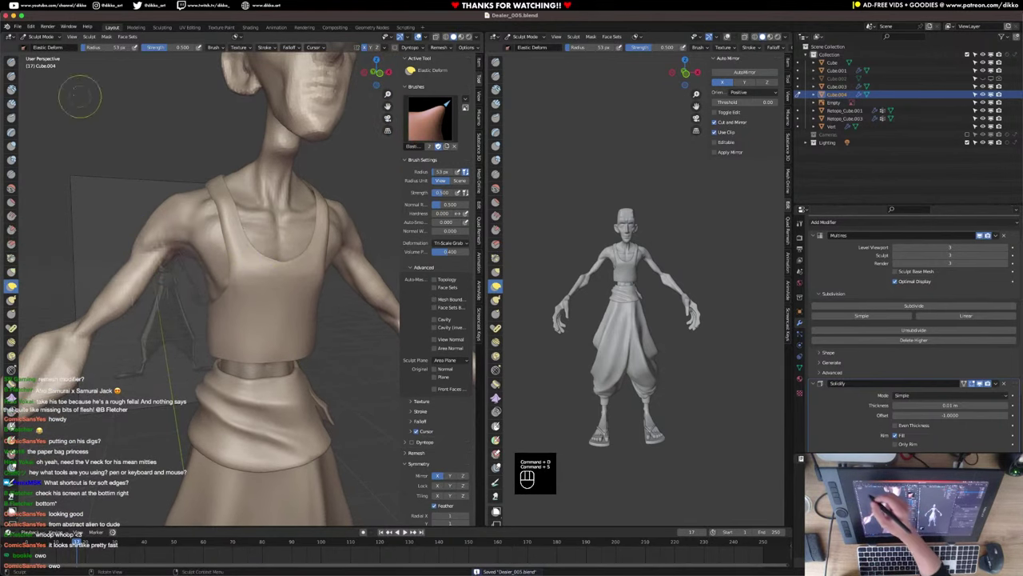
# Try small Cloth brush strokes at 53 px across the vest's front and undo them.
pyautogui.click(11, 384)
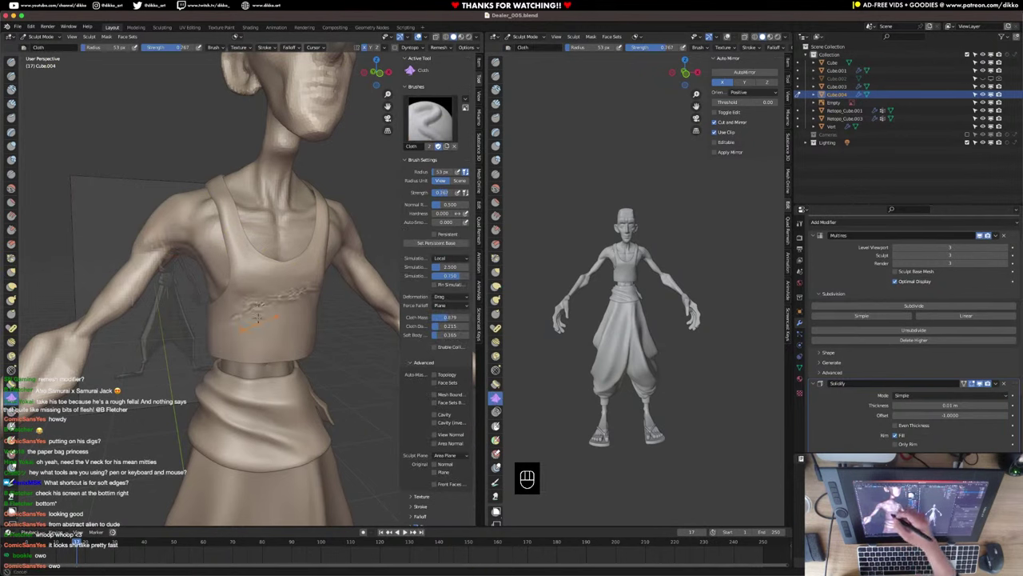
pyautogui.moveTo(258, 318); pyautogui.dragTo(261, 324)
pyautogui.press('super+z')
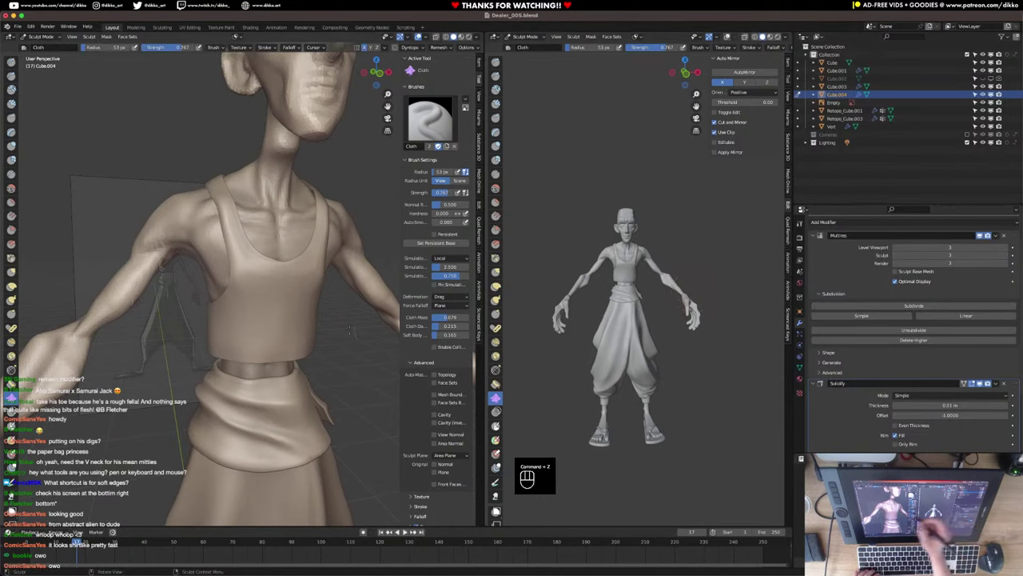
pyautogui.moveTo(232, 297)
pyautogui.mouseDown(button='middle')
pyautogui.moveTo(286, 304)
pyautogui.moveTo(302, 261)
pyautogui.moveTo(258, 258)
pyautogui.mouseUp(button='middle')
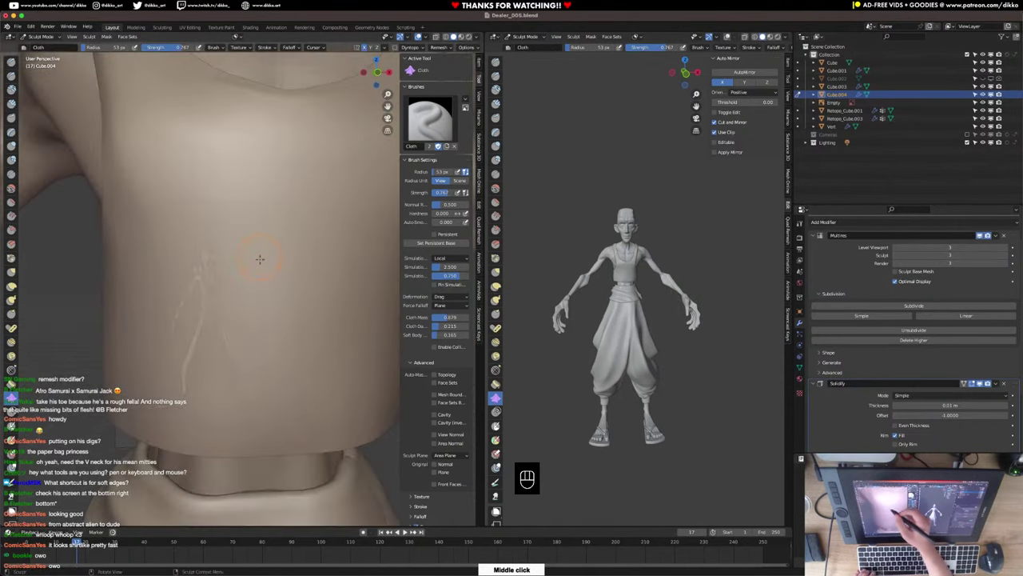
pyautogui.moveTo(272, 247); pyautogui.dragTo(260, 295)
pyautogui.press('super+z')
# Try Cloth brush strokes with a 317 px radius and 0.270 strength on the vest's front, undoing each one.
pyautogui.press('f')
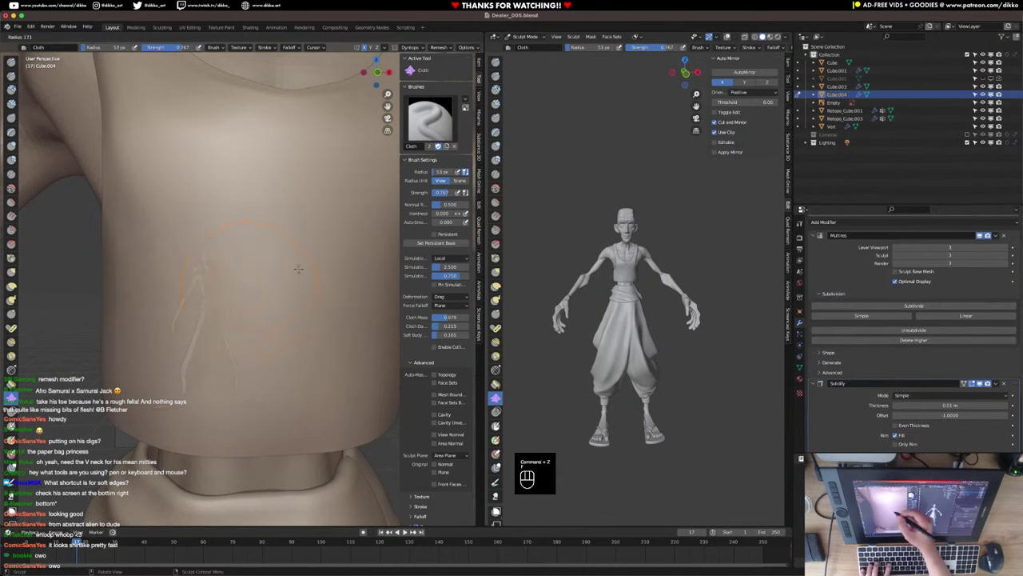
pyautogui.click(353, 254)
pyautogui.moveTo(178, 47); pyautogui.dragTo(154, 47)
pyautogui.moveTo(212, 321); pyautogui.dragTo(225, 234)
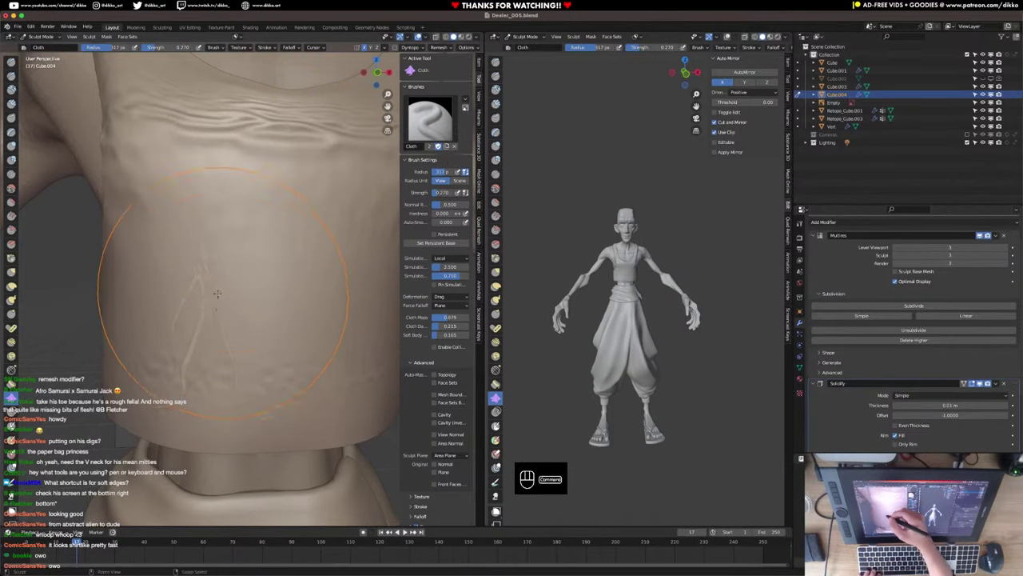
pyautogui.press('super+z')
pyautogui.moveTo(228, 362); pyautogui.dragTo(226, 387)
pyautogui.press('super+z')
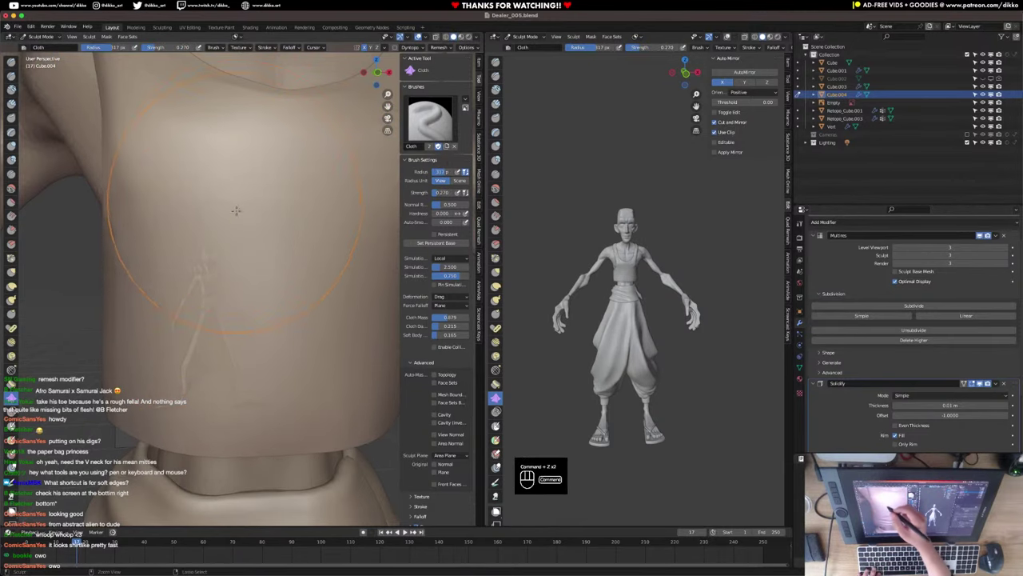
pyautogui.moveTo(235, 214); pyautogui.dragTo(232, 371)
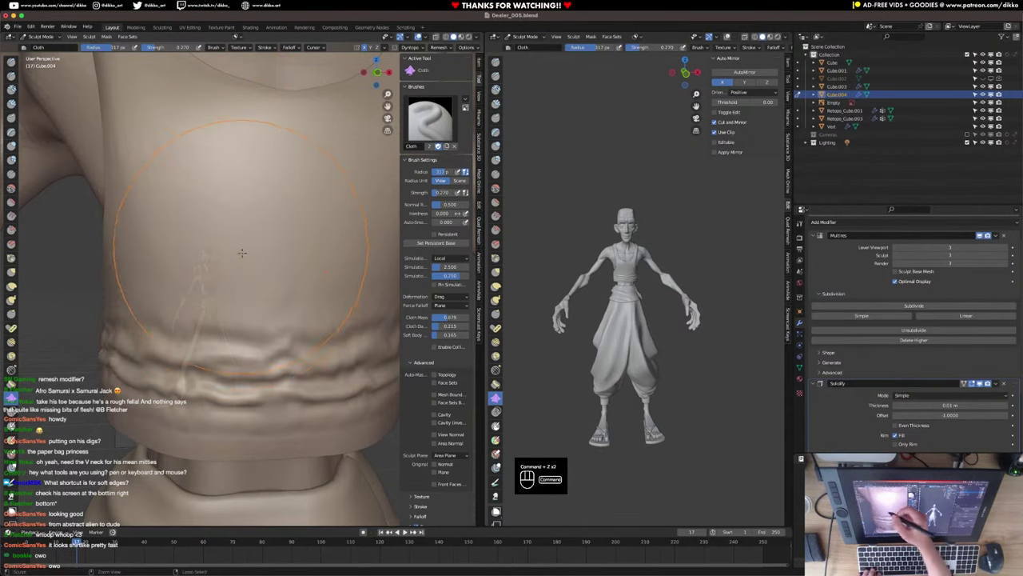
pyautogui.keyDown('super'); pyautogui.moveTo(233, 240); pyautogui.dragTo(242, 269, button='middle'); pyautogui.keyUp('super')
pyautogui.press('super+z')
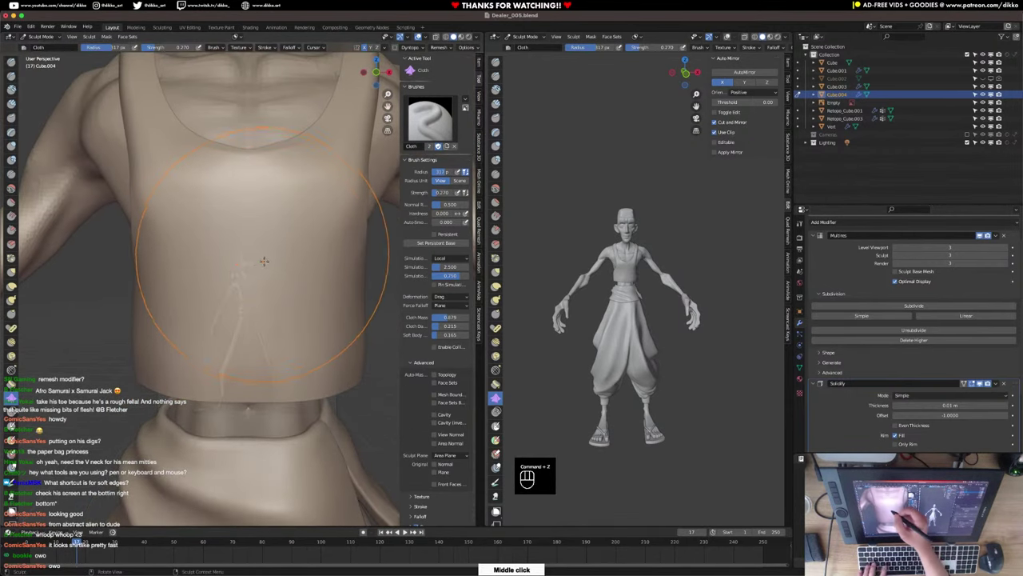
# Try wrinkling the vest's lower front with the Cloth brush at radii of 164 px and 278 px, undoing each stroke.
pyautogui.press('f')
pyautogui.press('f')
pyautogui.click(235, 216)
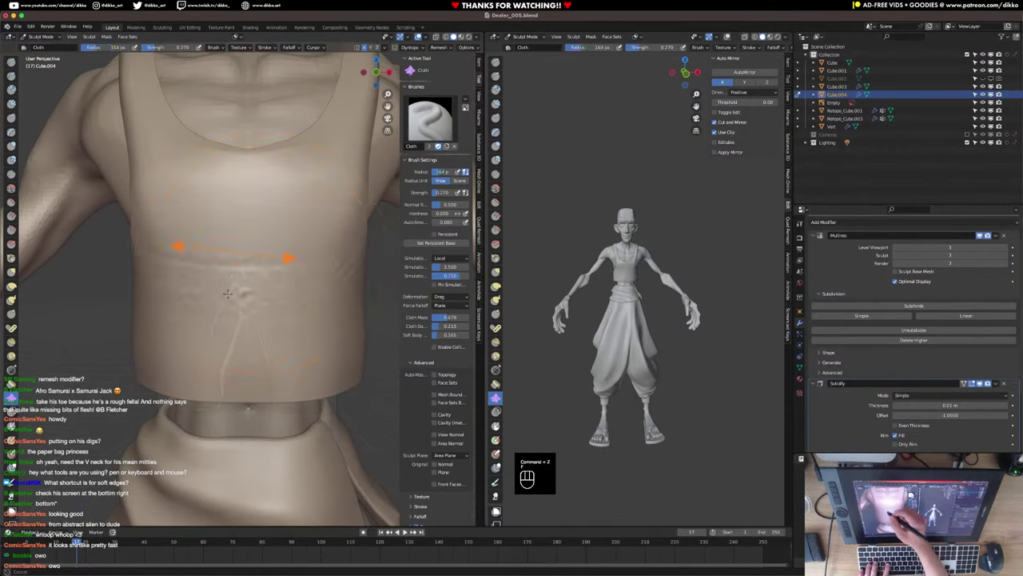
pyautogui.moveTo(228, 293)
pyautogui.mouseDown()
pyautogui.moveTo(237, 194)
pyautogui.moveTo(231, 312)
pyautogui.mouseUp()
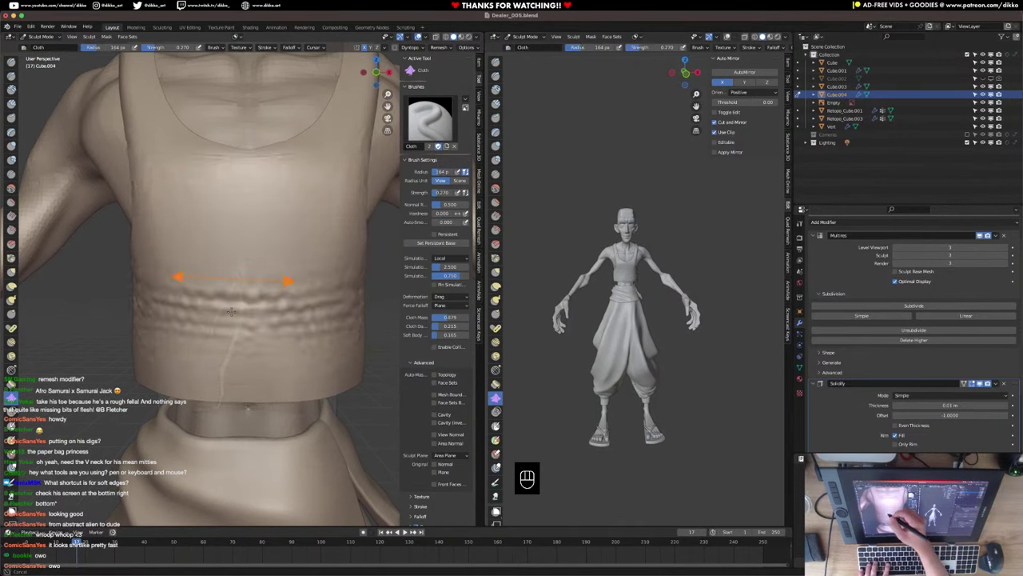
pyautogui.press('super+z')
pyautogui.press('f')
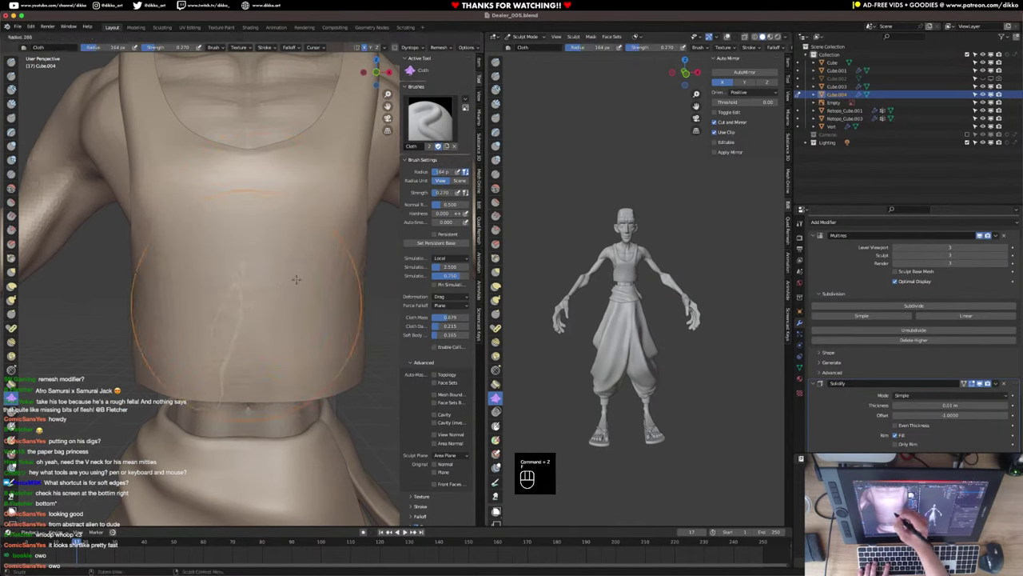
pyautogui.click(321, 280)
pyautogui.moveTo(251, 290)
pyautogui.mouseDown()
pyautogui.moveTo(257, 238)
pyautogui.moveTo(245, 360)
pyautogui.moveTo(236, 320)
pyautogui.mouseUp()
pyautogui.press('super+z')
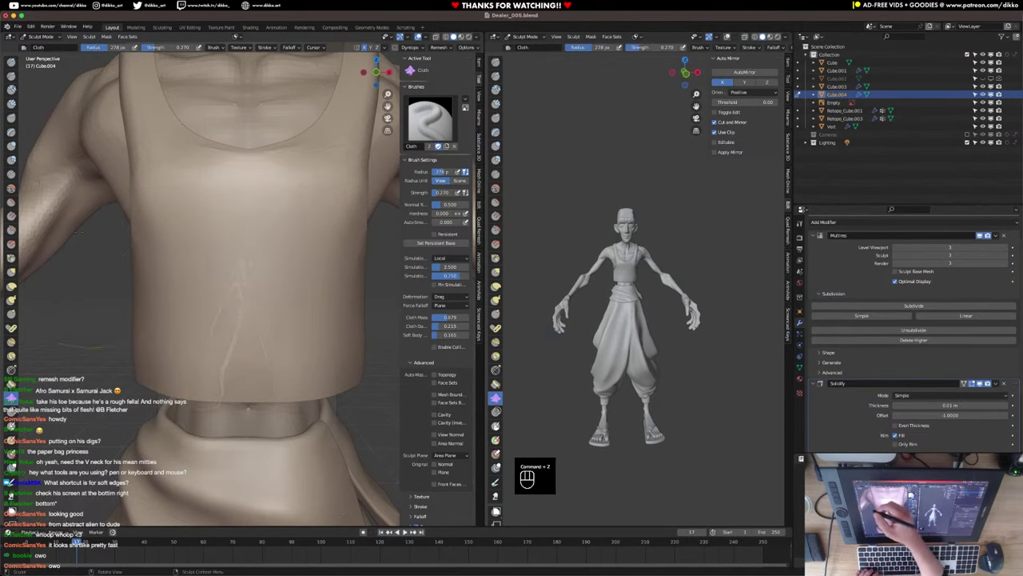
# Switch to the Clay Strips brush, reduce its radius to 86 px, and undo a test stroke on the vest.
pyautogui.click(11, 104)
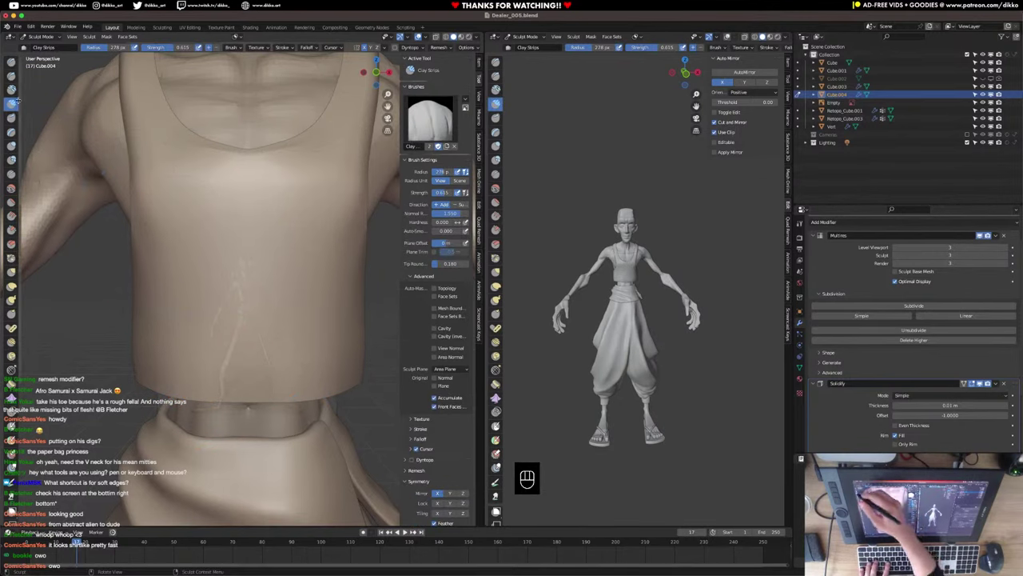
pyautogui.press('f')
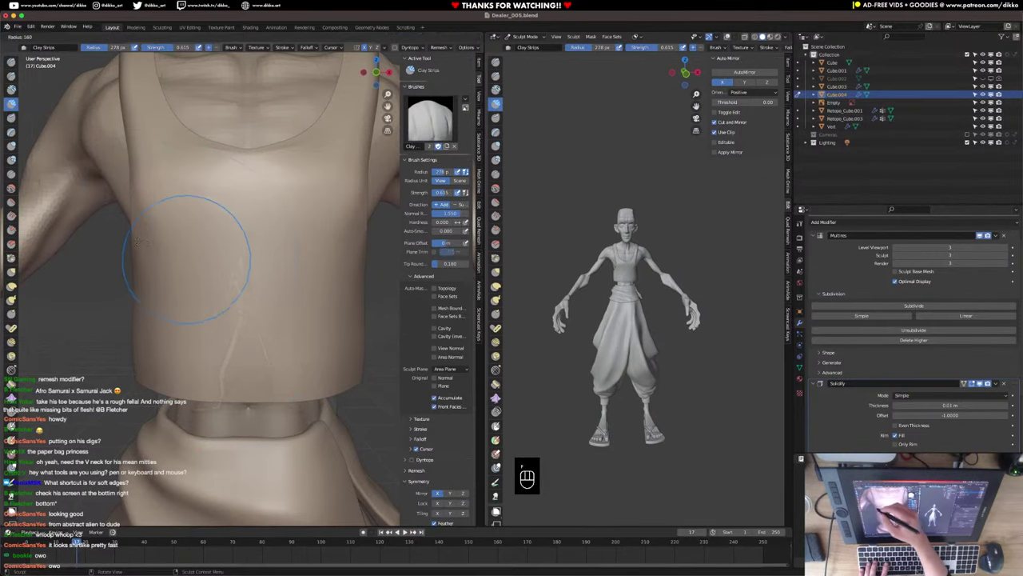
pyautogui.click(220, 240)
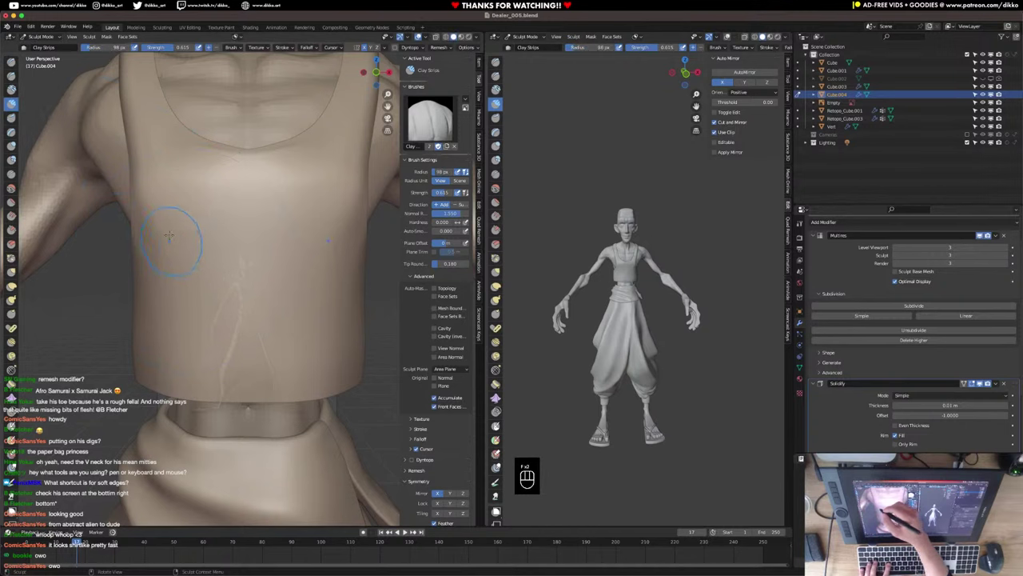
pyautogui.moveTo(209, 254); pyautogui.dragTo(168, 171)
pyautogui.press('super+z')
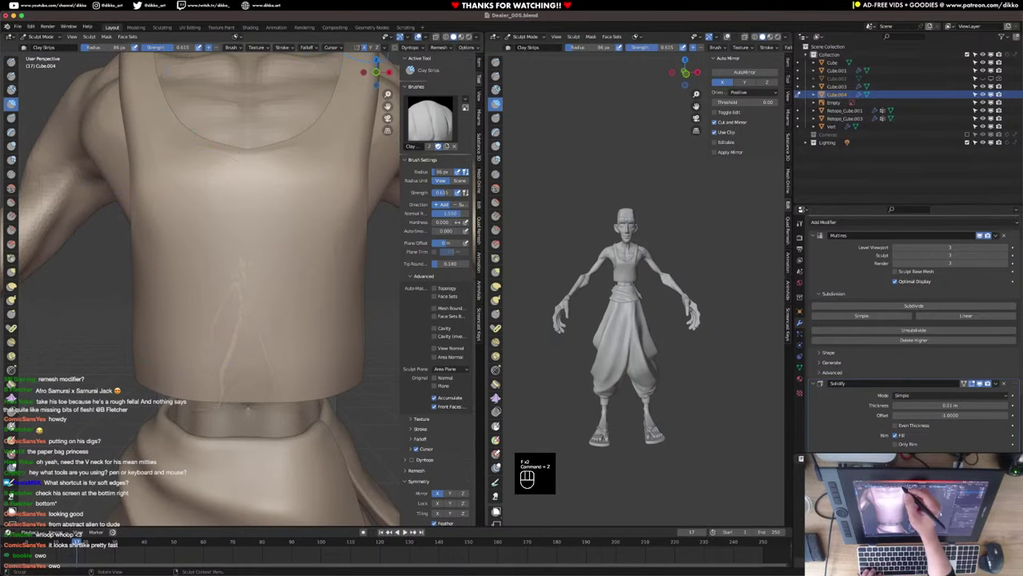
# Turn off X mirror symmetry and sculpt diagonal folds with Clay Strips from one shoulder strap down across the vest's chest.
pyautogui.moveTo(143, 120)
pyautogui.mouseDown()
pyautogui.moveTo(209, 266)
pyautogui.moveTo(228, 281)
pyautogui.mouseUp()
pyautogui.moveTo(150, 160); pyautogui.dragTo(223, 273)
pyautogui.moveTo(171, 196)
pyautogui.mouseDown()
pyautogui.moveTo(228, 228)
pyautogui.moveTo(304, 307)
pyautogui.mouseUp()
pyautogui.moveTo(142, 121)
pyautogui.mouseDown()
pyautogui.moveTo(198, 275)
pyautogui.moveTo(277, 323)
pyautogui.mouseUp()
pyautogui.moveTo(257, 270)
pyautogui.keyDown('super'); pyautogui.mouseDown(button='middle')
pyautogui.moveTo(244, 303)
pyautogui.moveTo(227, 298)
pyautogui.mouseUp(button='middle'); pyautogui.keyUp('super')
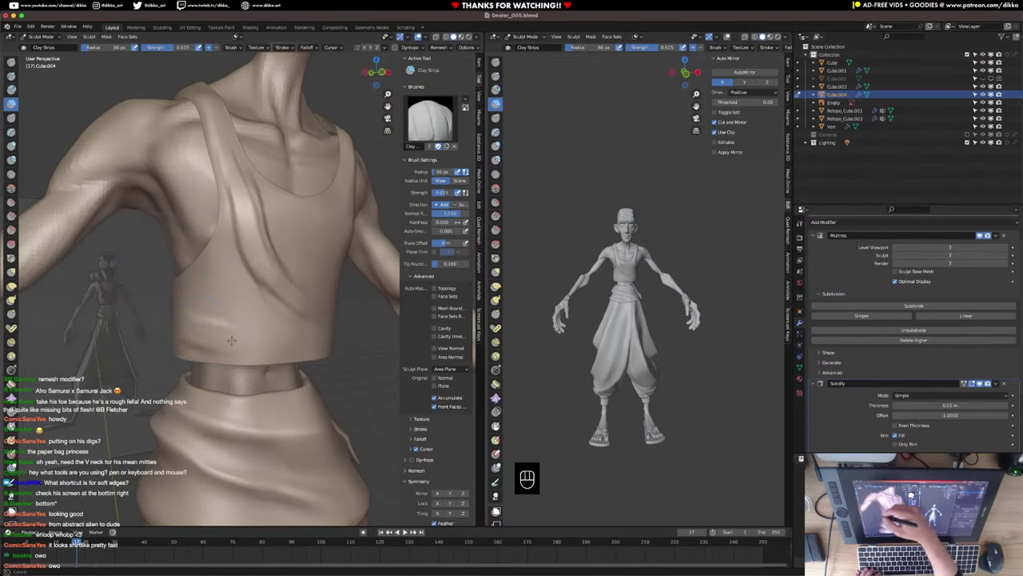
# Sculpt horizontal folds around the vest's lower side and diagonal folds from the opposite strap across the chest with Clay Strips.
pyautogui.moveTo(218, 333)
pyautogui.mouseDown(button='middle')
pyautogui.moveTo(292, 293)
pyautogui.moveTo(251, 320)
pyautogui.mouseUp(button='middle')
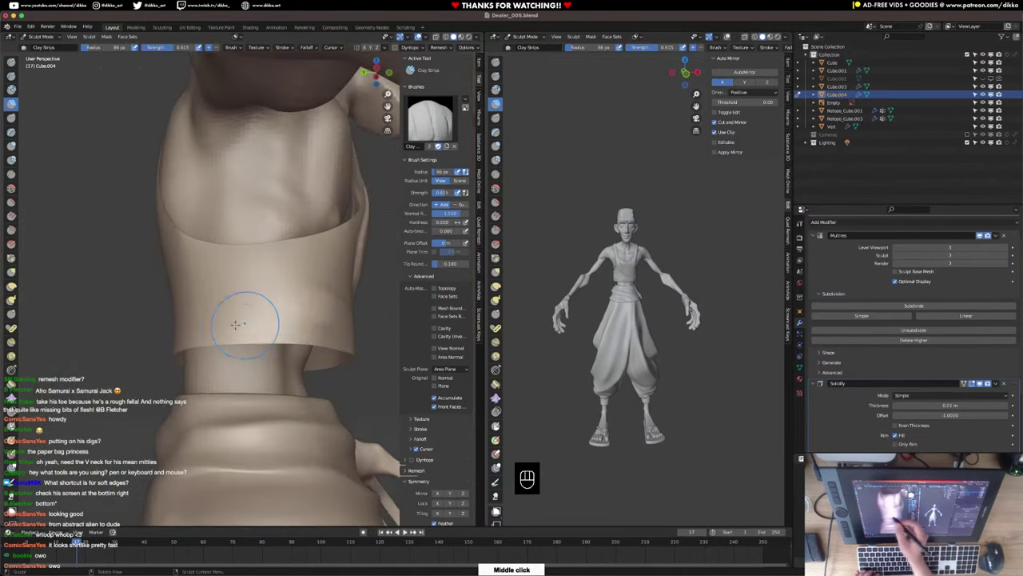
pyautogui.moveTo(320, 325); pyautogui.dragTo(232, 318, button='middle')
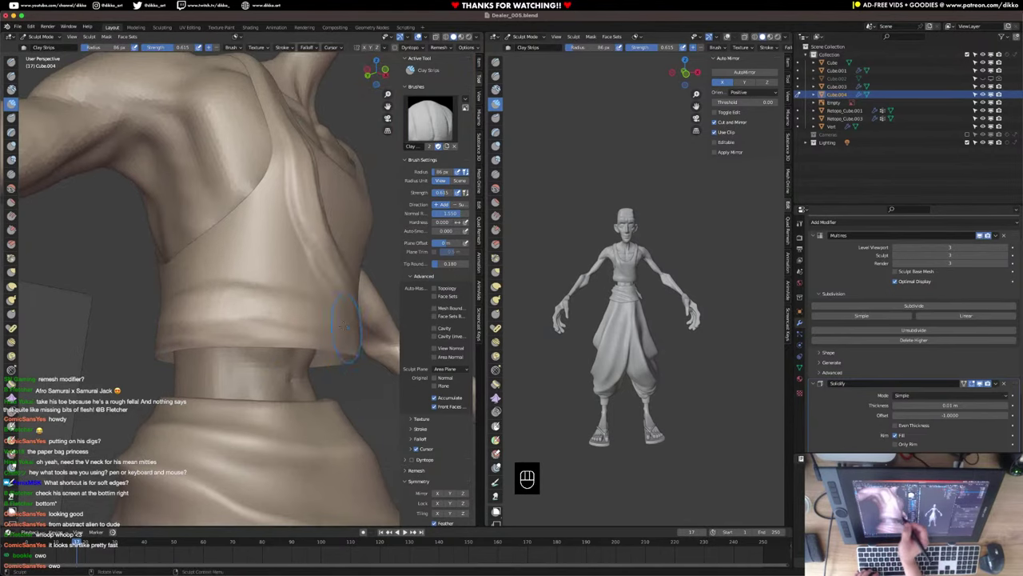
pyautogui.moveTo(344, 326)
pyautogui.mouseDown(button='middle')
pyautogui.moveTo(297, 275)
pyautogui.moveTo(209, 278)
pyautogui.mouseUp(button='middle')
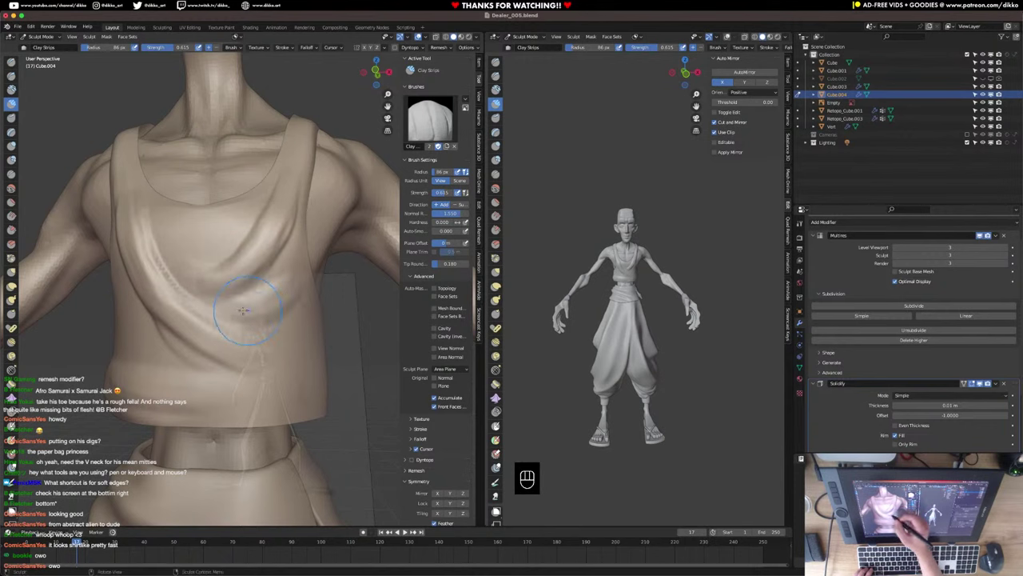
# Build up Clay Strips folds that wrap around the vest's side and back beneath the armhole.
pyautogui.moveTo(279, 325)
pyautogui.mouseDown(button='middle')
pyautogui.moveTo(278, 362)
pyautogui.moveTo(234, 337)
pyautogui.mouseUp(button='middle')
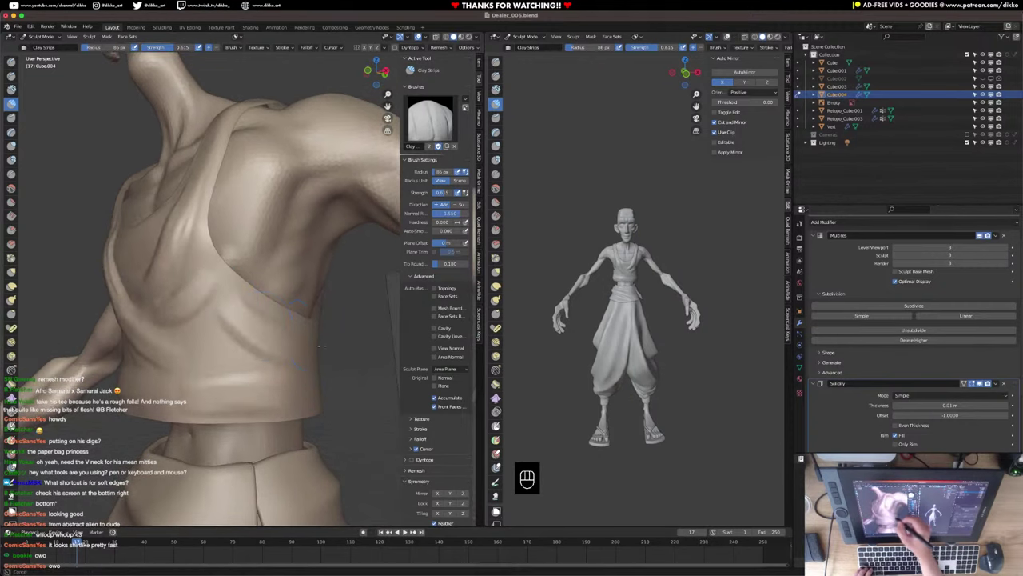
pyautogui.moveTo(214, 291); pyautogui.dragTo(136, 324, button='middle')
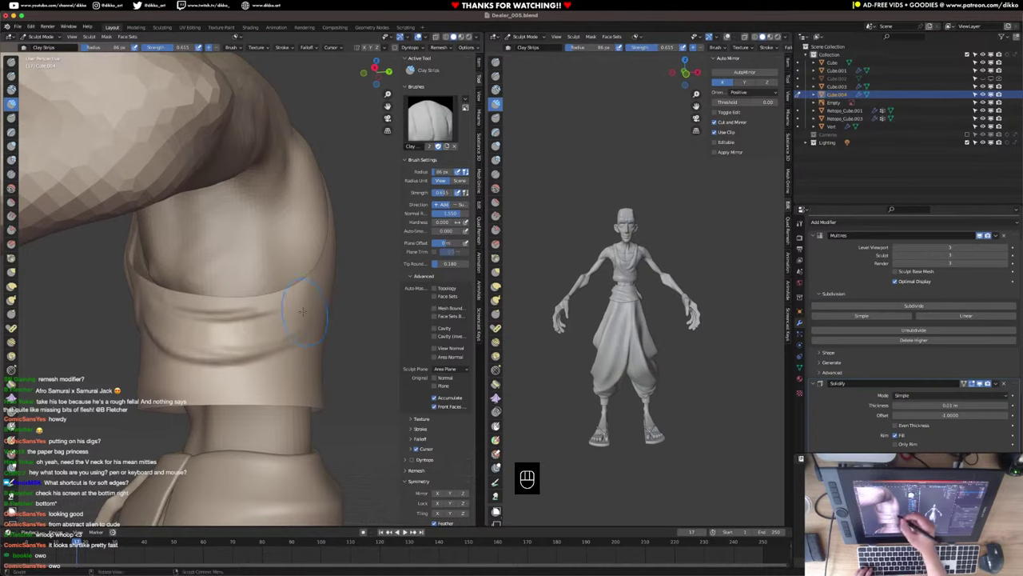
pyautogui.moveTo(302, 311); pyautogui.dragTo(184, 349, button='middle')
pyautogui.moveTo(241, 323); pyautogui.dragTo(340, 329, button='middle')
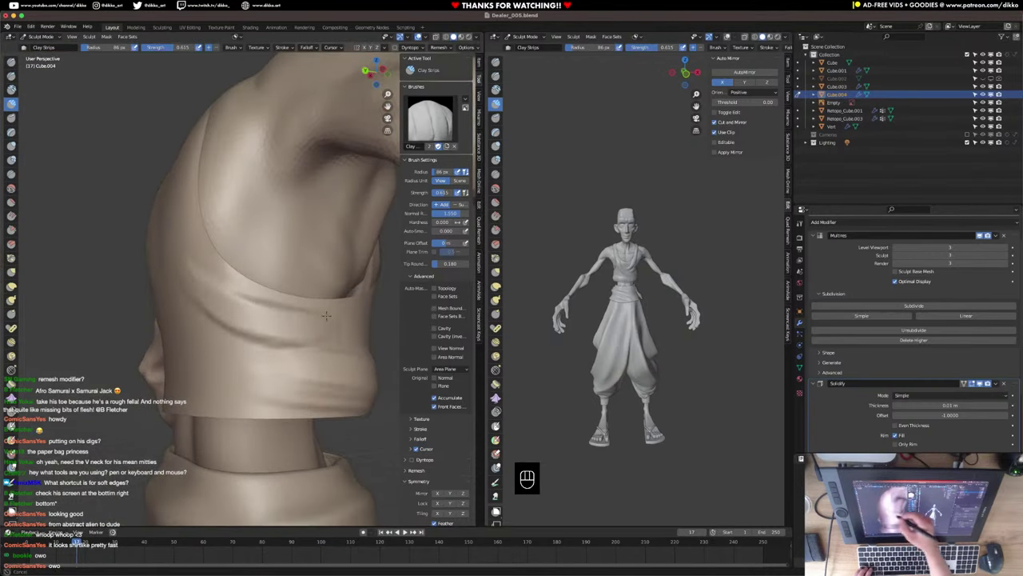
pyautogui.moveTo(206, 289); pyautogui.dragTo(246, 312, button='middle')
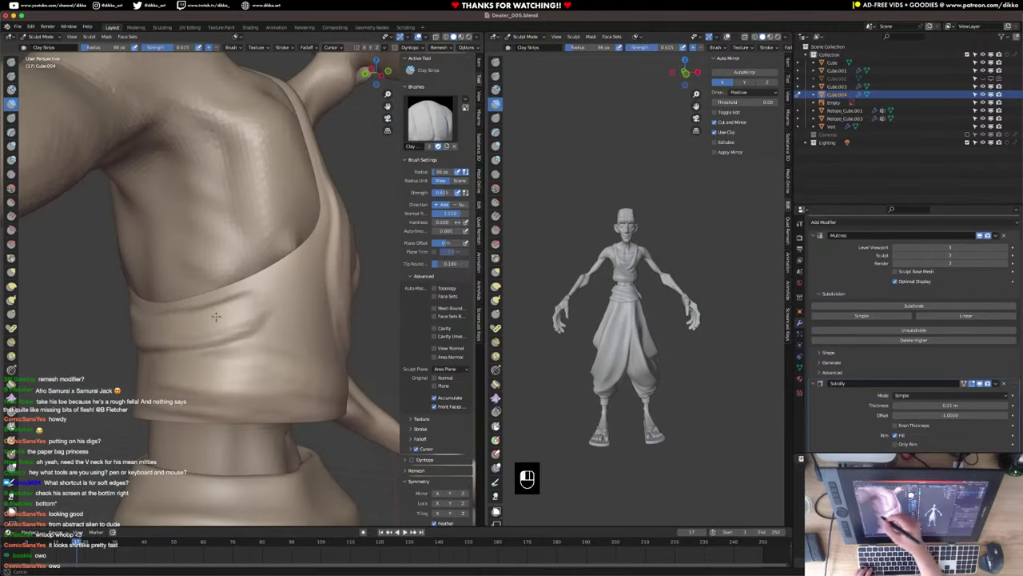
# Extend the folds under the other armhole into the vest's lower front, reducing the Clay Strips radius to 68 px.
pyautogui.moveTo(216, 316); pyautogui.dragTo(234, 325, button='middle')
pyautogui.moveTo(248, 293); pyautogui.dragTo(200, 320)
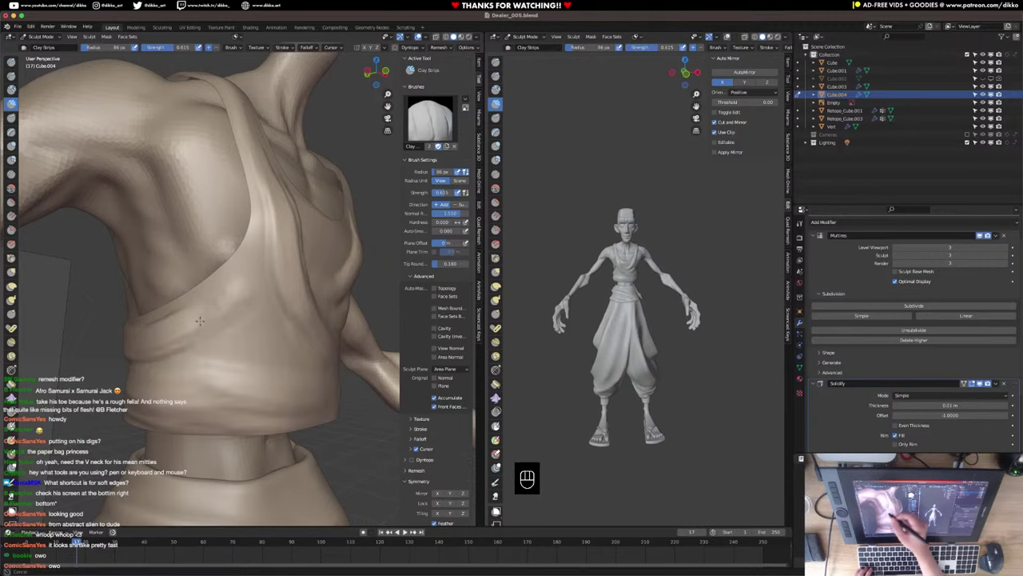
pyautogui.moveTo(244, 322); pyautogui.dragTo(166, 341, button='middle')
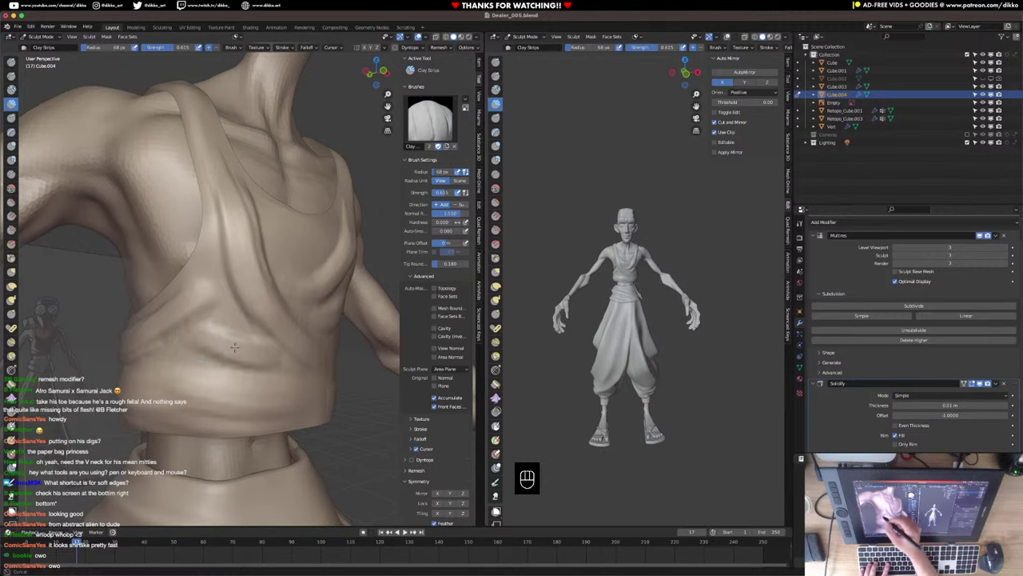
# Try more Clay Strips strokes on the vest and undo the last three.
pyautogui.moveTo(302, 354); pyautogui.dragTo(256, 330, button='middle')
pyautogui.press('super+z')
pyautogui.press('super+z')
pyautogui.press('super+z')
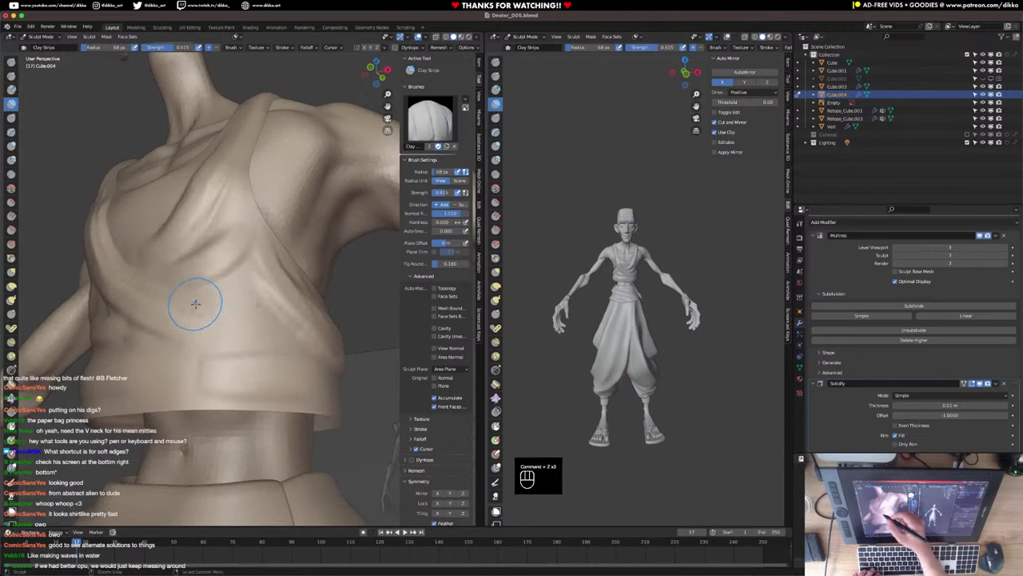
pyautogui.moveTo(196, 303); pyautogui.dragTo(283, 329, button='middle')
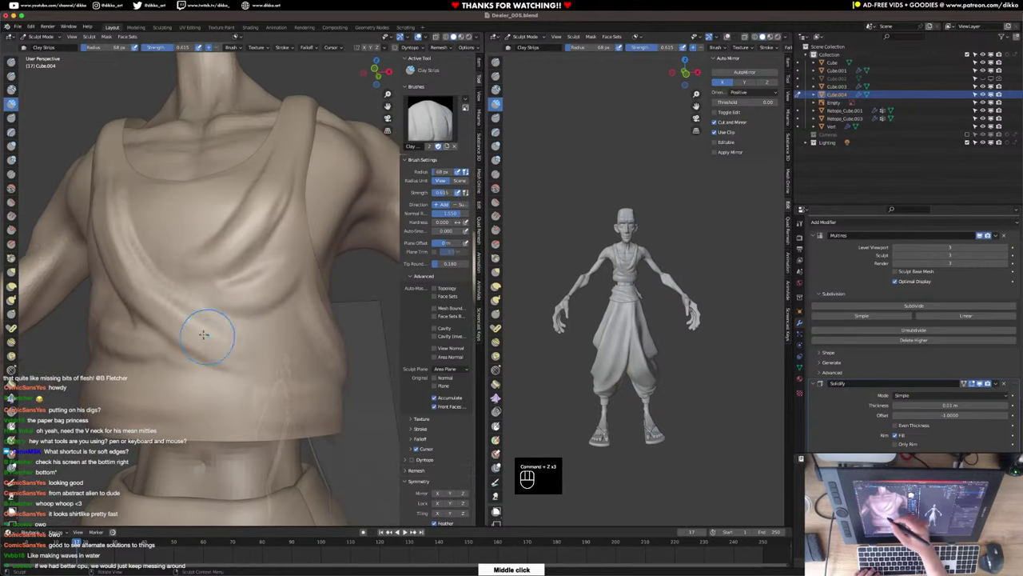
pyautogui.moveTo(201, 338); pyautogui.dragTo(288, 305)
pyautogui.press('super+z')
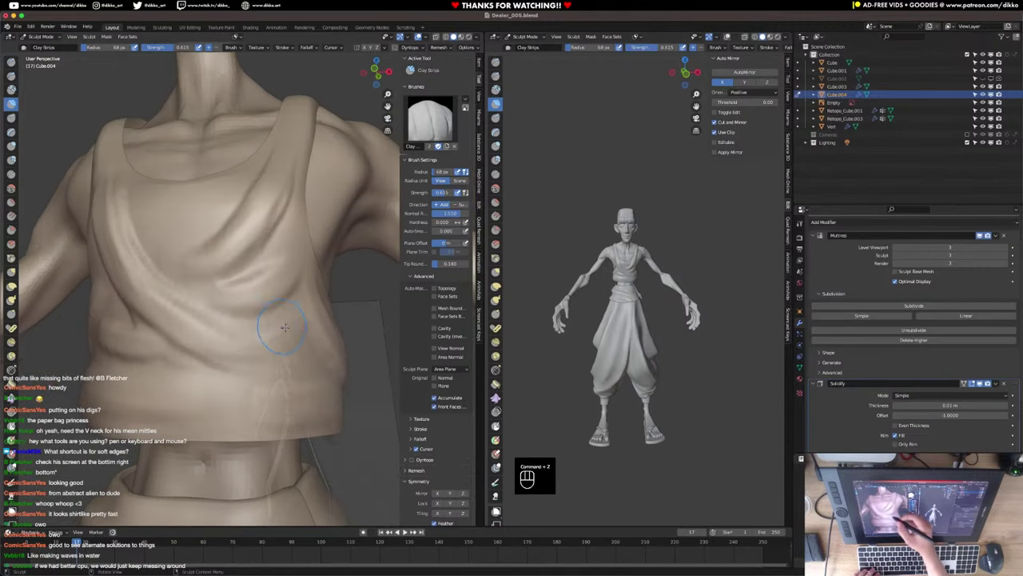
pyautogui.moveTo(283, 327); pyautogui.dragTo(193, 294, button='middle')
pyautogui.press('super+z')
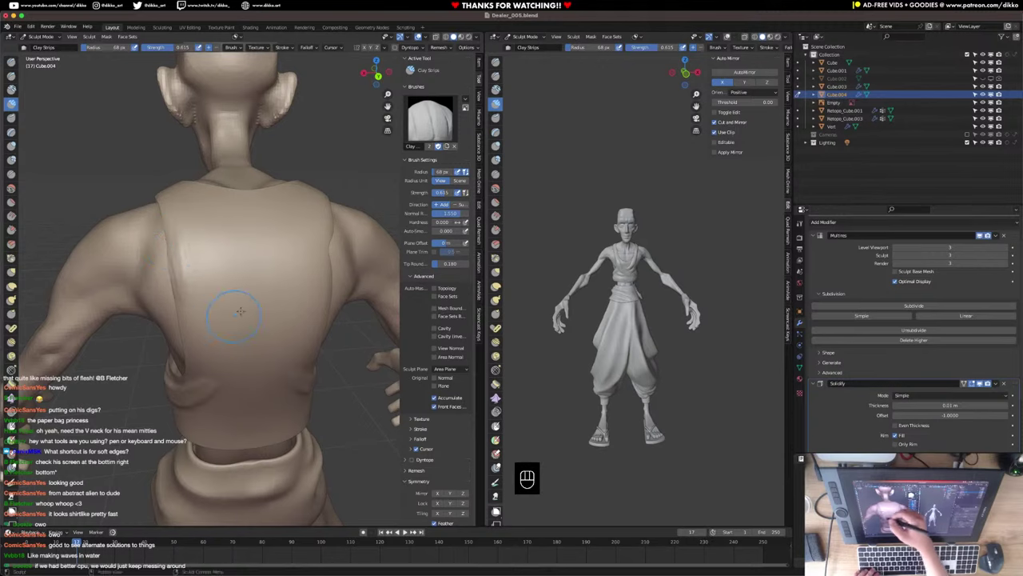
# Sculpt long diagonal folds down the middle of the shirt's back with Clay Strips at a 68 px radius.
pyautogui.moveTo(240, 311); pyautogui.dragTo(292, 279, button='middle')
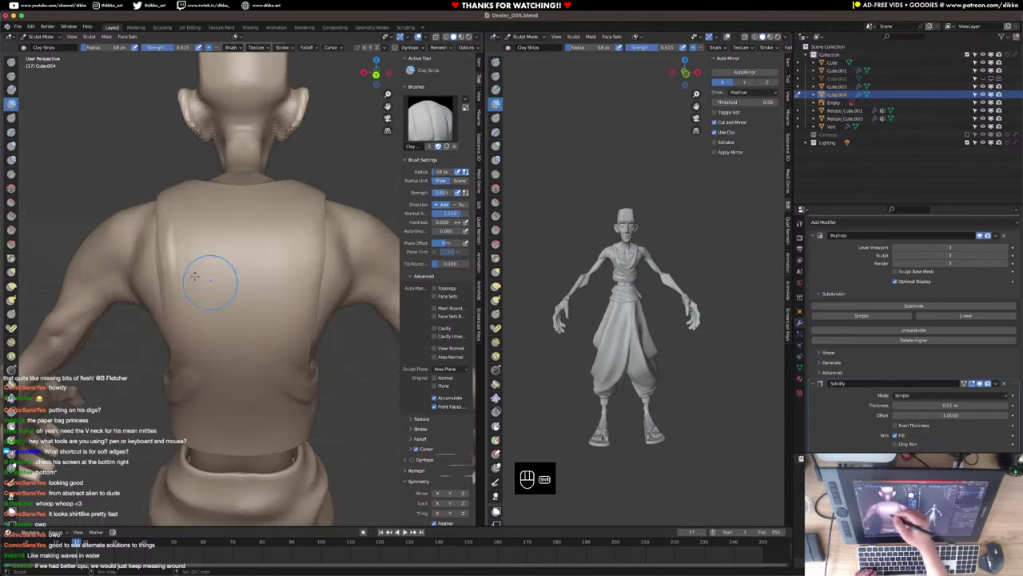
pyautogui.moveTo(165, 241)
pyautogui.mouseDown(button='middle')
pyautogui.moveTo(251, 296)
pyautogui.moveTo(209, 279)
pyautogui.mouseUp(button='middle')
pyautogui.moveTo(243, 254)
pyautogui.mouseDown()
pyautogui.moveTo(210, 382)
pyautogui.moveTo(197, 392)
pyautogui.mouseUp()
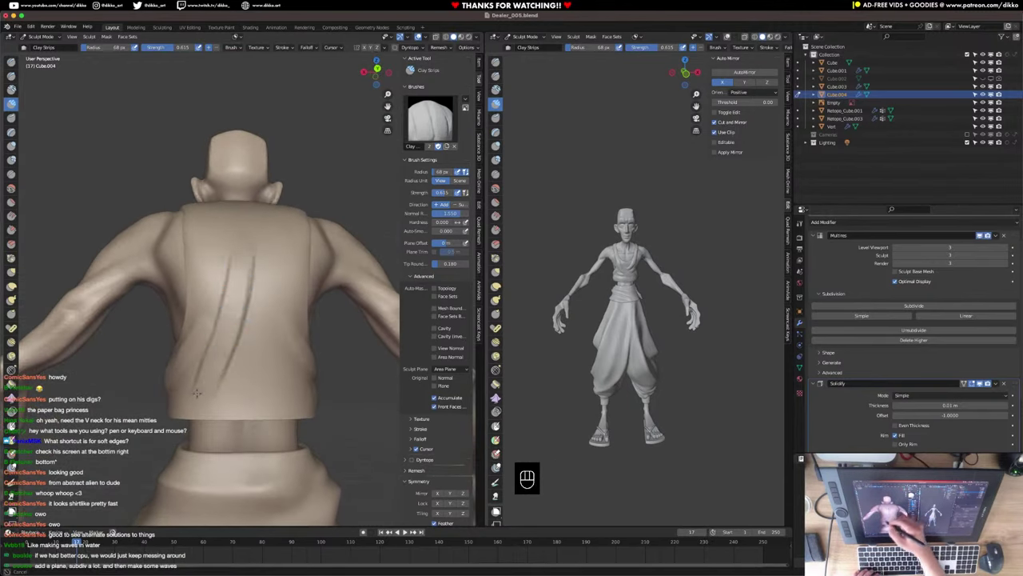
pyautogui.moveTo(240, 302); pyautogui.dragTo(210, 397)
pyautogui.moveTo(245, 252); pyautogui.dragTo(206, 386)
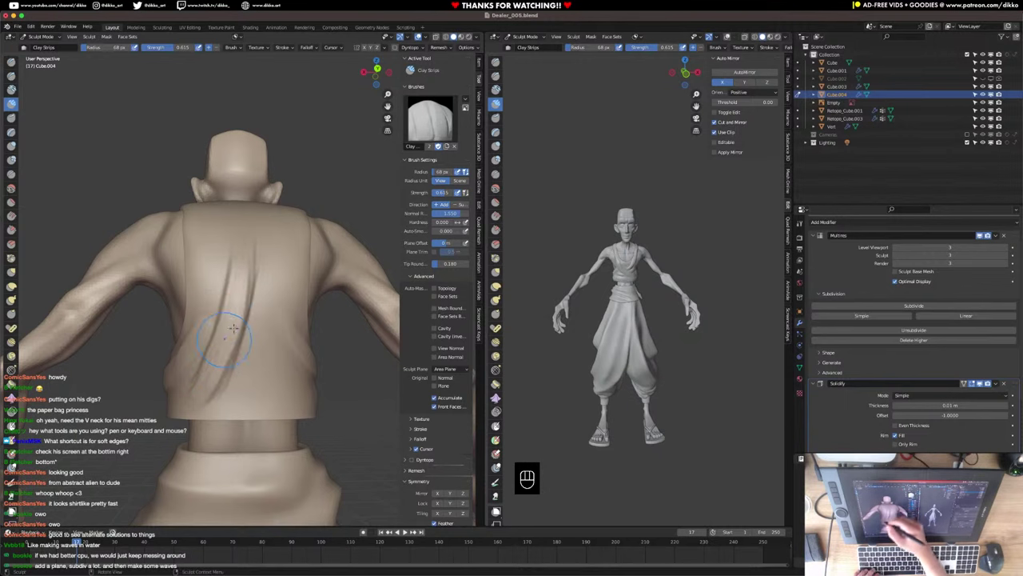
# Reduce the Clay Strips radius to 40 px and add short horizontal folds at the shirt's lower back.
pyautogui.press('f')
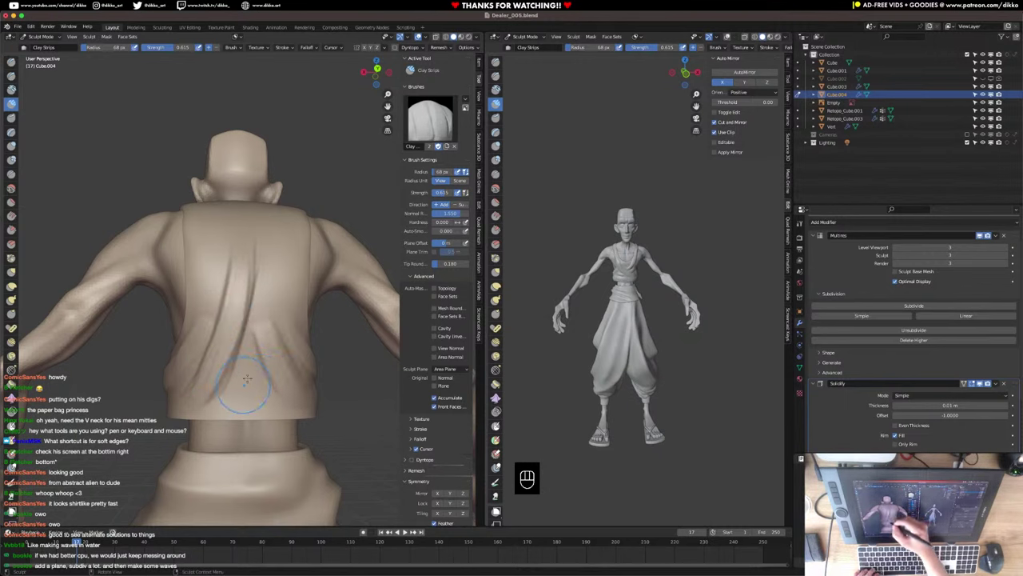
pyautogui.click(249, 370)
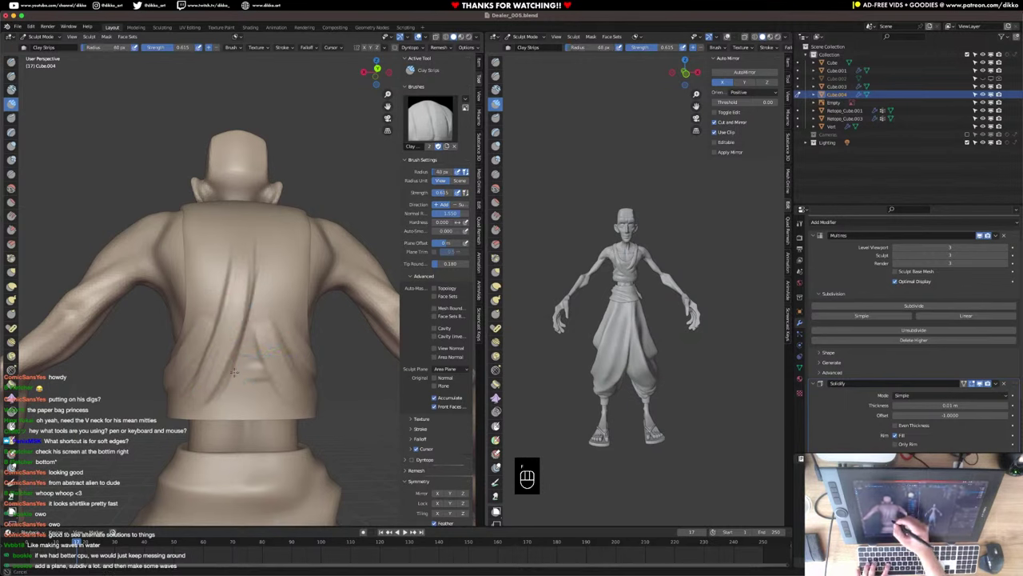
pyautogui.moveTo(230, 396); pyautogui.dragTo(256, 395)
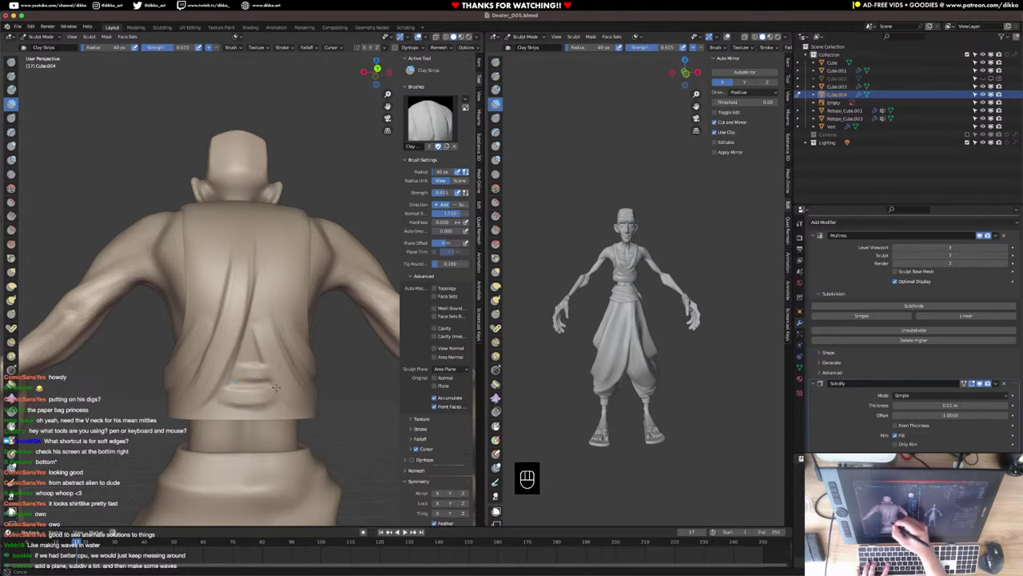
pyautogui.moveTo(275, 387)
pyautogui.mouseDown(button='middle')
pyautogui.moveTo(266, 297)
pyautogui.moveTo(209, 243)
pyautogui.mouseUp(button='middle')
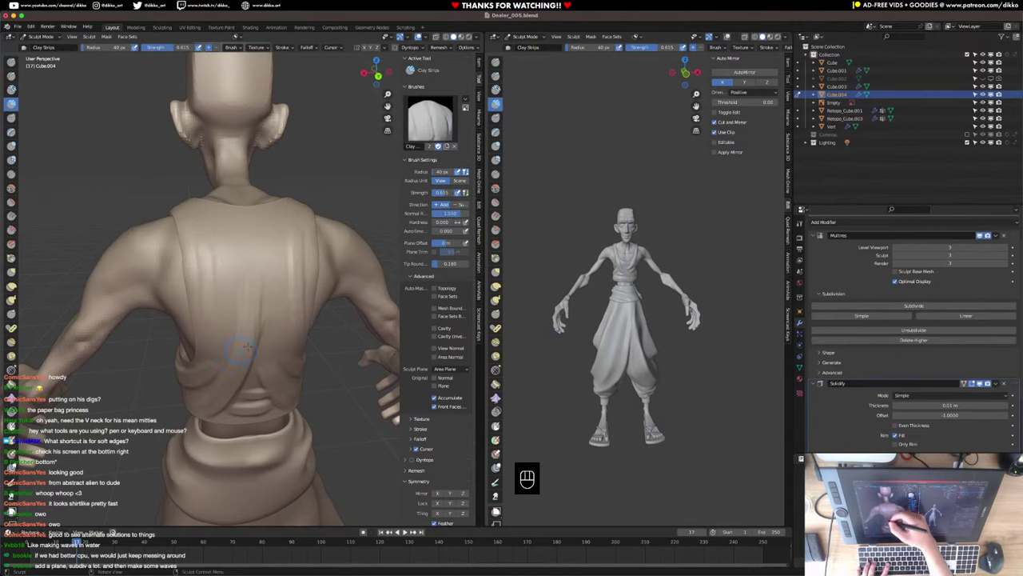
pyautogui.moveTo(208, 289); pyautogui.dragTo(256, 297, button='middle')
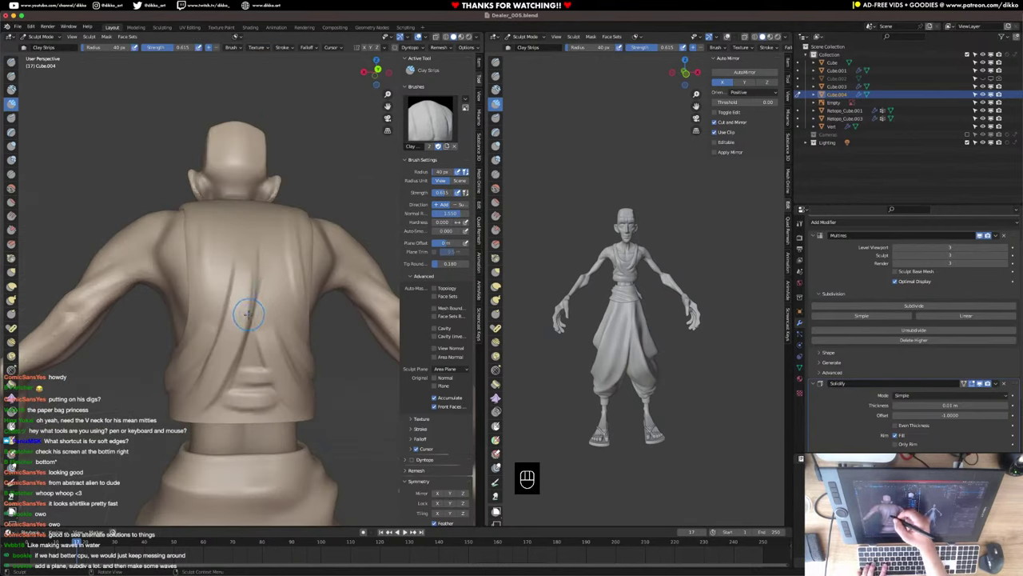
# Enlarge the Clay Strips radius to 202 px and check the shirt's folds from the back, front and side.
pyautogui.press('f')
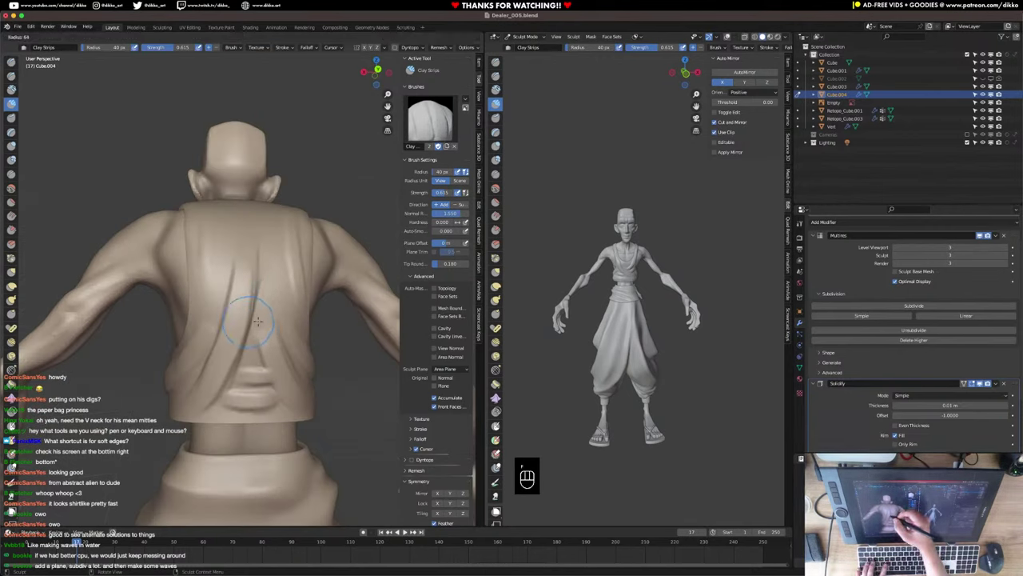
pyautogui.click(271, 318)
pyautogui.moveTo(264, 295); pyautogui.dragTo(270, 321, button='middle')
pyautogui.press('f')
pyautogui.click(263, 319)
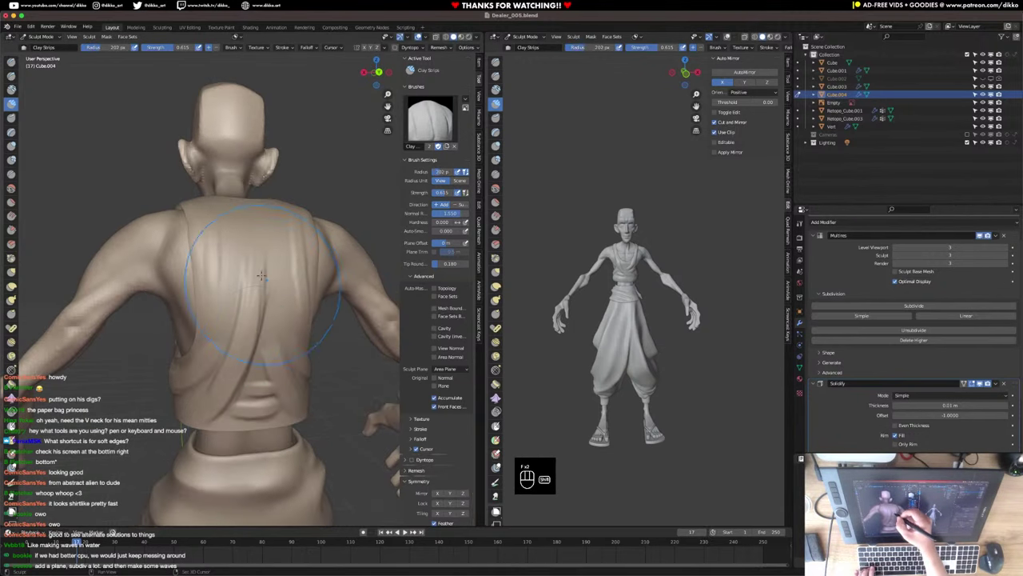
pyautogui.moveTo(253, 376)
pyautogui.mouseDown(button='middle')
pyautogui.moveTo(210, 356)
pyautogui.moveTo(291, 350)
pyautogui.moveTo(234, 354)
pyautogui.mouseUp(button='middle')
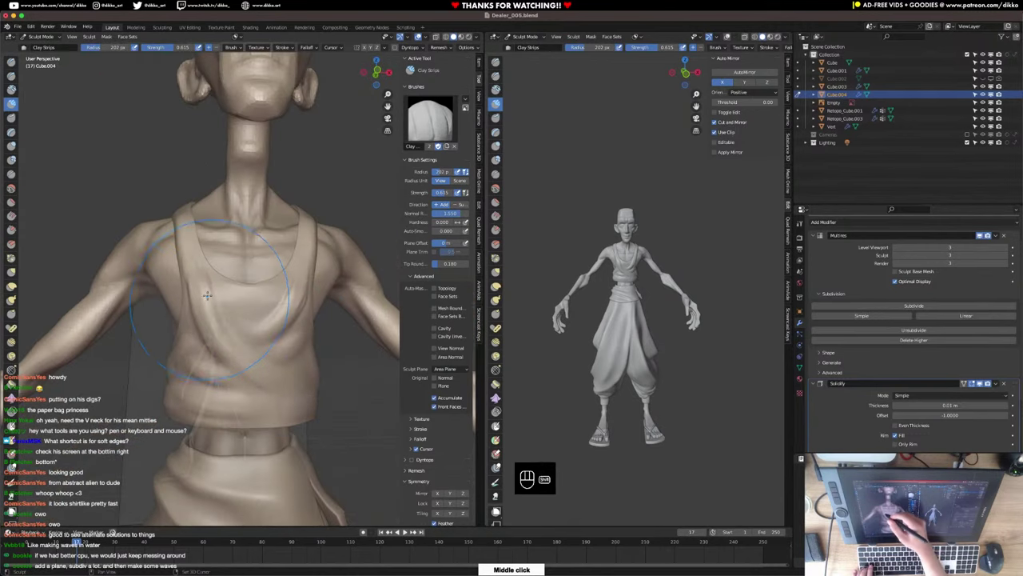
pyautogui.moveTo(232, 248)
pyautogui.mouseDown(button='middle')
pyautogui.moveTo(218, 308)
pyautogui.moveTo(227, 326)
pyautogui.mouseUp(button='middle')
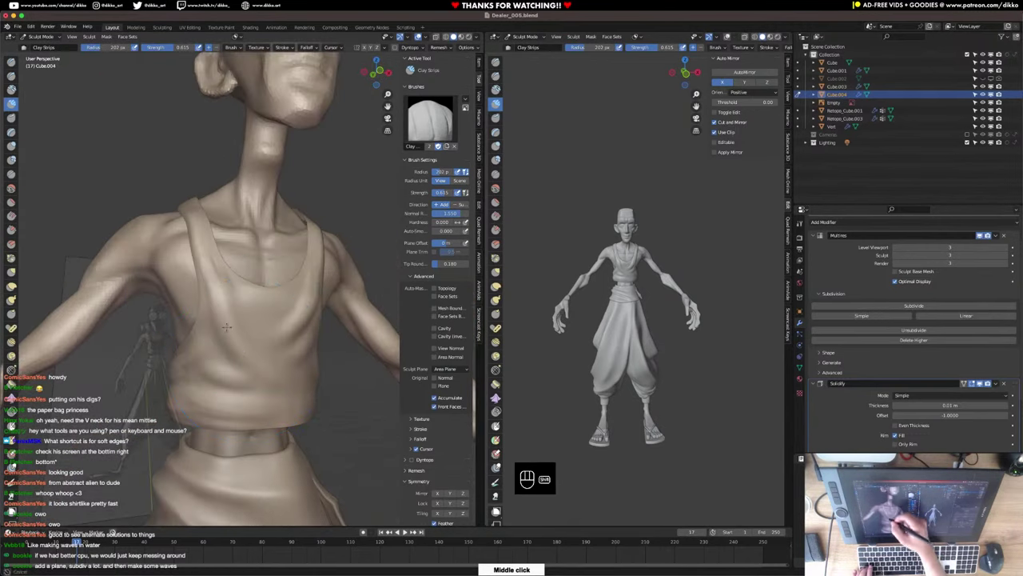
pyautogui.moveTo(214, 274); pyautogui.dragTo(272, 344, button='middle')
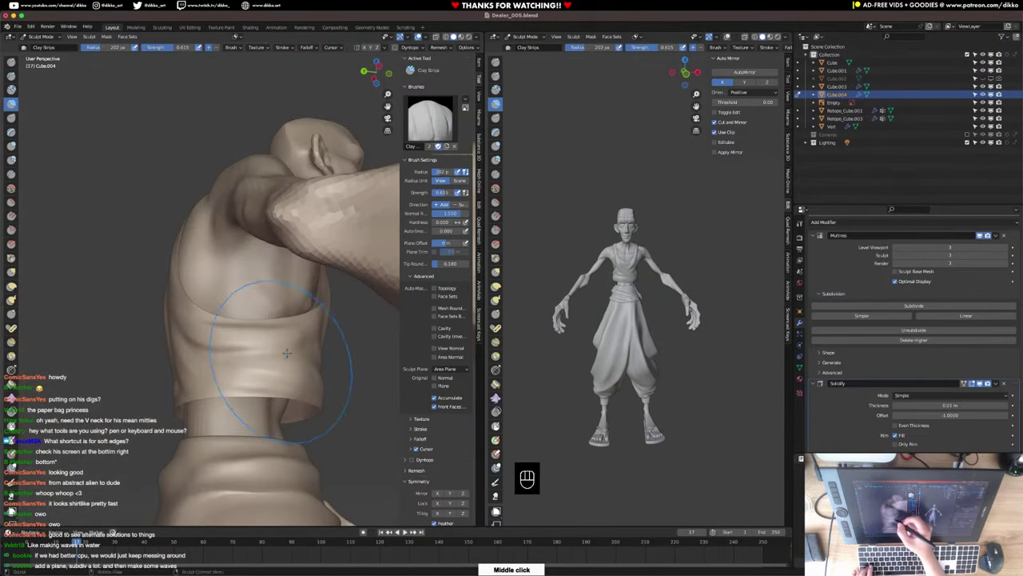
# Undo the last strokes and smooth the folds on the shirt.
pyautogui.press('super+z')
pyautogui.press('super+z')
pyautogui.moveTo(211, 345)
pyautogui.keyDown('shift'); pyautogui.mouseDown()
pyautogui.moveTo(232, 342)
pyautogui.moveTo(202, 334)
pyautogui.mouseUp(); pyautogui.keyUp('shift')
pyautogui.moveTo(199, 333)
pyautogui.mouseDown(button='middle')
pyautogui.moveTo(234, 326)
pyautogui.moveTo(184, 294)
pyautogui.moveTo(205, 272)
pyautogui.moveTo(250, 372)
pyautogui.moveTo(224, 358)
pyautogui.mouseUp(button='middle')
# Tighten the diagonal chest fold and the shoulder strap area with the Pinch brush at a 150 px radius.
pyautogui.press('p')
pyautogui.press('f')
pyautogui.click(211, 267)
pyautogui.press('[')
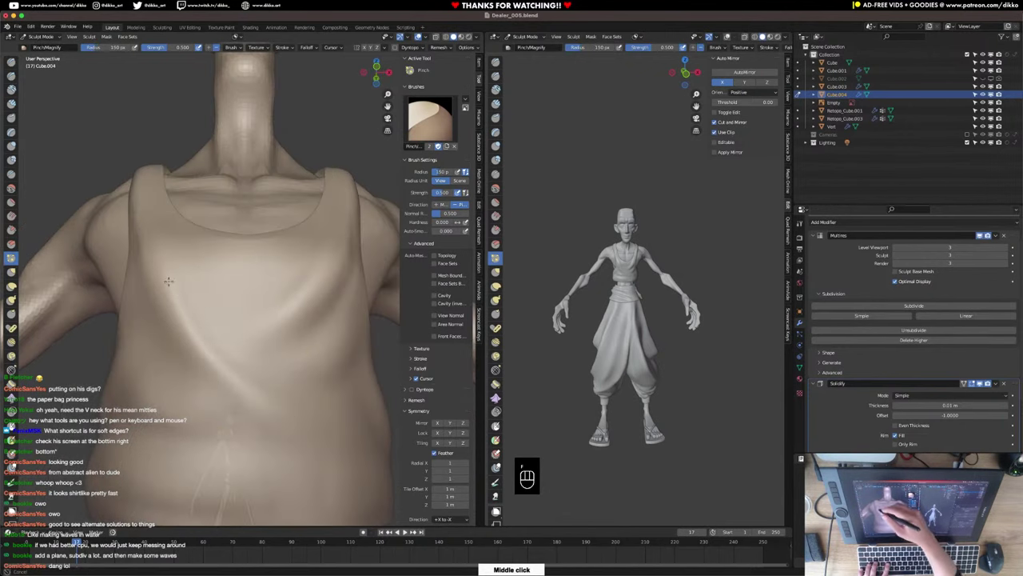
pyautogui.moveTo(279, 388)
pyautogui.mouseDown(button='middle')
pyautogui.moveTo(263, 360)
pyautogui.moveTo(270, 336)
pyautogui.mouseUp(button='middle')
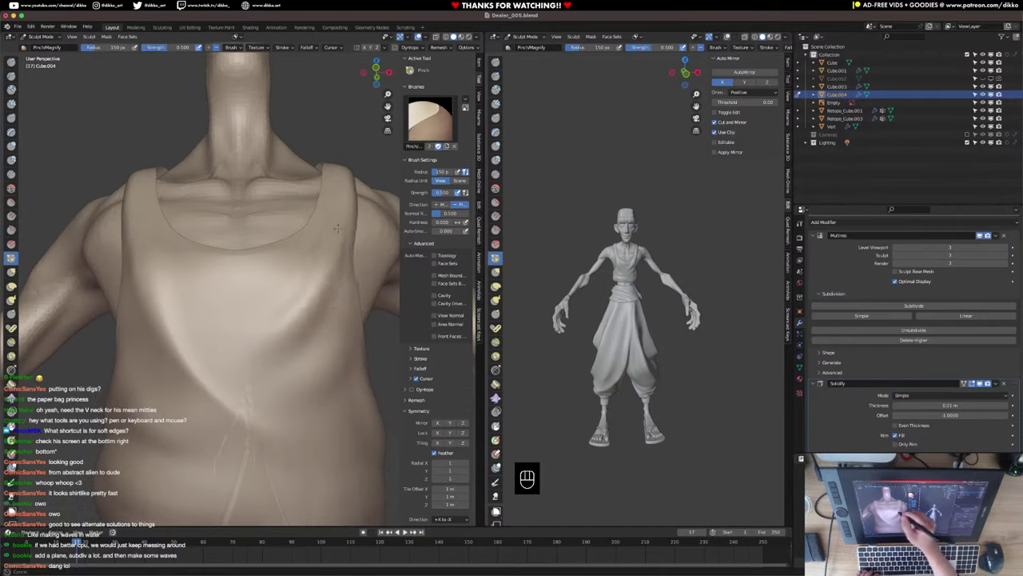
pyautogui.moveTo(339, 216); pyautogui.dragTo(349, 210)
# Undo the last pinch stroke and reduce the Pinch radius to 101 px for the shirt's waist.
pyautogui.moveTo(327, 312)
pyautogui.keyDown('shift'); pyautogui.mouseDown(button='middle')
pyautogui.moveTo(323, 272)
pyautogui.moveTo(317, 367)
pyautogui.moveTo(307, 315)
pyautogui.mouseUp(button='middle'); pyautogui.keyUp('shift')
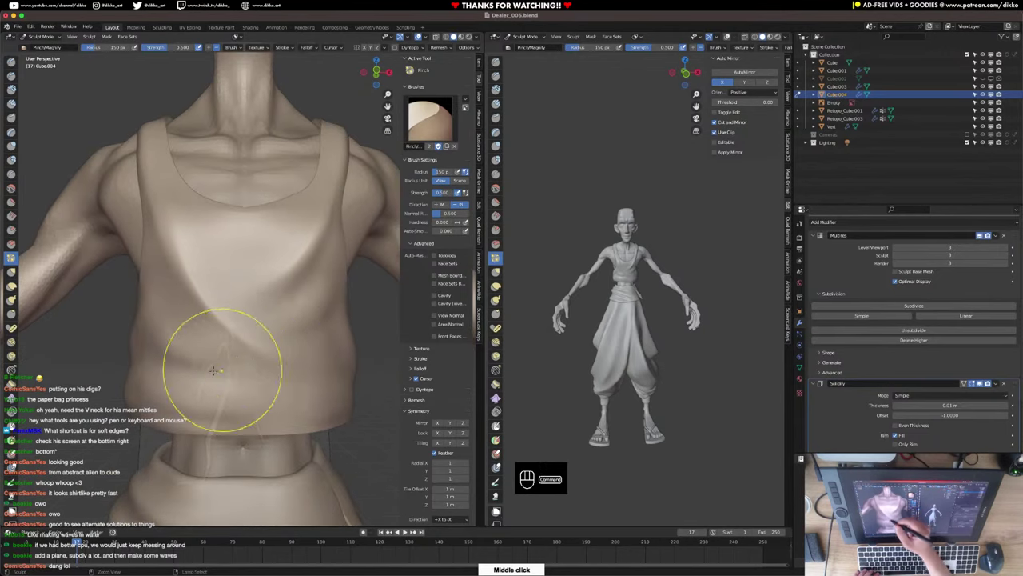
pyautogui.keyDown('ctrl'); pyautogui.moveTo(221, 371); pyautogui.dragTo(208, 362, button='middle'); pyautogui.keyUp('ctrl')
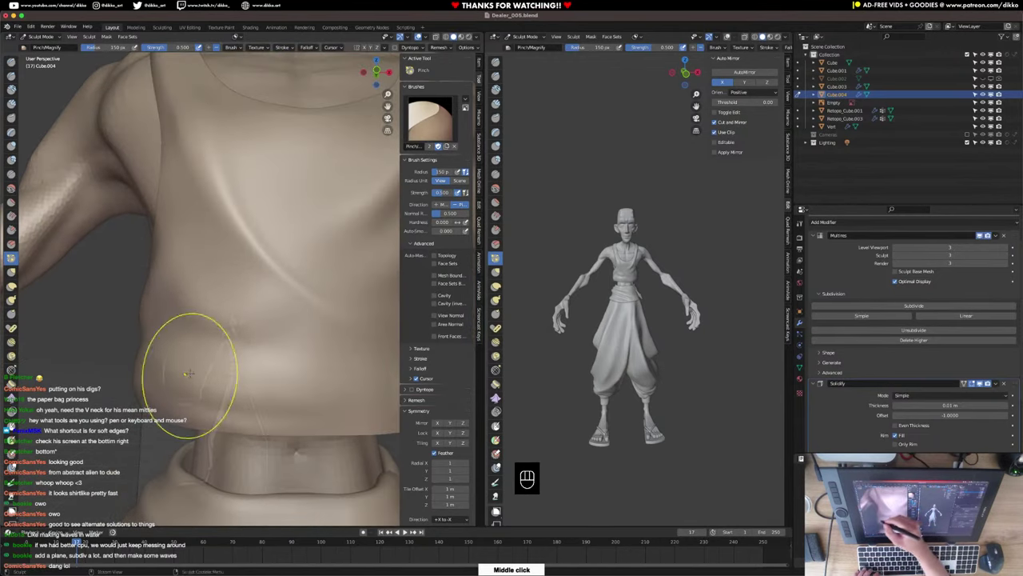
pyautogui.press('super+z')
pyautogui.press('f')
pyautogui.click(191, 363)
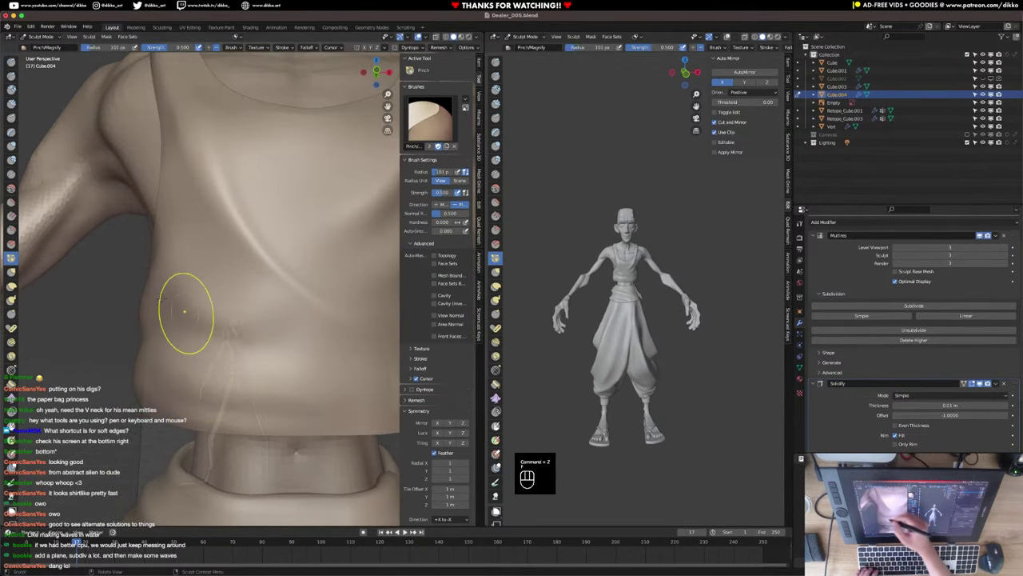
# Deepen the diagonal creases on the shirt's front and flank with Draw Sharp, undoing unwanted strokes.
pyautogui.click(11, 76)
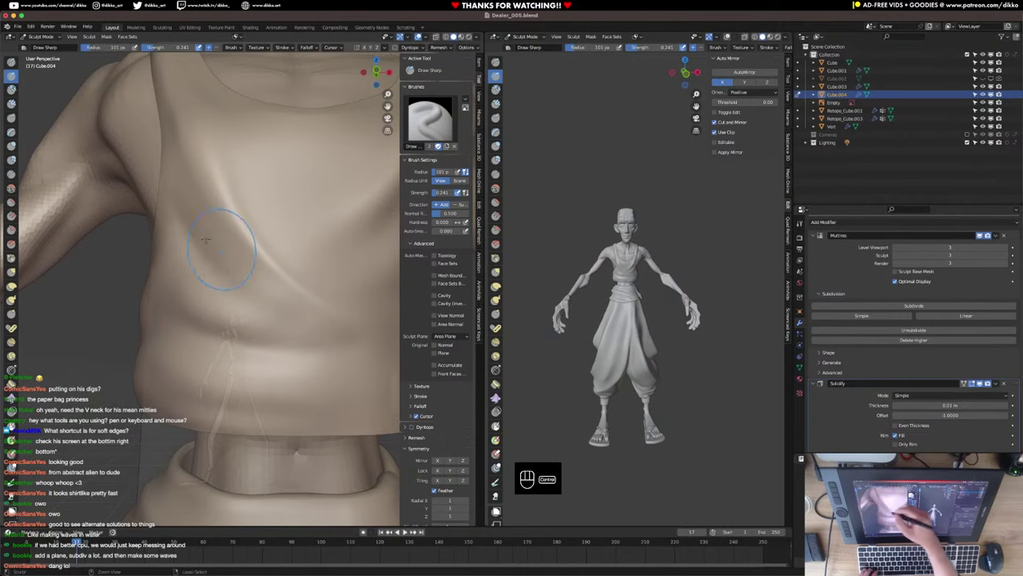
pyautogui.moveTo(320, 228); pyautogui.dragTo(251, 240, button='middle')
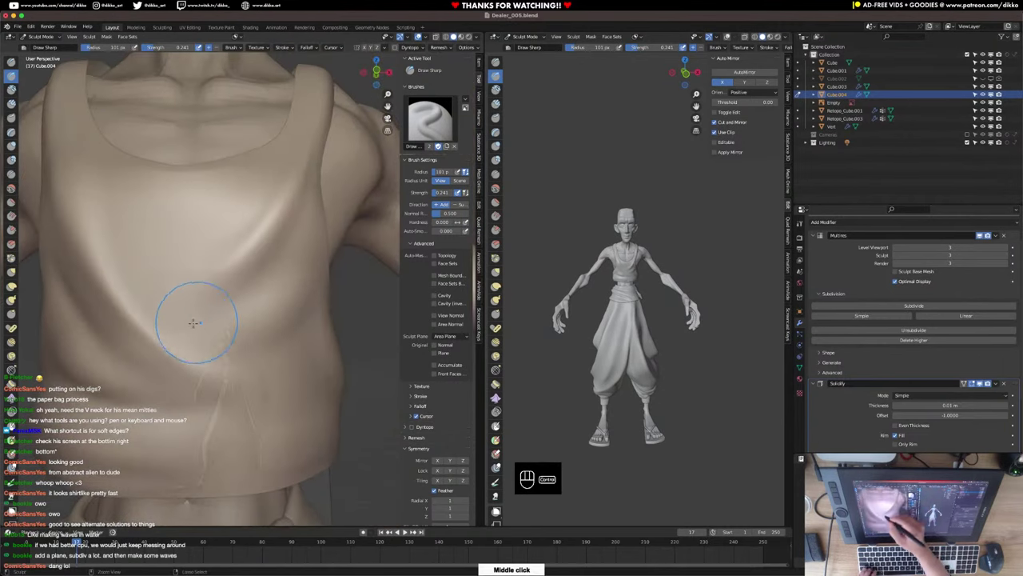
pyautogui.moveTo(297, 196)
pyautogui.mouseDown(button='middle')
pyautogui.moveTo(241, 302)
pyautogui.moveTo(192, 272)
pyautogui.moveTo(280, 345)
pyautogui.moveTo(313, 318)
pyautogui.moveTo(222, 234)
pyautogui.mouseUp(button='middle')
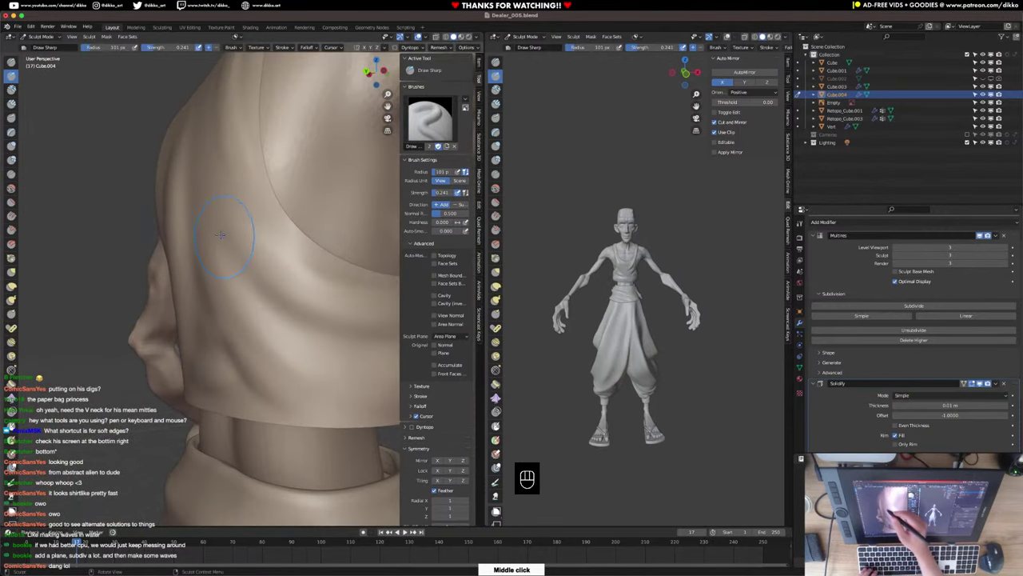
pyautogui.moveTo(222, 235); pyautogui.dragTo(327, 342)
pyautogui.moveTo(264, 255); pyautogui.dragTo(152, 229, button='middle')
pyautogui.hotkey('ctrl', 'z')
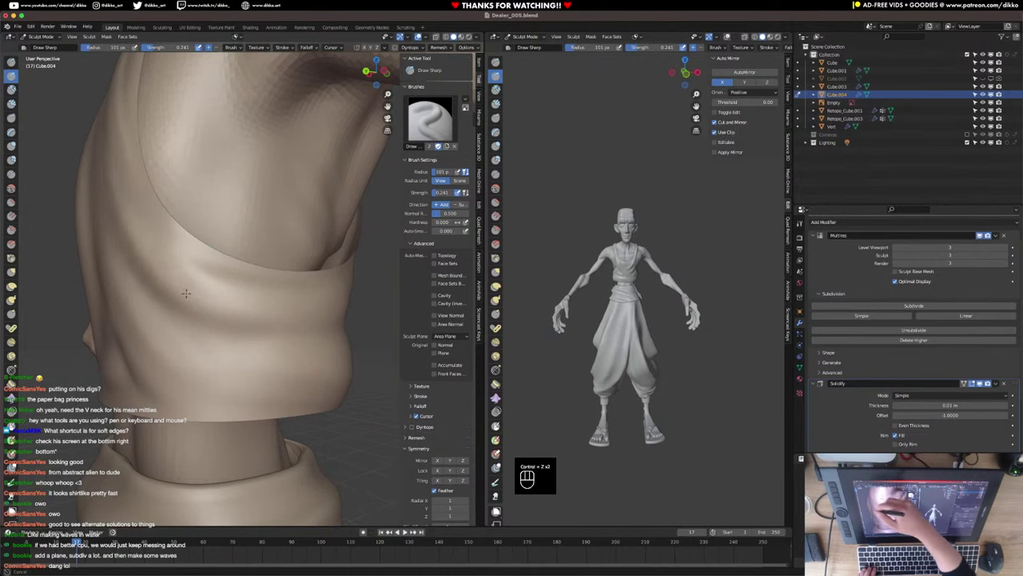
# Examine the shirt's folds around the back, the flanks and below the armholes.
pyautogui.moveTo(298, 298); pyautogui.dragTo(150, 107, button='middle')
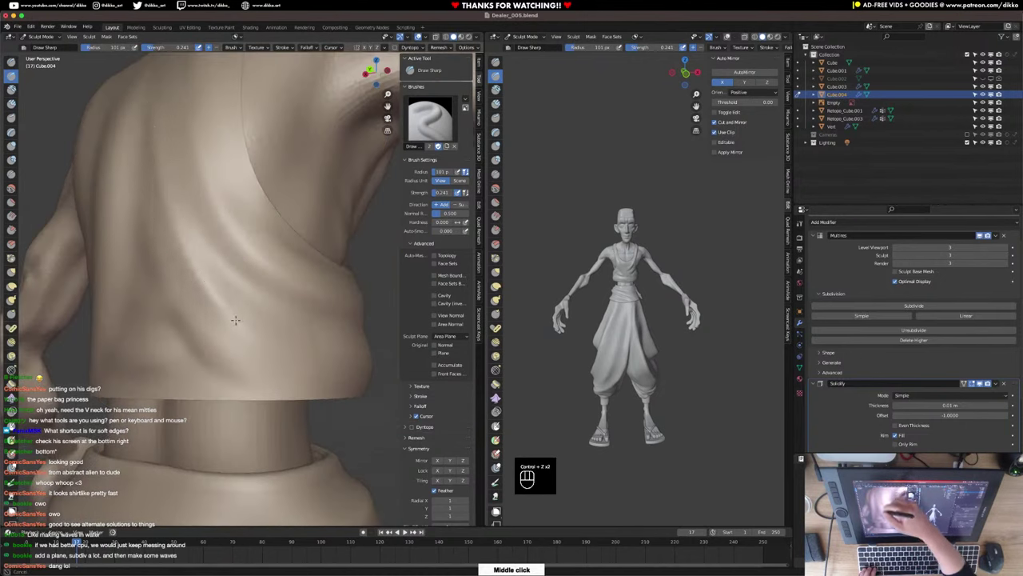
pyautogui.moveTo(279, 320); pyautogui.dragTo(100, 349, button='middle')
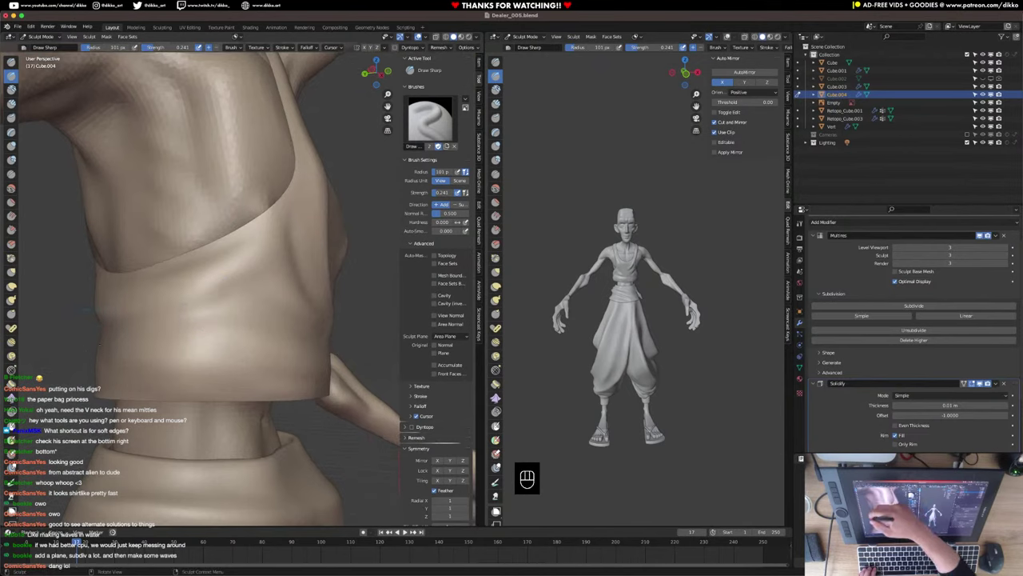
pyautogui.moveTo(304, 360); pyautogui.dragTo(226, 365, button='middle')
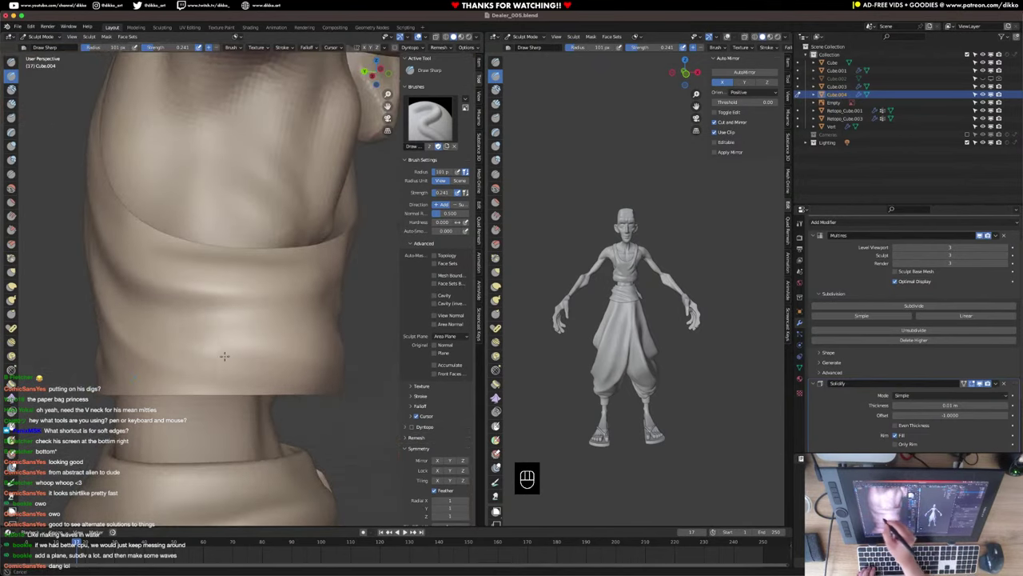
pyautogui.moveTo(372, 364); pyautogui.dragTo(264, 362, button='middle')
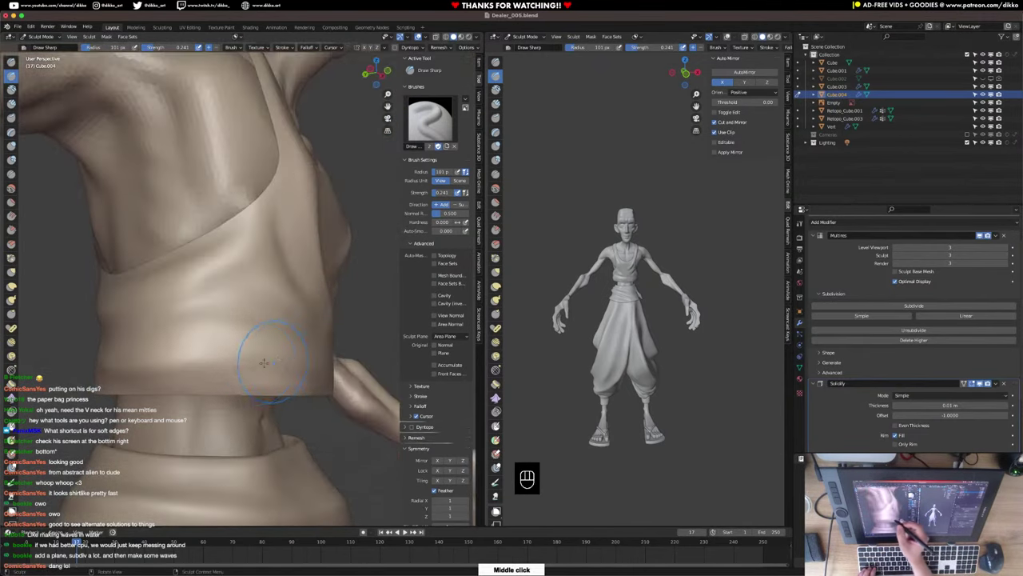
pyautogui.moveTo(88, 358)
pyautogui.mouseDown(button='middle')
pyautogui.moveTo(208, 356)
pyautogui.moveTo(149, 345)
pyautogui.moveTo(232, 424)
pyautogui.mouseUp(button='middle')
pyautogui.moveTo(247, 360)
pyautogui.mouseDown(button='middle')
pyautogui.moveTo(284, 352)
pyautogui.moveTo(276, 323)
pyautogui.mouseUp(button='middle')
pyautogui.moveTo(276, 336); pyautogui.dragTo(188, 336, button='middle')
pyautogui.moveTo(240, 352)
pyautogui.keyDown('ctrl'); pyautogui.mouseDown(button='middle')
pyautogui.moveTo(256, 300)
pyautogui.moveTo(260, 320)
pyautogui.moveTo(308, 318)
pyautogui.moveTo(164, 304)
pyautogui.mouseUp(button='middle'); pyautogui.keyUp('ctrl')
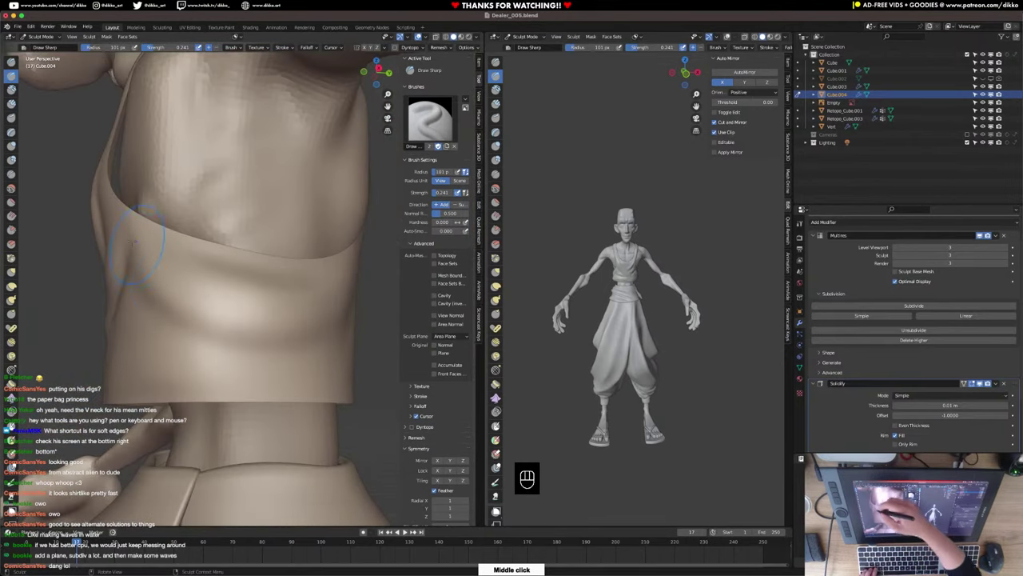
# Carve a curved crease in the shirt below the armhole with Draw Sharp, undoing and redoing strokes until it fits.
pyautogui.moveTo(157, 274); pyautogui.dragTo(315, 310)
pyautogui.moveTo(159, 294); pyautogui.dragTo(304, 320)
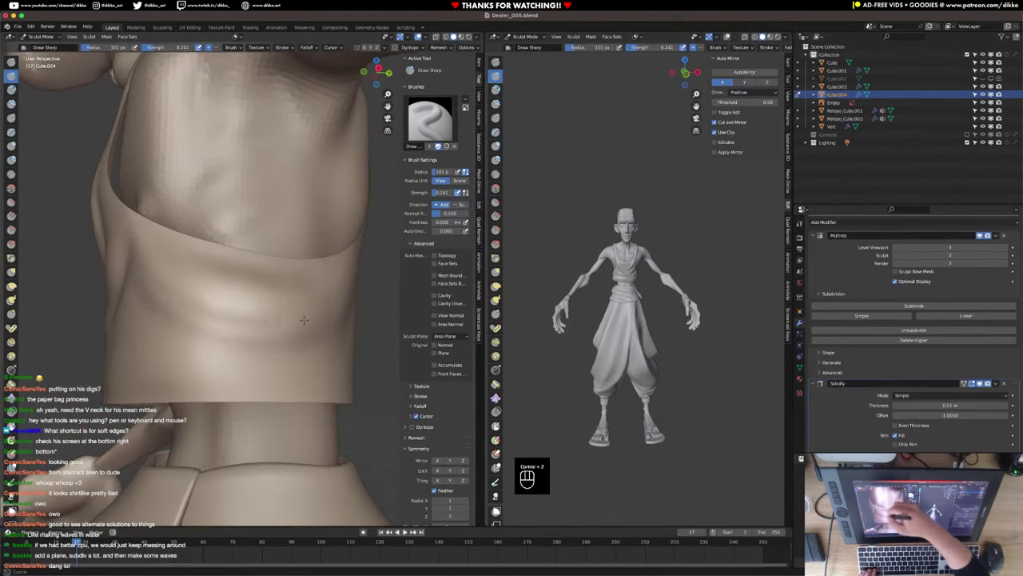
pyautogui.hotkey('ctrl', 'z')
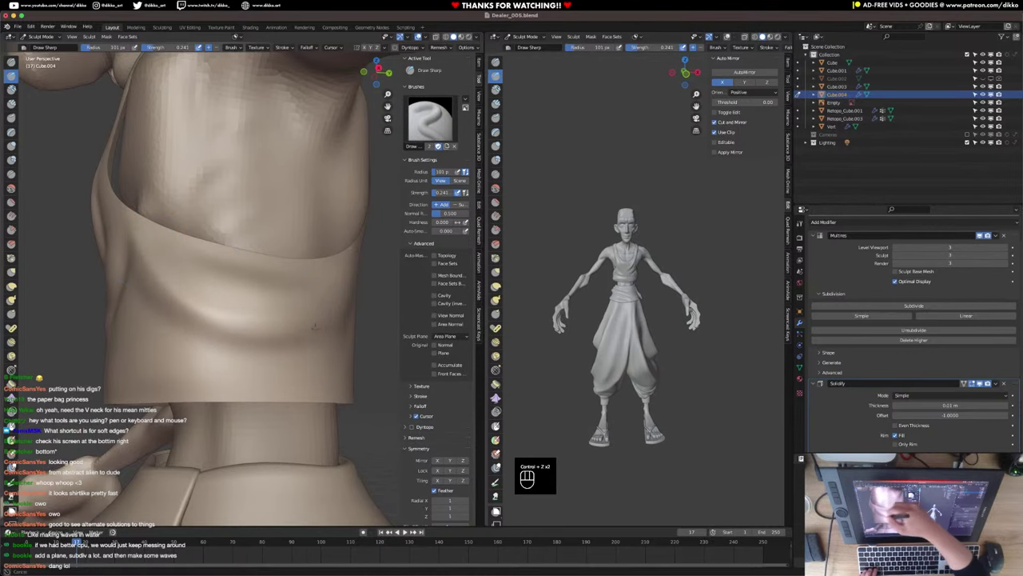
pyautogui.moveTo(256, 316); pyautogui.dragTo(220, 302, button='middle')
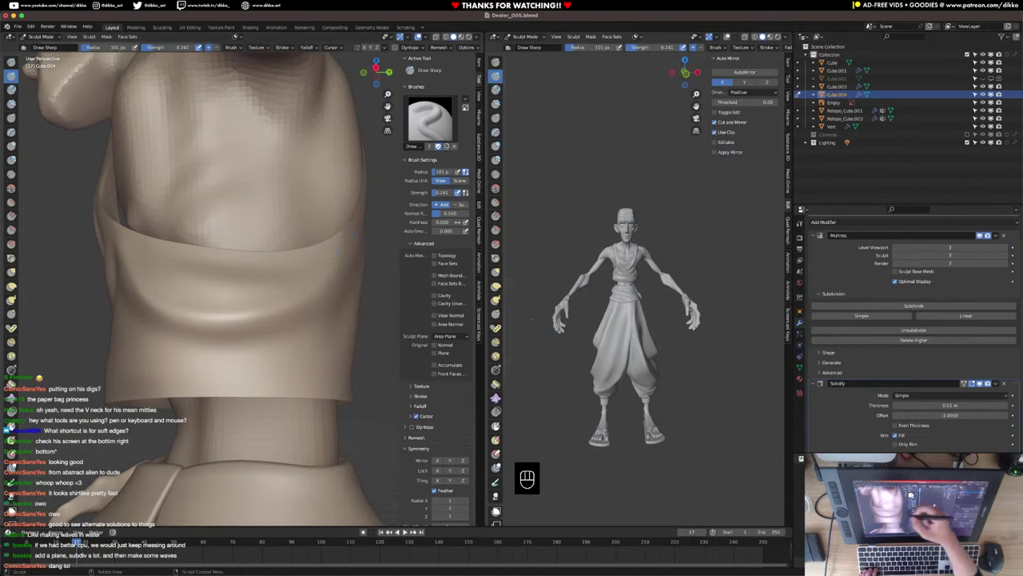
# Frame the torso in the second viewport and add draped Draw Sharp creases across the shirt's chest and lower front.
pyautogui.keyDown('ctrl'); pyautogui.moveTo(600, 320); pyautogui.dragTo(633, 232, button='middle'); pyautogui.keyUp('ctrl')
pyautogui.moveTo(244, 255)
pyautogui.keyDown('ctrl'); pyautogui.mouseDown(button='middle')
pyautogui.moveTo(235, 342)
pyautogui.moveTo(294, 297)
pyautogui.moveTo(281, 297)
pyautogui.moveTo(316, 229)
pyautogui.mouseUp(button='middle'); pyautogui.keyUp('ctrl')
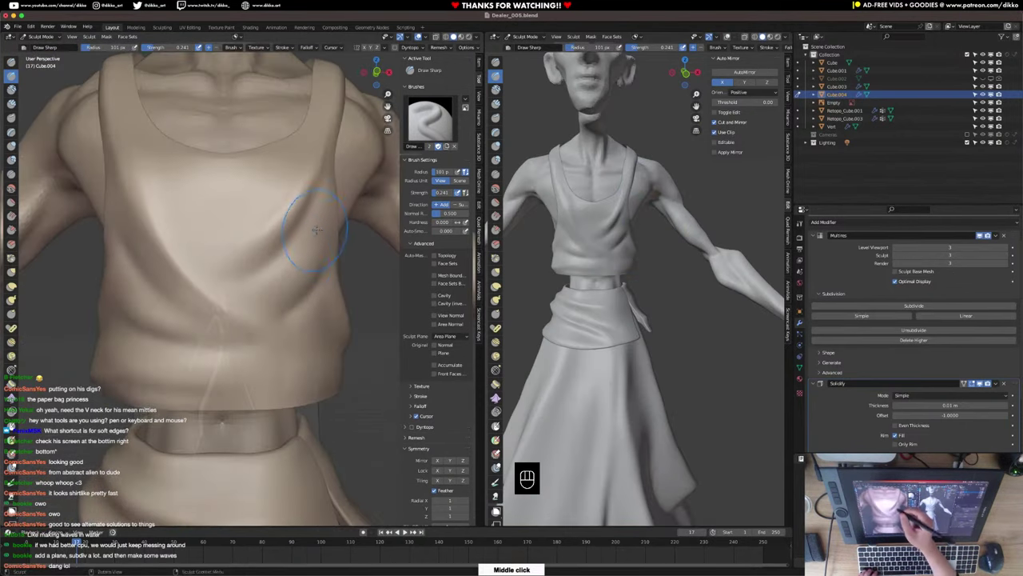
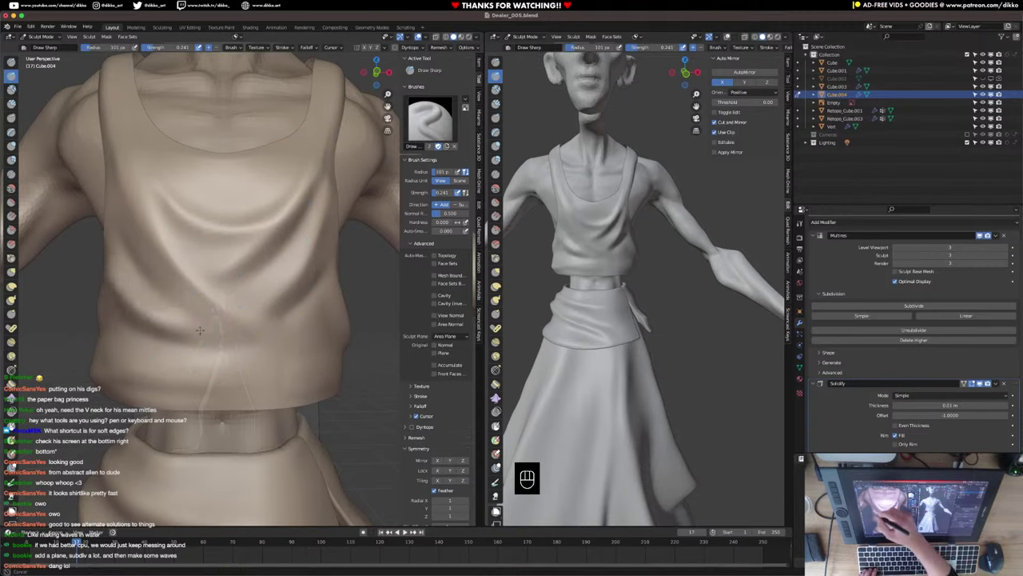
pyautogui.moveTo(205, 358); pyautogui.dragTo(186, 325, button='middle')
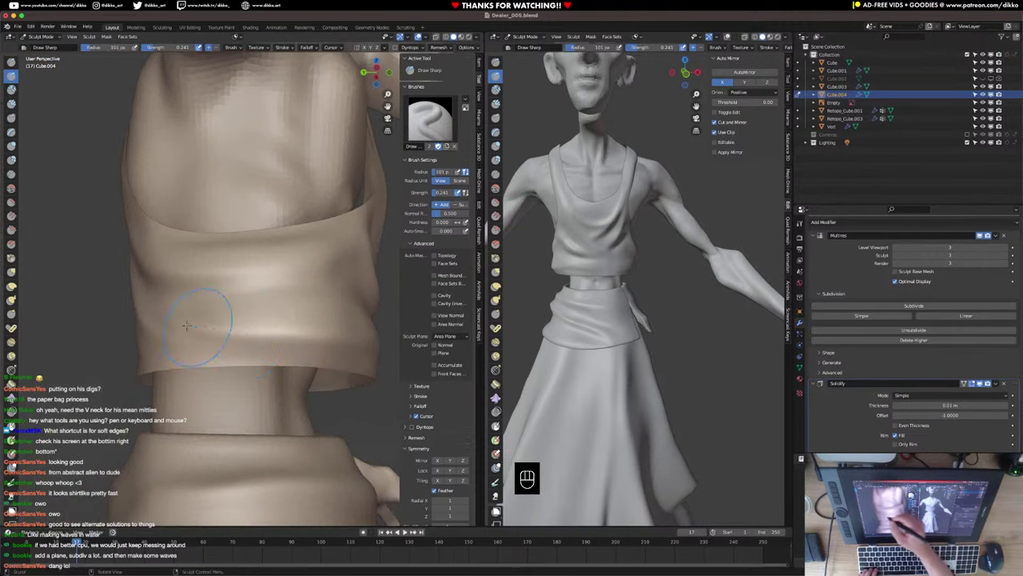
# Refine the creases around the shirt's flank and lower front above the hem with Draw Sharp and Smooth, undoing unwanted strokes.
pyautogui.moveTo(361, 324); pyautogui.dragTo(333, 335, button='middle')
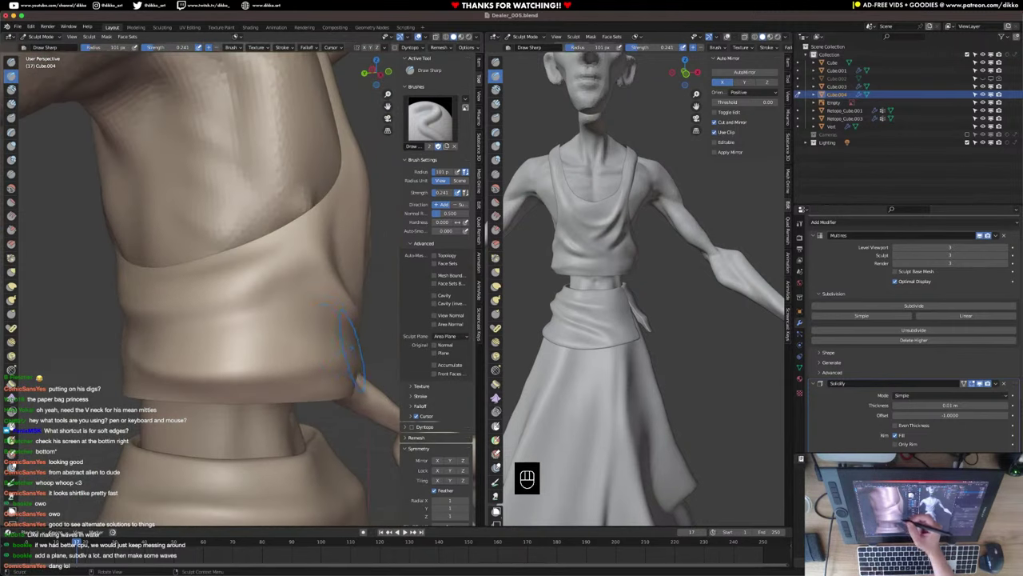
pyautogui.moveTo(349, 352); pyautogui.dragTo(187, 357, button='middle')
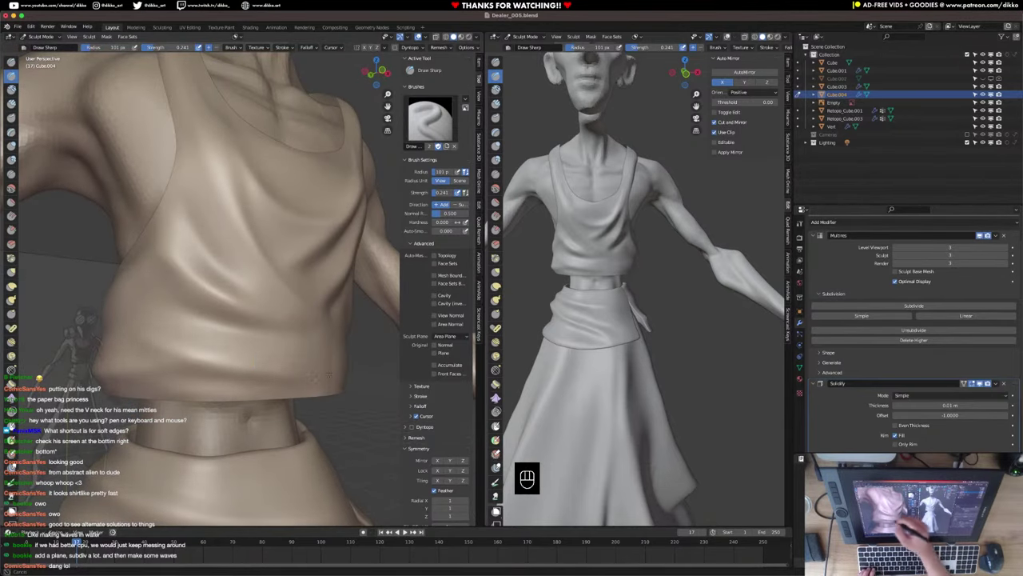
pyautogui.moveTo(328, 375)
pyautogui.mouseDown(button='middle')
pyautogui.moveTo(245, 369)
pyautogui.moveTo(138, 329)
pyautogui.mouseUp(button='middle')
pyautogui.hotkey('ctrl', 'z')
pyautogui.keyDown('ctrl'); pyautogui.moveTo(135, 340); pyautogui.dragTo(171, 354); pyautogui.keyUp('ctrl')
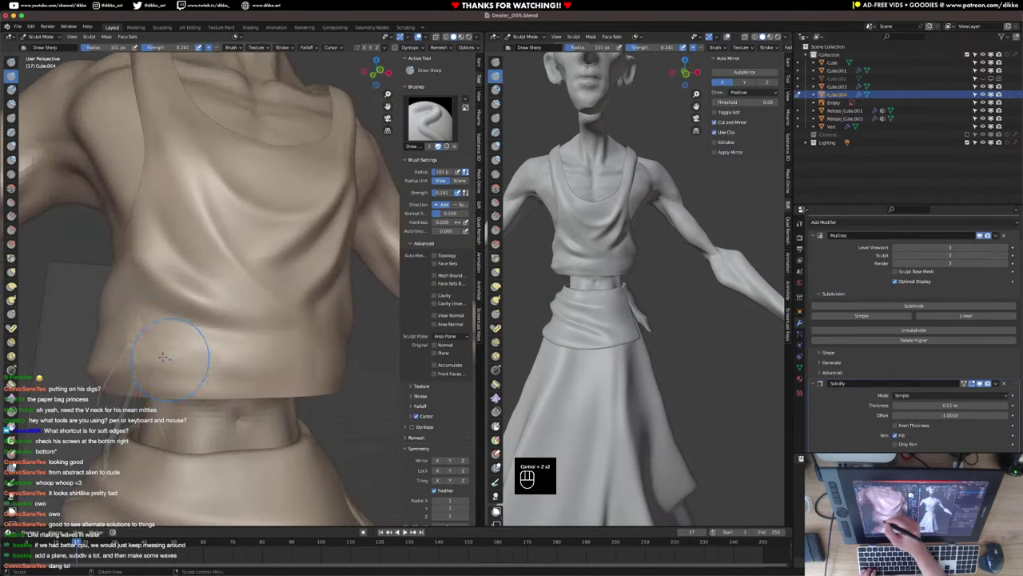
pyautogui.hotkey('ctrl', 'z')
pyautogui.click(11, 188)
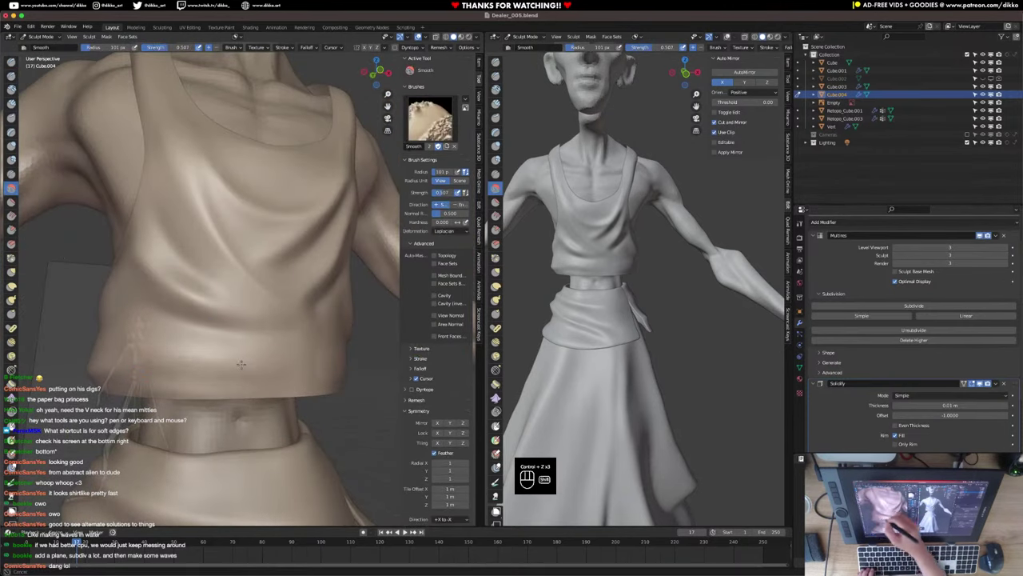
pyautogui.moveTo(329, 362)
pyautogui.mouseDown(button='middle')
pyautogui.moveTo(272, 360)
pyautogui.moveTo(269, 369)
pyautogui.moveTo(216, 354)
pyautogui.mouseUp(button='middle')
pyautogui.click(11, 76)
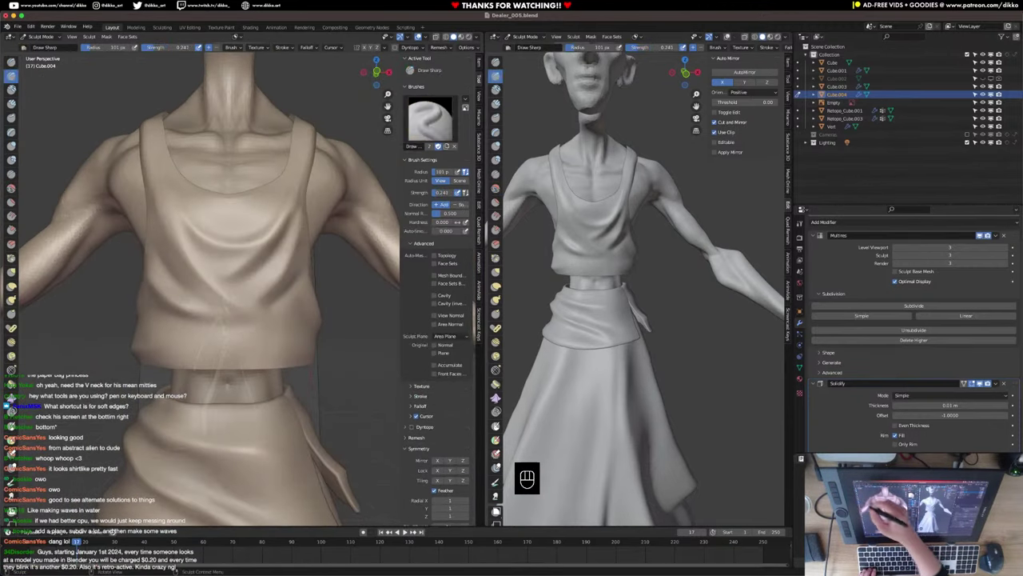
# Work shallow Draw Sharp folds into the middle of the shirt's lower front, undoing strokes that do not fit.
pyautogui.moveTo(136, 304); pyautogui.dragTo(140, 313, button='middle')
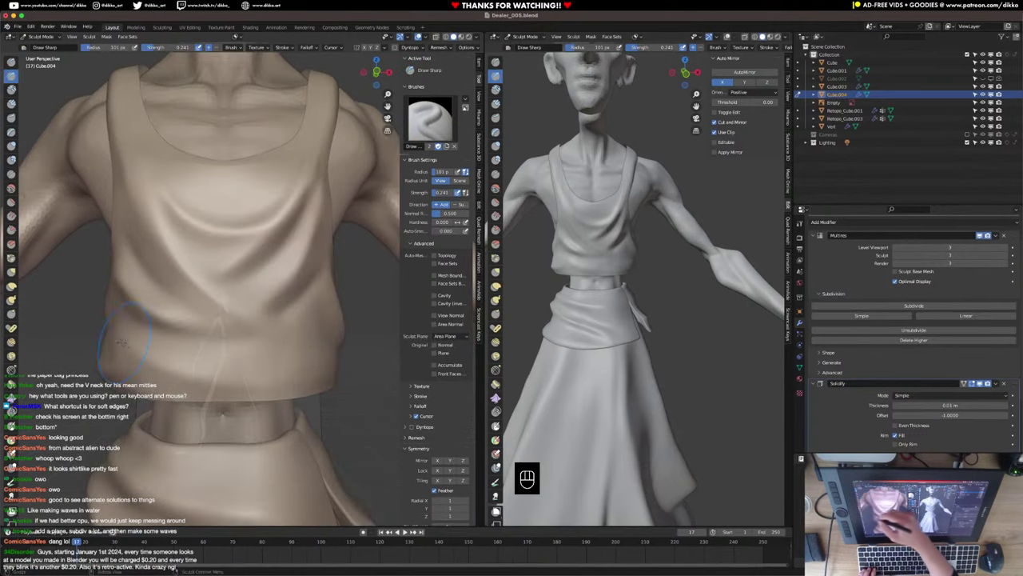
pyautogui.moveTo(204, 373); pyautogui.dragTo(199, 366, button='middle')
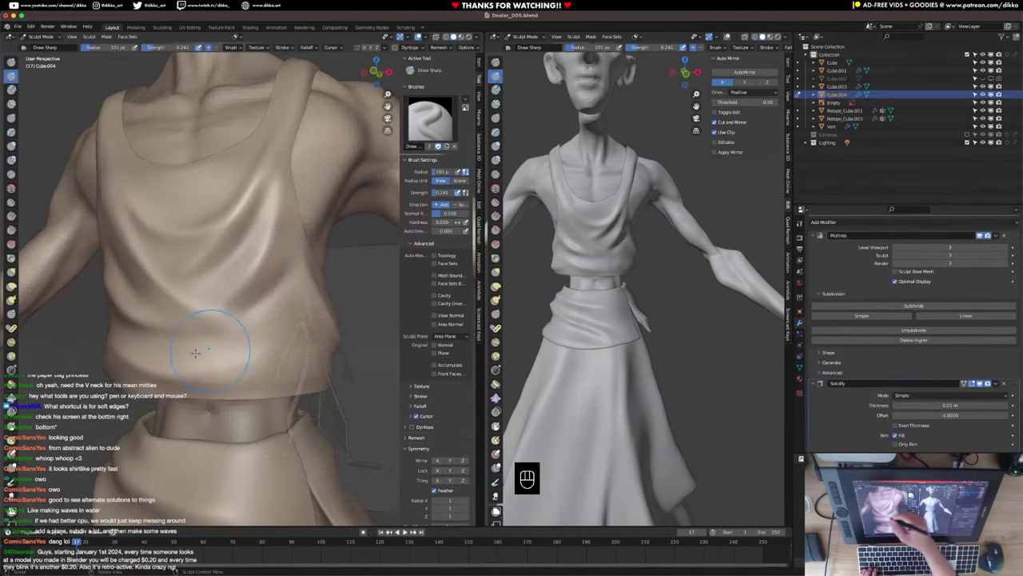
pyautogui.hotkey('ctrl', 'z')
pyautogui.hotkey('ctrl', 'z')
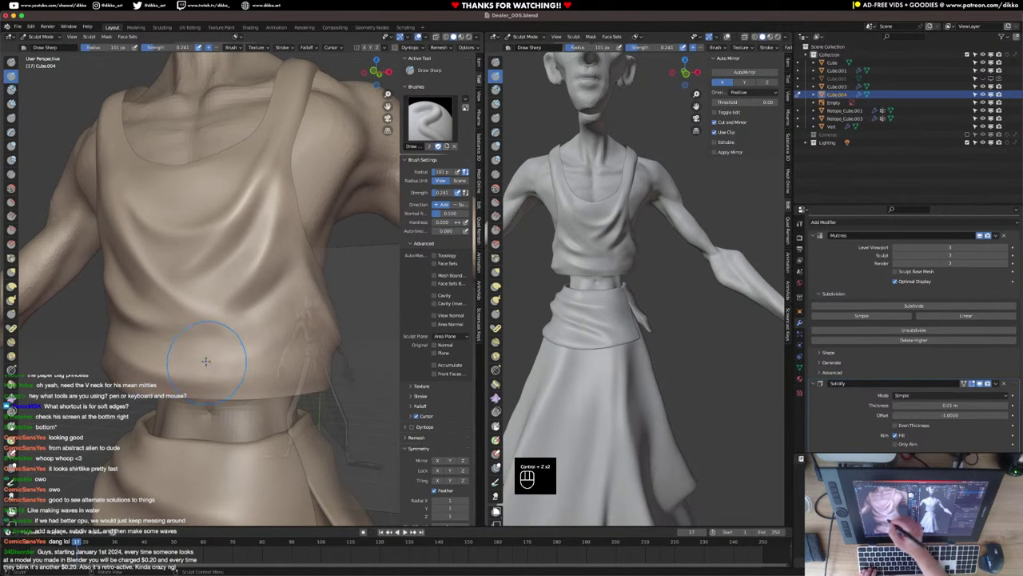
pyautogui.hotkey('ctrl', 'z')
pyautogui.hotkey('ctrl', 'z')
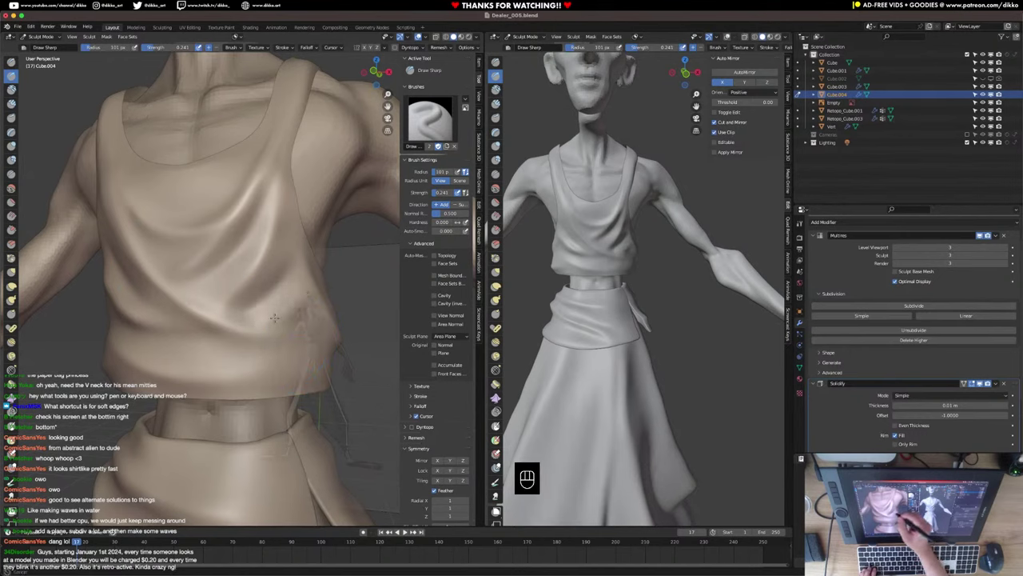
# Carve a long diagonal Draw Sharp crease from below the armhole up across the shirt's back, undoing the first attempt.
pyautogui.moveTo(274, 318); pyautogui.dragTo(255, 312, button='middle')
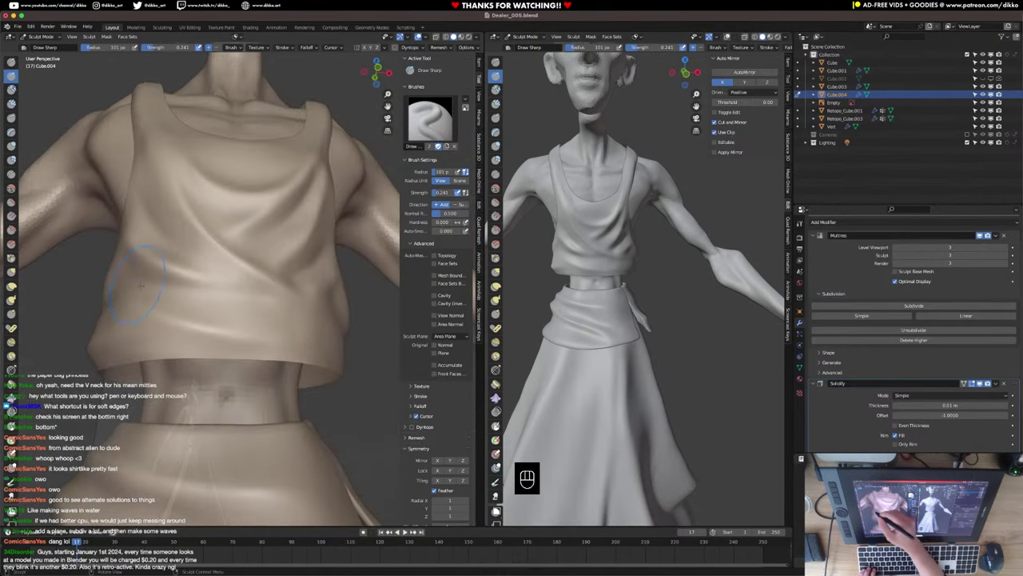
pyautogui.moveTo(141, 284)
pyautogui.mouseDown(button='middle')
pyautogui.moveTo(228, 319)
pyautogui.moveTo(184, 327)
pyautogui.moveTo(138, 364)
pyautogui.mouseUp(button='middle')
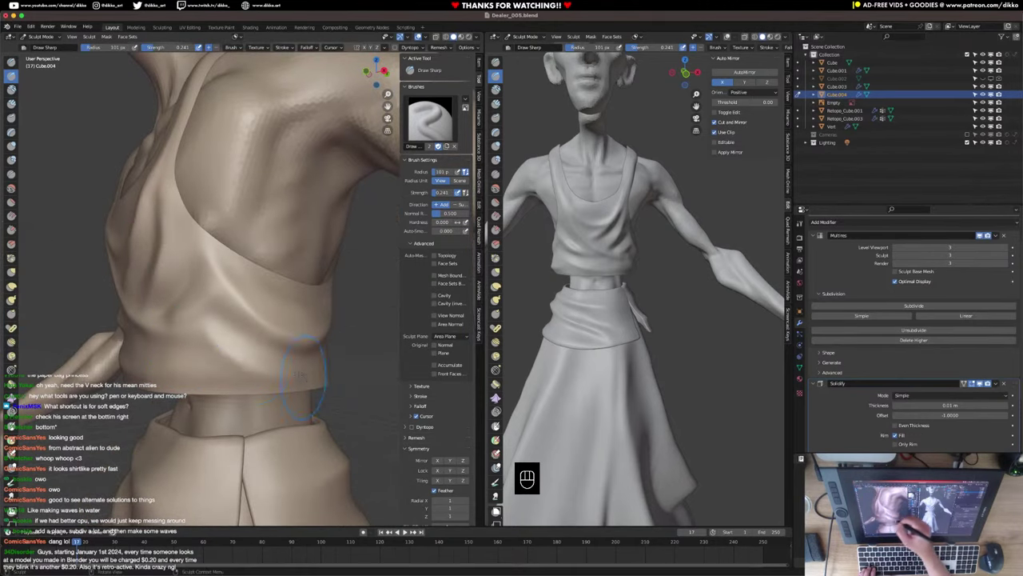
pyautogui.moveTo(302, 376); pyautogui.dragTo(226, 342, button='middle')
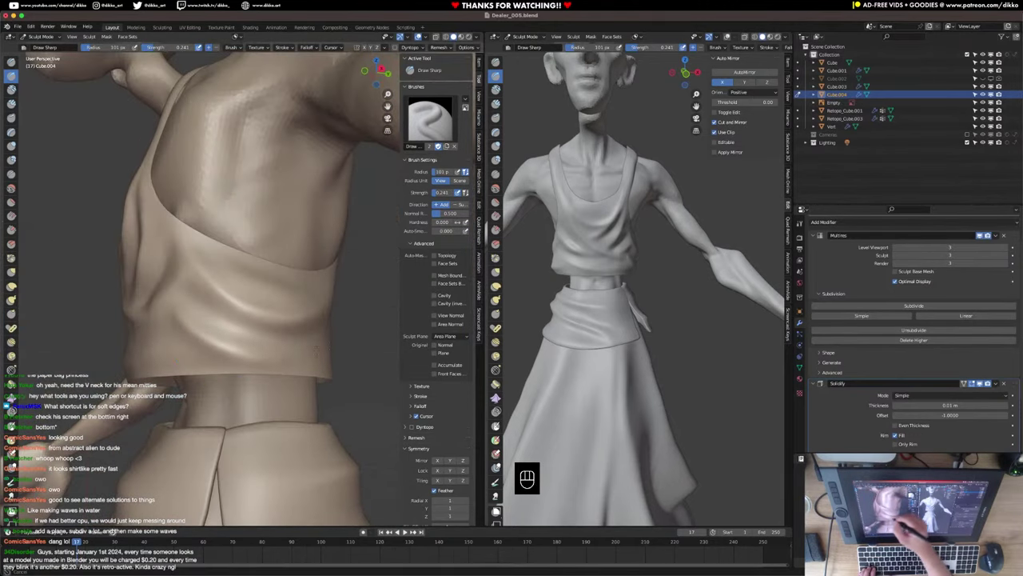
pyautogui.moveTo(316, 349)
pyautogui.mouseDown(button='middle')
pyautogui.moveTo(186, 358)
pyautogui.moveTo(227, 348)
pyautogui.mouseUp(button='middle')
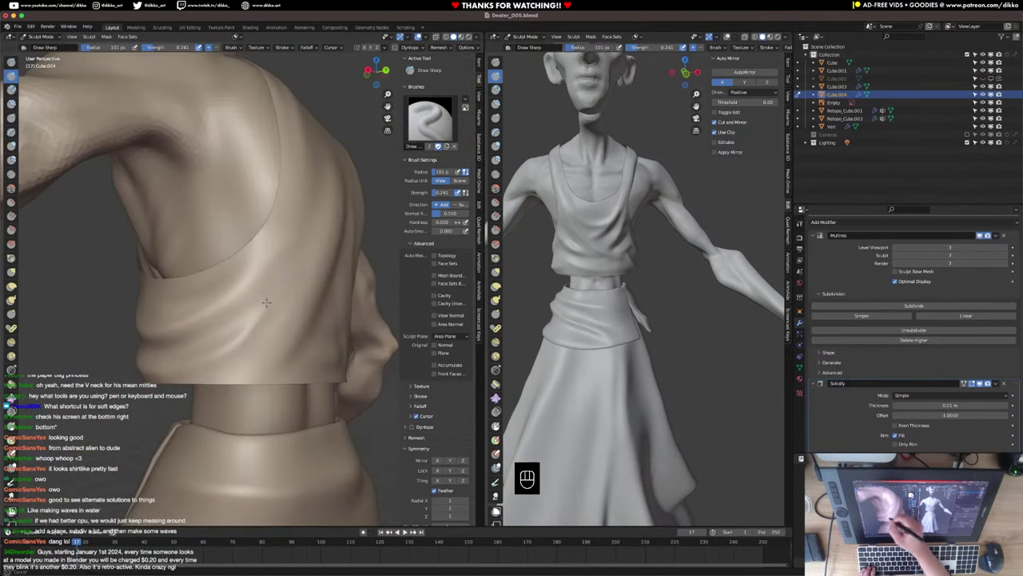
pyautogui.hotkey('ctrl', 'z')
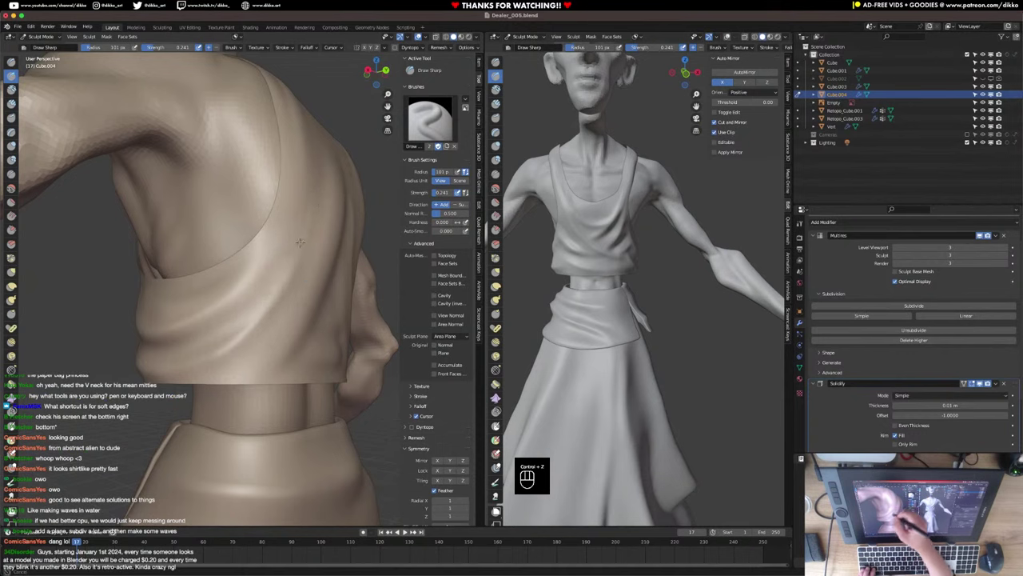
pyautogui.moveTo(239, 291); pyautogui.dragTo(296, 188)
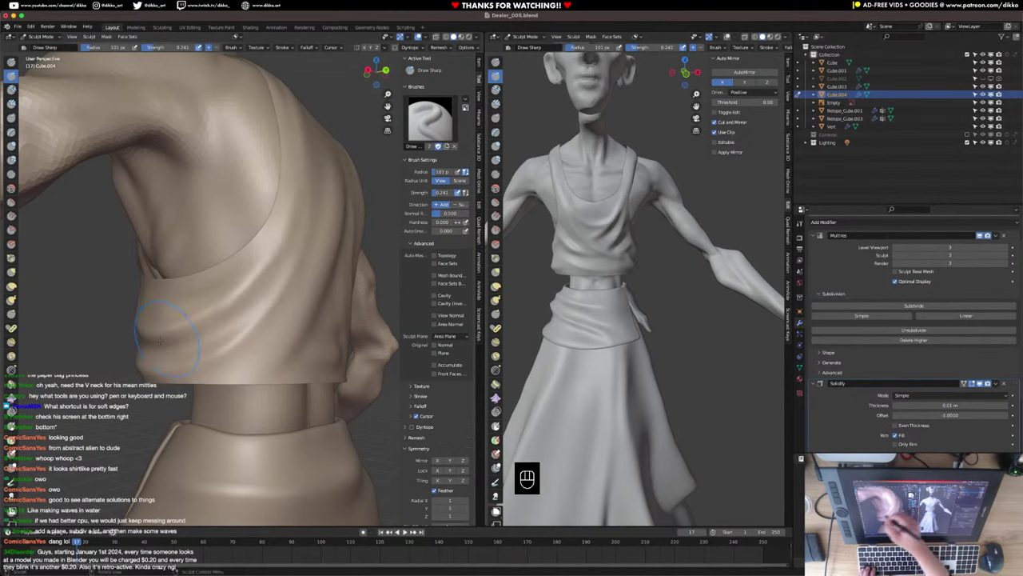
# Draw curved Draw Sharp creases across the chest below the neckline, undoing and redrawing strokes until the drape fits.
pyautogui.moveTo(176, 331)
pyautogui.mouseDown(button='middle')
pyautogui.moveTo(258, 292)
pyautogui.moveTo(228, 224)
pyautogui.mouseUp(button='middle')
pyautogui.moveTo(228, 224)
pyautogui.keyDown('shift'); pyautogui.mouseDown(button='middle')
pyautogui.moveTo(200, 216)
pyautogui.moveTo(235, 288)
pyautogui.moveTo(230, 276)
pyautogui.mouseUp(button='middle'); pyautogui.keyUp('shift')
pyautogui.moveTo(231, 294)
pyautogui.mouseDown()
pyautogui.moveTo(384, 269)
pyautogui.moveTo(361, 298)
pyautogui.mouseUp()
pyautogui.moveTo(331, 285); pyautogui.dragTo(297, 297, button='middle')
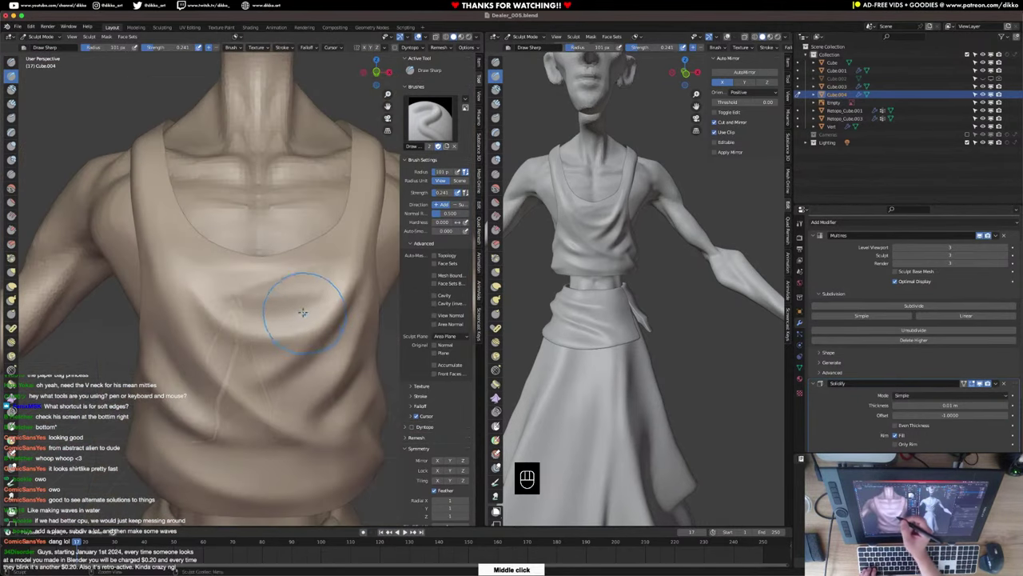
pyautogui.hotkey('ctrl', 'z')
pyautogui.hotkey('ctrl', 'z')
pyautogui.hotkey('ctrl', 'z')
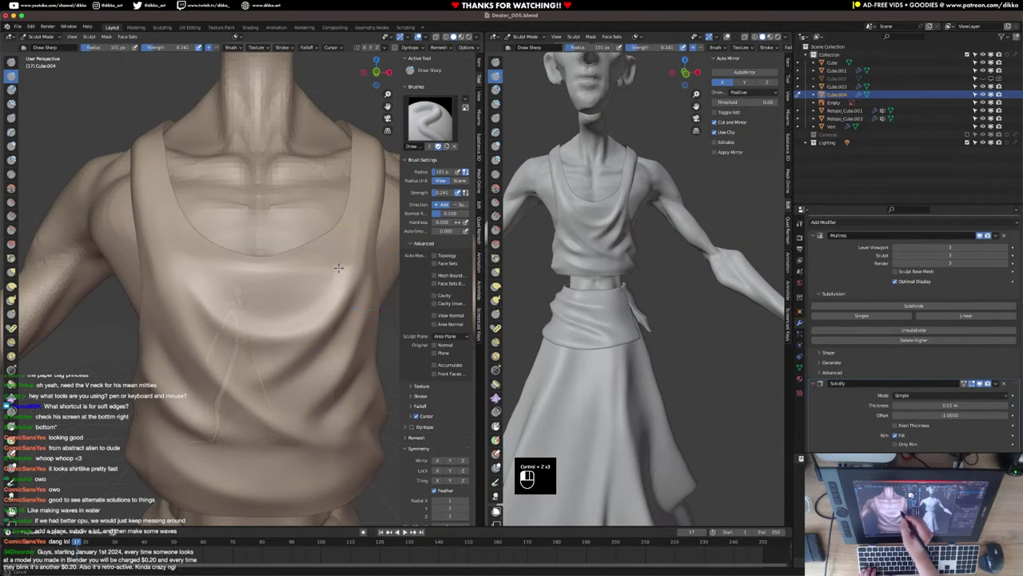
pyautogui.moveTo(338, 267); pyautogui.dragTo(356, 265)
pyautogui.moveTo(195, 291); pyautogui.dragTo(345, 291)
pyautogui.hotkey('ctrl', 'z')
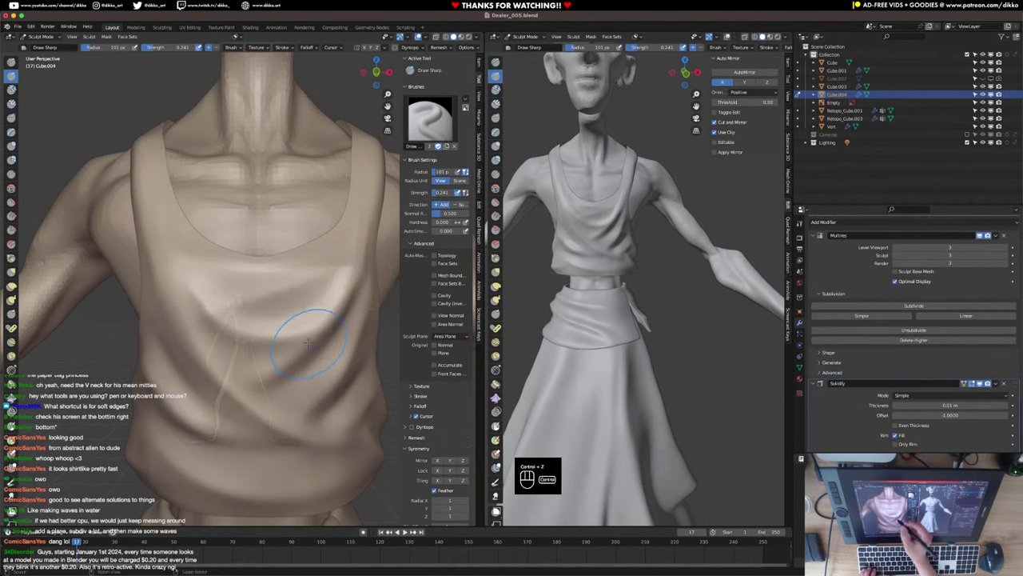
# Reshape the shirt's shoulder straps with the Grab brush so they follow the shoulders from front, side and above.
pyautogui.moveTo(327, 275); pyautogui.dragTo(287, 258, button='middle')
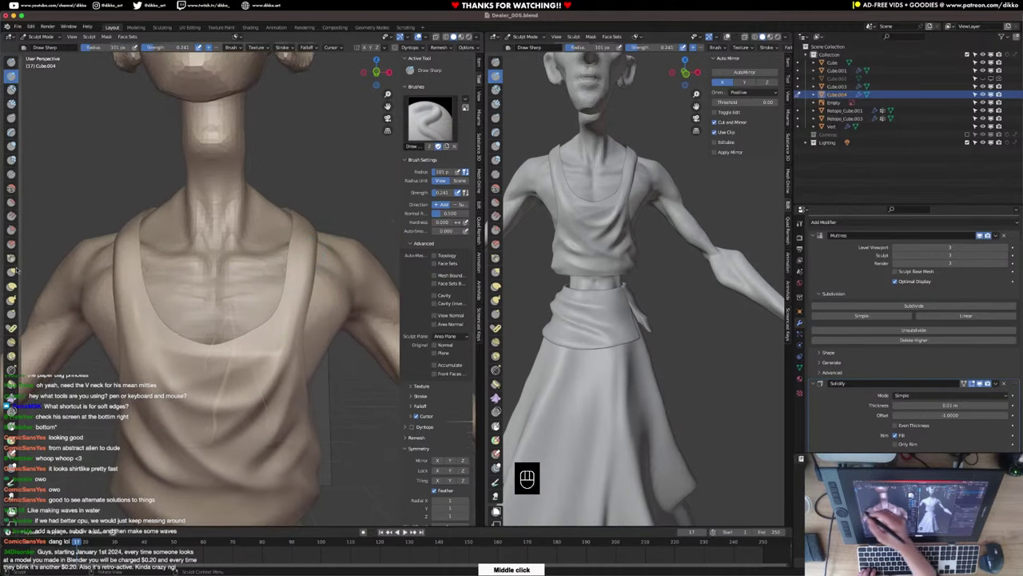
pyautogui.press('g')
pyautogui.moveTo(283, 241); pyautogui.dragTo(291, 274)
pyautogui.moveTo(295, 232); pyautogui.dragTo(295, 237)
pyautogui.moveTo(295, 246); pyautogui.dragTo(294, 236)
pyautogui.moveTo(135, 249); pyautogui.dragTo(139, 248)
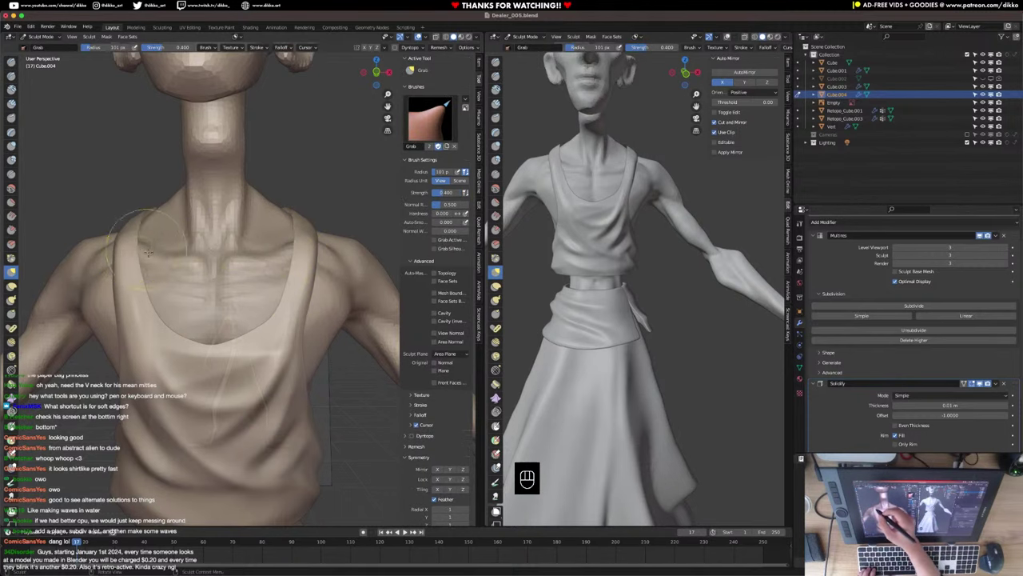
pyautogui.moveTo(149, 253)
pyautogui.mouseDown(button='middle')
pyautogui.moveTo(177, 267)
pyautogui.moveTo(232, 236)
pyautogui.mouseUp(button='middle')
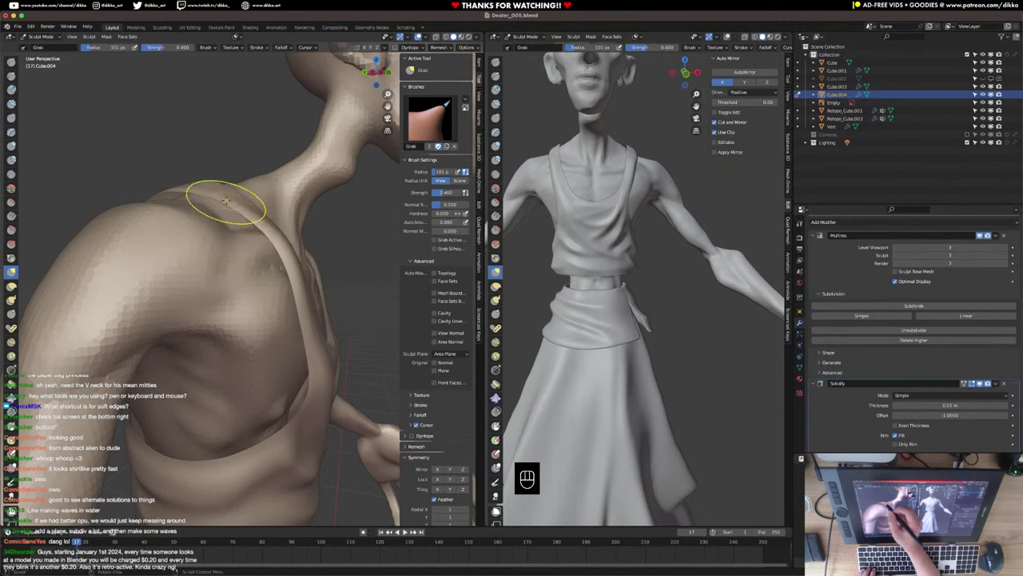
pyautogui.moveTo(228, 198)
pyautogui.mouseDown(button='middle')
pyautogui.moveTo(229, 230)
pyautogui.moveTo(196, 244)
pyautogui.mouseUp(button='middle')
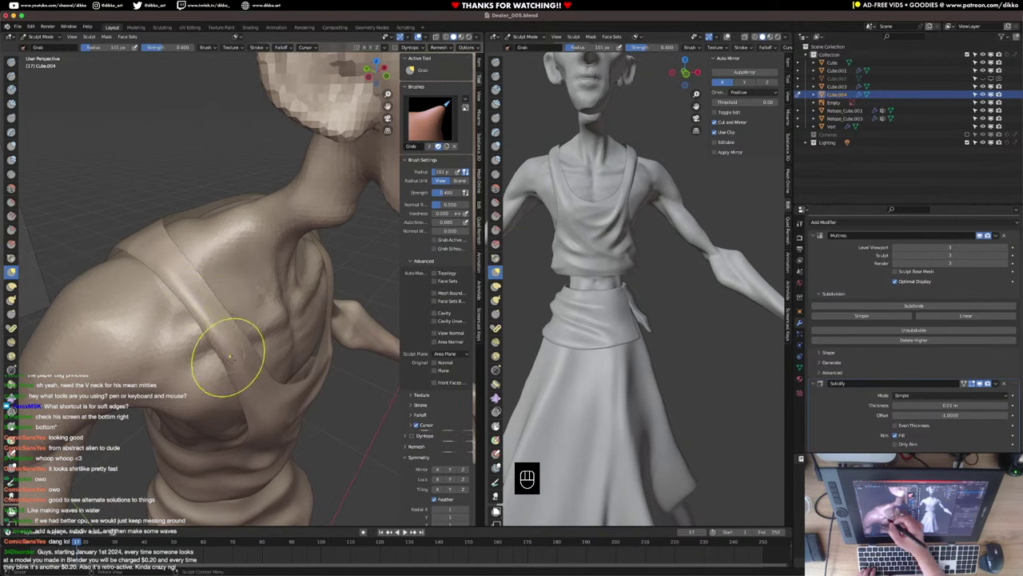
pyautogui.moveTo(232, 344)
pyautogui.mouseDown(button='middle')
pyautogui.moveTo(200, 348)
pyautogui.moveTo(274, 365)
pyautogui.mouseUp(button='middle')
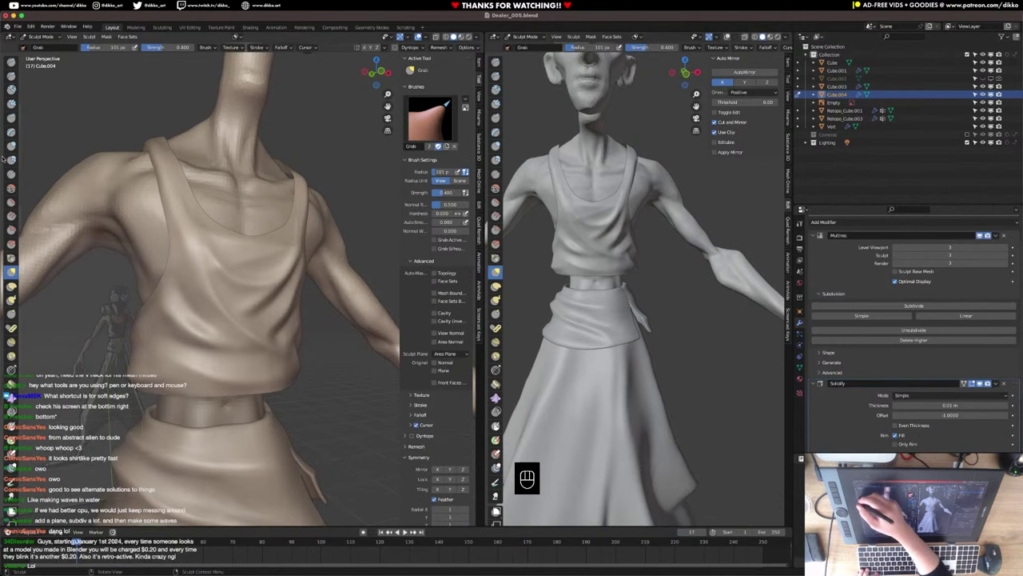
# Sharpen the draped chest creases below the neckline with the Pinch brush, undoing the last unwanted stroke.
pyautogui.click(11, 258)
pyautogui.moveTo(178, 259)
pyautogui.mouseDown(button='middle')
pyautogui.moveTo(183, 235)
pyautogui.moveTo(104, 184)
pyautogui.mouseUp(button='middle')
pyautogui.moveTo(104, 183); pyautogui.dragTo(219, 289)
pyautogui.keyDown('ctrl'); pyautogui.moveTo(217, 297); pyautogui.dragTo(154, 251, button='middle'); pyautogui.keyUp('ctrl')
pyautogui.moveTo(72, 196); pyautogui.dragTo(74, 198)
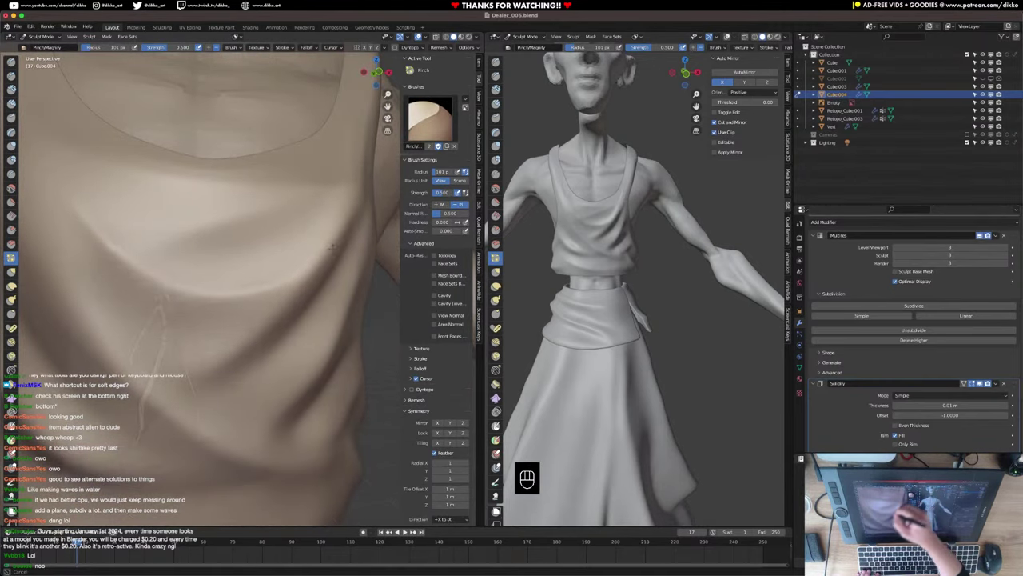
pyautogui.moveTo(297, 297); pyautogui.dragTo(267, 299, button='middle')
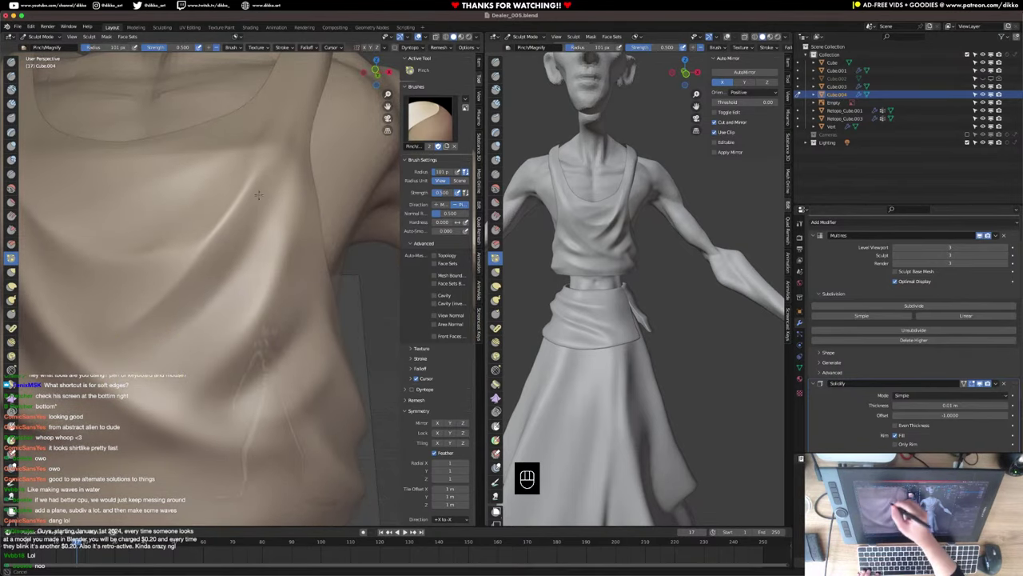
pyautogui.press('super+z')
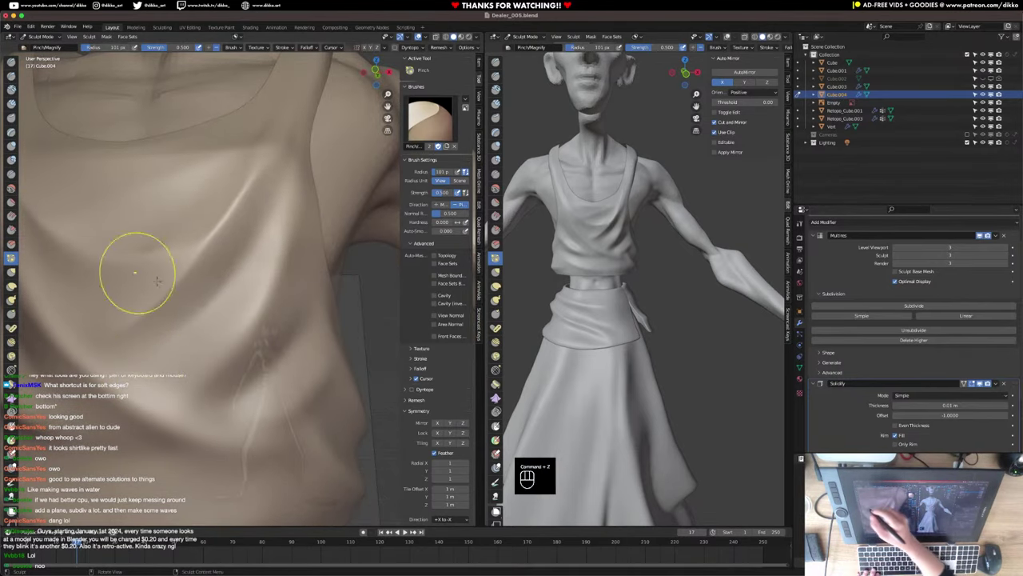
# Pinch the diagonal folds on the shirt's front and the curved folds around the flank below the armhole.
pyautogui.moveTo(263, 188); pyautogui.dragTo(216, 331, button='middle')
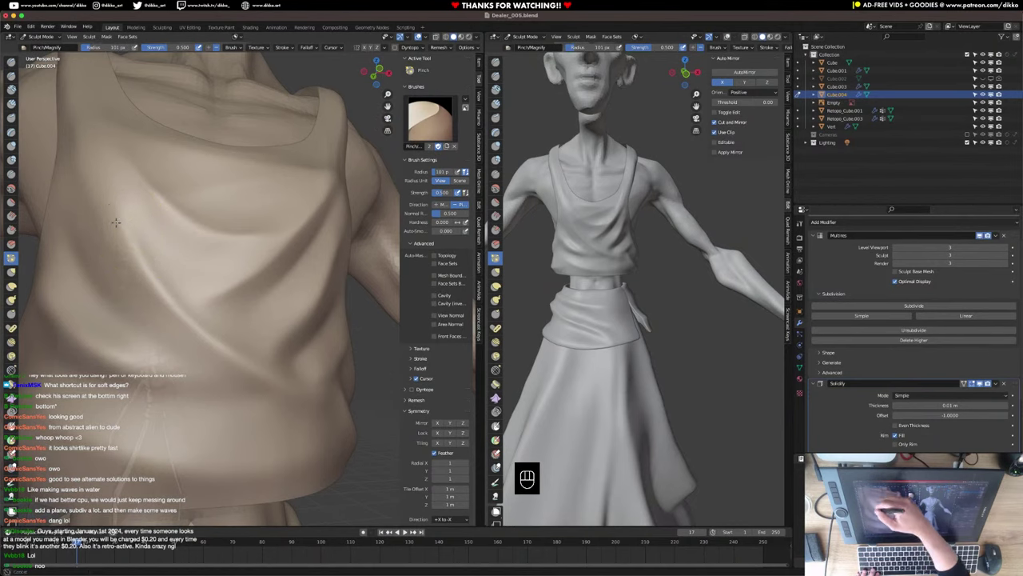
pyautogui.moveTo(286, 376); pyautogui.dragTo(178, 347, button='middle')
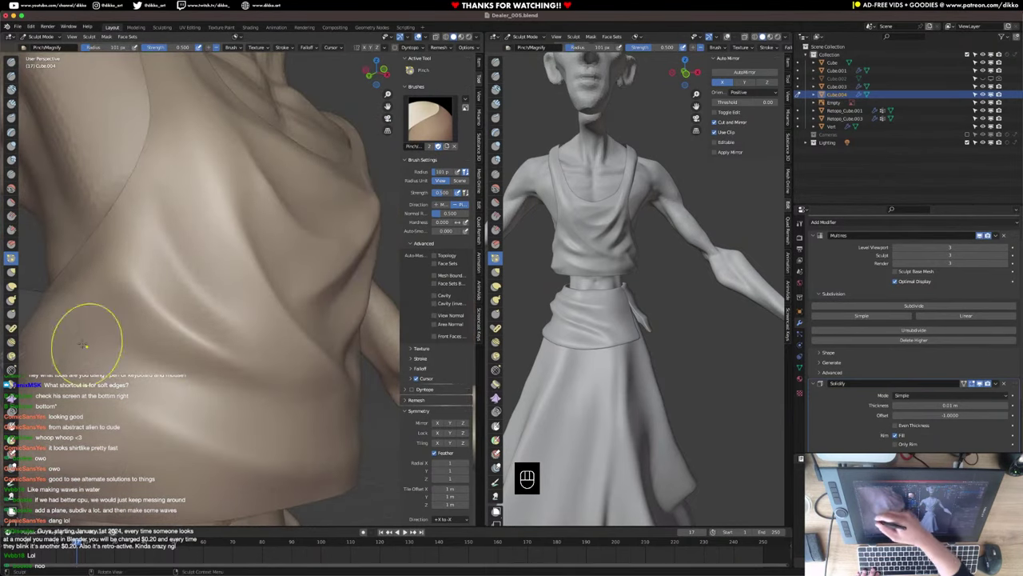
pyautogui.moveTo(274, 434); pyautogui.dragTo(237, 391, button='middle')
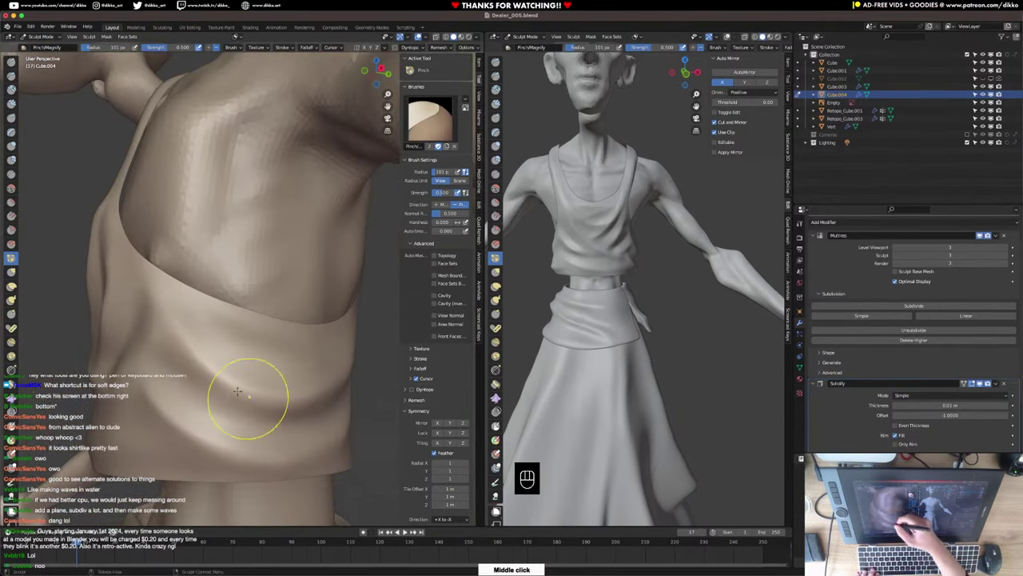
pyautogui.moveTo(320, 384); pyautogui.dragTo(268, 385, button='middle')
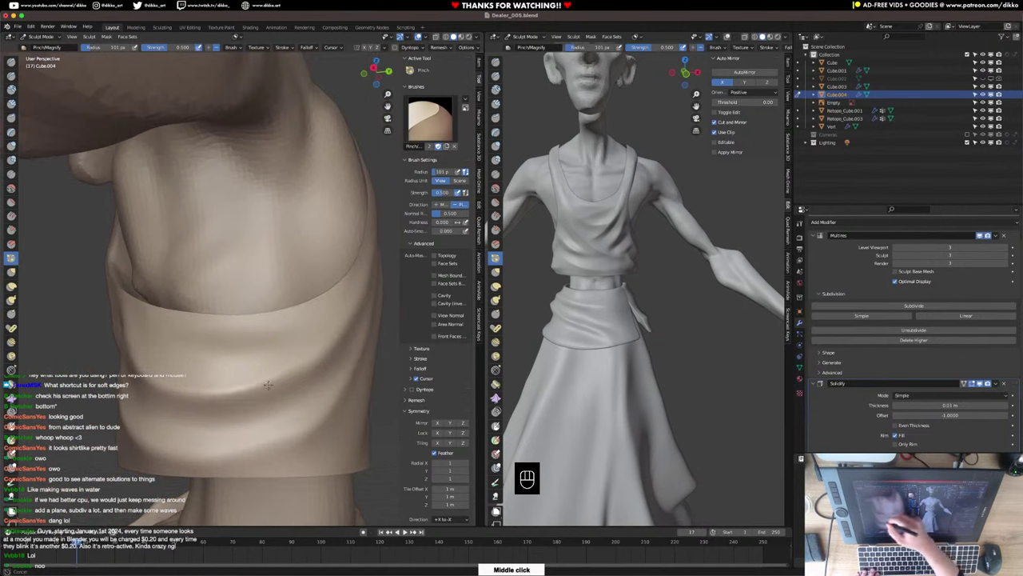
# Pinch the long creases running from the flank onto the shirt's back, undoing an unwanted stroke.
pyautogui.moveTo(307, 356); pyautogui.dragTo(262, 435, button='middle')
pyautogui.moveTo(322, 365)
pyautogui.mouseDown(button='middle')
pyautogui.moveTo(327, 344)
pyautogui.moveTo(285, 429)
pyautogui.moveTo(258, 392)
pyautogui.mouseUp(button='middle')
pyautogui.press('super+z')
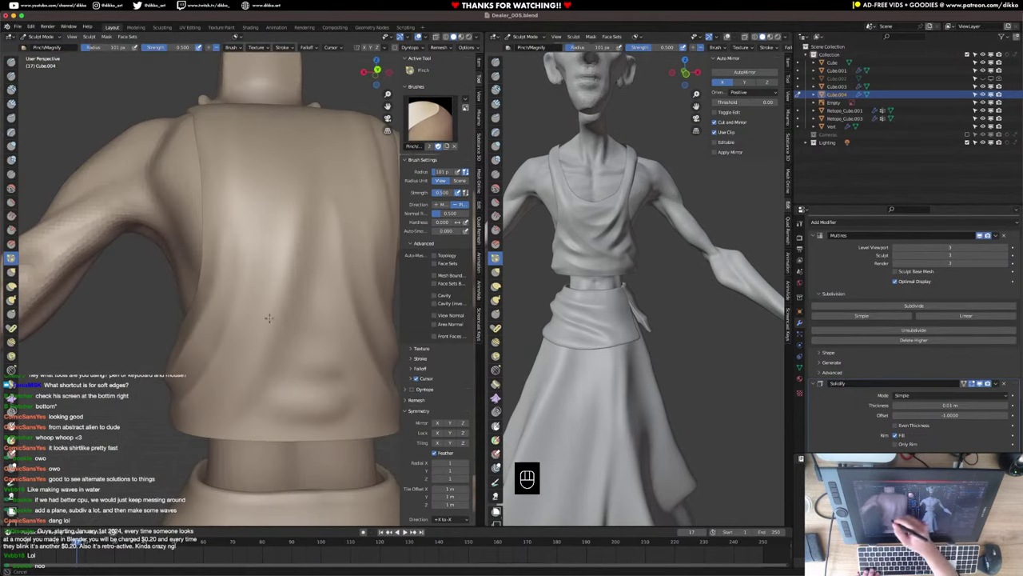
pyautogui.moveTo(277, 298); pyautogui.dragTo(263, 339, button='middle')
pyautogui.moveTo(311, 384); pyautogui.dragTo(263, 386, button='middle')
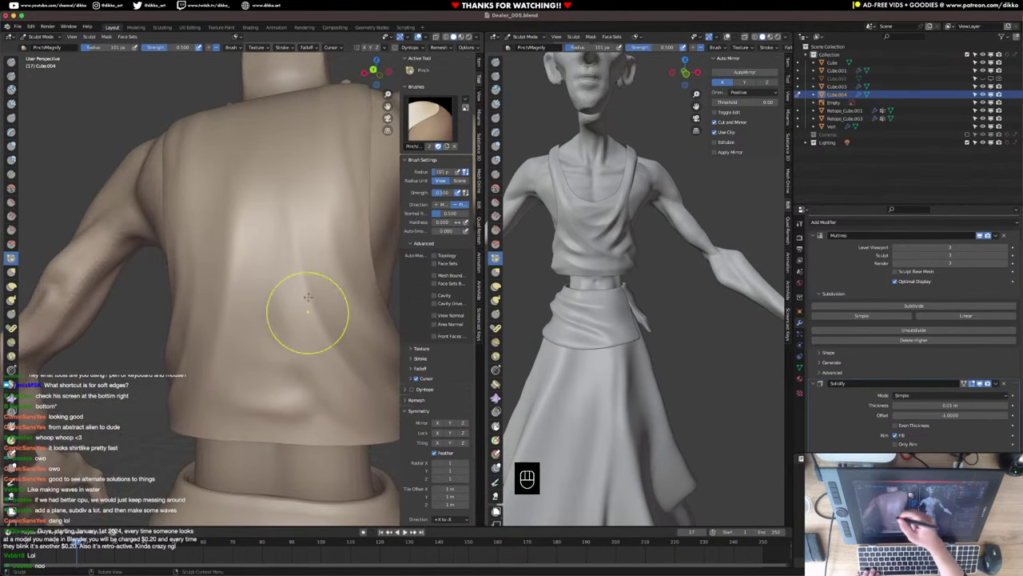
# Review the shirt from behind and return to the front orthographic view over the reference image.
pyautogui.moveTo(325, 284)
pyautogui.keyDown('shift'); pyautogui.mouseDown(button='middle')
pyautogui.moveTo(316, 252)
pyautogui.moveTo(327, 342)
pyautogui.mouseUp(button='middle'); pyautogui.keyUp('shift')
pyautogui.moveTo(240, 293); pyautogui.dragTo(213, 315, button='middle')
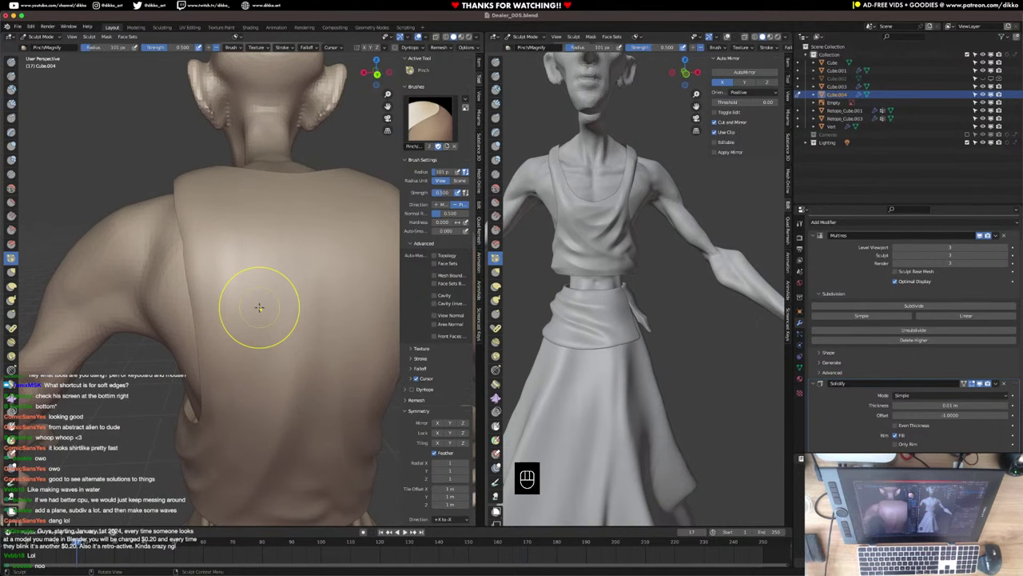
pyautogui.moveTo(355, 320); pyautogui.dragTo(409, 373, button='middle')
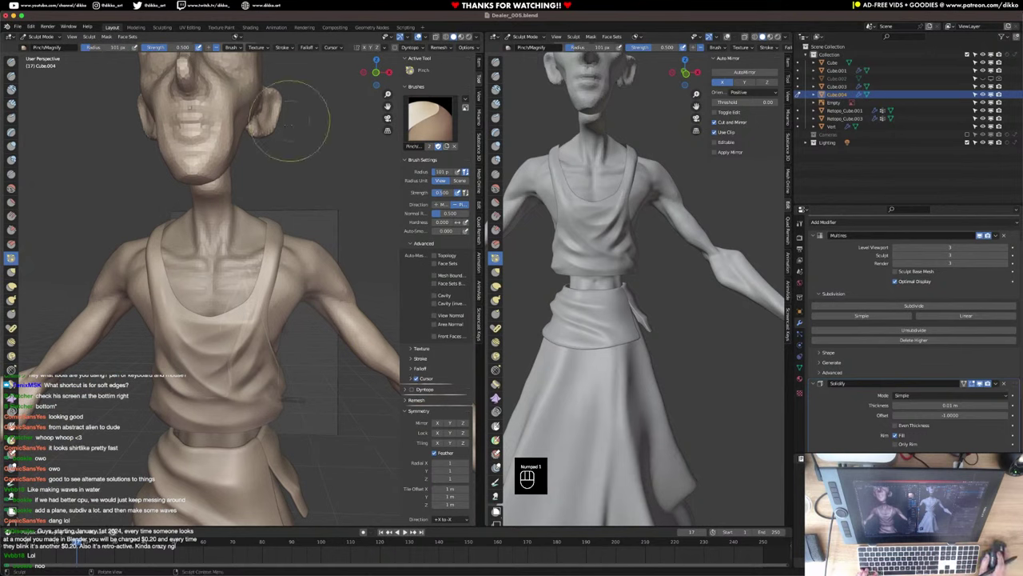
pyautogui.press('KP_1')
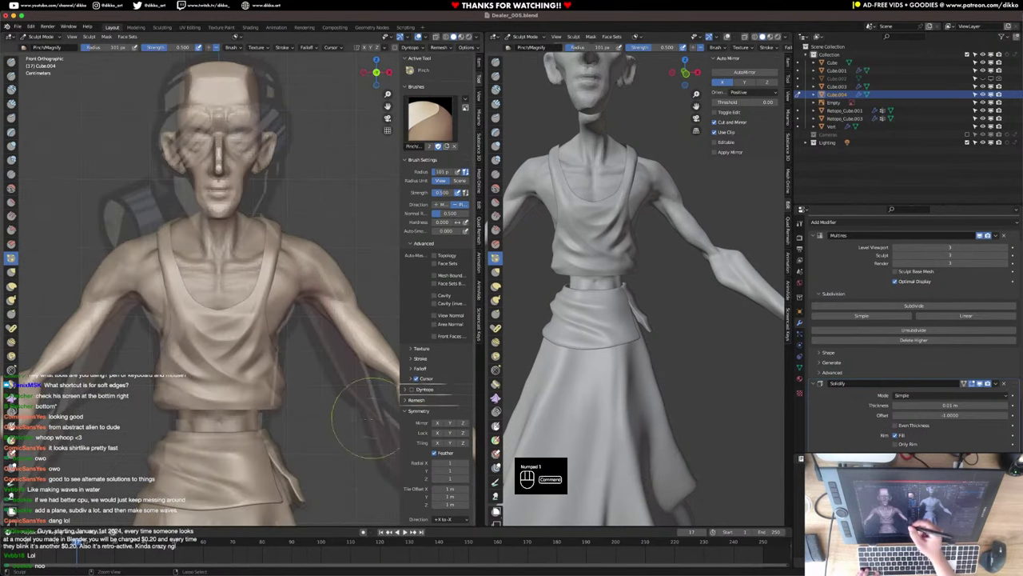
# Use the Elastic Deform brush to shift the strap over the character's left shoulder outward and widen that side of the neckline.
pyautogui.keyDown('super'); pyautogui.moveTo(372, 418); pyautogui.dragTo(361, 379, button='middle'); pyautogui.keyUp('super')
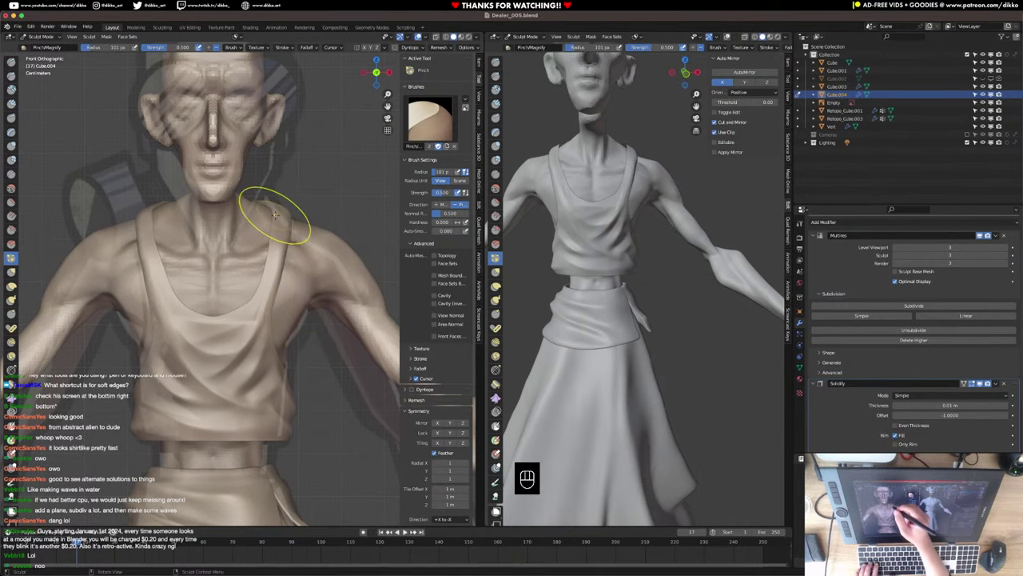
pyautogui.click(11, 286)
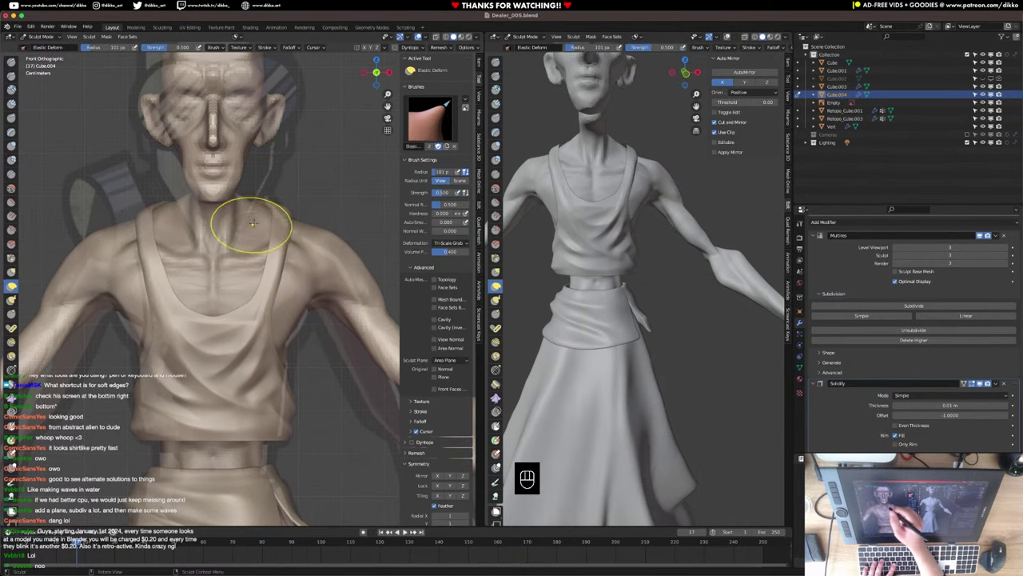
pyautogui.moveTo(270, 211); pyautogui.dragTo(246, 204)
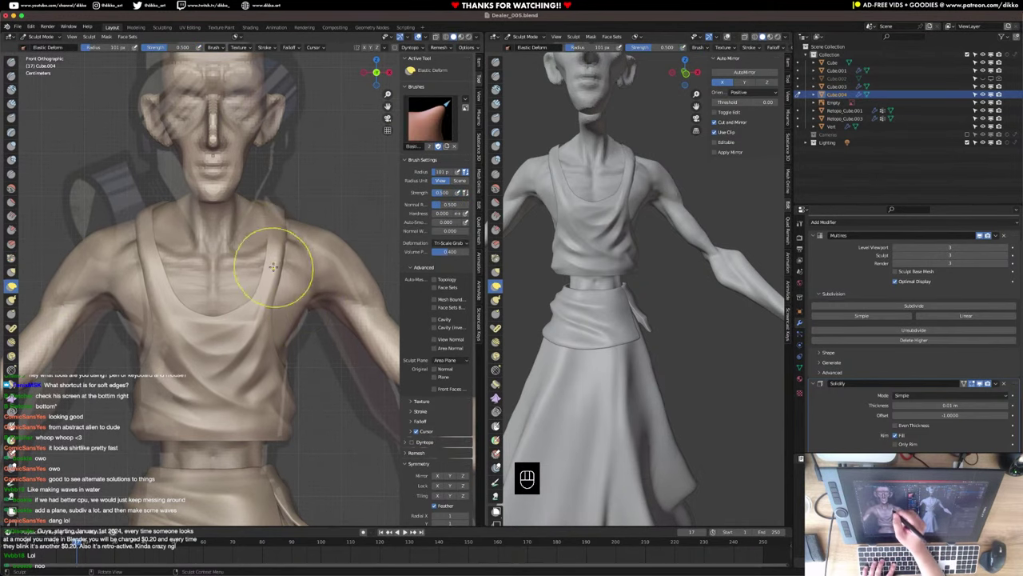
pyautogui.moveTo(261, 282); pyautogui.dragTo(252, 288)
pyautogui.moveTo(280, 217); pyautogui.dragTo(285, 212)
pyautogui.moveTo(280, 209); pyautogui.dragTo(299, 243)
pyautogui.moveTo(268, 299); pyautogui.dragTo(279, 310)
pyautogui.moveTo(260, 312)
pyautogui.mouseDown()
pyautogui.moveTo(274, 324)
pyautogui.moveTo(294, 278)
pyautogui.mouseUp()
# Pull the strap over the character's right shoulder outward and nudge the opposite strap up on its shoulder.
pyautogui.moveTo(183, 295)
pyautogui.mouseDown()
pyautogui.moveTo(164, 299)
pyautogui.moveTo(151, 344)
pyautogui.moveTo(128, 331)
pyautogui.mouseUp()
pyautogui.moveTo(148, 294); pyautogui.dragTo(134, 263)
pyautogui.moveTo(137, 218); pyautogui.dragTo(128, 222)
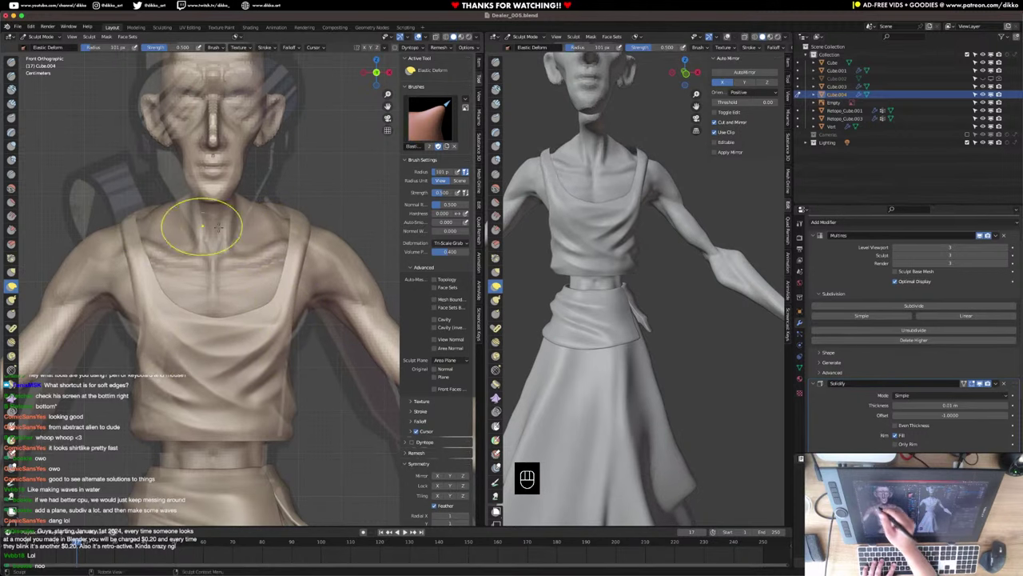
pyautogui.moveTo(297, 231); pyautogui.dragTo(297, 210)
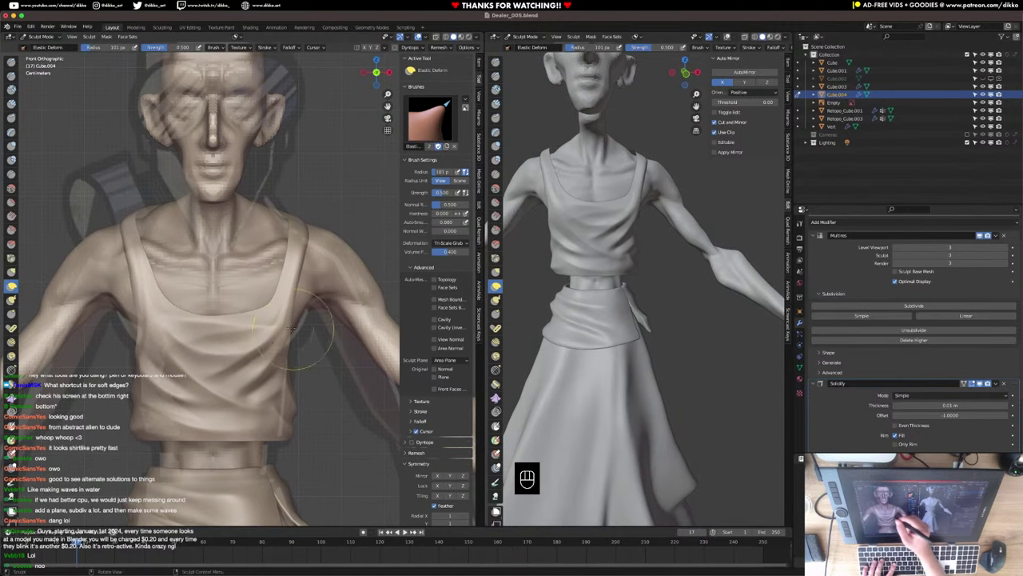
# Try pulling the shirt's flank inward below the armhole and undo the latest unwanted Elastic Deform strokes.
pyautogui.moveTo(276, 342)
pyautogui.mouseDown()
pyautogui.moveTo(263, 320)
pyautogui.moveTo(228, 331)
pyautogui.moveTo(258, 354)
pyautogui.moveTo(258, 375)
pyautogui.mouseUp()
pyautogui.press('super+z')
pyautogui.press('super+z')
pyautogui.press('super+z')
pyautogui.press('super+z')
pyautogui.press('super+z')
pyautogui.press('super+z')
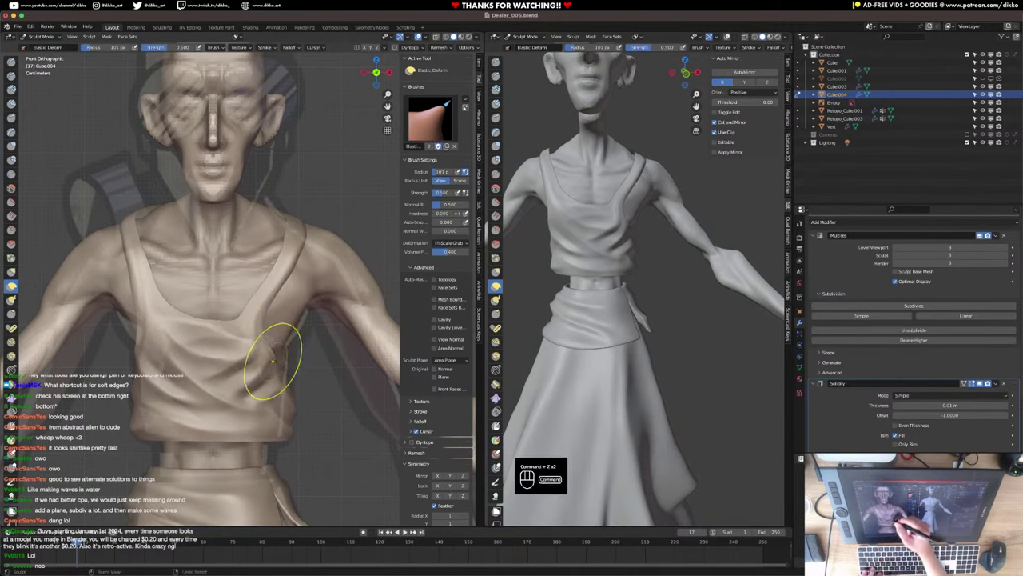
# Pull the neckline down into a deep scoop, even out its edge and straps, and reduce the brush radius to 51 px.
pyautogui.moveTo(257, 319)
pyautogui.mouseDown()
pyautogui.moveTo(263, 354)
pyautogui.moveTo(239, 344)
pyautogui.moveTo(232, 355)
pyautogui.moveTo(209, 352)
pyautogui.moveTo(183, 331)
pyautogui.moveTo(193, 352)
pyautogui.mouseUp()
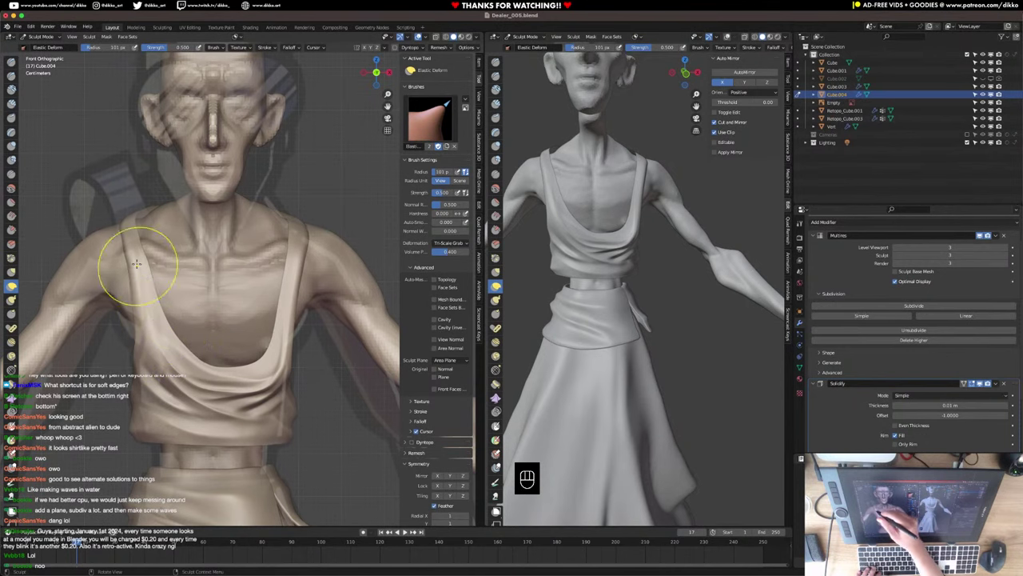
pyautogui.moveTo(138, 266); pyautogui.dragTo(131, 259)
pyautogui.moveTo(135, 257); pyautogui.dragTo(130, 255)
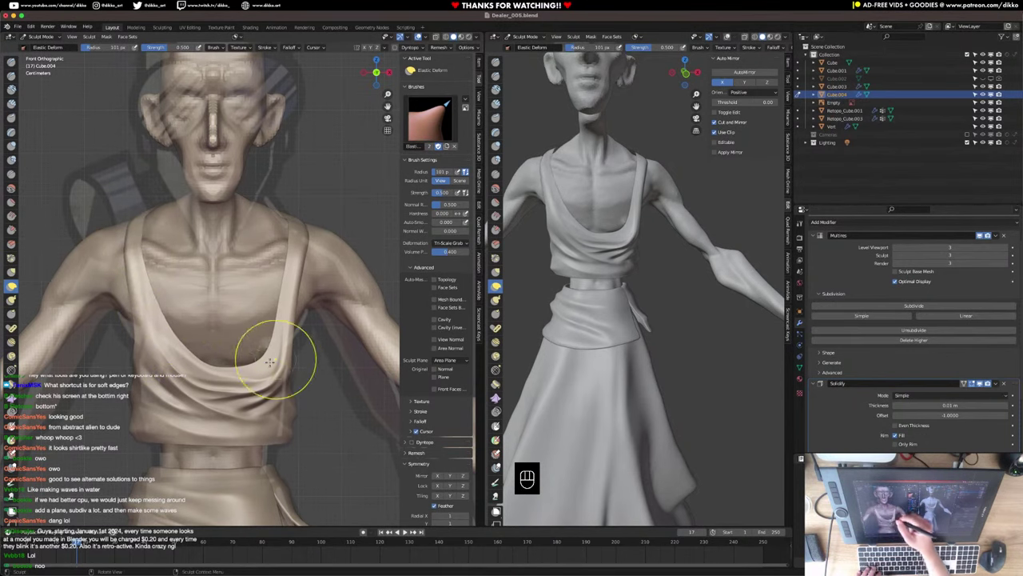
pyautogui.moveTo(269, 362)
pyautogui.mouseDown()
pyautogui.moveTo(259, 353)
pyautogui.moveTo(289, 347)
pyautogui.mouseUp()
pyautogui.moveTo(217, 359); pyautogui.dragTo(213, 352)
pyautogui.moveTo(286, 362)
pyautogui.mouseDown()
pyautogui.moveTo(289, 373)
pyautogui.moveTo(283, 362)
pyautogui.mouseUp()
pyautogui.press('f')
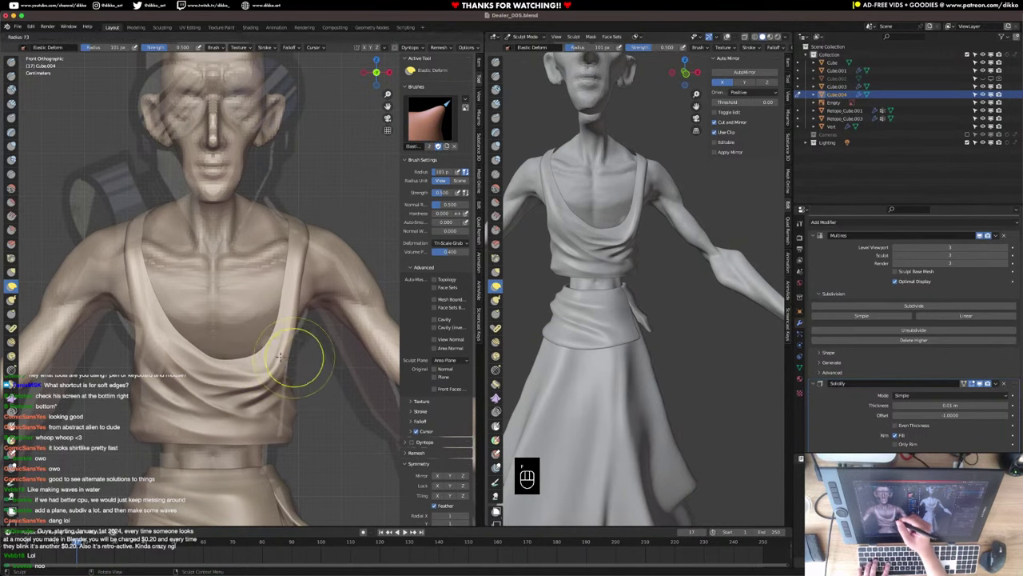
pyautogui.click(289, 304)
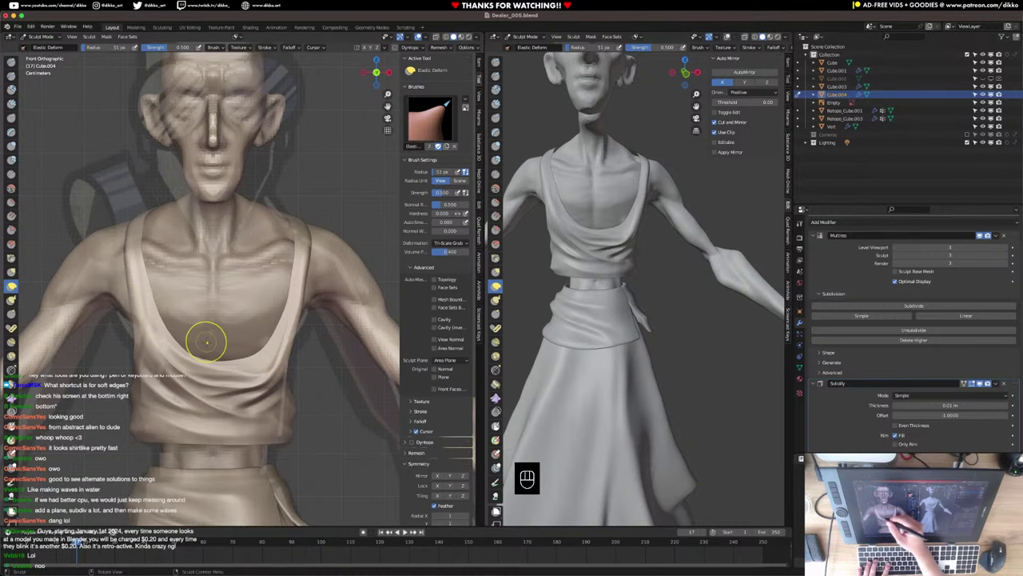
# Fit the strap to the top of the shoulder with a 118 px brush, and enlarge the radius to 172 px.
pyautogui.press('f')
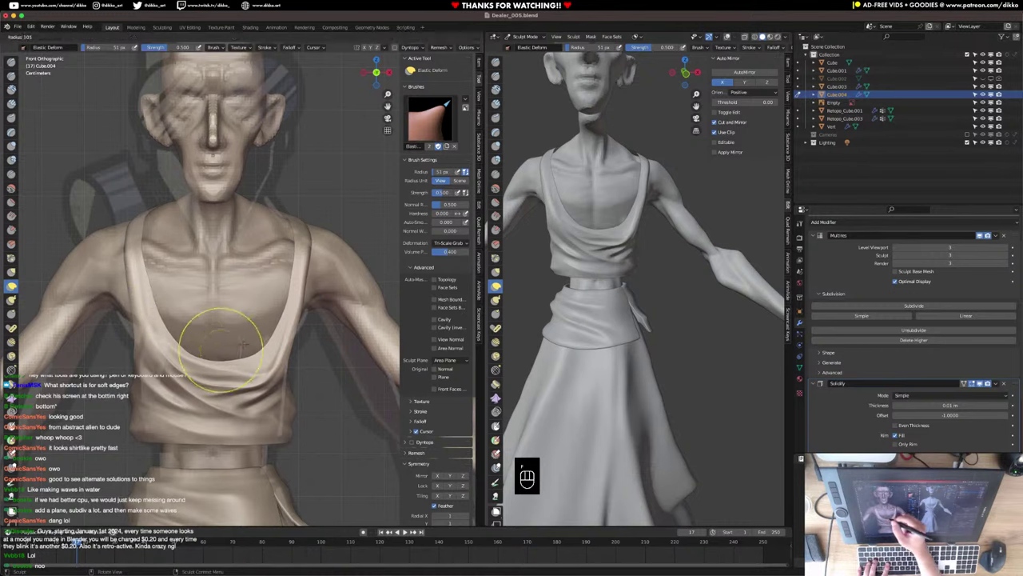
pyautogui.click(251, 342)
pyautogui.moveTo(246, 346)
pyautogui.mouseDown(button='middle')
pyautogui.moveTo(340, 358)
pyautogui.moveTo(308, 320)
pyautogui.moveTo(338, 235)
pyautogui.moveTo(304, 244)
pyautogui.moveTo(274, 217)
pyautogui.mouseUp(button='middle')
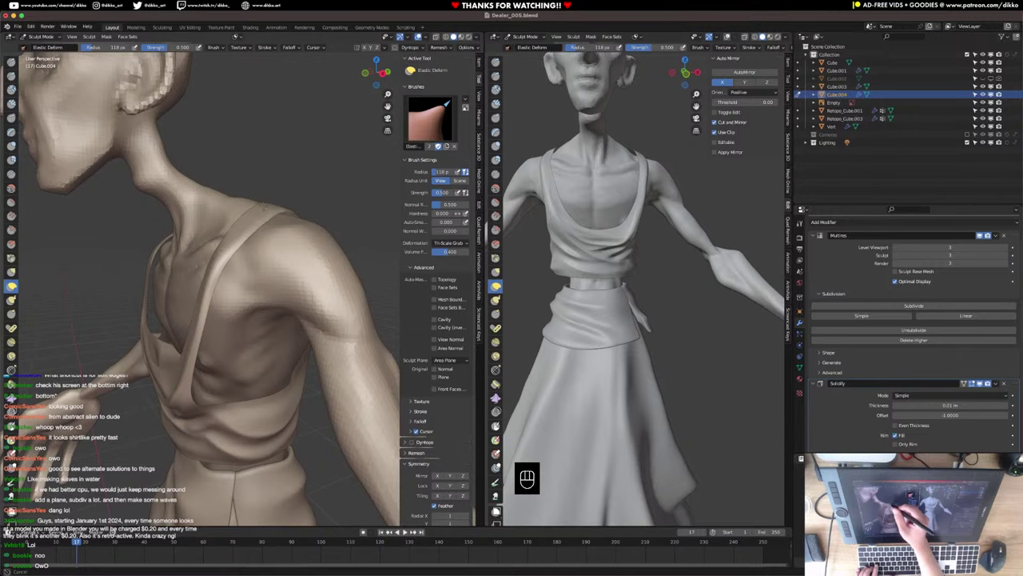
pyautogui.moveTo(263, 206); pyautogui.dragTo(260, 211)
pyautogui.moveTo(276, 240)
pyautogui.mouseDown(button='middle')
pyautogui.moveTo(243, 227)
pyautogui.moveTo(179, 261)
pyautogui.moveTo(163, 259)
pyautogui.moveTo(238, 204)
pyautogui.moveTo(320, 274)
pyautogui.moveTo(248, 288)
pyautogui.moveTo(322, 260)
pyautogui.moveTo(300, 344)
pyautogui.moveTo(344, 400)
pyautogui.moveTo(283, 352)
pyautogui.moveTo(335, 256)
pyautogui.moveTo(334, 185)
pyautogui.mouseUp(button='middle')
pyautogui.press('f')
pyautogui.click(204, 259)
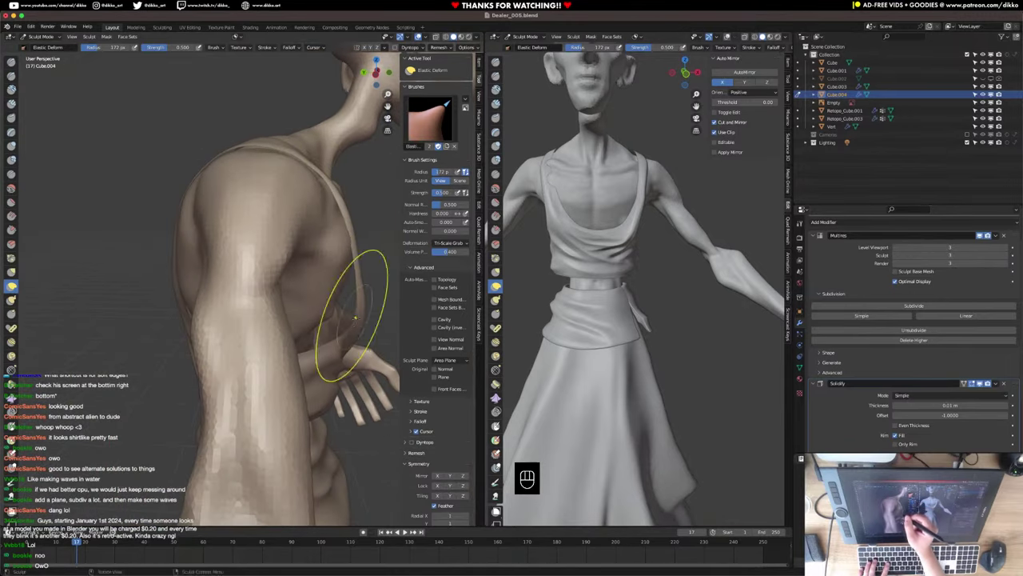
# Adjust the strap's curve over the chest from the side and from above with a 109 px Elastic Deform brush.
pyautogui.moveTo(354, 323); pyautogui.dragTo(359, 262, button='middle')
pyautogui.press('f')
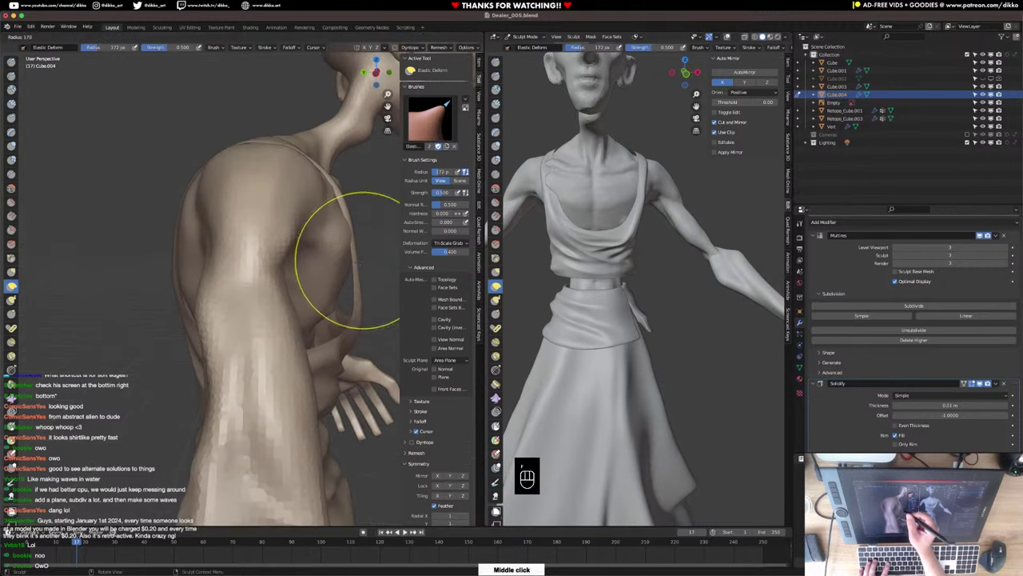
pyautogui.click(340, 247)
pyautogui.moveTo(341, 245); pyautogui.dragTo(360, 229)
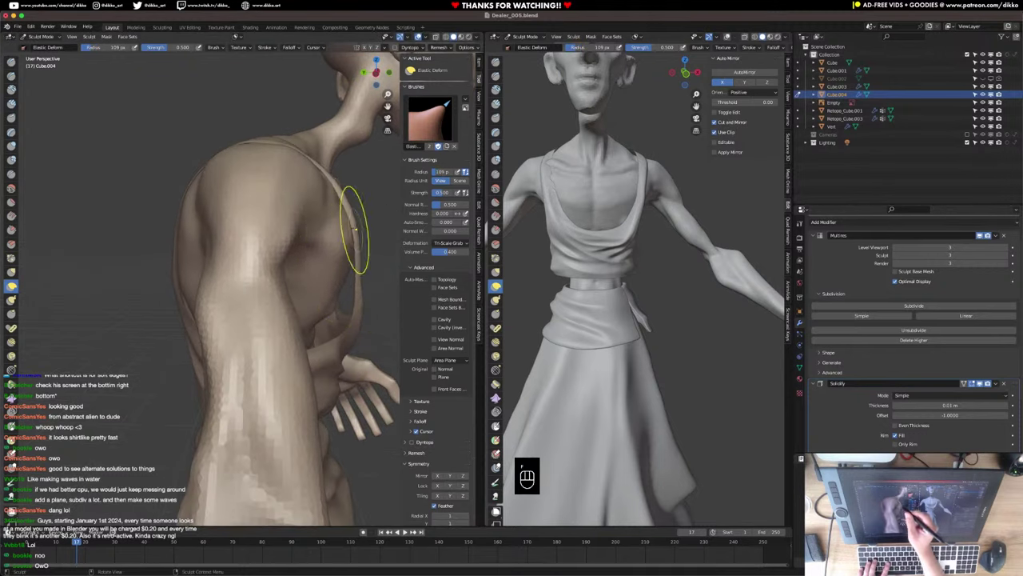
pyautogui.moveTo(347, 216)
pyautogui.mouseDown(button='middle')
pyautogui.moveTo(174, 198)
pyautogui.moveTo(178, 235)
pyautogui.moveTo(294, 340)
pyautogui.mouseUp(button='middle')
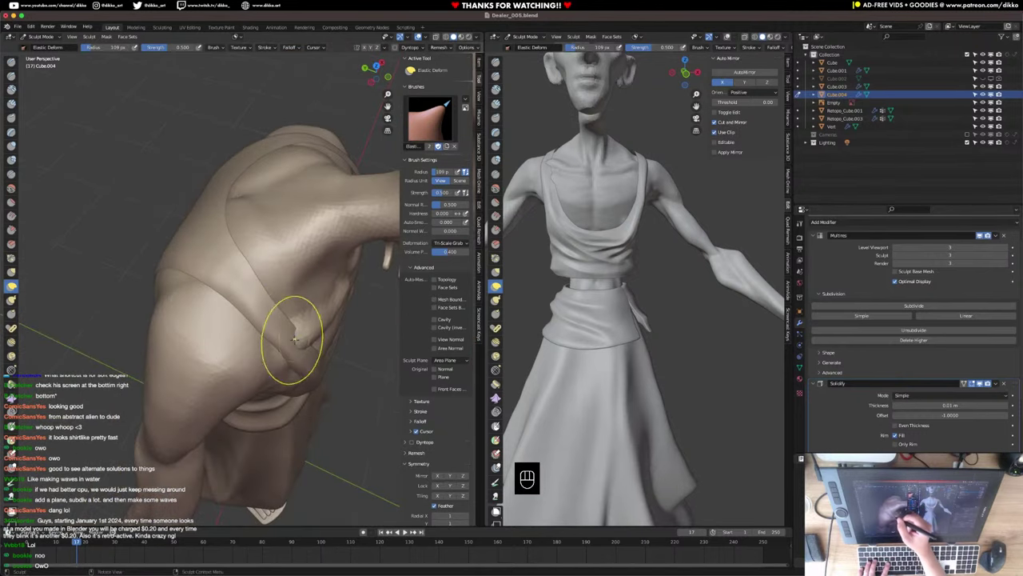
pyautogui.moveTo(294, 340); pyautogui.dragTo(311, 347)
# Set the brush radius to 134 px and inspect how the straps sit on the shoulders from the front and above.
pyautogui.moveTo(310, 343); pyautogui.dragTo(154, 219, button='middle')
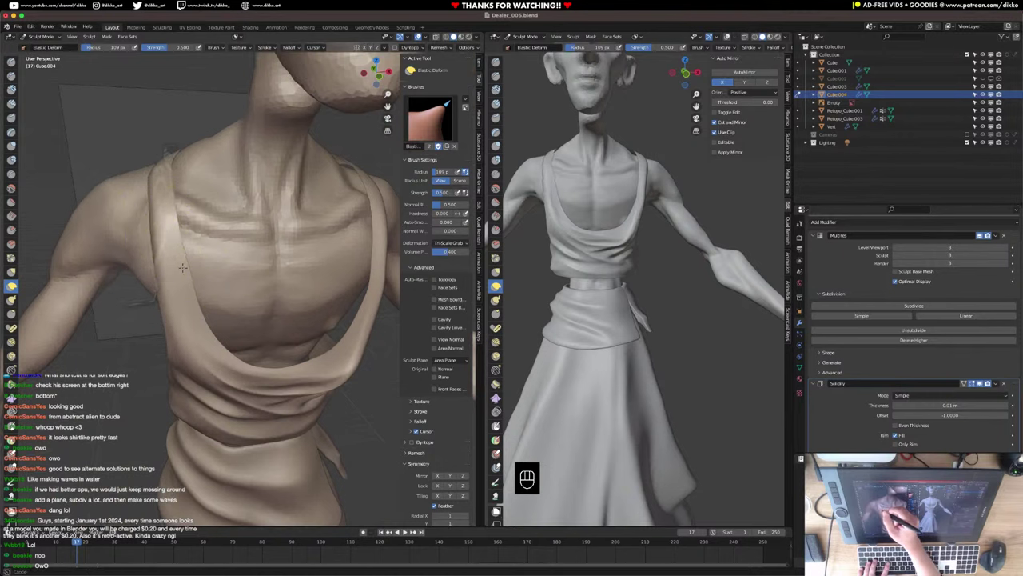
pyautogui.press('f')
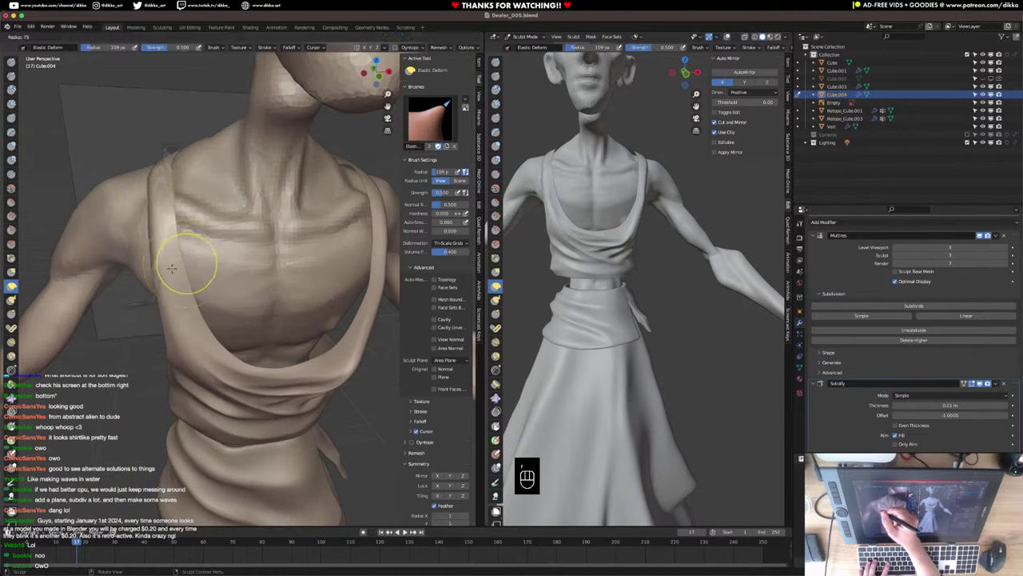
pyautogui.click(180, 267)
pyautogui.moveTo(182, 265)
pyautogui.mouseDown(button='middle')
pyautogui.moveTo(213, 235)
pyautogui.moveTo(217, 269)
pyautogui.mouseUp(button='middle')
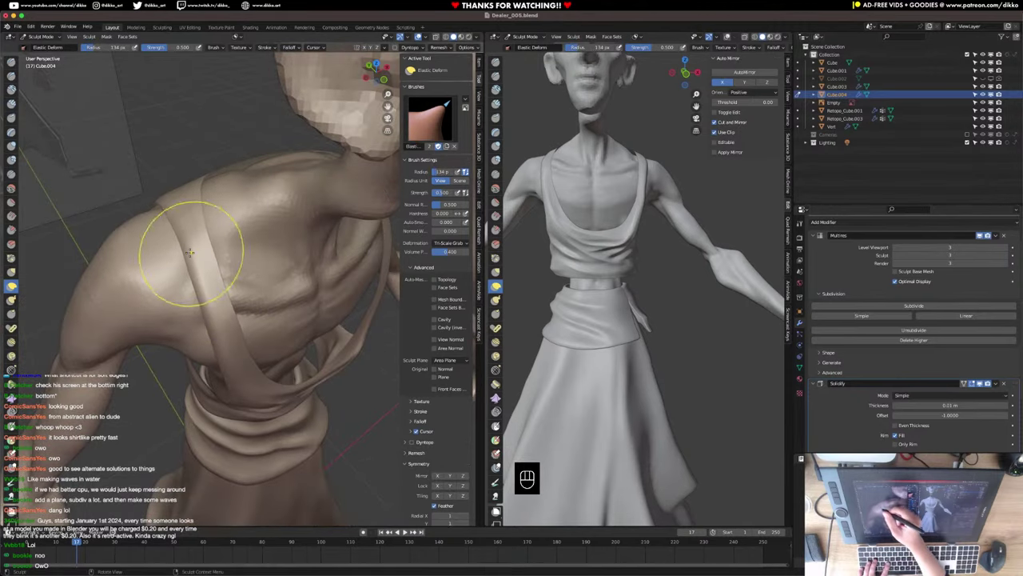
pyautogui.moveTo(189, 253)
pyautogui.mouseDown(button='middle')
pyautogui.moveTo(232, 280)
pyautogui.moveTo(274, 227)
pyautogui.moveTo(295, 243)
pyautogui.moveTo(277, 249)
pyautogui.moveTo(284, 232)
pyautogui.moveTo(279, 249)
pyautogui.moveTo(219, 204)
pyautogui.moveTo(187, 226)
pyautogui.mouseUp(button='middle')
pyautogui.moveTo(204, 261); pyautogui.dragTo(203, 296, button='middle')
# Switch the shirt to Object Mode, deselect it and save the file.
pyautogui.click(40, 38)
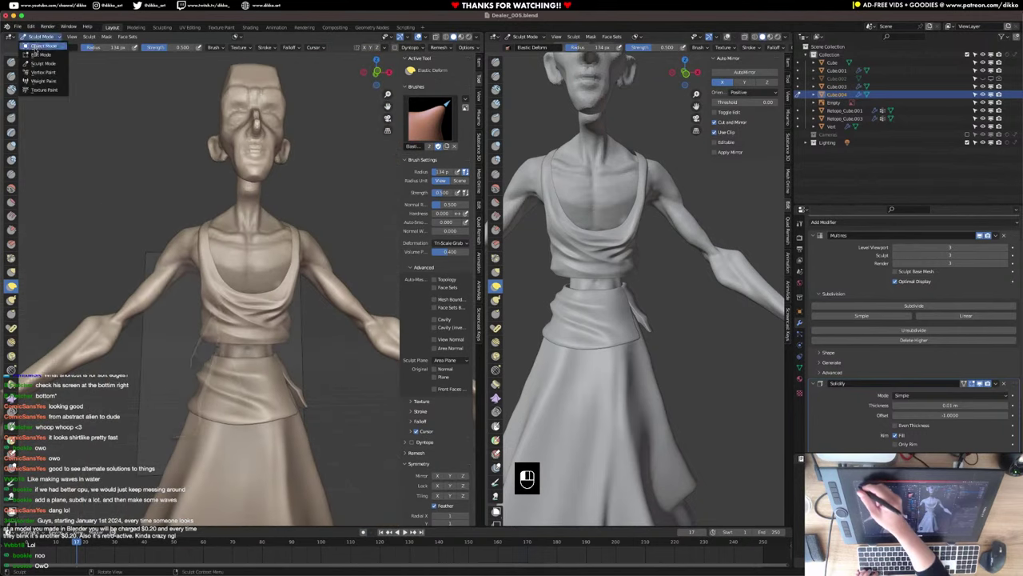
pyautogui.click(39, 48)
pyautogui.keyDown('super'); pyautogui.moveTo(154, 224); pyautogui.dragTo(172, 282, button='middle'); pyautogui.keyUp('super')
pyautogui.click(318, 259)
pyautogui.keyDown('super'); pyautogui.moveTo(317, 260); pyautogui.dragTo(272, 357, button='middle'); pyautogui.keyUp('super')
pyautogui.press('super+s')
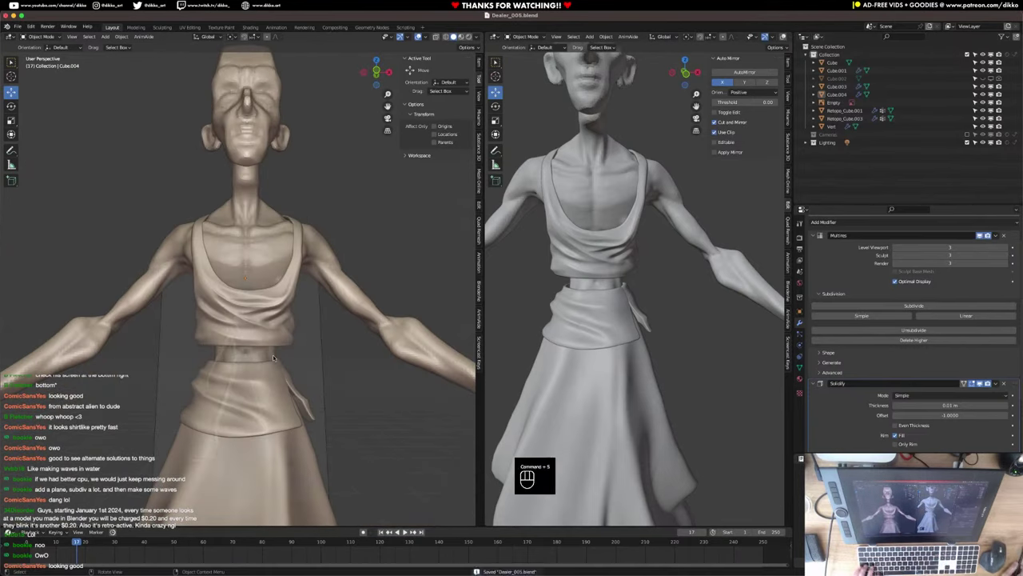
# Compare the shirt with and without its sculpted detail by repeatedly toggling the Multires modifier's viewport display.
pyautogui.click(981, 235)
pyautogui.click(980, 235)
pyautogui.click(981, 236)
pyautogui.click(981, 236)
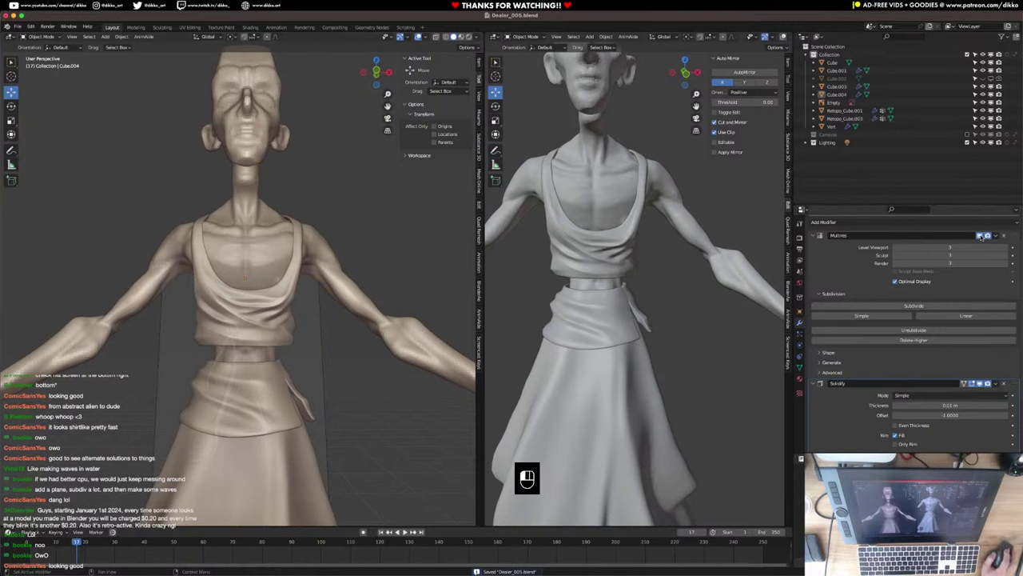
pyautogui.click(981, 236)
pyautogui.click(981, 236)
pyautogui.click(981, 236)
pyautogui.click(981, 236)
pyautogui.click(981, 236)
pyautogui.click(981, 236)
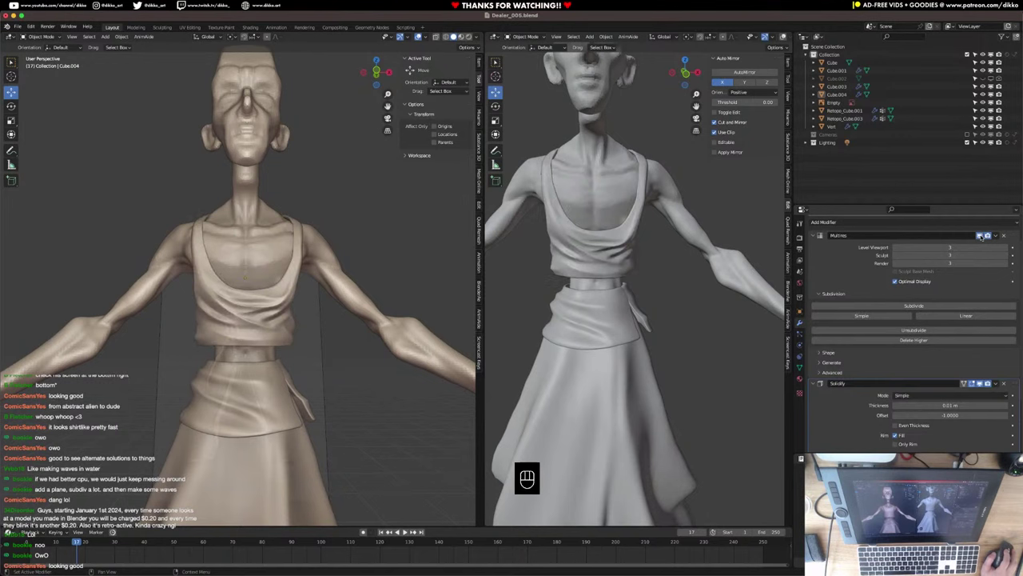
pyautogui.click(981, 236)
pyautogui.click(981, 235)
# Save the current file and save a new version as Dealer_006.blend.
pyautogui.press('super+s')
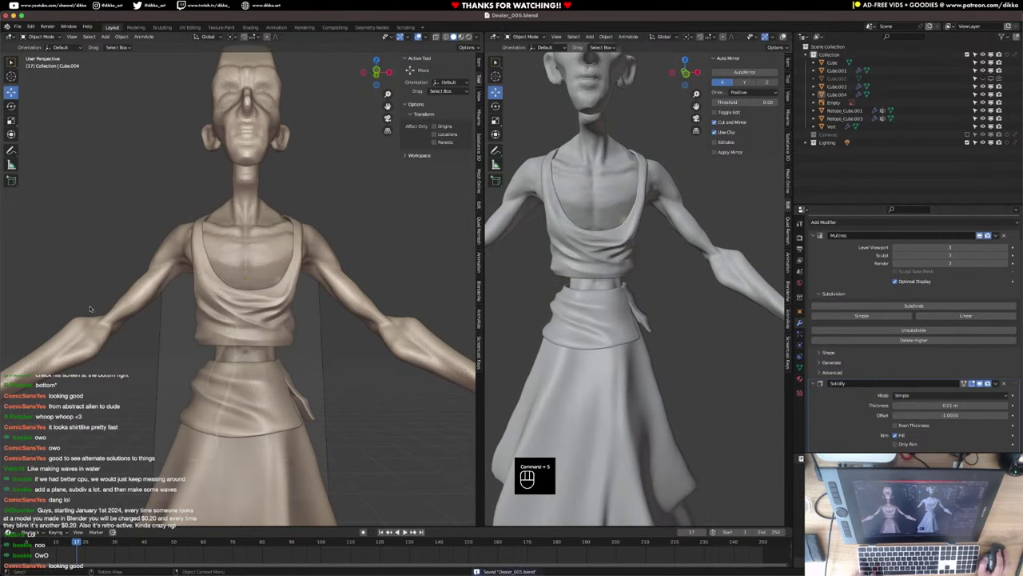
pyautogui.click(16, 27)
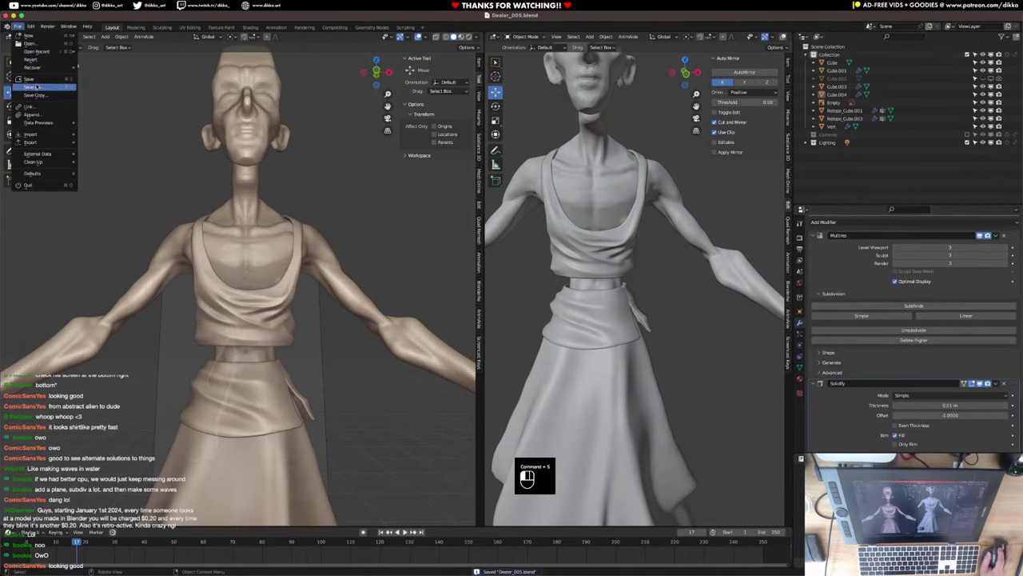
pyautogui.click(36, 83)
pyautogui.click(368, 458)
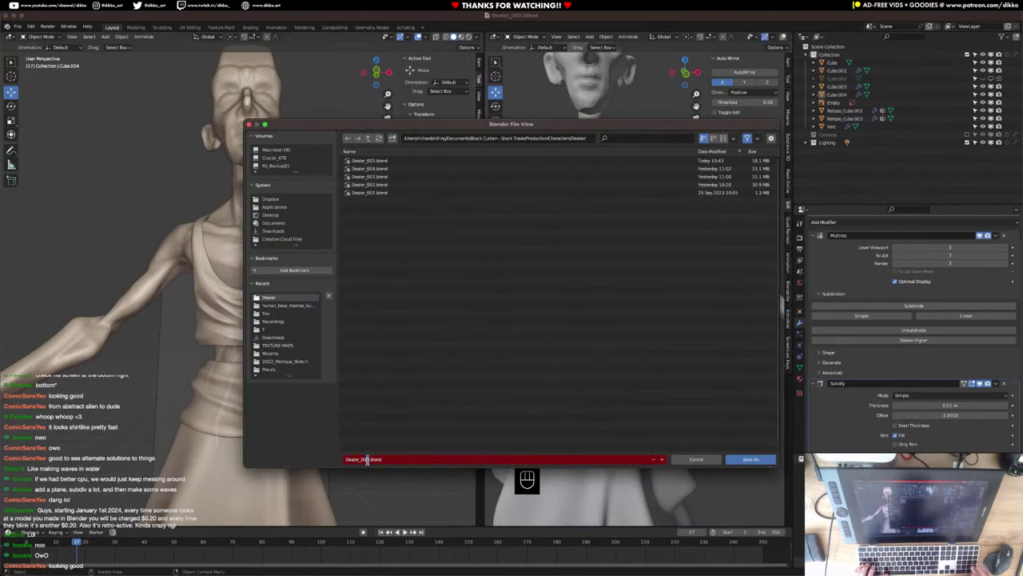
pyautogui.click(766, 461)
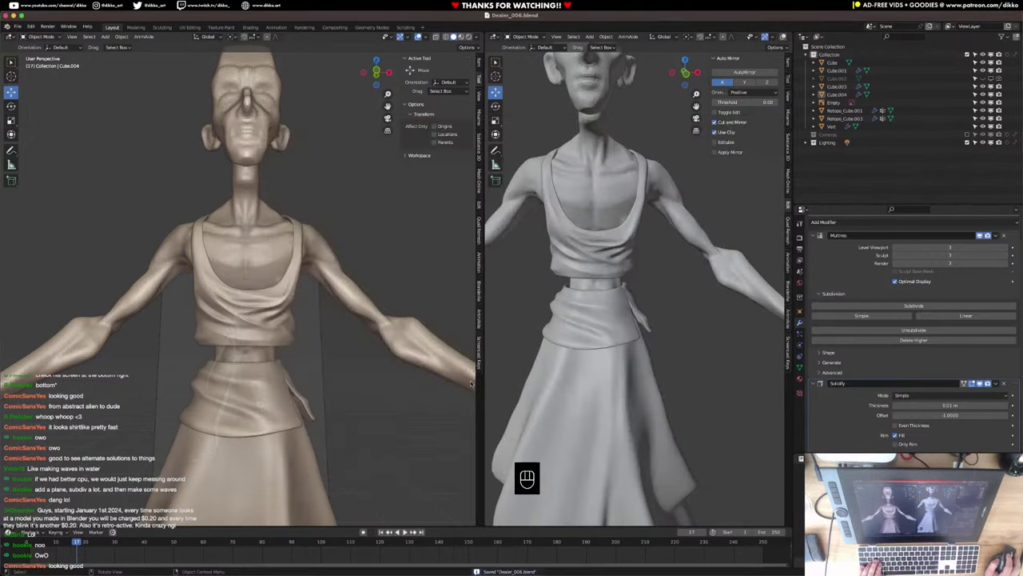
# Select the tank top and compare its base mesh with the sculpt by hiding and showing the Multires modifier.
pyautogui.moveTo(179, 315); pyautogui.dragTo(200, 313, button='middle')
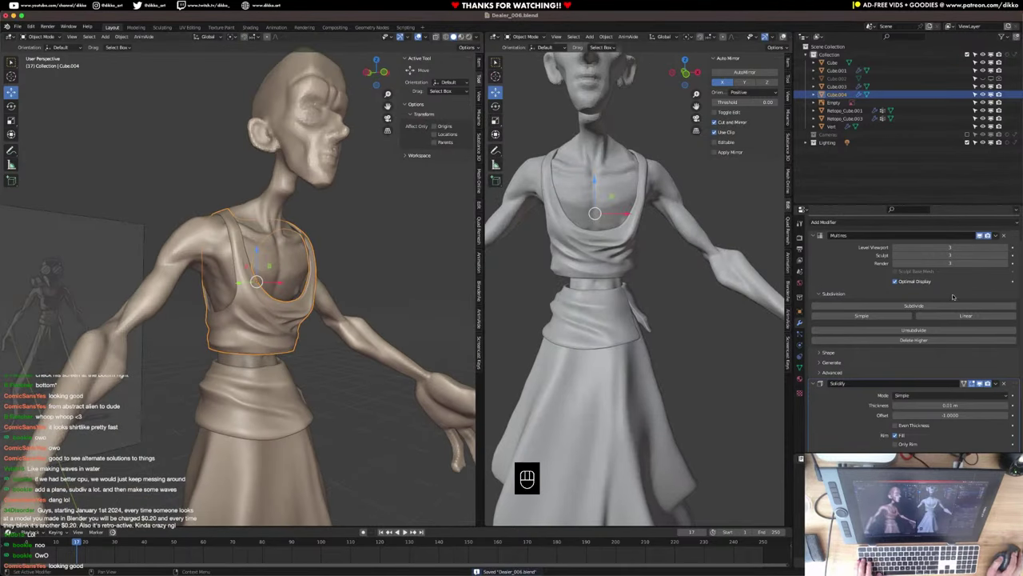
pyautogui.click(978, 236)
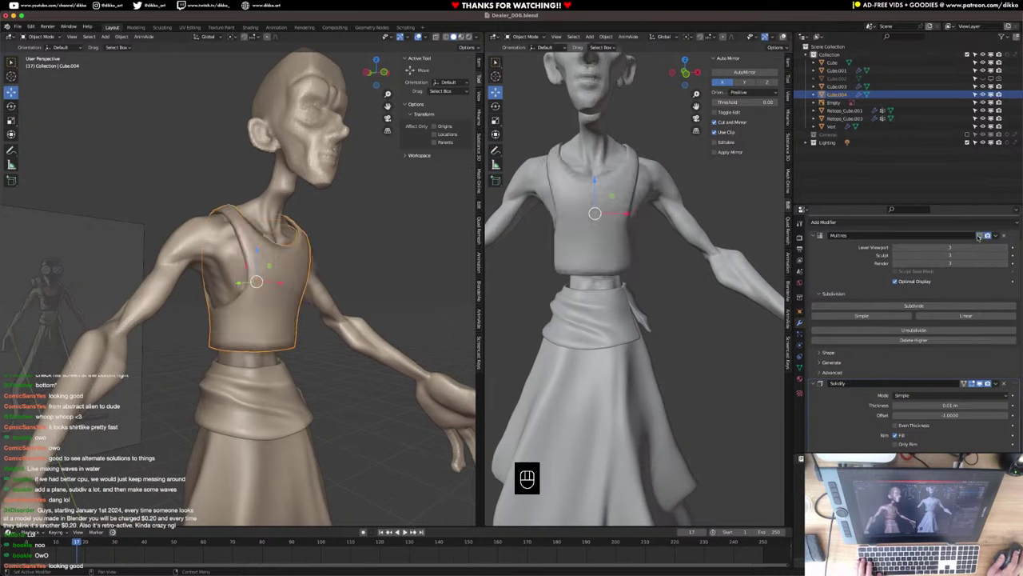
pyautogui.click(978, 236)
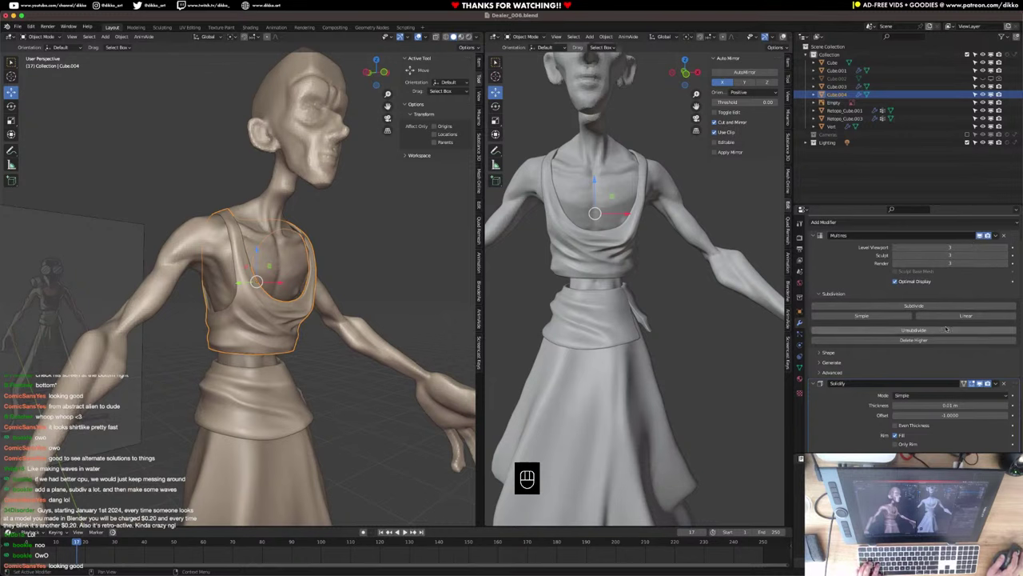
# Apply the Multires base so the shirt's base mesh follows the sculpted shape, and save the file.
pyautogui.click(850, 355)
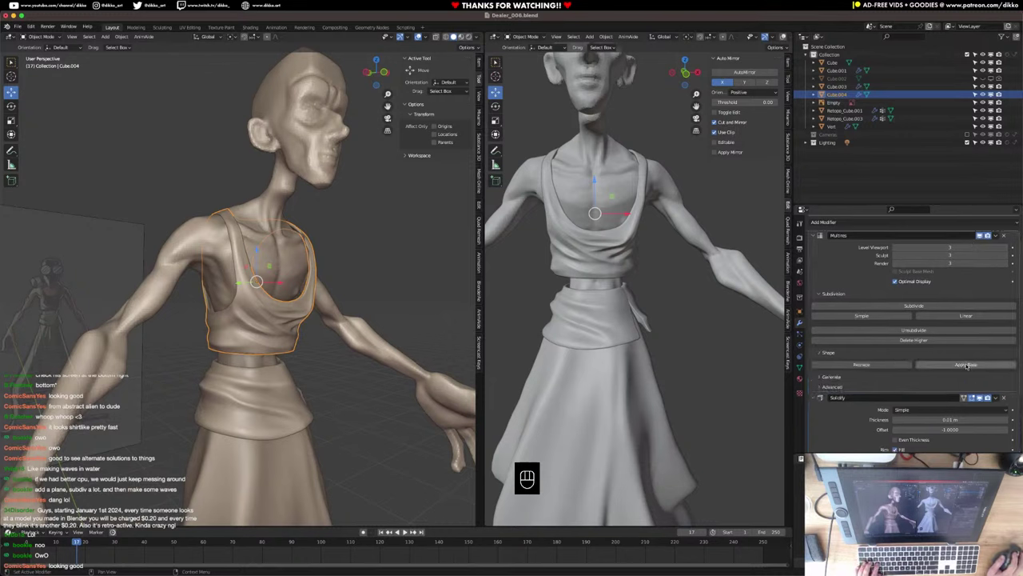
pyautogui.moveTo(233, 294); pyautogui.dragTo(249, 294, button='middle')
pyautogui.press('super+s')
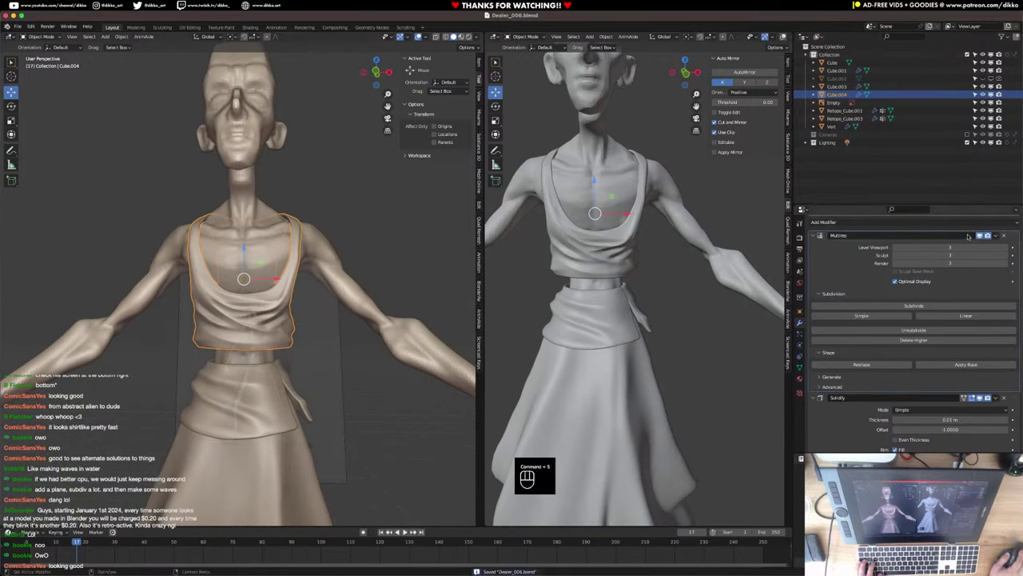
# Check the shirt's updated base mesh from the front by hiding the Multires modifier, and show the sculpted detail again.
pyautogui.click(978, 236)
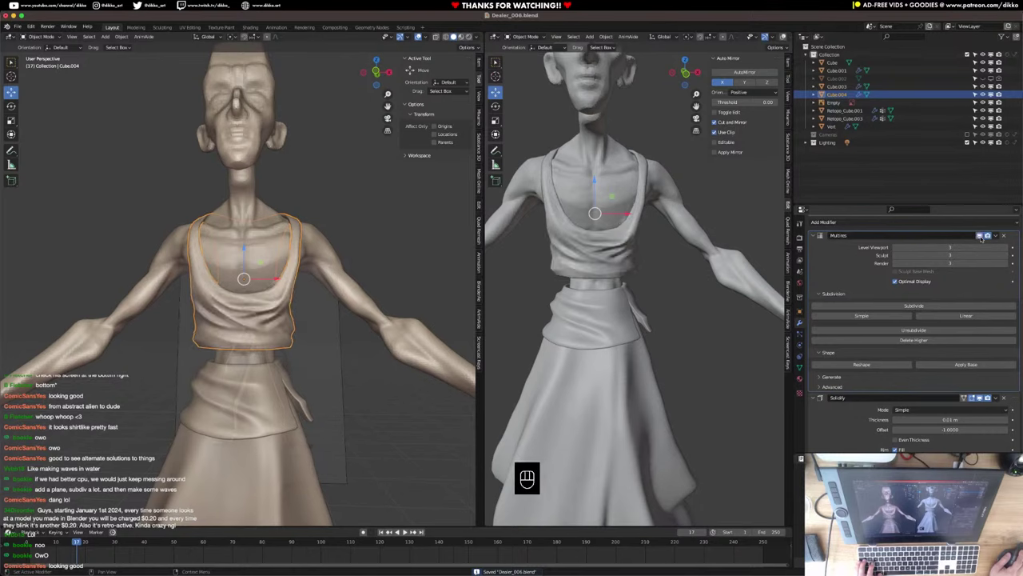
pyautogui.moveTo(284, 369)
pyautogui.mouseDown(button='middle')
pyautogui.moveTo(320, 374)
pyautogui.moveTo(274, 376)
pyautogui.mouseUp(button='middle')
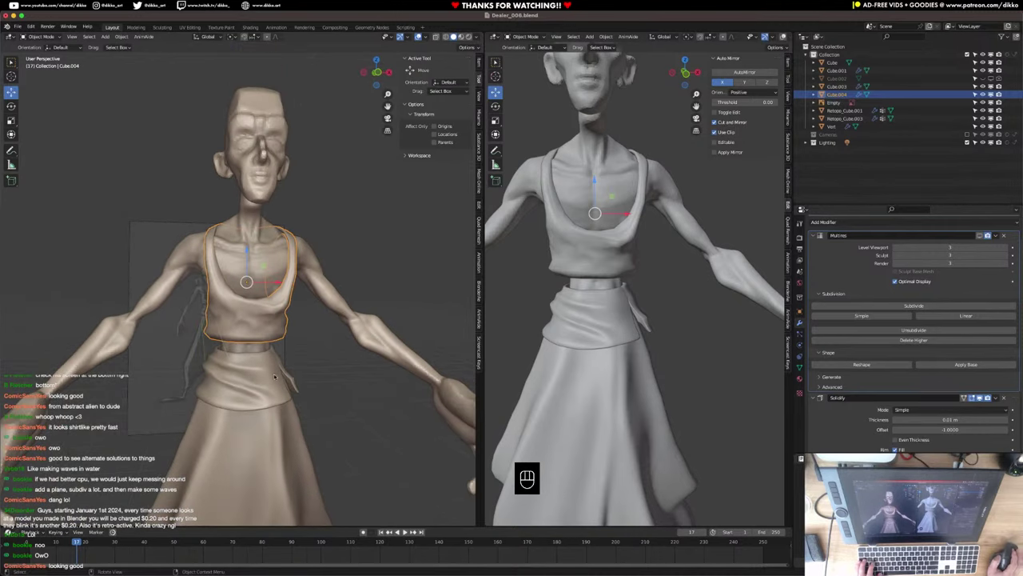
pyautogui.click(980, 236)
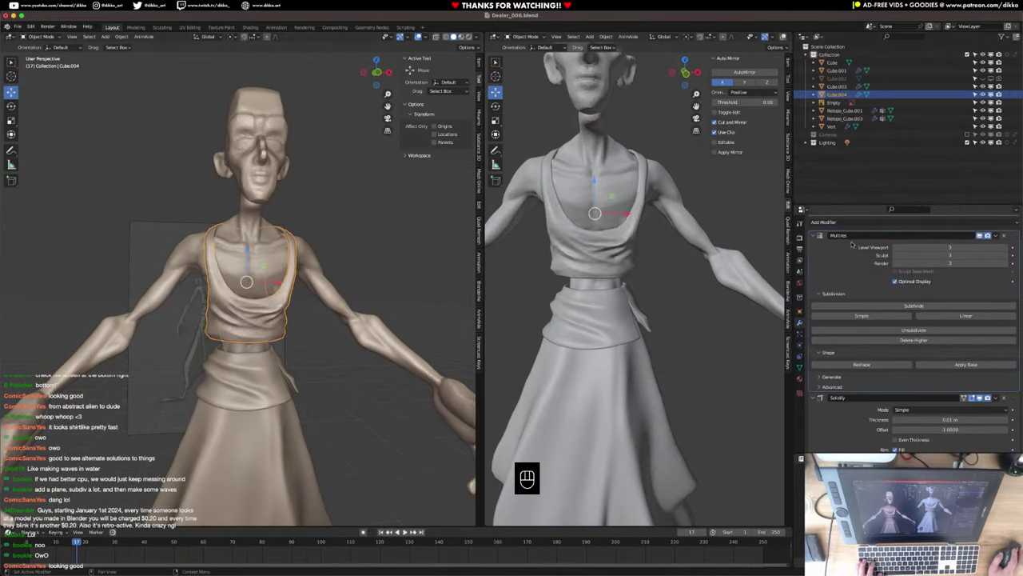
# Set the tank top's Multires viewport level to 1, lower its sculpt level, and review the shirt from the front and side.
pyautogui.click(895, 248)
pyautogui.click(895, 248)
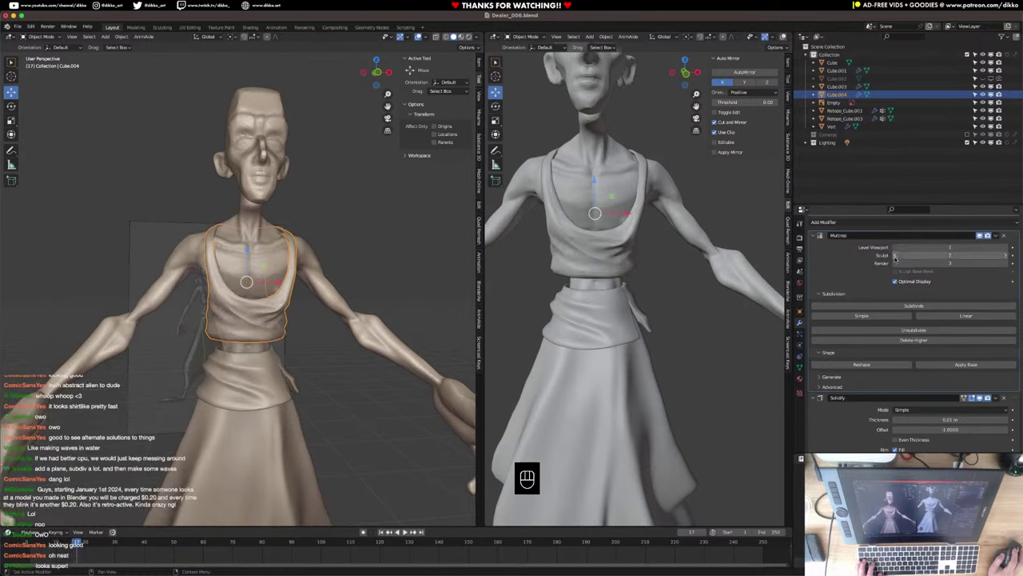
pyautogui.click(896, 257)
pyautogui.moveTo(262, 319); pyautogui.dragTo(232, 319, button='middle')
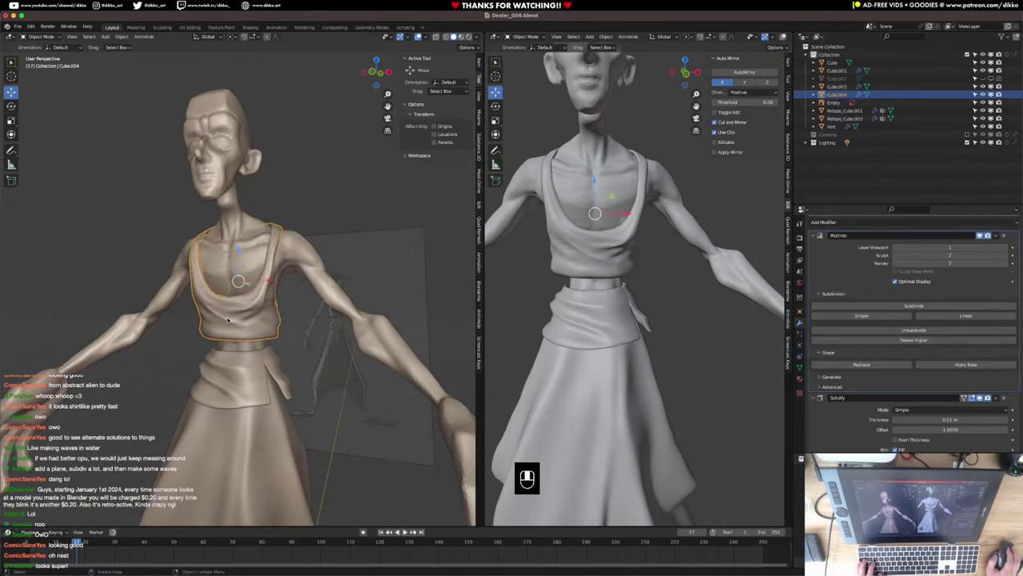
pyautogui.press('Tab')
pyautogui.press('Tab')
pyautogui.scroll(2, 231, 320)
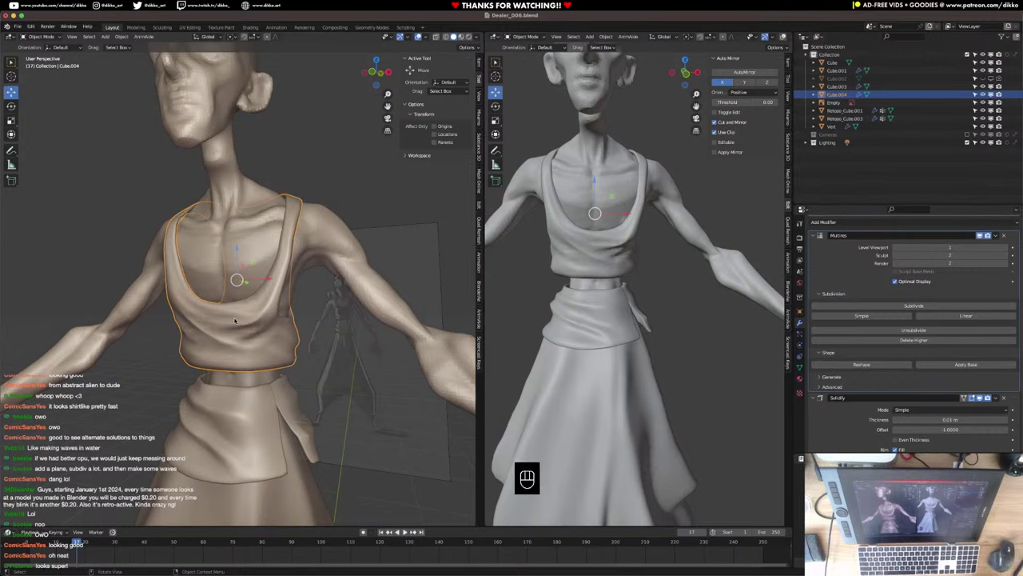
pyautogui.moveTo(499, 219); pyautogui.dragTo(766, 209, button='middle')
pyautogui.moveTo(368, 255); pyautogui.dragTo(452, 263, button='middle')
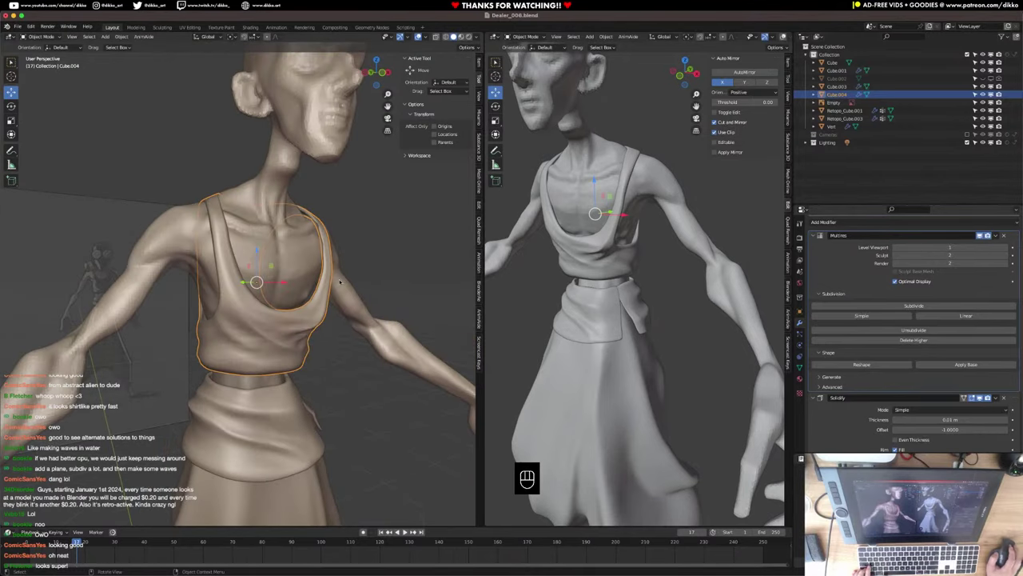
pyautogui.moveTo(339, 282); pyautogui.dragTo(312, 281, button='middle')
# Try to move the Solidify modifier above Multires in the tank top's modifier stack.
pyautogui.click(812, 235)
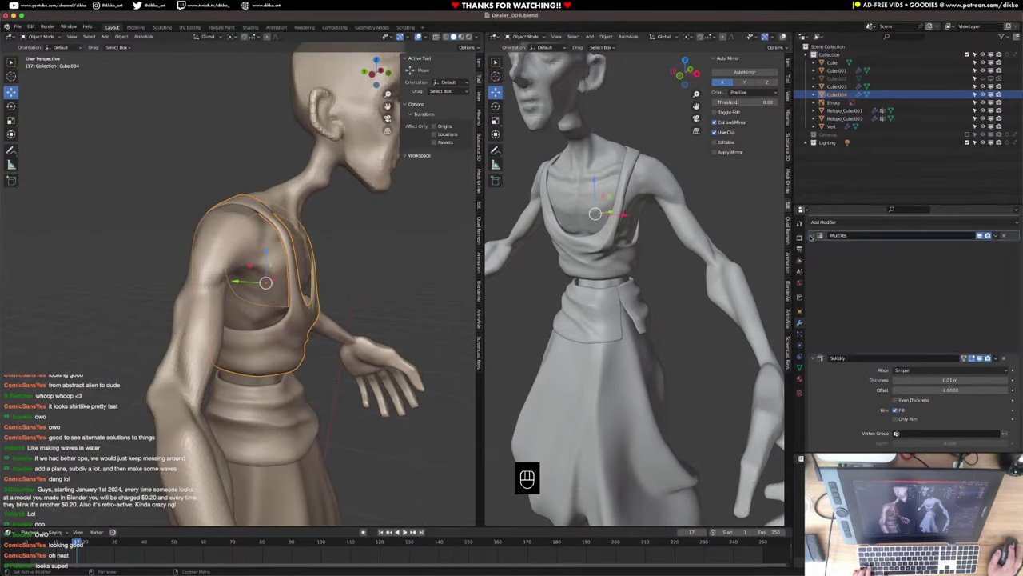
pyautogui.click(832, 256)
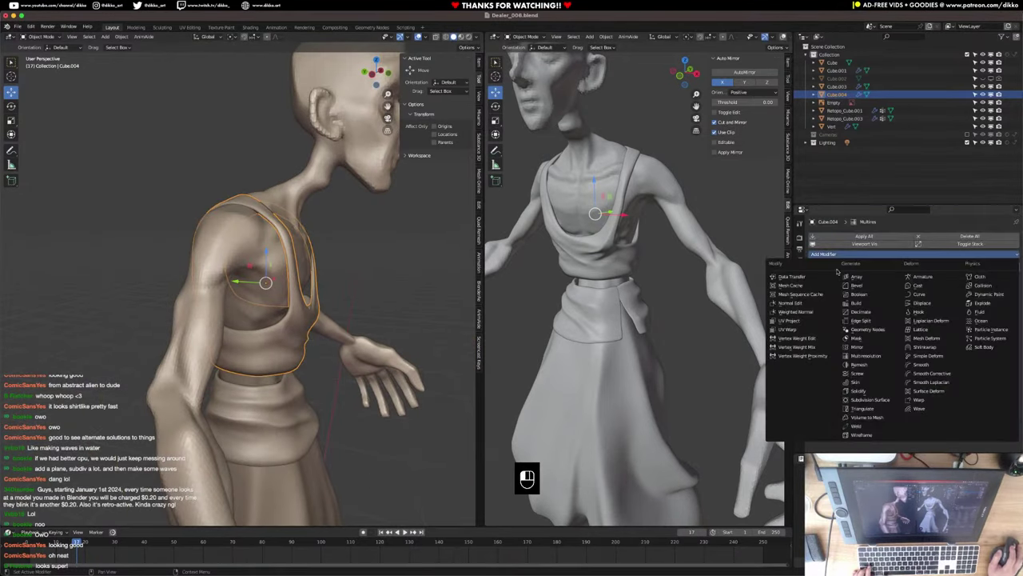
pyautogui.click(857, 390)
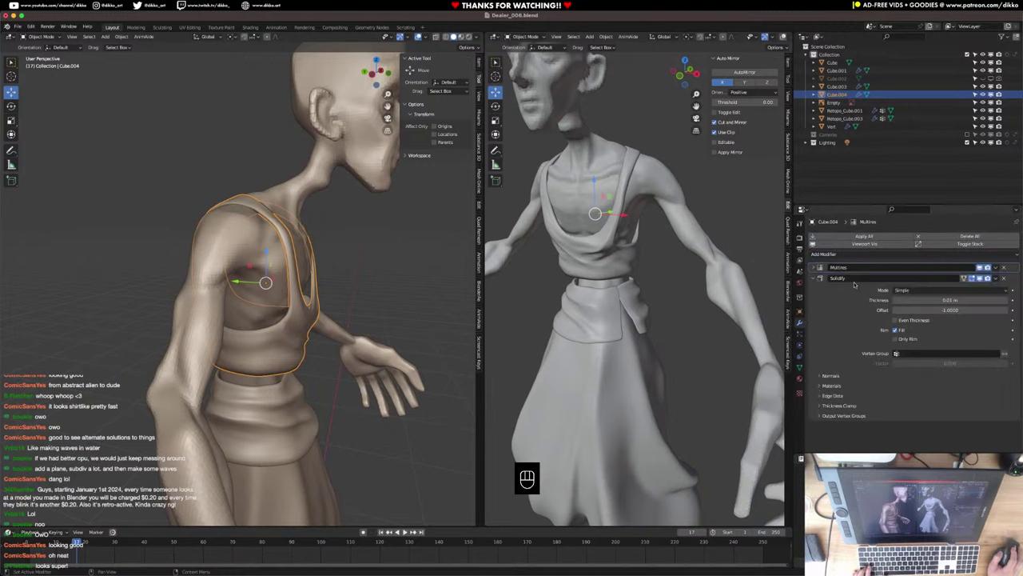
pyautogui.click(812, 269)
pyautogui.scroll(-2, 965, 384)
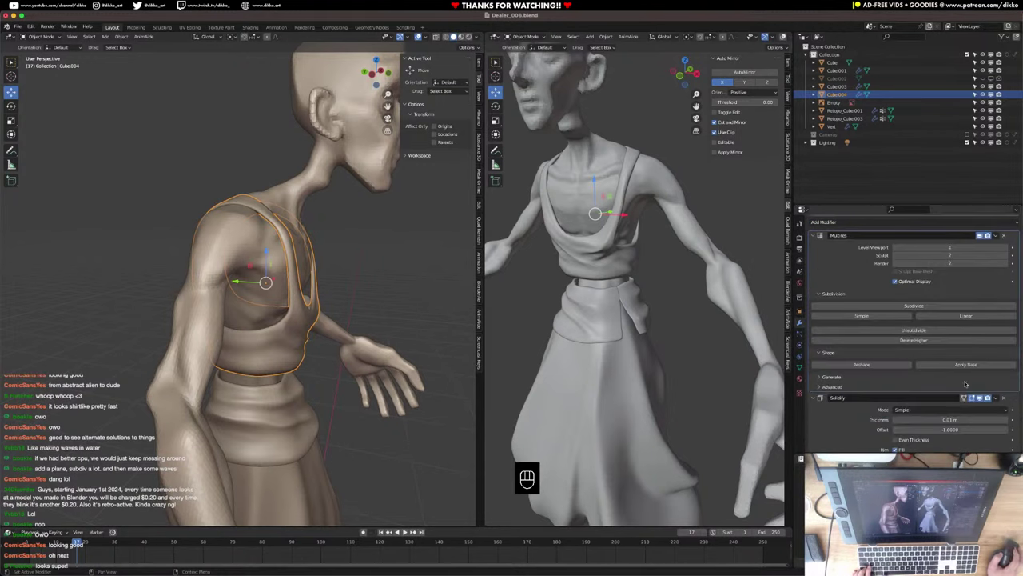
pyautogui.moveTo(1013, 397); pyautogui.dragTo(1005, 233)
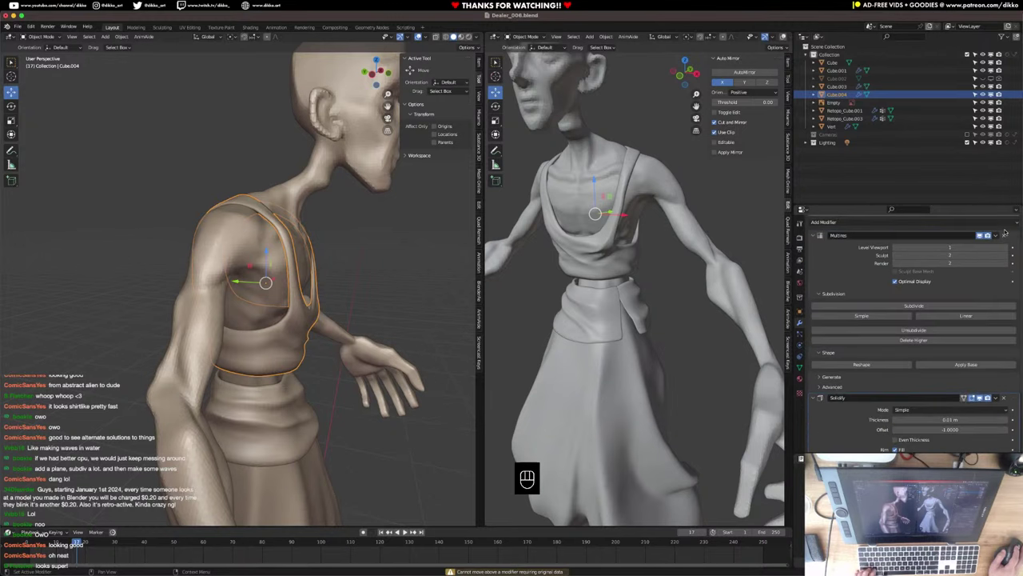
# Add a Subdivision Surface modifier after Solidify on the tank top and collapse the other modifiers.
pyautogui.click(813, 236)
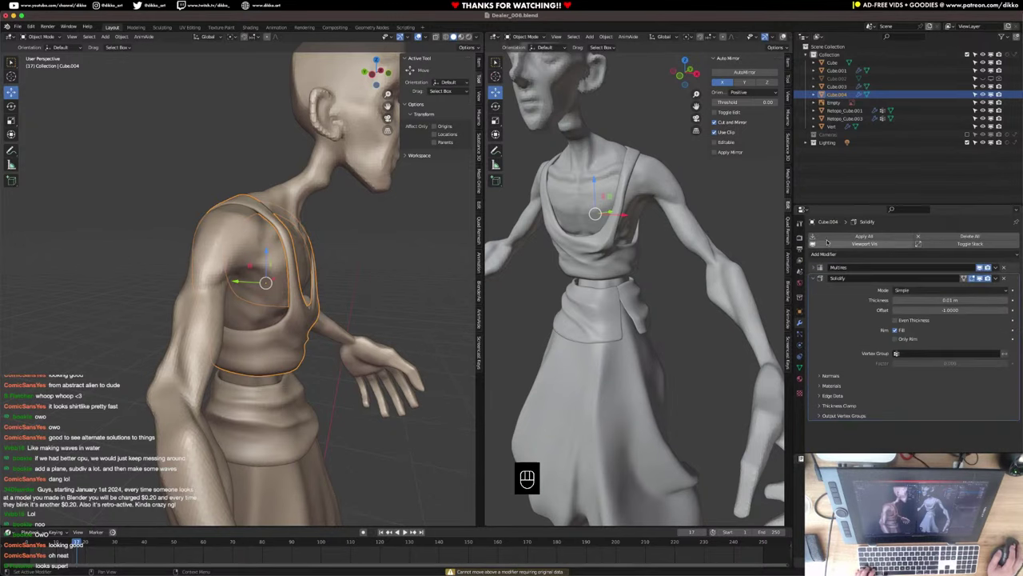
pyautogui.click(814, 265)
pyautogui.click(813, 266)
pyautogui.click(814, 265)
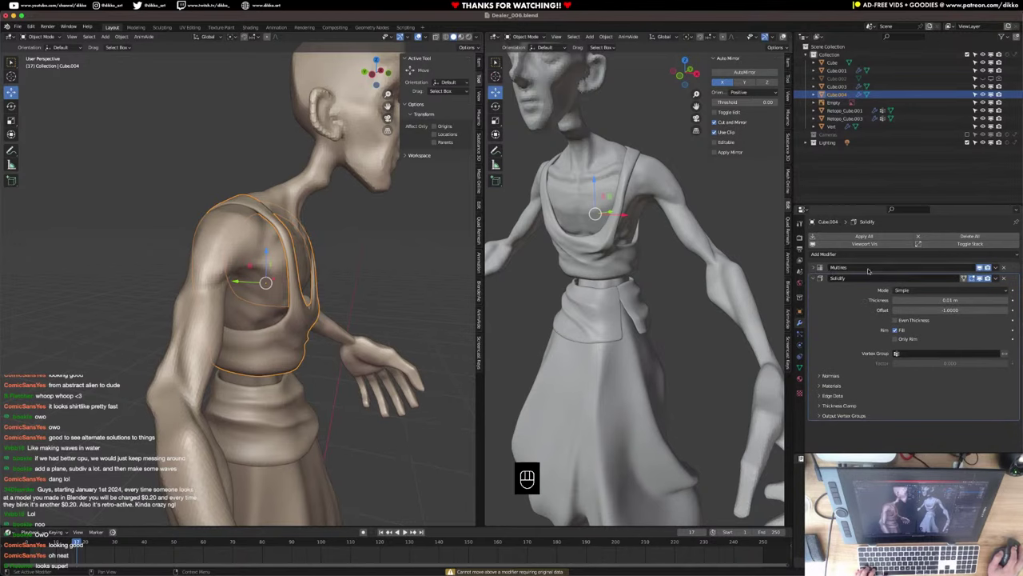
pyautogui.click(836, 255)
pyautogui.click(867, 400)
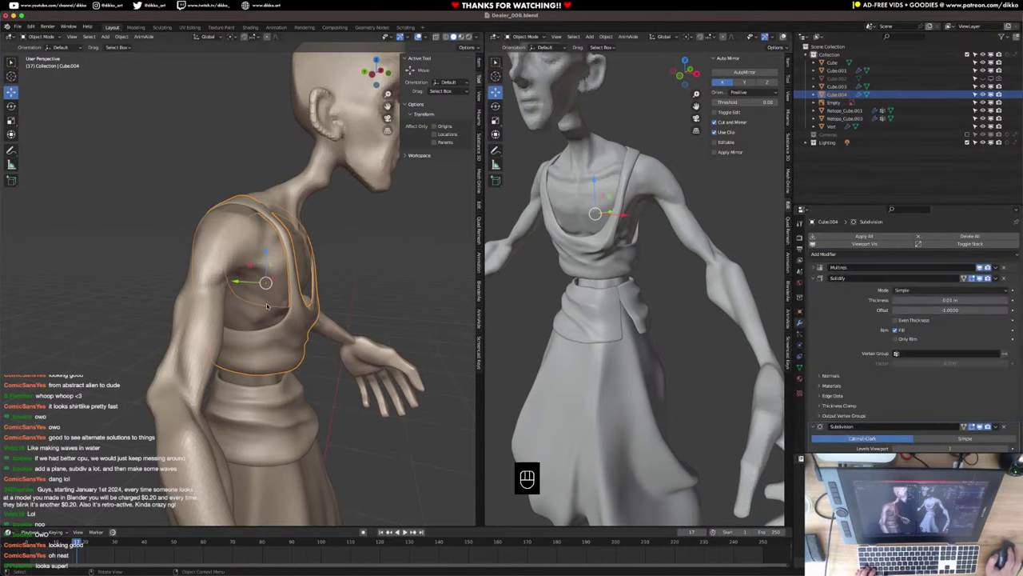
pyautogui.moveTo(268, 306); pyautogui.dragTo(190, 293, button='middle')
pyautogui.moveTo(190, 277); pyautogui.dragTo(203, 289, button='middle')
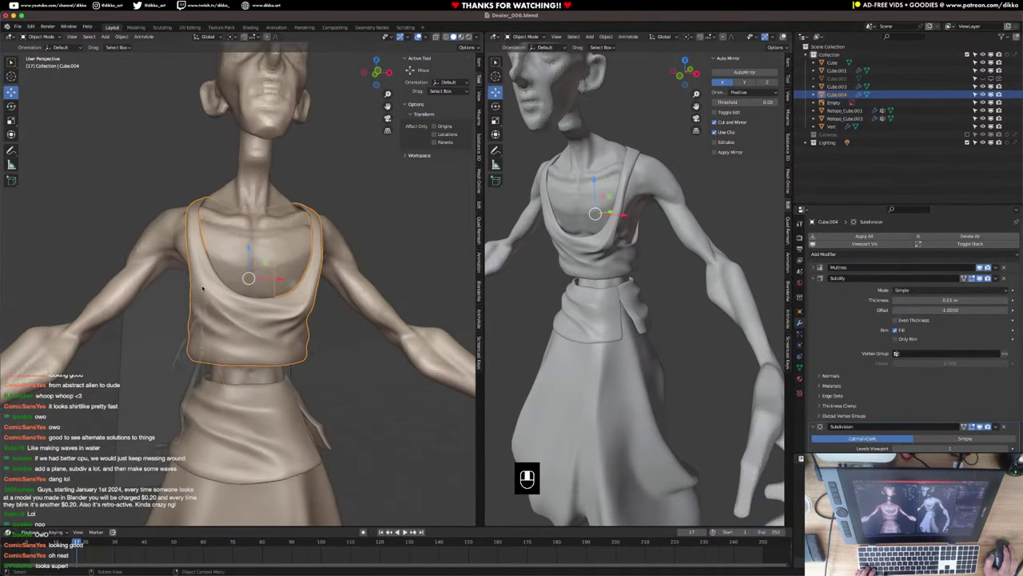
pyautogui.click(814, 278)
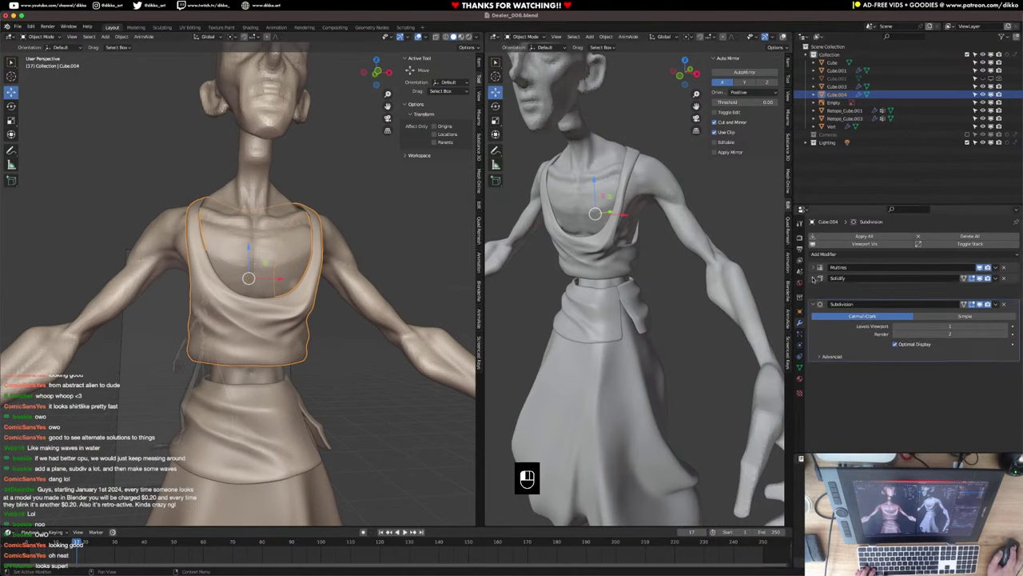
pyautogui.moveTo(192, 276); pyautogui.dragTo(405, 291, button='middle')
pyautogui.moveTo(240, 293); pyautogui.dragTo(354, 289, button='middle')
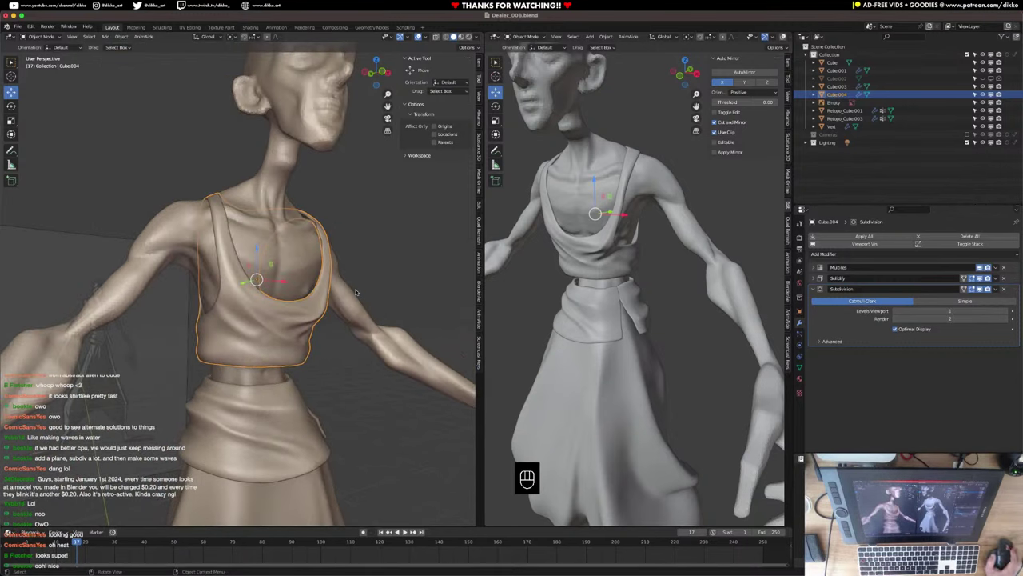
# Save the file and review the smoothed tank top on the whole character and around the head from several angles.
pyautogui.scroll(-5, 646, 279)
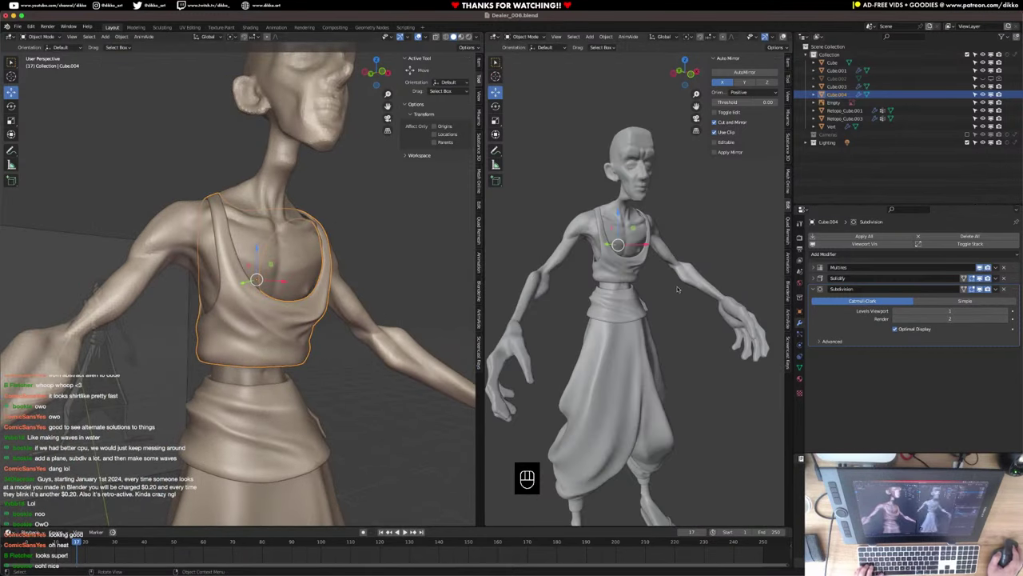
pyautogui.press('super+s')
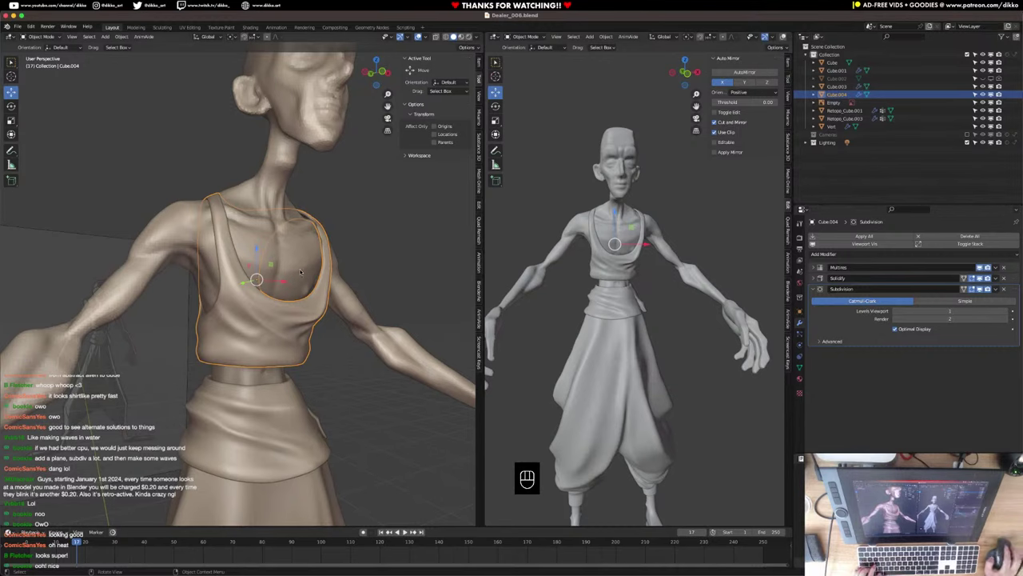
pyautogui.scroll(-5, 300, 272)
pyautogui.press('super+s')
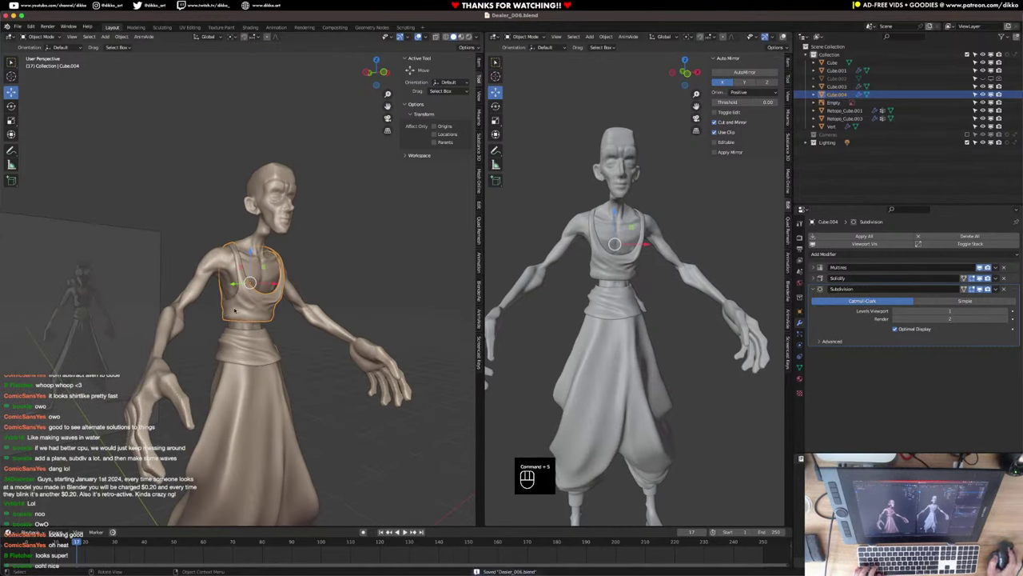
pyautogui.moveTo(235, 309); pyautogui.dragTo(208, 272, button='middle')
pyautogui.moveTo(631, 280)
pyautogui.mouseDown(button='middle')
pyautogui.moveTo(649, 278)
pyautogui.moveTo(630, 280)
pyautogui.mouseUp(button='middle')
pyautogui.moveTo(213, 223); pyautogui.dragTo(285, 268, button='middle')
pyautogui.scroll(4, 290, 244)
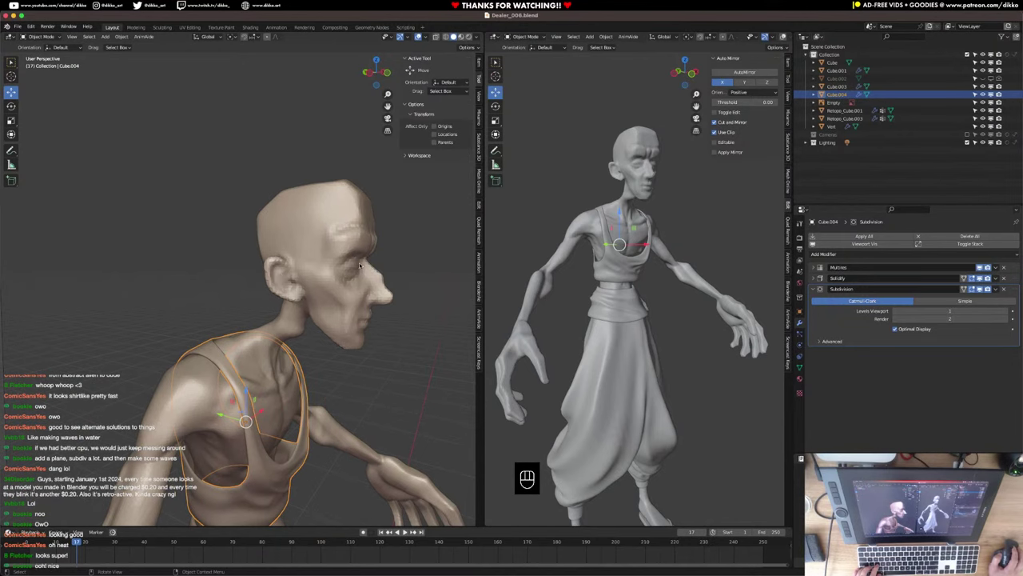
pyautogui.moveTo(359, 265); pyautogui.dragTo(353, 305, button='middle')
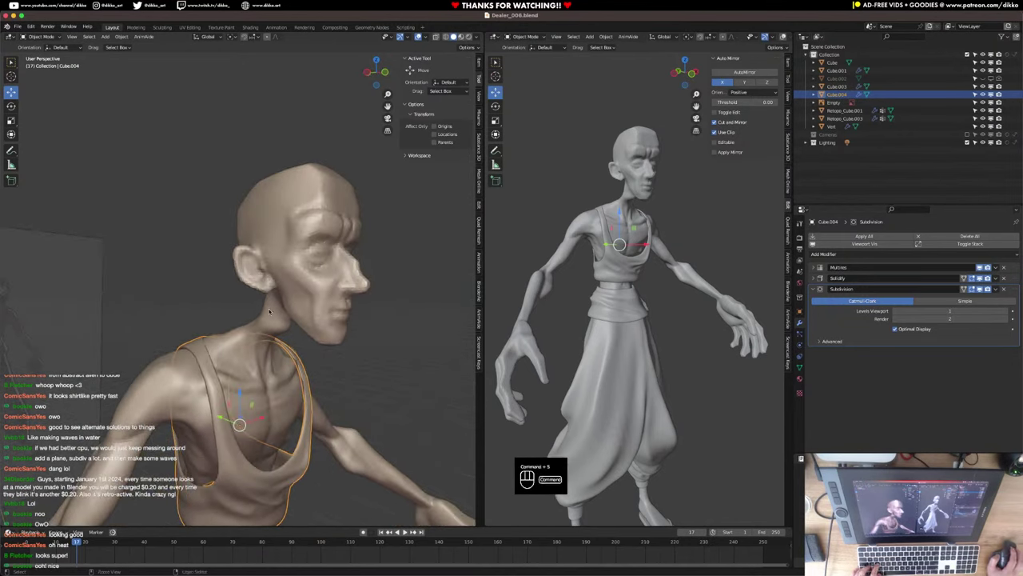
pyautogui.press('super+s')
pyautogui.moveTo(269, 308); pyautogui.dragTo(245, 302, button='middle')
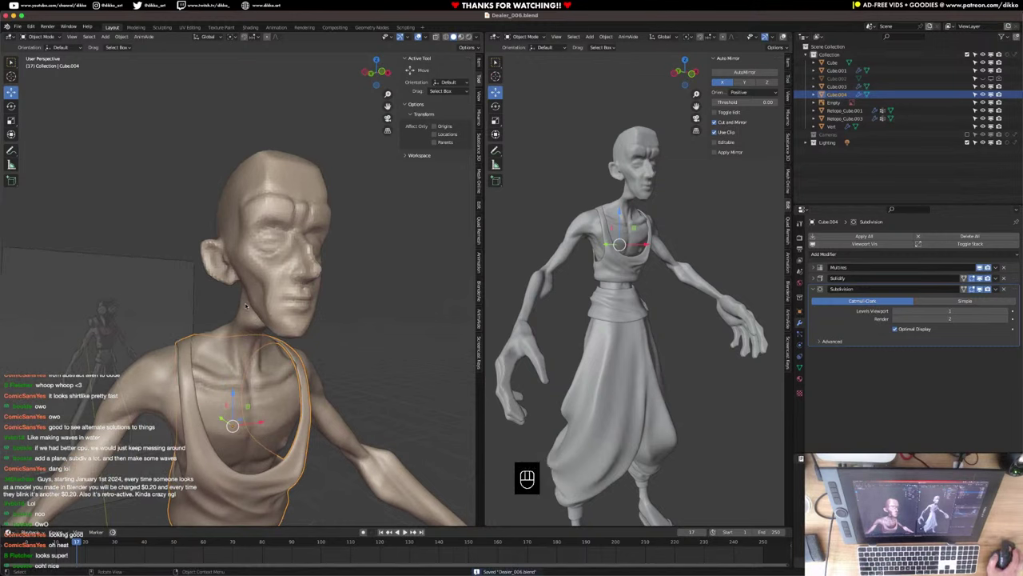
pyautogui.press('super+s')
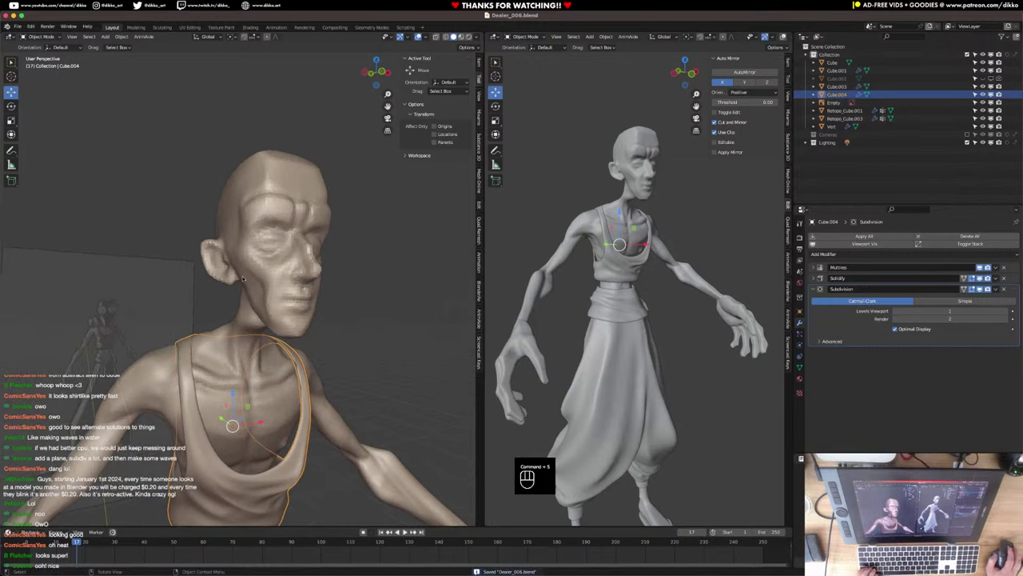
# Nudge the edge of the tank top's shoulder strap along Y with proportional editing, return to Object Mode and save the file.
pyautogui.moveTo(241, 302); pyautogui.dragTo(169, 384, button='middle')
pyautogui.press('Tab')
pyautogui.keyDown('alt'); pyautogui.click(184, 374); pyautogui.keyUp('alt')
pyautogui.keyDown('alt'); pyautogui.middleClick(313, 291); pyautogui.keyUp('alt')
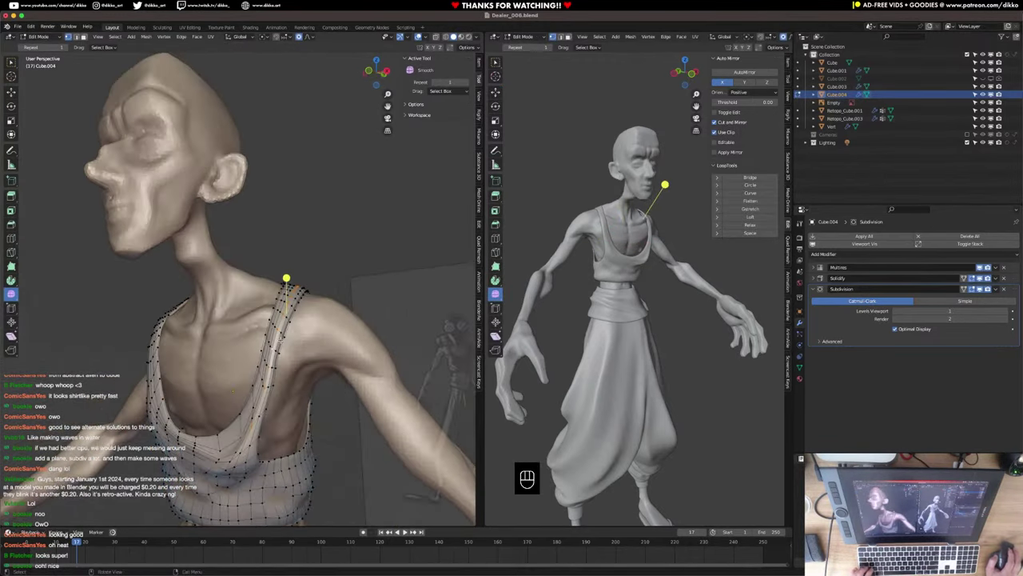
pyautogui.moveTo(299, 345); pyautogui.dragTo(349, 357, button='middle')
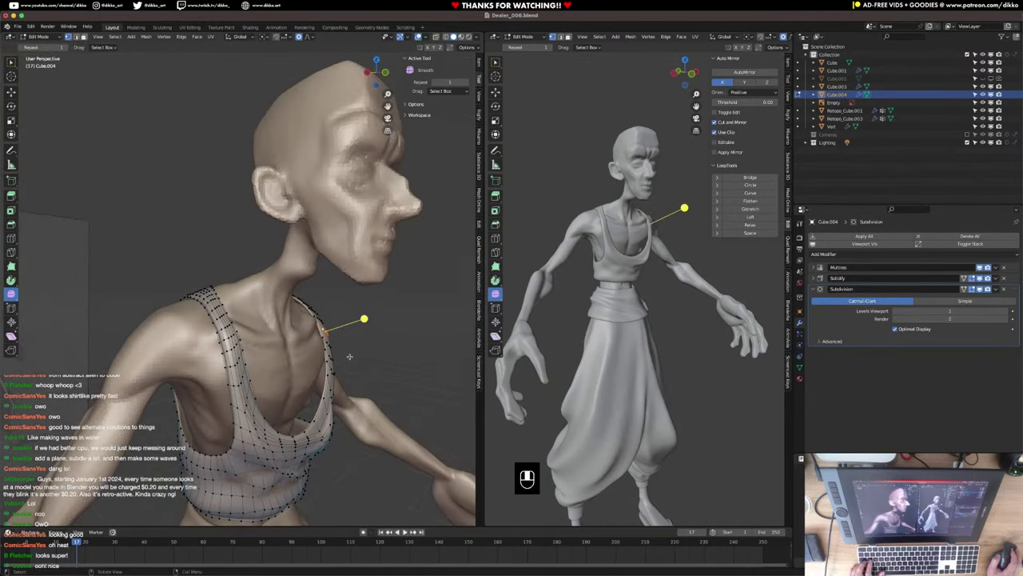
pyautogui.press('g')
pyautogui.press('y')
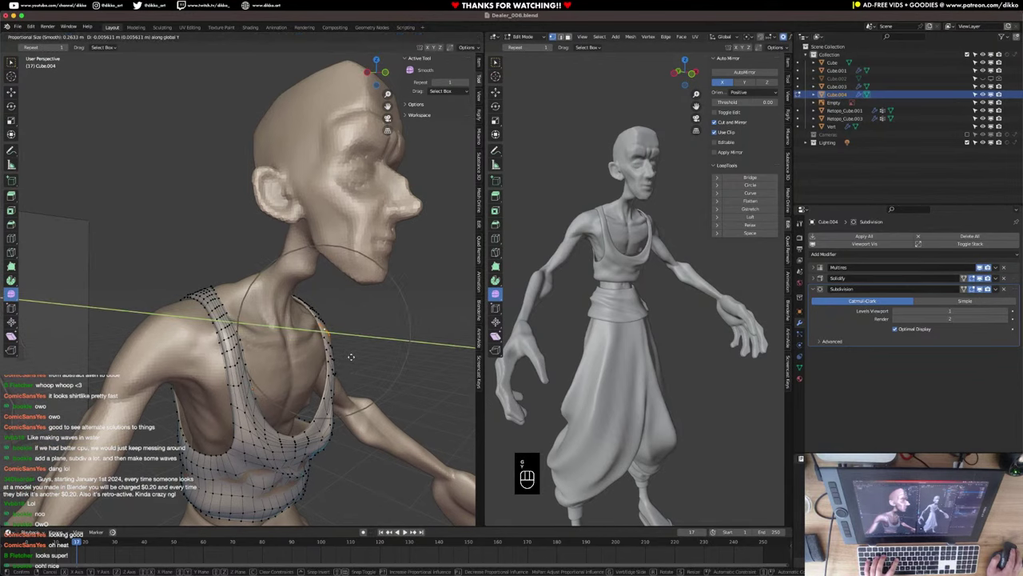
pyautogui.click(351, 357)
pyautogui.moveTo(351, 357); pyautogui.dragTo(349, 323, button='middle')
pyautogui.press('Tab')
pyautogui.scroll(-3, 344, 311)
pyautogui.press('super+s')
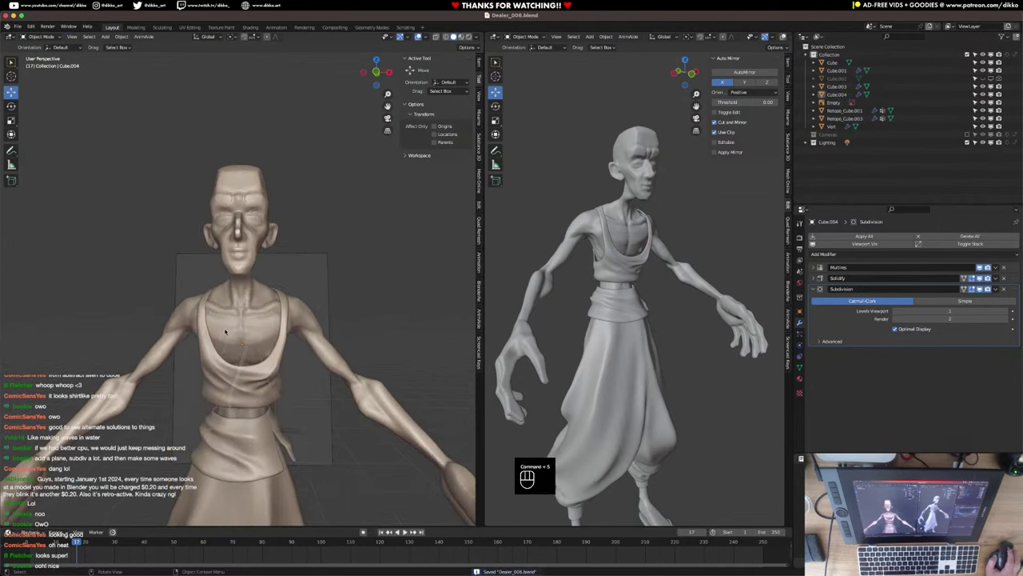
pyautogui.moveTo(231, 312); pyautogui.dragTo(255, 308, button='middle')
pyautogui.scroll(5, 241, 339)
pyautogui.press('super+s')
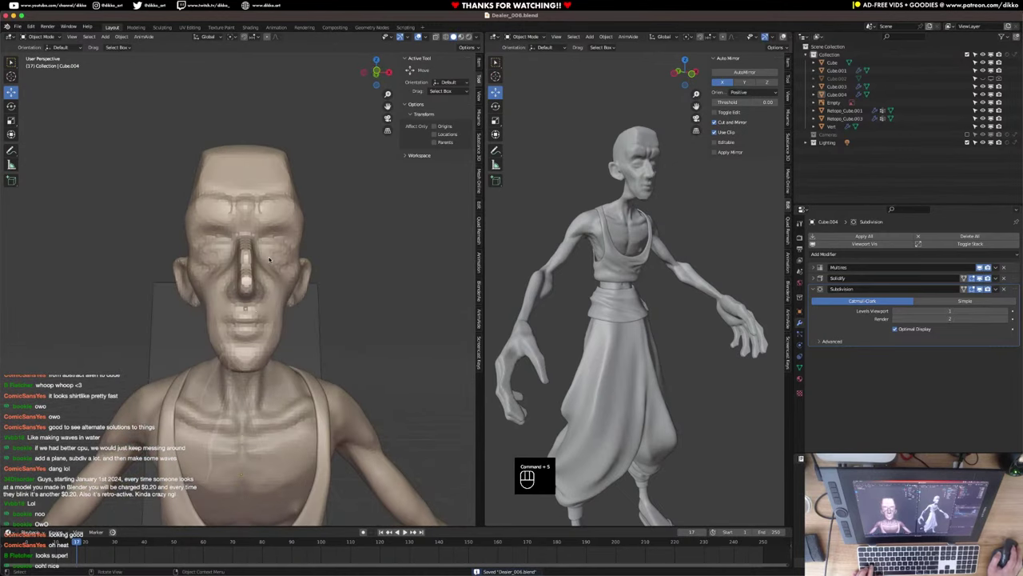
# Add a mesh cylinder and rotate it 90 degrees about the X axis.
pyautogui.hotkey('shift', 'a')
pyautogui.moveTo(263, 265)
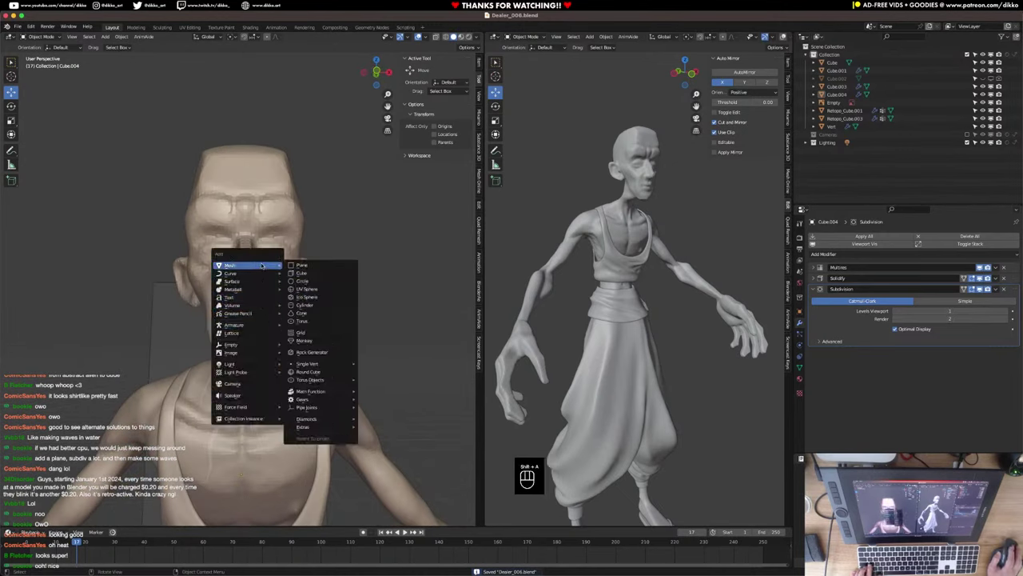
pyautogui.click(303, 305)
pyautogui.scroll(-5, 303, 304)
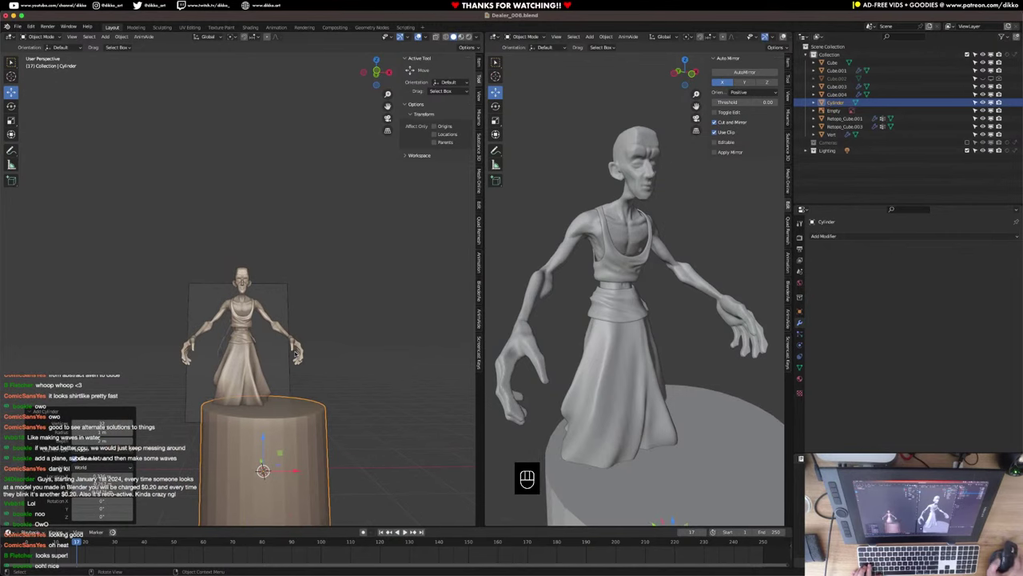
pyautogui.press('r')
pyautogui.press('x')
pyautogui.press('KP_9')
pyautogui.press('KP_0')
pyautogui.press('KP_Enter')
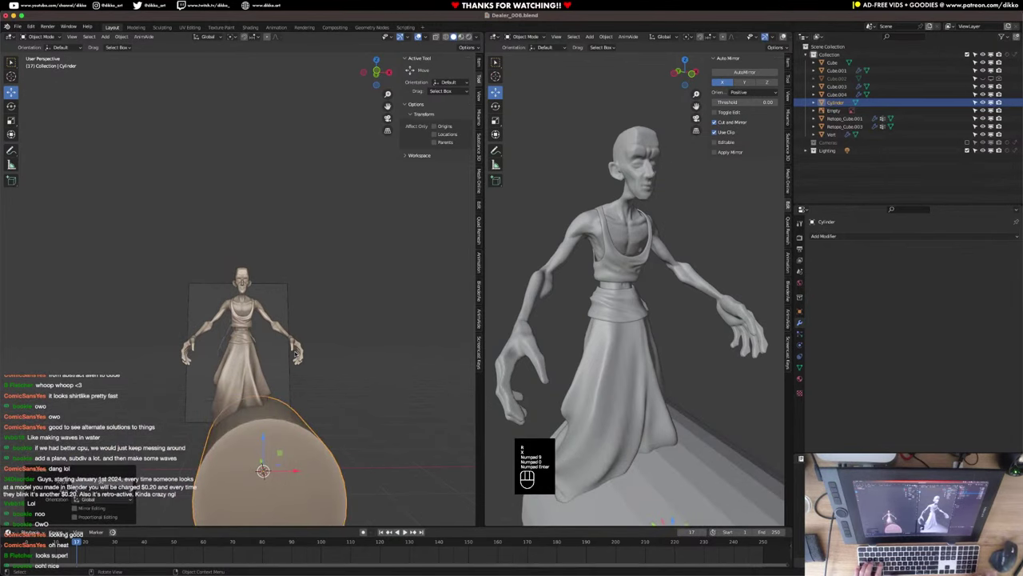
# Move the cylinder up to the character's head in front view and scale it down to roughly head size.
pyautogui.press('KP_1')
pyautogui.press('g')
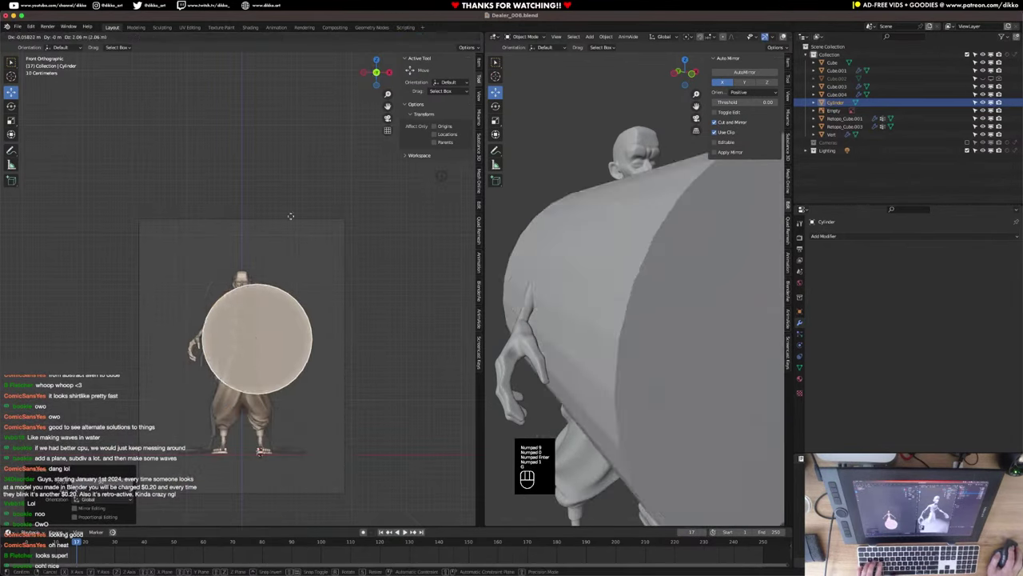
pyautogui.press('s')
pyautogui.click(236, 262)
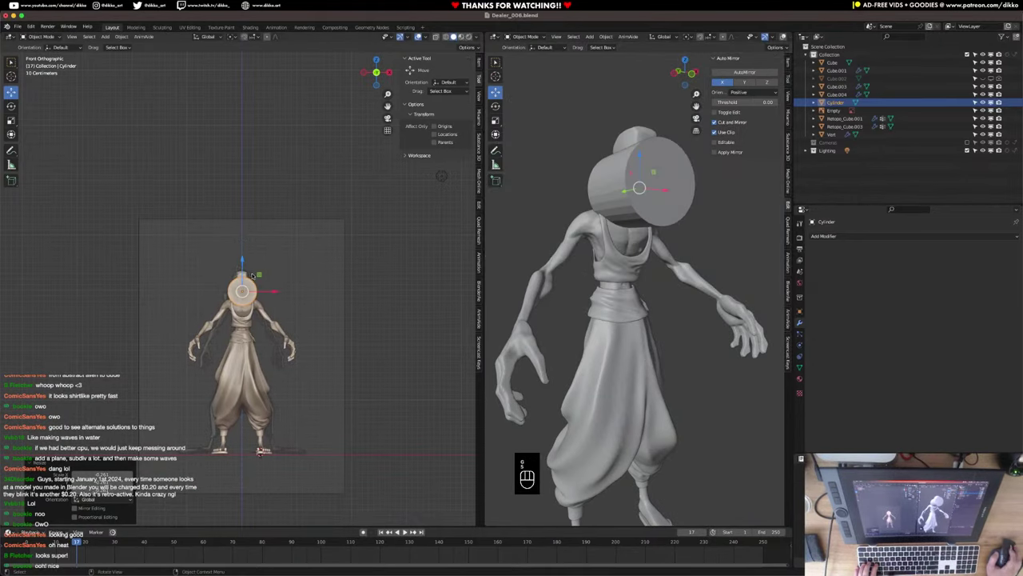
# Shift the cylinder over the character's left eye and scale it down to the size of a goggle lens.
pyautogui.scroll(4, 303, 315)
pyautogui.press('s')
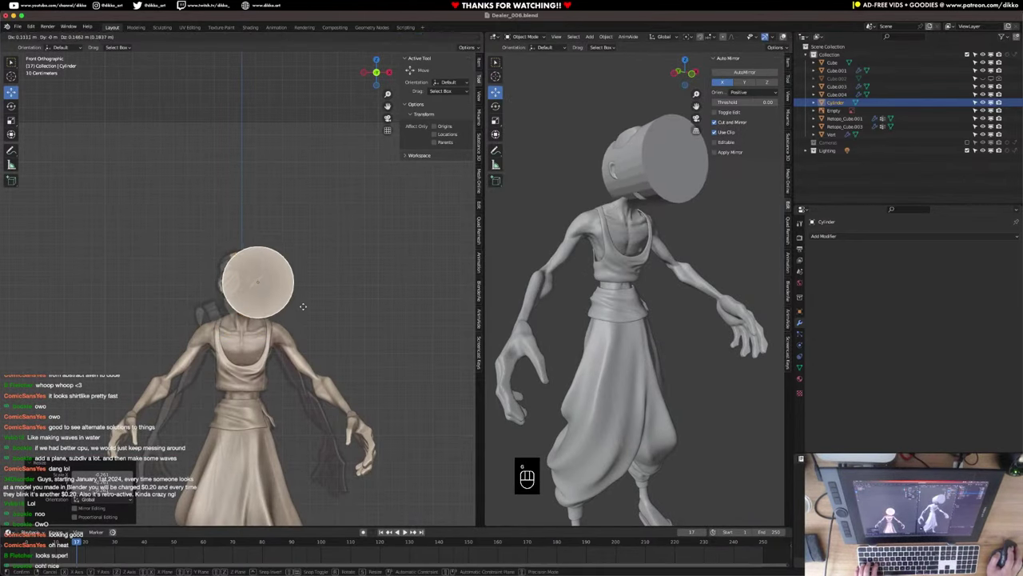
pyautogui.click(281, 297)
pyautogui.scroll(3, 320, 308)
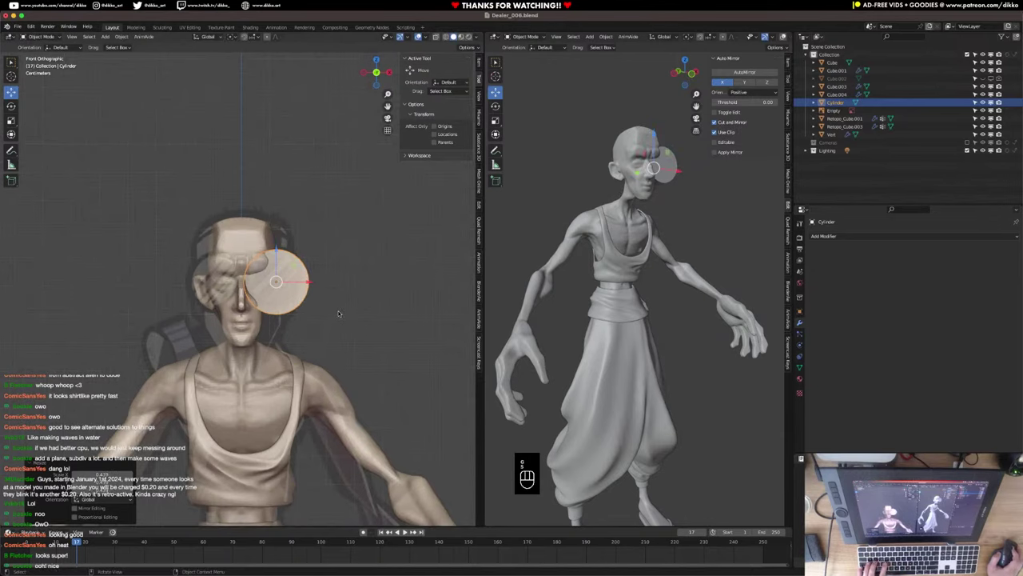
pyautogui.press('s')
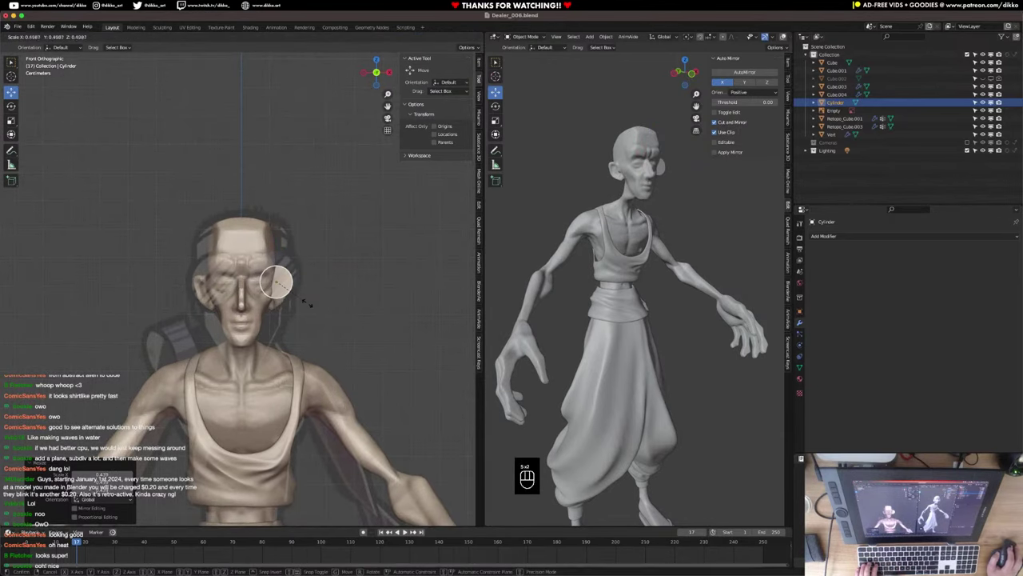
pyautogui.click(330, 309)
pyautogui.press('s')
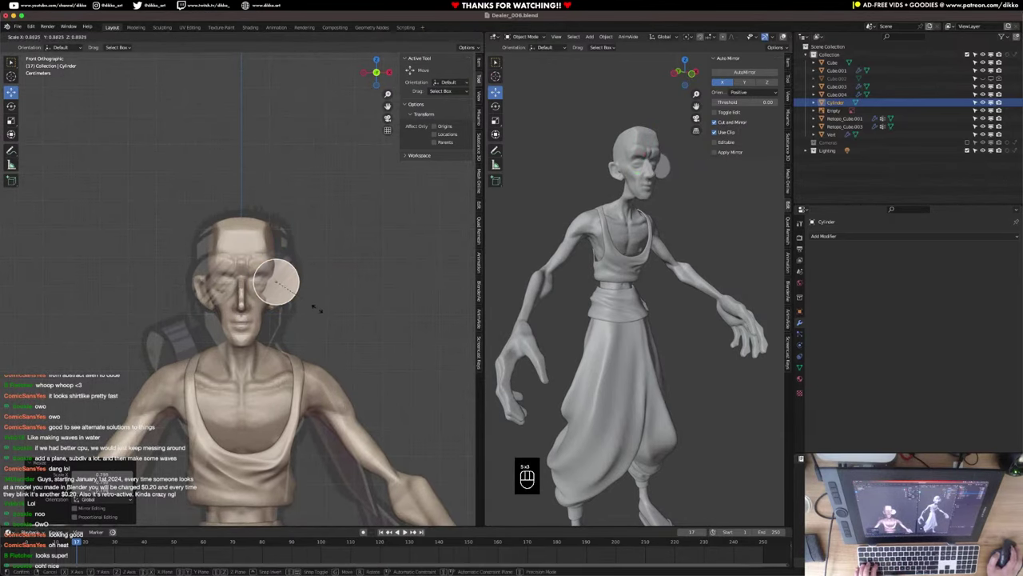
pyautogui.click(316, 308)
# Flatten the cylinder along Y into a thin lens and move it along X and Y to sit in front of the eye.
pyautogui.moveTo(316, 308); pyautogui.dragTo(272, 323, button='middle')
pyautogui.press('s')
pyautogui.press('y')
pyautogui.click(204, 322)
pyautogui.press('g')
pyautogui.press('x')
pyautogui.click(321, 288)
pyautogui.press('g')
pyautogui.press('y')
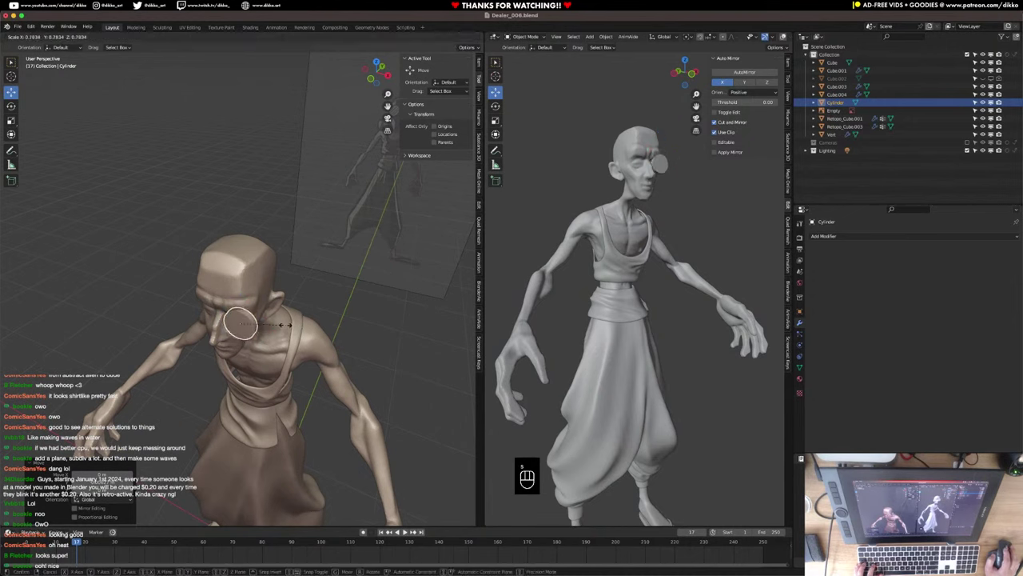
# Angle the lens about the Z axis to follow the face and nudge it along X over the eye.
pyautogui.press('r')
pyautogui.press('z')
pyautogui.click(303, 317)
pyautogui.moveTo(303, 318); pyautogui.dragTo(339, 273, button='middle')
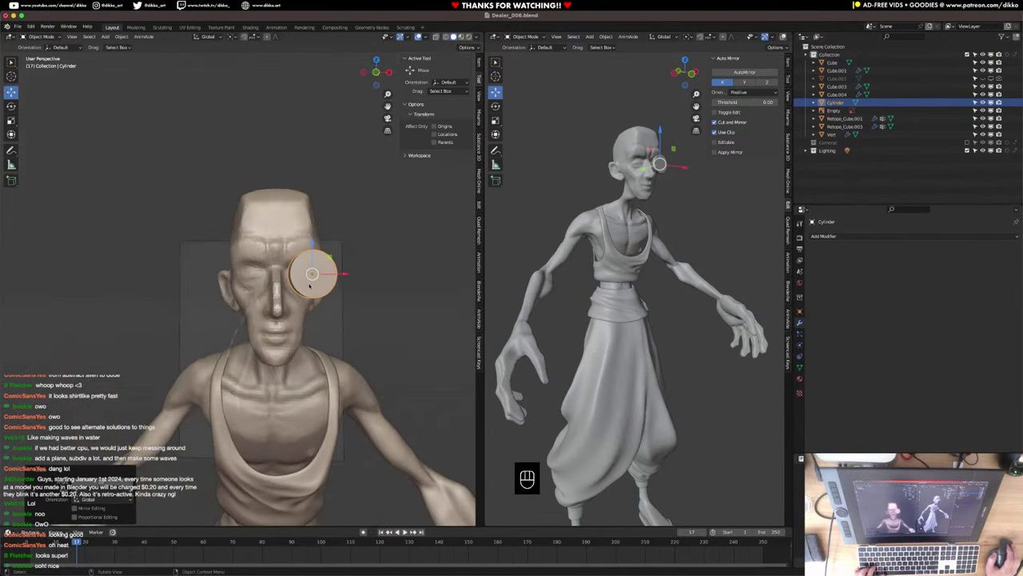
pyautogui.press('g')
pyautogui.press('x')
pyautogui.click(339, 274)
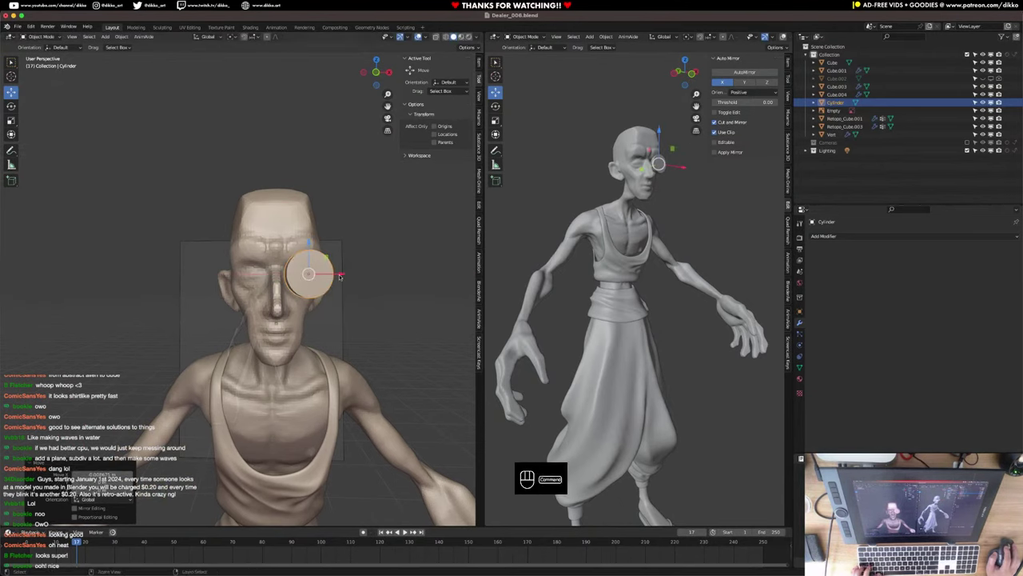
# Apply all transforms to the lens cylinder and add a Mirror modifier on X for the second eye.
pyautogui.press('super+a')
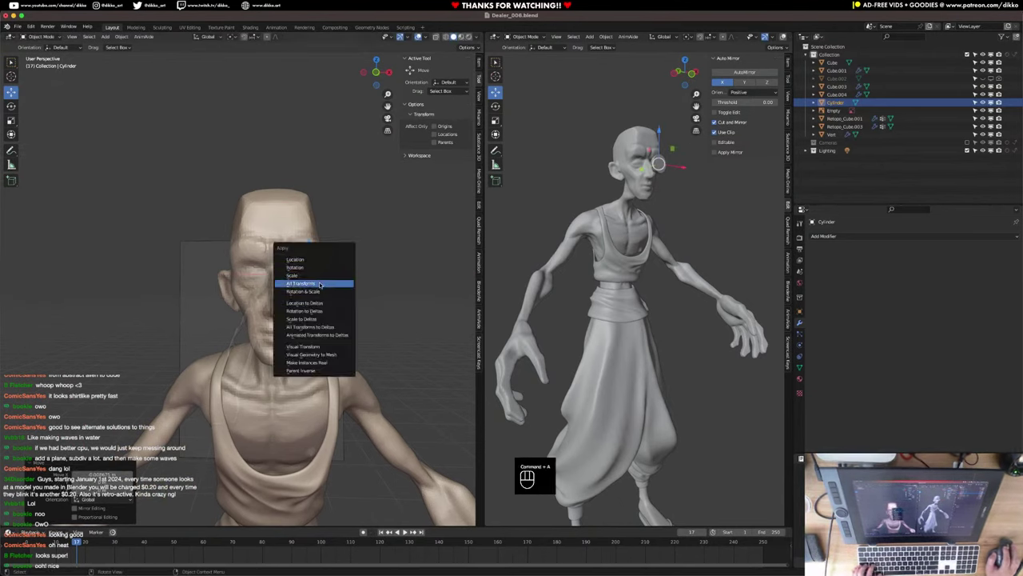
pyautogui.click(319, 283)
pyautogui.click(831, 235)
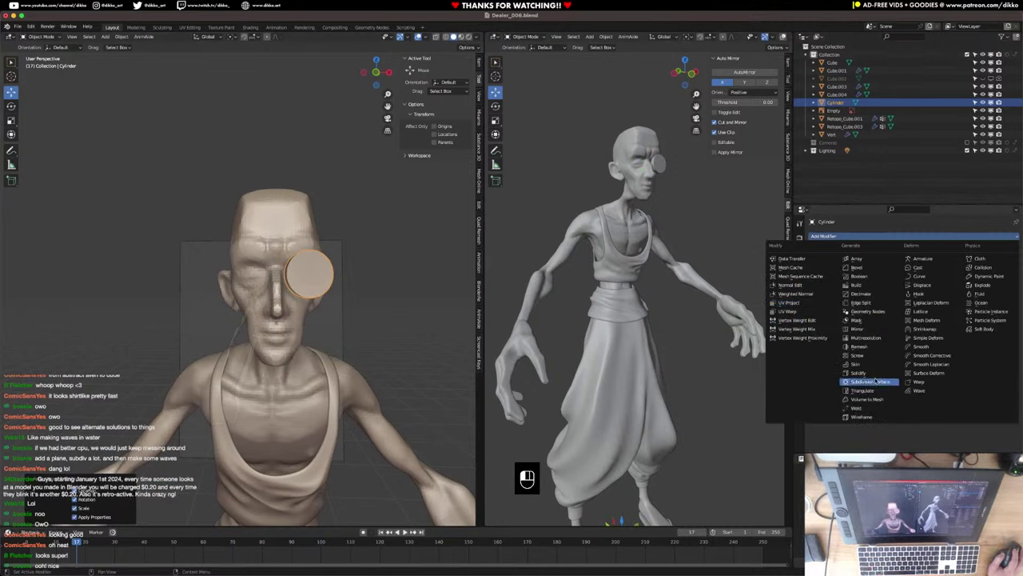
pyautogui.click(877, 332)
pyautogui.scroll(2, 245, 263)
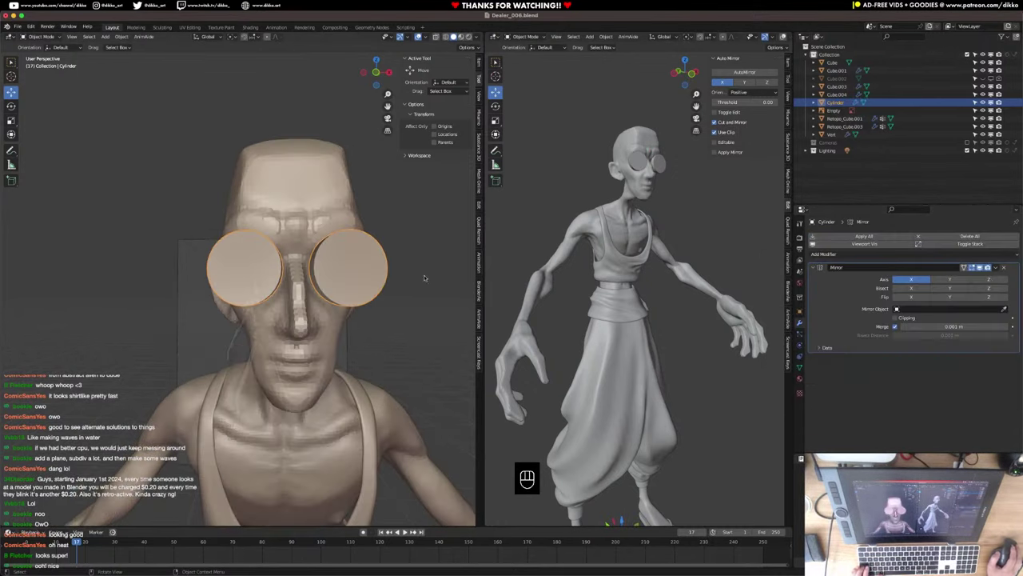
pyautogui.moveTo(614, 229); pyautogui.dragTo(577, 231, button='middle')
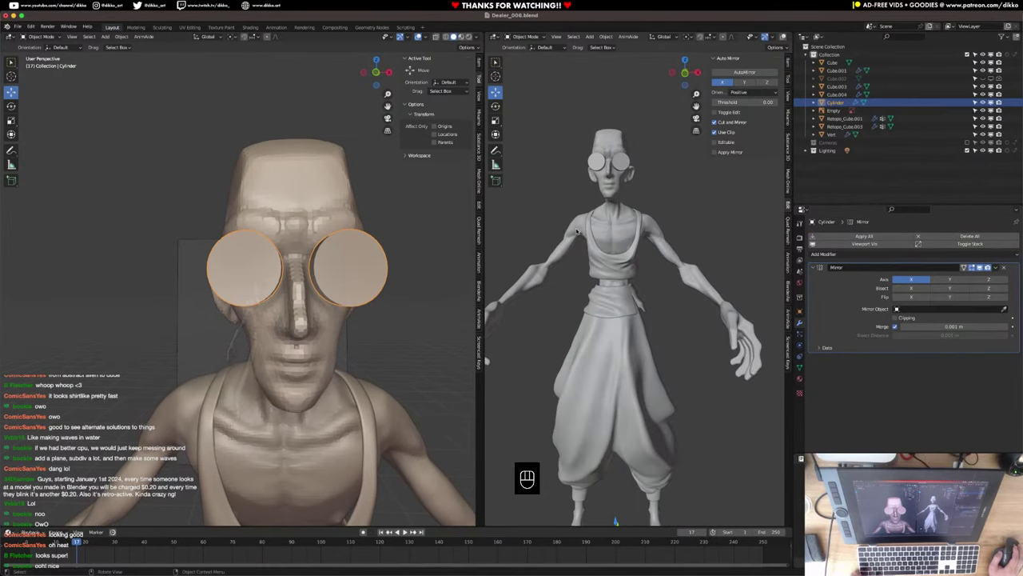
pyautogui.moveTo(366, 243); pyautogui.dragTo(350, 264, button='middle')
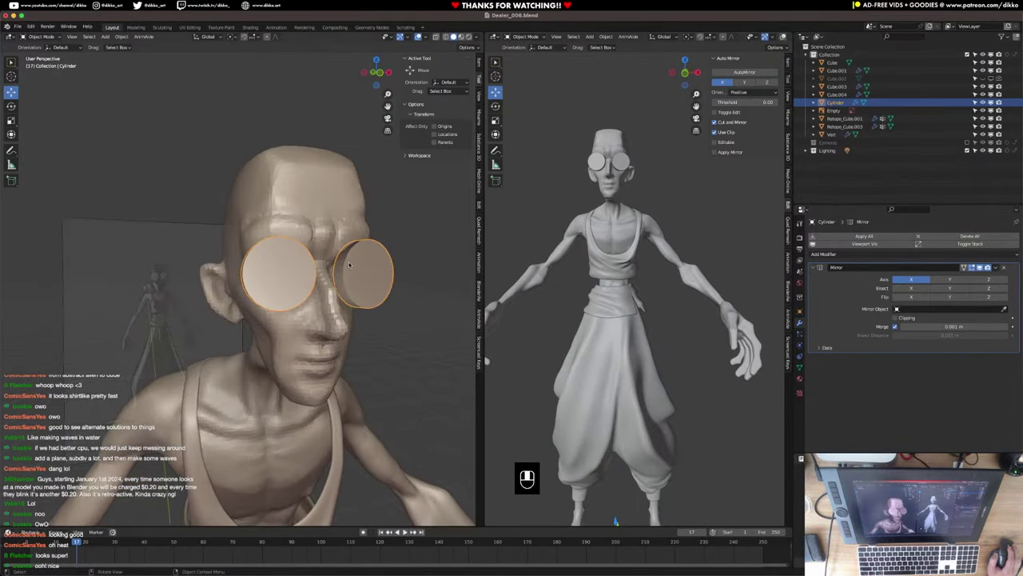
# Switch to Photoshop to check the reference drawing's gas mask, move its window away and return to Blender.
pyautogui.hotkey('ctrl', 'Up')
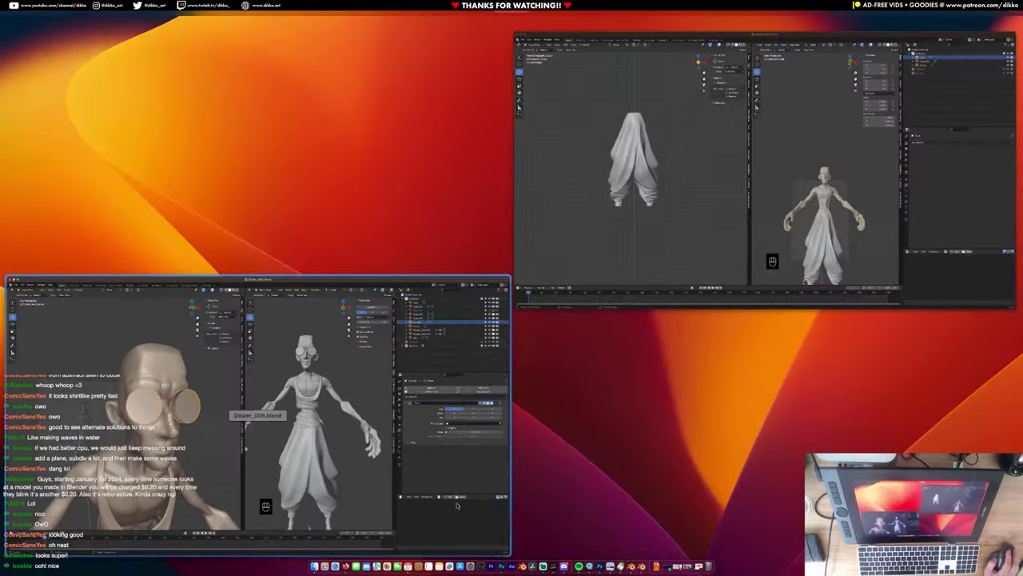
pyautogui.press('ctrl+super+f')
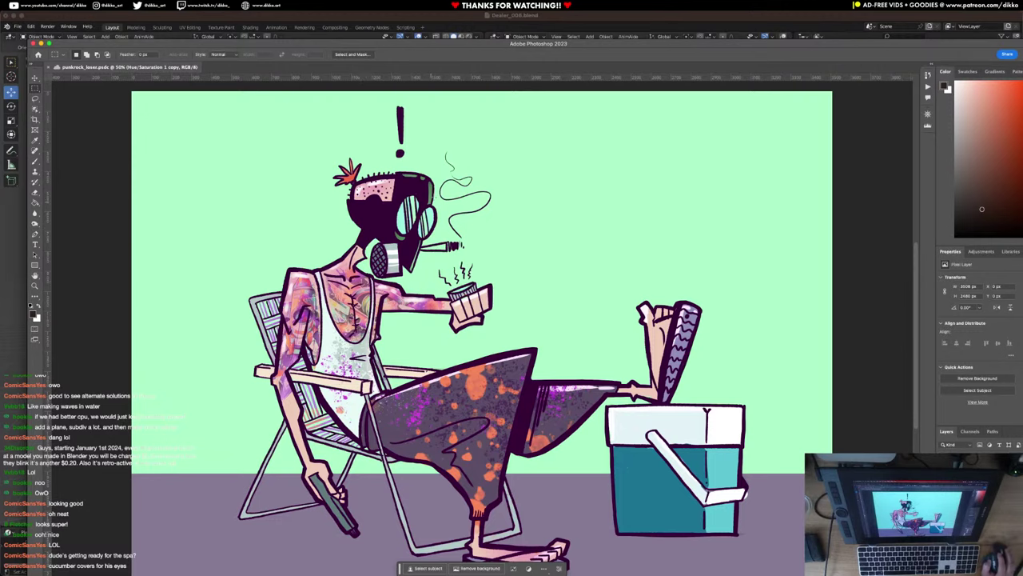
pyautogui.moveTo(391, 45); pyautogui.dragTo(1022, 104)
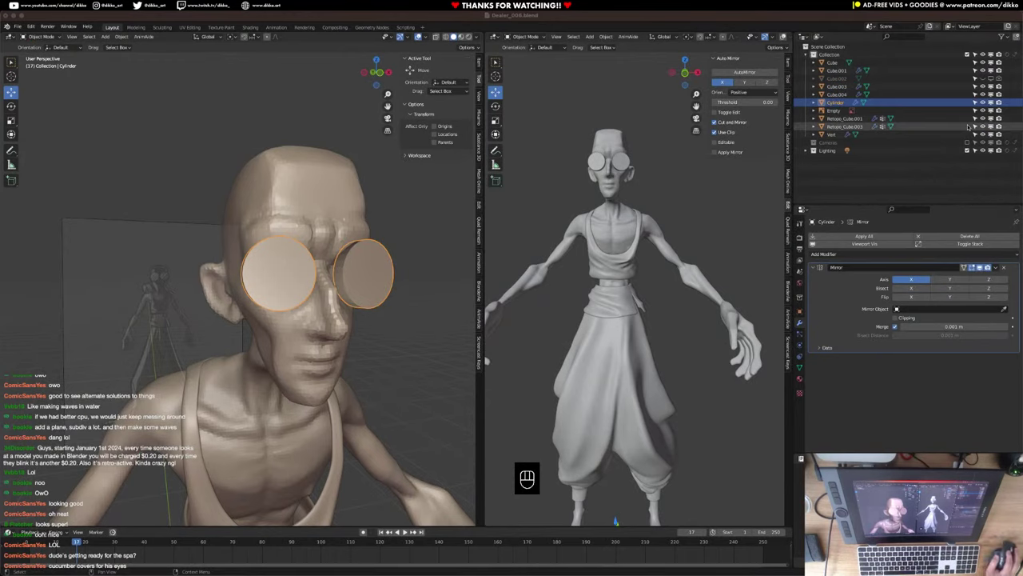
pyautogui.scroll(3, 660, 272)
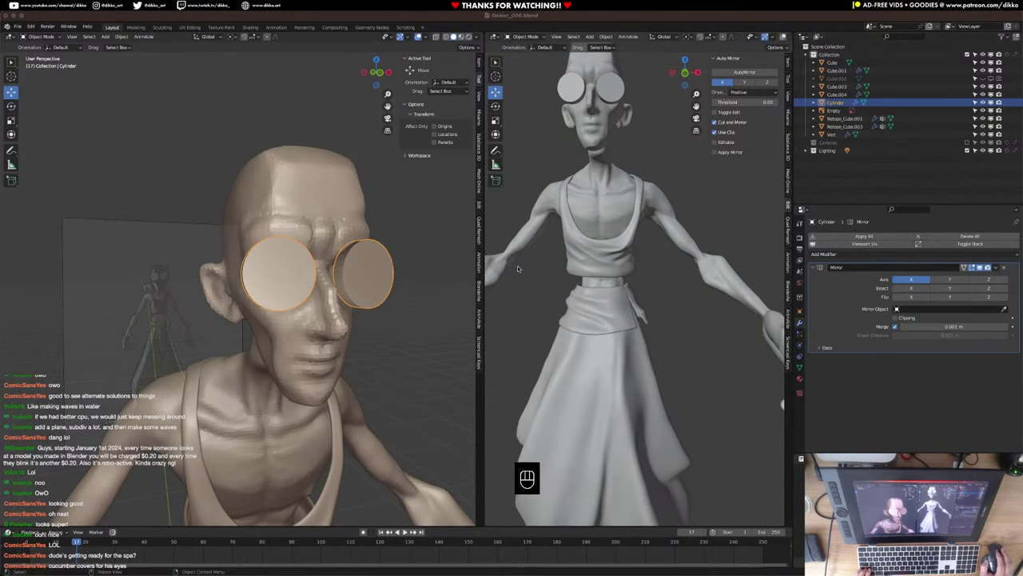
# In Edit Mode, select the whole lens mesh, scale it up slightly in front view and nudge it over the eye.
pyautogui.press('KP_1')
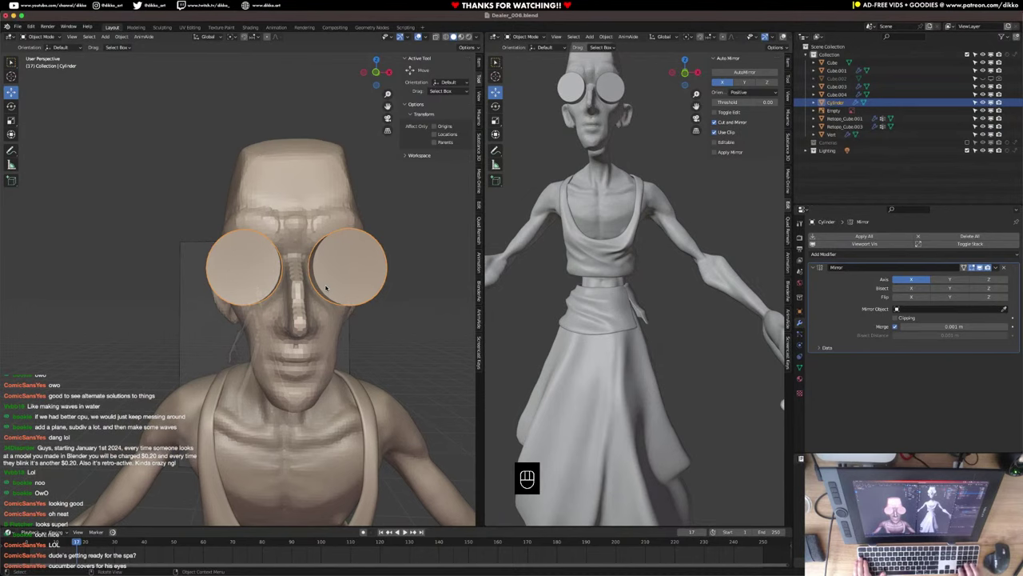
pyautogui.hotkey('alt', 'z')
pyautogui.press('Tab')
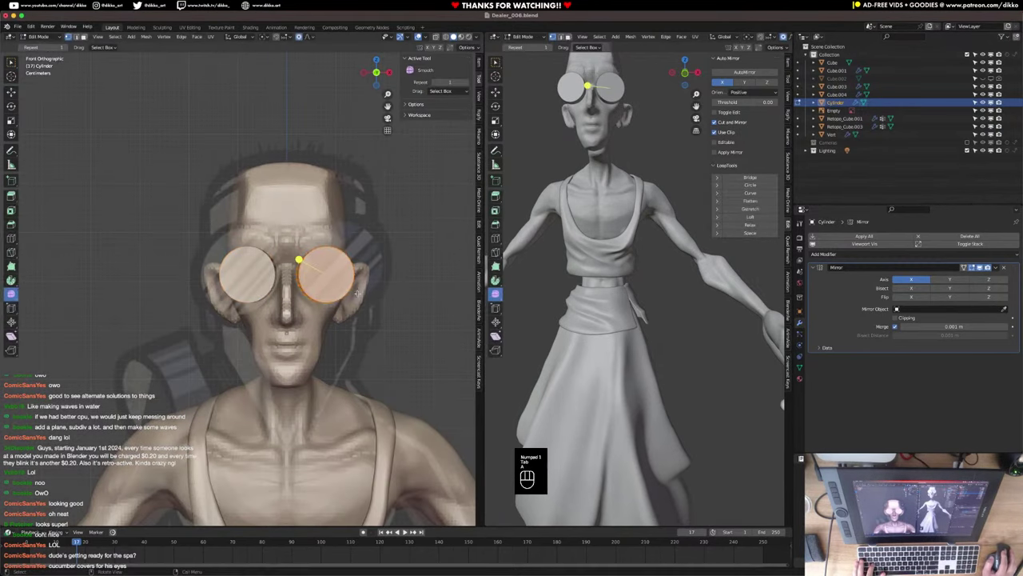
pyautogui.press('s')
pyautogui.click(361, 295)
pyautogui.press('g')
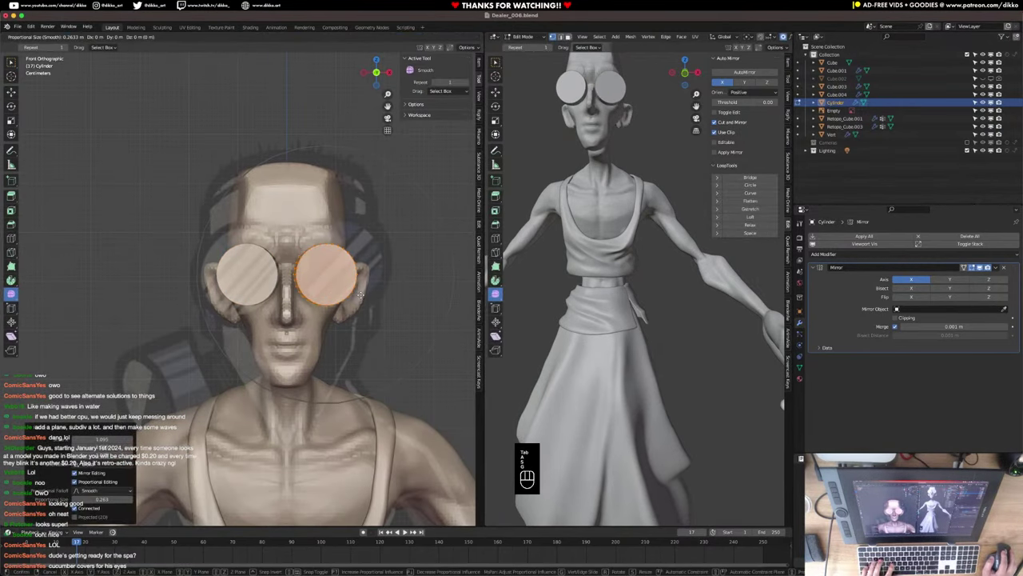
# Try to stretch the lens mesh along Z.
pyautogui.press('s')
pyautogui.press('z')
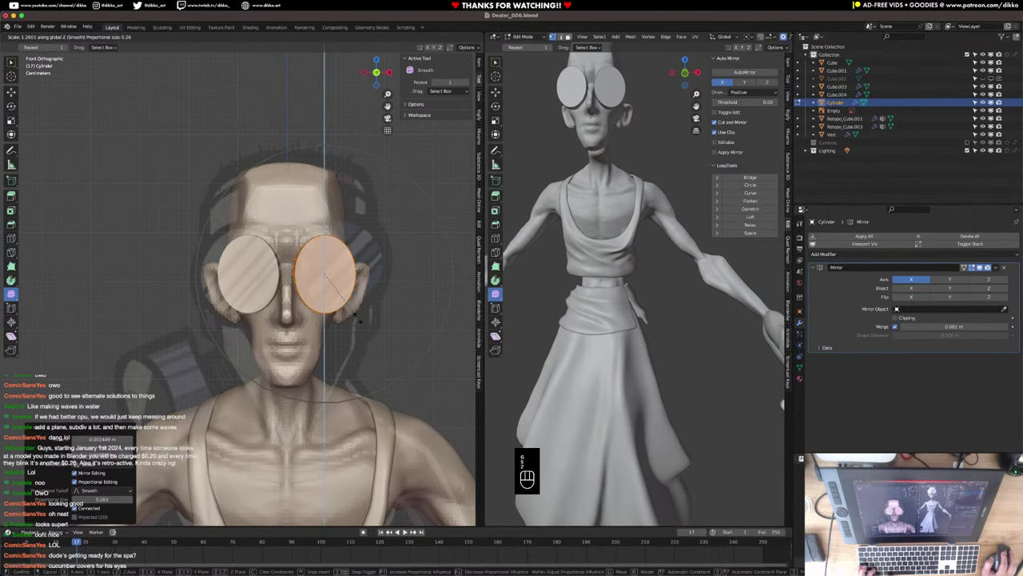
pyautogui.click(358, 303)
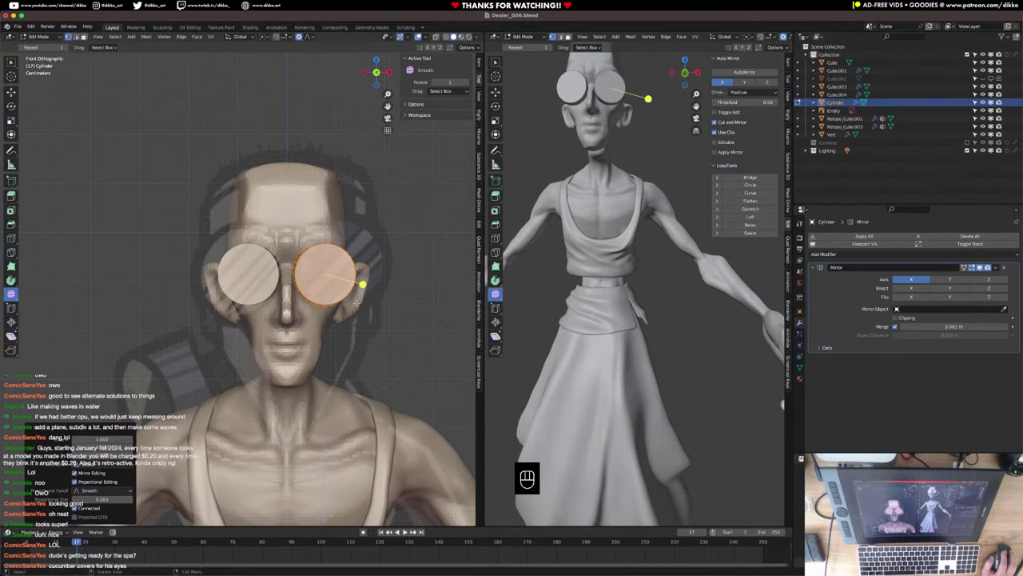
pyautogui.press('super+z')
# Switch to face selection with the Normal transform orientation and select the lens's front face.
pyautogui.moveTo(357, 303); pyautogui.dragTo(284, 311, button='middle')
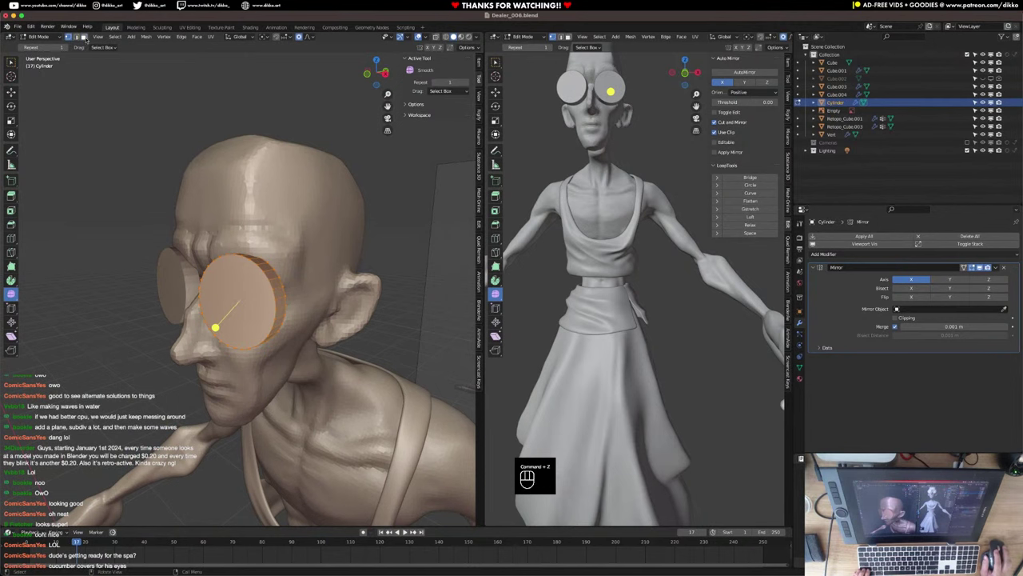
pyautogui.click(85, 37)
pyautogui.click(238, 37)
pyautogui.click(229, 79)
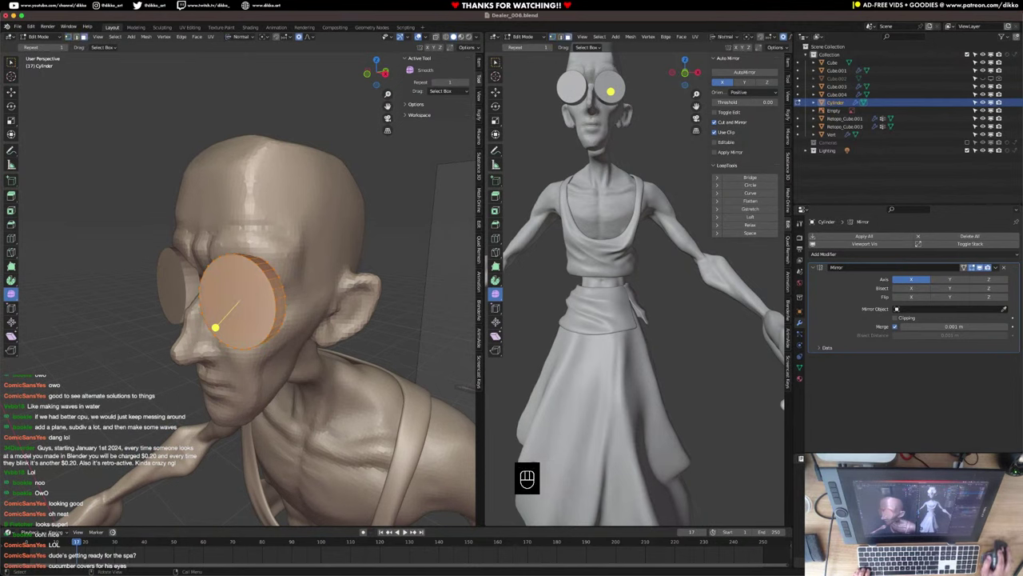
pyautogui.click(239, 312)
# Try to move the lens's front face along its normal Y axis.
pyautogui.press('g')
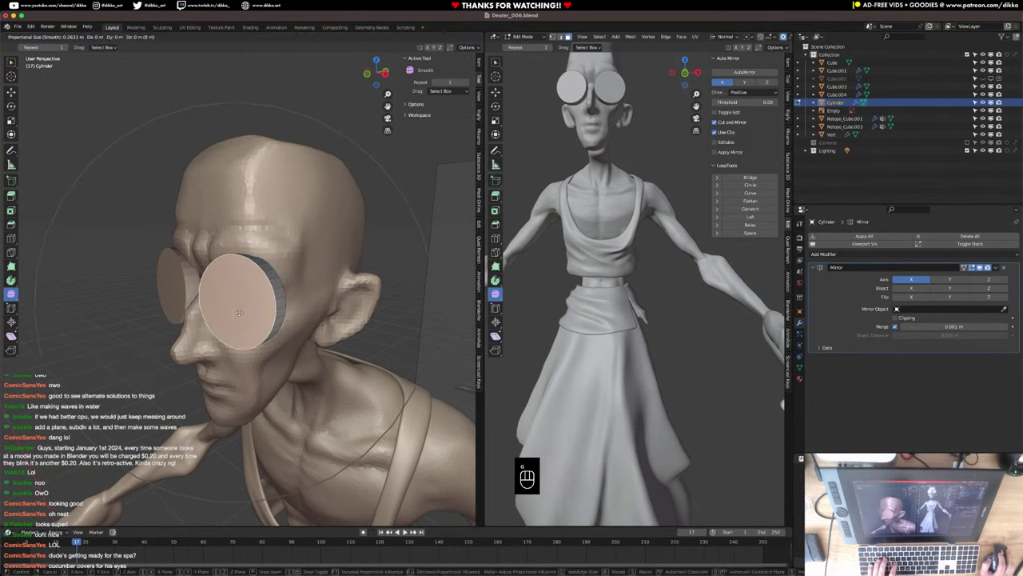
pyautogui.press('y')
pyautogui.click(238, 314)
pyautogui.press('super+z')
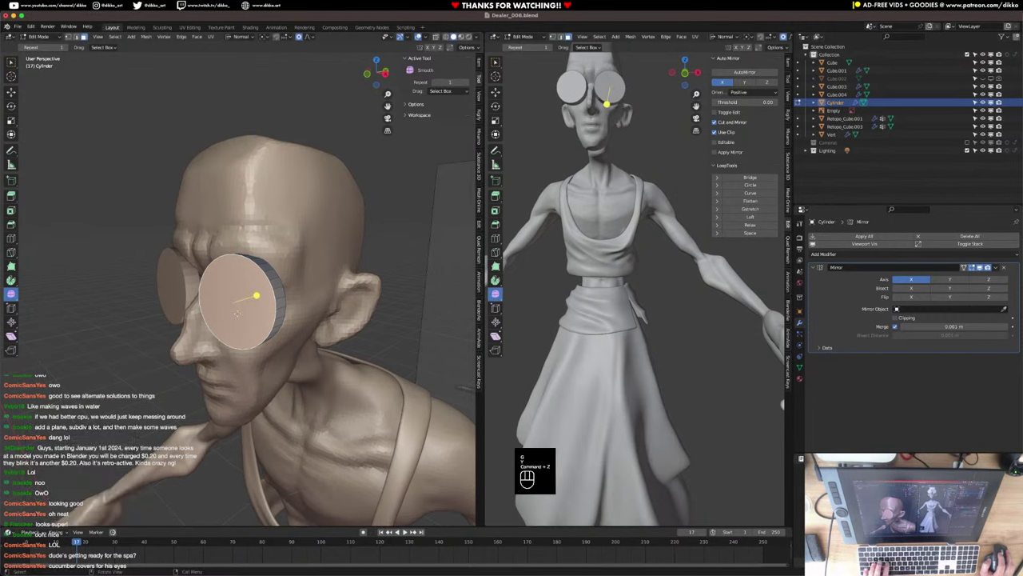
# Pull the lens's front face outward along its normal Z axis with a reduced proportional editing size.
pyautogui.press('g')
pyautogui.press('z')
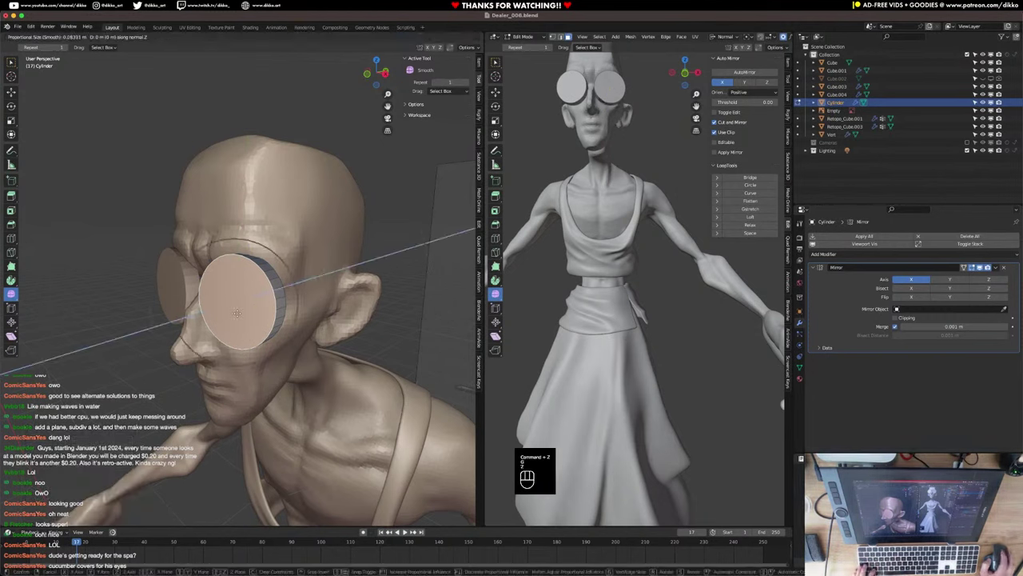
pyautogui.scroll(20, 235, 313)
pyautogui.click(233, 313)
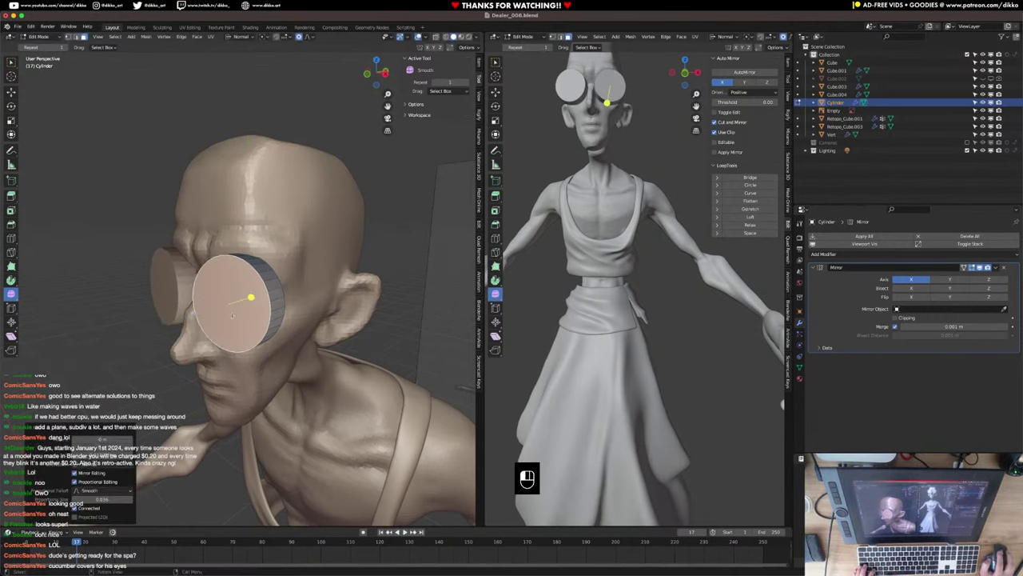
pyautogui.press('super+z')
# Try the wireframe overlay and Backface Culling display options on the lenses in Object Mode.
pyautogui.press('Tab')
pyautogui.moveTo(233, 313); pyautogui.dragTo(316, 229, button='middle')
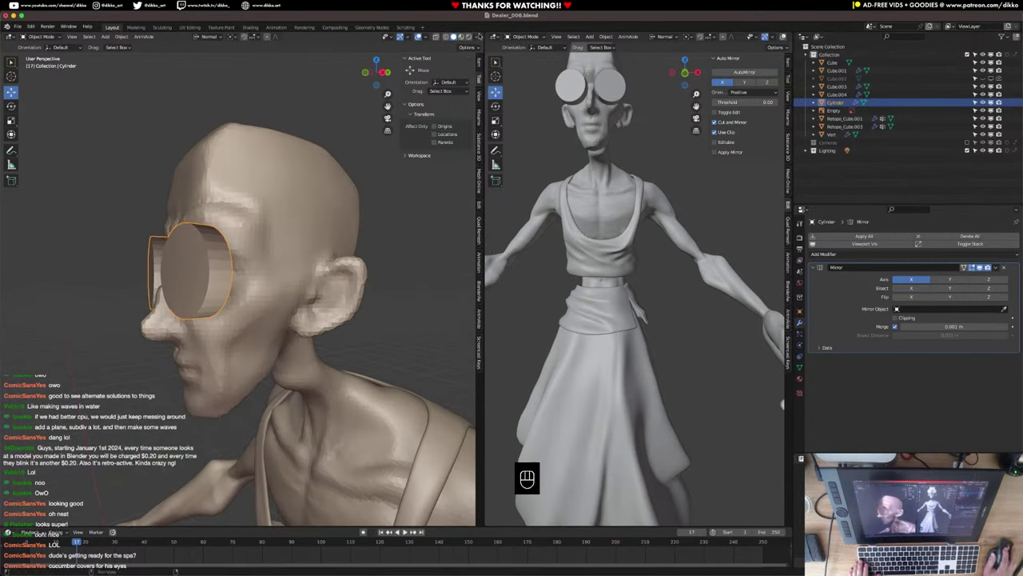
pyautogui.click(477, 37)
pyautogui.click(424, 37)
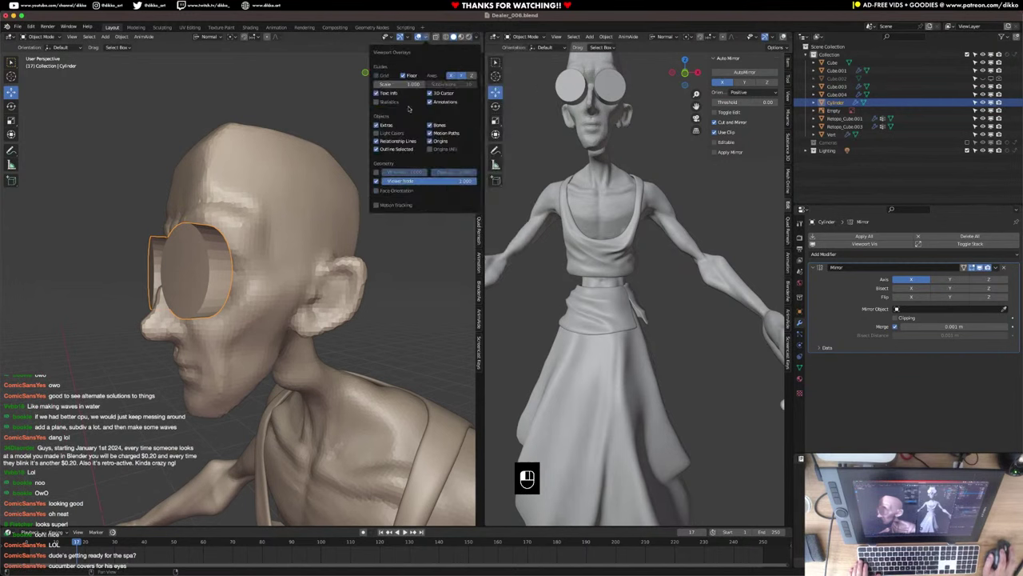
pyautogui.click(376, 172)
pyautogui.click(375, 172)
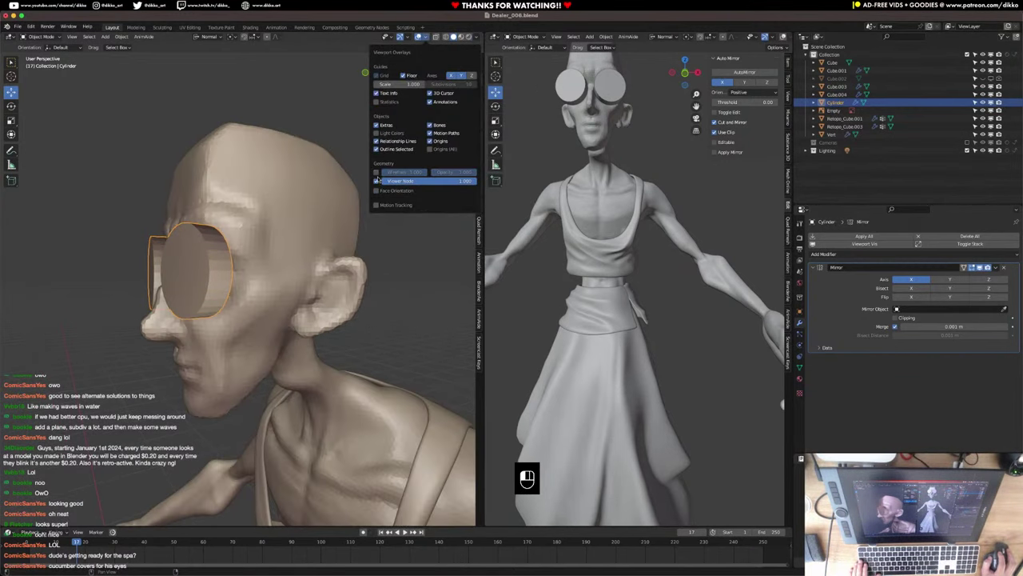
pyautogui.click(479, 38)
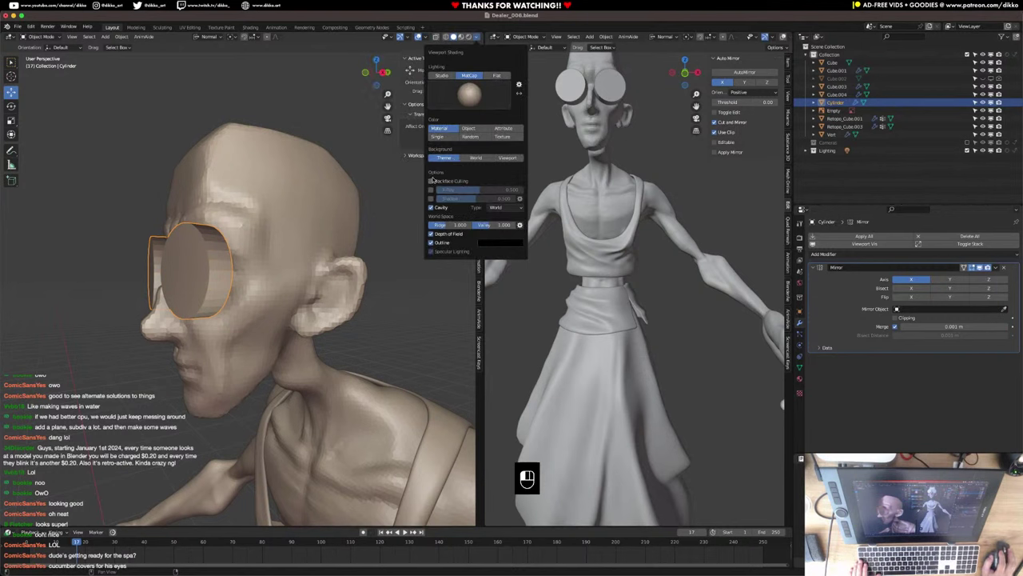
pyautogui.click(432, 181)
pyautogui.click(432, 181)
# Select all faces of the lens in Edit Mode and recalculate their normals to the outside.
pyautogui.moveTo(239, 257); pyautogui.dragTo(272, 260, button='middle')
pyautogui.press('Tab')
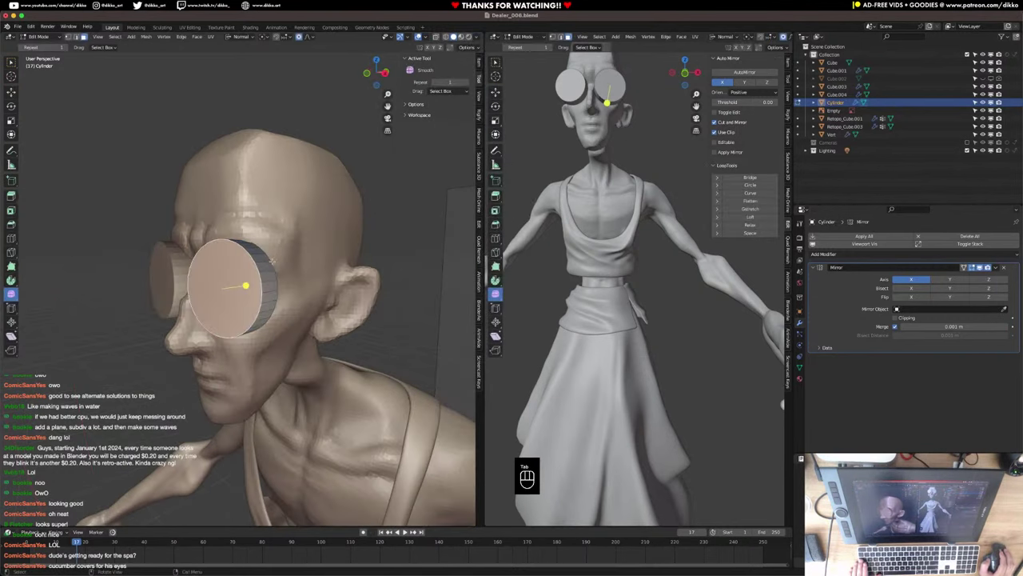
pyautogui.press('a')
pyautogui.hotkey('shift', 'n')
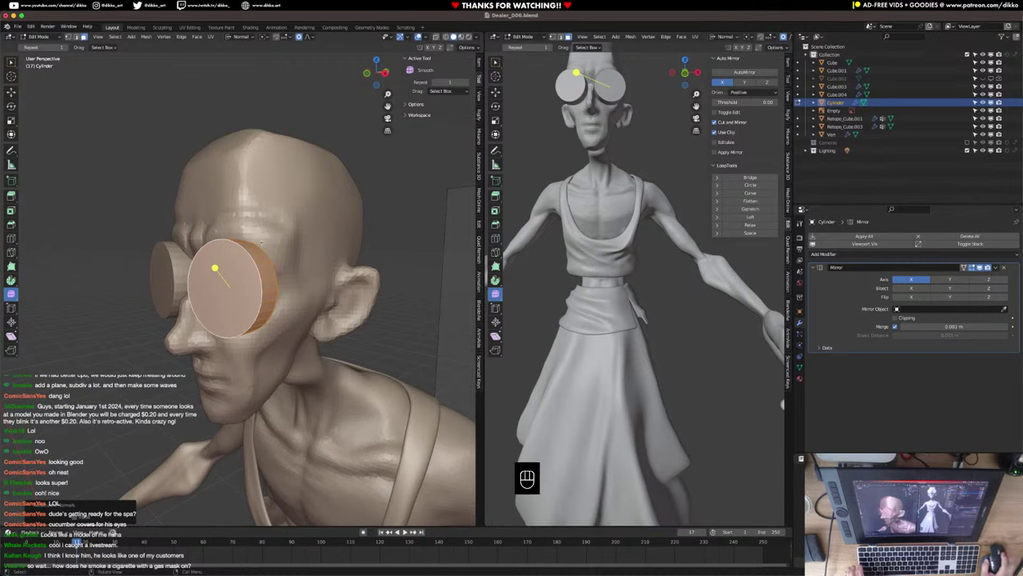
# Inset the lens's front face to form a rim and extrude the inner face inward.
pyautogui.moveTo(245, 280); pyautogui.dragTo(278, 267, button='middle')
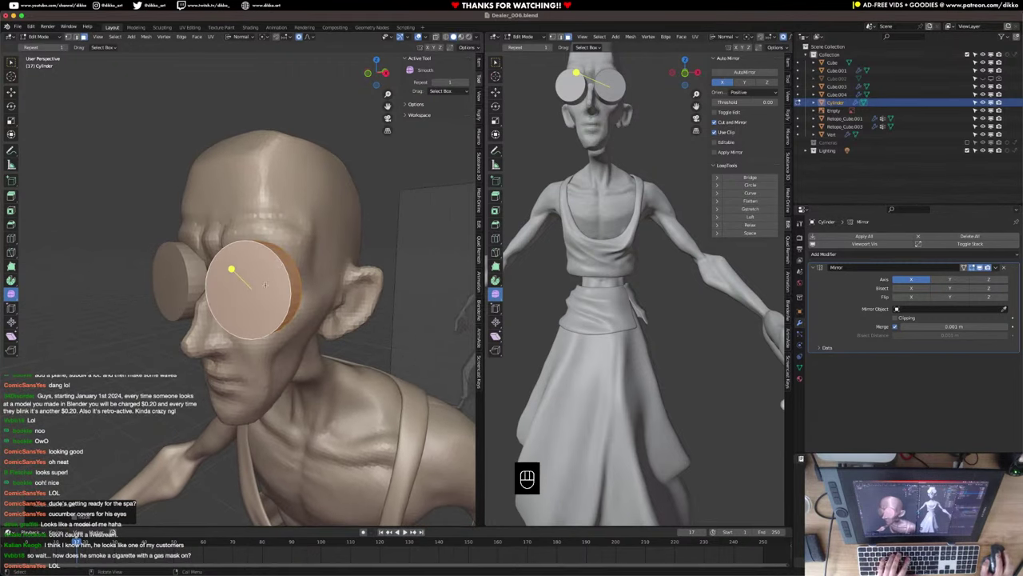
pyautogui.click(265, 284)
pyautogui.press('i')
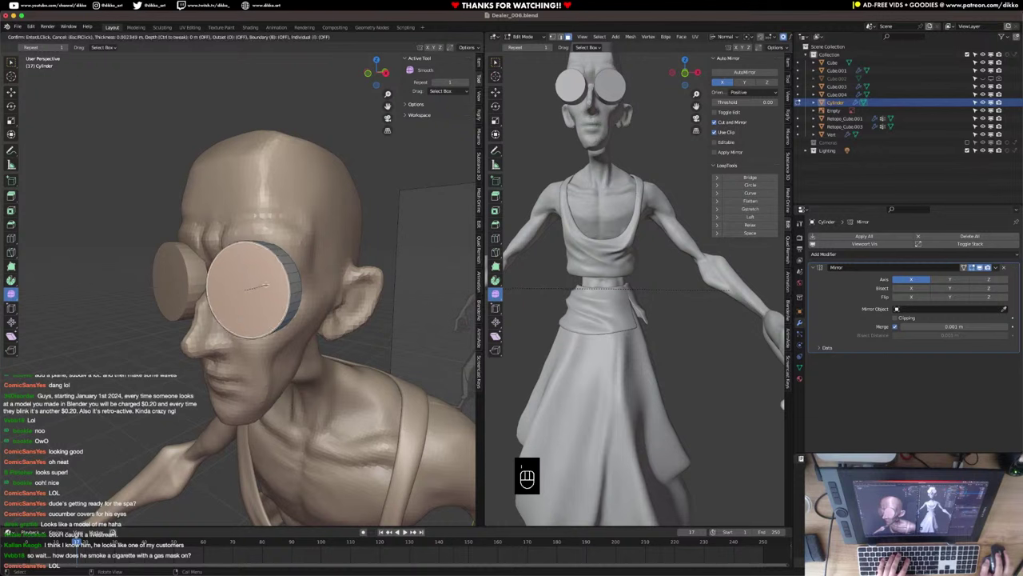
pyautogui.click(259, 286)
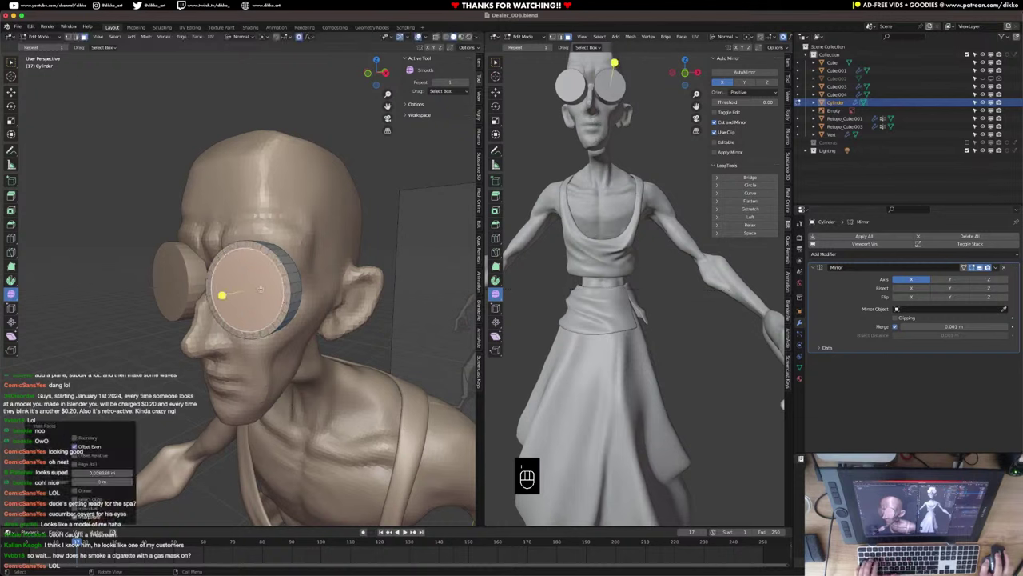
pyautogui.press('e')
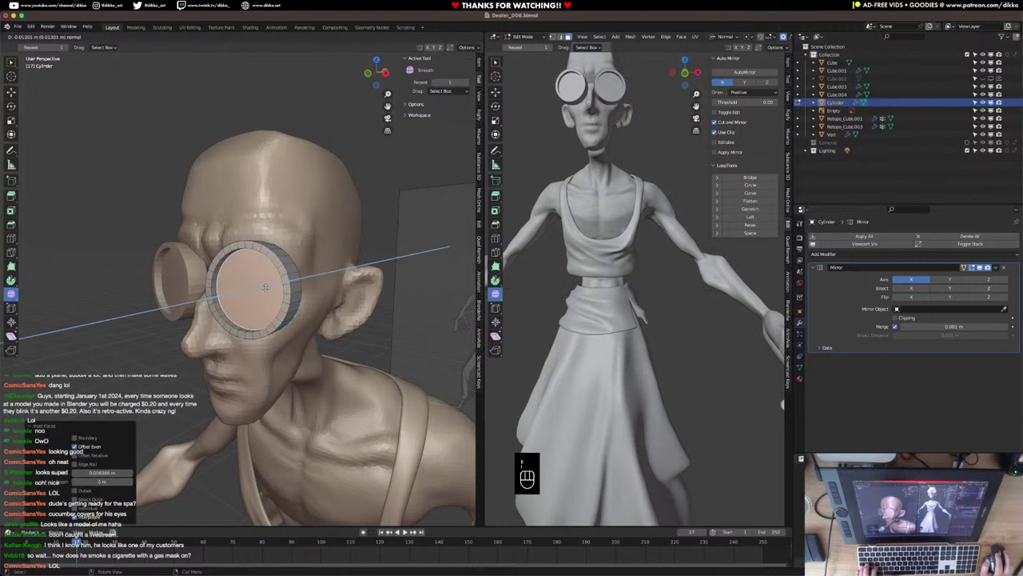
pyautogui.click(265, 287)
pyautogui.press('s')
pyautogui.click(276, 296)
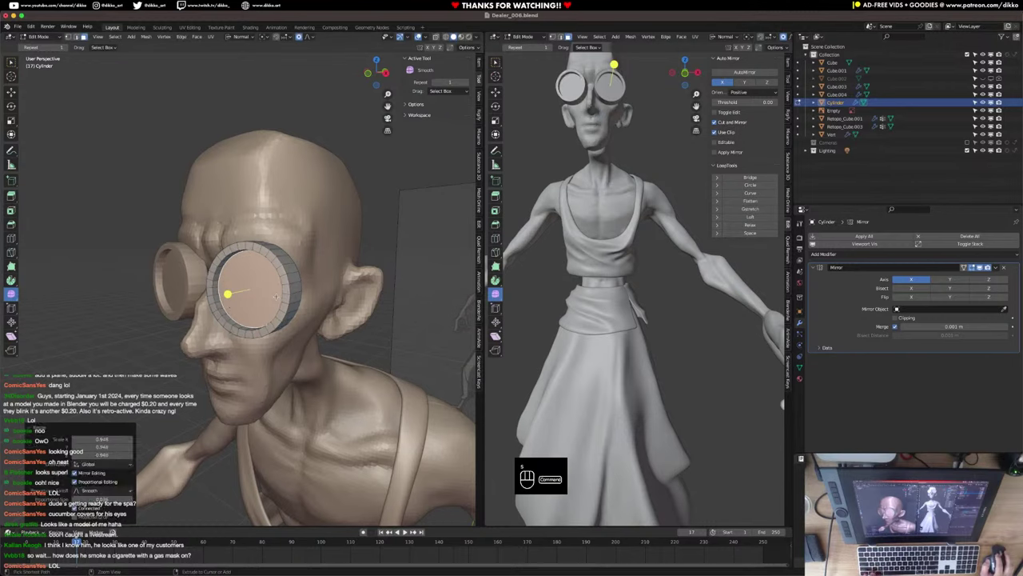
pyautogui.press('super+z')
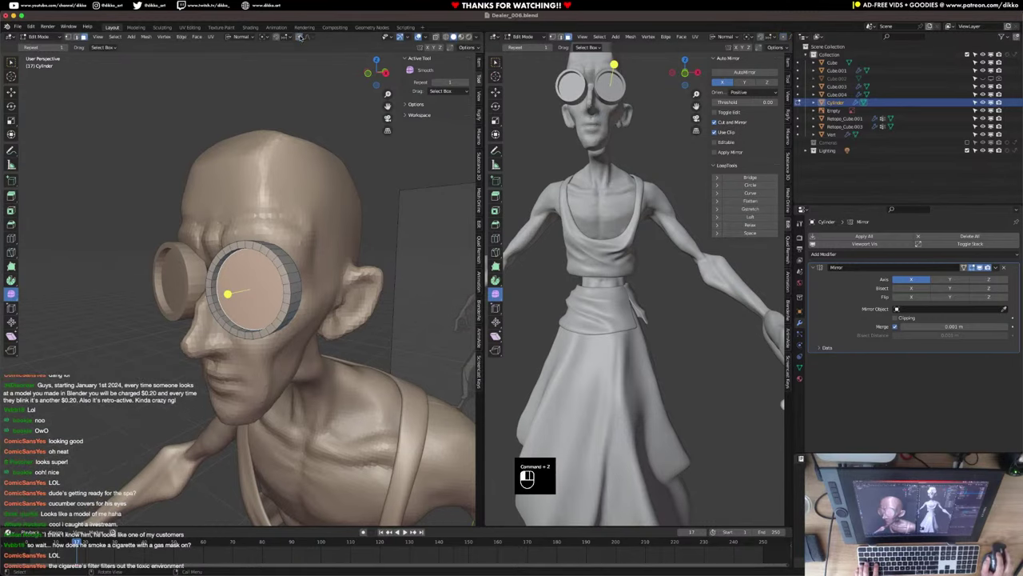
# Scale the lens's recessed face slightly smaller without proportional editing and apply Shade Auto Smooth to the lens object.
pyautogui.press('s')
pyautogui.click(316, 244)
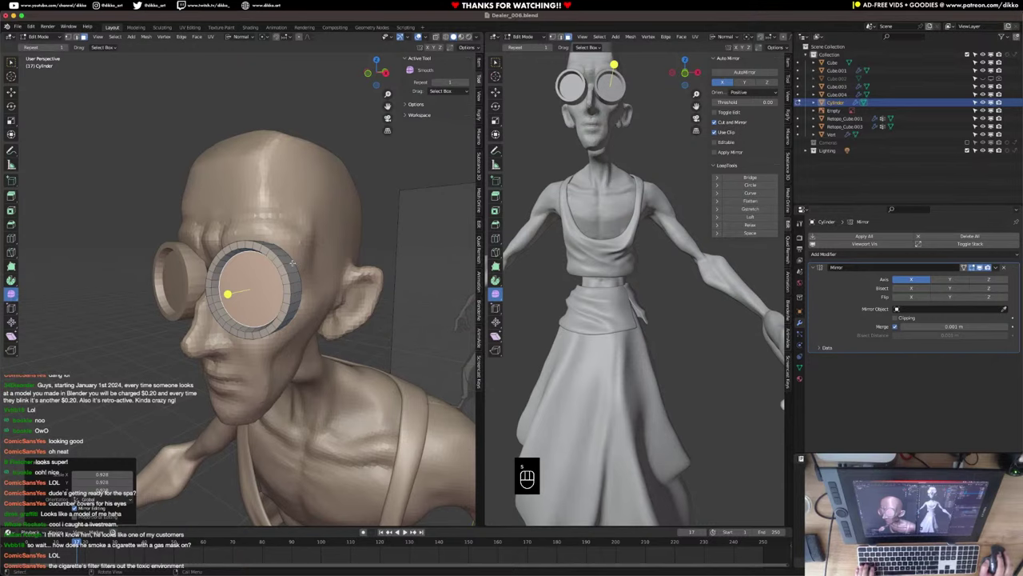
pyautogui.press('Tab')
pyautogui.rightClick(289, 273)
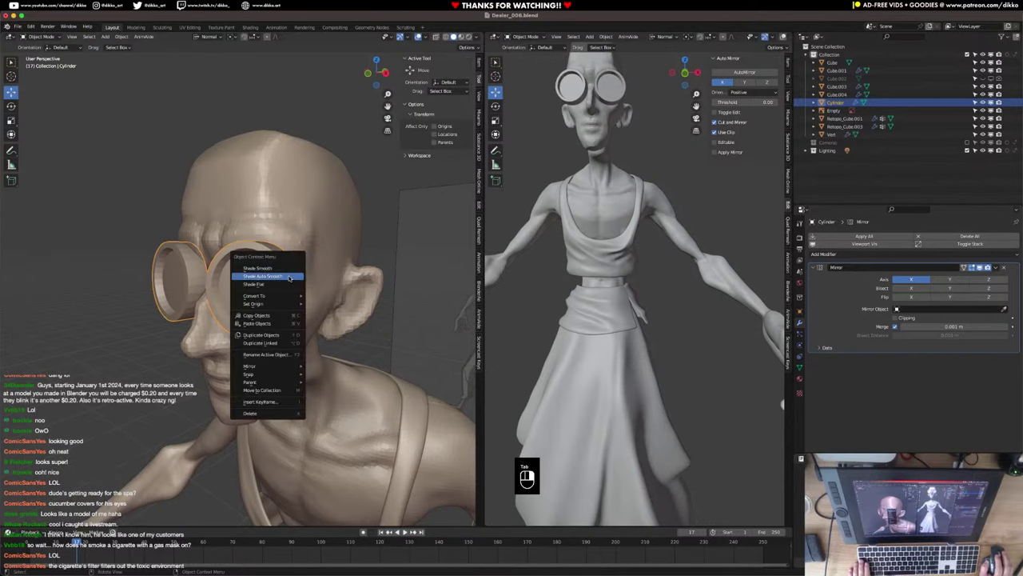
pyautogui.click(289, 276)
# Inset the recessed lens face again and merge its innermost face to a single vertex at the center.
pyautogui.moveTo(323, 274); pyautogui.dragTo(352, 272, button='middle')
pyautogui.press('Tab')
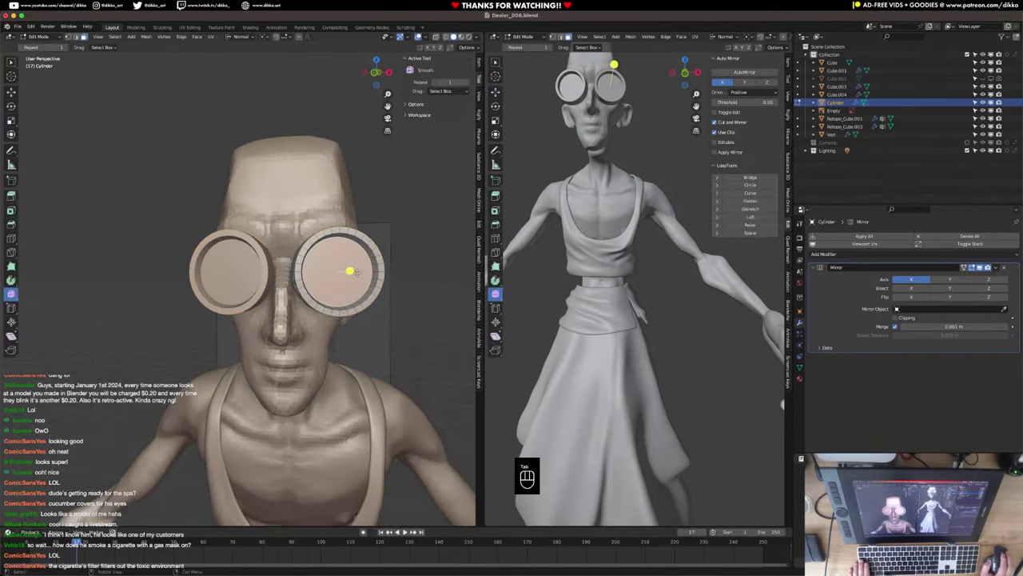
pyautogui.press('i')
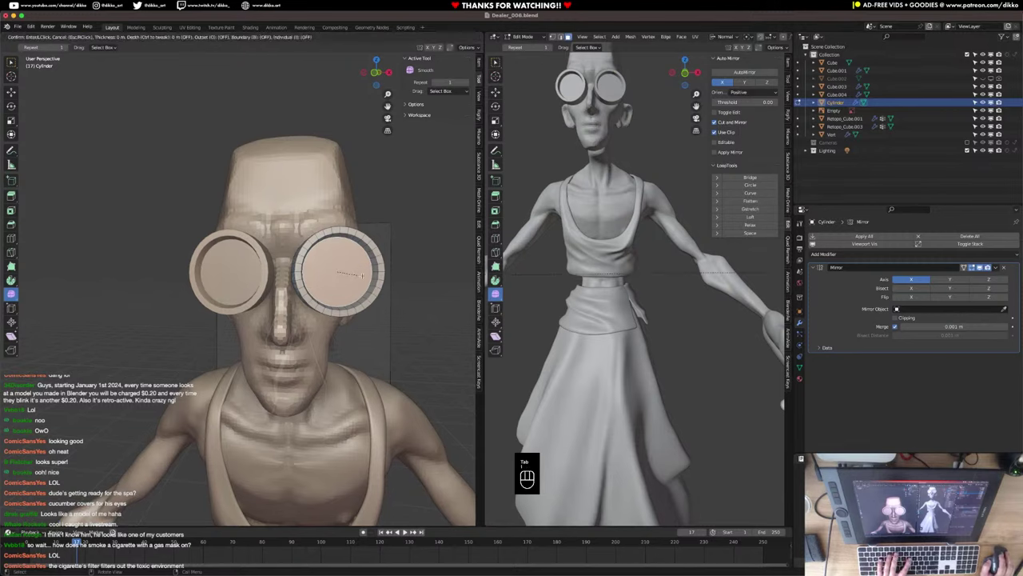
pyautogui.click(357, 272)
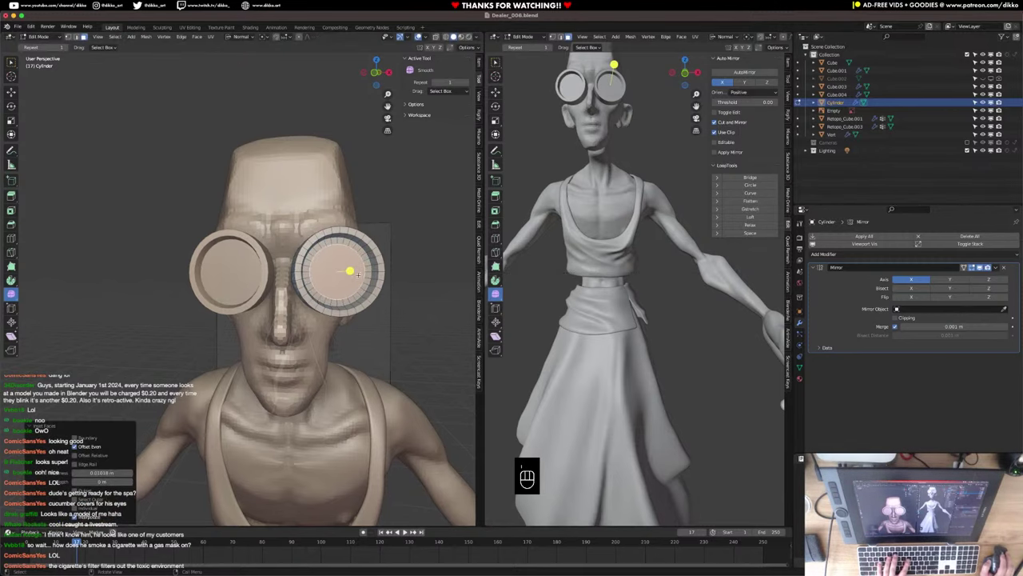
pyautogui.moveTo(339, 270); pyautogui.dragTo(313, 281, button='middle')
pyautogui.press('i')
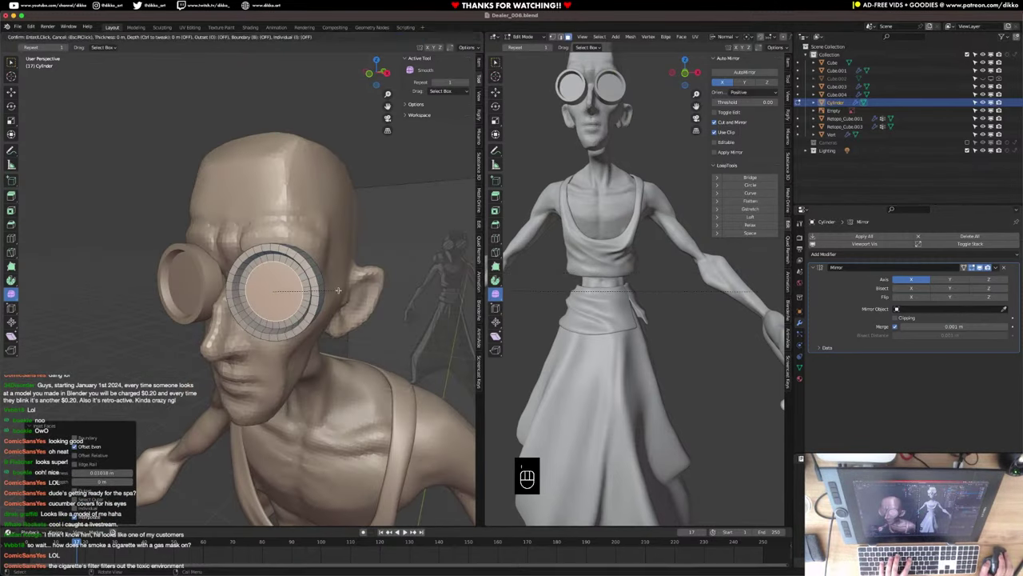
pyautogui.click(322, 283)
pyautogui.press('Tab')
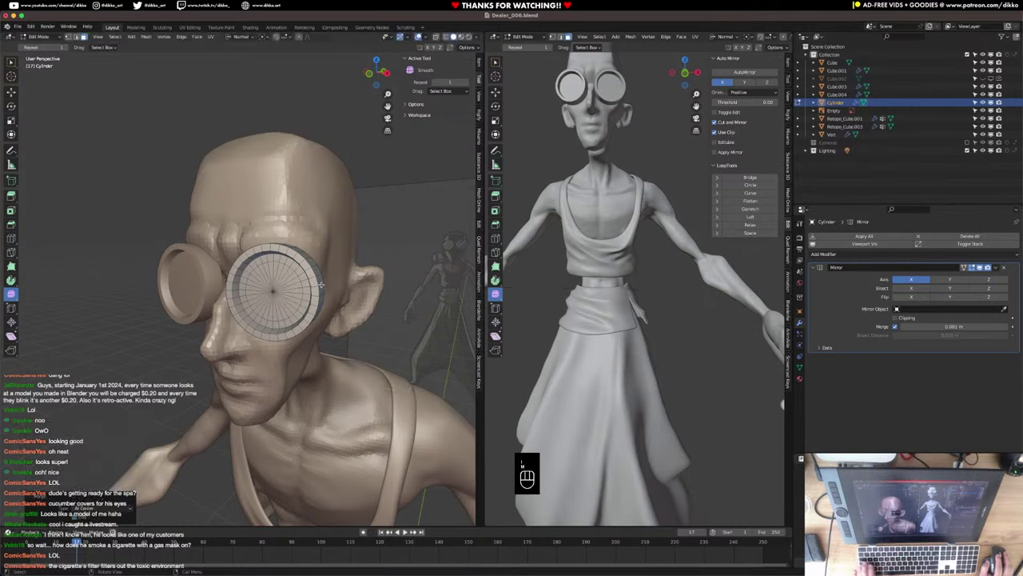
# Save the scene file with the finished lens shape.
pyautogui.moveTo(322, 283); pyautogui.dragTo(245, 277, button='middle')
pyautogui.press('super+s')
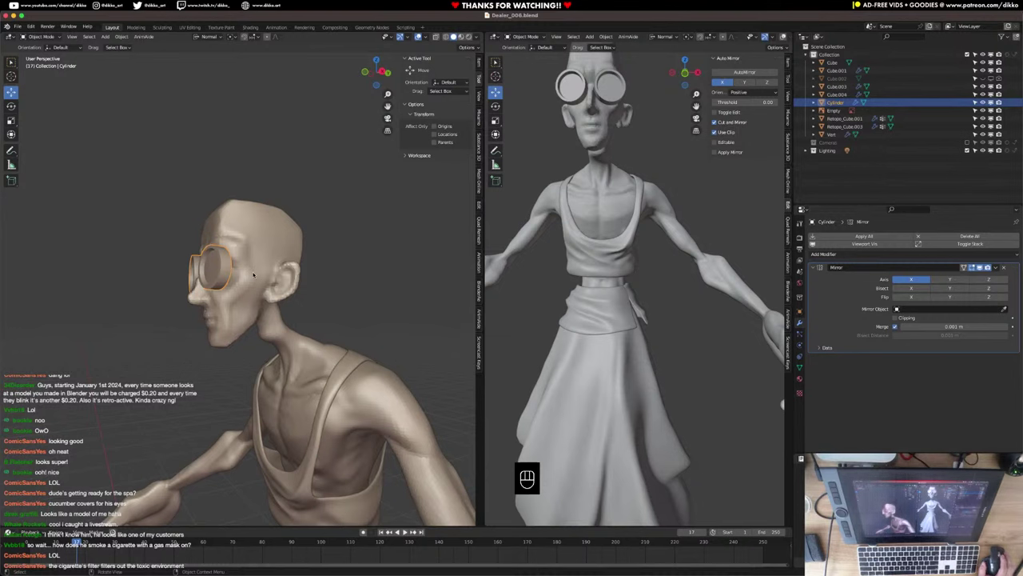
pyautogui.press('super+s')
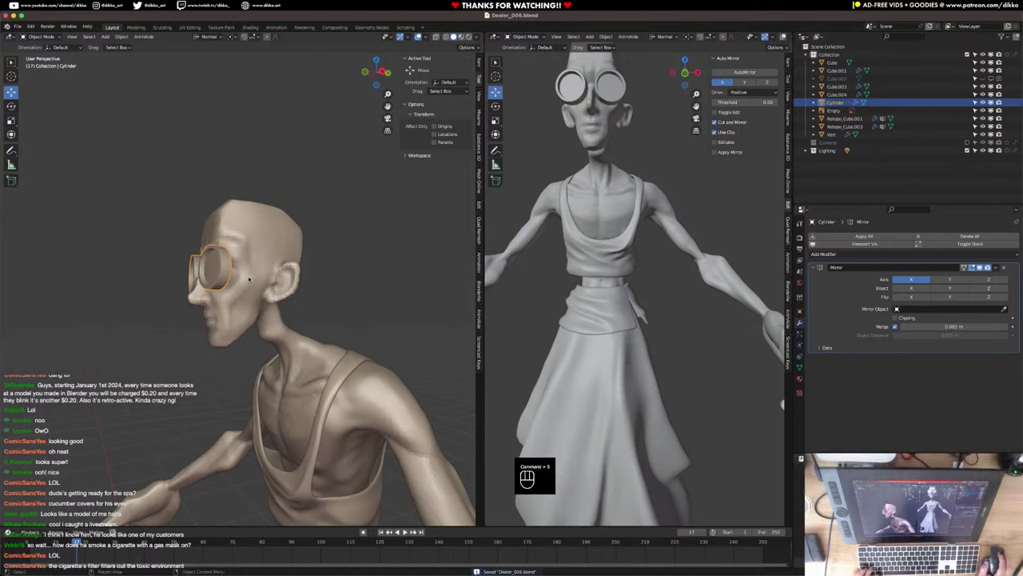
pyautogui.moveTo(248, 278); pyautogui.dragTo(290, 266, button='middle')
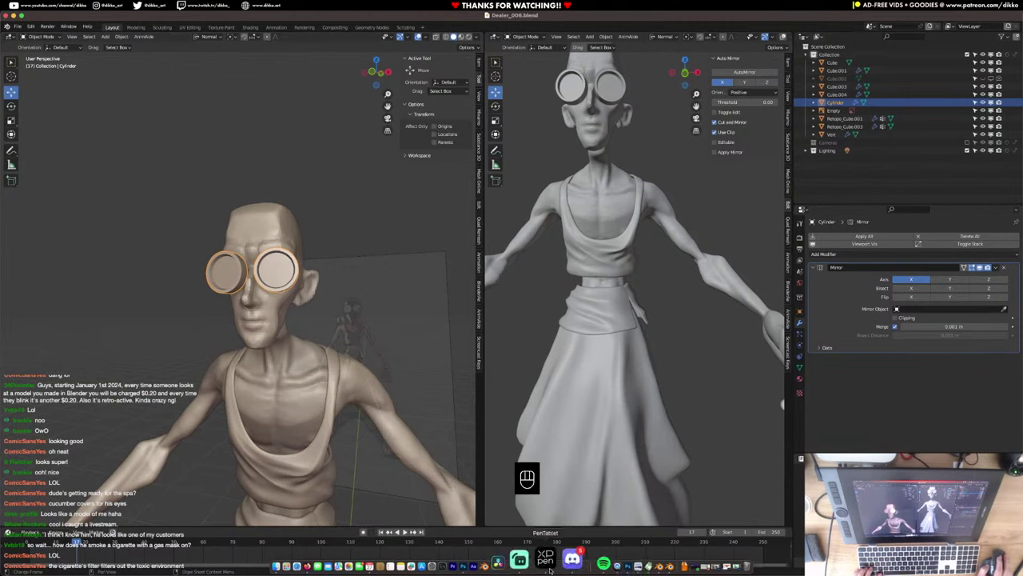
pyautogui.click(595, 561)
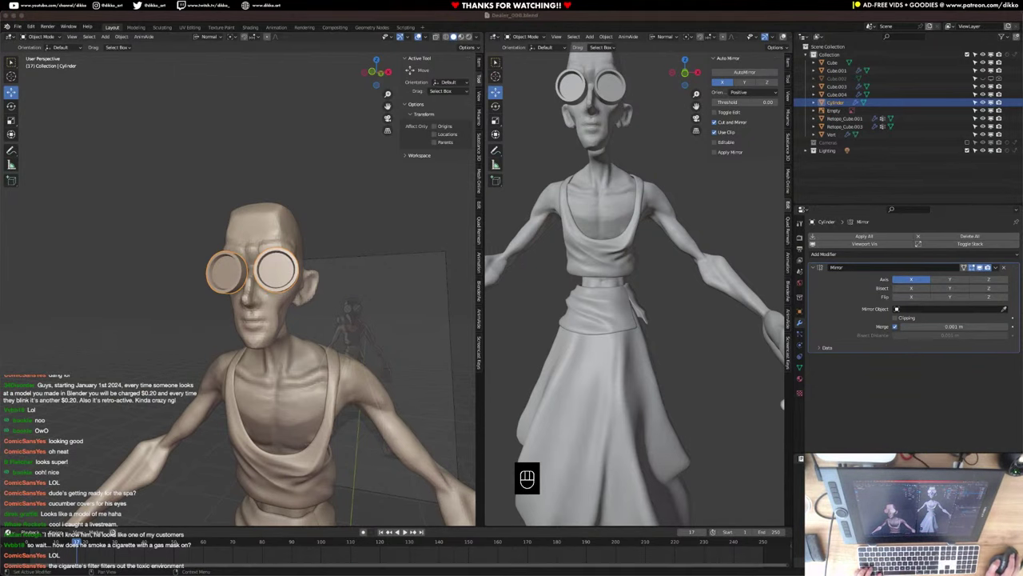
pyautogui.moveTo(602, 573)
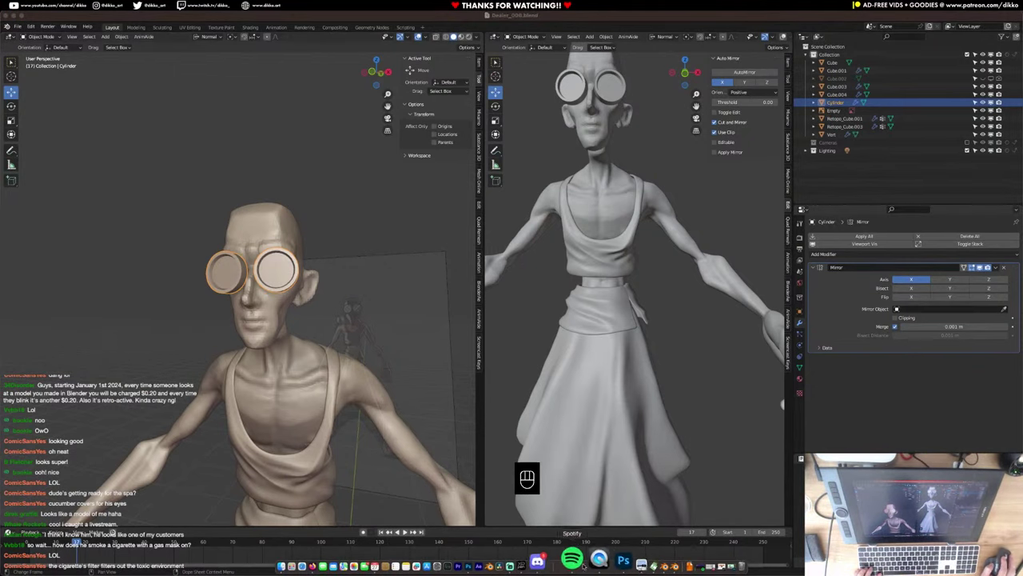
pyautogui.click(502, 561)
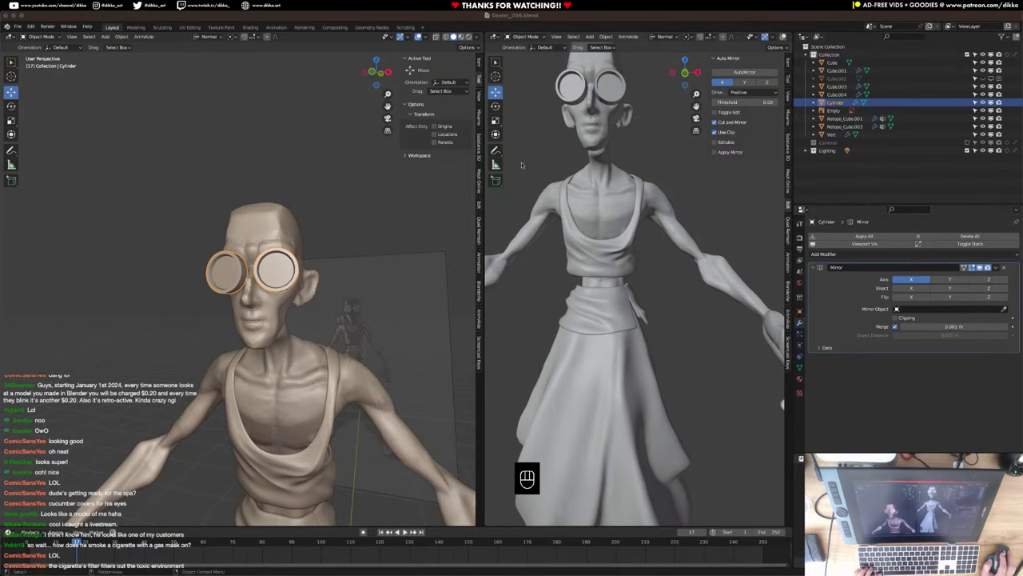
pyautogui.scroll(2, 319, 253)
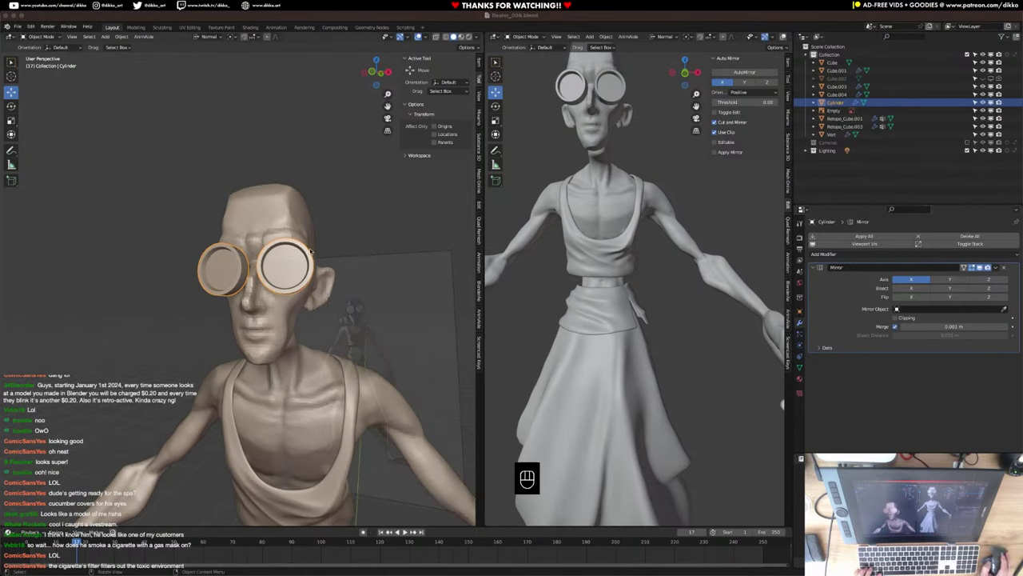
pyautogui.moveTo(311, 251); pyautogui.dragTo(268, 250, button='middle')
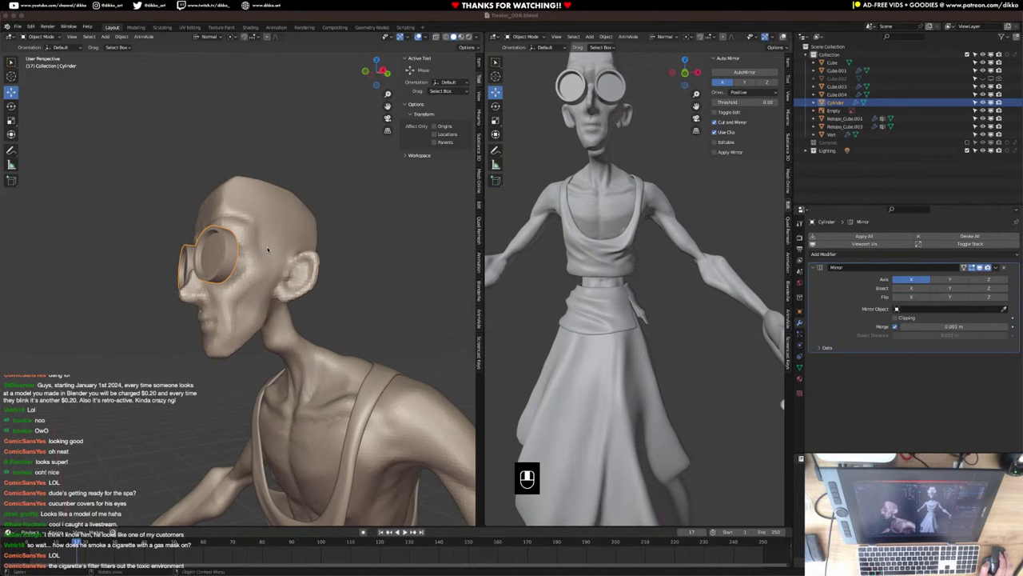
# Select the whole lens in Edit Mode and move it forward along the global Y axis, away from the face.
pyautogui.moveTo(235, 269); pyautogui.dragTo(309, 289, button='middle')
pyautogui.press('Tab')
pyautogui.press('g')
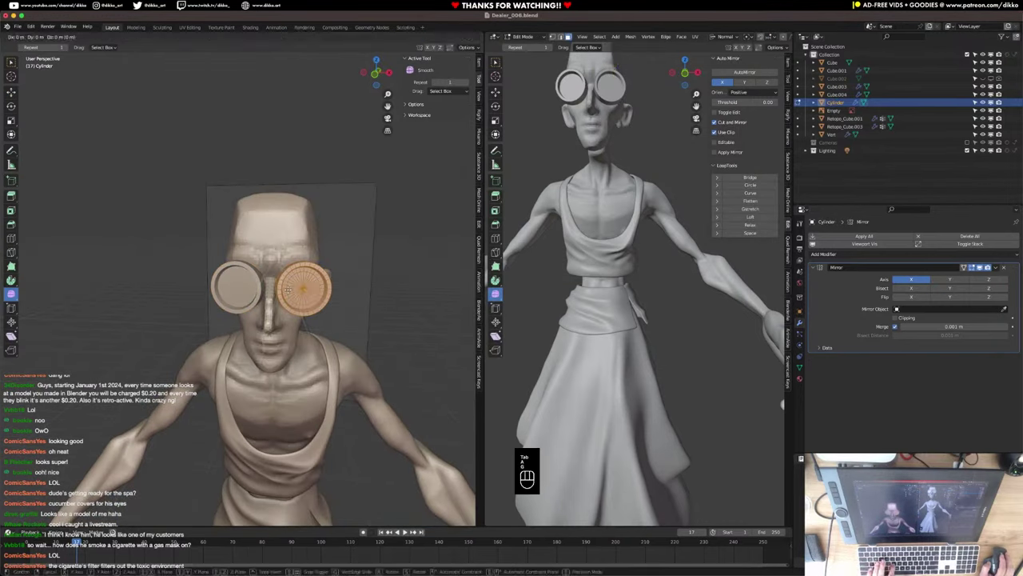
pyautogui.press('y')
pyautogui.press('y')
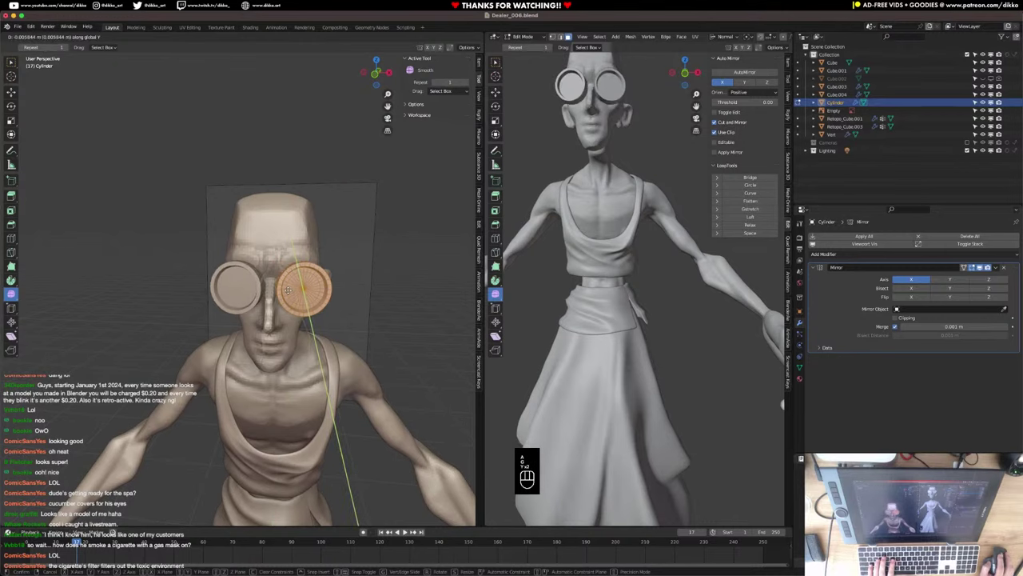
pyautogui.click(287, 290)
pyautogui.moveTo(287, 290); pyautogui.dragTo(203, 279, button='middle')
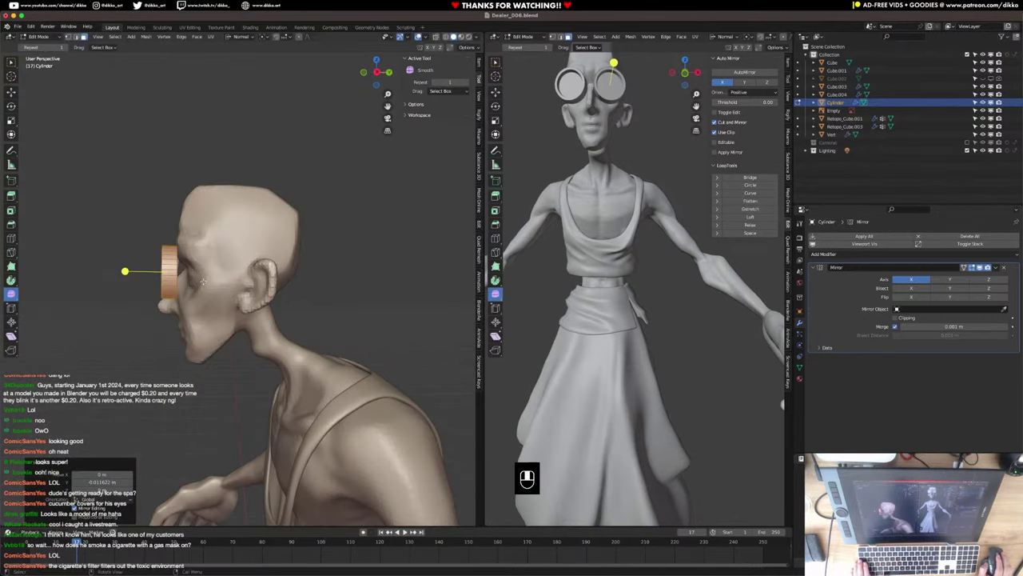
pyautogui.press('y')
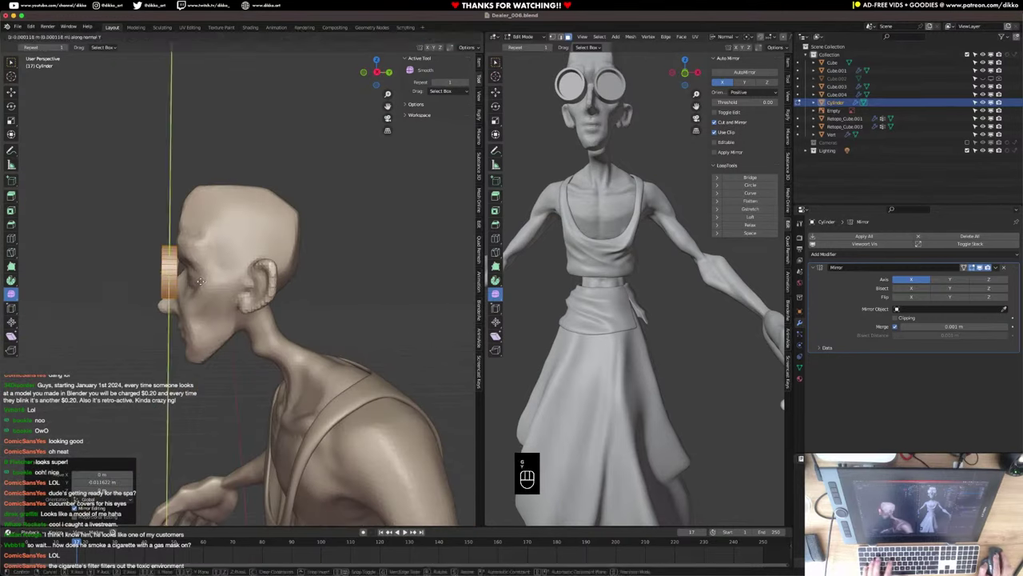
pyautogui.press('y')
pyautogui.click(196, 282)
pyautogui.moveTo(196, 281); pyautogui.dragTo(286, 291, button='middle')
pyautogui.press('Tab')
# Select the character's body object and save the file.
pyautogui.press('super+s')
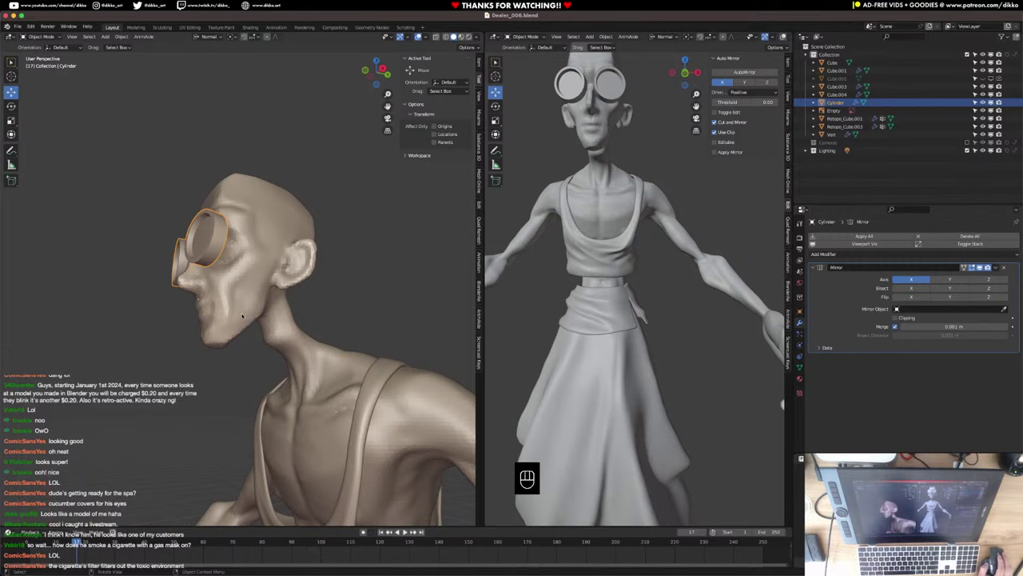
pyautogui.click(231, 320)
pyautogui.press('super+s')
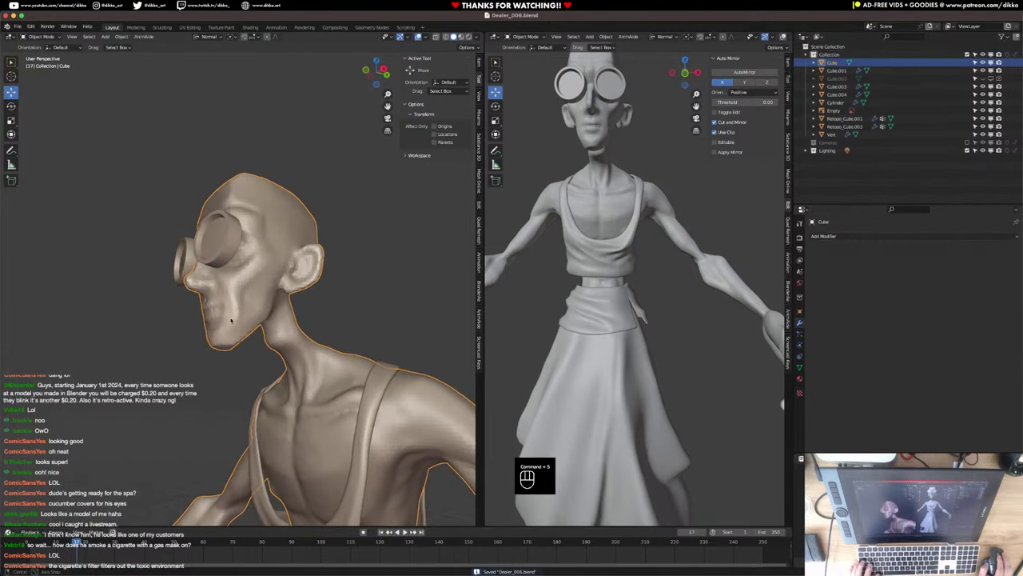
# Select the head and upper neck faces of the body mesh in Edit Mode, using wireframe shading in the right orthographic view.
pyautogui.moveTo(231, 321); pyautogui.dragTo(289, 324, button='middle')
pyautogui.press('Tab')
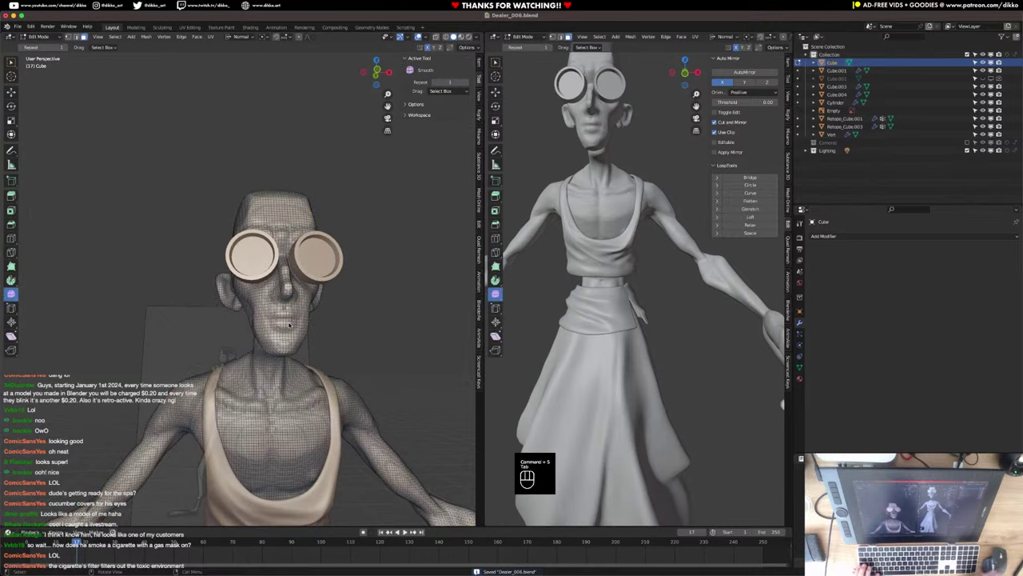
pyautogui.press('KP_1')
pyautogui.press('z')
pyautogui.click(235, 322)
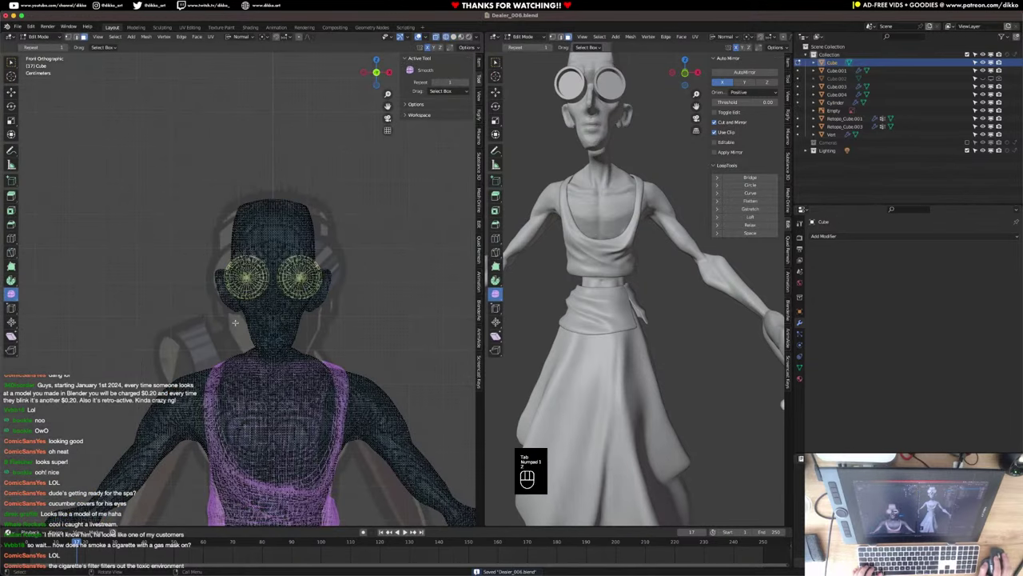
pyautogui.press('KP_3')
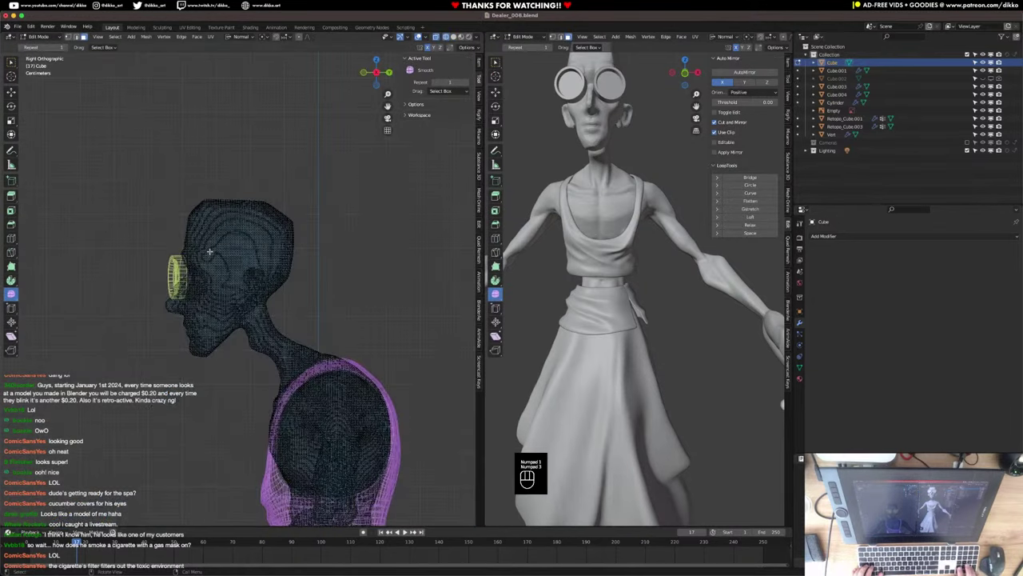
pyautogui.press('super')
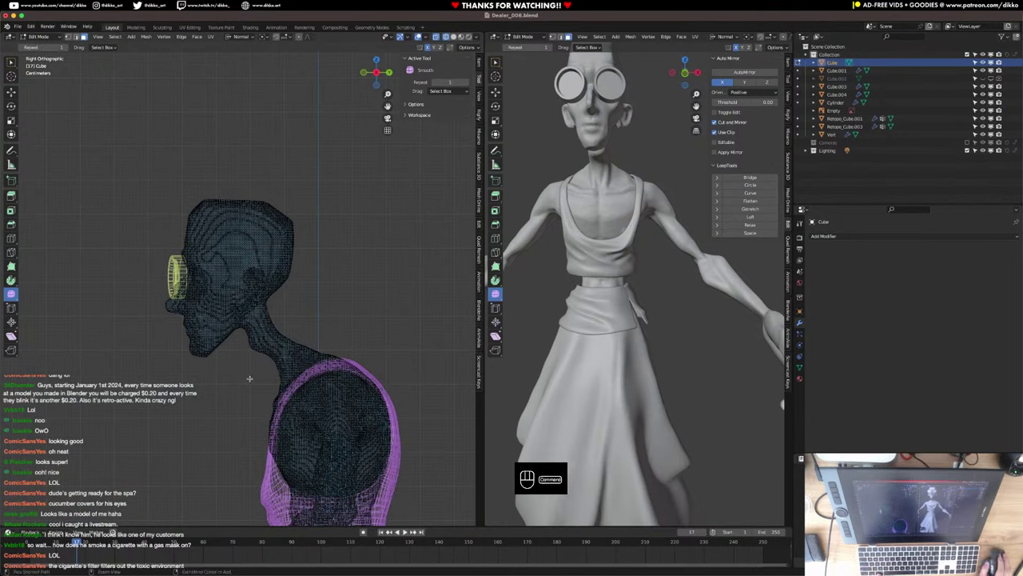
pyautogui.keyDown('super'); pyautogui.moveTo(333, 293); pyautogui.dragTo(344, 264, button='right'); pyautogui.keyUp('super')
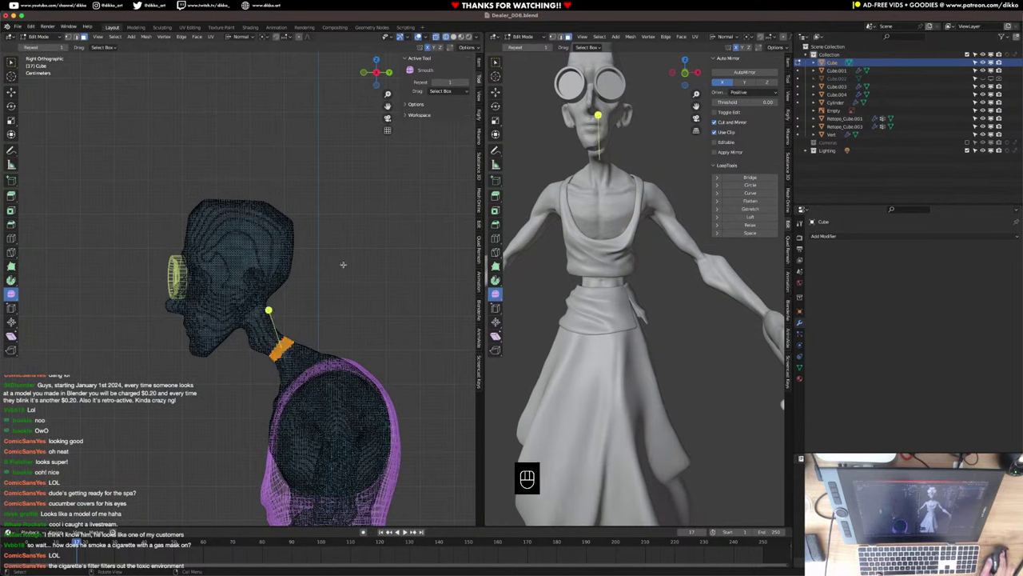
pyautogui.click(344, 264)
pyautogui.moveTo(235, 345)
pyautogui.keyDown('super'); pyautogui.mouseDown()
pyautogui.moveTo(315, 288)
pyautogui.moveTo(336, 227)
pyautogui.moveTo(211, 158)
pyautogui.moveTo(119, 367)
pyautogui.moveTo(235, 346)
pyautogui.mouseUp(); pyautogui.keyUp('super')
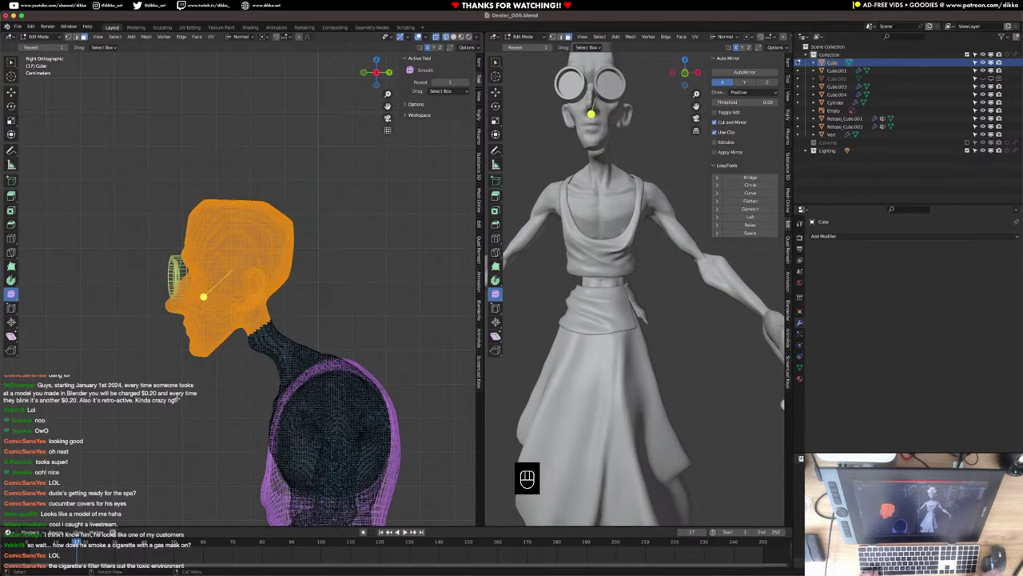
# Duplicate the selected head faces in place and separate the copy into its own object.
pyautogui.press('shift')
pyautogui.hotkey('shift', 'd')
pyautogui.press('Return')
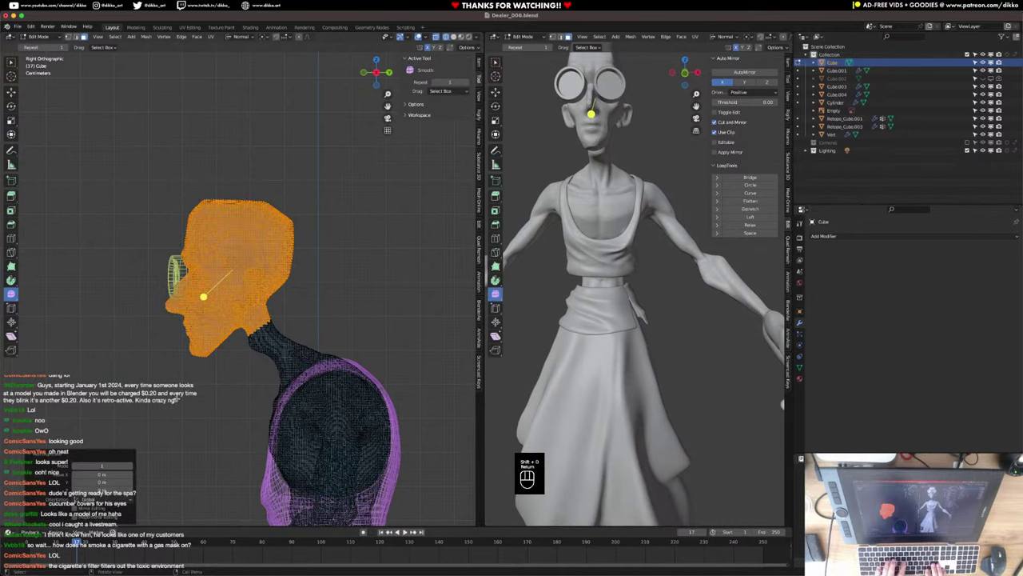
pyautogui.press('p')
pyautogui.click(160, 399)
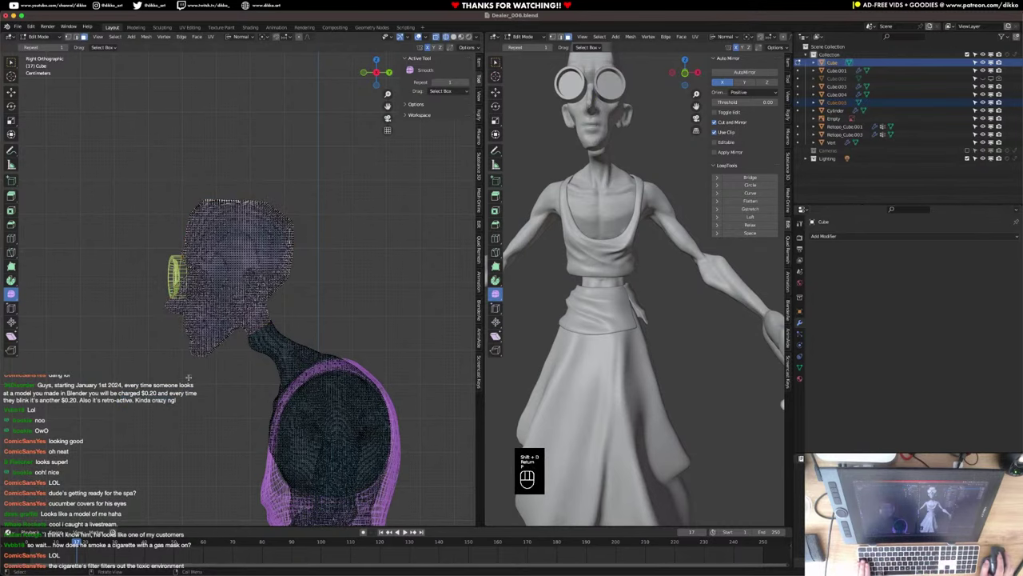
# Return to Object Mode with solid shading and select only the separated head copy.
pyautogui.press('Tab')
pyautogui.moveTo(180, 402)
pyautogui.mouseDown(button='middle')
pyautogui.moveTo(255, 360)
pyautogui.moveTo(330, 362)
pyautogui.moveTo(316, 339)
pyautogui.moveTo(277, 337)
pyautogui.mouseUp(button='middle')
pyautogui.press('z')
pyautogui.press('z')
pyautogui.press('a')
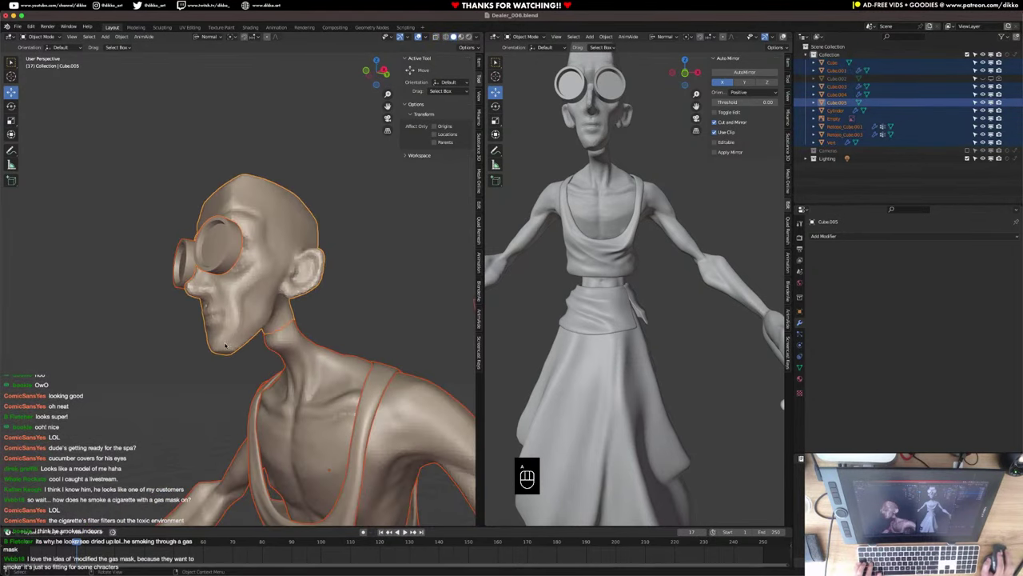
pyautogui.click(228, 345)
pyautogui.click(232, 349)
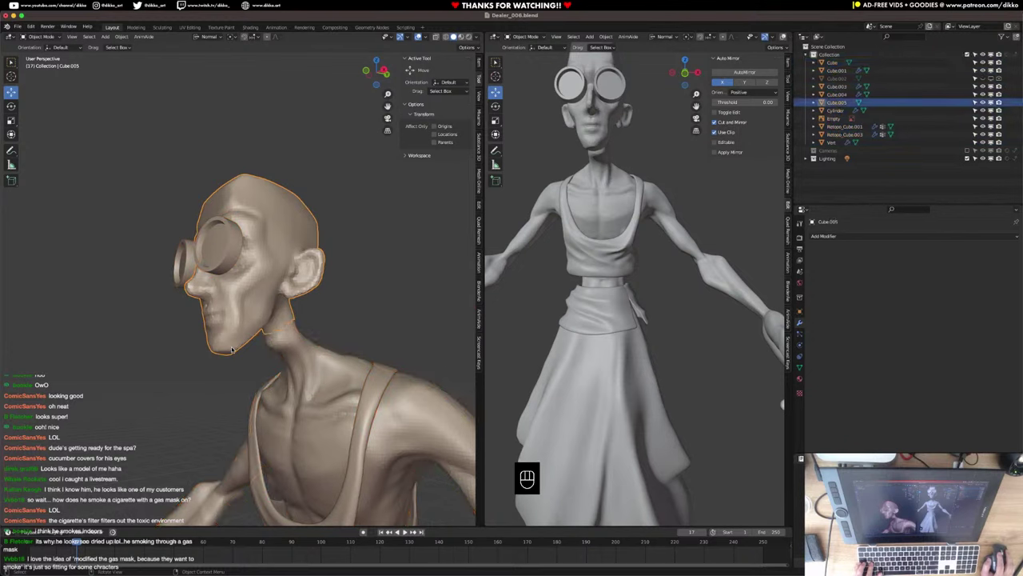
pyautogui.press('a')
pyautogui.click(232, 349)
# Inflate the whole head copy slightly outward along its normals with Shrink/Fatten in Edit Mode.
pyautogui.press('Tab')
pyautogui.hotkey('alt', 's')
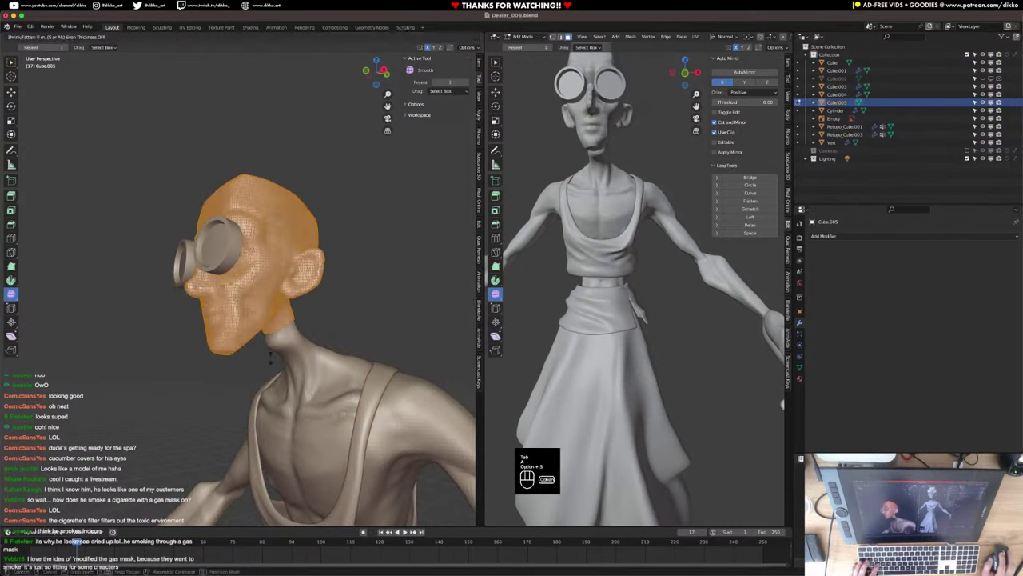
pyautogui.click(270, 357)
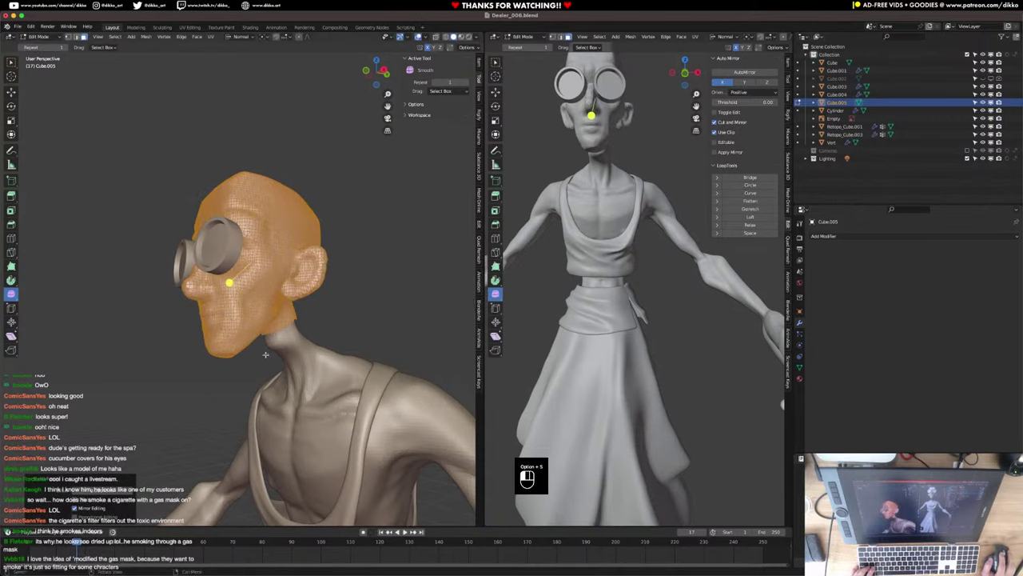
# Switch the head copy to edge selection in Edit Mode and clear the current selection.
pyautogui.moveTo(270, 358); pyautogui.dragTo(200, 343, button='middle')
pyautogui.scroll(4, 200, 344)
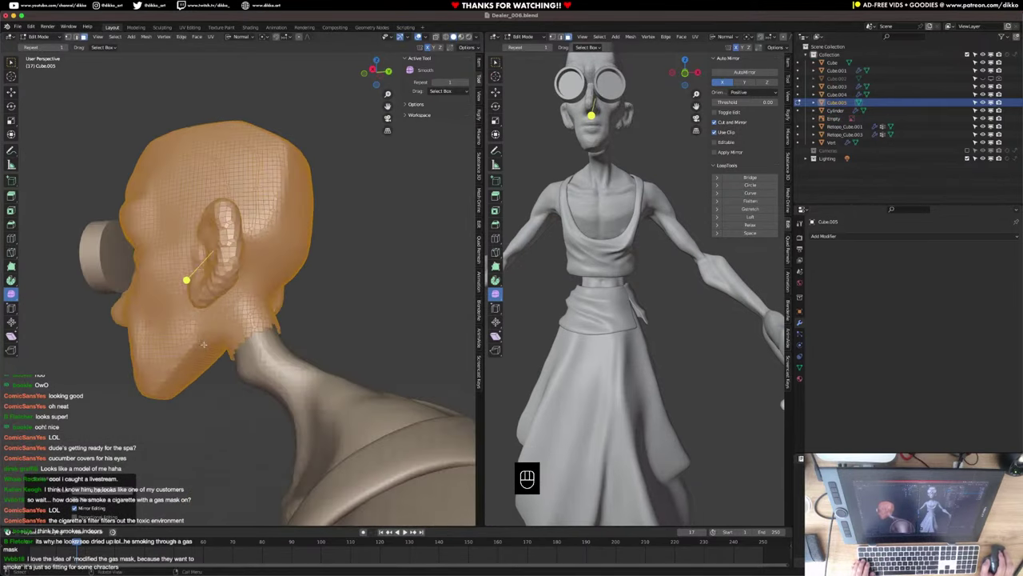
pyautogui.click(77, 38)
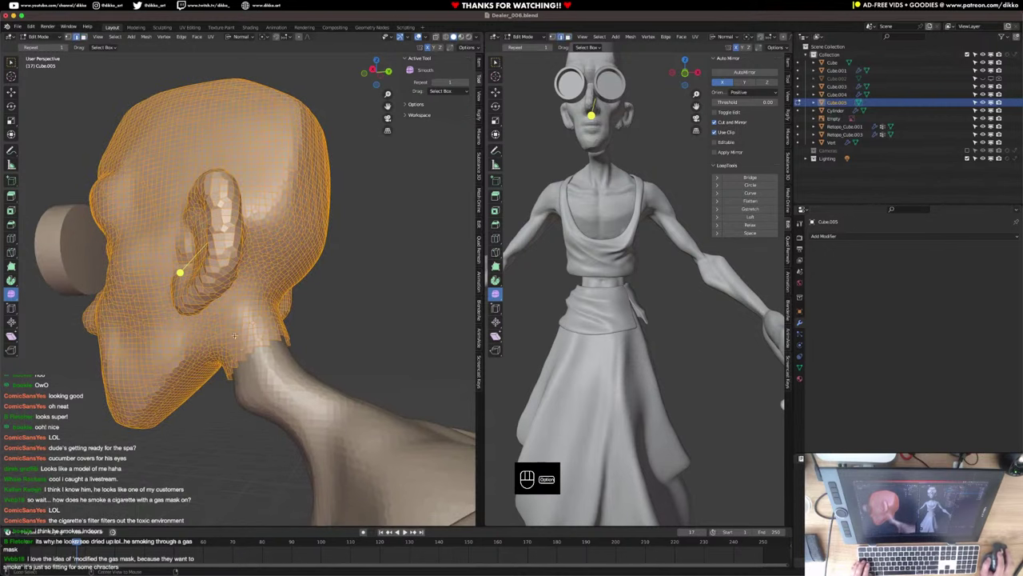
pyautogui.hotkey('alt', 'a')
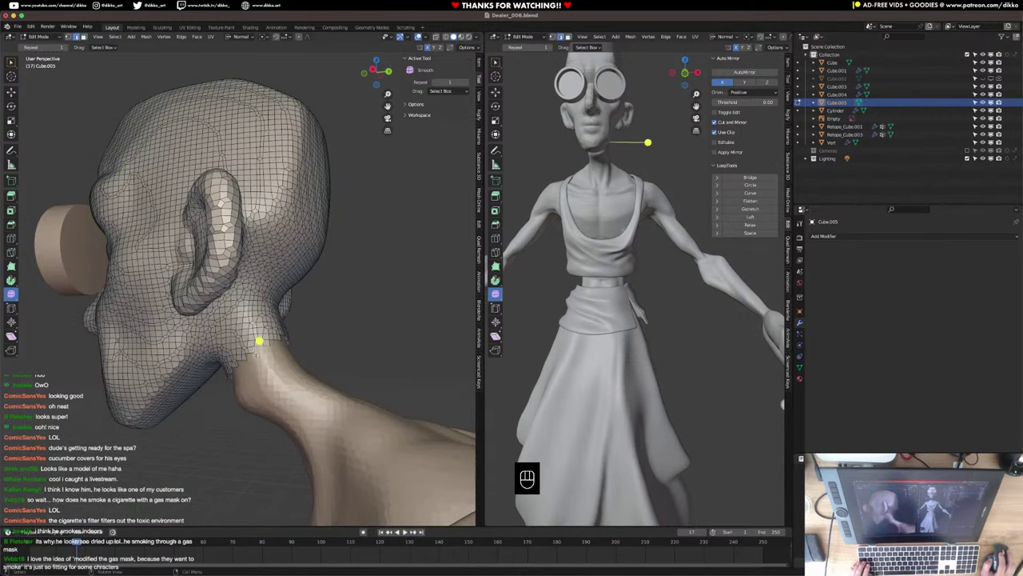
# Try to select the head copy's loose geometry by trait, and undo that selection.
pyautogui.click(116, 38)
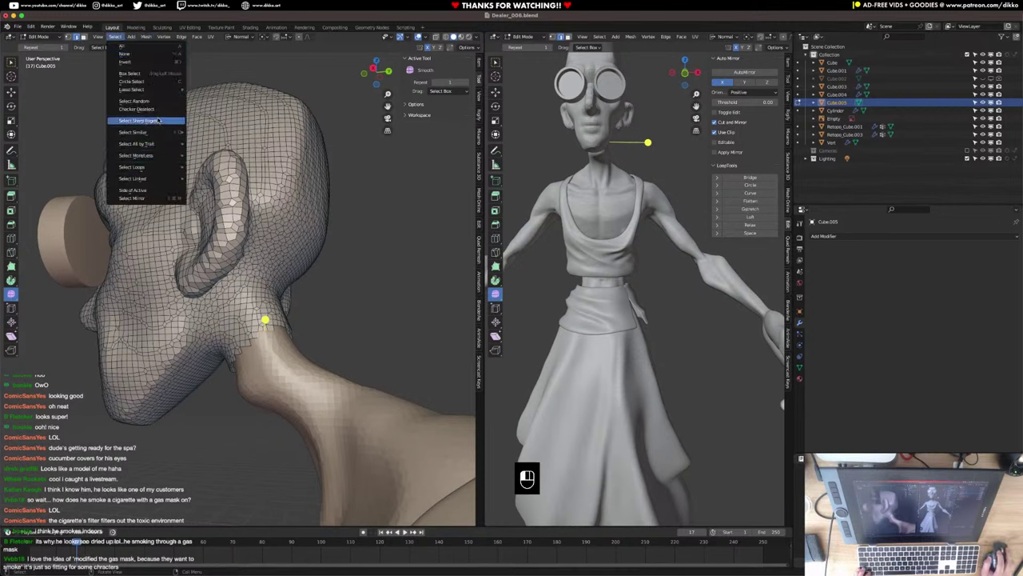
pyautogui.moveTo(158, 136)
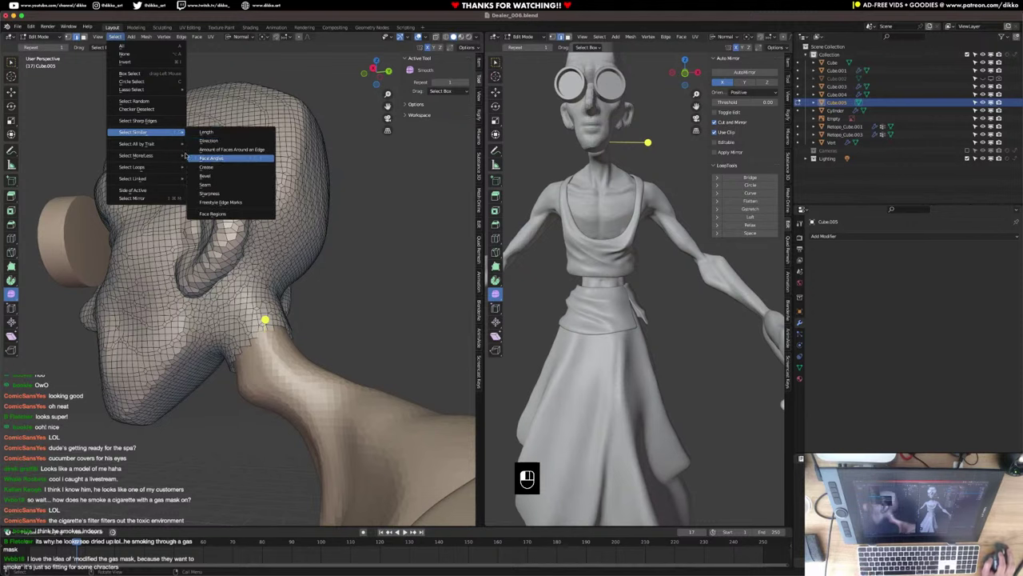
pyautogui.click(215, 151)
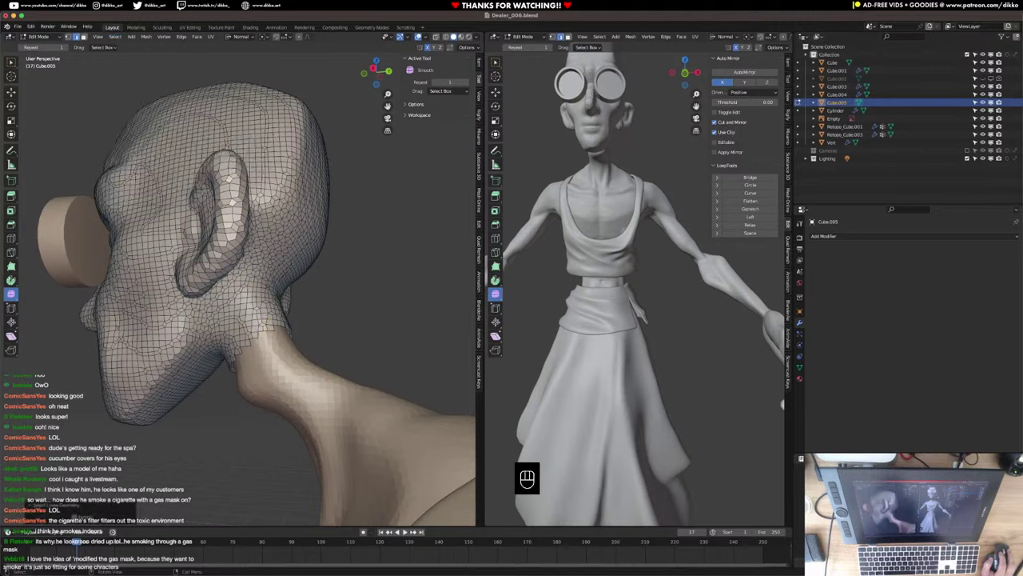
pyautogui.press('super+z')
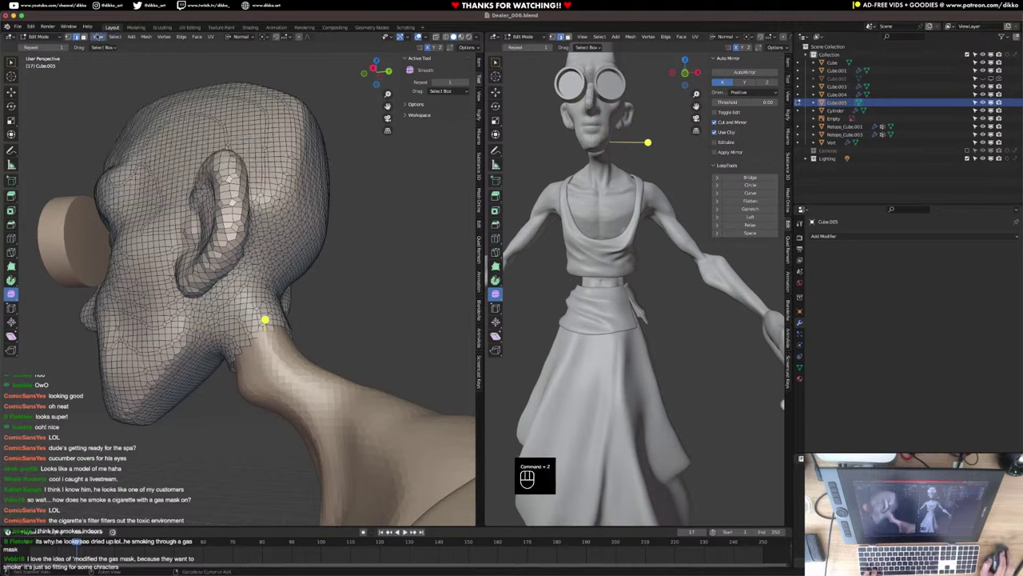
# Select the open boundary edges around the neck of the head copy by the Non Manifold trait.
pyautogui.click(117, 38)
pyautogui.moveTo(160, 149)
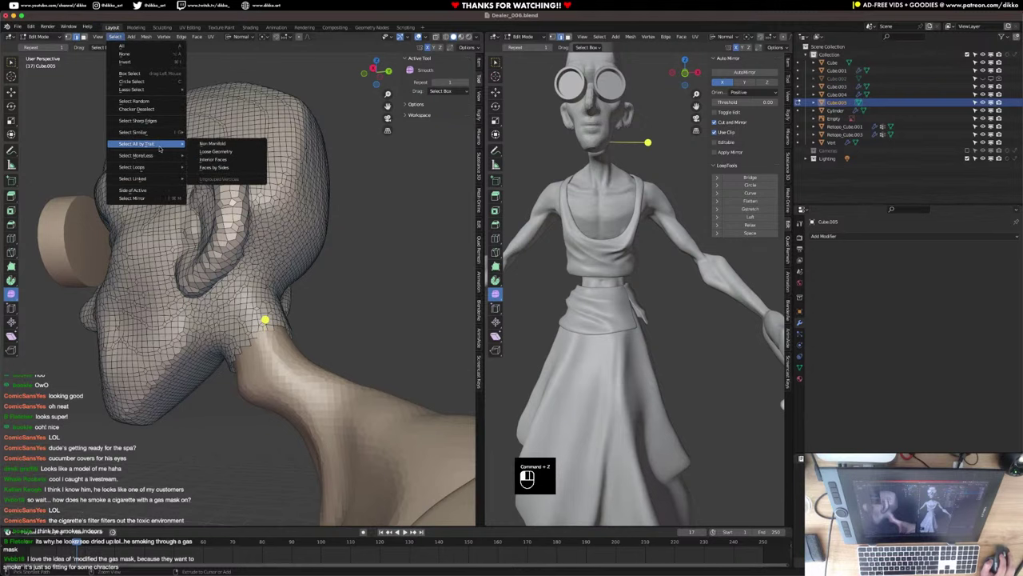
pyautogui.click(211, 143)
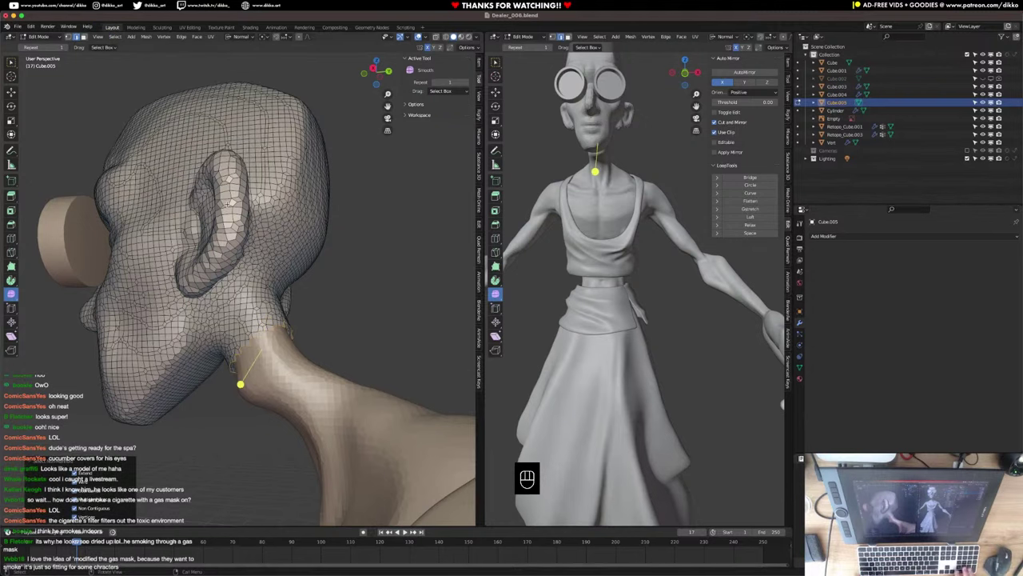
# Move the selected neck boundary edges slightly down along the neck in the right orthographic view.
pyautogui.press('KP_1')
pyautogui.press('KP_3')
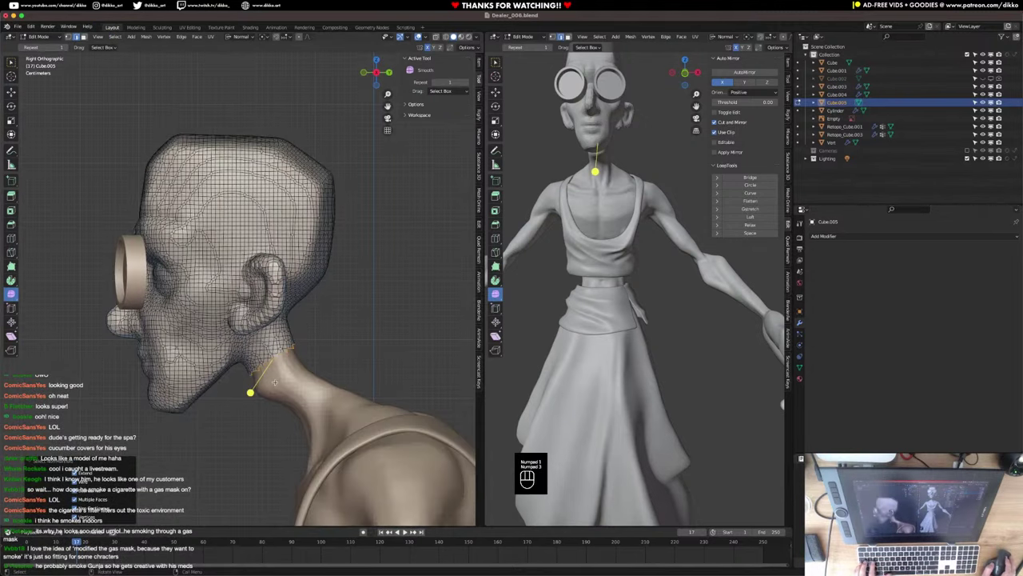
pyautogui.press('g')
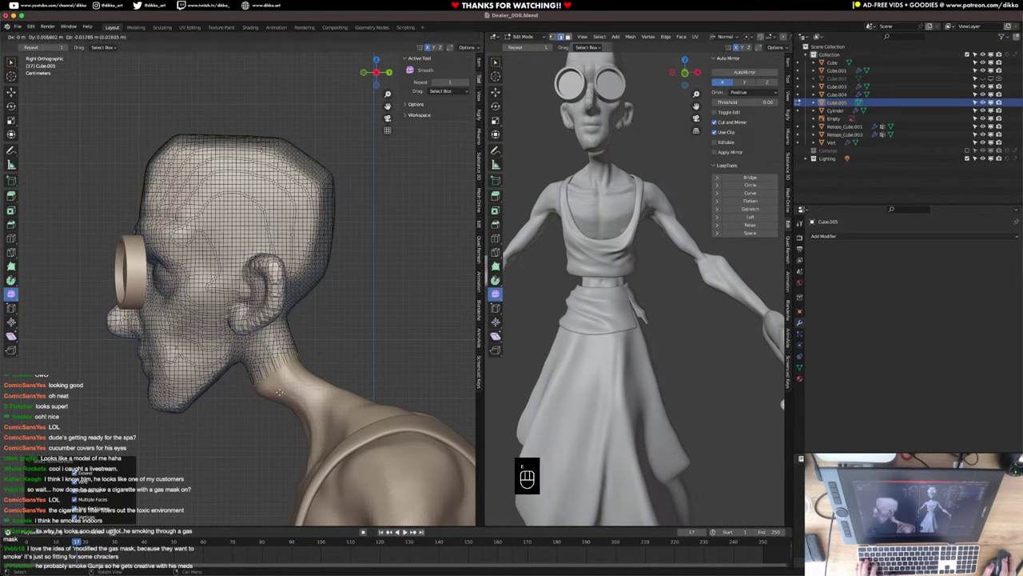
pyautogui.click(280, 392)
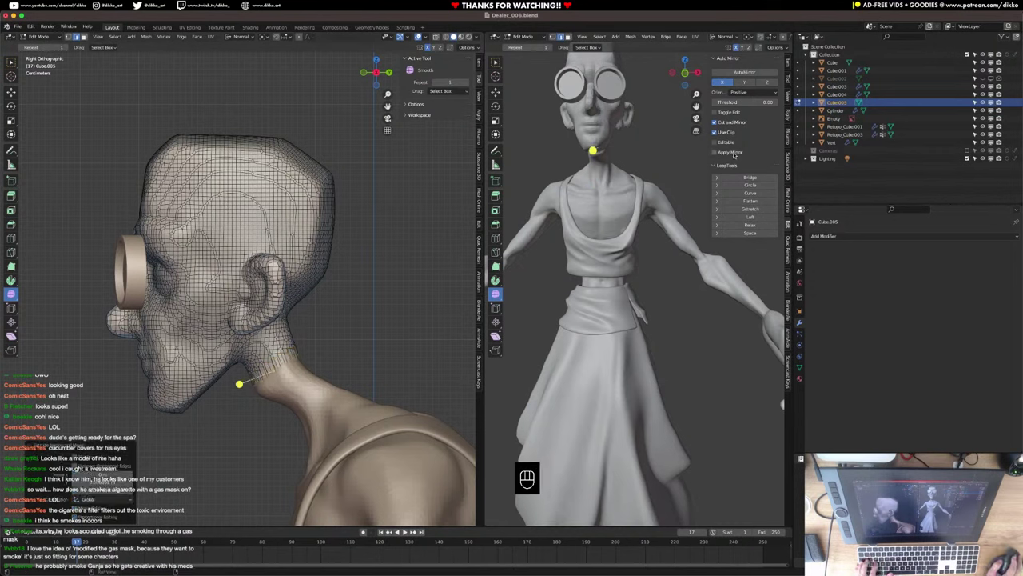
# Flatten the neck boundary loop with LoopTools and nudge it slightly into place.
pyautogui.click(747, 194)
pyautogui.click(748, 201)
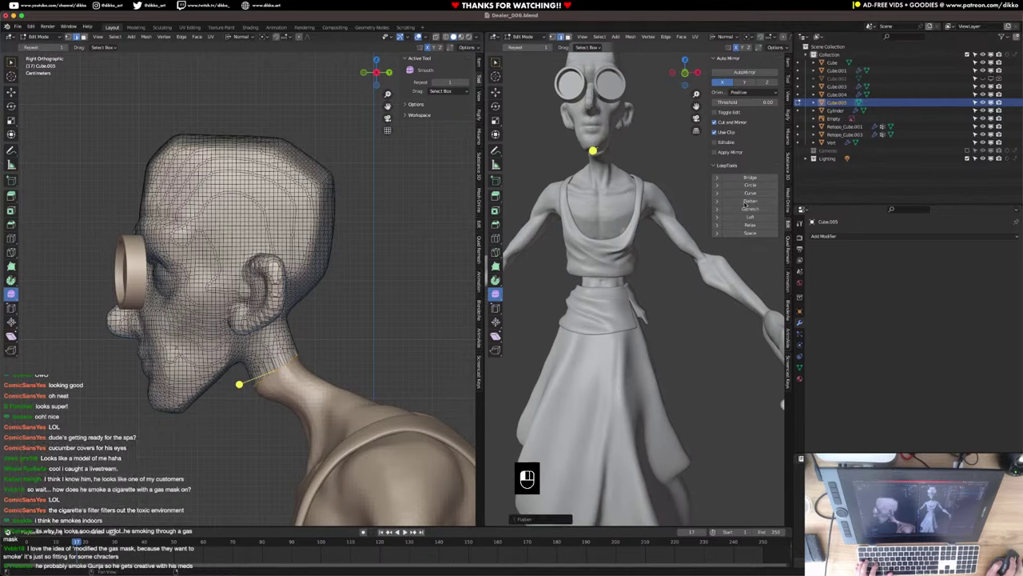
pyautogui.press('g')
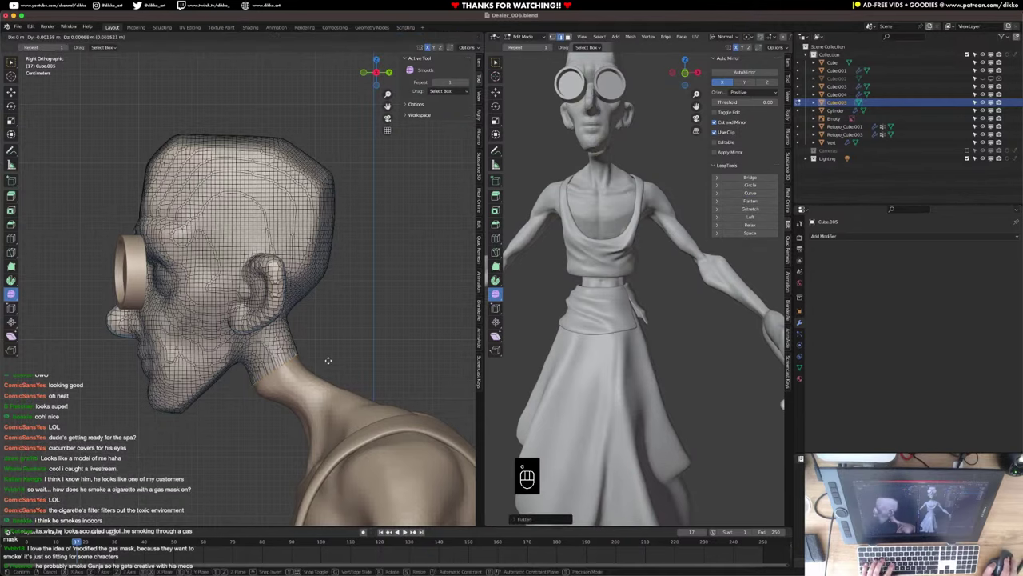
pyautogui.click(327, 360)
# Return the head copy to Object Mode and save the file.
pyautogui.moveTo(295, 353); pyautogui.dragTo(331, 354, button='middle')
pyautogui.press('Tab')
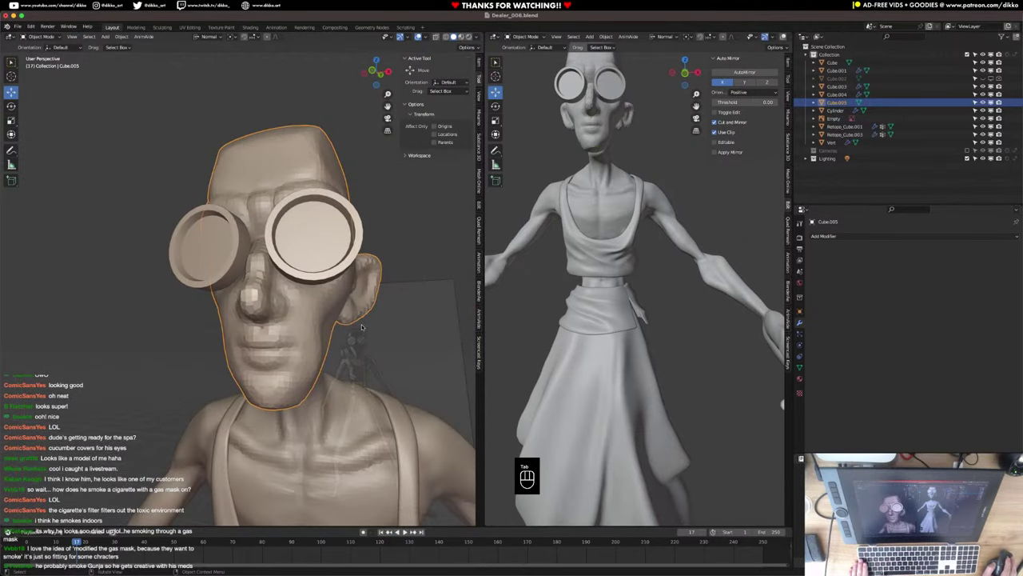
pyautogui.press('super+s')
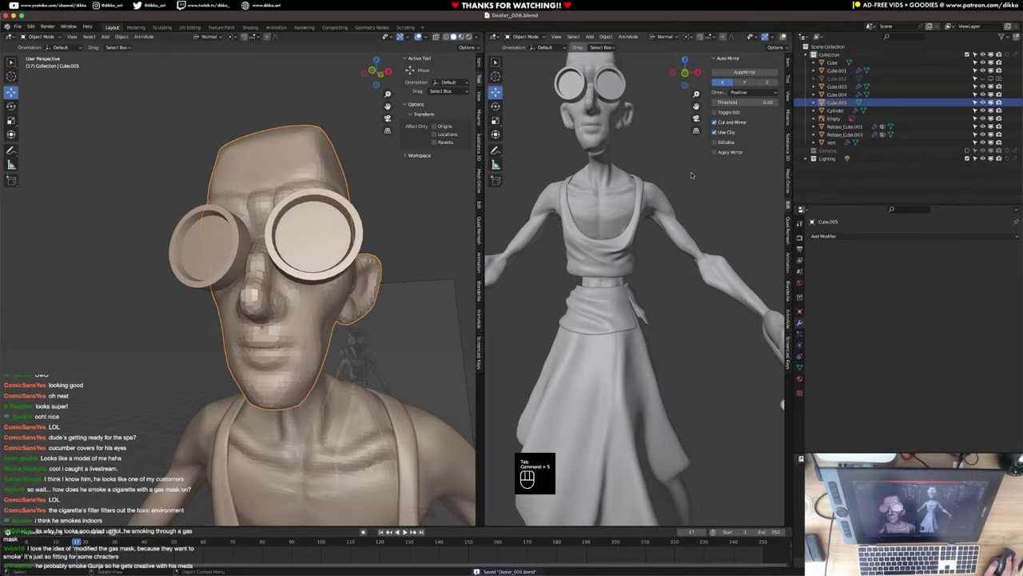
# Remesh the head copy with Quad Remesher, setting the quad count to 500.
pyautogui.scroll(-5, 312, 269)
pyautogui.moveTo(313, 270); pyautogui.dragTo(340, 288, button='middle')
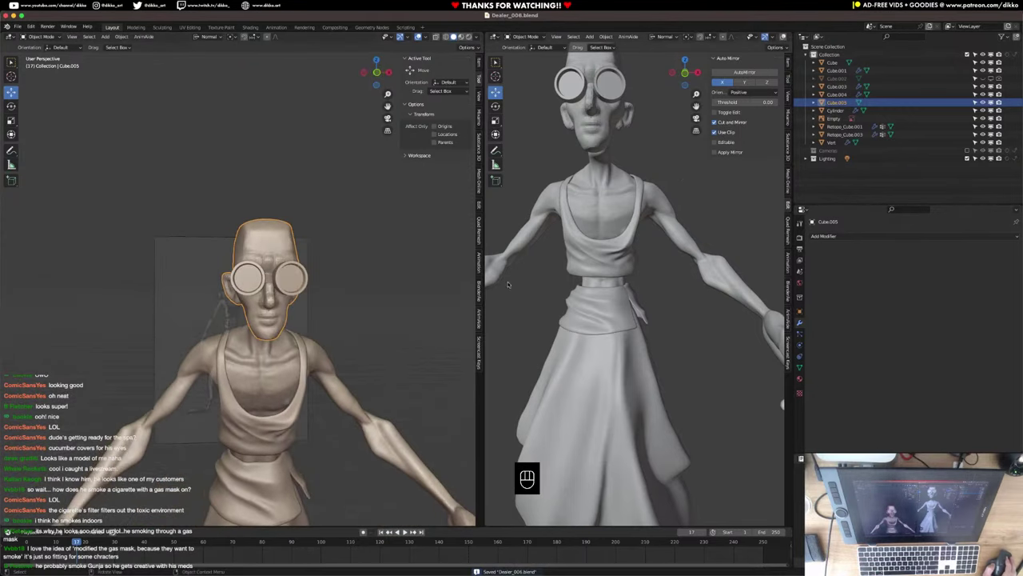
pyautogui.click(479, 235)
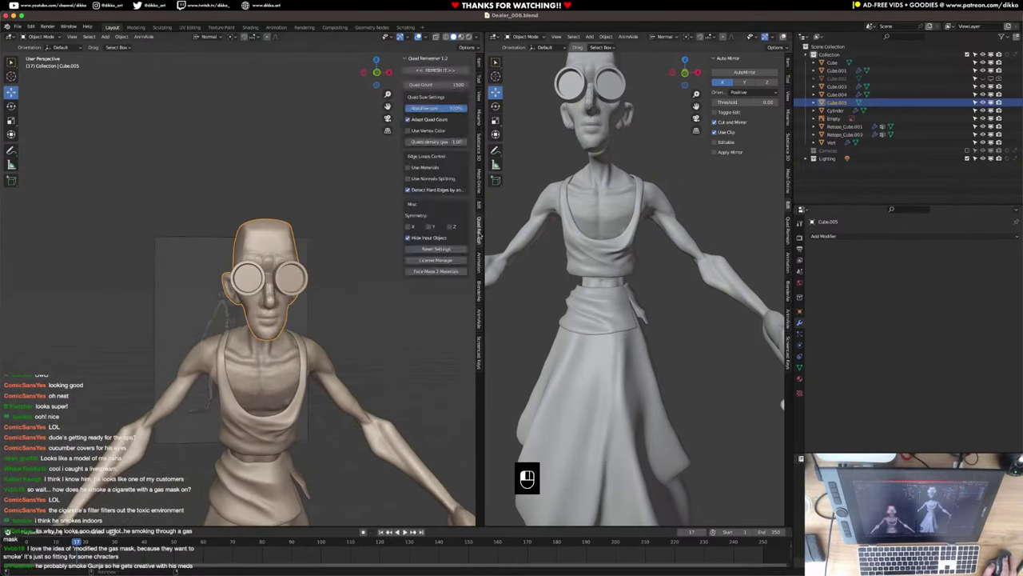
pyautogui.click(434, 85)
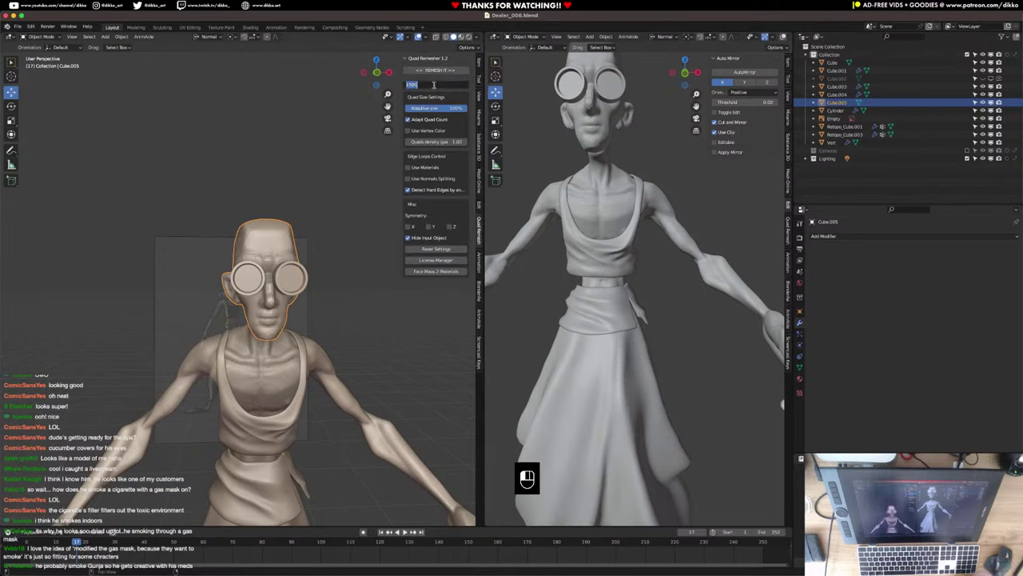
pyautogui.write('500')
pyautogui.press('Return')
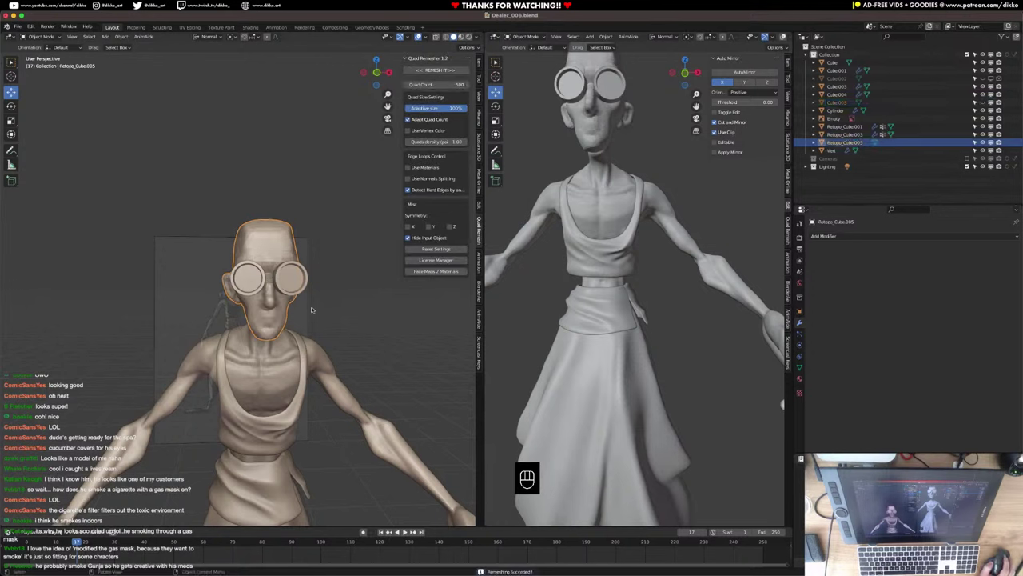
# Inspect the remeshed head's topology in Edit Mode, and undo the remesh.
pyautogui.moveTo(293, 311)
pyautogui.mouseDown(button='middle')
pyautogui.moveTo(245, 308)
pyautogui.moveTo(285, 292)
pyautogui.mouseUp(button='middle')
pyautogui.scroll(2, 269, 308)
pyautogui.moveTo(344, 301); pyautogui.dragTo(391, 259, button='middle')
pyautogui.scroll(1, 311, 321)
pyautogui.press('Tab')
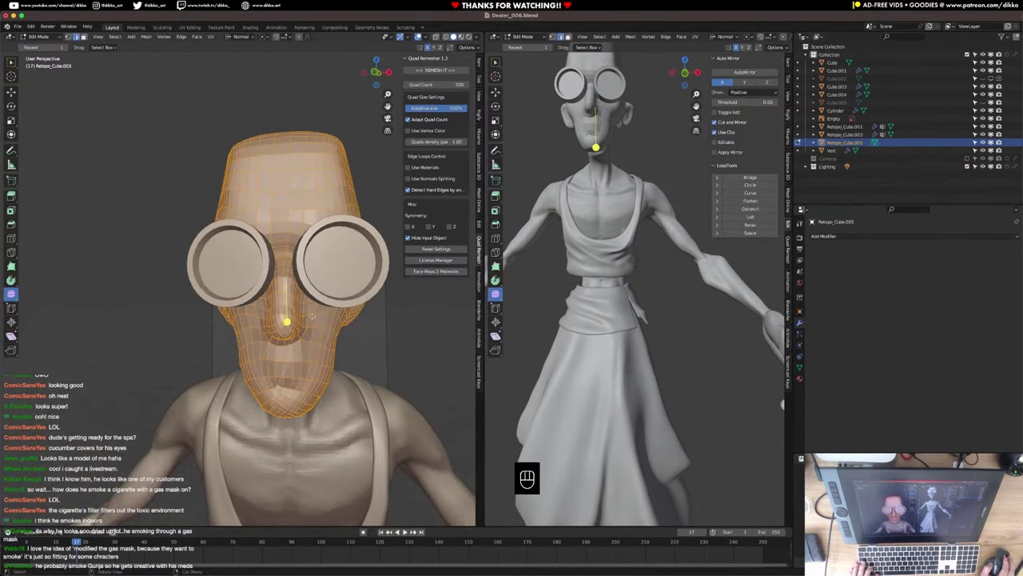
pyautogui.press('super+z')
pyautogui.press('super+z')
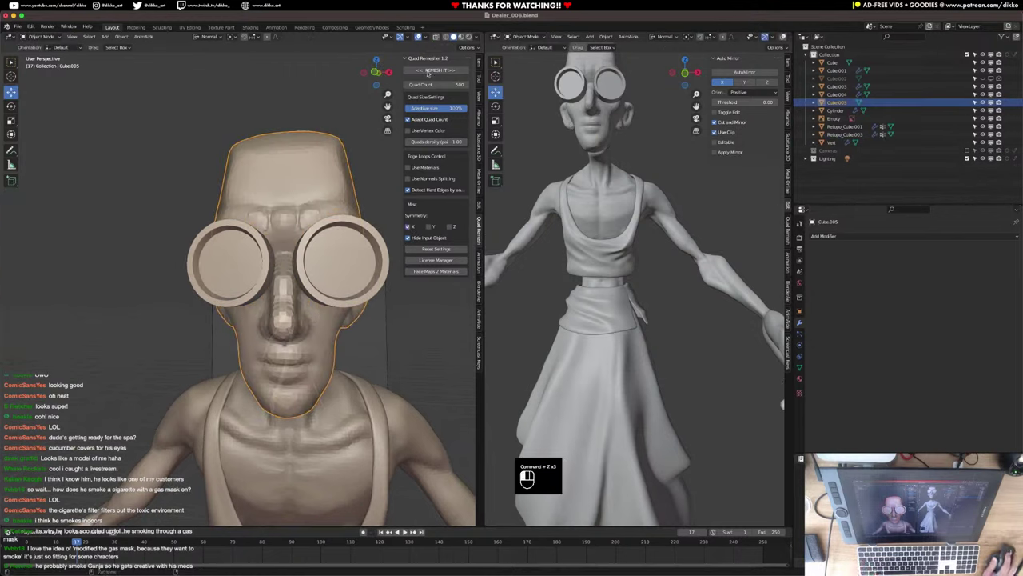
# Remesh the head copy again with X symmetry enabled and show the new mesh in Edit Mode.
pyautogui.click(430, 71)
pyautogui.moveTo(295, 281); pyautogui.dragTo(302, 323, button='middle')
pyautogui.press('Tab')
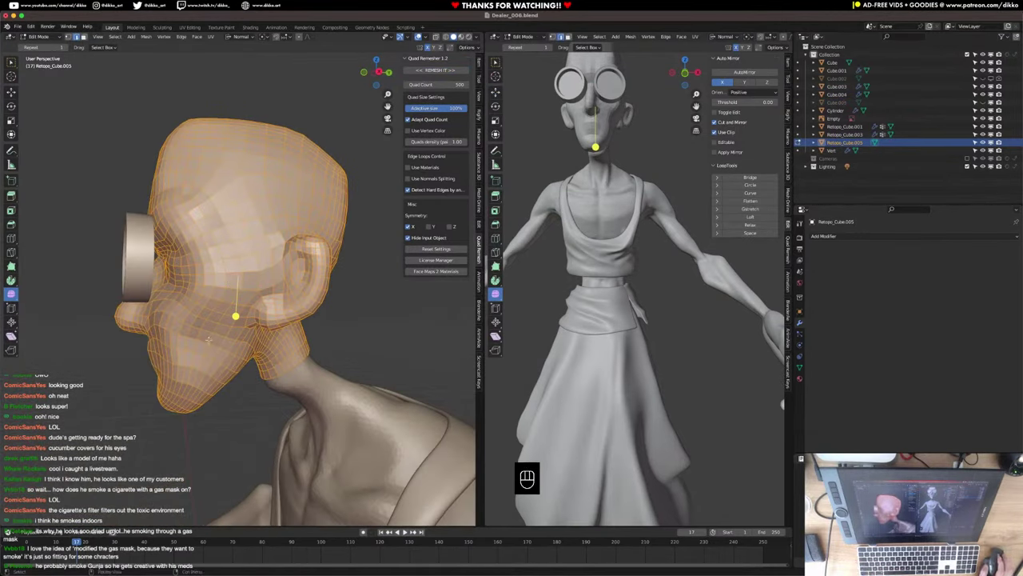
pyautogui.hotkey('ctrl', 'Up')
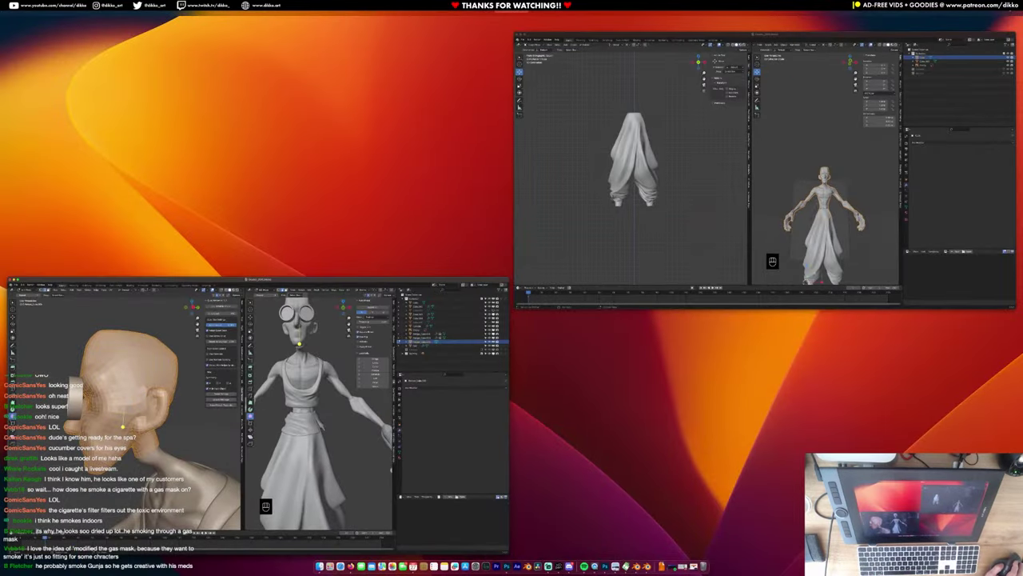
pyautogui.hotkey('ctrl', 'Up')
pyautogui.hotkey('ctrl', 'Up')
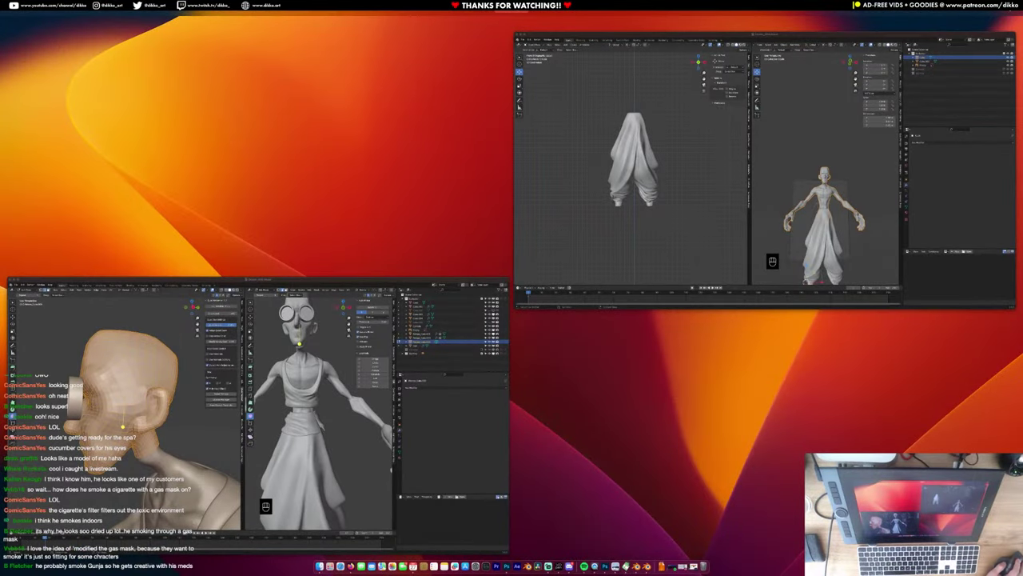
pyautogui.press('super+ctrl+f')
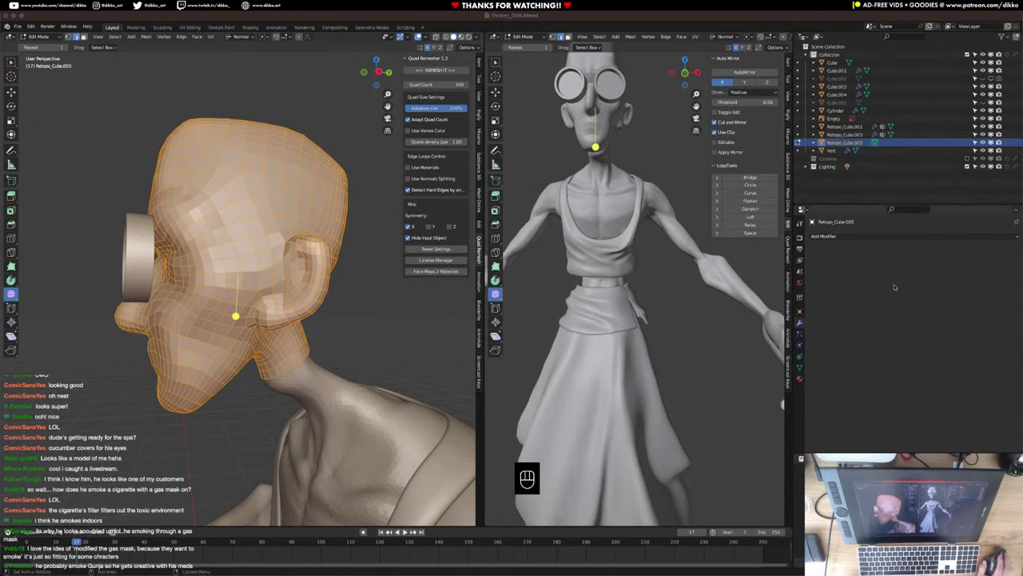
# Return the remeshed head copy to Object Mode and apply smooth shading to it.
pyautogui.moveTo(184, 237); pyautogui.dragTo(252, 245, button='middle')
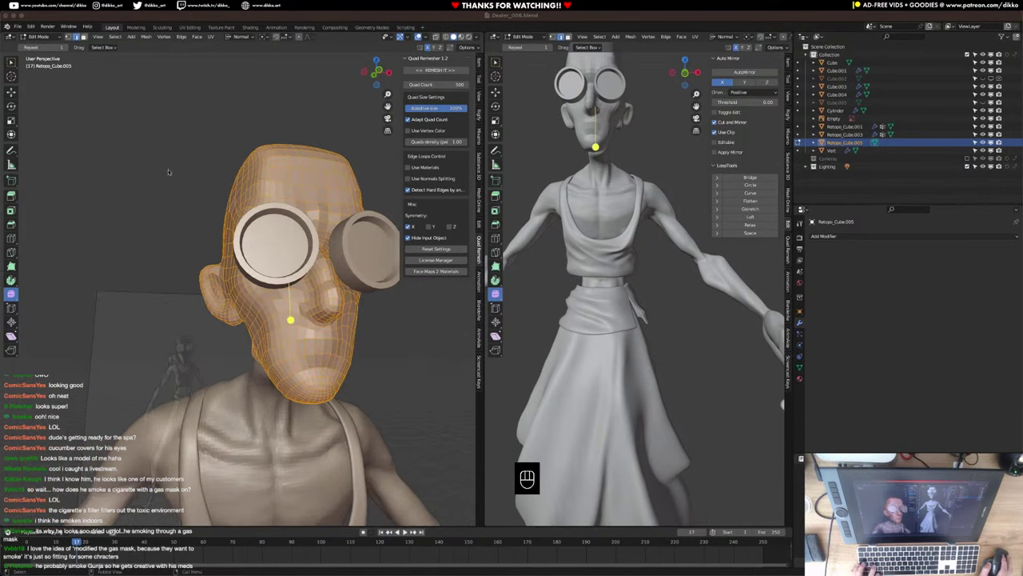
pyautogui.click(36, 36)
pyautogui.click(40, 51)
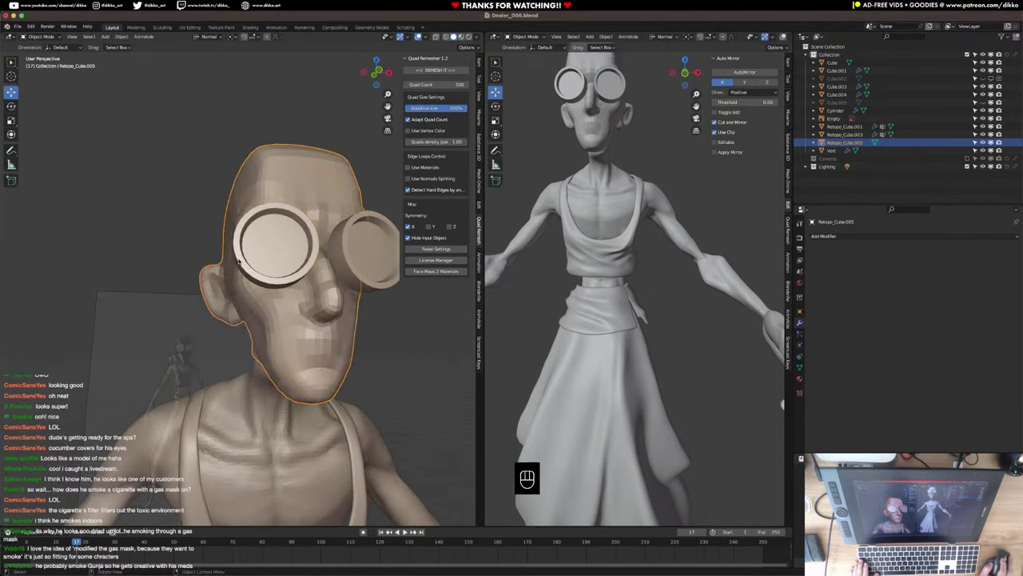
pyautogui.moveTo(125, 308); pyautogui.dragTo(345, 296, button='middle')
pyautogui.rightClick(268, 302)
pyautogui.press('Escape')
pyautogui.scroll(-3, 257, 300)
pyautogui.scroll(3, 267, 281)
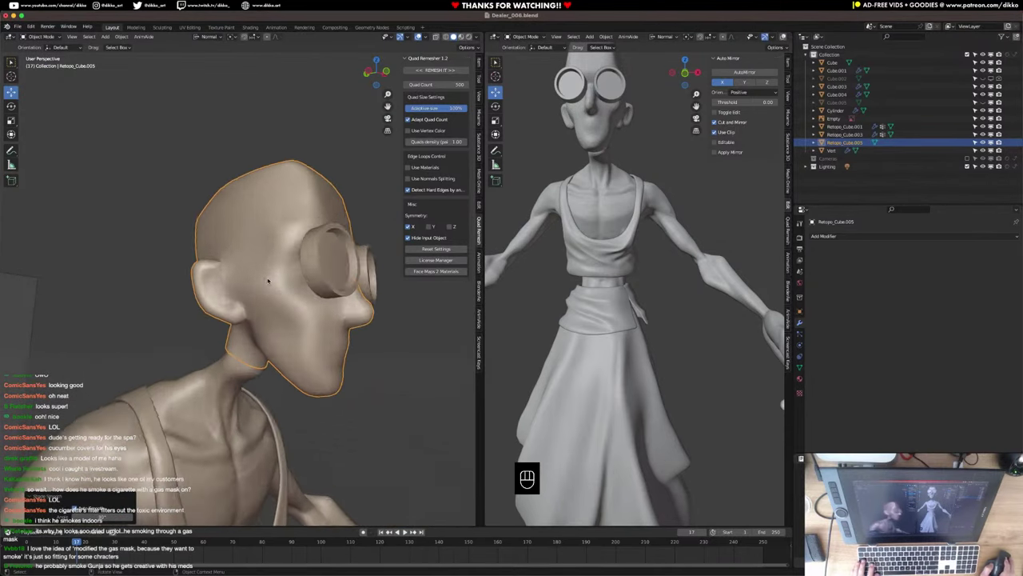
# Delete a band of faces running across the back of the head copy and over its top in Edit Mode.
pyautogui.moveTo(267, 281)
pyautogui.mouseDown(button='middle')
pyautogui.moveTo(322, 258)
pyautogui.moveTo(264, 264)
pyautogui.mouseUp(button='middle')
pyautogui.press('Tab')
pyautogui.click(83, 37)
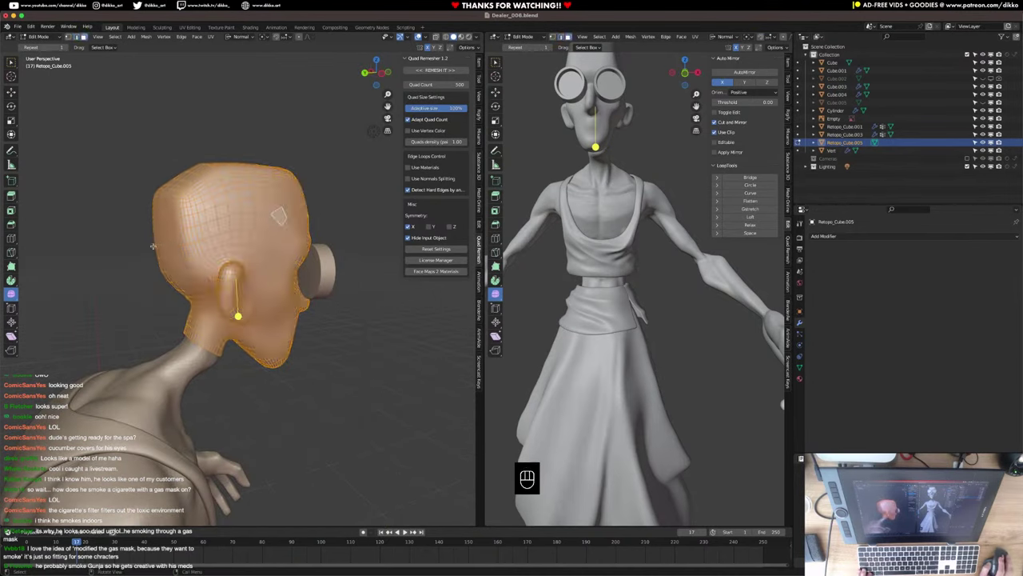
pyautogui.moveTo(188, 253); pyautogui.dragTo(189, 254)
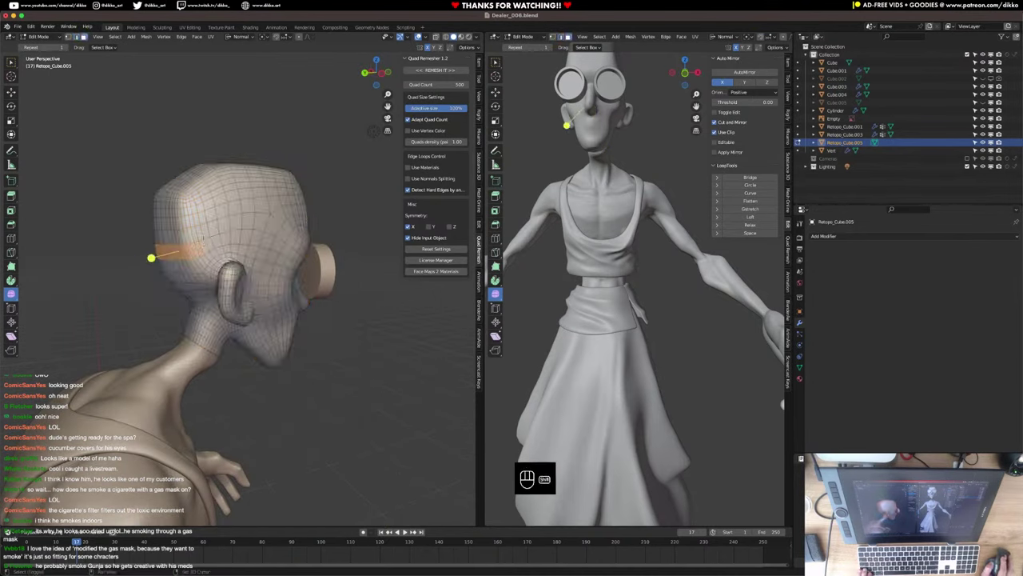
pyautogui.moveTo(228, 241); pyautogui.dragTo(221, 200, button='middle')
pyautogui.keyDown('shift'); pyautogui.moveTo(227, 164); pyautogui.dragTo(229, 204); pyautogui.keyUp('shift')
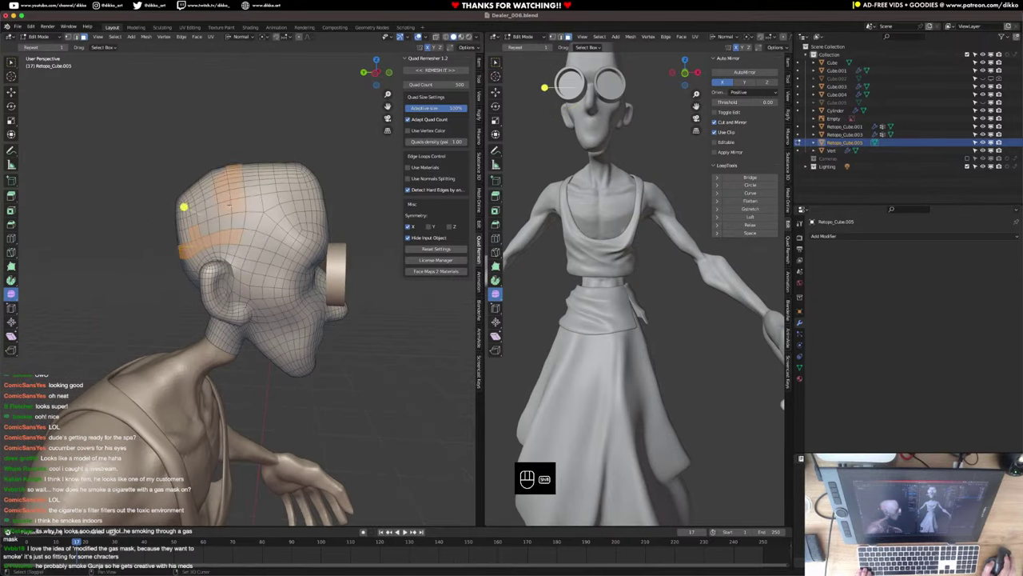
pyautogui.moveTo(184, 208); pyautogui.dragTo(285, 241, button='middle')
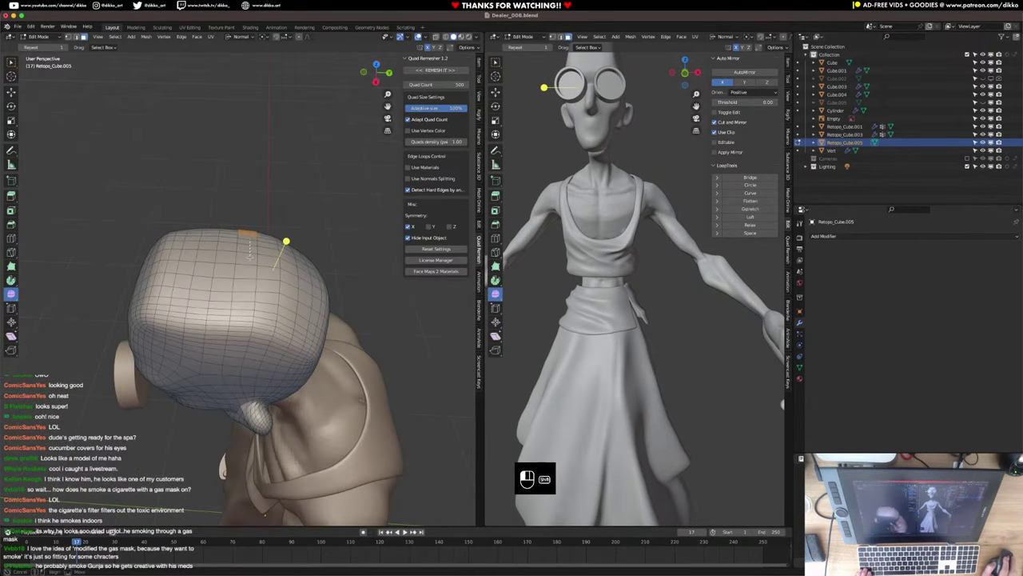
pyautogui.moveTo(254, 352); pyautogui.dragTo(273, 203, button='middle')
pyautogui.keyDown('shift'); pyautogui.moveTo(228, 282); pyautogui.dragTo(235, 282); pyautogui.keyUp('shift')
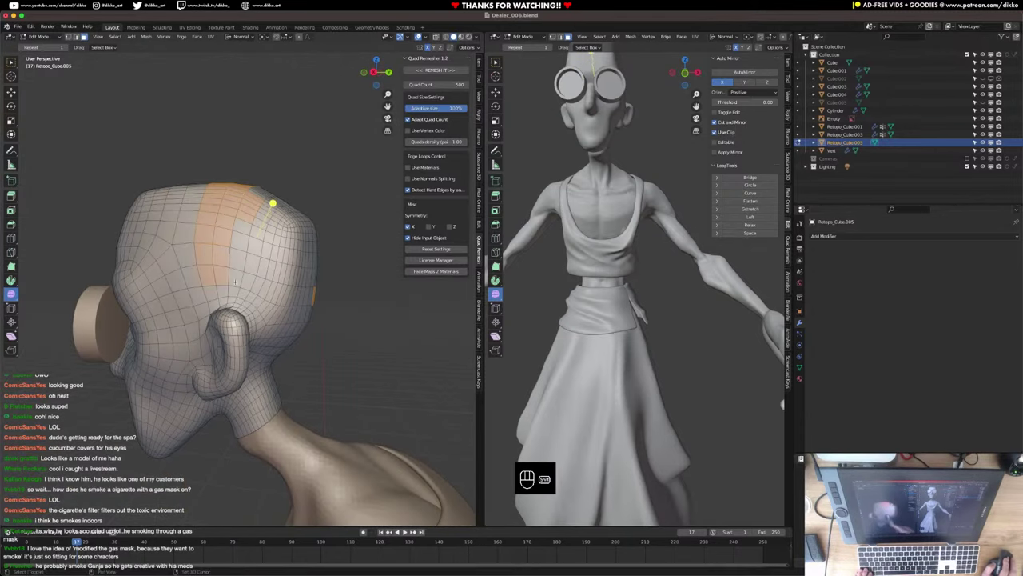
pyautogui.press('super+z')
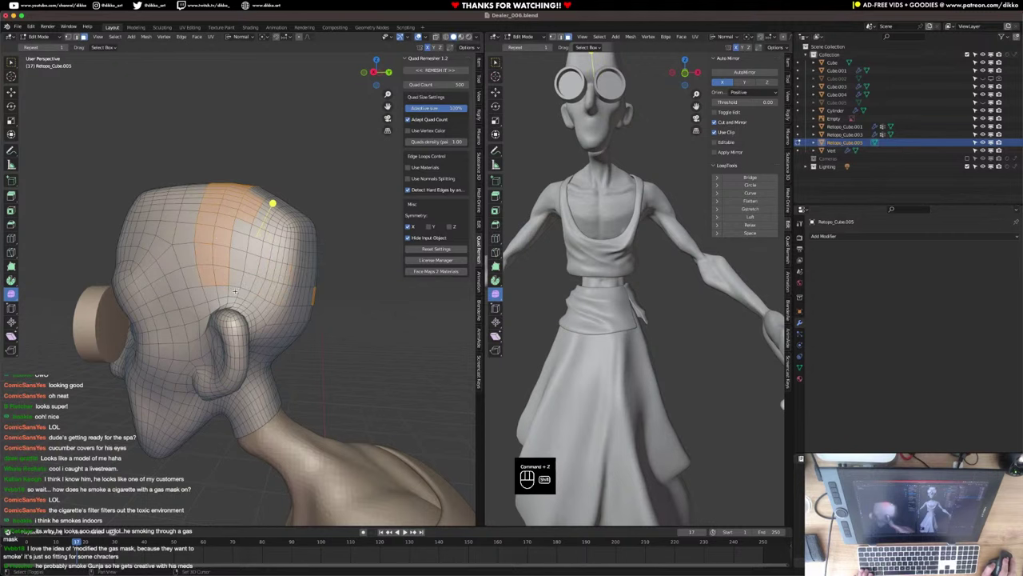
pyautogui.moveTo(265, 285); pyautogui.dragTo(184, 290, button='middle')
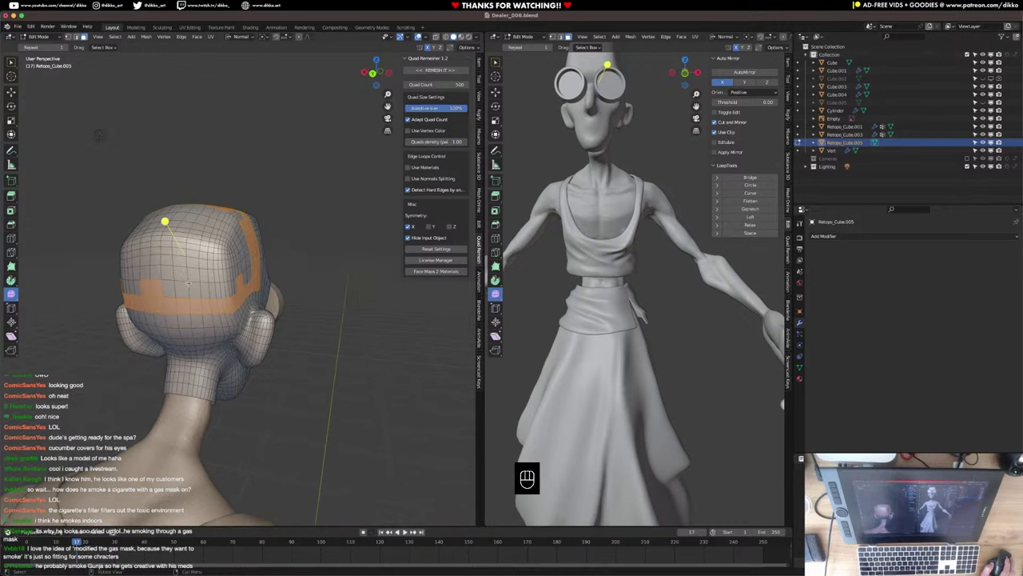
pyautogui.press('x')
pyautogui.click(193, 278)
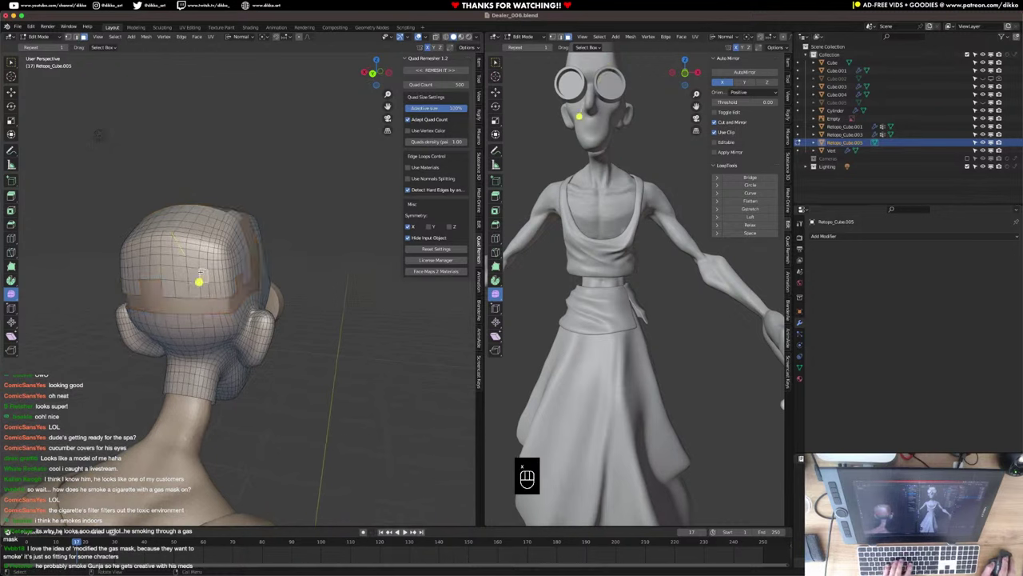
# Select the isolated crown faces left inside the cut and delete them.
pyautogui.press('l')
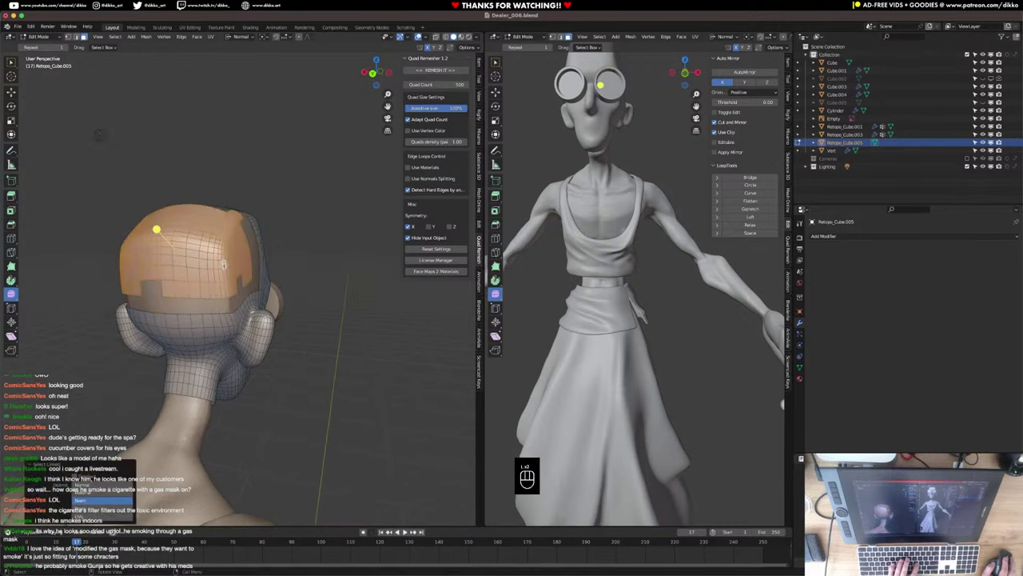
pyautogui.press('x')
pyautogui.click(225, 265)
# Check the cut mask shell from several sides in Object Mode and save the file.
pyautogui.moveTo(230, 264); pyautogui.dragTo(368, 192, button='middle')
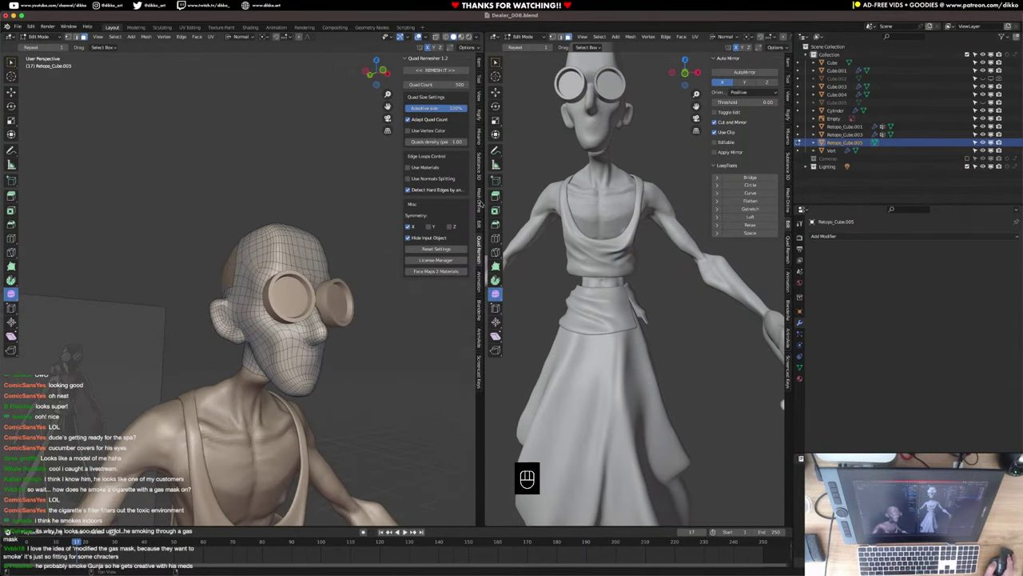
pyautogui.moveTo(400, 232); pyautogui.dragTo(461, 264, button='middle')
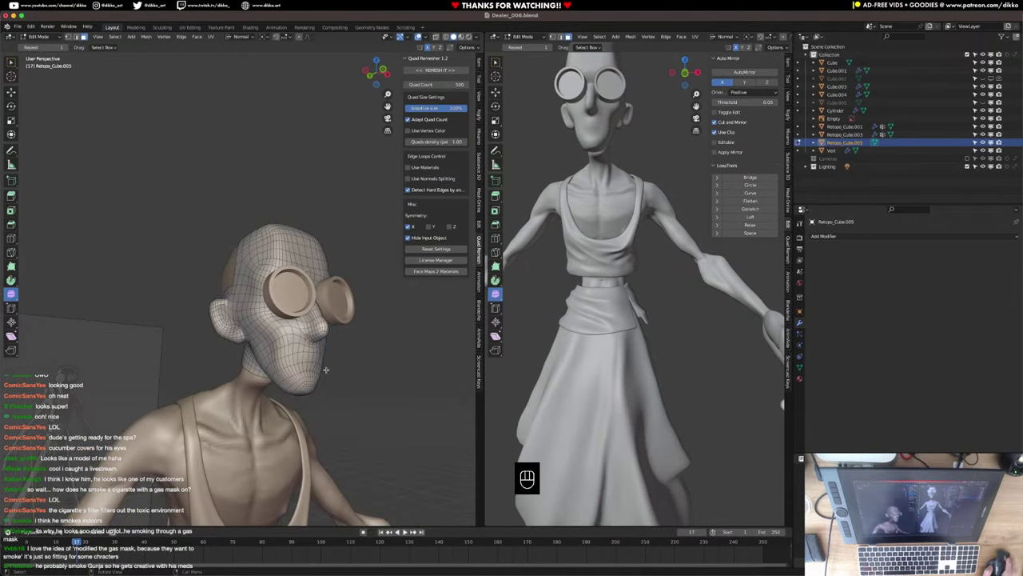
pyautogui.moveTo(325, 370); pyautogui.dragTo(338, 376, button='middle')
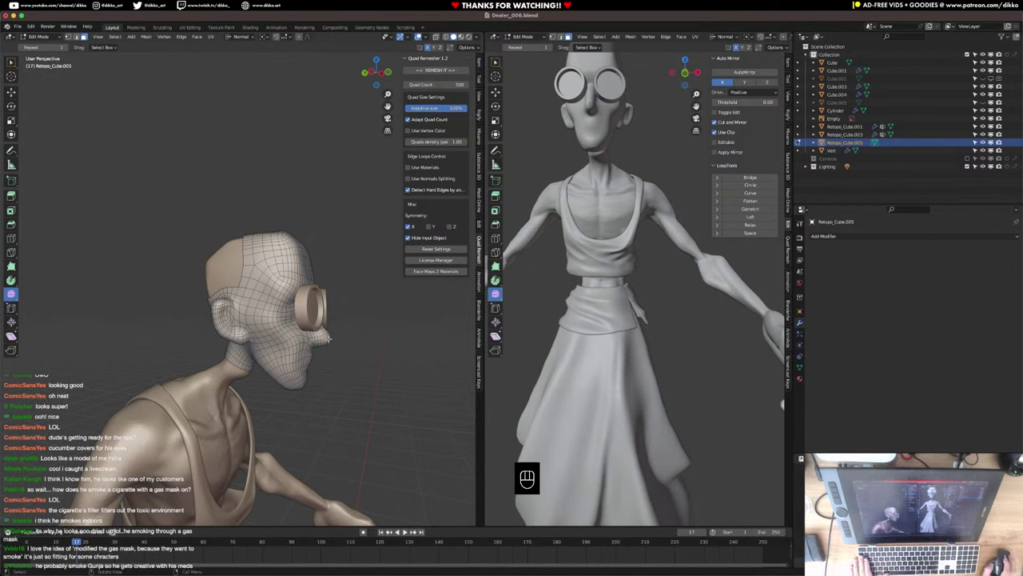
pyautogui.press('Tab')
pyautogui.moveTo(302, 352); pyautogui.dragTo(339, 319, button='middle')
pyautogui.press('super+s')
# Select the edge loop bordering the crown opening in Edit Mode and smooth it with the Smooth tool.
pyautogui.press('Tab')
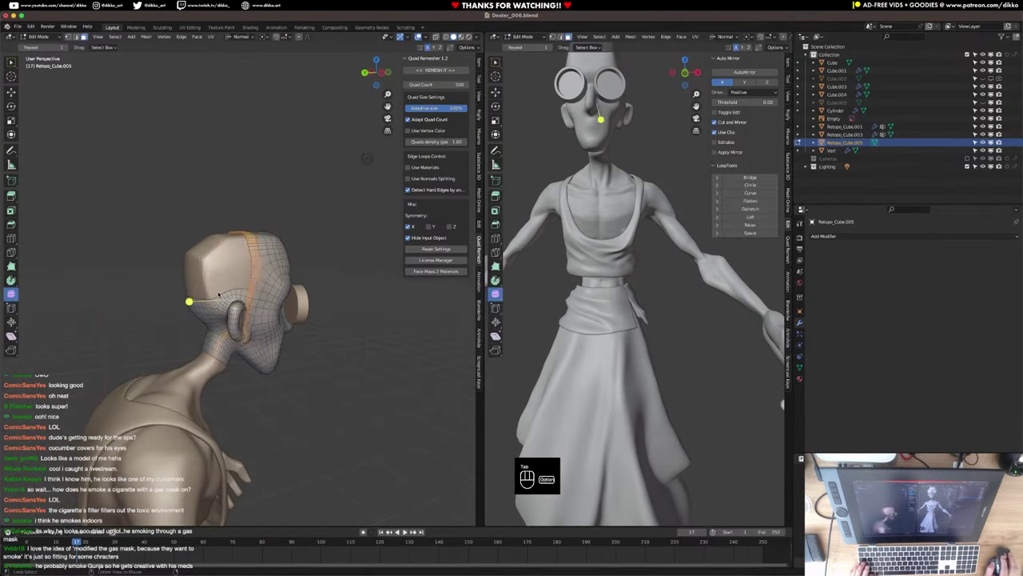
pyautogui.click(75, 36)
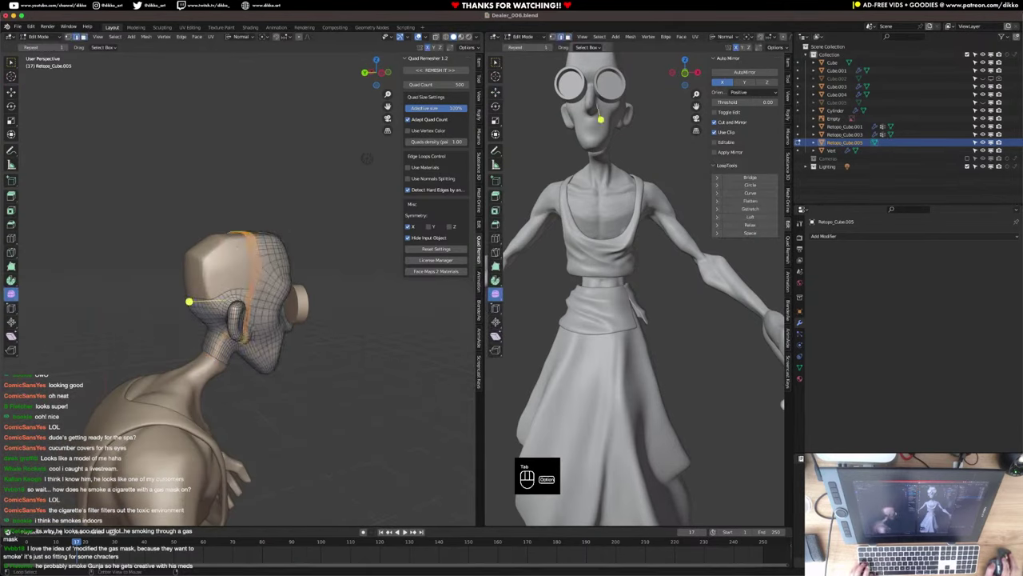
pyautogui.keyDown('alt'); pyautogui.click(252, 262); pyautogui.keyUp('alt')
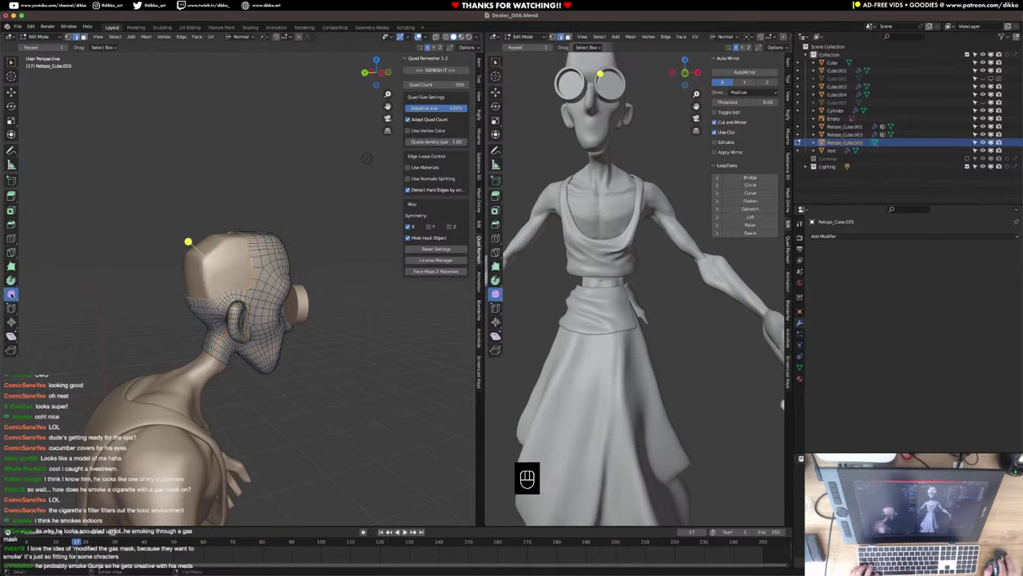
pyautogui.press('g')
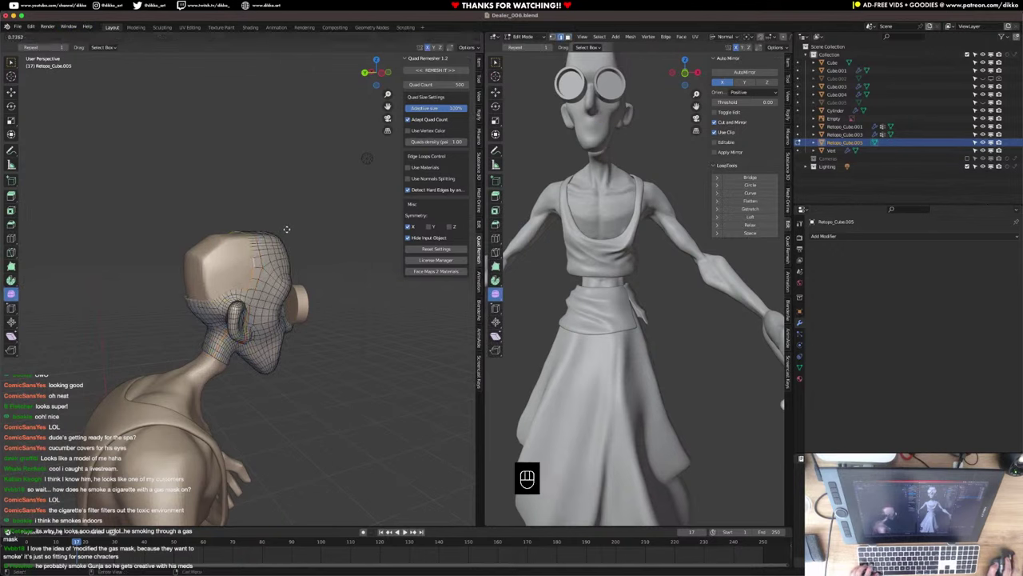
pyautogui.moveTo(298, 229); pyautogui.dragTo(299, 228)
# Select the path of border edges across the back of the head and scale it along global Z to level it.
pyautogui.moveTo(299, 229); pyautogui.dragTo(412, 224, button='middle')
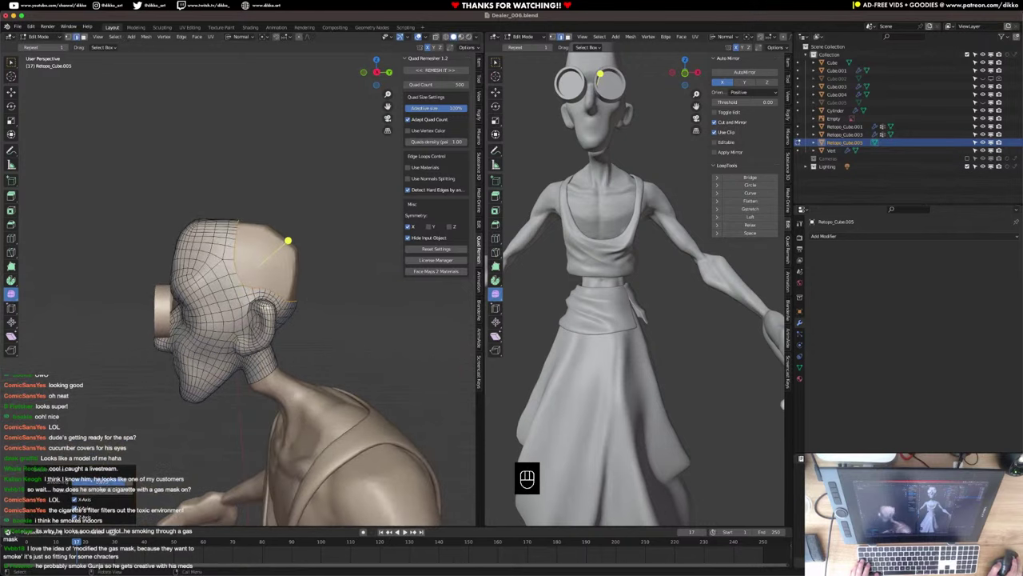
pyautogui.moveTo(251, 285); pyautogui.dragTo(160, 286, button='middle')
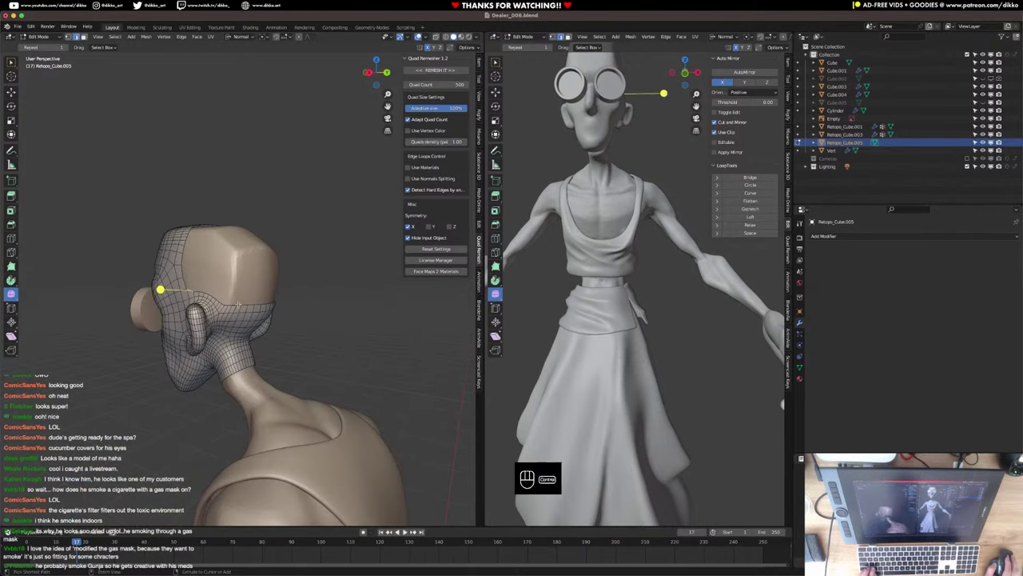
pyautogui.keyDown('ctrl'); pyautogui.keyDown('shift'); pyautogui.click(234, 305); pyautogui.keyUp('shift'); pyautogui.keyUp('ctrl')
pyautogui.moveTo(234, 305); pyautogui.dragTo(177, 301, button='middle')
pyautogui.keyDown('ctrl'); pyautogui.keyDown('shift'); pyautogui.click(174, 303); pyautogui.keyUp('shift'); pyautogui.keyUp('ctrl')
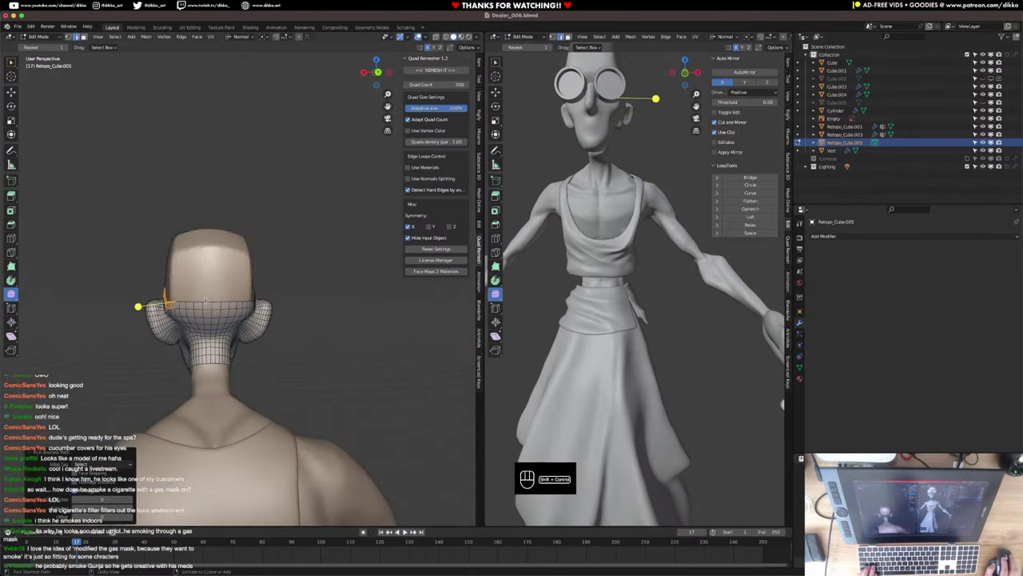
pyautogui.press('super+z')
pyautogui.keyDown('ctrl'); pyautogui.click(217, 302); pyautogui.keyUp('ctrl')
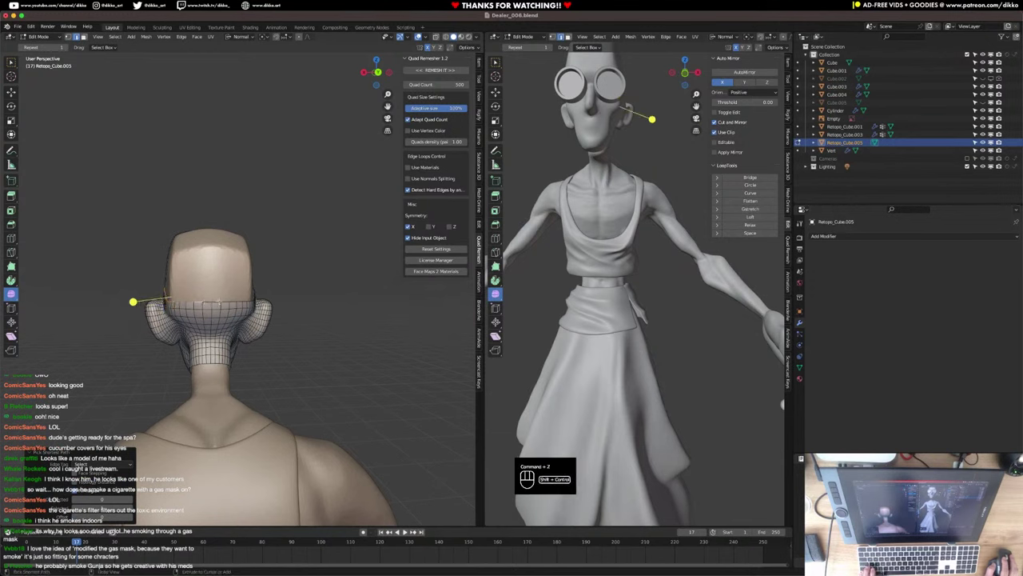
pyautogui.moveTo(226, 301); pyautogui.dragTo(288, 288, button='middle')
pyautogui.press('shift')
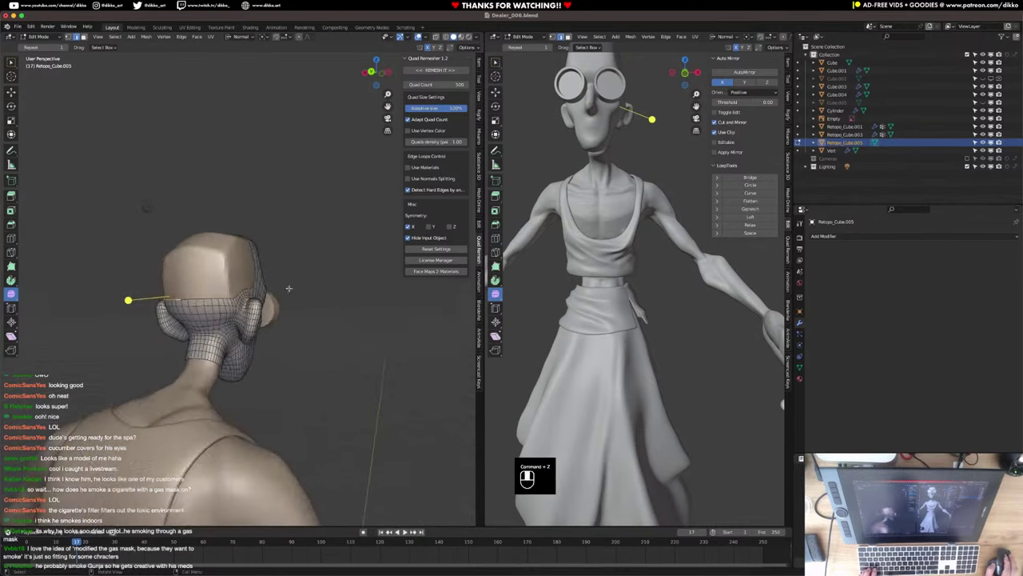
pyautogui.scroll(1, 288, 287)
pyautogui.keyDown('ctrl'); pyautogui.keyDown('shift'); pyautogui.click(205, 301); pyautogui.keyUp('shift'); pyautogui.keyUp('ctrl')
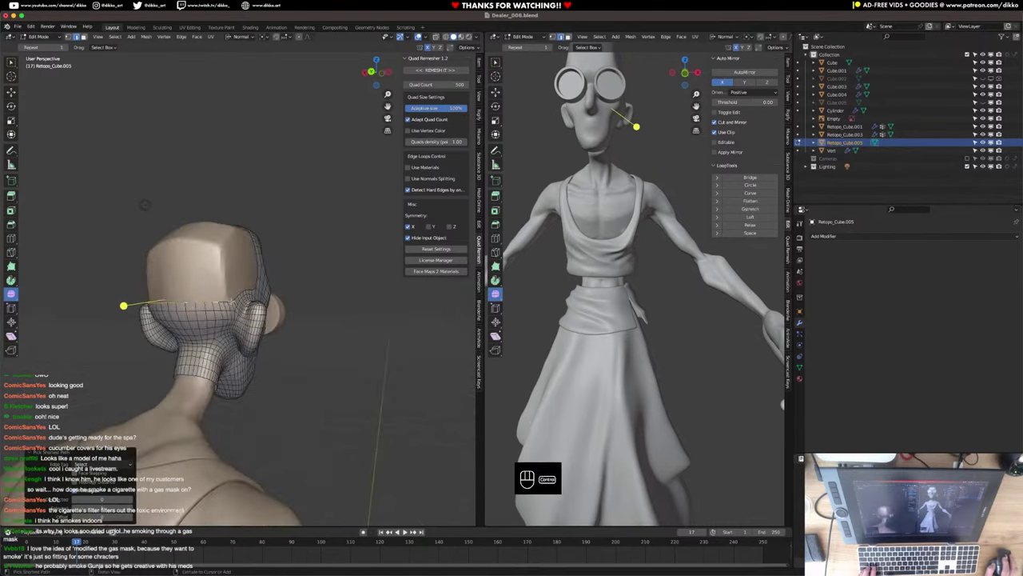
pyautogui.moveTo(145, 204); pyautogui.dragTo(305, 182, button='middle')
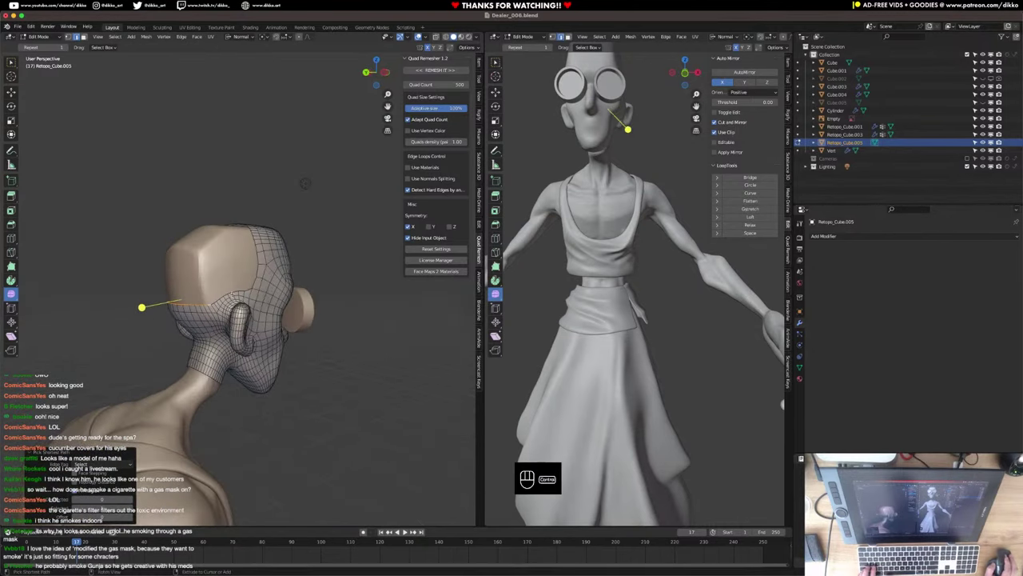
pyautogui.press('s')
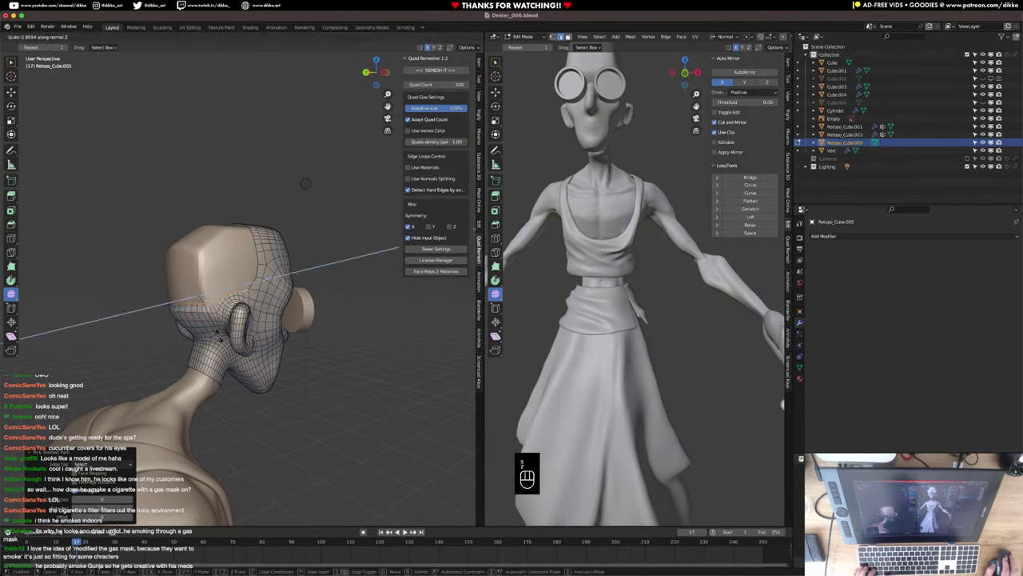
pyautogui.press('z')
pyautogui.click(201, 295)
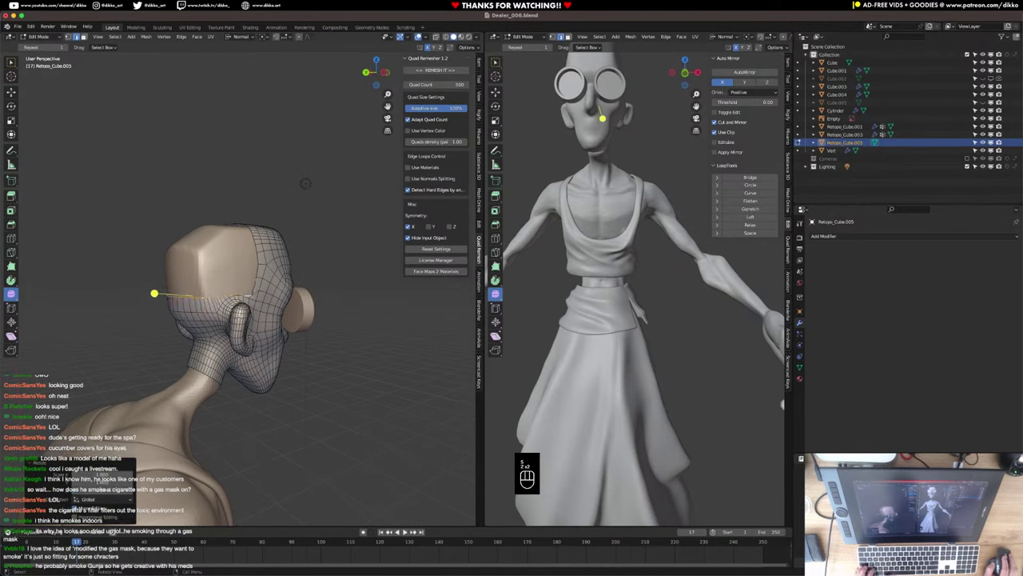
# Rotate the selected back border edges about global X and shift them slightly along global Z.
pyautogui.moveTo(202, 295); pyautogui.dragTo(272, 312, button='middle')
pyautogui.press('r')
pyautogui.press('x')
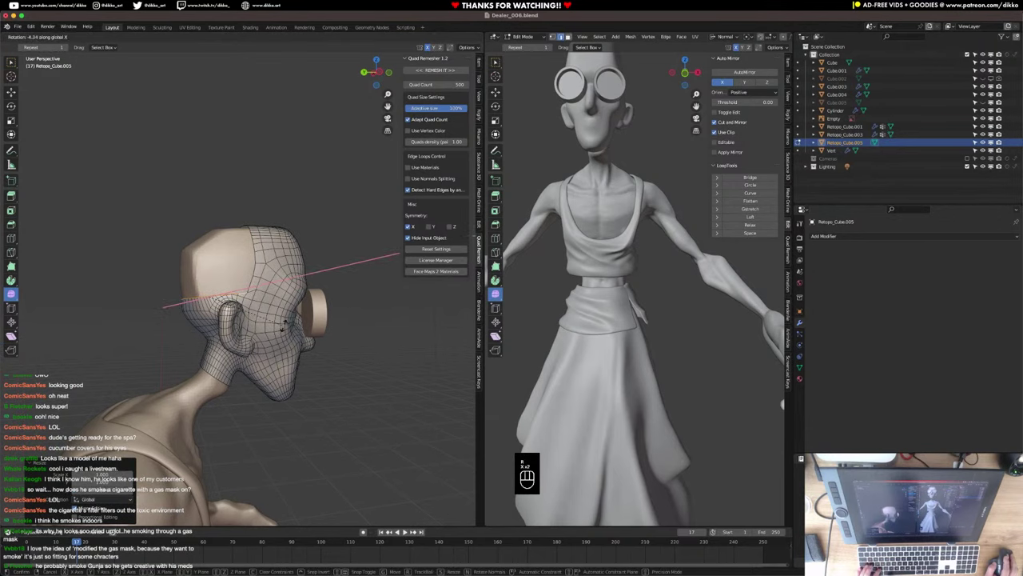
pyautogui.click(294, 317)
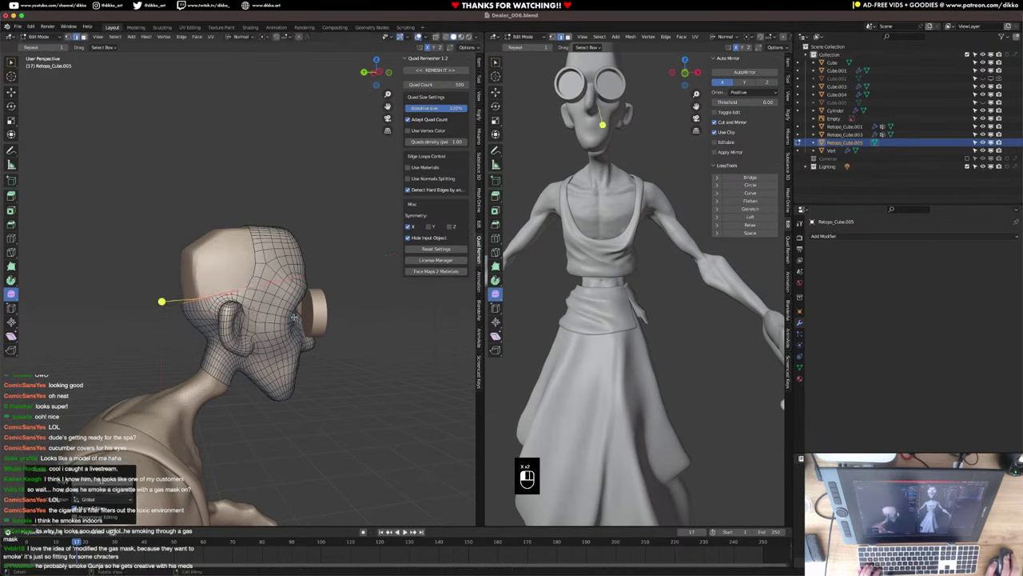
pyautogui.moveTo(220, 313); pyautogui.dragTo(372, 326, button='middle')
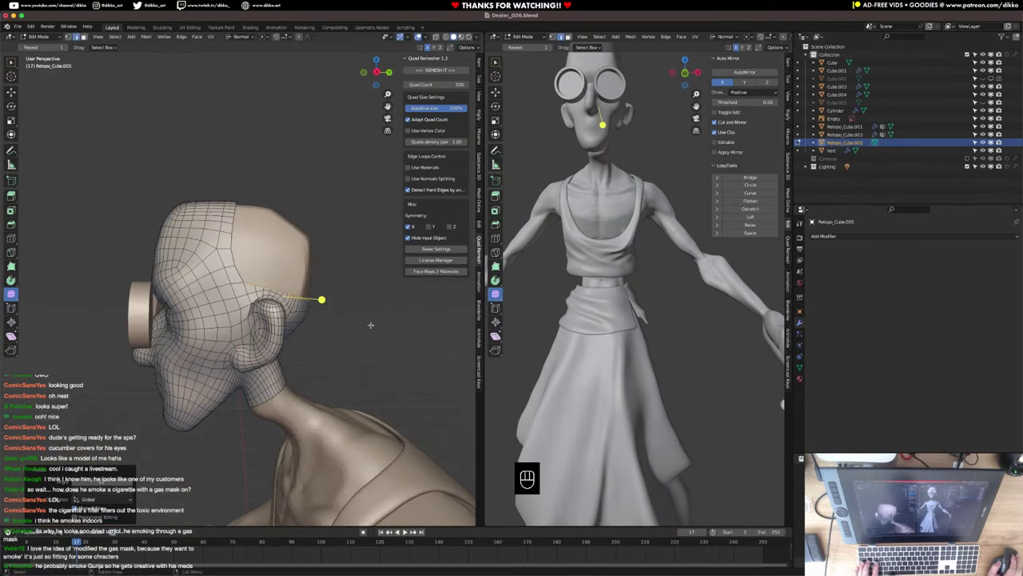
pyautogui.press('g')
pyautogui.press('z')
pyautogui.press('z')
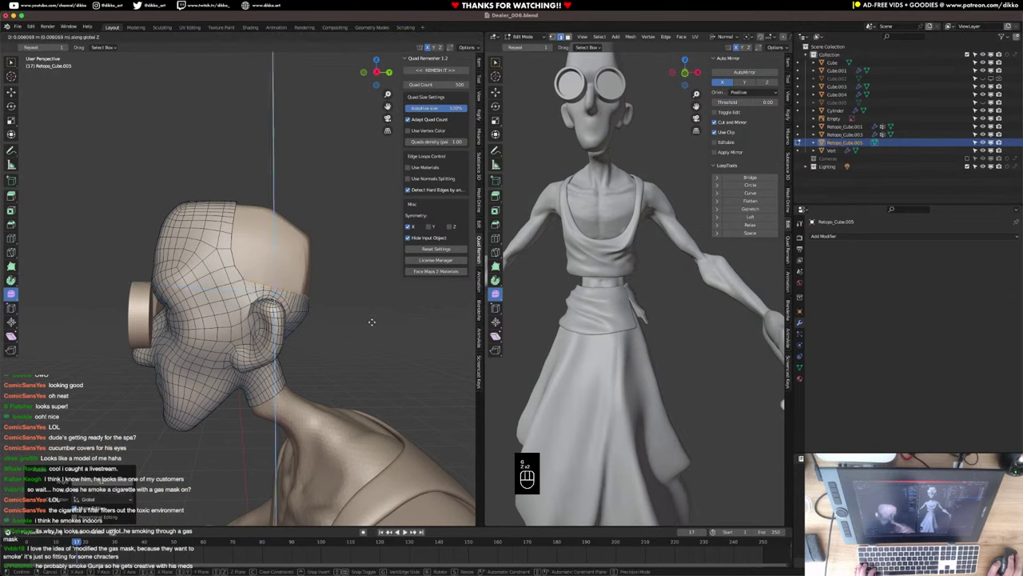
pyautogui.click(371, 322)
# Leave Edit Mode, save the file and switch the mask shell to Sculpt Mode.
pyautogui.press('Tab')
pyautogui.moveTo(371, 321); pyautogui.dragTo(311, 322, button='middle')
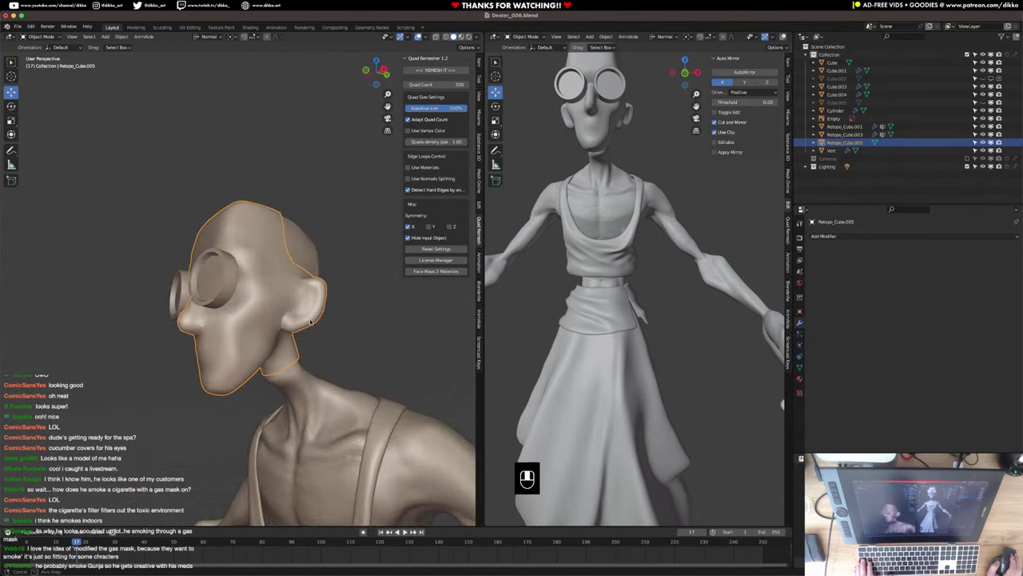
pyautogui.press('super+s')
pyautogui.click(41, 38)
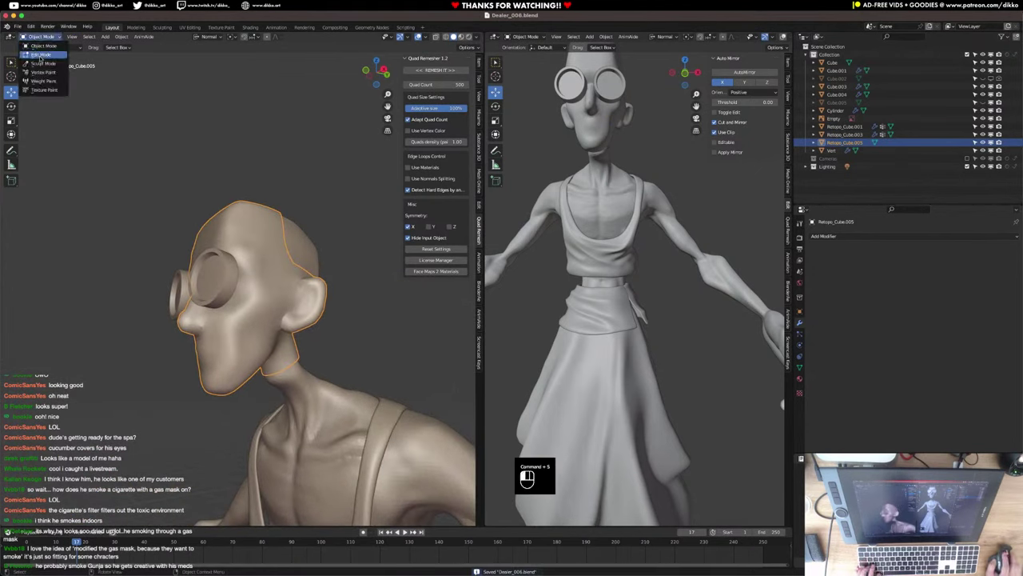
pyautogui.click(40, 62)
# Try an Elastic Deform stroke beside the shell's ear and undo it.
pyautogui.scroll(3, 263, 256)
pyautogui.moveTo(263, 256)
pyautogui.mouseDown(button='middle')
pyautogui.moveTo(274, 319)
pyautogui.moveTo(302, 319)
pyautogui.moveTo(268, 331)
pyautogui.moveTo(276, 296)
pyautogui.mouseUp(button='middle')
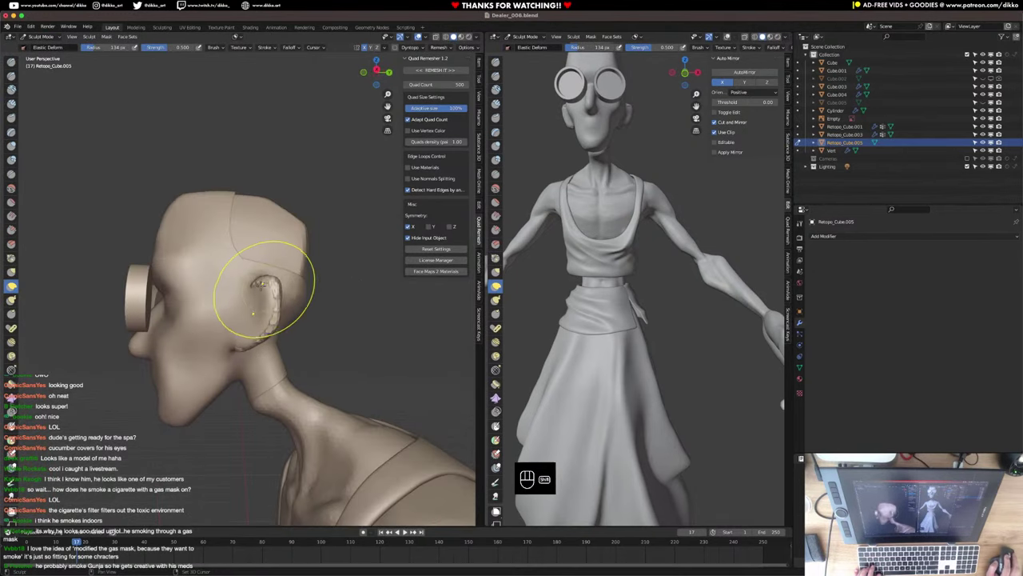
pyautogui.scroll(2, 246, 306)
pyautogui.moveTo(240, 333); pyautogui.dragTo(257, 345)
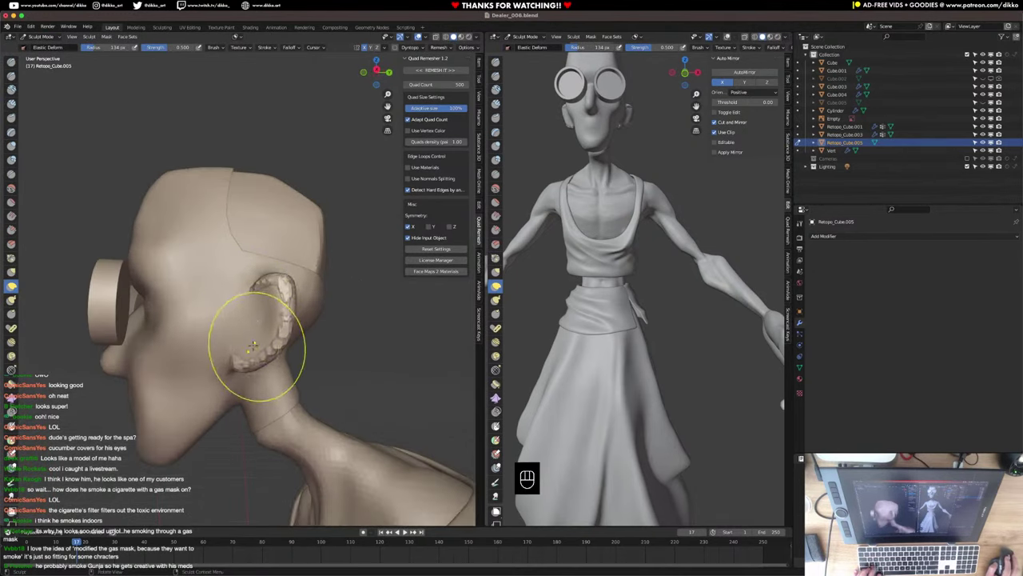
pyautogui.press('super+z')
# Inflate the mask shell over both ears with the Inflate/Deflate brush until it covers them.
pyautogui.click(11, 145)
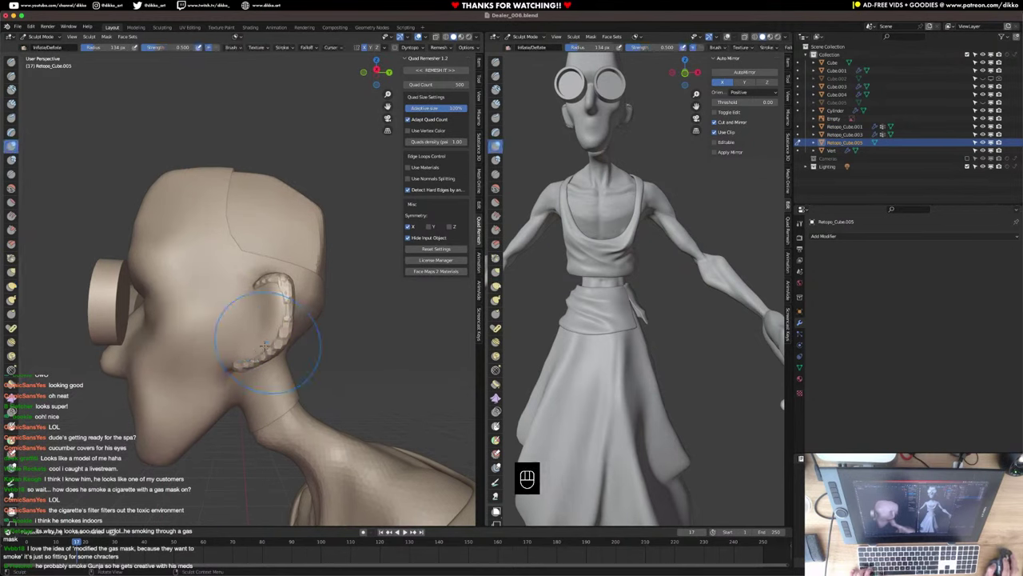
pyautogui.moveTo(268, 346); pyautogui.dragTo(177, 301, button='middle')
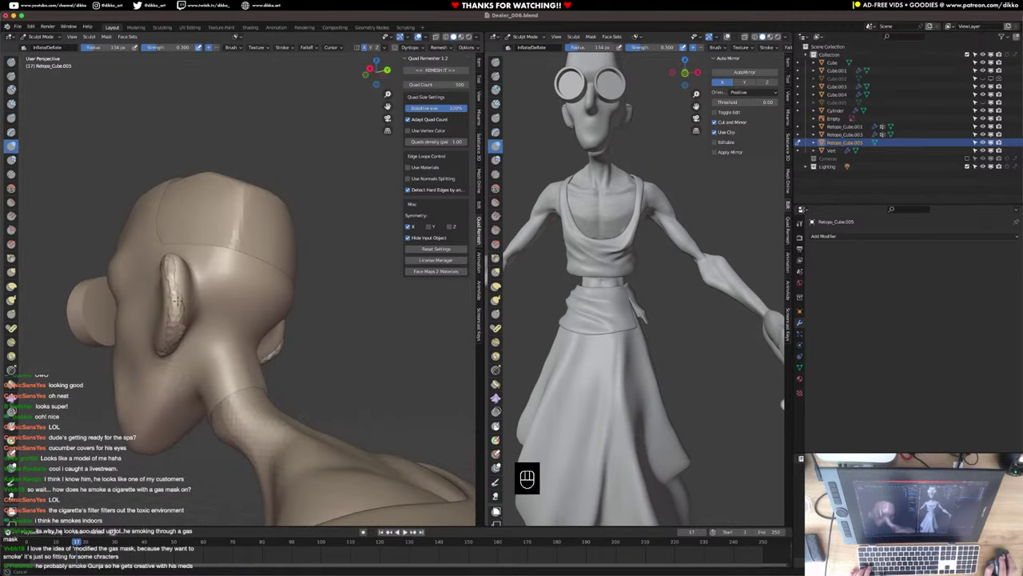
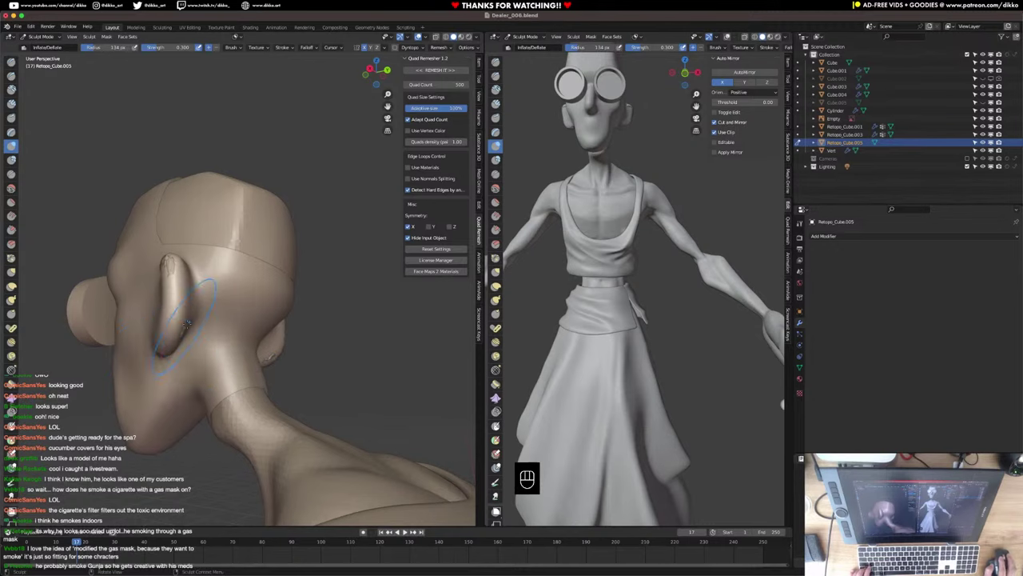
pyautogui.moveTo(188, 323); pyautogui.dragTo(274, 361, button='middle')
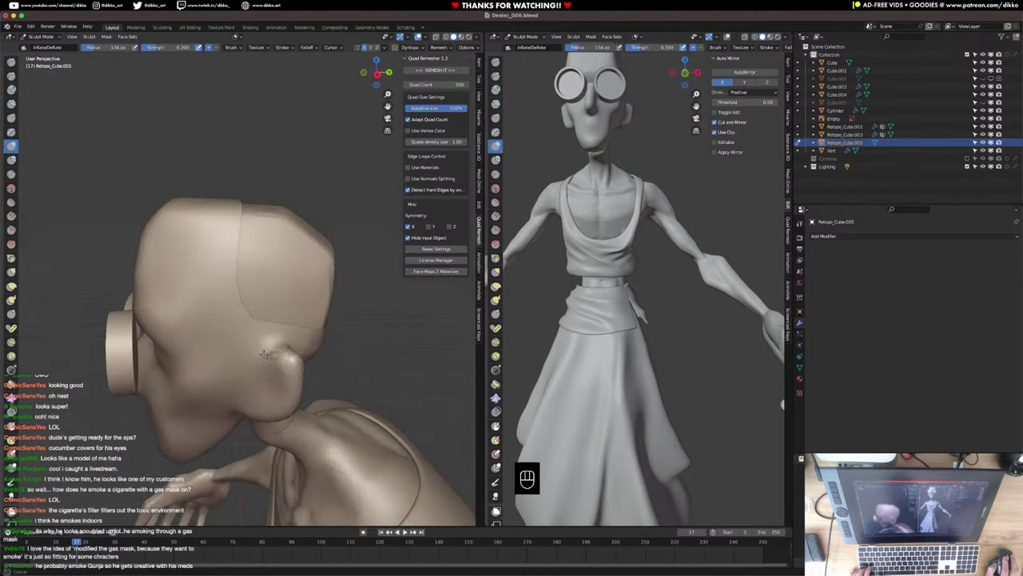
pyautogui.moveTo(288, 364); pyautogui.dragTo(472, 338, button='middle')
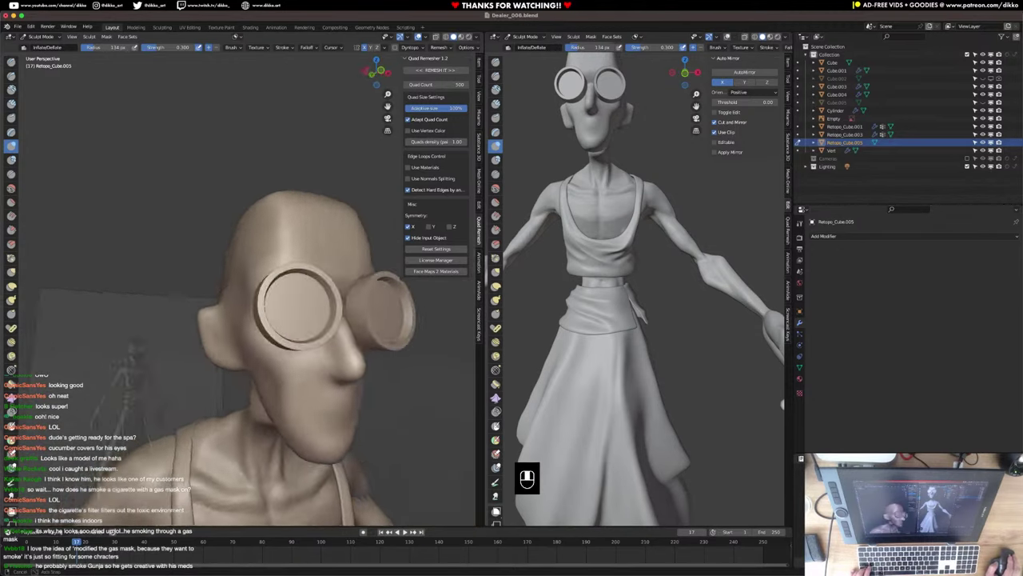
pyautogui.moveTo(248, 319); pyautogui.dragTo(480, 281, button='middle')
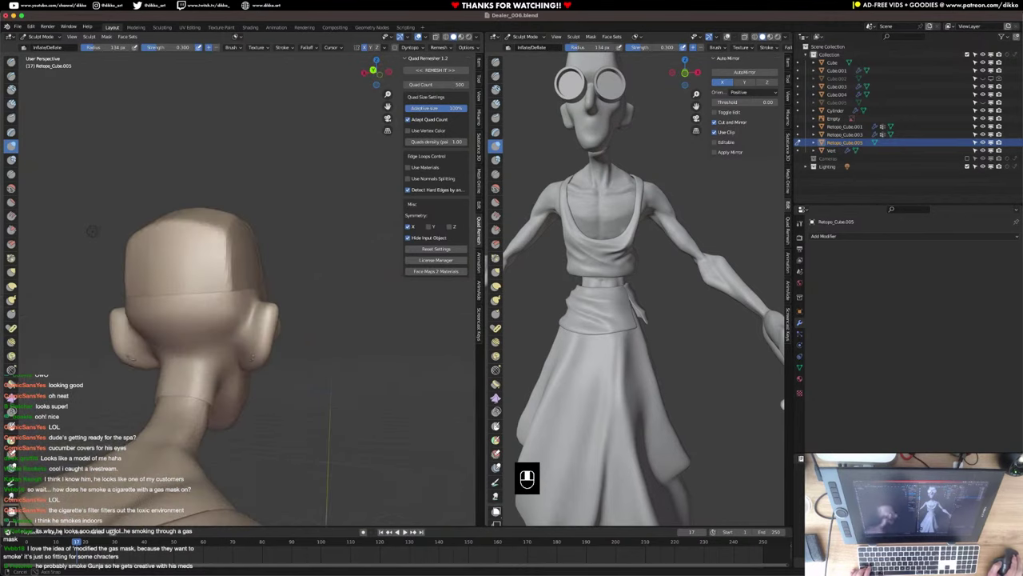
# Pull the upper edge of the shell's ears outward with the Grab brush at a radius of 109 px.
pyautogui.click(11, 273)
pyautogui.scroll(2, 308, 296)
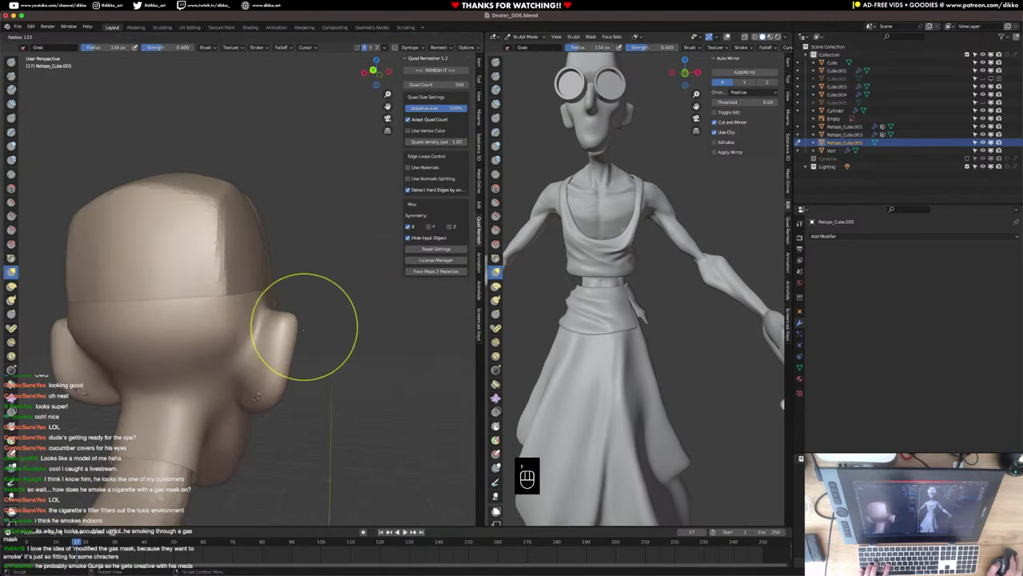
pyautogui.click(294, 326)
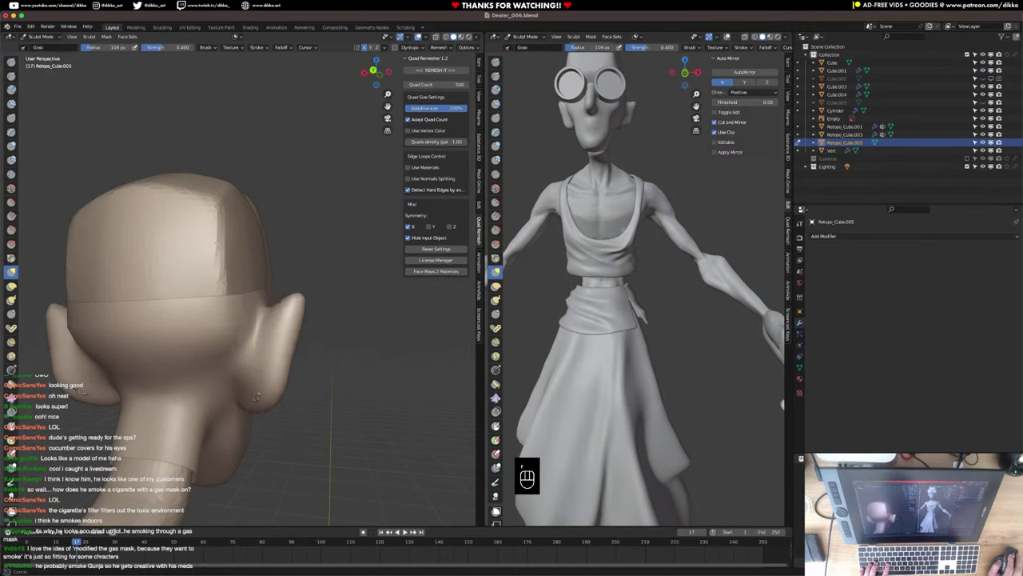
pyautogui.moveTo(320, 183)
pyautogui.mouseDown(button='middle')
pyautogui.moveTo(140, 355)
pyautogui.moveTo(315, 344)
pyautogui.moveTo(330, 352)
pyautogui.moveTo(268, 351)
pyautogui.mouseUp(button='middle')
# Undo the last Grab strokes around the shell's nose and mouth.
pyautogui.press('super+z')
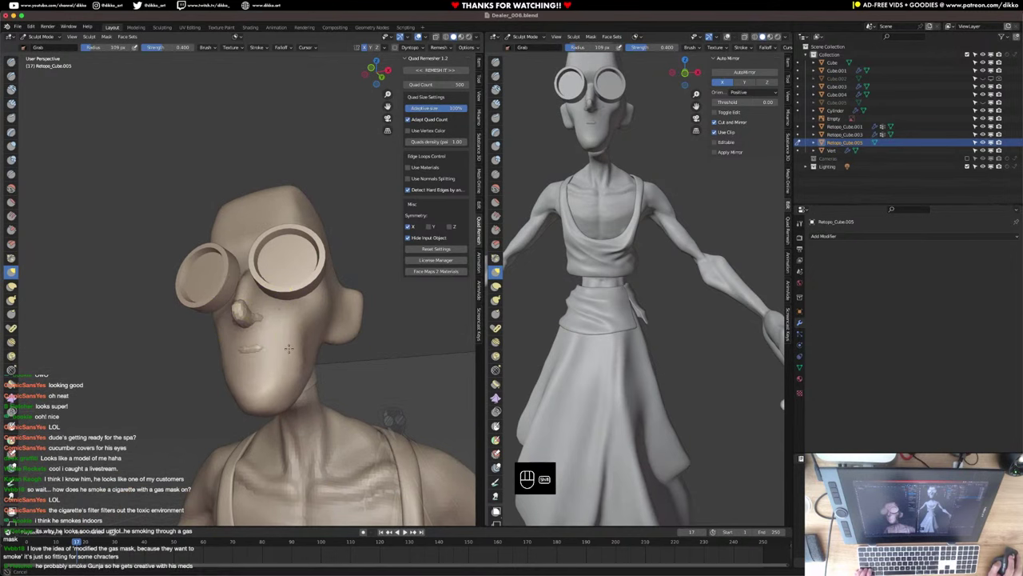
pyautogui.moveTo(289, 352); pyautogui.dragTo(269, 351, button='middle')
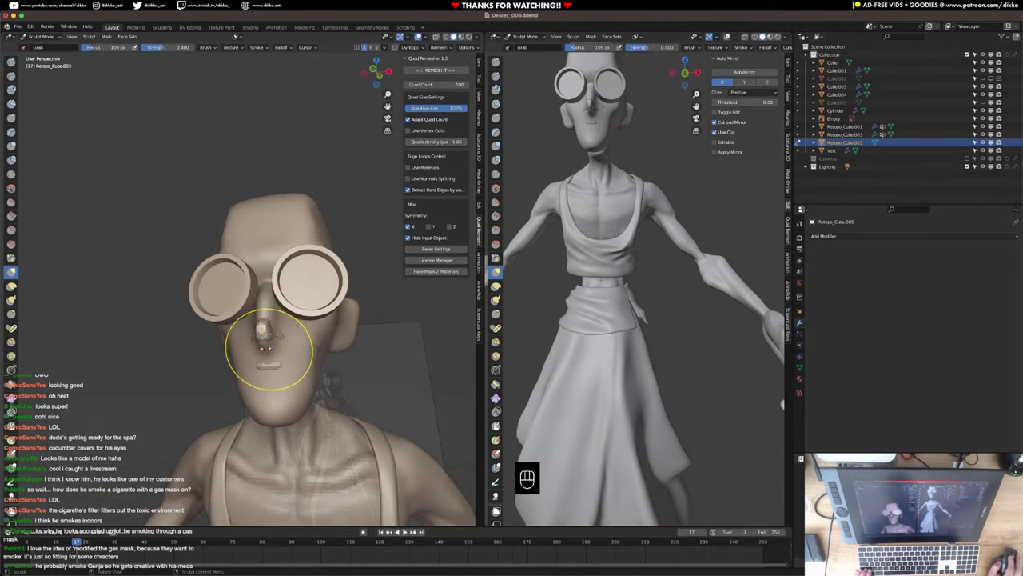
pyautogui.press('super+z')
pyautogui.press('super+z')
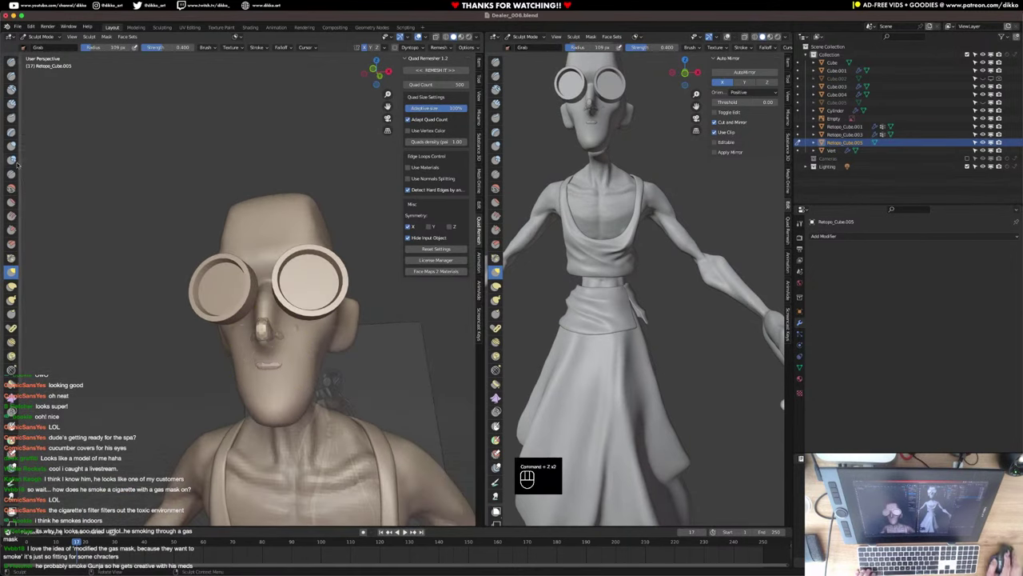
# Build up the shell over the nose, mouth and chin with the Blob brush at a radius of 109 px.
pyautogui.click(11, 160)
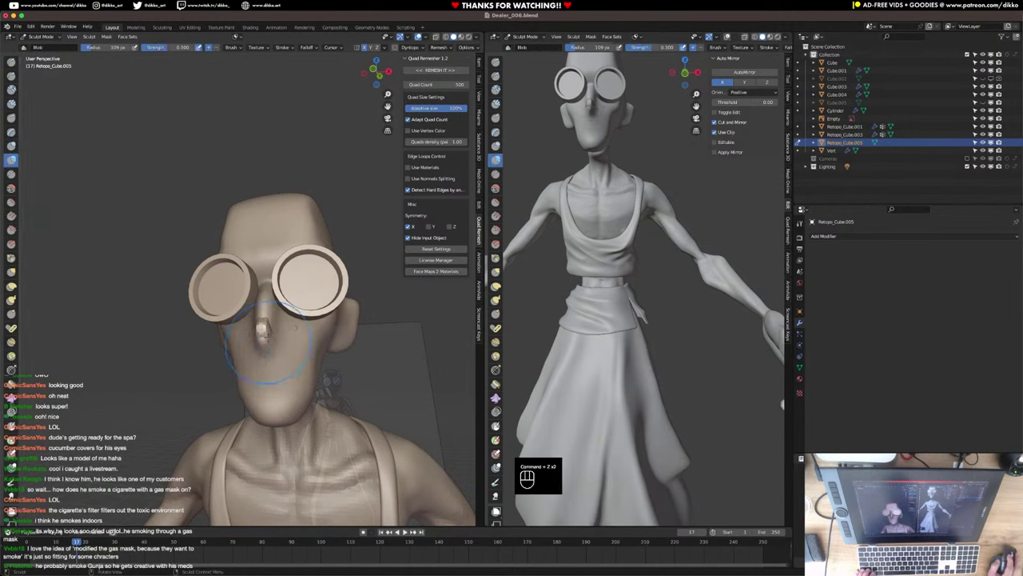
pyautogui.moveTo(262, 334); pyautogui.dragTo(247, 356, button='middle')
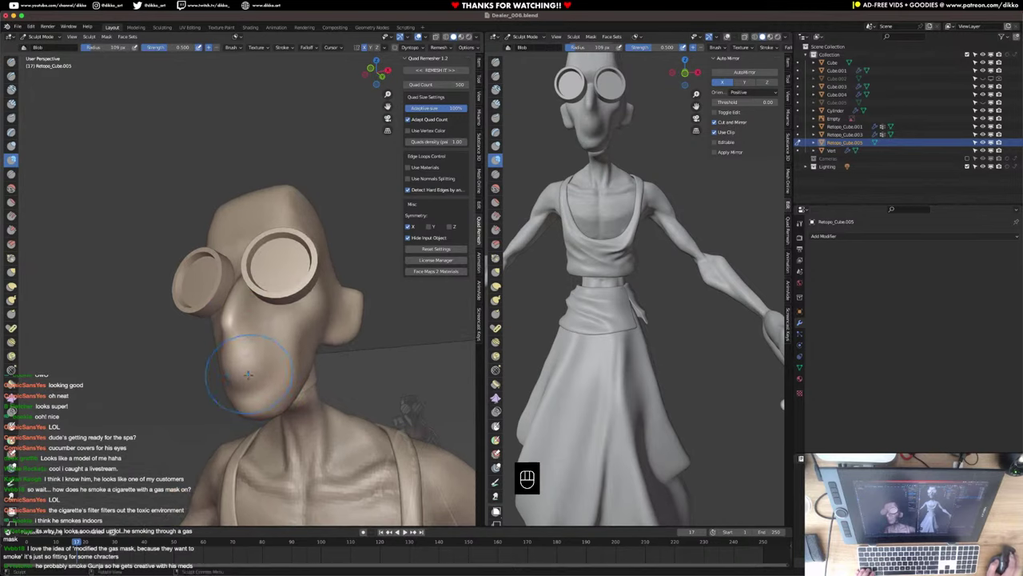
pyautogui.moveTo(249, 375)
pyautogui.mouseDown(button='middle')
pyautogui.moveTo(228, 375)
pyautogui.moveTo(249, 377)
pyautogui.mouseUp(button='middle')
pyautogui.moveTo(233, 343); pyautogui.dragTo(179, 354, button='middle')
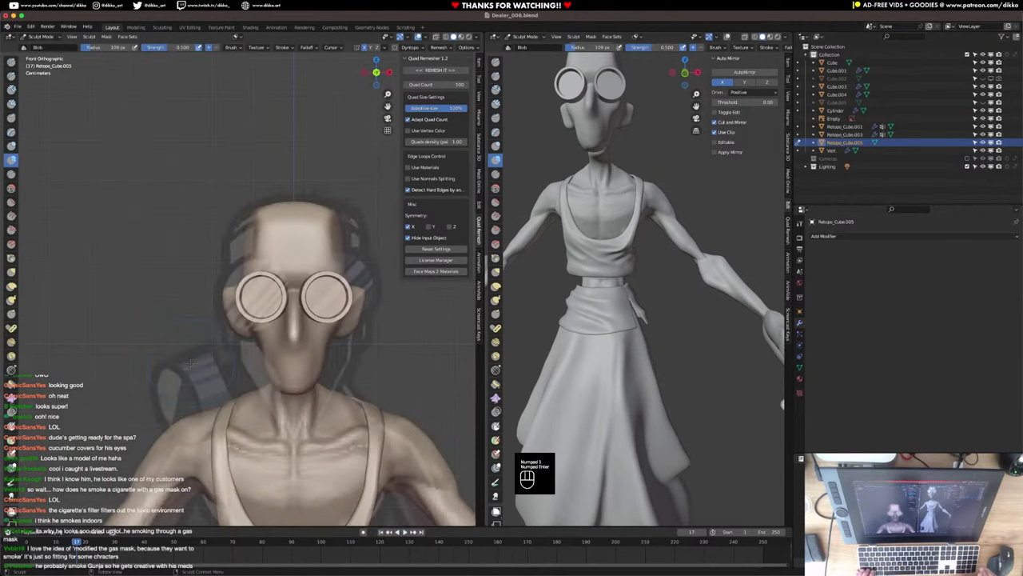
# Reduce the brush radius to 48 px and pull the shell's nose tip forward with Grab in the right side view.
pyautogui.press('KP_3')
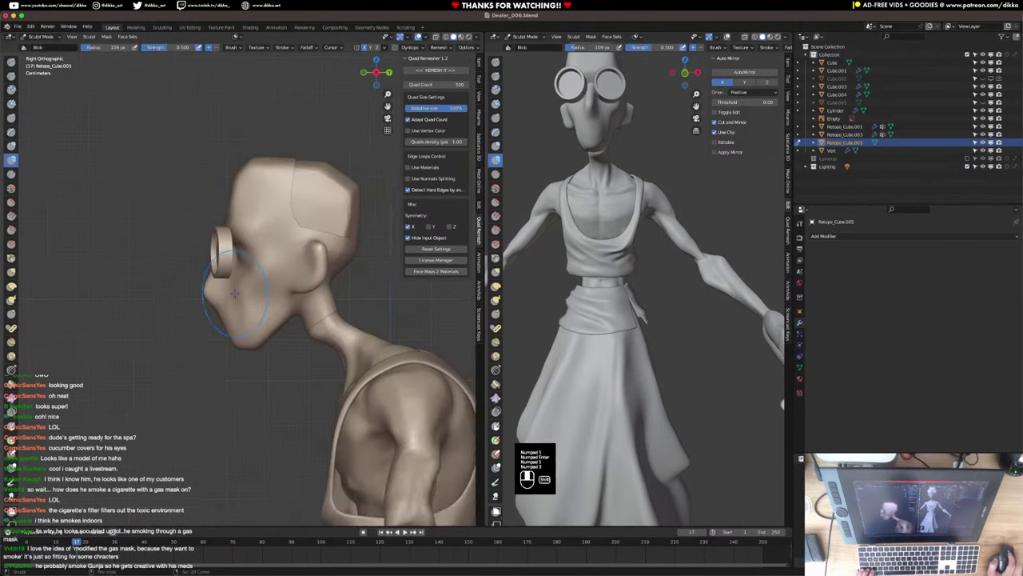
pyautogui.press('f')
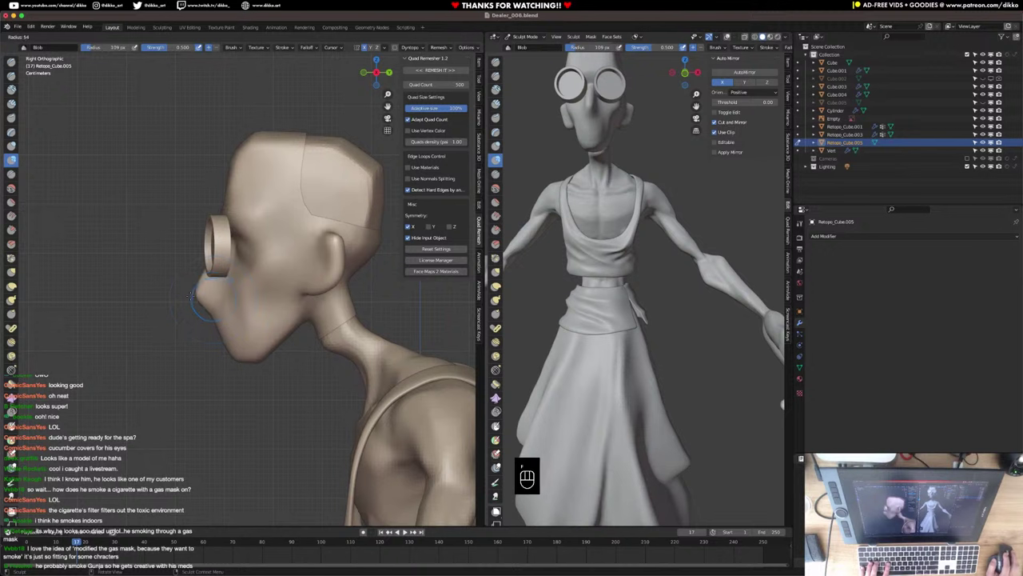
pyautogui.click(192, 297)
pyautogui.press('g')
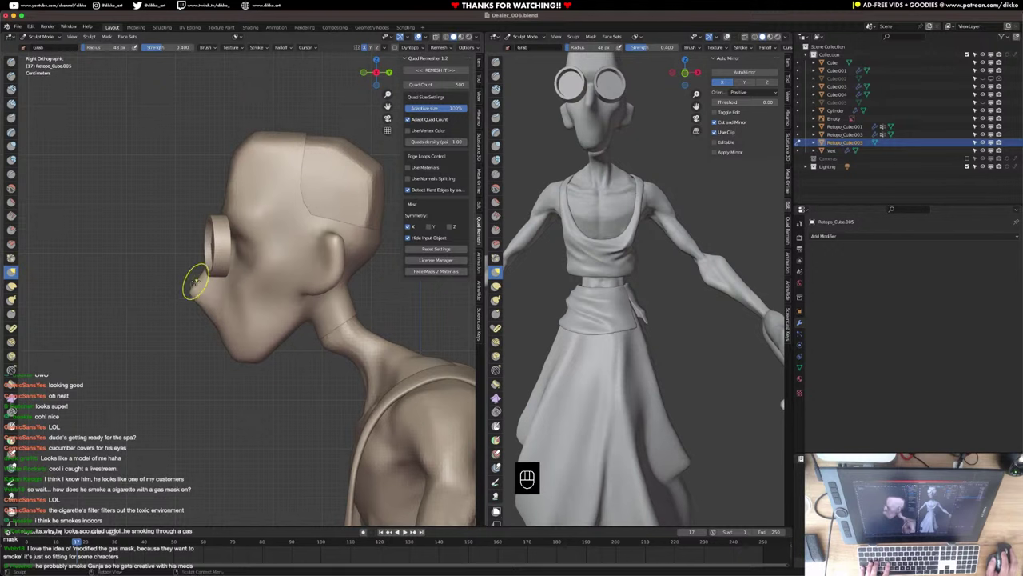
# Pull the shell's chin down with the enlarged Grab brush and adjust the profile below the nose at a radius of 101 px.
pyautogui.press('f')
pyautogui.click(200, 310)
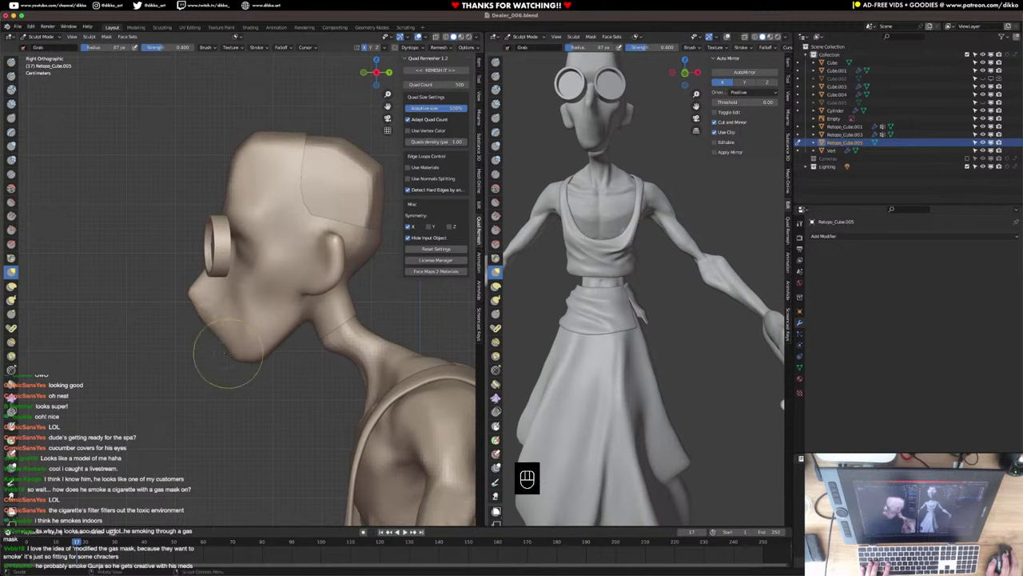
pyautogui.moveTo(241, 354); pyautogui.dragTo(235, 371)
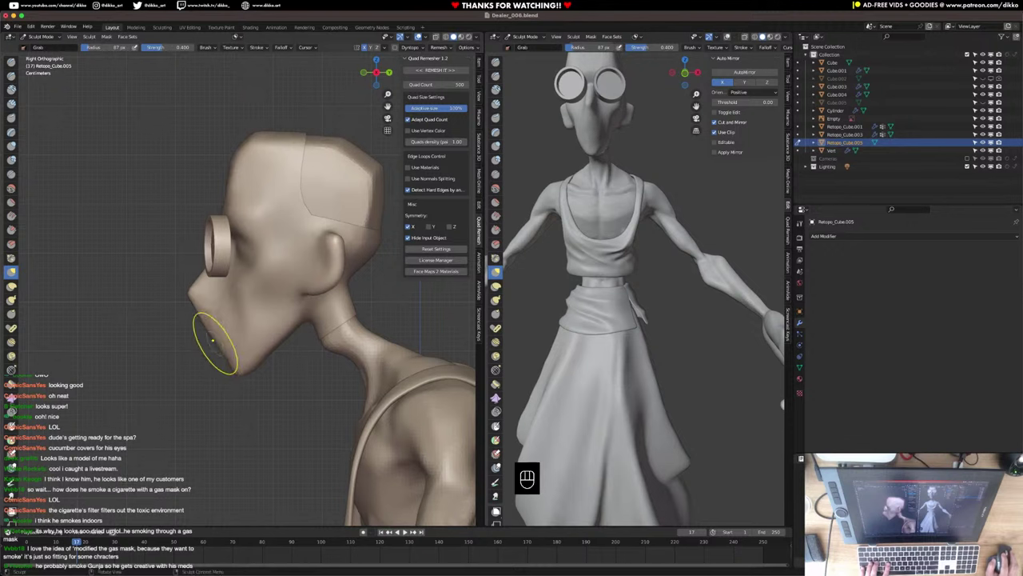
pyautogui.press('f')
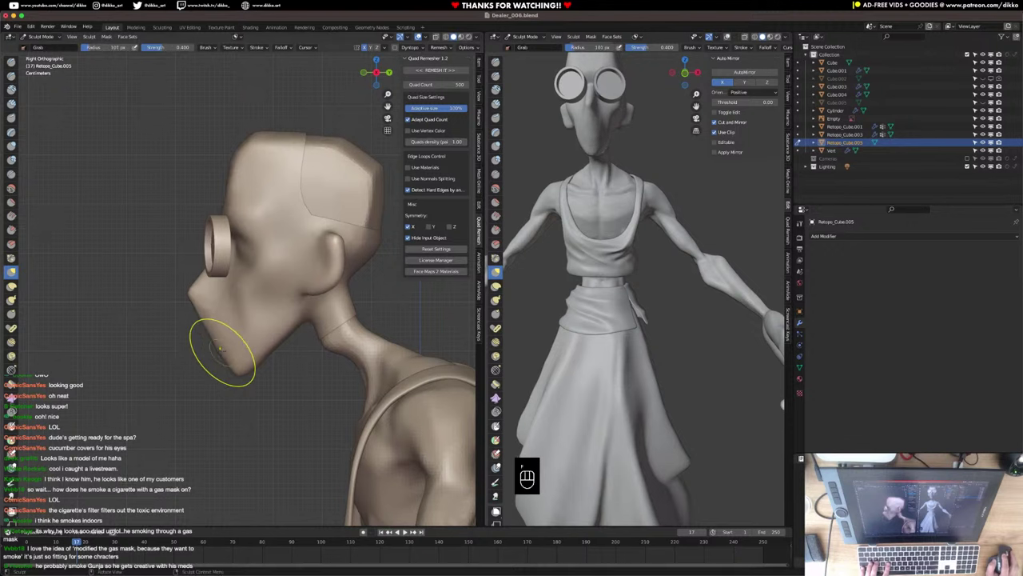
pyautogui.click(209, 340)
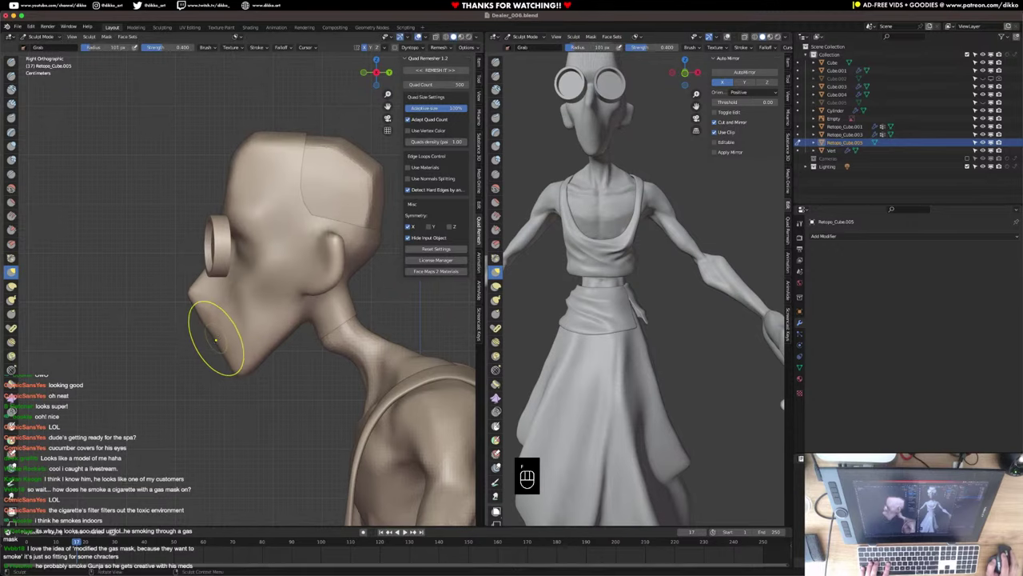
# In the front view, undo the last Grab stroke and pull the chin into a narrower point with a smaller brush.
pyautogui.moveTo(214, 341)
pyautogui.mouseDown(button='middle')
pyautogui.moveTo(336, 326)
pyautogui.moveTo(318, 334)
pyautogui.mouseUp(button='middle')
pyautogui.press('KP_1')
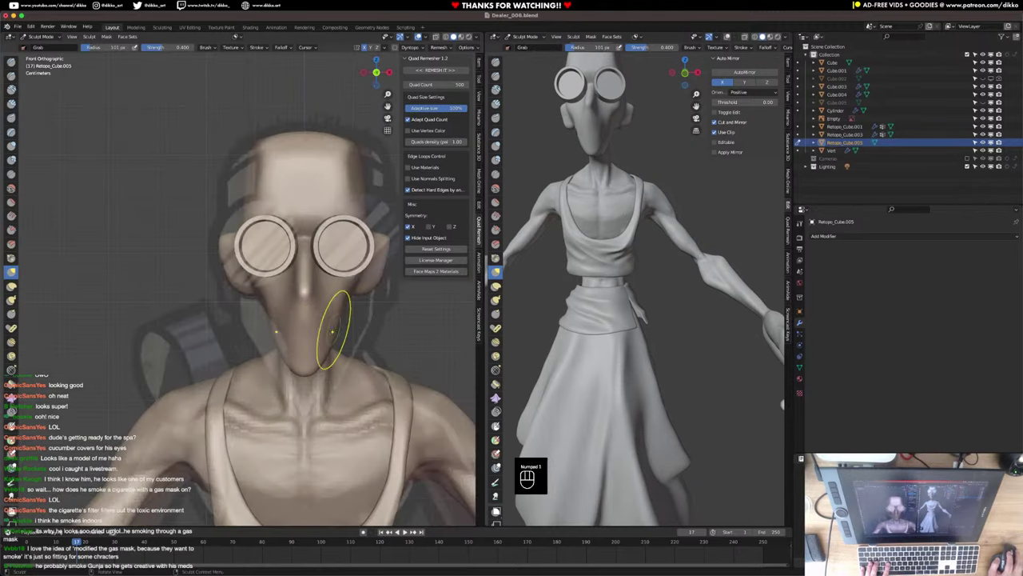
pyautogui.press('super+z')
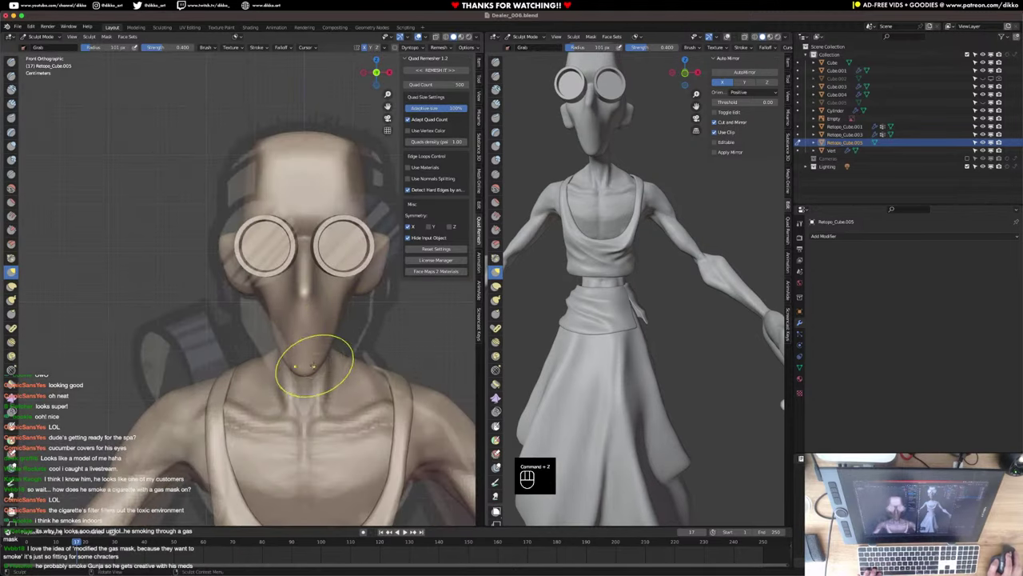
pyautogui.press('f')
pyautogui.click(348, 370)
pyautogui.moveTo(305, 369); pyautogui.dragTo(311, 369)
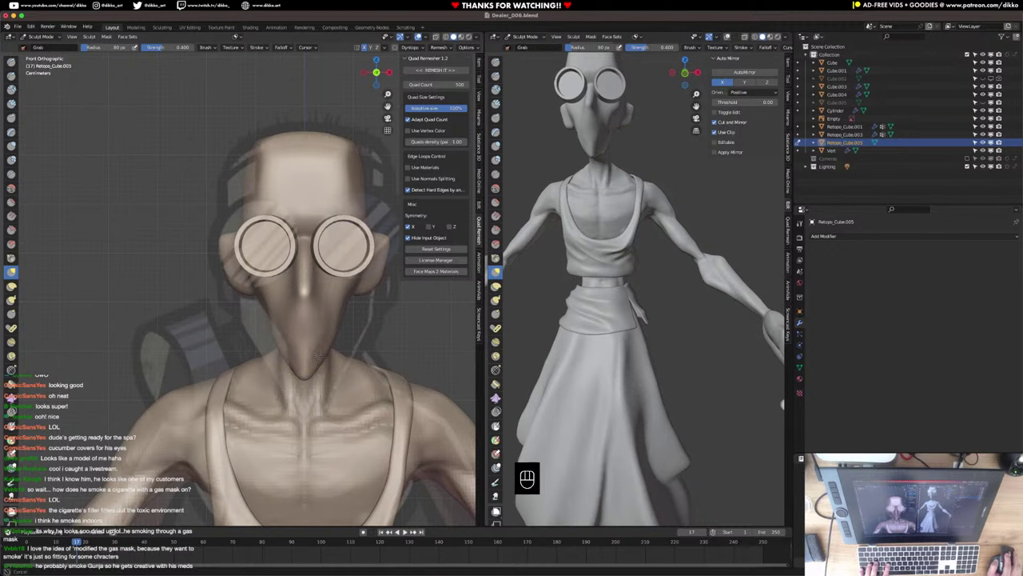
# Enlarge the Grab brush to 129 px and reshape the jawline below the shell's ears.
pyautogui.press('f')
pyautogui.click(408, 288)
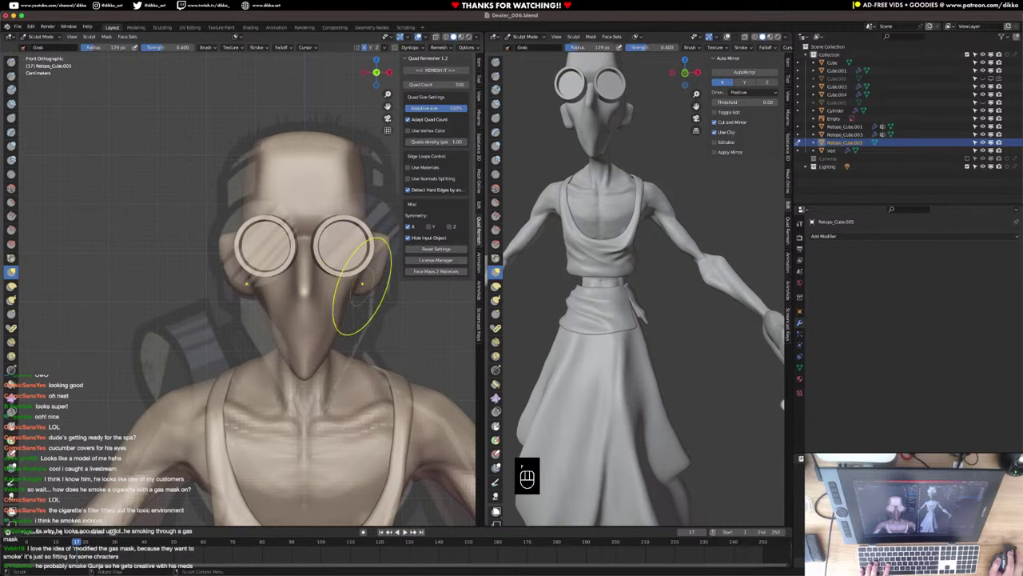
pyautogui.moveTo(365, 286); pyautogui.dragTo(364, 285)
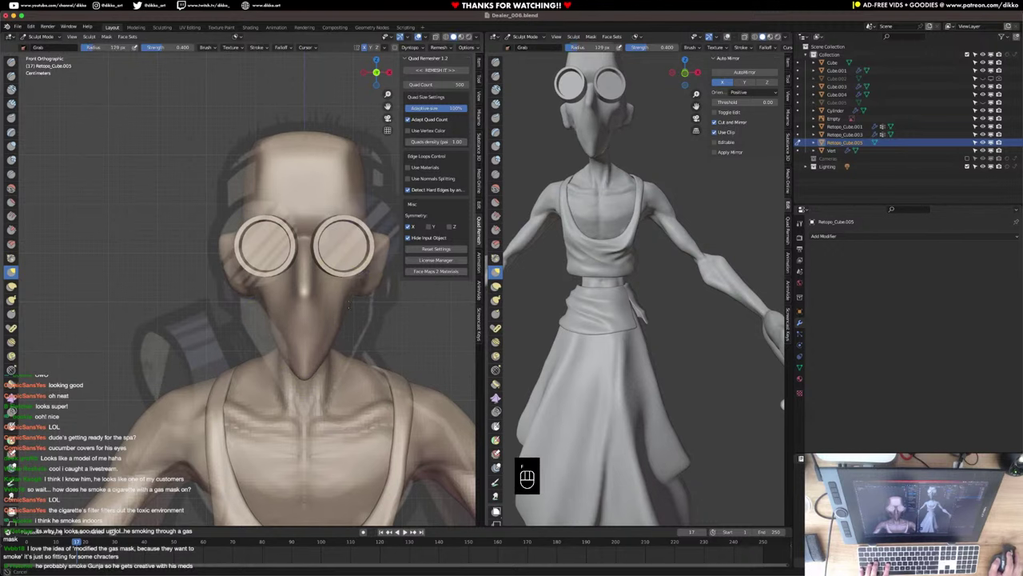
# Pull the shell's cheek surface with Grab, smooth beside it and undo the last stroke.
pyautogui.moveTo(318, 335)
pyautogui.mouseDown(button='middle')
pyautogui.moveTo(264, 328)
pyautogui.moveTo(293, 315)
pyautogui.moveTo(265, 314)
pyautogui.mouseUp(button='middle')
pyautogui.moveTo(291, 323); pyautogui.dragTo(298, 324)
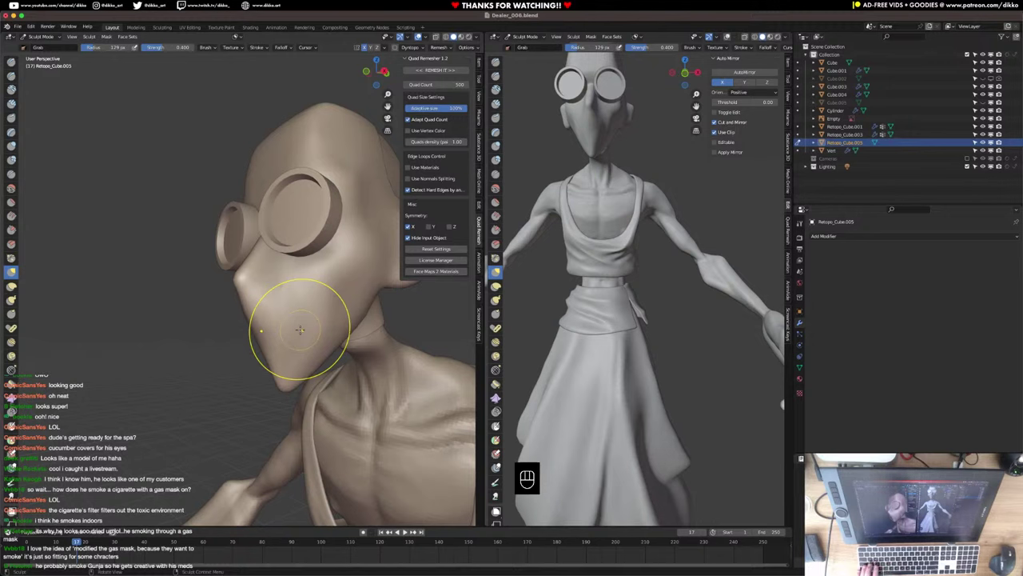
pyautogui.moveTo(310, 296)
pyautogui.mouseDown(button='middle')
pyautogui.moveTo(296, 309)
pyautogui.moveTo(315, 309)
pyautogui.mouseUp(button='middle')
pyautogui.keyDown('shift'); pyautogui.moveTo(323, 333); pyautogui.dragTo(333, 326); pyautogui.keyUp('shift')
pyautogui.press('super+z')
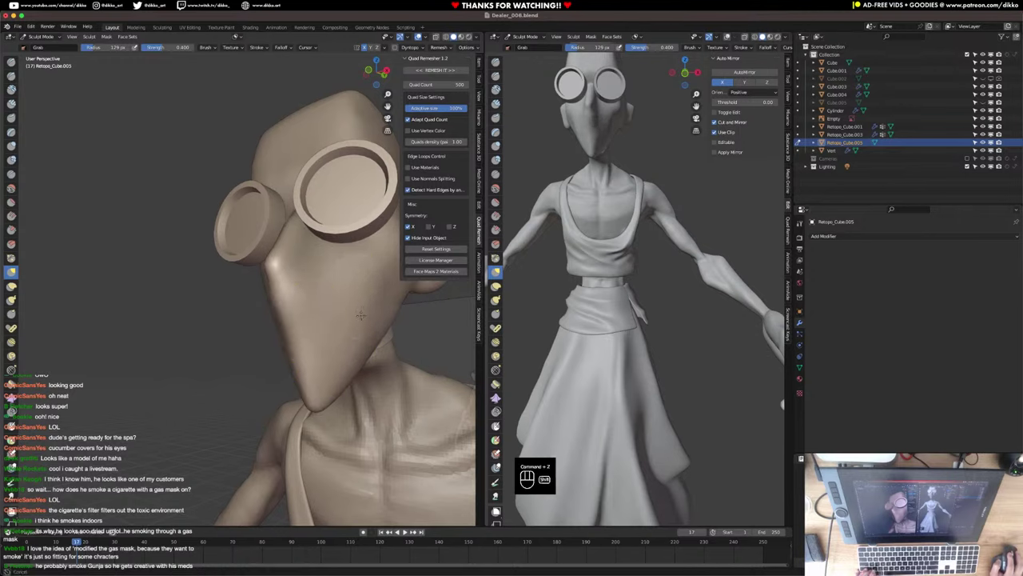
# Reshape the shell's profile between nose and chin in the right side view with Elastic Deform, reducing its radius to 89 px.
pyautogui.moveTo(331, 343); pyautogui.dragTo(364, 325, button='middle')
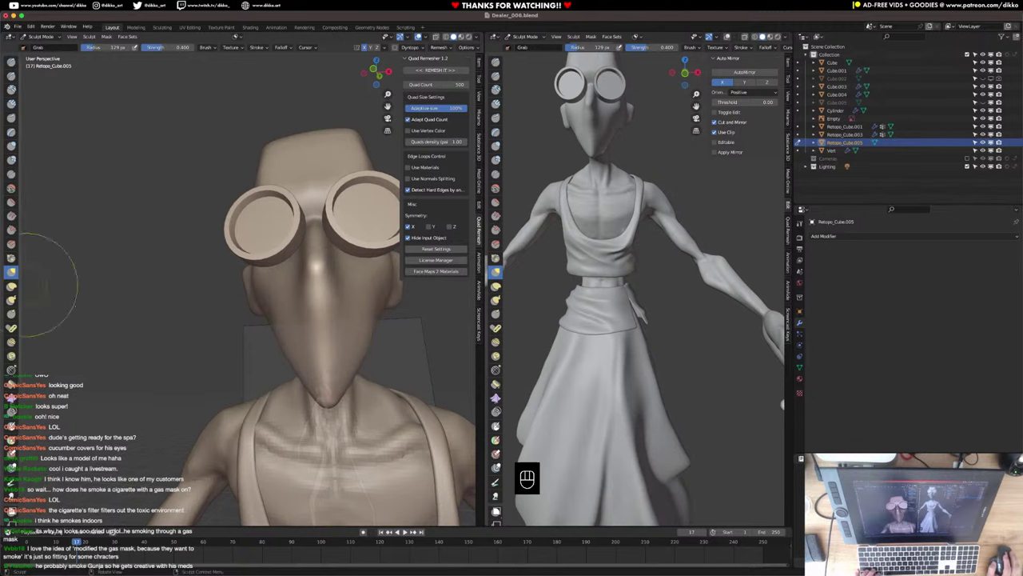
pyautogui.moveTo(44, 284); pyautogui.dragTo(365, 346, button='middle')
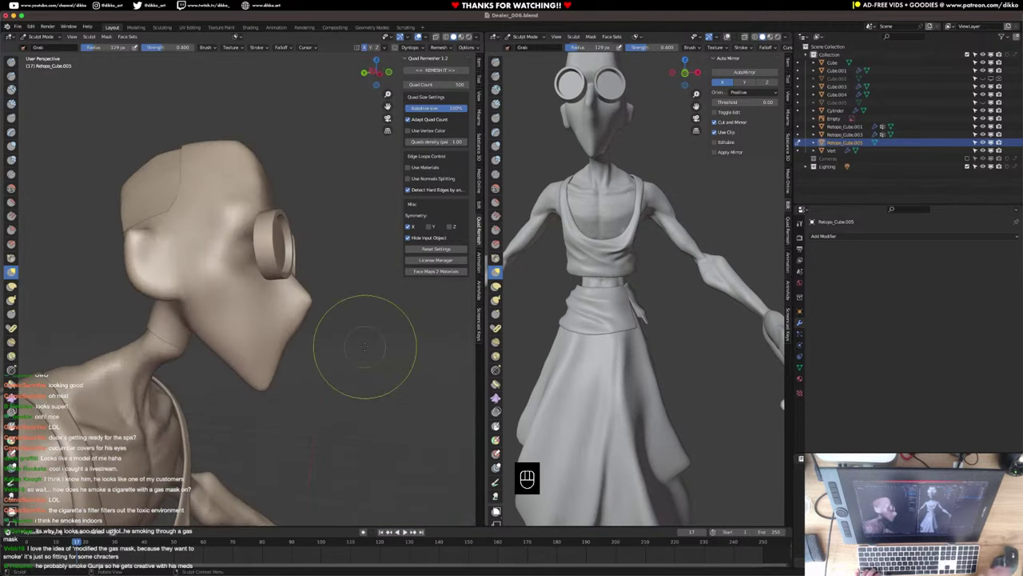
pyautogui.press('KP_1')
pyautogui.press('KP_3')
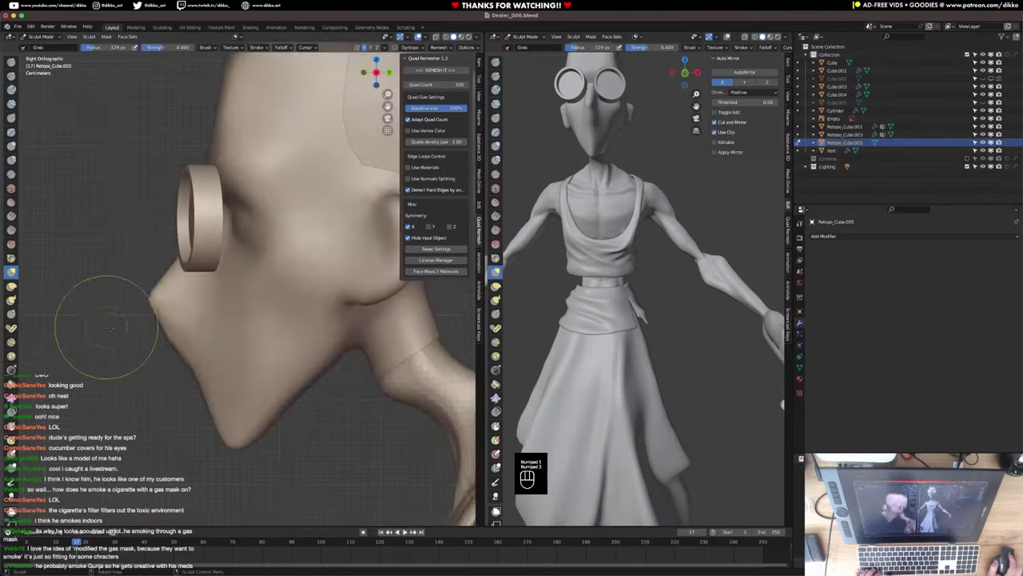
pyautogui.scroll(-1, 180, 322)
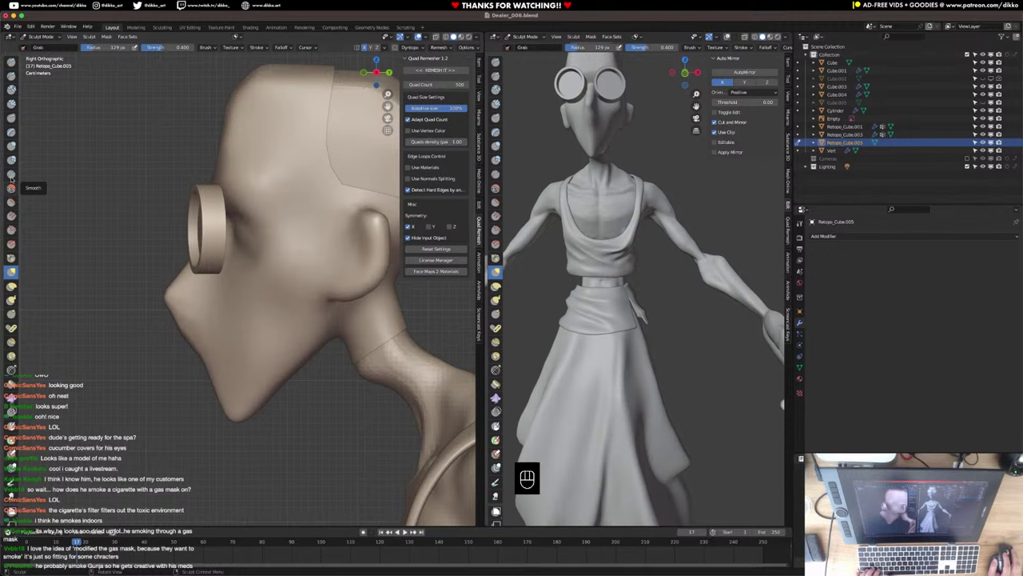
pyautogui.click(11, 286)
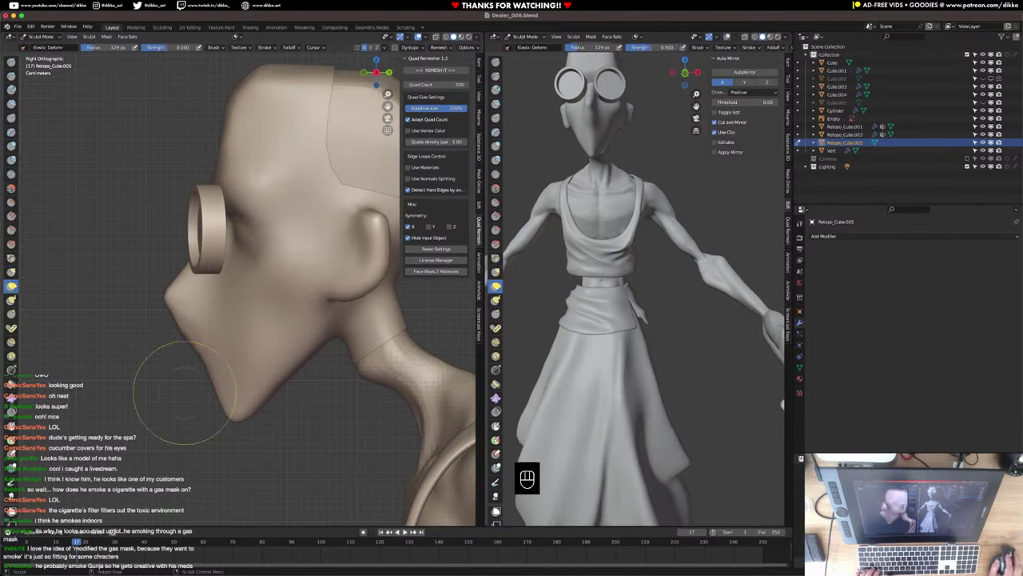
pyautogui.moveTo(197, 359); pyautogui.dragTo(199, 357)
pyautogui.moveTo(199, 355); pyautogui.dragTo(200, 354)
pyautogui.press('f')
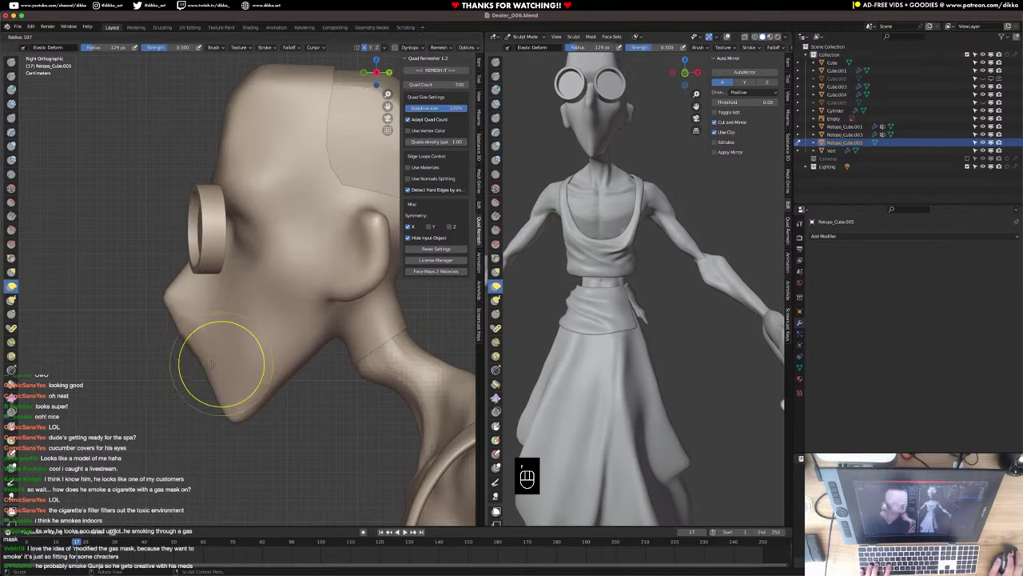
pyautogui.click(205, 368)
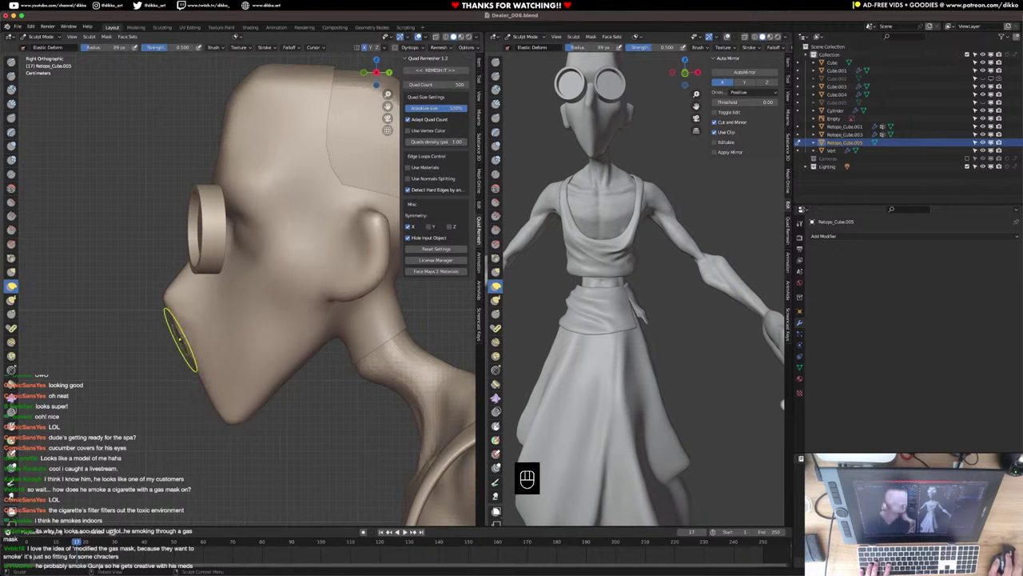
# Reshape the shell's front profile below the nose using Elastic Deform with a 62 px radius, save the file and check it from the front.
pyautogui.press('f')
pyautogui.click(144, 289)
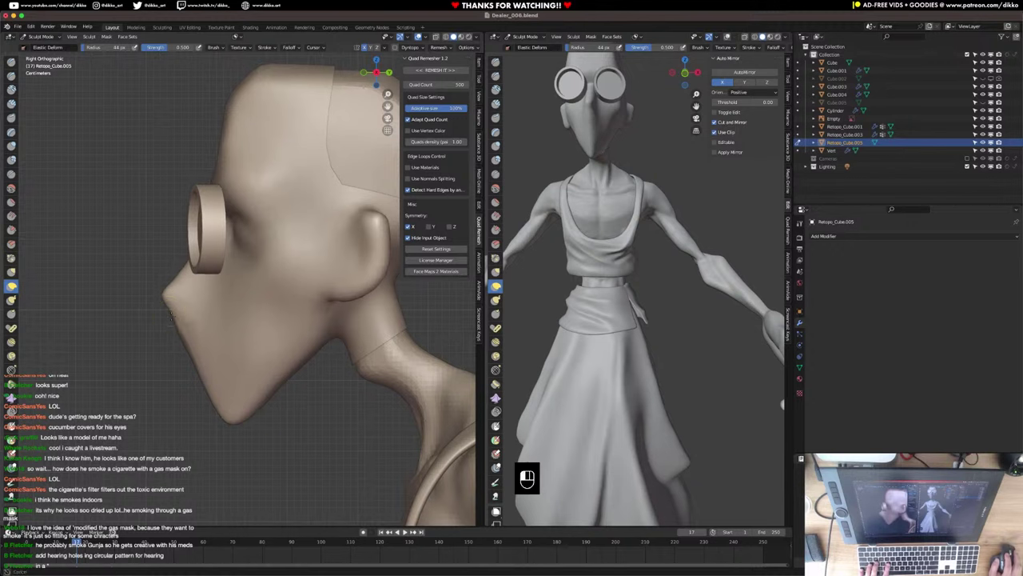
pyautogui.press('f')
pyautogui.click(209, 350)
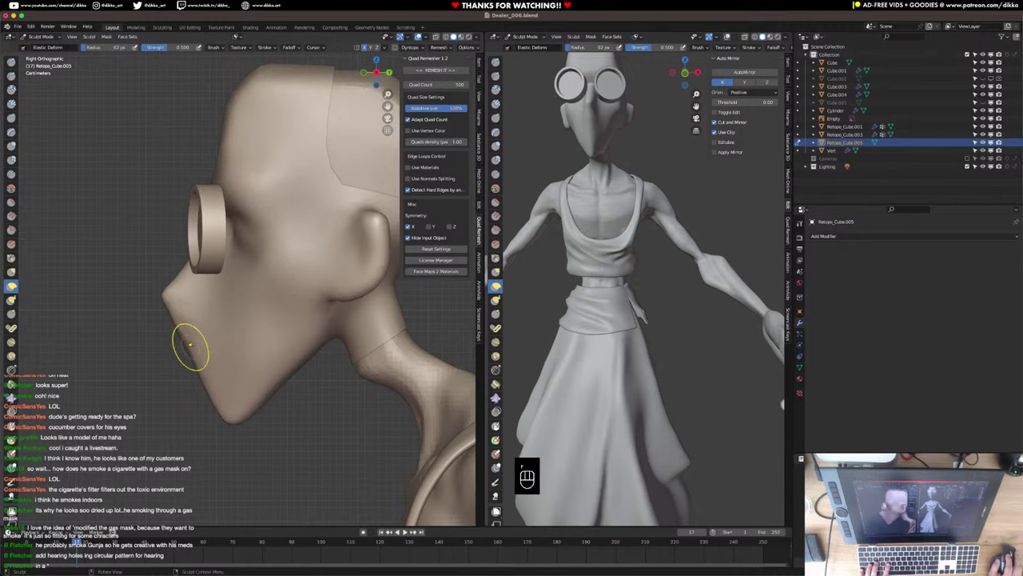
pyautogui.moveTo(191, 345); pyautogui.dragTo(185, 341)
pyautogui.moveTo(188, 367)
pyautogui.mouseDown(button='middle')
pyautogui.moveTo(264, 358)
pyautogui.moveTo(395, 397)
pyautogui.mouseUp(button='middle')
pyautogui.scroll(-5, 308, 347)
pyautogui.press('super+s')
pyautogui.moveTo(269, 373); pyautogui.dragTo(277, 373, button='middle')
pyautogui.press('KP_1')
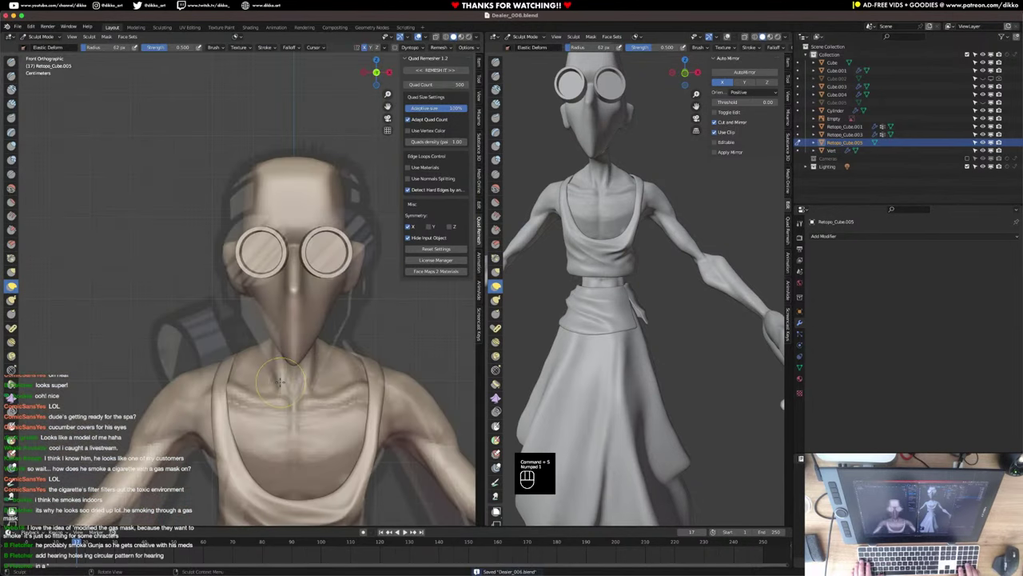
pyautogui.moveTo(280, 382); pyautogui.dragTo(199, 343, button='middle')
pyautogui.moveTo(32, 304); pyautogui.dragTo(16, 233, button='middle')
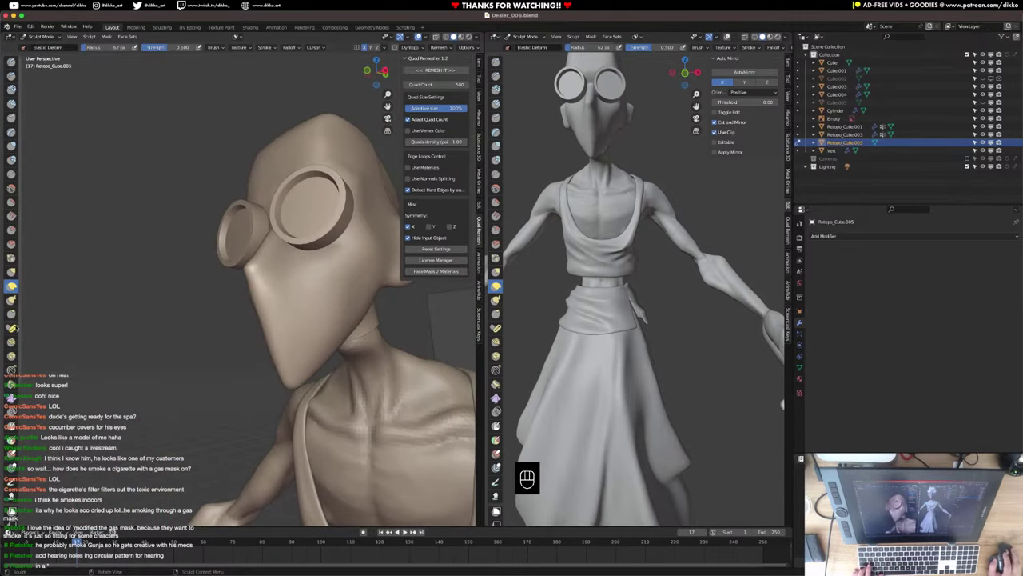
# Sharpen the shell's chin tip with the Pinch/Magnify brush at 113 px, undoing the first stroke.
pyautogui.click(13, 260)
pyautogui.moveTo(160, 308); pyautogui.dragTo(300, 308, button='middle')
pyautogui.moveTo(299, 308)
pyautogui.keyDown('ctrl'); pyautogui.mouseDown(button='middle')
pyautogui.moveTo(304, 316)
pyautogui.moveTo(247, 299)
pyautogui.moveTo(269, 270)
pyautogui.mouseUp(button='middle'); pyautogui.keyUp('ctrl')
pyautogui.press('f')
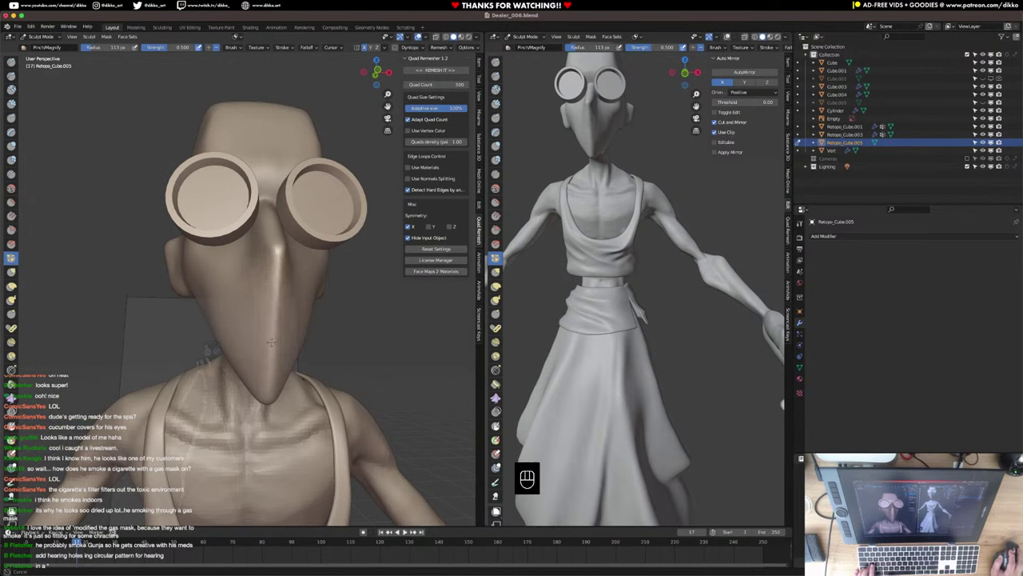
pyautogui.moveTo(274, 373); pyautogui.dragTo(319, 338, button='middle')
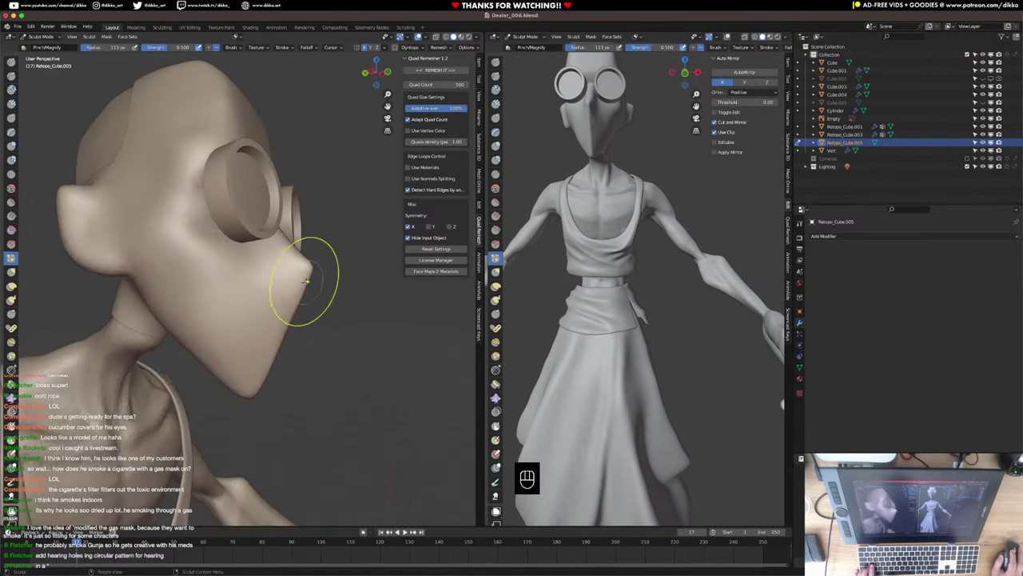
pyautogui.moveTo(256, 386); pyautogui.dragTo(262, 359, button='middle')
pyautogui.moveTo(262, 359)
pyautogui.mouseDown()
pyautogui.moveTo(311, 279)
pyautogui.moveTo(234, 363)
pyautogui.mouseUp()
pyautogui.press('super+z')
pyautogui.moveTo(270, 341); pyautogui.dragTo(277, 358, button='middle')
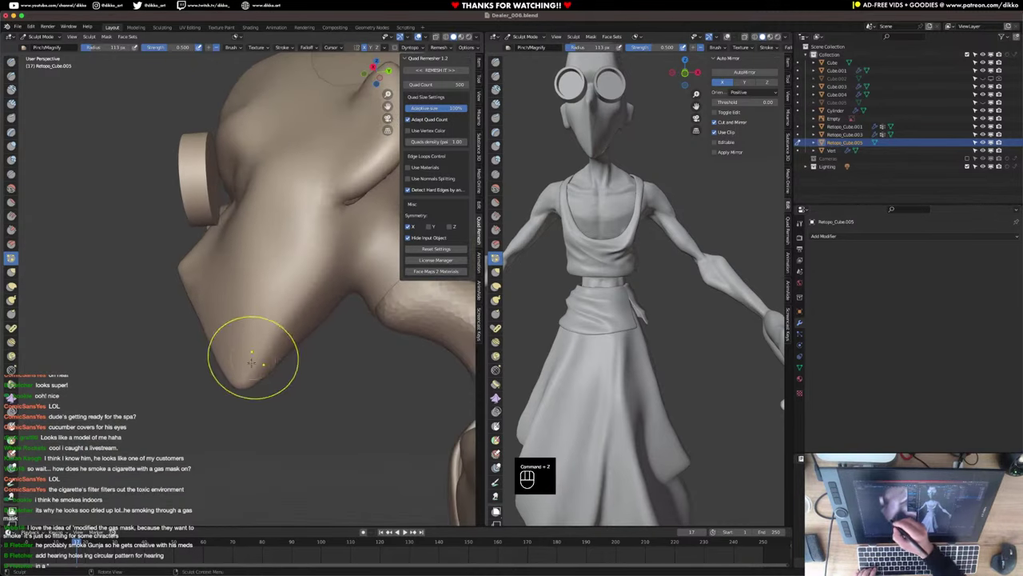
pyautogui.moveTo(253, 357); pyautogui.dragTo(261, 347)
pyautogui.moveTo(264, 353)
pyautogui.mouseDown(button='middle')
pyautogui.moveTo(295, 310)
pyautogui.moveTo(293, 338)
pyautogui.moveTo(323, 287)
pyautogui.moveTo(363, 264)
pyautogui.moveTo(417, 285)
pyautogui.moveTo(269, 294)
pyautogui.mouseUp(button='middle')
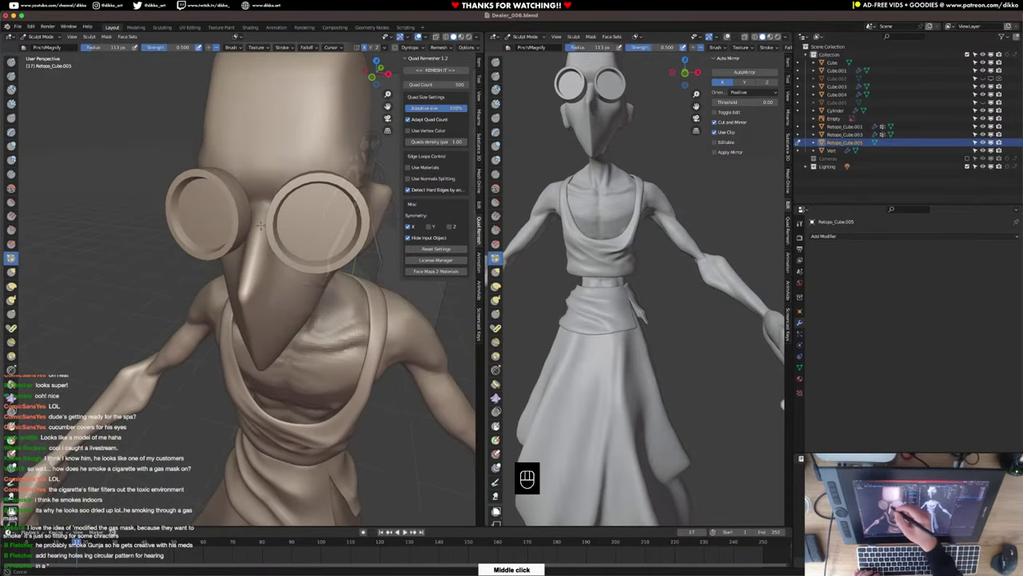
# Pinch the ridge running down the mask's nose between the lenses, undoing the first stroke before repeating it.
pyautogui.moveTo(248, 274); pyautogui.dragTo(253, 240)
pyautogui.moveTo(250, 268)
pyautogui.mouseDown(button='middle')
pyautogui.moveTo(279, 242)
pyautogui.moveTo(269, 298)
pyautogui.mouseUp(button='middle')
pyautogui.press('super+z')
pyautogui.moveTo(262, 264); pyautogui.dragTo(260, 303)
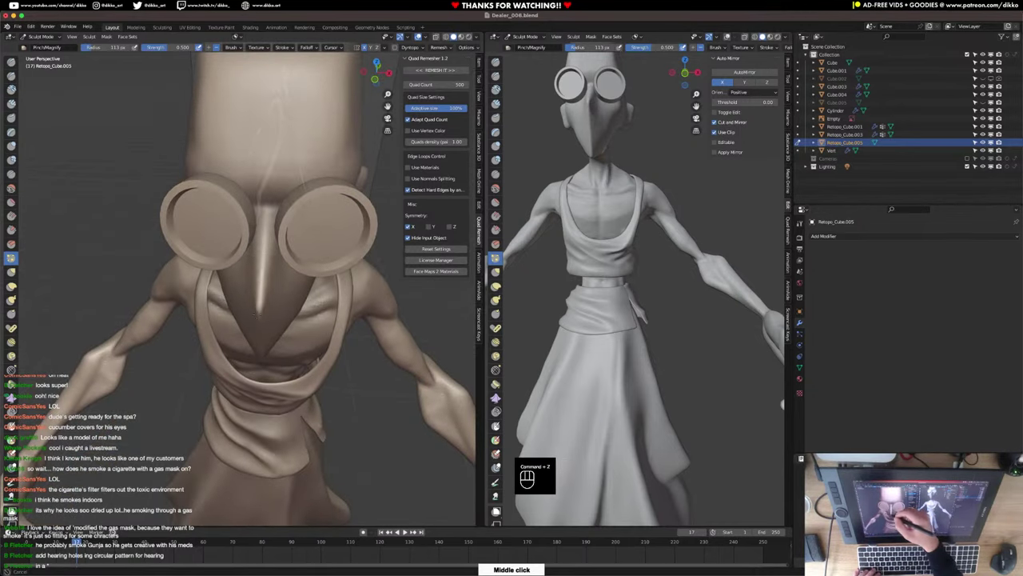
pyautogui.moveTo(345, 266)
pyautogui.mouseDown(button='middle')
pyautogui.moveTo(343, 245)
pyautogui.moveTo(309, 198)
pyautogui.mouseUp(button='middle')
pyautogui.moveTo(318, 242)
pyautogui.keyDown('super'); pyautogui.mouseDown(button='middle')
pyautogui.moveTo(241, 366)
pyautogui.moveTo(280, 356)
pyautogui.moveTo(350, 387)
pyautogui.moveTo(302, 353)
pyautogui.mouseUp(button='middle'); pyautogui.keyUp('super')
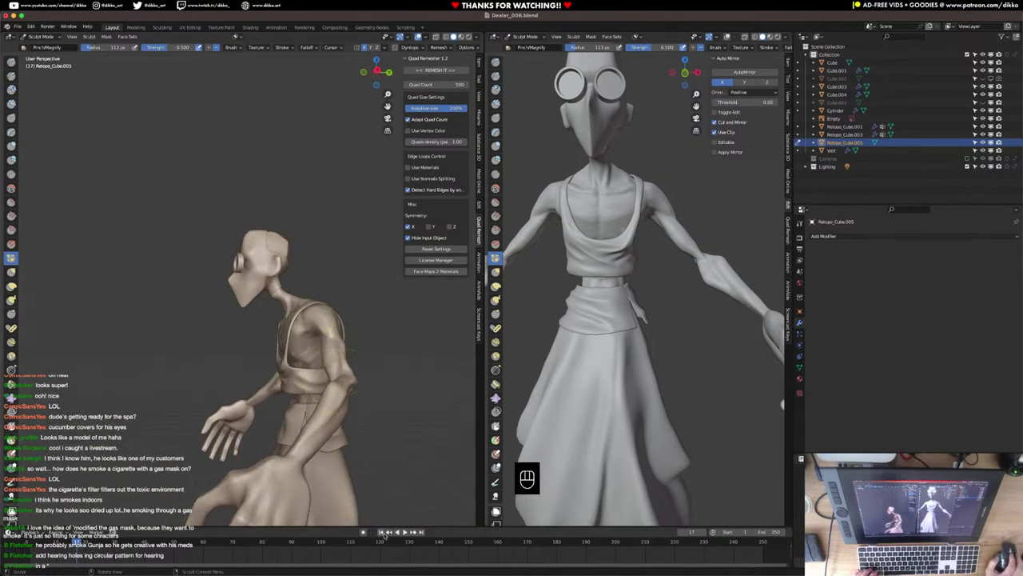
# Return to Object Mode and darken the mask shell material's viewport display colour to a grey value of about 0.17.
pyautogui.click(41, 37)
pyautogui.click(40, 50)
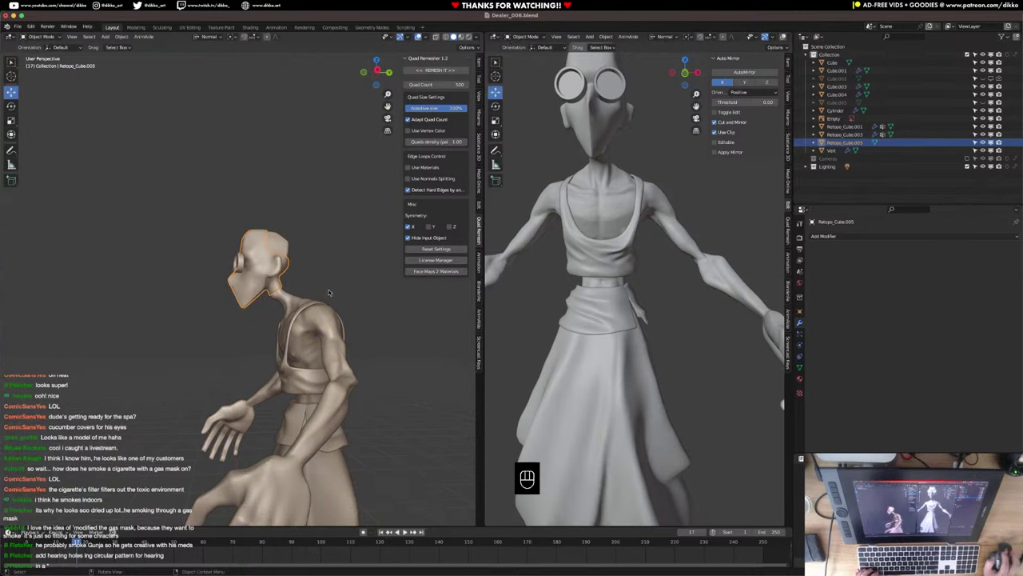
pyautogui.click(800, 378)
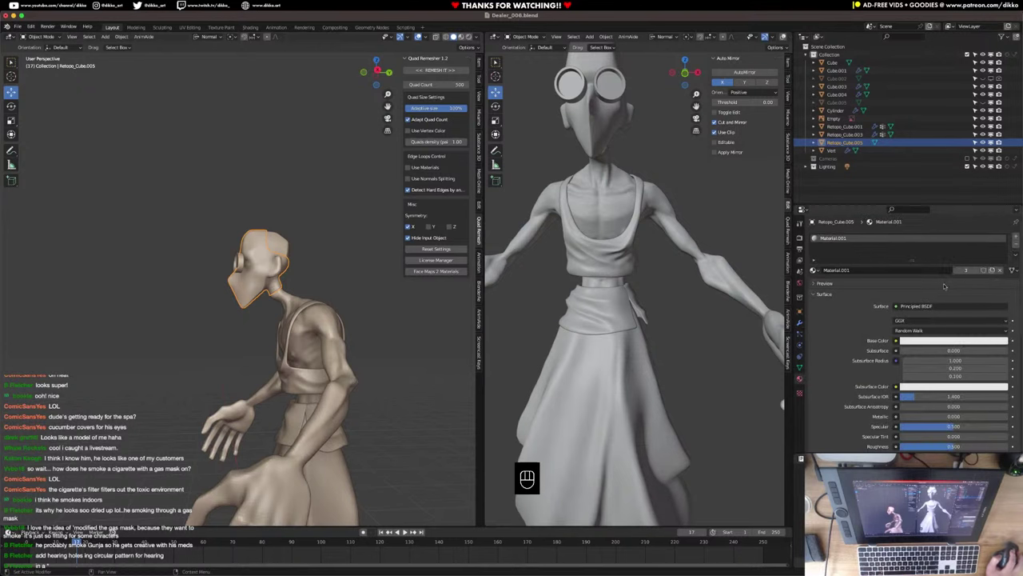
pyautogui.scroll(-7, 897, 390)
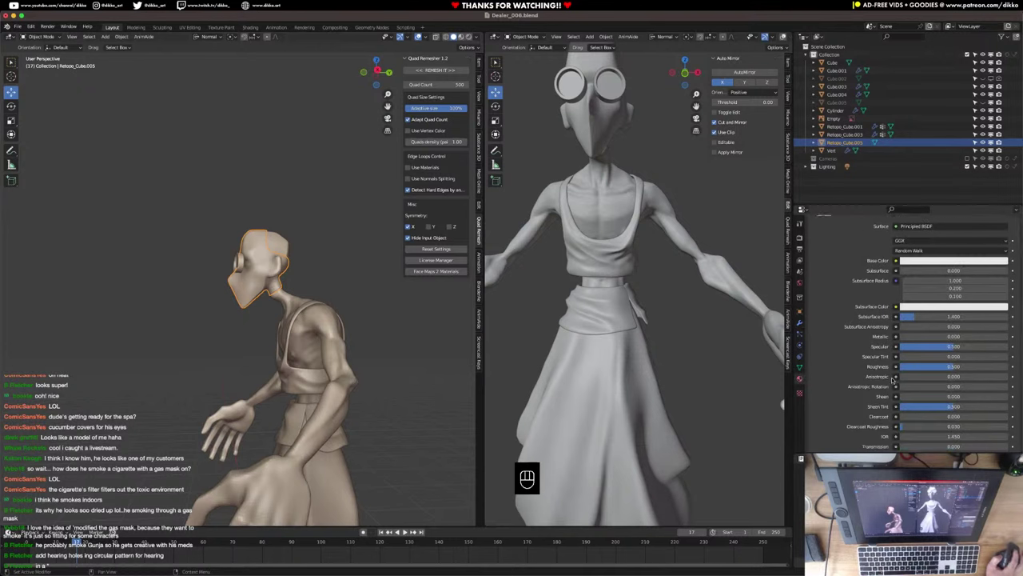
pyautogui.click(847, 437)
pyautogui.scroll(-3, 863, 416)
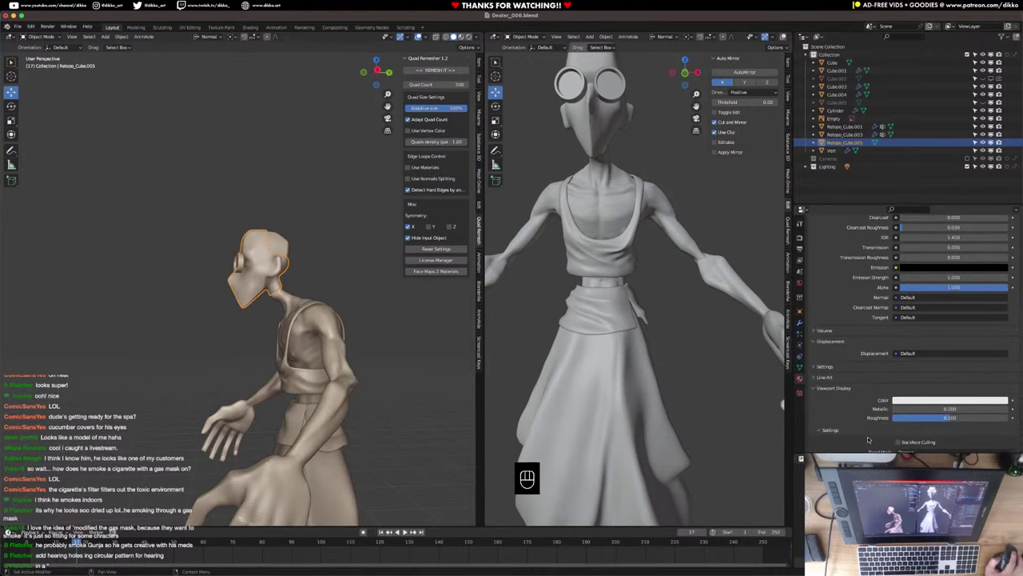
pyautogui.click(910, 382)
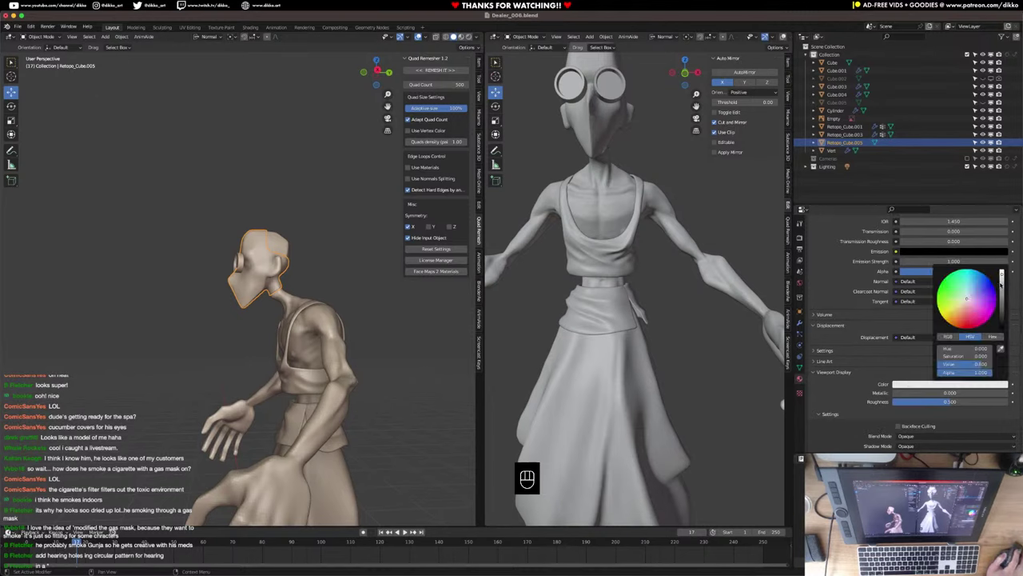
pyautogui.moveTo(1001, 285)
pyautogui.mouseDown()
pyautogui.moveTo(1002, 309)
pyautogui.moveTo(1002, 299)
pyautogui.mouseUp()
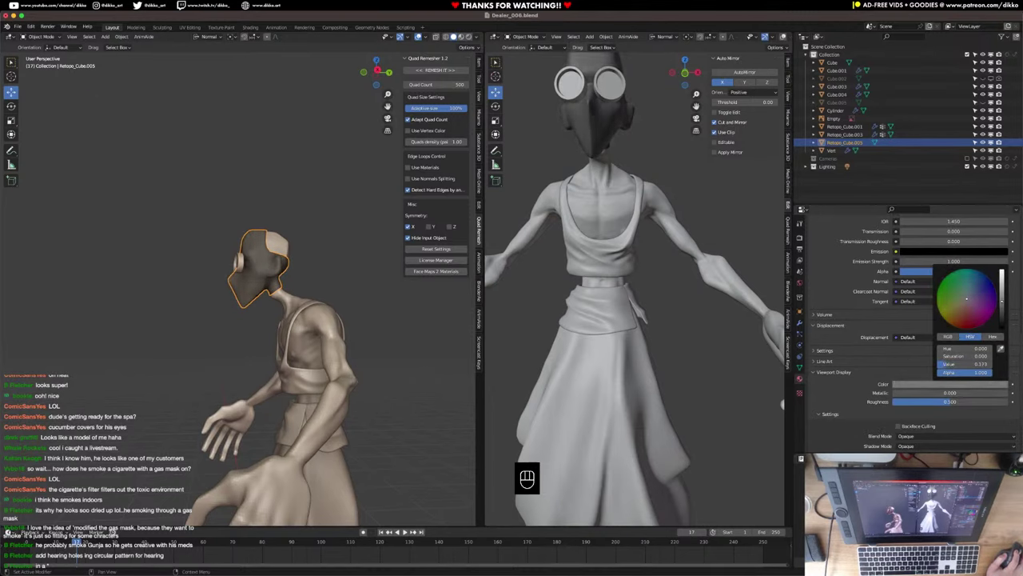
pyautogui.click(267, 339)
pyautogui.moveTo(178, 337); pyautogui.dragTo(263, 350, button='middle')
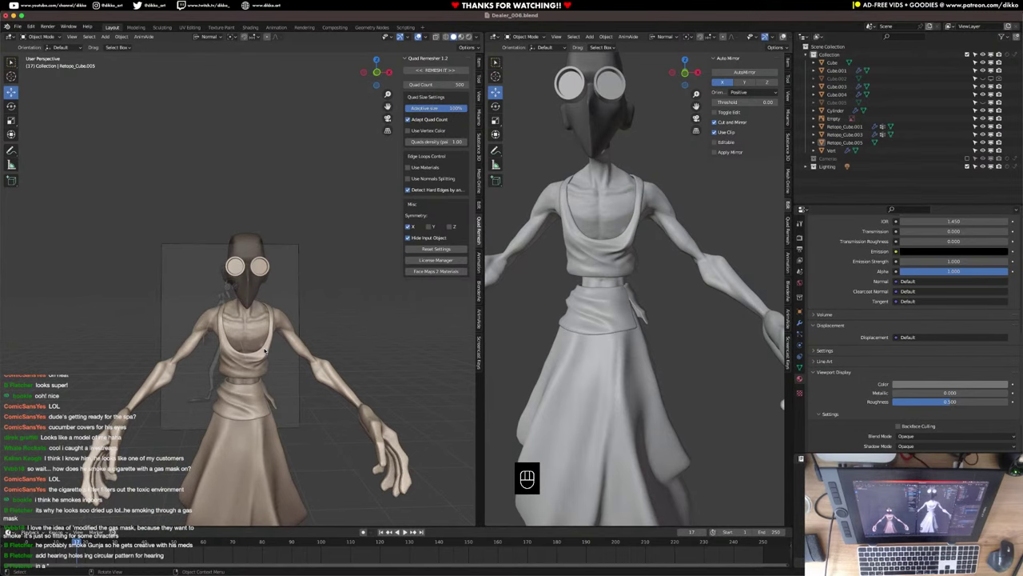
# In face select mode, move the lens cylinder's back face deeper into the mask along its normal Z, undoing the dissolve.
pyautogui.moveTo(178, 266); pyautogui.dragTo(102, 157, button='middle')
pyautogui.click(187, 293)
pyautogui.press('Tab')
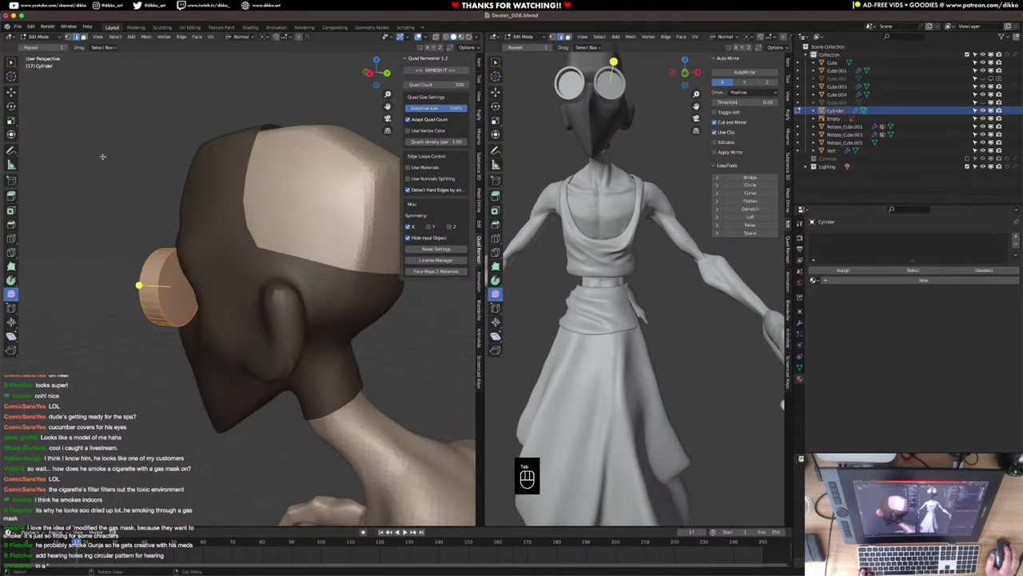
pyautogui.click(83, 36)
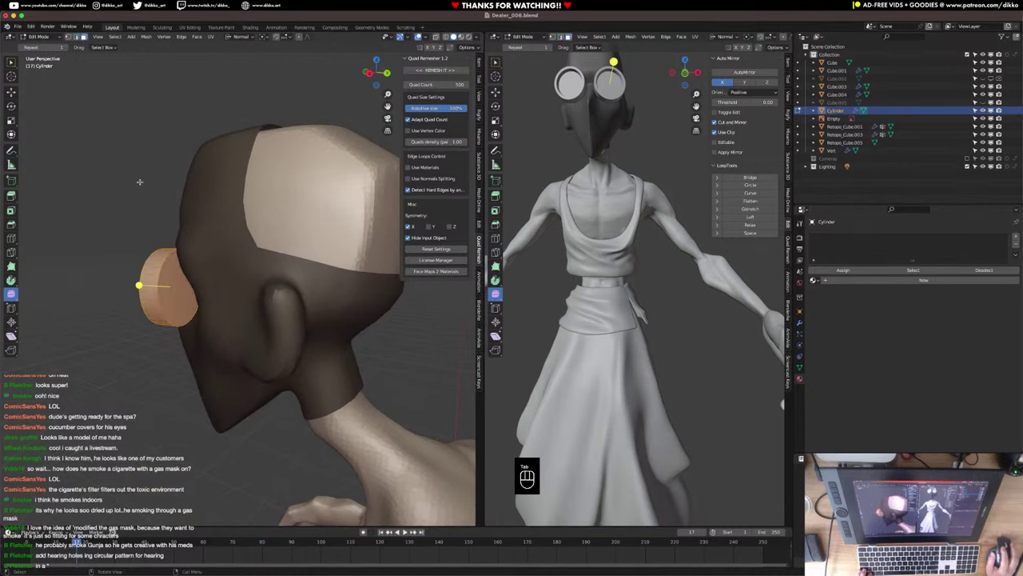
pyautogui.click(169, 275)
pyautogui.press('y')
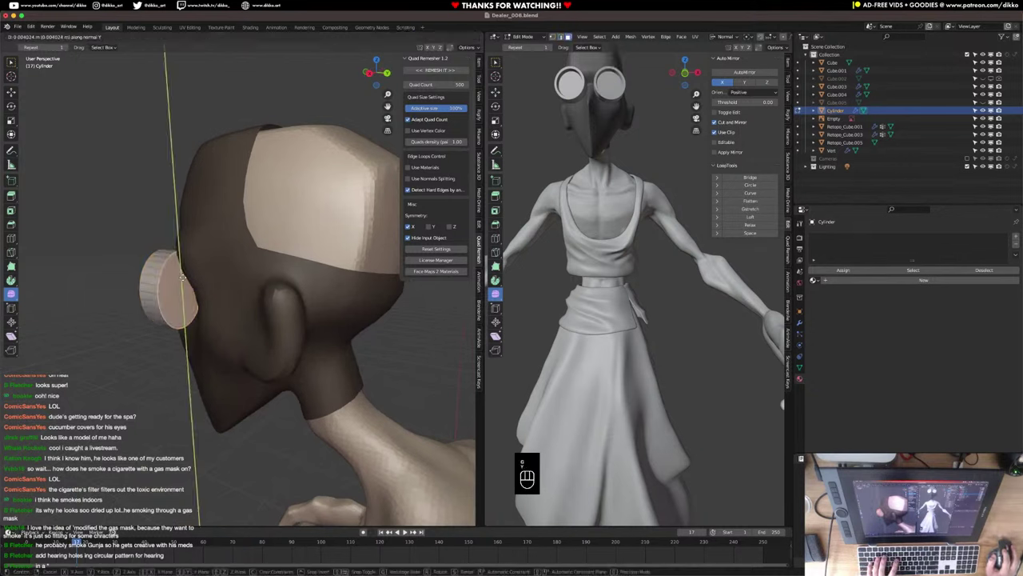
pyautogui.click(182, 278)
pyautogui.press('super+x')
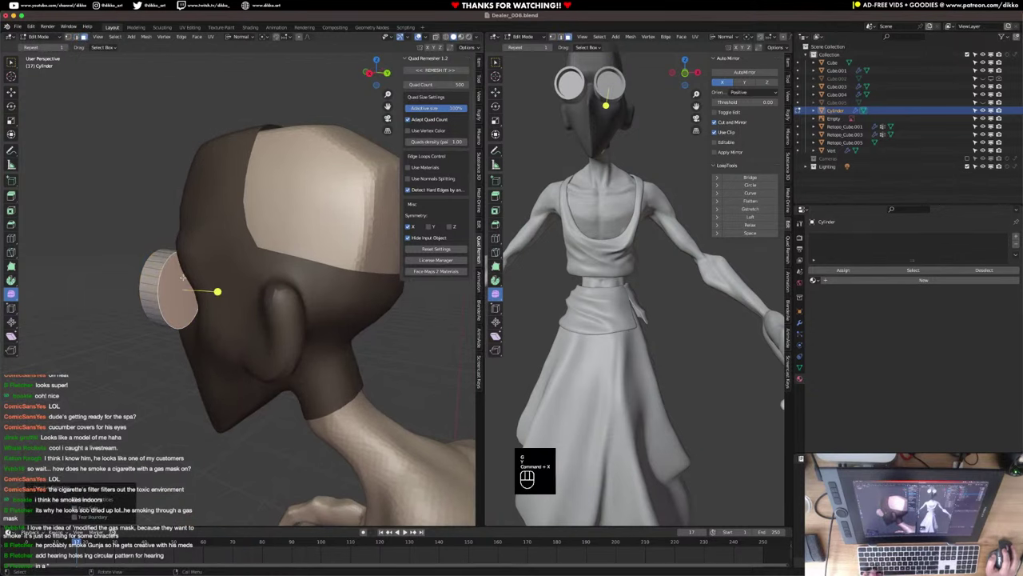
pyautogui.press('super+z')
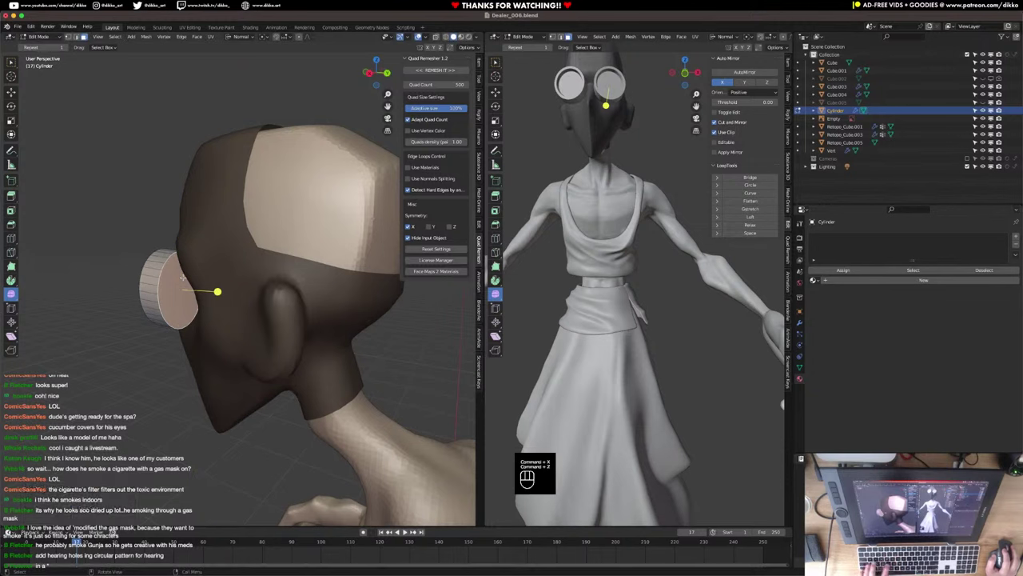
pyautogui.press('e')
pyautogui.press('z')
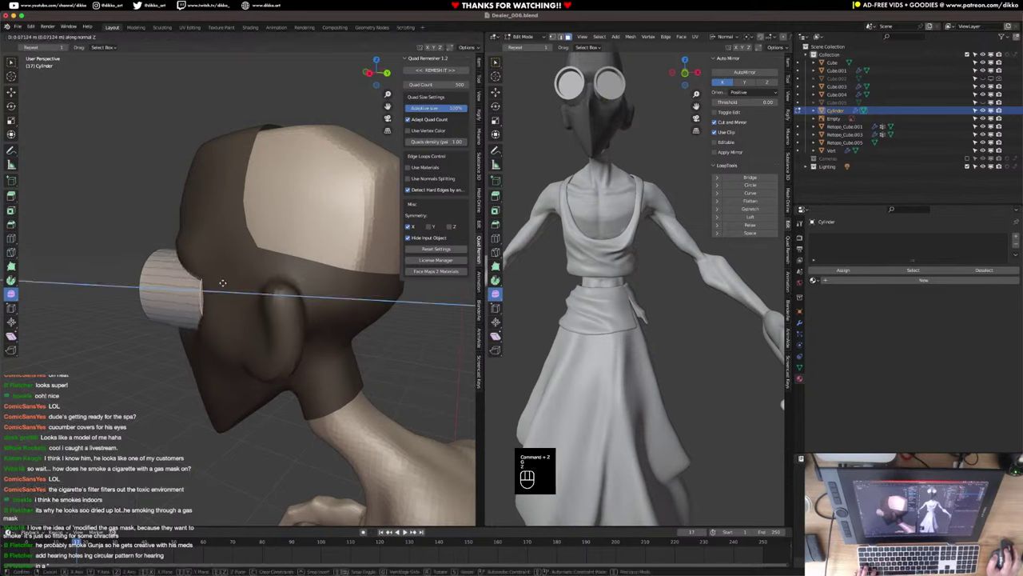
pyautogui.click(207, 291)
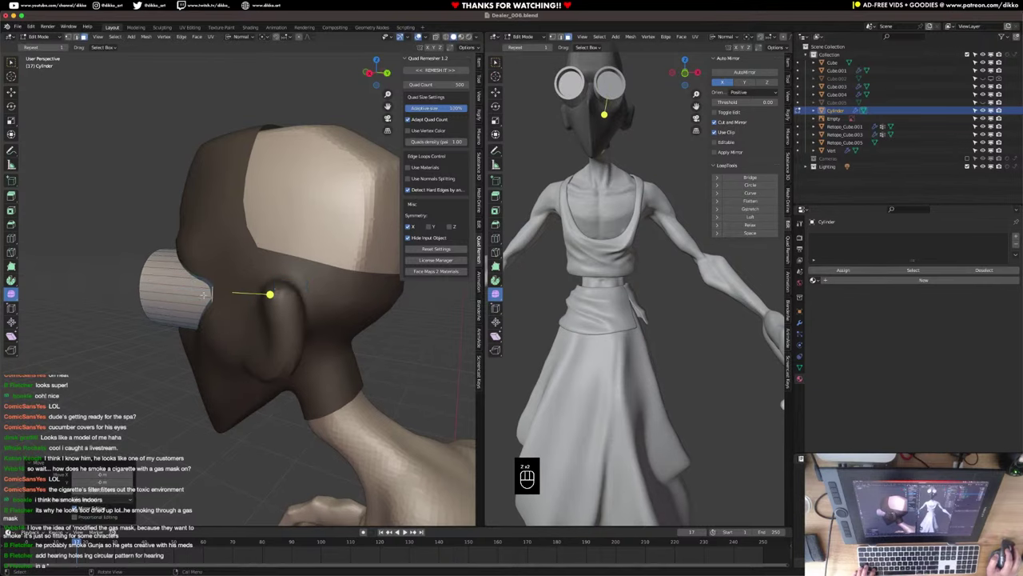
# Readjust the depth of the lens's back face along its normal Z from the side and leave Edit Mode.
pyautogui.moveTo(205, 295); pyautogui.dragTo(226, 308, button='middle')
pyautogui.press('g')
pyautogui.press('y')
pyautogui.press('y')
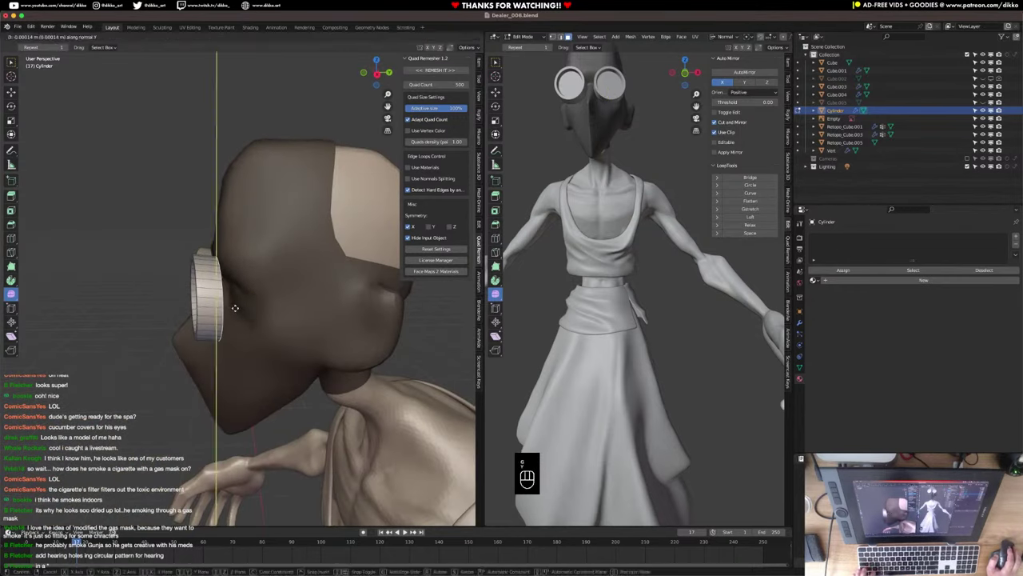
pyautogui.press('z')
pyautogui.click(239, 308)
pyautogui.moveTo(240, 308); pyautogui.dragTo(351, 321, button='middle')
pyautogui.press('Tab')
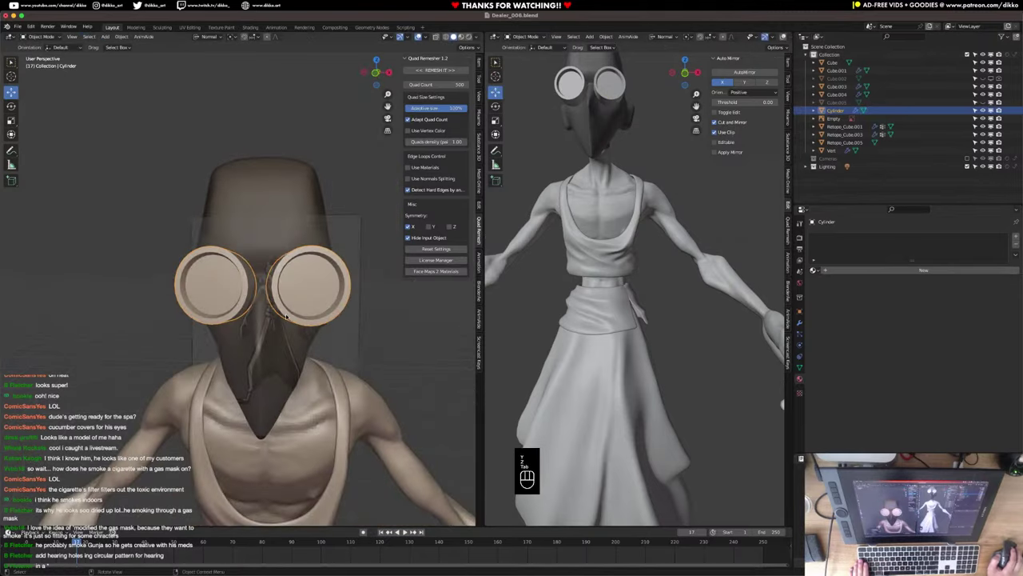
# Duplicate the lens cylinder upward to above the head and remove the Mirror modifier from the copy.
pyautogui.moveTo(189, 337); pyautogui.dragTo(232, 341, button='middle')
pyautogui.scroll(-4, 234, 339)
pyautogui.press('Tab')
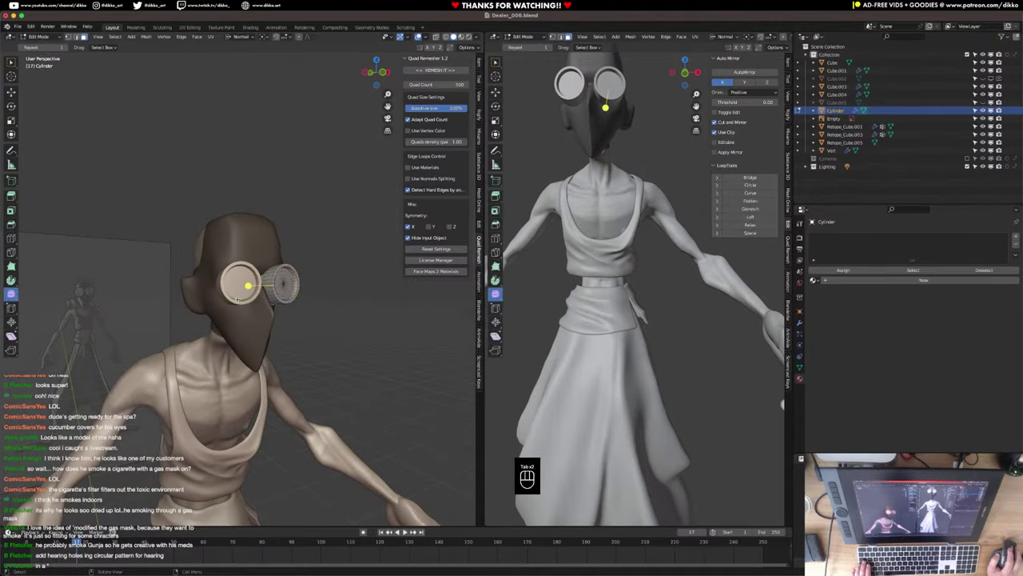
pyautogui.click(327, 308)
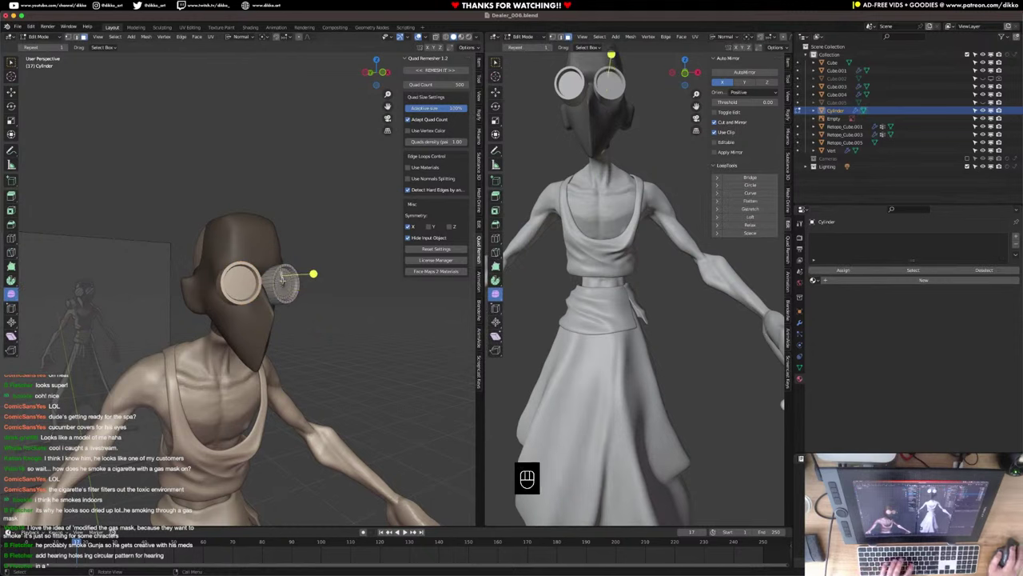
pyautogui.press('l')
pyautogui.press('Tab')
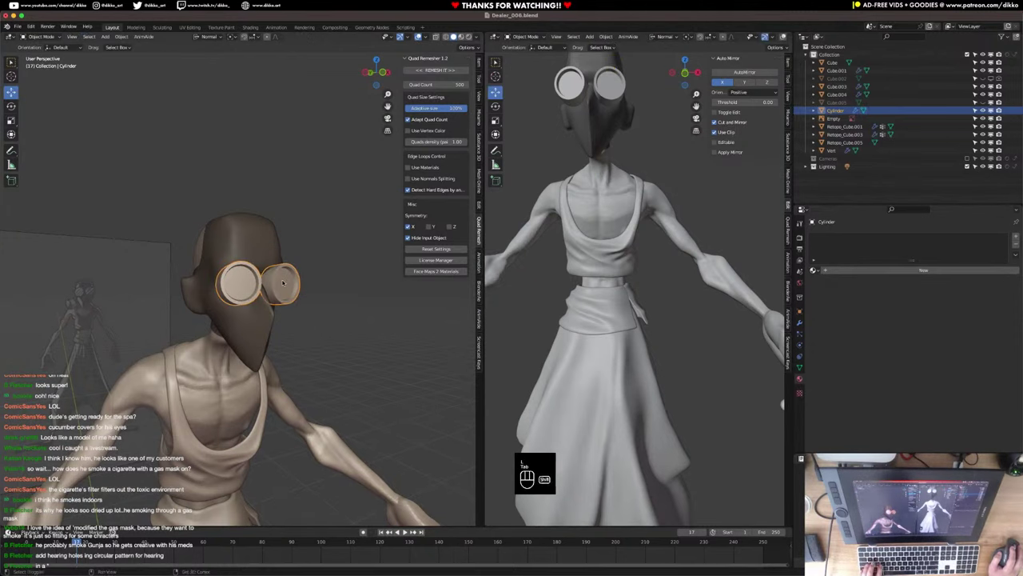
pyautogui.hotkey('shift', 'd')
pyautogui.press('z')
pyautogui.click(589, 297)
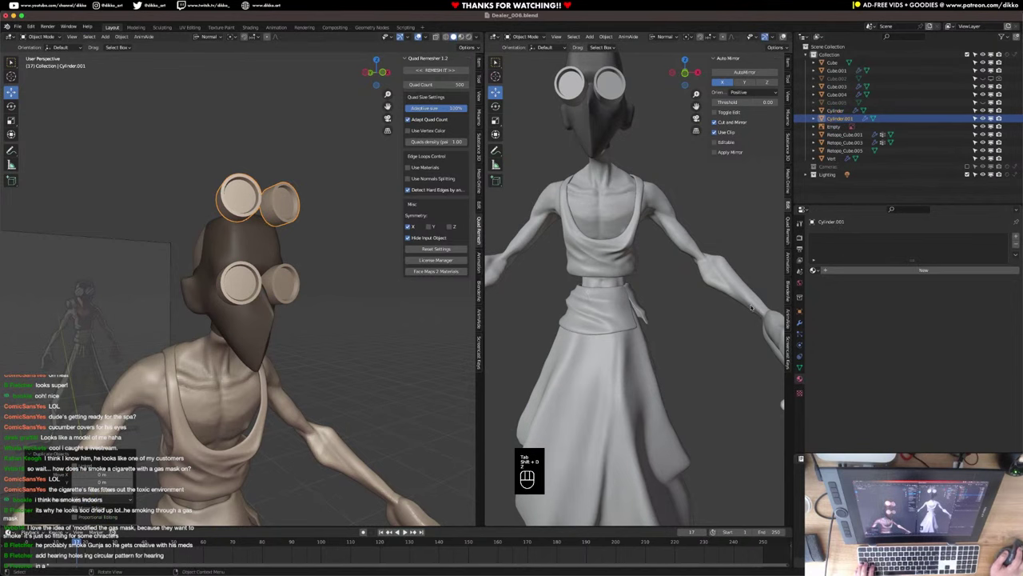
pyautogui.click(800, 323)
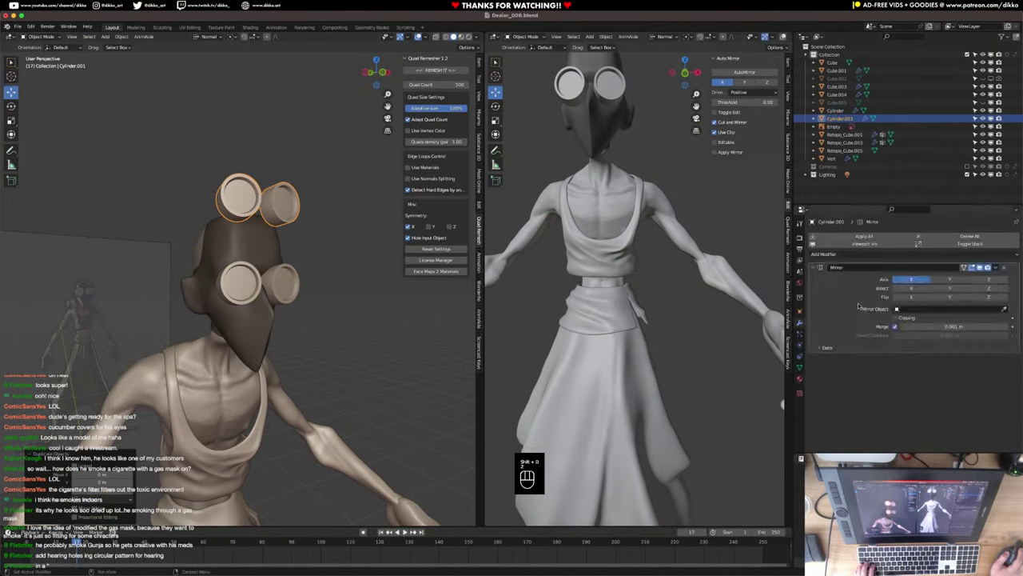
pyautogui.click(1005, 267)
# In Edit Mode, scale the copied cylinder by about 1.67 and place it beside the mask's chin in the front view.
pyautogui.press('Tab')
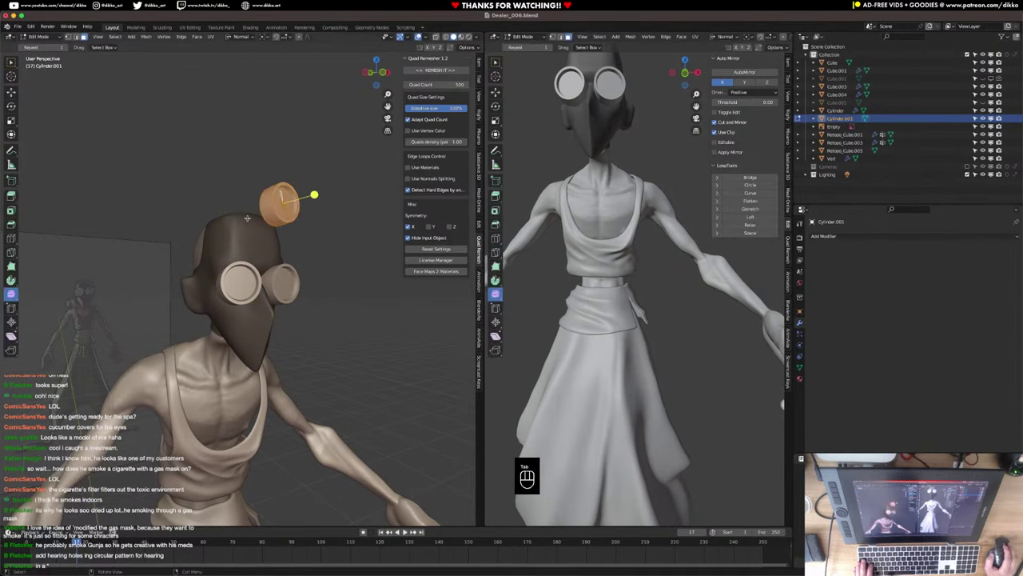
pyautogui.moveTo(232, 221); pyautogui.dragTo(207, 224, button='middle')
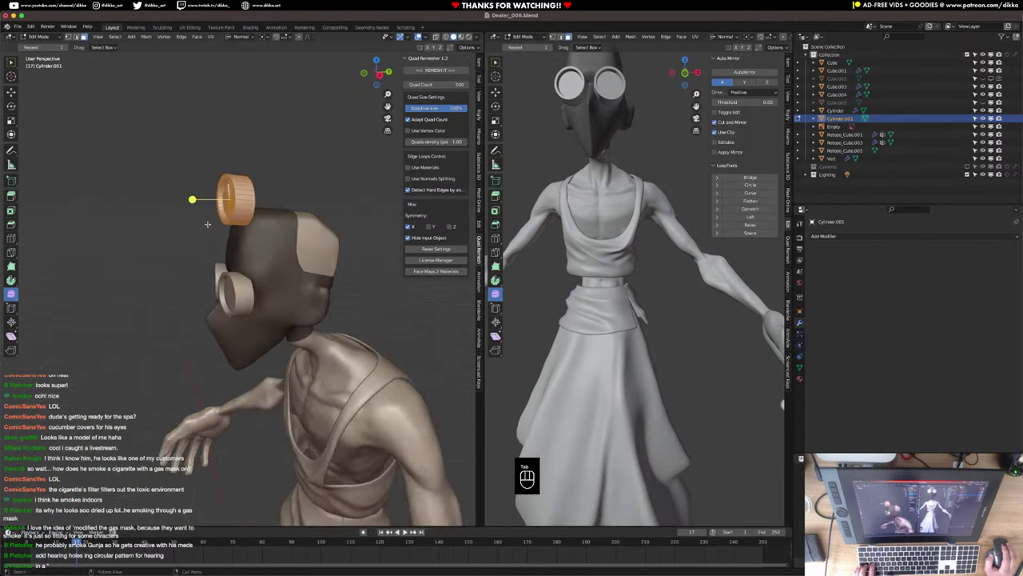
pyautogui.press('s')
pyautogui.click(269, 239)
pyautogui.moveTo(270, 239); pyautogui.dragTo(316, 248, button='middle')
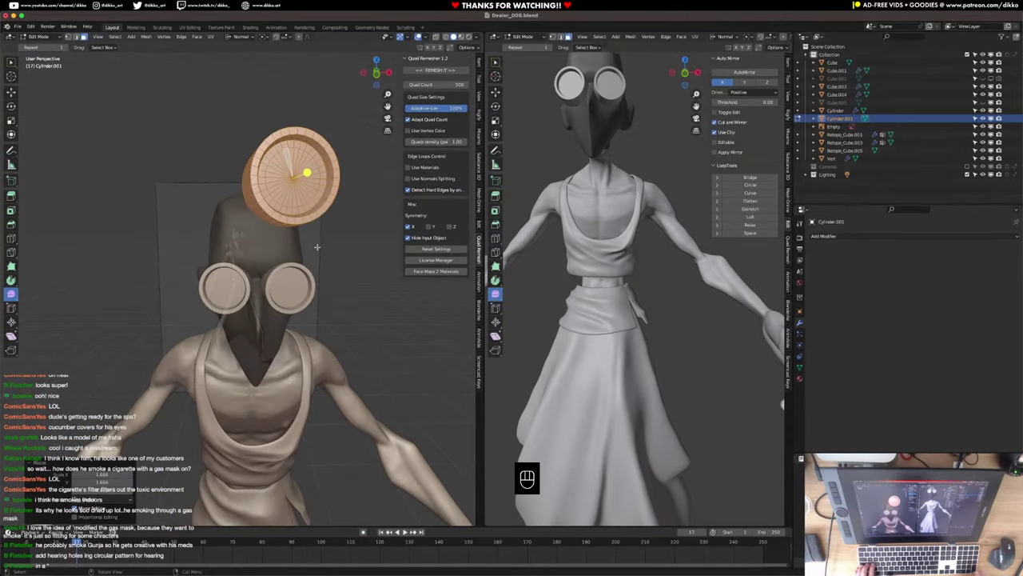
pyautogui.press('KP_1')
pyautogui.press('g')
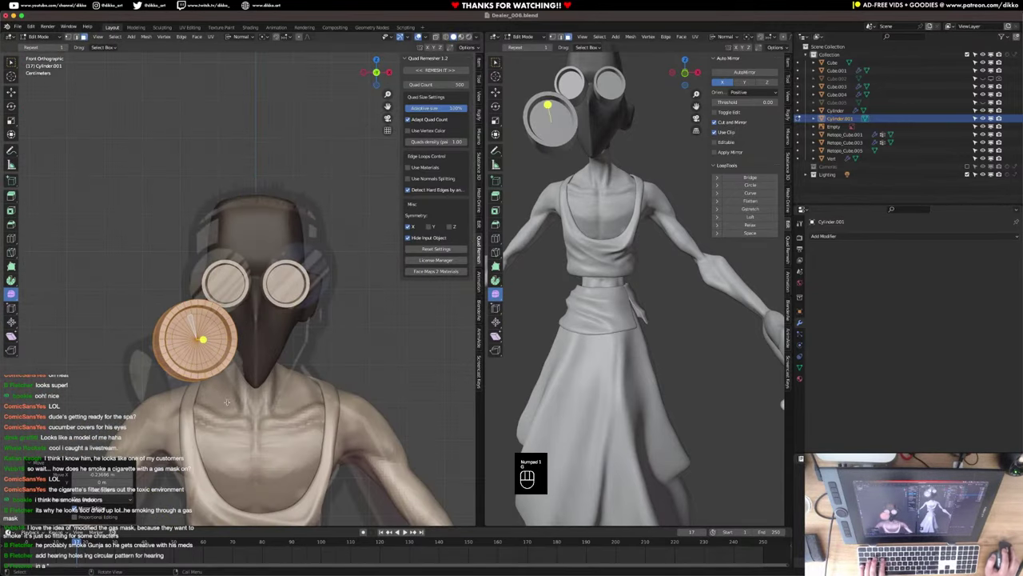
# Try a free trackball rotation of the copied cylinder to face it sideways, and undo it.
pyautogui.press('r')
pyautogui.press('r')
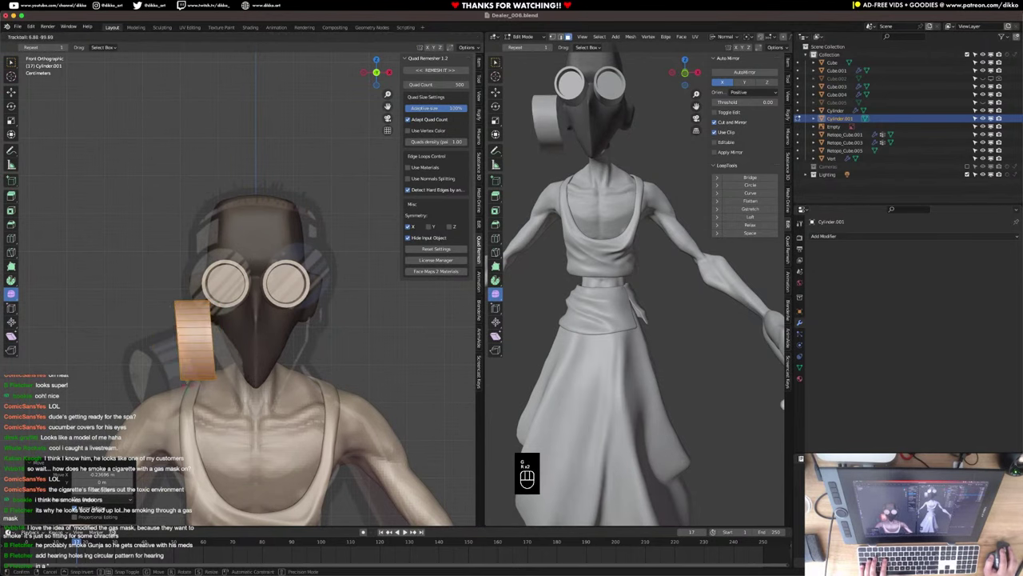
pyautogui.moveTo(195, 379); pyautogui.dragTo(256, 248, button='middle')
pyautogui.press('super+z')
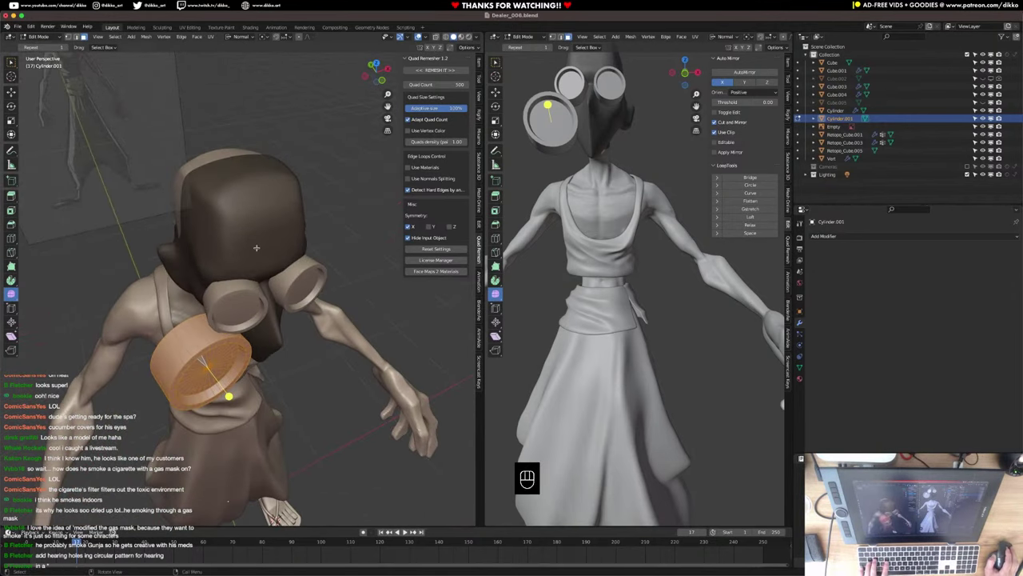
# Set the transform orientation to Global and rotate the copied cylinder about Z so it faces out to the side.
pyautogui.click(239, 38)
pyautogui.moveTo(272, 128); pyautogui.dragTo(340, 303, button='middle')
pyautogui.press('r')
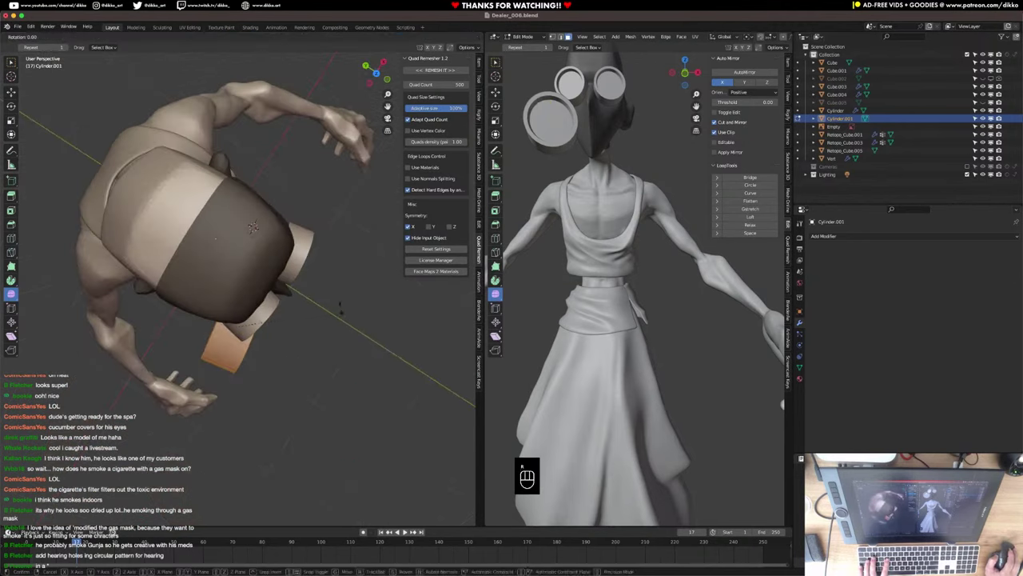
pyautogui.press('z')
pyautogui.click(221, 422)
# Move the copied cylinder closer to the mask's cheek in the front view and tilt it slightly with a trackball rotation.
pyautogui.moveTo(220, 422); pyautogui.dragTo(264, 292, button='middle')
pyautogui.press('KP_1')
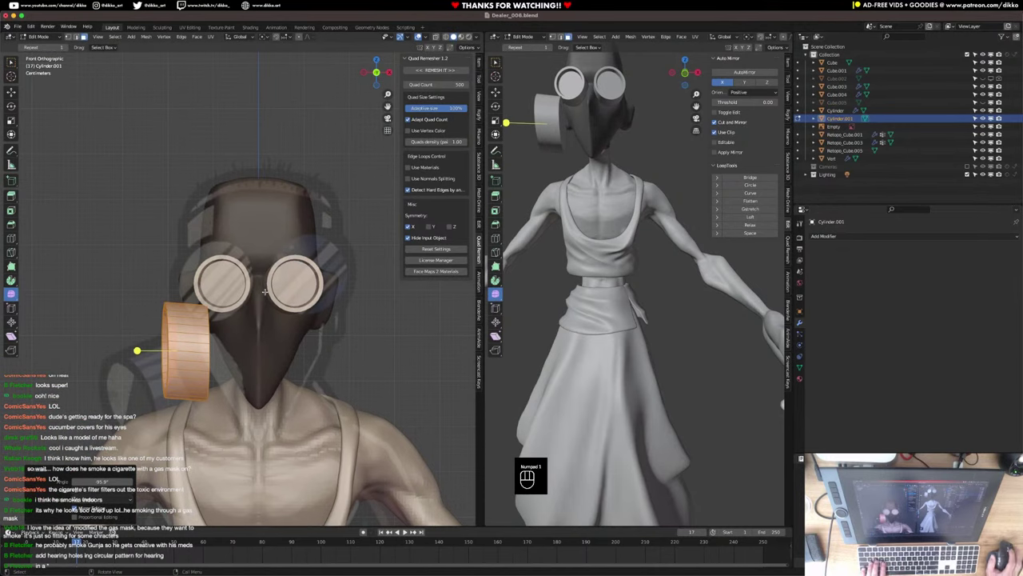
pyautogui.press('g')
pyautogui.click(267, 373)
pyautogui.press('r')
pyautogui.press('r')
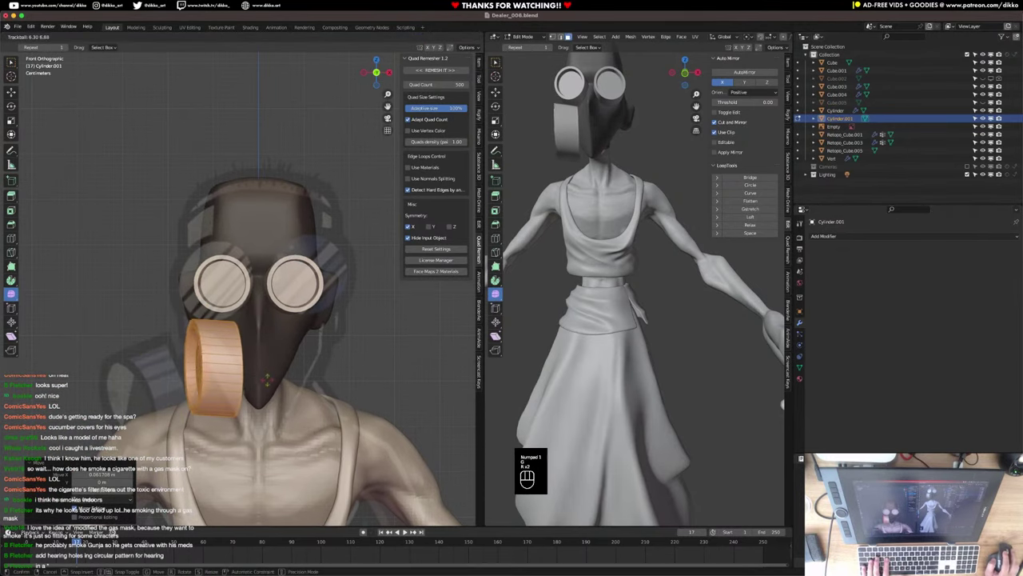
pyautogui.click(267, 377)
# Delete all faces of the copied cylinder and add a new cylinder primitive in its place within the same mesh.
pyautogui.press('x')
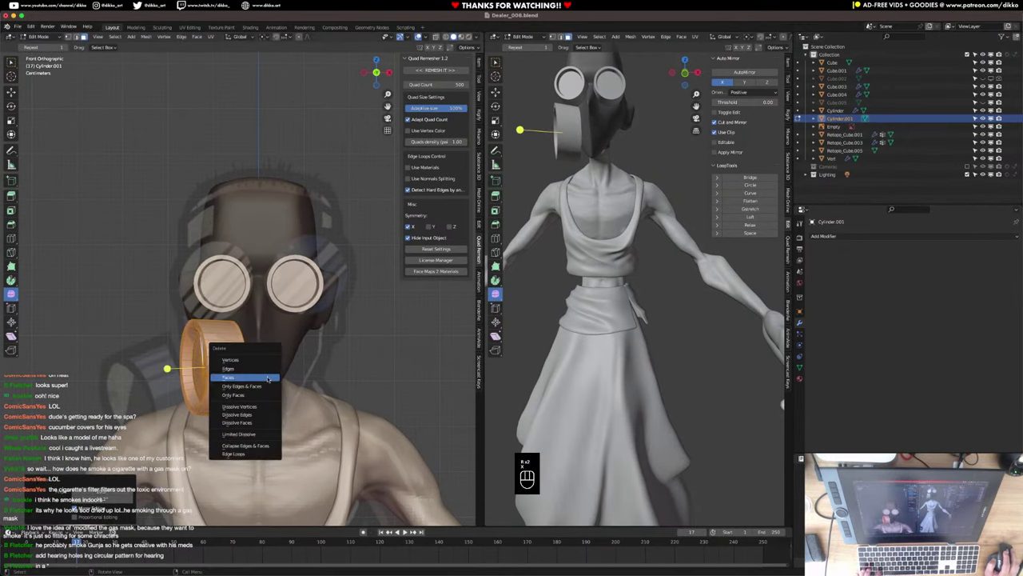
pyautogui.click(267, 376)
pyautogui.scroll(-4, 268, 367)
pyautogui.keyDown('shift'); pyautogui.moveTo(278, 382); pyautogui.dragTo(316, 293, button='middle'); pyautogui.keyUp('shift')
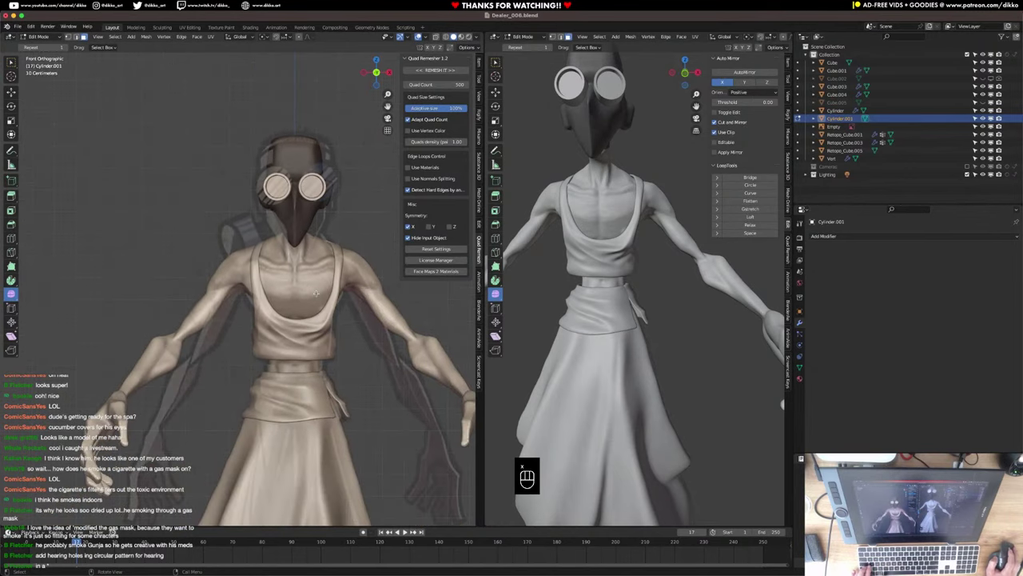
pyautogui.scroll(-5, 314, 320)
pyautogui.keyDown('shift'); pyautogui.moveTo(283, 425); pyautogui.dragTo(289, 306, button='middle'); pyautogui.keyUp('shift')
pyautogui.hotkey('shift', 'a')
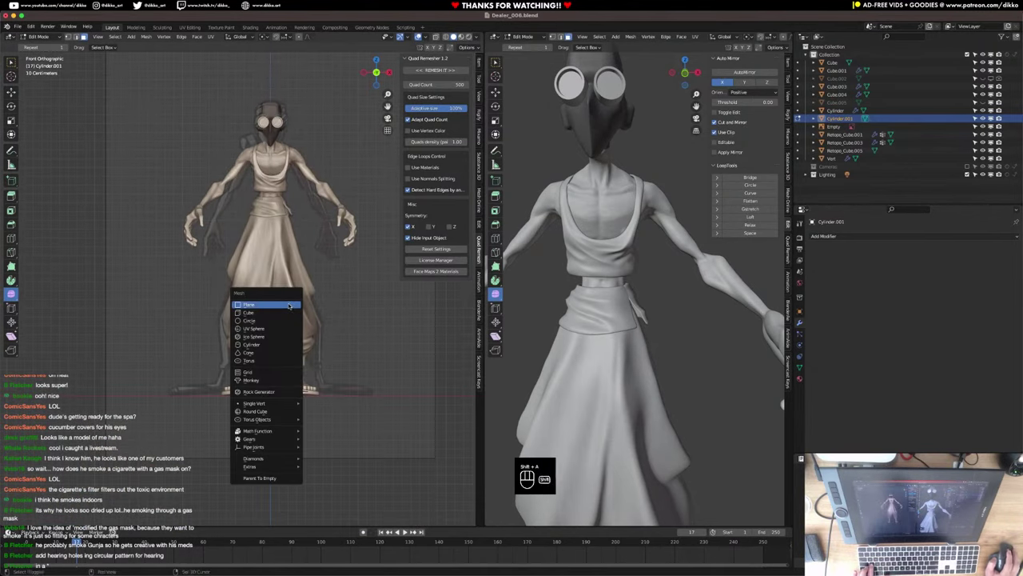
pyautogui.click(253, 344)
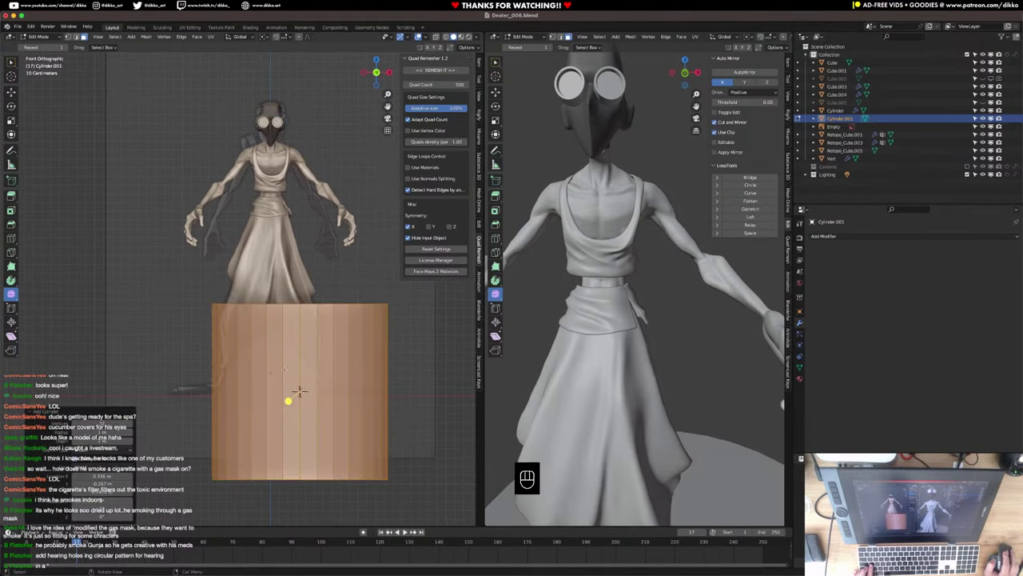
# Flatten the new cylinder along global Z and rotate it about 73° in the front view.
pyautogui.press('s')
pyautogui.press('z')
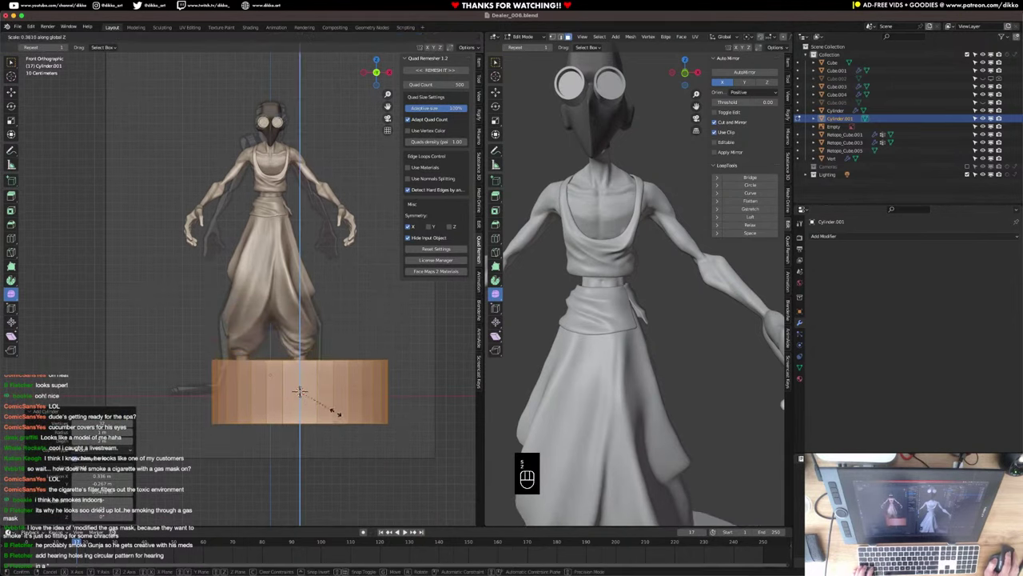
pyautogui.click(335, 412)
pyautogui.press('r')
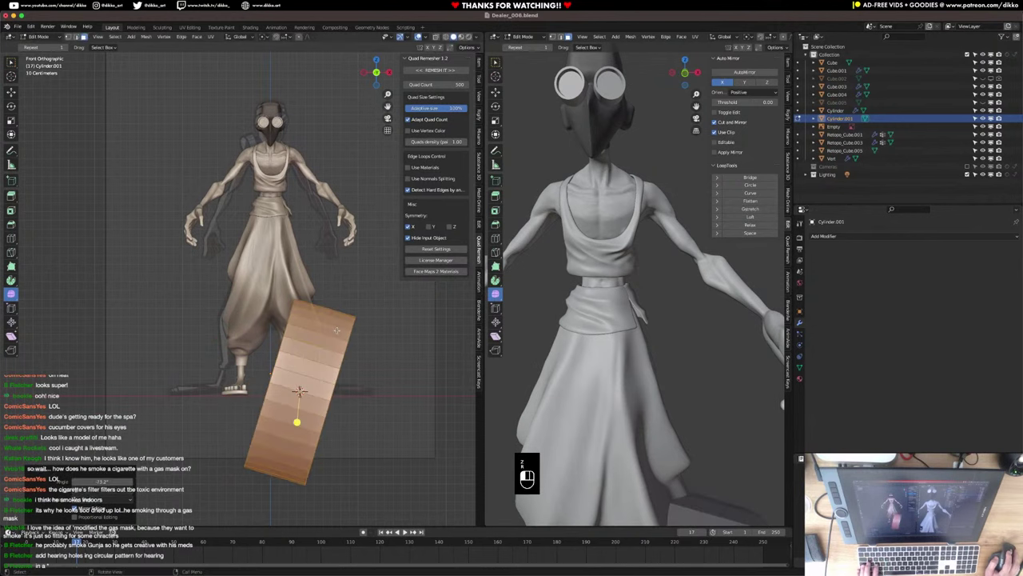
pyautogui.click(342, 353)
# Move the cylinder up to the upper body, tilt it with a trackball rotation, scale it by about 0.32 and adjust its angle.
pyautogui.press('g')
pyautogui.click(255, 133)
pyautogui.press('r')
pyautogui.press('r')
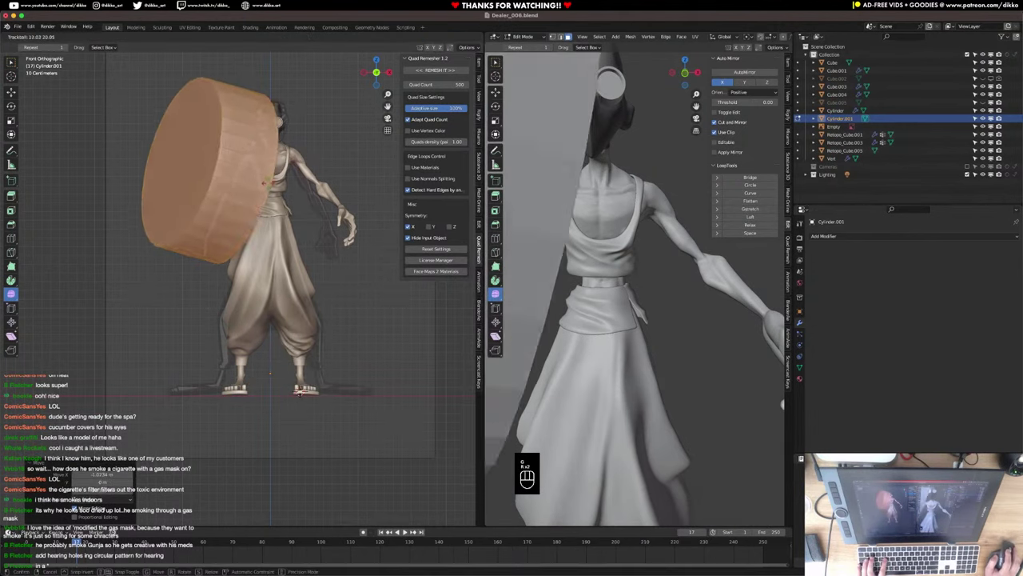
pyautogui.click(271, 199)
pyautogui.press('s')
pyautogui.click(235, 169)
pyautogui.press('r')
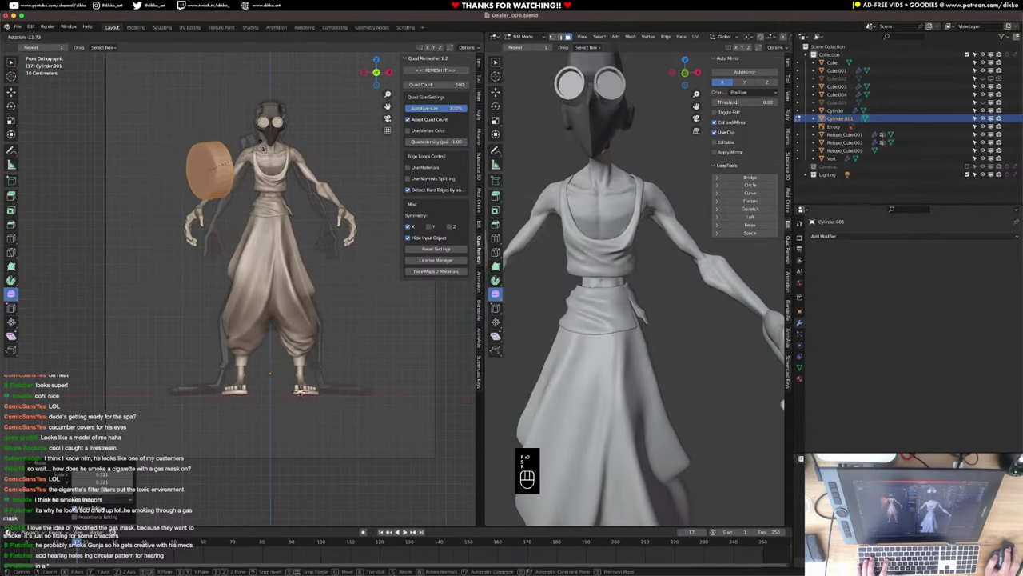
pyautogui.click(249, 139)
# Move the cylinder toward the head, scale it by about 0.43 and place it beside the mask above the shoulder.
pyautogui.press('g')
pyautogui.press('s')
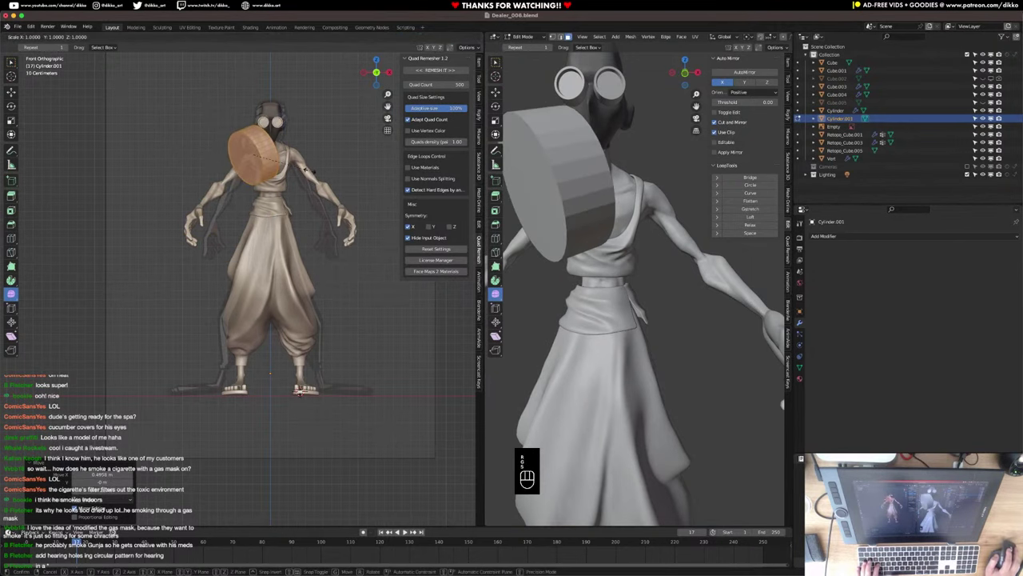
pyautogui.press('g')
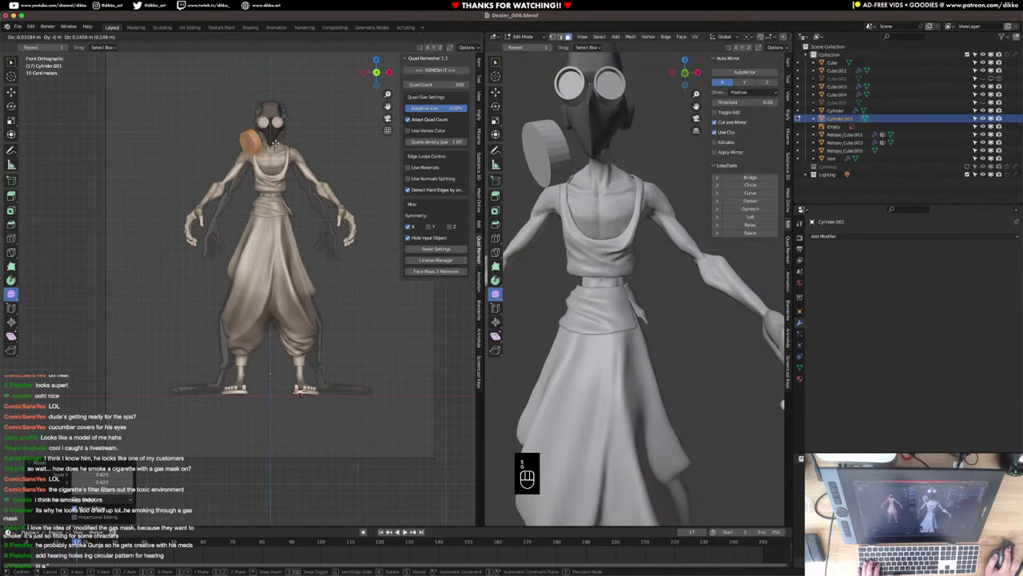
pyautogui.click(274, 146)
# Scale the cylinder by about 0.83 and shift it closer to the mask's chin in the front view.
pyautogui.scroll(3, 274, 145)
pyautogui.keyDown('shift'); pyautogui.moveTo(274, 145); pyautogui.dragTo(268, 327, button='middle'); pyautogui.keyUp('shift')
pyautogui.scroll(4, 299, 284)
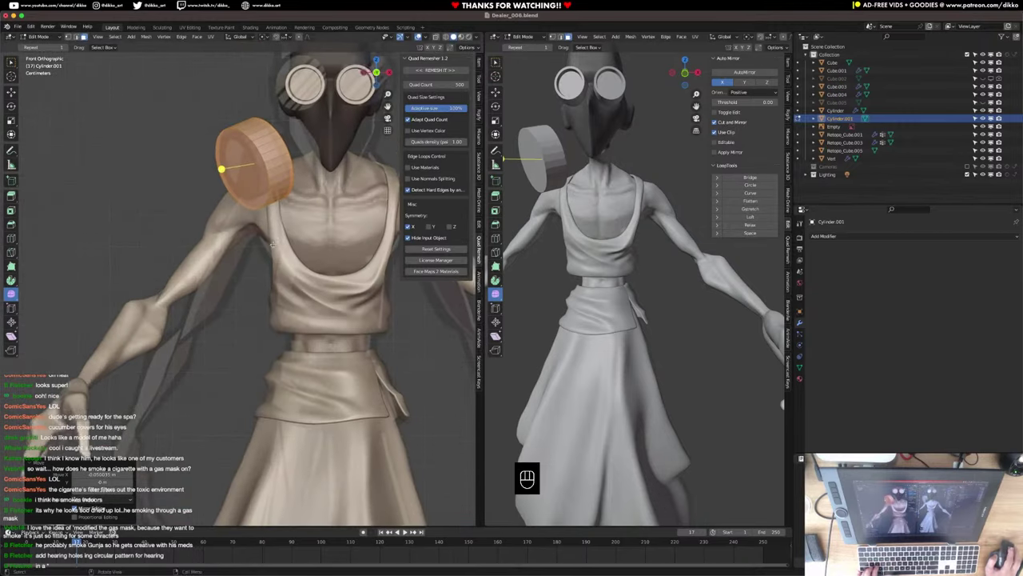
pyautogui.keyDown('shift'); pyautogui.moveTo(327, 251); pyautogui.dragTo(315, 335, button='middle'); pyautogui.keyUp('shift')
pyautogui.press('s')
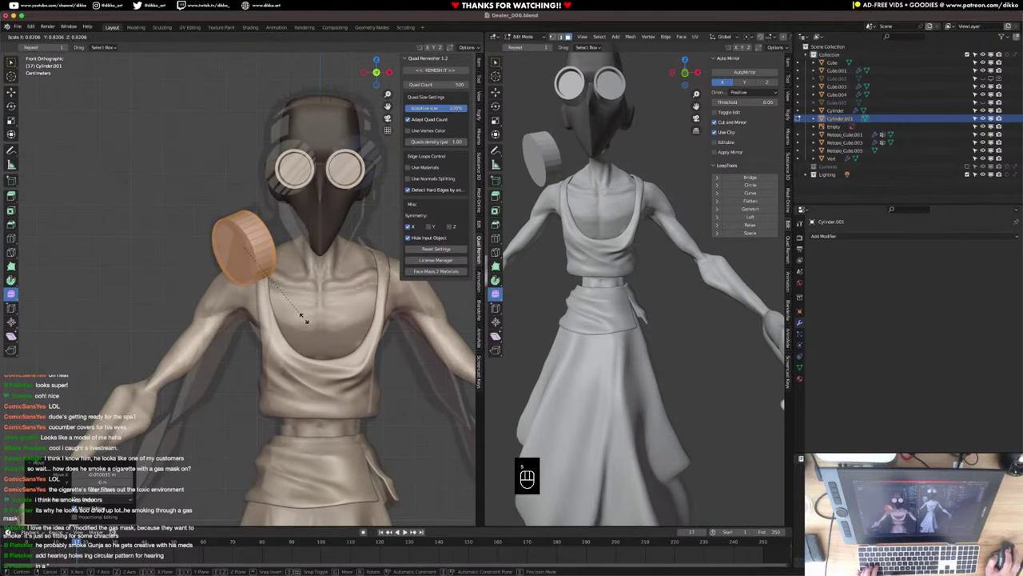
pyautogui.click(302, 318)
pyautogui.press('g')
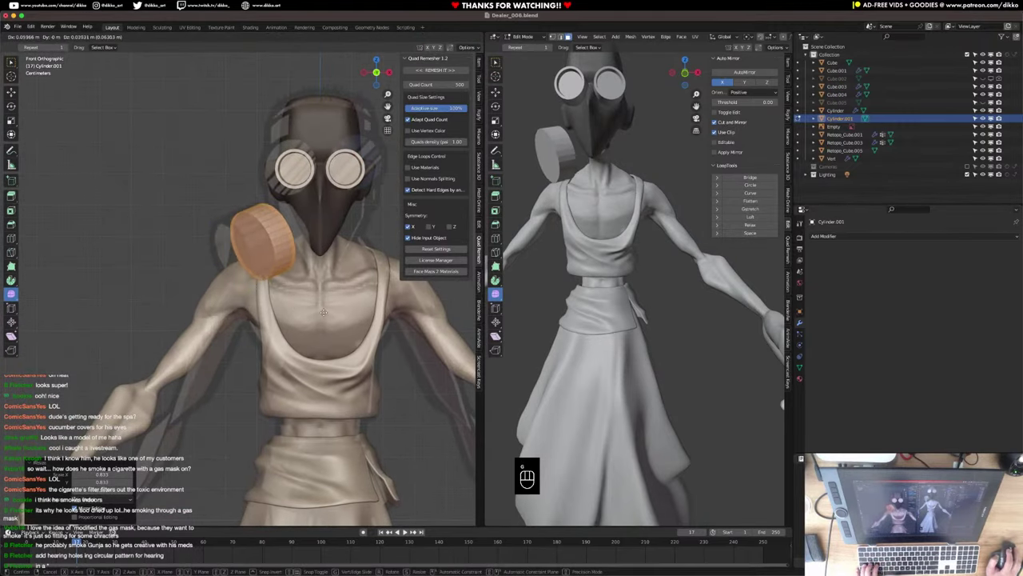
pyautogui.click(323, 312)
# Reposition the cylinder in depth from angled views so it sits in front of the mask's lower side.
pyautogui.moveTo(323, 312); pyautogui.dragTo(361, 346, button='middle')
pyautogui.press('g')
pyautogui.click(357, 267)
pyautogui.moveTo(357, 267); pyautogui.dragTo(272, 241, button='middle')
pyautogui.press('g')
pyautogui.click(239, 241)
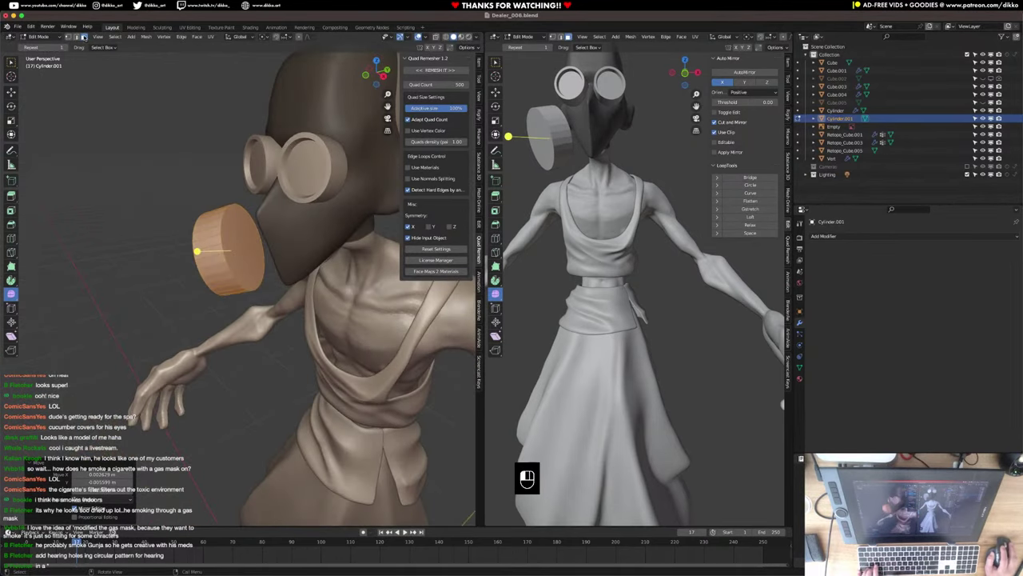
# With the Normal orientation, inset the cylinder face toward the mask by about 0.055 m and extrude it into a short collar.
pyautogui.click(248, 220)
pyautogui.click(240, 38)
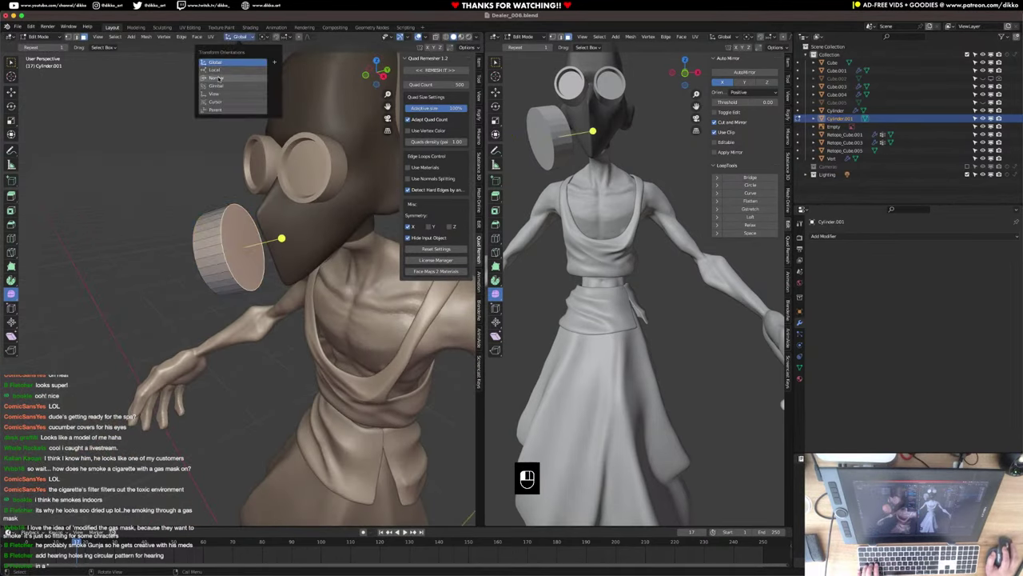
pyautogui.click(217, 78)
pyautogui.press('i')
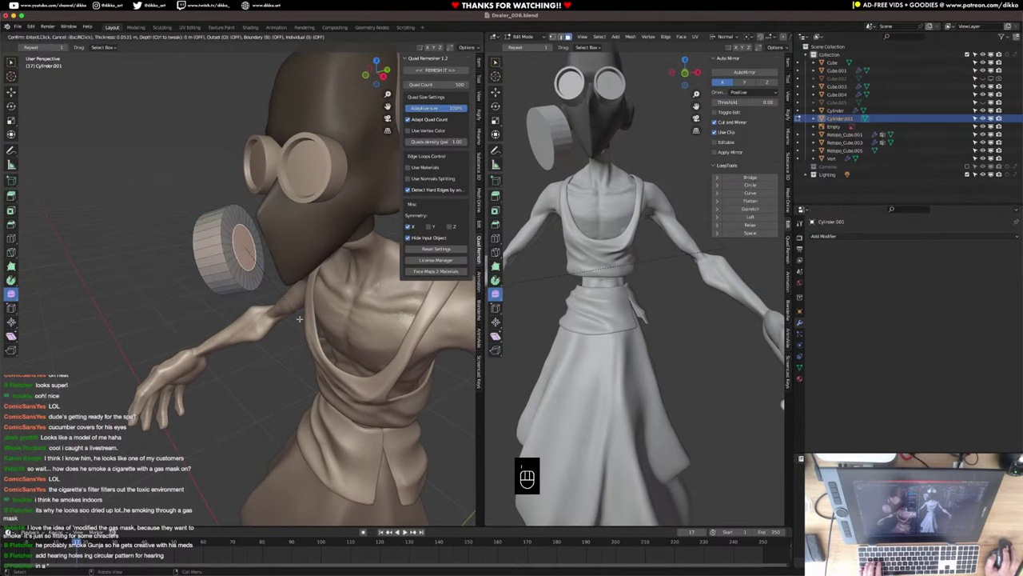
pyautogui.click(306, 318)
pyautogui.press('e')
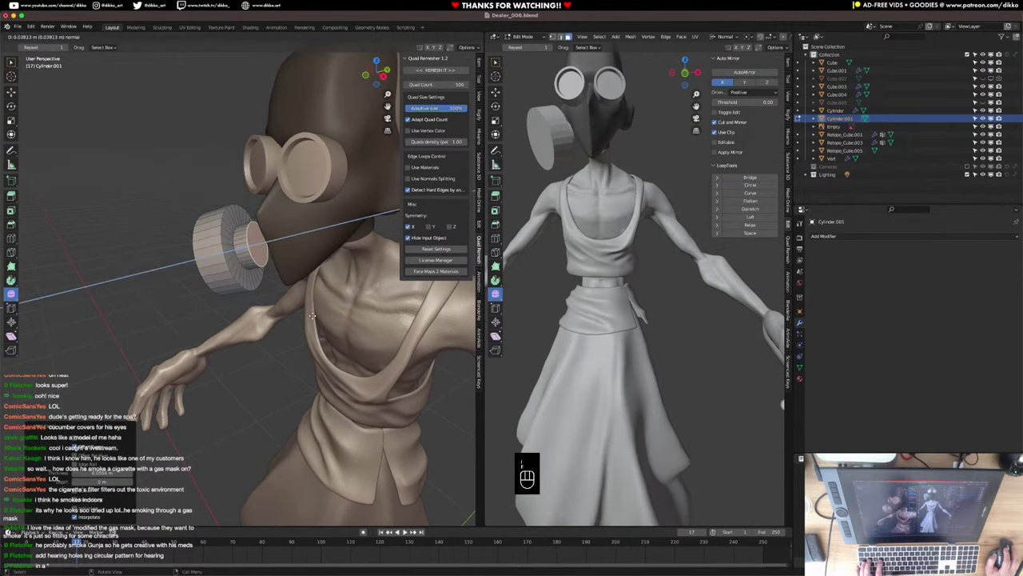
pyautogui.click(309, 317)
pyautogui.press('e')
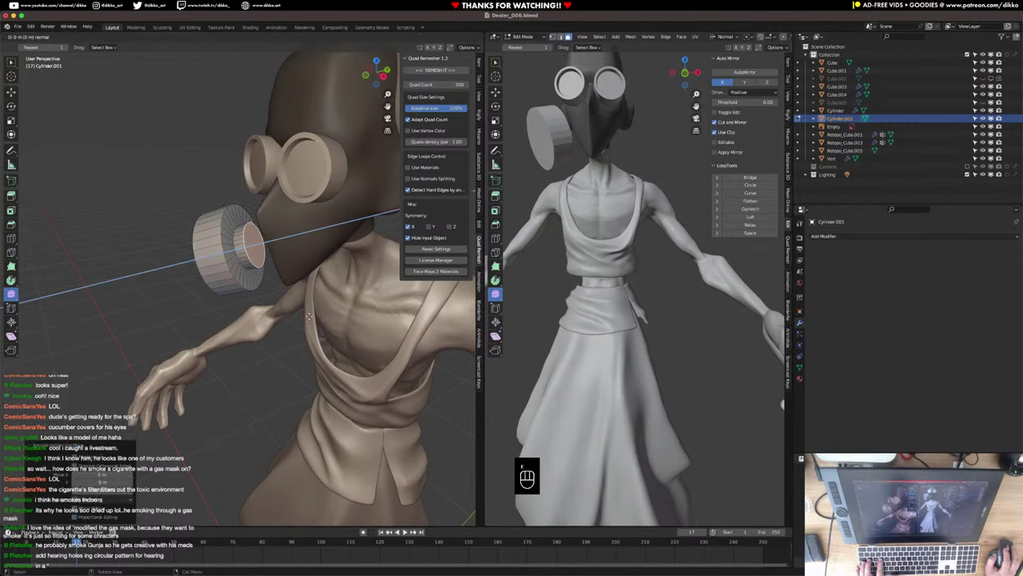
pyautogui.click(310, 316)
pyautogui.press('super+z')
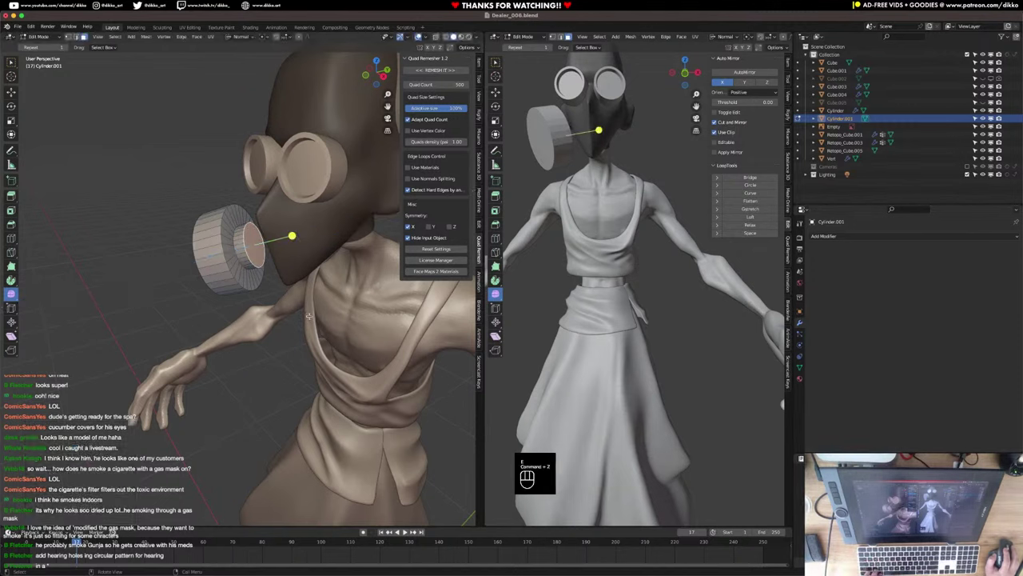
# Inset the collar's end face and extrude it toward the mask to form a narrower stem.
pyautogui.press('i')
pyautogui.click(302, 308)
pyautogui.press('s')
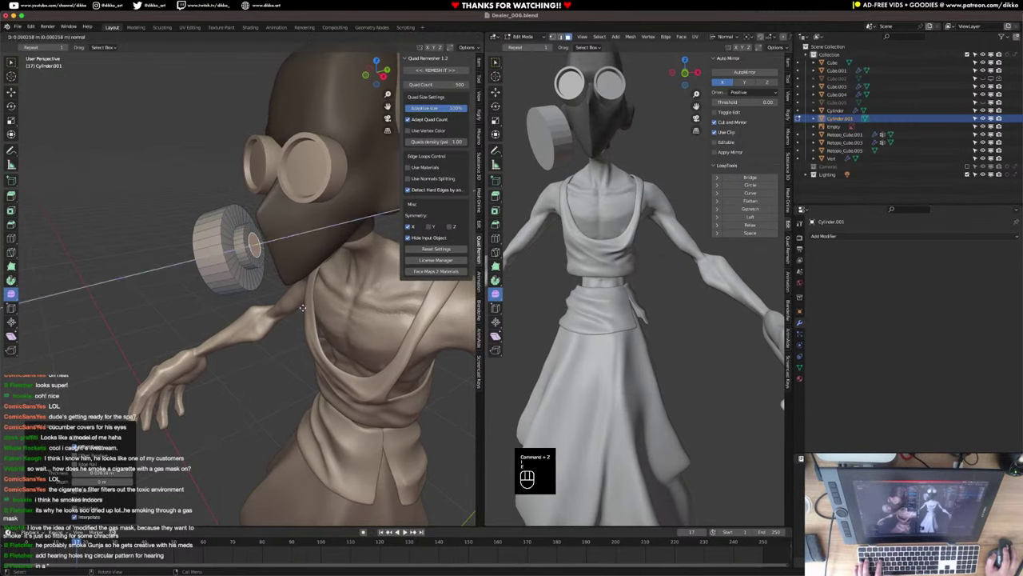
pyautogui.click(308, 307)
pyautogui.press('e')
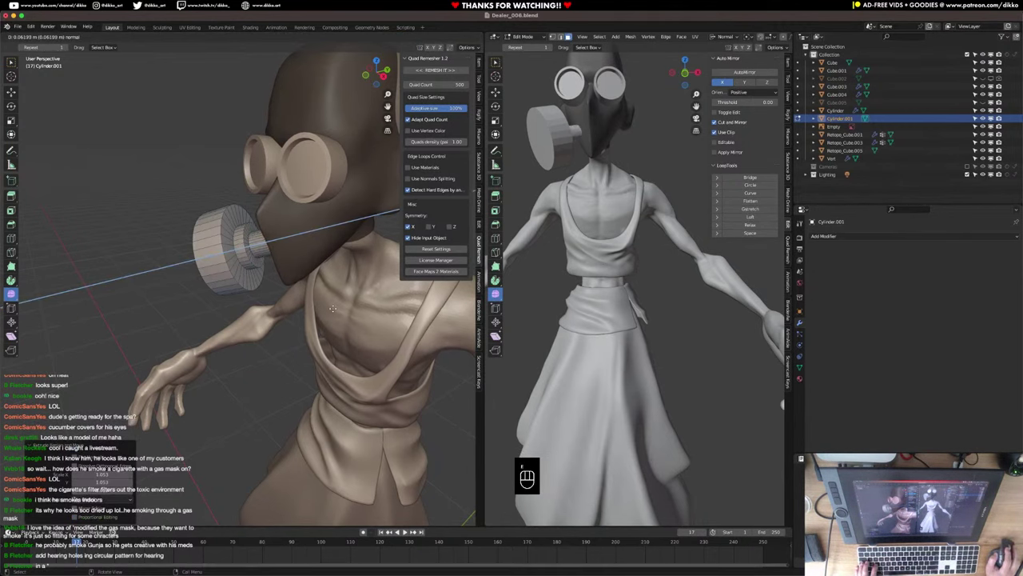
pyautogui.click(334, 308)
# Adjust the stem's end face along its normal Z where it meets the mask.
pyautogui.moveTo(334, 308); pyautogui.dragTo(335, 228, button='middle')
pyautogui.press('e')
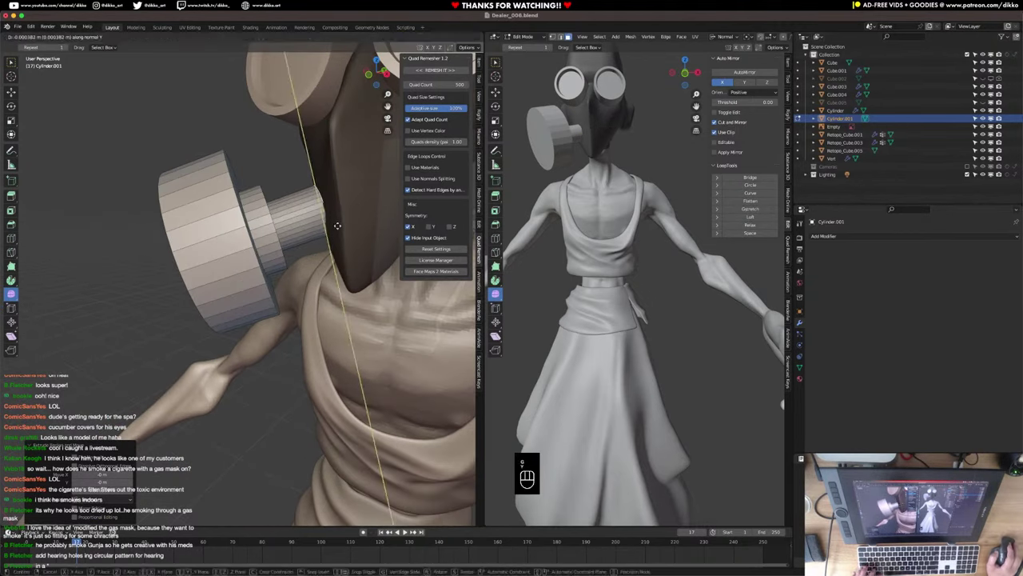
pyautogui.press('z')
pyautogui.click(341, 225)
# Add a loop cut around the stem and slide the edge loop toward the mask end.
pyautogui.press('super+r')
pyautogui.click(316, 214)
pyautogui.rightClick(316, 214)
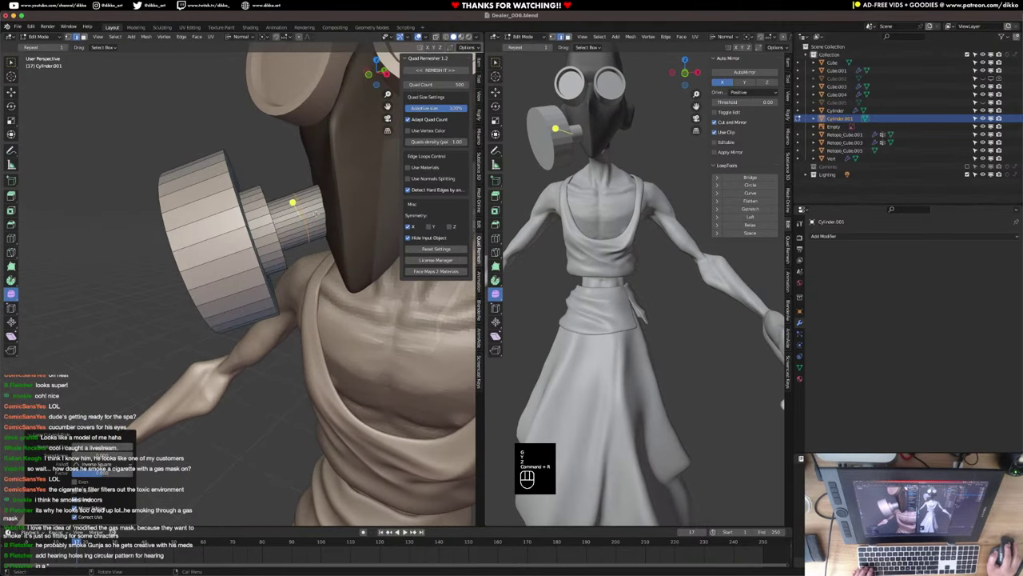
pyautogui.press('g')
pyautogui.press('g')
pyautogui.click(323, 212)
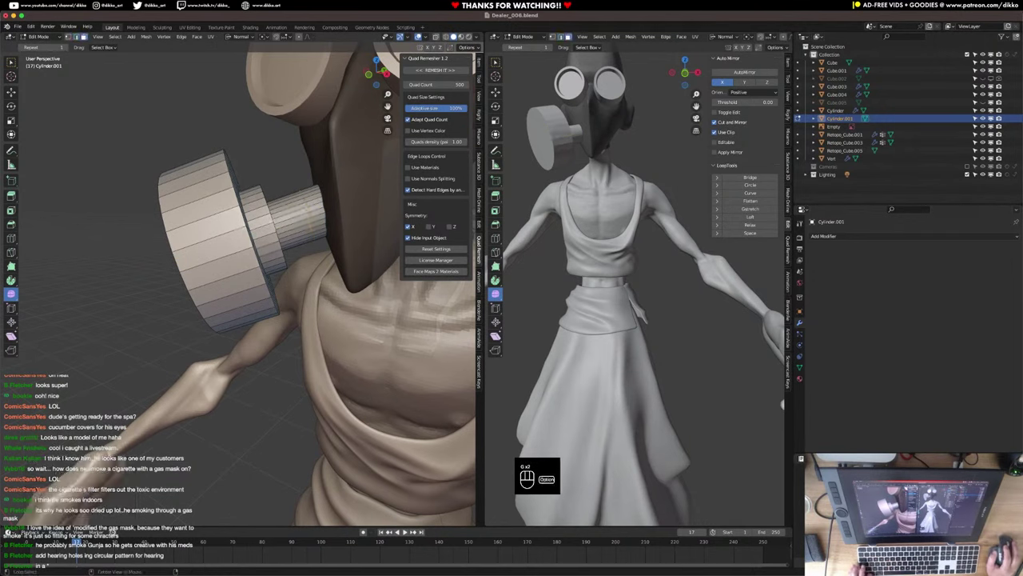
# Try to extrude the ring of faces at the stem's mask end and scale it along single normal axes, and undo it.
pyautogui.hotkey('alt', 'e')
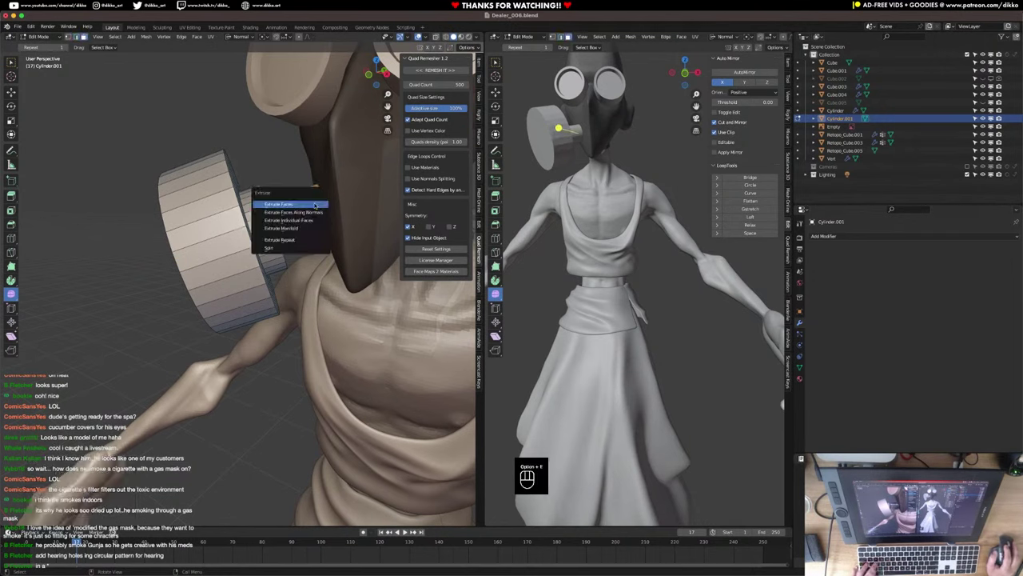
pyautogui.click(310, 207)
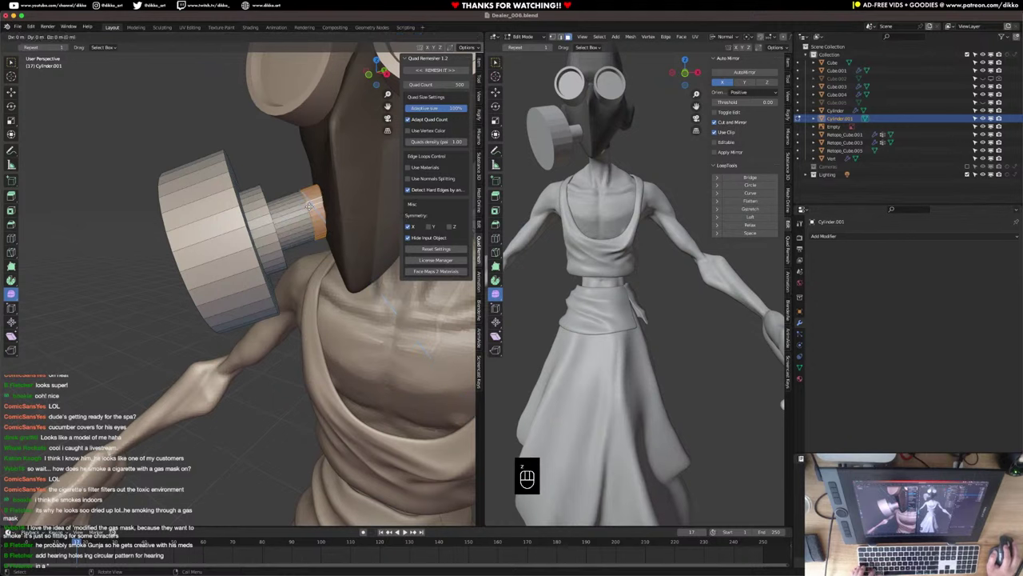
pyautogui.press('z')
pyautogui.press('z')
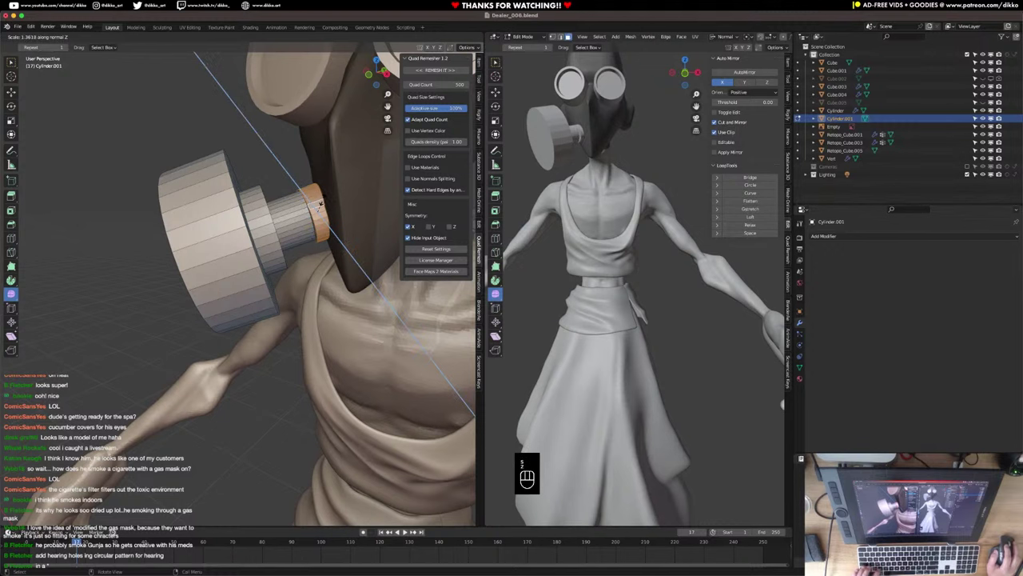
pyautogui.press('x')
pyautogui.press('y')
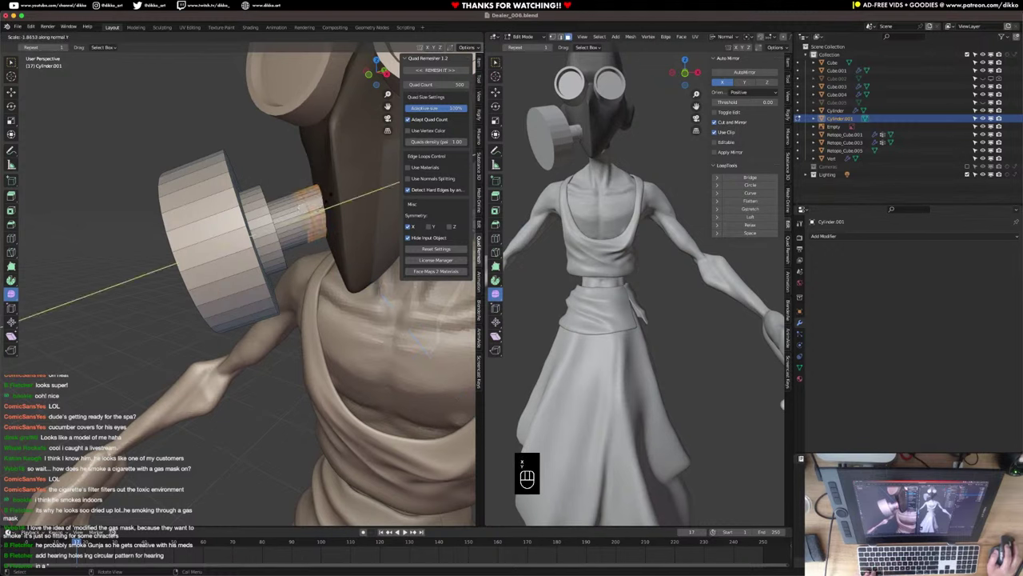
pyautogui.press('super+z')
pyautogui.press('super+z')
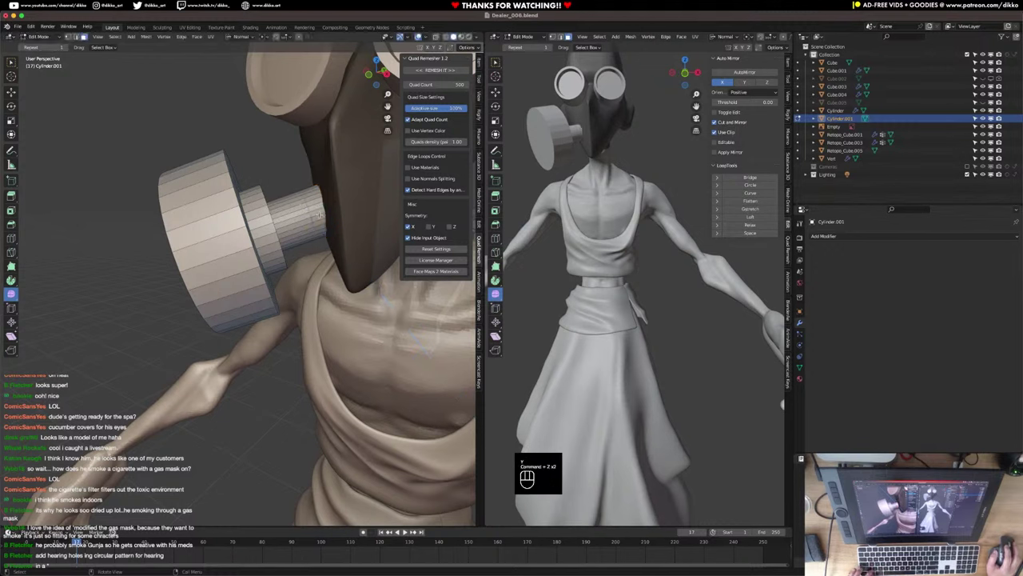
pyautogui.hotkey('alt', 'e')
pyautogui.click(318, 208)
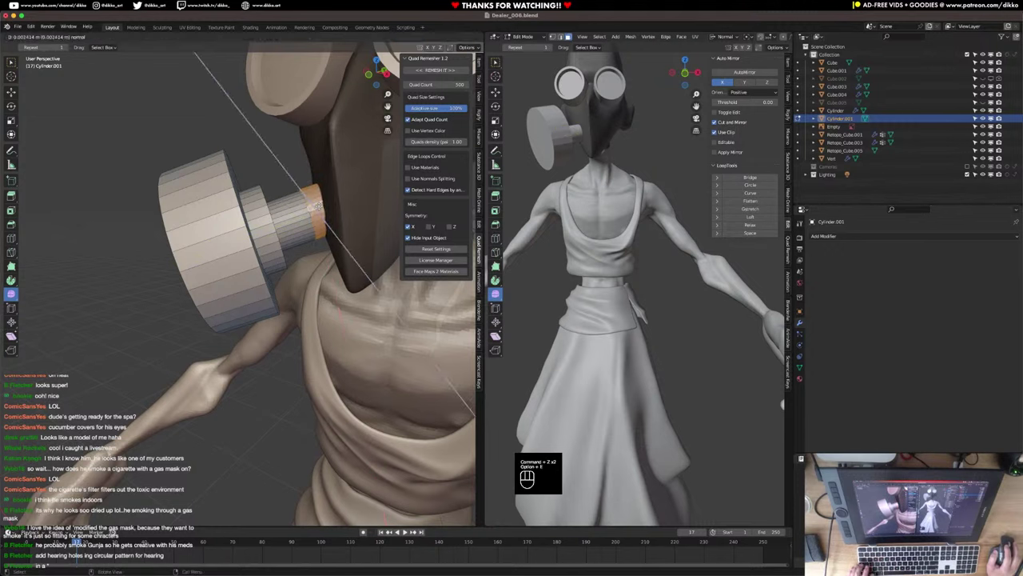
pyautogui.rightClick(318, 207)
pyautogui.press('super+z')
# Extrude the ring of faces at the stem's mask end outward along their normals to form a raised flange, and leave mesh editing.
pyautogui.hotkey('alt', 'e')
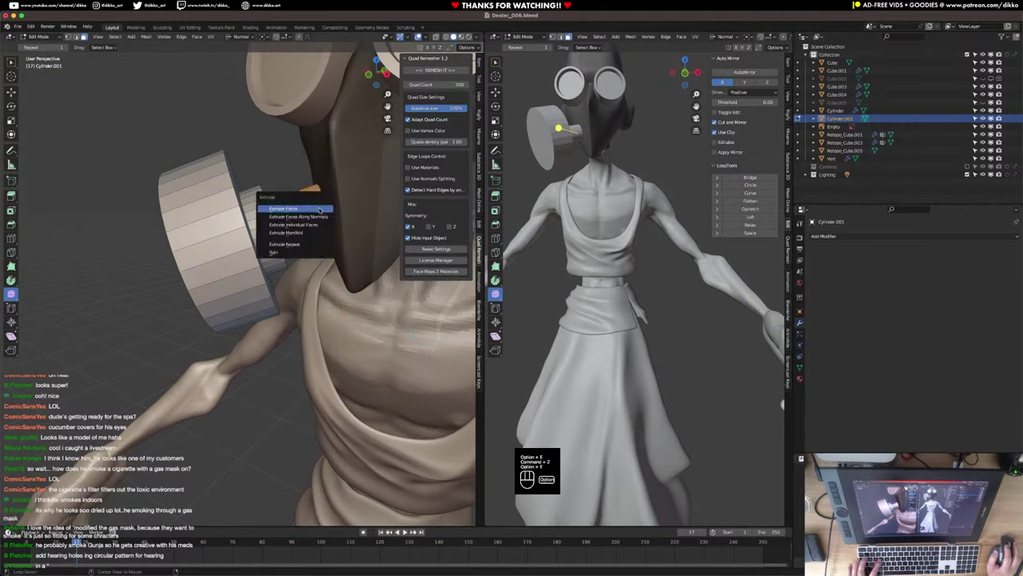
pyautogui.click(318, 217)
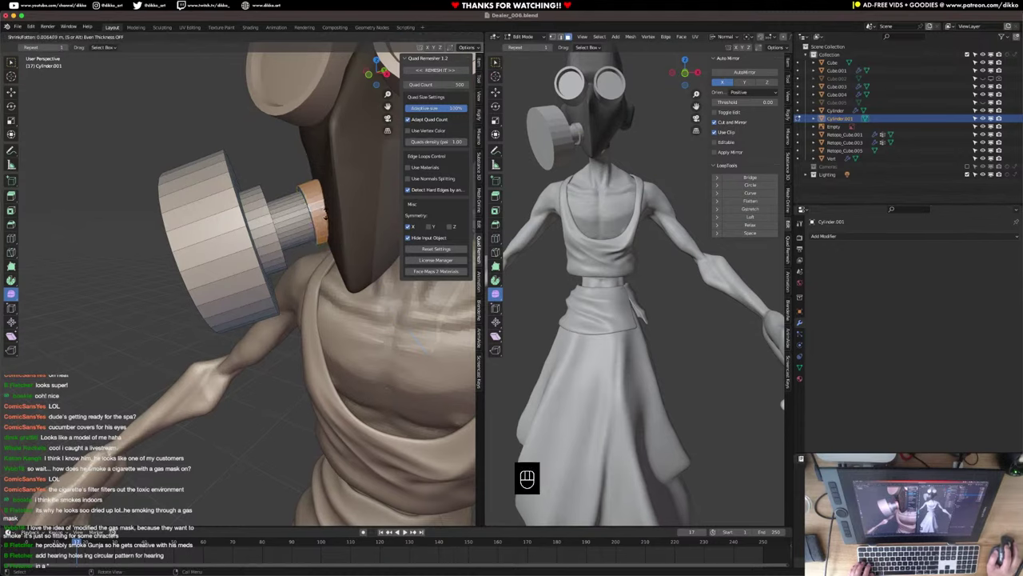
pyautogui.click(325, 214)
pyautogui.scroll(-4, 320, 227)
pyautogui.moveTo(330, 255); pyautogui.dragTo(246, 328, button='middle')
pyautogui.press('Tab')
# Apply smooth shading to the filter canister and deselect everything.
pyautogui.rightClick(255, 237)
pyautogui.click(255, 235)
pyautogui.scroll(-6, 206, 293)
pyautogui.hotkey('alt', 'a')
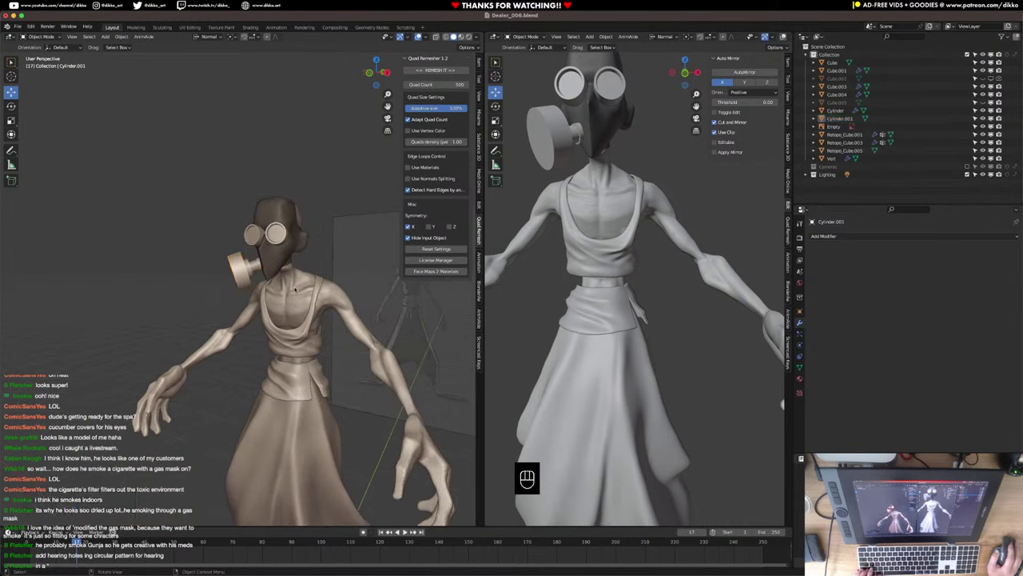
# Select the filter canister and apply all its transforms.
pyautogui.moveTo(297, 278); pyautogui.dragTo(320, 295, button='middle')
pyautogui.click(251, 273)
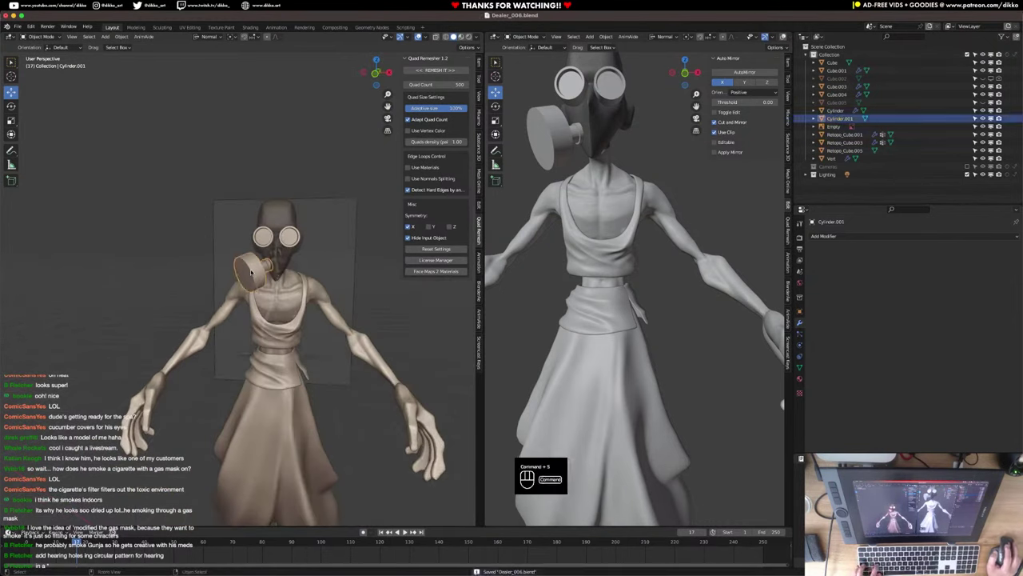
pyautogui.moveTo(234, 293)
pyautogui.mouseDown(button='middle')
pyautogui.moveTo(315, 295)
pyautogui.moveTo(218, 293)
pyautogui.mouseUp(button='middle')
pyautogui.rightClick(211, 294)
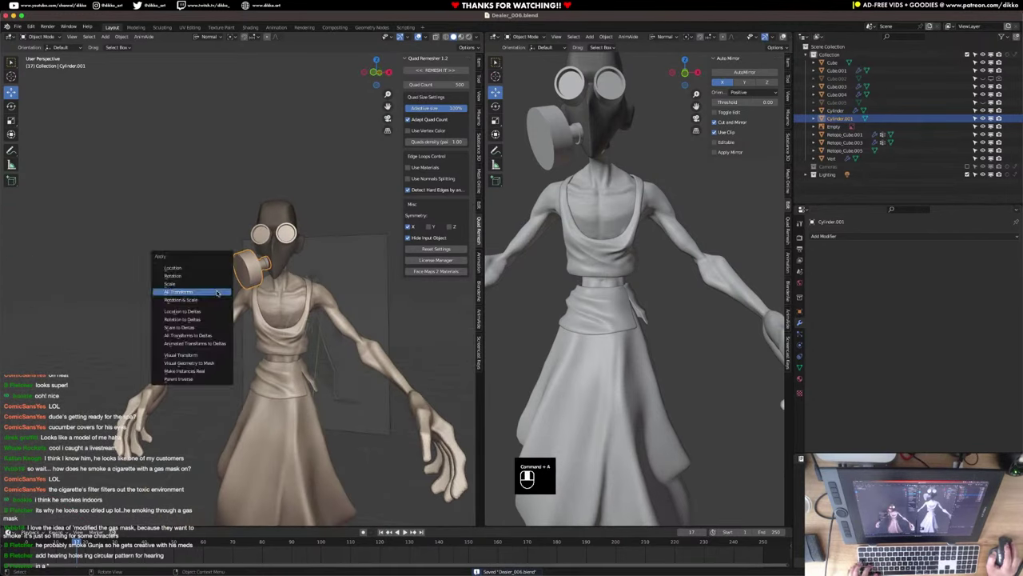
# Add a Mirror modifier to the filter canister to duplicate it on the mask's other side.
pyautogui.click(823, 237)
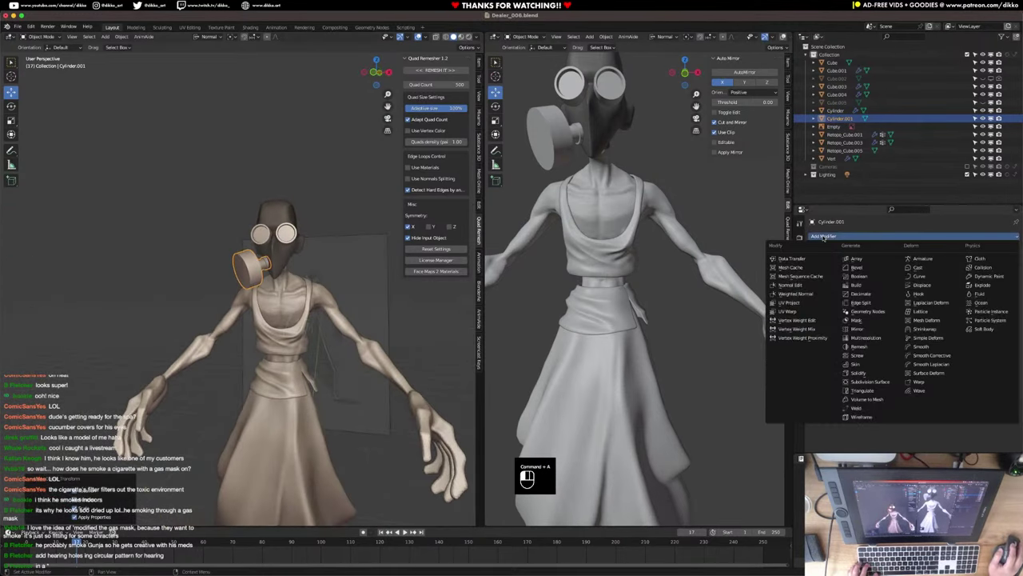
pyautogui.click(857, 330)
pyautogui.click(346, 193)
# Examine the gas mask and its mirrored canisters on the full character from the side, back and front.
pyautogui.moveTo(342, 200); pyautogui.dragTo(422, 214, button='middle')
pyautogui.scroll(-3, 594, 241)
pyautogui.moveTo(595, 241); pyautogui.dragTo(540, 241, button='middle')
pyautogui.moveTo(607, 248); pyautogui.dragTo(563, 232, button='middle')
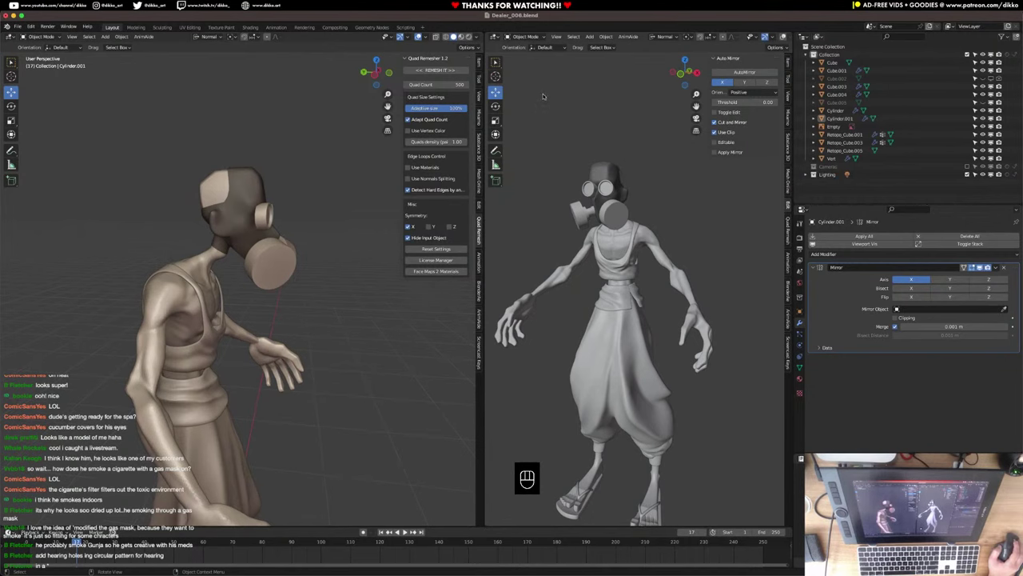
pyautogui.moveTo(314, 231); pyautogui.dragTo(93, 246, button='middle')
pyautogui.scroll(-2, 337, 419)
pyautogui.moveTo(336, 420); pyautogui.dragTo(244, 436, button='middle')
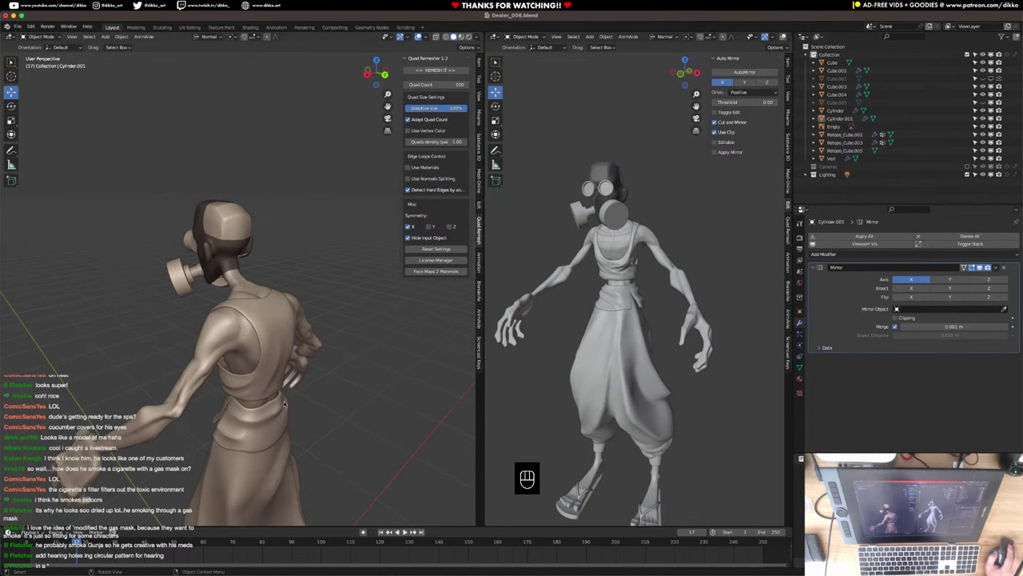
pyautogui.moveTo(284, 403); pyautogui.dragTo(417, 387, button='middle')
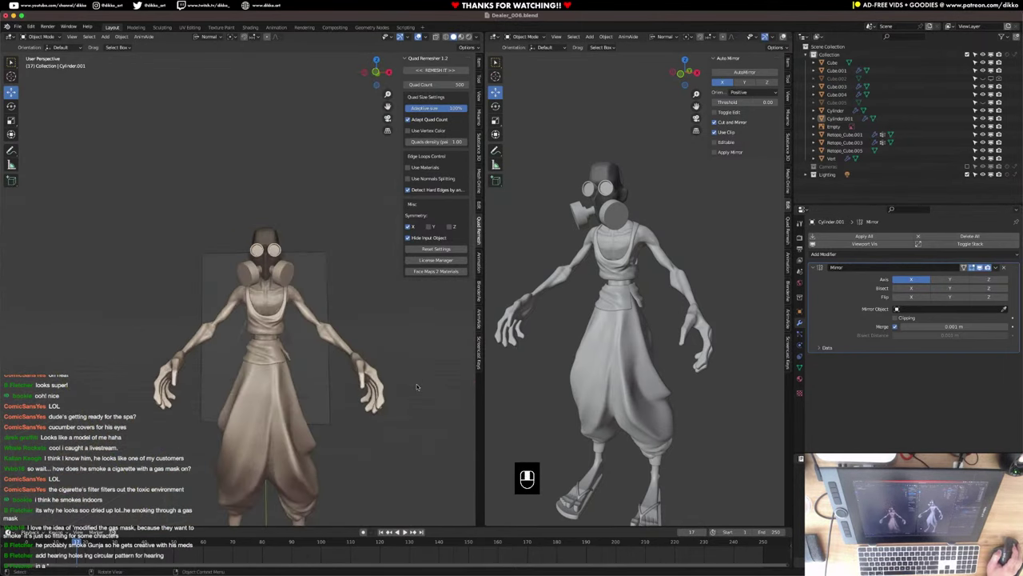
pyautogui.scroll(-3, 317, 419)
pyautogui.moveTo(295, 409); pyautogui.dragTo(309, 413, button='middle')
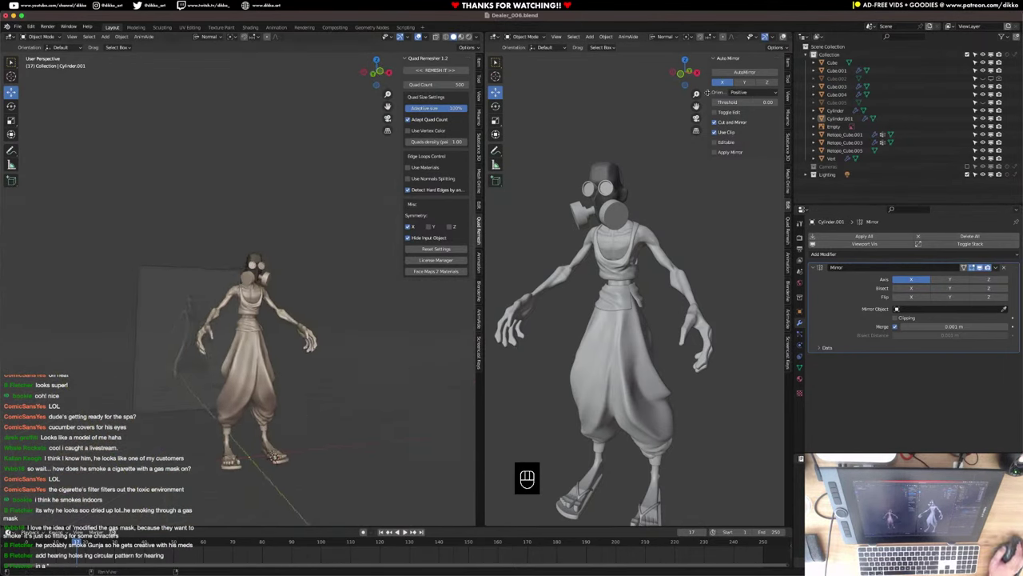
pyautogui.scroll(-3, 780, 37)
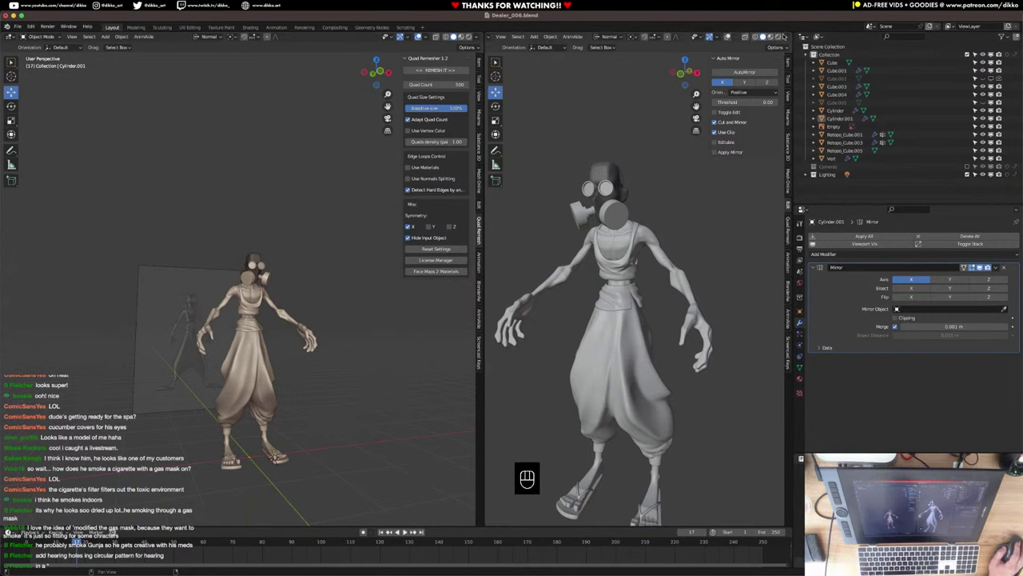
# Set the solid shading colour of the grey preview viewport to Random and save the file.
pyautogui.click(785, 37)
pyautogui.click(781, 146)
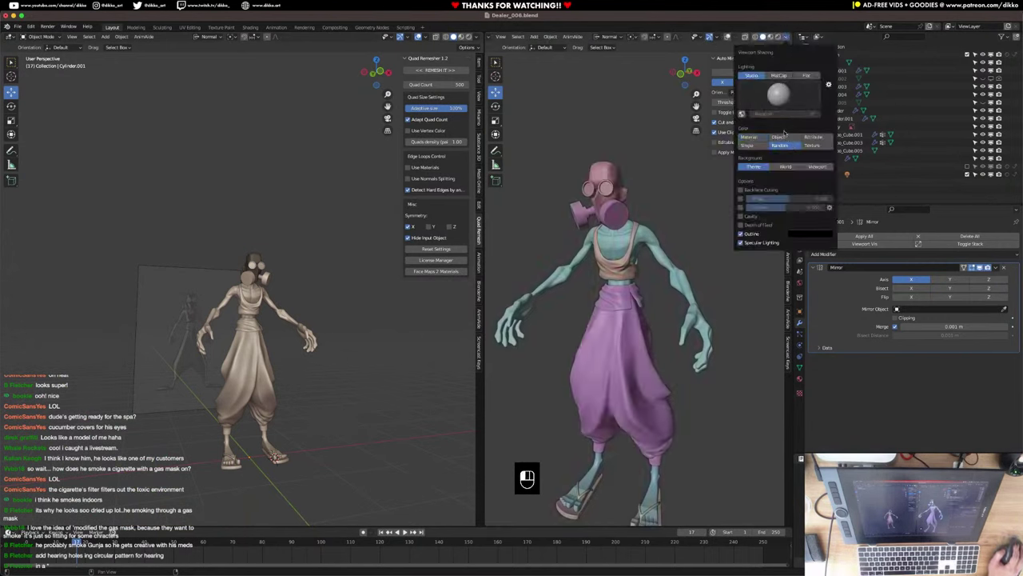
pyautogui.scroll(-2, 679, 364)
pyautogui.moveTo(623, 360)
pyautogui.mouseDown(button='middle')
pyautogui.moveTo(680, 364)
pyautogui.moveTo(668, 370)
pyautogui.moveTo(674, 411)
pyautogui.moveTo(674, 390)
pyautogui.mouseUp(button='middle')
pyautogui.scroll(2, 668, 370)
pyautogui.scroll(-1, 669, 370)
pyautogui.press('super+s')
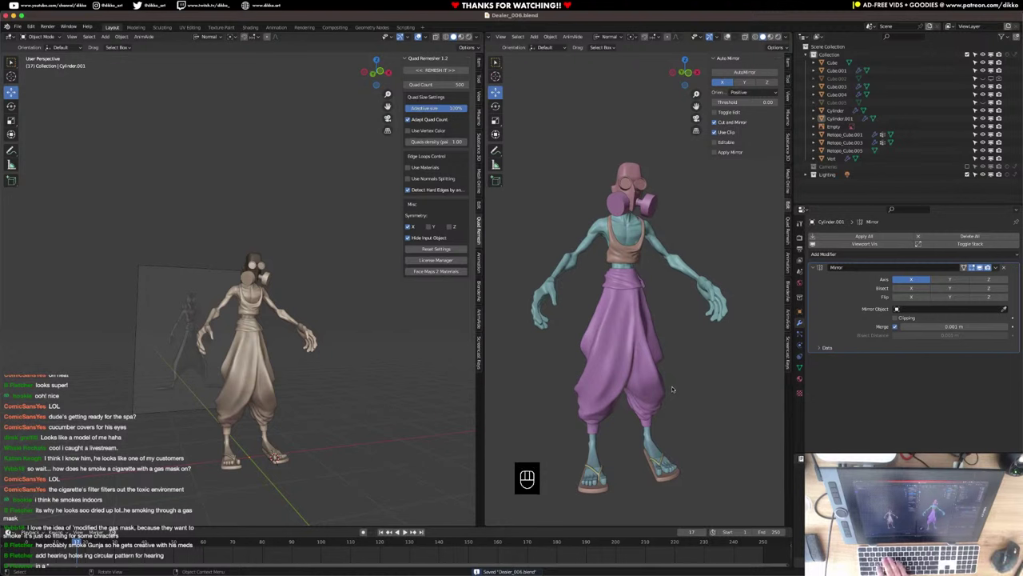
pyautogui.press('super+s')
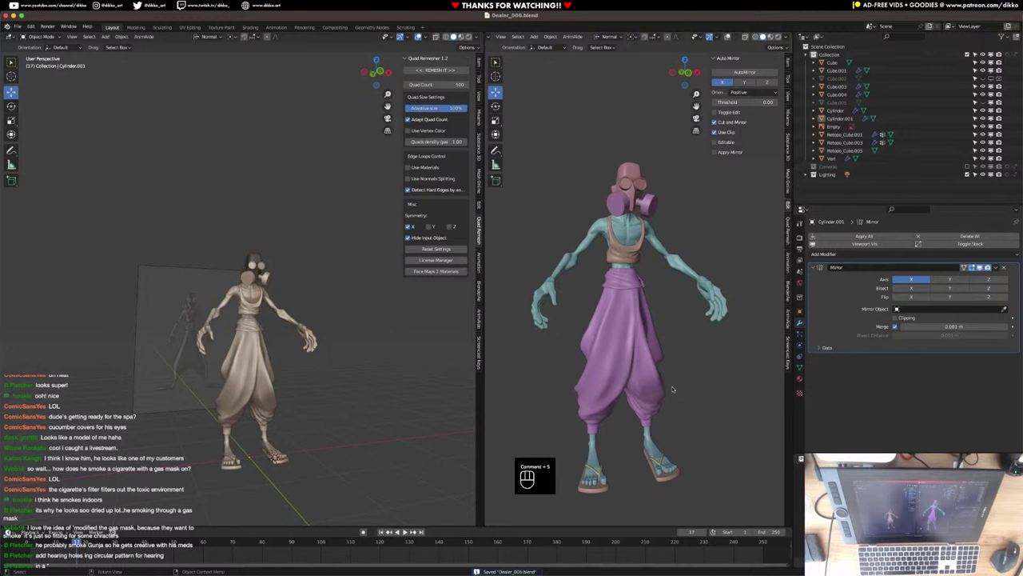